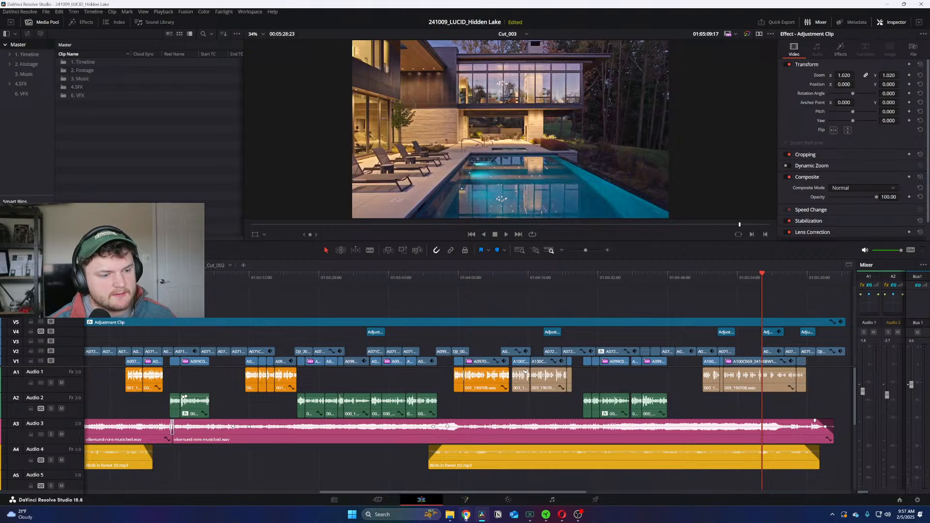
pyautogui.moveTo(465, 517)
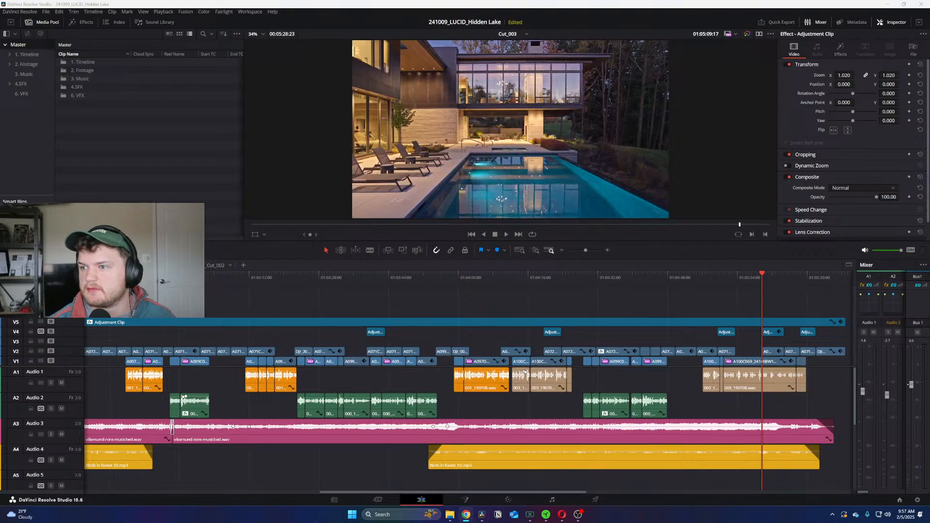
pyautogui.press('Home')
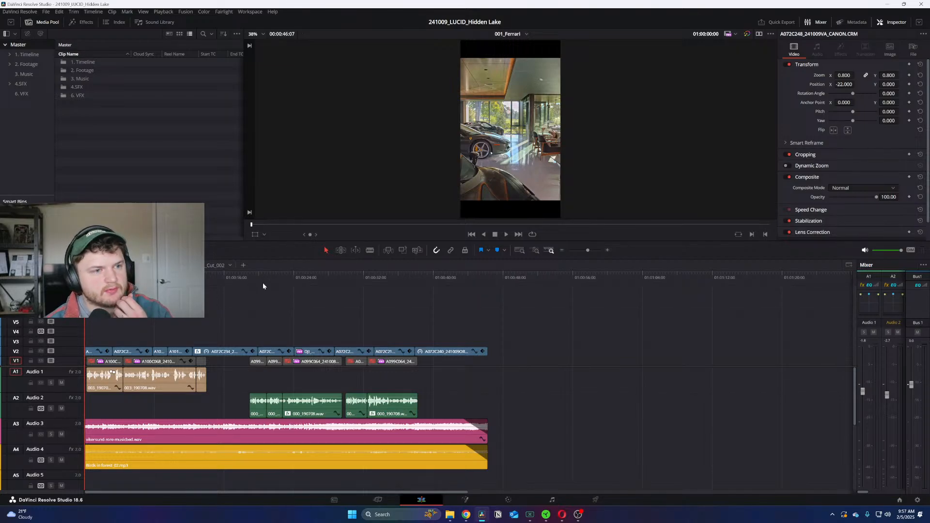
pyautogui.click(214, 268)
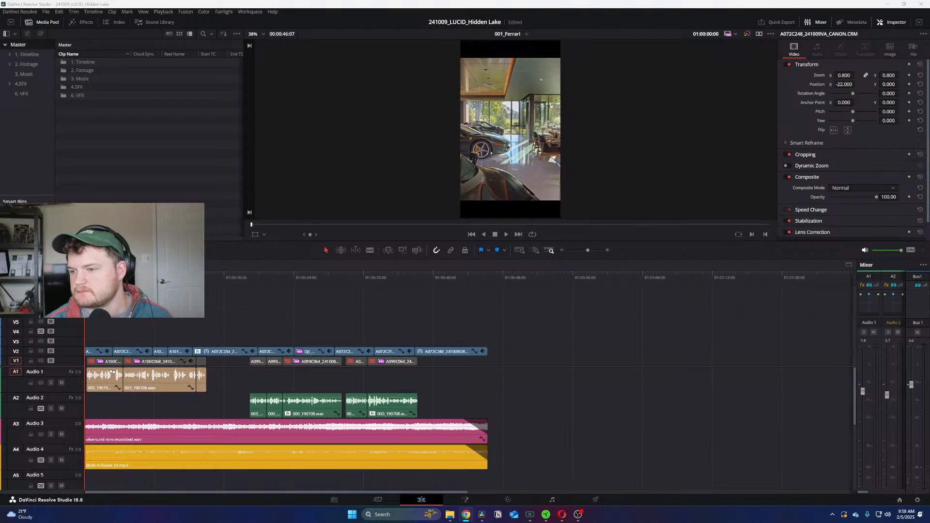
pyautogui.click(440, 304)
pyautogui.hotkey('ctrl', '=')
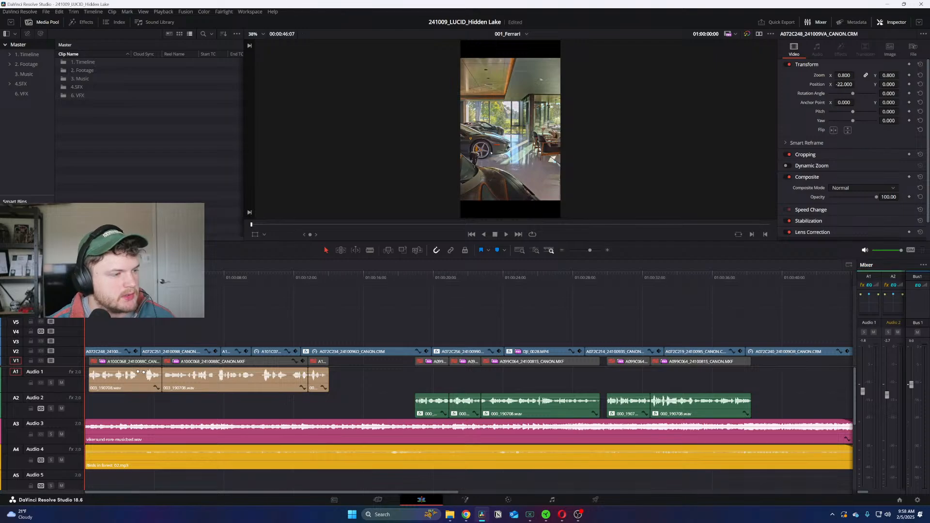
# Step: Open the Social Media bin inside the 1. Timeline bin
pyautogui.doubleClick(78, 62)
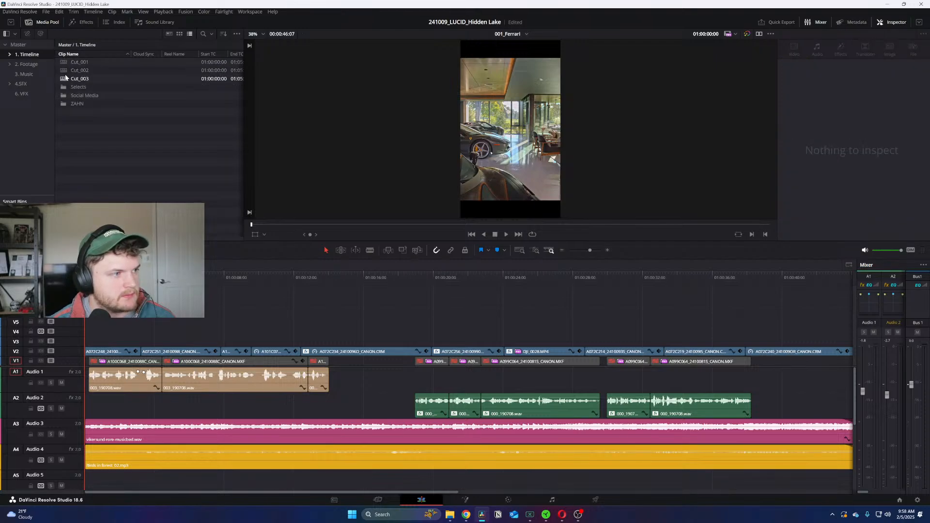
pyautogui.doubleClick(66, 95)
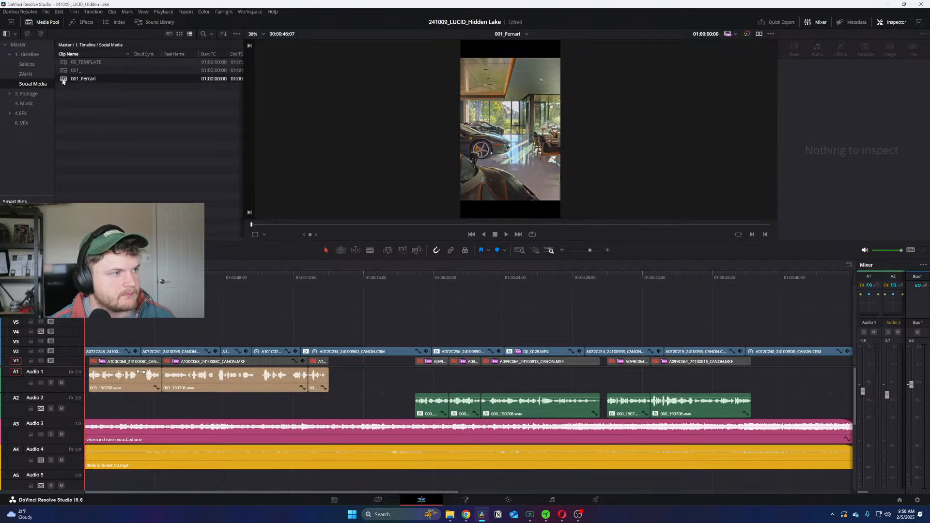
pyautogui.click(63, 81)
pyautogui.press('Delete')
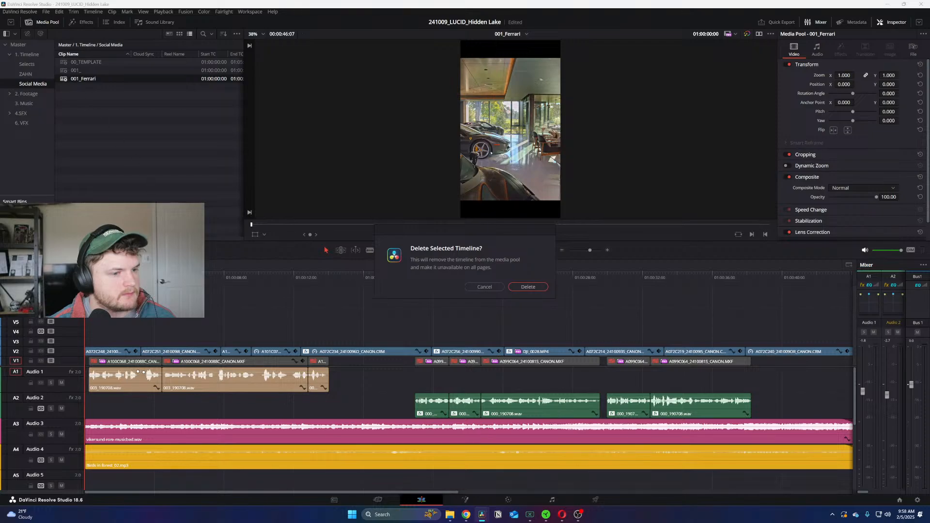
pyautogui.press('Return')
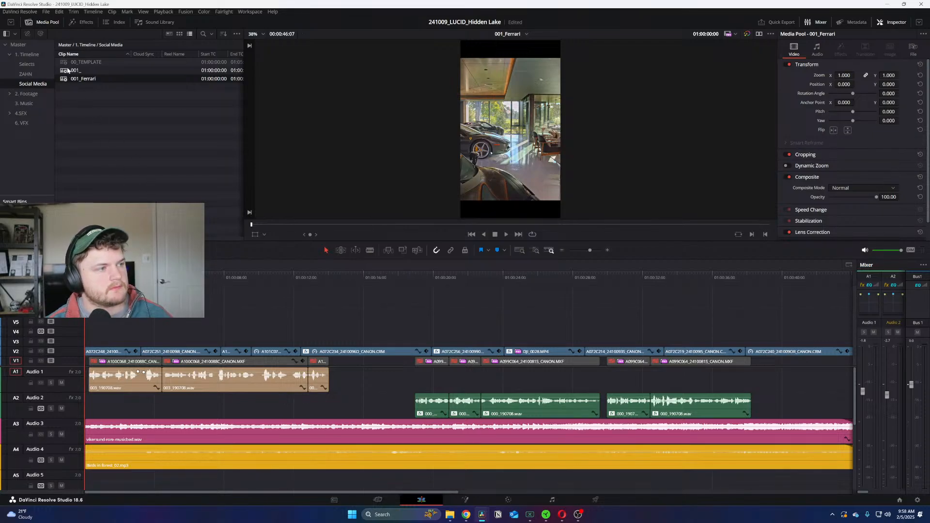
# Step: Rename the empty 001_ timeline in the Social Media bin to 002_
pyautogui.click(76, 72)
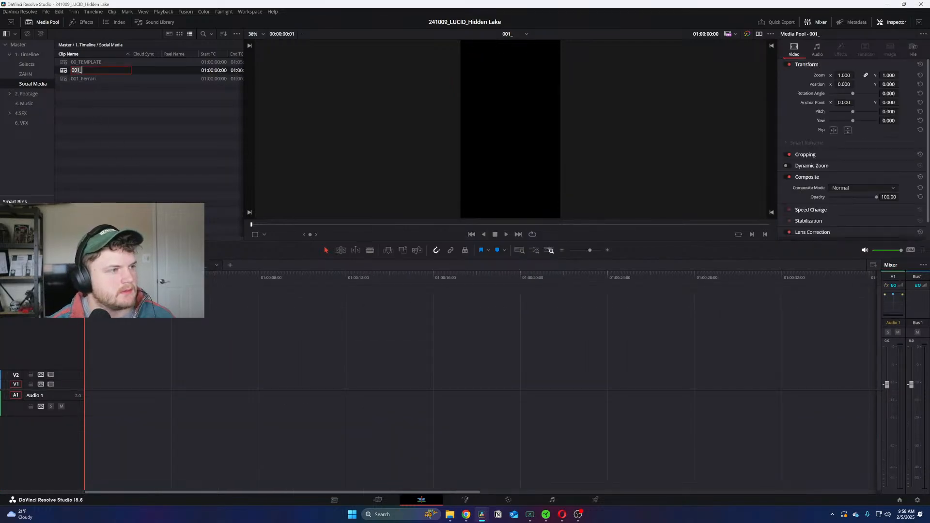
pyautogui.press('BackSpace')
pyautogui.press('BackSpace')
pyautogui.write('2_')
pyautogui.press('Return')
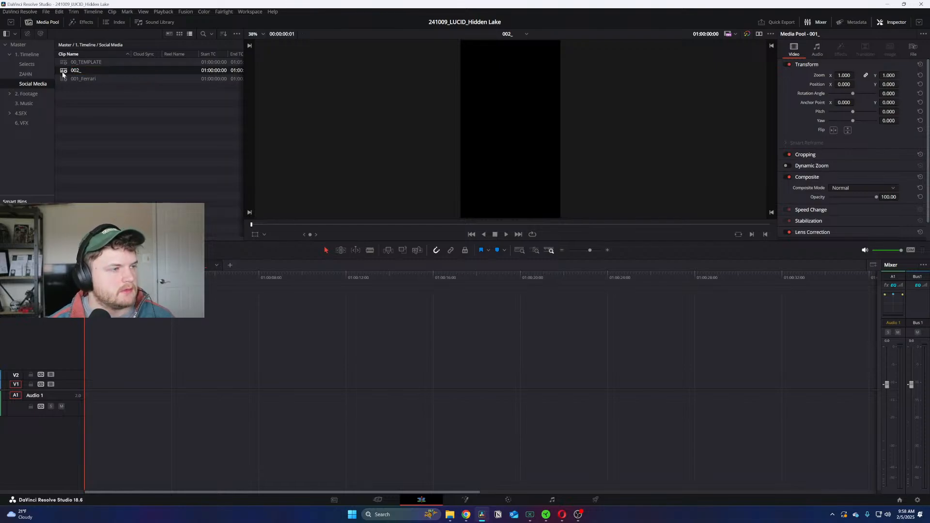
pyautogui.click(251, 408)
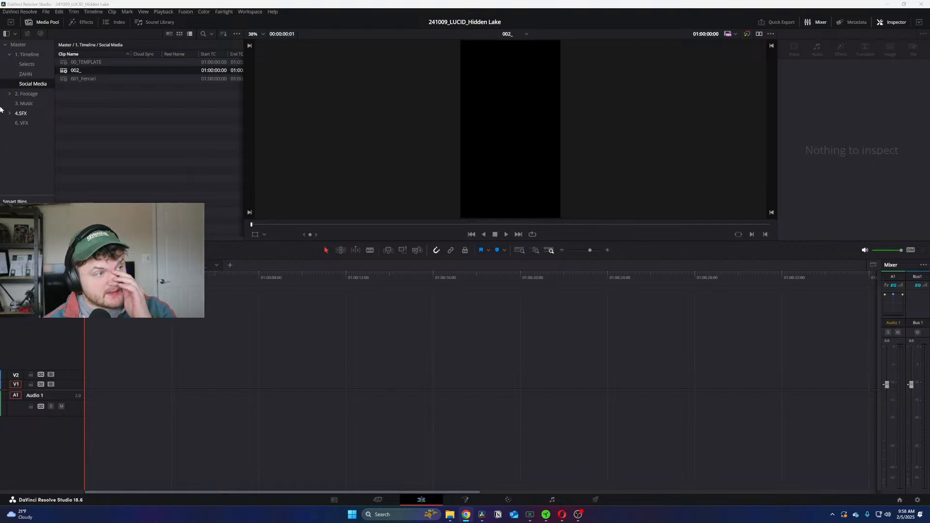
# Step: Rename the 001_Ferrari timeline in the Social Media bin to 001_VO_Ferrari
pyautogui.click(22, 104)
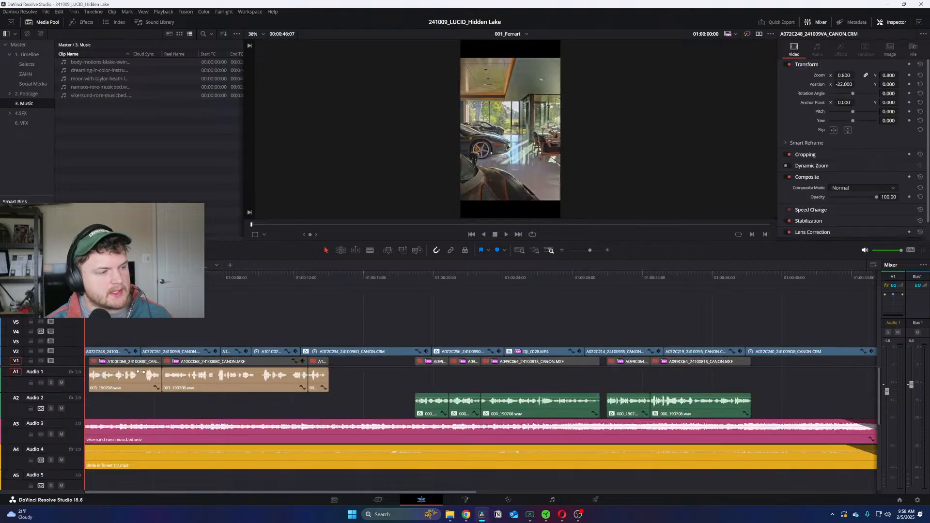
pyautogui.press('space')
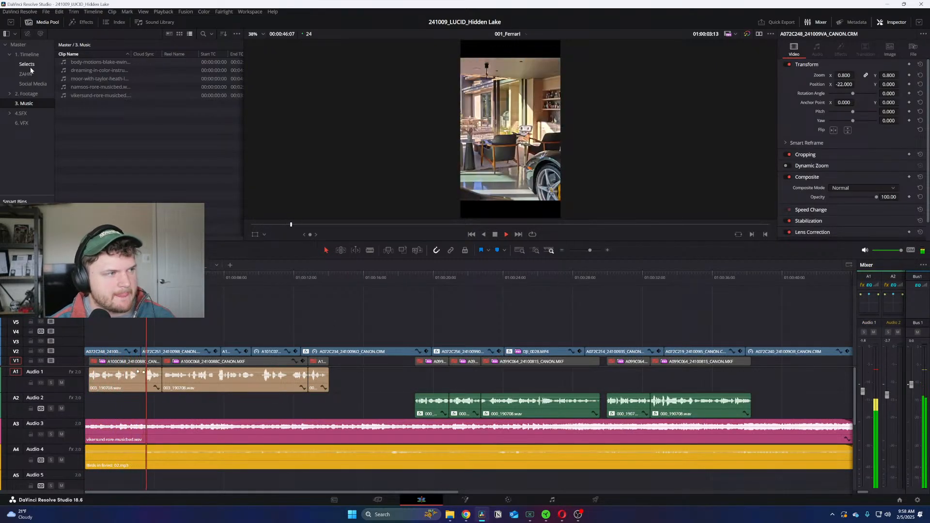
pyautogui.click(28, 55)
pyautogui.doubleClick(65, 97)
pyautogui.click(72, 73)
pyautogui.click(79, 72)
pyautogui.click(82, 70)
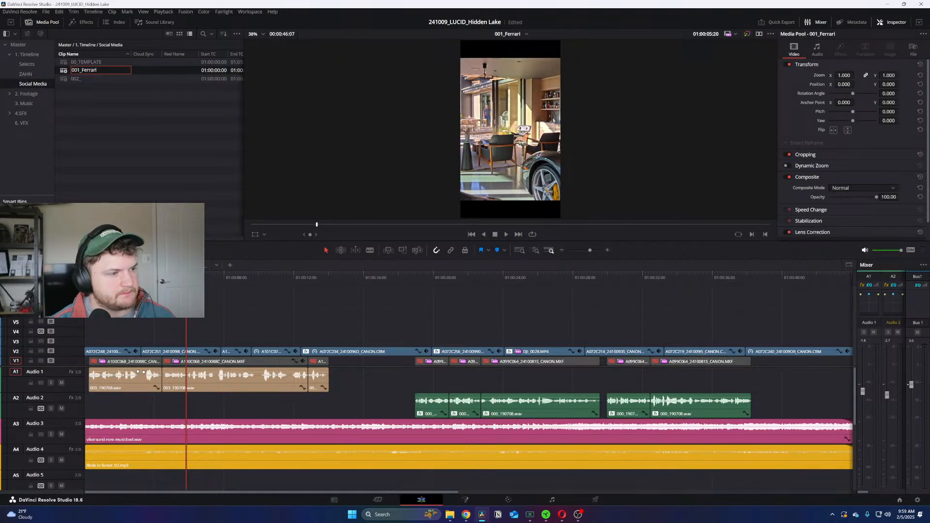
pyautogui.write('VO_')
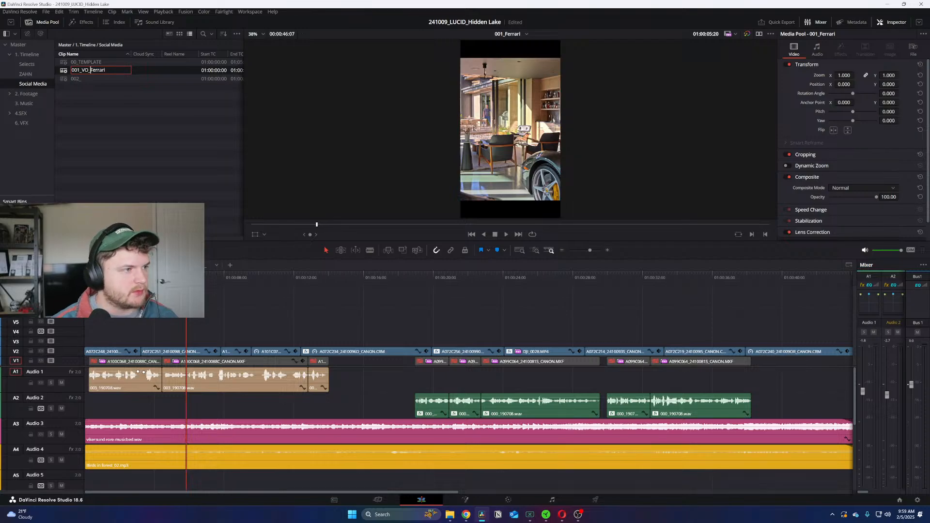
pyautogui.press('Return')
# Step: Duplicate the 00_TEMPLATE timeline in the Social Media bin
pyautogui.click(65, 79)
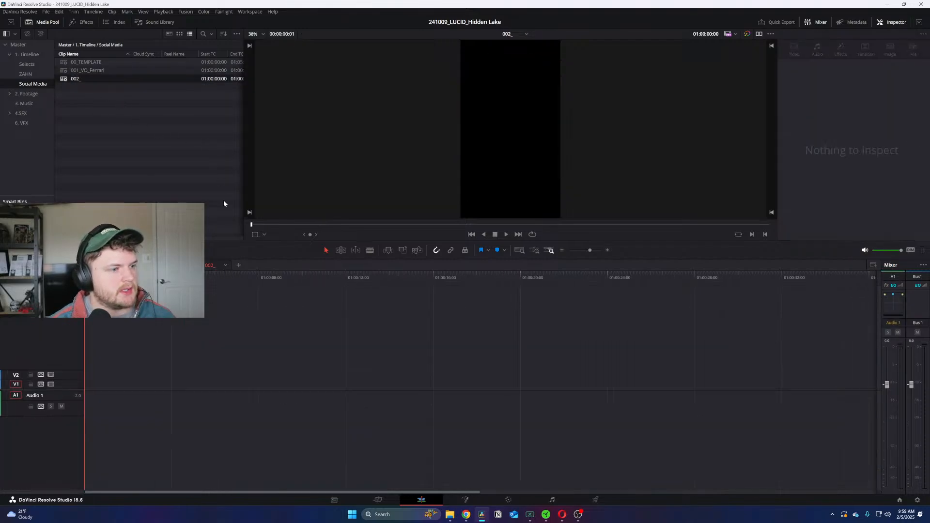
pyautogui.click(63, 71)
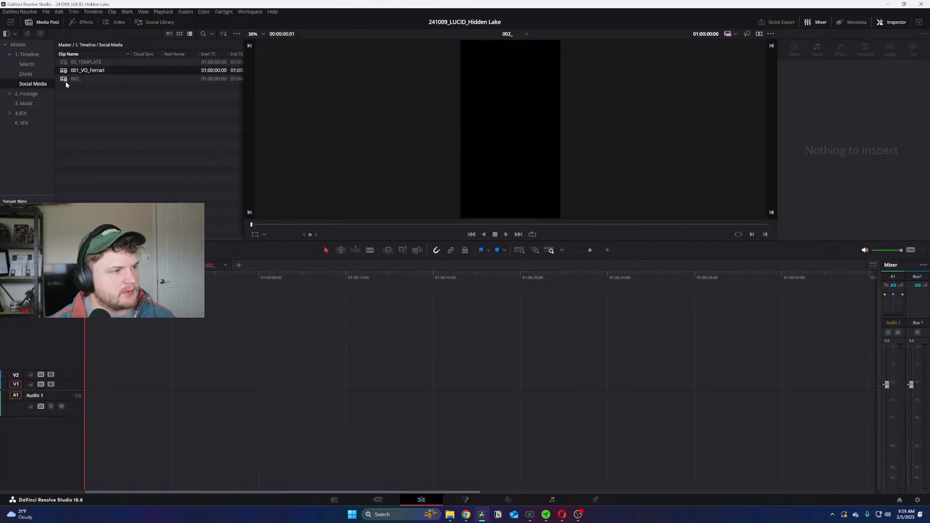
pyautogui.click(66, 81)
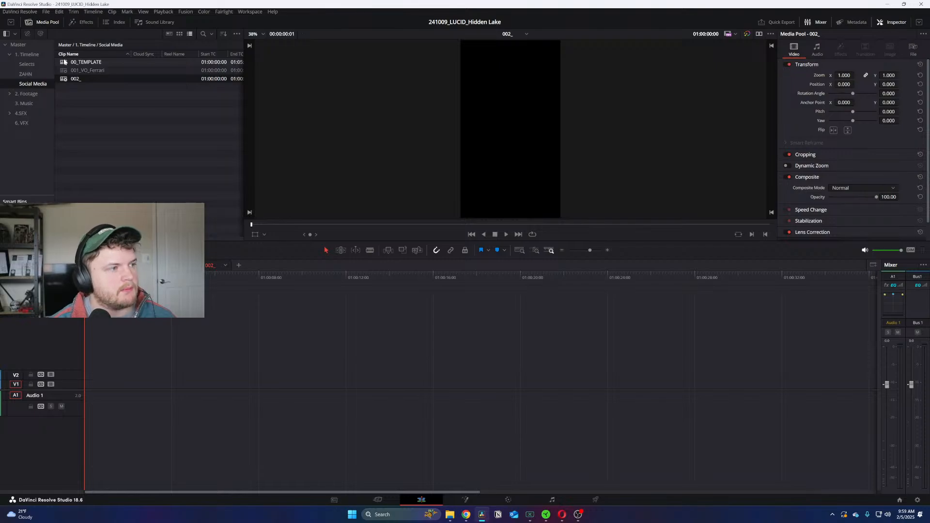
pyautogui.rightClick(64, 63)
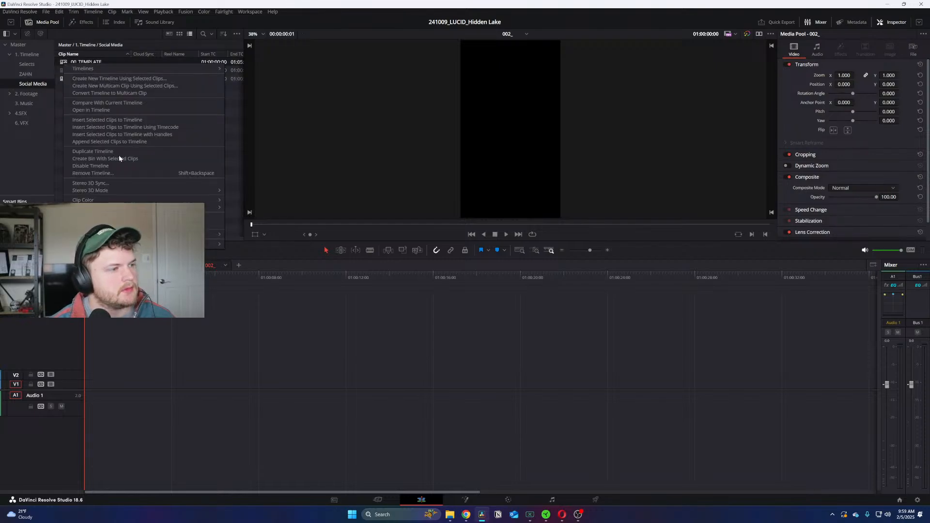
pyautogui.click(117, 152)
# Step: Rename the empty 002_ timeline to asd
pyautogui.click(74, 87)
pyautogui.write('asd')
pyautogui.press('Return')
# Step: Rename the duplicated template timeline to 002_
pyautogui.click(75, 72)
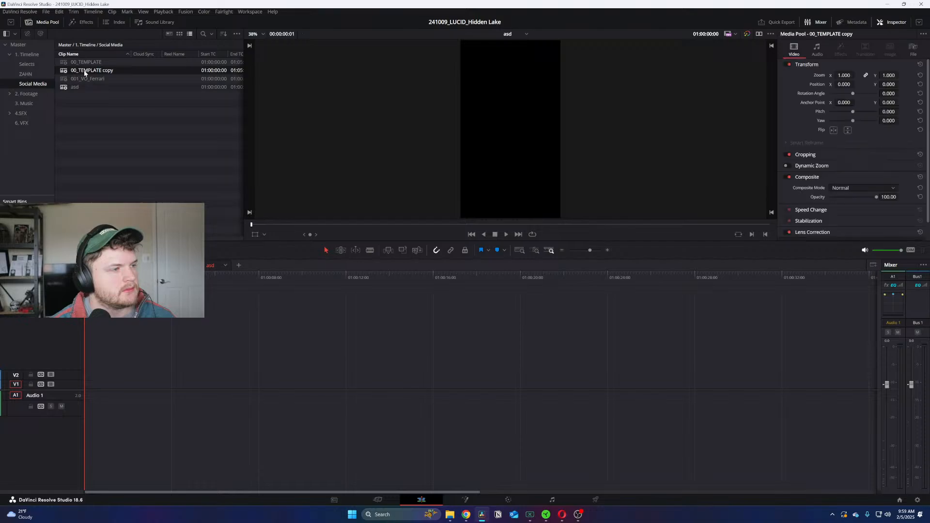
pyautogui.click(80, 71)
pyautogui.write('001')
pyautogui.press('BackSpace')
pyautogui.write('2_')
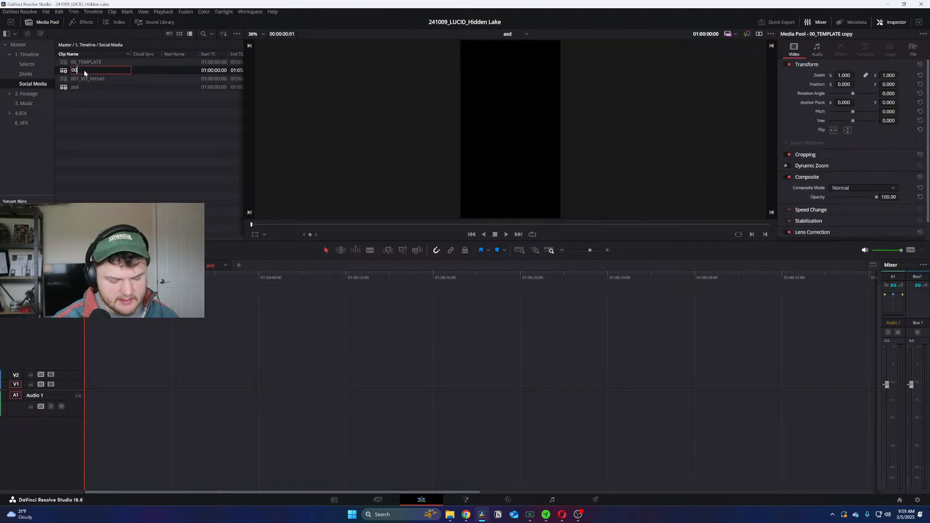
pyautogui.press('Return')
pyautogui.press('Down')
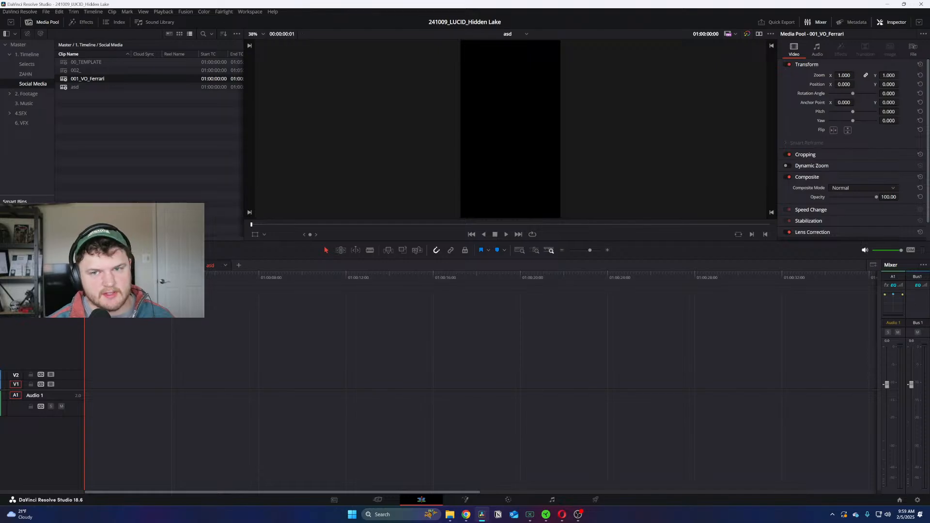
# Step: Open the new 002_ timeline and preview its first two minutes by playing and scrubbing through it
pyautogui.doubleClick(66, 72)
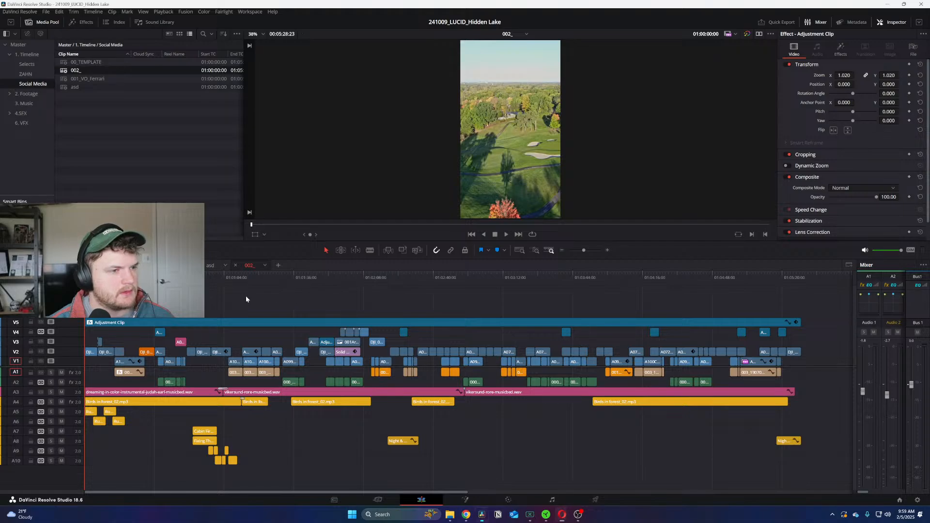
pyautogui.press('space')
pyautogui.moveTo(180, 280); pyautogui.dragTo(238, 283)
pyautogui.press('space')
pyautogui.scroll(2, 335, 299)
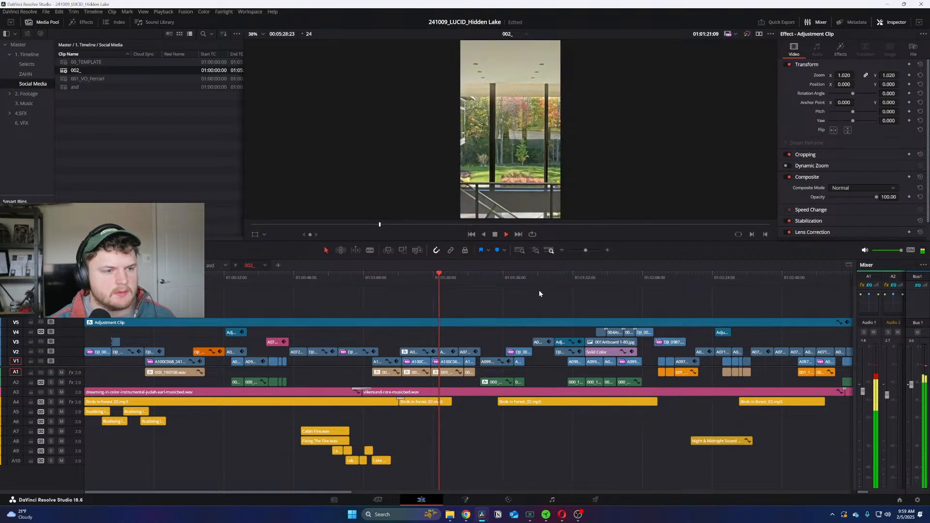
pyautogui.click(506, 275)
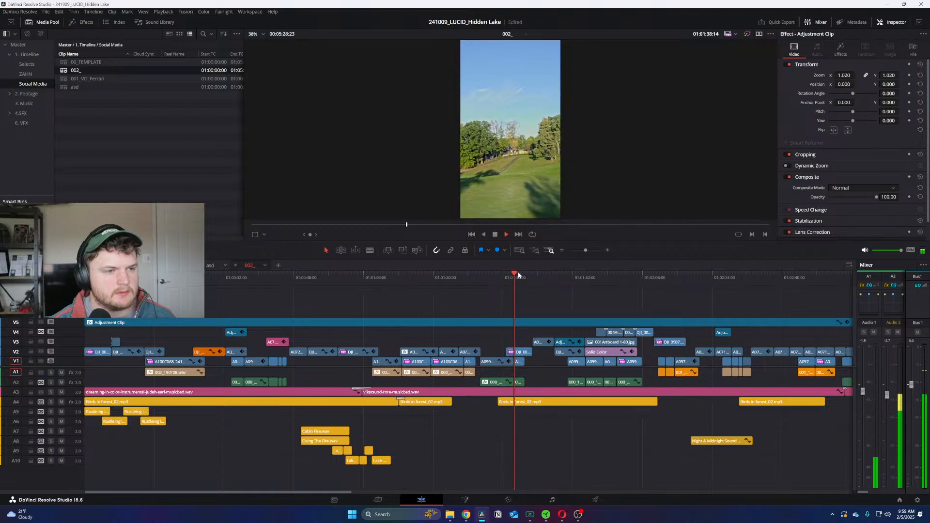
pyautogui.click(583, 274)
pyautogui.moveTo(579, 274); pyautogui.dragTo(238, 281)
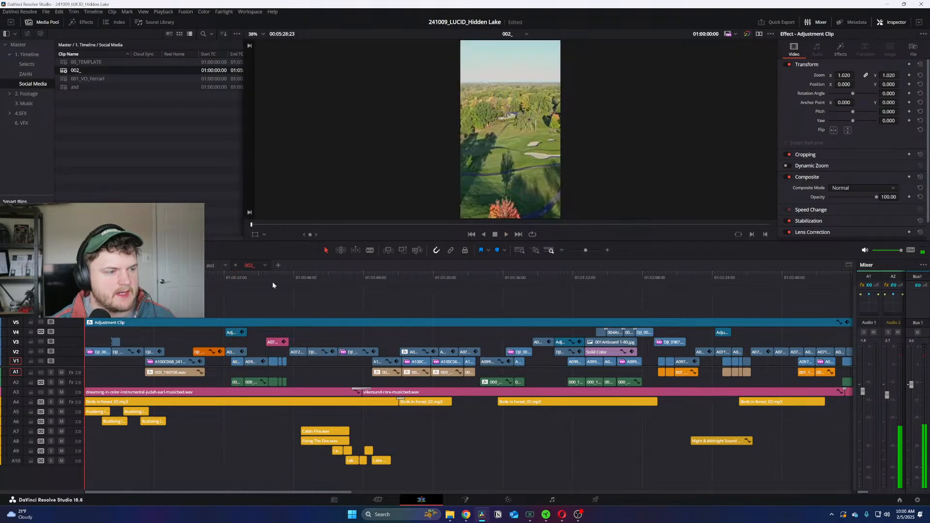
# Step: Split the full-length adjustment clip on V5 just after the 01:01:04 mark
pyautogui.click(369, 279)
pyautogui.hotkey('ctrl', '=')
pyautogui.press('b')
pyautogui.click(480, 326)
pyautogui.hotkey('ctrl', '-')
pyautogui.hotkey('ctrl', '-')
pyautogui.press('a')
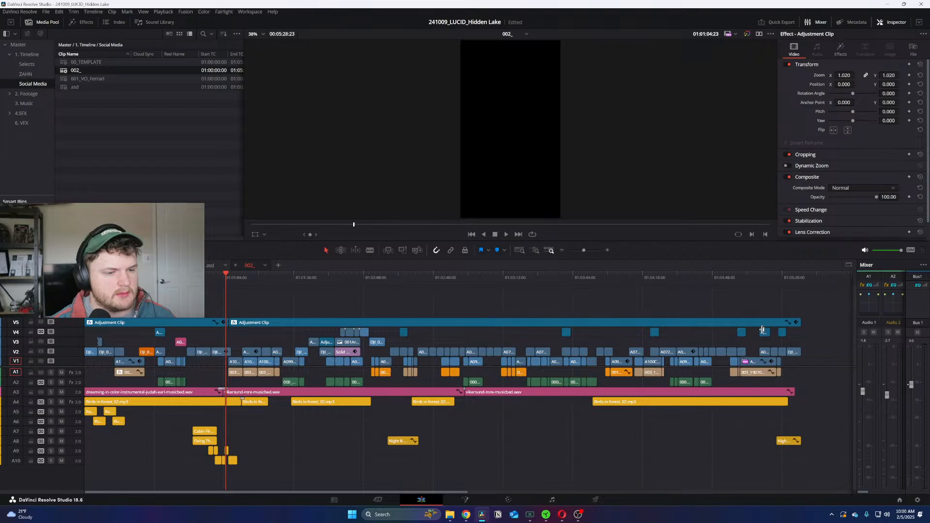
# Step: Move the video and audio clips after the split farther along the timeline, and delete them along with the leftover adjustment clips
pyautogui.moveTo(824, 456); pyautogui.dragTo(246, 341)
pyautogui.moveTo(255, 372); pyautogui.dragTo(614, 376)
pyautogui.moveTo(278, 296); pyautogui.dragTo(821, 333)
pyautogui.press('Delete')
pyautogui.hotkey('ctrl', '-')
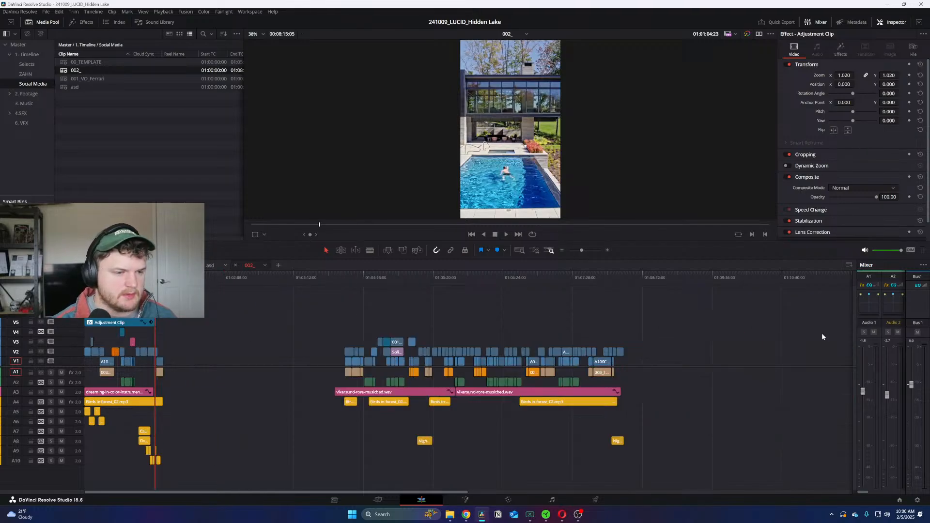
pyautogui.moveTo(707, 312); pyautogui.dragTo(338, 467)
pyautogui.press('Delete')
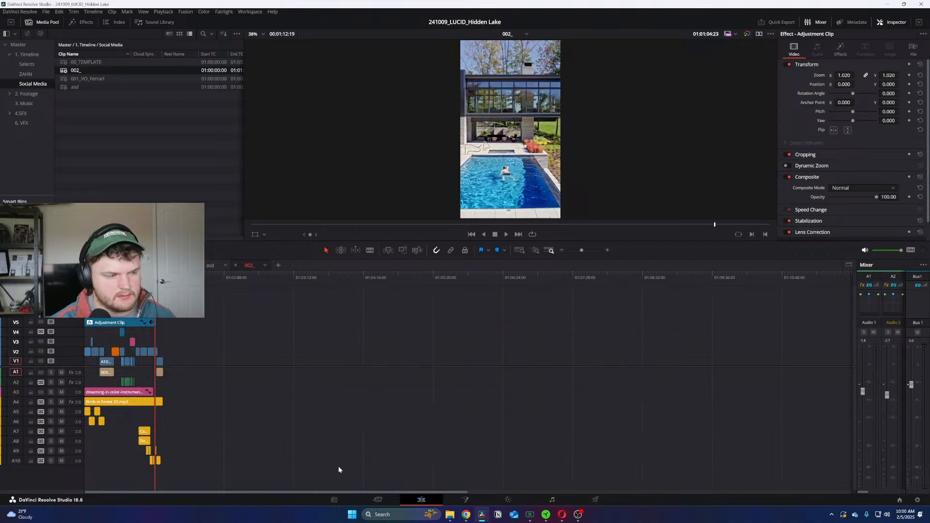
# Step: Play and scrub through the opening section of the shortened 002_ timeline to review its drone shots and first spoken clip
pyautogui.press('Home')
pyautogui.hotkey('ctrl', '=')
pyautogui.hotkey('ctrl', '=')
pyautogui.hotkey('ctrl', '=')
pyautogui.press('space')
pyautogui.hotkey('ctrl', '=')
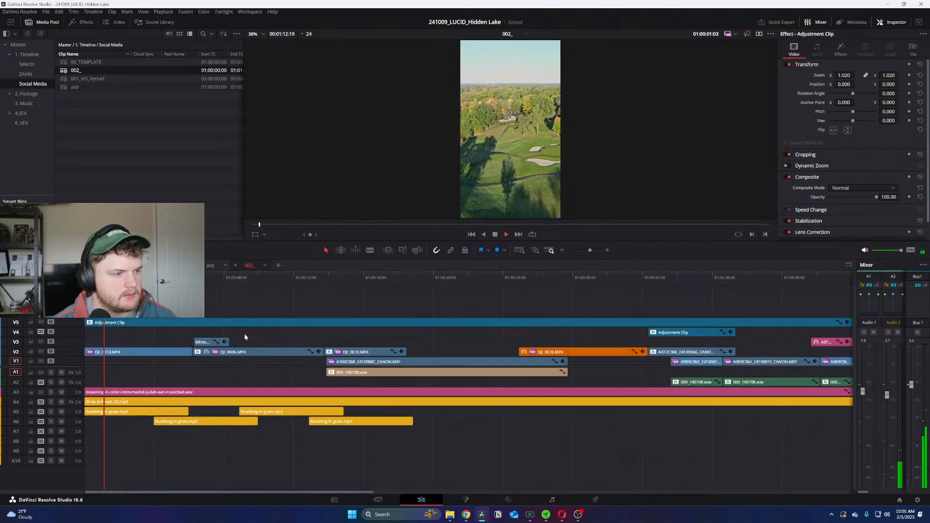
pyautogui.click(332, 274)
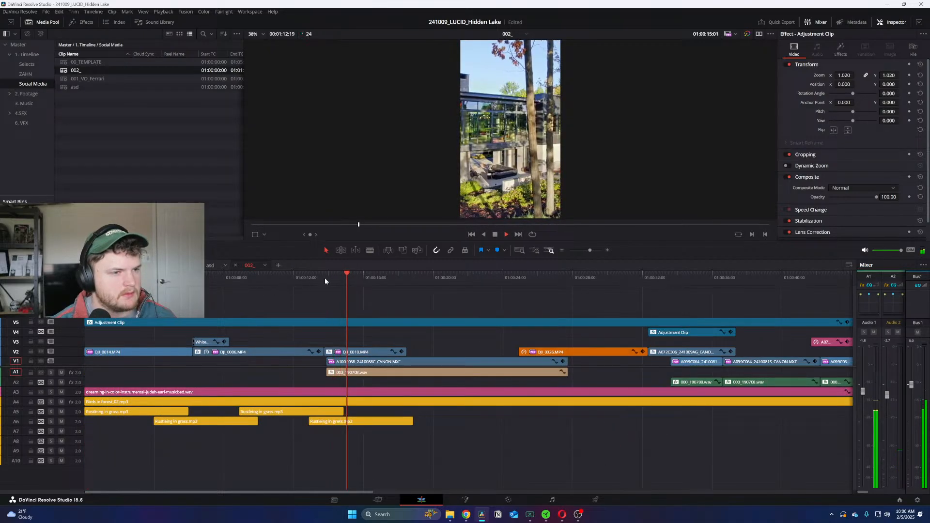
pyautogui.hotkey('ctrl', '-')
pyautogui.click(300, 275)
pyautogui.click(197, 275)
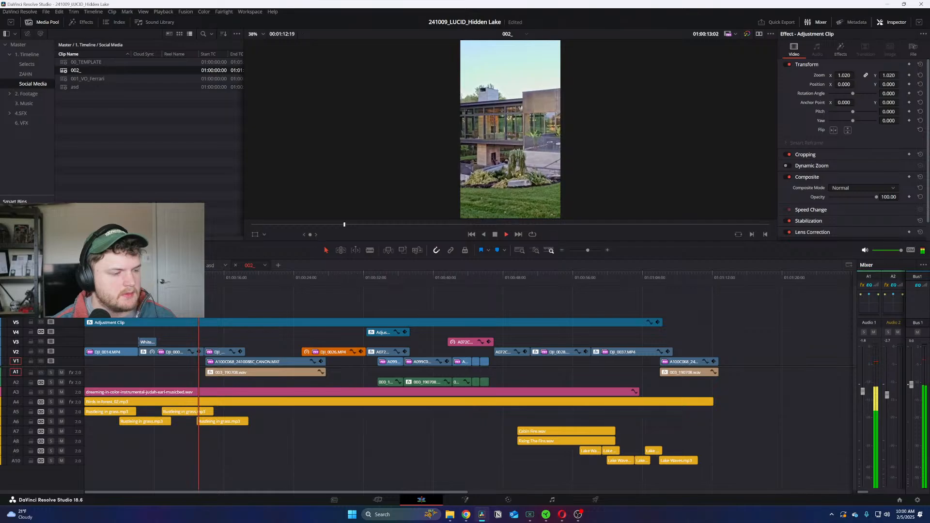
pyautogui.press('space')
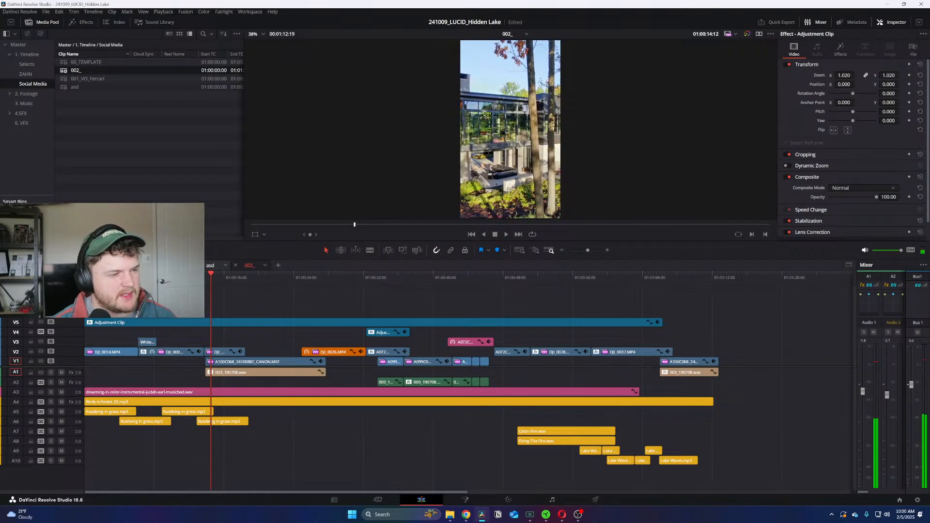
pyautogui.click(186, 275)
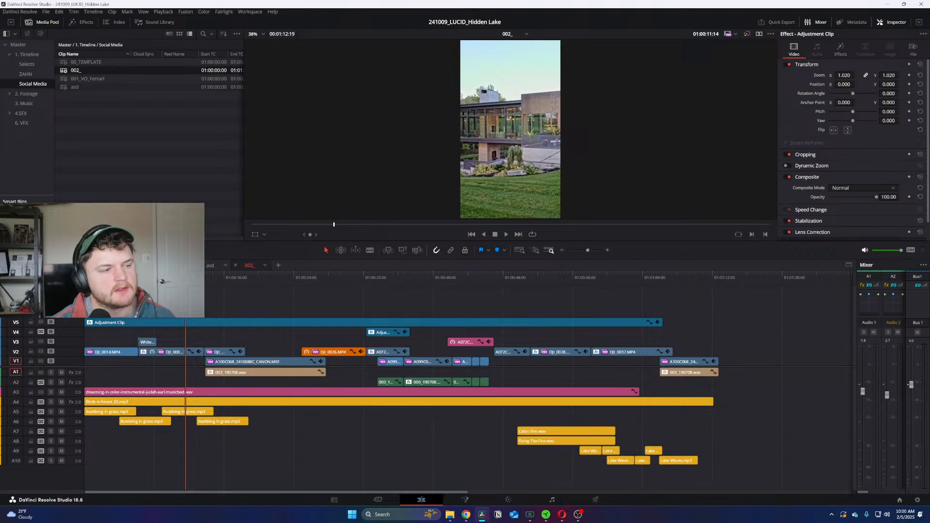
pyautogui.moveTo(186, 277); pyautogui.dragTo(129, 277)
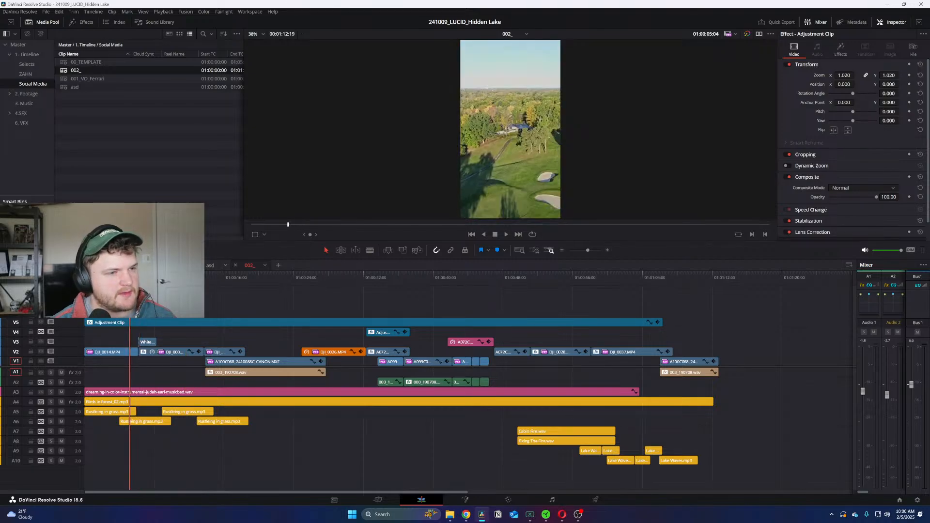
# Step: Delete the full-length adjustment clip on V5 and the opening DJI_0014.MP4 drone clip on V2
pyautogui.scroll(1, 201, 337)
pyautogui.scroll(-1, 263, 323)
pyautogui.click(263, 322)
pyautogui.press('Delete')
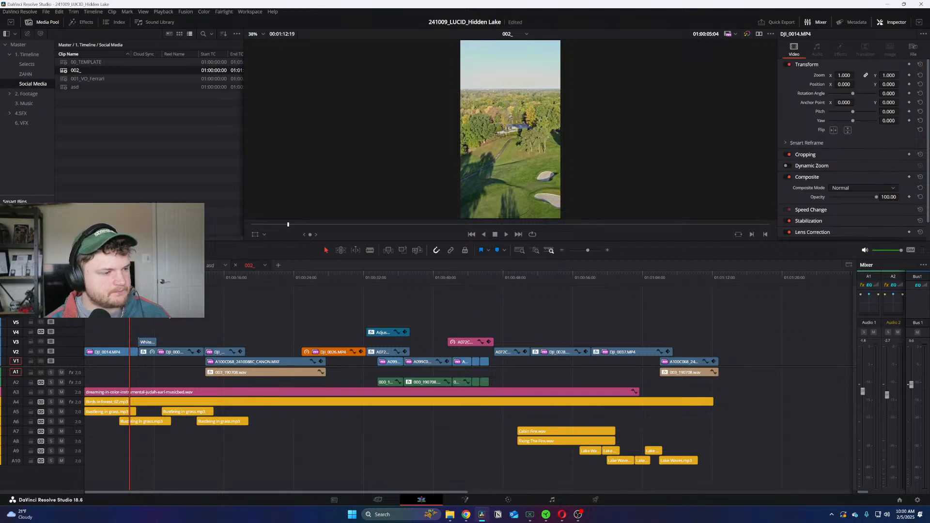
pyautogui.moveTo(116, 338); pyautogui.dragTo(106, 367)
pyautogui.press('Delete')
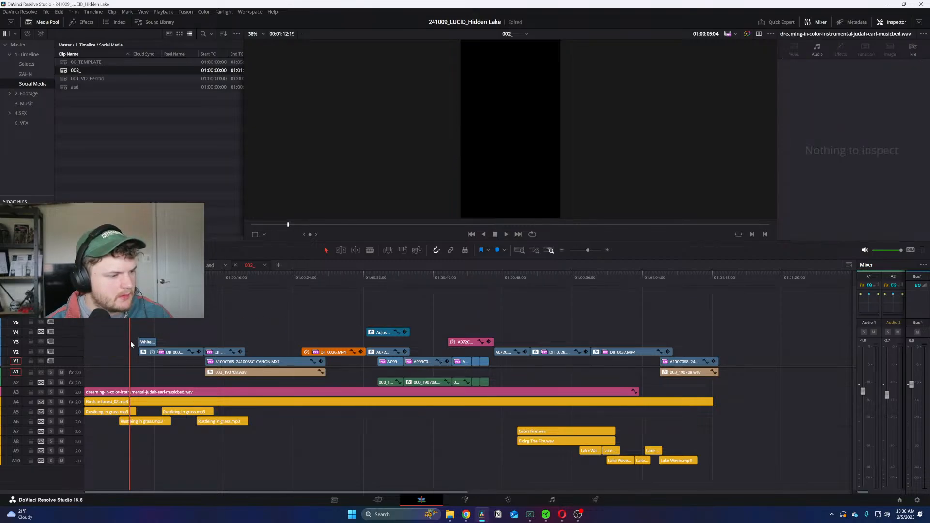
# Step: Enlarge audio track A1, and play and scrub through the remaining opening drone shots and the first spoken clip
pyautogui.scroll(2, 232, 325)
pyautogui.moveTo(444, 280); pyautogui.dragTo(327, 290)
pyautogui.scroll(-1, 487, 286)
pyautogui.press('space')
pyautogui.moveTo(74, 375); pyautogui.dragTo(76, 396)
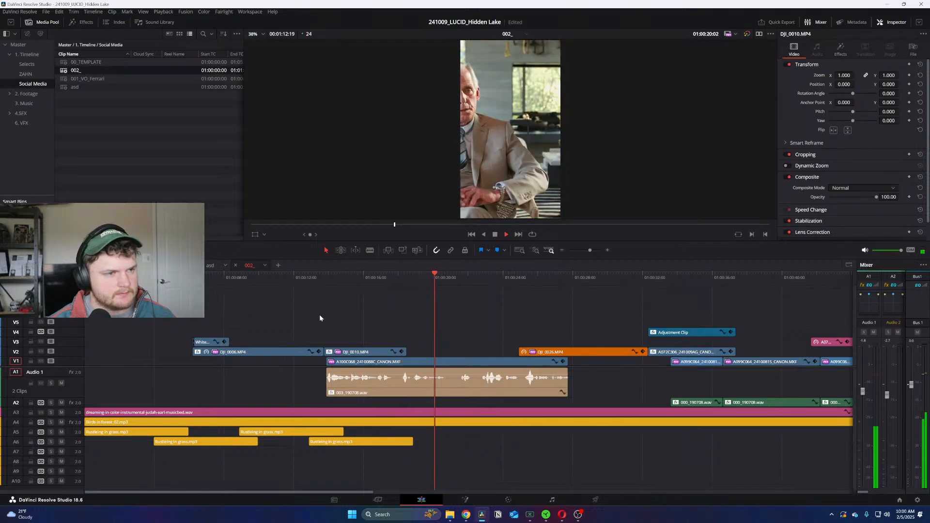
pyautogui.press('space')
pyautogui.moveTo(326, 276); pyautogui.dragTo(302, 278)
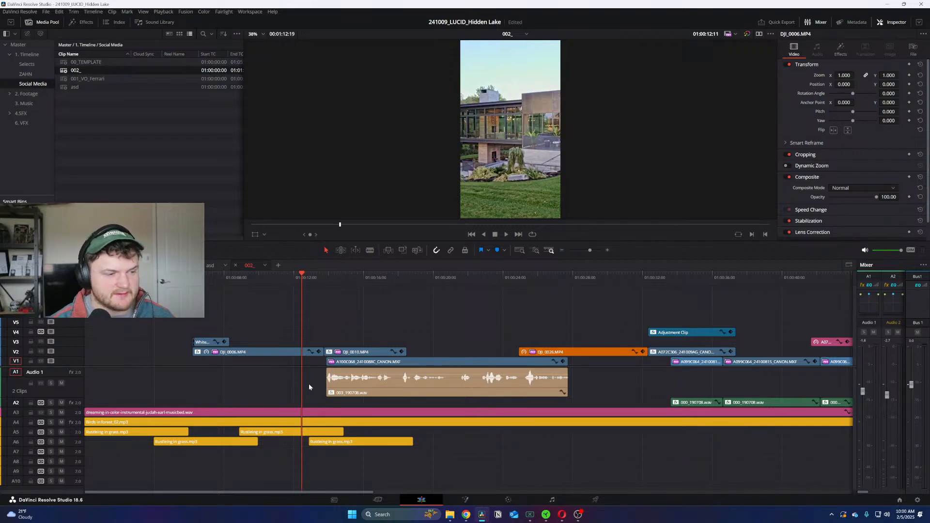
pyautogui.hotkey('ctrl', '=')
pyautogui.hotkey('ctrl', '-')
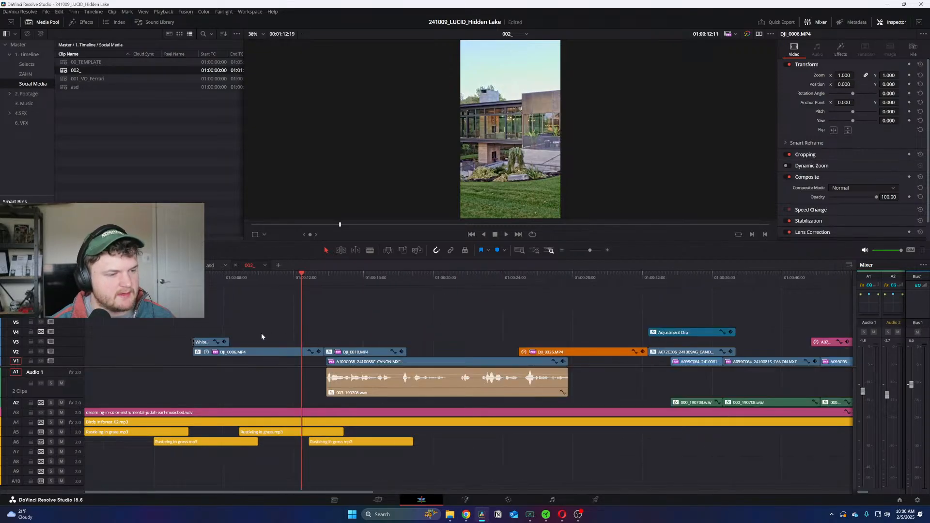
# Step: Reframe DJI_0006.MP4 with a horizontal position of -131, and delete it together with the short White clip above it
pyautogui.click(294, 353)
pyautogui.moveTo(835, 84); pyautogui.dragTo(771, 84)
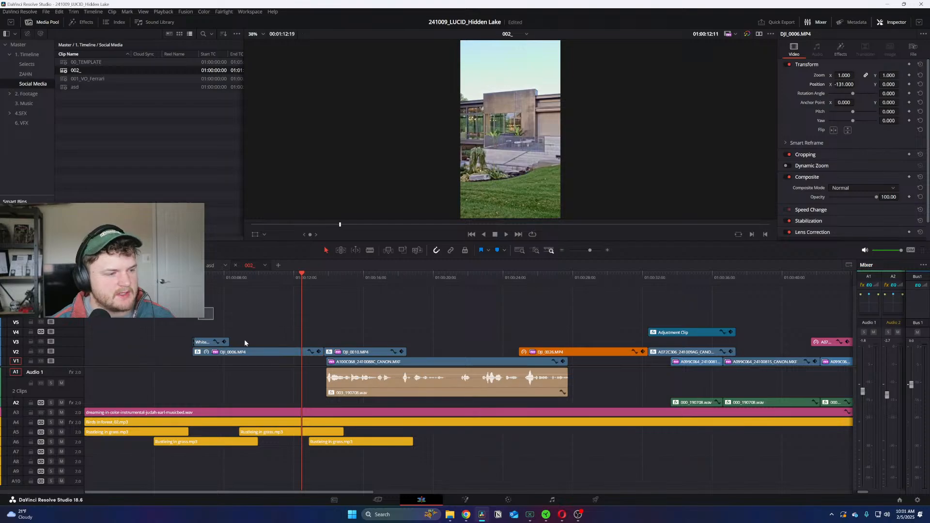
pyautogui.moveTo(283, 368); pyautogui.dragTo(283, 367)
pyautogui.press('BackSpace')
# Step: Reframe DJI_0010.MP4 on V2 by setting its horizontal position to -235
pyautogui.click(344, 277)
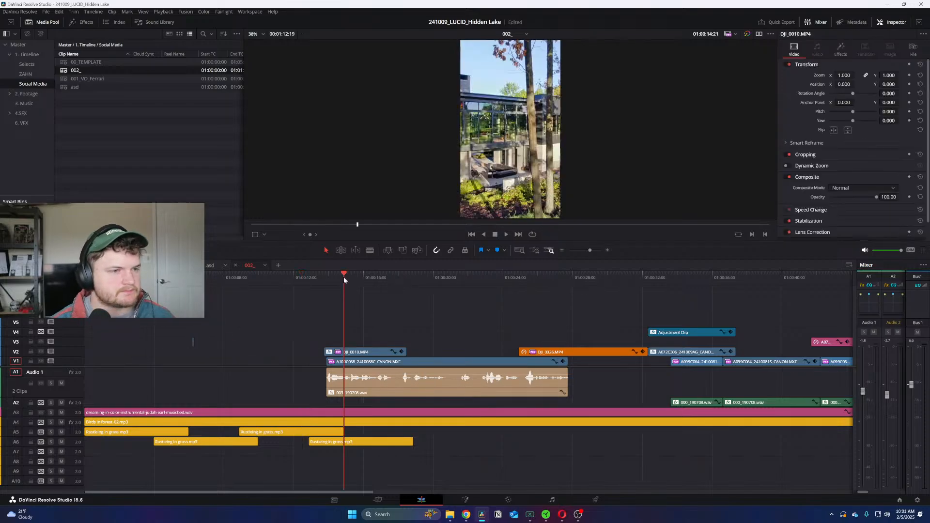
pyautogui.moveTo(850, 84); pyautogui.dragTo(845, 83)
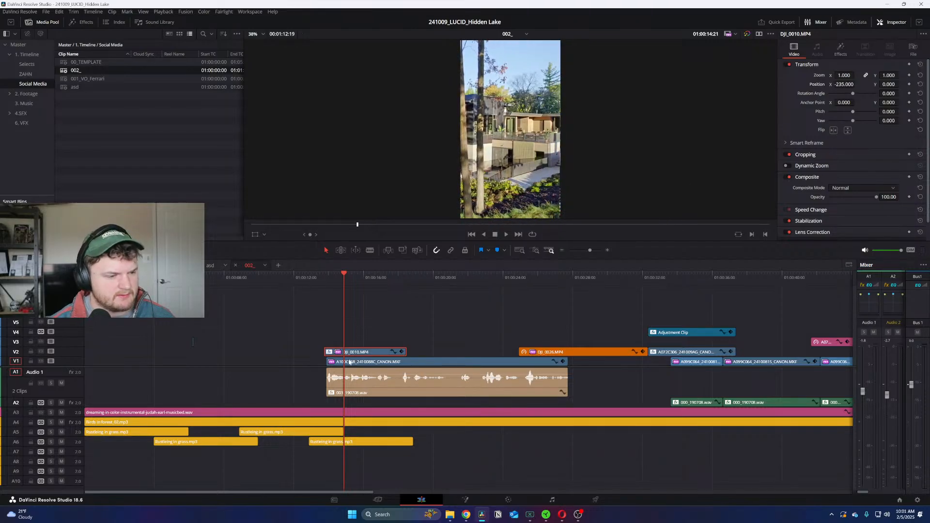
# Step: Split the music, birds and rustling grass audio at 01:00:12:00 and delete the portions before the cut
pyautogui.press('Home')
pyautogui.click(279, 415)
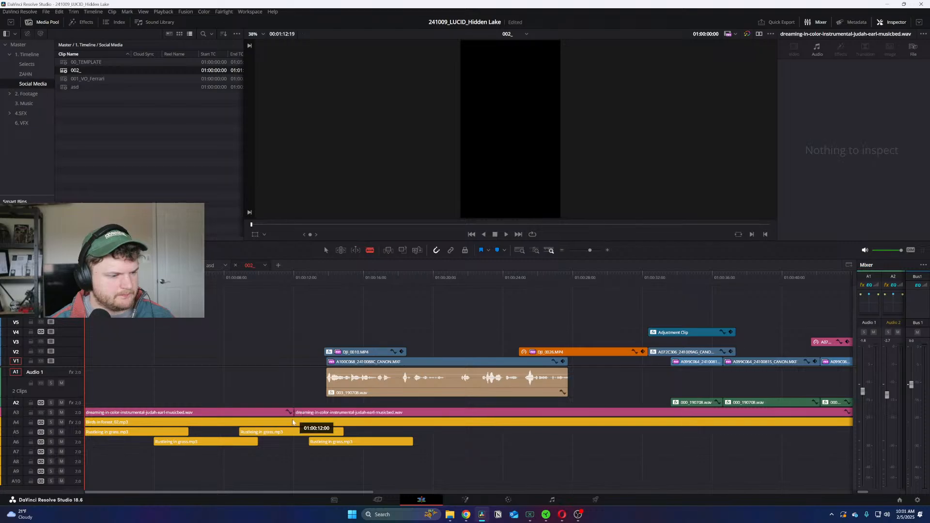
pyautogui.press('a')
pyautogui.moveTo(272, 384); pyautogui.dragTo(111, 482)
pyautogui.press('BackSpace')
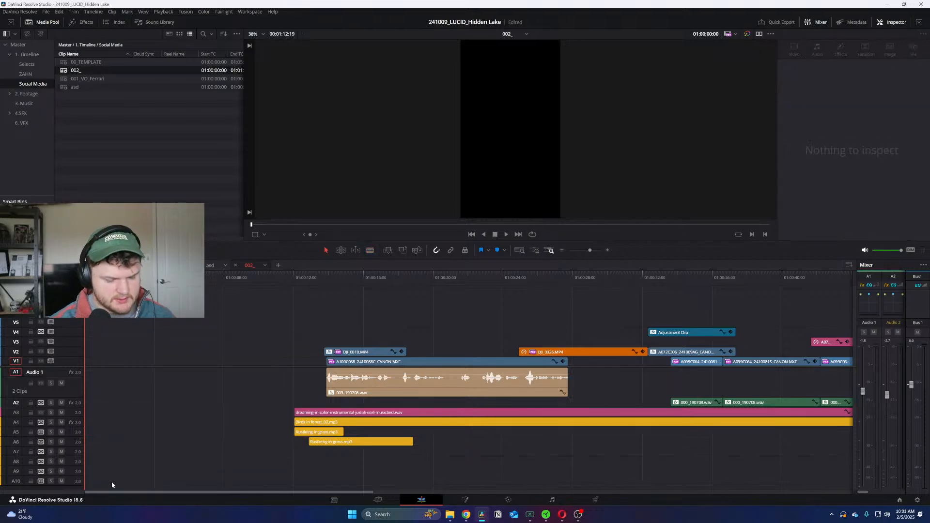
# Step: Move all remaining video and audio clips back together so the music begins at the start of the timeline
pyautogui.click(354, 378)
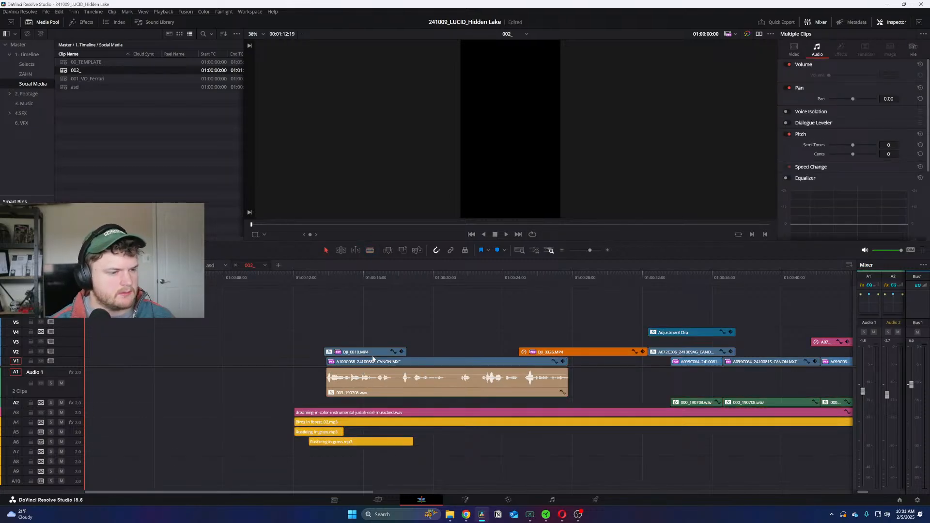
pyautogui.moveTo(236, 361); pyautogui.dragTo(236, 361)
pyautogui.hotkey('ctrl', 'a')
pyautogui.moveTo(371, 362); pyautogui.dragTo(130, 366)
pyautogui.click(141, 312)
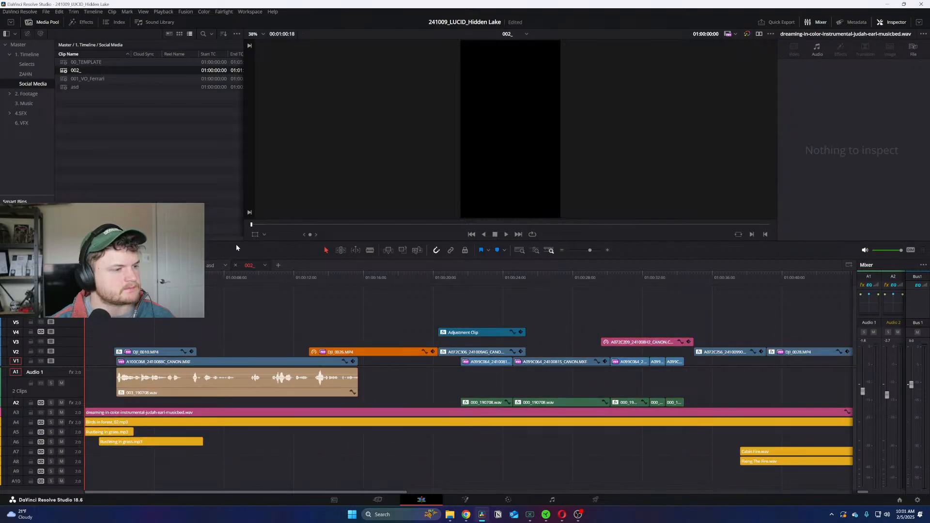
# Step: Rename the 002_ timeline as 002_VO_Trailer and close the asd timeline
pyautogui.click(74, 71)
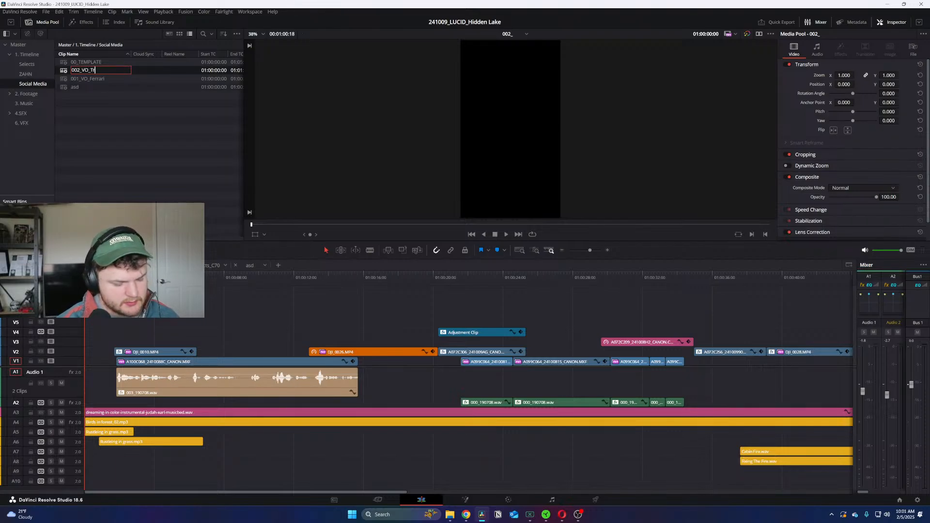
pyautogui.click(223, 334)
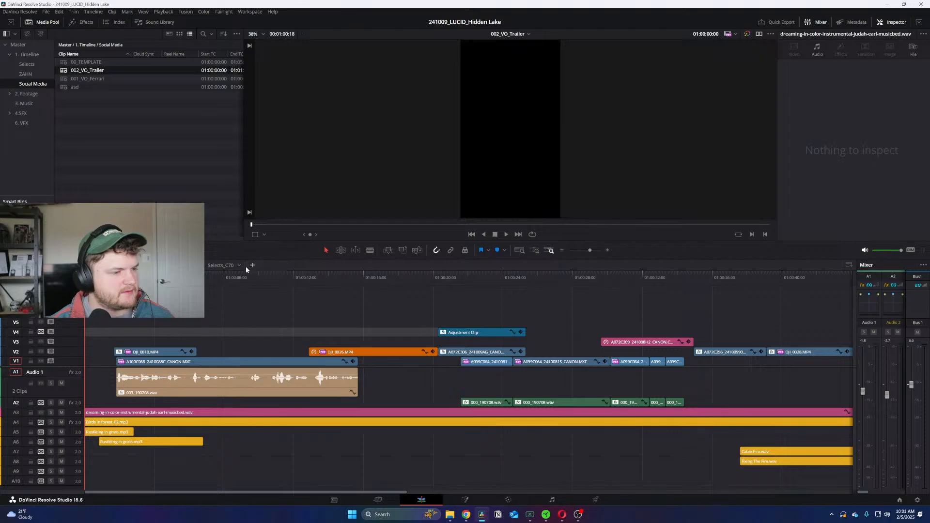
# Step: Open the Selects_Drone timeline and examine the drone shots in its Poolside section for an opening shot
pyautogui.click(177, 266)
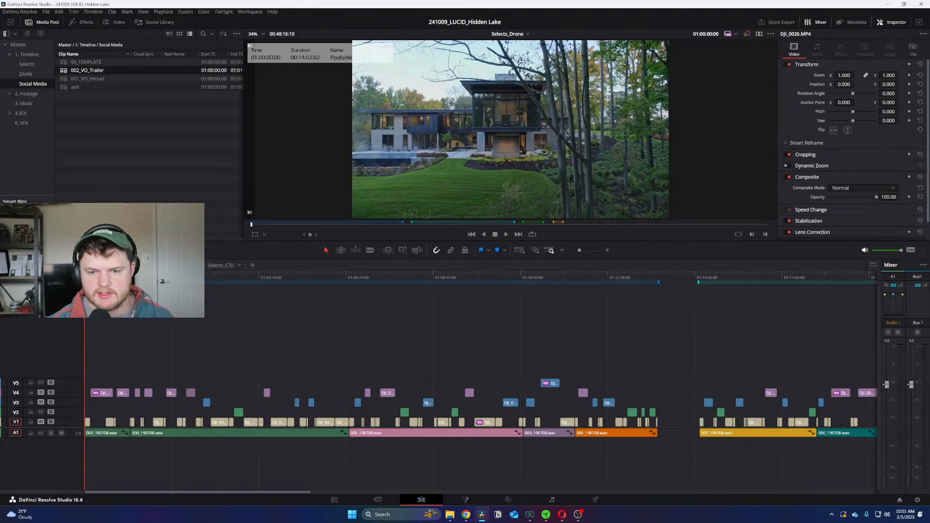
pyautogui.click(473, 276)
pyautogui.click(549, 276)
pyautogui.moveTo(549, 275); pyautogui.dragTo(388, 289)
pyautogui.press('space')
pyautogui.hotkey('ctrl', '=')
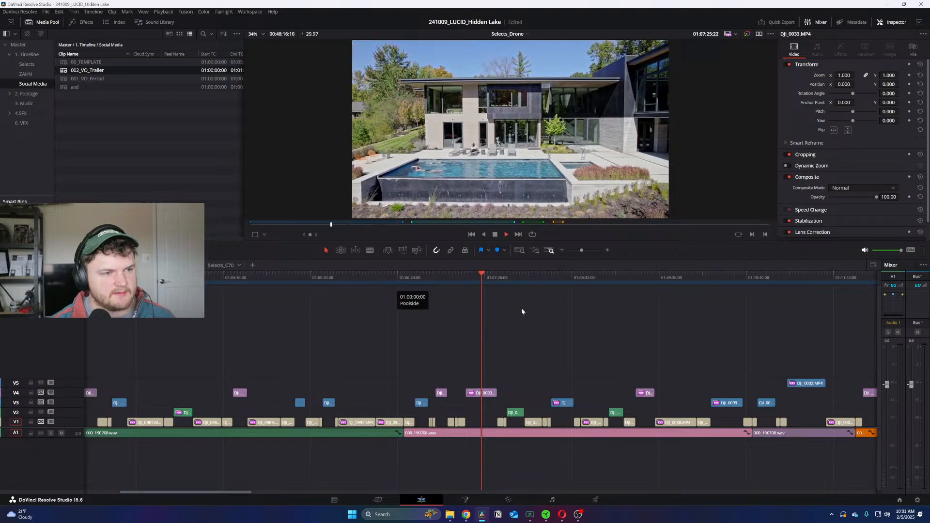
pyautogui.click(464, 277)
pyautogui.click(438, 281)
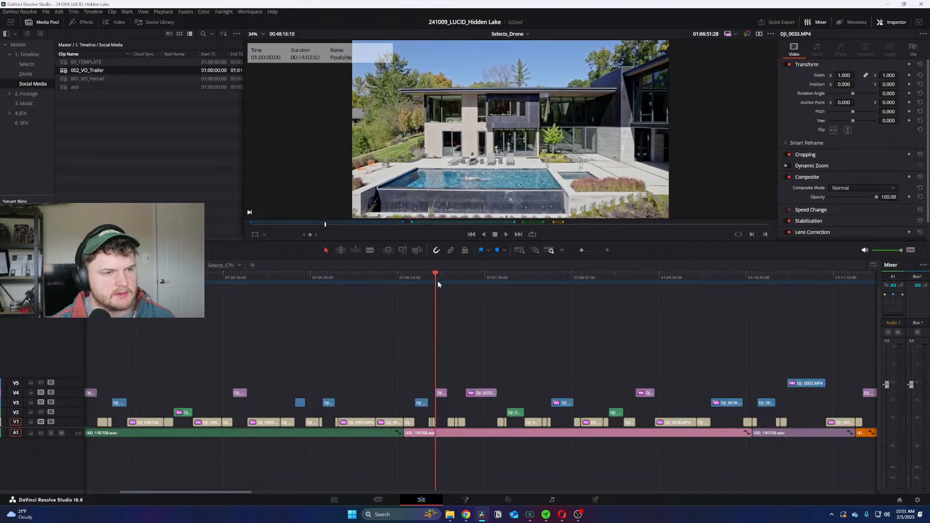
pyautogui.press('space')
pyautogui.hotkey('ctrl', '-')
pyautogui.moveTo(541, 280)
pyautogui.mouseDown()
pyautogui.moveTo(556, 275)
pyautogui.moveTo(549, 279)
pyautogui.mouseUp()
pyautogui.hotkey('ctrl', '=')
pyautogui.press('space')
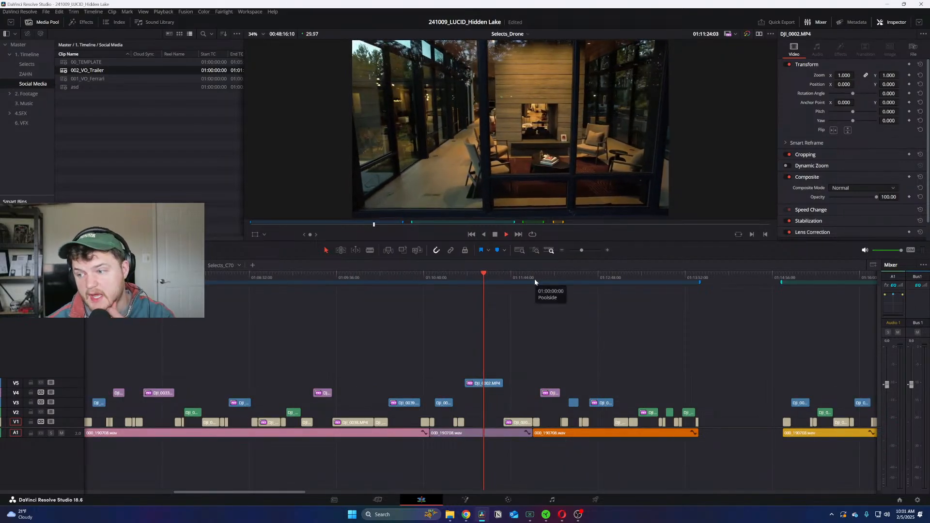
pyautogui.click(544, 274)
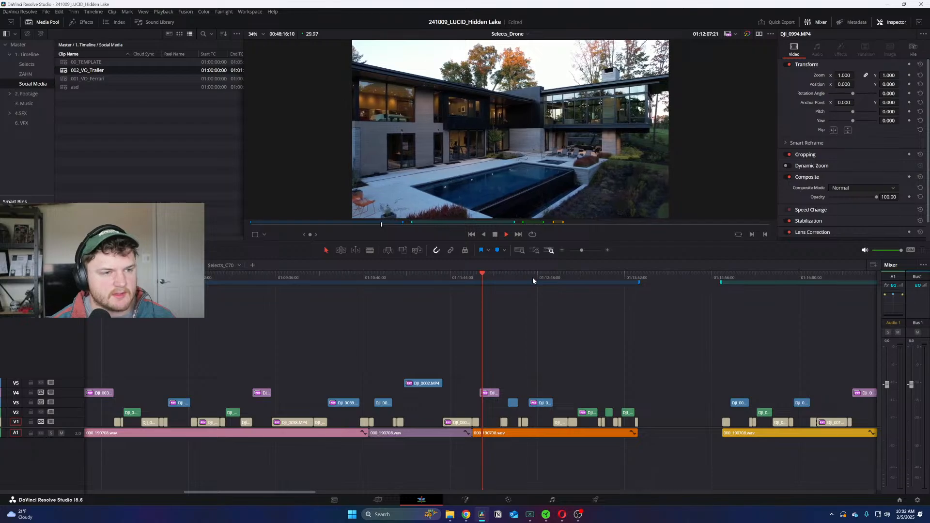
pyautogui.hotkey('ctrl', '-')
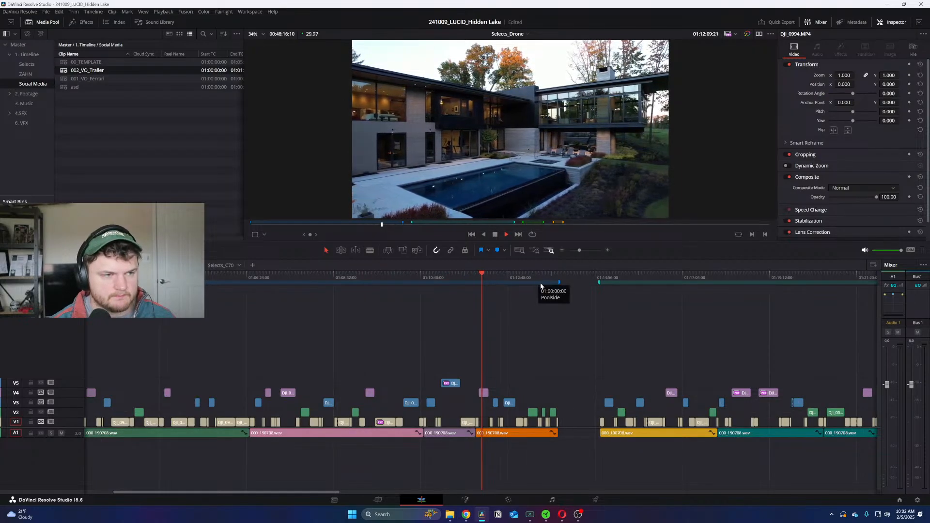
# Step: Play and scrub through the Car Side section of Selects_Drone to examine its exterior shots
pyautogui.moveTo(596, 275); pyautogui.dragTo(669, 283)
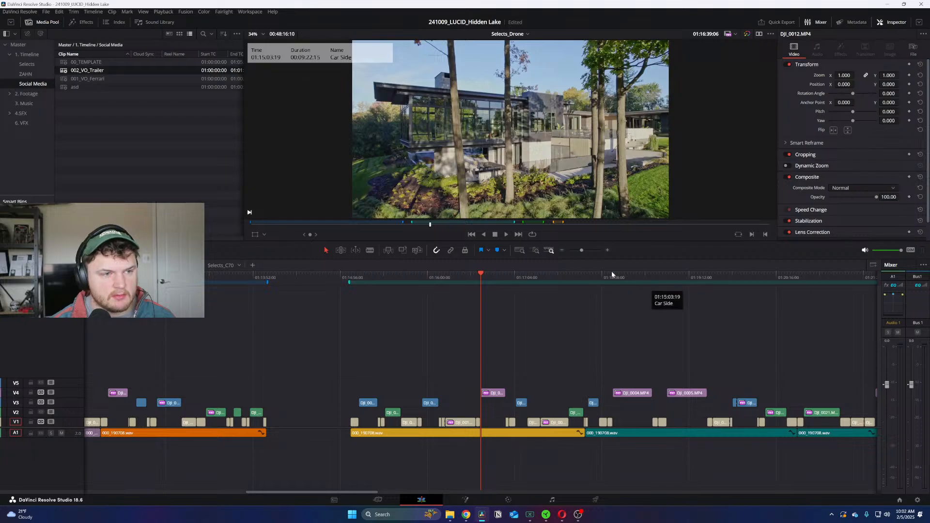
pyautogui.moveTo(612, 272); pyautogui.dragTo(685, 274)
pyautogui.hotkey('ctrl', '-')
pyautogui.hotkey('ctrl', '-')
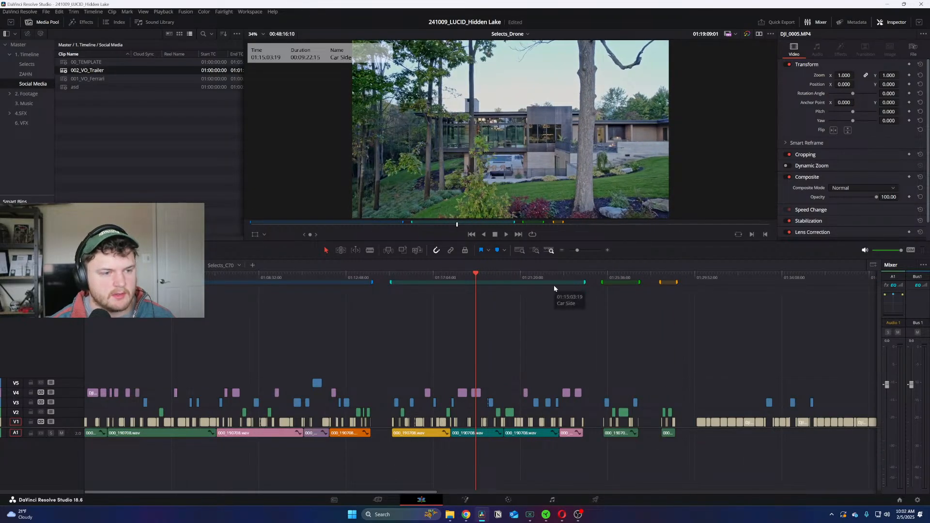
pyautogui.hotkey('ctrl', '=')
pyautogui.hotkey('ctrl', '=')
pyautogui.moveTo(525, 276); pyautogui.dragTo(676, 286)
pyautogui.press('space')
pyautogui.hotkey('ctrl', '=')
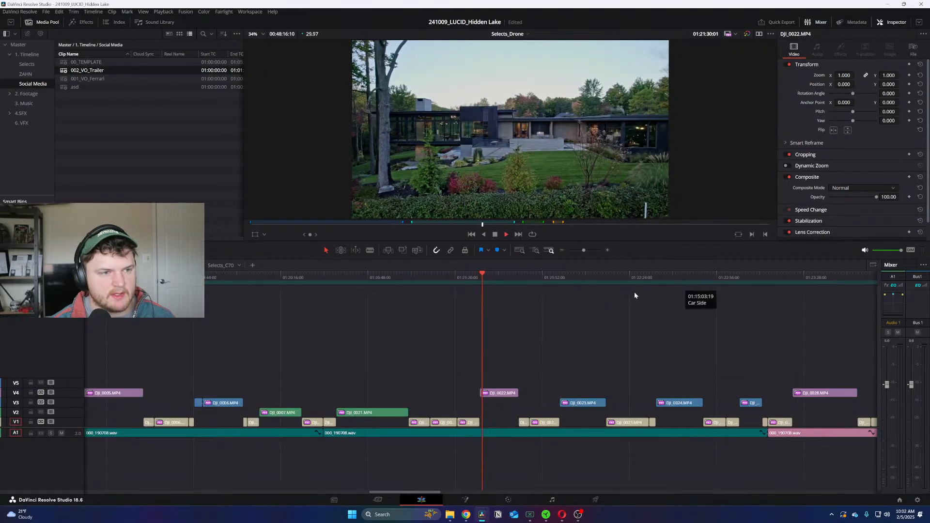
pyautogui.click(570, 275)
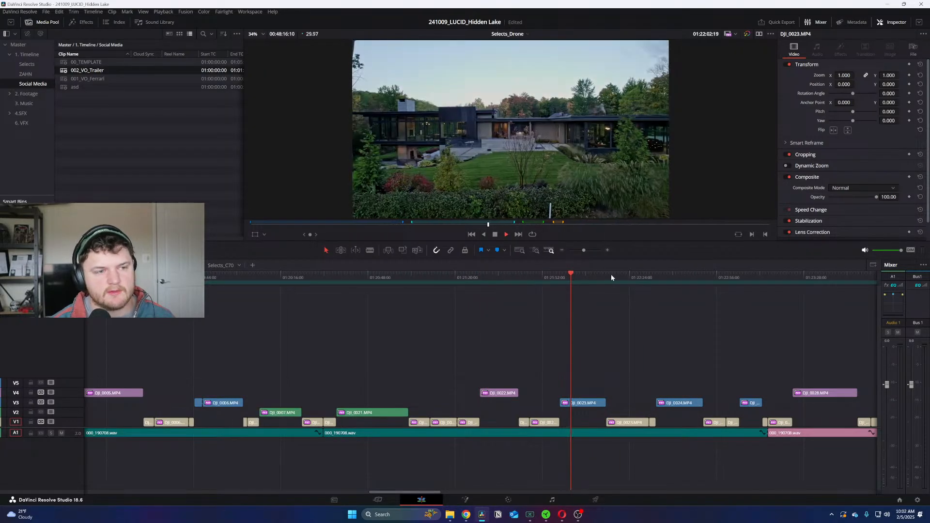
pyautogui.click(657, 273)
pyautogui.hotkey('ctrl', '-')
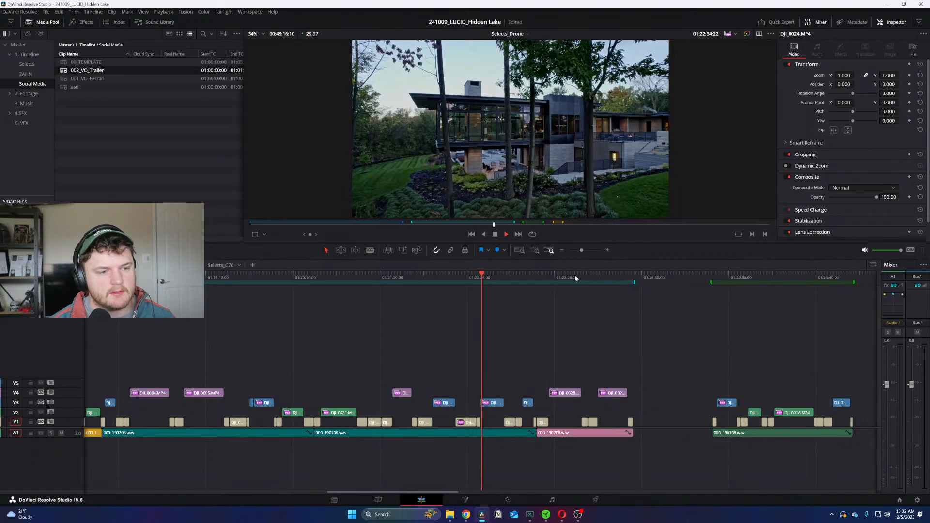
pyautogui.hotkey('ctrl', '=')
pyautogui.moveTo(596, 273); pyautogui.dragTo(728, 281)
pyautogui.hotkey('ctrl', '-')
pyautogui.hotkey('ctrl', '-')
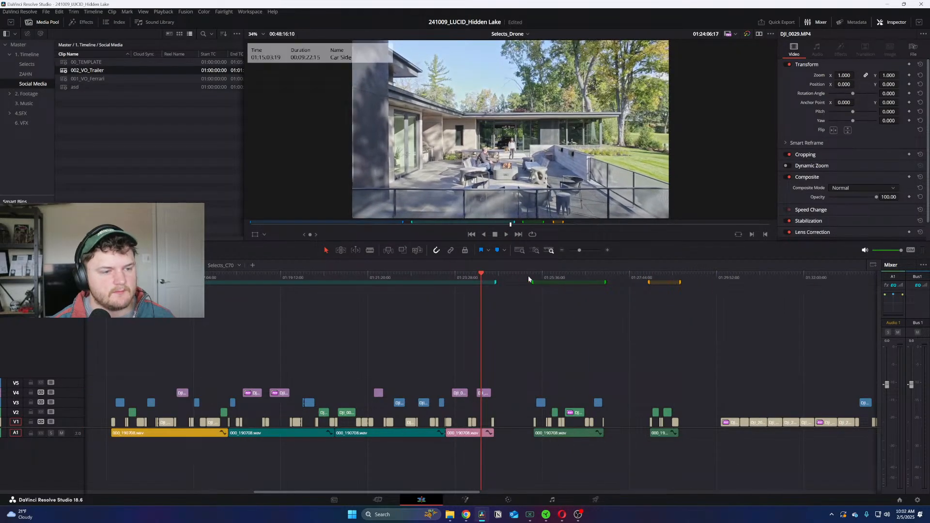
# Step: Review the drone shots in the green and orange marked sections following Car Side
pyautogui.click(540, 281)
pyautogui.hotkey('ctrl', '=')
pyautogui.press('space')
pyautogui.moveTo(536, 278)
pyautogui.mouseDown()
pyautogui.moveTo(740, 291)
pyautogui.moveTo(716, 290)
pyautogui.mouseUp()
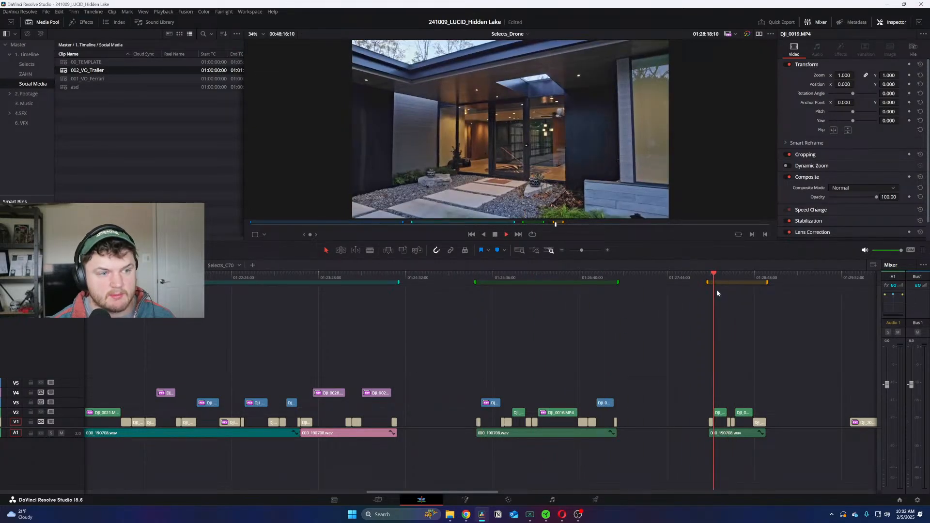
pyautogui.hotkey('ctrl', '-')
pyautogui.hotkey('ctrl', '-')
pyautogui.hotkey('ctrl', '-')
# Step: Copy DJI_0027.MP4 from the beginning of Selects_Drone and paste it on V4 at the start of 002_VO_Trailer
pyautogui.press('Home')
pyautogui.hotkey('ctrl', '=')
pyautogui.hotkey('ctrl', '=')
pyautogui.hotkey('ctrl', '=')
pyautogui.hotkey('ctrl', '=')
pyautogui.hotkey('ctrl', '=')
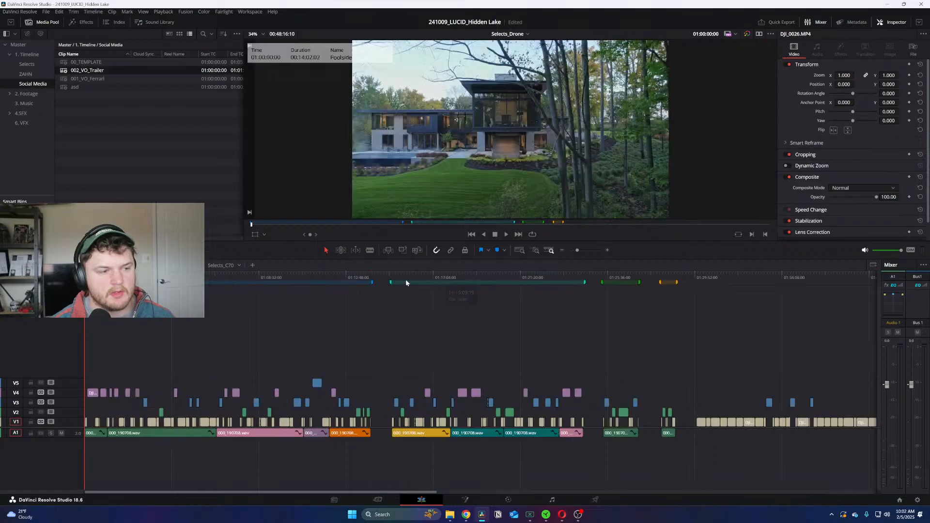
pyautogui.moveTo(167, 277); pyautogui.dragTo(376, 279)
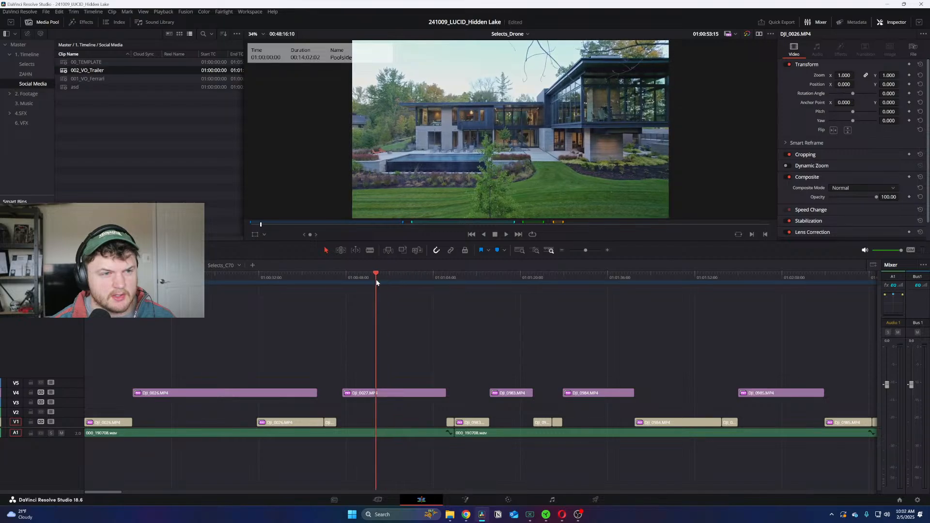
pyautogui.hotkey('ctrl', '=')
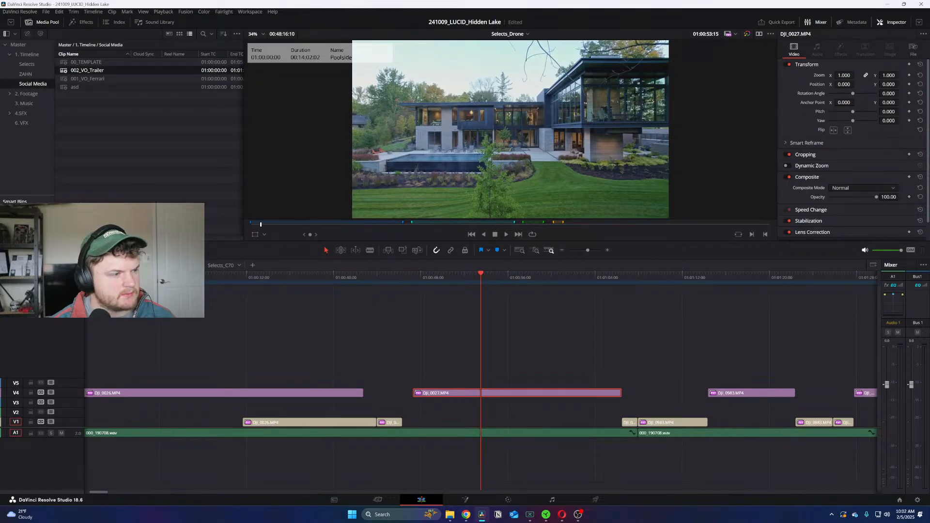
pyautogui.click(129, 265)
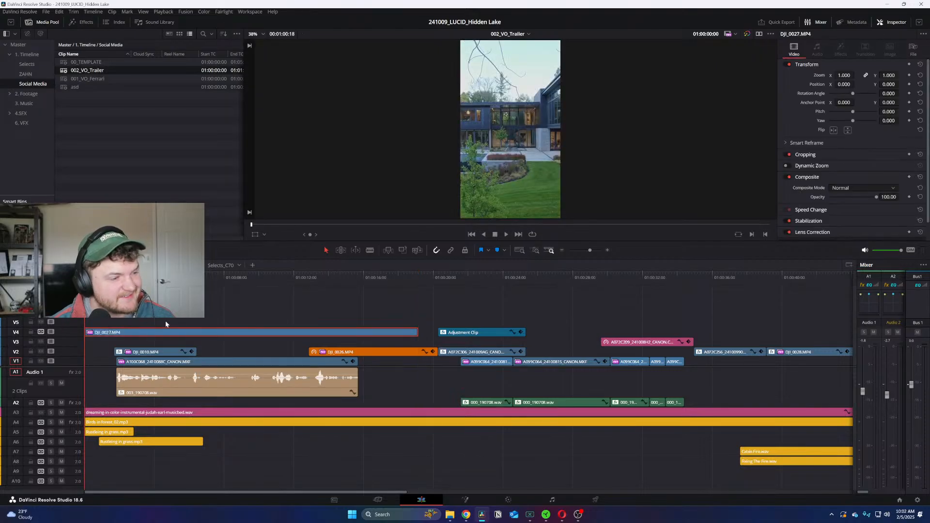
# Step: Play the opening and shorten DJI_0027.MP4 on V4 so it spans about 01:00:05 to 01:00:12
pyautogui.press('space')
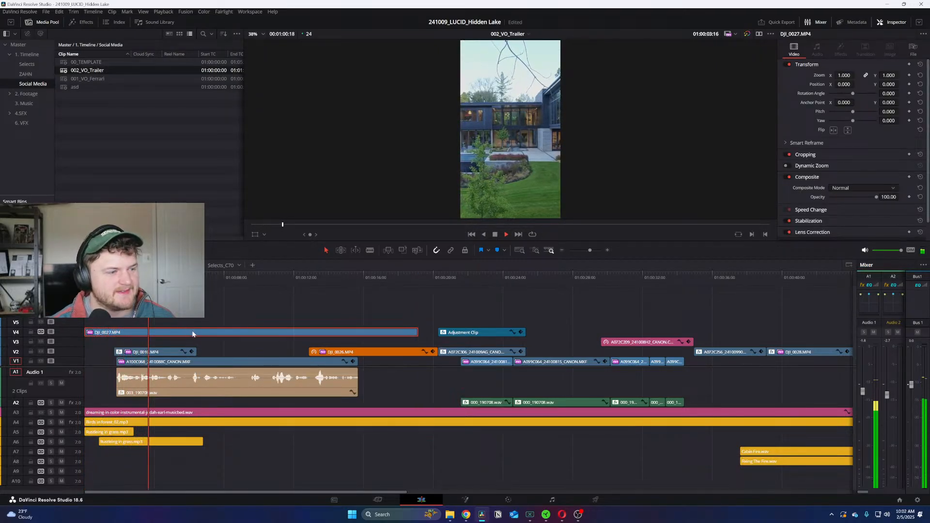
pyautogui.moveTo(204, 333); pyautogui.dragTo(241, 336)
pyautogui.press('Home')
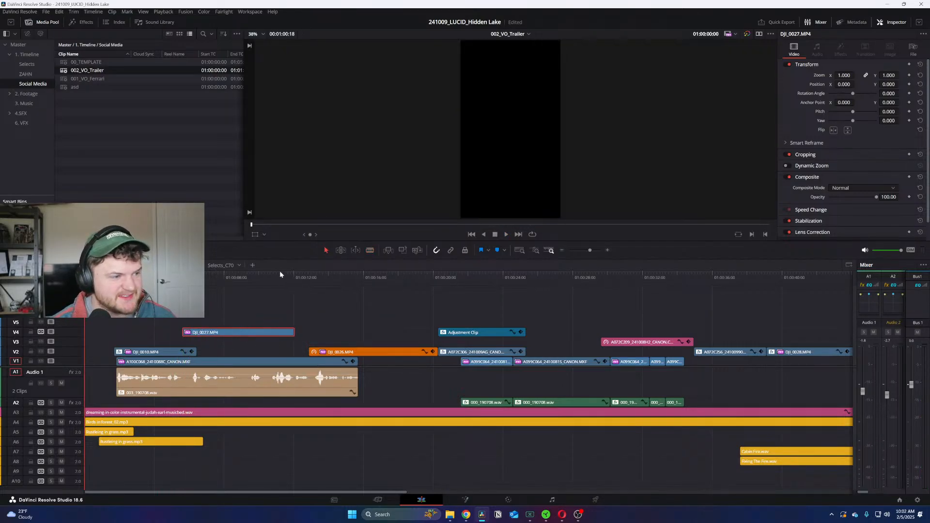
# Step: Scrub through the Poolside section of Selects_Drone to examine its exterior shots
pyautogui.hotkey('ctrl', 'Tab')
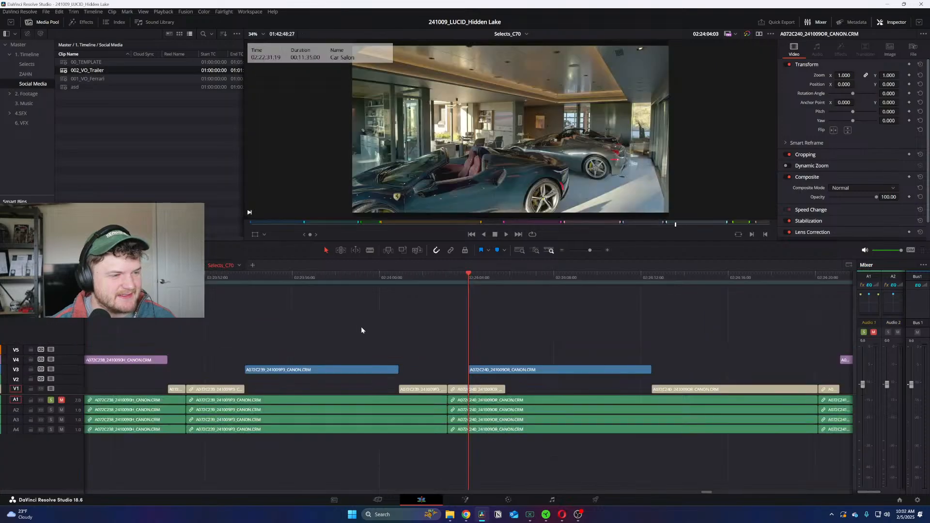
pyautogui.hotkey('ctrl', '-')
pyautogui.hotkey('ctrl', '-')
pyautogui.hotkey('ctrl', 'Tab')
pyautogui.hotkey('ctrl', '-')
pyautogui.hotkey('ctrl', '-')
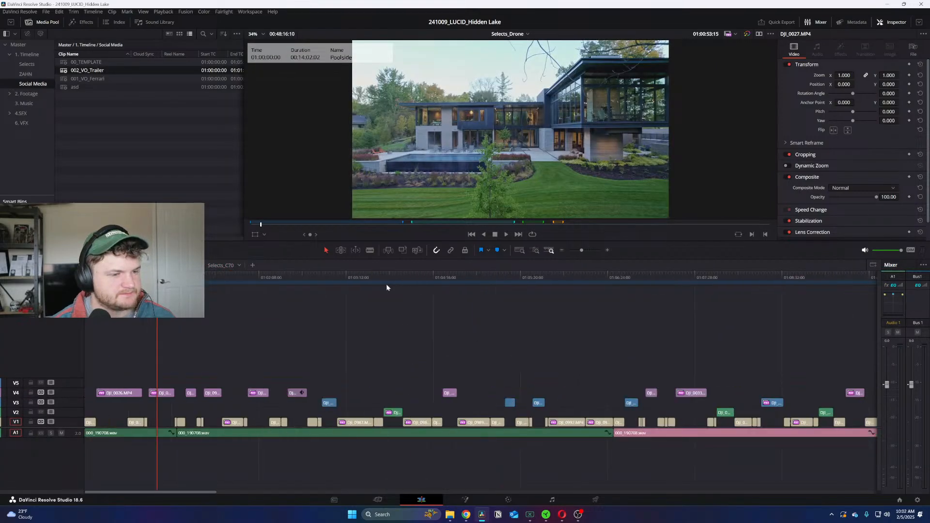
pyautogui.click(272, 279)
pyautogui.moveTo(277, 281); pyautogui.dragTo(543, 291)
pyautogui.scroll(6, 486, 297)
pyautogui.click(512, 278)
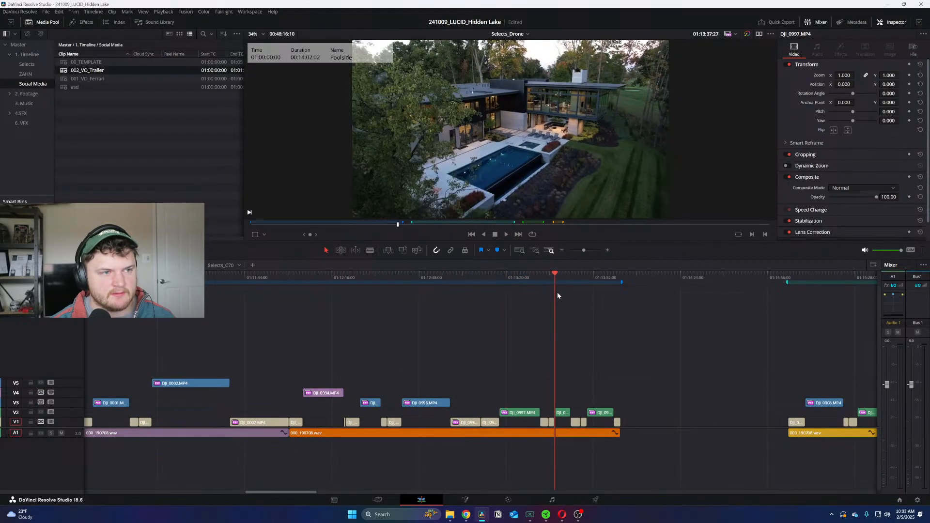
# Step: Play the end of the Poolside section and scrub through the Car Side section of Selects_Drone to compare the house shots
pyautogui.press('space')
pyautogui.scroll(-2, 583, 296)
pyautogui.moveTo(587, 279); pyautogui.dragTo(732, 287)
pyautogui.press('space')
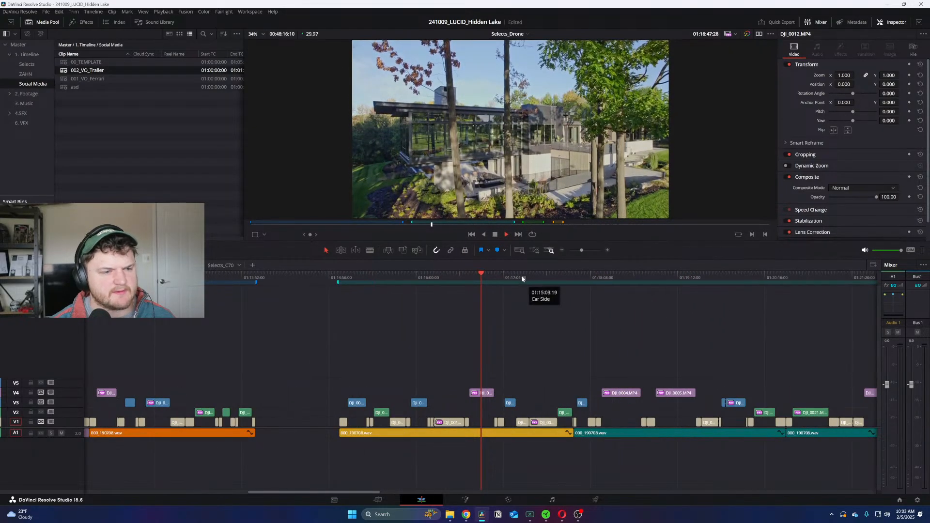
pyautogui.moveTo(514, 272); pyautogui.dragTo(632, 281)
pyautogui.hotkey('ctrl', '-')
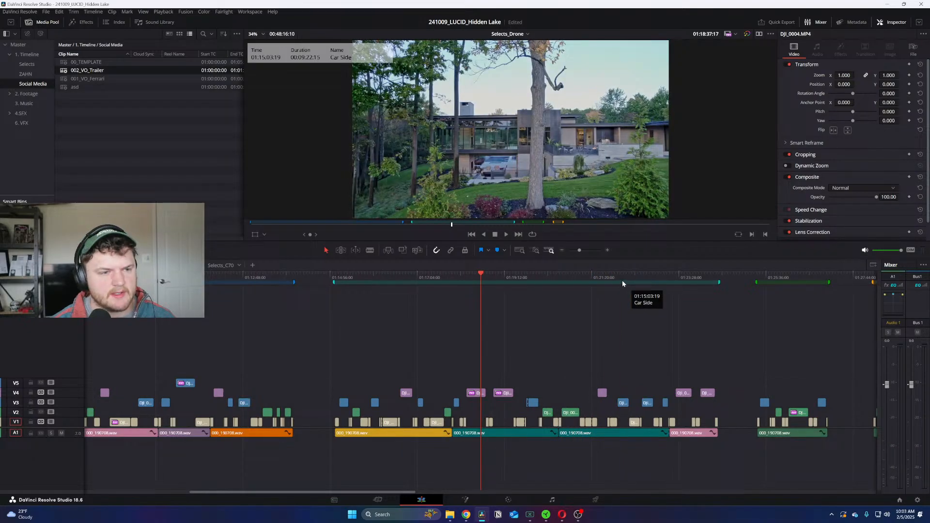
pyautogui.moveTo(499, 275); pyautogui.dragTo(527, 275)
pyautogui.scroll(1, 622, 280)
pyautogui.moveTo(543, 275); pyautogui.dragTo(664, 284)
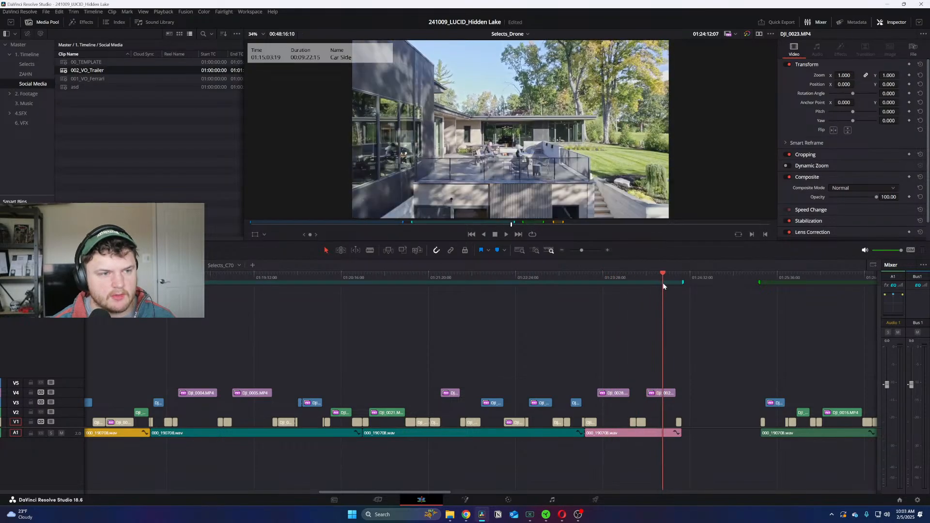
# Step: Review the Establishing section of Selects_Drone and the unmarked drone clips that come after the orange marked section
pyautogui.hotkey('ctrl', '=')
pyautogui.hotkey('ctrl', '-')
pyautogui.moveTo(581, 276); pyautogui.dragTo(667, 281)
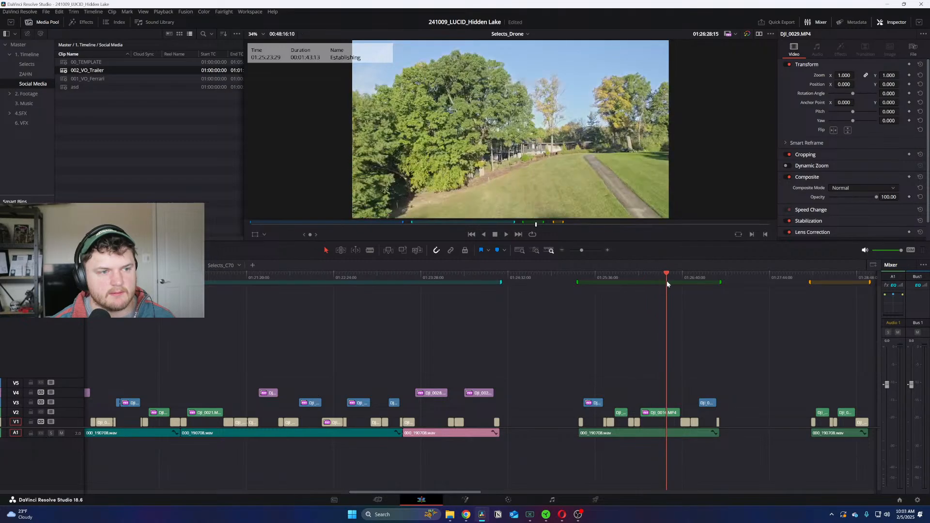
pyautogui.hotkey('ctrl', '=')
pyautogui.press('space')
pyautogui.click(559, 275)
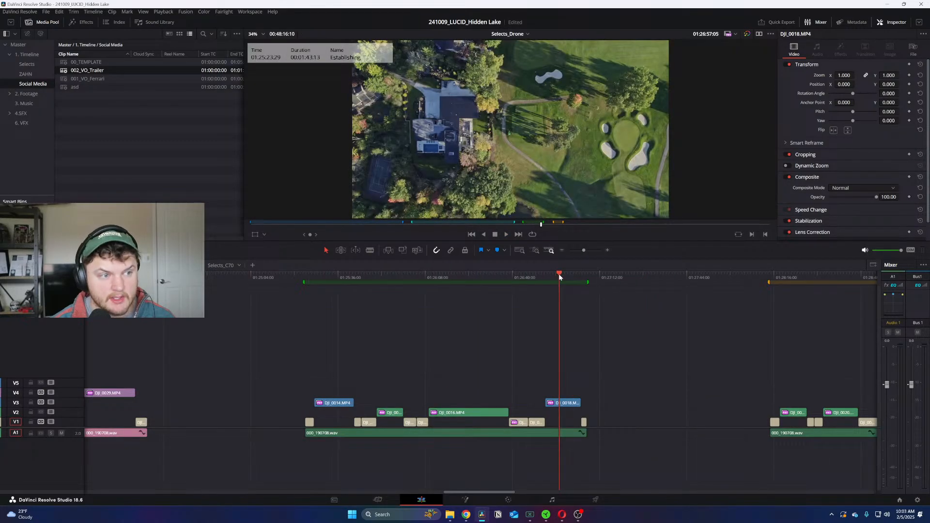
pyautogui.hotkey('ctrl', '-')
pyautogui.click(600, 275)
pyautogui.press('space')
pyautogui.hotkey('ctrl', '-')
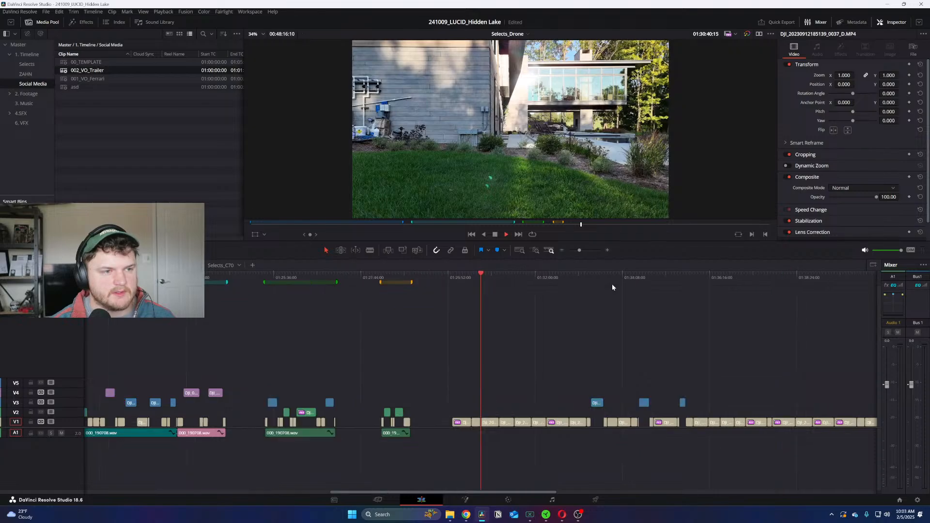
pyautogui.moveTo(539, 278); pyautogui.dragTo(269, 293)
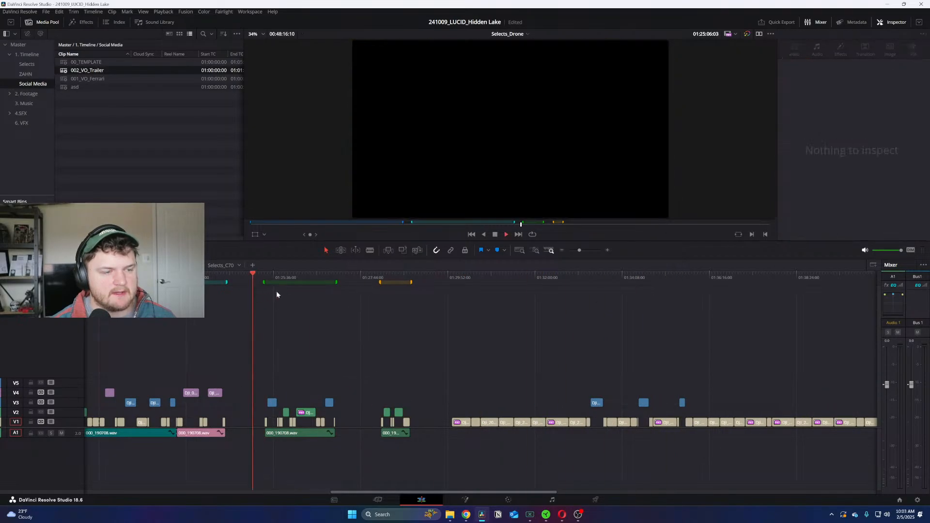
# Step: Survey the marked sections of Selects_C70 and examine the shots in its Exterior Front section
pyautogui.press('Home')
pyautogui.hotkey('ctrl', '=')
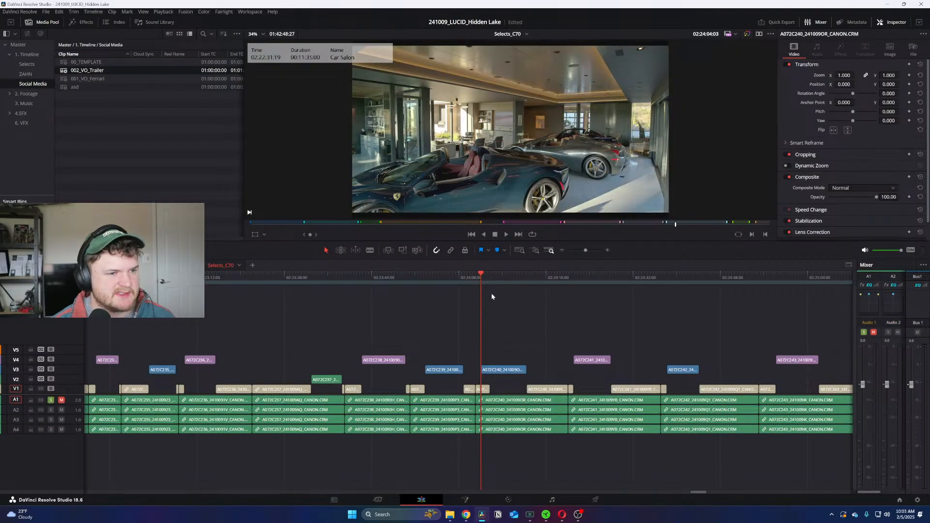
pyautogui.hotkey('ctrl', '-')
pyautogui.hotkey('ctrl', '-')
pyautogui.hotkey('ctrl', '-')
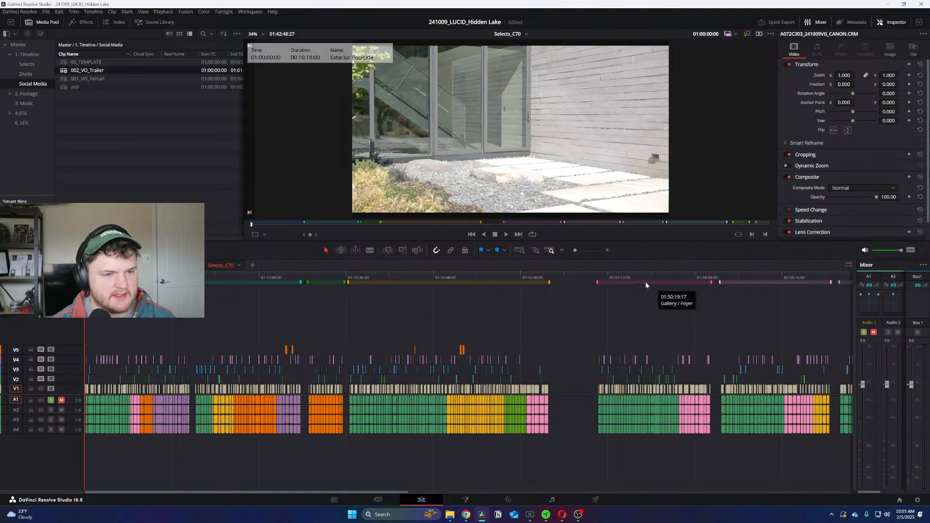
pyautogui.hotkey('ctrl', '-')
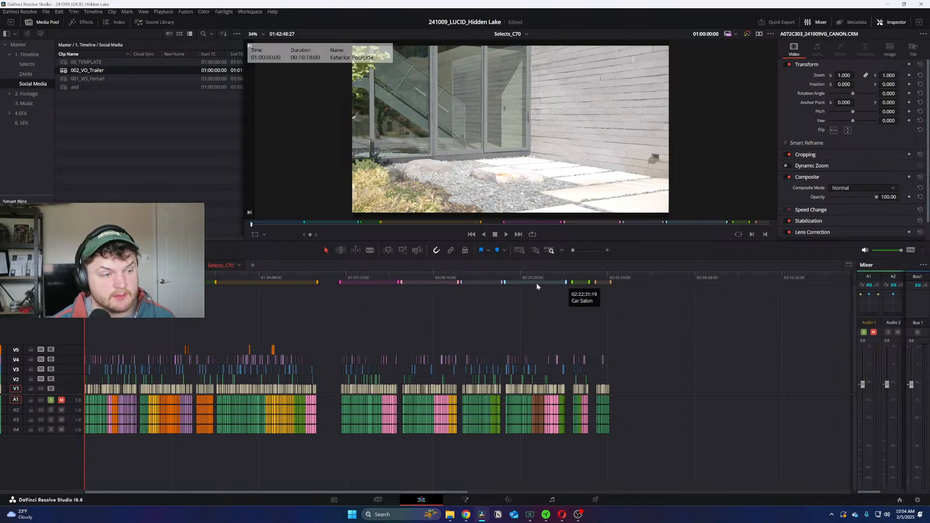
pyautogui.click(222, 279)
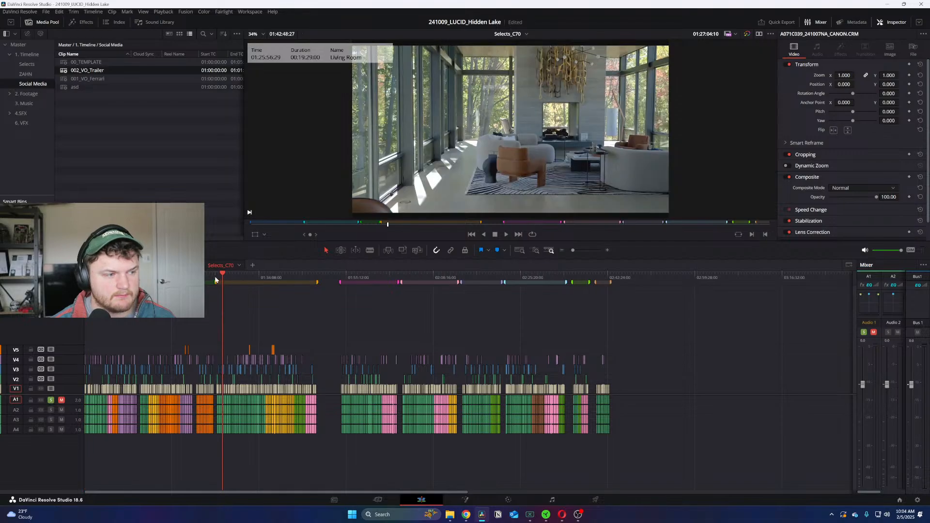
pyautogui.click(209, 279)
pyautogui.hotkey('ctrl', '=')
pyautogui.hotkey('ctrl', '=')
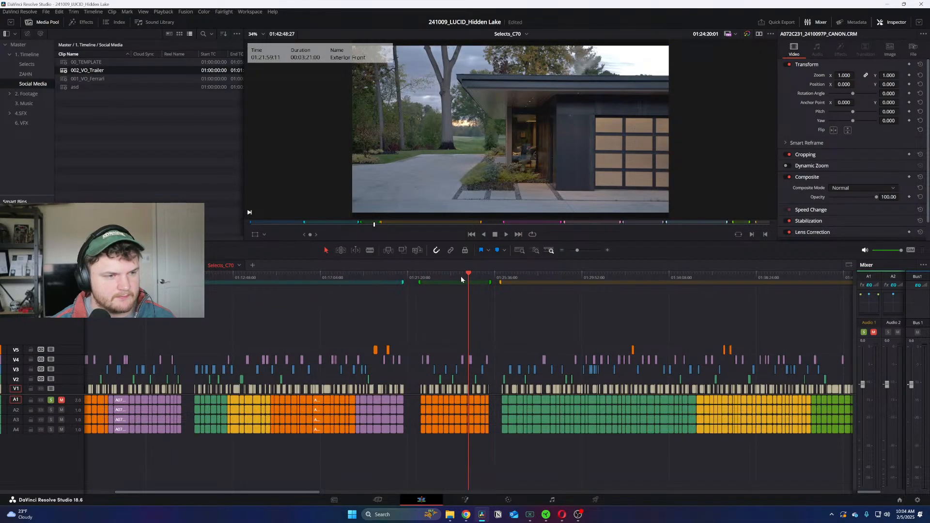
pyautogui.hotkey('ctrl', '=')
pyautogui.moveTo(461, 276); pyautogui.dragTo(507, 287)
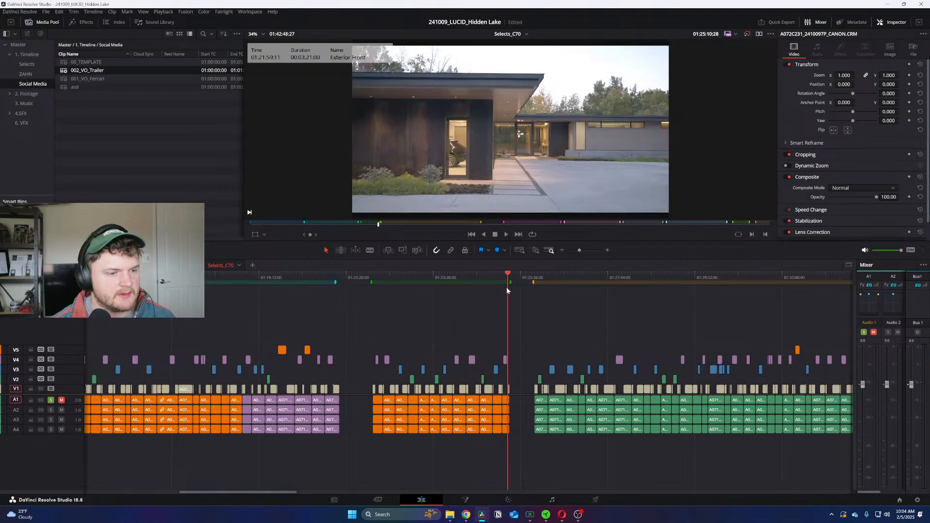
# Step: Scrub and play the night pool shots in the Exterior Poolside section of Selects_C70
pyautogui.press('Home')
pyautogui.moveTo(386, 282); pyautogui.dragTo(438, 294)
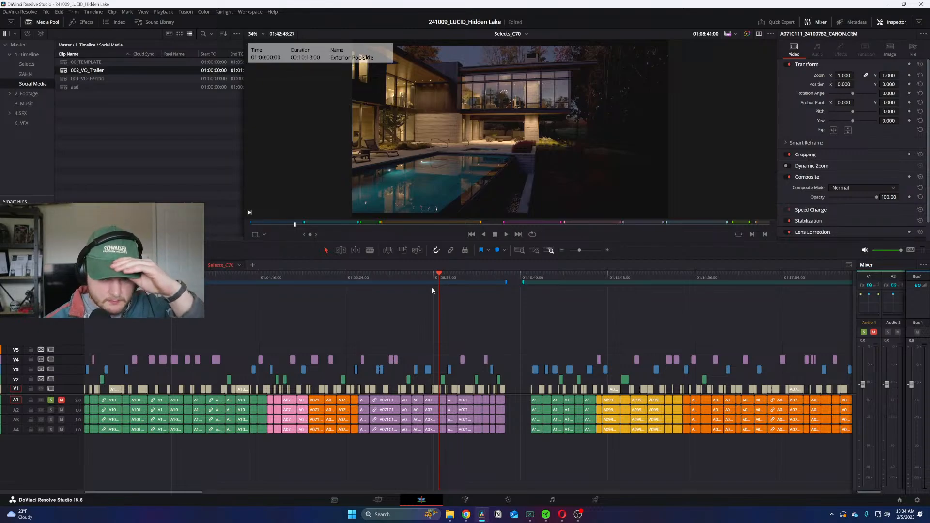
pyautogui.click(457, 276)
pyautogui.moveTo(456, 275); pyautogui.dragTo(446, 277)
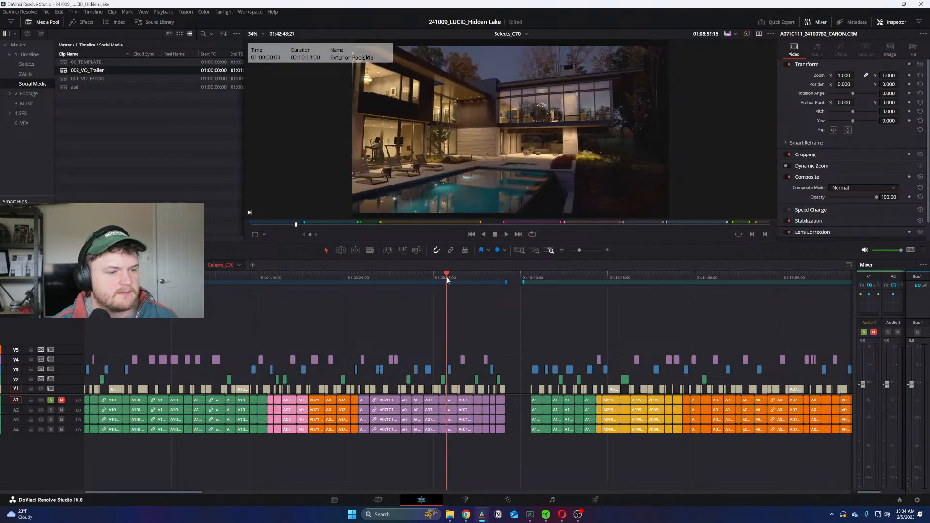
pyautogui.press('space')
pyautogui.press('space')
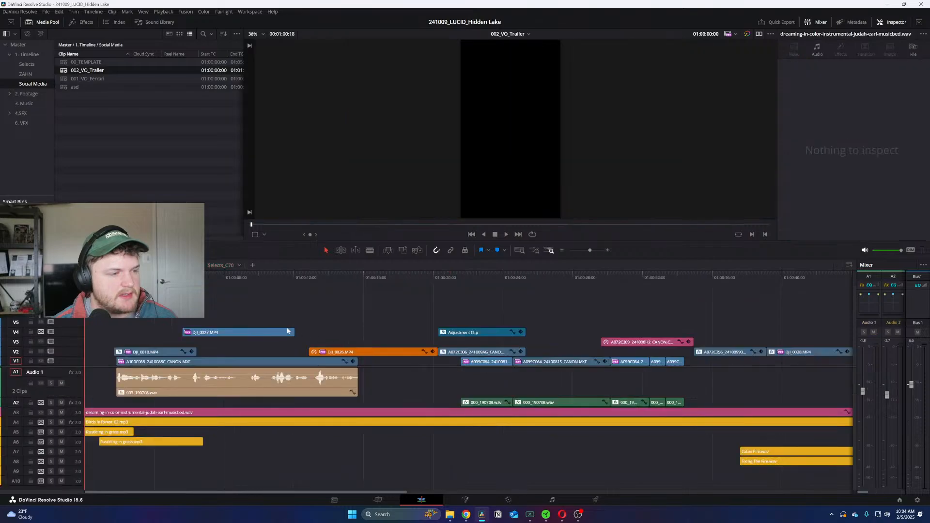
# Step: Move DJI_0027.MP4 to V3 at the start of 002_VO_Trailer and set its Position X to -49
pyautogui.click(135, 277)
pyautogui.scroll(2, 246, 331)
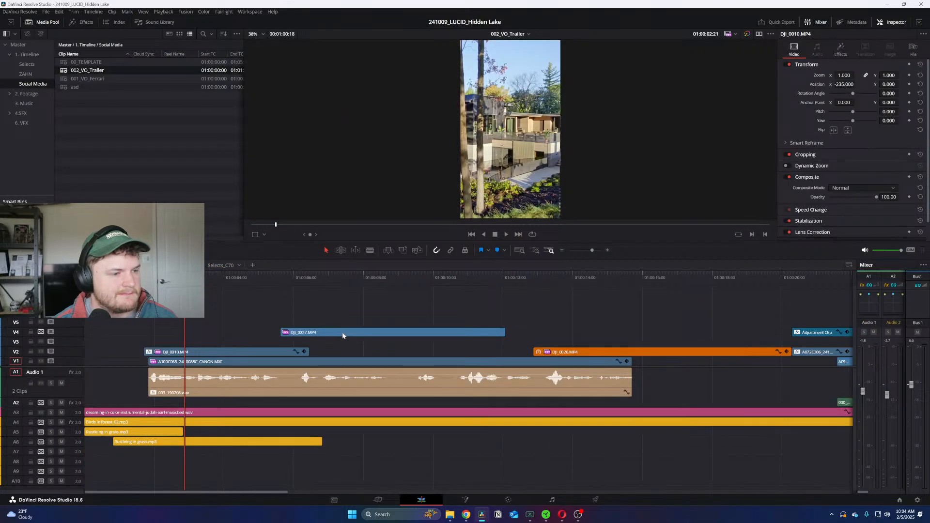
pyautogui.moveTo(343, 335); pyautogui.dragTo(147, 345)
pyautogui.press('Home')
pyautogui.press('space')
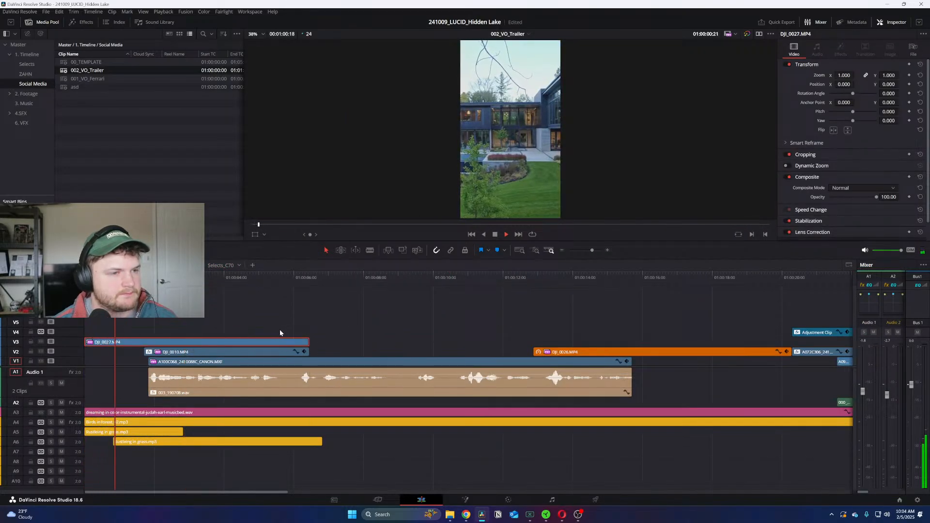
pyautogui.press('space')
pyautogui.moveTo(843, 84)
pyautogui.mouseDown()
pyautogui.moveTo(694, 84)
pyautogui.moveTo(845, 85)
pyautogui.mouseUp()
pyautogui.scroll(-1, 207, 329)
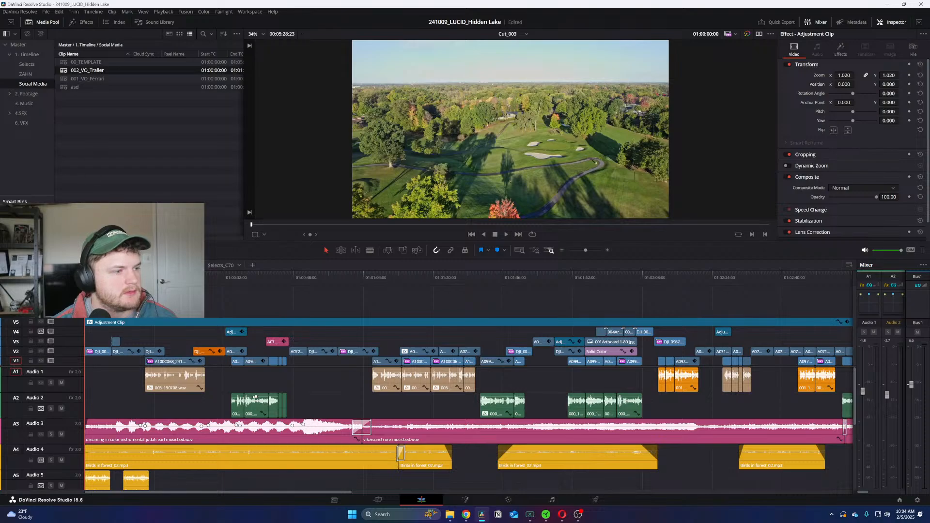
# Step: Open the 00_TEMPLATE timeline and scrub through it to look for an opening shot
pyautogui.click(62, 64)
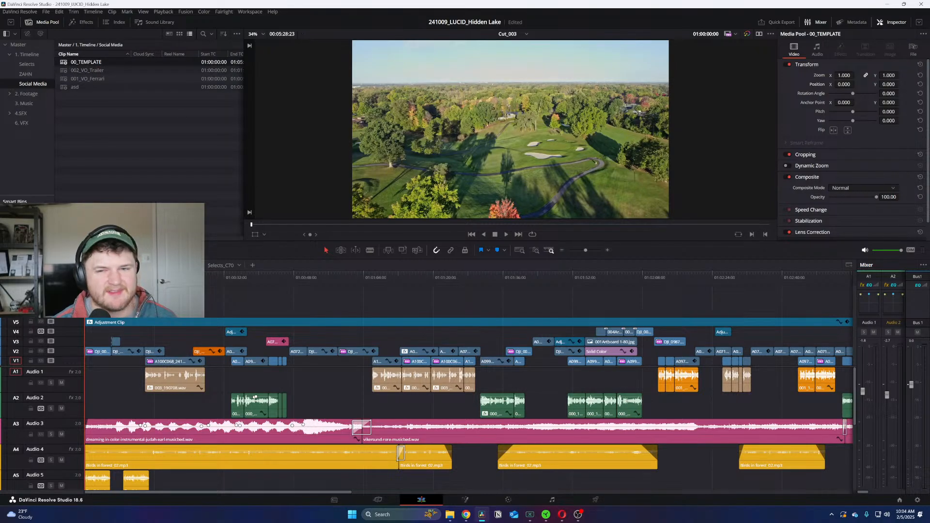
pyautogui.doubleClick(66, 64)
pyautogui.hotkey('ctrl', '=')
pyautogui.hotkey('ctrl', '=')
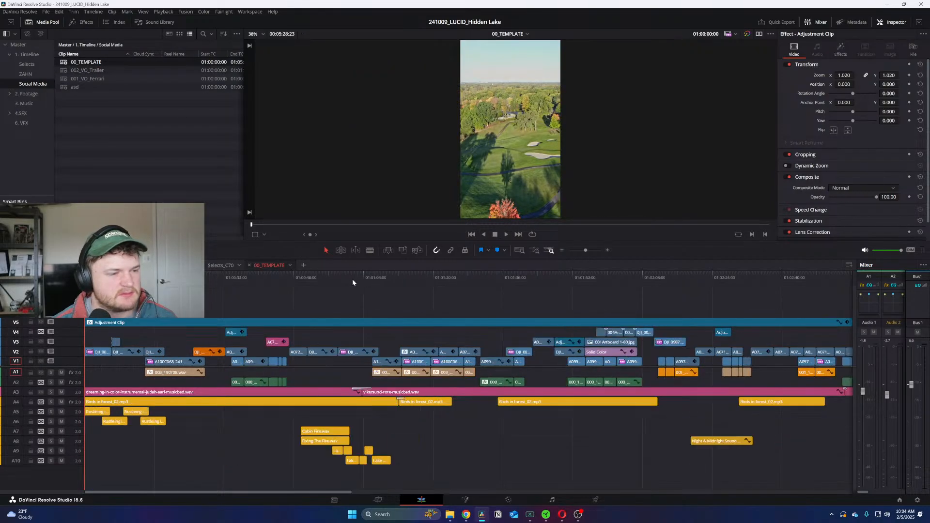
pyautogui.moveTo(275, 277); pyautogui.dragTo(620, 288)
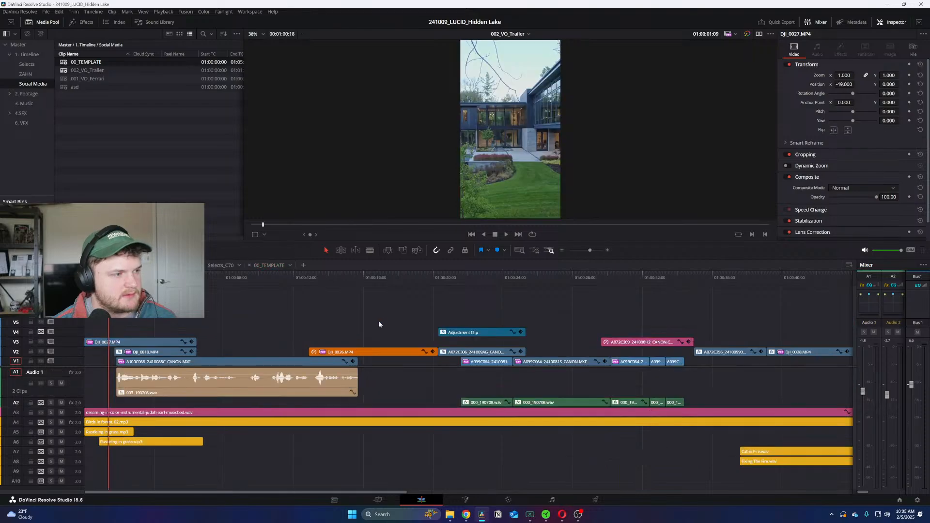
# Step: Paste DJI_0037.MP4 into 002_VO_Trailer and place it on V4 at the very start
pyautogui.hotkey('ctrl', 'v')
pyautogui.press('Home')
pyautogui.moveTo(146, 332); pyautogui.dragTo(121, 331)
# Step: Keyframe DJI_0037.MP4's position to follow the swimmer, with X at -64 on the first frame and a shifted framing at about 01:00:08
pyautogui.press('space')
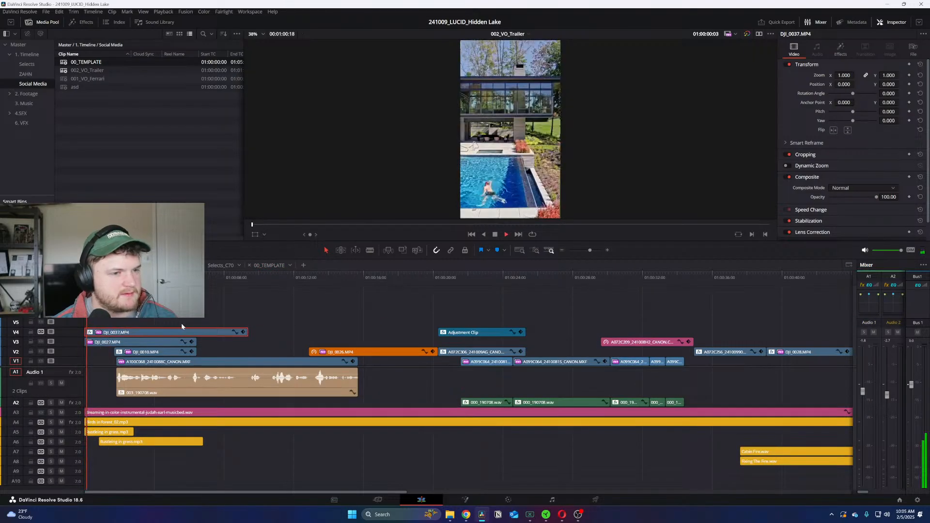
pyautogui.press('space')
pyautogui.hotkey('ctrl', '-')
pyautogui.moveTo(843, 85); pyautogui.dragTo(822, 84)
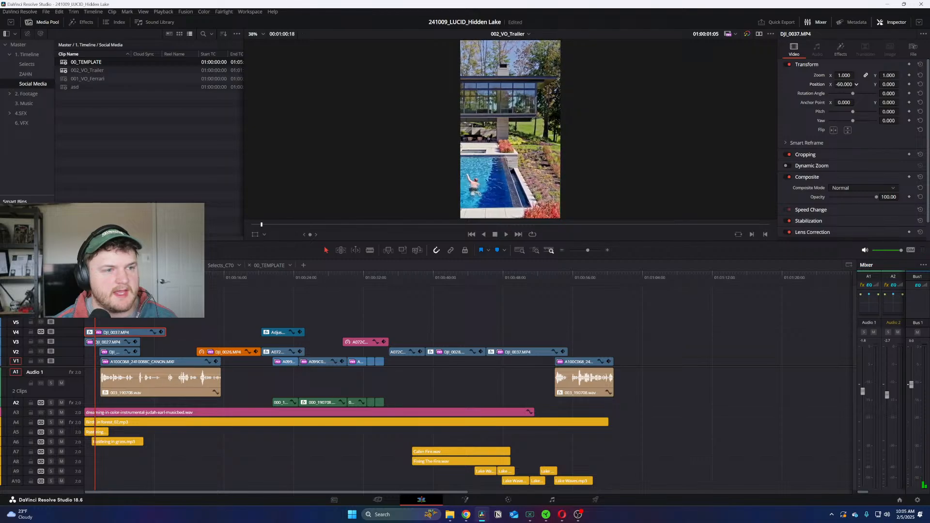
pyautogui.press('Home')
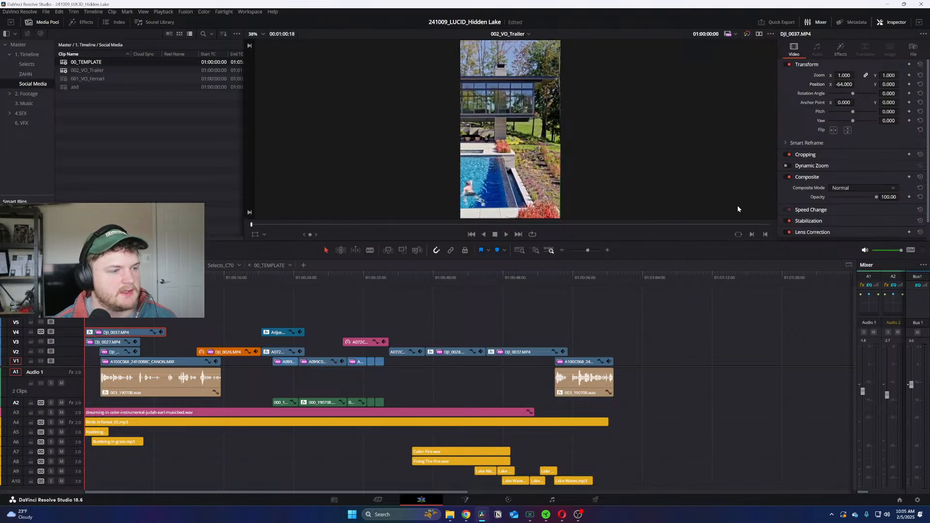
pyautogui.click(909, 84)
pyautogui.click(155, 277)
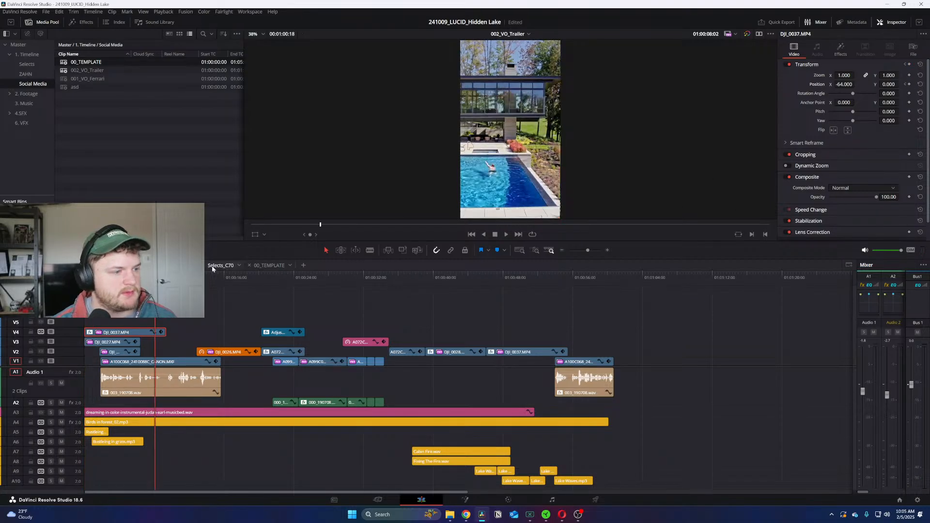
pyautogui.moveTo(468, 144); pyautogui.dragTo(508, 144)
pyautogui.press('Home')
pyautogui.press('space')
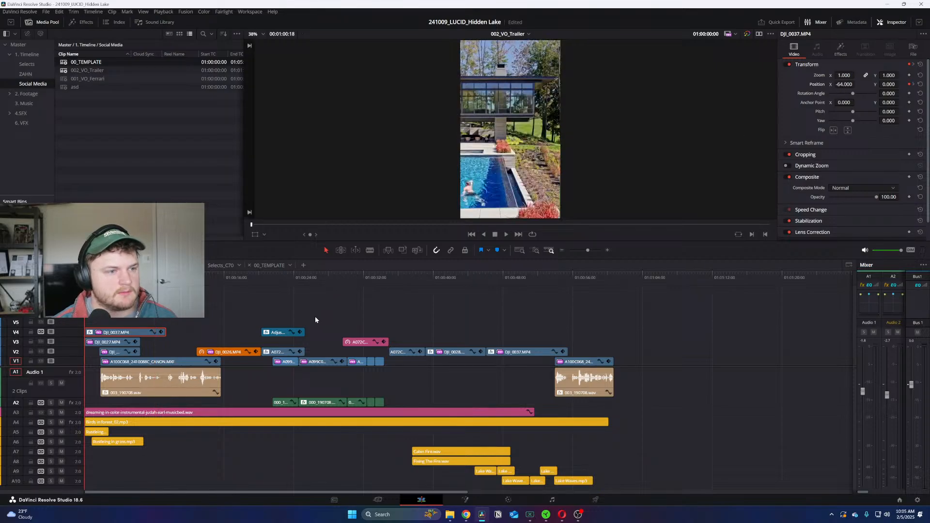
# Step: Trim DJI_0037.MP4 to end at about 01:00:07 and put it on V2 in place of DJI_0027.MP4 and DJI_0010.MP4
pyautogui.scroll(5, 316, 312)
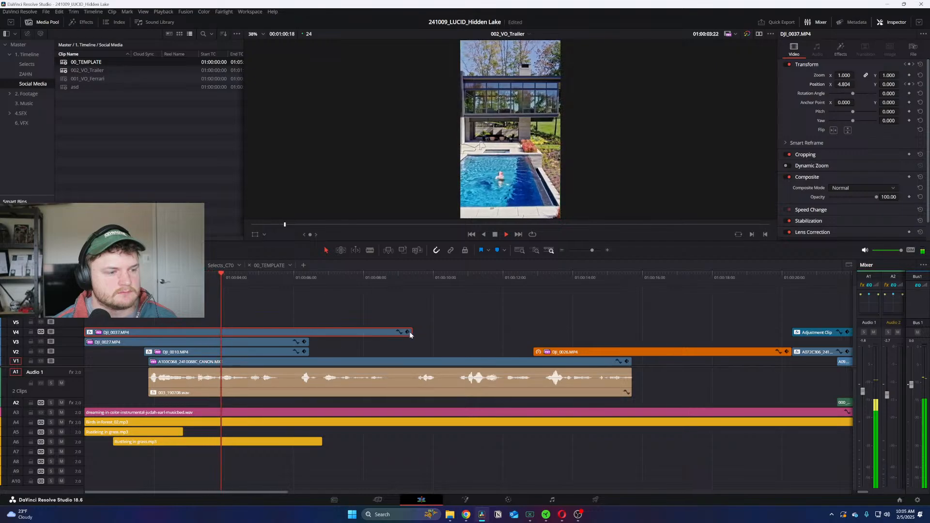
pyautogui.moveTo(411, 332); pyautogui.dragTo(332, 334)
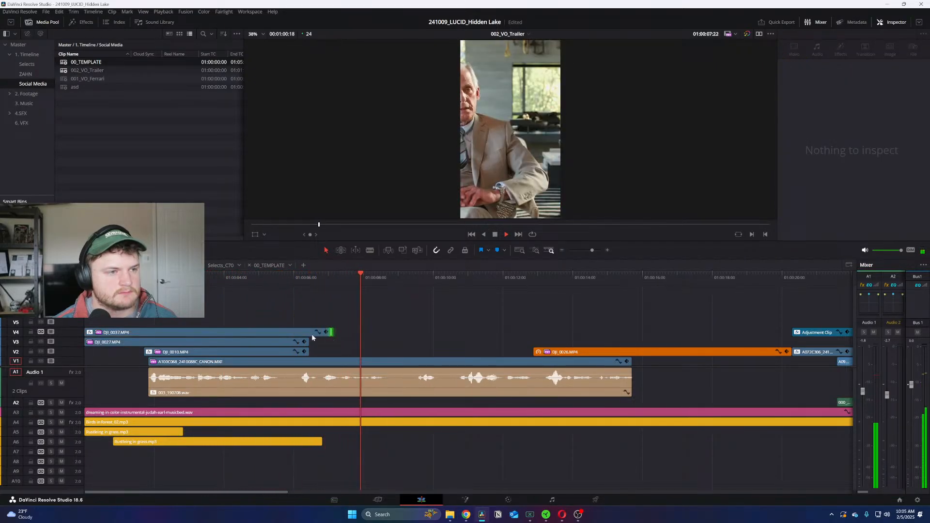
pyautogui.moveTo(301, 332); pyautogui.dragTo(293, 352)
pyautogui.click(290, 324)
# Step: Play 002_VO_Trailer from the opening interview into the orange drone clip on V2 to check the sequence
pyautogui.press('space')
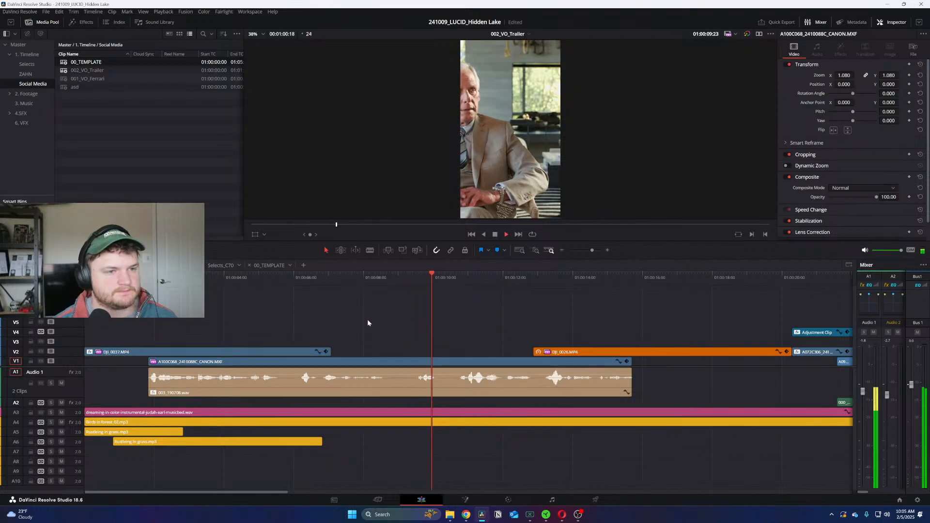
pyautogui.hotkey('ctrl', '-')
pyautogui.hotkey('ctrl', '-')
pyautogui.hotkey('ctrl', '=')
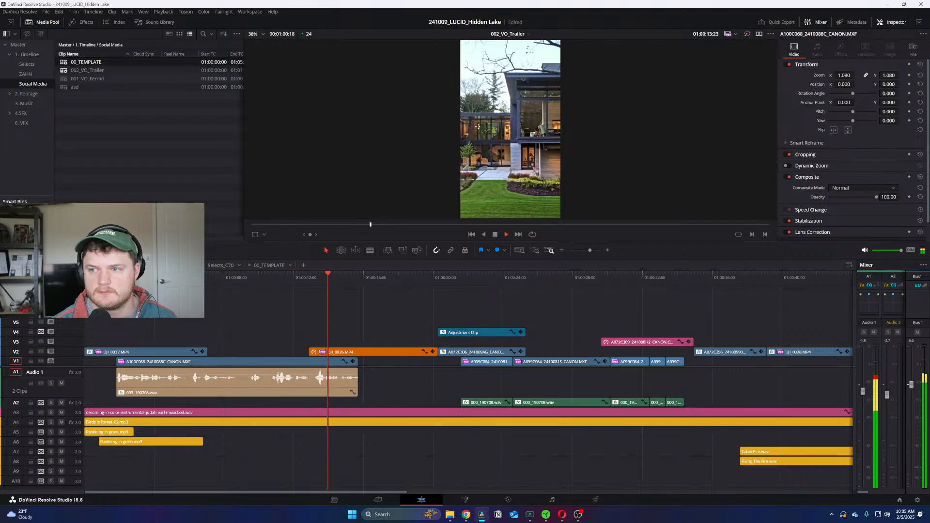
pyautogui.hotkey('ctrl', '=')
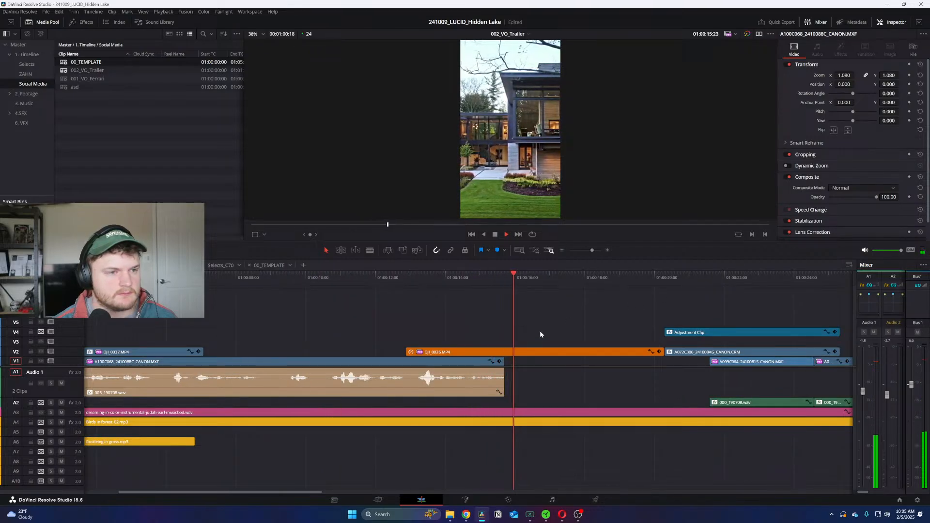
# Step: Move the Adjustment Clip and A072C306 earlier to start at about 01:00:17 above DJI_0026.MP4, and shift A072C306's framing horizontally
pyautogui.press('space')
pyautogui.moveTo(695, 324); pyautogui.dragTo(583, 344)
pyautogui.press('space')
pyautogui.click(620, 322)
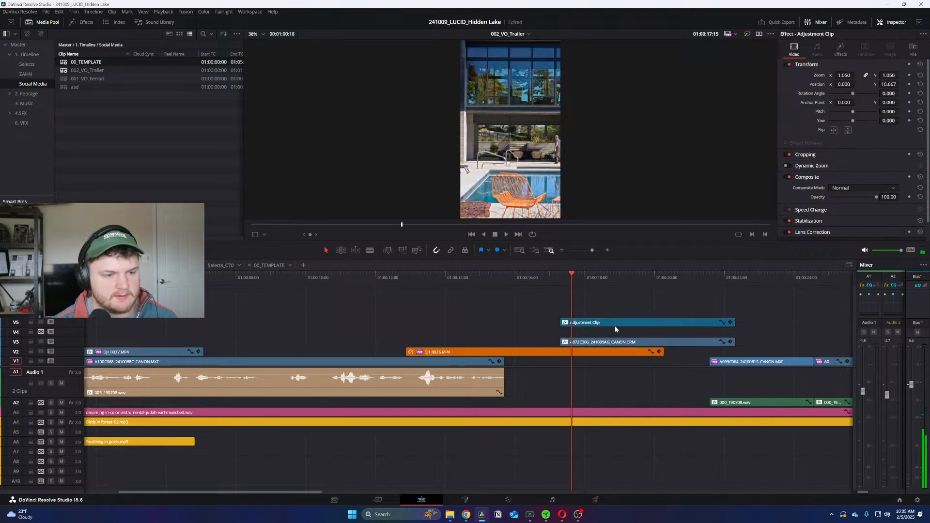
pyautogui.click(609, 343)
pyautogui.moveTo(843, 84); pyautogui.dragTo(816, 85)
# Step: Trim the start of the Adjustment Clip and A072C306 together so both run about 3 seconds
pyautogui.press('space')
pyautogui.press('space')
pyautogui.press('b')
pyautogui.click(566, 322)
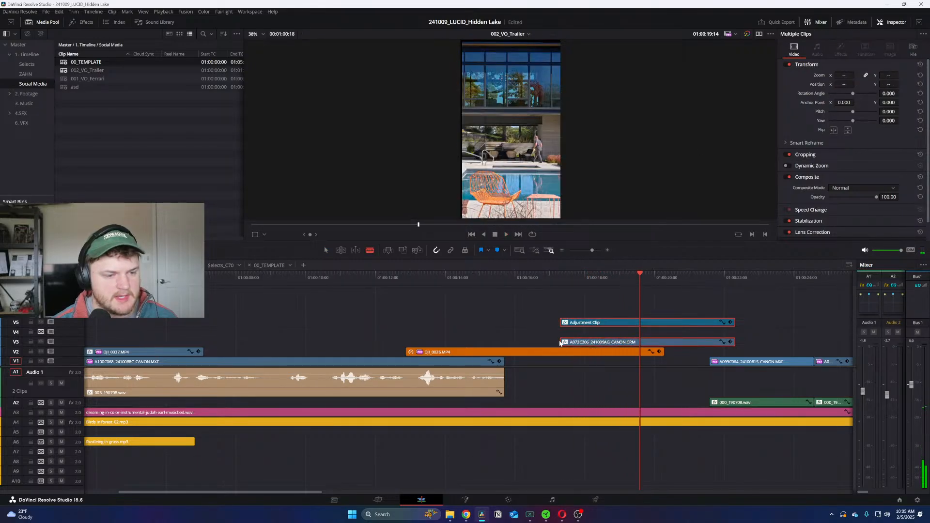
pyautogui.moveTo(560, 341)
pyautogui.mouseDown()
pyautogui.moveTo(626, 342)
pyautogui.moveTo(575, 343)
pyautogui.mouseUp()
# Step: Enlarge the music track's waveform and align the Adjustment Clip and A072C306 with the music swell at about 01:00:16:12
pyautogui.click(505, 279)
pyautogui.press('space')
pyautogui.hotkey('ctrl', '=')
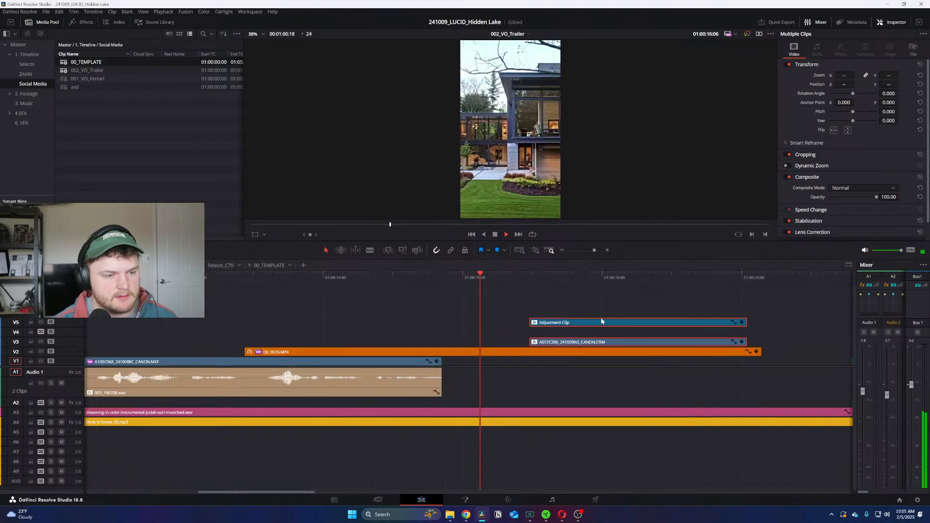
pyautogui.moveTo(71, 415); pyautogui.dragTo(76, 467)
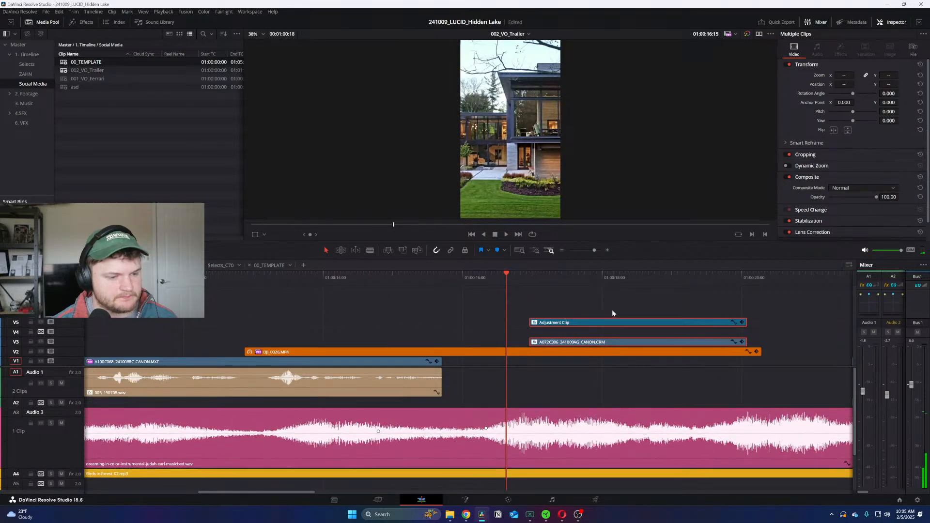
pyautogui.hotkey('ctrl', '=')
pyautogui.moveTo(570, 345); pyautogui.dragTo(507, 343)
pyautogui.press('space')
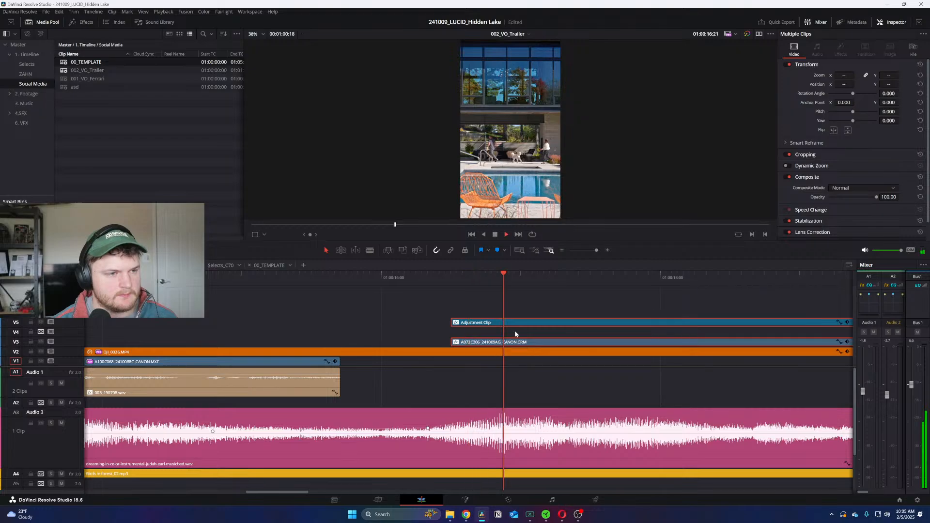
pyautogui.hotkey('ctrl', '-')
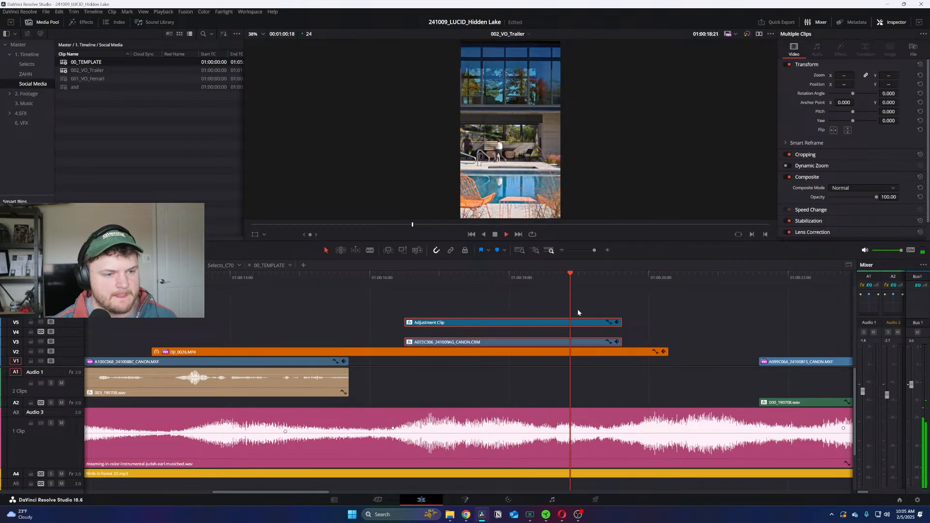
pyautogui.hotkey('ctrl', '-')
pyautogui.press('space')
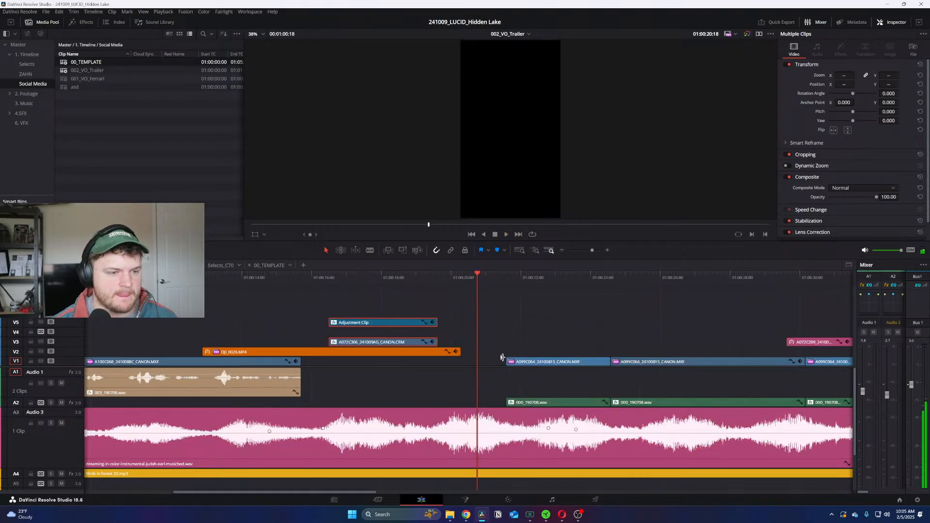
# Step: Trim DJI_0026.MP4 to end where A072C306 begins, and lower A072C306 to V2 and the Adjustment Clip to V4
pyautogui.moveTo(448, 352); pyautogui.dragTo(317, 354)
pyautogui.moveTo(360, 295); pyautogui.dragTo(388, 356)
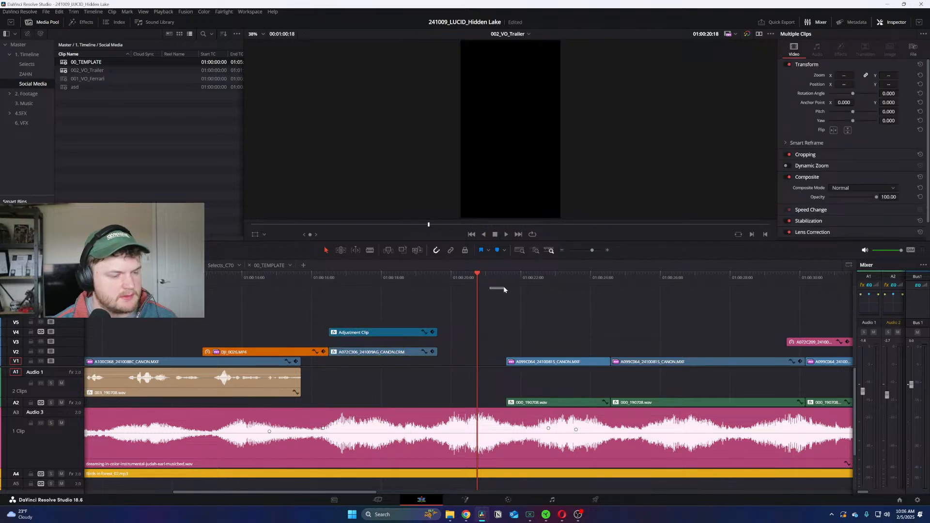
pyautogui.click(492, 316)
# Step: Delete the last DJI_0037.MP4 clip and the final interview clip with its audio around the end of the music
pyautogui.hotkey('ctrl', '-')
pyautogui.click(476, 279)
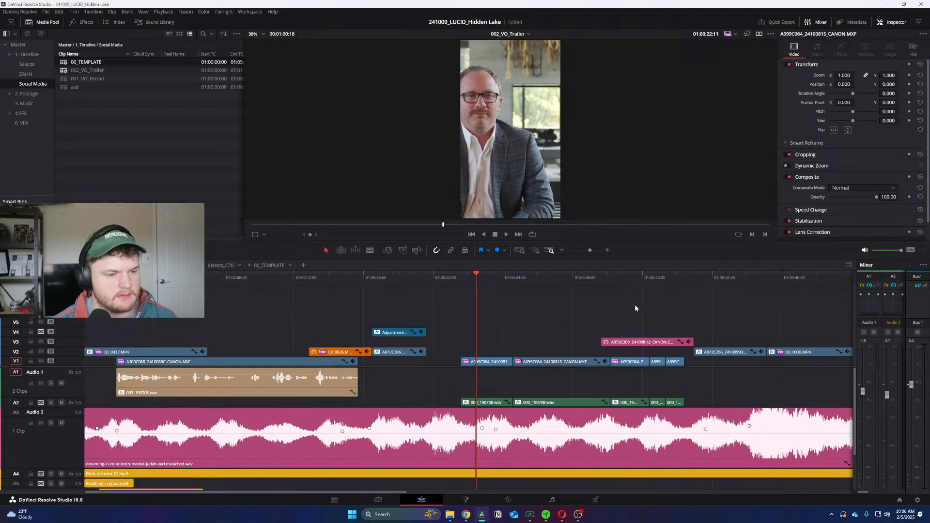
pyautogui.click(635, 277)
pyautogui.hotkey('ctrl', '-')
pyautogui.click(423, 278)
pyautogui.click(490, 278)
pyautogui.click(443, 280)
pyautogui.click(402, 283)
pyautogui.moveTo(454, 286); pyautogui.dragTo(536, 306)
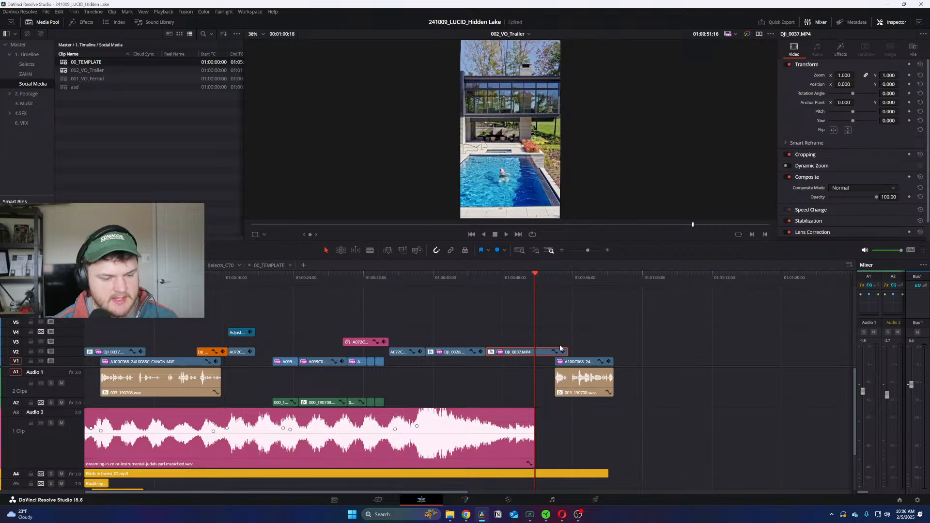
pyautogui.press('Delete')
pyautogui.click(573, 393)
pyautogui.press('Delete')
pyautogui.hotkey('ctrl', '-')
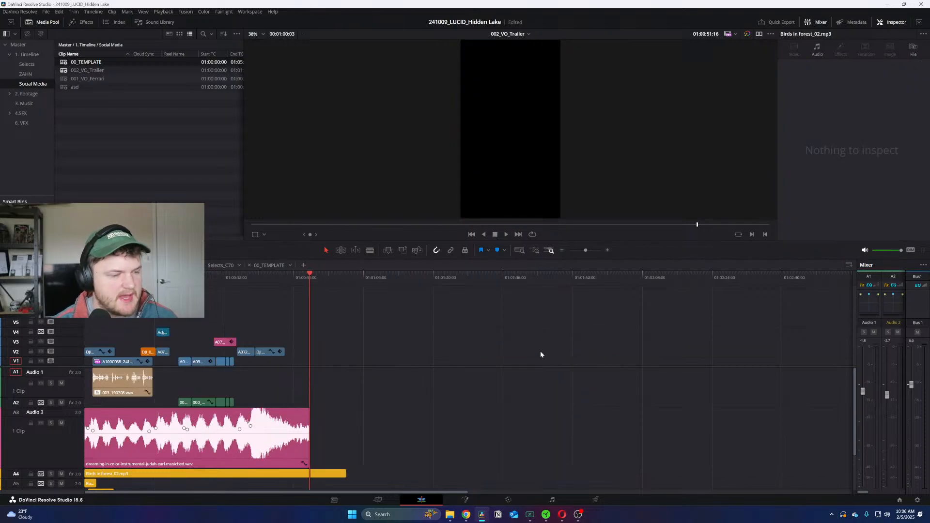
# Step: Enlarge audio track 2 and play from about 01:00:16 through the gap before the A099C064 interview clips
pyautogui.press('Home')
pyautogui.hotkey('ctrl', '=')
pyautogui.hotkey('ctrl', '=')
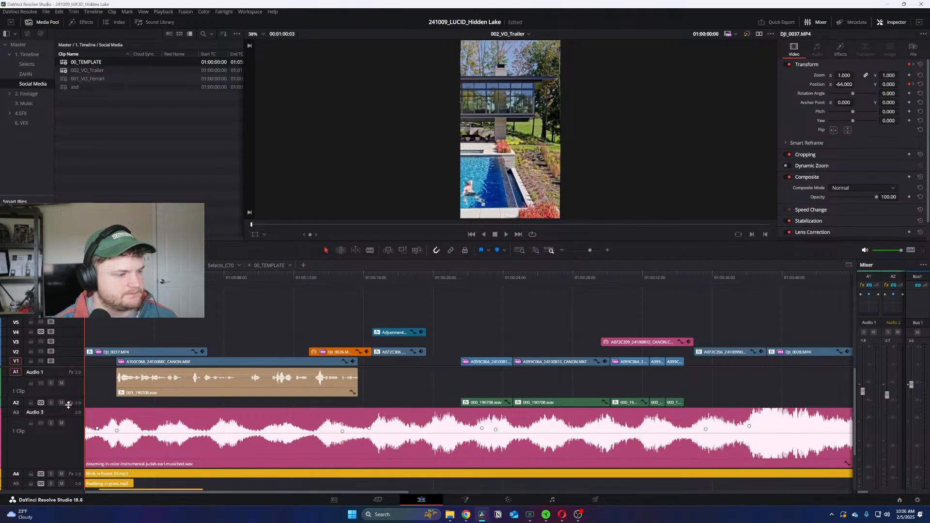
pyautogui.moveTo(69, 404); pyautogui.dragTo(68, 422)
pyautogui.click(376, 276)
pyautogui.press('space')
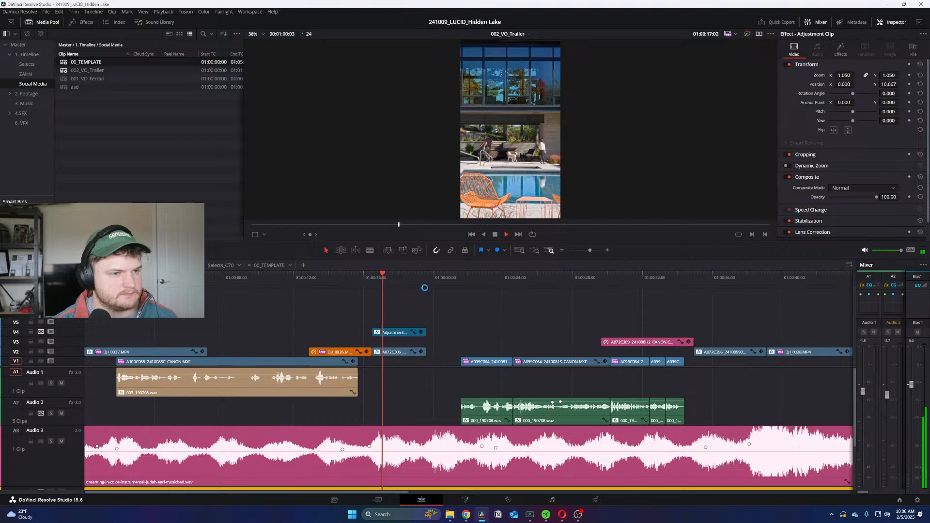
pyautogui.hotkey('ctrl', '=')
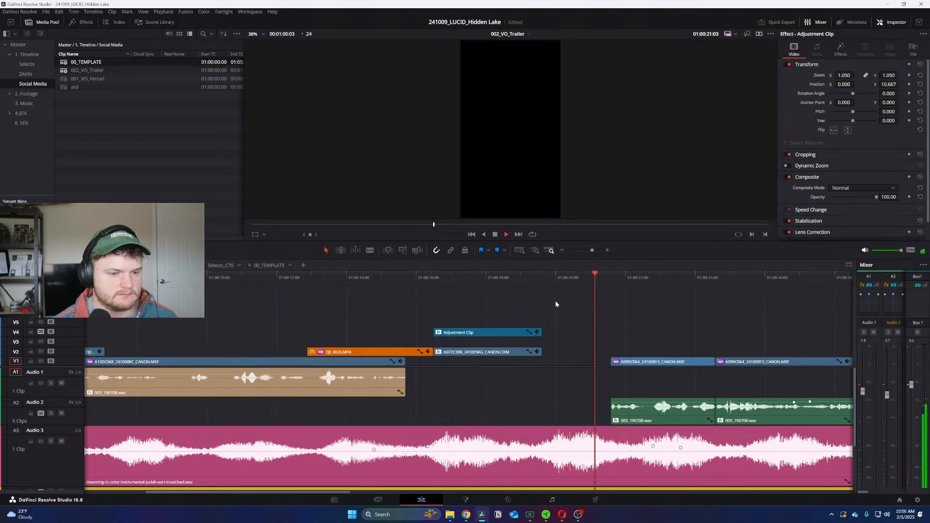
pyautogui.hotkey('ctrl', '-')
pyautogui.press('space')
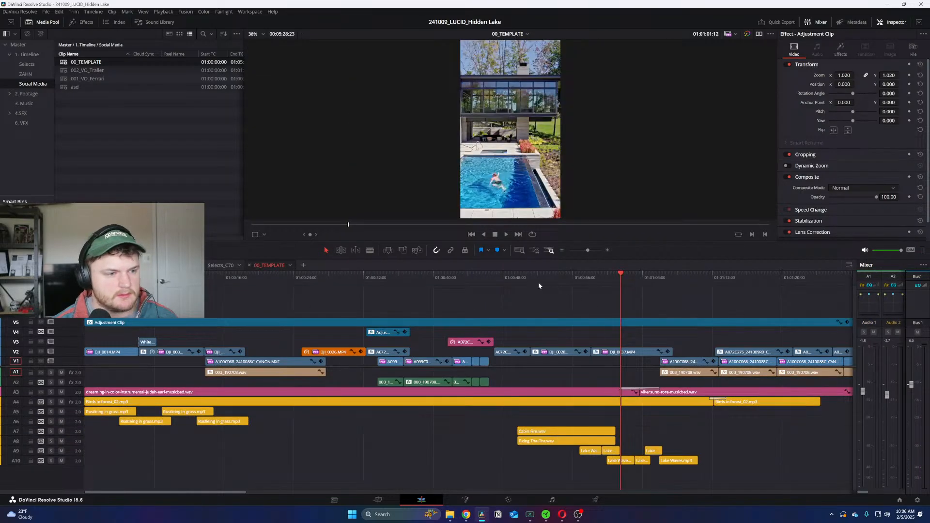
# Step: Look through 00_TEMPLATE from about 01:01:00 to its end for shots to fill the trailer's gaps
pyautogui.hscroll(3, 513, 279)
pyautogui.moveTo(489, 274); pyautogui.dragTo(725, 282)
pyautogui.hotkey('ctrl', '-')
pyautogui.hotkey('ctrl', '-')
pyautogui.hotkey('ctrl', '=')
pyautogui.hotkey('ctrl', '-')
pyautogui.hotkey('ctrl', '=')
pyautogui.moveTo(498, 278); pyautogui.dragTo(745, 281)
pyautogui.hotkey('ctrl', '-')
pyautogui.hotkey('ctrl', '=')
pyautogui.moveTo(498, 280); pyautogui.dragTo(676, 277)
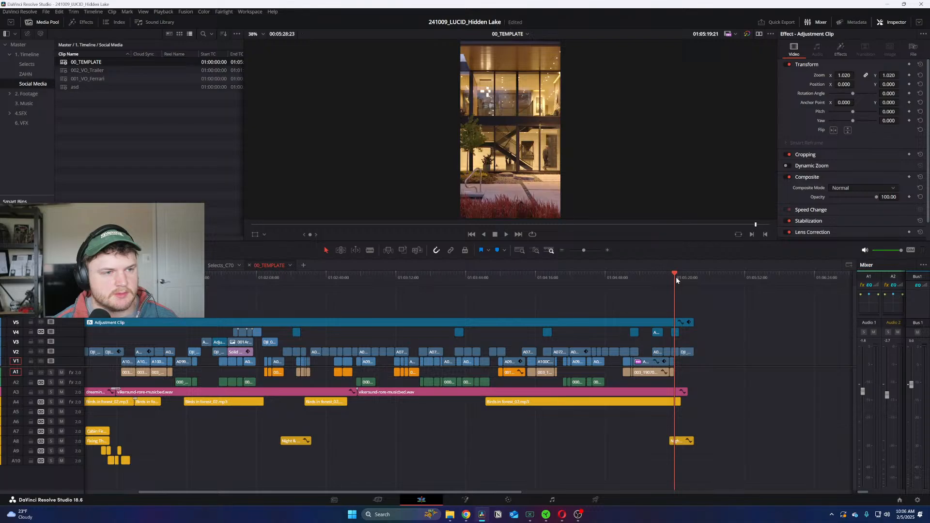
pyautogui.moveTo(676, 279); pyautogui.dragTo(226, 287)
pyautogui.hotkey('ctrl', '=')
pyautogui.moveTo(479, 274); pyautogui.dragTo(770, 293)
pyautogui.hotkey('ctrl', '-')
# Step: Open 001_VO_Ferrari and examine its shots through the dusk exterior A072C214 for footage to reuse
pyautogui.click(59, 81)
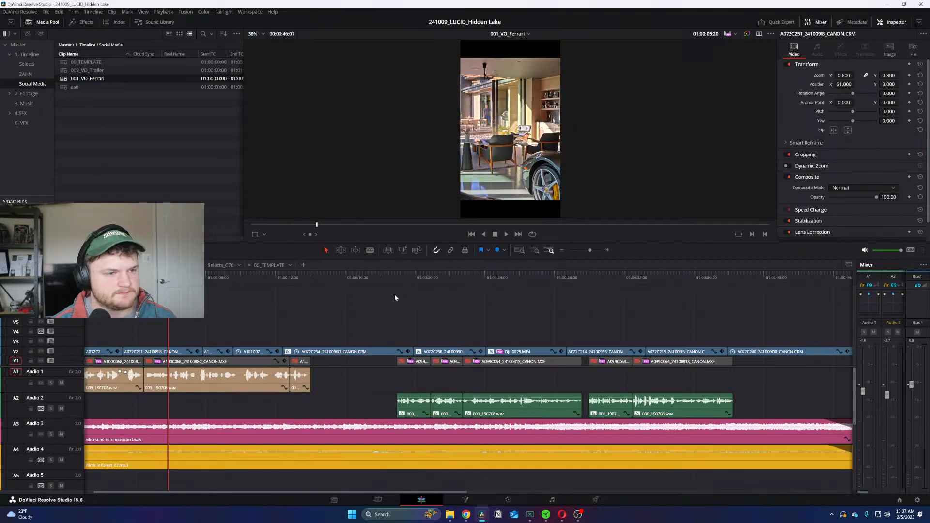
pyautogui.moveTo(205, 280); pyautogui.dragTo(625, 304)
pyautogui.hscroll(3, 606, 303)
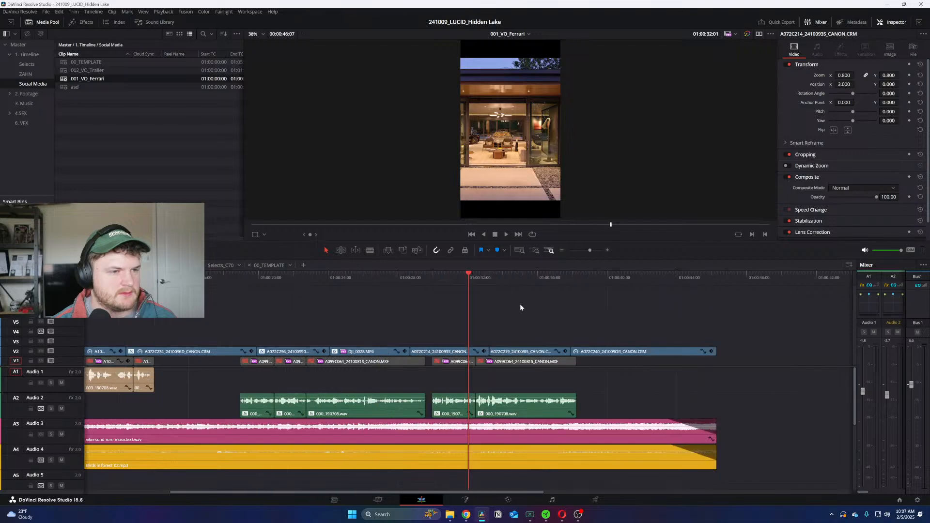
pyautogui.moveTo(480, 276); pyautogui.dragTo(438, 284)
pyautogui.hotkey('ctrl', '=')
pyautogui.press('space')
pyautogui.click(491, 354)
pyautogui.hotkey('ctrl', 'v')
pyautogui.hotkey('ctrl', 'z')
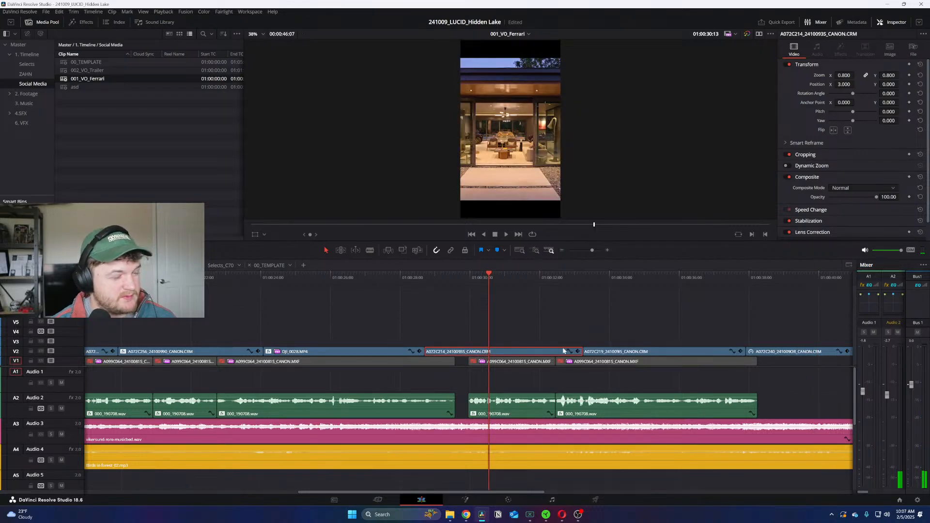
# Step: Return to 002_VO_Trailer and play from the A072C306 pool shot into the first A099C064 interview clip
pyautogui.click(130, 266)
pyautogui.hotkey('ctrl', '-')
pyautogui.press('space')
pyautogui.moveTo(279, 278); pyautogui.dragTo(207, 278)
pyautogui.hotkey('ctrl', '=')
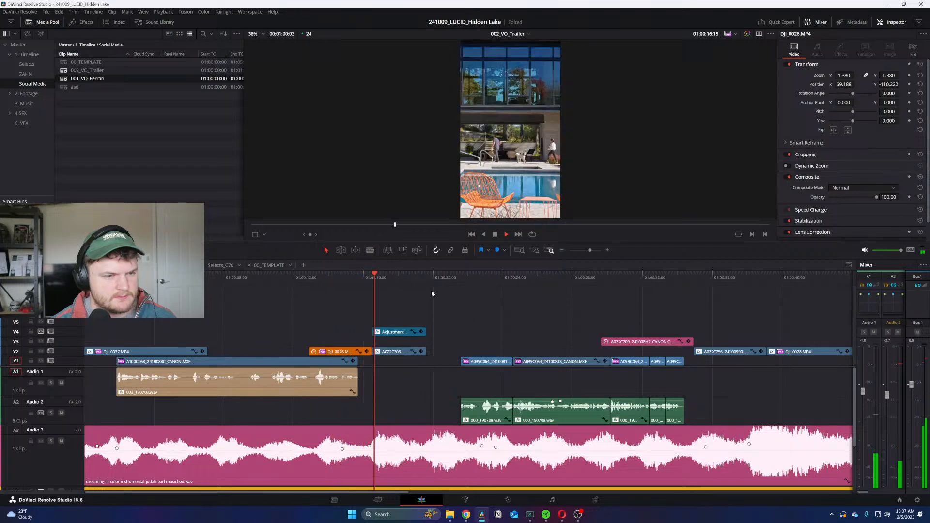
pyautogui.hotkey('ctrl', '-')
pyautogui.hotkey('ctrl', '=')
pyautogui.hotkey('ctrl', '=')
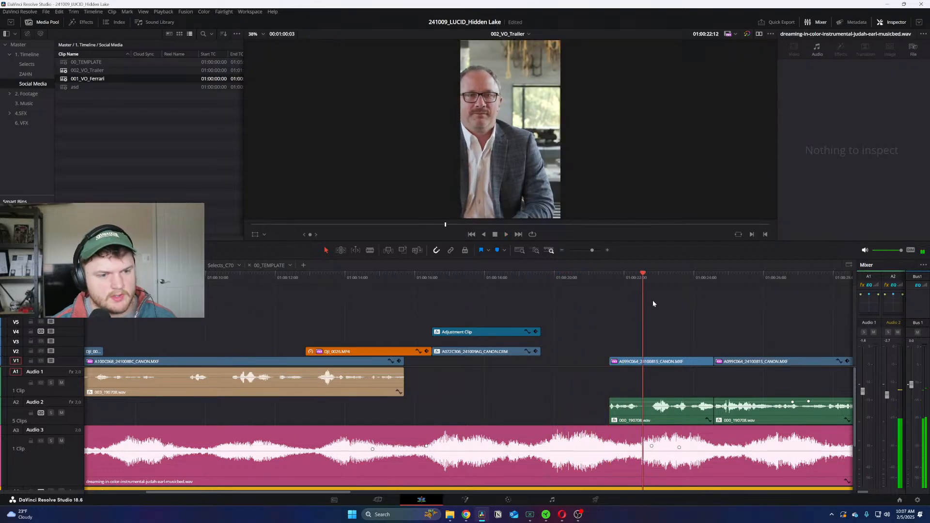
# Step: Move the pink A072C209 living room clip from V3 to V2, directly after A072C306
pyautogui.hotkey('ctrl', '-')
pyautogui.hotkey('ctrl', '-')
pyautogui.click(382, 275)
pyautogui.hotkey('ctrl', '=')
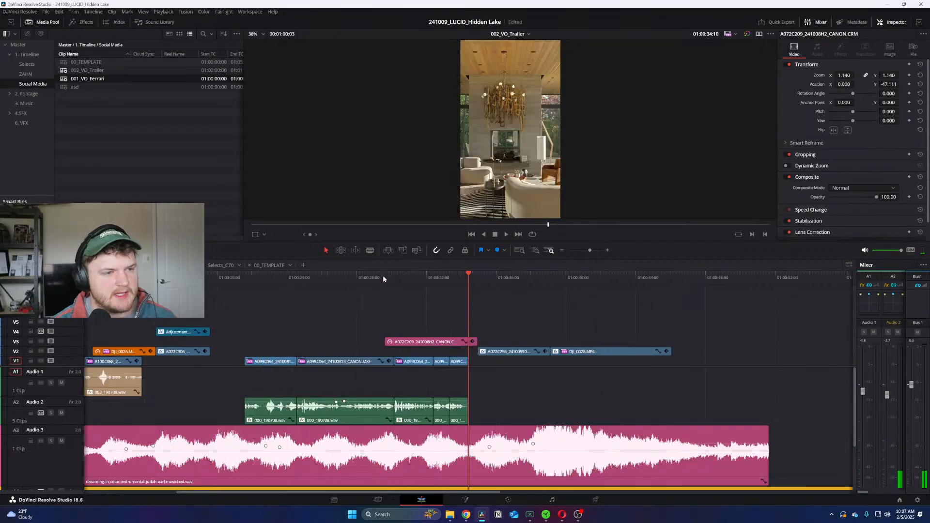
pyautogui.click(523, 285)
pyautogui.click(414, 290)
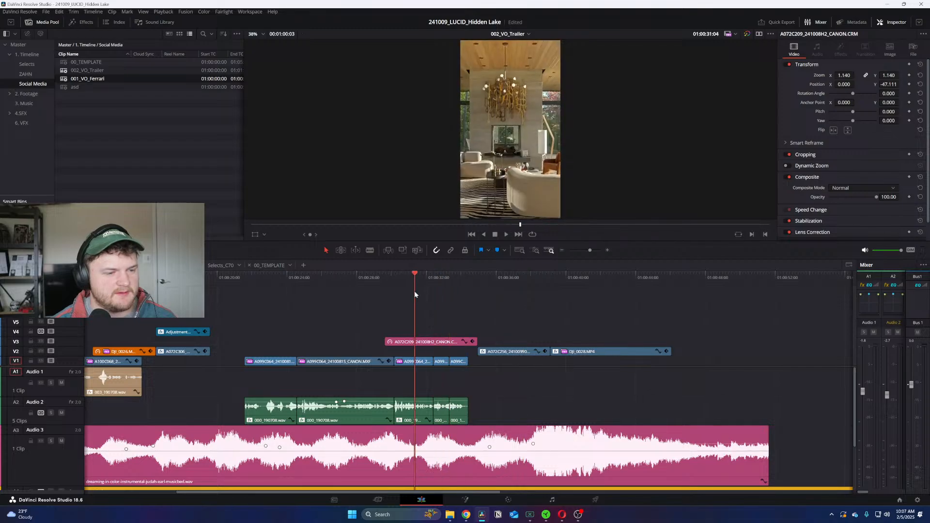
pyautogui.moveTo(417, 342); pyautogui.dragTo(245, 348)
# Step: Keyframe A072C209's zoom from 0.710 at about 01:00:20 to 0.520 at about 01:00:22:21
pyautogui.click(205, 287)
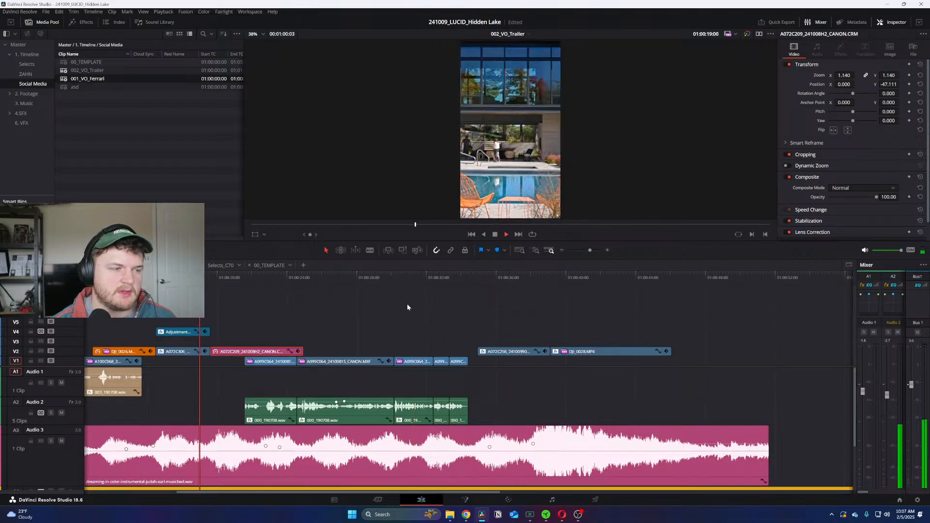
pyautogui.hotkey('ctrl', '=')
pyautogui.press('space')
pyautogui.moveTo(844, 75); pyautogui.dragTo(823, 75)
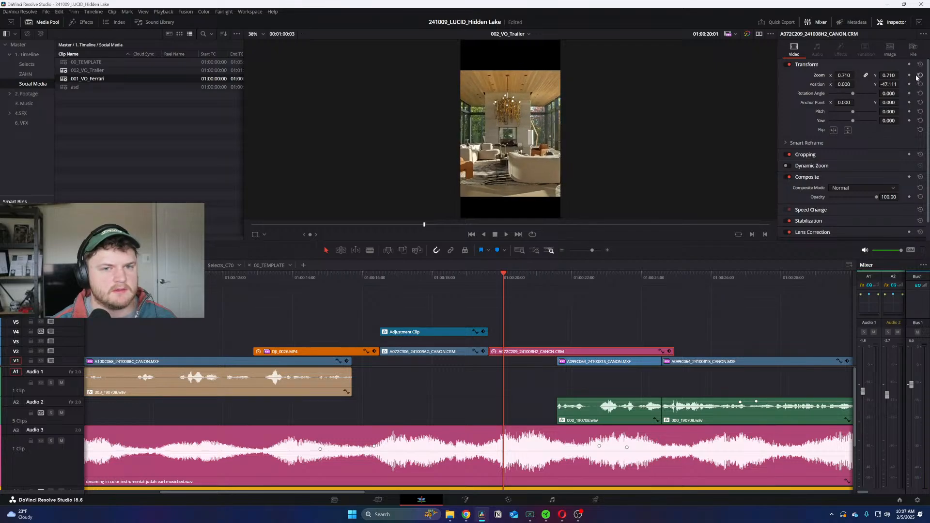
pyautogui.click(603, 283)
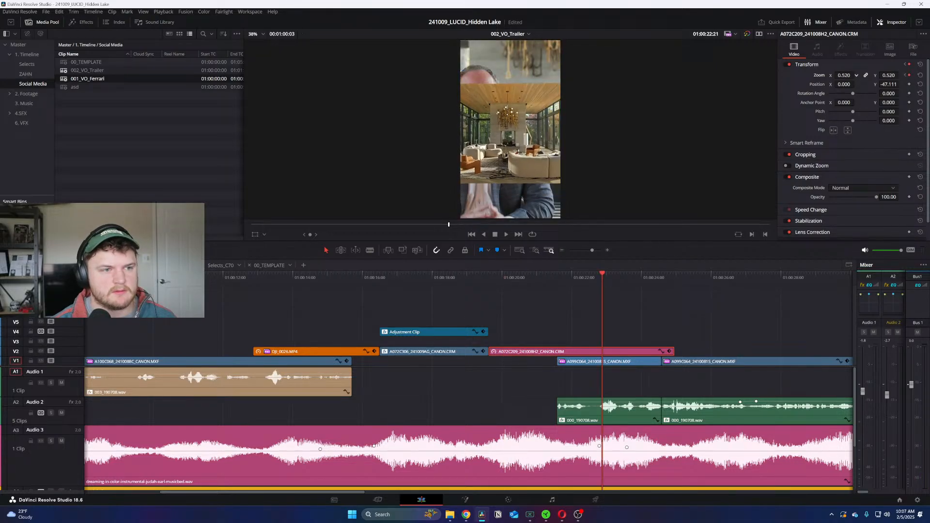
# Step: Disable all the A099C064 interview video clips on V1
pyautogui.hotkey('ctrl', '-')
pyautogui.moveTo(655, 384); pyautogui.dragTo(463, 366)
pyautogui.press('d')
pyautogui.click(451, 307)
# Step: Show A072C209's Transform keyframes and move them to the clip's start and end so the zoom spans its full length
pyautogui.click(421, 283)
pyautogui.hotkey('ctrl', '=')
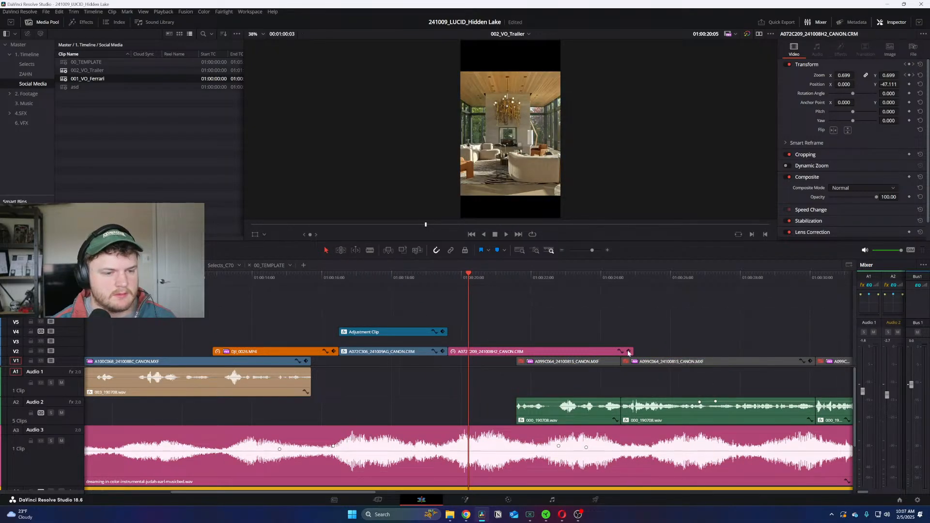
pyautogui.click(628, 352)
pyautogui.moveTo(462, 365); pyautogui.dragTo(549, 370)
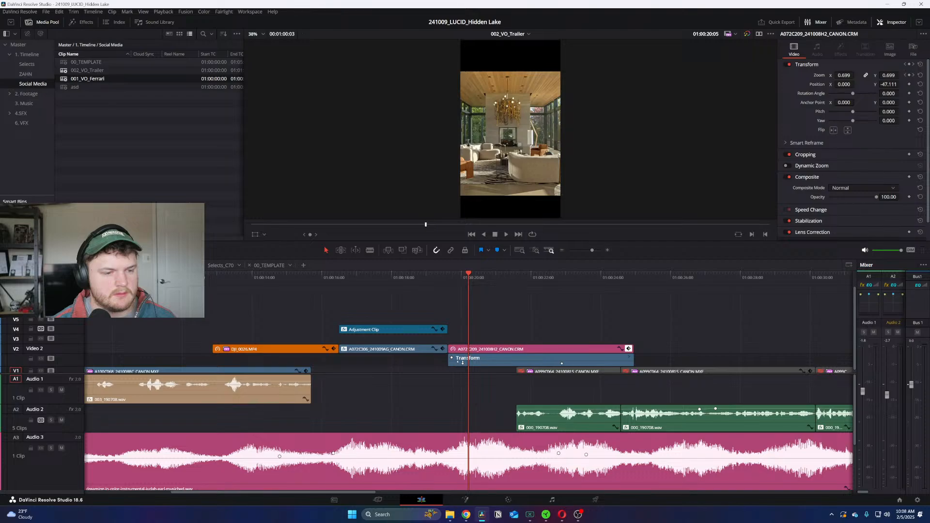
pyautogui.moveTo(431, 365); pyautogui.dragTo(430, 365)
# Step: Play the A072C209 zoom, then re-enable the second A099C064 interview clip on V1
pyautogui.press('space')
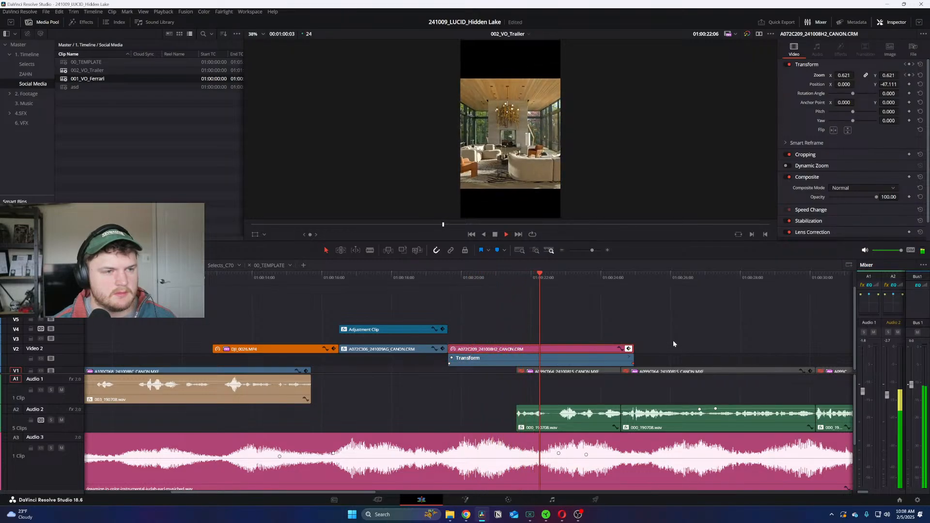
pyautogui.click(644, 362)
pyautogui.scroll(-1, 648, 366)
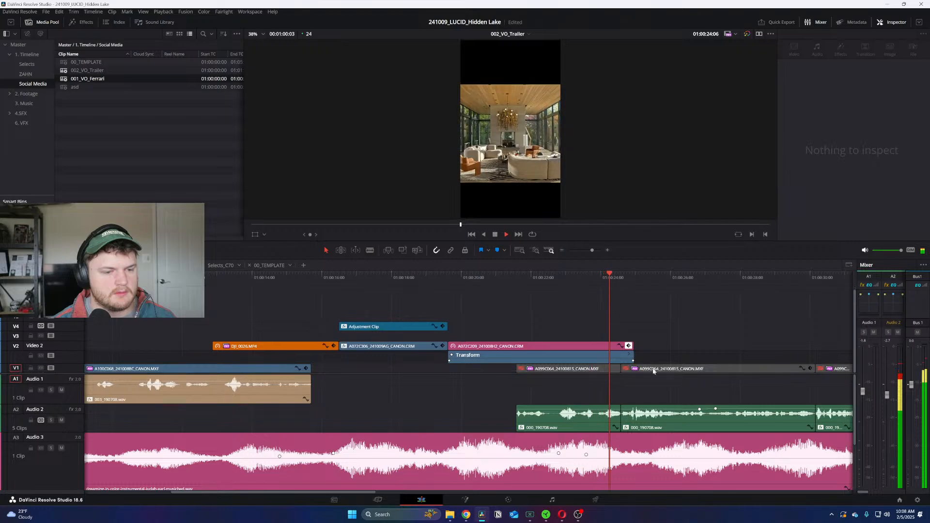
pyautogui.press('space')
pyautogui.click(660, 371)
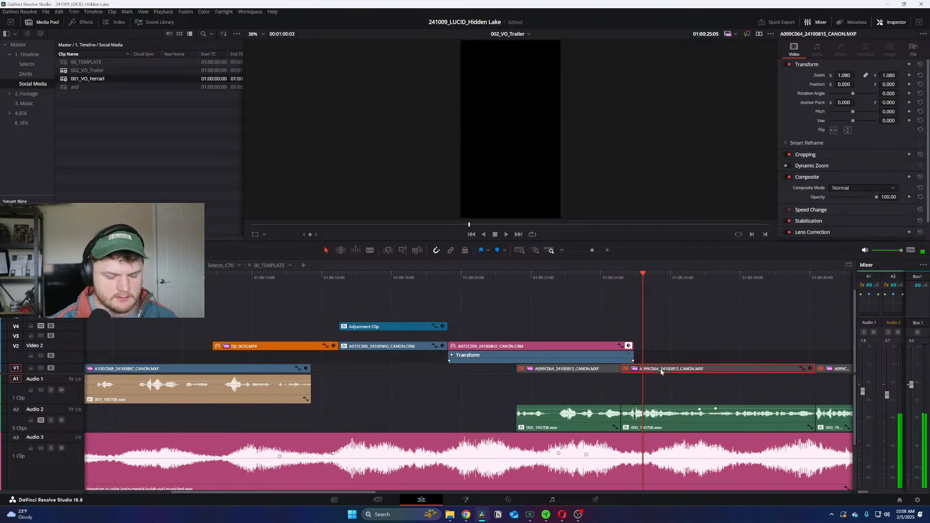
pyautogui.press('d')
pyautogui.hotkey('ctrl', '-')
# Step: Center the speaker in the second A099C064 interview clip by setting its X position to about 86
pyautogui.press('space')
pyautogui.press('space')
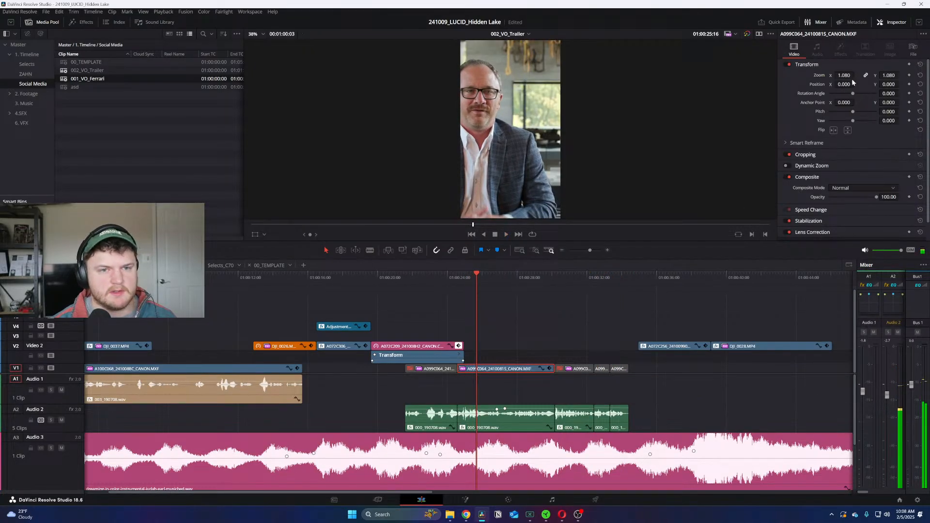
pyautogui.moveTo(853, 82); pyautogui.dragTo(856, 84)
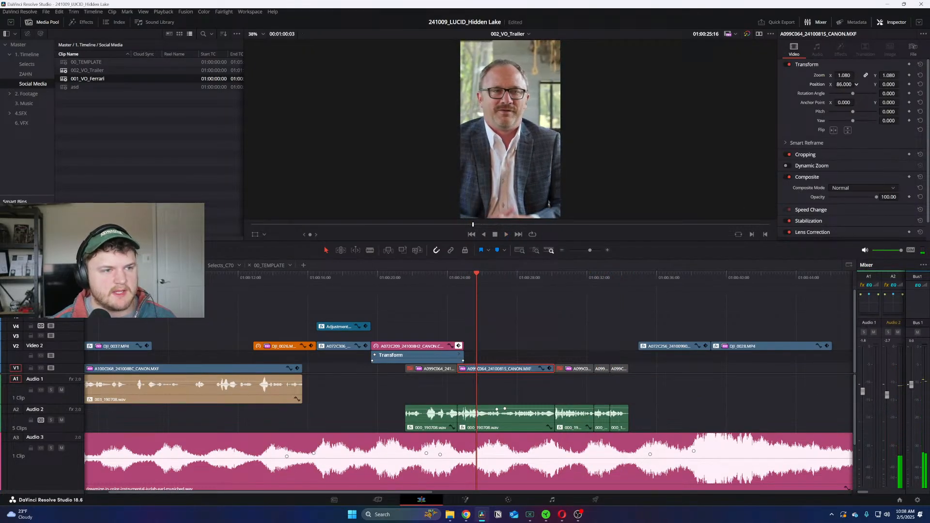
pyautogui.click(554, 302)
# Step: Set the opening A100C068 interview clip's X position to 163 and play the sequence into the living room shot
pyautogui.press('Home')
pyautogui.click(238, 277)
pyautogui.click(273, 369)
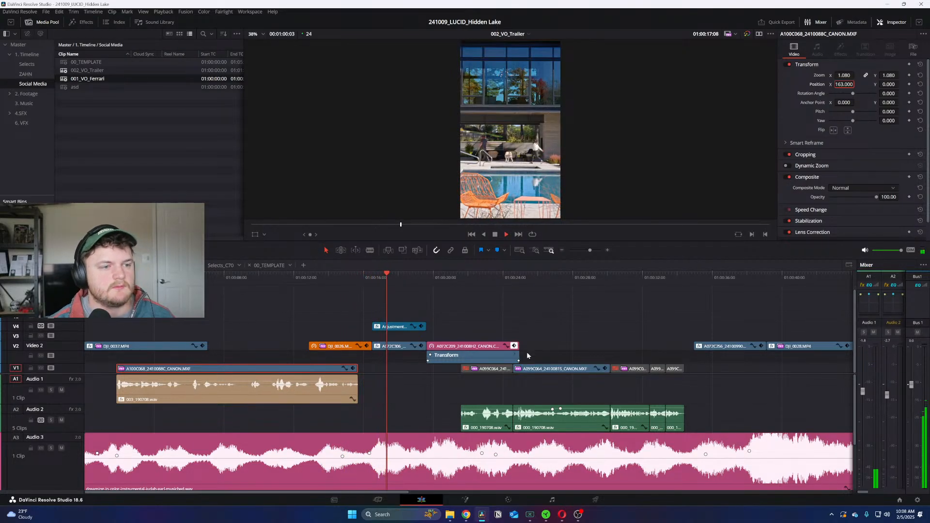
pyautogui.hotkey('ctrl', '=')
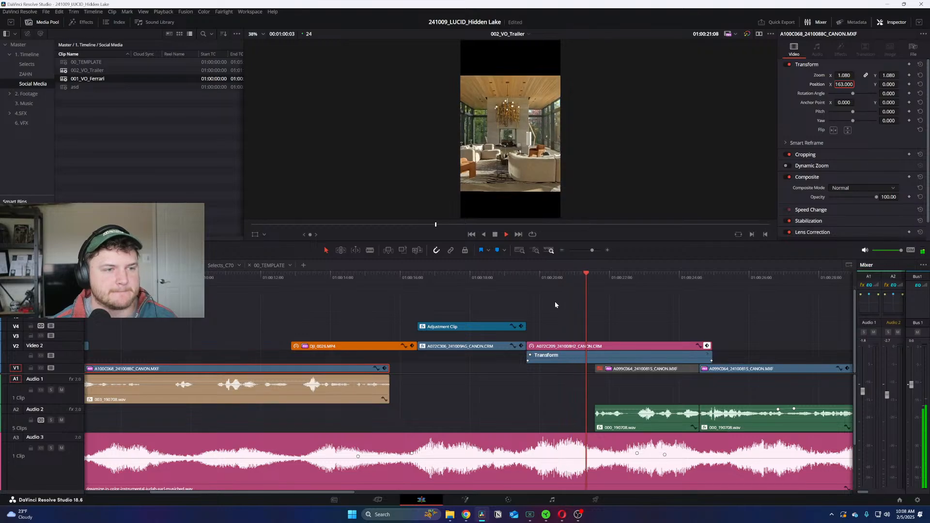
# Step: Mark the music beat before the living room shot, move A072C209 earlier to it over the pool shot's end, and clear the mark
pyautogui.click(468, 278)
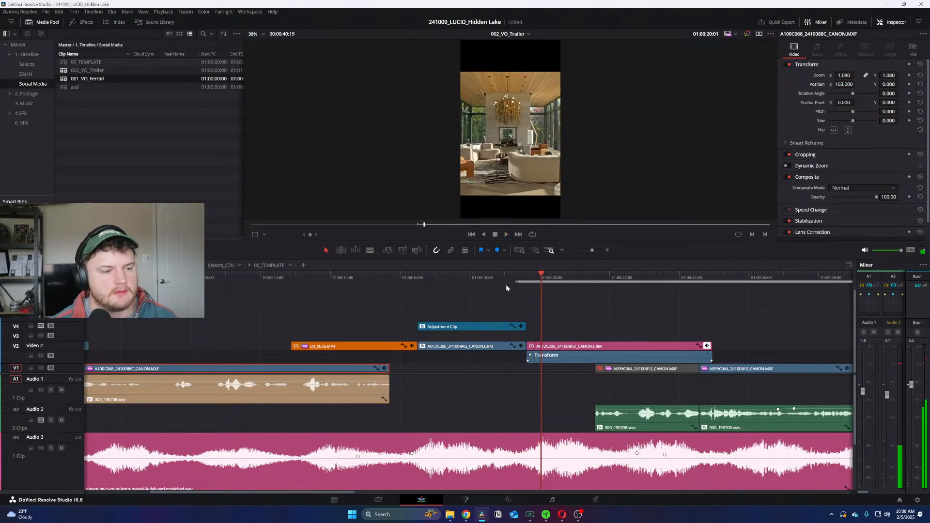
pyautogui.click(517, 281)
pyautogui.click(505, 278)
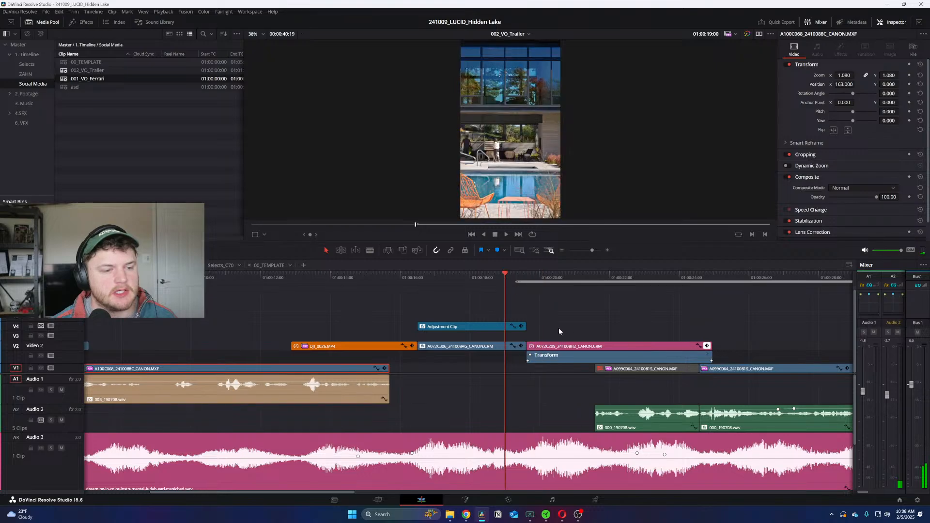
pyautogui.hotkey('ctrl', '=')
pyautogui.hotkey('ctrl', '=')
pyautogui.moveTo(582, 348)
pyautogui.mouseDown()
pyautogui.moveTo(543, 349)
pyautogui.moveTo(516, 325)
pyautogui.mouseUp()
pyautogui.click(338, 275)
pyautogui.press('space')
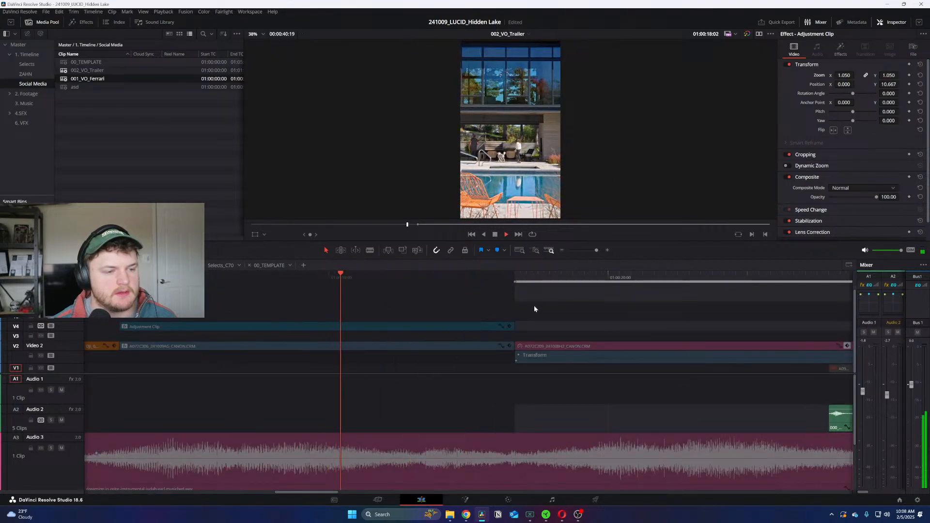
pyautogui.hotkey('alt', 'x')
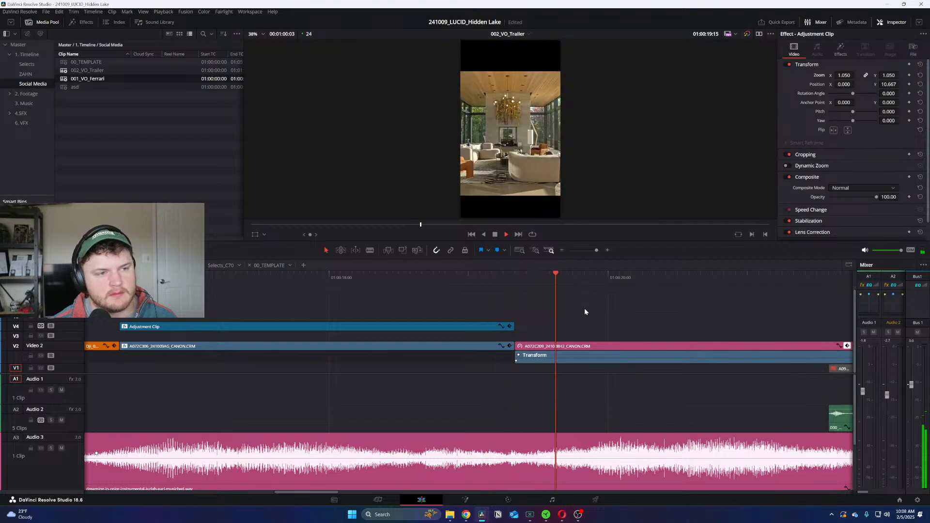
# Step: Extend A072C209's end over the start of the second A099C064 interview clip and move its last Transform keyframe to the new end
pyautogui.hotkey('ctrl', '-')
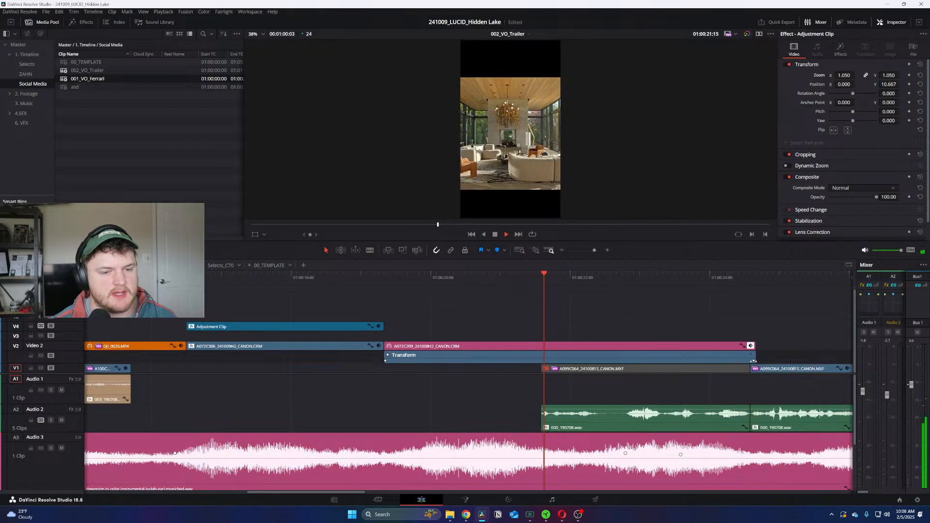
pyautogui.click(756, 301)
pyautogui.hotkey('ctrl', '=')
pyautogui.moveTo(698, 318); pyautogui.dragTo(655, 365)
pyautogui.press('space')
pyautogui.moveTo(677, 316); pyautogui.dragTo(762, 348)
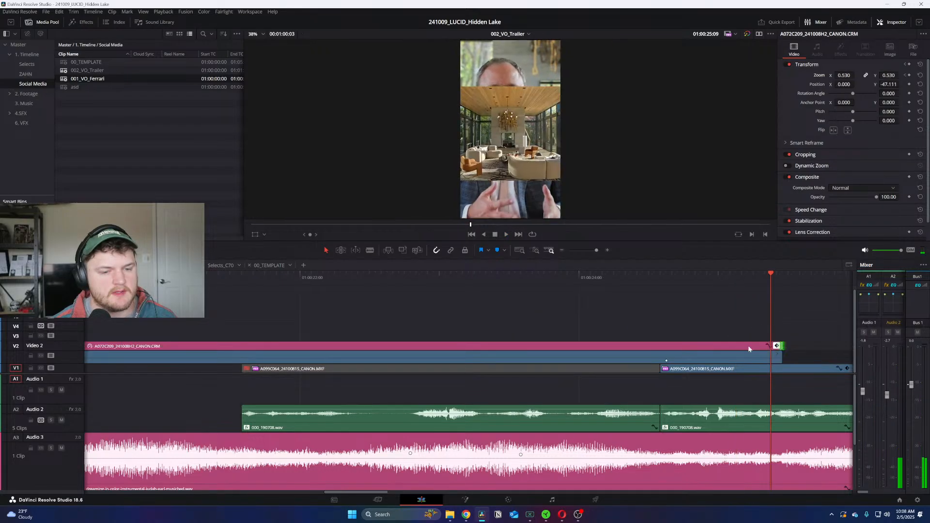
pyautogui.moveTo(726, 281); pyautogui.dragTo(602, 281)
pyautogui.press('space')
pyautogui.press('space')
# Step: Split the A099C064 interview clip on V1 at the end of A072C209 and disable the part underneath the living room shot
pyautogui.press('b')
pyautogui.click(782, 369)
pyautogui.press('a')
pyautogui.click(744, 369)
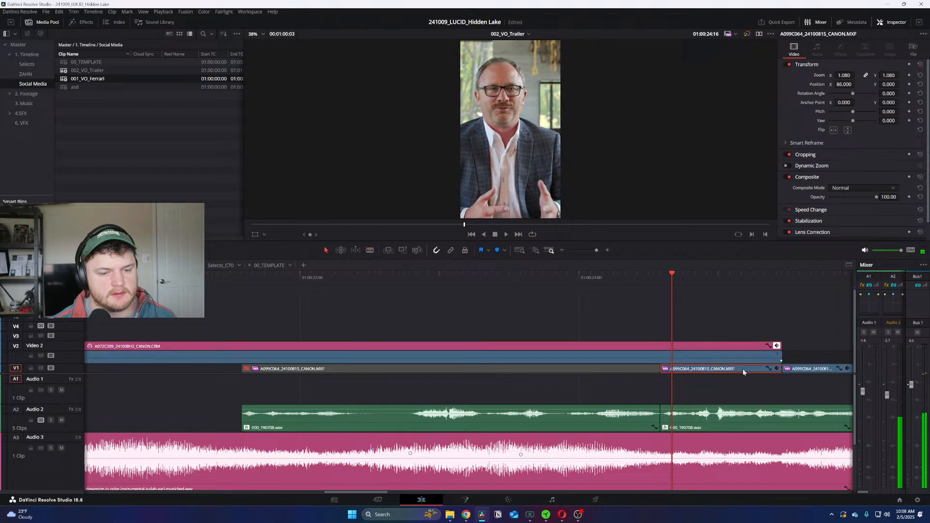
pyautogui.press('d')
pyautogui.press('space')
pyautogui.hotkey('ctrl', '-')
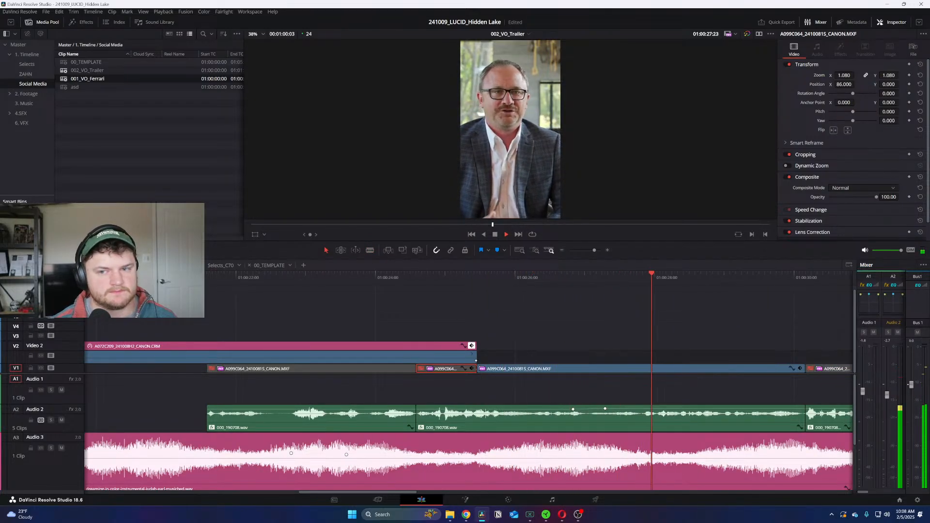
# Step: Play through the enabled A099C064 interview clip and set an in point just before its end for the next shot
pyautogui.hotkey('ctrl', '-')
pyautogui.click(613, 343)
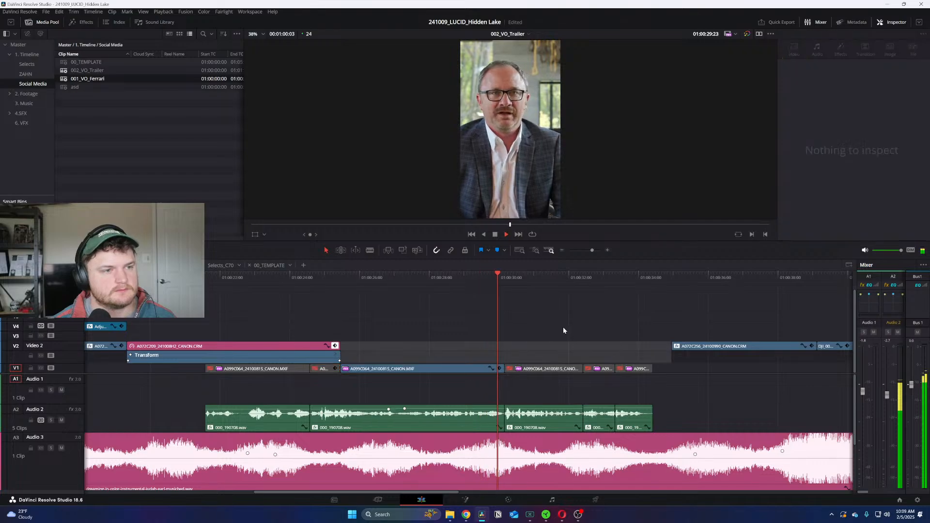
pyautogui.hotkey('ctrl', '=')
pyautogui.press('i')
pyautogui.click(440, 279)
pyautogui.press('i')
pyautogui.hotkey('ctrl', '-')
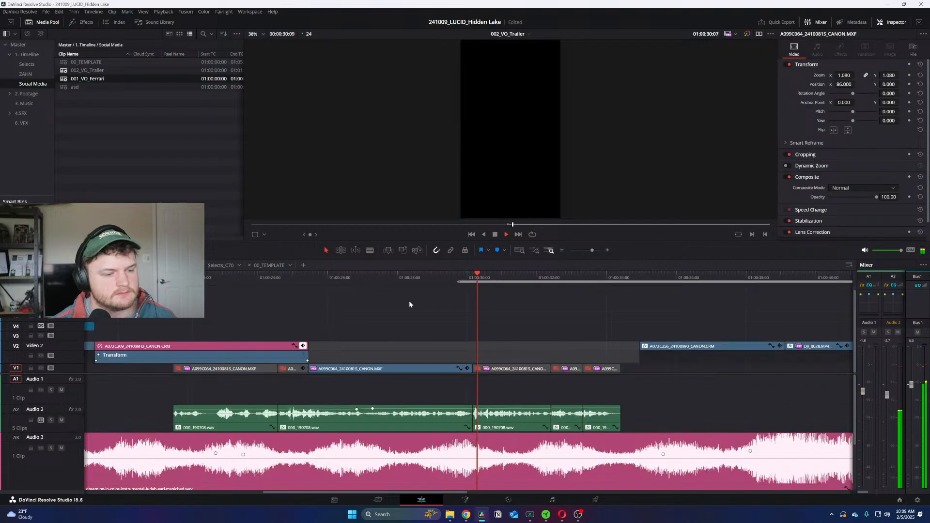
pyautogui.click(677, 277)
pyautogui.hotkey('ctrl', '-')
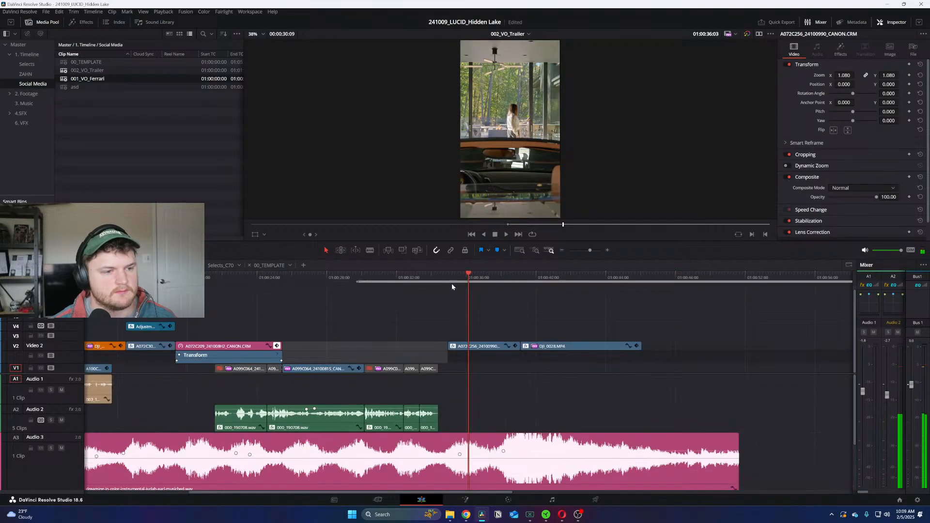
pyautogui.click(330, 277)
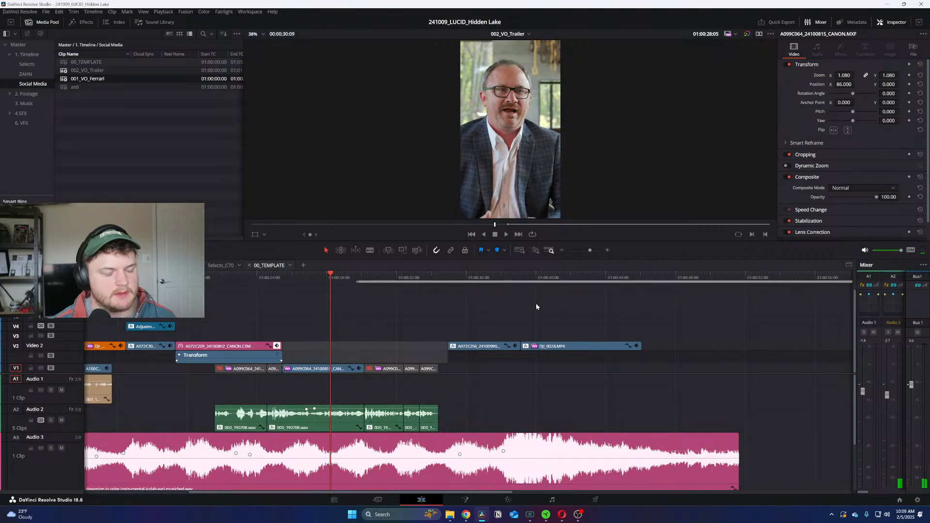
# Step: Copy the dusk exterior clip A072C212 from 00_TEMPLATE and paste it on V4 at the in point in 002_VO_Trailer
pyautogui.hotkey('ctrl', '-')
pyautogui.hotkey('ctrl', '=')
pyautogui.hotkey('ctrl', '=')
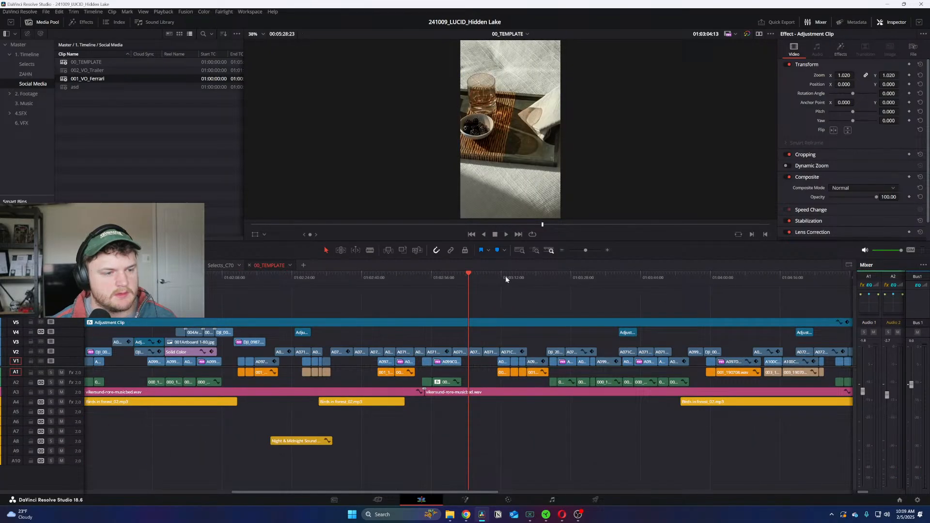
pyautogui.moveTo(463, 272); pyautogui.dragTo(729, 274)
pyautogui.hotkey('ctrl', '=')
pyautogui.moveTo(530, 274)
pyautogui.mouseDown()
pyautogui.moveTo(611, 274)
pyautogui.moveTo(535, 277)
pyautogui.mouseUp()
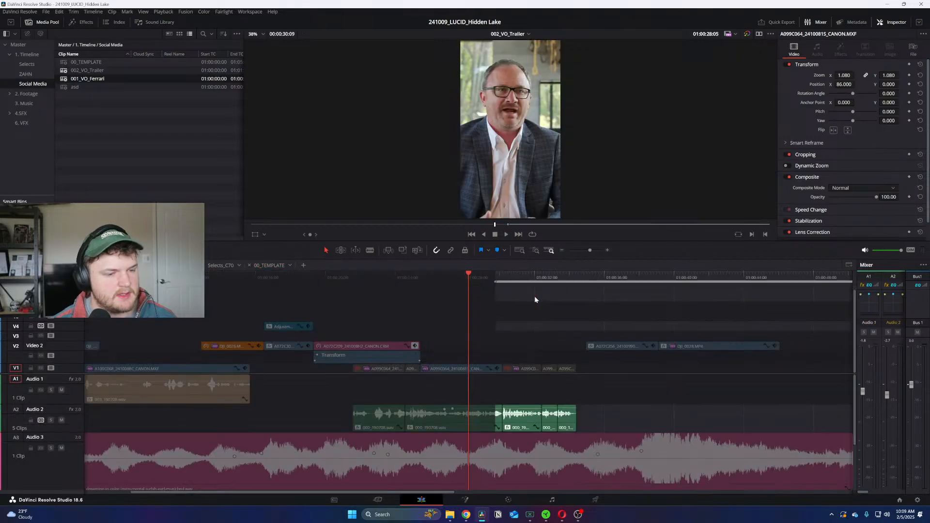
pyautogui.hotkey('ctrl', 'v')
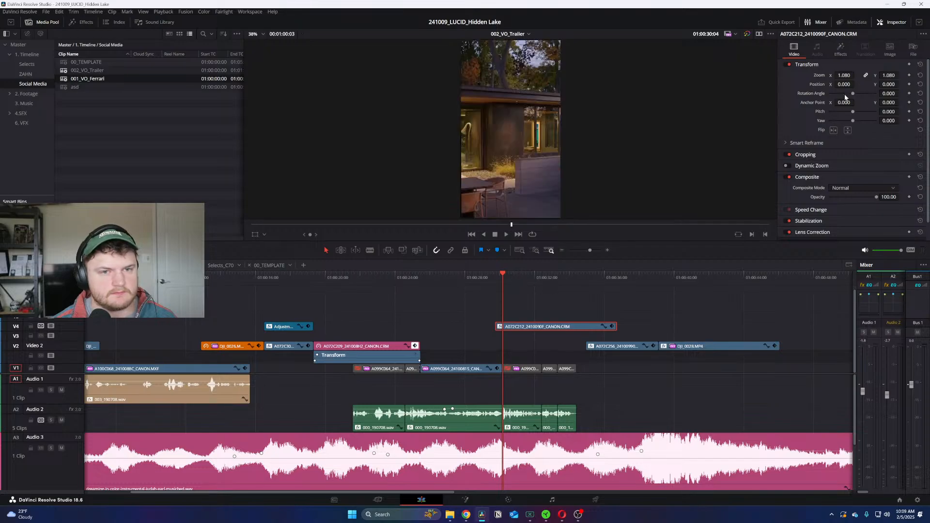
# Step: Try framing A072C212 at zoom 0.820 with X position -180, play it, and reframe it at zoom 0.340 with X position -4
pyautogui.moveTo(857, 84)
pyautogui.mouseDown()
pyautogui.moveTo(845, 84)
pyautogui.moveTo(852, 75)
pyautogui.moveTo(857, 84)
pyautogui.mouseUp()
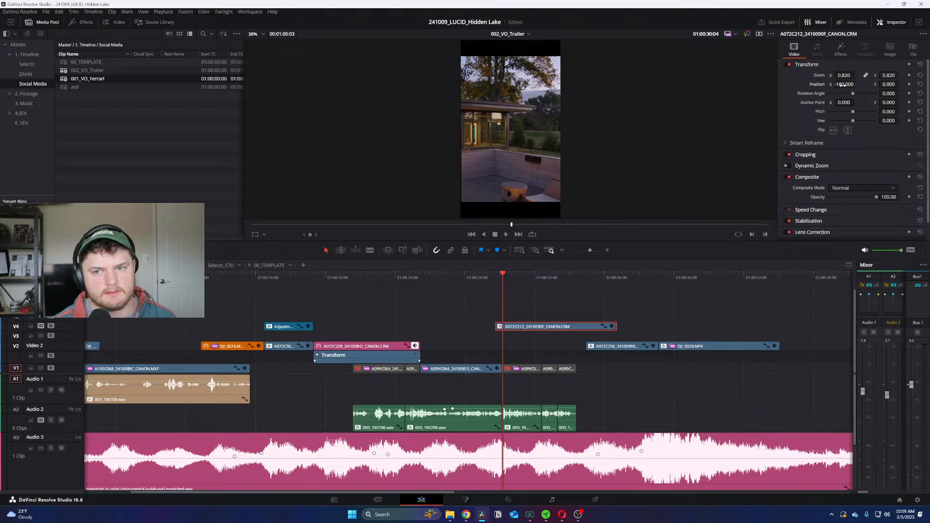
pyautogui.scroll(2, 492, 278)
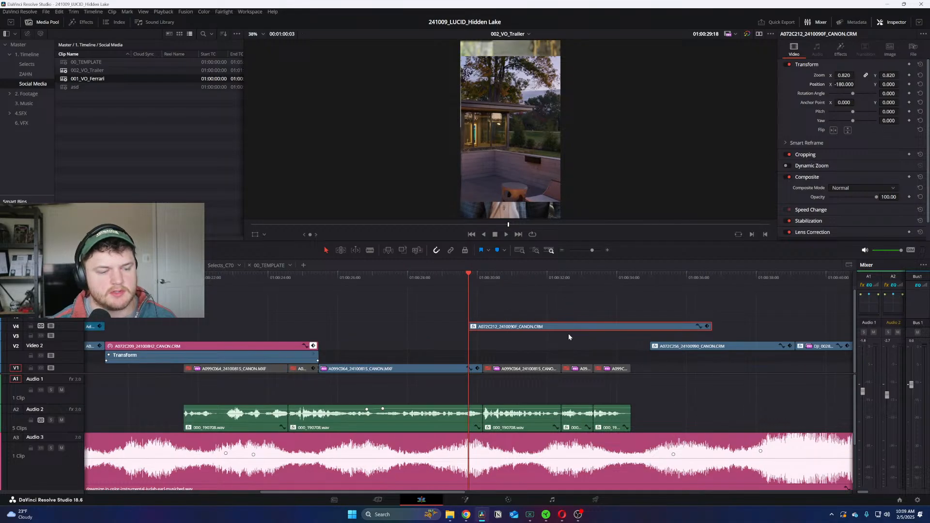
pyautogui.press('space')
pyautogui.press('space')
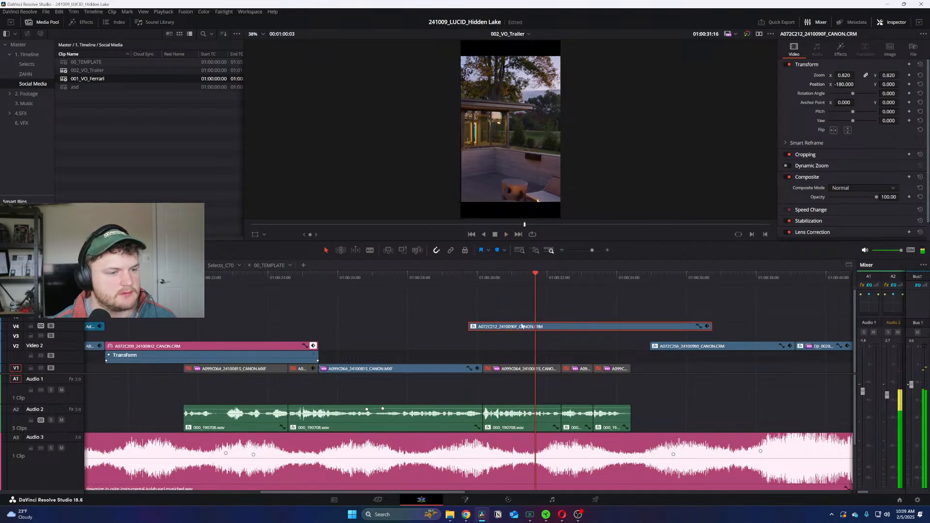
pyautogui.moveTo(843, 76)
pyautogui.mouseDown()
pyautogui.moveTo(851, 91)
pyautogui.moveTo(856, 84)
pyautogui.mouseUp()
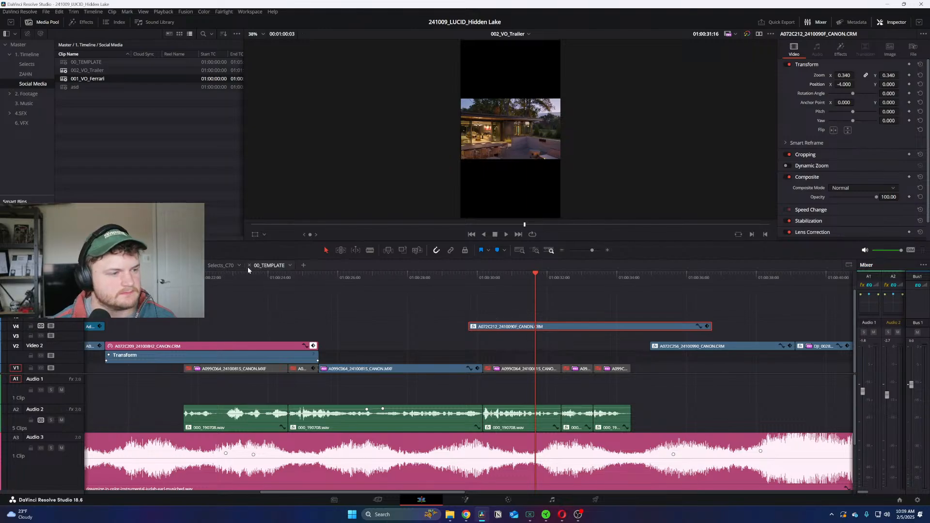
# Step: Scrub the final section of 00_TEMPLATE and check Selects_C70 for an alternative shot to cover the interview
pyautogui.hotkey('ctrl', '-')
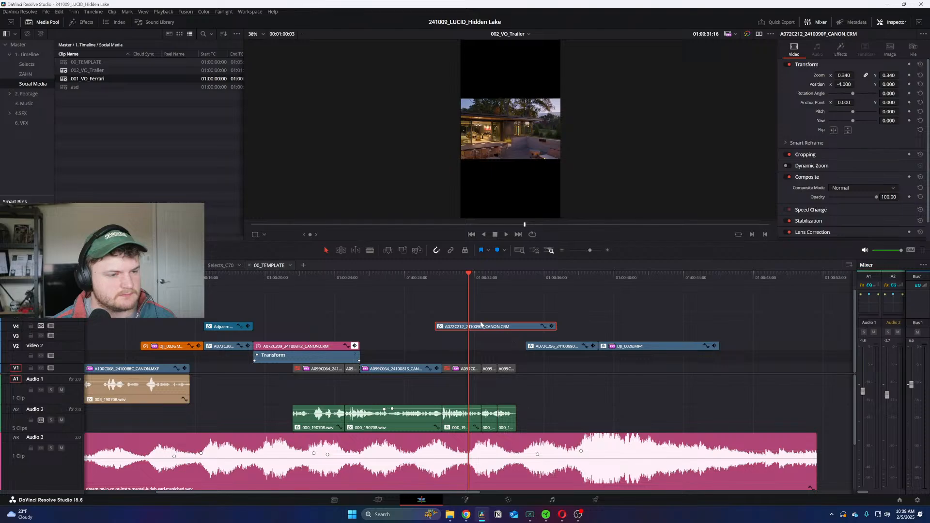
pyautogui.hotkey('ctrl', '-')
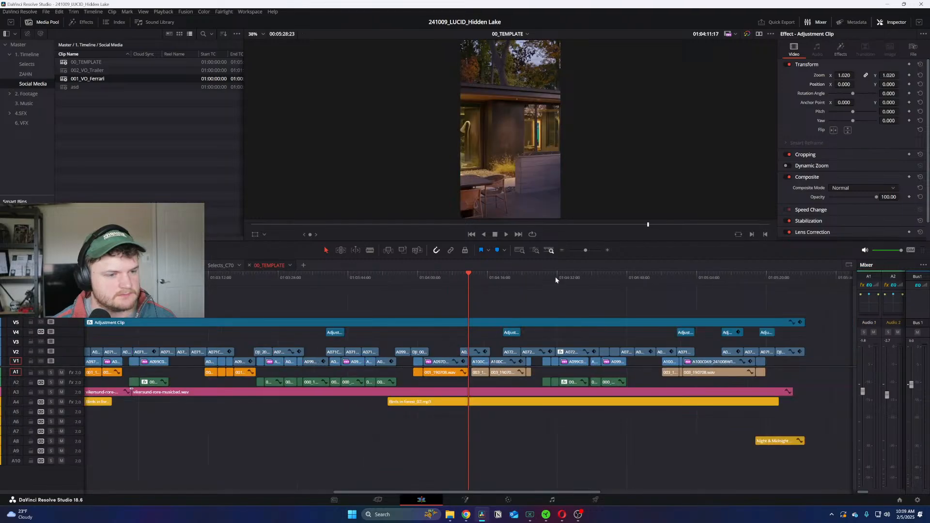
pyautogui.click(555, 277)
pyautogui.moveTo(577, 276); pyautogui.dragTo(656, 276)
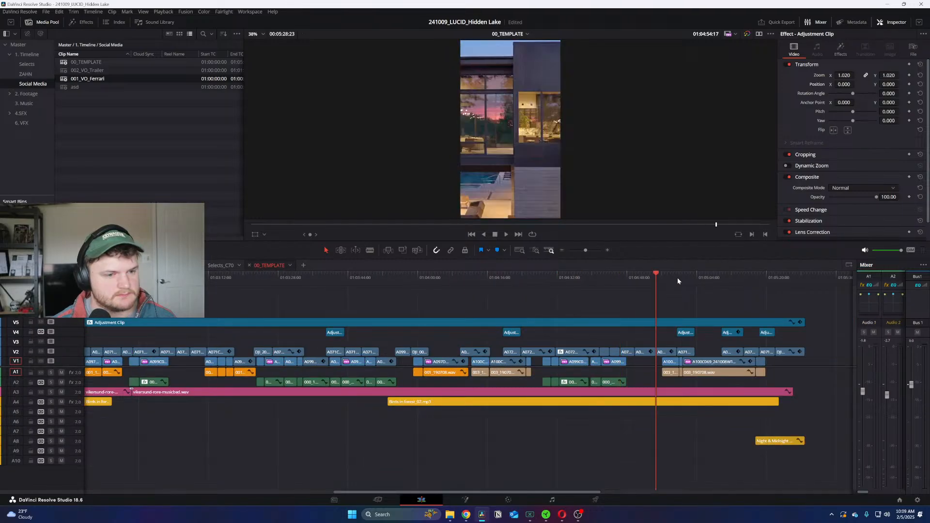
pyautogui.hotkey('ctrl', '+')
pyautogui.moveTo(522, 283); pyautogui.dragTo(0, 334)
pyautogui.click(223, 267)
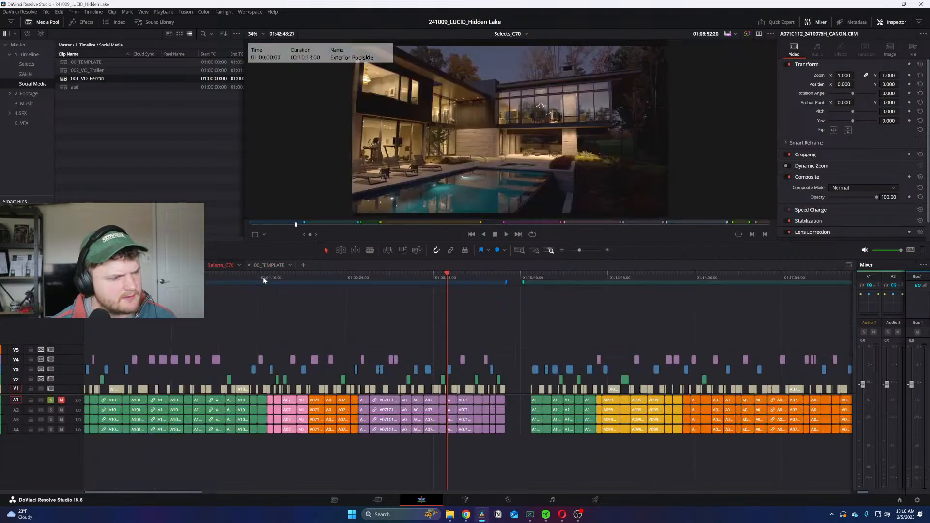
pyautogui.scroll(-1, 228, 280)
# Step: Open Cut_003 and scrub and play it from the opening through the bedroom shots to look for a suitable covering shot
pyautogui.scroll(2, 228, 280)
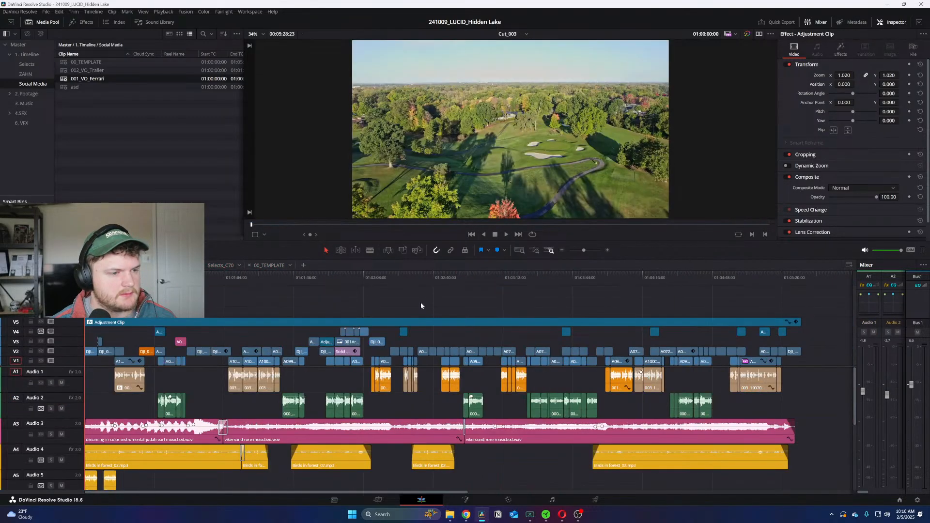
pyautogui.scroll(2, 420, 302)
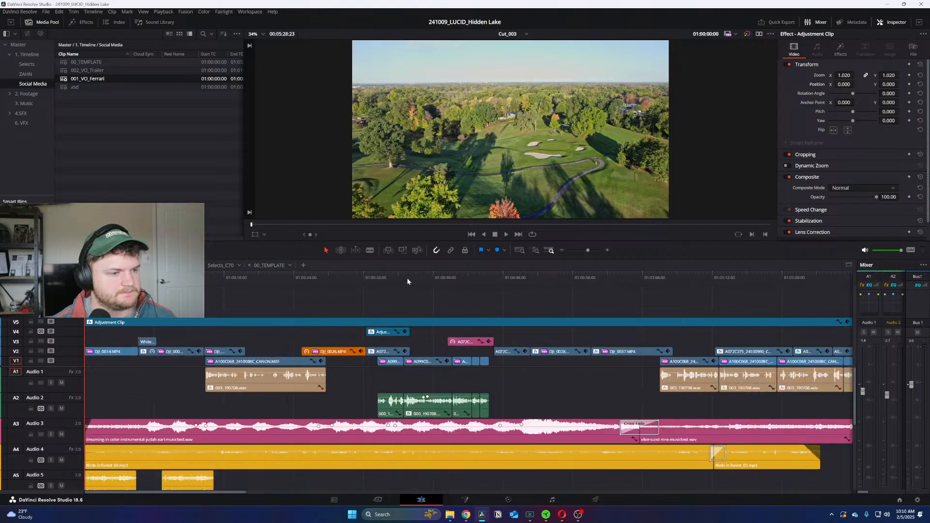
pyautogui.click(351, 277)
pyautogui.moveTo(354, 277); pyautogui.dragTo(585, 279)
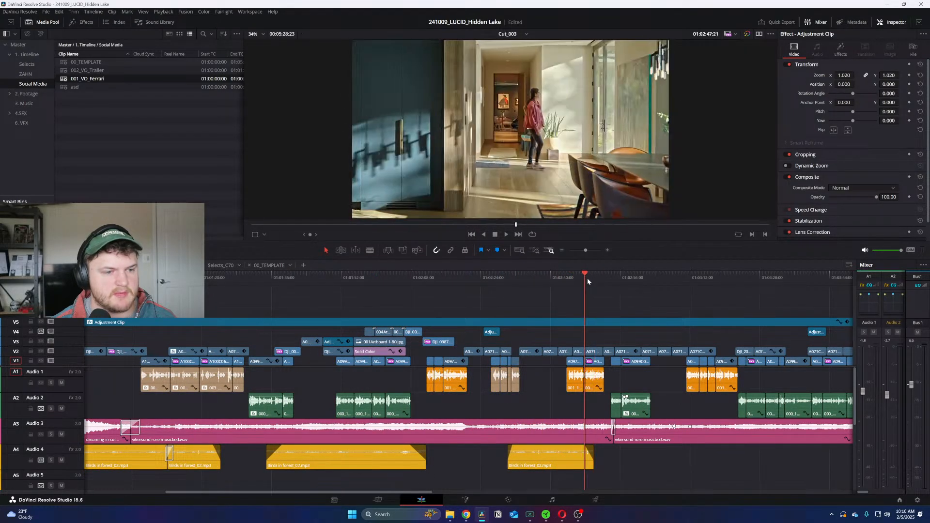
pyautogui.hotkey('ctrl', '=')
pyautogui.press('space')
pyautogui.moveTo(520, 274); pyautogui.dragTo(728, 290)
pyautogui.hscroll(5, 639, 287)
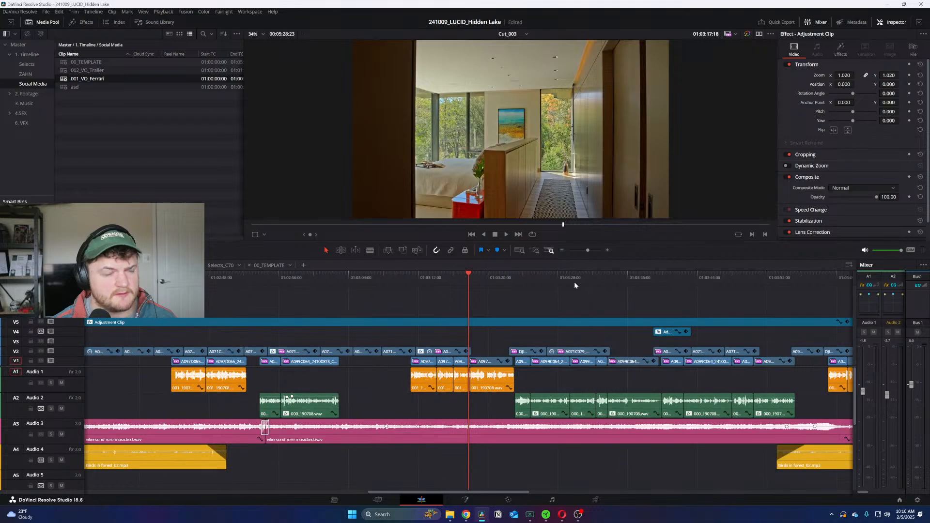
pyautogui.scroll(2, 466, 283)
pyautogui.moveTo(466, 283); pyautogui.dragTo(413, 277)
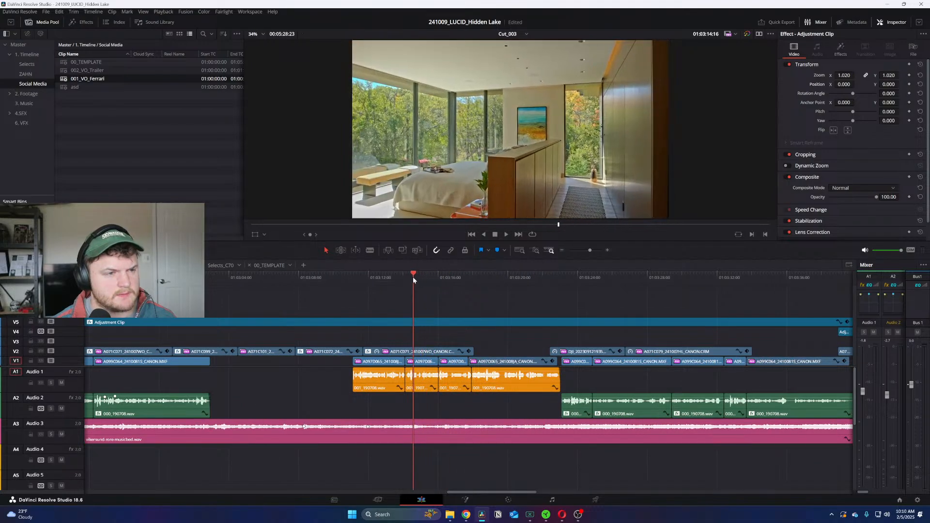
pyautogui.press('space')
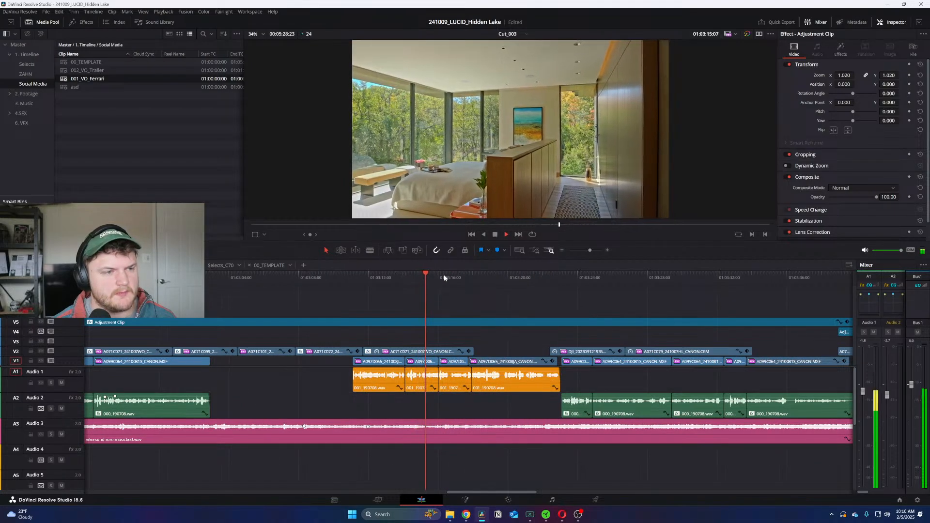
pyautogui.press('space')
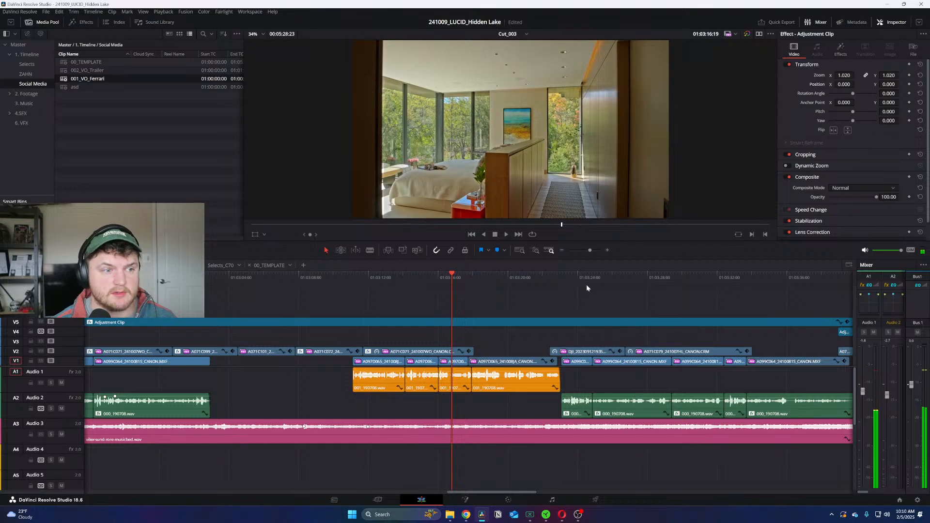
# Step: Scrub the rest of Cut_003, from after the bedroom shots through the evening exteriors to the closing pool shot
pyautogui.scroll(-2, 564, 274)
pyautogui.moveTo(509, 275); pyautogui.dragTo(627, 280)
pyautogui.hotkey('ctrl', '-')
pyautogui.click(577, 275)
pyautogui.press('space')
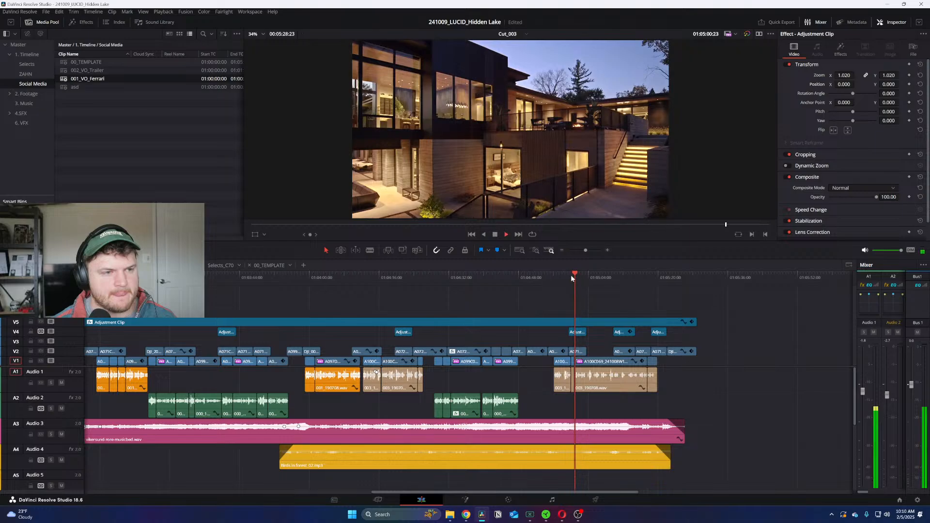
pyautogui.moveTo(581, 278); pyautogui.dragTo(674, 279)
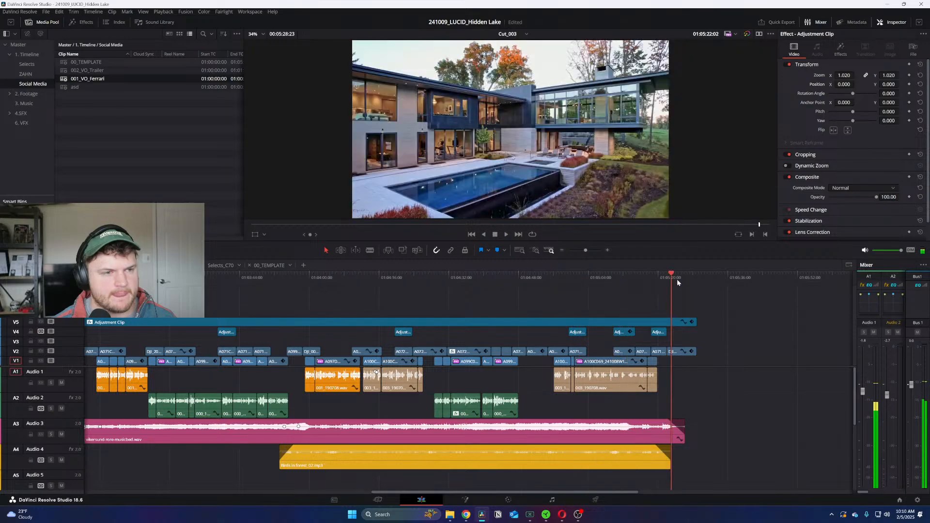
pyautogui.click(474, 284)
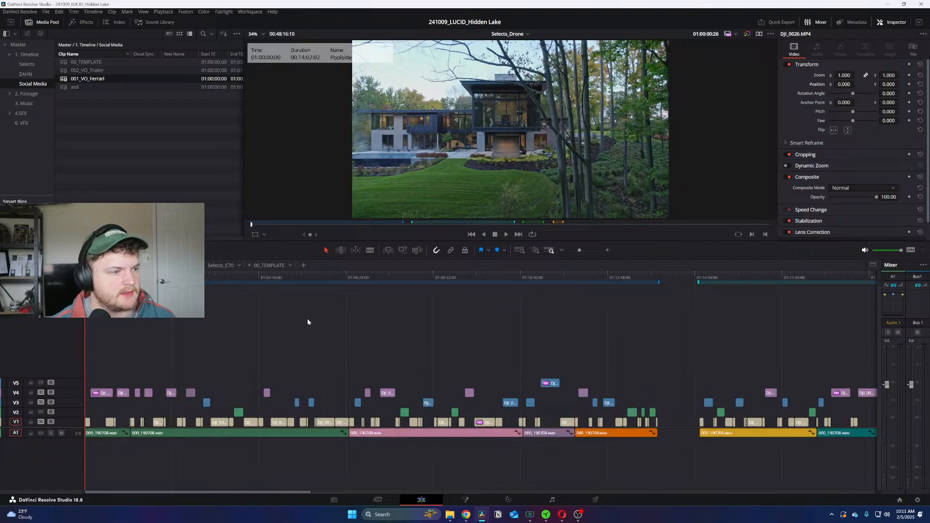
# Step: Scrub Selects_Drone to the DJI_0984 shot of the house framed by trees and play it as a possible cover shot
pyautogui.moveTo(139, 278); pyautogui.dragTo(210, 277)
pyautogui.hotkey('ctrl', '=')
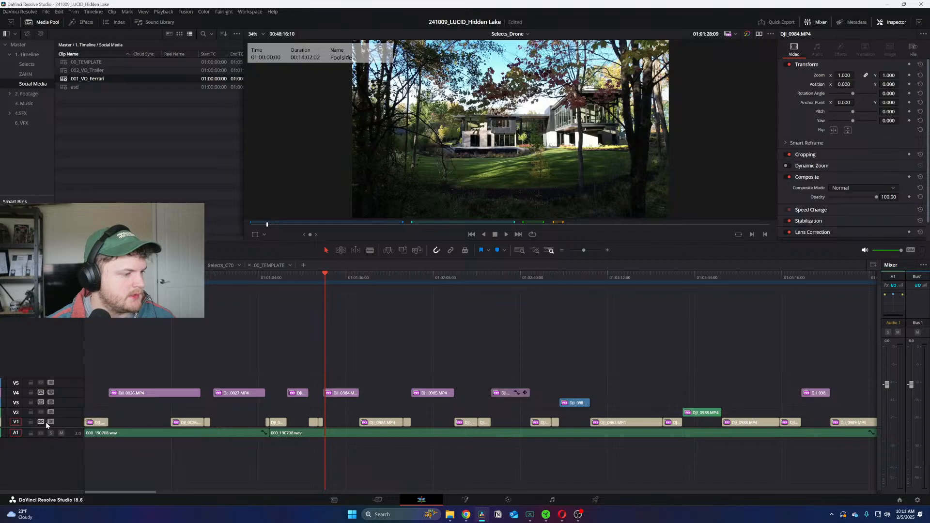
pyautogui.press('space')
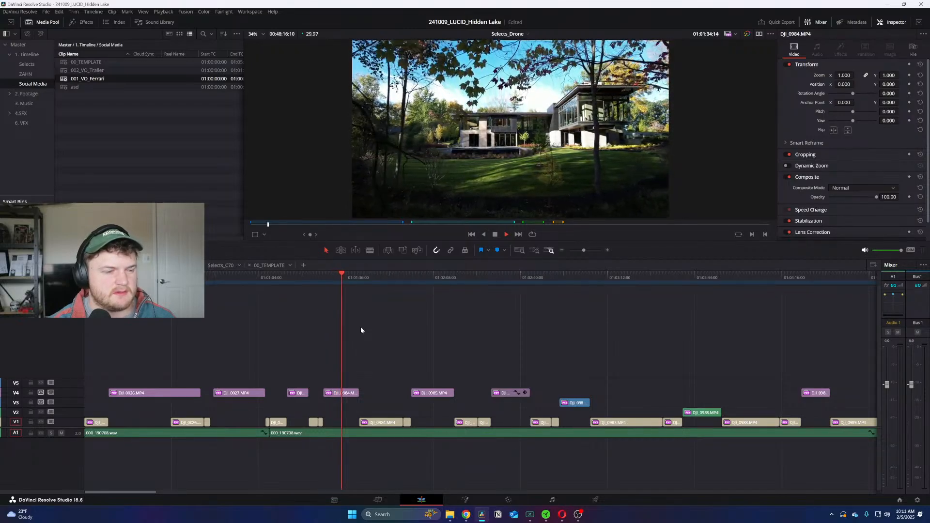
pyautogui.press('space')
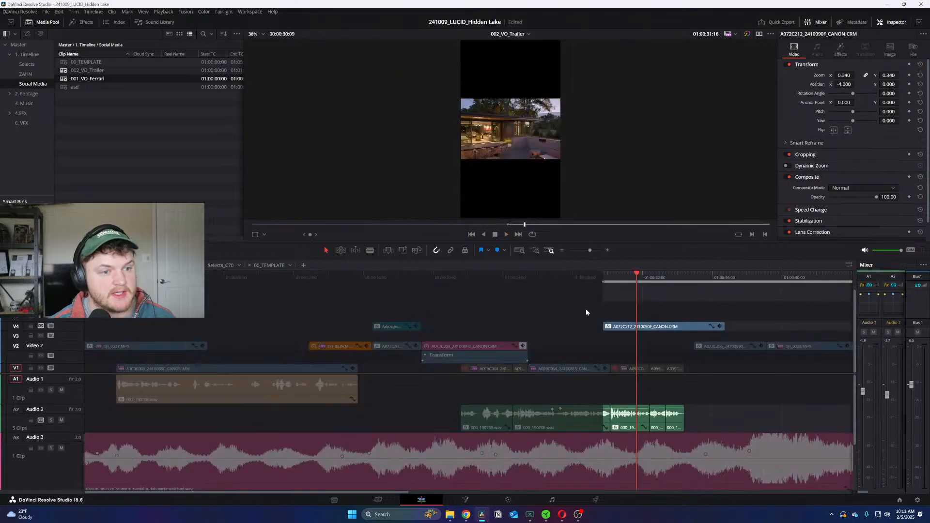
# Step: Try DJI_0984 on V4 above A072C212 in 002_VO_Trailer, shift its X position to -9, and remove it
pyautogui.moveTo(634, 327); pyautogui.dragTo(636, 338)
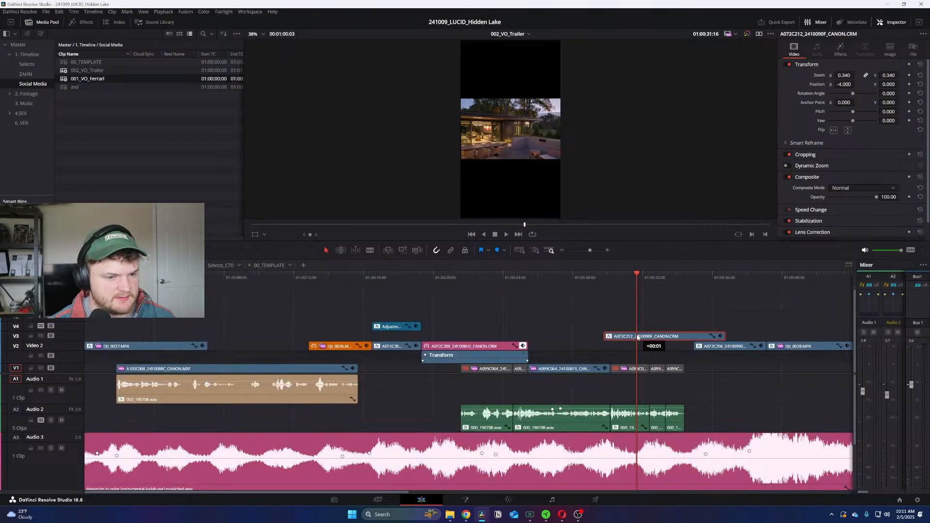
pyautogui.click(601, 281)
pyautogui.hotkey('ctrl', 'v')
pyautogui.click(609, 278)
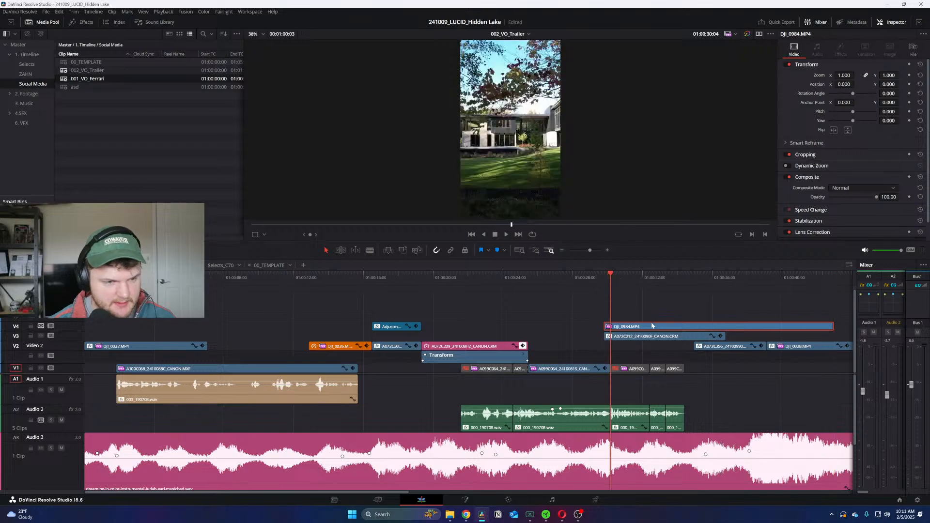
pyautogui.moveTo(848, 84)
pyautogui.mouseDown()
pyautogui.moveTo(715, 84)
pyautogui.moveTo(844, 84)
pyautogui.mouseUp()
pyautogui.hotkey('shift', 'z')
pyautogui.hotkey('shift', 'z')
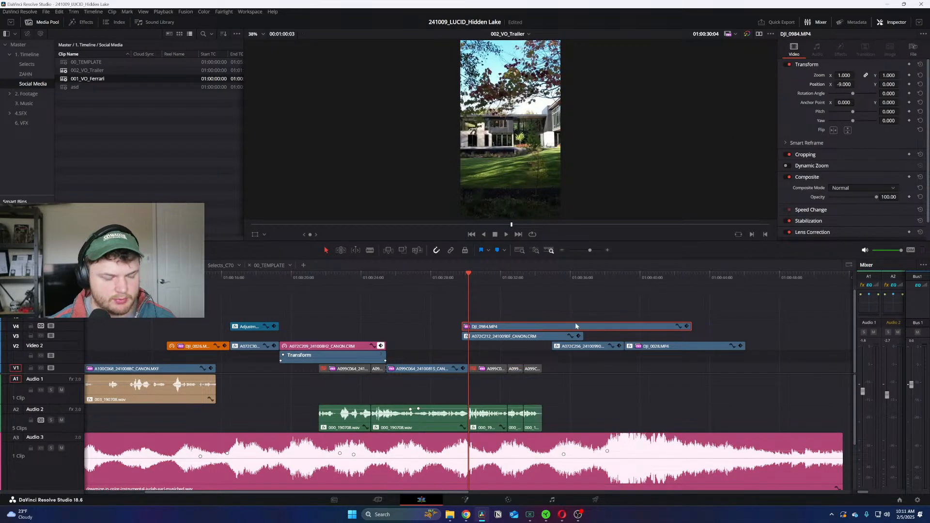
pyautogui.press('BackSpace')
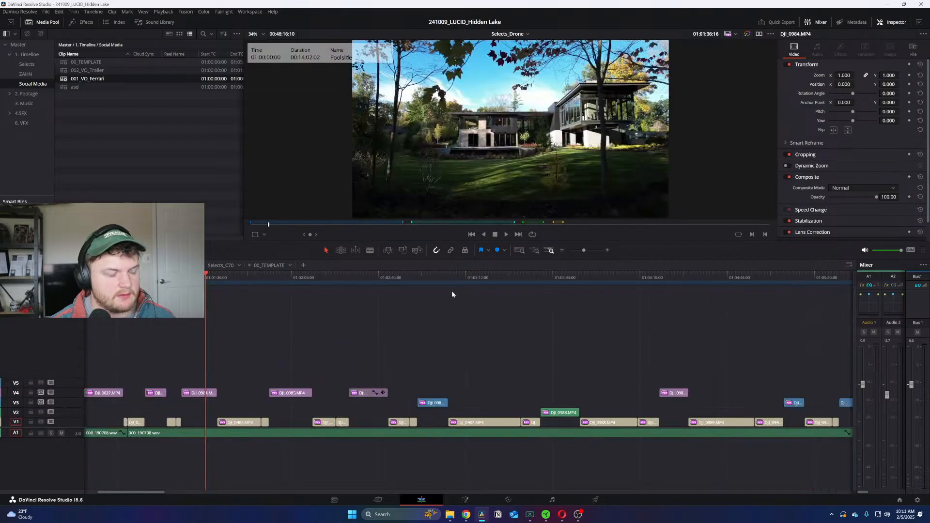
# Step: Check the daytime drone shots in Selects_Drone from DJI_0985 through DJI_0991 for another cover shot
pyautogui.press('Down')
pyautogui.press('Down')
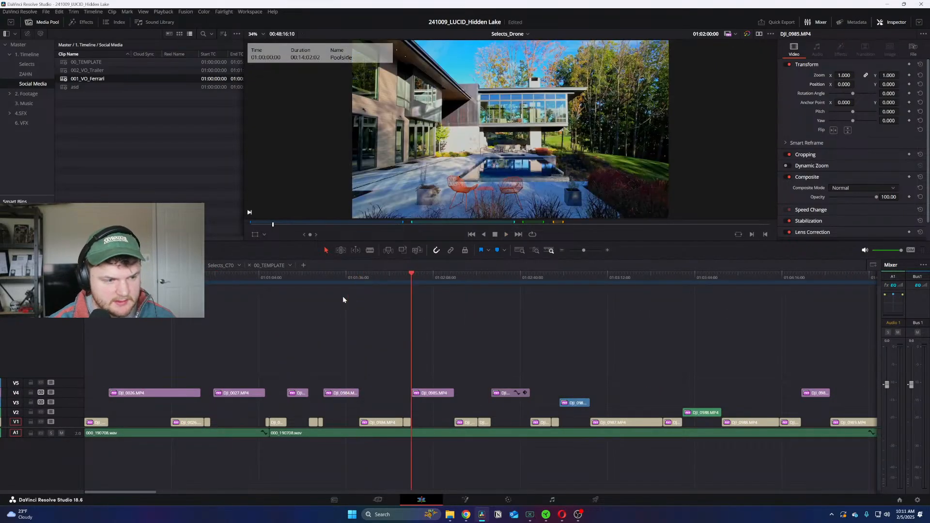
pyautogui.press('Down')
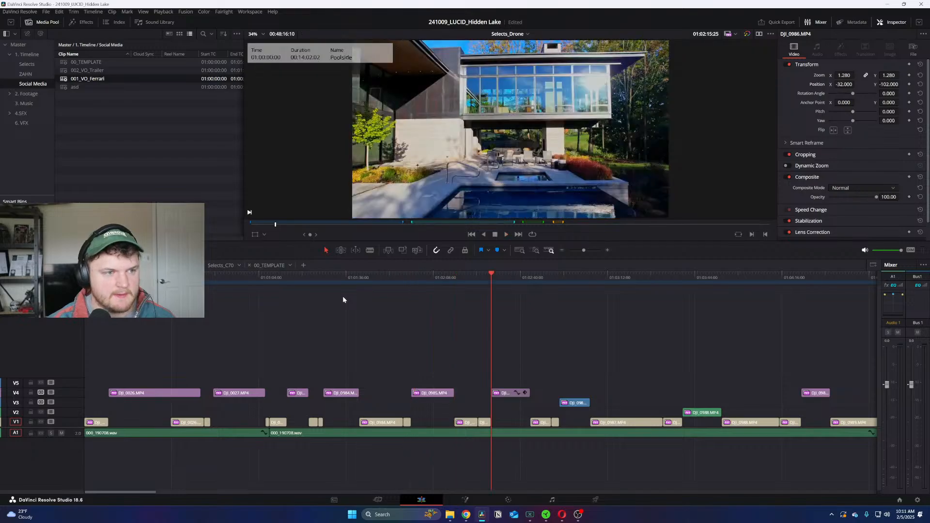
pyautogui.press('Down')
pyautogui.press('Down')
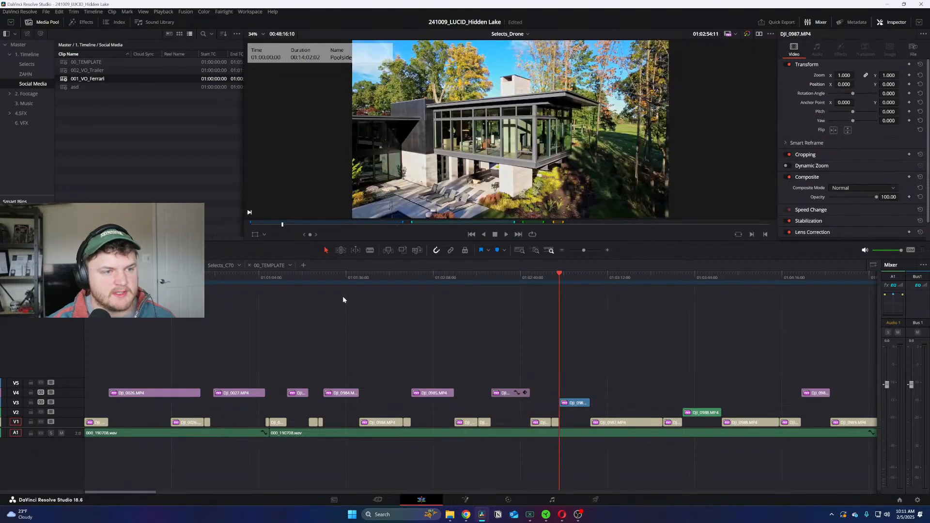
pyautogui.press('Down')
pyautogui.press('Down')
pyautogui.press('Down')
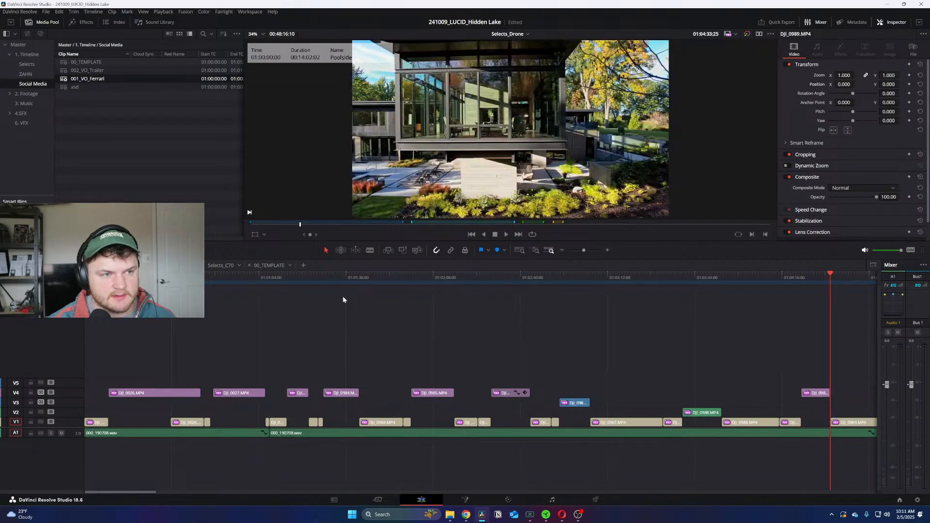
pyautogui.hotkey('ctrl', '-')
pyautogui.press('Down')
pyautogui.press('Down')
pyautogui.press('Down')
pyautogui.press('Down')
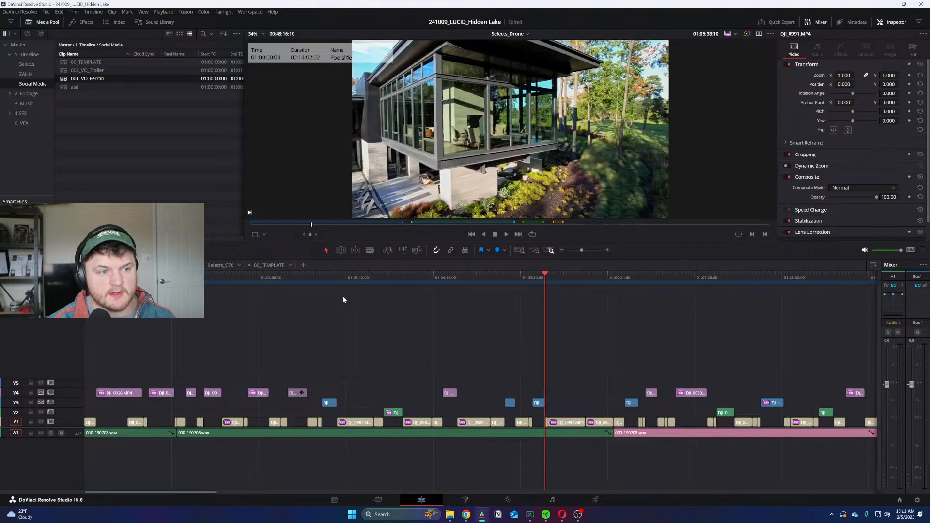
# Step: Check the remaining drone selects after DJI_0991, through the overhead pool shot and evening exteriors to DJI_0994
pyautogui.press('Down')
pyautogui.press('Down')
pyautogui.press('Down')
pyautogui.press('Down')
pyautogui.press('Down')
pyautogui.press('Down')
pyautogui.press('Down')
pyautogui.press('Down')
pyautogui.press('Down')
pyautogui.press('Down')
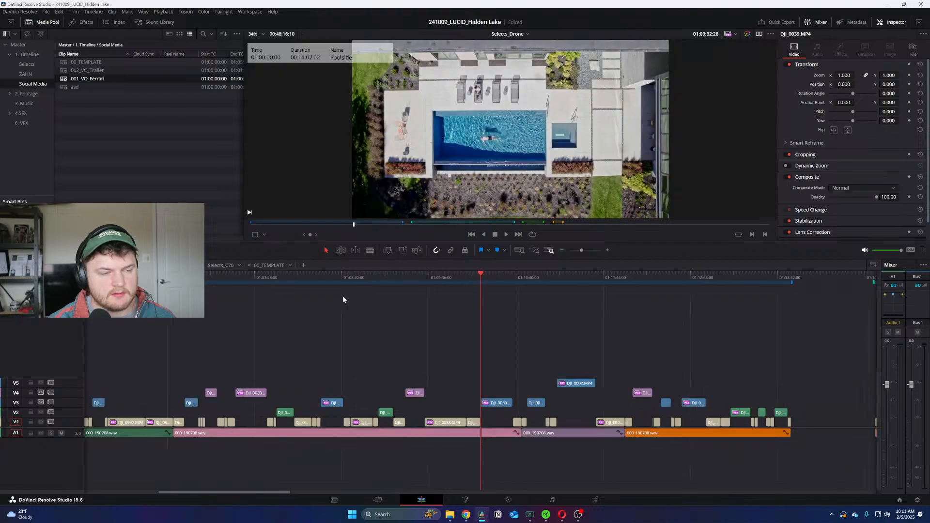
pyautogui.press('Down')
pyautogui.press('Down')
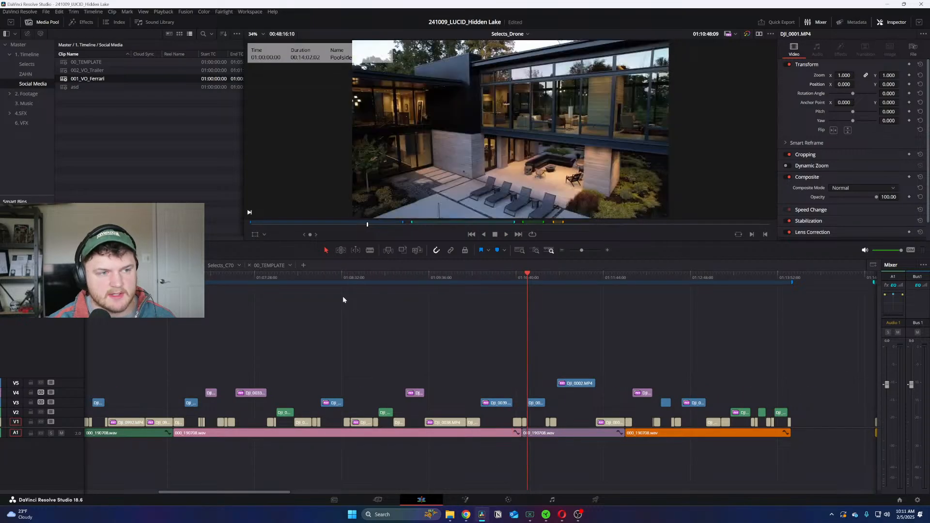
pyautogui.press('Down')
pyautogui.press('Down')
pyautogui.press('Down')
pyautogui.press('Down')
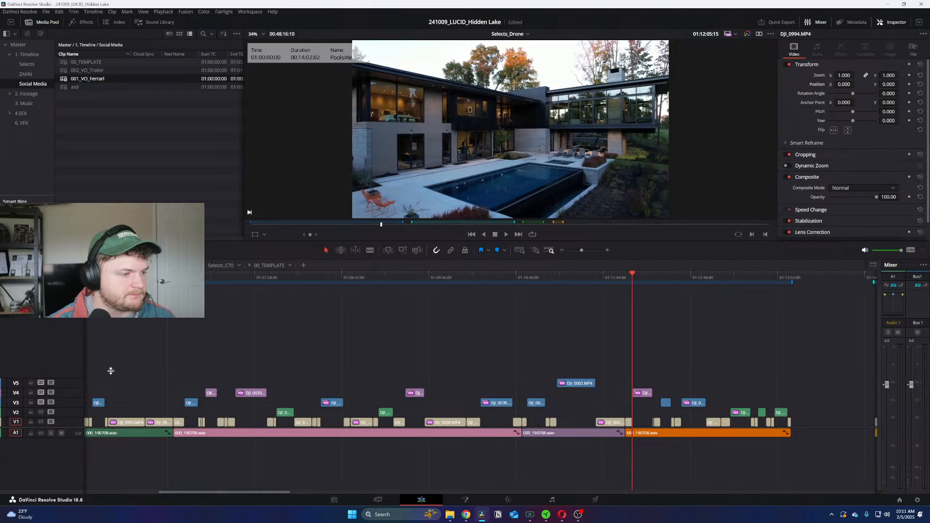
# Step: Play DJI_0002 in Selects_Drone, cut out its opening section, and paste that section above A072C212 in 002_VO_Trailer
pyautogui.press('Up')
pyautogui.press('Up')
pyautogui.press('space')
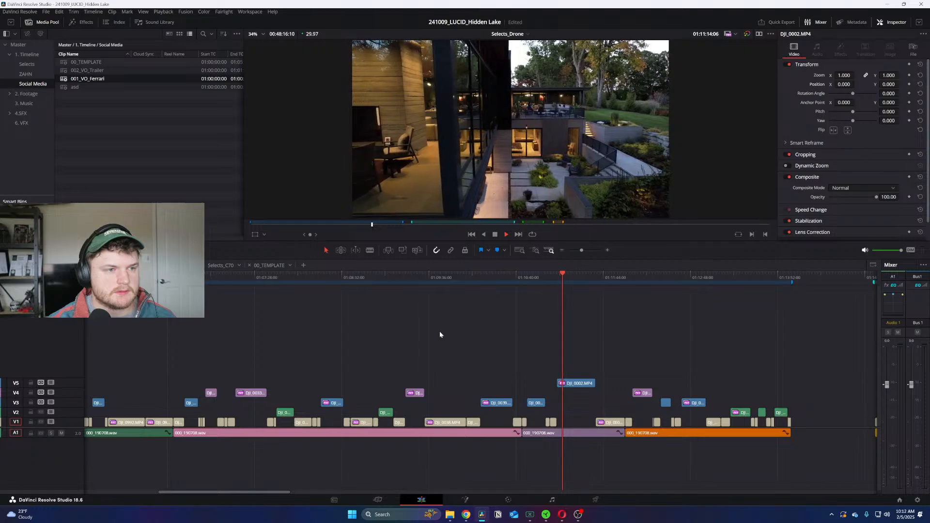
pyautogui.hotkey('ctrl', '=')
pyautogui.hotkey('ctrl', '=')
pyautogui.press('space')
pyautogui.press('b')
pyautogui.click(492, 383)
pyautogui.press('a')
pyautogui.click(461, 383)
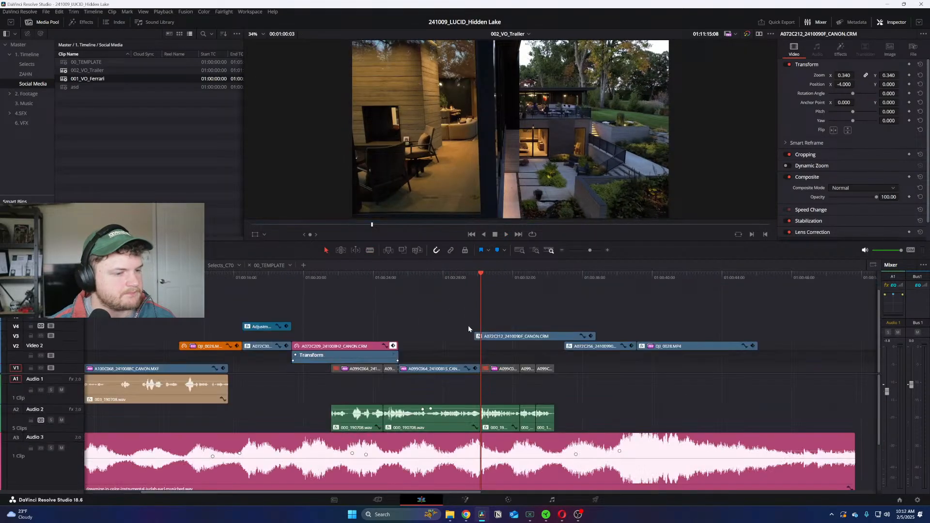
pyautogui.hotkey('ctrl', 'v')
pyautogui.moveTo(506, 329); pyautogui.dragTo(500, 330)
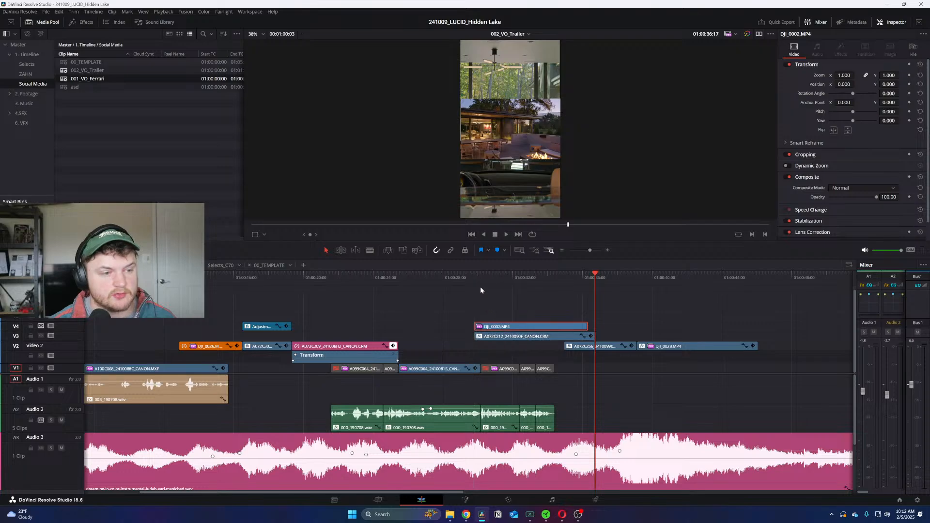
# Step: Split the A099C064 interview clip on V1 where DJI_0002 begins and select the short piece beneath the drone shot
pyautogui.click(476, 278)
pyautogui.hotkey('ctrl', '=')
pyautogui.hotkey('ctrl', '=')
pyautogui.hotkey('ctrl', '=')
pyautogui.press('b')
pyautogui.click(468, 370)
pyautogui.press('a')
pyautogui.click(478, 370)
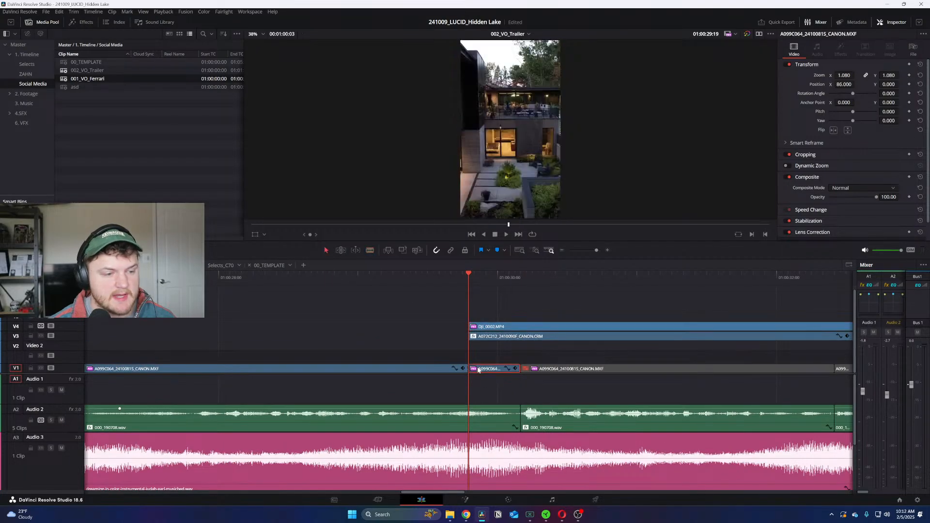
# Step: Save the project, delete A072C212 from V3, and move DJI_0002 down into its place
pyautogui.hotkey('ctrl', '-')
pyautogui.hotkey('ctrl', '-')
pyautogui.click(517, 338)
pyautogui.hotkey('ctrl', 's')
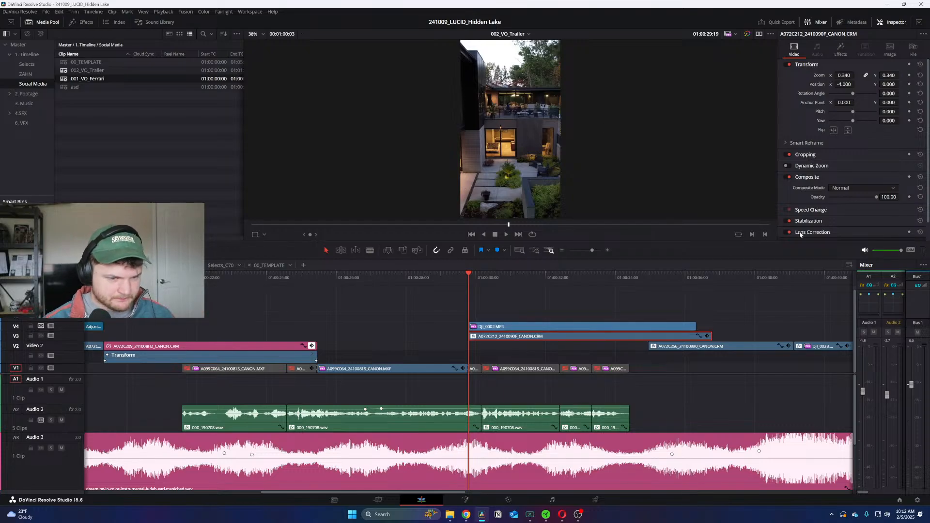
pyautogui.press('Delete')
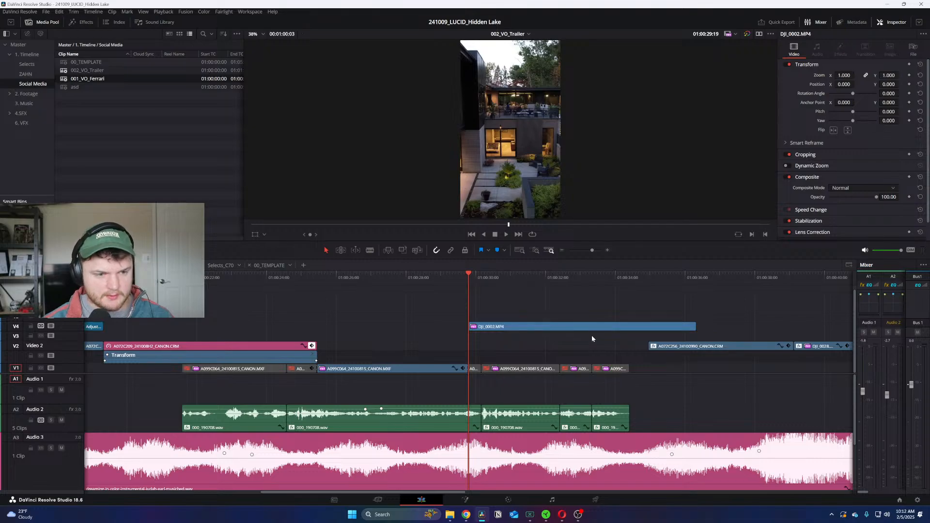
pyautogui.moveTo(592, 328); pyautogui.dragTo(602, 340)
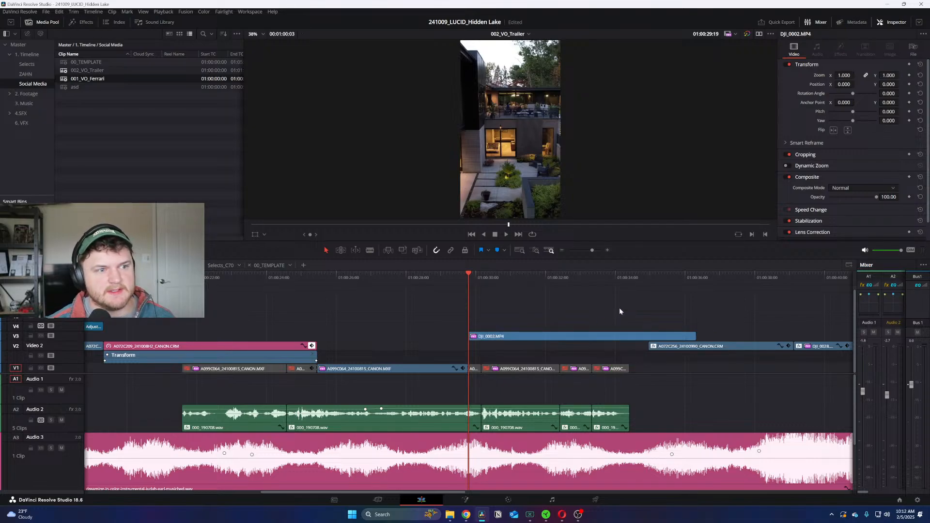
# Step: Play 002_VO_Trailer from the start of DJI_0002 and return to the A072C209 living room shot for comparison
pyautogui.press('space')
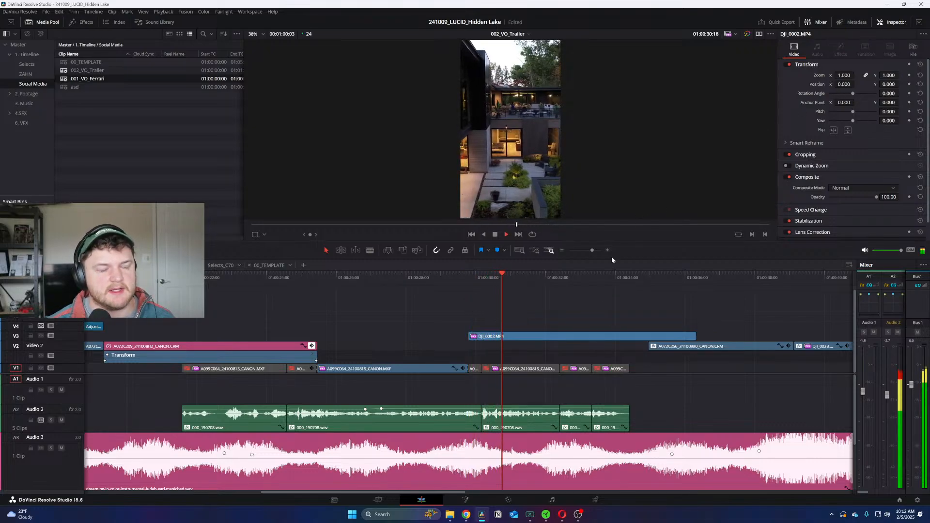
pyautogui.press('space')
pyautogui.press('space')
pyautogui.press('space')
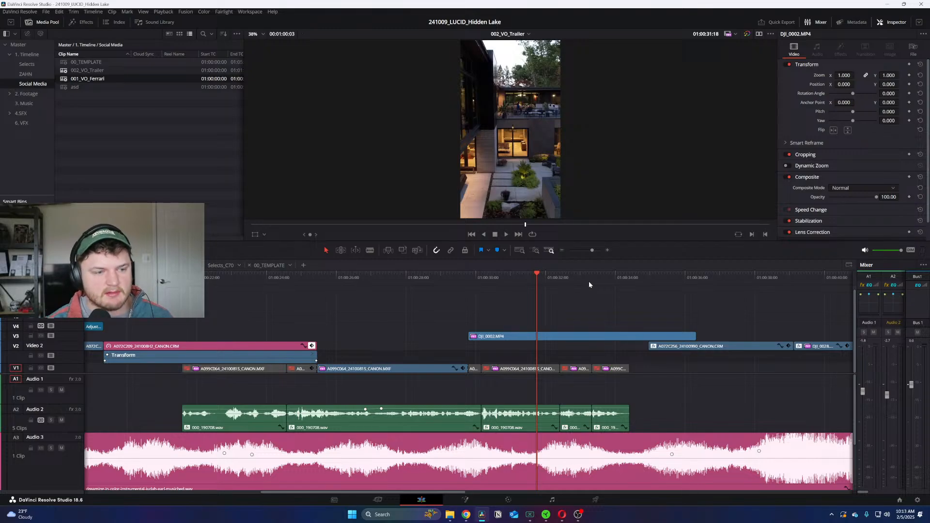
pyautogui.click(475, 276)
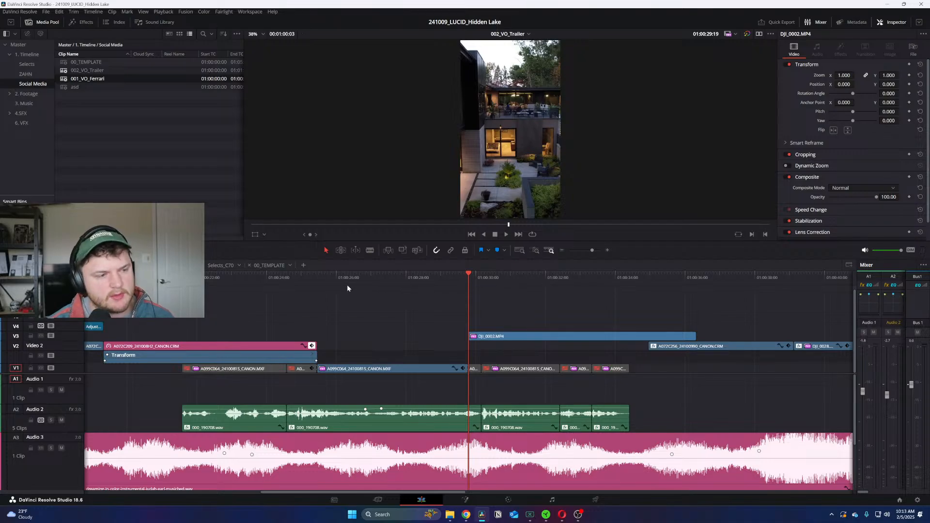
pyautogui.click(160, 276)
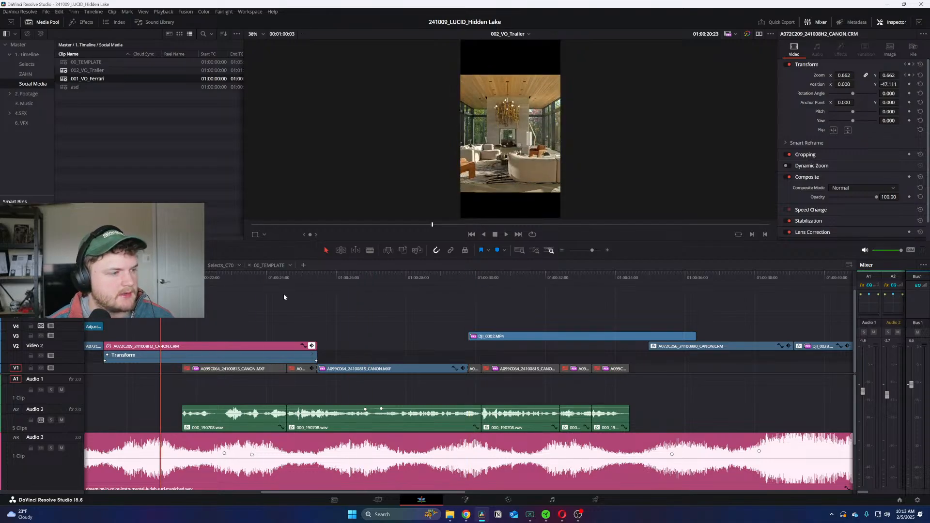
# Step: Open Cut_003 and scrub its closing poolside drone shot to examine the camera movement
pyautogui.click(167, 265)
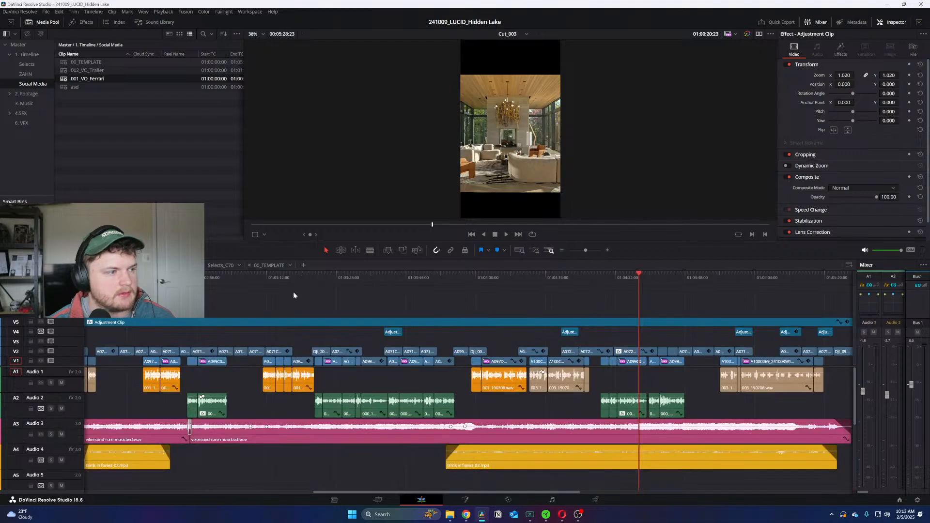
pyautogui.hotkey('ctrl', '-')
pyautogui.click(575, 276)
pyautogui.hotkey('ctrl', '=')
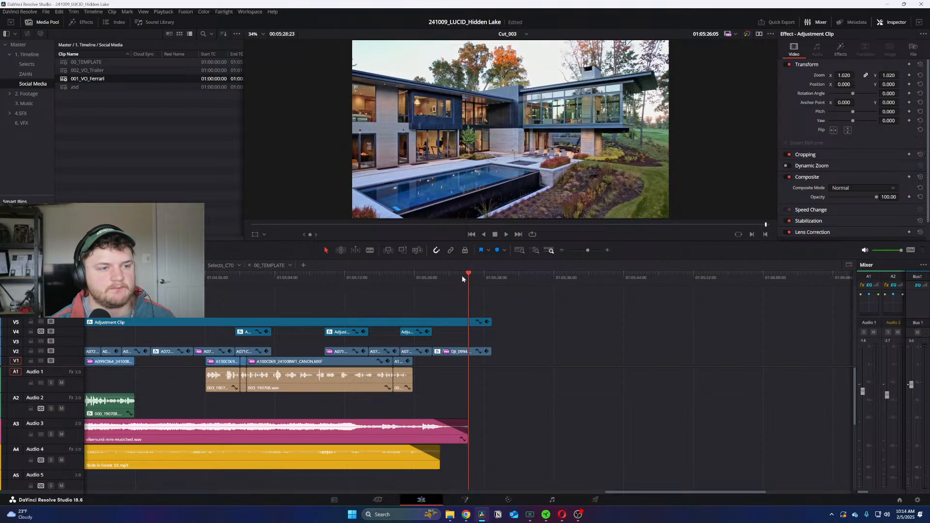
pyautogui.moveTo(462, 278); pyautogui.dragTo(457, 279)
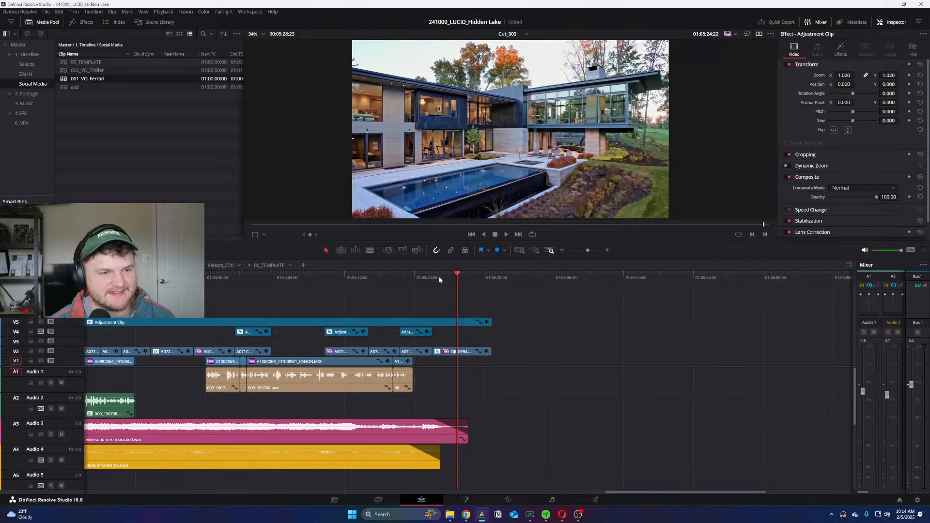
pyautogui.moveTo(424, 279); pyautogui.dragTo(778, 280)
# Step: Scrub Cut_003 from its opening to the entrance and staircase shots, and examine the staircase shot's details up close
pyautogui.press('Home')
pyautogui.hotkey('ctrl', '-')
pyautogui.hotkey('ctrl', '=')
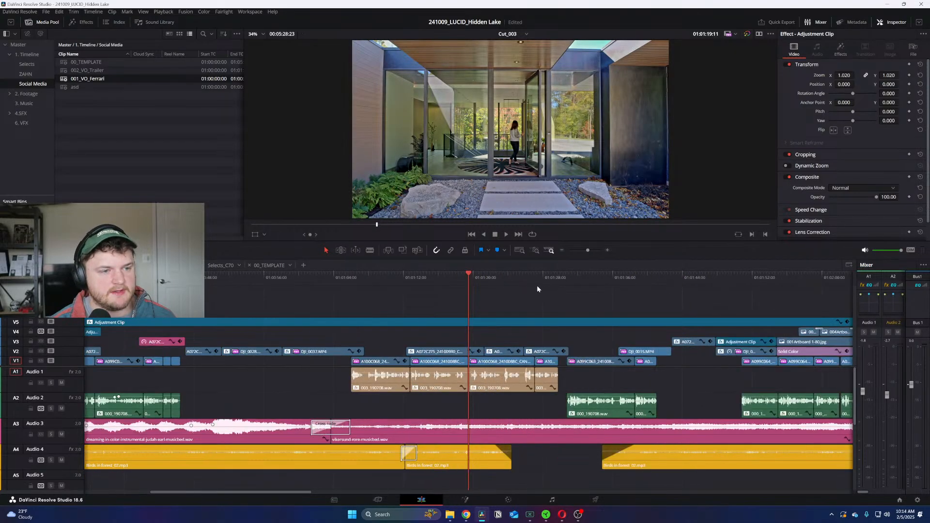
pyautogui.moveTo(488, 279)
pyautogui.mouseDown()
pyautogui.moveTo(546, 276)
pyautogui.moveTo(437, 279)
pyautogui.moveTo(518, 275)
pyautogui.moveTo(495, 267)
pyautogui.mouseUp()
pyautogui.scroll(6, 396, 141)
pyautogui.moveTo(456, 144); pyautogui.dragTo(456, 144)
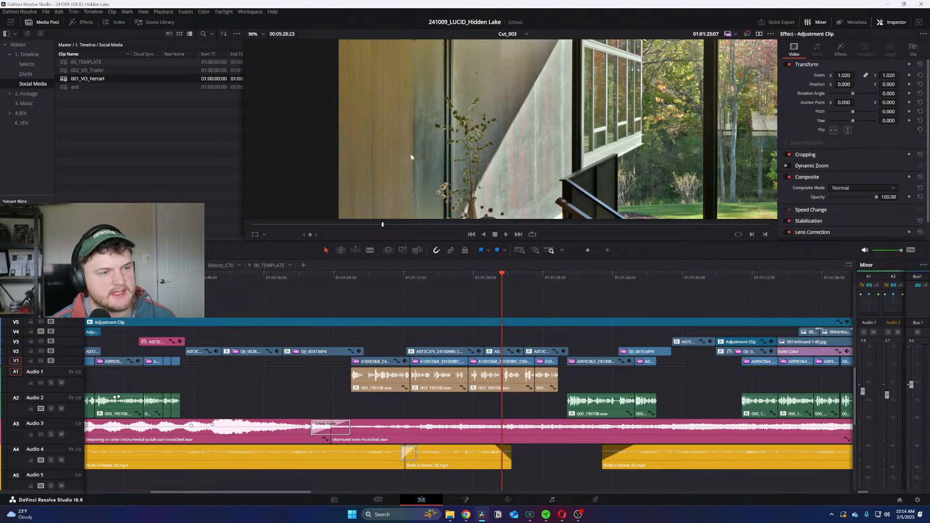
pyautogui.scroll(-6, 548, 143)
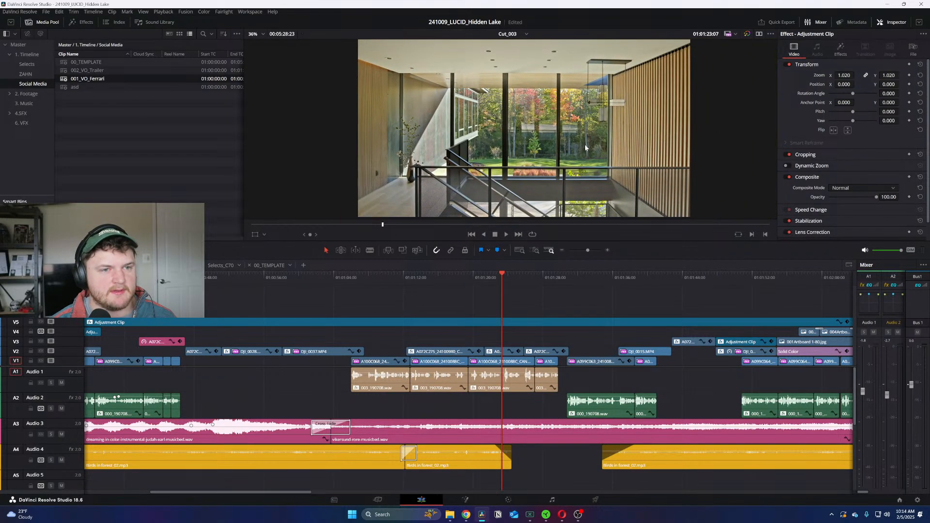
pyautogui.moveTo(585, 156); pyautogui.dragTo(608, 152)
pyautogui.scroll(1, 608, 151)
# Step: Scrub and play Cut_003 from the staircase shot through the living room to the woman walking past the dining table
pyautogui.moveTo(516, 282); pyautogui.dragTo(716, 274)
pyautogui.hotkey('ctrl', '-')
pyautogui.hotkey('ctrl', '=')
pyautogui.click(457, 278)
pyautogui.moveTo(457, 278)
pyautogui.mouseDown()
pyautogui.moveTo(410, 288)
pyautogui.moveTo(467, 287)
pyautogui.moveTo(455, 292)
pyautogui.mouseUp()
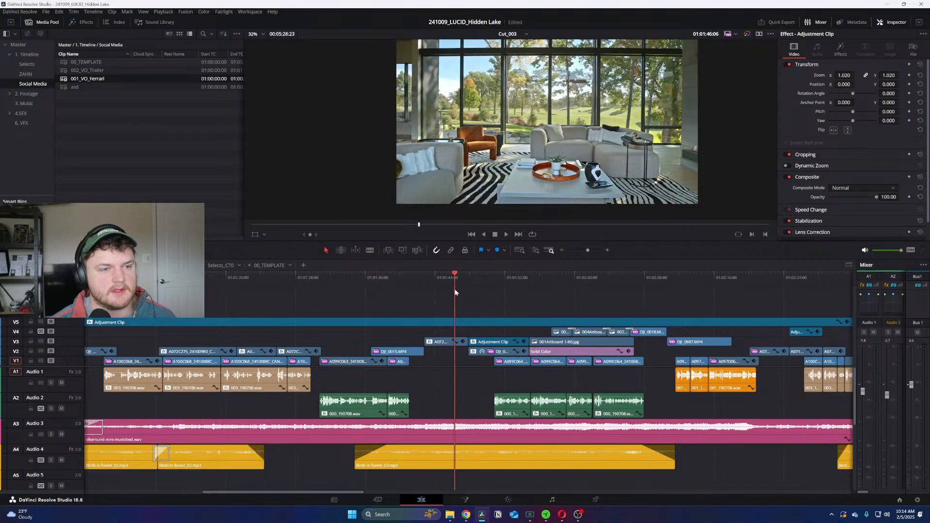
pyautogui.press('space')
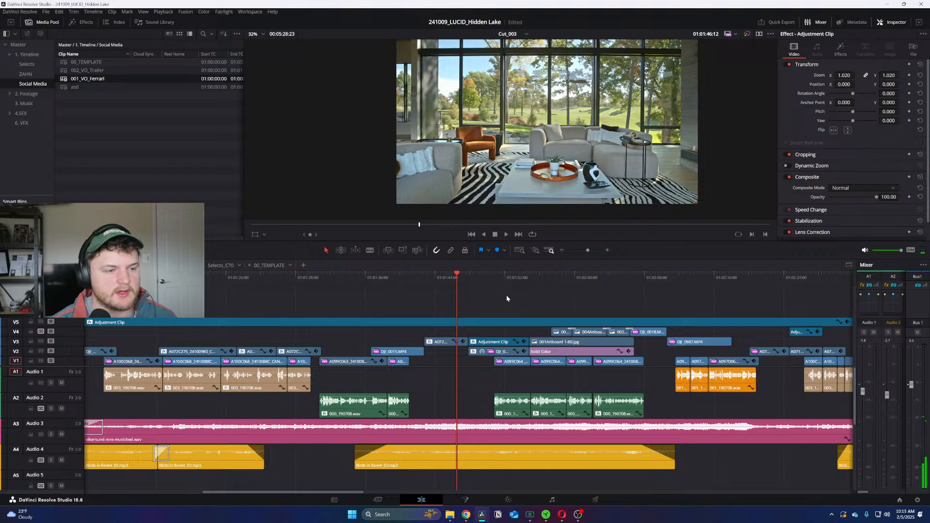
pyautogui.click(522, 274)
pyautogui.click(568, 272)
pyautogui.moveTo(569, 272); pyautogui.dragTo(720, 276)
pyautogui.hotkey('ctrl', '-')
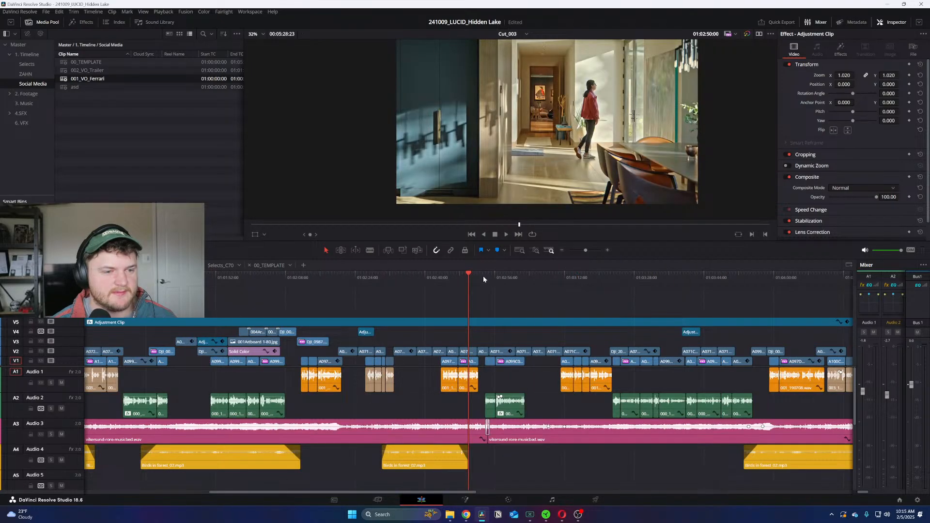
# Step: Scrub Cut_003 ahead to the bedroom, play back around the hallway shot, and examine its far doorway up close
pyautogui.hotkey('ctrl', '=')
pyautogui.moveTo(493, 271); pyautogui.dragTo(557, 275)
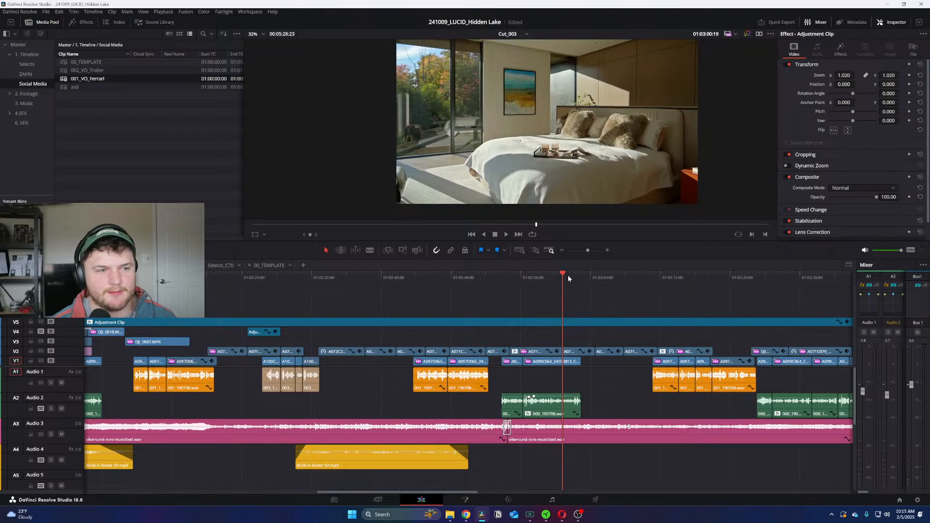
pyautogui.hotkey('ctrl', '=')
pyautogui.moveTo(453, 274); pyautogui.dragTo(329, 290)
pyautogui.press('space')
pyautogui.press('space')
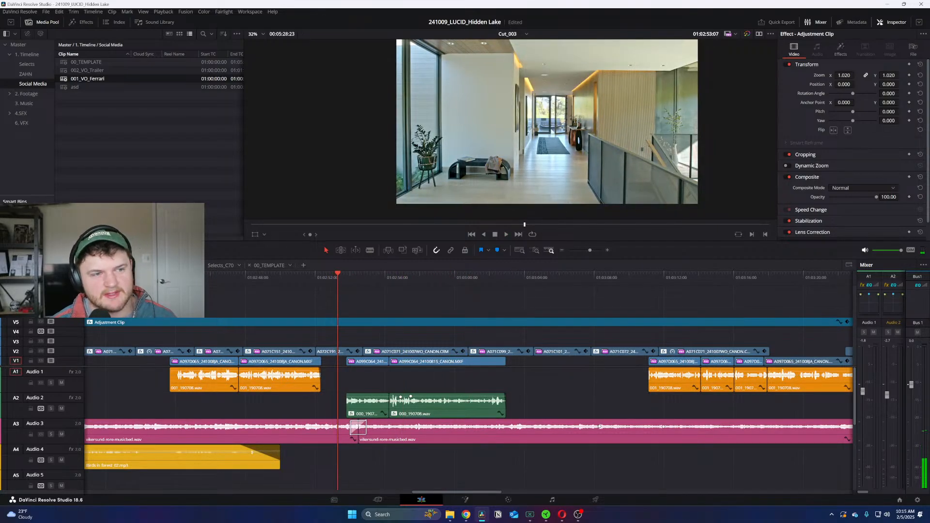
pyautogui.scroll(4, 618, 130)
pyautogui.scroll(3, 617, 129)
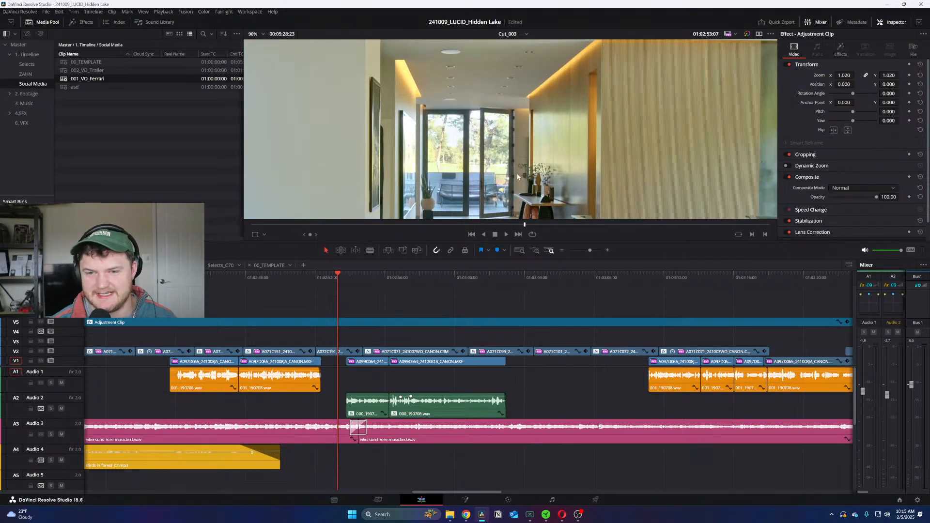
# Step: Review Cut_003's bedroom sequence, comparing camera movement in the bed, tray, red nightstand and wide bedroom shots
pyautogui.click(389, 278)
pyautogui.scroll(-6, 507, 132)
pyautogui.scroll(2, 507, 132)
pyautogui.moveTo(437, 272); pyautogui.dragTo(550, 280)
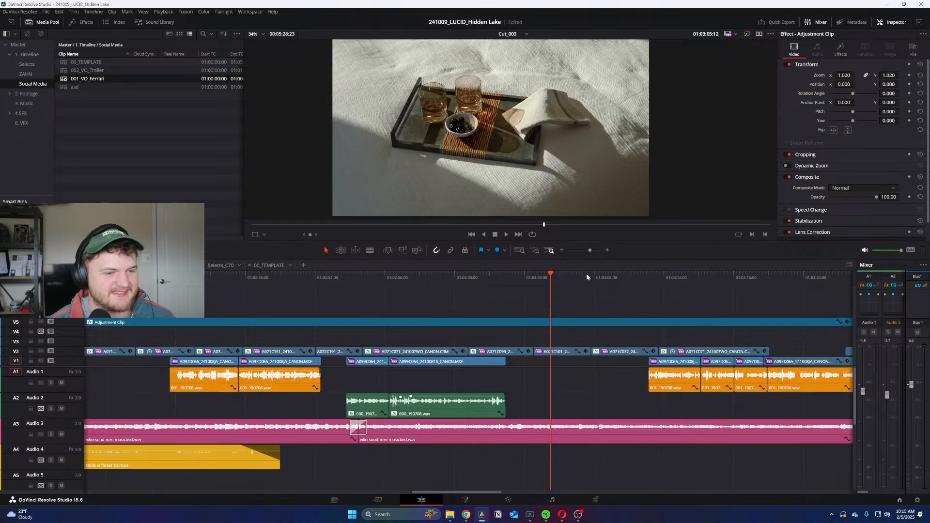
pyautogui.moveTo(562, 283); pyautogui.dragTo(484, 291)
pyautogui.press('space')
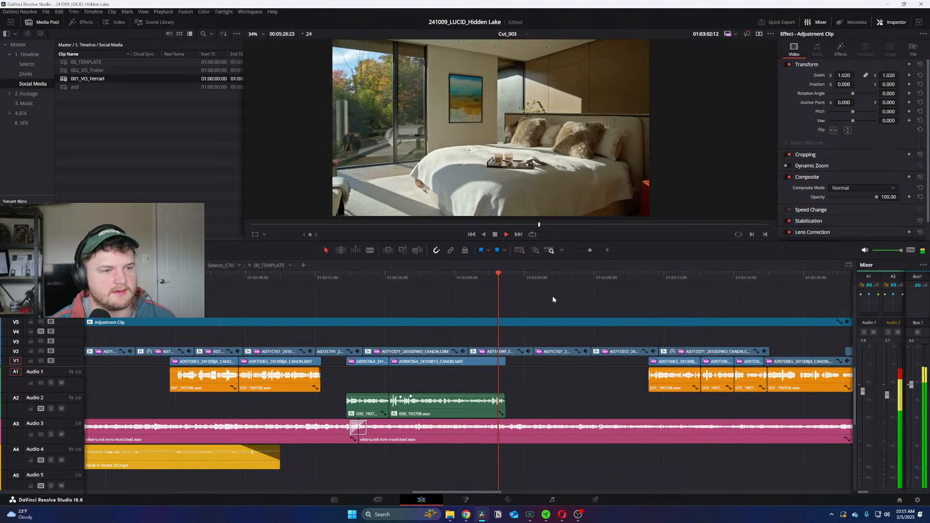
pyautogui.click(552, 282)
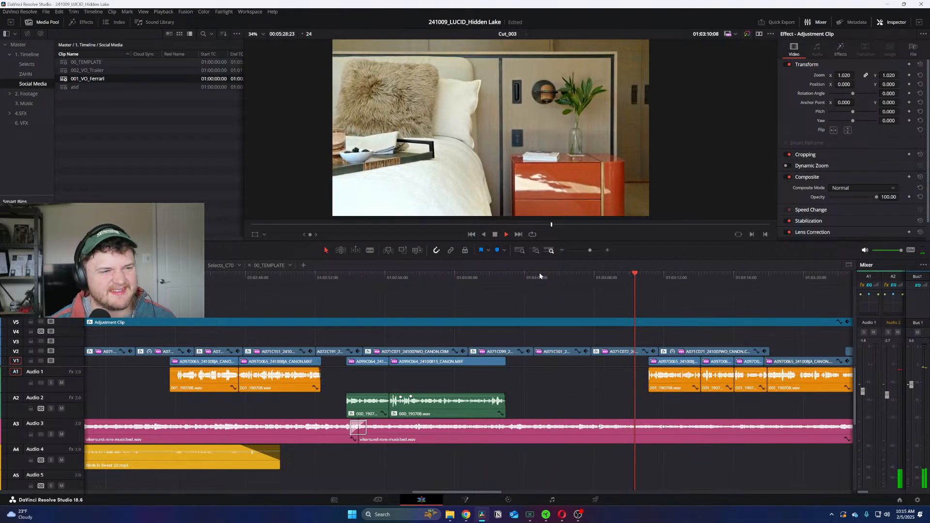
pyautogui.moveTo(585, 282); pyautogui.dragTo(644, 288)
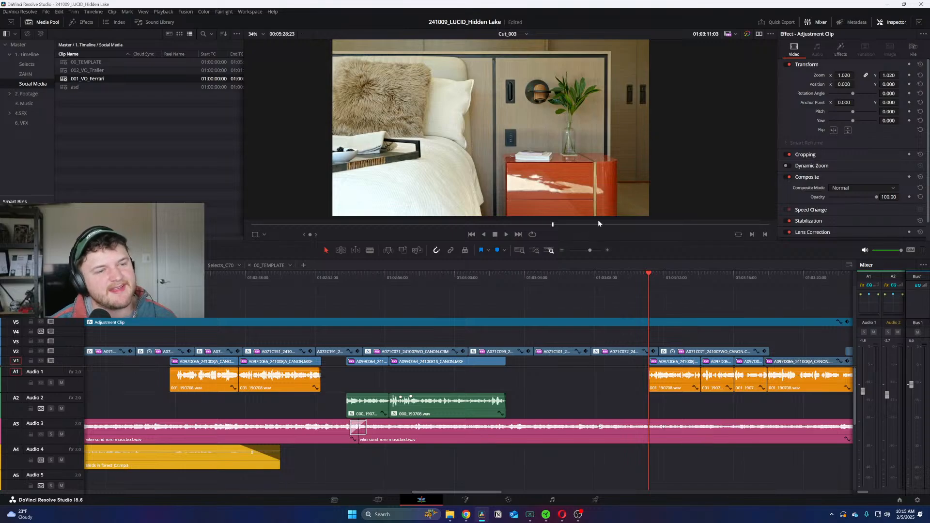
pyautogui.moveTo(659, 283); pyautogui.dragTo(683, 279)
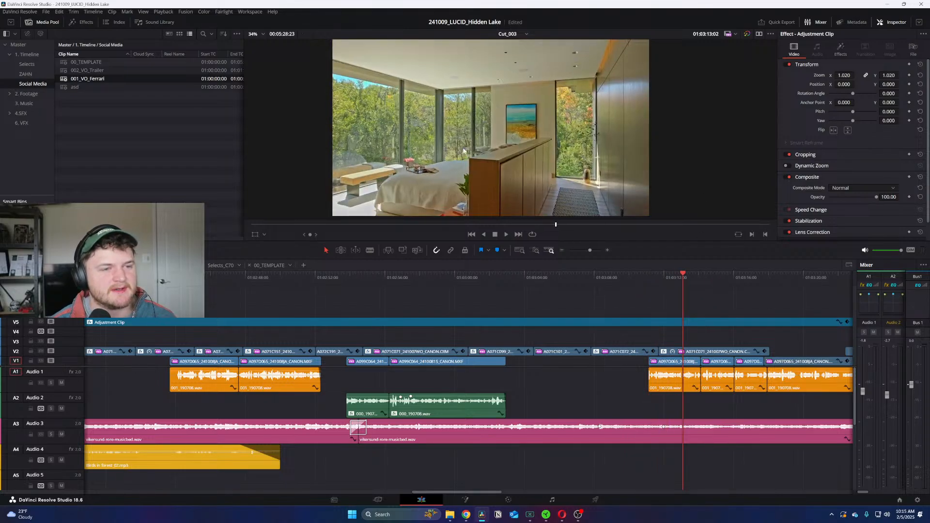
pyautogui.press('space')
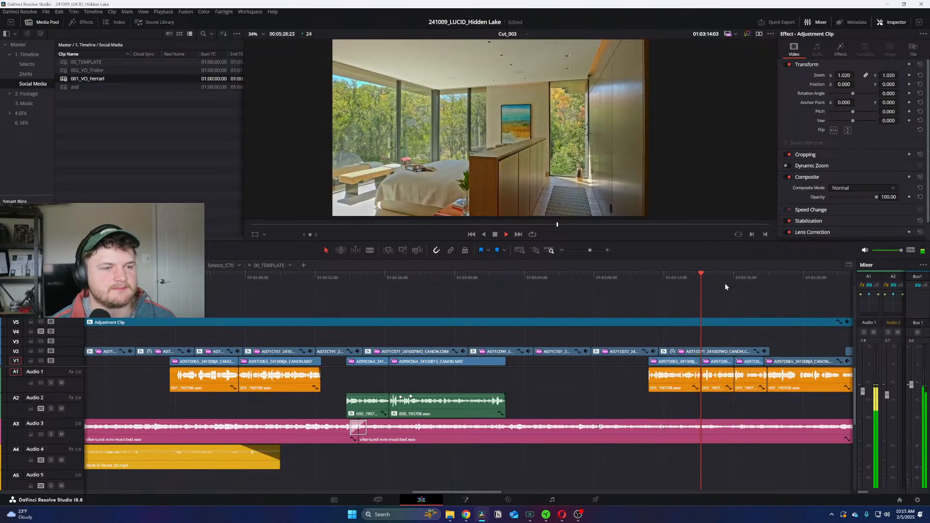
pyautogui.moveTo(722, 279); pyautogui.dragTo(630, 284)
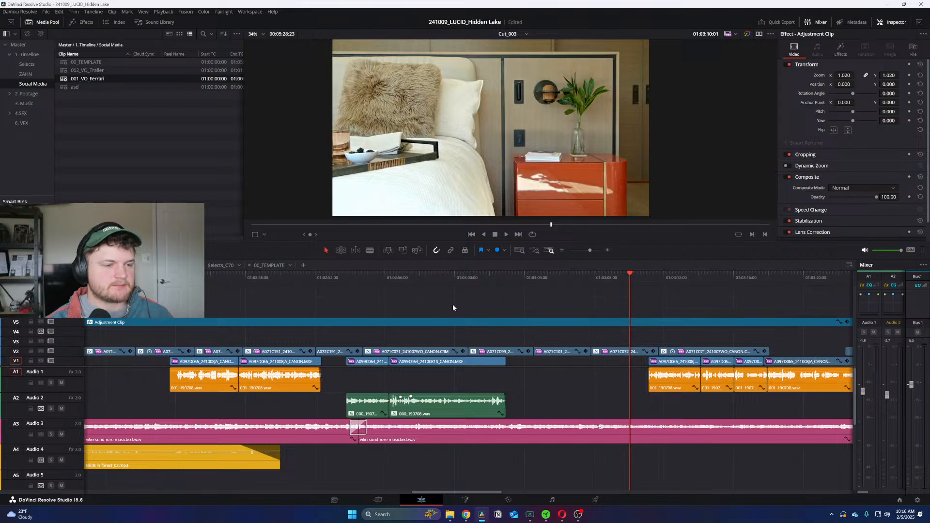
# Step: Scrub the rest of Cut_003 through the bathroom and dusk terrace to the lounge shot with the black car
pyautogui.scroll(-2, 517, 290)
pyautogui.click(566, 277)
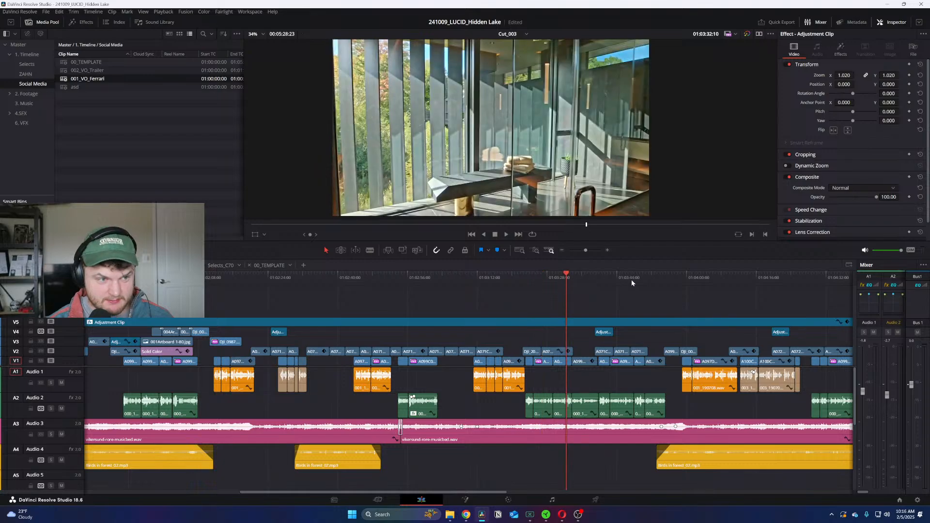
pyautogui.moveTo(602, 278); pyautogui.dragTo(693, 277)
pyautogui.click(574, 274)
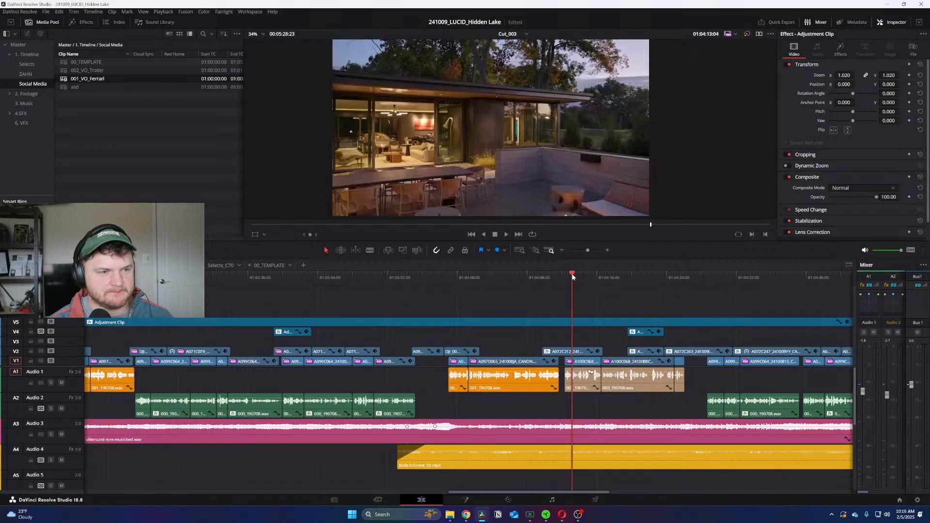
pyautogui.moveTo(574, 274); pyautogui.dragTo(678, 276)
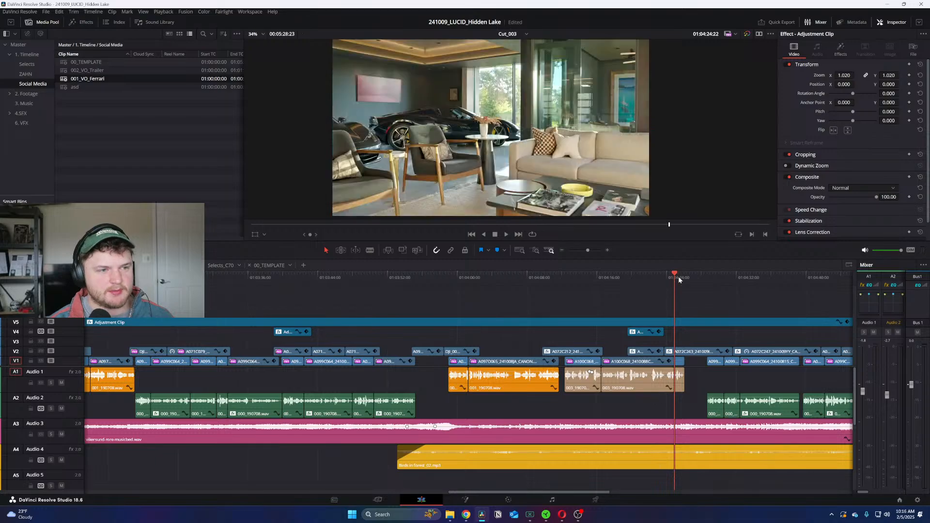
pyautogui.hotkey('ctrl', '=')
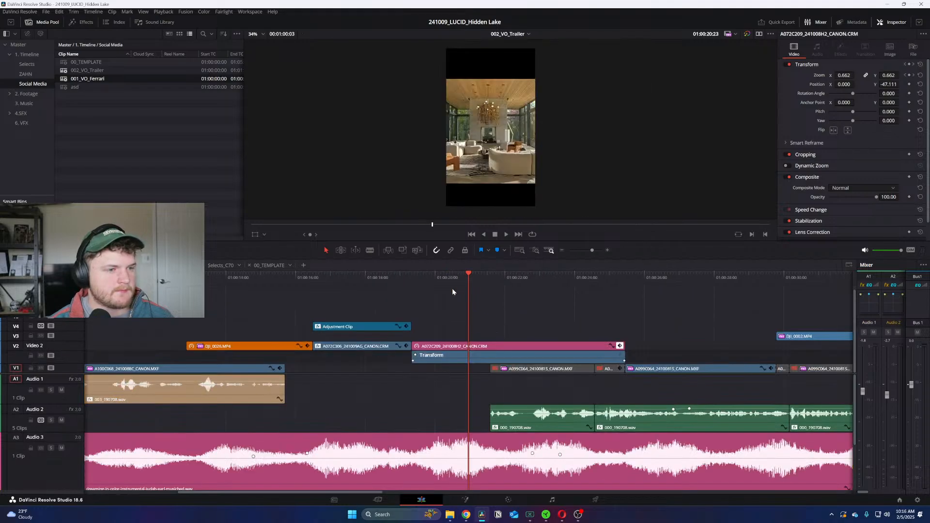
# Step: Return to 002_VO_Trailer, shift DJI_0002 about one second earlier on video track 3, and play it back
pyautogui.moveTo(388, 280); pyautogui.dragTo(778, 295)
pyautogui.hotkey('ctrl', '=')
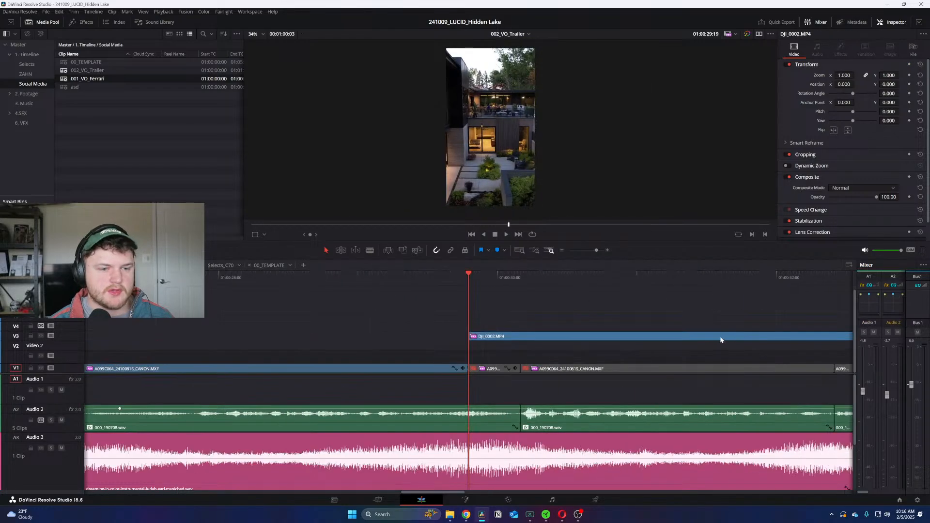
pyautogui.moveTo(562, 339); pyautogui.dragTo(416, 346)
pyautogui.hotkey('ctrl', '-')
pyautogui.moveTo(487, 347); pyautogui.dragTo(488, 337)
pyautogui.press('space')
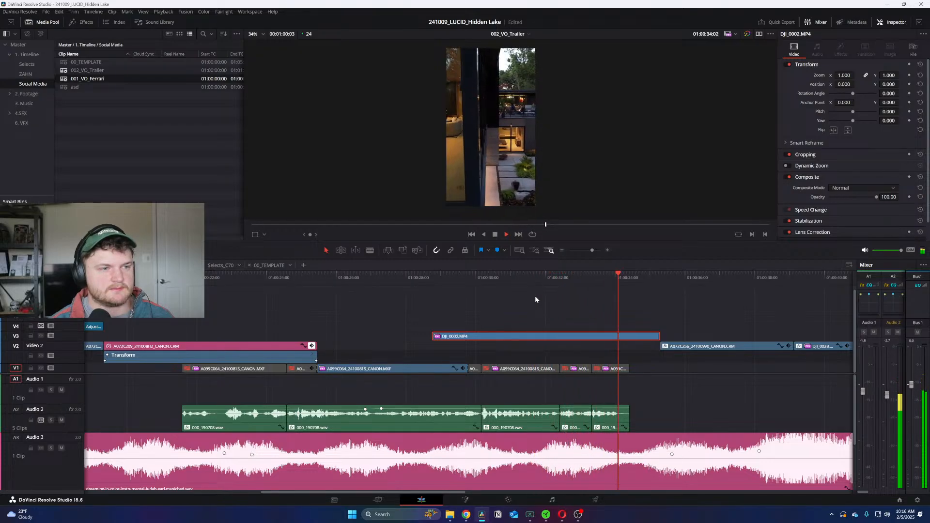
pyautogui.press('space')
pyautogui.moveTo(458, 280); pyautogui.dragTo(448, 284)
# Step: Keyframe DJI_0002's Position X from 0 at the clip's start to 125 at 01:00:34:17
pyautogui.click(909, 84)
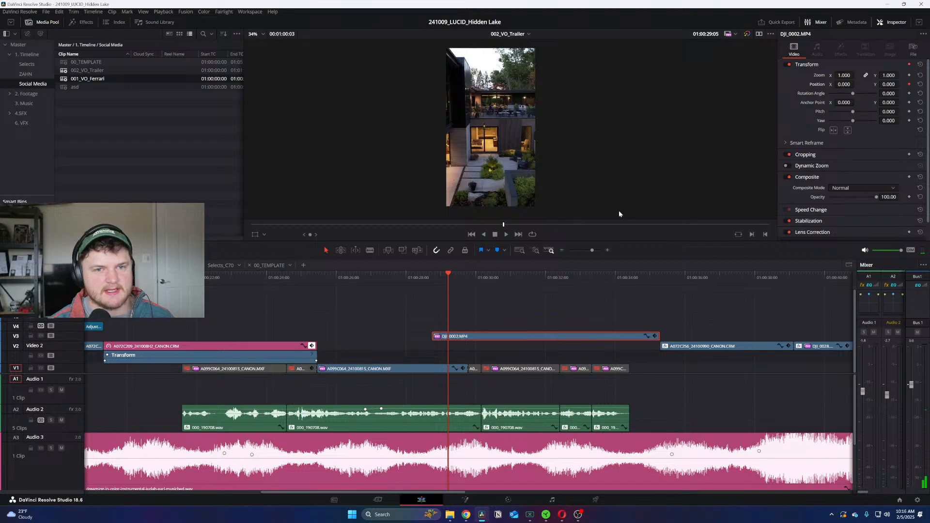
pyautogui.click(629, 277)
pyautogui.moveTo(855, 85); pyautogui.dragTo(834, 95)
pyautogui.click(655, 336)
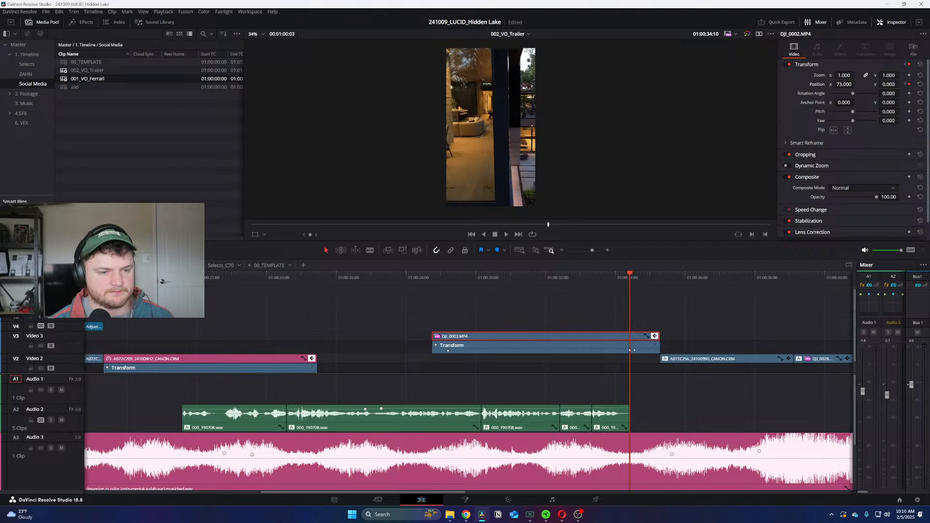
pyautogui.moveTo(631, 348); pyautogui.dragTo(660, 349)
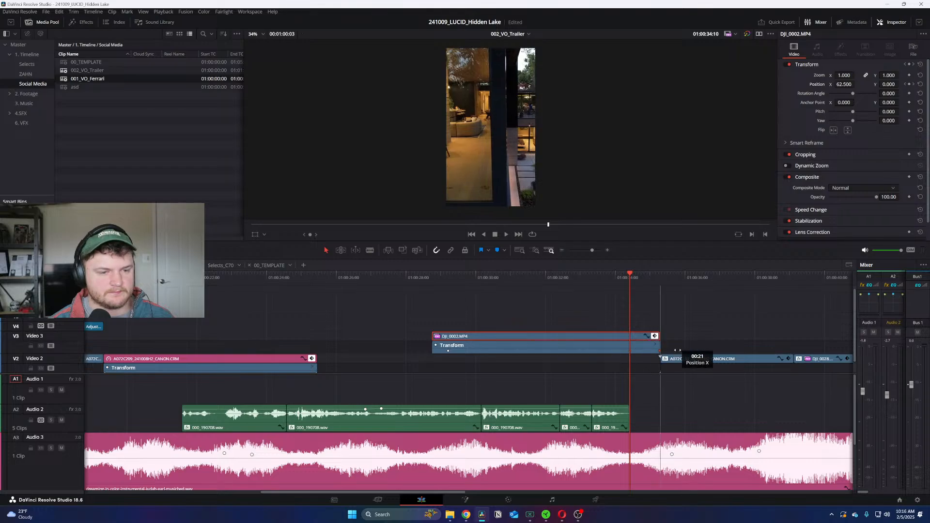
pyautogui.click(640, 277)
pyautogui.moveTo(660, 350); pyautogui.dragTo(643, 353)
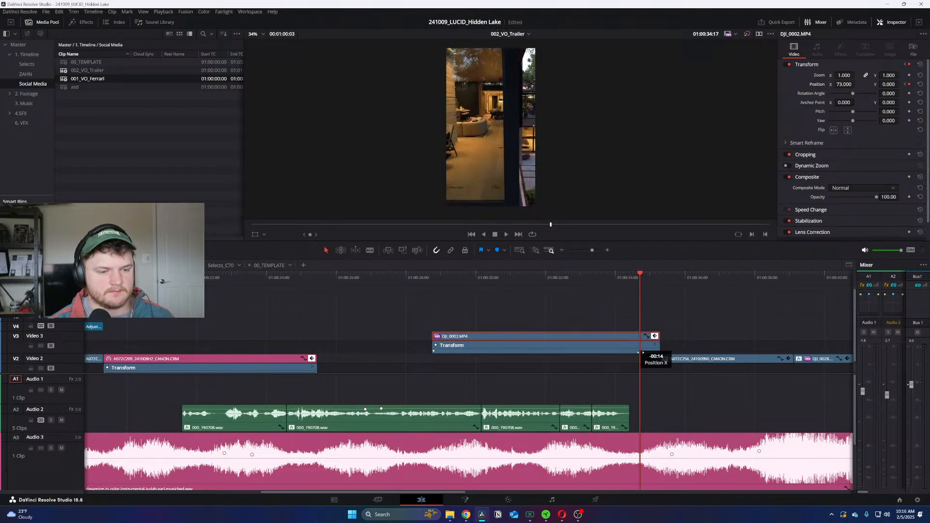
pyautogui.moveTo(843, 84); pyautogui.dragTo(856, 85)
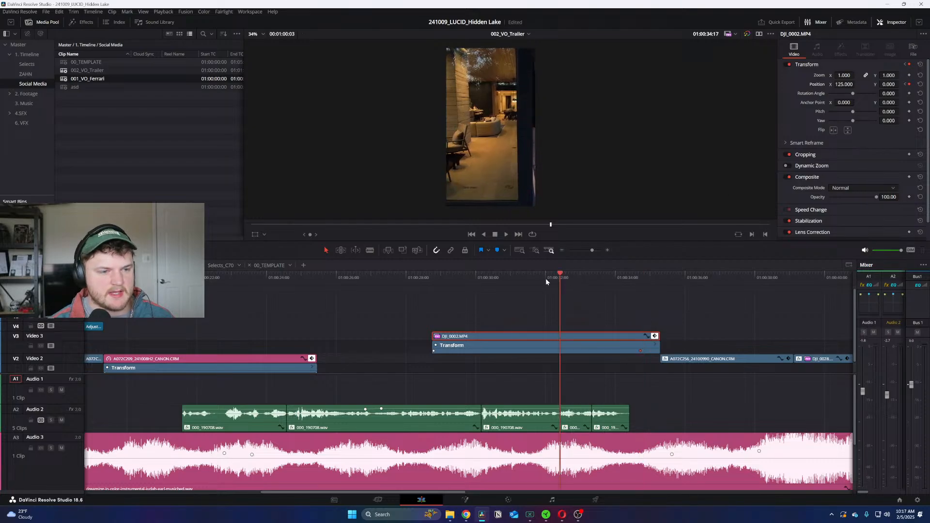
# Step: Extend DJI_0002's end by about 0.8 seconds and shift A072C256 and DJI_0028 later to make room
pyautogui.moveTo(556, 279); pyautogui.dragTo(437, 291)
pyautogui.press('space')
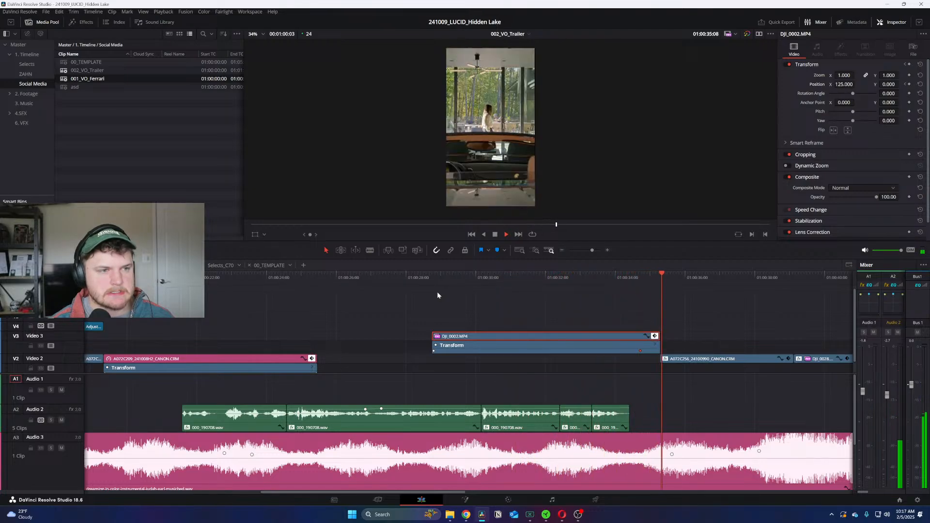
pyautogui.moveTo(661, 335); pyautogui.dragTo(688, 335)
pyautogui.hotkey('ctrl', '-')
pyautogui.moveTo(502, 335); pyautogui.dragTo(567, 367)
pyautogui.moveTo(499, 359); pyautogui.dragTo(512, 359)
pyautogui.press('space')
# Step: Move DJI_0002's final Position X keyframe later, and place the clip on video track 2
pyautogui.moveTo(440, 353); pyautogui.dragTo(482, 353)
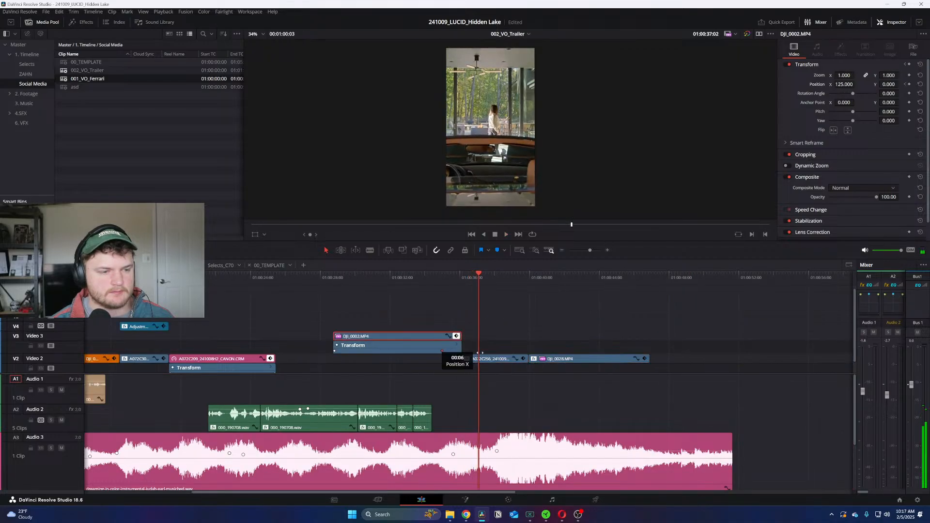
pyautogui.click(437, 282)
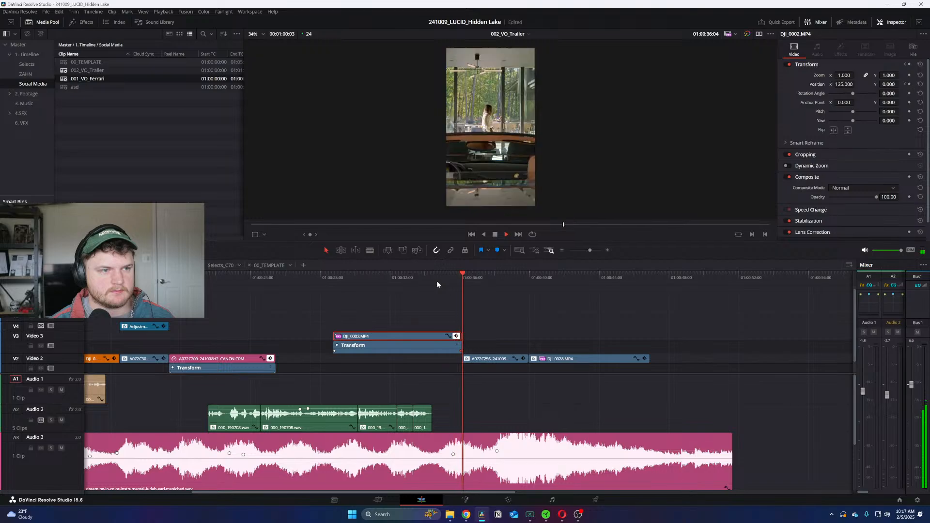
pyautogui.click(456, 336)
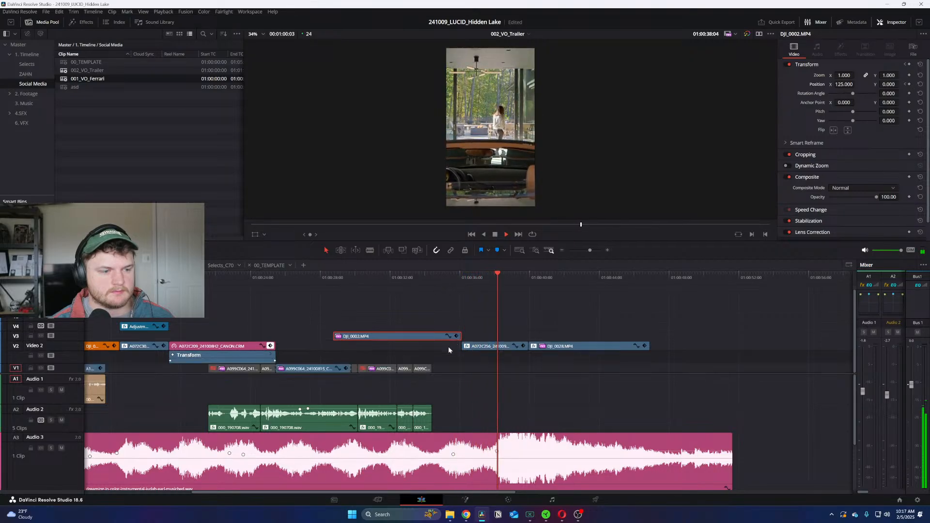
pyautogui.moveTo(431, 335); pyautogui.dragTo(431, 346)
pyautogui.click(446, 310)
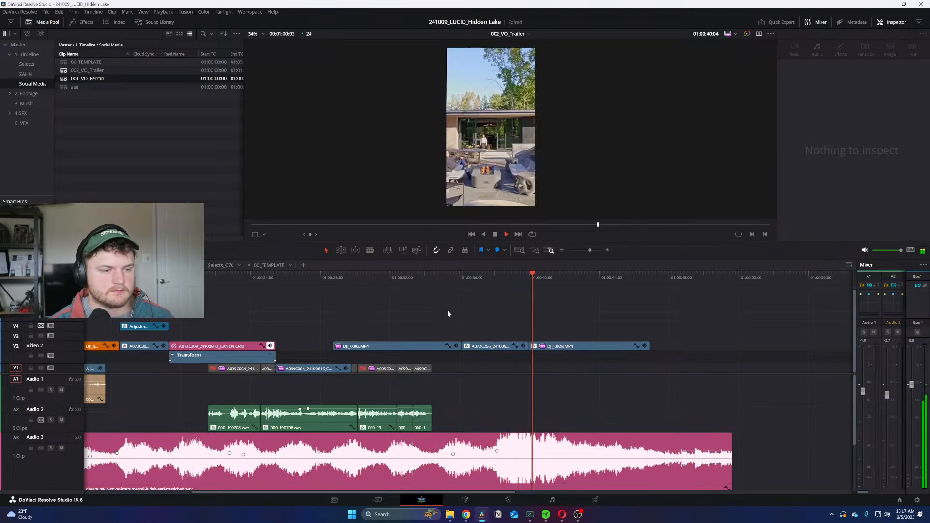
# Step: Trim the end of the music track to finish just after DJI_0028
pyautogui.hotkey('ctrl', '-')
pyautogui.hotkey('ctrl', '=')
pyautogui.press('space')
pyautogui.moveTo(645, 478); pyautogui.dragTo(570, 478)
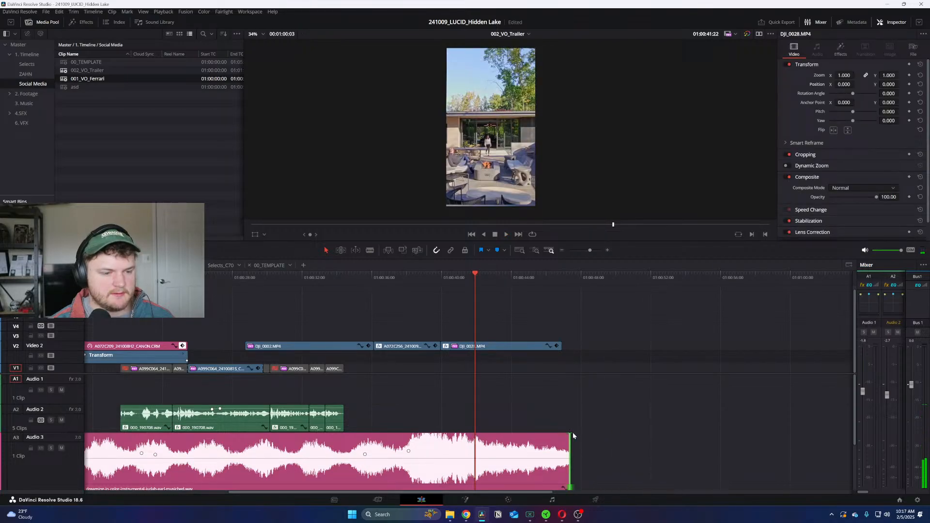
# Step: Add a fade-out of about four seconds to the music and extend DJI_0028 to the music's end
pyautogui.moveTo(572, 434); pyautogui.dragTo(495, 434)
pyautogui.moveTo(563, 345); pyautogui.dragTo(569, 355)
pyautogui.click(570, 274)
pyautogui.press('Home')
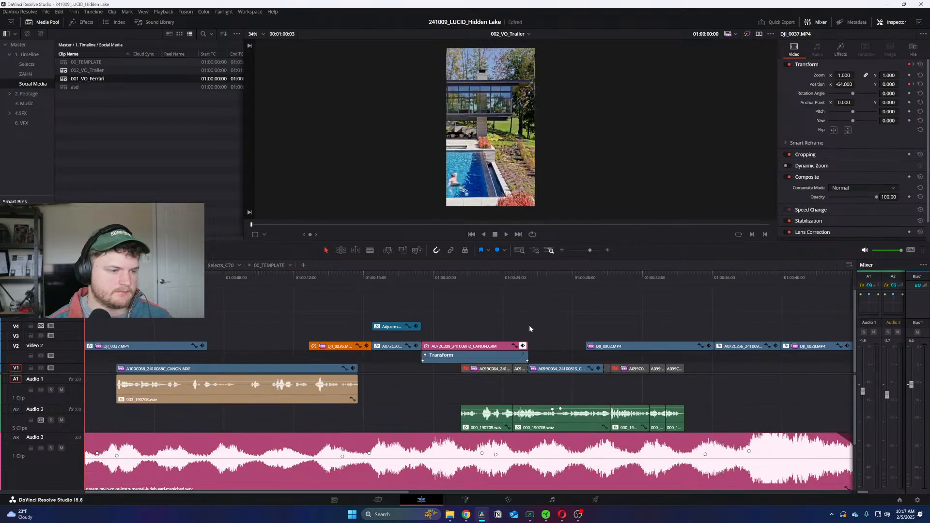
# Step: Move the Adjustment Clip down to video track 3, directly above the poolside shot, and collapse A072C209's keyframe track
pyautogui.click(396, 327)
pyautogui.moveTo(396, 333); pyautogui.dragTo(405, 338)
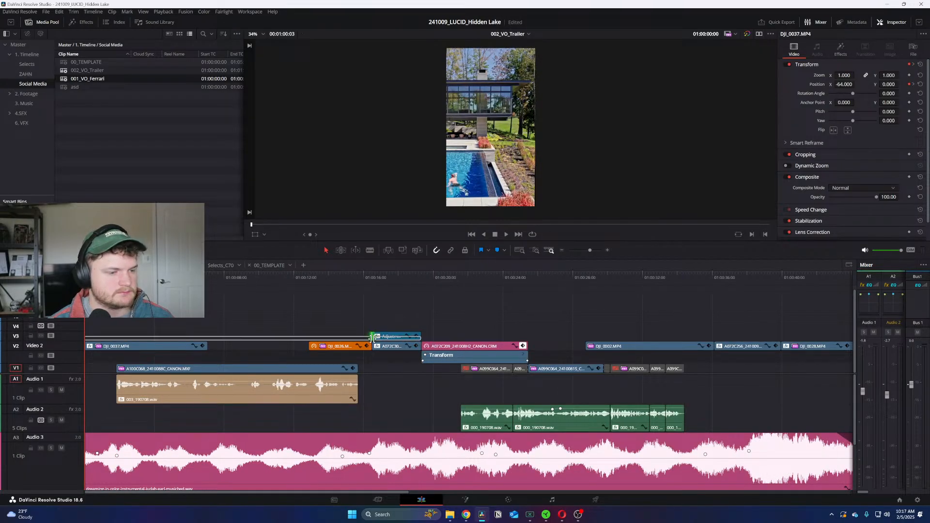
pyautogui.click(408, 275)
pyautogui.click(420, 337)
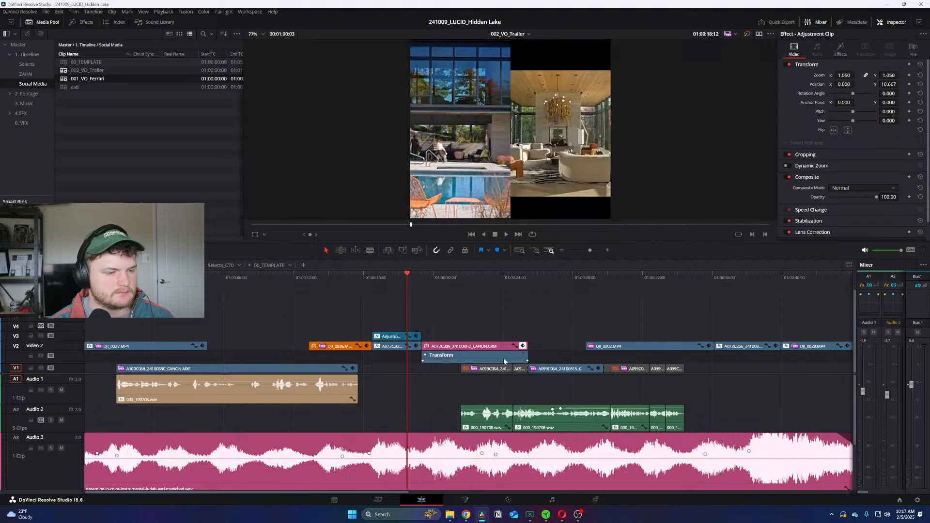
pyautogui.click(523, 345)
pyautogui.hotkey('ctrl', '-')
pyautogui.hotkey('ctrl', '=')
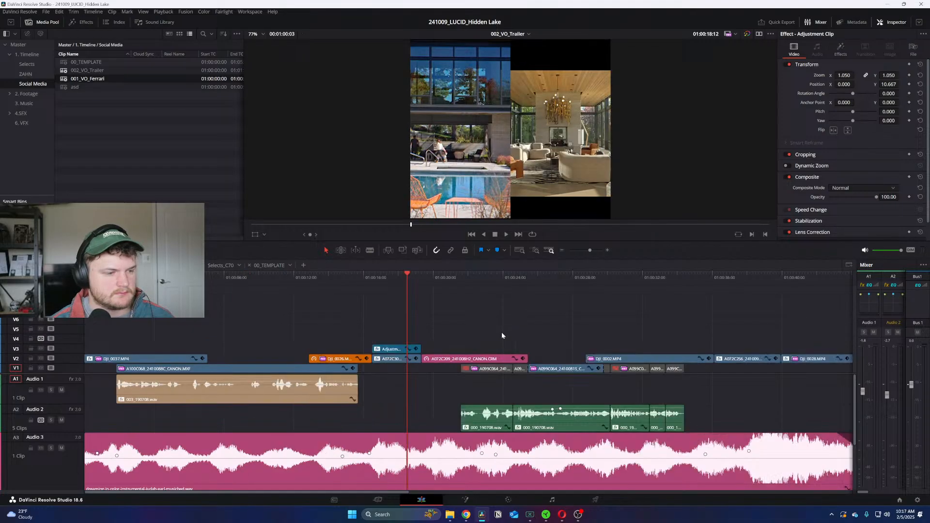
# Step: Play the opening DJI_0037 pool shot of 002_VO_Trailer from the beginning
pyautogui.press('Home')
pyautogui.press('space')
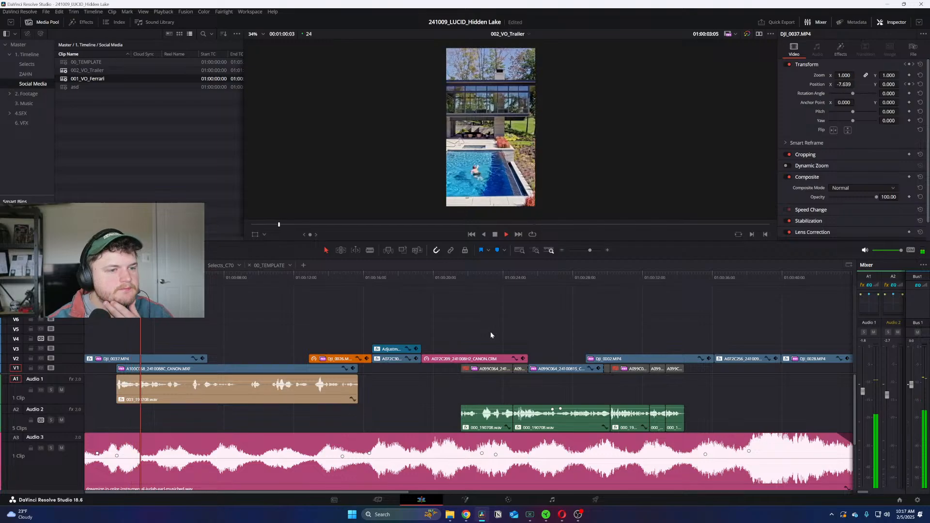
pyautogui.press('space')
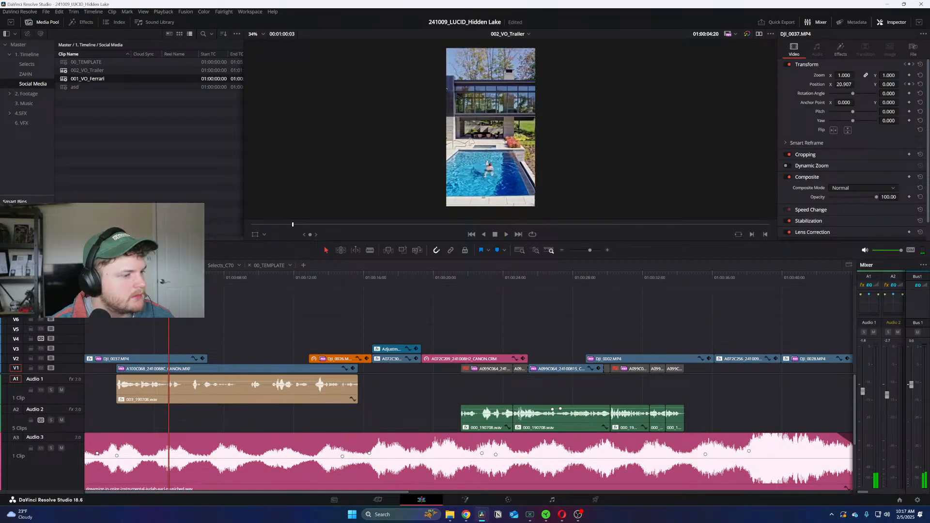
# Step: Find the Adjustment Clip effect, place one at the timeline's start on video track 4, and extend it to DJI_0037's full length
pyautogui.click(91, 23)
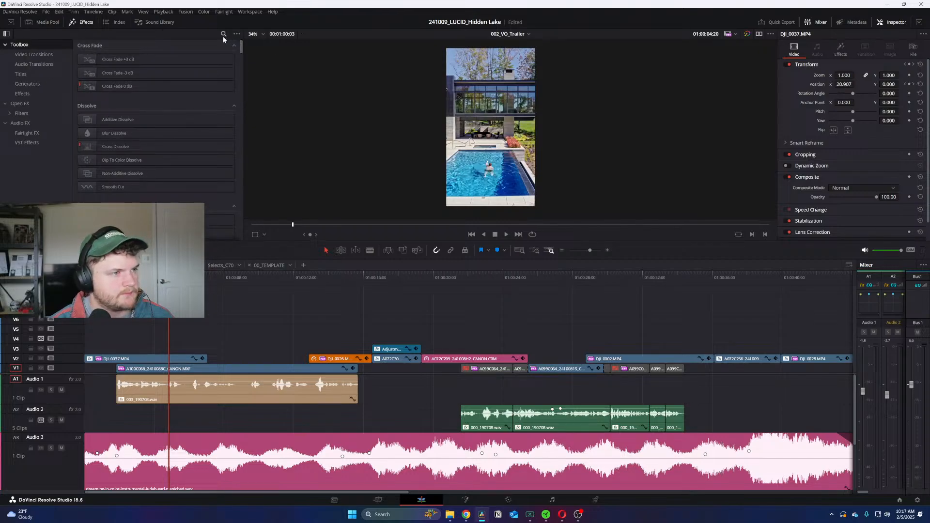
pyautogui.click(223, 35)
pyautogui.write('adj')
pyautogui.moveTo(158, 78); pyautogui.dragTo(97, 340)
pyautogui.press('Home')
pyautogui.moveTo(169, 339); pyautogui.dragTo(208, 340)
# Step: Display the Open FX overlay for DJI_0037's Transform effect in the viewer and examine the pool shot's frame edge up close
pyautogui.click(135, 278)
pyautogui.rightClick(169, 358)
pyautogui.click(156, 359)
pyautogui.click(843, 48)
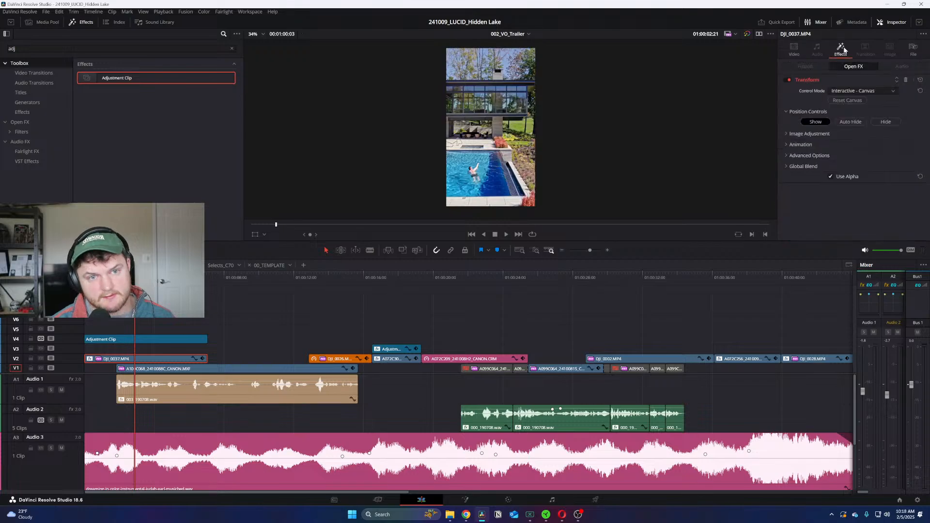
pyautogui.click(855, 92)
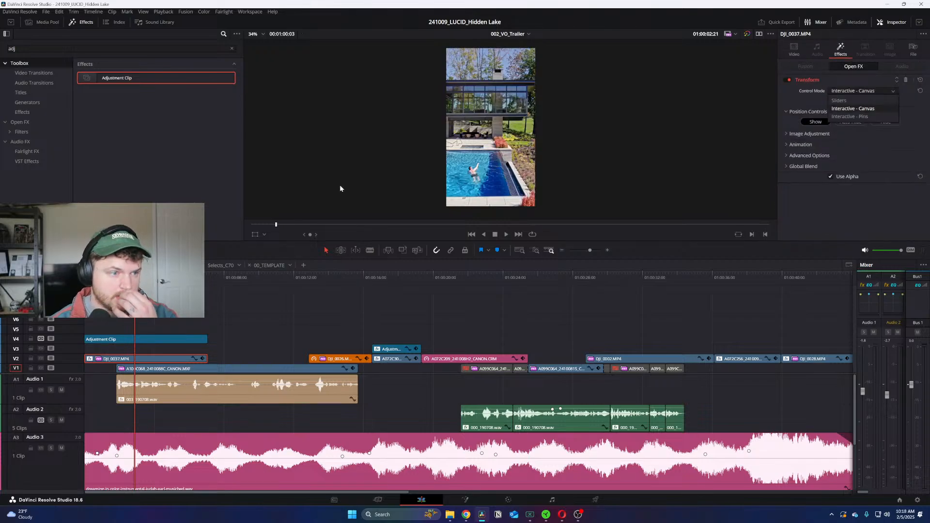
pyautogui.click(265, 235)
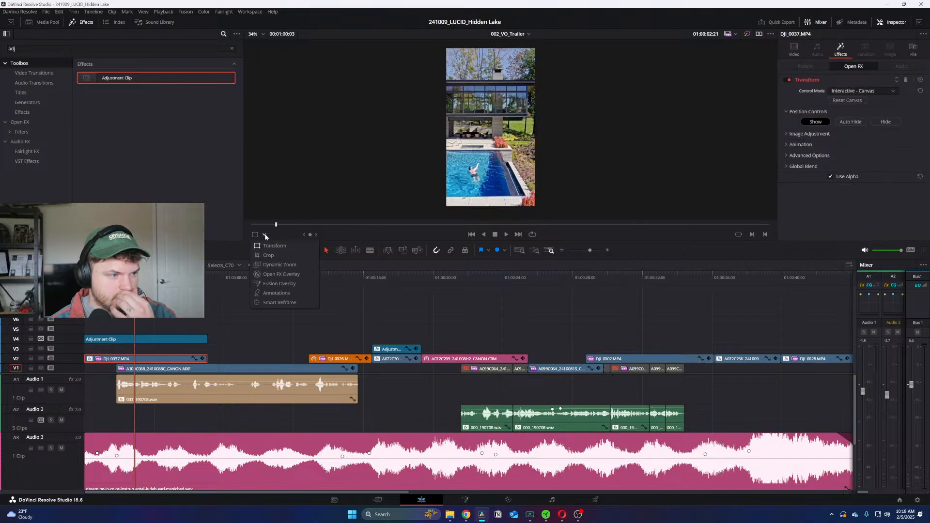
pyautogui.click(285, 275)
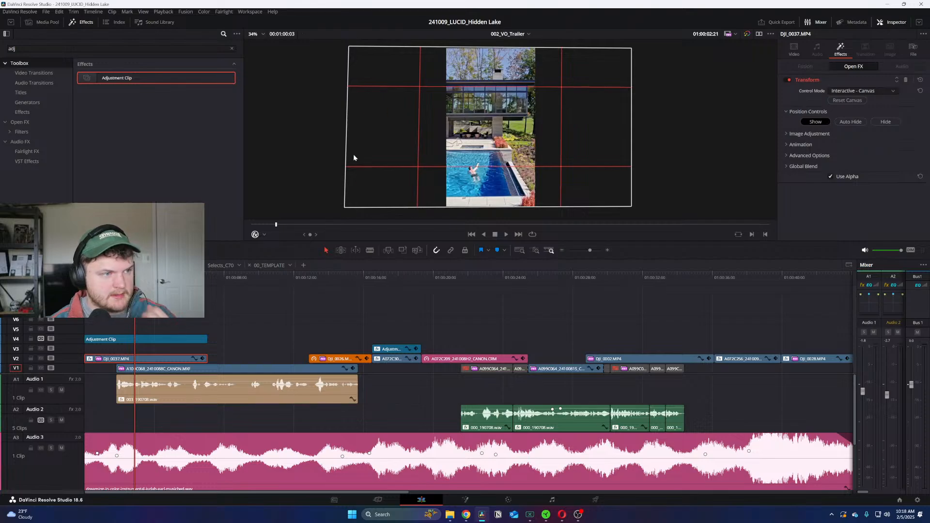
pyautogui.moveTo(420, 143); pyautogui.dragTo(486, 152)
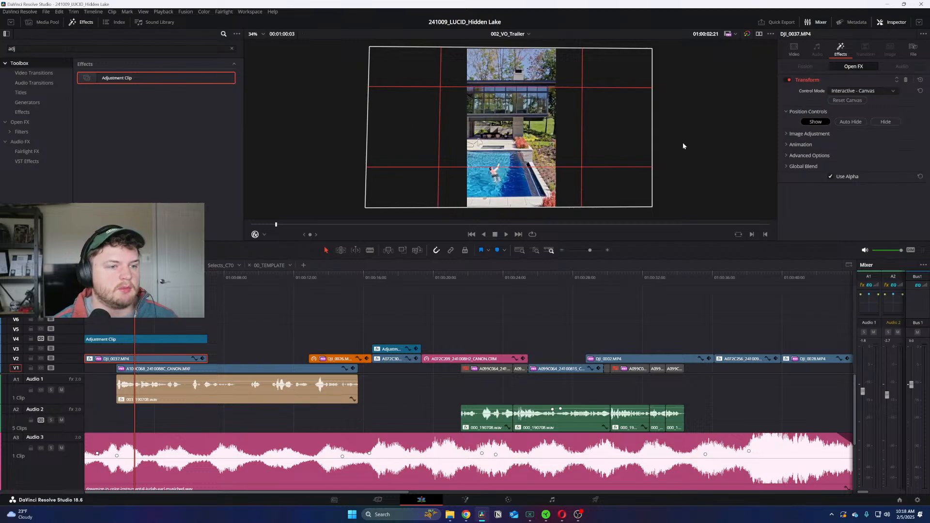
pyautogui.scroll(10, 565, 207)
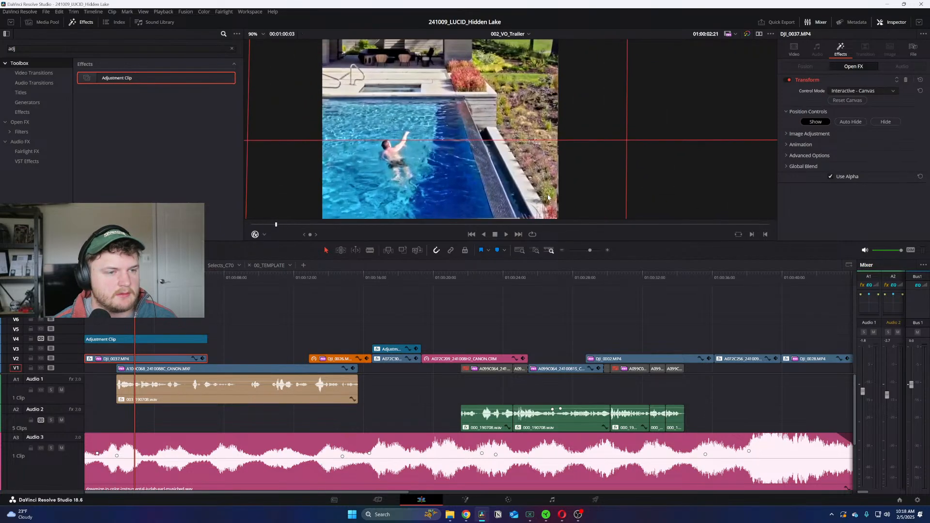
pyautogui.scroll(12, 534, 160)
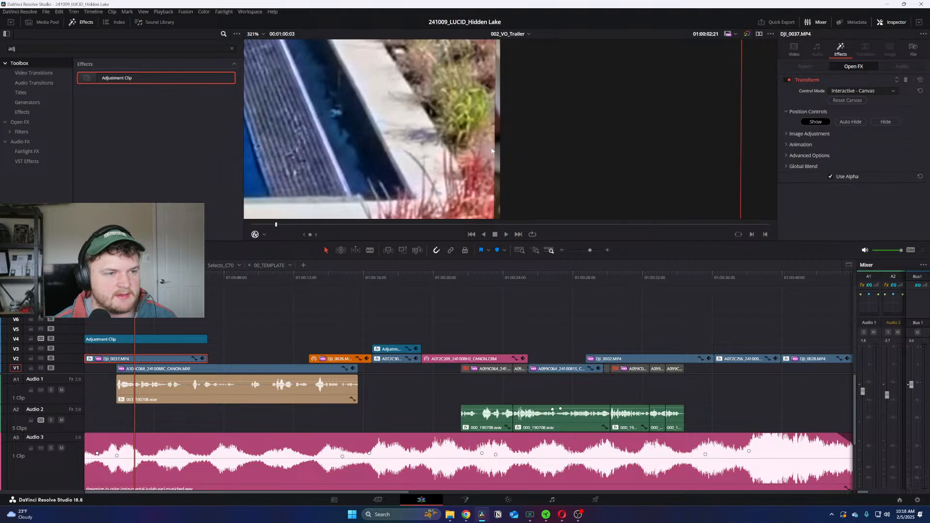
# Step: Zoom the Adjustment Clip above DJI_0037 to 1.040, return to the timeline's start and fit the picture to the viewer
pyautogui.click(159, 339)
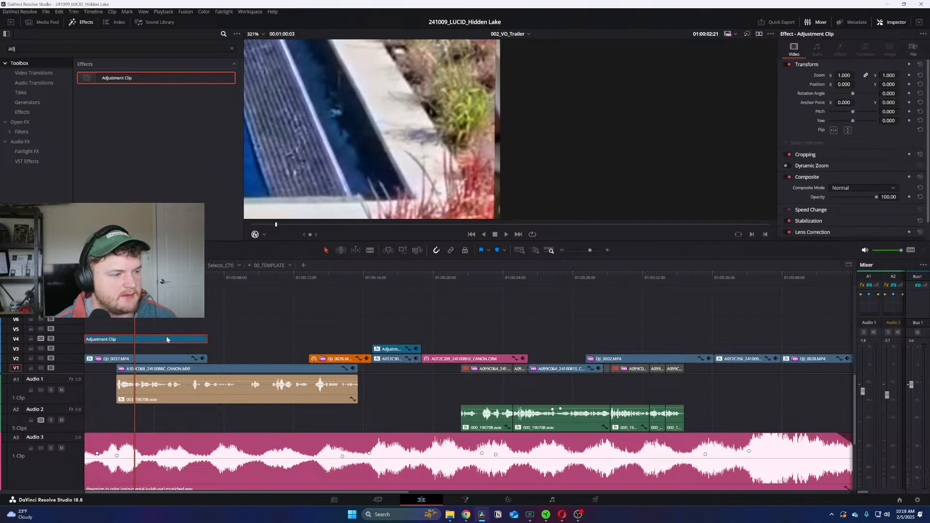
pyautogui.moveTo(843, 75); pyautogui.dragTo(846, 75)
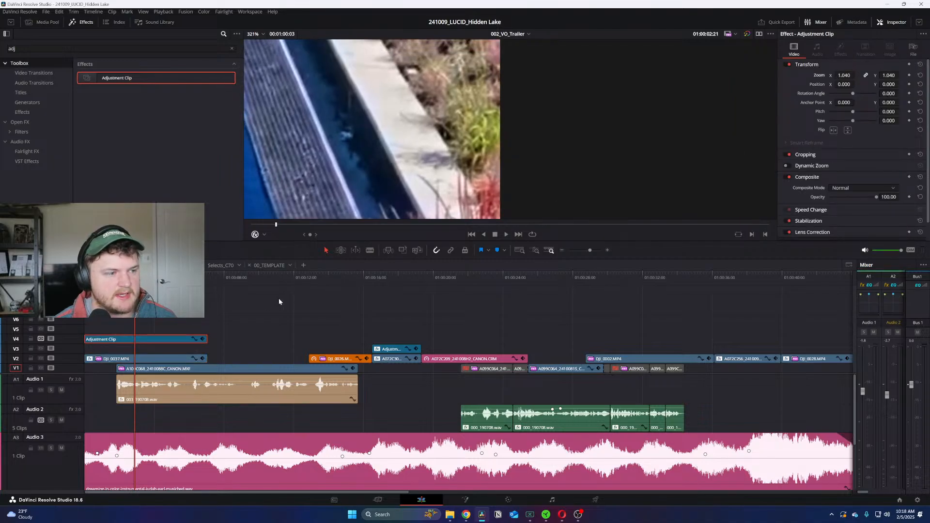
pyautogui.press('Home')
pyautogui.scroll(-5, 153, 335)
pyautogui.scroll(4, 312, 290)
pyautogui.scroll(-2, 472, 124)
pyautogui.click(263, 34)
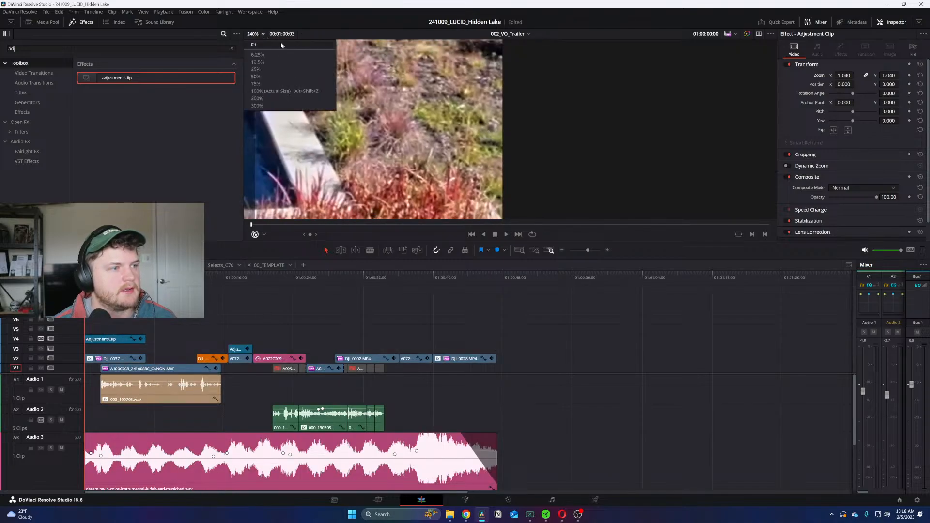
pyautogui.click(271, 42)
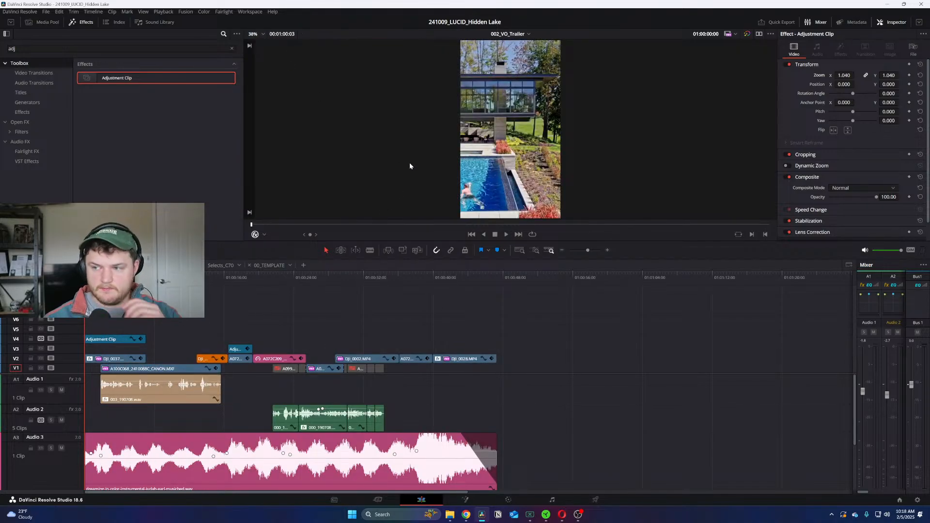
# Step: Play the cut from the start into the DJI_0026 shot and set that clip's horizontal position to 344.188
pyautogui.press('space')
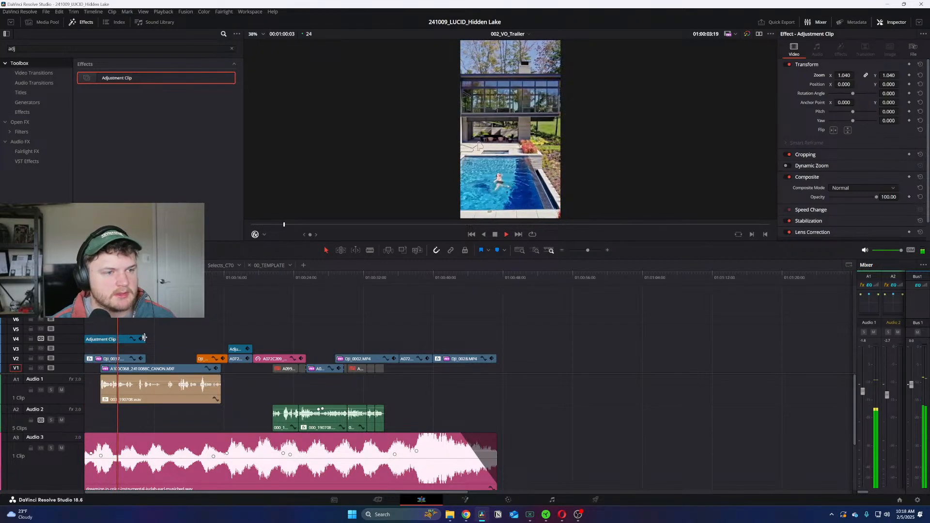
pyautogui.hotkey('ctrl', '=')
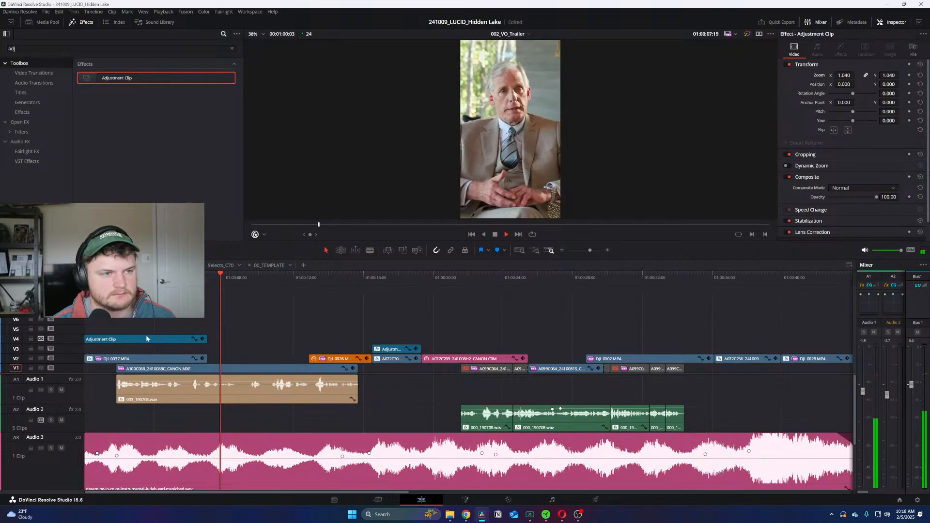
pyautogui.hotkey('ctrl', '=')
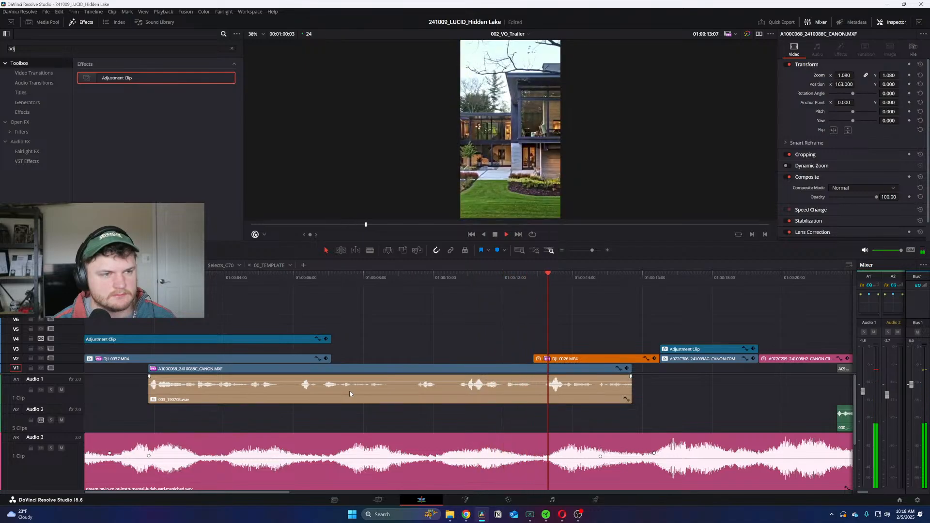
pyautogui.press('space')
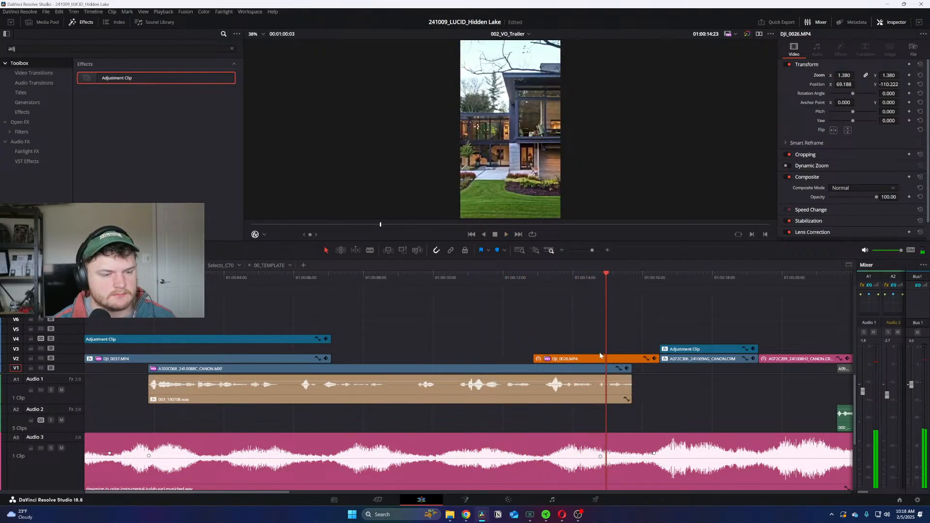
pyautogui.moveTo(848, 89); pyautogui.dragTo(857, 84)
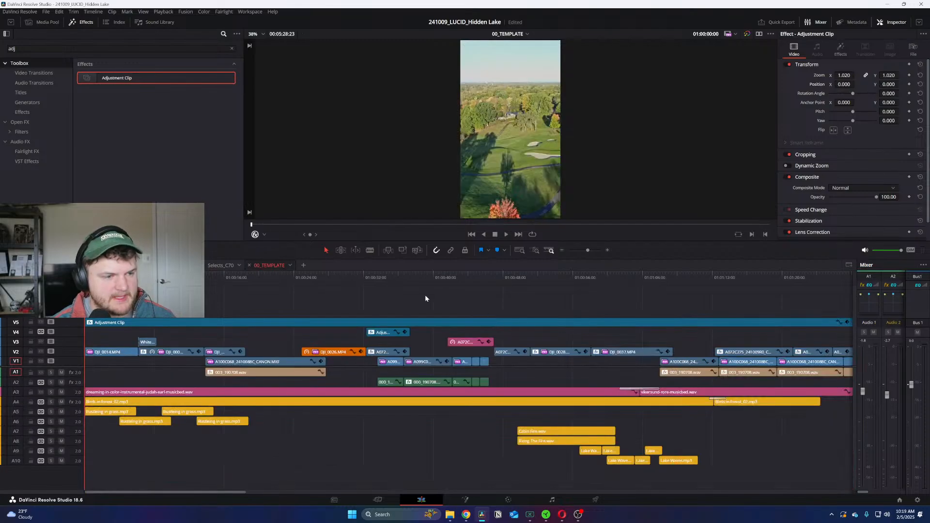
# Step: Search the 00_TEMPLATE timeline for a replacement shot and copy A071C104 together with its Adjustment Clip
pyautogui.moveTo(426, 281); pyautogui.dragTo(762, 285)
pyautogui.hotkey('ctrl', '-')
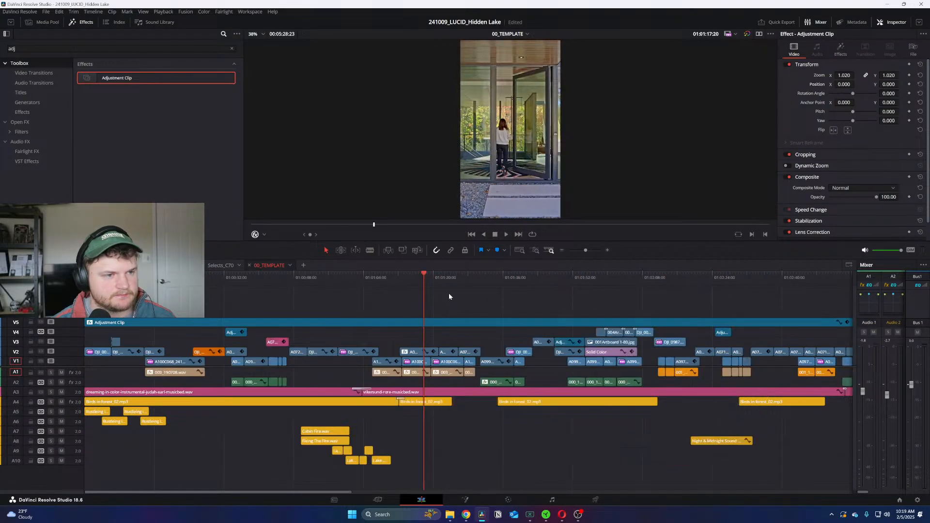
pyautogui.hotkey('ctrl', '-')
pyautogui.moveTo(545, 279); pyautogui.dragTo(772, 281)
pyautogui.hotkey('ctrl', '=')
pyautogui.moveTo(464, 286); pyautogui.dragTo(526, 278)
pyautogui.hotkey('ctrl', '=')
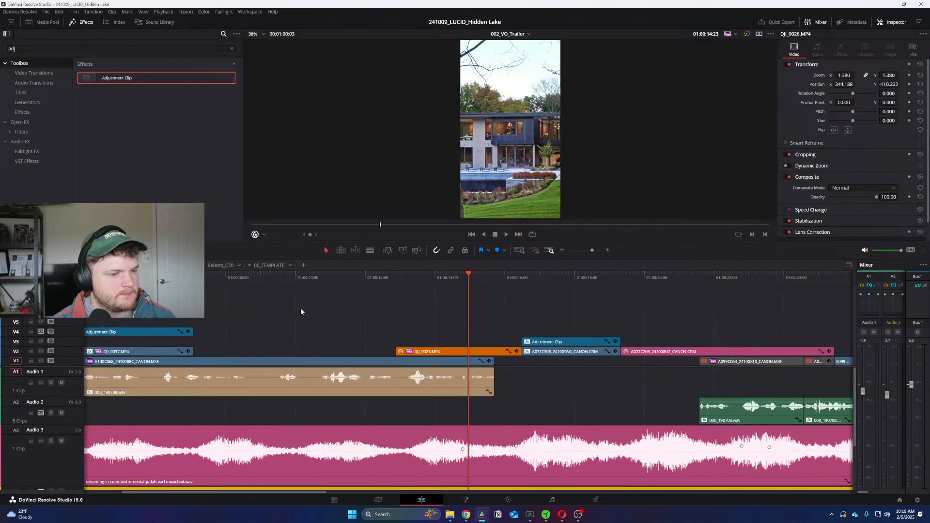
# Step: Paste A071C104 and its Adjustment Clip into 002_VO_Trailer, align them with DJI_0026's start and trim them to its end
pyautogui.hotkey('ctrl', 'v')
pyautogui.moveTo(474, 326); pyautogui.dragTo(418, 334)
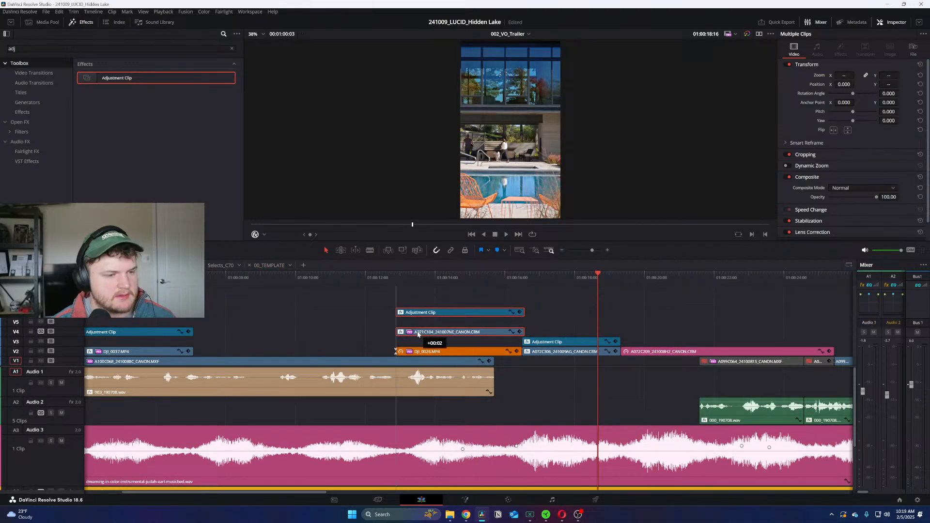
pyautogui.click(408, 281)
pyautogui.moveTo(526, 332); pyautogui.dragTo(523, 332)
pyautogui.click(490, 298)
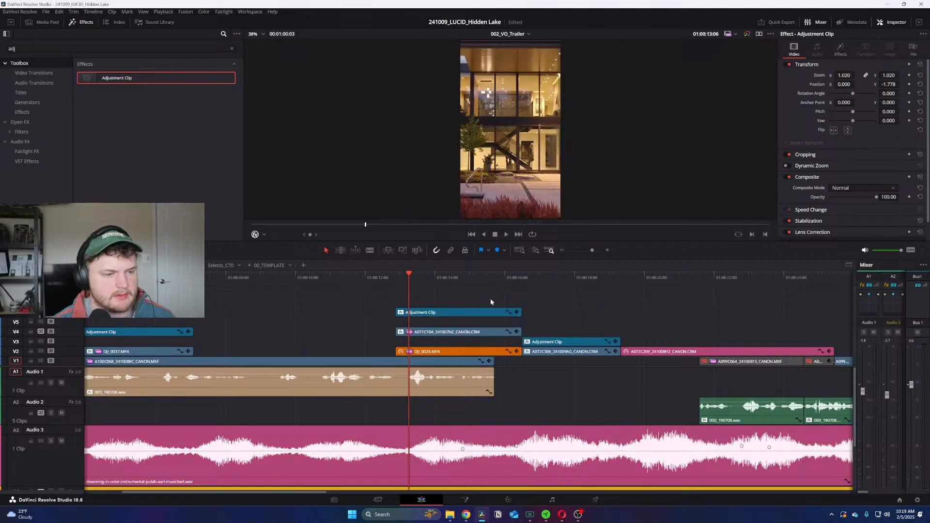
# Step: Play the new shot into the poolside shot, then move A071C104 and its Adjustment Clip down to replace DJI_0026 on video track 2
pyautogui.press('space')
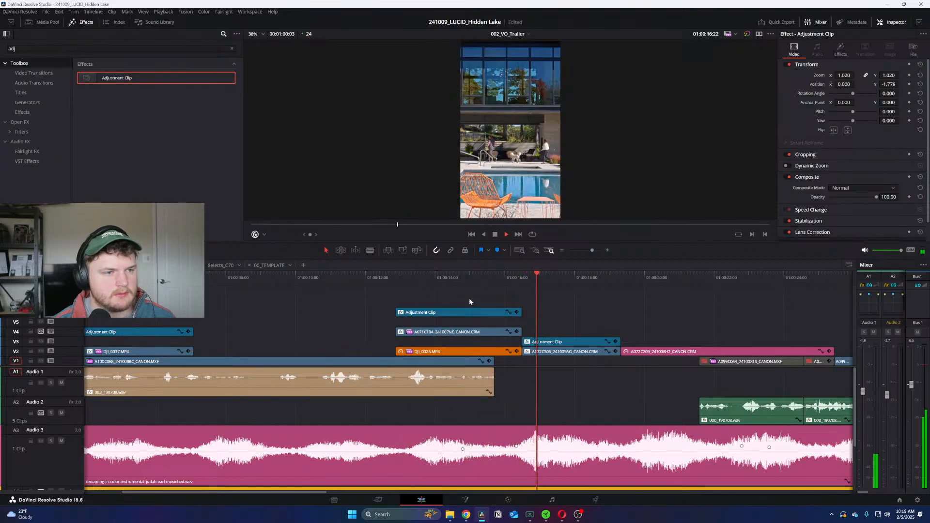
pyautogui.press('space')
pyautogui.moveTo(459, 304); pyautogui.dragTo(457, 354)
# Step: Play the rest of the cut through to the A072C256 shot, save the project and return to the timeline's start
pyautogui.press('space')
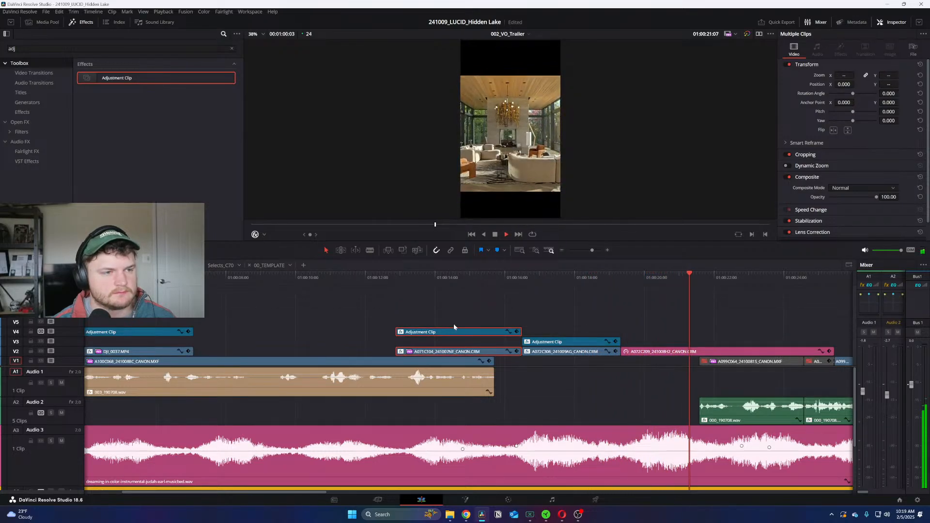
pyautogui.hotkey('ctrl', '-')
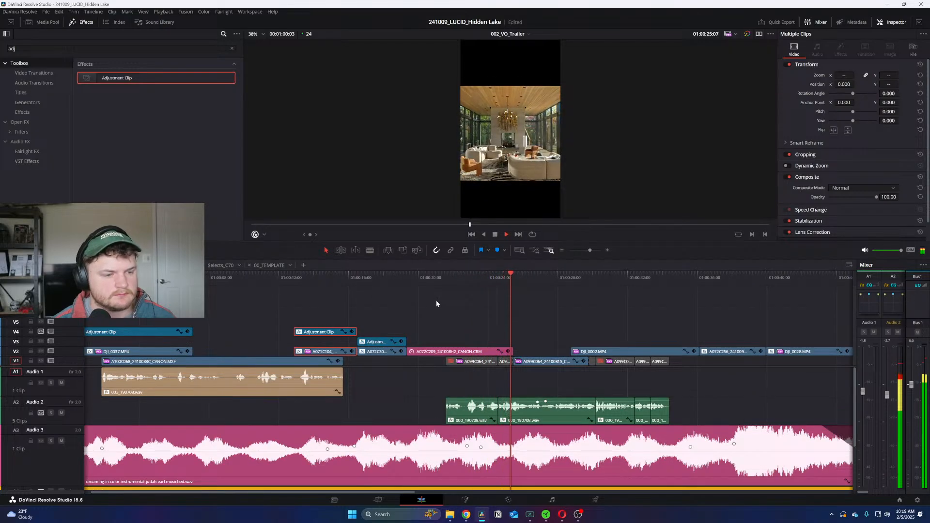
pyautogui.hotkey('ctrl', '=')
pyautogui.hotkey('ctrl', '=')
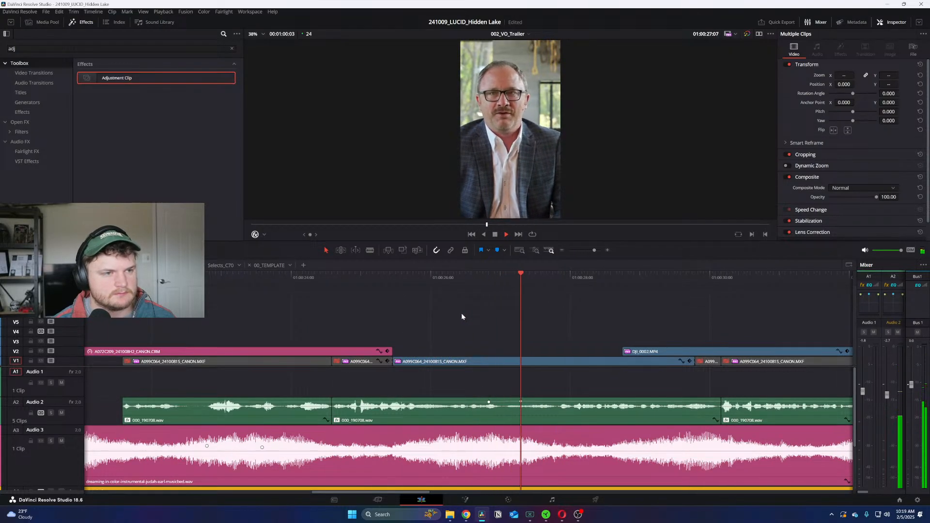
pyautogui.hotkey('ctrl', '-')
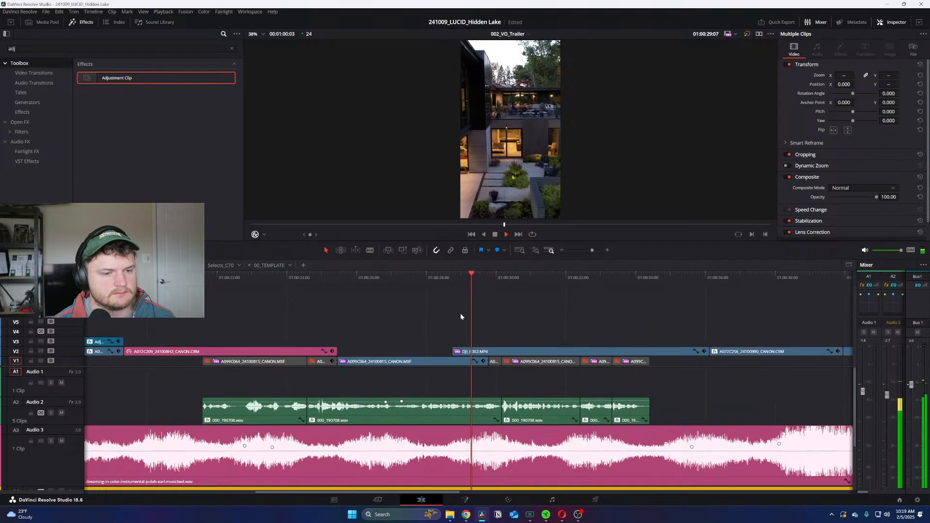
pyautogui.hotkey('ctrl', '-')
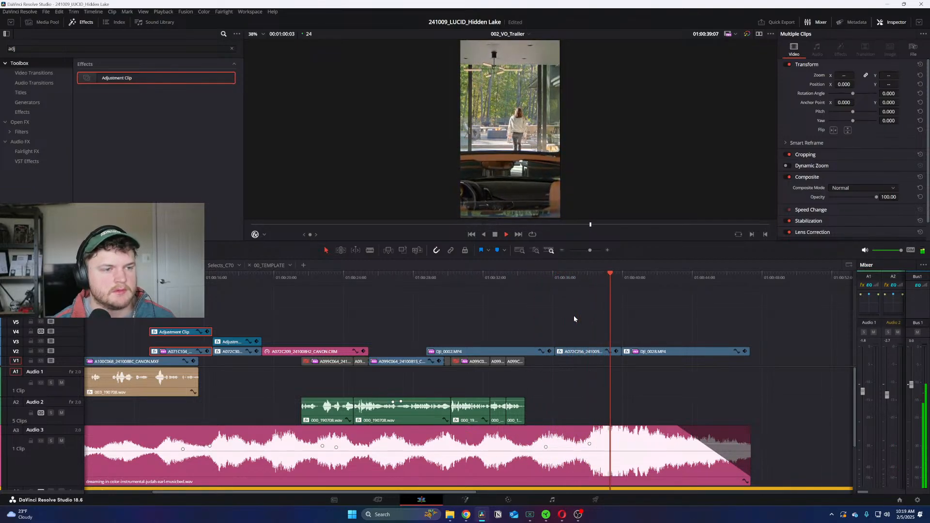
pyautogui.press('space')
pyautogui.hotkey('ctrl', 's')
pyautogui.press('Home')
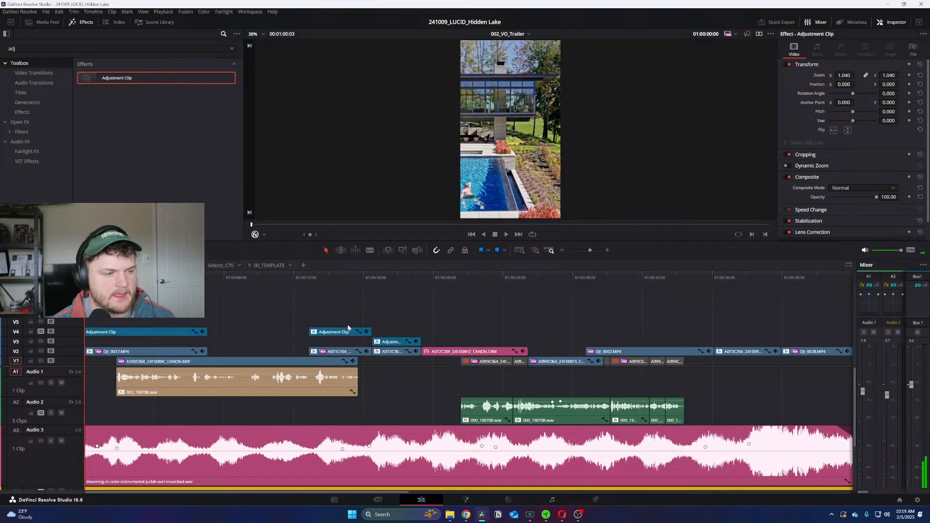
# Step: Move the Adjustment Clip above the poolside shot up to video track 4, in line with the other adjustment clips
pyautogui.moveTo(333, 333); pyautogui.dragTo(336, 331)
pyautogui.hotkey('ctrl', '-')
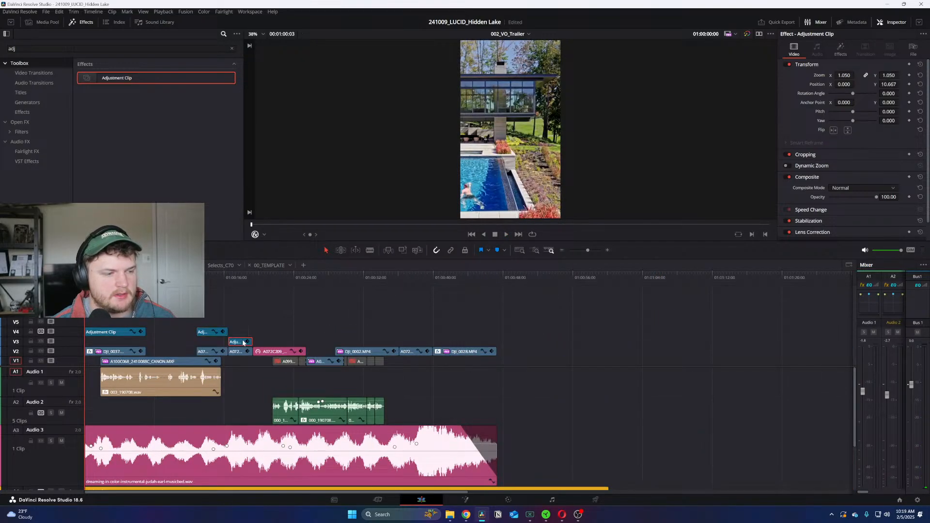
pyautogui.hotkey('ctrl', '=')
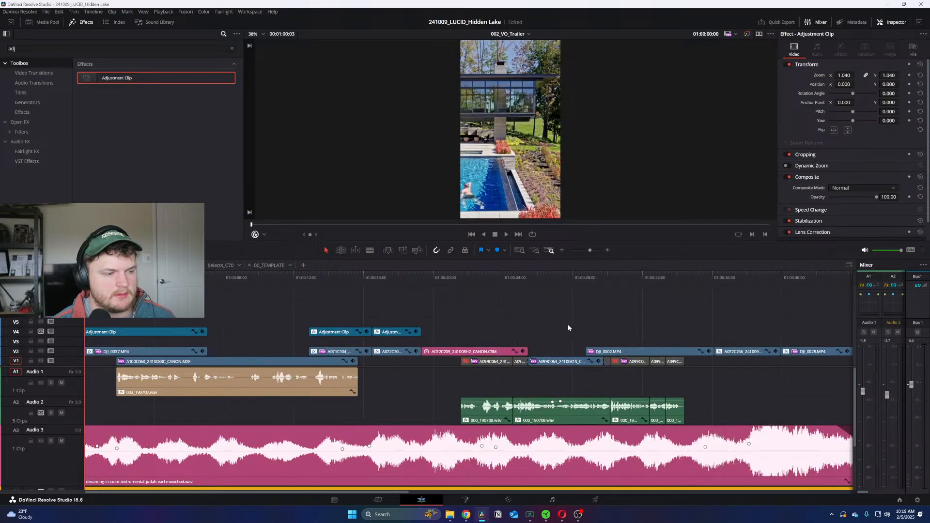
# Step: Switch to the Color page for 002_VO_Trailer and hide the Gallery to enlarge the viewer
pyautogui.click(503, 502)
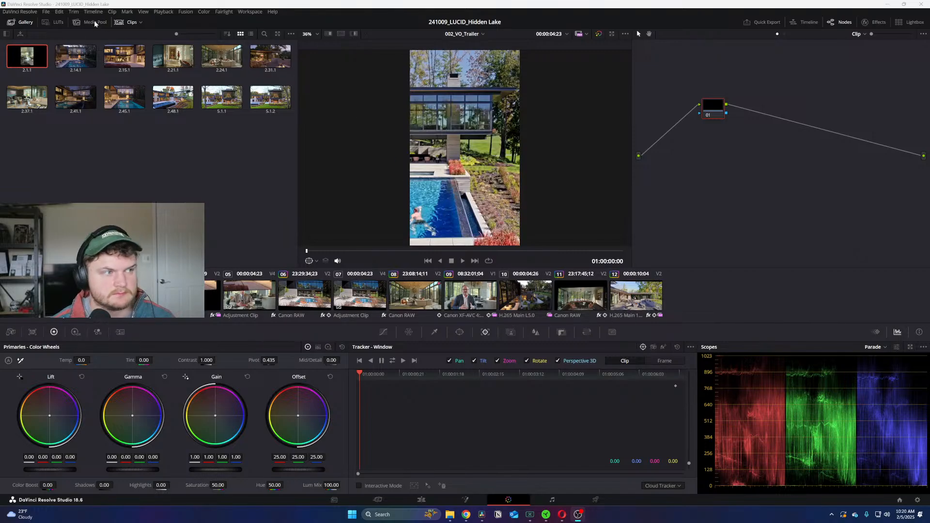
pyautogui.click(15, 23)
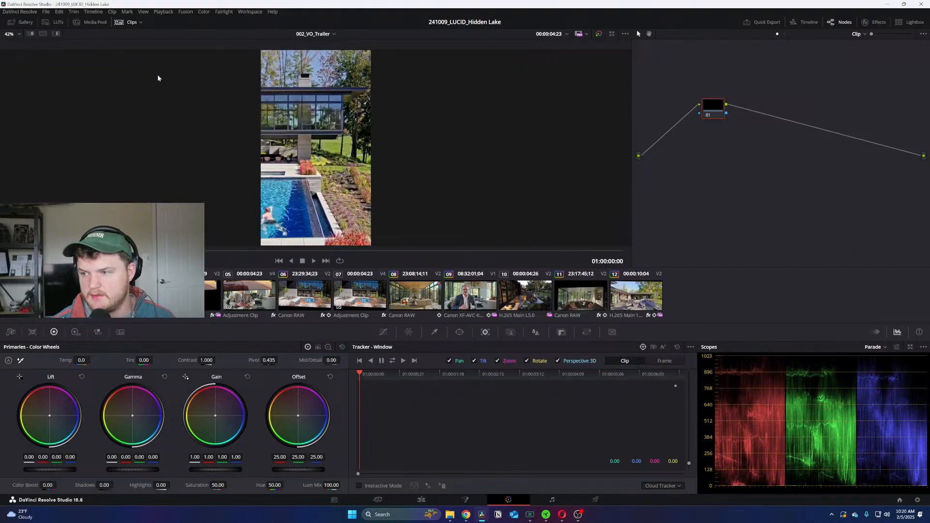
pyautogui.moveTo(685, 147); pyautogui.dragTo(876, 141)
pyautogui.moveTo(858, 140); pyautogui.dragTo(772, 122)
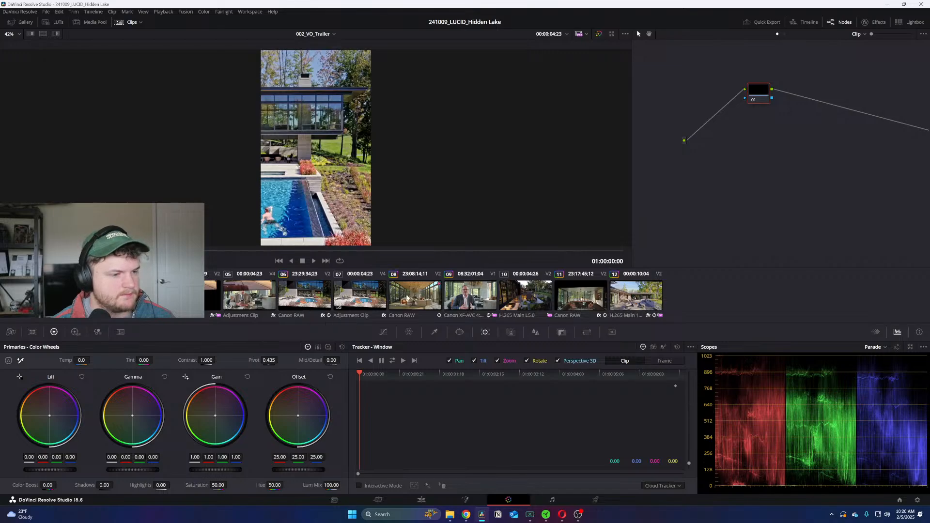
# Step: Raise Shadows to 100.00 on the dusk courtyard shot, clip 10, and switch playback away from proxies
pyautogui.click(420, 301)
pyautogui.click(477, 301)
pyautogui.click(544, 302)
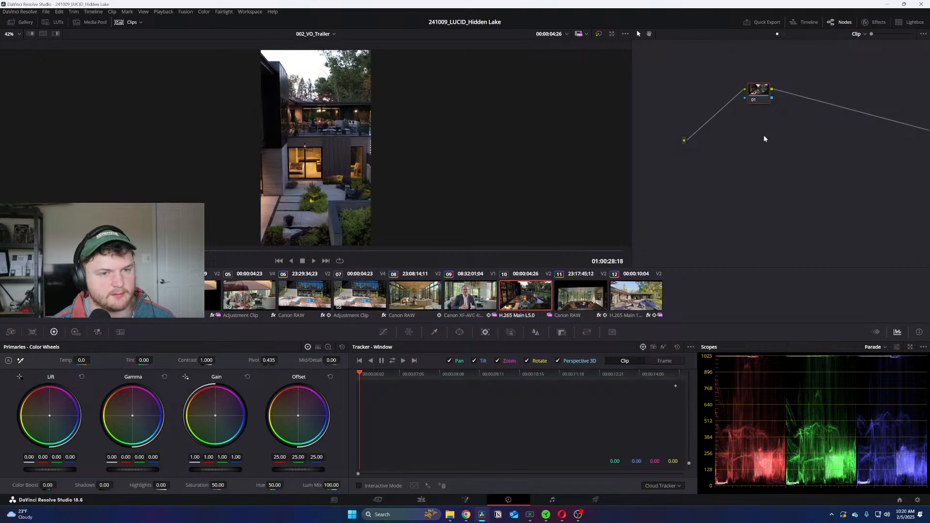
pyautogui.moveTo(103, 484); pyautogui.dragTo(126, 485)
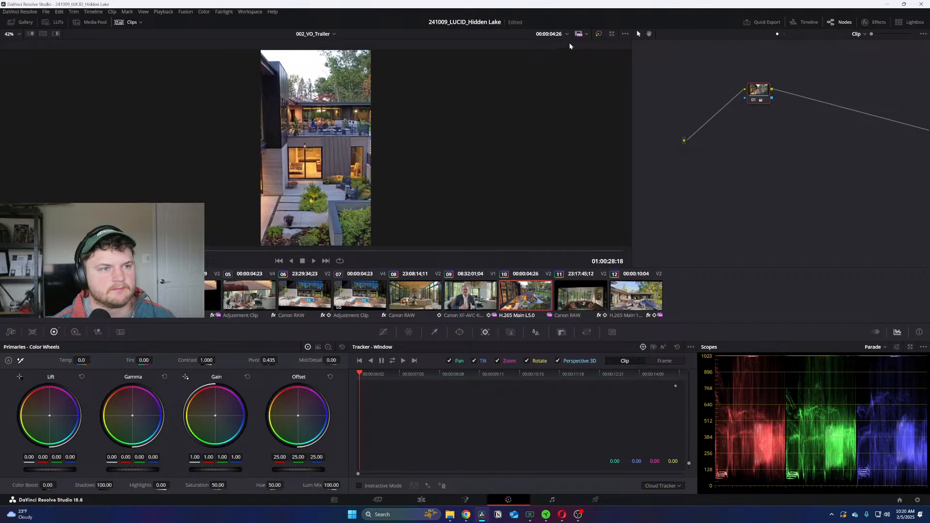
pyautogui.click(586, 34)
pyautogui.click(601, 54)
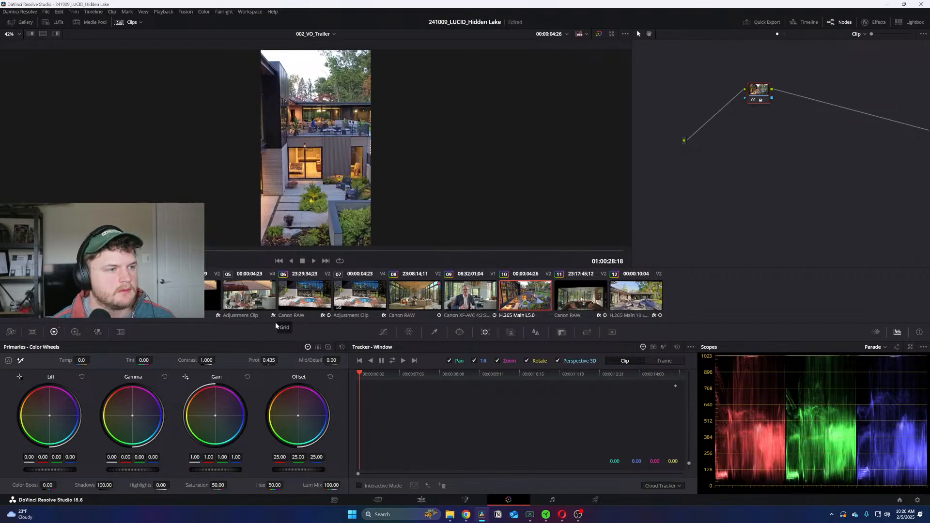
# Step: Balance the dusk courtyard shot on node 01 with Gain 1.27, Highlights -96.50 and Gamma -0.01, and lower Lift slightly
pyautogui.moveTo(216, 469); pyautogui.dragTo(237, 469)
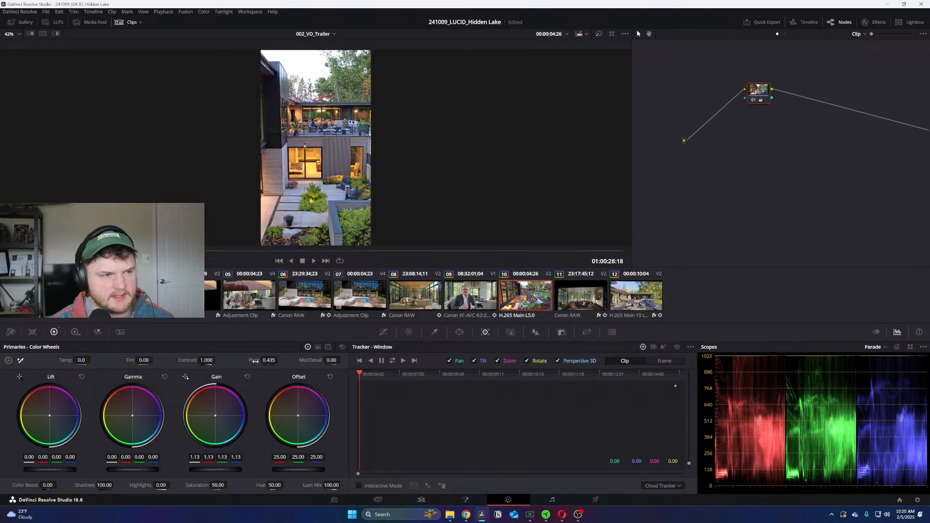
pyautogui.moveTo(215, 469); pyautogui.dragTo(238, 470)
pyautogui.moveTo(160, 486); pyautogui.dragTo(67, 485)
pyautogui.moveTo(138, 469)
pyautogui.mouseDown()
pyautogui.moveTo(128, 469)
pyautogui.moveTo(137, 469)
pyautogui.mouseUp()
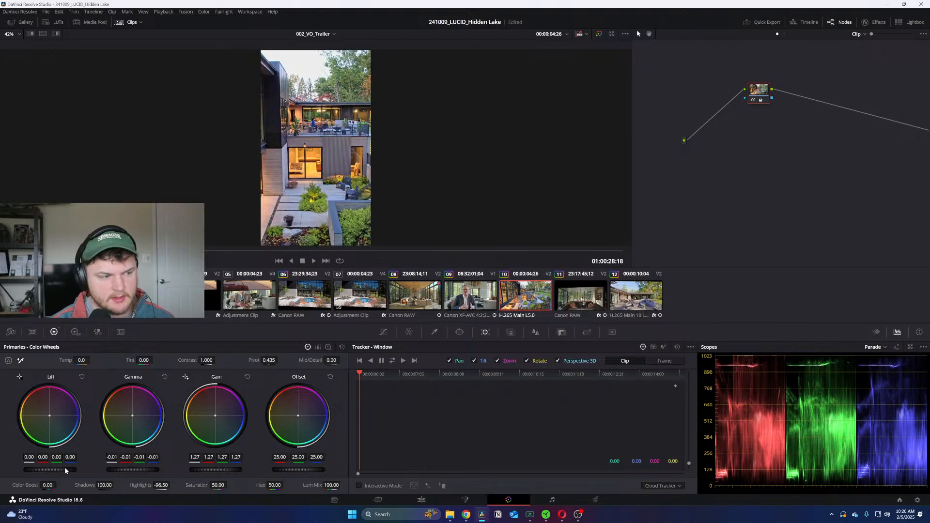
pyautogui.moveTo(53, 469); pyautogui.dragTo(45, 470)
# Step: Add three serial nodes after node 01, placing two of them below it in the graph
pyautogui.hotkey('alt', 's')
pyautogui.moveTo(795, 98); pyautogui.dragTo(782, 179)
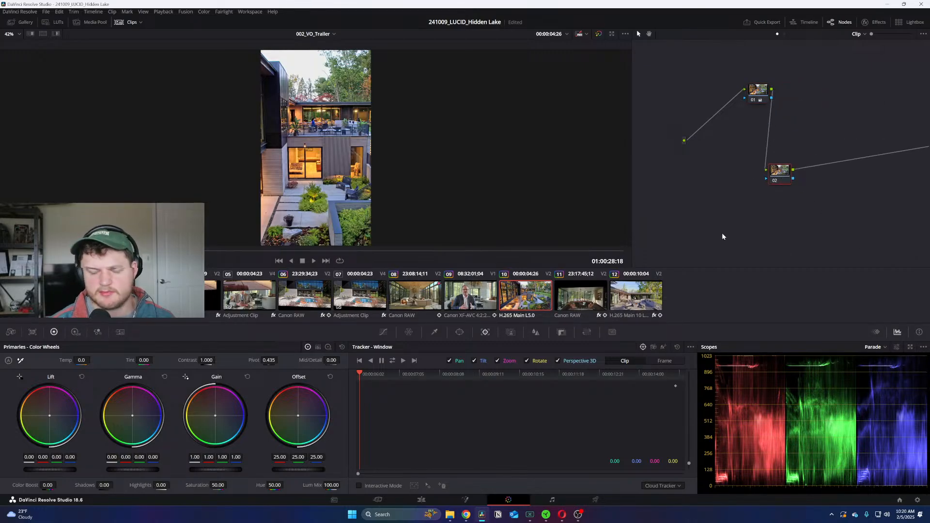
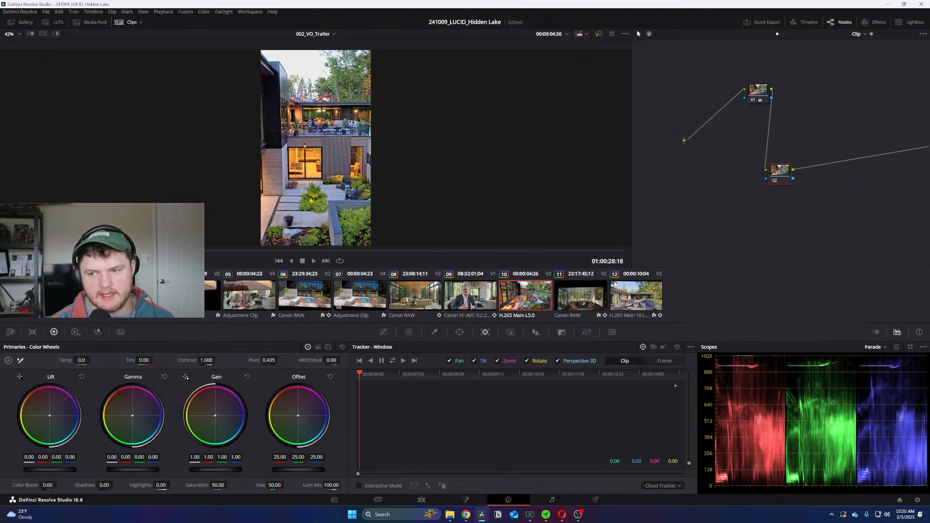
pyautogui.moveTo(222, 251)
pyautogui.mouseDown()
pyautogui.moveTo(525, 261)
pyautogui.moveTo(238, 254)
pyautogui.mouseUp()
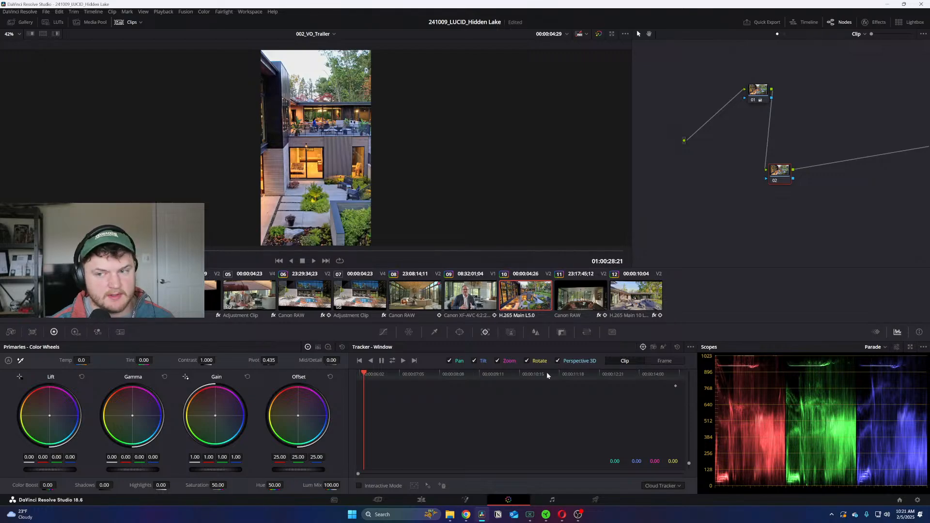
pyautogui.hotkey('alt', 's')
pyautogui.moveTo(781, 175); pyautogui.dragTo(761, 180)
pyautogui.hotkey('alt', 's')
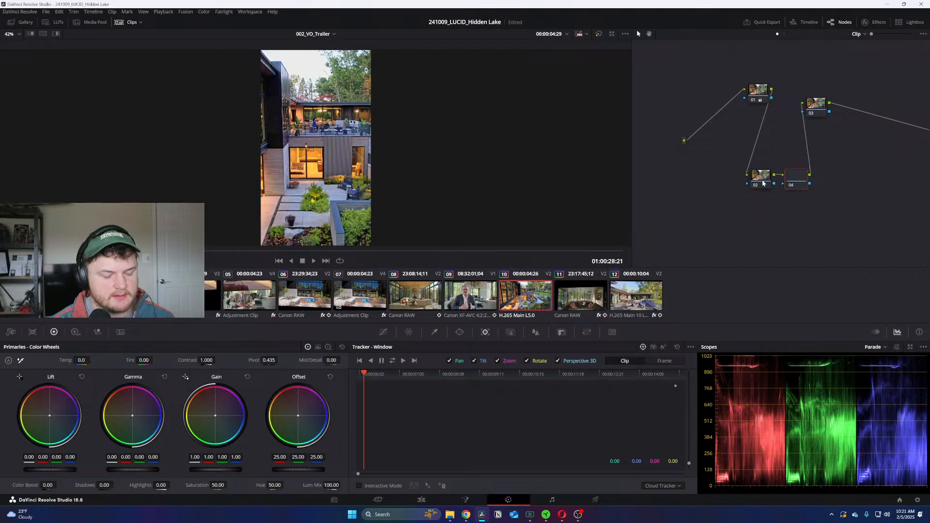
# Step: Key the warm window light with the HSL qualifier on the new lower node, setting hue centre 39.3 and width 20.6
pyautogui.click(435, 332)
pyautogui.click(321, 171)
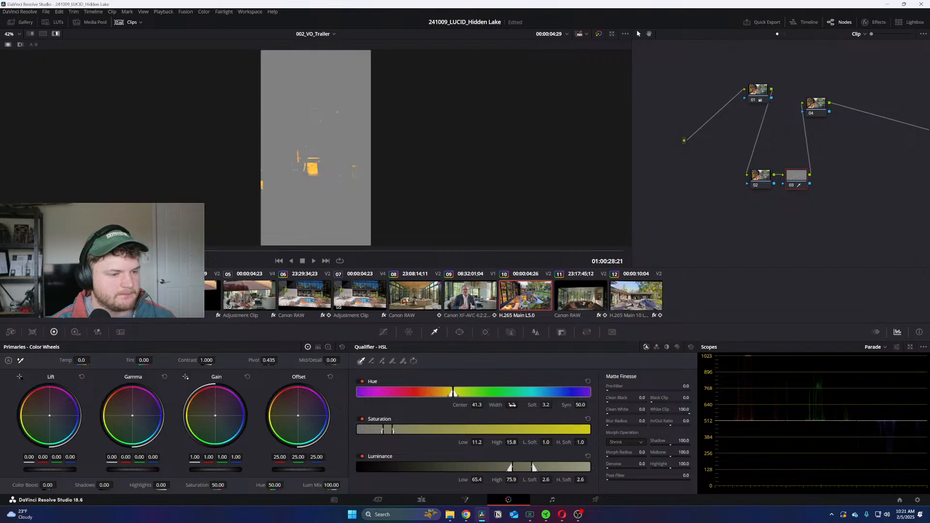
pyautogui.moveTo(512, 405); pyautogui.dragTo(525, 405)
pyautogui.moveTo(314, 252); pyautogui.dragTo(526, 252)
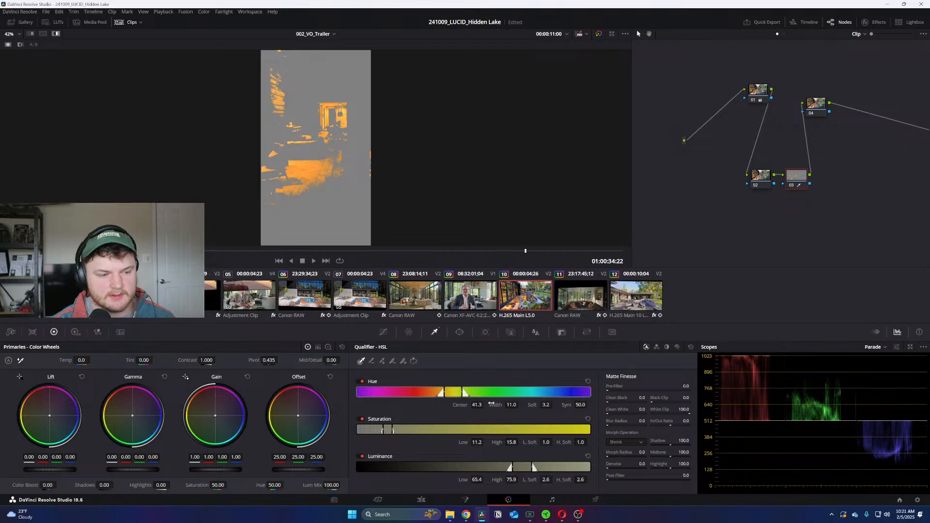
pyautogui.moveTo(506, 406); pyautogui.dragTo(485, 405)
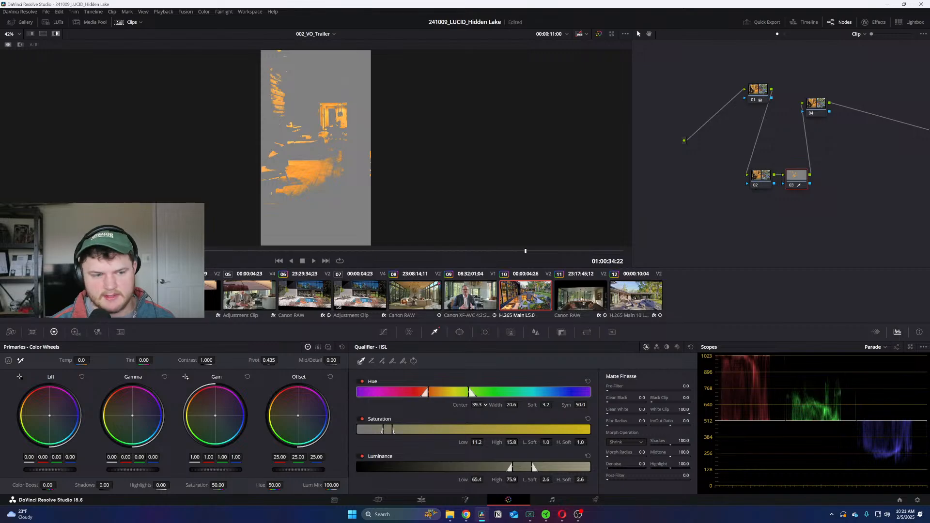
# Step: Refine the warm light key with saturation high 21.3, luminance high 100, denoise 12.9 and hue centre 42.2
pyautogui.moveTo(512, 442); pyautogui.dragTo(519, 442)
pyautogui.moveTo(511, 479); pyautogui.dragTo(596, 464)
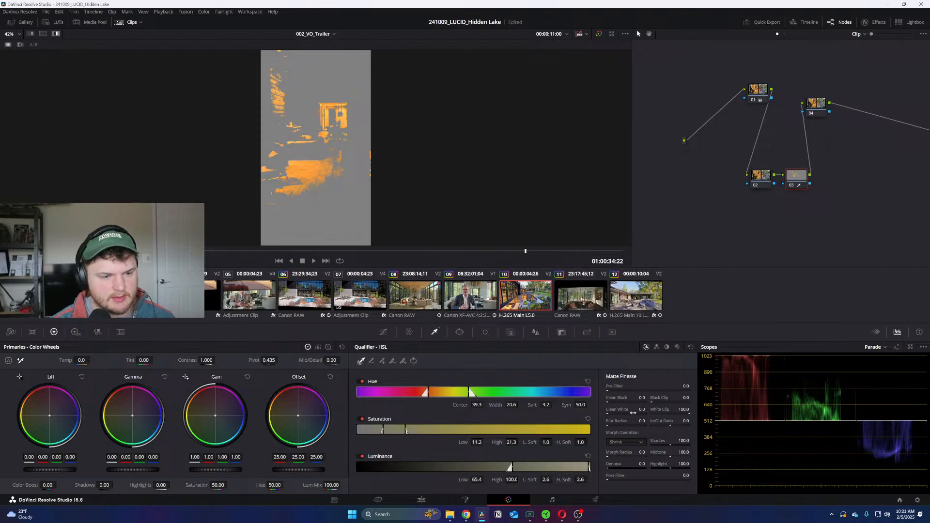
pyautogui.moveTo(609, 469); pyautogui.dragTo(629, 469)
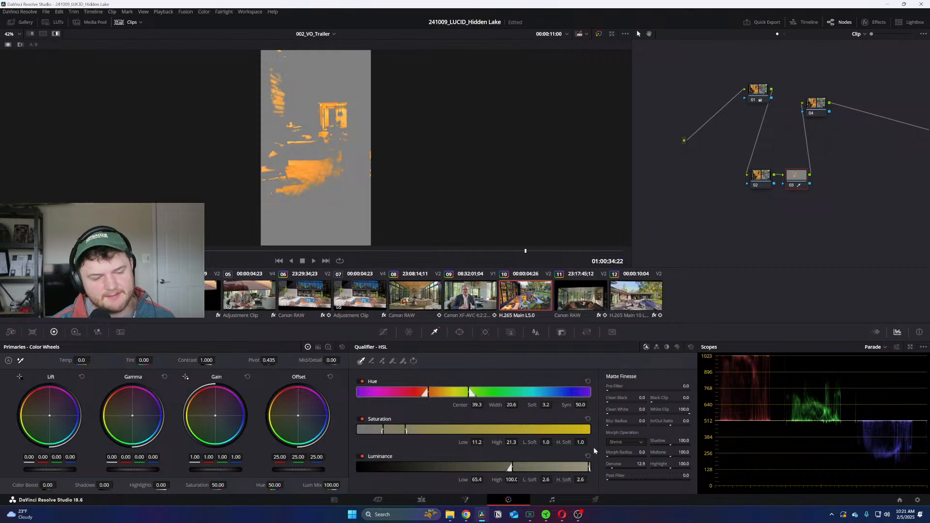
pyautogui.moveTo(452, 395); pyautogui.dragTo(458, 397)
pyautogui.click(419, 251)
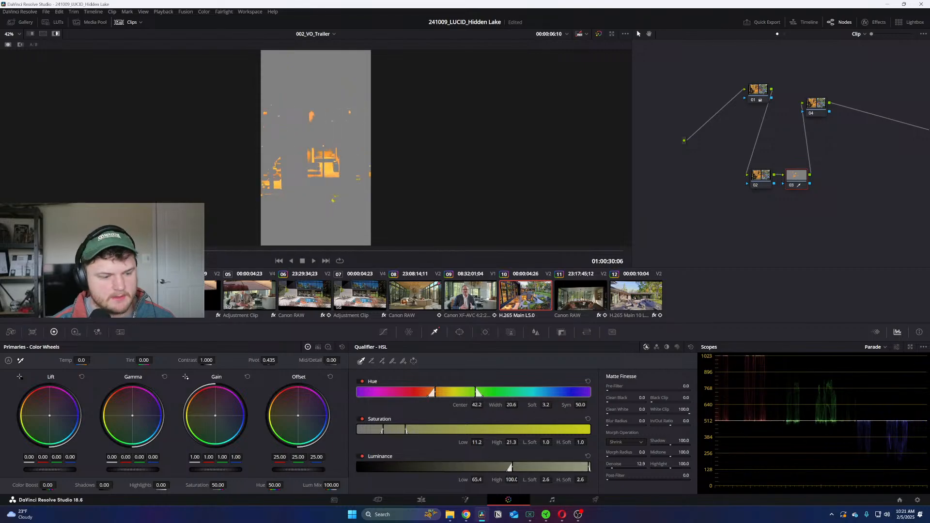
# Step: Reduce the keyed light's saturation to 40.60 and widen the key to saturation 6.3 to 100 and luminance 51.8 to 86.4
pyautogui.hotkey('shift', 'h')
pyautogui.moveTo(212, 484); pyautogui.dragTo(228, 485)
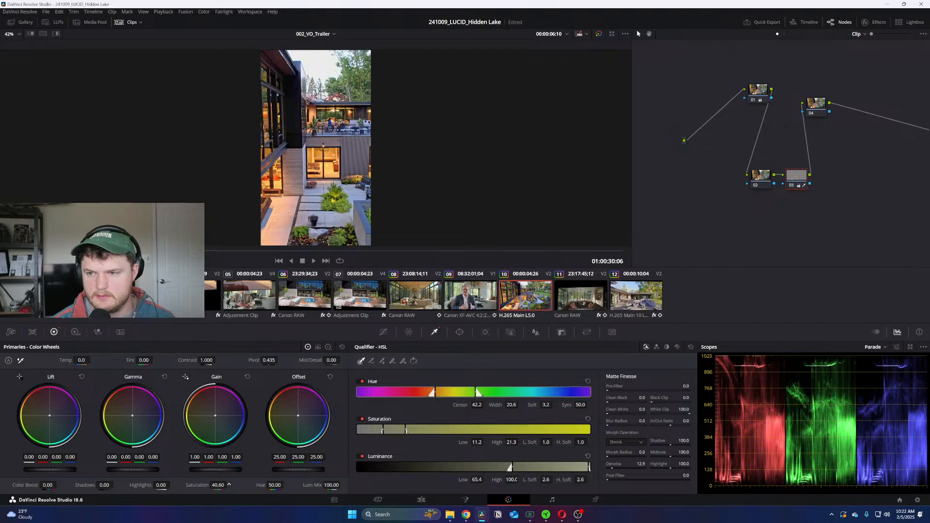
pyautogui.hotkey('shift', 'h')
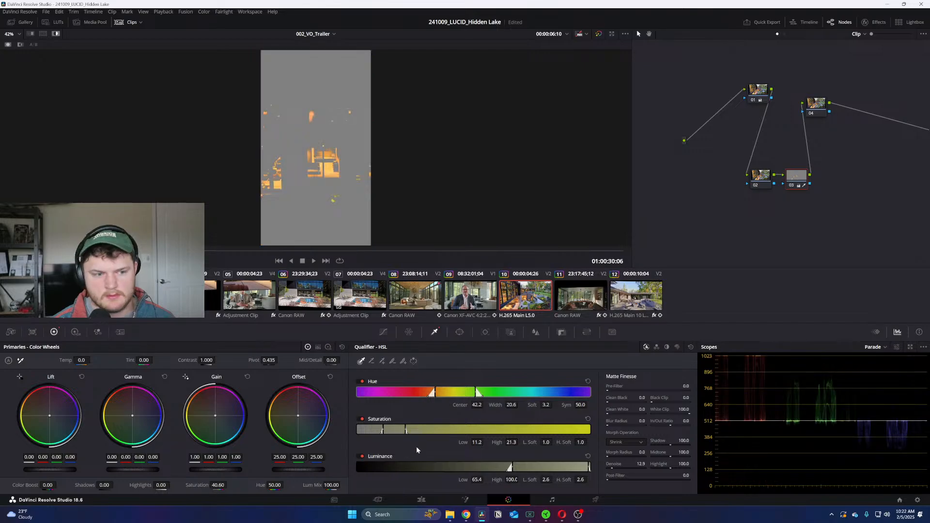
pyautogui.moveTo(390, 430); pyautogui.dragTo(589, 429)
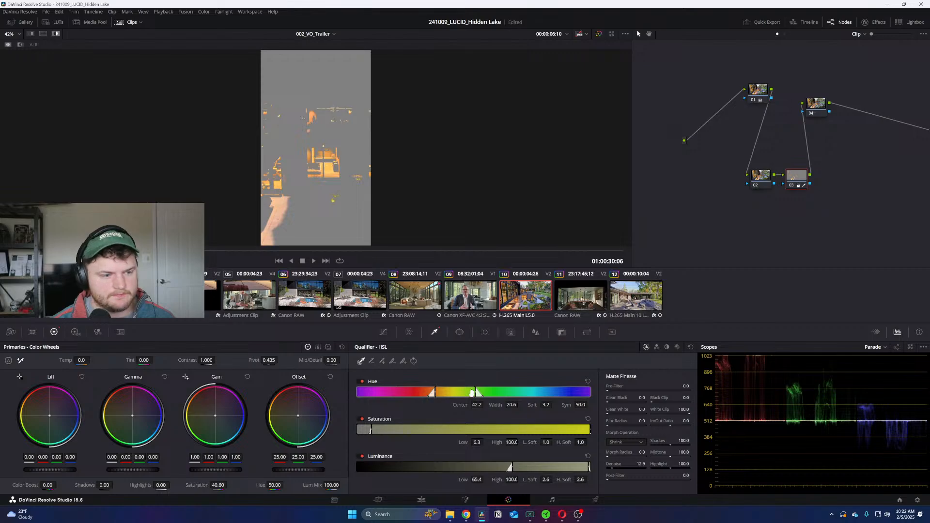
pyautogui.moveTo(556, 464); pyautogui.dragTo(520, 464)
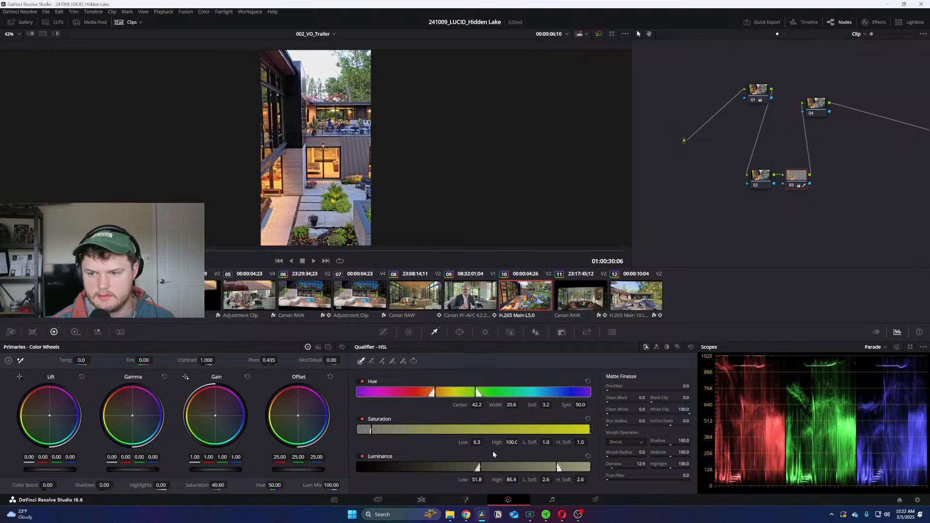
# Step: Check the key through the courtyard shot, compare it with node 03 bypassed, and set the node's saturation to 37.40
pyautogui.click(338, 252)
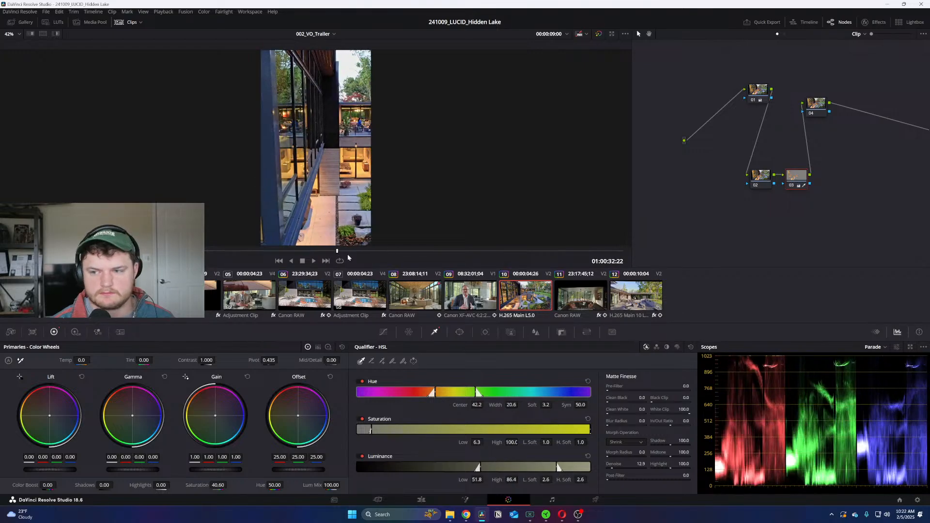
pyautogui.click(601, 252)
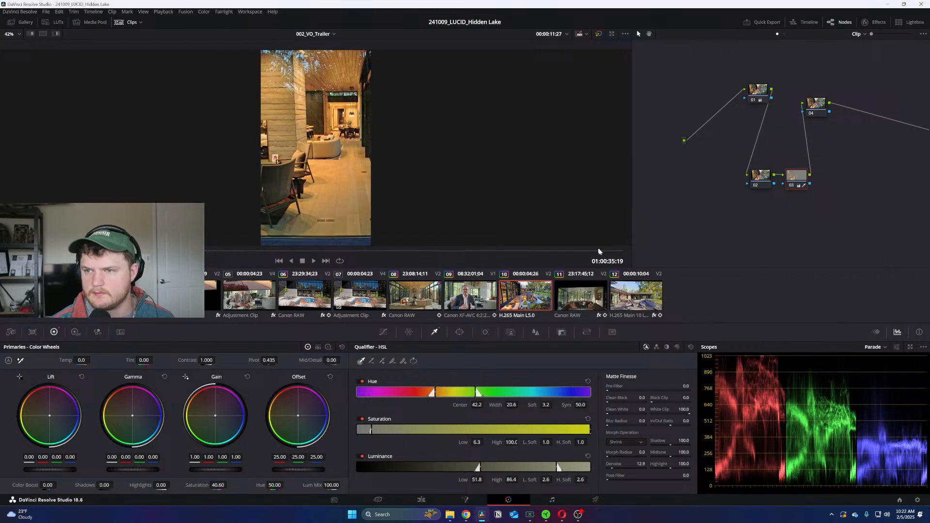
pyautogui.moveTo(599, 251); pyautogui.dragTo(123, 276)
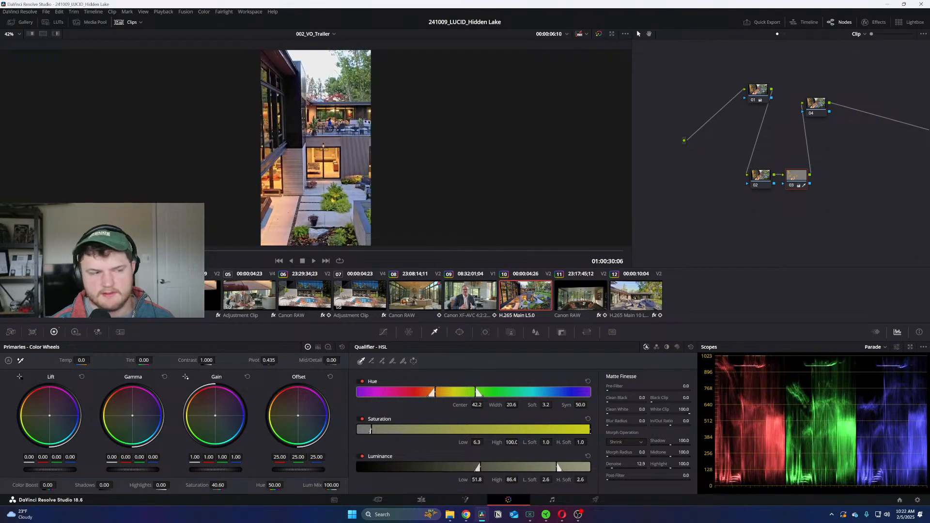
pyautogui.hotkey('ctrl', 'd')
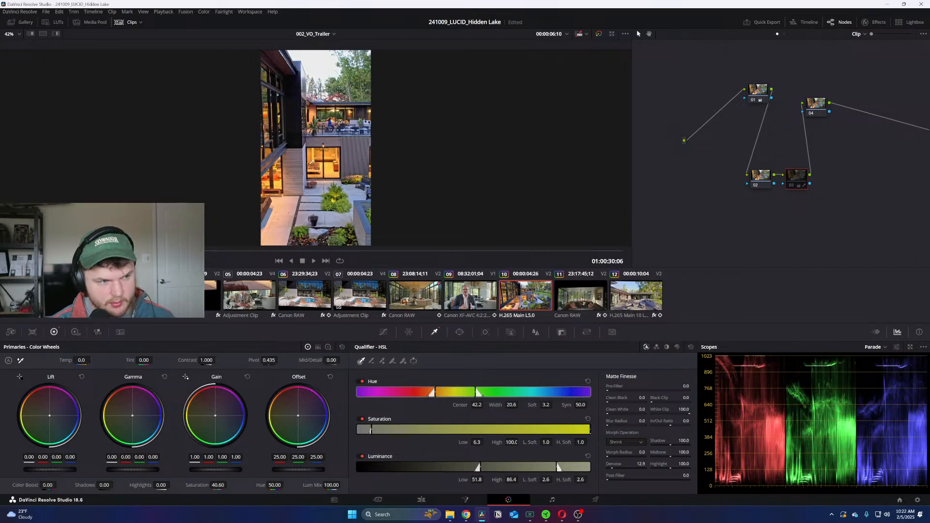
pyautogui.hotkey('ctrl', 'd')
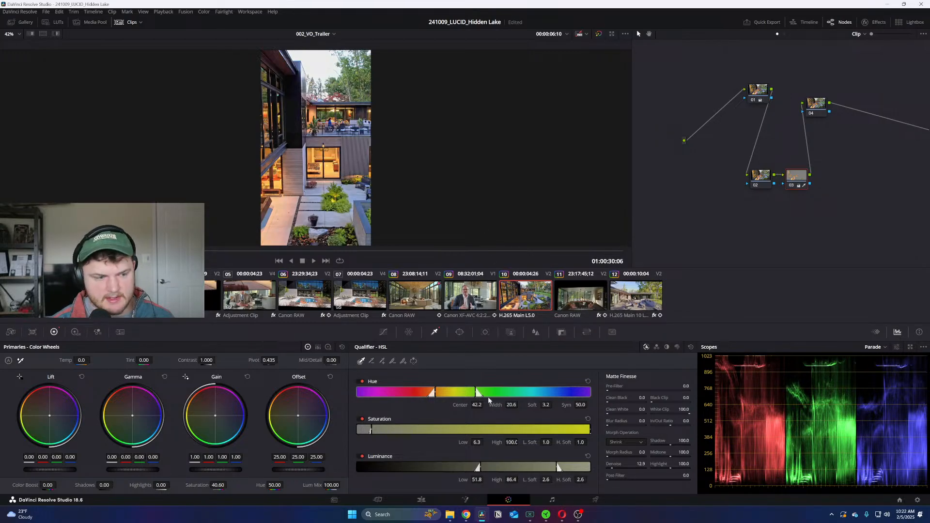
pyautogui.moveTo(221, 485); pyautogui.dragTo(214, 485)
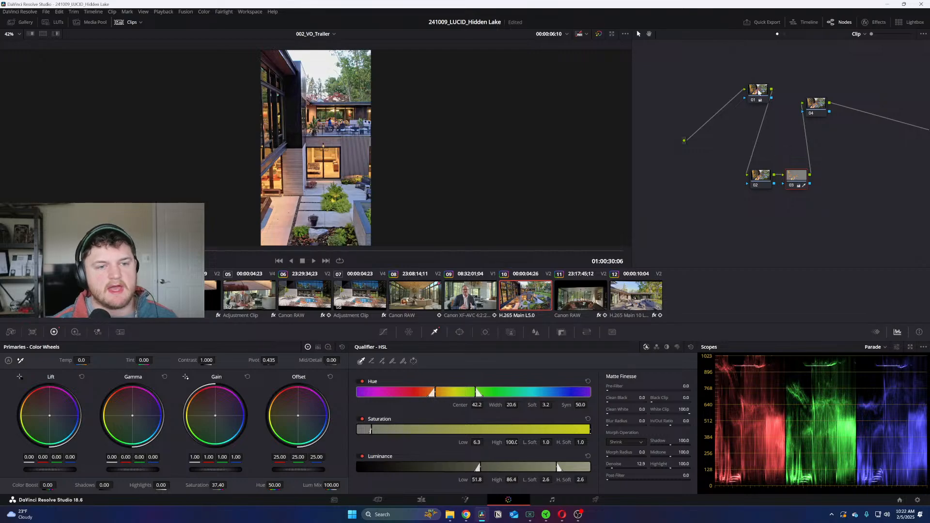
# Step: Tidy the node layout and apply noise reduction on node 04, with temporal luma and chroma 9.2 and spatial thresholds 8.6
pyautogui.moveTo(759, 91); pyautogui.dragTo(755, 90)
pyautogui.moveTo(815, 108); pyautogui.dragTo(823, 104)
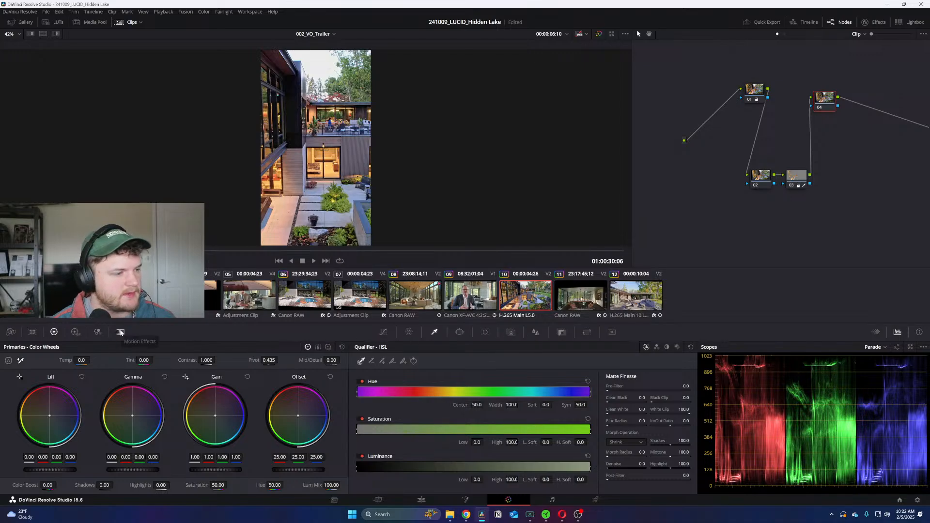
pyautogui.click(120, 332)
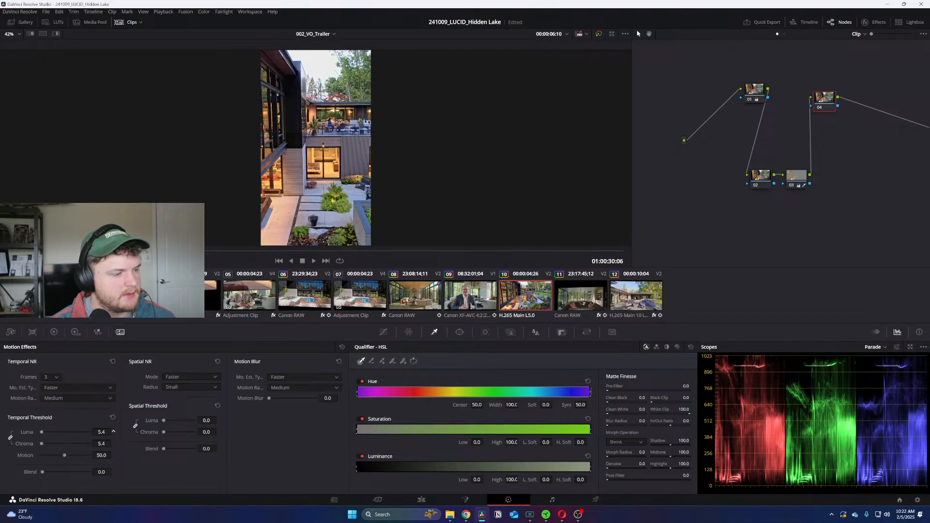
pyautogui.moveTo(206, 418); pyautogui.dragTo(199, 417)
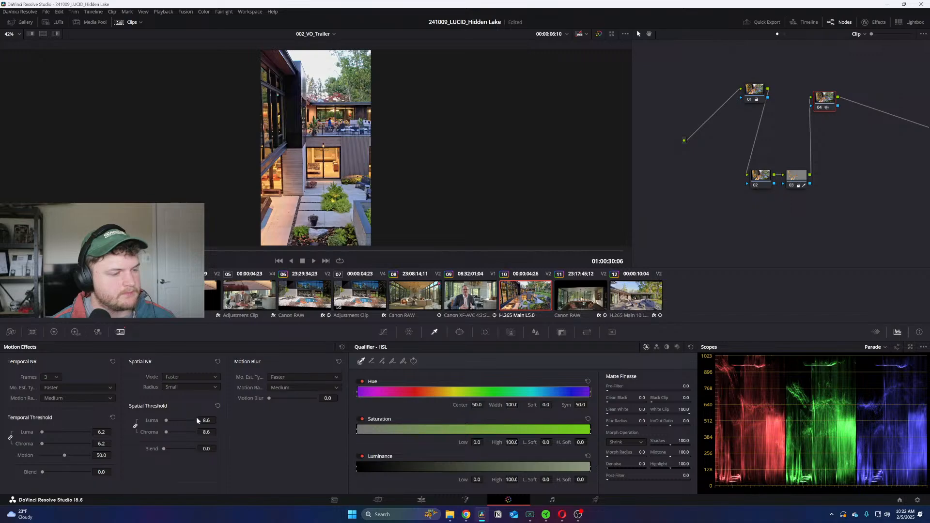
pyautogui.moveTo(102, 432); pyautogui.dragTo(102, 431)
pyautogui.moveTo(501, 249); pyautogui.dragTo(208, 268)
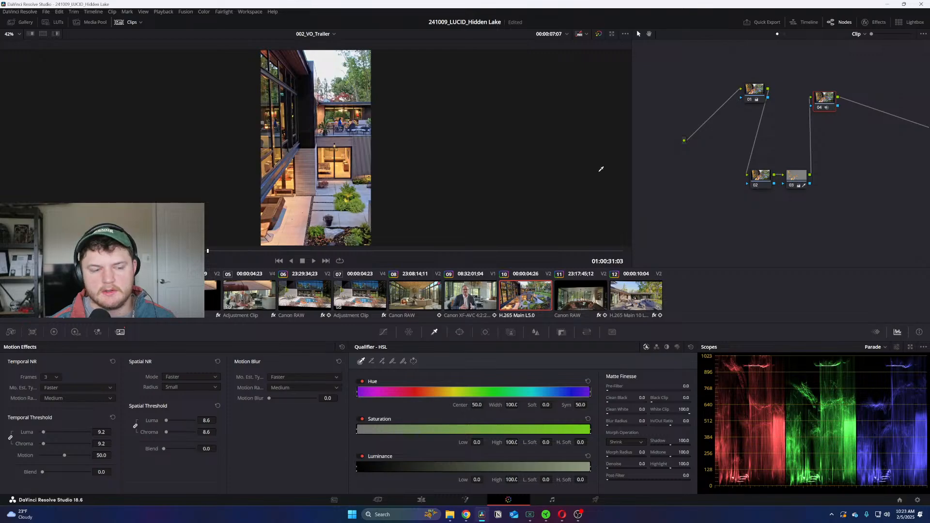
# Step: Look through clips 11, 12 and 06, show the tracker's stabilizer, and stabilize the chandelier living room shot, clip 08
pyautogui.click(582, 292)
pyautogui.click(622, 310)
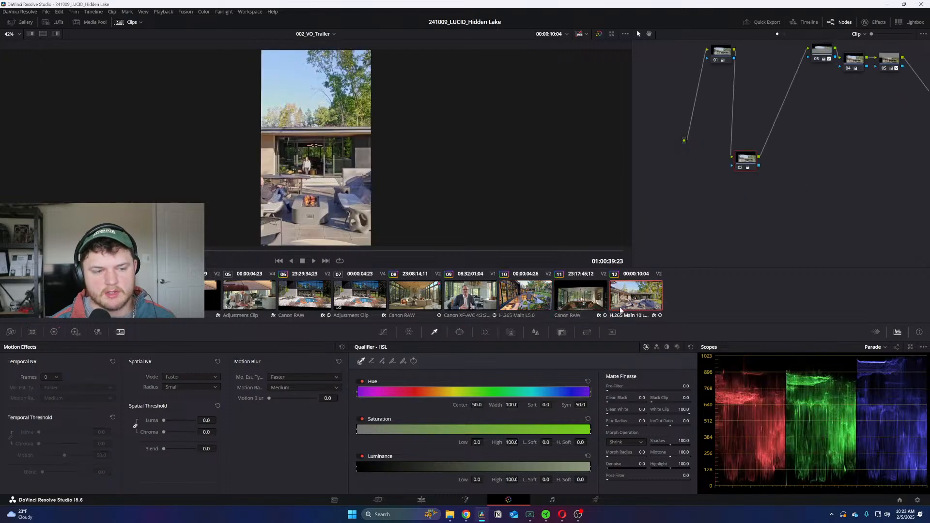
pyautogui.click(577, 299)
pyautogui.click(304, 295)
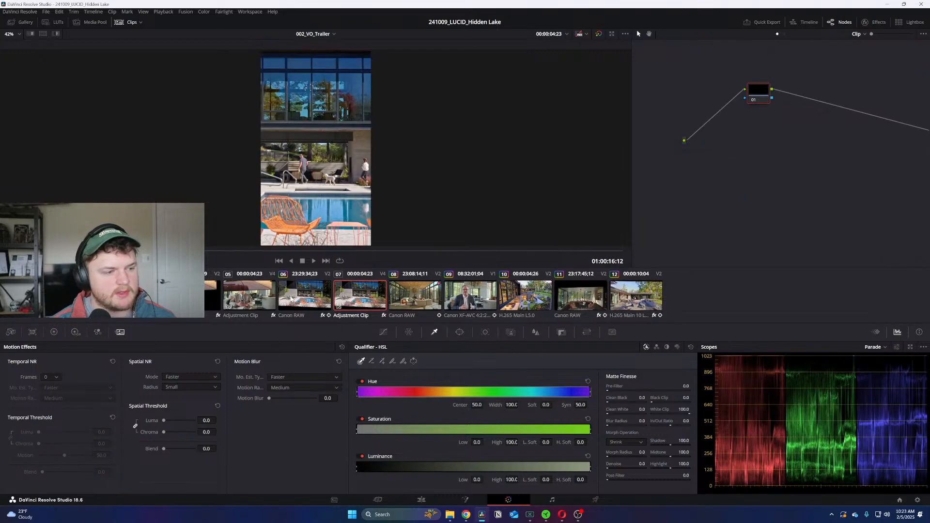
pyautogui.click(484, 332)
pyautogui.click(653, 347)
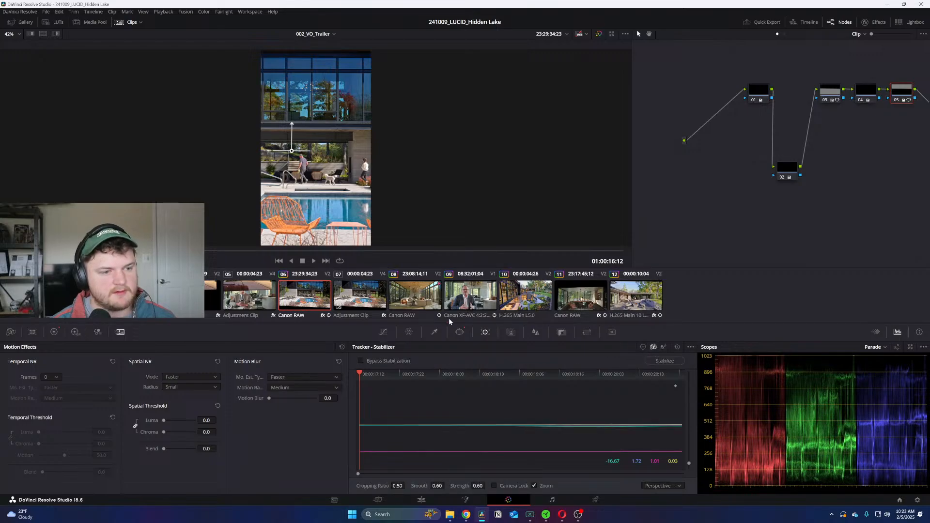
pyautogui.click(403, 301)
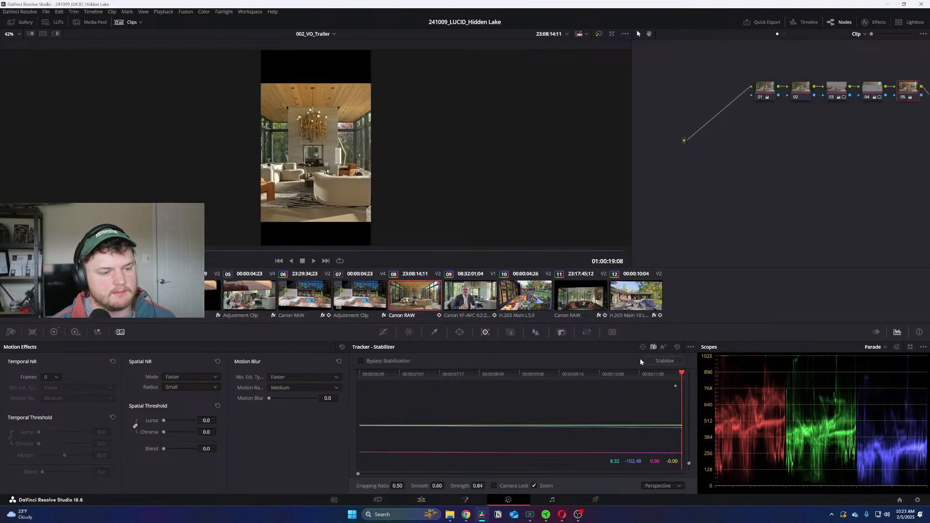
pyautogui.click(662, 361)
# Step: Check the poolside and dusk facade shots' stabilization, return to the timeline's start, and review the cut between the Edit and Color pages
pyautogui.click(312, 299)
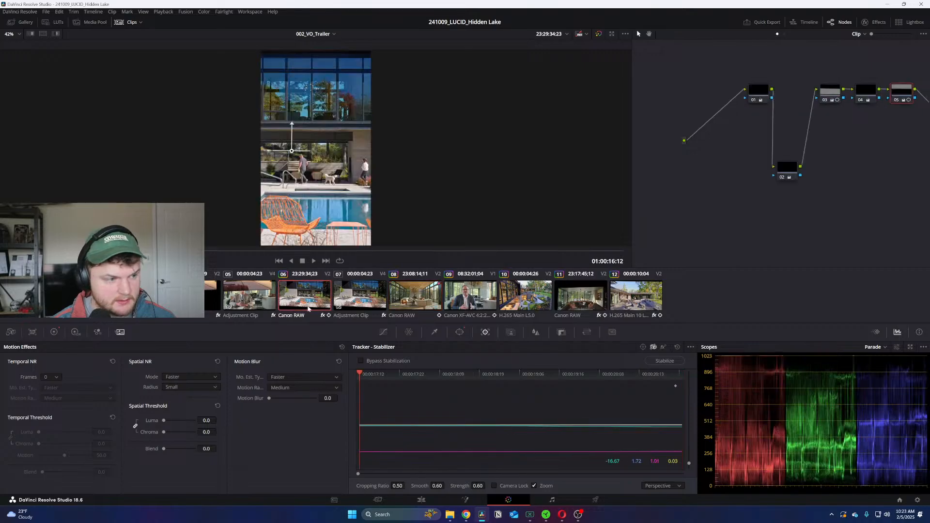
pyautogui.click(194, 297)
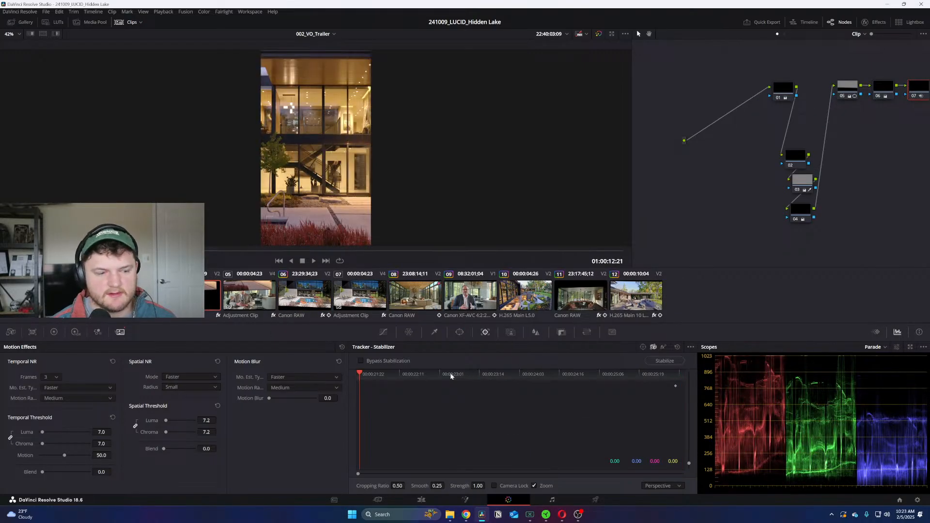
pyautogui.press('Home')
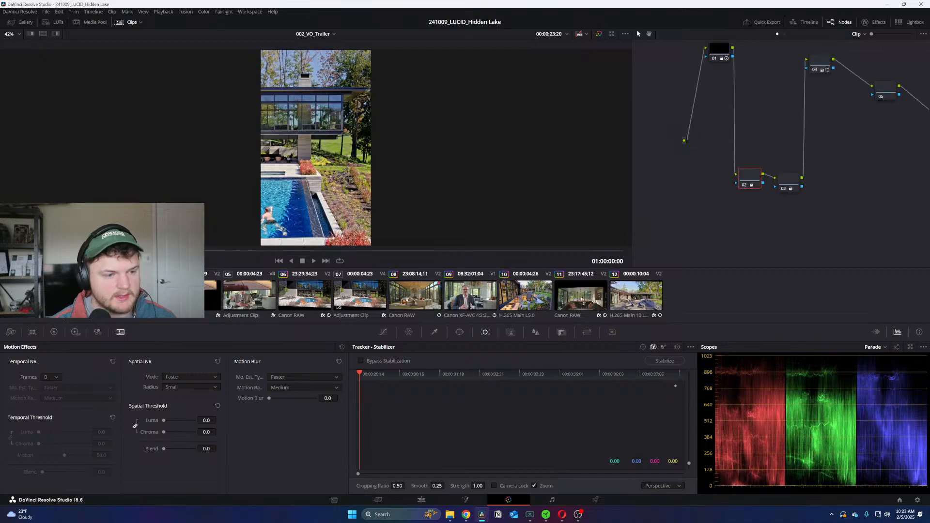
pyautogui.click(422, 499)
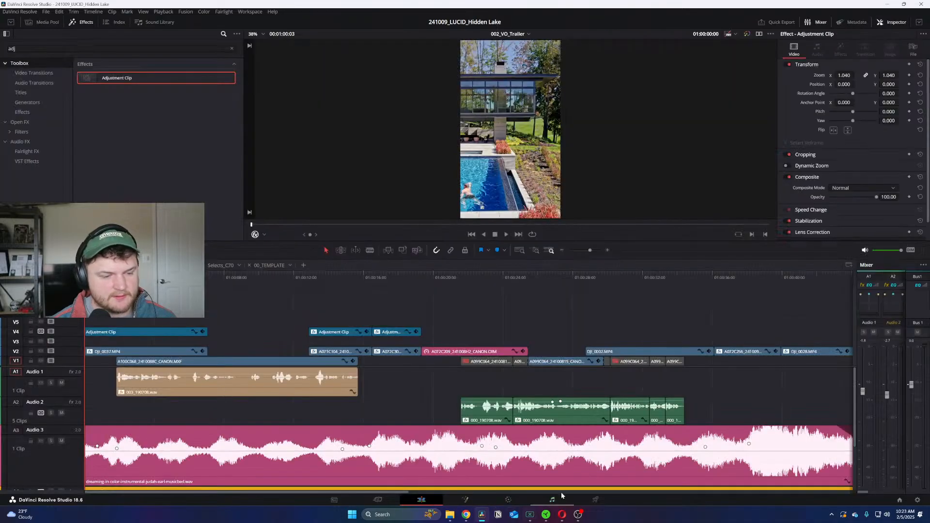
pyautogui.click(514, 501)
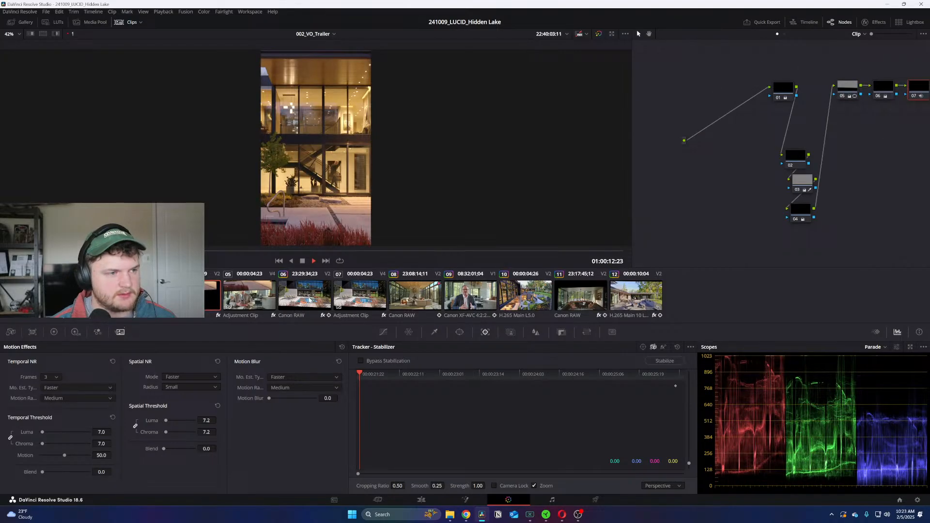
# Step: Play back the stabilized and denoised shots, covering clips 06, 08, 10 and 12, to check their motion
pyautogui.click(310, 299)
pyautogui.click(403, 303)
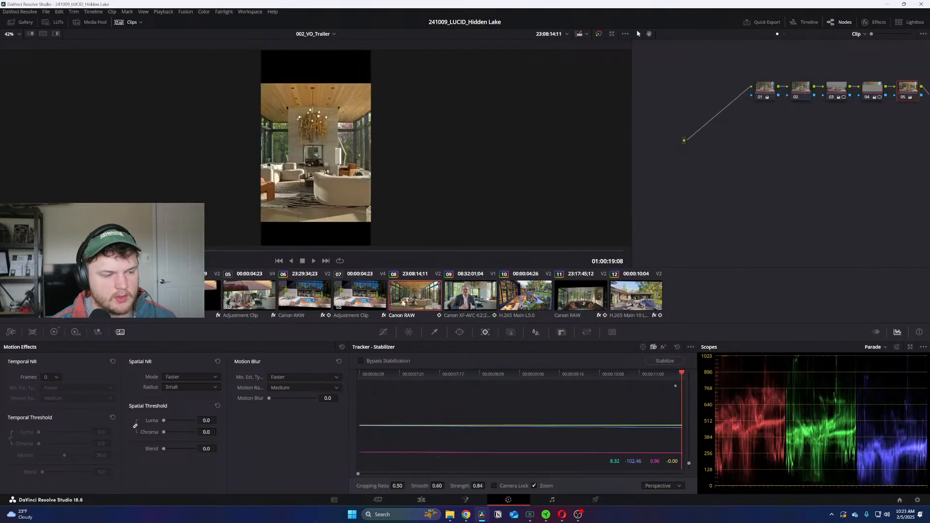
pyautogui.press('space')
pyautogui.click(509, 302)
pyautogui.press('space')
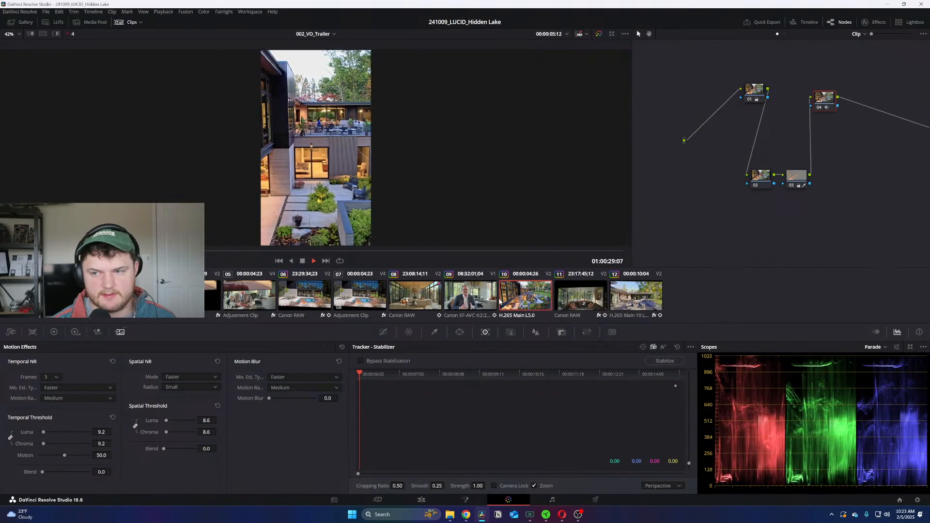
pyautogui.press('space')
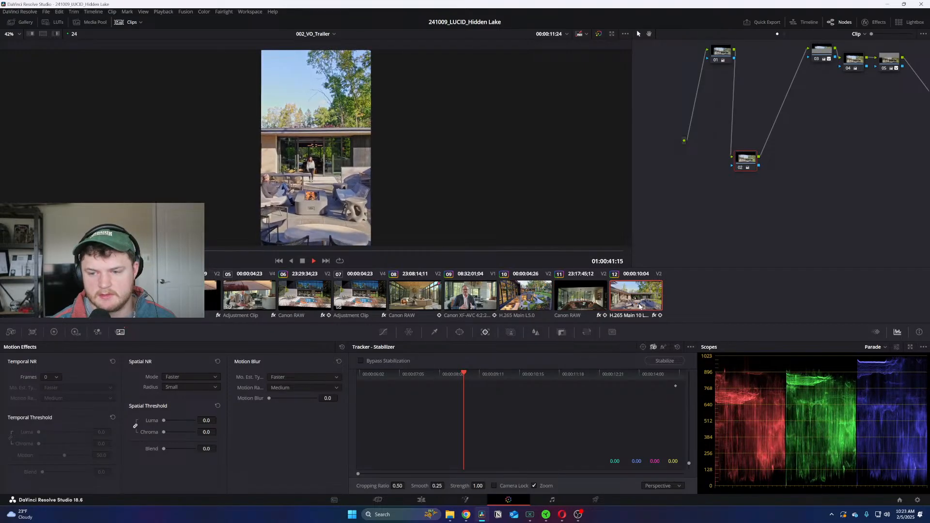
pyautogui.press('space')
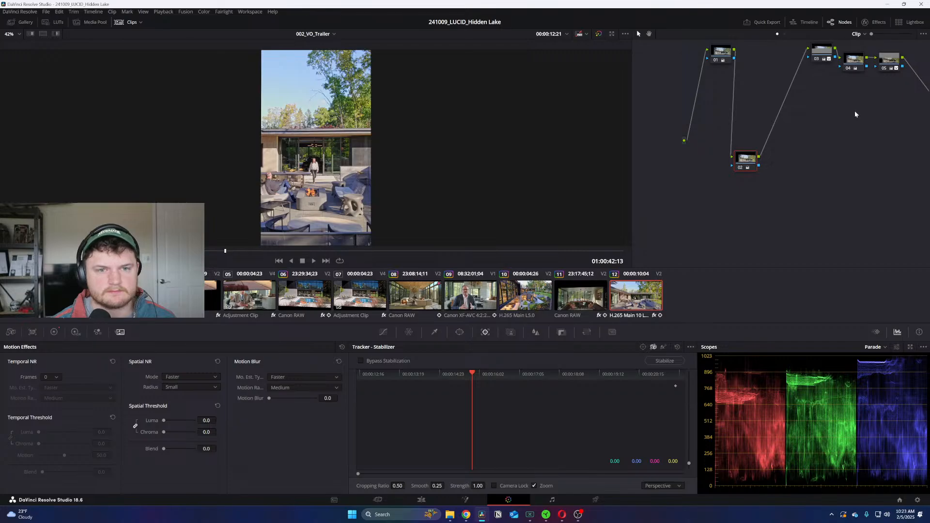
# Step: On clip 12's gradient-windowed node 05, set gain to 1.05, lift to -0.03 and shadows to -24, and save the project
pyautogui.click(890, 68)
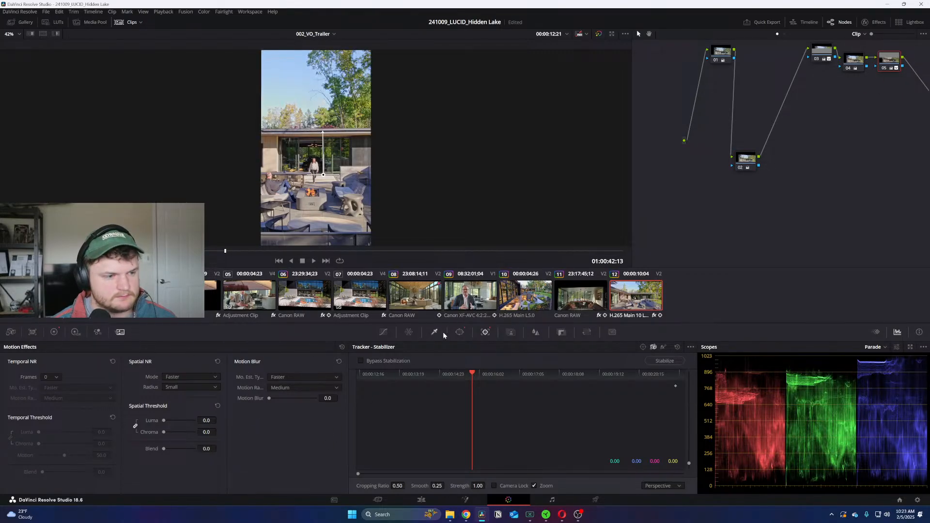
pyautogui.click(460, 332)
pyautogui.click(54, 332)
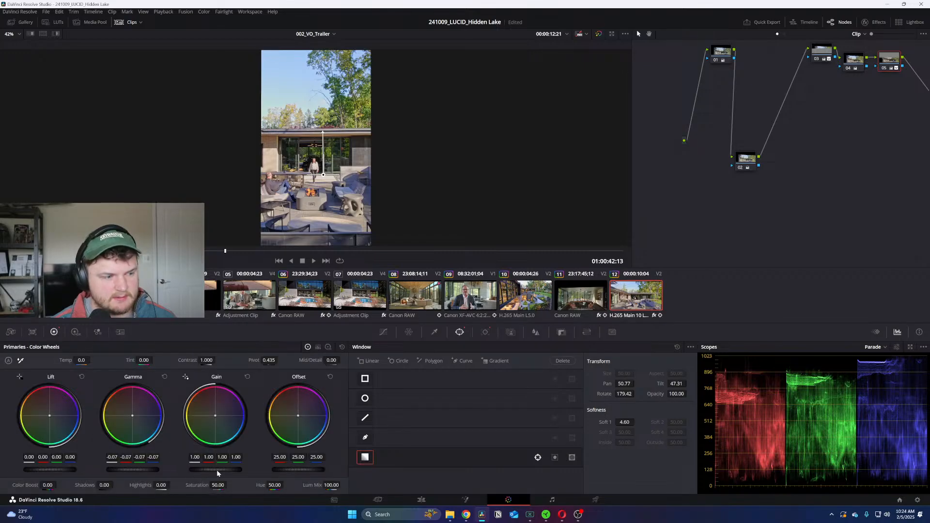
pyautogui.moveTo(205, 470); pyautogui.dragTo(218, 470)
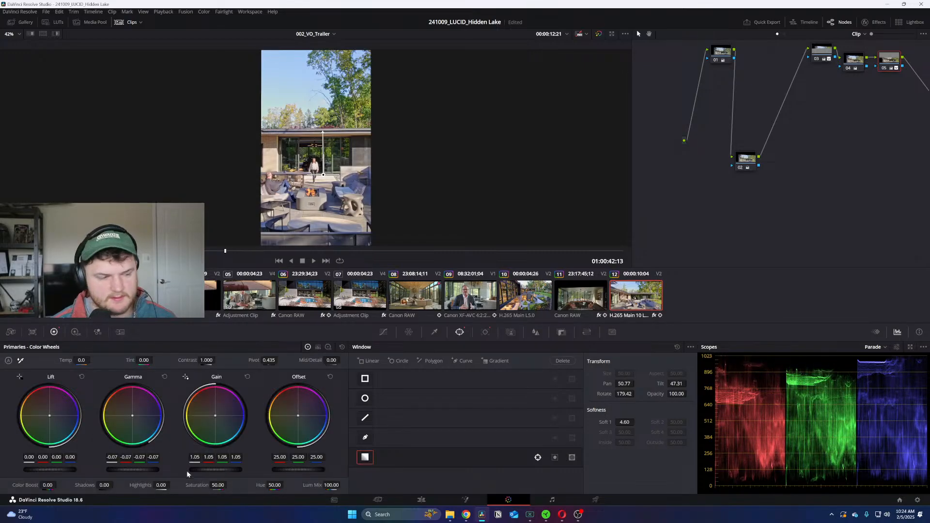
pyautogui.moveTo(58, 472); pyautogui.dragTo(50, 472)
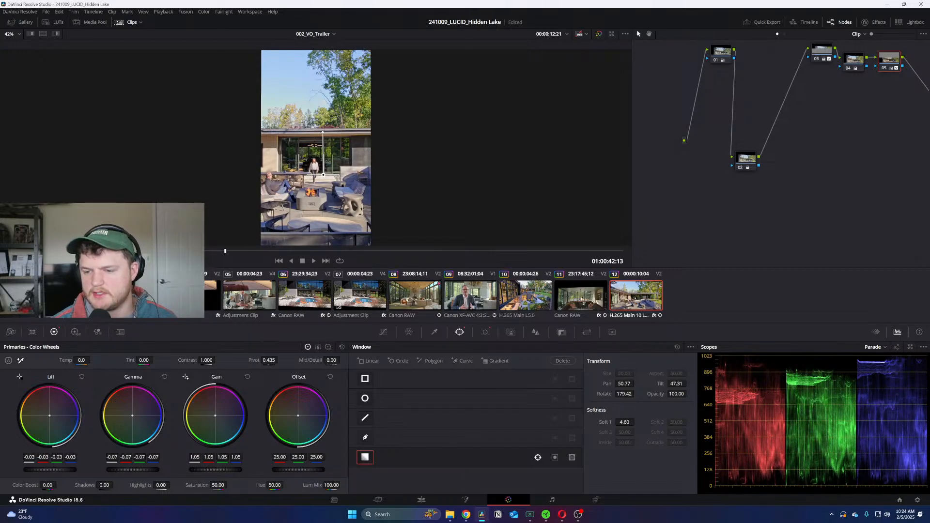
pyautogui.moveTo(110, 484); pyautogui.dragTo(86, 484)
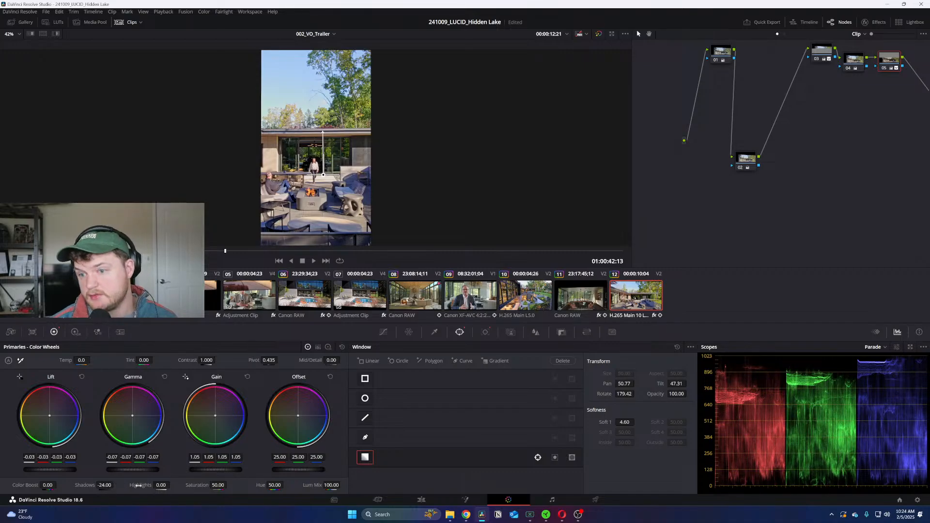
pyautogui.hotkey('ctrl', 's')
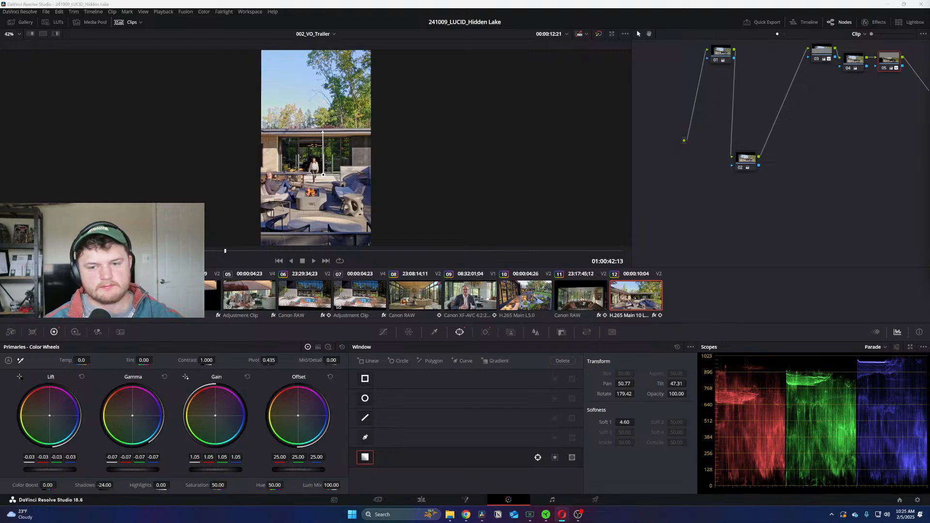
# Step: Return to the Edit page, hide the viewer's transform overlay, and show the timelines in the Social Media bin
pyautogui.click(420, 500)
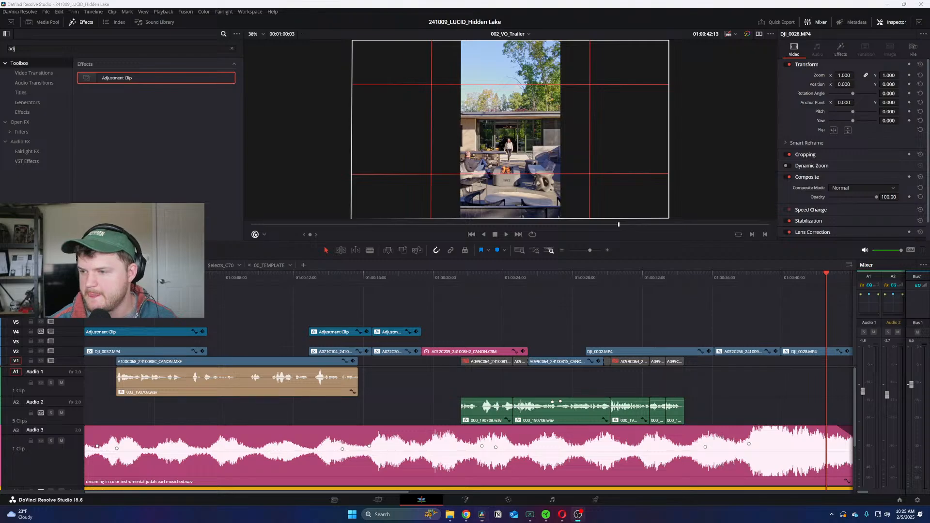
pyautogui.click(255, 234)
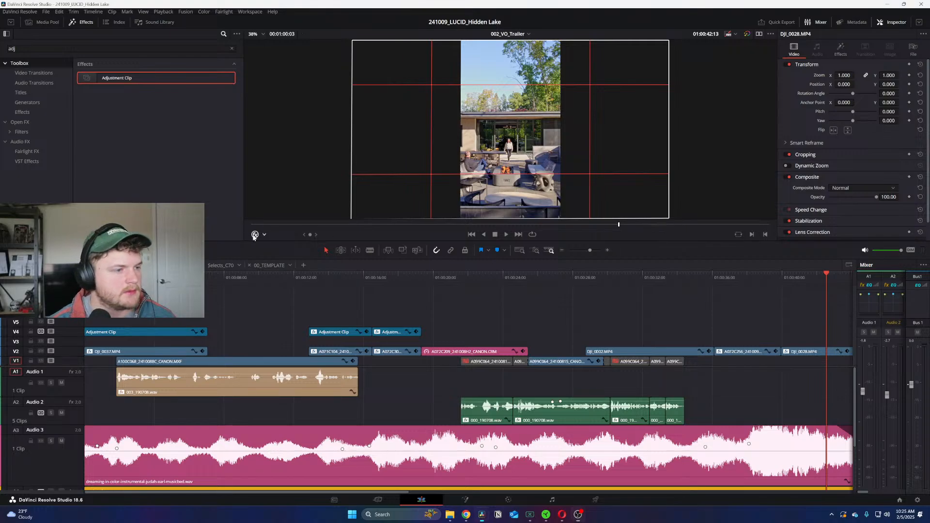
pyautogui.click(42, 23)
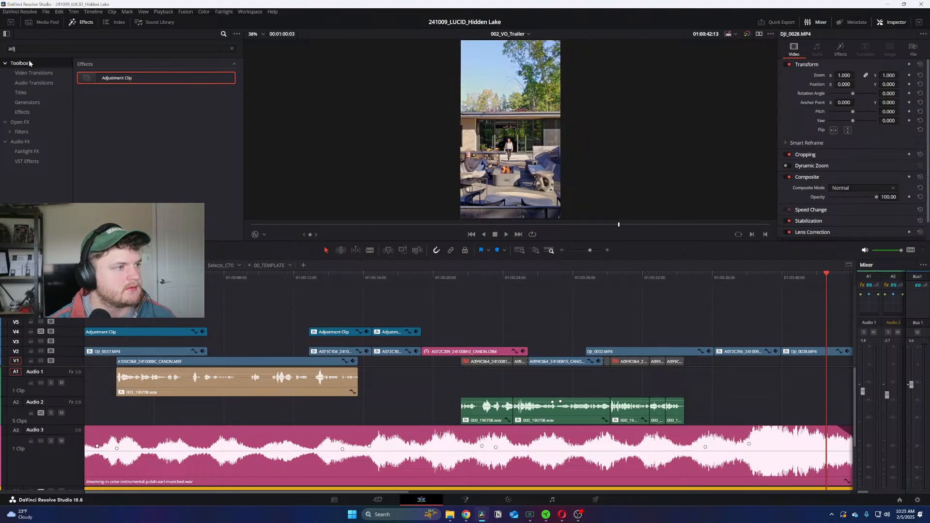
pyautogui.click(65, 72)
pyautogui.click(65, 80)
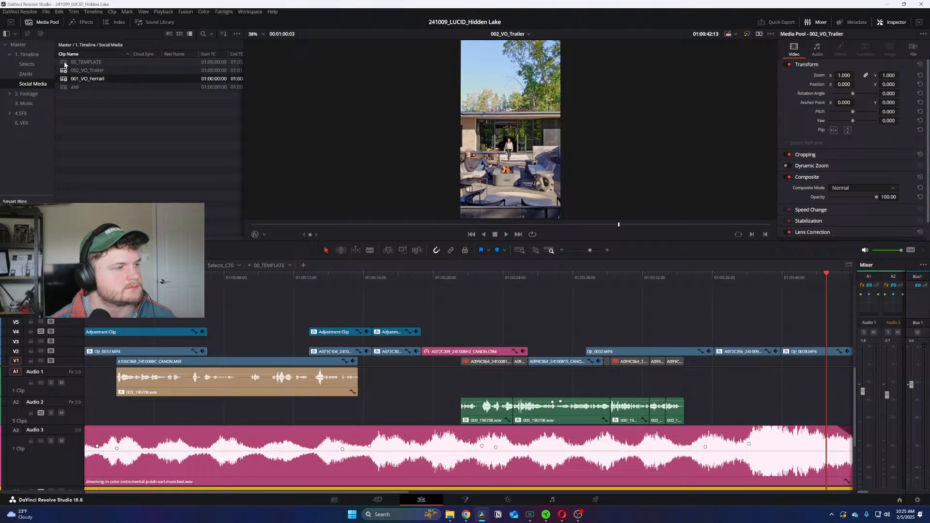
# Step: Duplicate the 00_TEMPLATE timeline in the Social Media bin and rename the copy 003_
pyautogui.rightClick(65, 63)
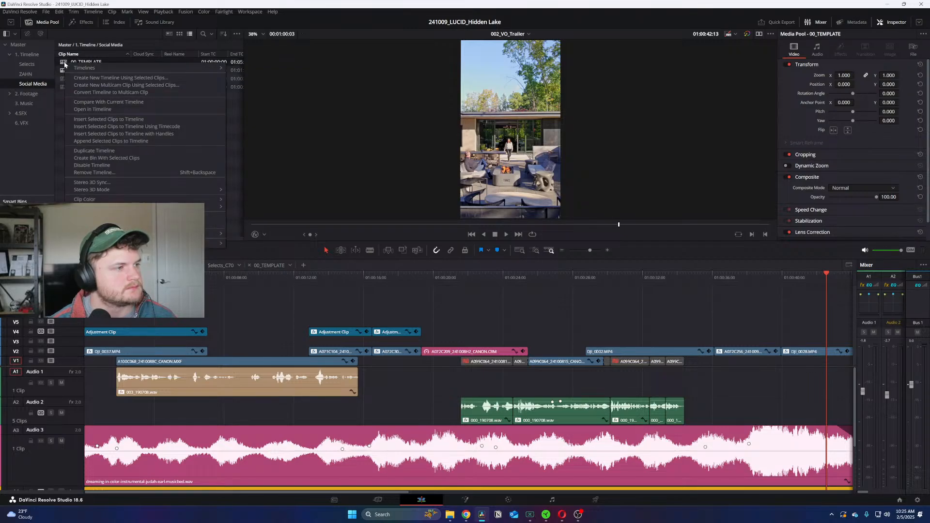
pyautogui.click(112, 151)
pyautogui.click(91, 72)
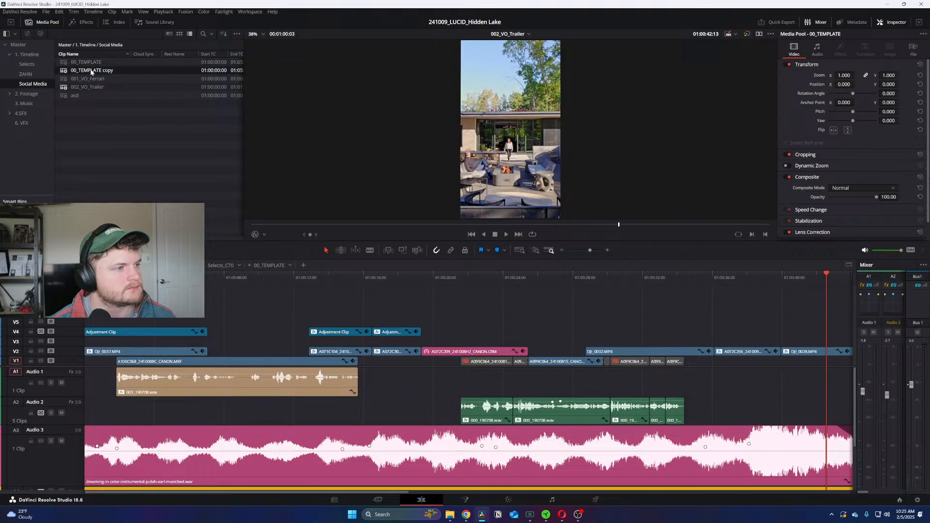
pyautogui.click(90, 71)
pyautogui.write('003')
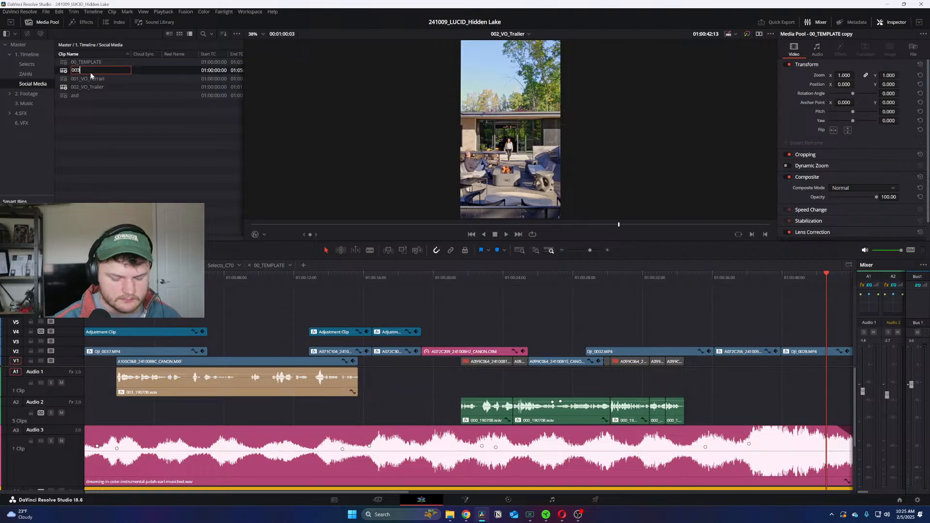
pyautogui.write('_')
pyautogui.press('Return')
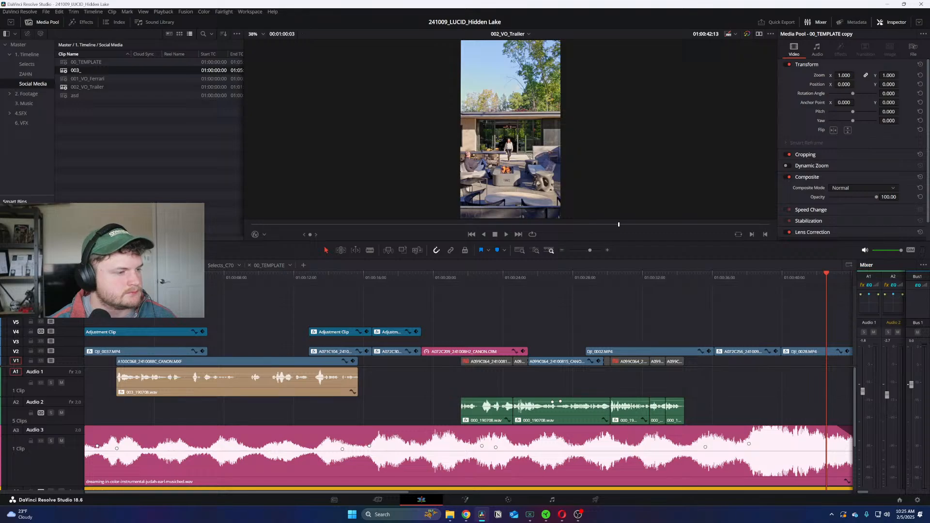
# Step: Open the 003_ timeline and return the playhead to its start
pyautogui.scroll(-4, 255, 291)
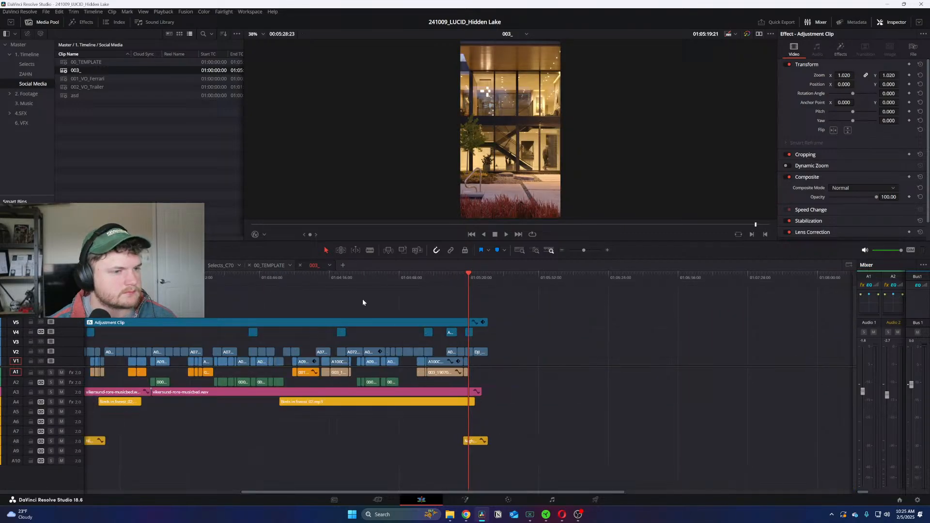
pyautogui.press('Home')
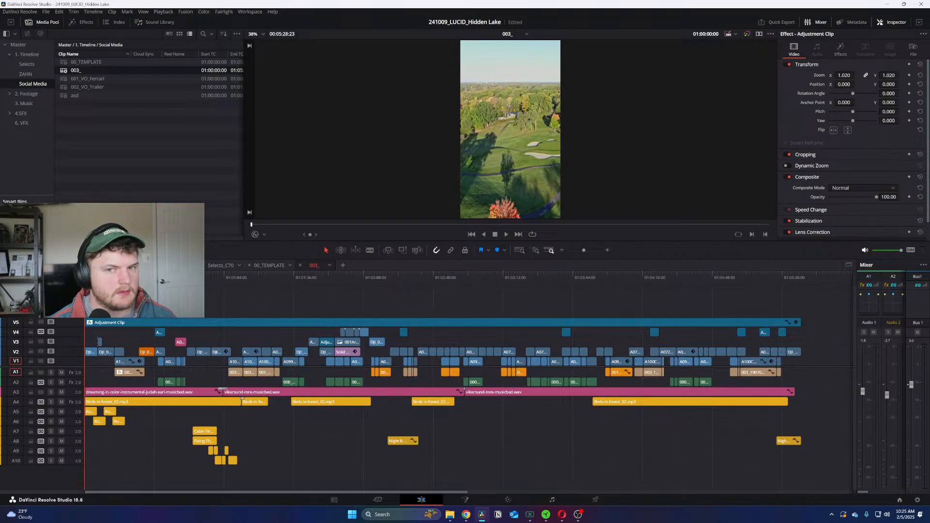
pyautogui.hotkey('ctrl', '=')
# Step: Skim the 003_ timeline for usable material, playing the hallway shots near 01:02:50 and the footage around 01:01:50
pyautogui.moveTo(247, 280); pyautogui.dragTo(775, 286)
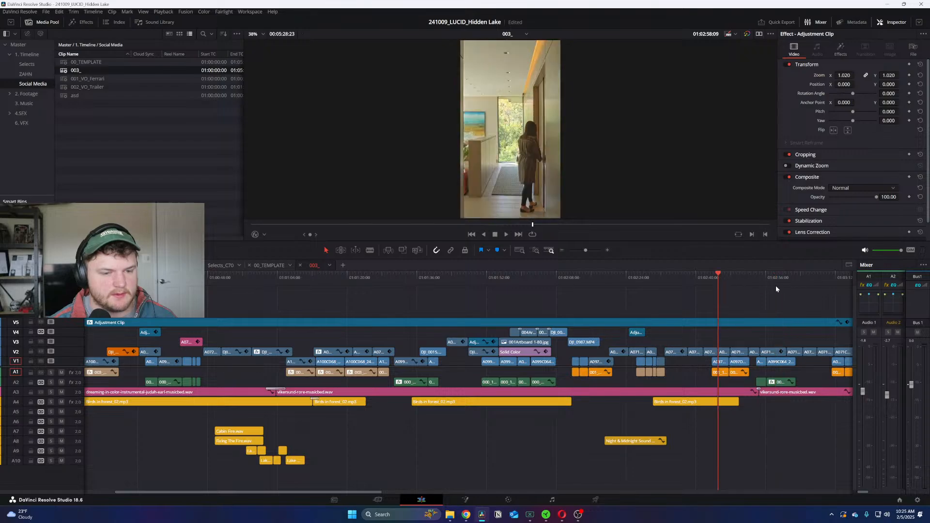
pyautogui.hotkey('ctrl', '=')
pyautogui.press('space')
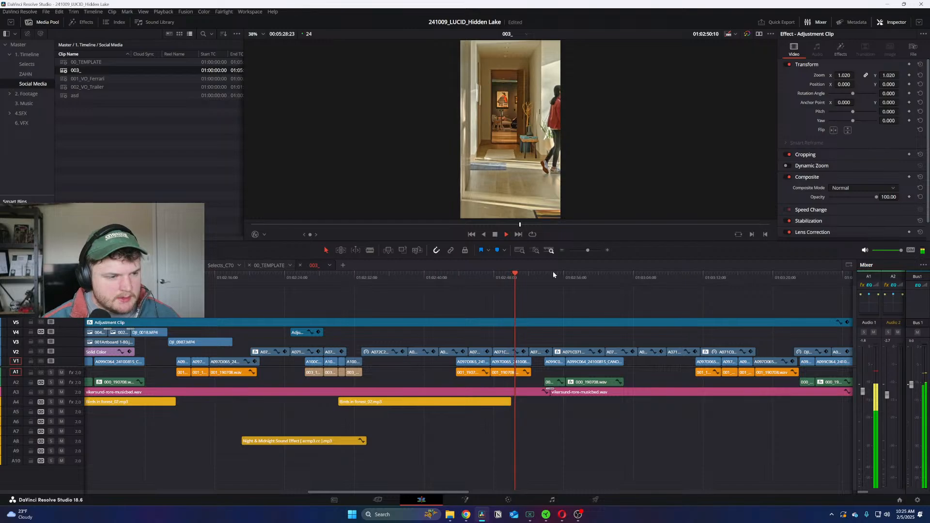
pyautogui.hotkey('ctrl', '-')
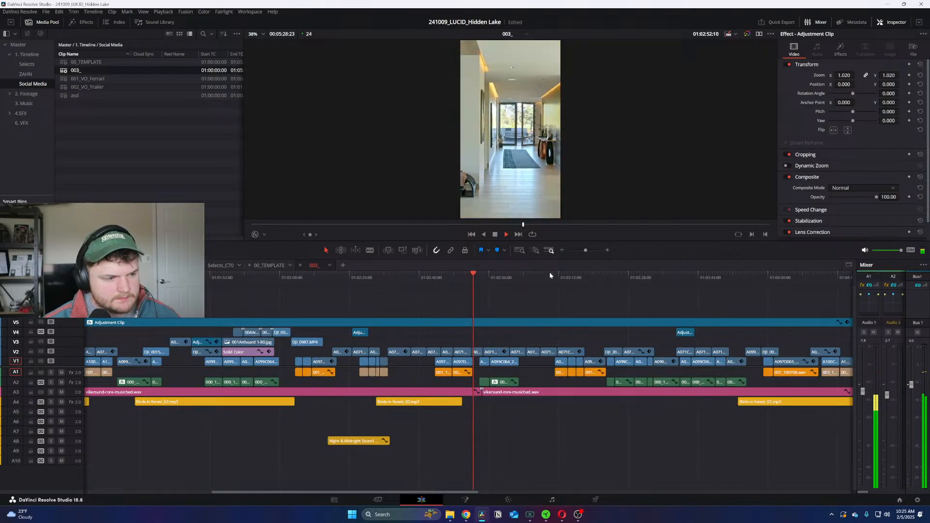
pyautogui.moveTo(400, 280); pyautogui.dragTo(206, 305)
pyautogui.press('space')
pyautogui.hotkey('ctrl', '=')
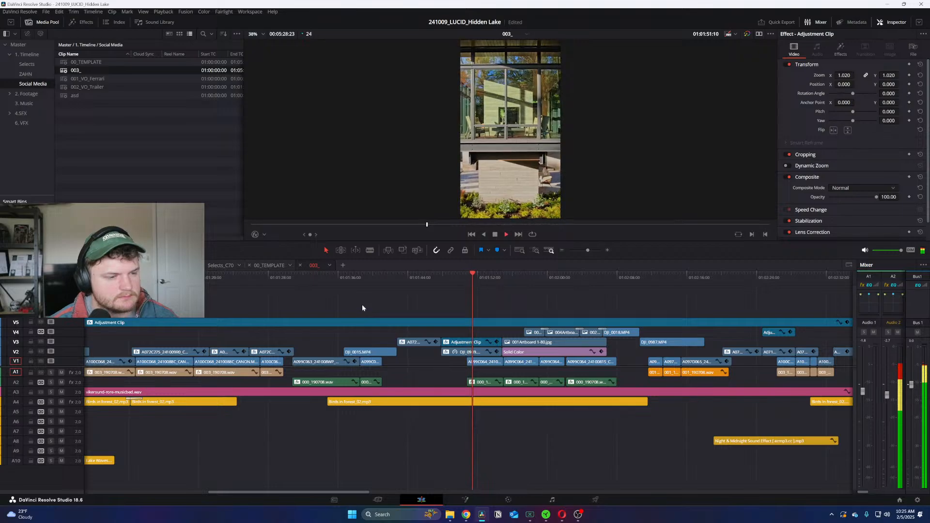
# Step: Sample the interview near 01:01:32 and the pool shot near 01:01:07 as possible source sections
pyautogui.click(295, 279)
pyautogui.press('space')
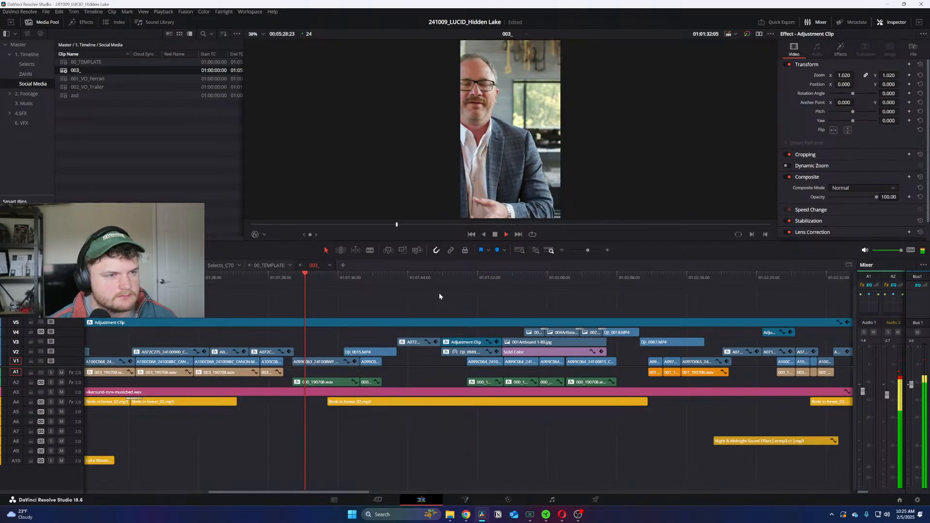
pyautogui.hotkey('ctrl', '-')
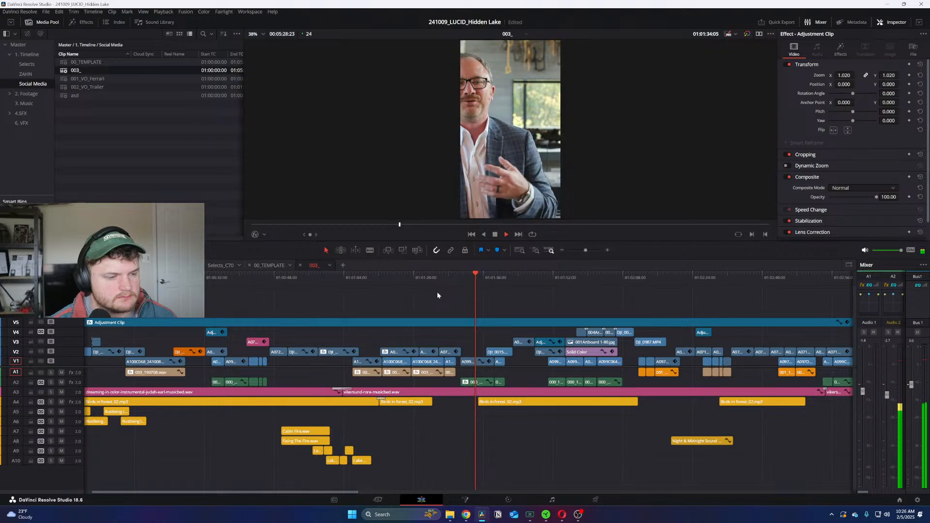
pyautogui.click(354, 279)
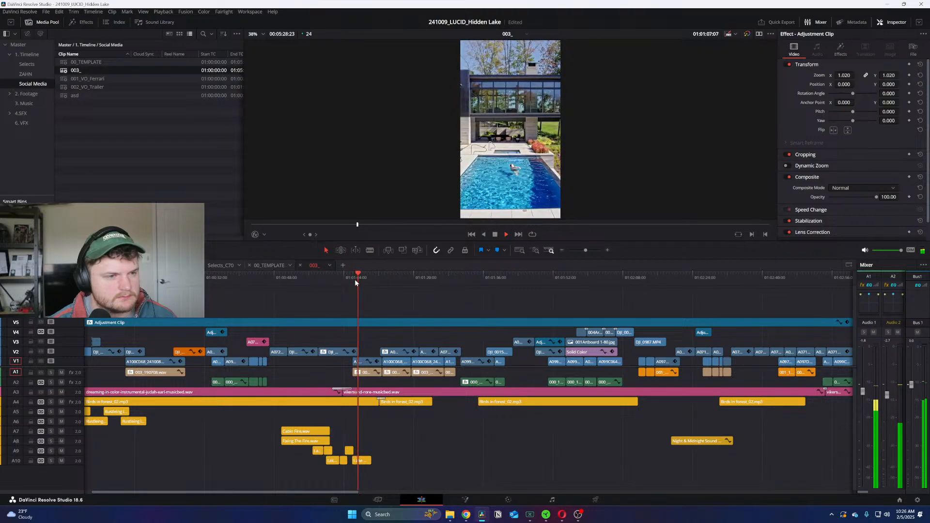
pyautogui.hotkey('ctrl', '=')
pyautogui.hotkey('ctrl', '-')
pyautogui.click(488, 279)
pyautogui.moveTo(540, 280); pyautogui.dragTo(574, 280)
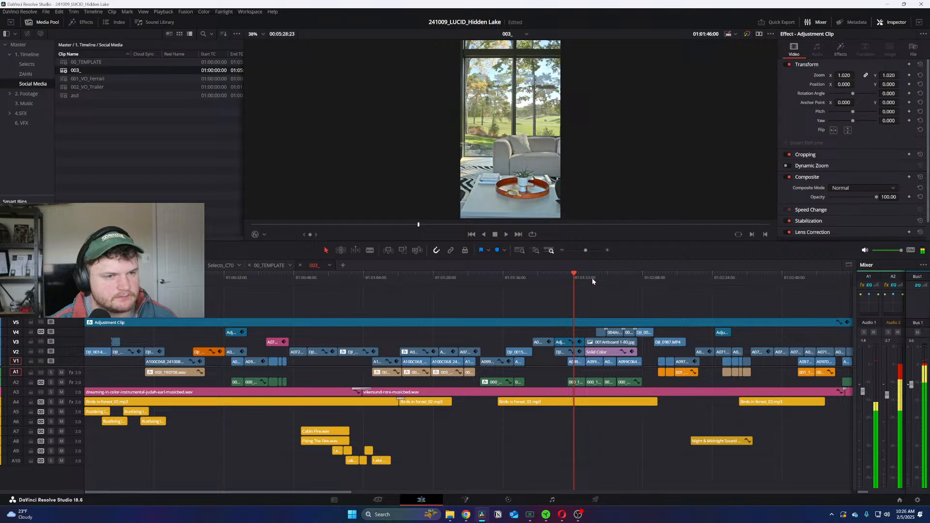
# Step: Play the section from the site plan graphics through the interview, living room and kitchen shots to judge its content
pyautogui.press('space')
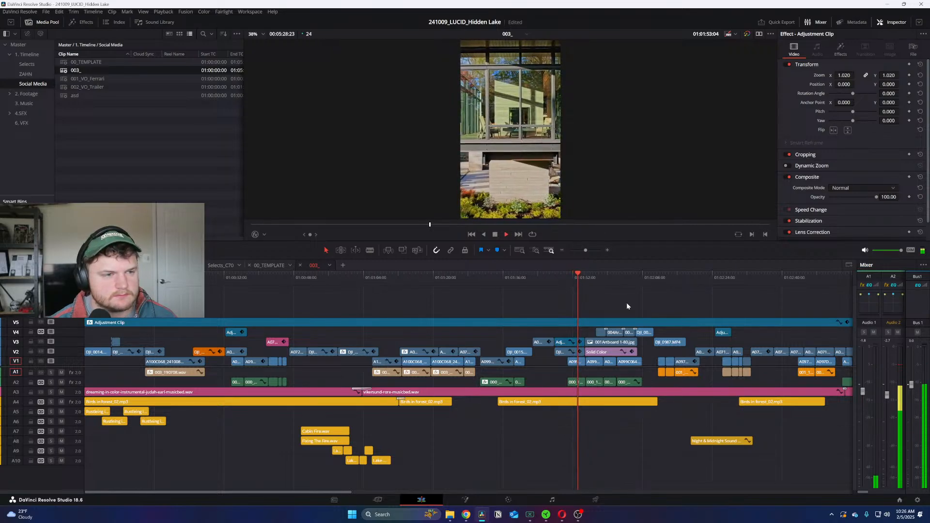
pyautogui.press('space')
pyautogui.press('space')
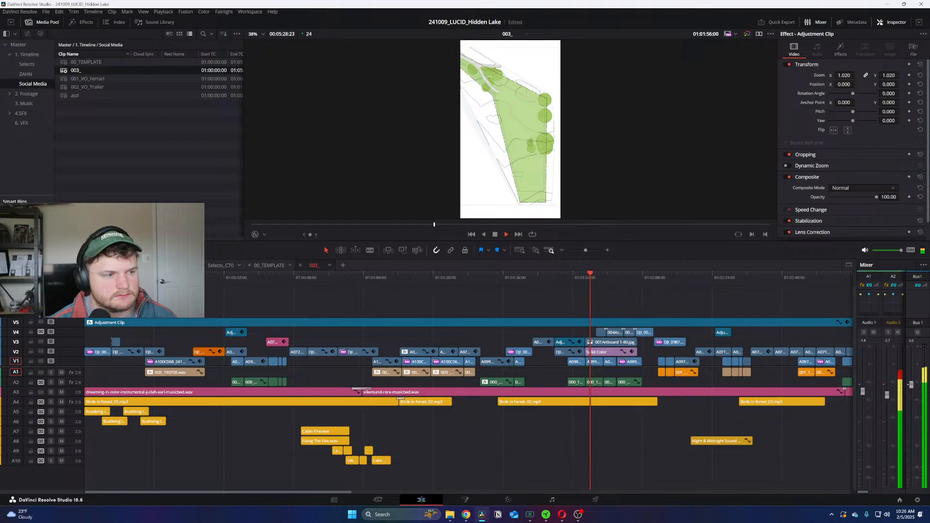
pyautogui.hscroll(2, 648, 293)
pyautogui.hscroll(-1, 476, 286)
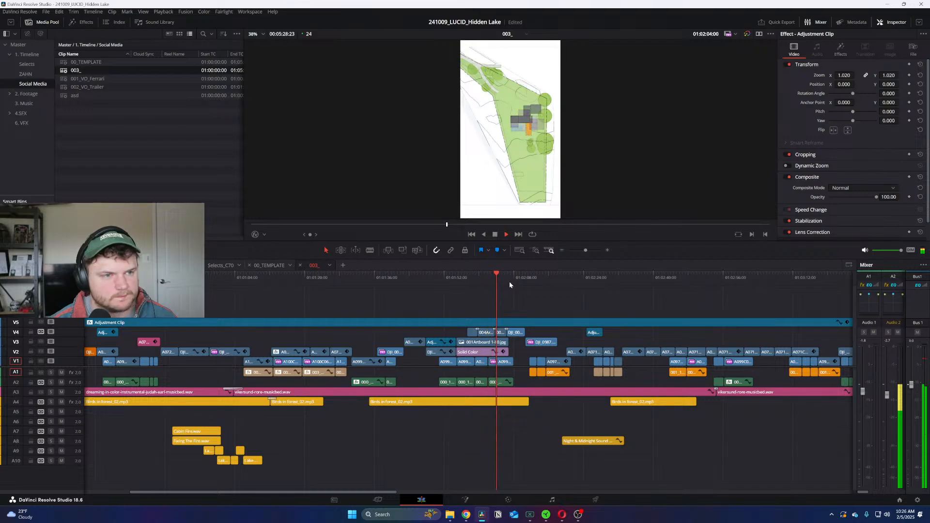
pyautogui.hotkey('ctrl', '=')
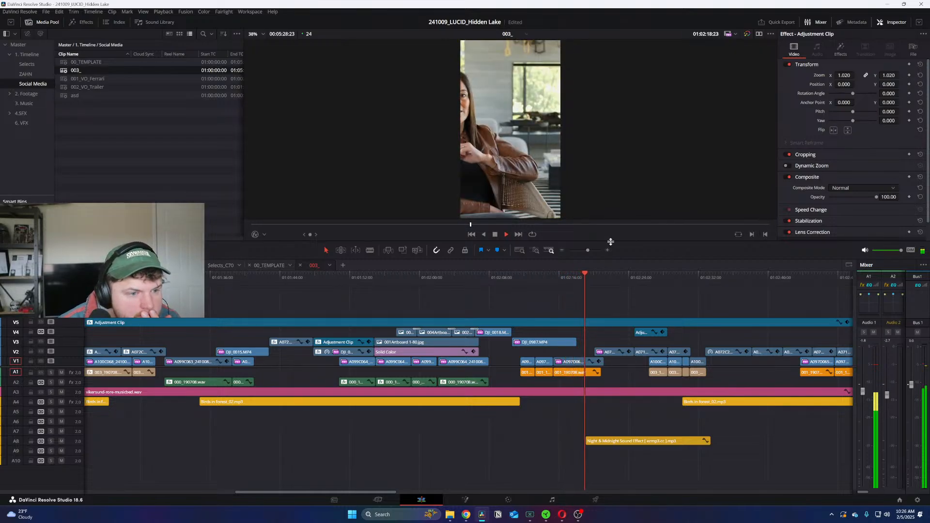
pyautogui.click(649, 280)
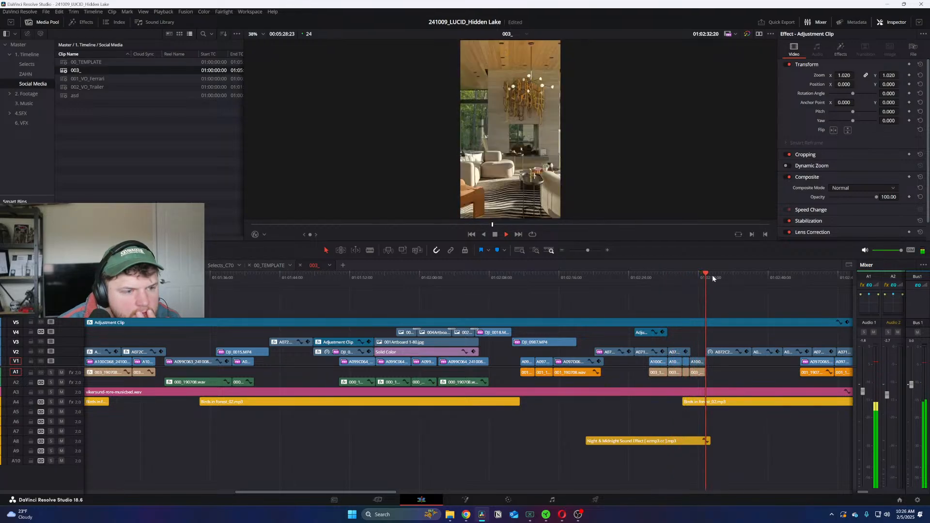
pyautogui.click(802, 275)
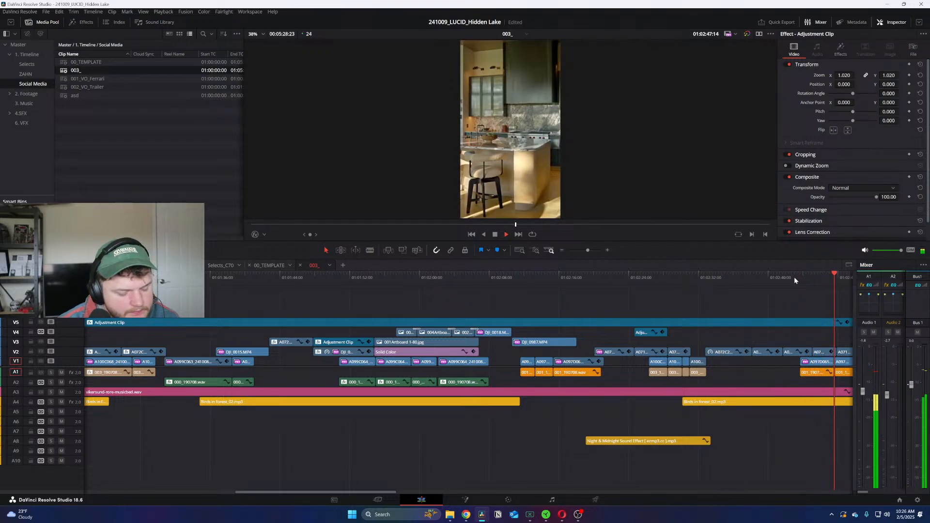
pyautogui.hotkey('ctrl', '-')
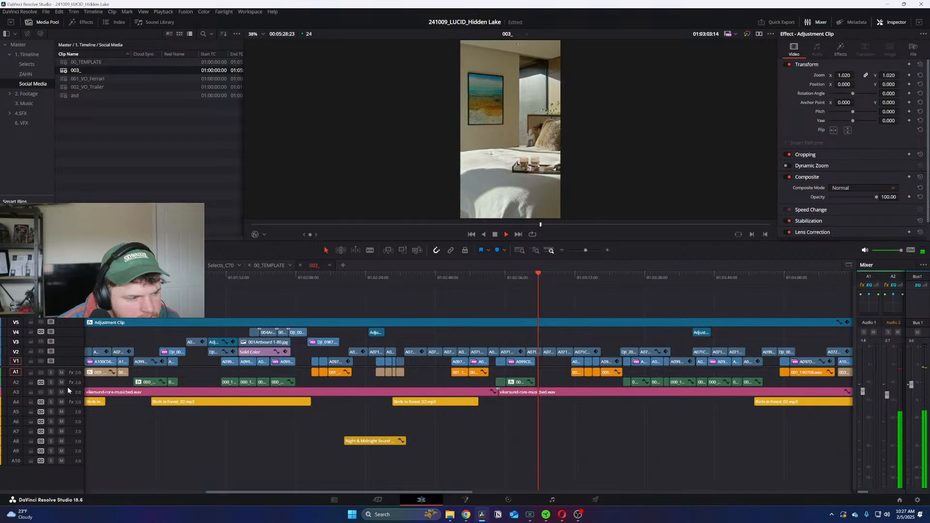
# Step: Enlarge the Audio 2 and Audio 1 tracks to show their waveforms, and return the playhead to the kitchen shot near 01:02:45
pyautogui.moveTo(68, 387); pyautogui.dragTo(70, 411)
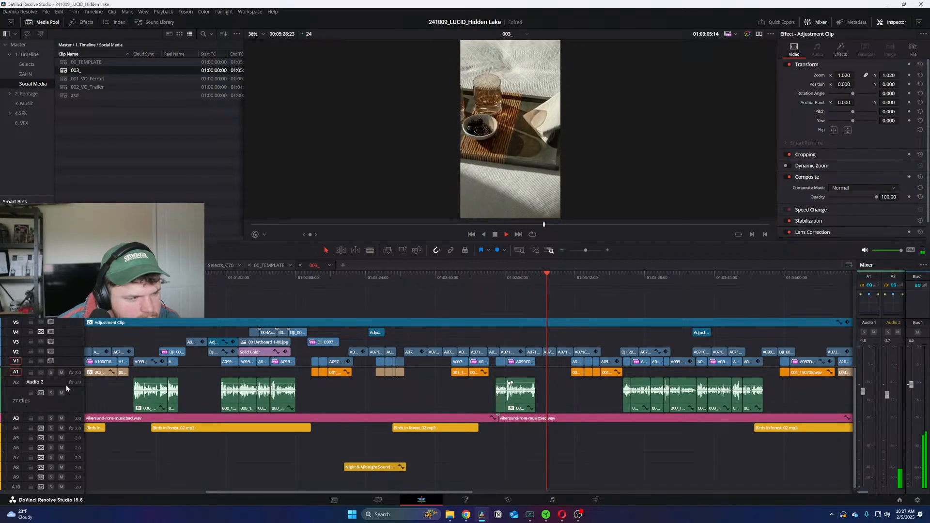
pyautogui.moveTo(73, 377); pyautogui.dragTo(72, 396)
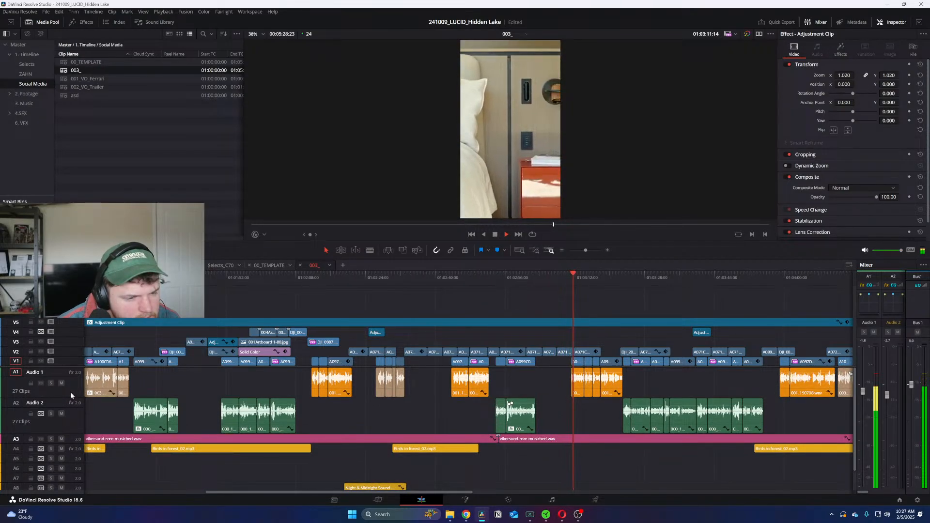
pyautogui.click(460, 277)
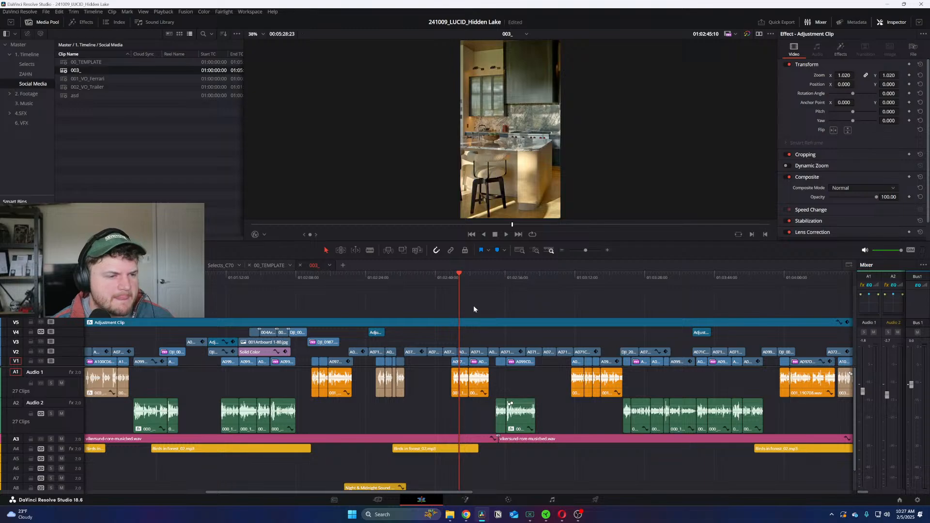
# Step: Play the interview from about 01:01:32 and try extending the start of the following interview clip near 01:01:48
pyautogui.scroll(-2, 441, 290)
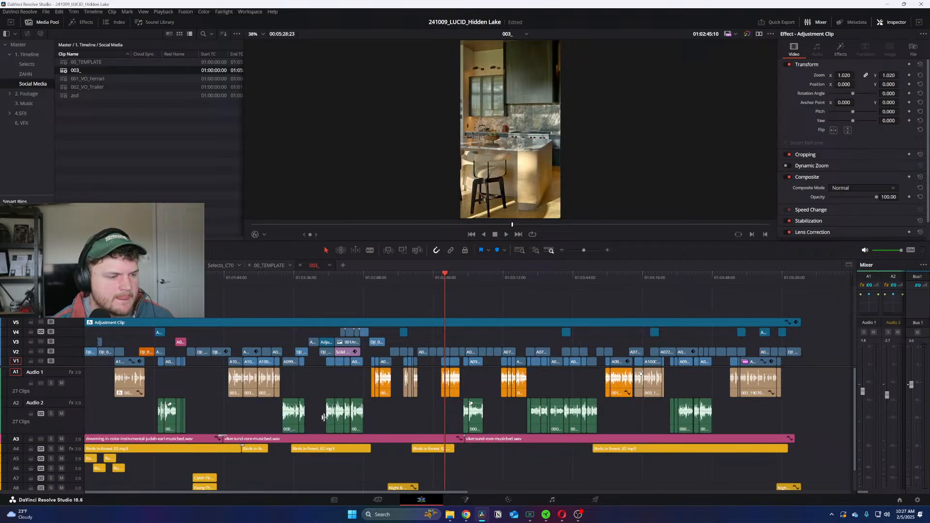
pyautogui.moveTo(324, 421); pyautogui.dragTo(319, 421)
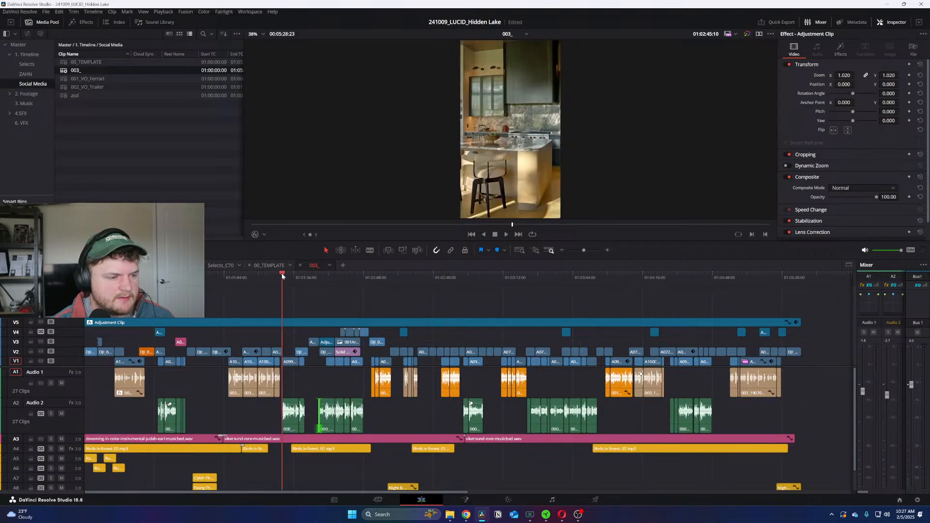
pyautogui.press('space')
pyautogui.scroll(2, 417, 339)
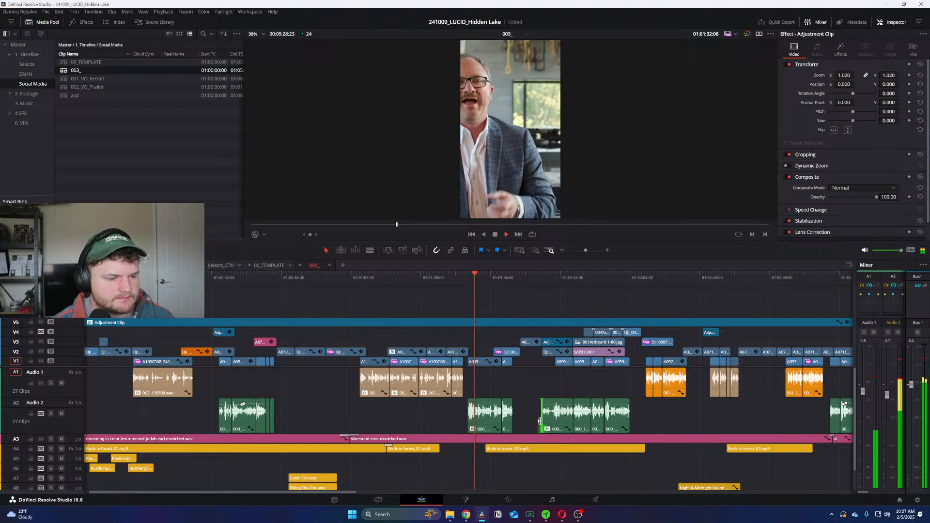
pyautogui.moveTo(541, 420); pyautogui.dragTo(556, 420)
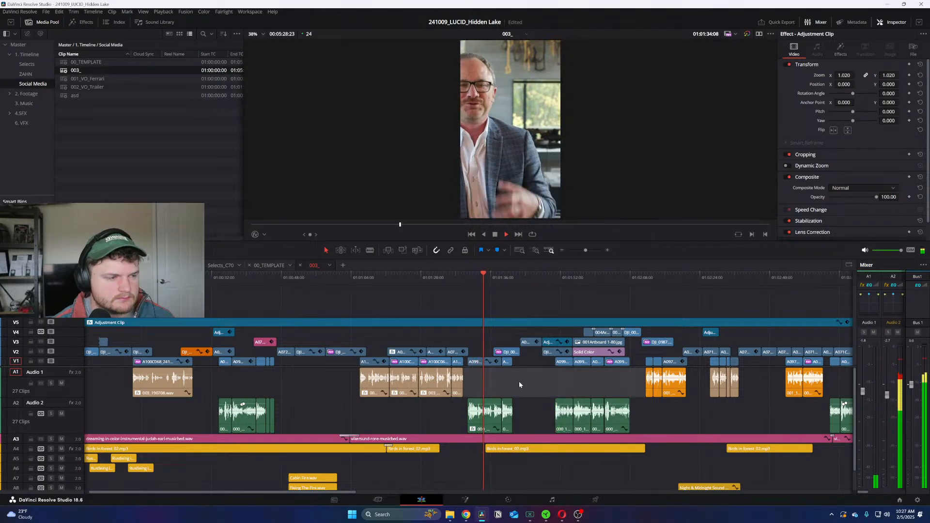
# Step: Delete all interview clips and their audio that precede the interview at about 01:01:32
pyautogui.moveTo(460, 416); pyautogui.dragTo(97, 362)
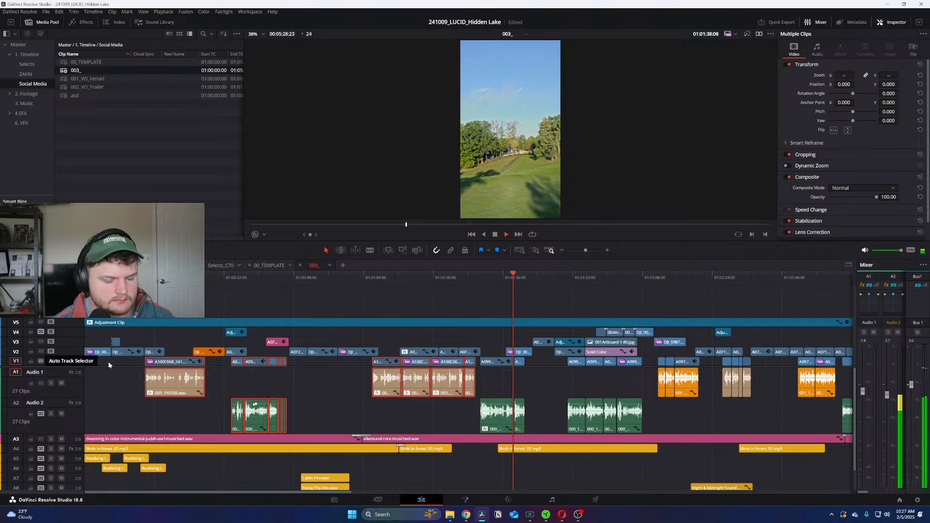
pyautogui.press('BackSpace')
pyautogui.scroll(2, 554, 389)
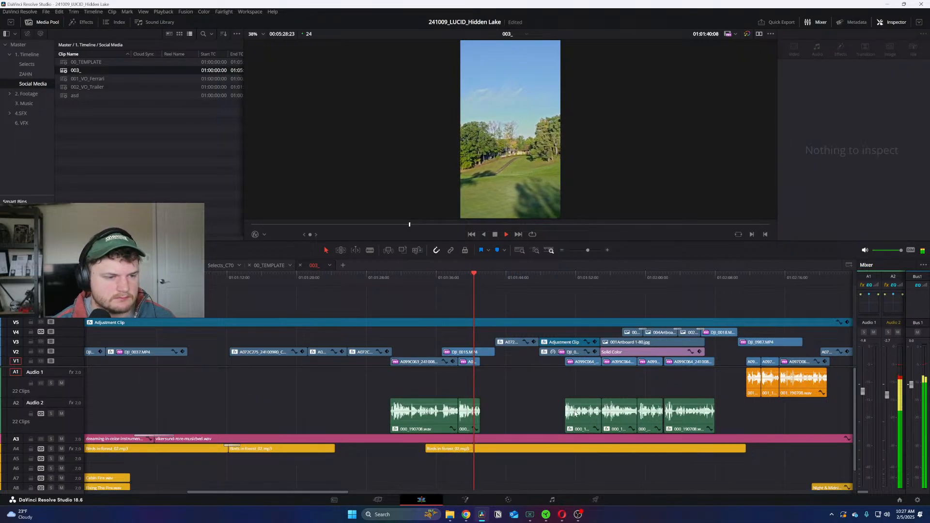
# Step: Delete the interview clips and their audio between about 01:01:48 and the kitchen interview near 01:02:45
pyautogui.scroll(-2, 499, 366)
pyautogui.press('space')
pyautogui.moveTo(498, 366); pyautogui.dragTo(698, 421)
pyautogui.press('BackSpace')
# Step: Play the kitchen and hallway passage from about 01:02:45, and move the 01:01:32 interview clips ahead of it to about 01:02:31
pyautogui.click(750, 277)
pyautogui.press('space')
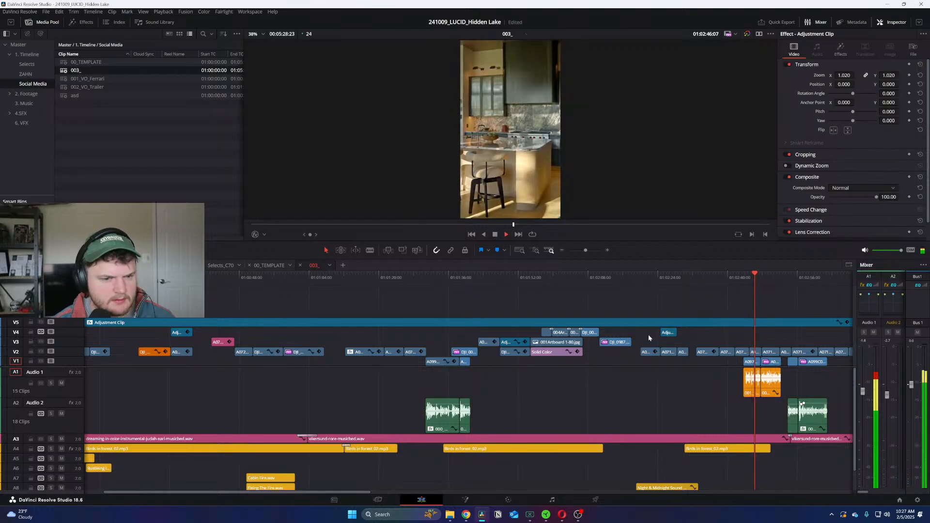
pyautogui.hotkey('ctrl', '=')
pyautogui.hotkey('ctrl', '=')
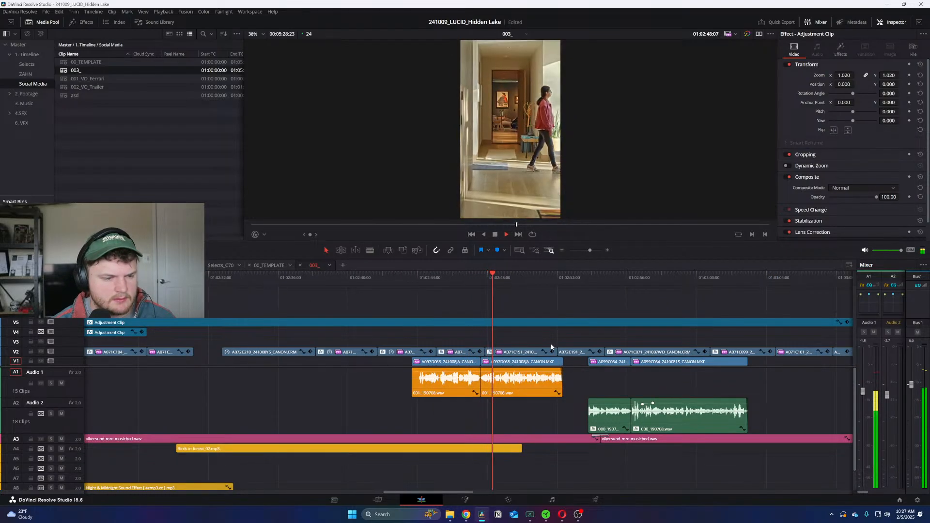
pyautogui.hotkey('ctrl', '-')
pyautogui.hotkey('ctrl', '-')
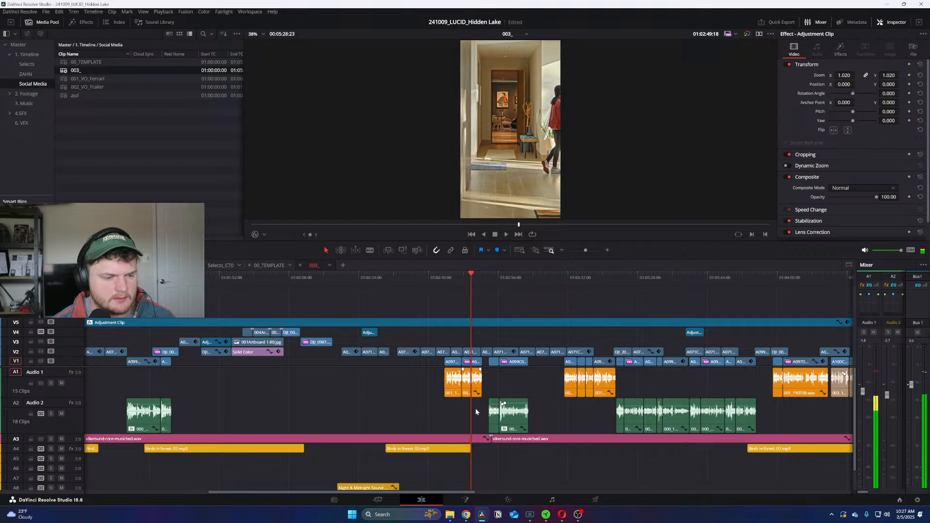
pyautogui.moveTo(550, 420); pyautogui.dragTo(453, 366)
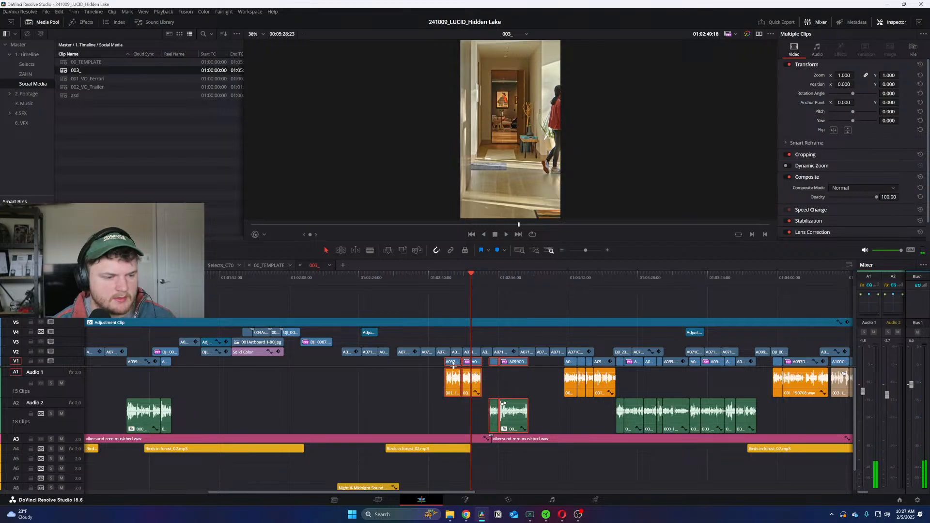
pyautogui.moveTo(267, 412); pyautogui.dragTo(399, 371)
# Step: Delete the full-length adjustment clip and all video clips before about 01:02:28
pyautogui.click(377, 274)
pyautogui.click(398, 324)
pyautogui.press('Delete')
pyautogui.moveTo(386, 311); pyautogui.dragTo(1, 369)
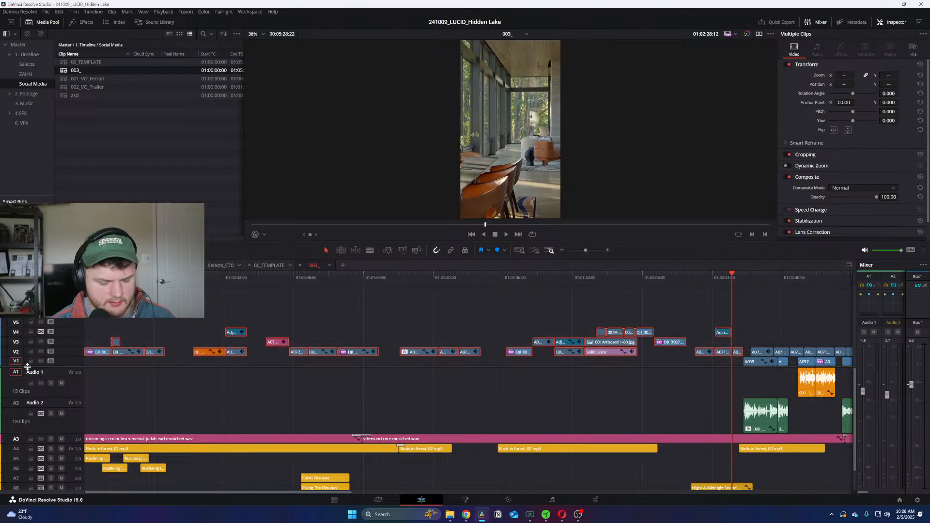
pyautogui.press('Delete')
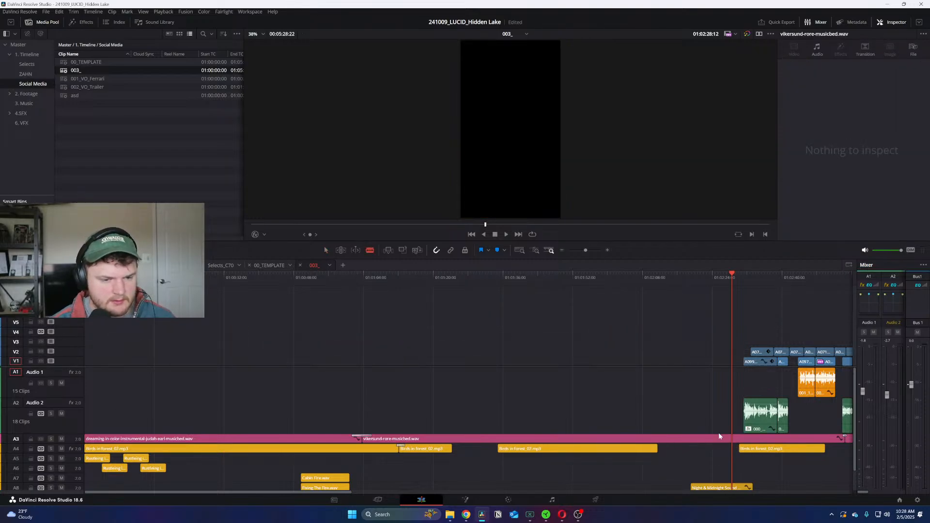
# Step: Split the music and the night sound effect near 01:02:26 and delete all audio before the cut
pyautogui.click(720, 440)
pyautogui.scroll(-1, 722, 440)
pyautogui.scroll(-2, 401, 459)
pyautogui.click(402, 464)
pyautogui.press('a')
pyautogui.moveTo(375, 382); pyautogui.dragTo(1, 498)
pyautogui.press('Delete')
pyautogui.moveTo(357, 418); pyautogui.dragTo(391, 470)
pyautogui.press('Delete')
# Step: Move all remaining clips to the start of the 003_ timeline
pyautogui.press('Home')
pyautogui.hotkey('ctrl', 'a')
pyautogui.moveTo(500, 413); pyautogui.dragTo(149, 421)
pyautogui.click(182, 324)
pyautogui.scroll(3, 182, 324)
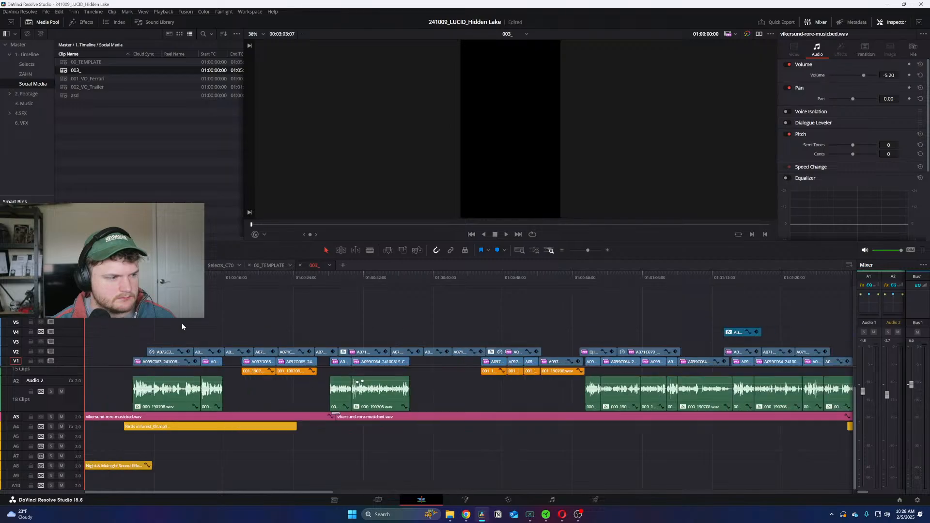
# Step: Split the music and night sound effect at about 01:00:04:13 and delete the portions before the cut
pyautogui.moveTo(194, 378); pyautogui.dragTo(257, 395)
pyautogui.click(176, 324)
pyautogui.press('b')
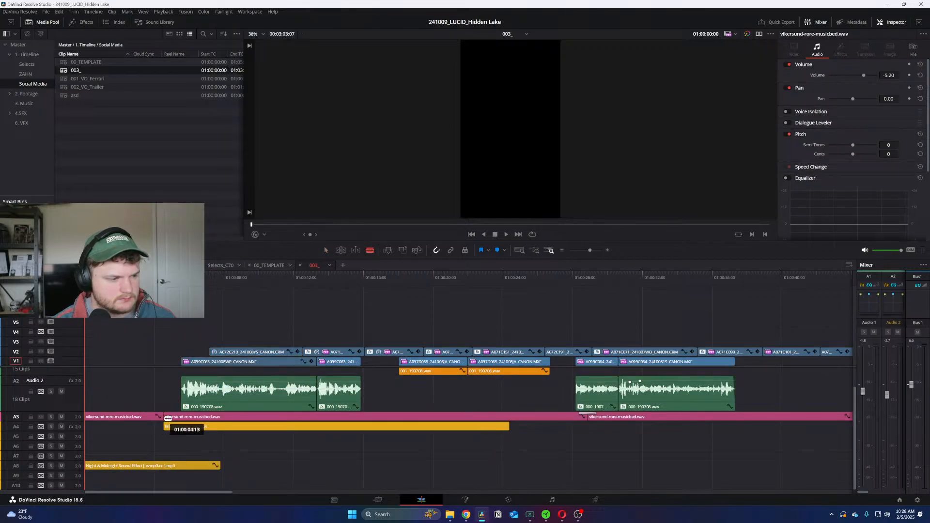
pyautogui.moveTo(122, 440); pyautogui.dragTo(126, 467)
pyautogui.press('BackSpace')
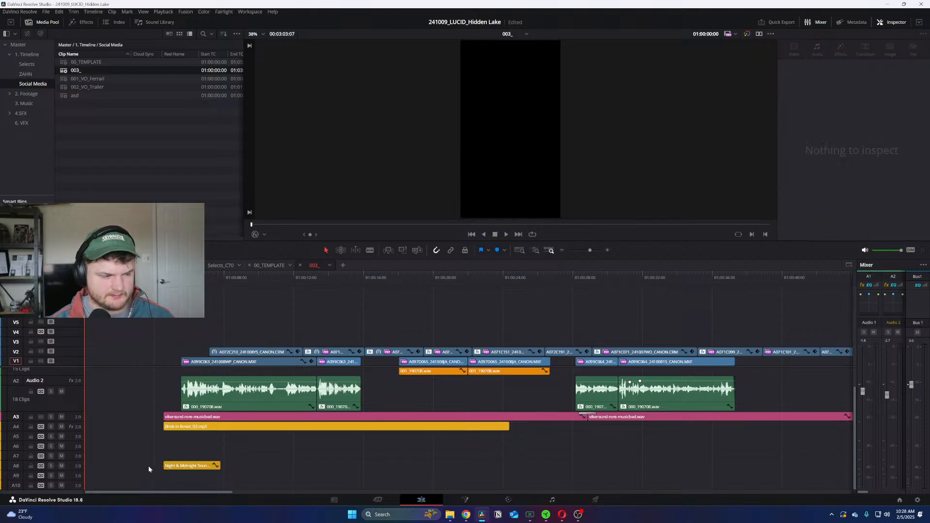
# Step: Delete the remaining night sound effect and shift all clips forward to close the gap at the timeline's start
pyautogui.click(193, 468)
pyautogui.press('BackSpace')
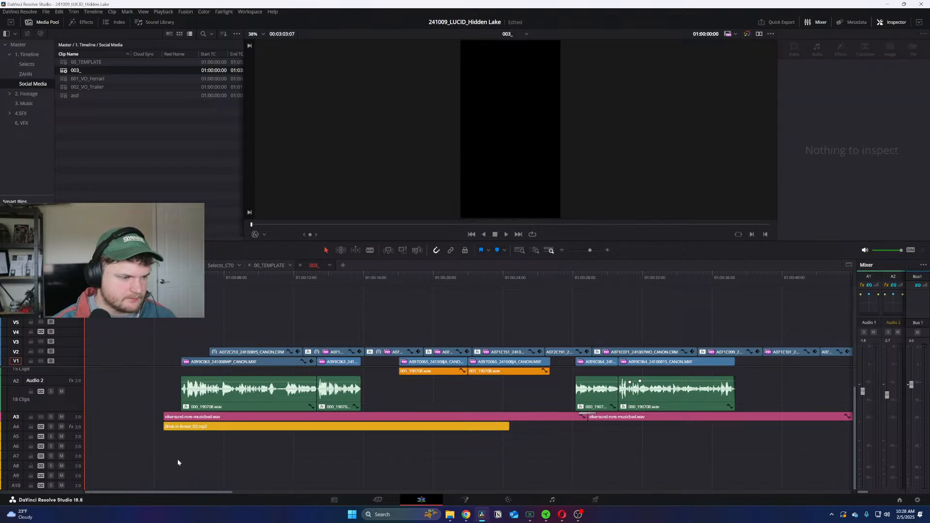
pyautogui.hotkey('ctrl', 'a')
pyautogui.moveTo(210, 363); pyautogui.dragTo(92, 368)
pyautogui.click(107, 338)
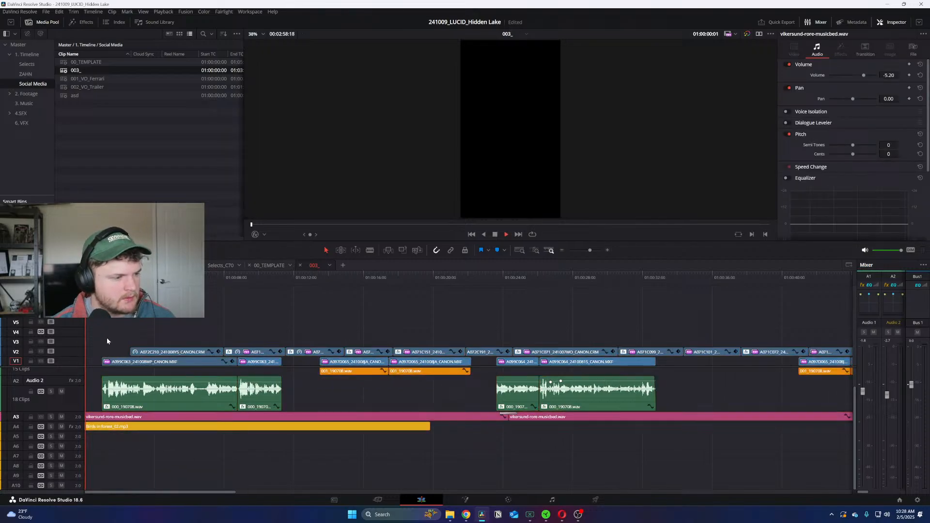
# Step: Play the first seconds of the recut interview opening and save the project
pyautogui.press('space')
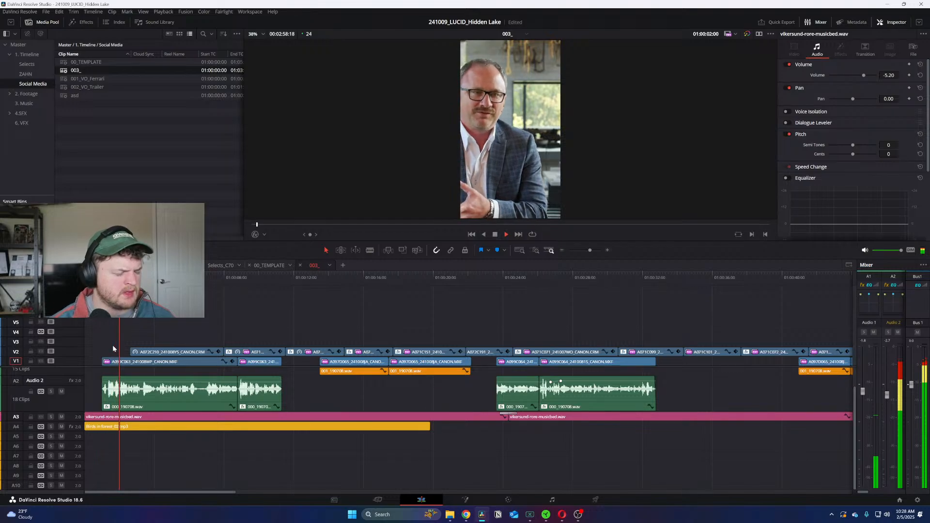
pyautogui.hotkey('ctrl', 's')
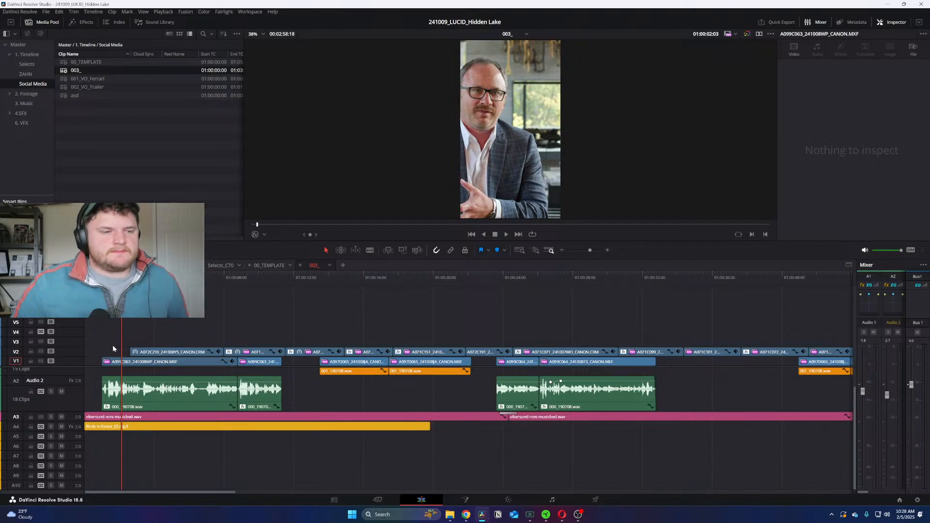
# Step: Play the new opening on to the kitchen shot near 01:00:15 and enlarge the Audio 1 track
pyautogui.press('space')
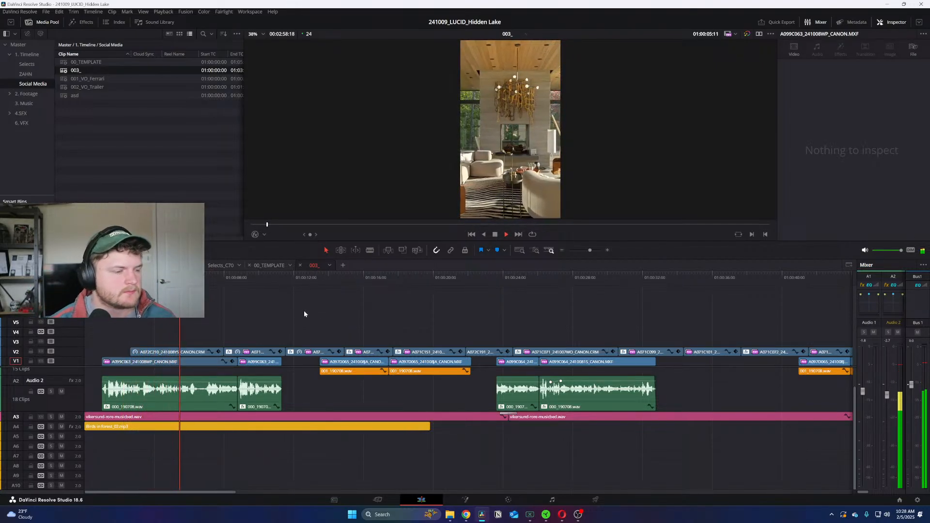
pyautogui.hotkey('ctrl', '=')
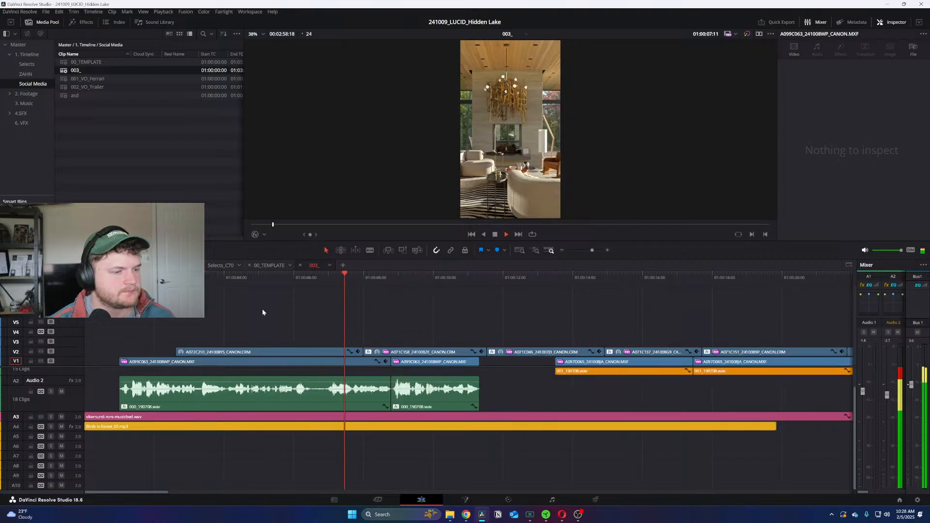
pyautogui.hotkey('ctrl', '-')
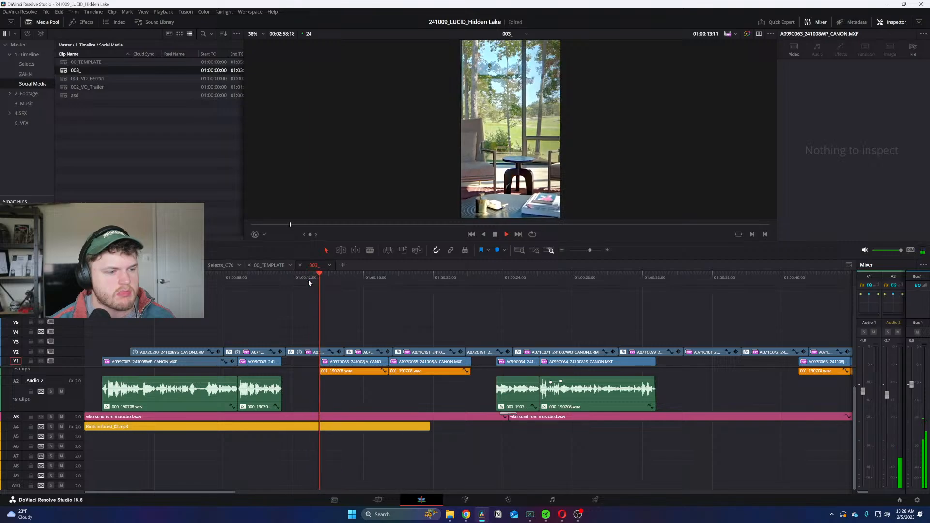
pyautogui.press('space')
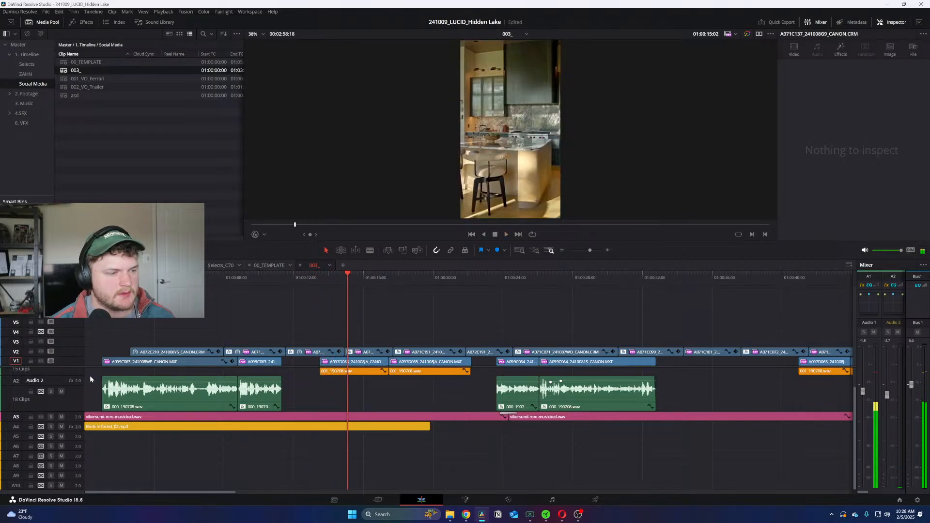
pyautogui.moveTo(79, 376); pyautogui.dragTo(121, 388)
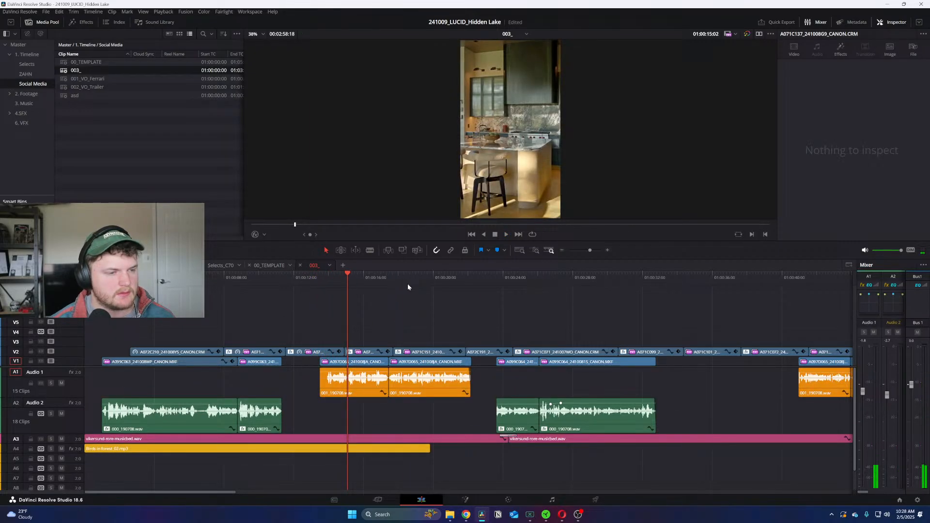
# Step: Delete the opening B-roll clips on V2 of the 003_ timeline, up to clip A071C151, and return to the timeline's start
pyautogui.click(441, 279)
pyautogui.moveTo(474, 279); pyautogui.dragTo(224, 316)
pyautogui.moveTo(360, 330); pyautogui.dragTo(144, 358)
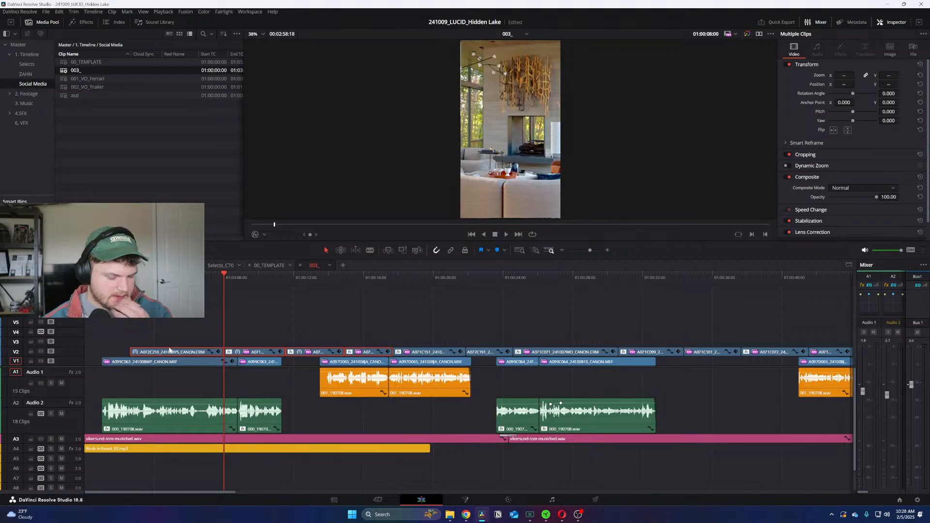
pyautogui.press('BackSpace')
pyautogui.press('Home')
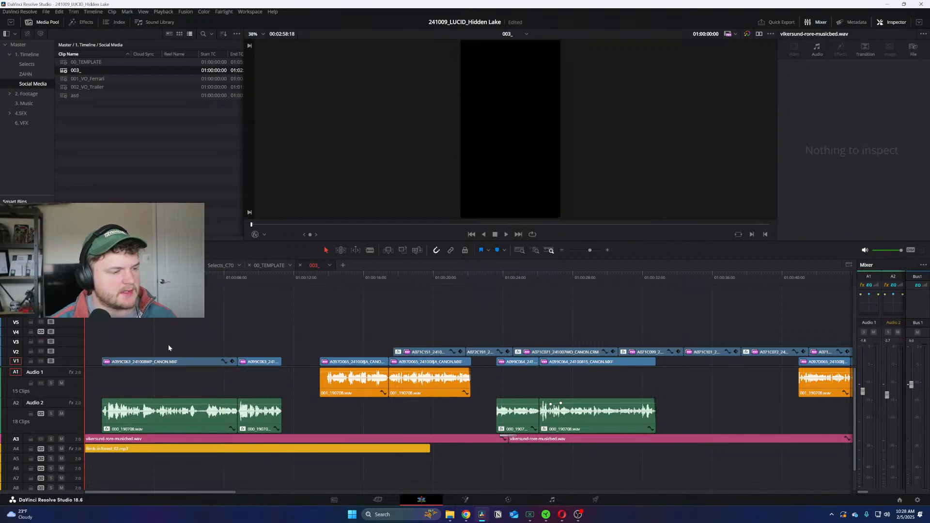
pyautogui.hotkey('ctrl', '-')
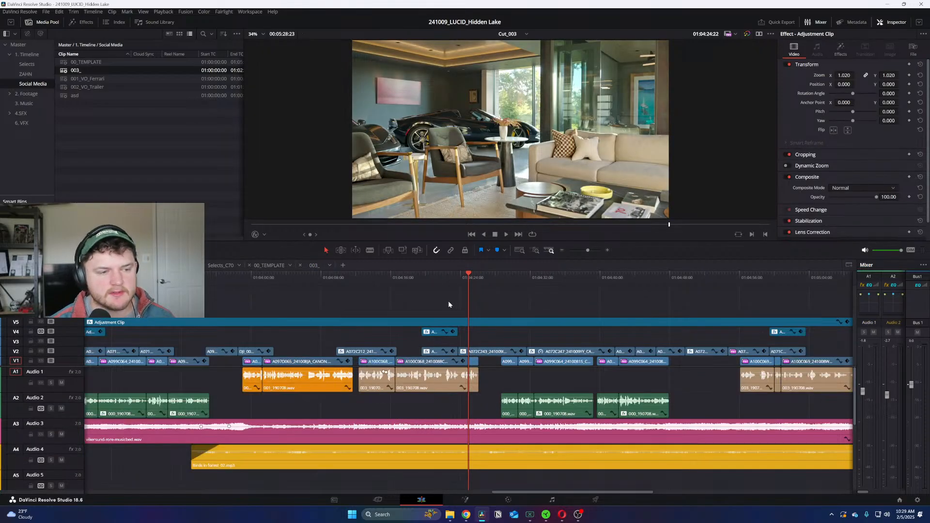
# Step: Review the opening drone footage of the Cut_003 timeline from its start
pyautogui.hotkey('ctrl', '-')
pyautogui.hotkey('ctrl', '-')
pyautogui.hotkey('ctrl', '-')
pyautogui.press('Home')
pyautogui.hotkey('ctrl', '=')
pyautogui.hotkey('ctrl', '=')
pyautogui.moveTo(330, 278); pyautogui.dragTo(101, 286)
pyautogui.hotkey('ctrl', '=')
pyautogui.hotkey('ctrl', '=')
pyautogui.hotkey('ctrl', '=')
pyautogui.press('space')
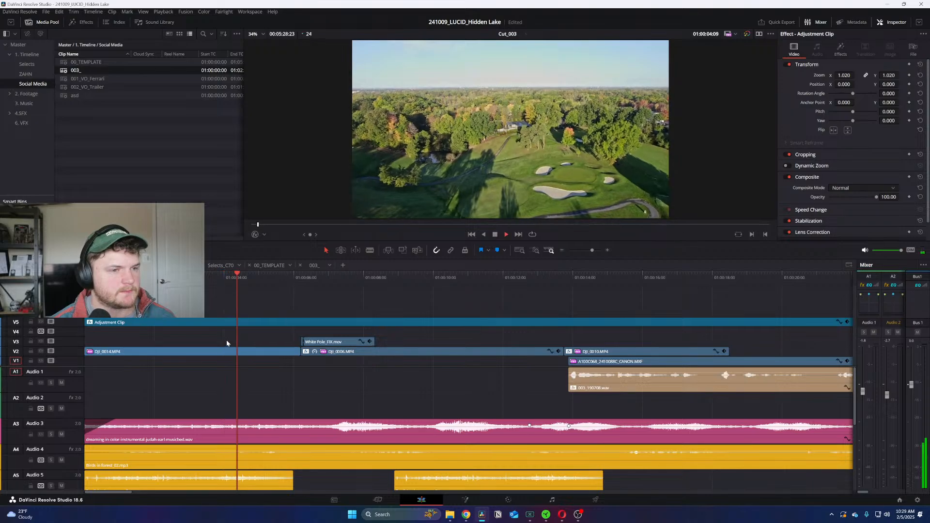
# Step: Locate the overhead drone clip DJI_0018.MP4 in the middle of the Cut_003 timeline and copy it
pyautogui.hotkey('ctrl', '-')
pyautogui.press('space')
pyautogui.hotkey('ctrl', '-')
pyautogui.hotkey('ctrl', '-')
pyautogui.hotkey('ctrl', '-')
pyautogui.moveTo(403, 281); pyautogui.dragTo(375, 277)
pyautogui.hotkey('ctrl', '=')
pyautogui.hotkey('ctrl', '=')
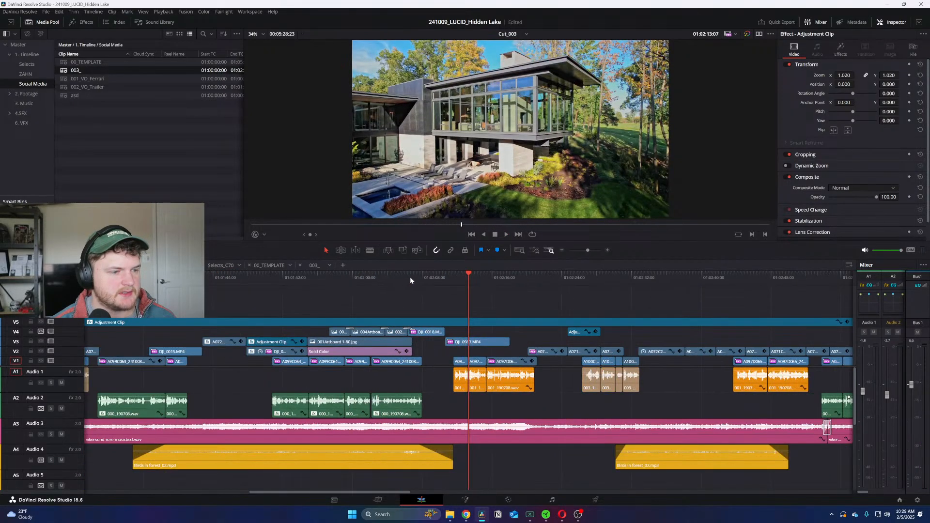
pyautogui.hotkey('ctrl', '=')
pyautogui.click(376, 277)
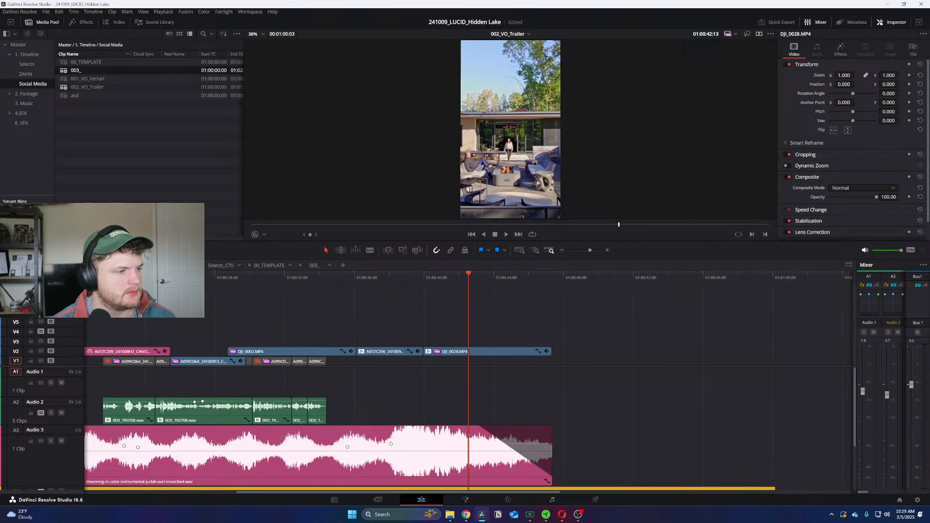
# Step: Return to the 003_ timeline and rename it 003_VO_Seen Seen
pyautogui.click(314, 267)
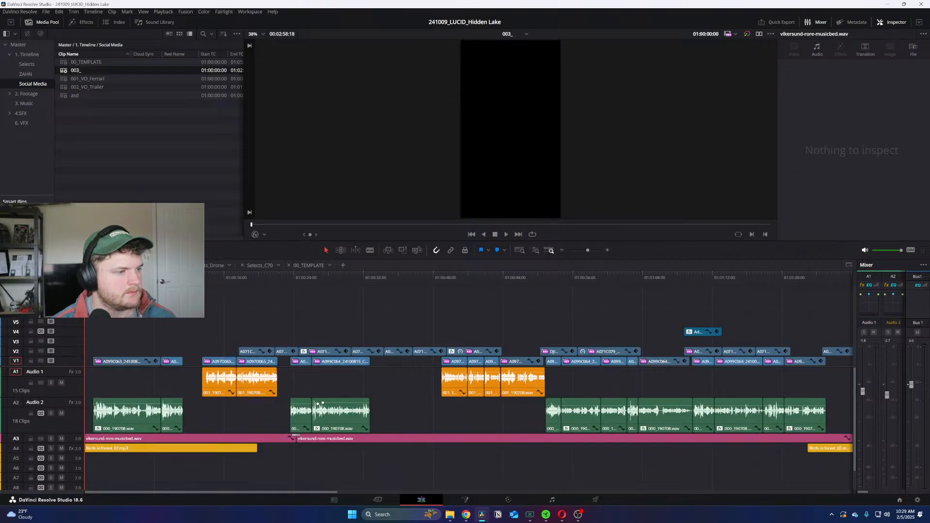
pyautogui.click(76, 70)
pyautogui.click(76, 70)
pyautogui.write('VO_SEEN SEEN')
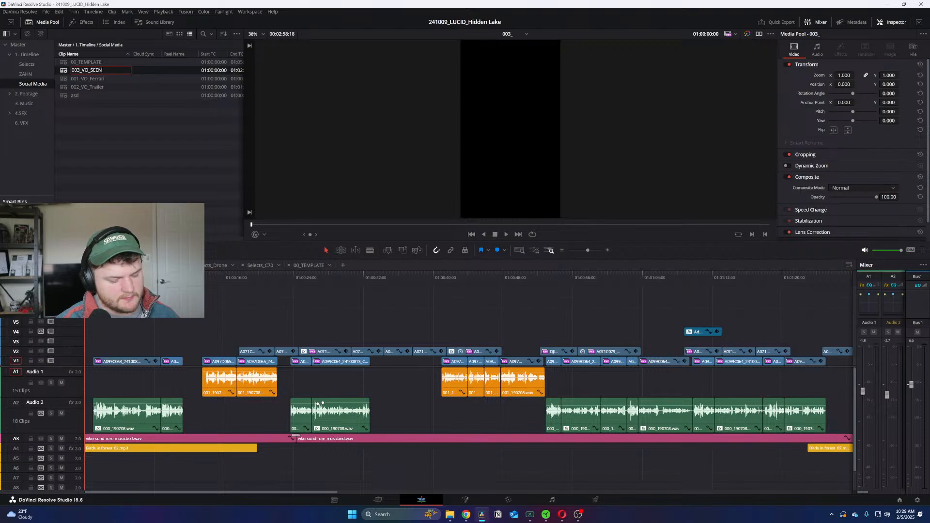
pyautogui.press('BackSpace')
pyautogui.press('BackSpace')
pyautogui.press('BackSpace')
pyautogui.press('BackSpace')
pyautogui.press('BackSpace')
pyautogui.press('BackSpace')
pyautogui.press('BackSpace')
pyautogui.press('BackSpace')
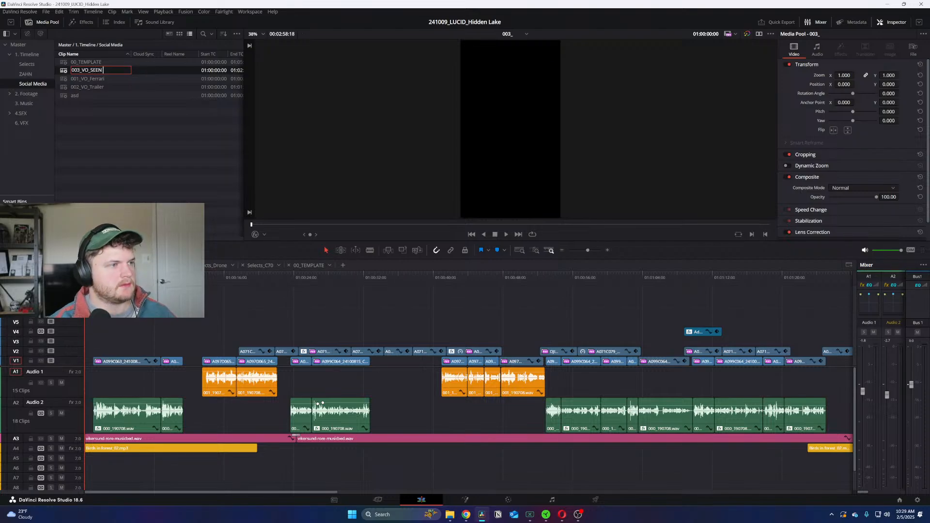
pyautogui.write('een Seen')
pyautogui.press('Return')
# Step: Paste the DJI_0018.MP4 drone clip at the start of the timeline and preview it
pyautogui.hotkey('ctrl', 'v')
pyautogui.press('Home')
pyautogui.press('space')
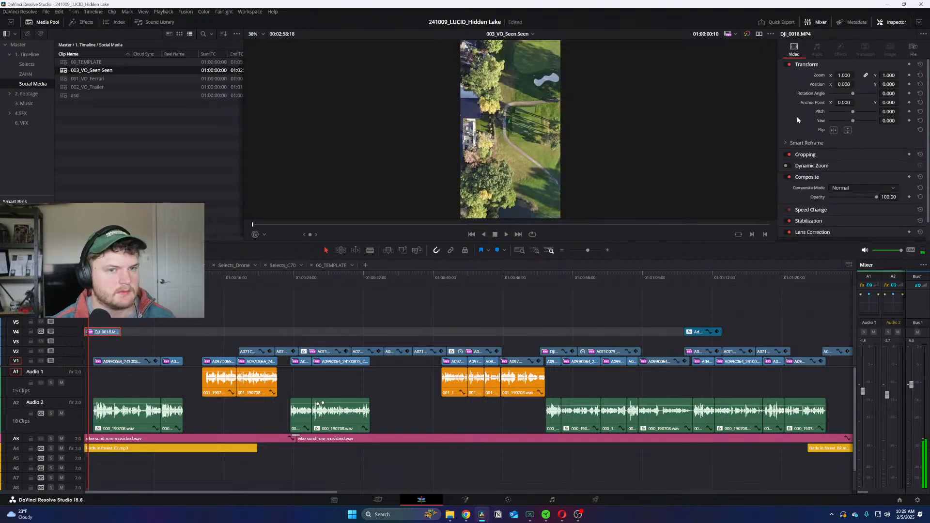
# Step: Rotate the DJI_0018 drone clip, trying 90 degrees first and settling on -90 degrees
pyautogui.doubleClick(887, 93)
pyautogui.write('90')
pyautogui.press('Return')
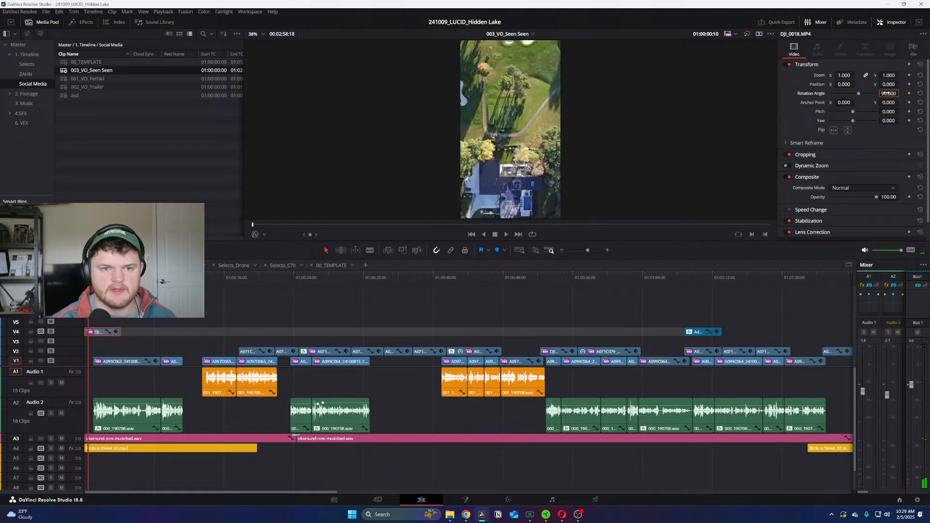
pyautogui.write('-')
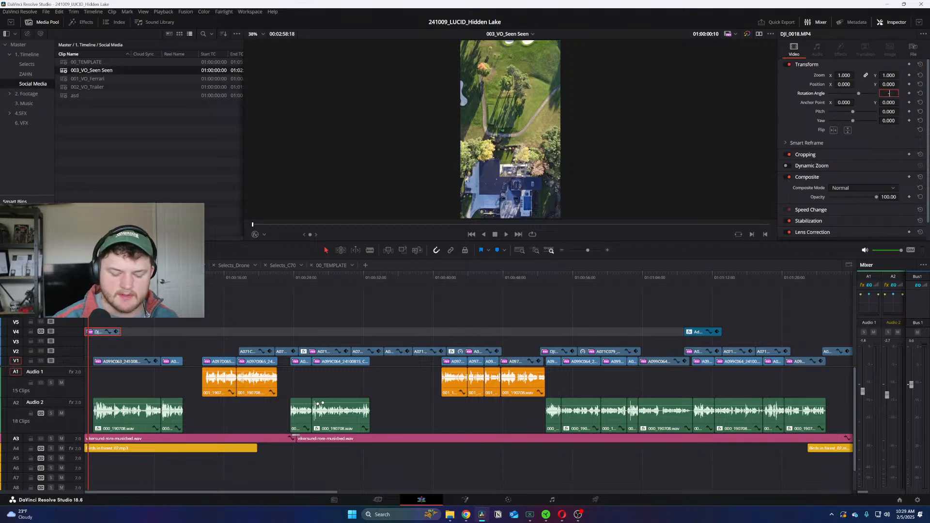
pyautogui.write('90')
pyautogui.press('Return')
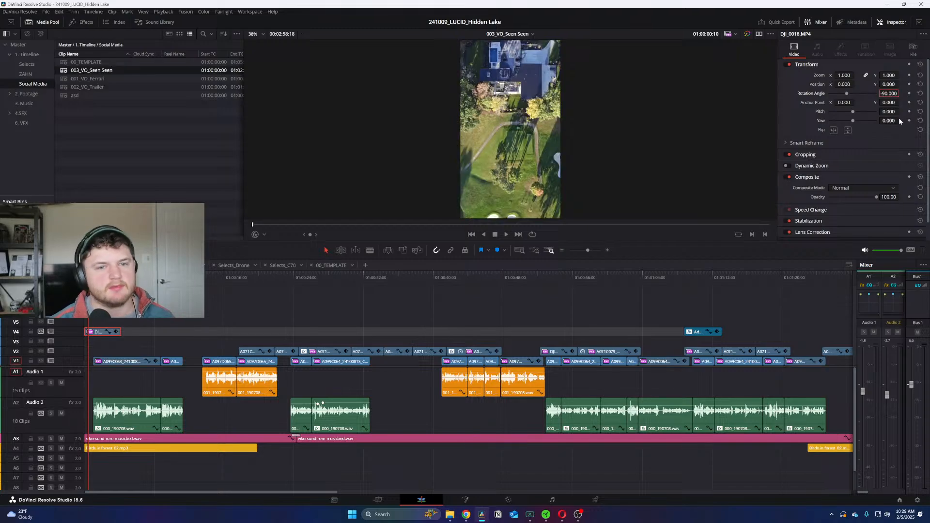
# Step: Reframe the DJI_0018 clip with a zoom of 0.680 and a Y position of 153
pyautogui.moveTo(844, 76); pyautogui.dragTo(833, 75)
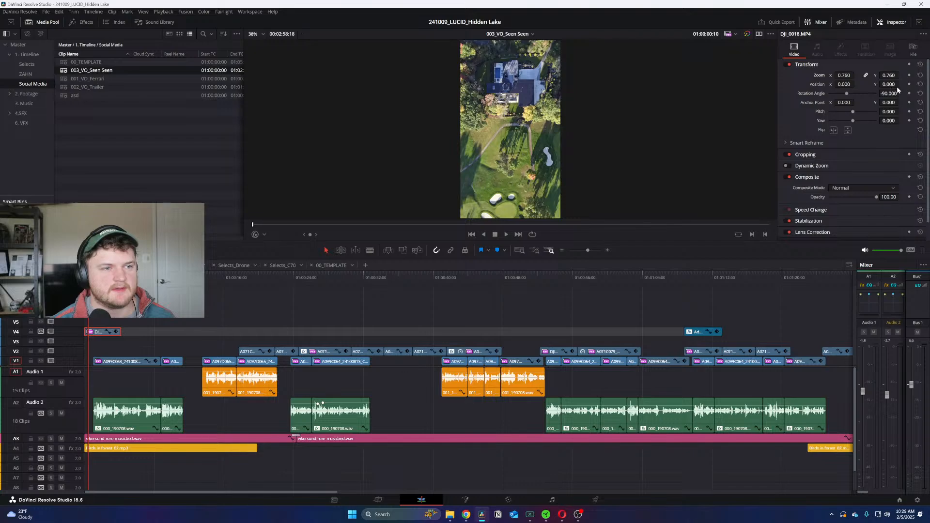
pyautogui.moveTo(891, 85); pyautogui.dragTo(913, 85)
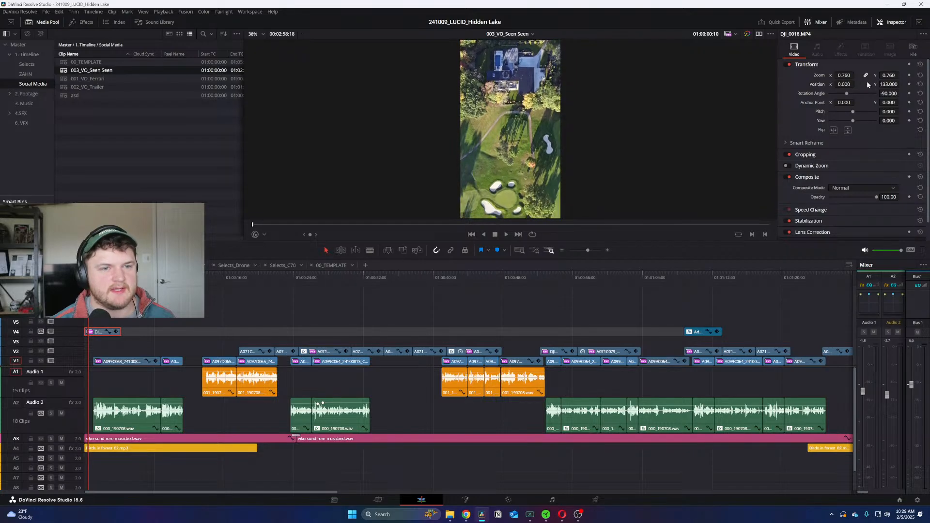
pyautogui.moveTo(851, 76); pyautogui.dragTo(892, 85)
# Step: Play the opening and move the DJI_0018 clip down to track V3
pyautogui.press('space')
pyautogui.hotkey('ctrl', '=')
pyautogui.hotkey('ctrl', '=')
pyautogui.moveTo(194, 332); pyautogui.dragTo(185, 340)
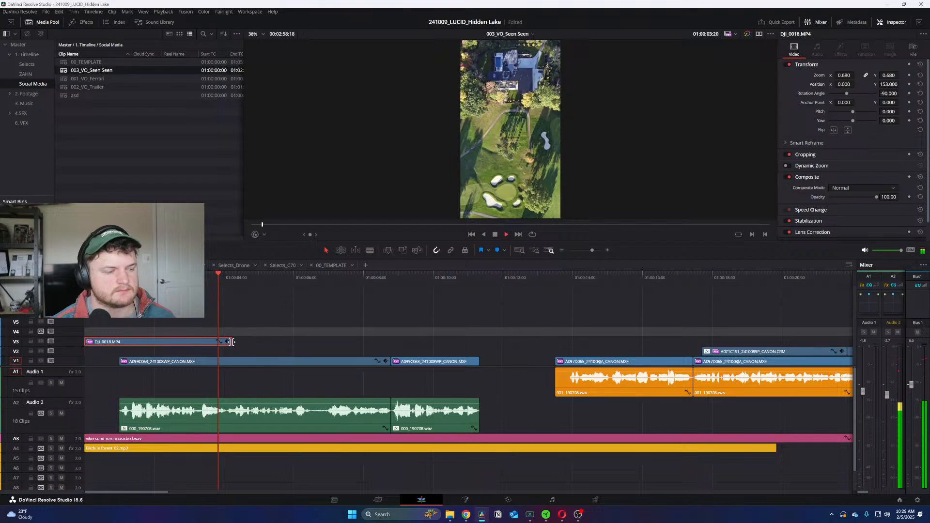
# Step: Set the first interview clip's X position to 79 and mark an in point at about 01:00:08:00
pyautogui.click(274, 362)
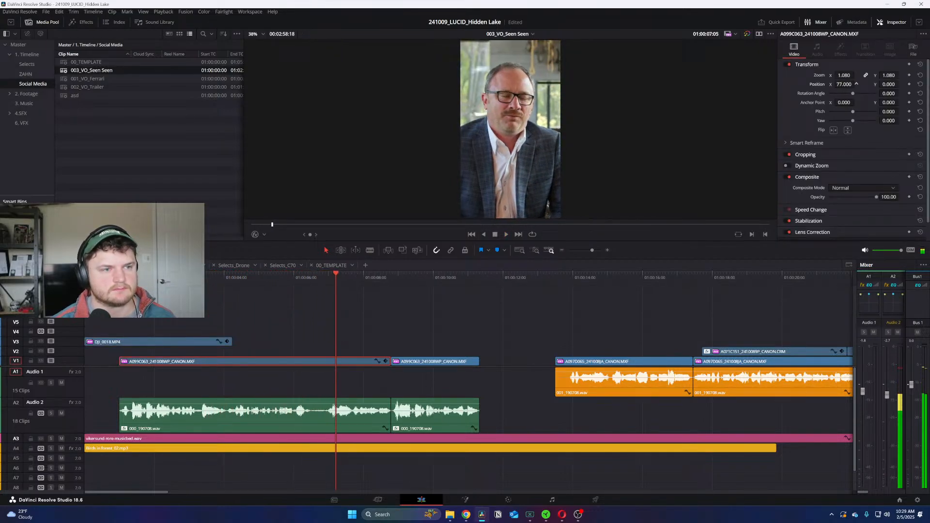
pyautogui.click(529, 312)
pyautogui.press('i')
pyautogui.press('space')
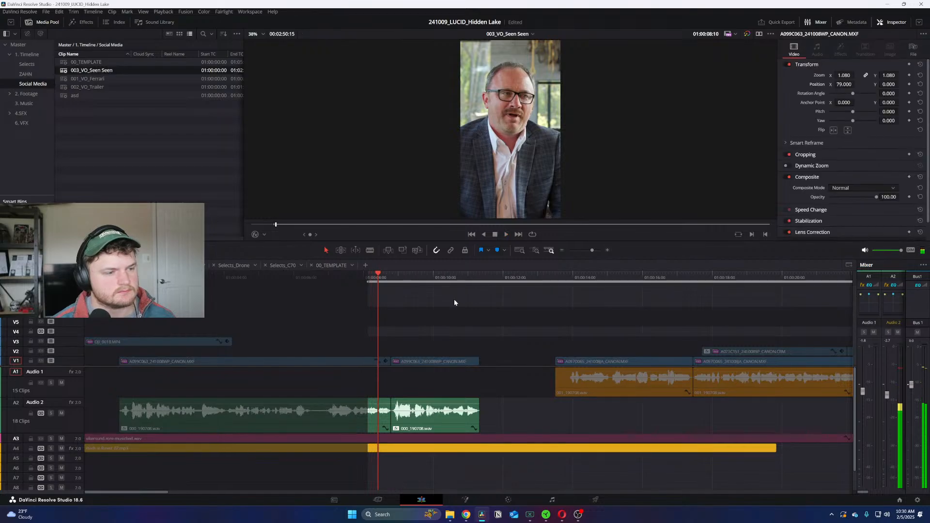
pyautogui.hotkey('ctrl', '-')
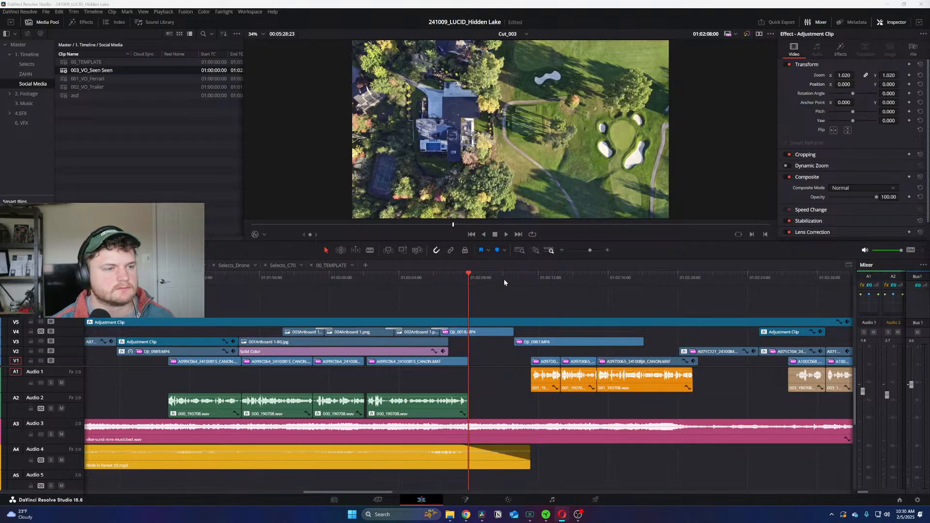
# Step: Scan the Cut_003 timeline from about 01:02:08:00 onward for usable B-roll
pyautogui.scroll(-4, 466, 297)
pyautogui.moveTo(483, 277); pyautogui.dragTo(658, 274)
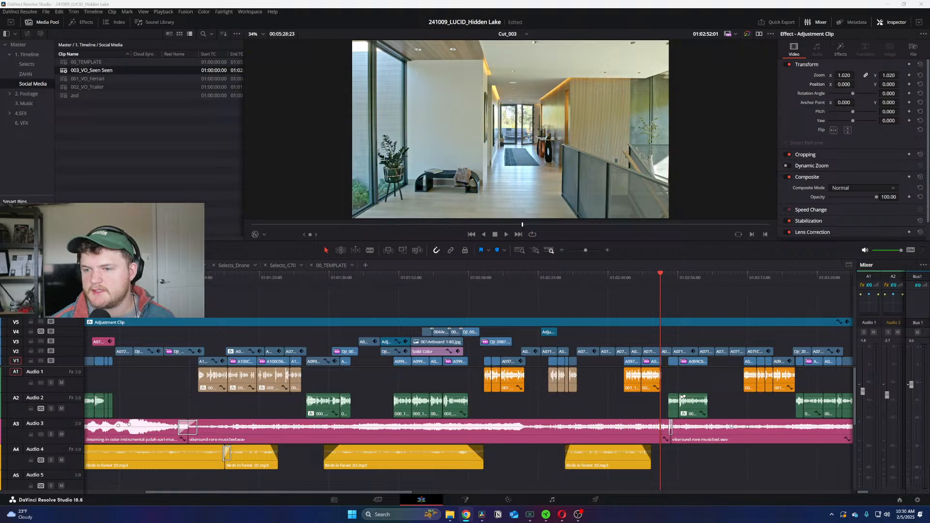
pyautogui.click(678, 279)
pyautogui.hotkey('ctrl', '=')
pyautogui.click(487, 279)
pyautogui.click(519, 276)
pyautogui.moveTo(545, 275); pyautogui.dragTo(696, 275)
pyautogui.press('Home')
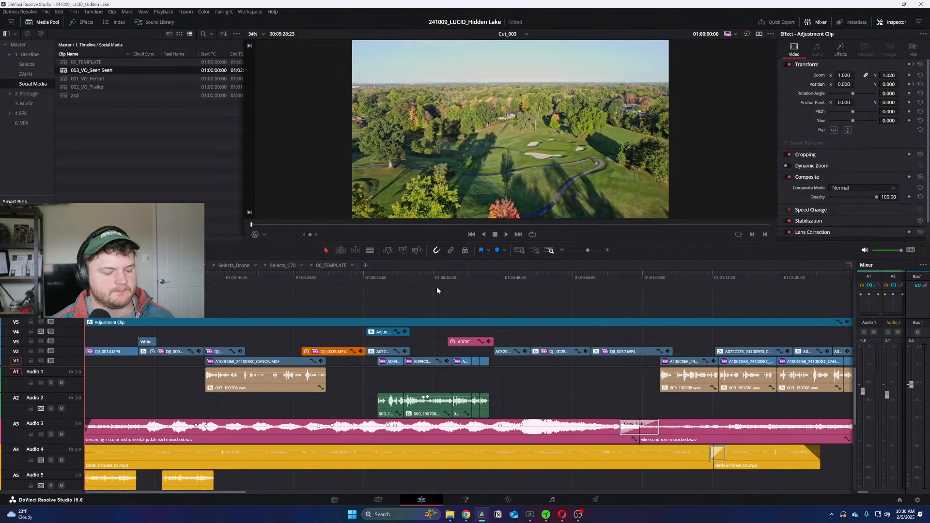
# Step: Find the living-room clip A072C174_241008XT_CANON.CRM near 01:01:43 on V3 of Cut_003 and copy it
pyautogui.moveTo(365, 277); pyautogui.dragTo(731, 275)
pyautogui.hotkey('ctrl', '-')
pyautogui.hotkey('ctrl', '=')
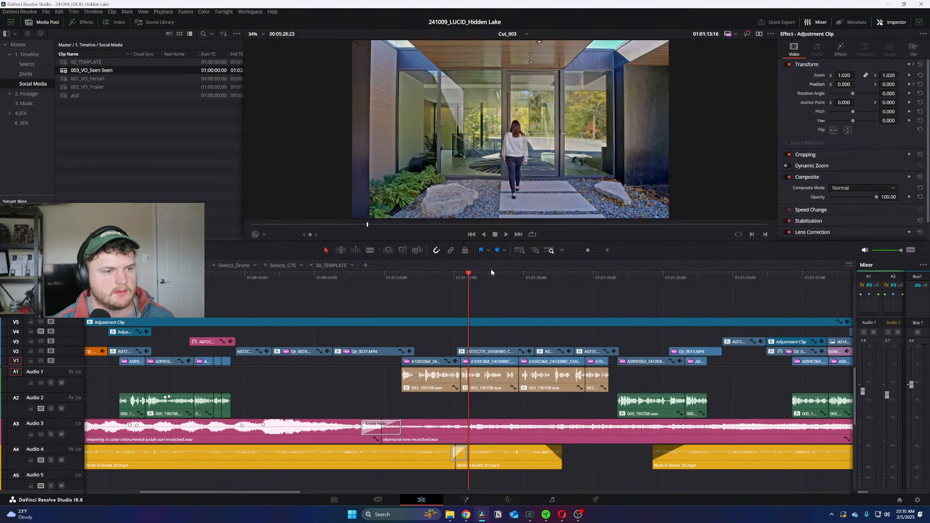
pyautogui.moveTo(568, 278); pyautogui.dragTo(502, 286)
pyautogui.hotkey('ctrl', '-')
pyautogui.hotkey('ctrl', '=')
pyautogui.hotkey('ctrl', '=')
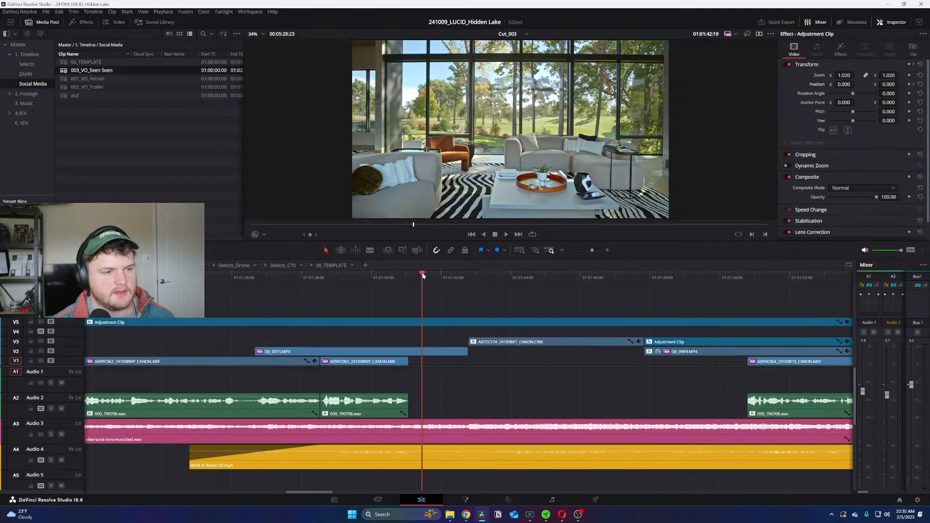
pyautogui.click(343, 276)
pyautogui.press('space')
pyautogui.click(490, 279)
pyautogui.hotkey('ctrl', '-')
pyautogui.click(516, 342)
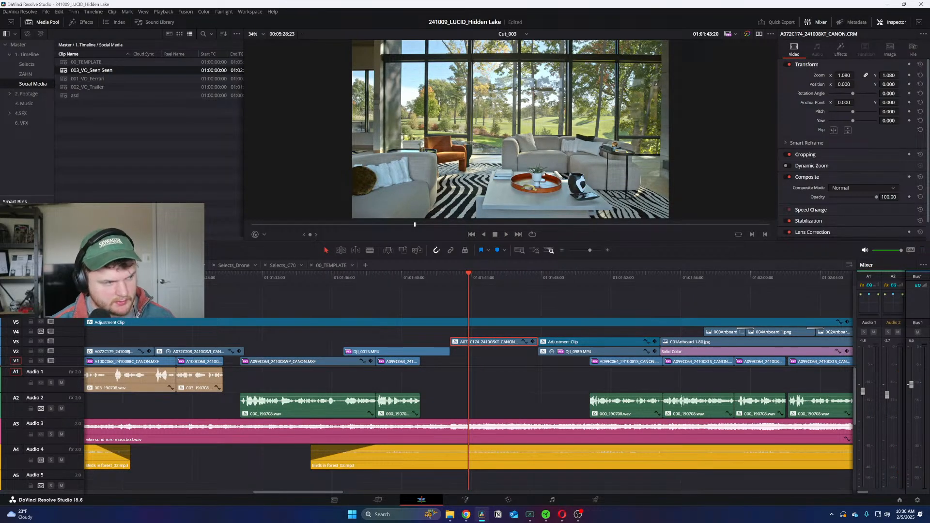
# Step: Paste clip A072C174 into 003_VO_Seen Seen on V4, move it to about 01:00:21:00 and return the playhead to 01:00:08:00
pyautogui.hotkey('ctrl', 'Tab')
pyautogui.hotkey('ctrl', 'v')
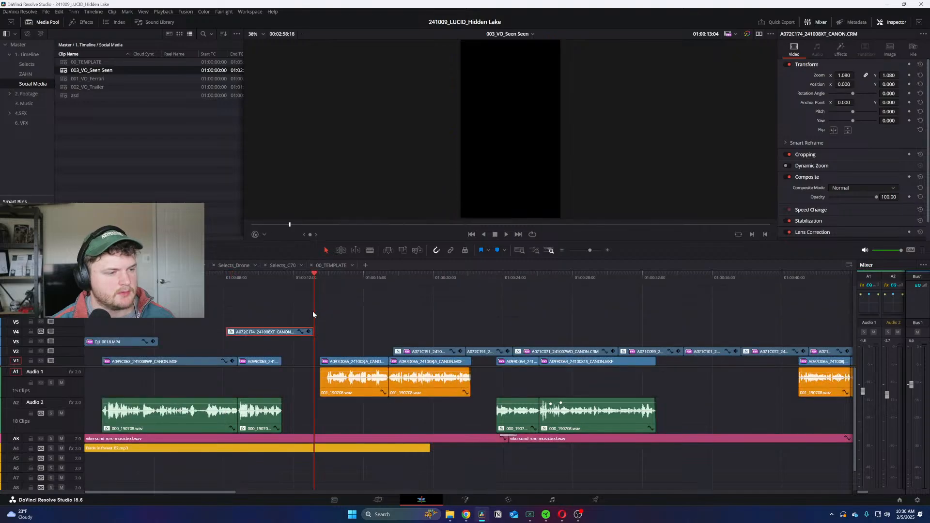
pyautogui.moveTo(249, 337); pyautogui.dragTo(481, 330)
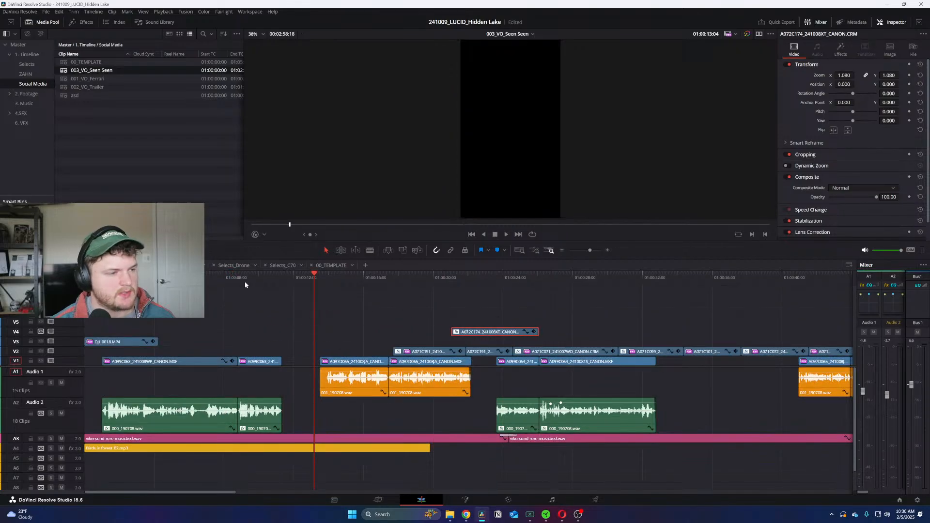
pyautogui.click(225, 277)
# Step: Open the Selects_Drone timeline and step through the Poolside drone clips from about 01:11:15:00
pyautogui.click(234, 265)
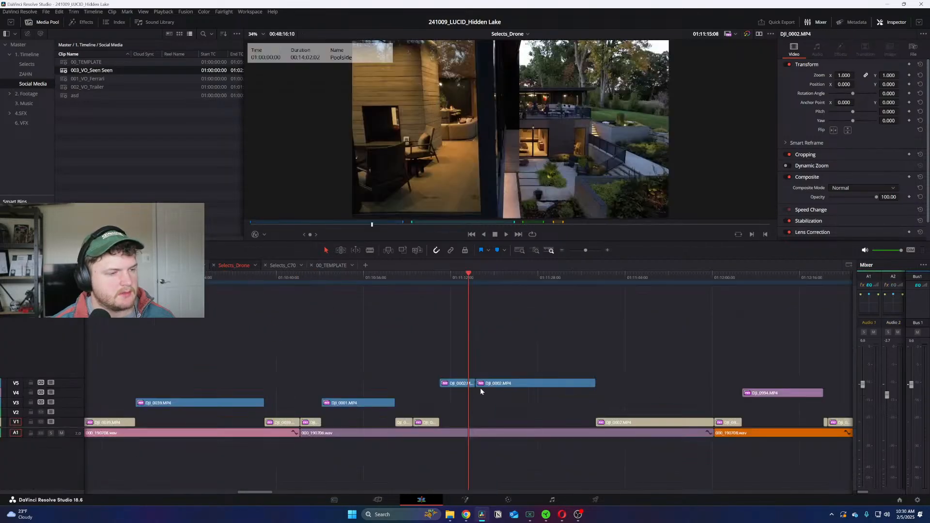
pyautogui.press('space')
pyautogui.press('Down')
pyautogui.press('Down')
pyautogui.press('Down')
pyautogui.press('Down')
pyautogui.press('Down')
pyautogui.press('Down')
pyautogui.press('Down')
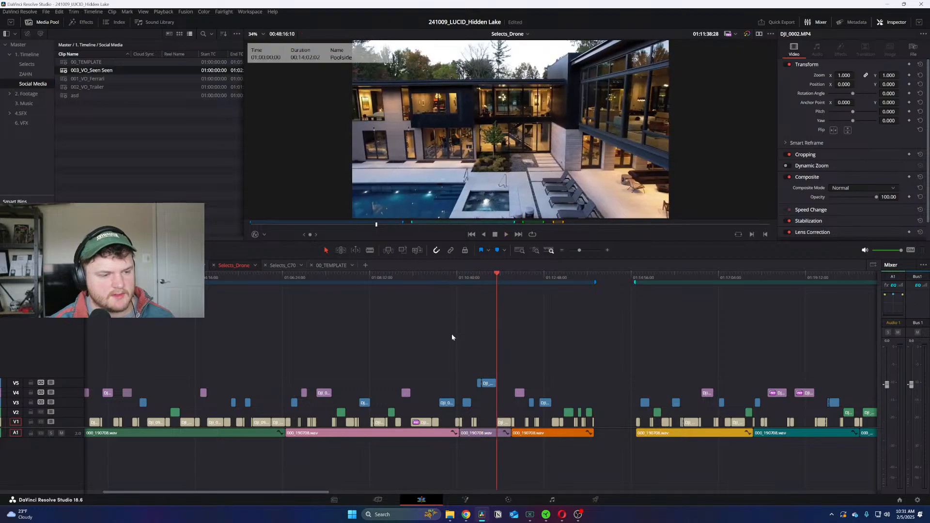
# Step: Step through the Car Side drone clips in Selects_Drone up to about 01:18:06:00
pyautogui.press('Down')
pyautogui.press('Down')
pyautogui.press('Down')
pyautogui.press('Down')
pyautogui.press('Down')
pyautogui.press('Down')
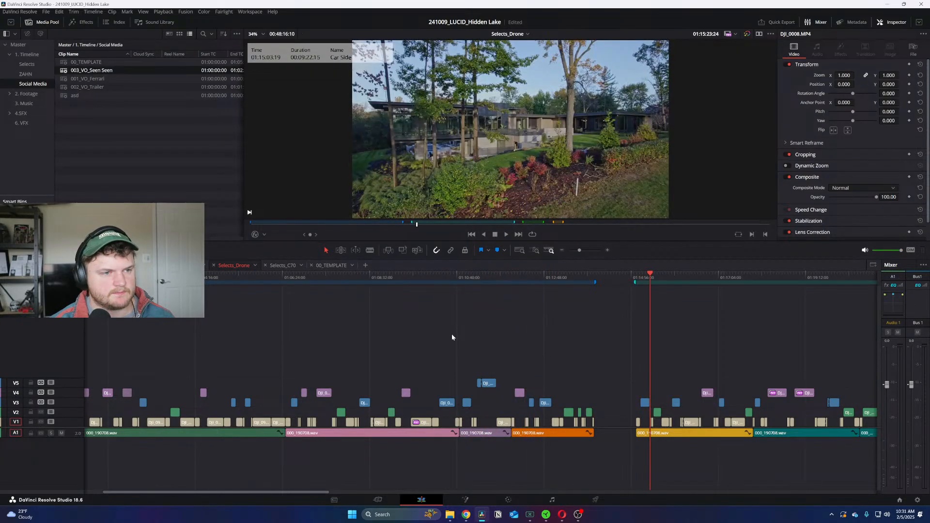
pyautogui.press('Down')
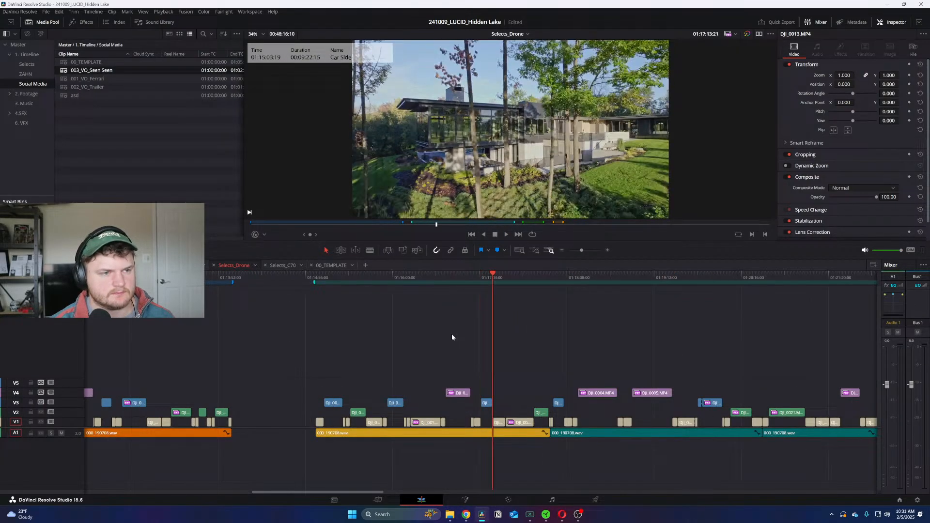
pyautogui.press('Down')
pyautogui.press('Down')
pyautogui.press('space')
pyautogui.hotkey('ctrl', '=')
pyautogui.press('space')
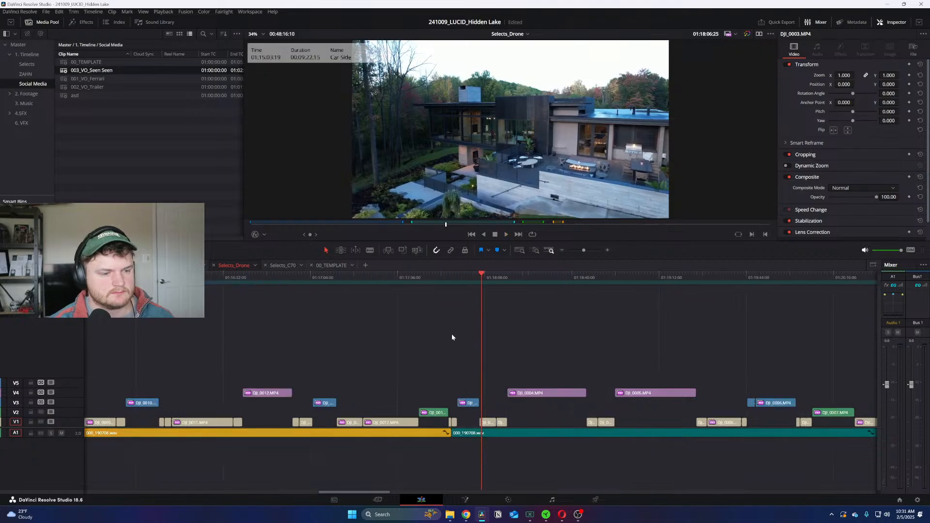
# Step: Review the Car Side drone clips in Selects_Drone from about 01:17:23 through DJI_0006.MP4 near 01:19:49
pyautogui.press('Up')
pyautogui.click(363, 274)
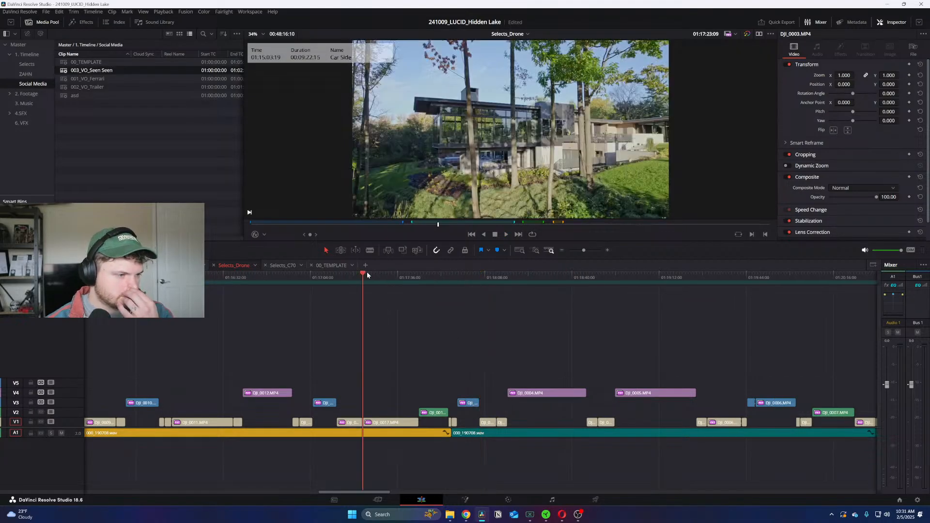
pyautogui.moveTo(367, 275); pyautogui.dragTo(474, 306)
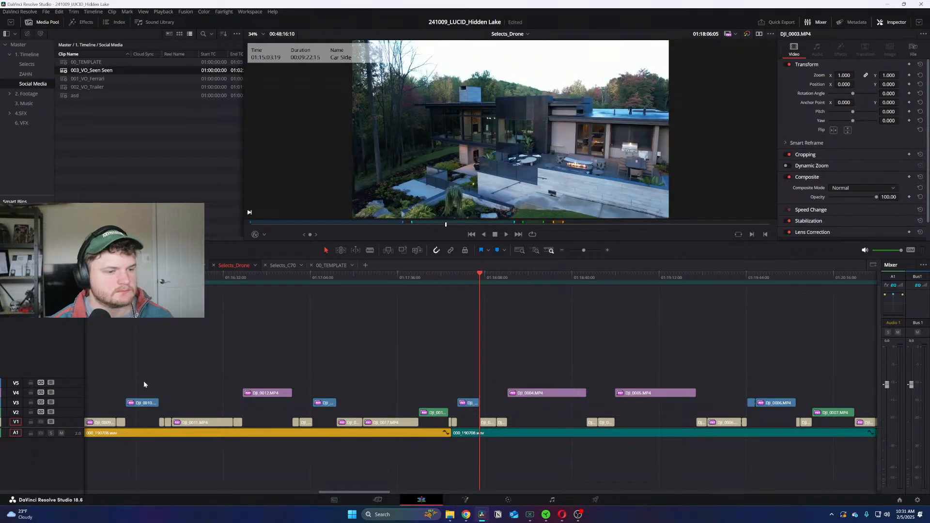
pyautogui.moveTo(506, 274); pyautogui.dragTo(632, 279)
pyautogui.press('space')
pyautogui.hotkey('ctrl', '=')
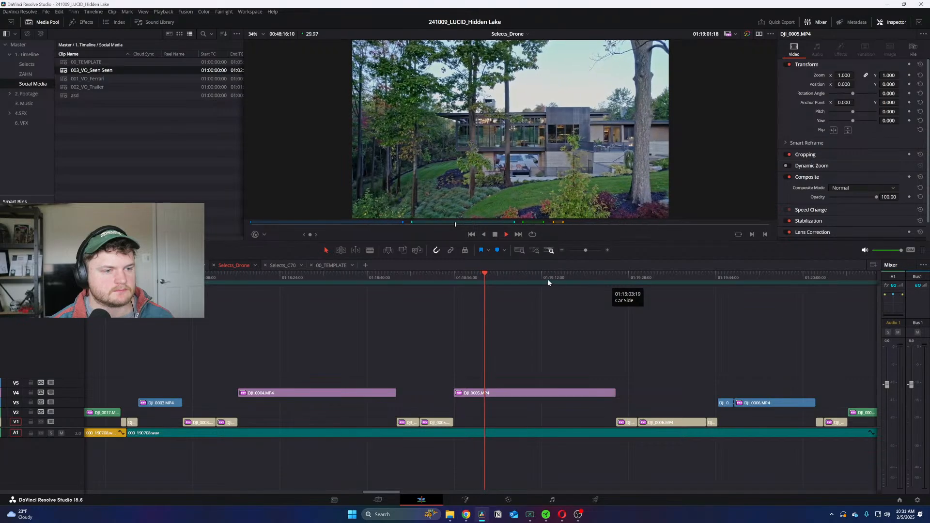
pyautogui.click(563, 274)
pyautogui.hotkey('ctrl', '-')
pyautogui.click(565, 276)
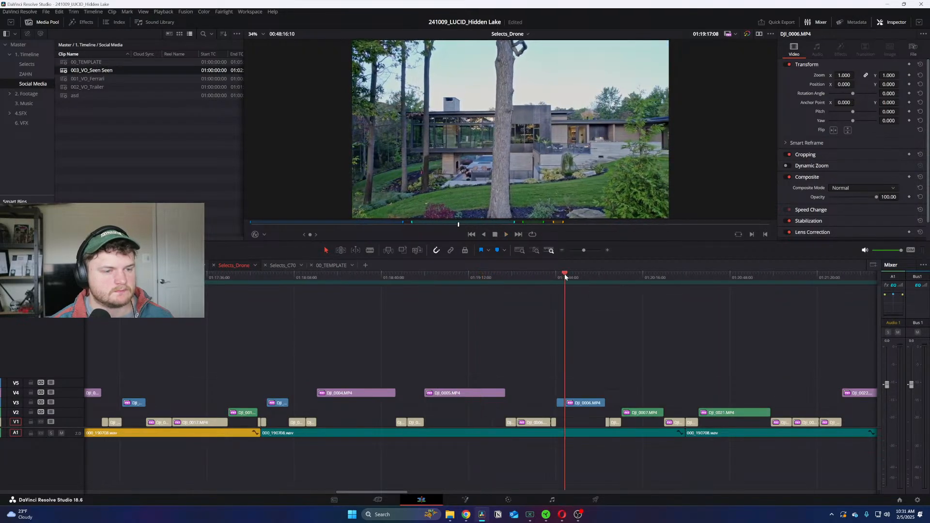
pyautogui.press('space')
pyautogui.hotkey('ctrl', '=')
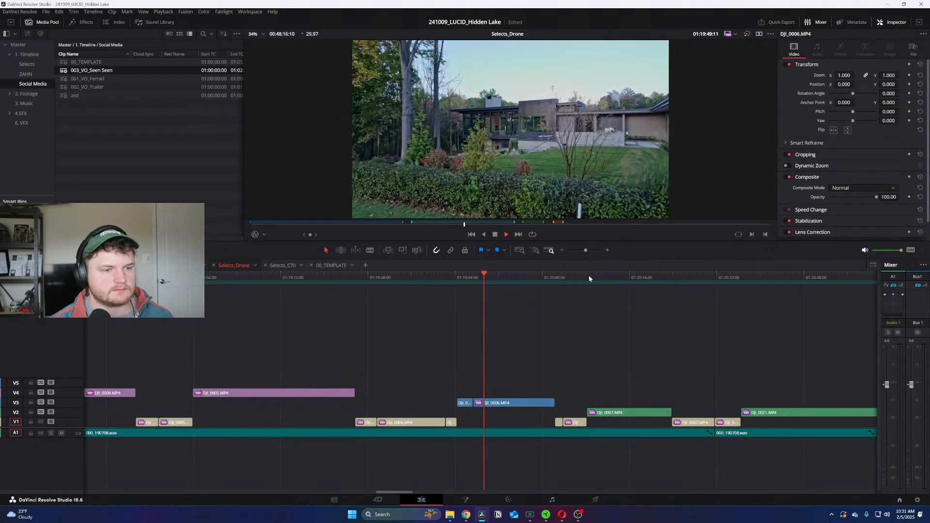
# Step: Play the Car Side drone clips DJI_0007.MP4, DJI_0021.MP4 and DJI_0022.MP4 between about 01:20:09 and 01:21:31
pyautogui.click(588, 275)
pyautogui.hotkey('ctrl', '-')
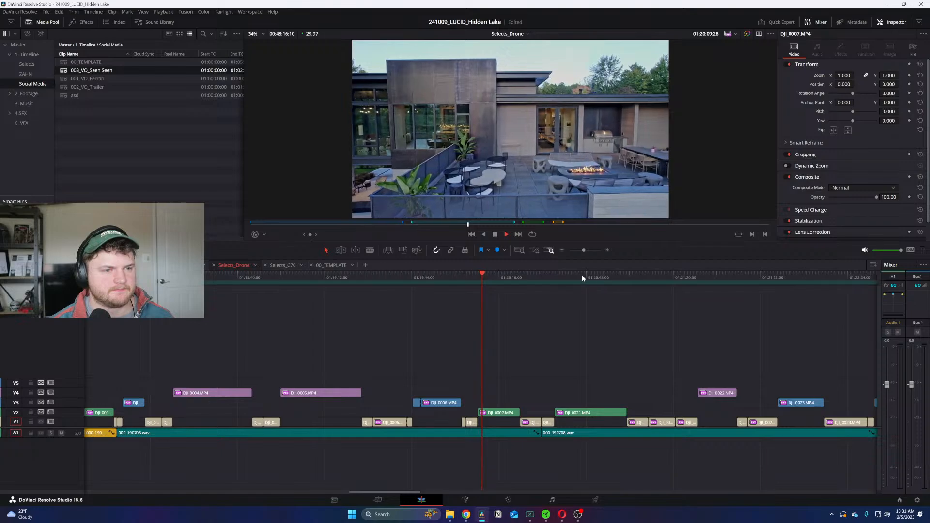
pyautogui.hotkey('ctrl', '=')
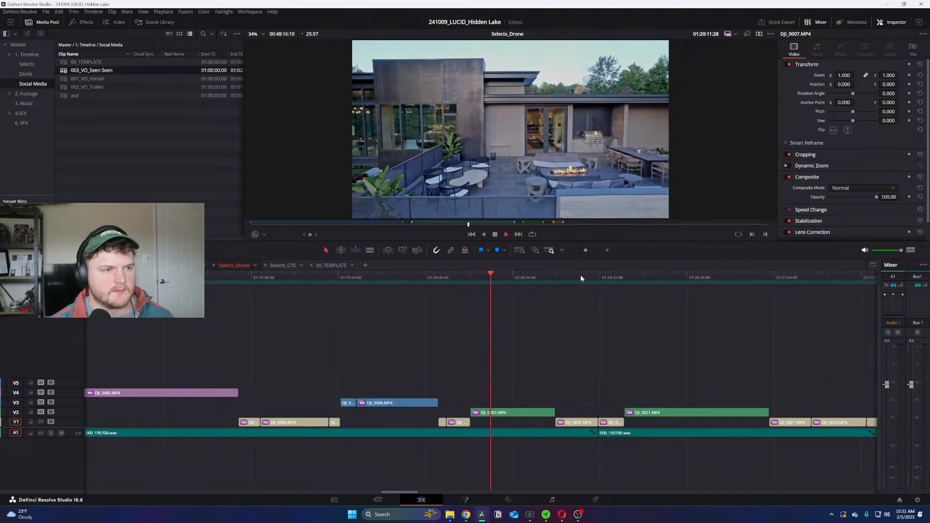
pyautogui.hotkey('ctrl', '=')
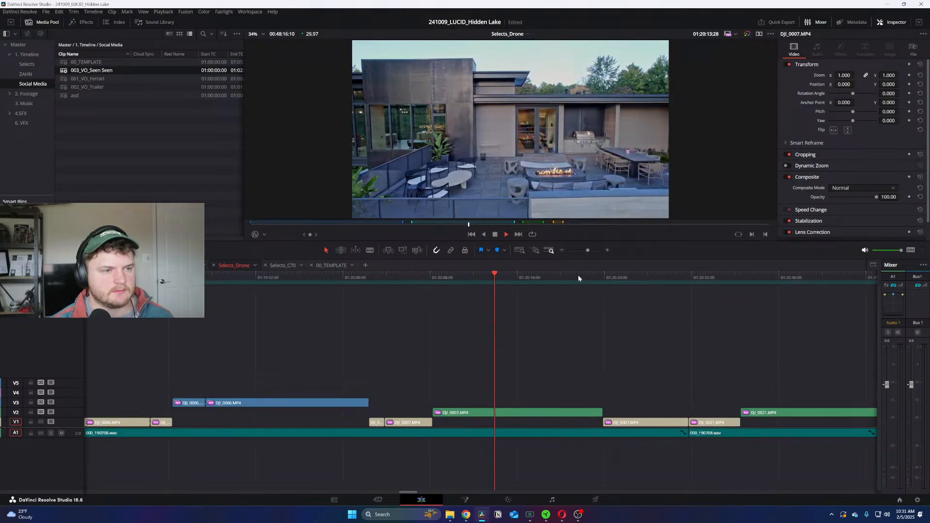
pyautogui.hotkey('ctrl', '-')
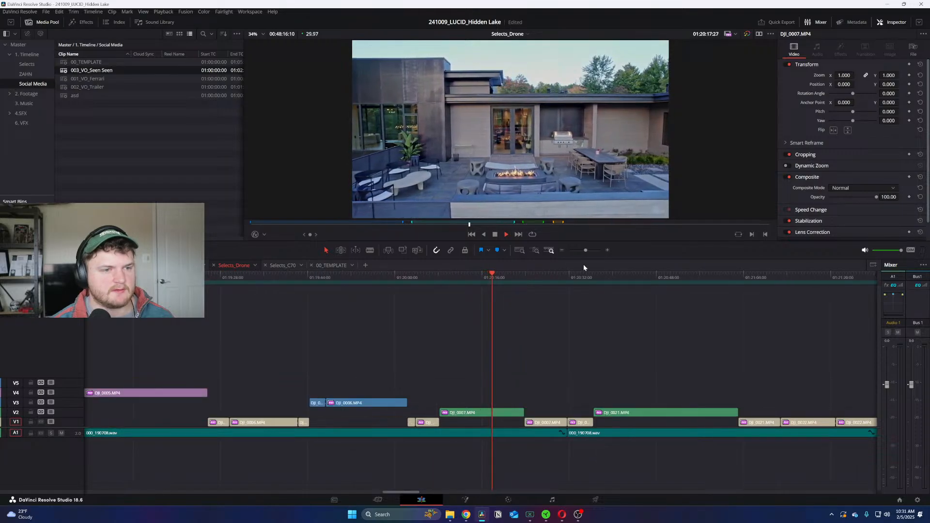
pyautogui.click(606, 274)
pyautogui.hotkey('ctrl', '-')
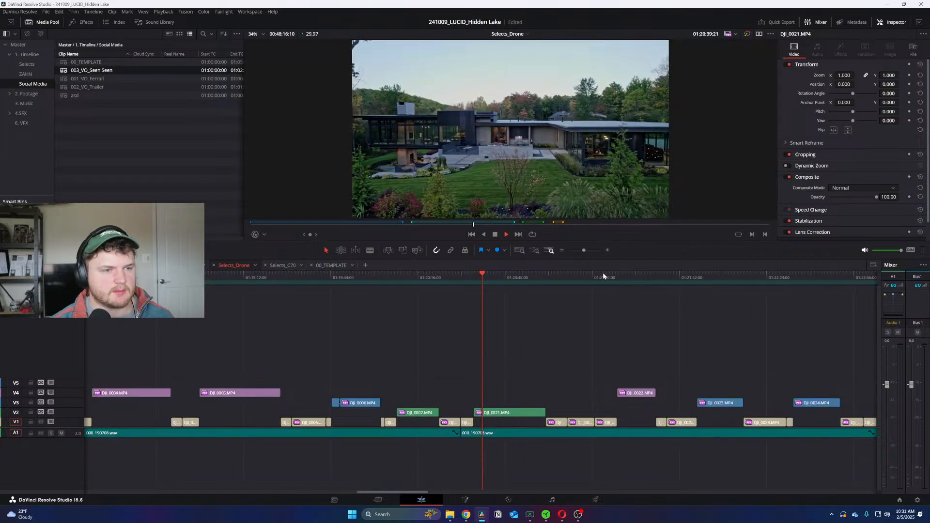
pyautogui.click(618, 274)
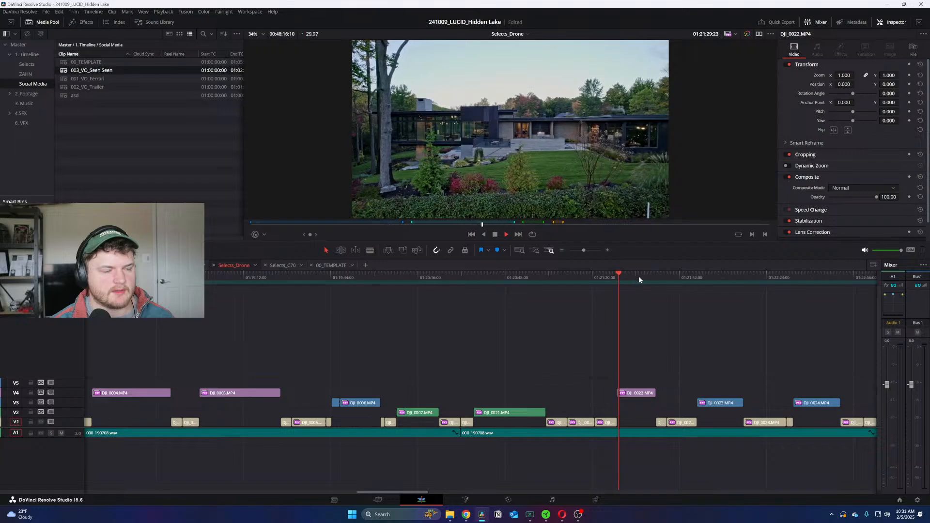
pyautogui.hotkey('ctrl', '=')
pyautogui.hotkey('ctrl', '=')
pyautogui.hotkey('ctrl', '-')
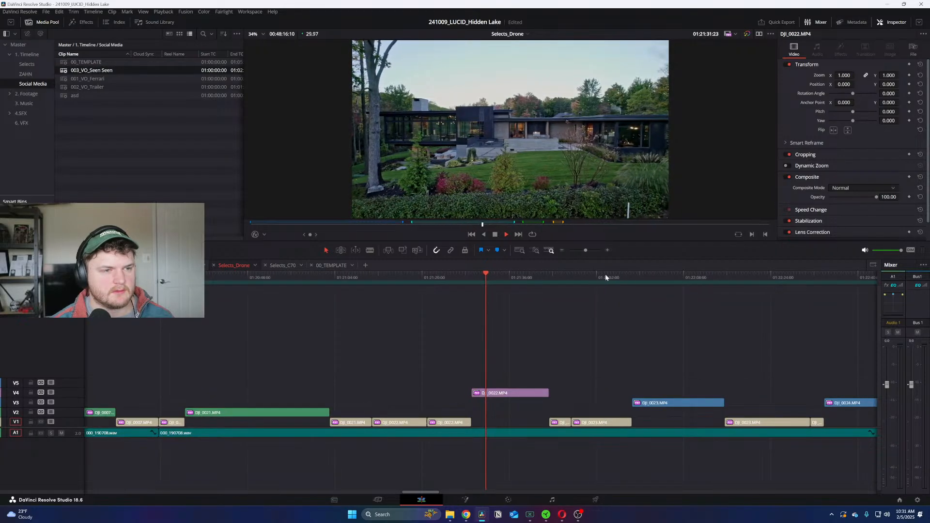
# Step: Sample the remaining Car Side drone clips from DJI_0023.MP4 to DJI_0029.MP4, up to about 01:24:06
pyautogui.click(644, 274)
pyautogui.hotkey('ctrl', '-')
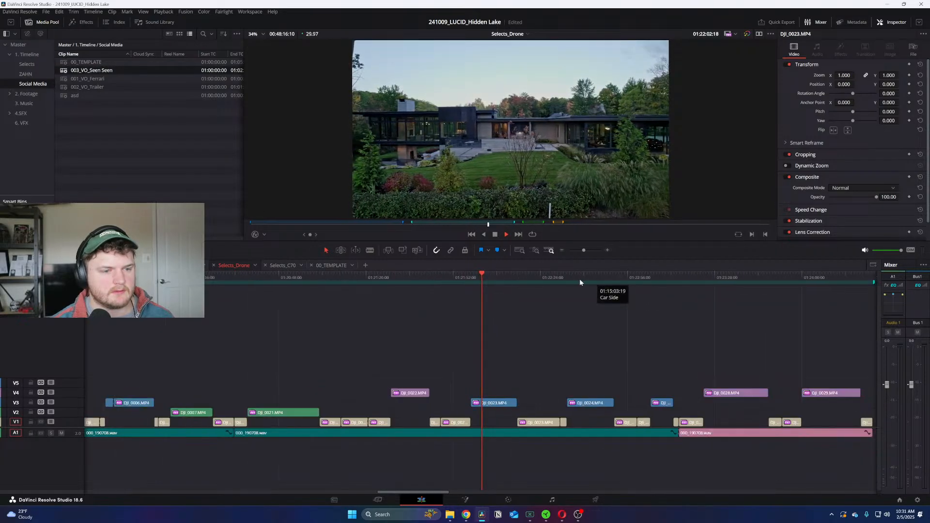
pyautogui.click(579, 277)
pyautogui.click(662, 276)
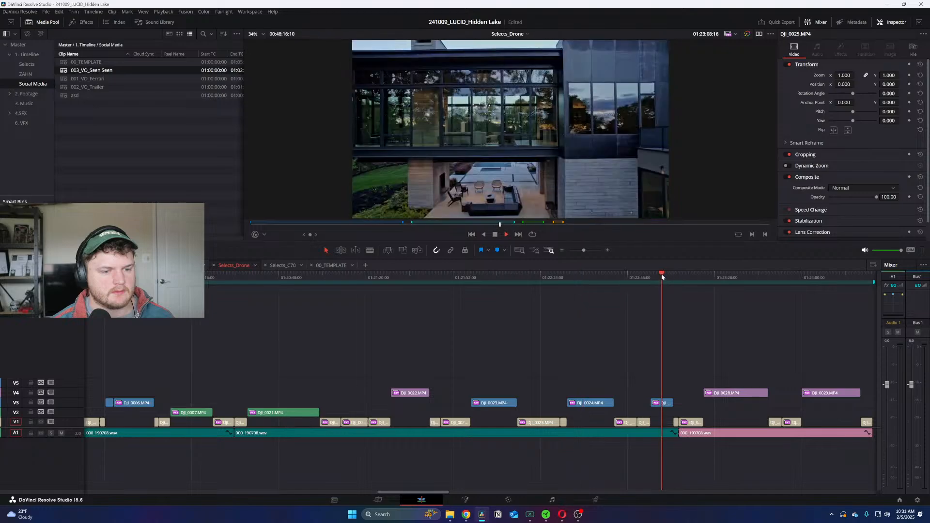
pyautogui.click(713, 275)
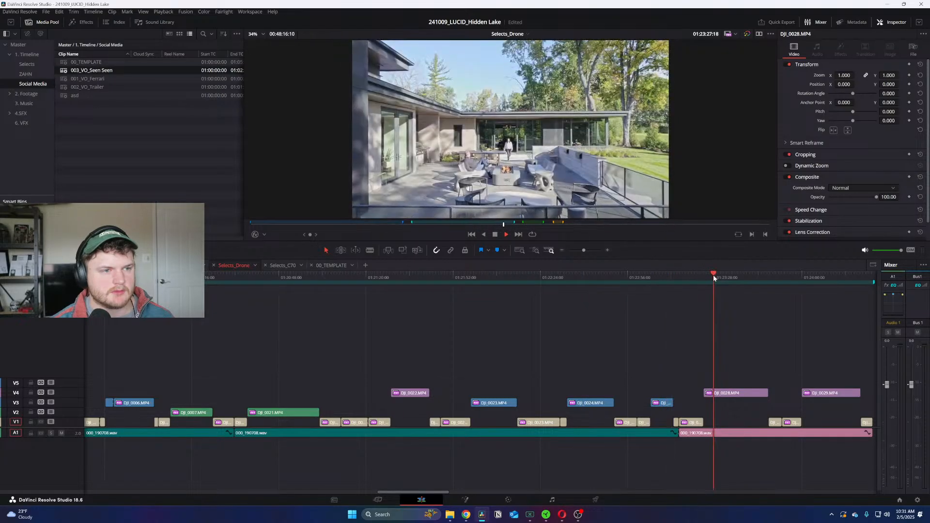
pyautogui.hotkey('ctrl', '-')
pyautogui.click(531, 277)
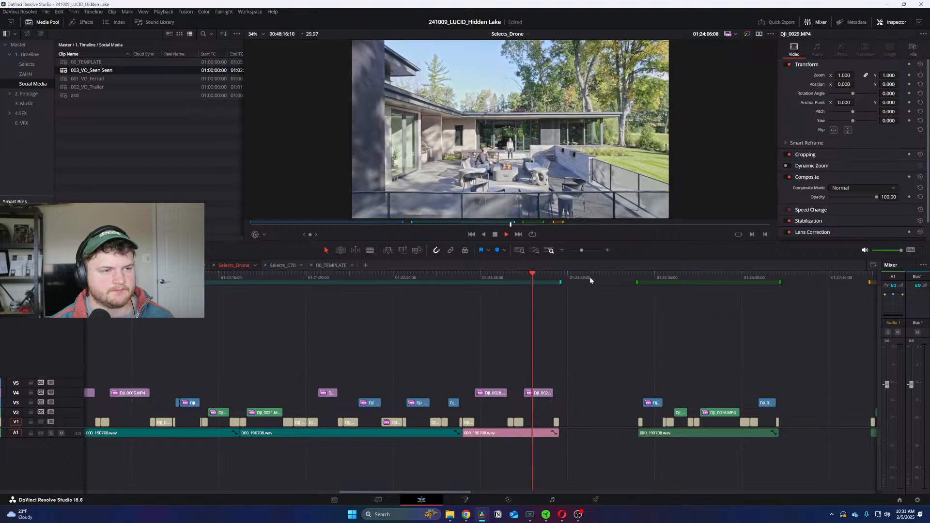
# Step: Examine the next drone section from DJI_0014.MP4 to DJI_0018.MP4, playing the approach to the house in DJI_0016.MP4
pyautogui.click(643, 278)
pyautogui.click(685, 277)
pyautogui.press('space')
pyautogui.click(712, 277)
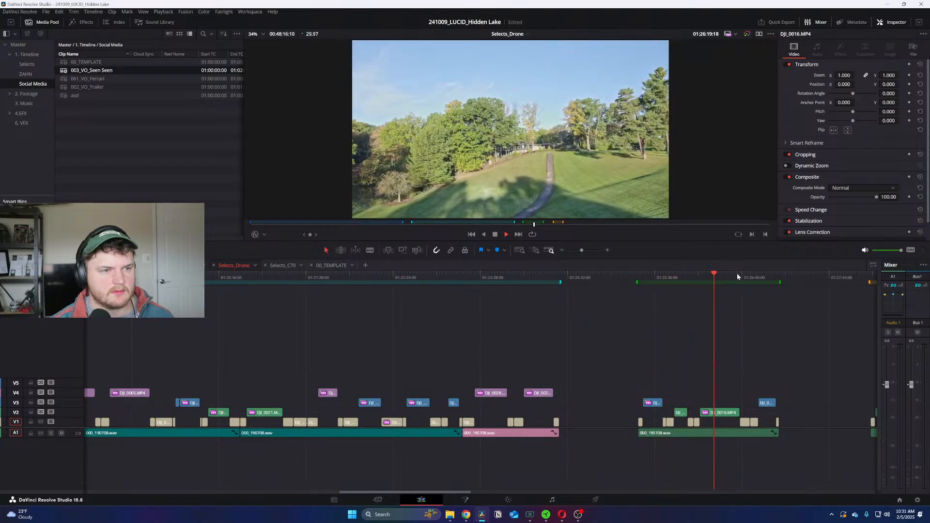
pyautogui.hotkey('ctrl', '=')
pyautogui.hotkey('ctrl', '=')
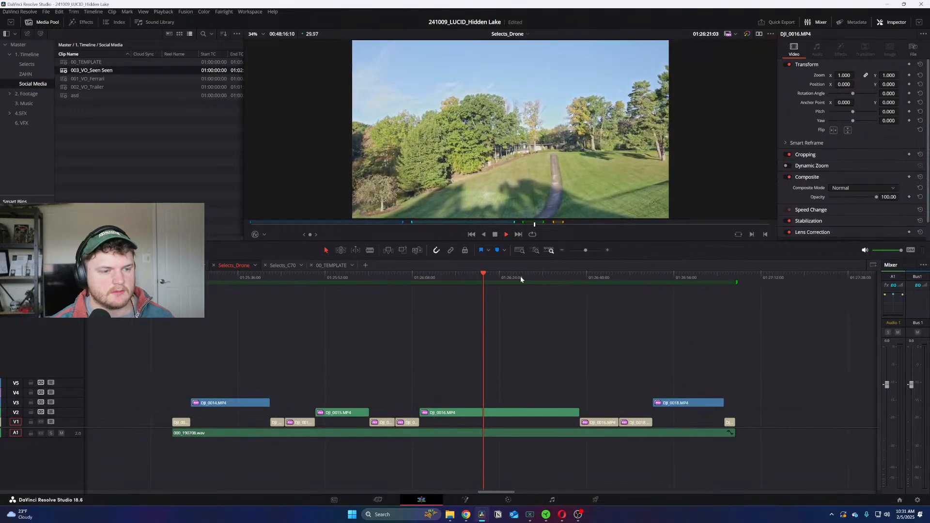
pyautogui.click(557, 275)
pyautogui.click(570, 275)
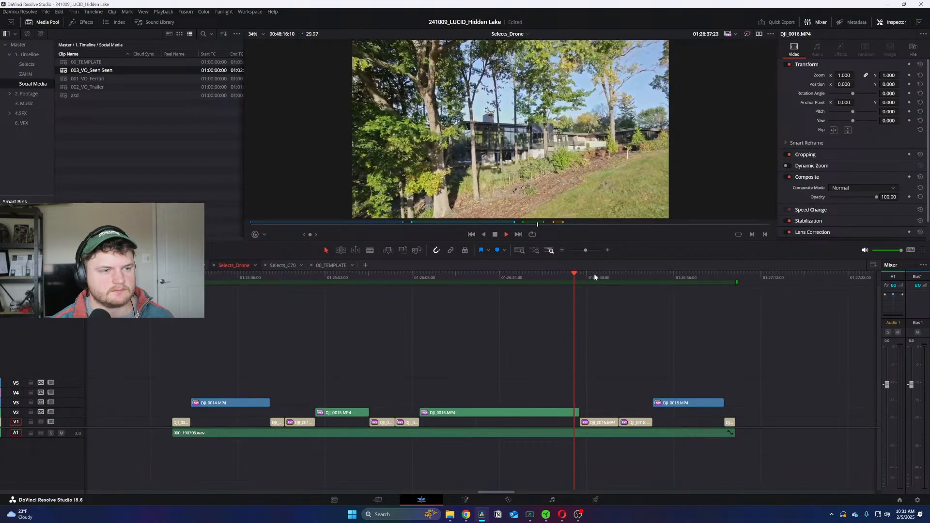
pyautogui.click(664, 275)
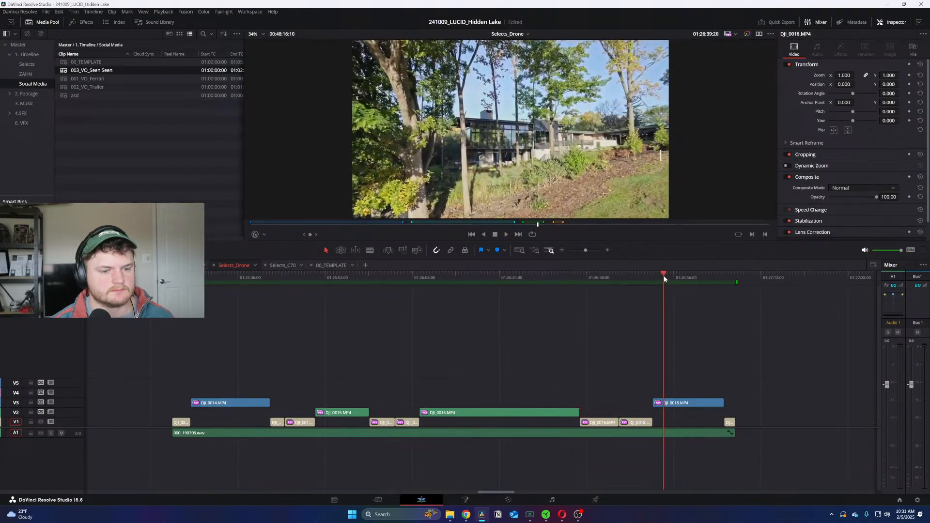
# Step: Scan the rest of the drone footage in Selects_Drone up to about 01:48:04
pyautogui.hotkey('ctrl', '-')
pyautogui.hotkey('ctrl', '-')
pyautogui.hotkey('ctrl', '-')
pyautogui.moveTo(536, 279); pyautogui.dragTo(768, 280)
pyautogui.hotkey('ctrl', '-')
pyautogui.click(518, 276)
pyautogui.moveTo(518, 276); pyautogui.dragTo(770, 282)
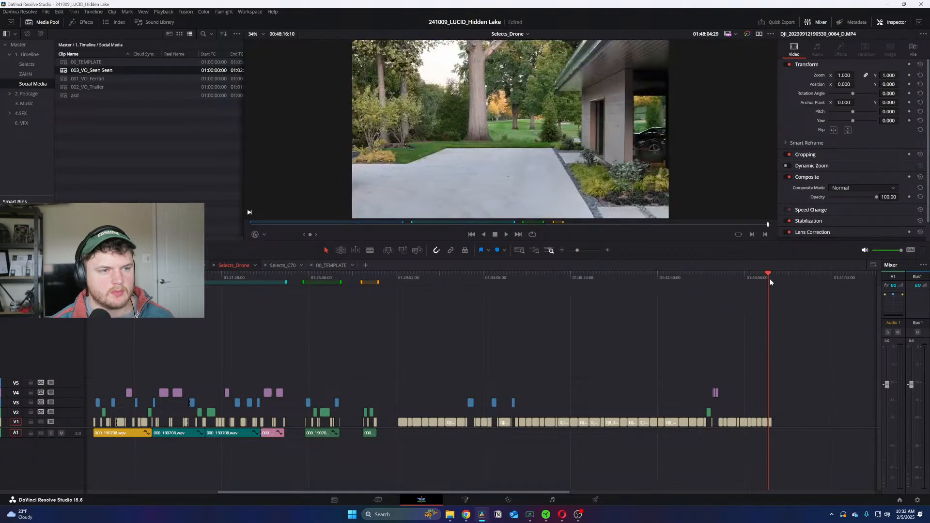
# Step: Return to the start of Selects_Drone and step through the Poolside clips up to DJI_0988.MP4 near 01:03:40
pyautogui.press('Home')
pyautogui.press('space')
pyautogui.hotkey('ctrl', '=')
pyautogui.hotkey('ctrl', '=')
pyautogui.press('Down')
pyautogui.press('Down')
pyautogui.press('Down')
pyautogui.press('Down')
pyautogui.press('Down')
pyautogui.press('Down')
pyautogui.press('Down')
pyautogui.press('Down')
pyautogui.press('Down')
pyautogui.press('Down')
pyautogui.press('Down')
pyautogui.press('Down')
pyautogui.press('Down')
pyautogui.press('Down')
pyautogui.press('Down')
pyautogui.press('Down')
pyautogui.press('Down')
pyautogui.press('Down')
pyautogui.press('Down')
pyautogui.press('Down')
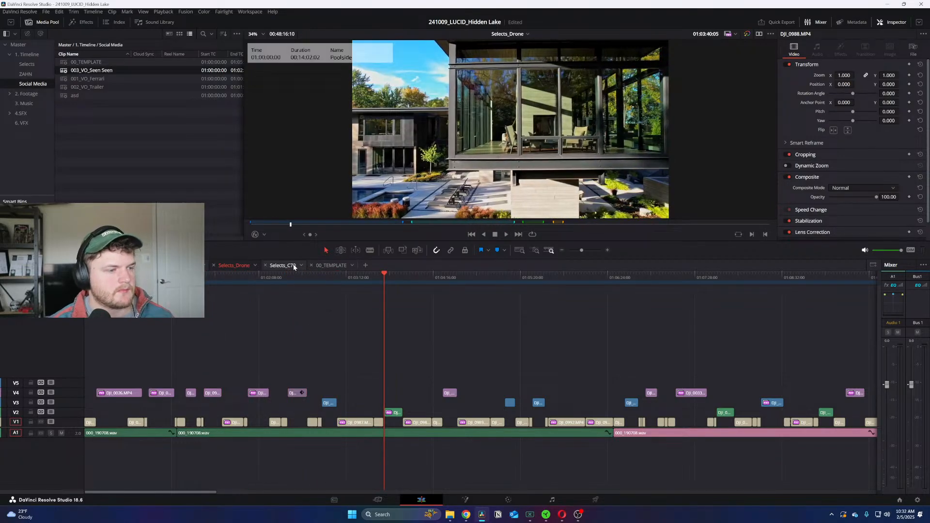
# Step: Open the Selects_C70 timeline and step through the Exterior Car Side footage, ending on clip A101C080 near 01:12:03
pyautogui.click(293, 265)
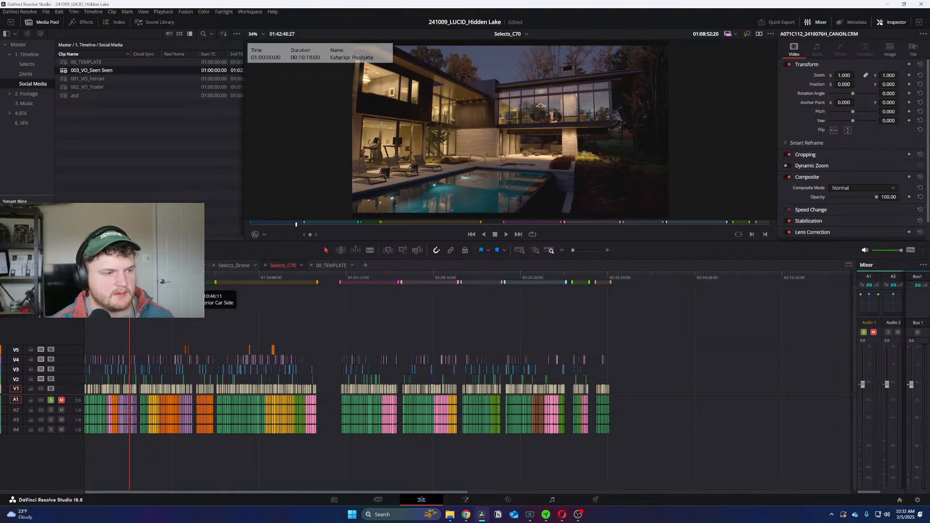
pyautogui.click(150, 278)
pyautogui.scroll(5, 149, 279)
pyautogui.press('space')
pyautogui.press('space')
pyautogui.press('Up')
pyautogui.press('Up')
pyautogui.press('Up')
pyautogui.press('Up')
pyautogui.press('Up')
pyautogui.press('Up')
pyautogui.press('Up')
pyautogui.press('Up')
pyautogui.press('Up')
pyautogui.press('Up')
pyautogui.press('Up')
pyautogui.press('Up')
pyautogui.press('Up')
pyautogui.press('Up')
pyautogui.press('Up')
pyautogui.press('Up')
pyautogui.press('Up')
pyautogui.press('Up')
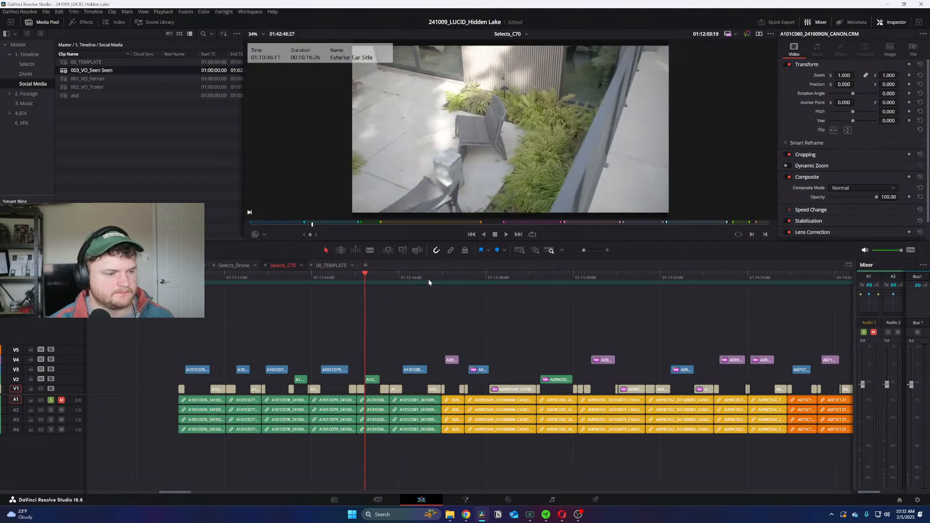
# Step: Step back and forth through the Exterior Car Side clips, ending on clip A099C049 at about 01:12:41
pyautogui.press('Up')
pyautogui.press('Up')
pyautogui.press('Up')
pyautogui.press('Up')
pyautogui.press('Down')
pyautogui.press('Down')
pyautogui.press('Down')
pyautogui.press('Down')
pyautogui.press('Down')
pyautogui.press('Down')
pyautogui.press('Down')
pyautogui.press('Down')
pyautogui.press('Down')
pyautogui.press('Down')
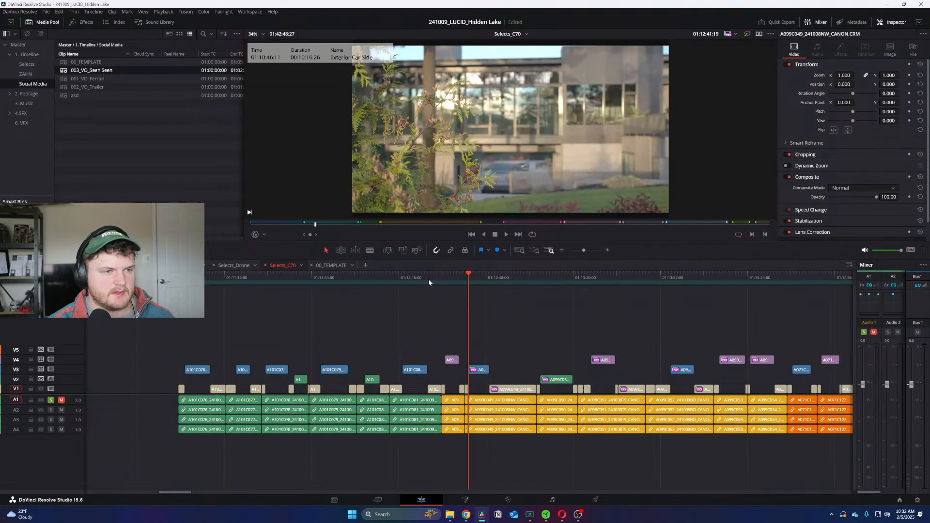
# Step: Examine the Exterior Car Side clips from A099C051 near 01:13:36 to A071C127 near 01:14:51
pyautogui.scroll(-2, 428, 279)
pyautogui.press('Down')
pyautogui.scroll(3, 428, 279)
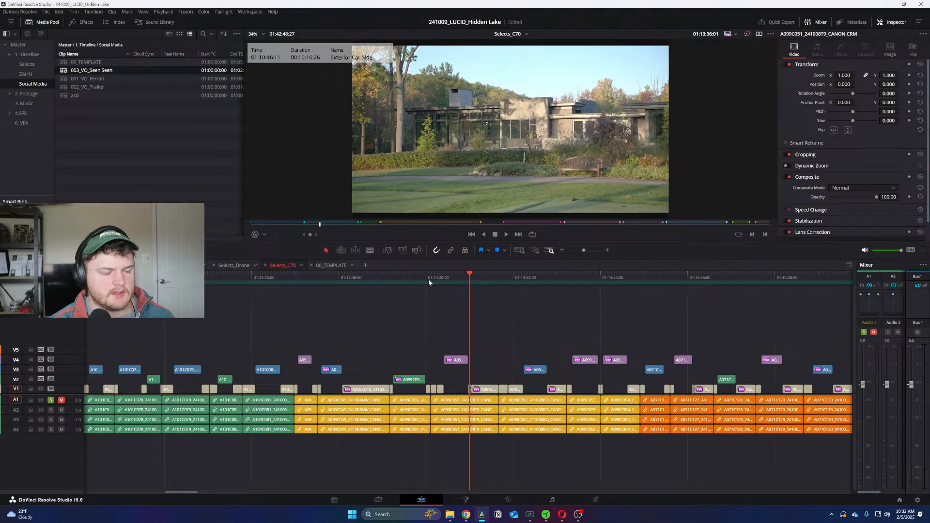
pyautogui.press('Down')
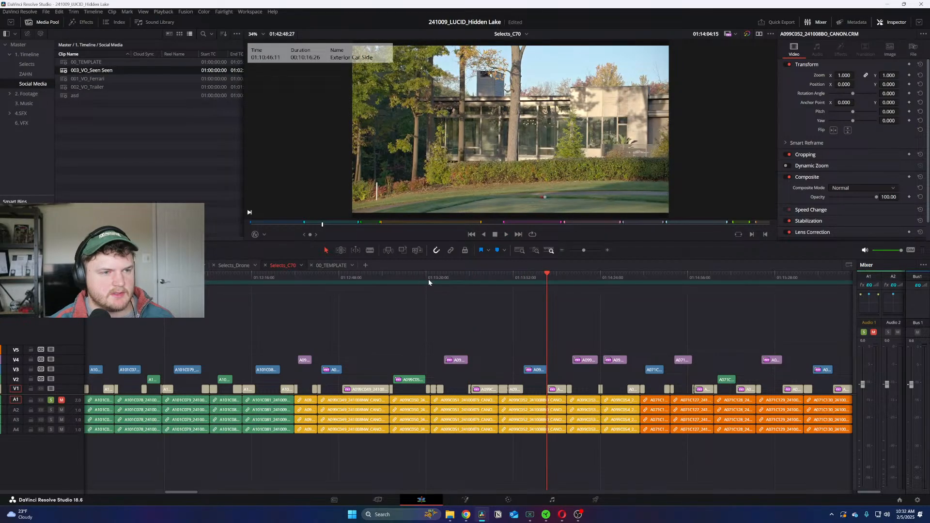
pyautogui.press('Down')
pyautogui.press('Down')
pyautogui.press('Down')
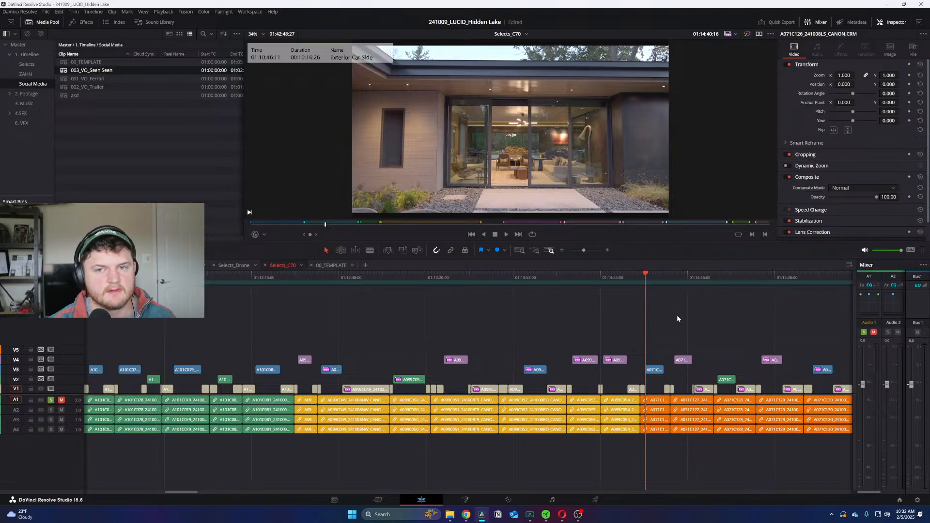
pyautogui.press('Down')
pyautogui.press('Down')
pyautogui.press('Down')
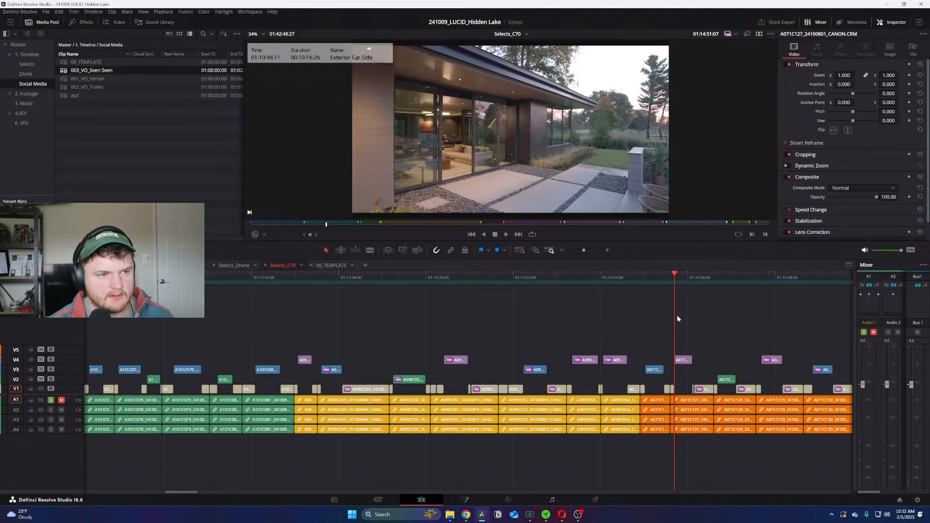
# Step: Step through the Exterior Car Side clips from A071C127 to A072C217 near 01:17:47
pyautogui.press('Down')
pyautogui.press('Down')
pyautogui.press('Down')
pyautogui.press('Down')
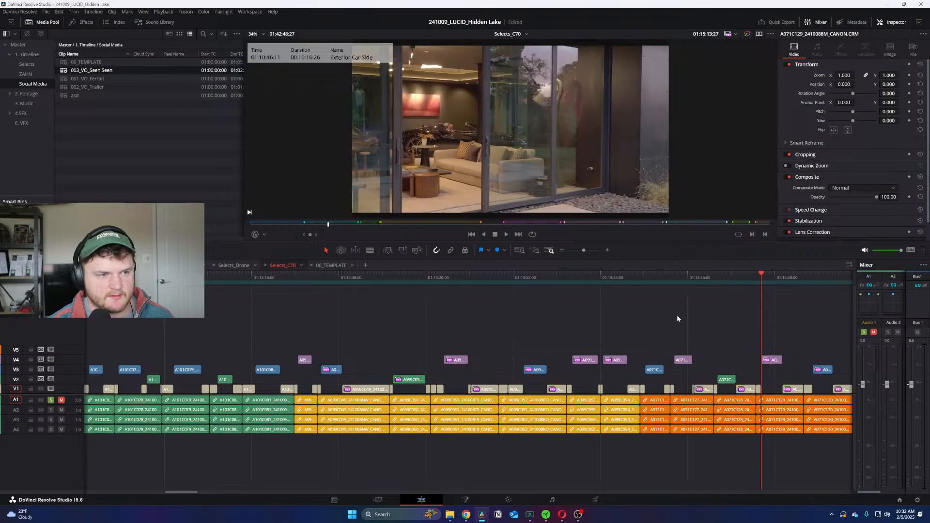
pyautogui.press('Down')
pyautogui.press('Down')
pyautogui.press('Down')
pyautogui.press('Down')
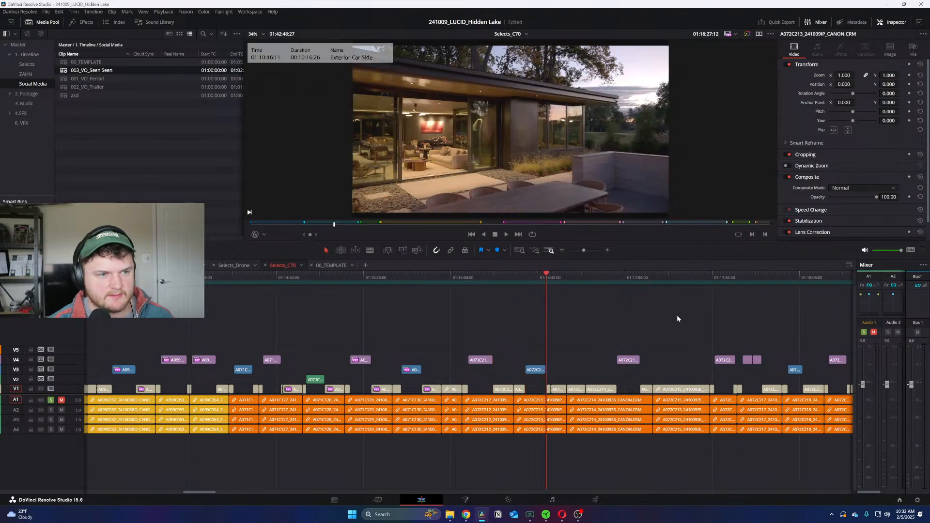
pyautogui.press('Down')
pyautogui.press('Down')
pyautogui.press('Down')
pyautogui.press('Down')
pyautogui.press('Down')
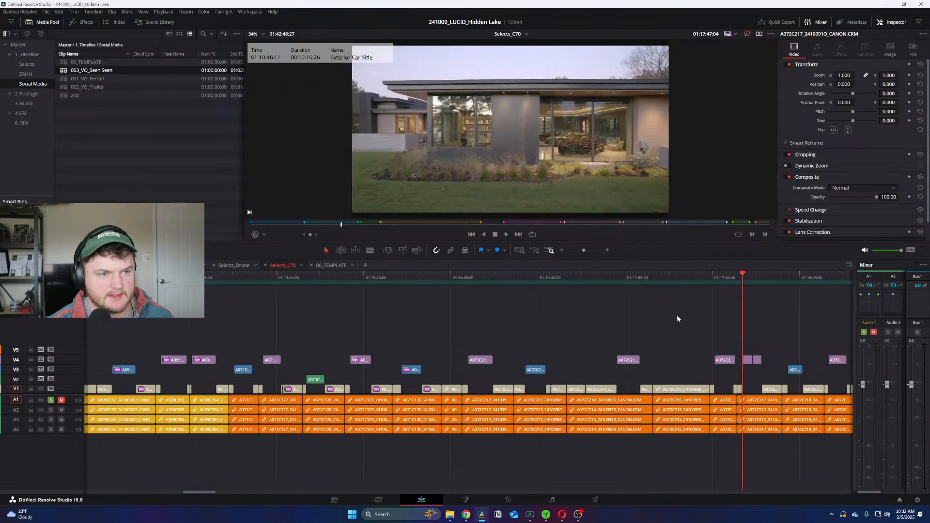
# Step: Step through the Exterior Car Side clips from A072C217 to A071C119 near 01:20:09
pyautogui.press('Down')
pyautogui.press('Down')
pyautogui.press('Down')
pyautogui.press('Down')
pyautogui.press('Down')
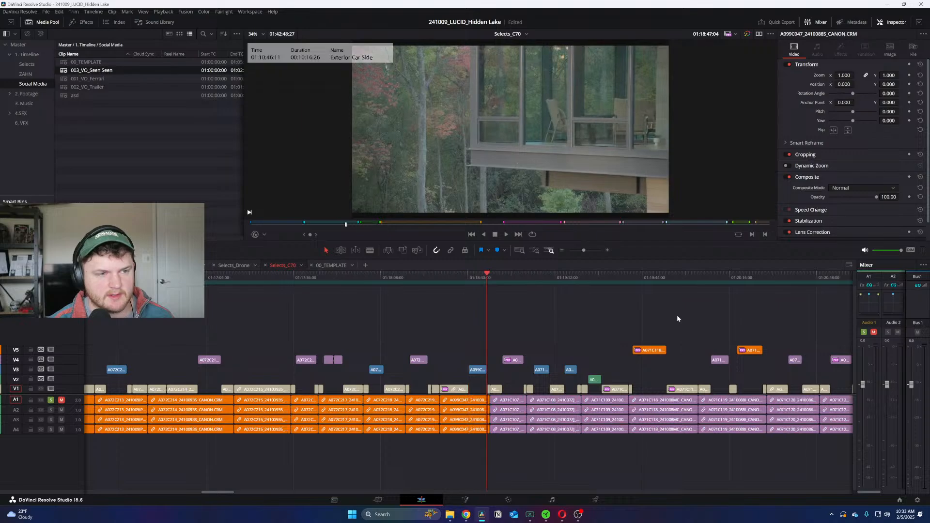
pyautogui.press('Down')
pyautogui.press('Down')
pyautogui.press('Down')
pyautogui.press('Down')
pyautogui.press('Down')
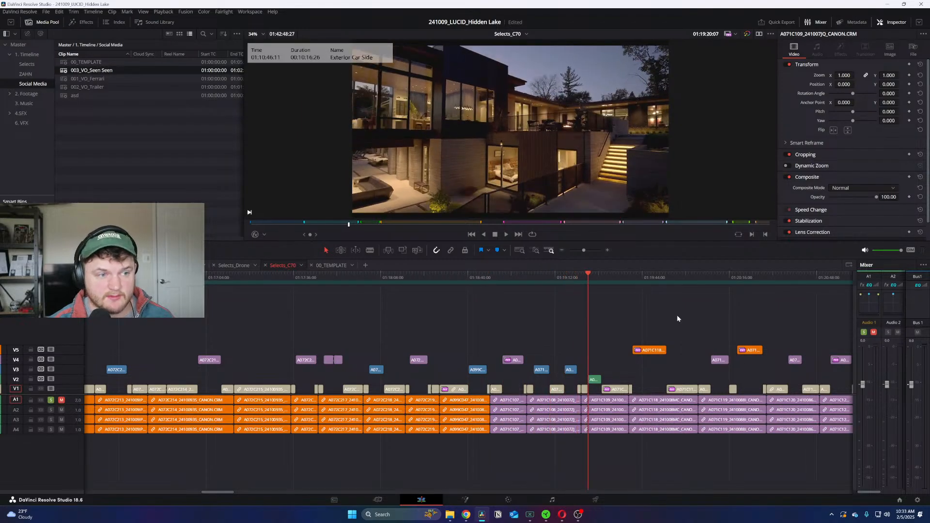
pyautogui.press('Down')
pyautogui.press('Down')
pyautogui.press('Down')
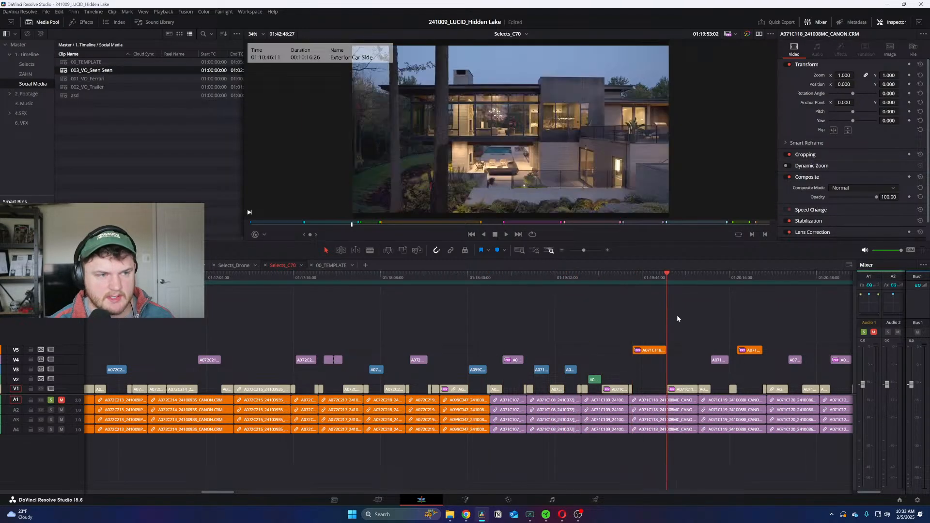
pyautogui.press('Down')
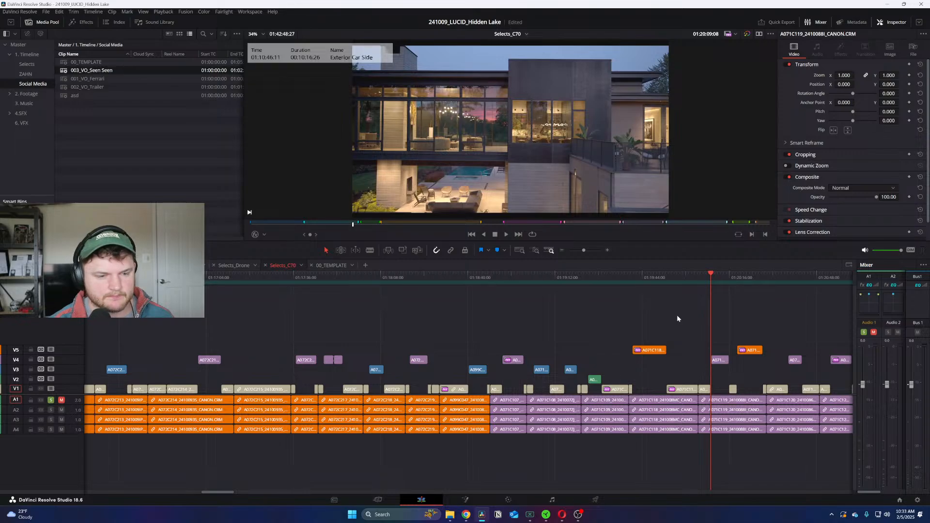
# Step: Examine the remaining Exterior Car Side clips past A071C125 and the first Exterior Front clips around A072C224 near 01:22:24
pyautogui.press('Down')
pyautogui.press('Down')
pyautogui.press('Down')
pyautogui.press('Down')
pyautogui.press('Down')
pyautogui.press('Down')
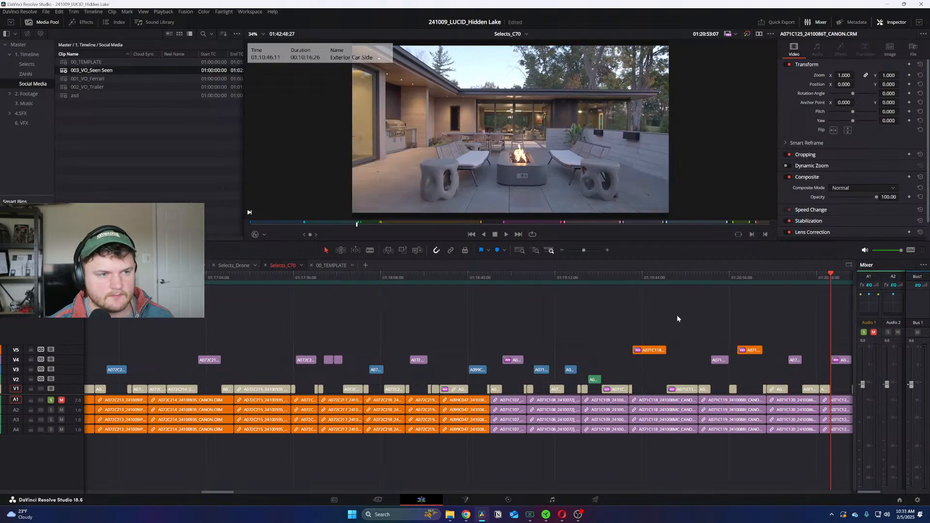
pyautogui.press('Down')
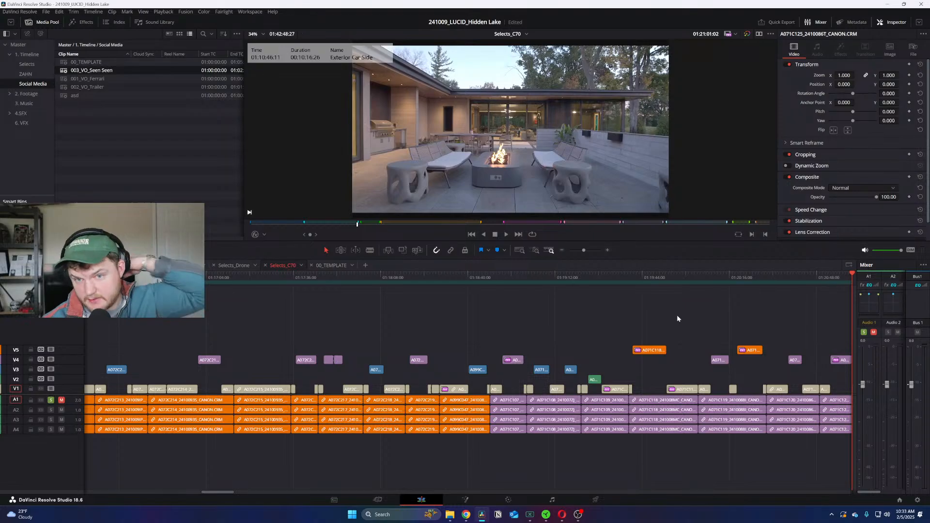
pyautogui.press('Down')
pyautogui.press('Down')
pyautogui.press('Down')
pyautogui.press('Down')
pyautogui.press('Down')
pyautogui.press('Down')
pyautogui.press('Down')
pyautogui.press('Down')
pyautogui.press('Down')
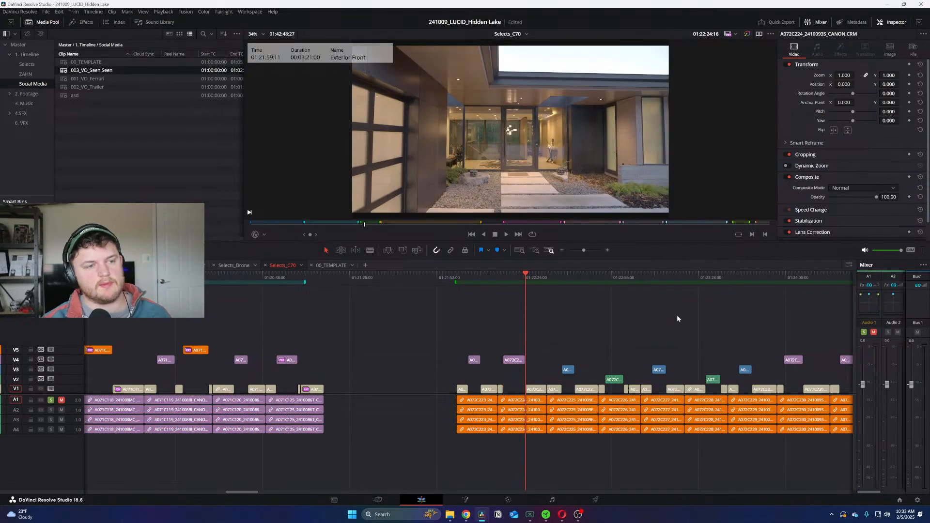
pyautogui.press('Down')
pyautogui.press('Down')
# Step: Step back from the Exterior Front footage to the Exterior Car Side clips around A071C109 near 01:19:29
pyautogui.press('Up')
pyautogui.press('Up')
pyautogui.press('Up')
pyautogui.press('Up')
pyautogui.press('Up')
pyautogui.press('Up')
pyautogui.press('Up')
pyautogui.press('Up')
pyautogui.press('Up')
pyautogui.press('Up')
pyautogui.press('Up')
pyautogui.press('Up')
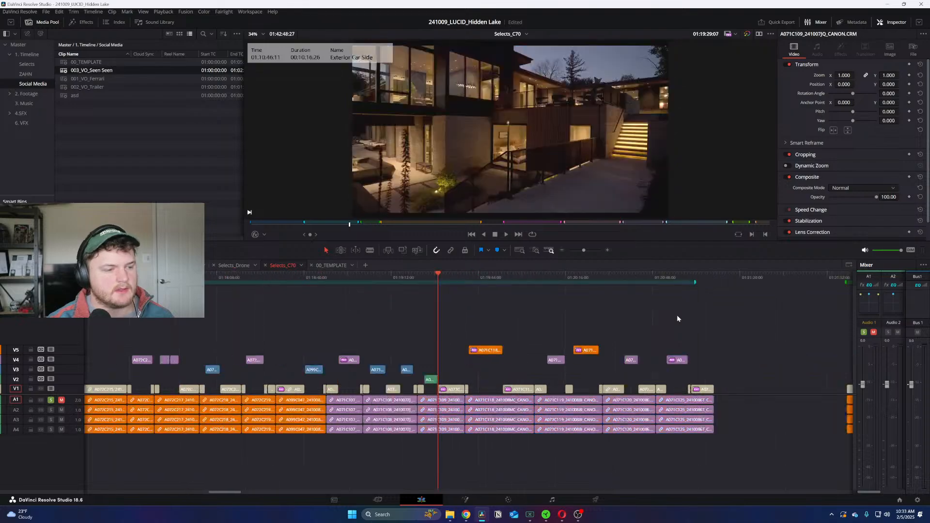
pyautogui.press('Up')
pyautogui.press('Up')
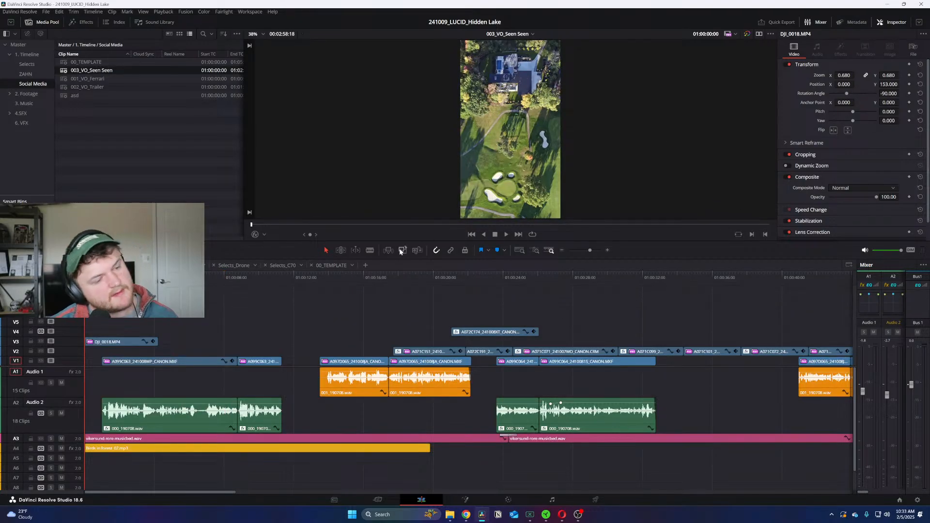
# Step: Return to the Selects_C70 timeline and step back through Exterior Car Side from A072C216 to A099C052 near 01:14:04
pyautogui.click(330, 266)
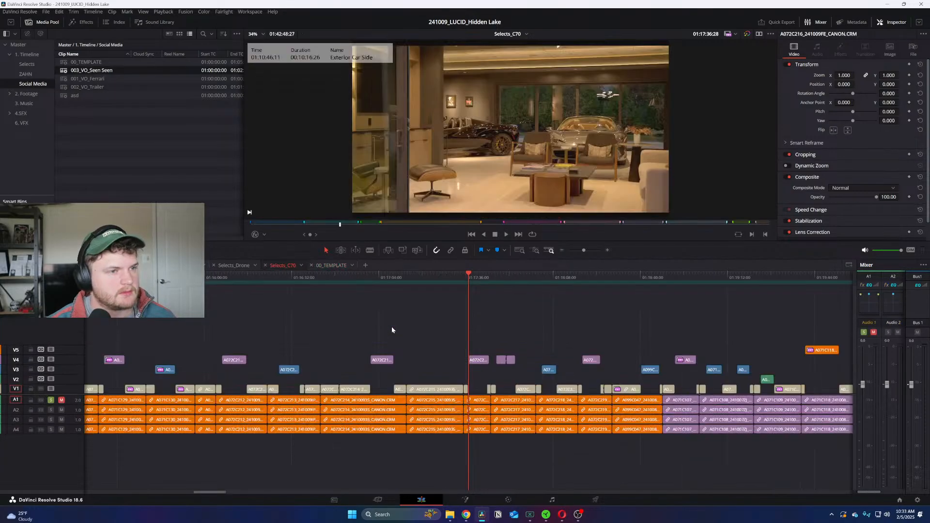
pyautogui.press('Up')
pyautogui.press('Up')
pyautogui.press('Up')
pyautogui.press('Up')
pyautogui.press('Up')
pyautogui.press('Up')
pyautogui.press('Up')
pyautogui.press('Up')
pyautogui.press('Up')
pyautogui.press('Up')
pyautogui.press('Up')
pyautogui.press('Up')
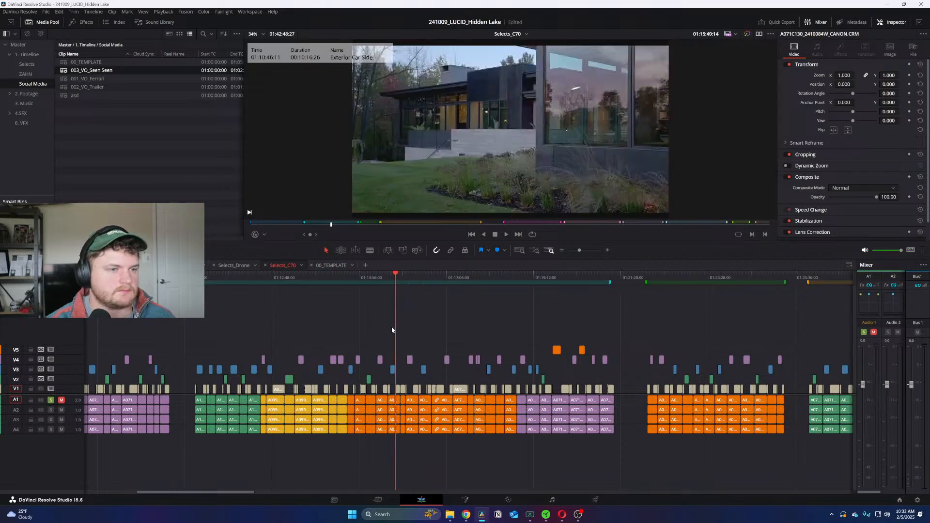
pyautogui.press('Up')
pyautogui.press('Up')
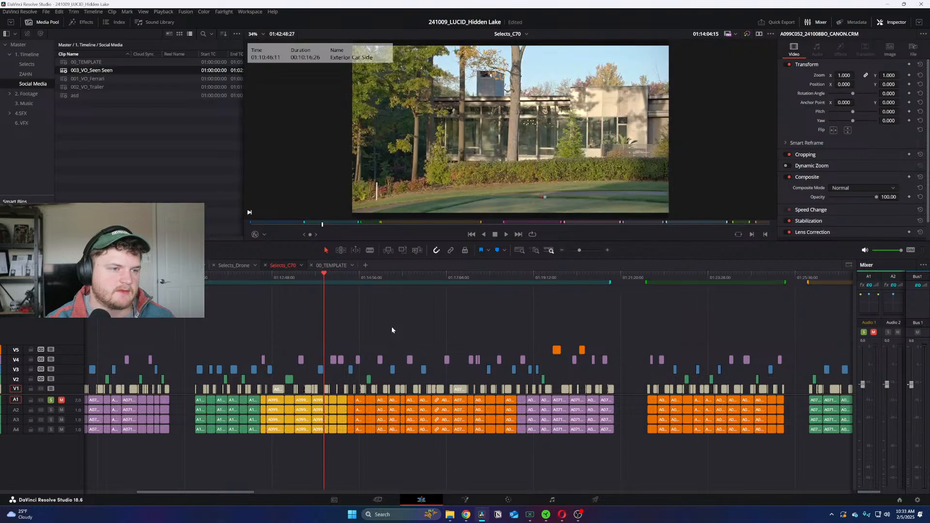
# Step: Play the footage from A099C052 into A099C053, stopping near 01:14:16 to inspect the clip
pyautogui.press('space')
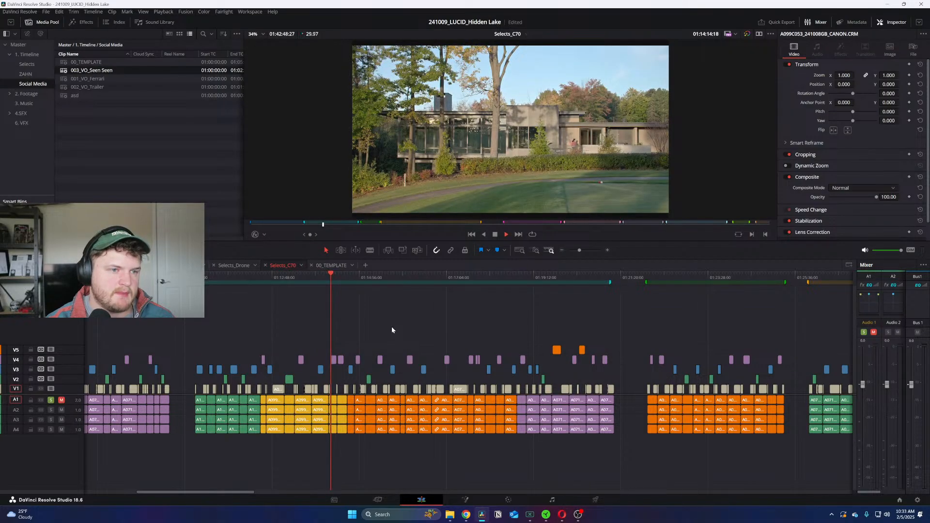
pyautogui.hotkey('ctrl', '=')
pyautogui.hotkey('ctrl', '=')
pyautogui.hotkey('ctrl', '=')
pyautogui.hotkey('ctrl', '=')
pyautogui.hotkey('ctrl', '=')
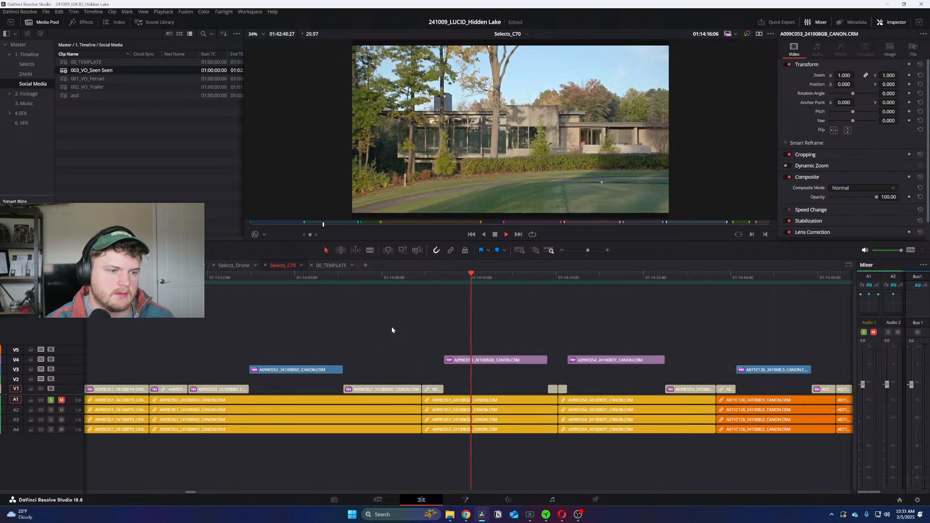
pyautogui.hotkey('ctrl', '-')
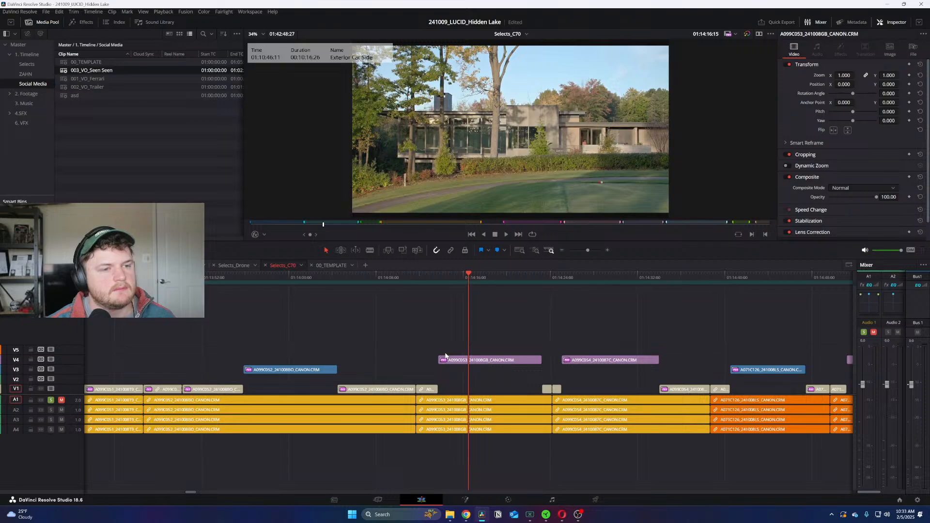
pyautogui.hotkey('ctrl', '-')
pyautogui.hotkey('ctrl', '=')
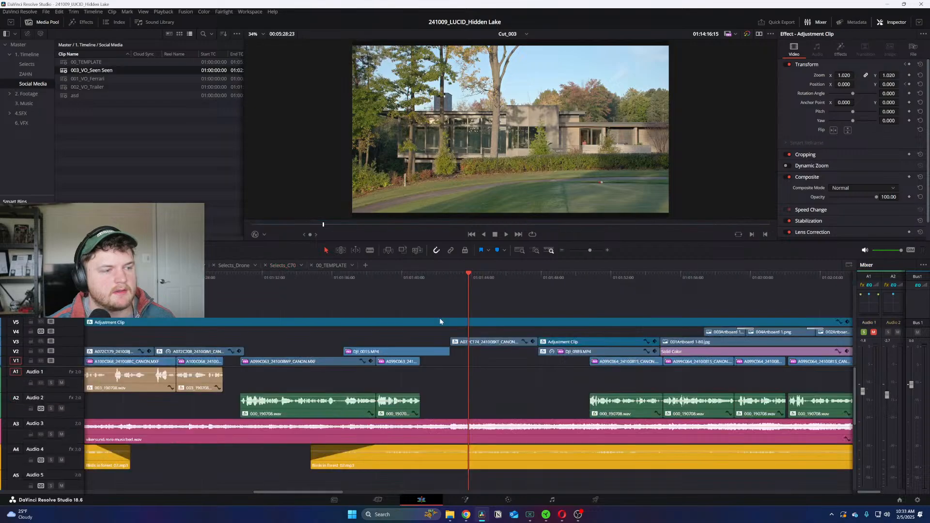
# Step: In the Cut_003 timeline, locate the DJI_0006.MP4 exterior clip on V2 near 01:00:07 and copy it
pyautogui.hotkey('ctrl', '=')
pyautogui.hotkey('ctrl', '=')
pyautogui.moveTo(346, 279); pyautogui.dragTo(359, 281)
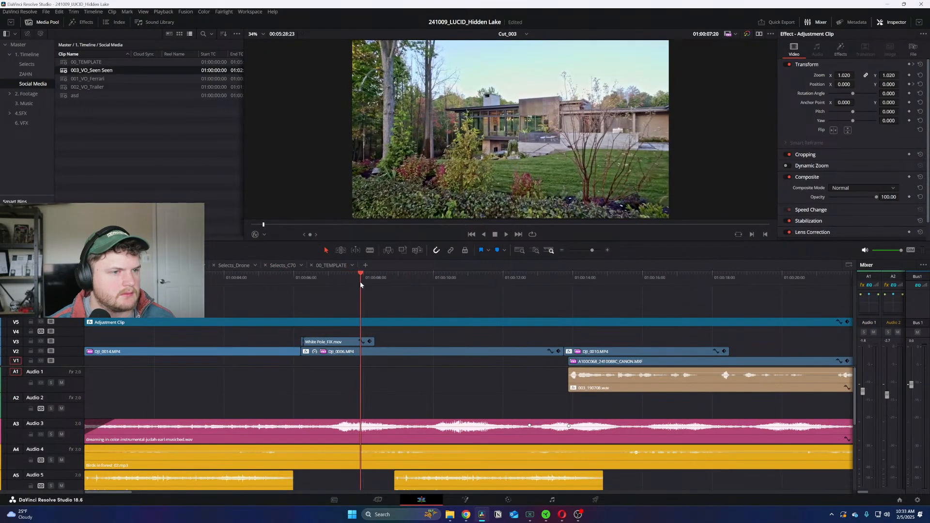
pyautogui.hotkey('ctrl', '=')
pyautogui.hotkey('ctrl', '=')
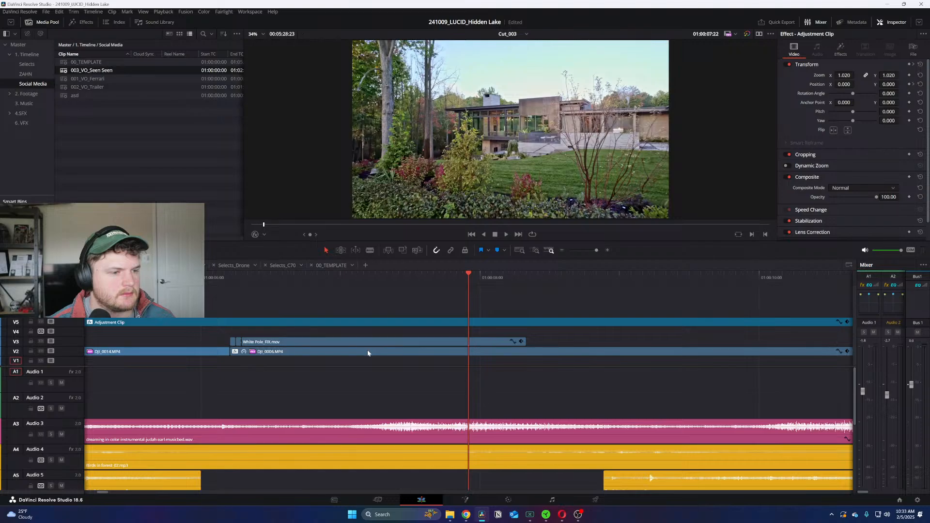
pyautogui.press('b')
pyautogui.click(325, 248)
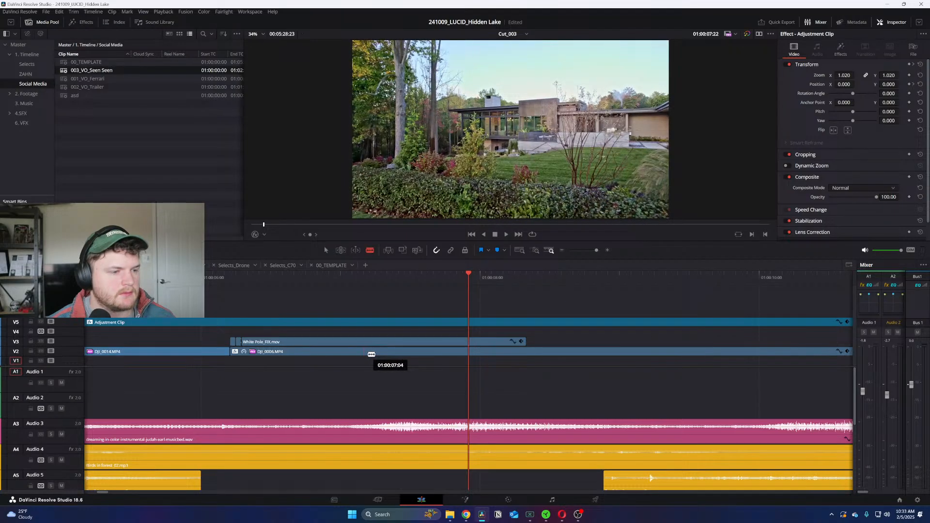
pyautogui.click(367, 353)
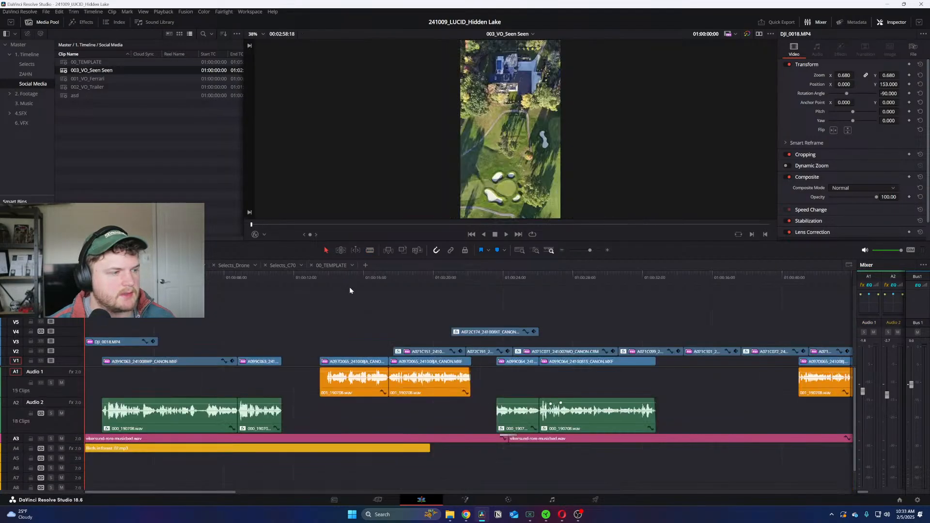
# Step: Paste DJI_0006.MP4 into the 003_VO_Seen Seen timeline on V3, starting near 01:00:06, and play it
pyautogui.hotkey('ctrl', '-')
pyautogui.hotkey('ctrl', '=')
pyautogui.click(179, 278)
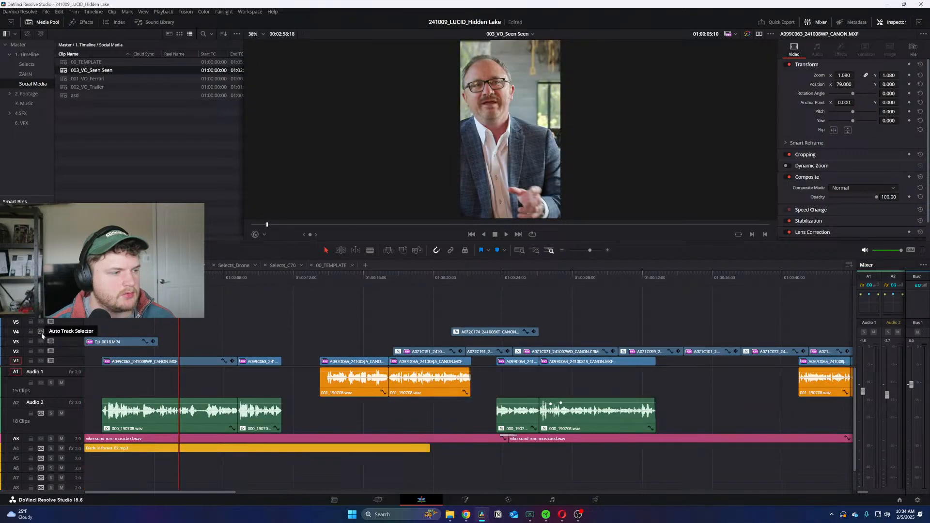
pyautogui.hotkey('ctrl', 'v')
pyautogui.hotkey('ctrl', '=')
pyautogui.moveTo(373, 304); pyautogui.dragTo(388, 335)
pyautogui.press('space')
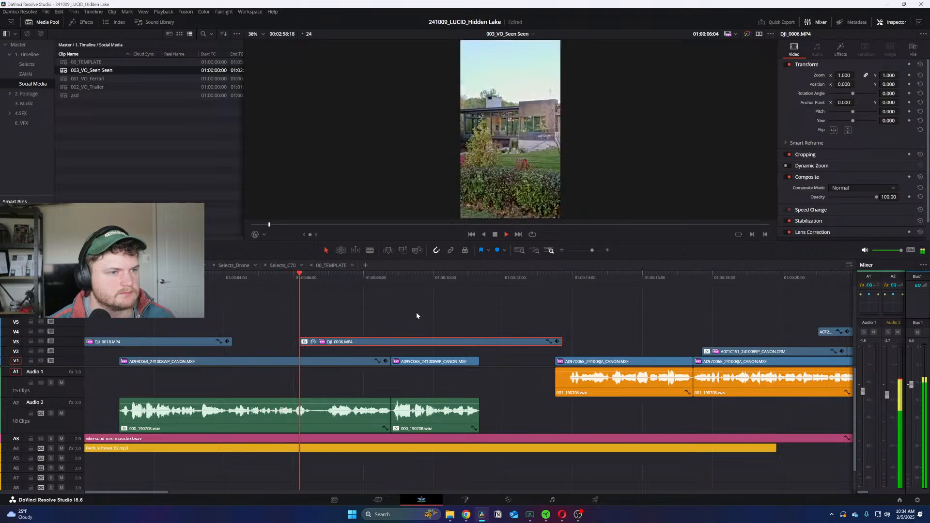
# Step: Set the Position X of DJI_0006.MP4 to 93 and shift the clip on V3 to start near 01:00:07
pyautogui.moveTo(843, 84)
pyautogui.mouseDown()
pyautogui.moveTo(857, 84)
pyautogui.moveTo(834, 85)
pyautogui.mouseUp()
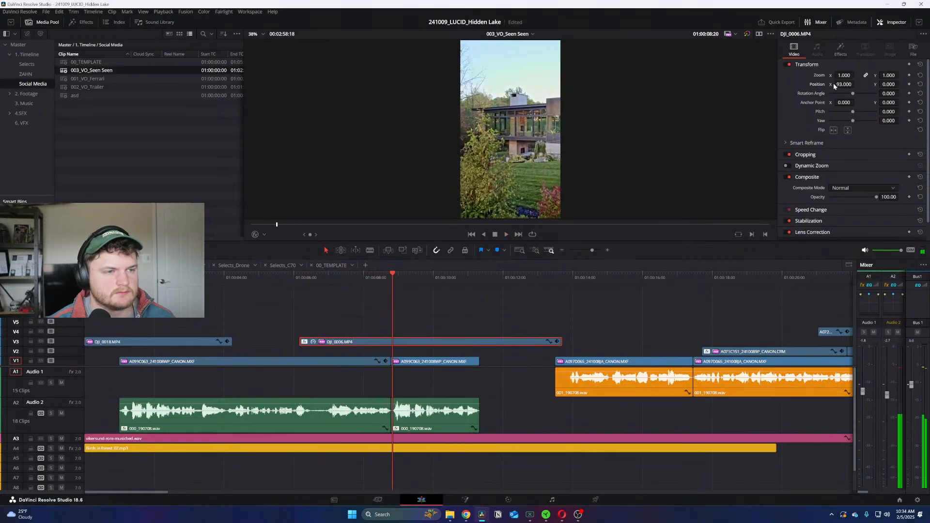
pyautogui.click(301, 280)
pyautogui.moveTo(348, 343)
pyautogui.mouseDown()
pyautogui.moveTo(374, 345)
pyautogui.moveTo(363, 345)
pyautogui.mouseUp()
# Step: Play the voiceover leading into DJI_0006.MP4 and move the clip to start at 01:00:06:16 on V2
pyautogui.click(289, 280)
pyautogui.hotkey('ctrl', '=')
pyautogui.click(339, 279)
pyautogui.press('space')
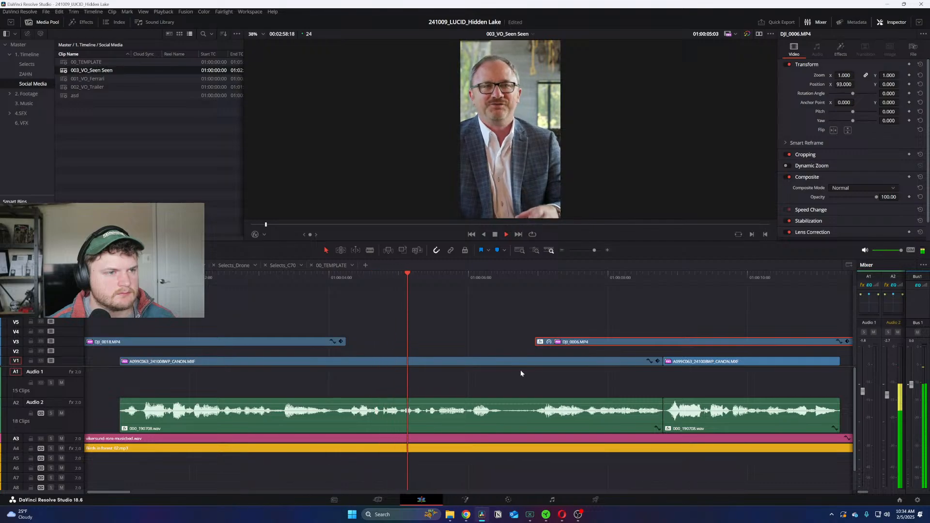
pyautogui.hotkey('ctrl', '=')
pyautogui.press('space')
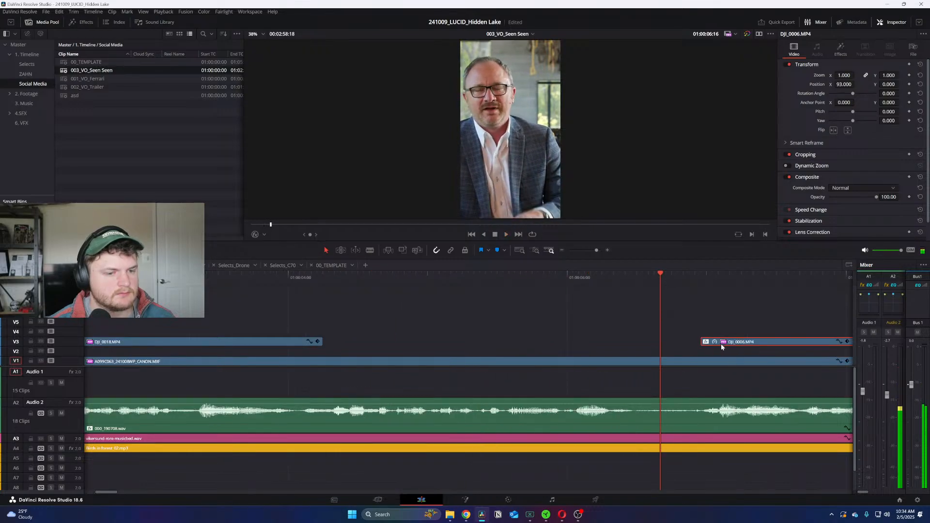
pyautogui.moveTo(728, 346); pyautogui.dragTo(690, 352)
pyautogui.press('space')
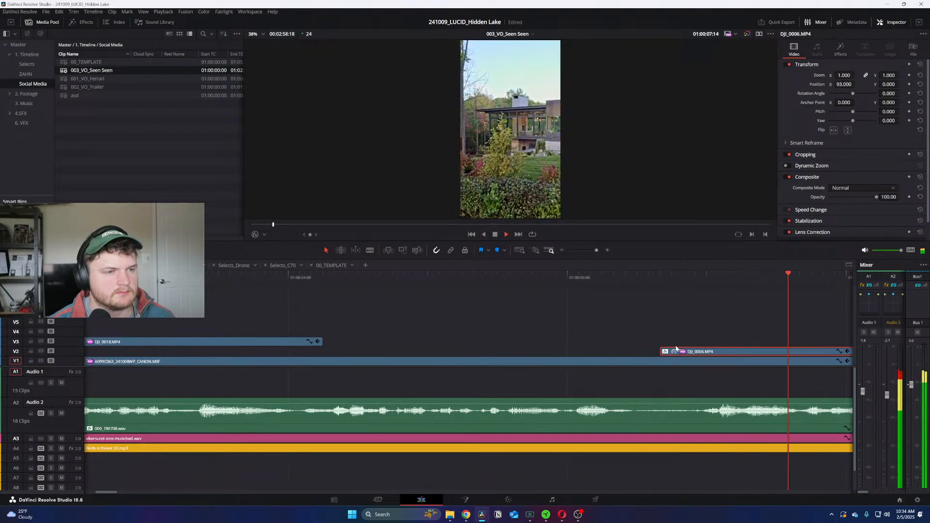
# Step: Move DJI_0006.MP4 back up to V3 at the same start time and trim its end to 01:00:10:12
pyautogui.hotkey('ctrl', '-')
pyautogui.click(207, 275)
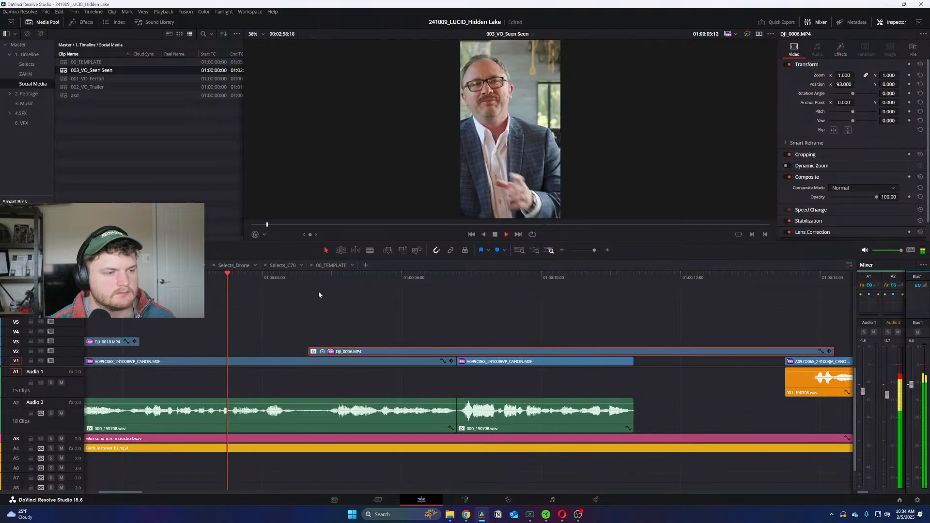
pyautogui.hotkey('ctrl', '=')
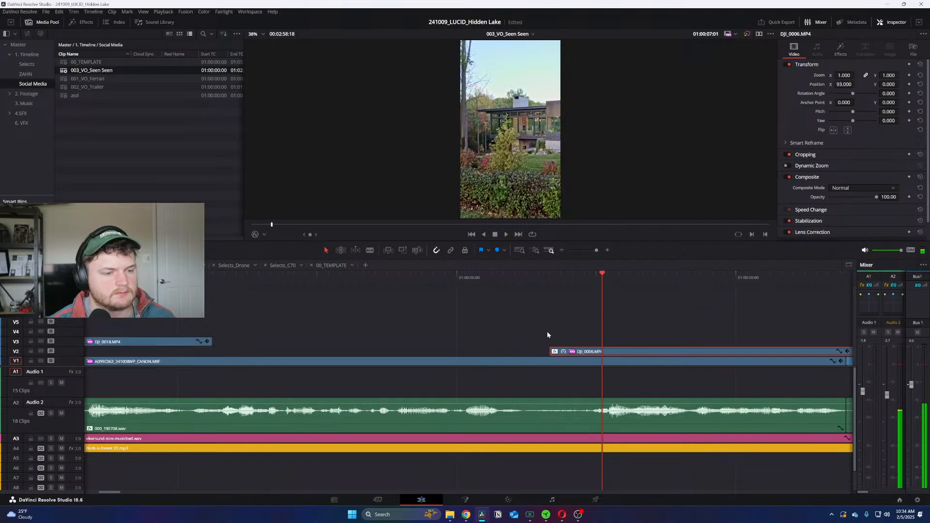
pyautogui.hotkey('ctrl', '-')
pyautogui.moveTo(503, 349); pyautogui.dragTo(490, 336)
pyautogui.hotkey('ctrl', '-')
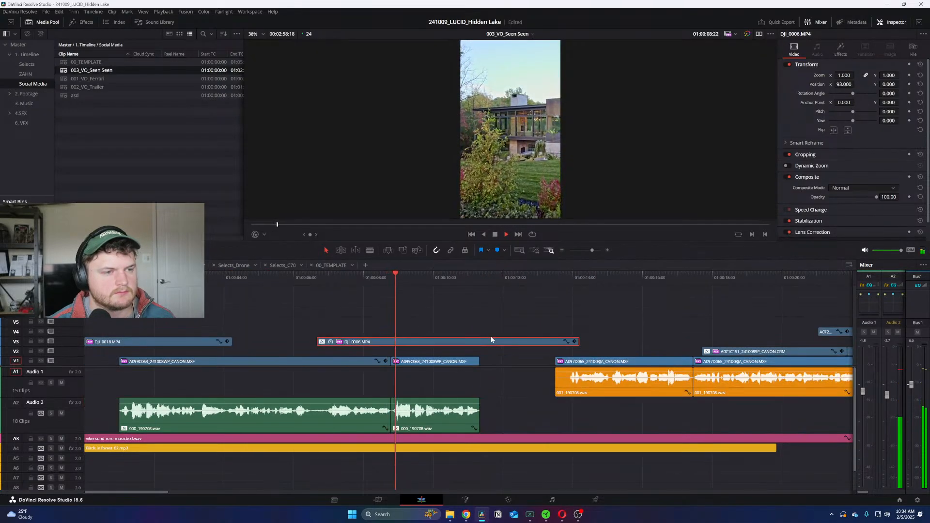
pyautogui.press('space')
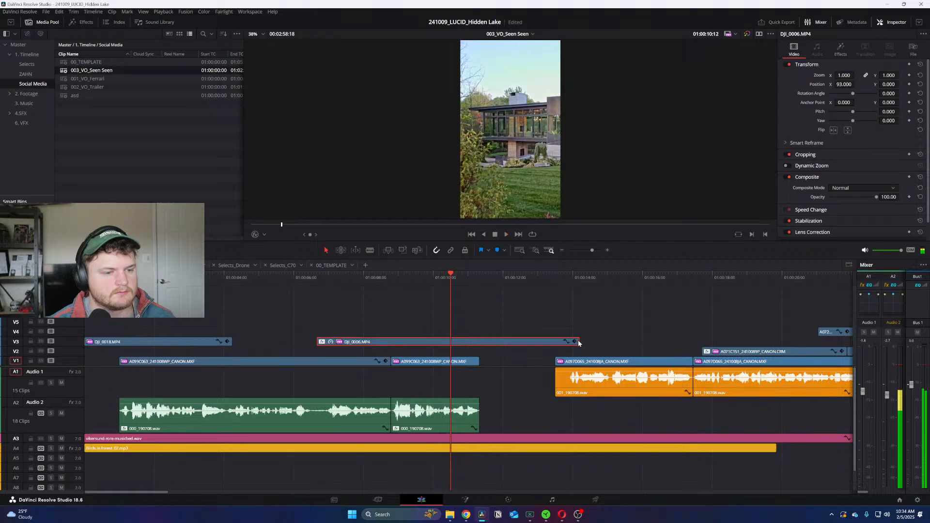
pyautogui.moveTo(581, 342); pyautogui.dragTo(449, 342)
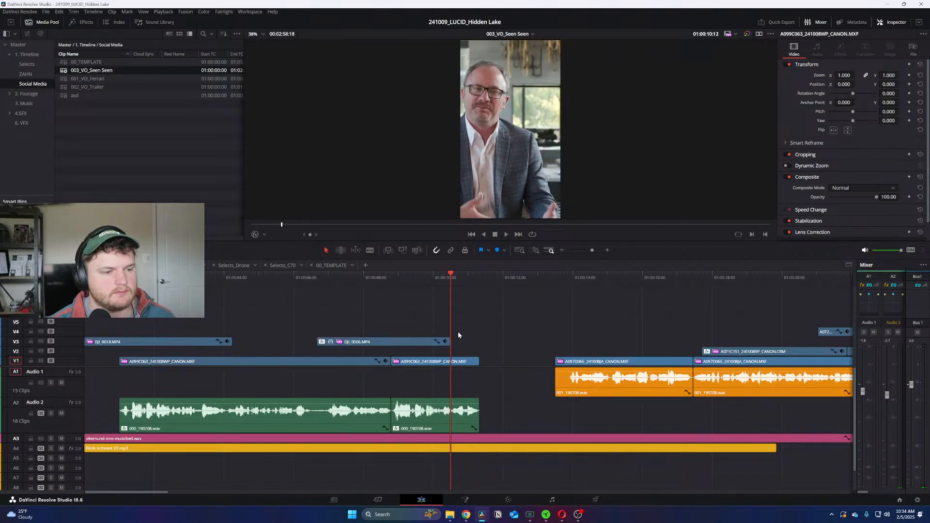
# Step: Move the A072C174 interior clip on V4 earlier so it starts where DJI_0006.MP4 ends, and play the transition
pyautogui.hotkey('ctrl', '-')
pyautogui.click(481, 274)
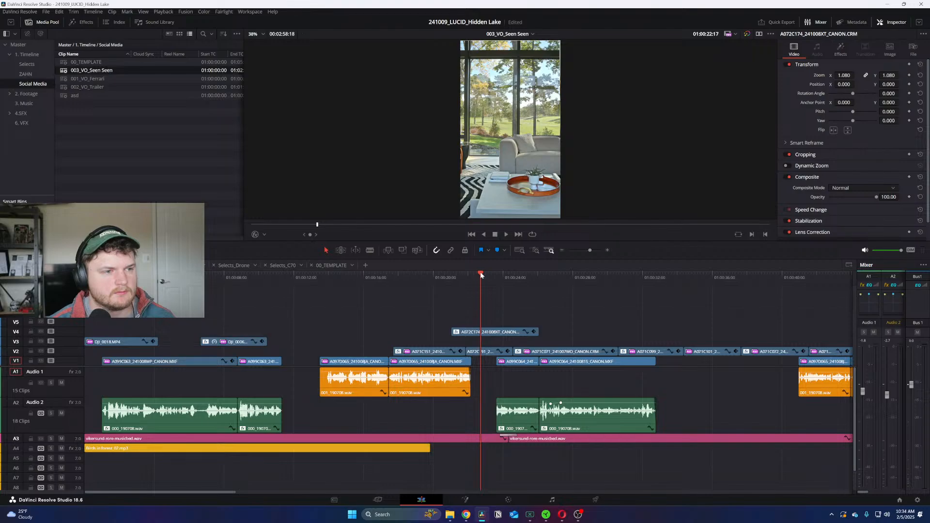
pyautogui.moveTo(404, 336); pyautogui.dragTo(291, 338)
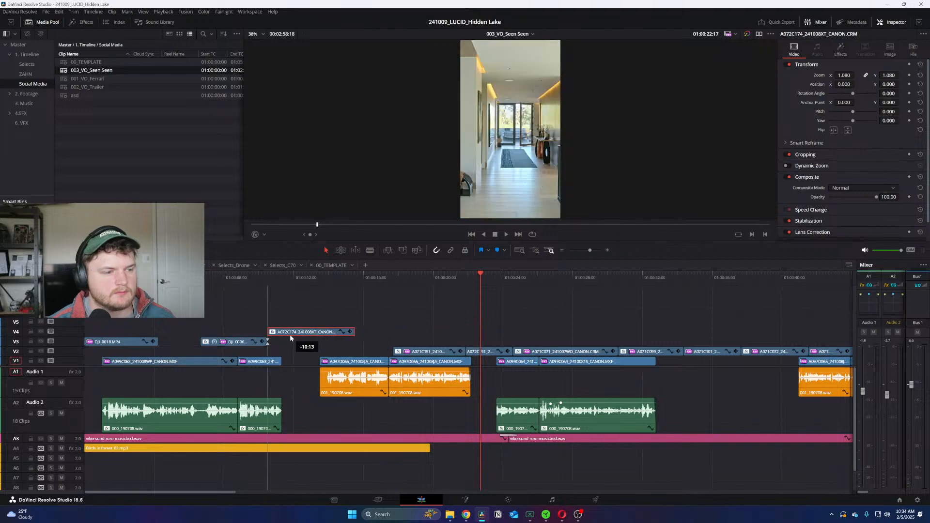
pyautogui.click(249, 275)
pyautogui.press('space')
pyautogui.hotkey('ctrl', '=')
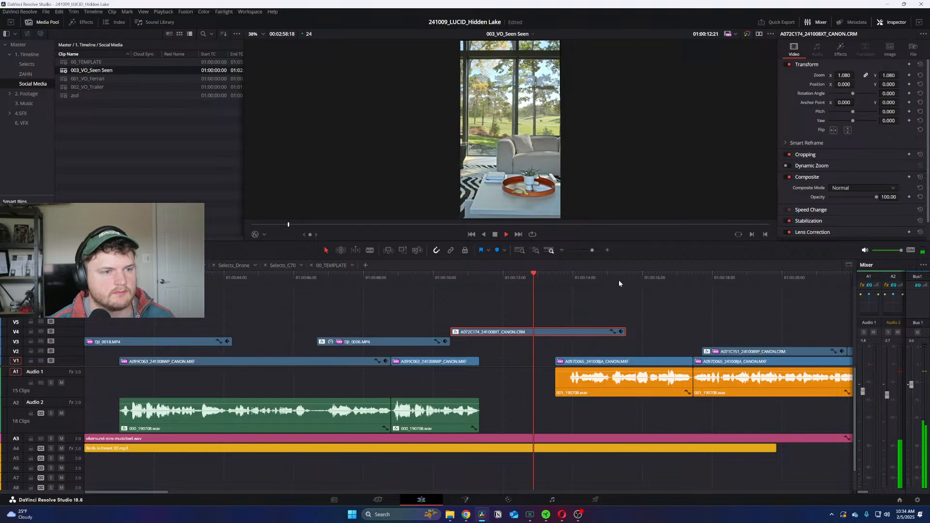
# Step: Place A072C174 on V3 directly after DJI_0006.MP4, trim its end to about 01:00:15, and play the sequence
pyautogui.hotkey('ctrl', '-')
pyautogui.hotkey('ctrl', '=')
pyautogui.moveTo(546, 332); pyautogui.dragTo(495, 341)
pyautogui.press('space')
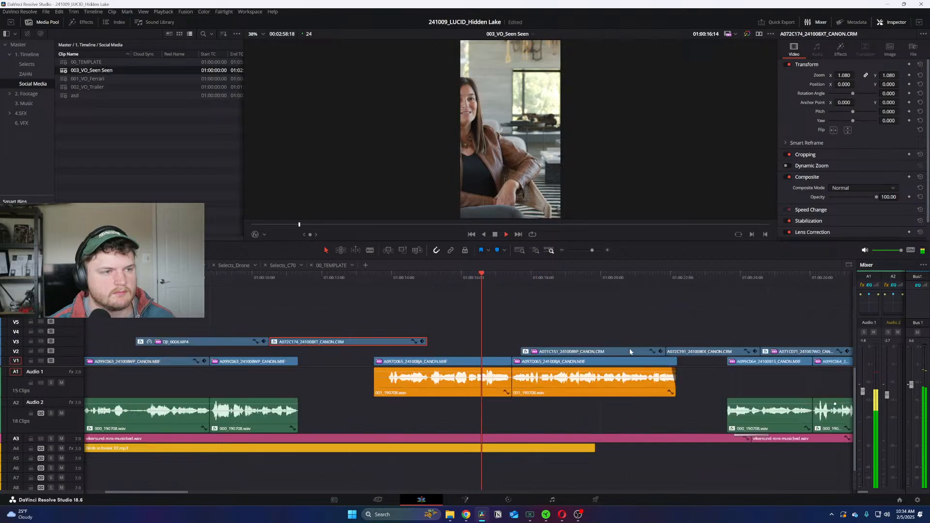
# Step: Shift the V2 B-roll clips starting with A071C151 slightly earlier and play the sequence around them
pyautogui.moveTo(608, 324); pyautogui.dragTo(718, 353)
pyautogui.moveTo(582, 351); pyautogui.dragTo(550, 349)
pyautogui.click(557, 328)
pyautogui.press('space')
pyautogui.hotkey('ctrl', '=')
pyautogui.hotkey('ctrl', '=')
pyautogui.hotkey('ctrl', '-')
pyautogui.hotkey('ctrl', '-')
pyautogui.moveTo(318, 278); pyautogui.dragTo(284, 289)
pyautogui.hotkey('ctrl', '-')
pyautogui.press('space')
pyautogui.hotkey('ctrl', '-')
pyautogui.hotkey('ctrl', '=')
# Step: Move the B-roll clips from V2 up to V3, with A071C151 starting at about 01:00:17:09
pyautogui.moveTo(428, 352); pyautogui.dragTo(482, 342)
pyautogui.hotkey('ctrl', '-')
pyautogui.moveTo(637, 320); pyautogui.dragTo(320, 343)
pyautogui.hotkey('ctrl', '=')
pyautogui.hotkey('ctrl', '=')
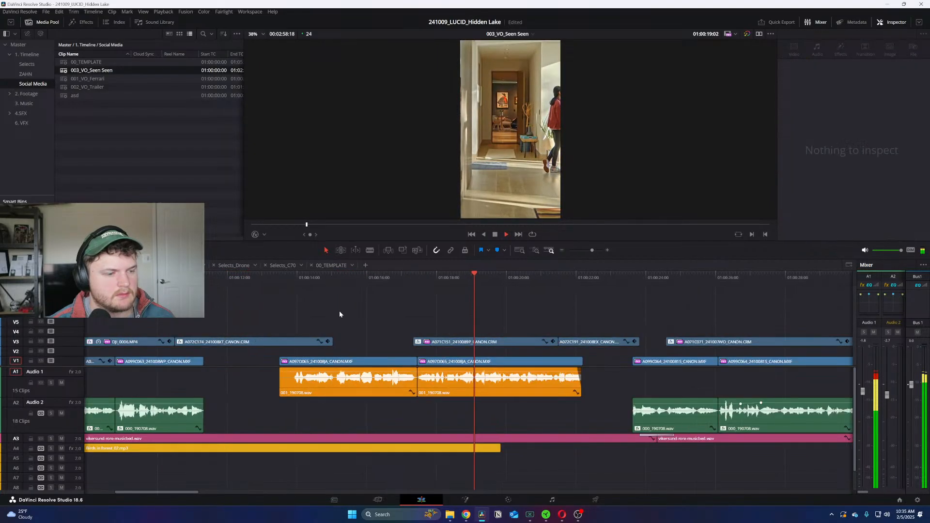
# Step: Trim the end of A071C151 to 01:00:20:14, butt A072C191 directly against it, and play the cut
pyautogui.click(472, 341)
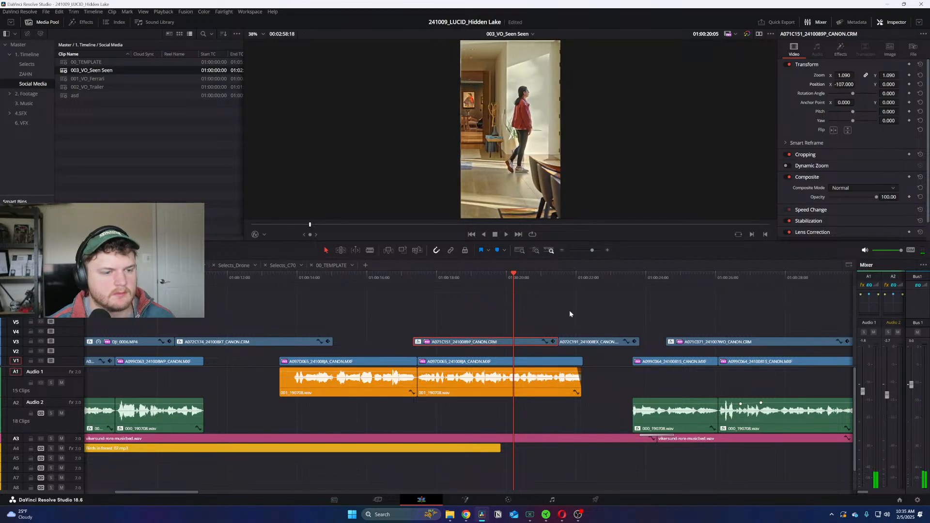
pyautogui.click(585, 344)
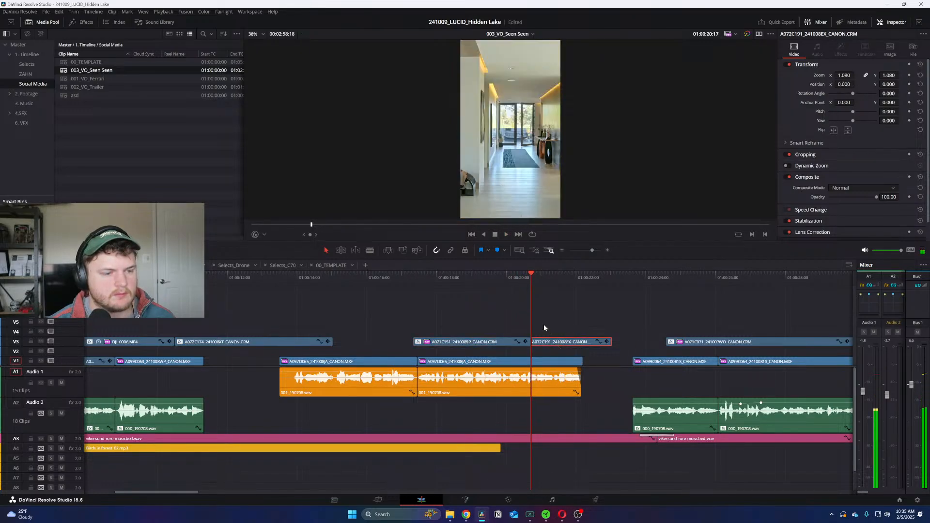
pyautogui.hotkey('ctrl', '=')
pyautogui.press('space')
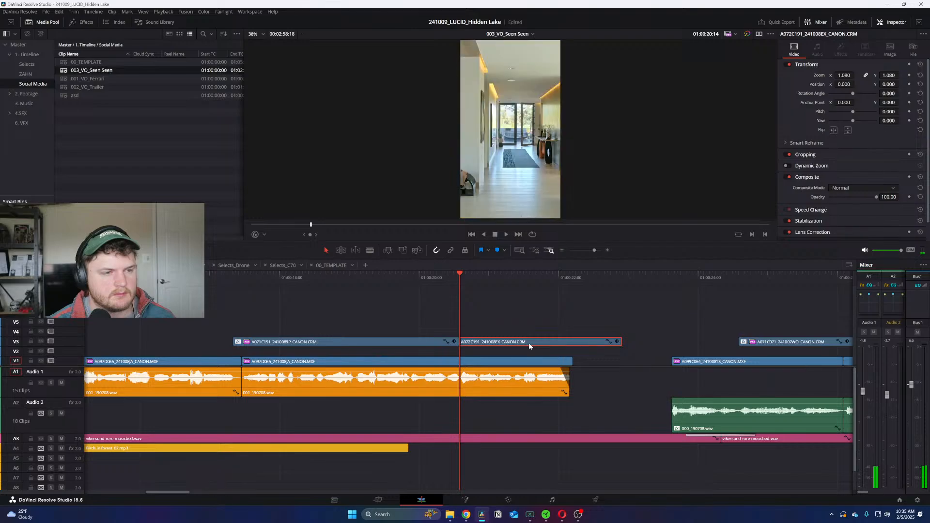
# Step: Move A071C071 earlier on V3 to start right after A072C191 at about 01:00:22:23, and play through it
pyautogui.hotkey('ctrl', '-')
pyautogui.hotkey('ctrl', '-')
pyautogui.hotkey('ctrl', '=')
pyautogui.moveTo(586, 342); pyautogui.dragTo(548, 342)
pyautogui.press('space')
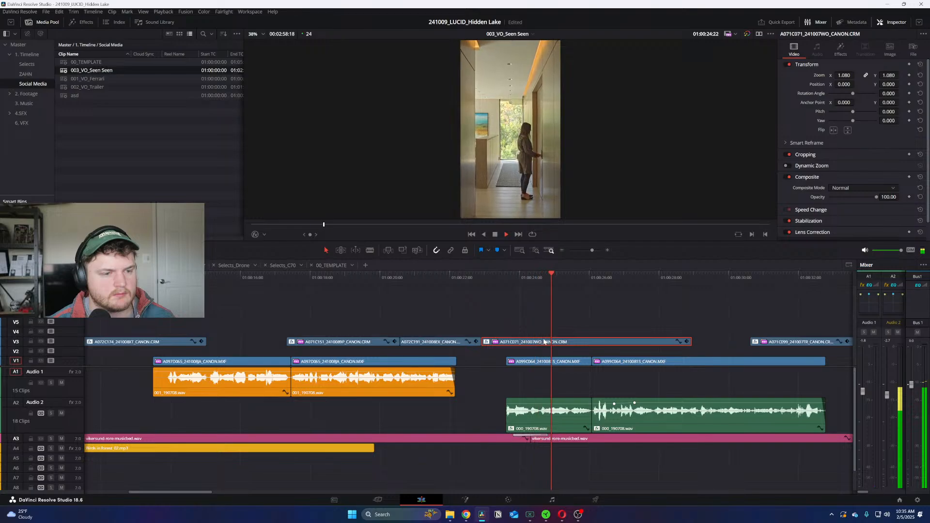
pyautogui.hotkey('ctrl', '-')
pyautogui.hotkey('ctrl', '-')
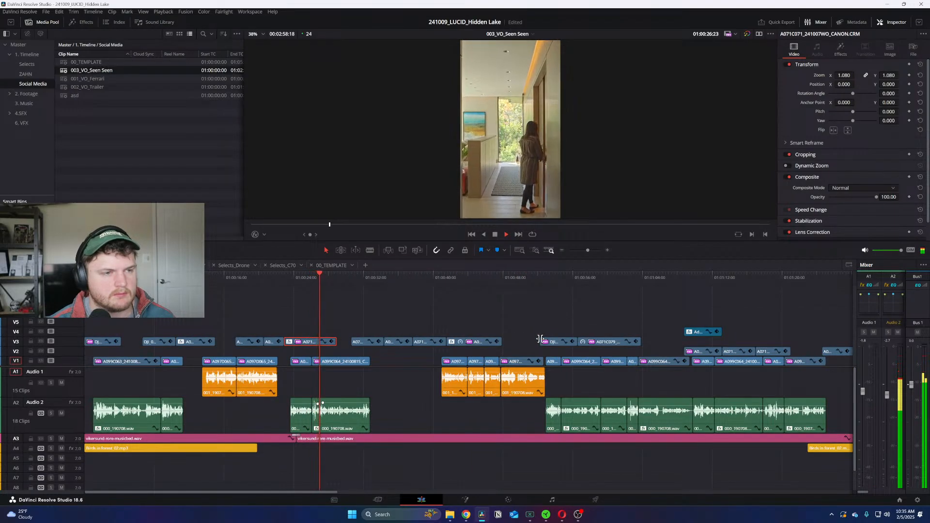
pyautogui.hotkey('ctrl', '=')
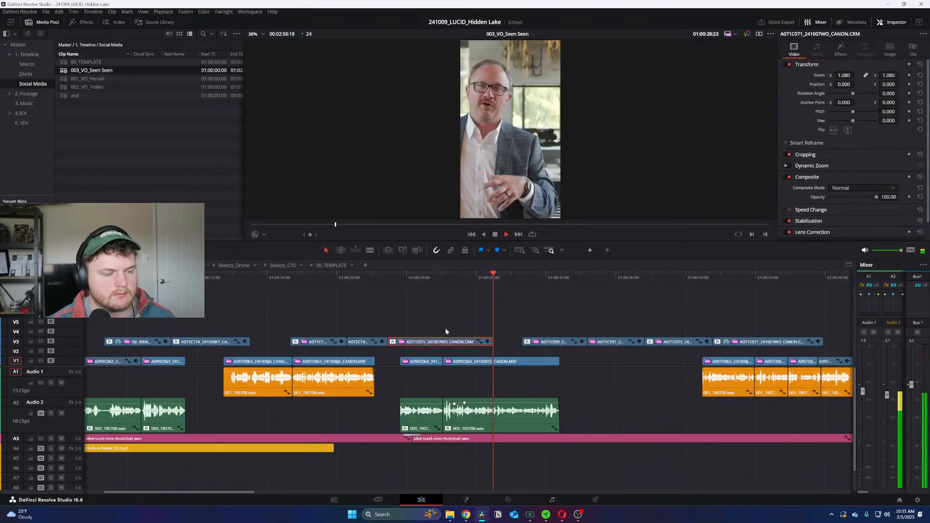
# Step: Move A071C099 and A071C101 together on V3 so they directly follow A071C071, and play them
pyautogui.press('space')
pyautogui.click(543, 343)
pyautogui.keyDown('shift'); pyautogui.click(600, 342); pyautogui.keyUp('shift')
pyautogui.moveTo(554, 343); pyautogui.dragTo(526, 346)
pyautogui.press('space')
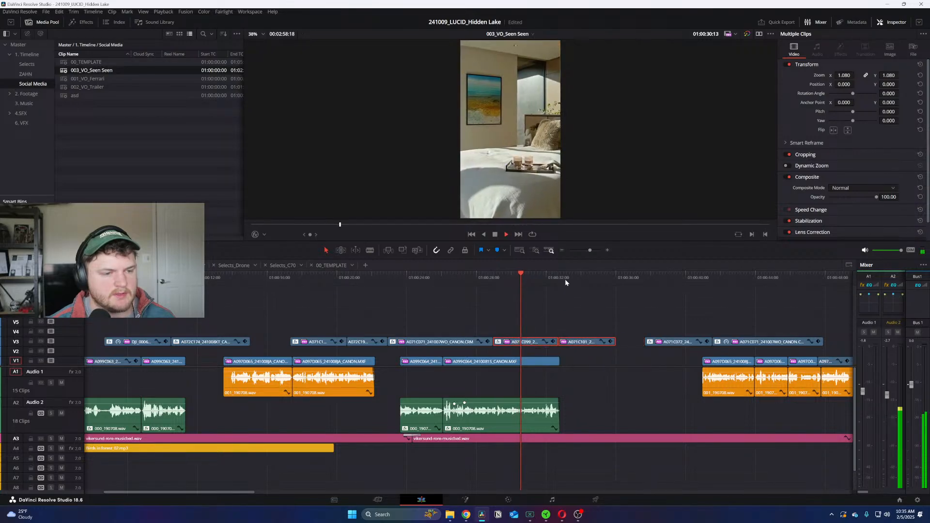
# Step: Park the playhead at 01:00:43:23 and delete the remaining V2 B-roll plus the V1 interview clips and voiceovers after the second 000_190708 section
pyautogui.click(561, 278)
pyautogui.hotkey('ctrl', '-')
pyautogui.click(430, 276)
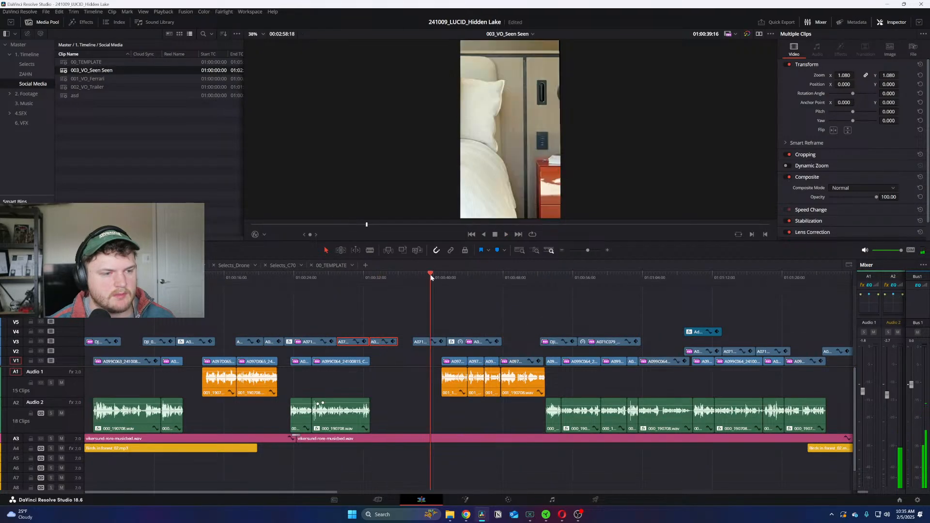
pyautogui.moveTo(489, 302); pyautogui.dragTo(483, 312)
pyautogui.click(468, 278)
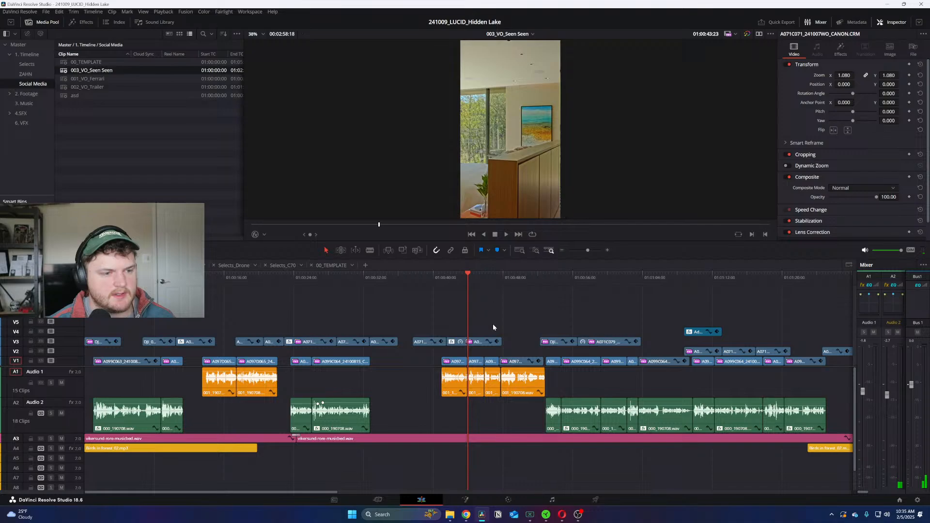
pyautogui.hotkey('ctrl', '-')
pyautogui.hotkey('ctrl', '-')
pyautogui.moveTo(623, 425); pyautogui.dragTo(176, 348)
pyautogui.press('BackSpace')
pyautogui.hotkey('ctrl', '=')
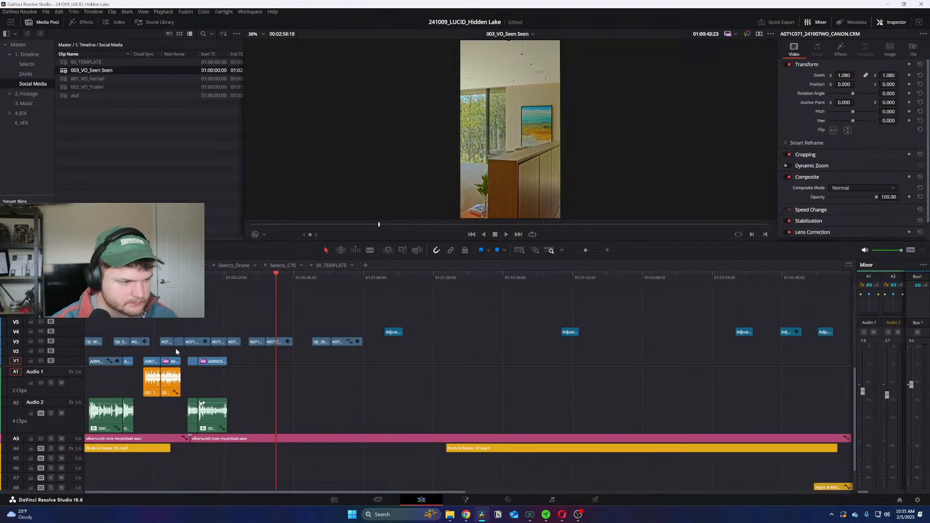
# Step: Delete the leftover adjustment clips on V4
pyautogui.hotkey('ctrl', '-')
pyautogui.moveTo(524, 306); pyautogui.dragTo(238, 353)
pyautogui.press('BackSpace')
pyautogui.hotkey('ctrl', '=')
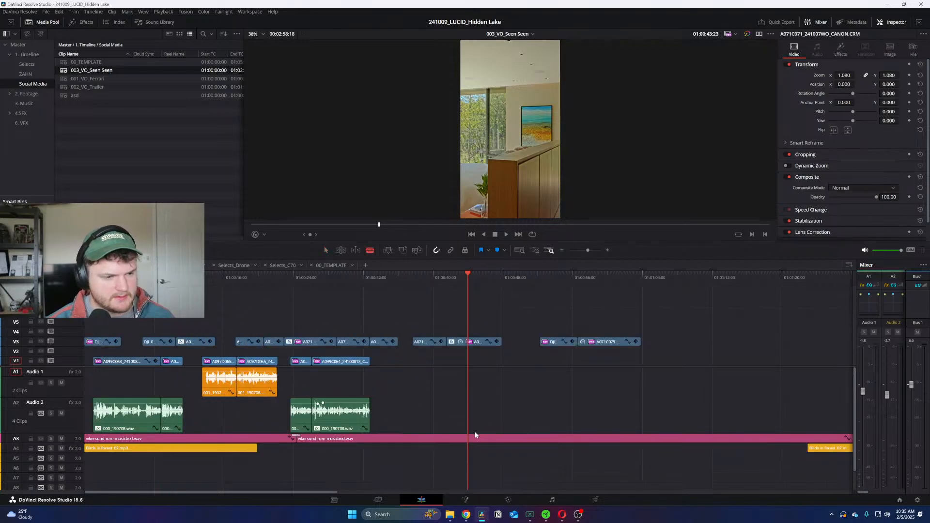
# Step: Split the A3 music at 01:00:43:23 and delete its remainder with the later forest-birds and night sound clips
pyautogui.hotkey('ctrl', '-')
pyautogui.hotkey('ctrl', '-')
pyautogui.scroll(-2, 591, 429)
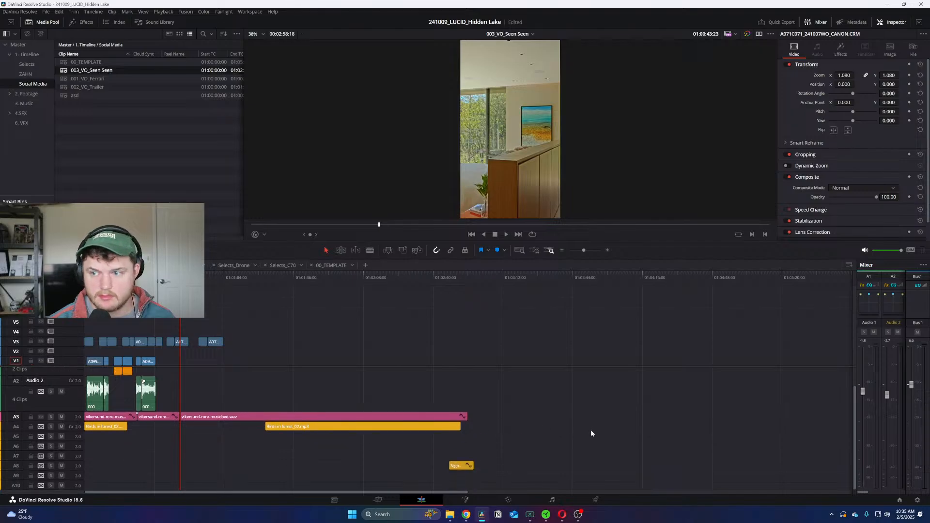
pyautogui.moveTo(540, 395); pyautogui.dragTo(243, 469)
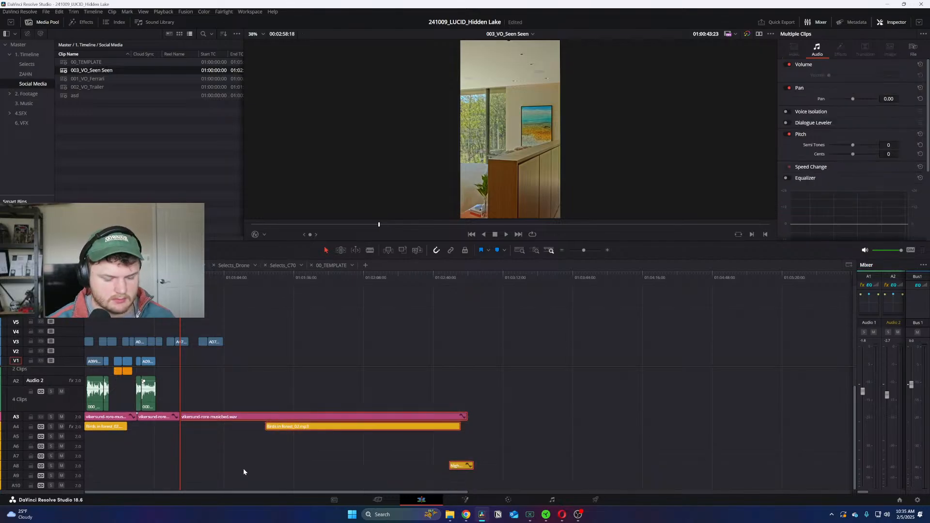
pyautogui.press('BackSpace')
pyautogui.press('Home')
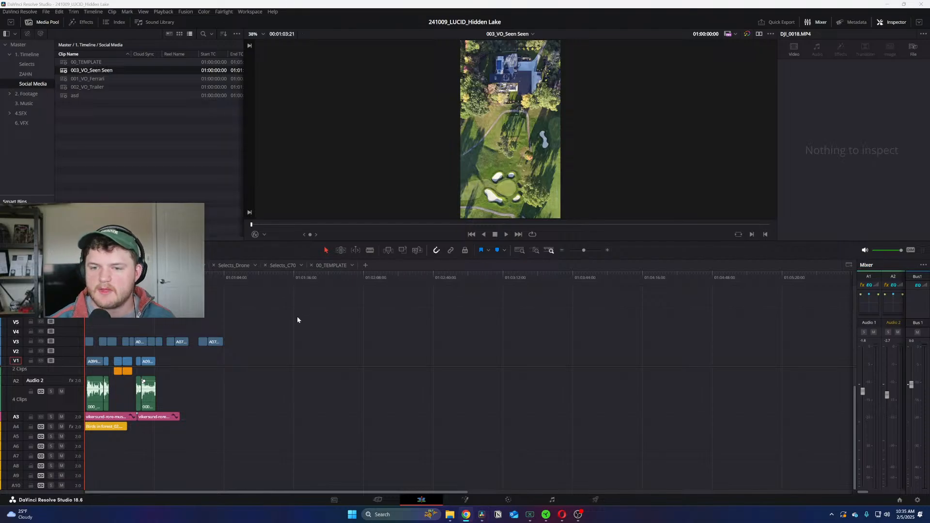
# Step: Review the timeline's opening from its start, and play on from 01:00:08:03 through the DJI_0006.MP4 and A072C174 shots
pyautogui.click(332, 318)
pyautogui.hotkey('ctrl', '=')
pyautogui.hotkey('ctrl', '=')
pyautogui.hotkey('ctrl', '=')
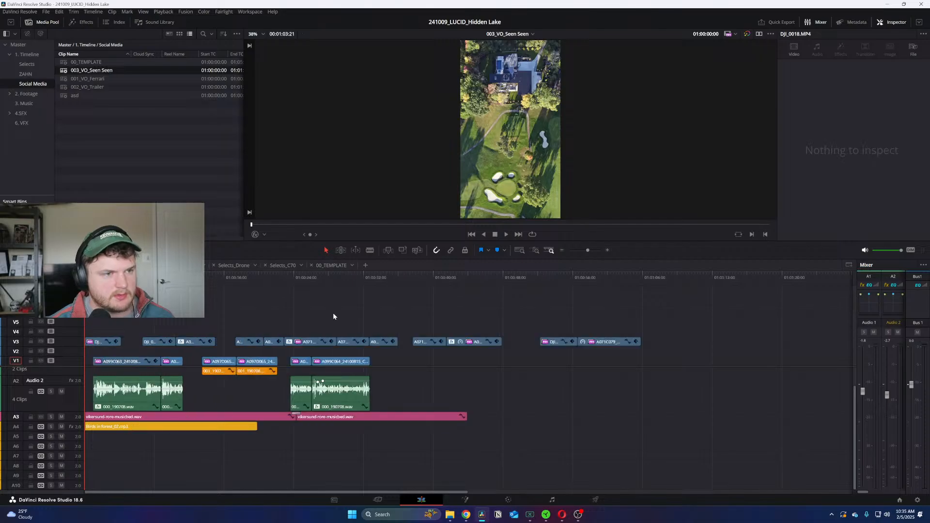
pyautogui.press('space')
pyautogui.press('space')
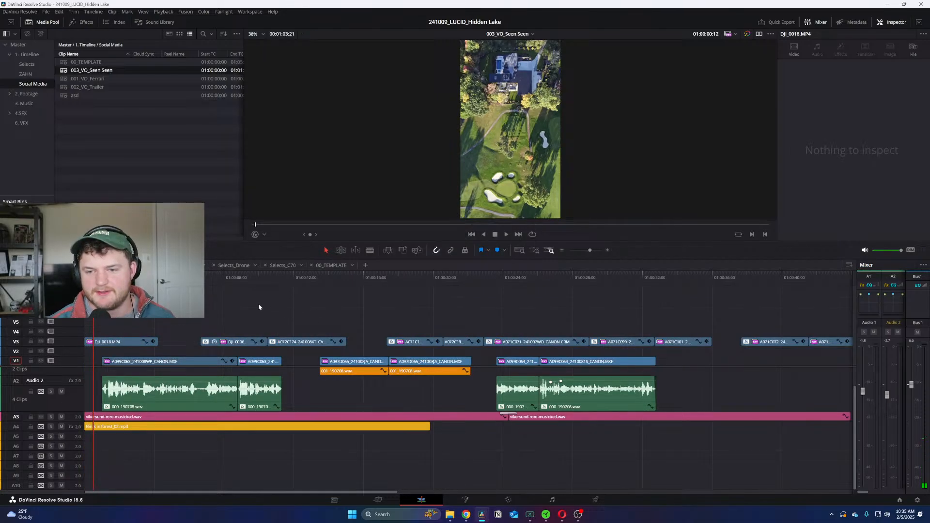
pyautogui.hotkey('ctrl', '=')
pyautogui.press('space')
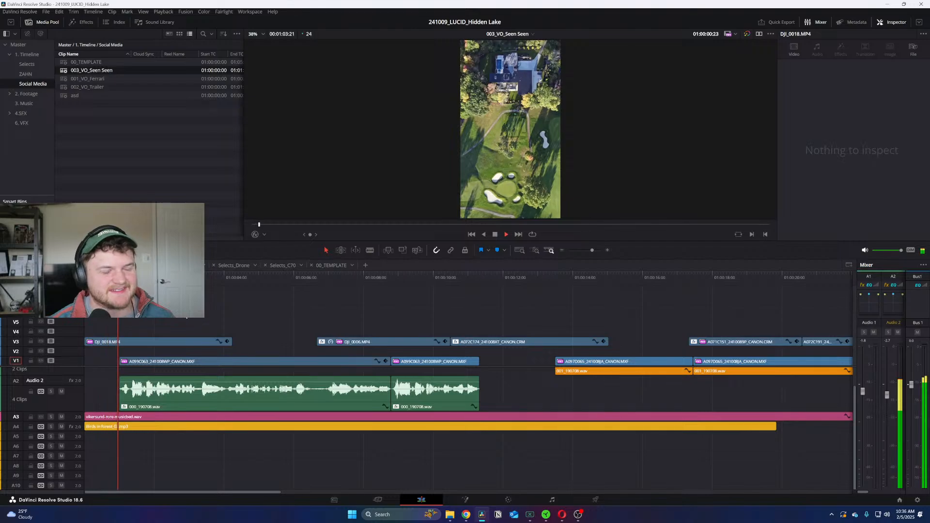
pyautogui.press('Home')
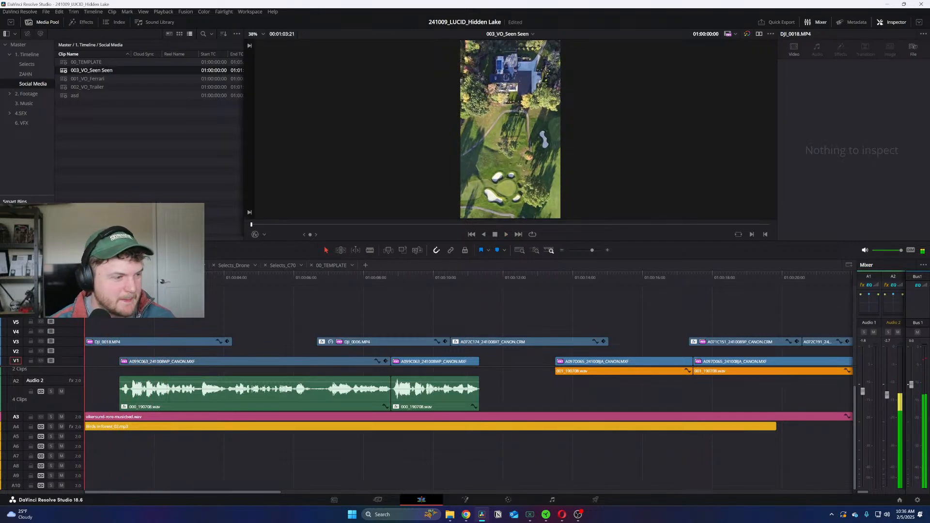
pyautogui.moveTo(119, 281); pyautogui.dragTo(137, 315)
pyautogui.click(510, 282)
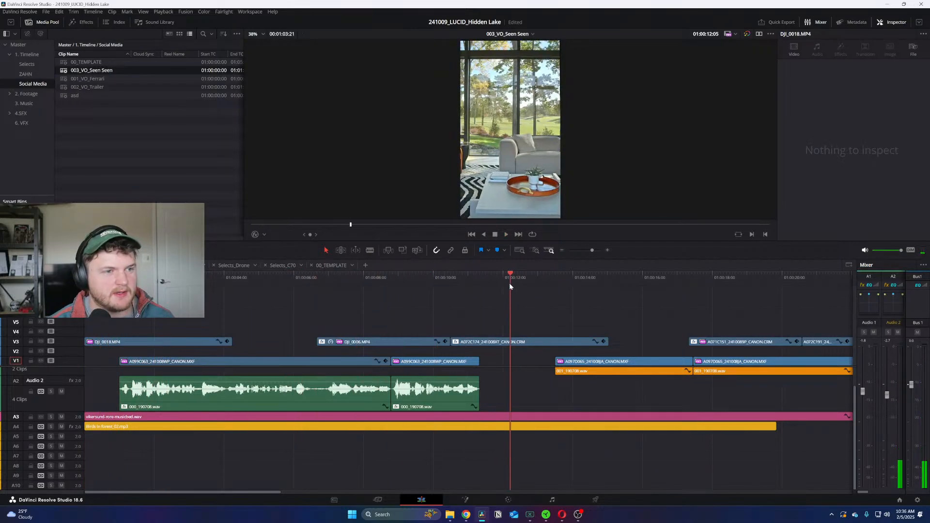
pyautogui.press('Home')
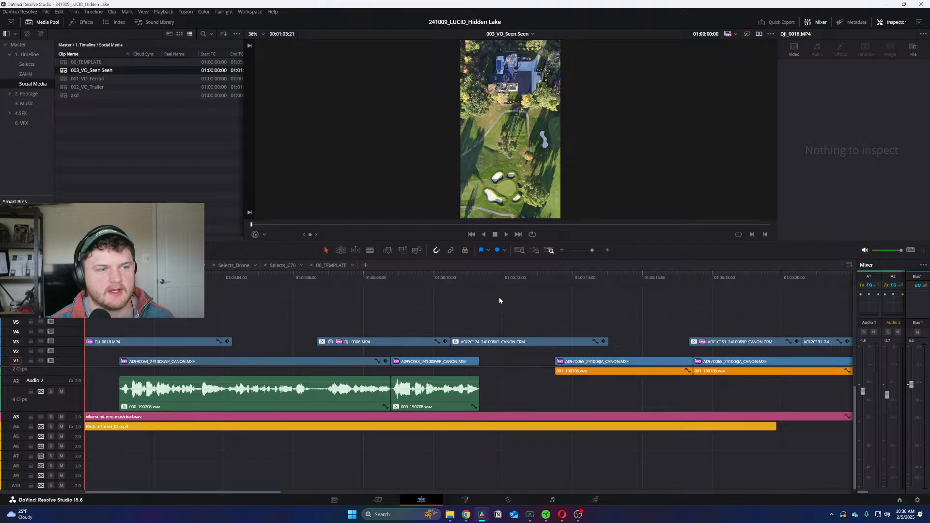
pyautogui.press('space')
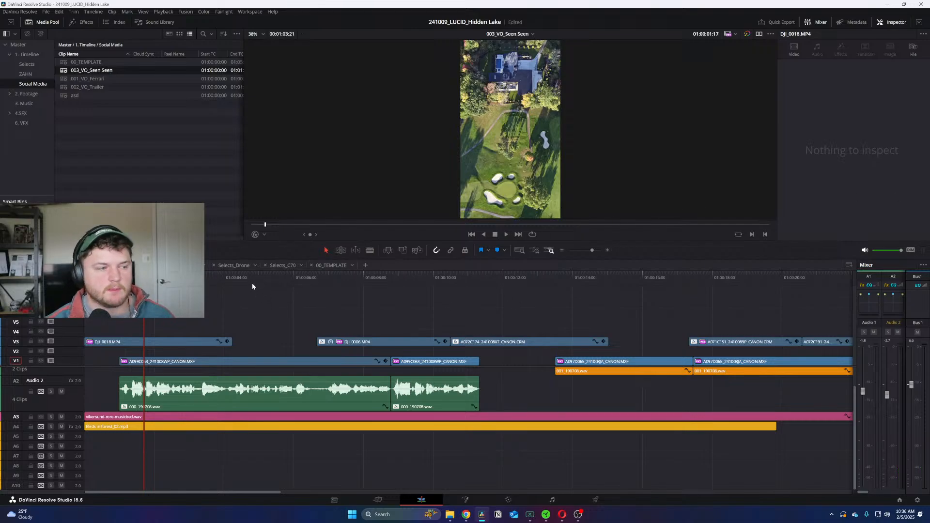
pyautogui.click(367, 280)
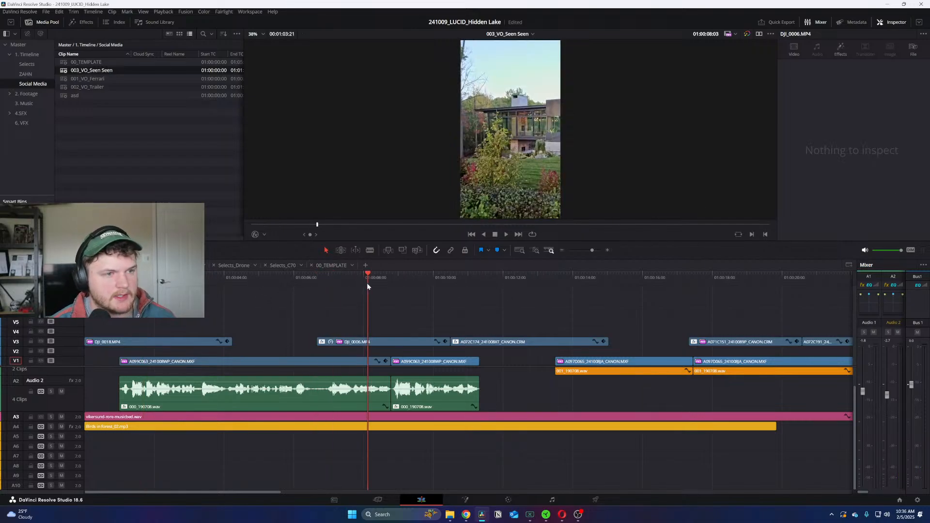
pyautogui.press('space')
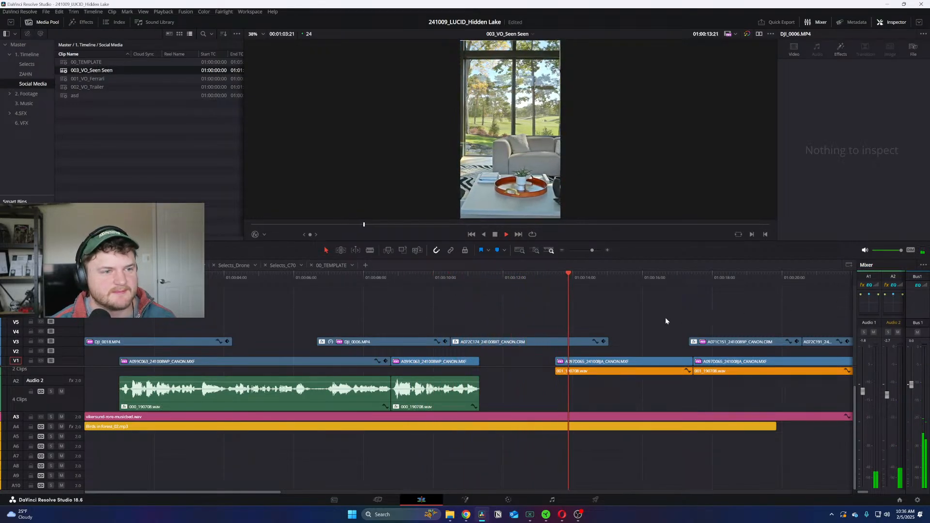
# Step: Move A071C151, A072C191 and A071C071 together so A071C151 directly follows A072C174 on V3, and play the cut
pyautogui.moveTo(390, 318); pyautogui.dragTo(498, 345)
pyautogui.hotkey('ctrl', '-')
pyautogui.click(518, 319)
pyautogui.hotkey('ctrl', '=')
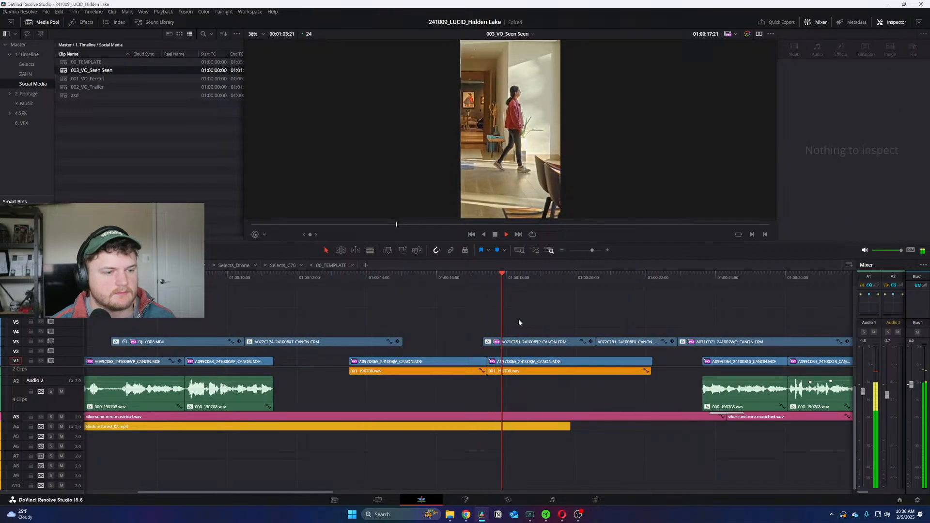
pyautogui.press('space')
pyautogui.moveTo(544, 316); pyautogui.dragTo(716, 351)
pyautogui.moveTo(531, 343); pyautogui.dragTo(454, 346)
pyautogui.click(442, 284)
pyautogui.press('space')
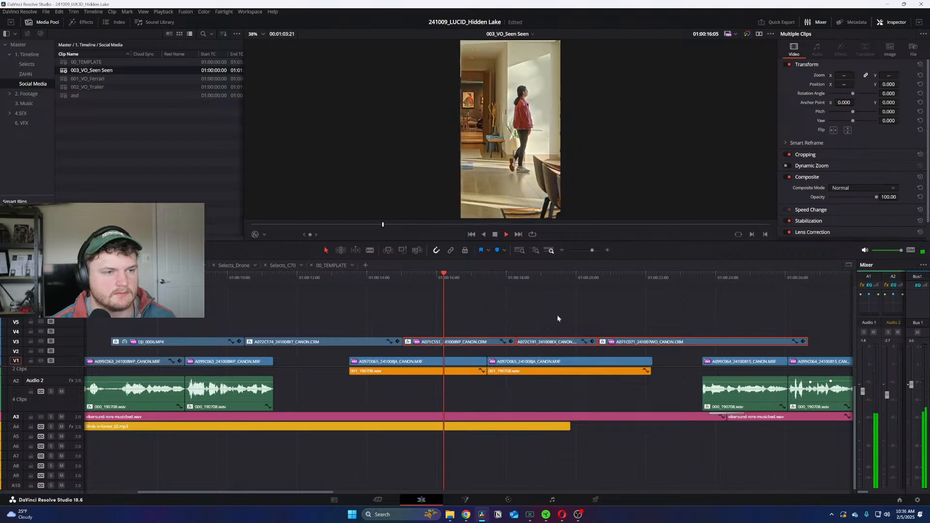
# Step: Move A072C191 and A071C071 later to about 01:00:19:21, and trim the end of A071C151 to about 01:00:18:00
pyautogui.moveTo(666, 312); pyautogui.dragTo(640, 346)
pyautogui.hotkey('ctrl', '-')
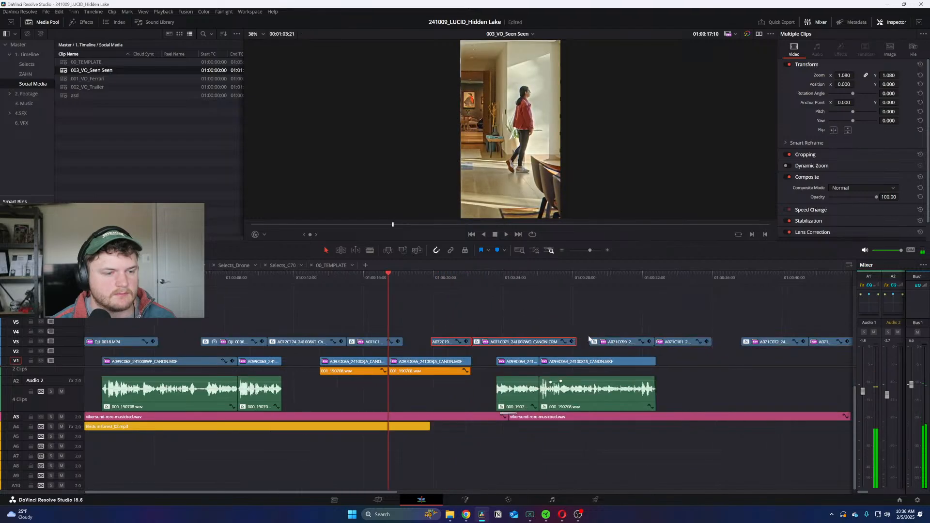
pyautogui.hotkey('ctrl', '=')
pyautogui.press('space')
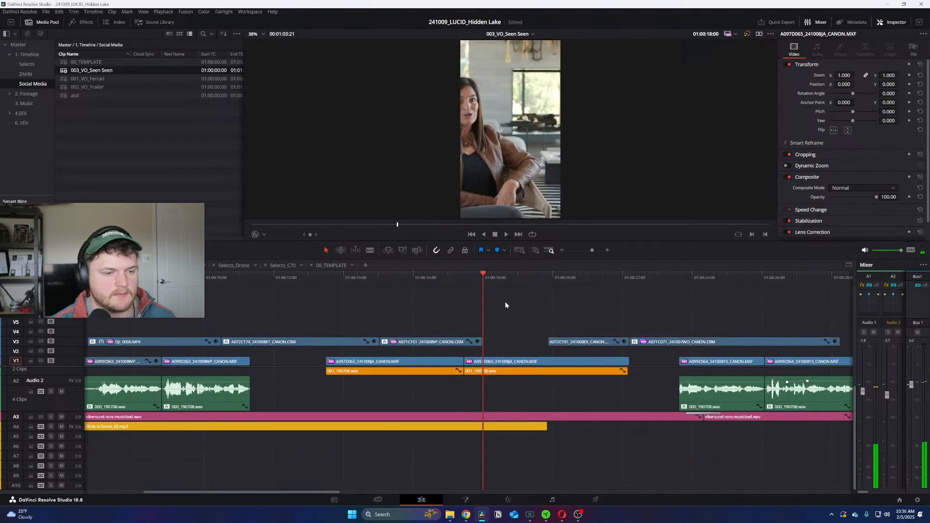
# Step: Delete A072C191 from V3, move A071C071 earlier to start at about 01:00:21:03, and play onward
pyautogui.moveTo(516, 328); pyautogui.dragTo(568, 342)
pyautogui.click(640, 313)
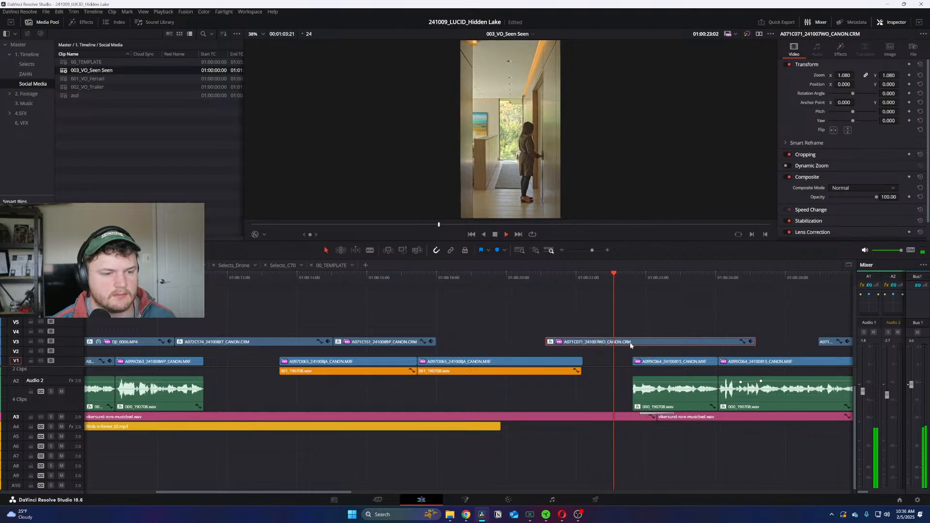
pyautogui.hotkey('ctrl', '-')
pyautogui.click(557, 326)
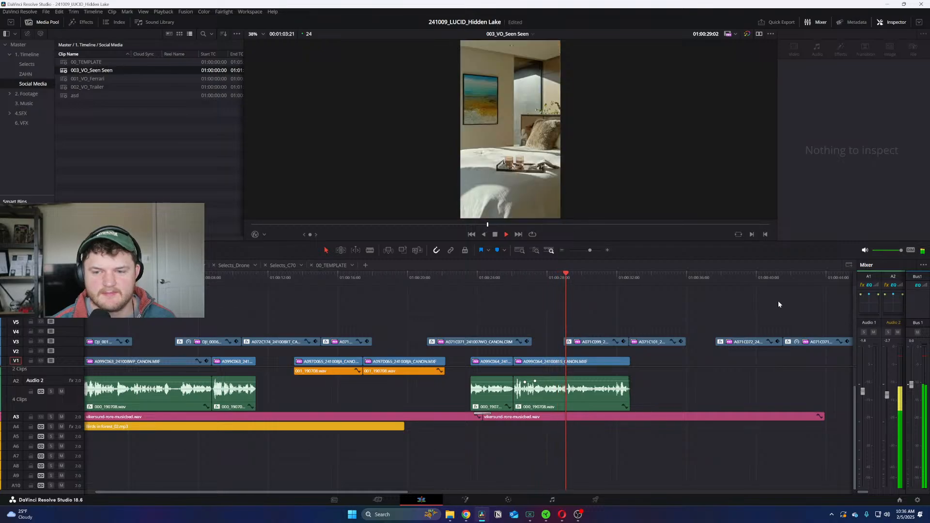
# Step: Examine where the A071C071 hallway shot ends against the interview, and play on into the A071C099 bedroom clip
pyautogui.hotkey('ctrl', '=')
pyautogui.press('space')
pyautogui.moveTo(394, 281); pyautogui.dragTo(360, 280)
pyautogui.hotkey('ctrl', '=')
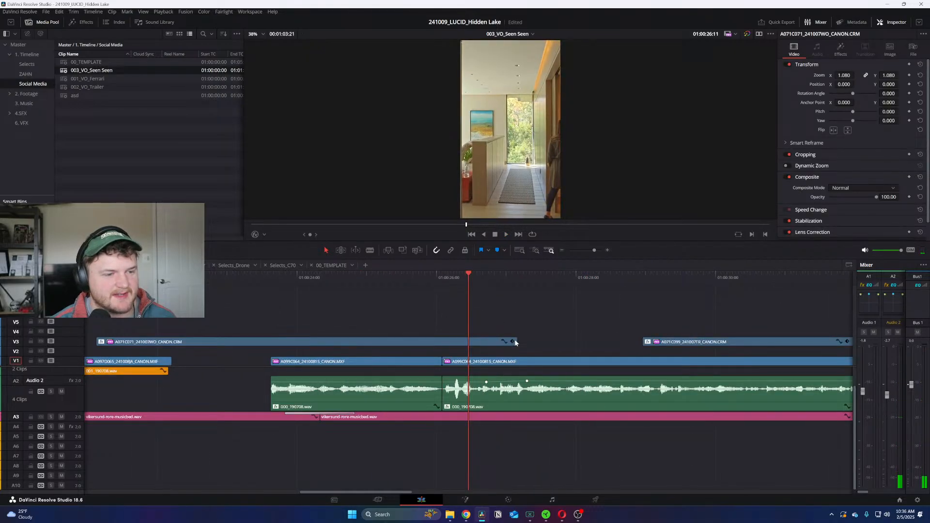
pyautogui.moveTo(516, 342)
pyautogui.mouseDown()
pyautogui.moveTo(612, 342)
pyautogui.moveTo(517, 342)
pyautogui.mouseUp()
pyautogui.moveTo(476, 280); pyautogui.dragTo(431, 290)
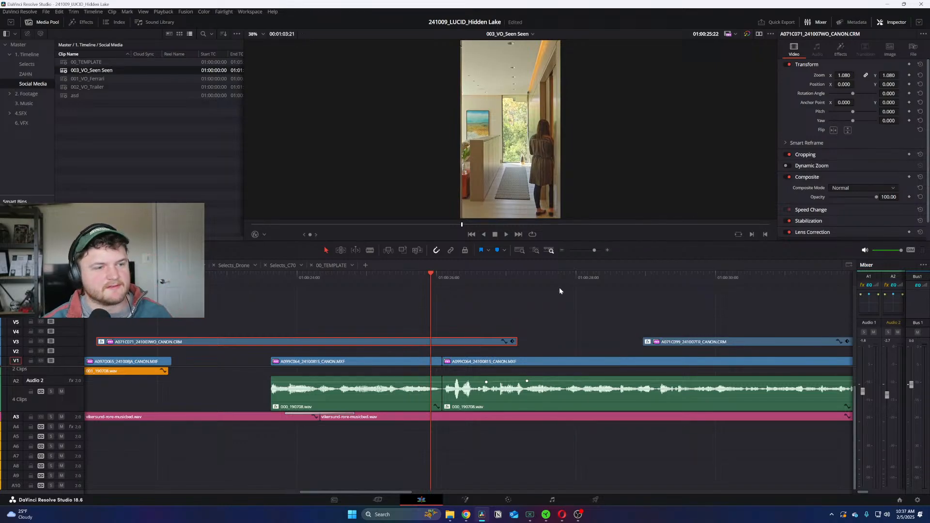
pyautogui.press('space')
pyautogui.scroll(-2, 541, 292)
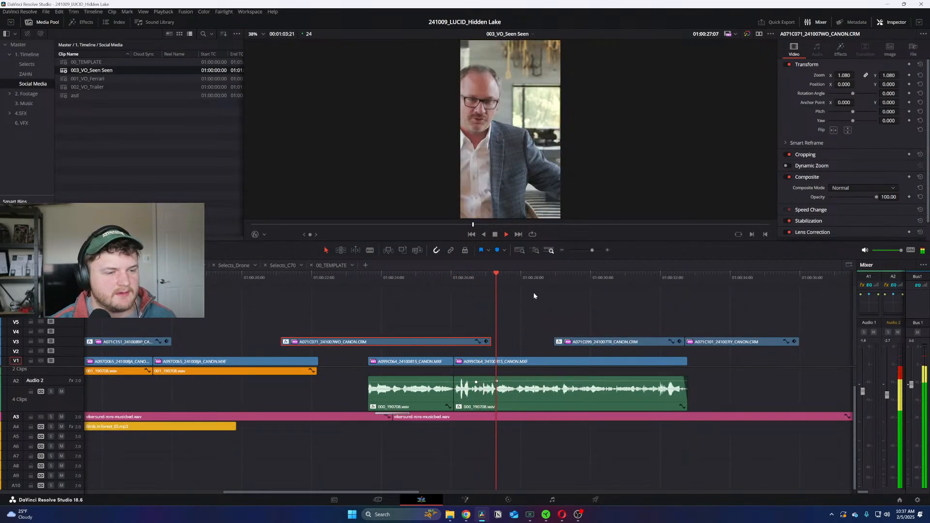
pyautogui.click(548, 303)
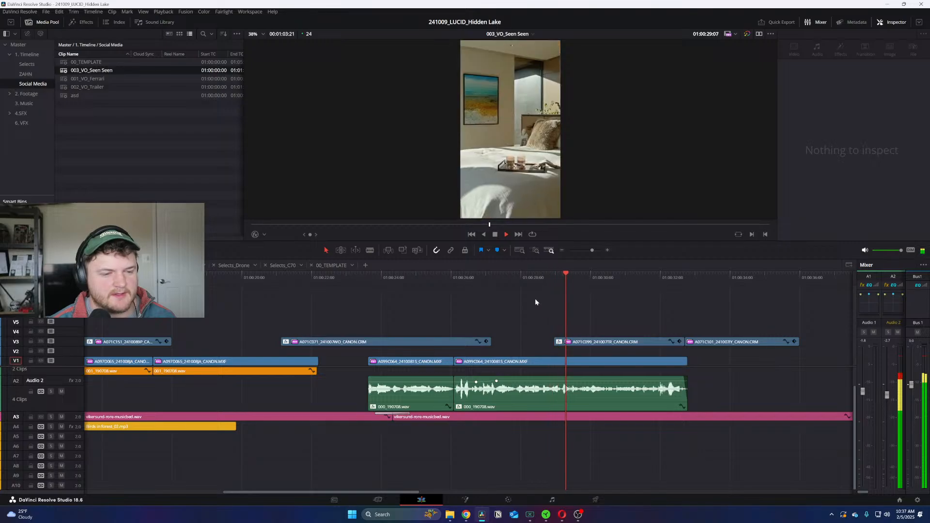
# Step: Move A071C099 earlier on V3 to start at 01:00:27:04, directly after A071C071
pyautogui.press('space')
pyautogui.moveTo(573, 342); pyautogui.dragTo(510, 343)
pyautogui.click(493, 279)
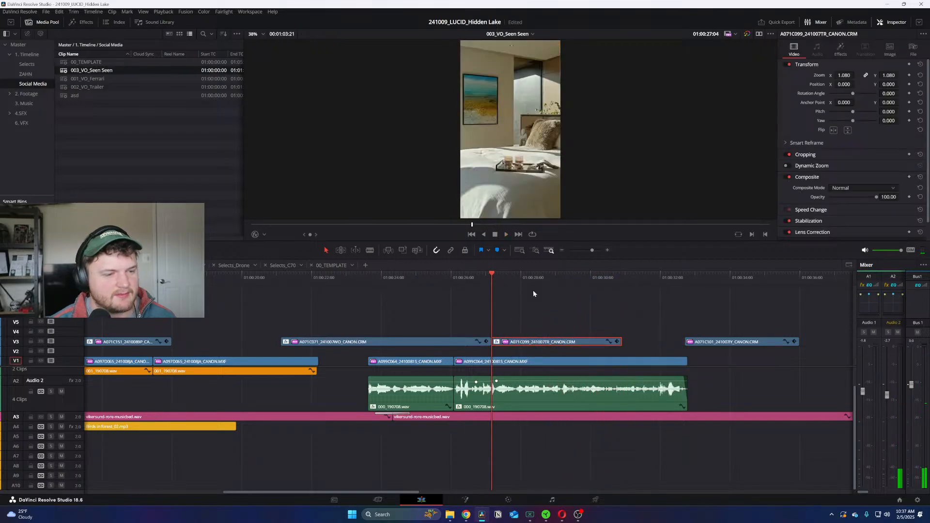
# Step: Reframe A071C099 with a Position X of -60 and play the clip through to its end
pyautogui.press('space')
pyautogui.moveTo(843, 84); pyautogui.dragTo(814, 84)
pyautogui.press('space')
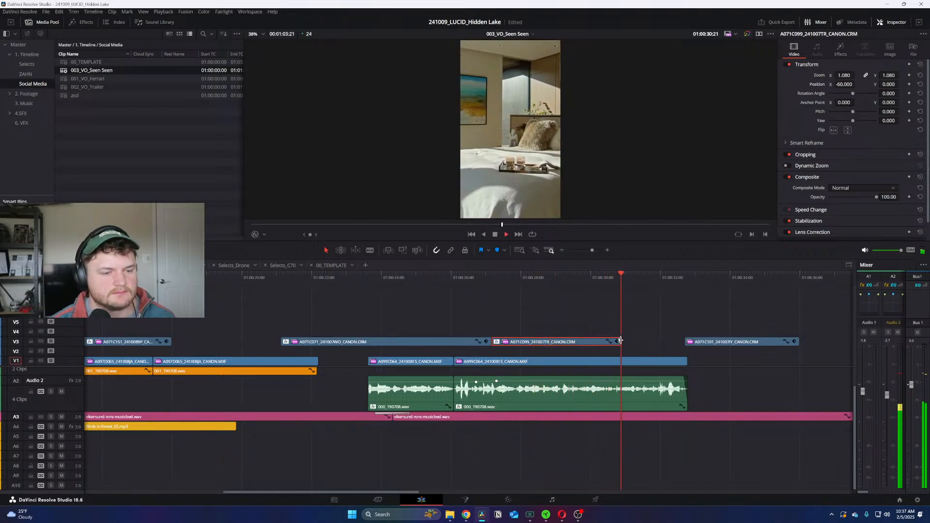
pyautogui.press('space')
# Step: Move A071C101 earlier on V3 to start directly after A071C099
pyautogui.click(720, 341)
pyautogui.hotkey('ctrl', '-')
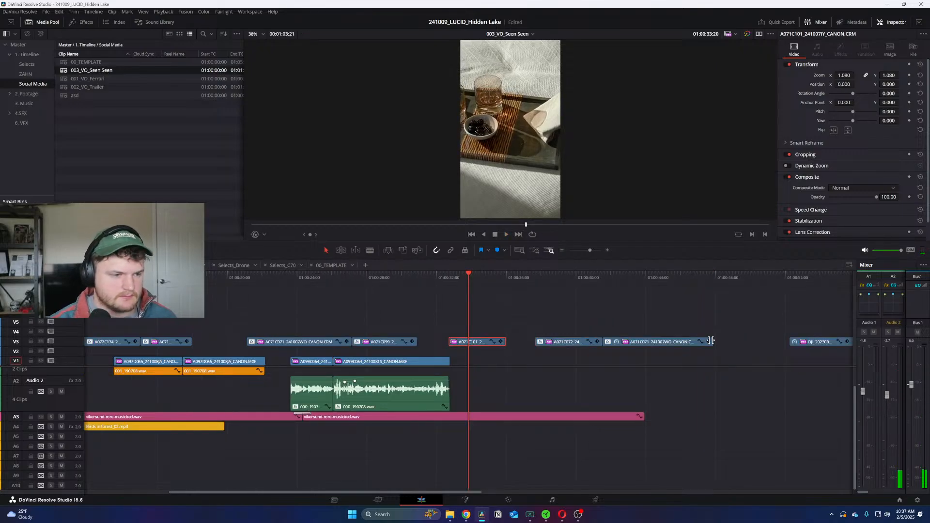
pyautogui.moveTo(469, 343); pyautogui.dragTo(439, 344)
pyautogui.moveTo(427, 278); pyautogui.dragTo(417, 276)
# Step: Reframe A071C101 with a Position X of 7, keeping its zoom at 1.080, and play it
pyautogui.moveTo(843, 77); pyautogui.dragTo(823, 78)
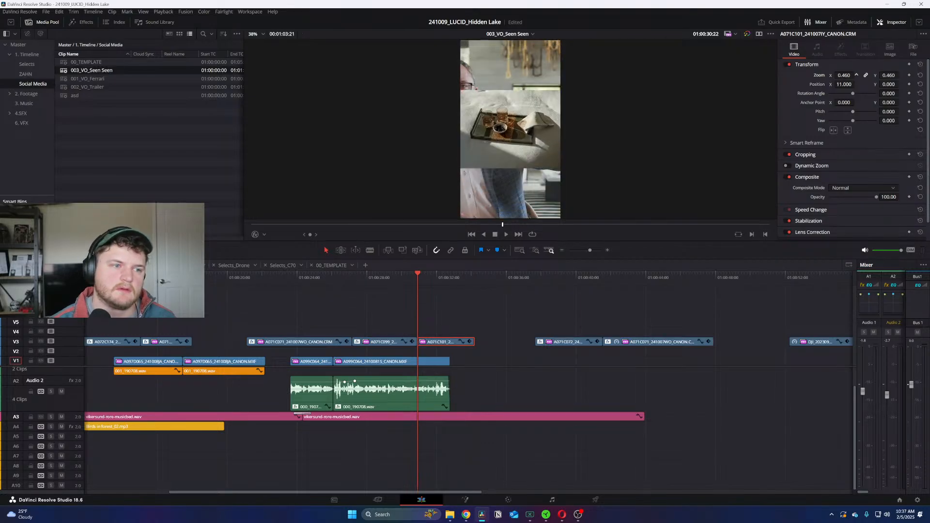
pyautogui.hotkey('ctrl', 'z')
pyautogui.press('space')
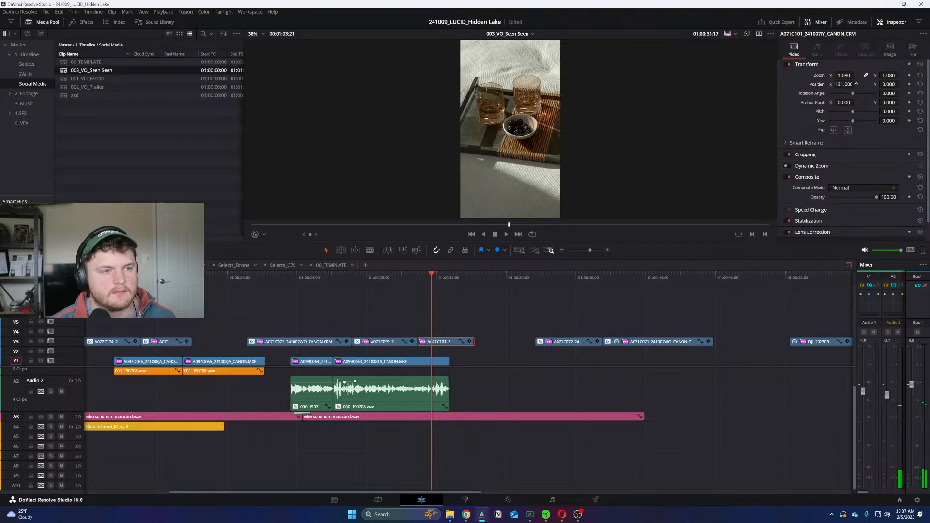
pyautogui.moveTo(843, 85); pyautogui.dragTo(845, 85)
pyautogui.press('space')
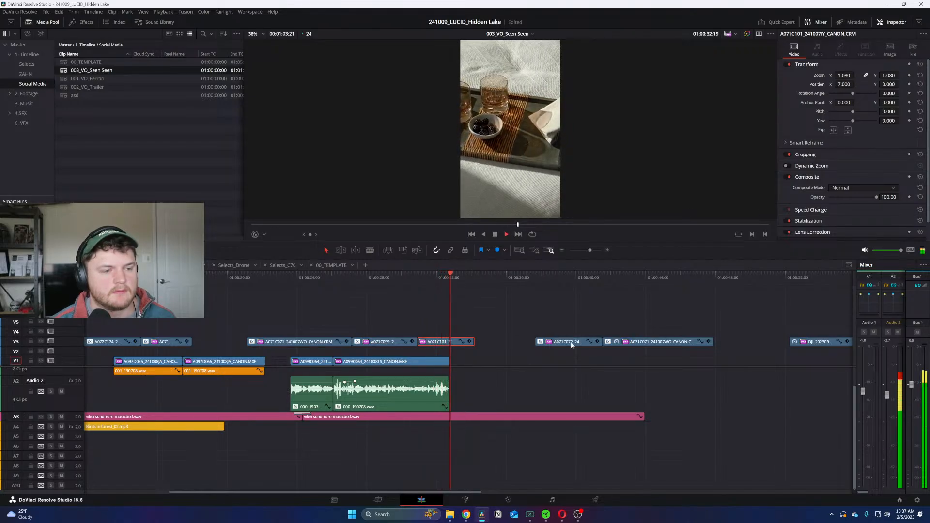
# Step: Split A071C101 at 01:00:33:12 and delete the part after the cut
pyautogui.press('space')
pyautogui.press('i')
pyautogui.scroll(-1, 581, 287)
pyautogui.scroll(2, 405, 324)
pyautogui.press('b')
pyautogui.click(473, 342)
pyautogui.press('a')
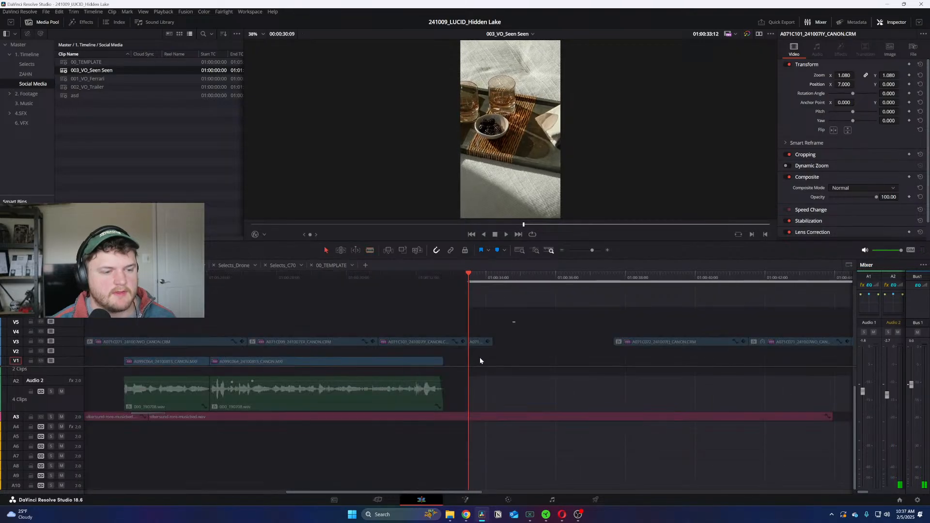
pyautogui.press('BackSpace')
# Step: Delete all the remaining B-roll clips after A071C101, leaving the music in place
pyautogui.scroll(-1, 477, 358)
pyautogui.moveTo(556, 279); pyautogui.dragTo(634, 277)
pyautogui.scroll(-1, 634, 281)
pyautogui.click(424, 278)
pyautogui.moveTo(686, 292); pyautogui.dragTo(391, 356)
pyautogui.press('BackSpace')
pyautogui.press('Home')
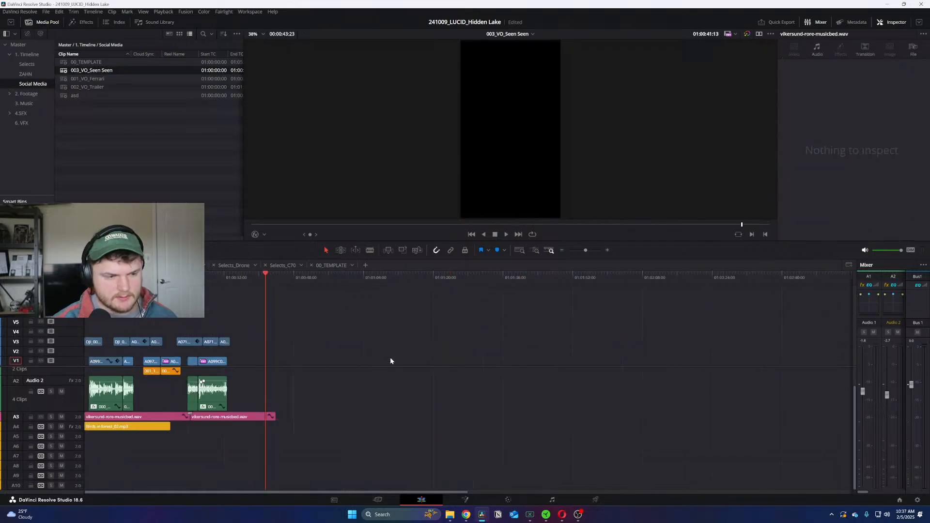
# Step: Browse the Selects_C70 and 00_TEMPLATE timelines for a B-roll shot to follow A071C101
pyautogui.click(282, 265)
pyautogui.scroll(-2, 612, 281)
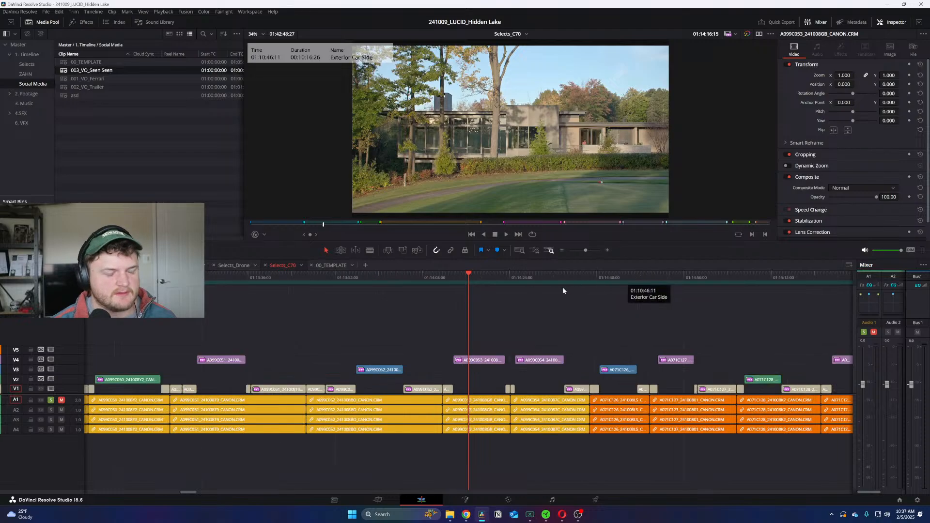
pyautogui.scroll(-5, 253, 274)
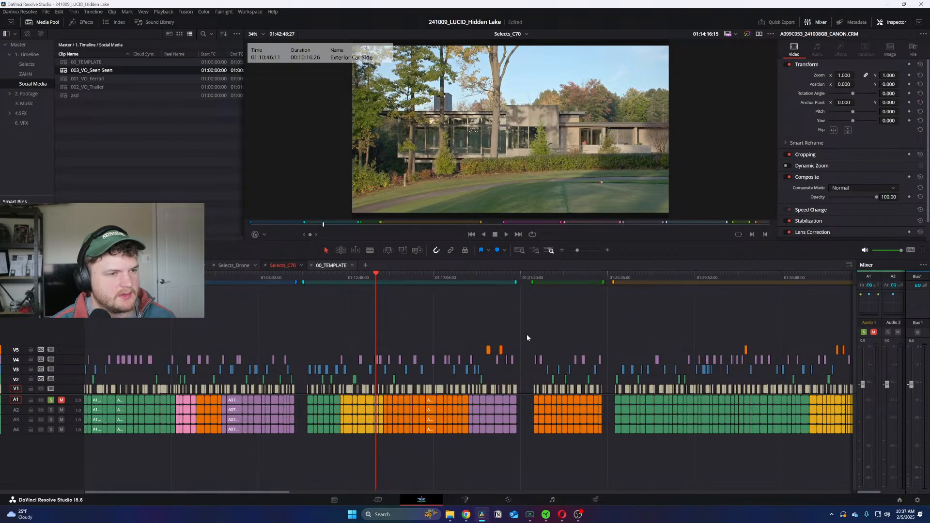
pyautogui.hotkey('ctrl', 'Tab')
pyautogui.scroll(-2, 516, 332)
pyautogui.moveTo(501, 280); pyautogui.dragTo(237, 304)
pyautogui.scroll(-2, 291, 304)
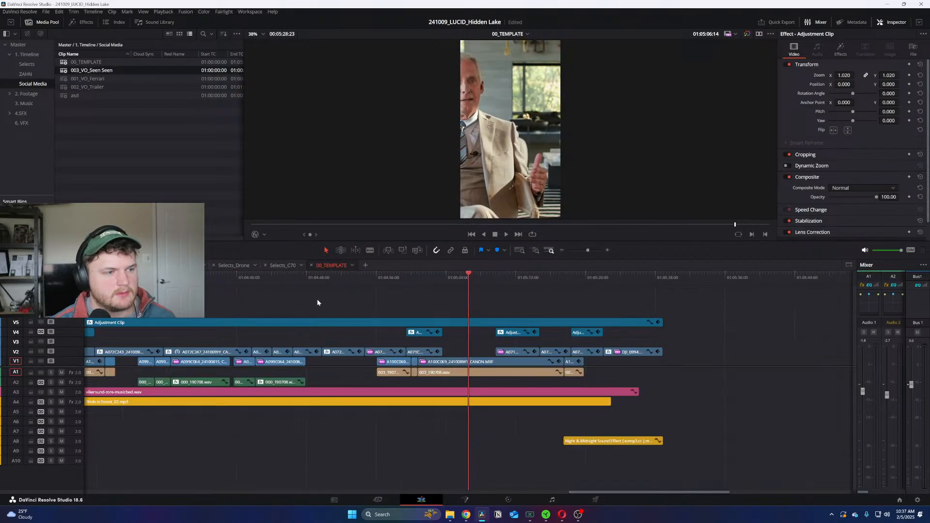
pyautogui.press('Home')
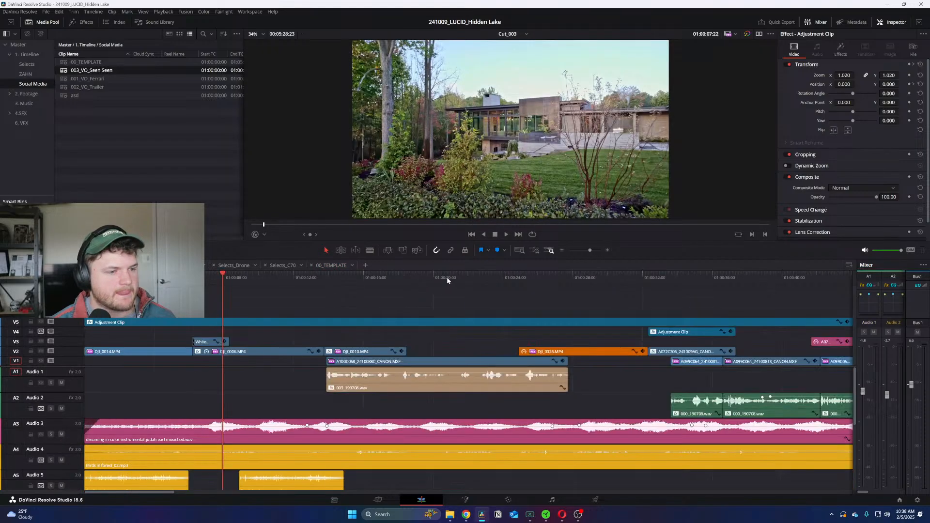
# Step: Find the A071C079 glass-walled bathroom shot in Cut_003 and copy it
pyautogui.click(406, 275)
pyautogui.moveTo(406, 275); pyautogui.dragTo(653, 275)
pyautogui.hotkey('ctrl', '-')
pyautogui.moveTo(487, 277); pyautogui.dragTo(662, 278)
pyautogui.hotkey('ctrl', '-')
pyautogui.press('space')
pyautogui.press('space')
pyautogui.click(468, 351)
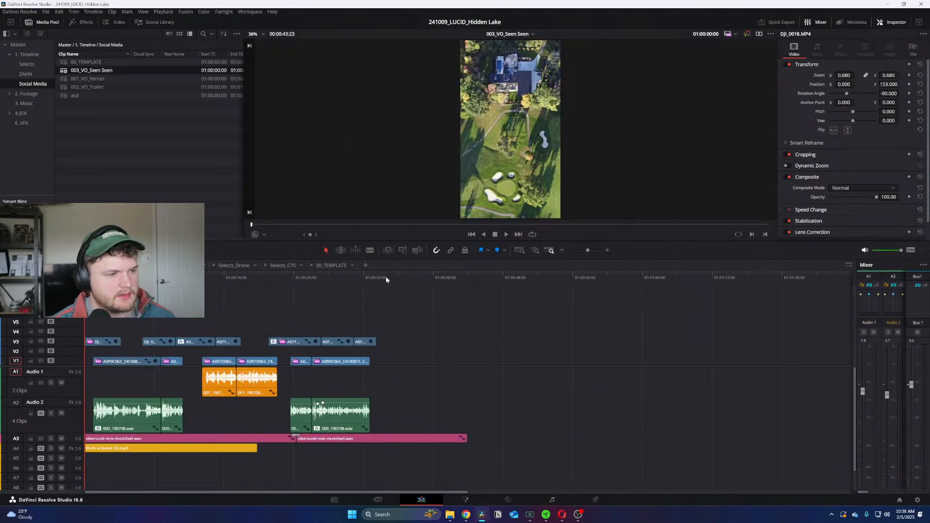
# Step: Try A071C079 after A071C101 in 003_VO_Seen Seen with a Position X of -269, and delete it again
pyautogui.click(386, 278)
pyautogui.hotkey('ctrl', 'v')
pyautogui.click(386, 277)
pyautogui.press('space')
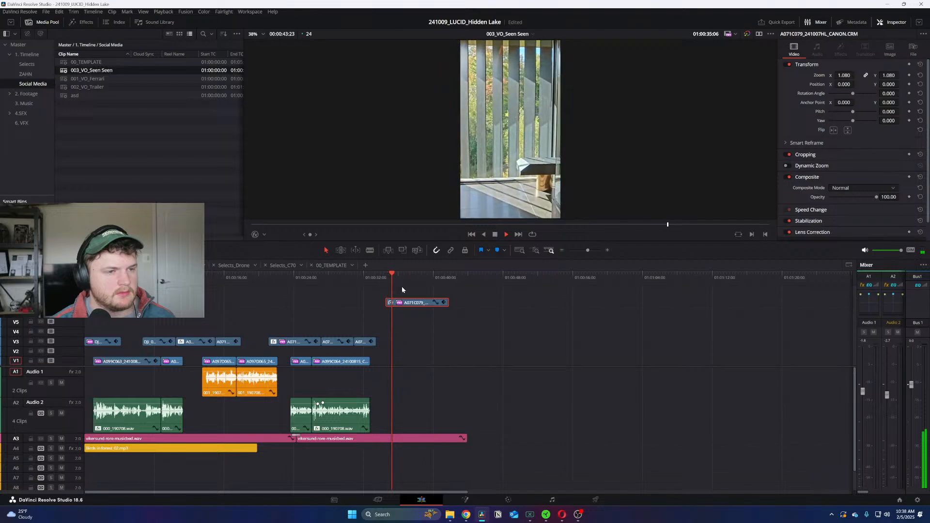
pyautogui.press('space')
pyautogui.moveTo(844, 85); pyautogui.dragTo(856, 84)
pyautogui.click(429, 304)
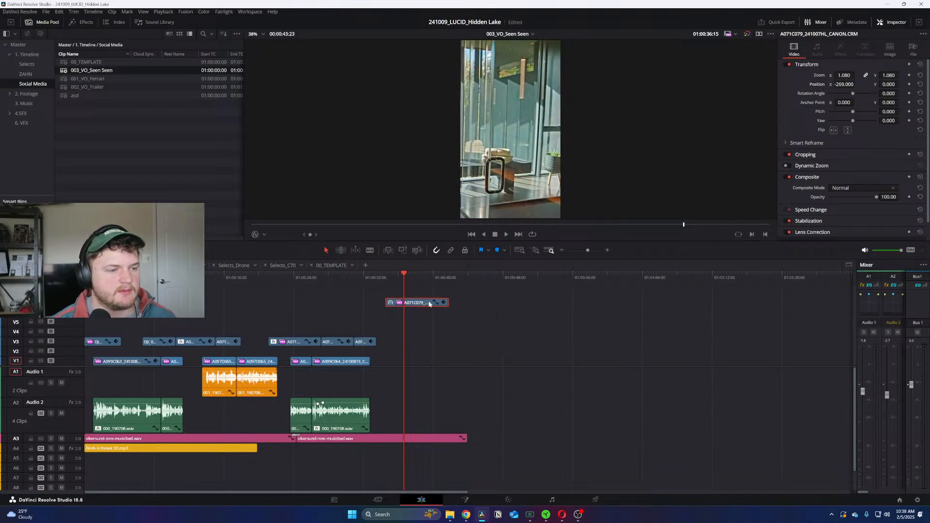
pyautogui.press('Delete')
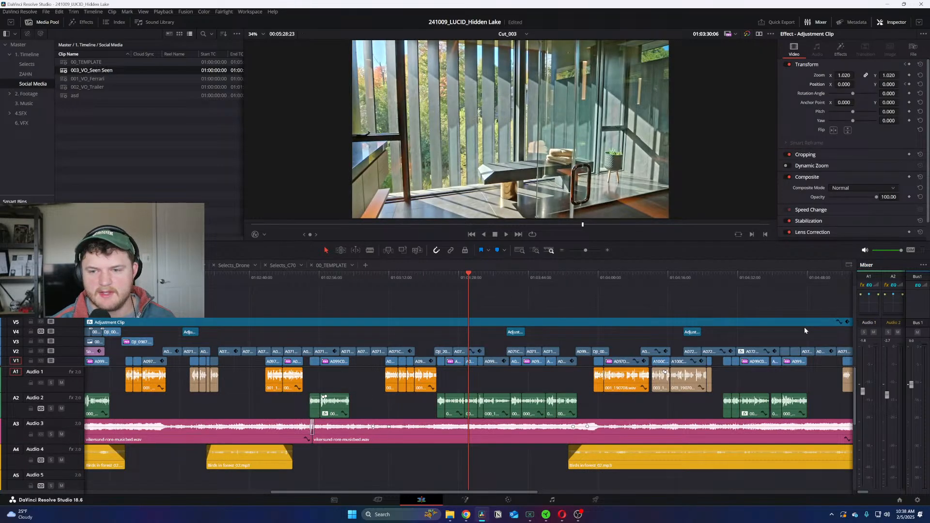
# Step: Scan Cut_003 from about 01:03:30 to 01:05:00 and back to the living-room shots near 01:02:36 for another B-roll option
pyautogui.moveTo(470, 280); pyautogui.dragTo(580, 276)
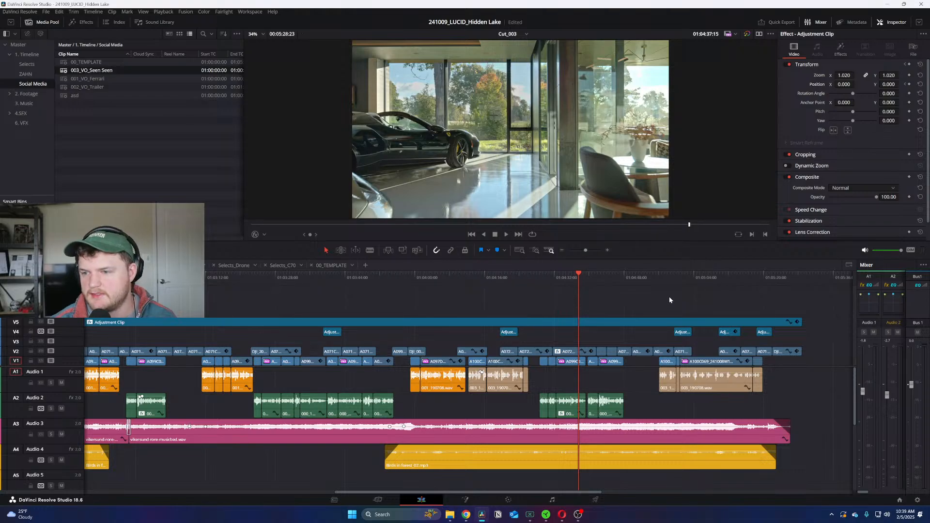
pyautogui.moveTo(601, 272); pyautogui.dragTo(676, 286)
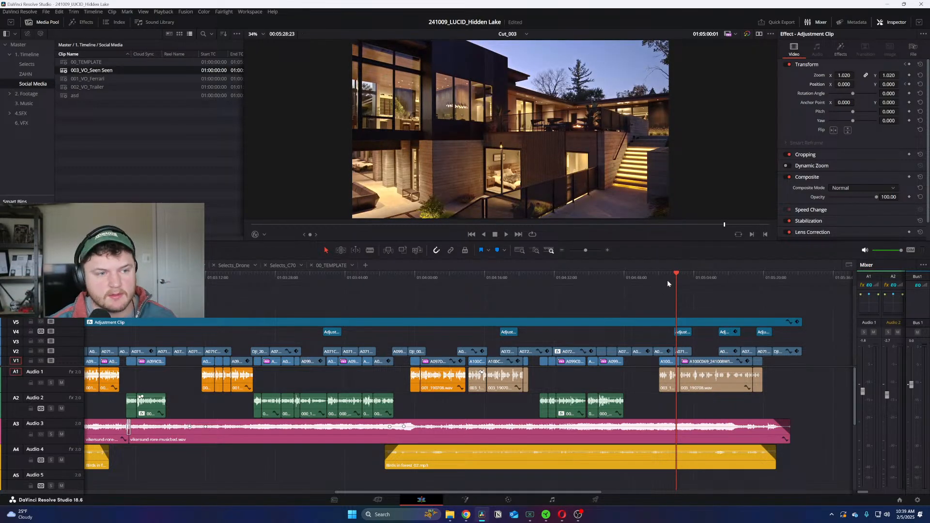
pyautogui.moveTo(662, 272); pyautogui.dragTo(359, 295)
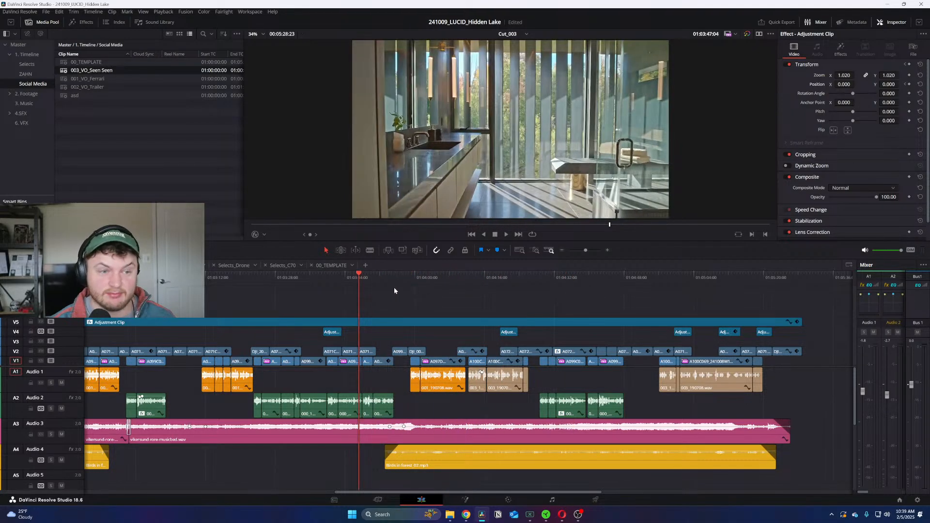
pyautogui.hotkey('ctrl', '-')
pyautogui.hotkey('ctrl', '=')
pyautogui.moveTo(452, 277); pyautogui.dragTo(220, 312)
pyautogui.hotkey('ctrl', '=')
pyautogui.hotkey('ctrl', '-')
pyautogui.hotkey('ctrl', '=')
pyautogui.moveTo(426, 276); pyautogui.dragTo(384, 279)
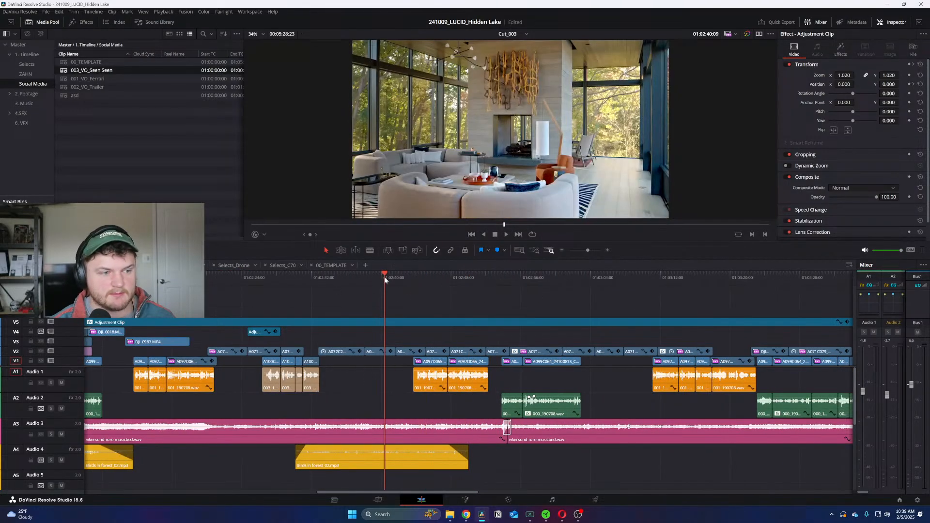
pyautogui.click(351, 278)
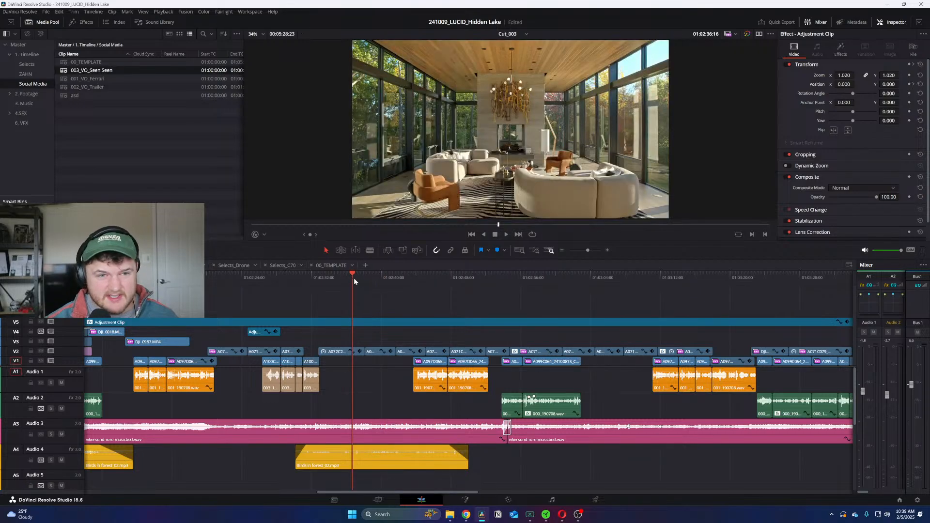
# Step: Examine the dusk exterior and pool shots in the final section of Cut_003
pyautogui.moveTo(401, 278); pyautogui.dragTo(642, 275)
pyautogui.click(448, 274)
pyautogui.hotkey('ctrl', '-')
pyautogui.moveTo(501, 277); pyautogui.dragTo(749, 275)
pyautogui.moveTo(572, 274); pyautogui.dragTo(656, 276)
pyautogui.click(681, 272)
pyautogui.click(730, 273)
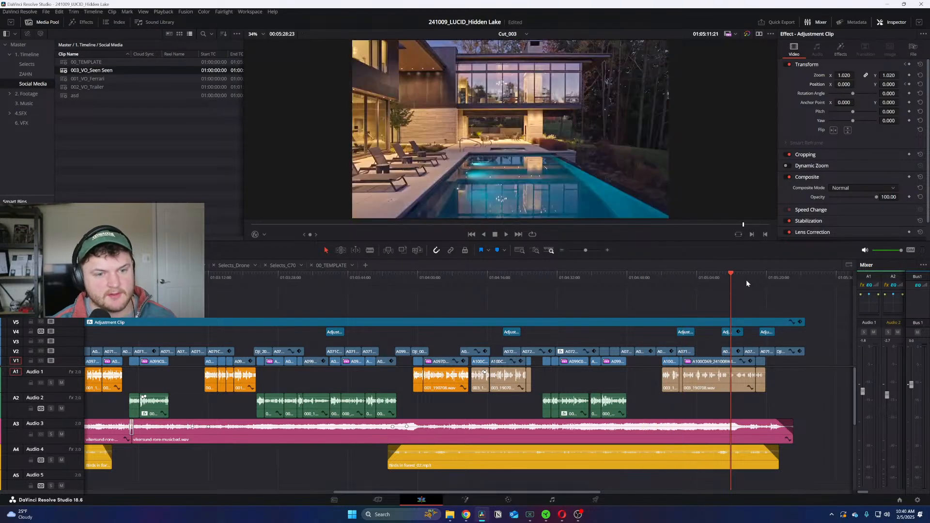
pyautogui.click(744, 274)
pyautogui.click(765, 273)
pyautogui.click(782, 271)
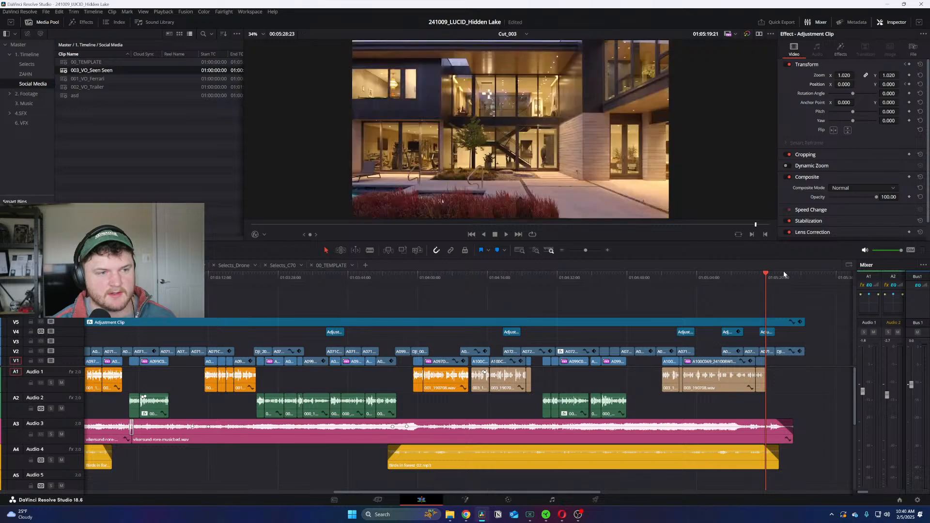
pyautogui.click(787, 274)
pyautogui.click(756, 274)
pyautogui.click(734, 274)
pyautogui.click(721, 275)
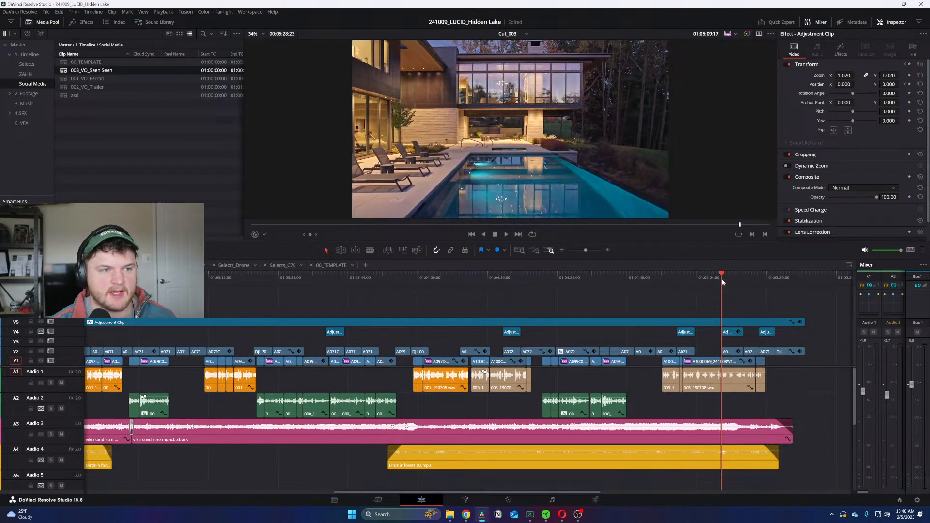
# Step: Play the A071C110 pool shot near 01:05:09 in Cut_003 and select it with its adjustment clip for copying
pyautogui.hotkey('ctrl', '=')
pyautogui.hotkey('ctrl', '=')
pyautogui.press('space')
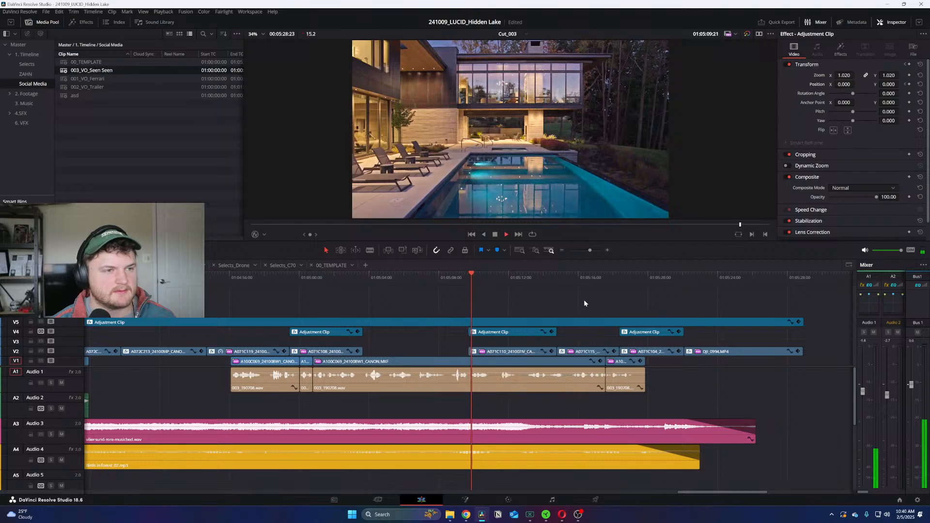
pyautogui.press('space')
pyautogui.moveTo(450, 327)
pyautogui.mouseDown()
pyautogui.moveTo(497, 344)
pyautogui.moveTo(491, 359)
pyautogui.mouseUp()
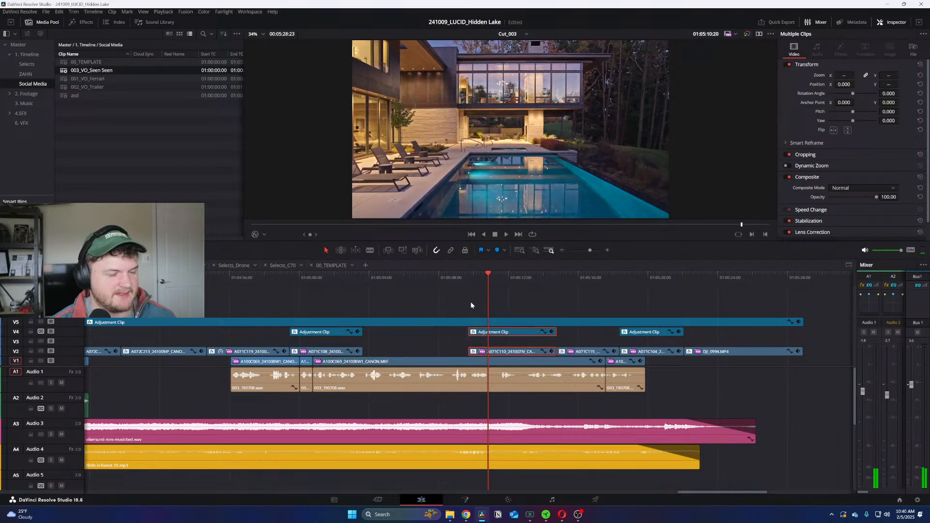
# Step: Paste A071C110 and its adjustment clip into 003_VO_Seen Seen and move both to start right after A071C101
pyautogui.hotkey('ctrl', 'Tab')
pyautogui.hotkey('ctrl', 'v')
pyautogui.moveTo(423, 336); pyautogui.dragTo(396, 364)
pyautogui.click(368, 283)
pyautogui.hotkey('ctrl', '=')
pyautogui.hotkey('ctrl', '=')
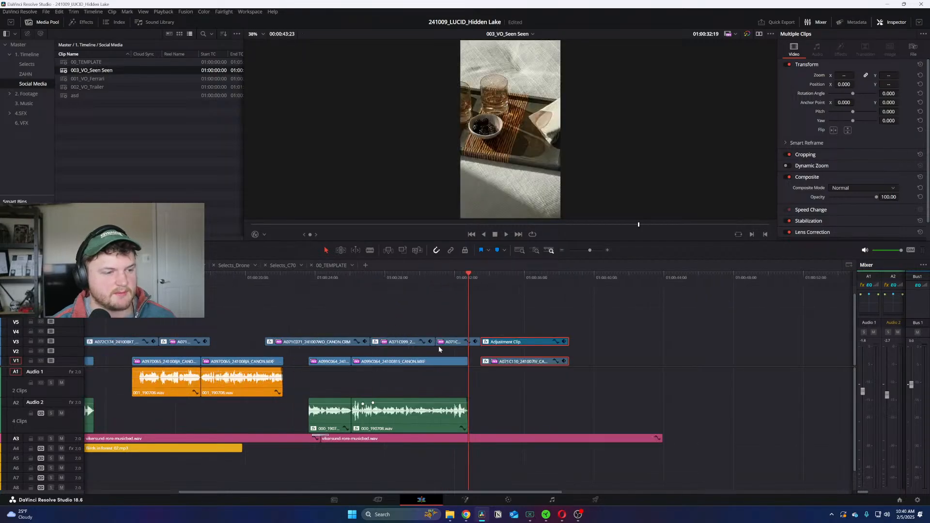
# Step: Try shifting A071C110 horizontally in the vertical frame, and delete it together with its adjustment clip
pyautogui.press('space')
pyautogui.press('space')
pyautogui.click(547, 350)
pyautogui.click(549, 361)
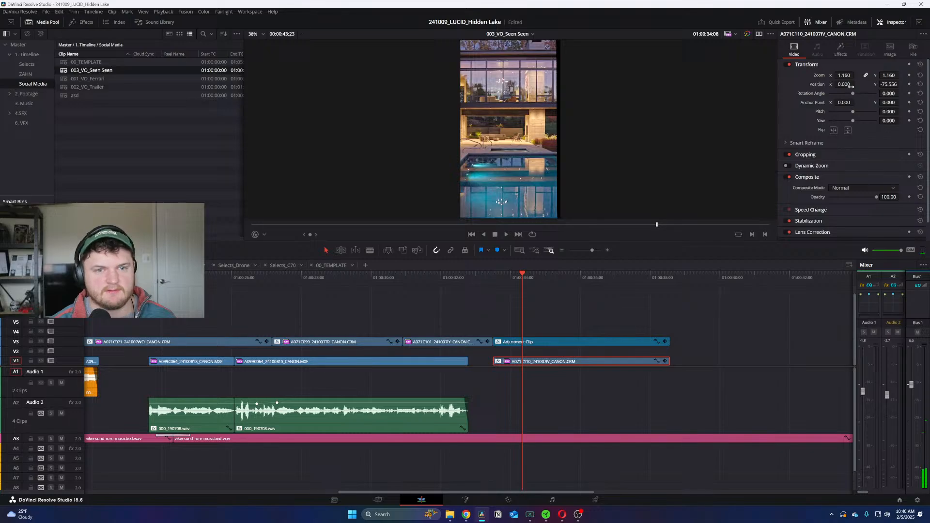
pyautogui.moveTo(844, 84); pyautogui.dragTo(887, 85)
pyautogui.moveTo(674, 321); pyautogui.dragTo(630, 368)
pyautogui.press('Delete')
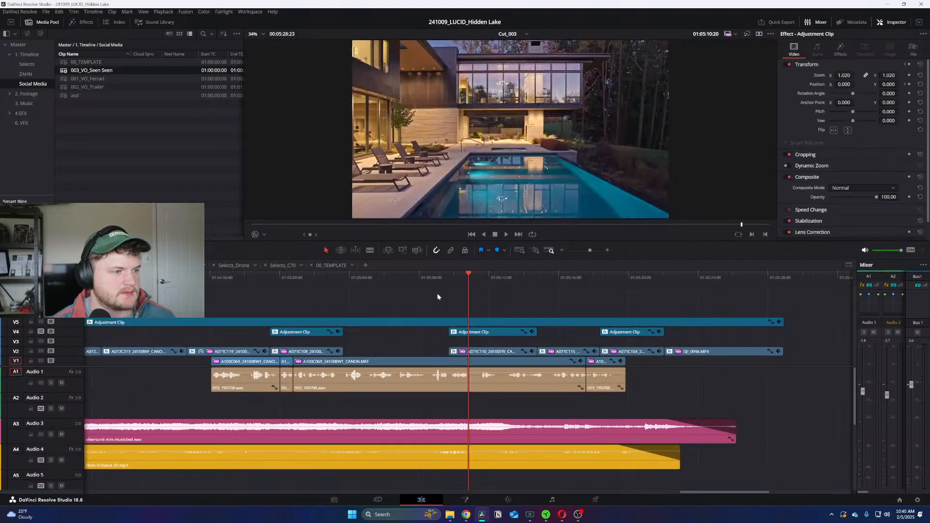
# Step: Locate the A071C071 bedroom shot at about 01:03:14 in Cut_003 and copy it
pyautogui.scroll(-3, 437, 292)
pyautogui.moveTo(434, 278); pyautogui.dragTo(211, 299)
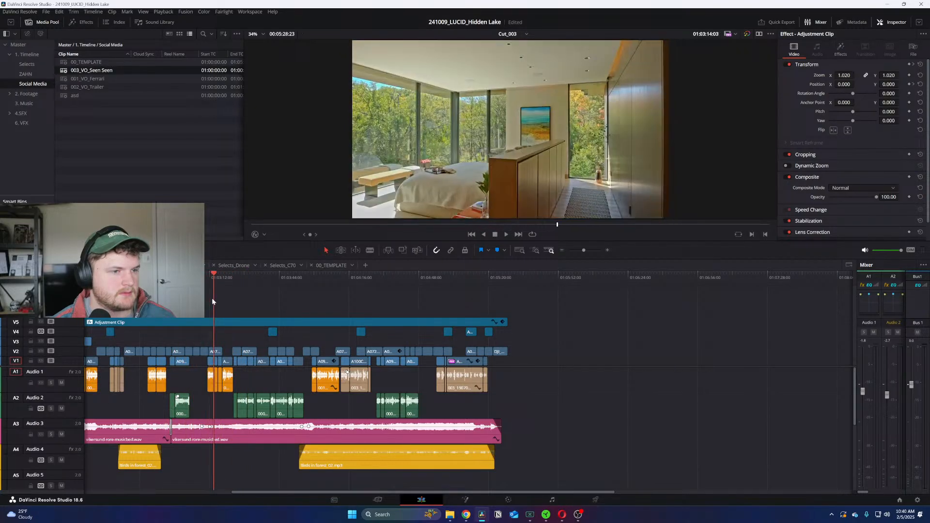
pyautogui.hotkey('ctrl', '=')
pyautogui.hotkey('ctrl', '=')
pyautogui.hotkey('ctrl', '=')
pyautogui.click(448, 353)
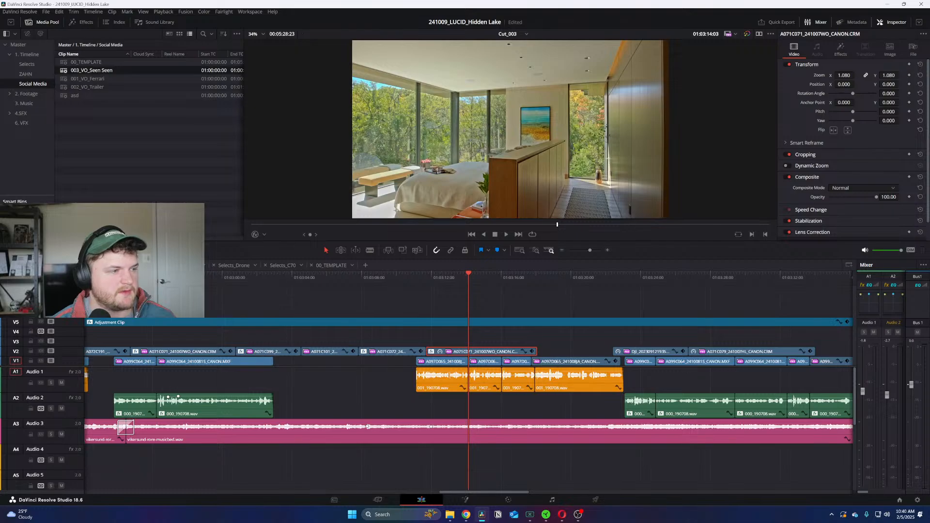
pyautogui.hotkey('ctrl', 'c')
# Step: Paste the A071C071 bedroom shot into 003_VO_Seen Seen, place it on V3 directly after A071C101, and play it
pyautogui.hotkey('ctrl', 'Tab')
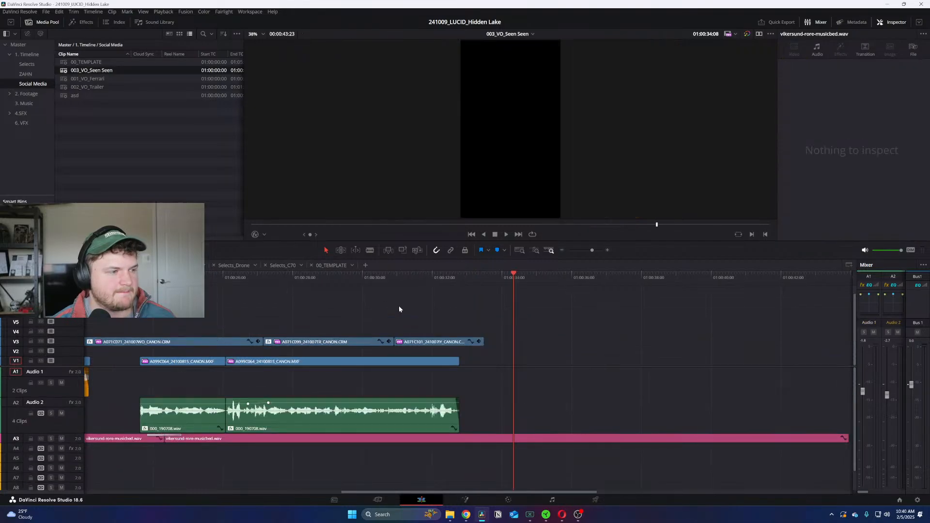
pyautogui.hotkey('ctrl', 'v')
pyautogui.moveTo(554, 310); pyautogui.dragTo(526, 349)
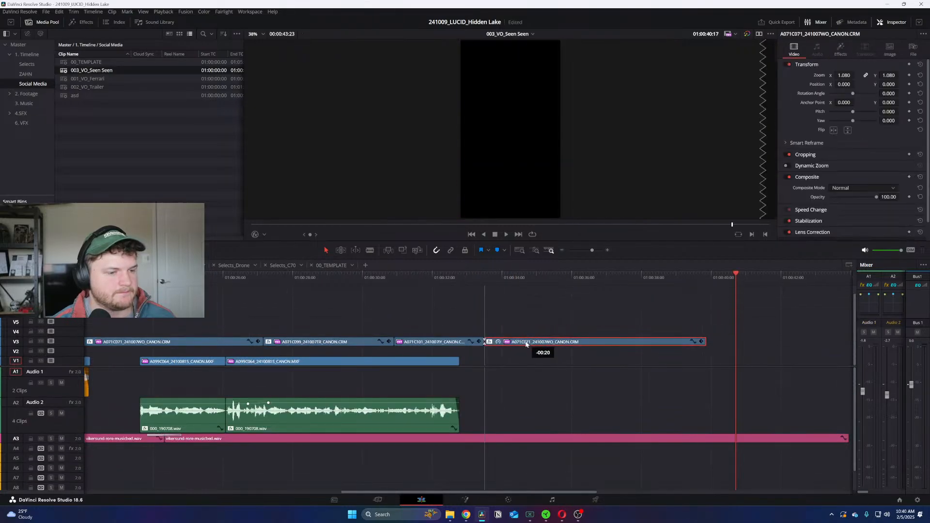
pyautogui.click(473, 283)
pyautogui.press('space')
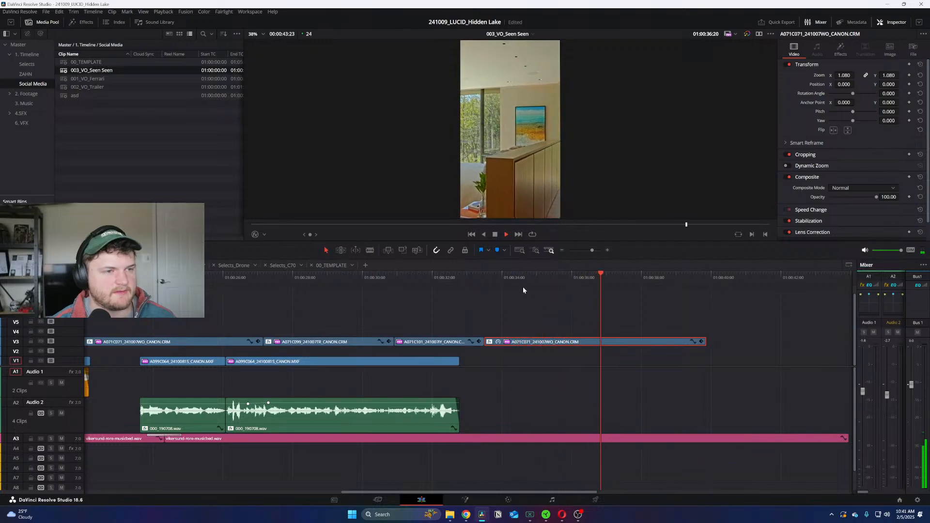
# Step: Review the edit from the start, skipping ahead to the cut from A071C101 into the new bedroom shot
pyautogui.press('Home')
pyautogui.hotkey('ctrl', '-')
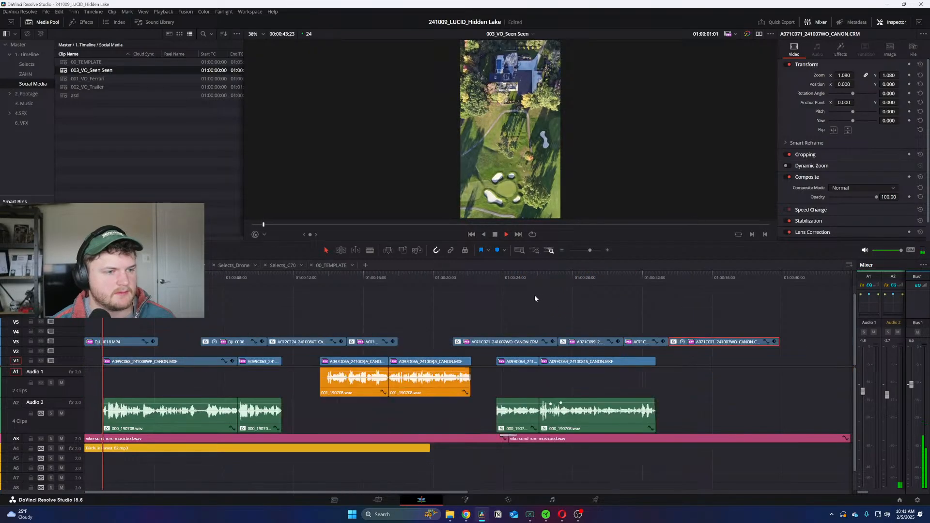
pyautogui.click(539, 281)
pyautogui.click(604, 282)
pyautogui.click(664, 280)
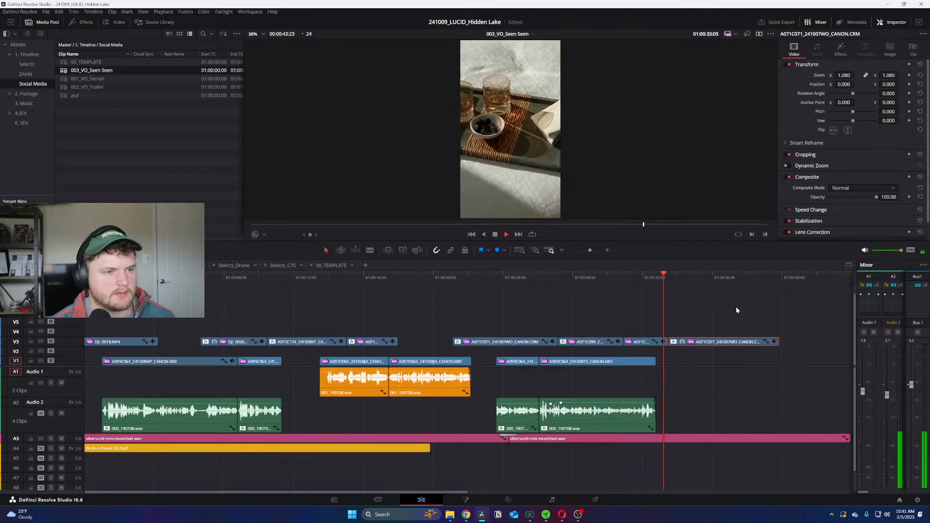
# Step: Delete the A071C071 bedroom shot at the end of V3, and locate and copy the DJI_0010.MP4 exterior at about 01:00:13 in Cut_003
pyautogui.press('Delete')
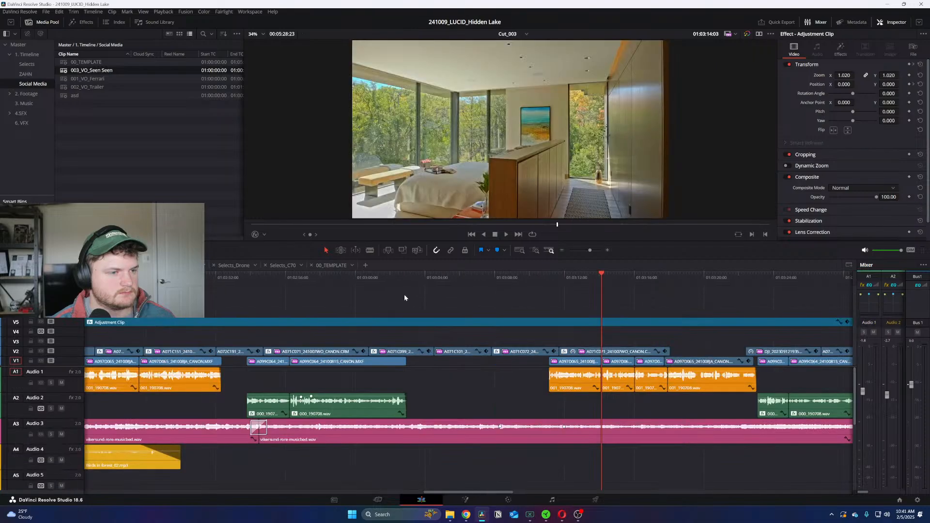
pyautogui.hotkey('ctrl', '-')
pyautogui.click(428, 278)
pyautogui.moveTo(430, 277); pyautogui.dragTo(498, 317)
pyautogui.moveTo(497, 278); pyautogui.dragTo(82, 281)
pyautogui.hotkey('ctrl', '=')
pyautogui.moveTo(246, 277); pyautogui.dragTo(205, 283)
pyautogui.hotkey('ctrl', '=')
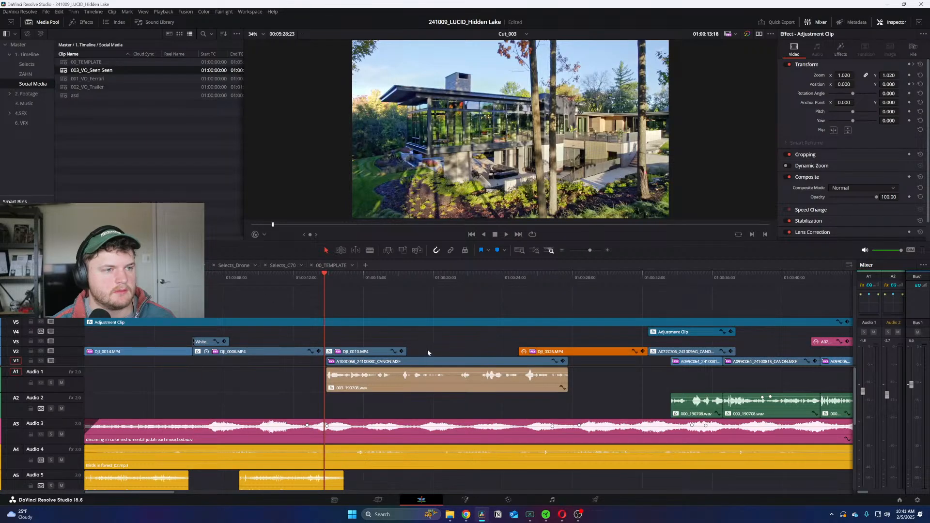
pyautogui.click(394, 350)
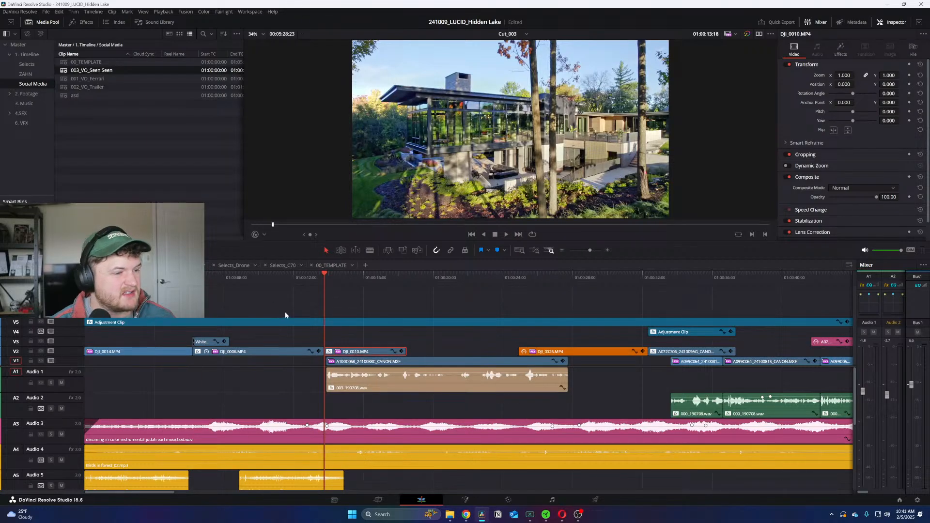
# Step: Paste DJI_0010.MP4 into 003_VO_Seen Seen, place it on V3 directly after A071C101, and play the cut
pyautogui.hotkey('ctrl', 'Tab')
pyautogui.hotkey('ctrl', 'v')
pyautogui.press('Up')
pyautogui.press('Up')
pyautogui.press('space')
pyautogui.moveTo(685, 303); pyautogui.dragTo(689, 341)
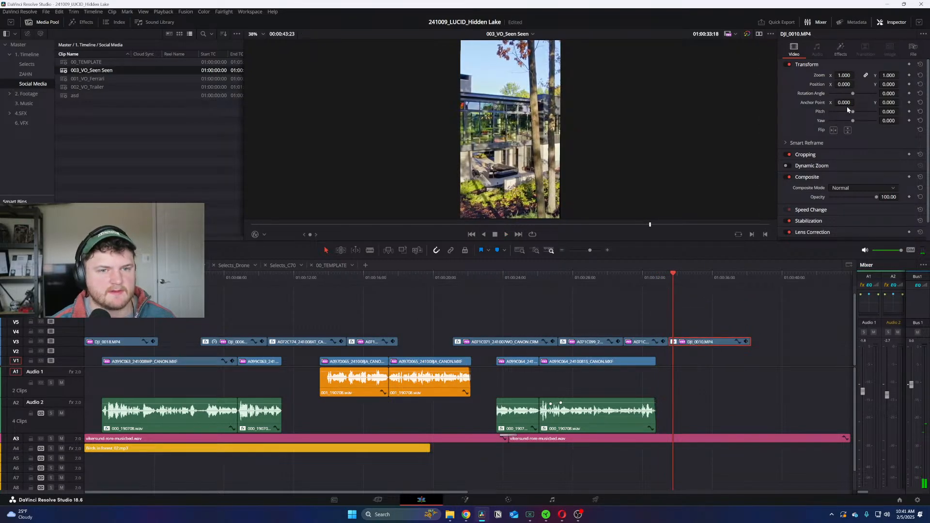
# Step: Extend DJI_0010 past the music and keyframe its horizontal position from X 163 at the start to a lower X farther along
pyautogui.moveTo(856, 84); pyautogui.dragTo(856, 84)
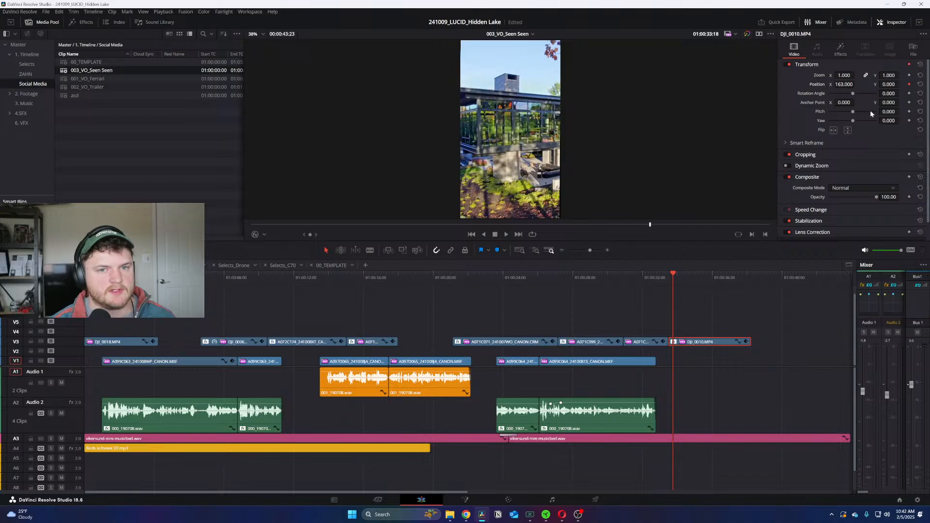
pyautogui.hscroll(5, 559, 338)
pyautogui.moveTo(549, 343); pyautogui.dragTo(670, 343)
pyautogui.click(575, 274)
pyautogui.moveTo(843, 85); pyautogui.dragTo(843, 84)
pyautogui.click(471, 275)
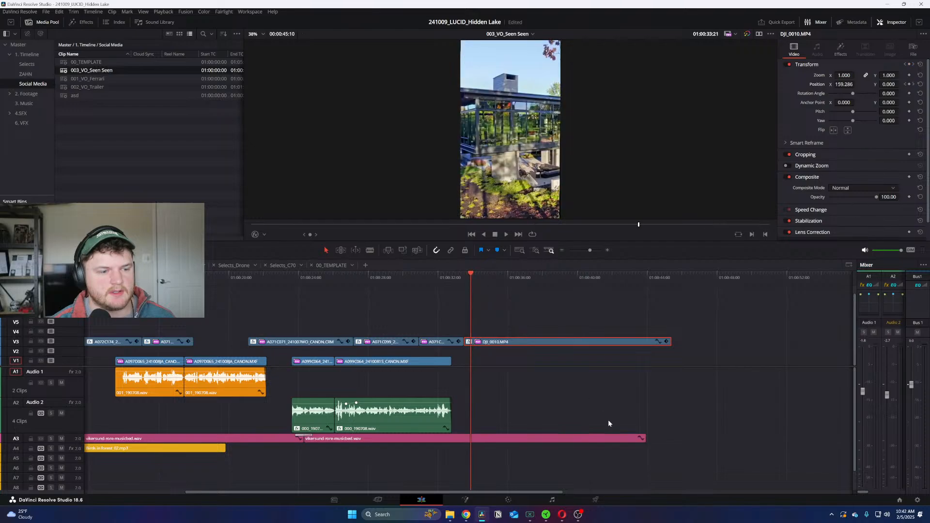
# Step: Trim the end of DJI_0010 back to the end of the A3 music, and play the shot with its position curve shown
pyautogui.moveTo(671, 348); pyautogui.dragTo(638, 350)
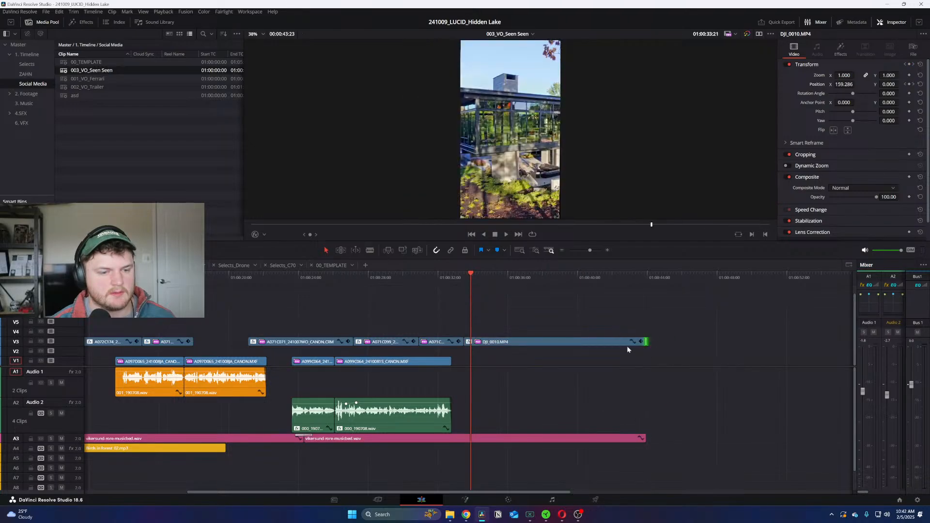
pyautogui.click(640, 342)
pyautogui.press('space')
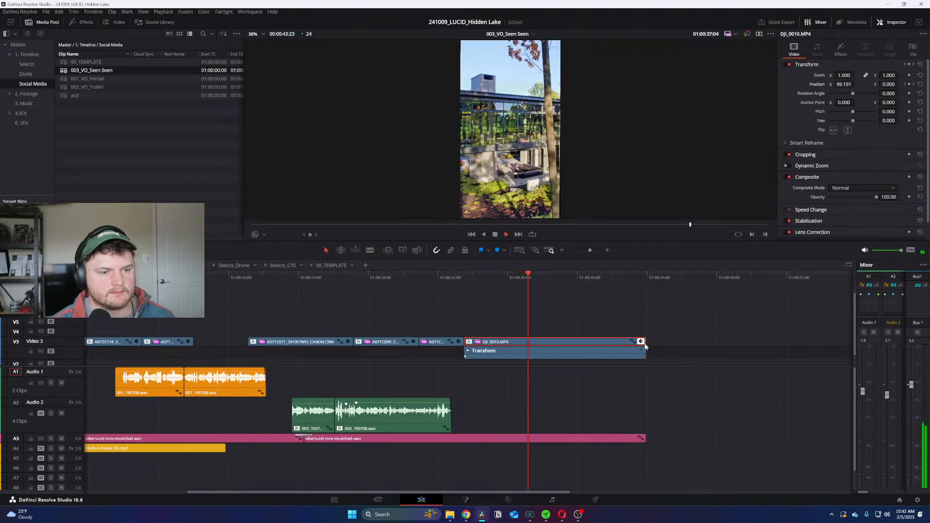
pyautogui.press('space')
# Step: Shorten the A3 music to end at about 38:23 with a fade-out, and trim DJI_0010 to the same end
pyautogui.moveTo(73, 439); pyautogui.dragTo(72, 489)
pyautogui.hotkey('ctrl', '=')
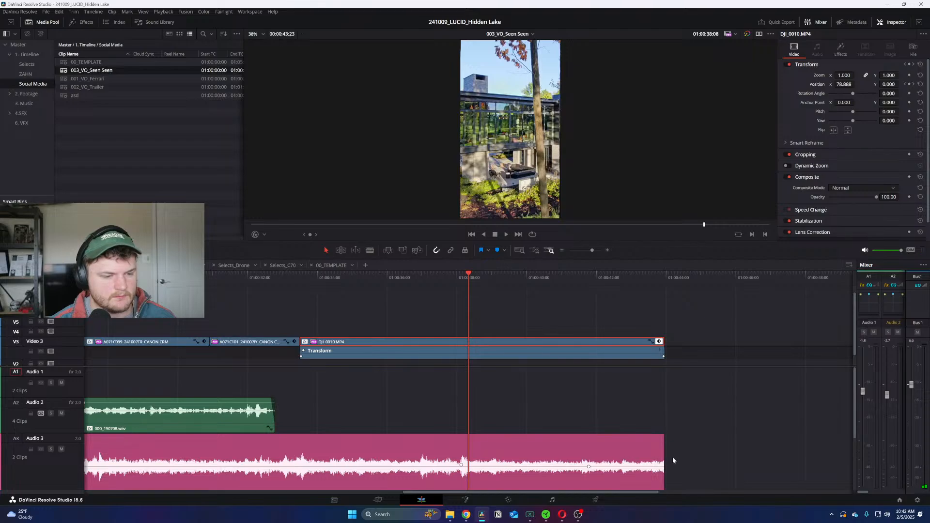
pyautogui.moveTo(660, 451); pyautogui.dragTo(442, 436)
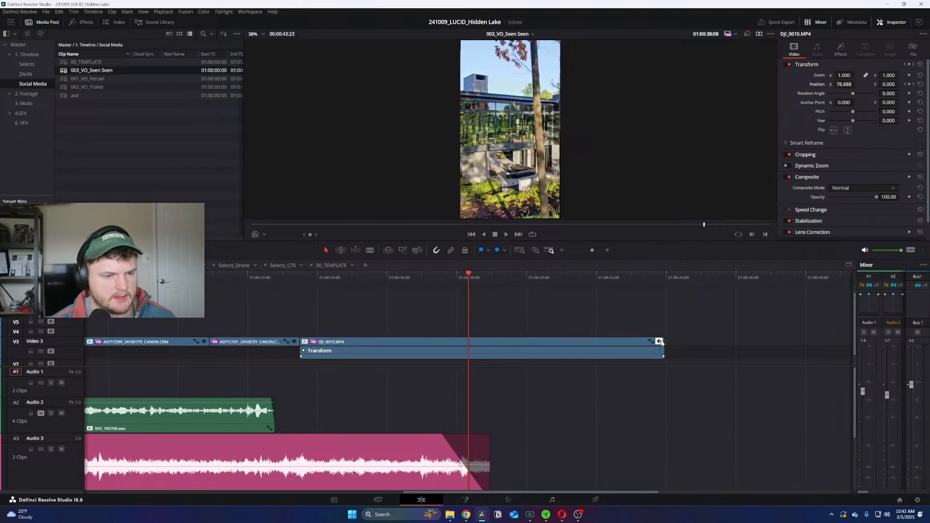
pyautogui.moveTo(666, 340); pyautogui.dragTo(489, 341)
pyautogui.press('space')
pyautogui.scroll(-2, 552, 335)
pyautogui.press('Home')
pyautogui.scroll(-2, 504, 340)
pyautogui.scroll(2, 477, 341)
pyautogui.click(759, 341)
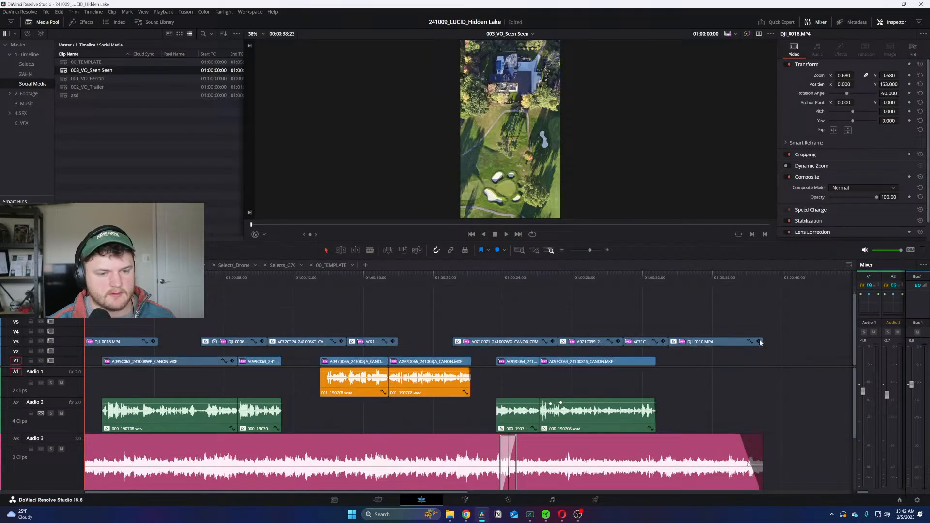
# Step: Leave the edit and bring up the Architizer A+Awards entry in the browser
pyautogui.click(882, 3)
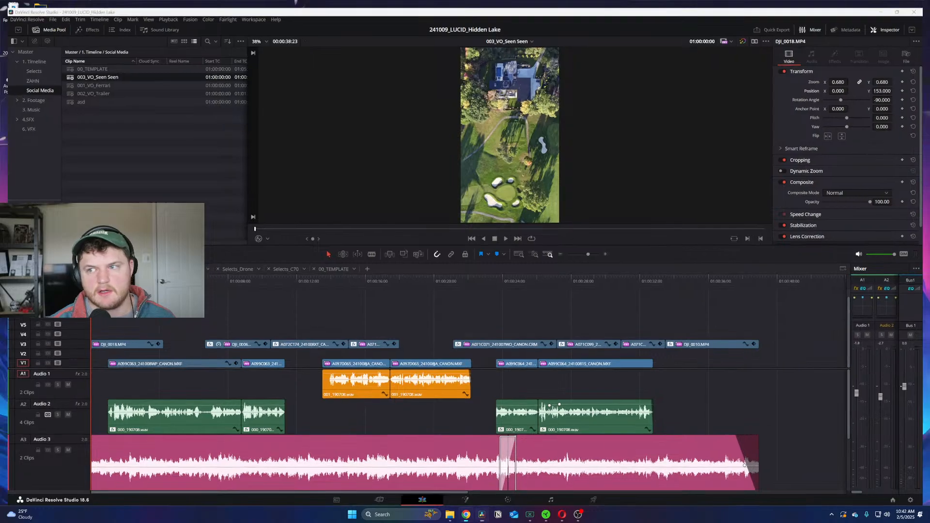
pyautogui.moveTo(0, 5); pyautogui.dragTo(271, 1)
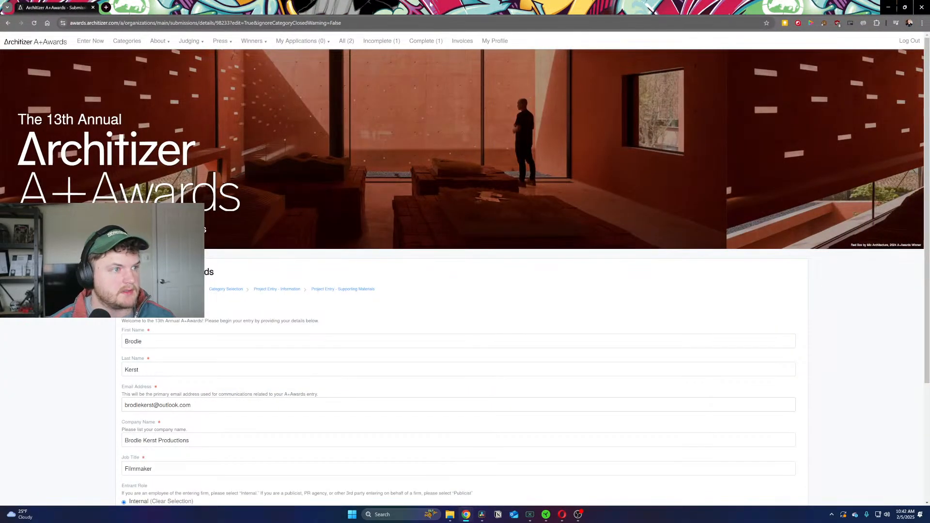
pyautogui.moveTo(396, 11); pyautogui.dragTo(0, 145)
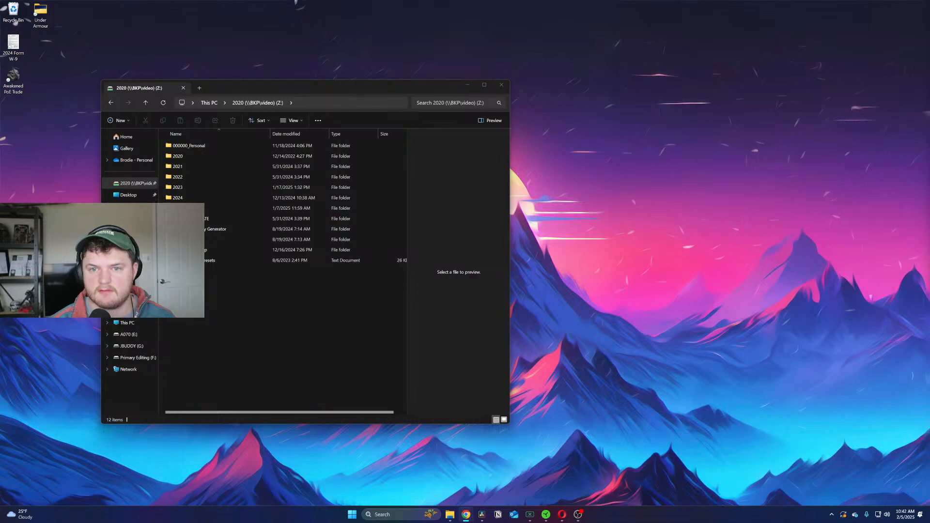
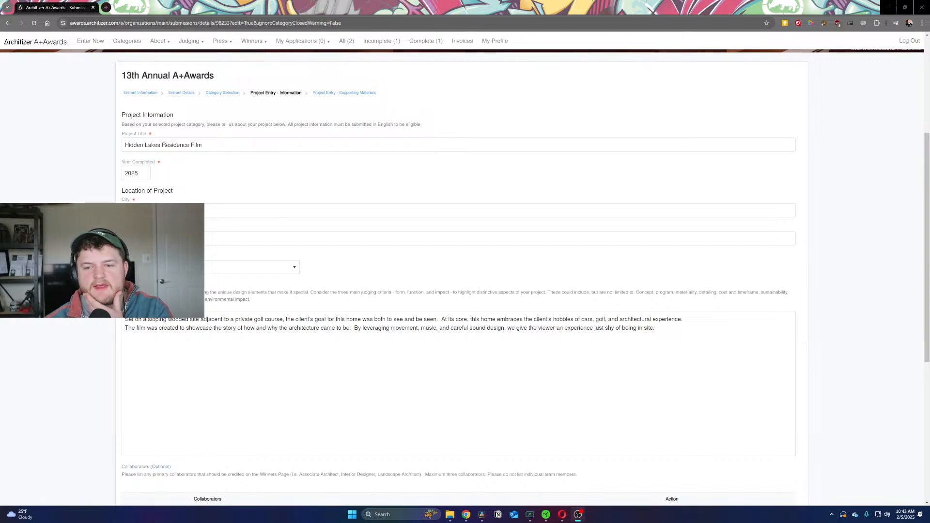
# Step: Switch to DaVinci Resolve to check the closing DJI_0010 shot around 01:00:35, and return to the awards entry
pyautogui.click(485, 517)
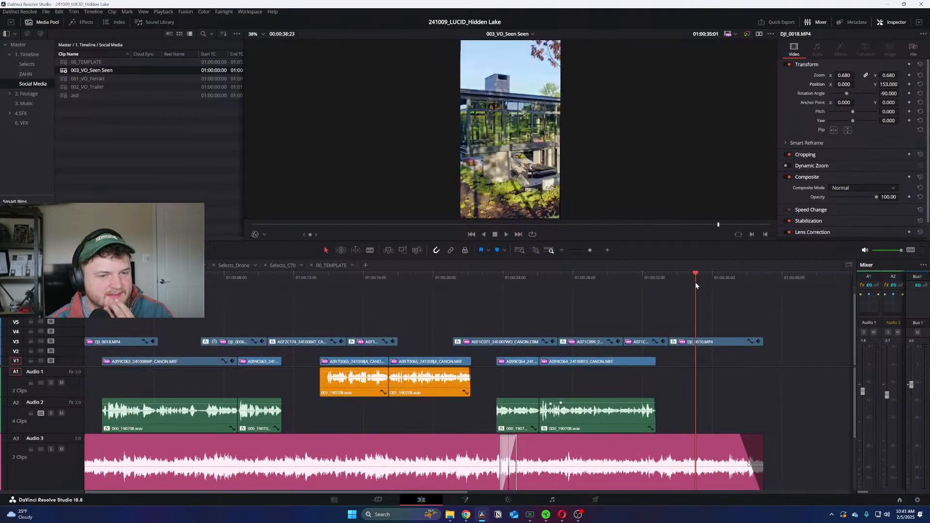
pyautogui.moveTo(706, 278); pyautogui.dragTo(700, 298)
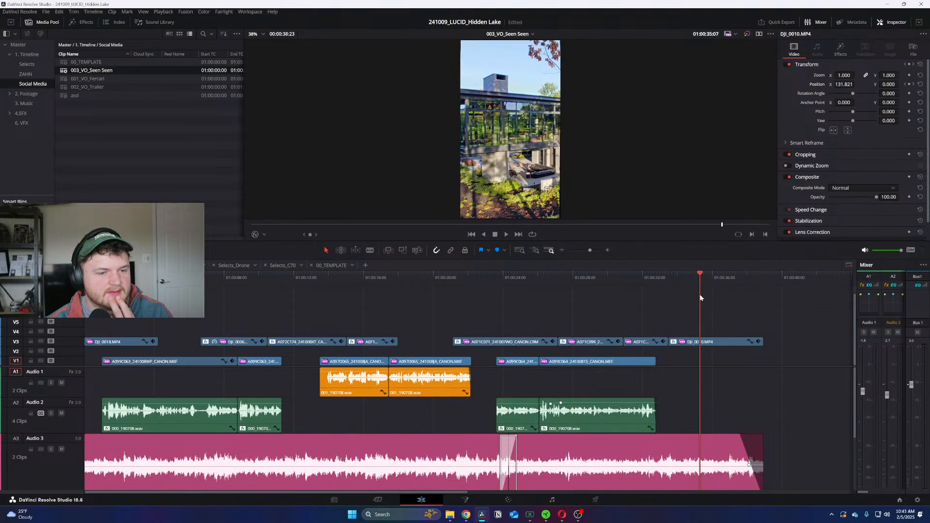
pyautogui.click(888, 4)
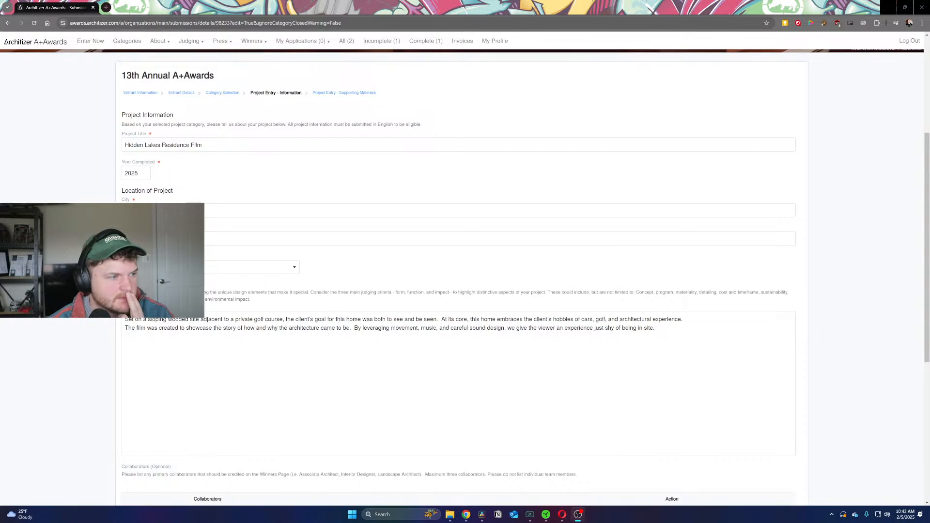
# Step: Add Lucid Architecture as a collaborator of type Architect to the awards entry's project information
pyautogui.scroll(-3, 208, 368)
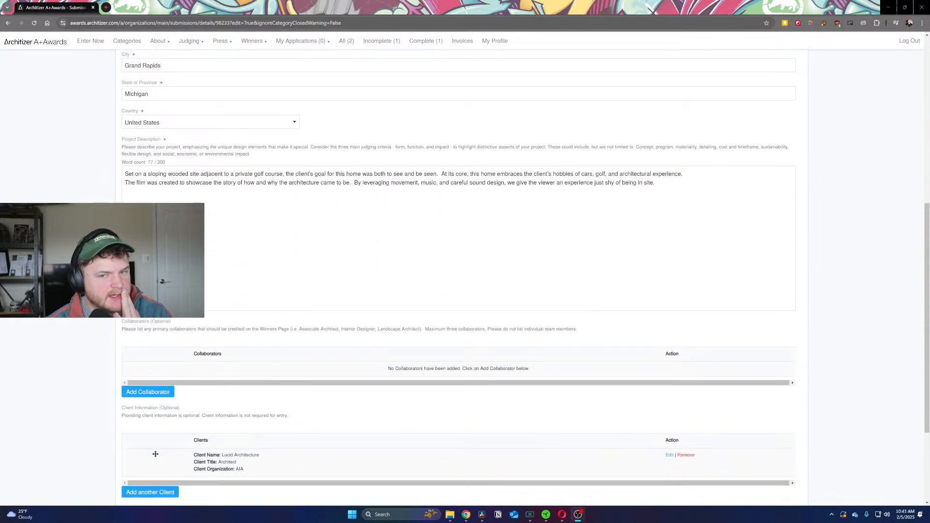
pyautogui.scroll(-2, 209, 330)
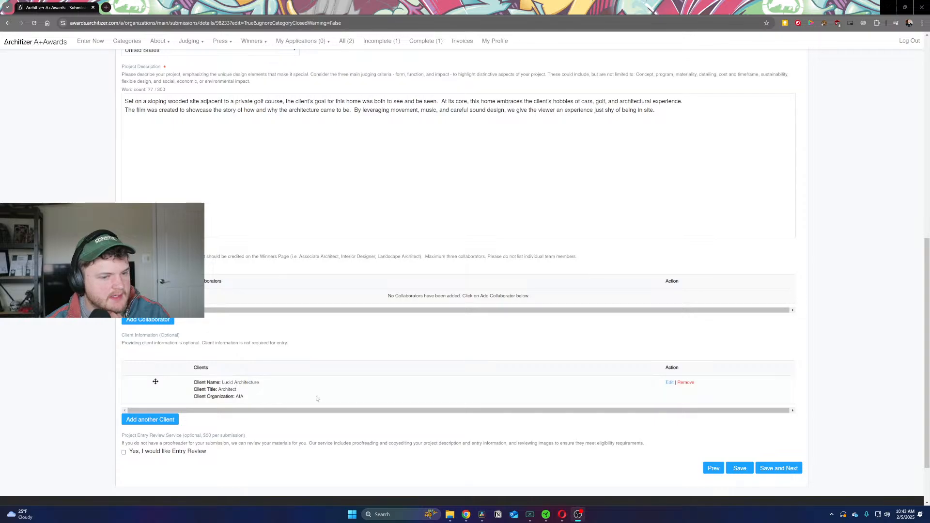
pyautogui.click(143, 320)
pyautogui.scroll(-3, 297, 305)
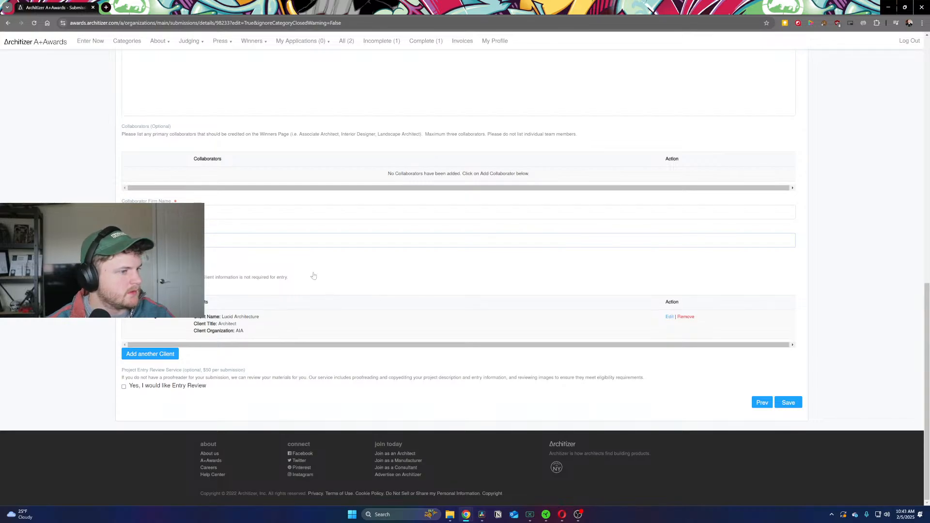
pyautogui.click(140, 254)
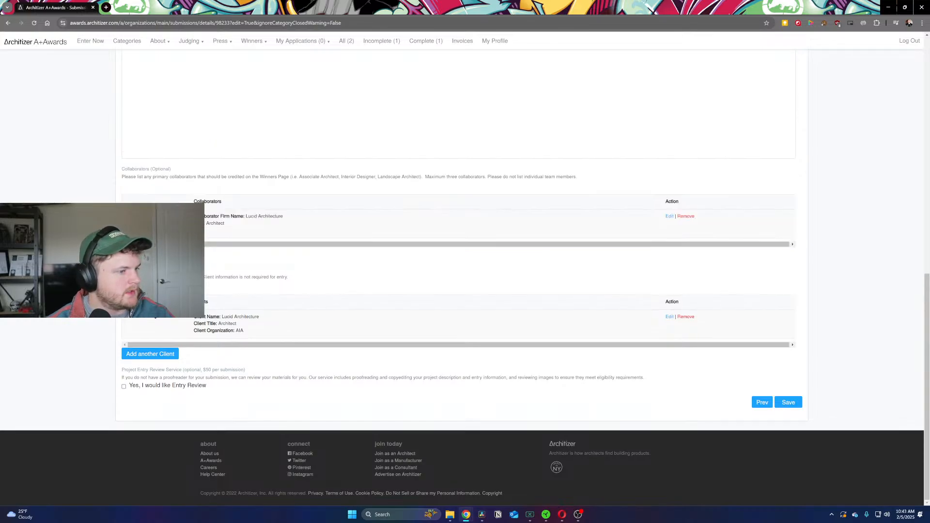
# Step: Remove the Lucid Architecture entry from the client information and save the project information
pyautogui.click(685, 317)
pyautogui.click(532, 301)
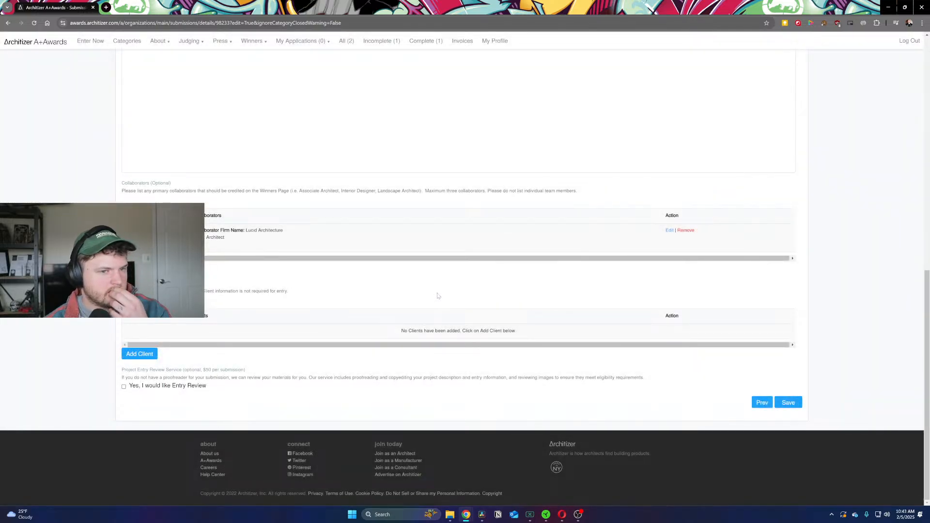
pyautogui.scroll(2, 440, 289)
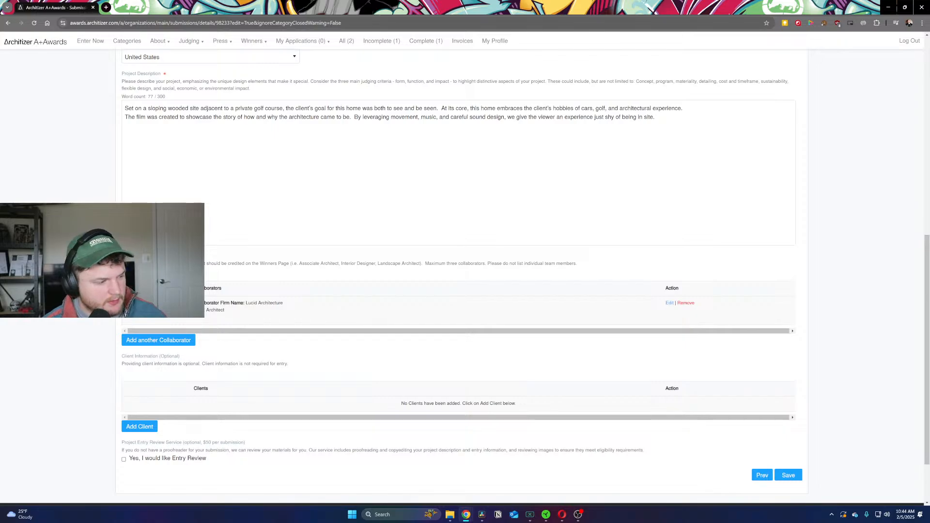
pyautogui.scroll(-1, 405, 356)
pyautogui.scroll(7, 405, 356)
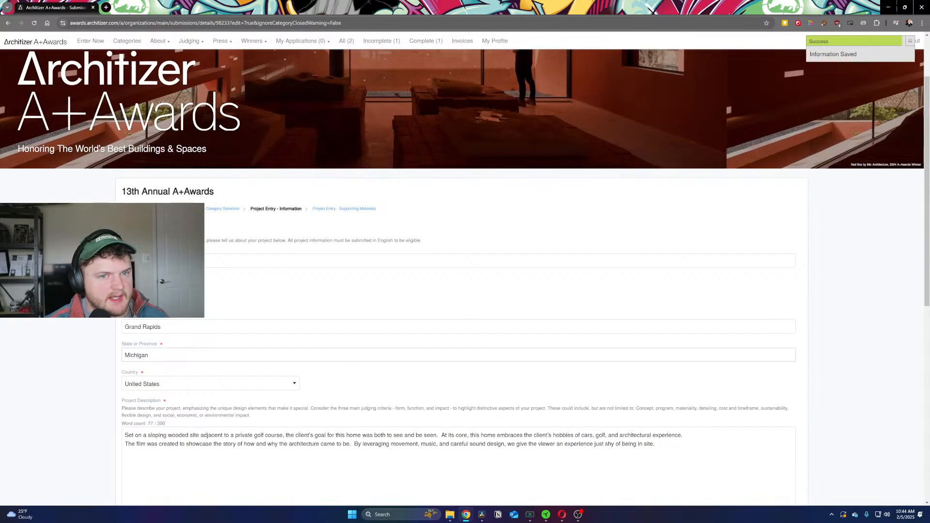
# Step: Read the instructions on crediting collaborators and the note on optional client information in the project entry
pyautogui.scroll(-6, 279, 357)
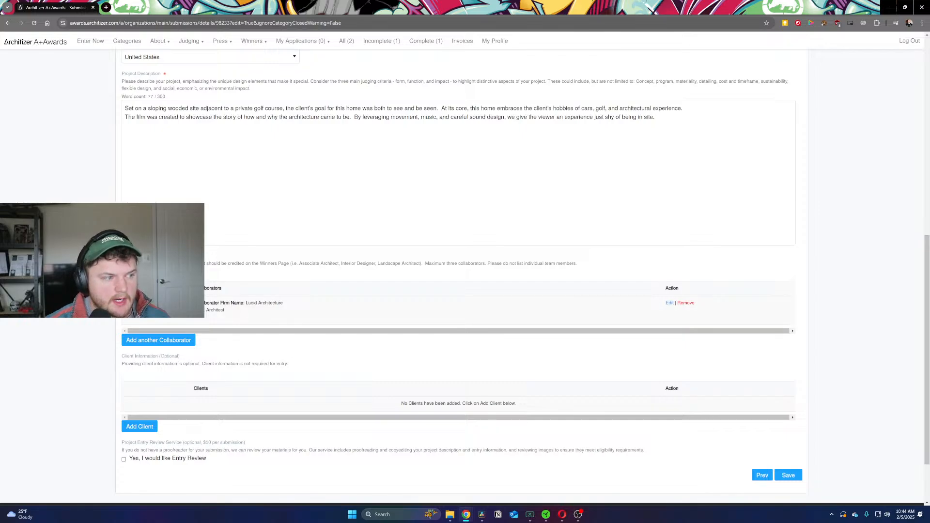
pyautogui.tripleClick(213, 263)
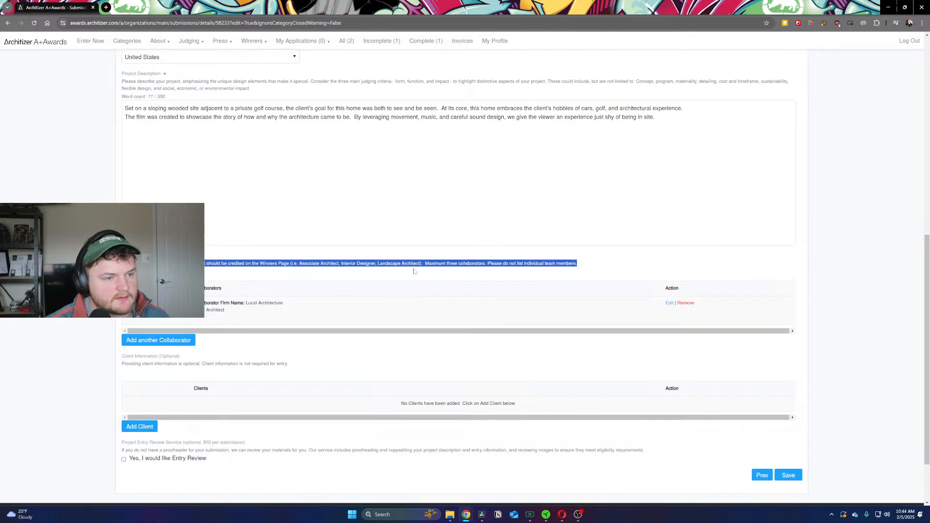
pyautogui.click(414, 271)
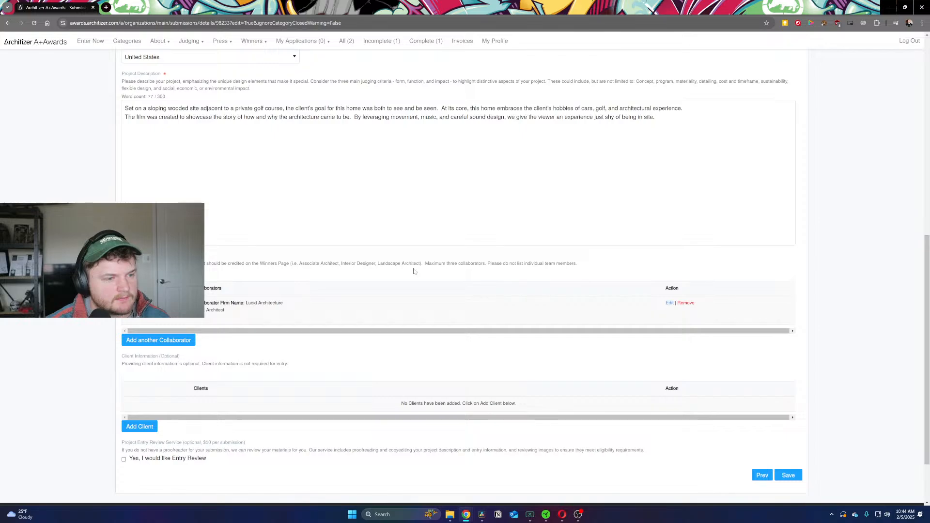
pyautogui.moveTo(291, 263); pyautogui.dragTo(419, 264)
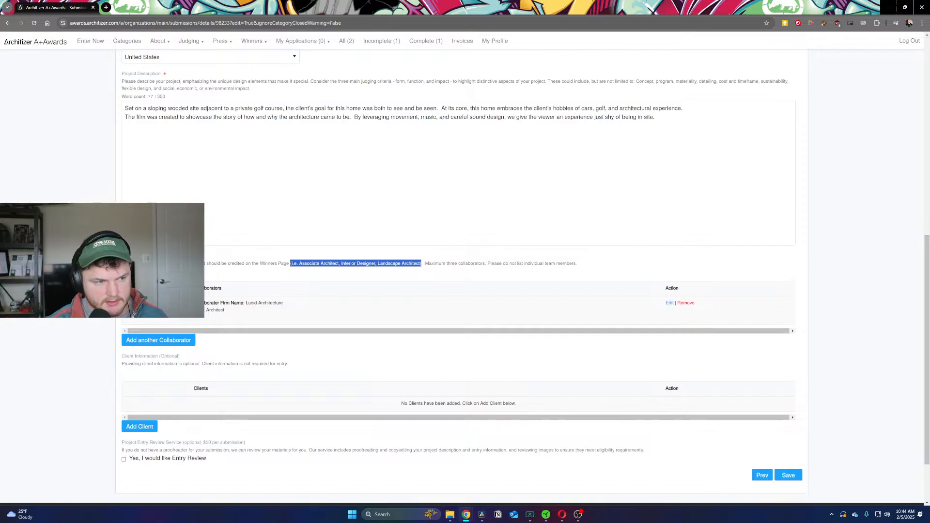
pyautogui.click(374, 258)
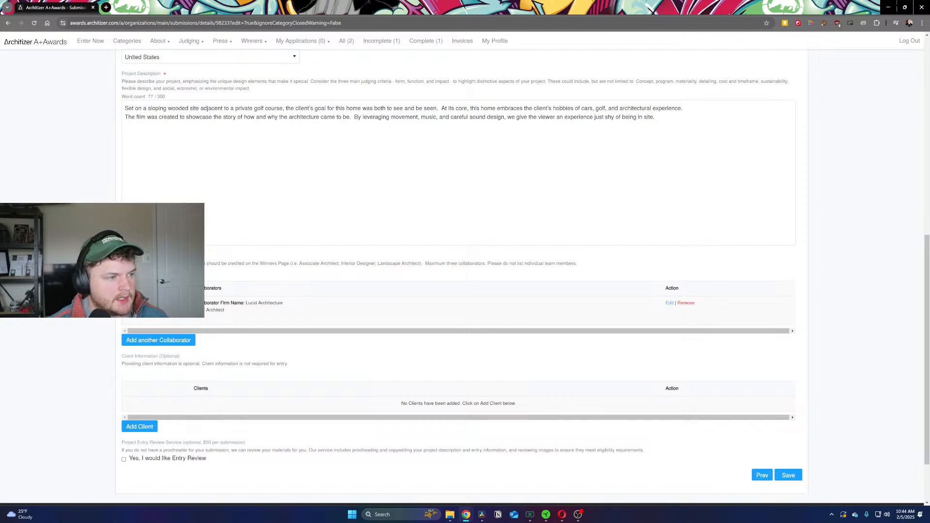
pyautogui.moveTo(237, 263); pyautogui.dragTo(420, 263)
pyautogui.moveTo(286, 374); pyautogui.dragTo(131, 364)
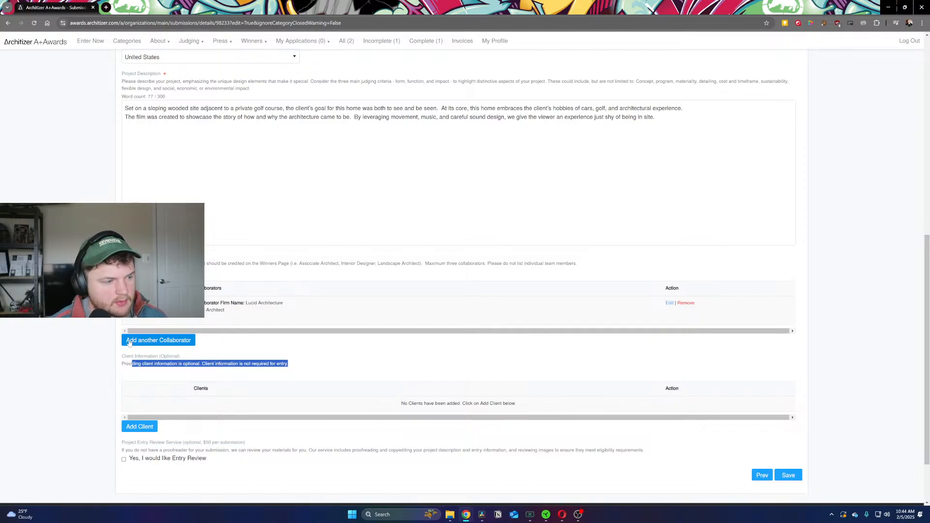
pyautogui.click(265, 271)
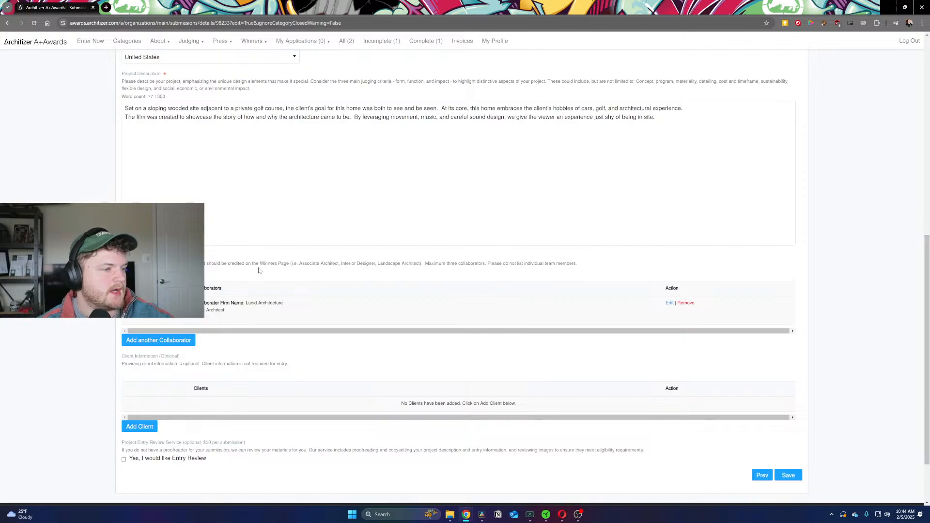
pyautogui.moveTo(213, 264); pyautogui.dragTo(424, 263)
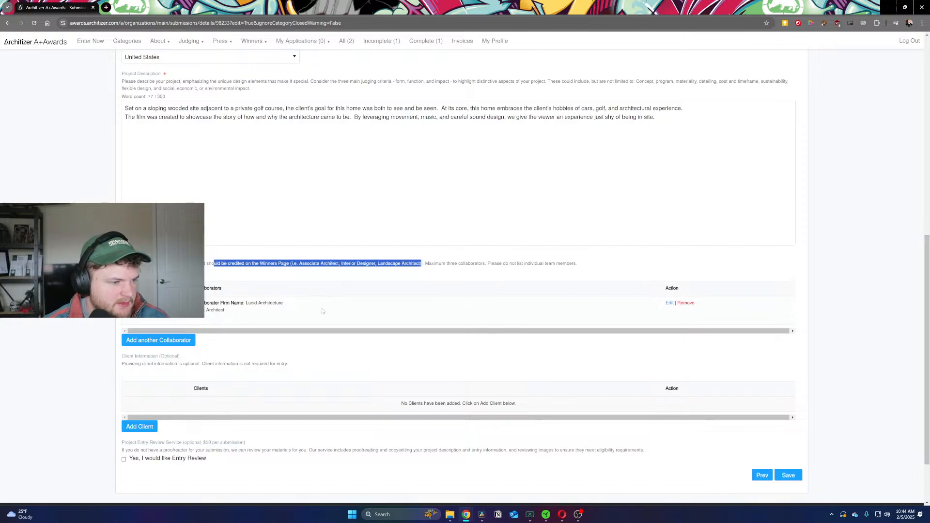
pyautogui.moveTo(258, 363); pyautogui.dragTo(124, 363)
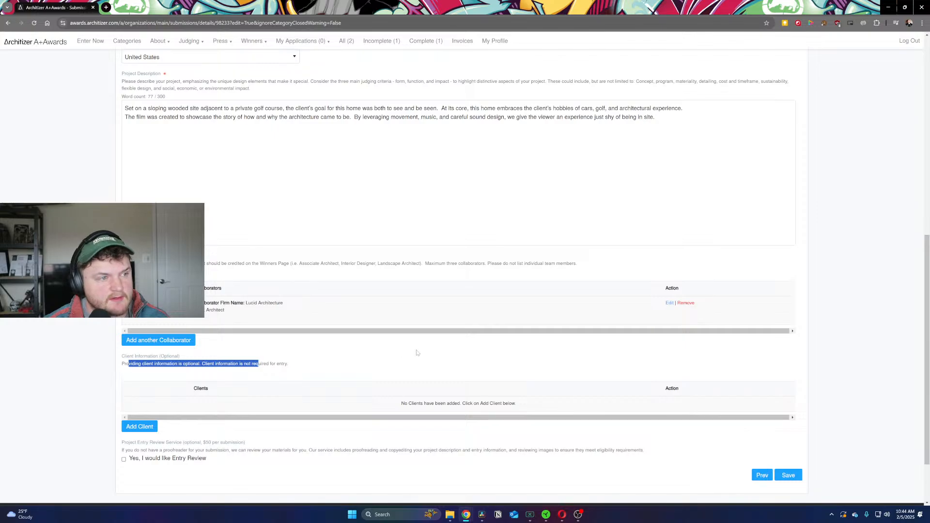
pyautogui.scroll(3, 417, 354)
pyautogui.scroll(-2, 458, 271)
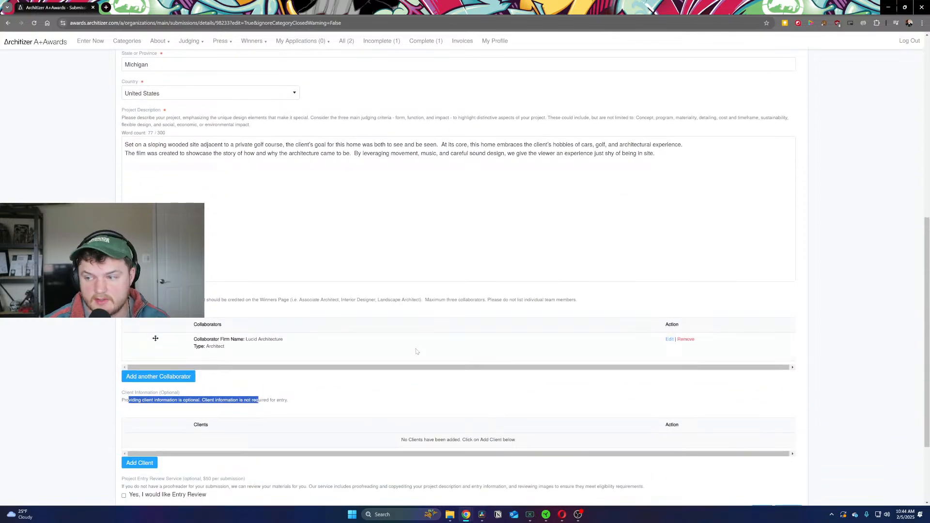
# Step: Review the awards entry's project information, including the project title, description, collaborators and optional client section
pyautogui.scroll(-2, 416, 352)
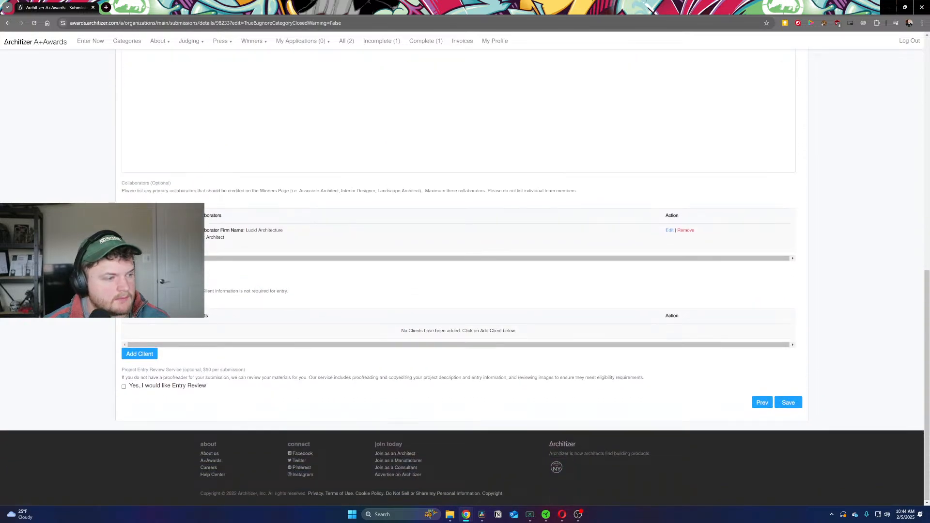
pyautogui.tripleClick(246, 291)
pyautogui.click(394, 302)
pyautogui.scroll(4, 392, 305)
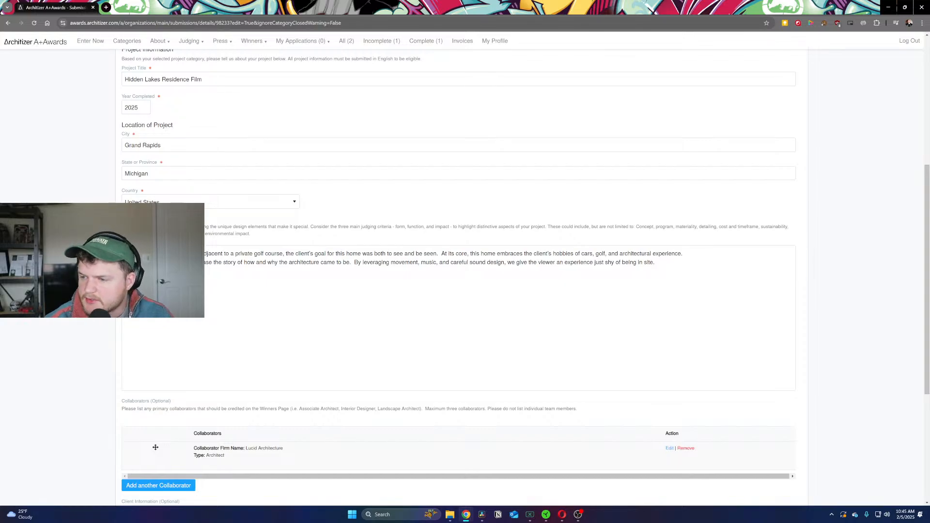
pyautogui.scroll(5, 338, 266)
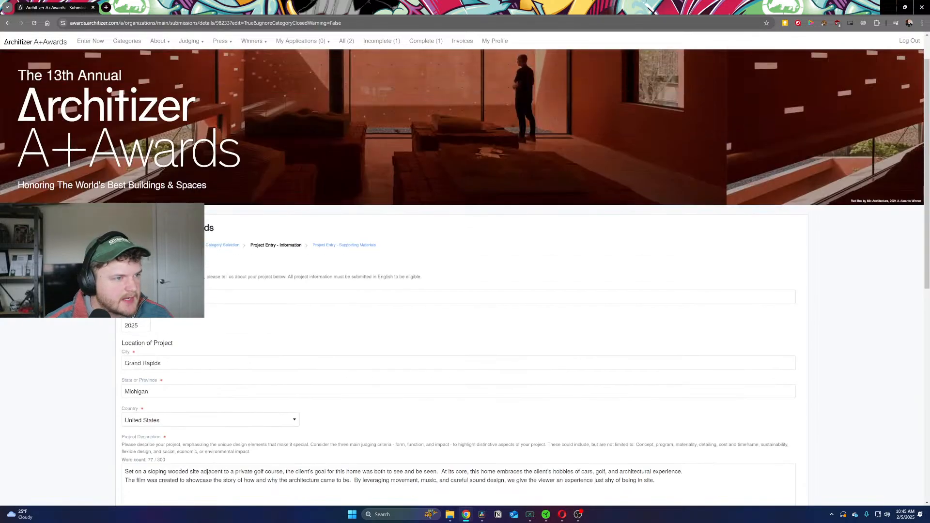
pyautogui.scroll(-2, 338, 266)
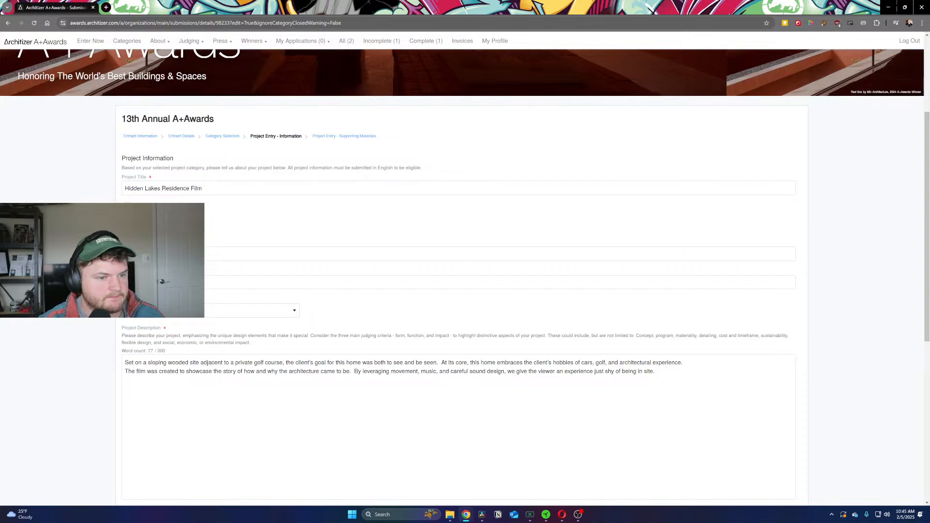
pyautogui.scroll(-2, 155, 447)
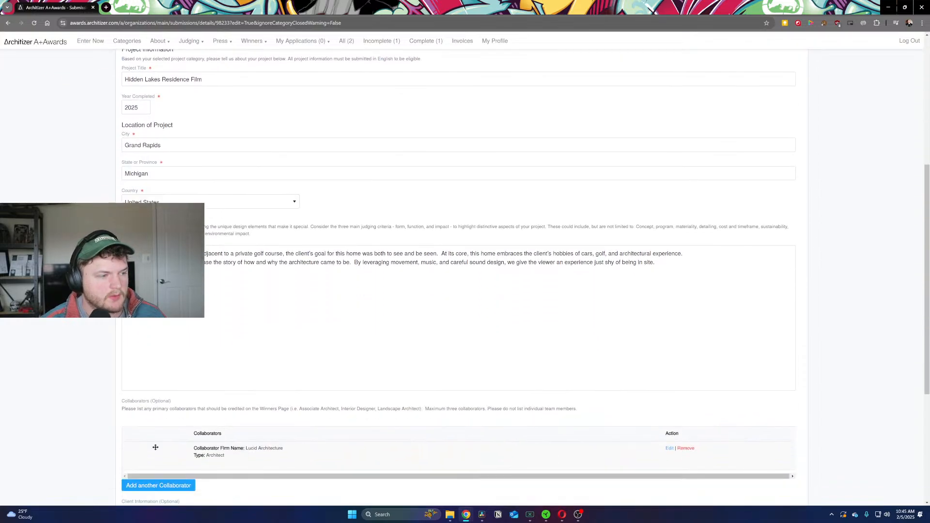
pyautogui.tripleClick(389, 262)
pyautogui.click(389, 262)
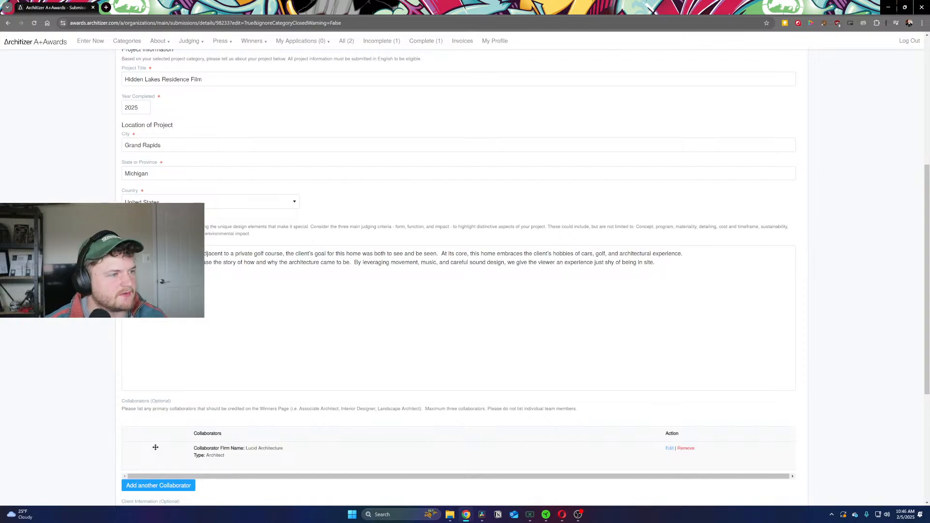
# Step: Save the entry's project information and open the Supporting Materials section
pyautogui.scroll(-4, 447, 301)
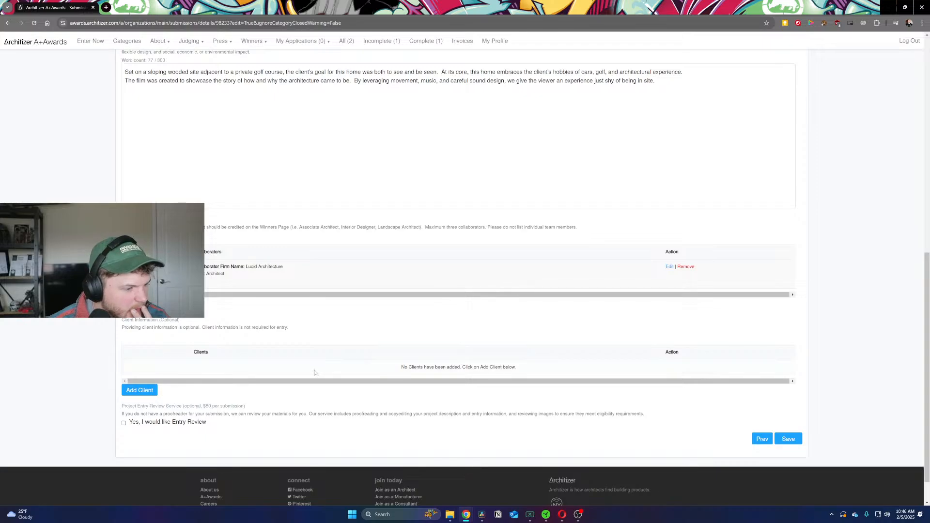
pyautogui.scroll(5, 315, 372)
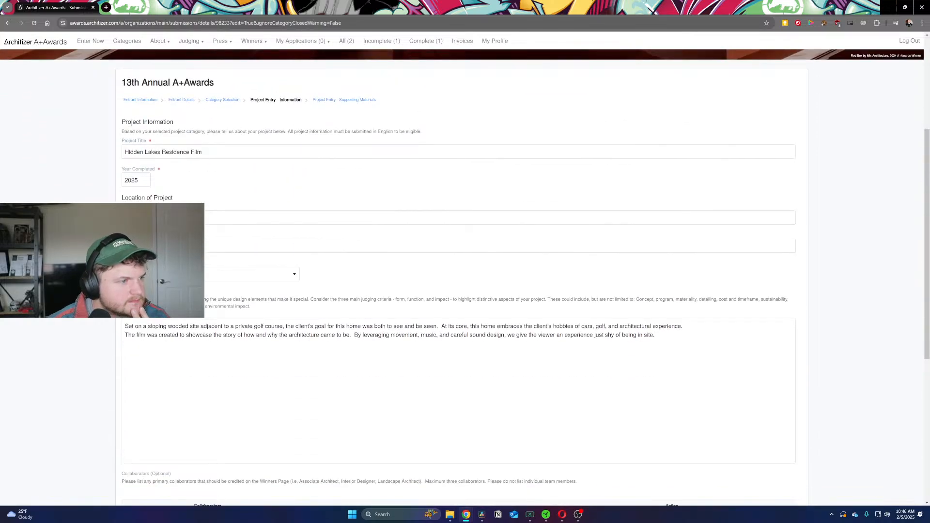
pyautogui.scroll(-5, 345, 151)
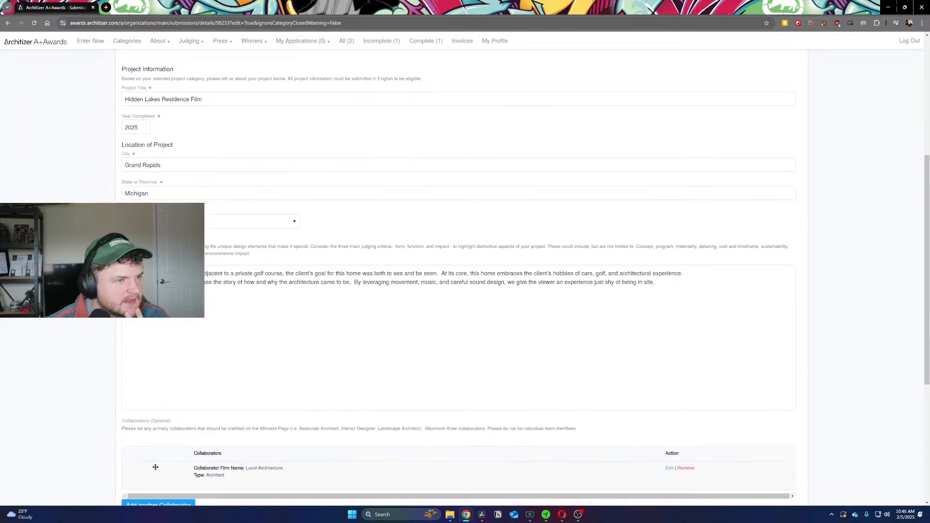
pyautogui.click(781, 441)
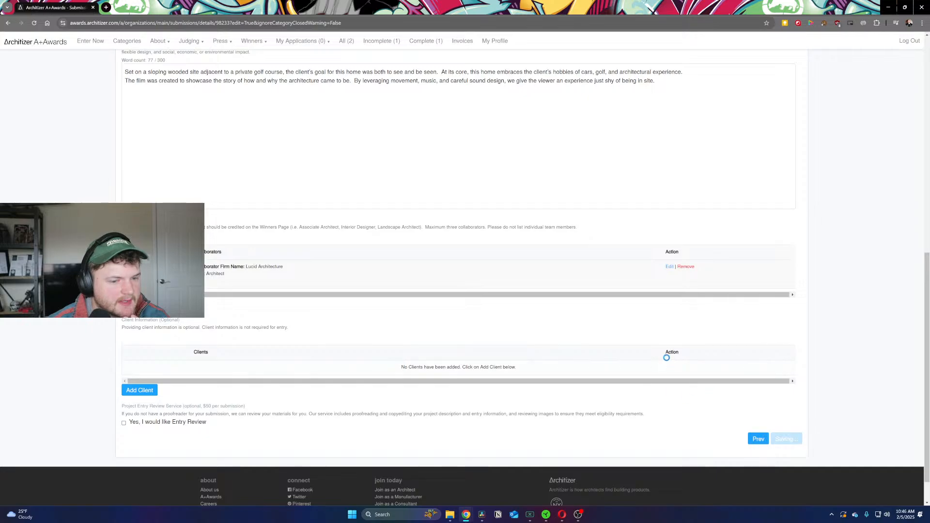
pyautogui.click(336, 101)
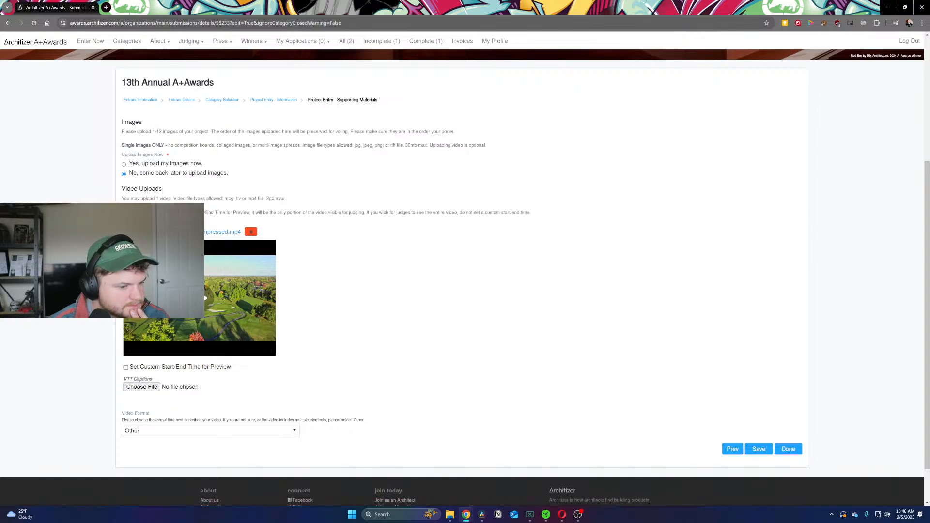
# Step: Open HandBrake and load the Cut_003 film from the project's export folder as the source
pyautogui.click(411, 518)
pyautogui.write('hand')
pyautogui.press('Return')
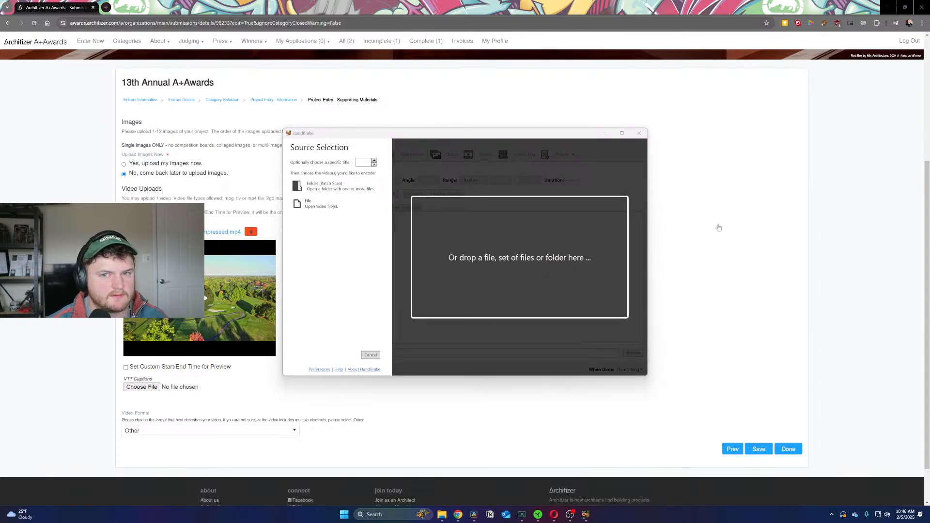
pyautogui.moveTo(442, 516)
pyautogui.click(440, 462)
pyautogui.moveTo(344, 87); pyautogui.dragTo(387, 0)
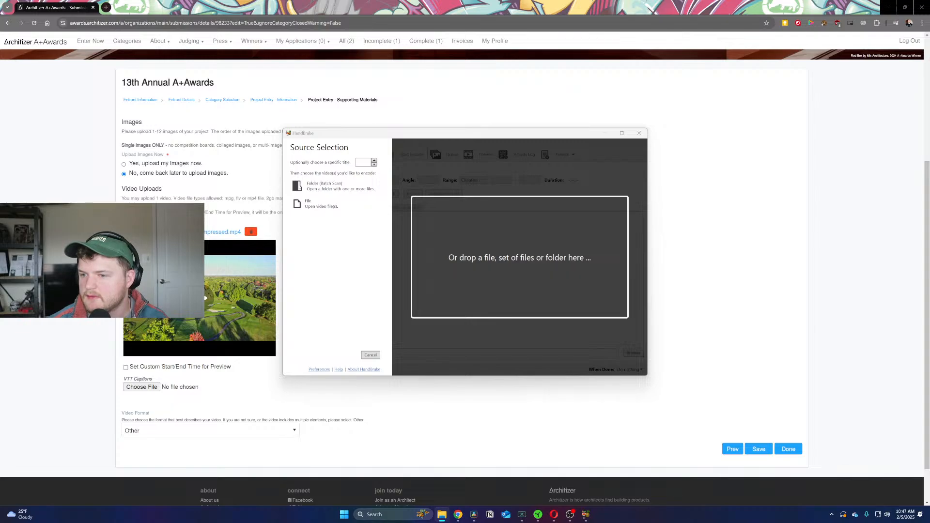
pyautogui.moveTo(929, 266); pyautogui.dragTo(629, 274)
pyautogui.moveTo(538, 281); pyautogui.dragTo(539, 281)
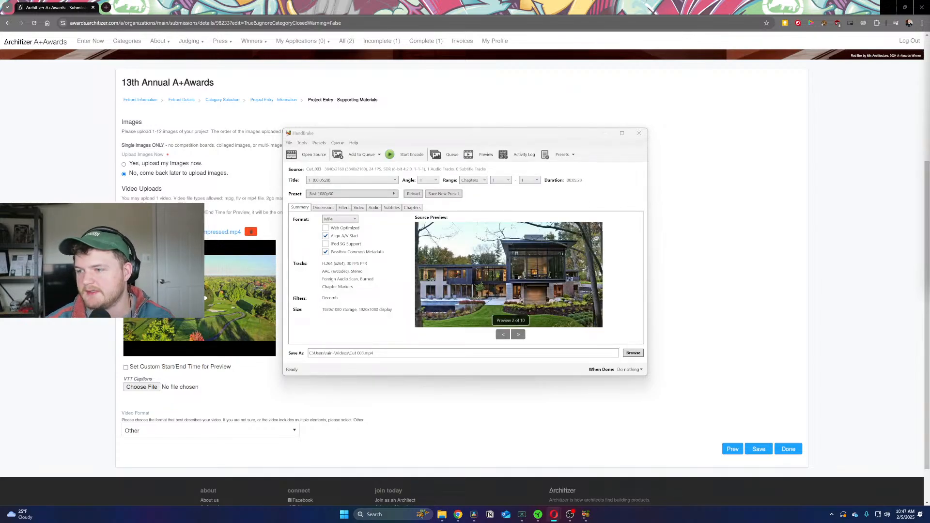
# Step: Enable Web Optimized for the MP4 and choose the 9. Export folder of 241009_LUCID_Hidden Lake as its destination
pyautogui.click(325, 228)
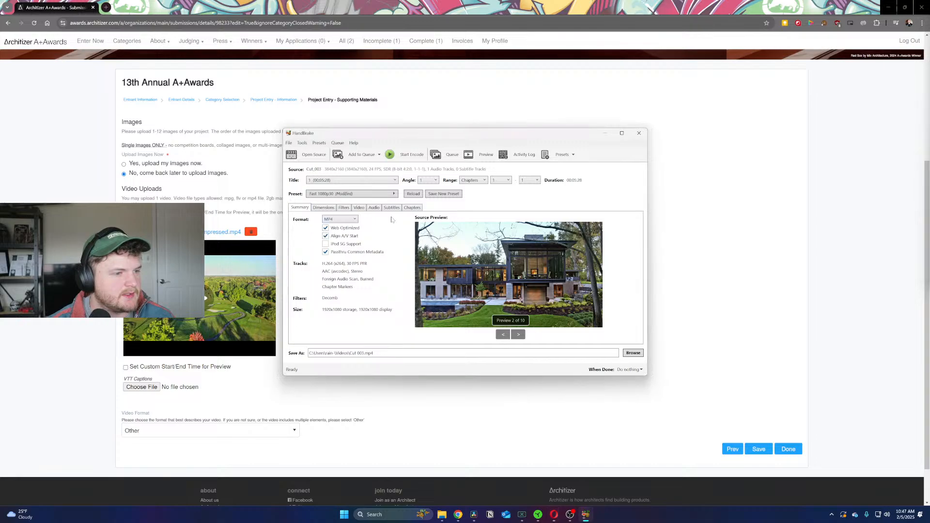
pyautogui.click(632, 353)
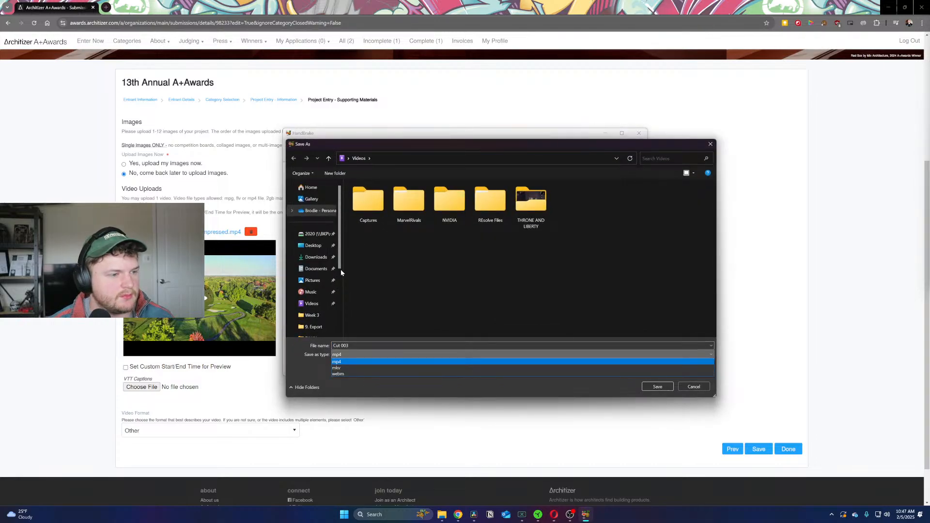
pyautogui.click(317, 233)
pyautogui.doubleClick(396, 248)
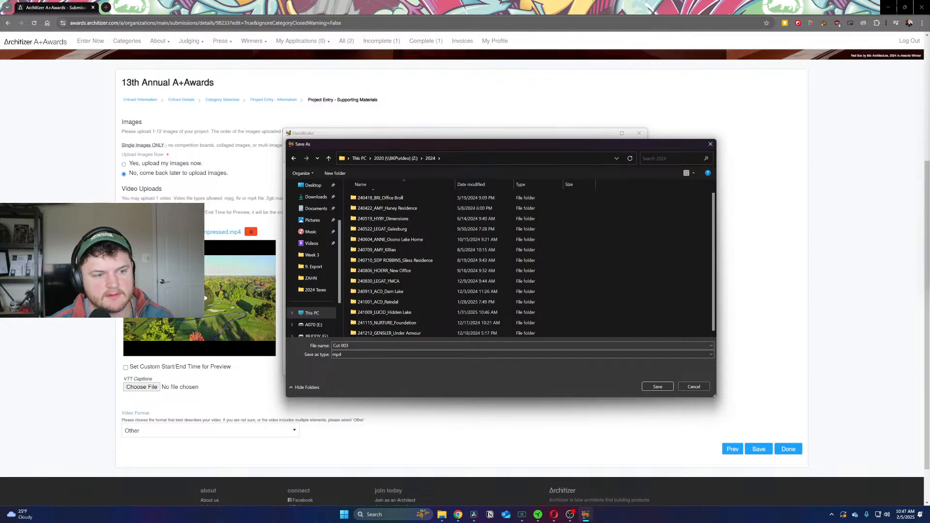
pyautogui.click(389, 312)
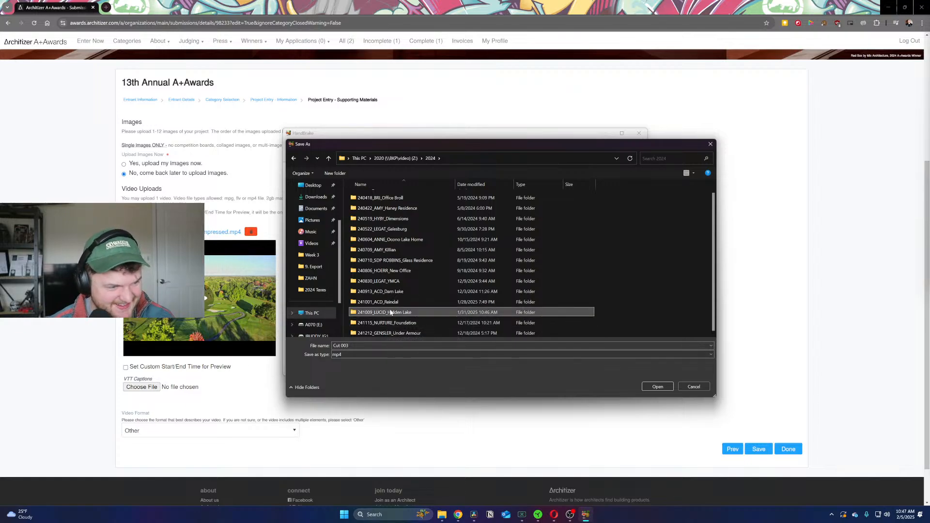
pyautogui.doubleClick(390, 312)
pyautogui.doubleClick(369, 240)
pyautogui.click(368, 346)
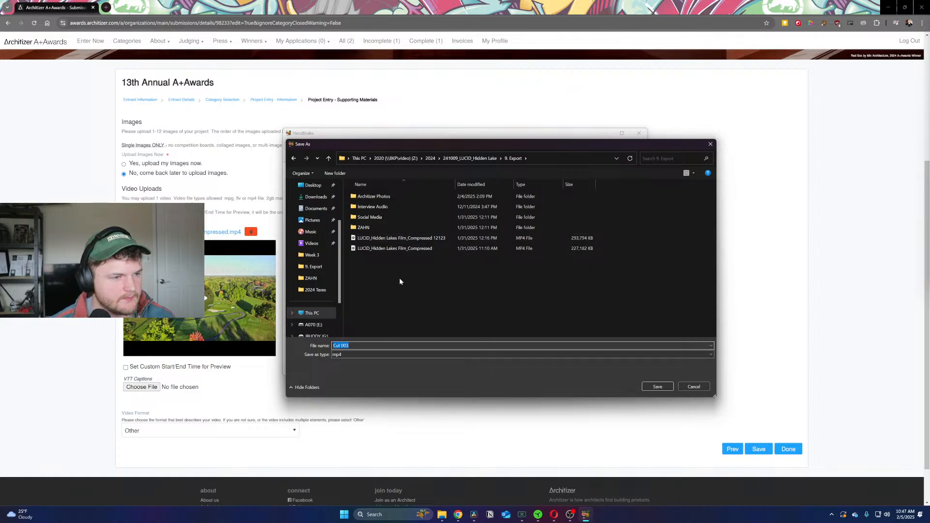
# Step: Name the output file LUCID_Hidden Lakes Film_Compressed real one this time and save it as the encode destination
pyautogui.click(416, 238)
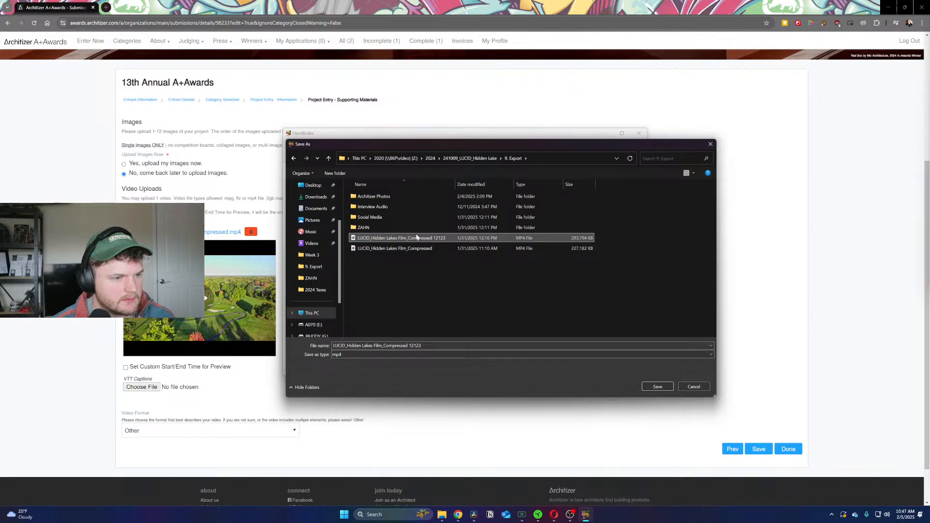
pyautogui.click(436, 345)
pyautogui.click(436, 346)
pyautogui.hotkey('shift', 'Left')
pyautogui.hotkey('shift', 'Left')
pyautogui.hotkey('shift', 'Left')
pyautogui.hotkey('shift', 'Left')
pyautogui.hotkey('shift', 'Left')
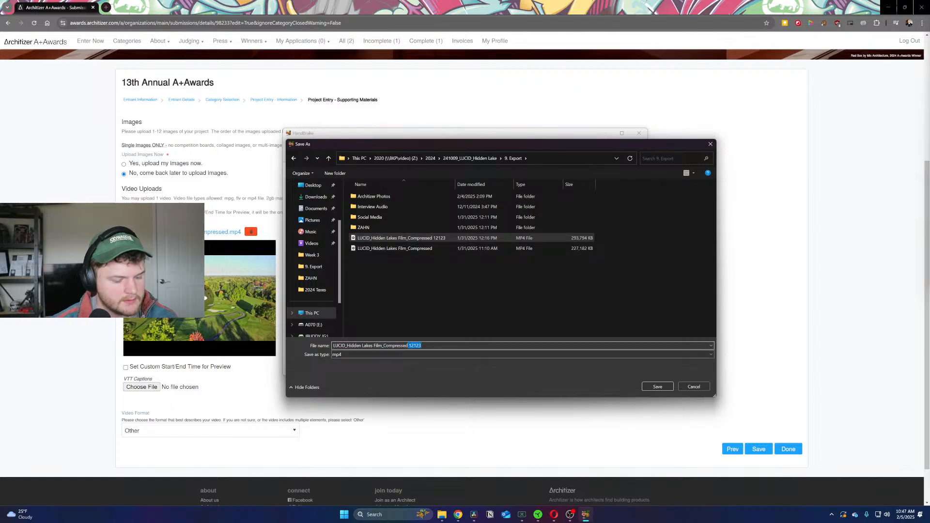
pyautogui.write('real one this time')
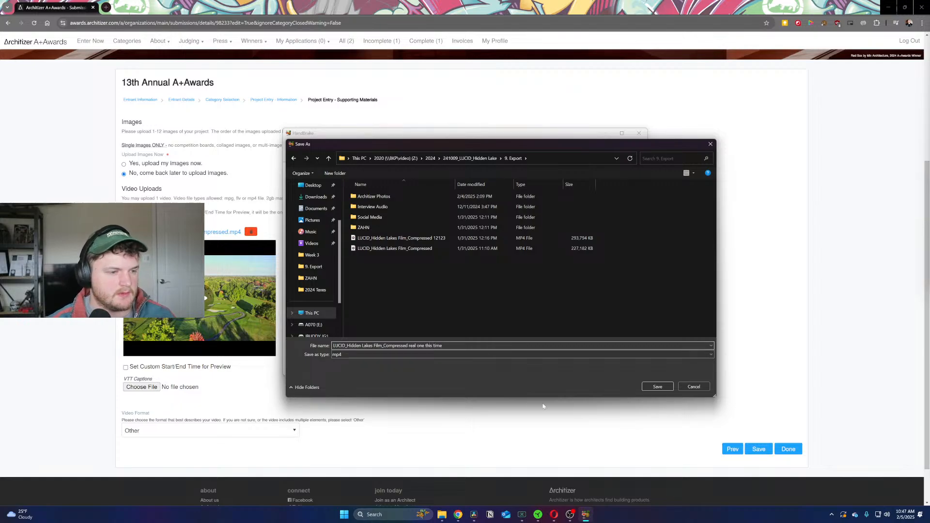
pyautogui.click(657, 387)
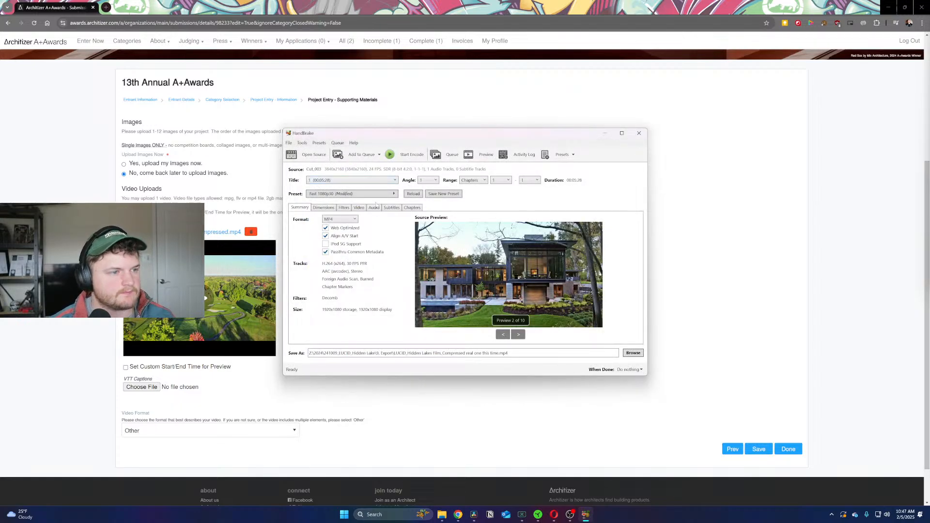
# Step: Set the video's constant quality to 16 RF and start the encode
pyautogui.click(359, 208)
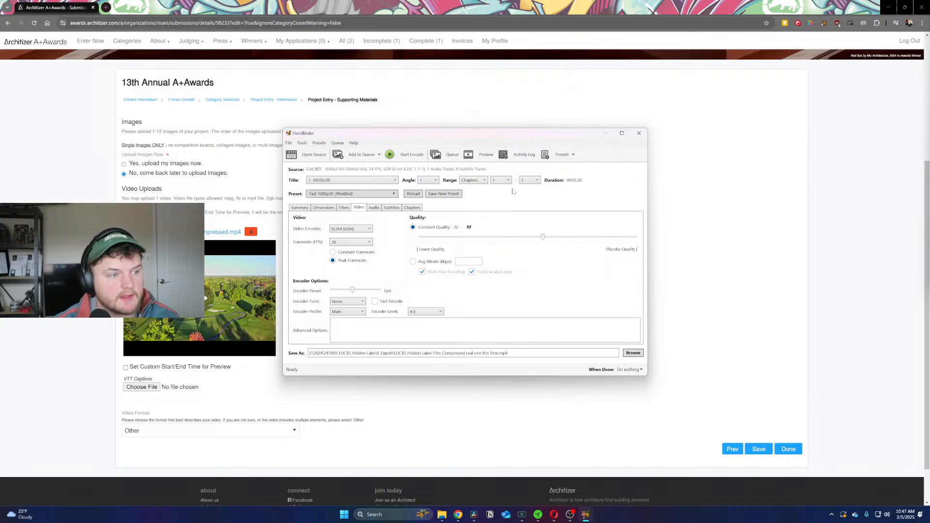
pyautogui.moveTo(543, 238); pyautogui.dragTo(568, 238)
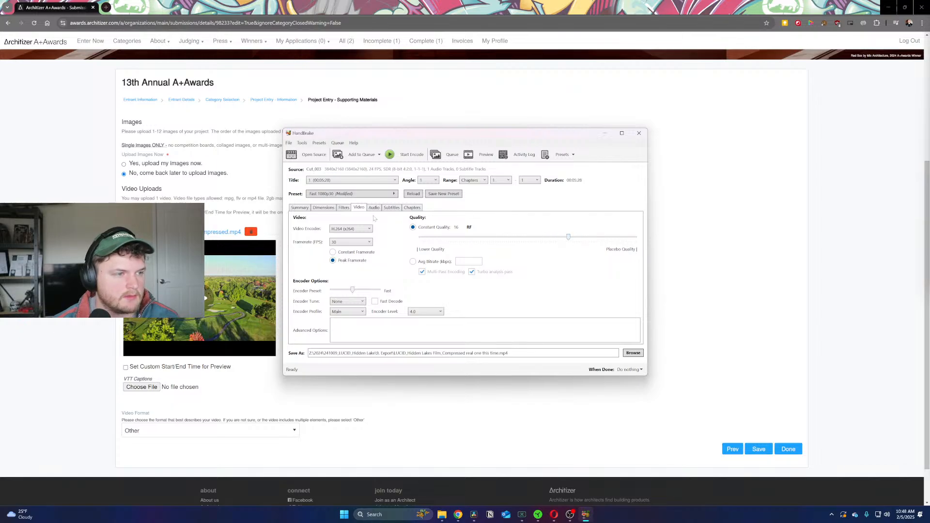
pyautogui.click(411, 157)
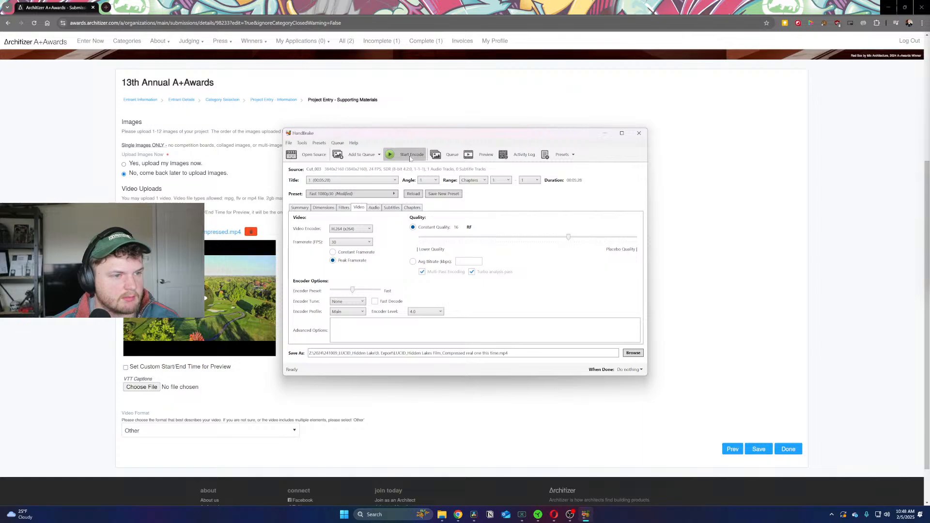
# Step: Create a folder named Archive inside the project's 9. Export folder in File Explorer
pyautogui.click(442, 515)
pyautogui.moveTo(929, 104); pyautogui.dragTo(582, 104)
pyautogui.click(555, 356)
pyautogui.click(429, 135)
pyautogui.click(435, 150)
pyautogui.write('Archivere')
pyautogui.press('Return')
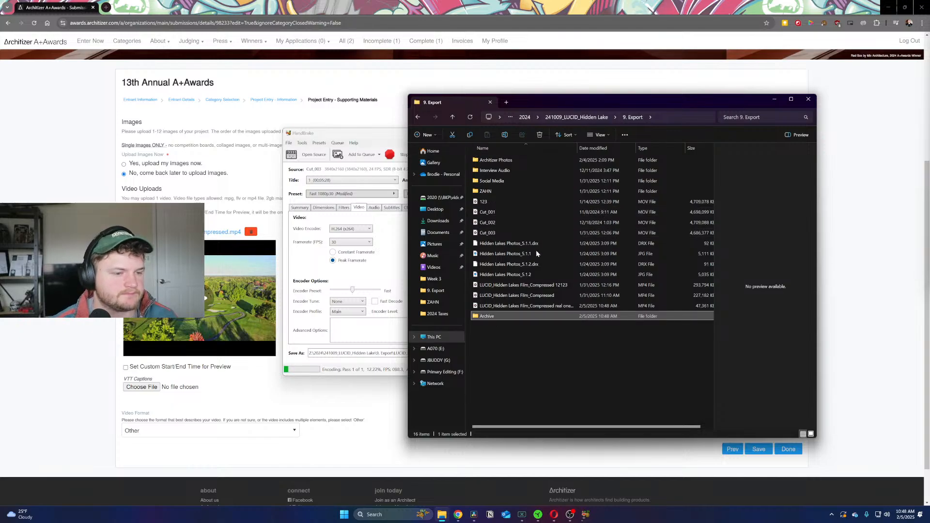
# Step: Move the Hidden Lakes photos, the two older compressed films, 123, Cut_001 and Cut_002 into Archive, and minimize File Explorer
pyautogui.click(517, 295)
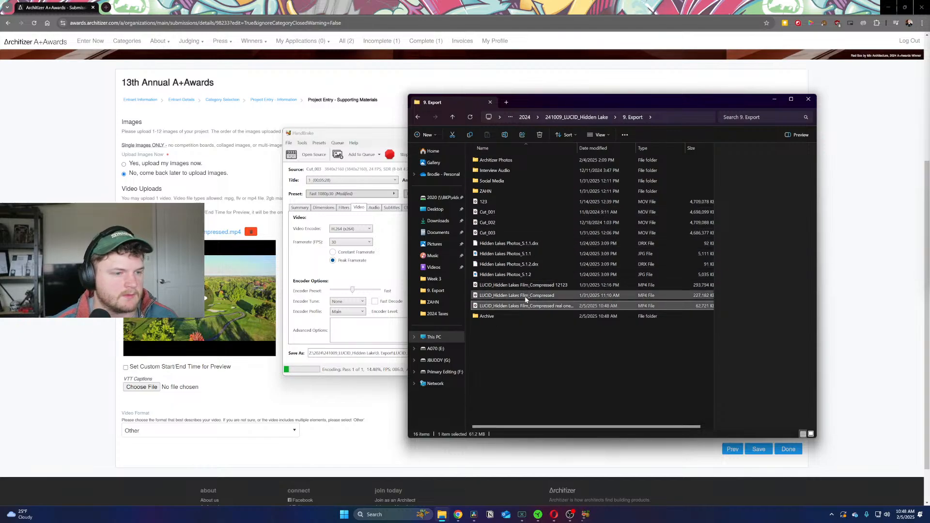
pyautogui.keyDown('shift'); pyautogui.click(527, 244); pyautogui.keyUp('shift')
pyautogui.moveTo(516, 274); pyautogui.dragTo(491, 315)
pyautogui.click(499, 223)
pyautogui.keyDown('shift'); pyautogui.click(494, 204); pyautogui.keyUp('shift')
pyautogui.moveTo(507, 211); pyautogui.dragTo(541, 252)
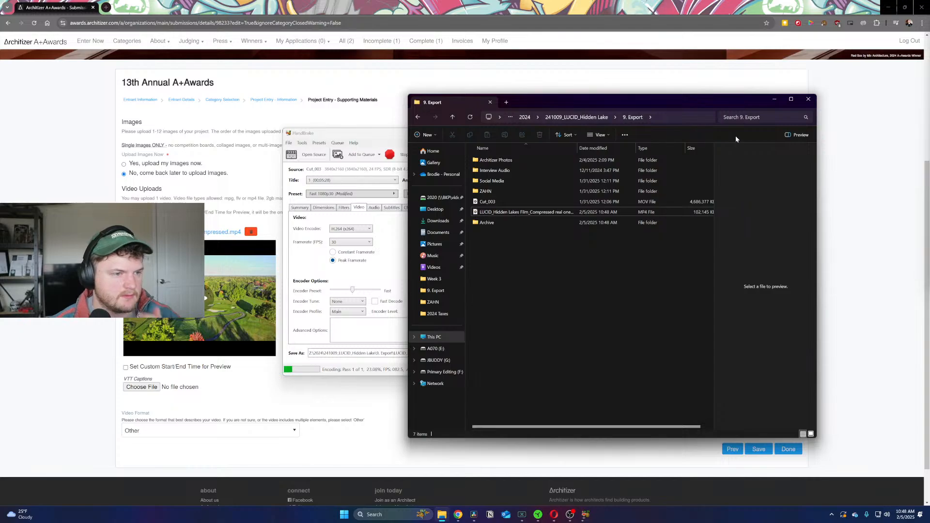
pyautogui.click(774, 101)
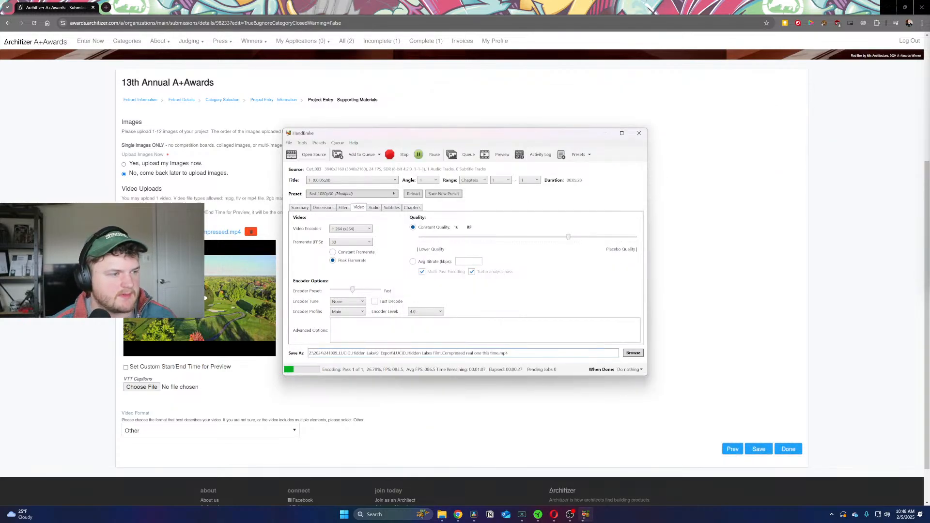
# Step: Switch to the Architizer entry in the browser and choose to upload the project images now
pyautogui.click(307, 408)
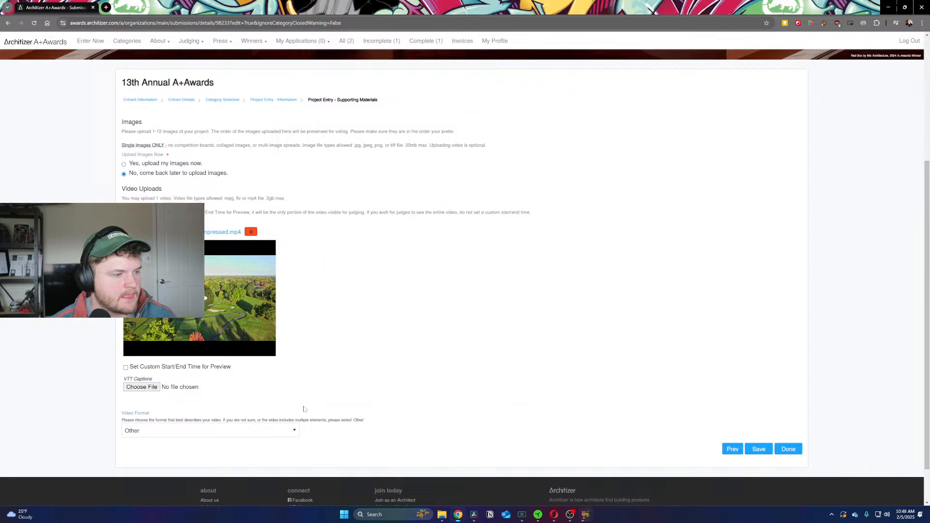
pyautogui.scroll(-1, 367, 322)
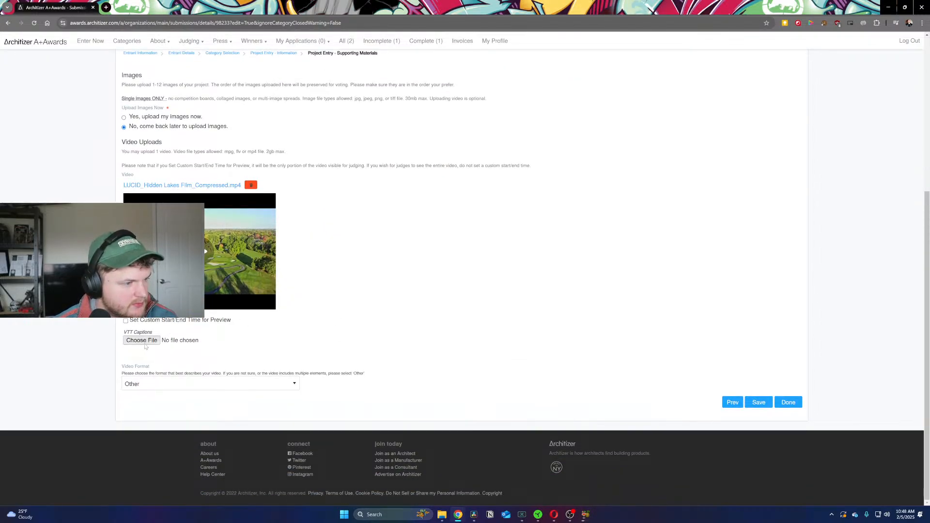
pyautogui.scroll(1, 347, 221)
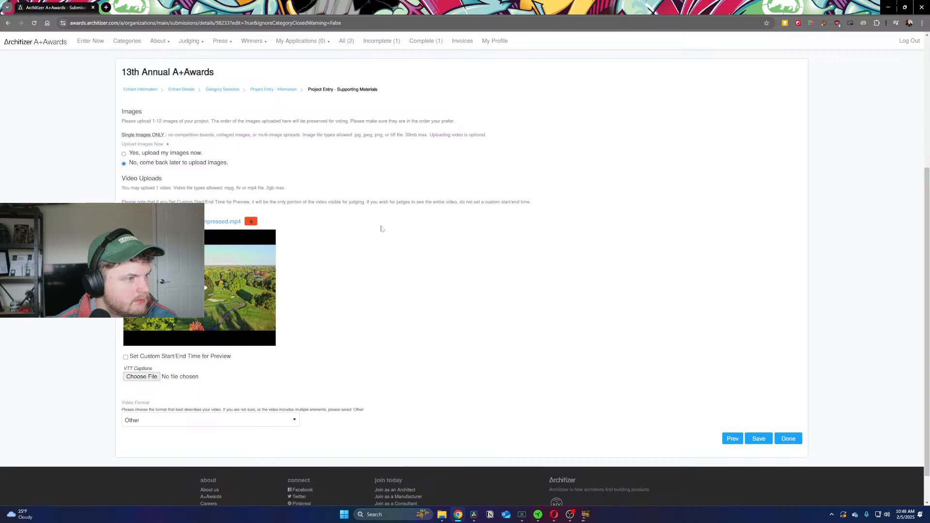
pyautogui.click(132, 153)
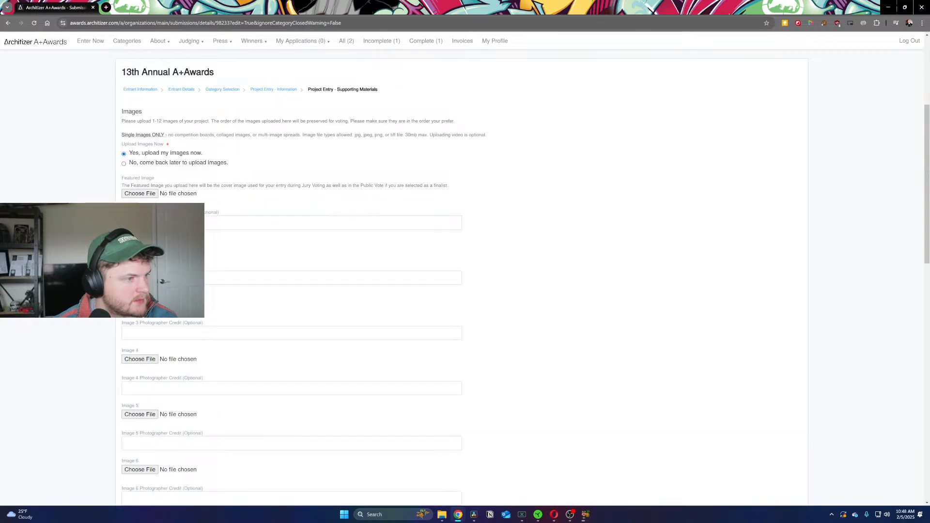
# Step: Start the Featured Image upload and show the Architizer Photos folder in File Explorer with large icons
pyautogui.click(141, 194)
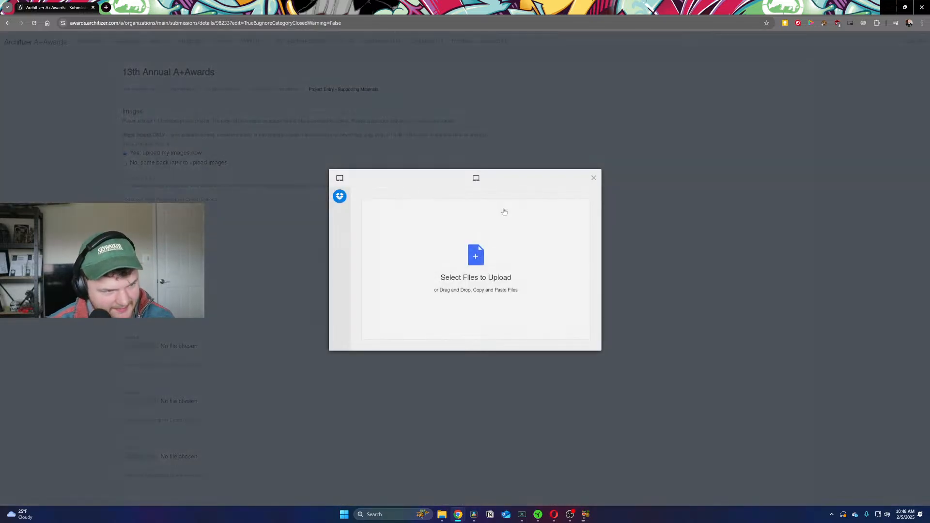
pyautogui.click(442, 514)
pyautogui.doubleClick(531, 160)
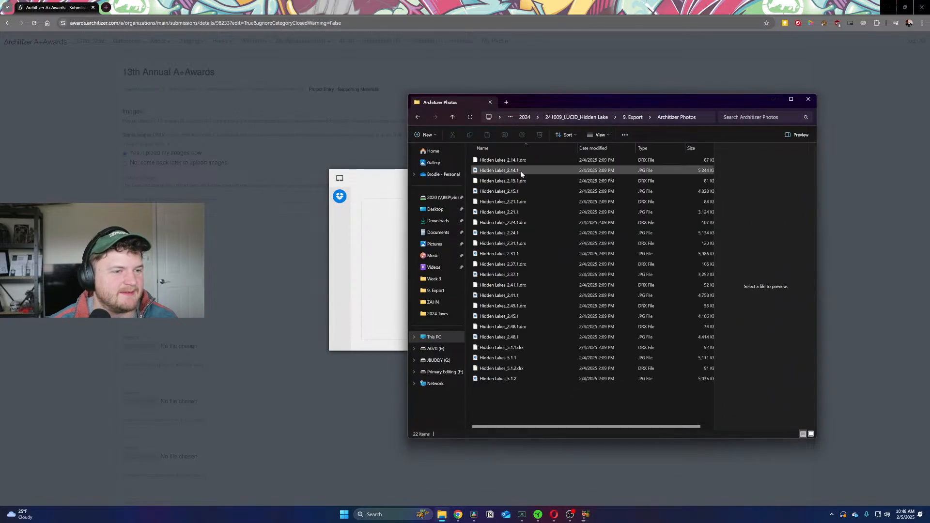
pyautogui.click(599, 134)
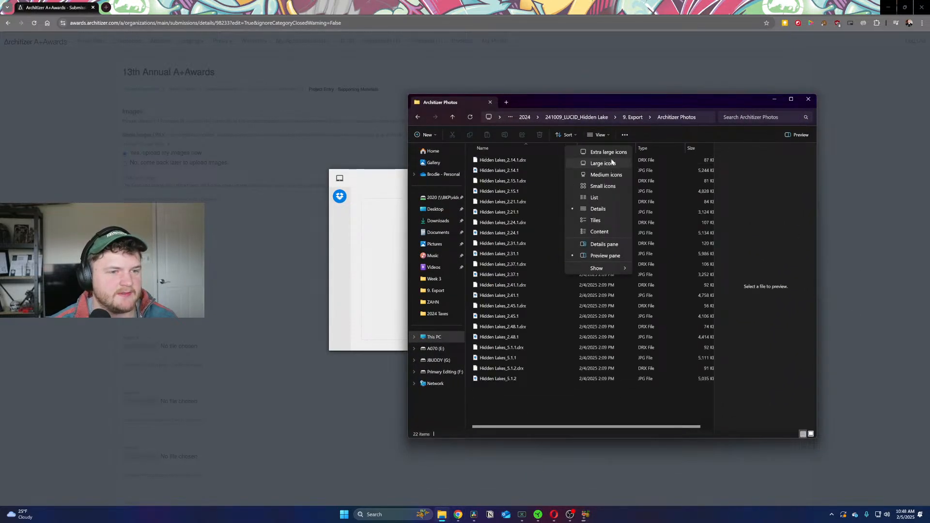
pyautogui.click(612, 162)
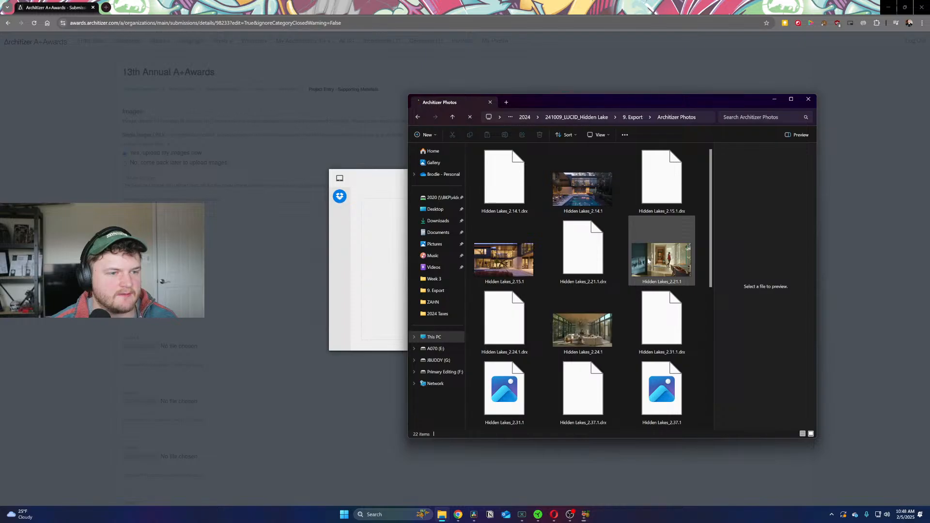
# Step: Look through the photos, preview Hidden Lakes_2.14.1 at full size and upload it as the Featured Image
pyautogui.scroll(-5, 647, 258)
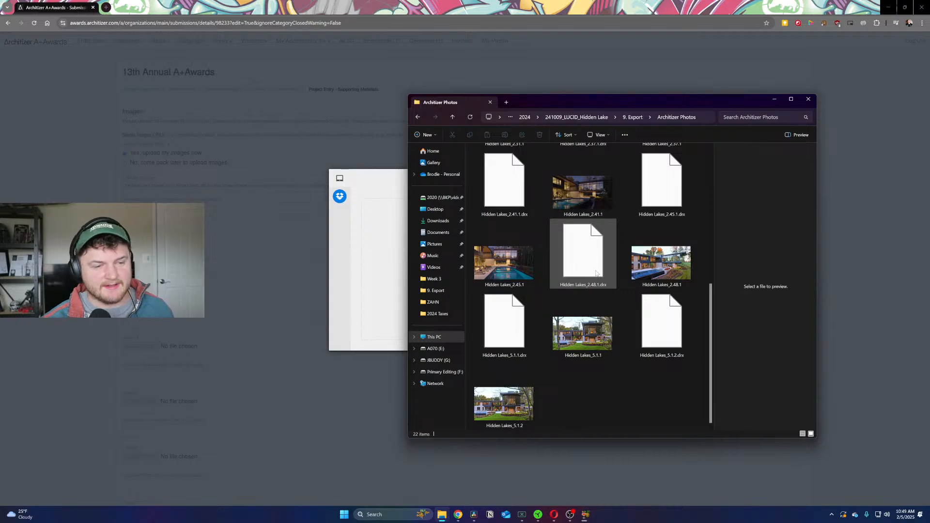
pyautogui.scroll(1, 594, 285)
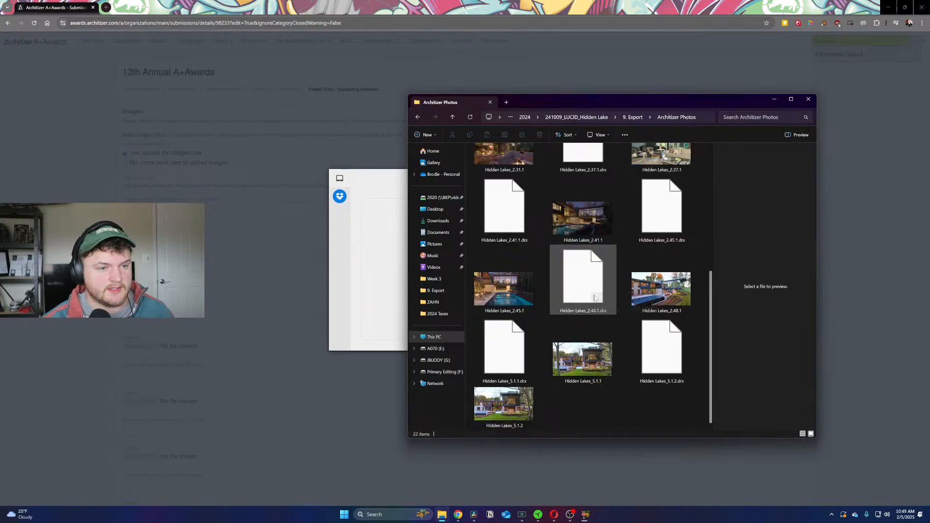
pyautogui.scroll(3, 592, 289)
pyautogui.scroll(2, 598, 280)
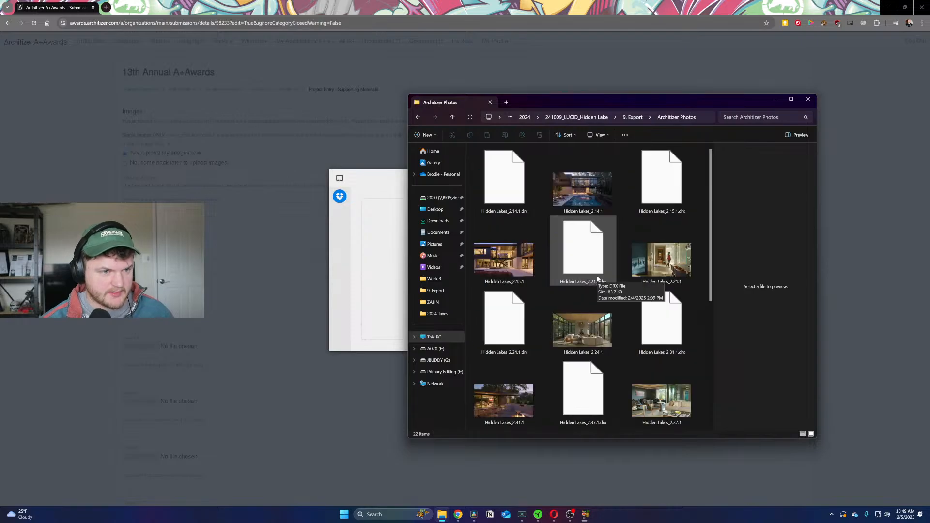
pyautogui.scroll(-1, 596, 274)
pyautogui.scroll(1, 593, 232)
pyautogui.click(590, 200)
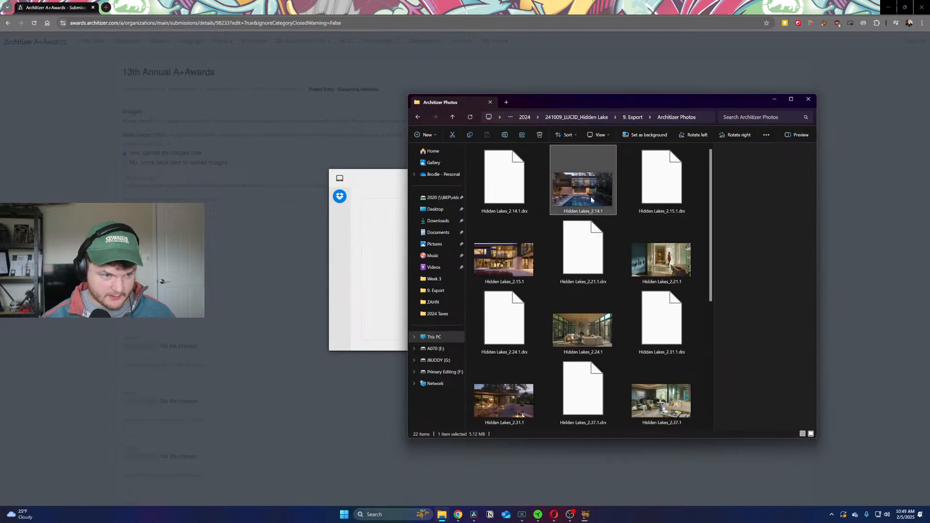
pyautogui.doubleClick(591, 200)
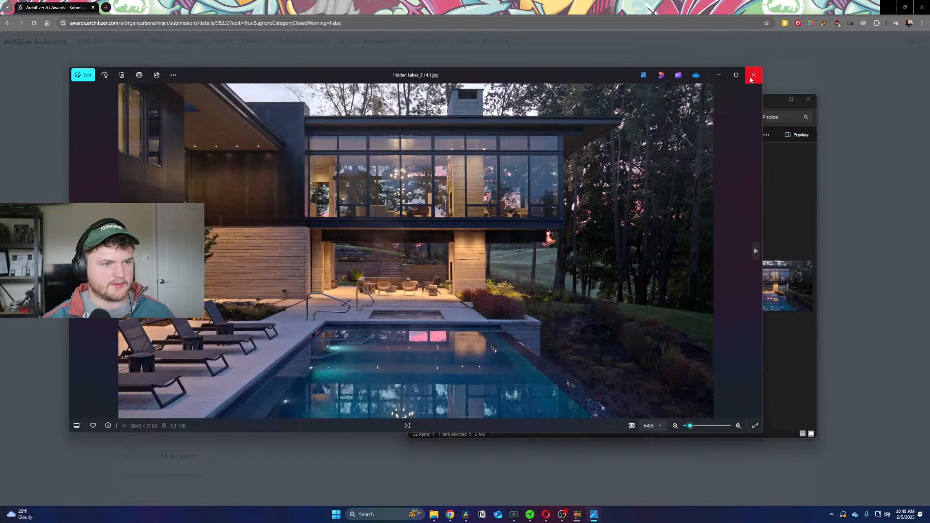
pyautogui.click(753, 76)
pyautogui.moveTo(593, 187); pyautogui.dragTo(382, 280)
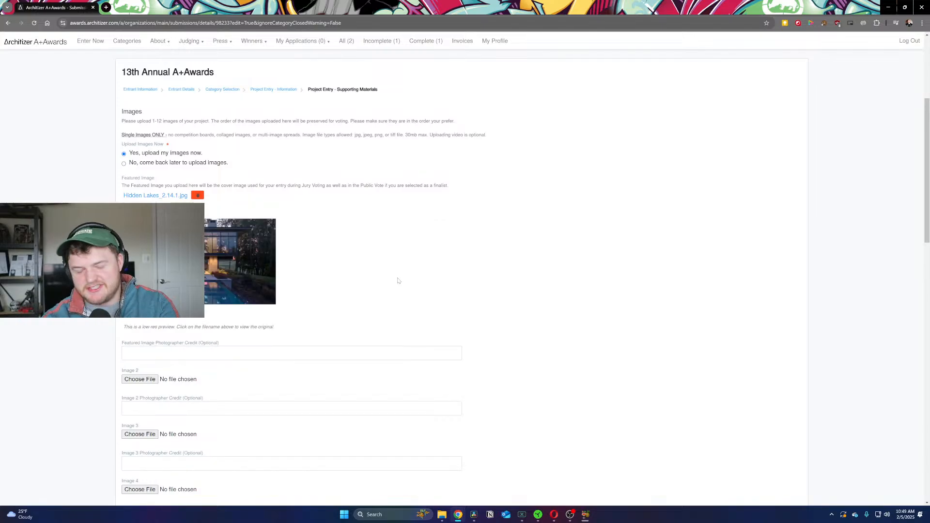
# Step: Upload Hidden Lakes_2.15.1 to the Image 2 slot, with Hidden Lakes_2.21.1 and Hidden Lakes_2.24.1 selected alongside it
pyautogui.scroll(-1, 339, 228)
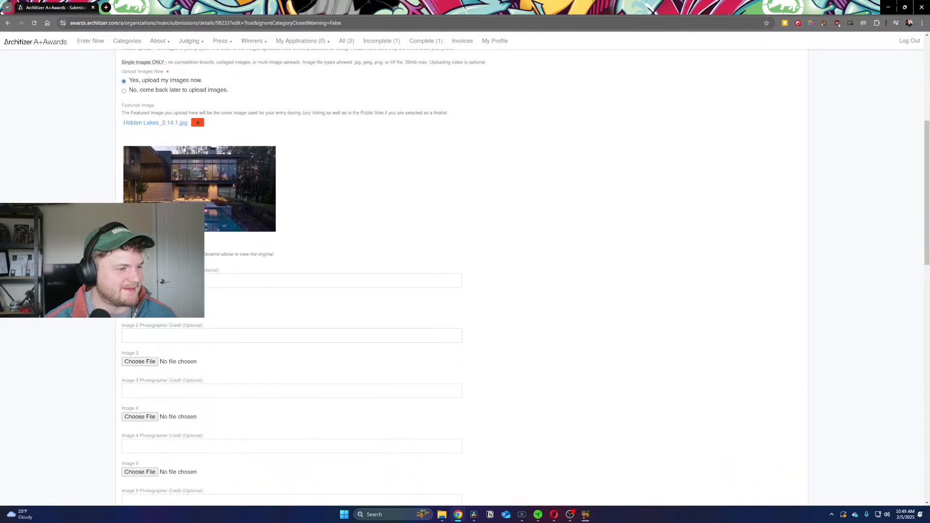
pyautogui.click(140, 306)
pyautogui.click(446, 518)
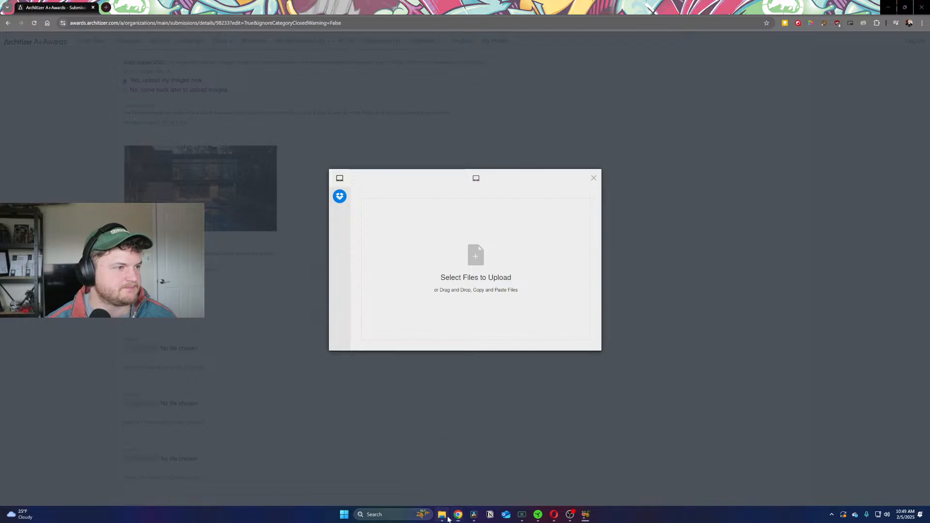
pyautogui.click(505, 266)
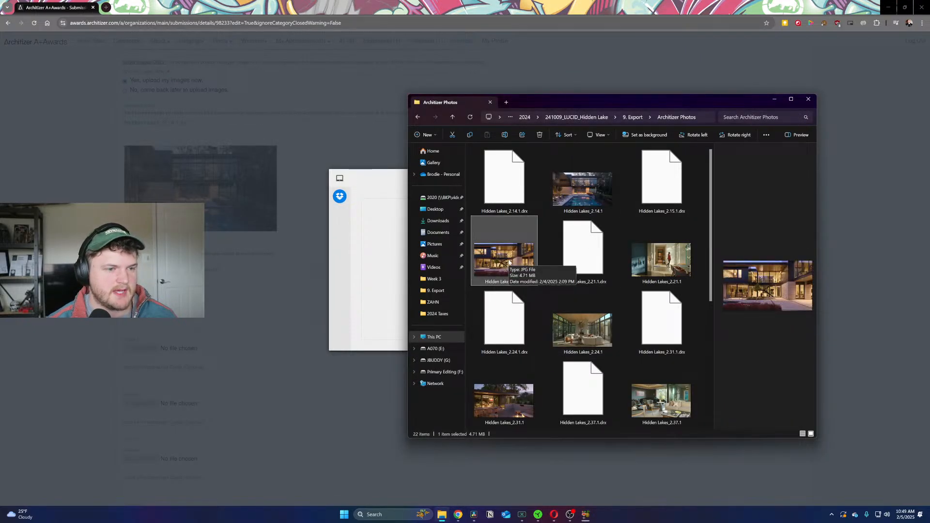
pyautogui.keyDown('ctrl'); pyautogui.click(654, 266); pyautogui.keyUp('ctrl')
pyautogui.keyDown('ctrl'); pyautogui.click(578, 325); pyautogui.keyUp('ctrl')
pyautogui.moveTo(515, 267); pyautogui.dragTo(391, 267)
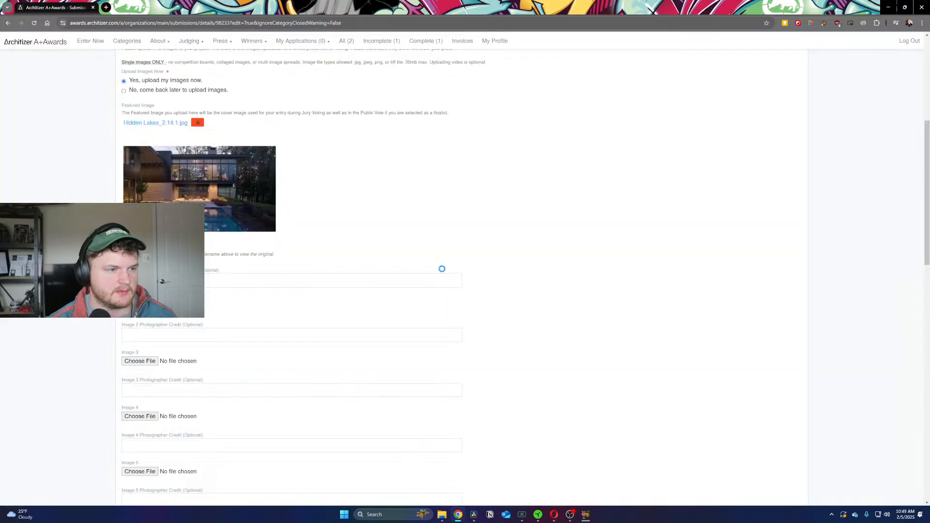
# Step: Start the Image 3 upload, compare Hidden Lakes_2.48.1 and Hidden Lakes_2.14.1 at full size, and dismiss the upload dialog
pyautogui.scroll(-3, 170, 358)
pyautogui.click(146, 350)
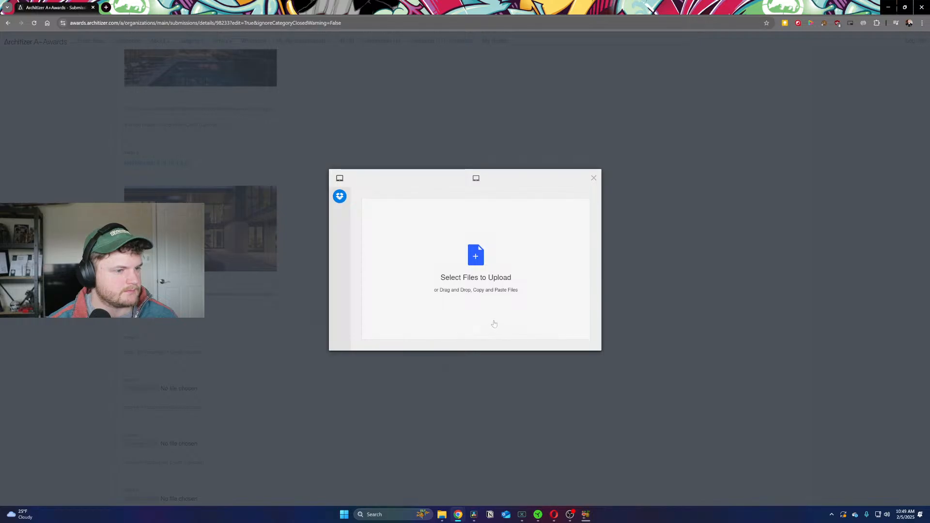
pyautogui.click(447, 516)
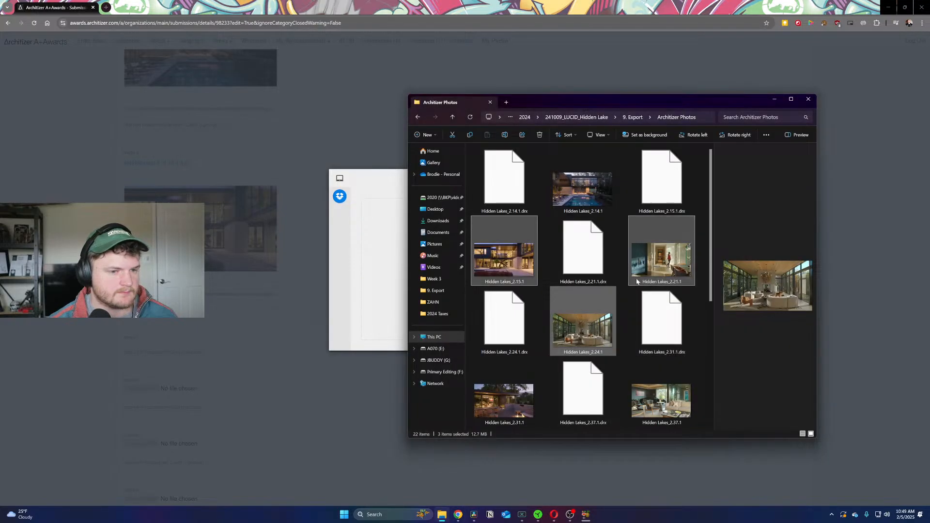
pyautogui.scroll(-4, 687, 366)
pyautogui.click(628, 407)
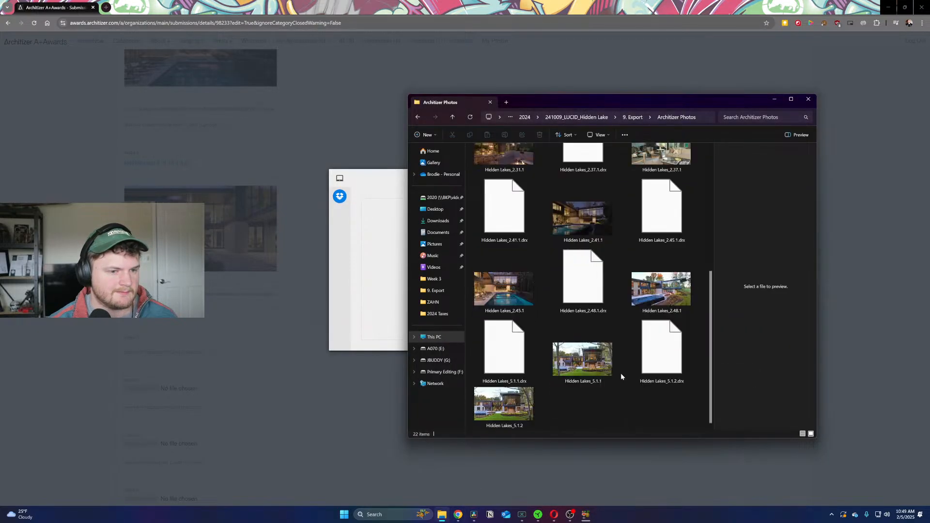
pyautogui.click(664, 290)
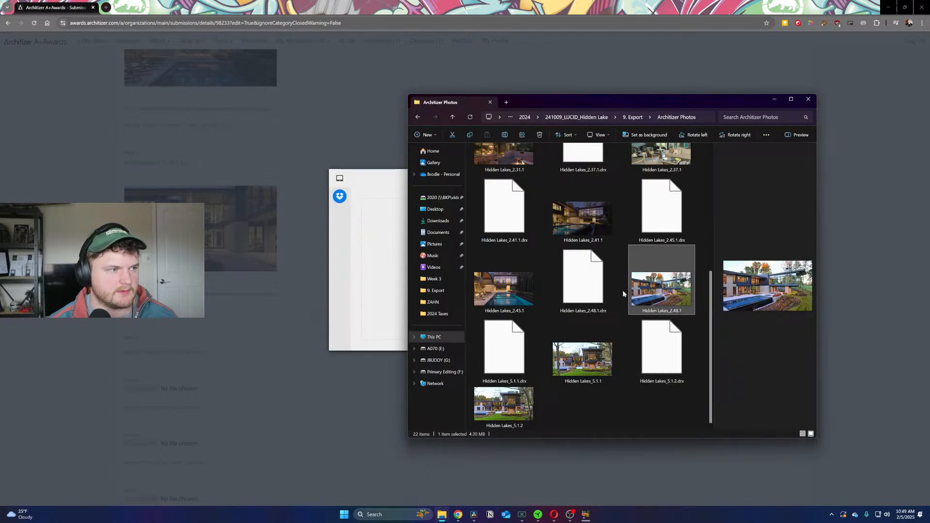
pyautogui.press('Return')
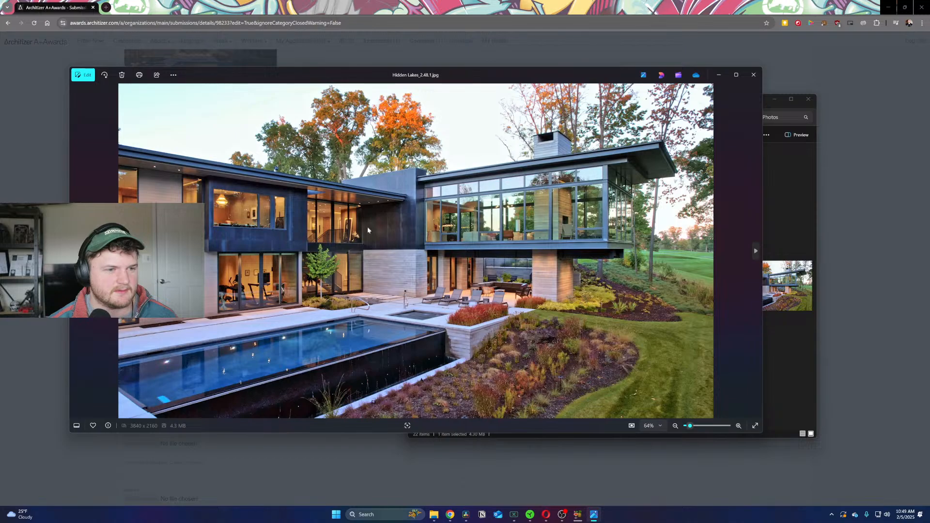
pyautogui.click(754, 74)
pyautogui.doubleClick(597, 178)
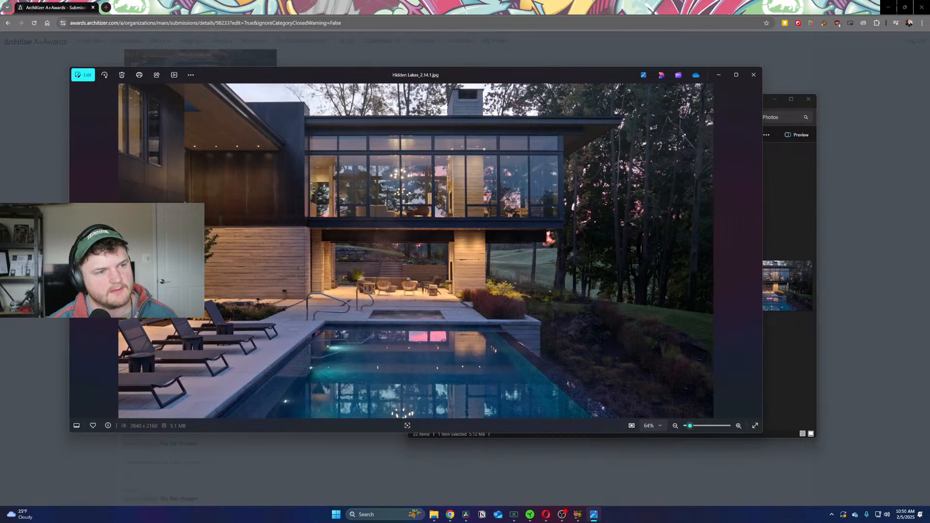
pyautogui.click(754, 80)
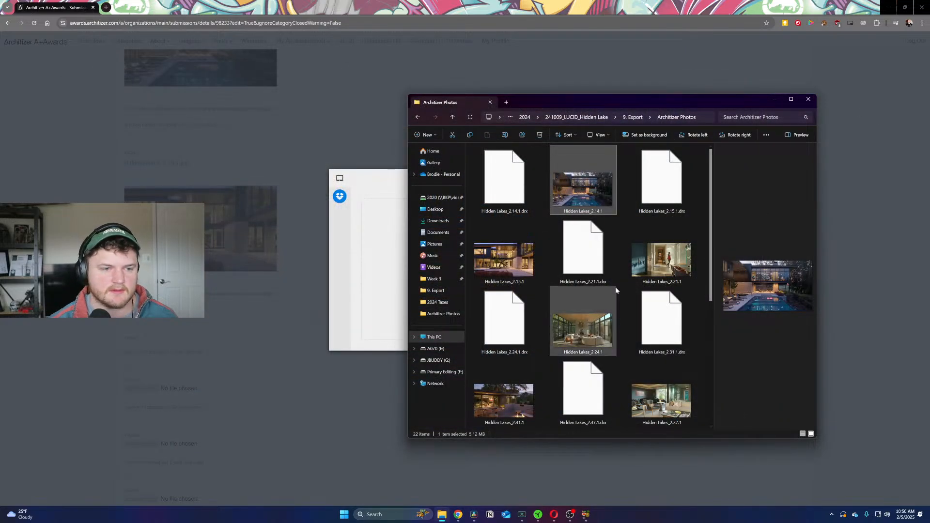
pyautogui.scroll(-5, 615, 289)
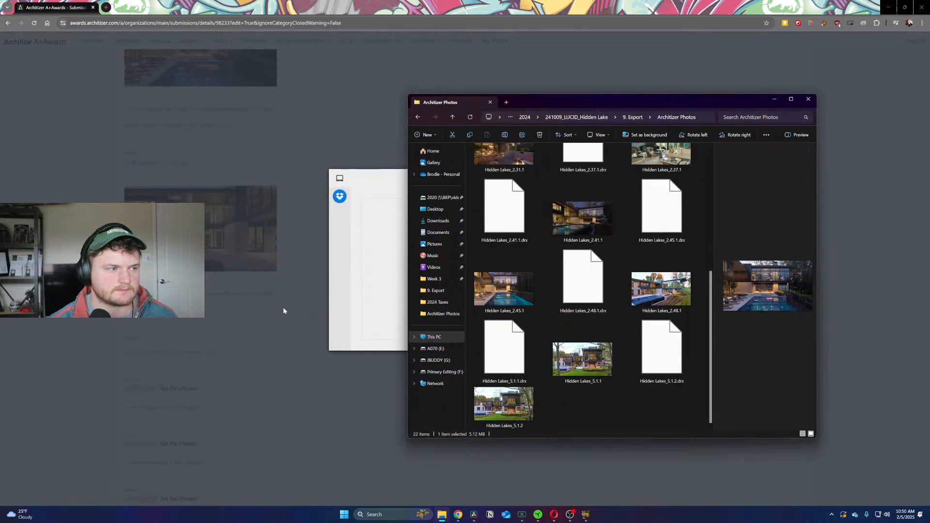
pyautogui.click(266, 332)
pyautogui.click(592, 181)
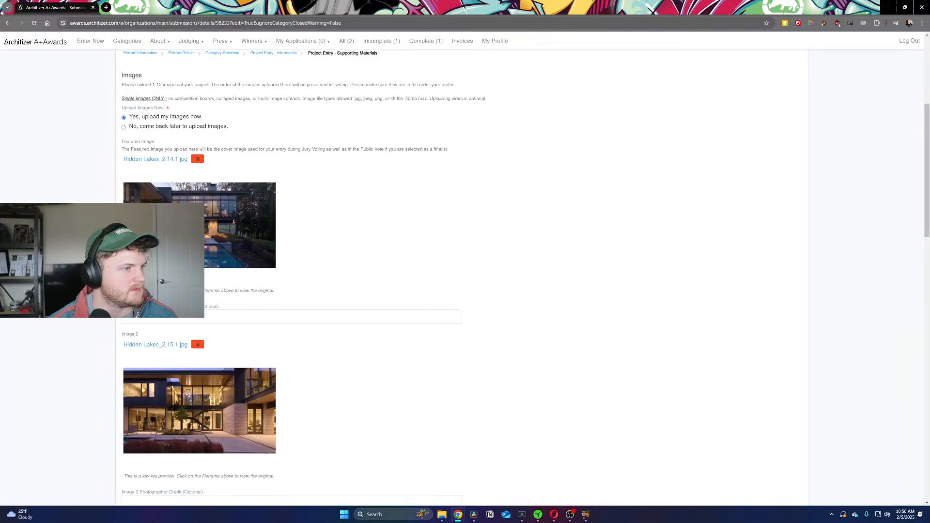
# Step: Upload Hidden Lakes_2.24.1 from the Architizer Photos folder as Image 3
pyautogui.scroll(-4, 271, 271)
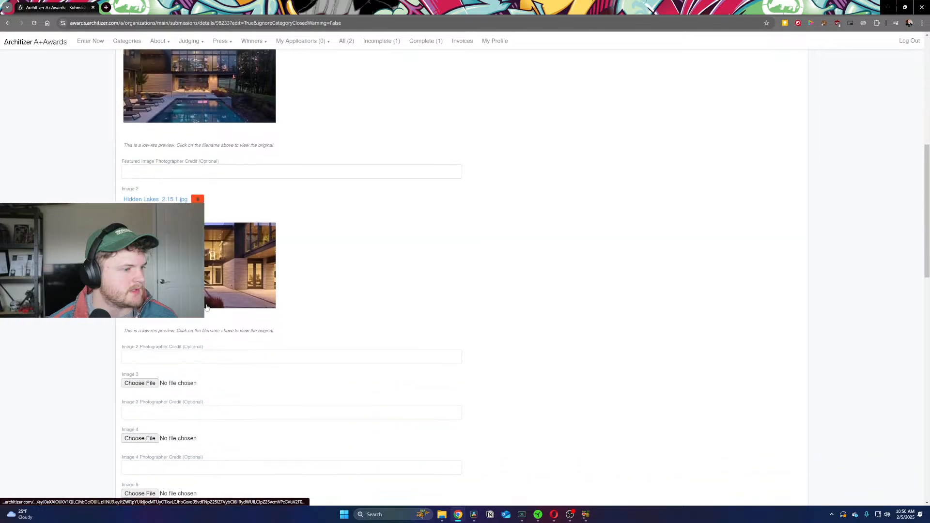
pyautogui.click(141, 347)
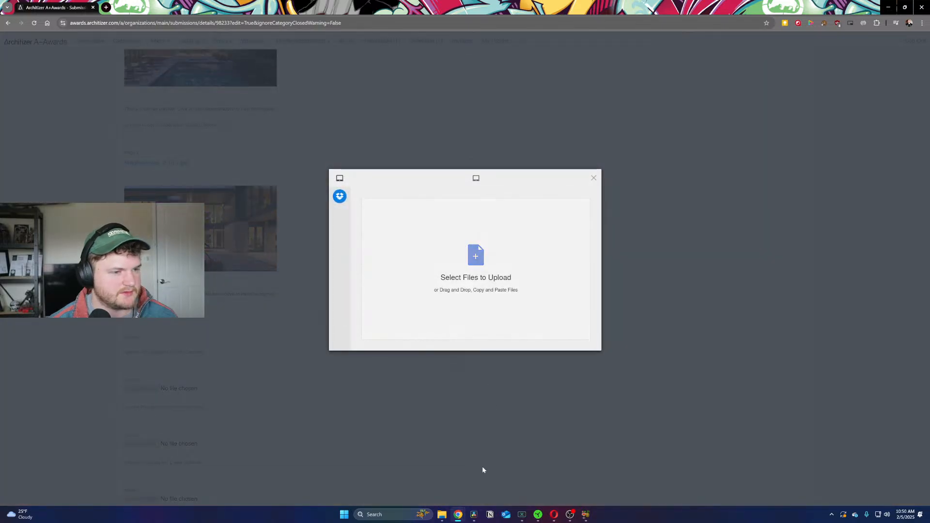
pyautogui.click(444, 515)
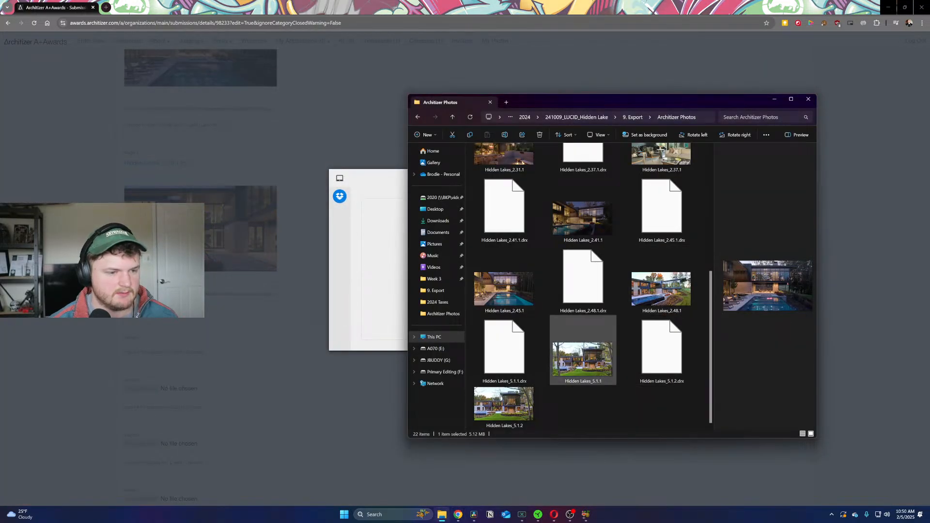
pyautogui.scroll(5, 599, 358)
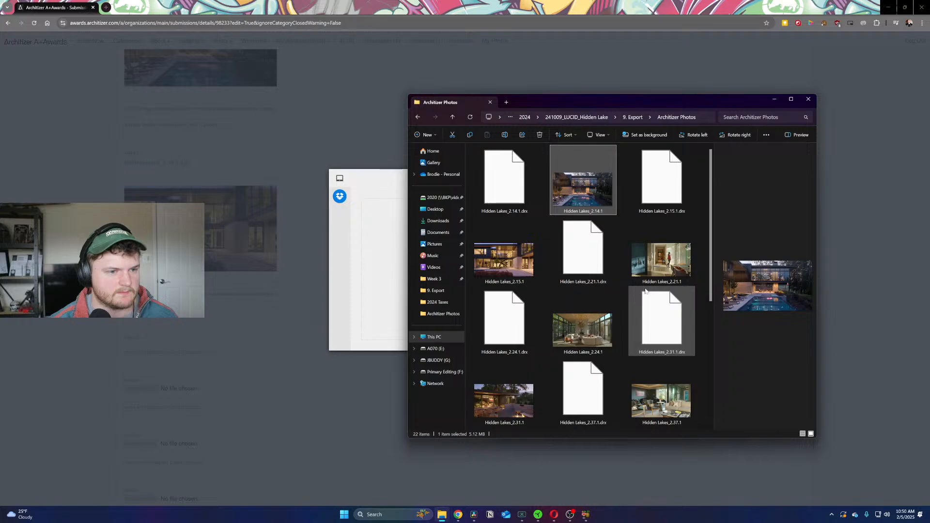
pyautogui.moveTo(581, 332); pyautogui.dragTo(355, 309)
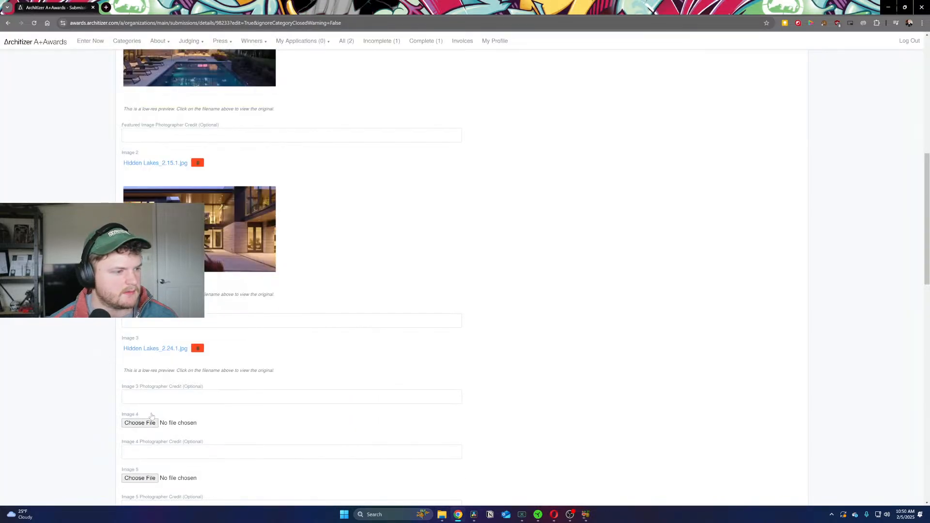
# Step: Upload Hidden Lakes_2.31.1 from the Architizer Photos folder as Image 4
pyautogui.click(142, 419)
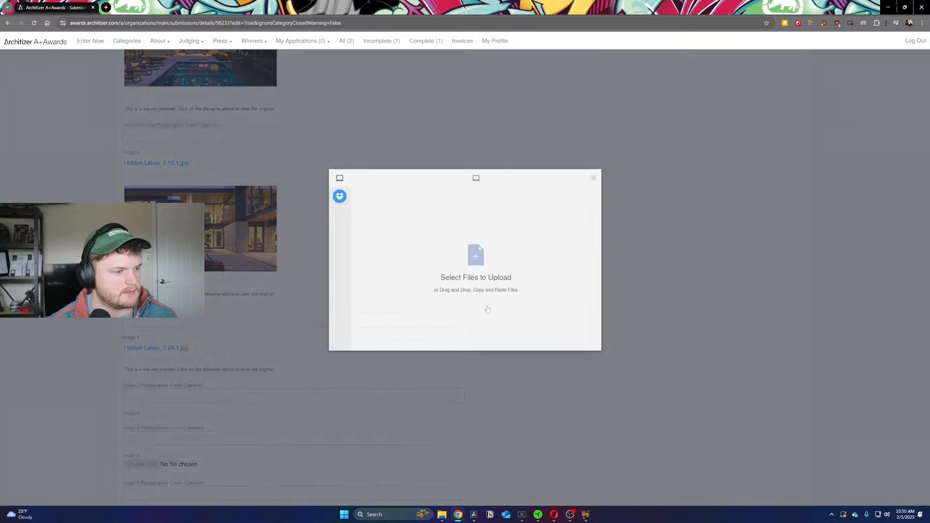
pyautogui.click(447, 514)
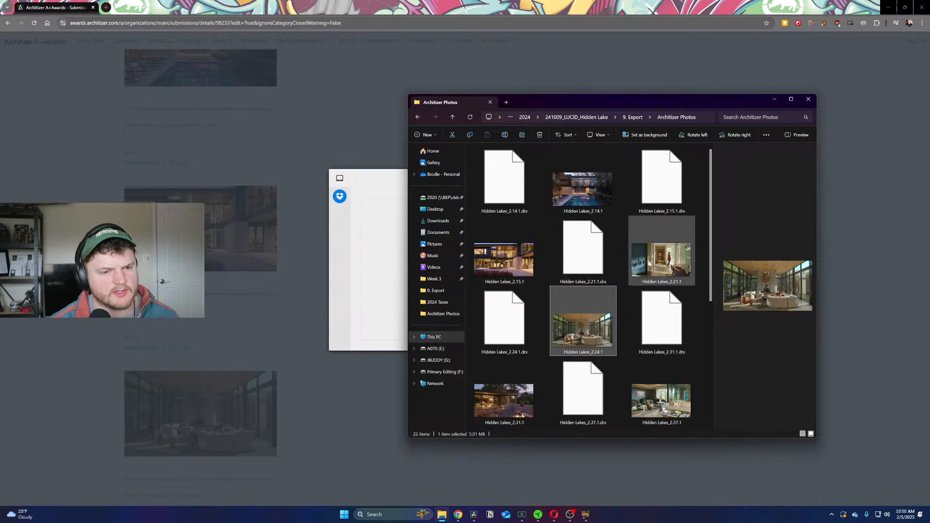
pyautogui.scroll(-5, 588, 291)
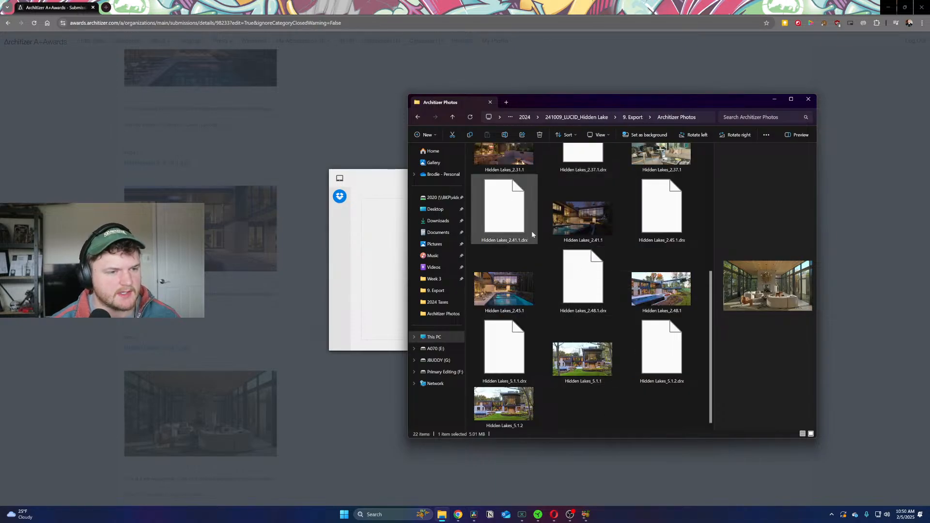
pyautogui.scroll(1, 542, 231)
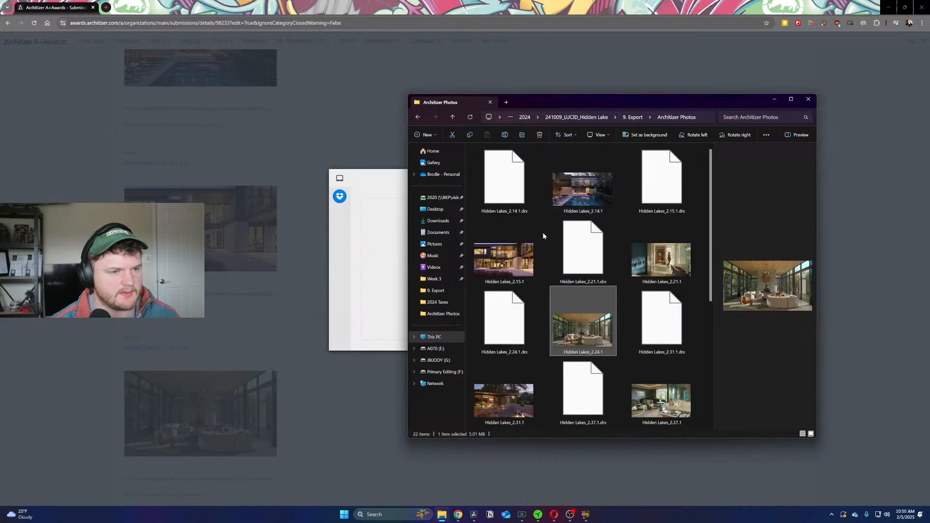
pyautogui.scroll(3, 557, 295)
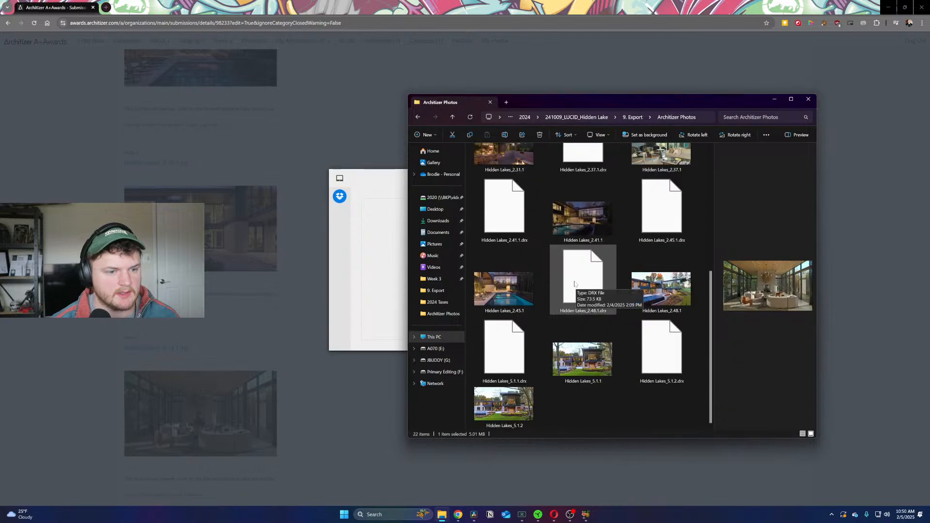
pyautogui.moveTo(503, 332); pyautogui.dragTo(394, 302)
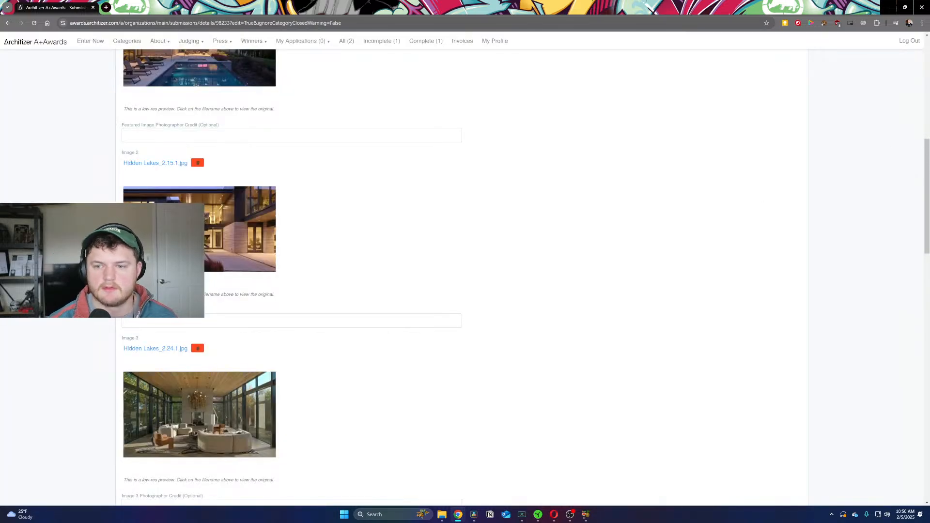
# Step: Review the uploaded images in order from the Featured Image to Image 4, along with the remaining image slots on the form
pyautogui.scroll(-8, 629, 278)
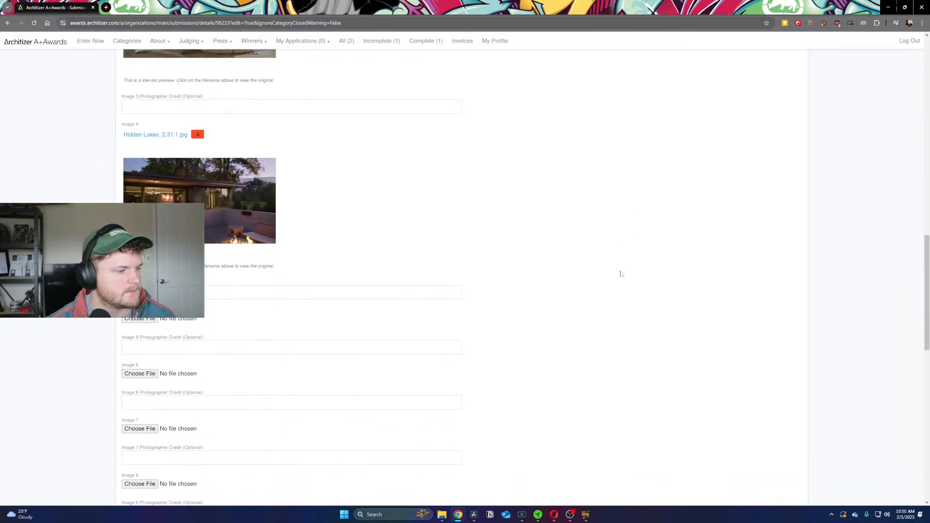
pyautogui.scroll(-10, 620, 272)
pyautogui.scroll(5, 619, 272)
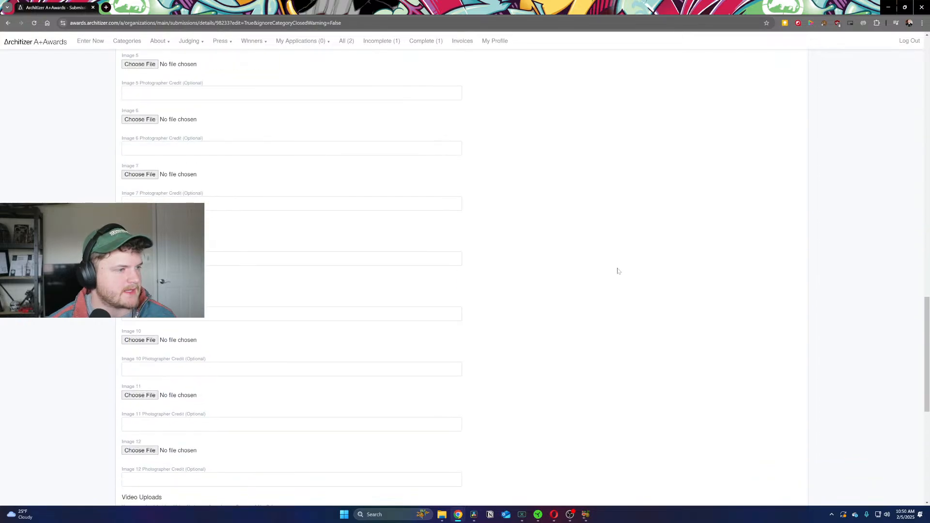
pyautogui.scroll(-5, 618, 272)
pyautogui.scroll(7, 529, 289)
pyautogui.scroll(15, 529, 289)
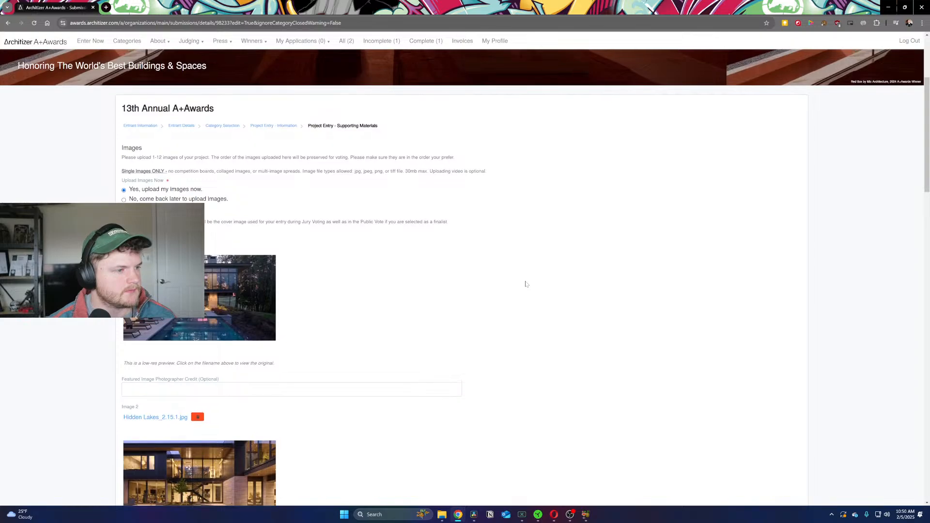
pyautogui.scroll(-2, 199, 199)
pyautogui.scroll(-4, 234, 204)
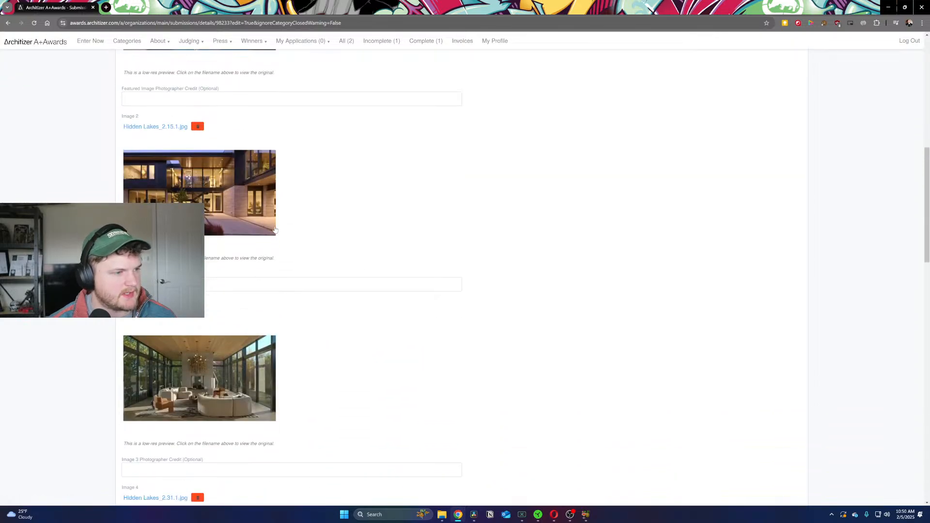
pyautogui.scroll(-4, 315, 310)
pyautogui.scroll(-3, 199, 194)
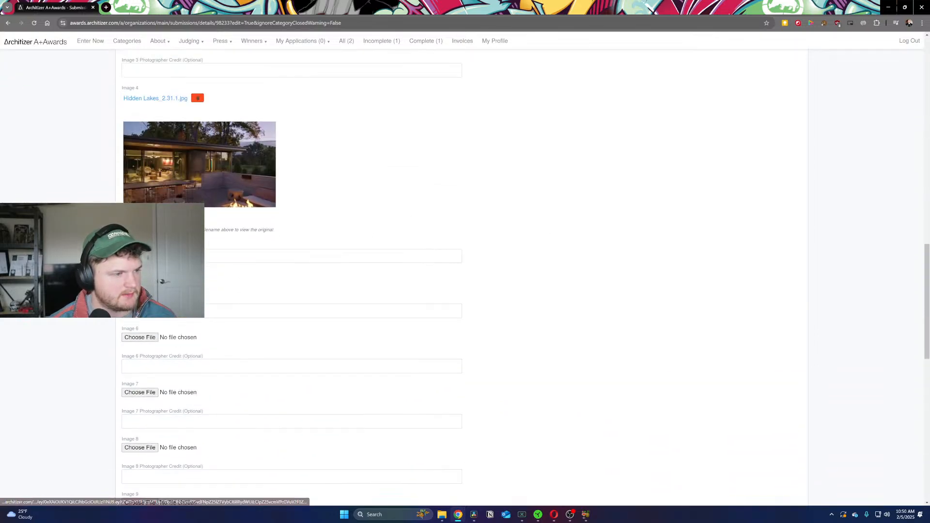
# Step: Preview Hidden Lakes_5.1.1, 5.1.2, 2.48.1, 2.41.1 and 2.45.1 in the Architizer Photos folder as candidates for the next image
pyautogui.click(442, 515)
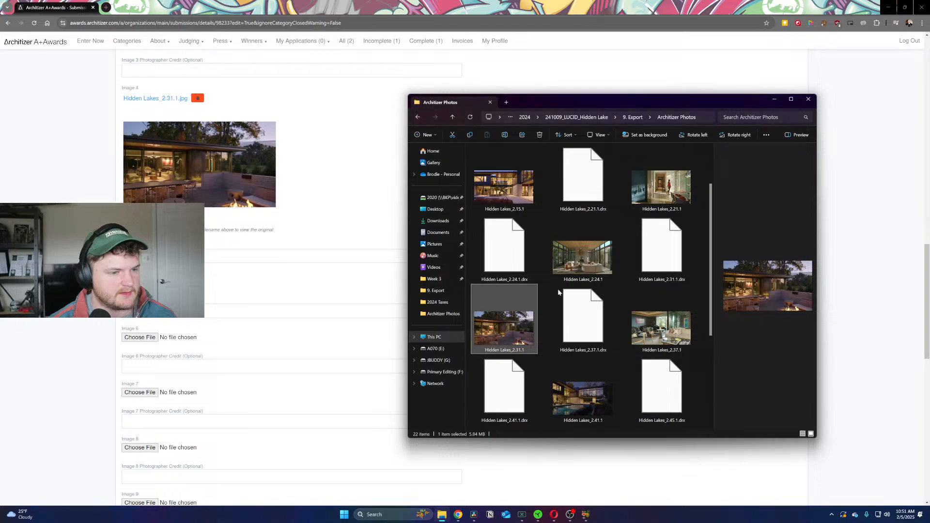
pyautogui.scroll(-3, 534, 290)
pyautogui.click(591, 367)
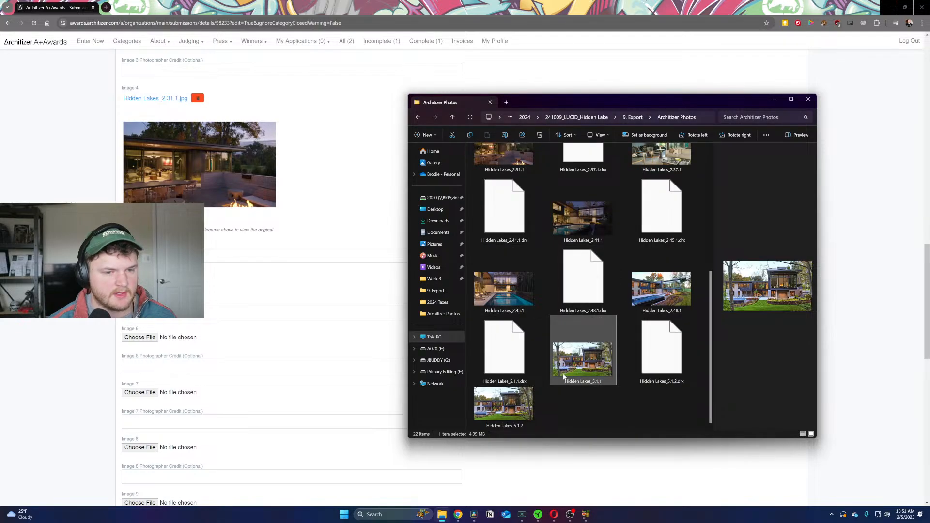
pyautogui.click(531, 393)
pyautogui.click(661, 289)
pyautogui.click(585, 213)
pyautogui.click(503, 289)
pyautogui.scroll(4, 599, 276)
# Step: Upload Hidden Lakes_2.37.1 from the Architizer Photos folder as Image 5
pyautogui.click(653, 410)
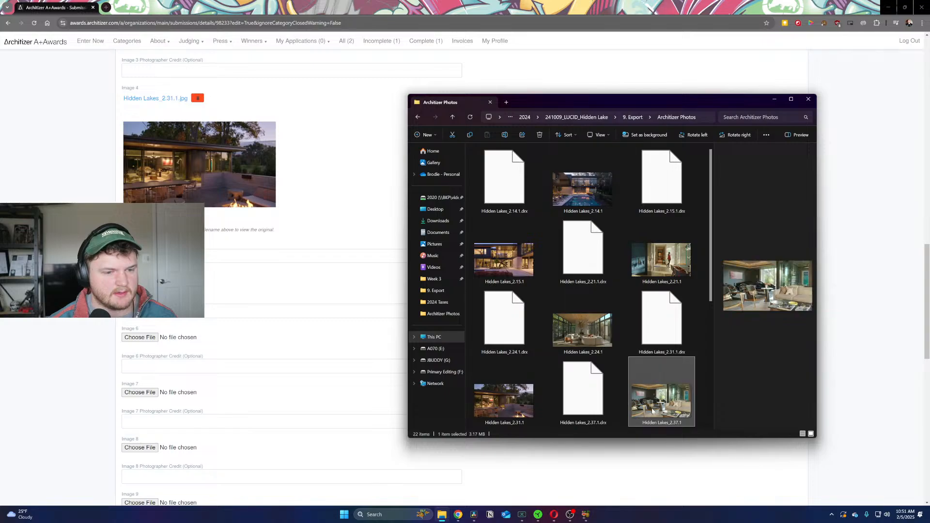
pyautogui.click(139, 281)
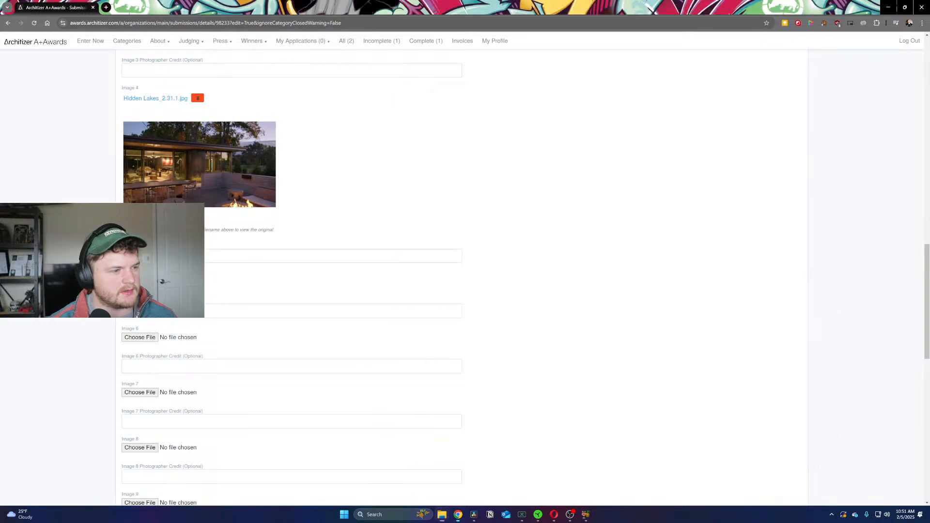
pyautogui.hotkey('alt', 'Tab')
pyautogui.moveTo(661, 399); pyautogui.dragTo(405, 285)
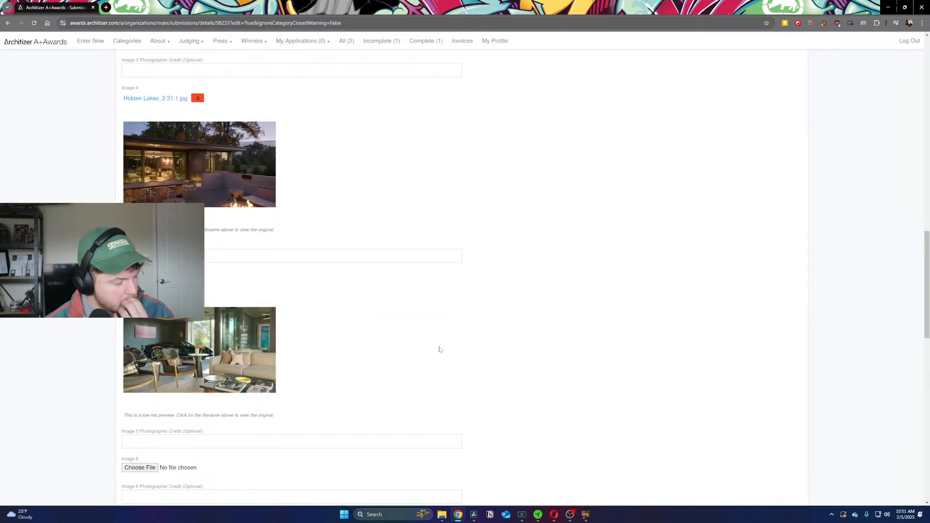
# Step: Check the sequence of the five uploaded images and the empty slots, briefly opening the completed submissions in a separate tab and closing it
pyautogui.scroll(-5, 441, 346)
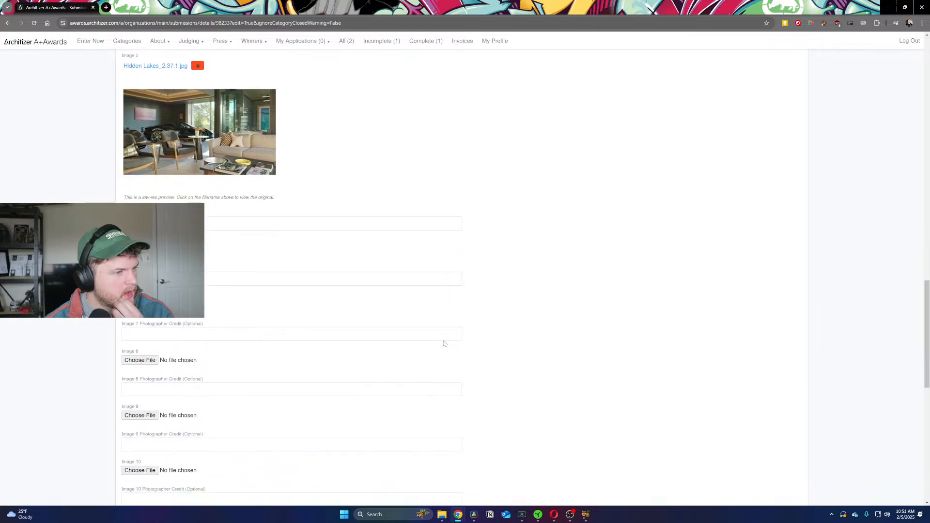
pyautogui.scroll(6, 518, 312)
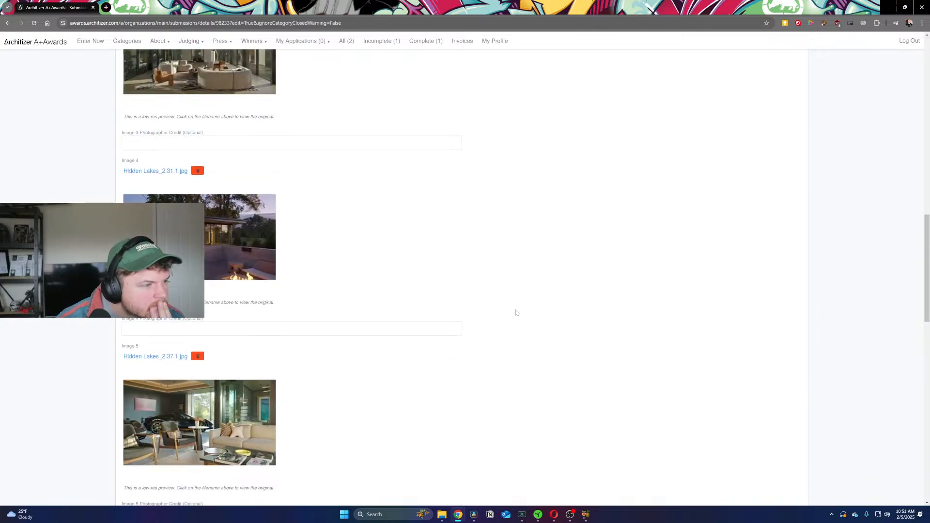
pyautogui.scroll(12, 426, 227)
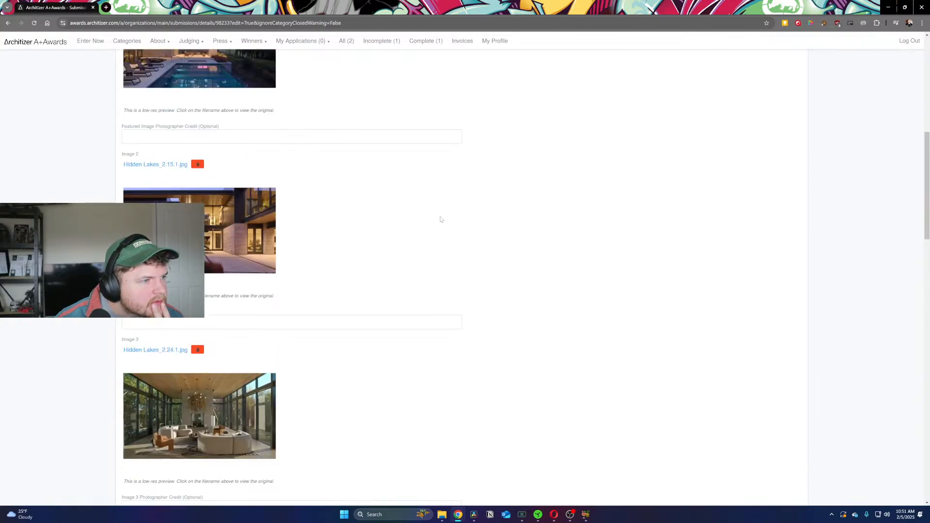
pyautogui.scroll(-16, 446, 290)
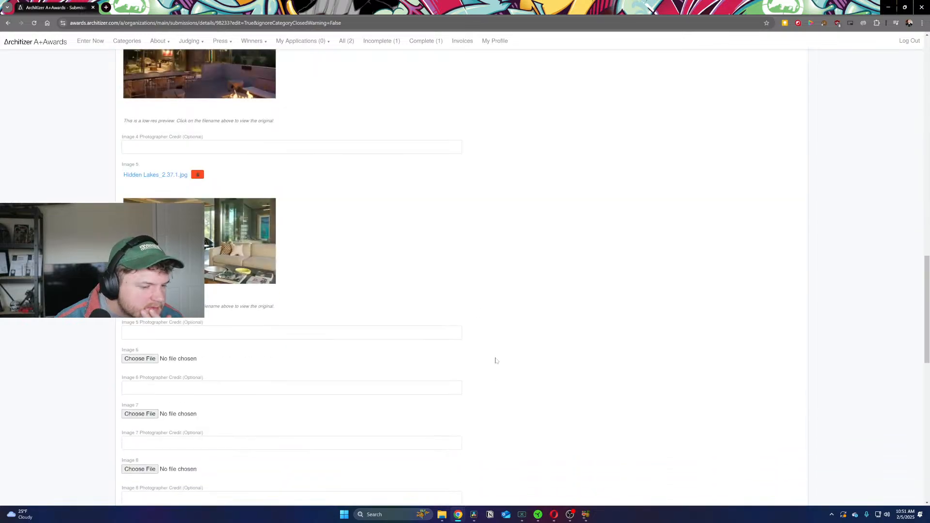
pyautogui.scroll(-5, 428, 354)
pyautogui.scroll(20, 401, 336)
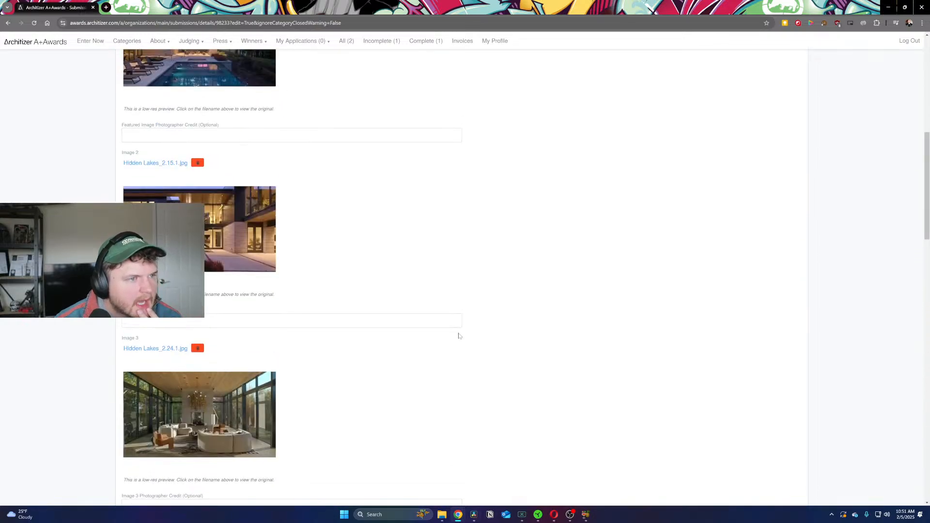
pyautogui.scroll(4, 454, 335)
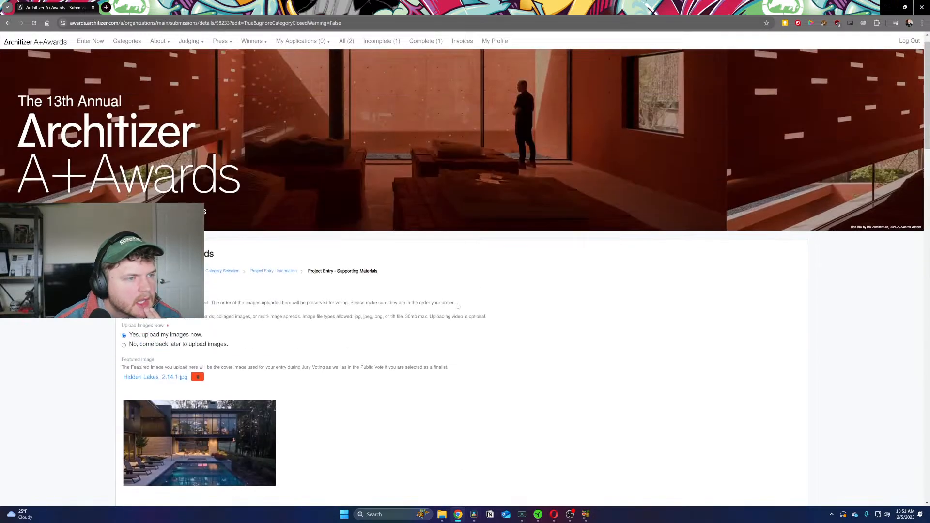
pyautogui.middleClick(426, 43)
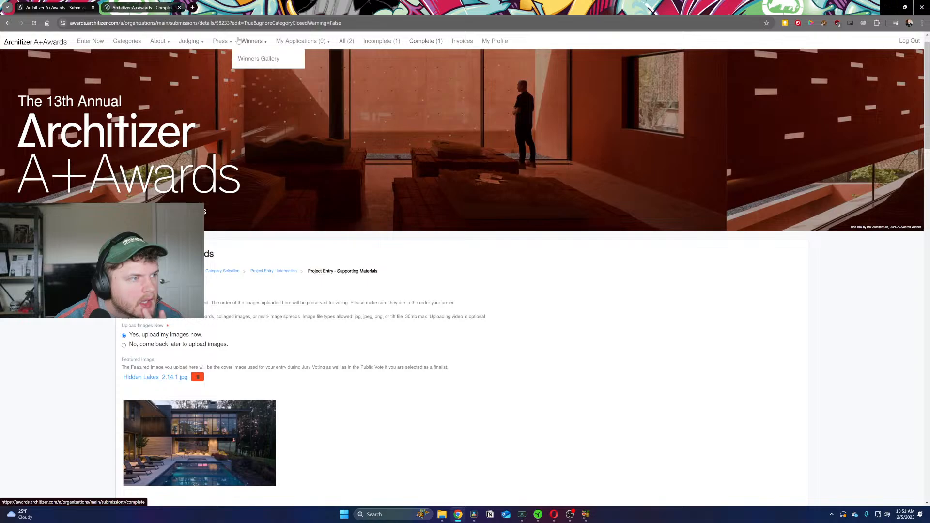
pyautogui.click(180, 8)
pyautogui.scroll(-7, 221, 71)
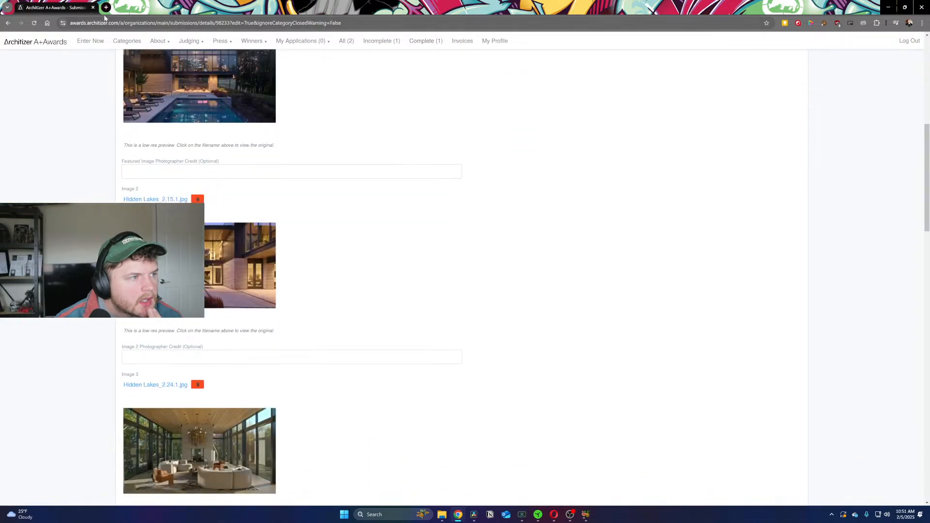
# Step: Search the web for "architizer 2022 winners" in a new tab and open the 2022 A+Awards winners gallery
pyautogui.click(107, 8)
pyautogui.write('archit')
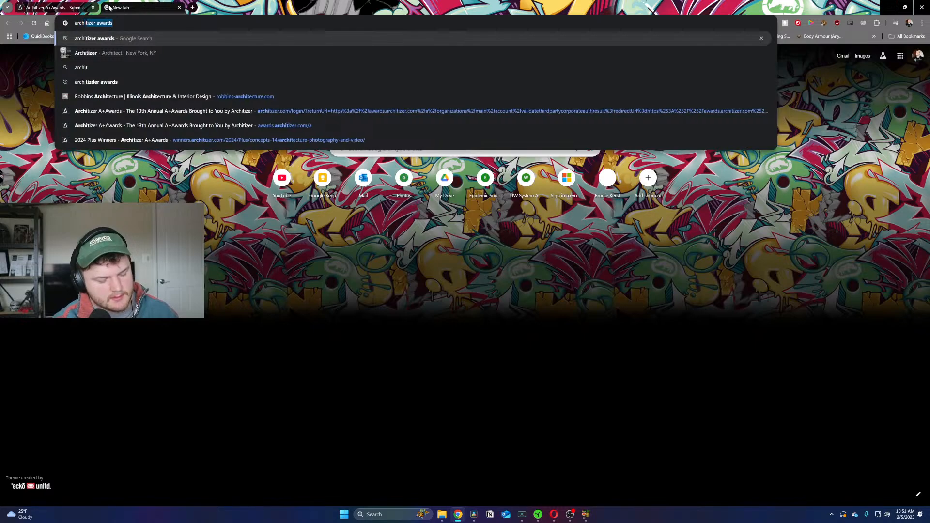
pyautogui.write('izer 2022 ')
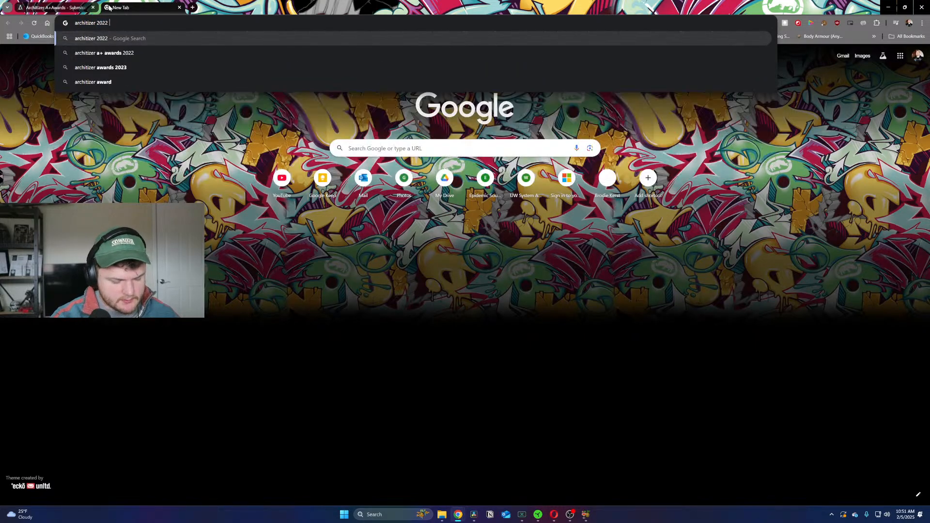
pyautogui.write('wiiners')
pyautogui.press('Return')
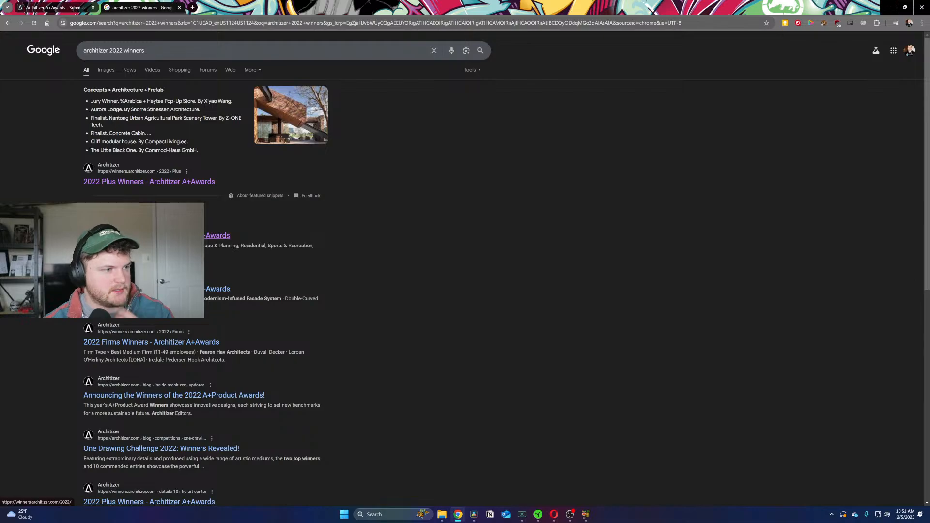
pyautogui.click(184, 236)
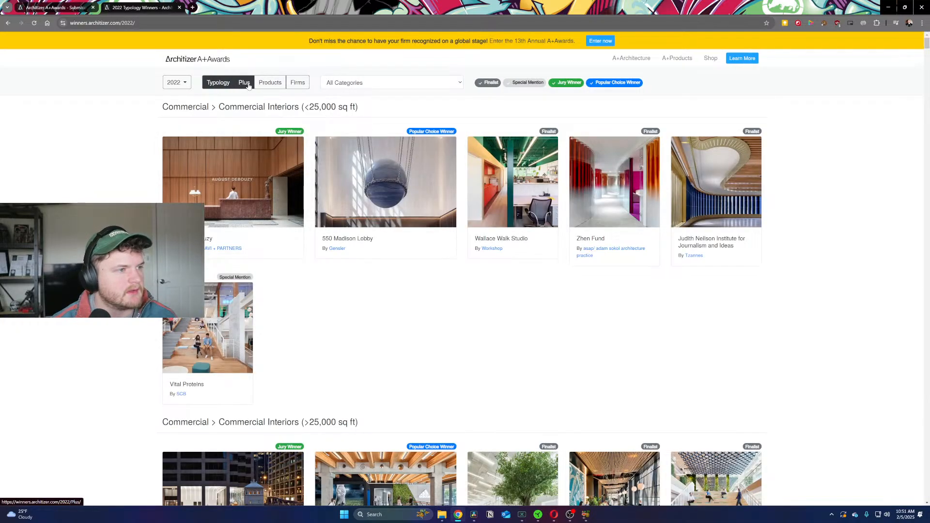
# Step: Browse the 2022 Plus winners and show the Architecture +Photography & Video category
pyautogui.click(245, 82)
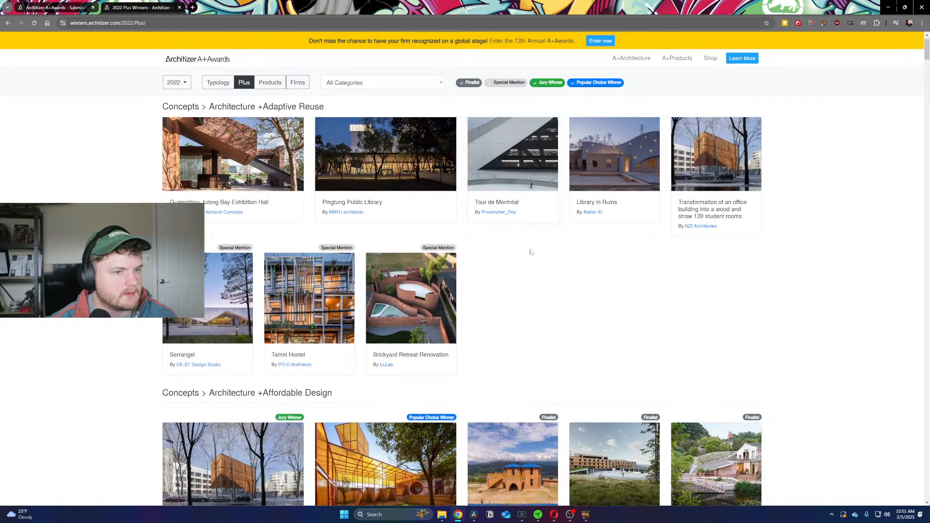
pyautogui.scroll(-10, 528, 250)
pyautogui.scroll(-15, 728, 227)
pyautogui.scroll(-15, 729, 226)
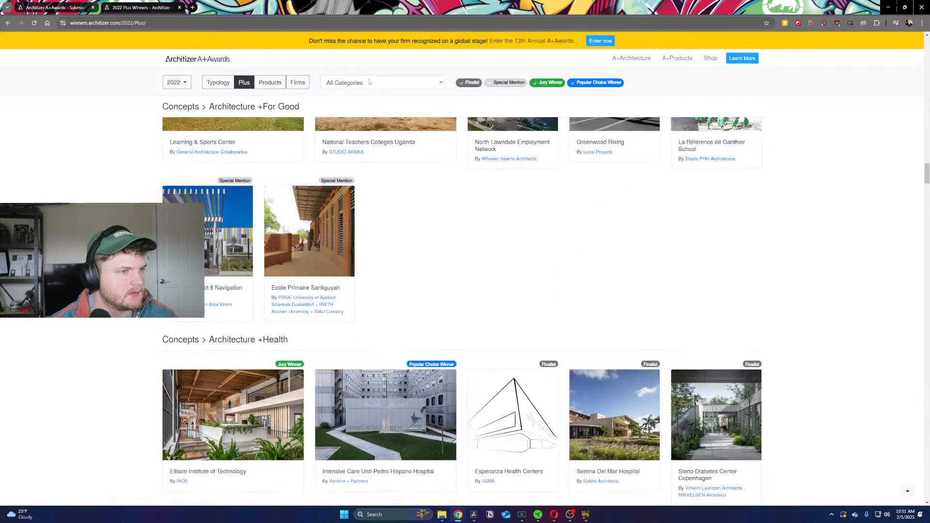
pyautogui.click(371, 83)
pyautogui.scroll(-7, 404, 227)
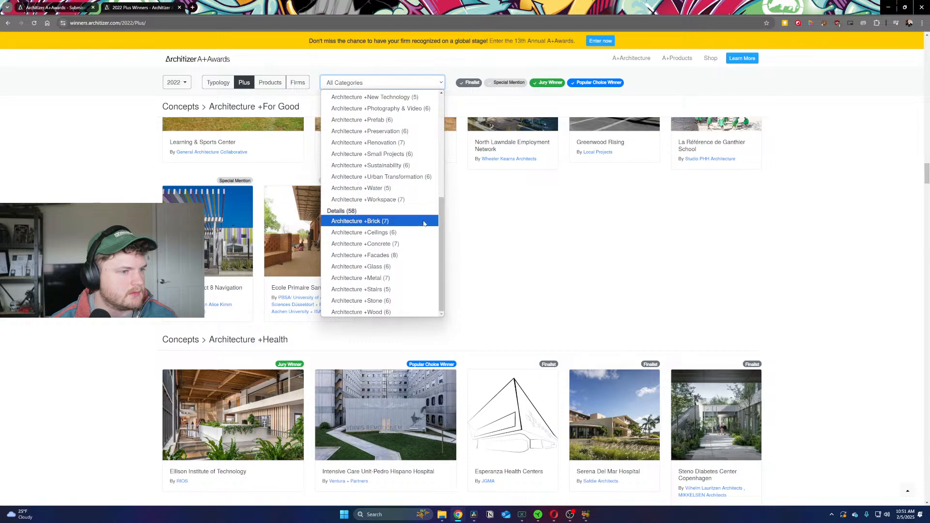
pyautogui.click(407, 108)
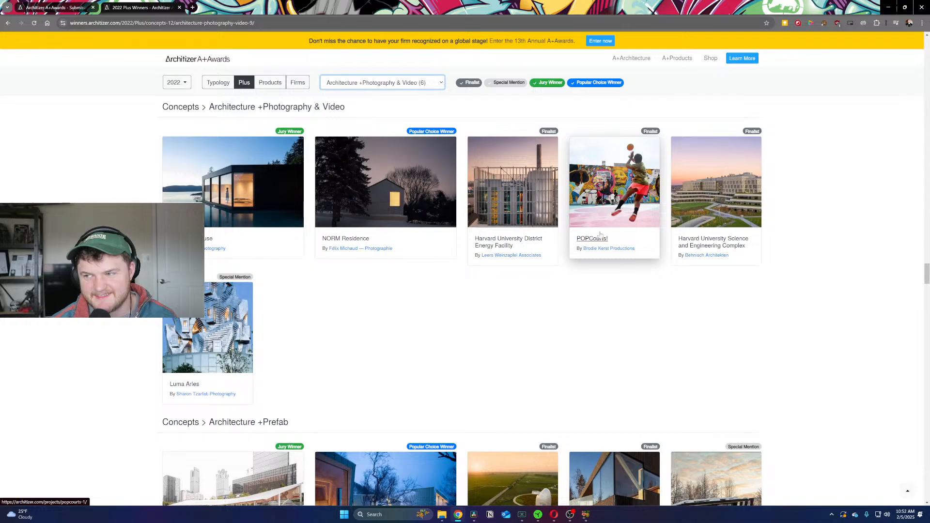
# Step: Open the POPCourts! finalist entry and view its full project page with images and description
pyautogui.click(605, 218)
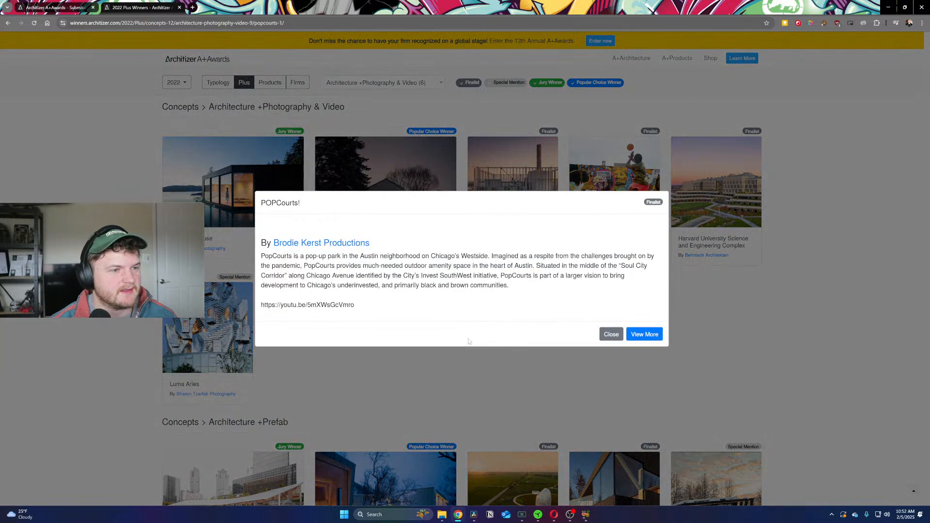
pyautogui.click(643, 418)
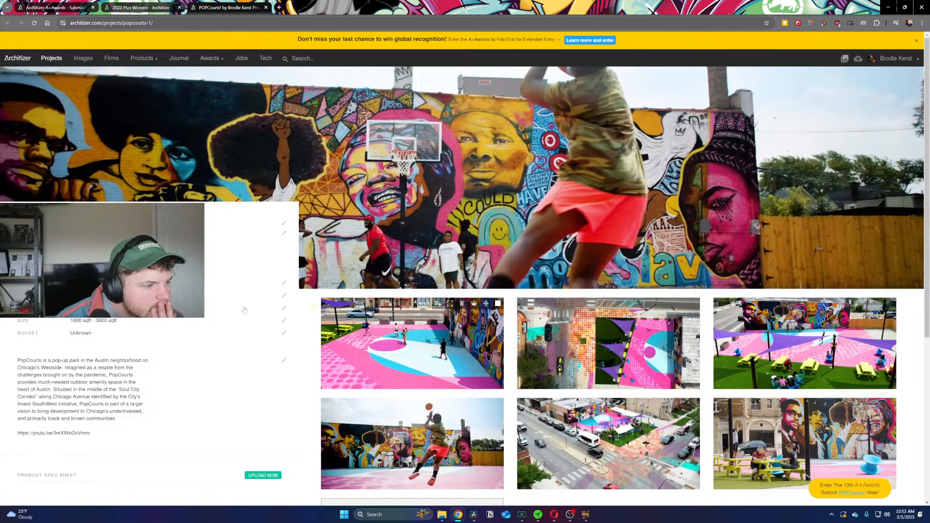
pyautogui.scroll(-1, 281, 307)
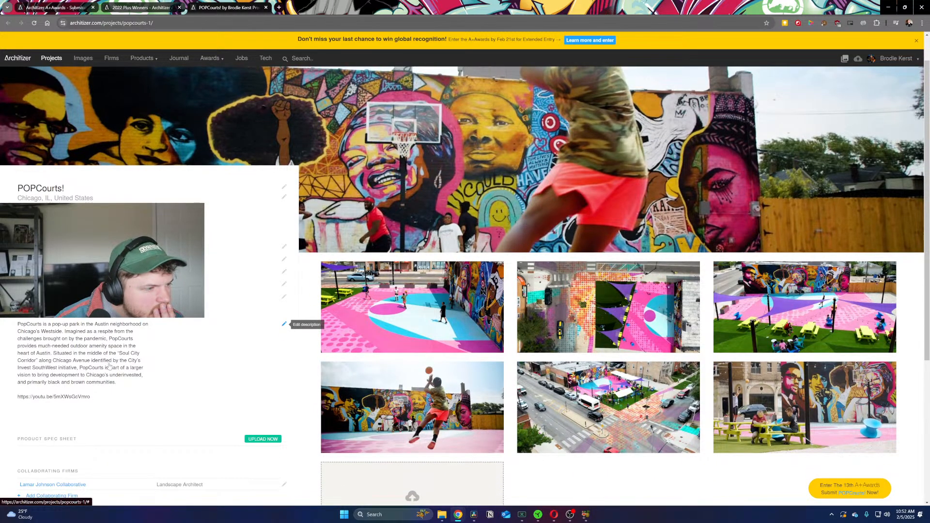
# Step: Examine the POPCourts! project page's description and image selection, and return to its entry in the 2022 Plus winners gallery
pyautogui.scroll(-3, 109, 366)
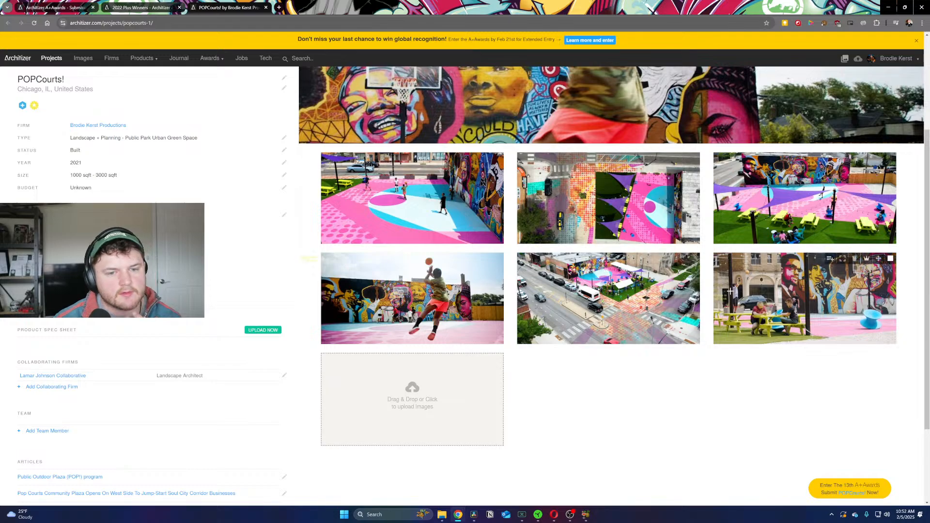
pyautogui.scroll(4, 431, 213)
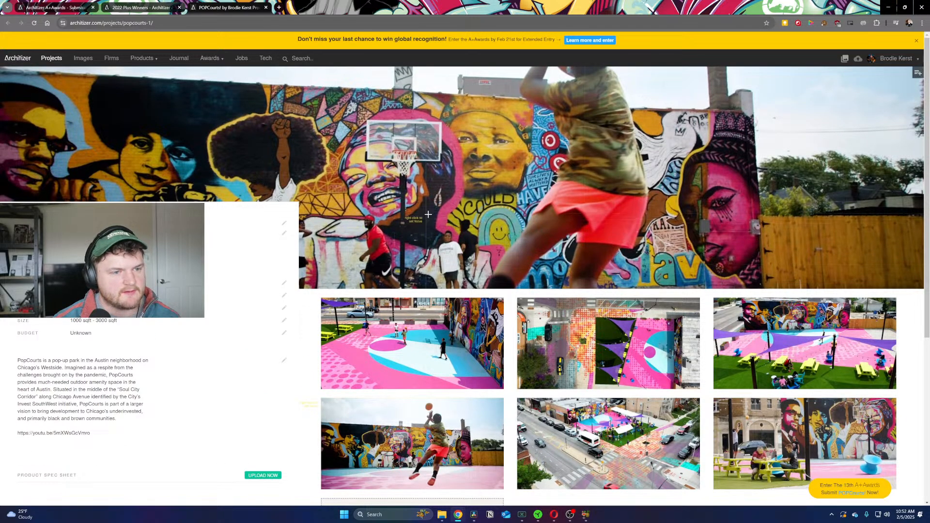
pyautogui.scroll(-4, 431, 213)
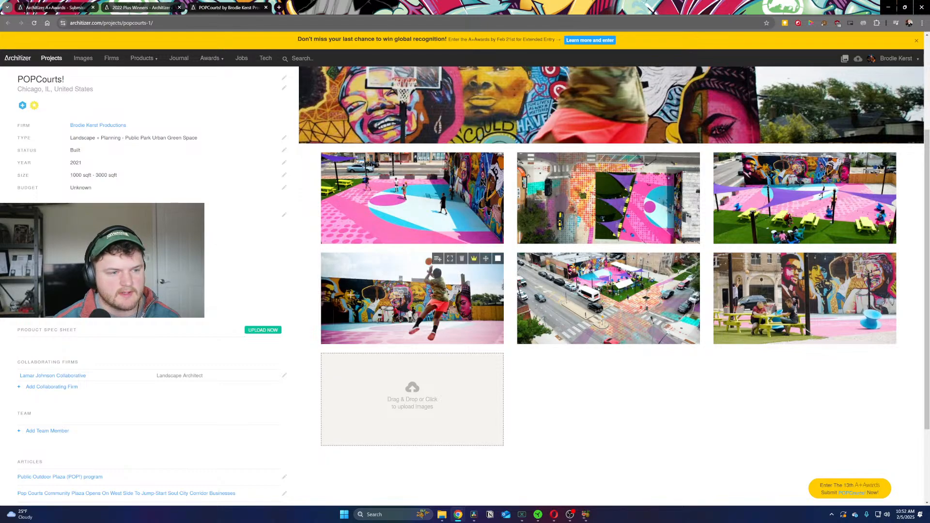
pyautogui.scroll(3, 447, 314)
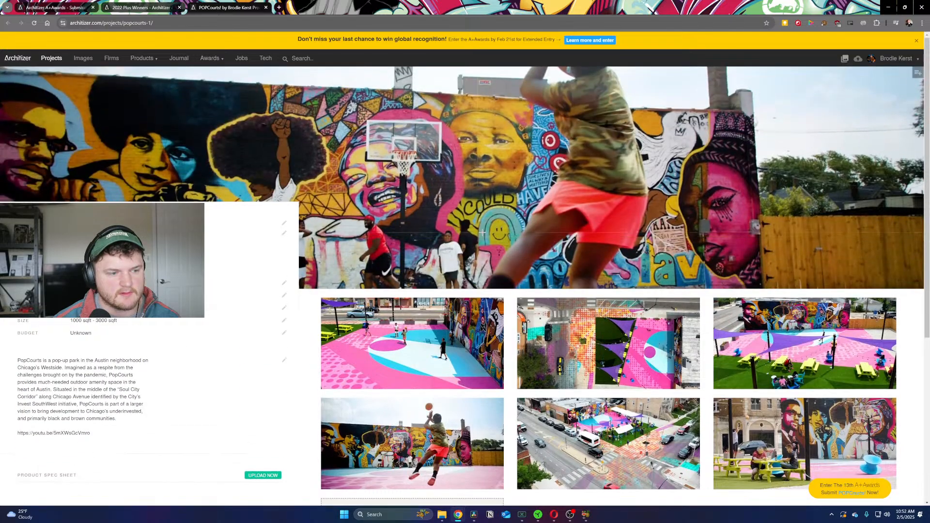
pyautogui.scroll(-5, 482, 232)
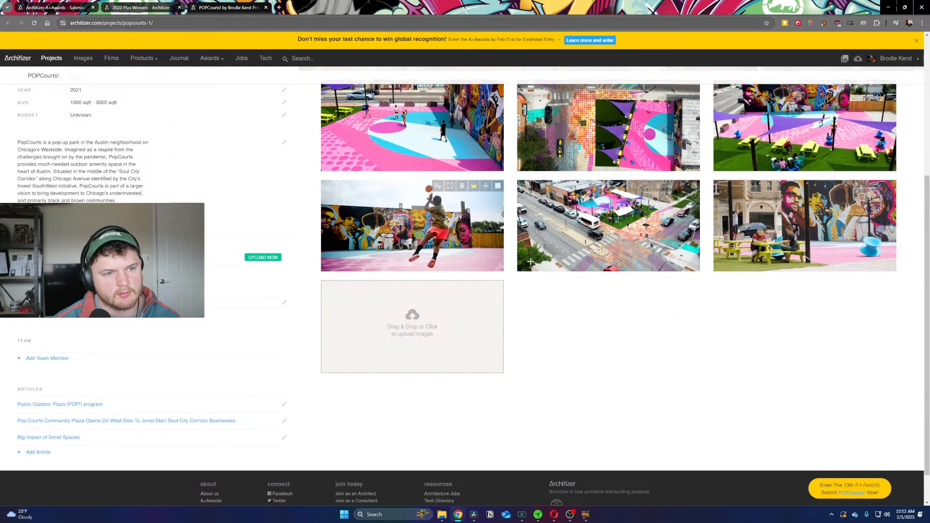
pyautogui.click(132, 6)
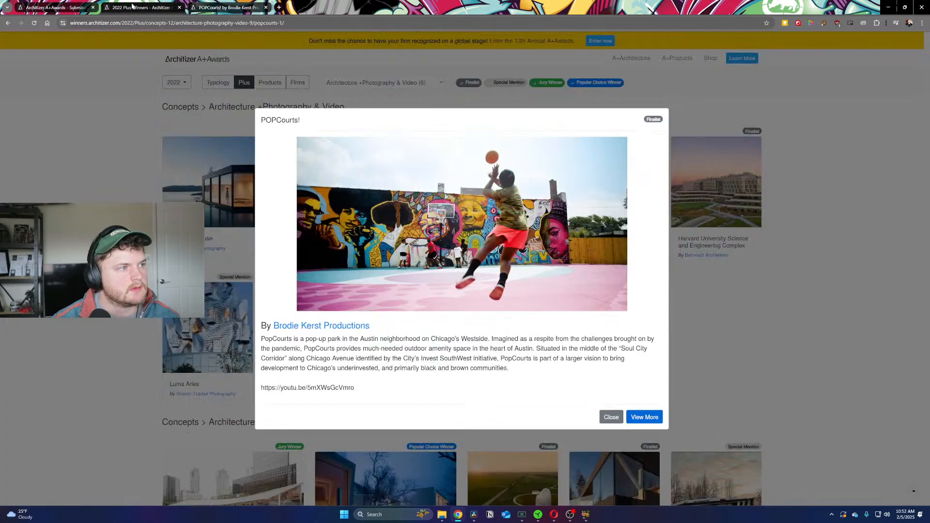
# Step: Return to the Hidden Lakes submission form and review the order of the five uploaded images and the empty slots
pyautogui.click(43, 8)
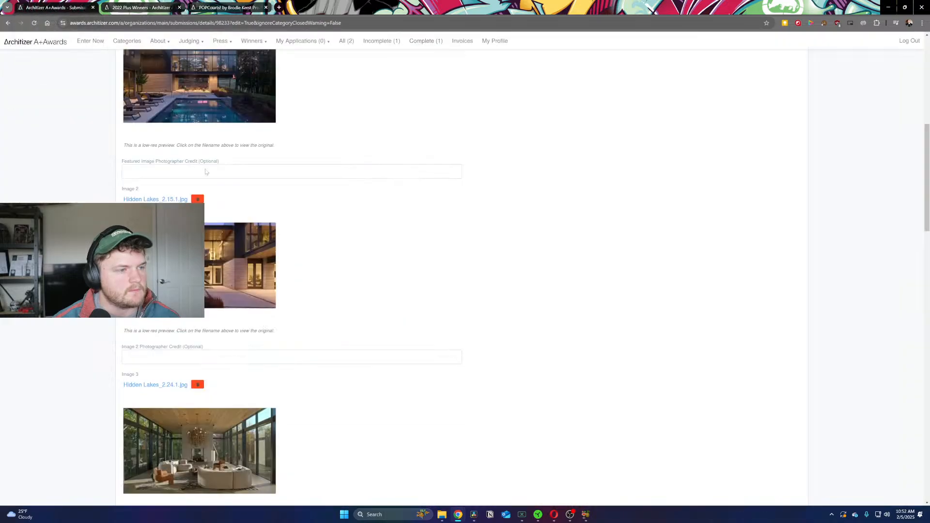
pyautogui.scroll(-8, 590, 263)
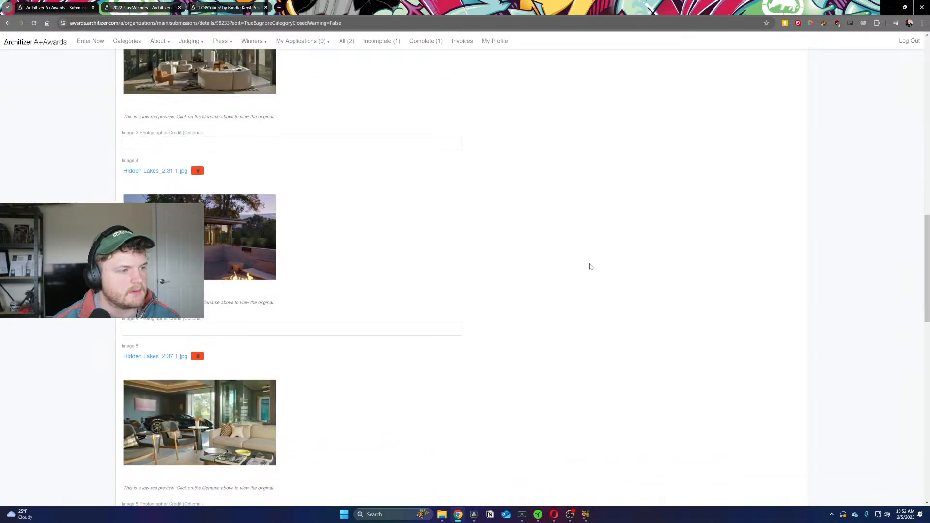
pyautogui.scroll(-5, 590, 267)
pyautogui.scroll(10, 590, 266)
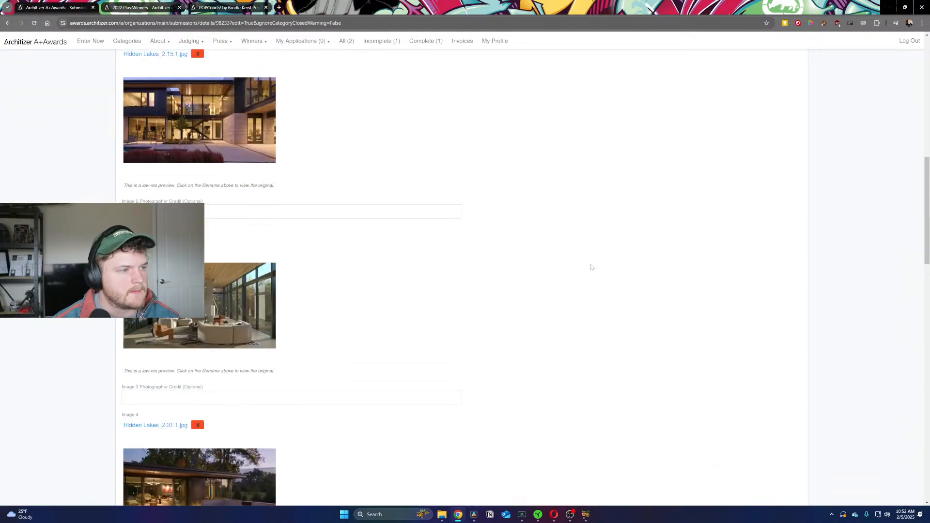
pyautogui.scroll(4, 591, 267)
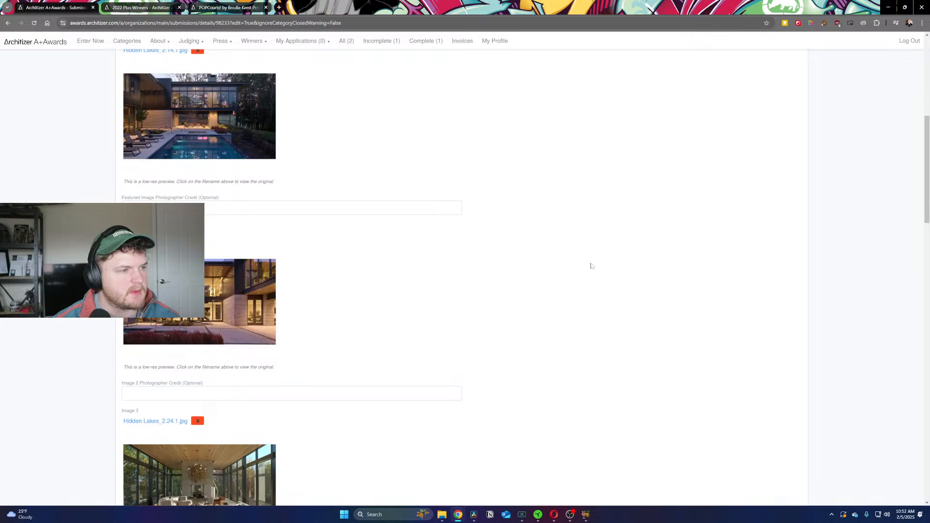
pyautogui.scroll(-13, 591, 266)
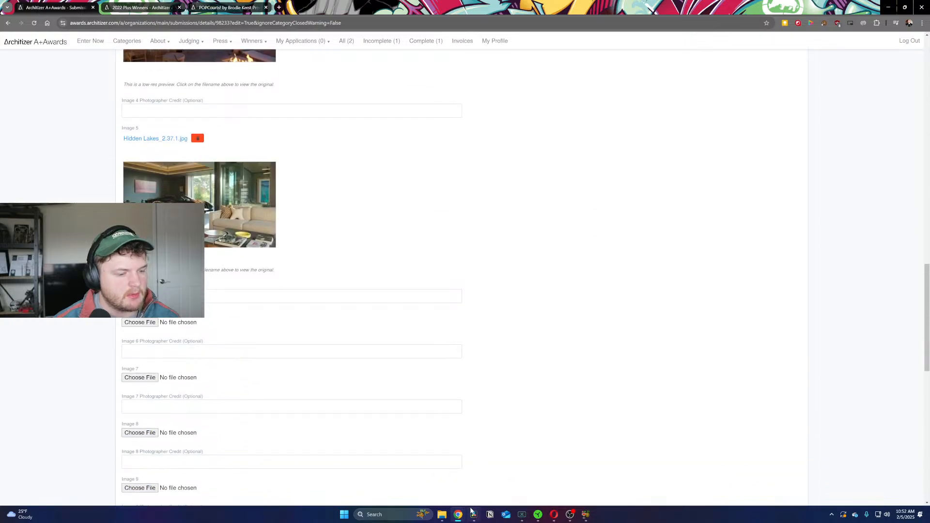
pyautogui.moveTo(583, 517)
pyautogui.moveTo(589, 486)
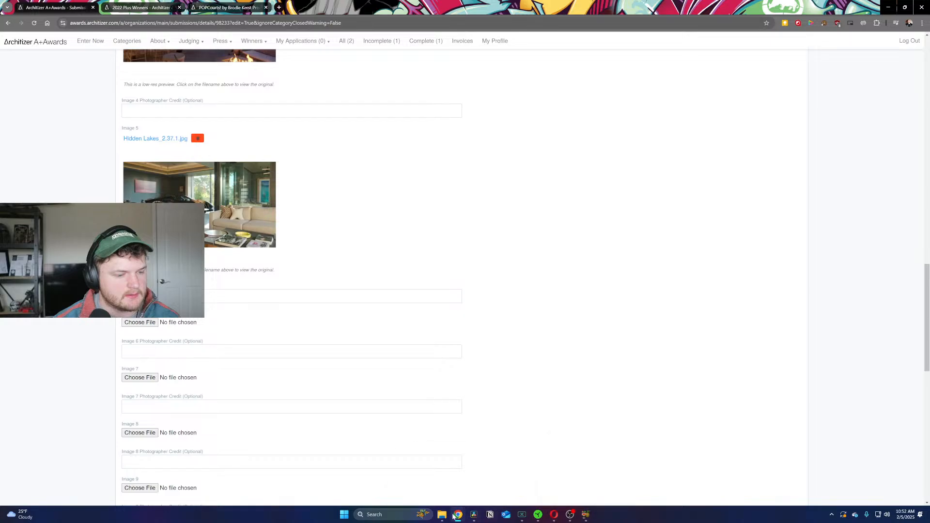
# Step: Delete LUCID_Hidden Lakes Film_Compressed.mp4 from the submission's video uploads
pyautogui.scroll(-11, 596, 227)
pyautogui.scroll(-2, 586, 227)
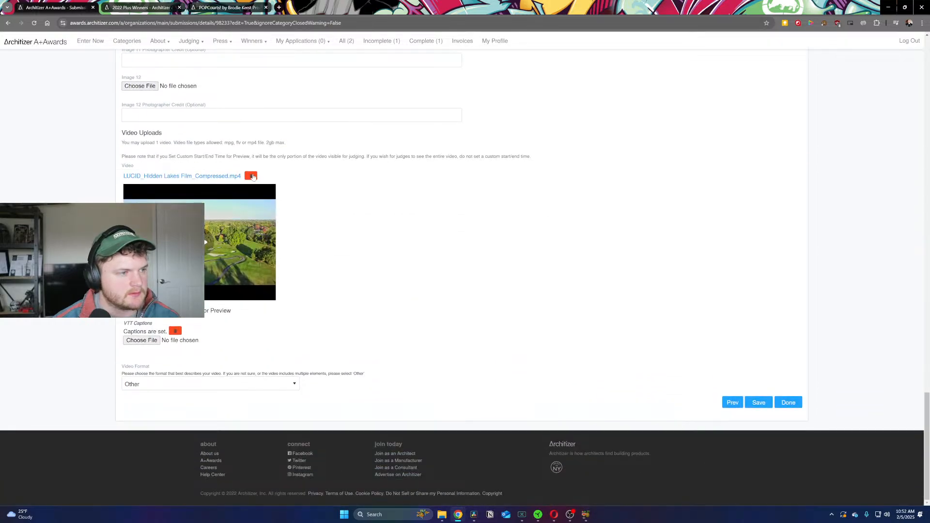
pyautogui.click(251, 177)
pyautogui.click(531, 300)
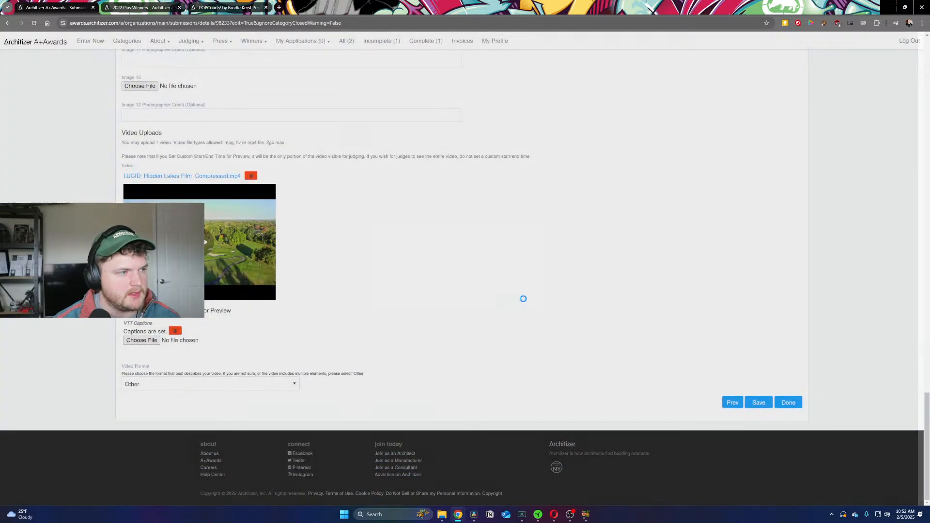
# Step: Start a replacement video upload and locate the compressed film in the 9. Export folder of the 2024 project 241009_LUCID_Hidden Lake
pyautogui.click(154, 347)
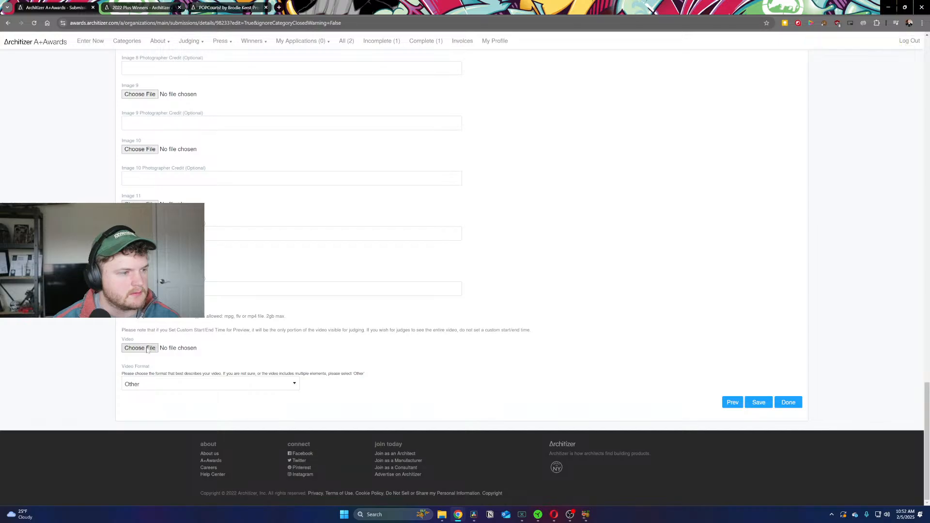
pyautogui.click(444, 514)
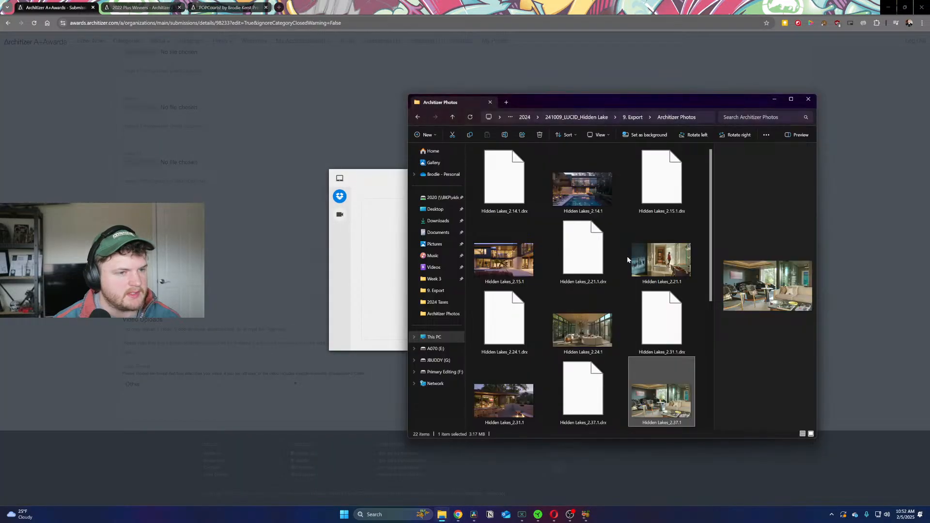
pyautogui.click(440, 197)
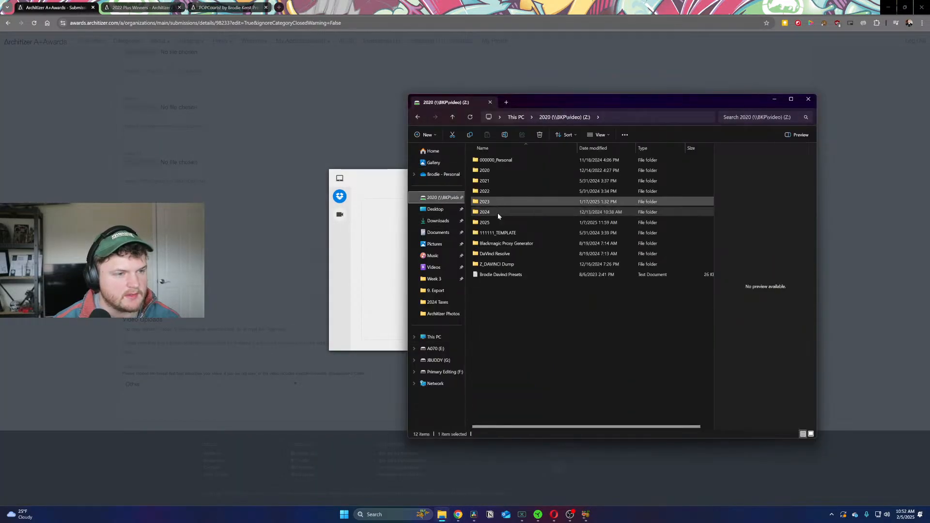
pyautogui.doubleClick(484, 211)
pyautogui.doubleClick(520, 285)
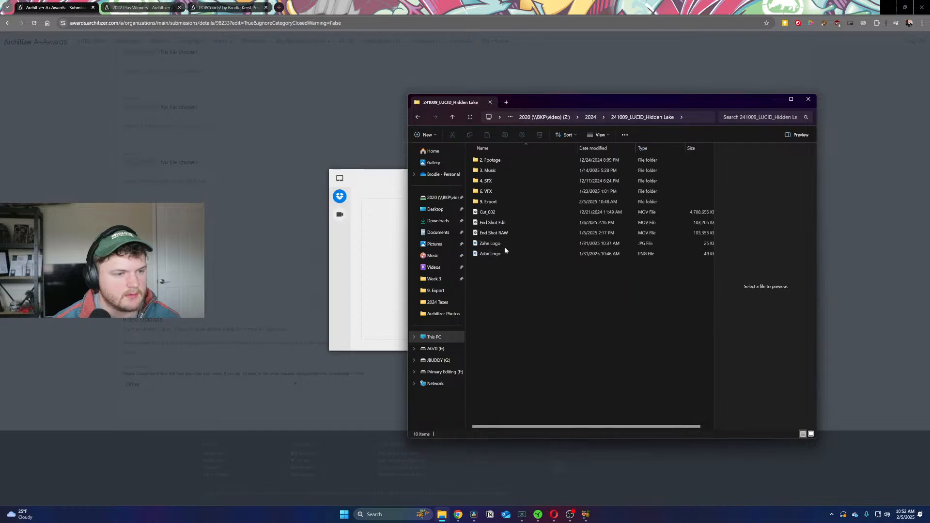
pyautogui.doubleClick(490, 205)
pyautogui.click(499, 225)
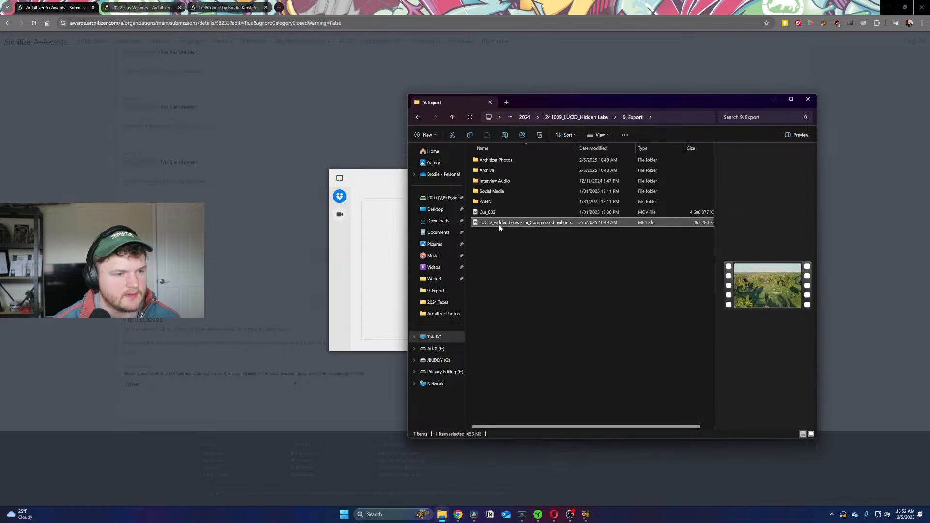
# Step: Rename the compressed film file as LUCID_Hidden Lakes Film_Compressed
pyautogui.rightClick(499, 225)
pyautogui.click(537, 235)
pyautogui.press('Right')
pyautogui.press('BackSpace')
pyautogui.press('BackSpace')
pyautogui.press('BackSpace')
pyautogui.press('BackSpace')
pyautogui.press('BackSpace')
pyautogui.press('BackSpace')
pyautogui.press('BackSpace')
pyautogui.press('BackSpace')
pyautogui.press('BackSpace')
pyautogui.press('BackSpace')
pyautogui.press('BackSpace')
pyautogui.press('BackSpace')
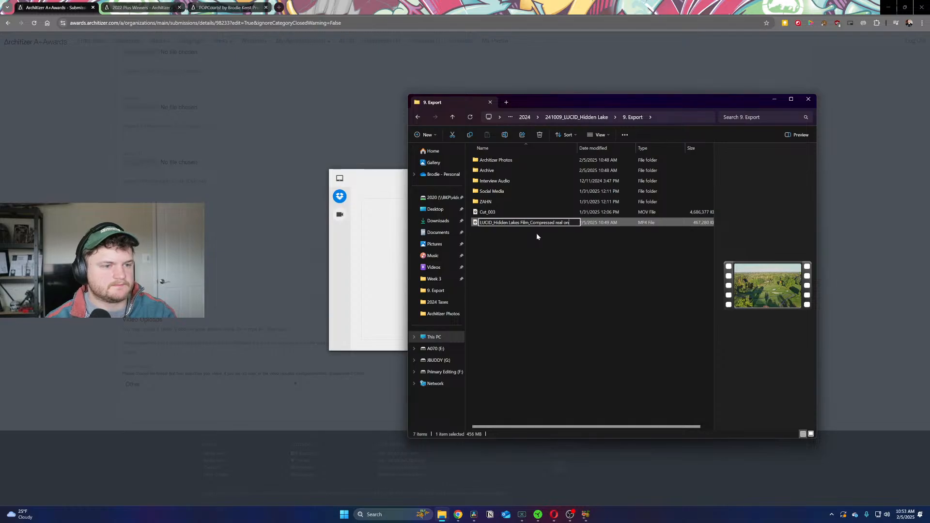
pyautogui.press('Return')
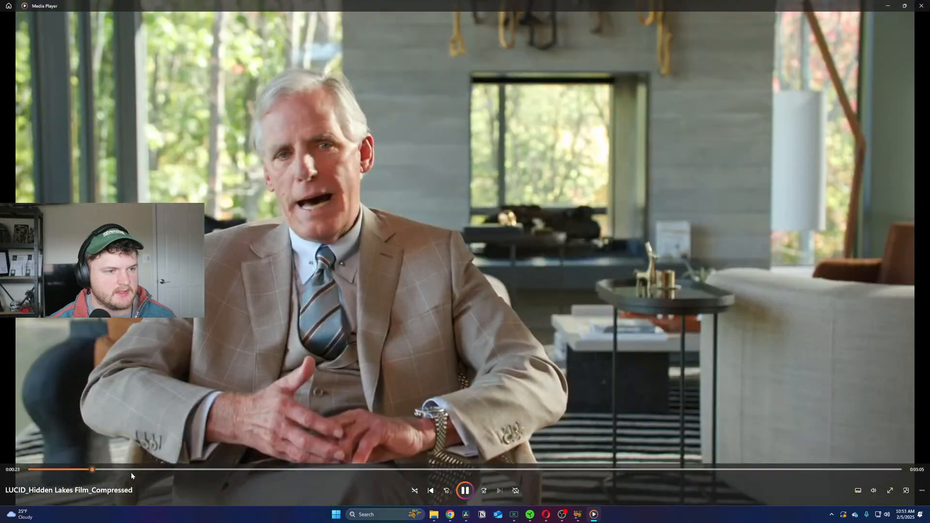
# Step: Compare the picture quality of the compressed film and Cut_003 at the patio shot near the 0:55 mark
pyautogui.click(187, 469)
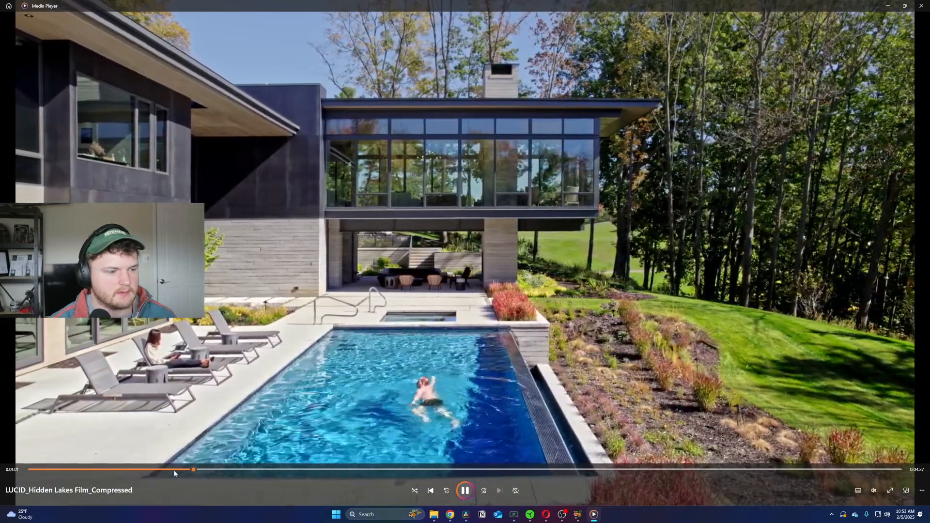
pyautogui.click(173, 469)
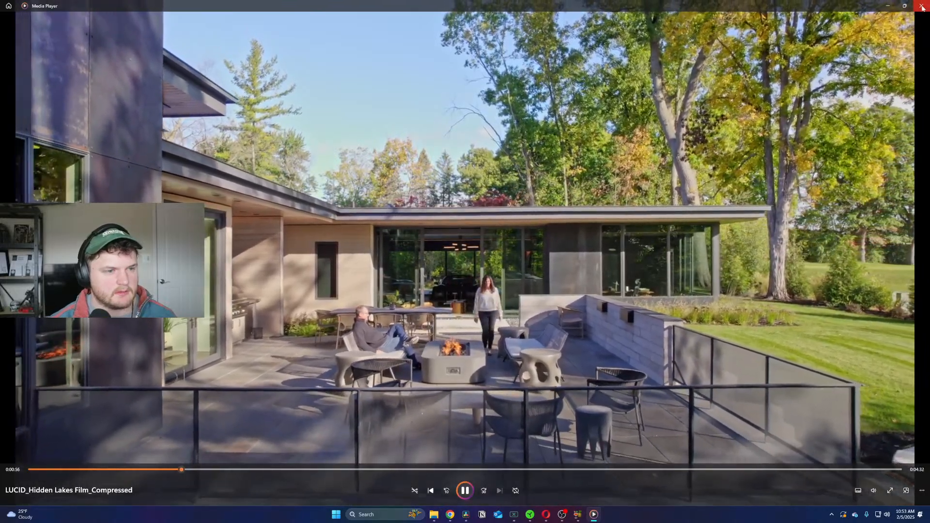
pyautogui.click(921, 5)
pyautogui.doubleClick(488, 213)
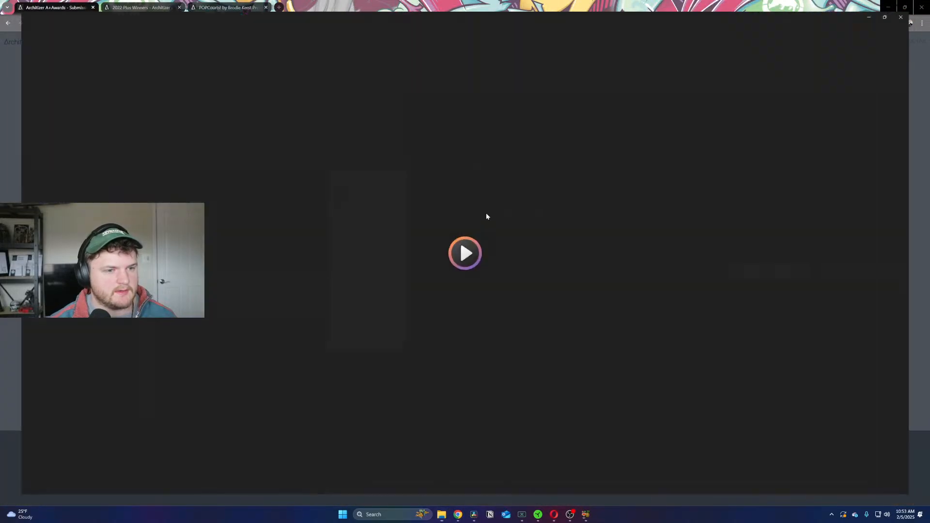
pyautogui.click(167, 470)
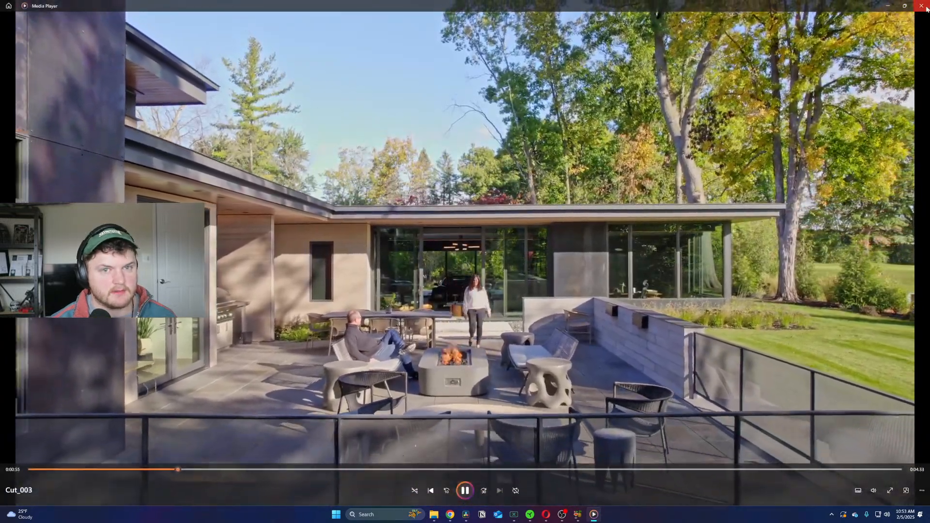
pyautogui.click(921, 5)
pyautogui.click(498, 222)
pyautogui.moveTo(498, 222); pyautogui.dragTo(378, 264)
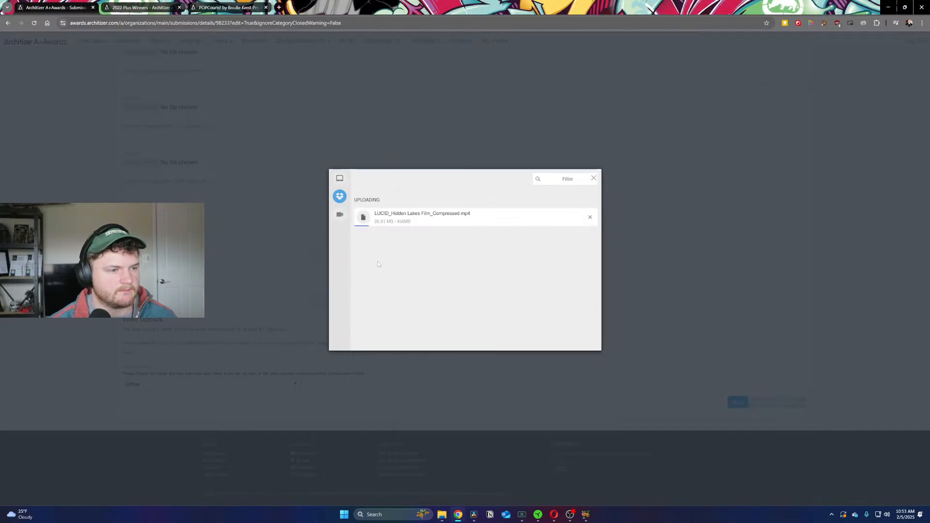
pyautogui.click(590, 217)
# Step: Switch to HandBrake, raise the constant quality for Cut_003, and start encoding a new compressed film
pyautogui.click(585, 514)
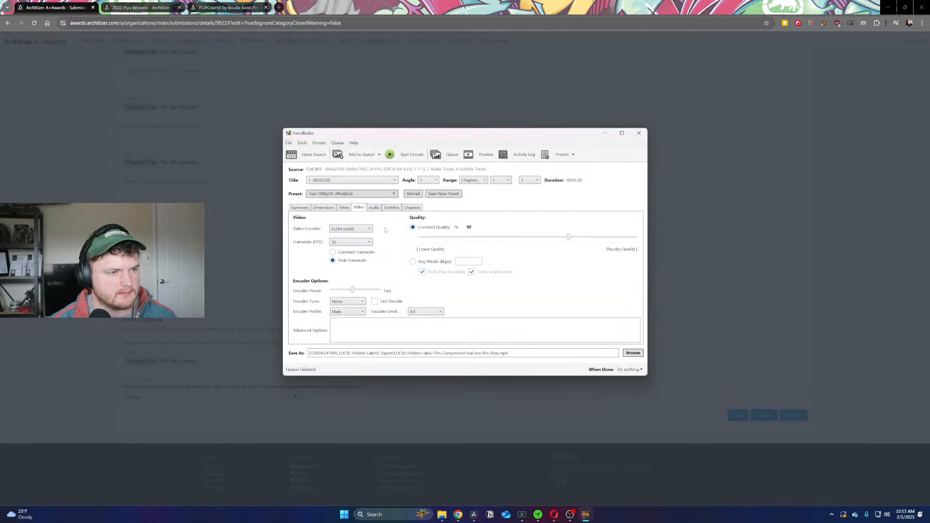
pyautogui.moveTo(584, 239); pyautogui.dragTo(600, 239)
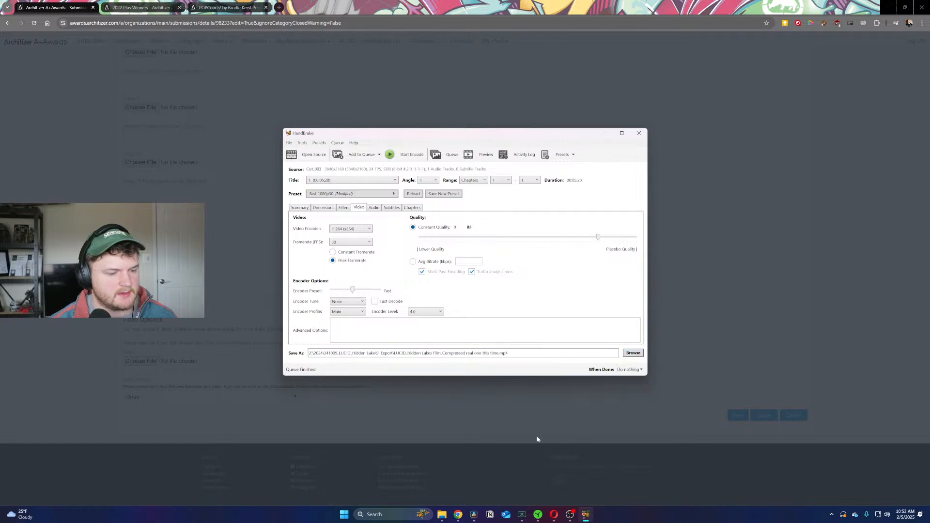
pyautogui.click(412, 158)
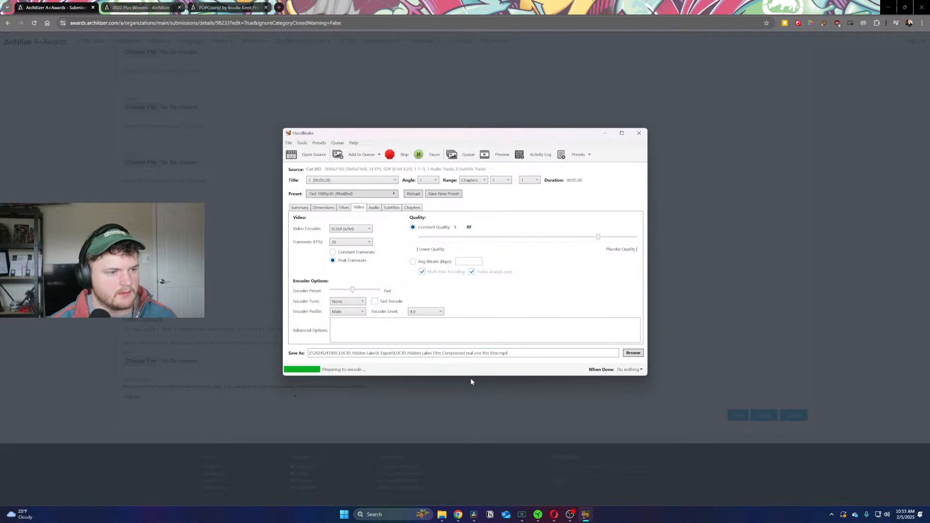
# Step: Return to the submission form, close the video upload dialog, and check the allowed video file types and size limit
pyautogui.click(453, 408)
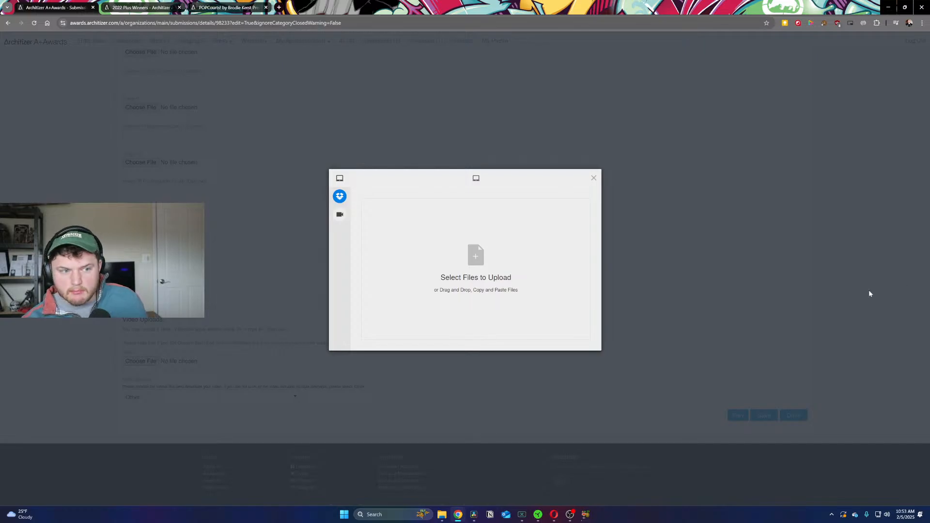
pyautogui.click(592, 181)
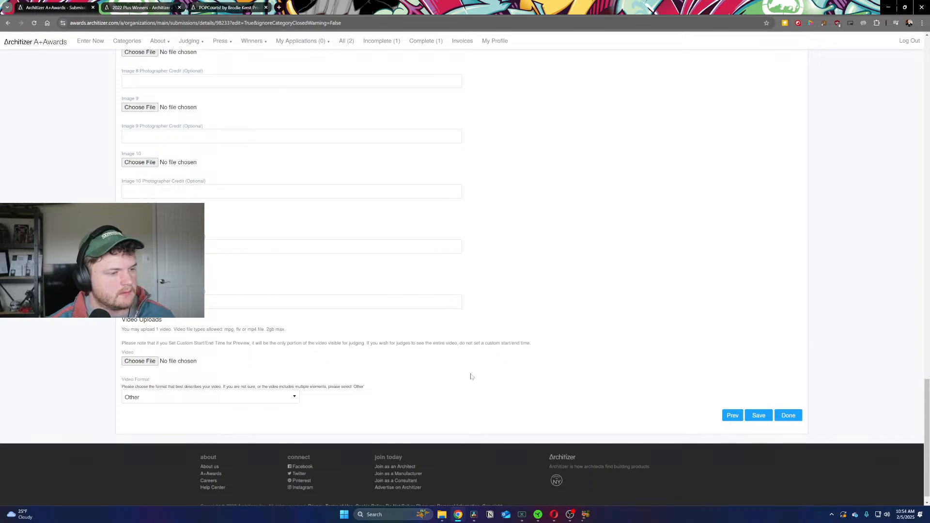
pyautogui.moveTo(280, 336); pyautogui.dragTo(214, 330)
pyautogui.click(306, 349)
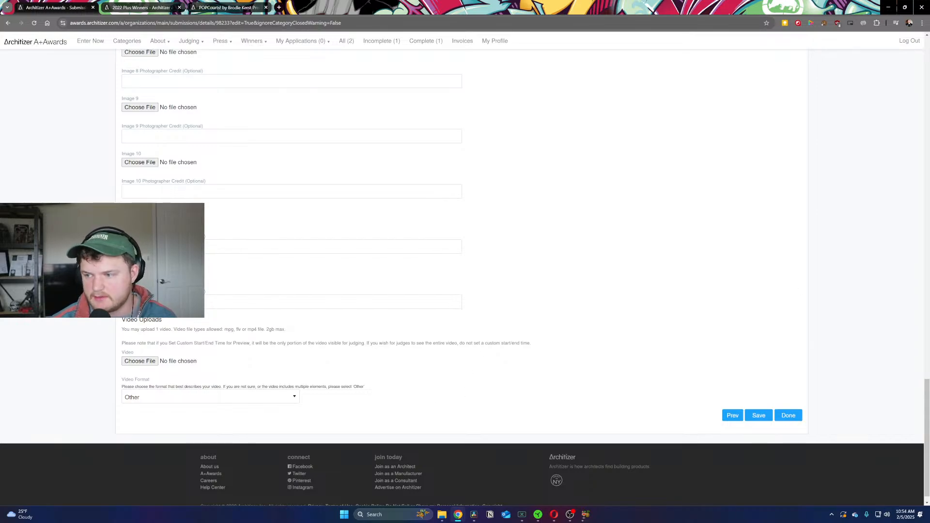
pyautogui.scroll(2, 771, 213)
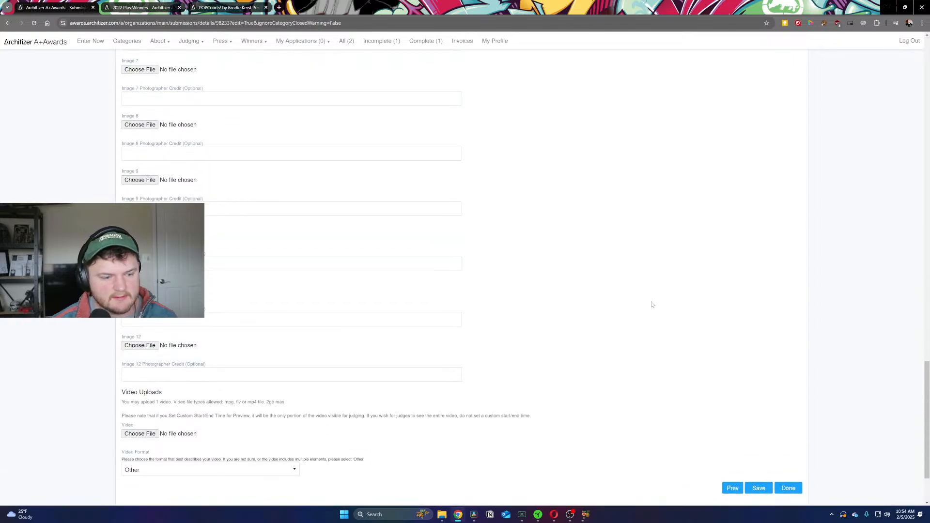
pyautogui.scroll(5, 330, 339)
pyautogui.scroll(2, 309, 342)
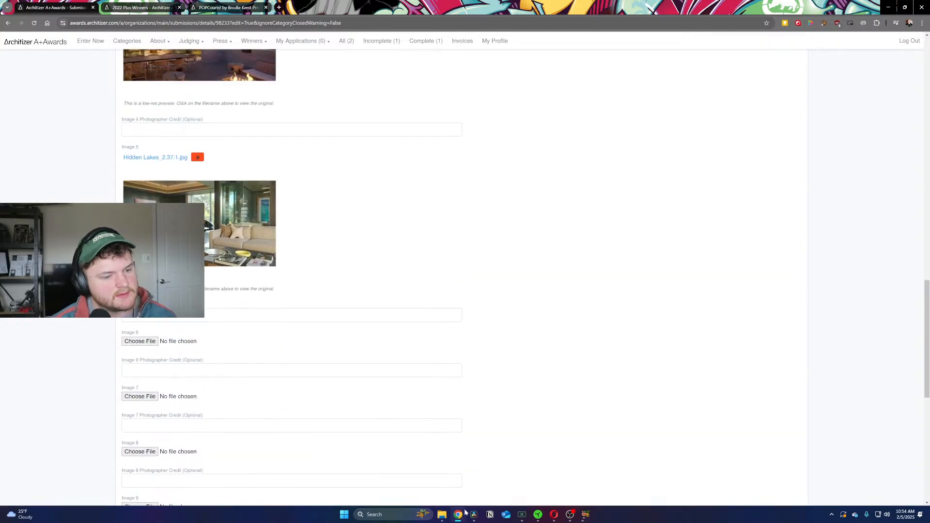
# Step: Switch to DaVinci Resolve, open the Cut_003 timeline, and check the encoding progress in HandBrake
pyautogui.click(473, 514)
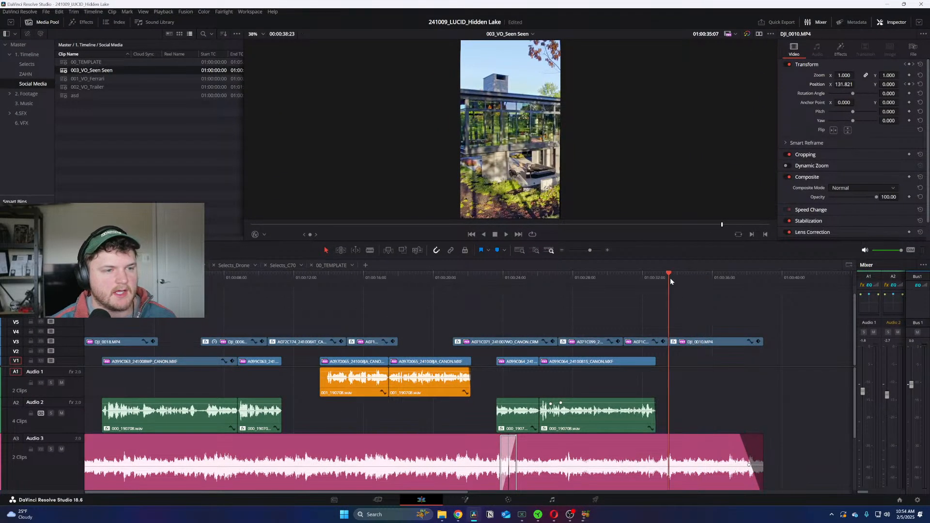
pyautogui.click(609, 278)
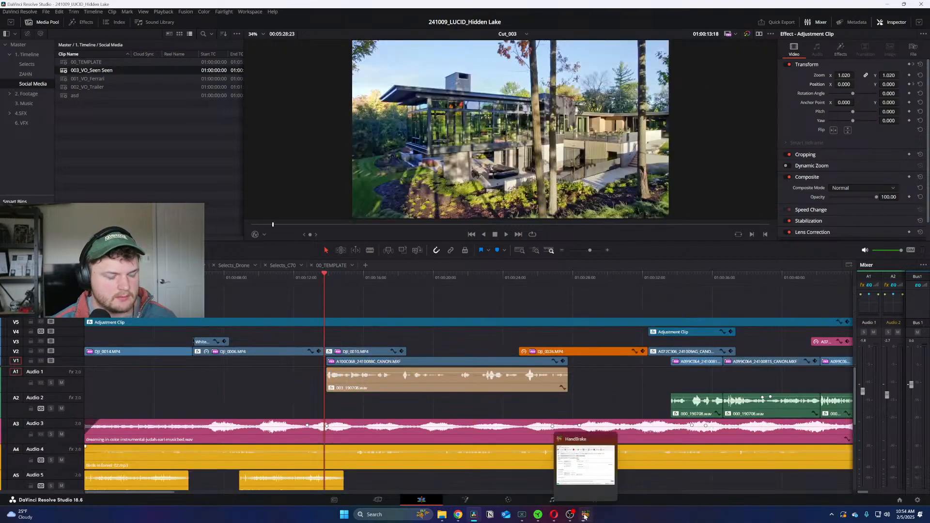
pyautogui.click(584, 516)
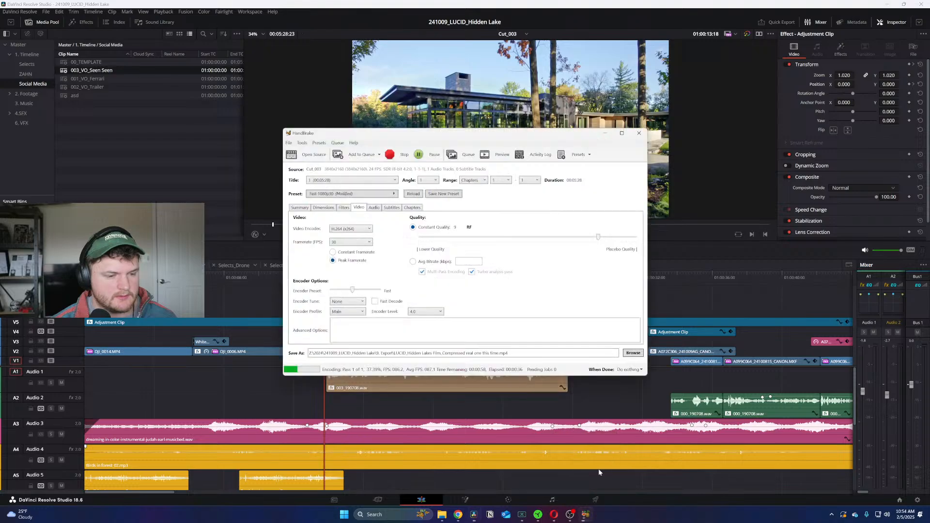
pyautogui.click(605, 132)
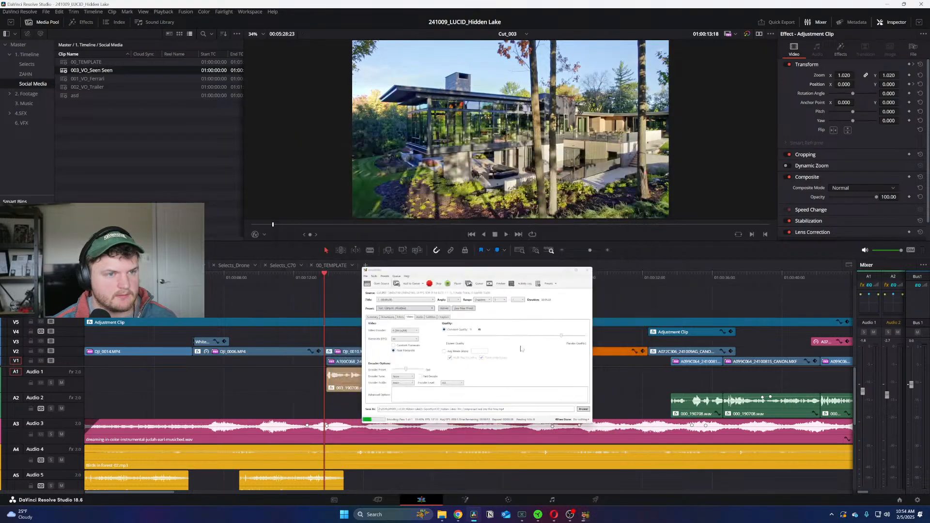
# Step: Review the shots around the front entrance in the Cut_003 timeline, near 01:01:19
pyautogui.scroll(-5, 396, 286)
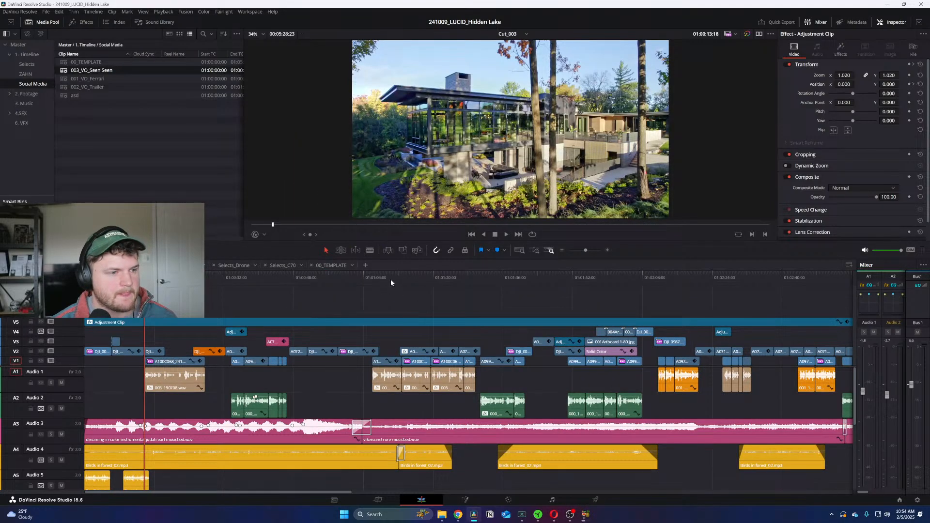
pyautogui.click(430, 277)
pyautogui.click(475, 275)
pyautogui.moveTo(430, 276); pyautogui.dragTo(423, 276)
pyautogui.press('space')
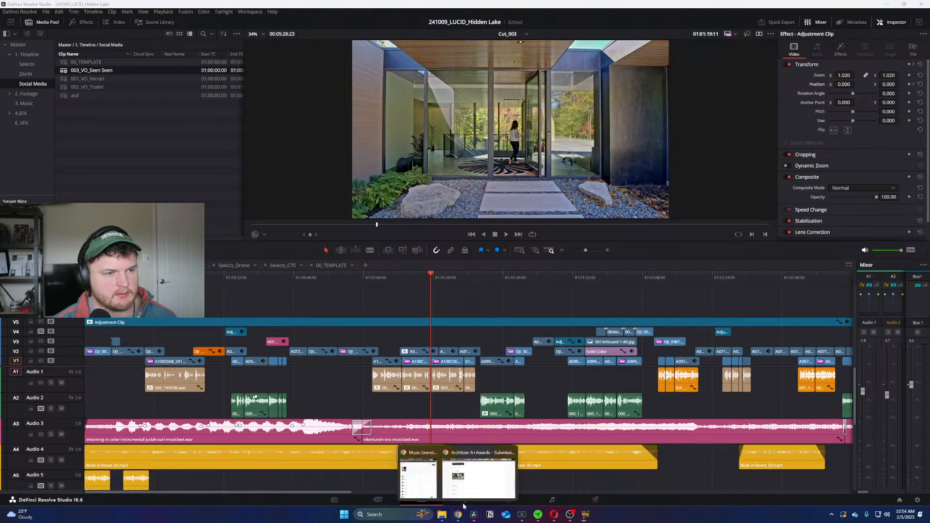
# Step: Return to the Architizer submission form and review the images already uploaded and the image slots still empty
pyautogui.moveTo(464, 485)
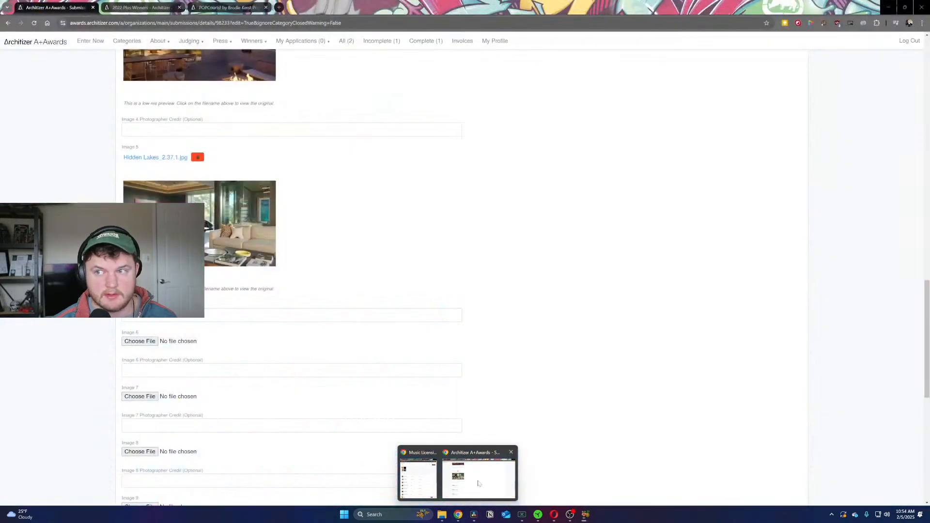
pyautogui.click(477, 482)
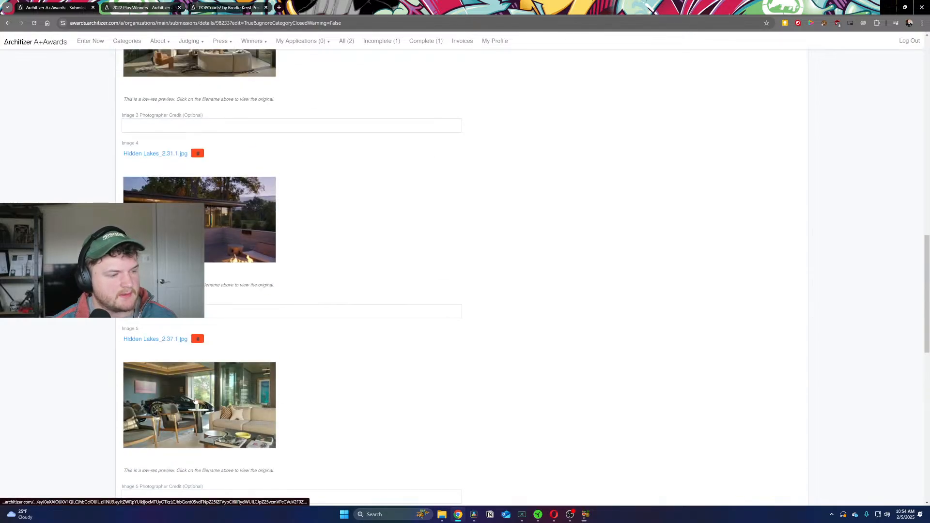
pyautogui.scroll(3, 196, 400)
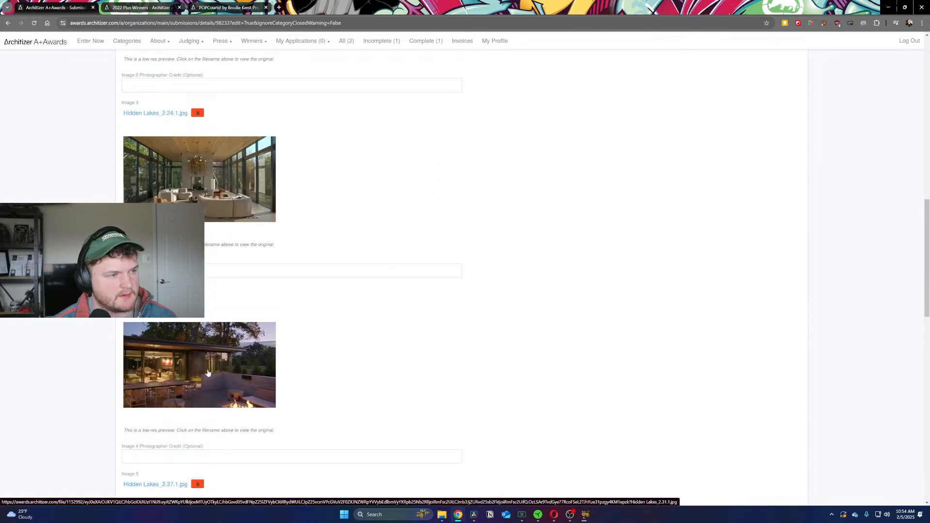
pyautogui.scroll(3, 208, 373)
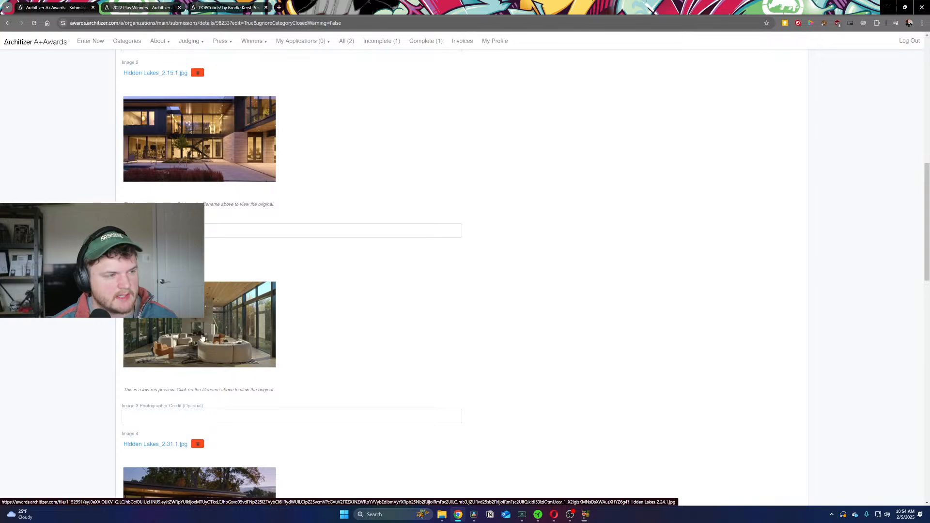
pyautogui.scroll(2, 209, 338)
pyautogui.scroll(2, 208, 338)
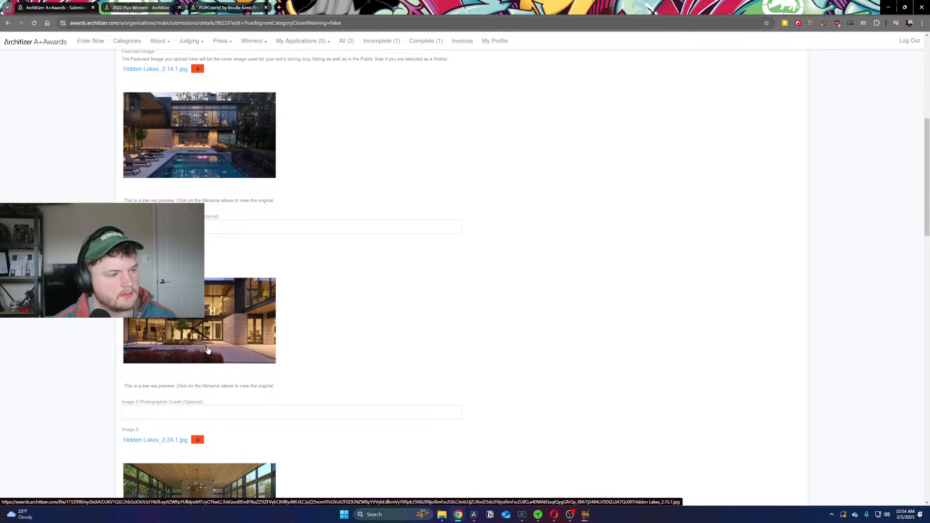
pyautogui.scroll(5, 211, 348)
pyautogui.scroll(-9, 259, 344)
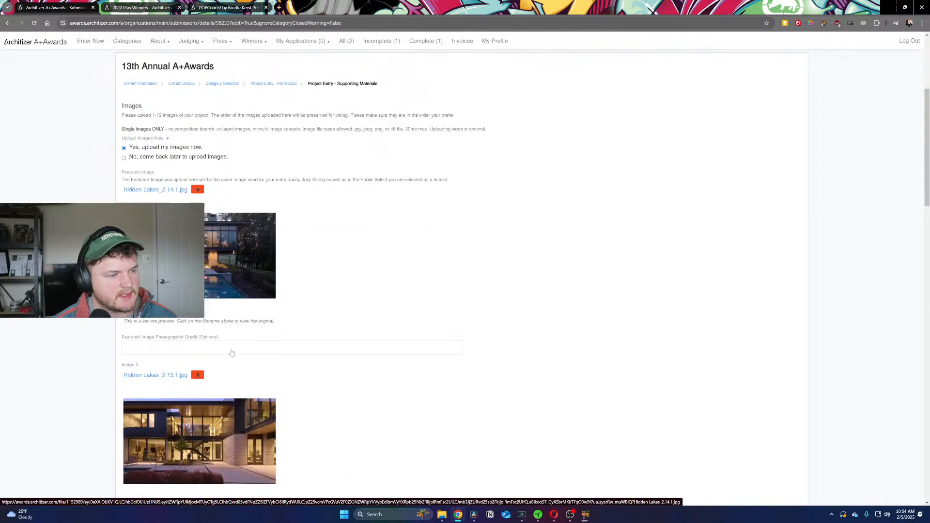
pyautogui.scroll(-7, 292, 343)
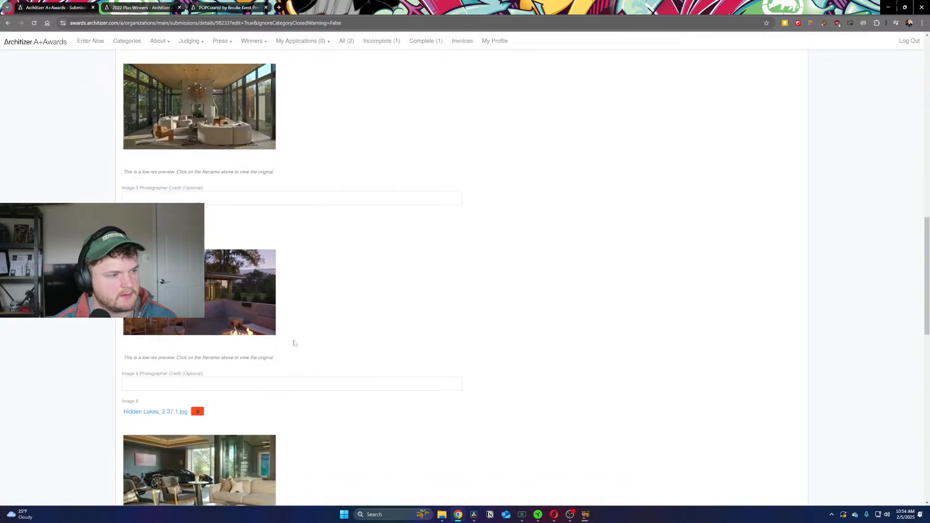
pyautogui.scroll(5, 352, 349)
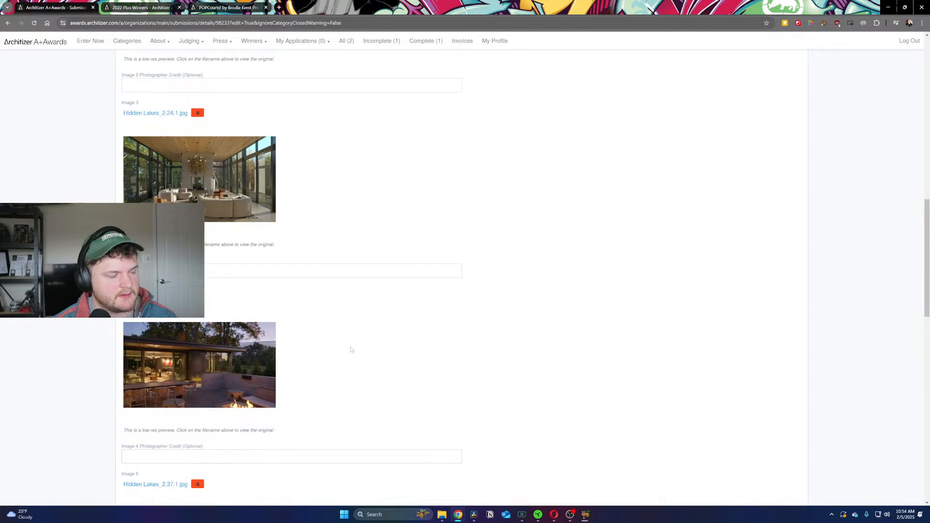
pyautogui.scroll(-4, 351, 349)
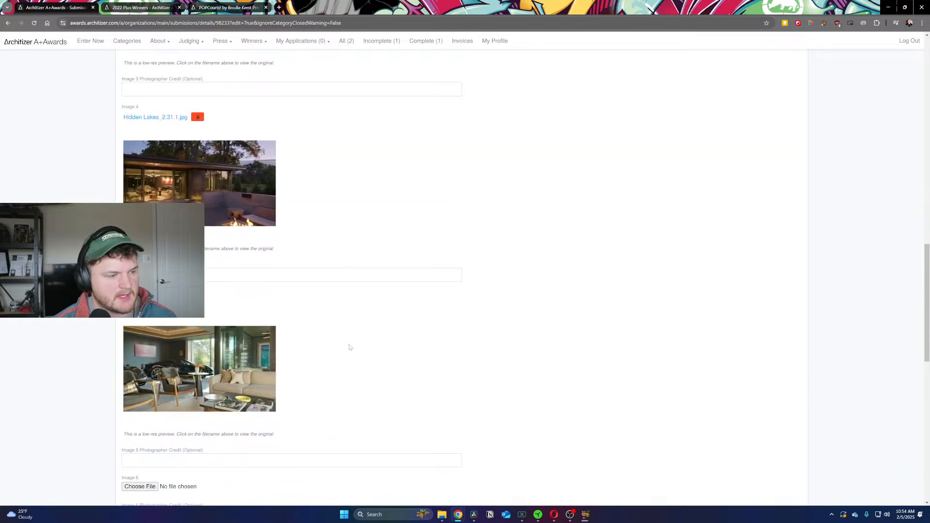
pyautogui.scroll(5, 349, 346)
pyautogui.scroll(-4, 346, 346)
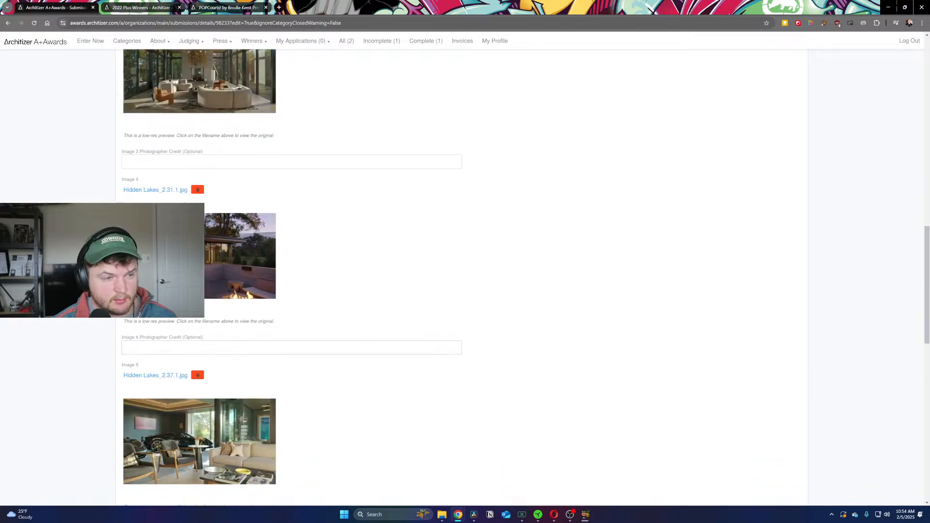
pyautogui.scroll(-5, 467, 314)
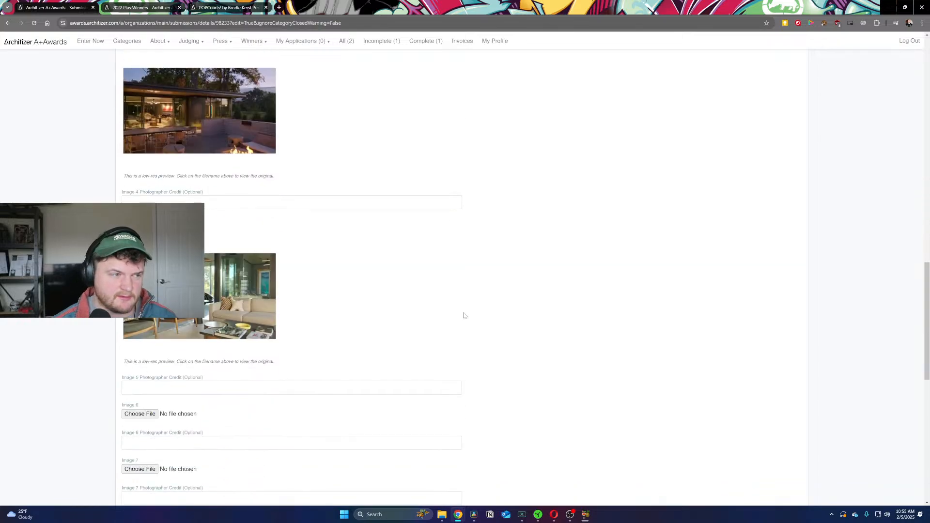
# Step: Switch to DaVinci Resolve and scan Cut_003 from the living room shot to the hallway shot near 01:02:54
pyautogui.click(474, 515)
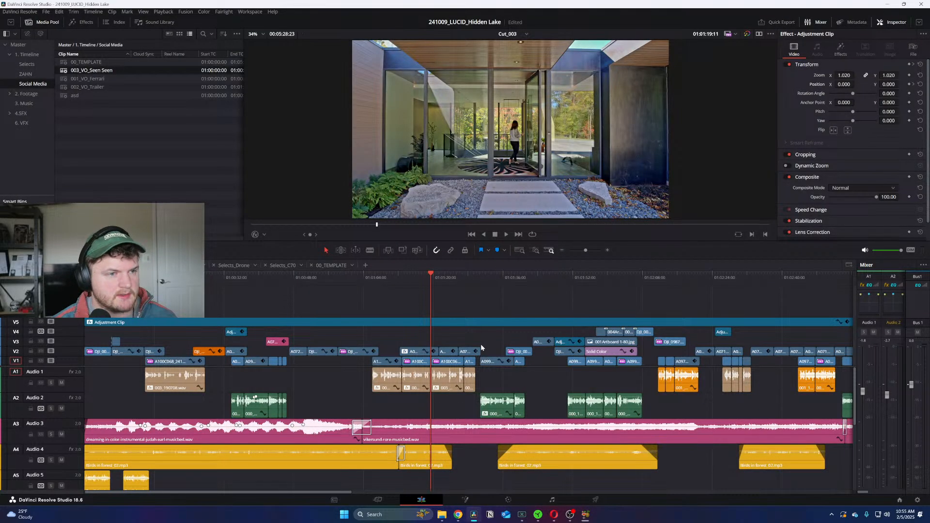
pyautogui.click(546, 277)
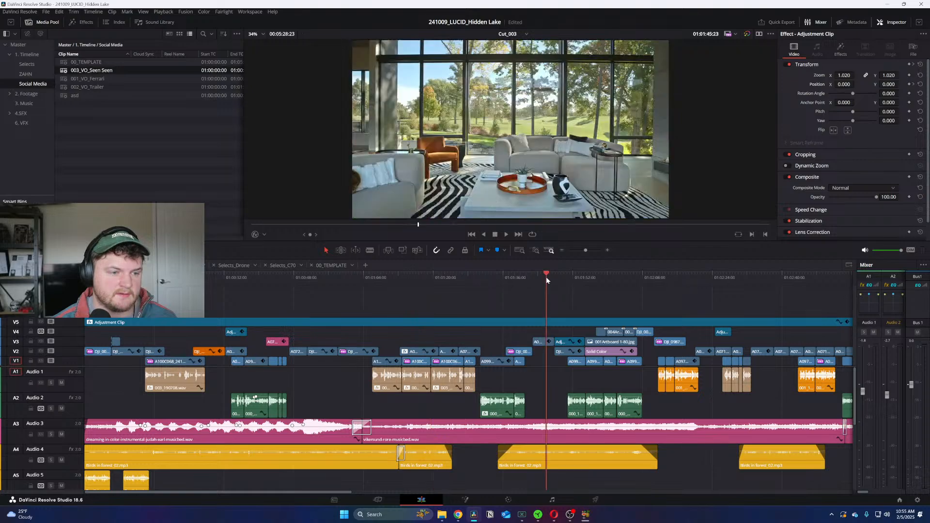
pyautogui.click(568, 278)
pyautogui.click(615, 279)
pyautogui.moveTo(613, 279); pyautogui.dragTo(789, 290)
pyautogui.hotkey('shift', 'z')
pyautogui.hotkey('shift', 'z')
pyautogui.moveTo(513, 275)
pyautogui.mouseDown()
pyautogui.moveTo(542, 276)
pyautogui.moveTo(522, 275)
pyautogui.mouseUp()
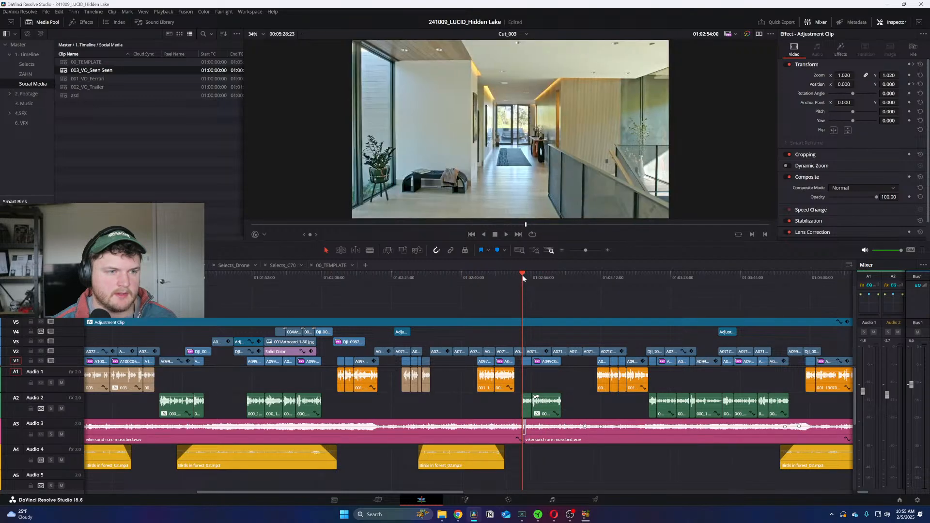
# Step: Examine the framing of the hallway shot in Cut_003 between 01:02:52 and 01:02:54
pyautogui.hotkey('ctrl', '=')
pyautogui.hotkey('ctrl', '=')
pyautogui.hotkey('ctrl', '=')
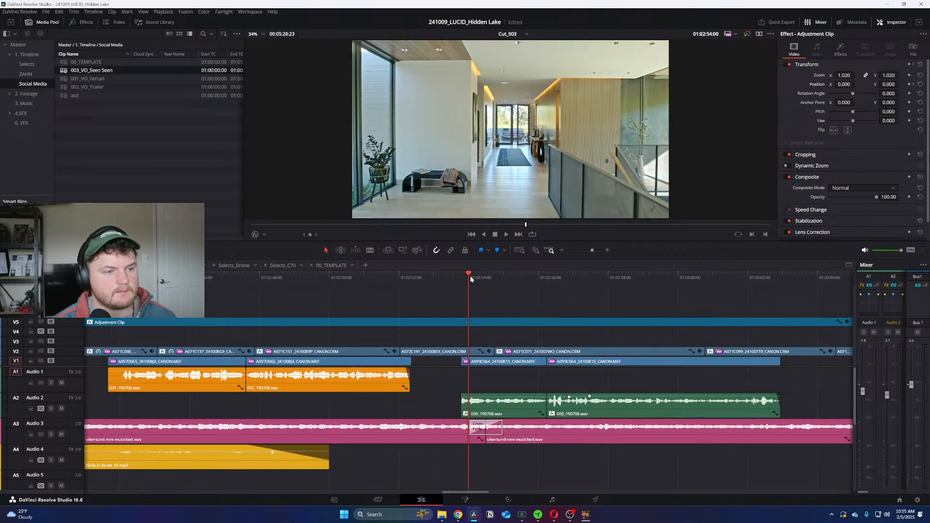
pyautogui.click(486, 274)
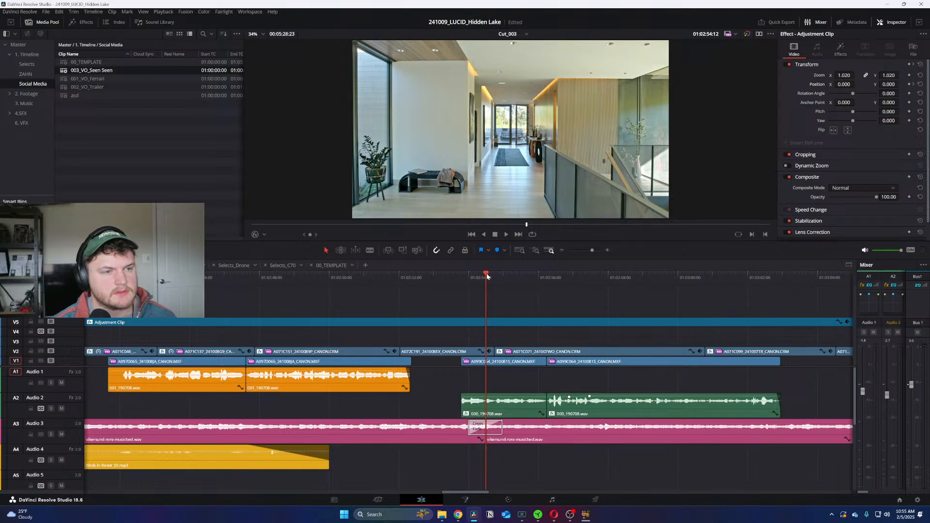
pyautogui.moveTo(487, 276); pyautogui.dragTo(412, 275)
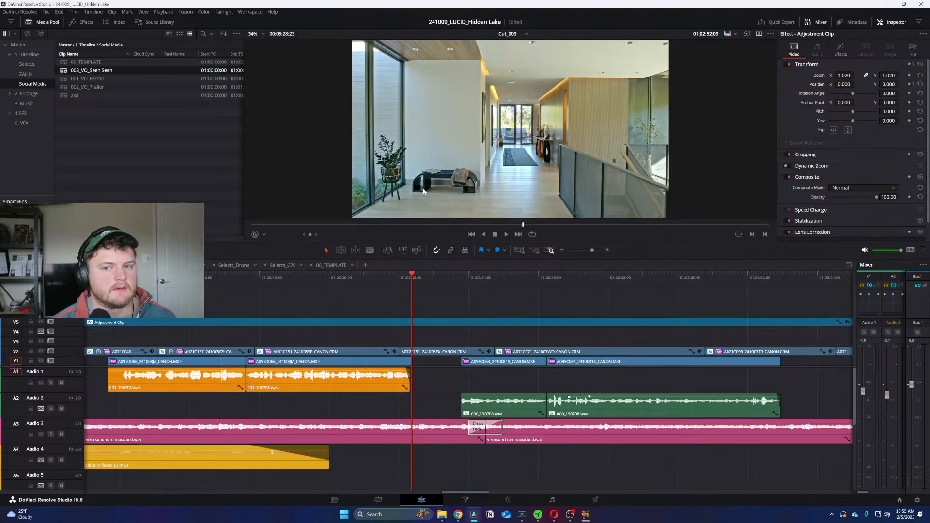
pyautogui.moveTo(442, 276); pyautogui.dragTo(452, 275)
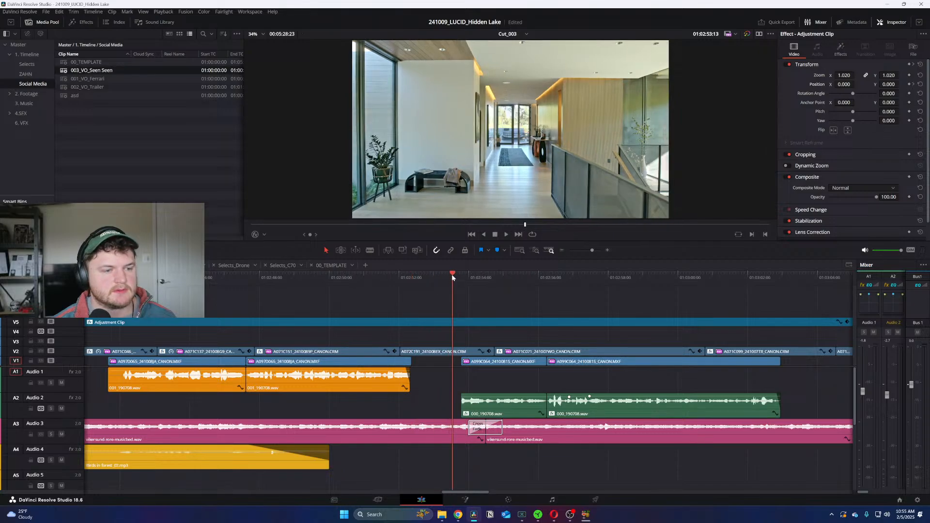
# Step: Scan further through Cut_003 to the bench shot by the windows near 01:03:31
pyautogui.hotkey('ctrl', '-')
pyautogui.moveTo(573, 273); pyautogui.dragTo(715, 275)
pyautogui.hotkey('ctrl', '-')
pyautogui.moveTo(512, 277); pyautogui.dragTo(671, 274)
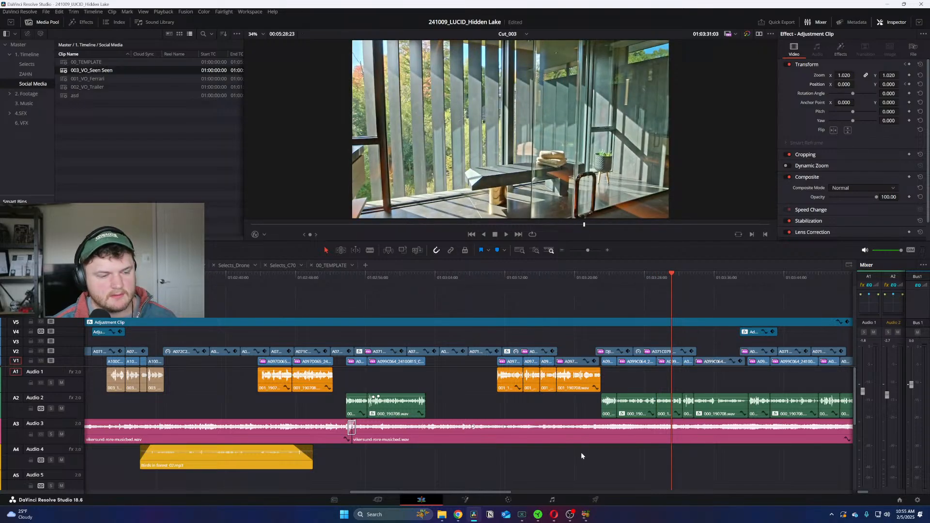
# Step: Look through the Cut_003 clip thumbnails on the Color page, up to about clip 122 and back
pyautogui.click(507, 500)
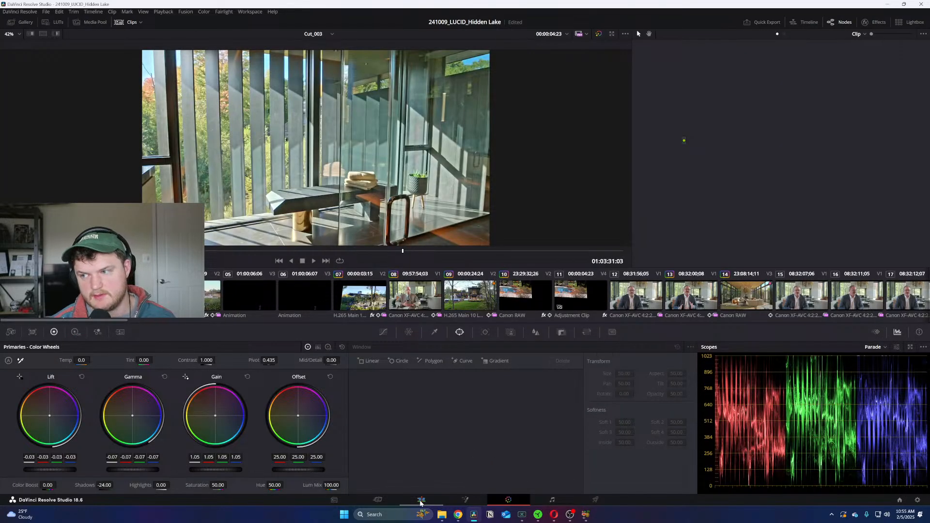
pyautogui.hscroll(3, 488, 302)
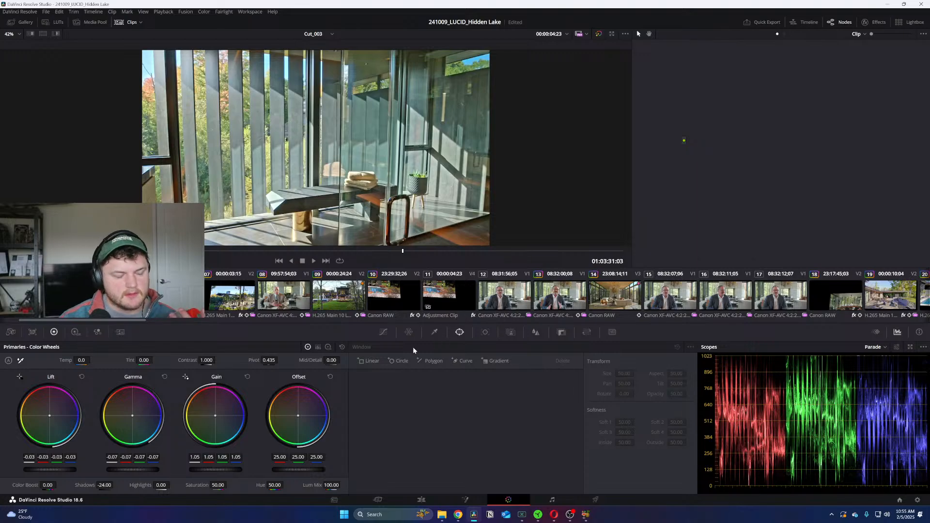
pyautogui.hscroll(6, 551, 310)
pyautogui.hscroll(20, 551, 310)
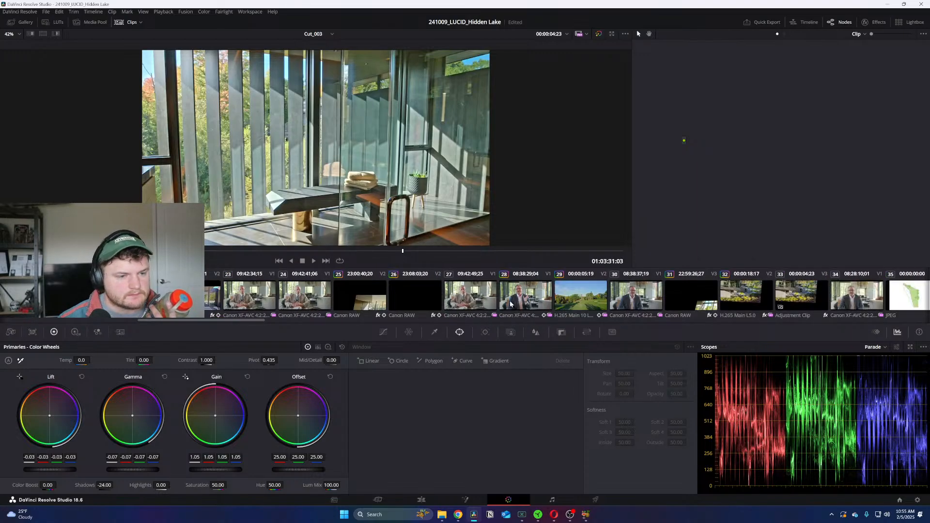
pyautogui.hscroll(12, 517, 308)
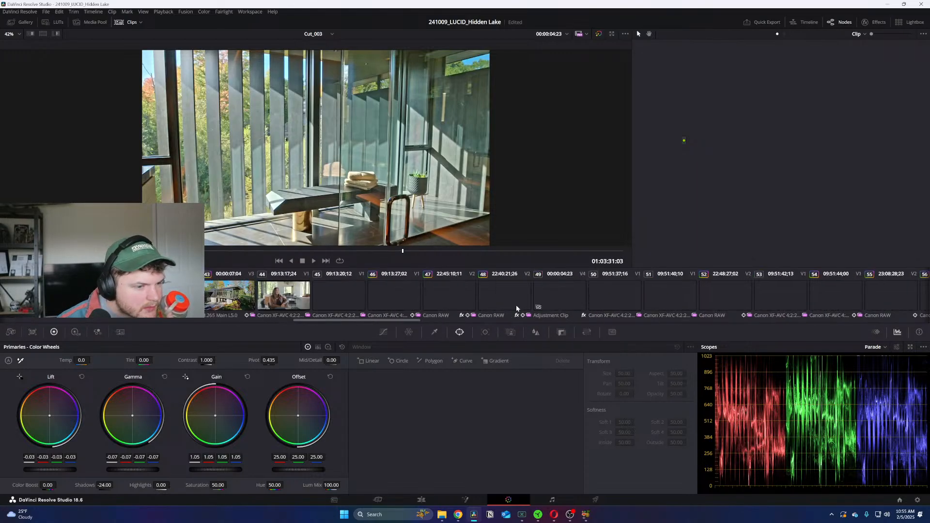
pyautogui.hscroll(5, 503, 308)
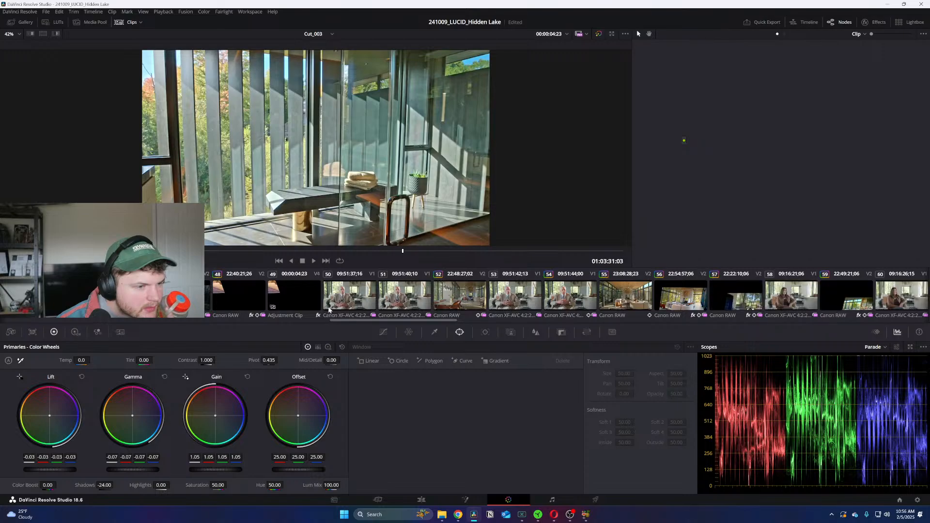
pyautogui.hscroll(20, 606, 289)
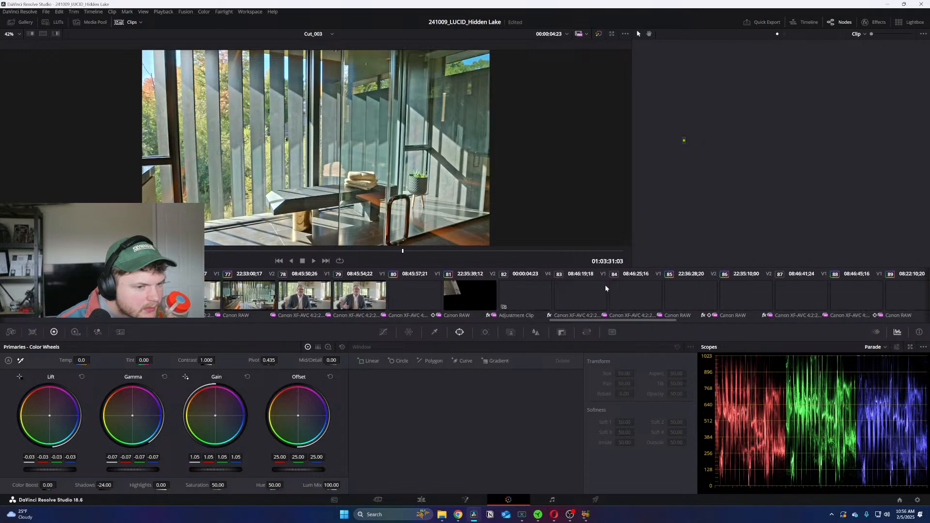
pyautogui.hscroll(18, 606, 290)
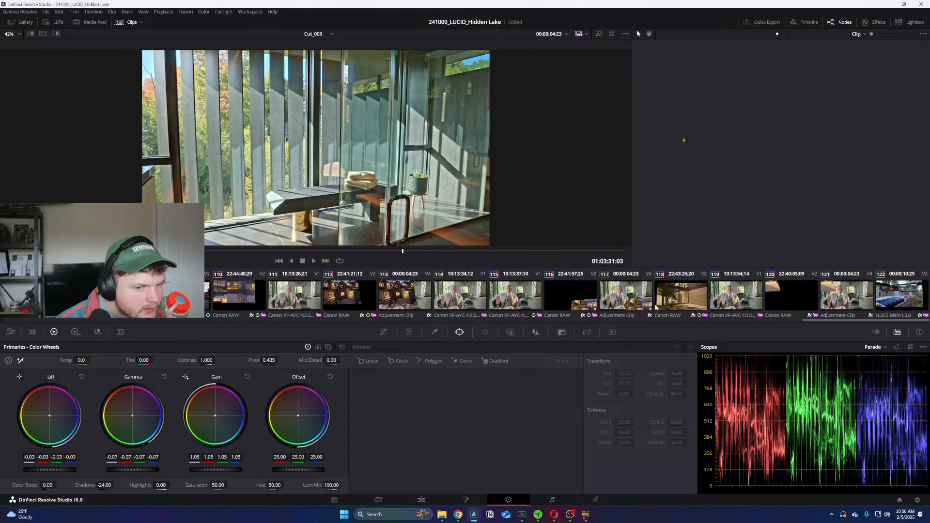
pyautogui.hscroll(-6, 655, 307)
pyautogui.hscroll(-20, 655, 307)
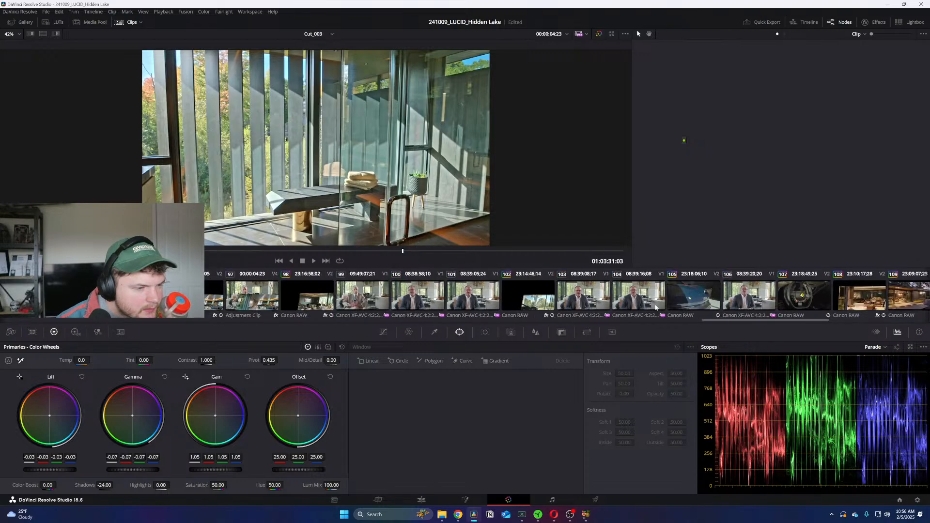
pyautogui.hscroll(-4, 573, 319)
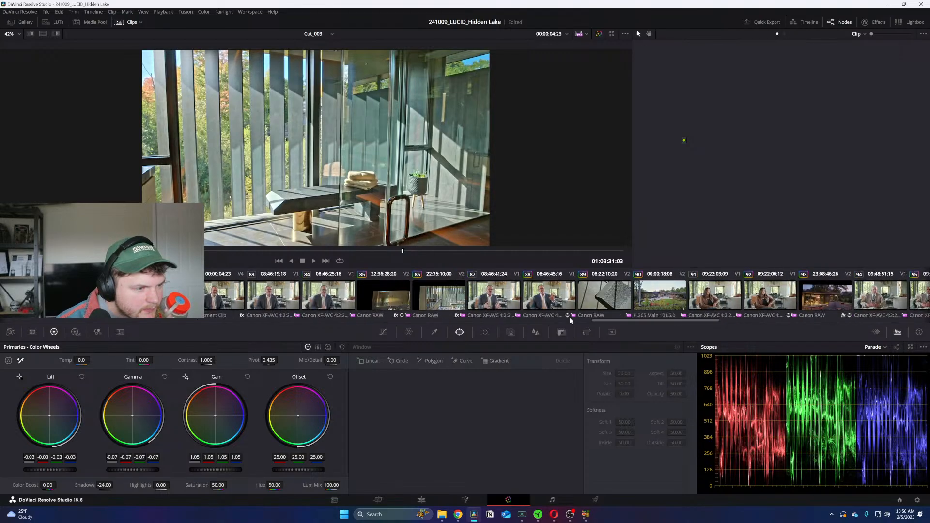
# Step: Return to the Edit page, check the Selects_C70 timeline, and find the front entrance shot near 01:01:13 in Cut_003
pyautogui.click(422, 499)
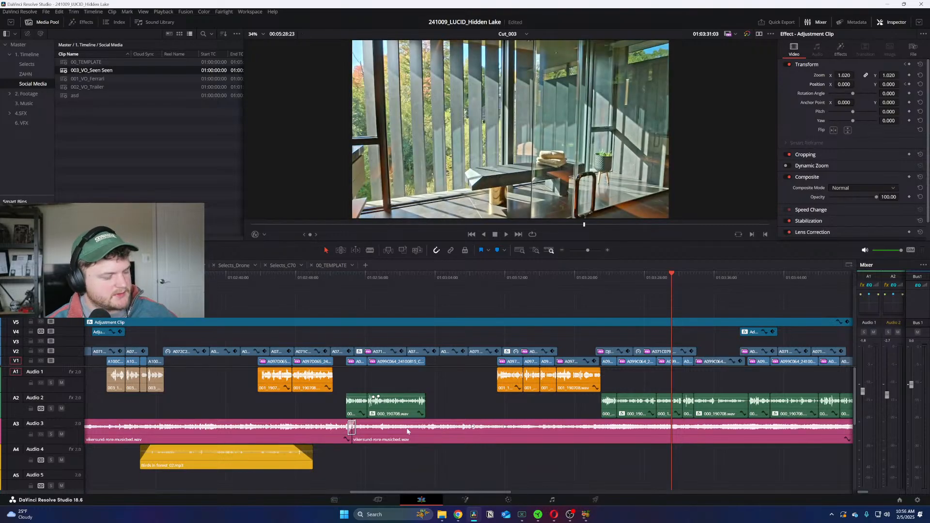
pyautogui.click(280, 266)
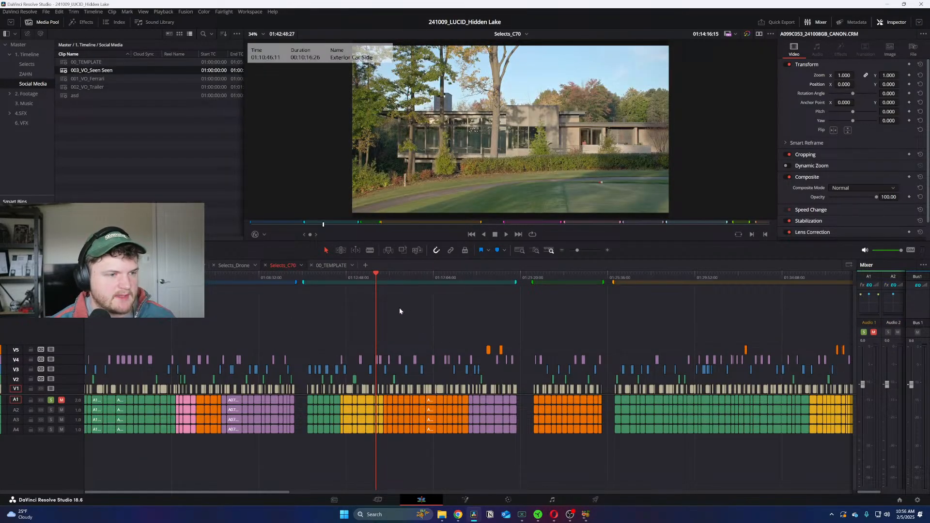
pyautogui.click(180, 265)
pyautogui.moveTo(399, 278); pyautogui.dragTo(166, 278)
pyautogui.hotkey('ctrl', '-')
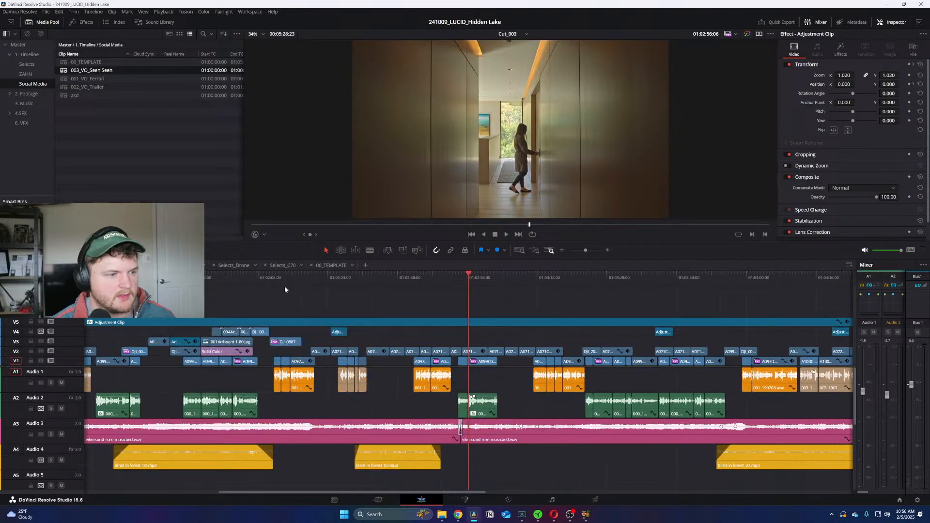
pyautogui.moveTo(380, 280); pyautogui.dragTo(408, 312)
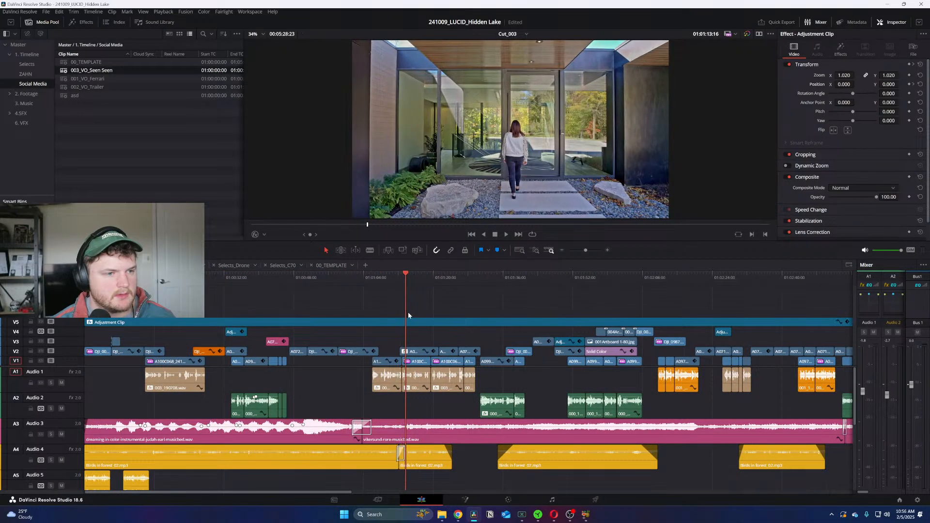
# Step: Park the playhead on the front-door shot at 01:01:18:08 and, on the Color page, turn off proxy viewing for that frame
pyautogui.scroll(2, 408, 313)
pyautogui.moveTo(498, 277); pyautogui.dragTo(551, 277)
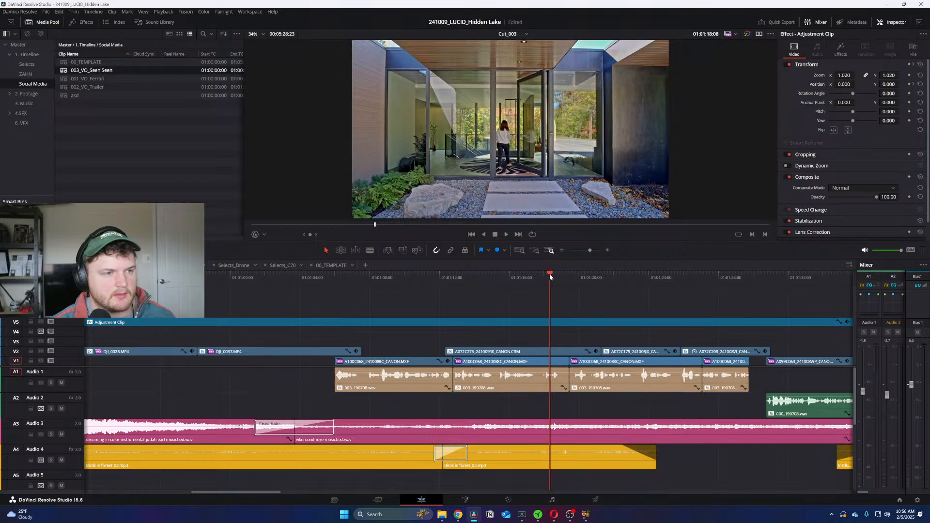
pyautogui.click(509, 500)
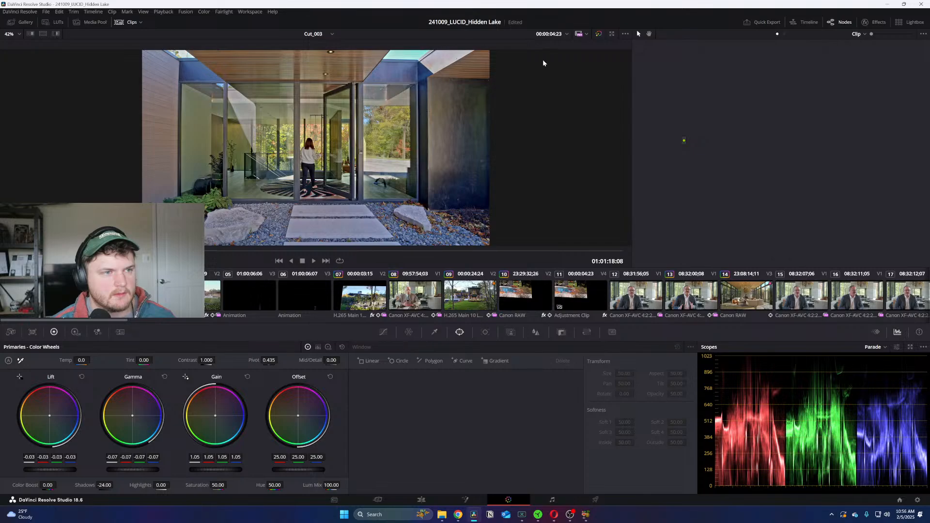
pyautogui.click(586, 34)
pyautogui.click(600, 47)
# Step: Grab a still of the front-door frame and export it as JPEG named Hidden Lakes Front Door into the Architizer Photos folder
pyautogui.rightClick(287, 137)
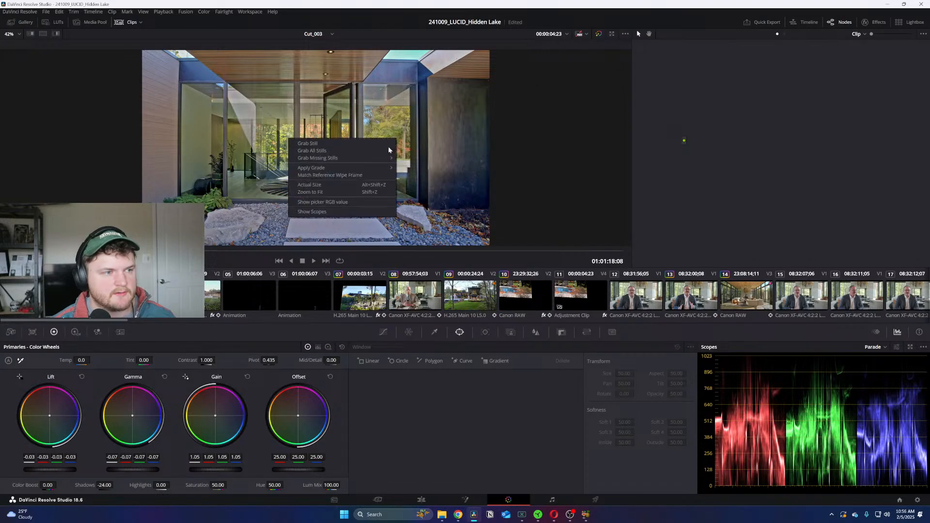
pyautogui.press('Escape')
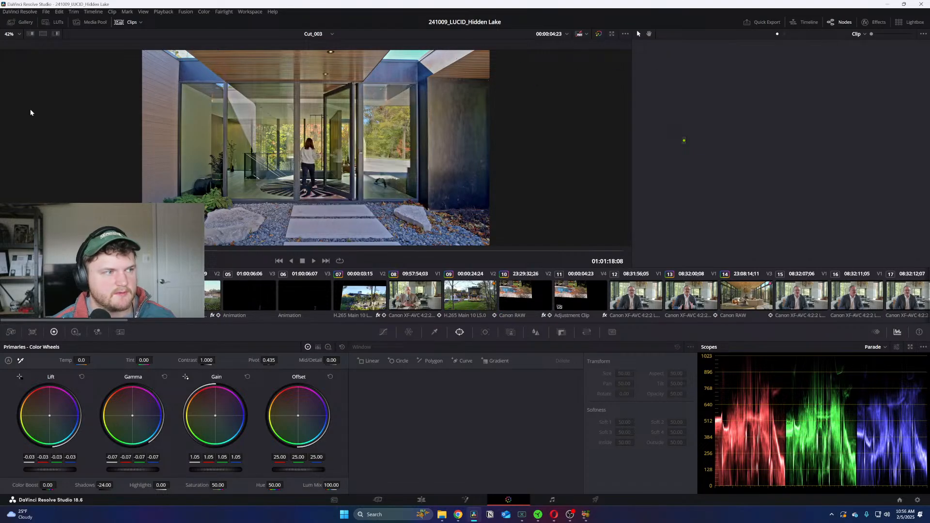
pyautogui.click(21, 22)
pyautogui.click(46, 208)
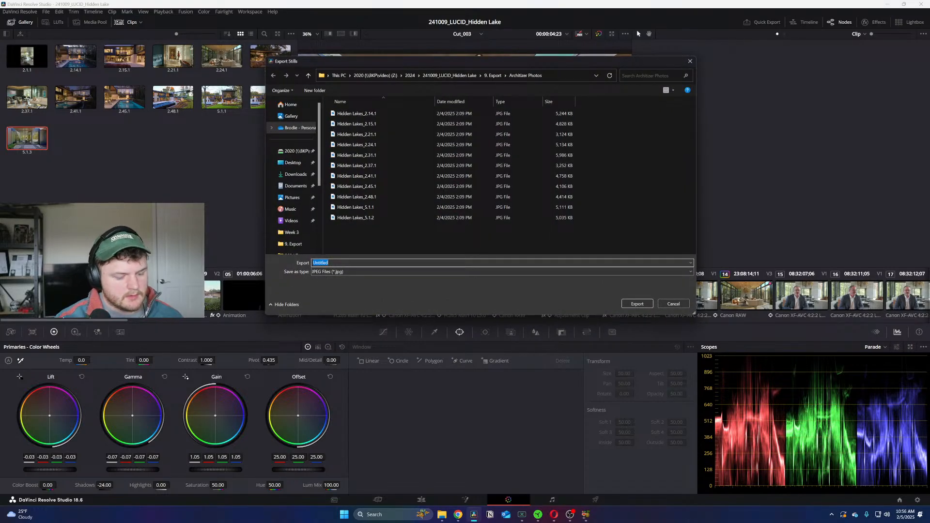
pyautogui.write('Hidden Lak')
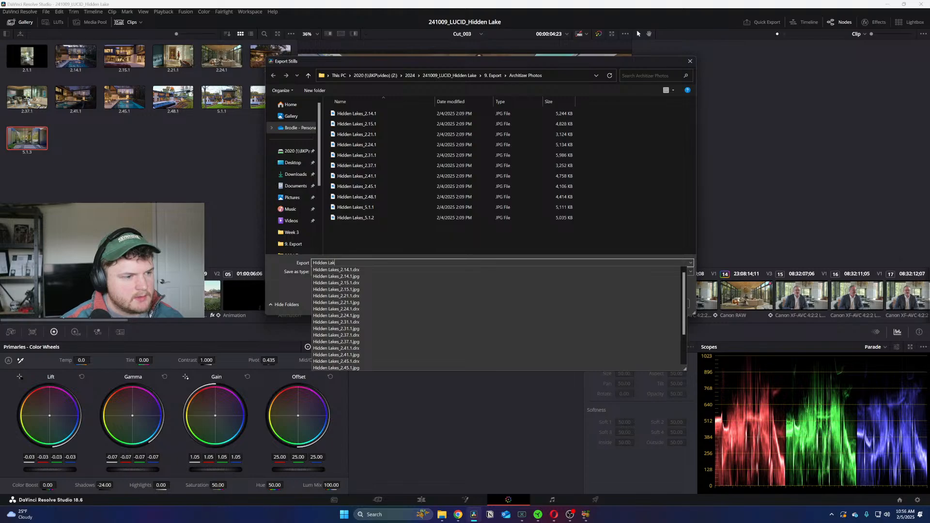
pyautogui.write('es Fron')
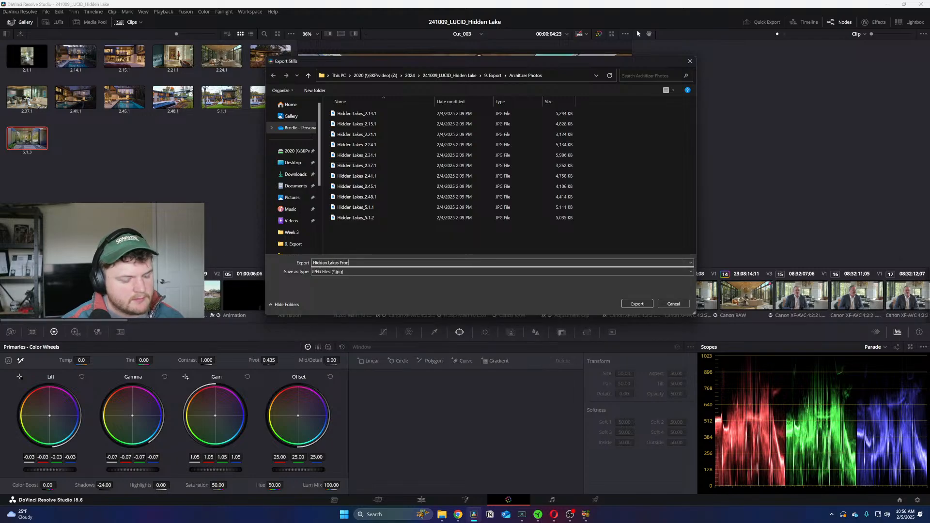
pyautogui.write('t Door')
pyautogui.press('Return')
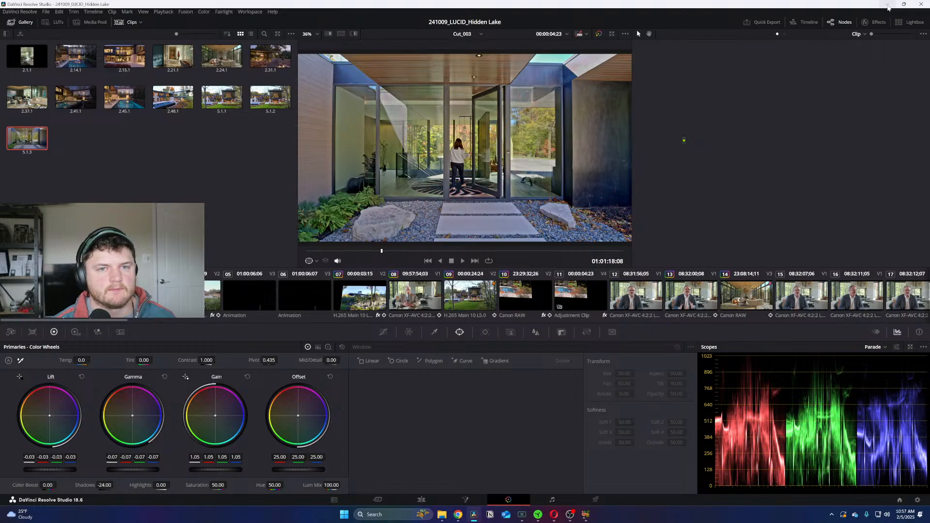
# Step: Switch to the Architizer submission form in the browser and upload the Hidden Lakes Front Door still from the Architizer Photos folder as Image 6
pyautogui.click(888, 5)
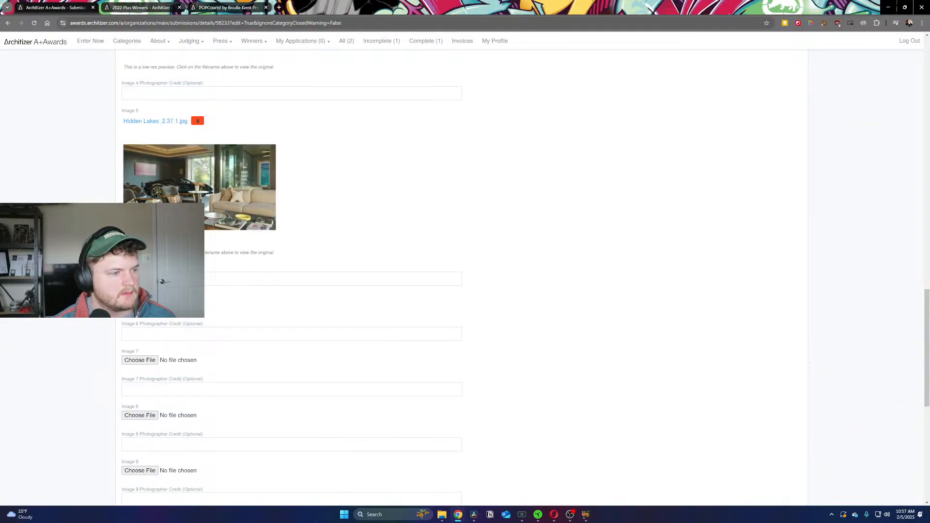
pyautogui.click(140, 304)
pyautogui.click(442, 514)
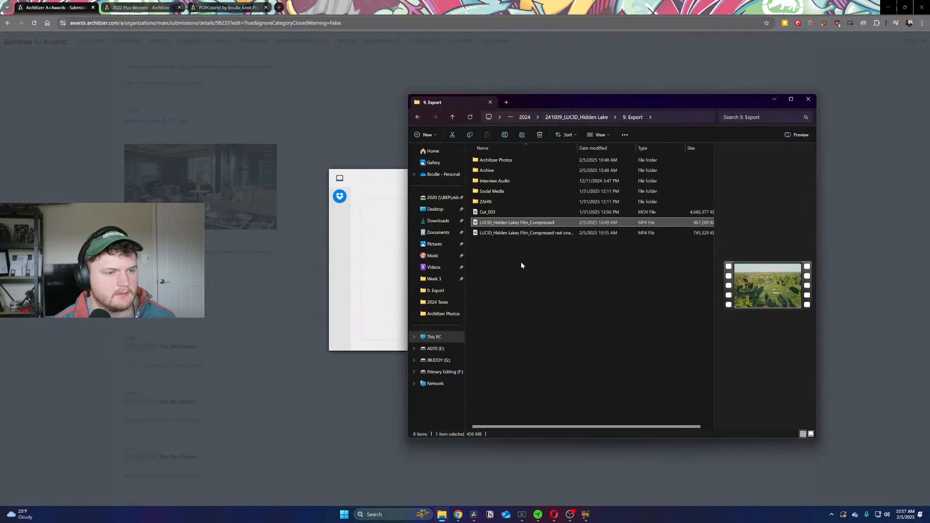
pyautogui.doubleClick(499, 160)
pyautogui.scroll(-5, 545, 330)
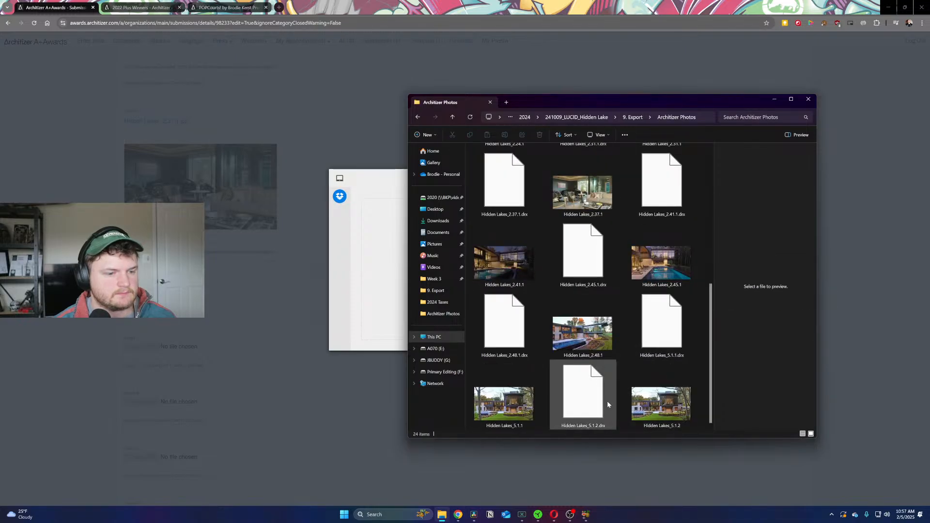
pyautogui.scroll(5, 624, 252)
pyautogui.click(582, 203)
pyautogui.moveTo(583, 189); pyautogui.dragTo(402, 300)
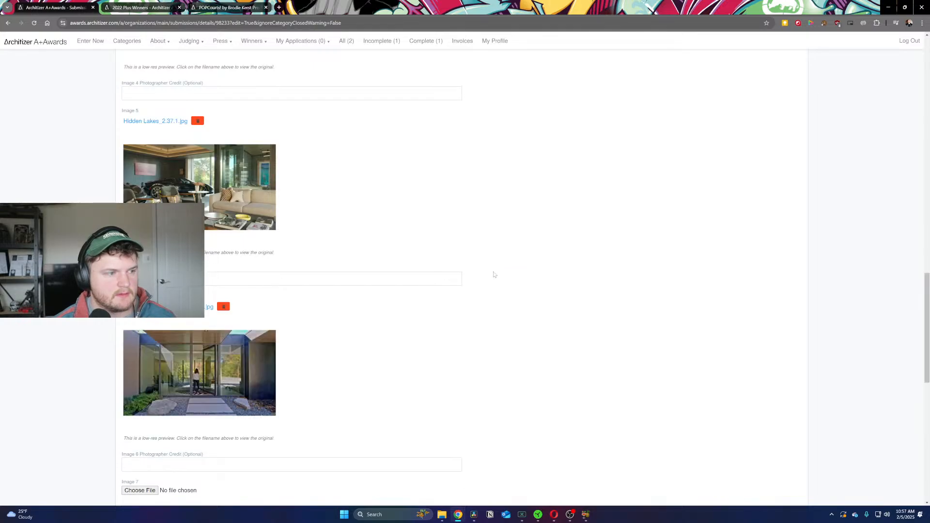
# Step: Delete Hidden Lakes_2.14.1.jpg from the submission's Featured Image slot
pyautogui.scroll(5, 460, 349)
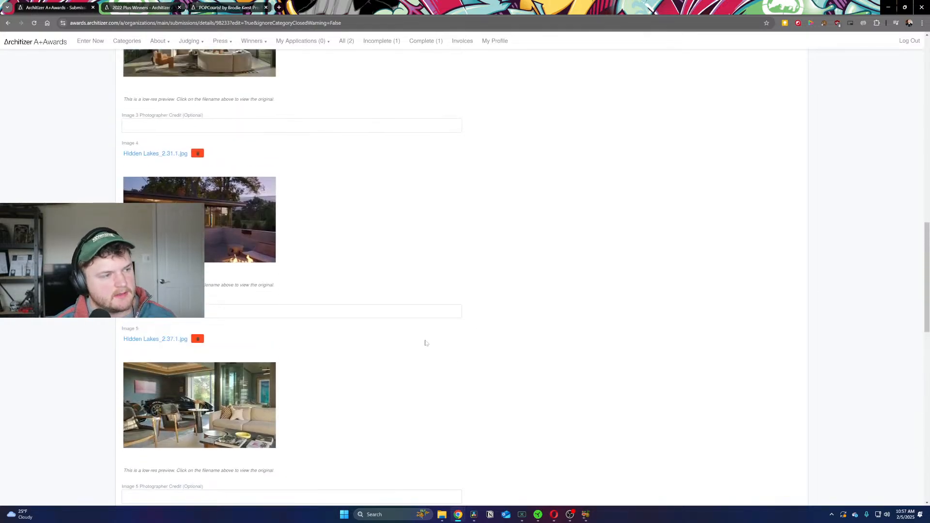
pyautogui.scroll(12, 426, 341)
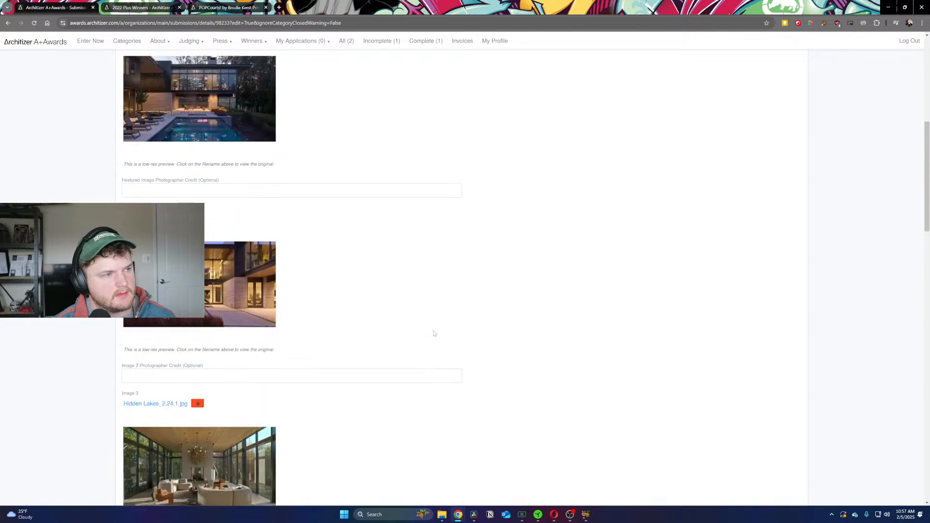
pyautogui.scroll(-2, 434, 333)
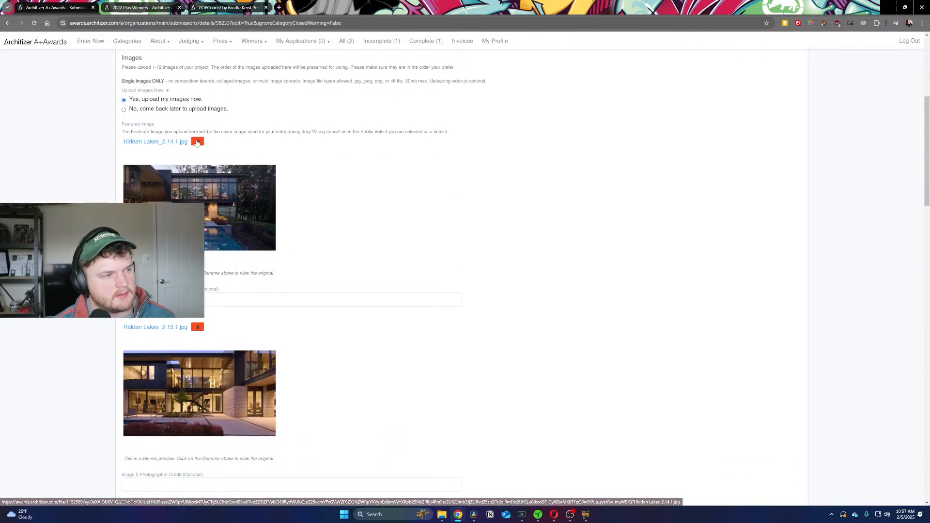
pyautogui.click(198, 143)
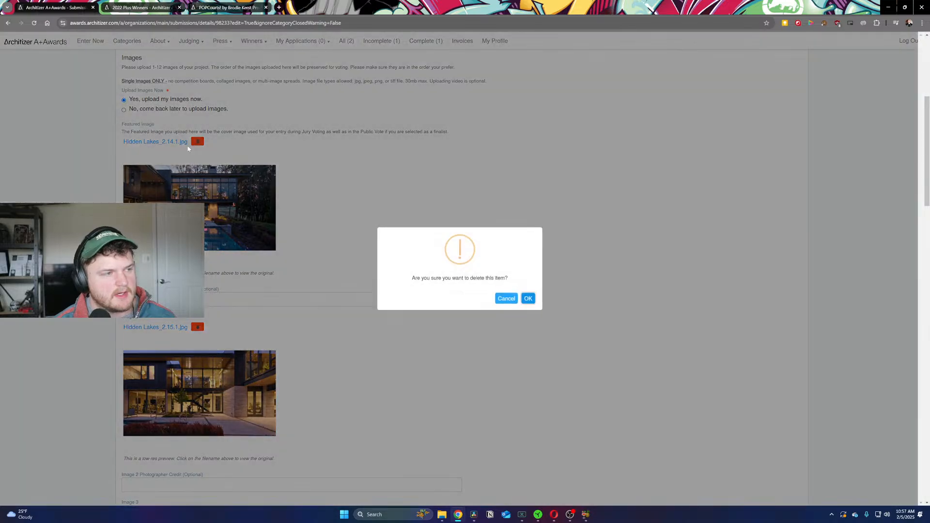
pyautogui.click(535, 301)
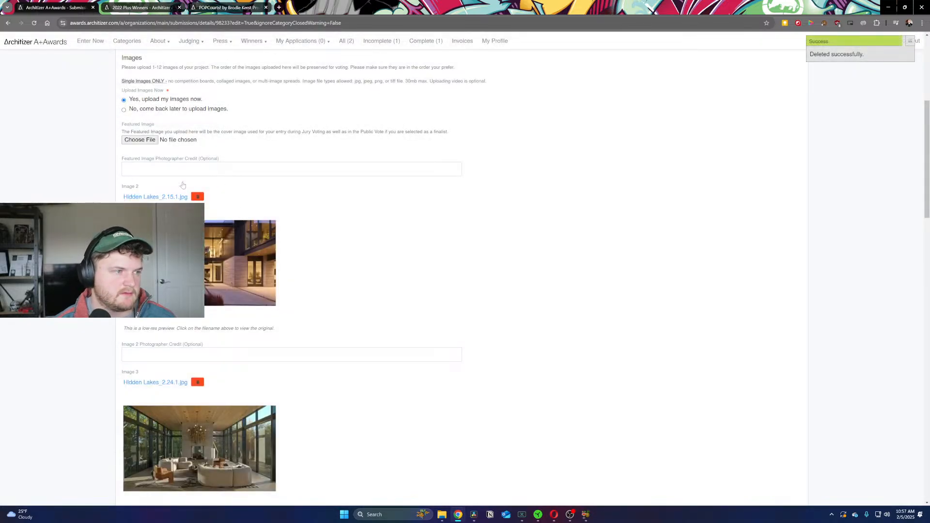
# Step: Upload Hidden Lakes_2.48.1 from the Architizer Photos folder as the Featured Image
pyautogui.click(143, 141)
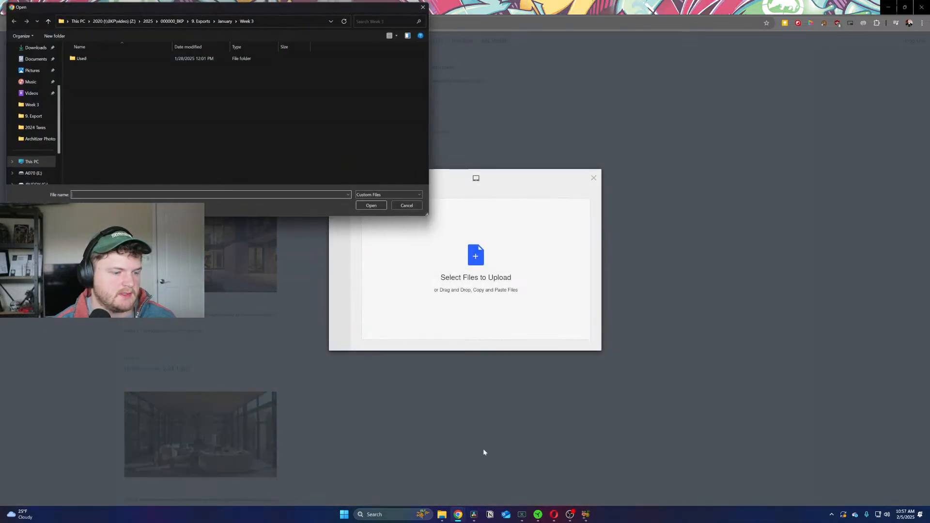
pyautogui.click(419, 207)
pyautogui.hotkey('alt', 'Tab')
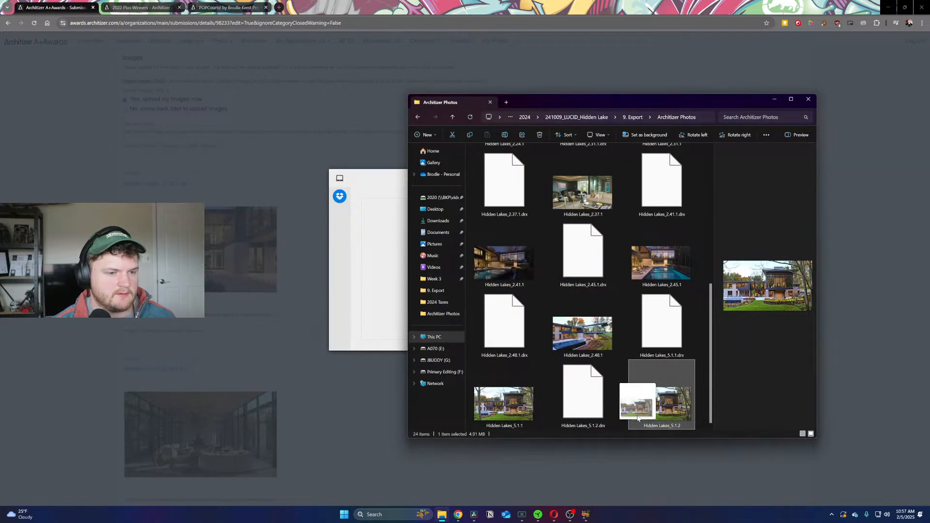
pyautogui.click(562, 351)
pyautogui.moveTo(582, 333); pyautogui.dragTo(393, 252)
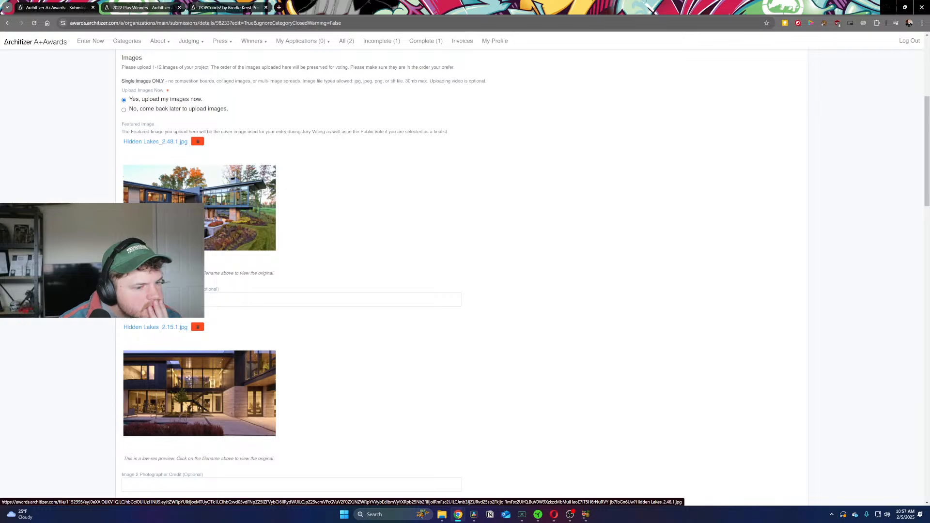
# Step: Switch to DaVinci Resolve and grab a still near the end of clip 122, the aerial pool shot, at 01:05:28:21
pyautogui.click(474, 515)
pyautogui.scroll(-2, 729, 303)
pyautogui.scroll(-10, 730, 302)
pyautogui.scroll(-6, 729, 298)
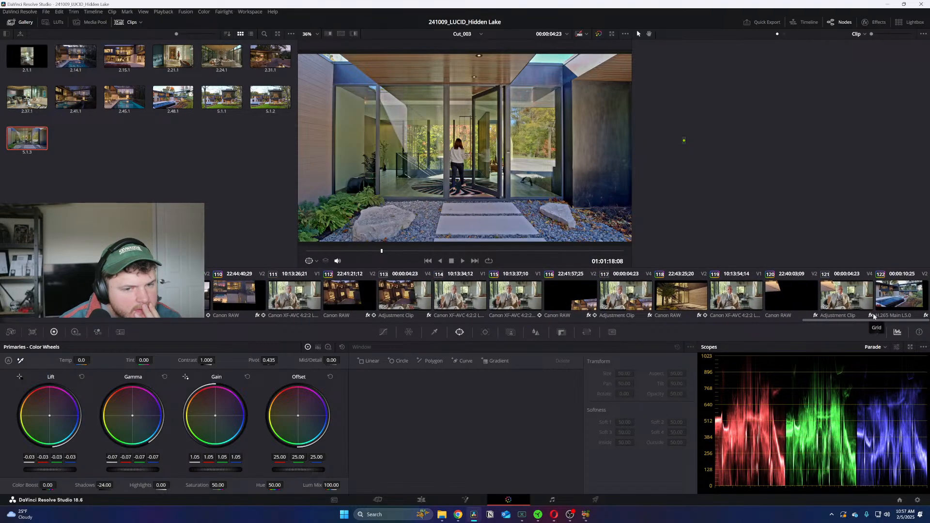
pyautogui.click(896, 296)
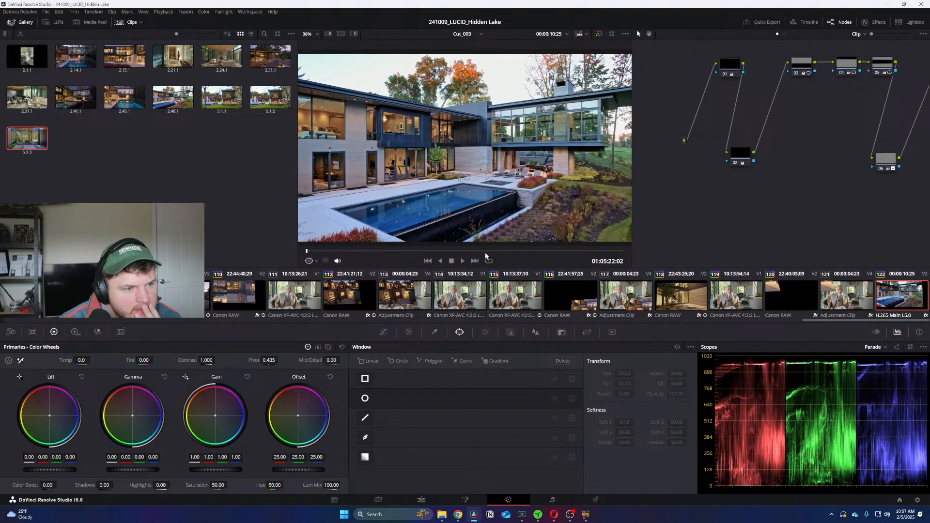
pyautogui.moveTo(572, 261); pyautogui.dragTo(627, 257)
pyautogui.rightClick(487, 168)
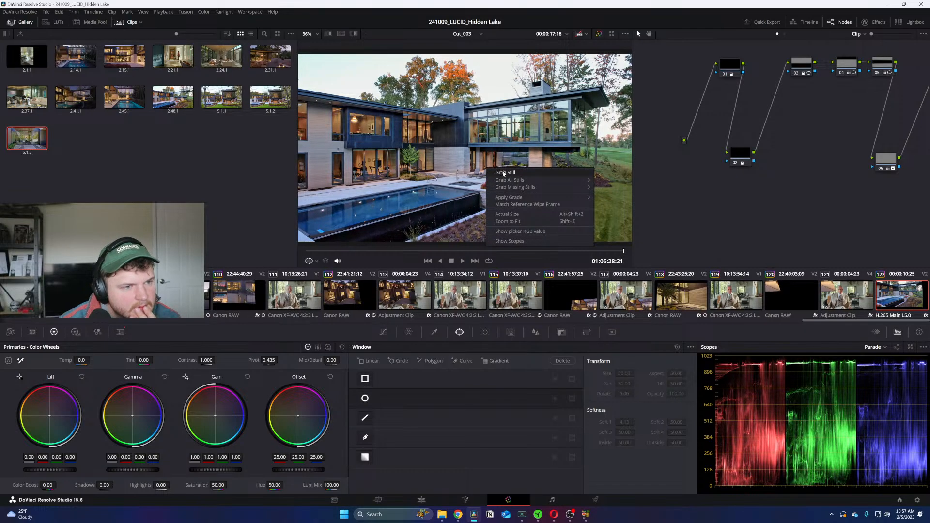
pyautogui.click(503, 172)
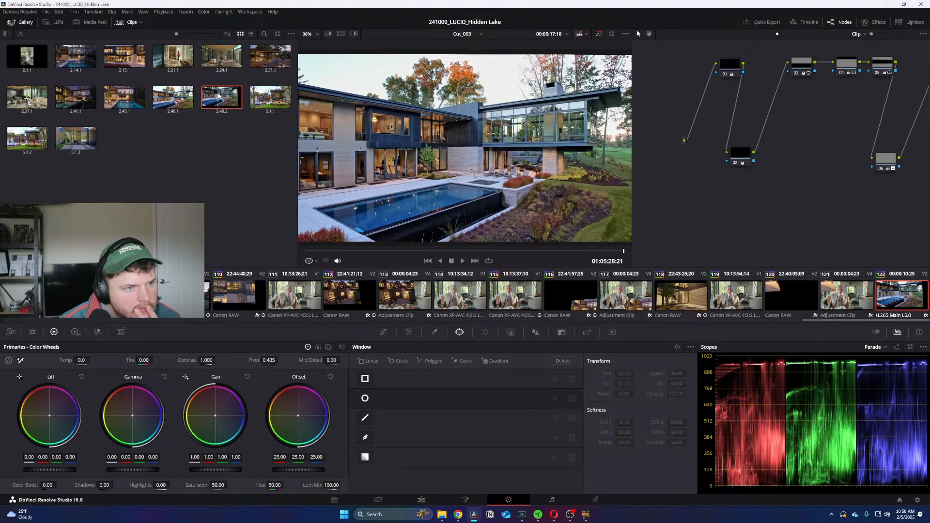
# Step: Export the new pool still as a JPEG named Hidden Lakes Feature into the Architizer Photos folder
pyautogui.rightClick(221, 97)
pyautogui.click(273, 177)
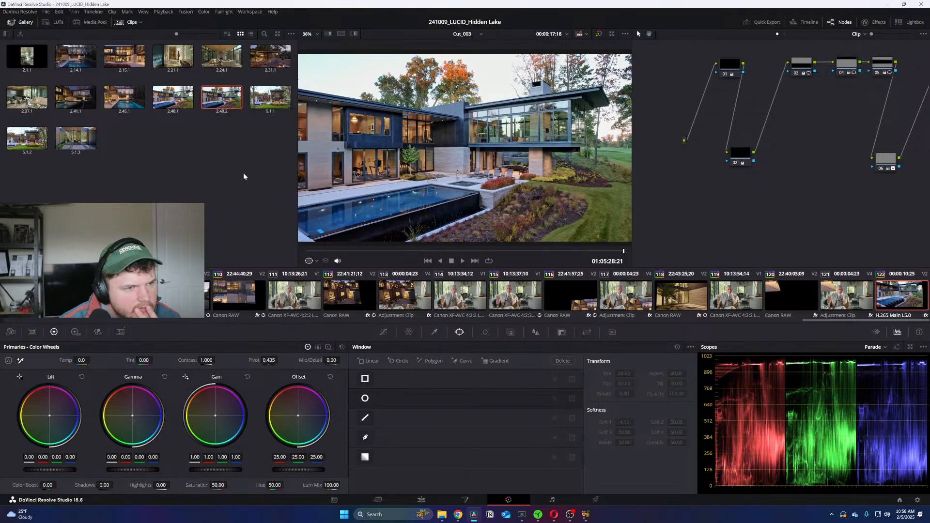
pyautogui.click(361, 114)
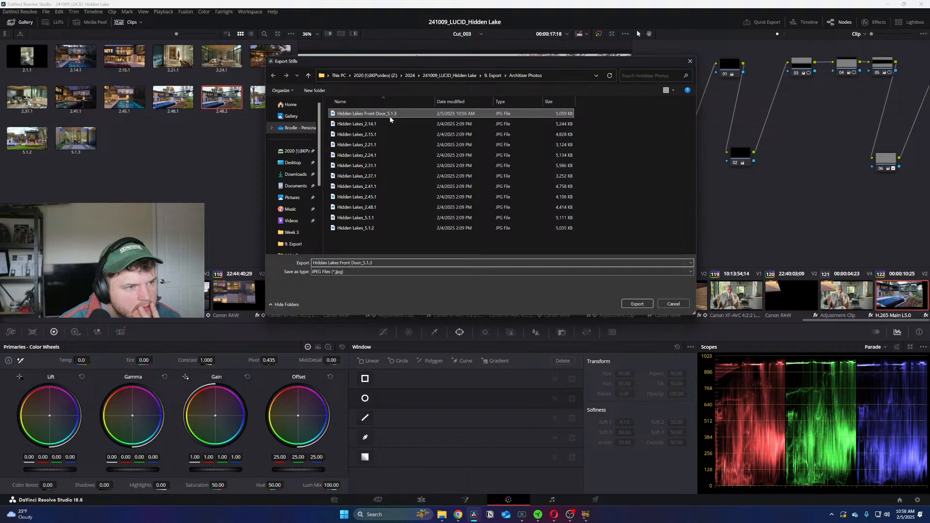
pyautogui.click(366, 262)
pyautogui.moveTo(372, 263); pyautogui.dragTo(340, 262)
pyautogui.press('BackSpace')
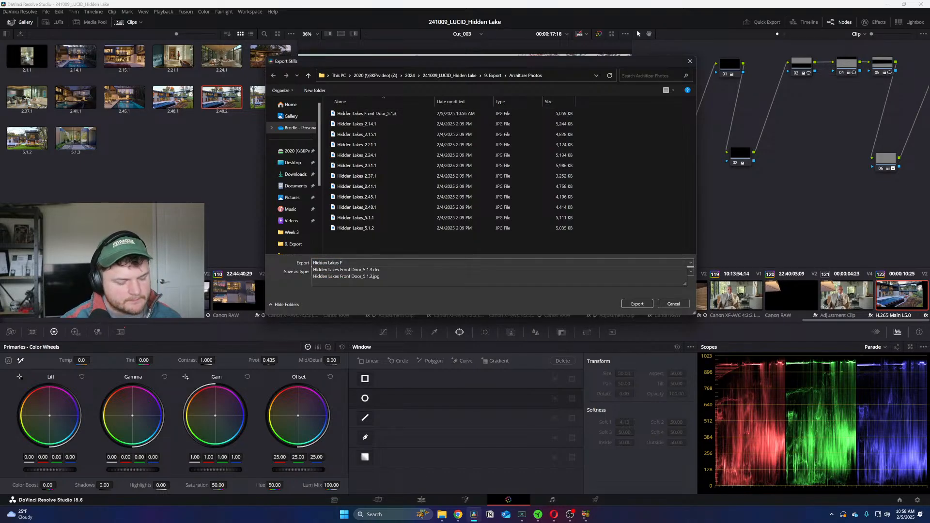
pyautogui.write('Feat')
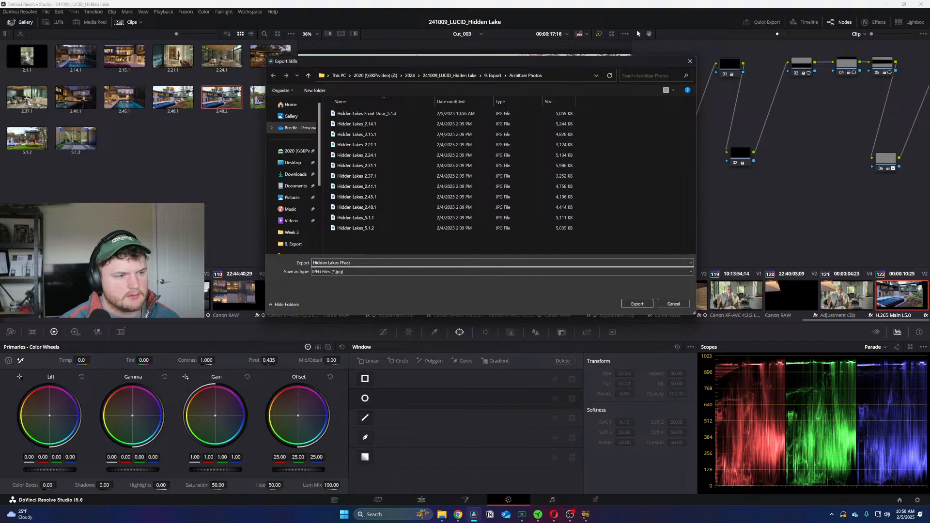
pyautogui.press('BackSpace')
pyautogui.write('ea')
pyautogui.press('Return')
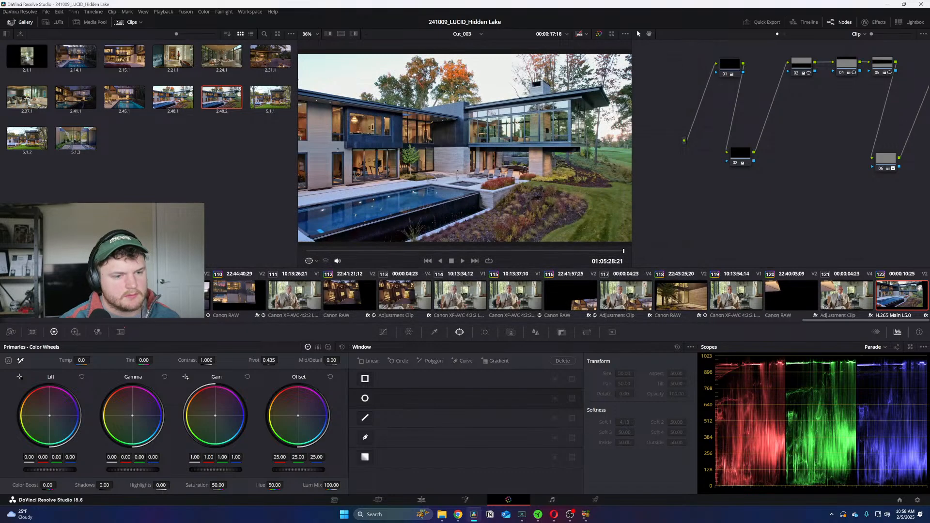
# Step: Switch back to the Architizer form in the browser and delete Hidden Lakes_2.48.1.jpg from the Featured Image slot
pyautogui.click(888, 6)
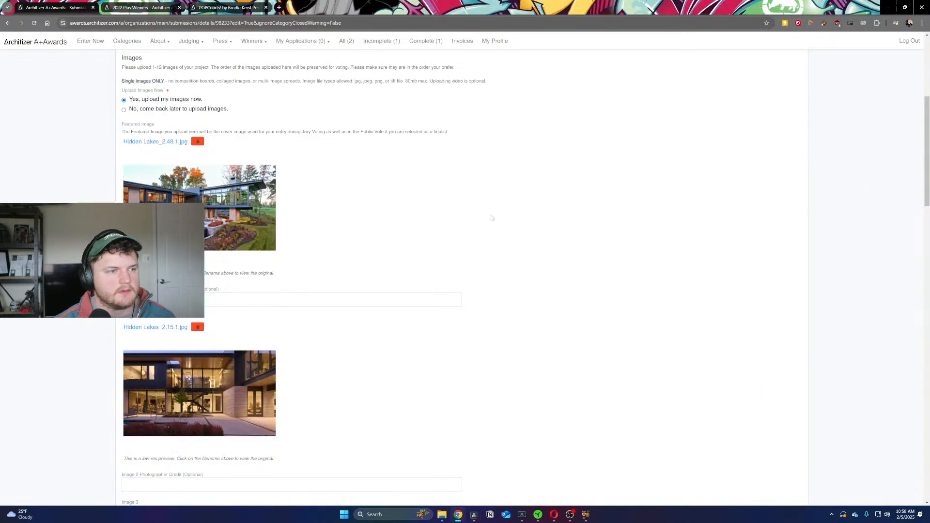
pyautogui.click(197, 141)
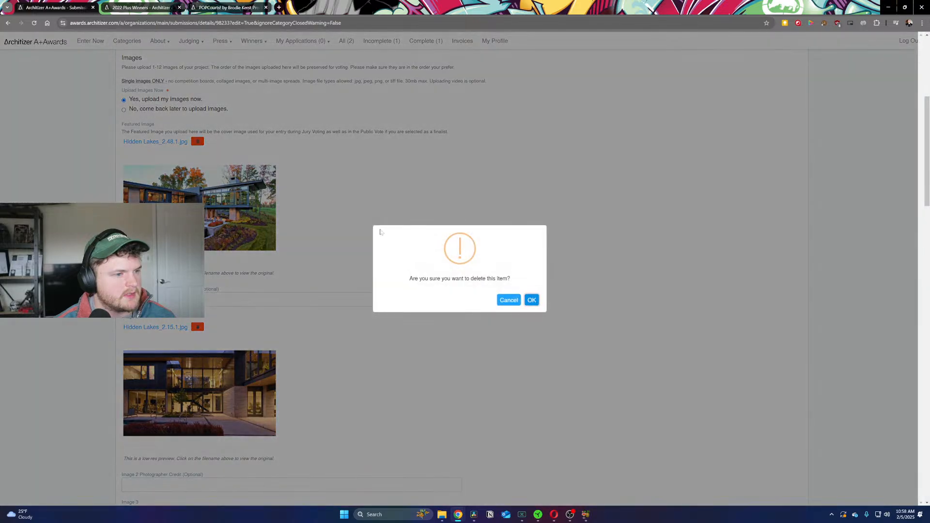
pyautogui.click(531, 300)
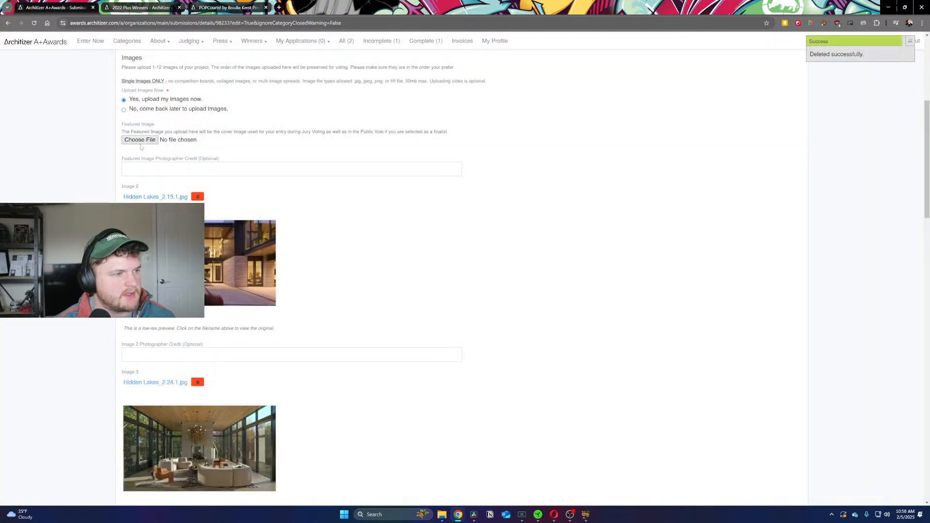
# Step: Open the Featured Image upload and switch to the Architizer Photos folder to select Hidden Lakes Feature_2.48.2
pyautogui.click(137, 145)
pyautogui.hotkey('alt', 'Tab')
pyautogui.hotkey('alt', 'Tab')
pyautogui.hotkey('alt', 'Tab')
pyautogui.hotkey('alt', 'Tab')
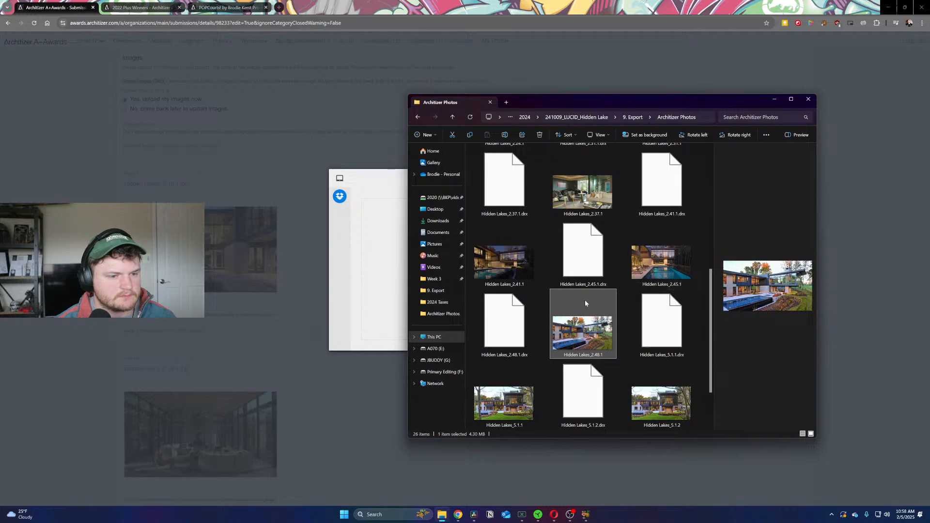
pyautogui.scroll(-2, 585, 304)
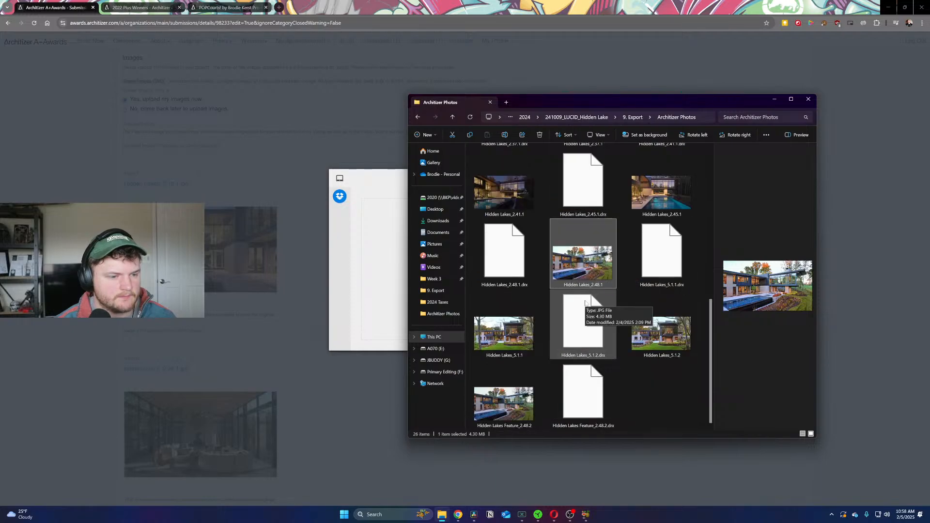
pyautogui.click(505, 398)
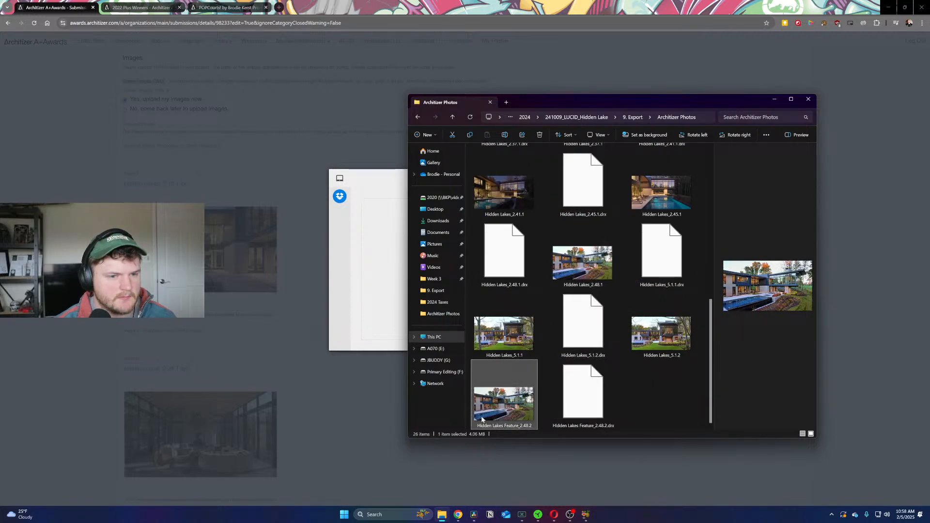
# Step: View Hidden Lakes_2.48.1 and Hidden Lakes Feature_2.48.2 enlarged to compare the two pool shots
pyautogui.click(585, 263)
pyautogui.doubleClick(584, 263)
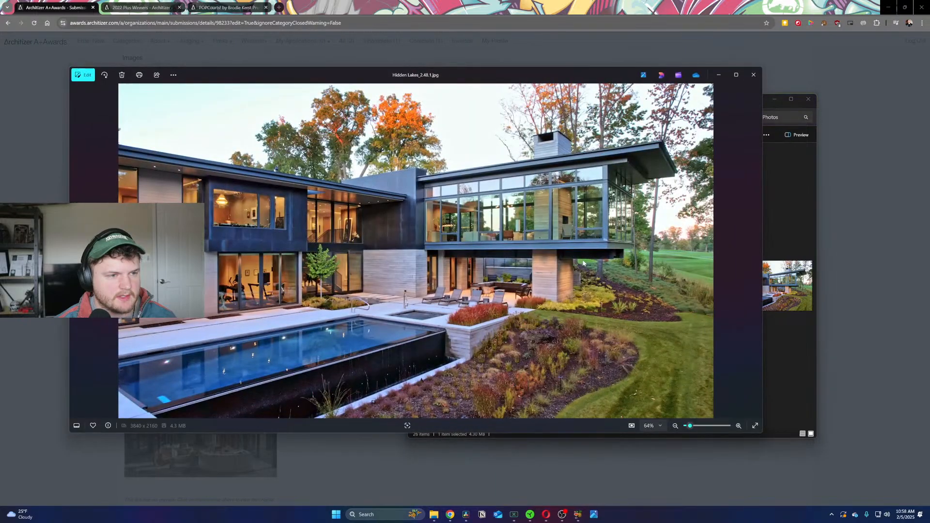
pyautogui.click(753, 74)
pyautogui.doubleClick(519, 383)
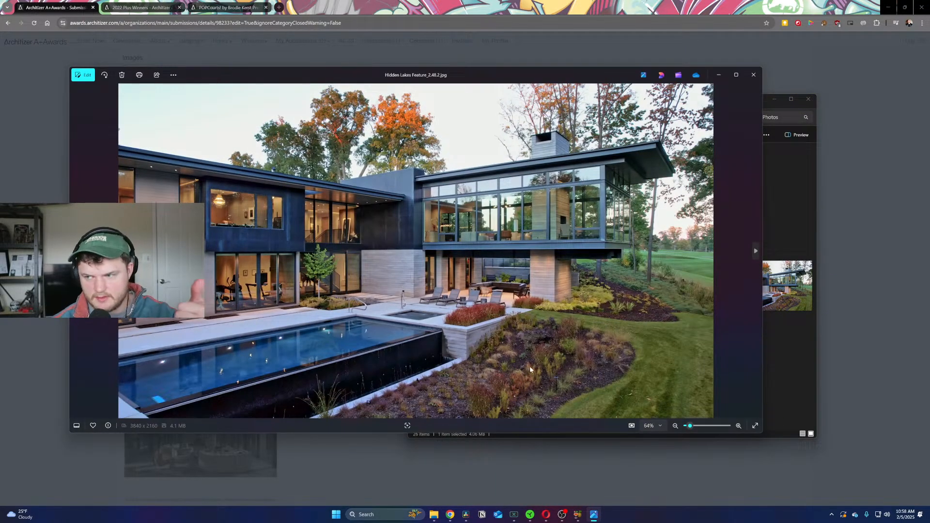
pyautogui.click(753, 75)
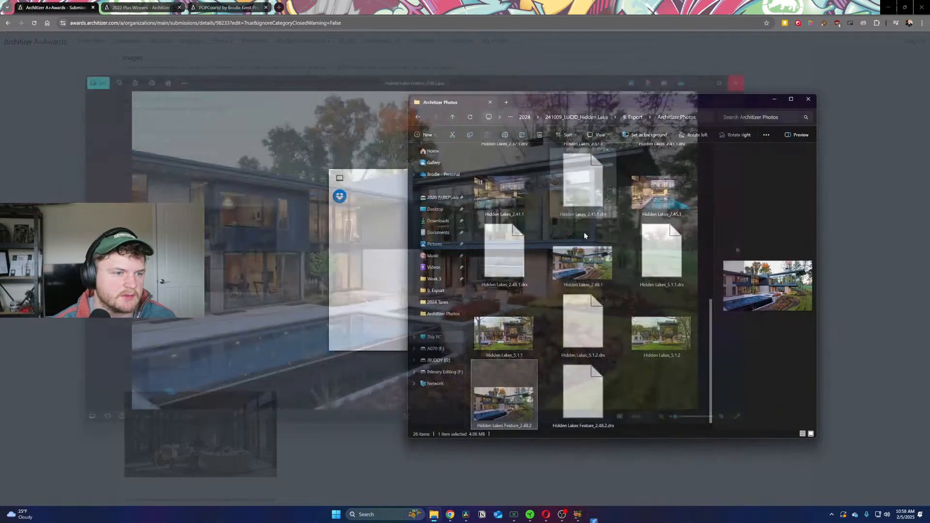
# Step: Upload Hidden Lakes Feature_2.48.2 as the Featured Image and check its preview in the form
pyautogui.moveTo(504, 390); pyautogui.dragTo(418, 299)
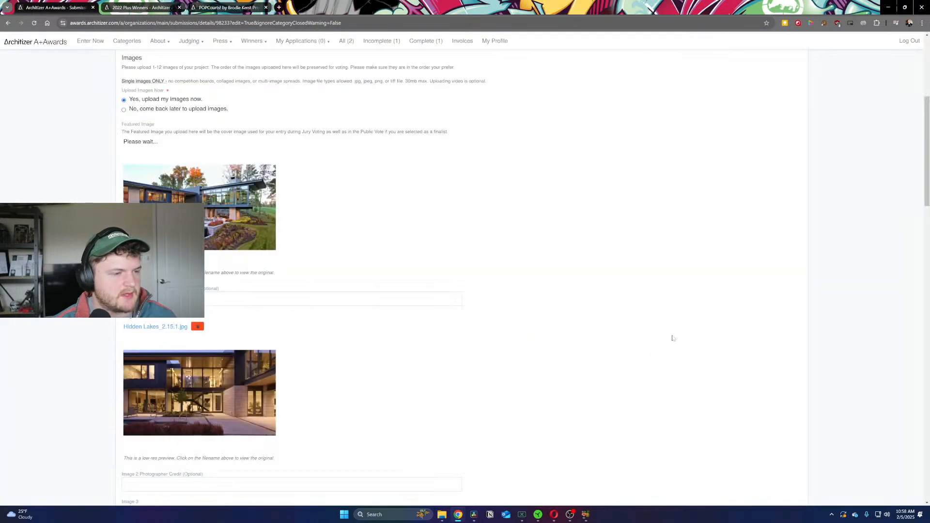
pyautogui.scroll(-3, 475, 319)
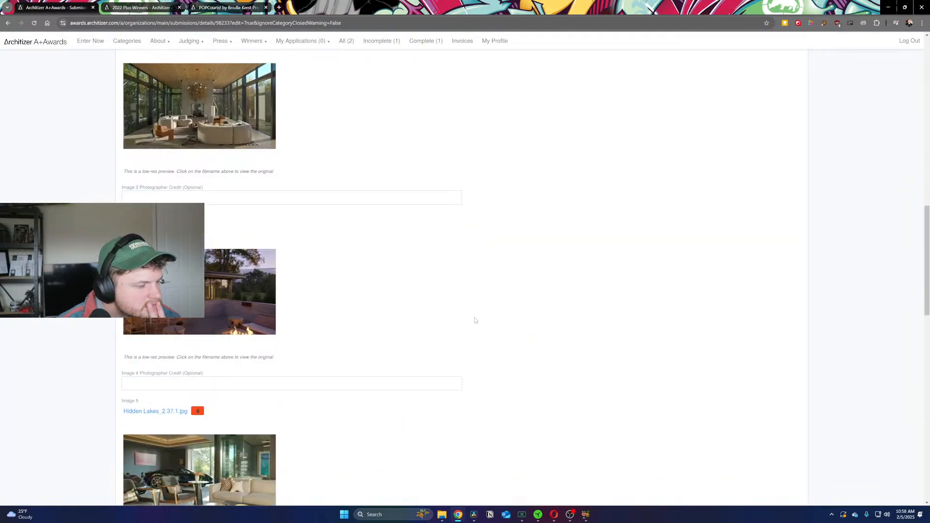
pyautogui.scroll(8, 480, 320)
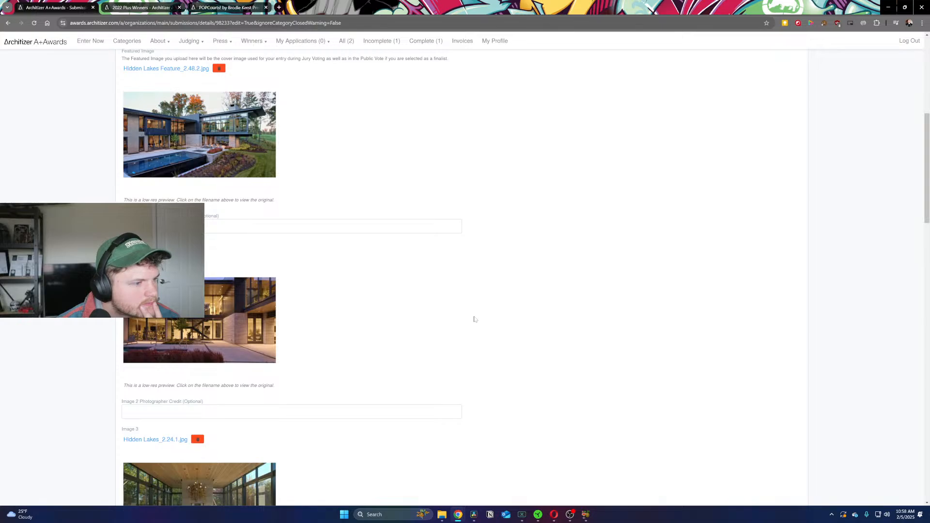
pyautogui.scroll(1, 474, 319)
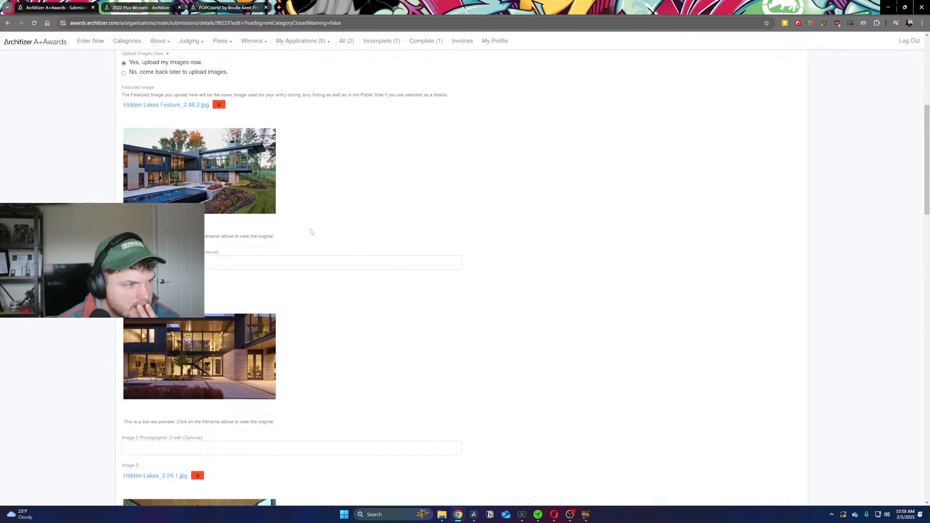
# Step: Examine the uploaded Featured Image, Image 2 and Image 3 at full size, returning to the submission form after each
pyautogui.click(237, 191)
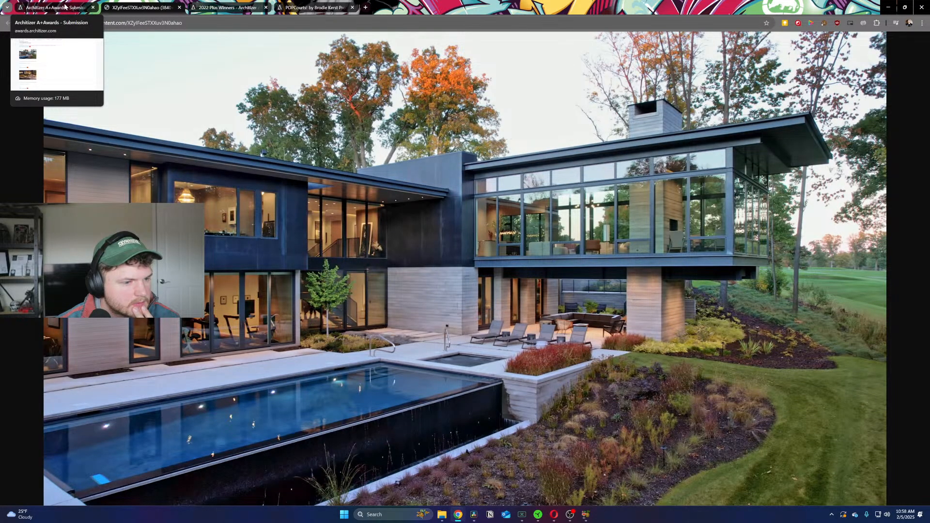
pyautogui.click(65, 6)
pyautogui.scroll(-3, 258, 253)
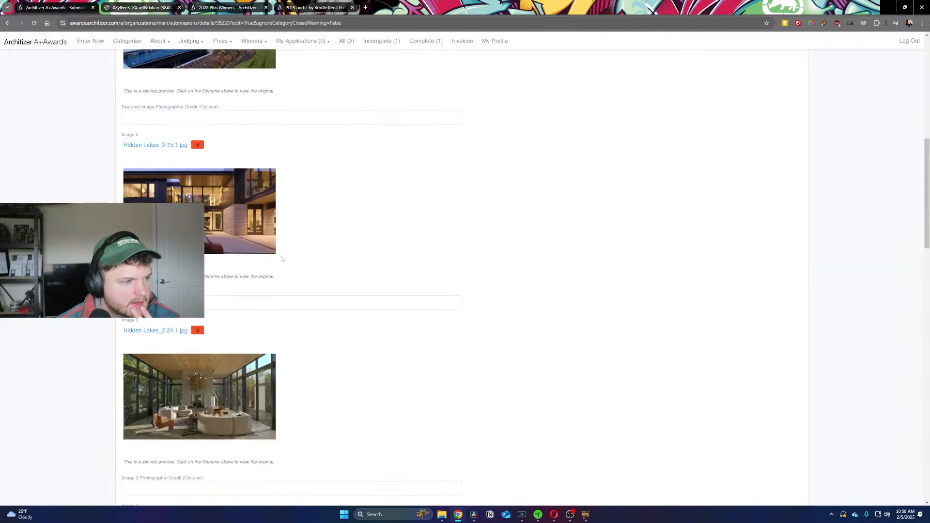
pyautogui.click(233, 235)
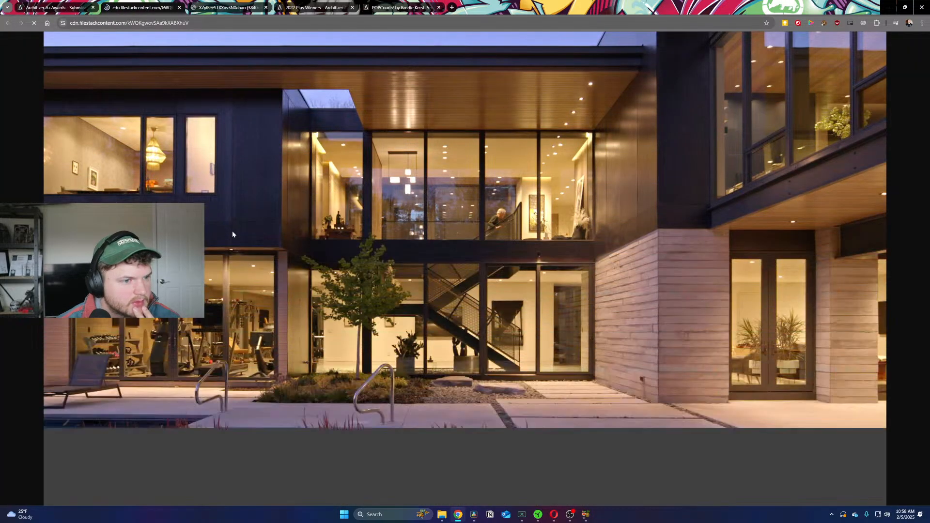
pyautogui.click(66, 7)
pyautogui.click(220, 378)
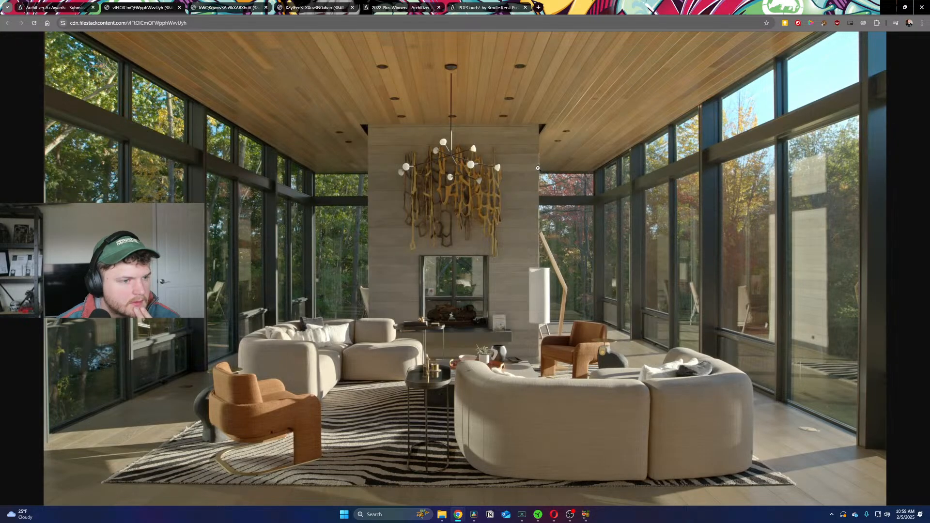
pyautogui.click(70, 6)
# Step: Examine the uploaded Image 4, Image 5 and Image 6 at full size, returning to the submission form after each
pyautogui.scroll(-6, 249, 252)
pyautogui.click(250, 251)
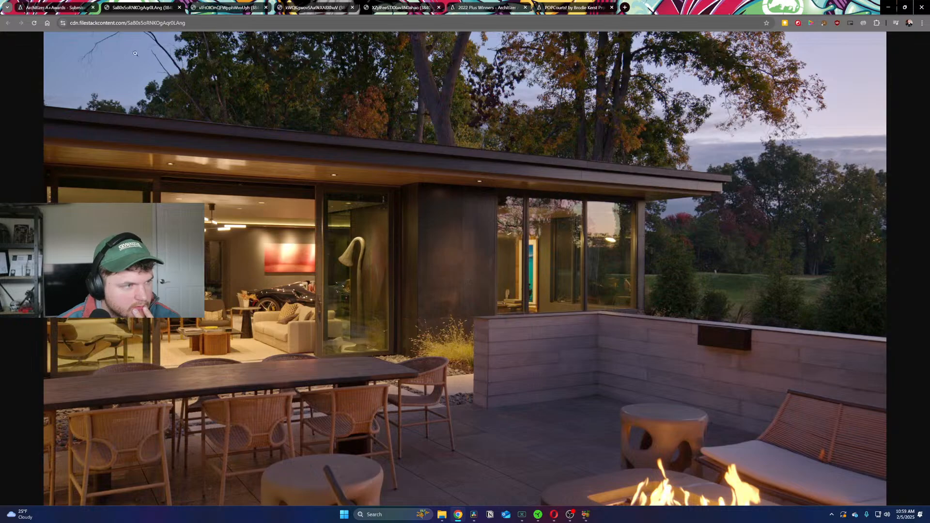
pyautogui.click(53, 8)
pyautogui.scroll(-4, 247, 242)
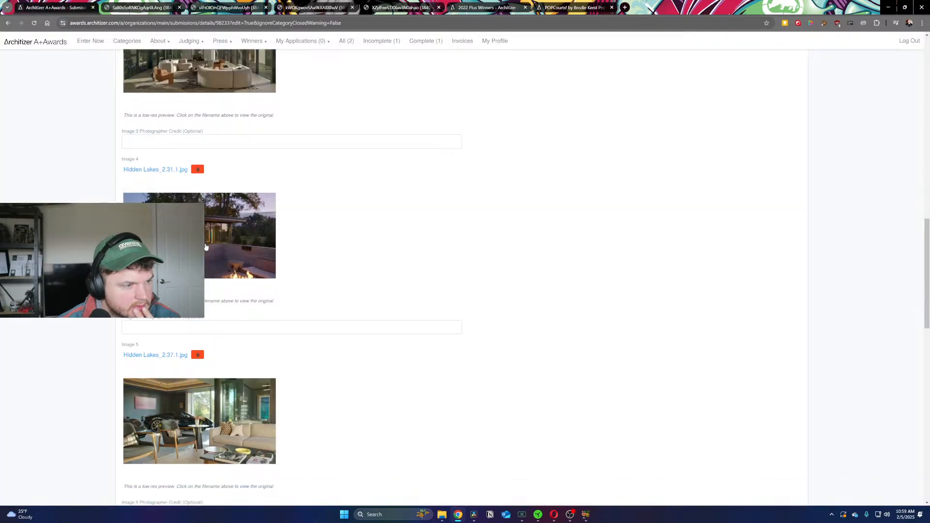
pyautogui.click(247, 237)
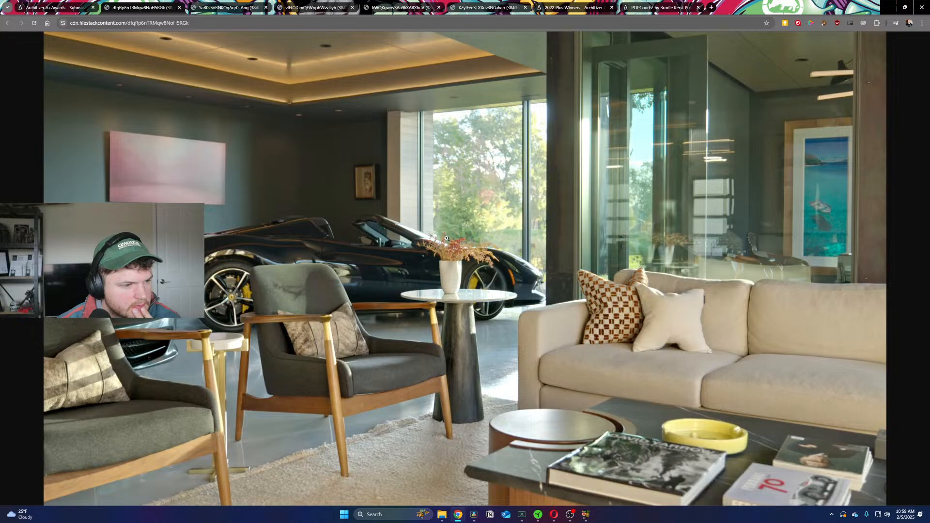
pyautogui.click(54, 8)
pyautogui.scroll(-4, 305, 288)
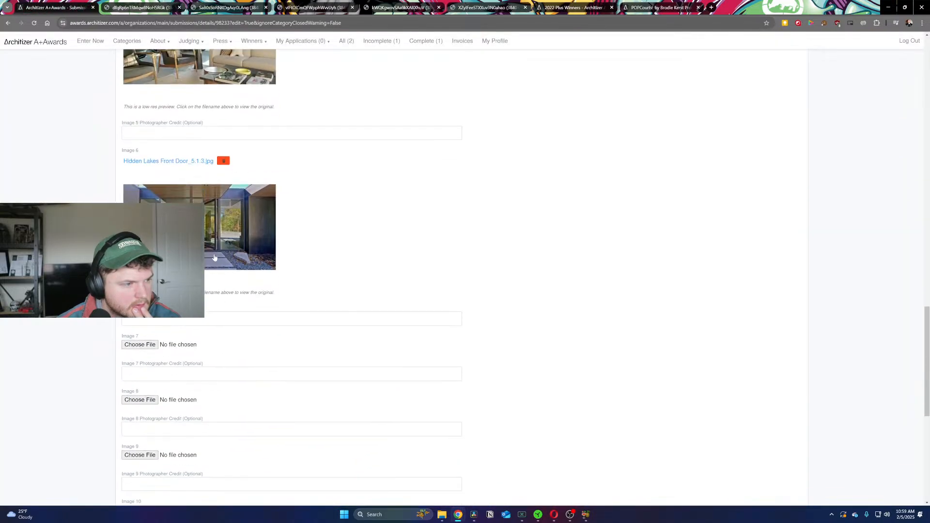
pyautogui.click(217, 261)
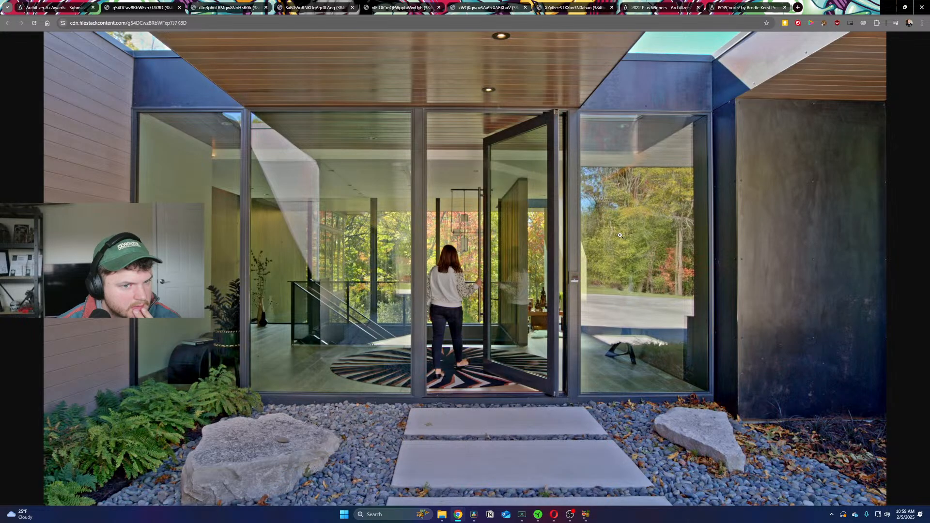
pyautogui.click(73, 7)
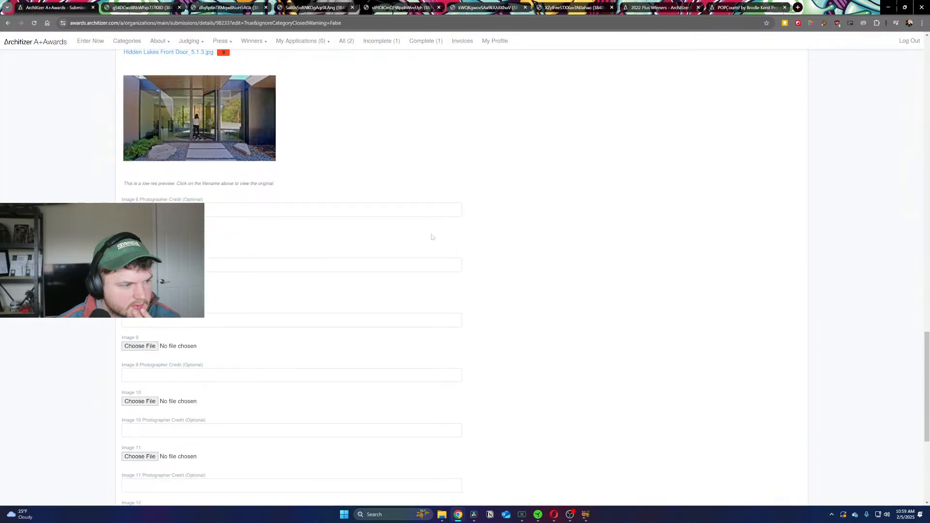
# Step: Open the form's video upload and bring up the project's 9. Export folder in File Explorer
pyautogui.scroll(-5, 435, 240)
pyautogui.click(152, 380)
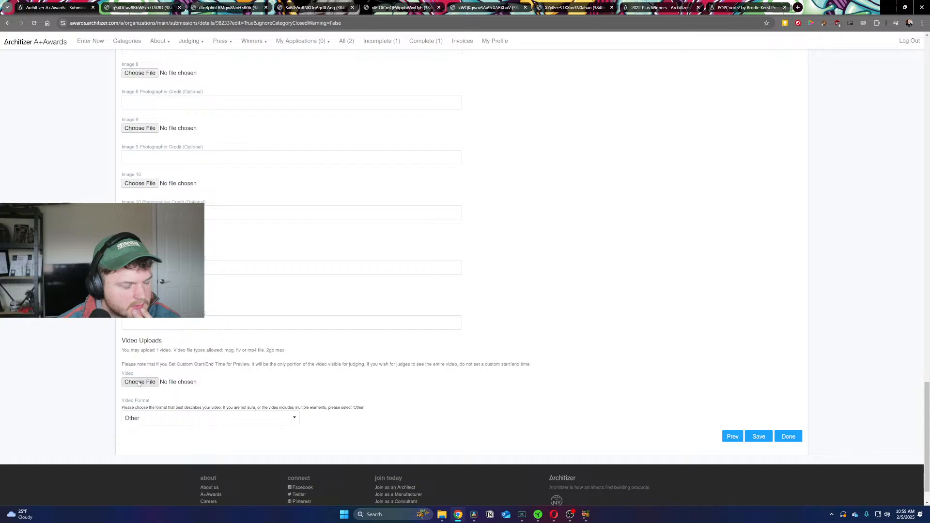
pyautogui.click(442, 514)
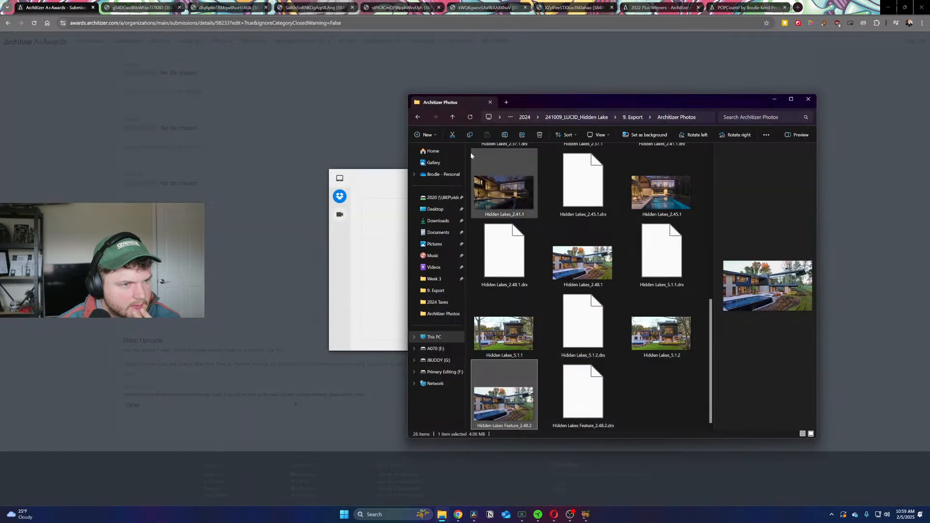
pyautogui.click(418, 117)
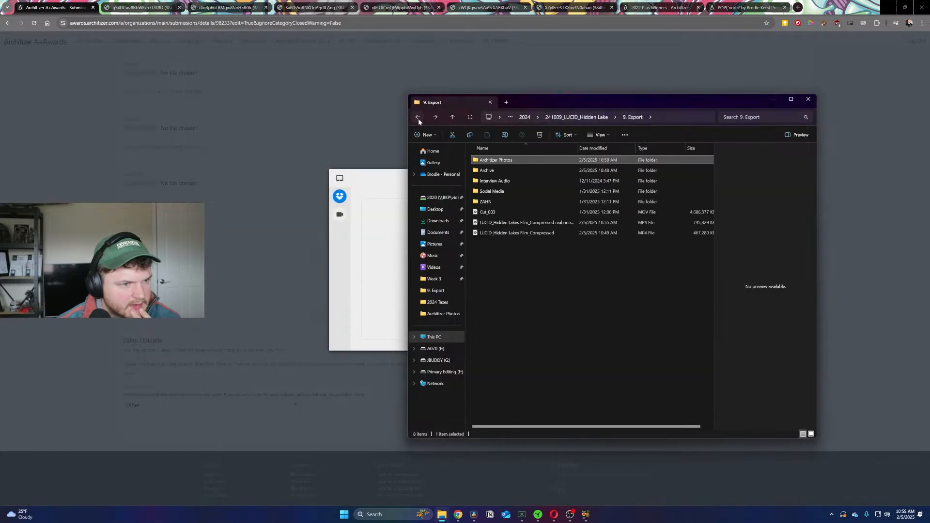
# Step: Delete both compressed LUCID_Hidden Lakes Film MP4 files from the 9. Export folder
pyautogui.click(517, 233)
pyautogui.click(518, 222)
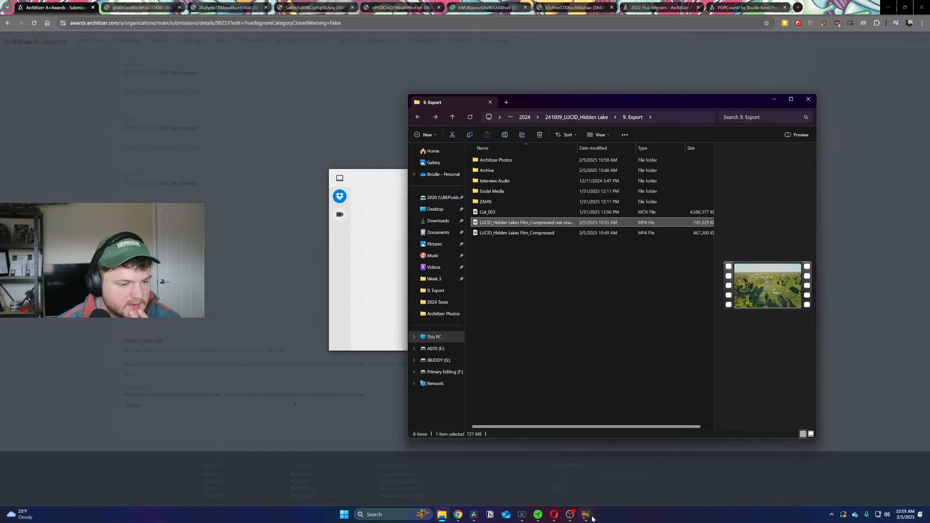
pyautogui.moveTo(583, 266); pyautogui.dragTo(528, 225)
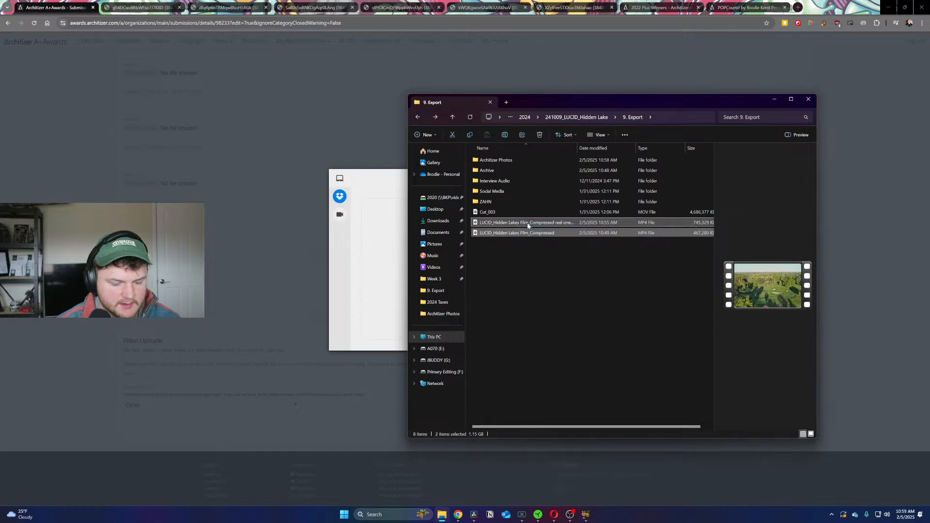
pyautogui.press('Delete')
pyautogui.click(492, 265)
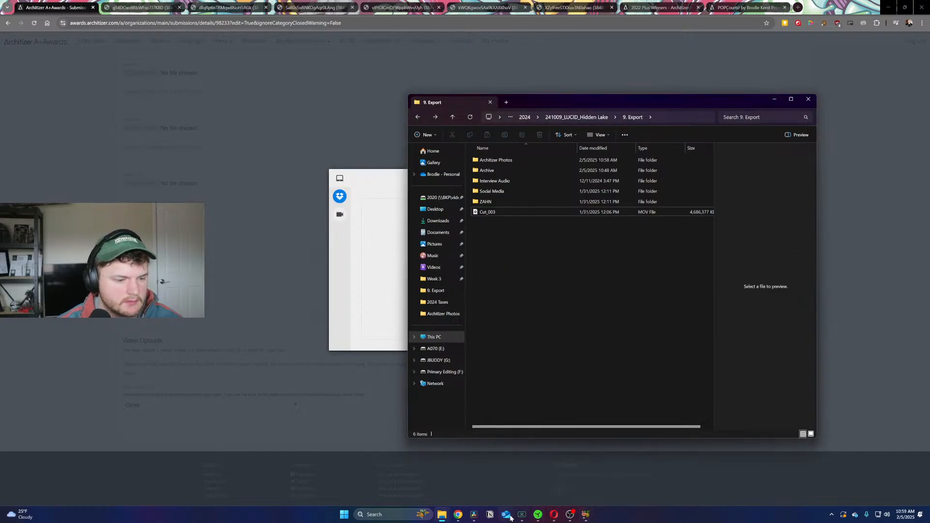
# Step: Switch to HandBrake, set the constant quality to RF 3 and start encoding Cut_003
pyautogui.click(585, 515)
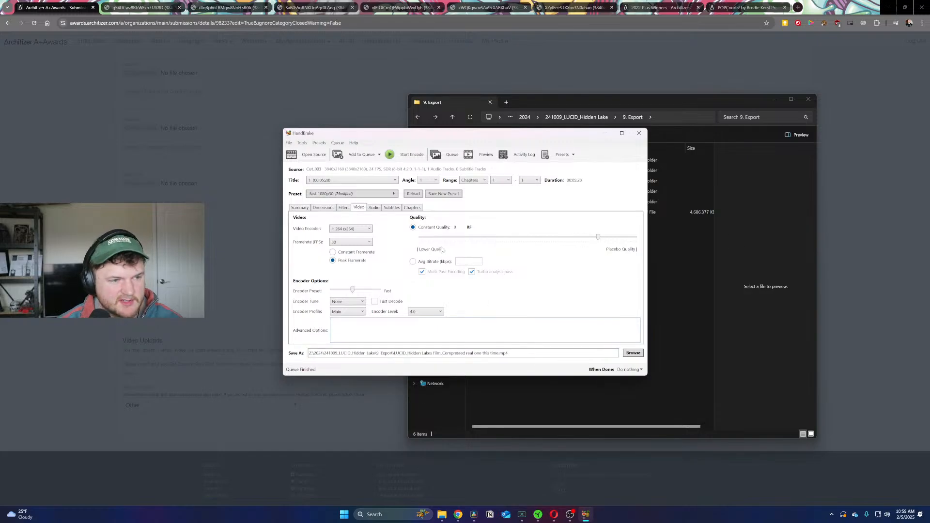
pyautogui.moveTo(600, 237); pyautogui.dragTo(623, 238)
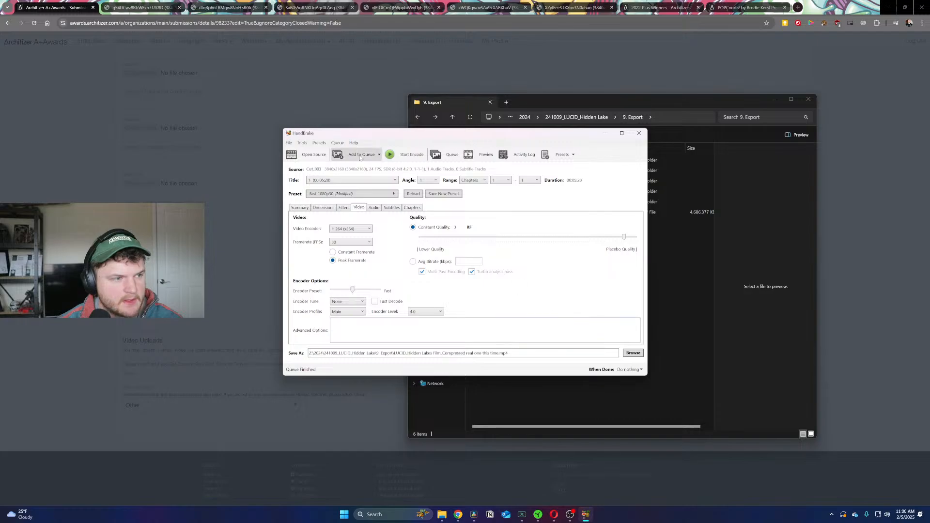
pyautogui.click(403, 158)
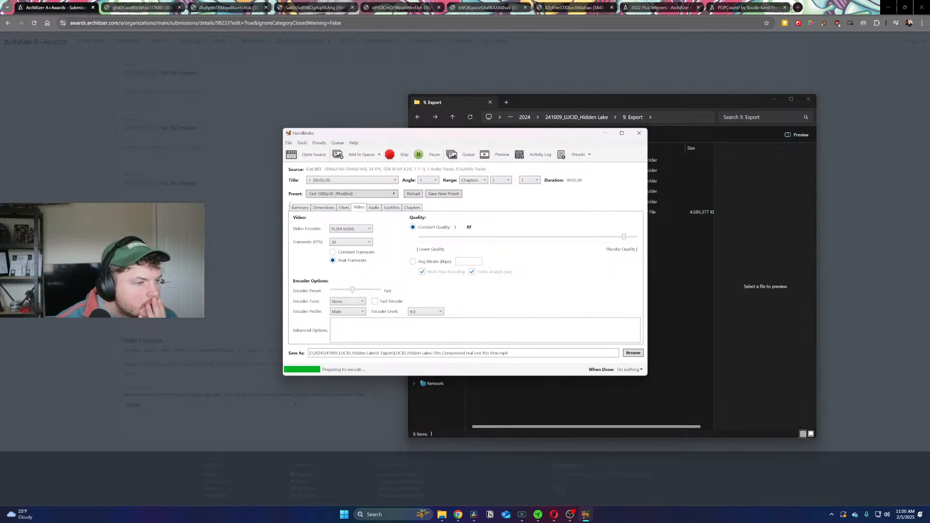
# Step: Set the output resolution limit to 2160p 4K Ultra HD and stop the running encode
pyautogui.click(305, 208)
pyautogui.click(329, 208)
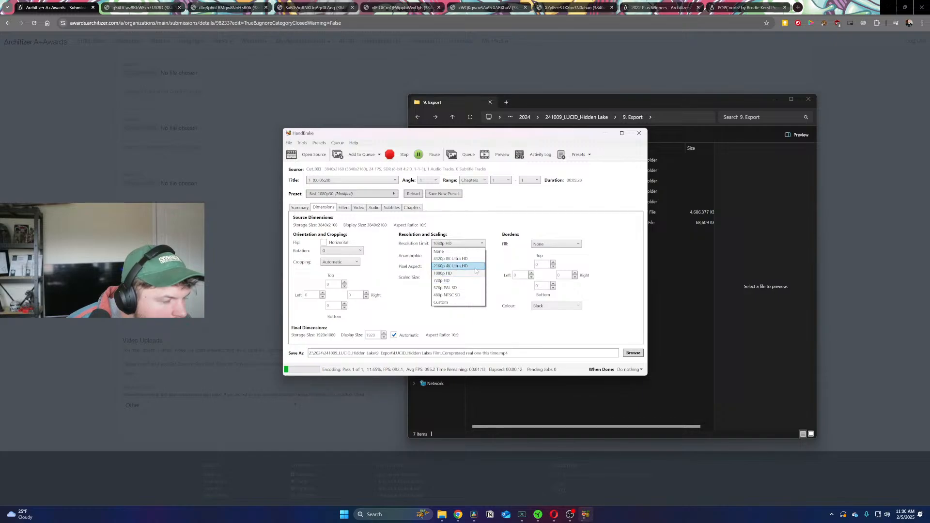
pyautogui.click(469, 266)
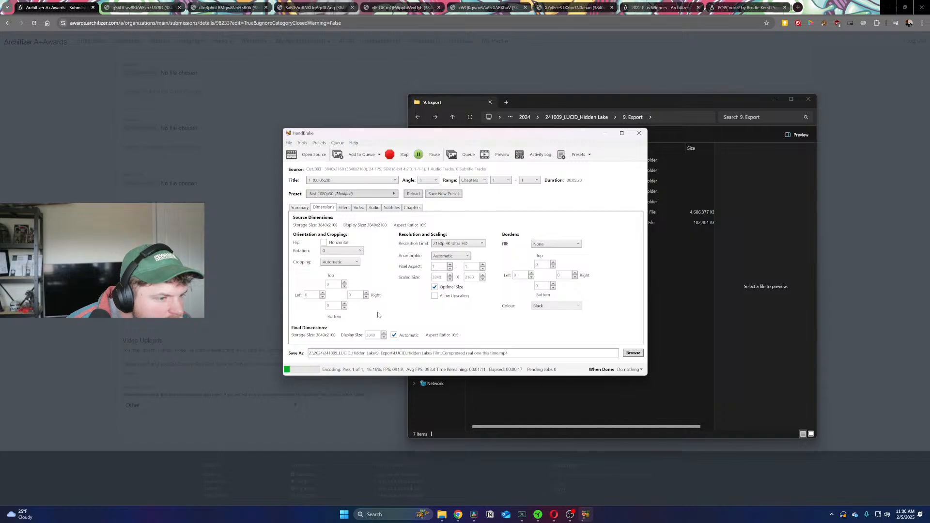
pyautogui.click(392, 154)
pyautogui.click(480, 284)
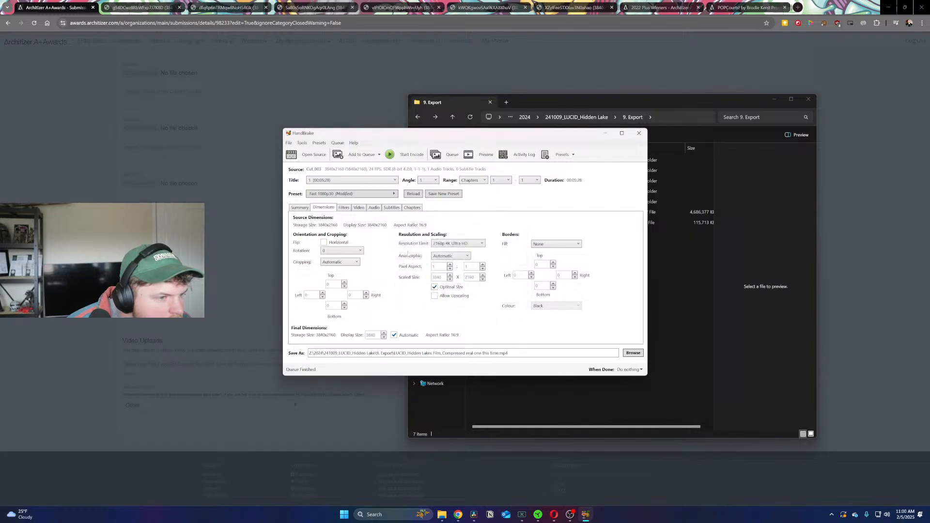
# Step: Review the summary and audio settings of the encode and set the video's constant quality to RF 6
pyautogui.click(300, 208)
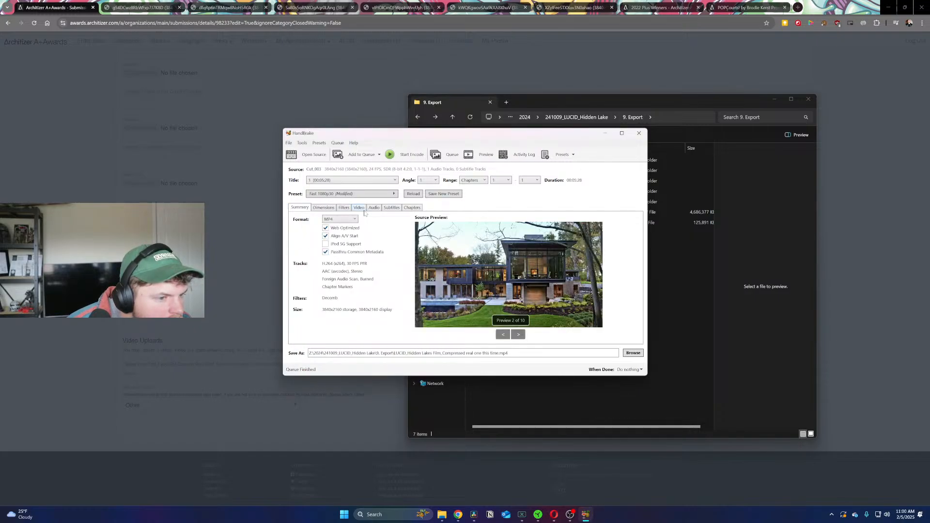
pyautogui.click(361, 208)
pyautogui.click(374, 207)
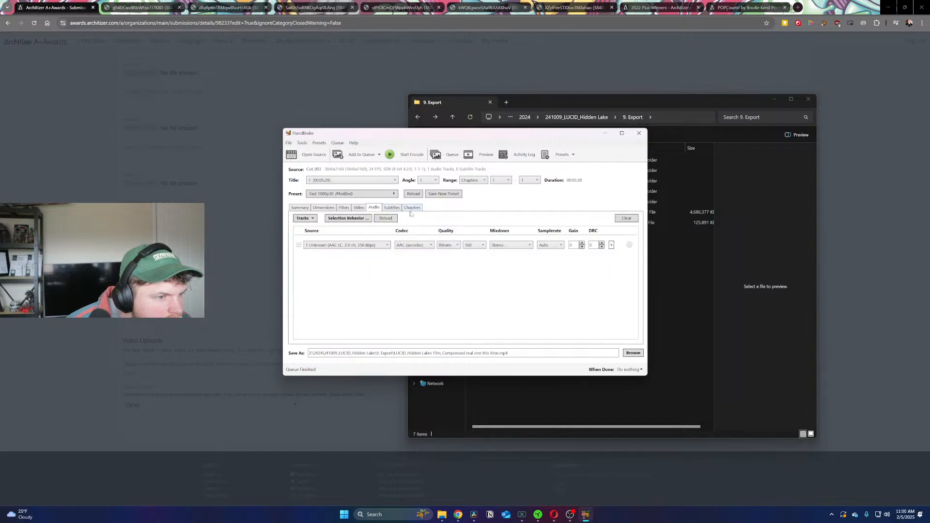
pyautogui.click(359, 207)
pyautogui.moveTo(624, 238); pyautogui.dragTo(613, 242)
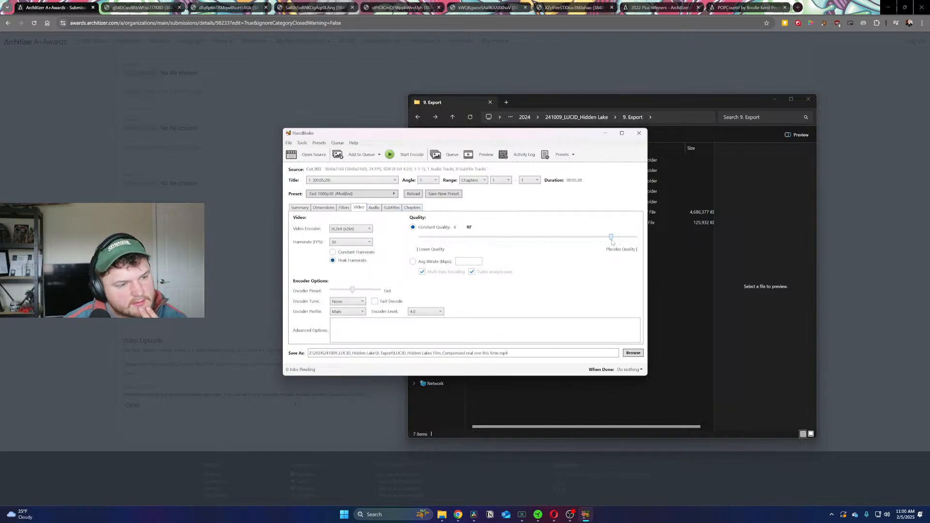
# Step: Start encoding Cut_003, overwrite the existing compressed MP4, and place the HandBrake window beside the 9. Export folder window
pyautogui.click(411, 154)
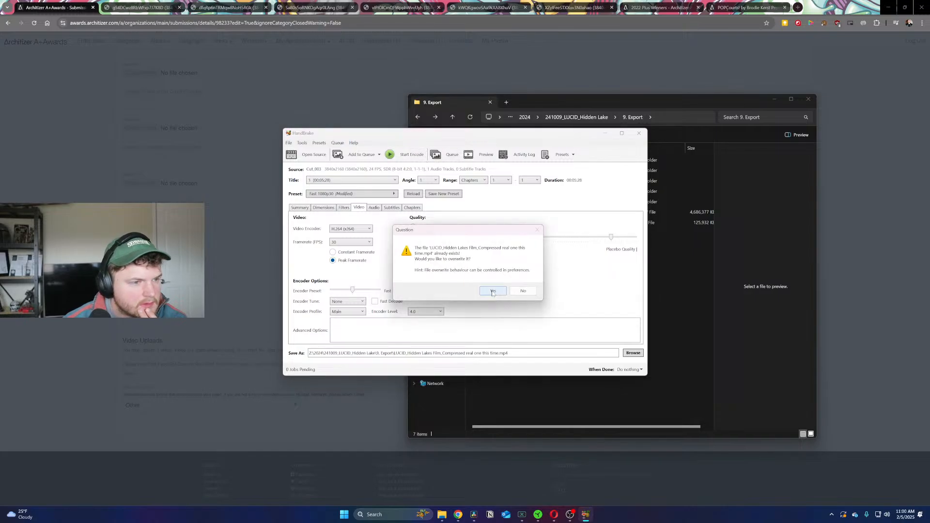
pyautogui.click(492, 291)
pyautogui.moveTo(511, 141); pyautogui.dragTo(268, 107)
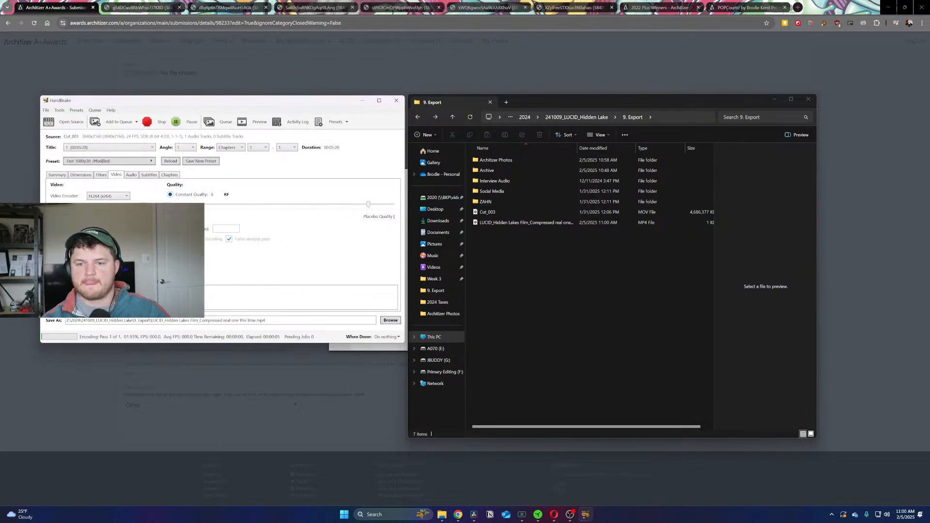
# Step: Switch to the A+Awards submission in the browser, close the file upload dialog and look over the uploaded project images
pyautogui.click(390, 63)
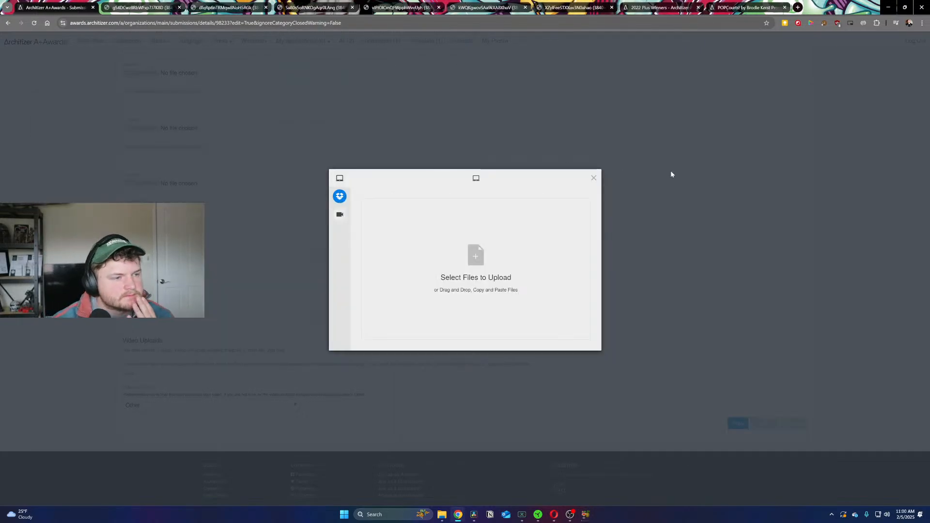
pyautogui.click(595, 178)
pyautogui.scroll(15, 398, 260)
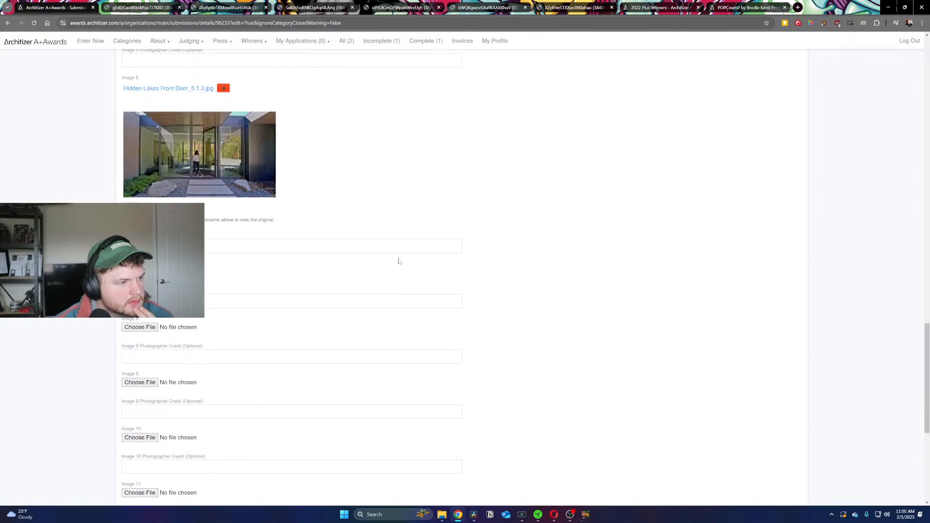
pyautogui.scroll(4, 415, 257)
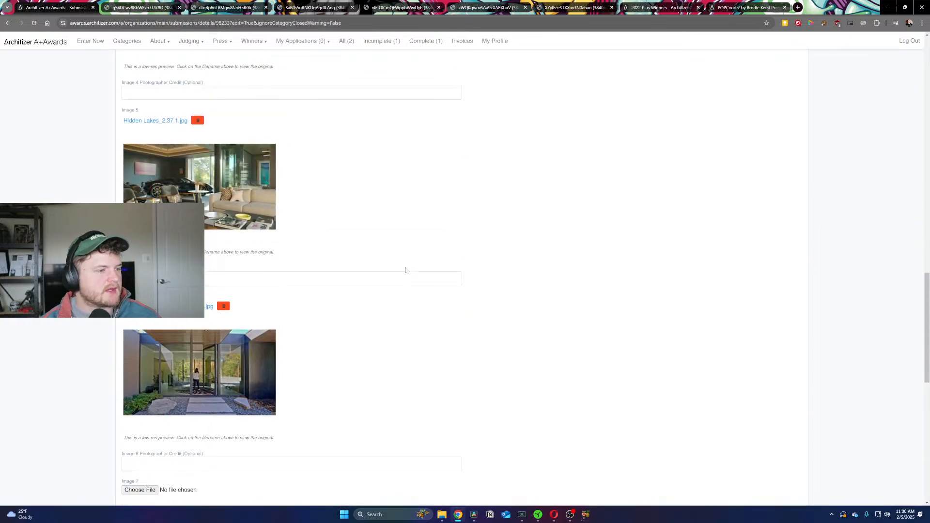
pyautogui.scroll(7, 237, 272)
pyautogui.scroll(4, 359, 269)
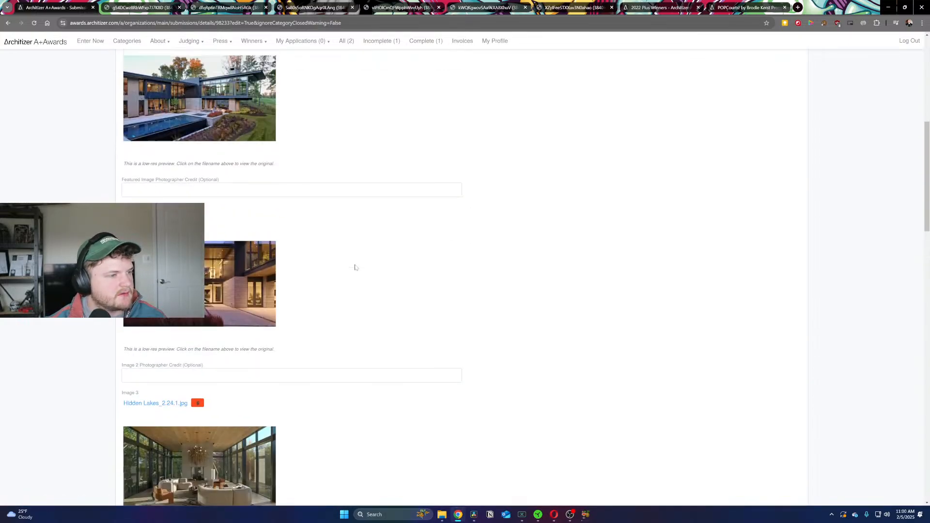
pyautogui.scroll(3, 308, 250)
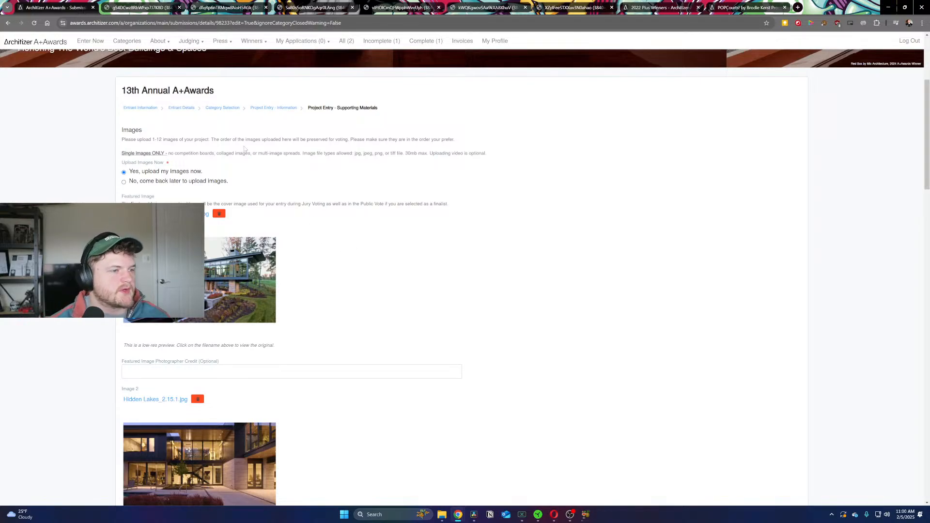
# Step: Read the image upload rules, including the note on video, and check the form's video upload section
pyautogui.moveTo(245, 151); pyautogui.dragTo(454, 164)
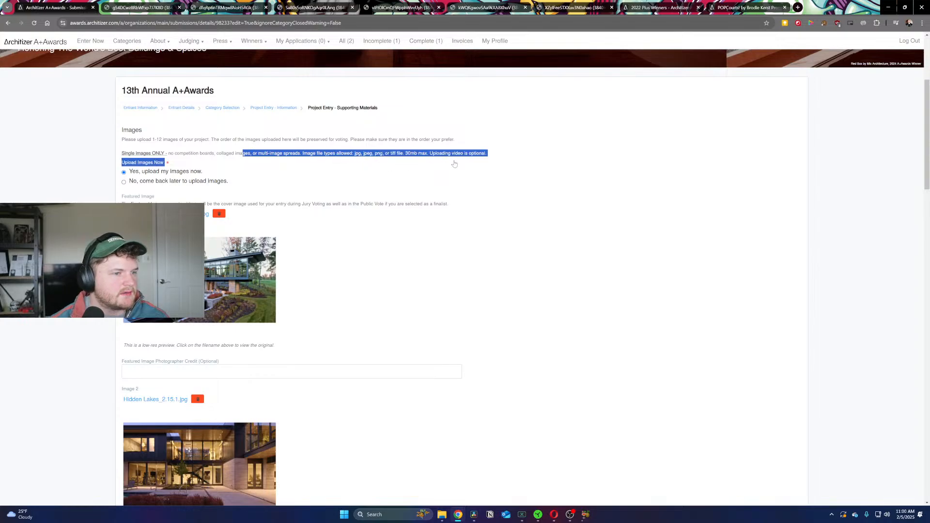
pyautogui.click(454, 165)
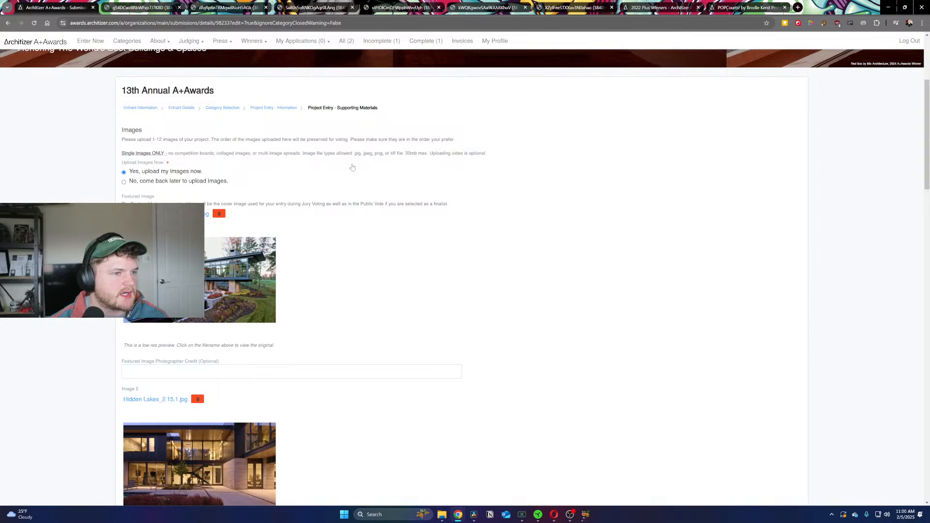
pyautogui.moveTo(439, 154); pyautogui.dragTo(482, 162)
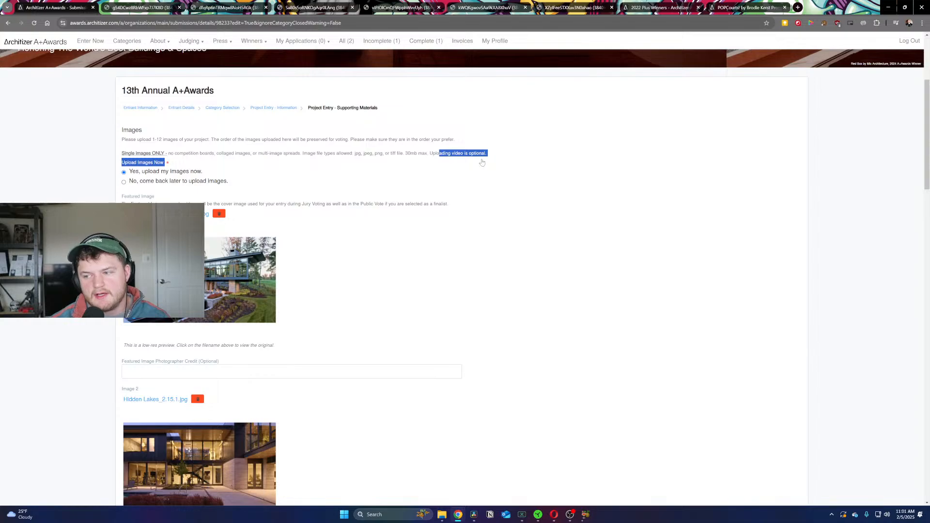
pyautogui.scroll(-10, 385, 293)
pyautogui.scroll(-15, 387, 288)
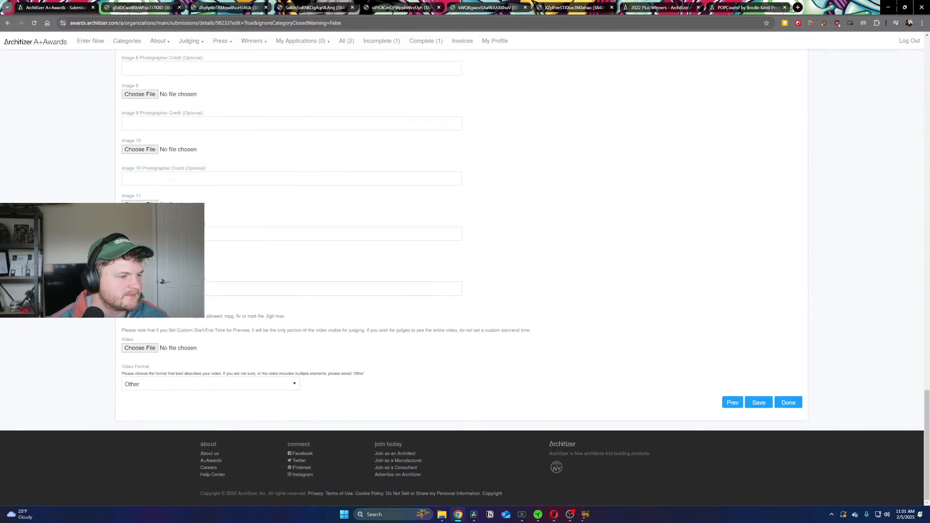
pyautogui.scroll(20, 382, 295)
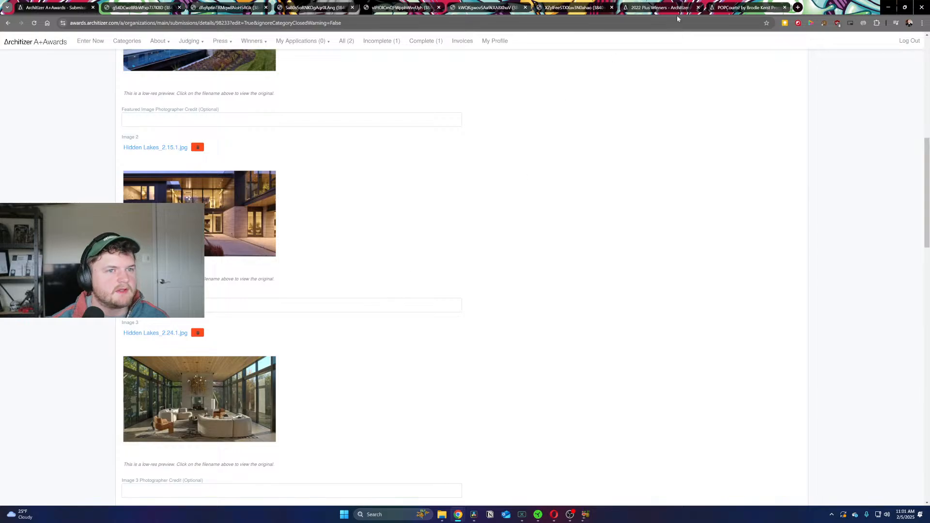
# Step: Examine the POPCourts! project page on Architizer, including its details, description, photos and articles
pyautogui.click(660, 8)
pyautogui.click(742, 8)
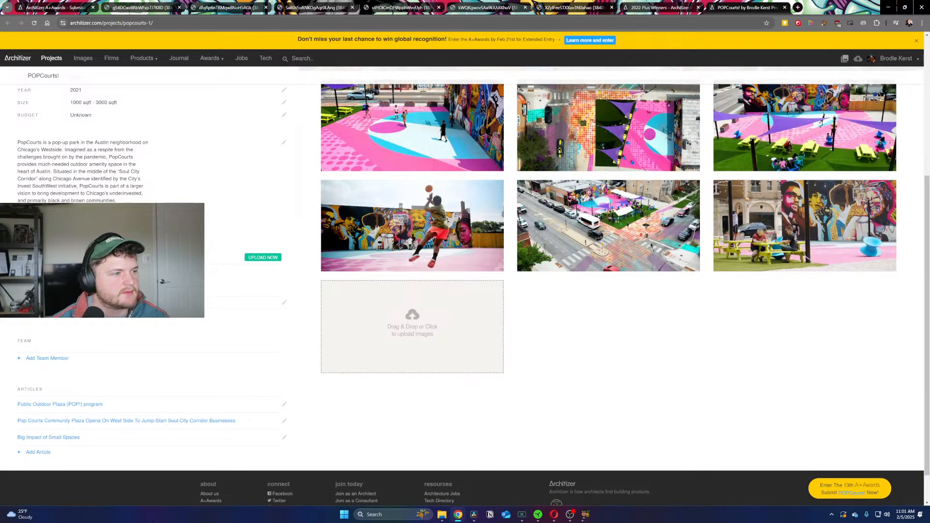
pyautogui.scroll(5, 412, 232)
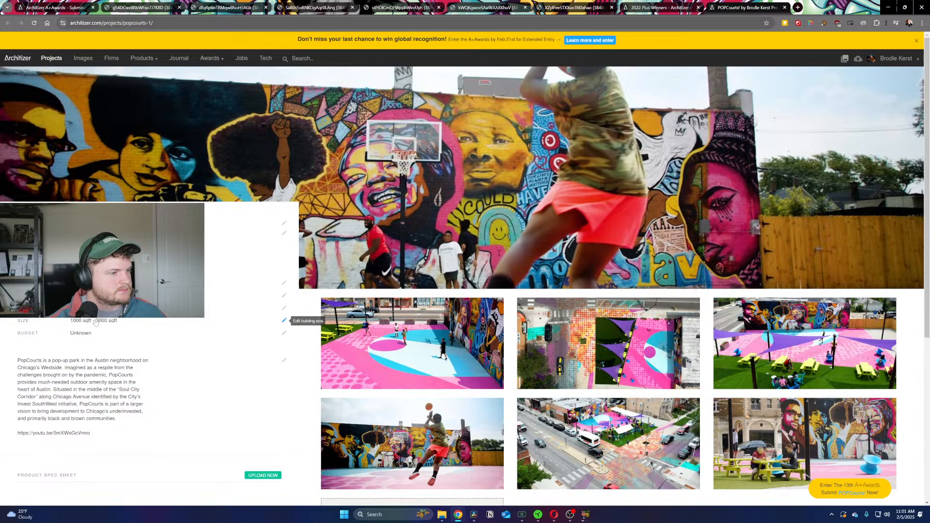
pyautogui.scroll(-3, 115, 342)
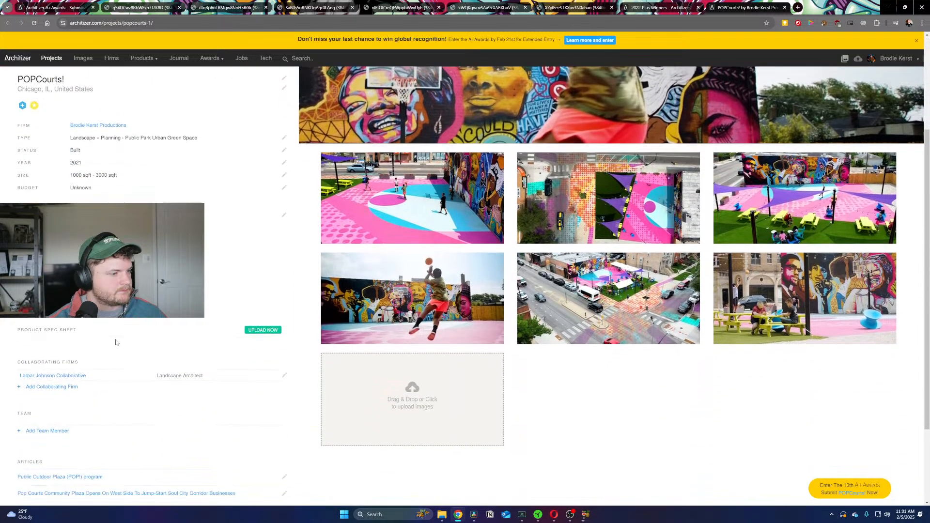
pyautogui.scroll(-3, 116, 343)
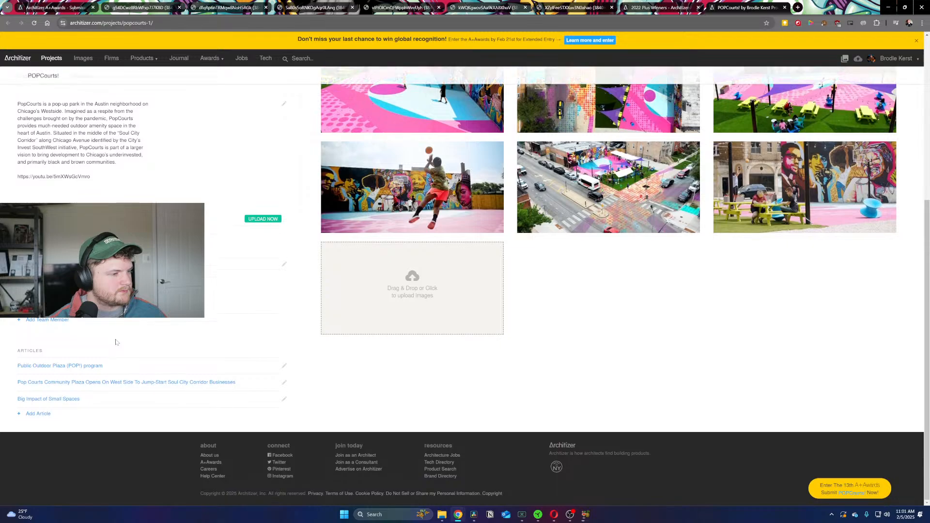
pyautogui.scroll(5, 120, 343)
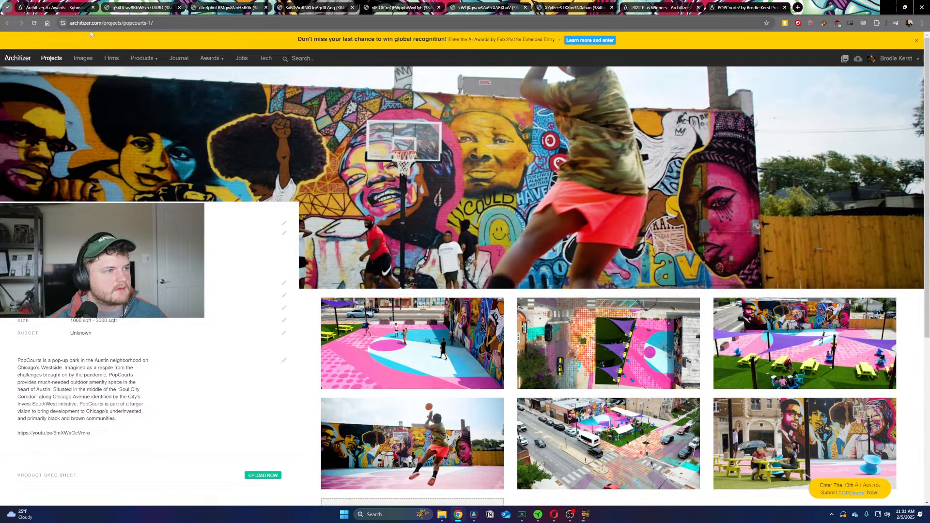
# Step: Close the POPCourts! pop-up on the 2022 winners page, open the BlackCliff House project and read its full description
pyautogui.click(671, 7)
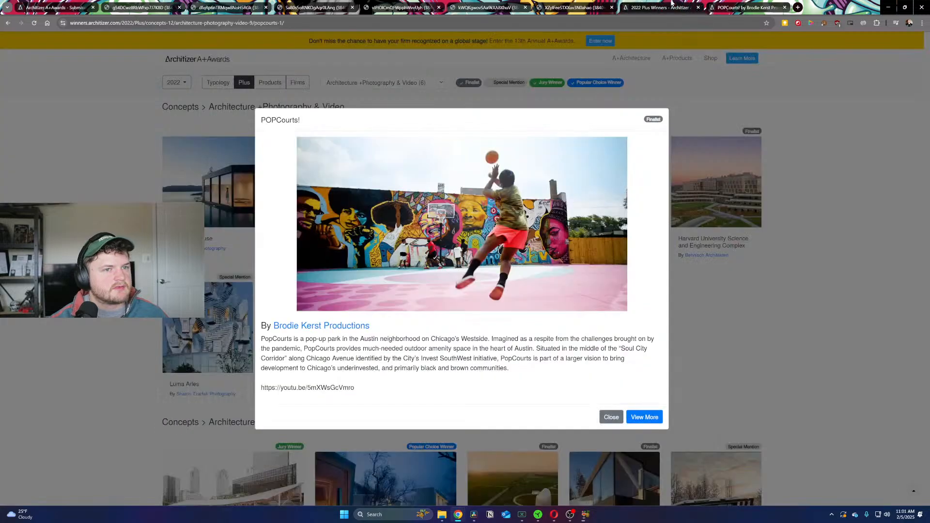
pyautogui.click(686, 223)
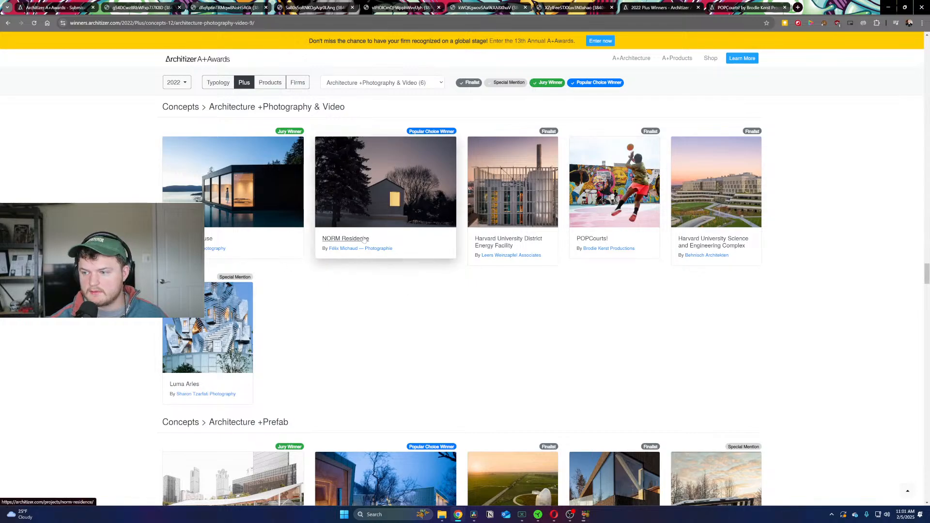
pyautogui.click(210, 236)
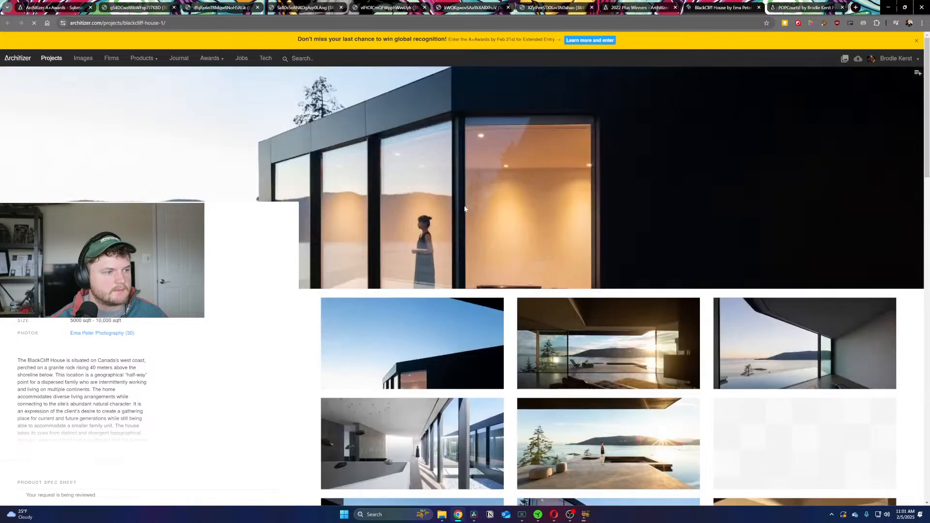
pyautogui.scroll(-3, 465, 209)
pyautogui.scroll(-2, 465, 209)
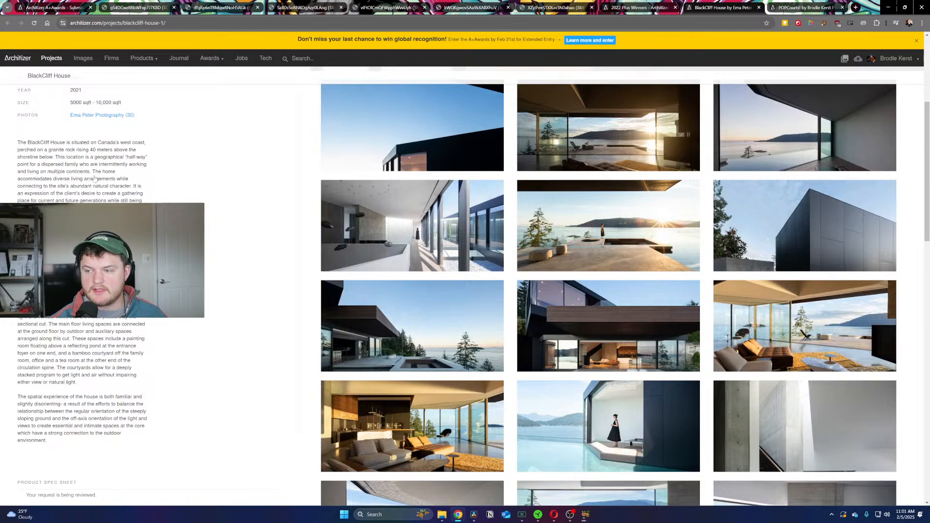
pyautogui.scroll(-2, 92, 179)
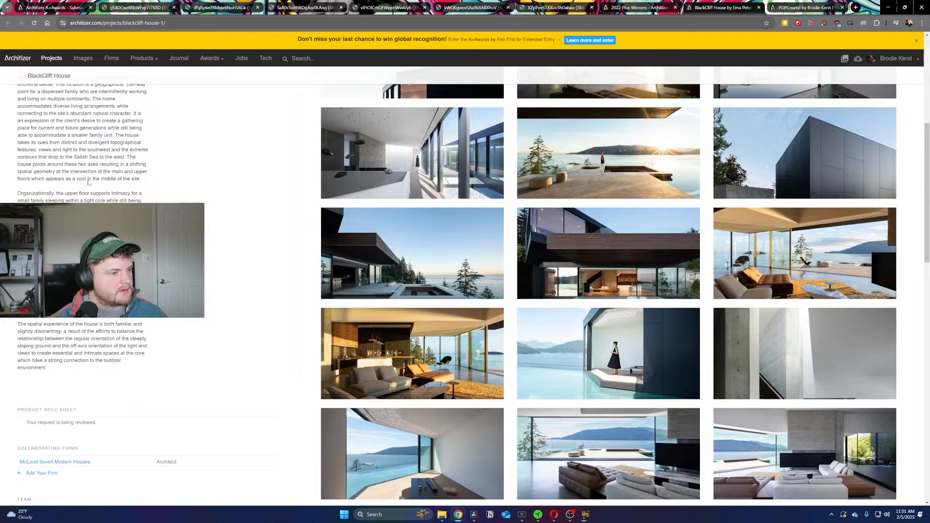
pyautogui.moveTo(18, 323); pyautogui.dragTo(82, 337)
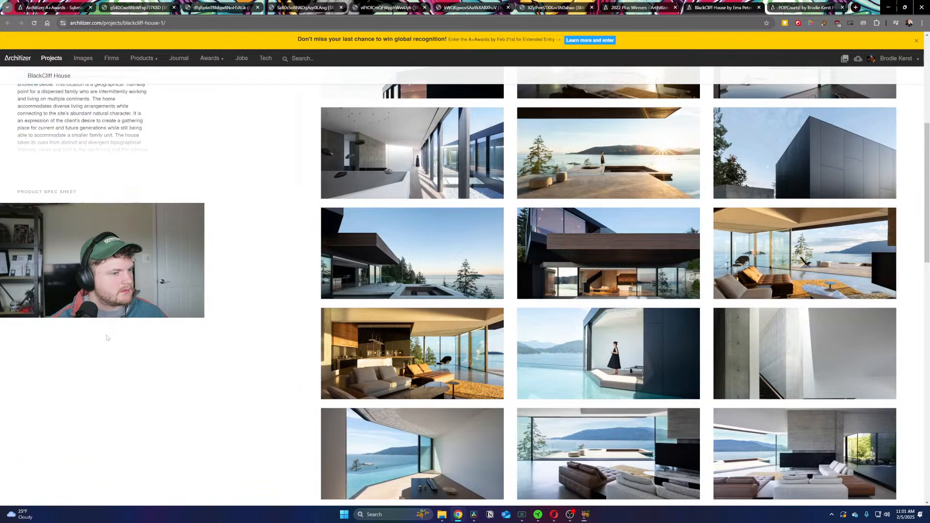
pyautogui.click(149, 142)
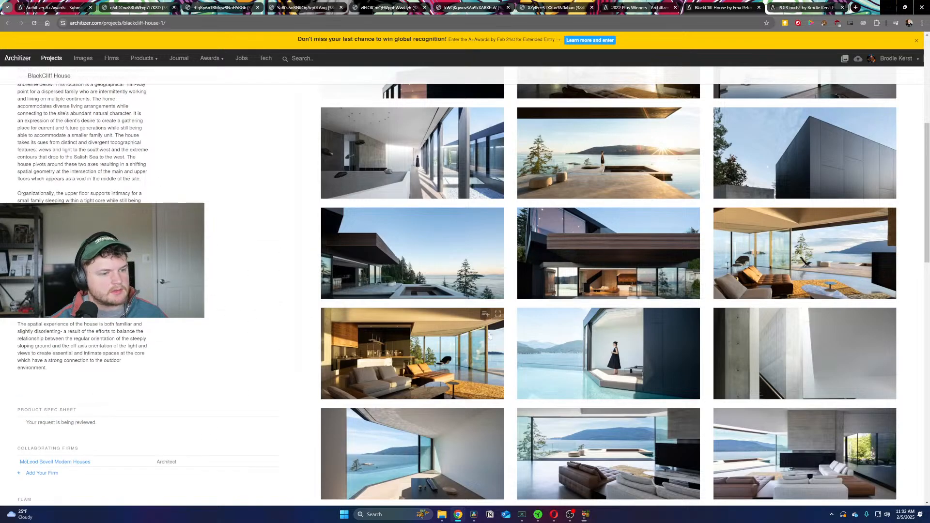
# Step: Look through the photo gallery of the BlackCliff House project
pyautogui.scroll(-3, 482, 343)
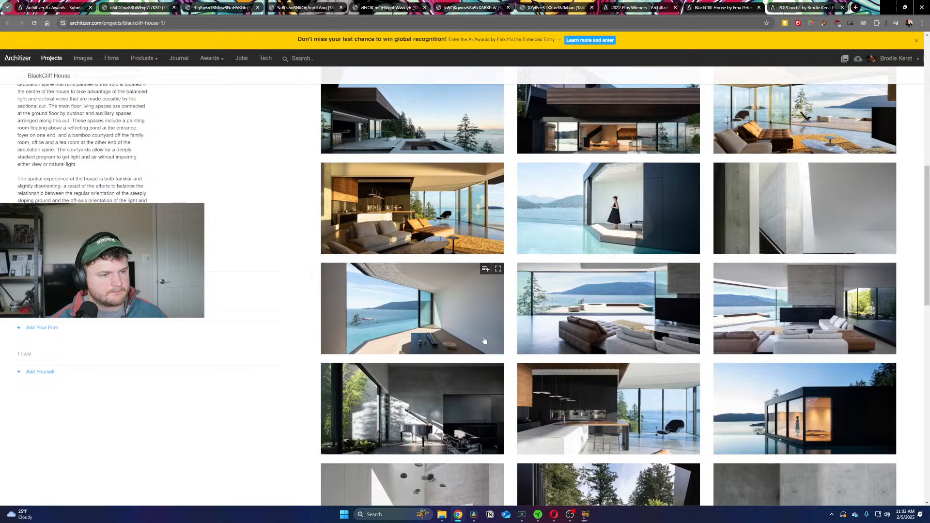
pyautogui.scroll(-4, 484, 341)
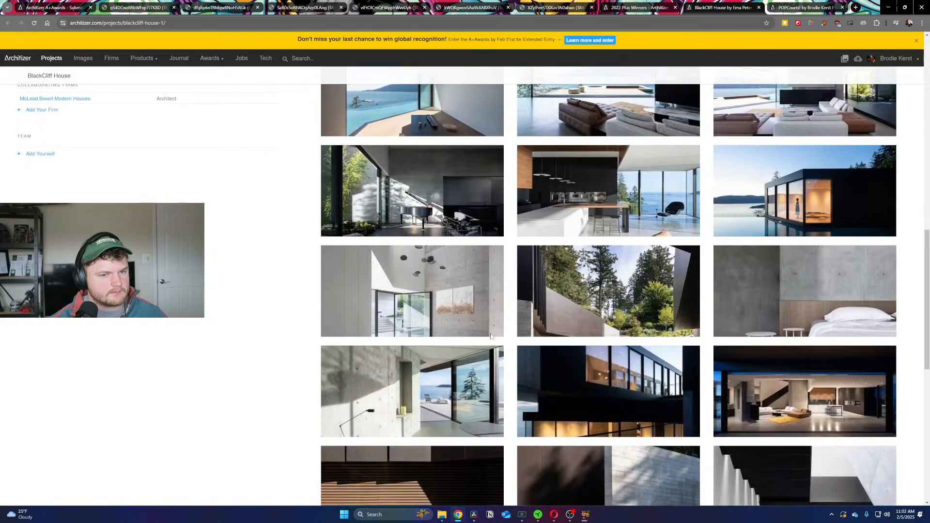
pyautogui.scroll(-3, 489, 338)
pyautogui.scroll(-3, 490, 338)
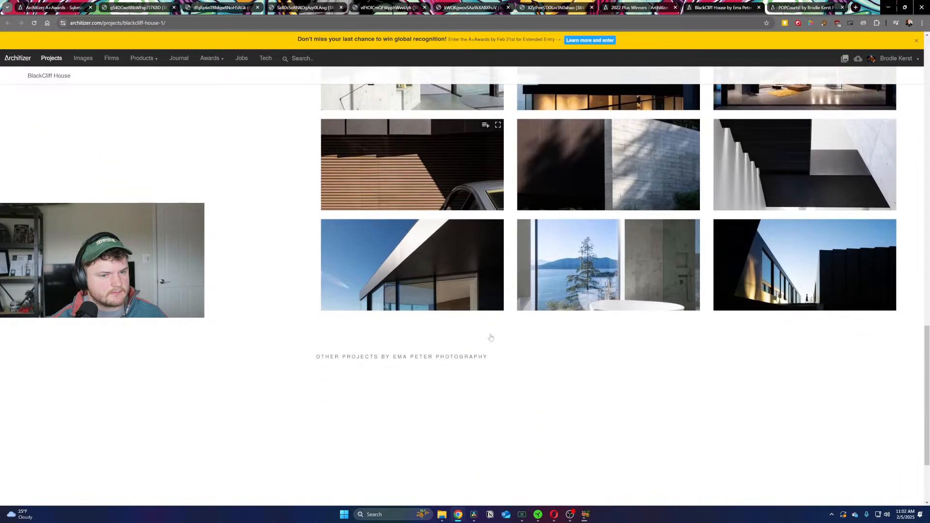
pyautogui.scroll(15, 499, 334)
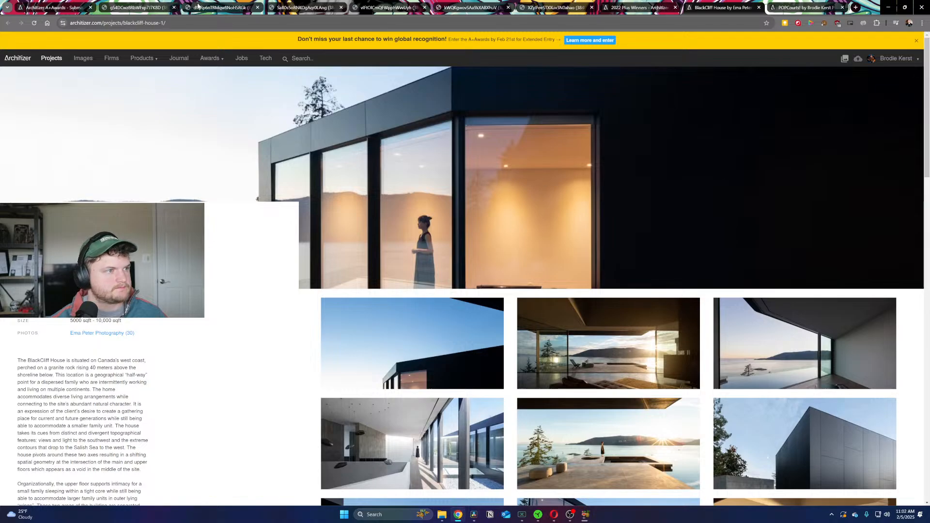
# Step: Return to the A+Awards submission form and save the Supporting Materials page with its uploaded images
pyautogui.click(50, 7)
pyautogui.scroll(9, 503, 203)
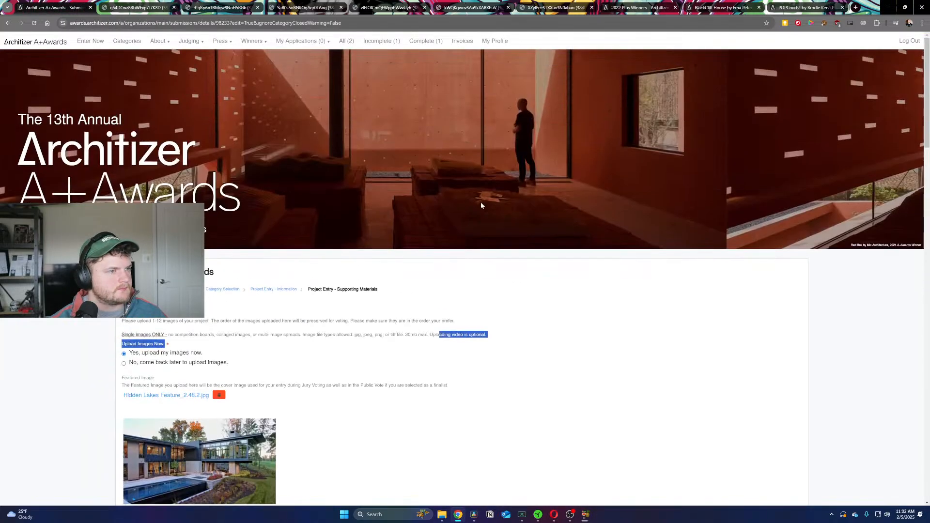
pyautogui.scroll(-2, 498, 203)
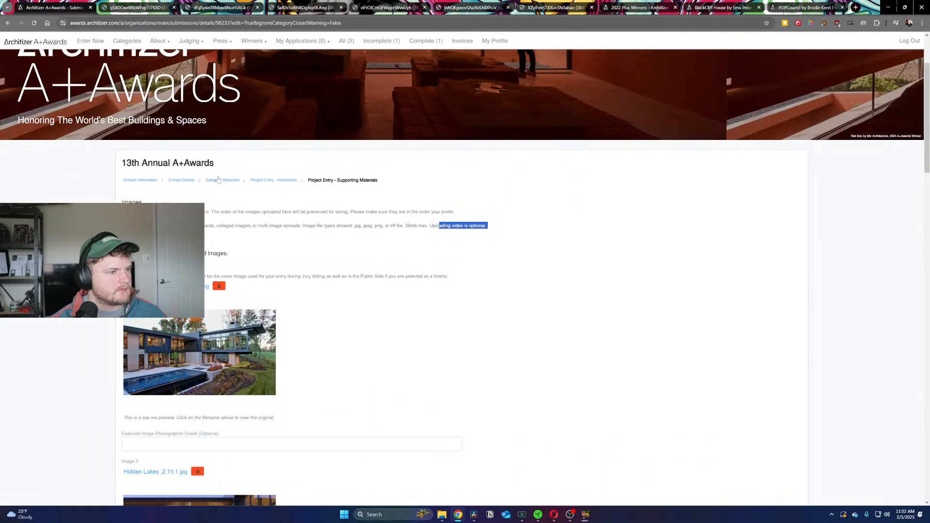
pyautogui.scroll(-20, 612, 307)
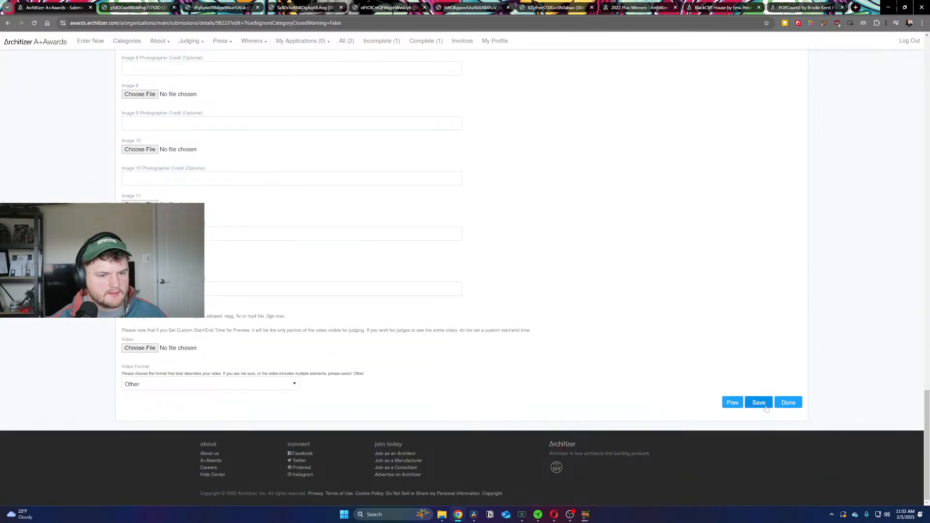
pyautogui.scroll(9, 630, 319)
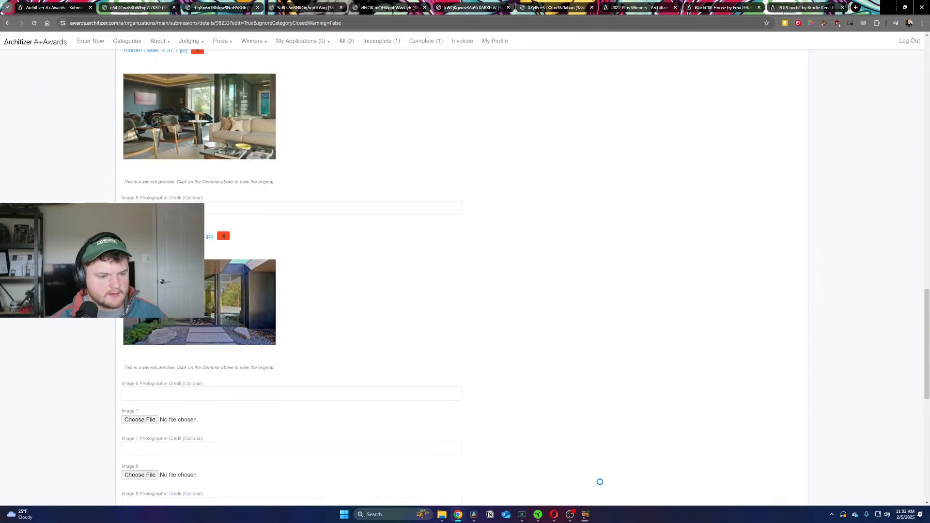
pyautogui.scroll(-6, 518, 389)
pyautogui.scroll(-3, 521, 388)
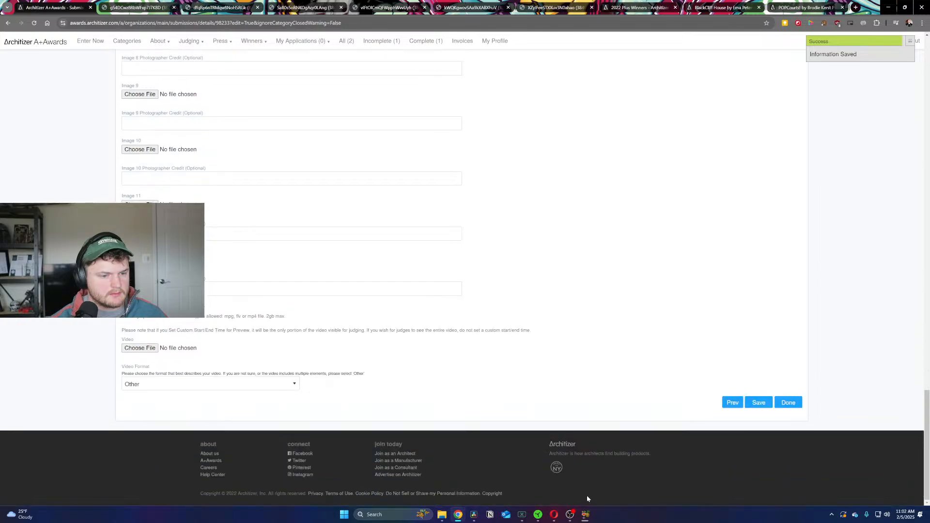
# Step: Check the compressed MP4's file size in the 9. Export folder and the encoding progress in HandBrake
pyautogui.click(442, 515)
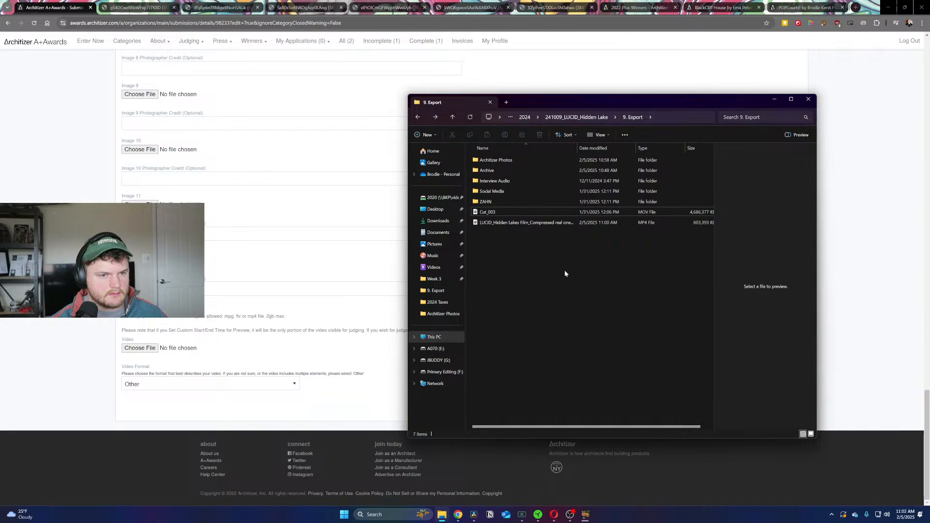
pyautogui.click(584, 513)
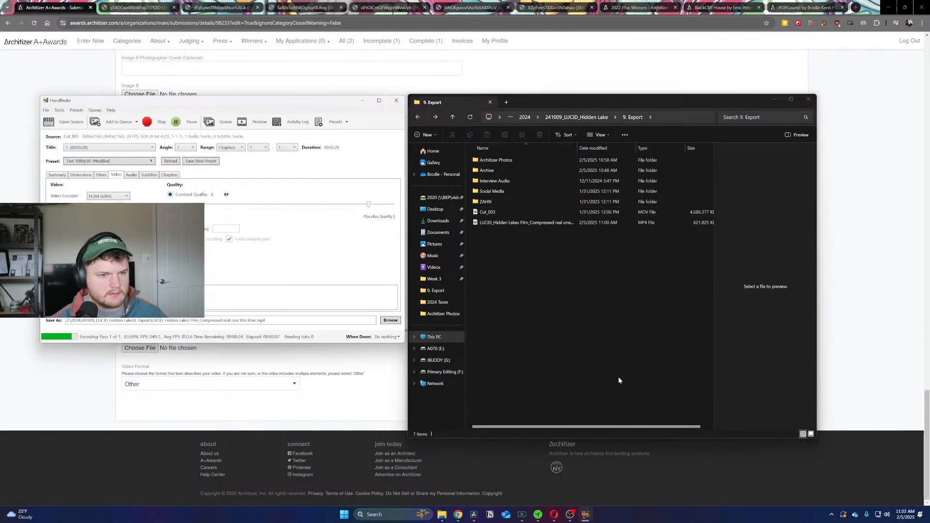
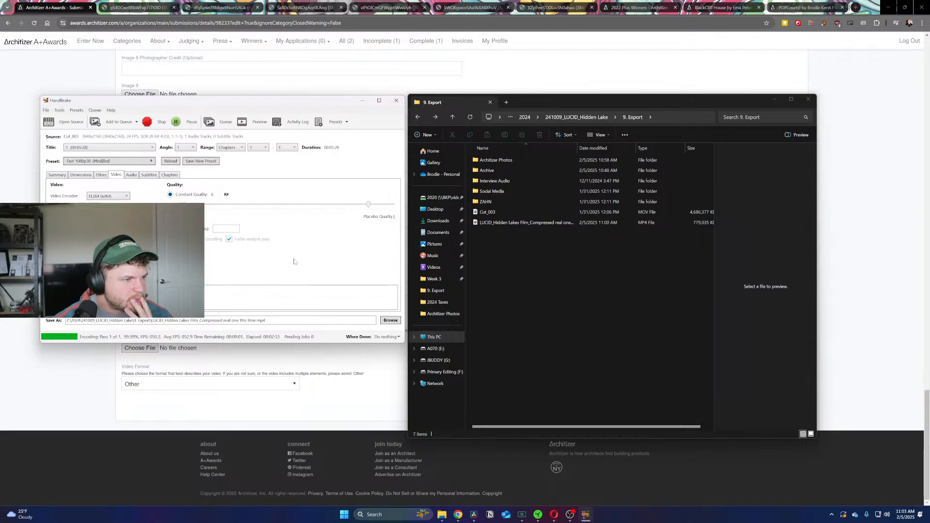
# Step: Change the resolution limit in HandBrake's dimension settings and return to the encode summary
pyautogui.click(81, 175)
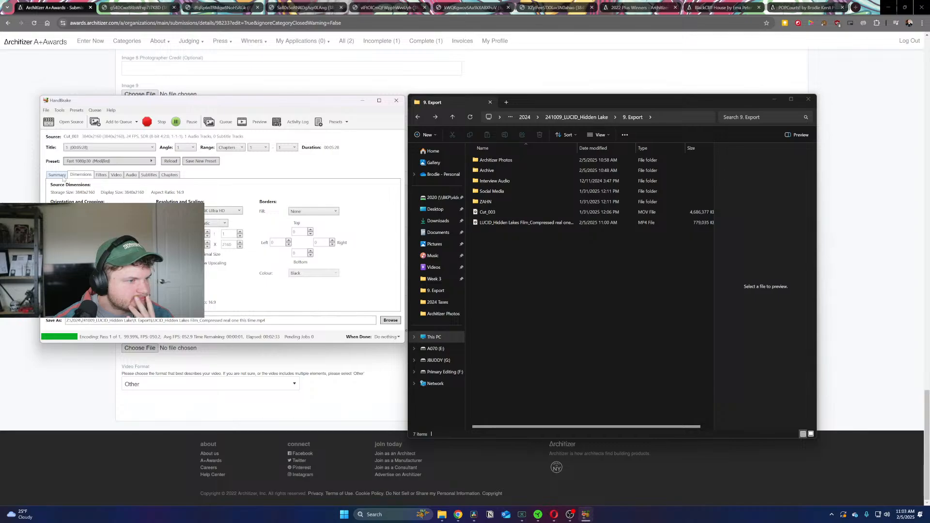
pyautogui.click(209, 212)
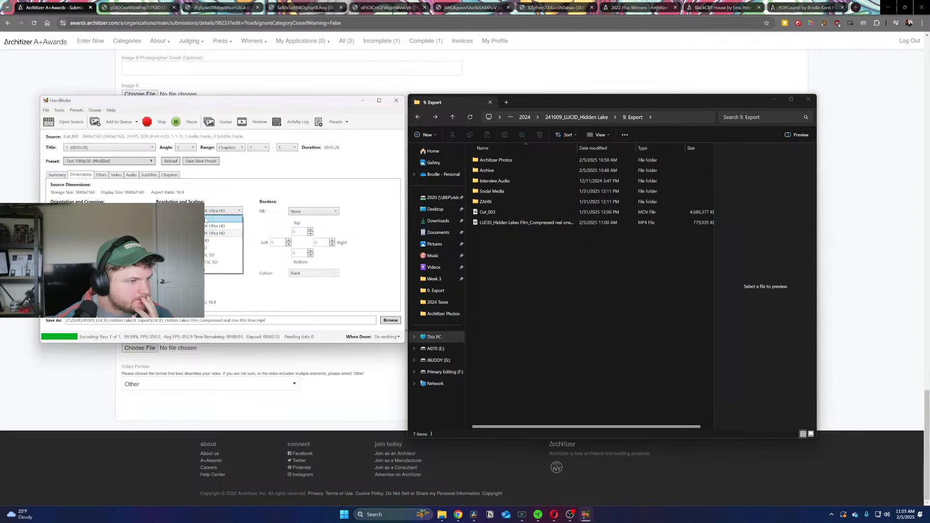
pyautogui.click(206, 220)
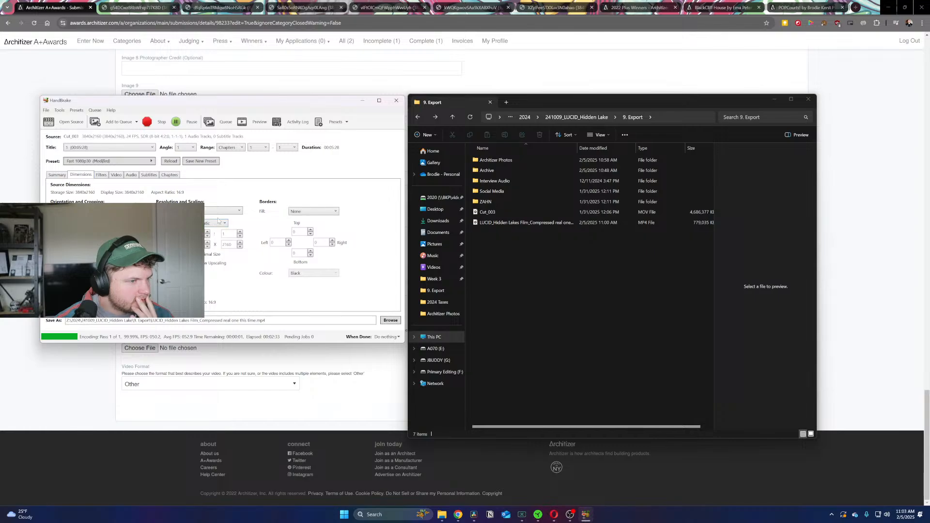
pyautogui.click(56, 175)
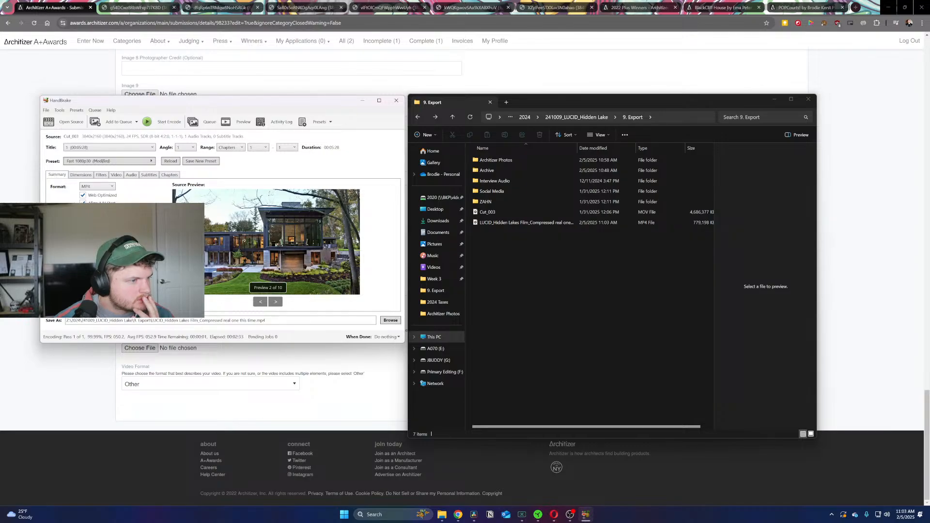
# Step: Play the compressed Hidden Lakes MP4 from the 9. Export folder, spot-check the picture quality throughout the film, and close the player
pyautogui.doubleClick(492, 222)
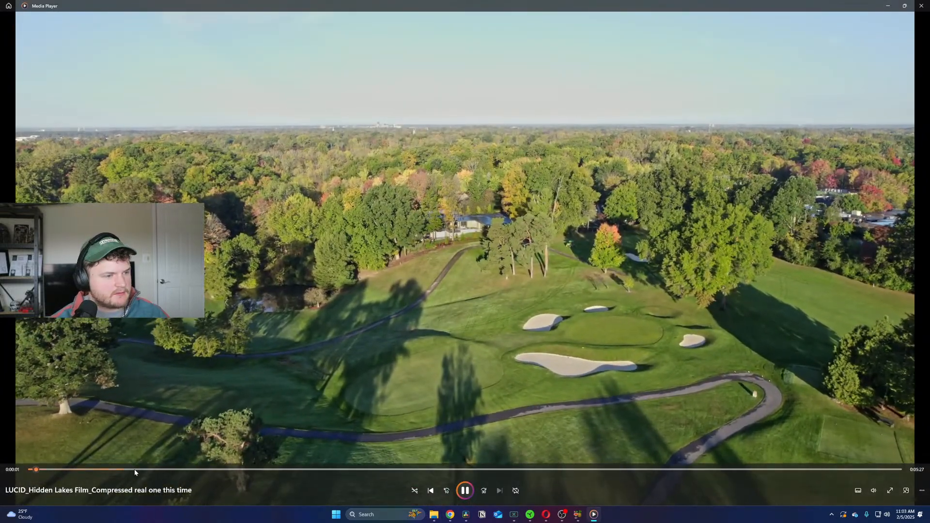
pyautogui.click(138, 469)
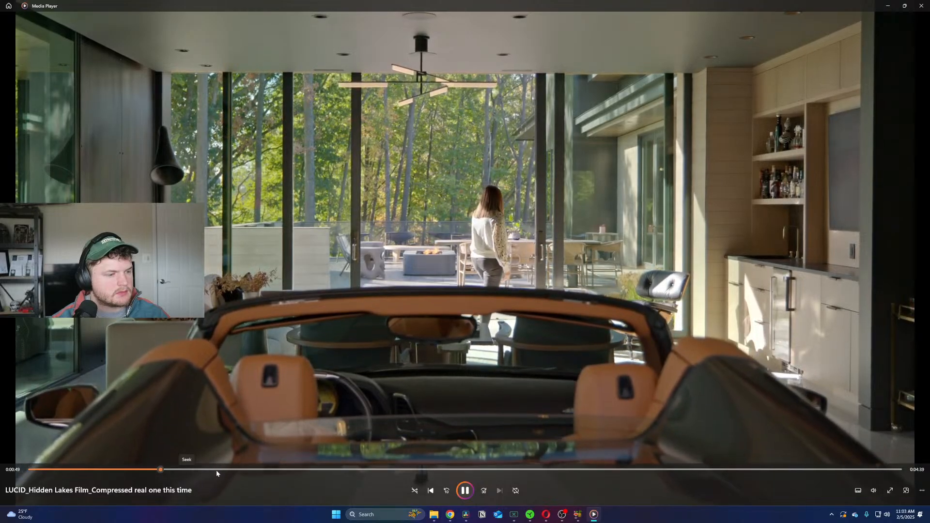
pyautogui.click(276, 469)
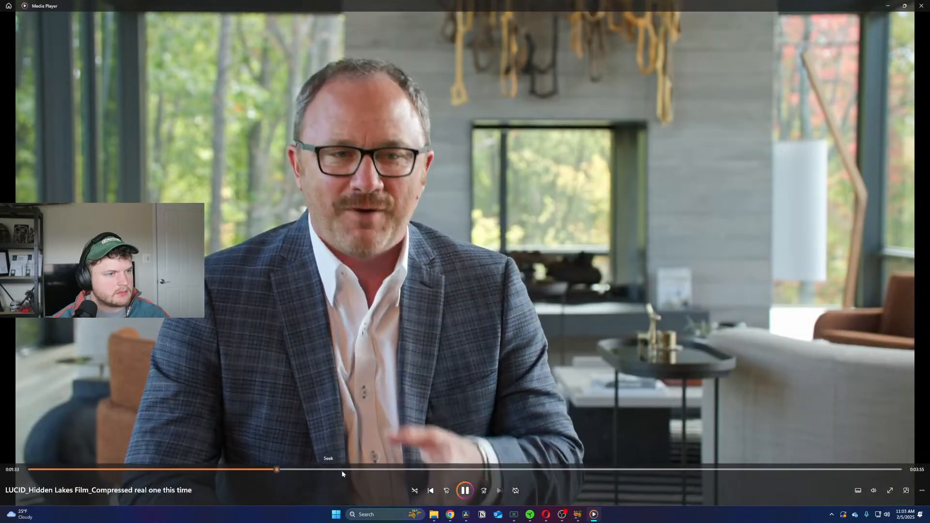
pyautogui.click(360, 470)
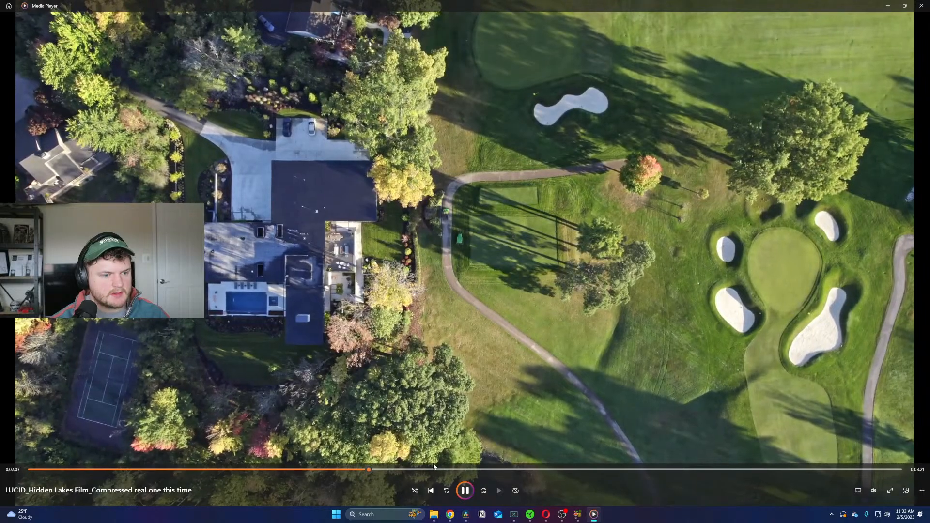
pyautogui.click(438, 470)
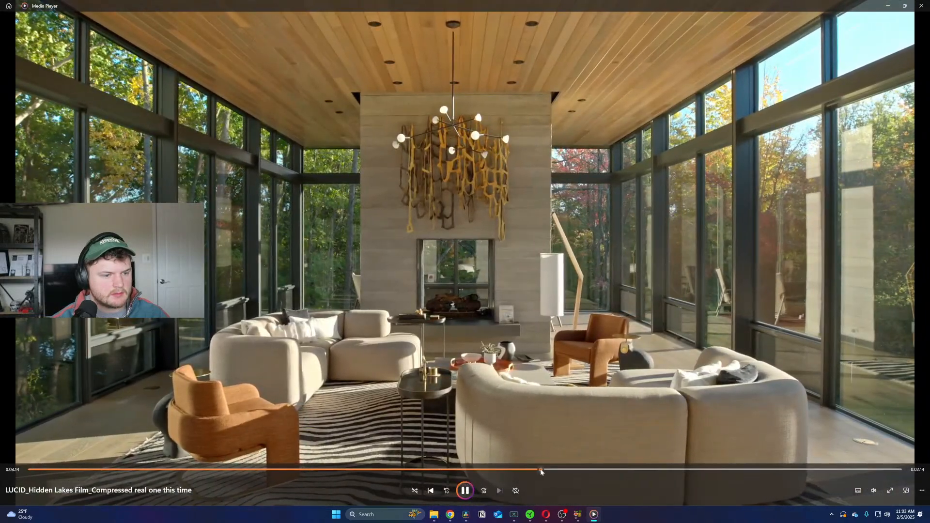
pyautogui.click(544, 469)
pyautogui.click(595, 470)
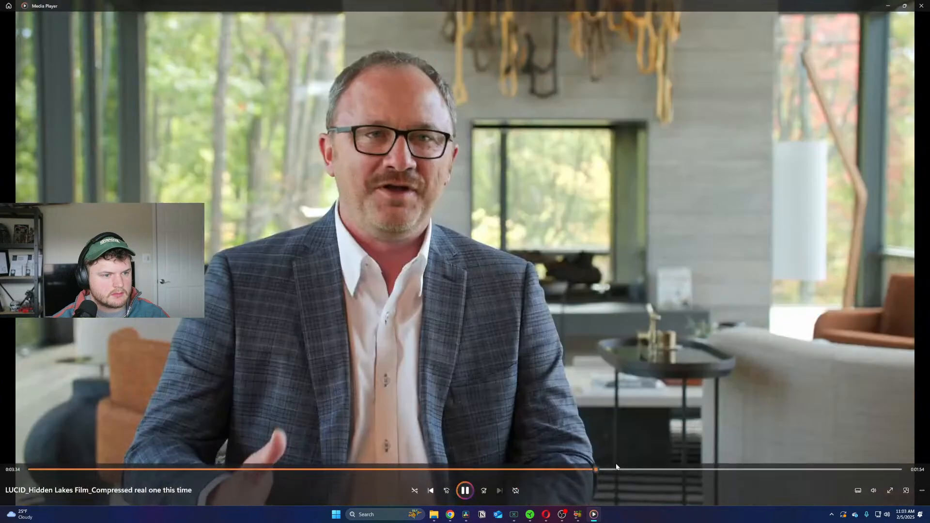
pyautogui.click(655, 469)
pyautogui.click(710, 470)
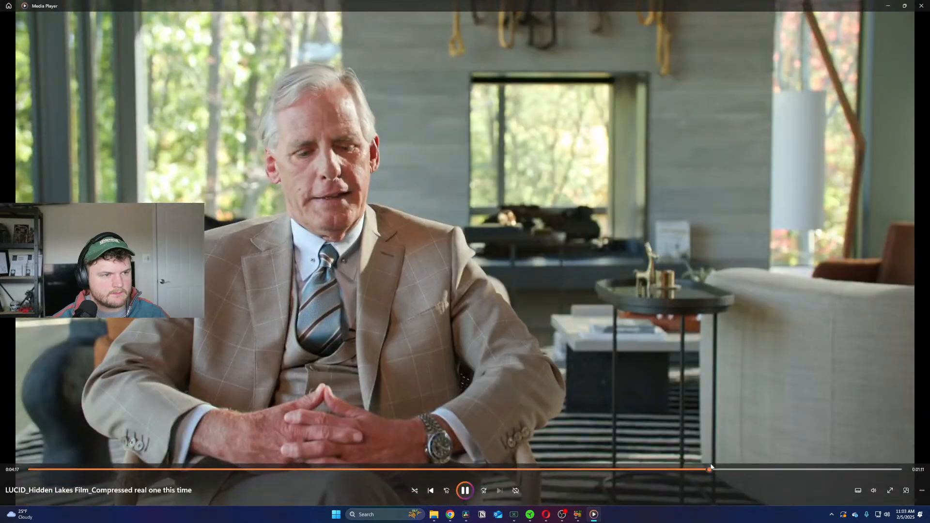
pyautogui.click(920, 5)
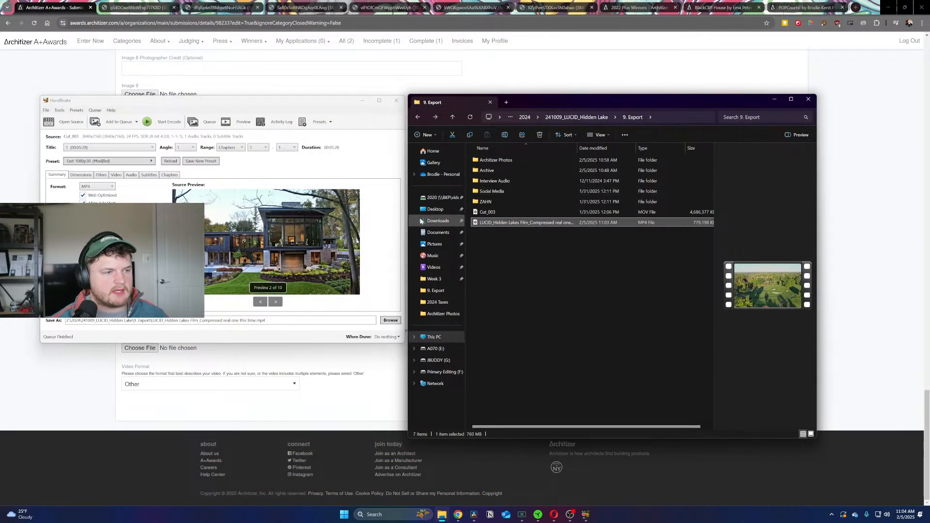
# Step: Upload the LUCID_Hidden Lakes Film_Compressed real one this time MP4 from the 9. Export folder as the submission's video
pyautogui.click(363, 100)
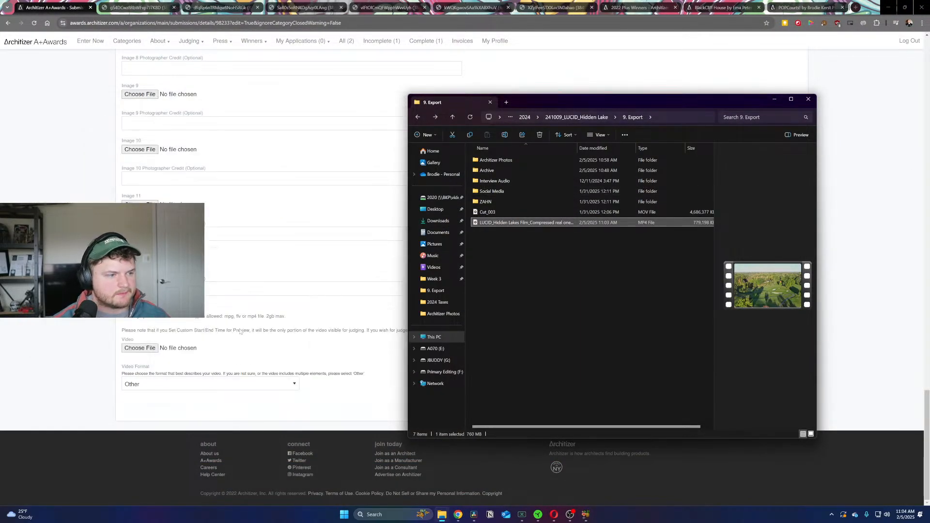
pyautogui.click(142, 350)
pyautogui.moveTo(442, 514)
pyautogui.click(479, 477)
pyautogui.moveTo(617, 103); pyautogui.dragTo(770, 73)
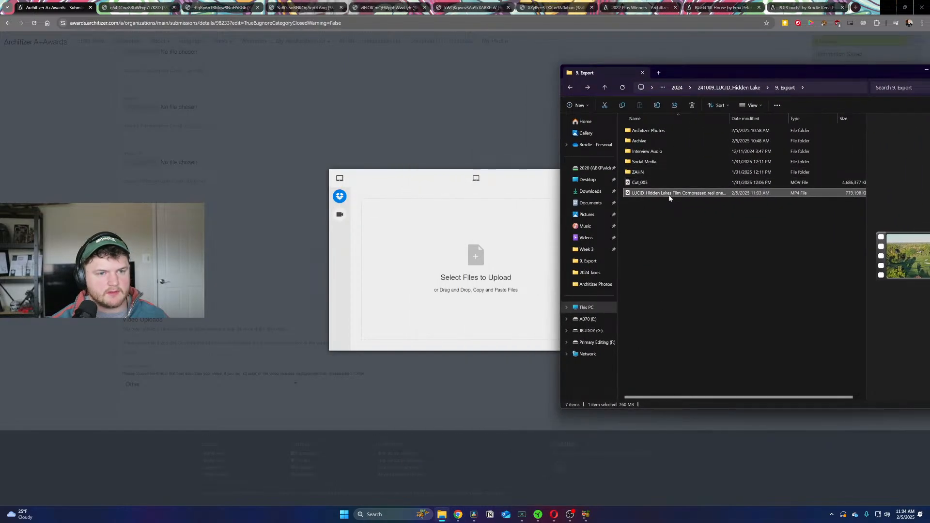
pyautogui.moveTo(671, 197); pyautogui.dragTo(446, 278)
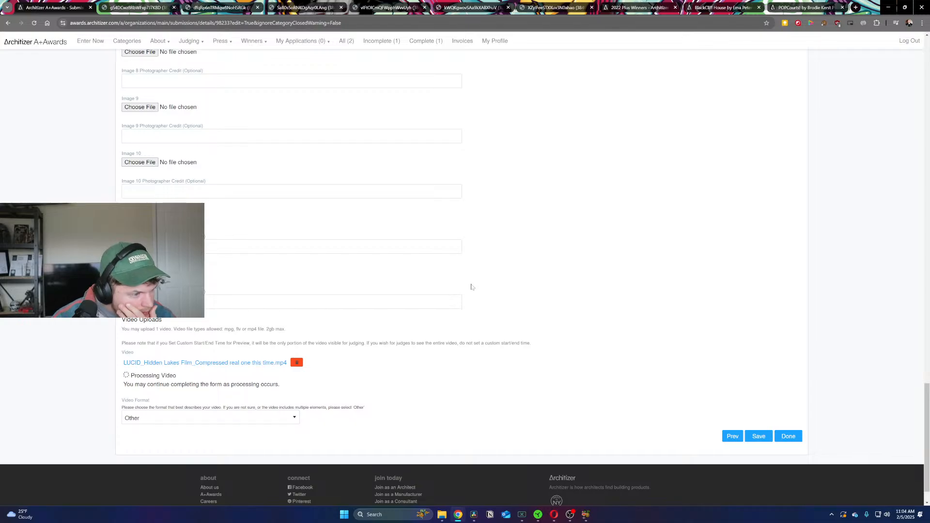
# Step: Review the available Video Format options for the uploaded film and keep the format as Other
pyautogui.click(283, 419)
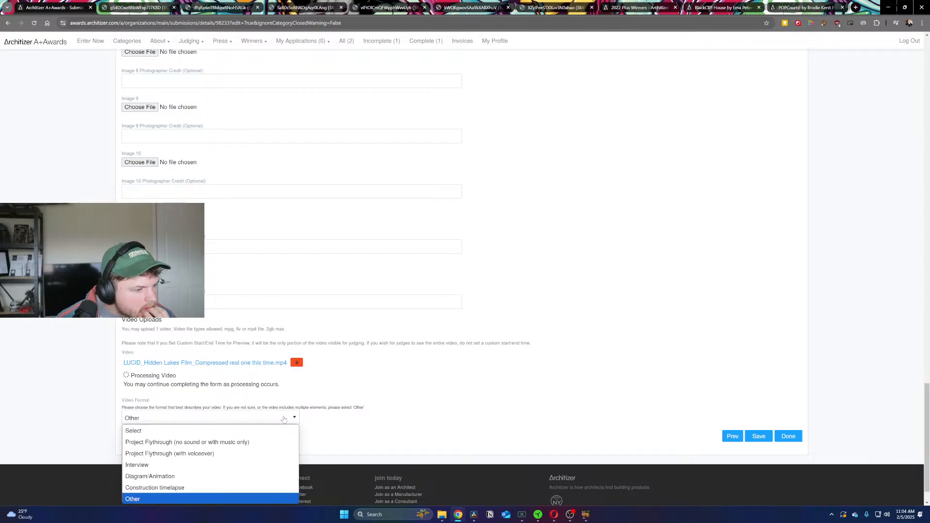
pyautogui.click(549, 351)
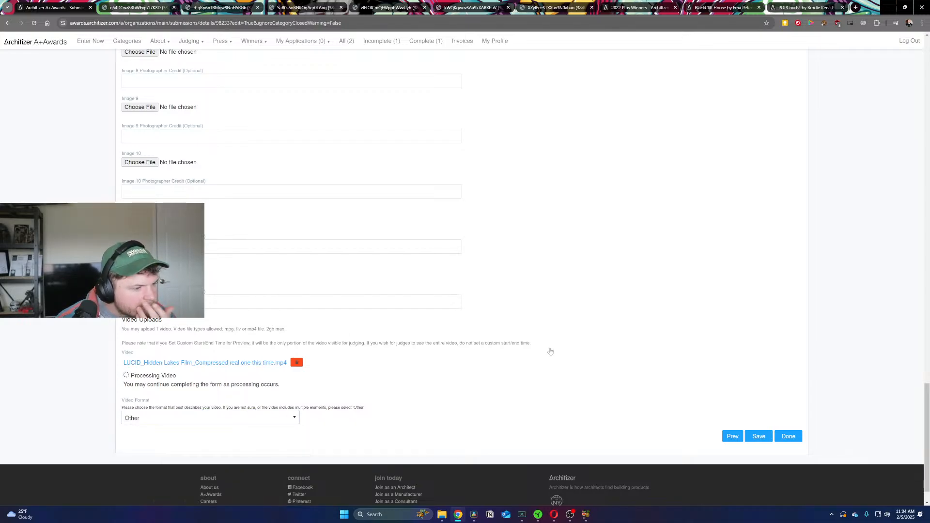
pyautogui.scroll(-2, 532, 337)
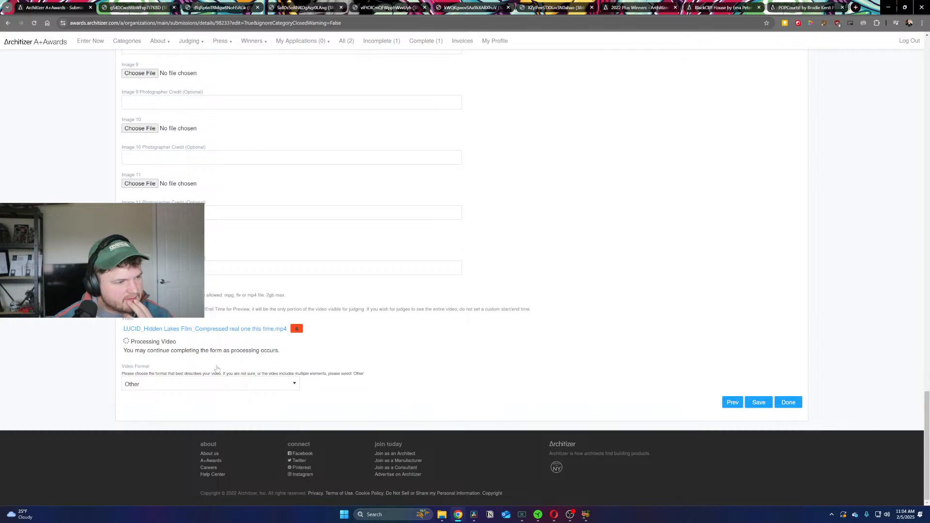
pyautogui.click(235, 386)
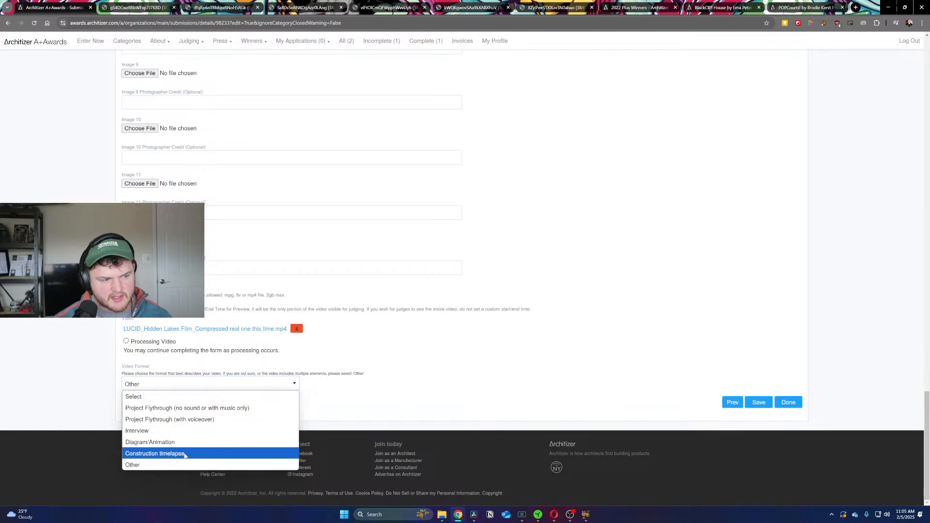
pyautogui.click(292, 390)
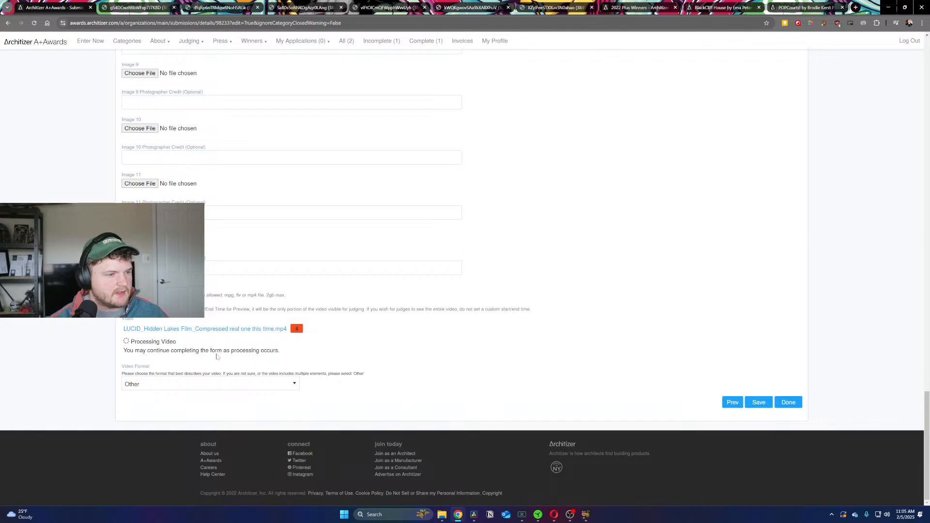
# Step: Review the featured image and the other uploaded stills, including their order, on the Supporting Materials page
pyautogui.scroll(20, 404, 353)
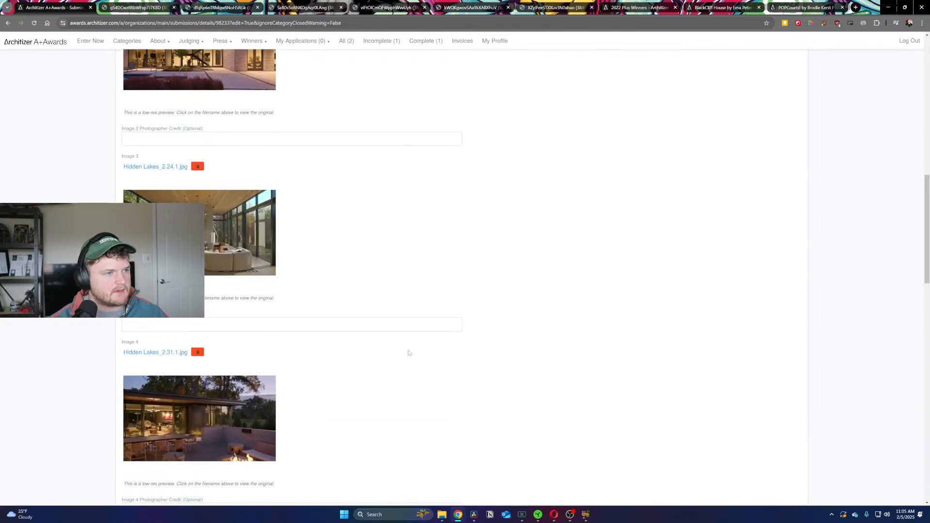
pyautogui.scroll(10, 408, 353)
pyautogui.scroll(-3, 291, 326)
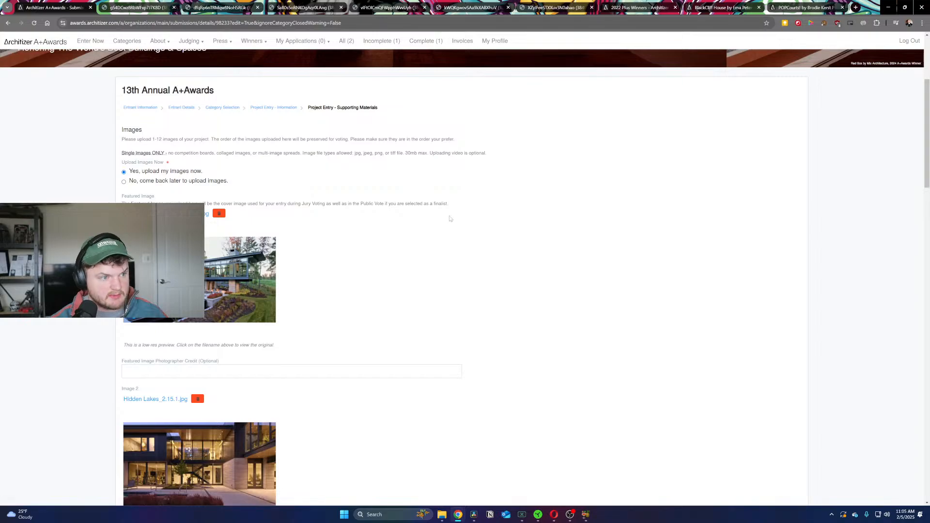
pyautogui.scroll(-3, 378, 315)
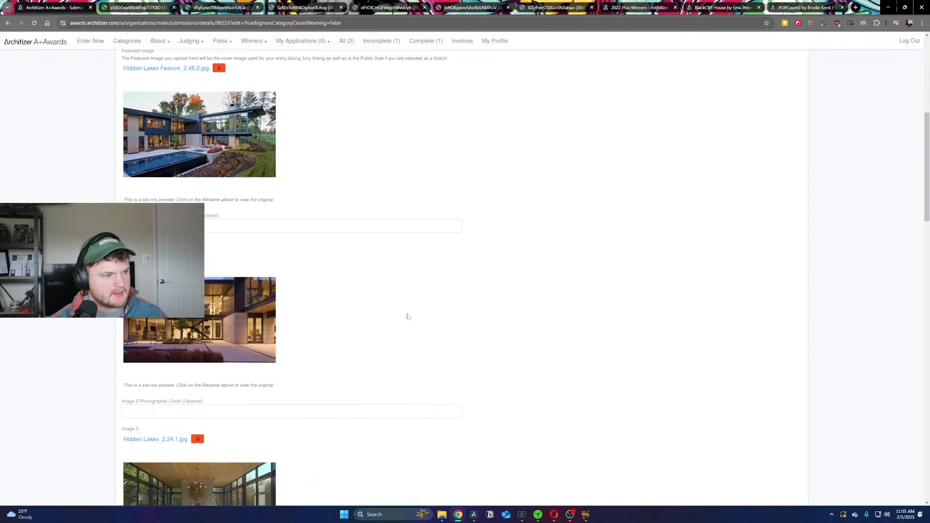
pyautogui.scroll(-1, 172, 321)
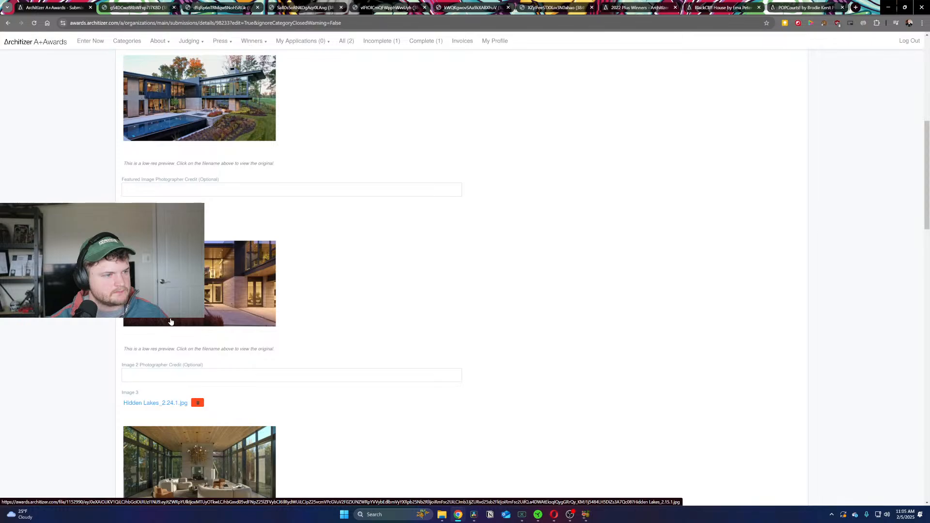
pyautogui.scroll(-1, 170, 321)
pyautogui.scroll(-3, 288, 315)
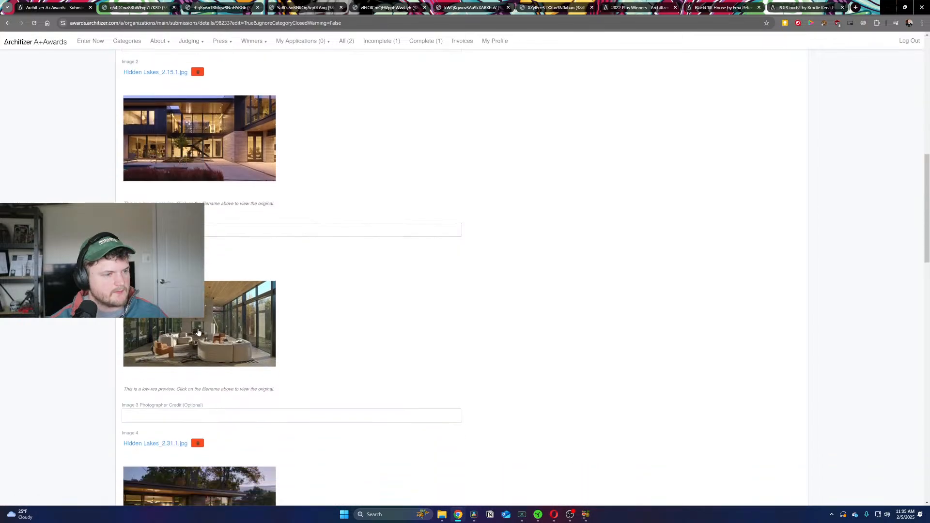
pyautogui.scroll(-4, 199, 335)
pyautogui.scroll(-10, 201, 349)
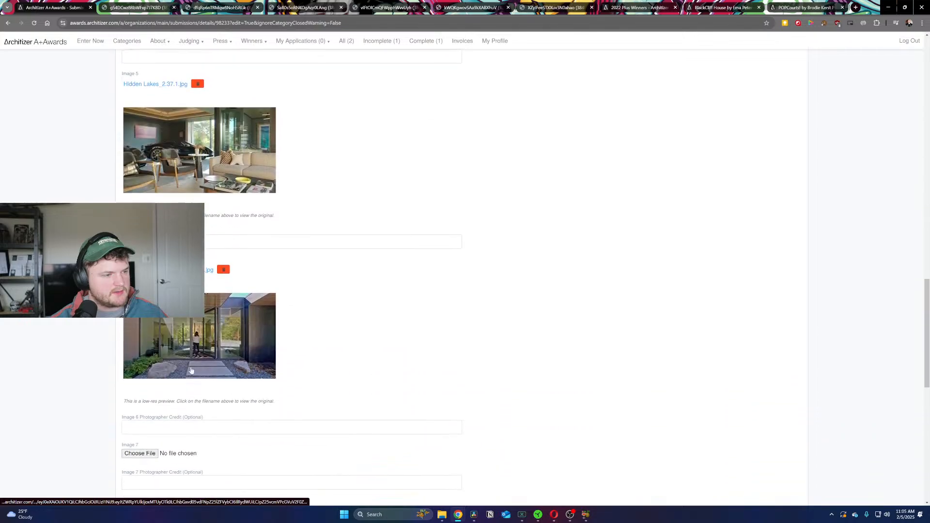
pyautogui.scroll(-15, 169, 364)
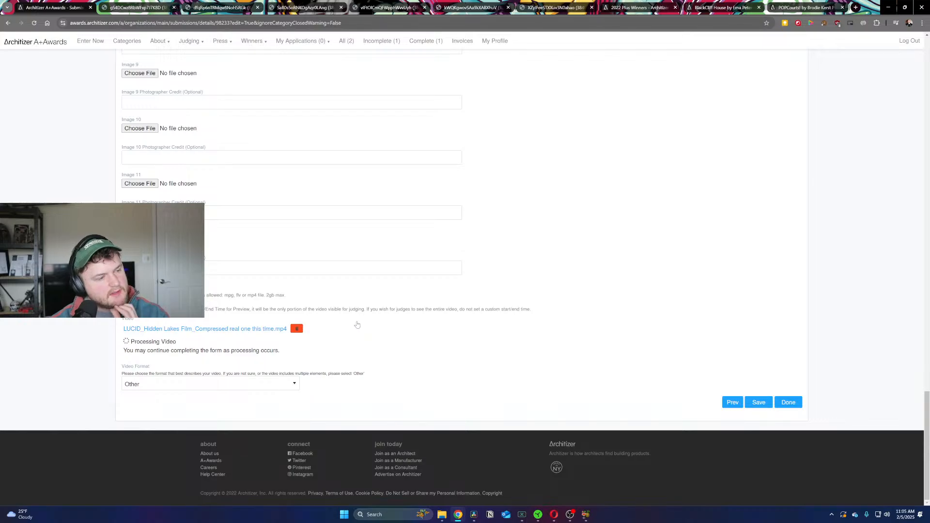
# Step: Save the Supporting Materials page with the uploaded video and finish the submission form
pyautogui.click(757, 403)
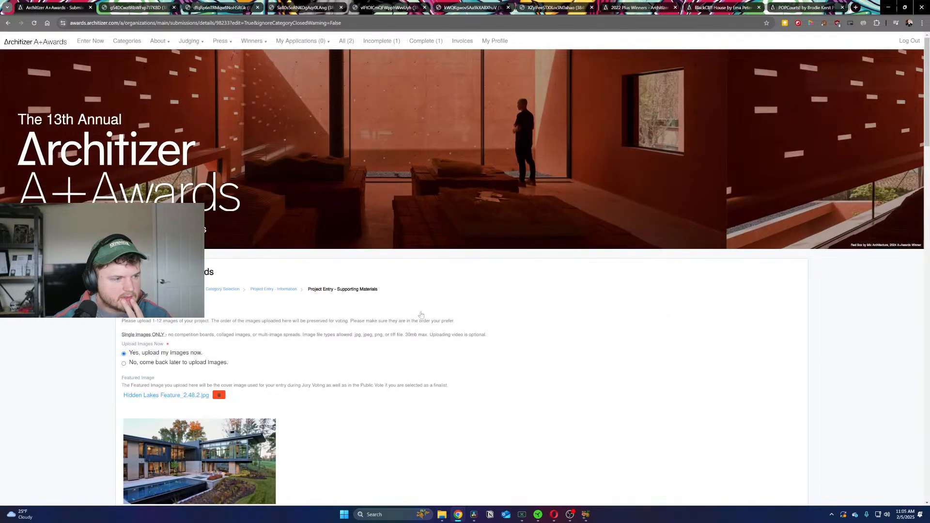
pyautogui.middleClick(613, 314)
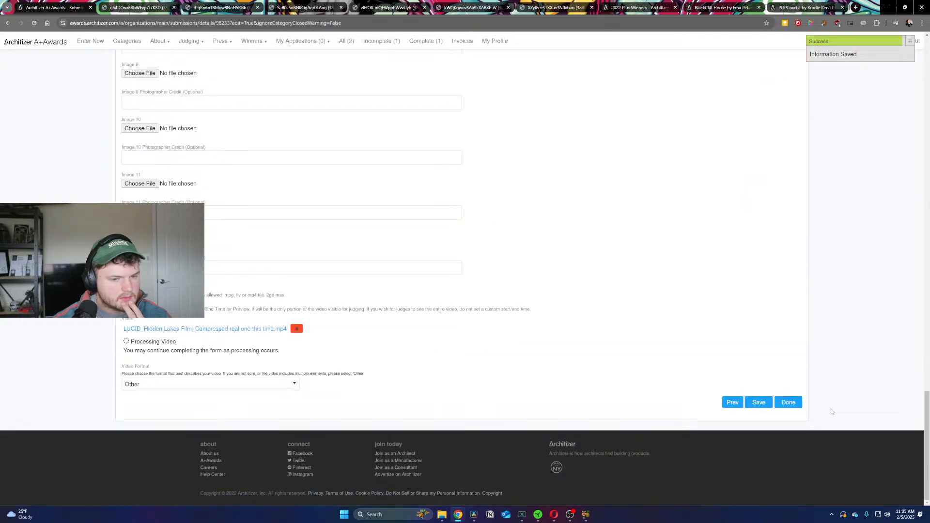
pyautogui.click(788, 402)
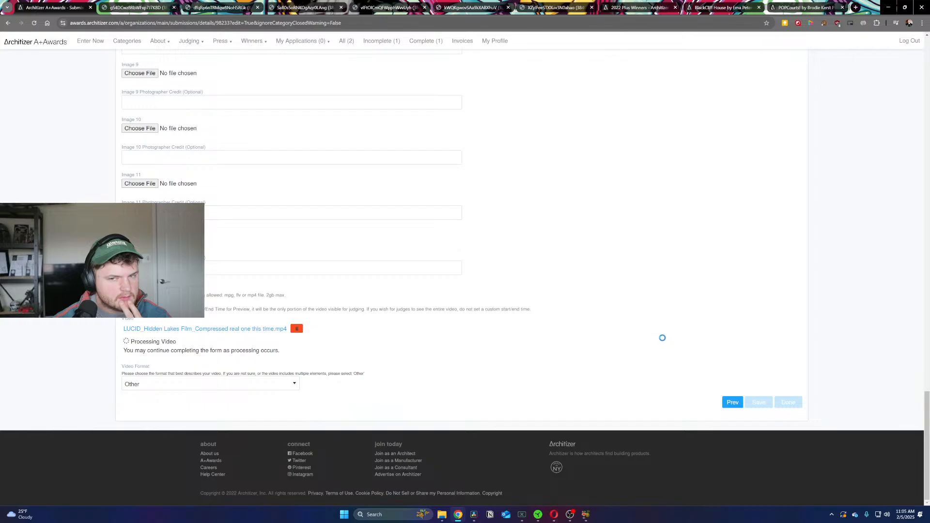
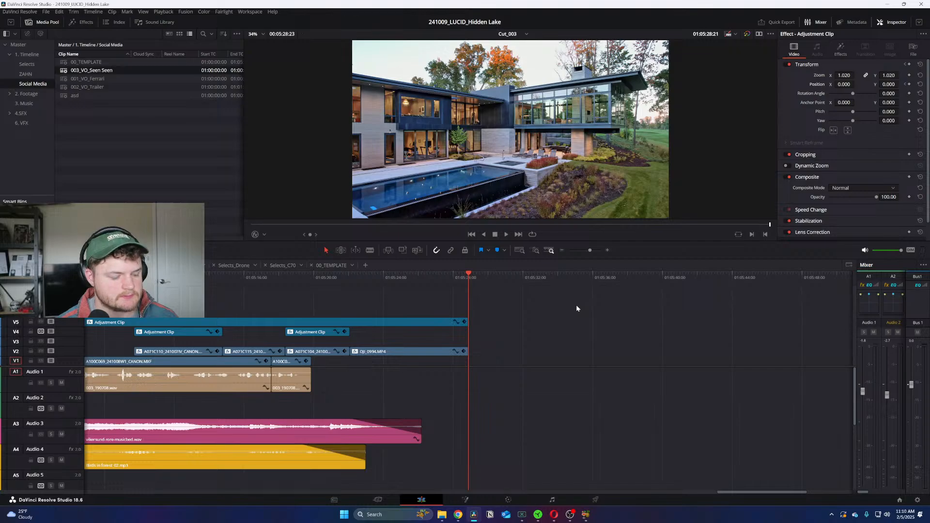
# Step: Scrub through the Cut_003 timeline in DaVinci Resolve from its start to the entrance walkway shot at about 01:01:16
pyautogui.press('Home')
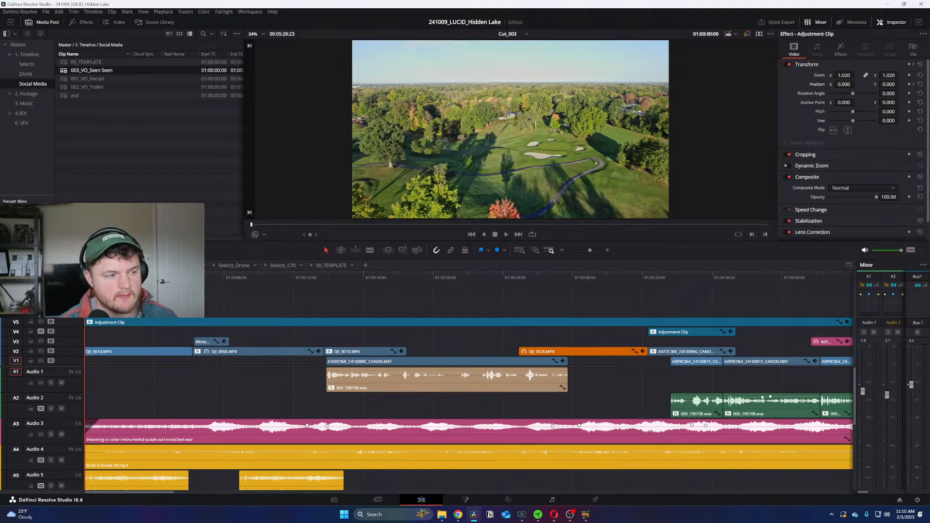
pyautogui.moveTo(272, 286); pyautogui.dragTo(447, 285)
pyautogui.hotkey('ctrl', '-')
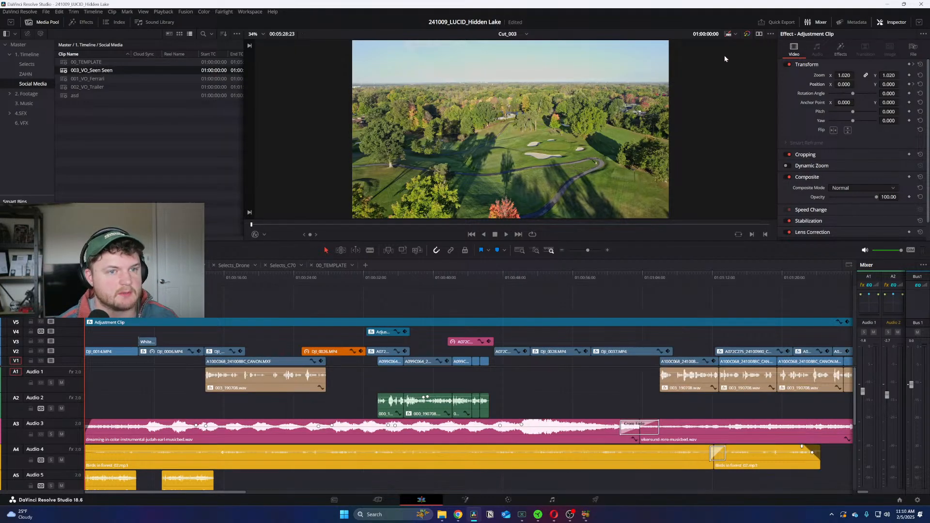
pyautogui.click(463, 275)
pyautogui.moveTo(464, 274); pyautogui.dragTo(752, 279)
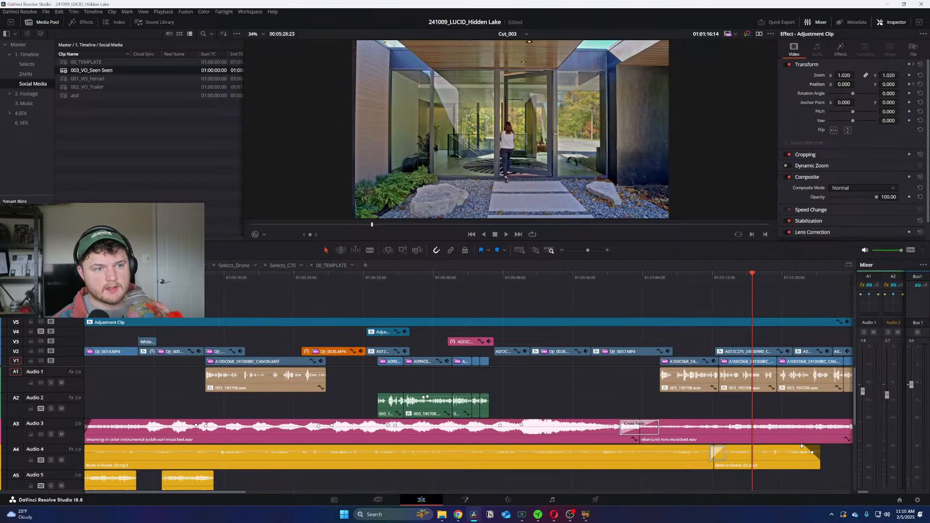
# Step: Scrub repeatedly through the opening minute of Cut_003 from its start, finishing on the terrace fire-pit shot at about 01:00:52
pyautogui.moveTo(711, 280); pyautogui.dragTo(617, 297)
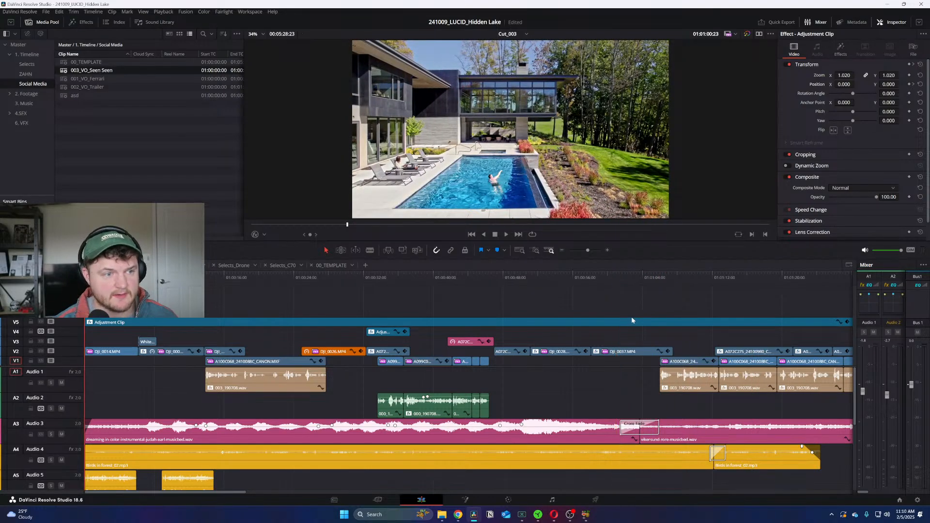
pyautogui.press('Home')
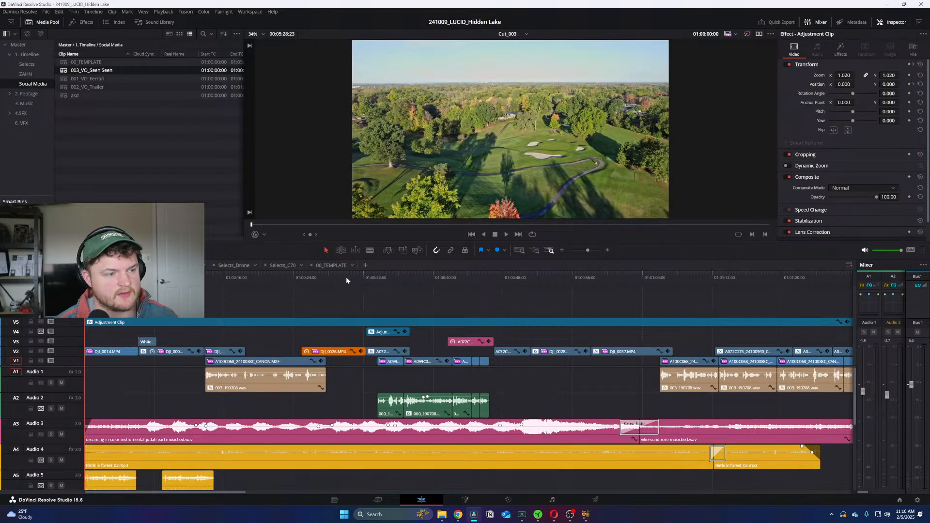
pyautogui.moveTo(345, 277); pyautogui.dragTo(381, 275)
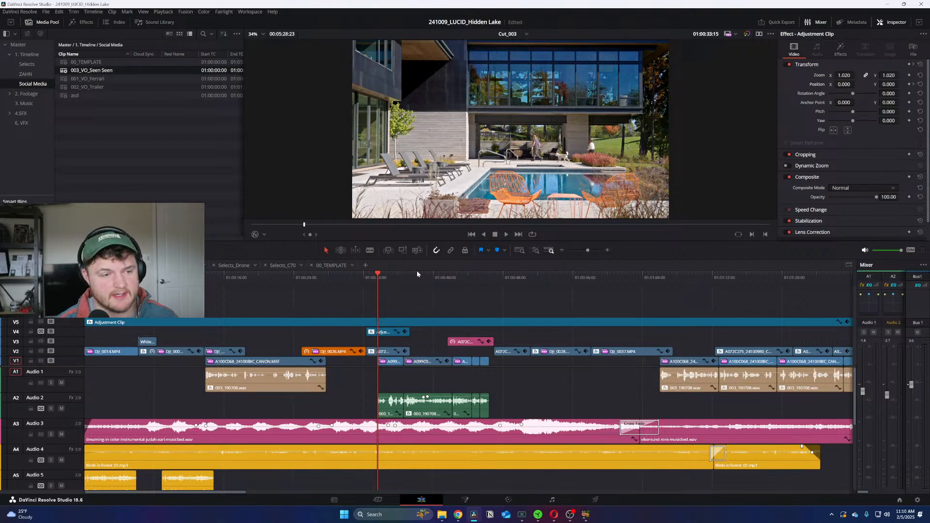
pyautogui.moveTo(464, 285); pyautogui.dragTo(740, 278)
pyautogui.press('Home')
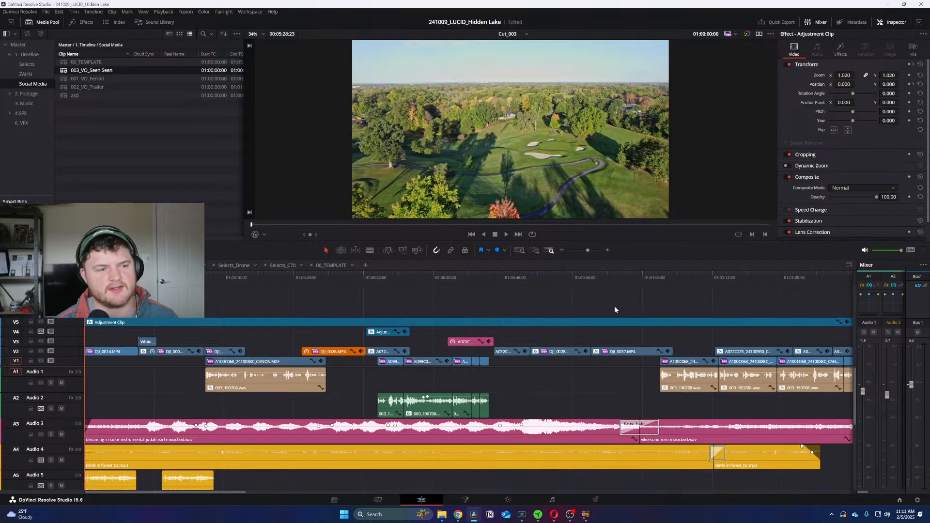
pyautogui.moveTo(85, 278); pyautogui.dragTo(226, 278)
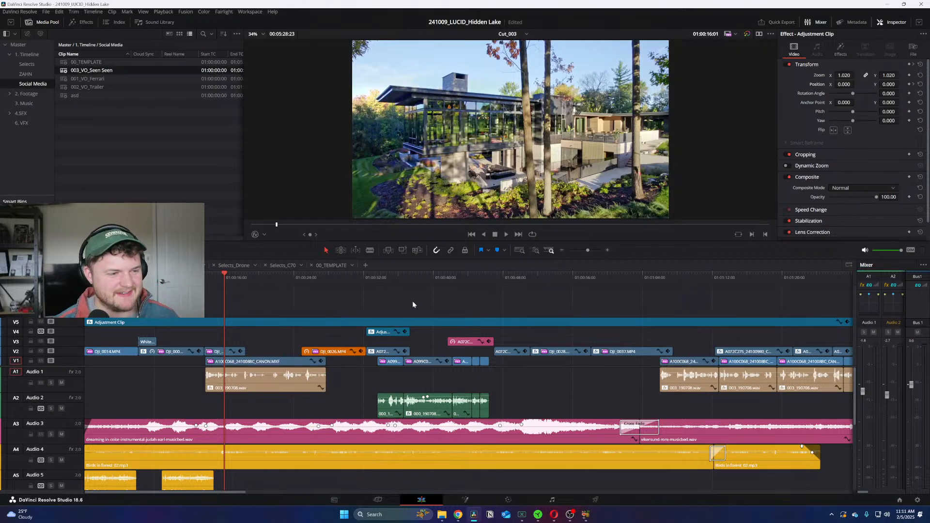
pyautogui.moveTo(356, 277); pyautogui.dragTo(539, 277)
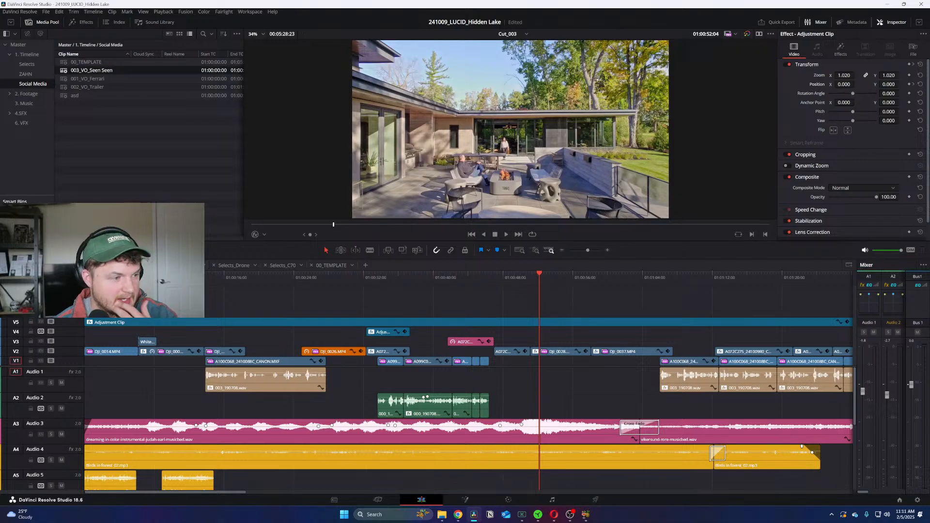
# Step: Close the HandBrake window and scrub the 001_VO_Ferrari timeline back to its start
pyautogui.click(220, 265)
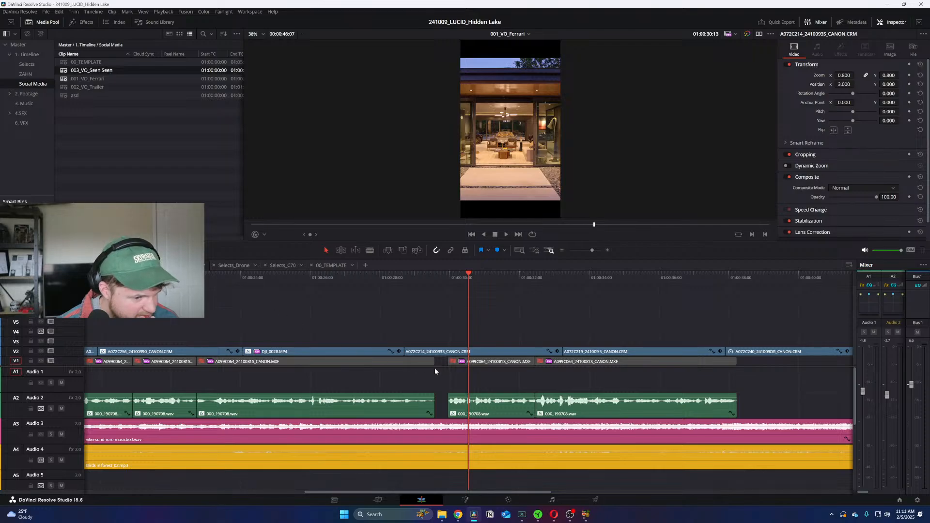
pyautogui.click(585, 515)
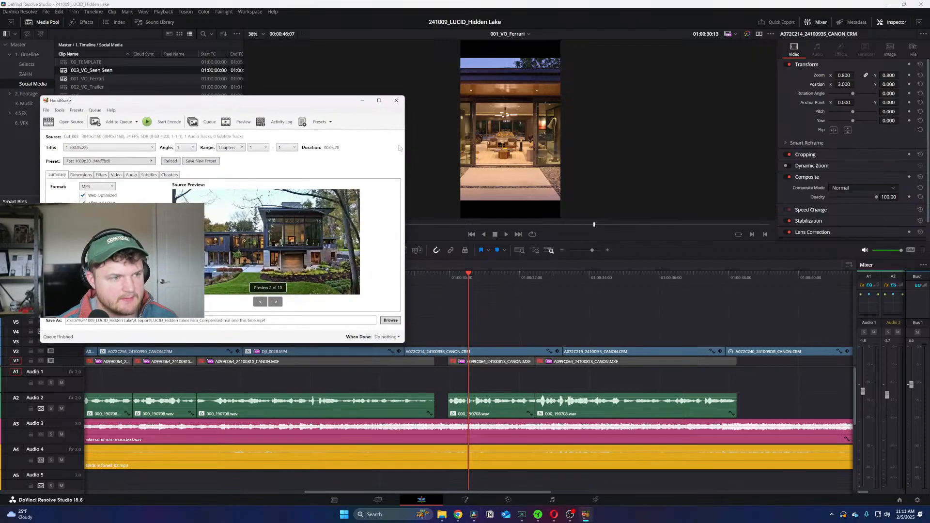
pyautogui.click(396, 100)
pyautogui.moveTo(447, 281); pyautogui.dragTo(128, 281)
pyautogui.press('Home')
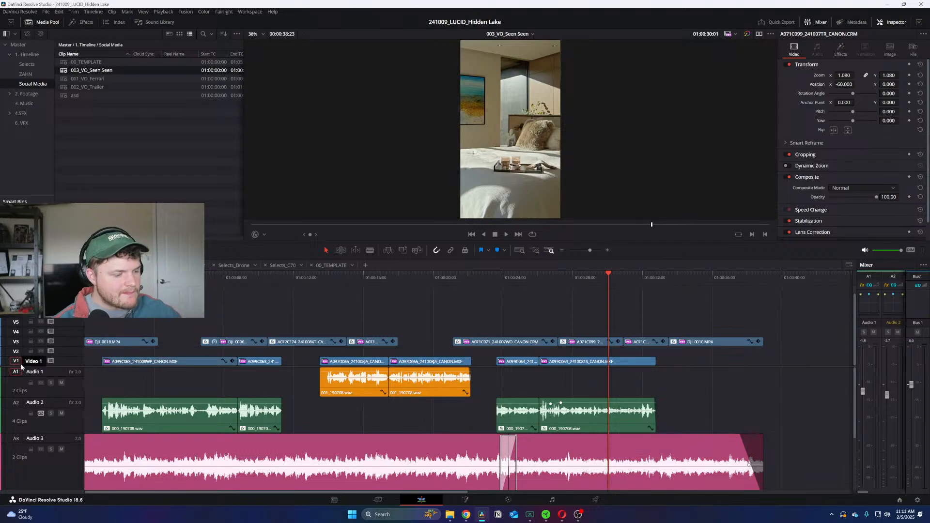
# Step: Launch Discord and return to the DaVinci Resolve project
pyautogui.press('super')
pyautogui.write('disc')
pyautogui.press('Return')
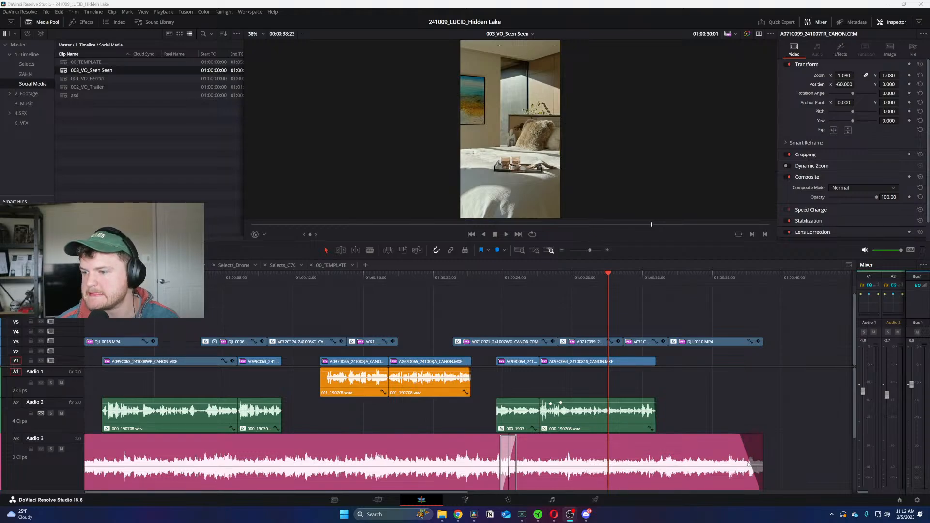
pyautogui.hotkey('alt', 'Tab')
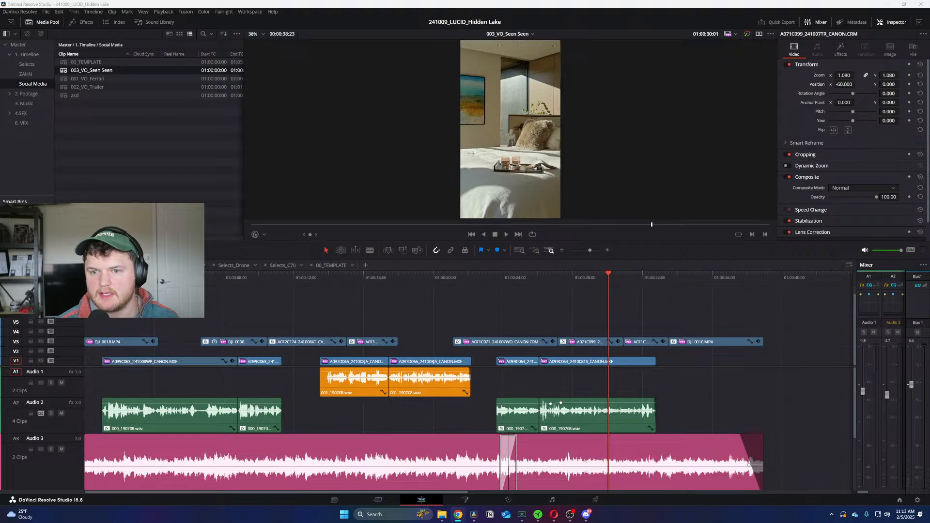
# Step: Review the opening drone shot at the start of the 003_VO_Seen Seen vertical timeline
pyautogui.press('Home')
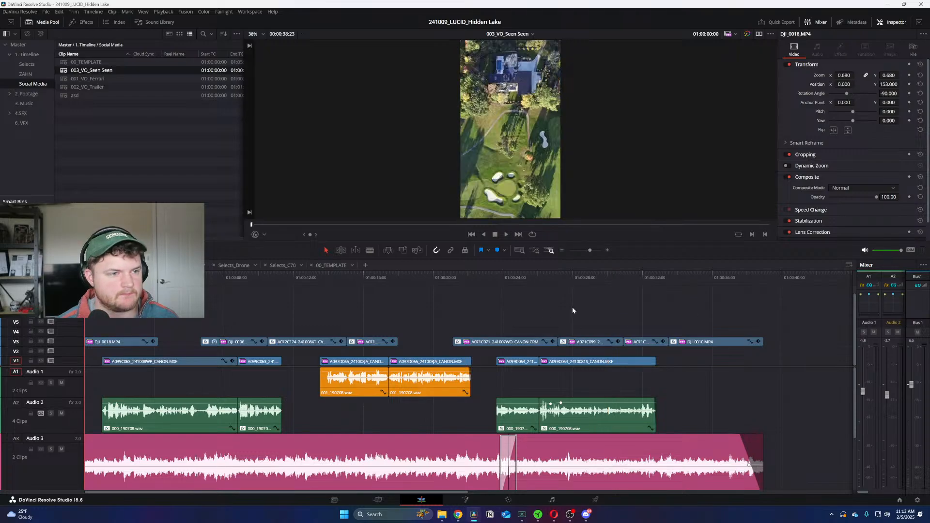
pyautogui.press('space')
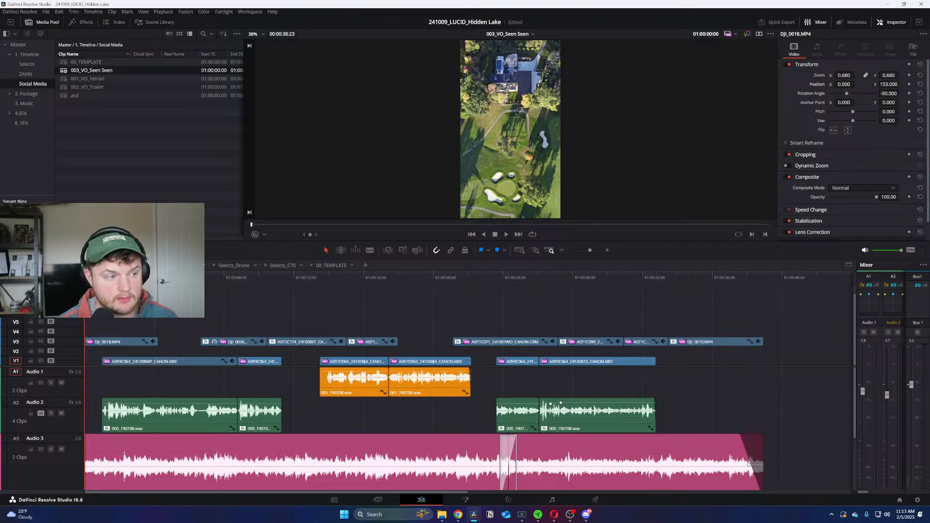
pyautogui.moveTo(85, 283)
pyautogui.mouseDown()
pyautogui.moveTo(252, 284)
pyautogui.moveTo(84, 284)
pyautogui.mouseUp()
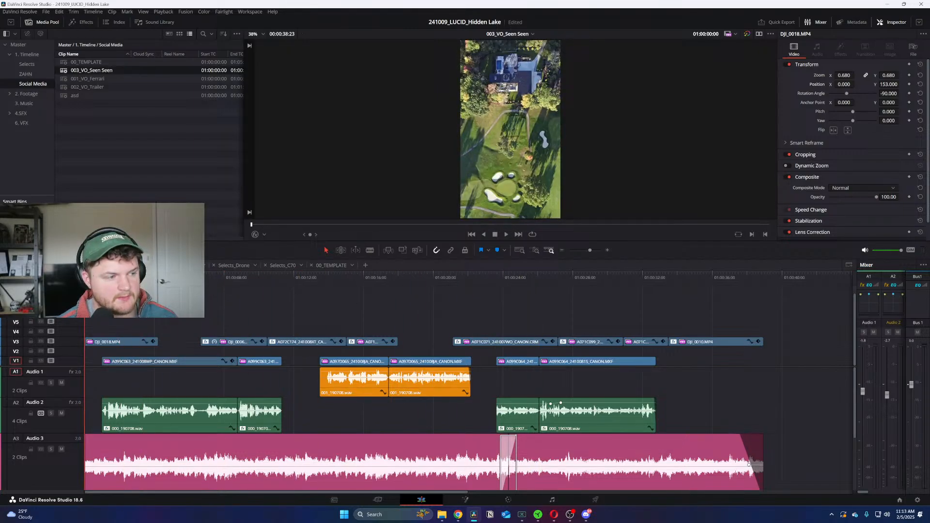
# Step: Switch to the Cut_003 timeline and scrub from the interview shot at about 01:00:20 to the house exterior at about 01:00:30
pyautogui.click(176, 284)
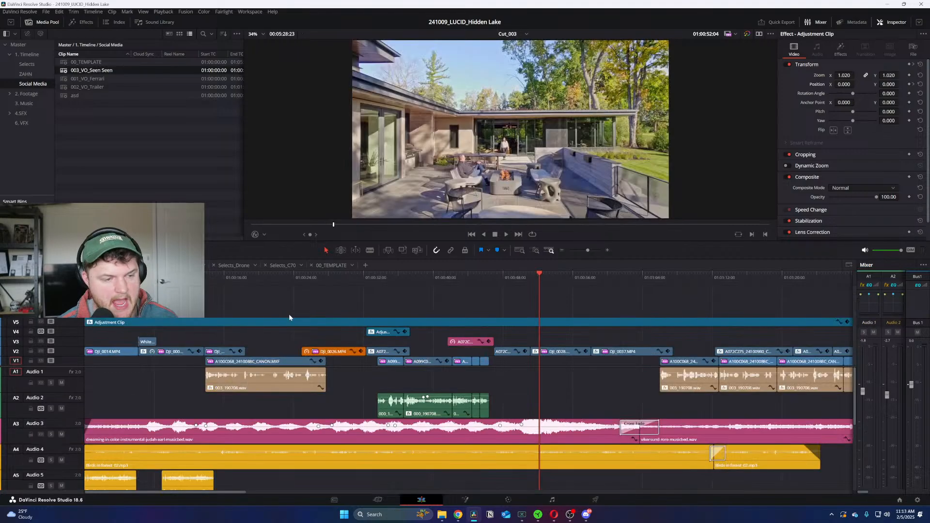
pyautogui.click(261, 274)
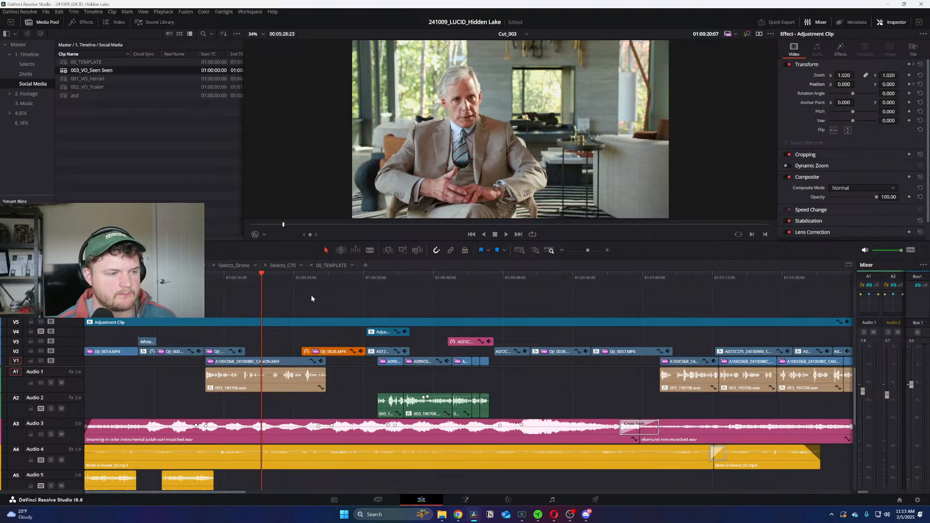
pyautogui.moveTo(263, 274); pyautogui.dragTo(348, 284)
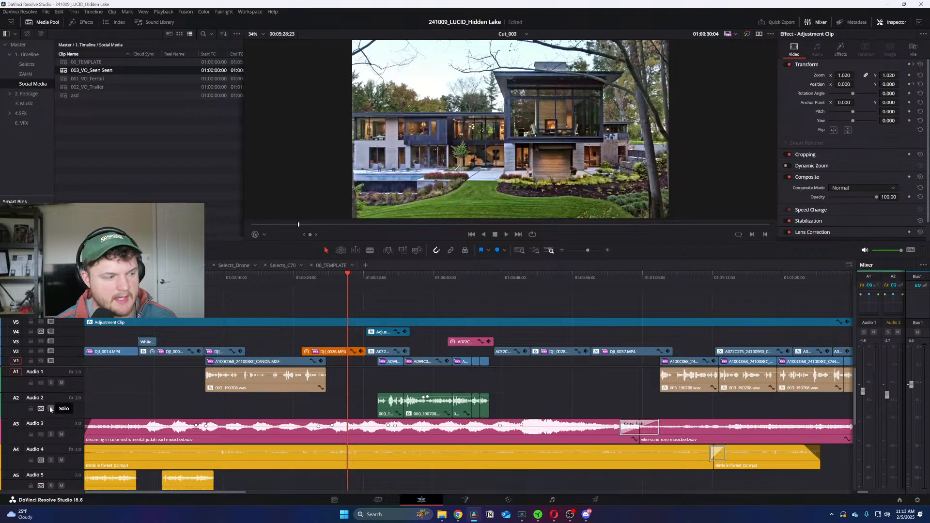
# Step: Mute and solo the Audio 1 track and play sections of Cut_003 from about 01:00:30 to the golf course shot at about 01:01:42
pyautogui.click(60, 383)
pyautogui.click(51, 383)
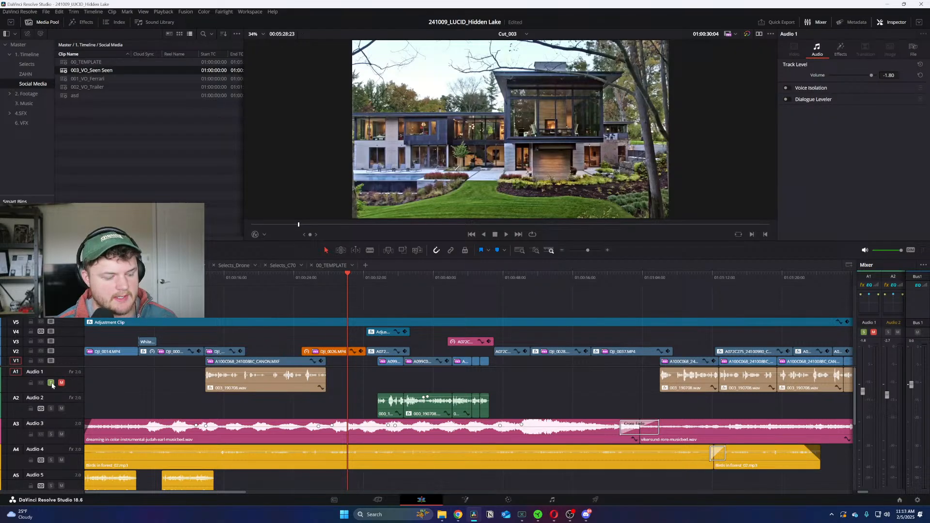
pyautogui.press('space')
pyautogui.click(378, 292)
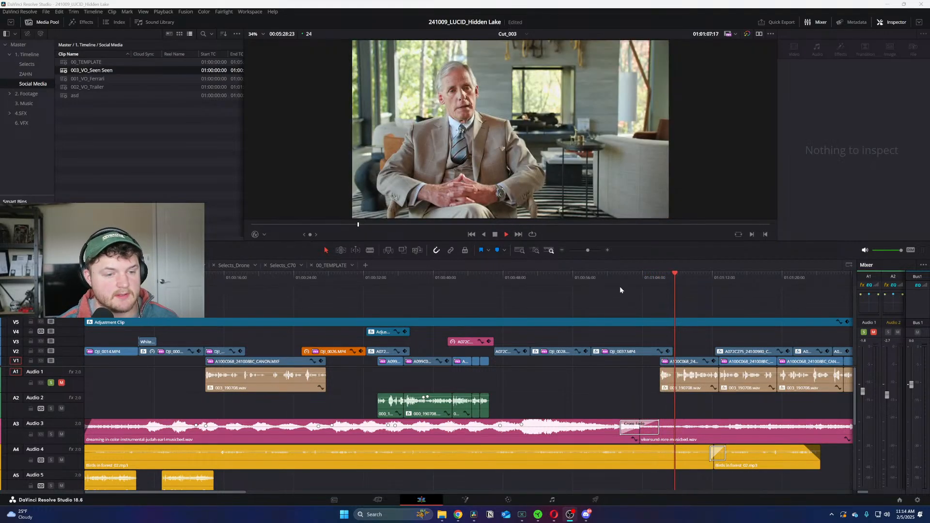
pyautogui.click(630, 294)
pyautogui.hotkey('ctrl', '-')
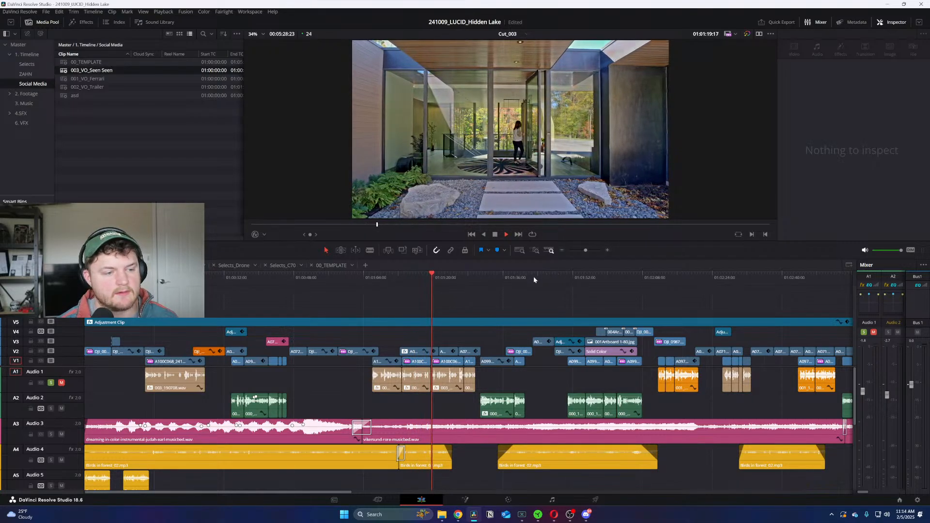
pyautogui.click(515, 276)
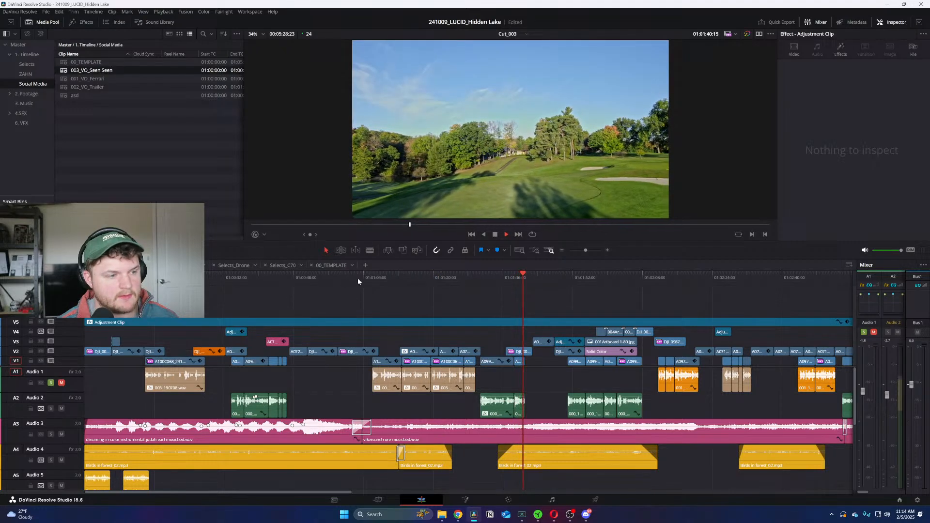
pyautogui.press('space')
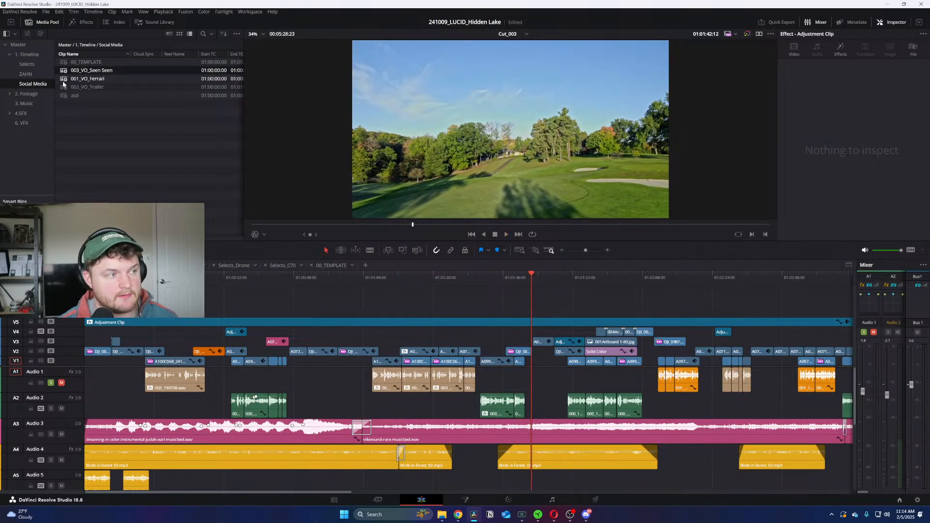
# Step: Clear the solo and mute on Audio 1 and scrub Cut_003 to the dusk terrace shot at about 01:04:11
pyautogui.click(51, 383)
pyautogui.click(62, 383)
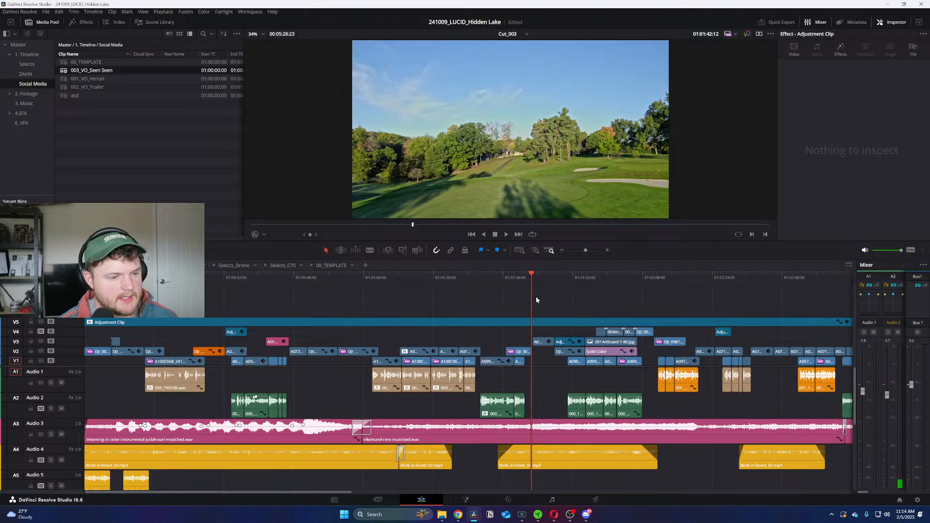
pyautogui.hotkey('ctrl', '-')
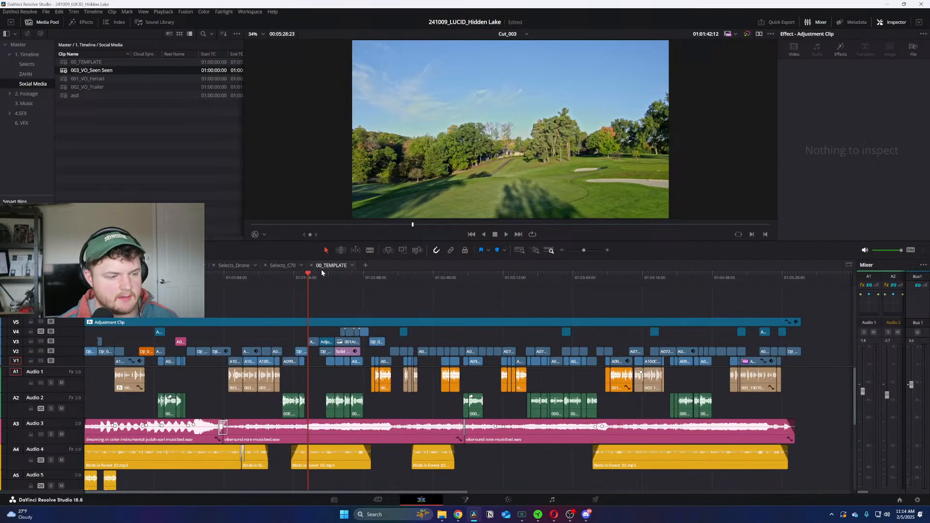
pyautogui.moveTo(315, 278); pyautogui.dragTo(633, 278)
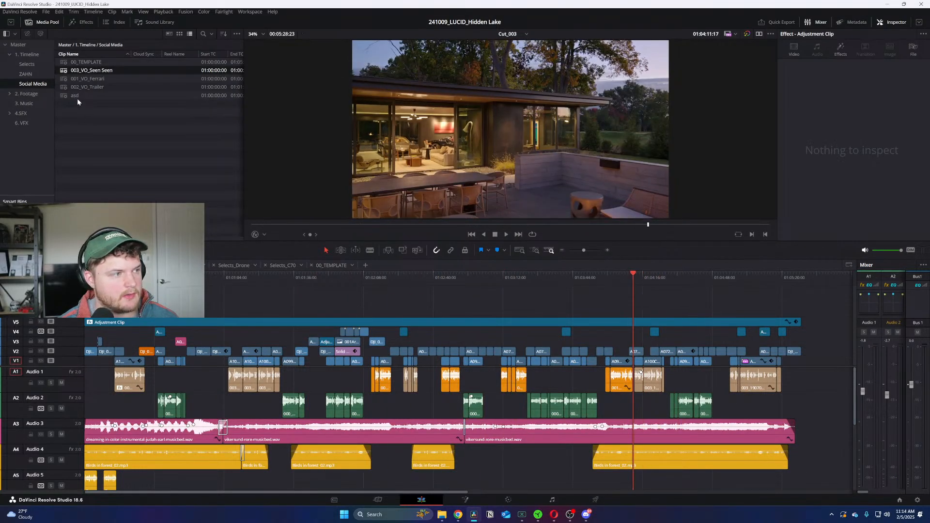
# Step: Open the 001_VO_Ferrari timeline from the Social Media bin and play its opening up to about 01:00:05
pyautogui.click(66, 79)
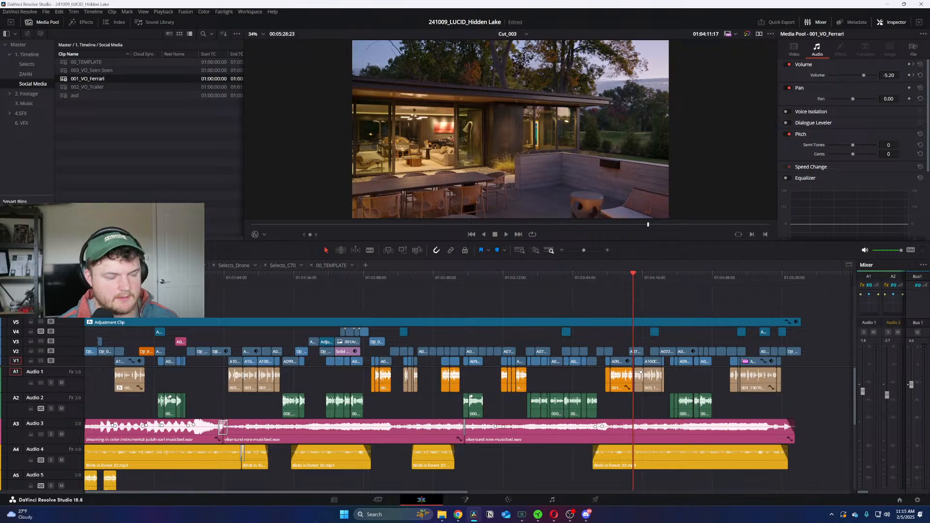
pyautogui.hotkey('ctrl', '-')
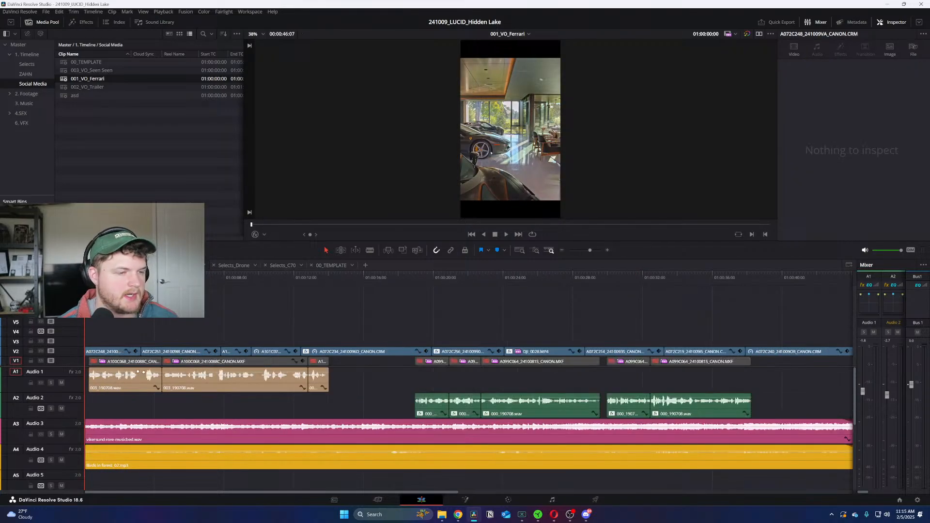
pyautogui.click(111, 277)
pyautogui.press('space')
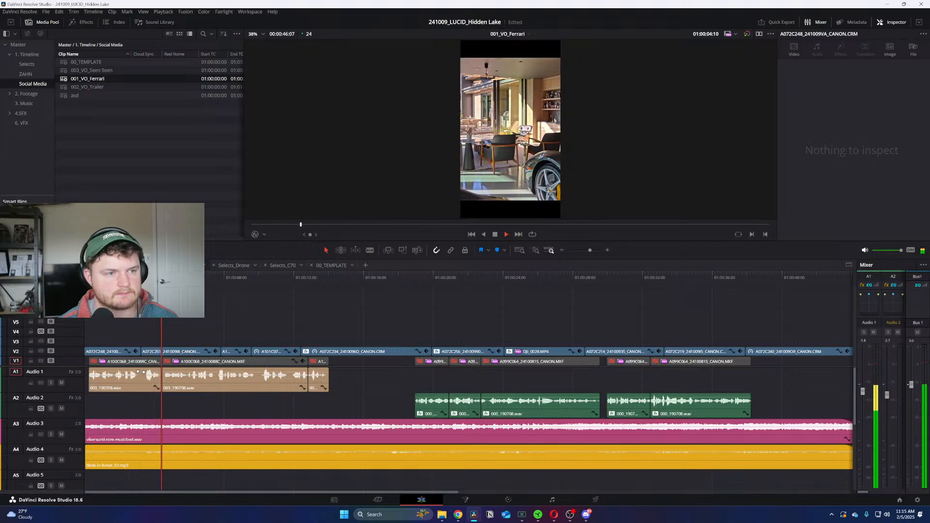
pyautogui.press('space')
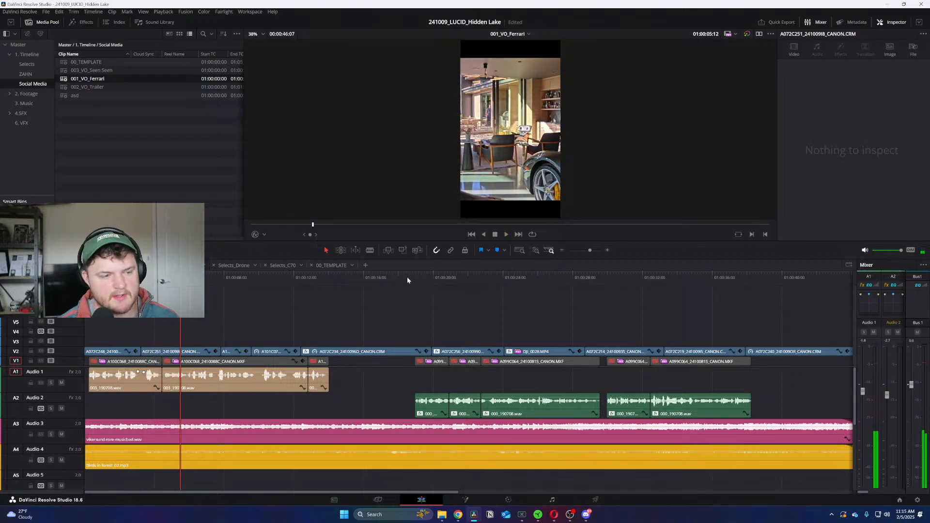
# Step: Scrub through the whole 001_VO_Ferrari timeline, including the Ferrari garage shot at about 01:00:14, to its end and back to the start
pyautogui.moveTo(353, 276); pyautogui.dragTo(726, 318)
pyautogui.hotkey('ctrl', '-')
pyautogui.moveTo(421, 277); pyautogui.dragTo(208, 282)
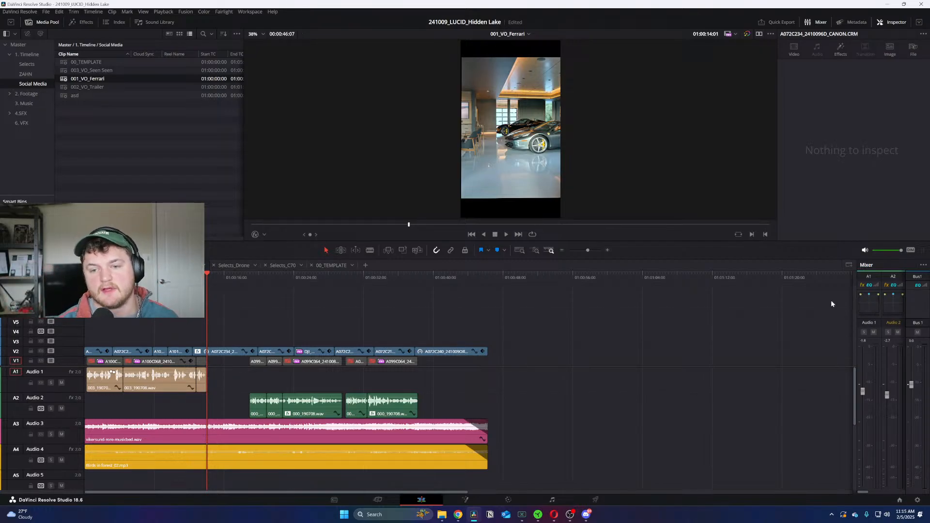
pyautogui.hotkey('ctrl', '=')
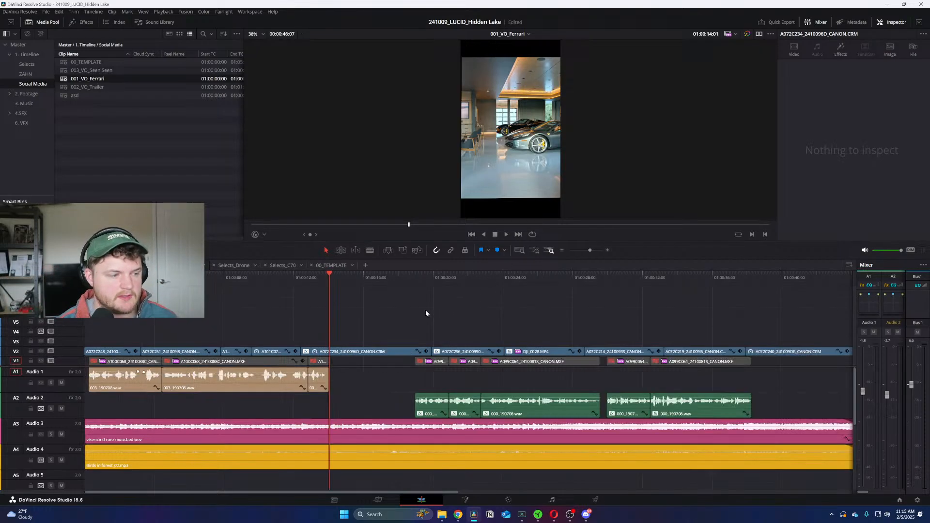
pyautogui.press('Home')
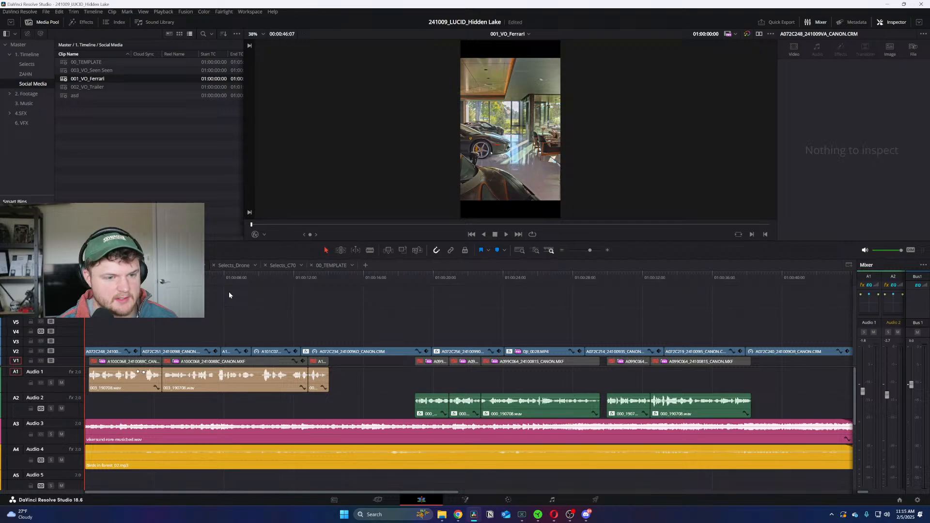
pyautogui.hotkey('ctrl', '-')
pyautogui.moveTo(501, 276); pyautogui.dragTo(495, 275)
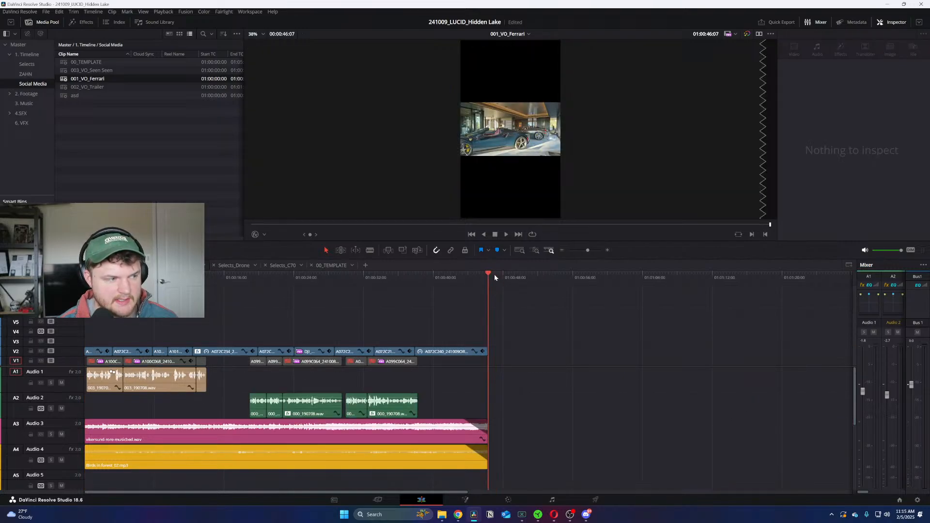
pyautogui.press('Home')
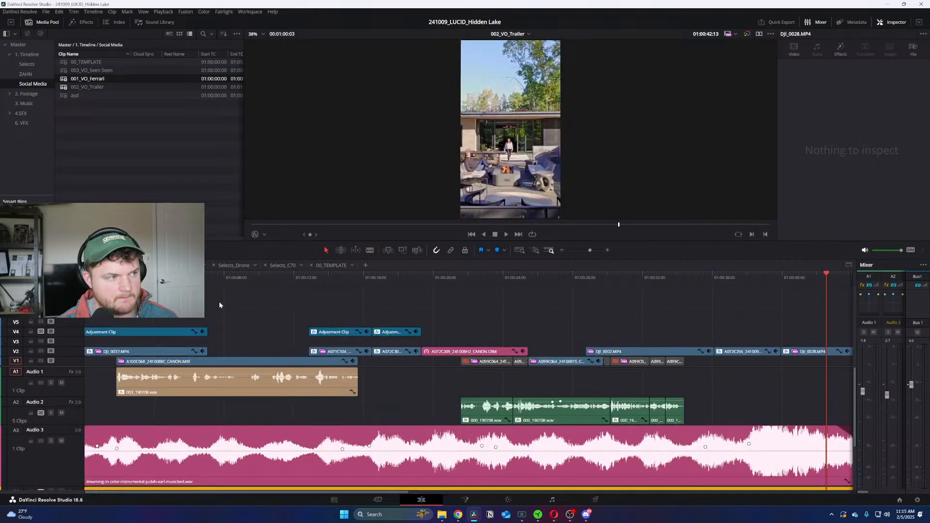
# Step: Scrub through the 002_VO_Trailer vertical timeline and return to its start
pyautogui.hotkey('ctrl', '-')
pyautogui.click(327, 279)
pyautogui.moveTo(322, 282); pyautogui.dragTo(438, 295)
pyautogui.press('Home')
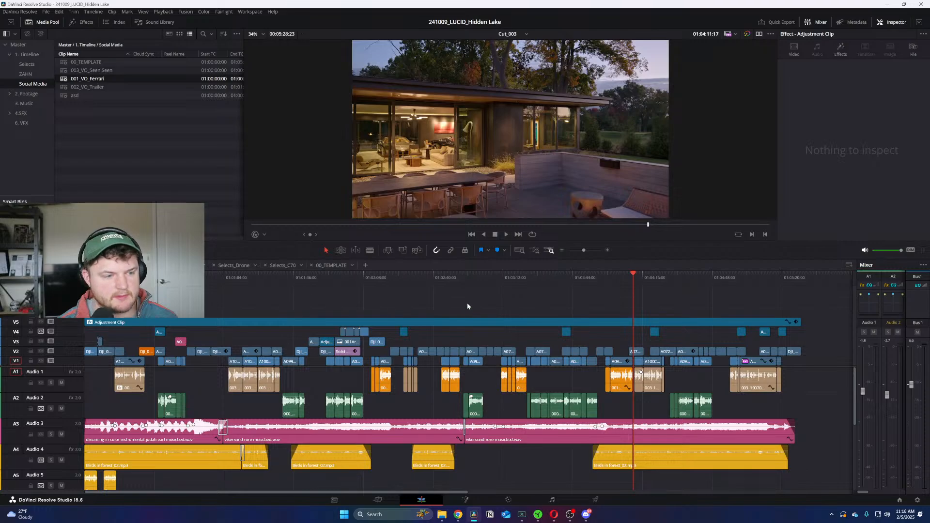
# Step: Zoom in on the end of the Cut_003 timeline and scrub through the Ferrari garage shots to about 01:04:47
pyautogui.moveTo(550, 274); pyautogui.dragTo(628, 280)
pyautogui.hotkey('ctrl', '=')
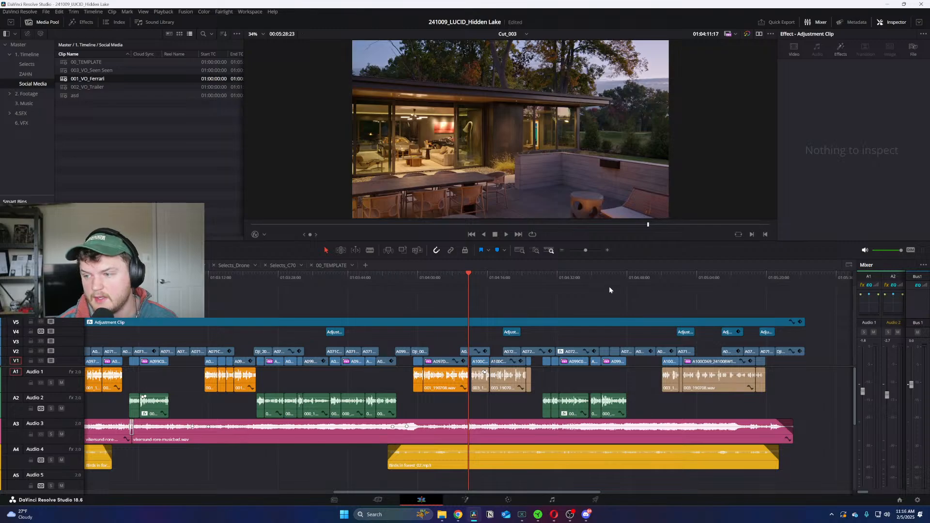
pyautogui.click(542, 277)
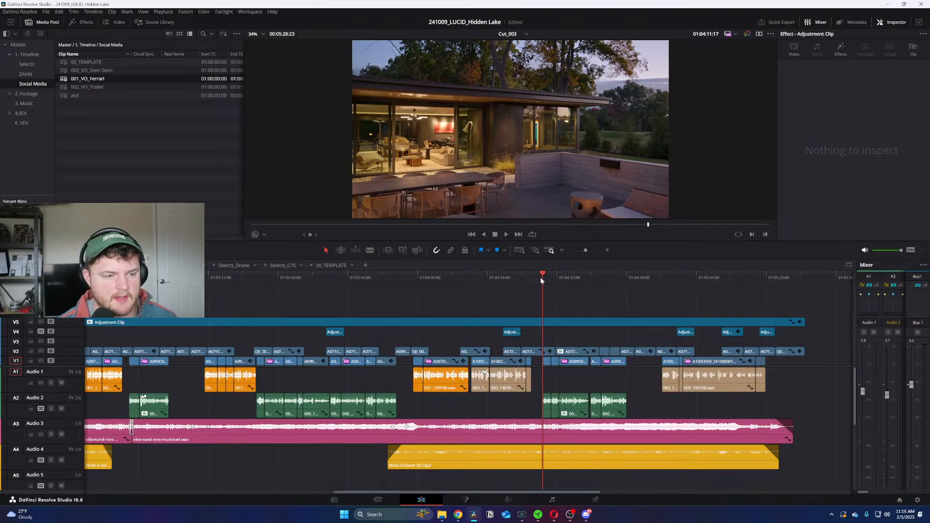
pyautogui.moveTo(586, 272)
pyautogui.mouseDown()
pyautogui.moveTo(668, 274)
pyautogui.moveTo(601, 277)
pyautogui.mouseUp()
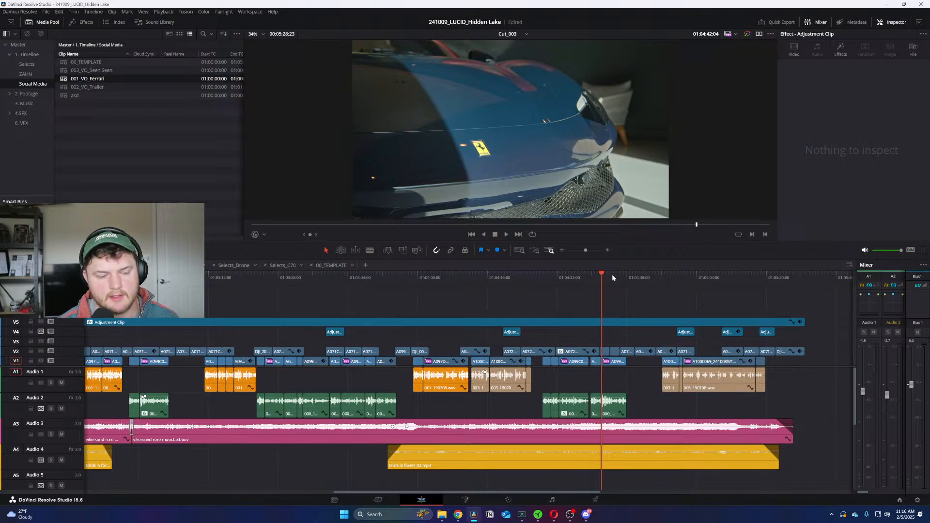
pyautogui.moveTo(621, 272); pyautogui.dragTo(627, 275)
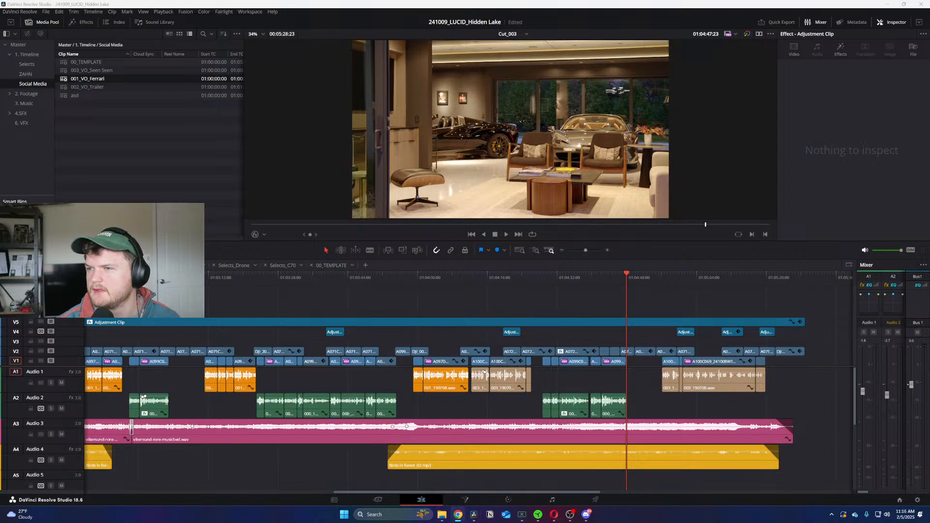
# Step: Open Spotify and look through the home feed, including the full Uniquely yours playlist list
pyautogui.press('super')
pyautogui.write('spotify')
pyautogui.press('Return')
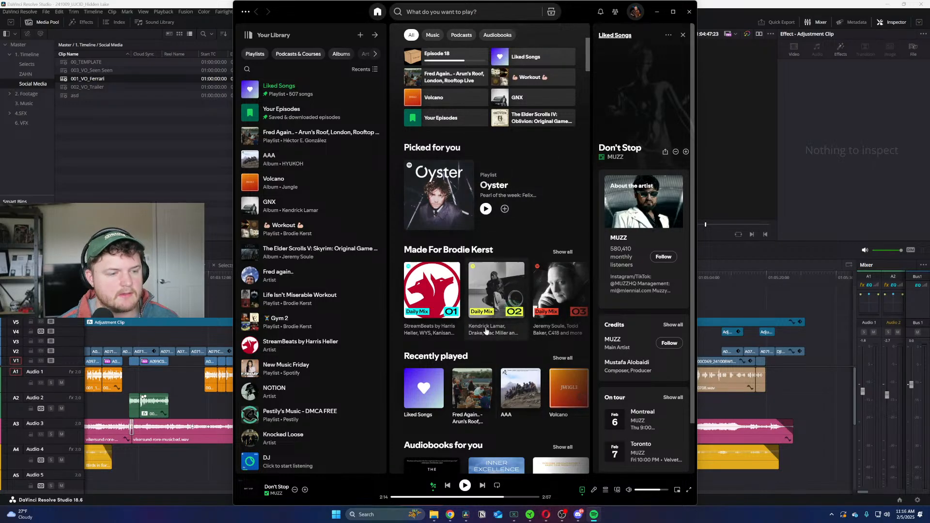
pyautogui.scroll(-1, 485, 305)
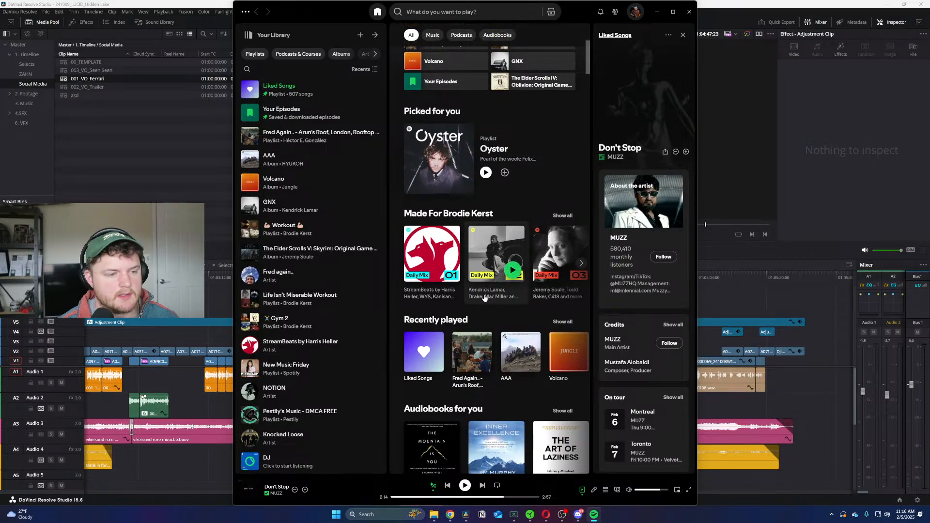
pyautogui.scroll(-1, 506, 297)
pyautogui.scroll(-10, 506, 298)
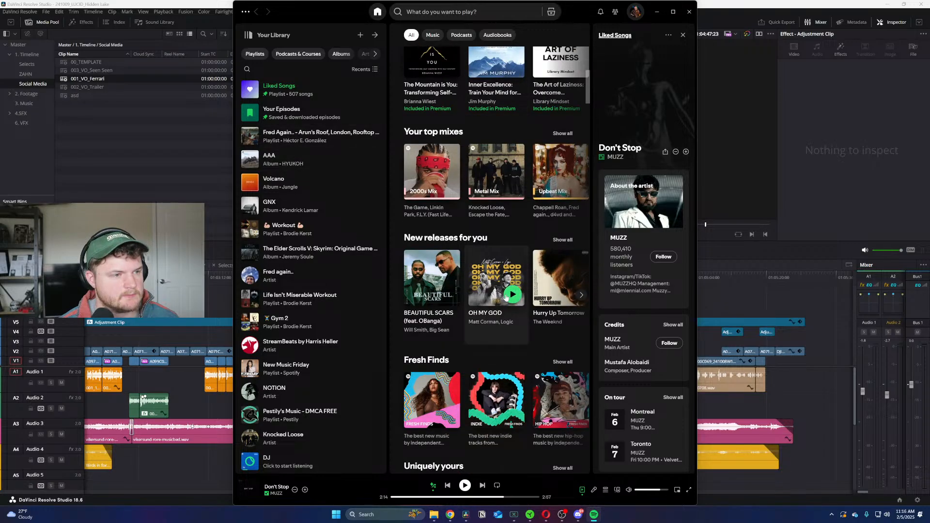
pyautogui.scroll(-5, 506, 297)
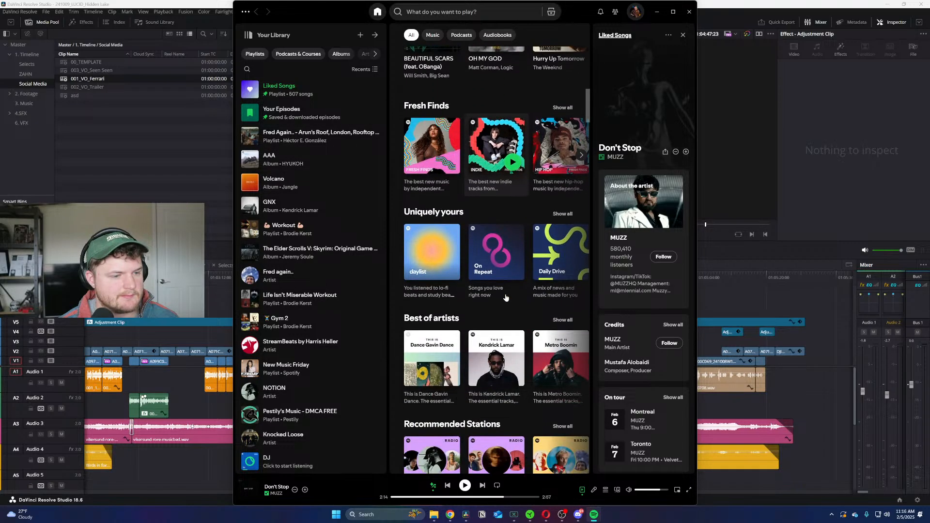
pyautogui.click(563, 214)
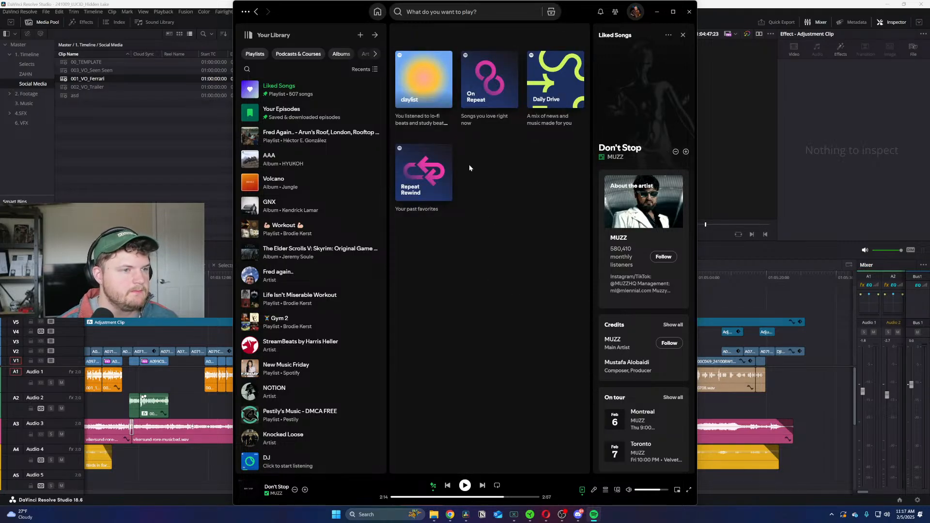
pyautogui.click(256, 12)
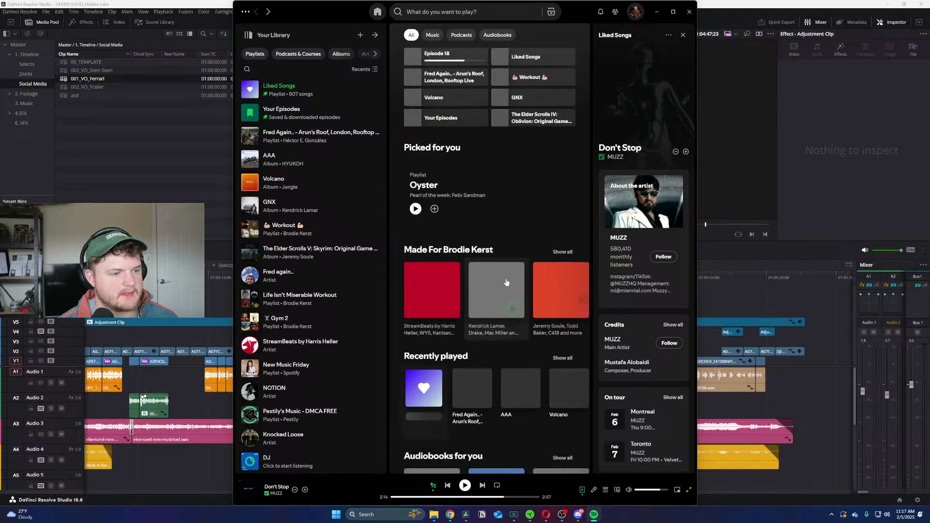
# Step: Browse the remaining home feed recommendations and the saved library for a suitable music track
pyautogui.scroll(-10, 503, 282)
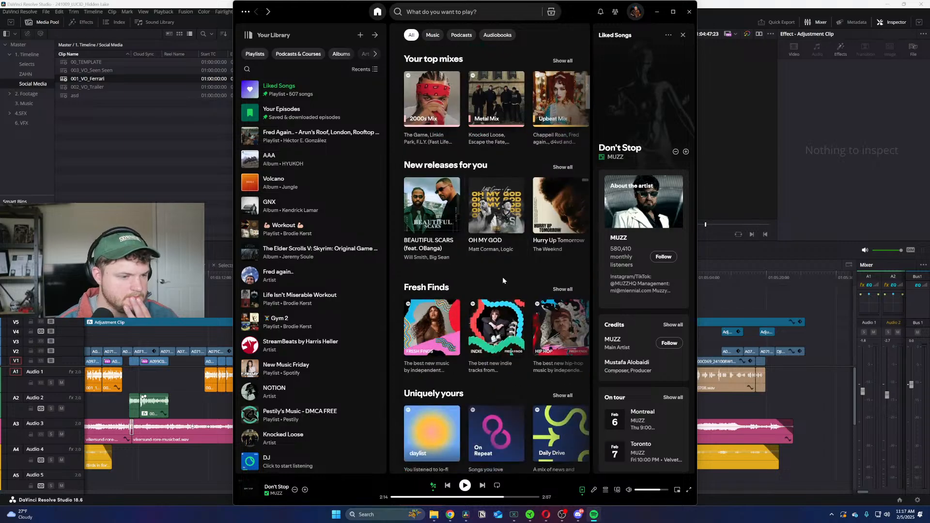
pyautogui.scroll(-2, 499, 282)
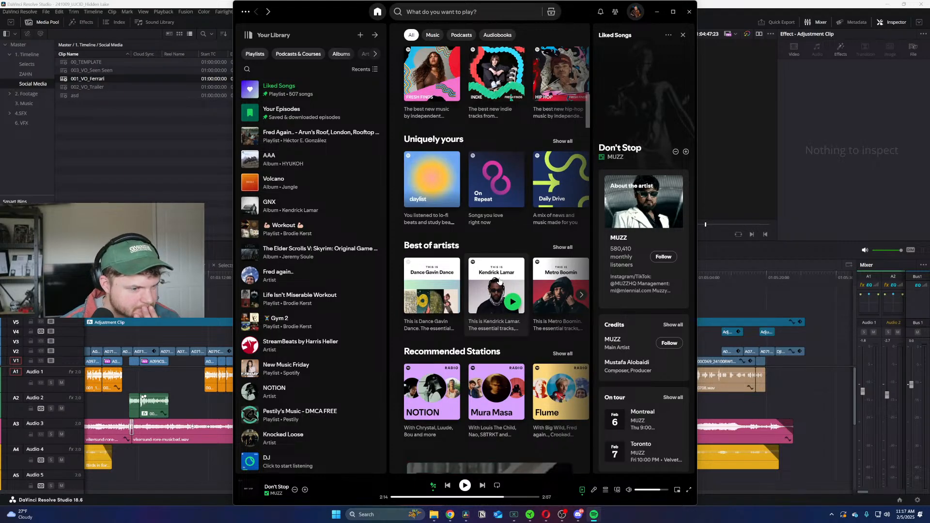
pyautogui.scroll(-6, 498, 283)
pyautogui.scroll(-12, 497, 283)
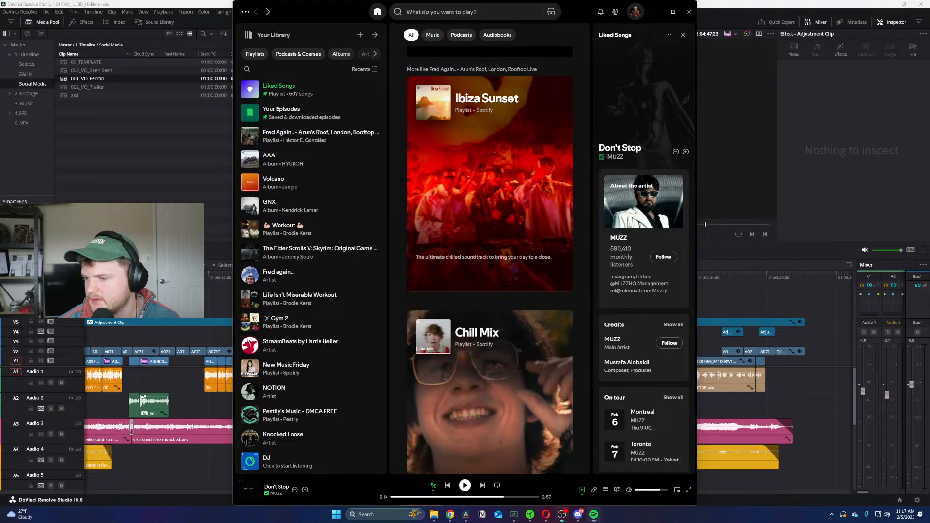
pyautogui.scroll(-1, 545, 265)
pyautogui.scroll(-6, 336, 297)
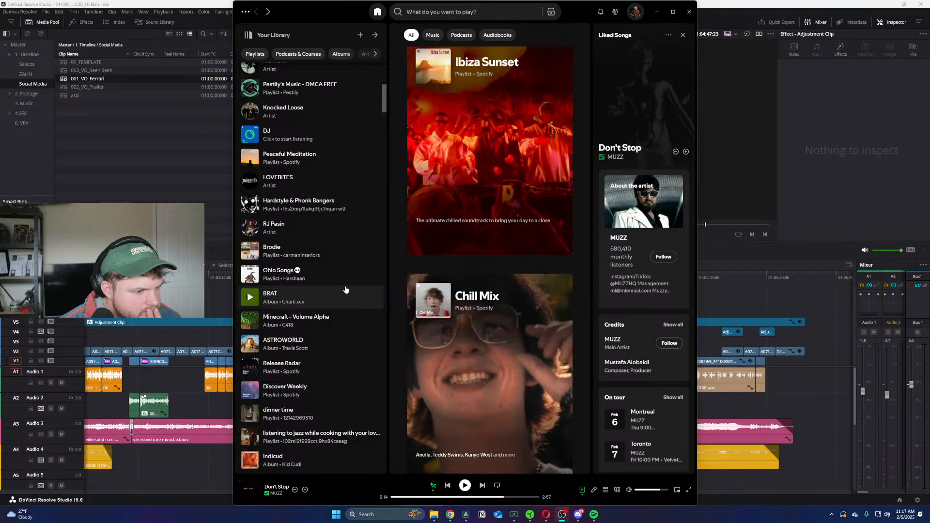
pyautogui.scroll(7, 344, 291)
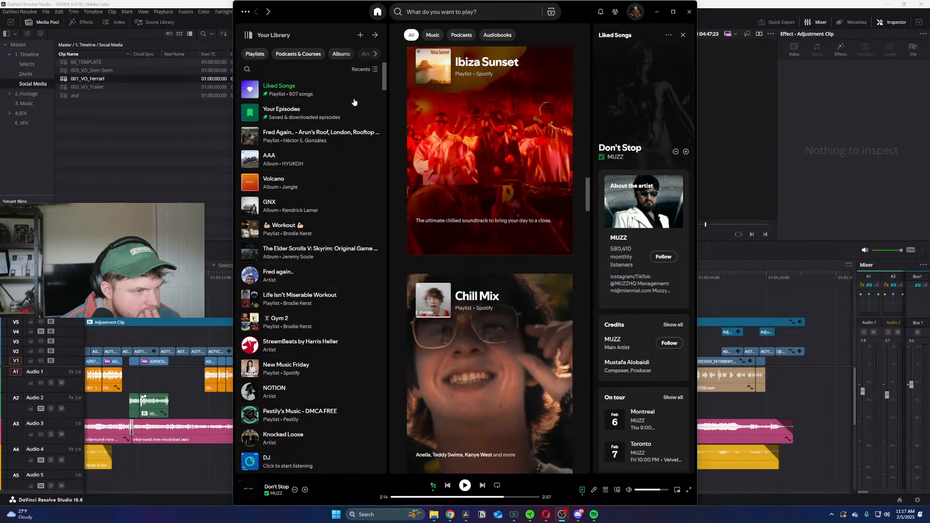
pyautogui.scroll(-4, 509, 288)
pyautogui.scroll(-4, 509, 289)
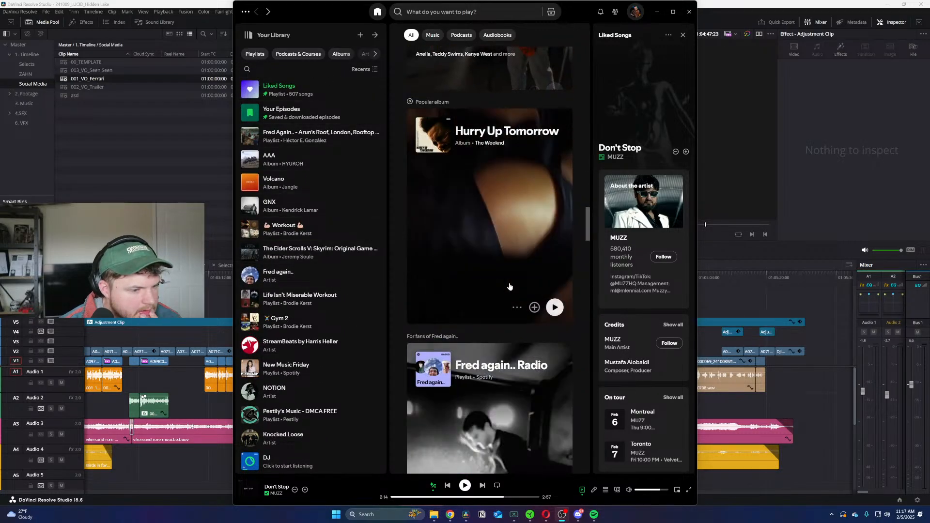
pyautogui.scroll(12, 508, 286)
# Step: Search Spotify for "popular", open the Trending category and open its Viral Hits playlist
pyautogui.click(433, 11)
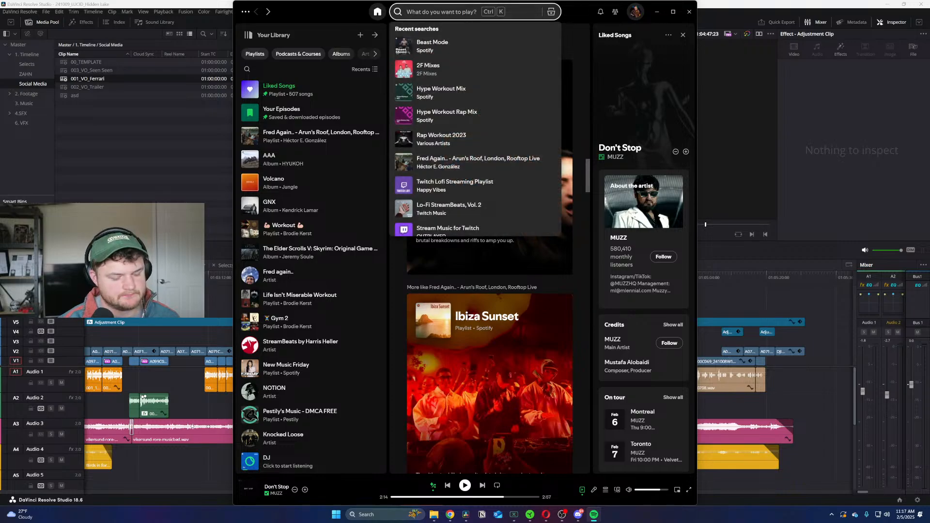
pyautogui.write('popular')
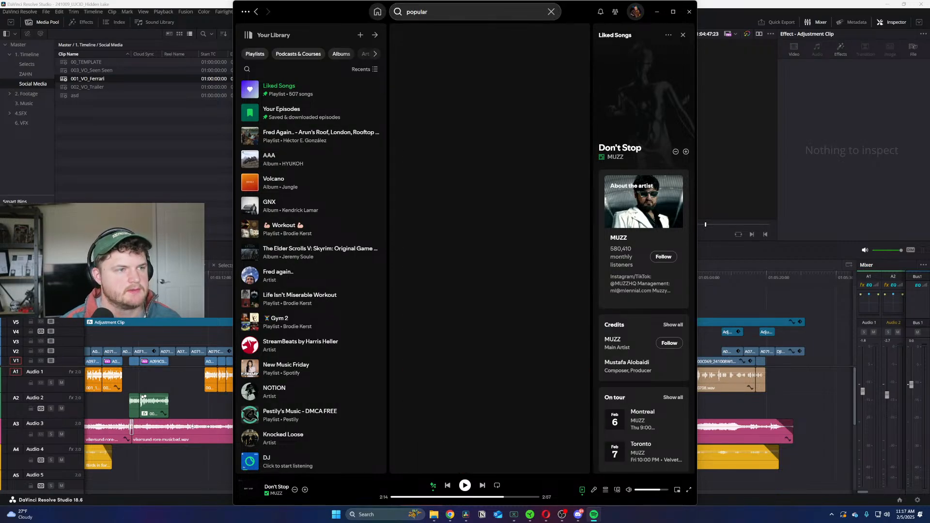
pyautogui.click(479, 107)
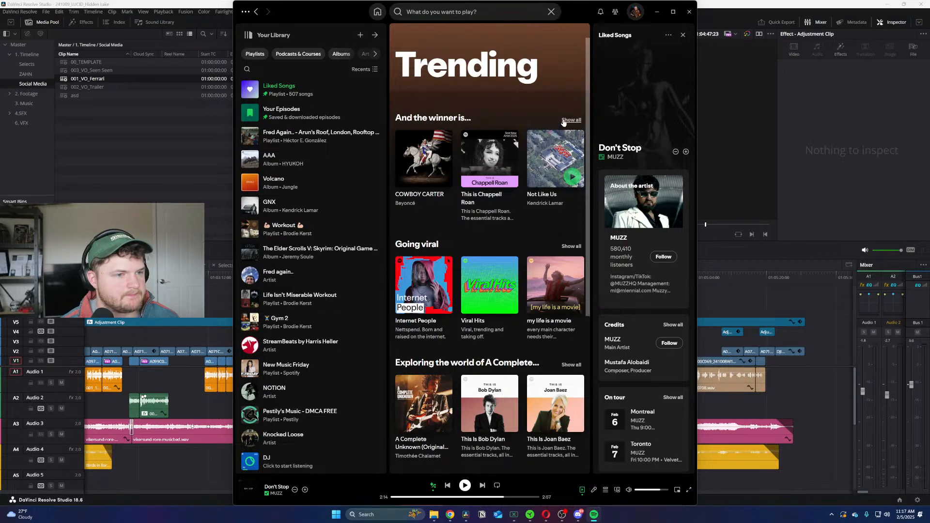
pyautogui.scroll(-1, 494, 218)
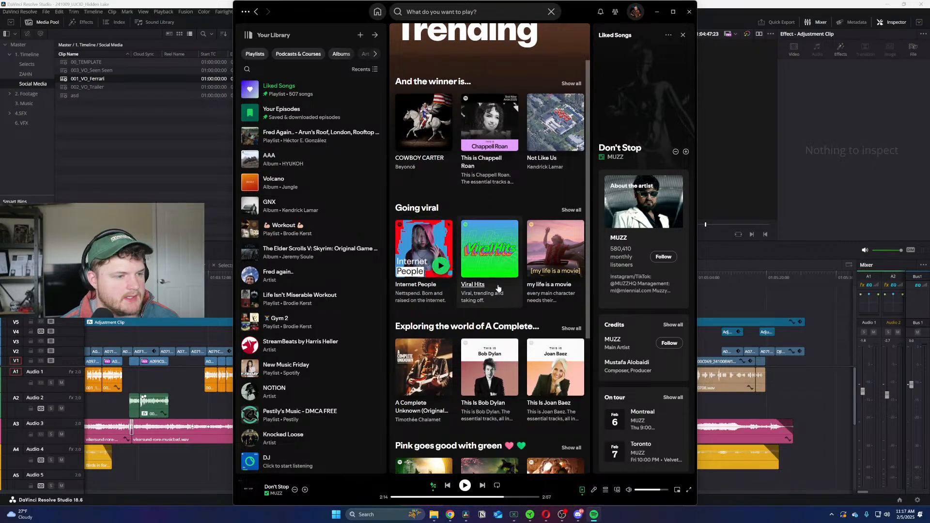
pyautogui.click(471, 285)
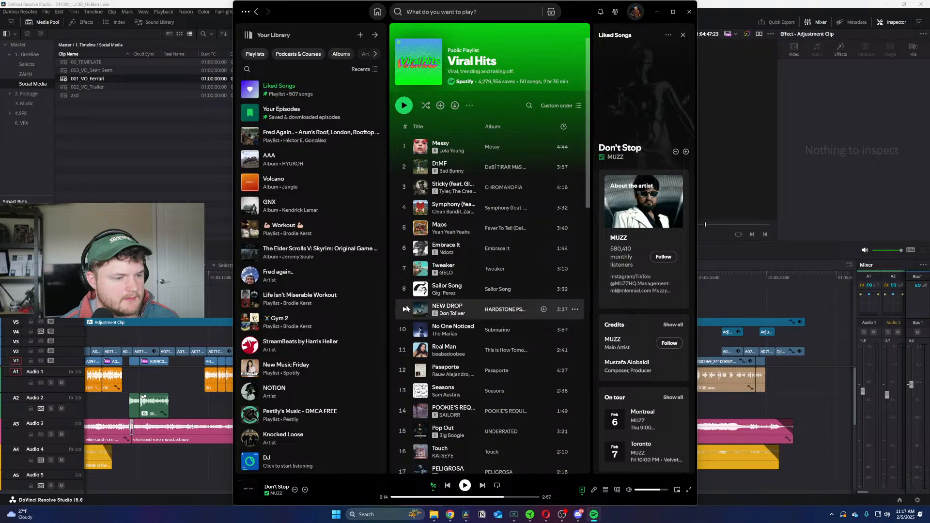
# Step: Play Big Dawgs from the Viral Hits playlist at full volume, pause it and return to DaVinci Resolve
pyautogui.scroll(-2, 406, 308)
pyautogui.scroll(-3, 406, 308)
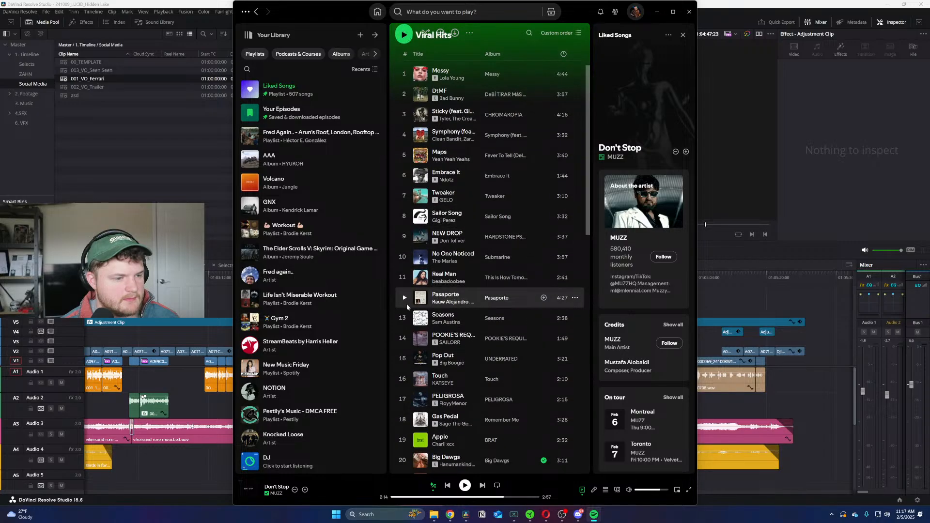
pyautogui.scroll(-5, 417, 302)
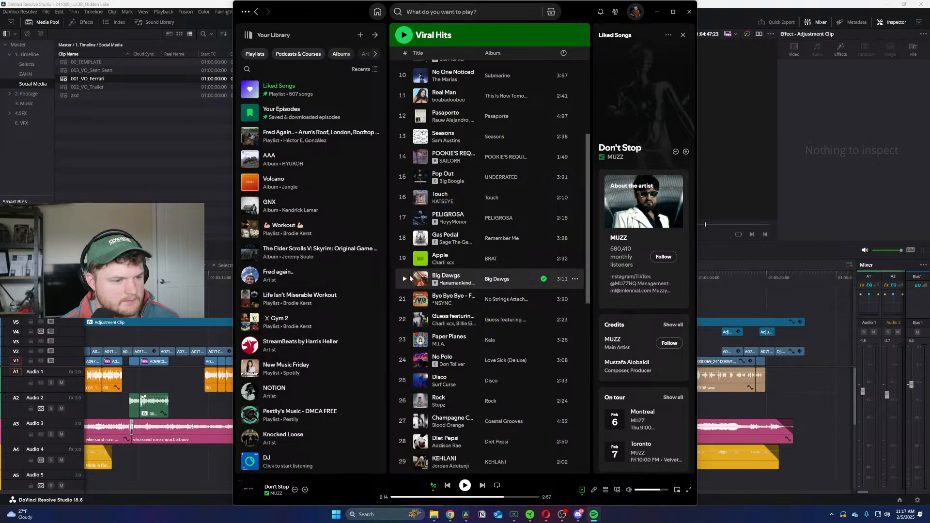
pyautogui.click(405, 278)
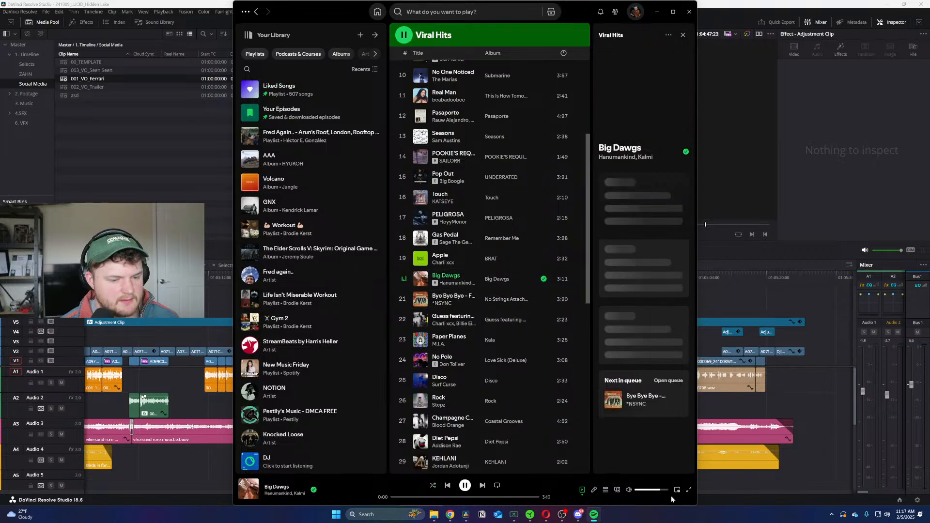
pyautogui.moveTo(659, 491); pyautogui.dragTo(727, 491)
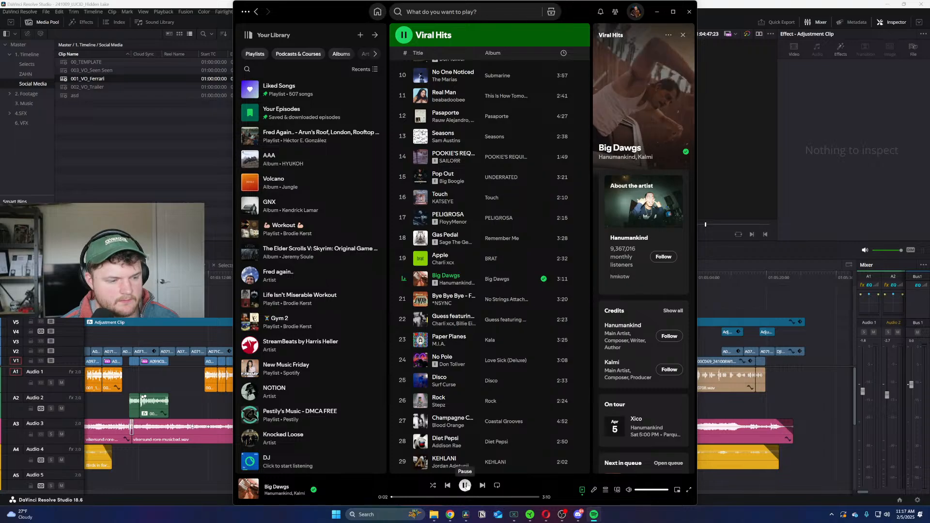
pyautogui.click(465, 485)
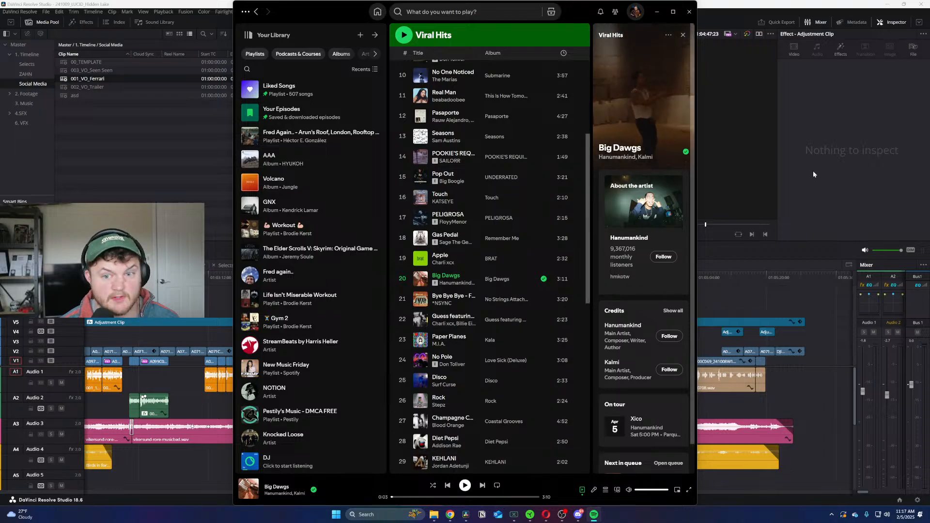
pyautogui.click(656, 12)
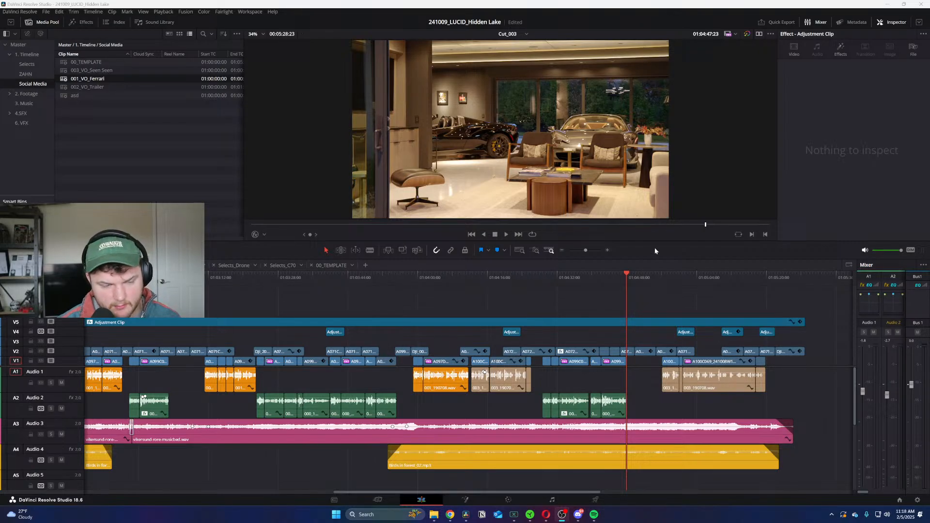
# Step: Scrub Cut_003 to the Ferrari shot at 01:04:32 and import the Hanumankind Big Dawgs MP3 into the 3. Music bin
pyautogui.moveTo(617, 283); pyautogui.dragTo(561, 289)
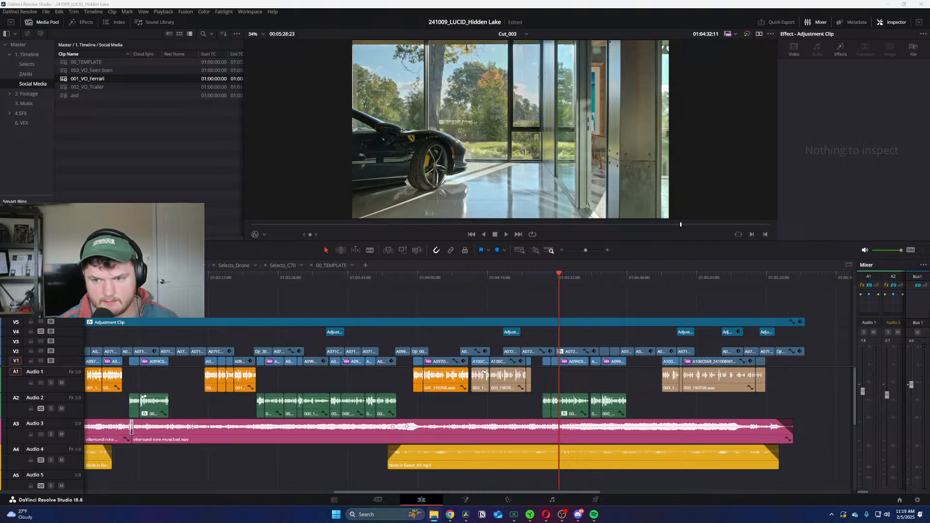
pyautogui.moveTo(929, 262); pyautogui.dragTo(32, 104)
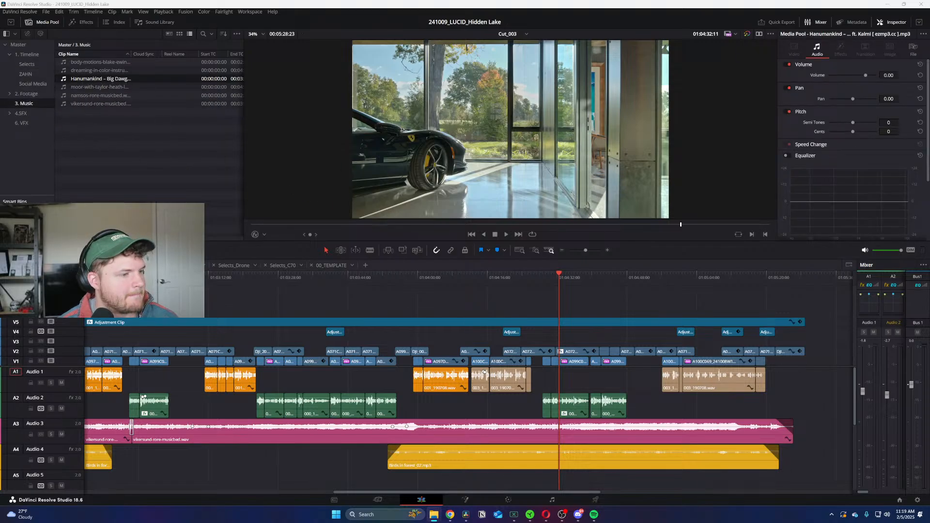
# Step: Rename the asd timeline in the Social Media bin to 010_Big Dawgs
pyautogui.click(29, 54)
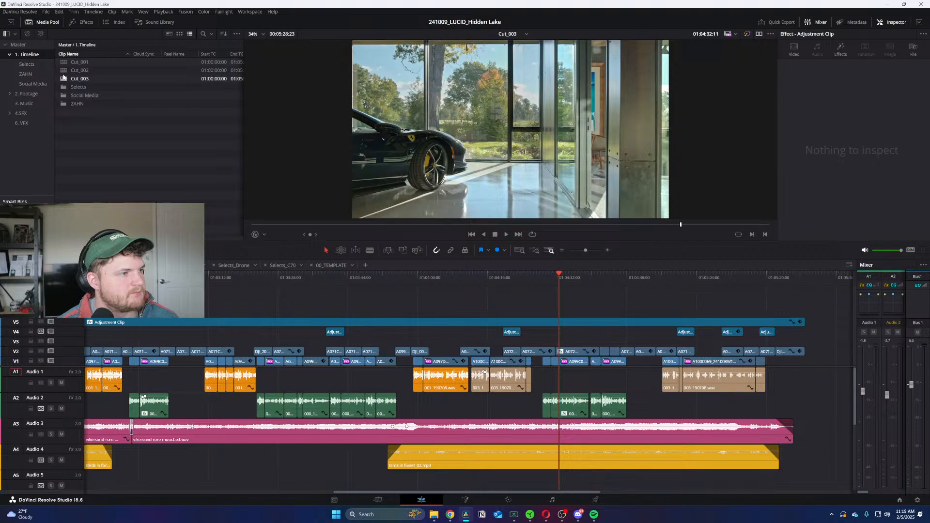
pyautogui.doubleClick(64, 94)
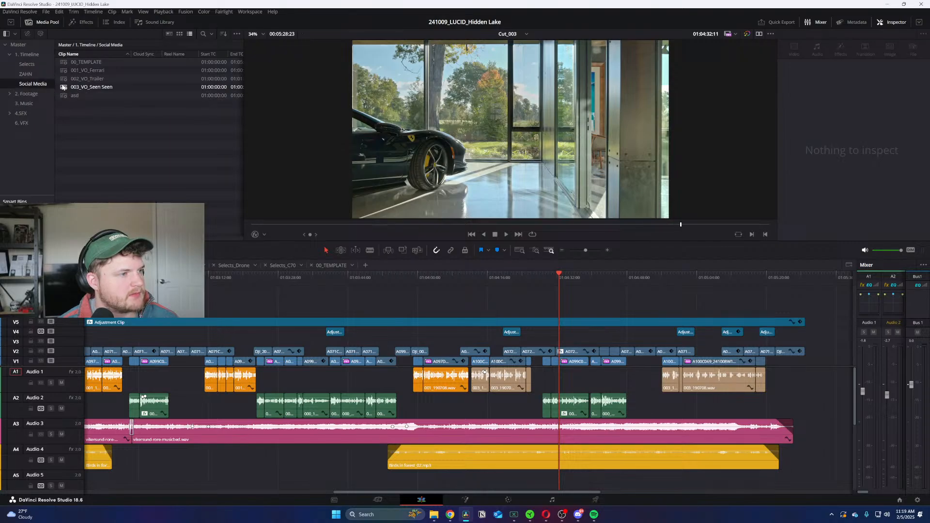
pyautogui.click(72, 95)
pyautogui.click(75, 95)
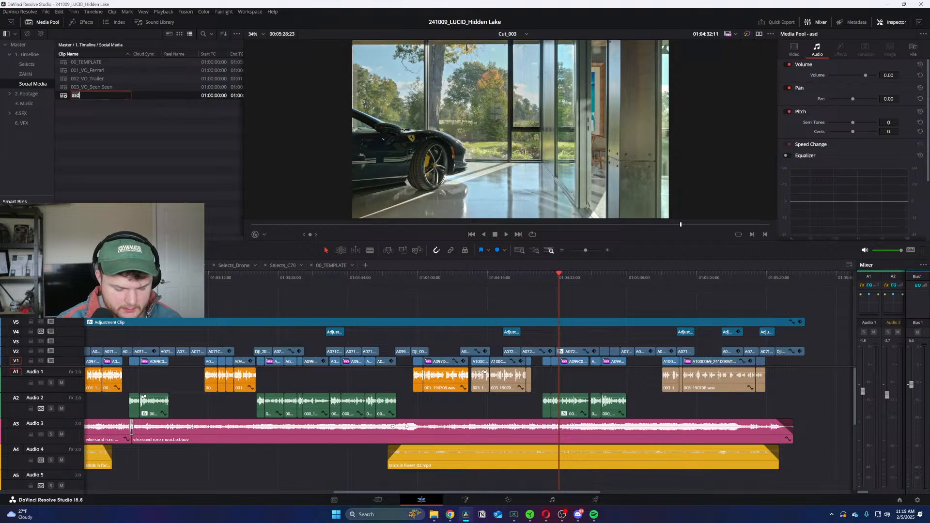
pyautogui.write('010_Bog ')
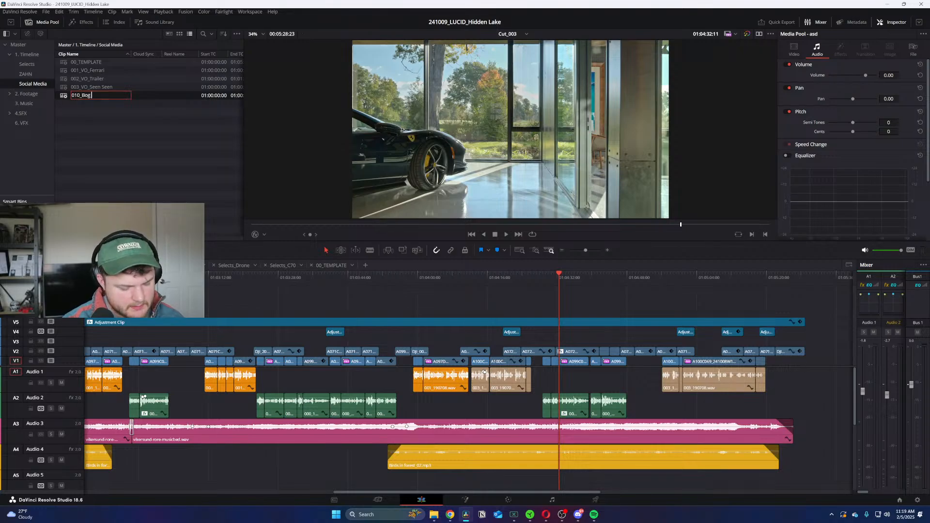
pyautogui.write('Dawgs')
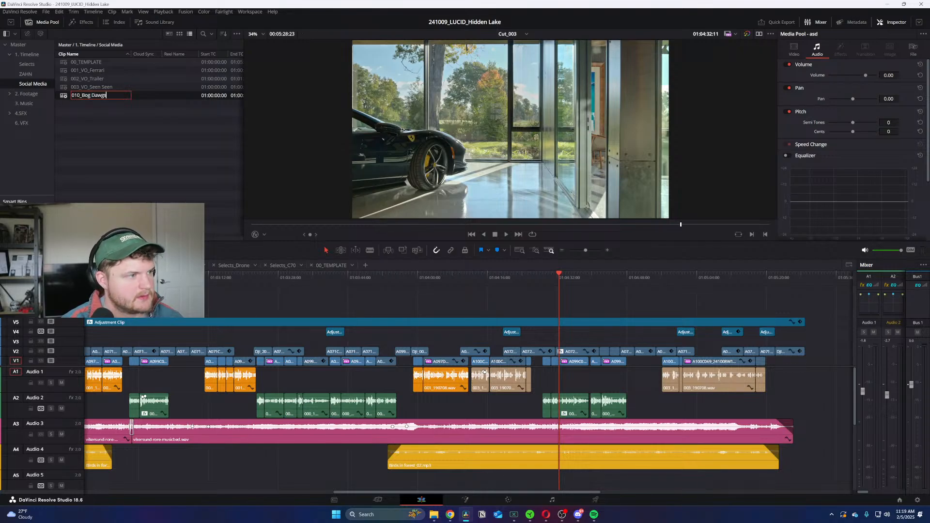
pyautogui.press('Left')
pyautogui.press('Left')
pyautogui.press('Left')
pyautogui.press('Left')
pyautogui.press('Left')
pyautogui.press('Left')
pyautogui.press('Left')
pyautogui.press('BackSpace')
pyautogui.write('i')
pyautogui.press('Return')
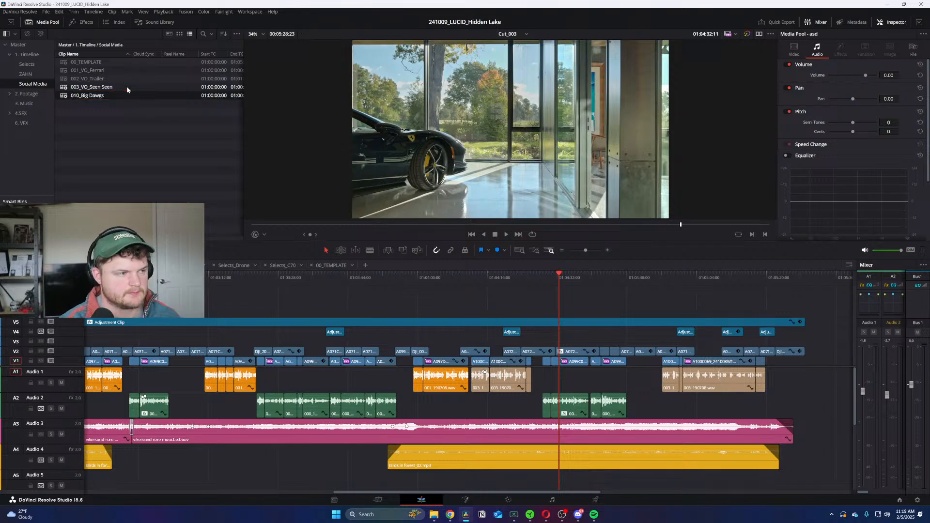
# Step: Open the 010_Big Dawgs timeline and place the Hanumankind Big Dawgs MP3 from the 3. Music bin at the start of Audio 1
pyautogui.doubleClick(65, 98)
pyautogui.click(25, 103)
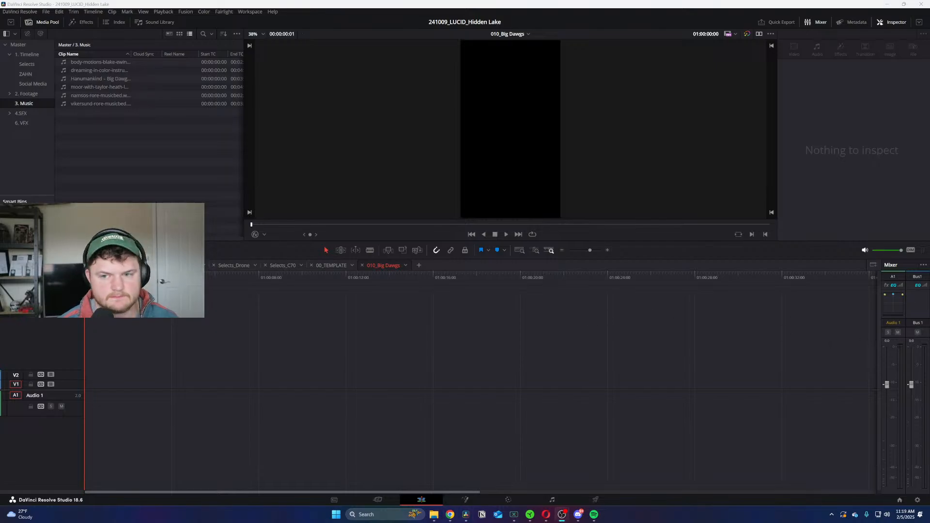
pyautogui.click(70, 80)
pyautogui.moveTo(89, 386); pyautogui.dragTo(94, 405)
# Step: Preview the song's opening, make the Audio 1 track taller and return the playhead to the start
pyautogui.press('space')
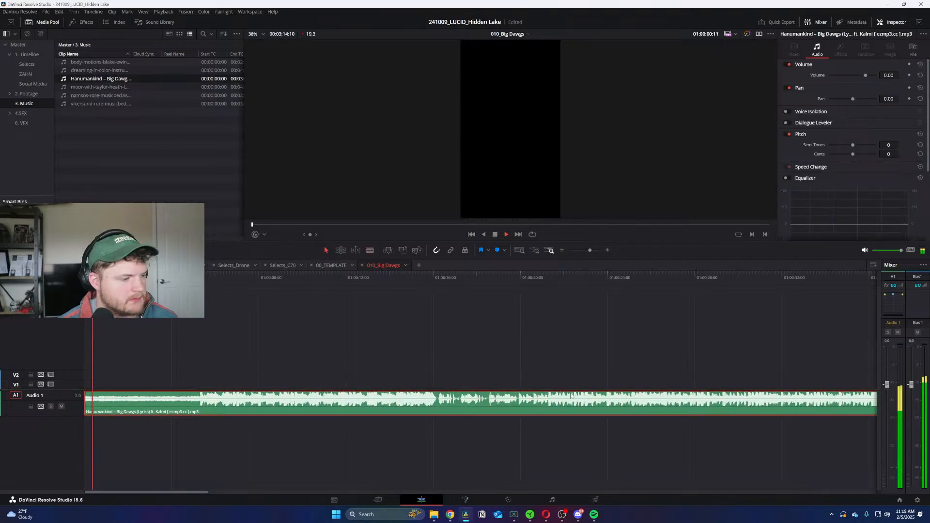
pyautogui.click(630, 347)
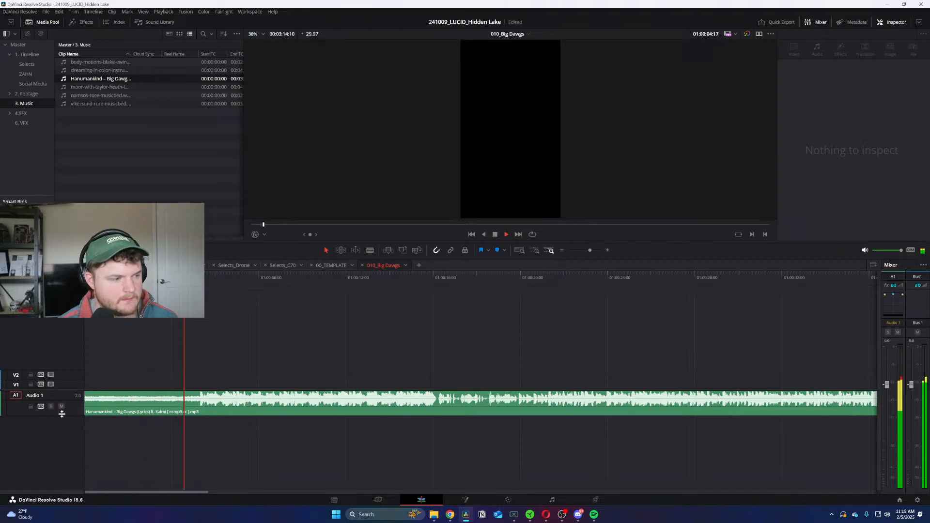
pyautogui.moveTo(74, 415); pyautogui.dragTo(74, 432)
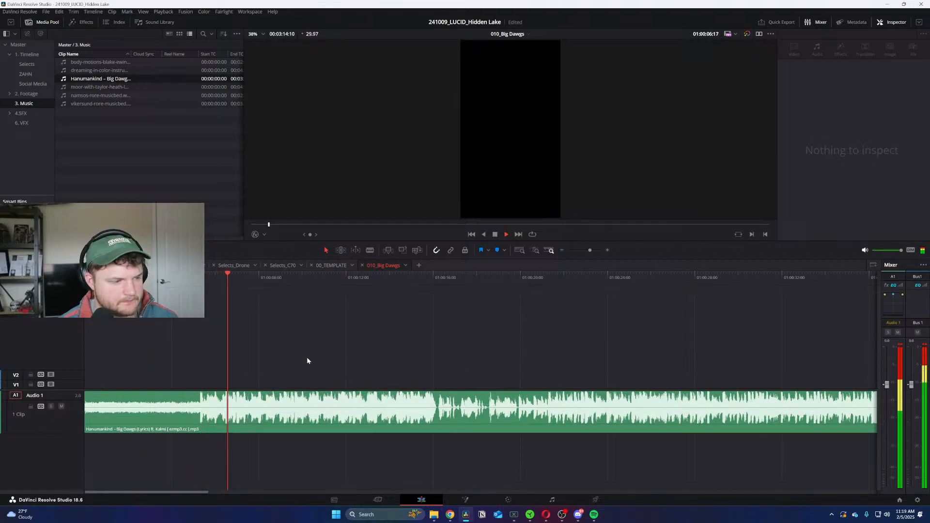
pyautogui.press('space')
pyautogui.press('Home')
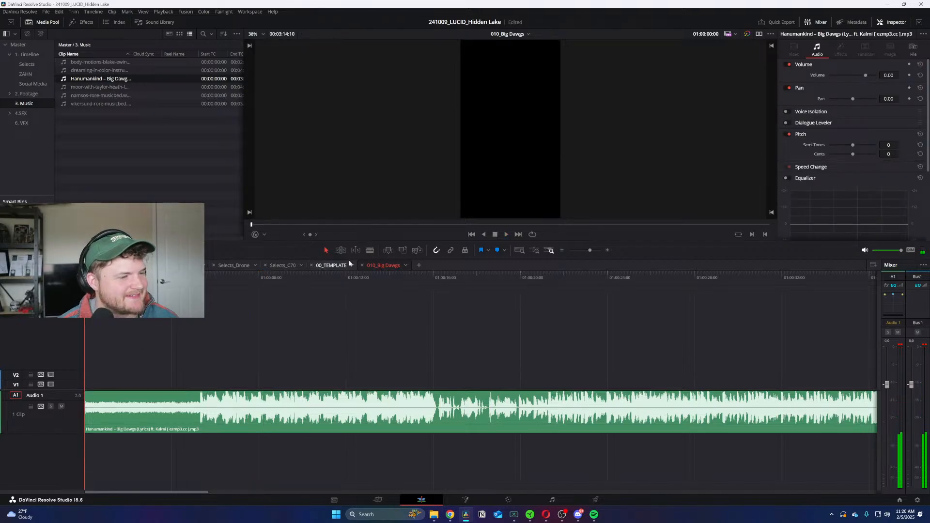
# Step: Copy the V2 footage clips from the 001_VO_Ferrari timeline and paste them at the start of V2 in 010_Big Dawgs
pyautogui.scroll(1, 387, 265)
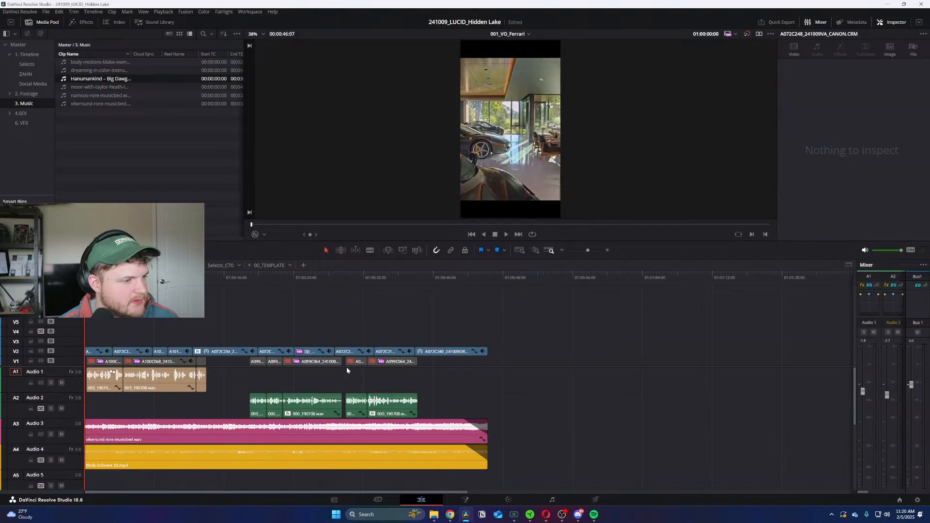
pyautogui.scroll(-2, 347, 367)
pyautogui.moveTo(521, 321); pyautogui.dragTo(55, 349)
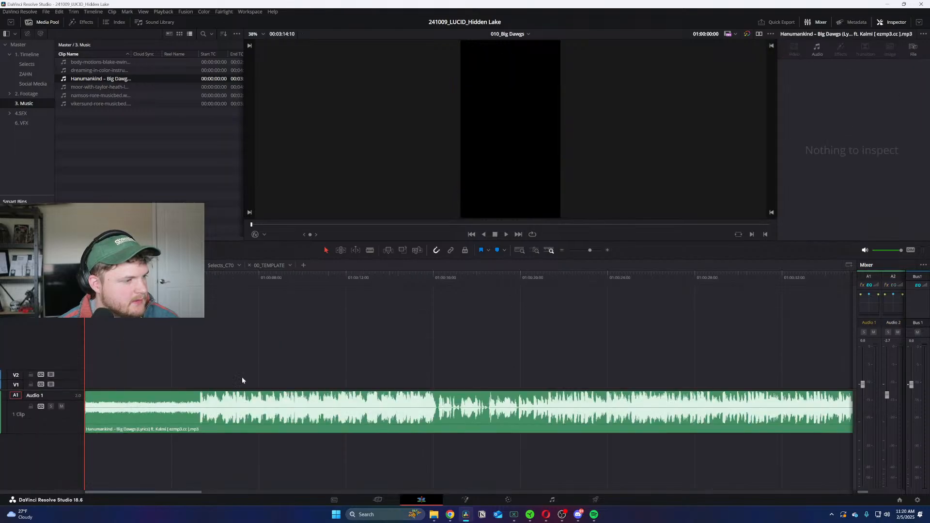
pyautogui.moveTo(242, 376); pyautogui.dragTo(487, 371)
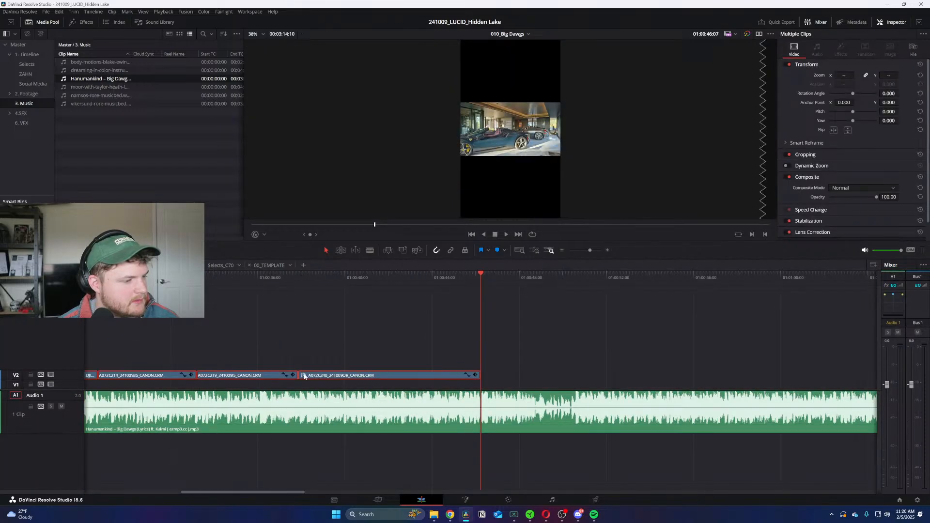
pyautogui.press('Home')
# Step: Preview the opening, shorten the first clip and move A072C251 earlier on V2 to start at 01:00:02:22
pyautogui.scroll(1, 305, 377)
pyautogui.click(301, 352)
pyautogui.press('space')
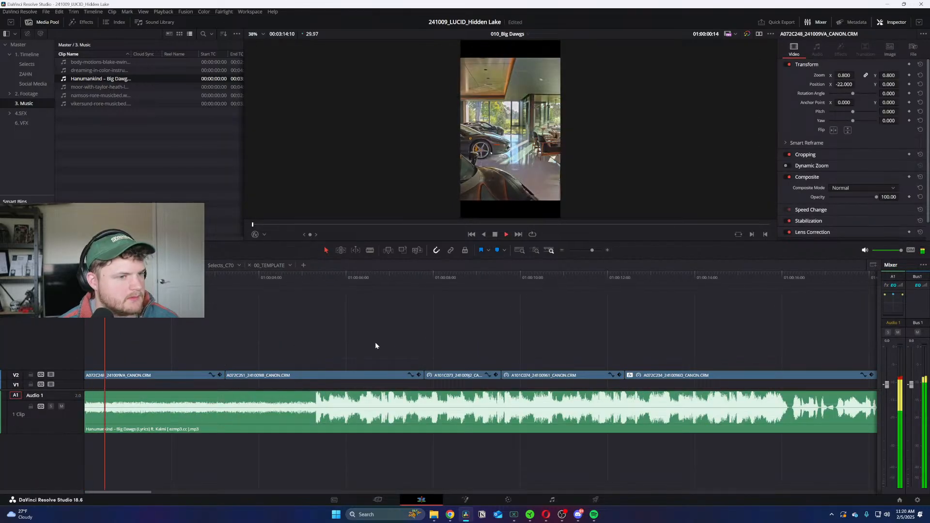
pyautogui.scroll(1, 377, 343)
pyautogui.press('space')
pyautogui.moveTo(435, 373); pyautogui.dragTo(393, 373)
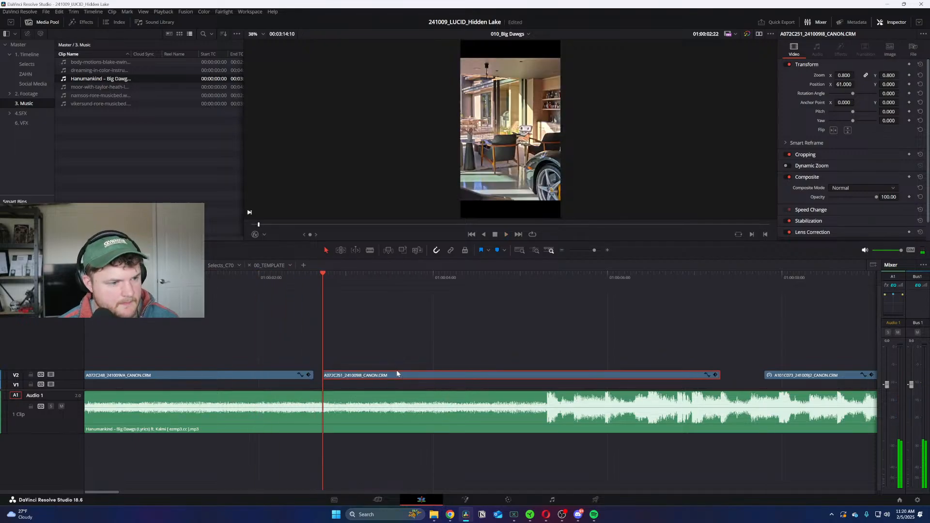
# Step: Place A101C073 and A101C074 back to back on V3 from the start of A072C251, and trim A101C074 to end at 01:00:04:09
pyautogui.scroll(-1, 397, 374)
pyautogui.moveTo(465, 375); pyautogui.dragTo(247, 364)
pyautogui.press('space')
pyautogui.moveTo(525, 376); pyautogui.dragTo(277, 368)
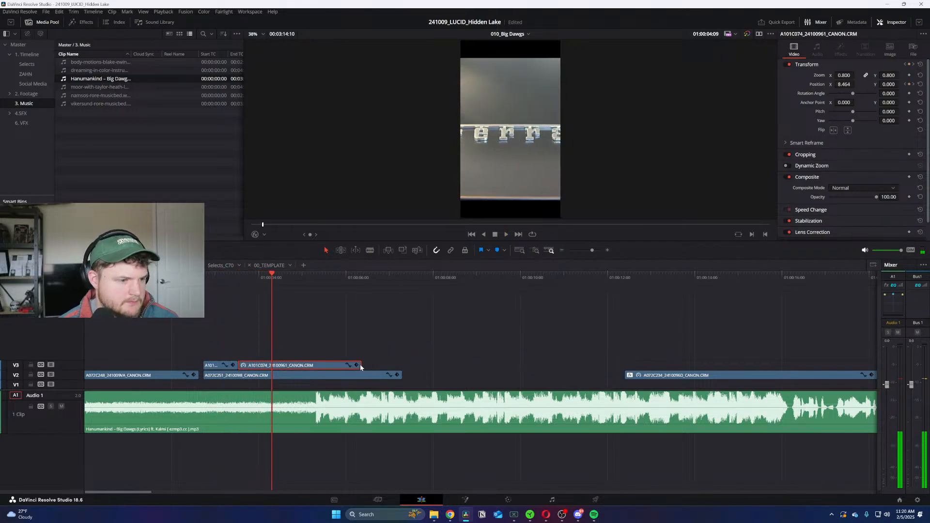
pyautogui.moveTo(360, 365); pyautogui.dragTo(271, 365)
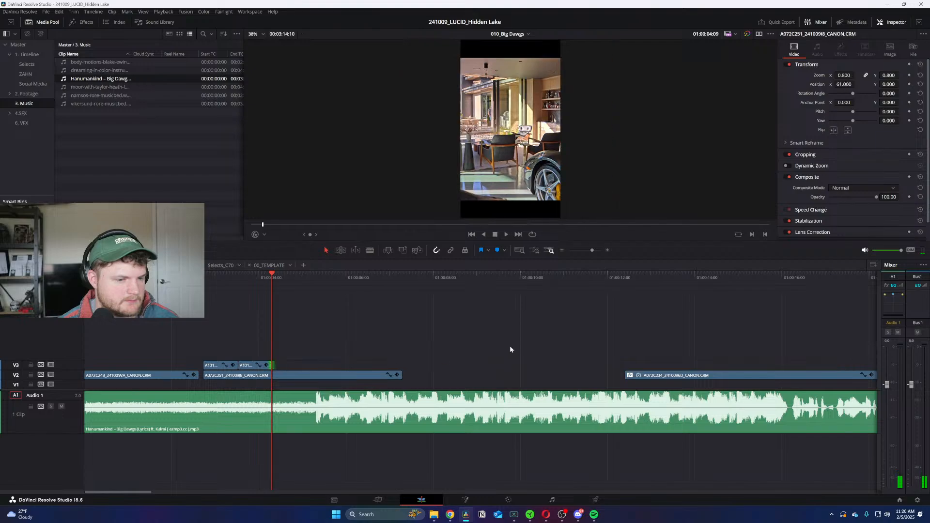
# Step: Delete the A072C251 clip on V2 beneath the steering wheel and Ferrari lettering clips
pyautogui.hotkey('ctrl', '-')
pyautogui.moveTo(528, 276); pyautogui.dragTo(84, 291)
pyautogui.hotkey('ctrl', '=')
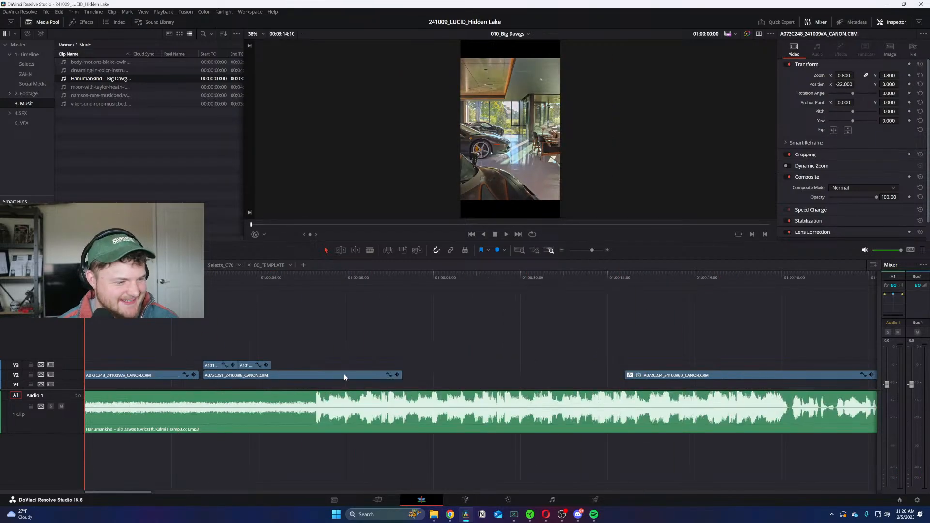
pyautogui.click(182, 278)
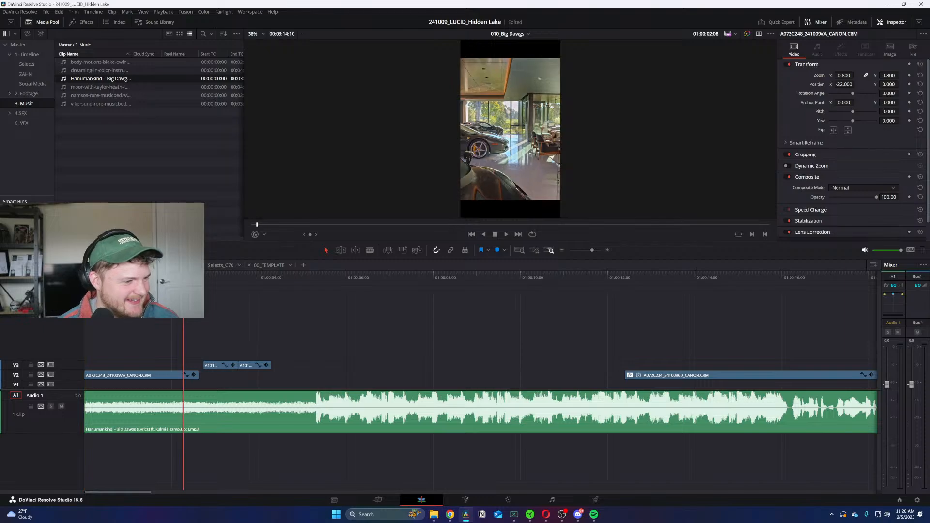
# Step: Find the beat after the opening shot by ear and extend the A072C248 clip on V2 to end at 01:00:02:21
pyautogui.press('space')
pyautogui.hotkey('ctrl', '=')
pyautogui.click(294, 281)
pyautogui.press('Right')
pyautogui.press('Right')
pyautogui.press('Right')
pyautogui.press('Right')
pyautogui.press('Right')
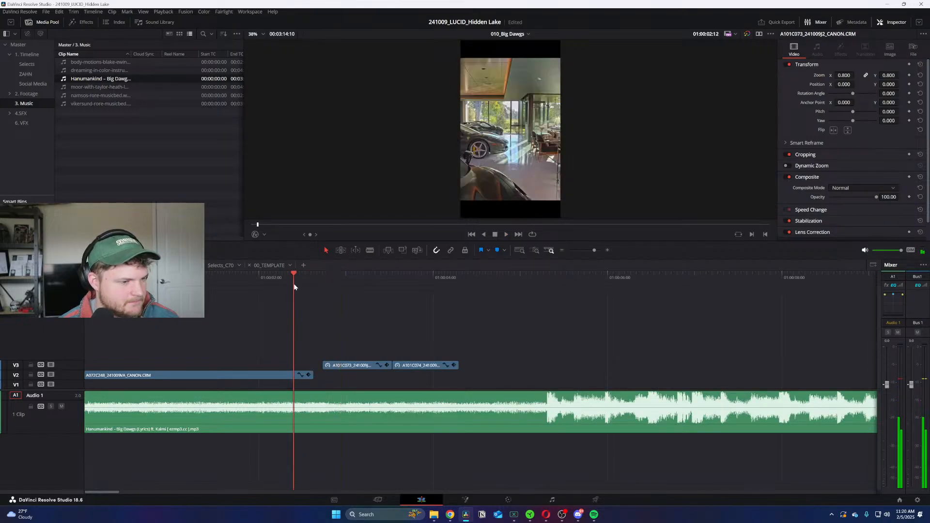
pyautogui.press('Right')
pyautogui.press('Right')
pyautogui.press('Right')
pyautogui.press('Right')
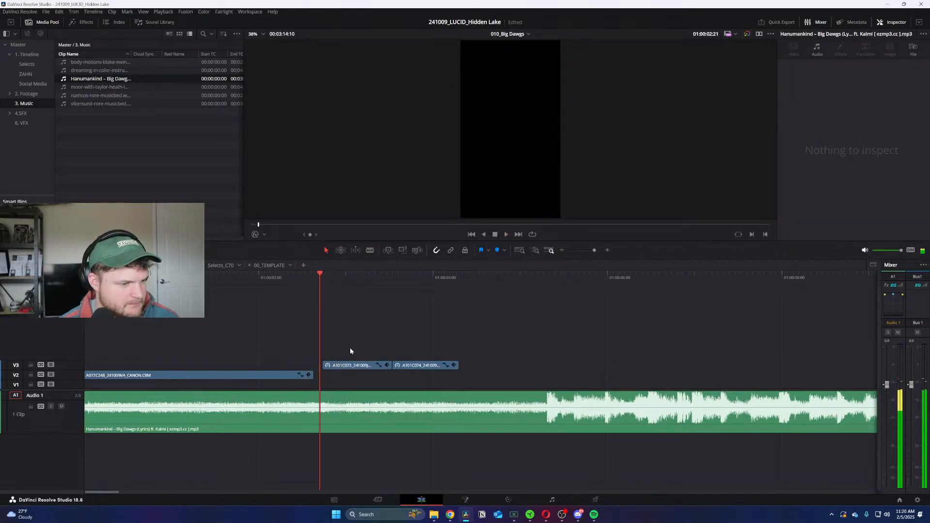
pyautogui.moveTo(313, 375); pyautogui.dragTo(320, 376)
# Step: Play the cut and move A101C073 and A101C074 on V3 earlier to follow directly after the opening clip
pyautogui.press('space')
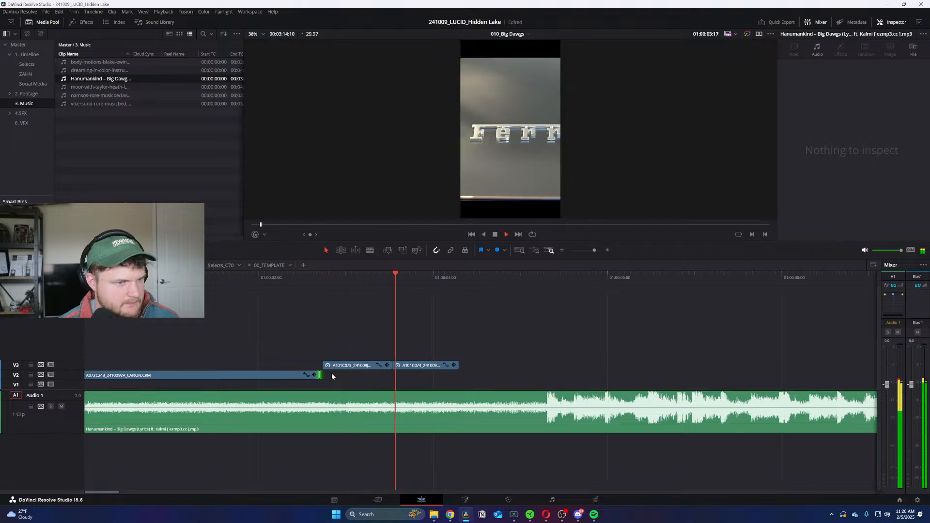
pyautogui.click(340, 280)
pyautogui.moveTo(354, 366); pyautogui.dragTo(403, 367)
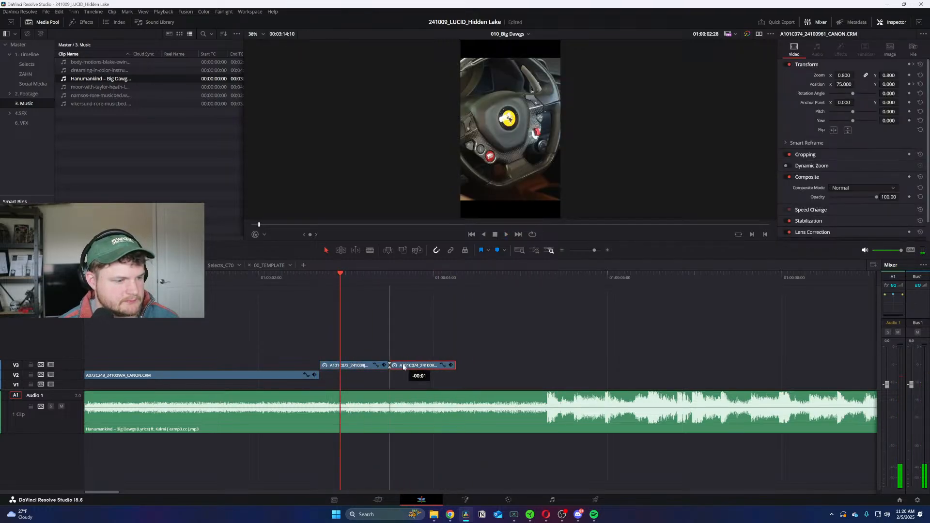
# Step: Review the steering wheel shot against the music and fit A101C074 directly against the end of A101C073 on V3
pyautogui.click(313, 276)
pyautogui.press('space')
pyautogui.press('space')
pyautogui.moveTo(313, 277); pyautogui.dragTo(391, 288)
pyautogui.hotkey('ctrl', '=')
pyautogui.press('space')
pyautogui.press('space')
pyautogui.press('Left')
pyautogui.press('Left')
pyautogui.moveTo(550, 364); pyautogui.dragTo(526, 366)
pyautogui.click(385, 274)
pyautogui.click(469, 376)
pyautogui.press('space')
# Step: Animate the steering wheel clip's zoom with keyframes from 0.800 at its start to 1.100 at its end
pyautogui.click(474, 365)
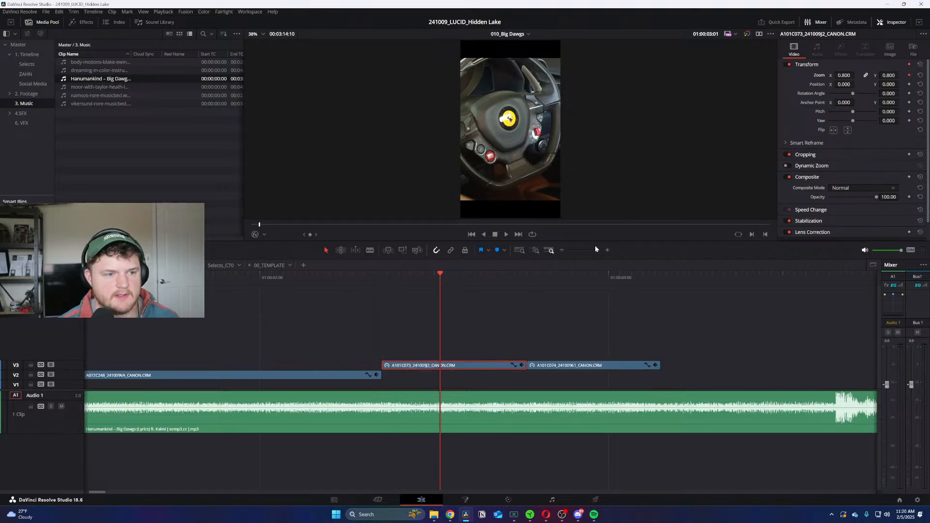
pyautogui.moveTo(845, 75); pyautogui.dragTo(856, 75)
pyautogui.click(522, 365)
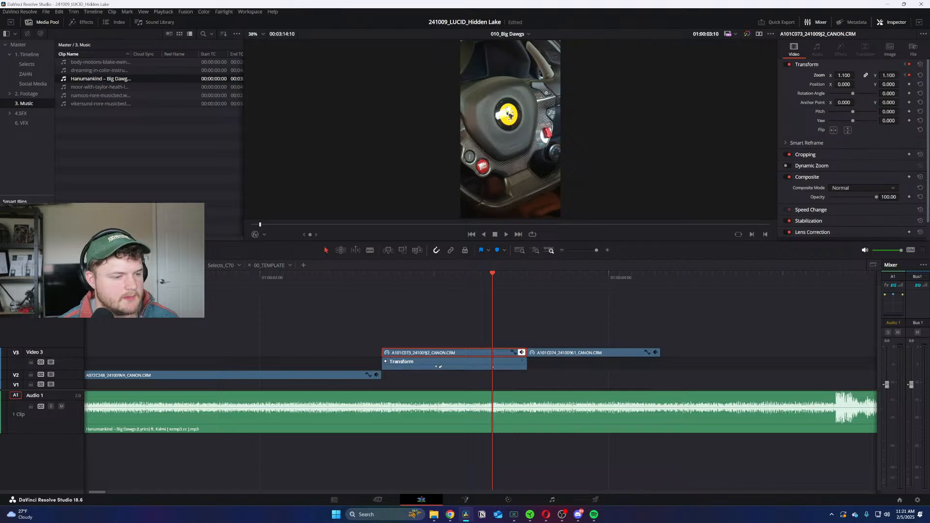
pyautogui.hotkey('ctrl', 'z')
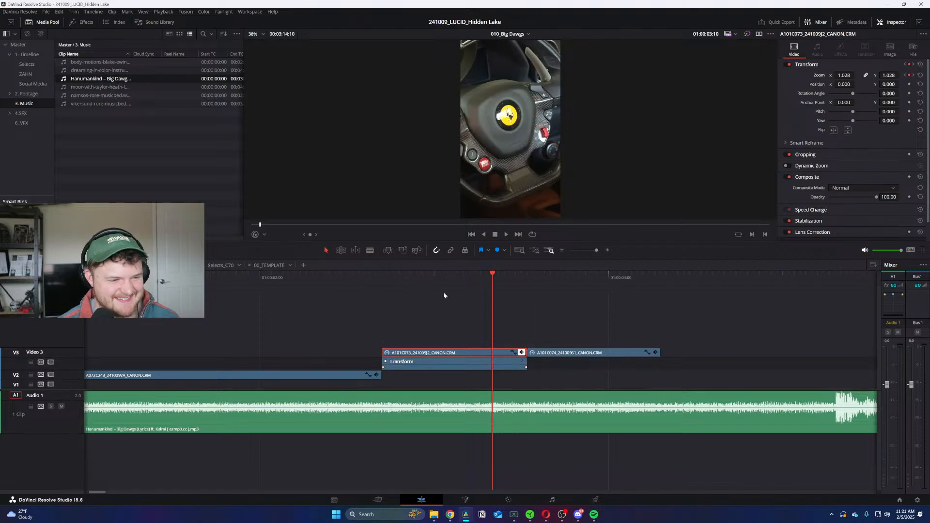
# Step: Play the edit from the beginning to check the steering wheel zoom against the music
pyautogui.press('b')
pyautogui.press('Home')
pyautogui.press('space')
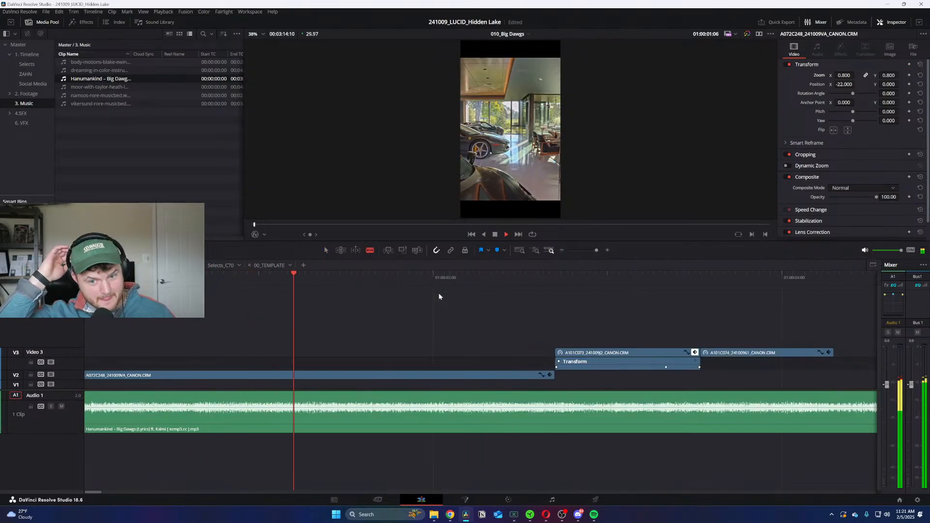
pyautogui.hotkey('ctrl', '=')
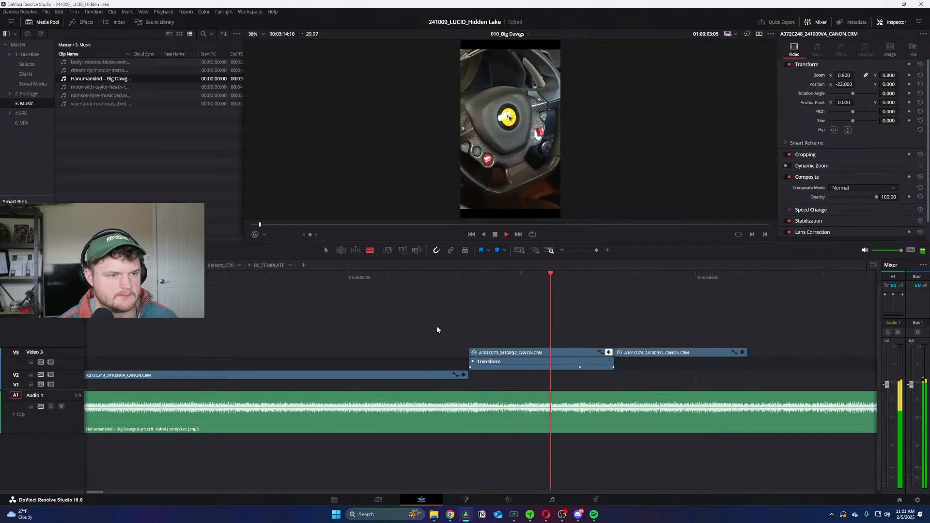
# Step: Shorten the steering wheel clip to end at 01:00:03:10, close the gap with A101C074 and play back the cut
pyautogui.press('space')
pyautogui.click(499, 274)
pyautogui.moveTo(499, 275); pyautogui.dragTo(467, 275)
pyautogui.press('space')
pyautogui.press('space')
pyautogui.press('a')
pyautogui.moveTo(638, 355); pyautogui.dragTo(603, 354)
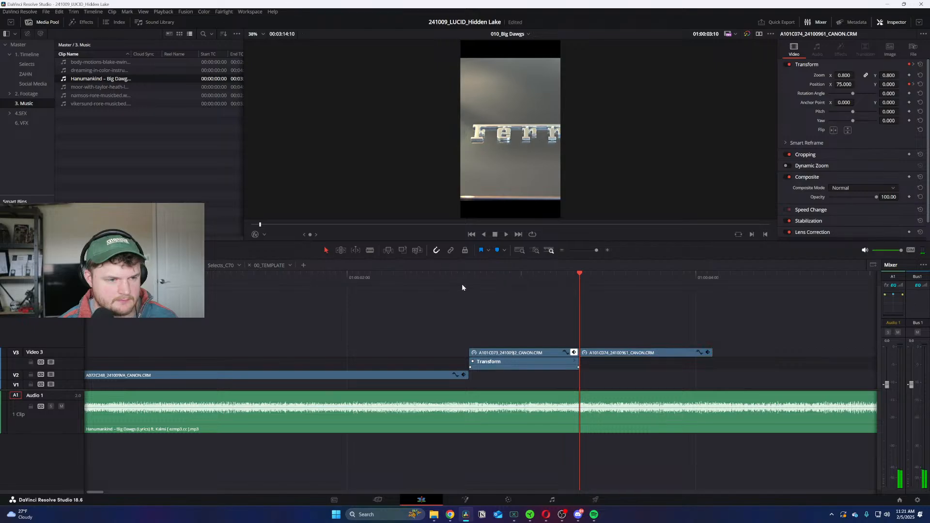
pyautogui.click(420, 275)
pyautogui.press('space')
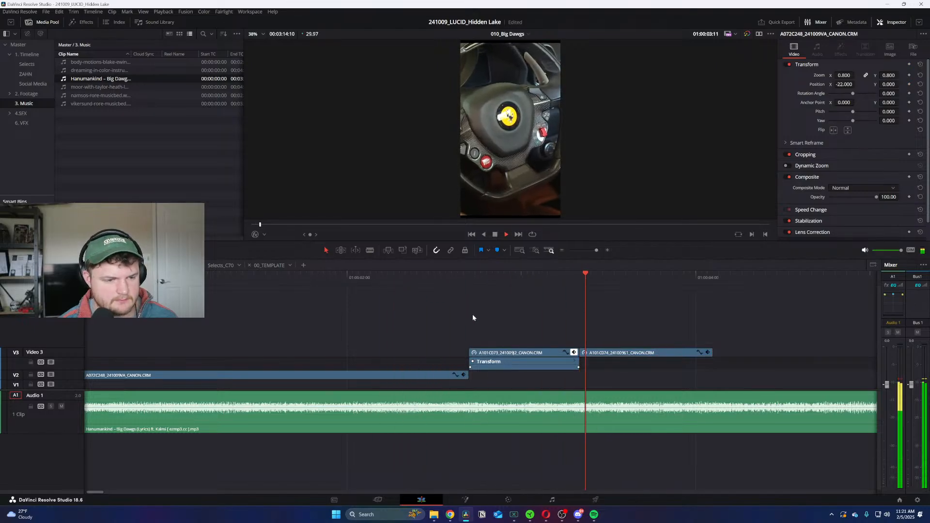
pyautogui.press('space')
pyautogui.scroll(-2, 470, 318)
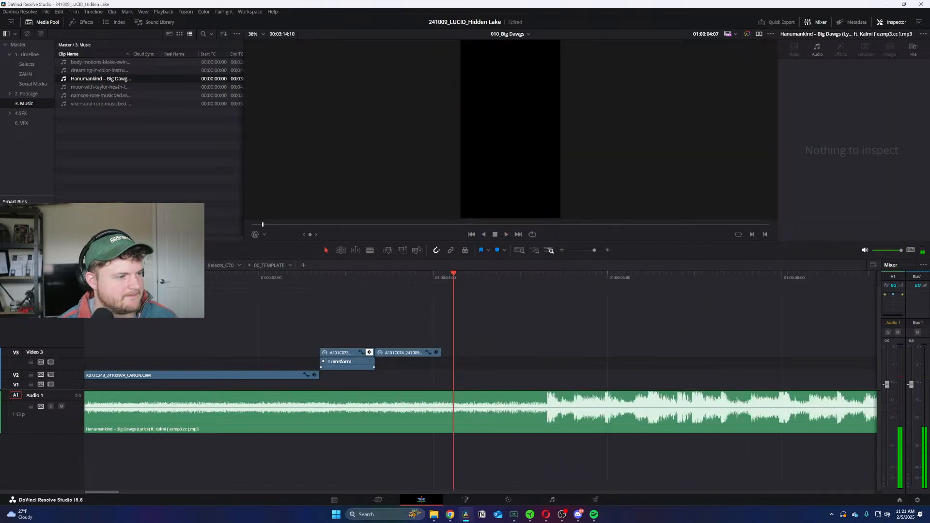
# Step: Find the Ferrari rear shot A072C261 in the Car Salon section of Selects_C70 and mark a short in-out range in it
pyautogui.click(239, 265)
pyautogui.click(215, 269)
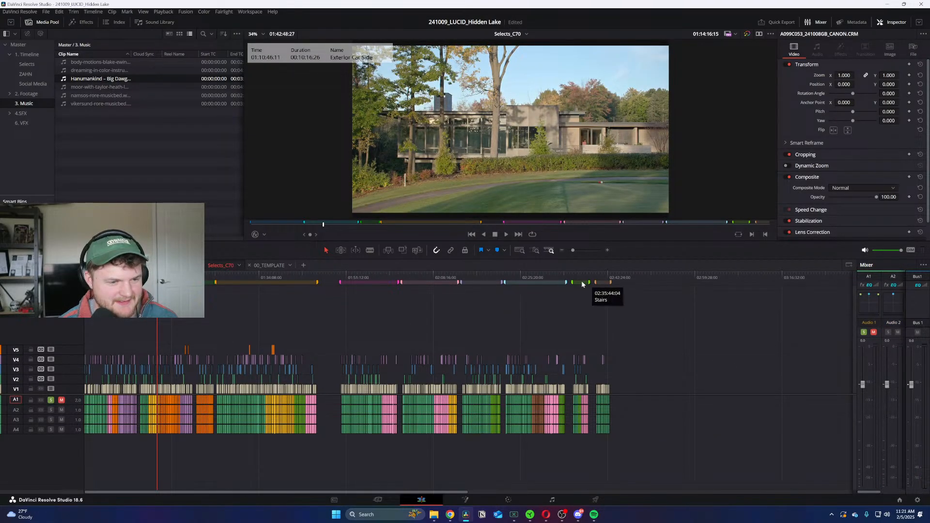
pyautogui.click(534, 277)
pyautogui.hotkey('ctrl', '=')
pyautogui.hotkey('ctrl', '=')
pyautogui.hotkey('ctrl', '=')
pyautogui.hotkey('ctrl', '=')
pyautogui.moveTo(478, 278); pyautogui.dragTo(445, 283)
pyautogui.hotkey('ctrl', '=')
pyautogui.hotkey('ctrl', '=')
pyautogui.hotkey('ctrl', '=')
pyautogui.hotkey('ctrl', '=')
pyautogui.press('i')
pyautogui.press('o')
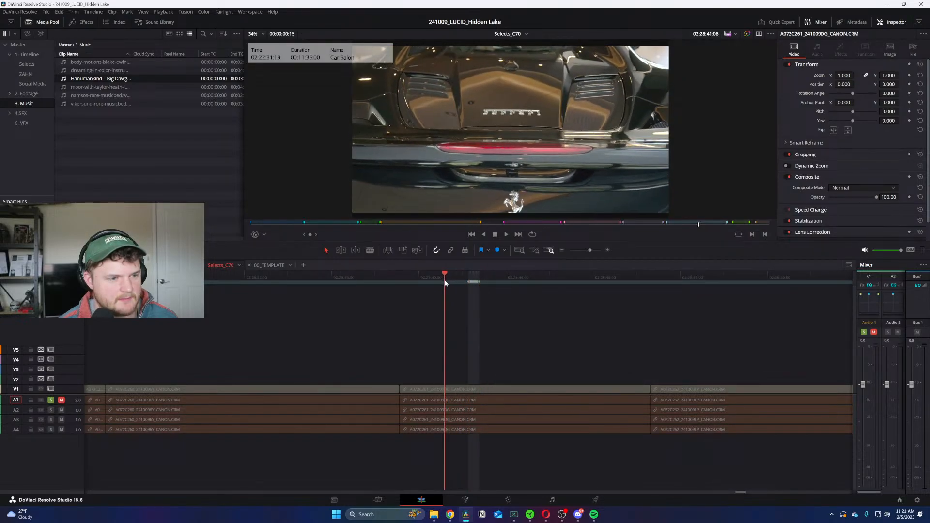
# Step: Cut a short segment from A072C261 at 02:28:41:06, raise it above V1 and copy it to V3 of 010_Big Dawgs
pyautogui.click(449, 390)
pyautogui.click(470, 389)
pyautogui.press('a')
pyautogui.click(458, 390)
pyautogui.moveTo(454, 390); pyautogui.dragTo(454, 375)
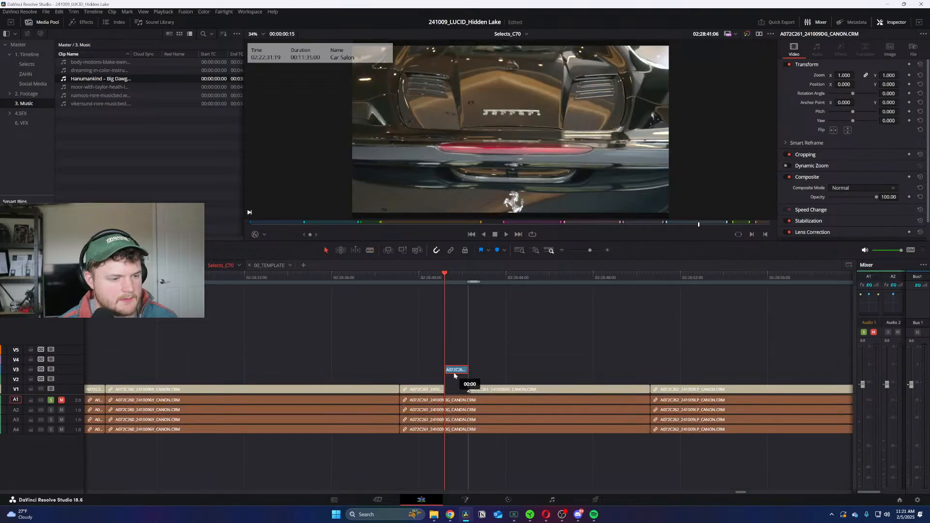
pyautogui.click(167, 265)
pyautogui.hotkey('ctrl', 'v')
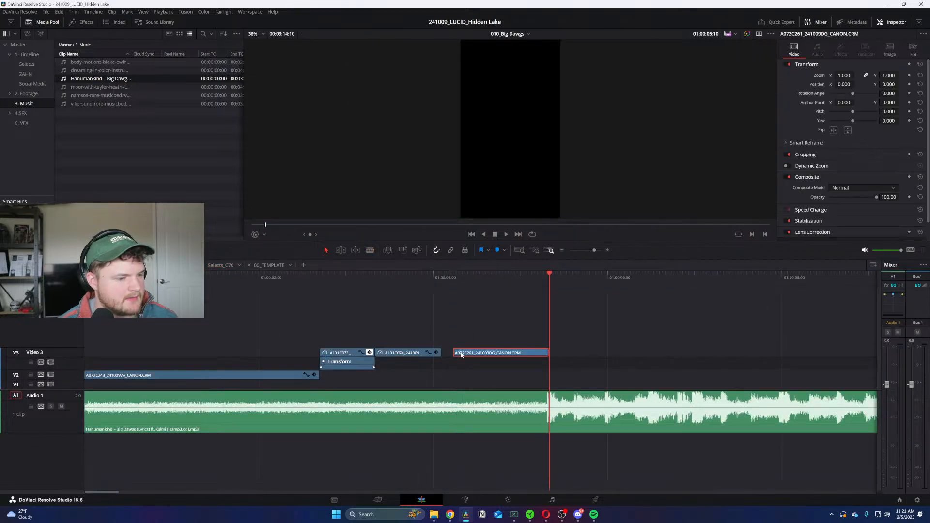
# Step: Position the Ferrari rear clip directly after A101C074 on V3 and shorten its end to suit the music
pyautogui.moveTo(461, 357); pyautogui.dragTo(472, 353)
pyautogui.click(446, 273)
pyautogui.press('space')
pyautogui.moveTo(533, 351); pyautogui.dragTo(499, 352)
# Step: Examine the Car Salon shots in Selects_C70 around 02:29:41 for another Ferrari angle
pyautogui.click(212, 268)
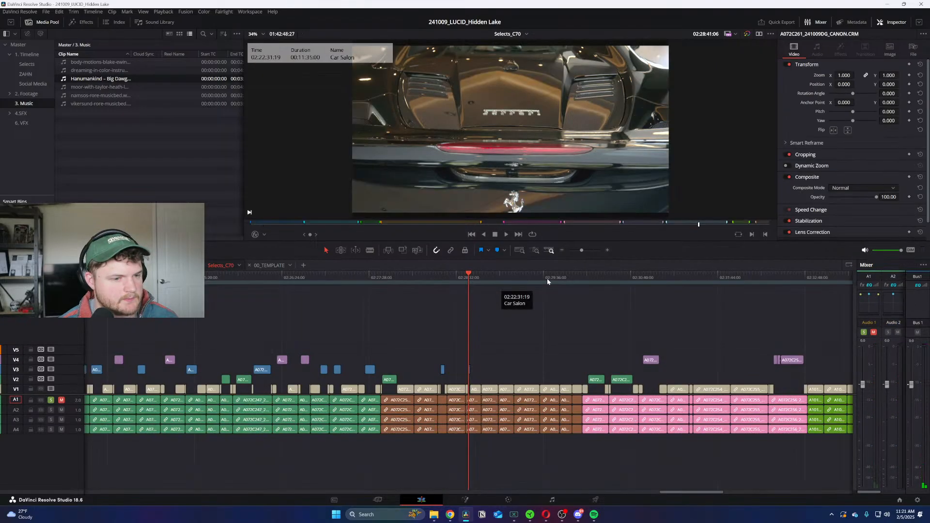
pyautogui.moveTo(547, 278); pyautogui.dragTo(694, 281)
pyautogui.hotkey('ctrl', '-')
pyautogui.click(402, 281)
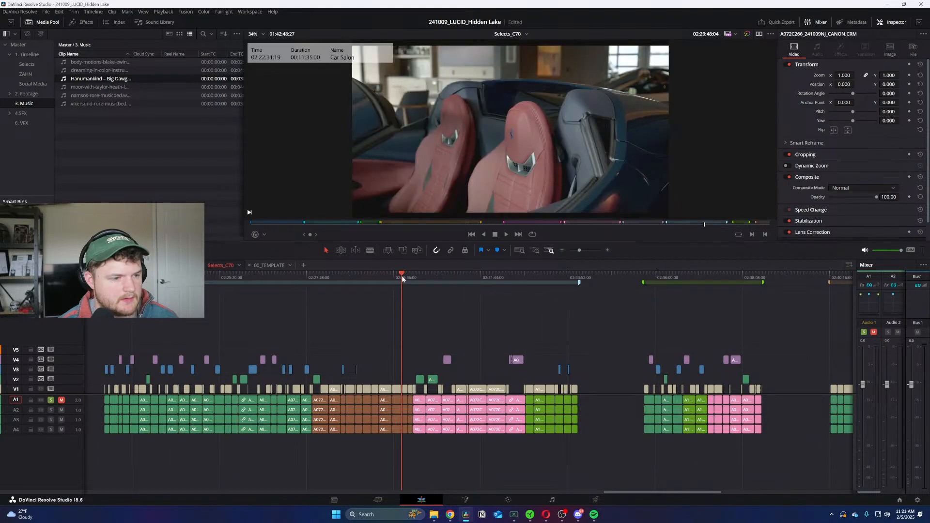
pyautogui.hotkey('ctrl', '=')
pyautogui.hotkey('ctrl', '=')
pyautogui.hotkey('ctrl', '=')
pyautogui.click(427, 279)
pyautogui.moveTo(427, 280); pyautogui.dragTo(458, 277)
pyautogui.hotkey('ctrl', '=')
pyautogui.hotkey('ctrl', '=')
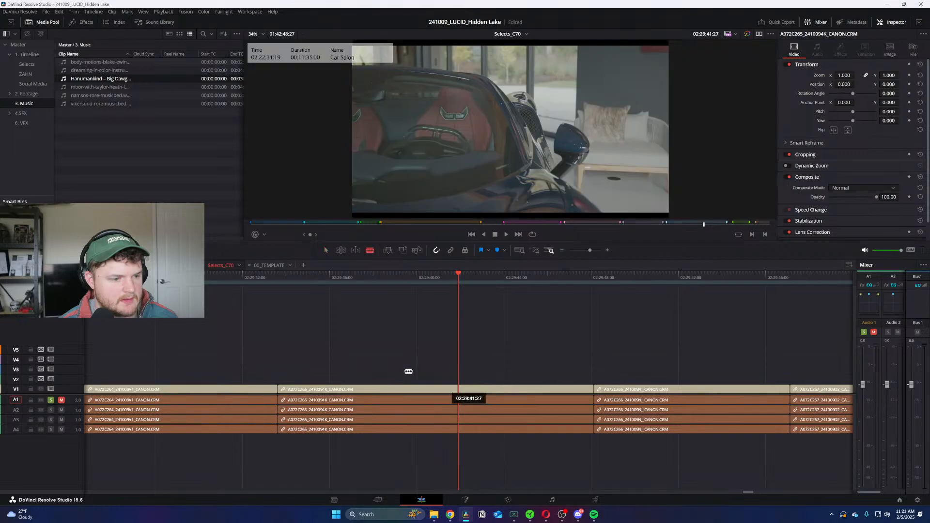
# Step: Cut a segment of the Ferrari front shot A072C263 near 02:29:09 in Selects_C70 and copy it to V3 of 010_Big Dawgs
pyautogui.hotkey('ctrl', '-')
pyautogui.hotkey('ctrl', '-')
pyautogui.moveTo(382, 280); pyautogui.dragTo(293, 288)
pyautogui.hotkey('ctrl', '=')
pyautogui.hotkey('ctrl', '=')
pyautogui.hotkey('ctrl', '=')
pyautogui.press('b')
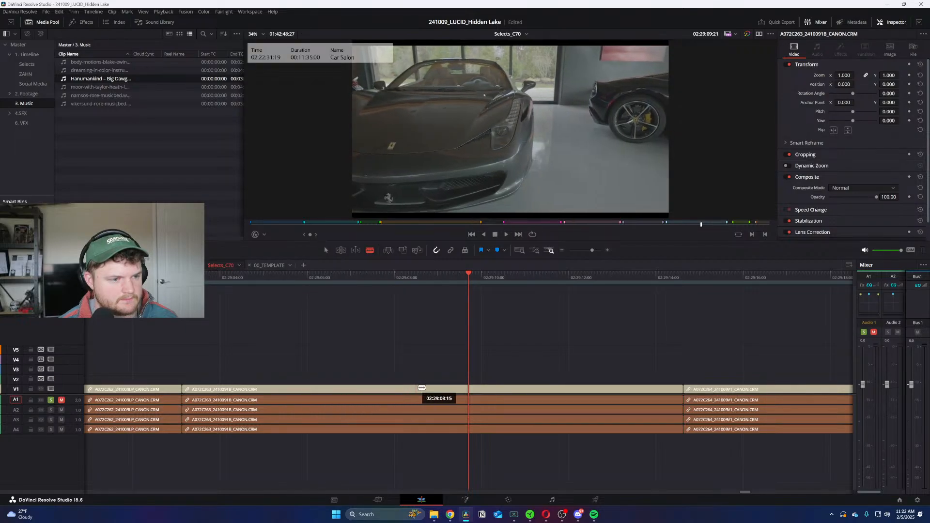
pyautogui.click(460, 388)
pyautogui.click(529, 388)
pyautogui.click(485, 388)
pyautogui.press('a')
pyautogui.moveTo(505, 387); pyautogui.dragTo(505, 370)
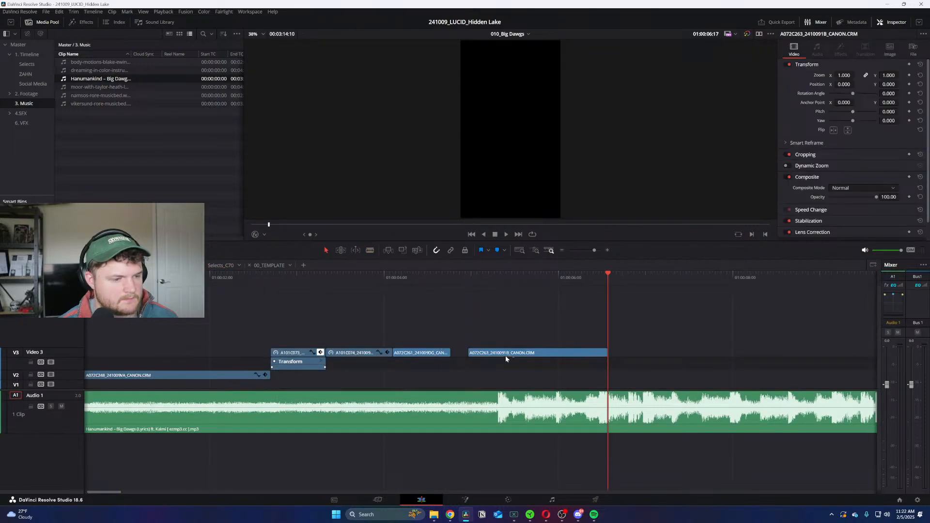
# Step: Place A072C263 directly after A072C261 on V3, cut it just before the beat drop and delete the remainder
pyautogui.moveTo(494, 358); pyautogui.dragTo(494, 357)
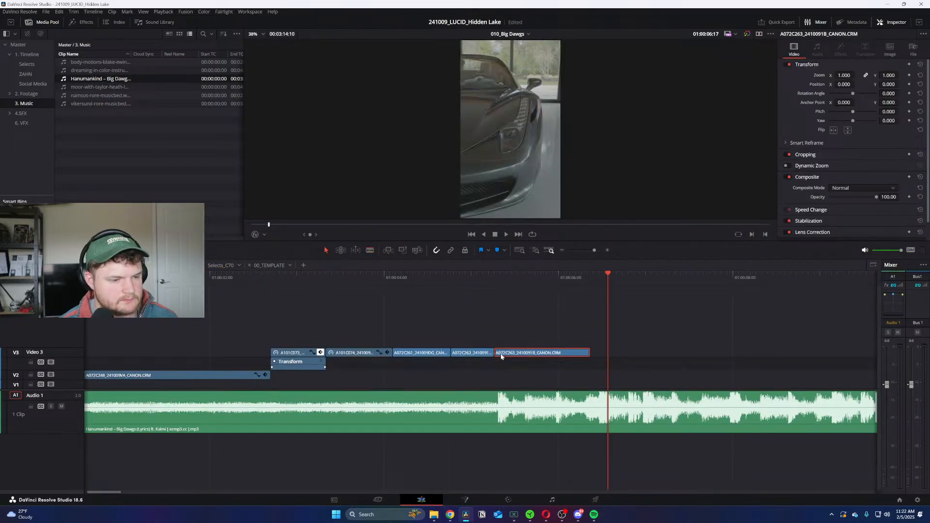
pyautogui.press('Delete')
pyautogui.scroll(-3, 438, 337)
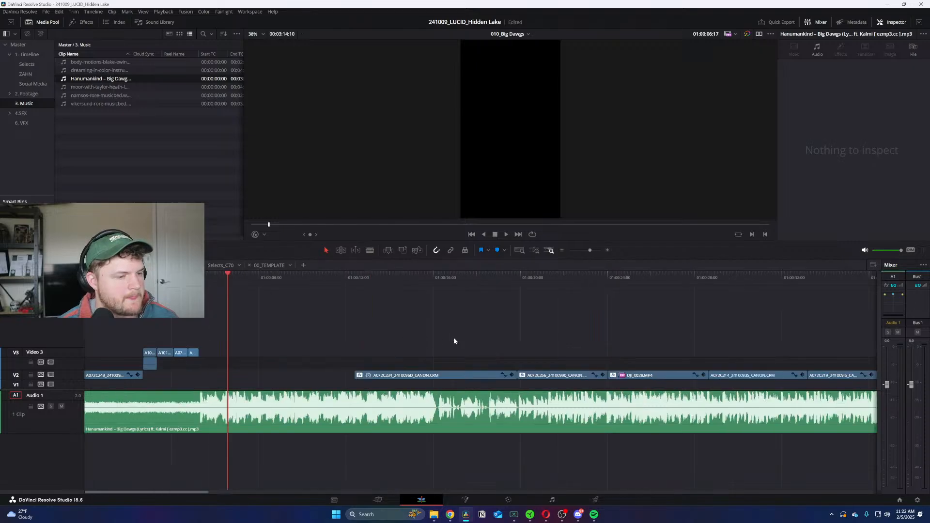
# Step: Move A072C240 from V2 to V3 directly after A072C263 and play the sequence from the start
pyautogui.moveTo(383, 276); pyautogui.dragTo(550, 285)
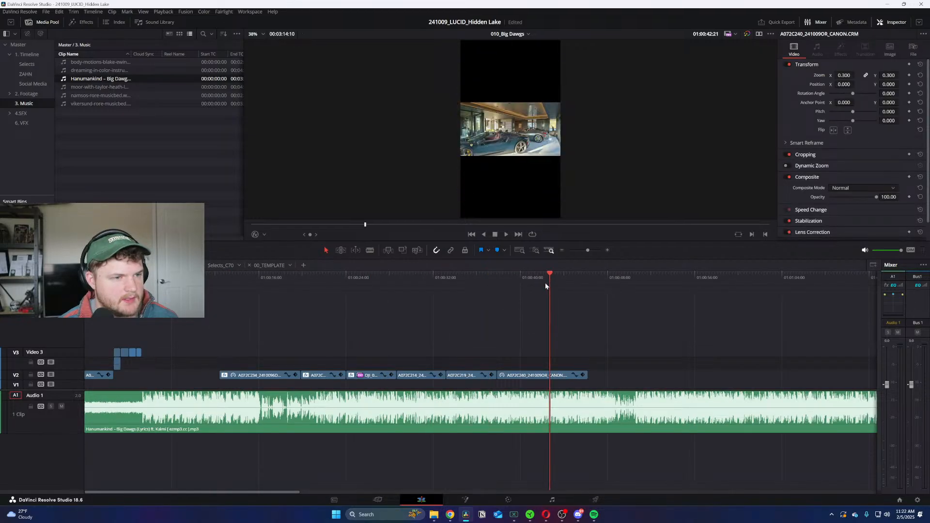
pyautogui.moveTo(543, 377); pyautogui.dragTo(187, 365)
pyautogui.press('Home')
pyautogui.press('space')
pyautogui.scroll(3, 339, 329)
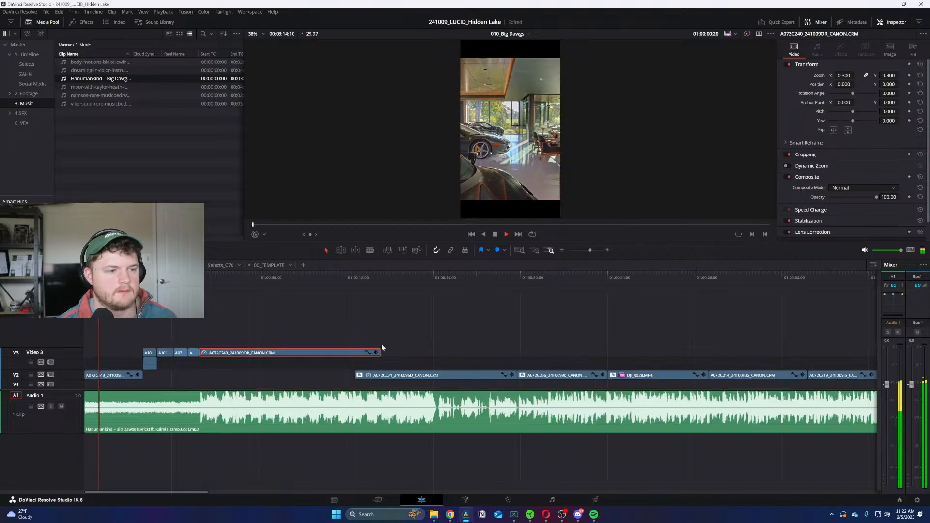
pyautogui.scroll(4, 387, 330)
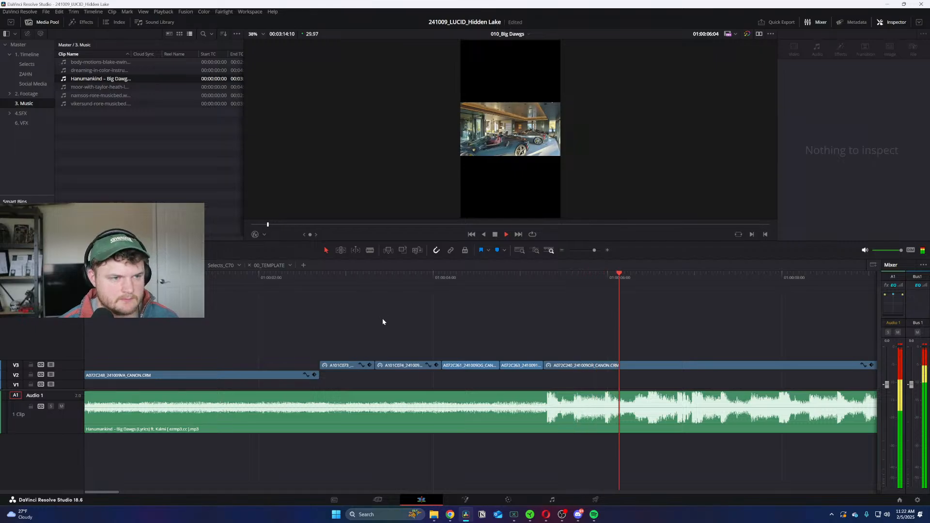
pyautogui.scroll(-2, 387, 317)
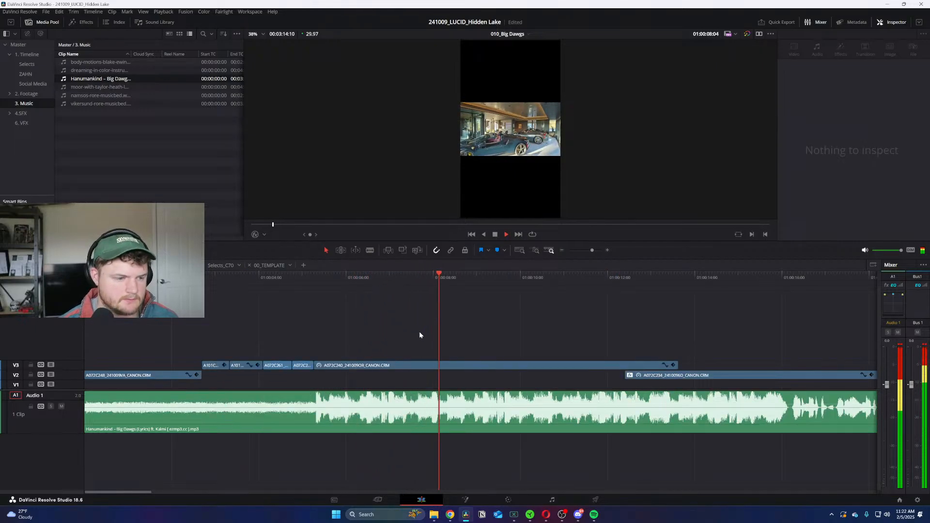
# Step: Move A072C234 from V2 onto the end of A072C240 on V3 and stack A072C256 above its start on V4
pyautogui.press('i')
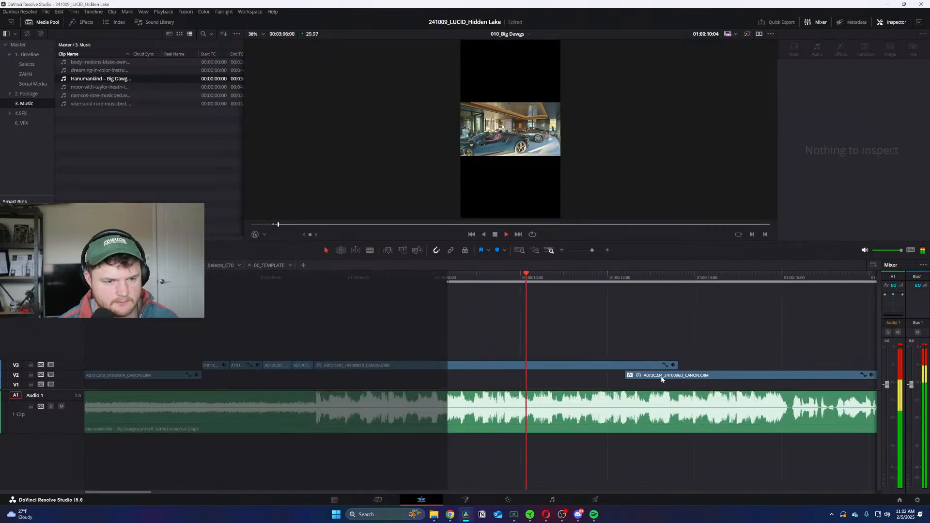
pyautogui.moveTo(661, 380); pyautogui.dragTo(594, 363)
pyautogui.scroll(-4, 576, 347)
pyautogui.press('space')
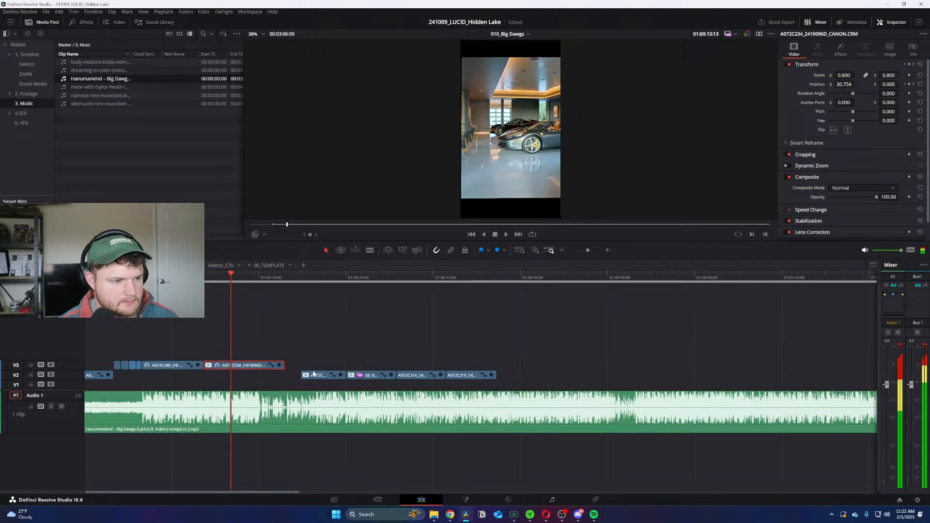
pyautogui.moveTo(318, 364); pyautogui.dragTo(232, 361)
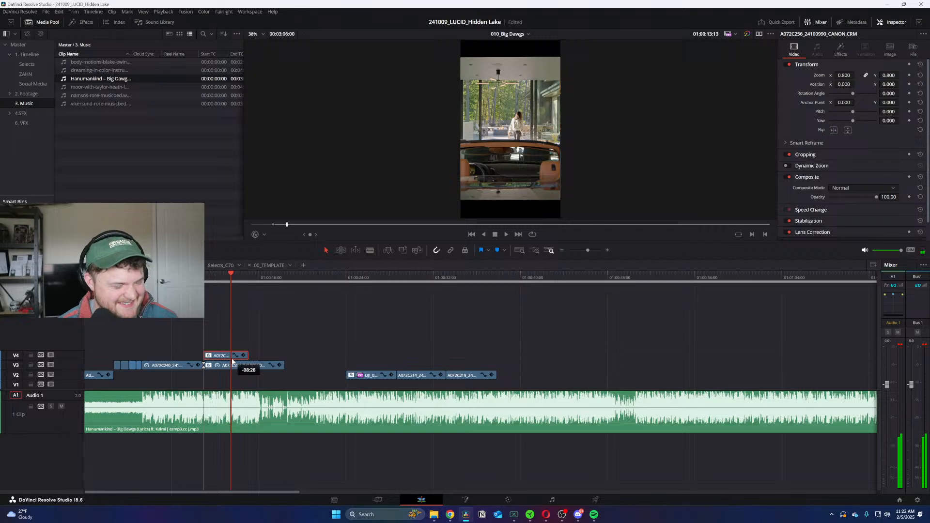
# Step: Play the cut from the start and mark an In point on the beat just after 01:00:08:00
pyautogui.moveTo(365, 274); pyautogui.dragTo(475, 276)
pyautogui.press('Home')
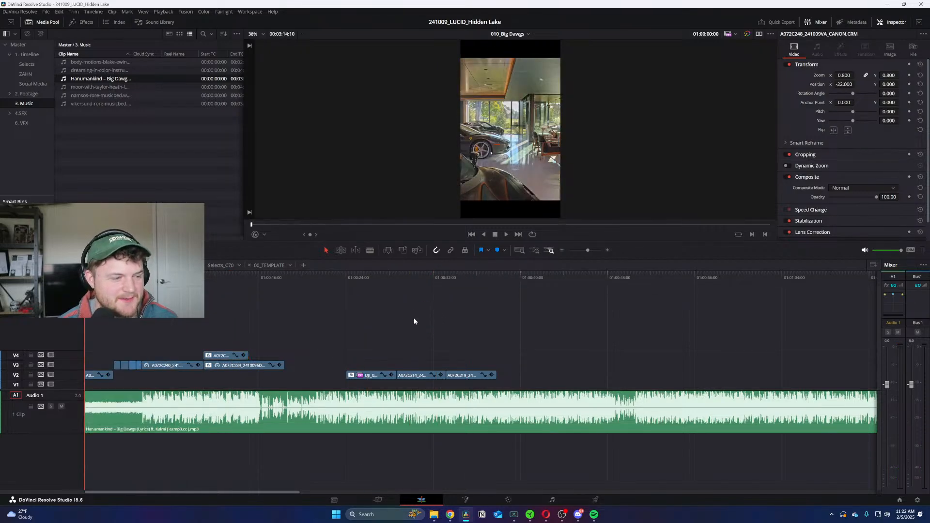
pyautogui.hotkey('ctrl', '=')
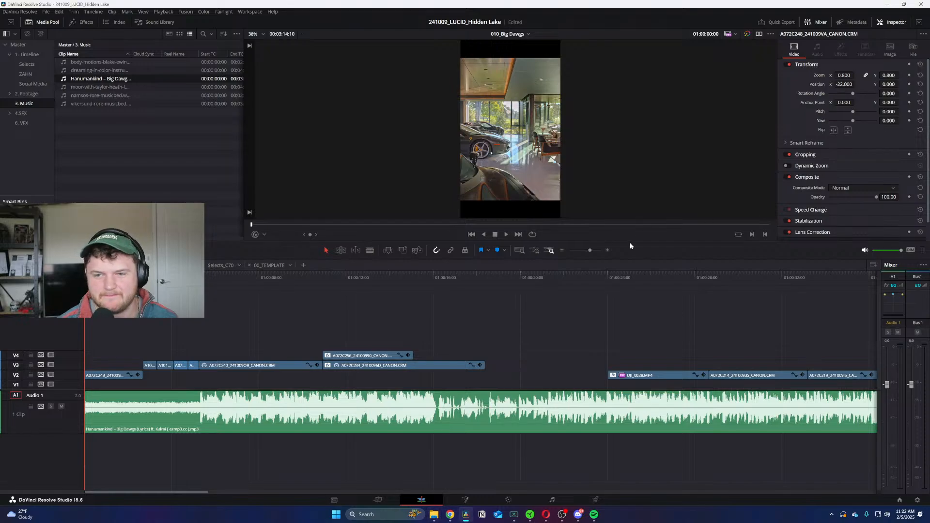
pyautogui.hotkey('ctrl', '=')
pyautogui.press('space')
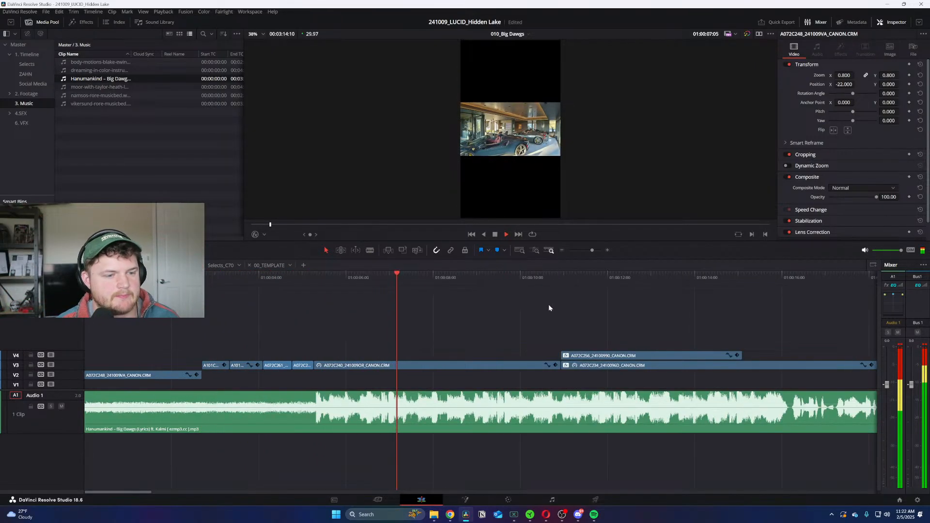
pyautogui.press('i')
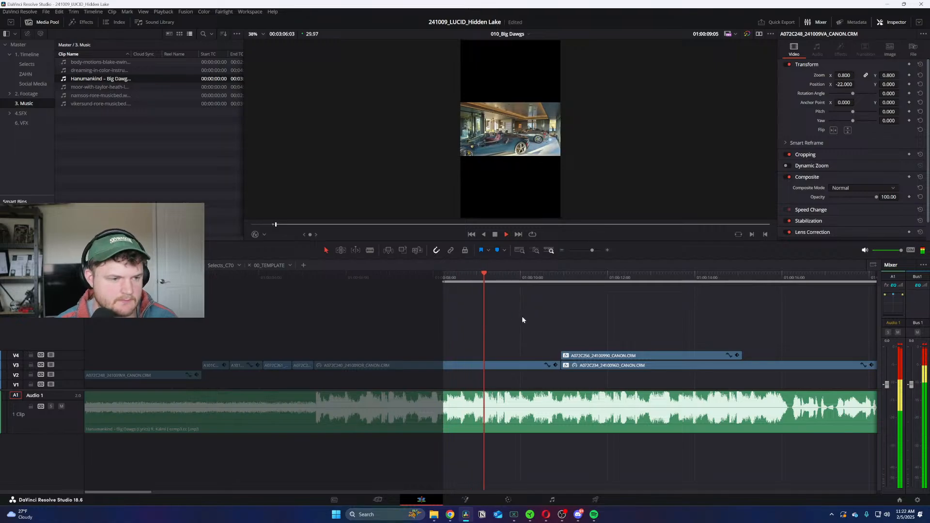
pyautogui.press('space')
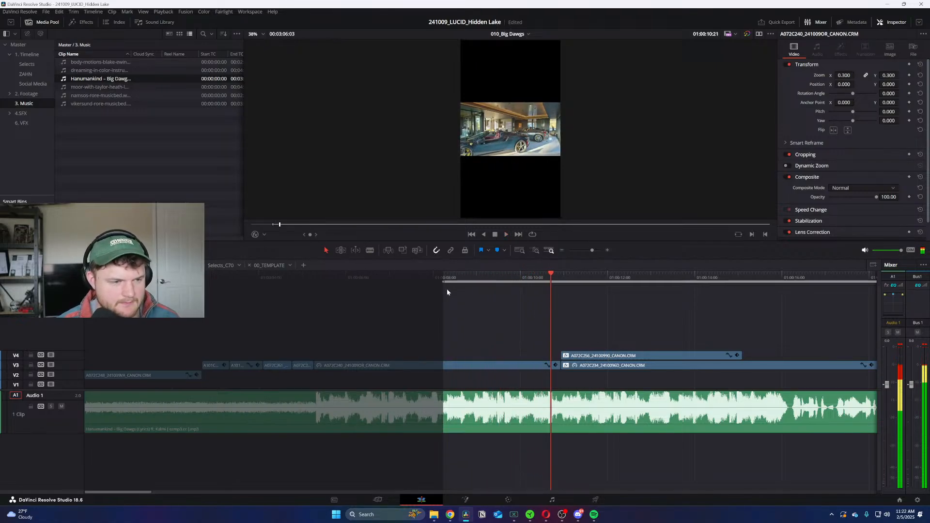
# Step: Cut off A072C240 on V3 at the marked beat, delete the remainder and extend its end slightly
pyautogui.click(434, 278)
pyautogui.scroll(3, 493, 304)
pyautogui.hotkey('ctrl', '=')
pyautogui.hotkey('ctrl', '=')
pyautogui.press('b')
pyautogui.click(583, 365)
pyautogui.press('a')
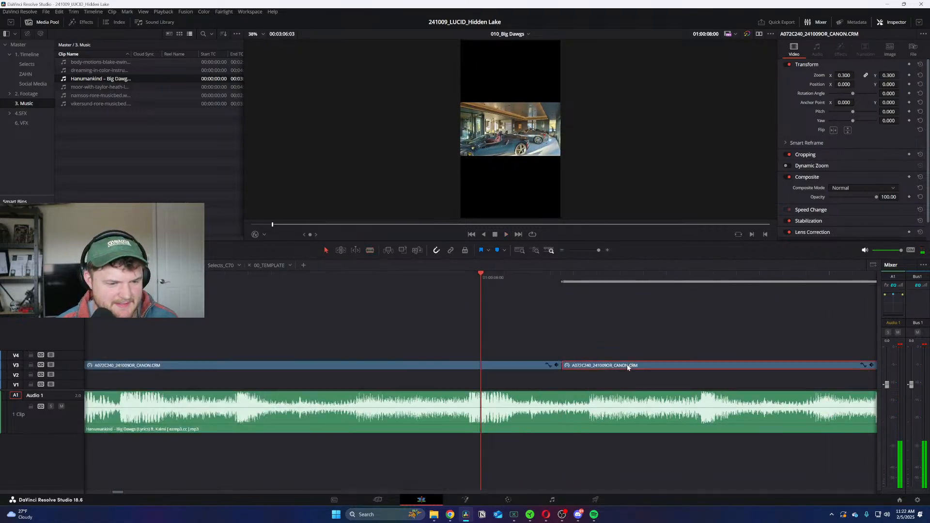
pyautogui.click(625, 368)
pyautogui.press('Delete')
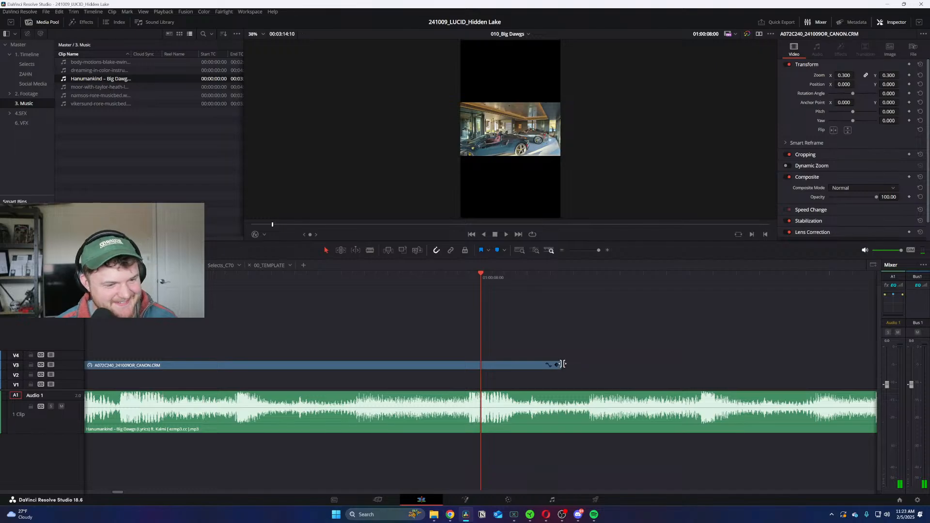
pyautogui.click(562, 364)
pyautogui.moveTo(582, 378); pyautogui.dragTo(586, 380)
pyautogui.click(580, 336)
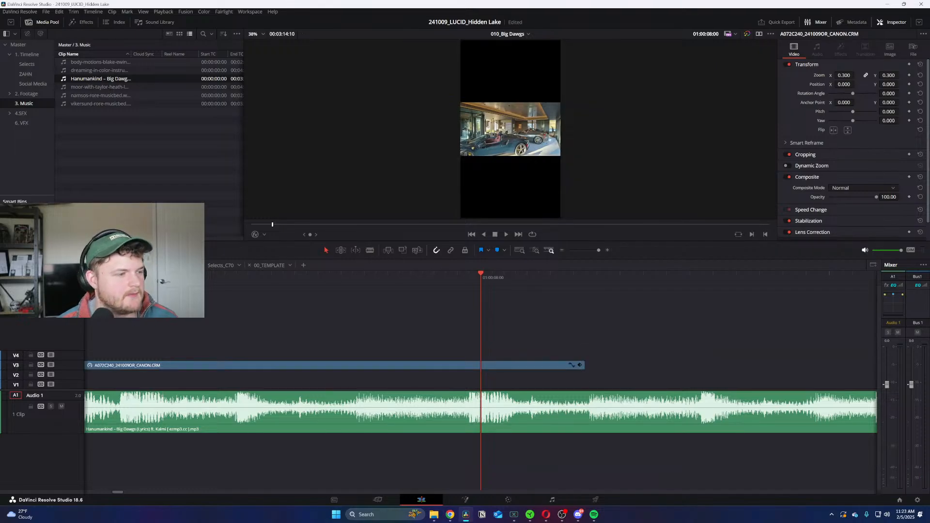
# Step: Try A072C256 on V4 directly after the end of A072C240, play it and move it aside to V5
pyautogui.hotkey('ctrl', '-')
pyautogui.hotkey('ctrl', '-')
pyautogui.hotkey('ctrl', '-')
pyautogui.hotkey('ctrl', '-')
pyautogui.hotkey('ctrl', '-')
pyautogui.moveTo(458, 277); pyautogui.dragTo(273, 285)
pyautogui.moveTo(272, 286); pyautogui.dragTo(204, 292)
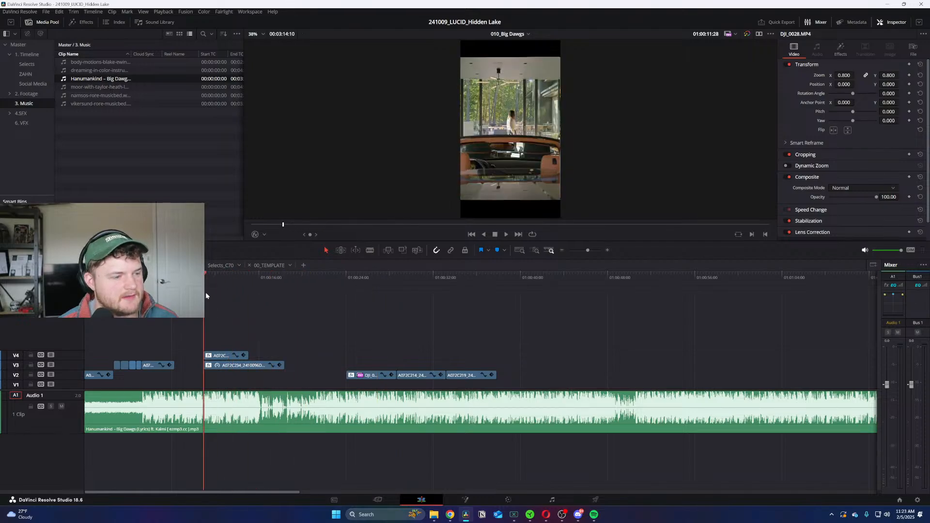
pyautogui.hotkey('ctrl', '=')
pyautogui.moveTo(342, 355); pyautogui.dragTo(291, 355)
pyautogui.click(265, 278)
pyautogui.press('space')
pyautogui.hotkey('ctrl', '=')
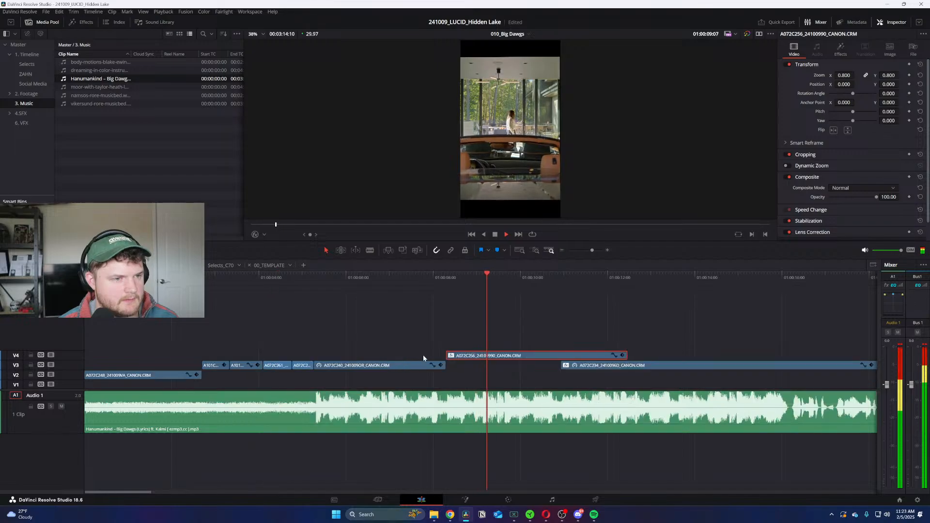
pyautogui.hotkey('ctrl', '-')
pyautogui.moveTo(351, 355); pyautogui.dragTo(744, 346)
# Step: Look through the Car Salon shots in Selects_C70 around 02:24:58 for another angle on the cars
pyautogui.click(218, 265)
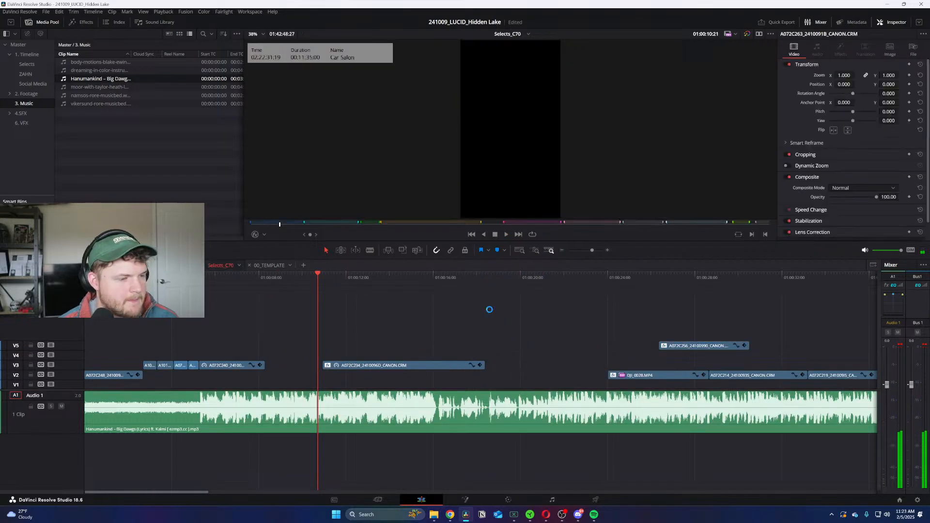
pyautogui.click(570, 279)
pyautogui.moveTo(581, 287); pyautogui.dragTo(194, 302)
pyautogui.hscroll(3, 581, 283)
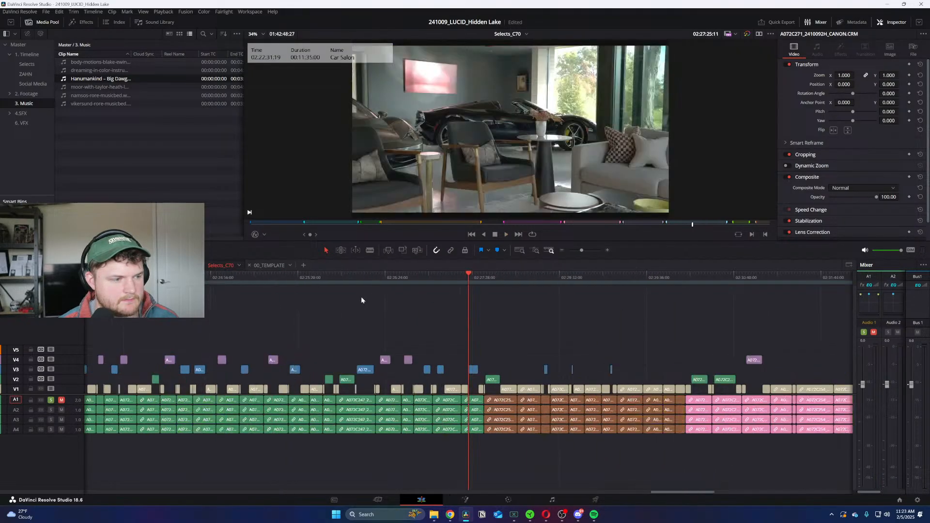
pyautogui.moveTo(405, 277)
pyautogui.mouseDown()
pyautogui.moveTo(310, 284)
pyautogui.moveTo(270, 274)
pyautogui.mouseUp()
pyautogui.hotkey('ctrl', '=')
pyautogui.hotkey('ctrl', '=')
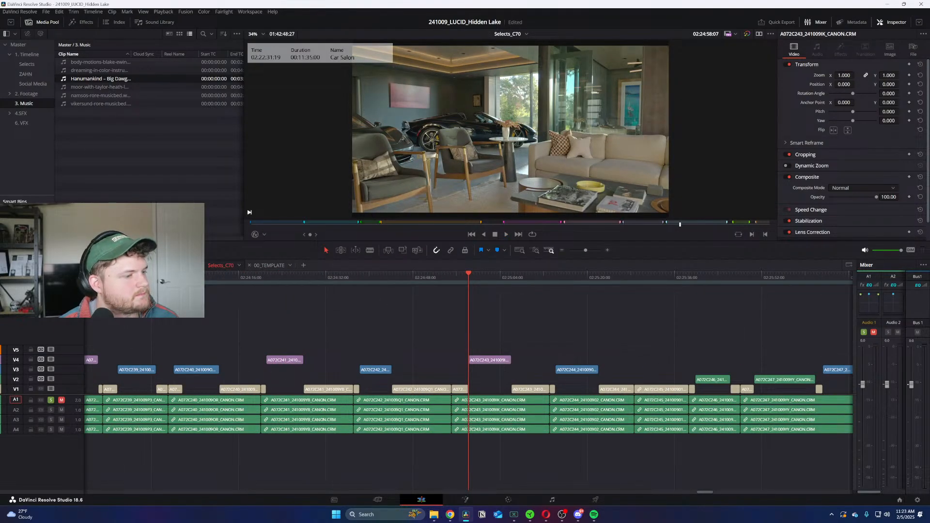
# Step: Copy the lounge shot A072C243 from V2 of Cut_003 near 01:04:24:22 and paste it into 010_Big Dawgs
pyautogui.hotkey('ctrl', 'shift', '[')
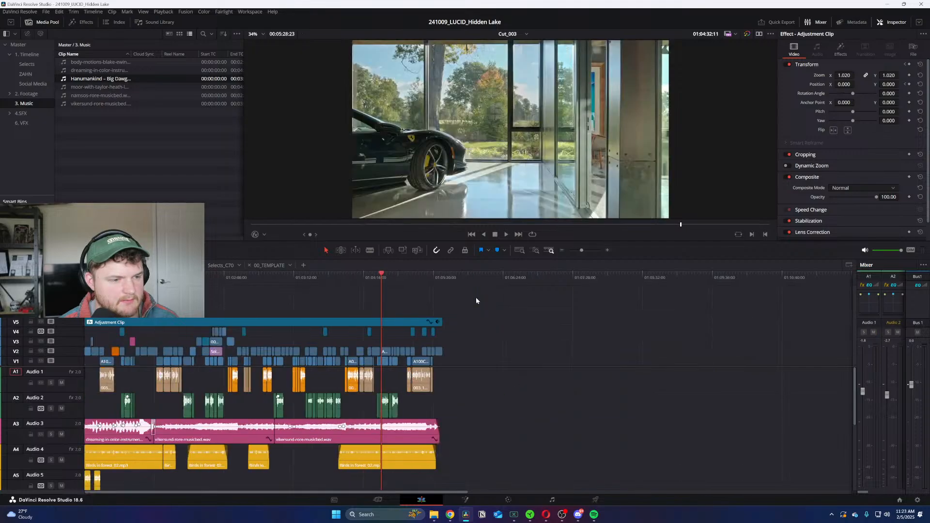
pyautogui.hotkey('ctrl', '=')
pyautogui.click(460, 278)
pyautogui.moveTo(460, 279); pyautogui.dragTo(452, 278)
pyautogui.hotkey('ctrl', '=')
pyautogui.hotkey('ctrl', '=')
pyautogui.hotkey('ctrl', '=')
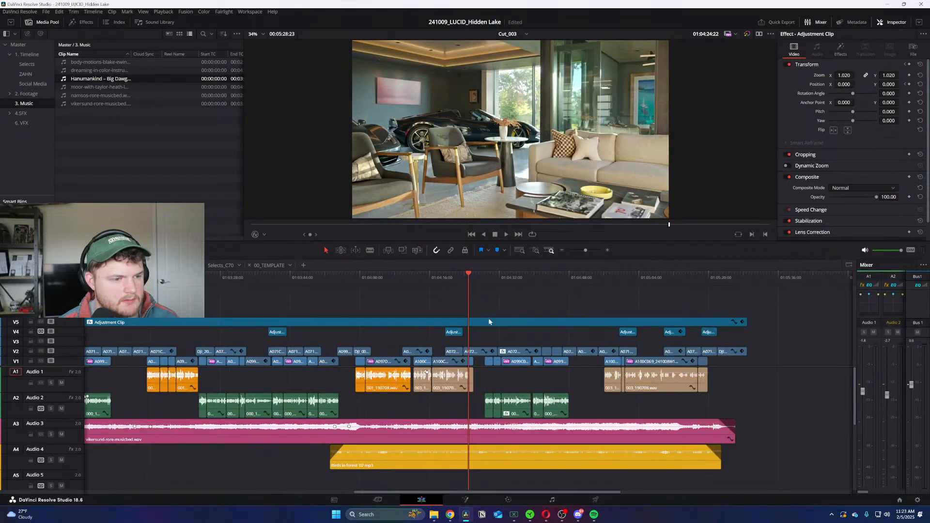
pyautogui.click(502, 354)
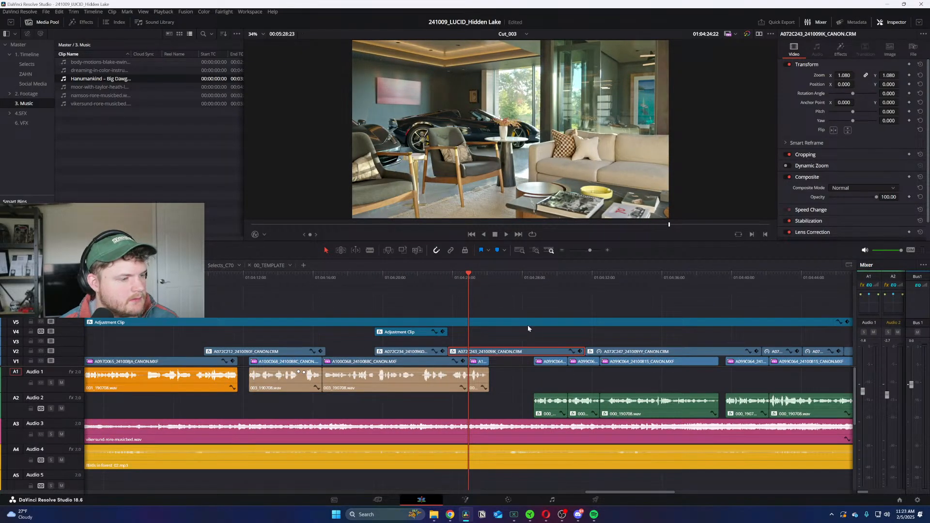
pyautogui.hotkey('ctrl', 'shift', '[')
pyautogui.hotkey('ctrl', 'v')
# Step: Position A072C243 on V4 directly after the end of A072C240 and leave only V4 enabled for auto track selection
pyautogui.moveTo(347, 376); pyautogui.dragTo(295, 357)
pyautogui.click(299, 303)
pyautogui.keyDown('ctrl'); pyautogui.click(42, 376); pyautogui.keyUp('ctrl')
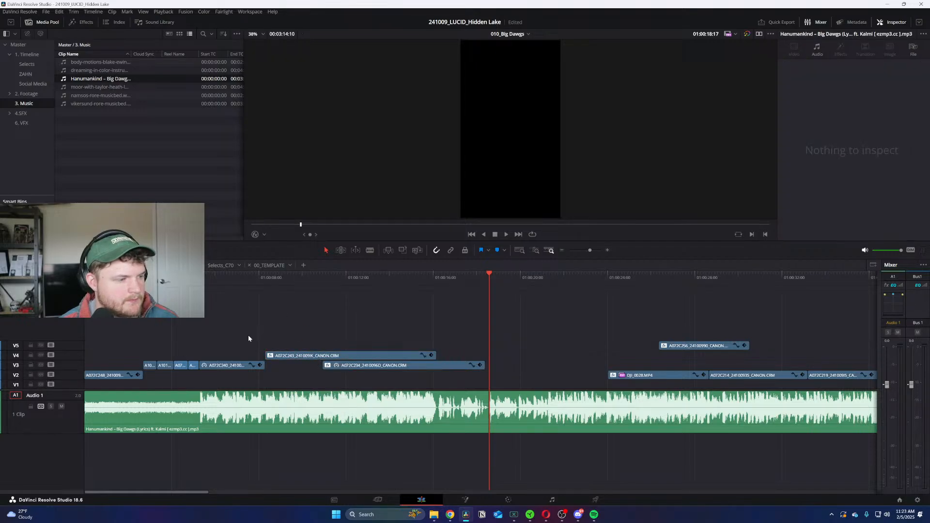
pyautogui.click(232, 276)
pyautogui.hotkey('ctrl', '=')
pyautogui.click(42, 355)
# Step: Play into A072C243 on V4 and set its zoom to 0.520
pyautogui.hotkey('ctrl', '=')
pyautogui.press('space')
pyautogui.hotkey('ctrl', '=')
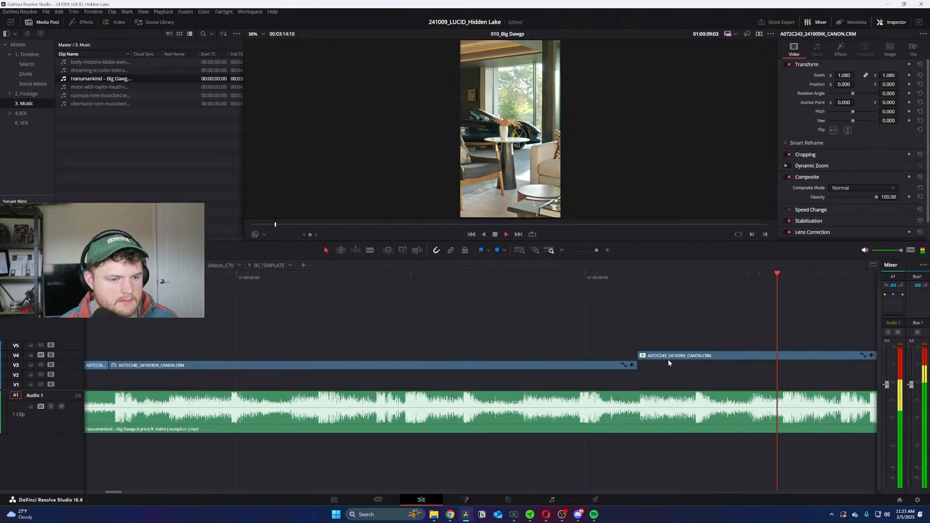
pyautogui.moveTo(686, 375); pyautogui.dragTo(733, 325)
pyautogui.moveTo(843, 75); pyautogui.dragTo(816, 76)
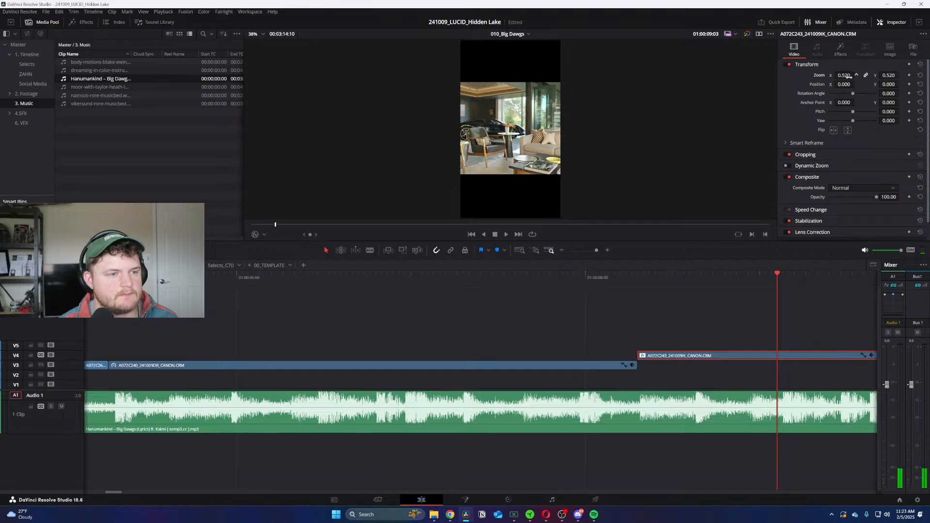
# Step: Play on through A072C243 and move A072C234 from V3 up to V4 so it replaces that clip's end
pyautogui.press('space')
pyautogui.scroll(-1, 621, 307)
pyautogui.scroll(1, 595, 310)
pyautogui.scroll(-1, 630, 357)
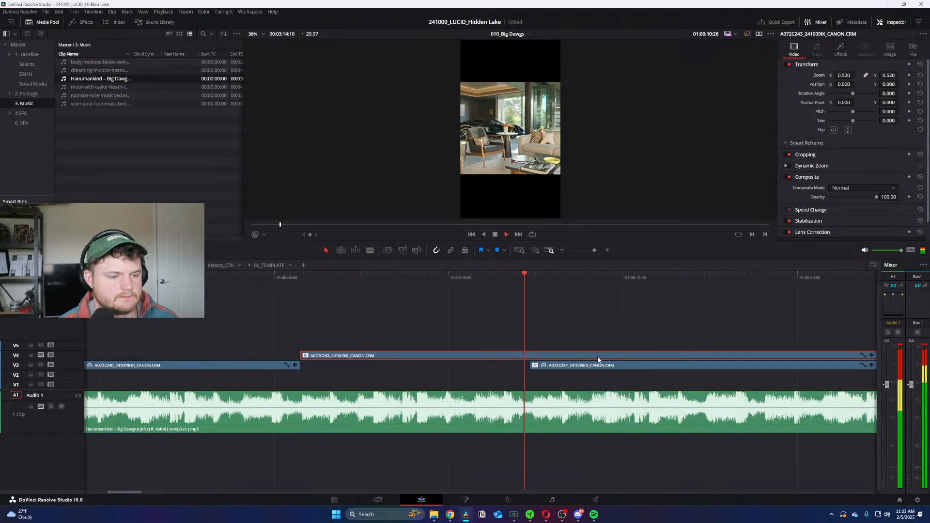
pyautogui.moveTo(582, 367); pyautogui.dragTo(593, 357)
pyautogui.scroll(-1, 603, 343)
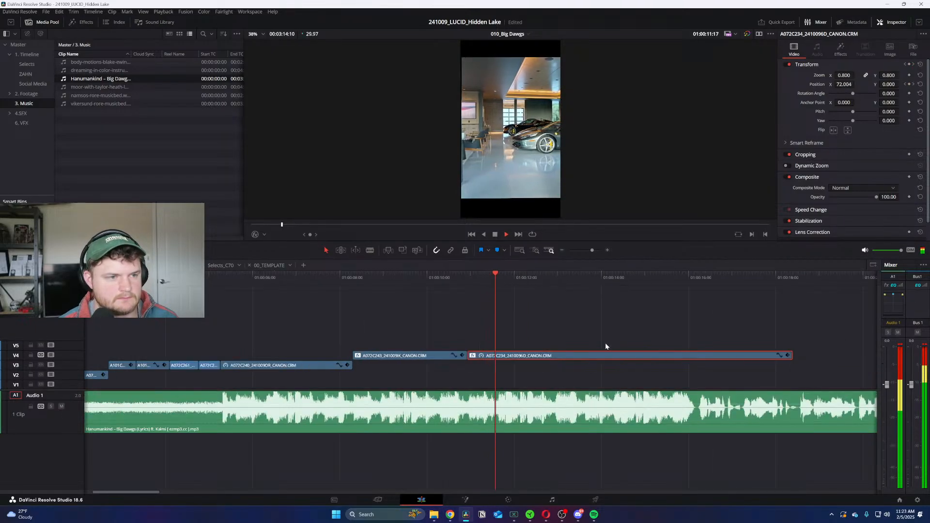
# Step: Move A072C256 from V5 to V4 over the later part of A072C234, and check its timing against the music
pyautogui.scroll(-1, 606, 339)
pyautogui.scroll(-1, 578, 352)
pyautogui.scroll(1, 655, 355)
pyautogui.moveTo(694, 345); pyautogui.dragTo(412, 359)
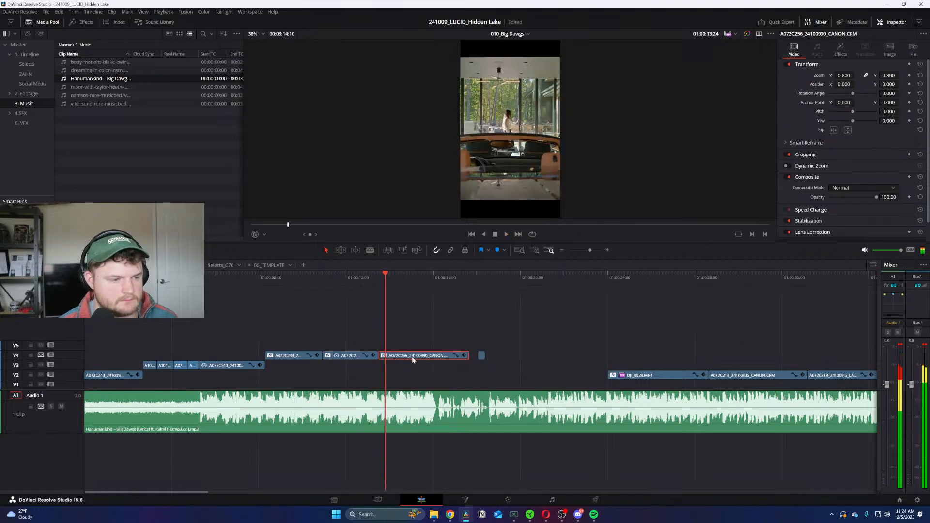
pyautogui.scroll(2, 412, 359)
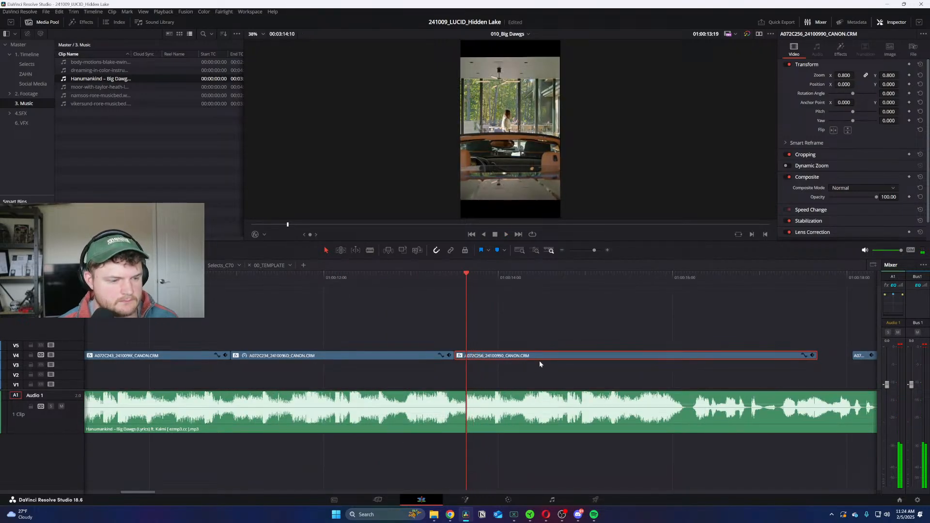
pyautogui.scroll(-3, 527, 361)
pyautogui.scroll(1, 629, 378)
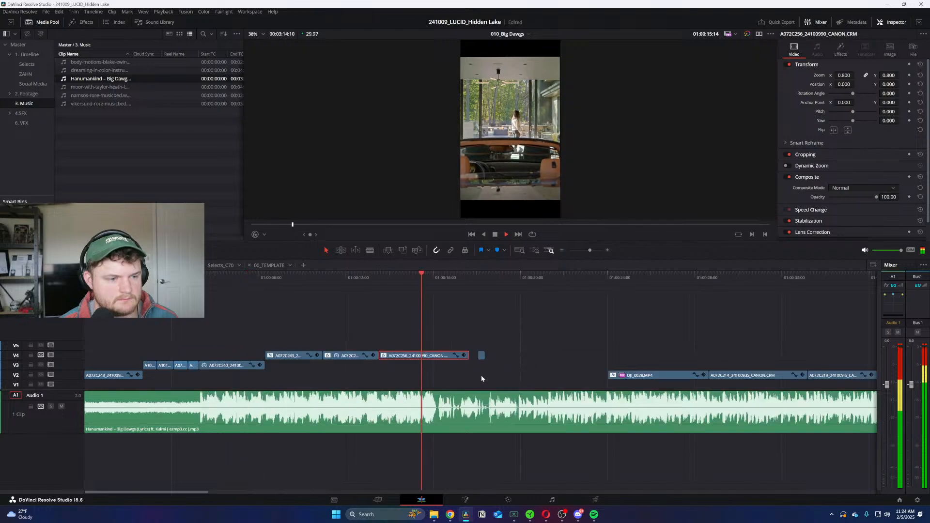
# Step: Move A072C214 from V2 to V5 above A072C256, starting on the beat at 01:00:16:07
pyautogui.moveTo(665, 377); pyautogui.dragTo(466, 335)
pyautogui.click(763, 277)
pyautogui.click(837, 282)
pyautogui.click(420, 278)
pyautogui.scroll(2, 523, 316)
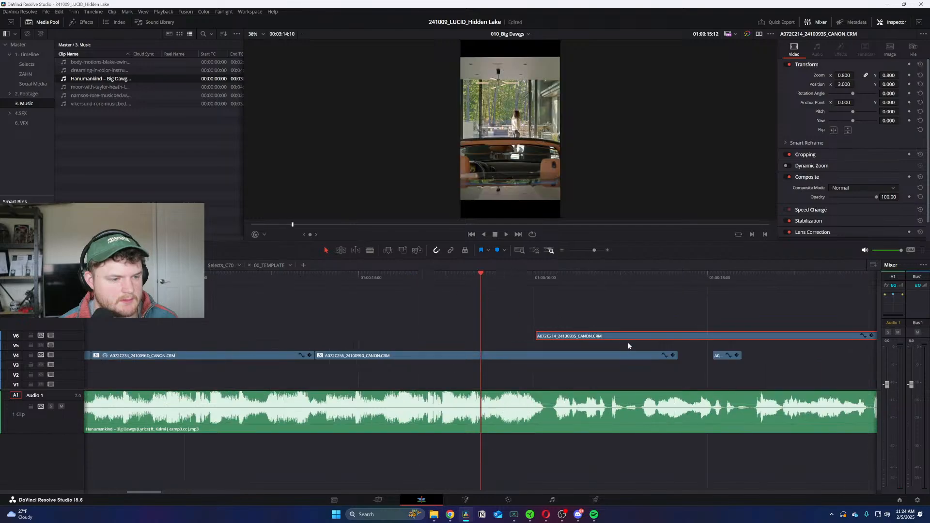
pyautogui.press('space')
pyautogui.moveTo(600, 340); pyautogui.dragTo(611, 345)
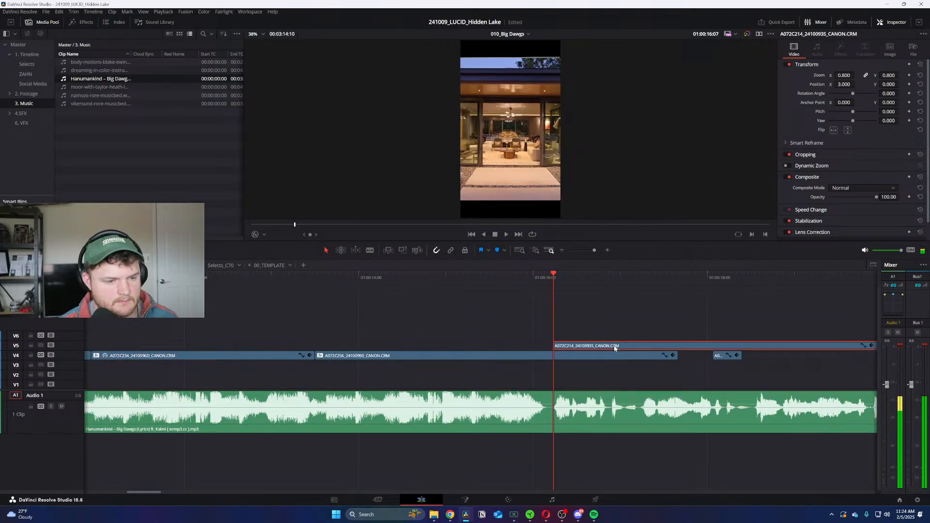
# Step: Play on through A072C214, move it from V5 down to V4, and find the next beat at 01:00:18:18
pyautogui.press('space')
pyautogui.scroll(-2, 608, 345)
pyautogui.moveTo(494, 345); pyautogui.dragTo(495, 355)
pyautogui.scroll(-1, 669, 358)
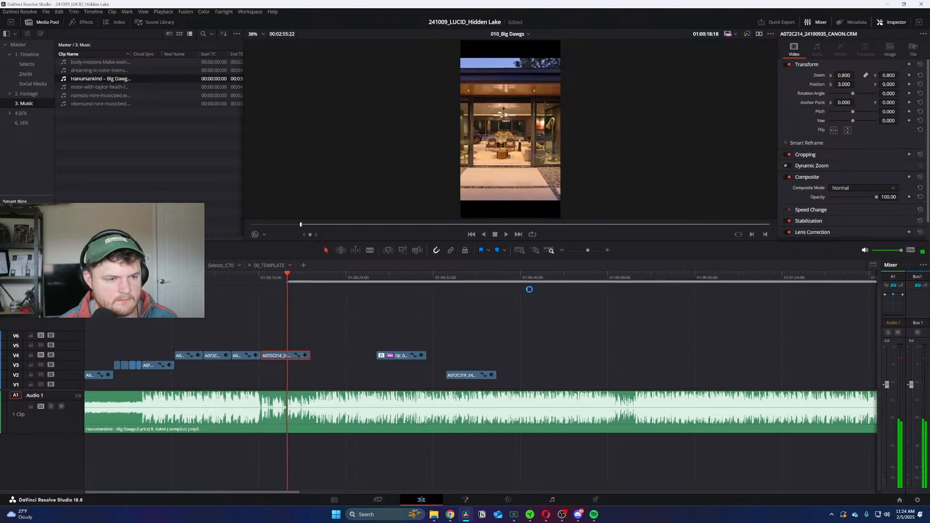
pyautogui.click(477, 275)
pyautogui.moveTo(477, 274); pyautogui.dragTo(291, 289)
pyautogui.scroll(2, 453, 370)
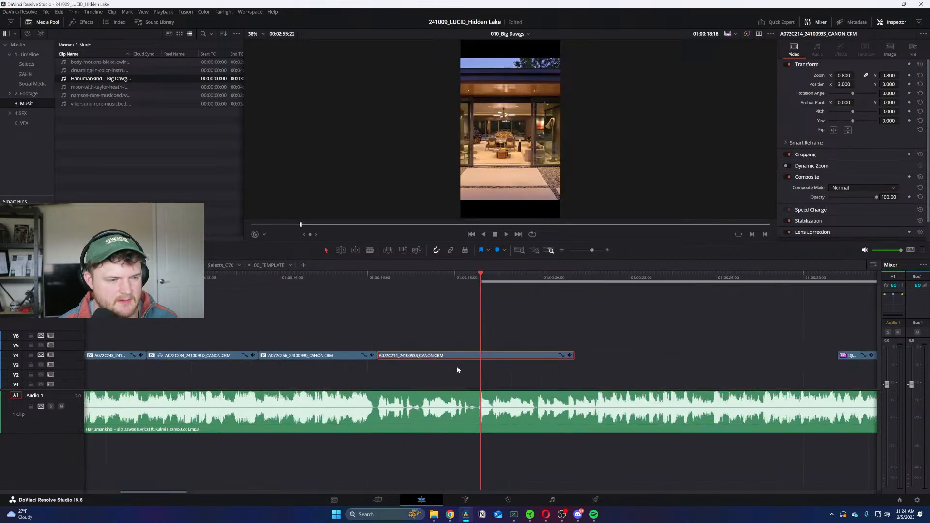
# Step: Pull the drone clip back on V4, replace it with A072C219 from V2 starting at 01:00:18:18, and play on
pyautogui.scroll(-1, 488, 357)
pyautogui.moveTo(707, 356); pyautogui.dragTo(527, 356)
pyautogui.scroll(-1, 523, 368)
pyautogui.moveTo(466, 375); pyautogui.dragTo(313, 357)
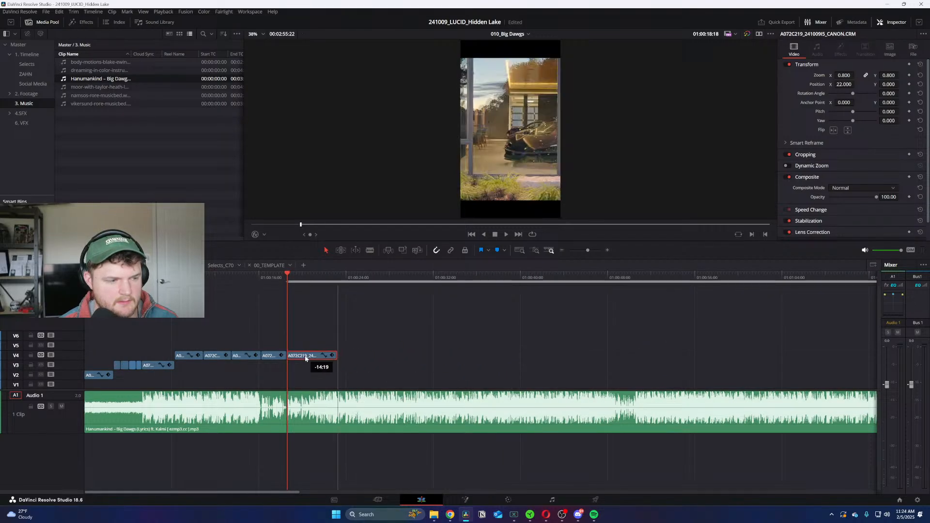
pyautogui.press('space')
pyautogui.scroll(1, 508, 341)
pyautogui.scroll(1, 531, 345)
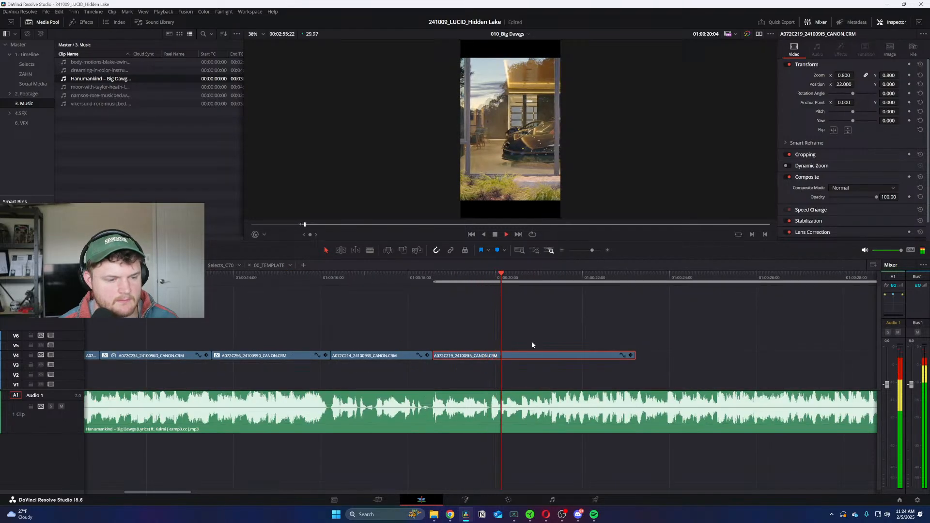
pyautogui.scroll(-1, 554, 357)
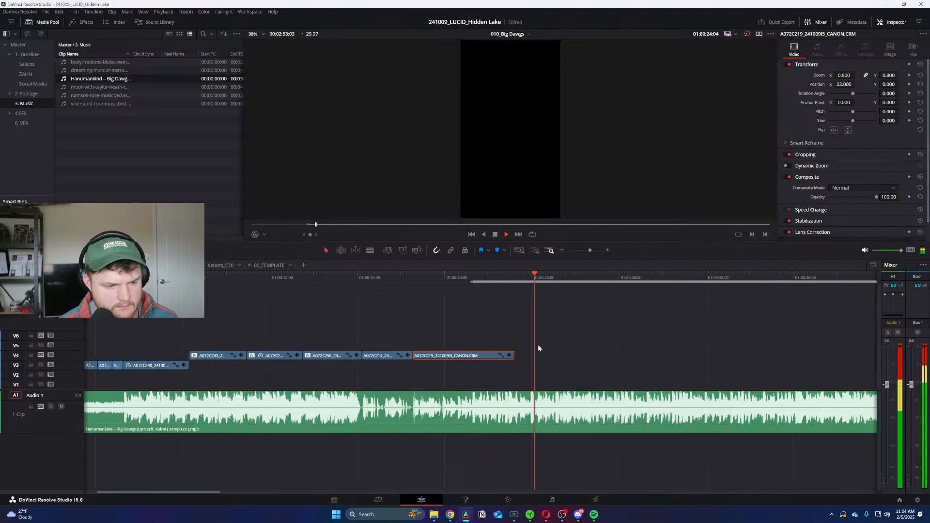
# Step: Cut the Big Dawgs track about 27 seconds in, past the last clip, and delete the remainder
pyautogui.press('b')
pyautogui.click(595, 417)
pyautogui.press('a')
pyautogui.click(648, 420)
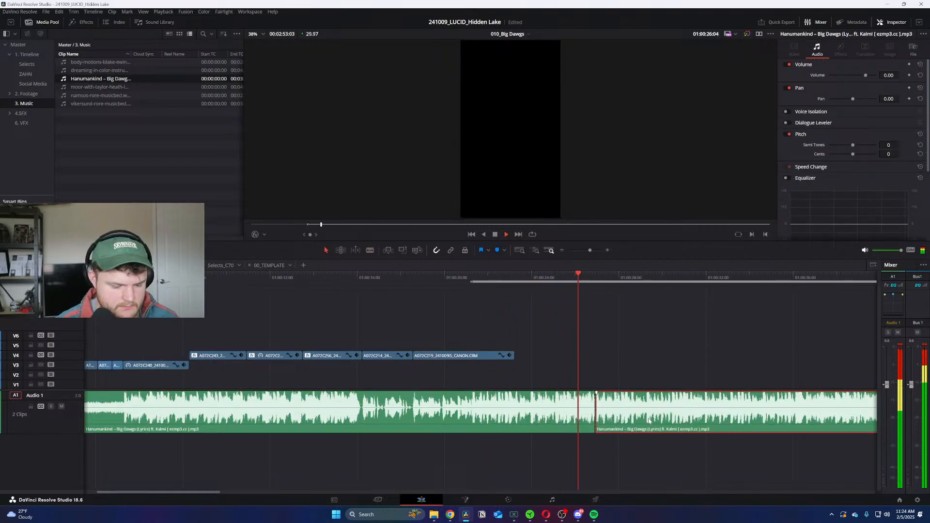
pyautogui.press('Delete')
# Step: Replay the edit from the start and set A072C240's zoom to 0.460, keyframing its position X from -61 to -15
pyautogui.press('Home')
pyautogui.press('space')
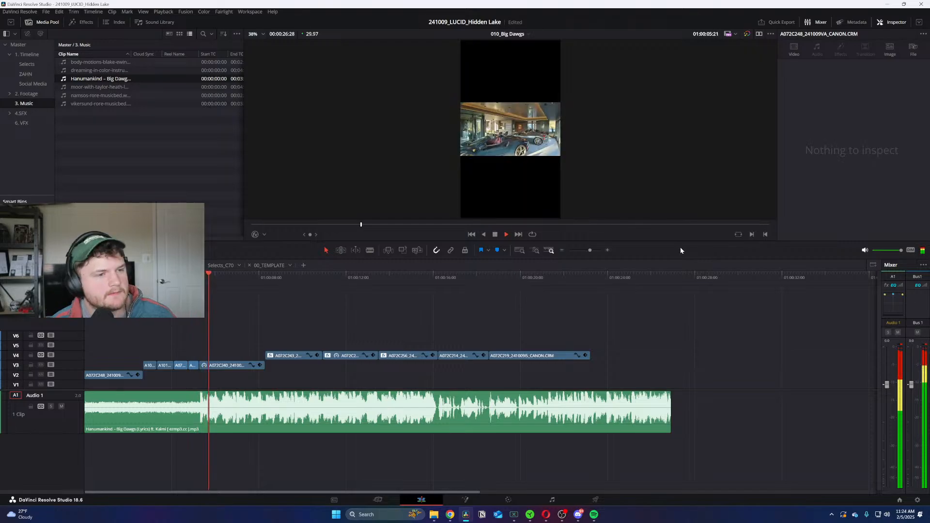
pyautogui.hotkey('ctrl', '=')
pyautogui.click(314, 279)
pyautogui.hotkey('ctrl', '=')
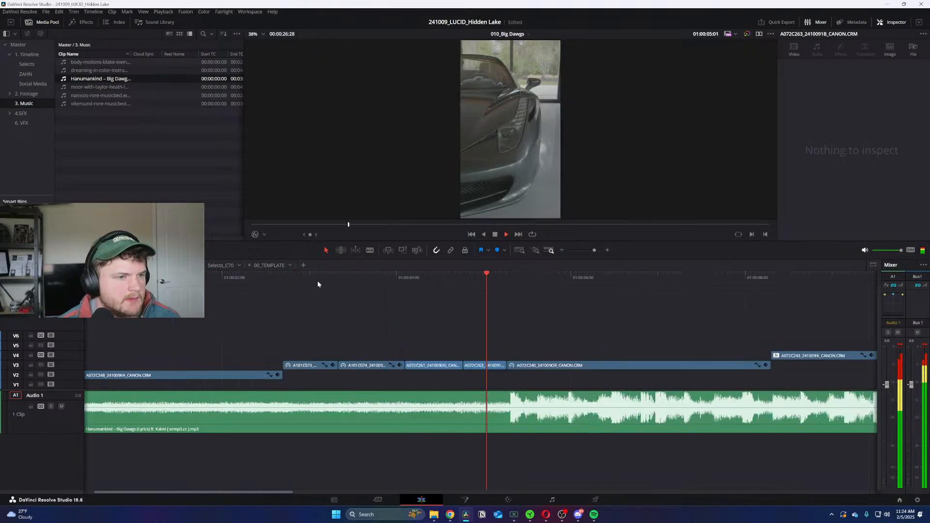
pyautogui.press('space')
pyautogui.click(589, 366)
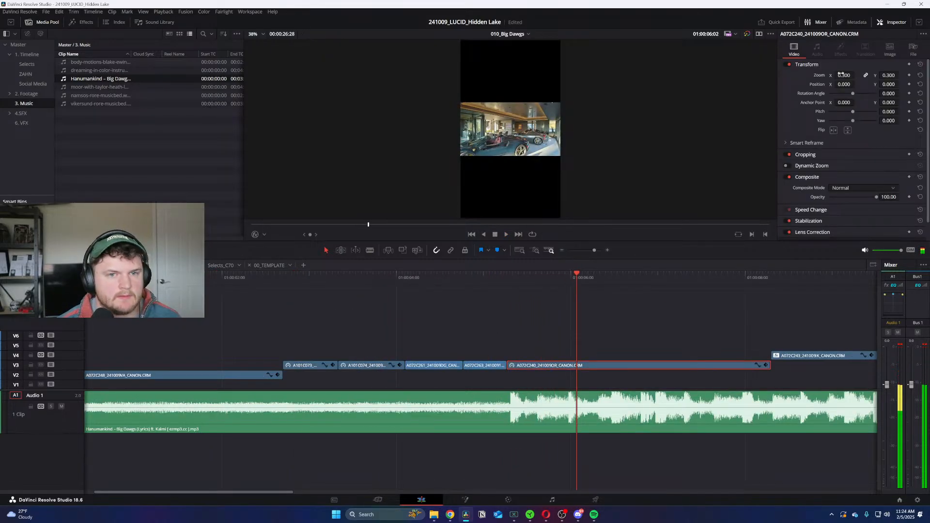
pyautogui.moveTo(843, 75); pyautogui.dragTo(851, 75)
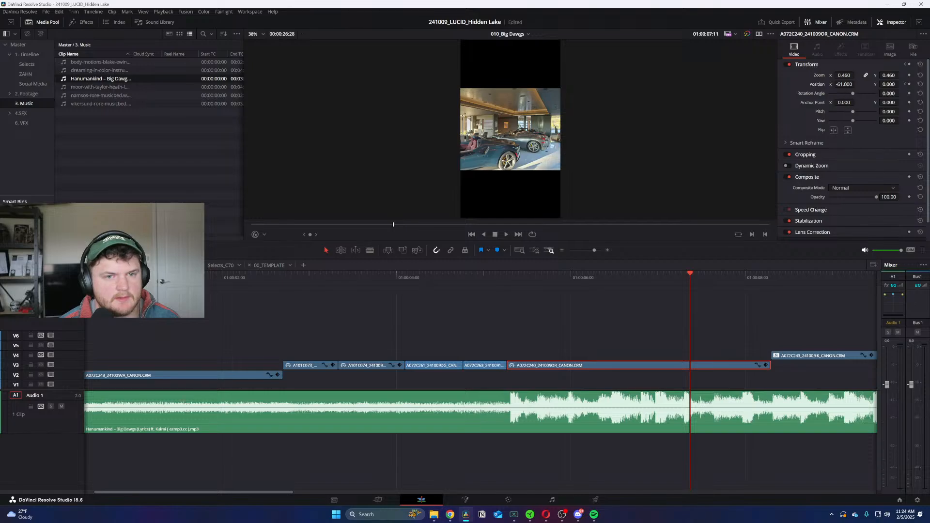
# Step: Show A072C240's transform keyframes and move them out to the clip's start and end
pyautogui.click(764, 366)
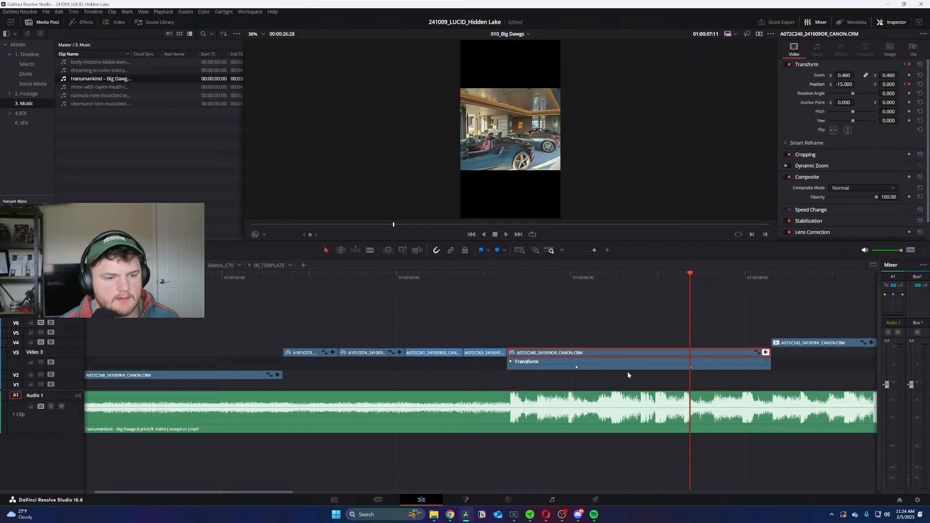
pyautogui.moveTo(576, 367); pyautogui.dragTo(508, 367)
pyautogui.click(507, 274)
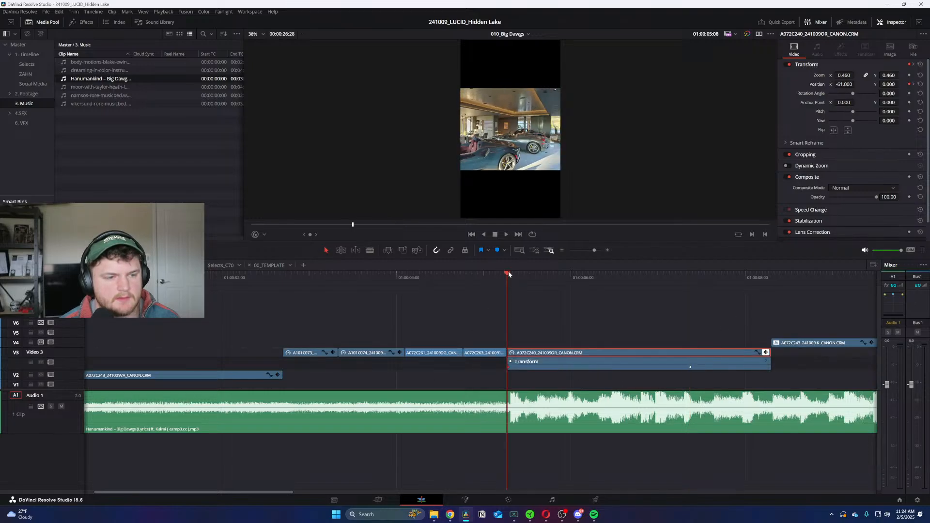
pyautogui.press('space')
pyautogui.moveTo(690, 367); pyautogui.dragTo(798, 356)
# Step: Shift A072C243 earlier onto the beat just before 01:00:08:00 and drop it to V3 over the end of A072C240
pyautogui.moveTo(622, 274); pyautogui.dragTo(652, 295)
pyautogui.hotkey('ctrl', '=')
pyautogui.press('space')
pyautogui.press('Right')
pyautogui.moveTo(773, 343); pyautogui.dragTo(713, 342)
pyautogui.hotkey('ctrl', '-')
pyautogui.press('space')
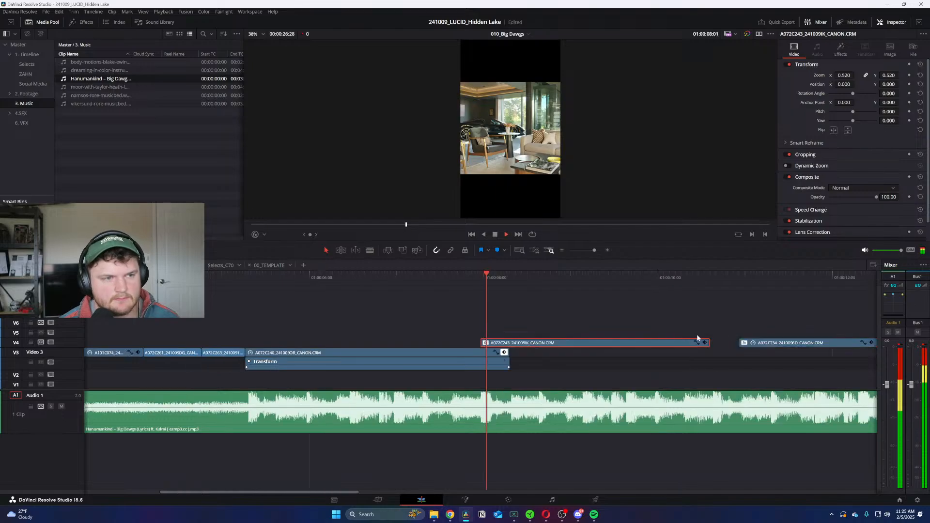
pyautogui.moveTo(595, 342); pyautogui.dragTo(594, 352)
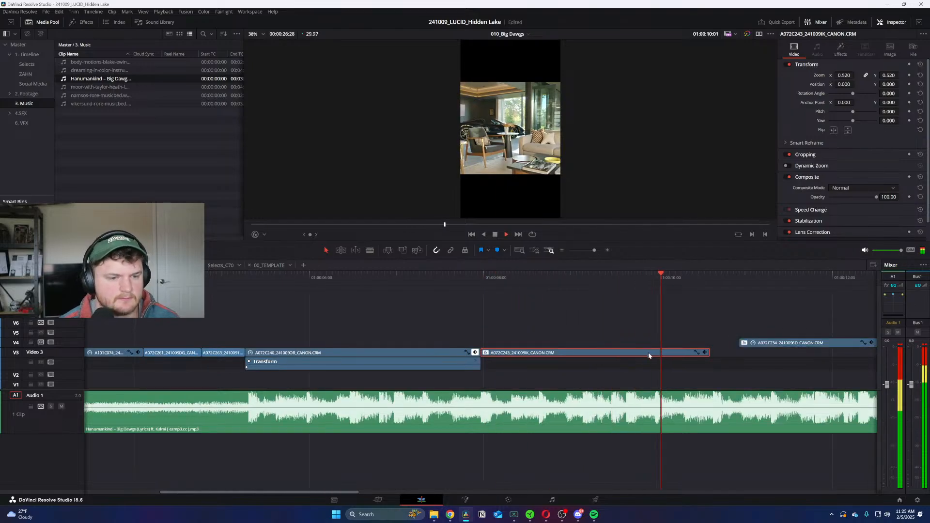
# Step: Move A072C234 from V4 to V3 at 01:00:10:09, play into it, and extend its end
pyautogui.moveTo(772, 347); pyautogui.dragTo(720, 354)
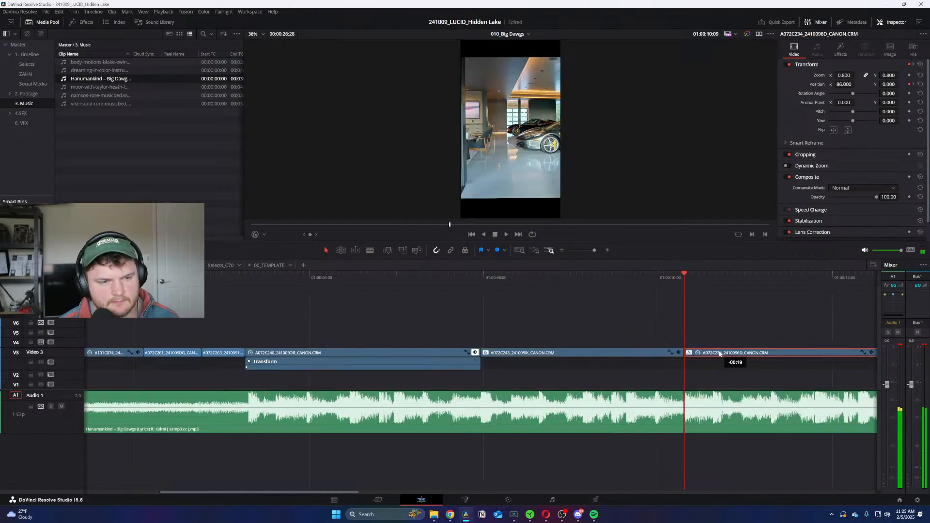
pyautogui.press('space')
pyautogui.hotkey('ctrl', '-')
pyautogui.hotkey('ctrl', '-')
pyautogui.hotkey('ctrl', '=')
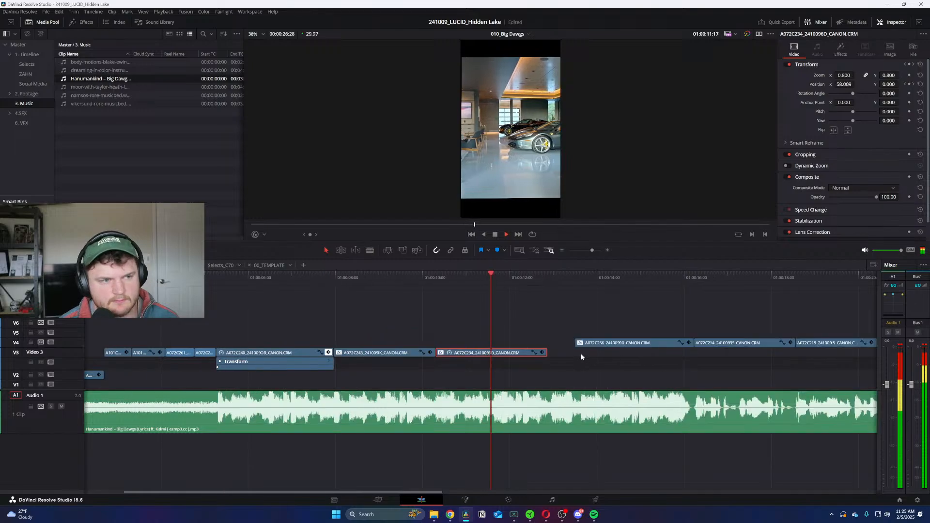
pyautogui.click(546, 354)
pyautogui.moveTo(546, 354); pyautogui.dragTo(568, 356)
# Step: Cut the music where its quieter section begins and move the later part earlier, to the end of A072C234
pyautogui.press('i')
pyautogui.press('b')
pyautogui.click(691, 417)
pyautogui.press('a')
pyautogui.moveTo(701, 415); pyautogui.dragTo(601, 416)
# Step: Play across the new music cut and the clips after it to check the transition and timing
pyautogui.hotkey('ctrl', '=')
pyautogui.hotkey('ctrl', '=')
pyautogui.hotkey('ctrl', '=')
pyautogui.hotkey('ctrl', '=')
pyautogui.moveTo(437, 280); pyautogui.dragTo(124, 310)
pyautogui.hotkey('ctrl', '-')
pyautogui.hotkey('ctrl', '-')
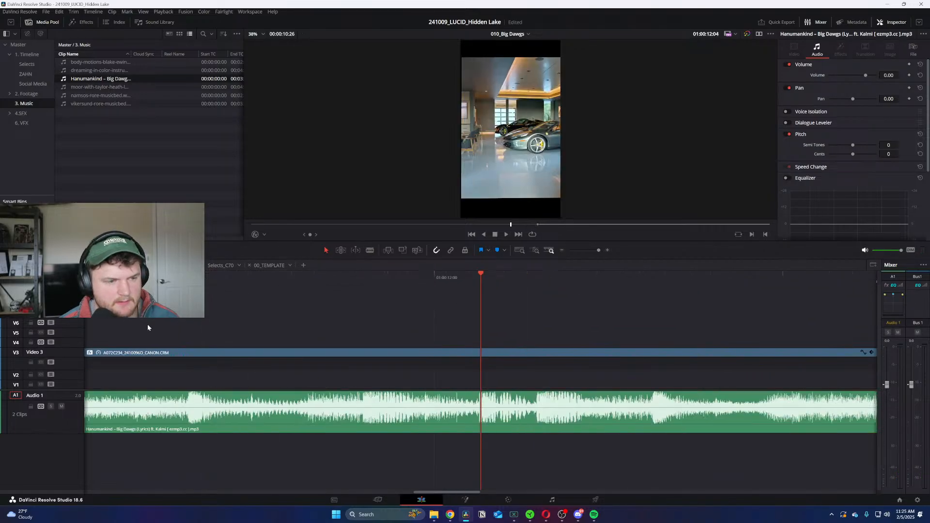
pyautogui.press('space')
pyautogui.hotkey('ctrl', '=')
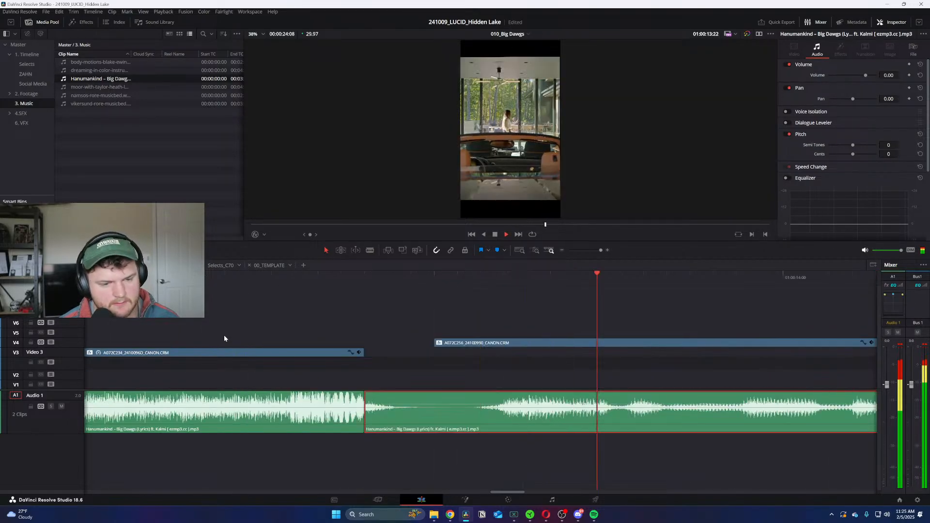
pyautogui.hotkey('ctrl', '-')
pyautogui.hotkey('ctrl', '-')
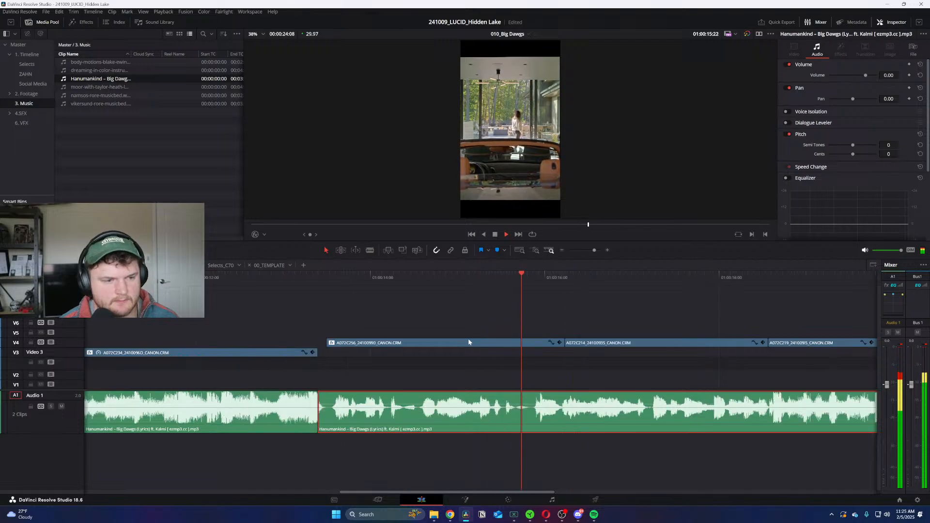
pyautogui.hotkey('ctrl', '-')
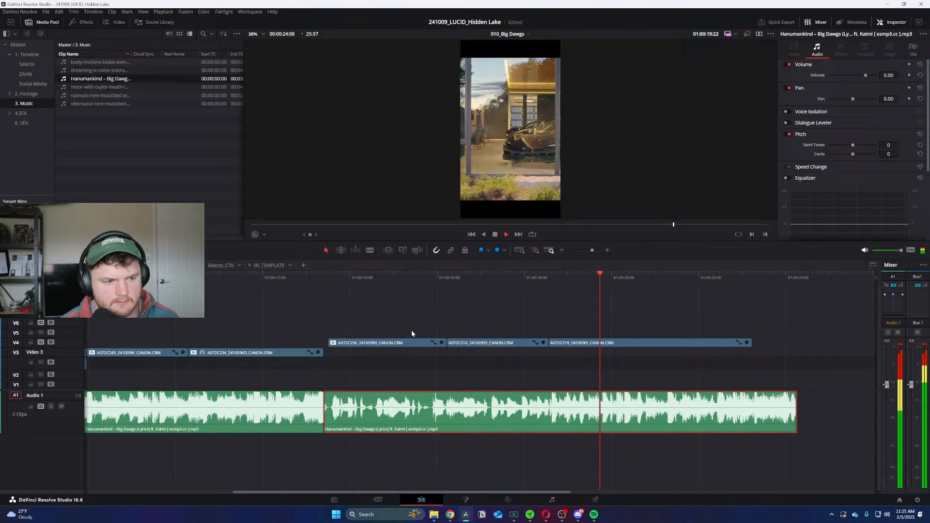
# Step: Move A072C256 from V4 to V3 directly after A072C234, starting at the music cut, and play it
pyautogui.click(328, 272)
pyautogui.hotkey('ctrl', '+')
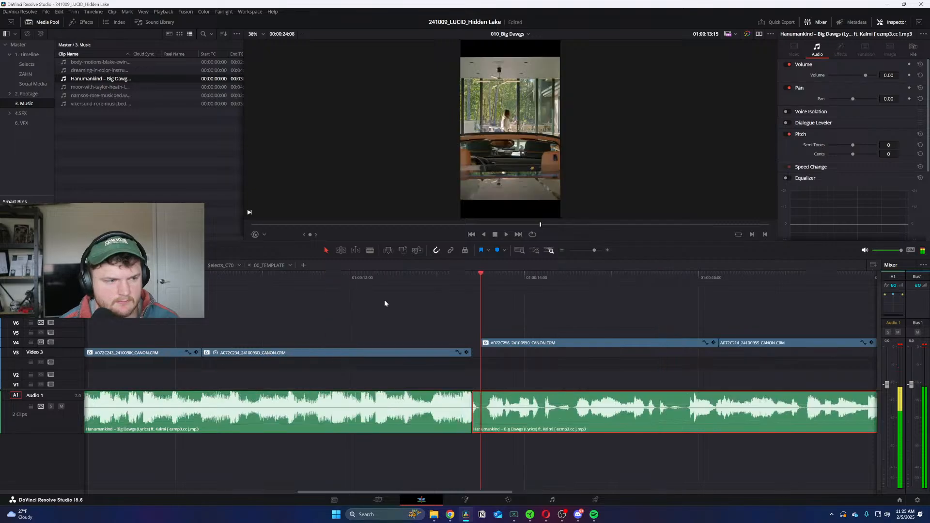
pyautogui.moveTo(522, 343)
pyautogui.mouseDown()
pyautogui.moveTo(553, 346)
pyautogui.moveTo(536, 344)
pyautogui.moveTo(532, 352)
pyautogui.mouseUp()
pyautogui.hotkey('ctrl', '-')
pyautogui.press('space')
# Step: Move A072C214 from V4 to V3 on the beat just before 01:00:16:00, over the end of A072C256, and play it
pyautogui.hotkey('ctrl', '=')
pyautogui.press('space')
pyautogui.moveTo(619, 343); pyautogui.dragTo(594, 352)
pyautogui.press('space')
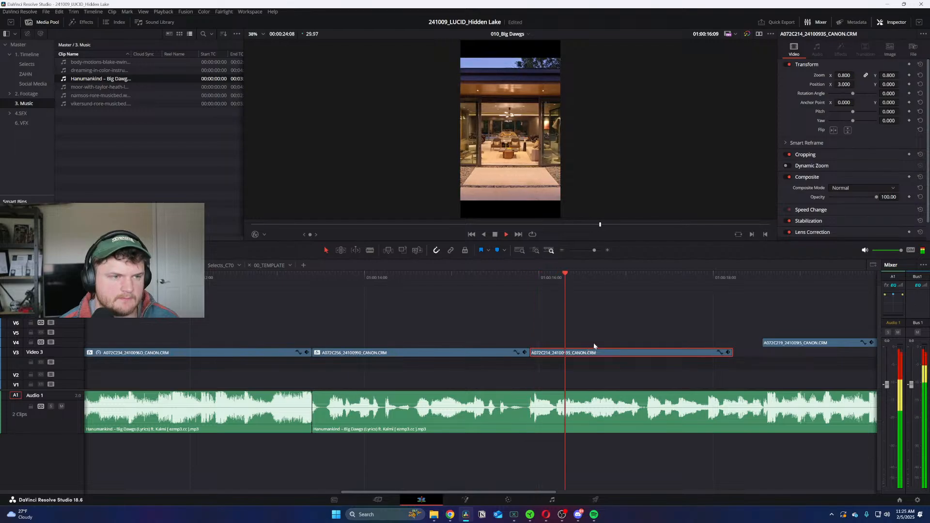
pyautogui.hotkey('ctrl', '-')
pyautogui.hotkey('ctrl', '=')
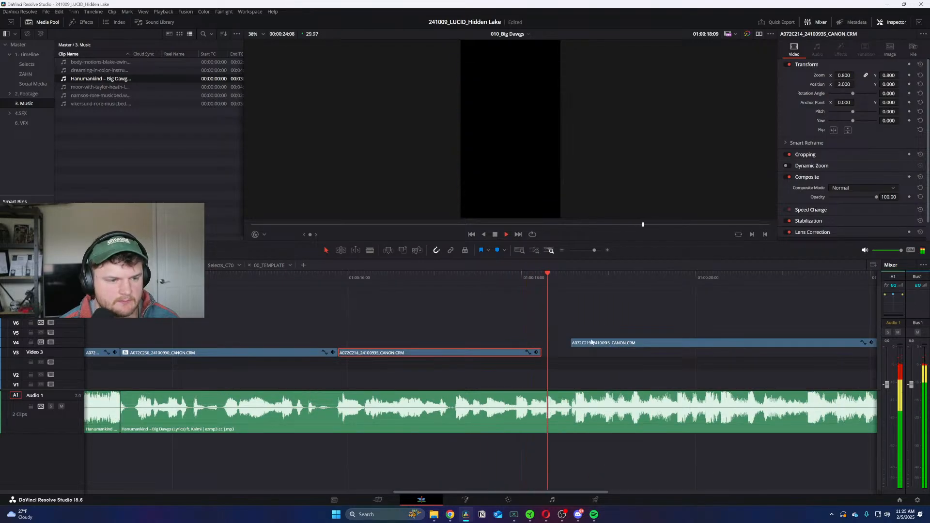
# Step: Return to 01:00:16:08, bring the whole edit into view, and select A072C219 on V4
pyautogui.press('space')
pyautogui.hotkey('ctrl', '-')
pyautogui.moveTo(400, 279); pyautogui.dragTo(374, 311)
pyautogui.scroll(-2, 538, 353)
pyautogui.click(533, 342)
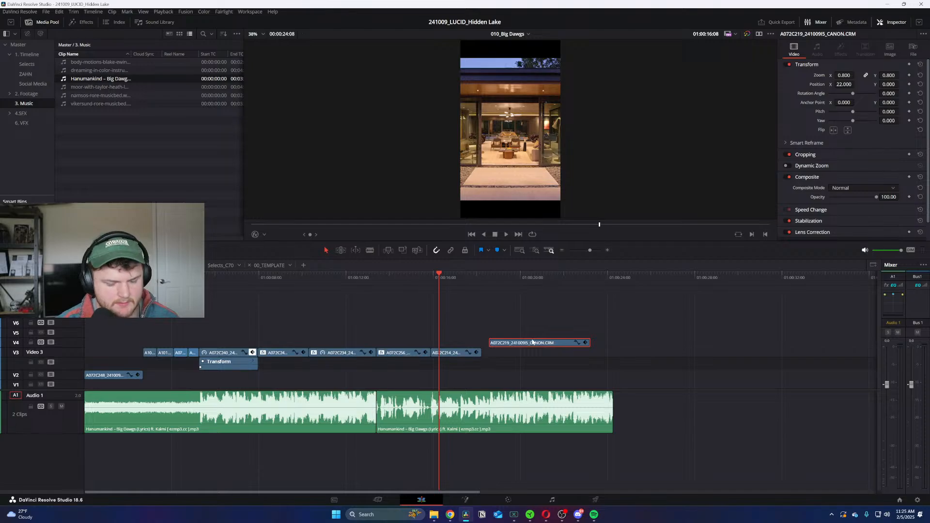
# Step: Look through the Car Salon footage in the Selects_C70 timeline for another shot
pyautogui.click(222, 265)
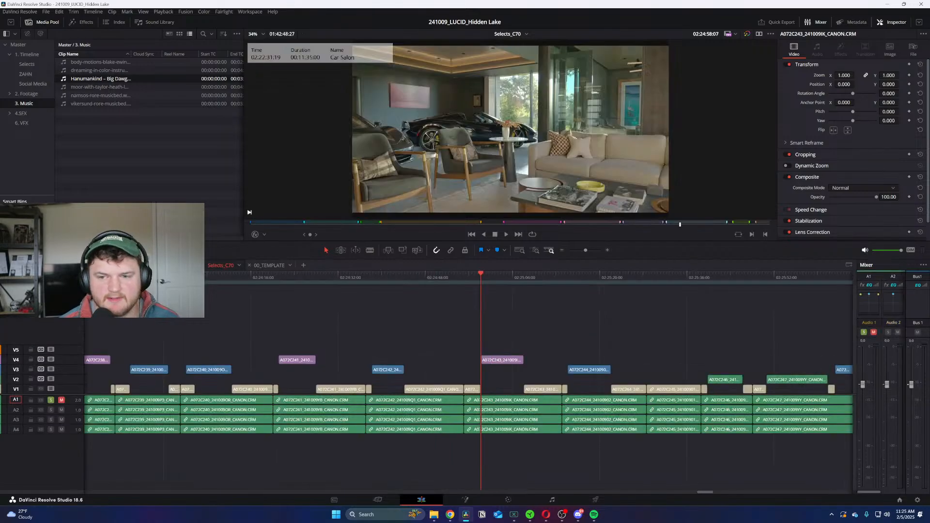
pyautogui.hotkey('ctrl', '-')
pyautogui.hotkey('ctrl', '=')
pyautogui.moveTo(527, 274); pyautogui.dragTo(723, 277)
pyautogui.hotkey('ctrl', '-')
pyautogui.hotkey('ctrl', '-')
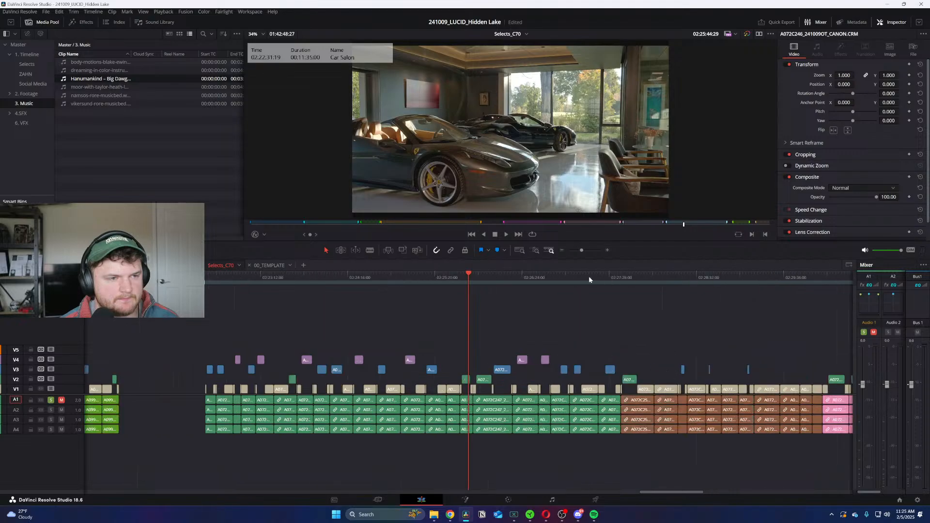
pyautogui.moveTo(557, 278); pyautogui.dragTo(740, 283)
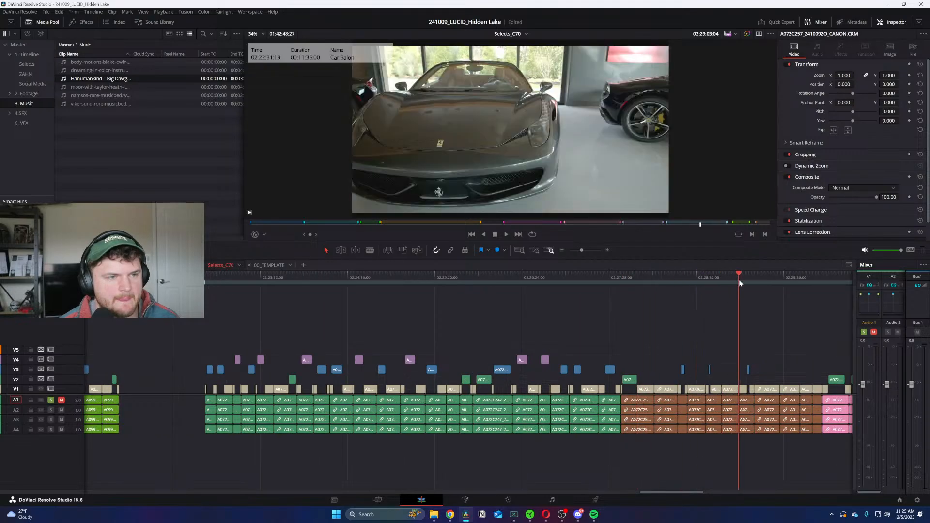
pyautogui.moveTo(586, 278); pyautogui.dragTo(181, 278)
# Step: Scan the full Selects_C70 timeline around the Living Room section, with a brief look at Selects_Drone
pyautogui.press('Home')
pyautogui.hotkey('ctrl', '-')
pyautogui.hotkey('ctrl', '-')
pyautogui.hotkey('ctrl', '-')
pyautogui.hotkey('ctrl', '-')
pyautogui.hotkey('ctrl', '-')
pyautogui.hotkey('ctrl', '=')
pyautogui.moveTo(465, 277); pyautogui.dragTo(219, 290)
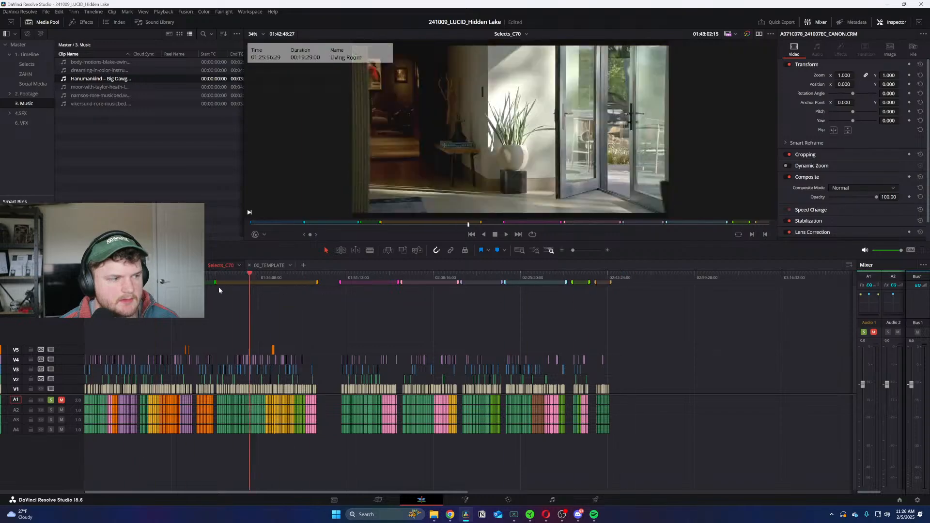
pyautogui.click(176, 266)
pyautogui.hotkey('ctrl', '-')
pyautogui.hotkey('ctrl', '-')
pyautogui.hotkey('ctrl', '=')
pyautogui.hotkey('ctrl', '=')
pyautogui.click(230, 266)
pyautogui.hotkey('ctrl', '=')
pyautogui.hotkey('ctrl', '=')
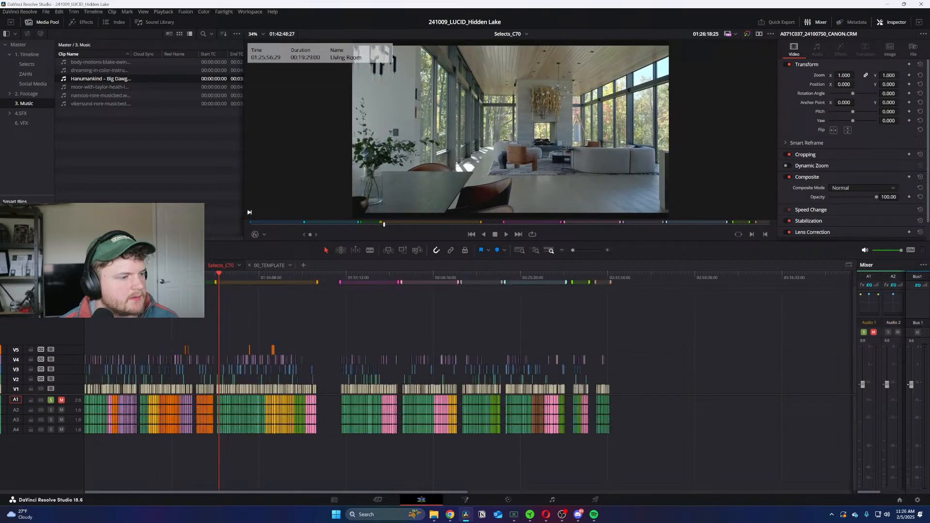
# Step: Scrub through the Exterior Car Side section of Selects_C70 looking for a suitable house shot
pyautogui.click(165, 277)
pyautogui.hotkey('ctrl', '=')
pyautogui.hotkey('ctrl', '=')
pyautogui.hotkey('ctrl', '=')
pyautogui.hotkey('ctrl', '=')
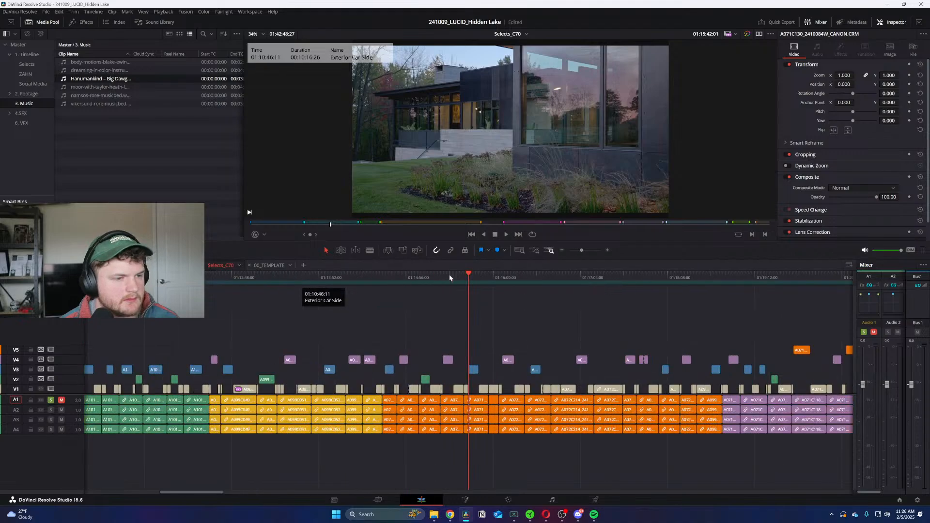
pyautogui.click(524, 278)
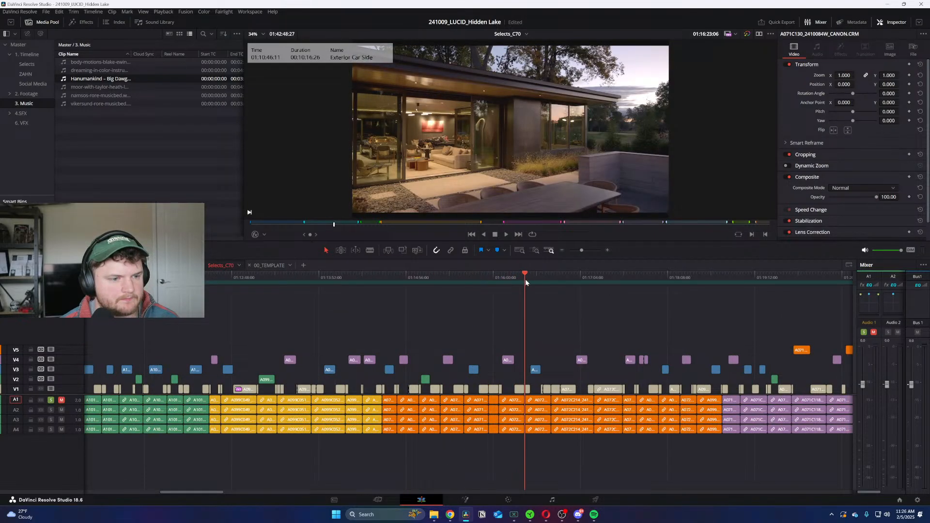
pyautogui.click(528, 280)
pyautogui.hotkey('ctrl', '=')
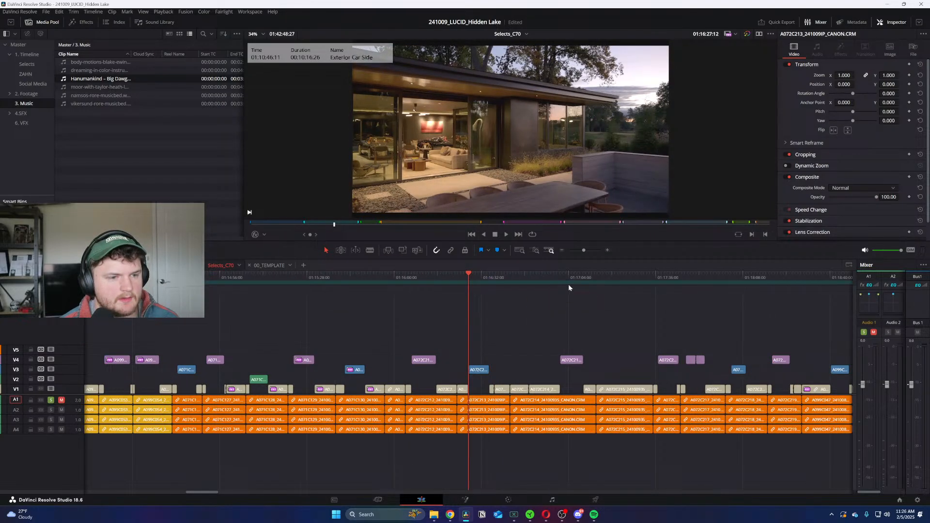
pyautogui.click(569, 276)
pyautogui.hotkey('ctrl', '-')
pyautogui.moveTo(522, 272); pyautogui.dragTo(760, 279)
pyautogui.moveTo(759, 281); pyautogui.dragTo(252, 291)
pyautogui.moveTo(460, 274); pyautogui.dragTo(188, 285)
pyautogui.moveTo(513, 293); pyautogui.dragTo(621, 293)
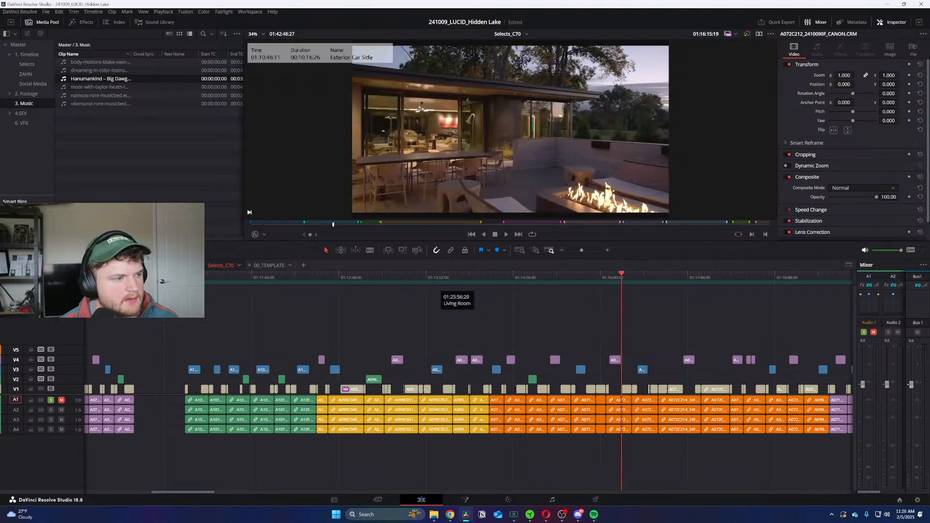
# Step: Open the Selects_Drone timeline and scrub through its Car Side section for a usable drone shot
pyautogui.click(175, 265)
pyautogui.hotkey('ctrl', '-')
pyautogui.hotkey('ctrl', '-')
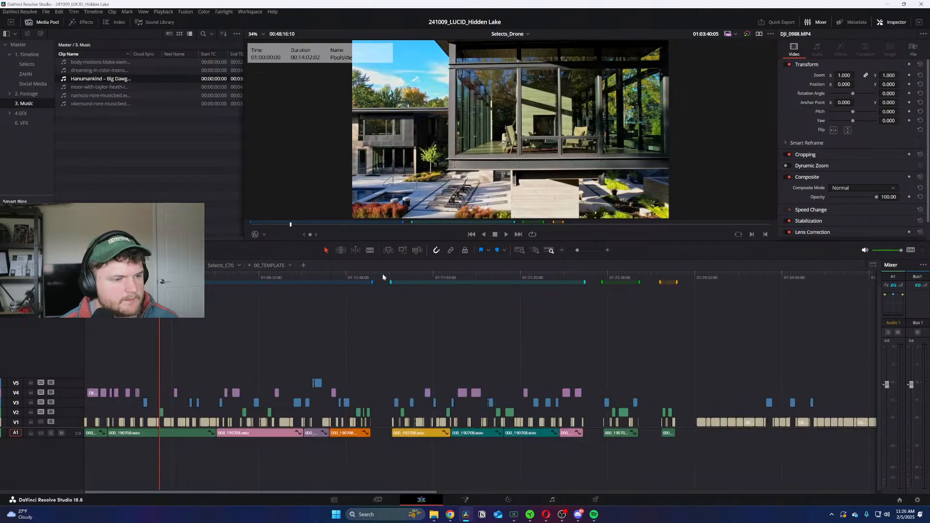
pyautogui.click(291, 276)
pyautogui.hotkey('ctrl', '=')
pyautogui.hotkey('ctrl', '=')
pyautogui.hotkey('ctrl', '=')
pyautogui.moveTo(484, 274); pyautogui.dragTo(755, 282)
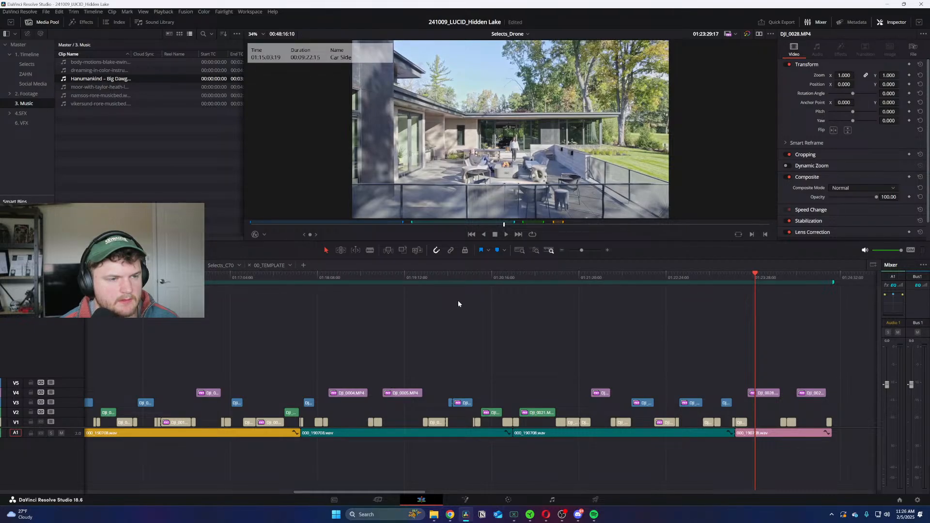
# Step: Scan the Selects_Drone timeline and check the opening of the Cut_003 timeline around the drone footage
pyautogui.hotkey('ctrl', '-')
pyautogui.hotkey('ctrl', '-')
pyautogui.moveTo(478, 275); pyautogui.dragTo(268, 284)
pyautogui.press('Home')
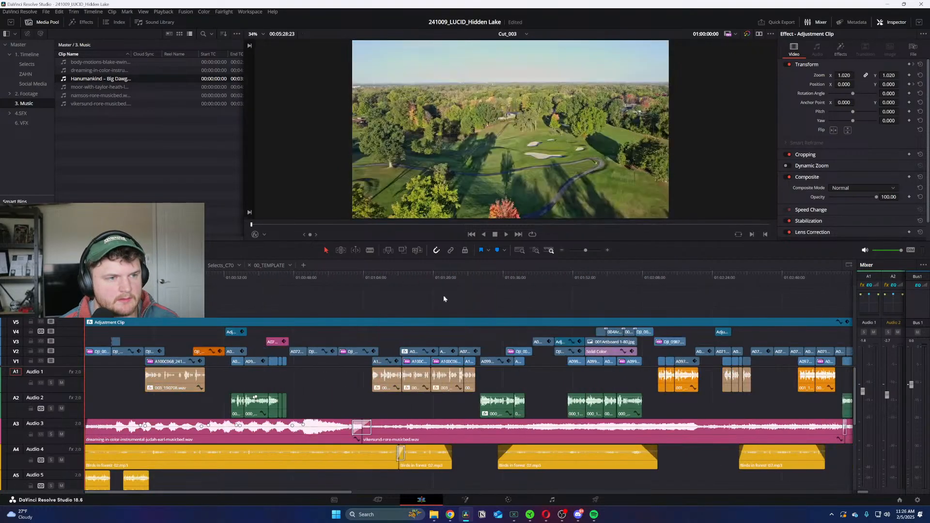
pyautogui.moveTo(398, 283); pyautogui.dragTo(311, 283)
pyautogui.hotkey('ctrl', '=')
pyautogui.hotkey('ctrl', '=')
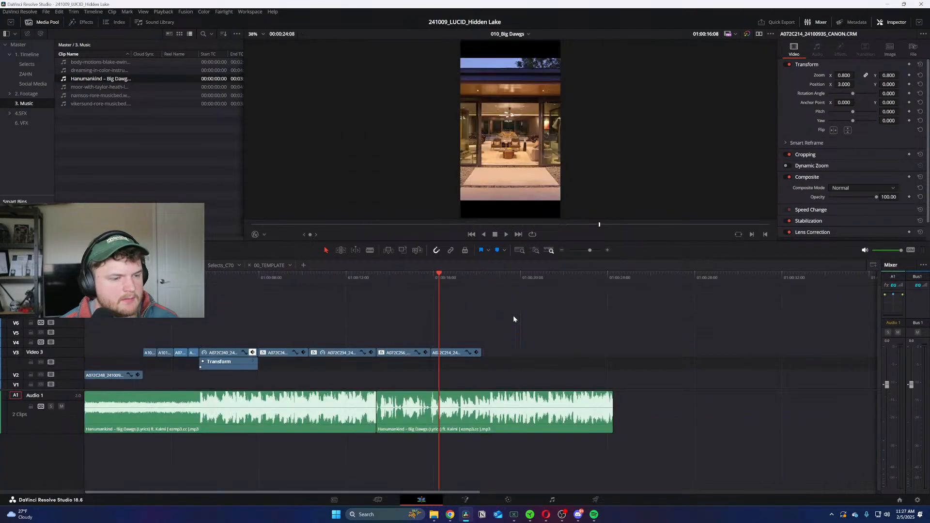
# Step: Add the DJI_0028.MP4 drone clip to track V4 of the 010_Big Dawgs timeline at 01:00:19:14
pyautogui.press('Down')
pyautogui.press('Down')
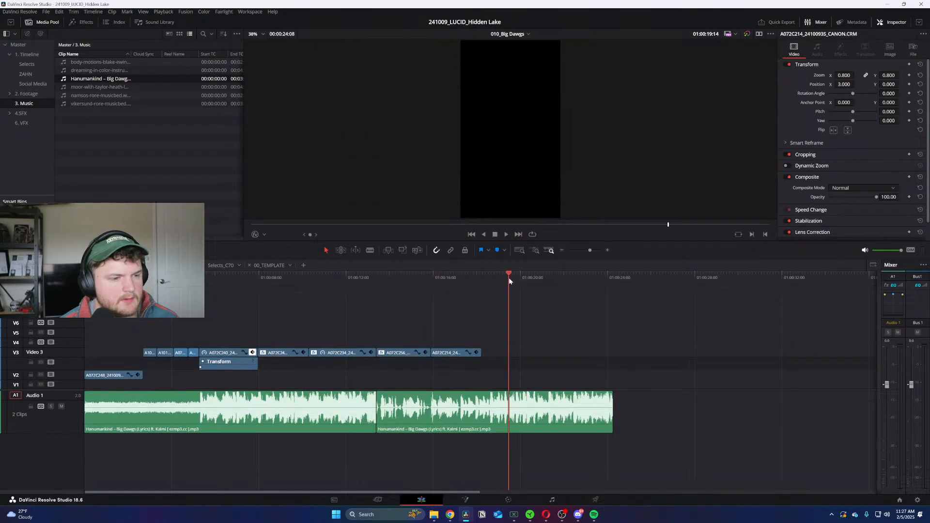
pyautogui.click(448, 282)
pyautogui.hotkey('ctrl', '=')
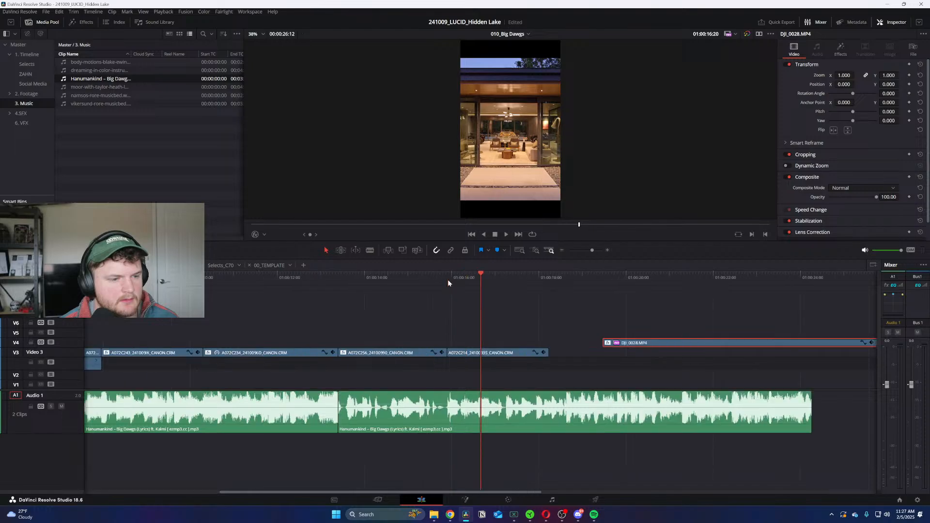
# Step: Move the A072C256 clip to V4 at the start of A072C214, and park A072C214 near the music's end on a higher track
pyautogui.click(385, 283)
pyautogui.moveTo(377, 352); pyautogui.dragTo(501, 349)
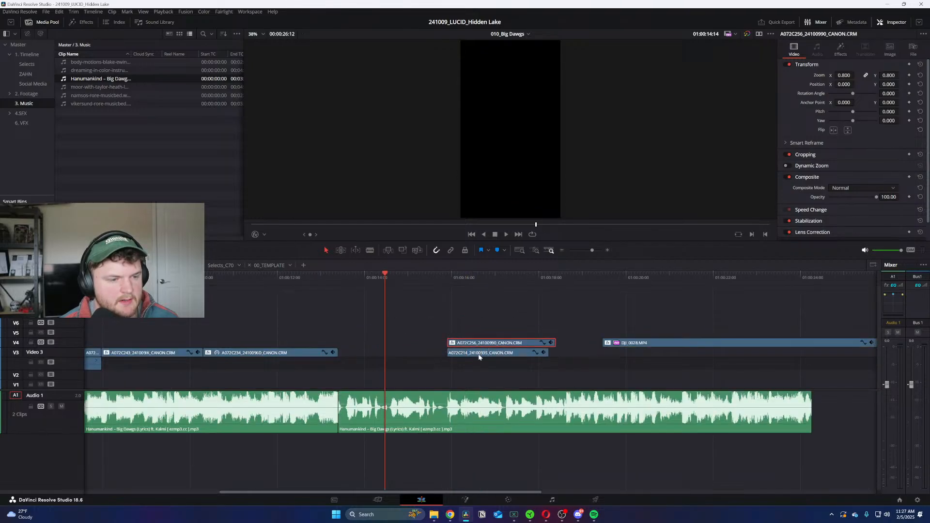
pyautogui.moveTo(485, 356); pyautogui.dragTo(748, 316)
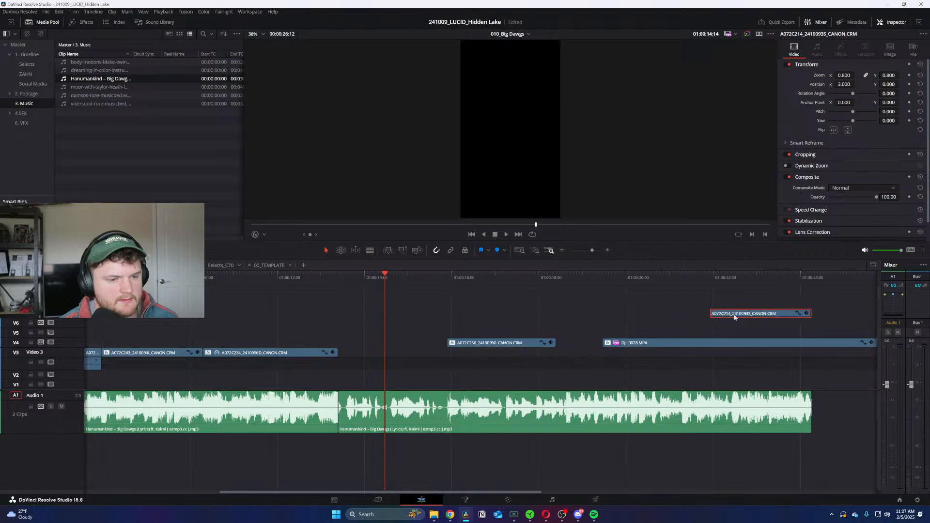
# Step: Move DJI_0028.MP4 earlier so it directly follows the A072C256 clip on V4, and play through the transition
pyautogui.moveTo(646, 345); pyautogui.dragTo(600, 347)
pyautogui.press('space')
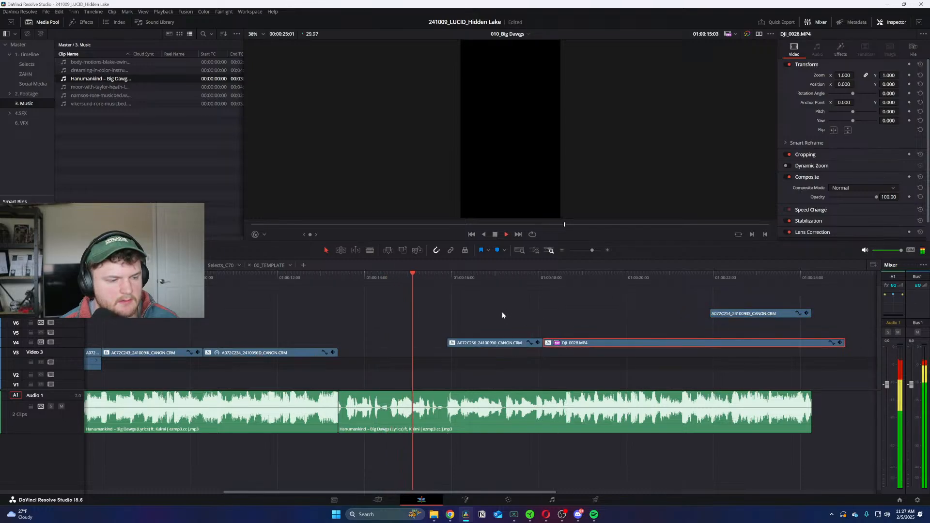
pyautogui.hotkey('ctrl', '=')
pyautogui.hotkey('shift', 'z')
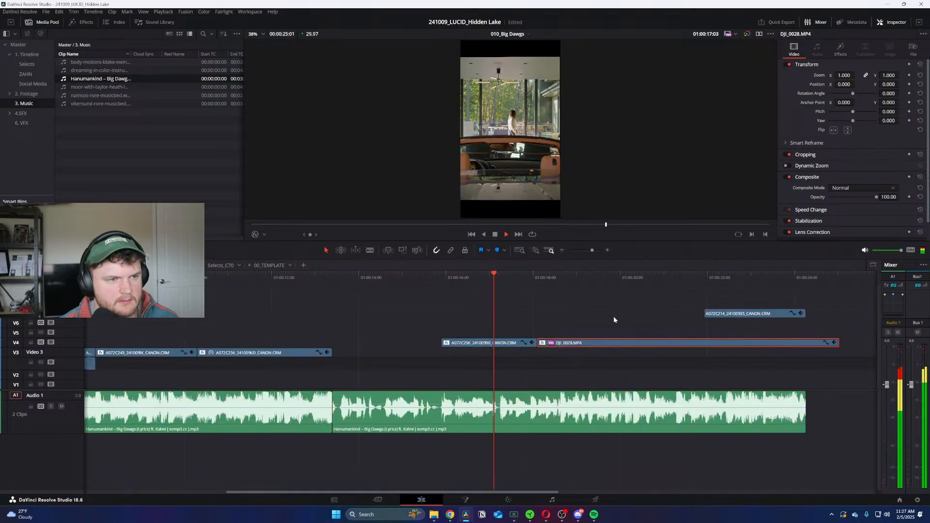
pyautogui.hotkey('shift', 'z')
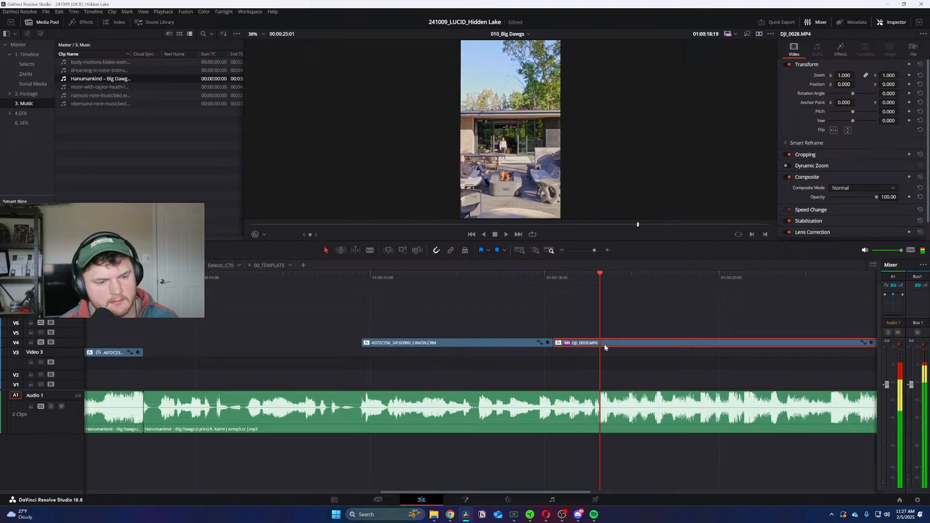
# Step: Shift DJI_0028.MP4 to the beat at 01:00:18:19, extend A072C256 to meet it, and play the cut
pyautogui.moveTo(603, 344); pyautogui.dragTo(659, 344)
pyautogui.moveTo(552, 344); pyautogui.dragTo(597, 349)
pyautogui.click(500, 279)
pyautogui.press('space')
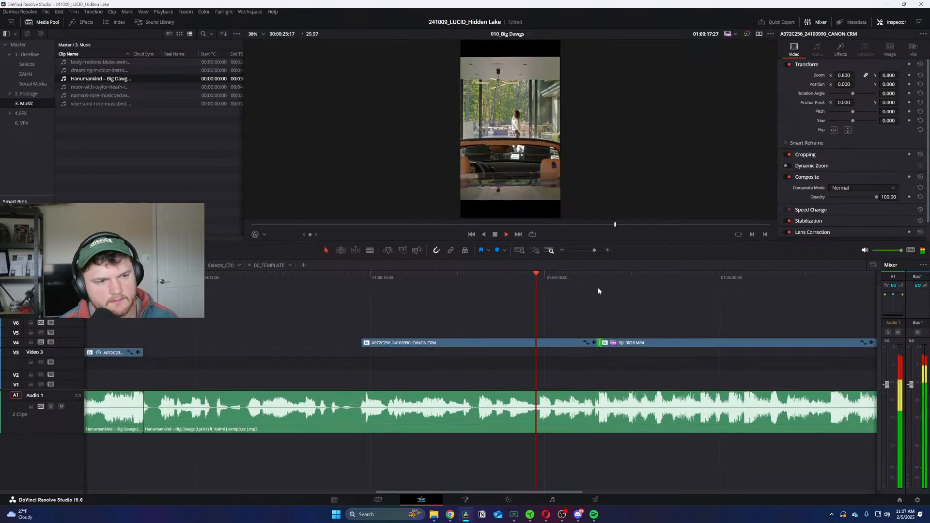
# Step: Trim the end of DJI_0028.MP4 back toward the end of the music and play the ending
pyautogui.hotkey('ctrl', '-')
pyautogui.hotkey('ctrl', '-')
pyautogui.moveTo(511, 293); pyautogui.dragTo(690, 316)
pyautogui.moveTo(619, 344); pyautogui.dragTo(605, 345)
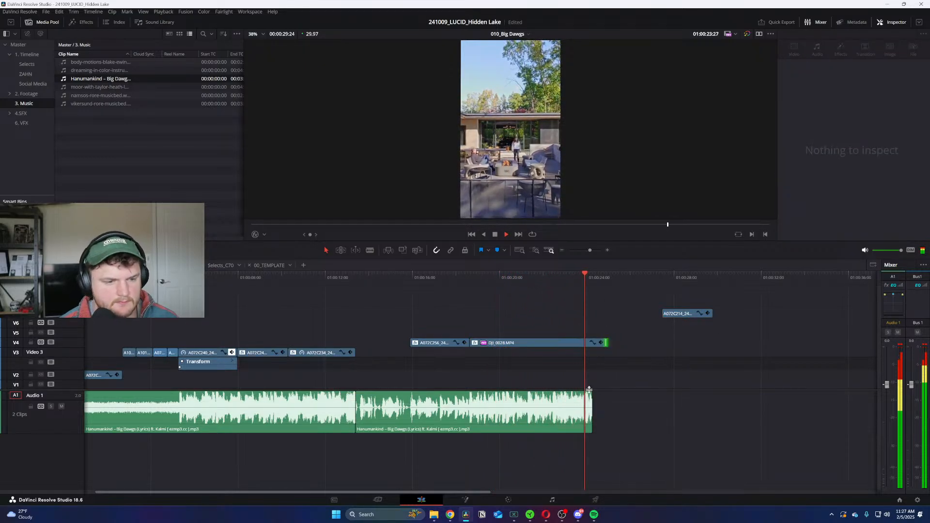
pyautogui.press('space')
pyautogui.press('space')
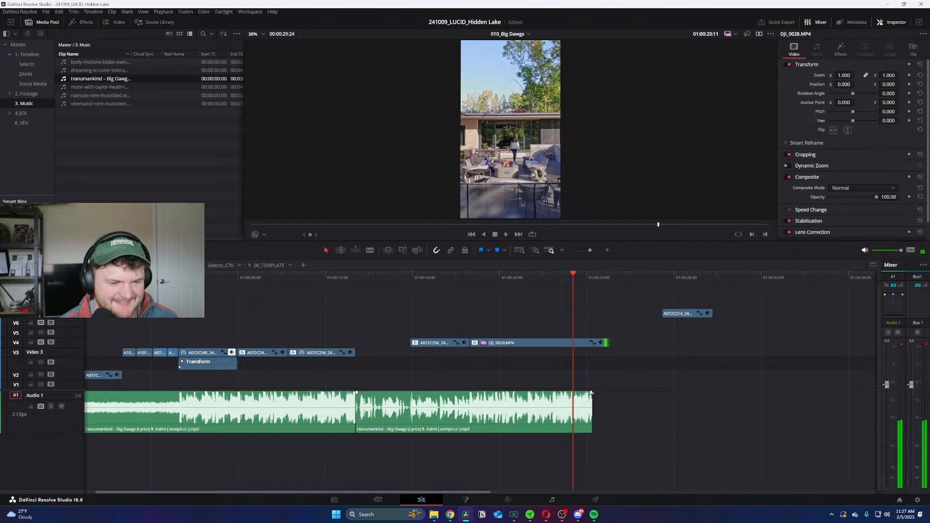
# Step: Add a fade-out to the end of the Big Dawgs music and trim the clip's end by 5 frames
pyautogui.moveTo(592, 393); pyautogui.dragTo(576, 394)
pyautogui.hotkey('ctrl', '=')
pyautogui.hotkey('ctrl', '=')
pyautogui.hotkey('ctrl', '=')
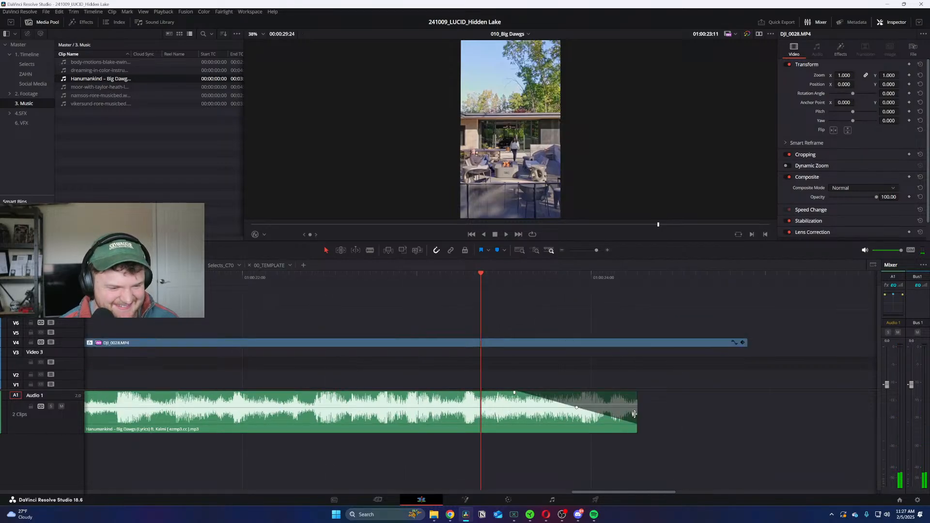
pyautogui.moveTo(637, 417); pyautogui.dragTo(609, 417)
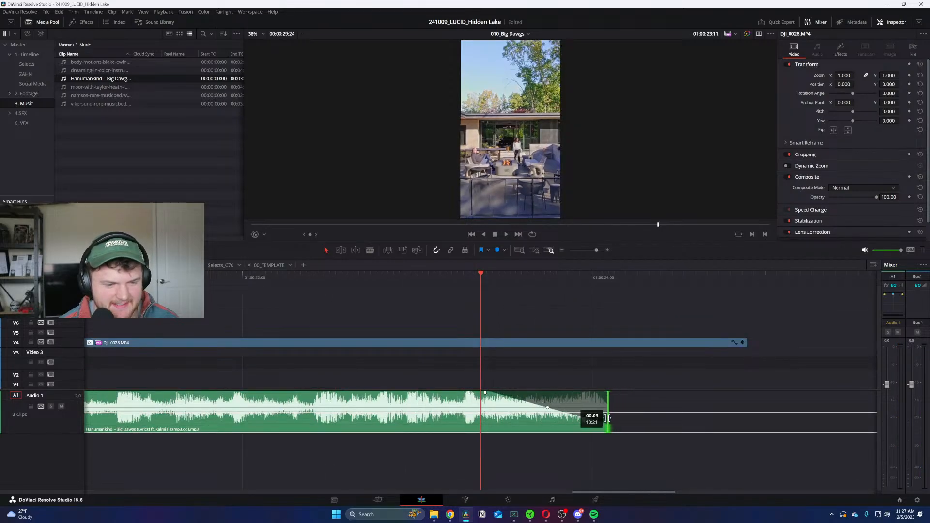
pyautogui.moveTo(484, 393); pyautogui.dragTo(520, 392)
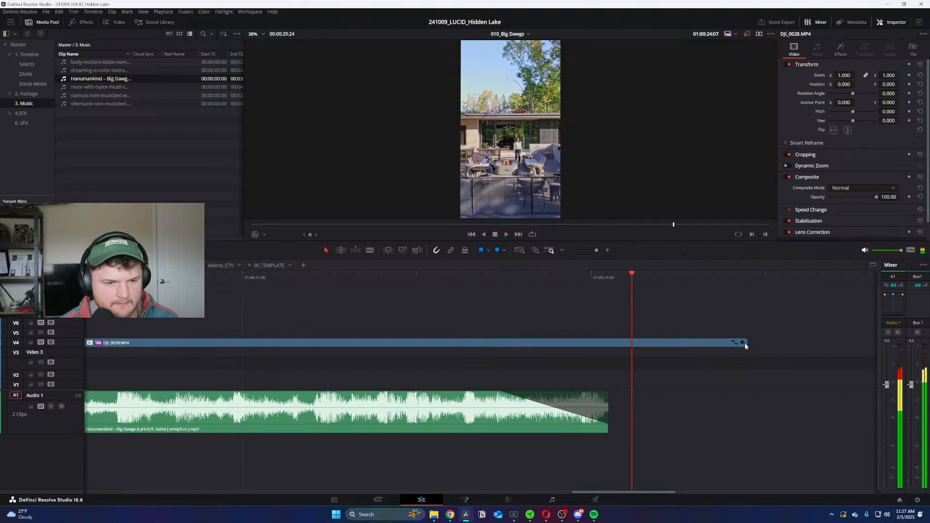
# Step: Trim the end of DJI_0028.MP4 to match the music's end and shorten the music's fade-out
pyautogui.moveTo(747, 342); pyautogui.dragTo(609, 342)
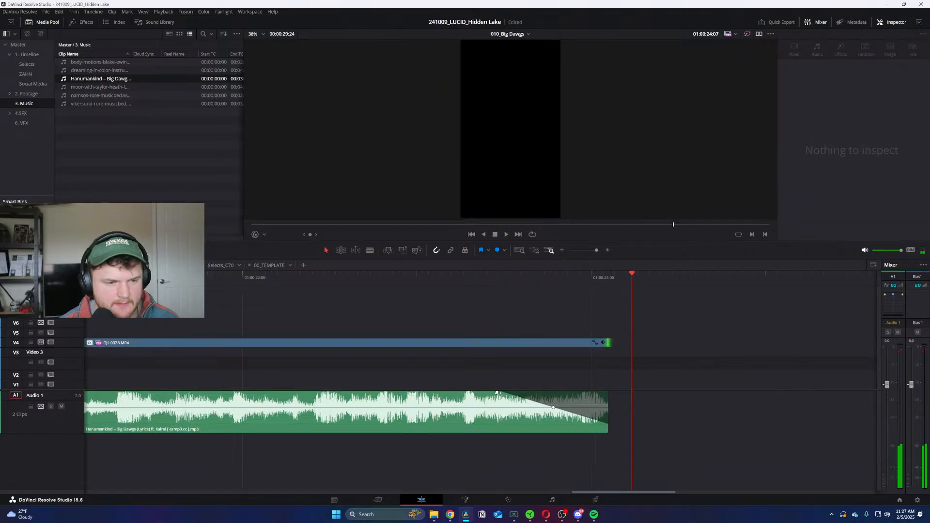
pyautogui.moveTo(496, 393); pyautogui.dragTo(586, 391)
pyautogui.scroll(-3, 552, 363)
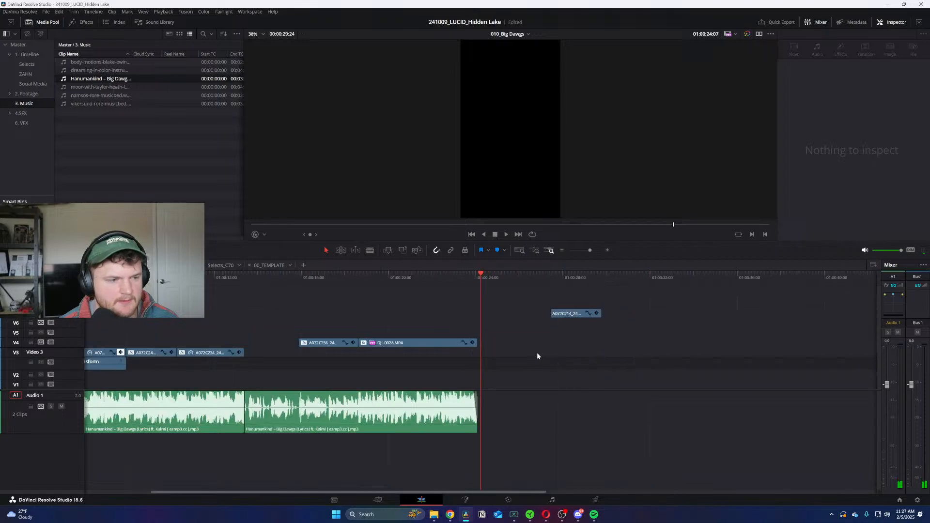
# Step: Scrub through the Exterior Car Side section of Selects_C70 for a shot to fill the gap after A072C234
pyautogui.click(224, 277)
pyautogui.hotkey('ctrl', '=')
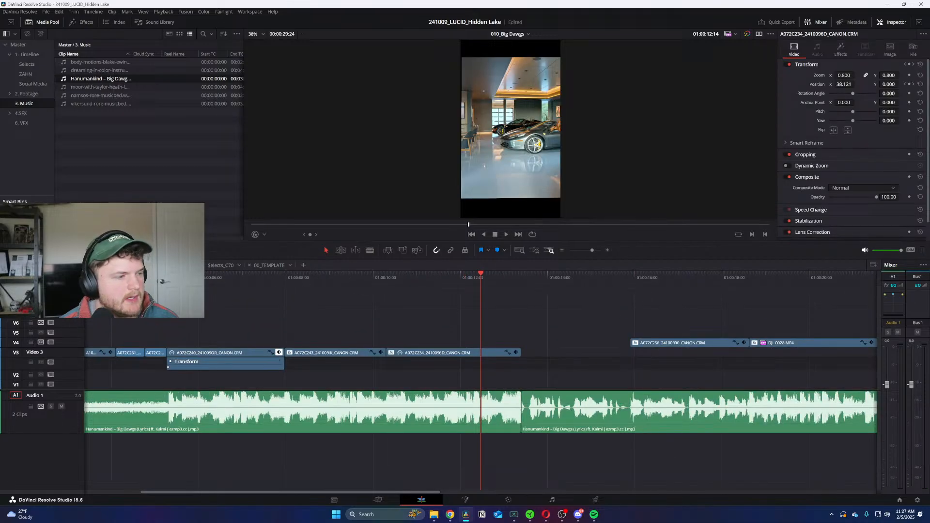
pyautogui.click(217, 266)
pyautogui.hotkey('ctrl', '-')
pyautogui.hotkey('ctrl', '-')
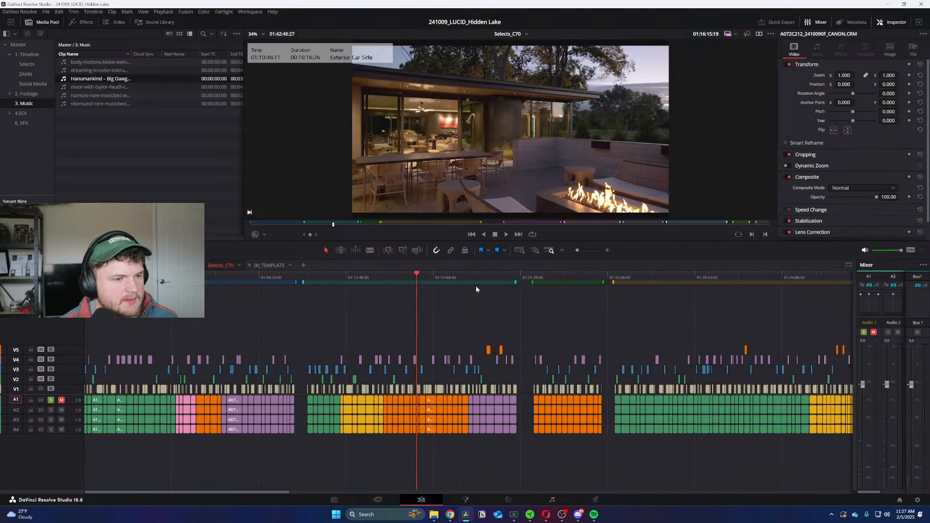
pyautogui.hotkey('ctrl', '=')
pyautogui.moveTo(474, 275)
pyautogui.mouseDown()
pyautogui.moveTo(603, 278)
pyautogui.moveTo(339, 289)
pyautogui.moveTo(587, 294)
pyautogui.mouseUp()
pyautogui.hotkey('ctrl', '-')
pyautogui.hotkey('ctrl', '-')
pyautogui.hotkey('ctrl', '-')
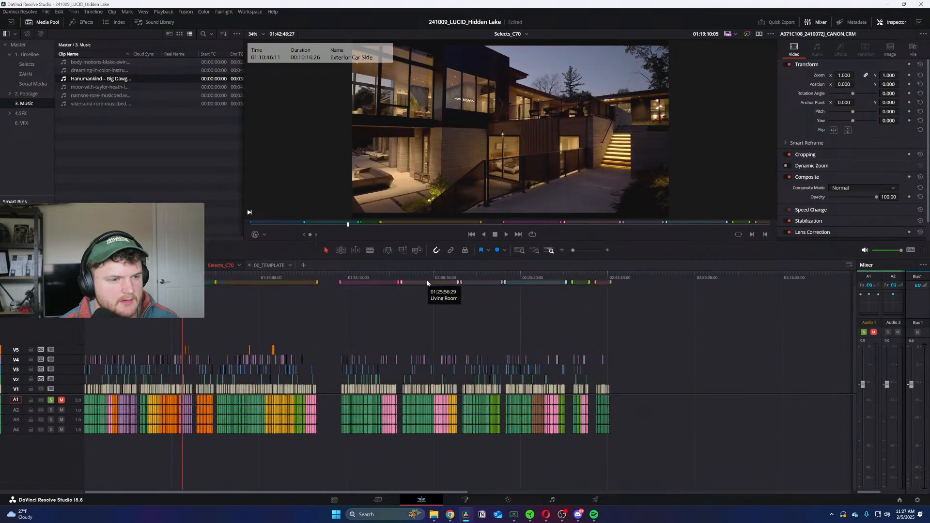
# Step: Search the Car Salon section of Selects_C70 for a filler shot and play the A072C242 clip
pyautogui.click(528, 278)
pyautogui.hotkey('ctrl', '=')
pyautogui.hotkey('ctrl', '=')
pyautogui.hotkey('ctrl', '=')
pyautogui.moveTo(466, 276); pyautogui.dragTo(309, 284)
pyautogui.hotkey('ctrl', '=')
pyautogui.hotkey('ctrl', '=')
pyautogui.hotkey('ctrl', '=')
pyautogui.hotkey('ctrl', '=')
pyautogui.press('space')
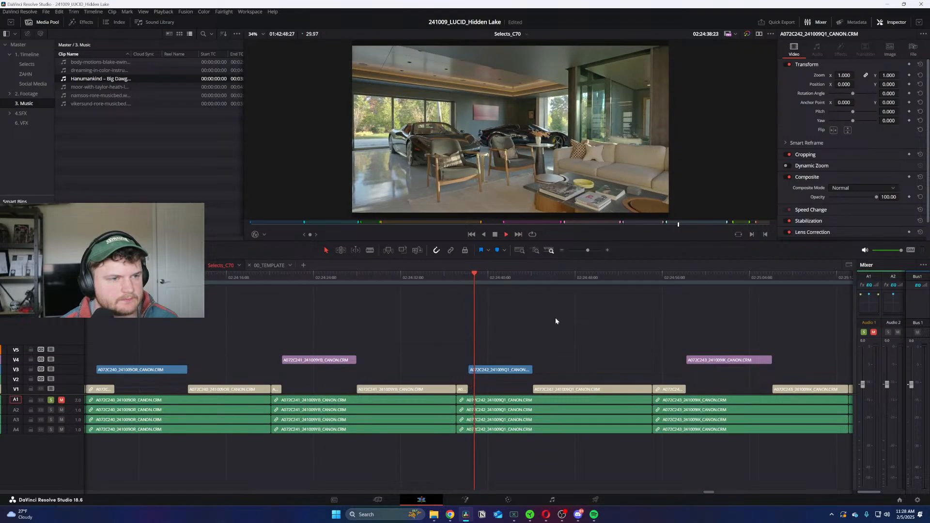
# Step: Split the A072C242 clip on V3 of Selects_C70 partway through and pick its first part for reuse
pyautogui.hotkey('ctrl', '=')
pyautogui.press('space')
pyautogui.press('b')
pyautogui.click(510, 371)
pyautogui.press('a')
pyautogui.click(497, 370)
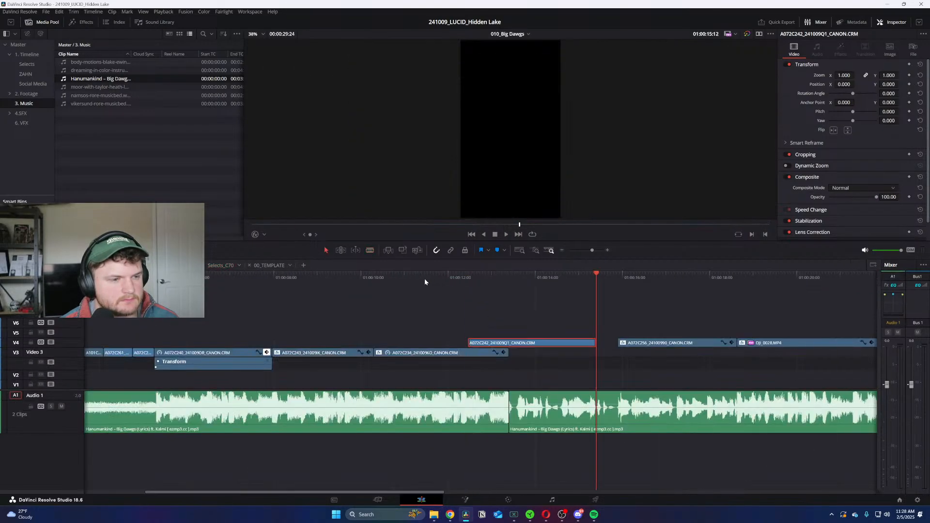
# Step: Place A072C242 on V5 in the gap after A072C234 in 010_Big Dawgs and set its Position X to 123
pyautogui.click(429, 278)
pyautogui.moveTo(523, 341); pyautogui.dragTo(557, 335)
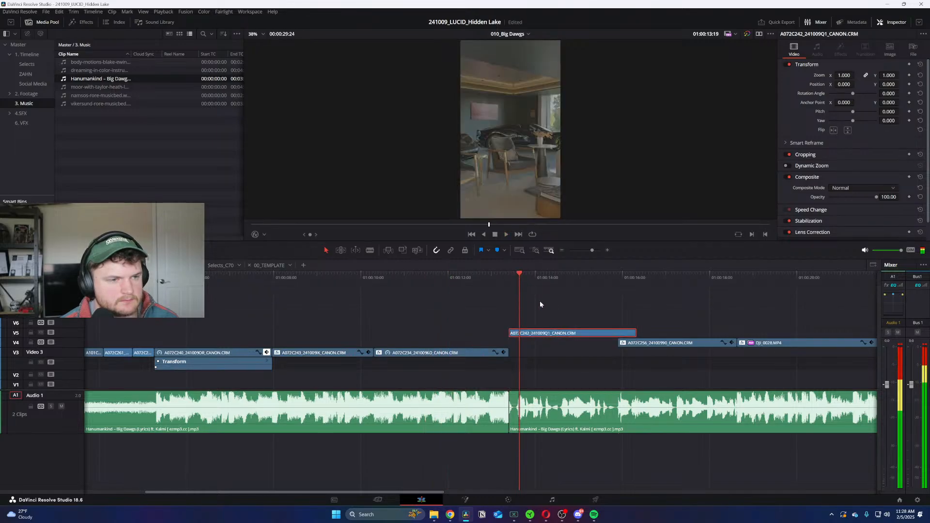
pyautogui.moveTo(851, 84); pyautogui.dragTo(847, 84)
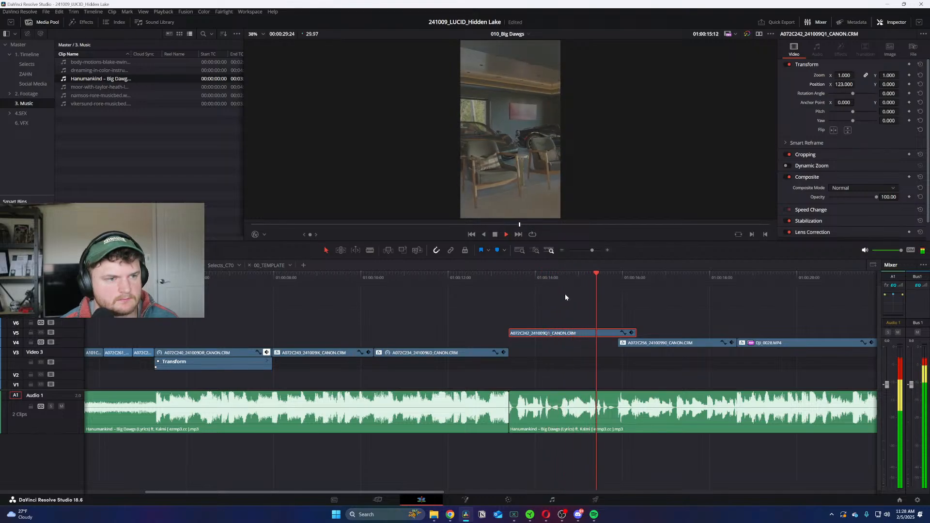
pyautogui.click(508, 277)
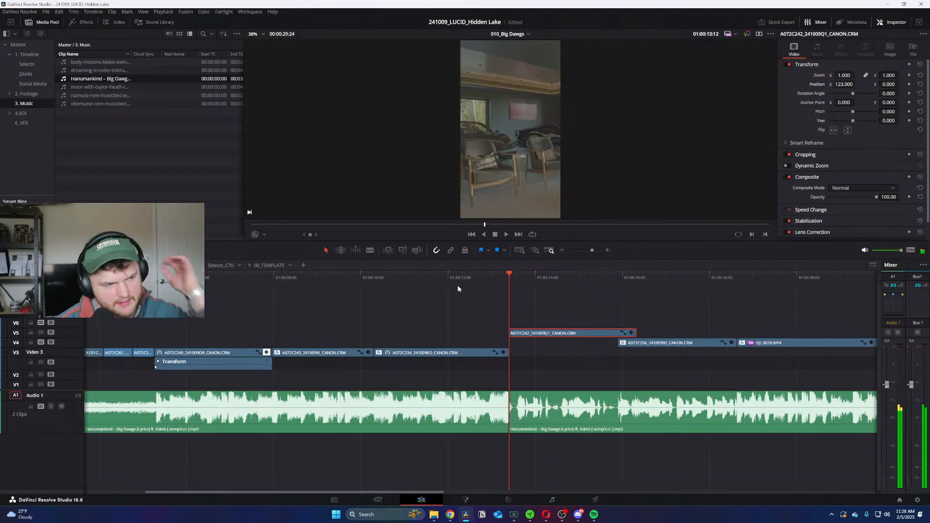
# Step: Try reframing A072C242 with Position X 324, preview it, and delete the clip from the timeline
pyautogui.click(571, 277)
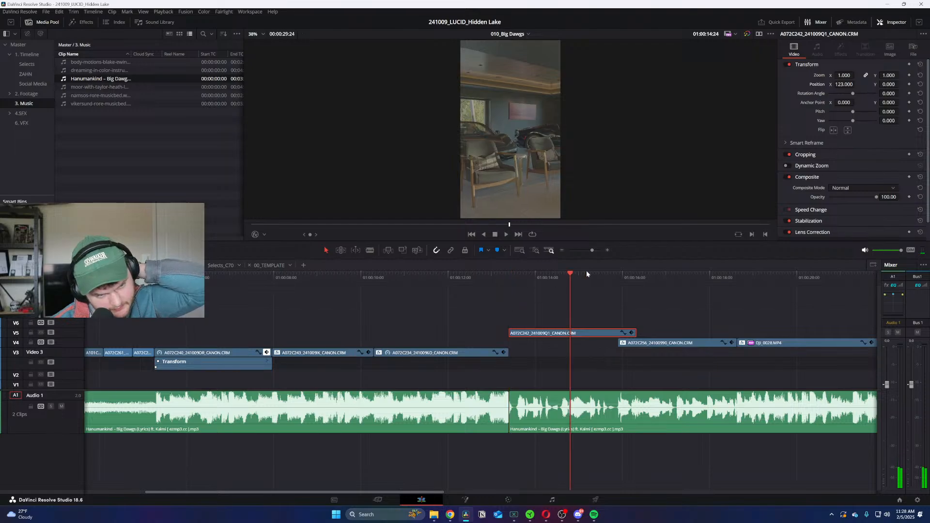
pyautogui.moveTo(844, 84); pyautogui.dragTo(903, 85)
pyautogui.moveTo(346, 283); pyautogui.dragTo(531, 284)
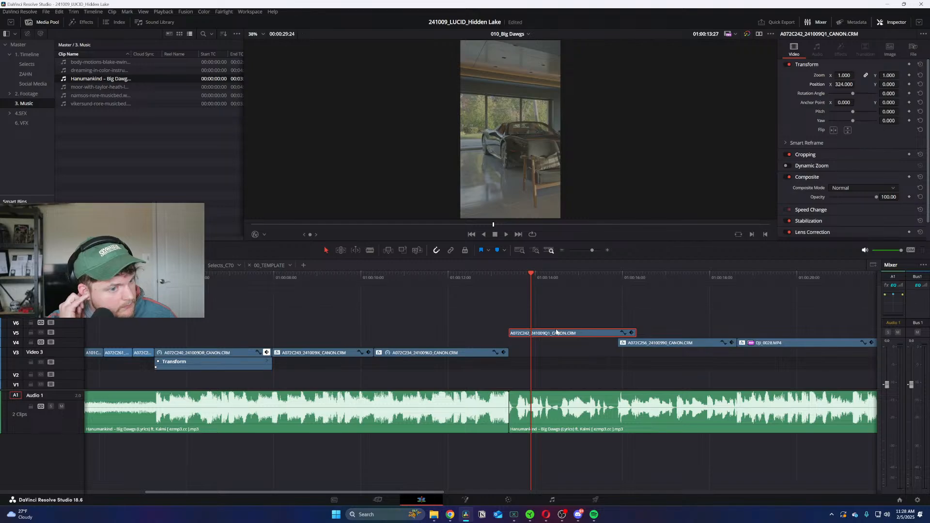
pyautogui.press('Delete')
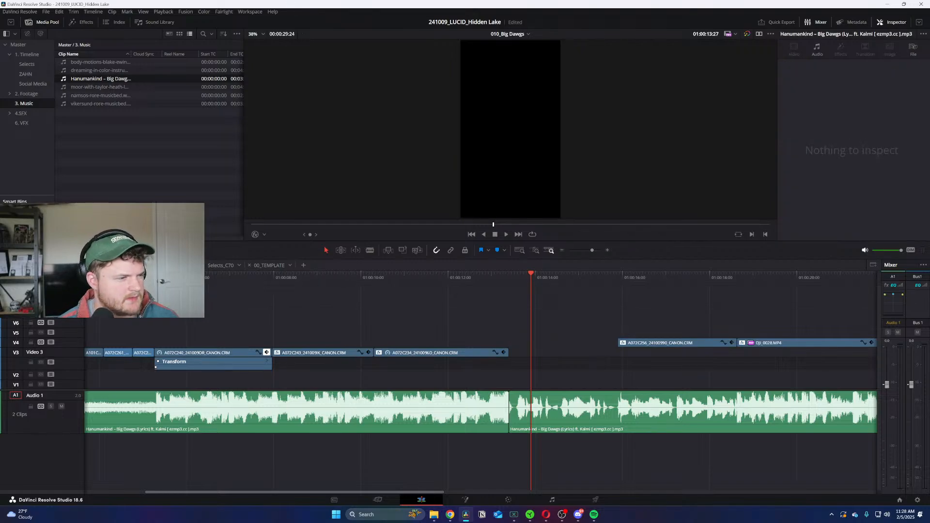
# Step: Scrub back through the Car Salon section of Selects_C70 to its first clips and play A072C233 as a possible replacement
pyautogui.click(213, 266)
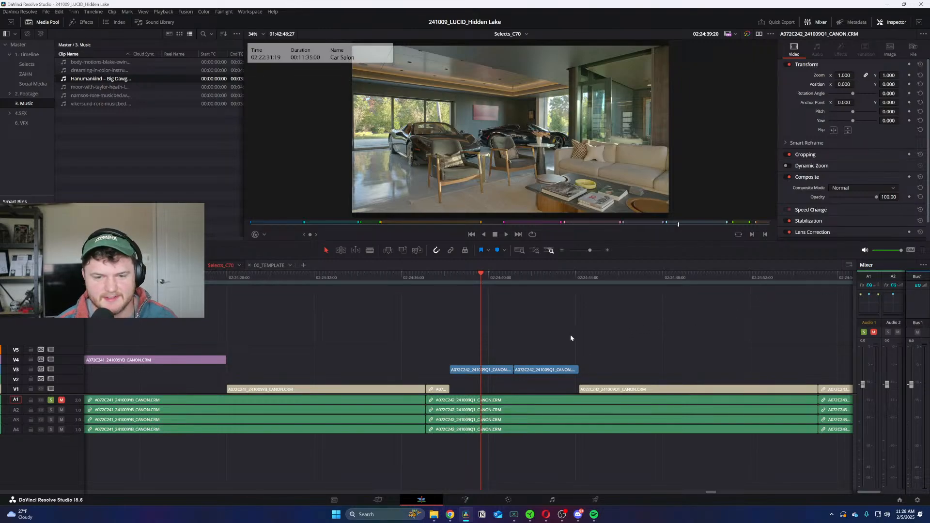
pyautogui.scroll(-4, 486, 311)
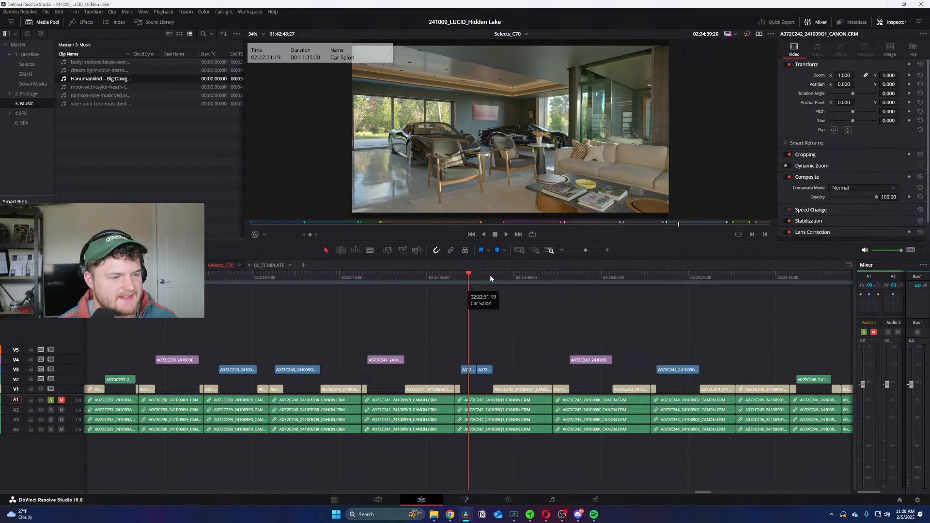
pyautogui.moveTo(489, 274); pyautogui.dragTo(304, 292)
pyautogui.scroll(-2, 303, 292)
pyautogui.scroll(2, 303, 291)
pyautogui.moveTo(452, 277); pyautogui.dragTo(345, 285)
pyautogui.scroll(-1, 346, 285)
pyautogui.scroll(1, 403, 282)
pyautogui.scroll(-1, 418, 279)
pyautogui.moveTo(419, 282); pyautogui.dragTo(299, 299)
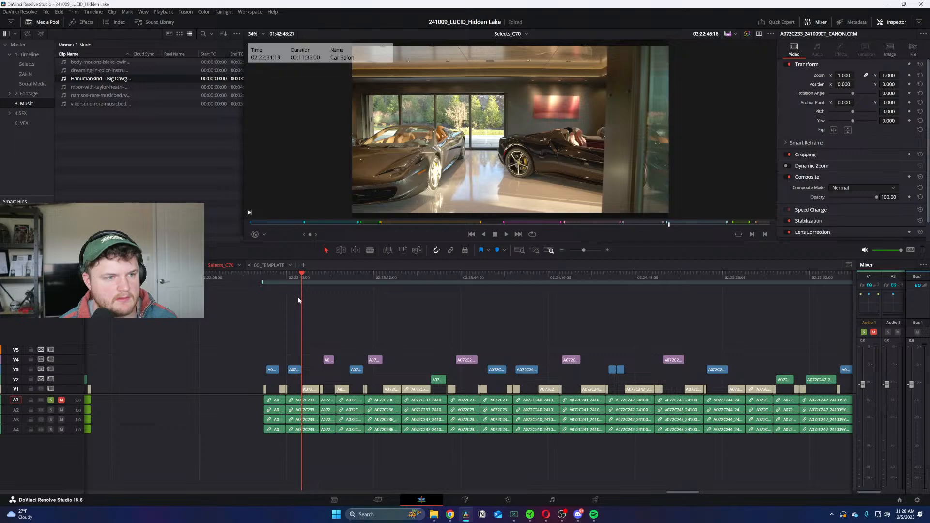
pyautogui.press('space')
pyautogui.hotkey('ctrl', '=')
pyautogui.hotkey('ctrl', '=')
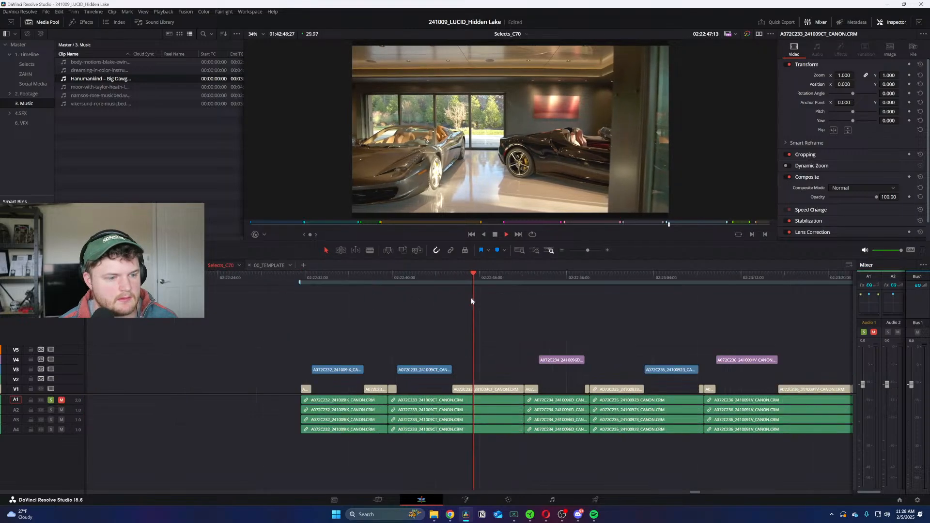
# Step: Scrub through the Car Salon section of Selects_C70 from A072C233 to A072C241 and play A072C241 as a possible replacement
pyautogui.click(507, 274)
pyautogui.moveTo(495, 276); pyautogui.dragTo(439, 280)
pyautogui.click(575, 279)
pyautogui.hscroll(3, 524, 281)
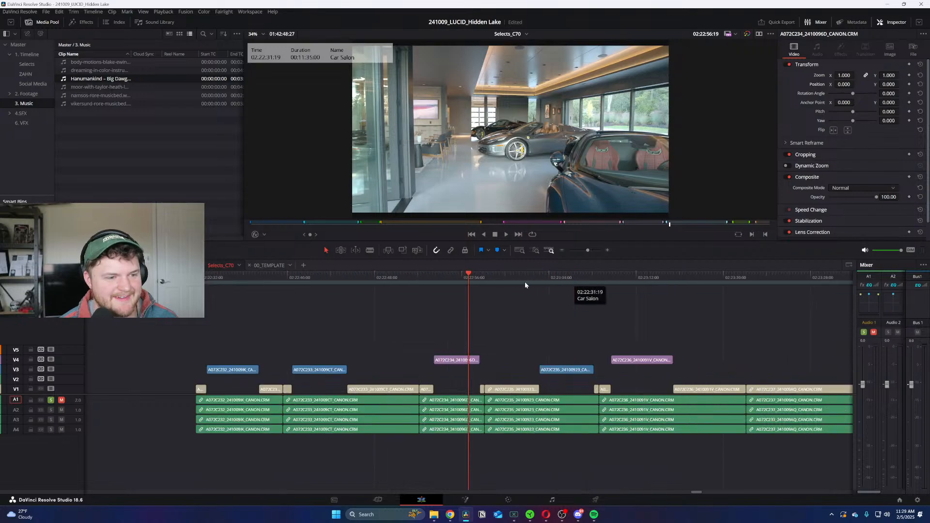
pyautogui.click(604, 278)
pyautogui.moveTo(603, 278)
pyautogui.mouseDown()
pyautogui.moveTo(571, 280)
pyautogui.moveTo(620, 279)
pyautogui.mouseUp()
pyautogui.hotkey('ctrl', '-')
pyautogui.click(620, 277)
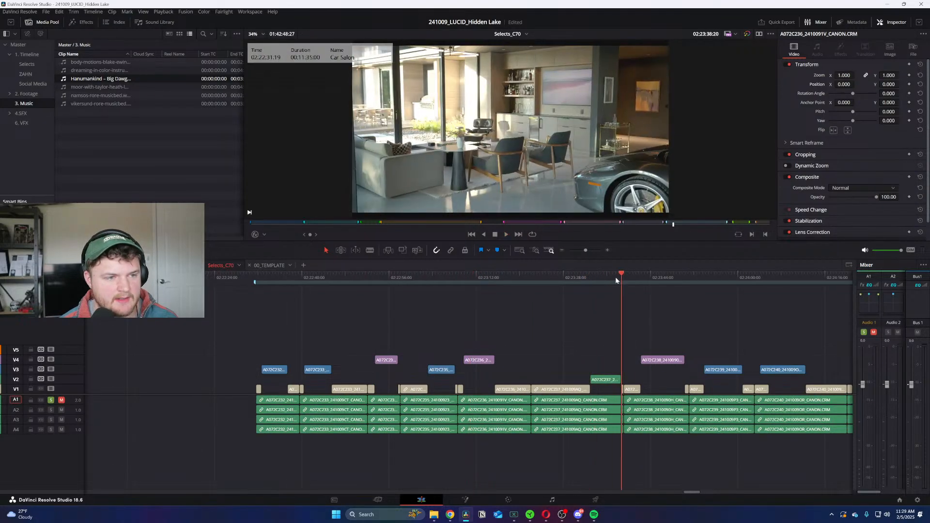
pyautogui.click(652, 275)
pyautogui.hotkey('ctrl', '-')
pyautogui.hotkey('ctrl', '=')
pyautogui.click(534, 277)
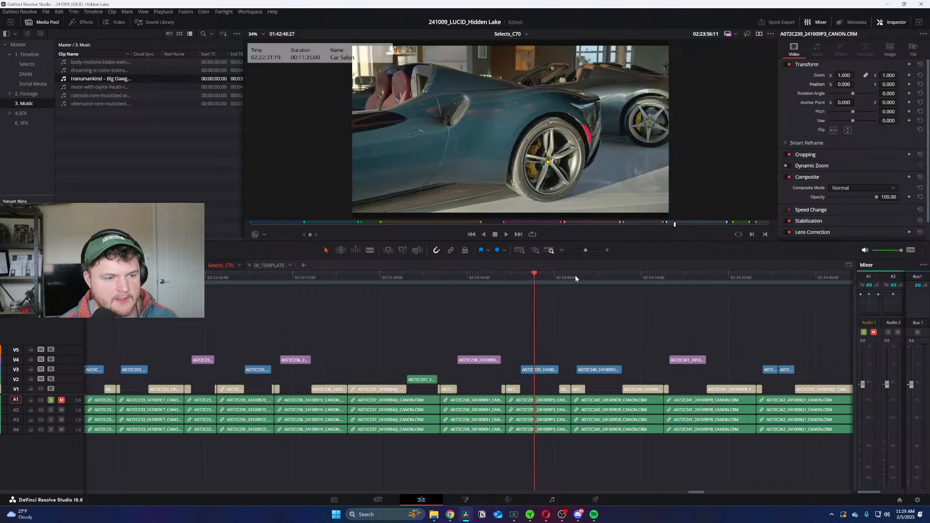
pyautogui.click(586, 276)
pyautogui.moveTo(588, 274); pyautogui.dragTo(681, 277)
pyautogui.hotkey('ctrl', '-')
pyautogui.hotkey('ctrl', '=')
pyautogui.press('space')
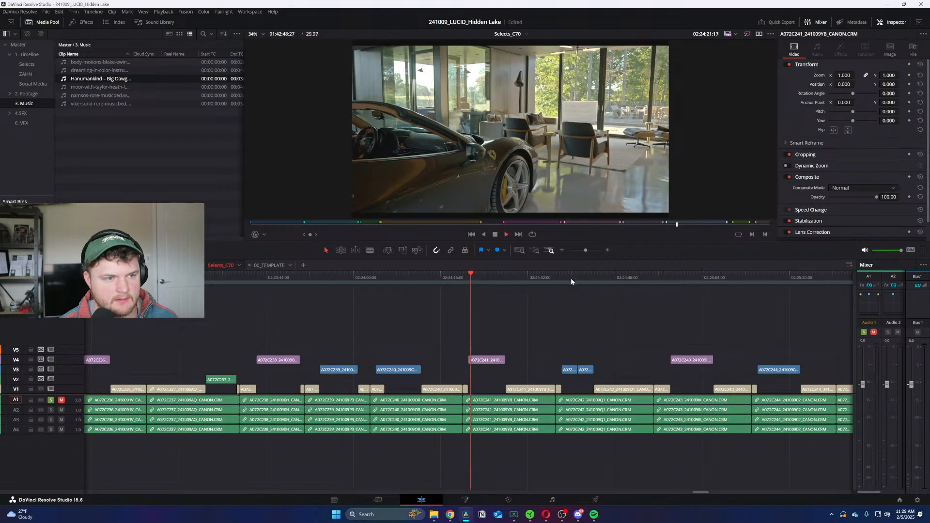
# Step: Split the A072C241 clip on V4 of Selects_C70 at two points to isolate its middle part for reuse
pyautogui.hotkey('ctrl', '=')
pyautogui.press('space')
pyautogui.press('b')
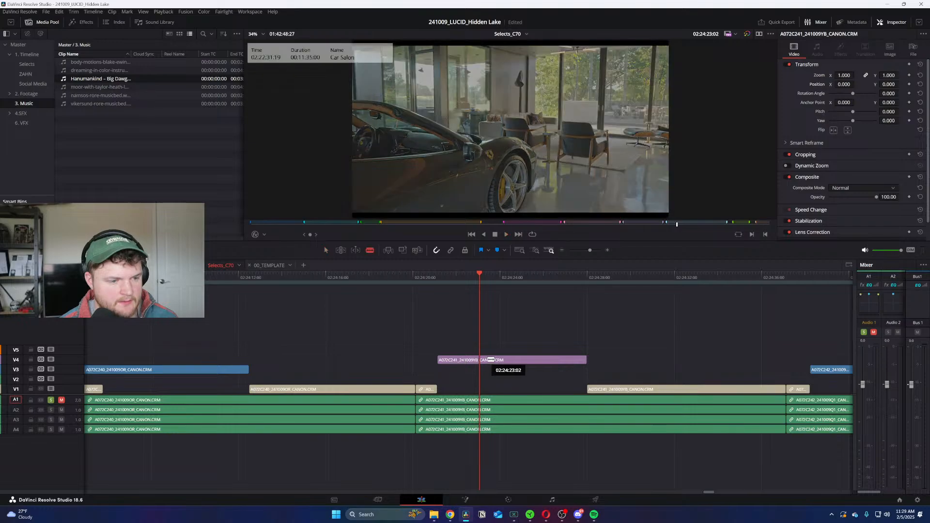
pyautogui.click(508, 359)
pyautogui.click(565, 359)
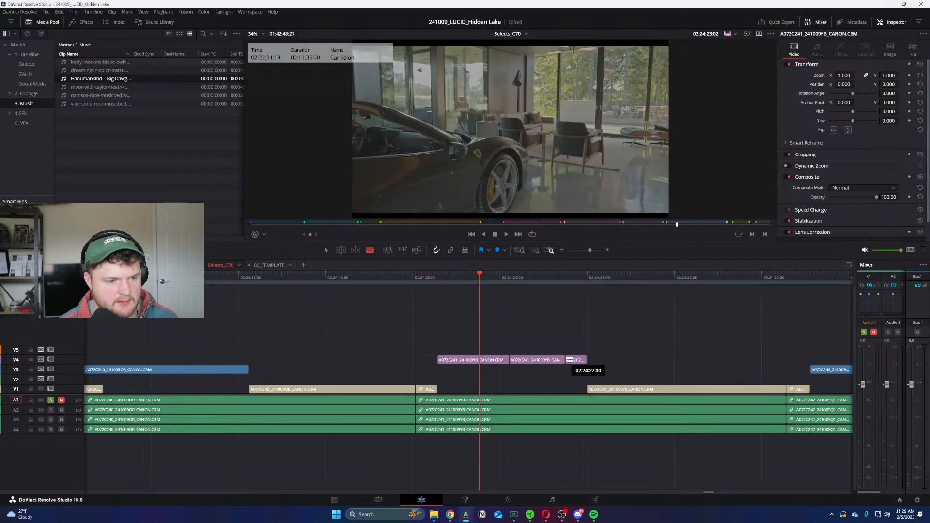
pyautogui.press('a')
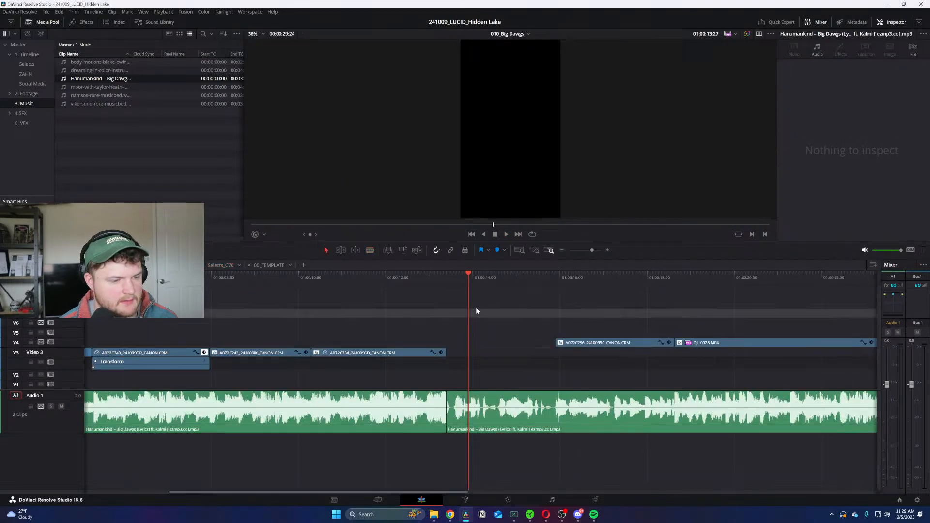
# Step: Place A072C241 on V6 of 010_Big Dawgs, fill the gap after A072C234 with it, and play it
pyautogui.press('Down')
pyautogui.hotkey('ctrl', 'z')
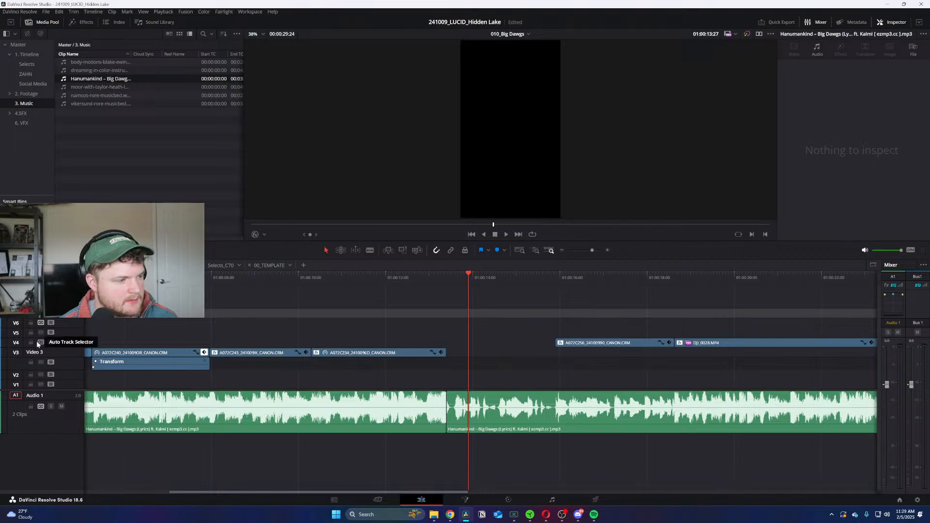
pyautogui.hotkey('ctrl', 'v')
pyautogui.moveTo(511, 328); pyautogui.dragTo(487, 328)
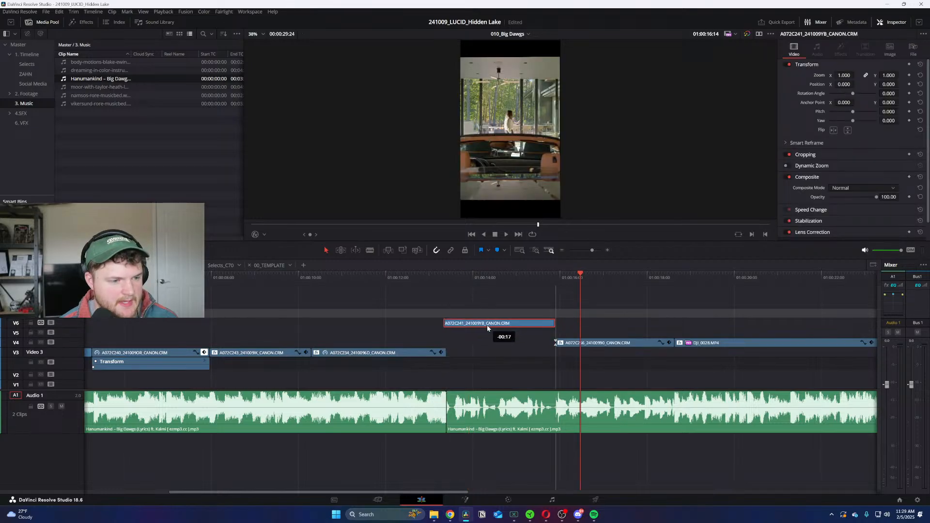
pyautogui.click(443, 275)
pyautogui.press('space')
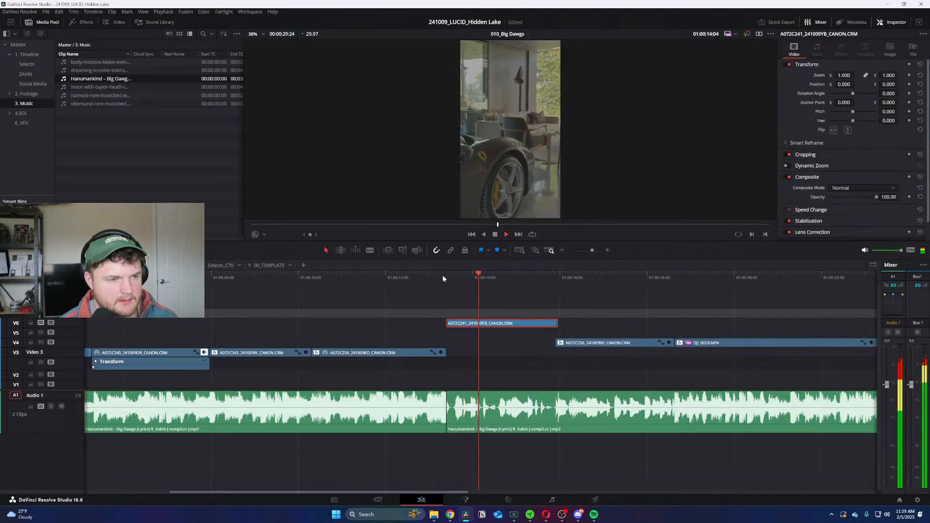
# Step: Keyframe A072C241's Position X from -10 at its start to -83 at its end, and preview the movement
pyautogui.moveTo(844, 85); pyautogui.dragTo(839, 84)
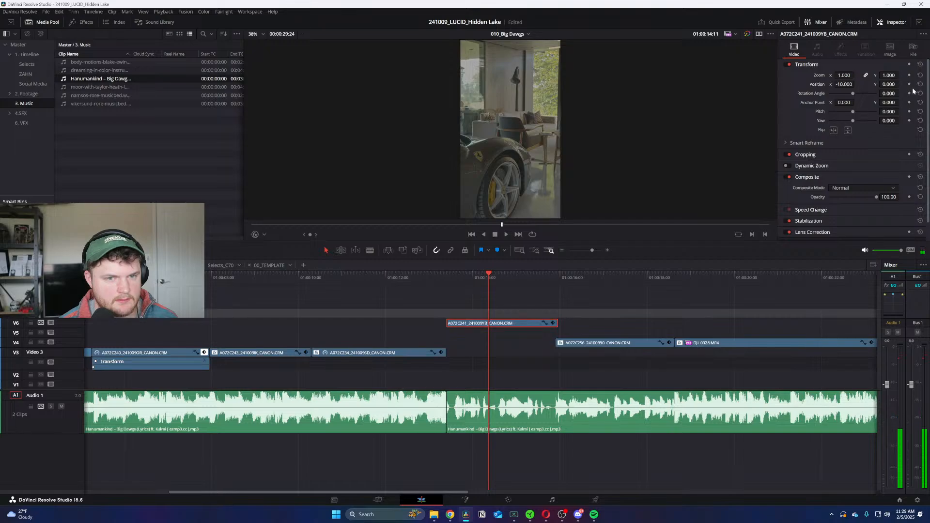
pyautogui.click(544, 275)
pyautogui.moveTo(838, 85); pyautogui.dragTo(856, 84)
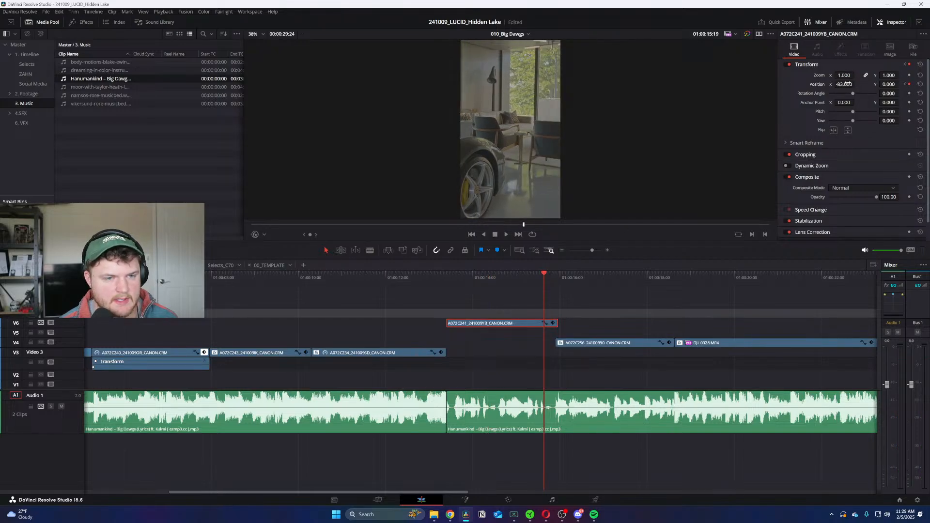
pyautogui.click(552, 323)
pyautogui.moveTo(481, 327)
pyautogui.mouseDown()
pyautogui.moveTo(446, 328)
pyautogui.moveTo(494, 326)
pyautogui.mouseUp()
pyautogui.hotkey('ctrl', '-')
pyautogui.hotkey('ctrl', '=')
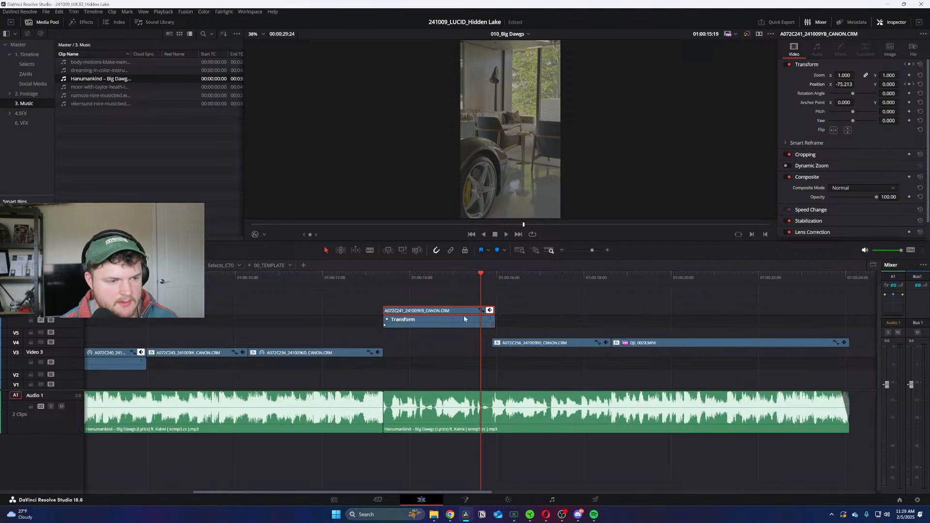
pyautogui.click(489, 311)
pyautogui.click(377, 279)
pyautogui.press('space')
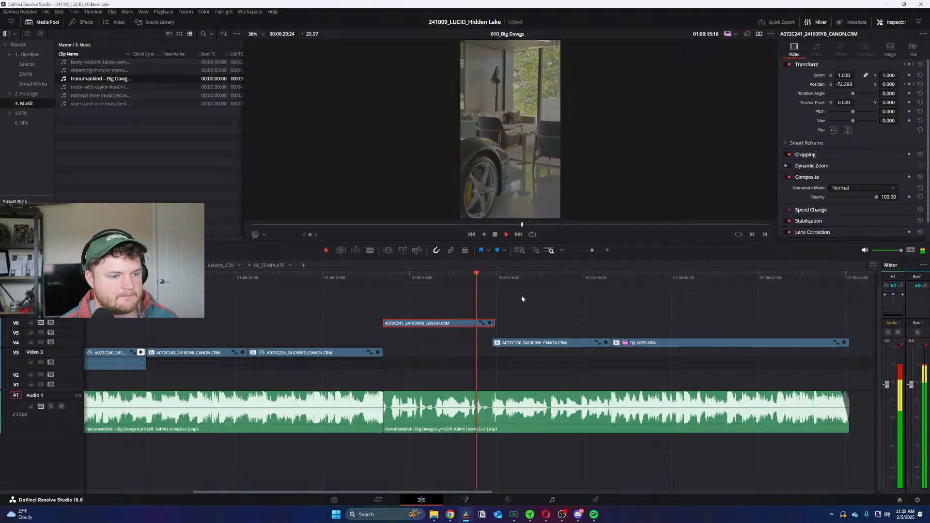
pyautogui.press('space')
# Step: Move A072C241, A072C256 and DJI_0028 together down to V3 in line with the other clips
pyautogui.moveTo(495, 320); pyautogui.dragTo(693, 345)
pyautogui.moveTo(687, 343); pyautogui.dragTo(686, 358)
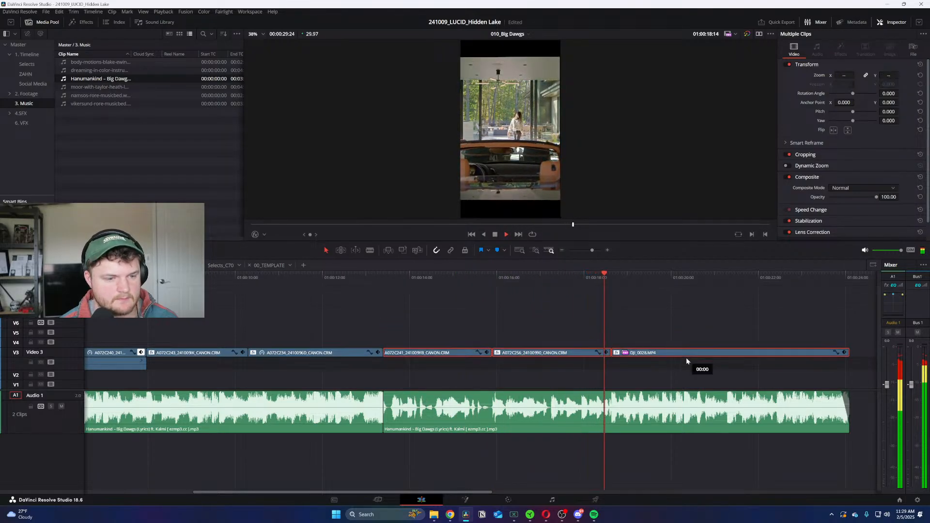
pyautogui.click(675, 331)
pyautogui.hotkey('ctrl', '-')
pyautogui.hotkey('ctrl', '-')
pyautogui.hotkey('ctrl', '=')
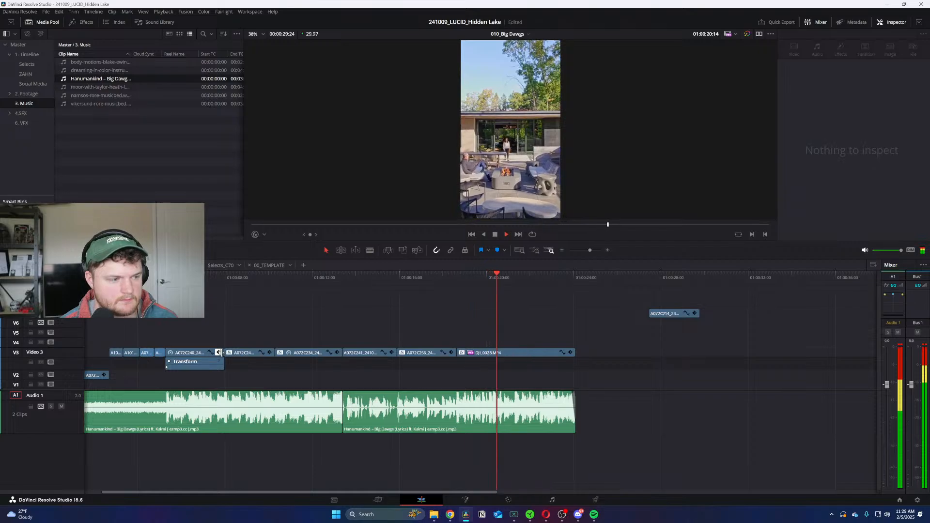
# Step: Collapse A072C240's keyframe track, delete the leftover A072C214 clip beyond the end of the cut, and return to the timeline's start
pyautogui.click(219, 352)
pyautogui.click(667, 327)
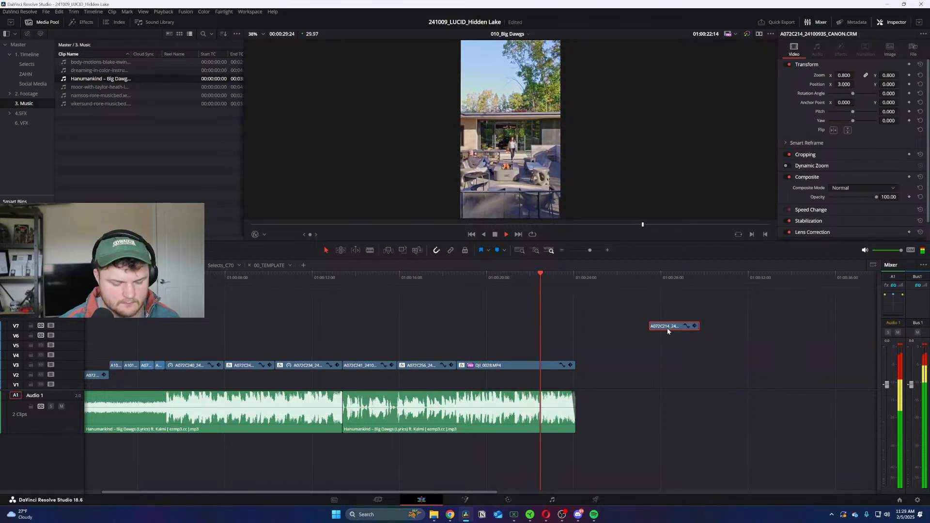
pyautogui.press('Delete')
pyautogui.hotkey('ctrl', '=')
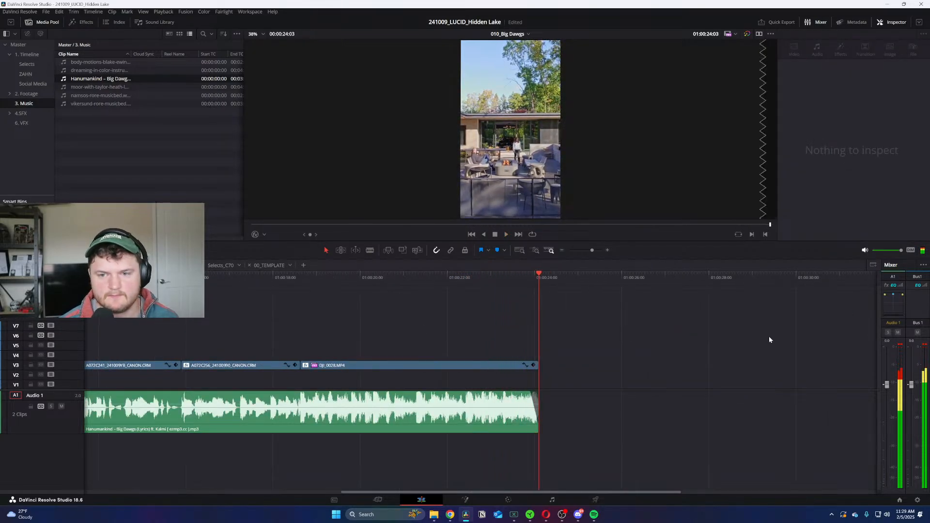
pyautogui.press('Home')
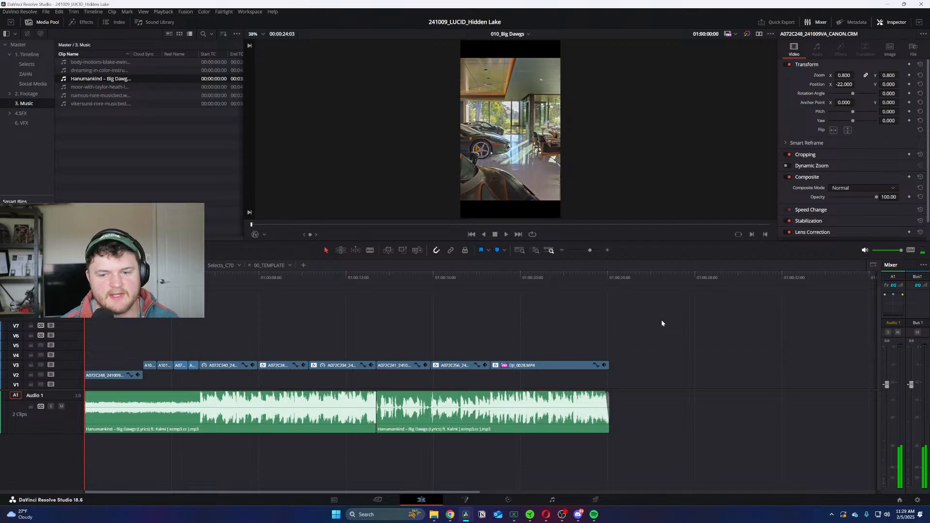
pyautogui.hotkey('ctrl', '=')
pyautogui.hotkey('ctrl', '-')
pyautogui.hotkey('ctrl', '=')
pyautogui.hotkey('ctrl', '-')
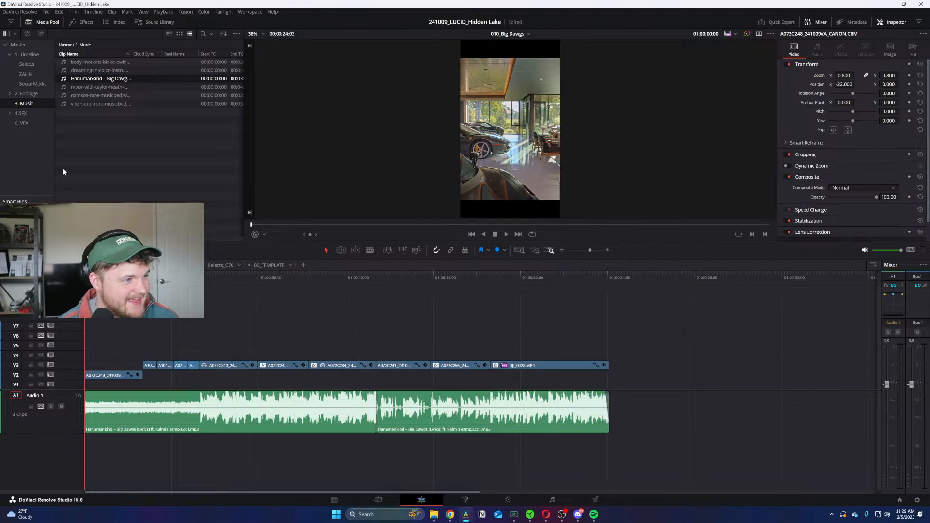
# Step: Open the 003_VO_Seen Seen timeline from the Social Media bin
pyautogui.click(33, 83)
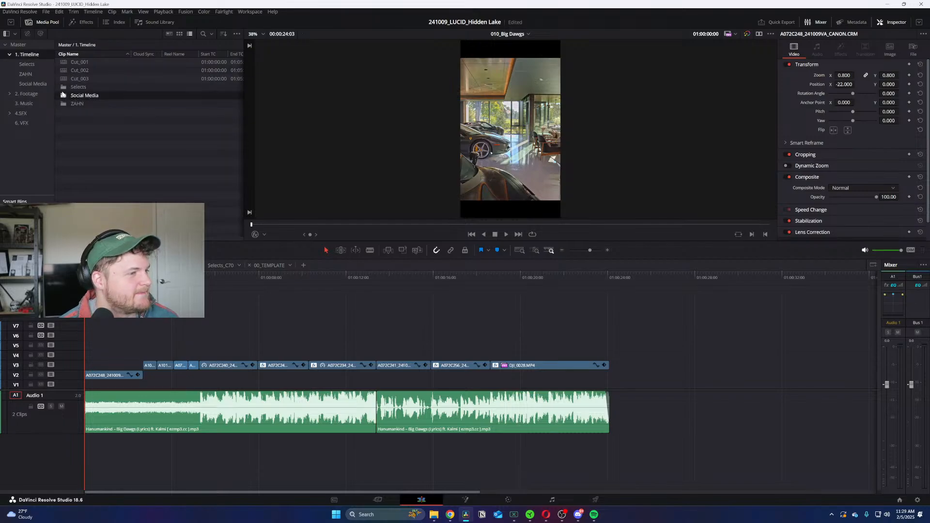
pyautogui.click(62, 89)
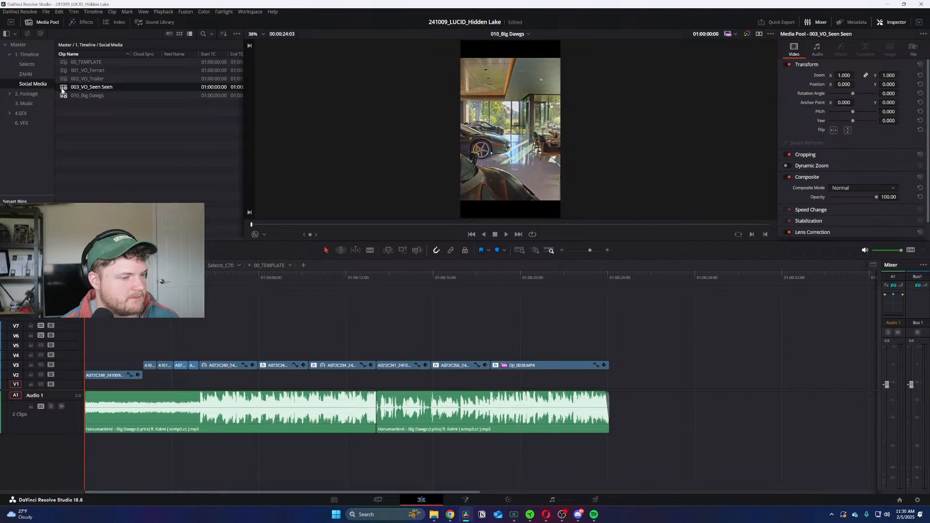
pyautogui.doubleClick(63, 90)
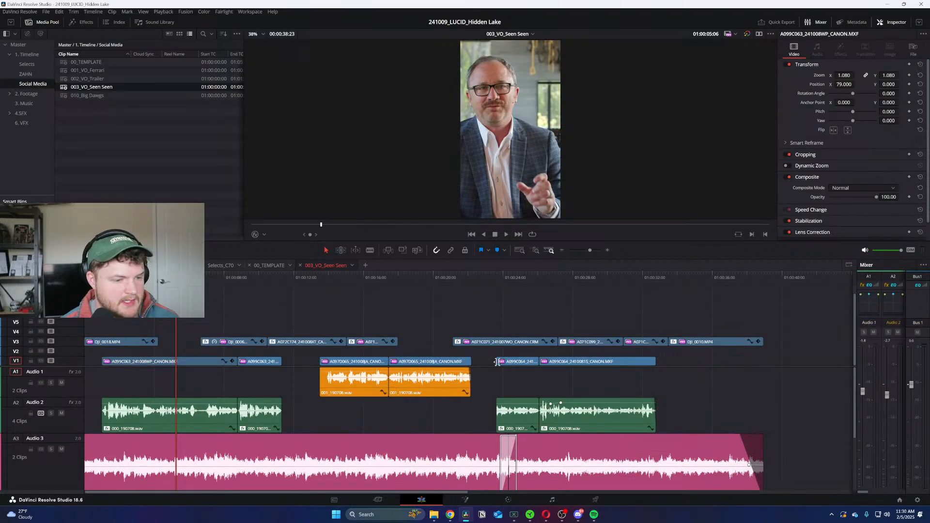
# Step: Disable the second A099C063, the first A097D065 and both A099C064 interview clips on V1 of 003_VO_Seen Seen
pyautogui.moveTo(703, 379); pyautogui.dragTo(522, 365)
pyautogui.press('d')
pyautogui.click(263, 363)
pyautogui.click(242, 364)
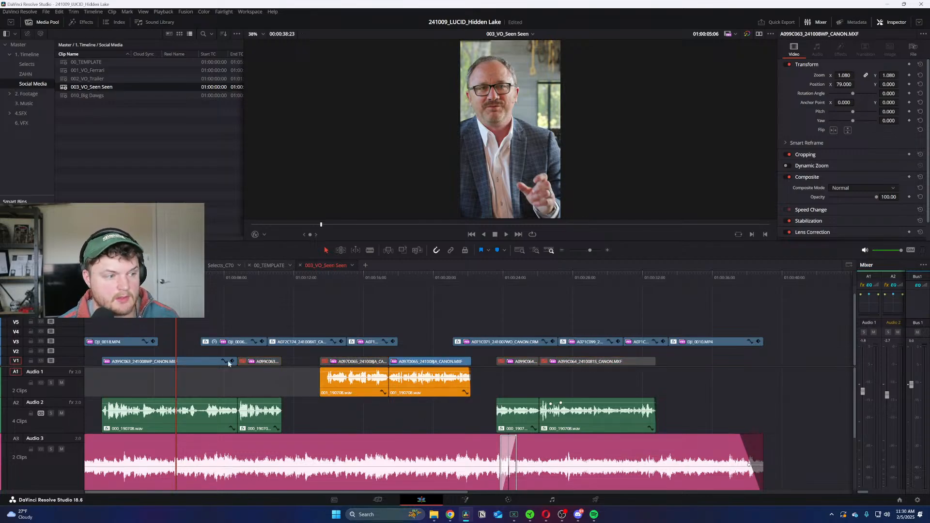
pyautogui.hotkey('shift', 'z')
pyautogui.hotkey('shift', 'z')
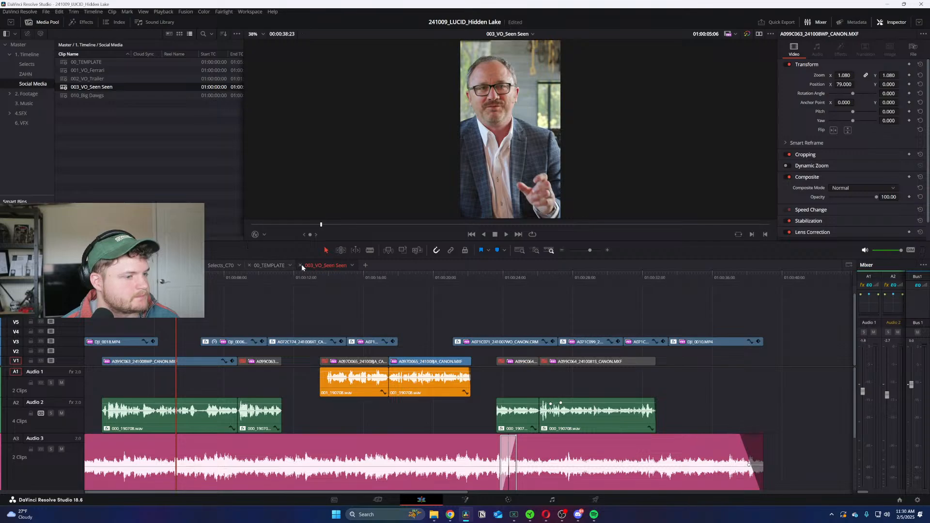
# Step: Save the project and close the 003_VO_Seen Seen timeline
pyautogui.hotkey('ctrl', 's')
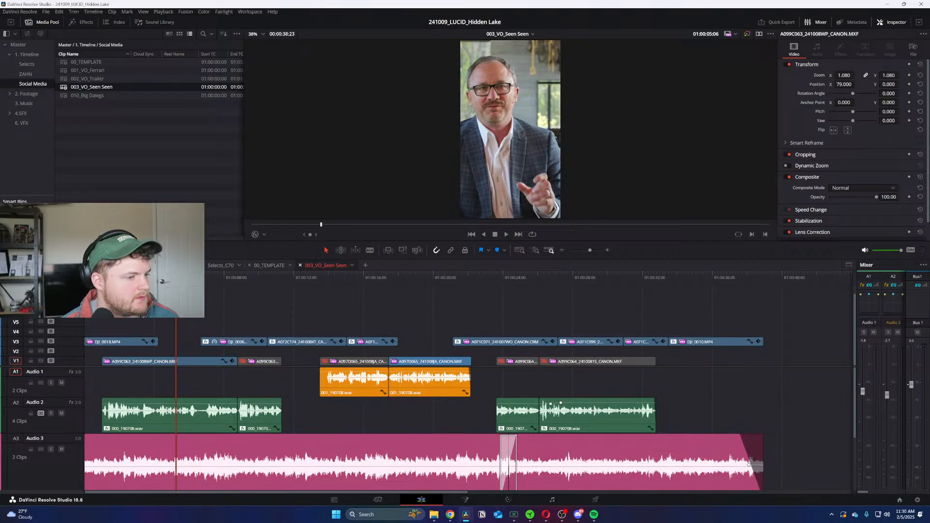
pyautogui.click(300, 265)
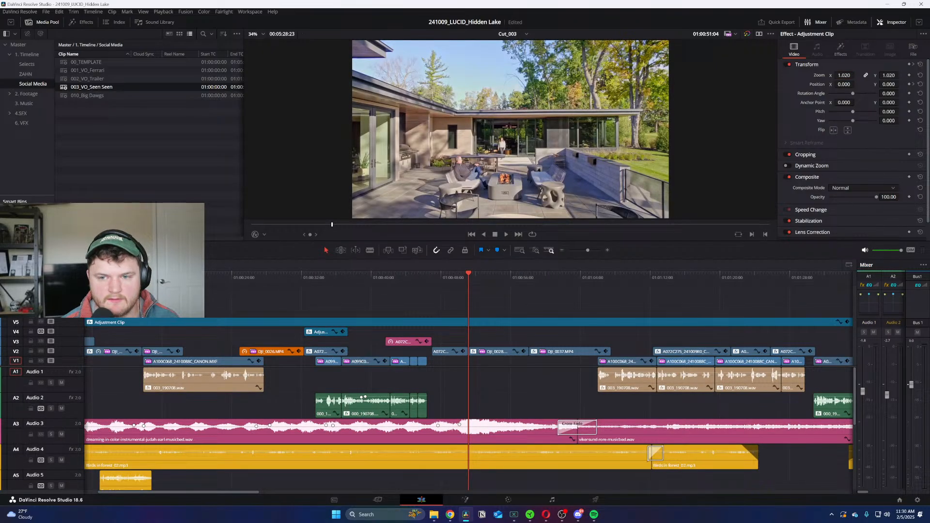
# Step: Skim forward in Cut_003 to the entrance shot around 01:01:19
pyautogui.scroll(-2, 429, 285)
pyautogui.click(430, 276)
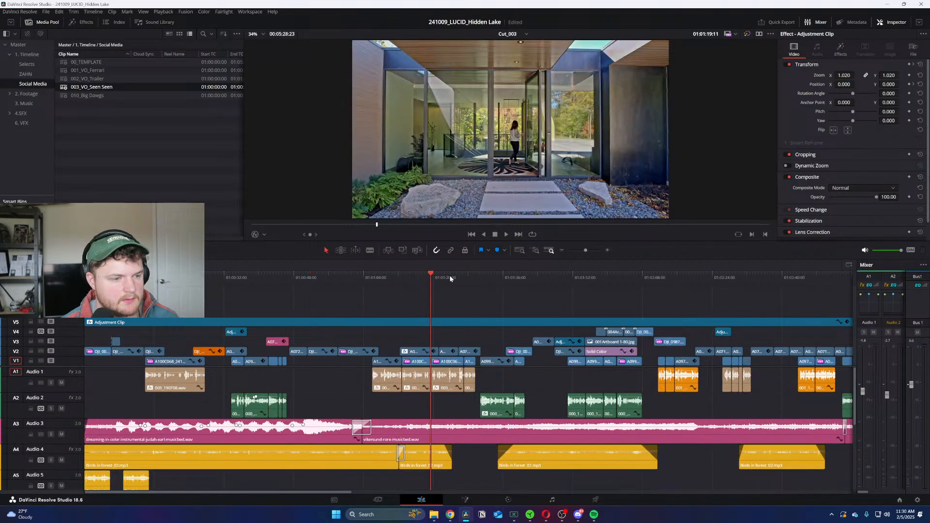
# Step: Play Cut_003 from about 01:01:24 and replay the staircase railing shot to check its motion
pyautogui.click(452, 275)
pyautogui.press('space')
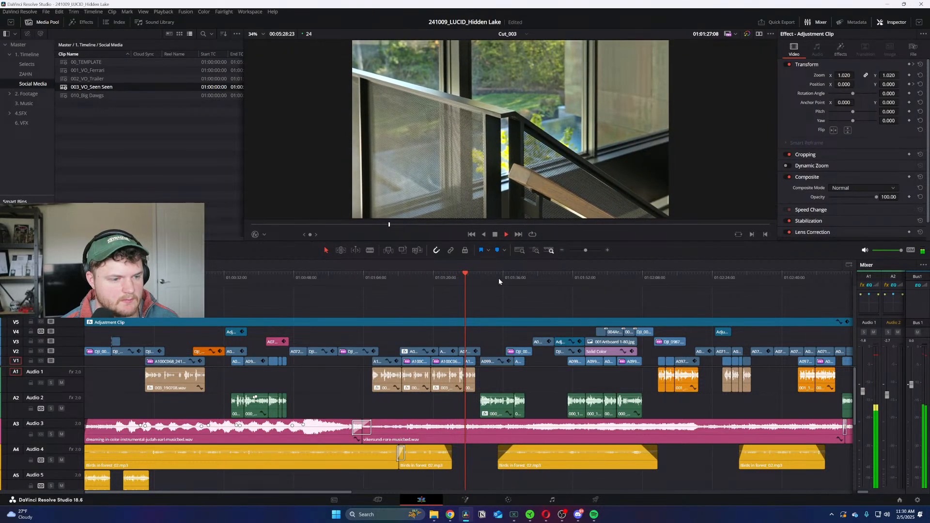
pyautogui.scroll(2, 497, 278)
pyautogui.click(452, 275)
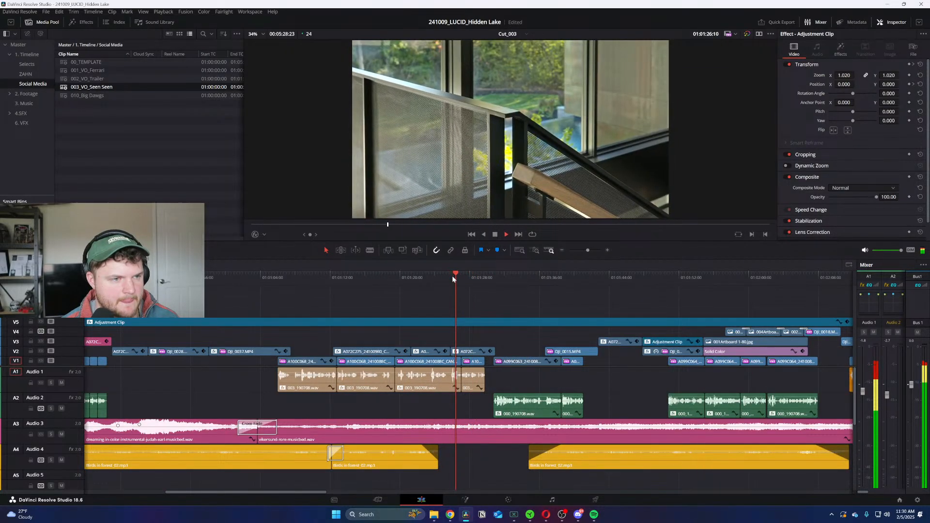
pyautogui.press('space')
# Step: Select the staircase railing clip on V2 and switch to the Color page
pyautogui.click(475, 352)
pyautogui.click(516, 499)
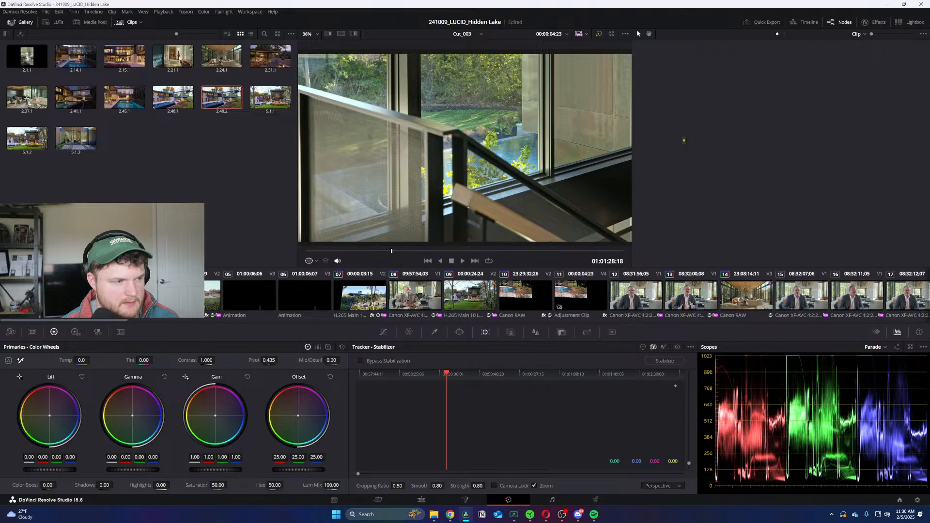
pyautogui.click(421, 499)
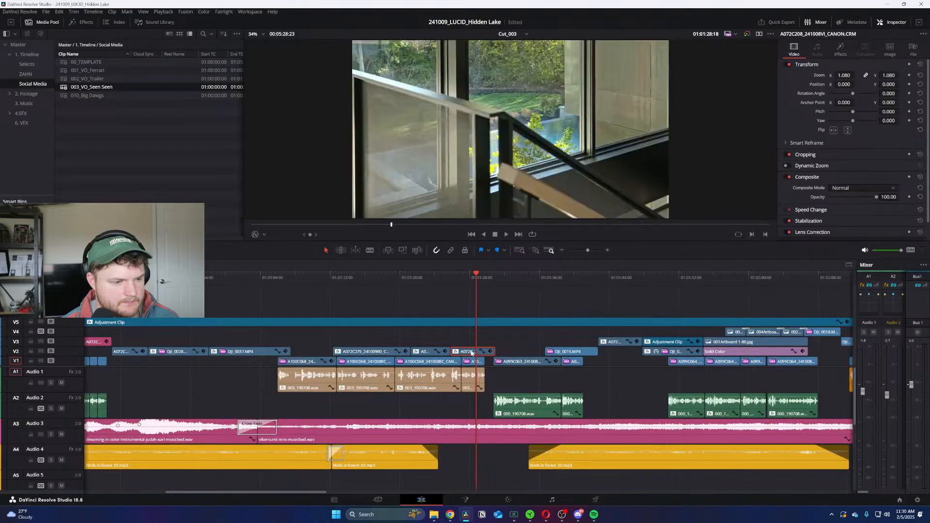
pyautogui.click(509, 499)
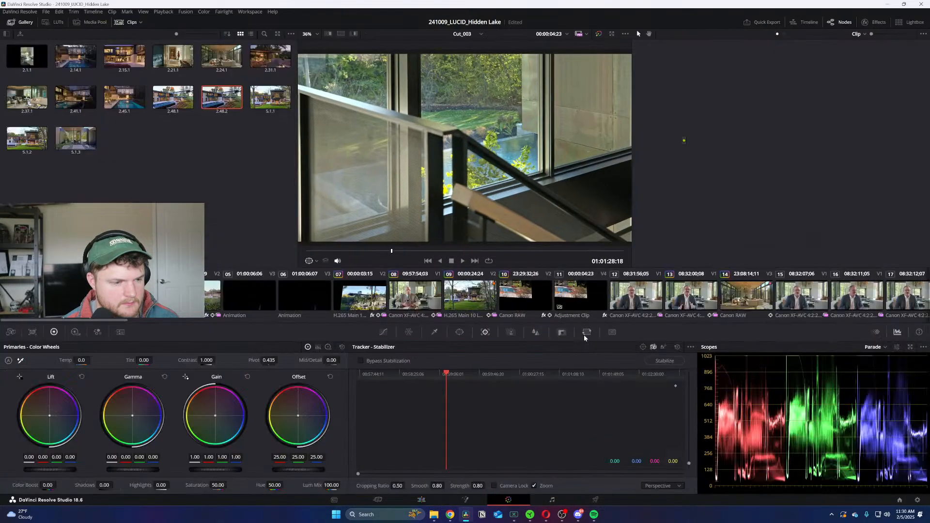
# Step: Find the staircase railing shot, clip 26, among the Color page clips and stabilize it
pyautogui.hscroll(10, 508, 303)
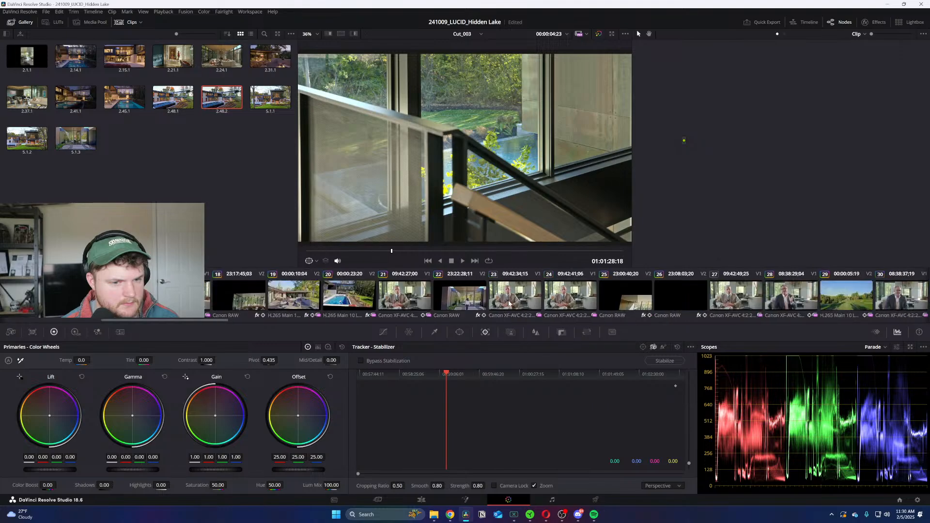
pyautogui.hscroll(12, 508, 304)
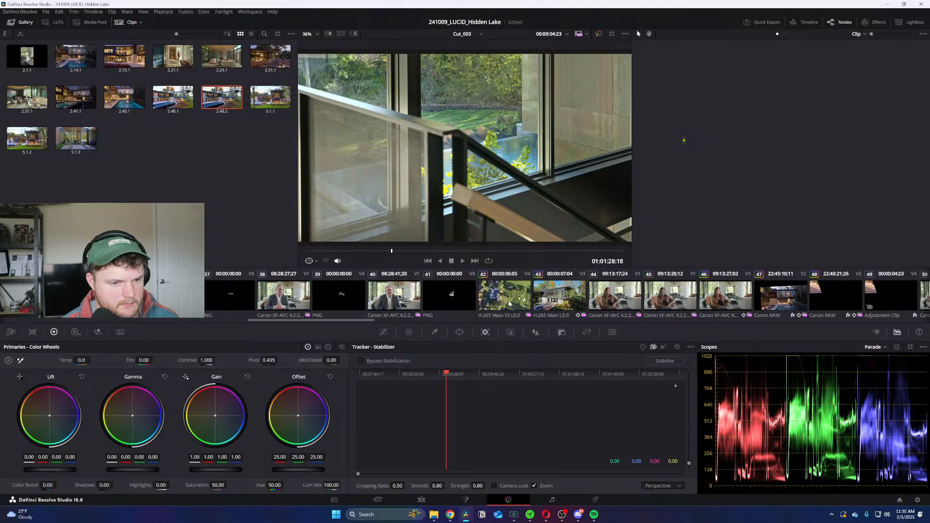
pyautogui.hscroll(10, 508, 303)
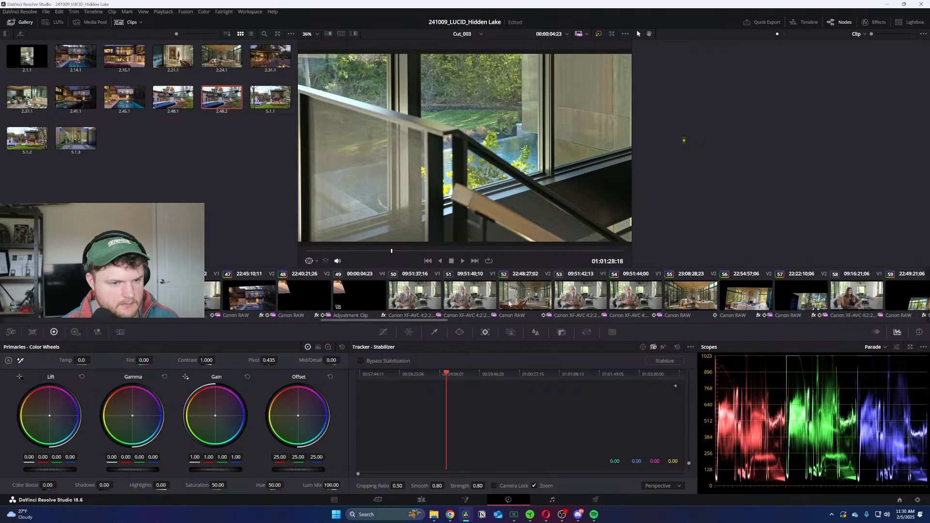
pyautogui.hscroll(4, 509, 303)
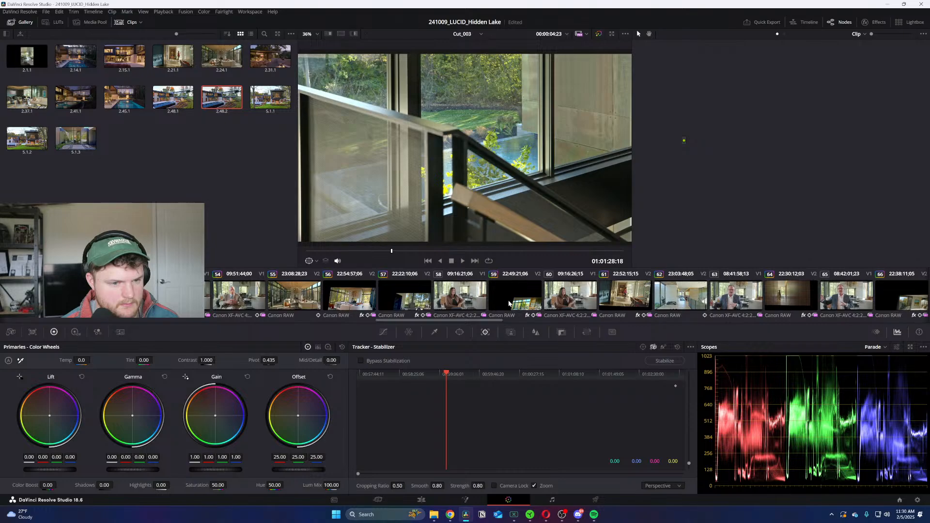
pyautogui.hscroll(-20, 509, 303)
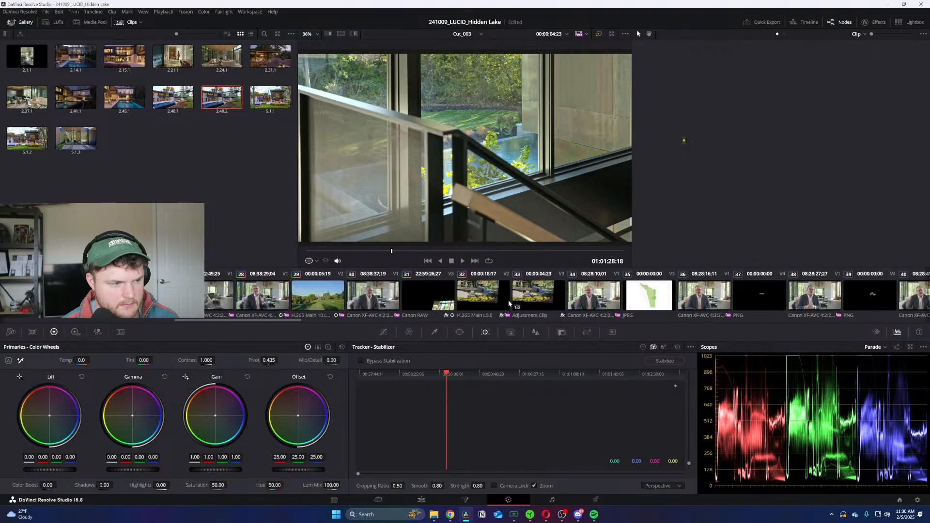
pyautogui.hscroll(-7, 509, 303)
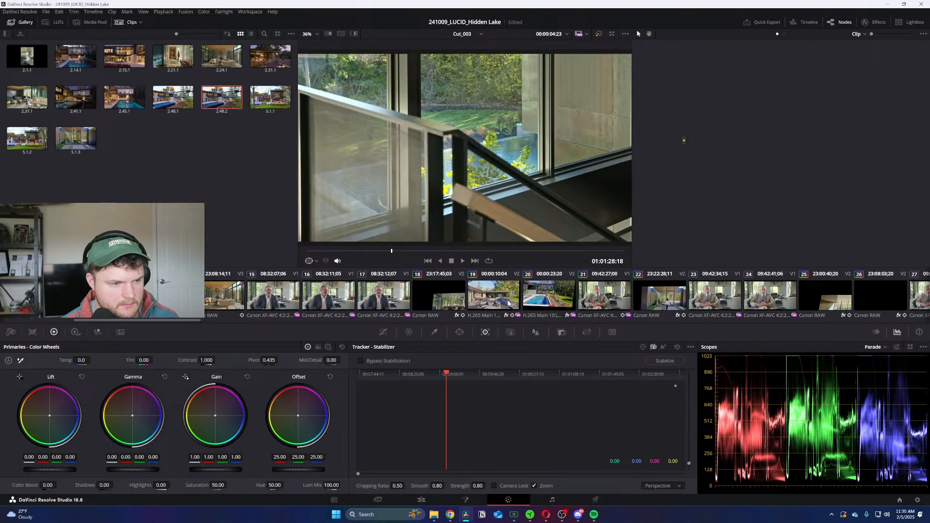
pyautogui.click(438, 295)
pyautogui.click(638, 300)
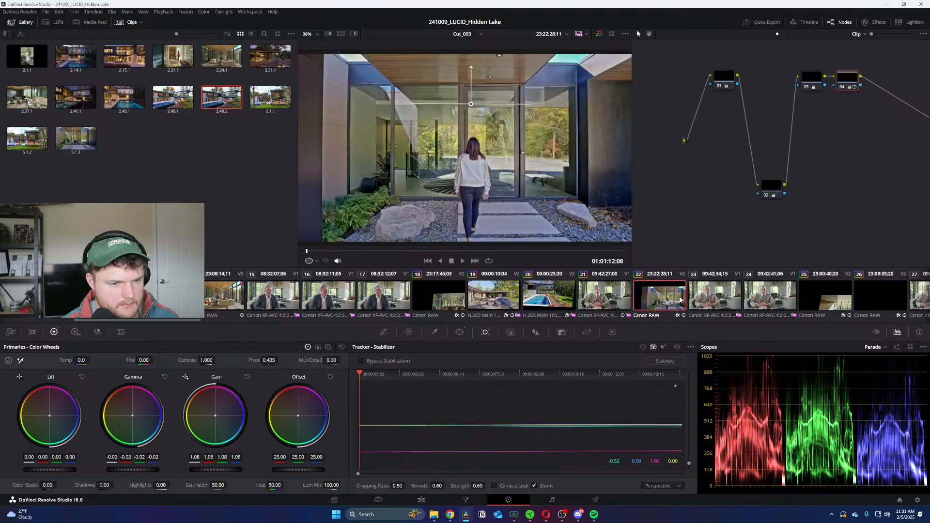
pyautogui.click(816, 301)
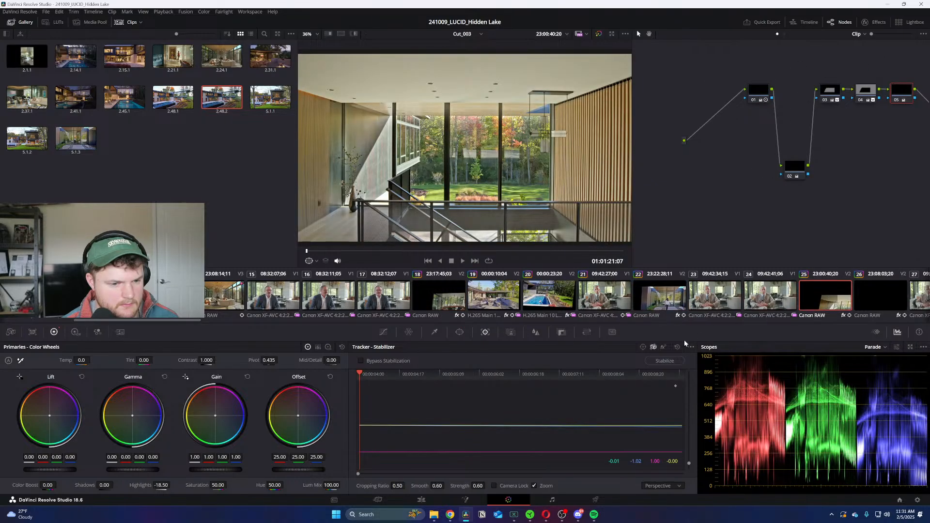
pyautogui.click(889, 303)
pyautogui.click(672, 361)
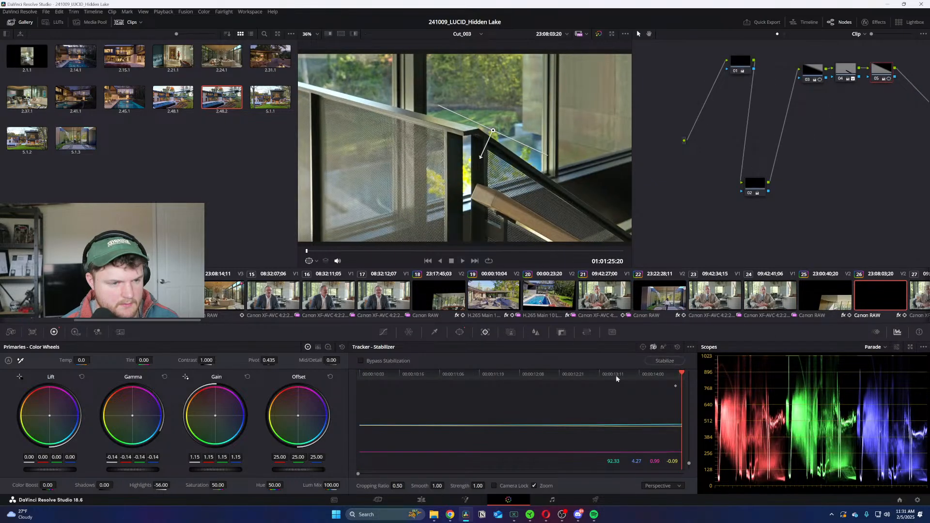
# Step: Return to the Edit page and play through Cut_003 up to about 01:02:26, reviewing the site-plan and evening exterior sections
pyautogui.click(421, 499)
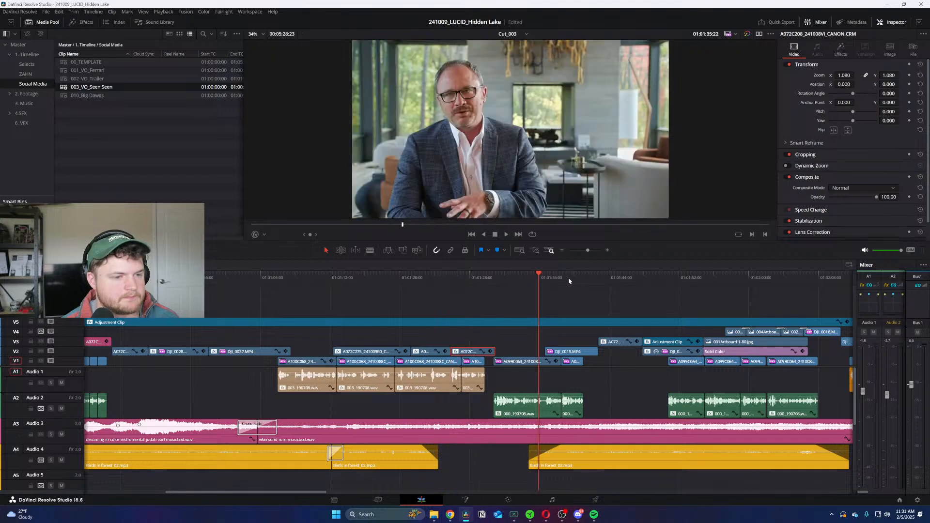
pyautogui.click(498, 280)
pyautogui.hotkey('shift', 'z')
pyautogui.press('space')
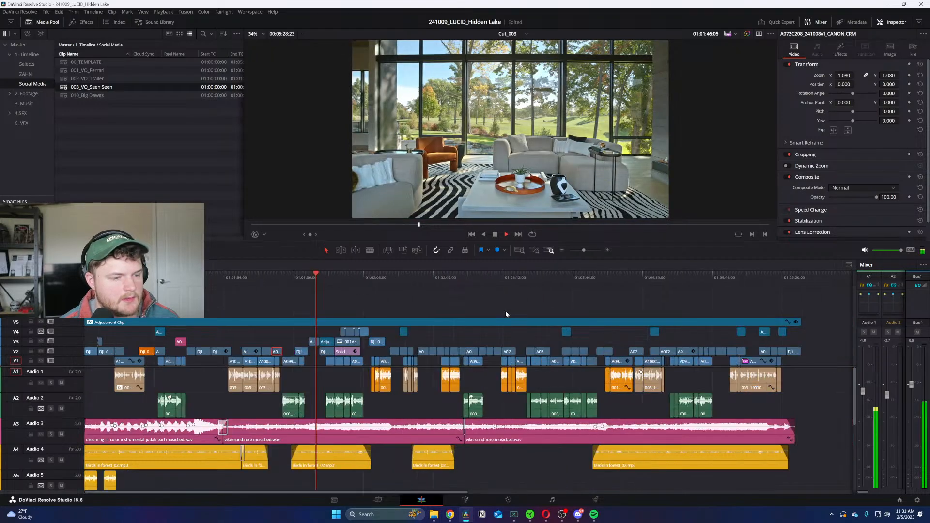
pyautogui.hotkey('shift', 'z')
pyautogui.click(487, 275)
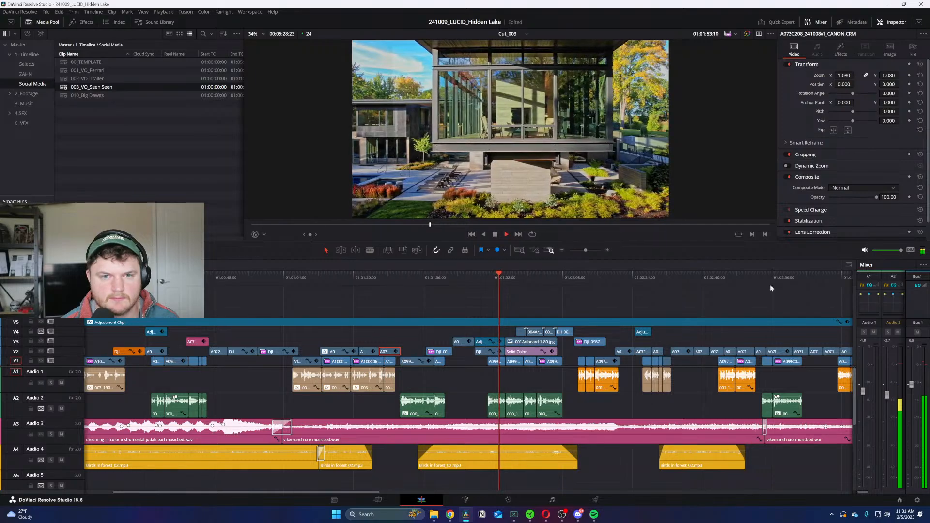
pyautogui.click(584, 275)
pyautogui.hotkey('ctrl', '=')
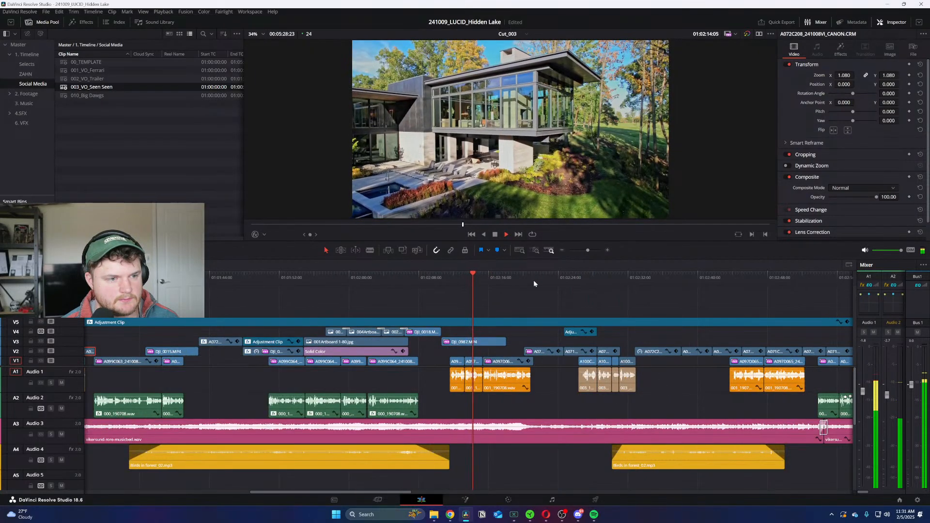
pyautogui.click(579, 276)
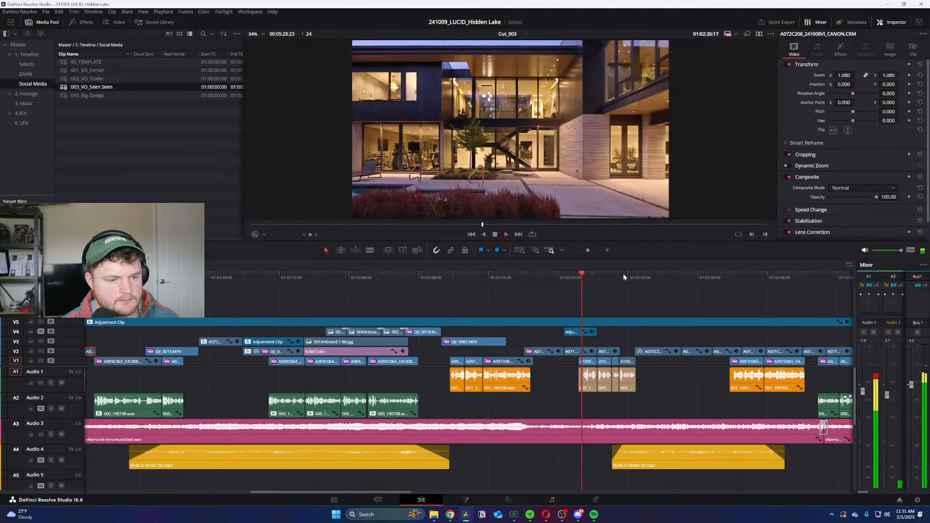
# Step: Duplicate the 00_TEMPLATE timeline in the Social Media bin and rename the copy 004_Siting The Home
pyautogui.rightClick(65, 89)
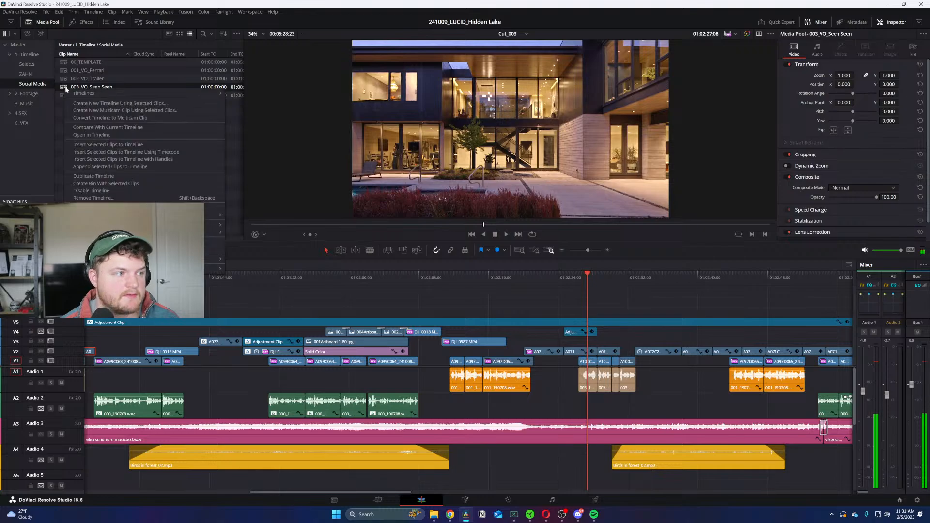
pyautogui.click(234, 150)
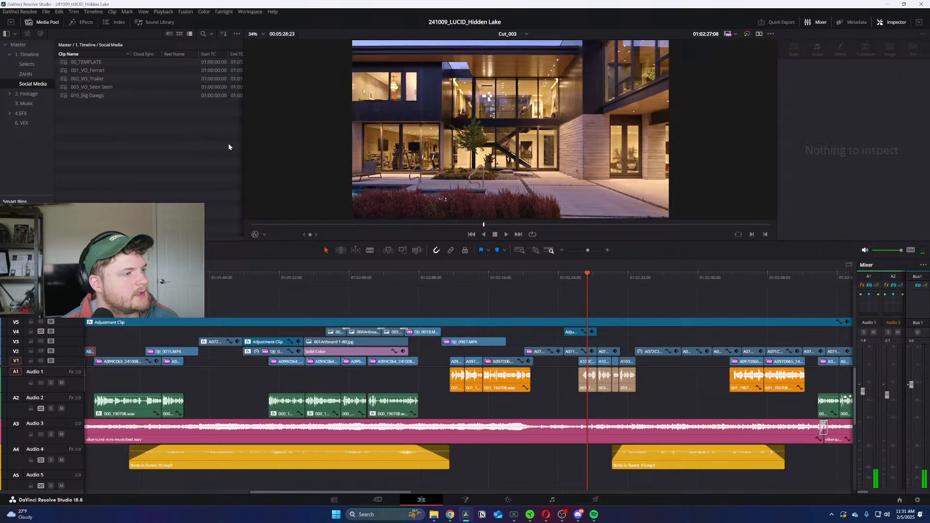
pyautogui.rightClick(69, 64)
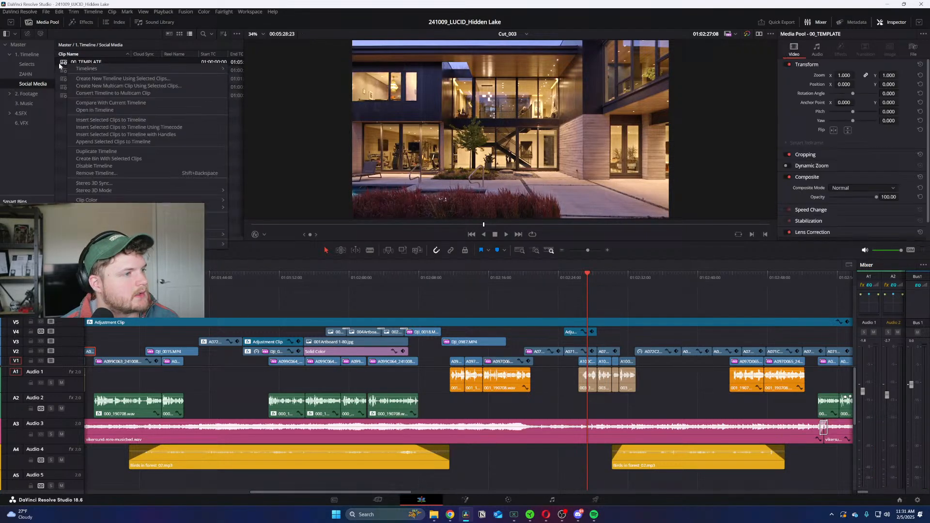
pyautogui.click(104, 152)
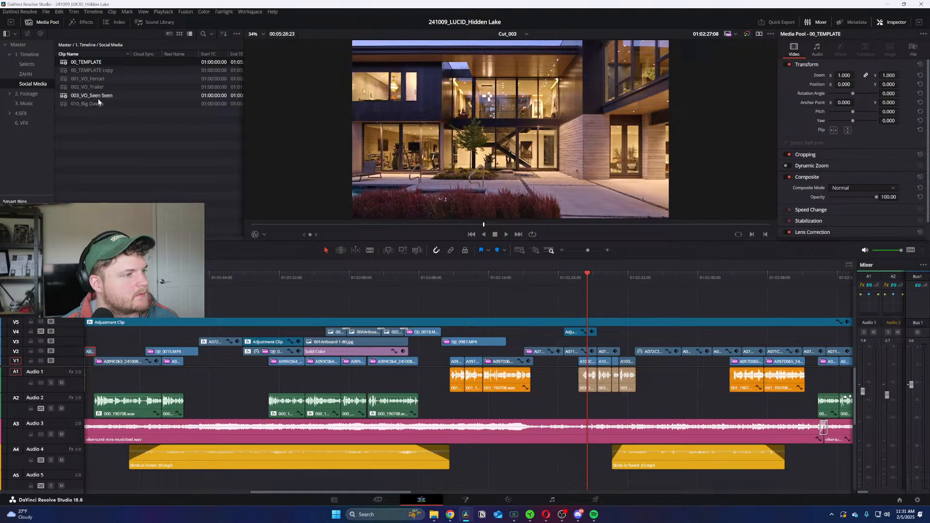
pyautogui.click(106, 71)
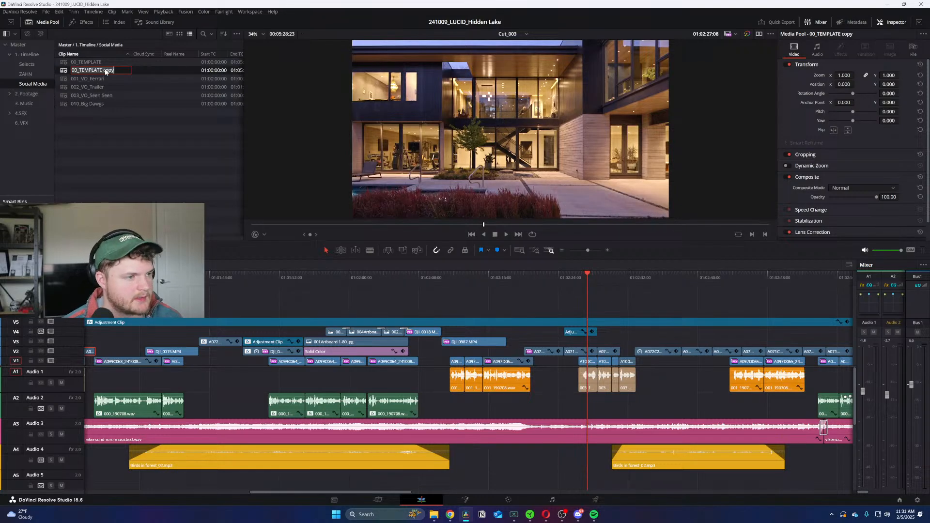
pyautogui.write('004_siting The Home')
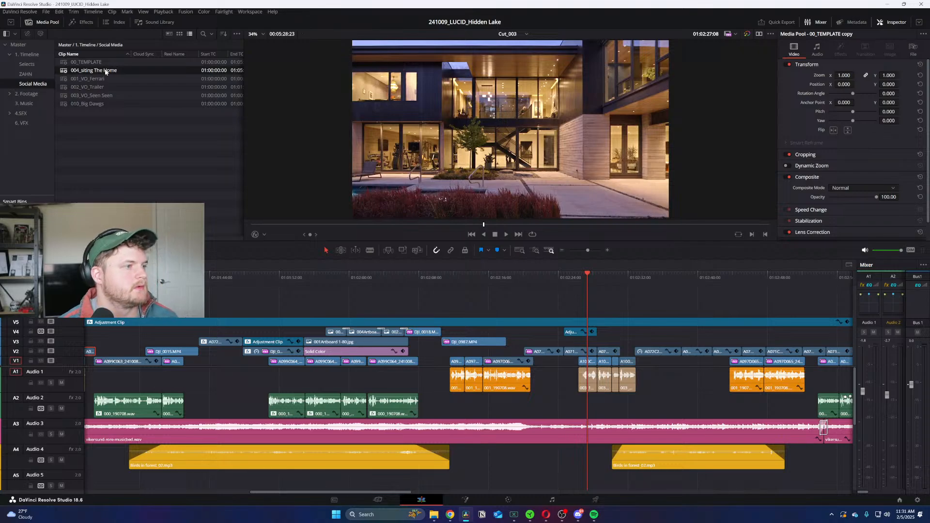
pyautogui.click(84, 70)
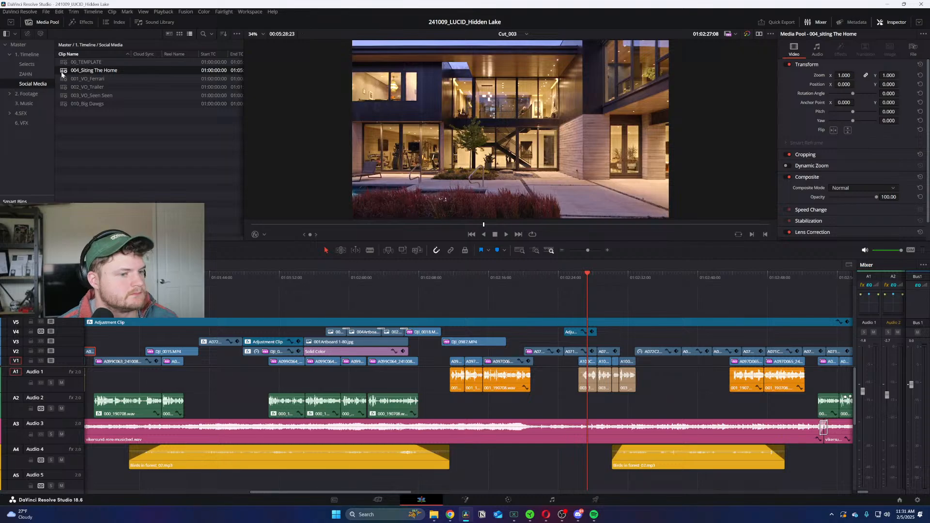
# Step: Open the 004_Siting The Home timeline and delete the long adjustment clip on V5
pyautogui.scroll(-1, 312, 306)
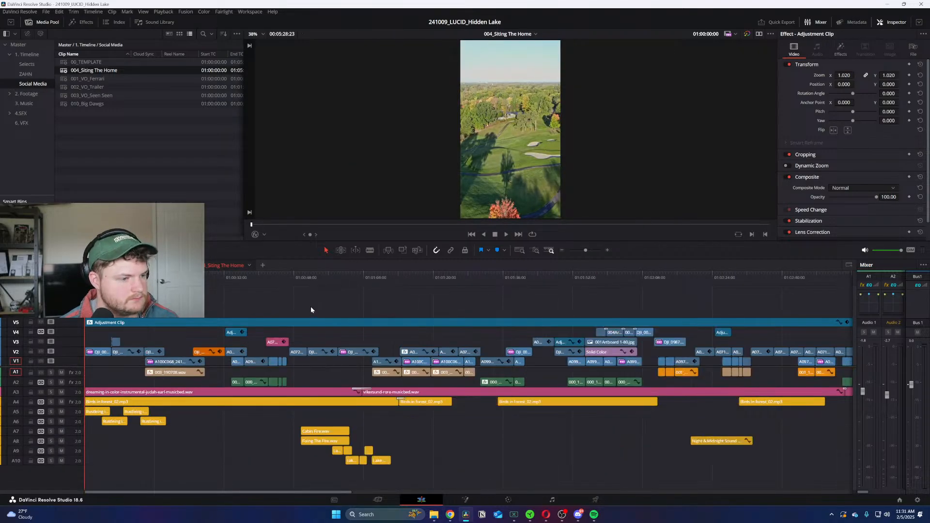
pyautogui.moveTo(375, 282); pyautogui.dragTo(540, 326)
pyautogui.press('b')
pyautogui.click(561, 322)
pyautogui.press('Delete')
# Step: Split the music and birds audio at the start of the V3 adjustment clip before the site-plan section, and delete everything earlier
pyautogui.click(541, 332)
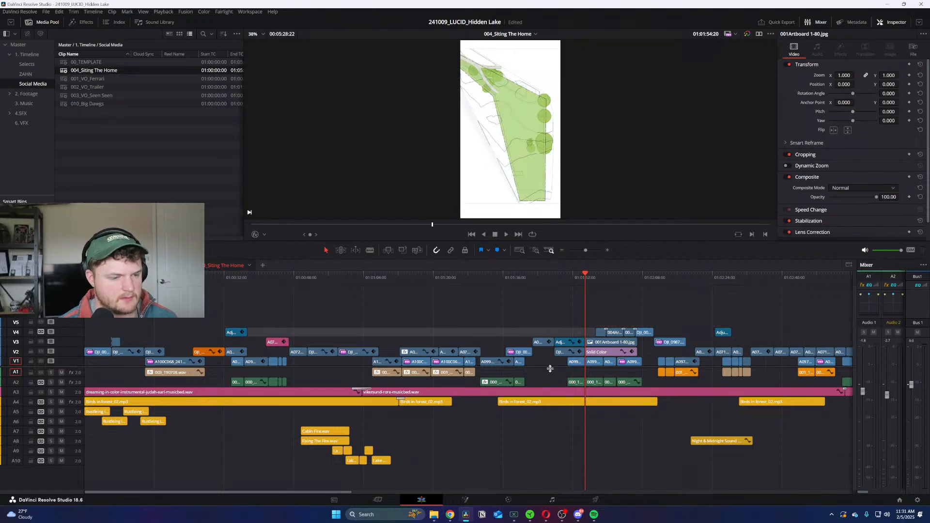
pyautogui.press('b')
pyautogui.click(555, 399)
pyautogui.click(554, 392)
pyautogui.press('a')
pyautogui.moveTo(542, 318); pyautogui.dragTo(1, 486)
pyautogui.press('Delete')
# Step: Review the remaining section up to the living room chandelier shots near 01:02:34 and delete all clips after them on every track
pyautogui.hotkey('ctrl', '=')
pyautogui.press('space')
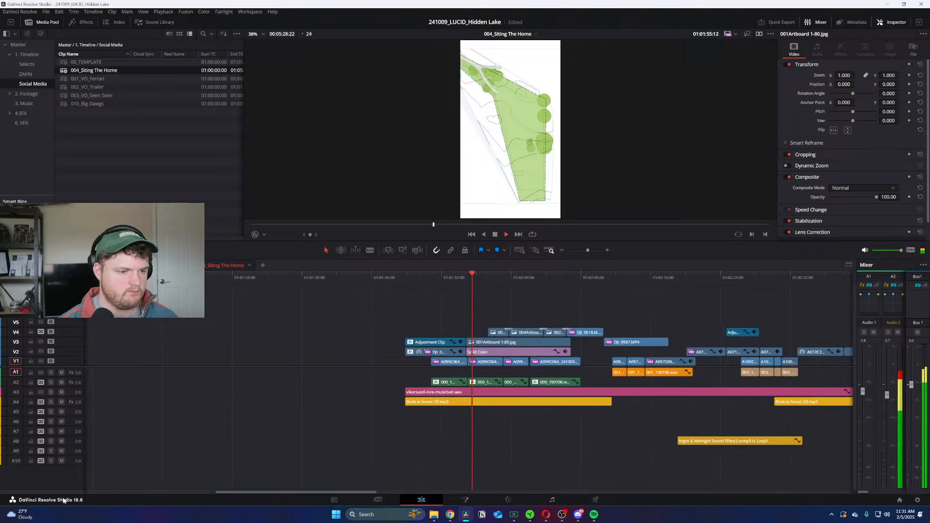
pyautogui.hotkey('ctrl', '-')
pyautogui.hotkey('ctrl', '-')
pyautogui.hotkey('ctrl', '=')
pyautogui.click(622, 275)
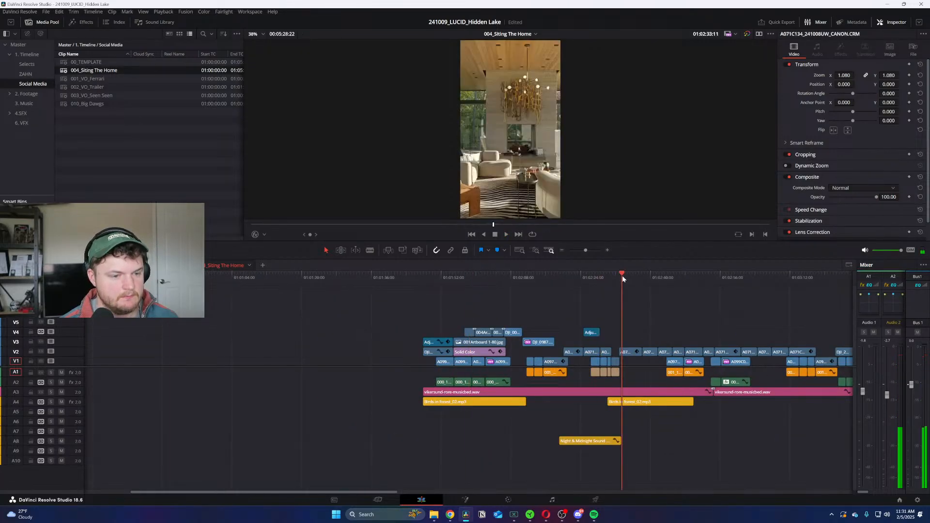
pyautogui.hscroll(2, 679, 312)
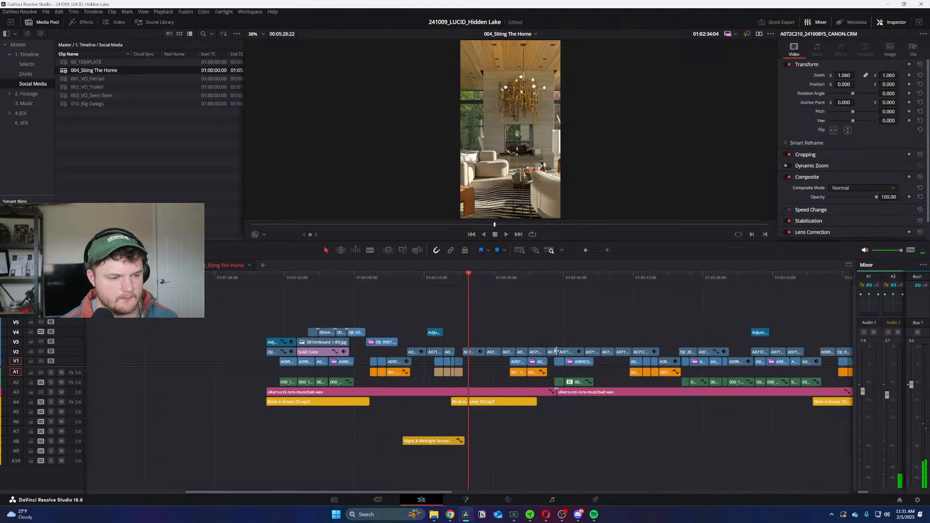
pyautogui.hotkey('ctrl', '-')
pyautogui.moveTo(837, 310); pyautogui.dragTo(438, 378)
pyautogui.press('Delete')
pyautogui.moveTo(588, 361); pyautogui.dragTo(535, 436)
pyautogui.press('Delete')
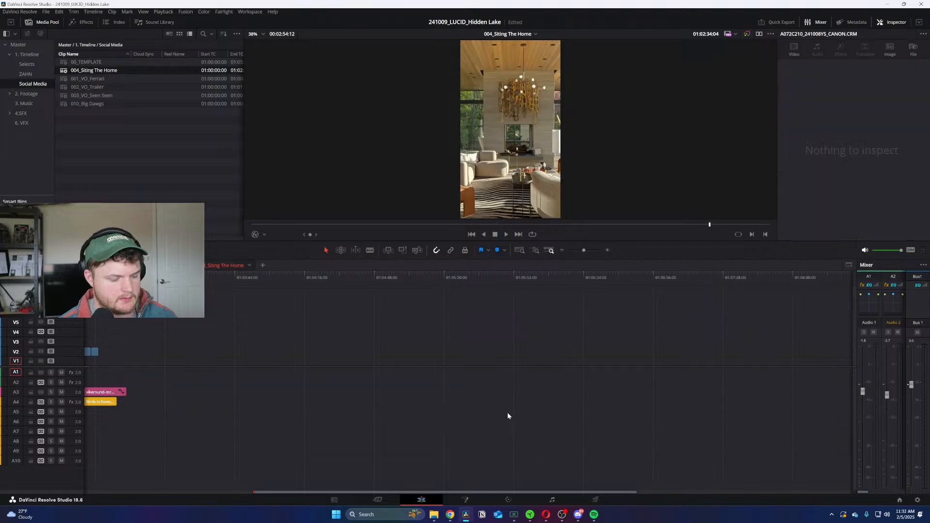
# Step: Select all remaining clips and move them together to the start of the timeline at 01:00:00:00
pyautogui.hotkey('ctrl', '-')
pyautogui.hotkey('ctrl', '=')
pyautogui.press('Home')
pyautogui.hotkey('ctrl', '=')
pyautogui.hotkey('ctrl', 'a')
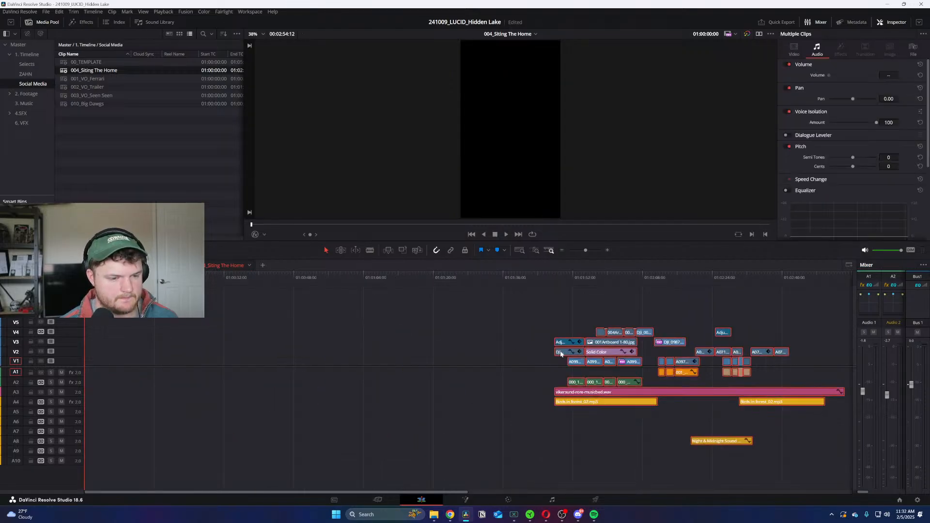
pyautogui.moveTo(562, 353); pyautogui.dragTo(91, 363)
pyautogui.click(356, 341)
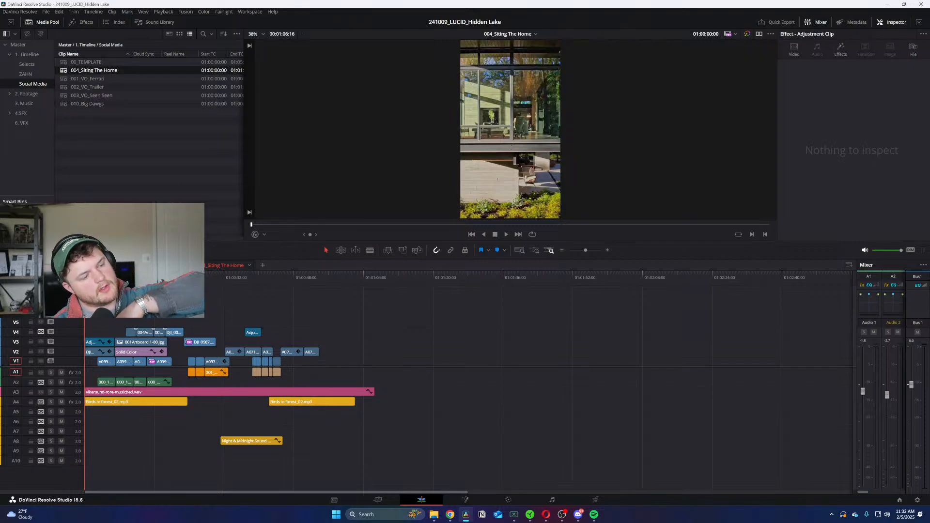
# Step: Open the interview timeline listed fourth in the Selects bin and enlarge the video track area so its clips are visible
pyautogui.click(23, 55)
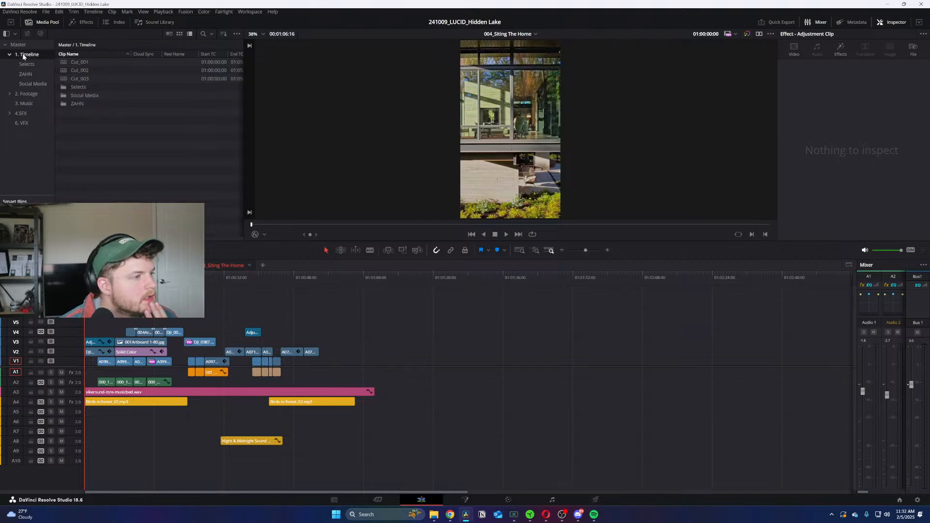
pyautogui.doubleClick(63, 85)
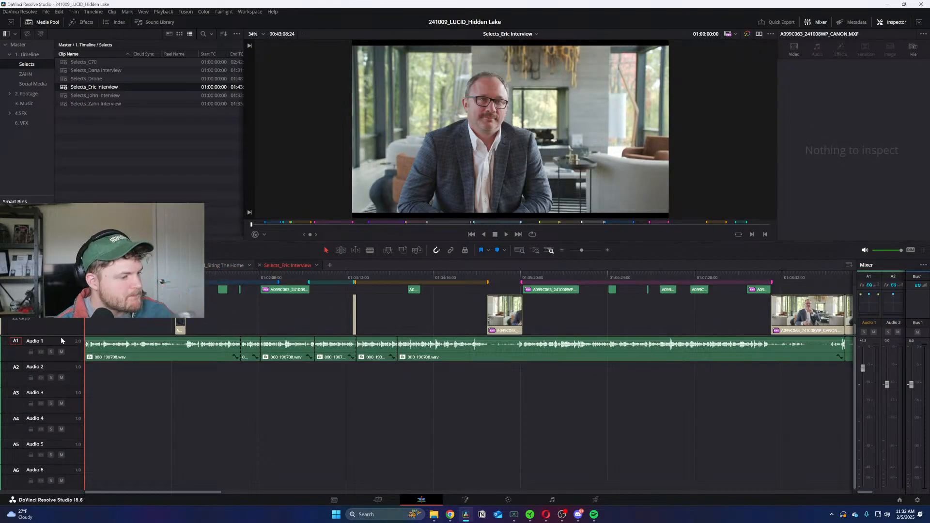
pyautogui.moveTo(64, 335); pyautogui.dragTo(79, 448)
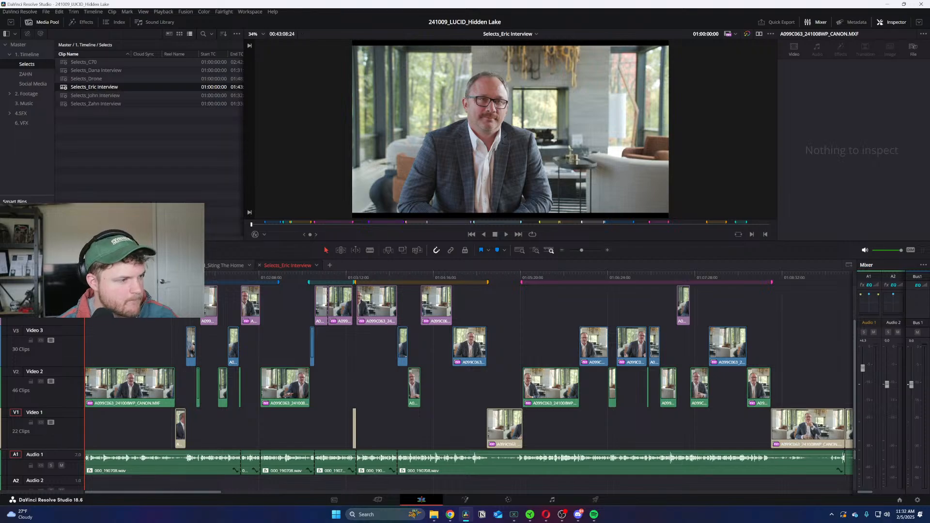
pyautogui.click(11, 250)
pyautogui.click(42, 358)
pyautogui.click(314, 326)
pyautogui.hotkey('ctrl', '-')
pyautogui.hotkey('ctrl', '-')
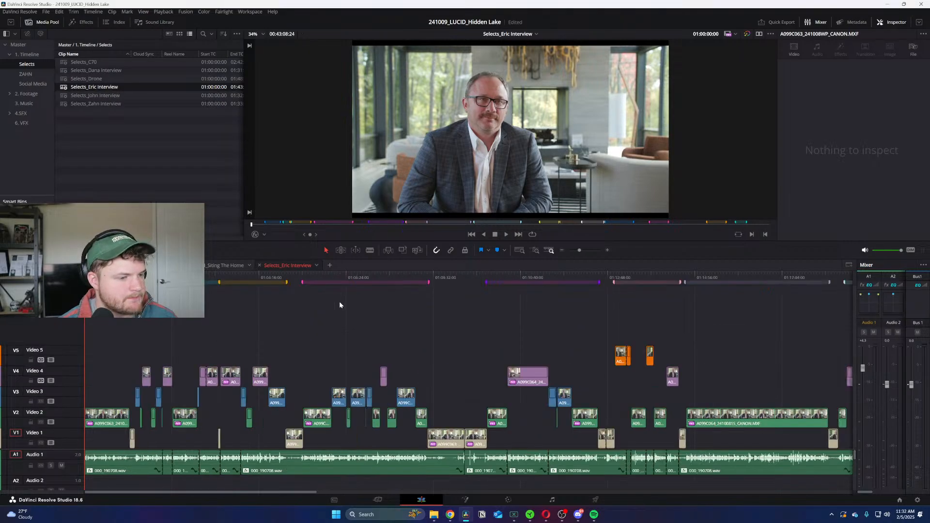
# Step: Play the LUCID Design Ethos section from about 01:13:03, and again from the third orange clip on V5, to find usable lines
pyautogui.click(354, 280)
pyautogui.hotkey('ctrl', '=')
pyautogui.hotkey('ctrl', '=')
pyautogui.hotkey('ctrl', '=')
pyautogui.hotkey('ctrl', '=')
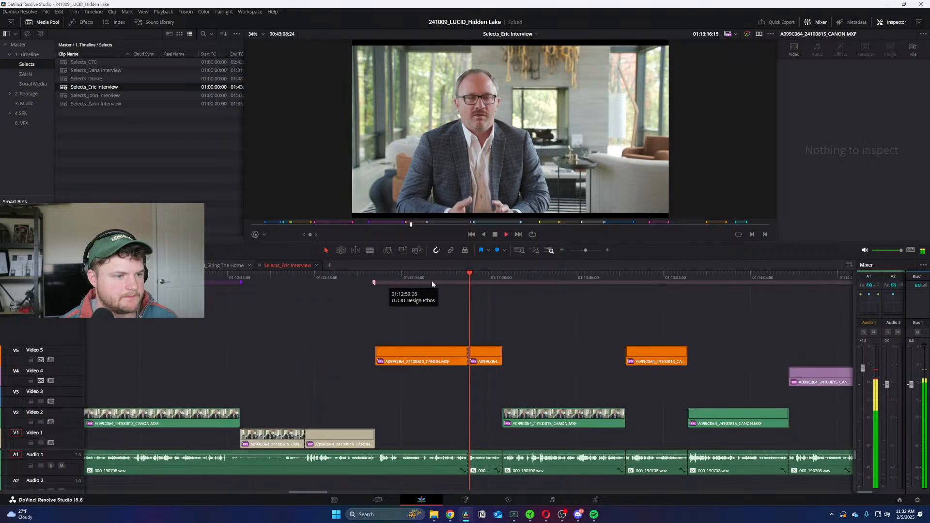
pyautogui.click(391, 276)
pyautogui.press('space')
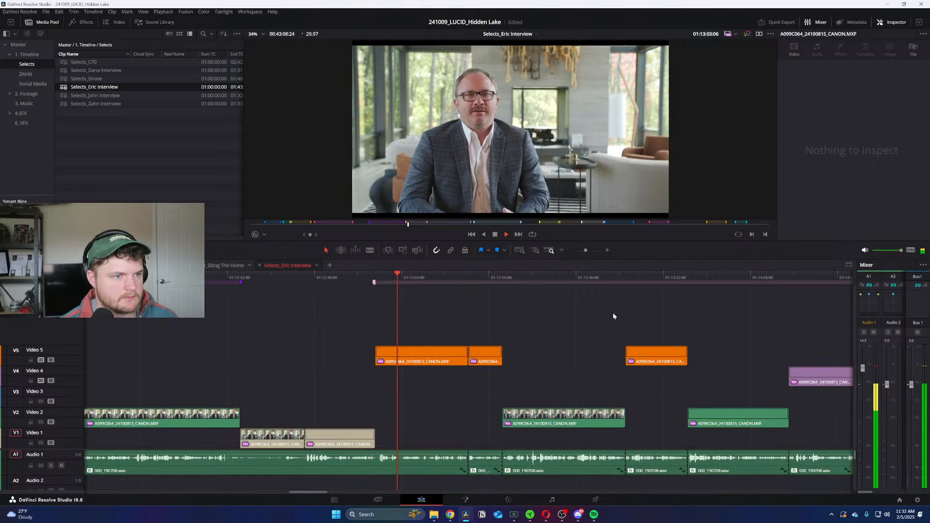
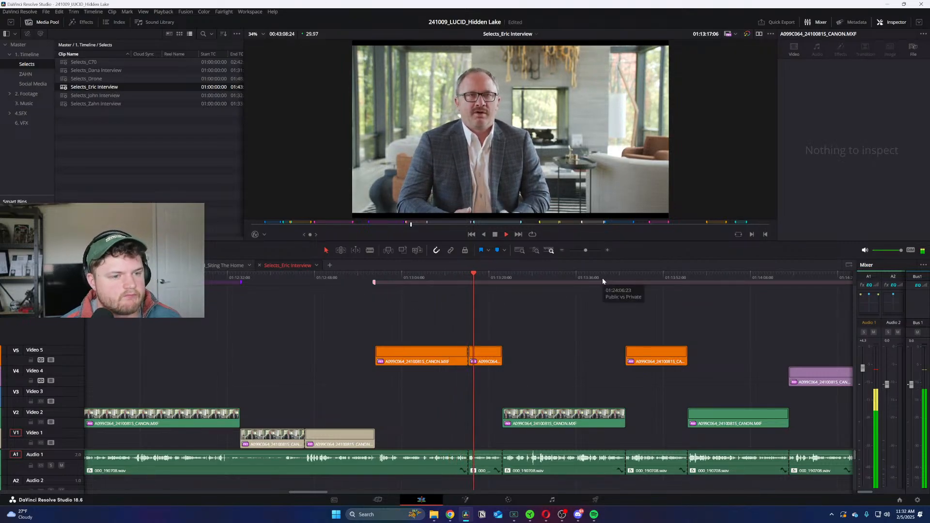
pyautogui.click(626, 274)
pyautogui.press('space')
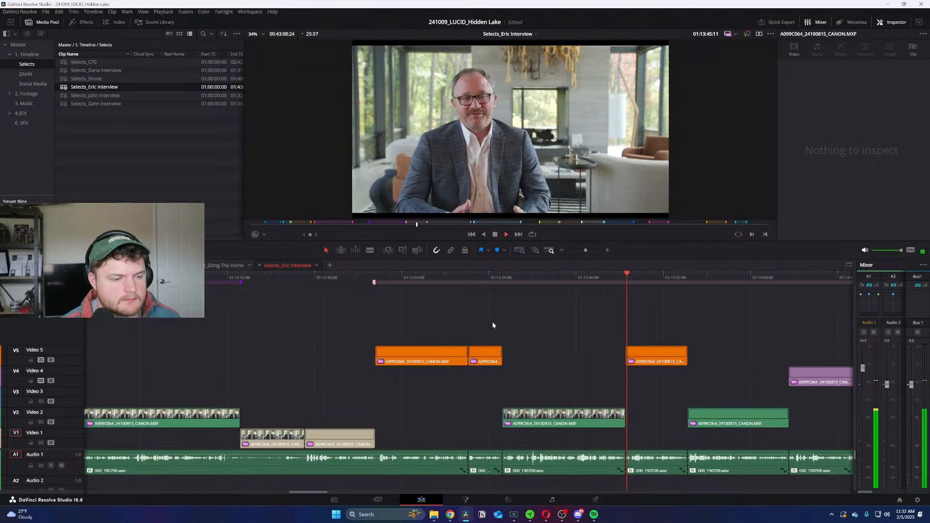
# Step: Copy the second and third orange V5 interview clips with their audio and paste them into 004_Siting The Home past the music's end
pyautogui.click(470, 454)
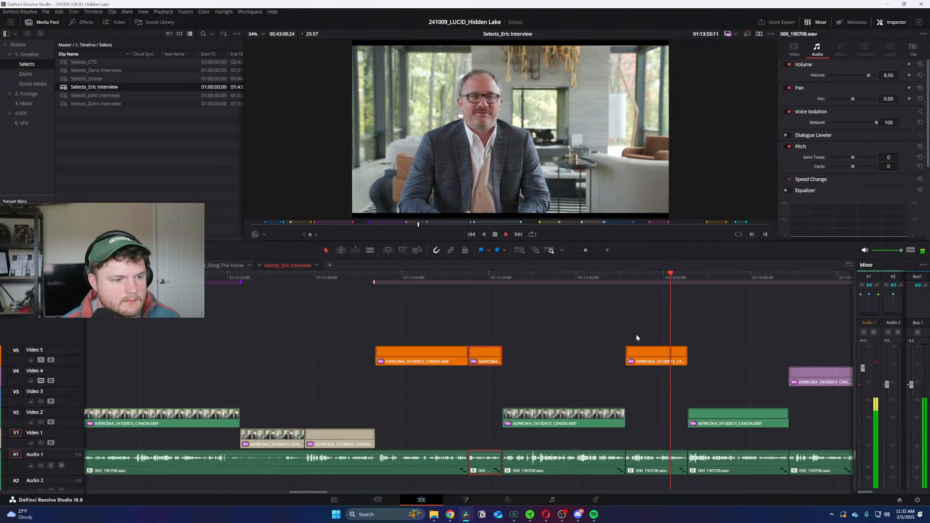
pyautogui.click(664, 455)
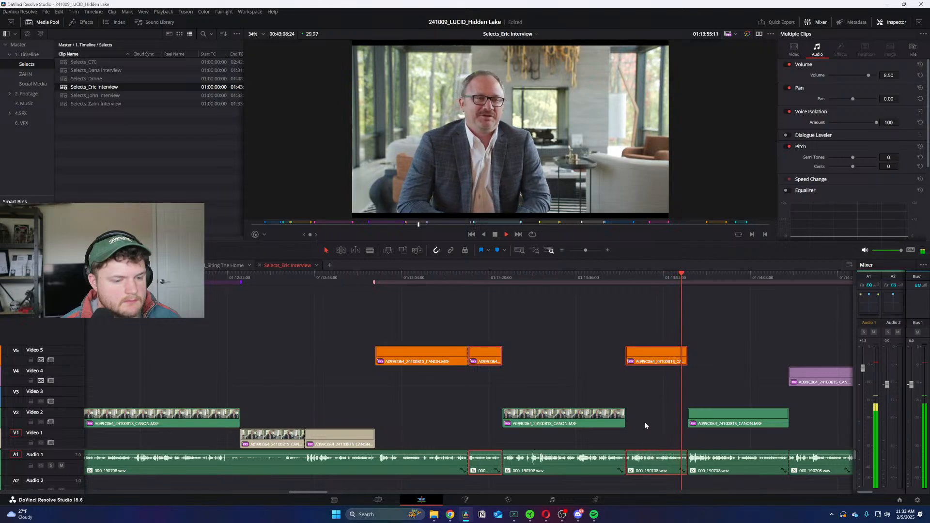
pyautogui.press('space')
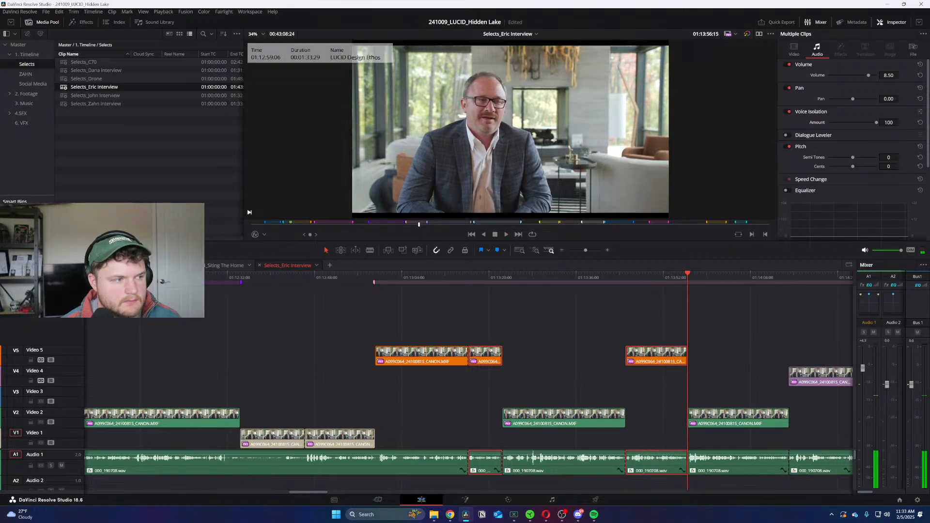
pyautogui.click(211, 267)
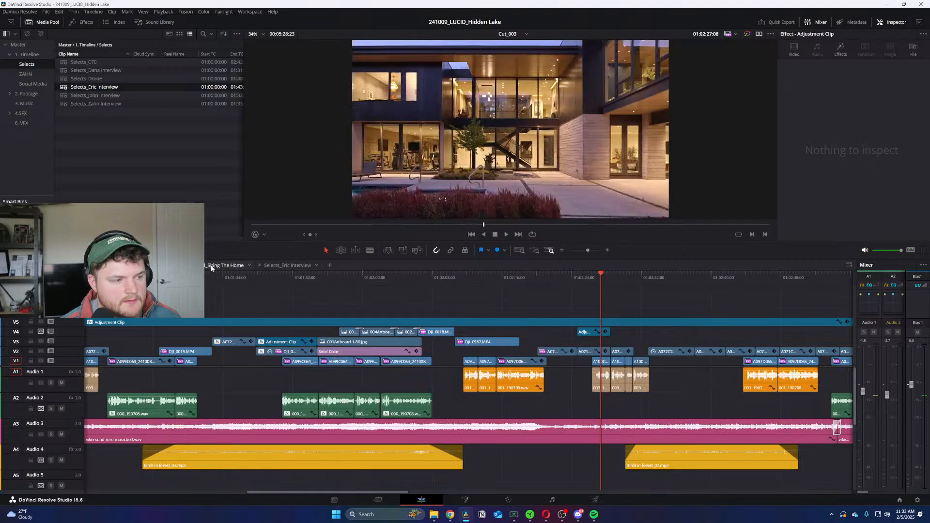
pyautogui.click(414, 275)
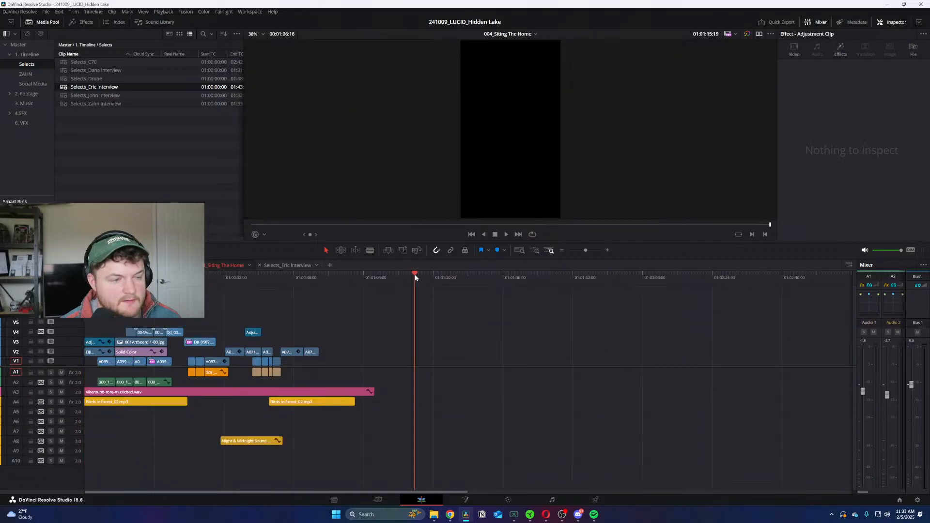
pyautogui.hotkey('ctrl', 'v')
# Step: Move the pasted interview clips onto V1 and A2 directly after the last V2 shot and close the gap between them
pyautogui.moveTo(566, 332); pyautogui.dragTo(369, 345)
pyautogui.click(486, 383)
pyautogui.click(367, 357)
pyautogui.moveTo(360, 376); pyautogui.dragTo(361, 384)
pyautogui.moveTo(335, 333); pyautogui.dragTo(355, 363)
pyautogui.click(240, 323)
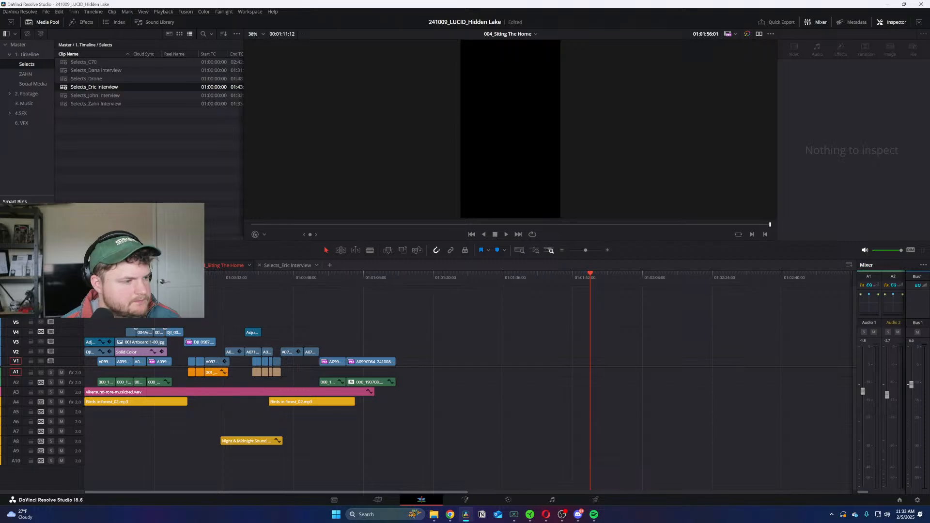
# Step: Play the site-plan and drone shots of 004_Siting The Home to review where the interview audio ends
pyautogui.moveTo(107, 277); pyautogui.dragTo(188, 278)
pyautogui.press('space')
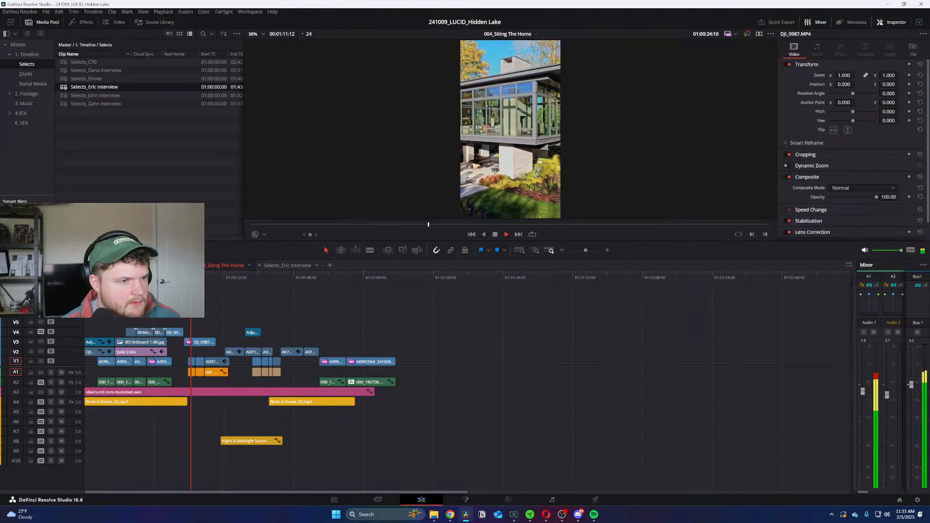
pyautogui.click(162, 279)
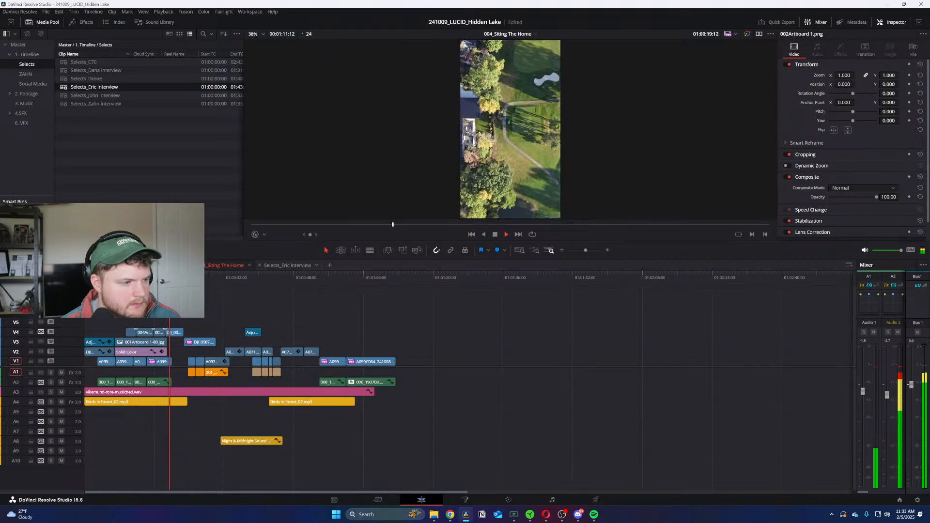
pyautogui.click(147, 279)
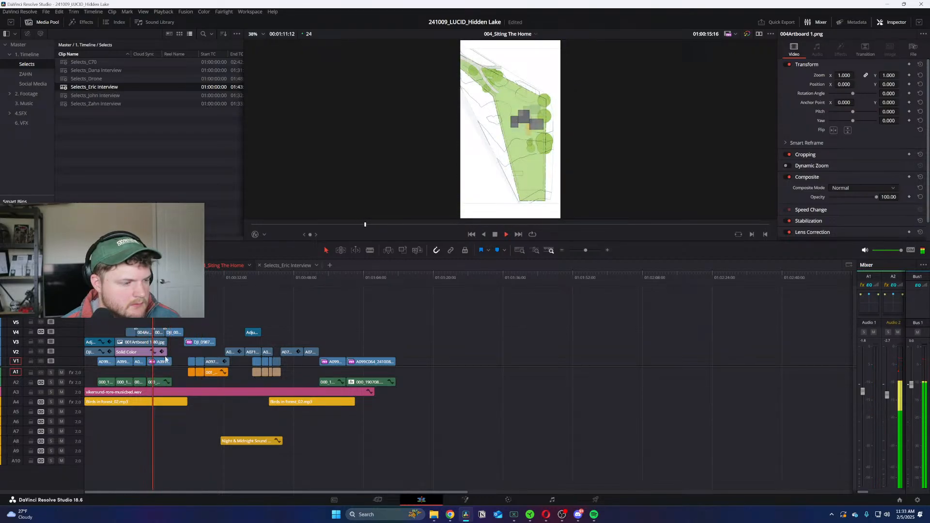
# Step: Enlarge the Audio 3 track to show the music waveform and return the playhead to the timeline start
pyautogui.hotkey('ctrl', '=')
pyautogui.hotkey('ctrl', '=')
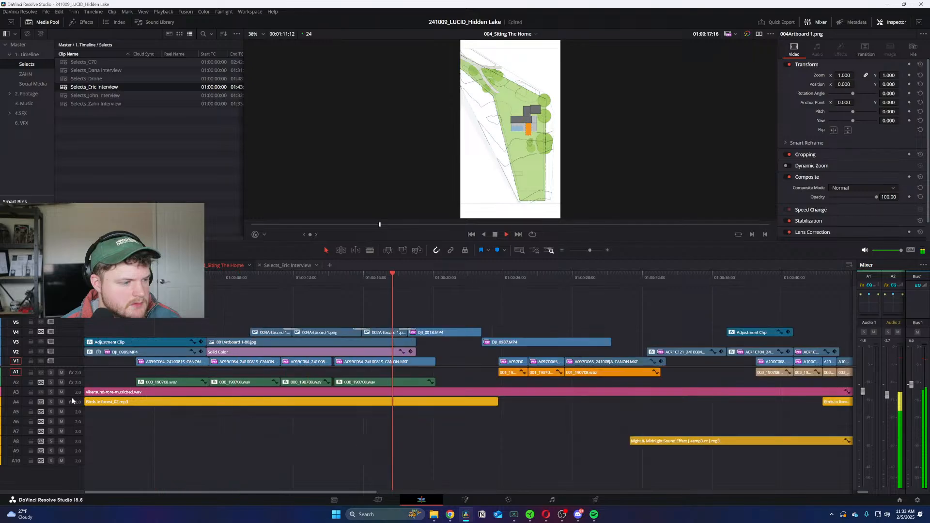
pyautogui.moveTo(73, 396); pyautogui.dragTo(74, 450)
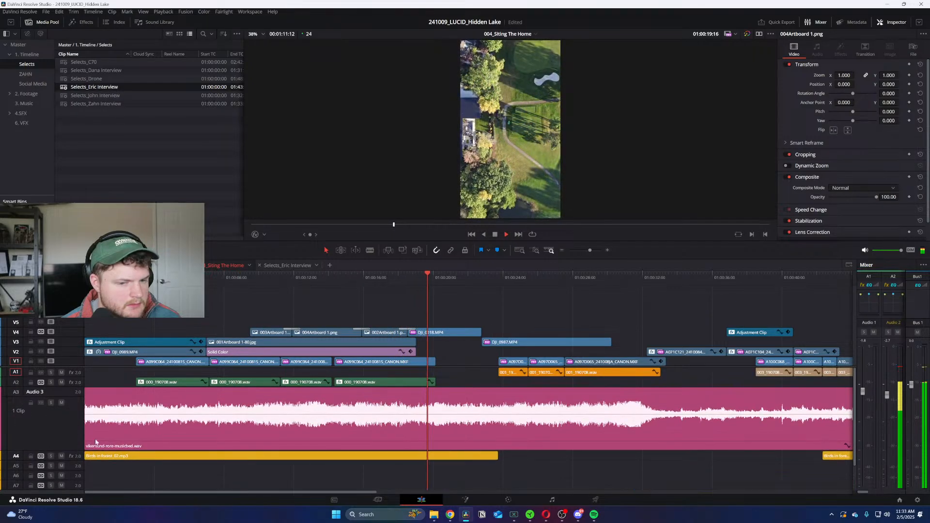
pyautogui.hotkey('ctrl', '-')
pyautogui.press('space')
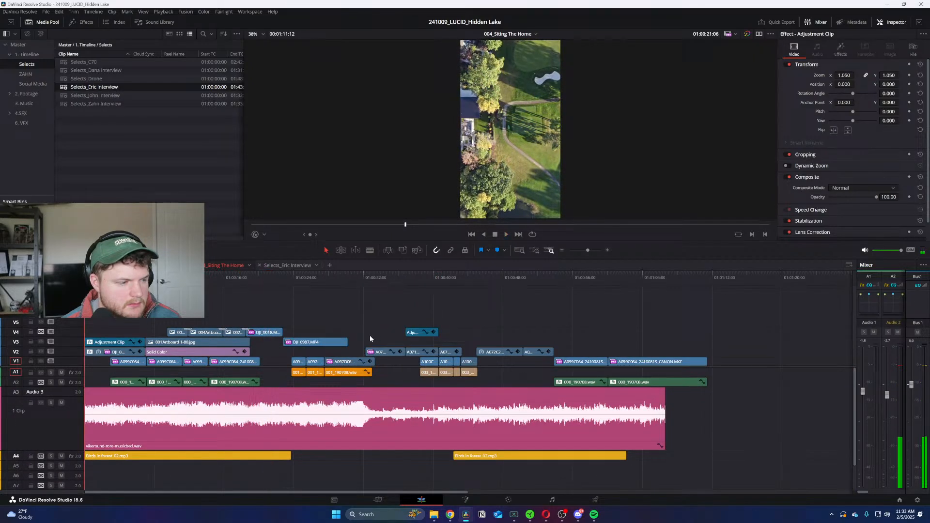
pyautogui.press('Home')
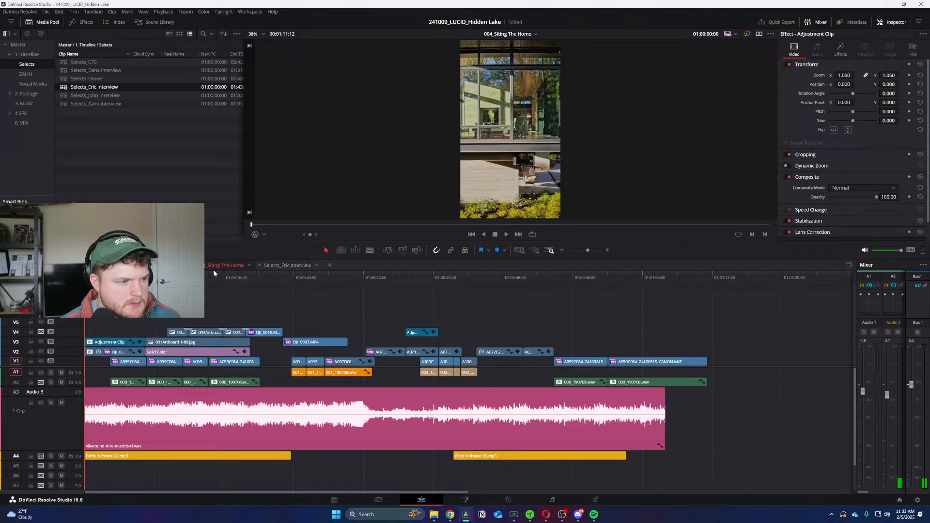
# Step: Return to the interview selects timeline and play the purple V4 clip at the end of the LUCID Design Ethos section
pyautogui.click(288, 266)
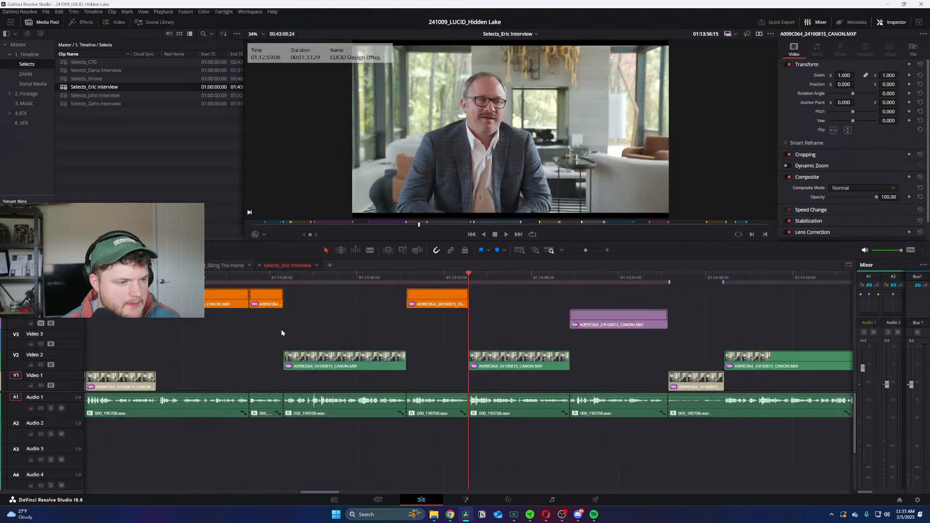
pyautogui.hotkey('ctrl', '-')
pyautogui.click(530, 276)
pyautogui.press('space')
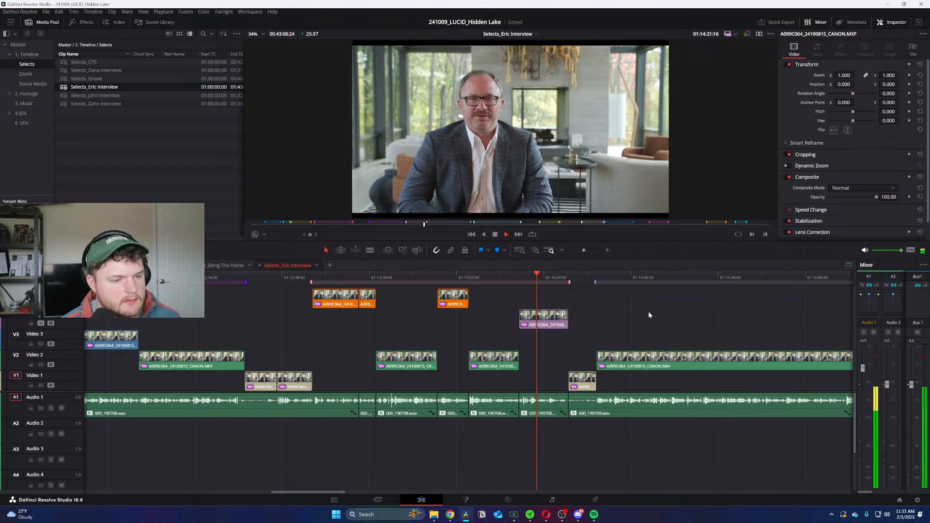
pyautogui.hotkey('ctrl', '-')
pyautogui.hotkey('ctrl', '-')
pyautogui.press('space')
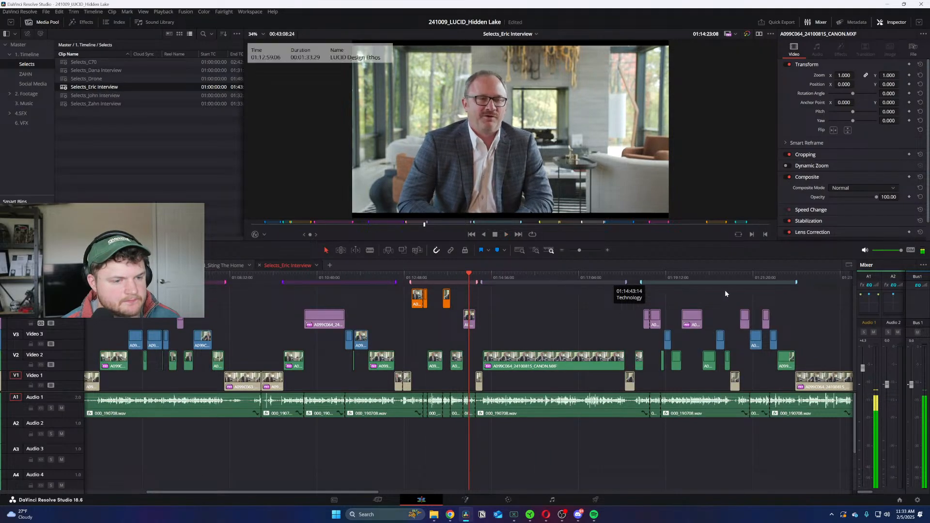
# Step: Play the Materials section of the interview from about 01:30:46, through the purple V4 clip
pyautogui.hotkey('ctrl', '-')
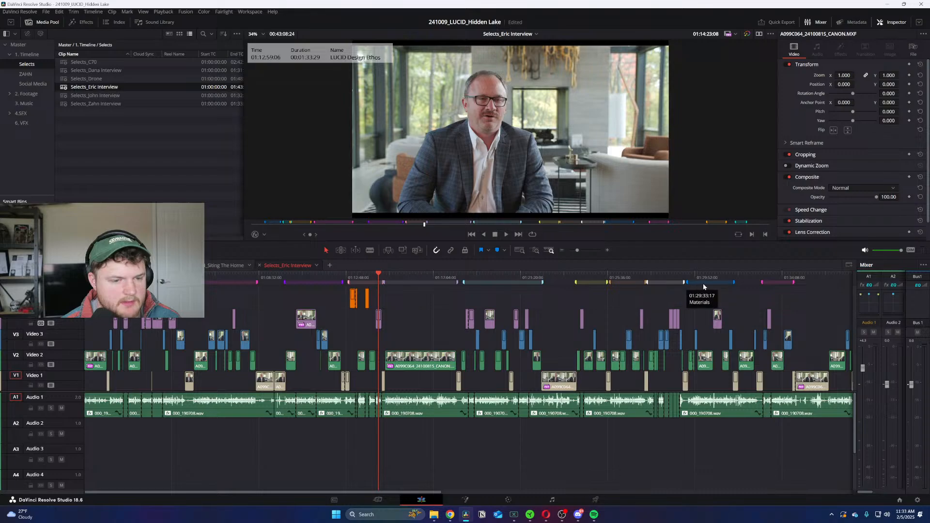
pyautogui.click(713, 275)
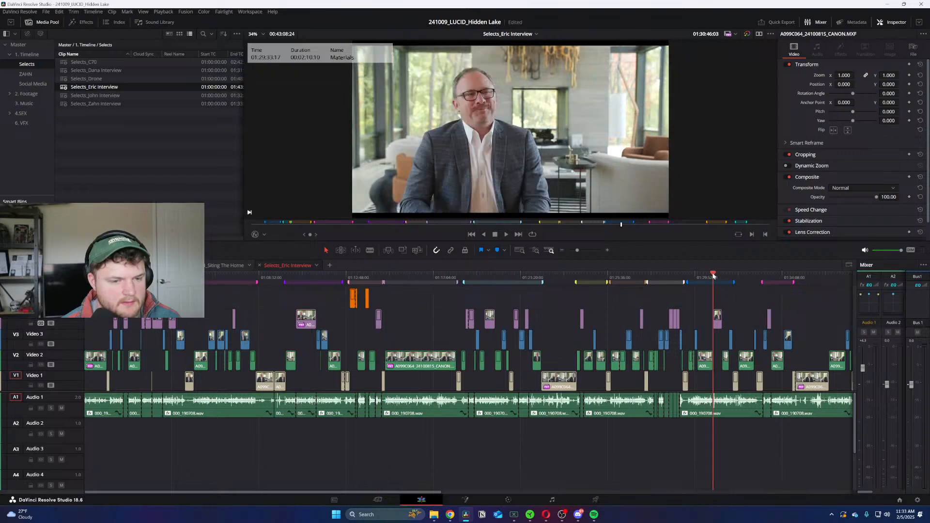
pyautogui.press('space')
pyautogui.hotkey('ctrl', '=')
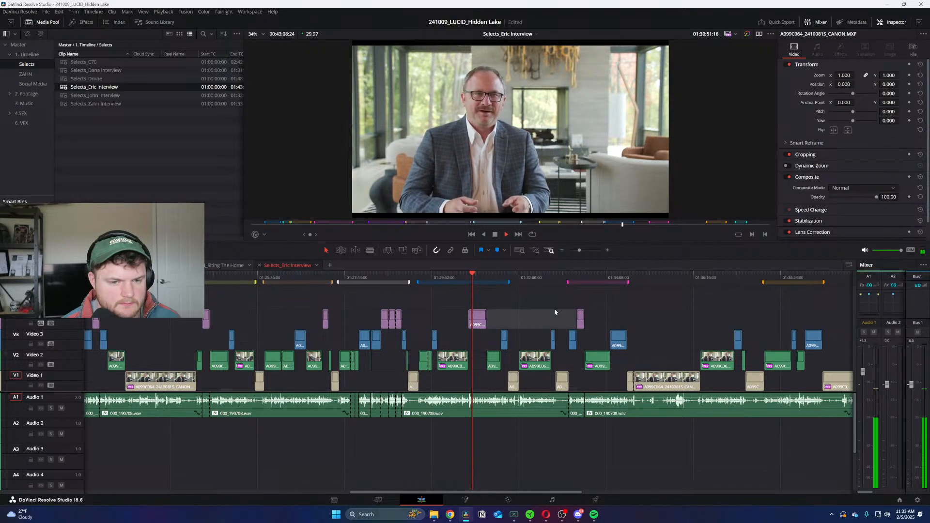
pyautogui.hotkey('ctrl', '=')
pyautogui.hotkey('ctrl', '=')
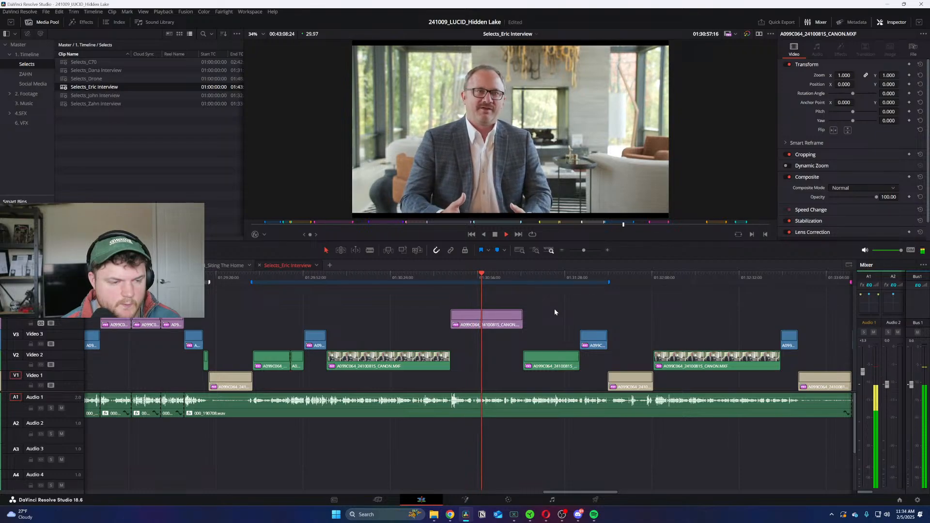
# Step: Audition the rest of the Materials section and the clips following it, stopping at about 01:32:53
pyautogui.hotkey('ctrl', '-')
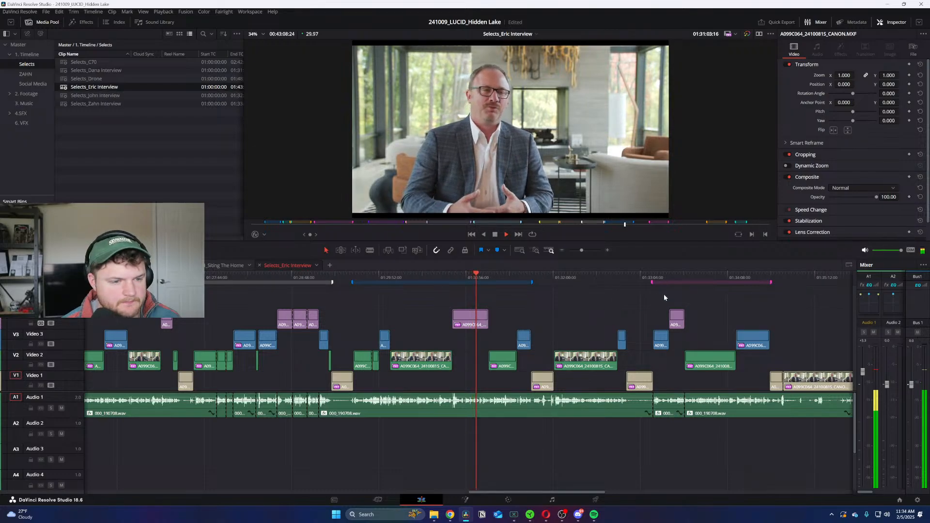
pyautogui.hscroll(1, 665, 283)
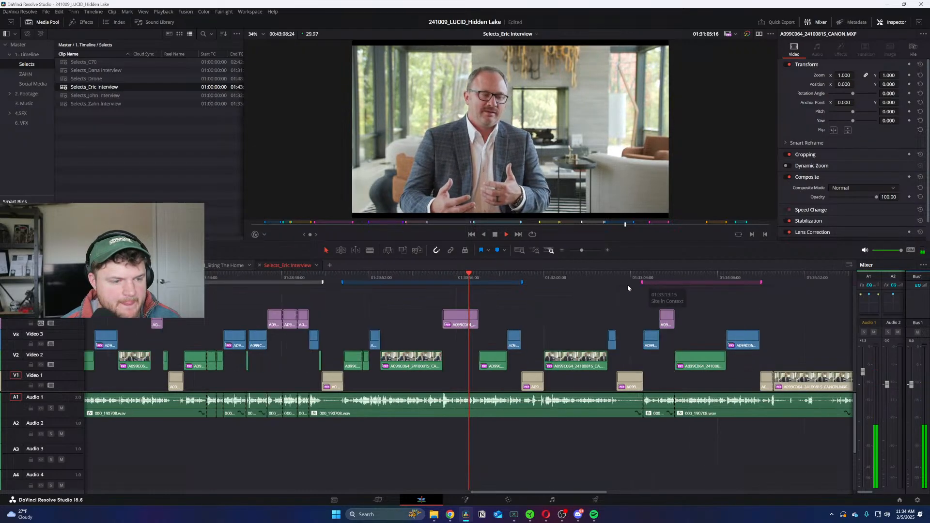
pyautogui.scroll(2, 631, 284)
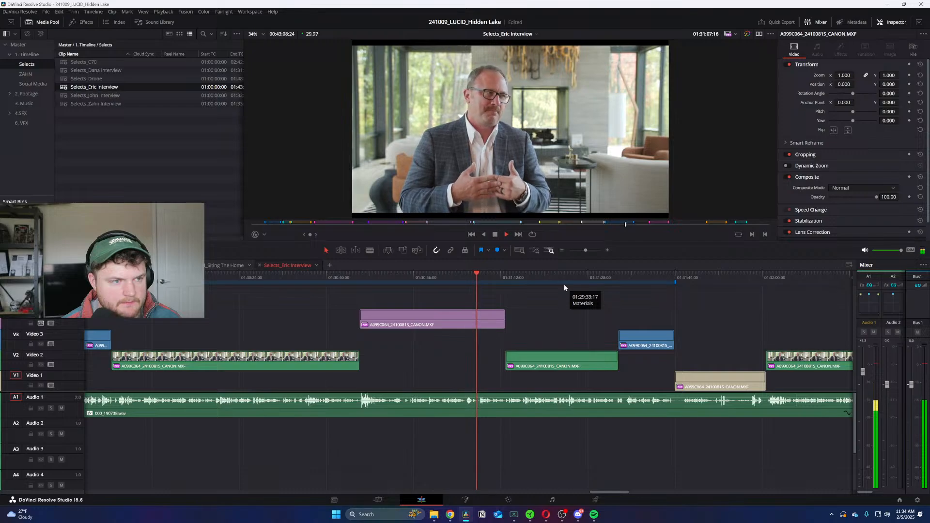
pyautogui.click(618, 274)
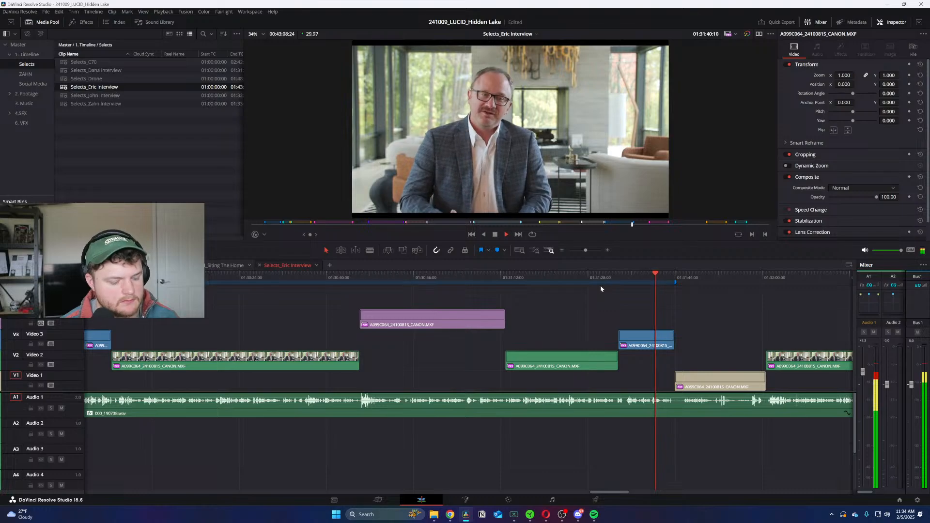
pyautogui.hotkey('ctrl', '-')
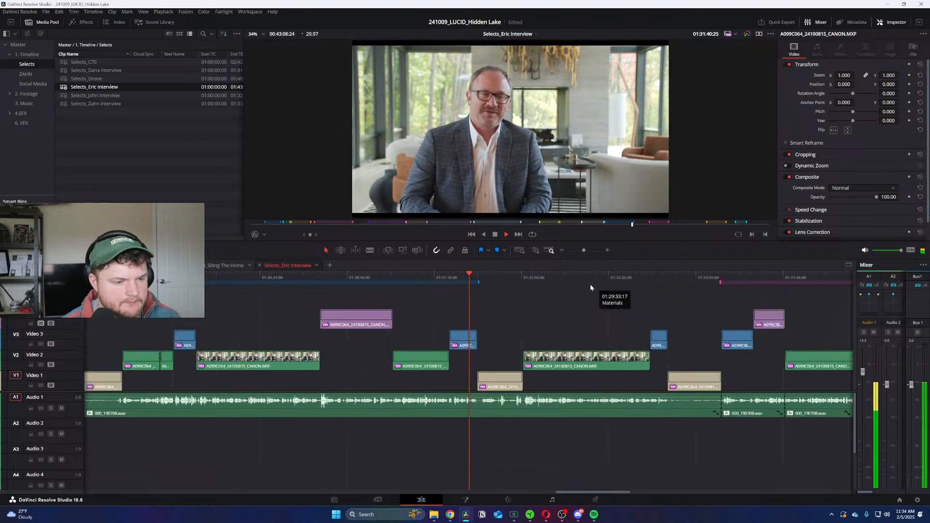
pyautogui.click(647, 275)
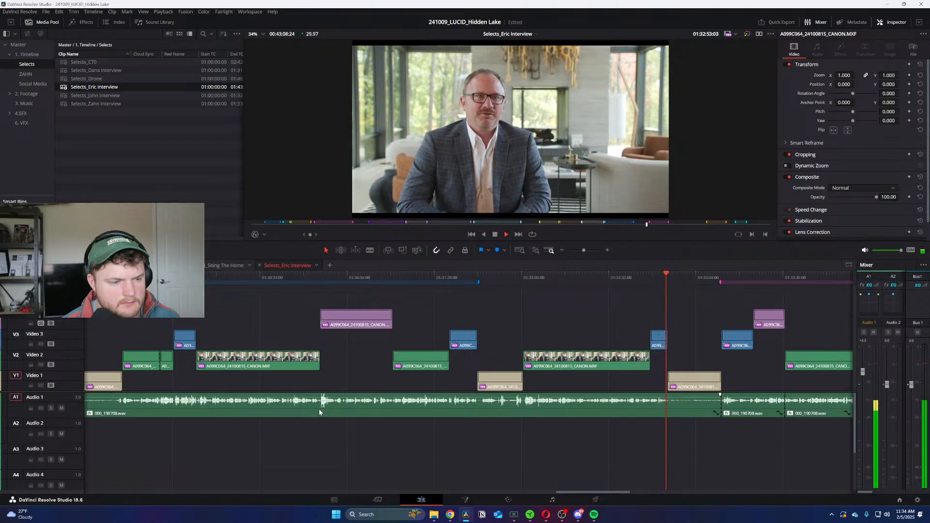
pyautogui.press('space')
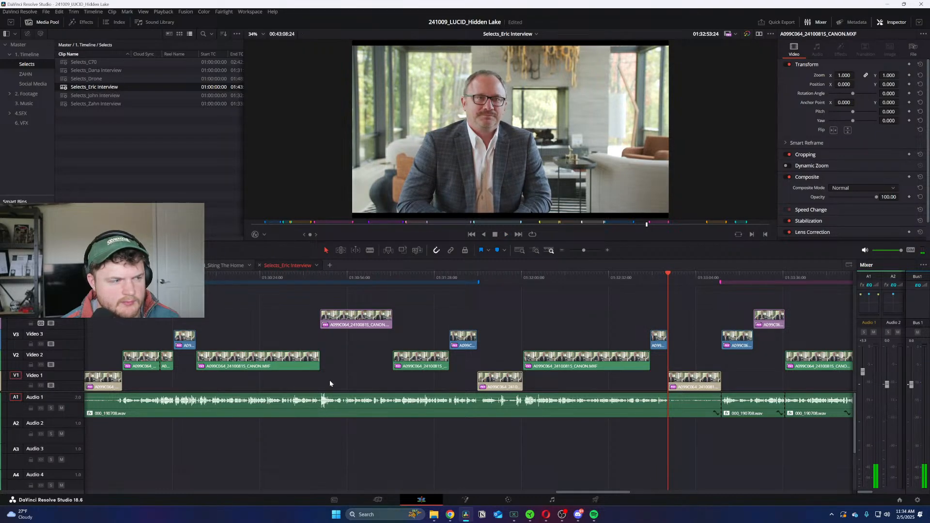
# Step: In the Social Media bin, duplicate the 004_Siting The Home timeline and rename the copy 005_
pyautogui.scroll(-2, 273, 330)
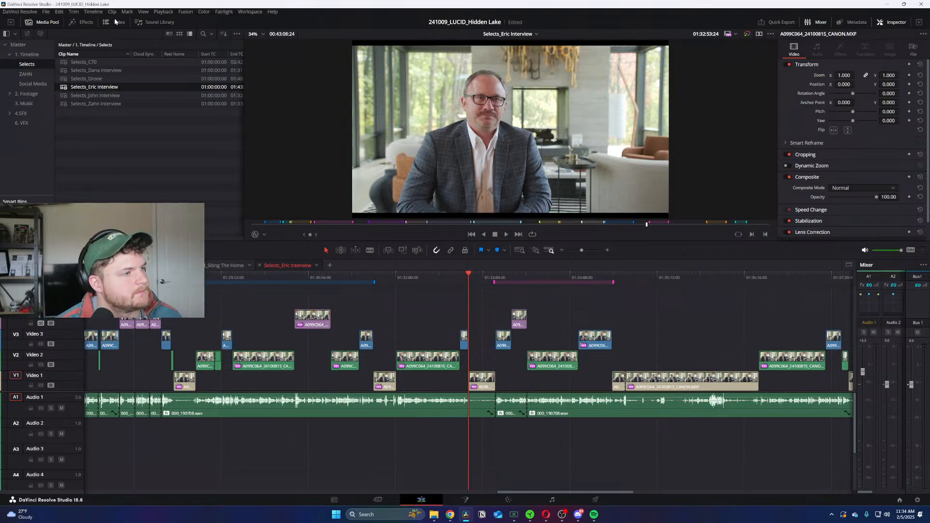
pyautogui.click(35, 54)
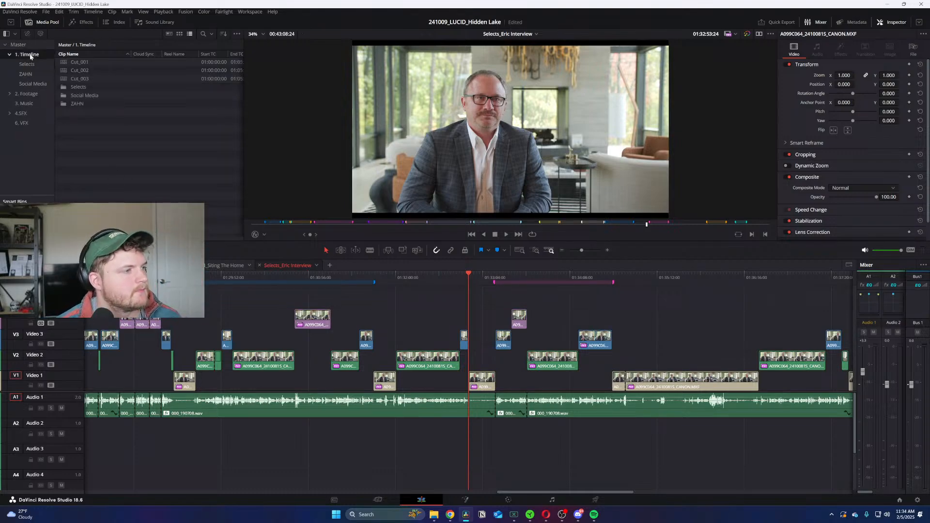
pyautogui.click(63, 96)
pyautogui.doubleClick(62, 96)
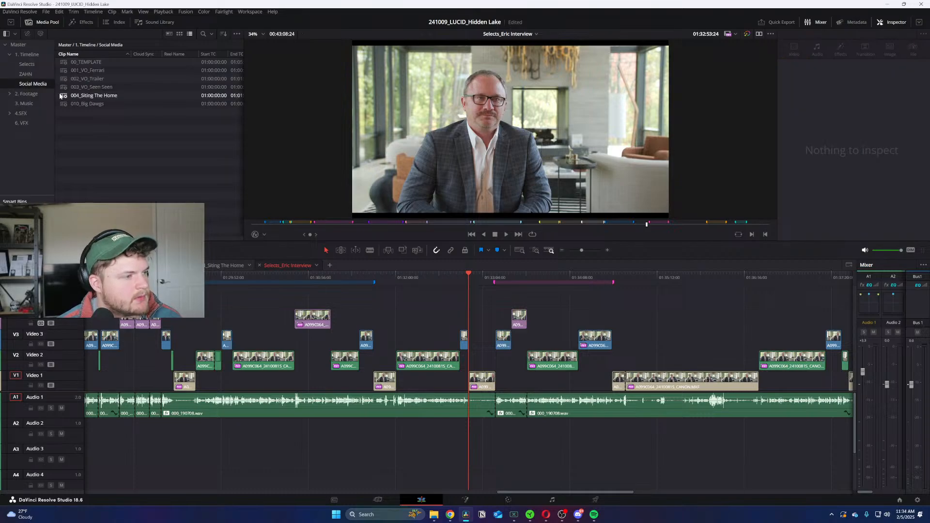
pyautogui.click(63, 97)
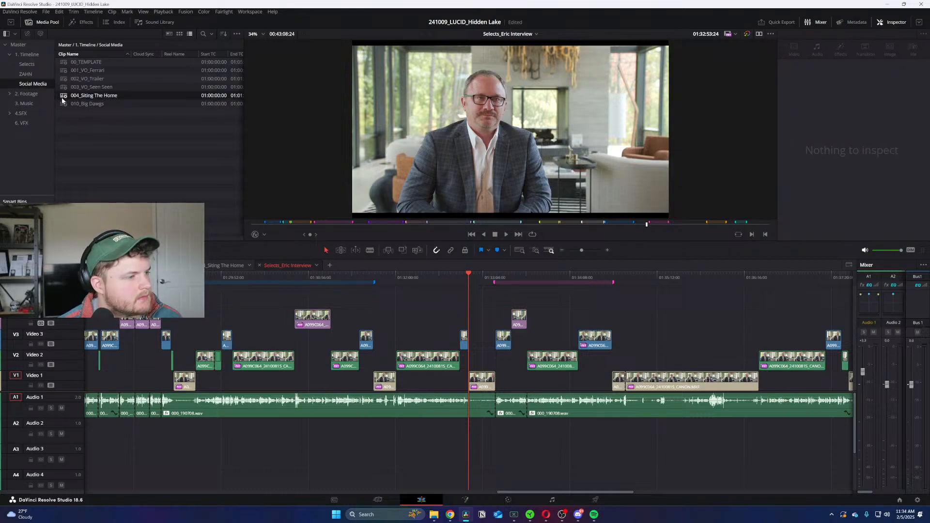
pyautogui.rightClick(63, 97)
pyautogui.click(77, 186)
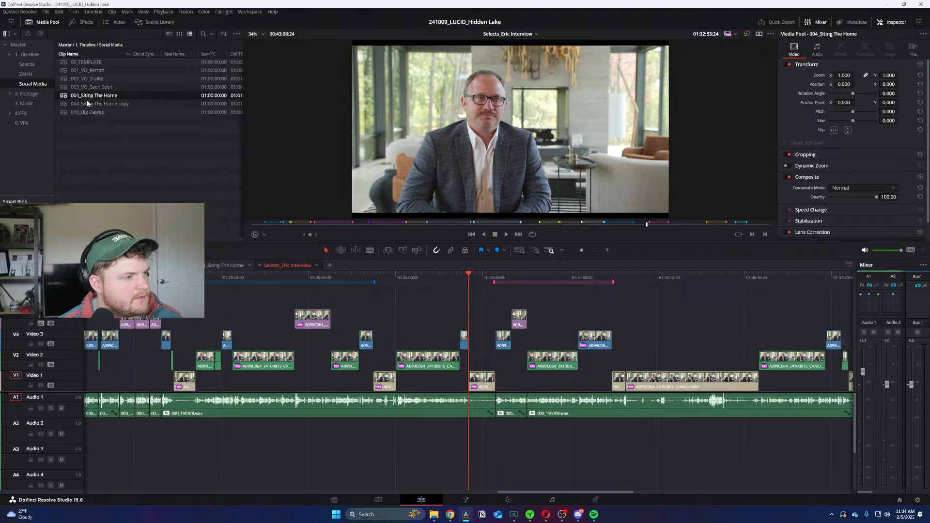
pyautogui.doubleClick(108, 103)
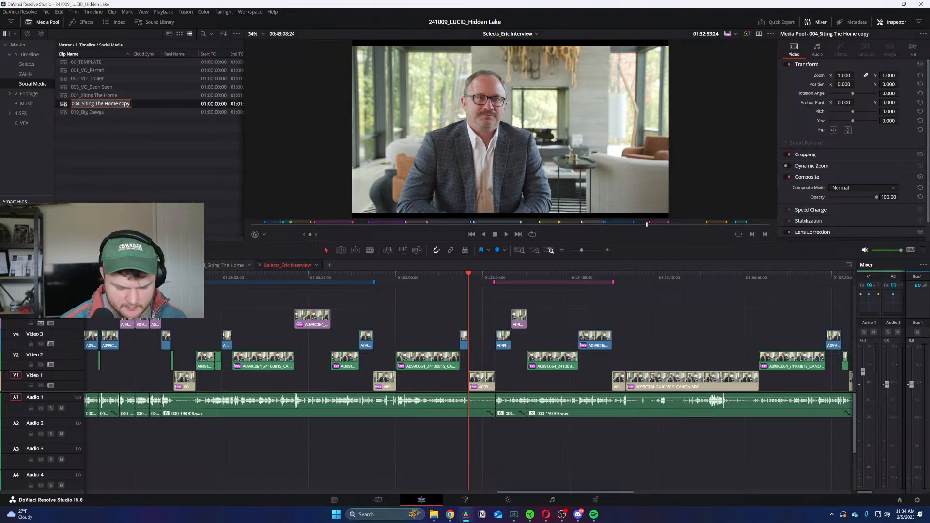
pyautogui.write('005_')
pyautogui.press('Return')
# Step: Rename the original 004_Siting The Home timeline as 004_VO_Siting The Home
pyautogui.click(82, 97)
pyautogui.doubleClick(83, 96)
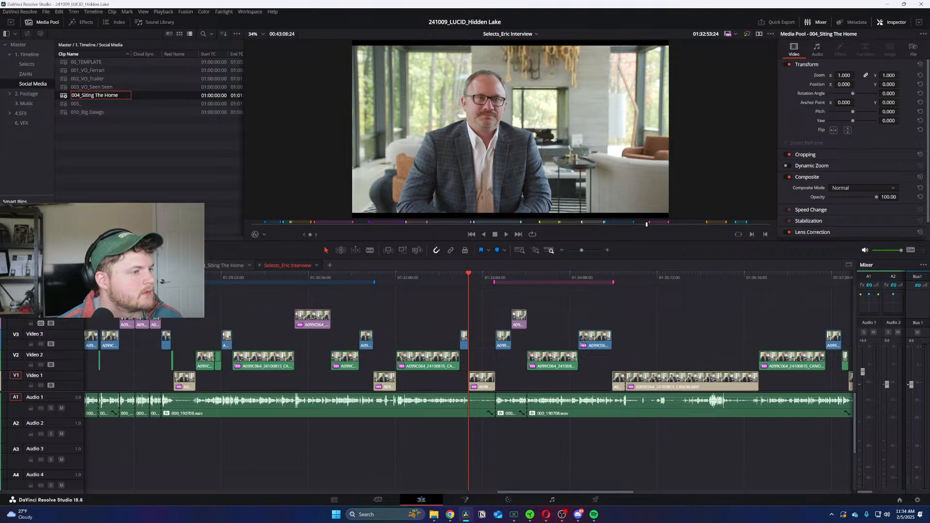
pyautogui.write('VO_')
pyautogui.press('Return')
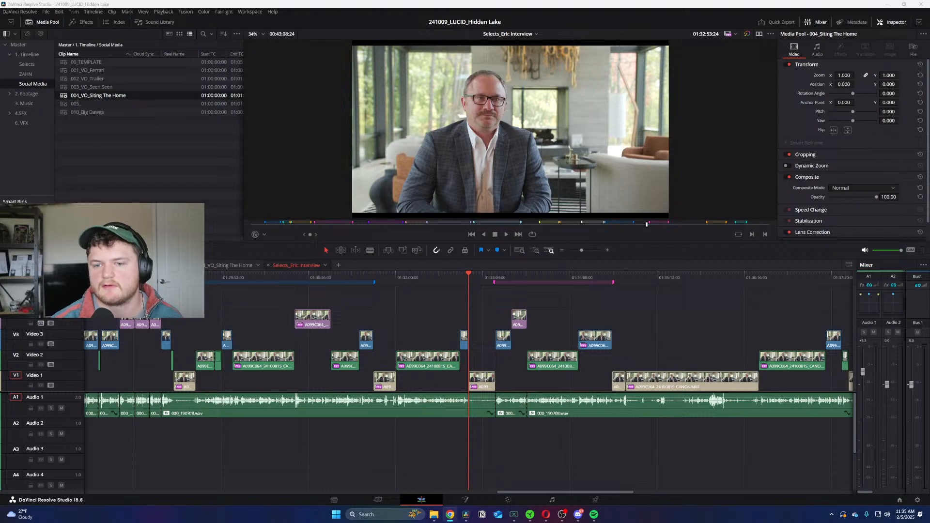
# Step: Complete the name of the 005_ timeline as 005_Nighttime
pyautogui.click(553, 306)
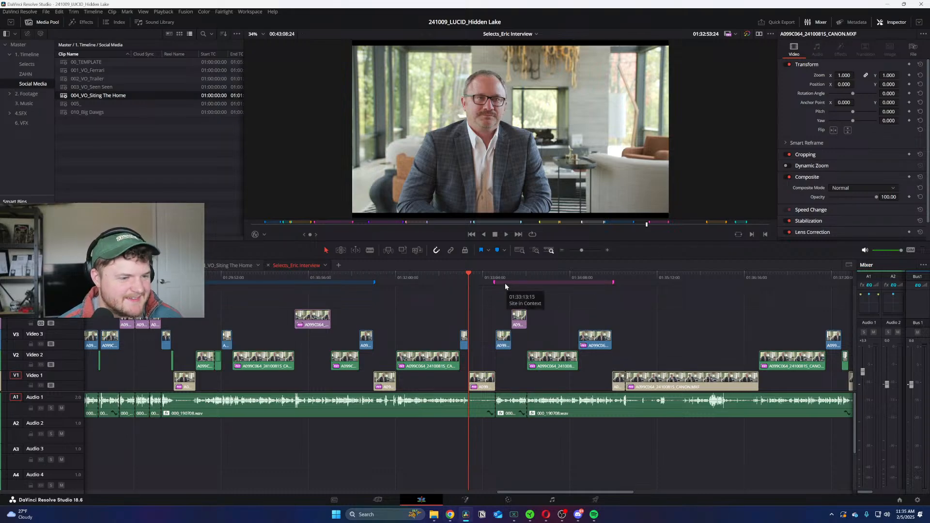
pyautogui.click(64, 105)
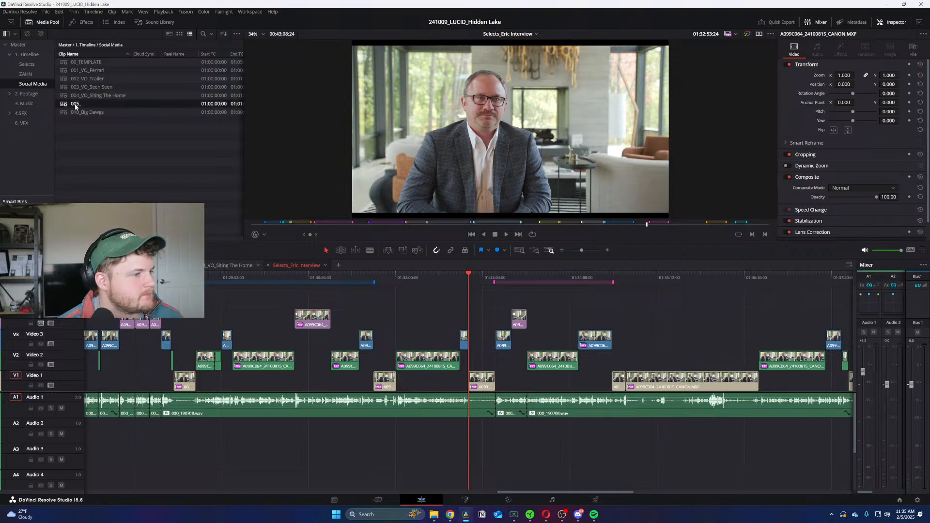
pyautogui.write('Nighttime')
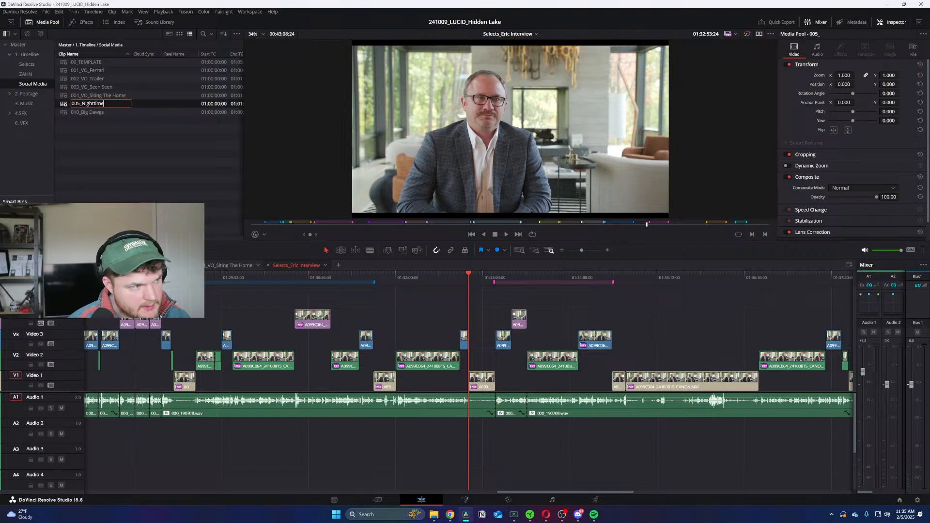
pyautogui.press('Return')
# Step: Duplicate the 005_Nighttime timeline and rename the copy 006_Exterior Drone
pyautogui.rightClick(49, 110)
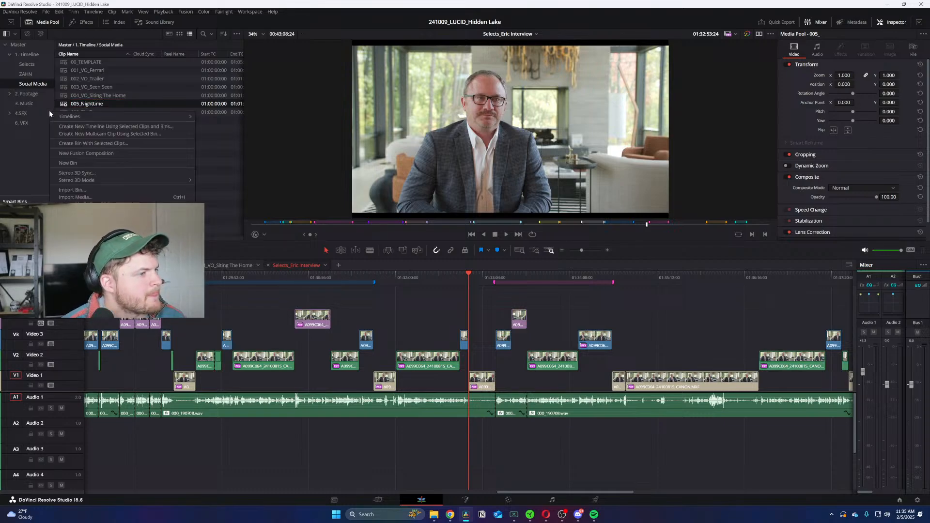
pyautogui.rightClick(70, 103)
pyautogui.click(107, 191)
pyautogui.click(90, 113)
pyautogui.click(90, 112)
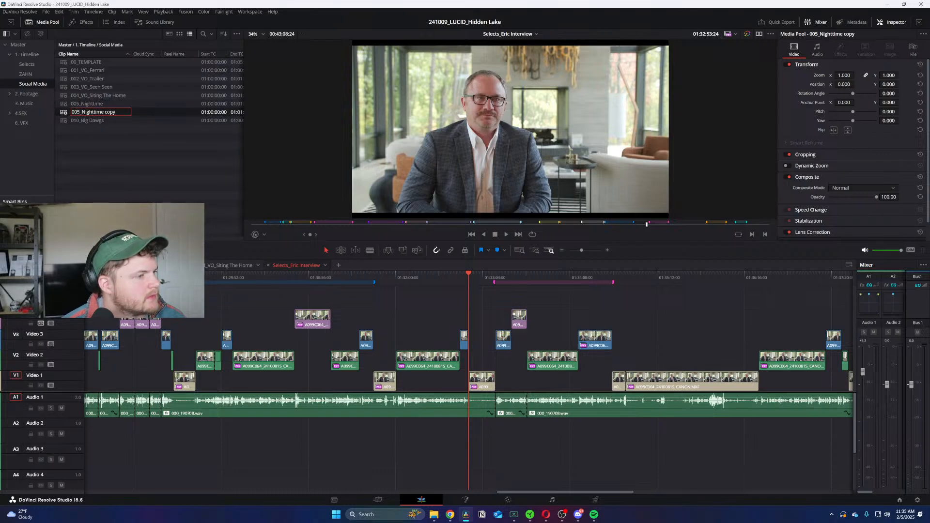
pyautogui.write('005_Ex')
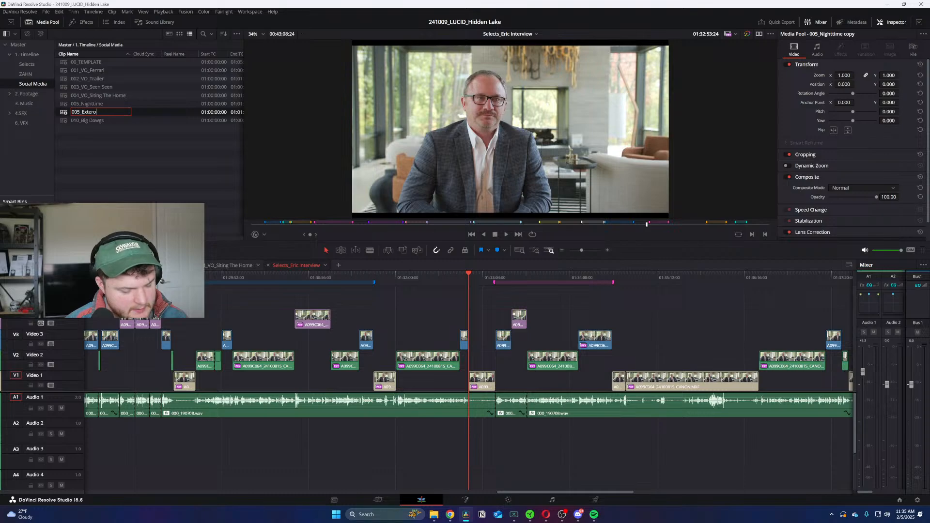
pyautogui.write('tero')
pyautogui.press('BackSpace')
pyautogui.write('ior Drone')
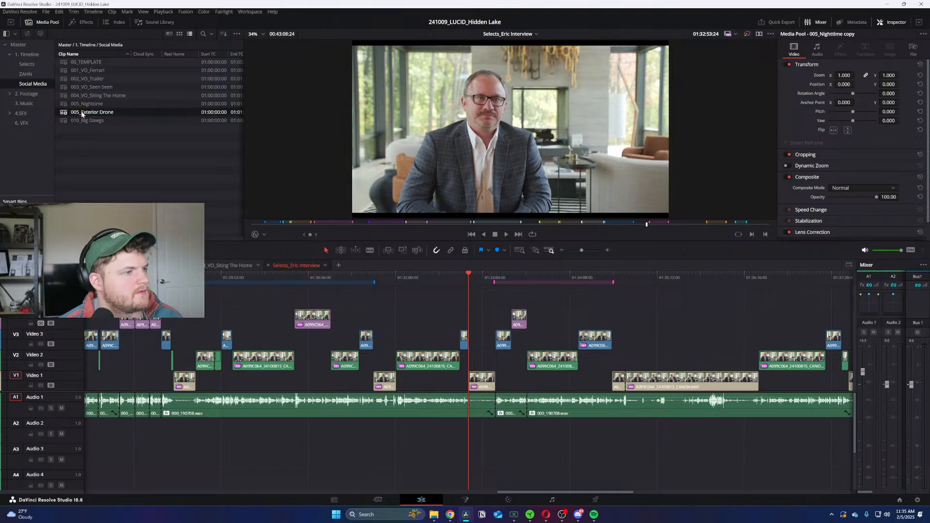
pyautogui.press('BackSpace')
pyautogui.write('6')
pyautogui.press('Return')
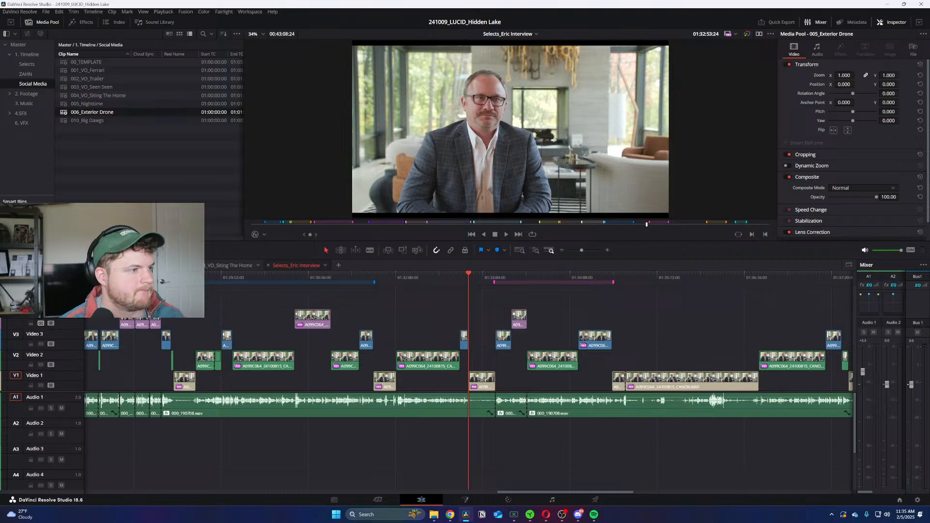
# Step: Duplicate the 006_Exterior Drone timeline and rename the copy 007_Cantilever Space
pyautogui.rightClick(79, 112)
pyautogui.click(108, 199)
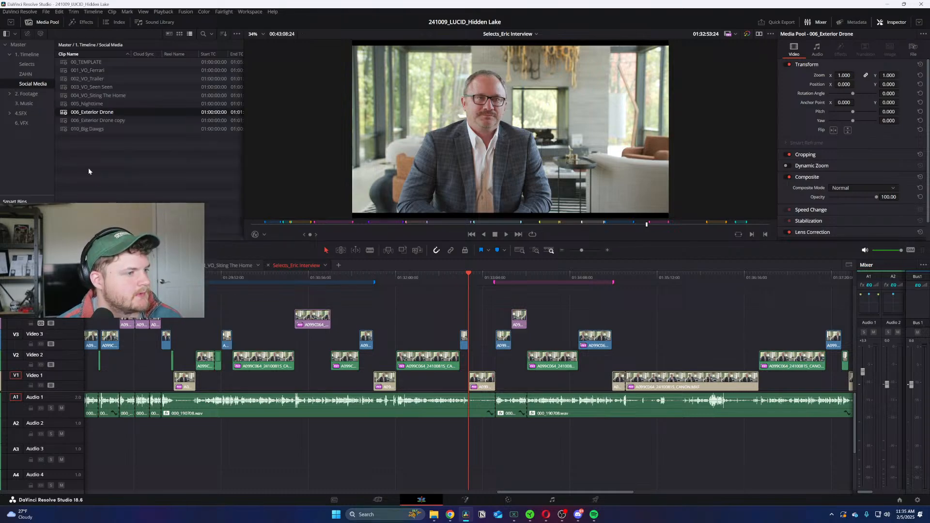
pyautogui.click(101, 123)
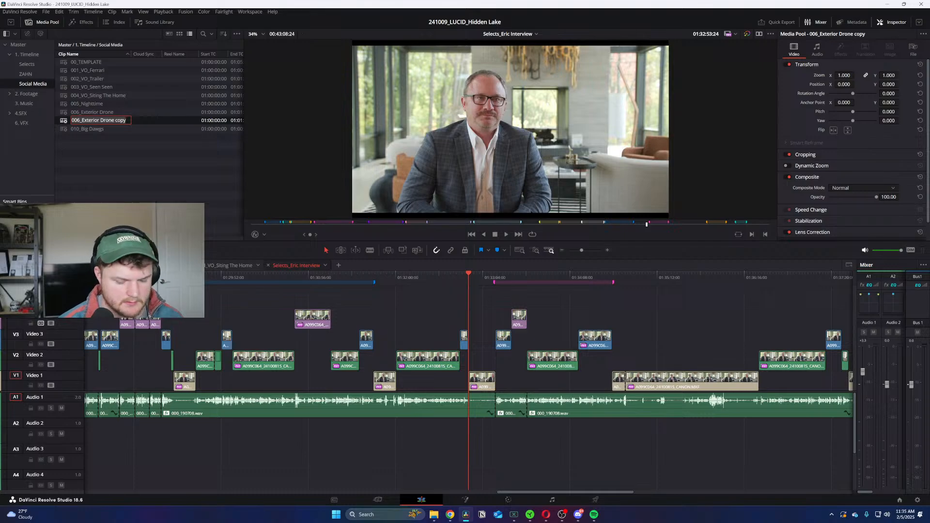
pyautogui.write('007_Cantilever')
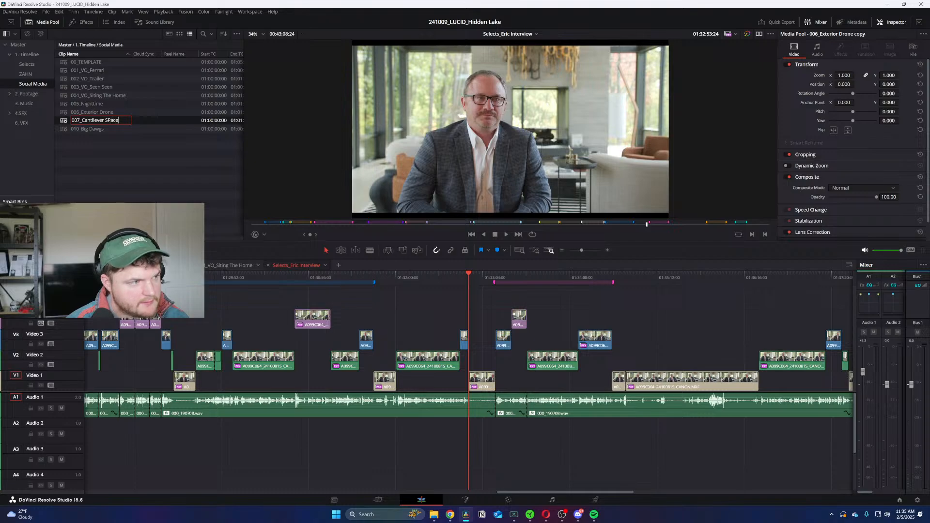
pyautogui.write(' Space')
pyautogui.press('Return')
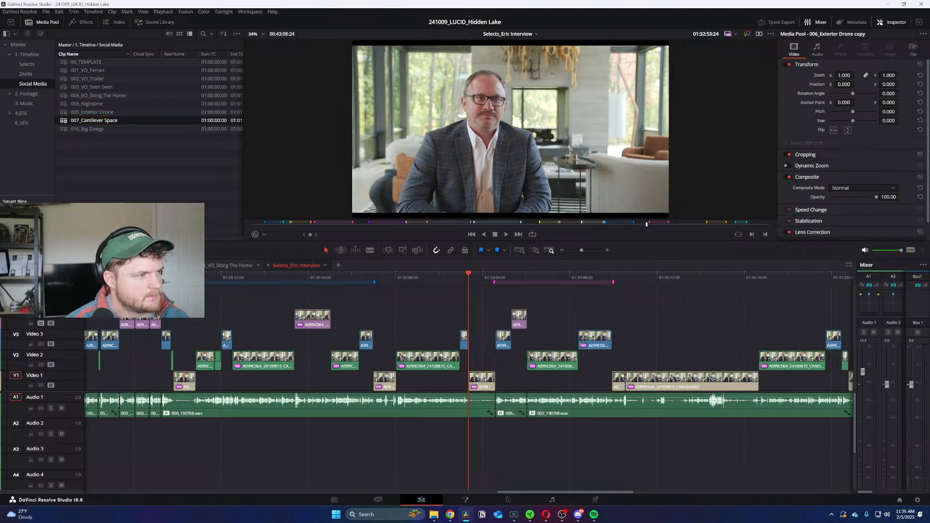
# Step: Duplicate the 007_Cantilever Space timeline and rename the copy 008_
pyautogui.rightClick(111, 122)
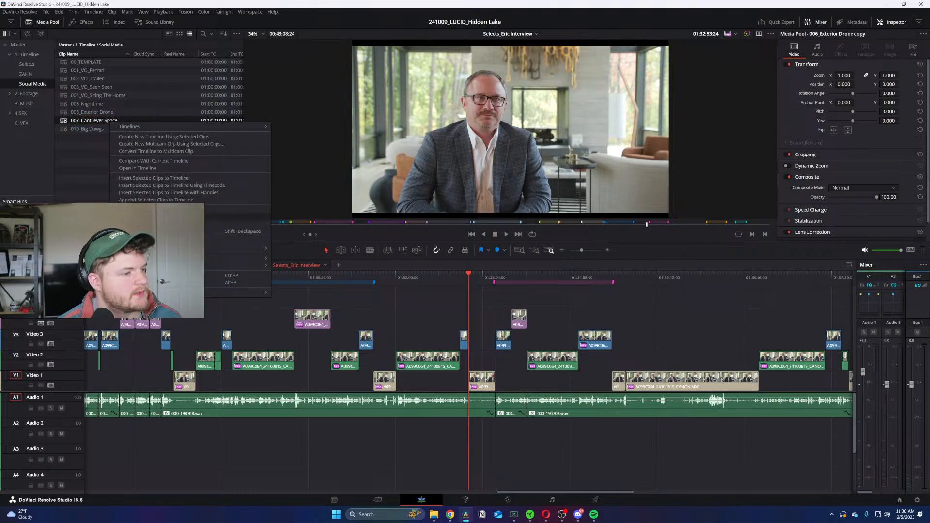
pyautogui.click(140, 209)
pyautogui.click(97, 129)
pyautogui.write('008')
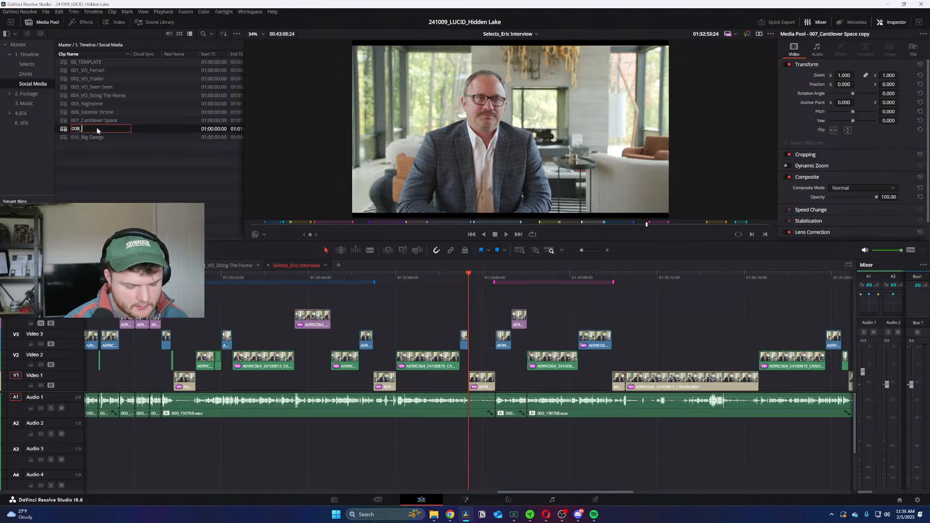
pyautogui.write('_')
# Step: Duplicate the 008_ timeline and rename the copy 009_
pyautogui.rightClick(95, 126)
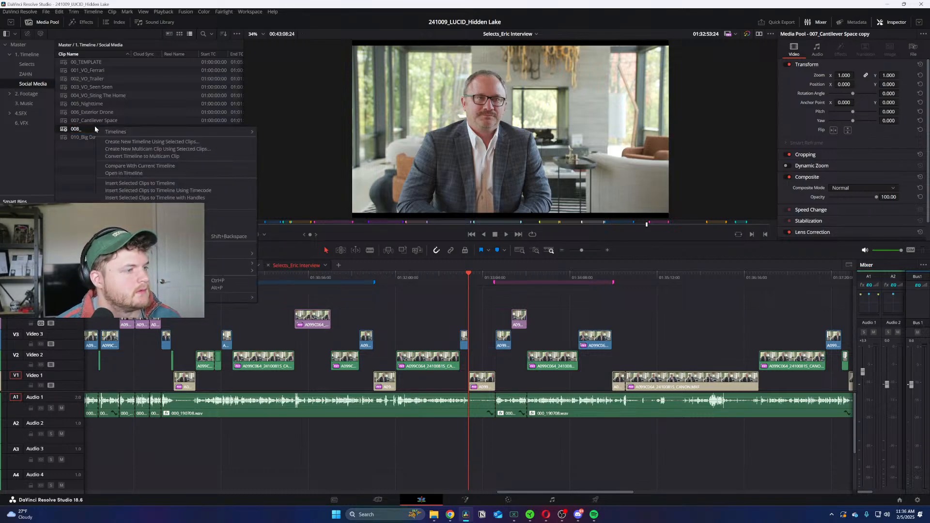
pyautogui.click(126, 207)
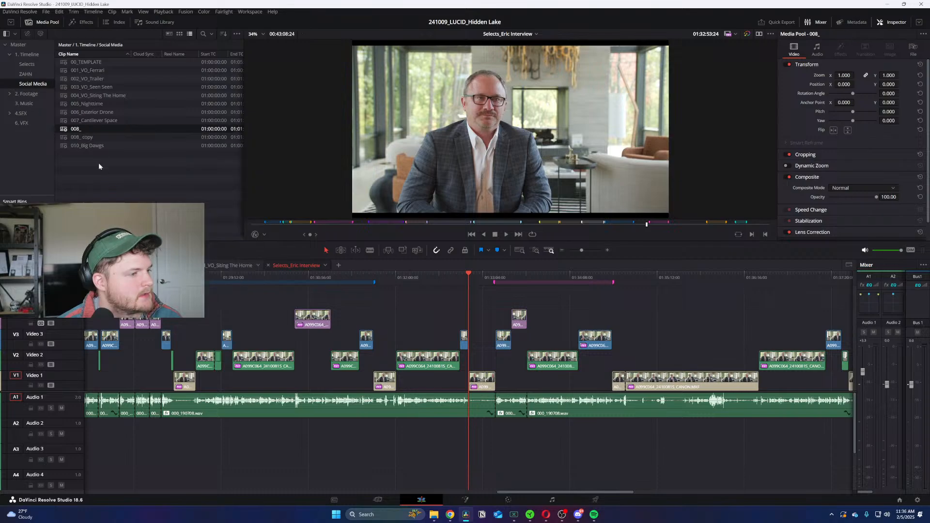
pyautogui.click(82, 139)
pyautogui.click(82, 138)
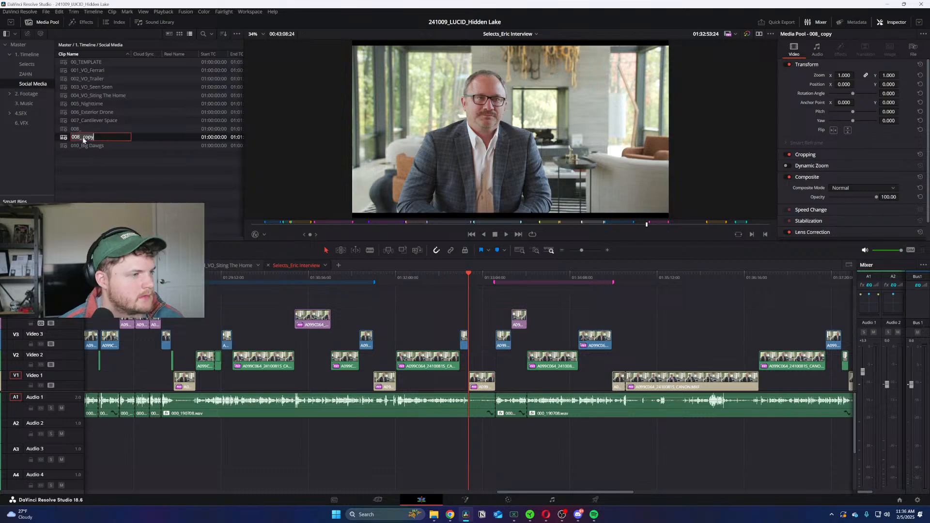
pyautogui.write('009_')
pyautogui.press('Return')
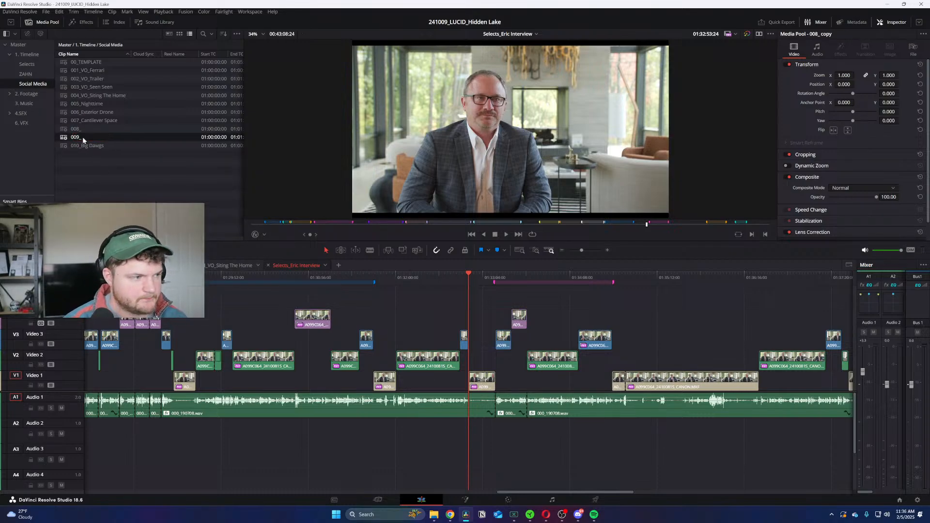
# Step: Rename the 008_ timeline as 008_Single Shot_ and the 009_ timeline as 009_Single Shot_
pyautogui.click(85, 129)
pyautogui.click(84, 130)
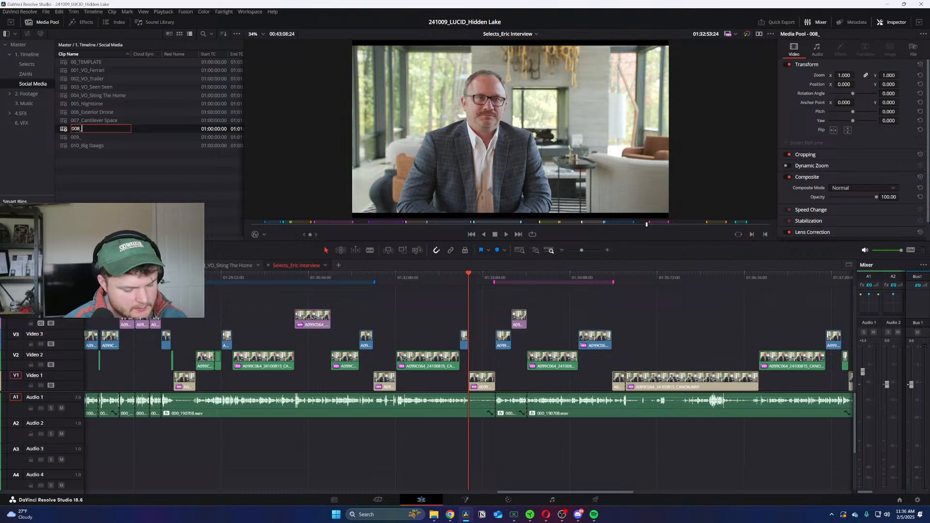
pyautogui.write('Single Shot_')
pyautogui.press('Return')
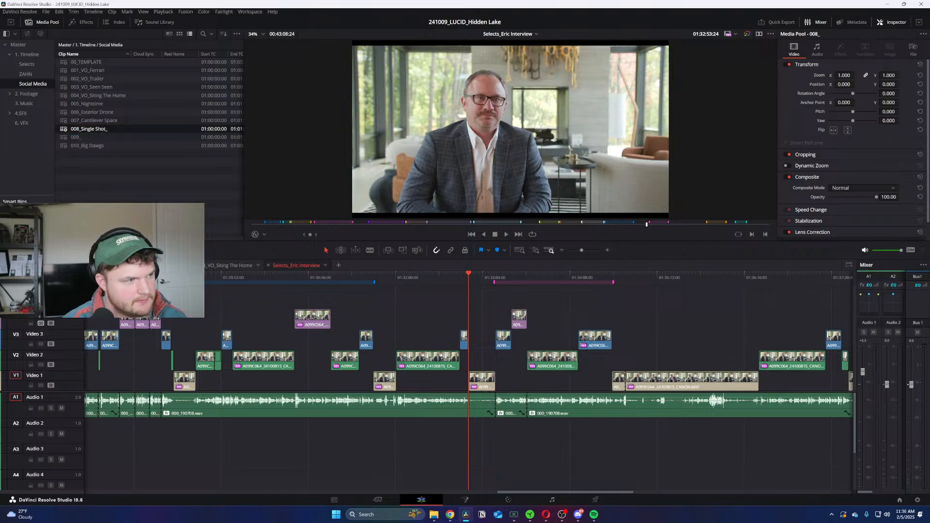
pyautogui.click(76, 139)
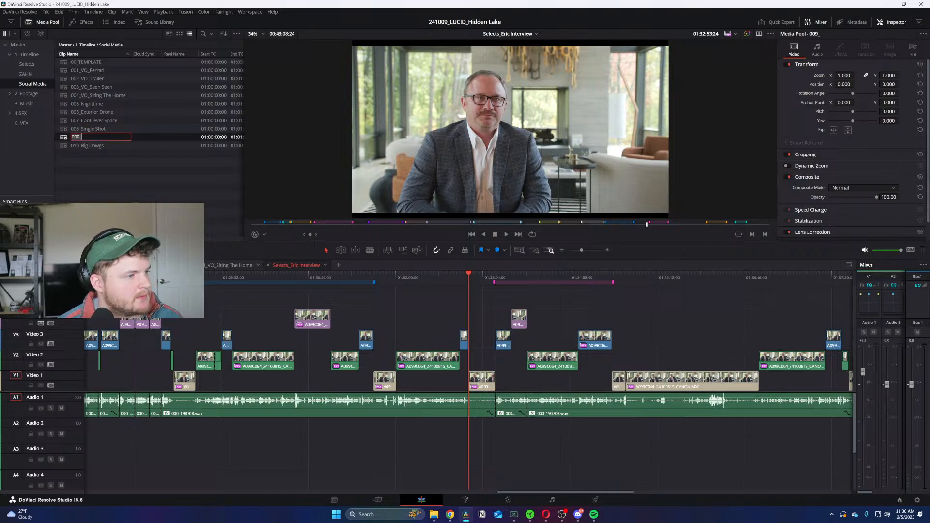
pyautogui.write('gle S')
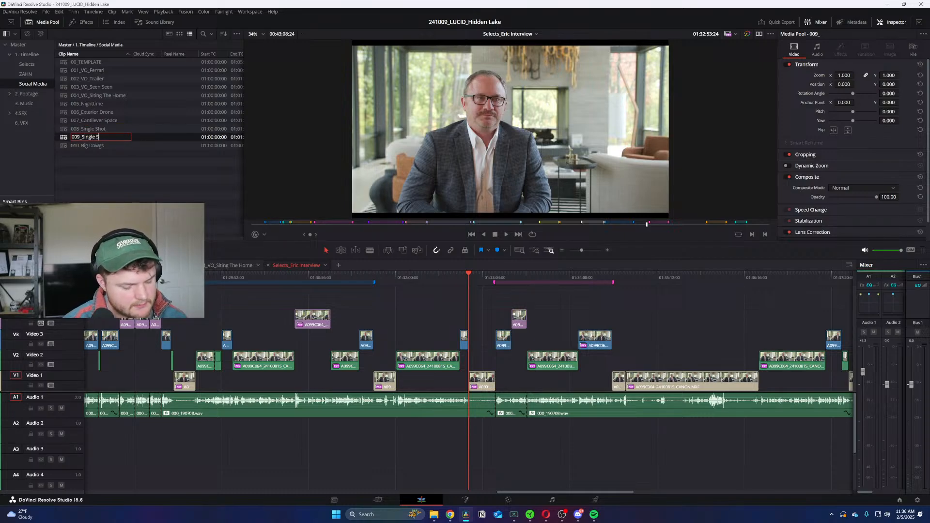
pyautogui.write('hot_')
pyautogui.press('Return')
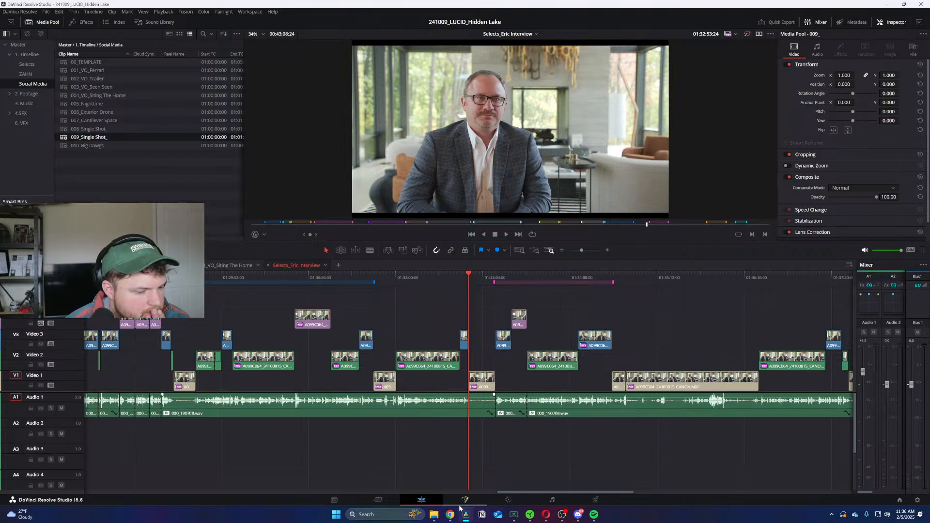
# Step: Check the agreed services in the 240926_LUCID_Hidden Lake Home_Contract document in Word, and return to the DaVinci Resolve project
pyautogui.moveTo(429, 516)
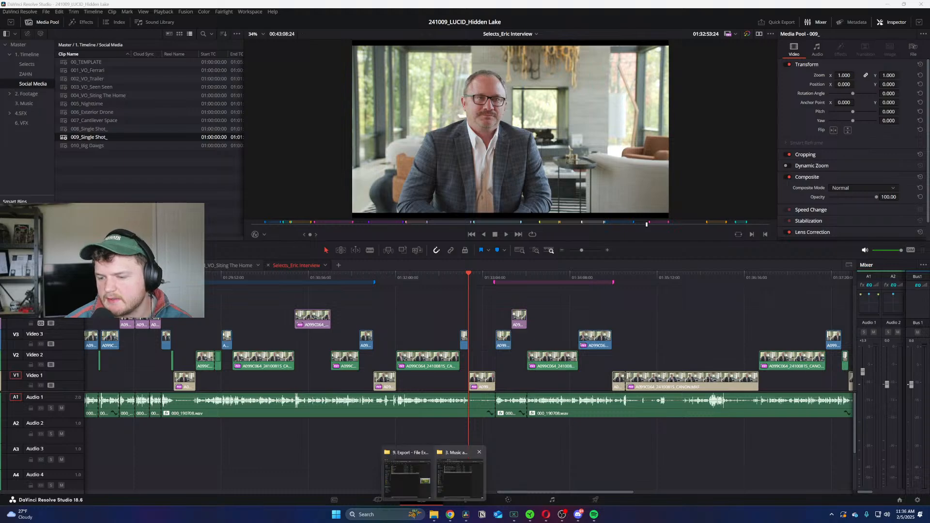
pyautogui.moveTo(459, 477)
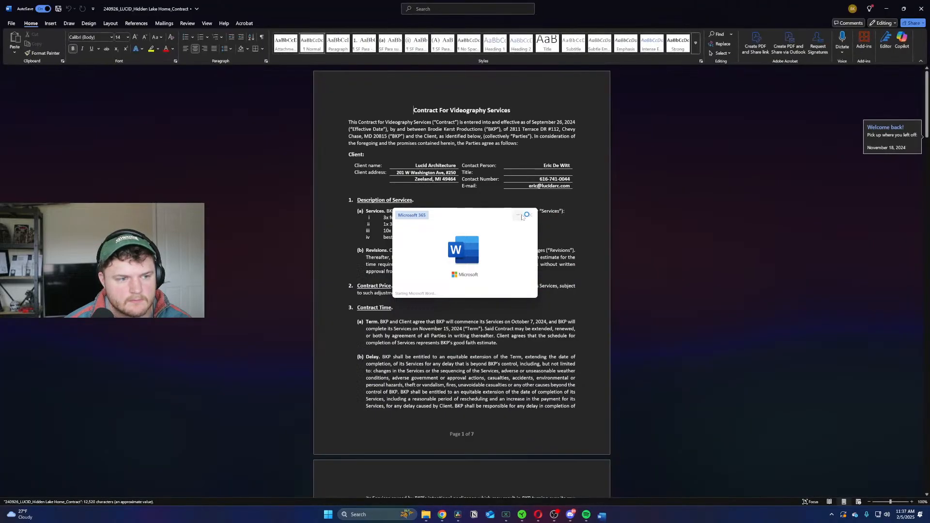
pyautogui.moveTo(769, 10); pyautogui.dragTo(929, 145)
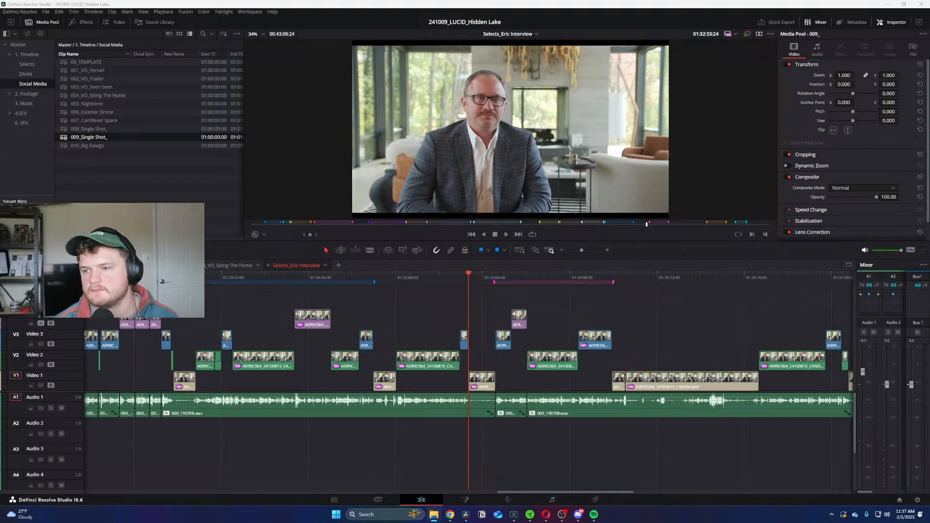
pyautogui.click(588, 316)
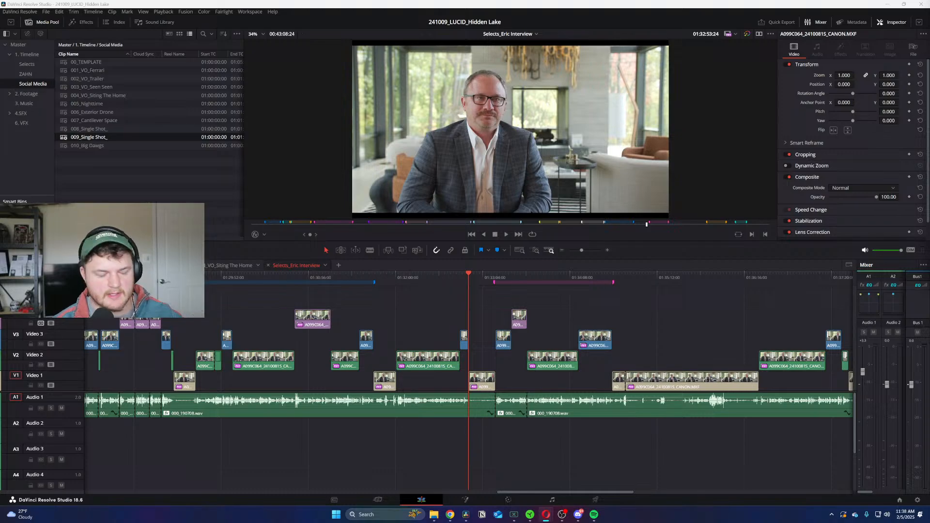
# Step: Review the interview selects timeline around the Impact Architecture marker, its closing clips and its opening clips
pyautogui.click(566, 311)
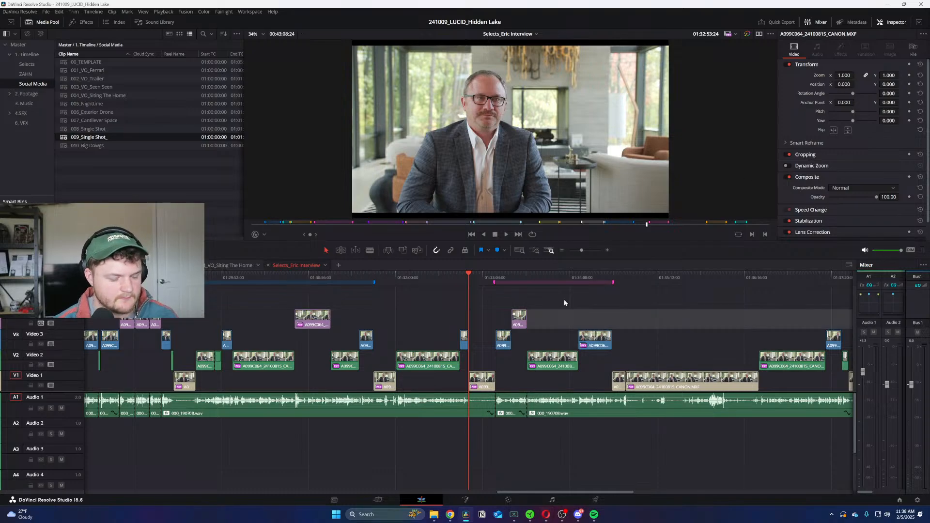
pyautogui.scroll(-3, 579, 297)
pyautogui.scroll(2, 530, 283)
pyautogui.moveTo(507, 278); pyautogui.dragTo(743, 283)
pyautogui.scroll(-2, 595, 280)
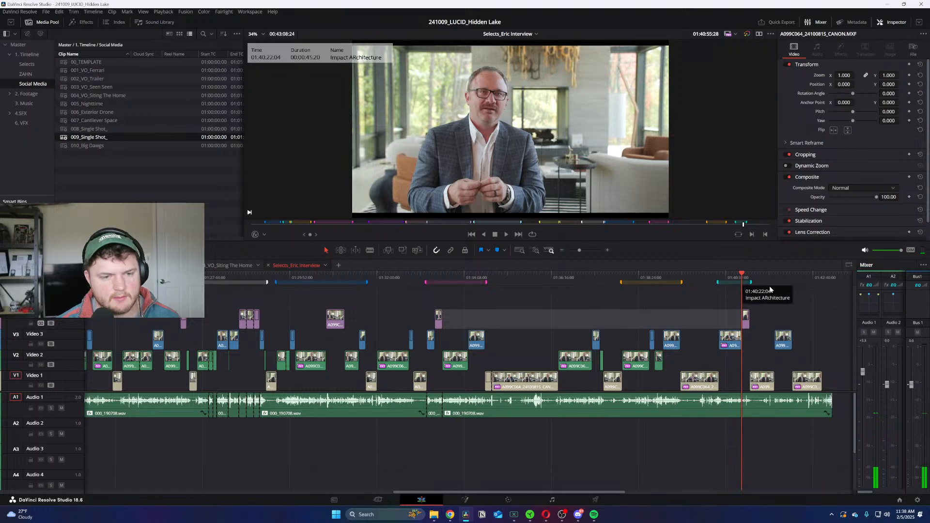
pyautogui.scroll(2, 736, 281)
pyautogui.scroll(2, 732, 284)
pyautogui.press('space')
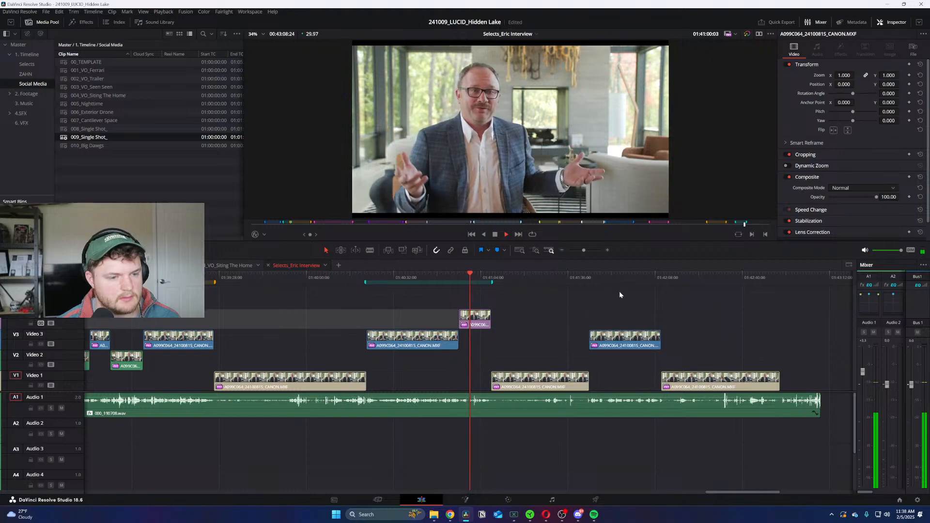
pyautogui.click(594, 277)
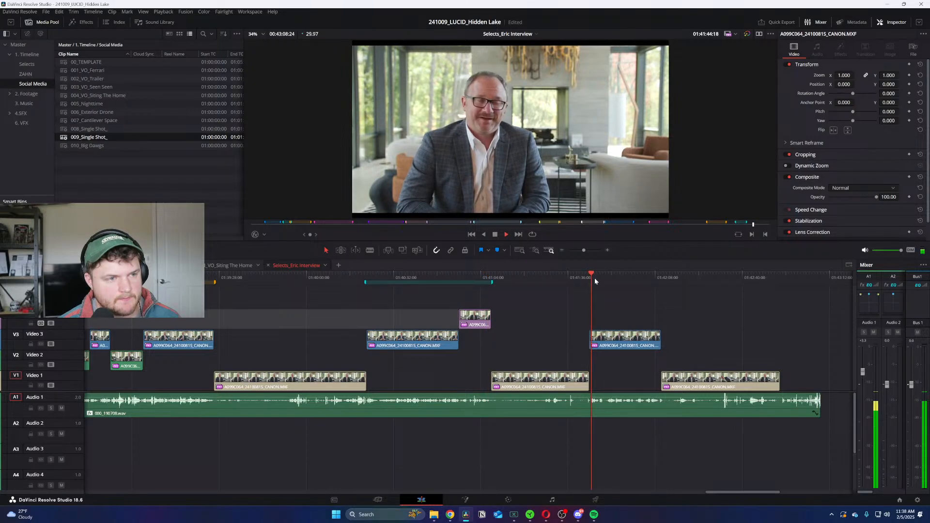
pyautogui.hotkey('ctrl', '-')
pyautogui.hotkey('ctrl', '-')
pyautogui.press('Home')
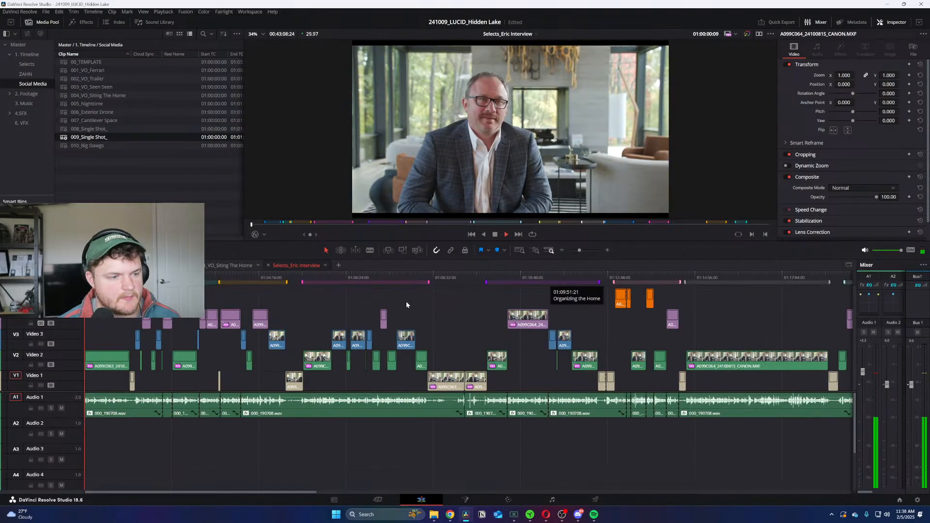
pyautogui.press('space')
pyautogui.hotkey('ctrl', '=')
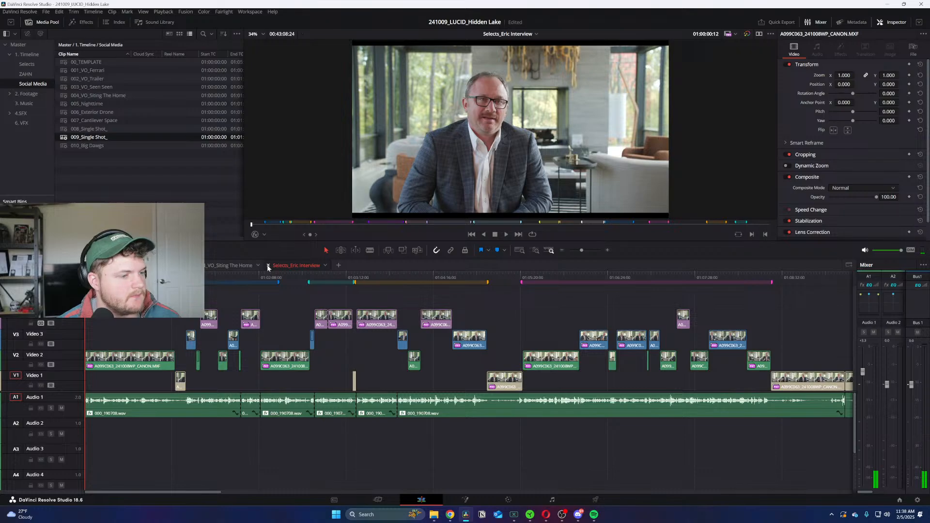
# Step: Close the interview selects timeline and play parts of 004_VO_Siting The Home, from the opening to the closing interview clips
pyautogui.click(267, 265)
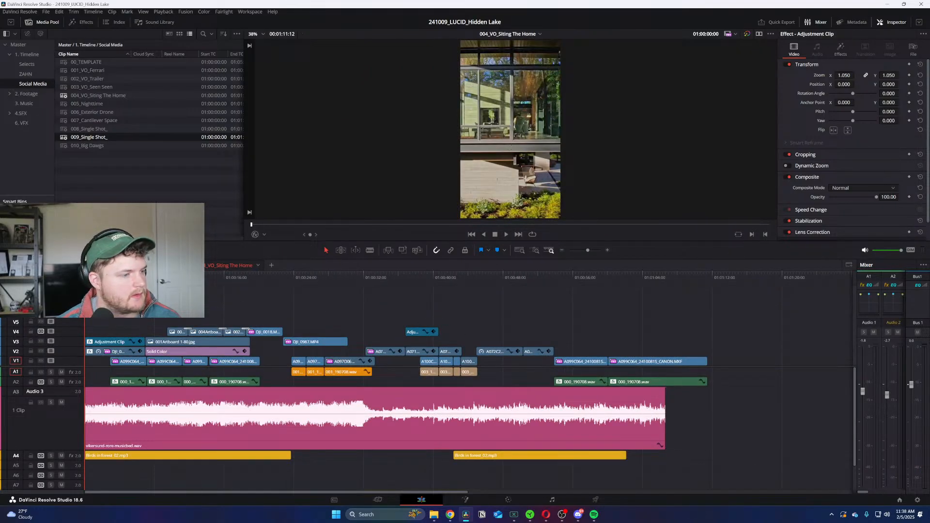
pyautogui.click(63, 98)
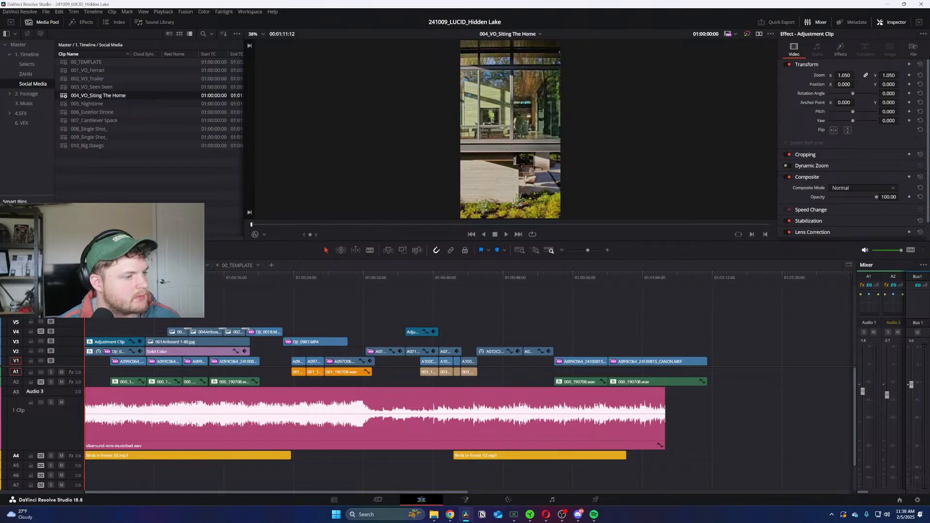
pyautogui.hotkey('ctrl', '=')
pyautogui.press('space')
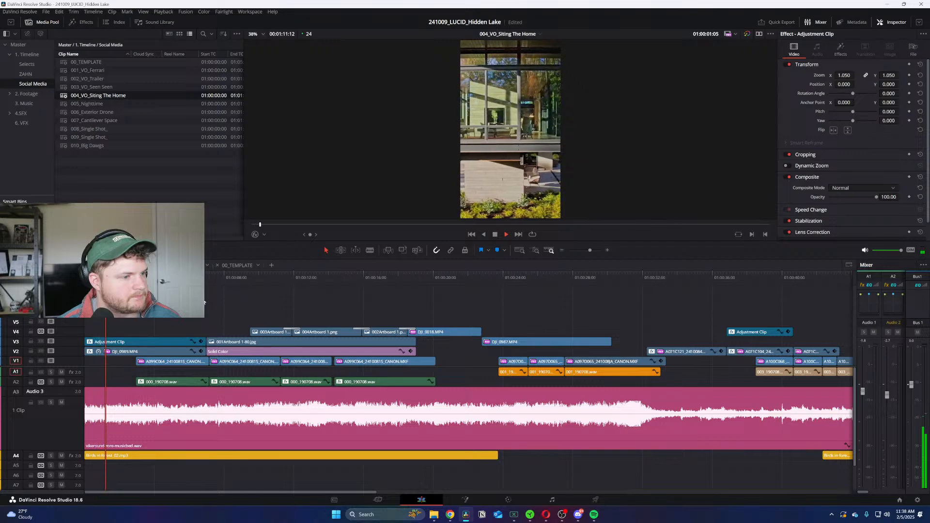
pyautogui.click(214, 277)
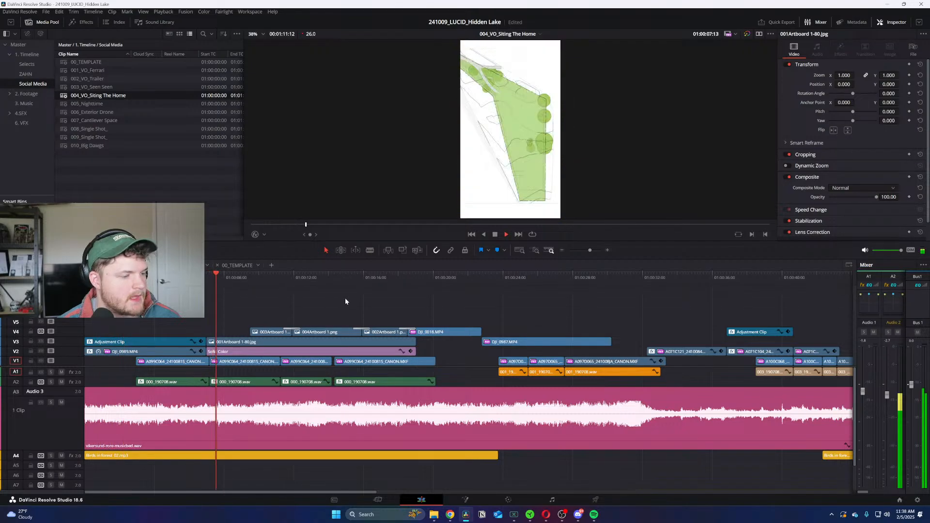
pyautogui.hotkey('ctrl', '-')
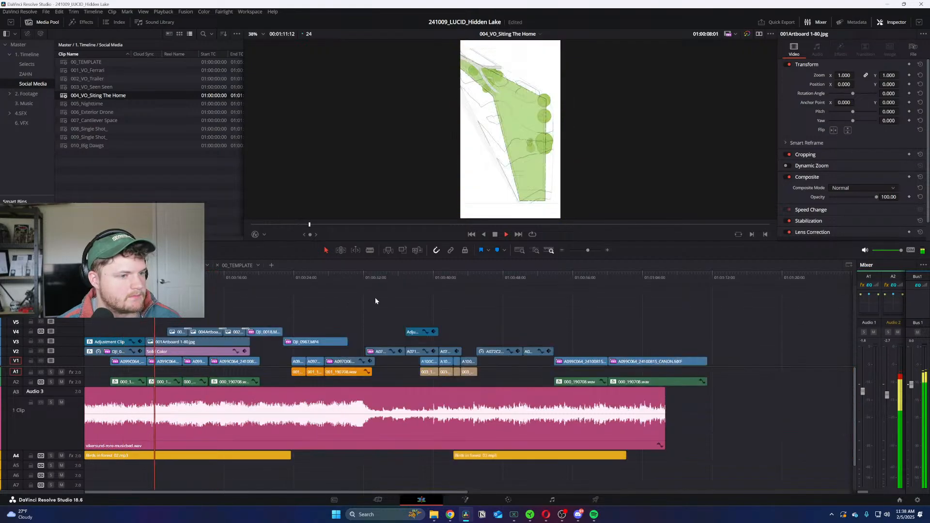
pyautogui.click(564, 277)
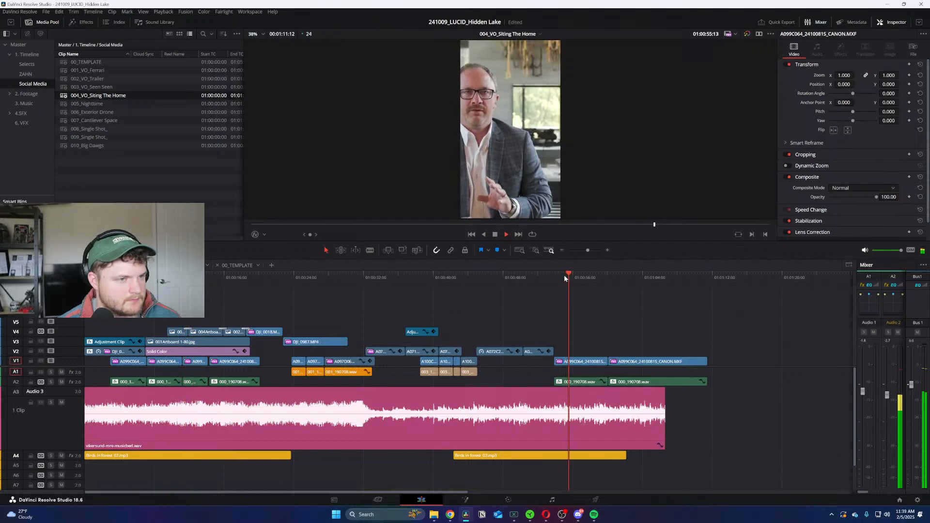
pyautogui.press('space')
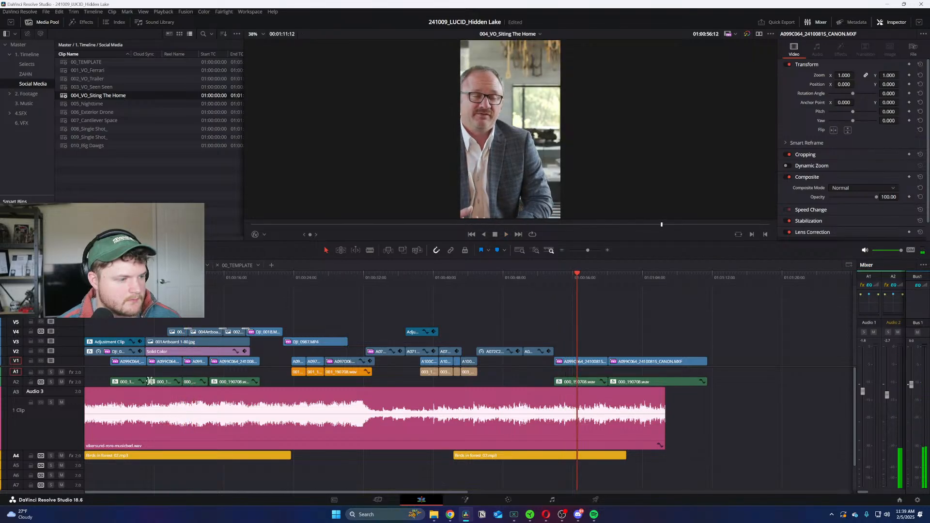
# Step: Paste the copied audio attributes, including volume, plugins and equalizer, onto the first closing interview audio clip and play it back
pyautogui.click(558, 381)
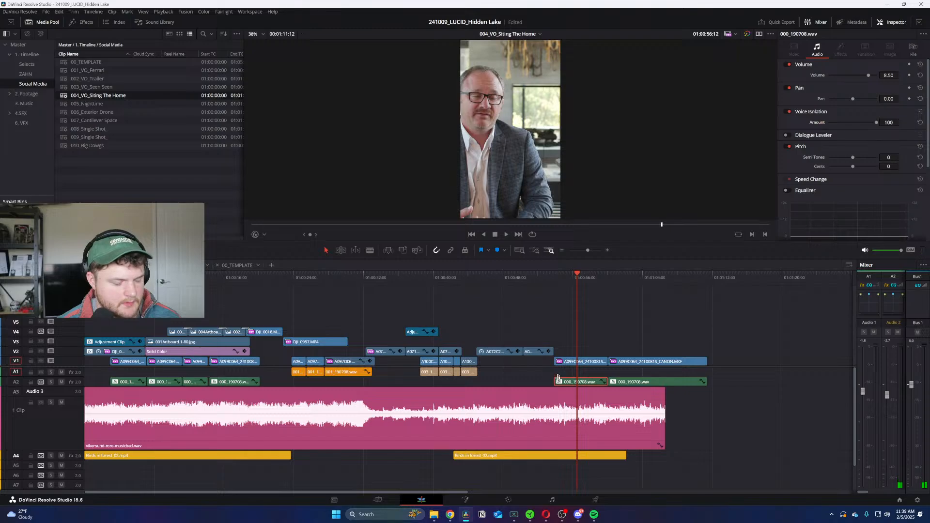
pyautogui.hotkey('alt', 'v')
pyautogui.click(382, 314)
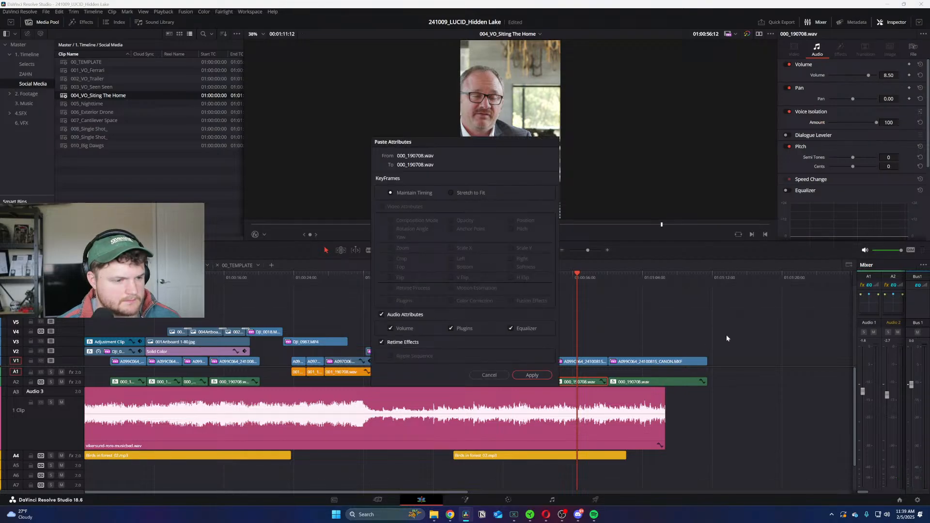
pyautogui.press('Return')
pyautogui.click(555, 277)
pyautogui.press('space')
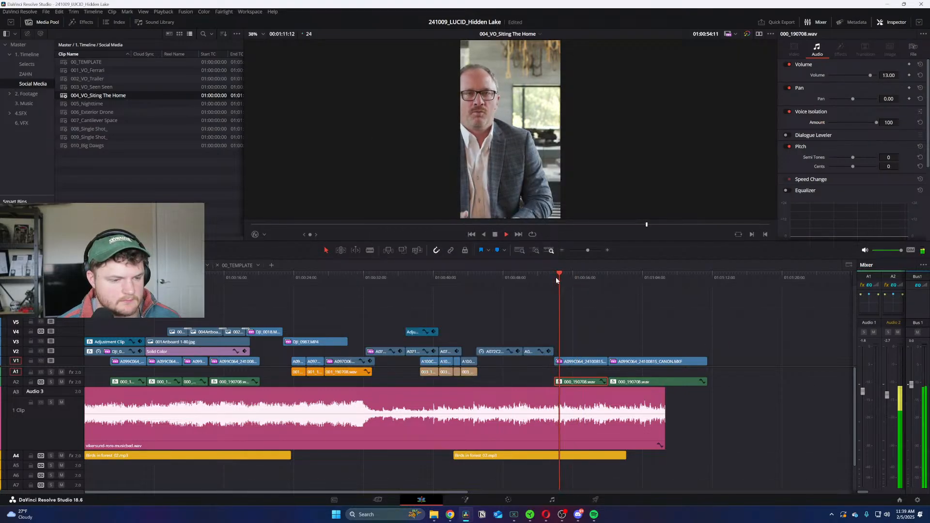
# Step: Increase the height of the Audio 2 track and play the timeline from about 01:00:23
pyautogui.moveTo(69, 387); pyautogui.dragTo(68, 424)
pyautogui.rightClick(68, 426)
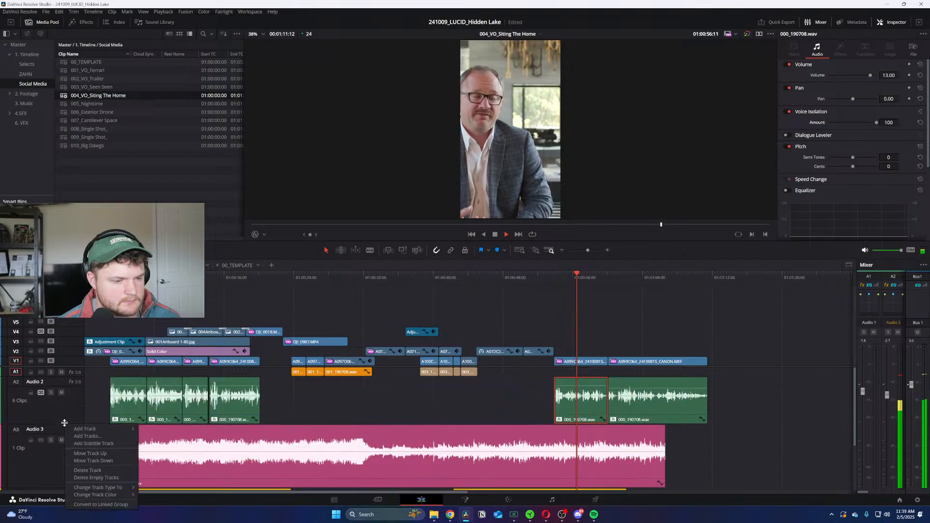
pyautogui.click(94, 402)
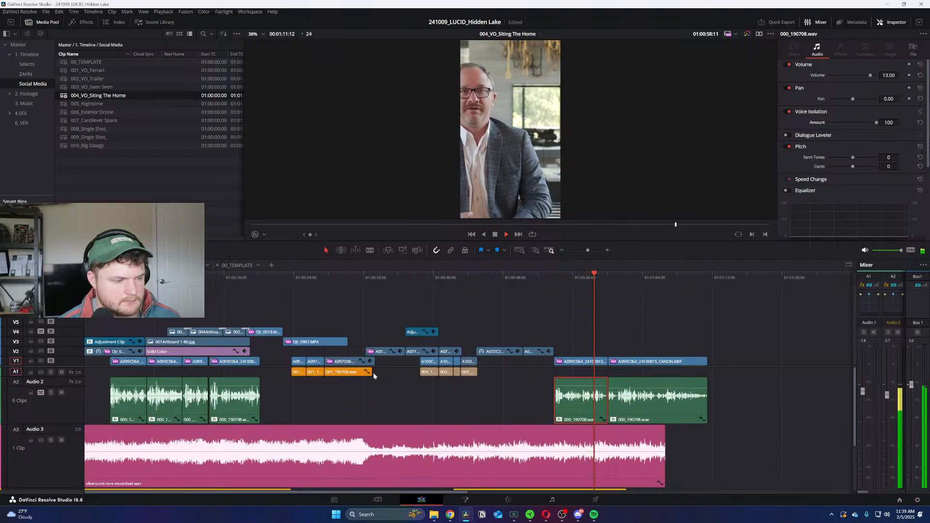
pyautogui.click(292, 274)
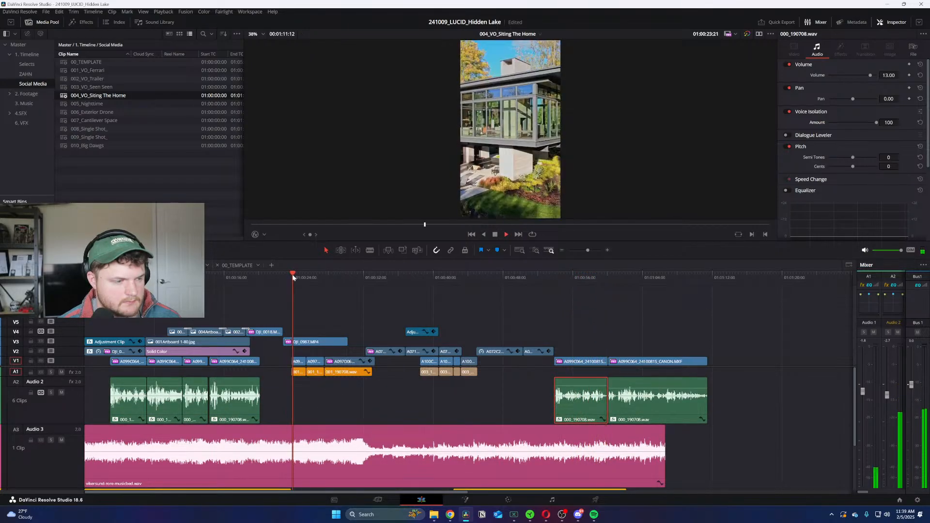
# Step: Delete the four opening interview clips and move the two closing interview clips with their audio to the start of the timeline
pyautogui.moveTo(272, 403); pyautogui.dragTo(102, 361)
pyautogui.press('BackSpace')
pyautogui.moveTo(165, 314); pyautogui.dragTo(259, 367)
pyautogui.click(628, 361)
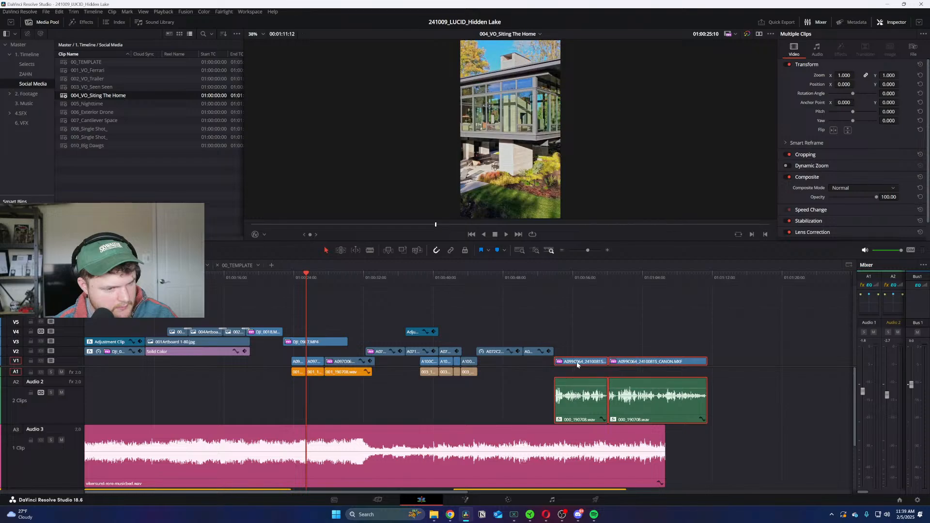
pyautogui.moveTo(627, 361); pyautogui.dragTo(158, 361)
# Step: Play the new opening, cut off the beginning of the second interview clip and its audio, and close the gap
pyautogui.click(141, 305)
pyautogui.press('Home')
pyautogui.press('space')
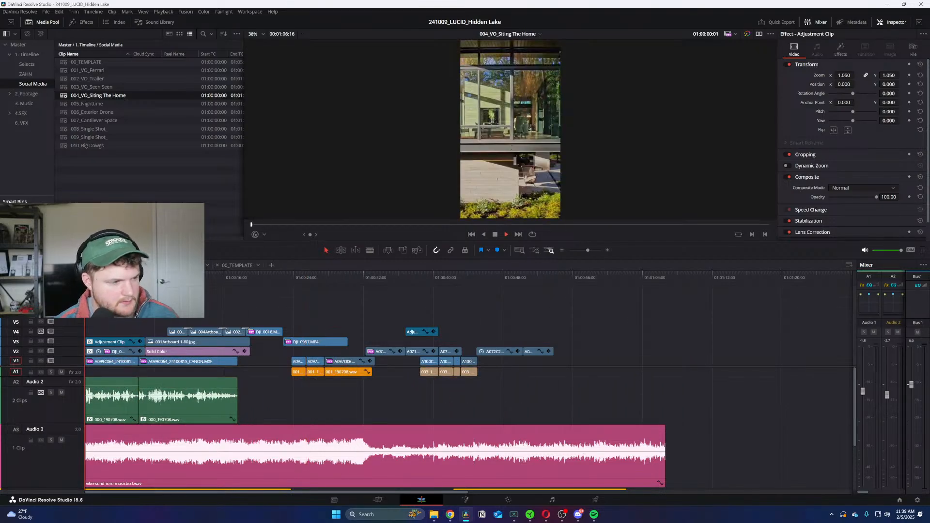
pyautogui.hotkey('ctrl', '=')
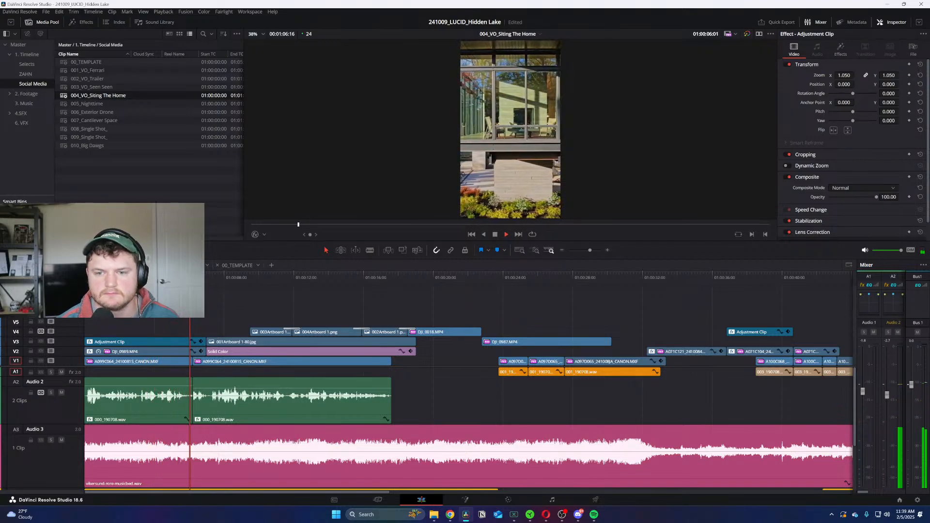
pyautogui.press('b')
pyautogui.click(212, 400)
pyautogui.press('space')
pyautogui.press('a')
pyautogui.moveTo(434, 415); pyautogui.dragTo(289, 364)
# Step: Look at the Selects_Drone timeline, return to 004_VO_Siting The Home and play the revised opening
pyautogui.click(175, 265)
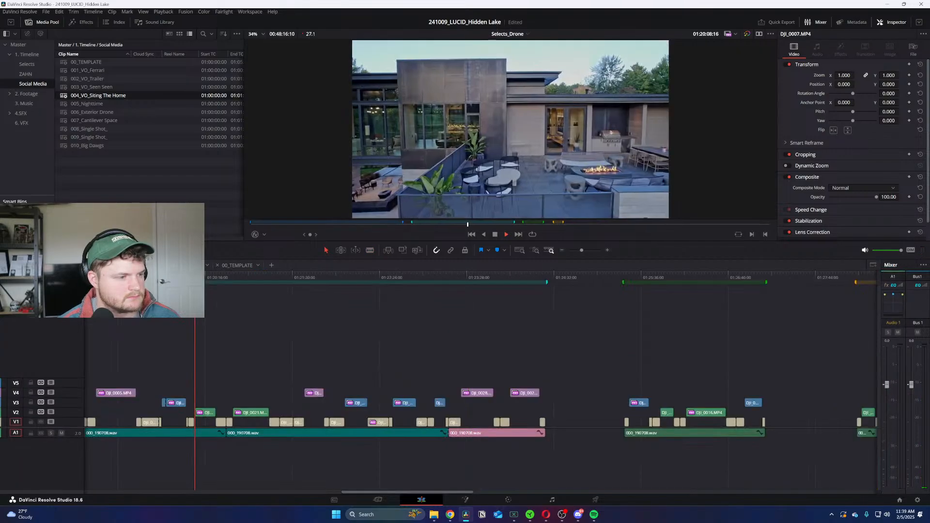
pyautogui.click(175, 265)
pyautogui.press('Home')
pyautogui.press('space')
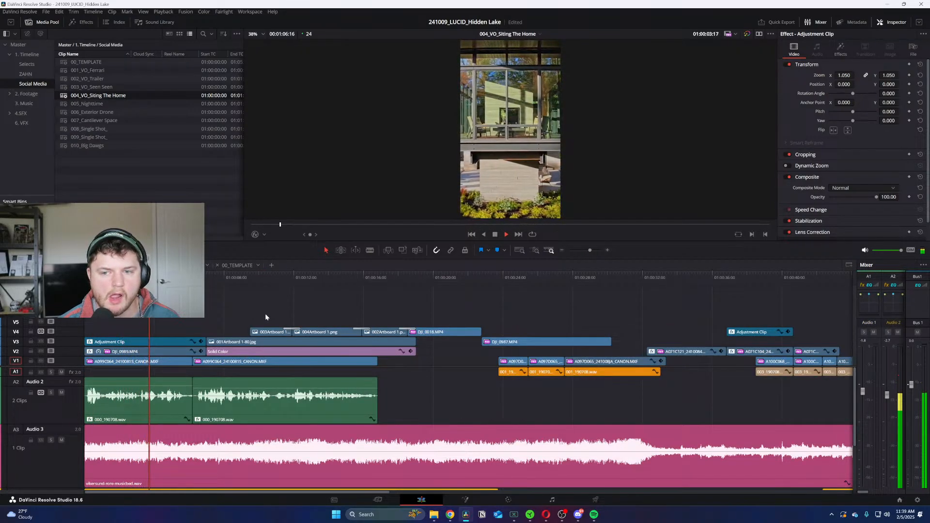
pyautogui.hotkey('ctrl', '=')
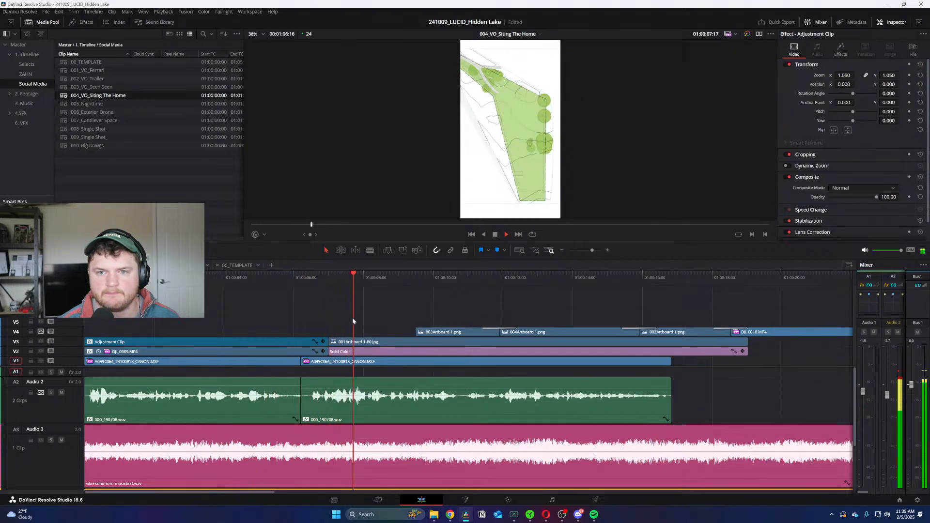
# Step: Delete the four Artboard site-plan graphics and the Solid Color background beneath them
pyautogui.hotkey('ctrl', '-')
pyautogui.moveTo(265, 318); pyautogui.dragTo(393, 347)
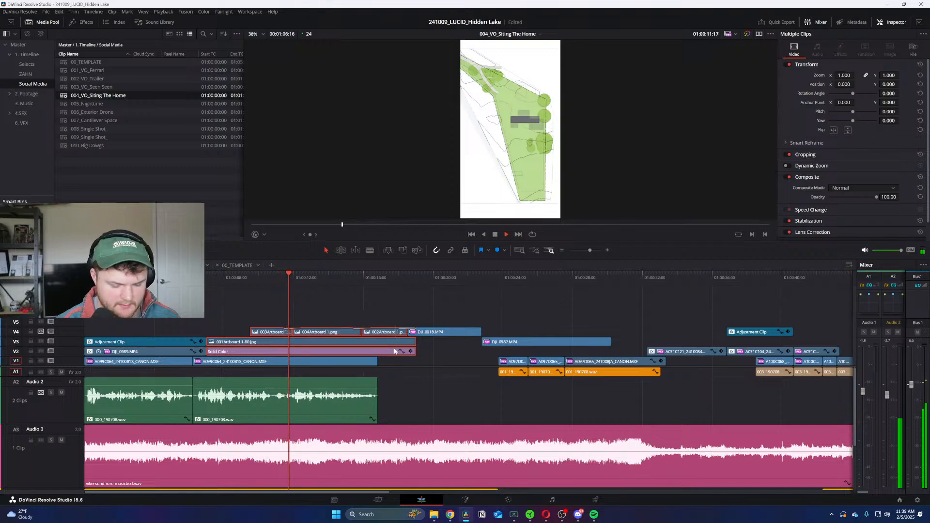
pyautogui.press('Delete')
pyautogui.hotkey('ctrl', '=')
# Step: Trim the second interview clip and its audio to end at about 01:00:13 and clear the marked range
pyautogui.click(506, 361)
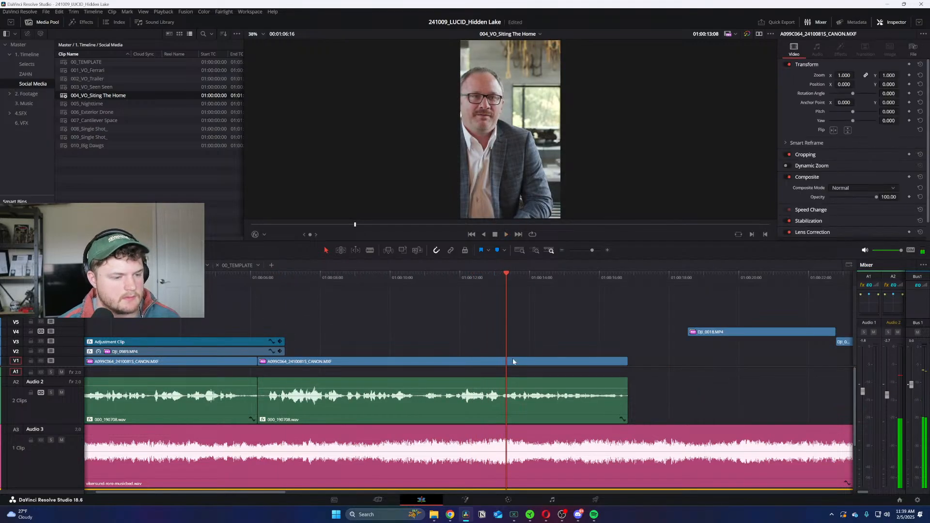
pyautogui.press('Left')
pyautogui.press('Left')
pyautogui.press('i')
pyautogui.press('space')
pyautogui.click(503, 362)
pyautogui.press('a')
pyautogui.moveTo(551, 338); pyautogui.dragTo(588, 416)
pyautogui.press('BackSpace')
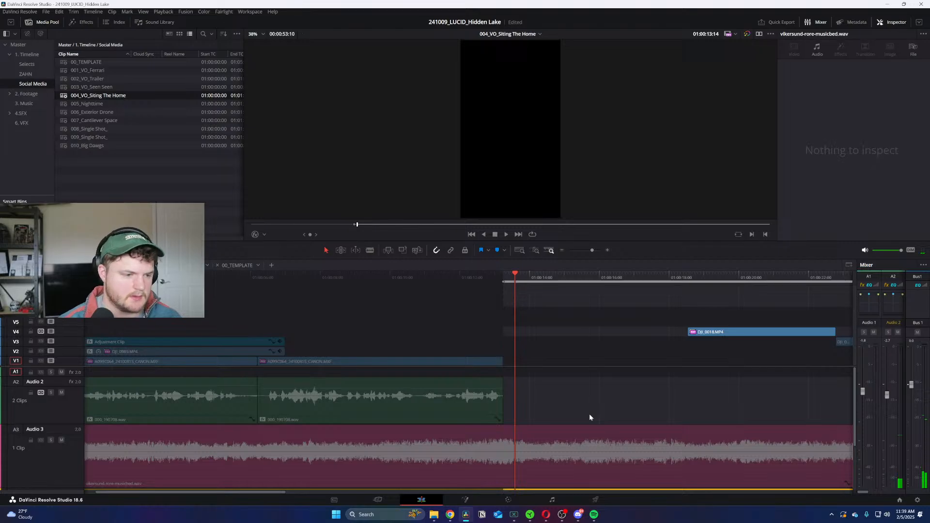
pyautogui.hotkey('alt', 'x')
# Step: Split the second interview clip and its audio around 01:00:11, remove the short section between the cuts and close the gap
pyautogui.click(315, 275)
pyautogui.press('space')
pyautogui.hotkey('ctrl', '=')
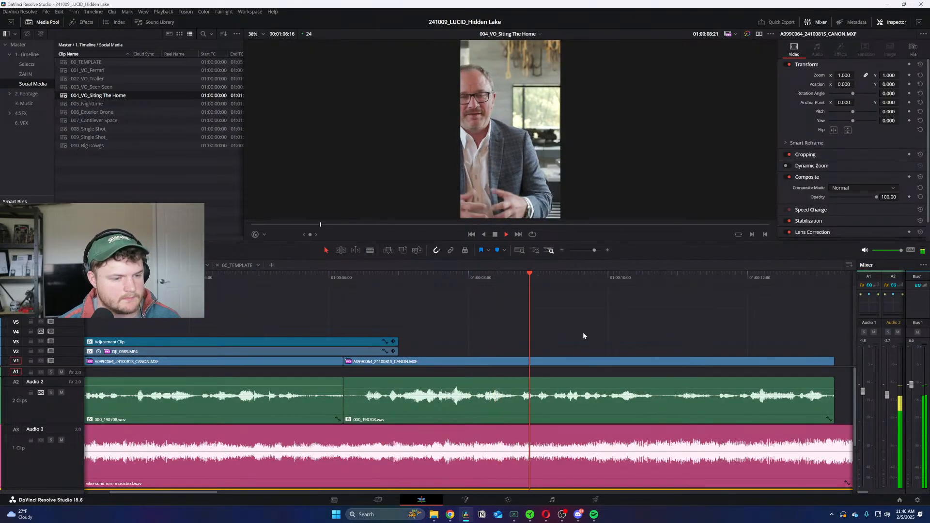
pyautogui.press('i')
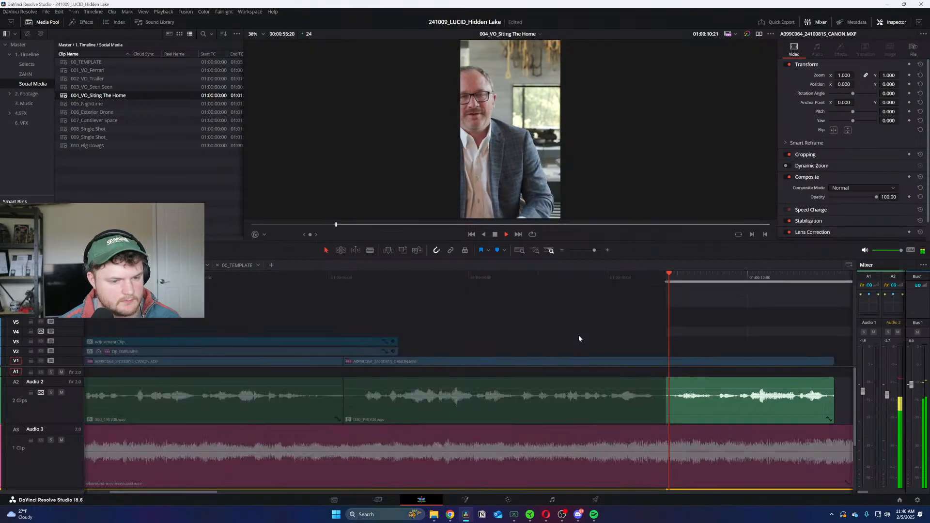
pyautogui.hotkey('ctrl', '=')
pyautogui.press('space')
pyautogui.press('b')
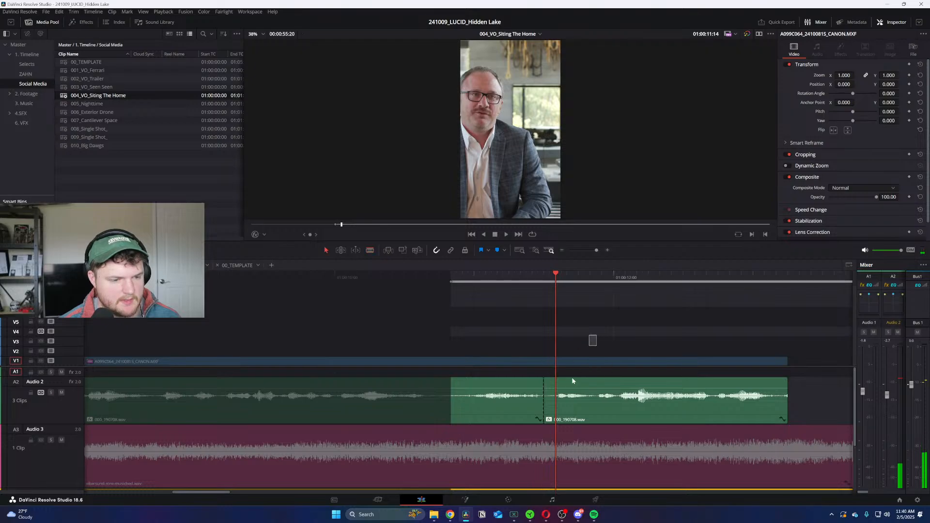
pyautogui.press('b')
pyautogui.click(545, 363)
pyautogui.click(437, 363)
pyautogui.press('a')
pyautogui.moveTo(631, 330); pyautogui.dragTo(505, 370)
# Step: Play the edit from the start and slightly lower the level of the Audio 3 music track in the mixer
pyautogui.press('Left')
pyautogui.hotkey('ctrl', '-')
pyautogui.press('Home')
pyautogui.press('space')
pyautogui.hotkey('ctrl', '-')
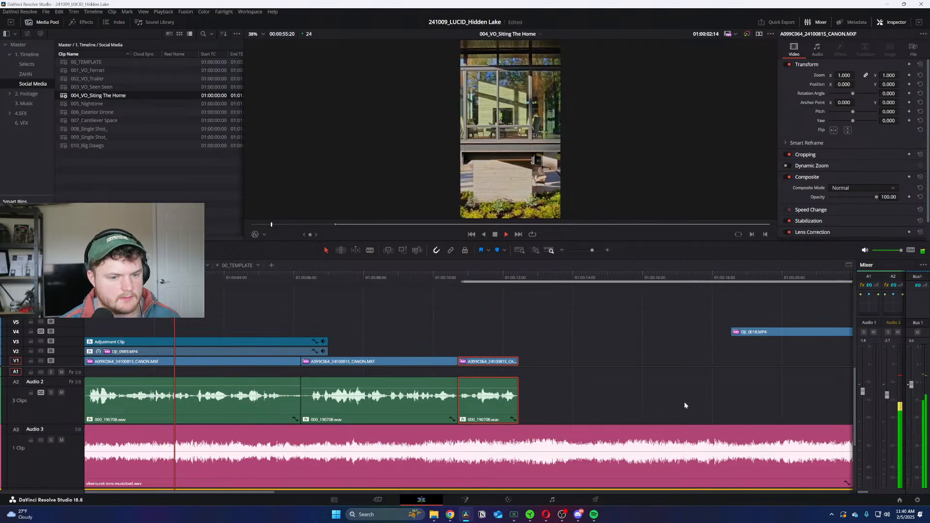
pyautogui.moveTo(854, 377); pyautogui.dragTo(761, 377)
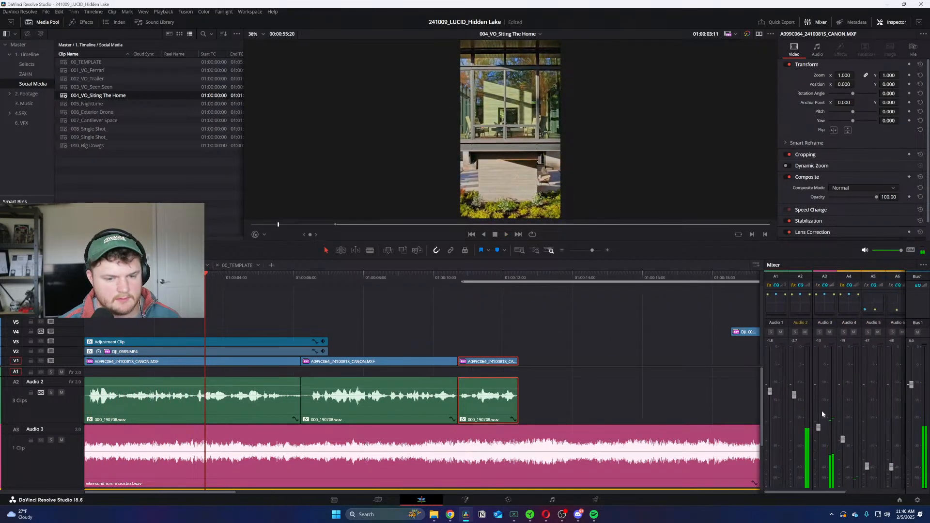
pyautogui.moveTo(817, 429); pyautogui.dragTo(817, 431)
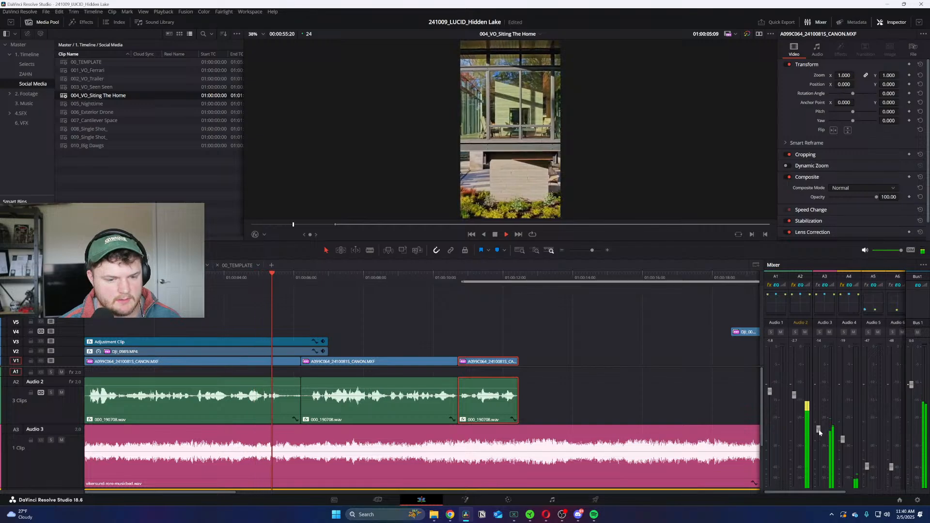
pyautogui.click(555, 326)
pyautogui.moveTo(762, 306); pyautogui.dragTo(875, 310)
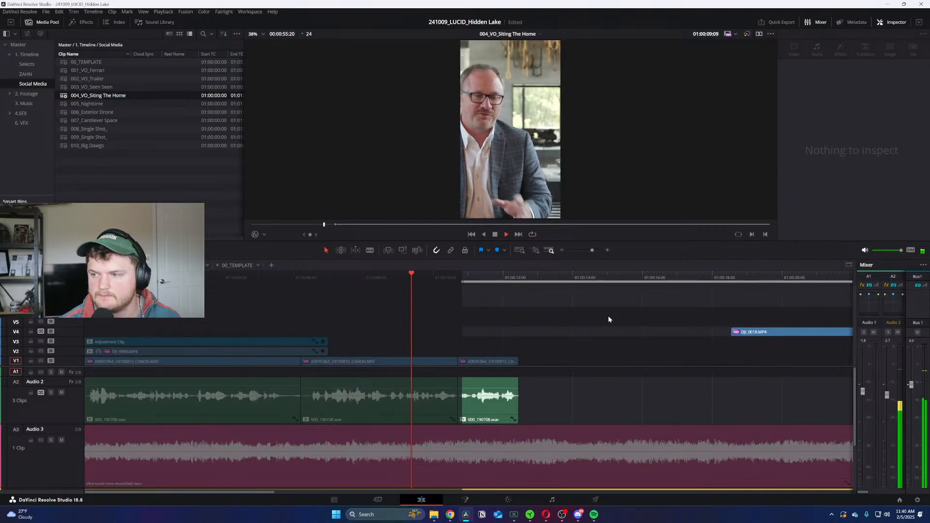
# Step: Replay the start of the third interview clip around 01:00:11, marking in points to locate where the speech begins
pyautogui.scroll(2, 557, 330)
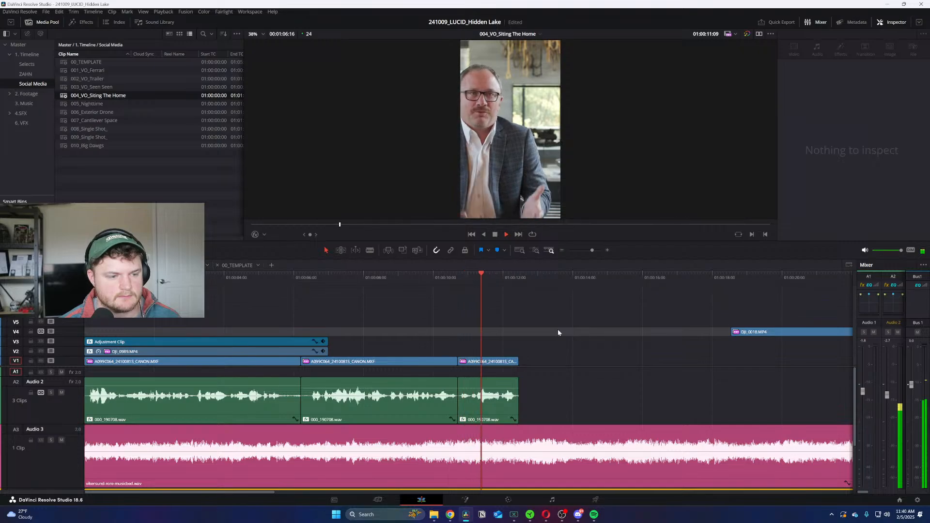
pyautogui.press('space')
pyautogui.click(427, 278)
pyautogui.press('i')
pyautogui.press('space')
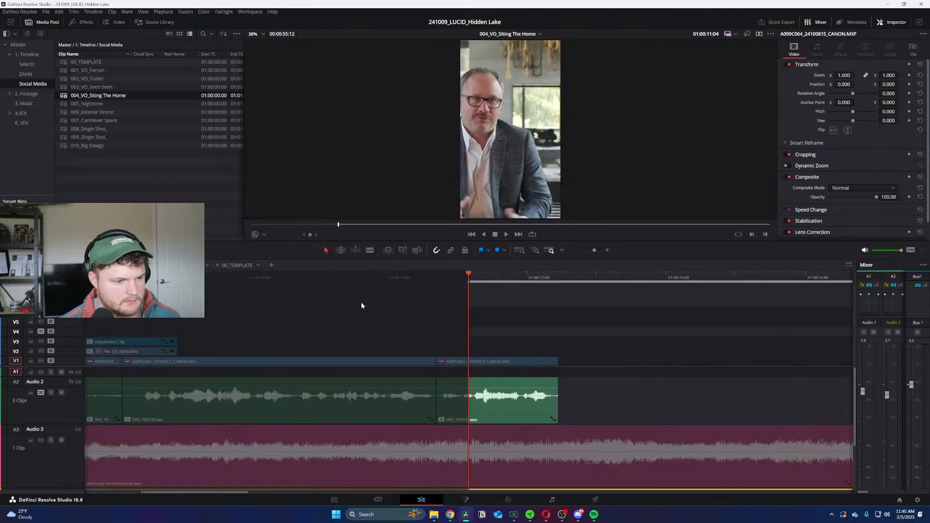
pyautogui.press('space')
pyautogui.click(466, 281)
pyautogui.press('Left')
pyautogui.press('Left')
pyautogui.press('i')
pyautogui.press('space')
# Step: Mark the speech start in the third interview clip, split there, delete the short lead-in with its audio, and close the gap by about four frames
pyautogui.click(446, 278)
pyautogui.press('i')
pyautogui.press('space')
pyautogui.press('space')
pyautogui.click(448, 406)
pyautogui.press('b')
pyautogui.click(448, 406)
pyautogui.press('a')
pyautogui.press('Delete')
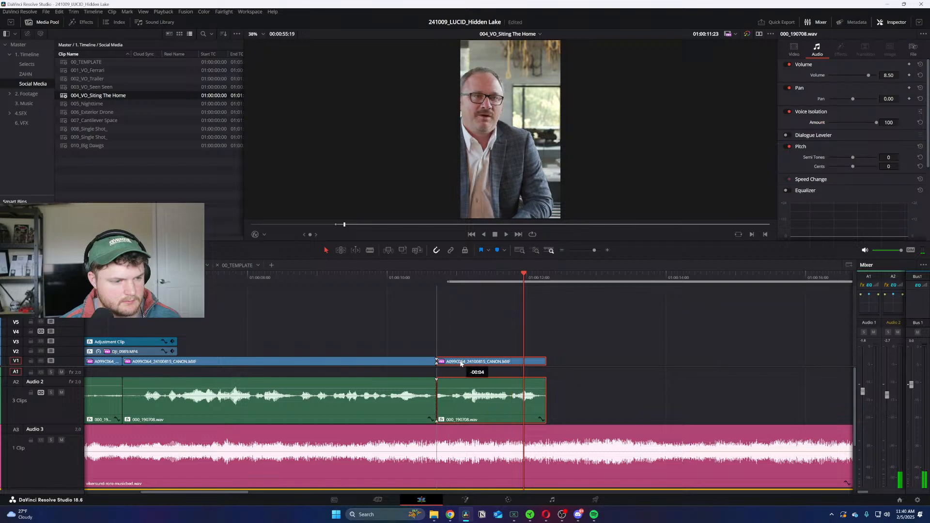
pyautogui.press('/')
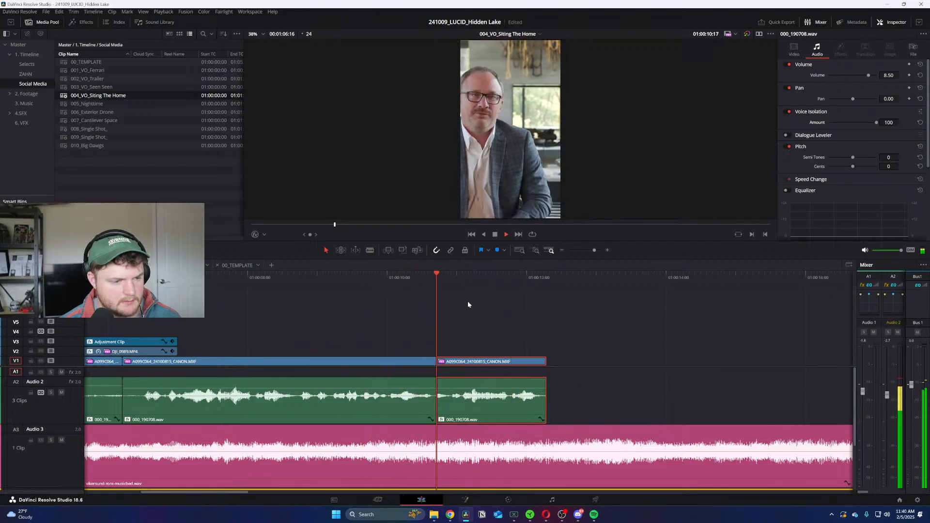
# Step: Cut another short section off the start of the third interview clip and its audio, moving the remainder back against the second clip
pyautogui.press('i')
pyautogui.press('space')
pyautogui.press('space')
pyautogui.press('b')
pyautogui.click(448, 383)
pyautogui.press('a')
pyautogui.moveTo(504, 363); pyautogui.dragTo(484, 364)
# Step: Play the tightened join from about 01:00:09 and clear the marked range
pyautogui.click(339, 284)
pyautogui.click(341, 279)
pyautogui.press('space')
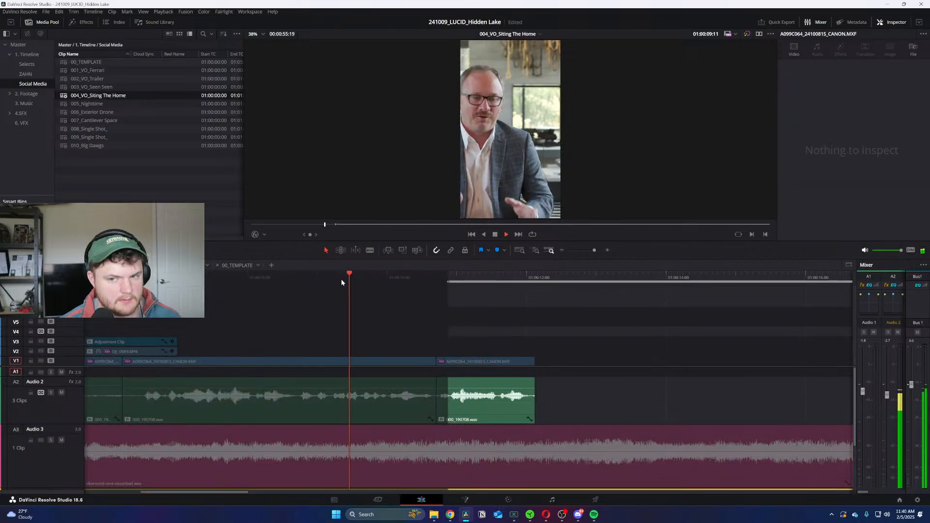
pyautogui.hotkey('alt', 'x')
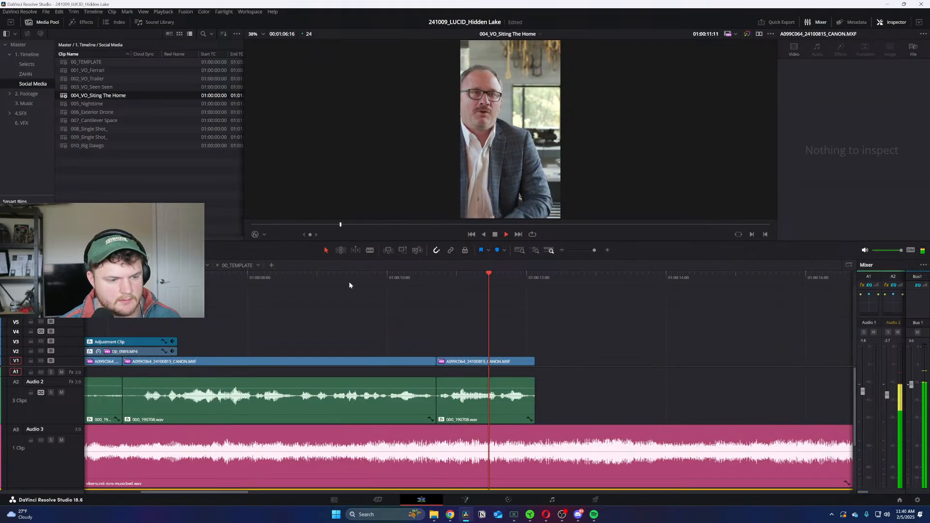
# Step: Trim the end of the third interview clip and its audio to just before 01:00:12:00
pyautogui.hotkey('ctrl', '-')
pyautogui.hotkey('ctrl', '=')
pyautogui.press('space')
pyautogui.hotkey('ctrl', '=')
pyautogui.click(346, 280)
pyautogui.moveTo(334, 281); pyautogui.dragTo(318, 281)
pyautogui.hotkey('ctrl', '=')
pyautogui.hotkey('ctrl', '=')
pyautogui.moveTo(464, 410); pyautogui.dragTo(417, 409)
pyautogui.moveTo(466, 362); pyautogui.dragTo(413, 371)
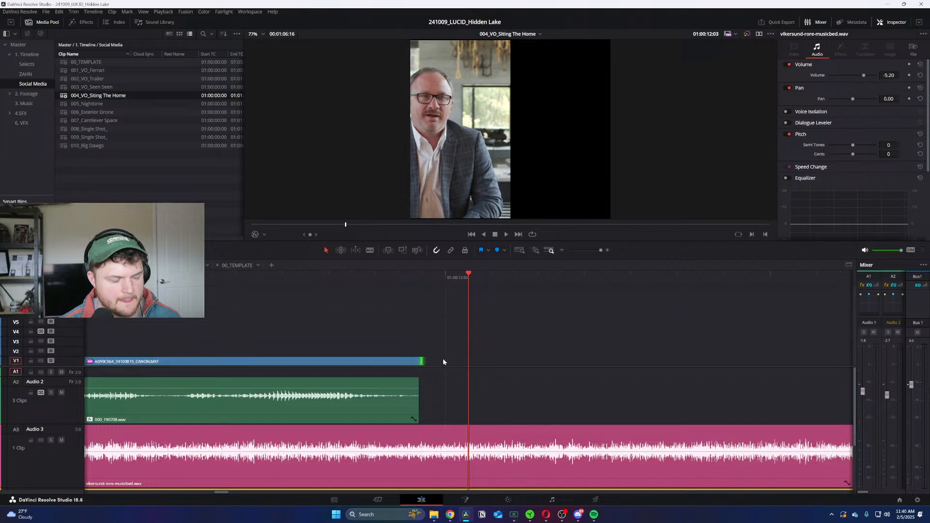
# Step: Review the edit from the start and scrub through the DJI_0018.MP4 and DJI_0987.MP4 drone clips further along the timeline
pyautogui.press('Home')
pyautogui.hotkey('ctrl', '-')
pyautogui.hotkey('ctrl', '-')
pyautogui.hotkey('ctrl', '-')
pyautogui.hotkey('ctrl', '-')
pyautogui.hotkey('ctrl', '-')
pyautogui.hotkey('ctrl', '-')
pyautogui.hotkey('ctrl', '=')
pyautogui.hotkey('ctrl', '=')
pyautogui.hotkey('ctrl', '-')
pyautogui.press('space')
pyautogui.hotkey('ctrl', '-')
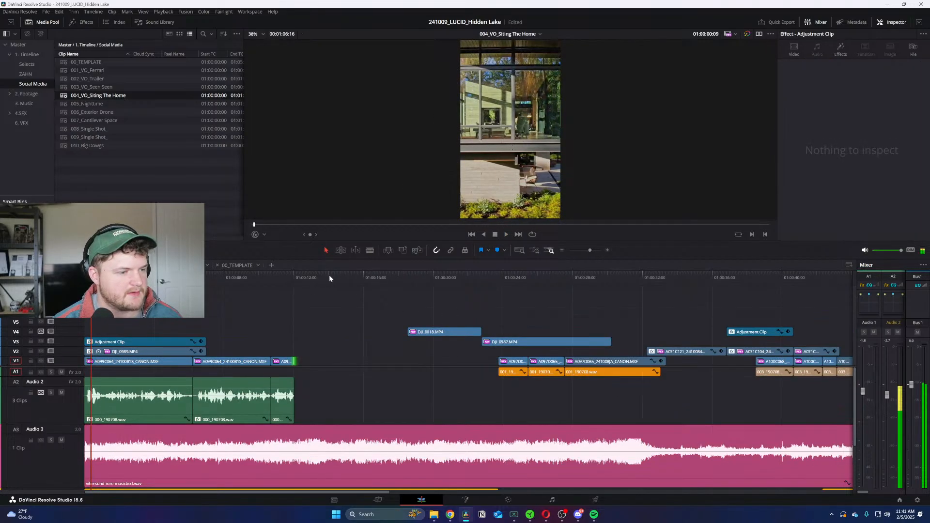
pyautogui.click(446, 284)
pyautogui.moveTo(445, 286); pyautogui.dragTo(602, 298)
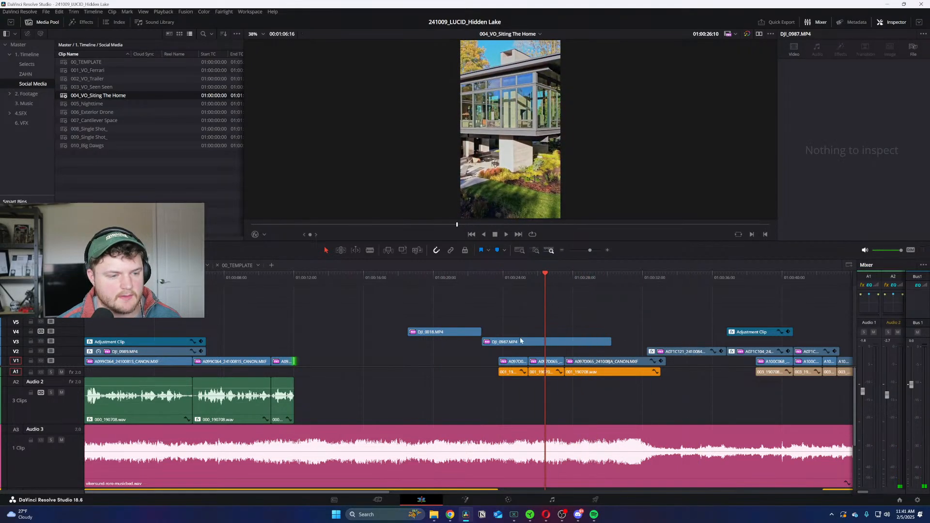
# Step: Try DJI_0987.MP4 as the opening shot in place of the Adjustment Clip and DJI_0989.MP4, then restore the original arrangement
pyautogui.press('Home')
pyautogui.moveTo(516, 345); pyautogui.dragTo(107, 334)
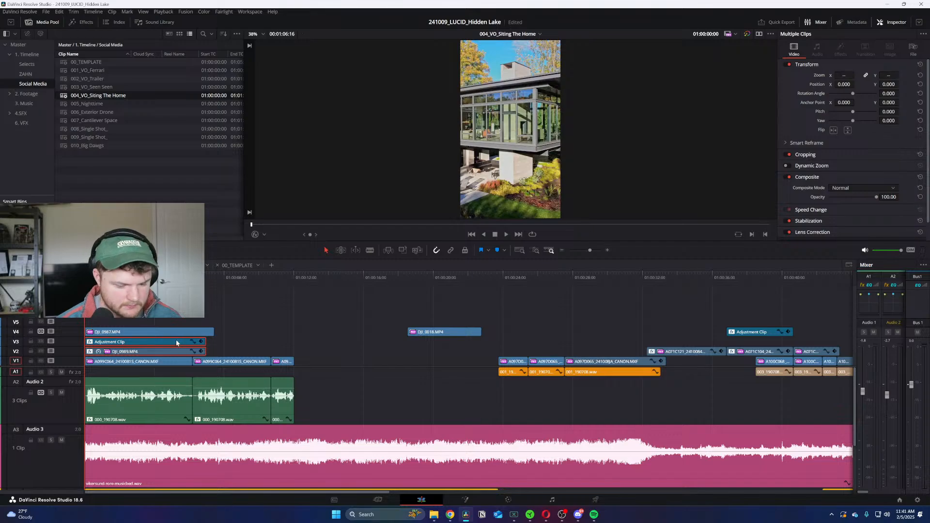
pyautogui.press('Delete')
pyautogui.click(154, 334)
pyautogui.moveTo(155, 339); pyautogui.dragTo(147, 350)
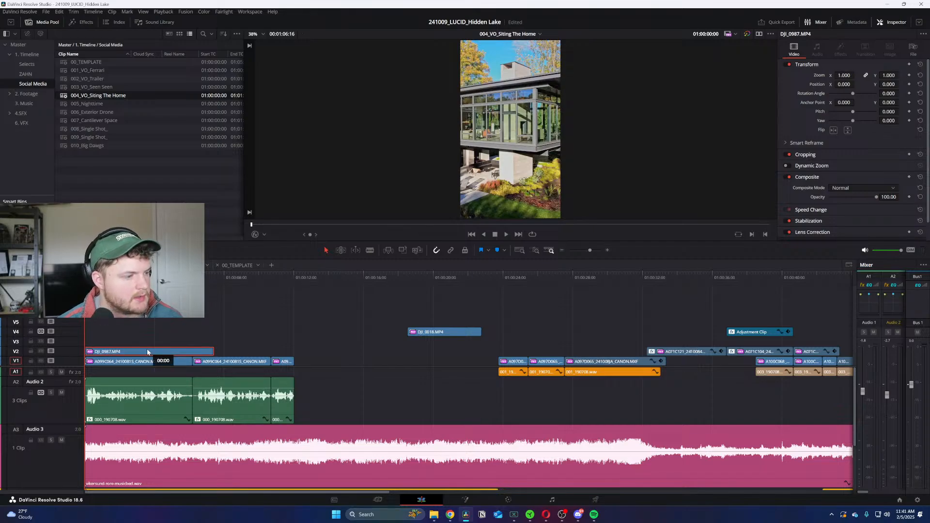
pyautogui.press('space')
pyautogui.click(145, 351)
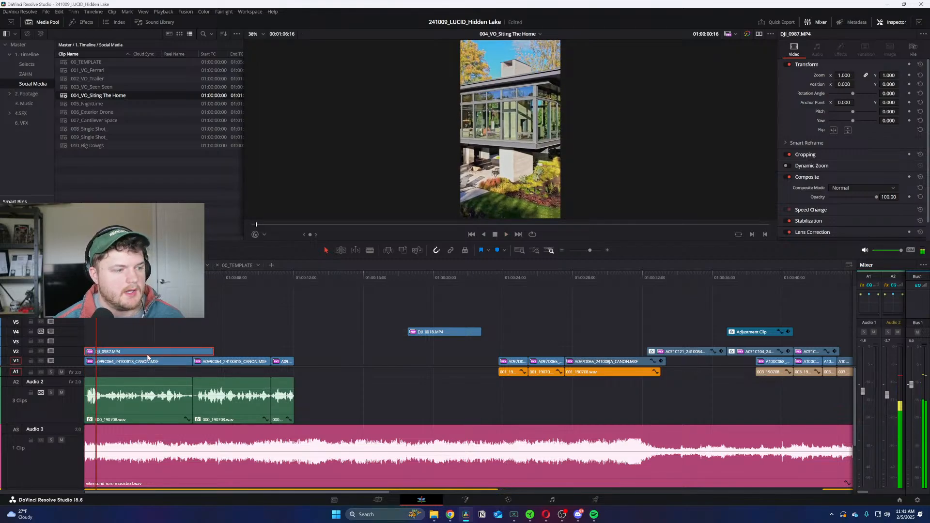
pyautogui.hotkey('ctrl', 'z')
pyautogui.hotkey('ctrl', 'z')
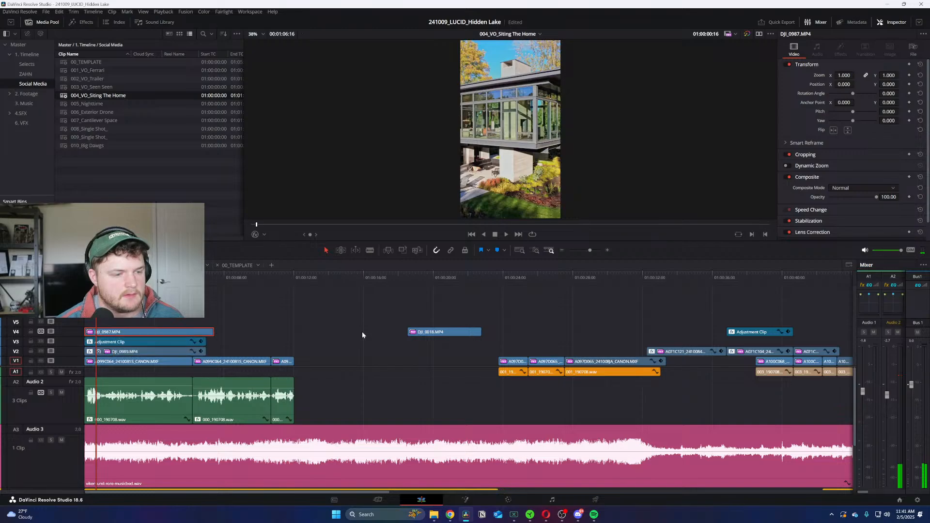
pyautogui.moveTo(164, 333); pyautogui.dragTo(536, 342)
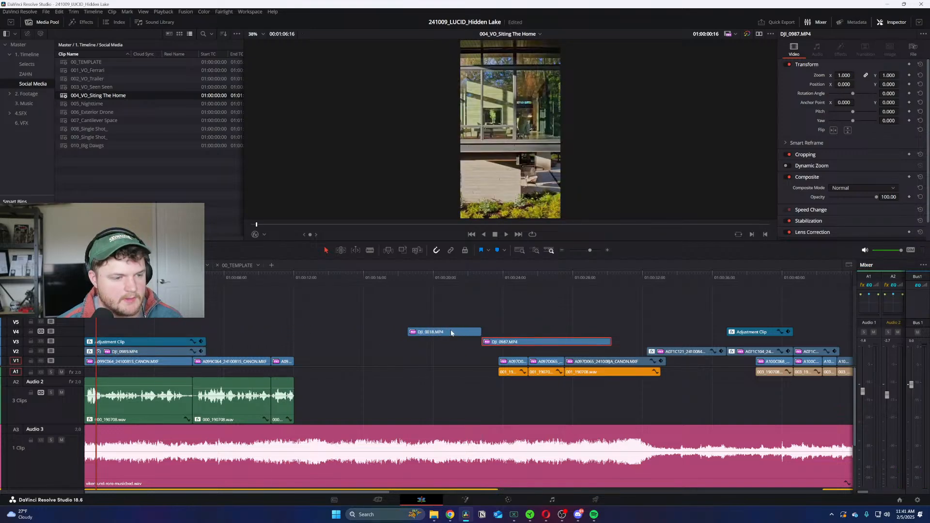
# Step: Delete DJI_0018.MP4 together with the opening Adjustment Clip and DJI_0989.MP4 above the interview
pyautogui.click(437, 275)
pyautogui.moveTo(413, 313); pyautogui.dragTo(156, 351)
pyautogui.press('Delete')
pyautogui.press('Home')
# Step: Move all later video and voice clips earlier so that DJI_0987.MP4 starts where the interview ends, leaving the music in place
pyautogui.hotkey('ctrl', '-')
pyautogui.moveTo(651, 411); pyautogui.dragTo(217, 344)
pyautogui.click(256, 304)
pyautogui.moveTo(281, 277); pyautogui.dragTo(84, 294)
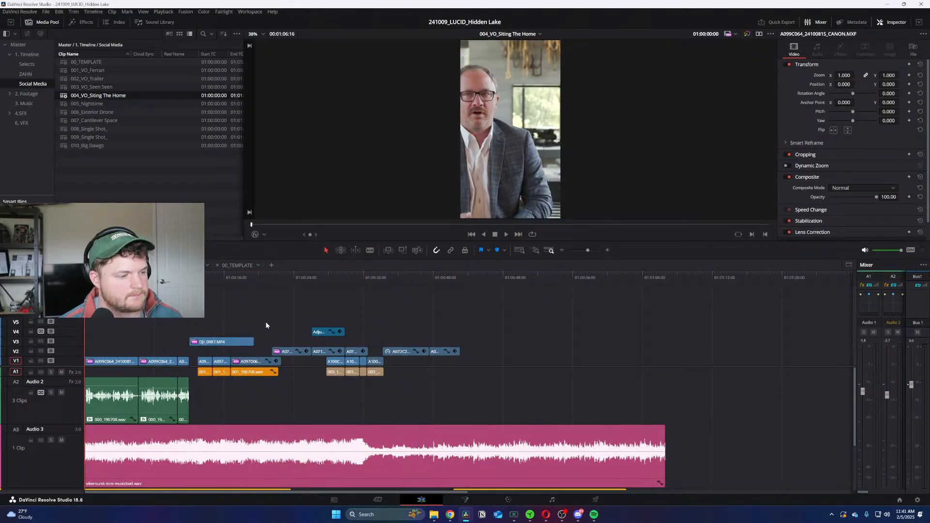
# Step: Copy the A072C306 pool shot and its Adjustment Clip from Cut_003 and paste them at the start of 004_VO_Siting The Home
pyautogui.hotkey('ctrl', '=')
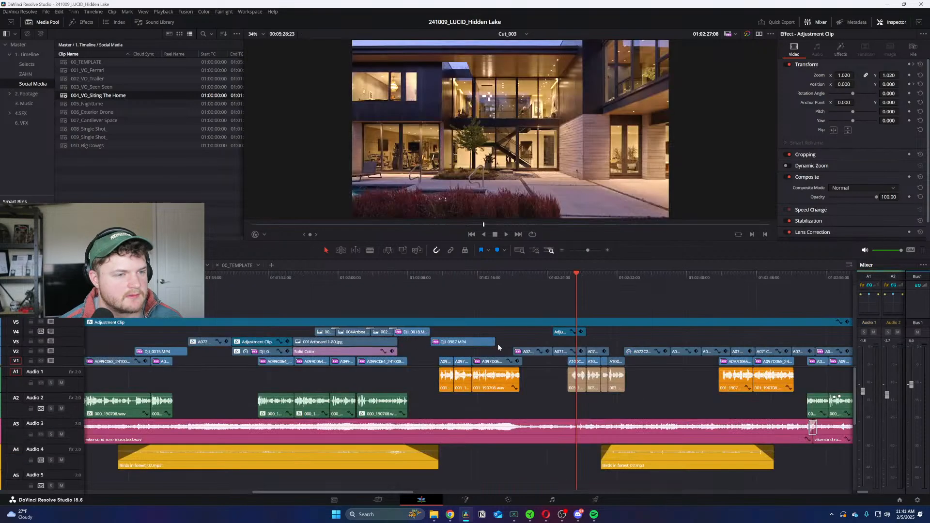
pyautogui.hotkey('ctrl', '=')
pyautogui.hotkey('ctrl', '=')
pyautogui.hotkey('ctrl', '=')
pyautogui.hotkey('ctrl', '=')
pyautogui.moveTo(260, 283); pyautogui.dragTo(409, 283)
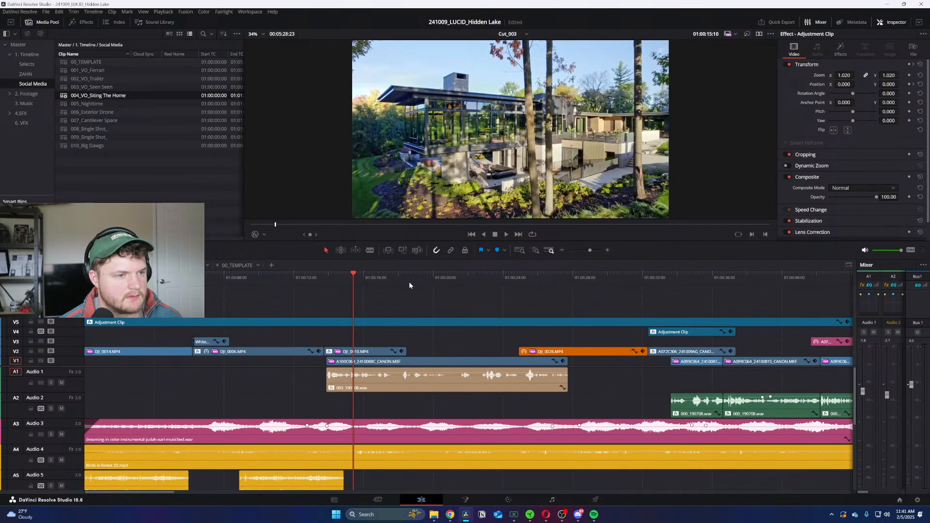
pyautogui.click(570, 281)
pyautogui.hotkey('ctrl', '-')
pyautogui.moveTo(388, 276); pyautogui.dragTo(370, 293)
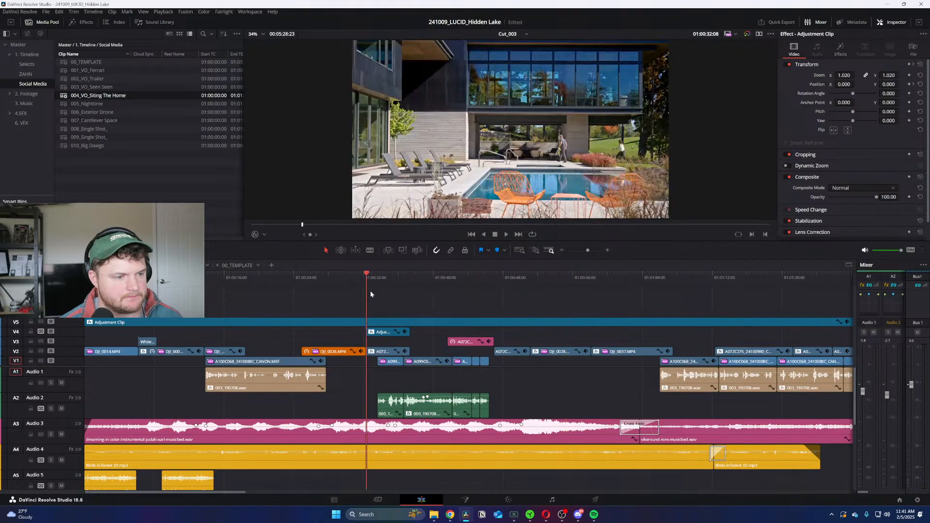
pyautogui.hotkey('ctrl', '=')
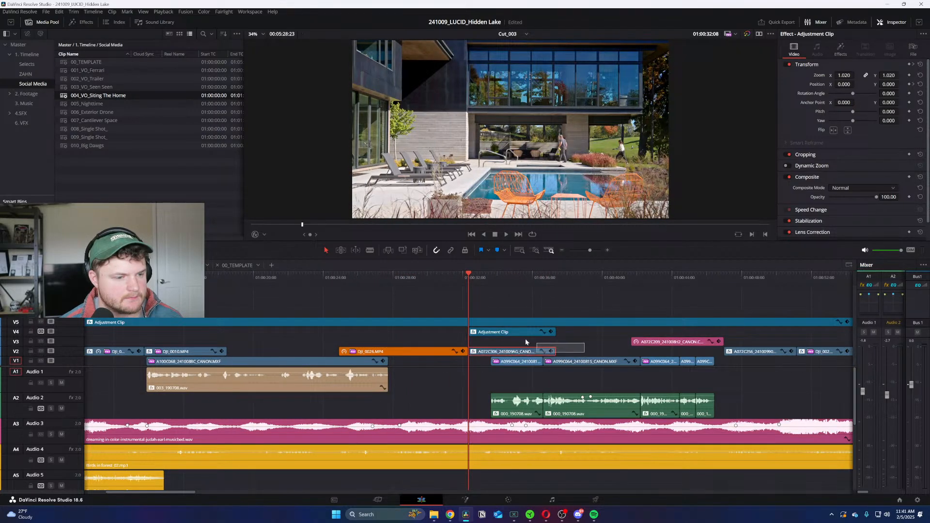
pyautogui.moveTo(584, 353); pyautogui.dragTo(512, 333)
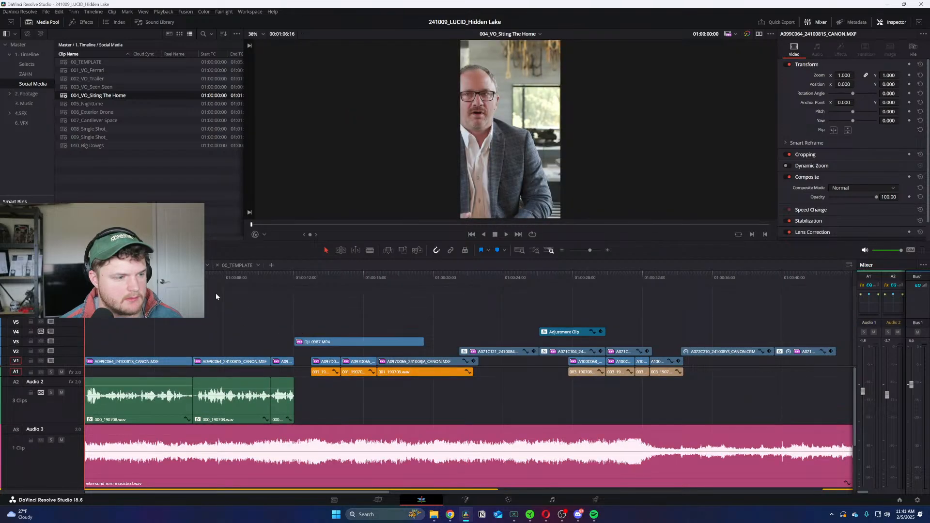
pyautogui.hotkey('ctrl', 'v')
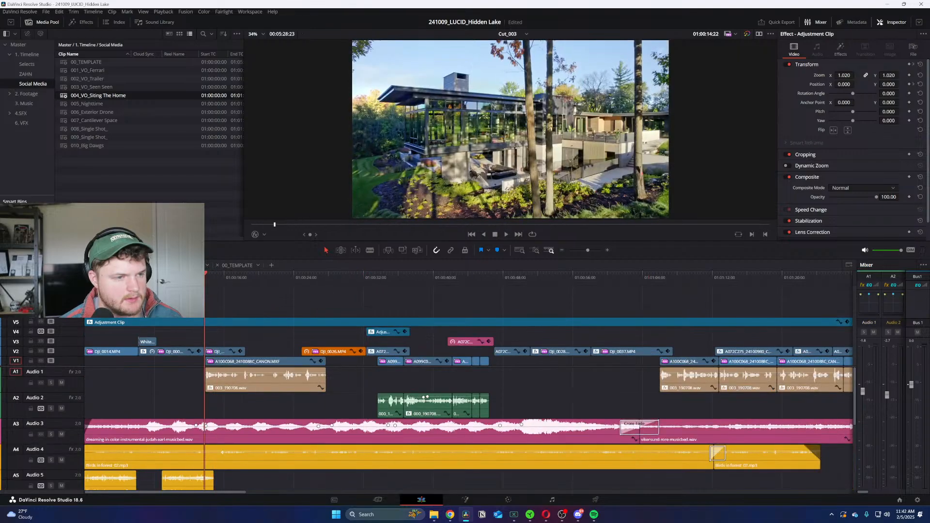
# Step: Scrub through the whole Cut_003 timeline to look for another shot to cover the interview
pyautogui.moveTo(204, 286); pyautogui.dragTo(742, 318)
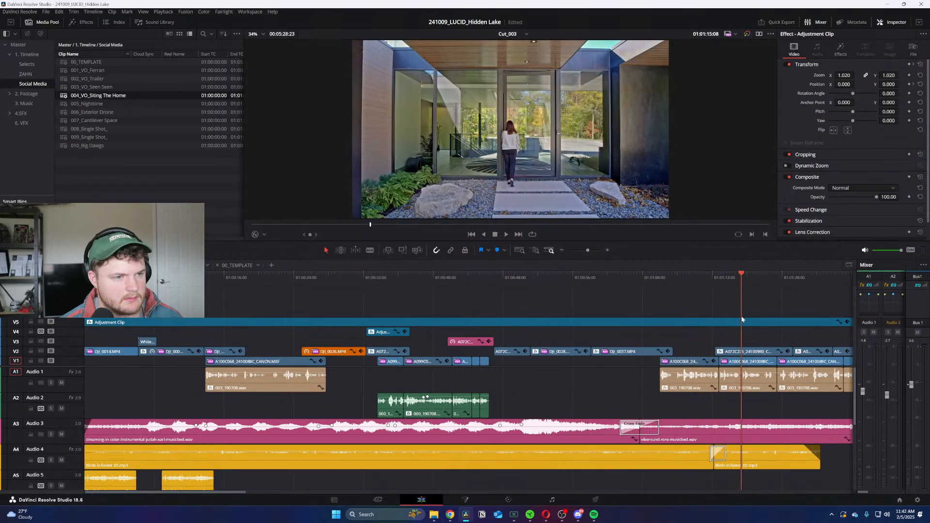
pyautogui.hotkey('ctrl', '-')
pyautogui.moveTo(453, 280); pyautogui.dragTo(731, 291)
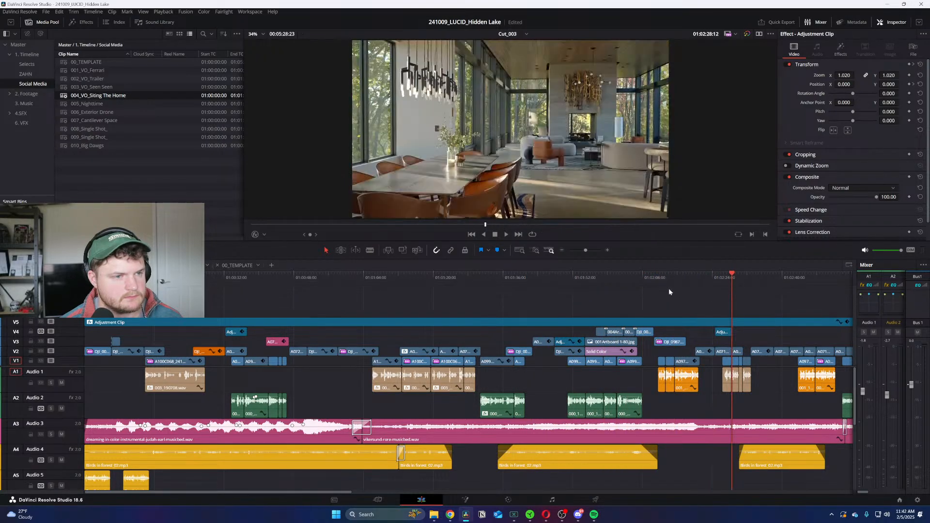
pyautogui.hotkey('ctrl', '-')
pyautogui.moveTo(468, 270); pyautogui.dragTo(758, 286)
pyautogui.press('Home')
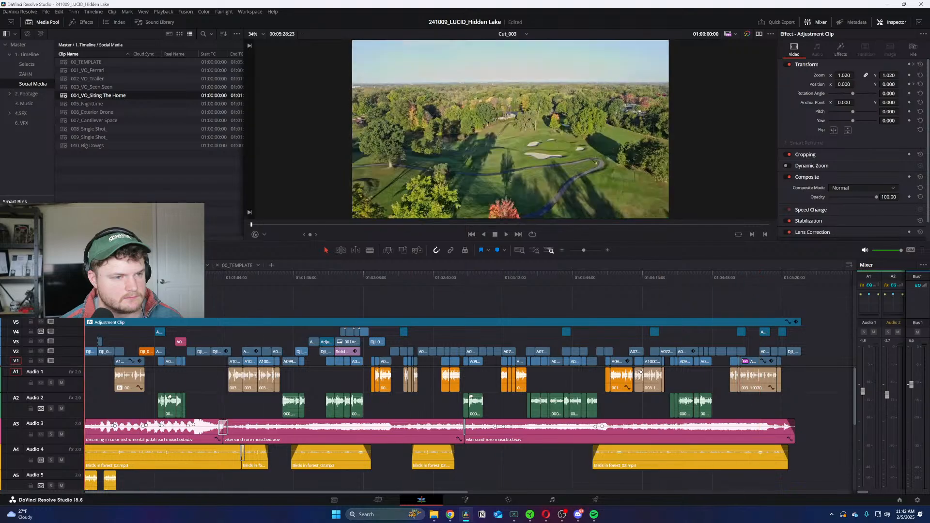
pyautogui.hotkey('ctrl', '=')
pyautogui.hotkey('ctrl', '=')
pyautogui.moveTo(171, 283); pyautogui.dragTo(224, 282)
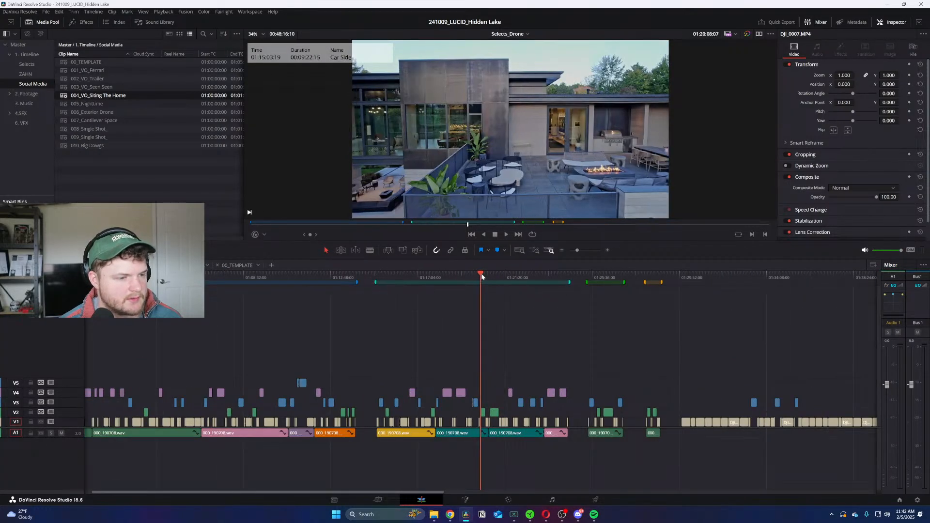
# Step: Step back clip by clip through the Selects_Drone timeline, from the Car Side section to the Poolside section, examining the drone shots
pyautogui.moveTo(481, 273); pyautogui.dragTo(456, 277)
pyautogui.hotkey('ctrl', '=')
pyautogui.hotkey('ctrl', '=')
pyautogui.press('Up')
pyautogui.press('Up')
pyautogui.press('Up')
pyautogui.press('Up')
pyautogui.press('Up')
pyautogui.press('Up')
pyautogui.press('Up')
pyautogui.hotkey('ctrl', '-')
pyautogui.press('Up')
pyautogui.press('Up')
pyautogui.hotkey('ctrl', '=')
pyautogui.press('Up')
pyautogui.press('Up')
pyautogui.press('Up')
pyautogui.press('Up')
pyautogui.press('Up')
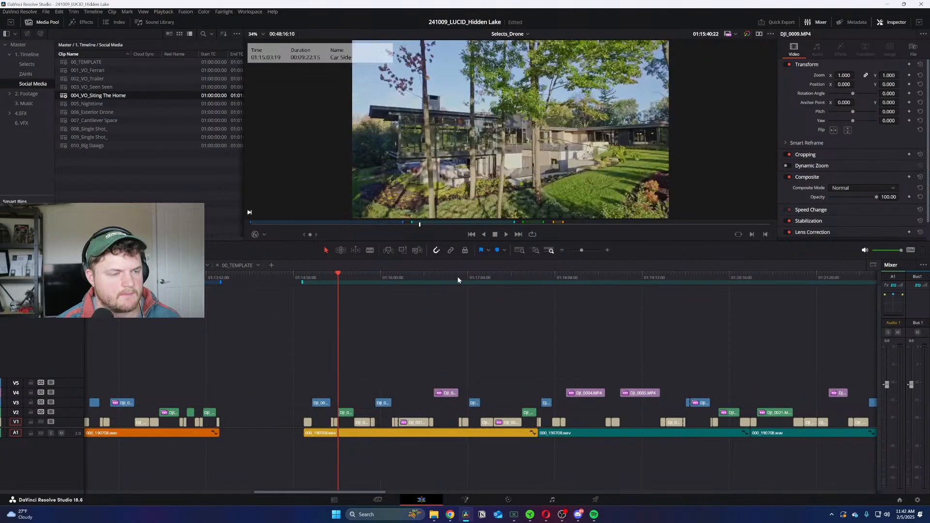
pyautogui.press('Up')
pyautogui.press('Up')
pyautogui.press('Up')
pyautogui.press('Up')
pyautogui.press('Up')
pyautogui.press('Up')
pyautogui.press('Up')
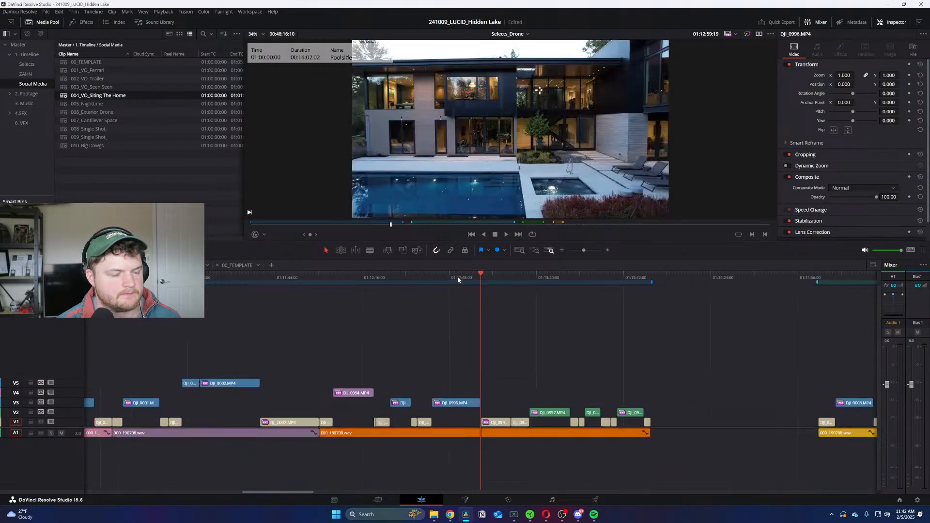
# Step: Play the evening poolside drone shots DJI_0997.MP4, DJI_0998.MP4 and DJI_0999.MP4 to compare them
pyautogui.press('space')
pyautogui.hotkey('ctrl', '=')
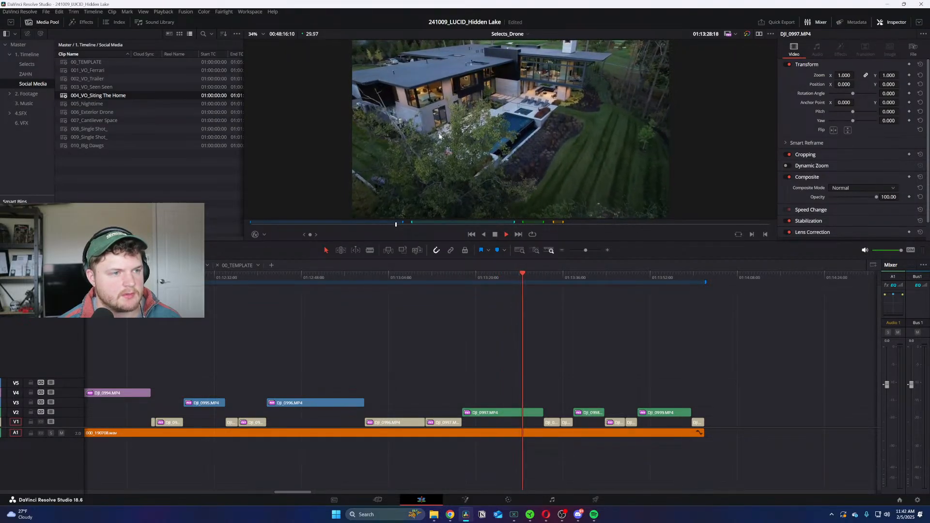
pyautogui.click(576, 280)
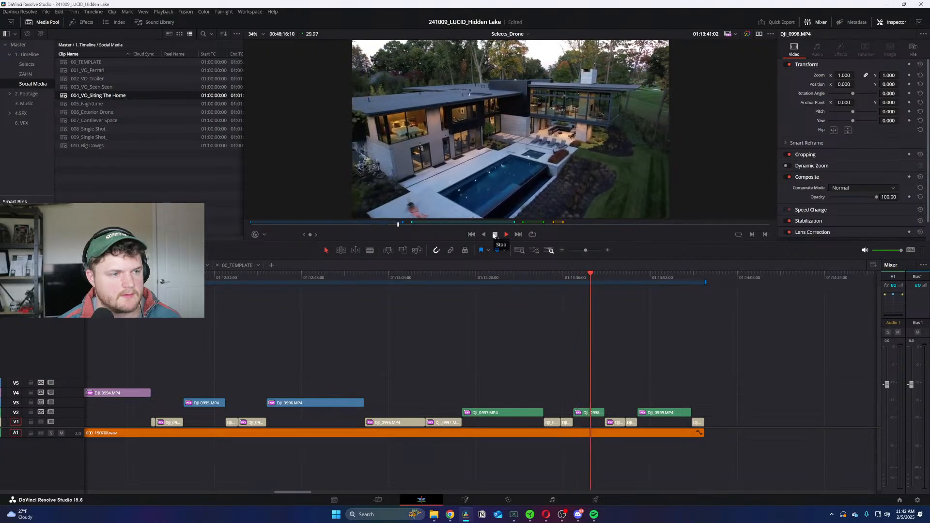
pyautogui.click(643, 271)
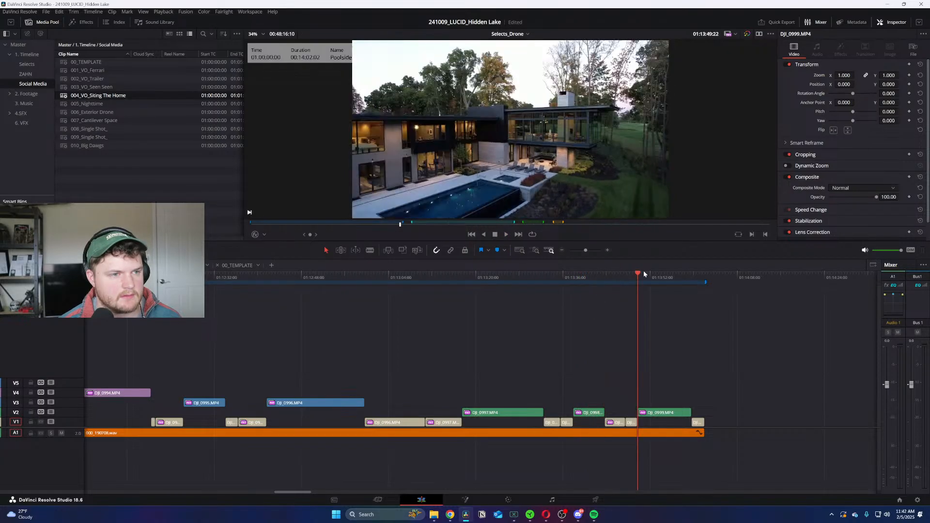
pyautogui.hotkey('ctrl', '=')
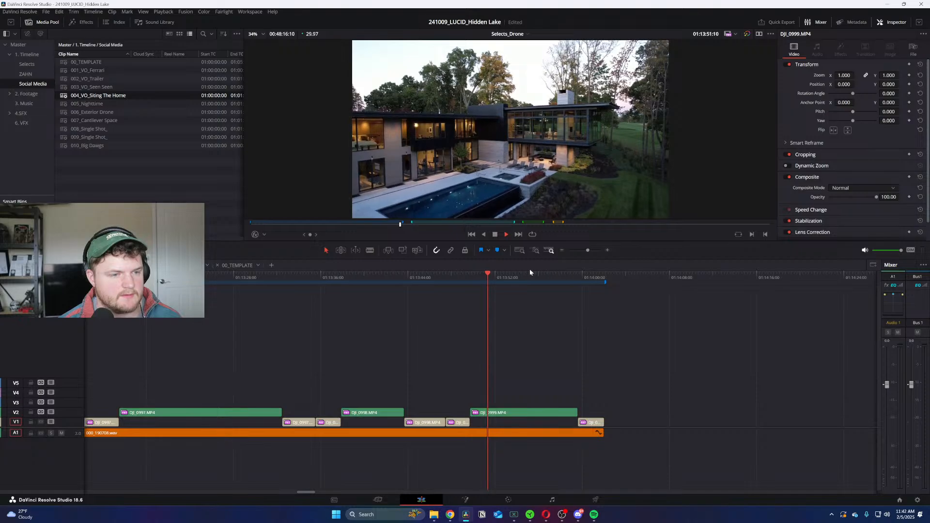
pyautogui.press('space')
# Step: Copy DJI_0998.MP4 from Selects_Drone, paste it directly after the opening pool shot in 004_VO_Siting The Home, and play it
pyautogui.moveTo(569, 271); pyautogui.dragTo(359, 285)
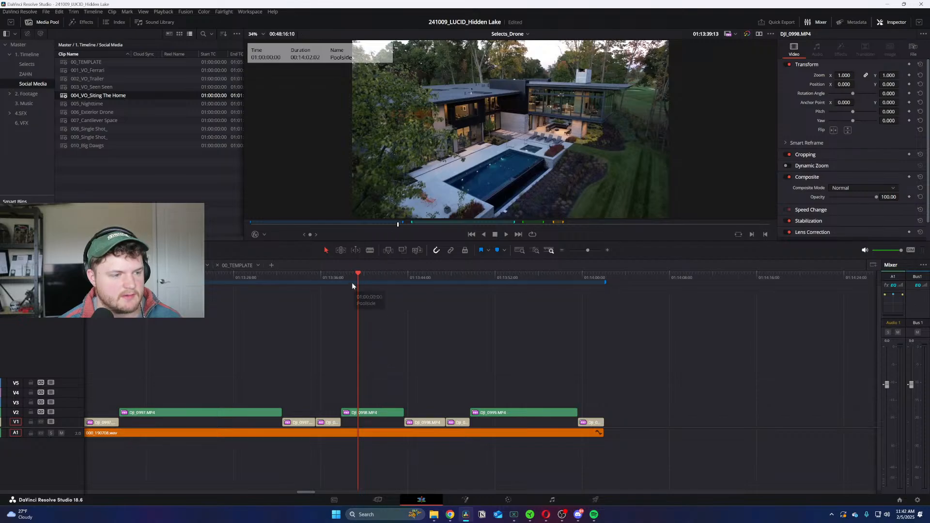
pyautogui.moveTo(353, 285); pyautogui.dragTo(347, 276)
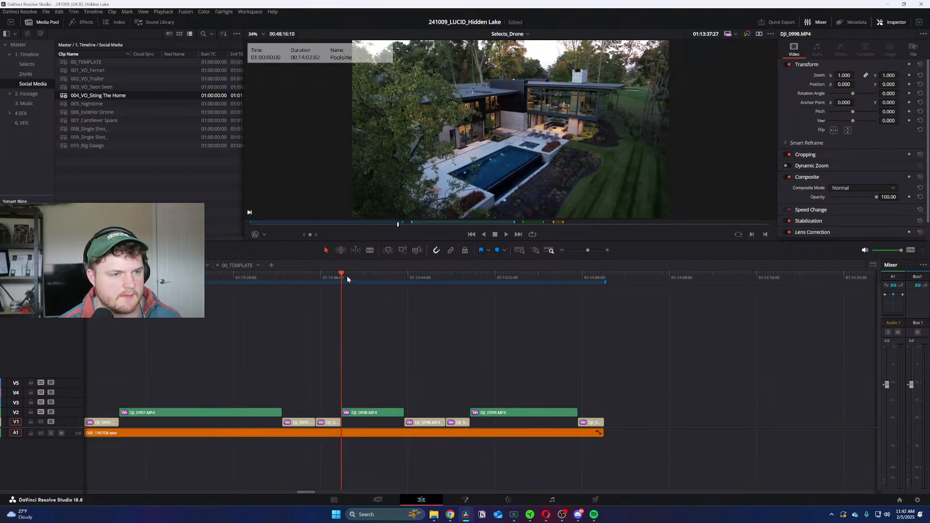
pyautogui.press('b')
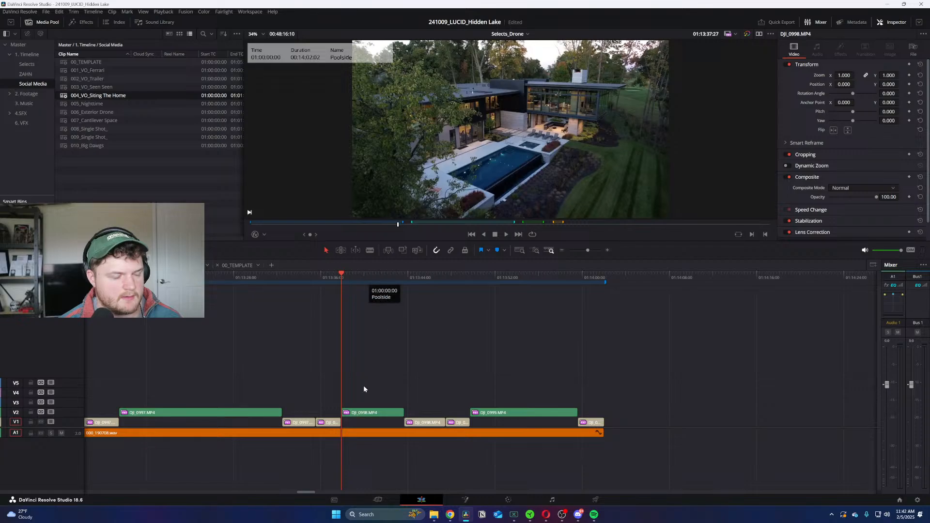
pyautogui.click(170, 265)
pyautogui.hotkey('ctrl', 'v')
pyautogui.press('space')
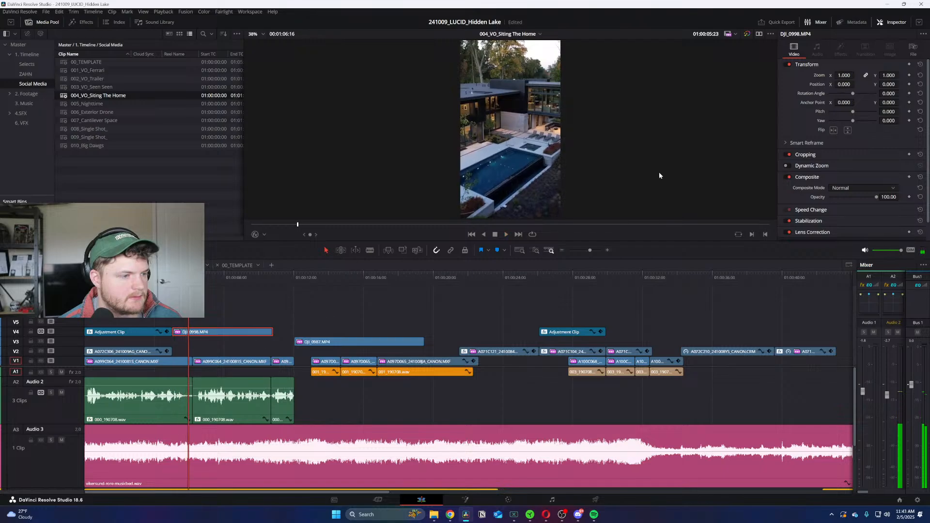
# Step: Try DJI_0998.MP4 with its Position X at -146, and delete the clip from 004_VO_Siting The Home
pyautogui.moveTo(843, 84); pyautogui.dragTo(813, 84)
pyautogui.moveTo(856, 85); pyautogui.dragTo(884, 84)
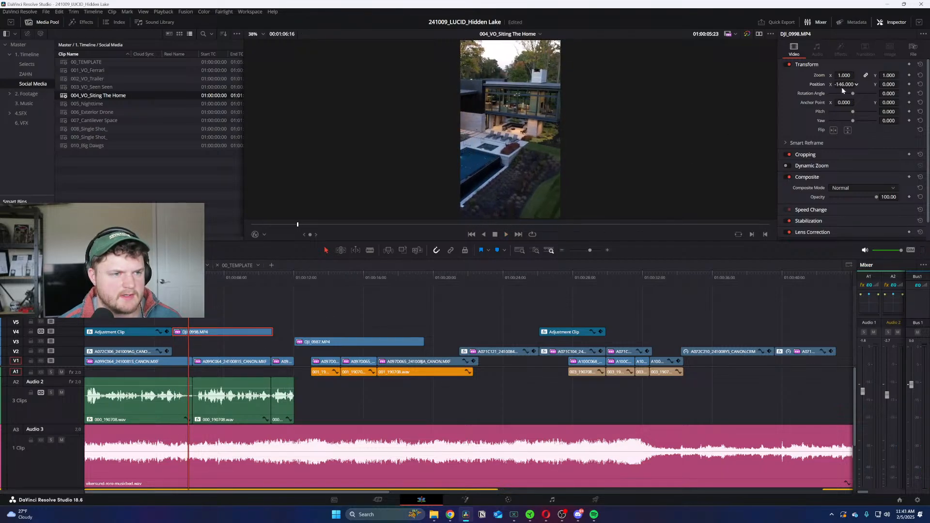
pyautogui.press('space')
pyautogui.press('space')
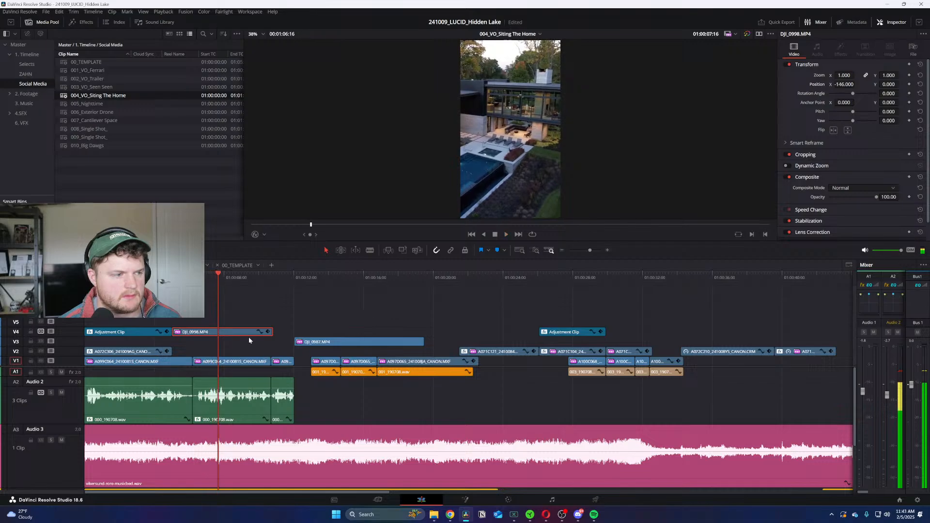
pyautogui.moveTo(257, 318); pyautogui.dragTo(224, 342)
pyautogui.press('BackSpace')
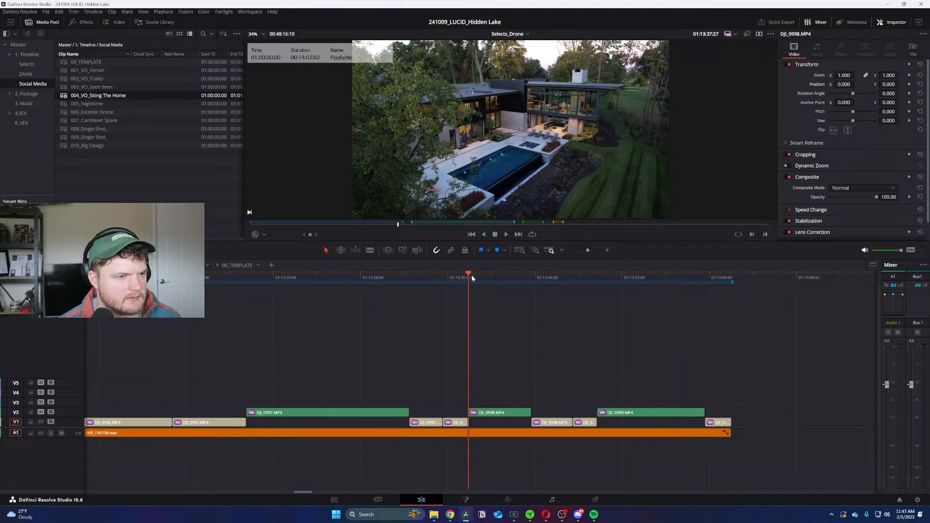
# Step: Scrub through Selects_Drone from the evening poolside shots into the Car Side section, and play DJI_0008.MP4
pyautogui.moveTo(472, 274); pyautogui.dragTo(492, 274)
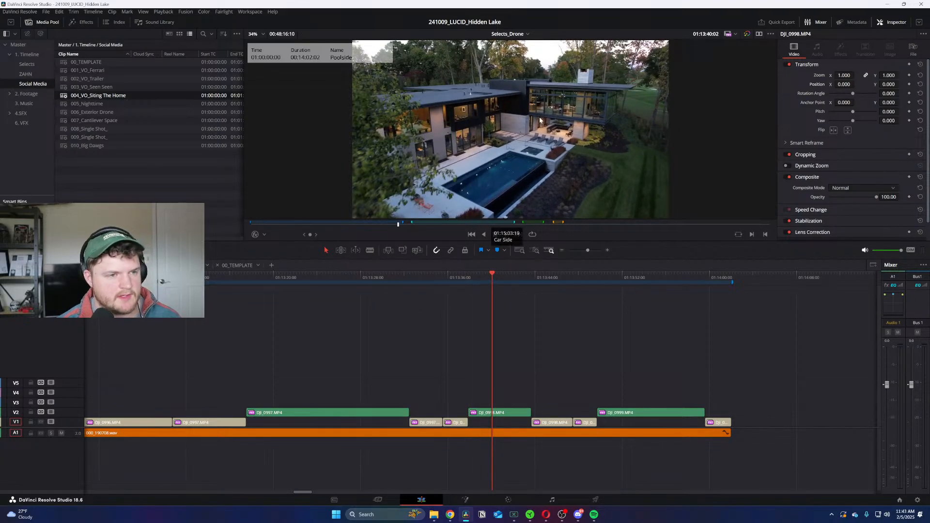
pyautogui.moveTo(508, 276); pyautogui.dragTo(632, 277)
pyautogui.hotkey('ctrl', '-')
pyautogui.hotkey('ctrl', '-')
pyautogui.hotkey('ctrl', '-')
pyautogui.hotkey('ctrl', '+')
pyautogui.moveTo(519, 276); pyautogui.dragTo(400, 275)
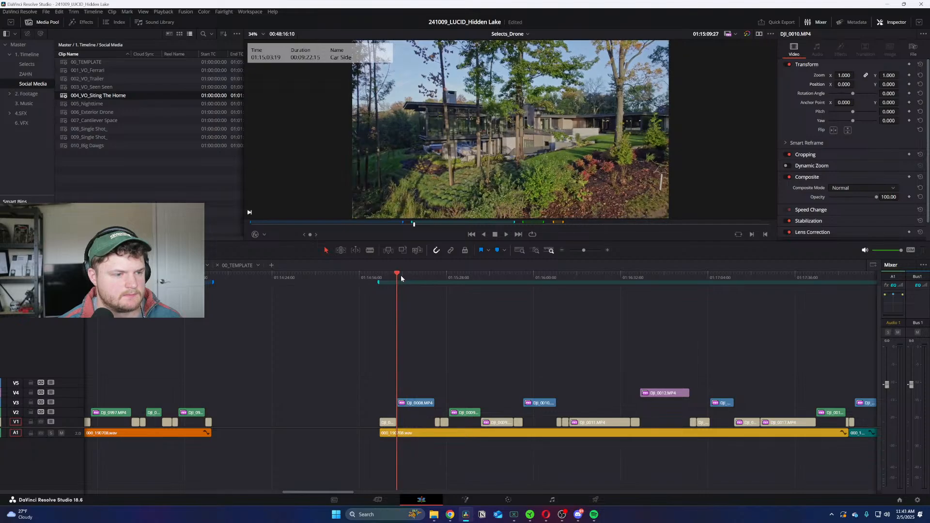
pyautogui.hotkey('ctrl', '+')
pyautogui.press('space')
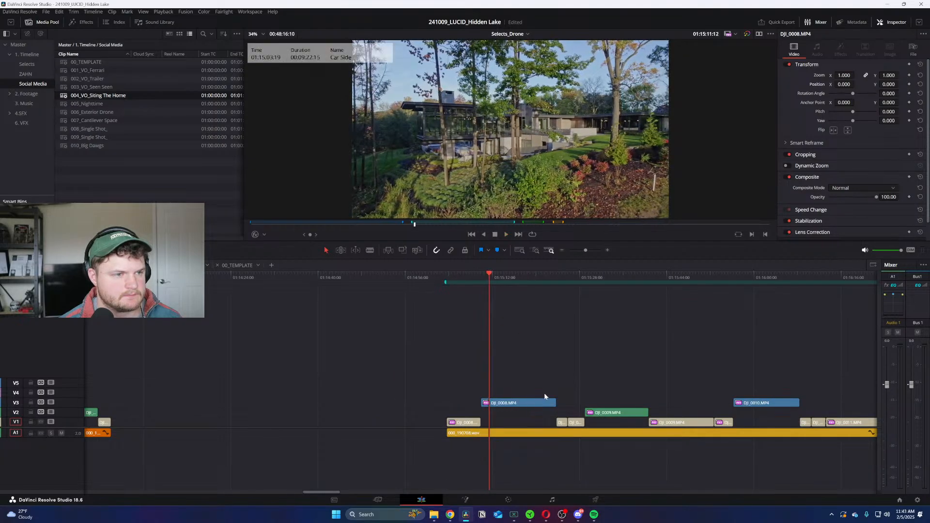
# Step: Copy DJI_0008.MP4 from Selects_Drone, paste it directly after the opening pool shot in 004_VO_Siting The Home, and play it
pyautogui.click(168, 266)
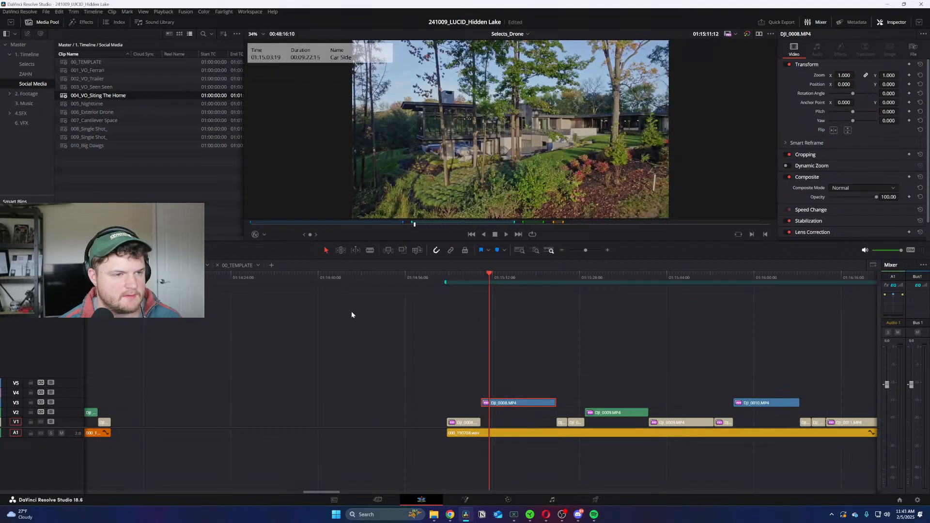
pyautogui.hotkey('ctrl', 'v')
pyautogui.press('Home')
pyautogui.moveTo(260, 331); pyautogui.dragTo(215, 332)
pyautogui.press('Down')
pyautogui.press('space')
pyautogui.press('space')
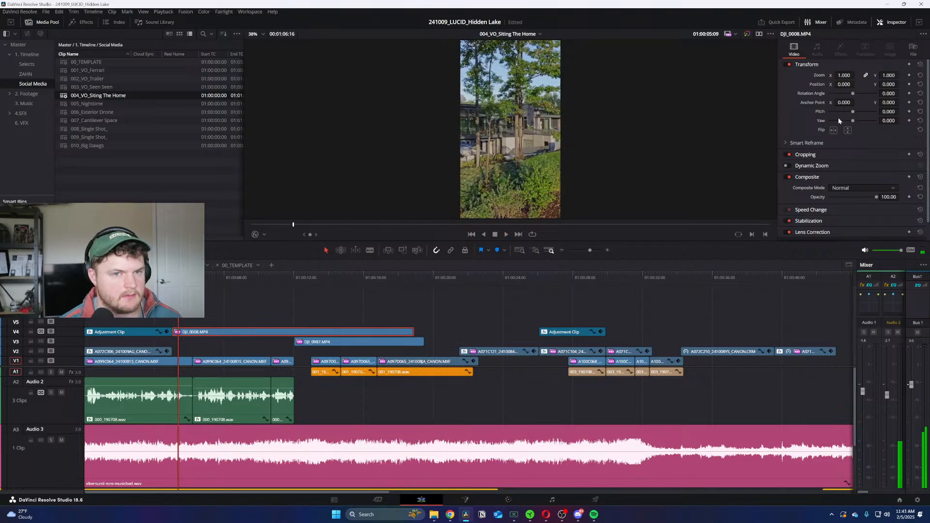
# Step: Keyframe DJI_0008.MP4's Position X from 195 near the clip's start to a negative value at 01:00:13:21, and play the move
pyautogui.moveTo(856, 85); pyautogui.dragTo(856, 84)
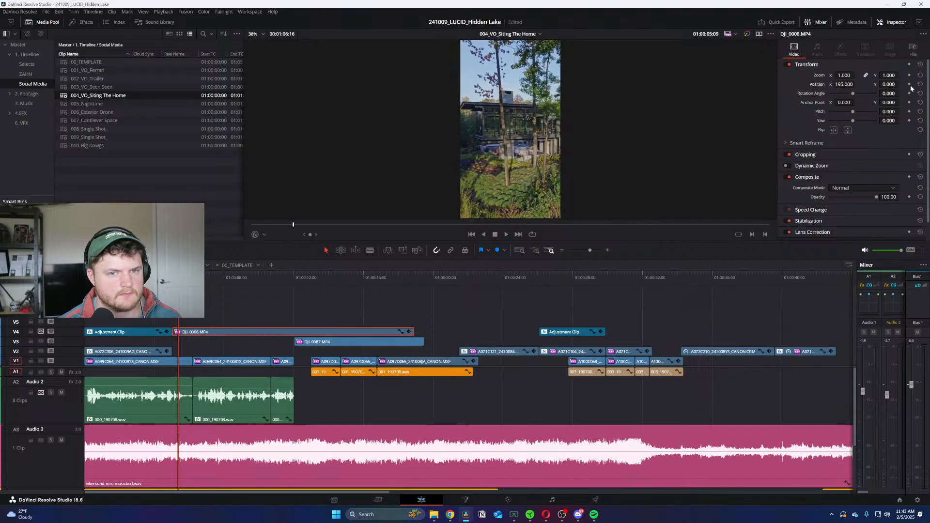
pyautogui.click(327, 278)
pyautogui.hotkey('ctrl', '-')
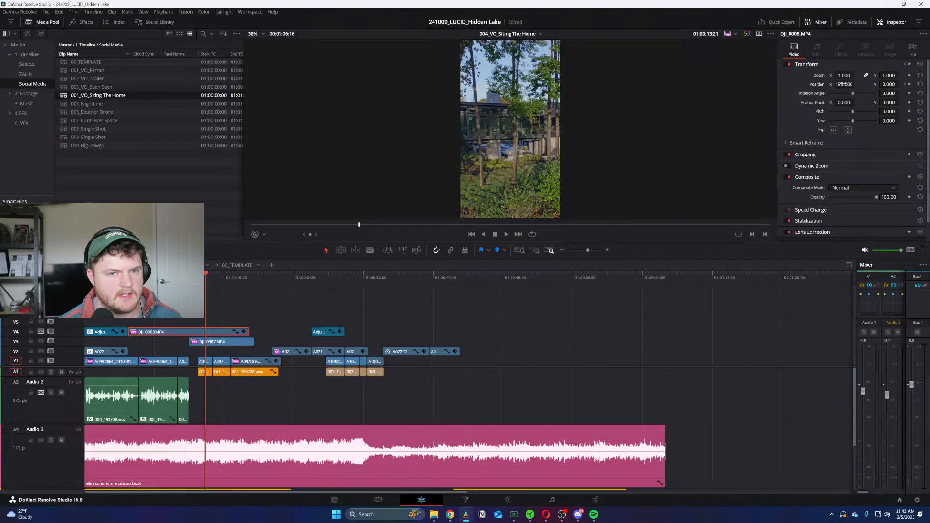
pyautogui.click(125, 278)
pyautogui.hotkey('ctrl', '=')
pyautogui.click(228, 300)
pyautogui.press('space')
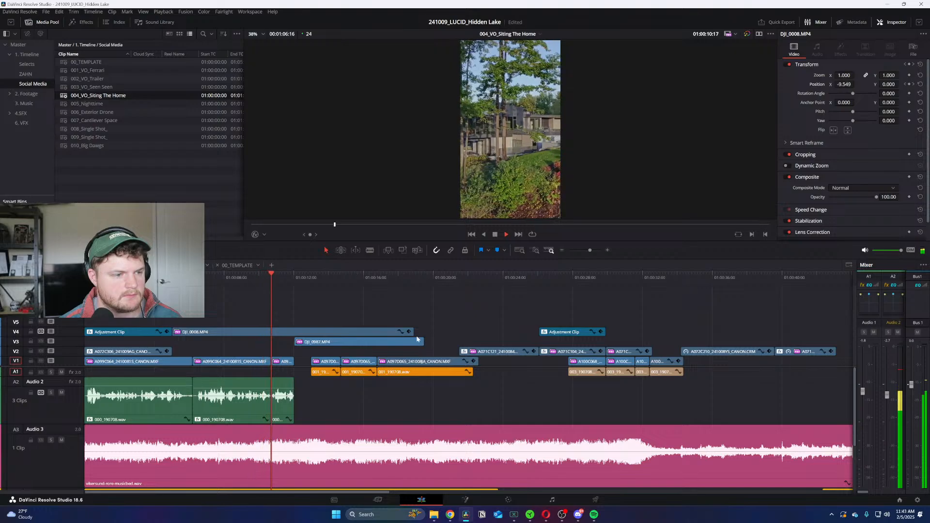
# Step: Move DJI_0987.MP4 directly after the shortened DJI_0008.MP4 on V4 with Position X 114, and trim its end to 01:00:18:12
pyautogui.hotkey('ctrl', '=')
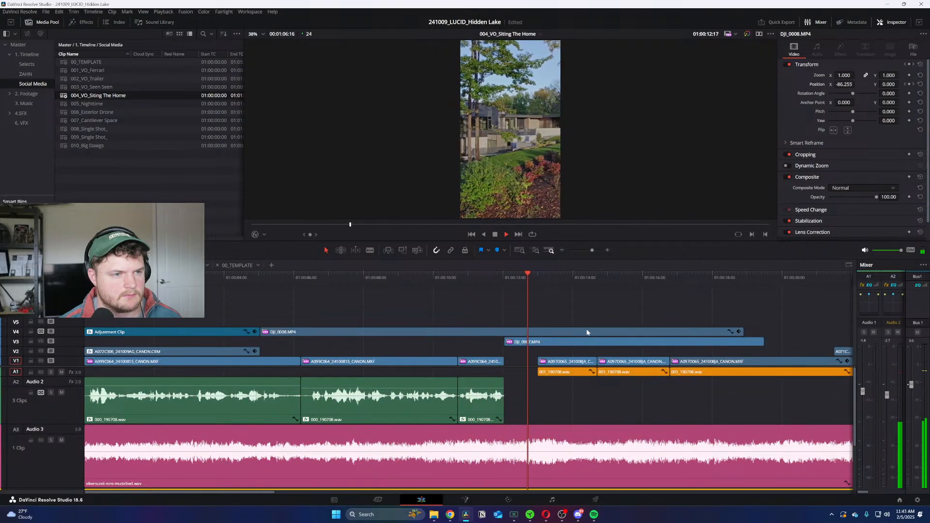
pyautogui.moveTo(562, 341); pyautogui.dragTo(614, 332)
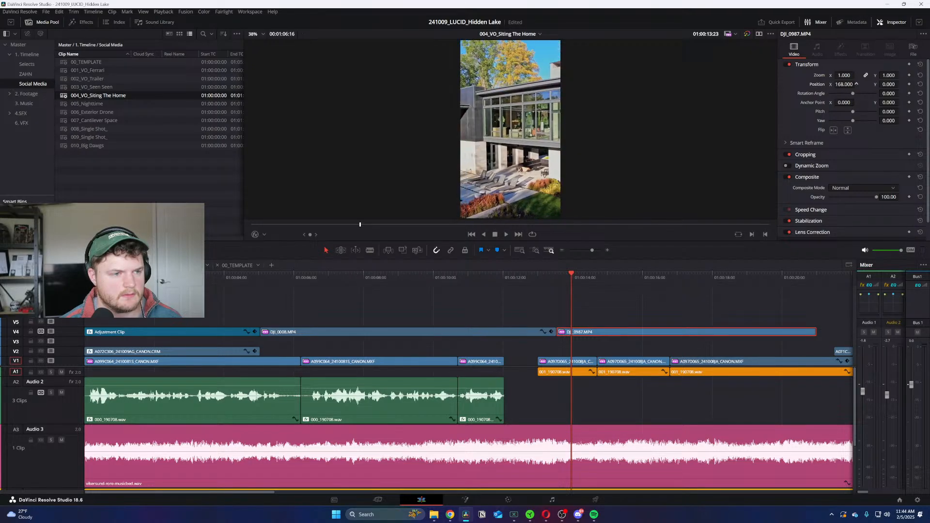
pyautogui.press('space')
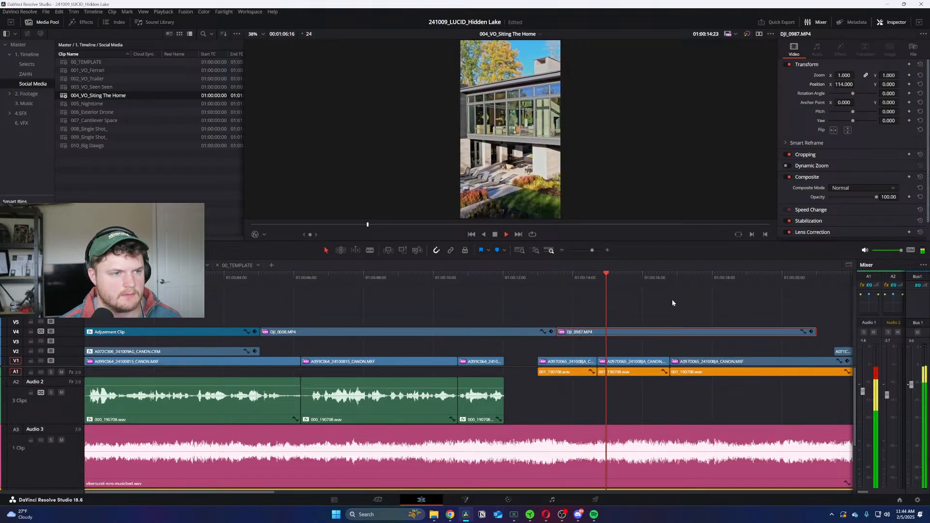
pyautogui.hotkey('ctrl', '-')
pyautogui.hotkey('ctrl', '=')
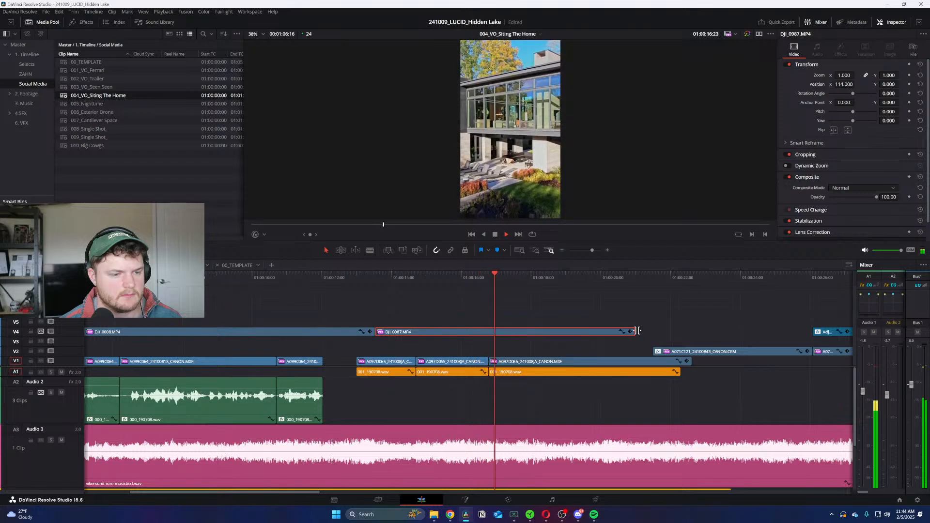
pyautogui.moveTo(636, 332); pyautogui.dragTo(549, 332)
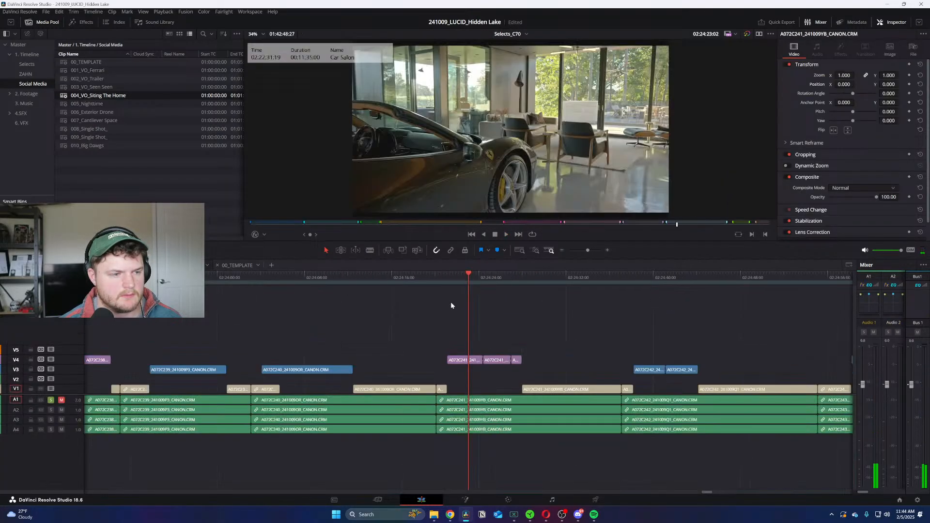
# Step: Step clip by clip from the start of Selects_C70 through the Exterior Poolside section, examining shots that could cover the interview
pyautogui.scroll(-10, 450, 301)
pyautogui.press('Home')
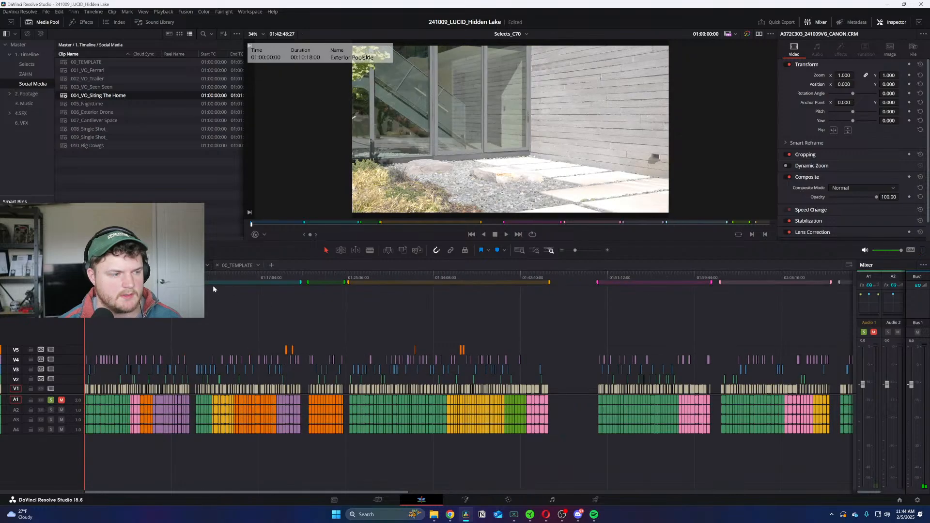
pyautogui.scroll(5, 216, 290)
pyautogui.hotkey('ctrl', '=')
pyautogui.press('Down')
pyautogui.press('Down')
pyautogui.press('Down')
pyautogui.press('Down')
pyautogui.press('Down')
pyautogui.press('Down')
pyautogui.press('Down')
pyautogui.press('Down')
pyautogui.press('Down')
pyautogui.press('Down')
pyautogui.press('Down')
pyautogui.press('Down')
pyautogui.press('Down')
pyautogui.press('Down')
pyautogui.press('Down')
pyautogui.press('Down')
pyautogui.press('Down')
pyautogui.press('Down')
pyautogui.press('Down')
pyautogui.press('Down')
pyautogui.press('Down')
pyautogui.press('Down')
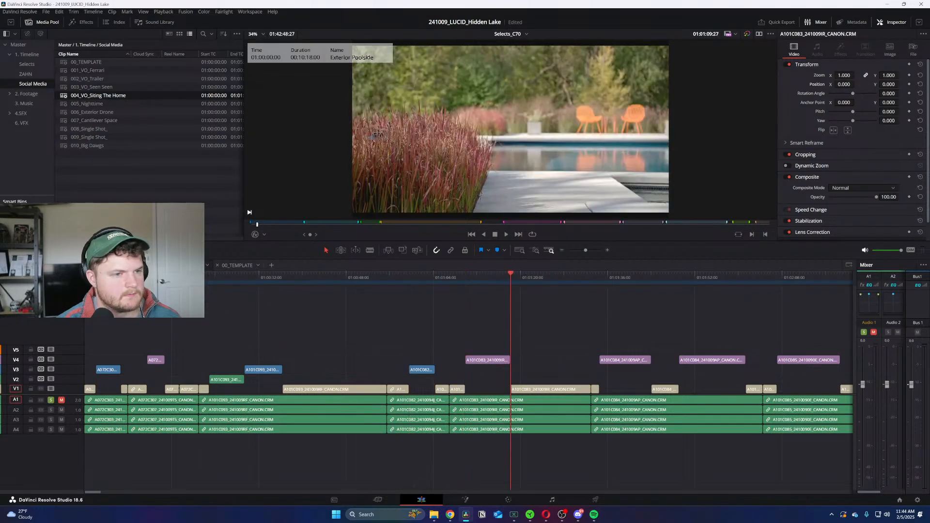
pyautogui.hotkey('ctrl', '=')
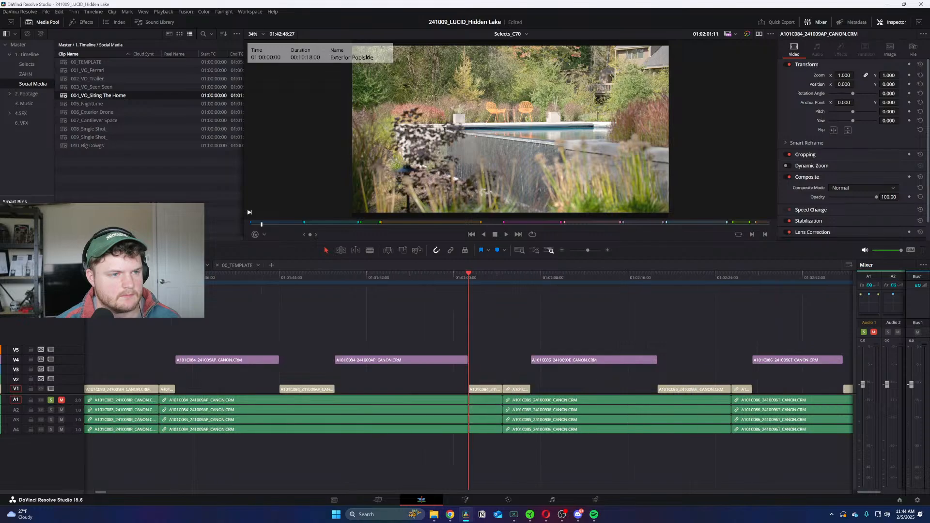
pyautogui.press('Up')
pyautogui.press('Down')
pyautogui.hotkey('ctrl', '-')
pyautogui.press('Down')
pyautogui.press('Down')
pyautogui.press('Down')
pyautogui.press('Down')
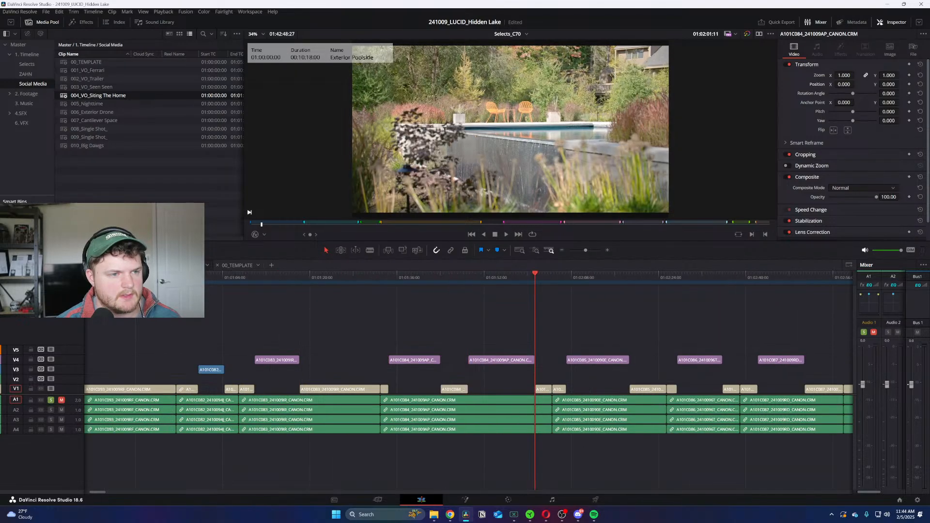
pyautogui.press('Down')
pyautogui.press('Down')
pyautogui.press('Down')
pyautogui.press('Down')
pyautogui.press('Down')
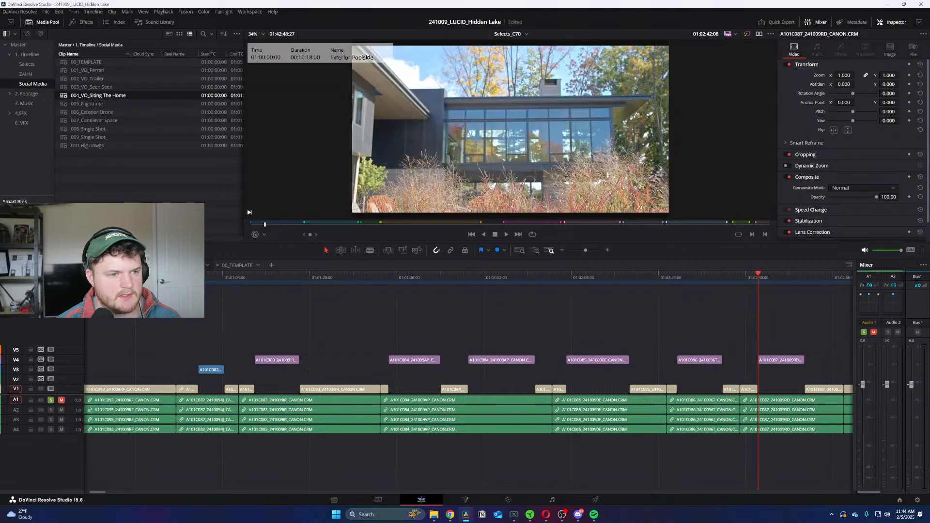
# Step: Play the A101C087 shot of the glass facade behind the grasses and split the clip partway through
pyautogui.press('space')
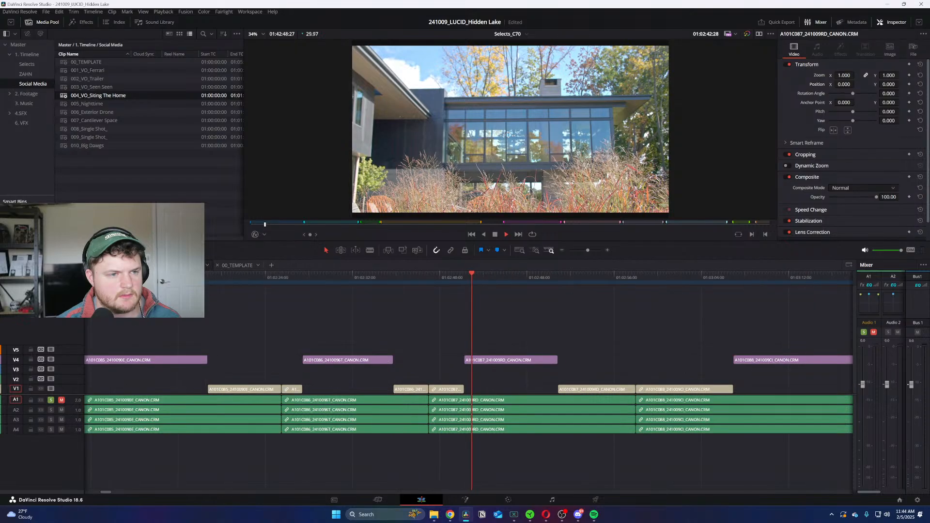
pyautogui.hotkey('ctrl', '=')
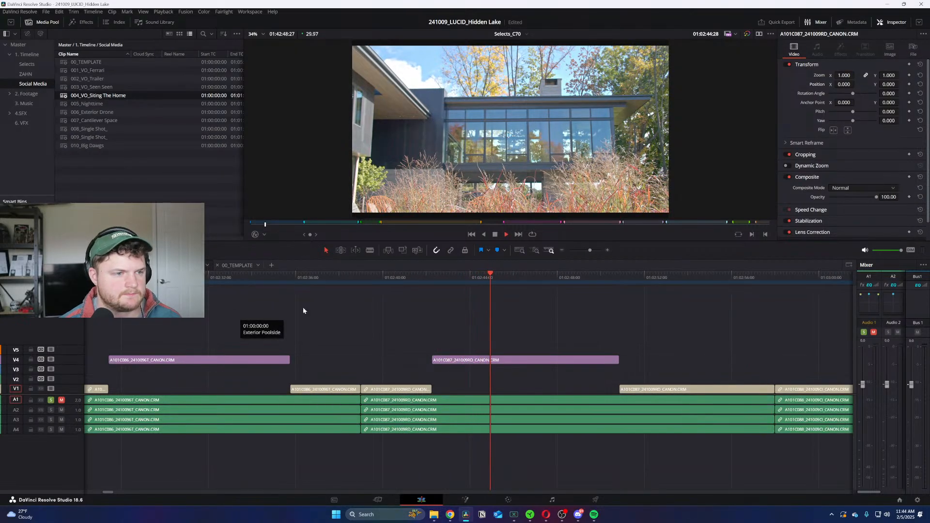
pyautogui.hotkey('ctrl', '=')
pyautogui.press('b')
pyautogui.click(526, 360)
pyautogui.press('space')
pyautogui.press('a')
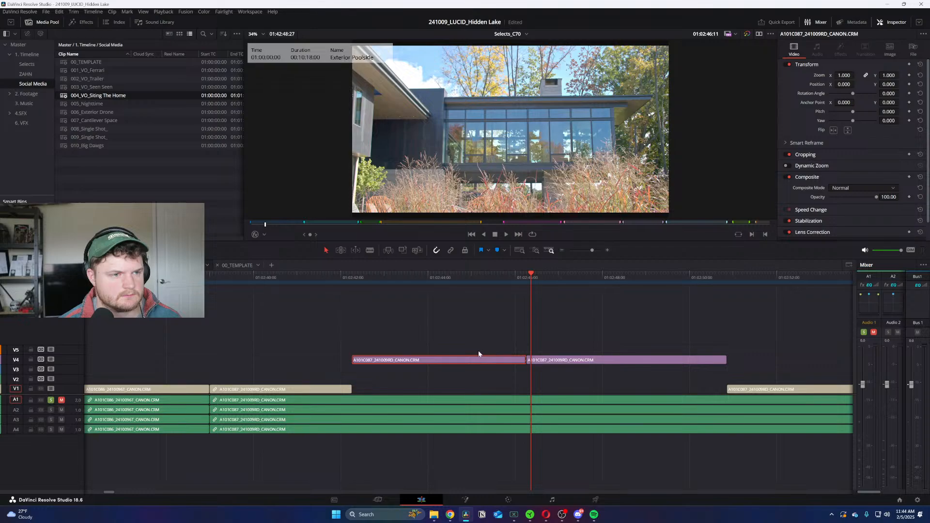
# Step: Copy the neighbouring A101C088 facade shot from Selects_C70 and paste it directly after DJI_0987.MP4 at 01:00:18:12 in 004_VO_Siting The Home
pyautogui.hotkey('ctrl', '-')
pyautogui.hotkey('ctrl', '-')
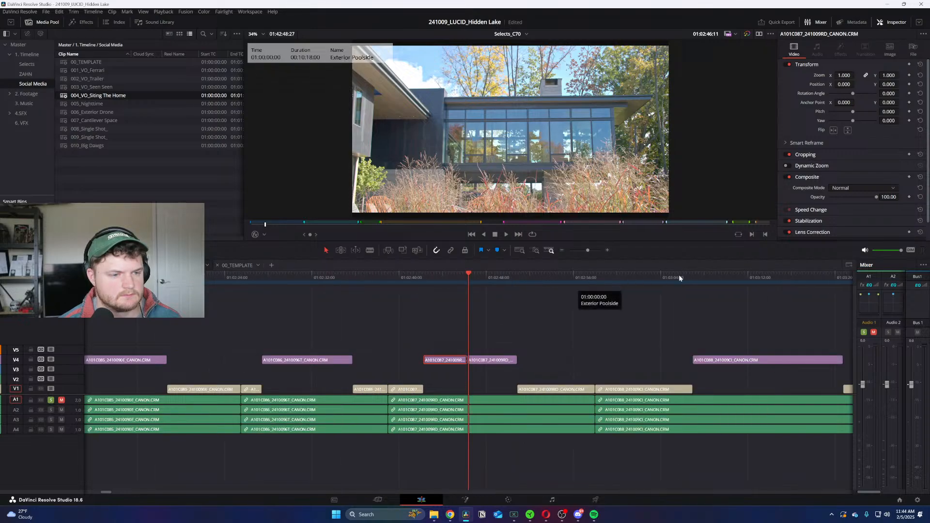
pyautogui.hotkey('ctrl', '-')
pyautogui.moveTo(574, 277); pyautogui.dragTo(628, 277)
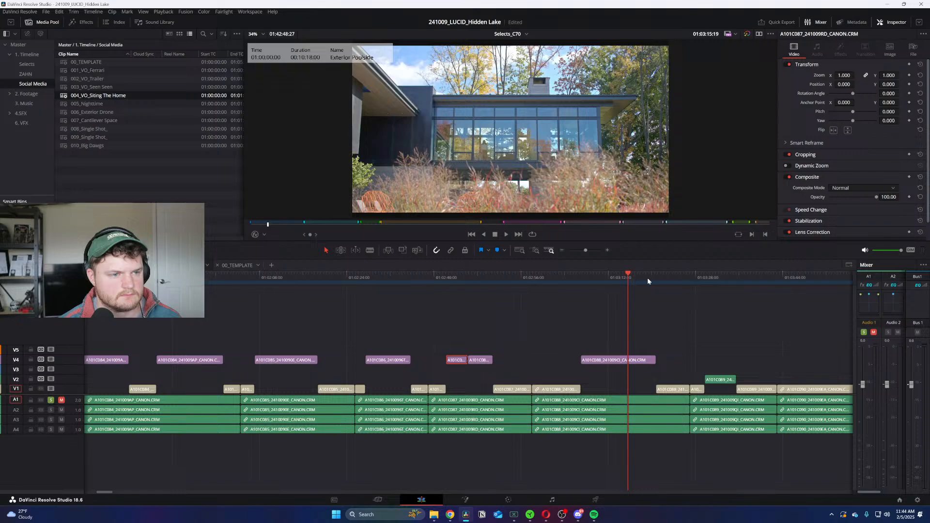
pyautogui.hotkey('ctrl', '=')
pyautogui.moveTo(489, 276); pyautogui.dragTo(451, 281)
pyautogui.hotkey('ctrl', '-')
pyautogui.hotkey('ctrl', '=')
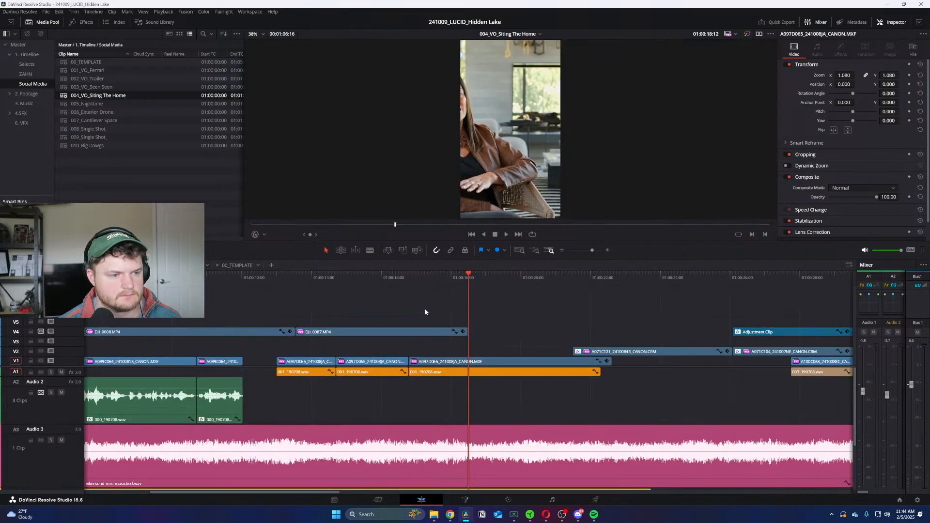
pyautogui.hotkey('ctrl', 'v')
pyautogui.click(469, 274)
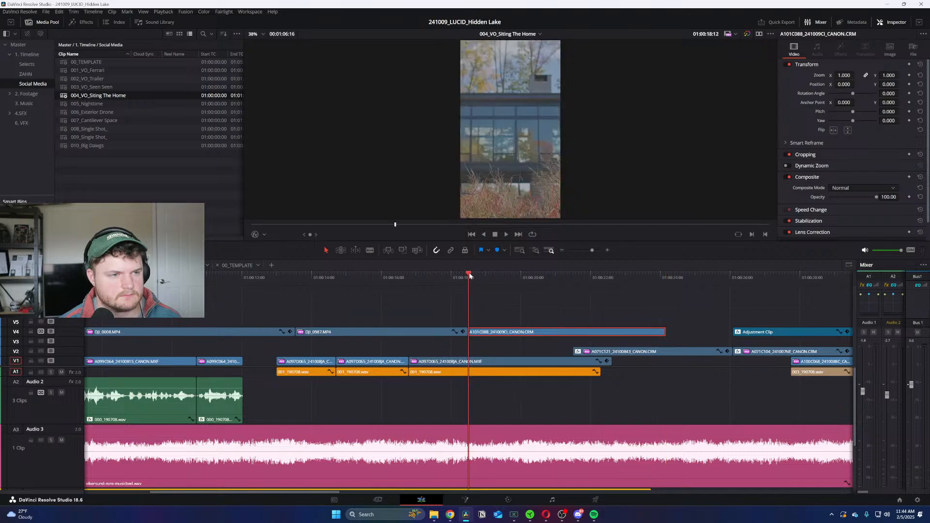
# Step: Set the A101C088 clip's Position X to 120, then cut off its opening portion and close the gap to DJI_0987.MP4
pyautogui.press('space')
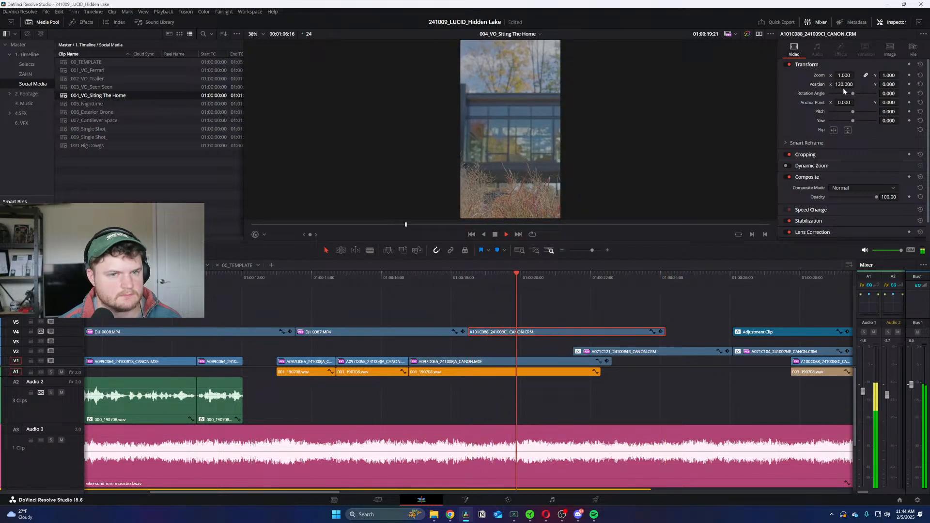
pyautogui.press('space')
pyautogui.press('b')
pyautogui.click(533, 333)
pyautogui.press('a')
pyautogui.moveTo(567, 334); pyautogui.dragTo(521, 335)
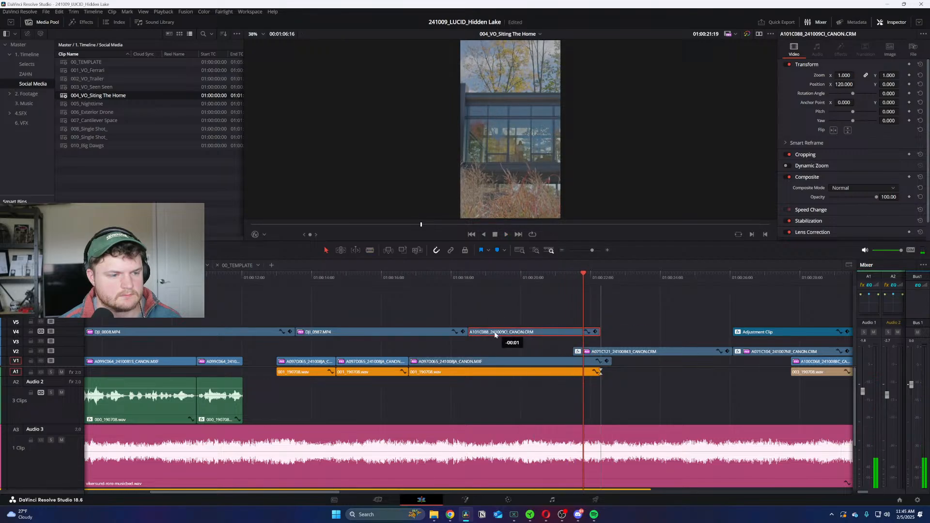
pyautogui.click(472, 277)
pyautogui.press('space')
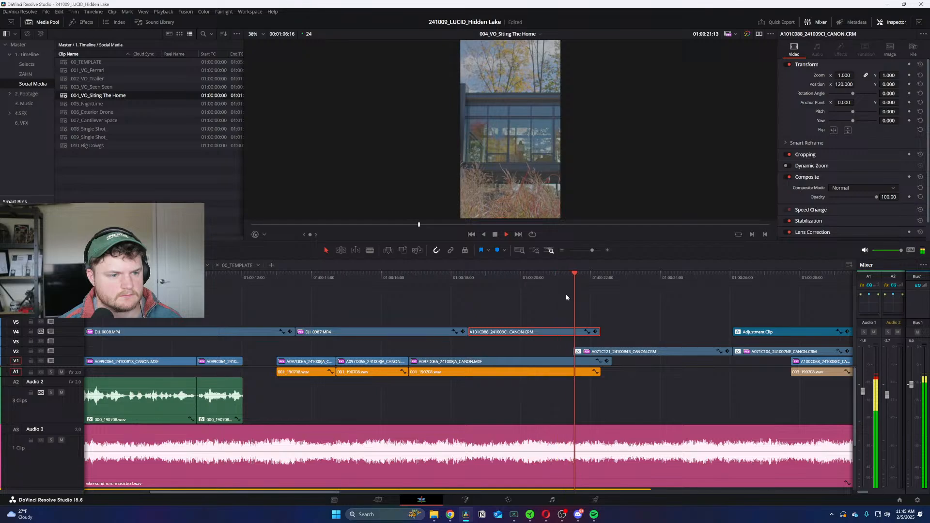
# Step: Extend the end of the A101C088 clip and shift all following clips so A071C121 starts directly after it
pyautogui.moveTo(599, 332); pyautogui.dragTo(629, 332)
pyautogui.hotkey('ctrl', '-')
pyautogui.hotkey('ctrl', '-')
pyautogui.moveTo(305, 322); pyautogui.dragTo(516, 353)
pyautogui.hotkey('ctrl', '=')
pyautogui.hotkey('ctrl', '=')
pyautogui.click(484, 318)
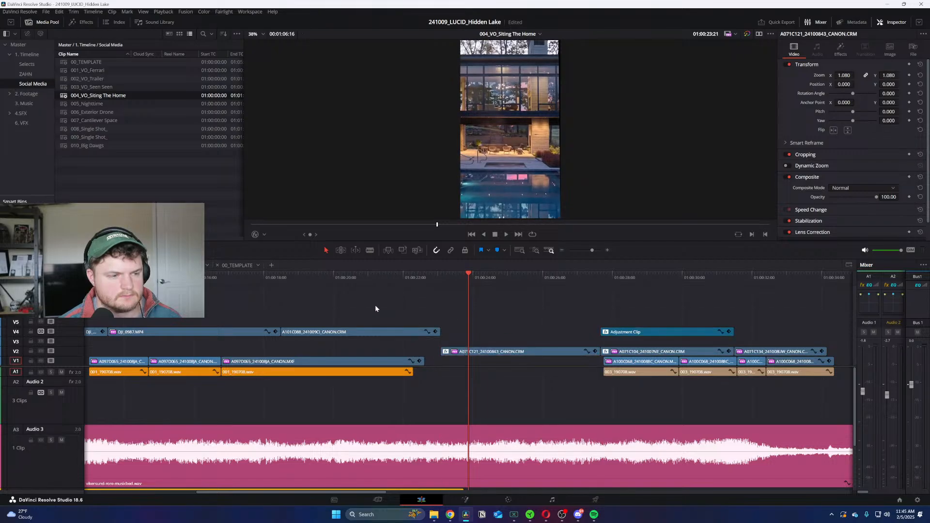
# Step: Remove DJI_0987.MP4 and move the A101C088 clip onto V5, starting where DJI_0008.MP4 ends
pyautogui.hotkey('ctrl', '-')
pyautogui.moveTo(316, 280)
pyautogui.mouseDown()
pyautogui.moveTo(243, 286)
pyautogui.moveTo(304, 285)
pyautogui.mouseUp()
pyautogui.moveTo(400, 339); pyautogui.dragTo(313, 329)
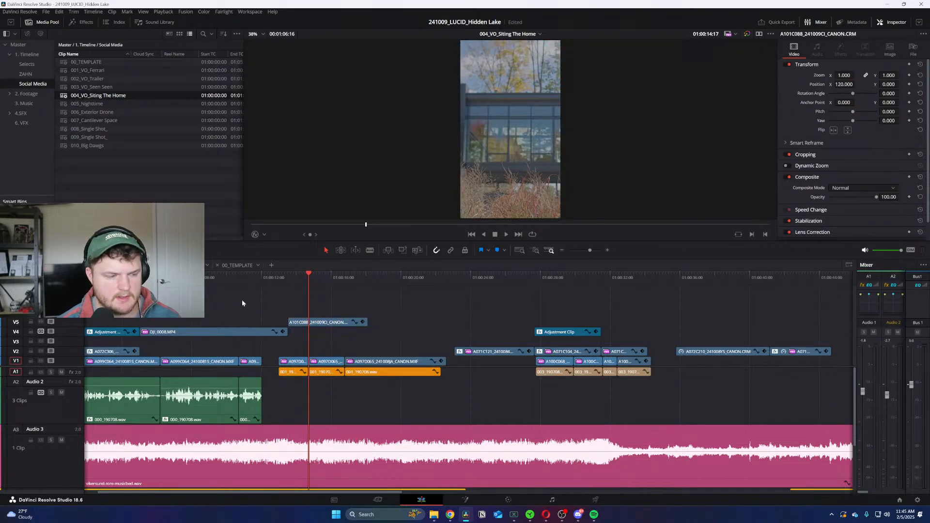
# Step: Change the clip speed of DJI_0008.MP4
pyautogui.click(209, 281)
pyautogui.hotkey('ctrl', '=')
pyautogui.rightClick(362, 332)
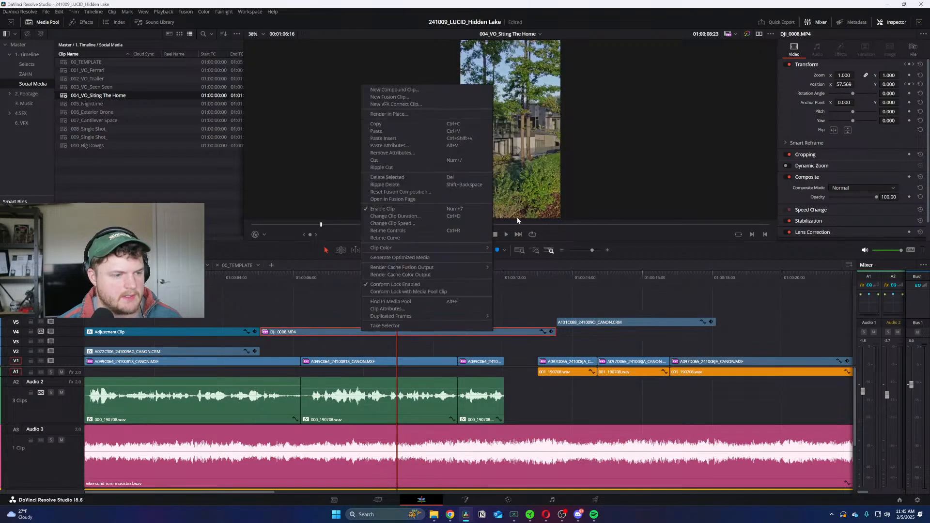
pyautogui.click(429, 225)
pyautogui.click(452, 247)
pyautogui.click(465, 312)
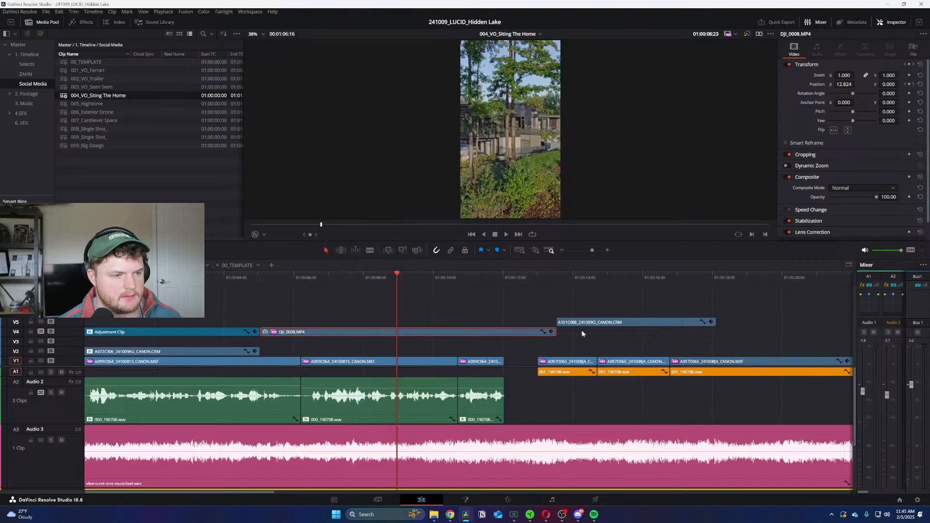
# Step: Play back the start of DJI_0008.MP4 with its Transform keyframes shown, and reset the clip's Position to clear the keyframes
pyautogui.click(551, 331)
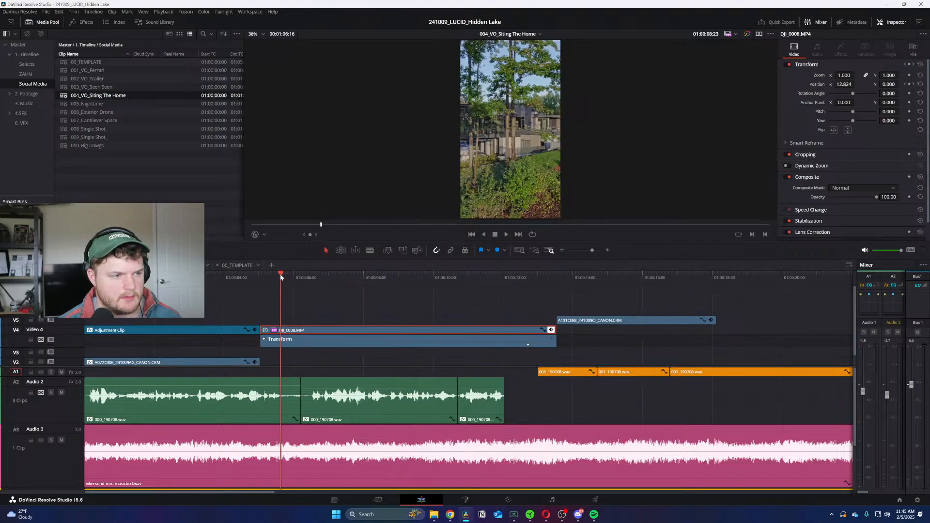
pyautogui.moveTo(280, 275); pyautogui.dragTo(257, 278)
pyautogui.press('space')
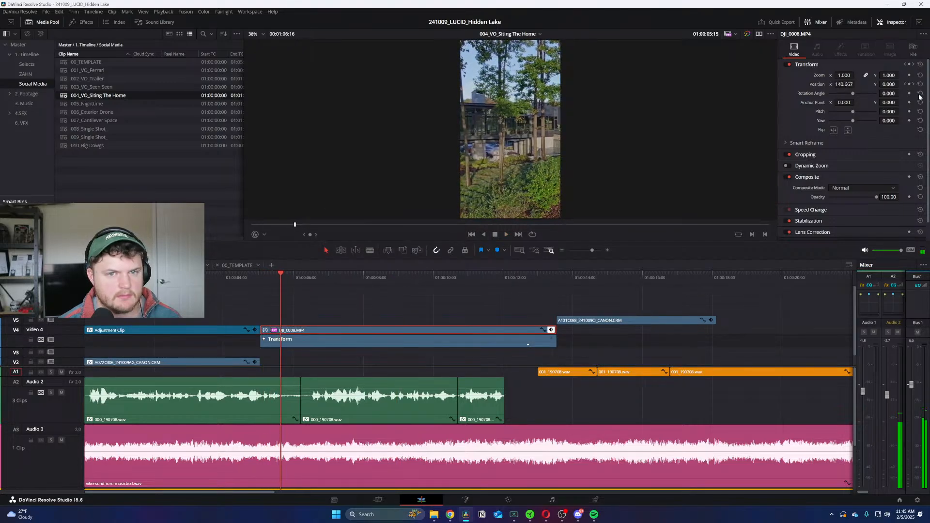
pyautogui.click(920, 84)
pyautogui.click(268, 277)
pyautogui.press('Up')
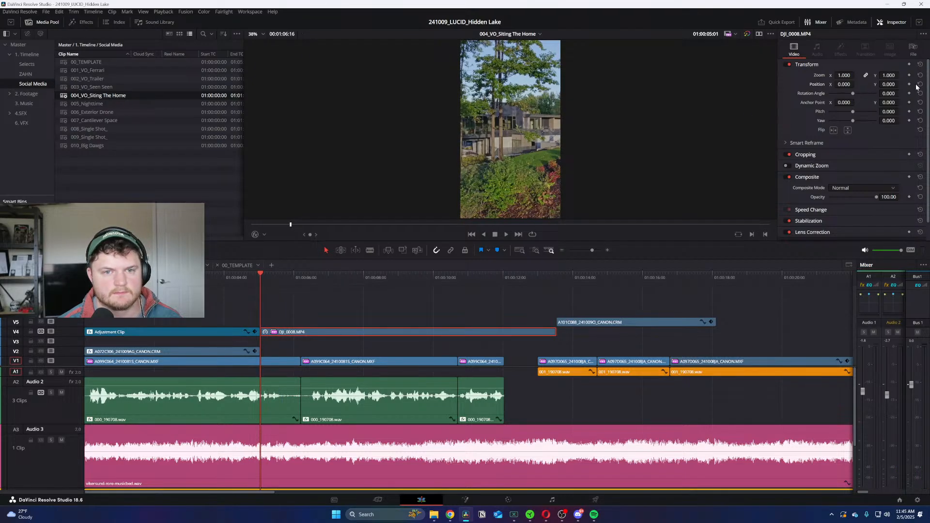
# Step: Keyframe DJI_0008.MP4's Position X from -130 at the clip's start to a position further right near its end
pyautogui.moveTo(846, 86); pyautogui.dragTo(783, 85)
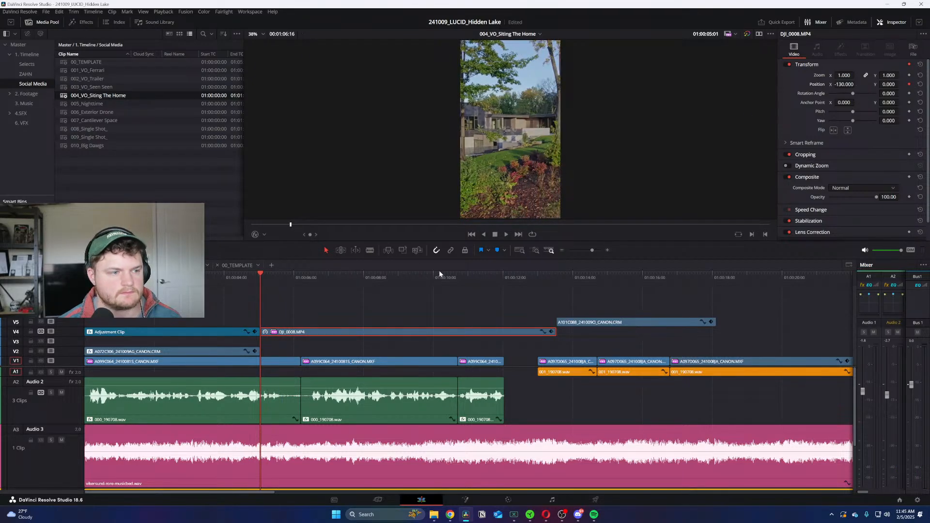
pyautogui.click(538, 277)
pyautogui.moveTo(843, 84); pyautogui.dragTo(856, 84)
pyautogui.click(280, 278)
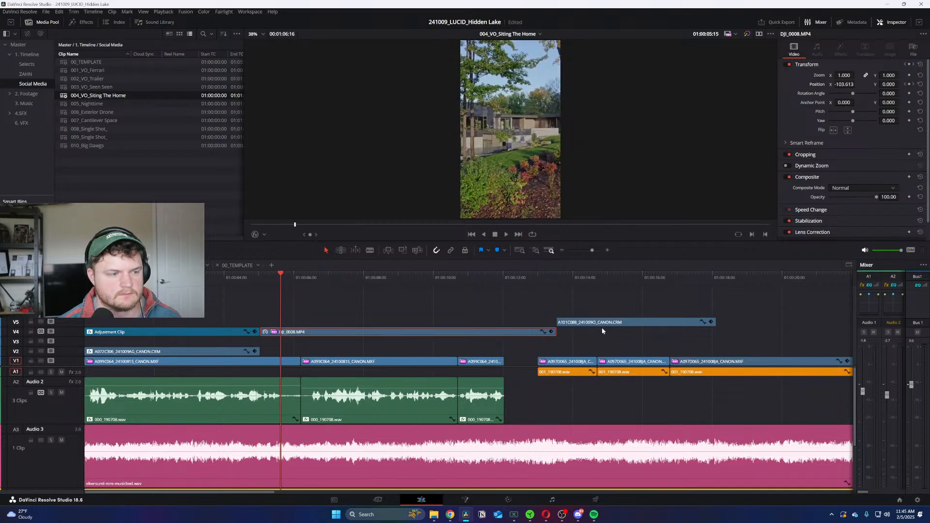
# Step: Move DJI_0008.MP4's last Position keyframe to the very end of the clip and play back the reframed move
pyautogui.click(551, 332)
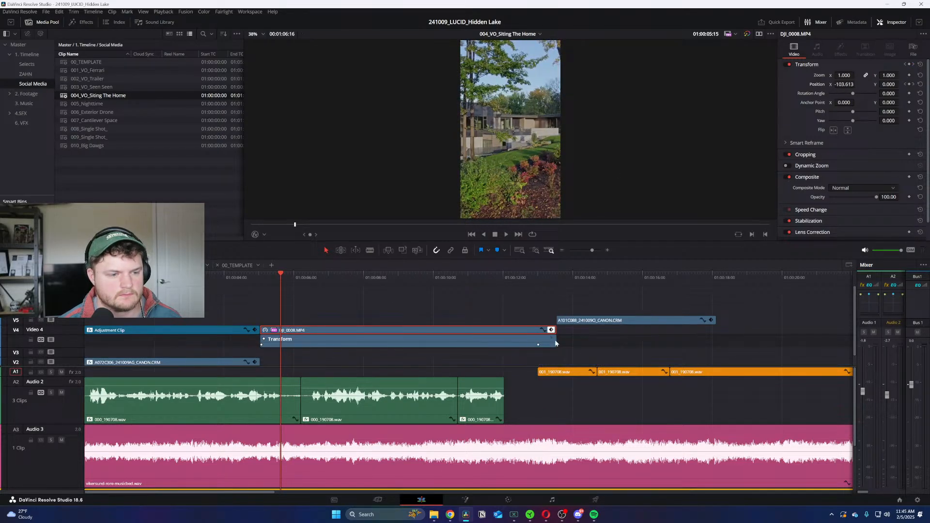
pyautogui.press('space')
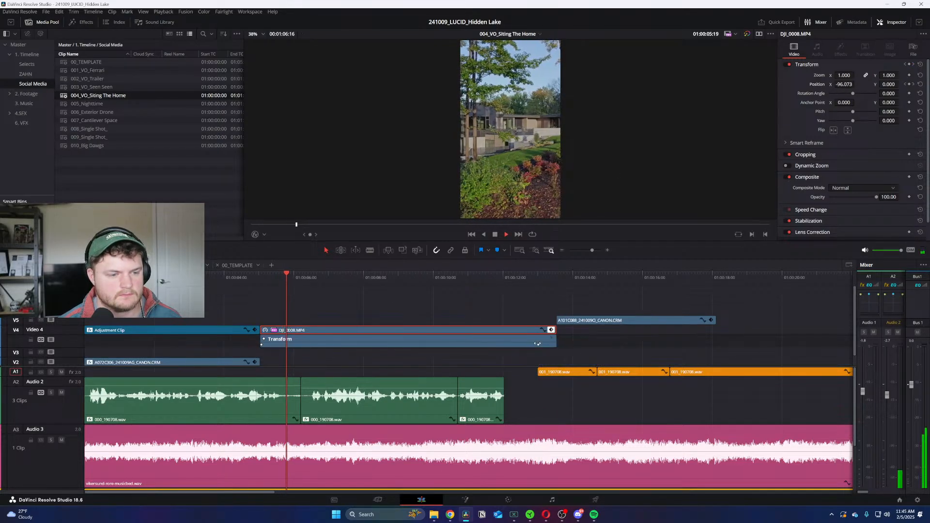
pyautogui.click(526, 297)
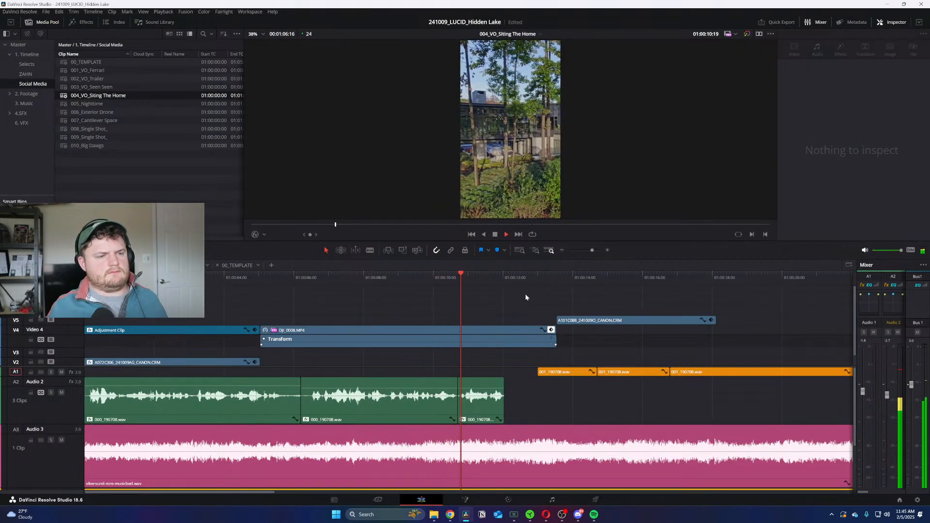
# Step: Play on through the A101C088 clip on V5 and extend its end by a few frames
pyautogui.hotkey('ctrl', '=')
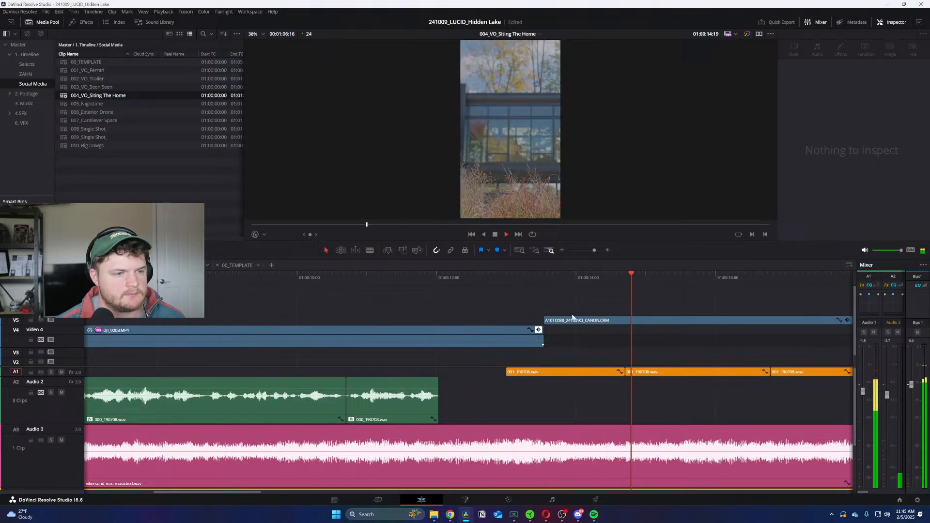
pyautogui.hotkey('ctrl', '-')
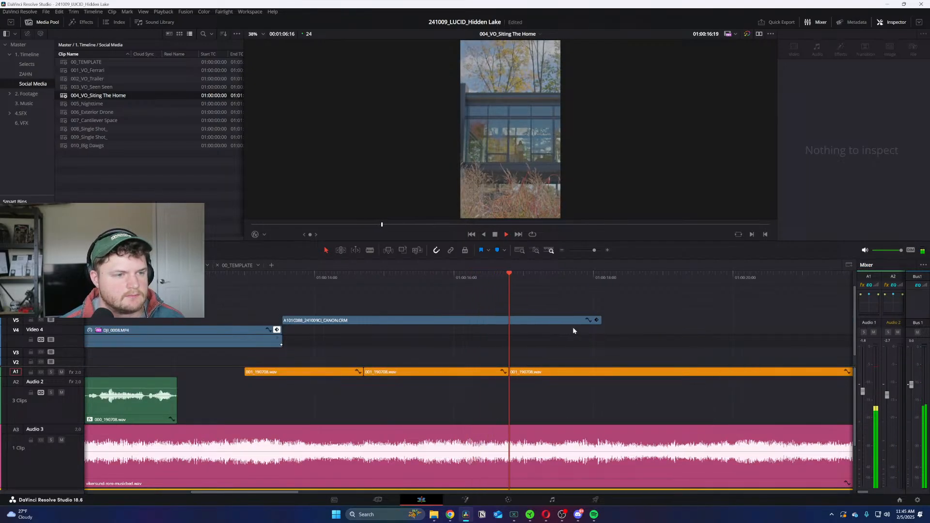
pyautogui.hotkey('ctrl', '=')
pyautogui.moveTo(504, 318); pyautogui.dragTo(517, 320)
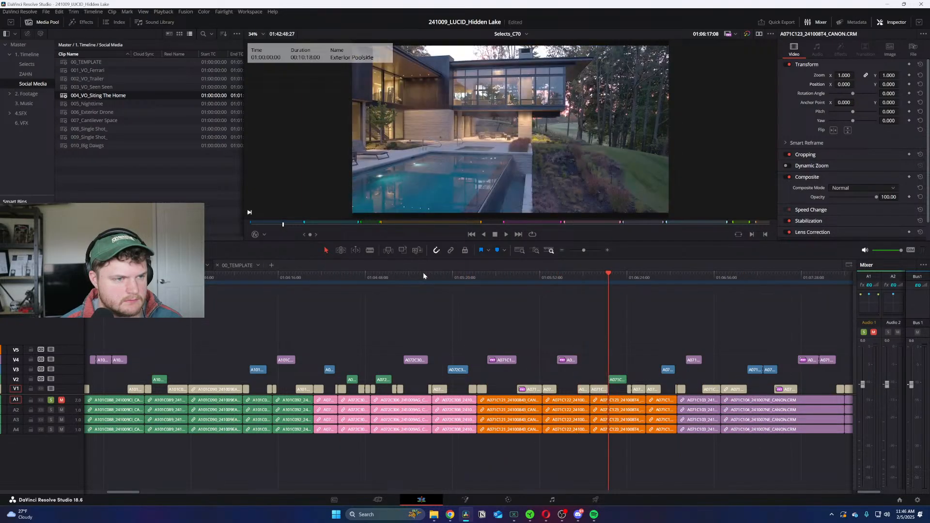
# Step: Look through the dusk shots in the Exterior Poolside section of Selects_C70 for suitable B-roll
pyautogui.press('j')
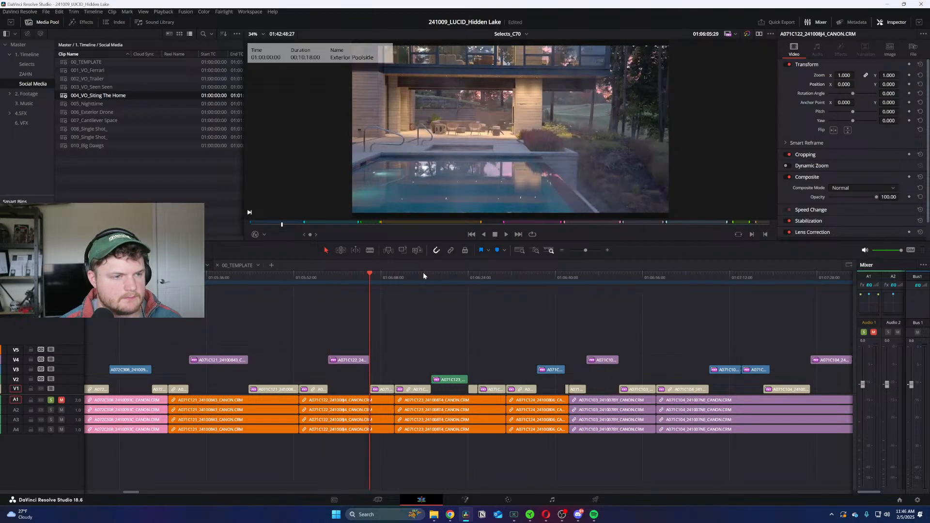
pyautogui.press('Down')
pyautogui.press('Down')
pyautogui.press('Down')
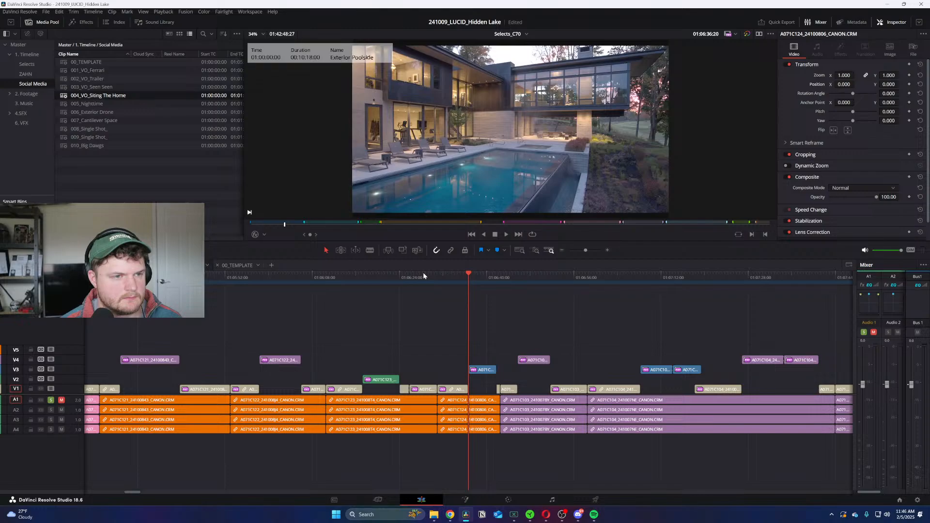
pyautogui.press('Down')
pyautogui.press('Down')
pyautogui.press('Down')
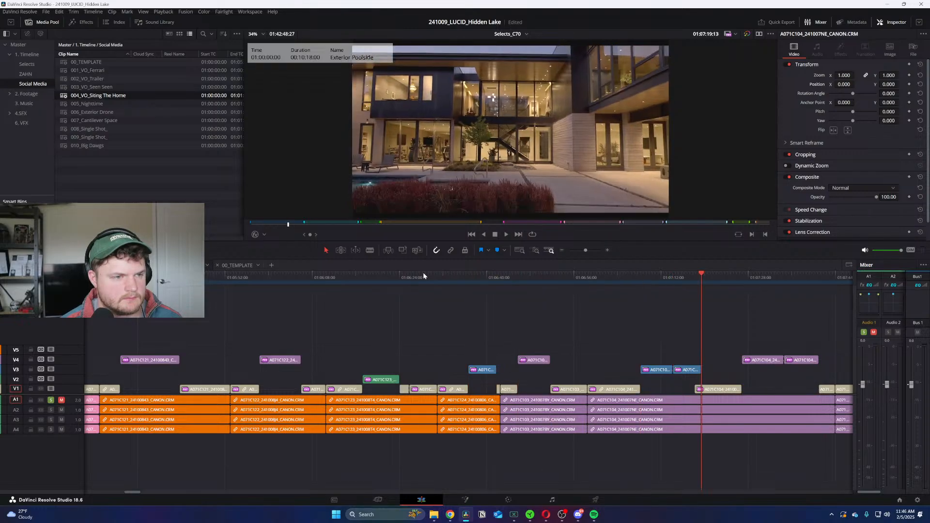
pyautogui.press('Down')
pyautogui.press('Down')
pyautogui.press('Down')
pyautogui.press('Down')
pyautogui.press('Down')
pyautogui.press('Down')
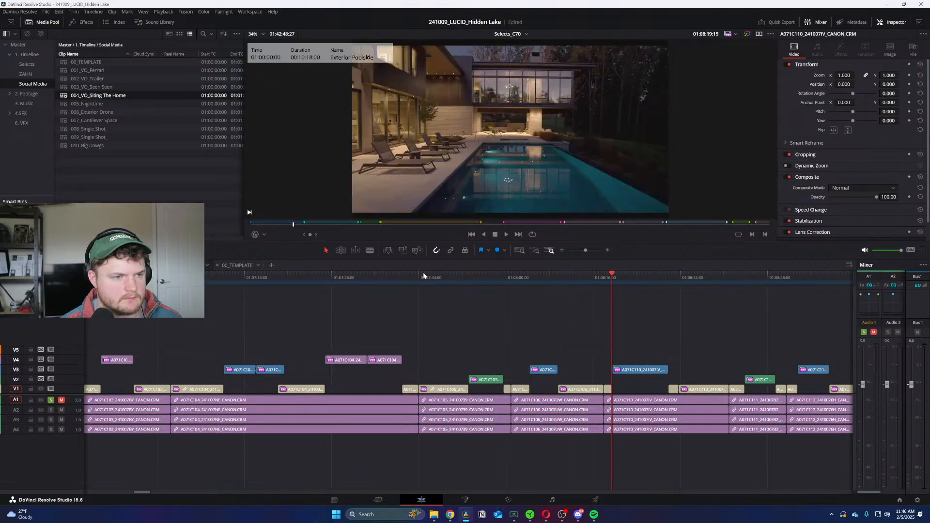
pyautogui.press('Down')
pyautogui.press('Down')
pyautogui.press('Down')
pyautogui.hotkey('ctrl', '-')
pyautogui.press('Down')
pyautogui.press('Down')
pyautogui.press('Down')
pyautogui.press('Down')
# Step: Go through the Selects_C70 clips from the beginning of the timeline, examining the daytime poolside shots onward for usable B-roll
pyautogui.press('Home')
pyautogui.press('Down')
pyautogui.press('Down')
pyautogui.press('Down')
pyautogui.press('Down')
pyautogui.press('Down')
pyautogui.press('Down')
pyautogui.press('Down')
pyautogui.press('Down')
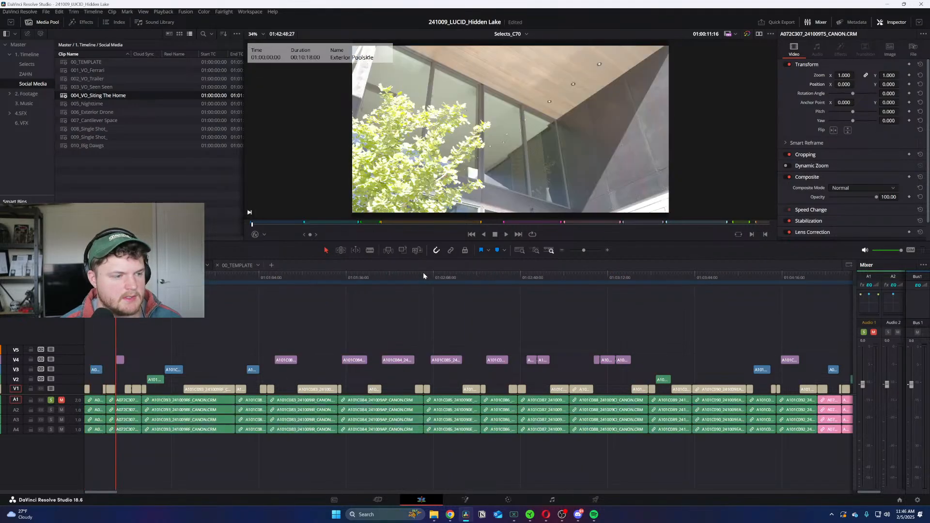
pyautogui.press('Down')
pyautogui.press('Down')
pyautogui.press('Down')
pyautogui.press('Down')
pyautogui.press('Down')
pyautogui.press('Down')
pyautogui.press('Down')
pyautogui.press('Down')
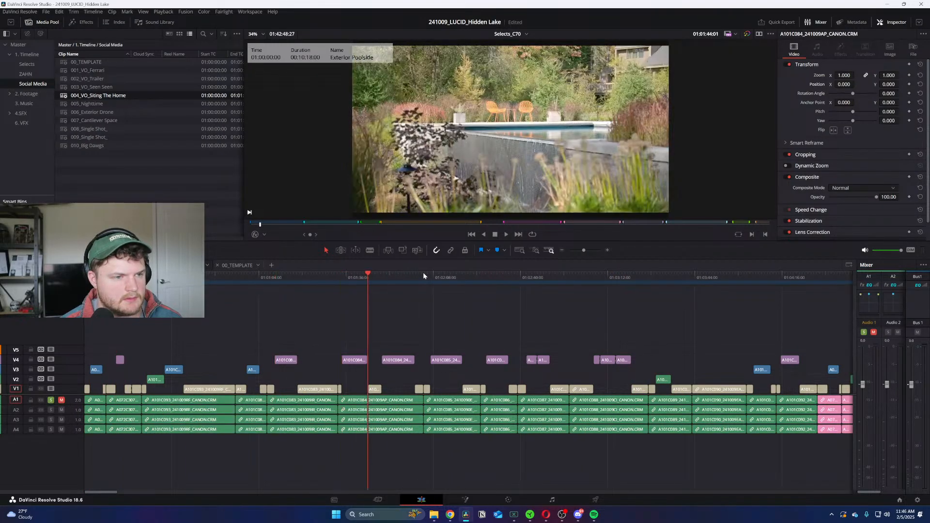
pyautogui.press('Down')
pyautogui.press('Down')
pyautogui.press('Down')
pyautogui.press('Down')
pyautogui.press('Down')
pyautogui.press('Down')
pyautogui.press('Down')
pyautogui.press('Down')
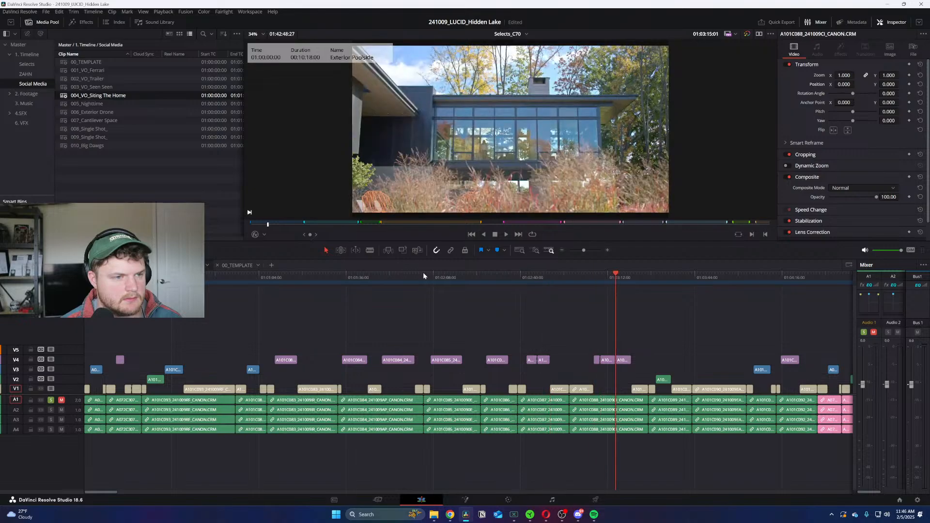
pyautogui.press('Down')
pyautogui.press('Down')
pyautogui.press('Down')
pyautogui.press('Down')
pyautogui.press('Down')
pyautogui.press('Down')
pyautogui.press('Down')
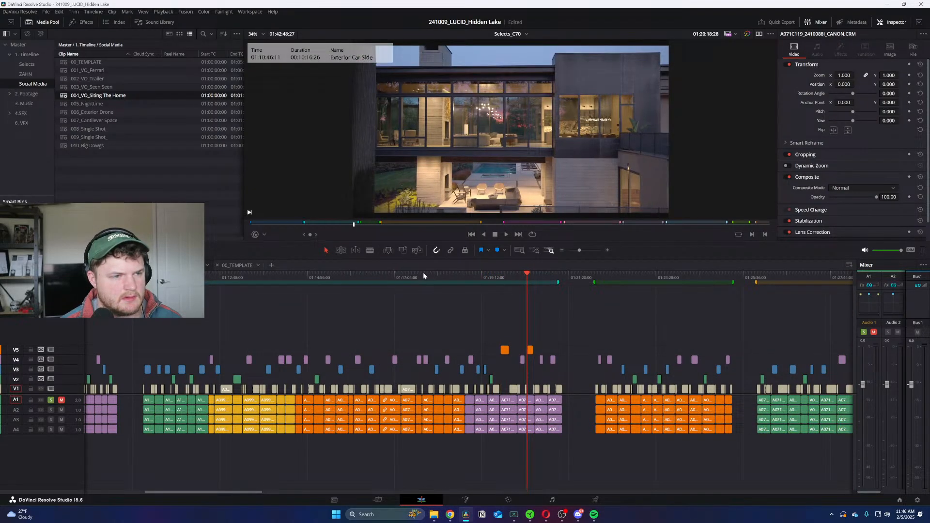
# Step: Examine the Exterior Car Side and Exterior Front shots in Selects_C70 for B-roll showing the home's siting
pyautogui.hotkey('ctrl', '=')
pyautogui.hotkey('ctrl', '=')
pyautogui.hotkey('ctrl', '=')
pyautogui.press('space')
pyautogui.hotkey('ctrl', '-')
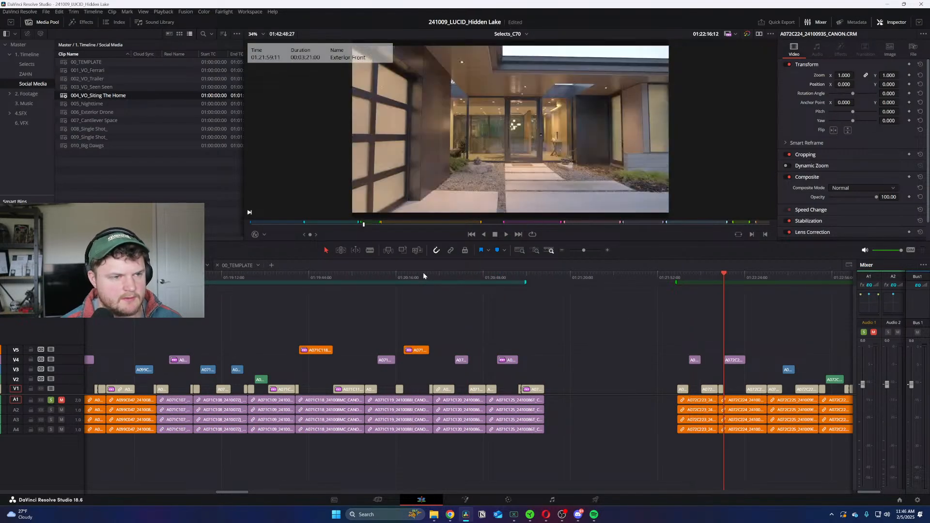
pyautogui.hotkey('ctrl', '=')
pyautogui.hotkey('ctrl', '-')
pyautogui.hotkey('ctrl', '-')
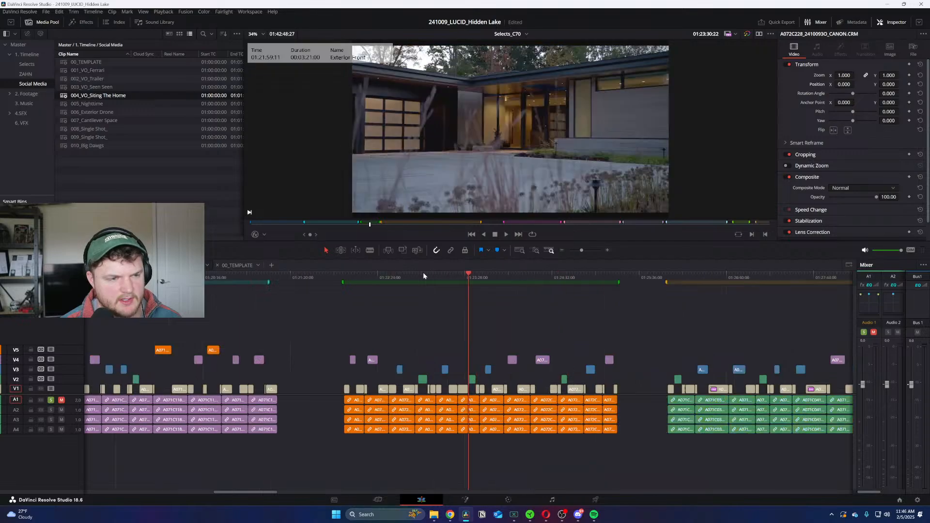
pyautogui.hotkey('ctrl', '-')
pyautogui.hotkey('ctrl', '-')
pyautogui.hotkey('ctrl', '=')
pyautogui.hotkey('ctrl', '=')
pyautogui.hotkey('ctrl', '-')
pyautogui.hotkey('ctrl', '-')
pyautogui.hotkey('ctrl', '-')
pyautogui.hotkey('ctrl', '-')
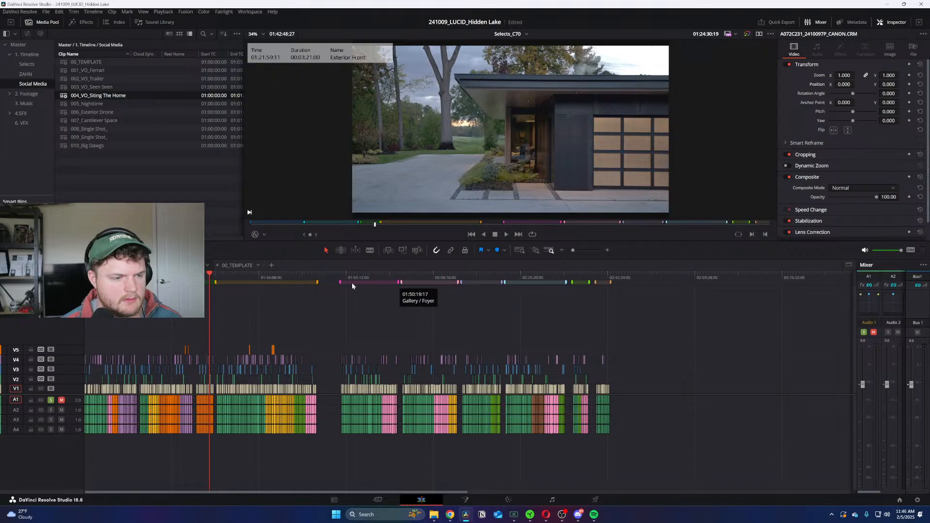
# Step: Switch to the Selects_Drone timeline and preview the DJI_0026.MP4 shot near the beginning of the Poolside section
pyautogui.press('Home')
pyautogui.hotkey('ctrl', '=')
pyautogui.hotkey('ctrl', '=')
pyautogui.hotkey('ctrl', '=')
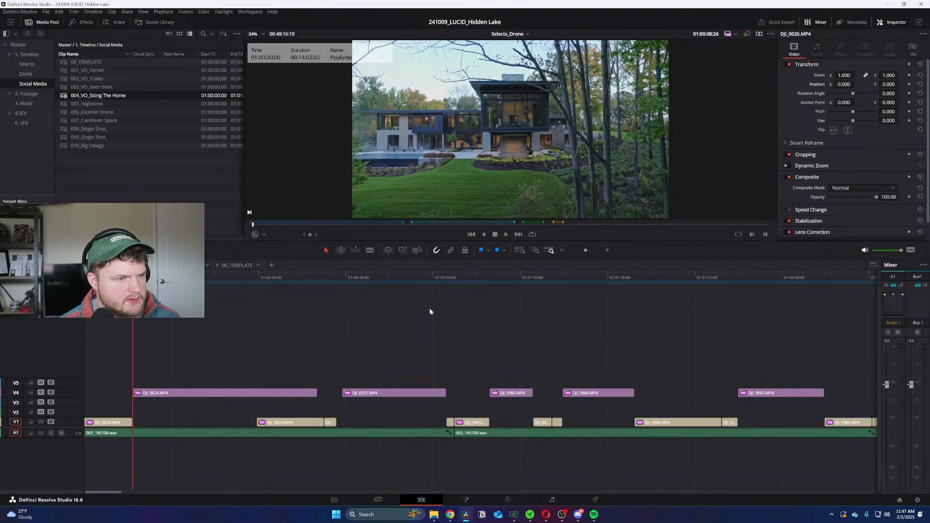
pyautogui.press('Down')
pyautogui.hotkey('ctrl', '=')
pyautogui.press('Up')
pyautogui.press('space')
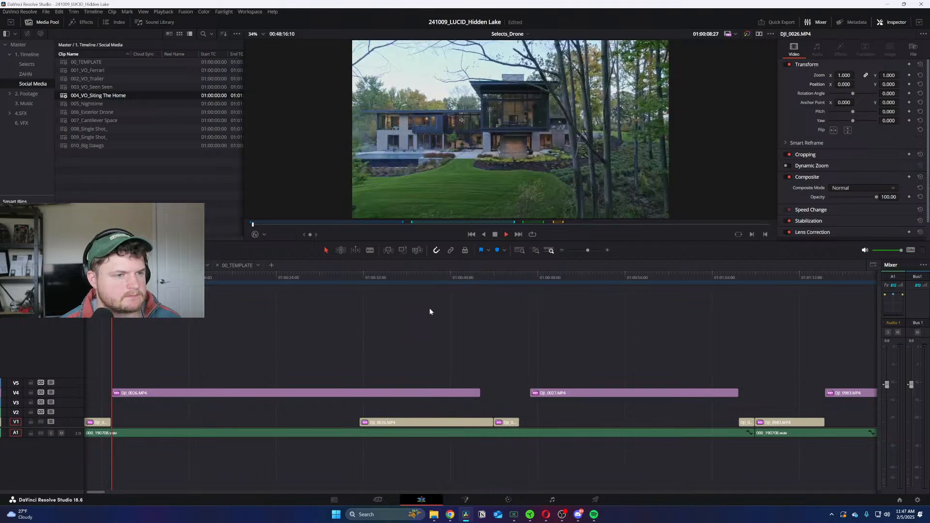
pyautogui.hotkey('ctrl', '=')
pyautogui.hotkey('ctrl', '-')
# Step: Scrub the drone selects to 01:00:57:12, split DJI_0027.MP4 there and copy the wanted segment
pyautogui.click(392, 277)
pyautogui.moveTo(391, 278); pyautogui.dragTo(711, 301)
pyautogui.press('b')
pyautogui.click(725, 393)
pyautogui.press('a')
pyautogui.click(673, 394)
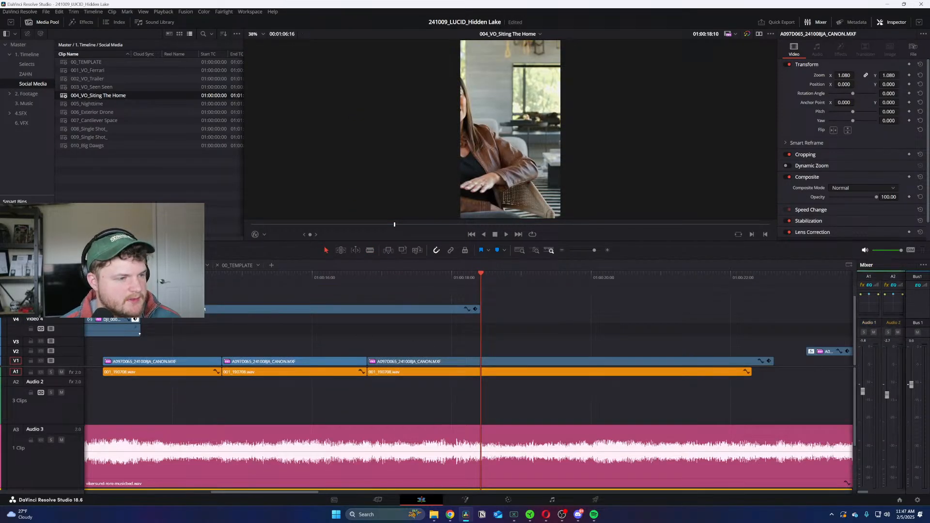
# Step: Try placing the copied DJI_0027.MP4 segment on V4 of 004_VO_Siting The Home, starting where the A101C088 clip ends
pyautogui.hotkey('ctrl', 'z')
pyautogui.moveTo(450, 319); pyautogui.dragTo(463, 344)
pyautogui.click(453, 294)
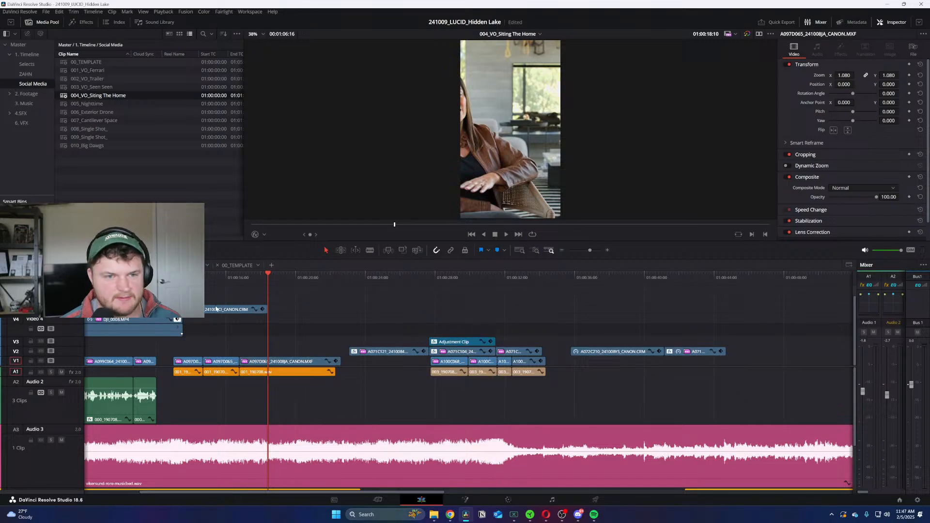
pyautogui.hotkey('ctrl', '=')
pyautogui.click(293, 320)
pyautogui.hotkey('ctrl', 'v')
pyautogui.hotkey('ctrl', '-')
pyautogui.hotkey('ctrl', '-')
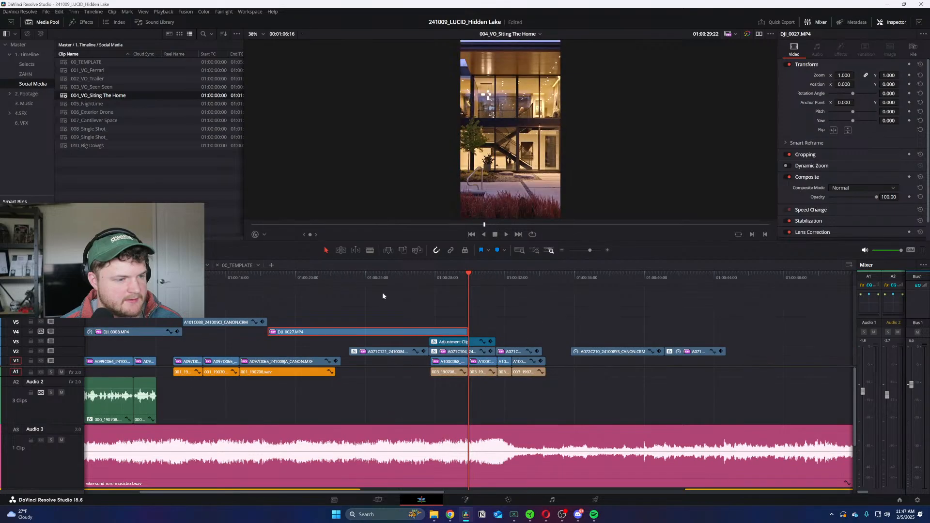
pyautogui.press('Up')
pyautogui.hotkey('ctrl', '=')
pyautogui.press('Delete')
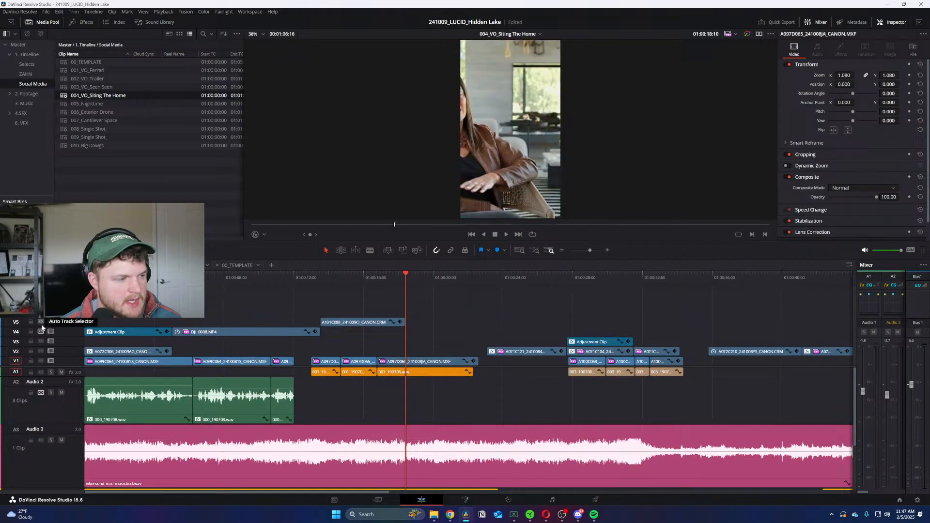
# Step: Paste DJI_0027.MP4 onto V5 directly after the A101C088 clip and set its Zoom to 0.6
pyautogui.hotkey('ctrl', 'v')
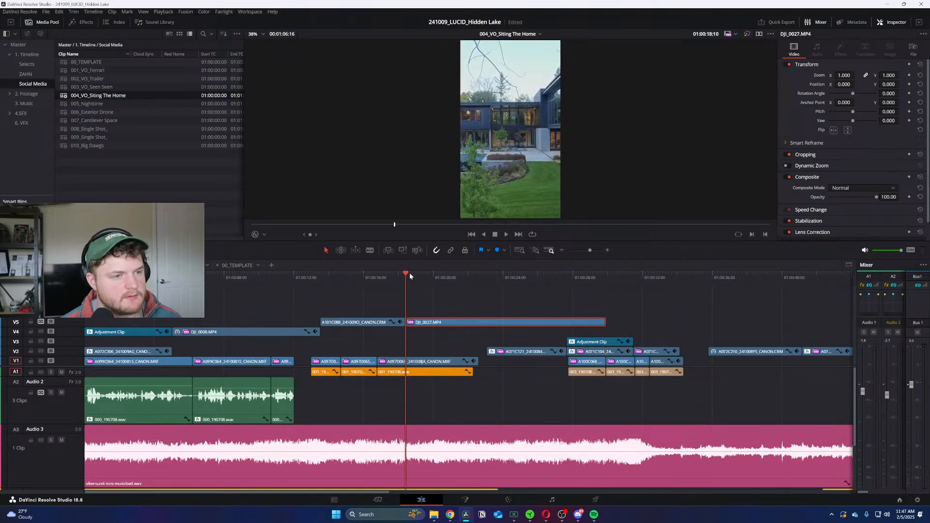
pyautogui.press('space')
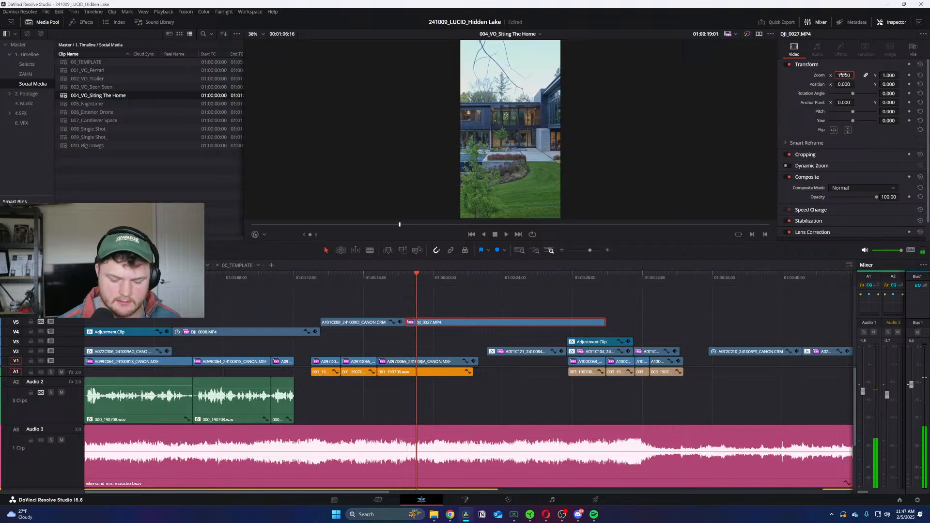
pyautogui.click(843, 75)
pyautogui.write('.6')
pyautogui.press('Return')
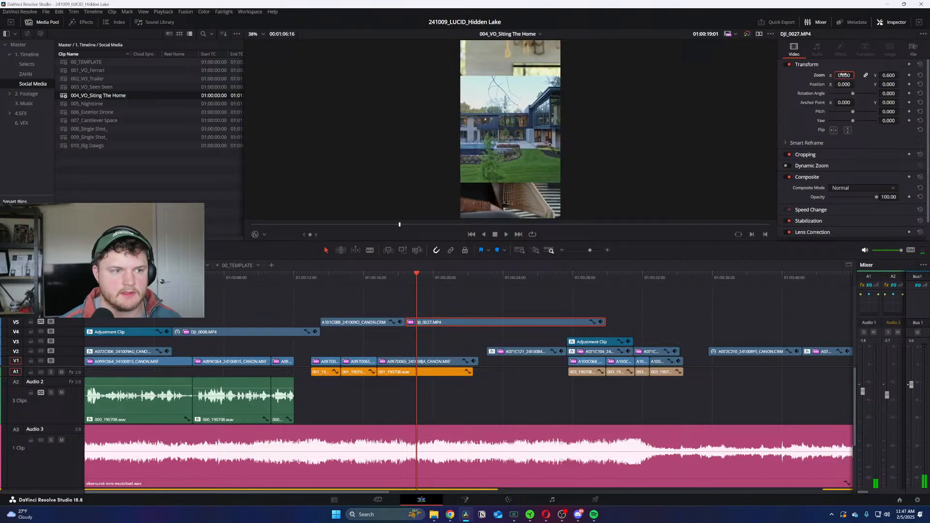
# Step: Disable all the interview video clips on V1 and save the project
pyautogui.scroll(-2, 479, 329)
pyautogui.click(461, 294)
pyautogui.scroll(3, 467, 304)
pyautogui.moveTo(398, 372); pyautogui.dragTo(97, 370)
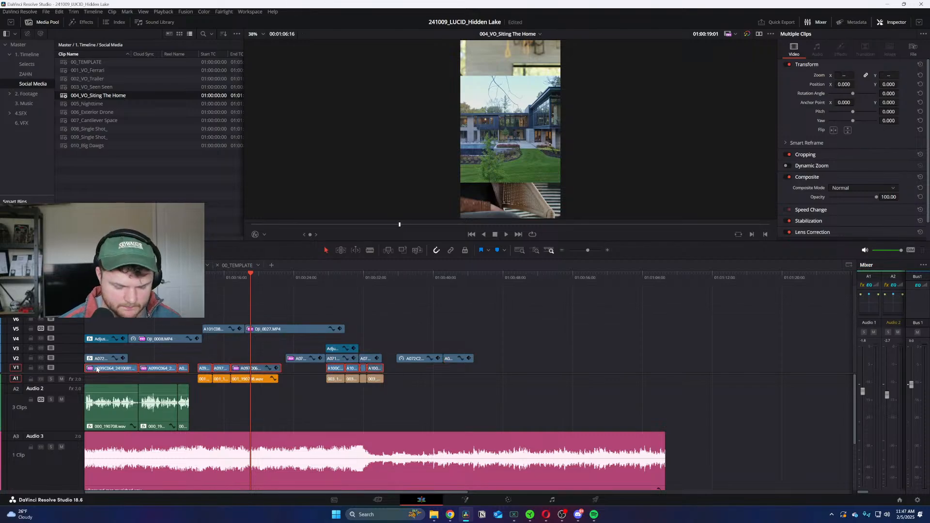
pyautogui.press('d')
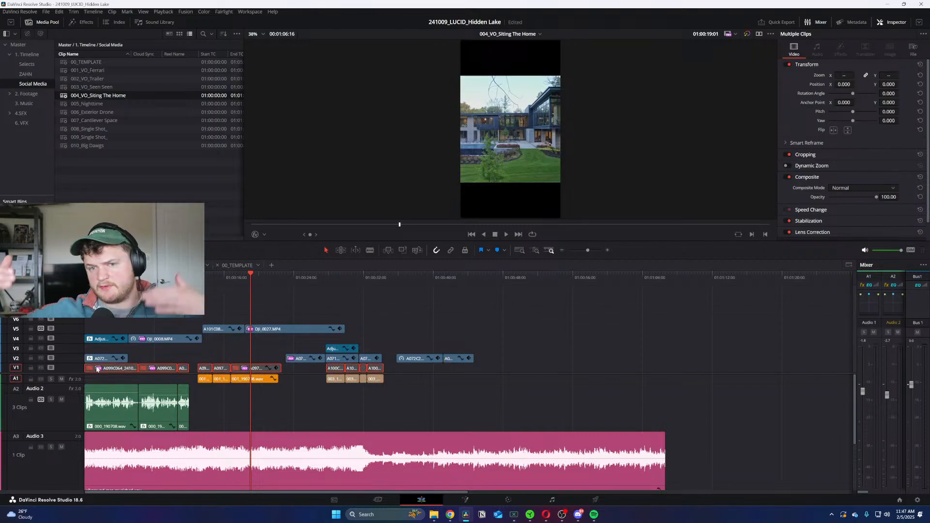
pyautogui.hotkey('ctrl', 's')
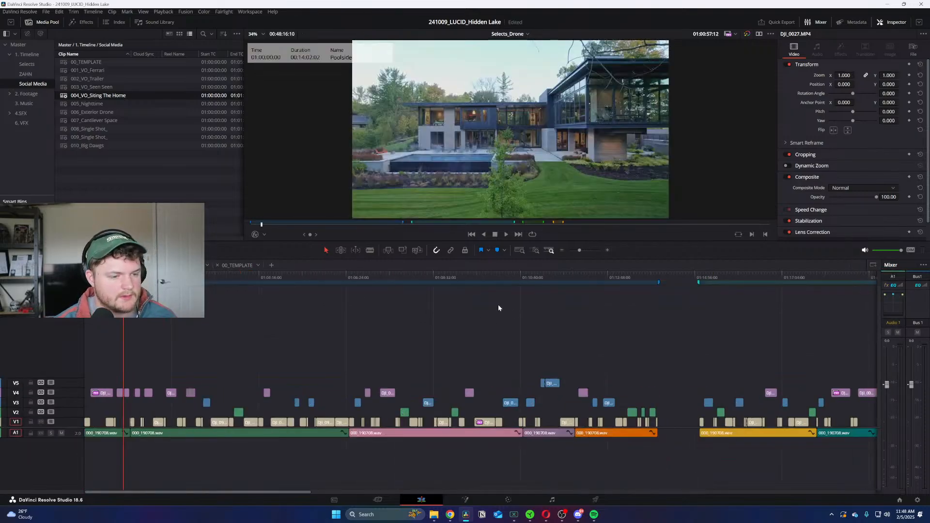
# Step: Scan the remaining footage in Selects_Drone for another B-roll shot of the house
pyautogui.click(559, 279)
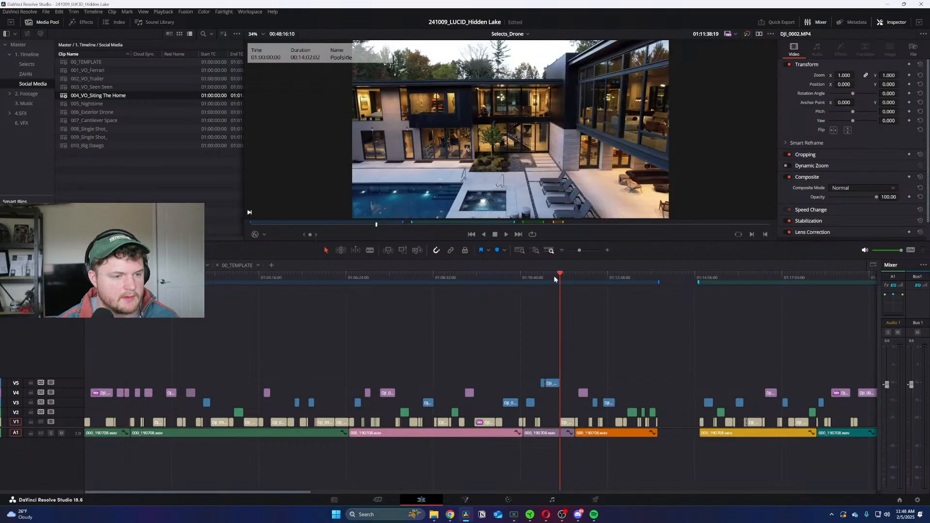
pyautogui.hotkey('ctrl', '=')
pyautogui.click(459, 280)
pyautogui.moveTo(460, 280); pyautogui.dragTo(567, 280)
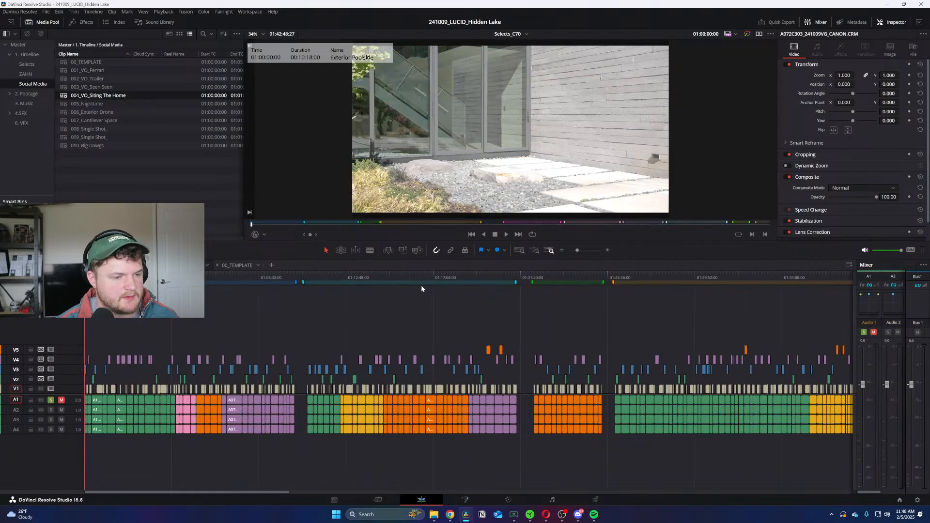
# Step: Review the Exterior Poolside section of Selects_C70 for a dusk or night shot of the pool and house
pyautogui.click(281, 277)
pyautogui.hotkey('ctrl', '=')
pyautogui.hotkey('ctrl', '=')
pyautogui.hotkey('ctrl', '=')
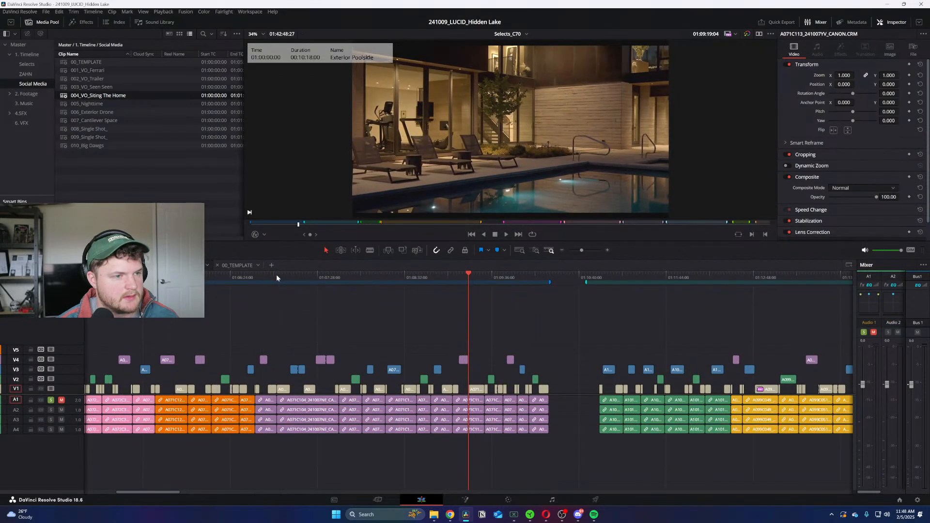
pyautogui.moveTo(462, 278); pyautogui.dragTo(409, 279)
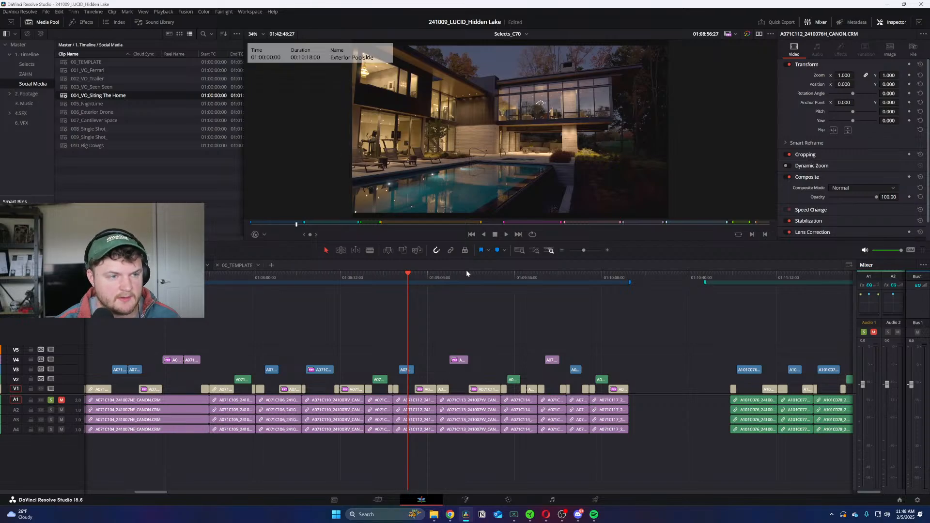
pyautogui.moveTo(452, 273)
pyautogui.mouseDown()
pyautogui.moveTo(252, 302)
pyautogui.moveTo(455, 278)
pyautogui.moveTo(395, 287)
pyautogui.mouseUp()
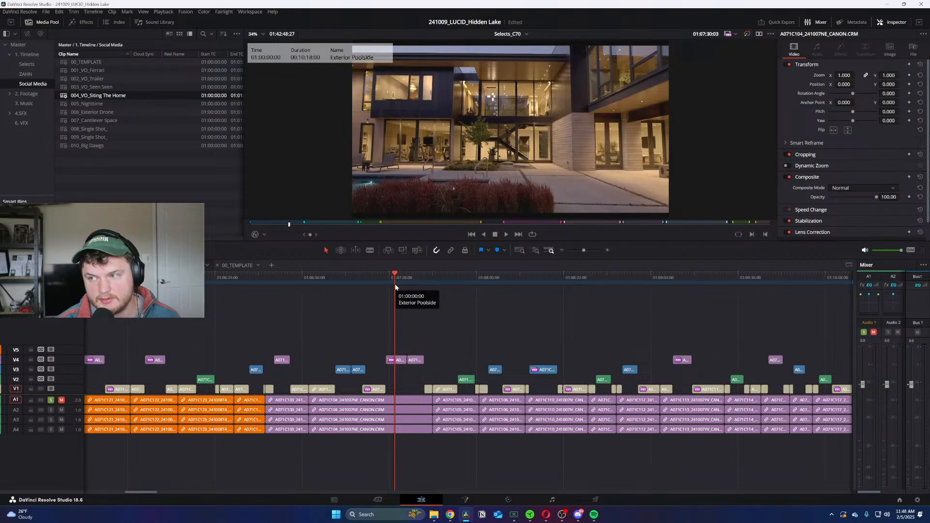
pyautogui.hotkey('ctrl', '-')
pyautogui.moveTo(615, 278); pyautogui.dragTo(665, 281)
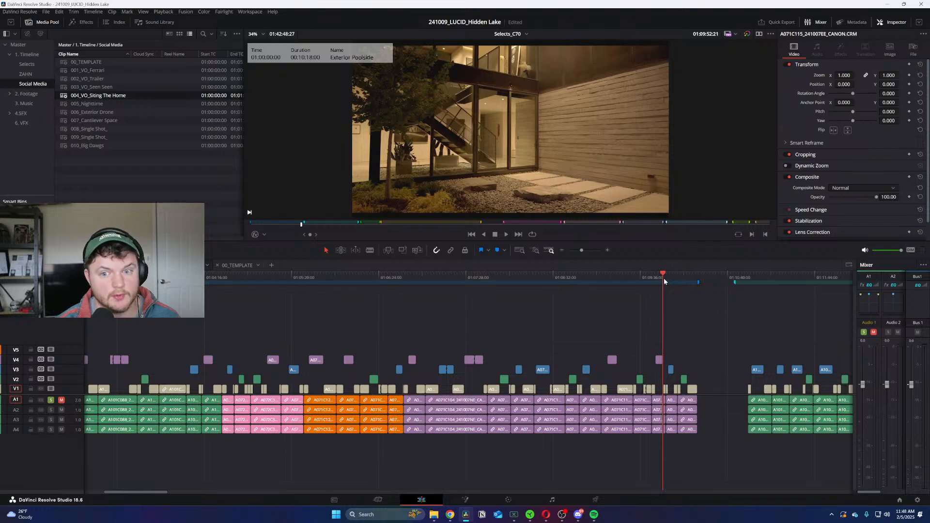
pyautogui.click(403, 289)
pyautogui.moveTo(402, 290); pyautogui.dragTo(426, 289)
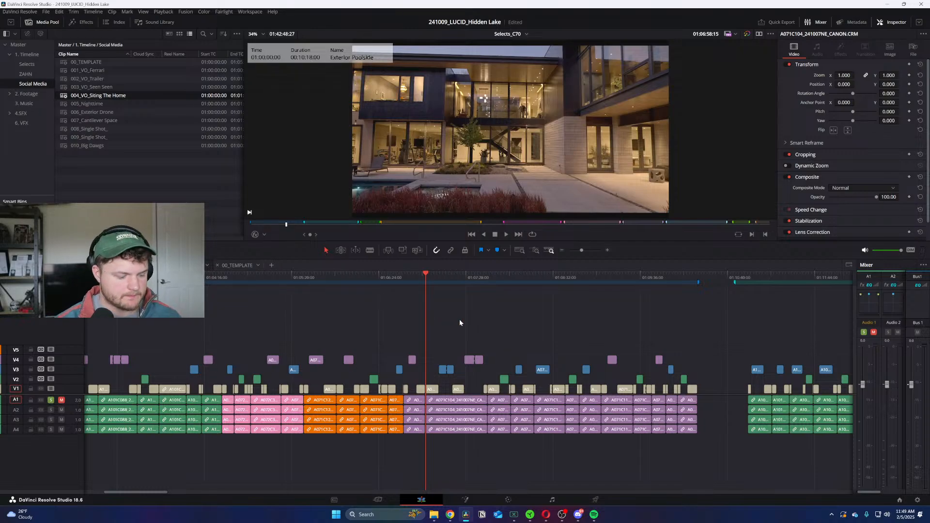
# Step: Examine the dusk house shots at the end of the Exterior Car Side section of Selects_C70
pyautogui.press('Home')
pyautogui.hotkey('ctrl', '-')
pyautogui.hotkey('ctrl', '-')
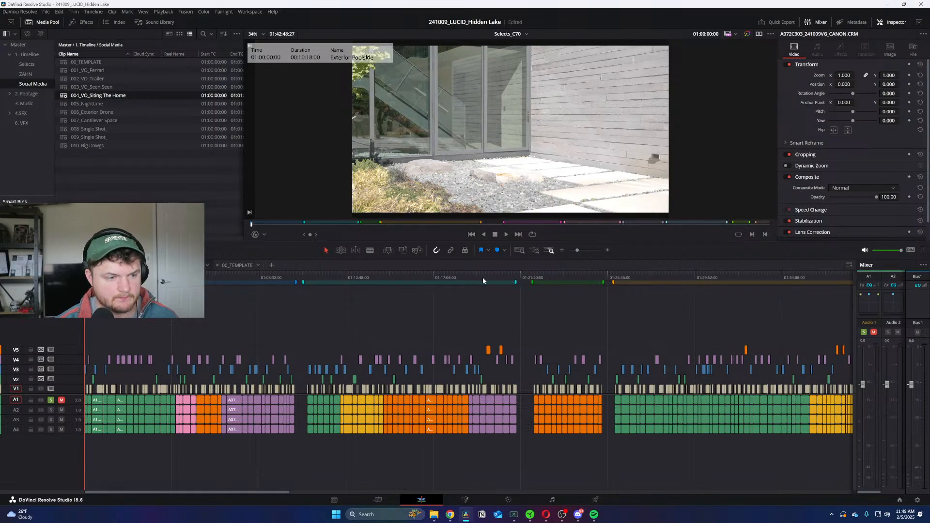
pyautogui.click(486, 277)
pyautogui.hotkey('ctrl', '=')
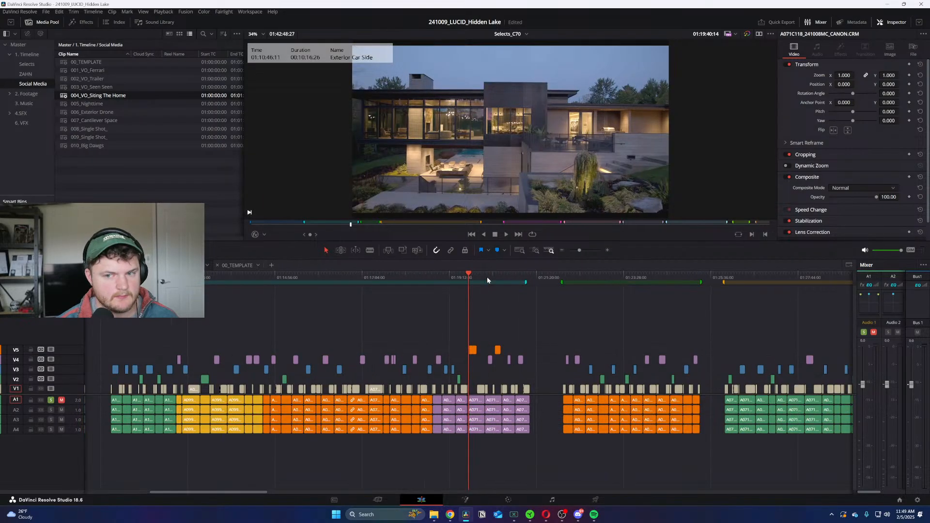
pyautogui.hotkey('ctrl', '=')
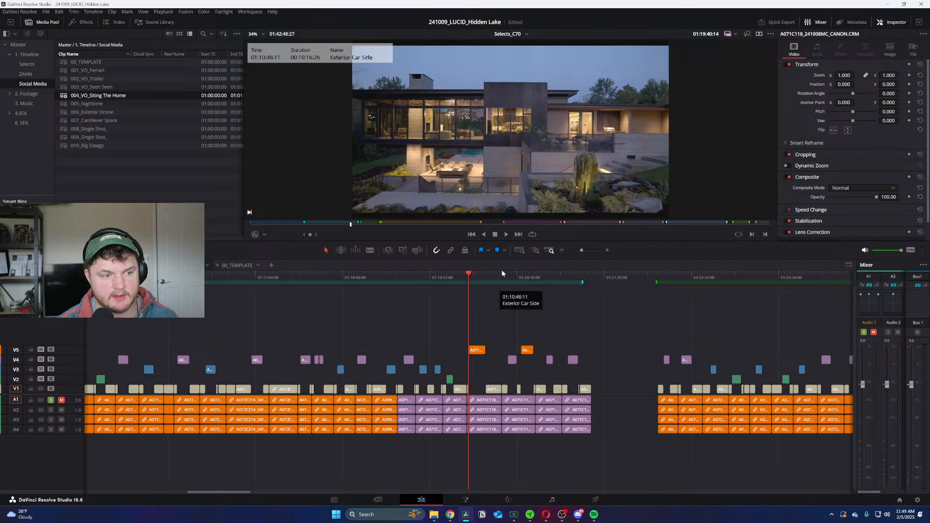
pyautogui.moveTo(509, 271); pyautogui.dragTo(566, 278)
# Step: Look through the Exterior Front section of Selects_C70, including the entrance, driveway and garage car shots
pyautogui.moveTo(668, 276); pyautogui.dragTo(677, 277)
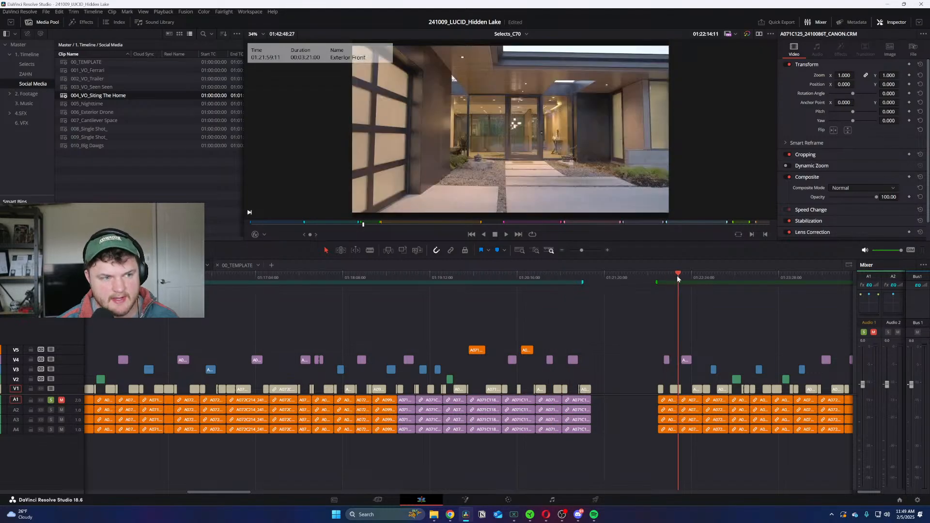
pyautogui.hotkey('ctrl', '-')
pyautogui.click(557, 274)
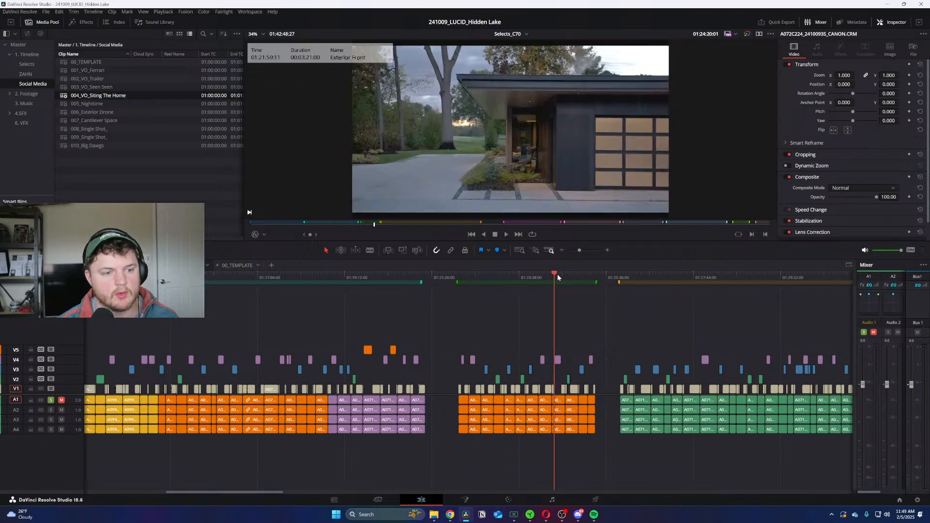
pyautogui.hotkey('ctrl', '=')
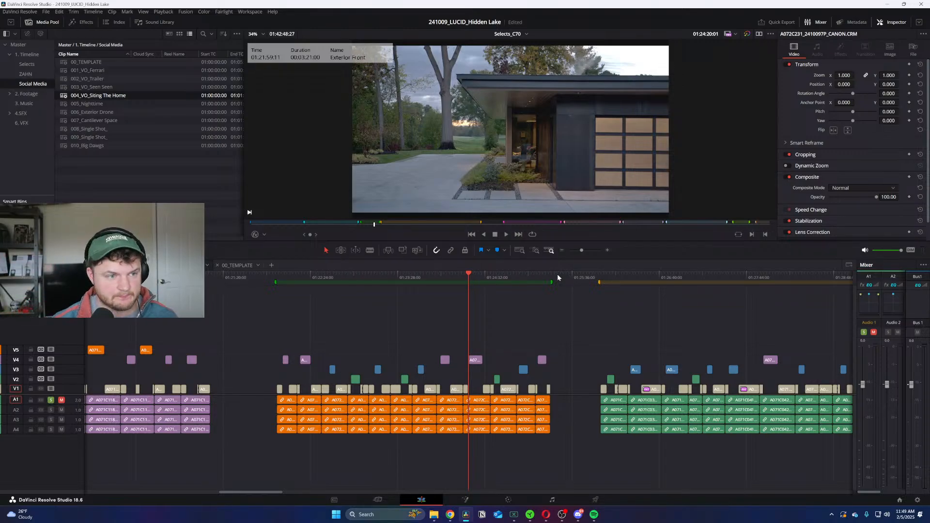
pyautogui.hotkey('ctrl', '=')
pyautogui.moveTo(555, 276); pyautogui.dragTo(588, 278)
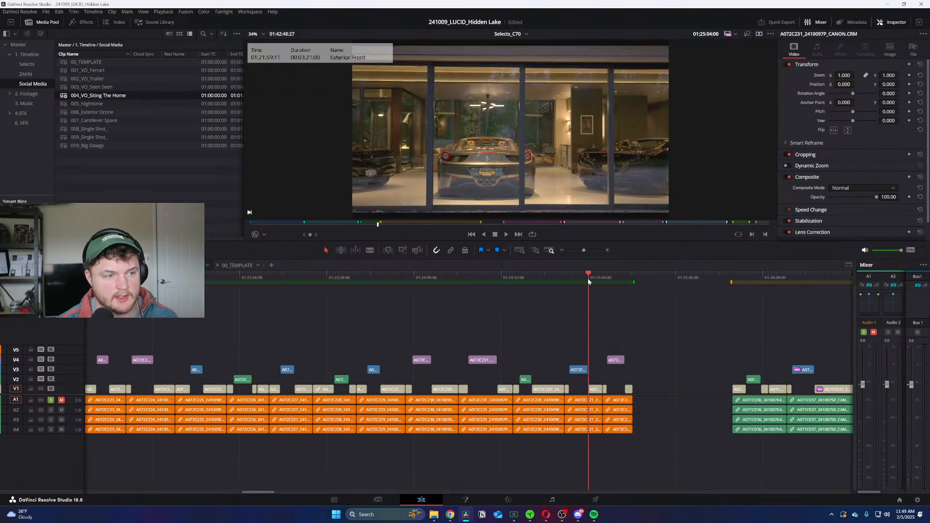
pyautogui.hotkey('ctrl', '=')
pyautogui.press('space')
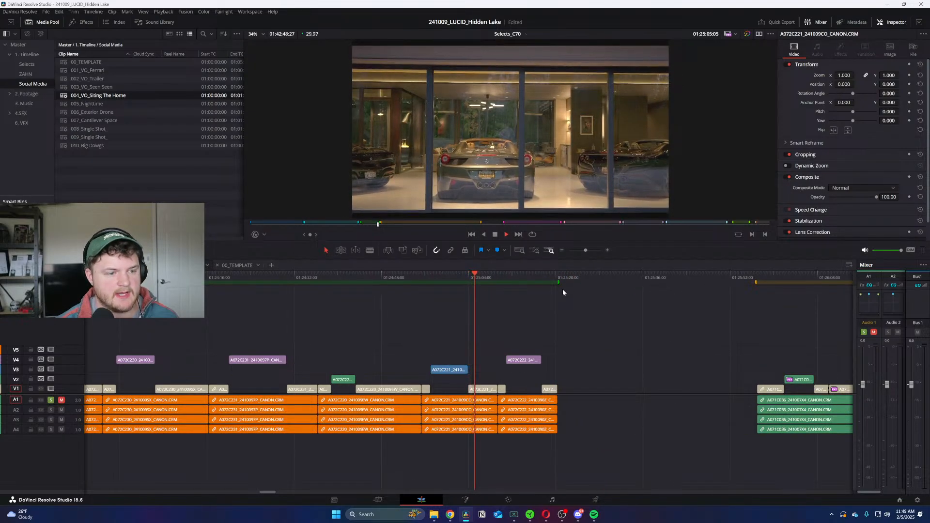
pyautogui.click(527, 275)
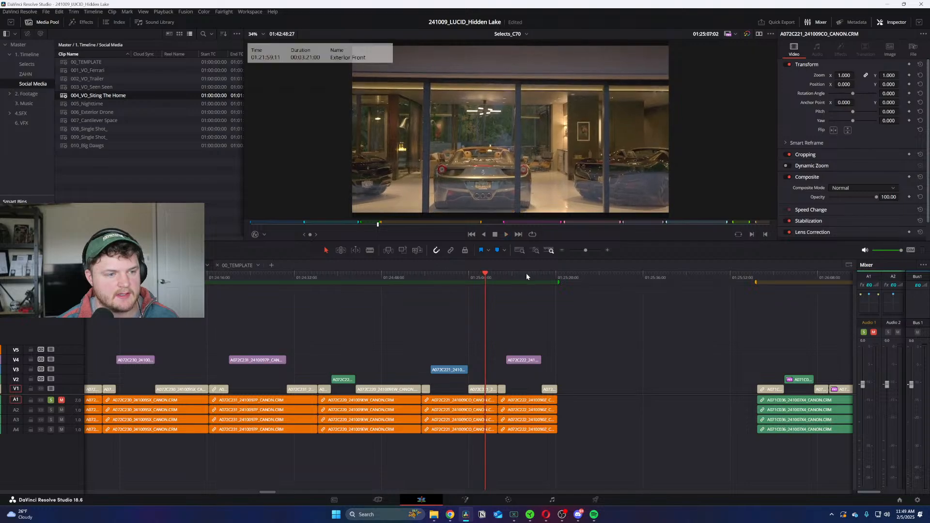
# Step: Check the Living Room section of Selects_C70 for usable B-roll, then rescan the Exterior Poolside shots from the start
pyautogui.hotkey('ctrl', '-')
pyautogui.click(647, 280)
pyautogui.click(647, 278)
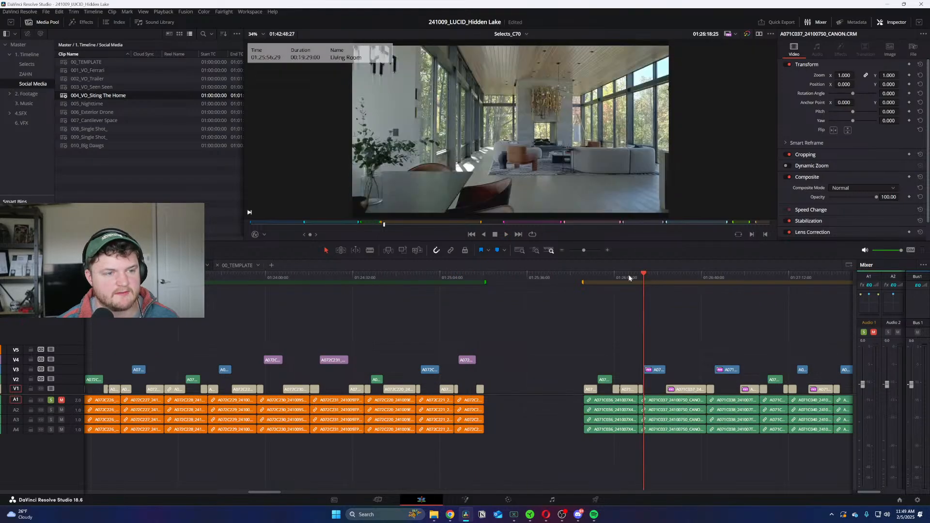
pyautogui.press('space')
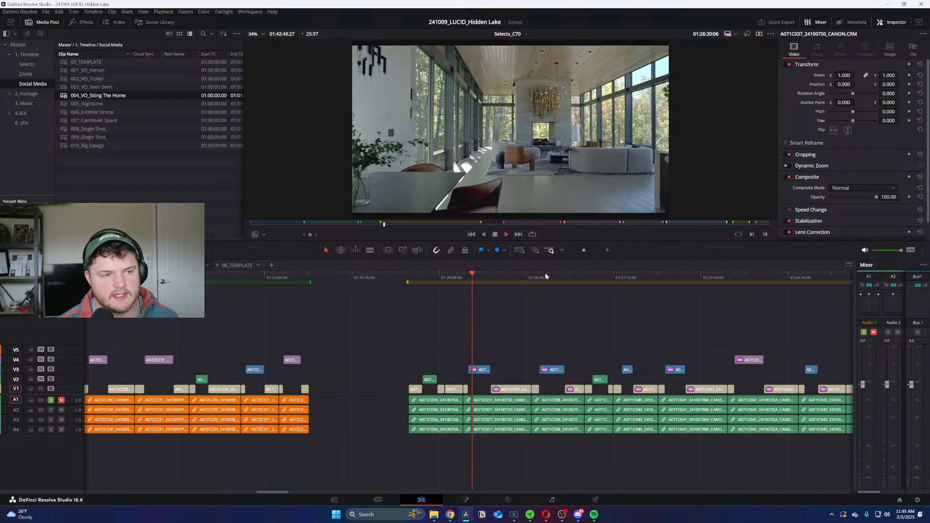
pyautogui.click(544, 274)
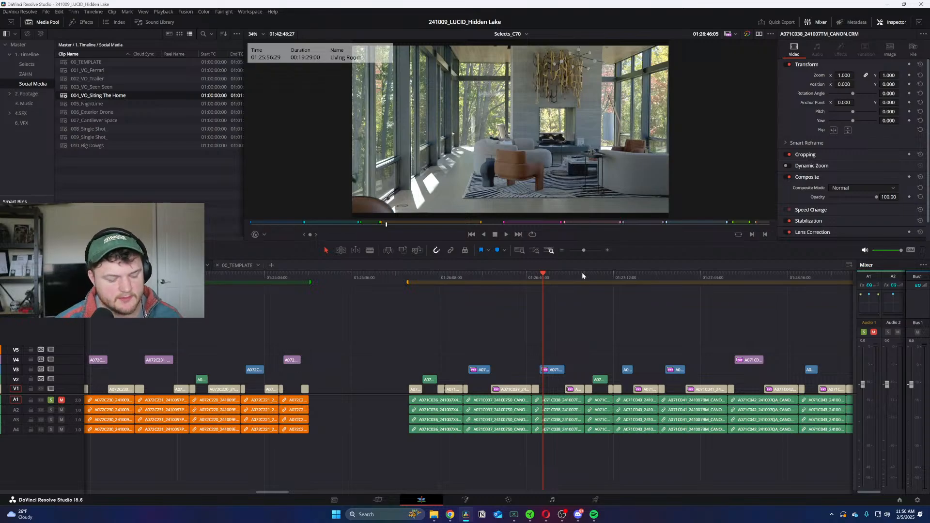
pyautogui.click(620, 273)
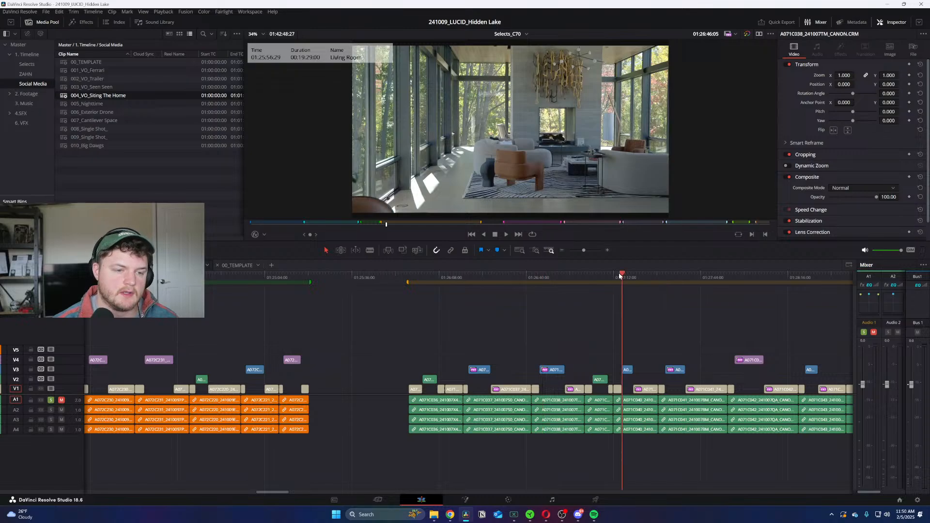
pyautogui.hotkey('ctrl', '-')
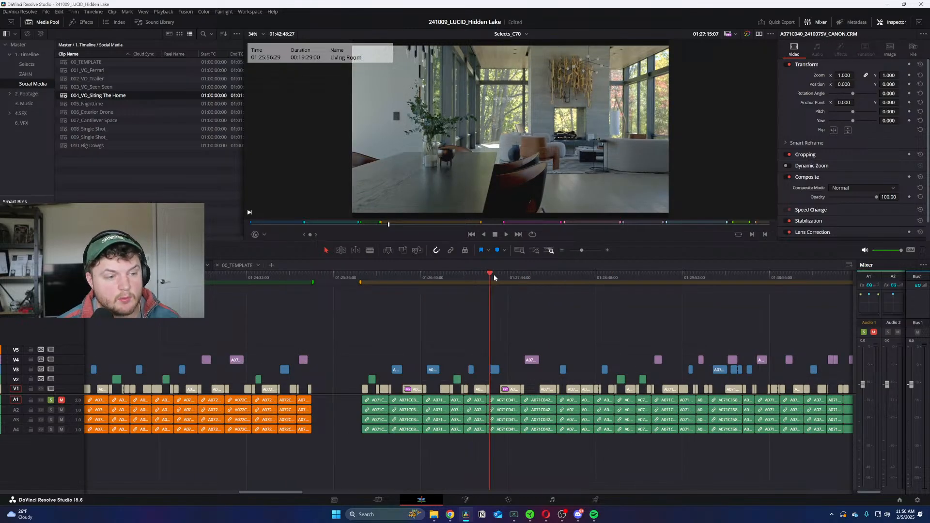
pyautogui.click(491, 275)
pyautogui.moveTo(522, 272); pyautogui.dragTo(775, 277)
pyautogui.press('Home')
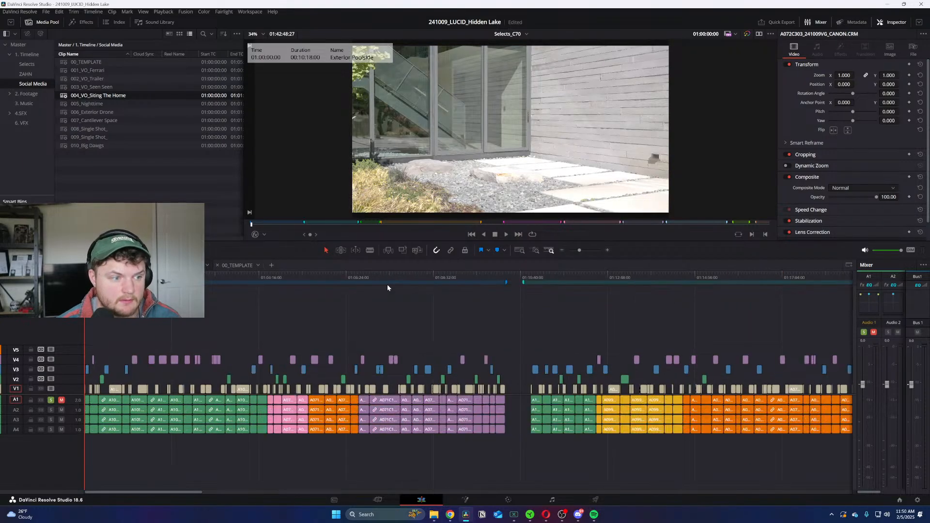
pyautogui.moveTo(349, 278); pyautogui.dragTo(482, 280)
# Step: Return to 004_VO_Siting The Home and play back the DJI_0027.MP4 segment on V5
pyautogui.scroll(4, 482, 278)
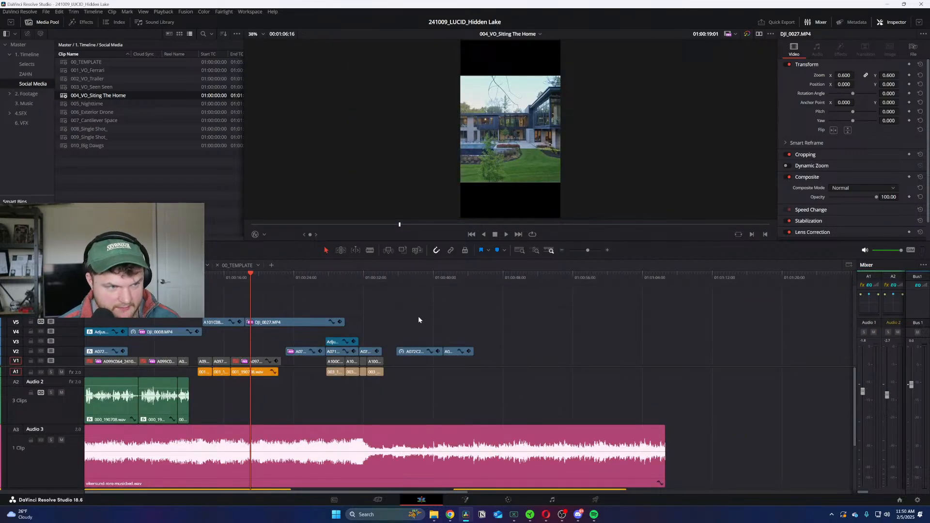
pyautogui.press('Home')
pyautogui.click(245, 277)
pyautogui.hotkey('ctrl', '=')
pyautogui.press('space')
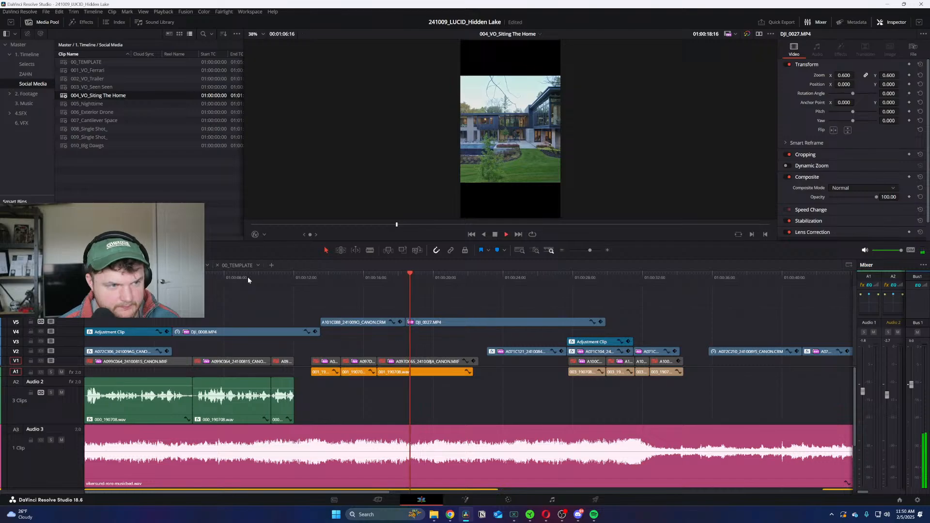
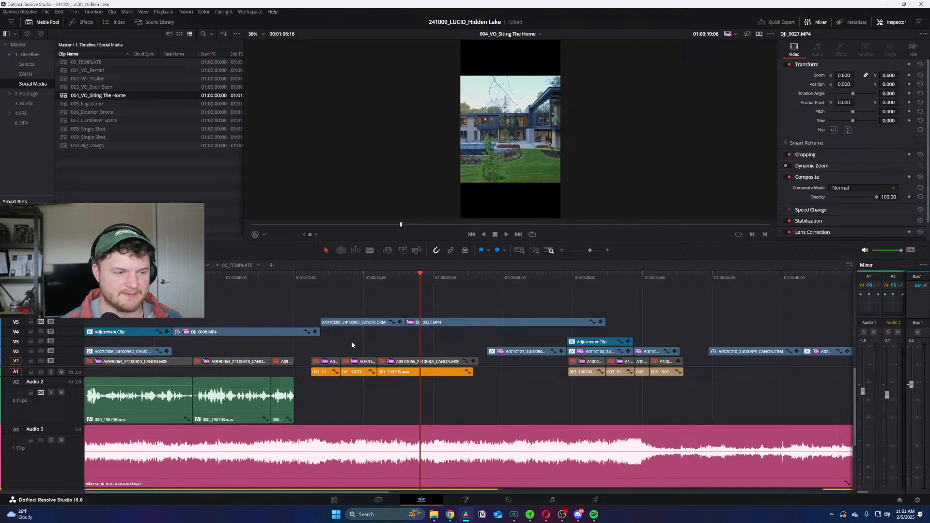
pyautogui.press('space')
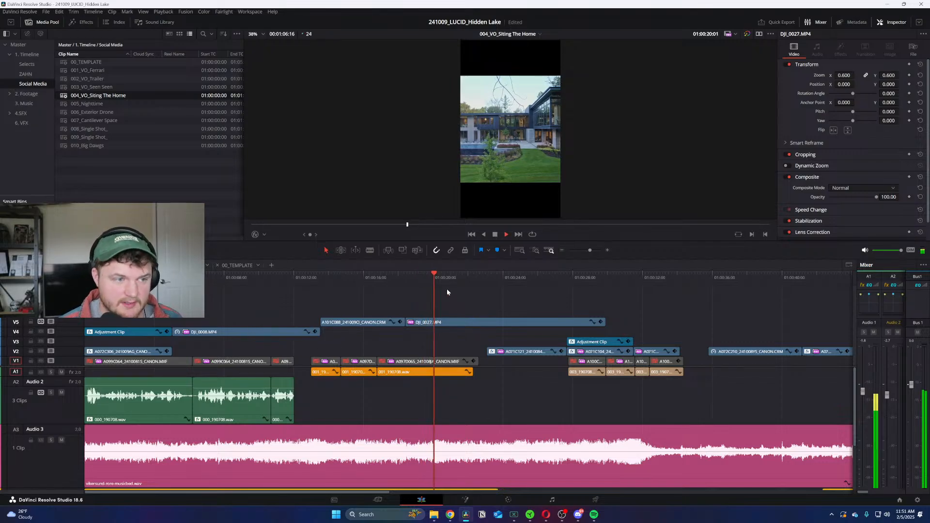
# Step: Keyframe the Position X of DJI_0027.MP4 at 0 at 01:00:20:03 and at 88 at 01:00:27:06
pyautogui.click(909, 84)
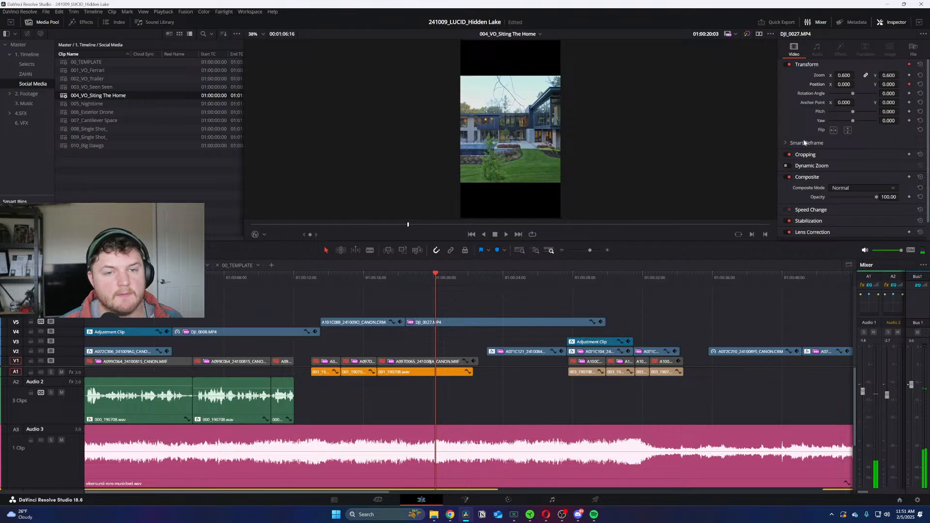
pyautogui.click(559, 278)
pyautogui.moveTo(844, 85); pyautogui.dragTo(865, 84)
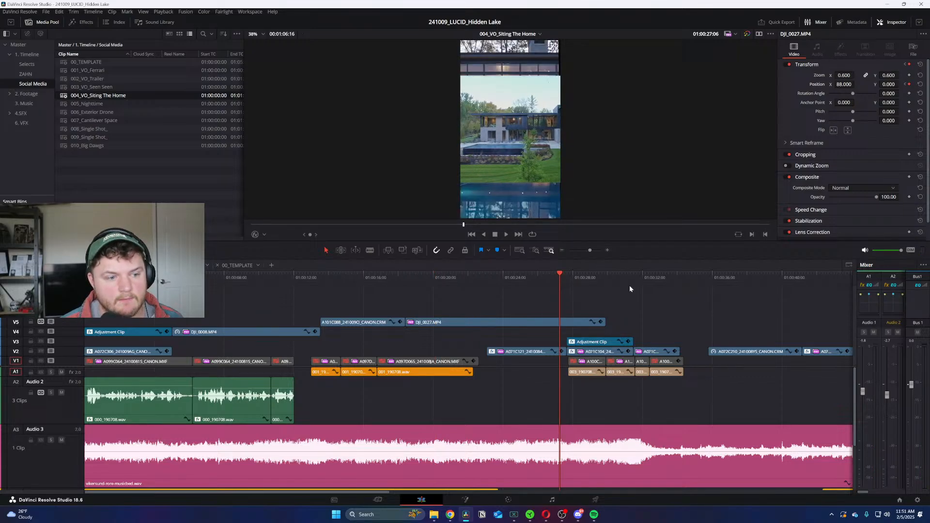
# Step: Move the Transform keyframes of DJI_0027.MP4 to the clip's start and end, and play back the pan
pyautogui.click(600, 322)
pyautogui.moveTo(561, 336); pyautogui.dragTo(384, 341)
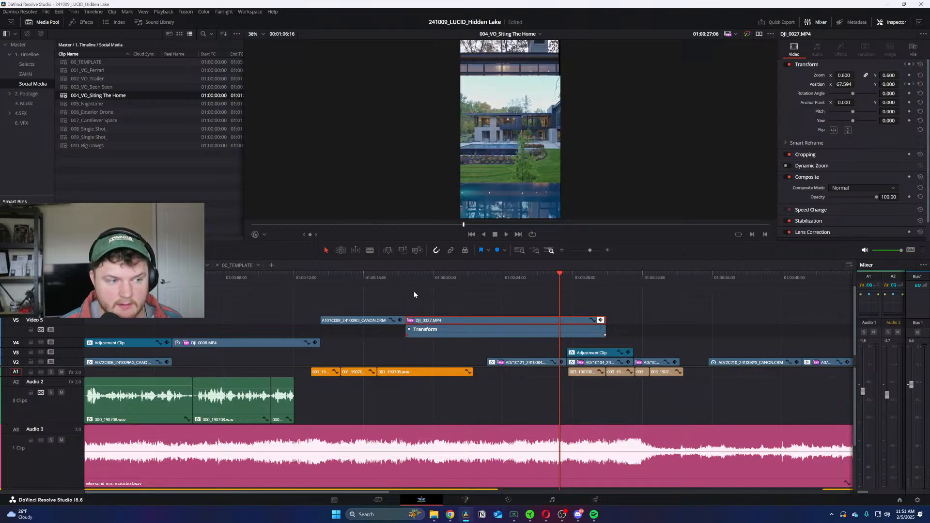
pyautogui.click(411, 279)
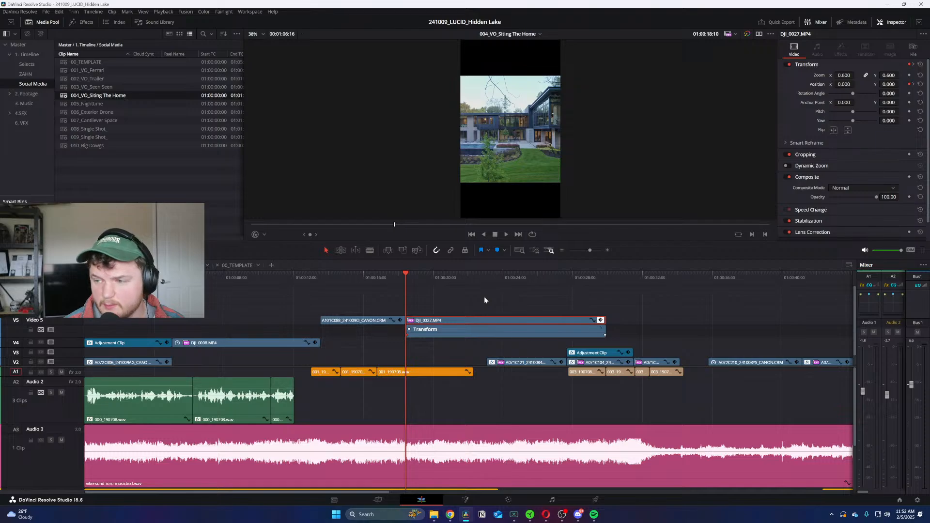
pyautogui.press('space')
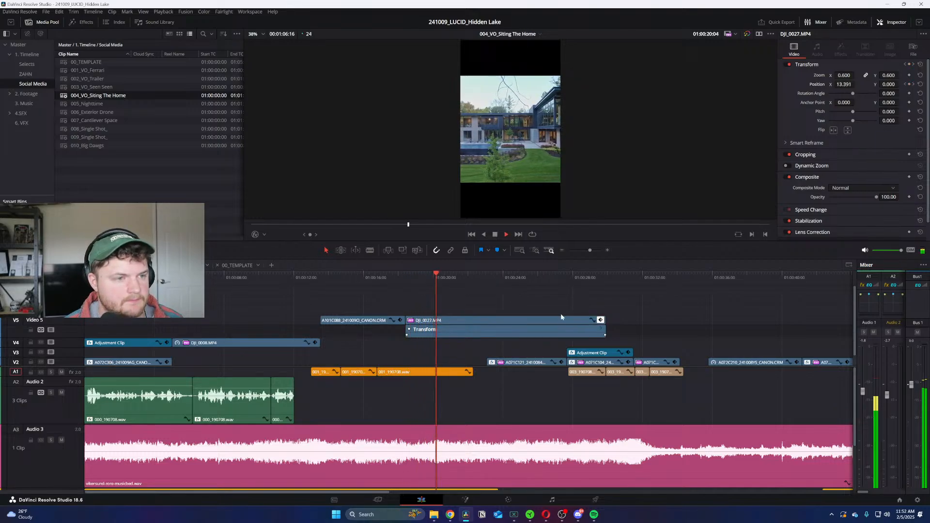
# Step: Trim the end of DJI_0027.MP4 to about 01:00:22:15, review the cut and hide the clip's keyframe lane
pyautogui.hotkey('ctrl', '=')
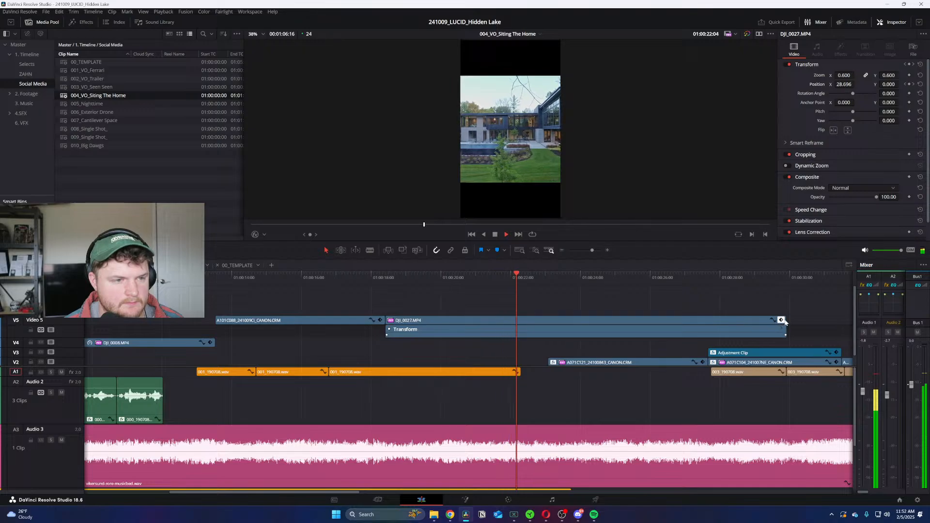
pyautogui.moveTo(788, 319); pyautogui.dragTo(531, 320)
pyautogui.click(421, 285)
pyautogui.press('space')
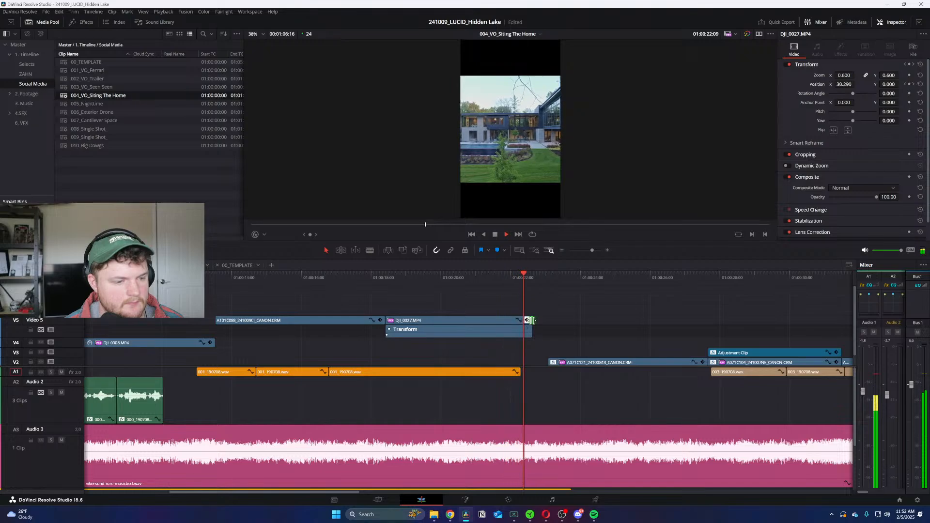
pyautogui.press('space')
pyautogui.click(532, 278)
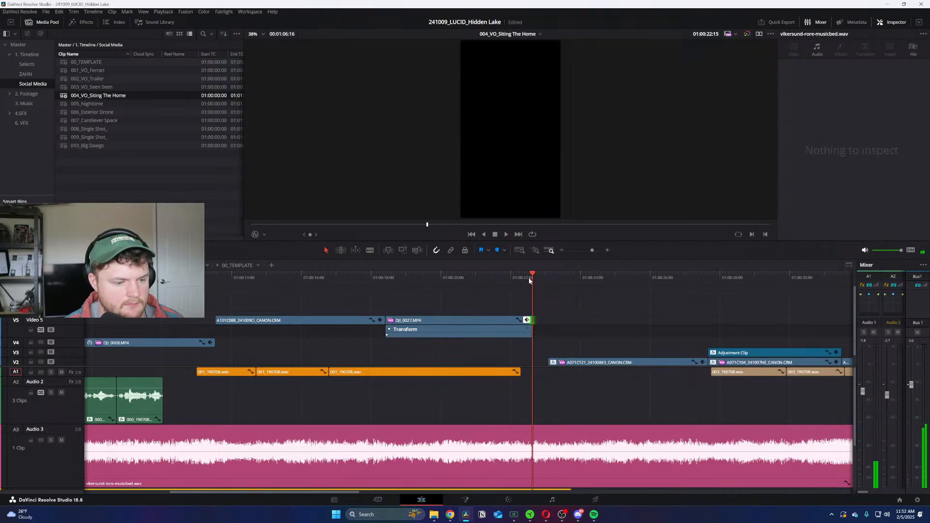
pyautogui.click(527, 320)
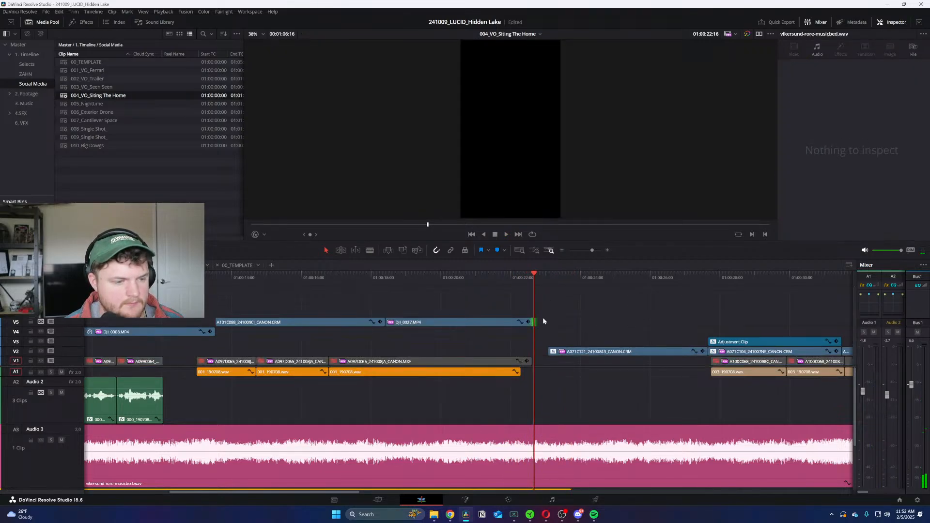
# Step: Save the project and move the A101C088 and DJI_0027.MP4 clips from V5 down to V4
pyautogui.click(491, 279)
pyautogui.hotkey('ctrl', 's')
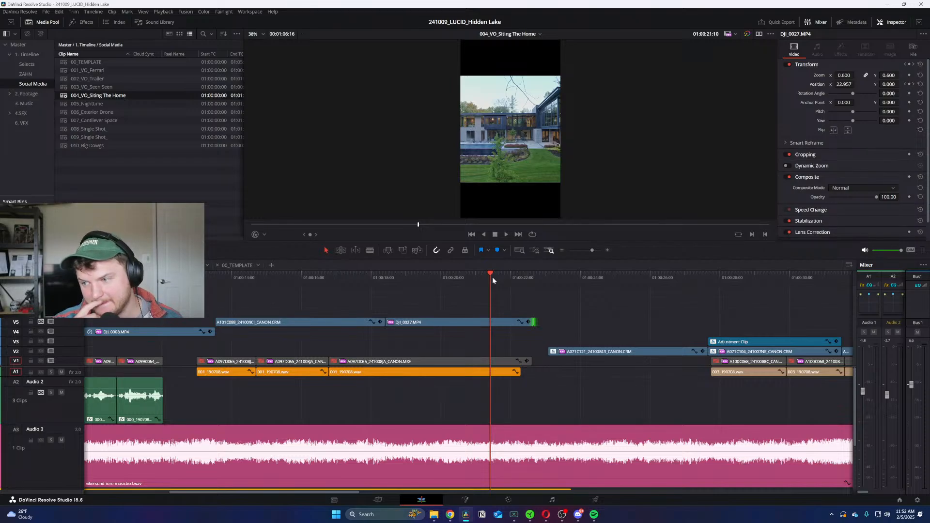
pyautogui.scroll(-2, 516, 291)
pyautogui.moveTo(385, 306); pyautogui.dragTo(438, 335)
pyautogui.click(461, 317)
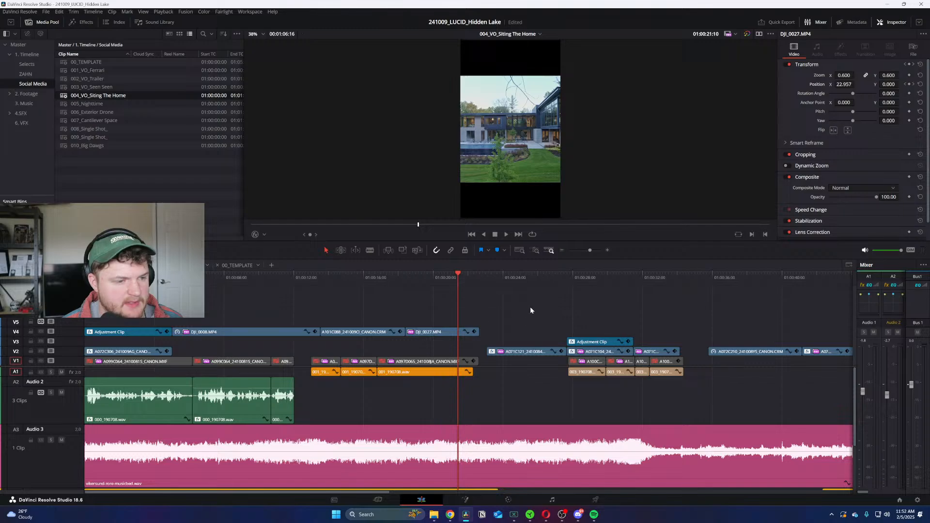
# Step: Scrub through the rest of the timeline and delete the last three B-roll clips on V2, after A071C104
pyautogui.moveTo(510, 281); pyautogui.dragTo(468, 284)
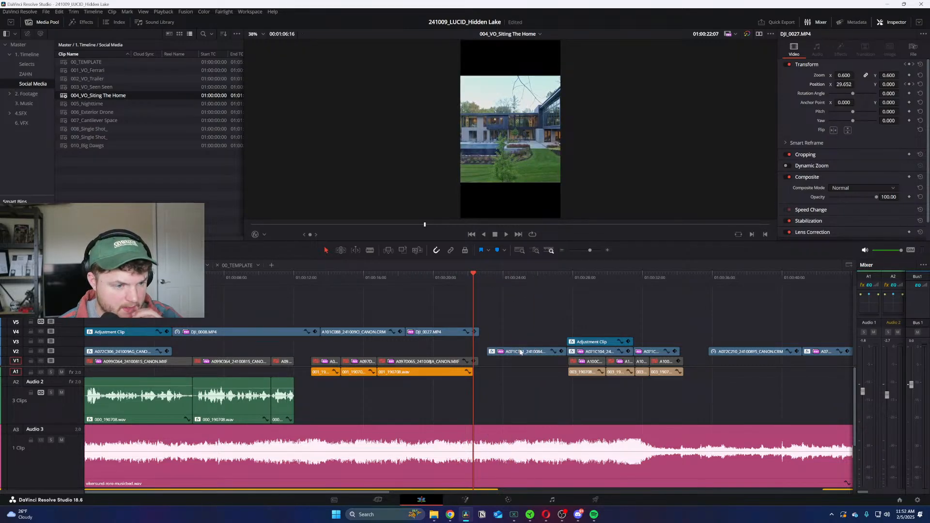
pyautogui.click(588, 280)
pyautogui.moveTo(588, 280); pyautogui.dragTo(760, 286)
pyautogui.hotkey('ctrl', '-')
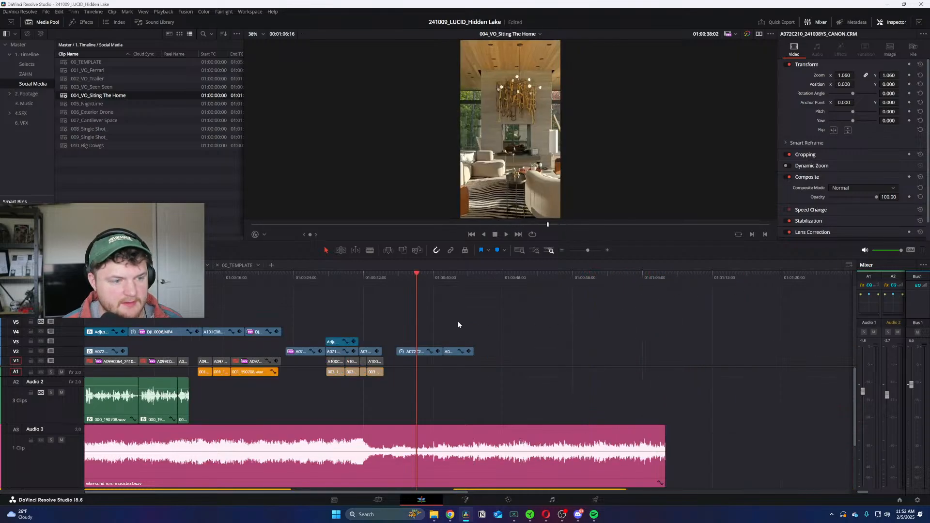
pyautogui.click(455, 277)
pyautogui.hotkey('ctrl', '=')
pyautogui.moveTo(590, 314); pyautogui.dragTo(313, 353)
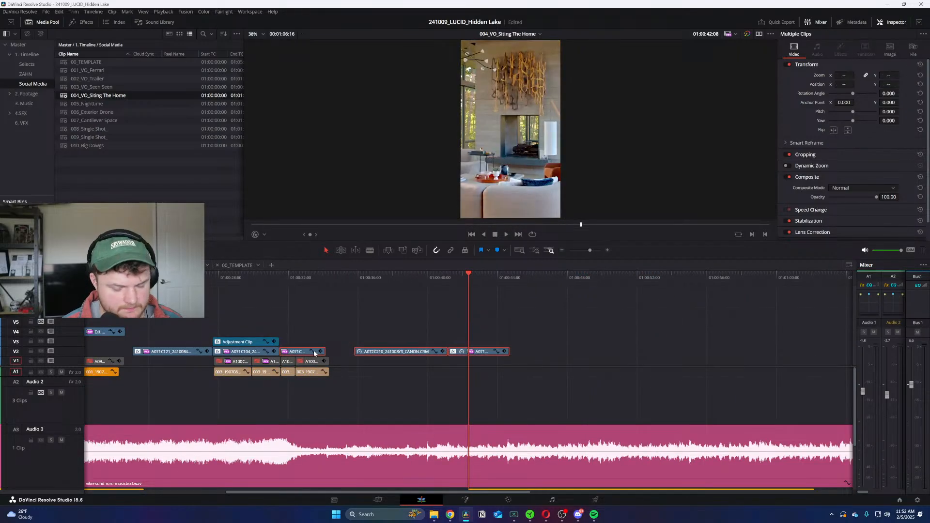
pyautogui.press('BackSpace')
# Step: Move A071C121 to start at about 01:00:30:20, followed by A071C104 with its adjustment clip
pyautogui.press('Home')
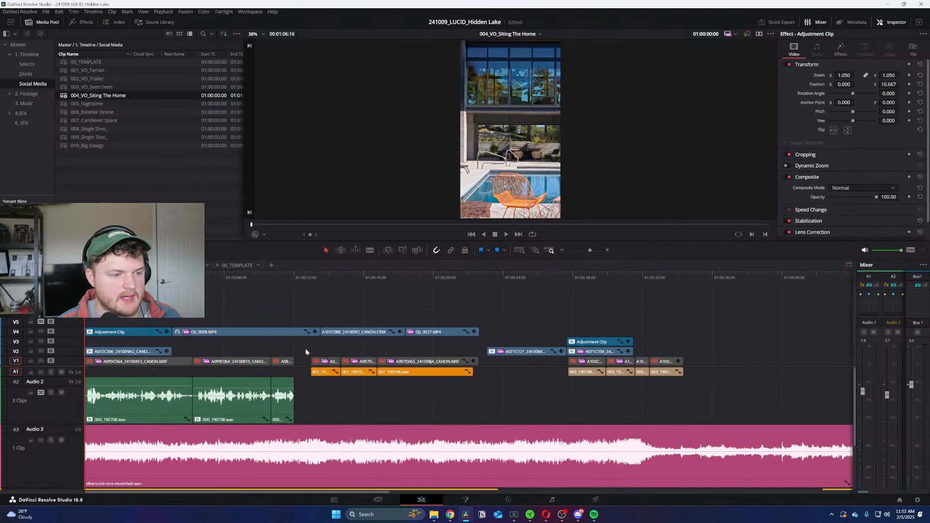
pyautogui.click(466, 280)
pyautogui.hotkey('ctrl', '=')
pyautogui.moveTo(587, 323); pyautogui.dragTo(701, 349)
pyautogui.moveTo(618, 352); pyautogui.dragTo(768, 353)
pyautogui.hotkey('ctrl', '-')
pyautogui.moveTo(612, 355); pyautogui.dragTo(651, 339)
pyautogui.hotkey('ctrl', '=')
# Step: Browse the Exterior Poolside footage in the Selects_C70 timeline, from the night shots back to the daytime A072C306 clip
pyautogui.click(484, 276)
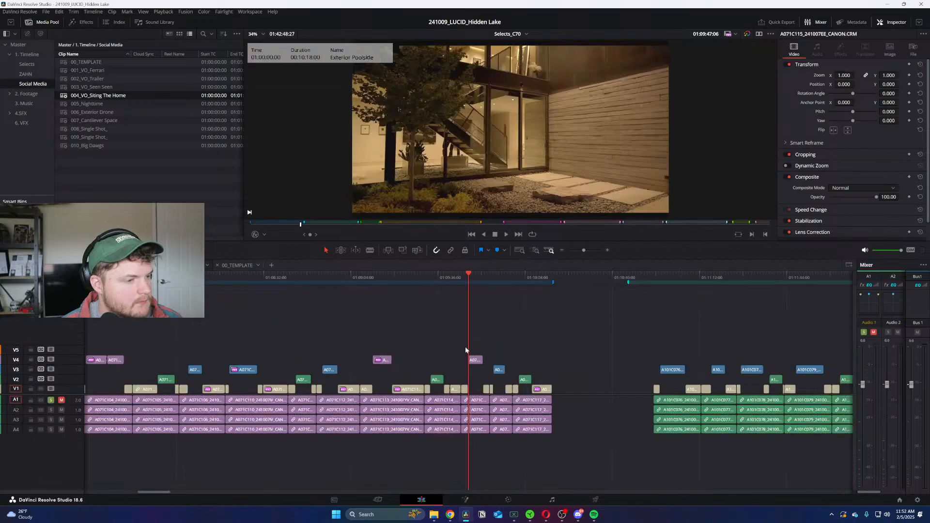
pyautogui.click(485, 274)
pyautogui.moveTo(483, 274); pyautogui.dragTo(354, 286)
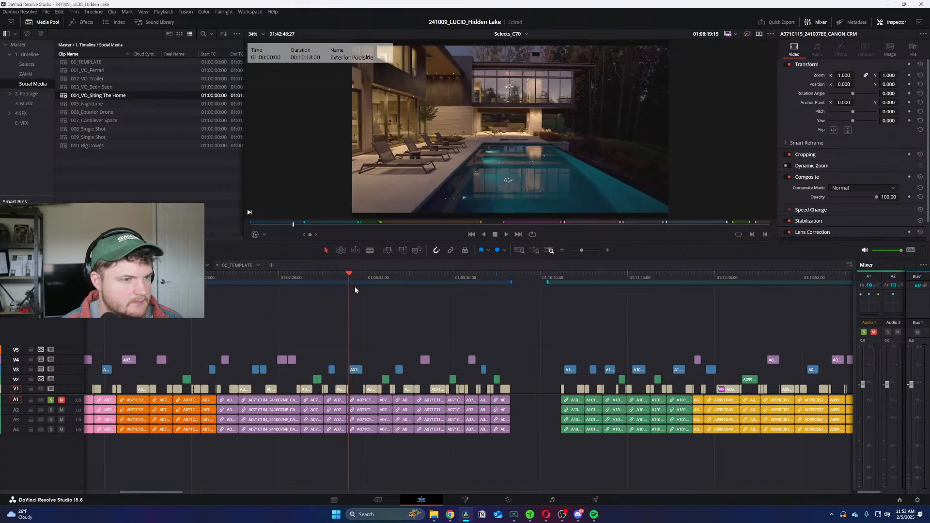
pyautogui.hotkey('ctrl', '=')
pyautogui.click(428, 274)
pyautogui.press('space')
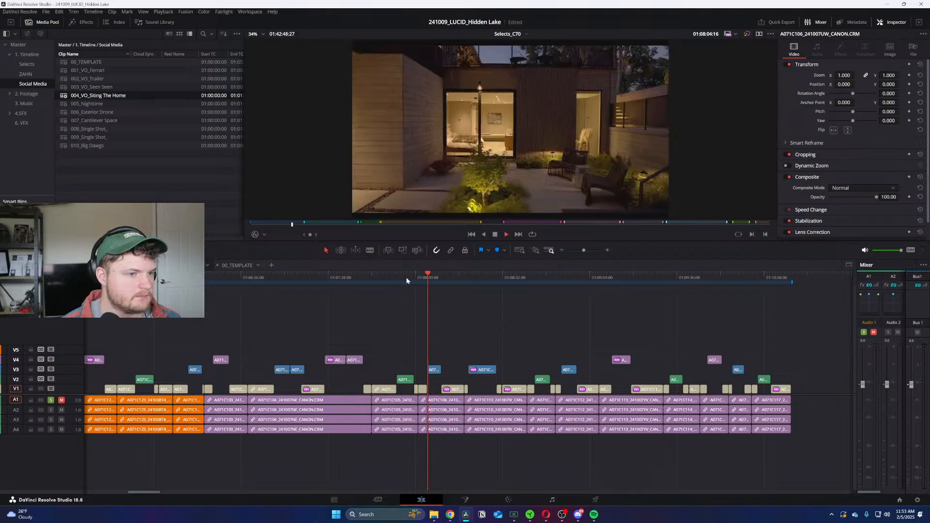
pyautogui.click(337, 279)
pyautogui.moveTo(308, 276); pyautogui.dragTo(136, 278)
pyautogui.press('space')
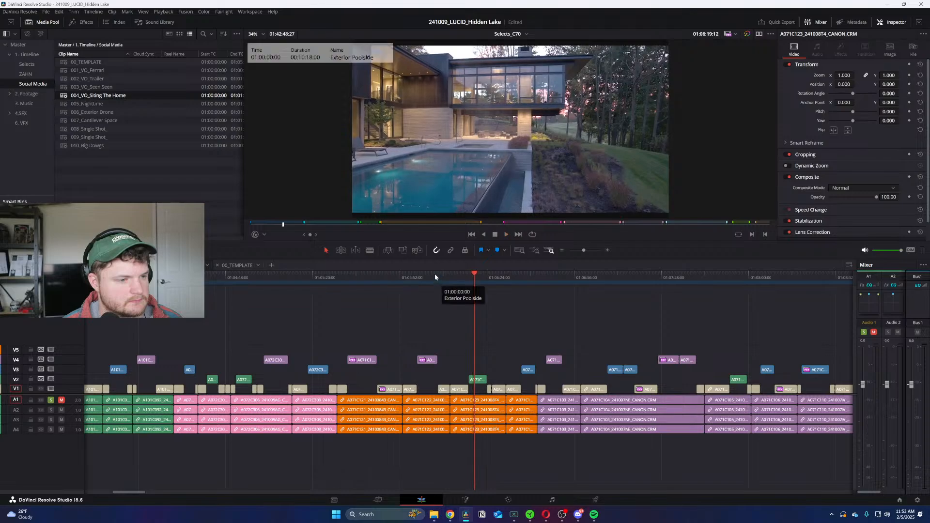
pyautogui.click(413, 274)
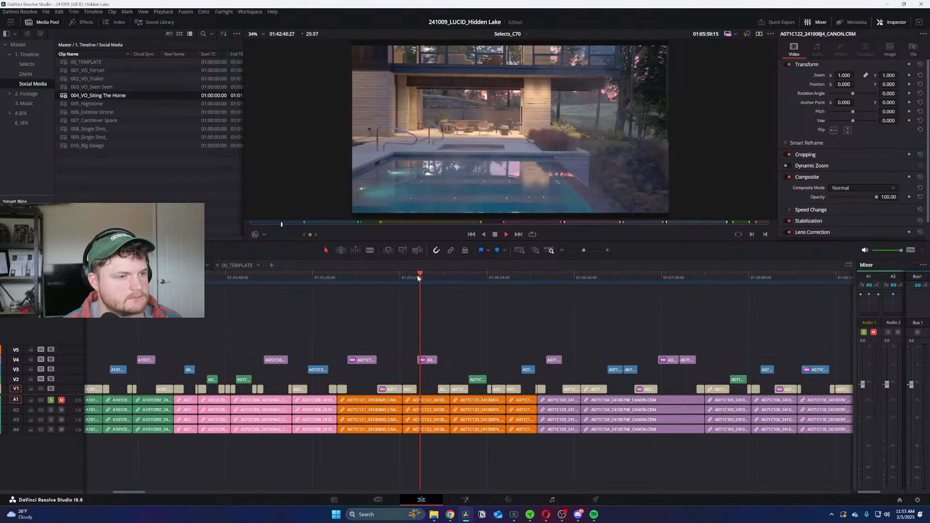
pyautogui.moveTo(347, 275); pyautogui.dragTo(276, 289)
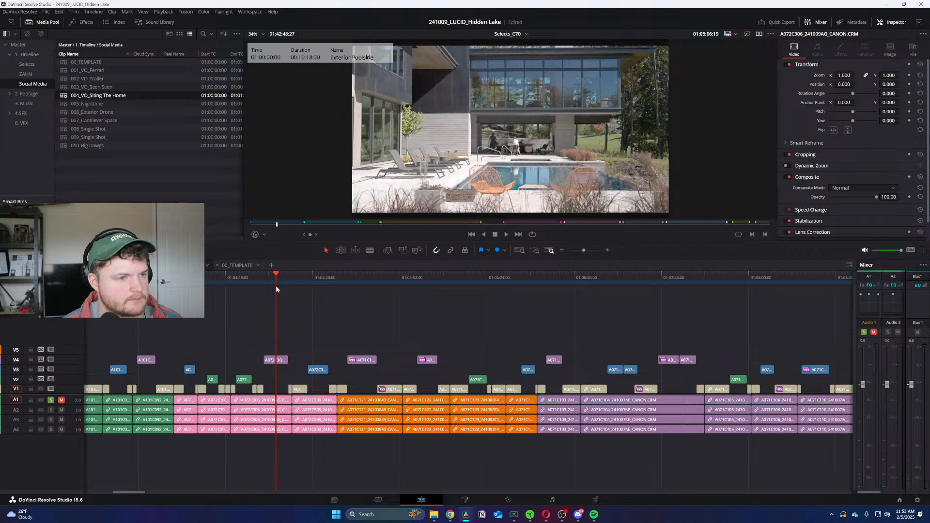
pyautogui.hotkey('ctrl', '=')
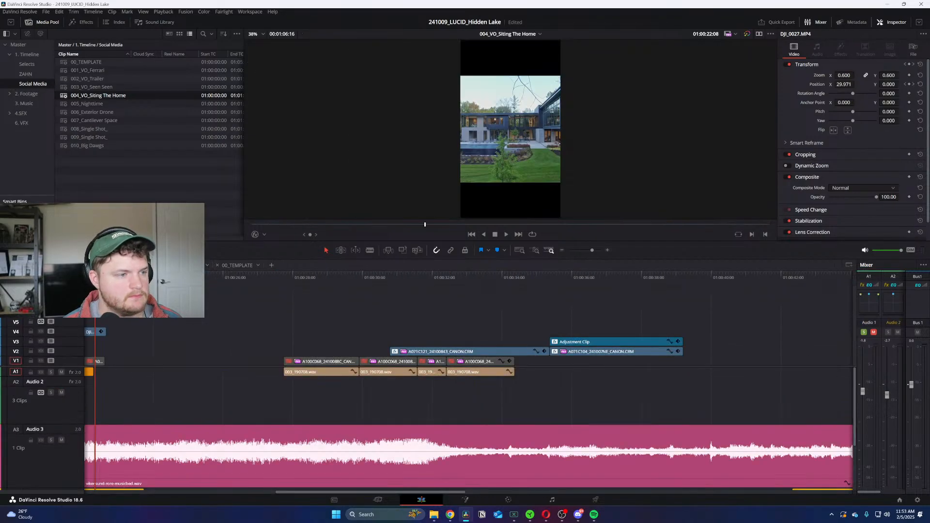
# Step: Return to 004_VO_Siting The Home, play the opening, and move the 003 interview section with its B-roll earlier to about 01:00:25:01
pyautogui.hotkey('ctrl', '-')
pyautogui.hotkey('ctrl', '=')
pyautogui.hotkey('ctrl', '=')
pyautogui.hotkey('ctrl', '-')
pyautogui.hotkey('ctrl', '-')
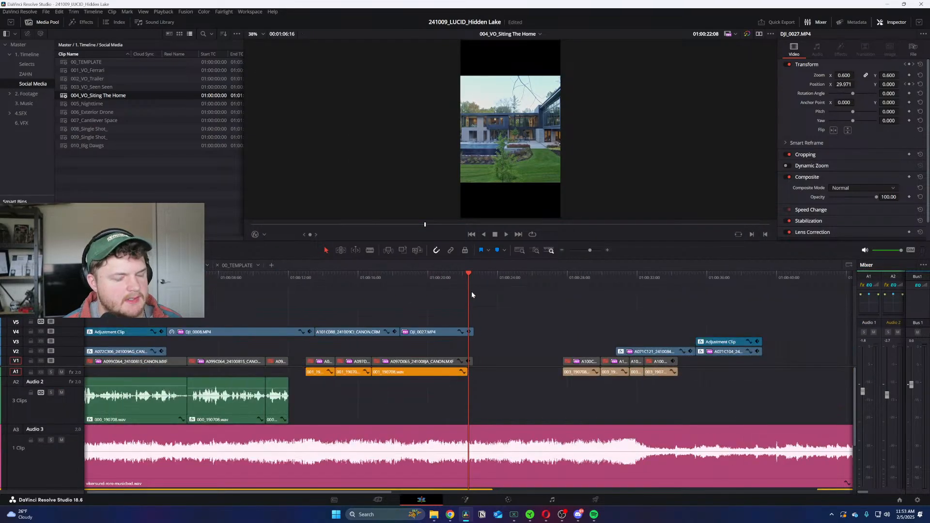
pyautogui.press('Home')
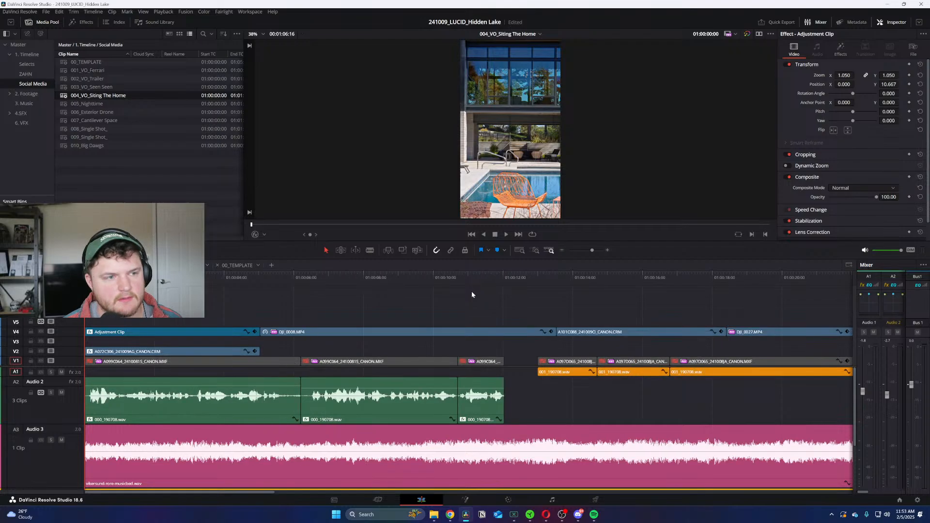
pyautogui.press('space')
pyautogui.moveTo(307, 276); pyautogui.dragTo(473, 286)
pyautogui.moveTo(617, 340); pyautogui.dragTo(544, 371)
pyautogui.click(513, 352)
# Step: Extend the end of DJI_0027.MP4 to 01:00:23:23, check the following B-roll, and place the playhead at 01:00:23:10
pyautogui.hotkey('ctrl', '=')
pyautogui.hotkey('ctrl', '=')
pyautogui.moveTo(494, 333); pyautogui.dragTo(583, 336)
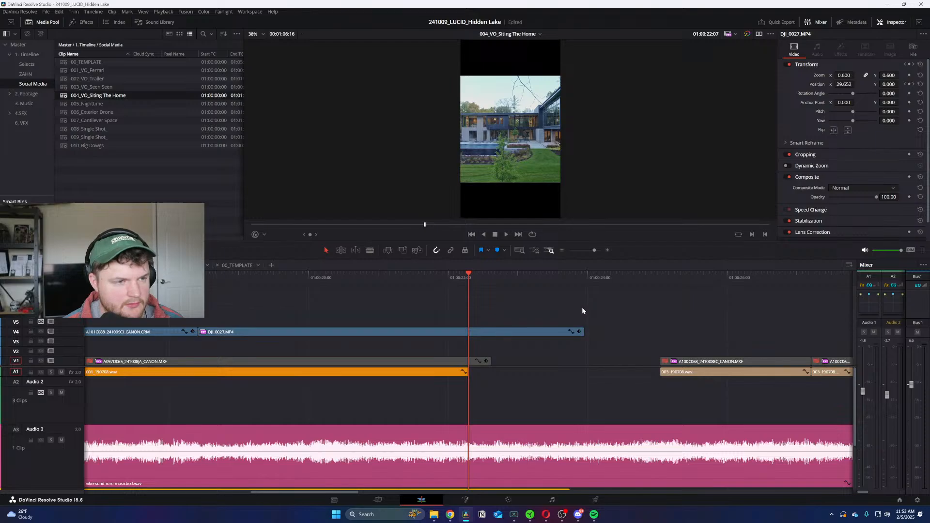
pyautogui.hotkey('ctrl', '-')
pyautogui.hotkey('ctrl', '-')
pyautogui.click(497, 278)
pyautogui.hotkey('ctrl', '=')
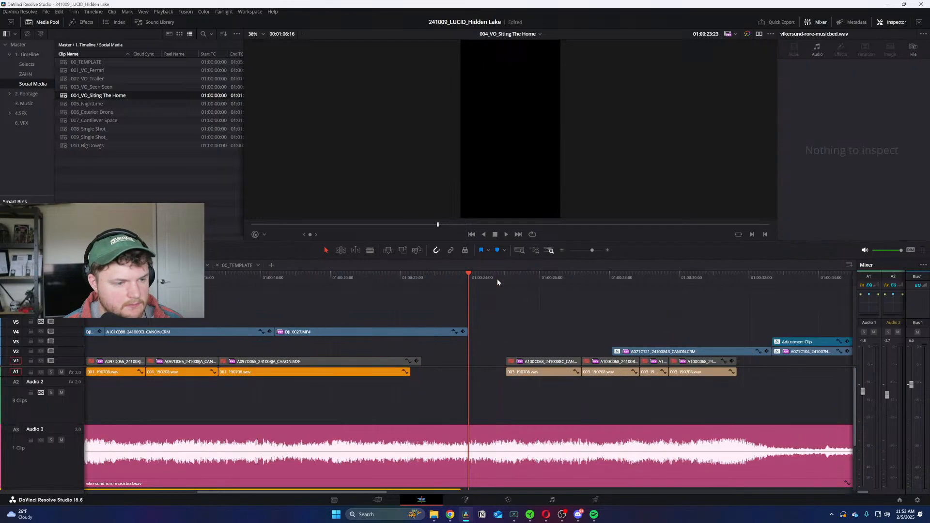
pyautogui.click(464, 333)
pyautogui.click(464, 331)
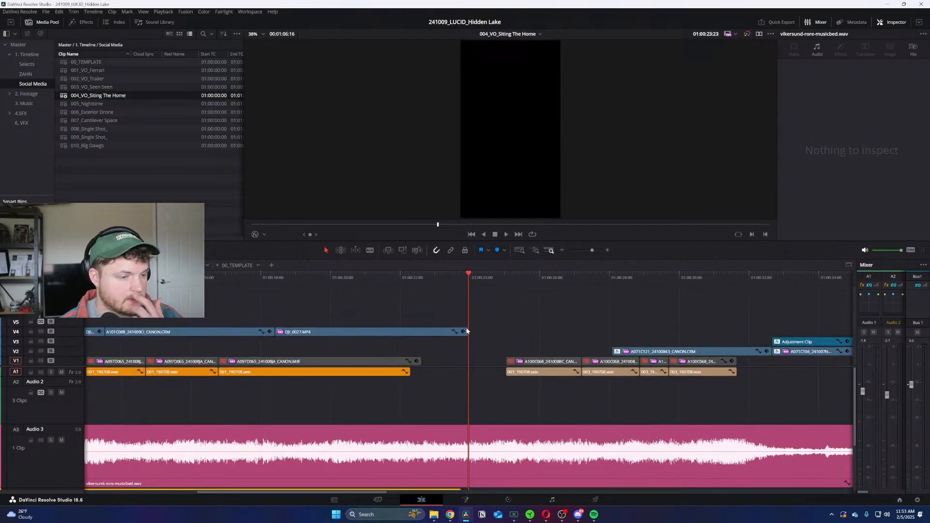
pyautogui.click(615, 278)
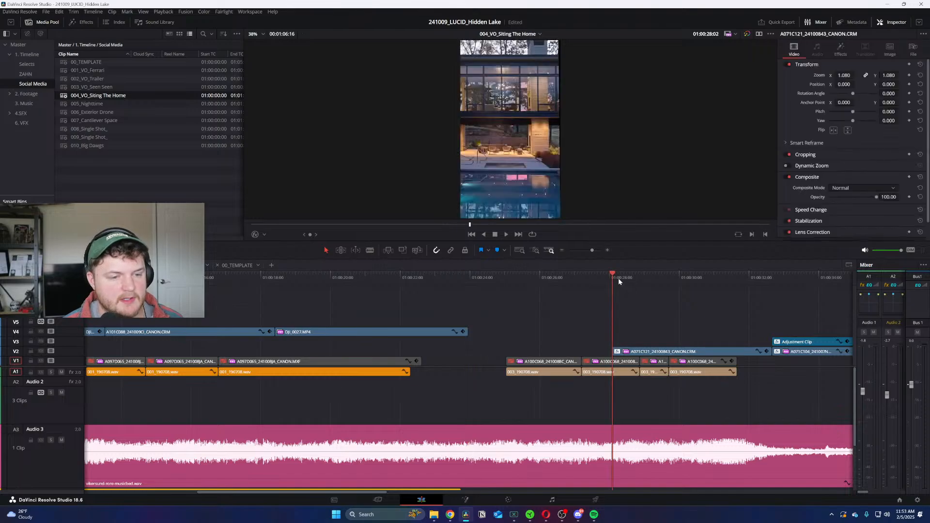
pyautogui.moveTo(628, 277); pyautogui.dragTo(450, 299)
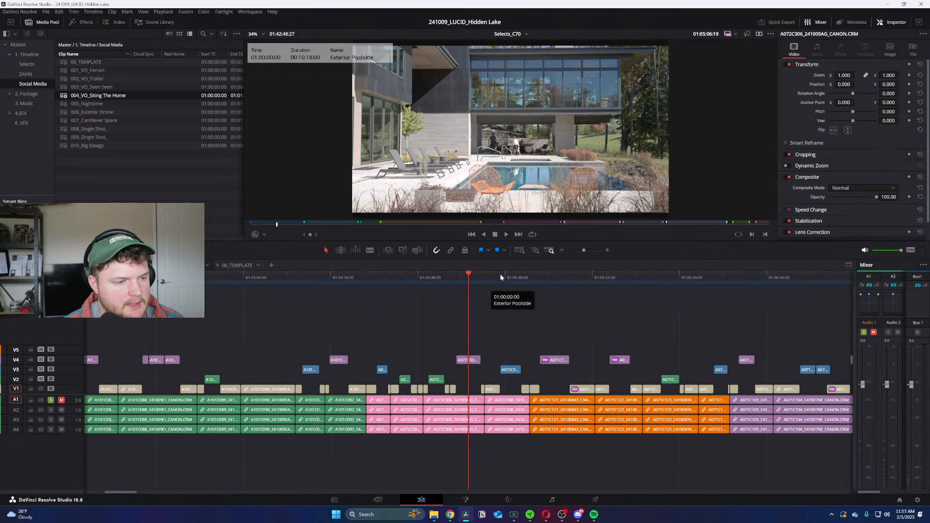
# Step: Scan the Exterior Poolside selects in Selects_C70 forward from A072C306 through the night shots to A071C116
pyautogui.moveTo(500, 275); pyautogui.dragTo(739, 280)
pyautogui.hotkey('ctrl', '=')
pyautogui.moveTo(539, 278); pyautogui.dragTo(614, 282)
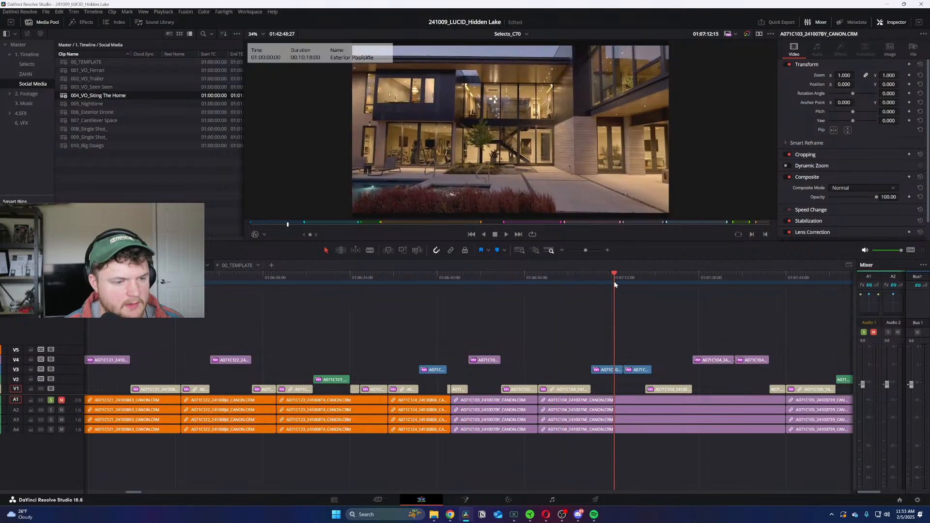
pyautogui.hotkey('ctrl', '-')
pyautogui.moveTo(467, 278); pyautogui.dragTo(800, 284)
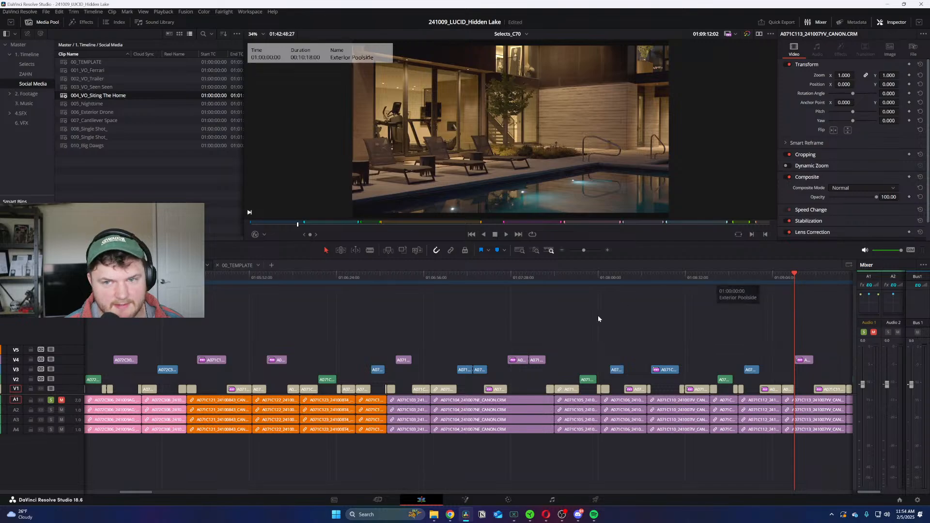
pyautogui.hscroll(5, 576, 310)
pyautogui.moveTo(567, 277)
pyautogui.mouseDown()
pyautogui.moveTo(610, 278)
pyautogui.moveTo(564, 274)
pyautogui.mouseUp()
pyautogui.hotkey('ctrl', '=')
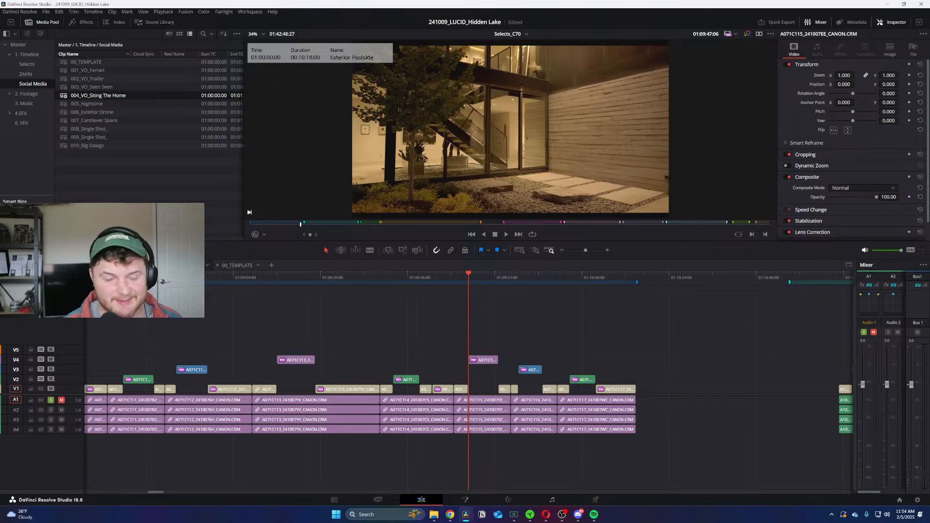
pyautogui.click(511, 274)
pyautogui.click(531, 275)
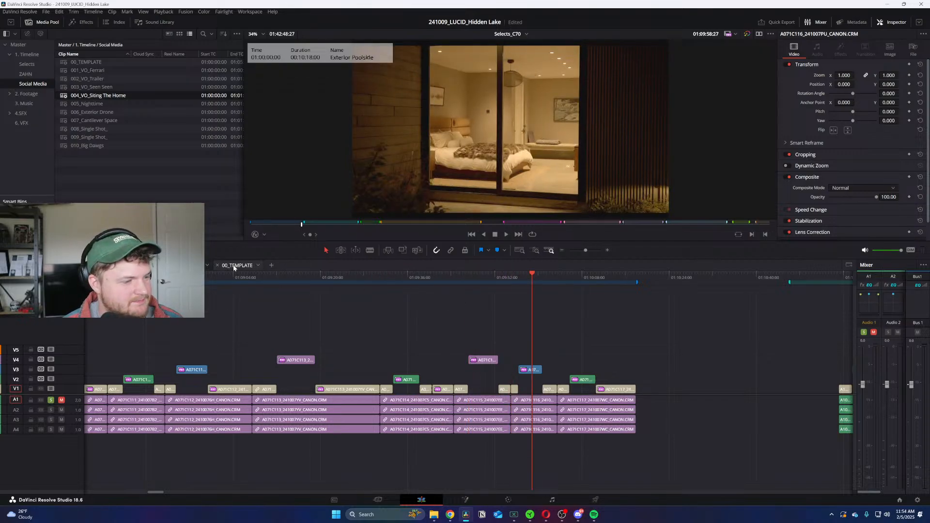
# Step: Scan the Exterior Poolside selects back to the early daytime shots and play the first A101C084 segment on V4
pyautogui.hotkey('ctrl', '-')
pyautogui.hotkey('ctrl', '-')
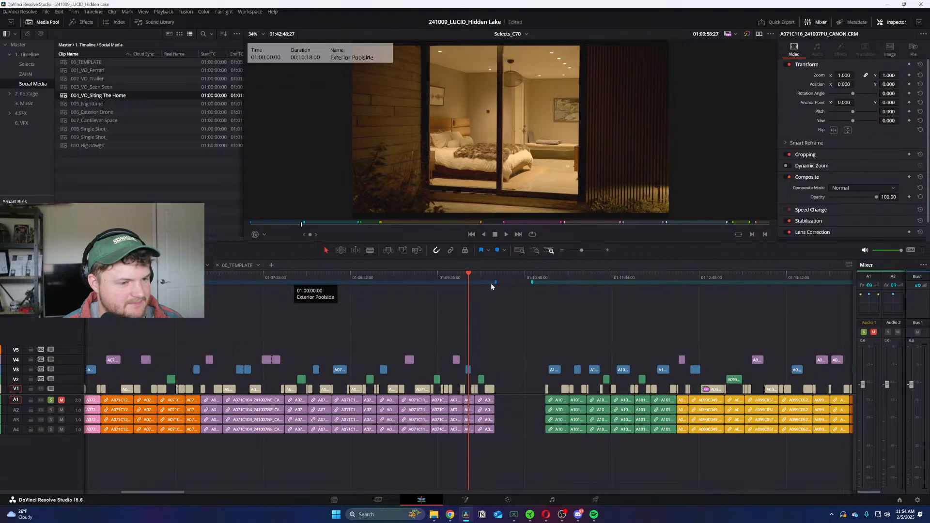
pyautogui.moveTo(550, 275); pyautogui.dragTo(175, 303)
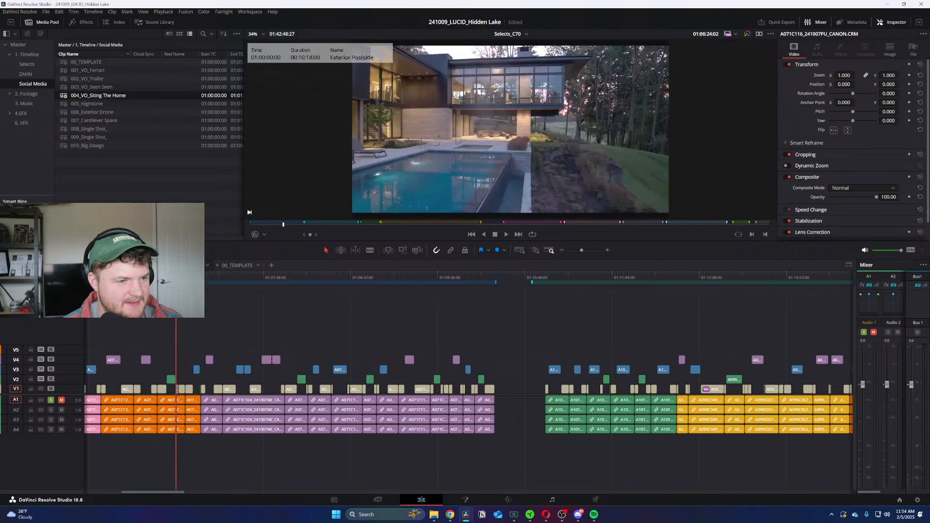
pyautogui.hscroll(-5, 333, 291)
pyautogui.moveTo(366, 272); pyautogui.dragTo(179, 285)
pyautogui.hotkey('ctrl', '=')
pyautogui.press('space')
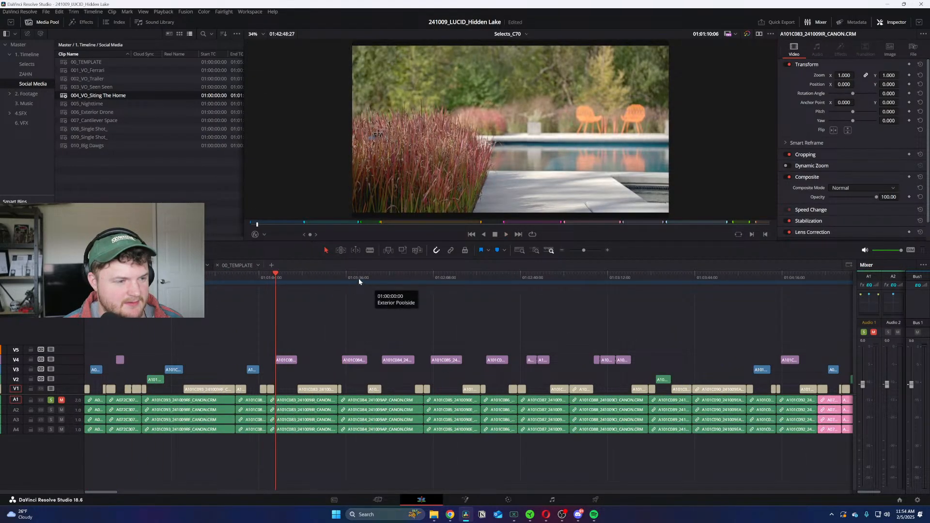
pyautogui.press('Down')
pyautogui.press('Down')
pyautogui.hotkey('ctrl', '=')
pyautogui.hotkey('ctrl', '=')
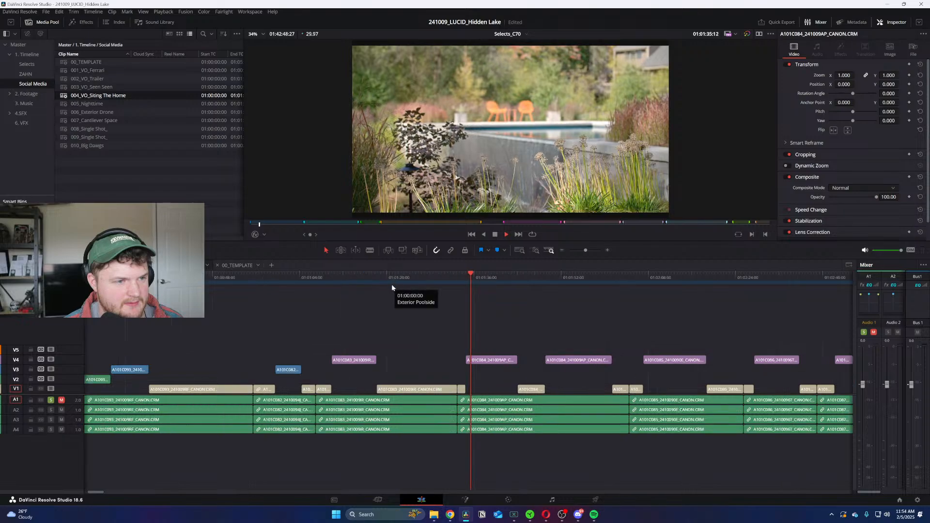
# Step: Set an in point at 01:01:38:26, then cut and copy an approximately 3.7-second piece of A101C084 on V4
pyautogui.click(506, 360)
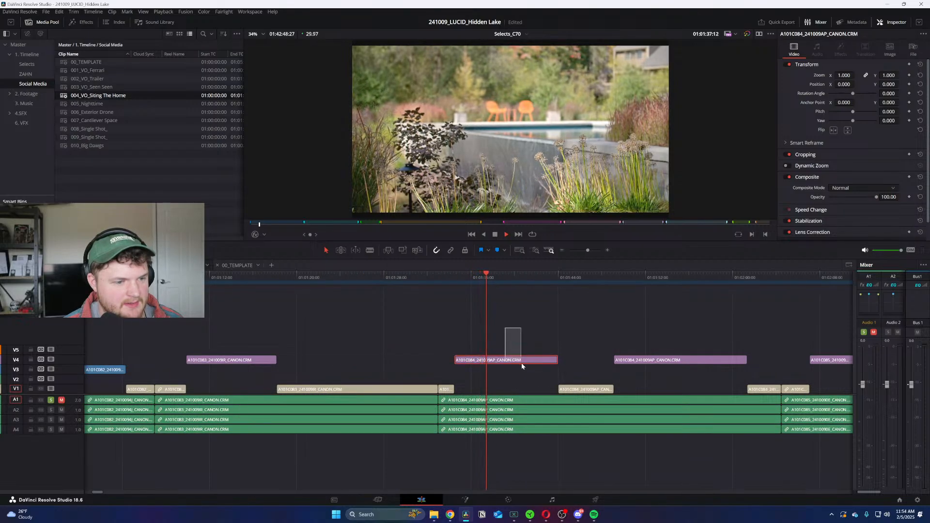
pyautogui.hotkey('ctrl', '=')
pyautogui.click(436, 327)
pyautogui.press('i')
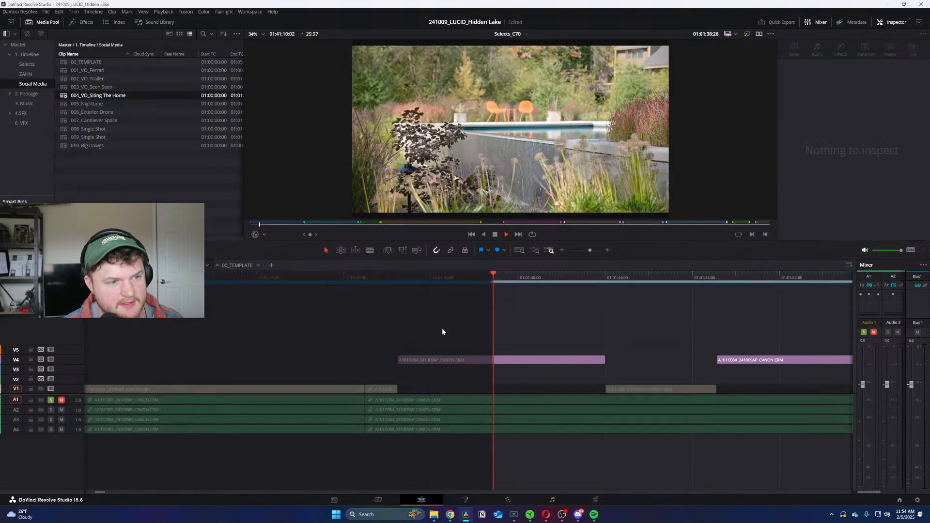
pyautogui.press('b')
pyautogui.click(470, 359)
pyautogui.click(553, 359)
pyautogui.press('a')
pyautogui.click(513, 360)
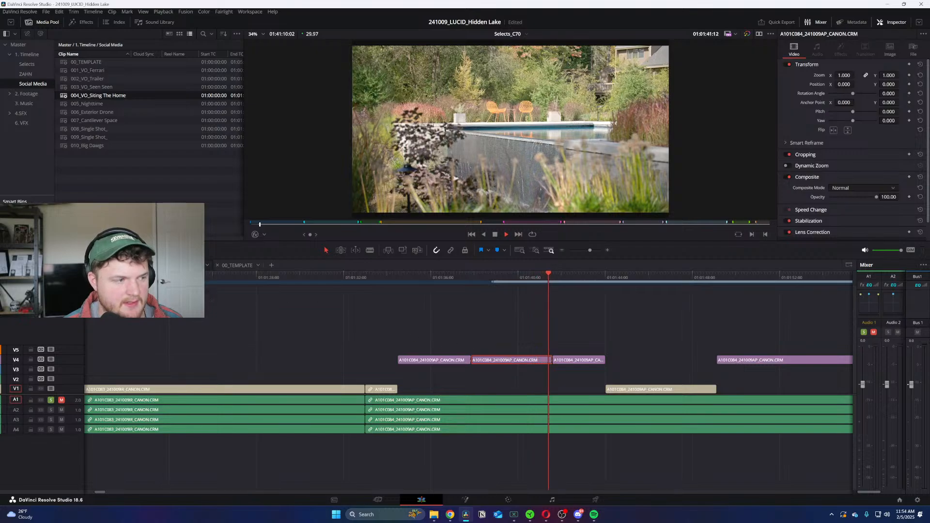
pyautogui.press('space')
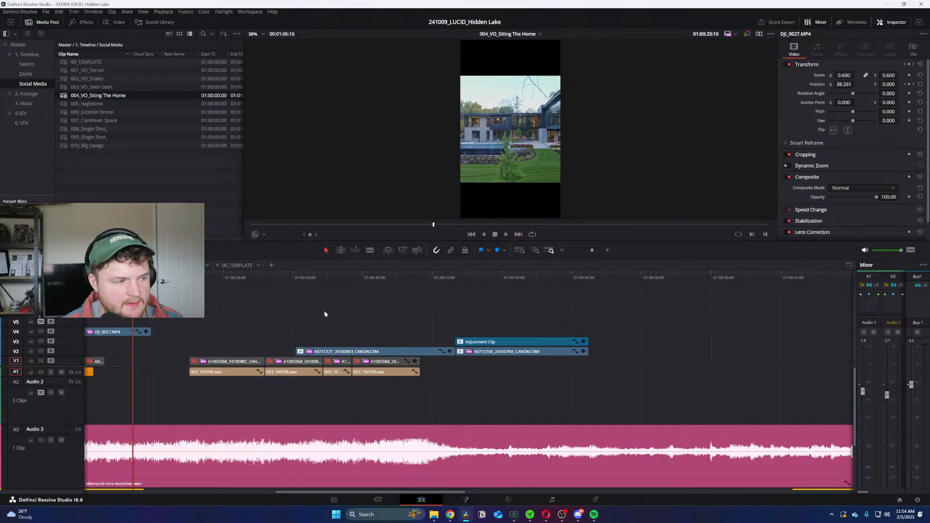
# Step: Paste the A101C084 piece onto V5 of 004_VO_Siting The Home at 01:00:23:10 and play back from 01:00:21:00
pyautogui.hotkey('ctrl', 'v')
pyautogui.hotkey('ctrl', '=')
pyautogui.hotkey('ctrl', '=')
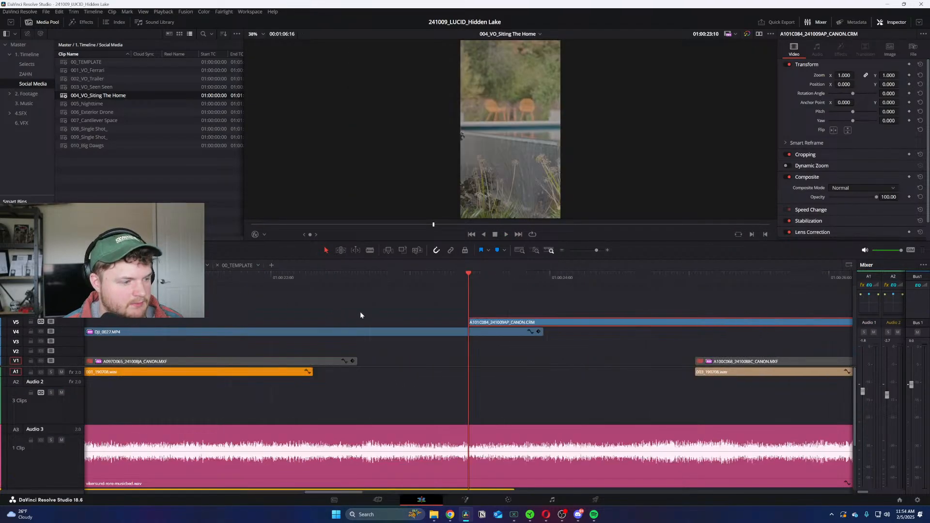
pyautogui.hotkey('ctrl', '-')
pyautogui.click(291, 284)
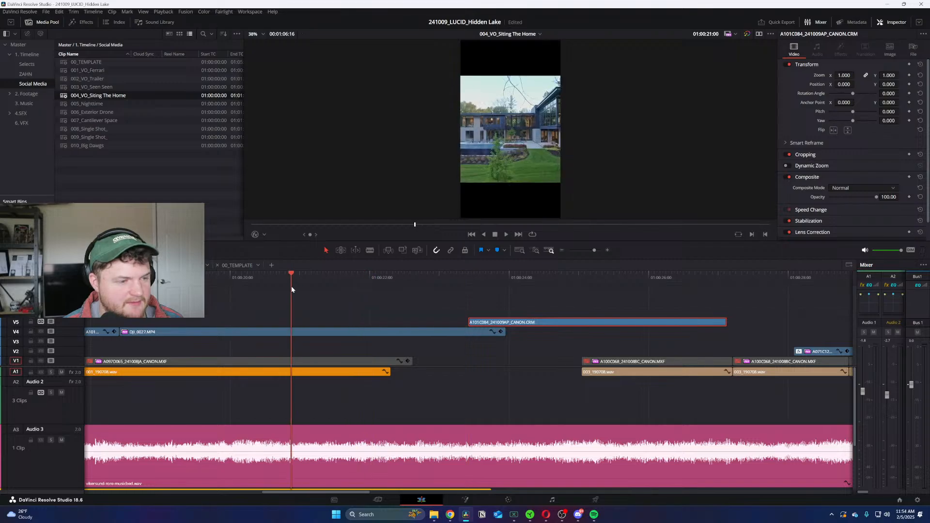
pyautogui.press('space')
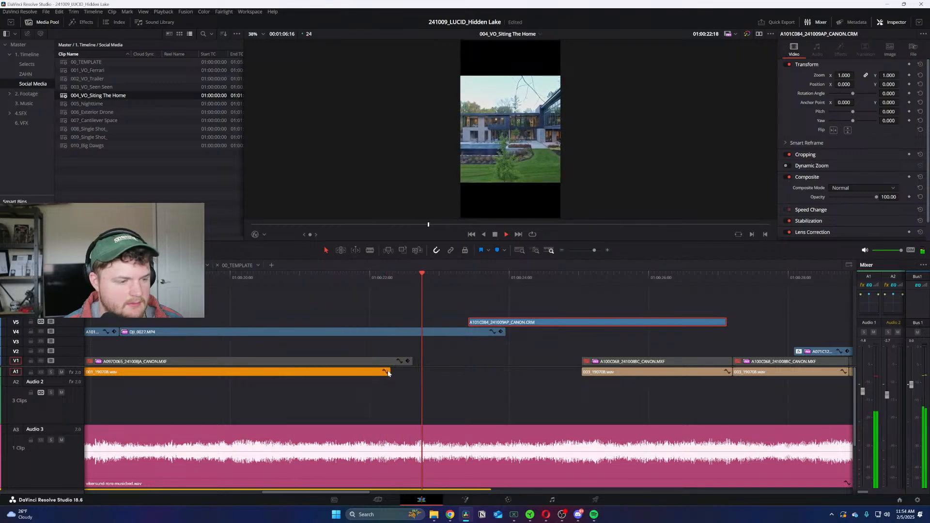
# Step: Move the A101C084 clip earlier onto V4, overlapping the end of DJI_0027, and shorten its end
pyautogui.press('space')
pyautogui.hotkey('shift', ',')
pyautogui.click(372, 276)
pyautogui.press('space')
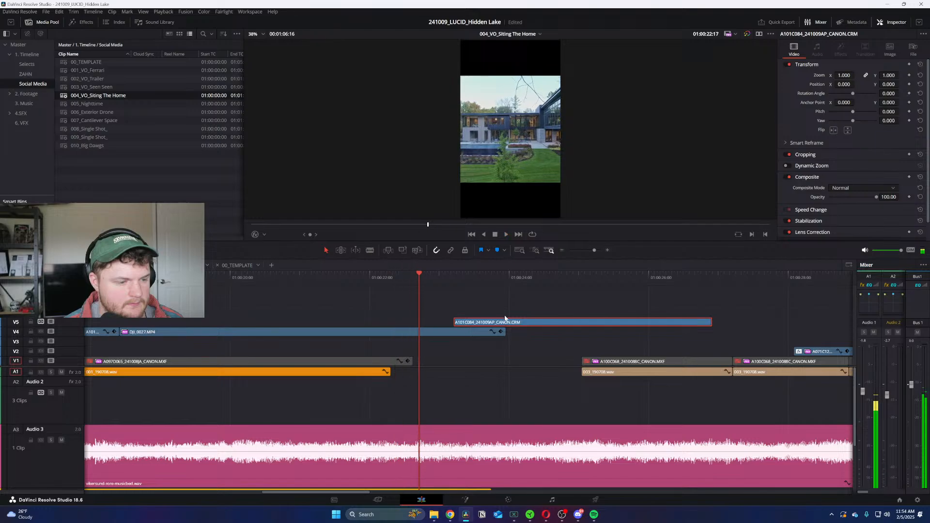
pyautogui.moveTo(525, 324); pyautogui.dragTo(490, 322)
pyautogui.scroll(-2, 490, 322)
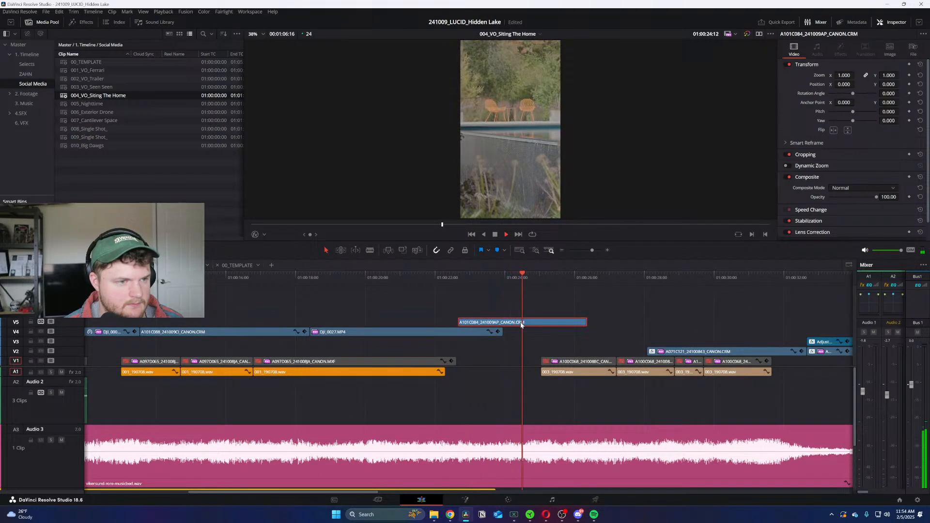
pyautogui.press('space')
pyautogui.moveTo(585, 323); pyautogui.dragTo(546, 333)
pyautogui.press('space')
# Step: Move A071C121 on V2 directly behind A101C084 and shift the Adjustment Clip with A071C104 04:13 later
pyautogui.moveTo(659, 352); pyautogui.dragTo(589, 349)
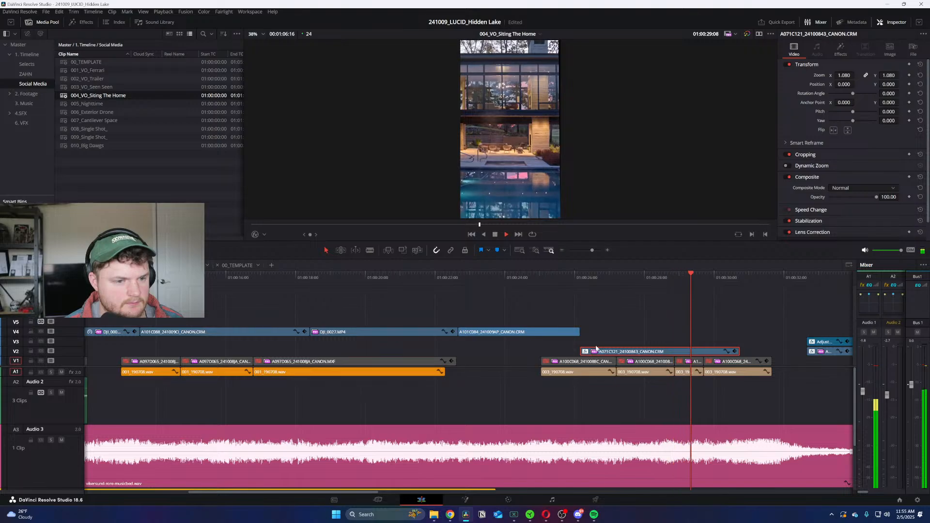
pyautogui.hotkey('ctrl', '-')
pyautogui.press('space')
pyautogui.moveTo(545, 326); pyautogui.dragTo(642, 352)
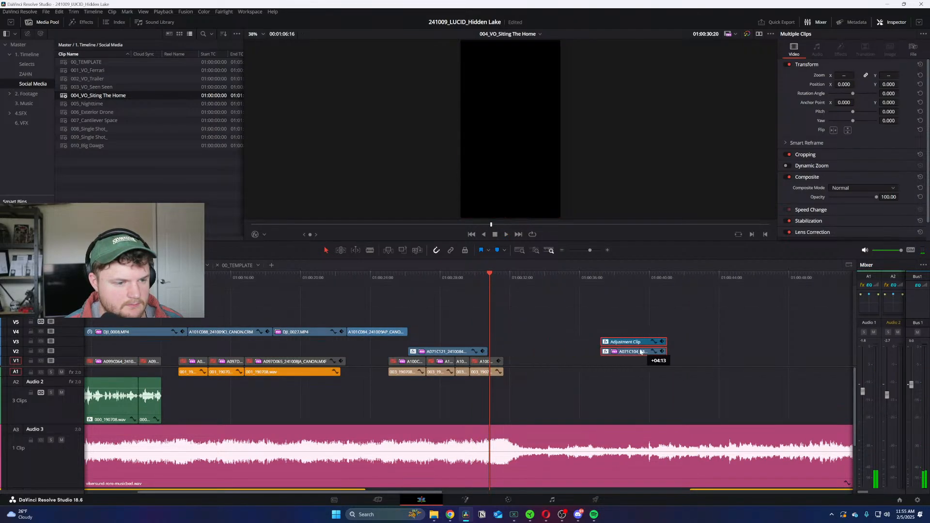
# Step: Scan Cut_003 from the exterior shot at 01:00:16:01 forward to the dining room shot at 01:02:28:12
pyautogui.moveTo(390, 280)
pyautogui.mouseDown()
pyautogui.moveTo(414, 284)
pyautogui.moveTo(398, 285)
pyautogui.mouseUp()
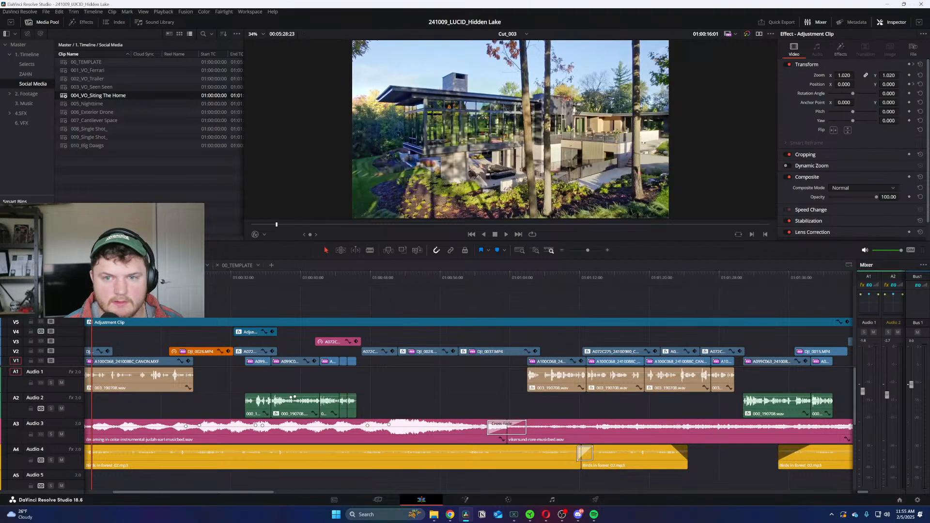
pyautogui.scroll(-1, 284, 272)
pyautogui.scroll(1, 285, 272)
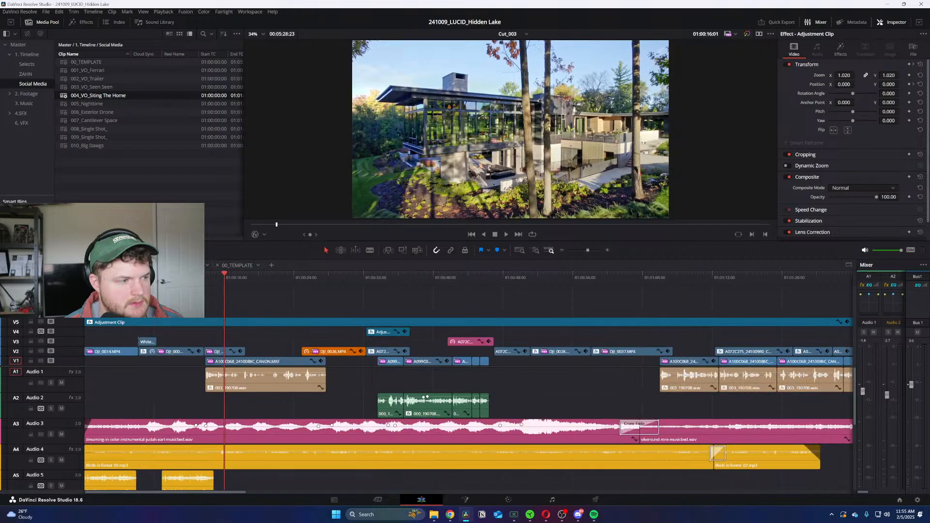
pyautogui.scroll(-2, 409, 290)
pyautogui.scroll(2, 389, 279)
pyautogui.moveTo(349, 275); pyautogui.dragTo(741, 289)
pyautogui.scroll(-1, 678, 289)
pyautogui.moveTo(456, 284); pyautogui.dragTo(429, 274)
pyautogui.scroll(-1, 444, 280)
pyautogui.scroll(2, 422, 281)
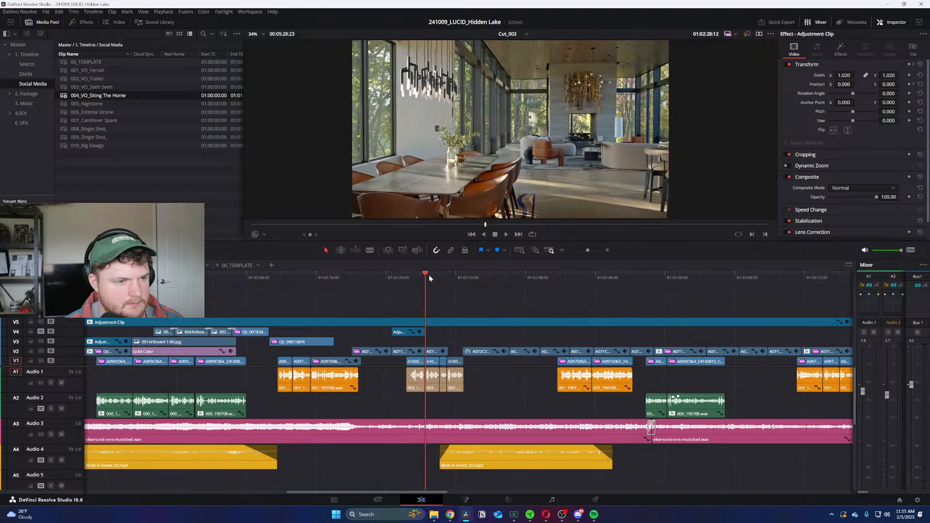
# Step: Copy A071C134 from V2 of Cut_003 and paste it onto V5 of 004_VO_Siting The Home, after all existing B-roll
pyautogui.scroll(2, 429, 275)
pyautogui.click(495, 351)
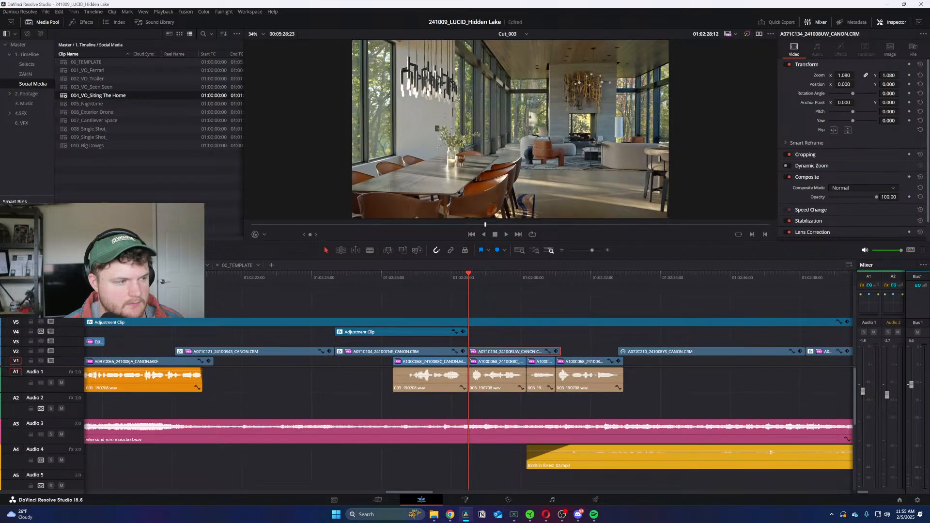
pyautogui.hotkey('ctrl', 'Tab')
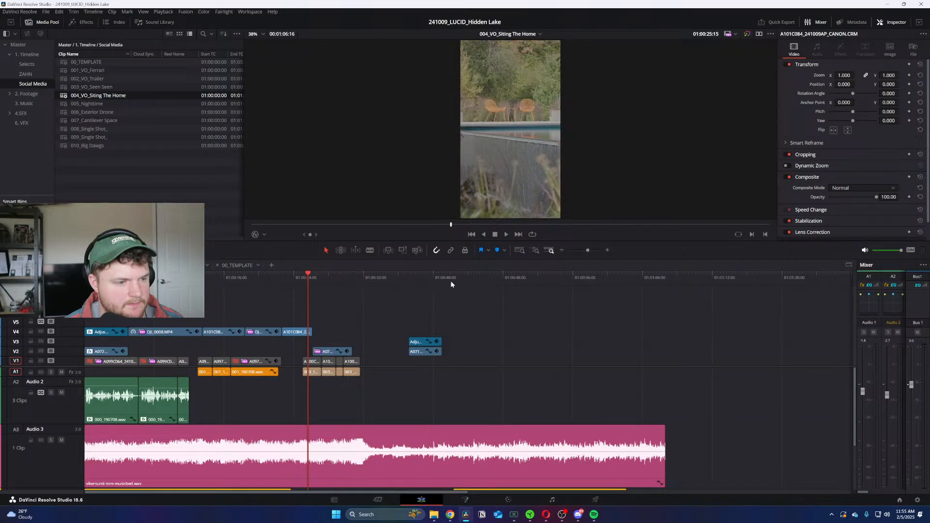
pyautogui.click(448, 283)
pyautogui.hotkey('ctrl', 'v')
# Step: Play back the section around A101C084 and move A071C134 onto V4 directly behind it
pyautogui.moveTo(422, 281); pyautogui.dragTo(282, 292)
pyautogui.scroll(1, 345, 293)
pyautogui.press('space')
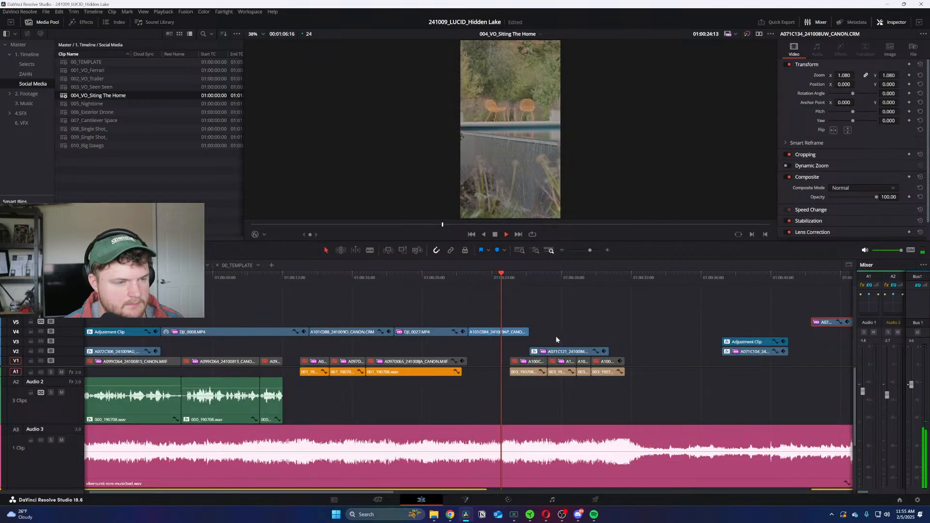
pyautogui.press('space')
pyautogui.moveTo(820, 324); pyautogui.dragTo(541, 332)
# Step: Park A071C121 above V5 past the last interview clip and trim the end of A071C134 to about 01:00:30:21
pyautogui.click(603, 353)
pyautogui.press('space')
pyautogui.moveTo(604, 357); pyautogui.dragTo(773, 318)
pyautogui.moveTo(574, 332); pyautogui.dragTo(630, 332)
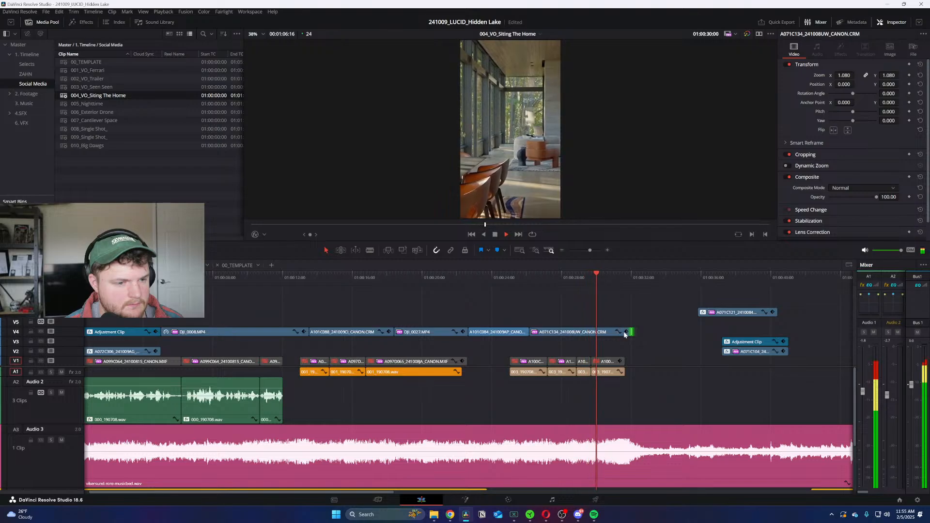
pyautogui.moveTo(629, 332); pyautogui.dragTo(613, 330)
pyautogui.press('space')
# Step: Delete the leftover A071C121, Adjustment Clip and A071C104 clips beyond the edited section
pyautogui.hotkey('ctrl', '-')
pyautogui.moveTo(388, 297); pyautogui.dragTo(473, 360)
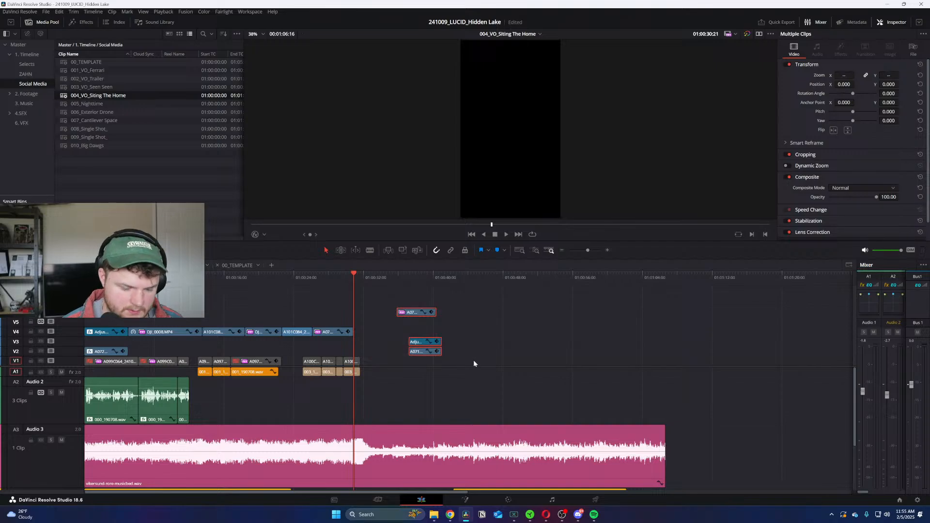
pyautogui.press('Delete')
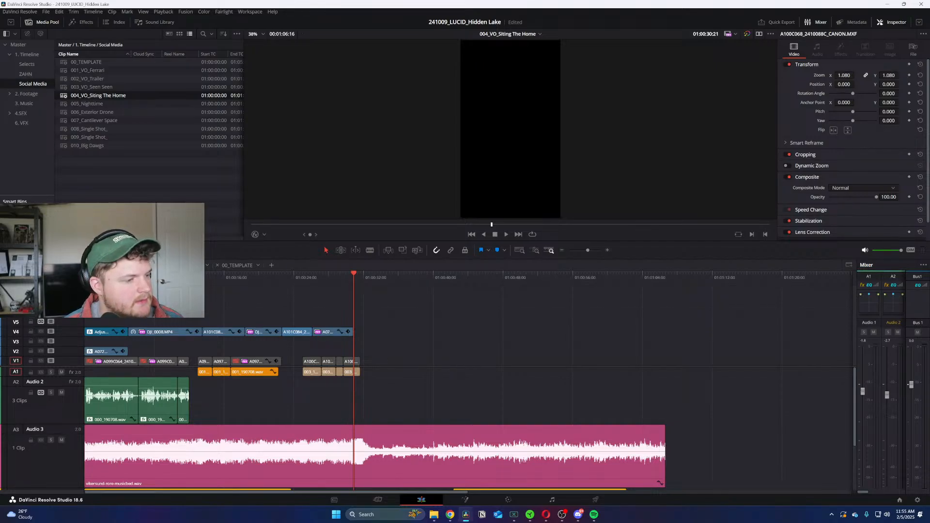
# Step: Copy the A071C158 living room clip at 01:02:39:12 in Cut_003 and paste it onto V5 of 004_VO_Siting The Home behind A071C134
pyautogui.hotkey('ctrl', 'Tab')
pyautogui.hotkey('ctrl', '-')
pyautogui.hotkey('ctrl', '-')
pyautogui.hotkey('ctrl', '-')
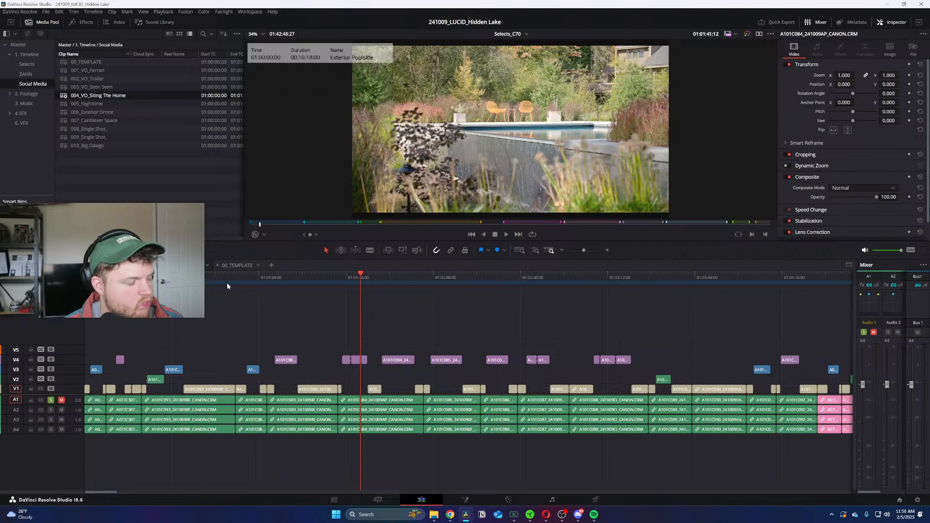
pyautogui.hotkey('ctrl', 'Tab')
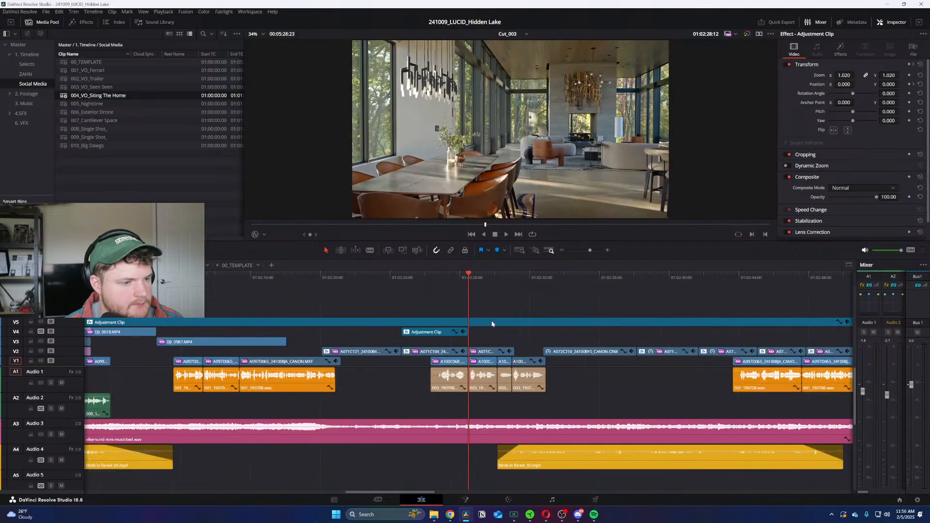
pyautogui.click(514, 277)
pyautogui.moveTo(592, 280); pyautogui.dragTo(661, 277)
pyautogui.hotkey('ctrl', '=')
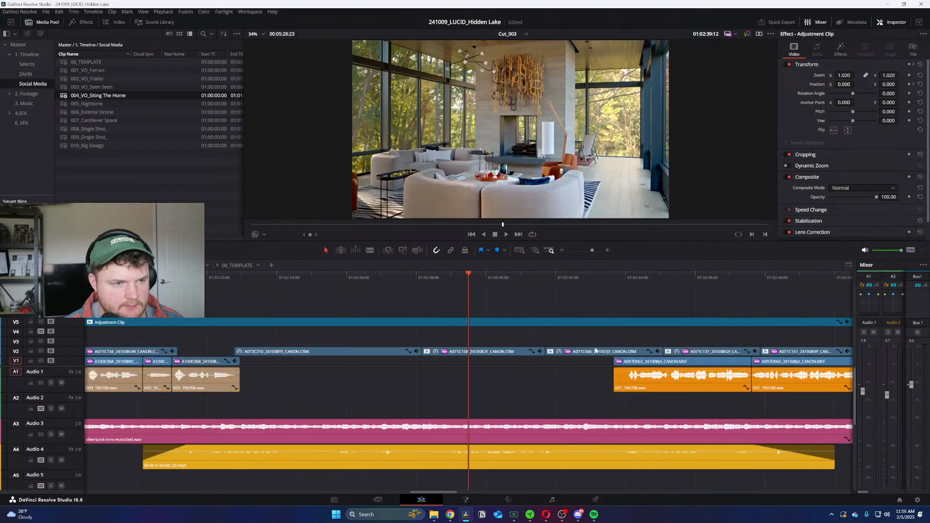
pyautogui.click(440, 352)
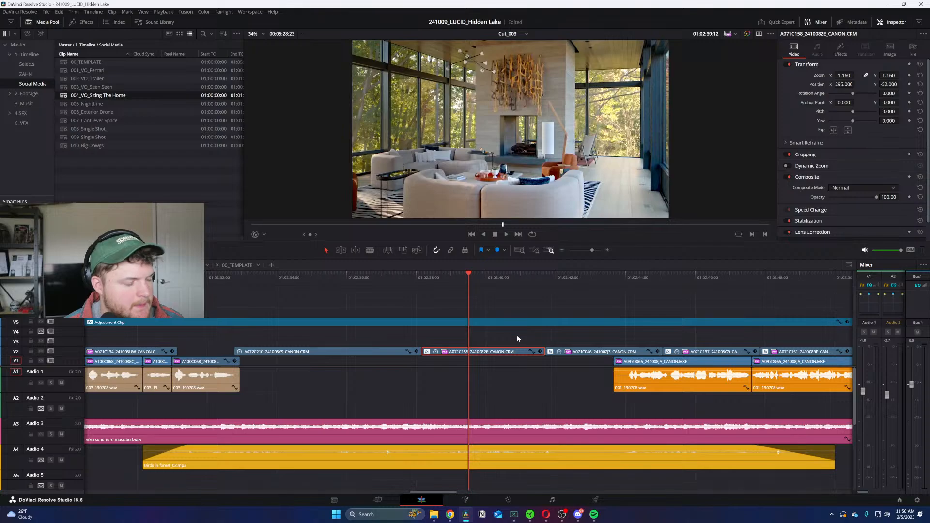
pyautogui.hotkey('ctrl', 'Tab')
# Step: Keyframe A071C158's Position X from about -52 to pan across to the window, and extend the clip's end to about 01:00:36:13
pyautogui.press('space')
pyautogui.moveTo(852, 84)
pyautogui.mouseDown()
pyautogui.moveTo(841, 84)
pyautogui.moveTo(856, 84)
pyautogui.mouseUp()
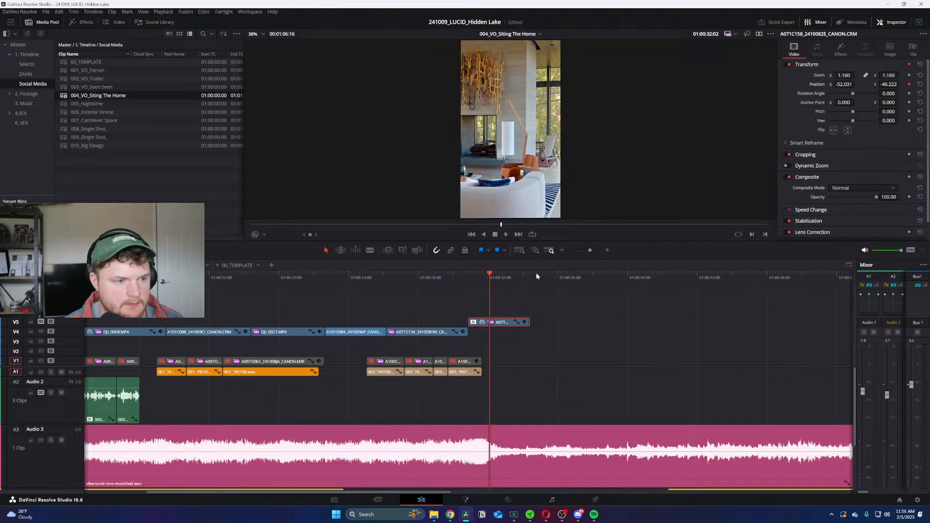
pyautogui.press('Down')
pyautogui.moveTo(843, 85); pyautogui.dragTo(740, 154)
pyautogui.moveTo(529, 322); pyautogui.dragTo(566, 323)
# Step: Cut the A3 music at the end of A071C158, delete the remainder and add a 02:04 fade-out
pyautogui.press('b')
pyautogui.click(567, 449)
pyautogui.press('a')
pyautogui.click(608, 460)
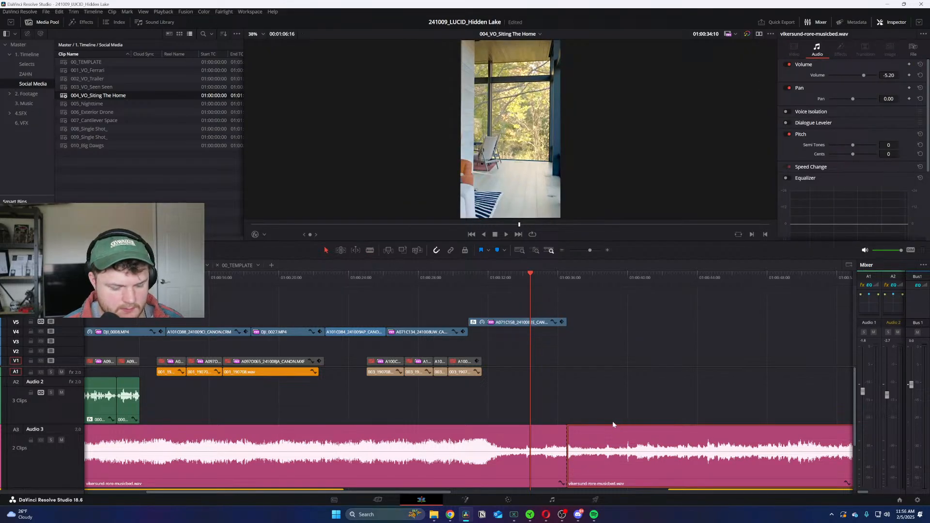
pyautogui.press('Delete')
pyautogui.moveTo(566, 426); pyautogui.dragTo(529, 427)
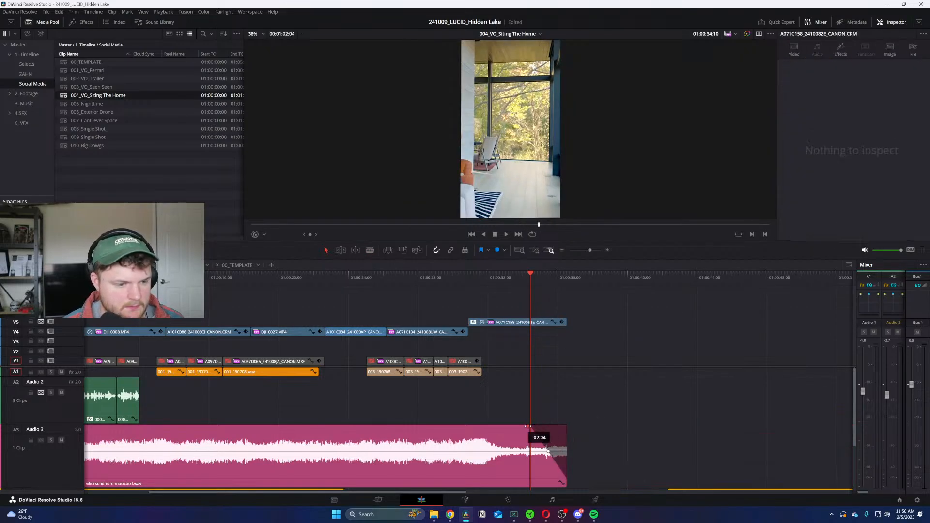
# Step: Retime A071C158's last position keyframe to the clip's end and play back the pan with the music fade
pyautogui.click(563, 322)
pyautogui.click(498, 321)
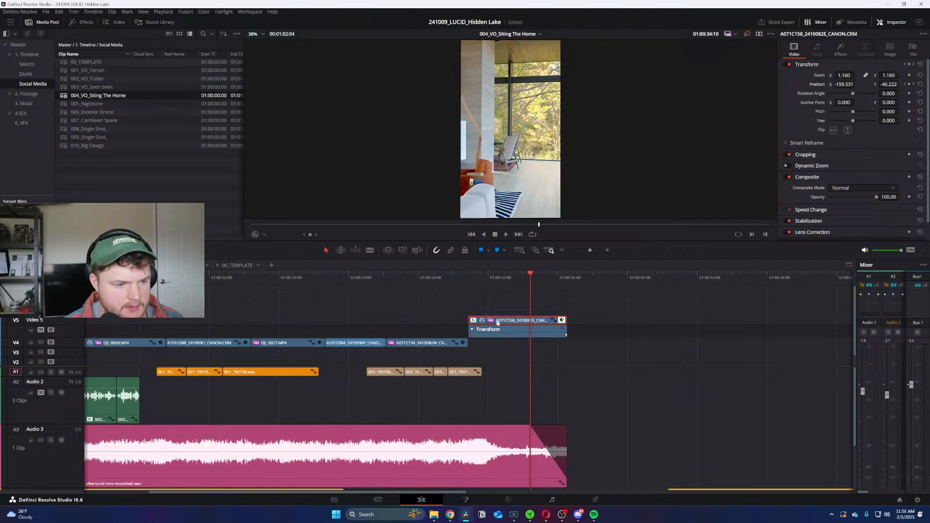
pyautogui.click(466, 277)
pyautogui.press('space')
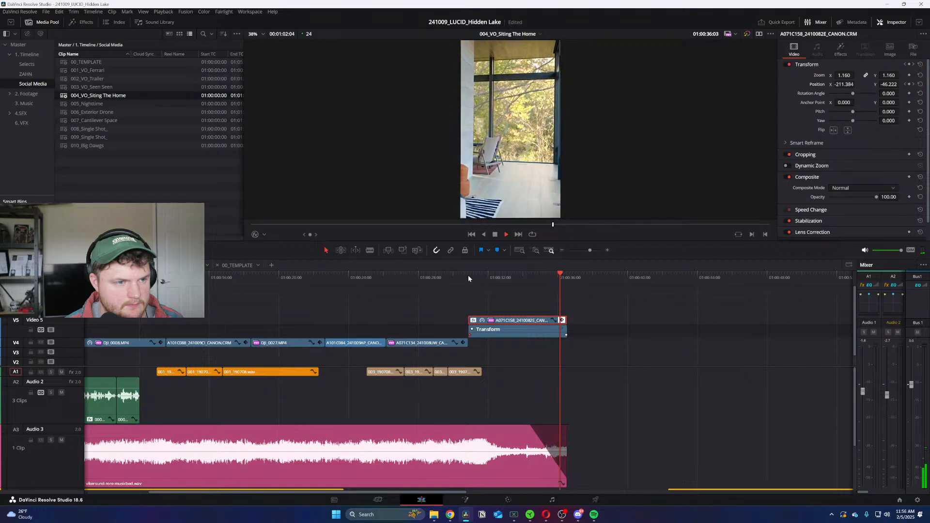
pyautogui.click(517, 278)
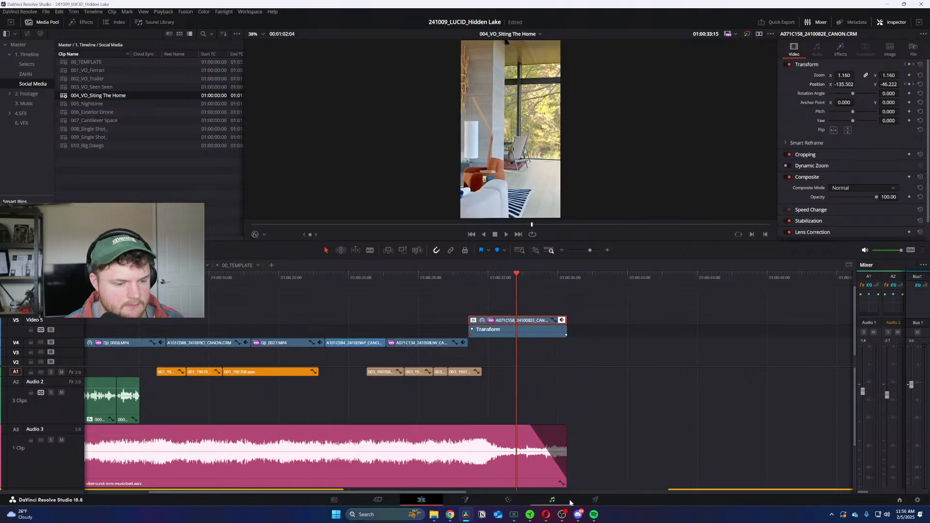
# Step: Delete the leftover birds and night sound effect clips on A4 and A8 past the music's end
pyautogui.click(509, 500)
pyautogui.click(429, 501)
pyautogui.scroll(-4, 600, 335)
pyautogui.scroll(3, 522, 347)
pyautogui.scroll(-1, 376, 436)
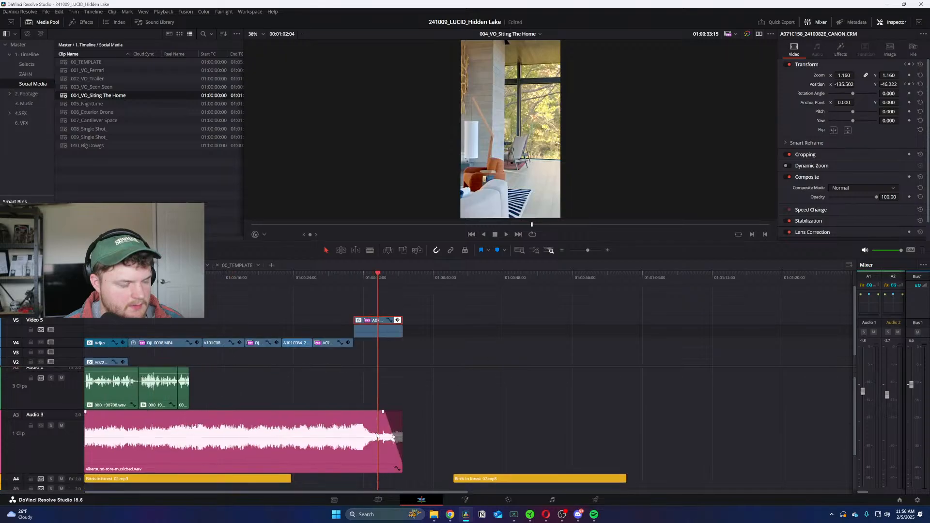
pyautogui.scroll(-2, 446, 442)
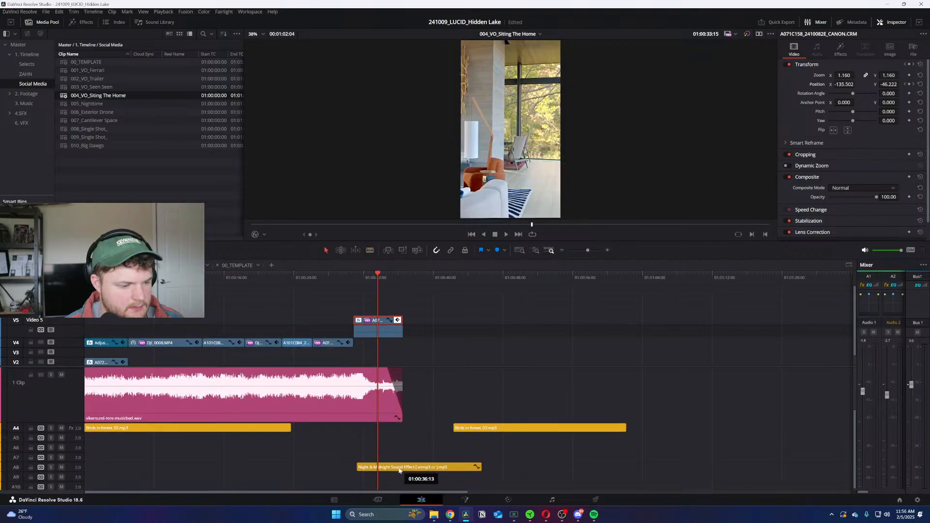
pyautogui.moveTo(432, 413); pyautogui.dragTo(533, 482)
pyautogui.press('Delete')
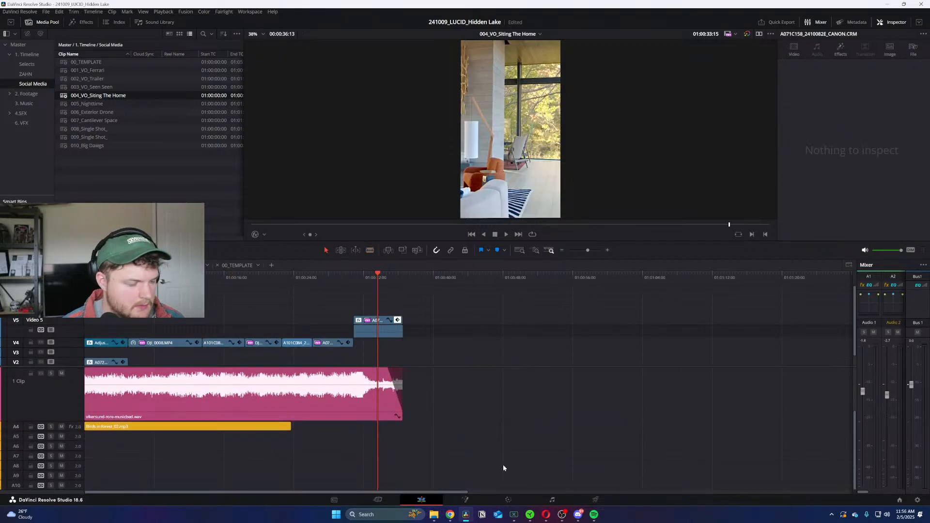
# Step: Return to the timeline's start, collapse A071C158's keyframe track and move the clip down to V4
pyautogui.scroll(1, 484, 457)
pyautogui.scroll(1, 465, 449)
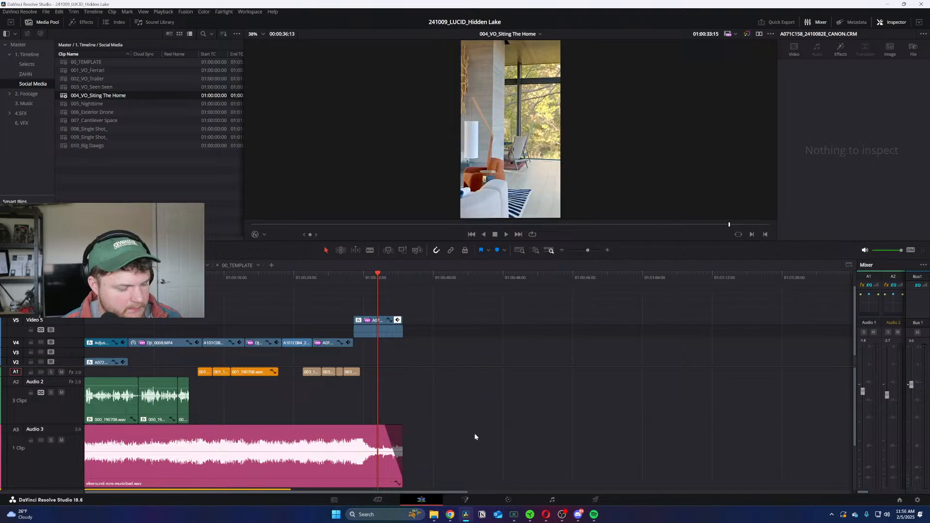
pyautogui.press('Home')
pyautogui.click(397, 320)
pyautogui.moveTo(382, 321); pyautogui.dragTo(382, 332)
pyautogui.click(377, 300)
# Step: Move the B-roll clips from DJI_0008 through A071C158 down from V4 to V2, leaving the Adjustment Clip on V4
pyautogui.hotkey('ctrl', '=')
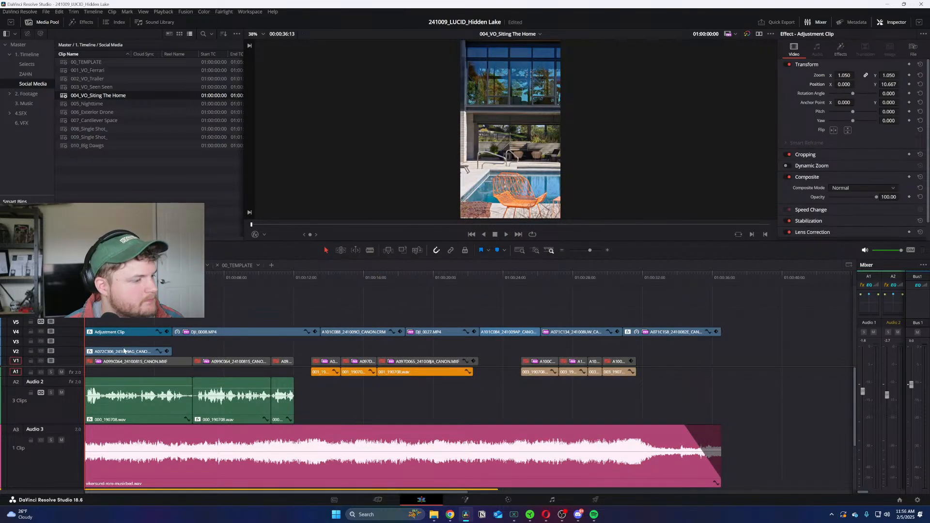
pyautogui.moveTo(195, 337); pyautogui.dragTo(677, 353)
pyautogui.click(623, 298)
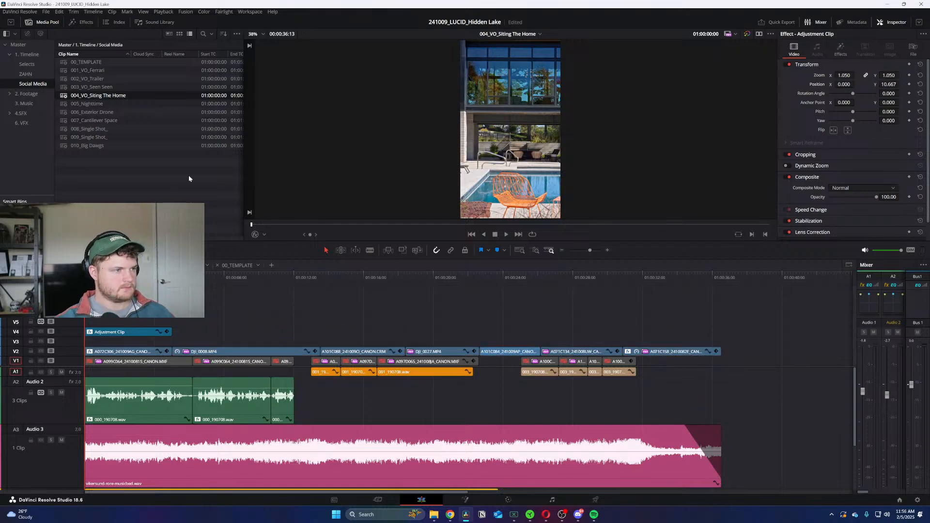
# Step: Open the 005_Nighttime timeline and delete all of its clips
pyautogui.click(78, 104)
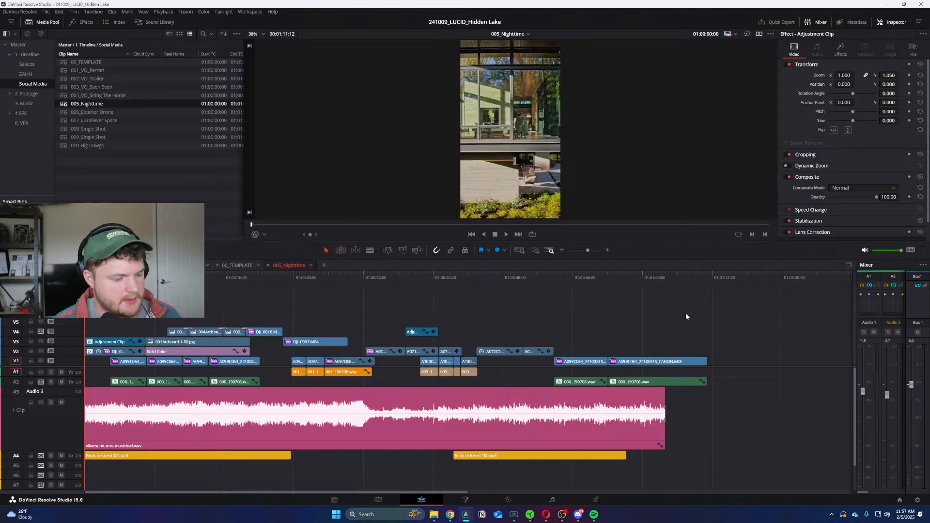
pyautogui.hotkey('ctrl', 'a')
pyautogui.press('Delete')
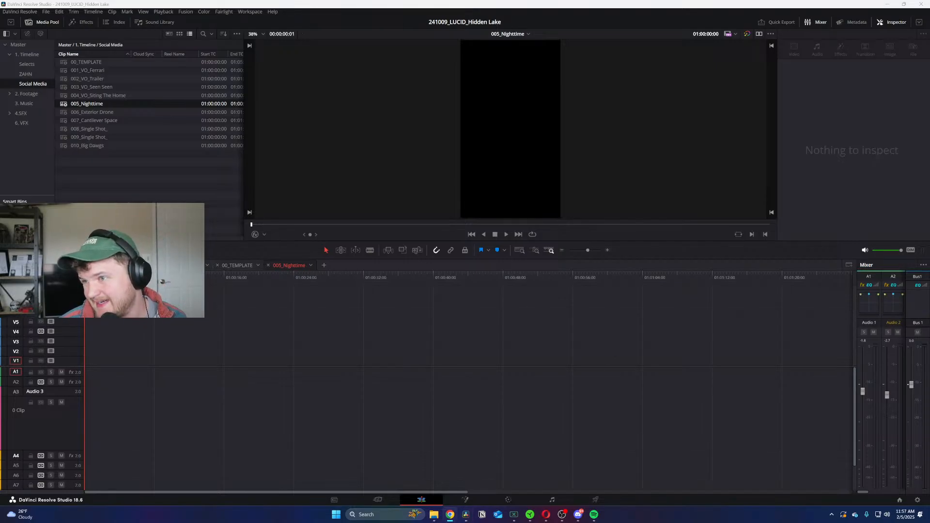
# Step: Switch to the web browser, go to Musicbed's projects page and open the Hidden Lakes project
pyautogui.moveTo(929, 194); pyautogui.dragTo(521, 1)
pyautogui.write('musi')
pyautogui.press('Return')
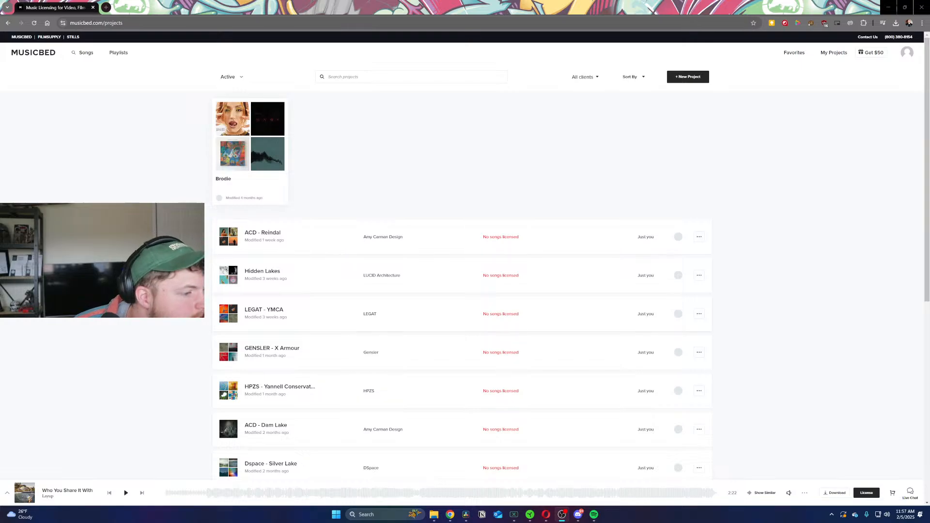
pyautogui.click(236, 278)
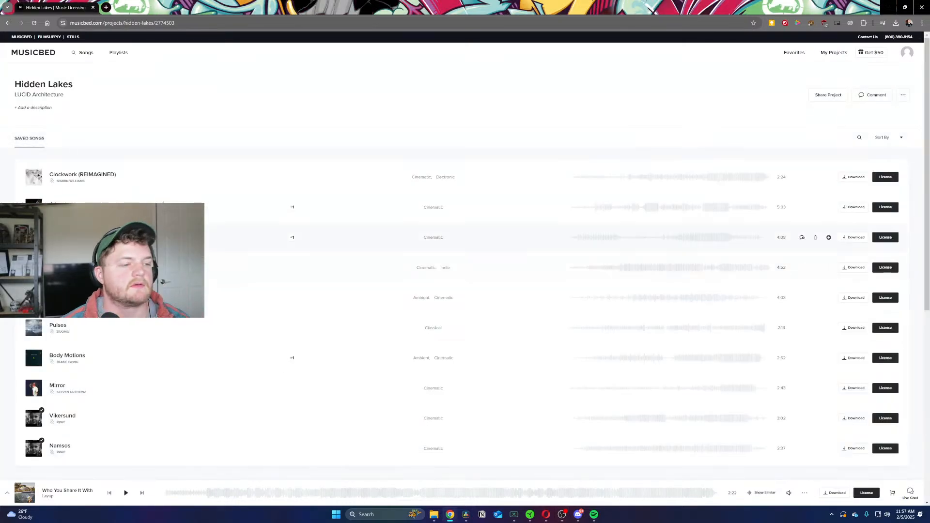
# Step: Preview the project's saved songs in order from Clockwork (REIMAGINED) through QX 2021, jumping ahead within Athens
pyautogui.click(34, 177)
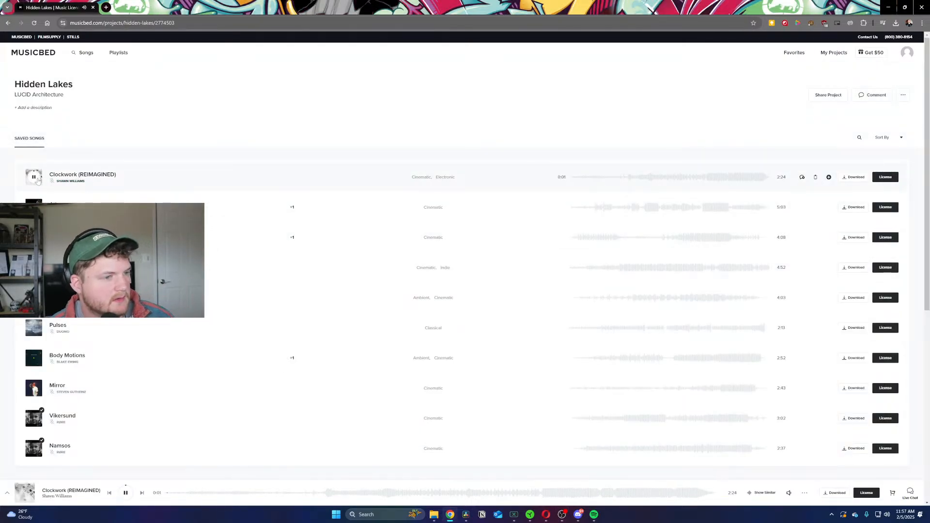
pyautogui.press('Down')
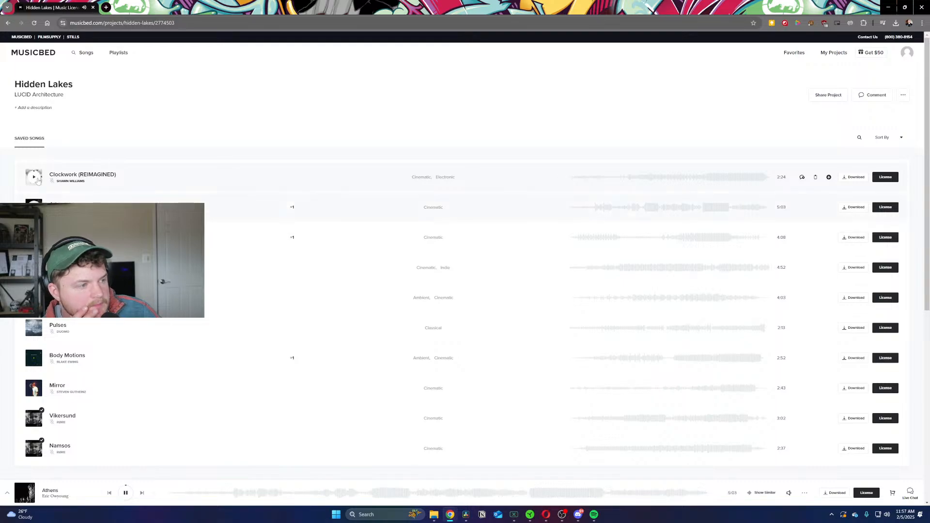
pyautogui.press('Right')
pyautogui.press('Right')
pyautogui.press('Right')
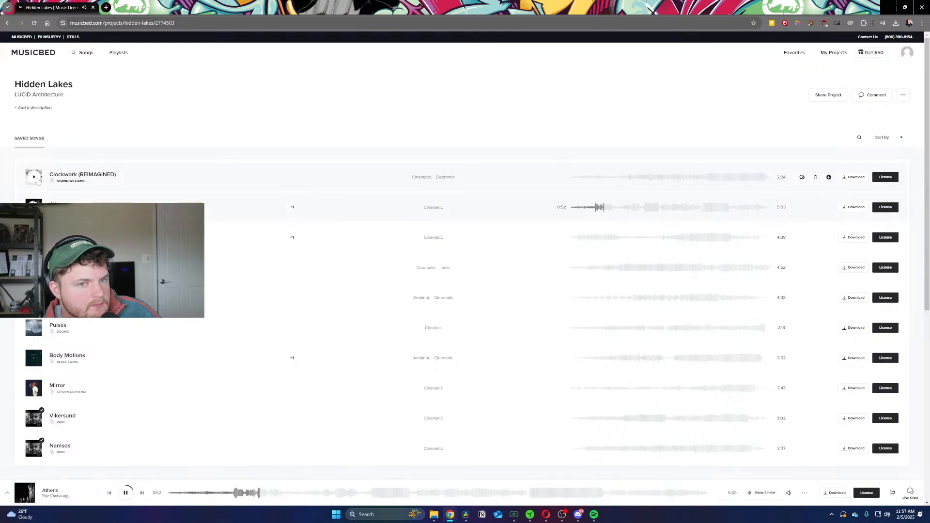
pyautogui.press('Down')
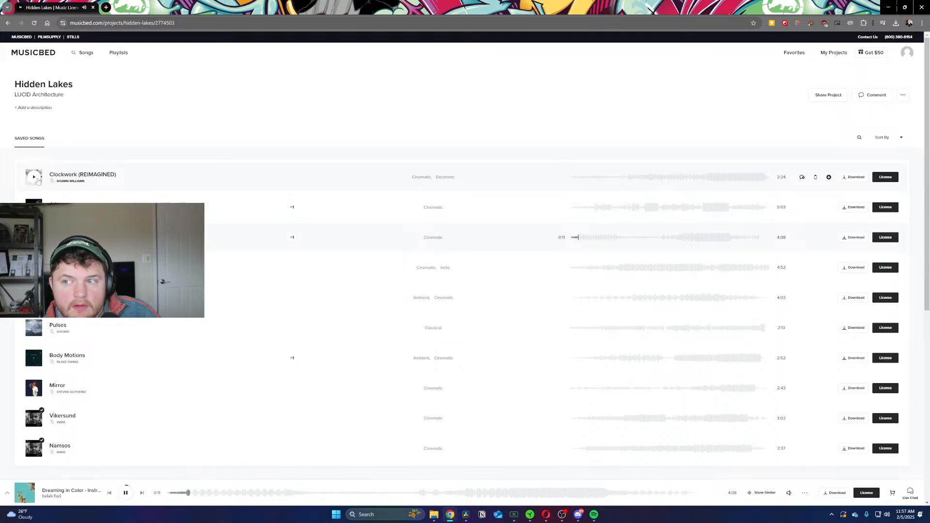
pyautogui.press('Down')
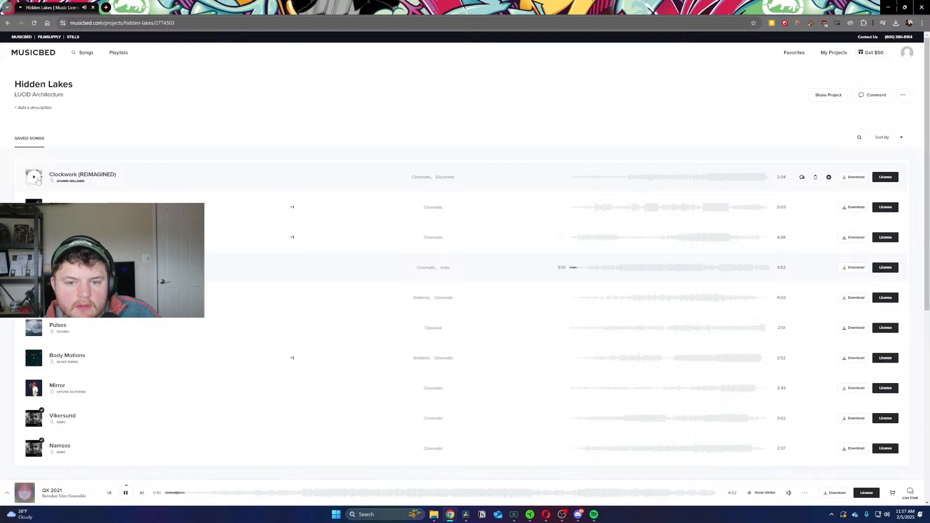
# Step: Continue previewing the saved songs from Moor (with Taylor Heath & Lane King) through Namsos
pyautogui.press('Down')
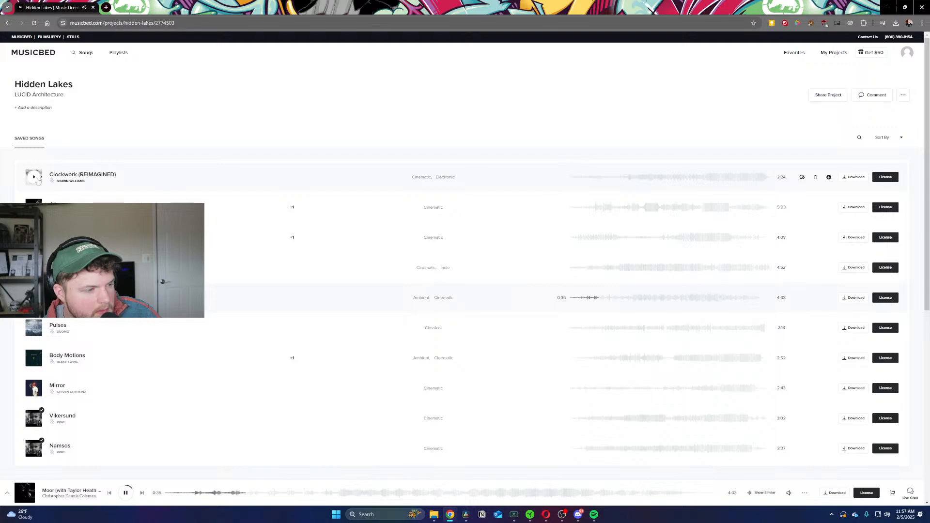
pyautogui.press('Down')
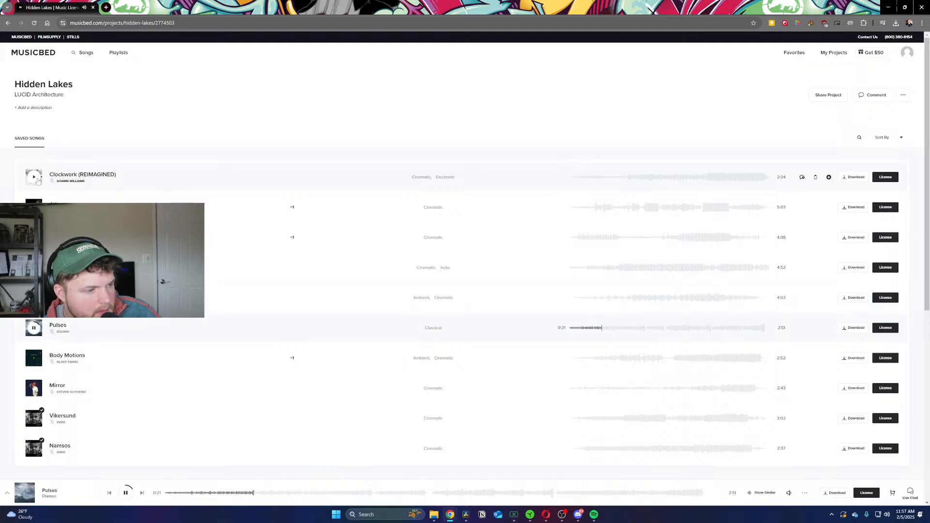
pyautogui.press('Down')
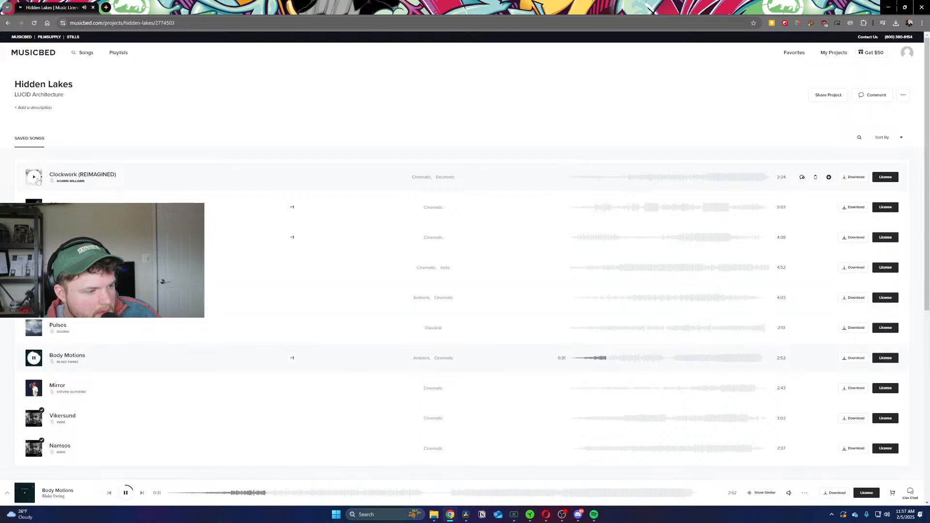
pyautogui.press('Down')
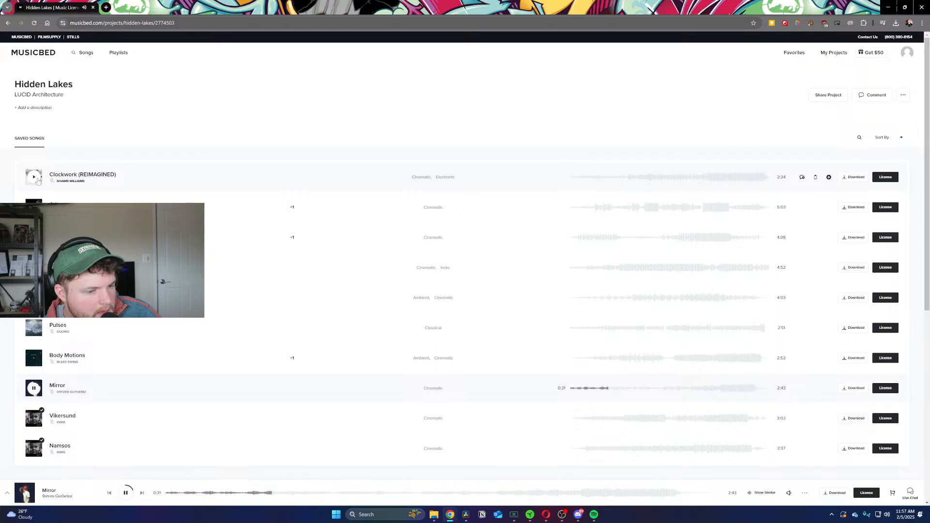
pyautogui.press('Down')
pyautogui.press('Down')
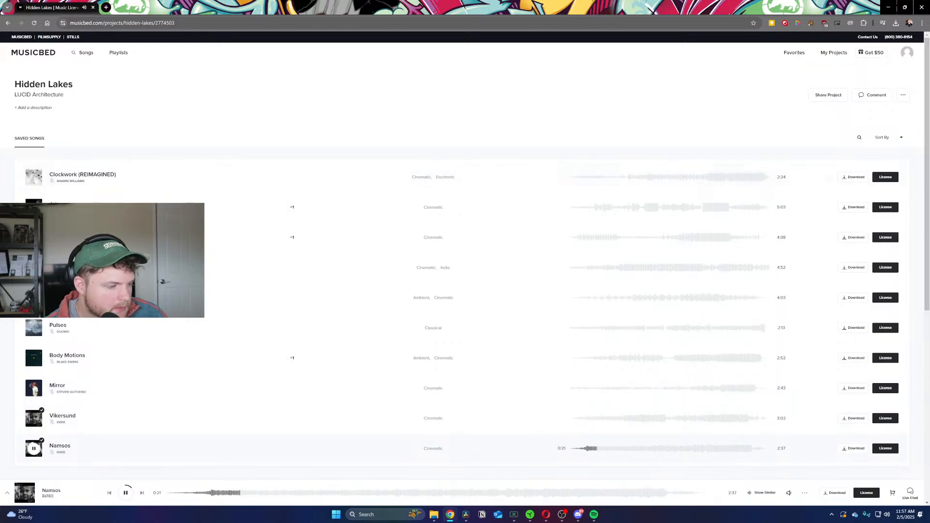
# Step: Preview the suggested songs below the saved list, from The One feat. Kat Leon through All The Dark Places feat. Kat Leon
pyautogui.scroll(-4, 33, 177)
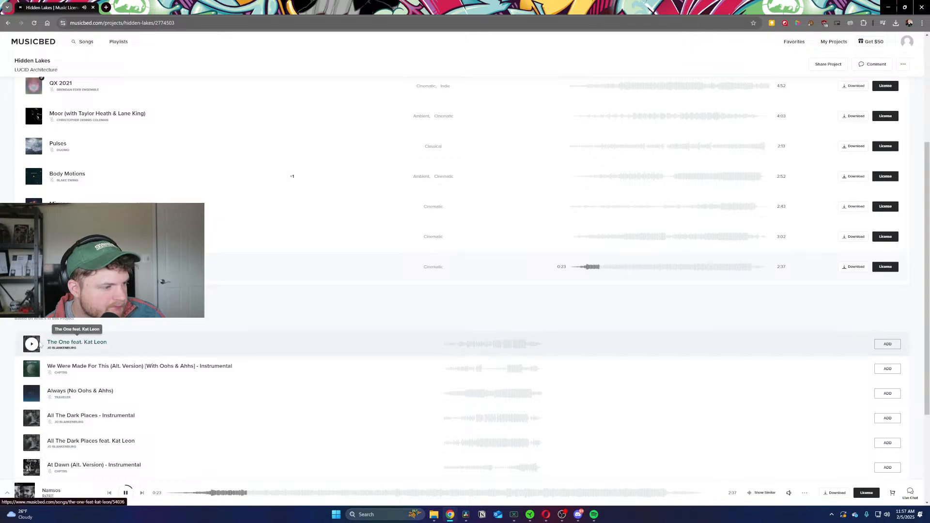
pyautogui.click(30, 345)
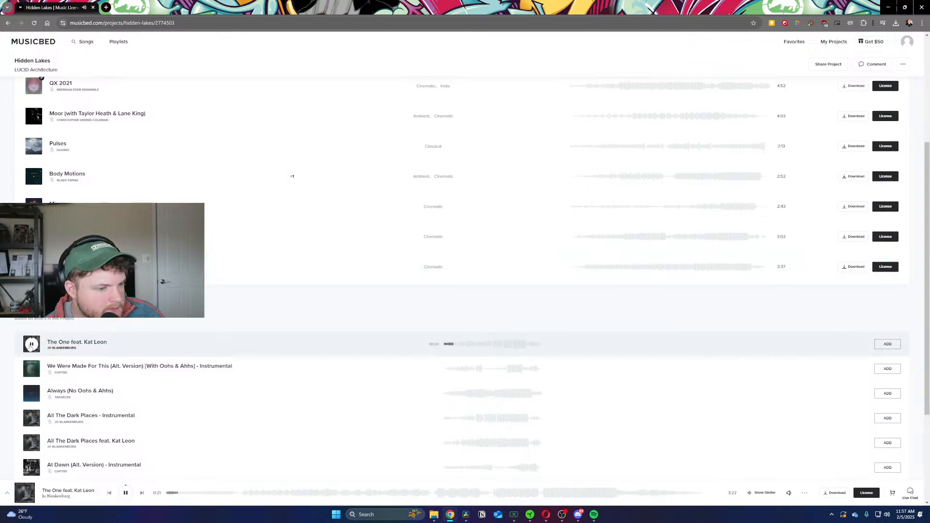
pyautogui.press('Down')
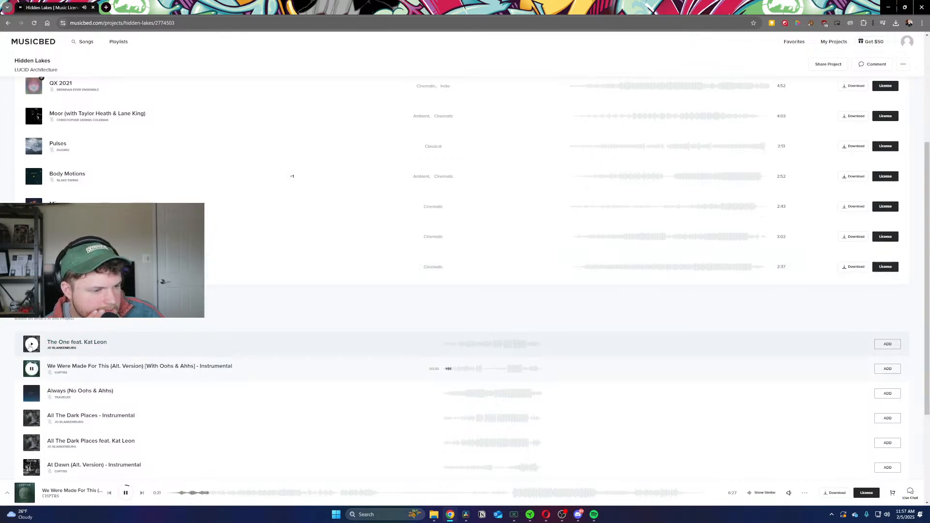
pyautogui.press('Down')
pyautogui.press('Down')
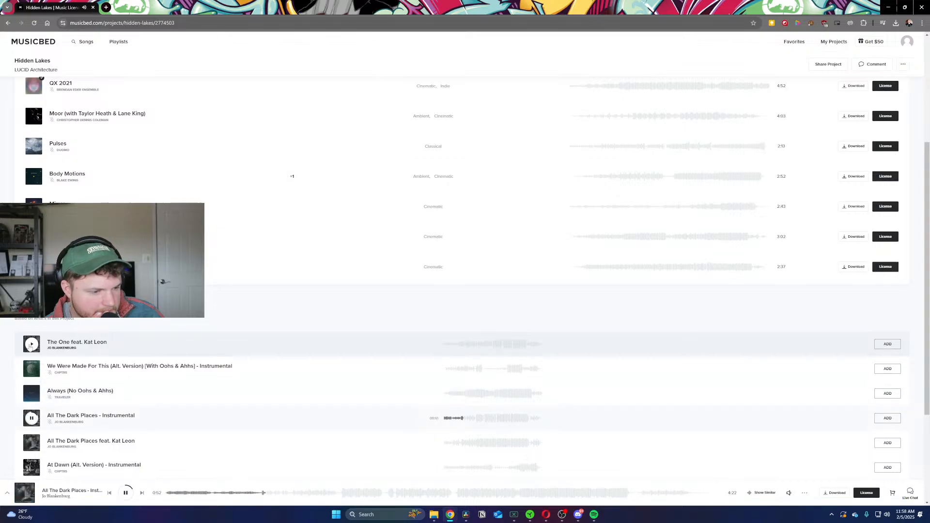
pyautogui.press('Down')
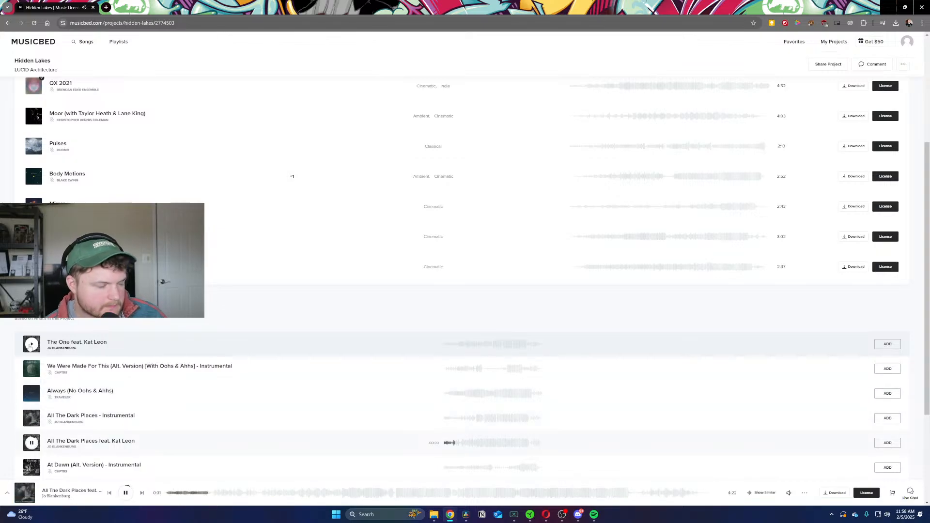
# Step: Open Musicbed's song catalogue and preview Who You Share It With and Take Me Home
pyautogui.scroll(5, 58, 193)
pyautogui.click(85, 53)
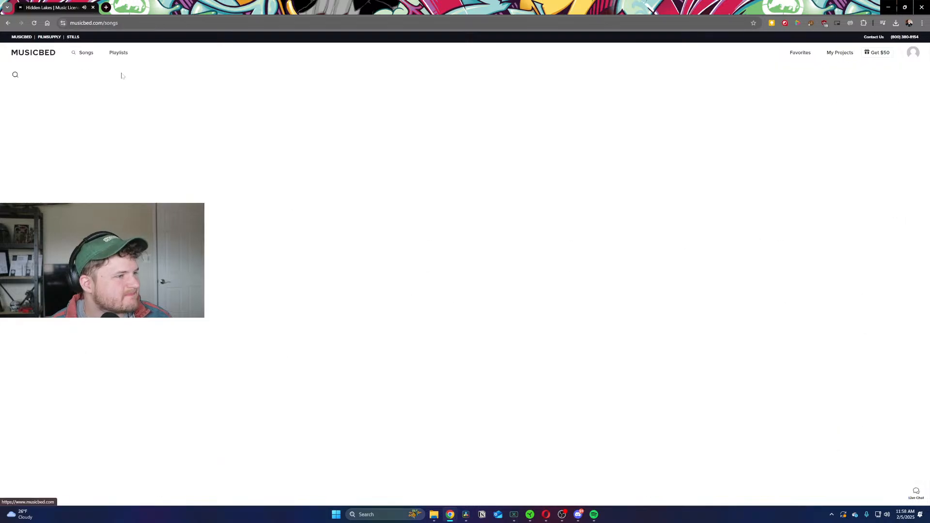
pyautogui.scroll(-1, 193, 242)
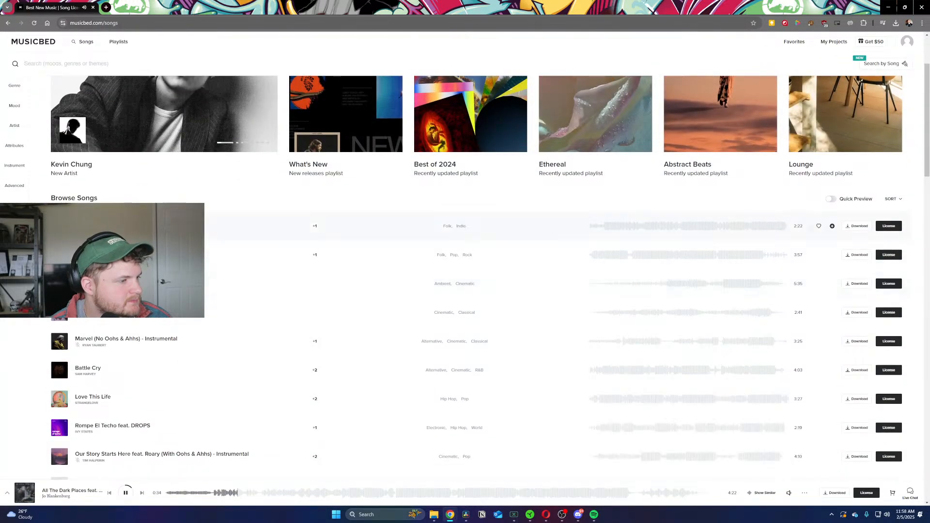
pyautogui.click(59, 226)
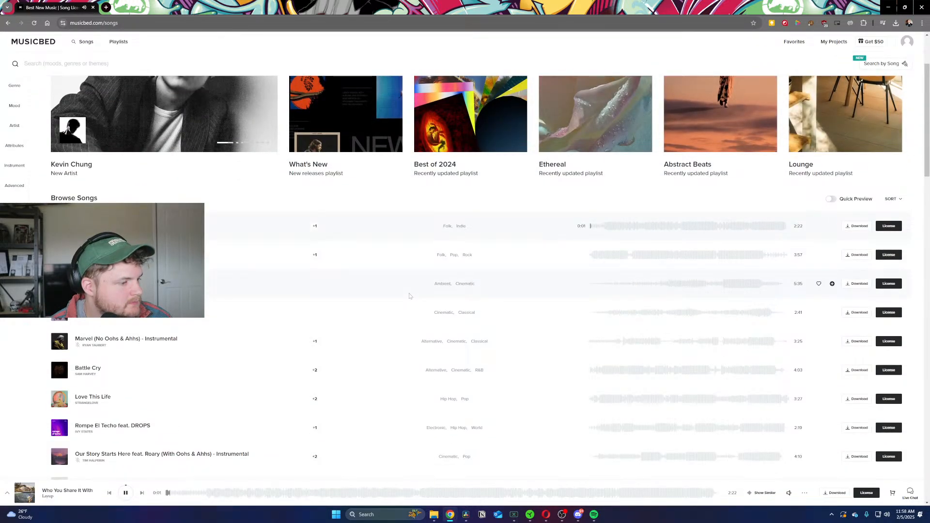
pyautogui.press('Down')
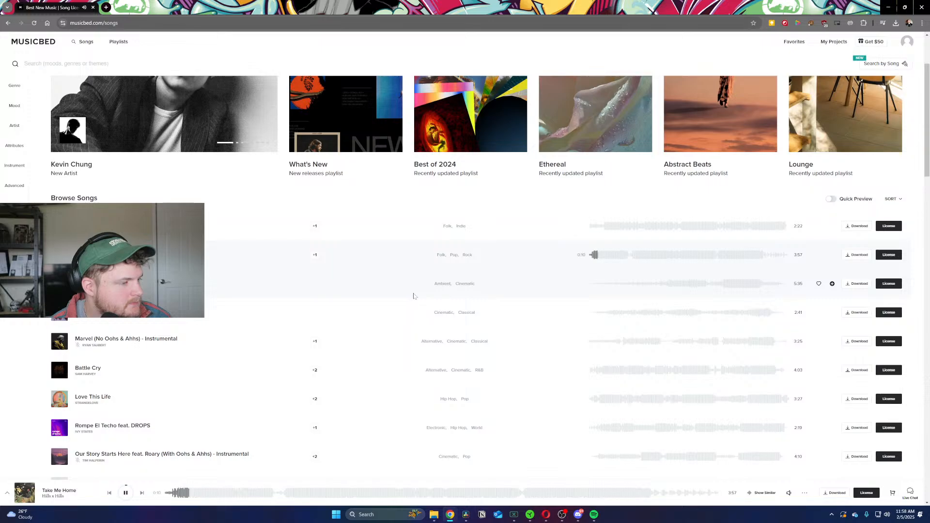
pyautogui.scroll(2, 412, 296)
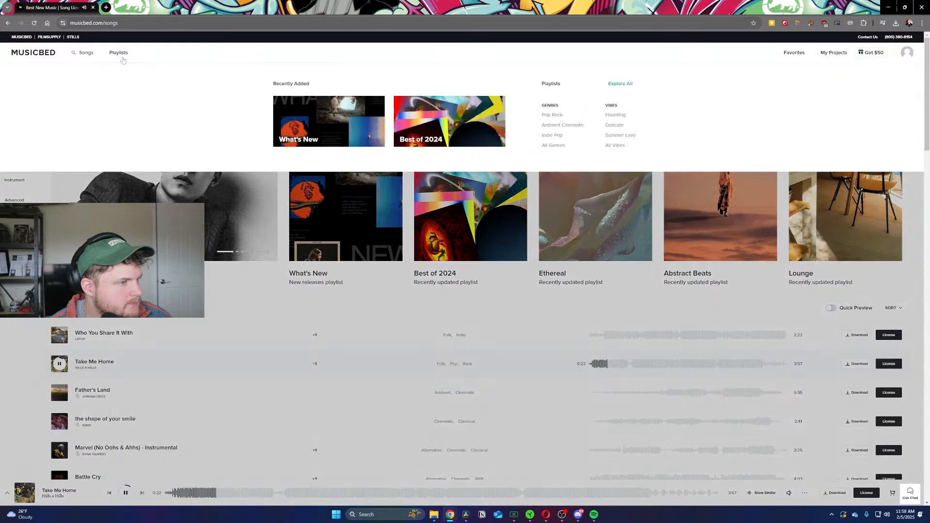
# Step: Open Musicbed's complete playlist collection and look through it for a playlist suited to the nighttime video
pyautogui.click(118, 53)
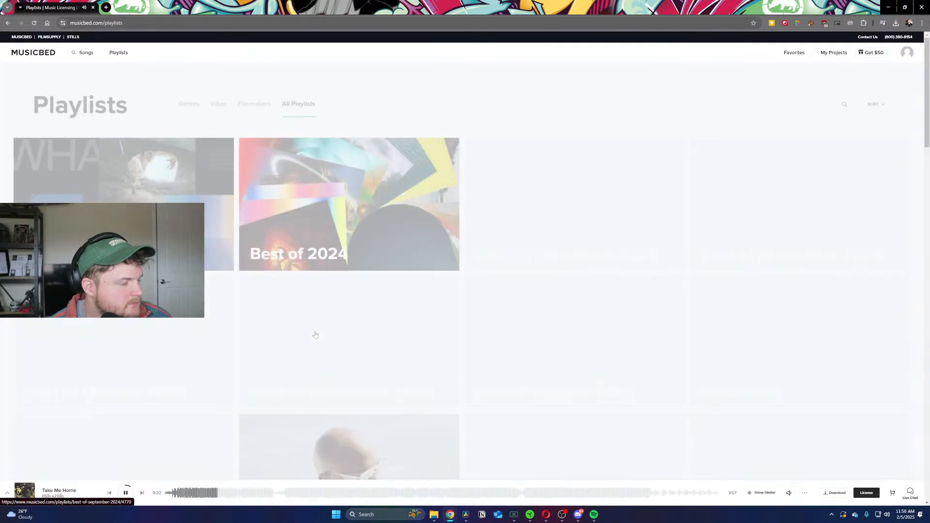
pyautogui.scroll(-3, 315, 334)
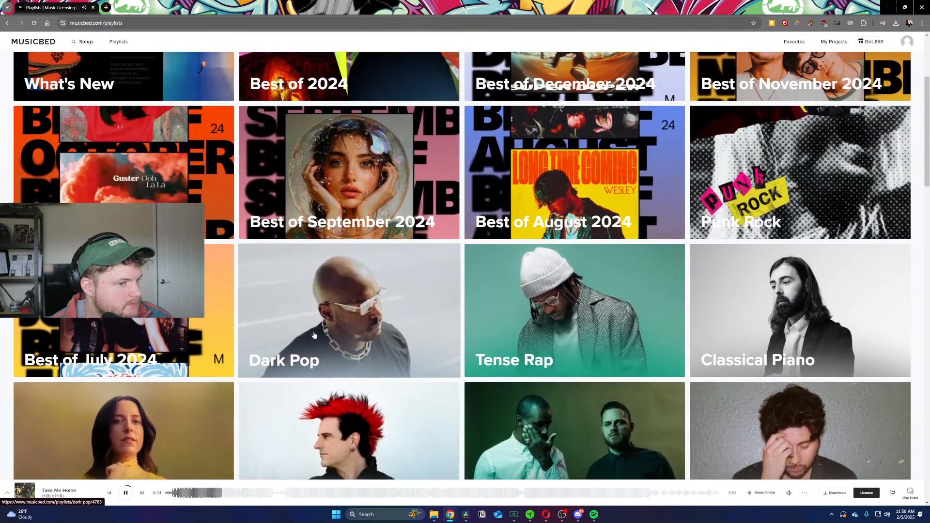
pyautogui.scroll(-5, 314, 334)
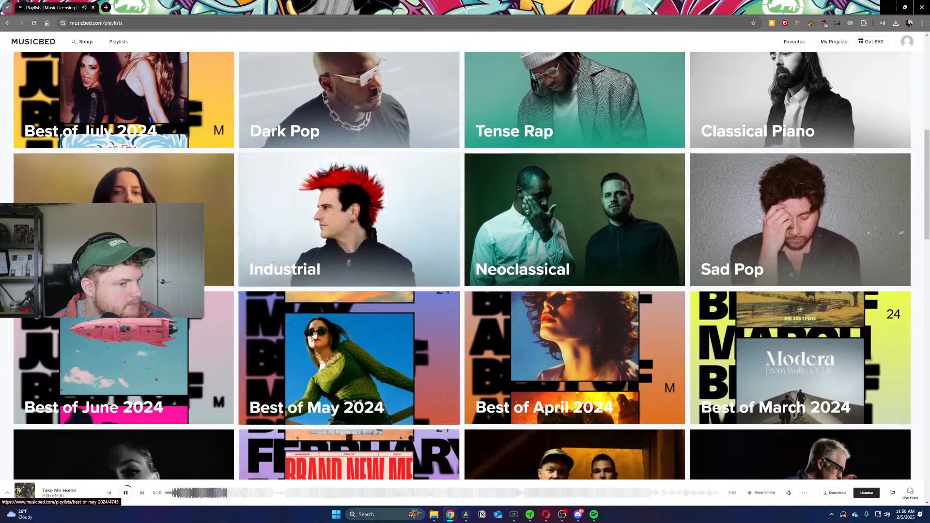
pyautogui.scroll(-2, 314, 334)
pyautogui.scroll(10, 285, 190)
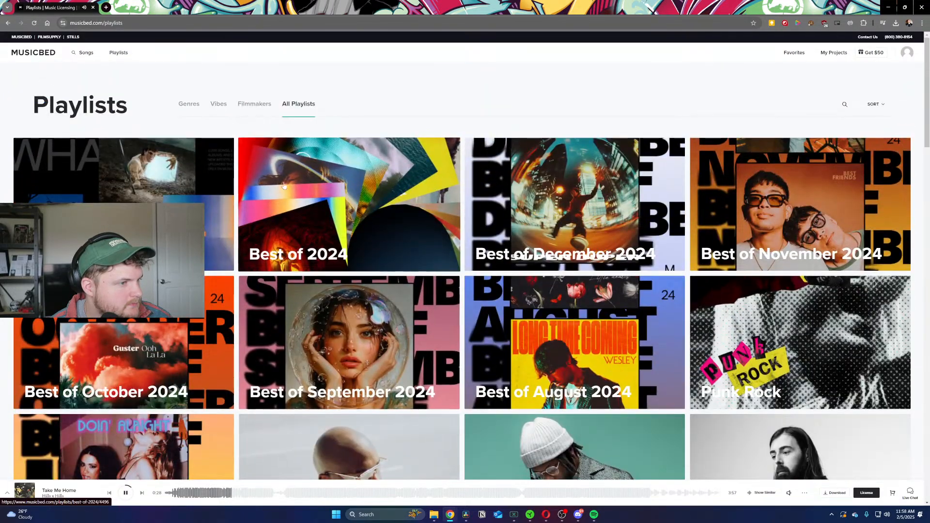
# Step: Show only the Vibes playlists and look through them for fitting music
pyautogui.click(218, 104)
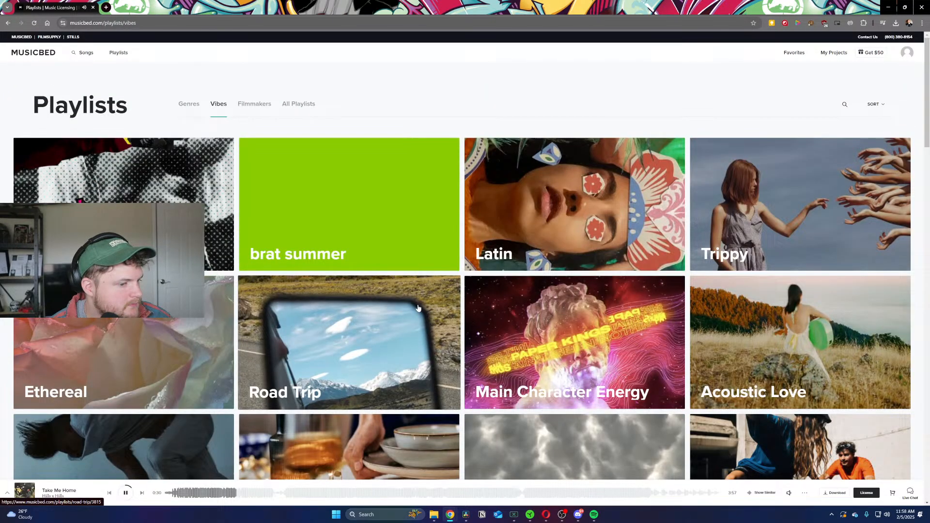
pyautogui.scroll(-5, 418, 308)
pyautogui.scroll(-2, 416, 304)
pyautogui.scroll(-1, 416, 303)
pyautogui.scroll(-2, 253, 401)
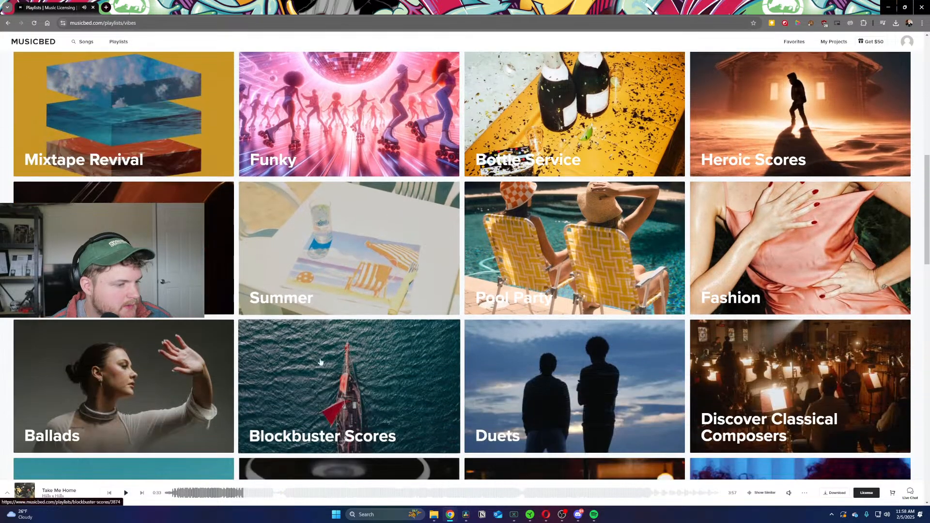
# Step: Open the Mellow Cello playlist, play its first song, Waves, and return to the Vibes playlists overview
pyautogui.click(223, 299)
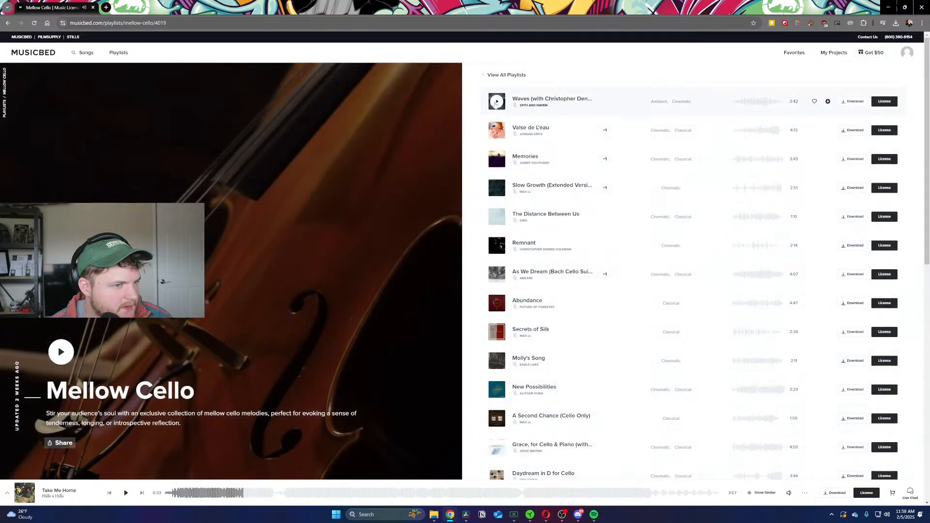
pyautogui.click(496, 102)
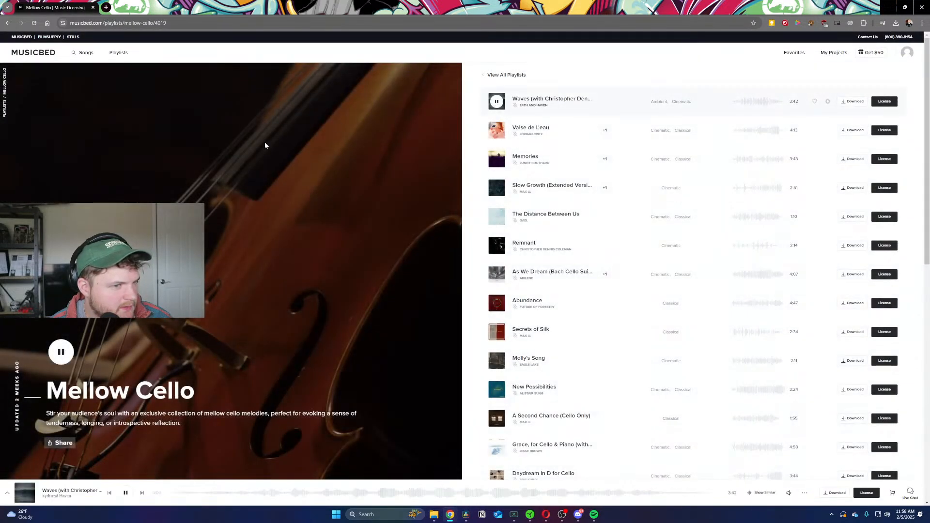
pyautogui.click(8, 23)
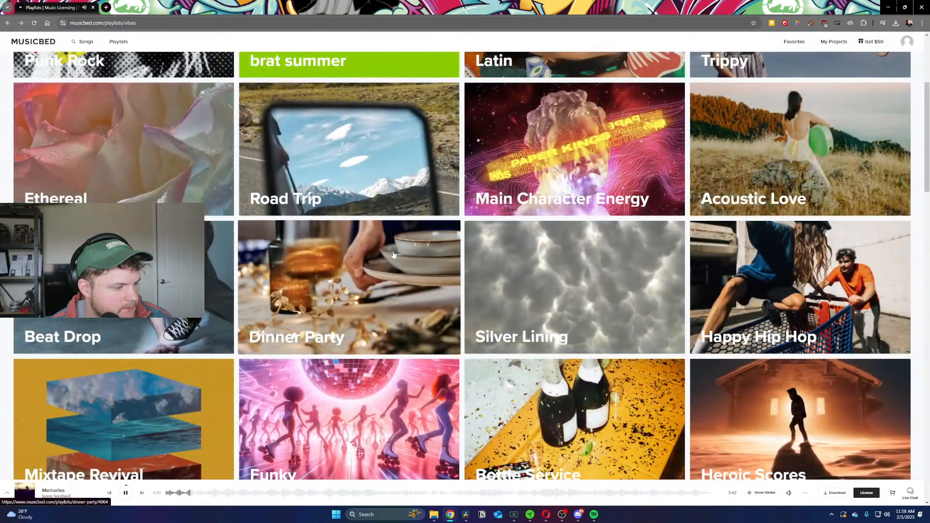
# Step: Look through the first page of Vibes playlists down to its end for a fitting mood
pyautogui.scroll(-4, 393, 254)
pyautogui.scroll(-1, 394, 252)
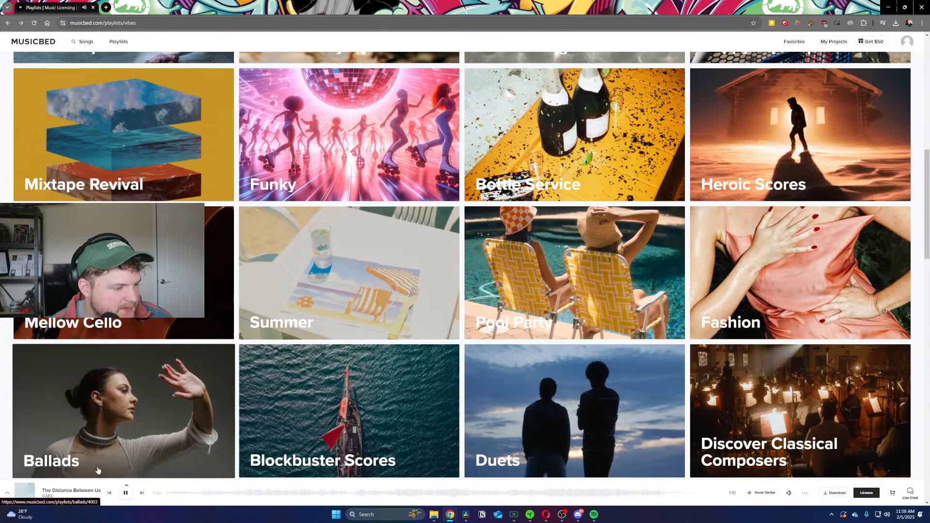
pyautogui.scroll(-3, 391, 291)
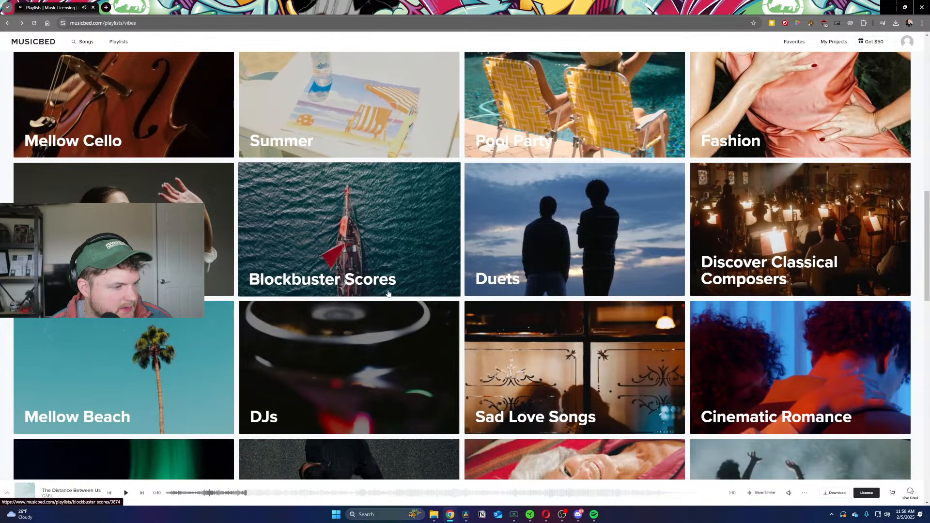
pyautogui.scroll(-1, 581, 293)
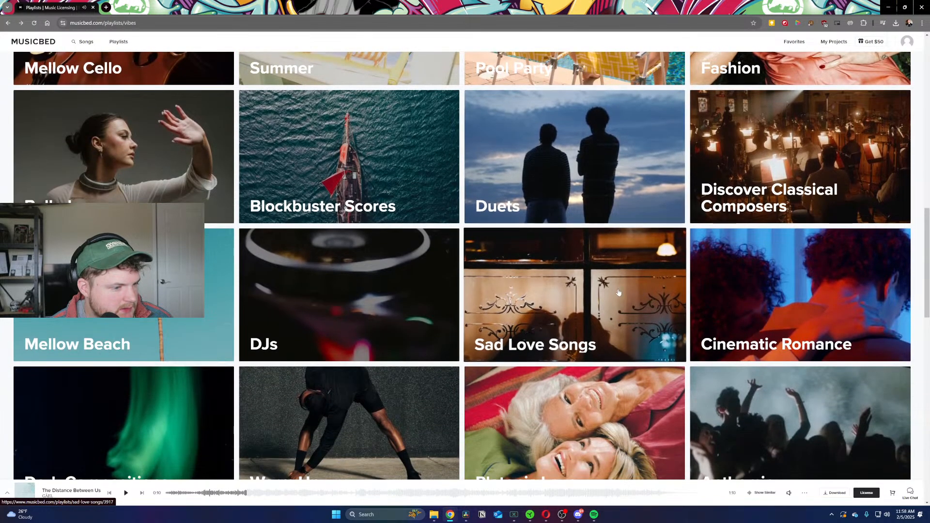
pyautogui.scroll(-2, 609, 294)
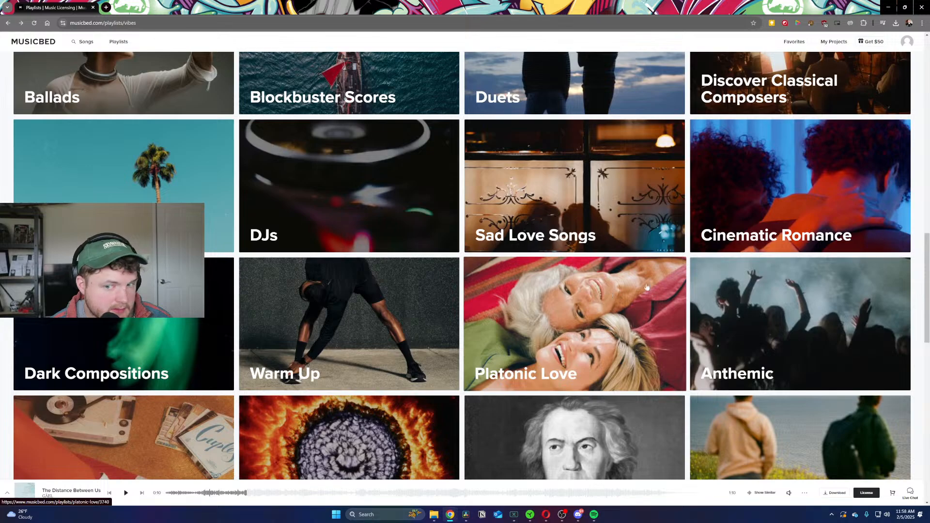
pyautogui.scroll(-3, 571, 325)
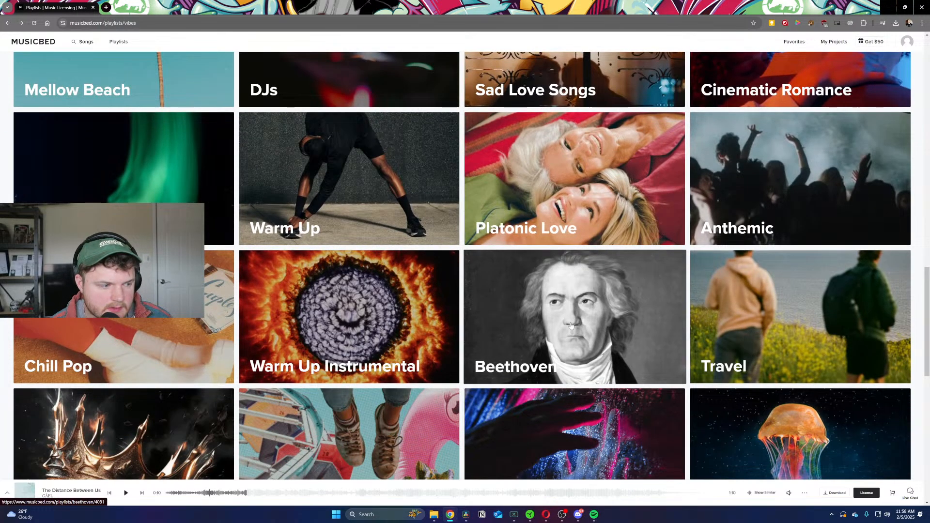
pyautogui.scroll(-4, 572, 326)
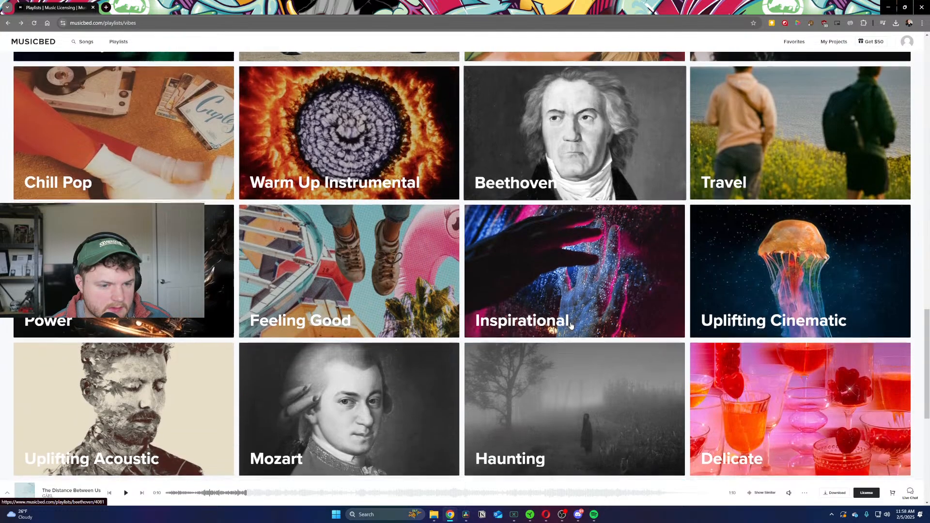
pyautogui.scroll(-2, 570, 326)
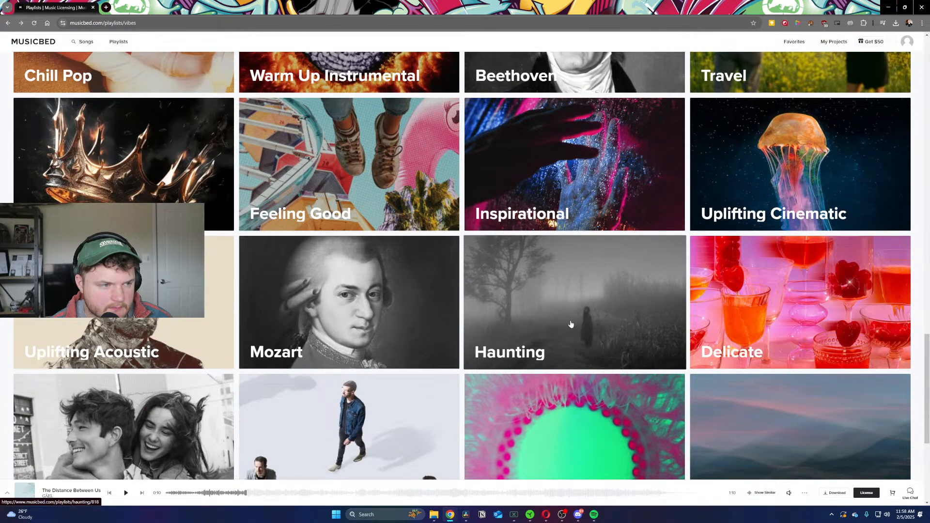
pyautogui.scroll(-2, 571, 324)
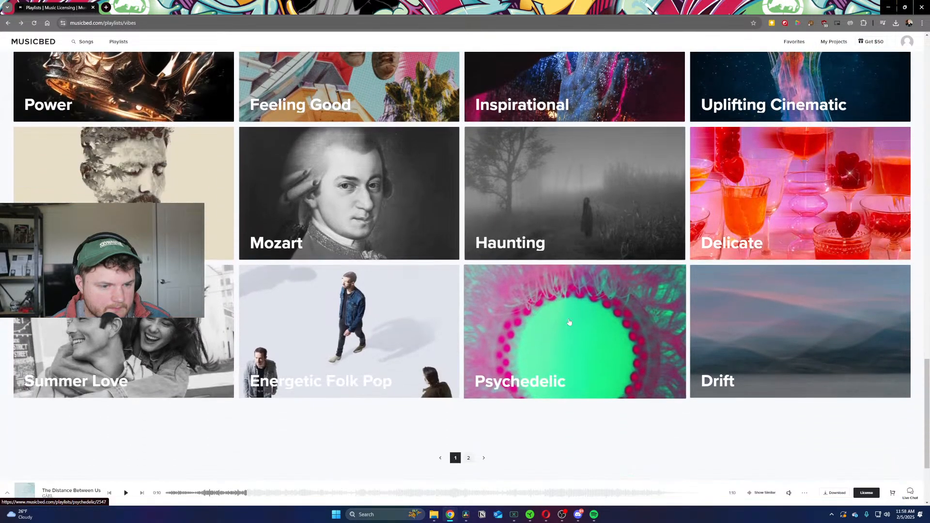
# Step: Open the Delicate playlist, sample The Channel, Soft Landing and Outer Space, and return to the Vibes playlists
pyautogui.click(726, 215)
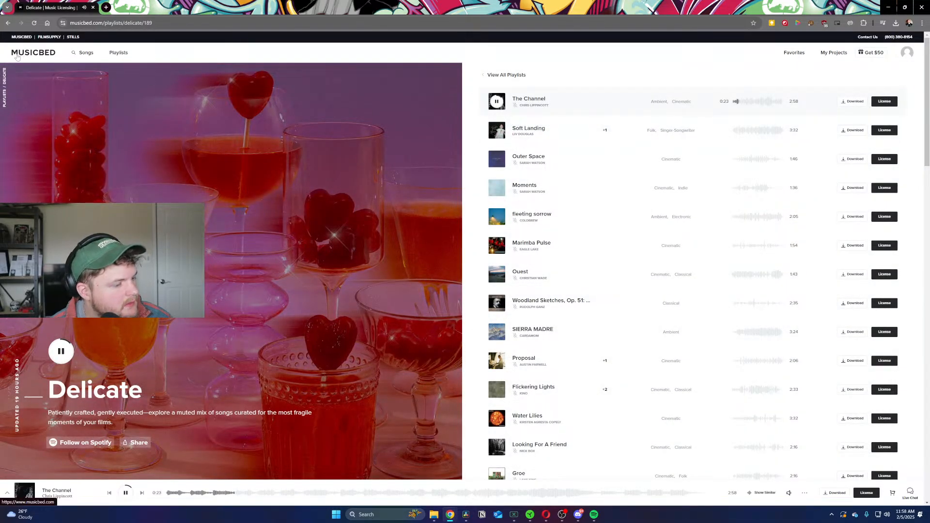
pyautogui.press('Down')
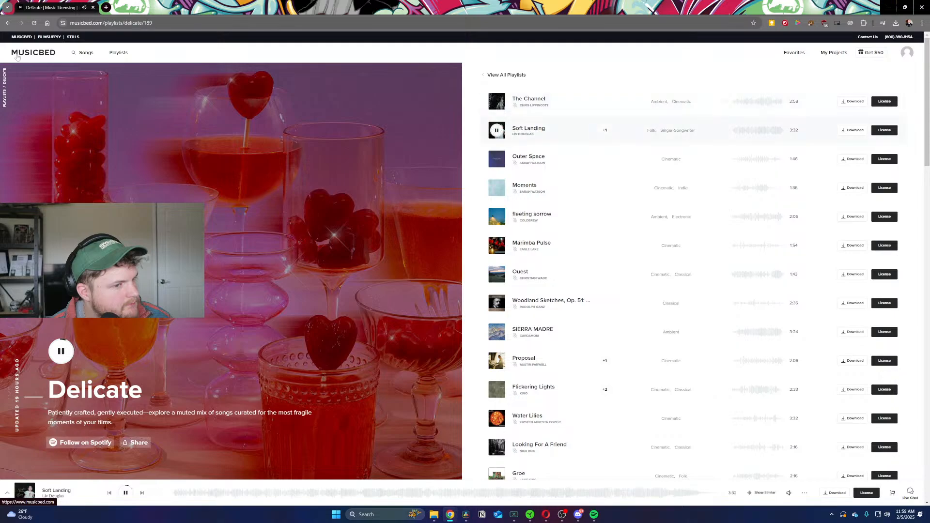
pyautogui.press('Down')
pyautogui.press('Right')
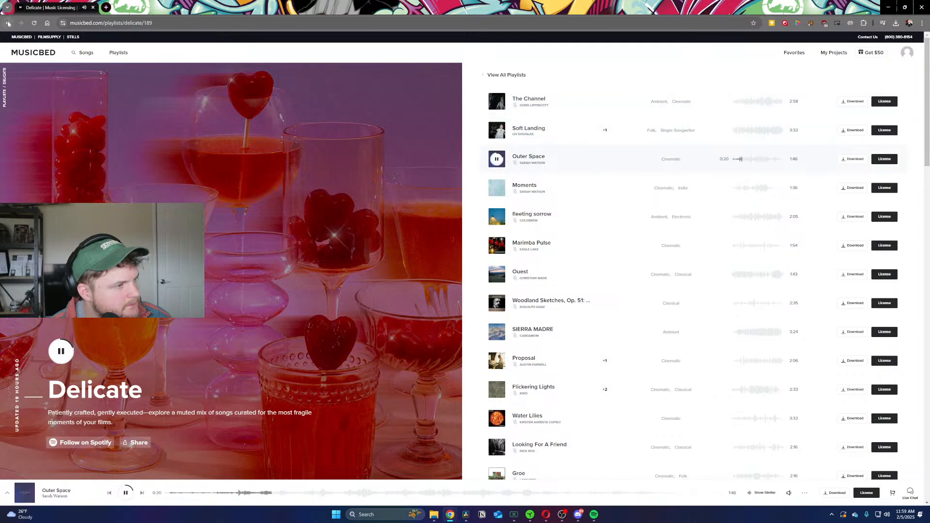
pyautogui.click(8, 23)
# Step: Sample the Delicate songs from Moments to Marimba Pulse, jumping ahead within them, while looking over the Vibes playlists
pyautogui.press('Down')
pyautogui.scroll(-3, 445, 207)
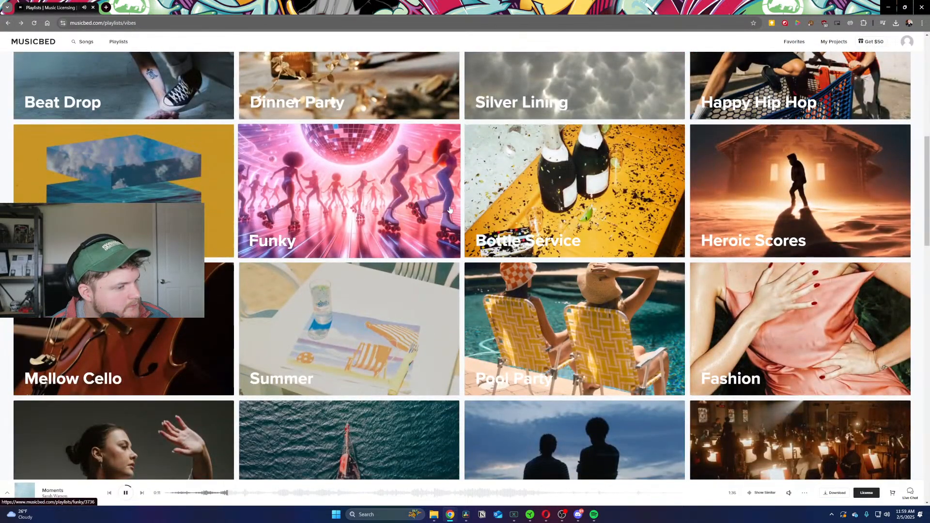
pyautogui.scroll(-5, 450, 210)
pyautogui.press('Down')
pyautogui.press('Right')
pyautogui.press('Right')
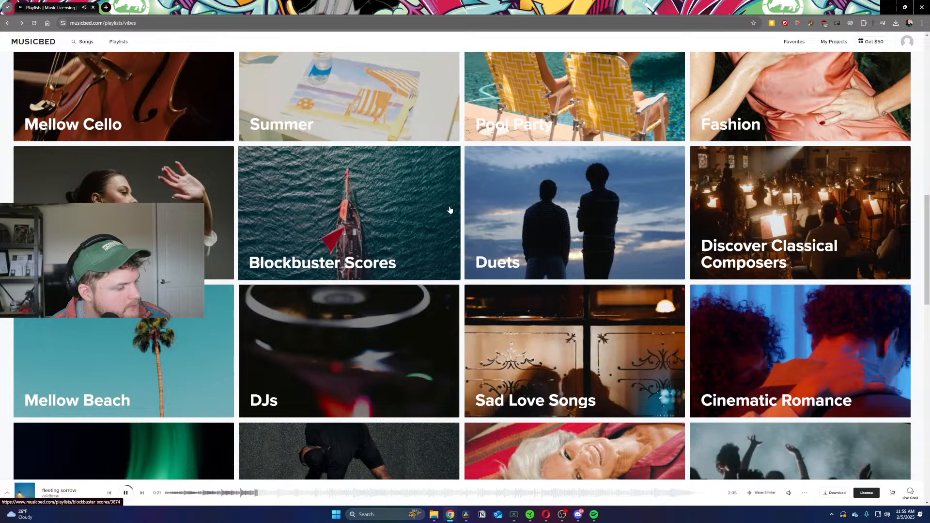
pyautogui.press('Down')
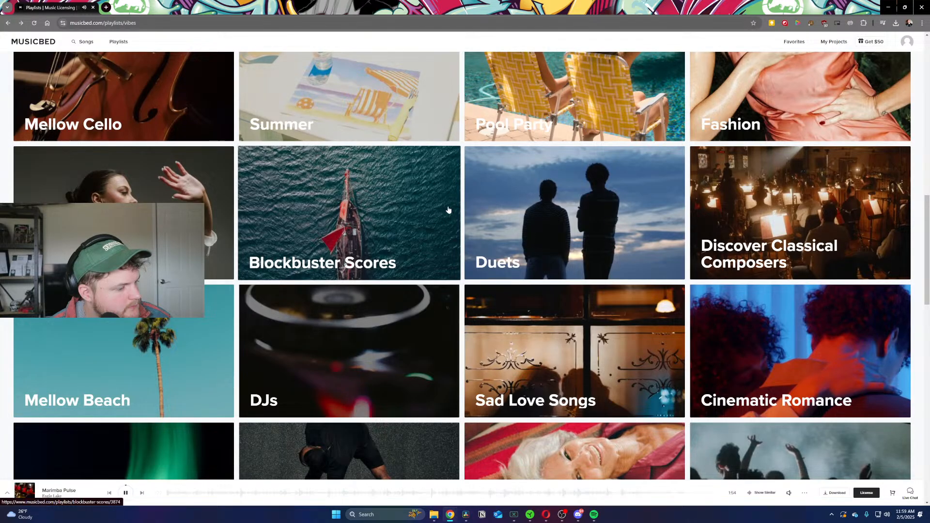
# Step: Sample Woodland Sketches further into the song and open page 2 of the Vibes playlists
pyautogui.scroll(-8, 447, 210)
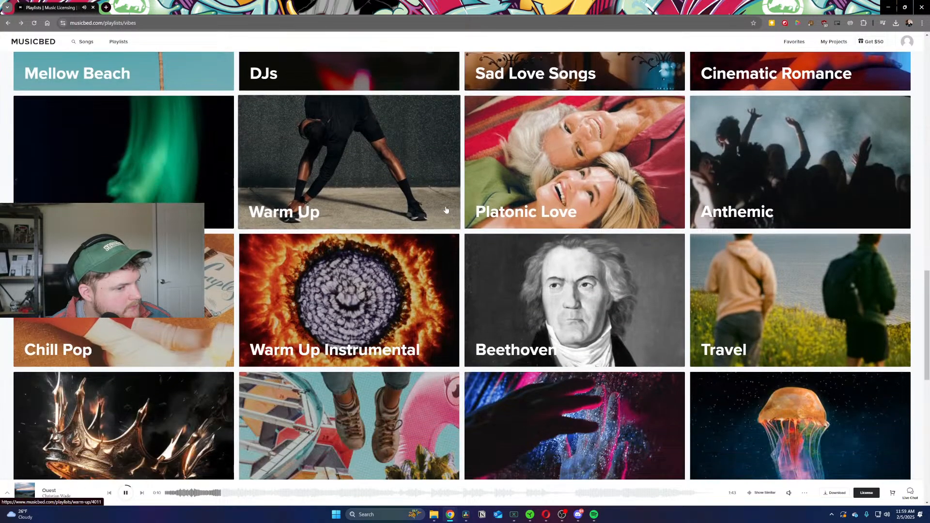
pyautogui.press('Down')
pyautogui.scroll(-5, 446, 209)
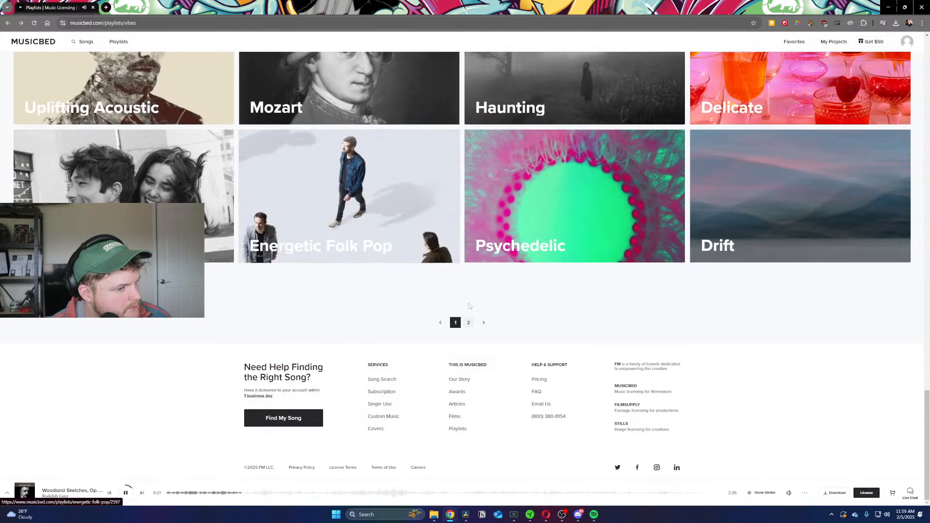
pyautogui.press('Right')
pyautogui.press('Right')
pyautogui.click(468, 323)
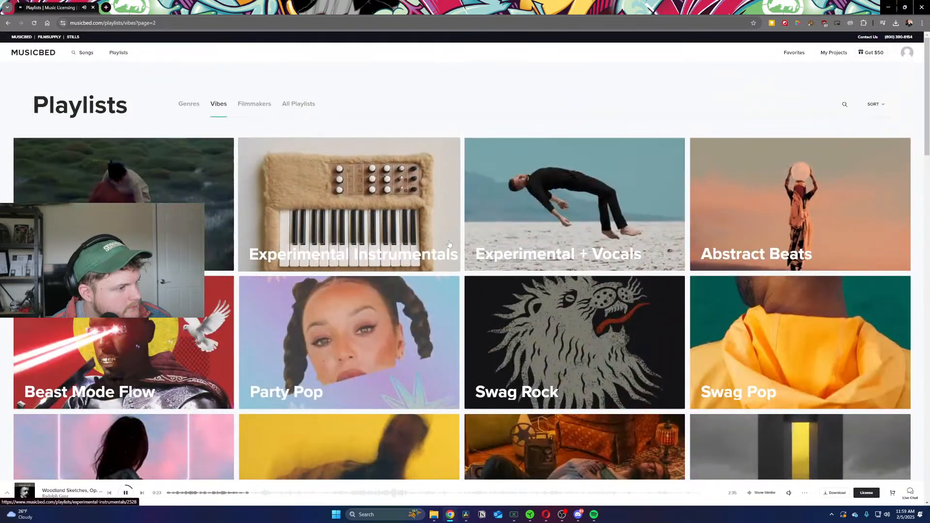
# Step: Advance to the next song, open the Chill Acoustic playlist, play Soft Landing, and return to page 2 of the playlists
pyautogui.press('Down')
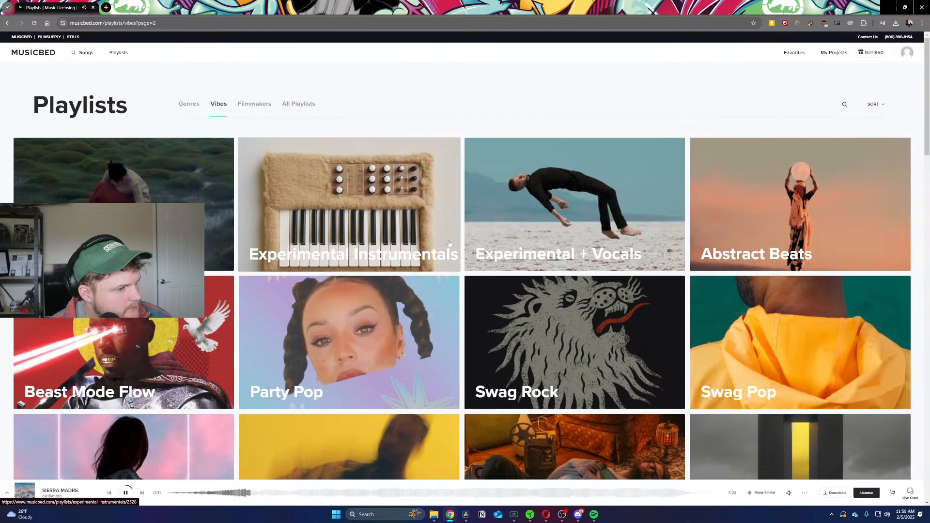
pyautogui.scroll(-3, 449, 243)
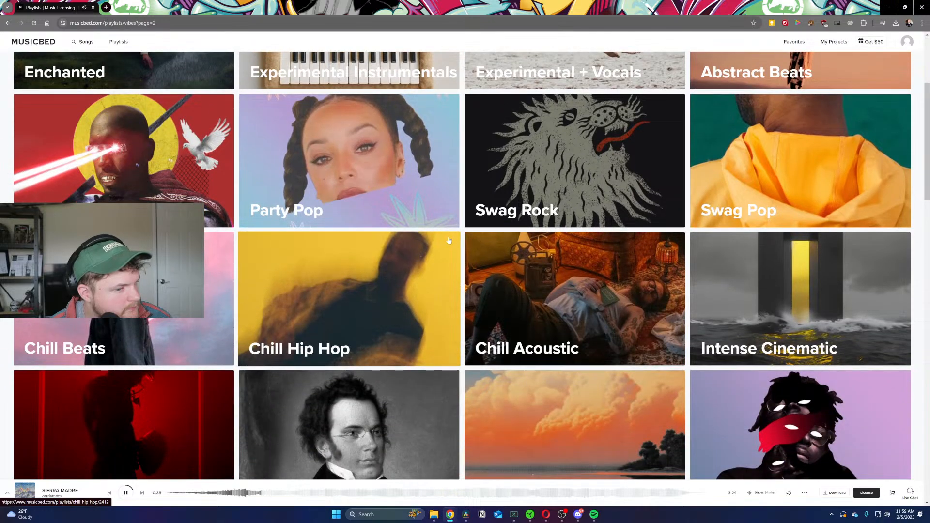
pyautogui.scroll(-2, 448, 240)
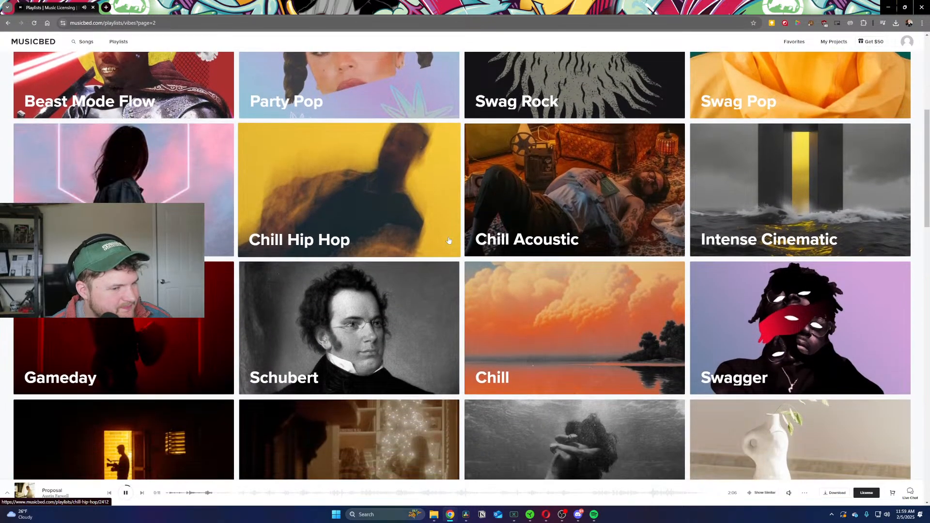
pyautogui.click(525, 230)
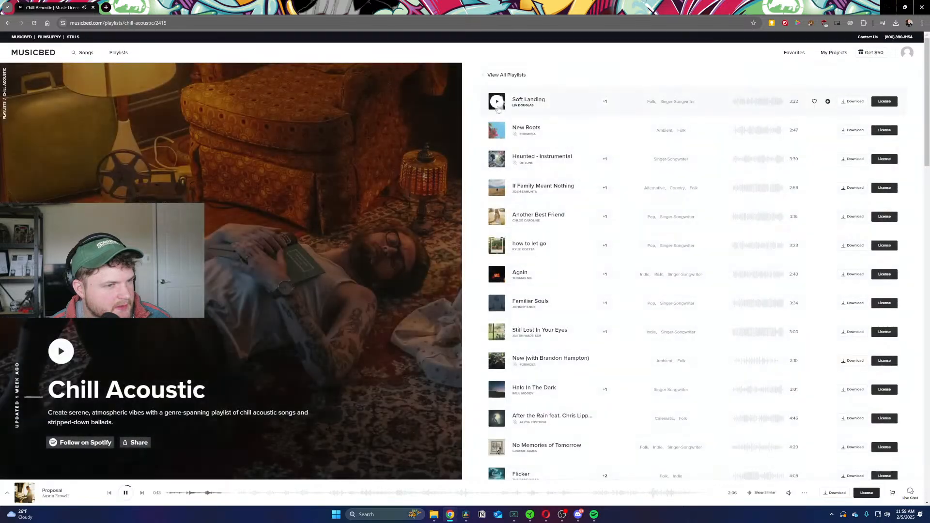
pyautogui.click(497, 106)
pyautogui.click(6, 24)
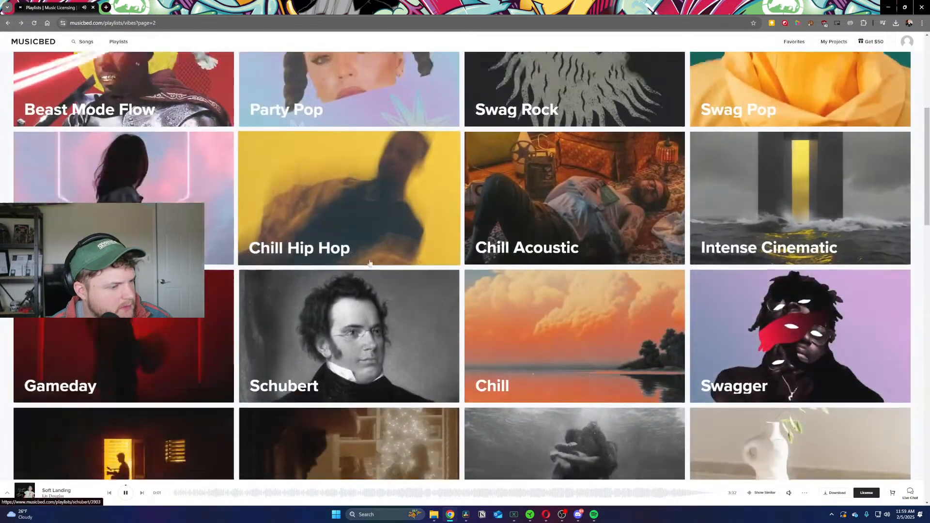
# Step: Open the Campfire playlist near the end of page 2 and play its first song, All That Matters
pyautogui.scroll(-5, 369, 262)
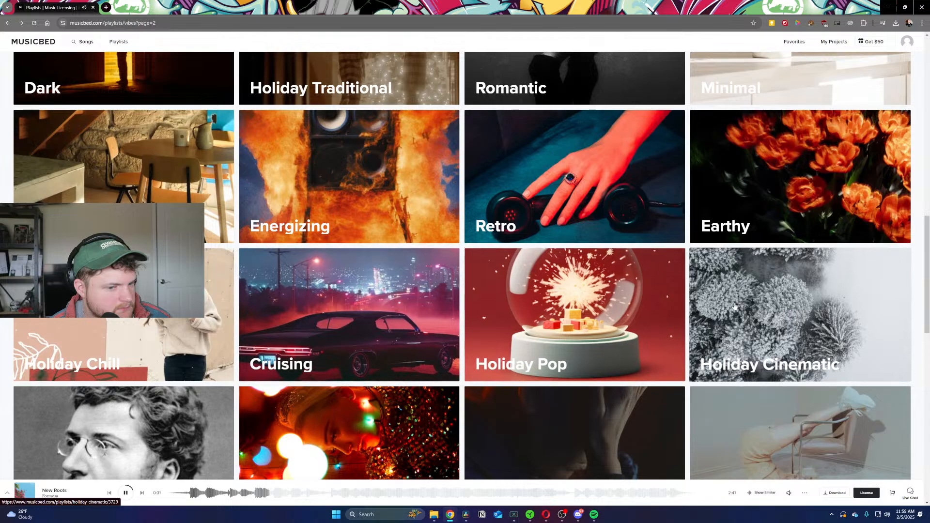
pyautogui.scroll(-4, 248, 297)
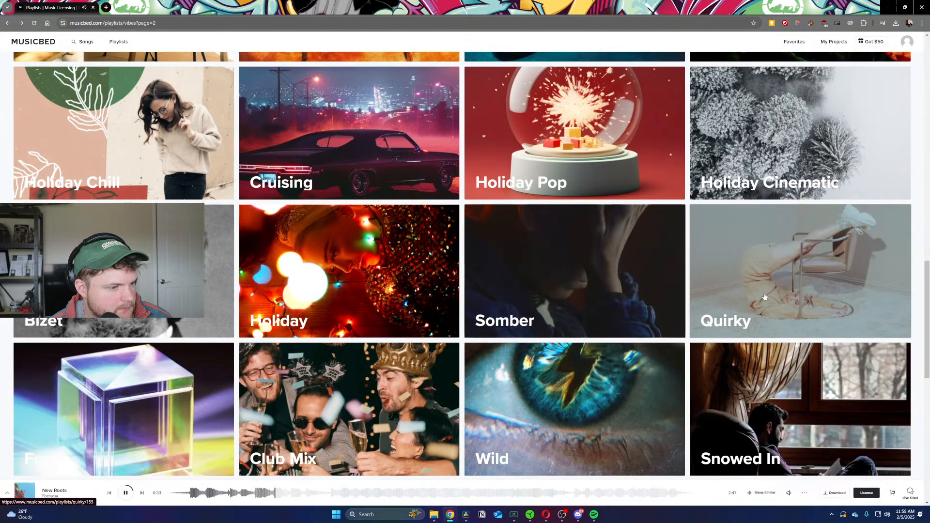
pyautogui.scroll(-4, 248, 297)
pyautogui.scroll(-3, 451, 352)
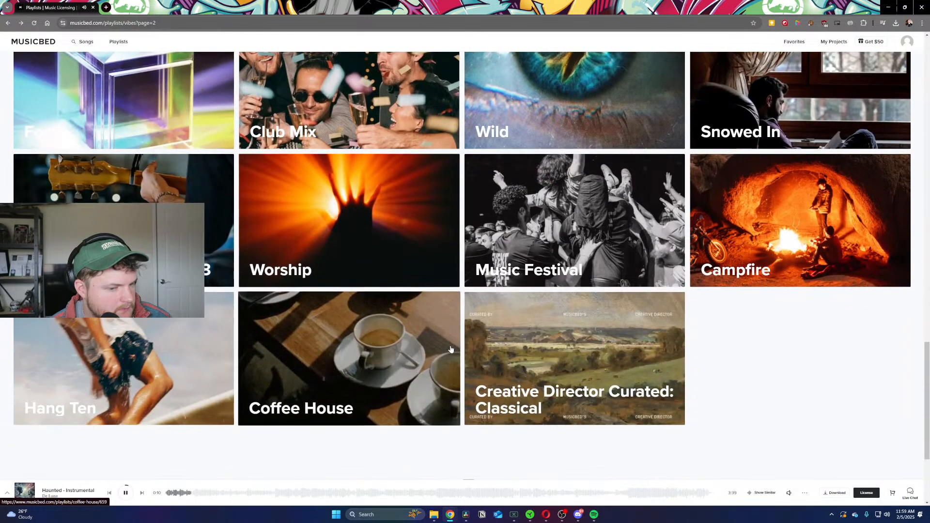
pyautogui.click(770, 225)
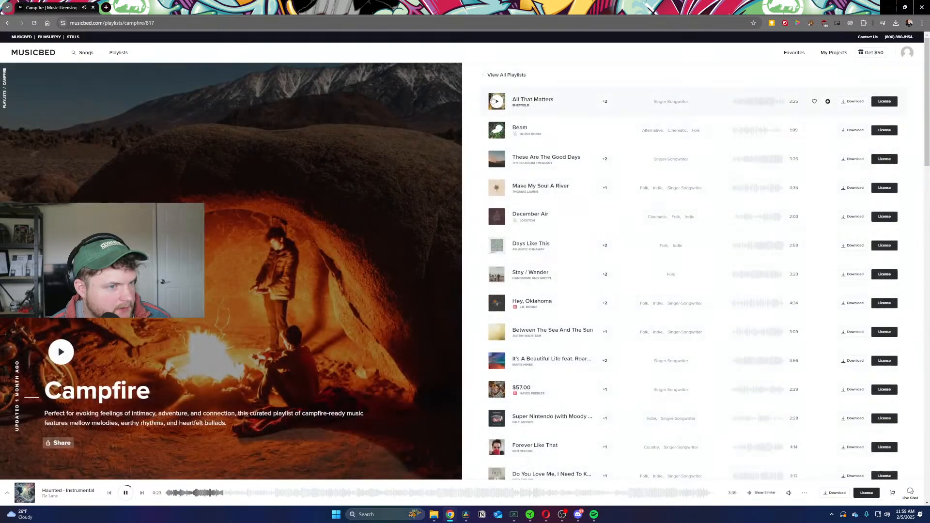
pyautogui.click(496, 101)
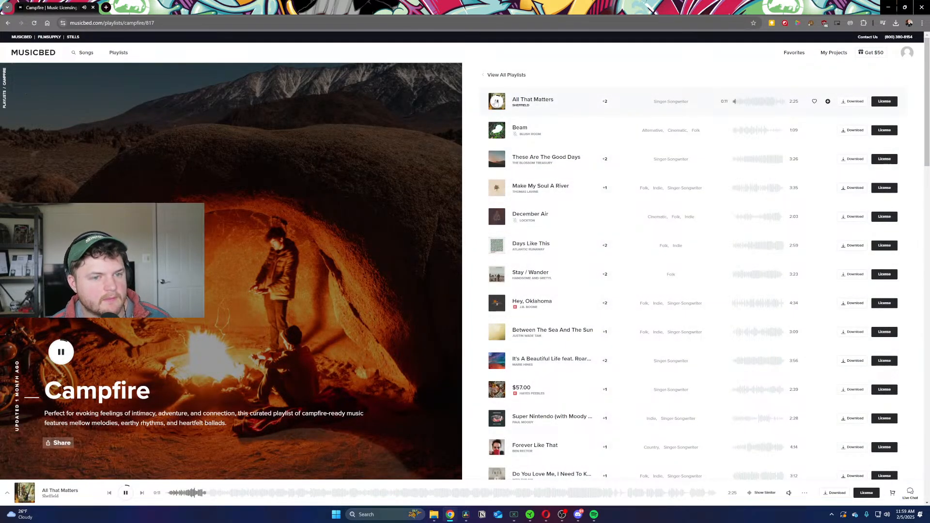
# Step: Sample the following Campfire songs up to December Air and return to page 2 of the Vibes playlists
pyautogui.press('Down')
pyautogui.press('Right')
pyautogui.press('Down')
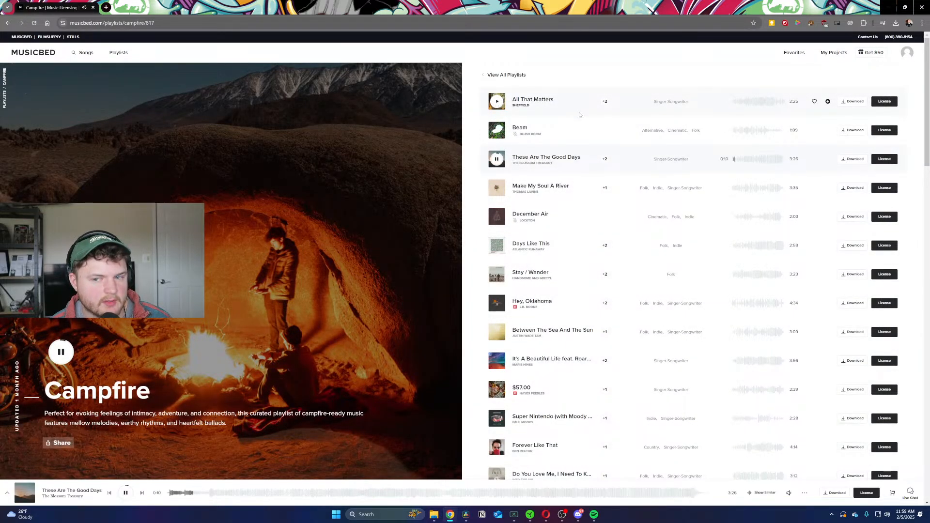
pyautogui.press('Down')
pyautogui.press('Down')
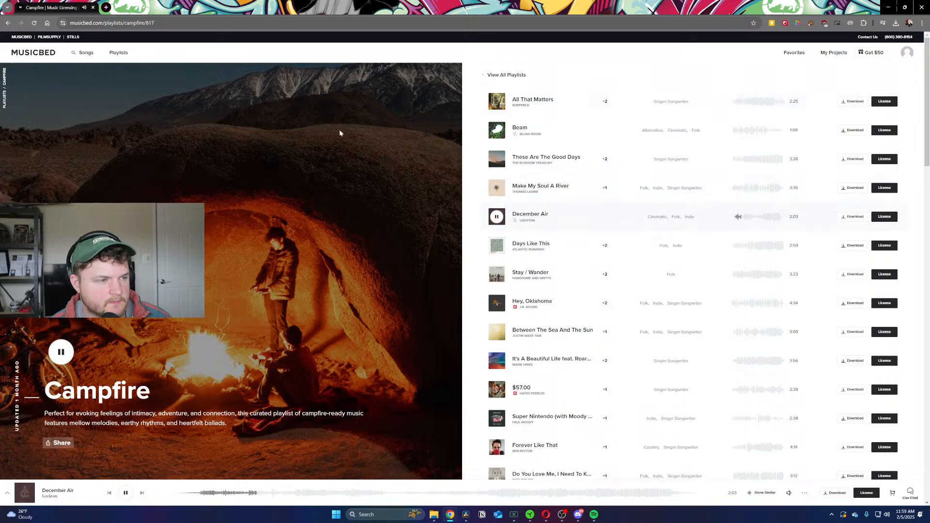
pyautogui.hotkey('alt', 'Left')
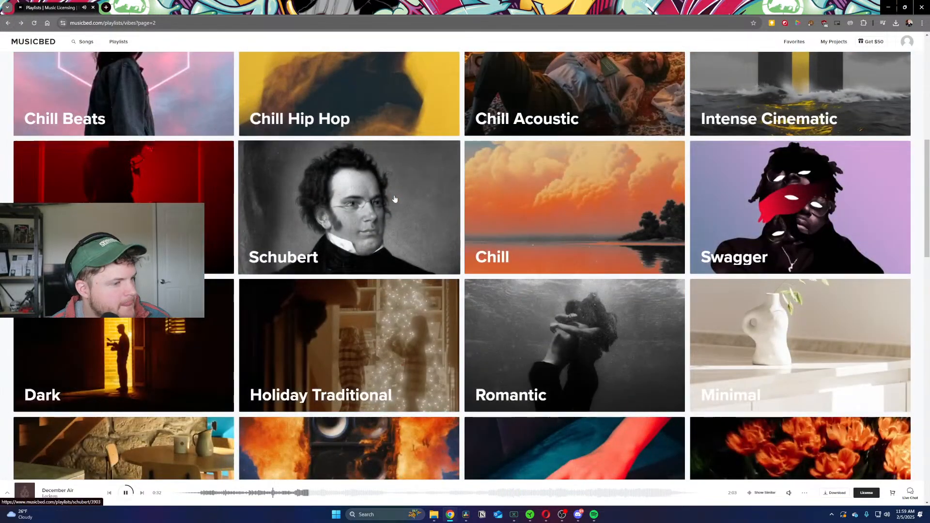
# Step: Look over the remaining Vibes playlists on page 2 down to the end of the list
pyautogui.scroll(-3, 395, 198)
pyautogui.scroll(-1, 394, 199)
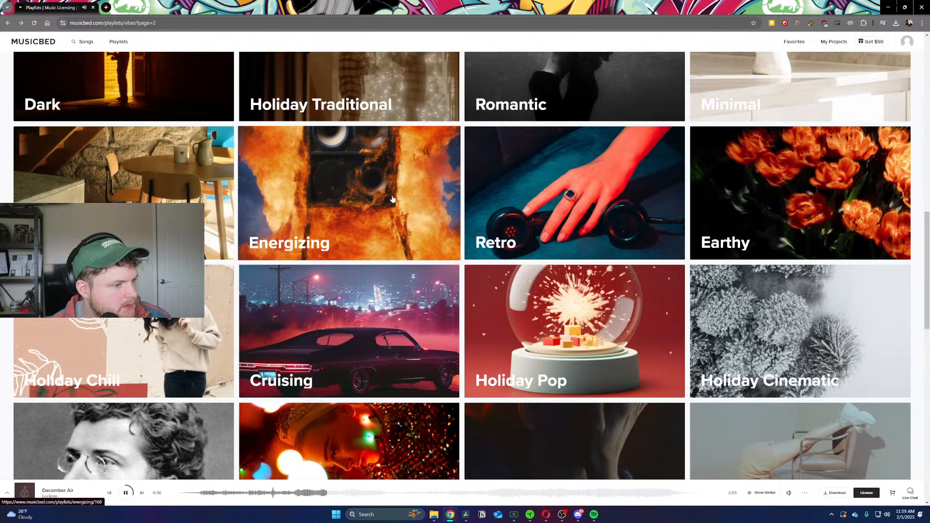
pyautogui.scroll(-12, 393, 199)
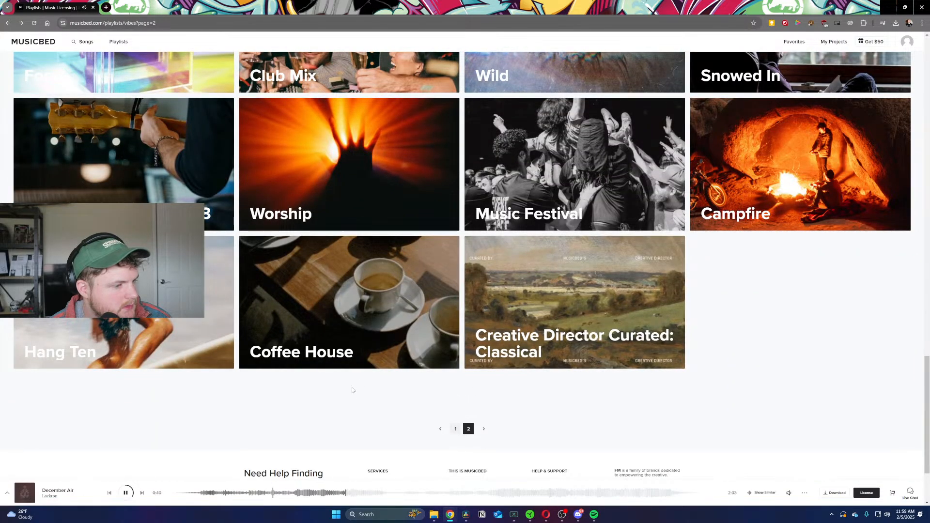
# Step: Switch from the Vibes playlists to the Genres playlists and open Classical Garden Party
pyautogui.scroll(10, 316, 113)
pyautogui.scroll(5, 316, 113)
pyautogui.click(188, 104)
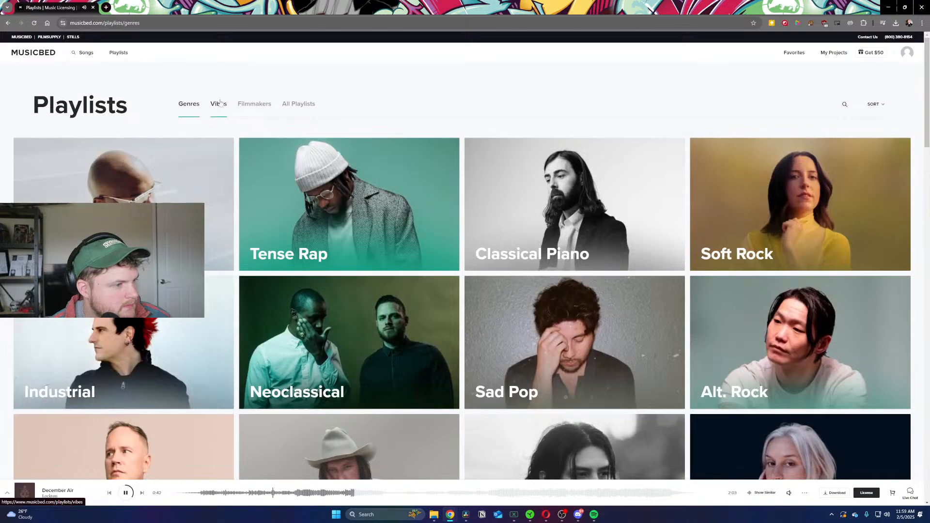
pyautogui.scroll(-5, 259, 100)
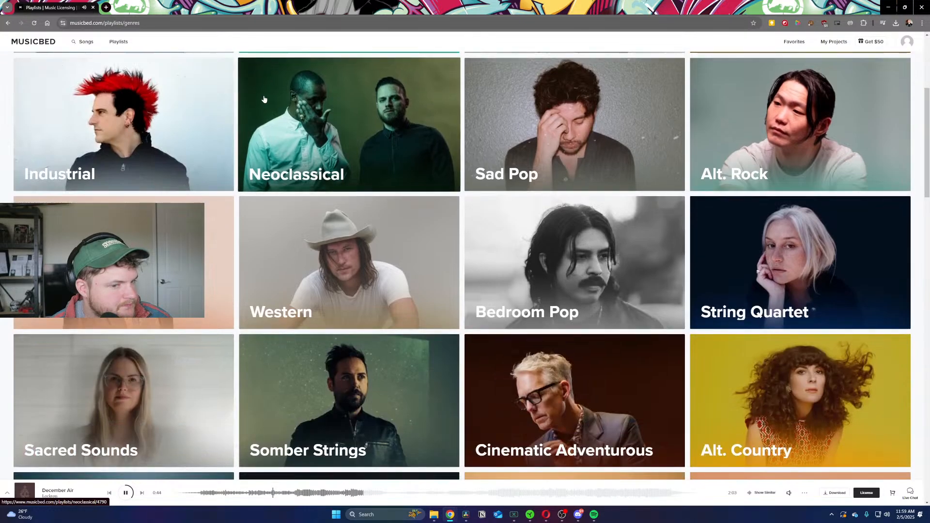
pyautogui.scroll(-3, 256, 100)
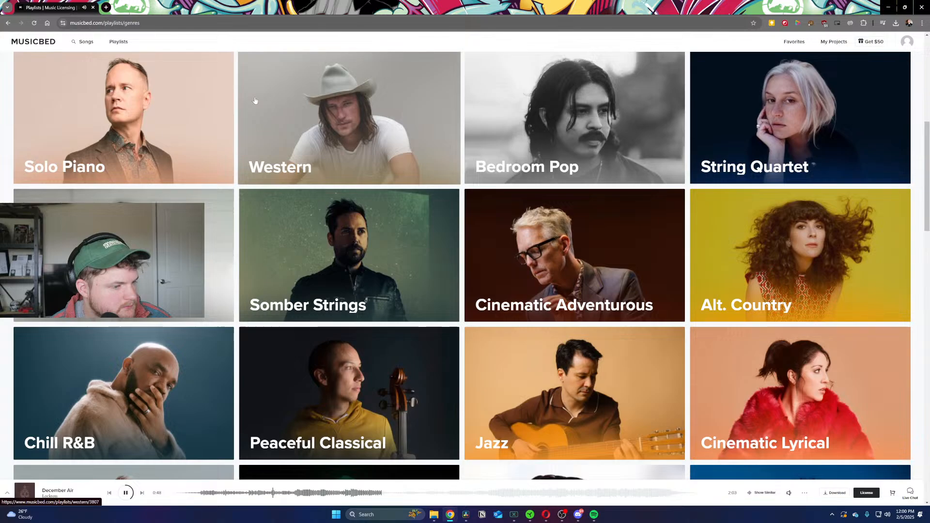
pyautogui.scroll(-5, 254, 100)
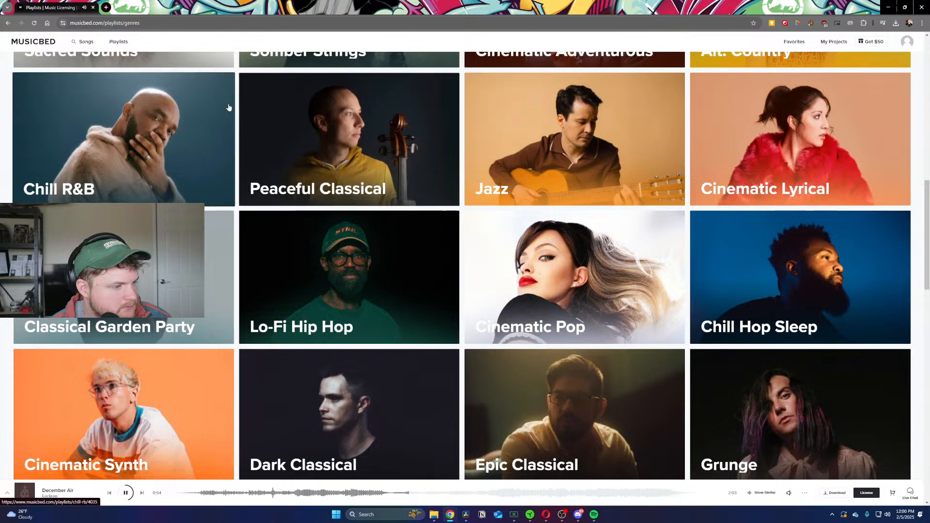
pyautogui.scroll(-2, 150, 173)
pyautogui.click(149, 173)
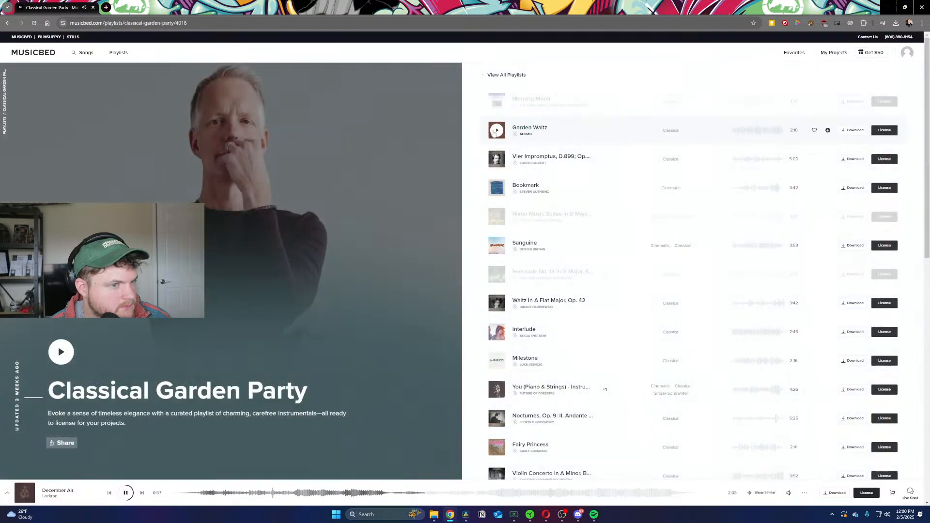
# Step: Sample the Classical Garden Party songs from Garden Waltz to Sanguine and return to the Genres playlists
pyautogui.click(494, 131)
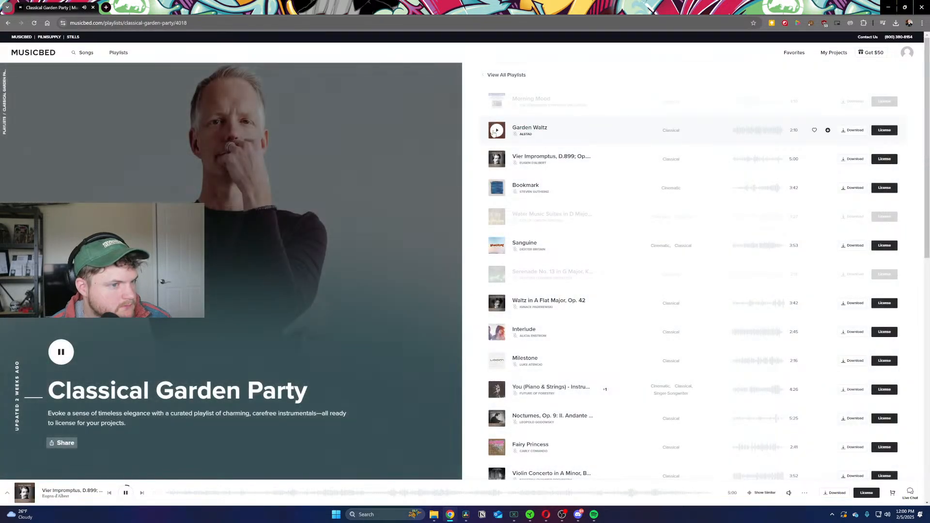
pyautogui.press('Down')
pyautogui.press('Down')
pyautogui.press('Down')
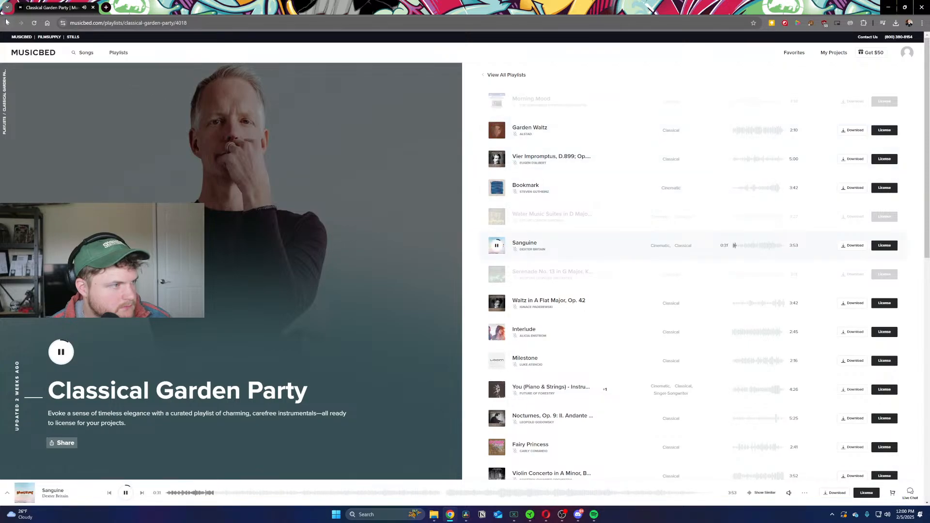
pyautogui.click(8, 23)
# Step: Open the Ambient Cinematic playlist near the end of page 1 of Genres and play its first song, Air
pyautogui.scroll(-3, 356, 189)
pyautogui.scroll(-9, 356, 189)
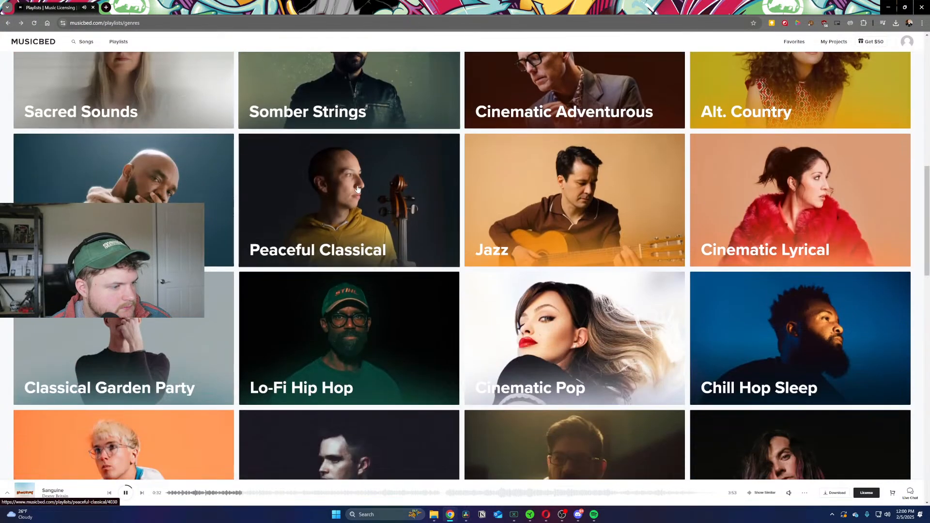
pyautogui.scroll(-5, 359, 190)
pyautogui.scroll(-2, 358, 190)
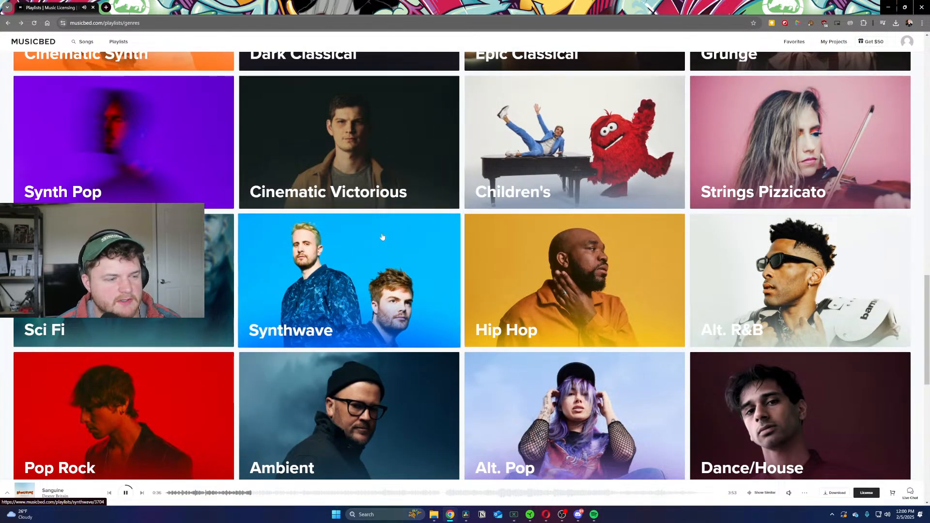
pyautogui.scroll(-5, 381, 232)
pyautogui.scroll(-3, 380, 232)
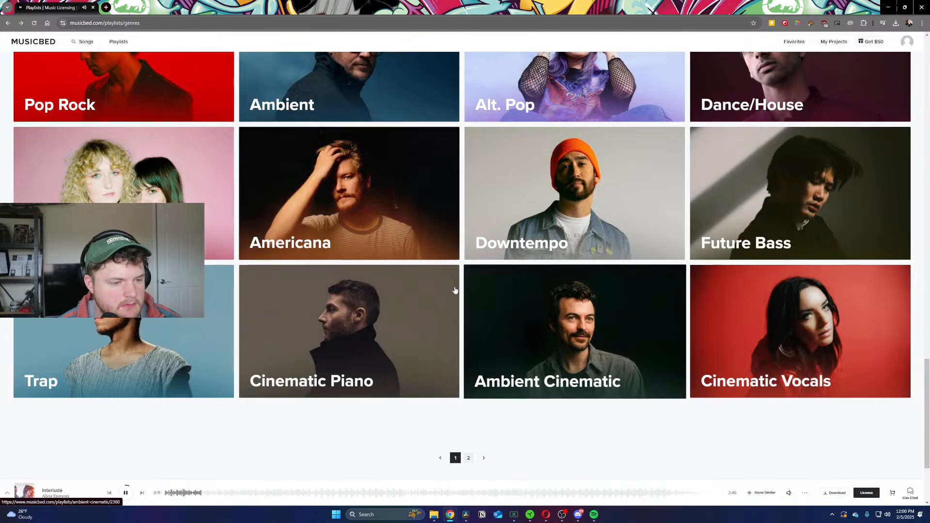
pyautogui.click(509, 304)
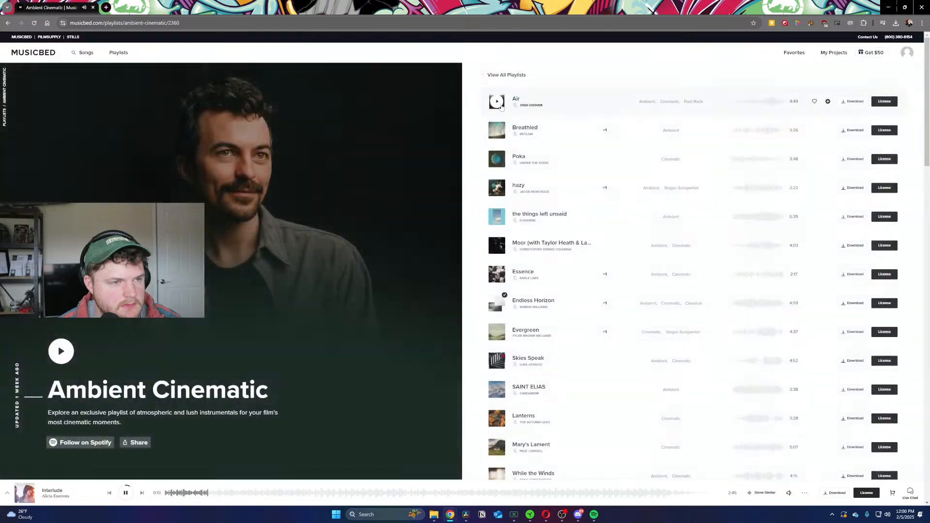
pyautogui.click(498, 103)
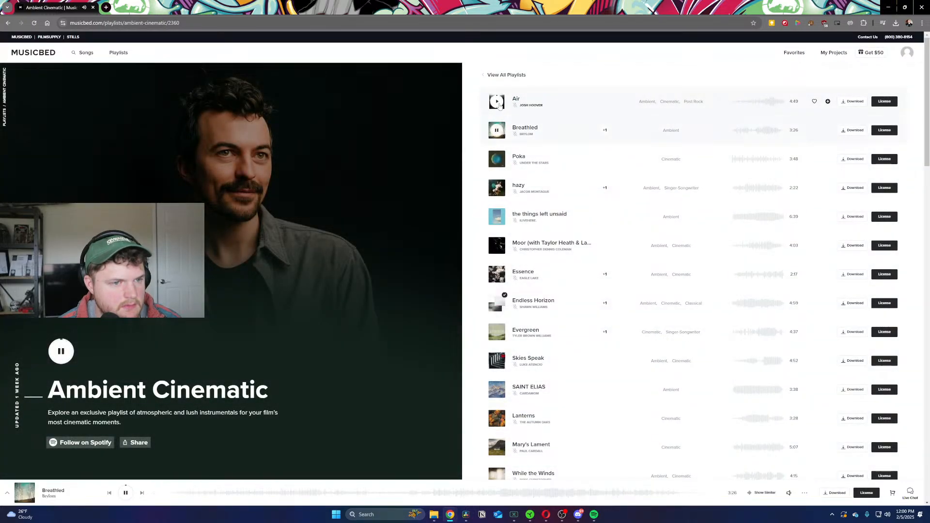
# Step: Preview the following Ambient Cinematic songs up to hazy, skipping ahead within the tracks
pyautogui.press('Right')
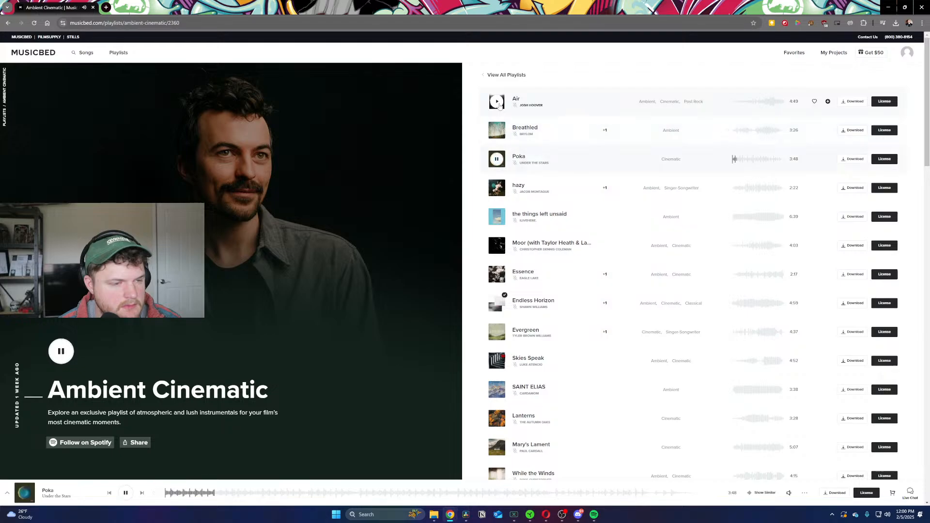
pyautogui.press('Right')
pyautogui.press('Down')
pyautogui.press('Right')
pyautogui.press('Right')
pyautogui.press('Right')
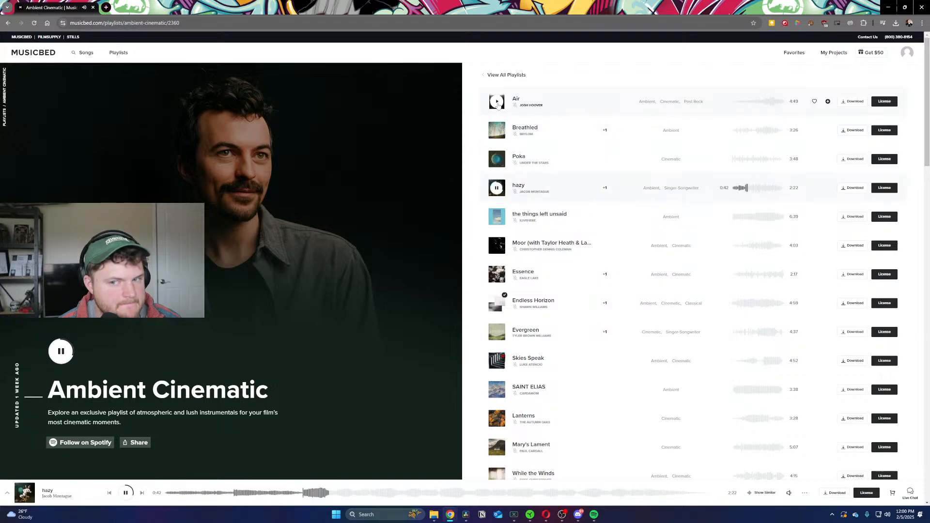
# Step: Sample the things left unsaid and Moor, jumping further into Moor
pyautogui.press('Down')
pyautogui.press('Right')
pyautogui.press('Right')
pyautogui.press('Down')
pyautogui.press('Right')
pyautogui.press('Right')
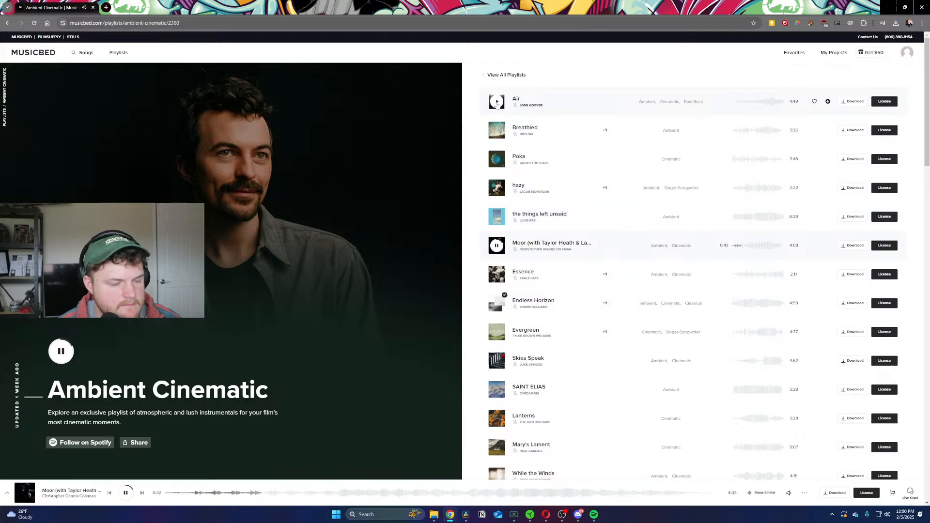
pyautogui.rightClick(496, 103)
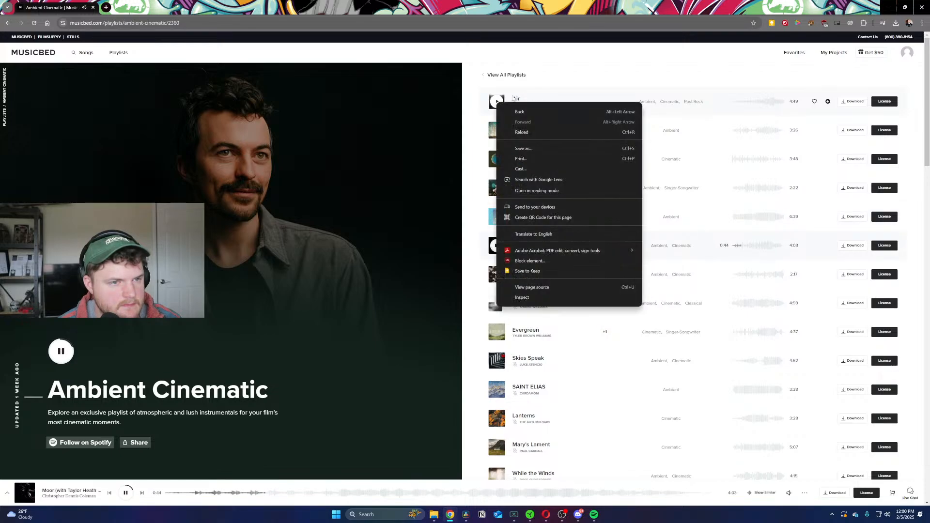
pyautogui.click(639, 59)
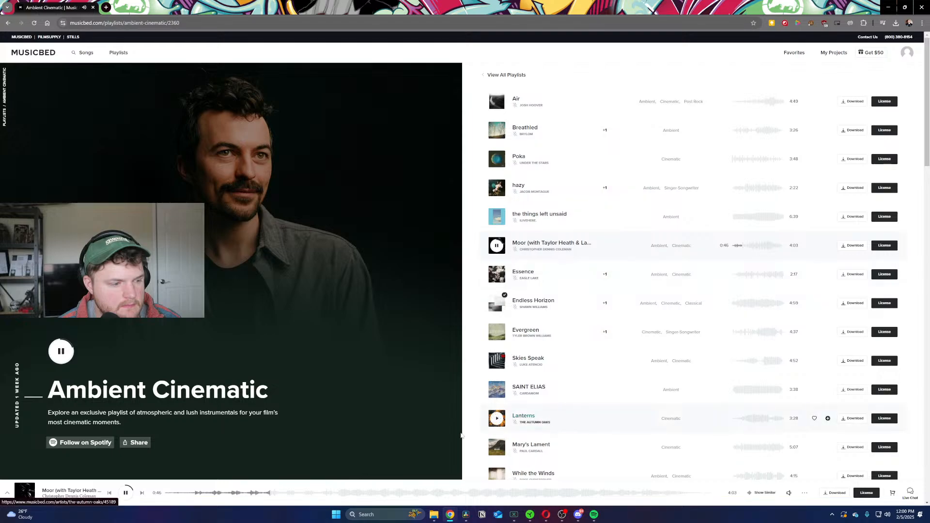
pyautogui.click(336, 498)
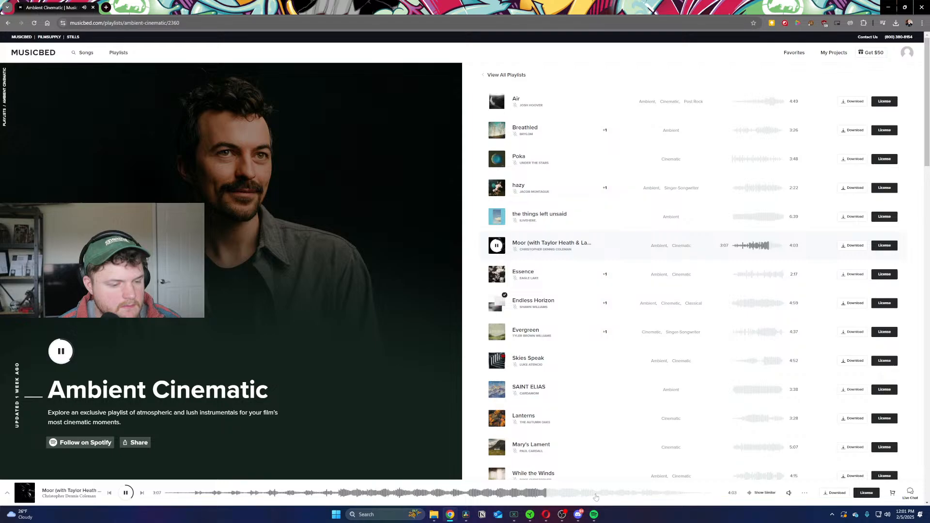
# Step: Play Essence, Endless Horizon and Evergreen one after another, skipping ahead within the songs
pyautogui.click(497, 275)
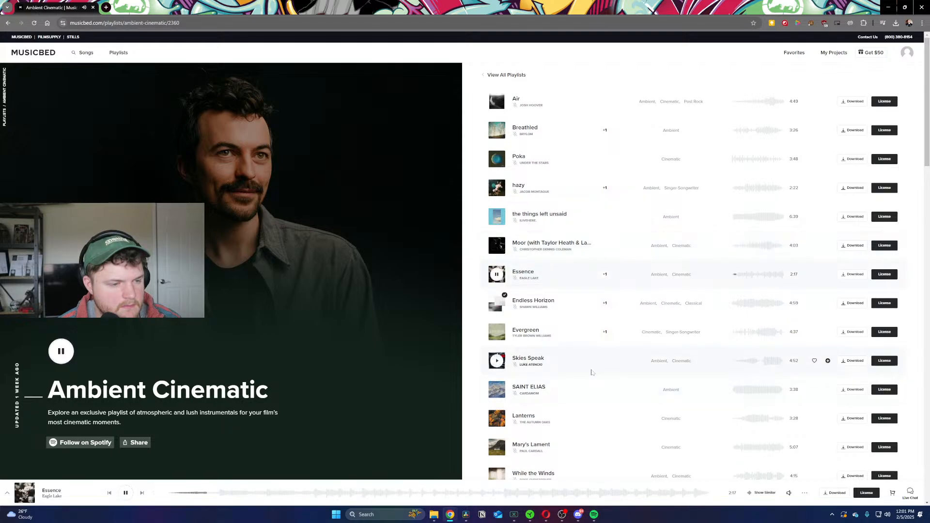
pyautogui.press('Down')
pyautogui.press('Right')
pyautogui.press('Right')
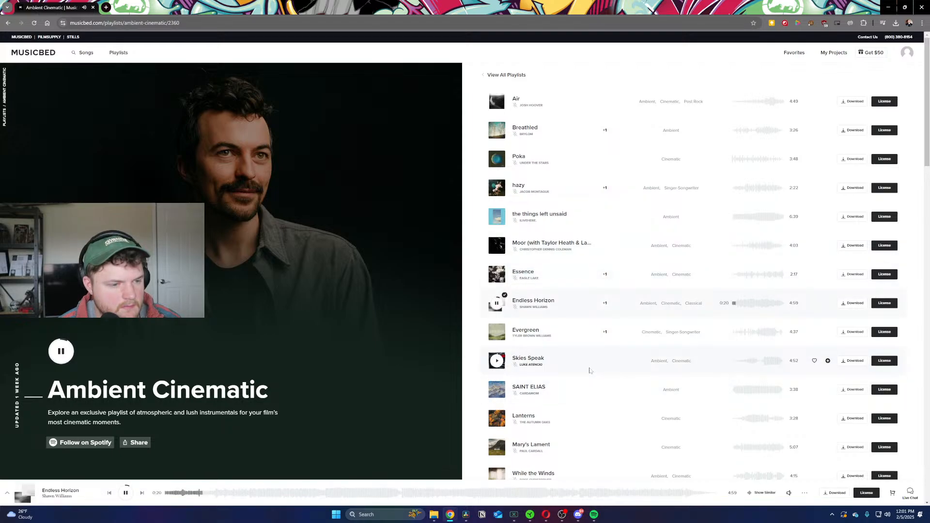
pyautogui.press('Down')
pyautogui.press('Right')
pyautogui.press('Right')
pyautogui.press('Right')
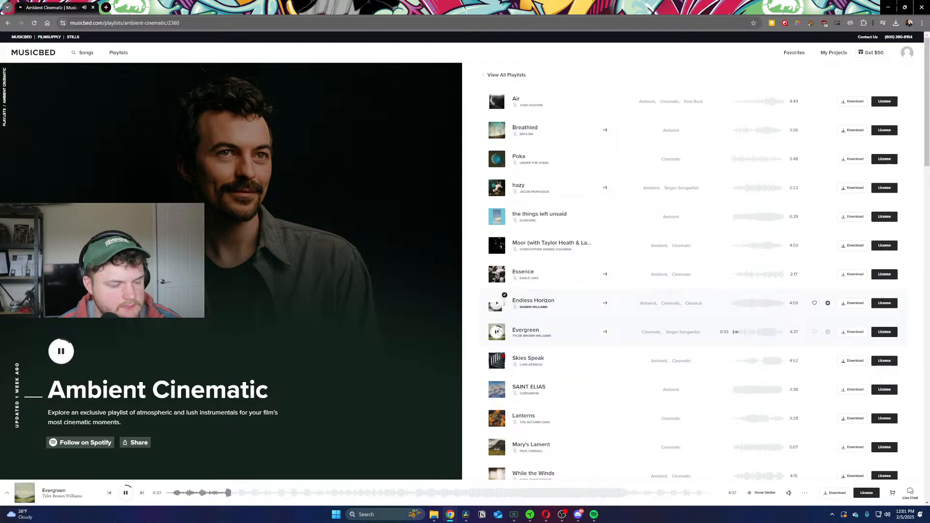
# Step: Play Skies Speak and jump to about 1:31 in the song
pyautogui.press('Up')
pyautogui.press('Down')
pyautogui.press('Down')
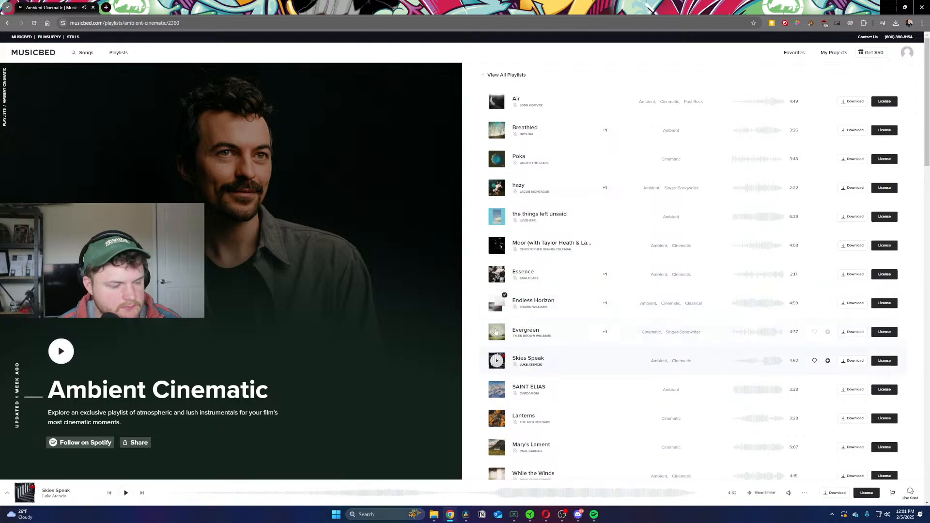
pyautogui.moveTo(504, 295)
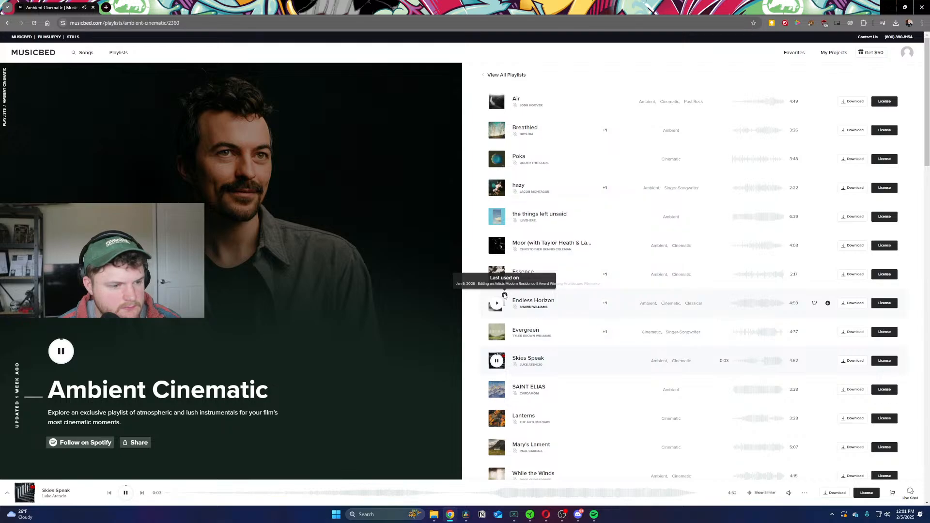
pyautogui.click(339, 493)
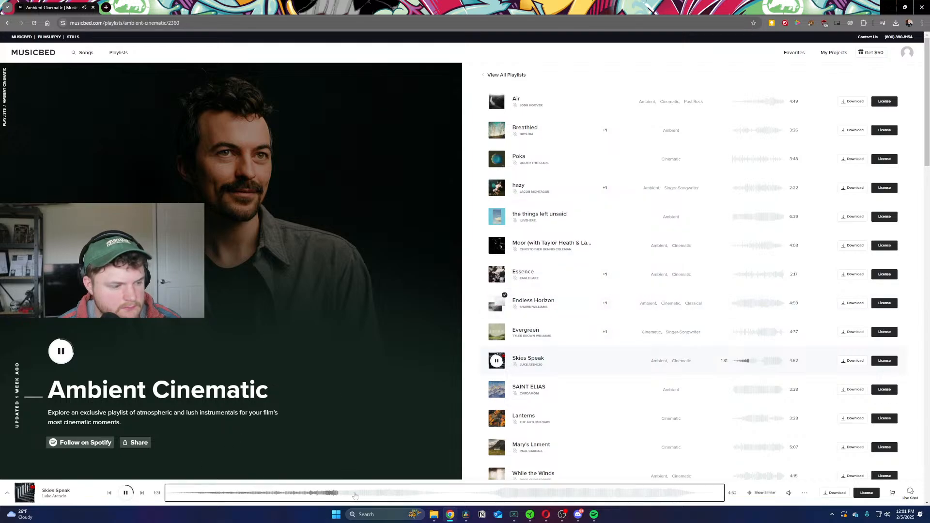
# Step: Play SAINT ELIAS and jump to about 1:09 in the song
pyautogui.scroll(-2, 498, 364)
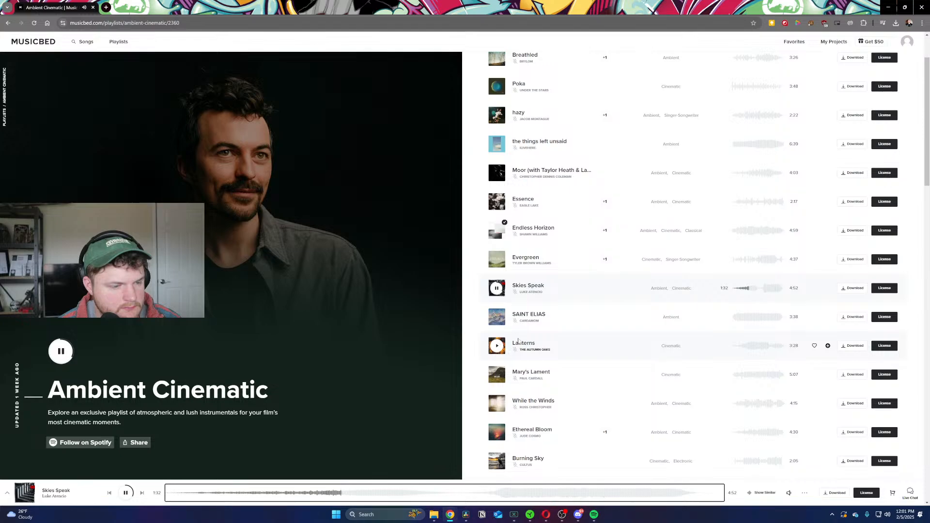
pyautogui.click(496, 317)
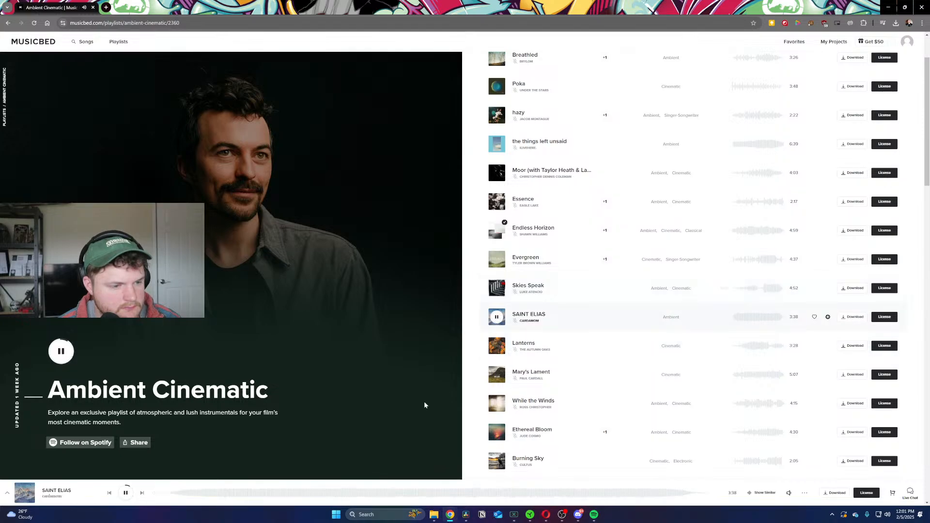
pyautogui.click(285, 493)
pyautogui.click(344, 494)
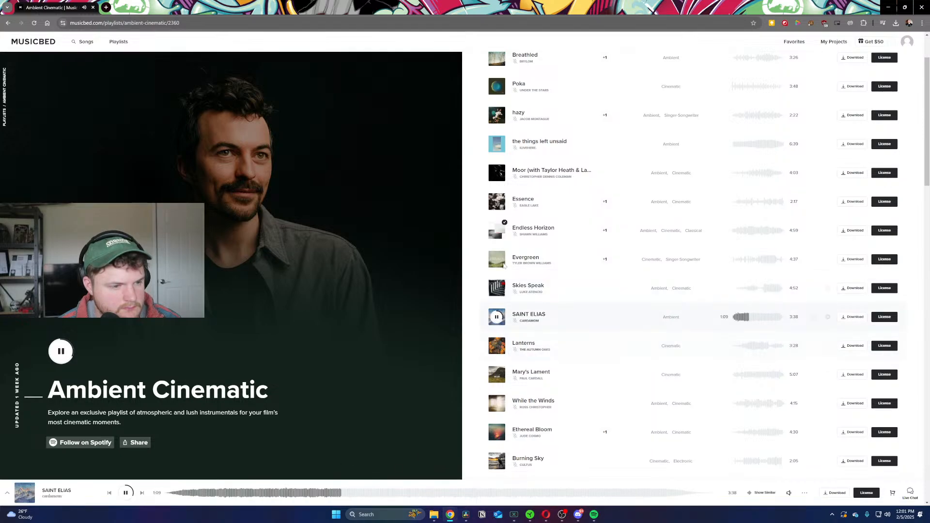
# Step: Preview Lanterns, Mary's Lament and While the Winds, and return to the Genres playlists
pyautogui.moveTo(505, 225)
pyautogui.click(496, 345)
pyautogui.scroll(-2, 499, 345)
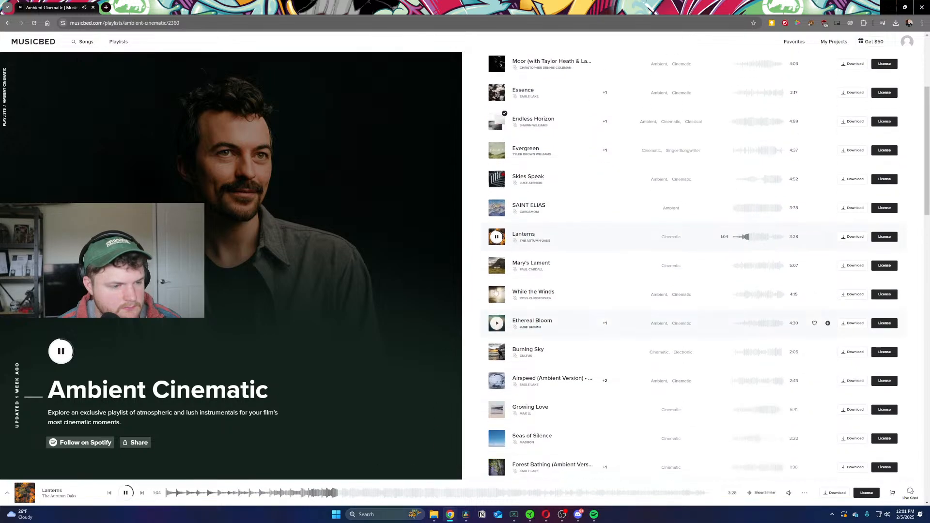
pyautogui.click(496, 265)
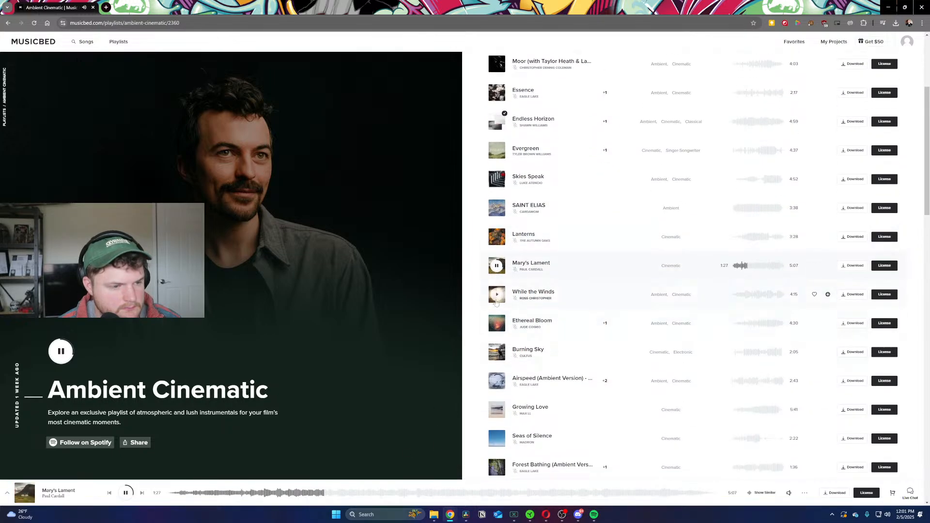
pyautogui.click(496, 294)
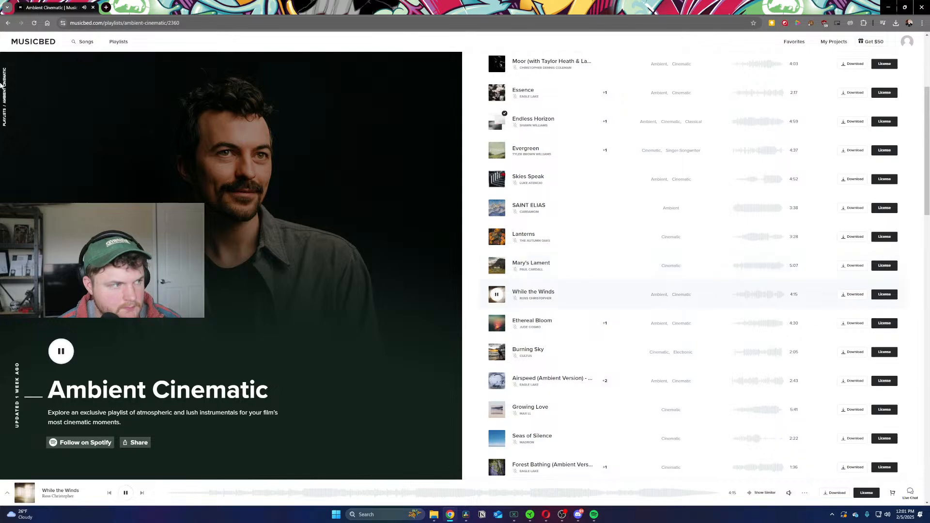
pyautogui.hotkey('alt', 'Left')
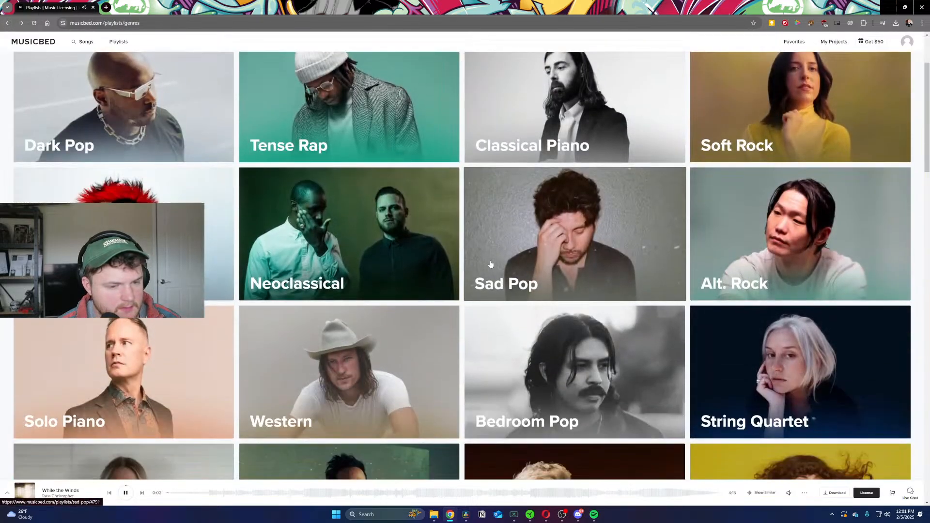
# Step: Open page 2 of the Genres playlists and look over the playlists listed there
pyautogui.scroll(-15, 489, 268)
pyautogui.scroll(-10, 489, 268)
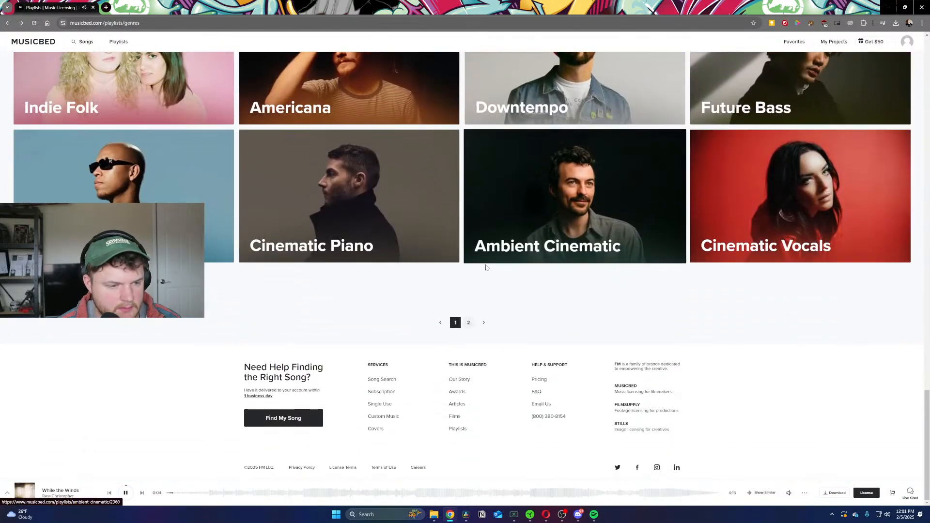
pyautogui.click(469, 322)
pyautogui.scroll(8, 472, 270)
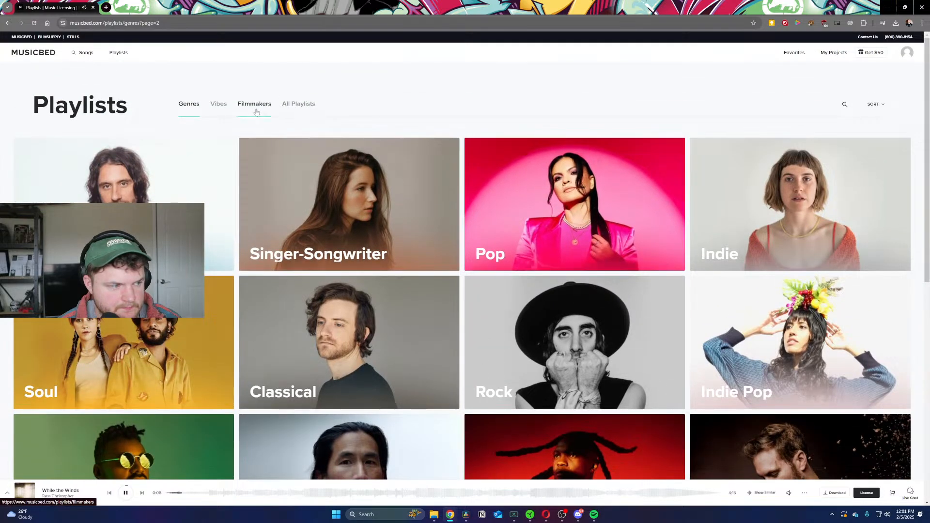
pyautogui.scroll(-8, 263, 236)
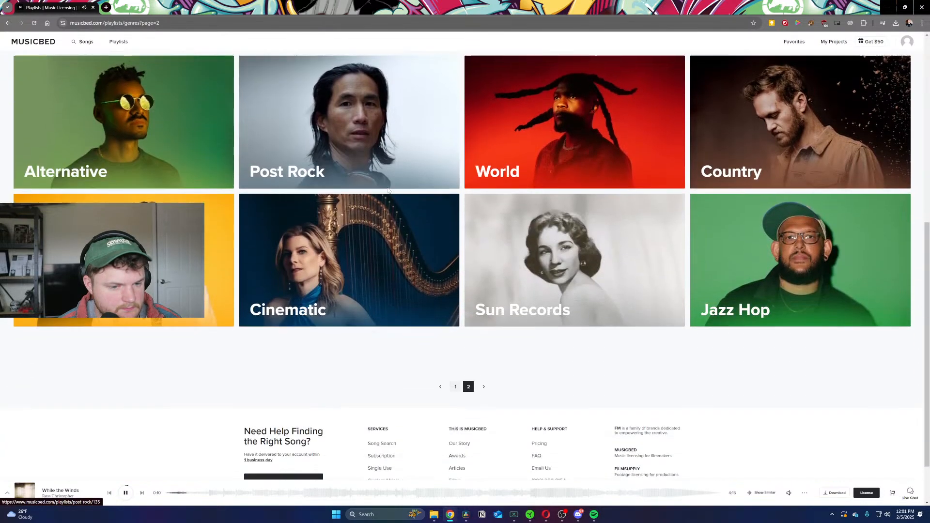
pyautogui.scroll(8, 160, 238)
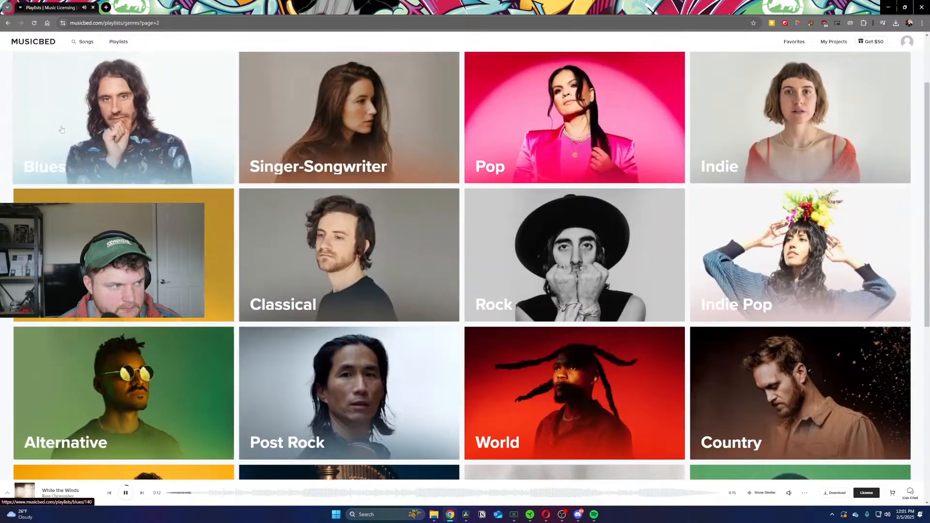
# Step: Open the main songs page and preview the Browse Songs list from Who You Share It With through Battle Cry
pyautogui.click(24, 55)
pyautogui.scroll(-2, 233, 281)
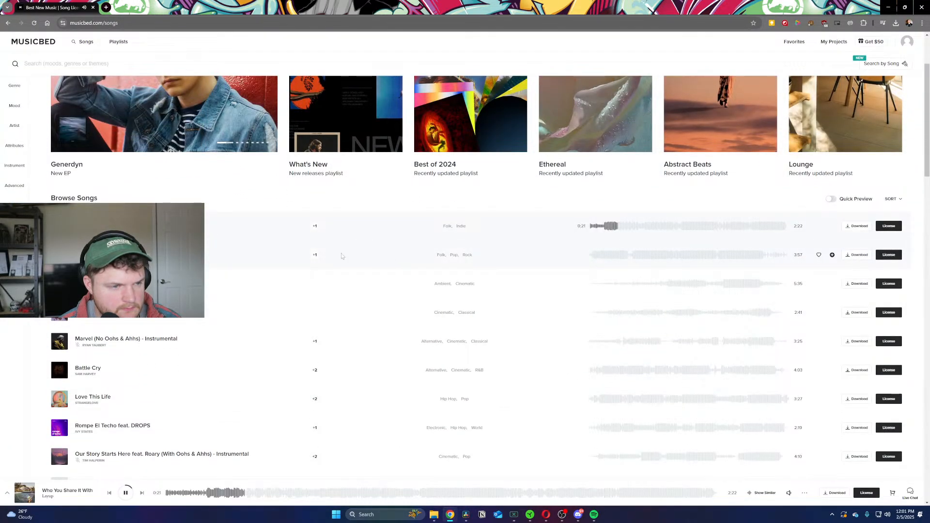
pyautogui.press('Down')
pyautogui.press('Right')
pyautogui.scroll(2, 290, 245)
pyautogui.press('Down')
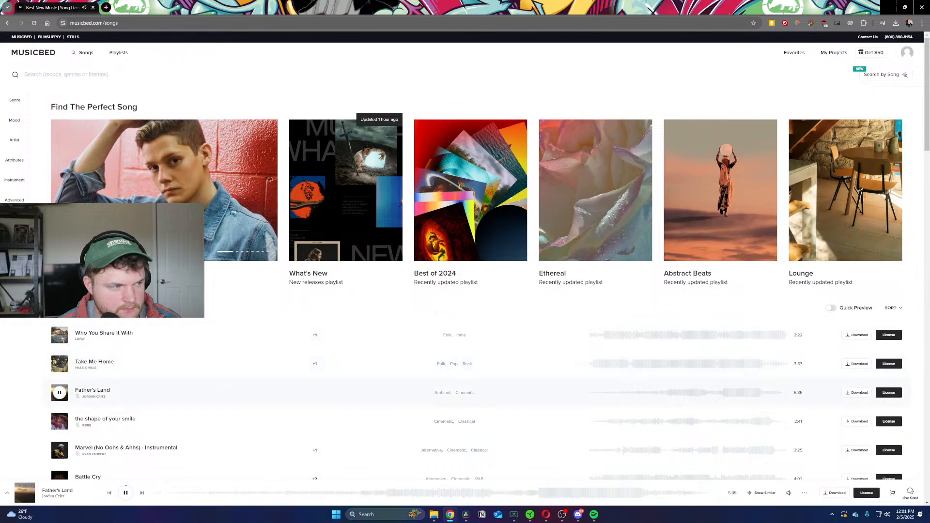
pyautogui.press('Down')
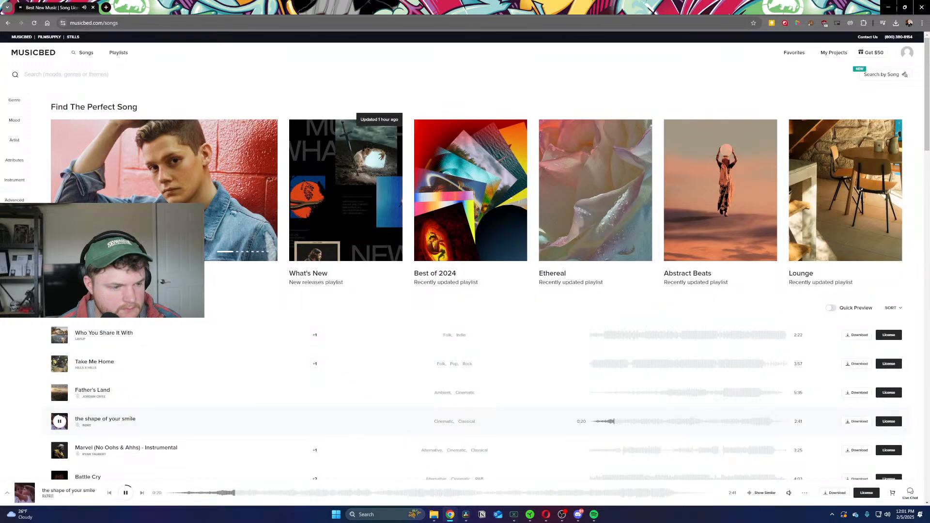
pyautogui.press('Down')
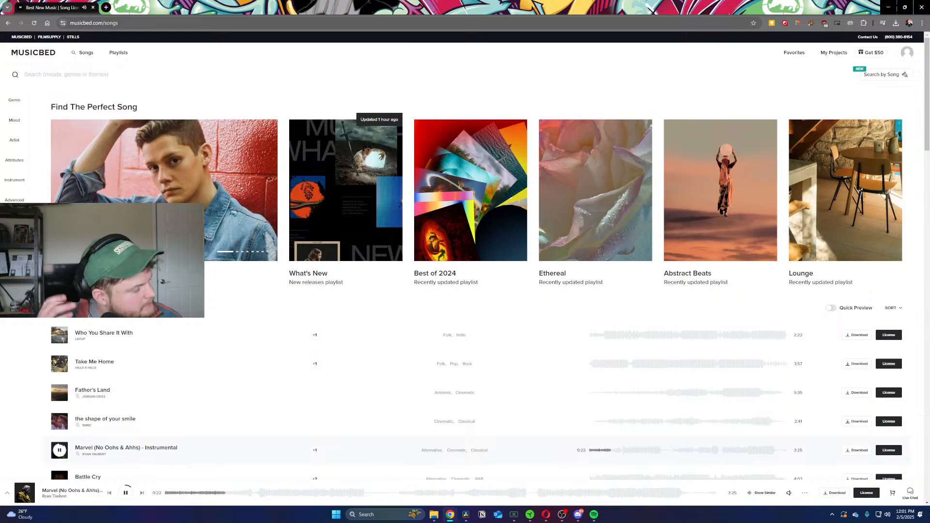
pyautogui.press('Down')
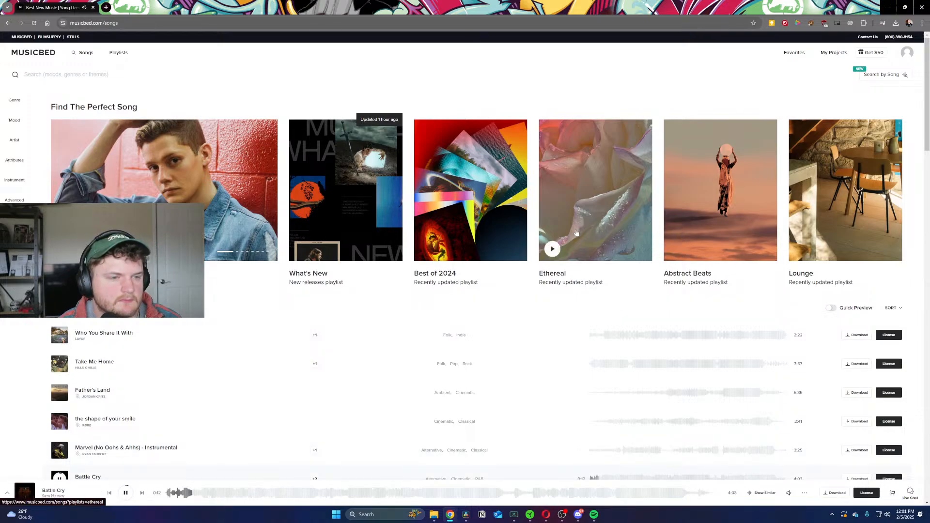
# Step: Look into the Ethereal playlist, return, and preview songs from the Lounge playlist
pyautogui.click(581, 227)
pyautogui.hotkey('alt', 'Left')
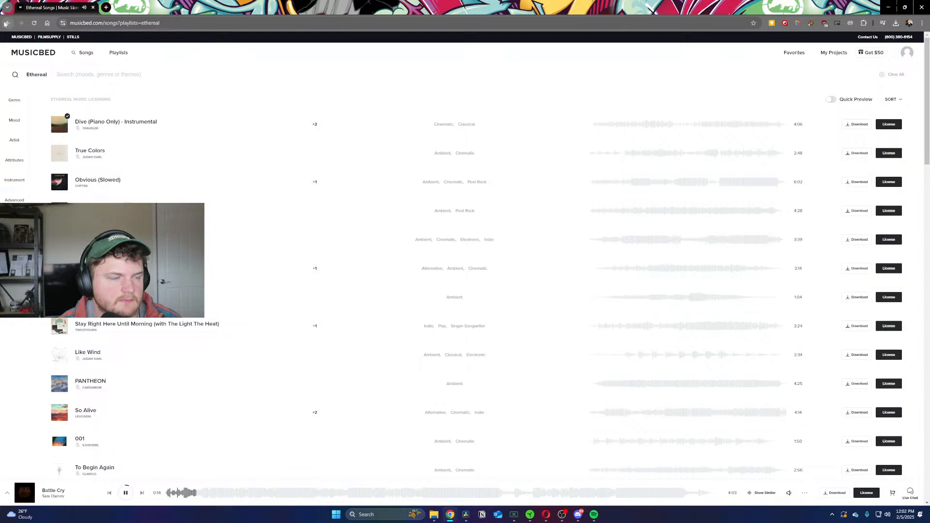
pyautogui.click(798, 257)
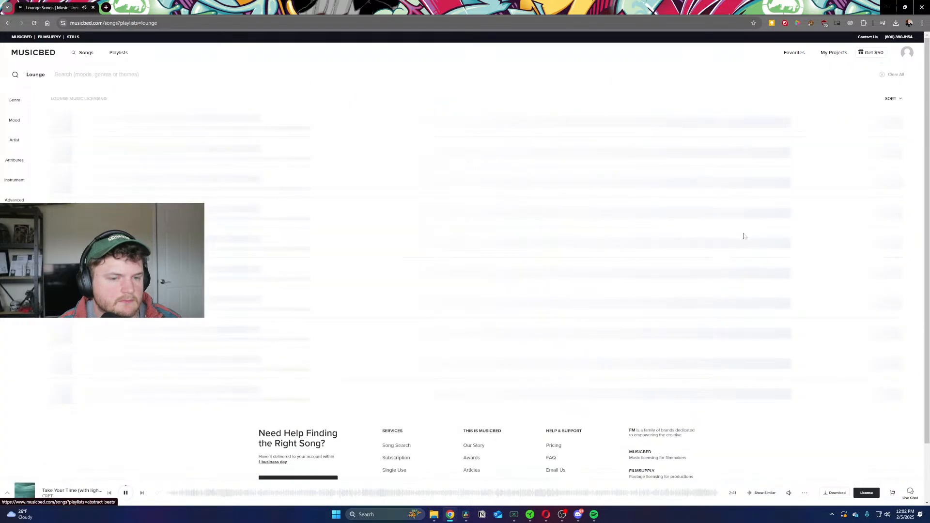
pyautogui.click(707, 234)
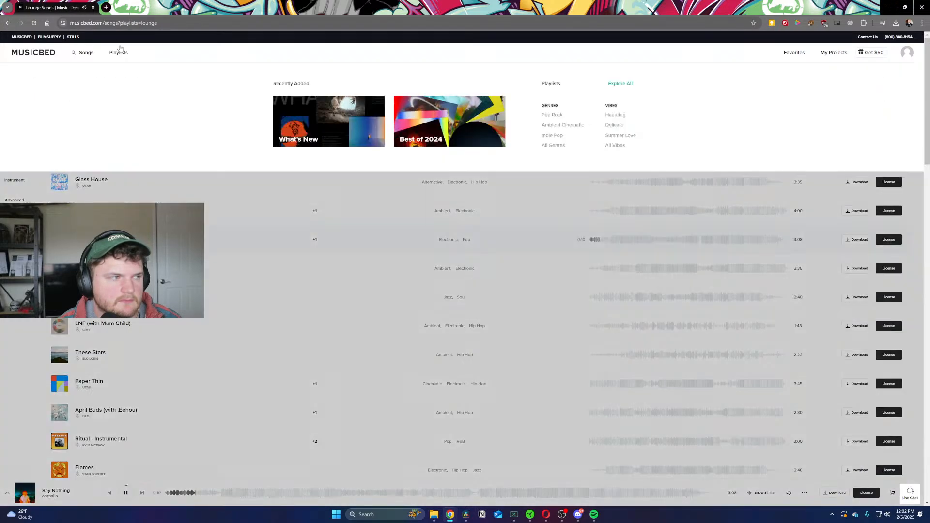
# Step: Return to the main songs page and look over the songs under Browse Songs
pyautogui.hotkey('alt', 'Left')
pyautogui.scroll(-10, 371, 250)
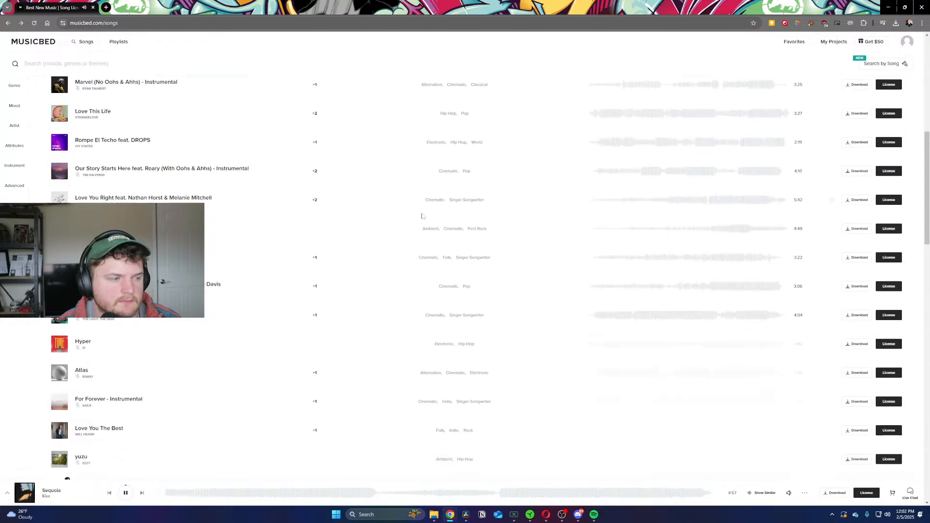
pyautogui.scroll(-5, 230, 183)
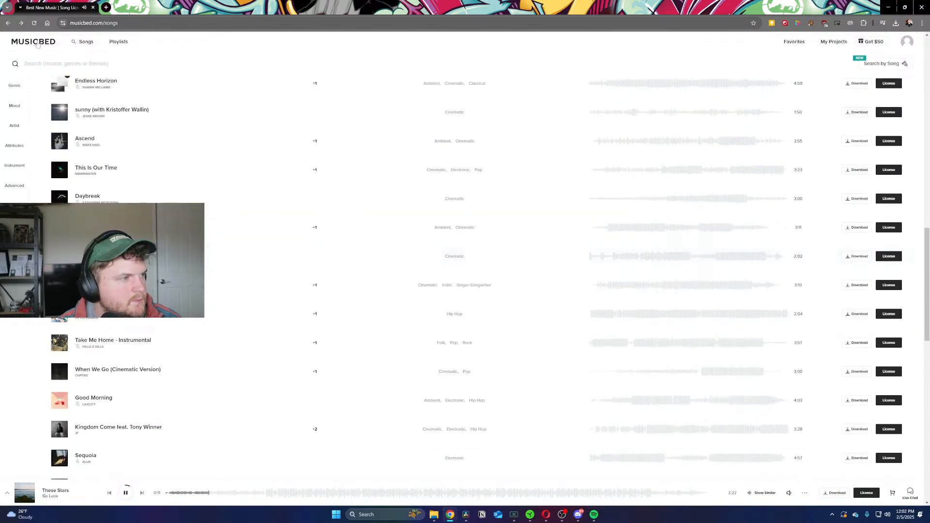
pyautogui.click(37, 42)
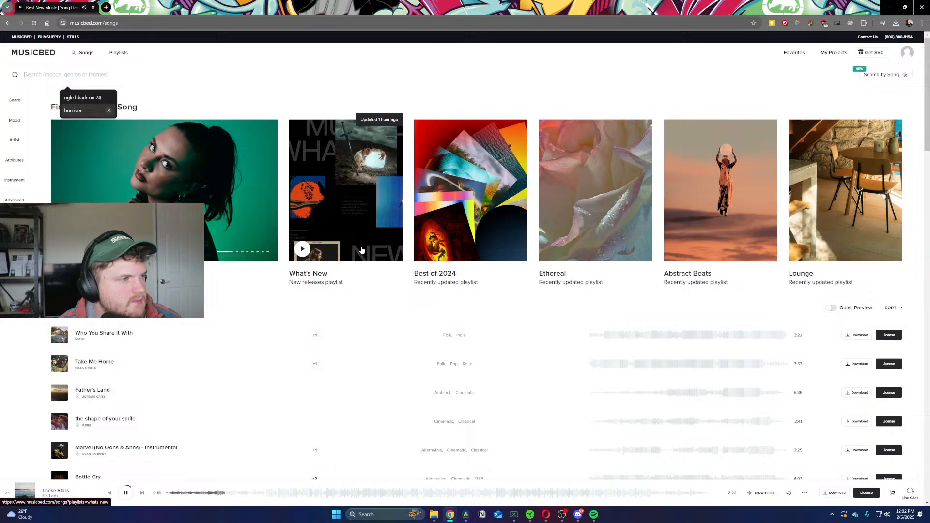
pyautogui.press('Down')
pyautogui.press('Down')
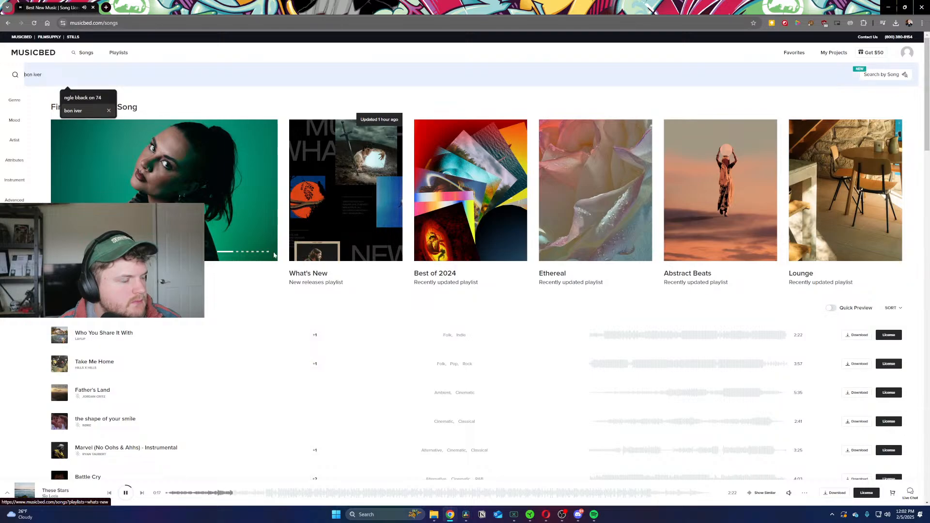
pyautogui.press('Escape')
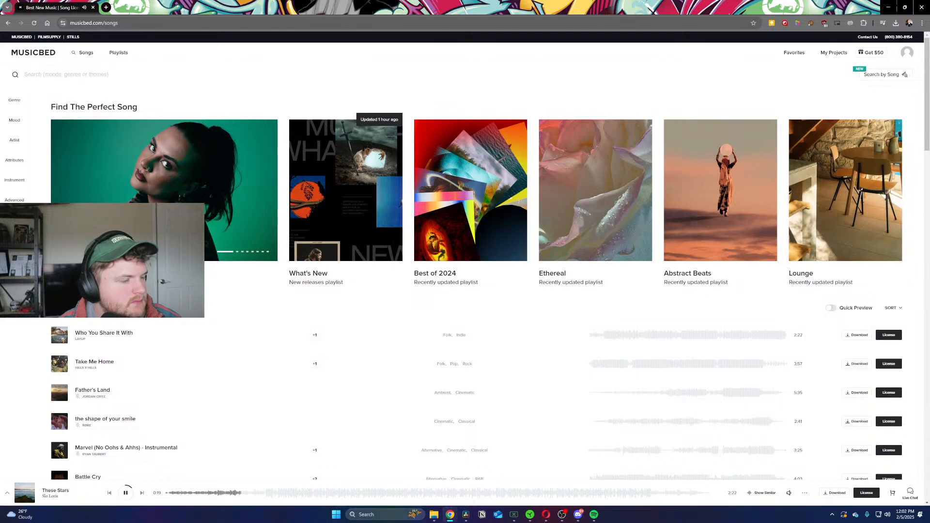
# Step: Add the playing song These Stars to the Hidden Lakes project and download its preview as Unwatermarked - 48kHz WAV
pyautogui.scroll(-3, 832, 276)
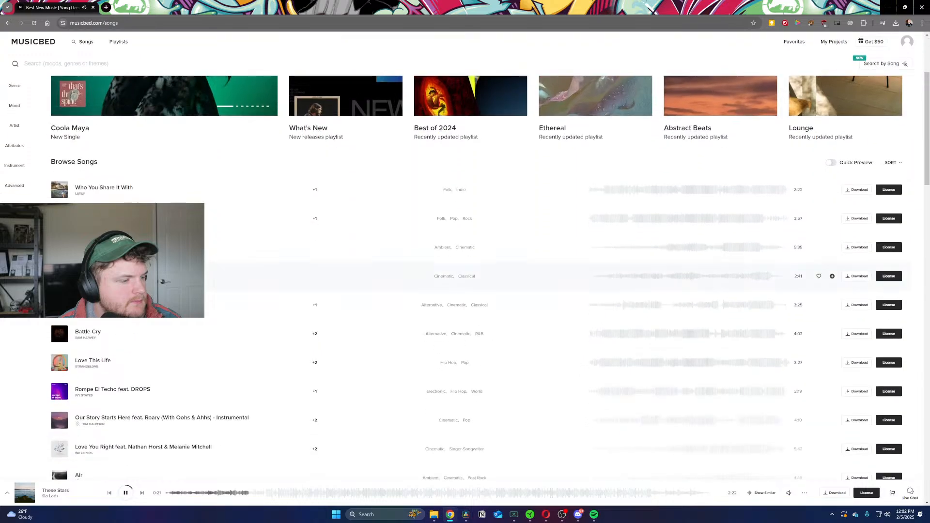
pyautogui.moveTo(796, 496)
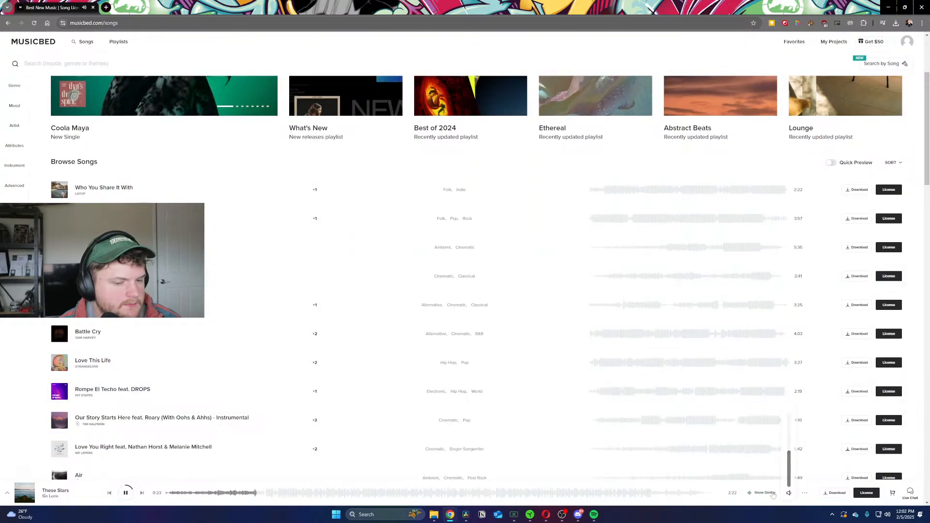
pyautogui.click(804, 493)
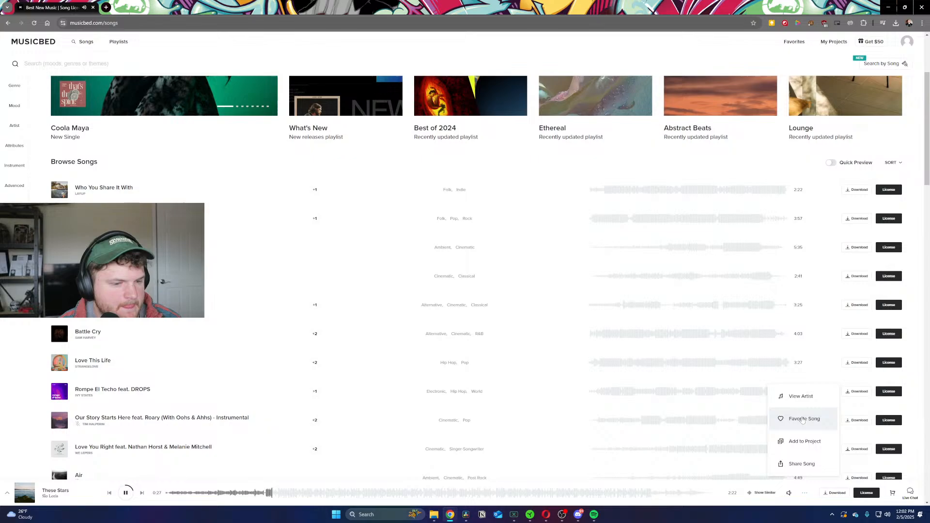
pyautogui.click(804, 441)
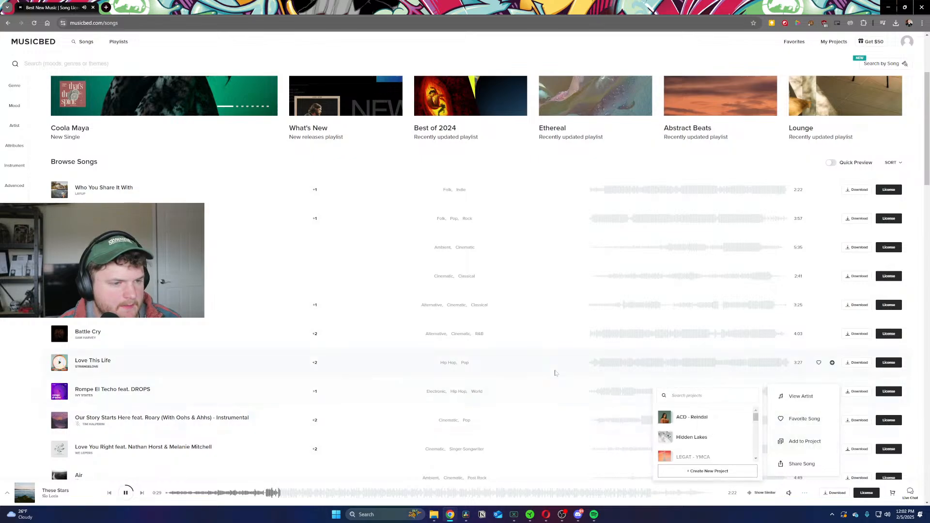
pyautogui.click(718, 439)
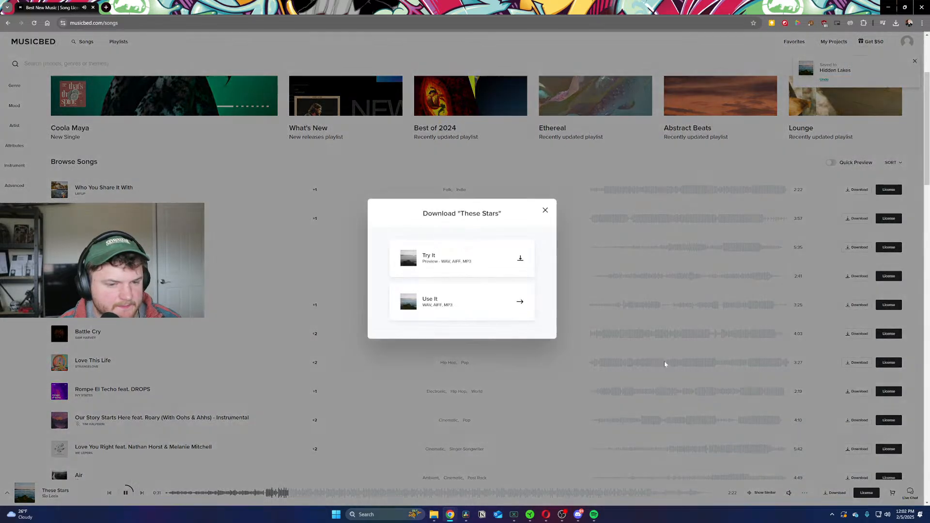
pyautogui.click(500, 258)
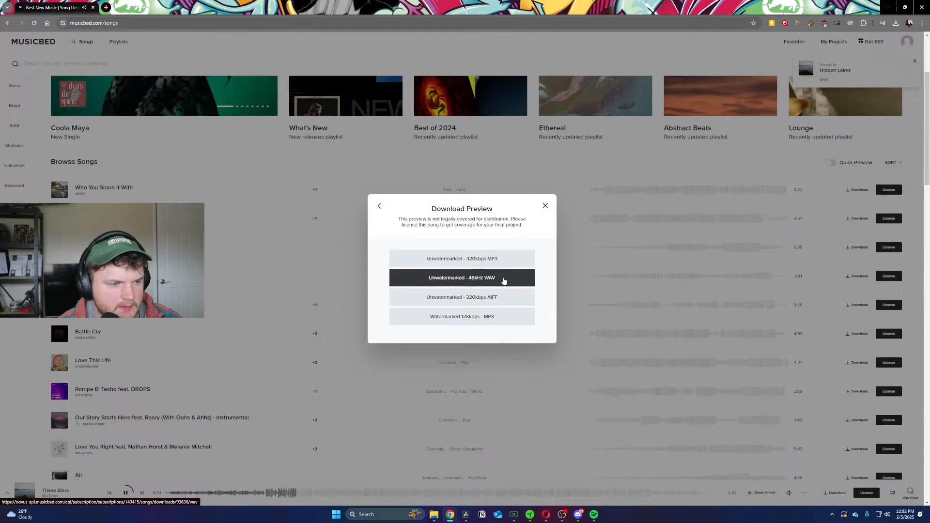
pyautogui.click(503, 278)
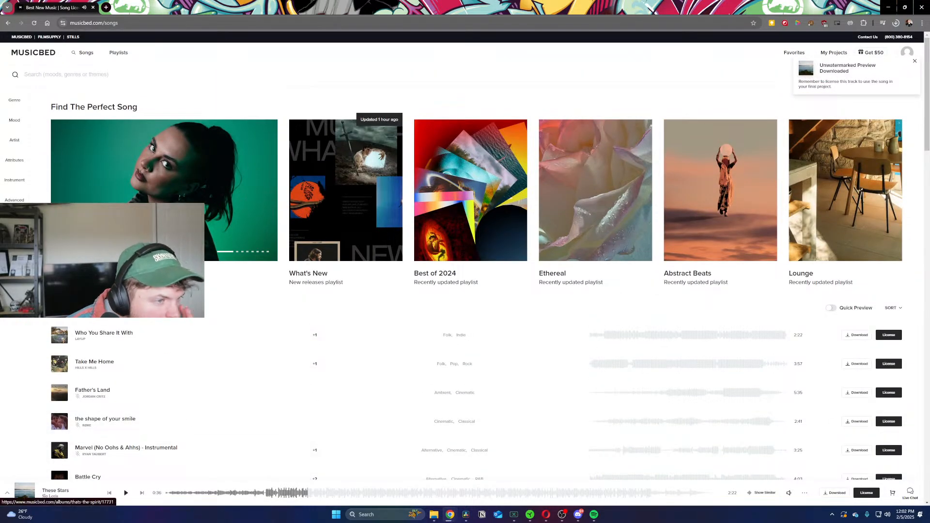
# Step: Switch to DaVinci Resolve to check the 005_Nighttime timeline, and return to the Musicbed songs page
pyautogui.click(466, 515)
pyautogui.moveTo(456, 516)
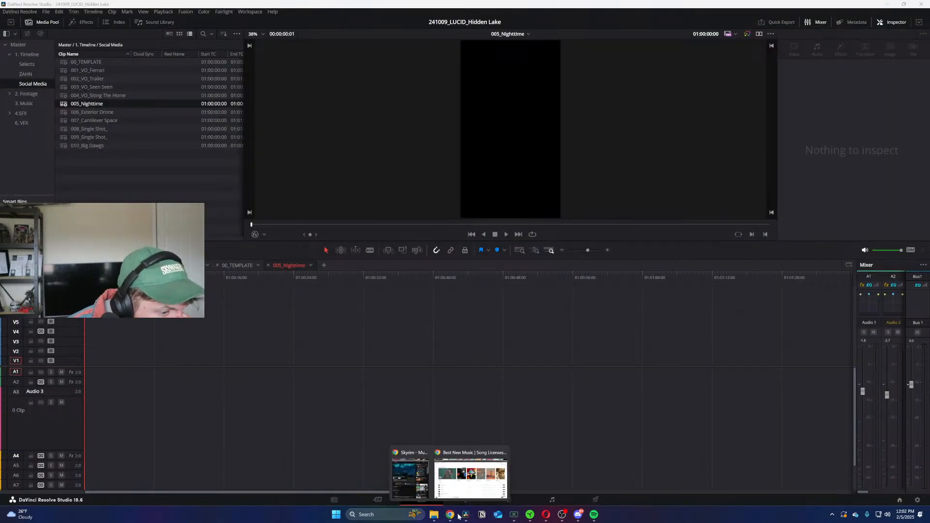
pyautogui.click(470, 477)
pyautogui.scroll(-3, 485, 332)
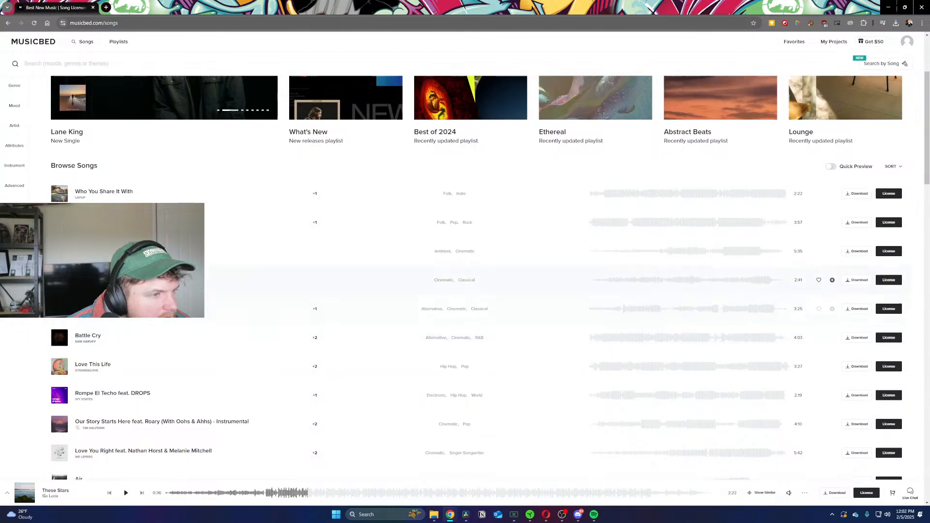
pyautogui.scroll(3, 485, 290)
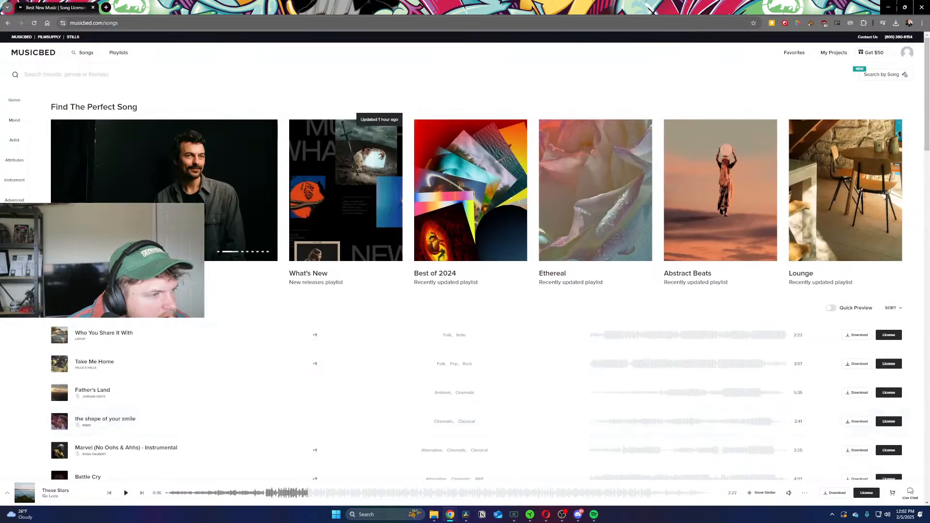
# Step: Open the What's New playlist and preview its songs from Battle Cry through yuzu
pyautogui.click(325, 238)
pyautogui.click(60, 125)
pyautogui.press('Down')
pyautogui.press('Down')
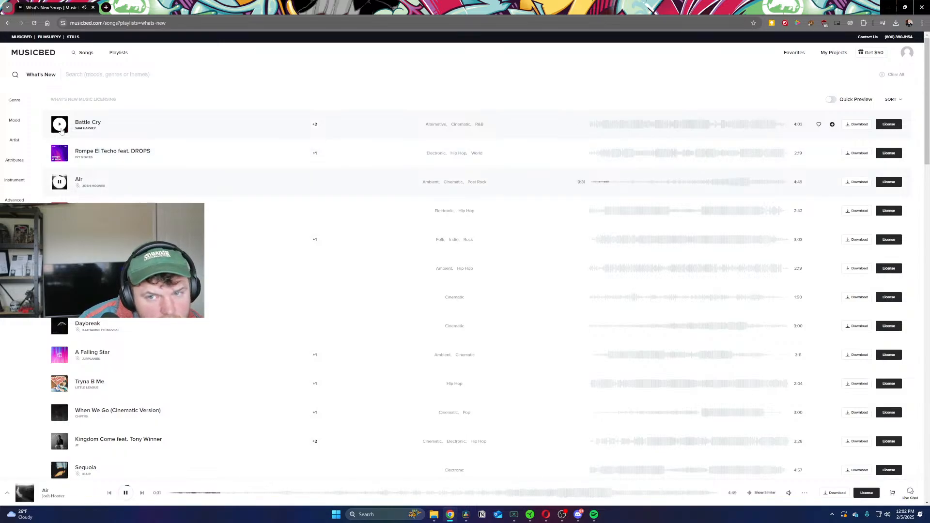
pyautogui.press('Down')
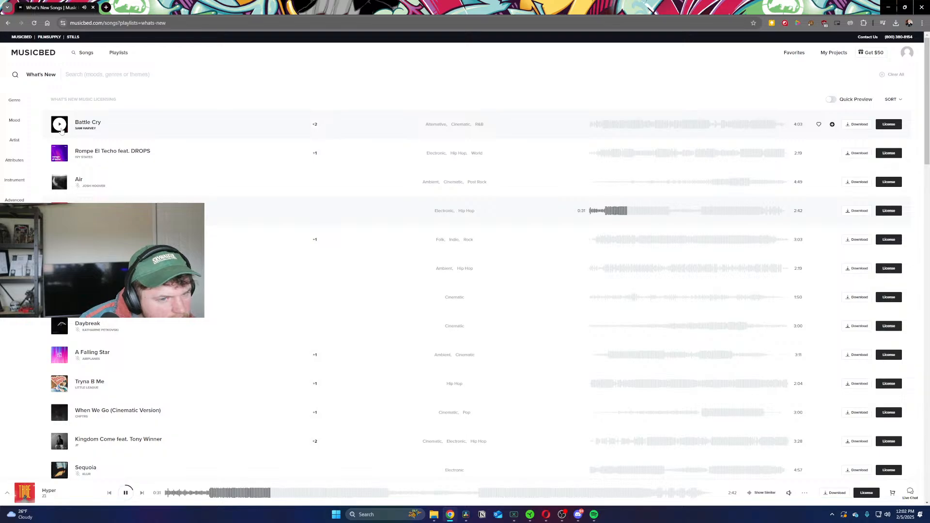
pyautogui.press('Down')
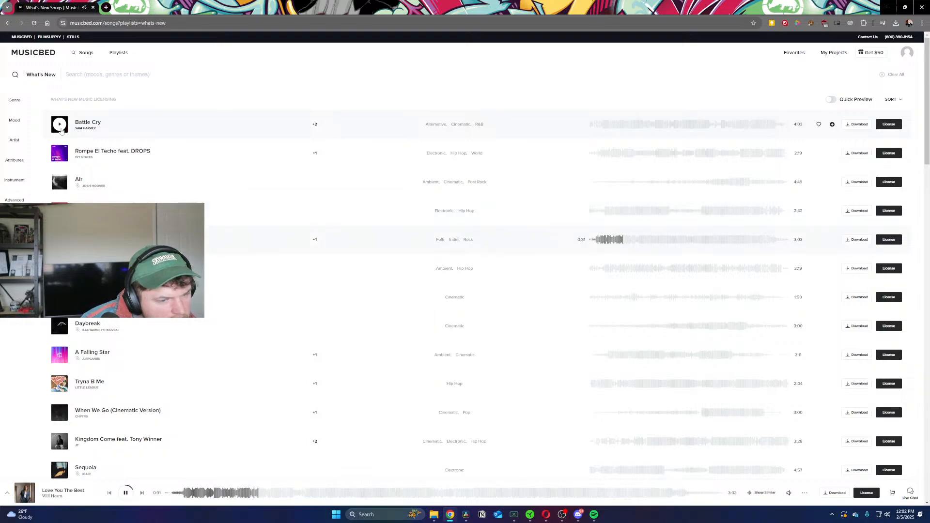
pyautogui.press('Down')
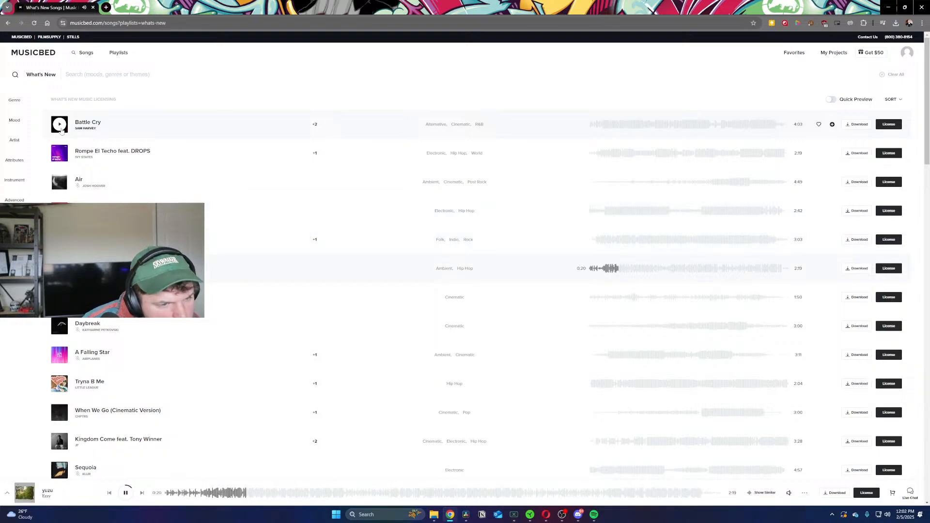
# Step: Preview the What's New songs following yuzu, up to Kingdom Come, and skip ahead within that song
pyautogui.press('Down')
pyautogui.press('Down')
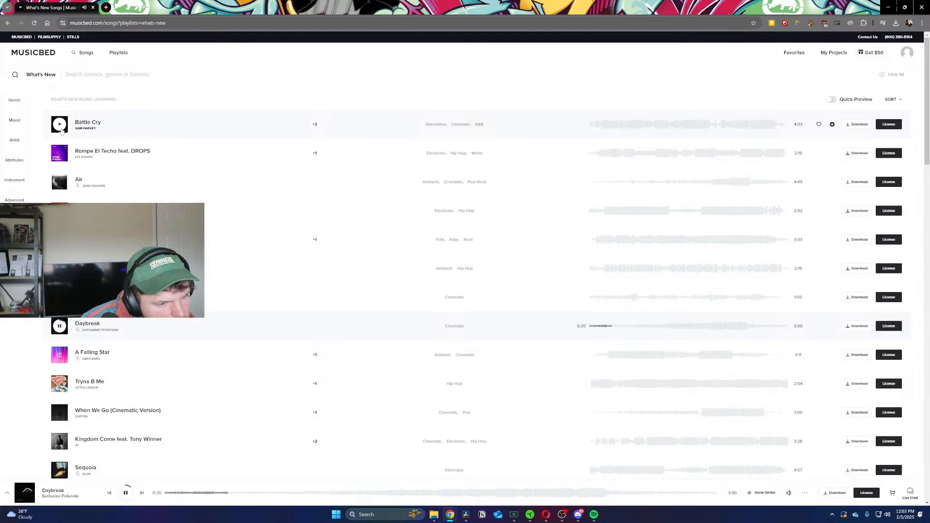
pyautogui.press('Down')
pyautogui.press('Down')
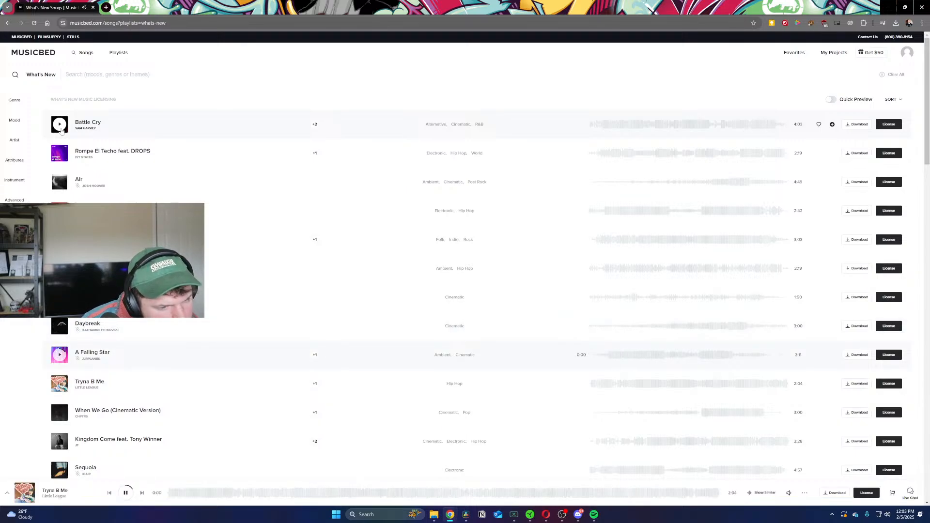
pyautogui.press('Down')
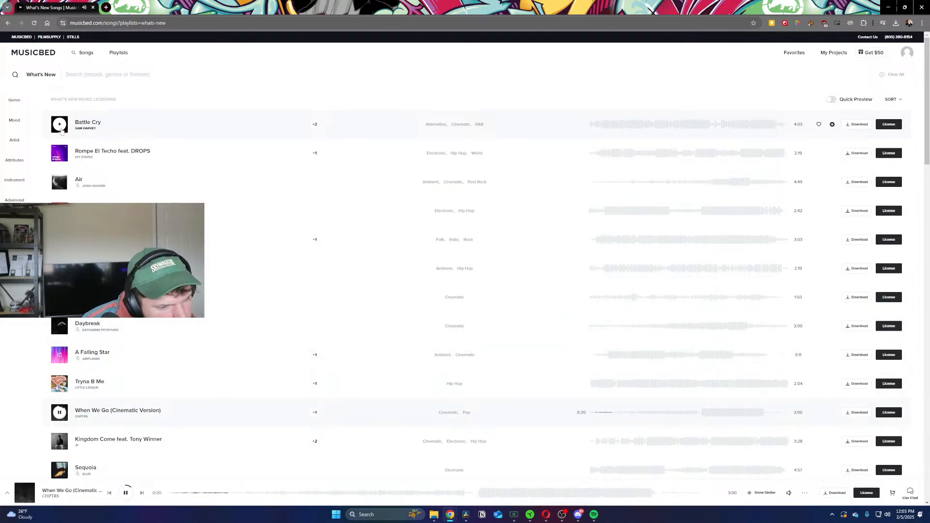
pyautogui.press('Down')
pyautogui.press('Right')
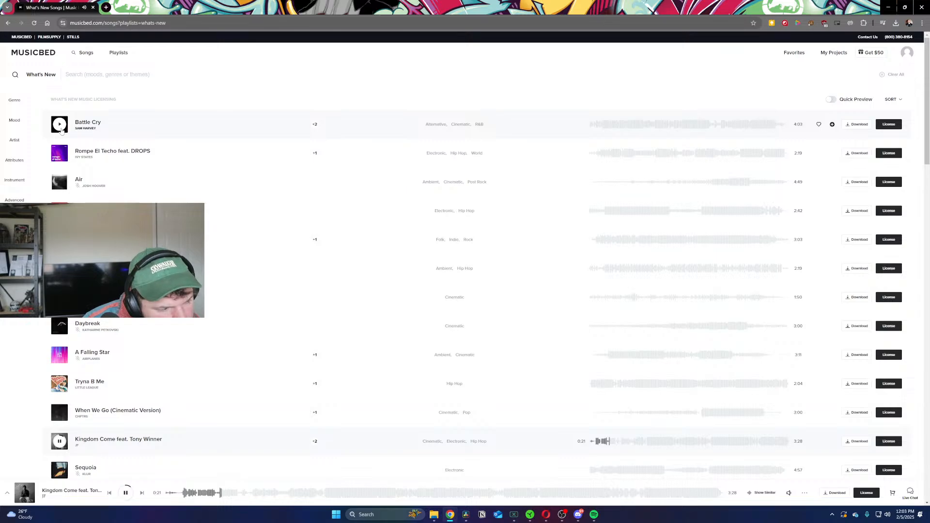
# Step: Preview the What's New songs from Sequoia through gotta have it, skipping ahead within the songs
pyautogui.press('Down')
pyautogui.press('Down')
pyautogui.press('Right')
pyautogui.press('Right')
pyautogui.press('Down')
pyautogui.press('Right')
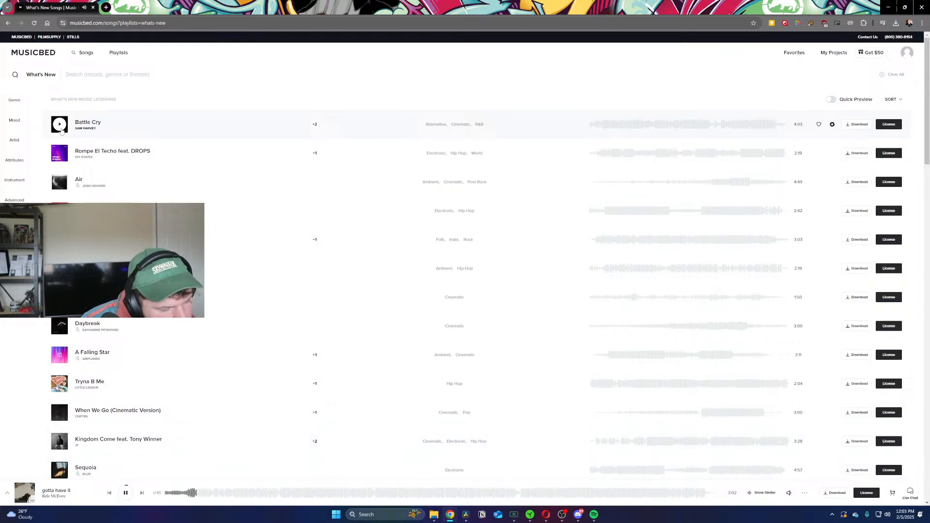
pyautogui.press('Right')
# Step: Preview the songs following gotta have it up to Outer Space, skipping ahead within each one
pyautogui.press('Down')
pyautogui.press('Right')
pyautogui.press('Right')
pyautogui.press('Down')
pyautogui.press('Right')
pyautogui.press('Right')
pyautogui.press('Down')
pyautogui.press('Right')
pyautogui.press('Right')
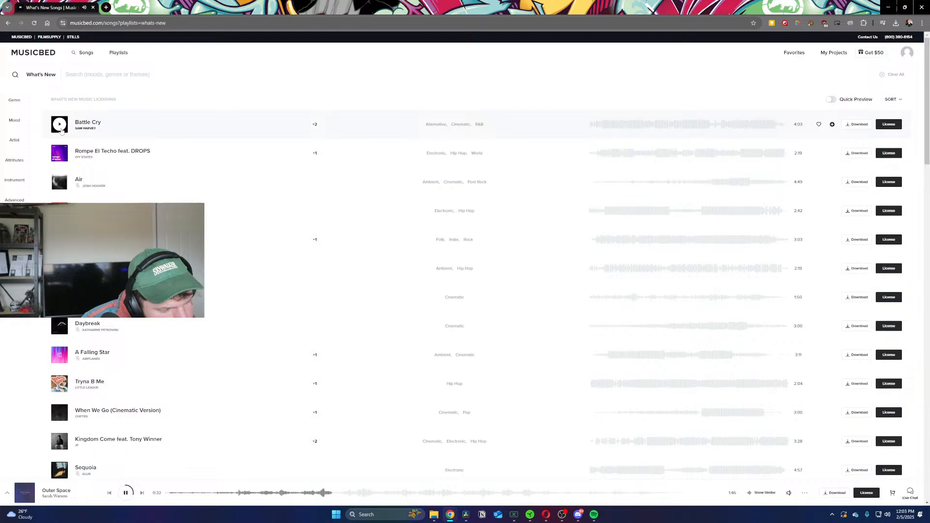
# Step: Preview the songs following Outer Space up to Huldra, skipping ahead within each one
pyautogui.press('Down')
pyautogui.press('Right')
pyautogui.press('Right')
pyautogui.press('Down')
pyautogui.press('Right')
pyautogui.press('Right')
pyautogui.press('Right')
pyautogui.press('Down')
pyautogui.press('Right')
pyautogui.press('Right')
pyautogui.press('Right')
pyautogui.press('Right')
pyautogui.press('Right')
pyautogui.press('Right')
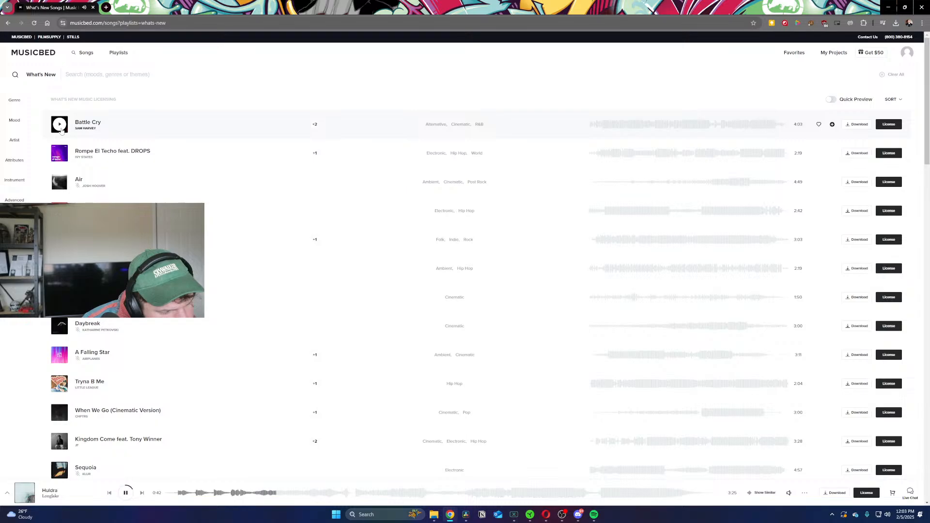
# Step: Preview the two songs following Huldra, ending with What Was & What Is, and skip ahead within each
pyautogui.press('Down')
pyautogui.press('Right')
pyautogui.press('Right')
pyautogui.press('Right')
pyautogui.press('Down')
pyautogui.press('Right')
pyautogui.press('Right')
pyautogui.press('Right')
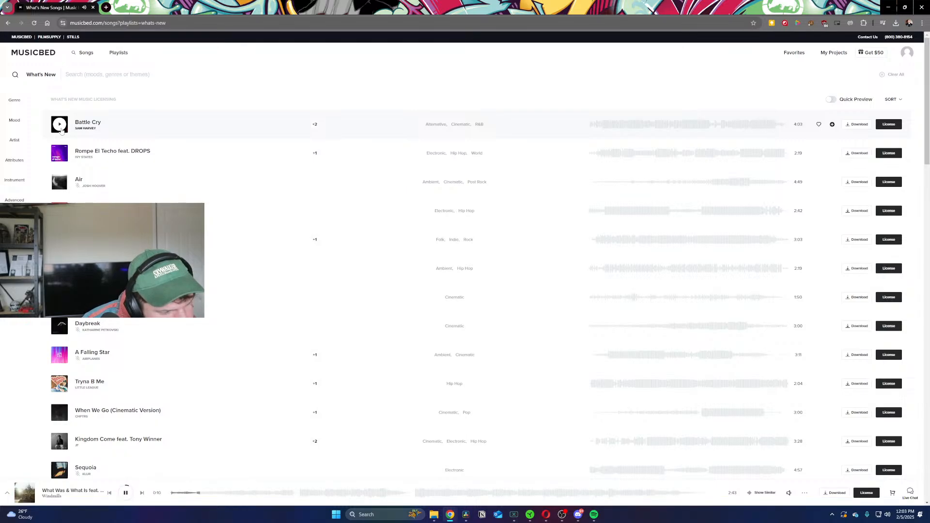
# Step: Preview the rest of What Was & What Is and the following song Alta, skipping ahead within each
pyautogui.press('Right')
pyautogui.press('Right')
pyautogui.press('Down')
pyautogui.press('Right')
pyautogui.press('Right')
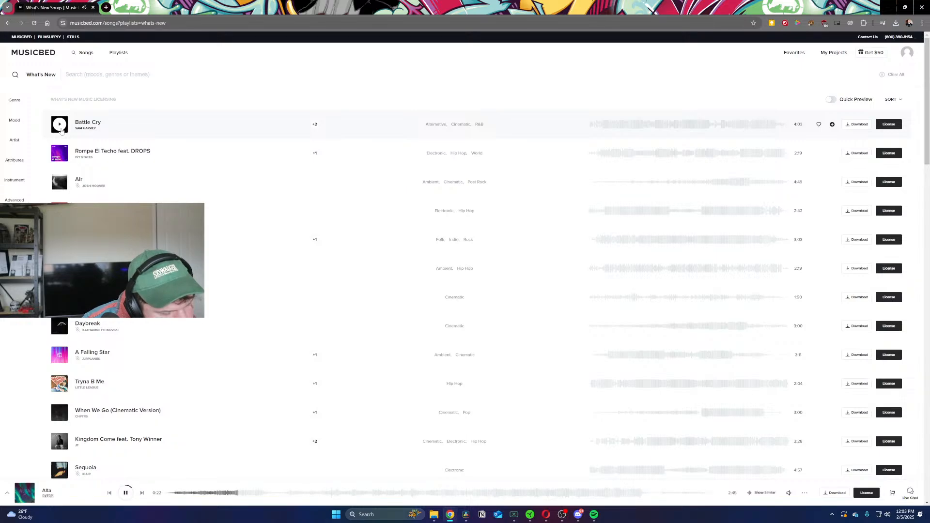
pyautogui.press('Right')
pyautogui.press('Right')
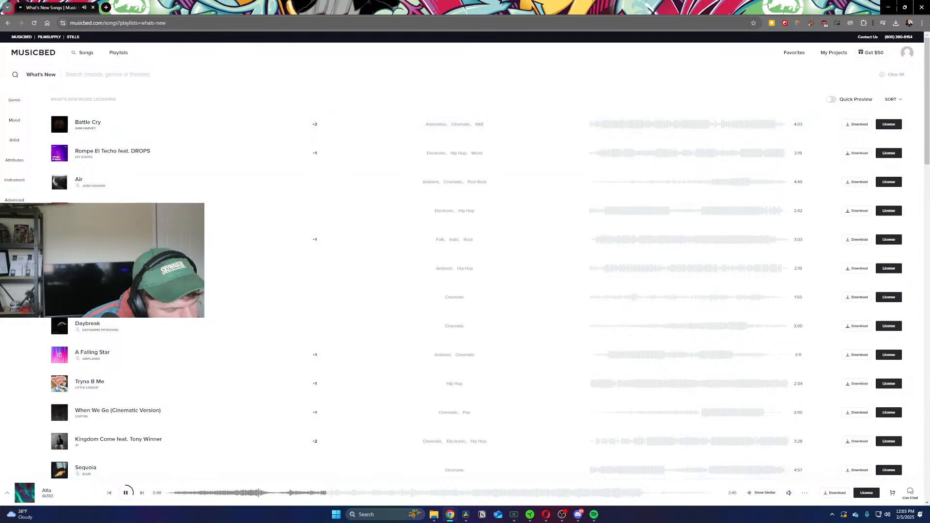
# Step: Find Alta in the What's New list and open RØRE's artist page from it to examine the artist's top songs and albums
pyautogui.scroll(-15, 150, 407)
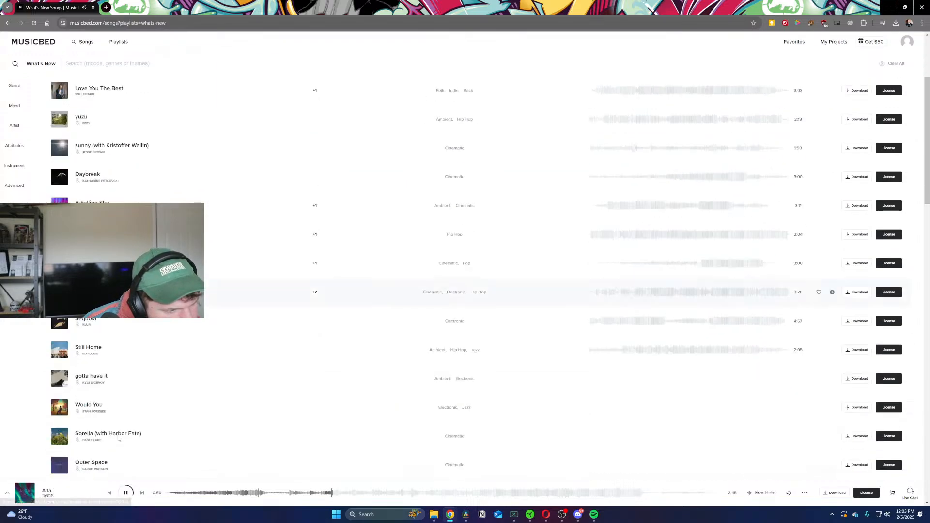
pyautogui.scroll(4, 199, 390)
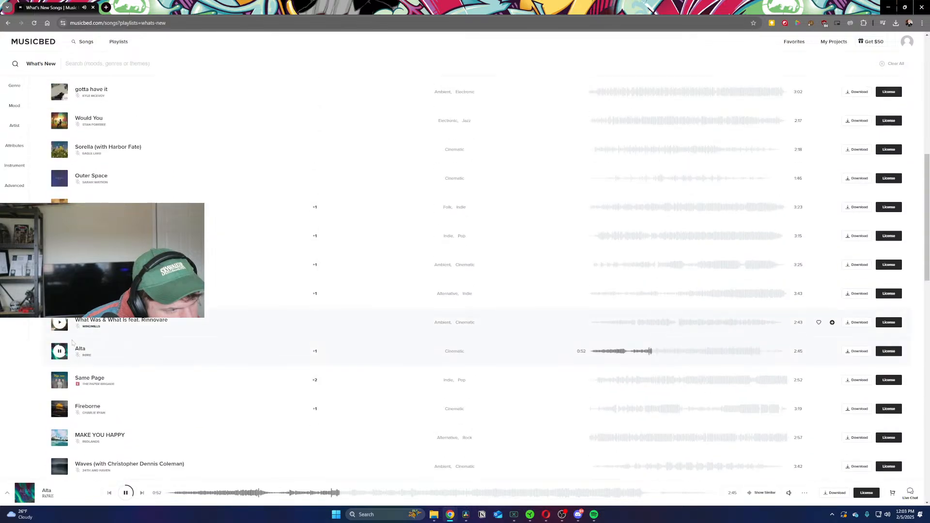
pyautogui.click(81, 349)
pyautogui.scroll(3, 329, 390)
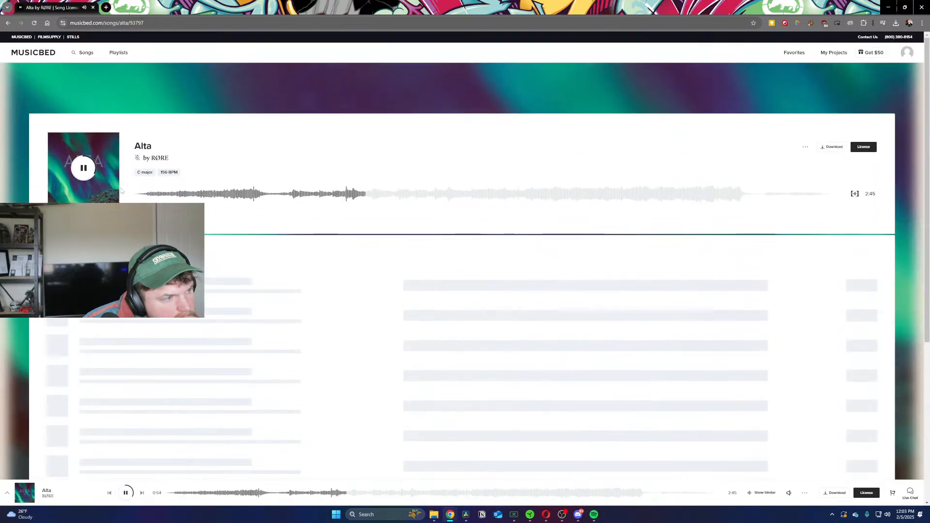
pyautogui.click(159, 161)
pyautogui.scroll(-8, 348, 281)
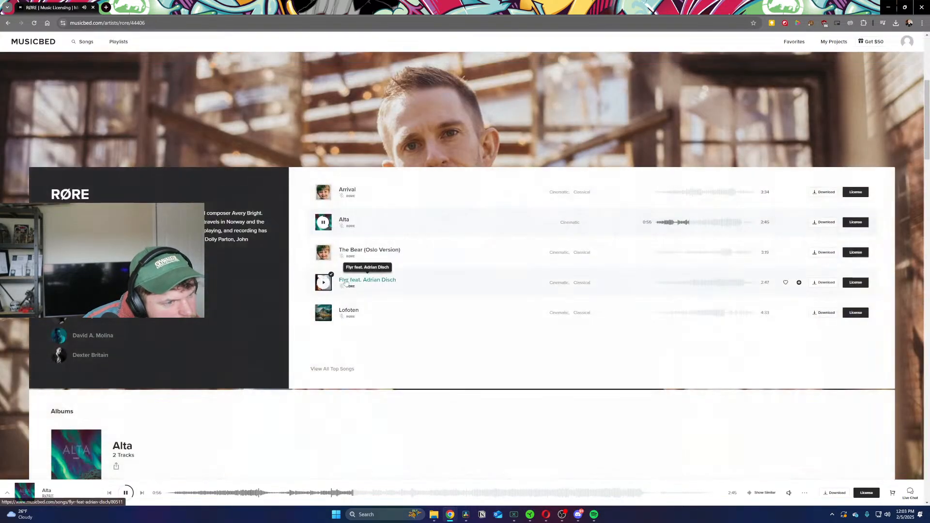
pyautogui.scroll(3, 326, 193)
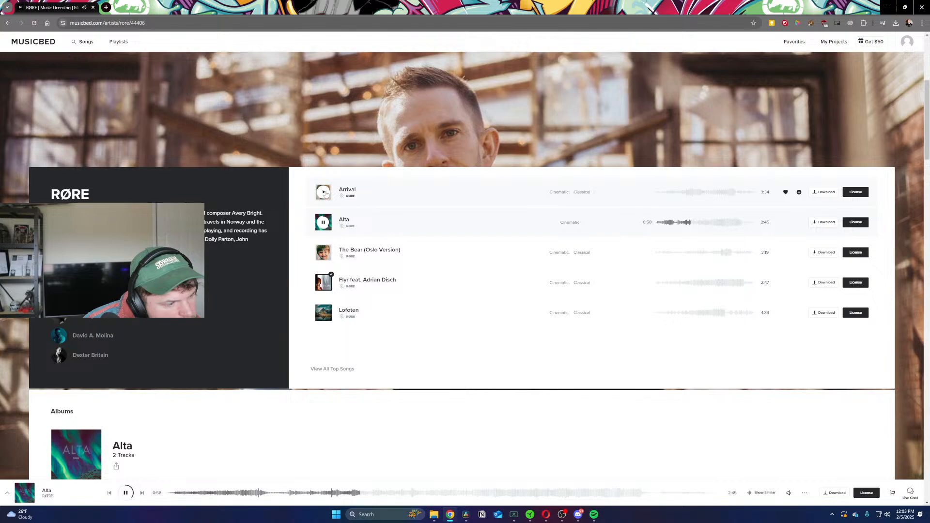
pyautogui.scroll(-5, 309, 271)
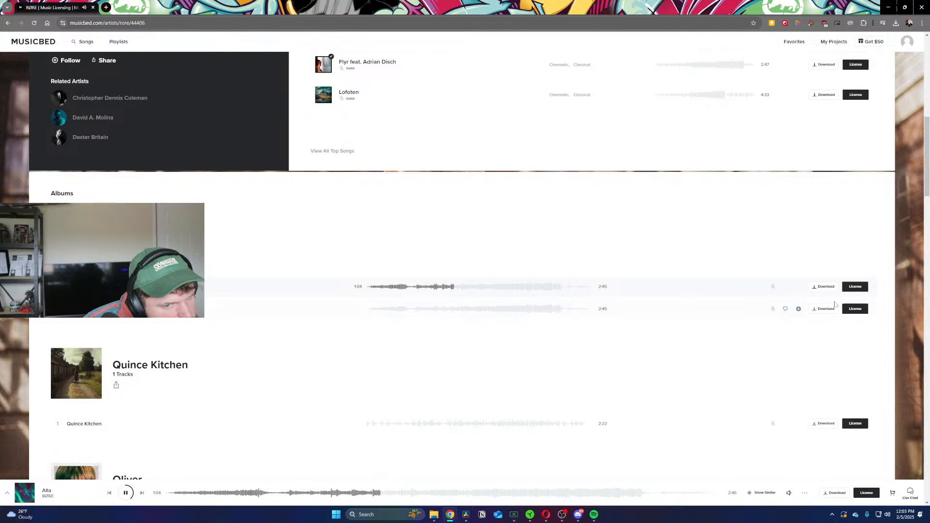
# Step: Open and dismiss the project list for Alta in the Alta album, and mark the song as a favorite
pyautogui.click(797, 287)
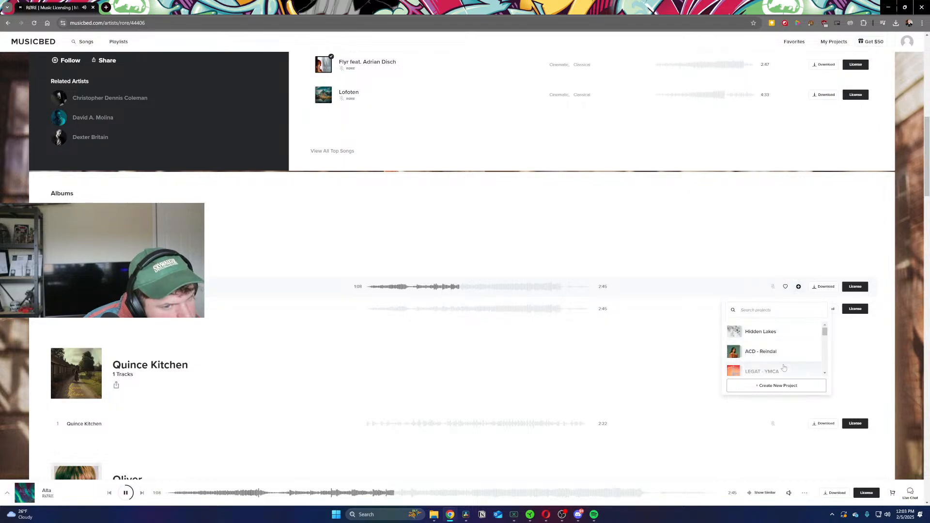
pyautogui.click(762, 281)
pyautogui.click(785, 287)
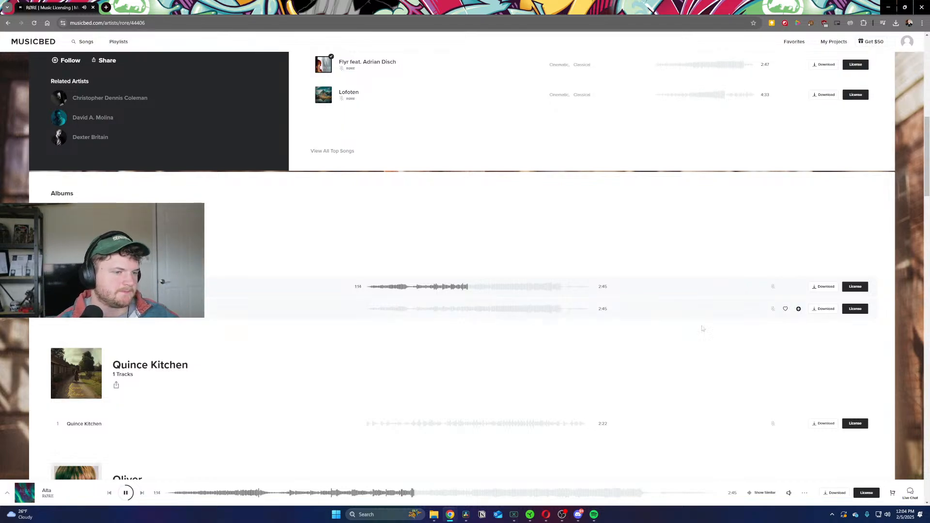
# Step: Preview Quince Kitchen from RØRE's albums, skipping ahead and back within the song
pyautogui.click(58, 424)
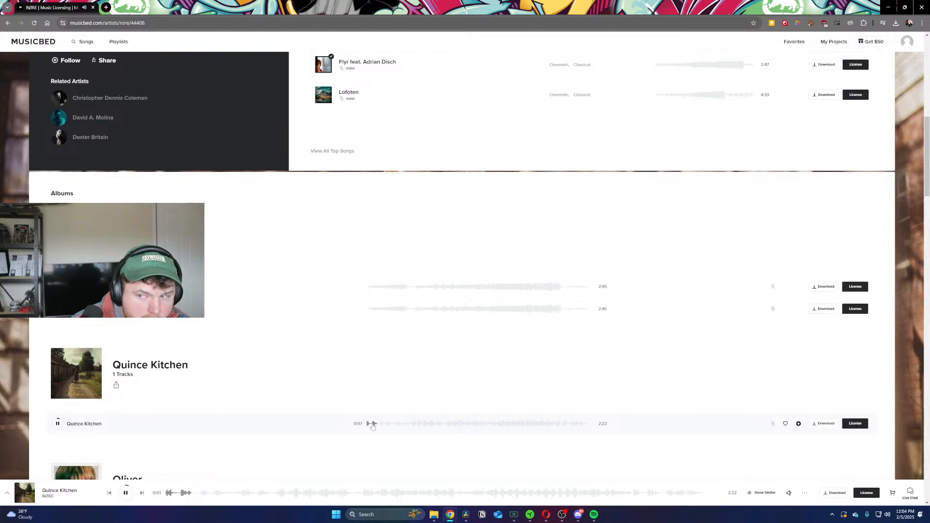
pyautogui.scroll(-5, 372, 429)
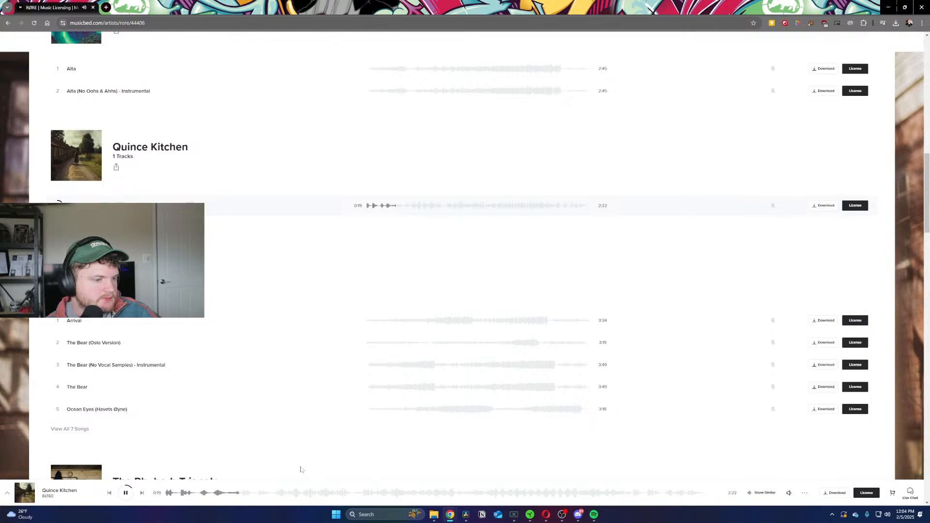
pyautogui.click(277, 493)
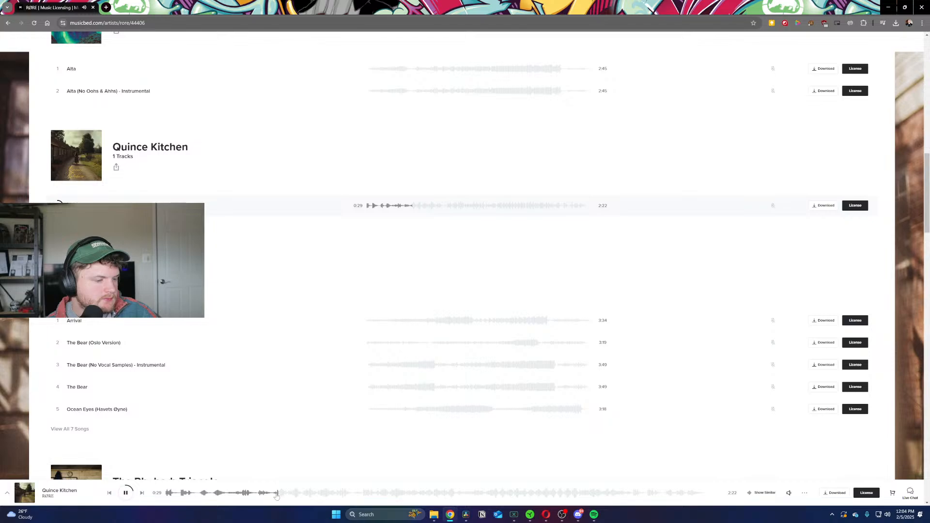
pyautogui.click(240, 495)
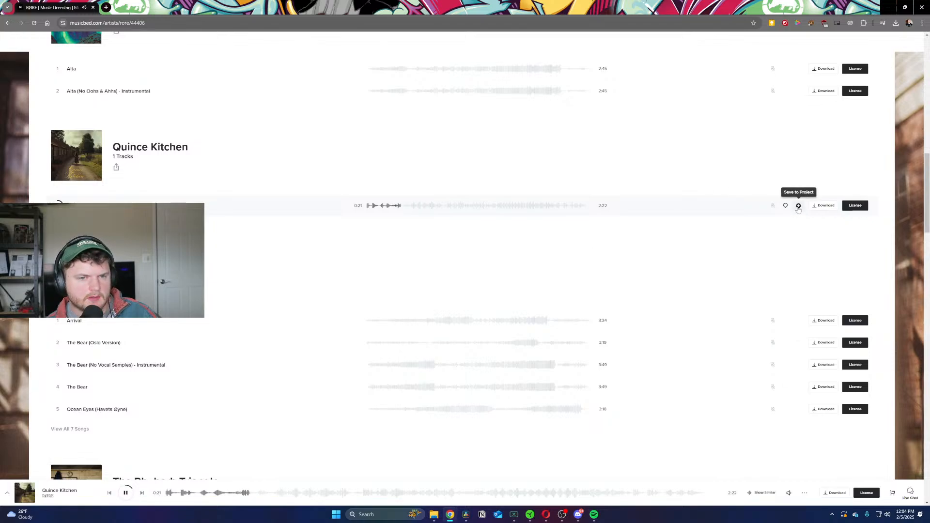
# Step: Save Quince Kitchen to the Hidden Lakes project and download its preview as an unwatermarked 48kHz WAV
pyautogui.click(797, 207)
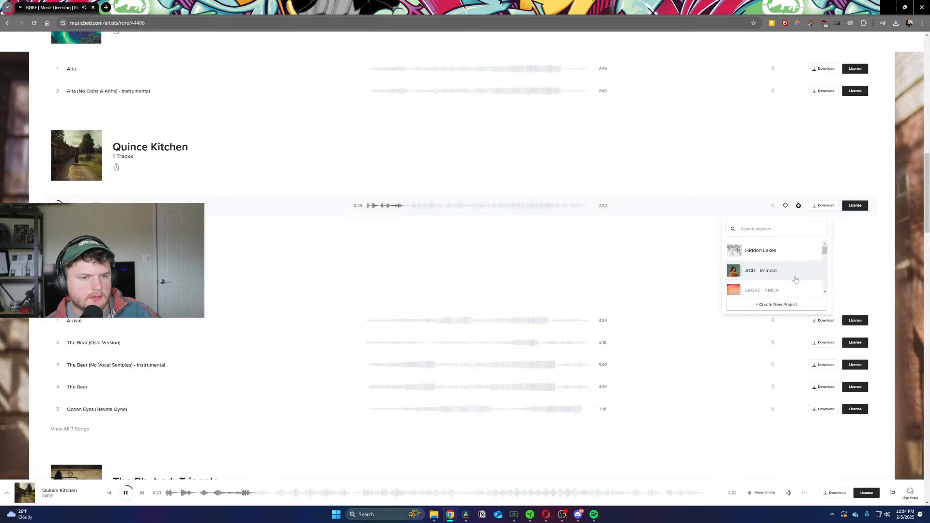
pyautogui.click(774, 250)
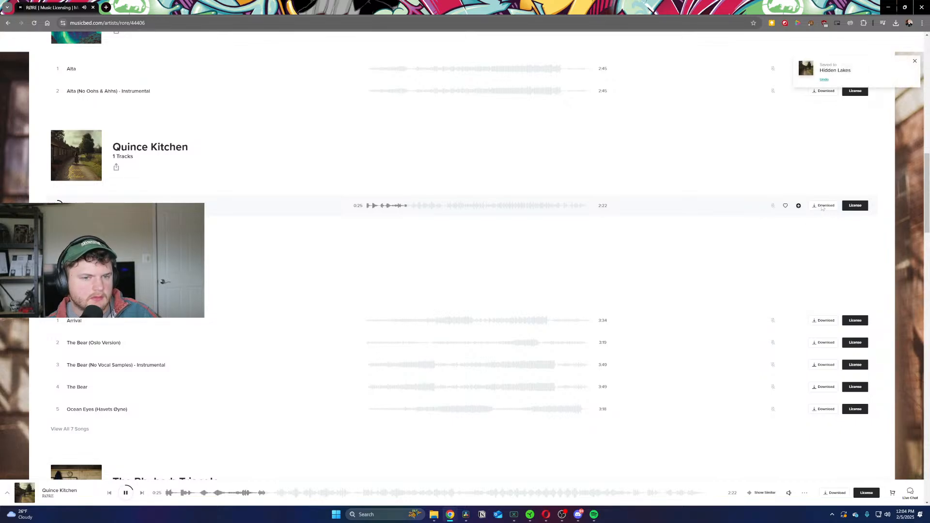
pyautogui.click(824, 205)
pyautogui.click(506, 260)
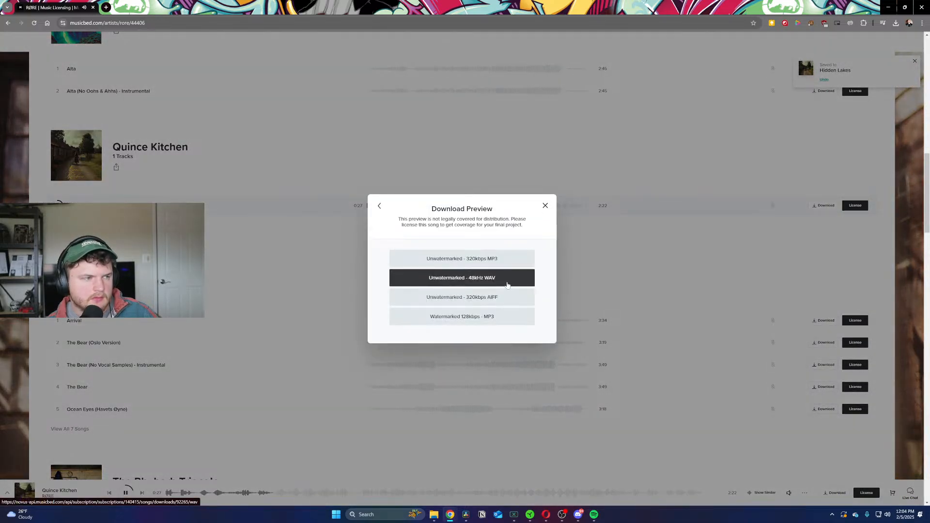
pyautogui.click(507, 285)
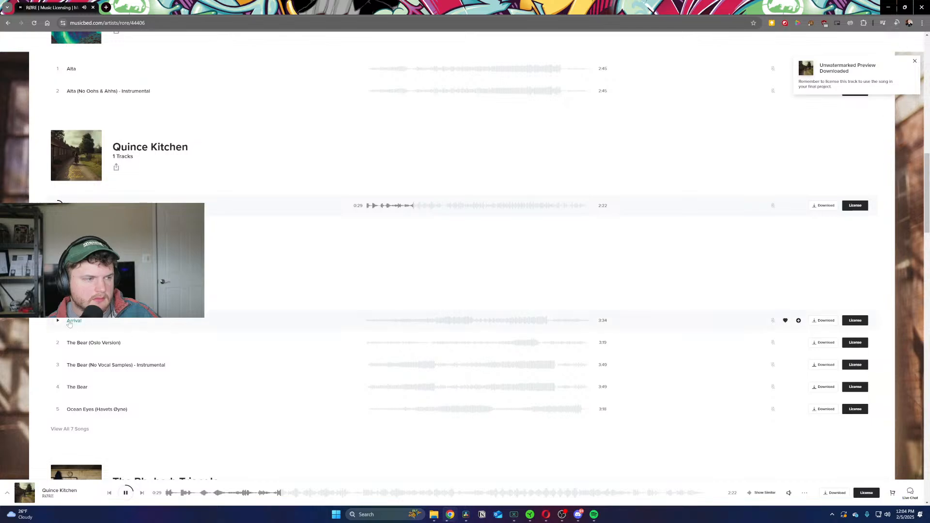
# Step: Preview Arrival, The Bear (Oslo Version) and The Bear (No Vocal Samples) - Instrumental from the Oliver album, starting partway in
pyautogui.click(58, 320)
pyautogui.click(427, 320)
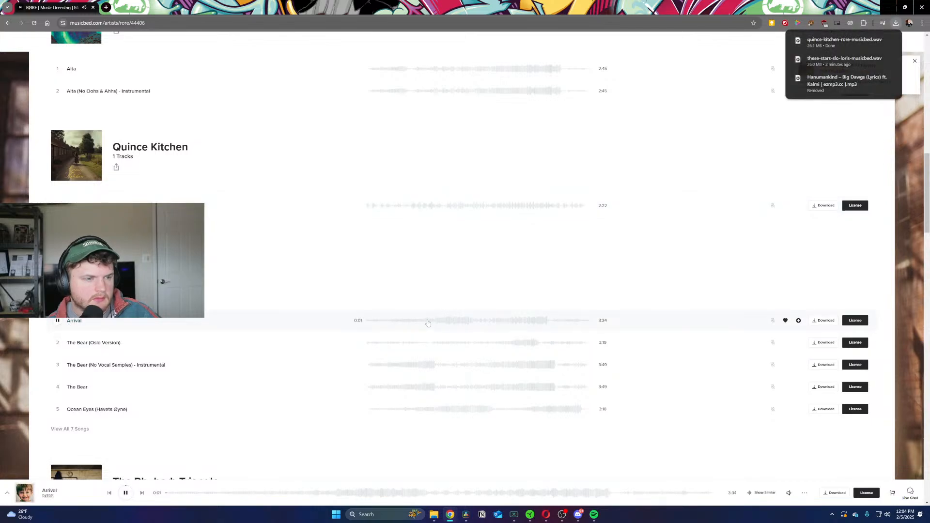
pyautogui.click(444, 345)
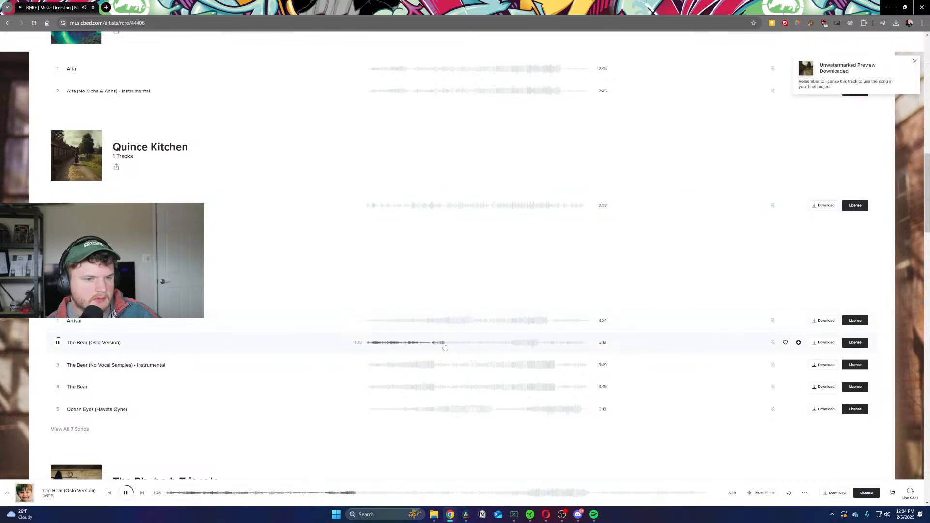
pyautogui.click(421, 364)
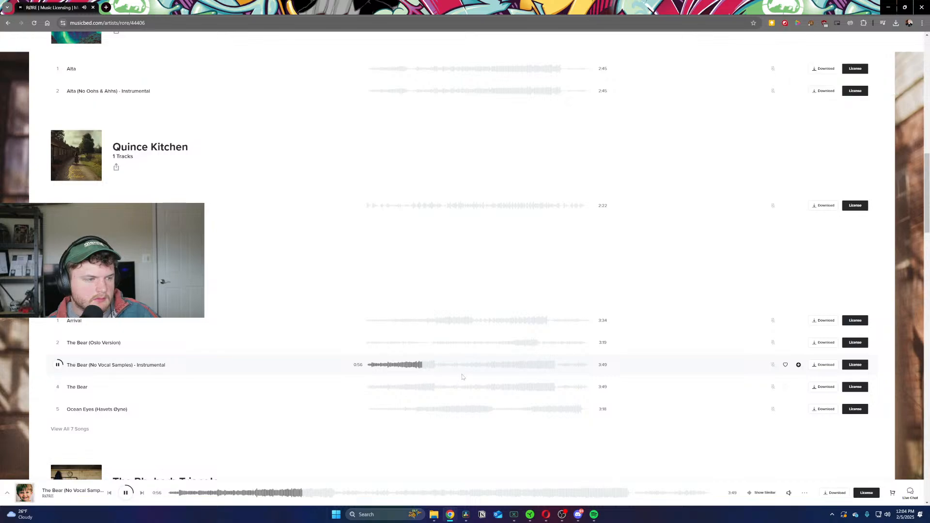
# Step: Save The Bear (No Vocal Samples) - Instrumental to the Hidden Lakes project and download its preview as an unwatermarked 48kHz WAV
pyautogui.scroll(-2, 446, 373)
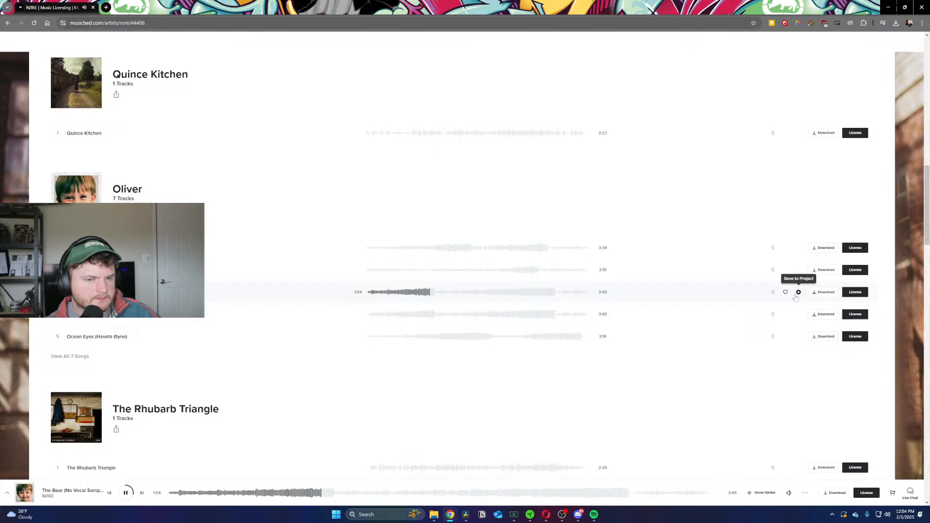
pyautogui.click(799, 292)
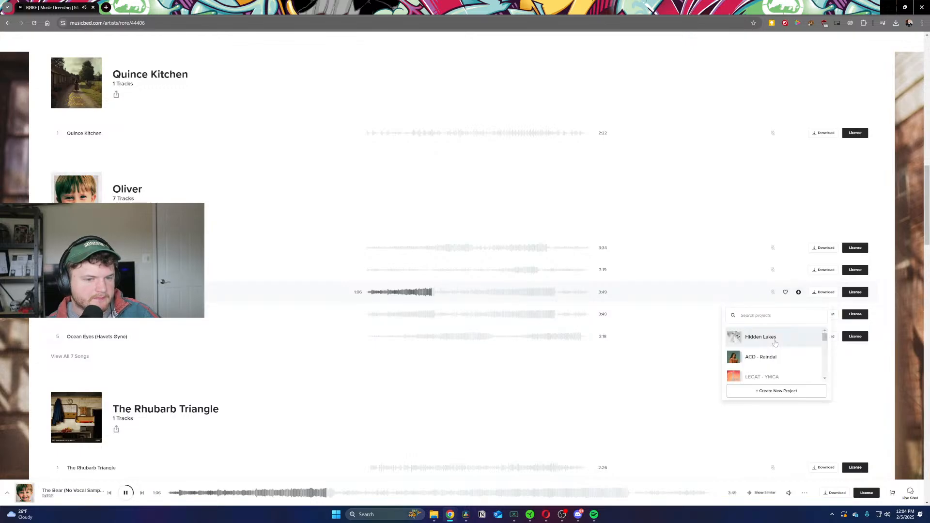
pyautogui.click(775, 343)
pyautogui.click(823, 292)
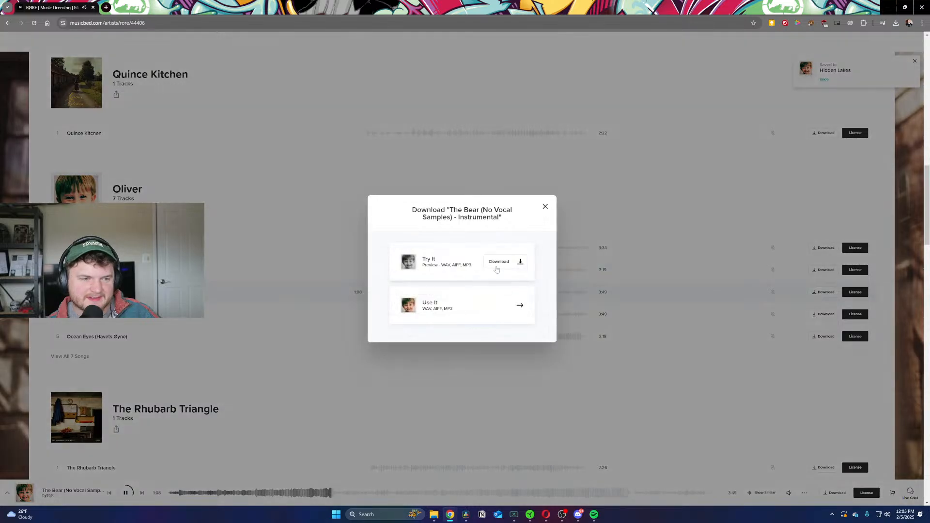
pyautogui.click(499, 262)
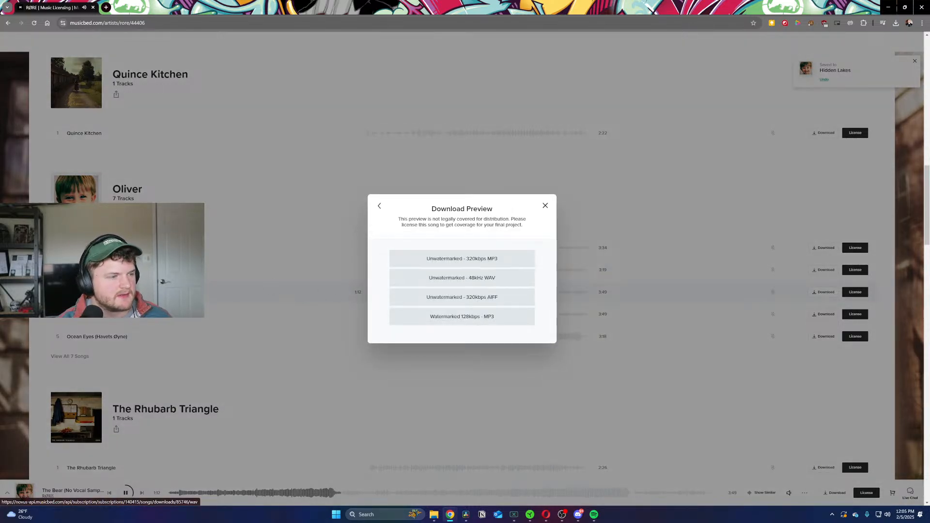
pyautogui.click(457, 283)
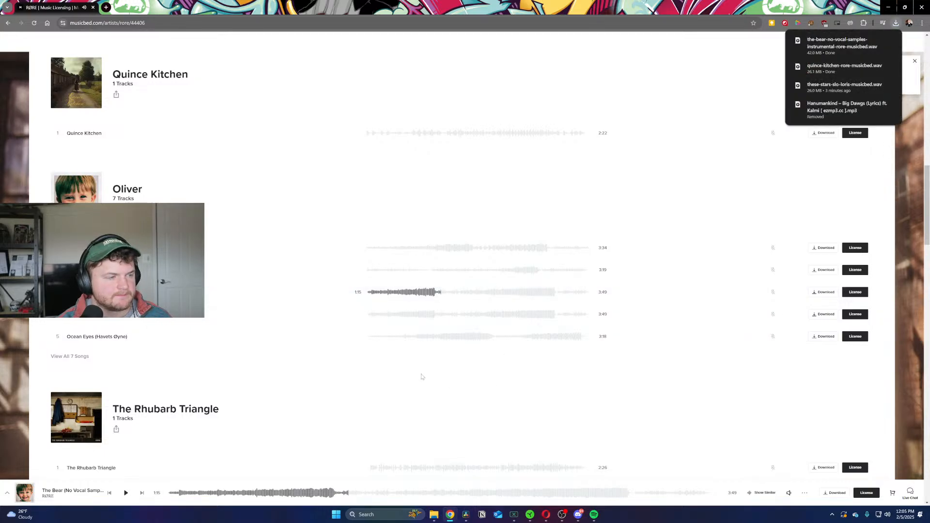
# Step: Switch to DaVinci Resolve and import the three downloaded Musicbed WAV songs into the 3. Music bin
pyautogui.scroll(10, 452, 370)
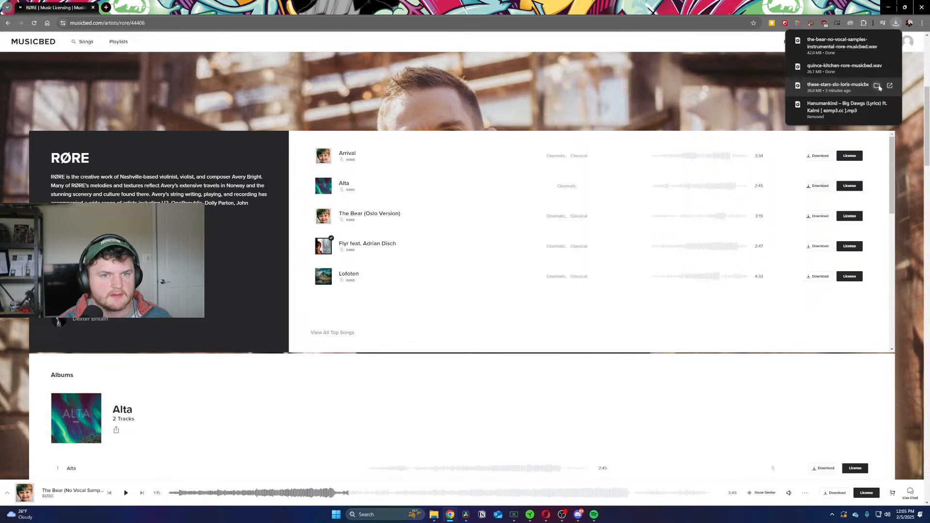
pyautogui.click(827, 85)
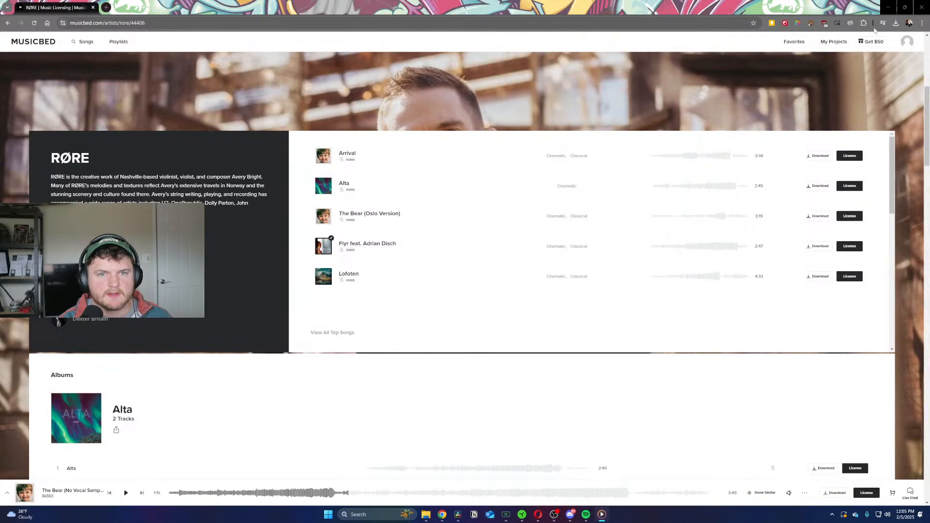
pyautogui.click(888, 7)
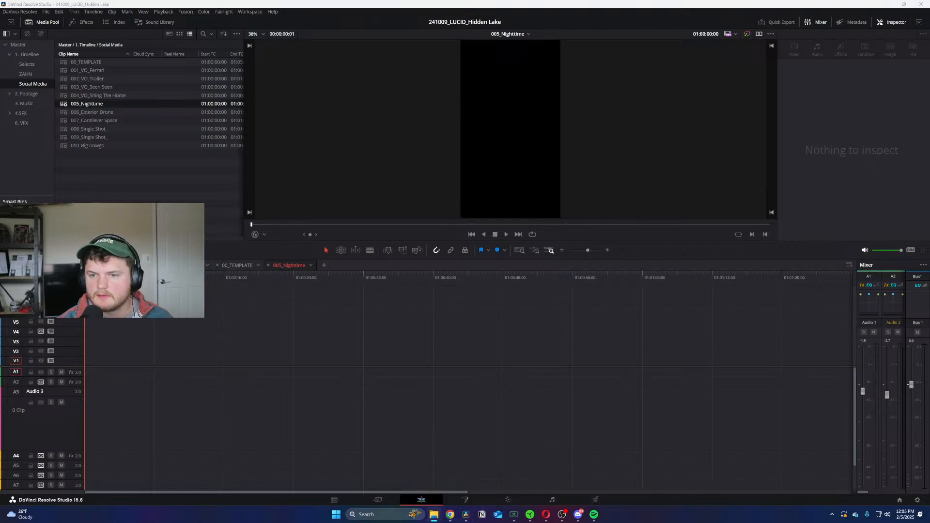
pyautogui.click(538, 430)
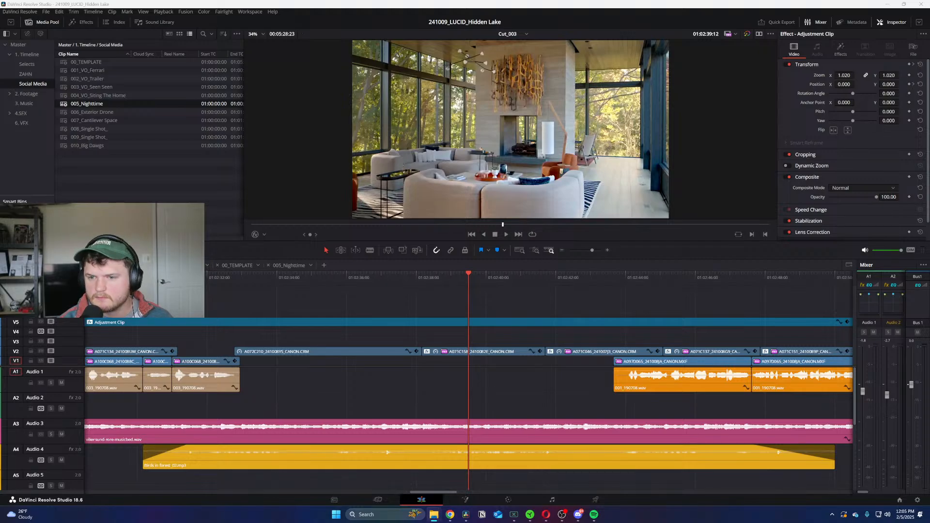
pyautogui.moveTo(929, 286); pyautogui.dragTo(23, 108)
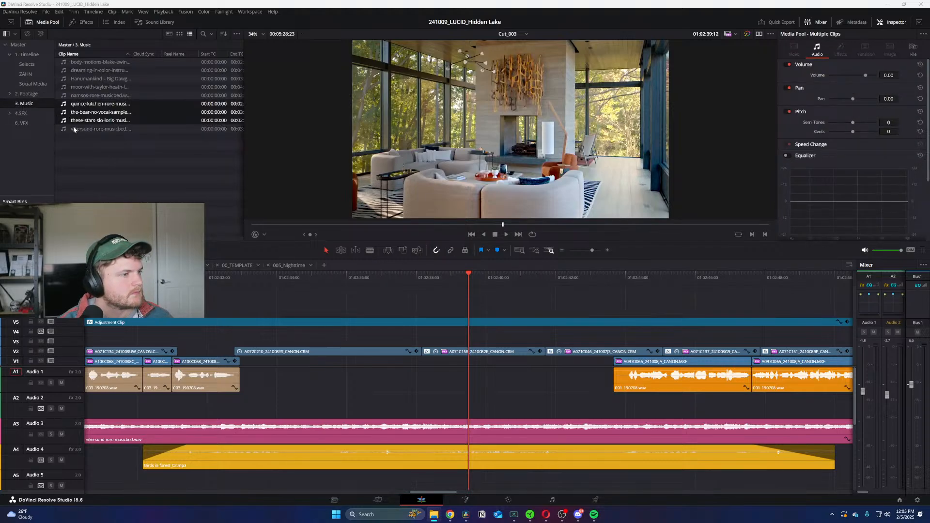
# Step: Create a bin named New inside the 3. Music bin
pyautogui.rightClick(84, 167)
pyautogui.click(105, 208)
pyautogui.write('New')
pyautogui.press('Return')
# Step: Move the quince-kitchen, the-bear-no-vocal-samples and these-stars songs into the New bin, and return the playhead to the start of the Cut_003 timeline
pyautogui.click(108, 119)
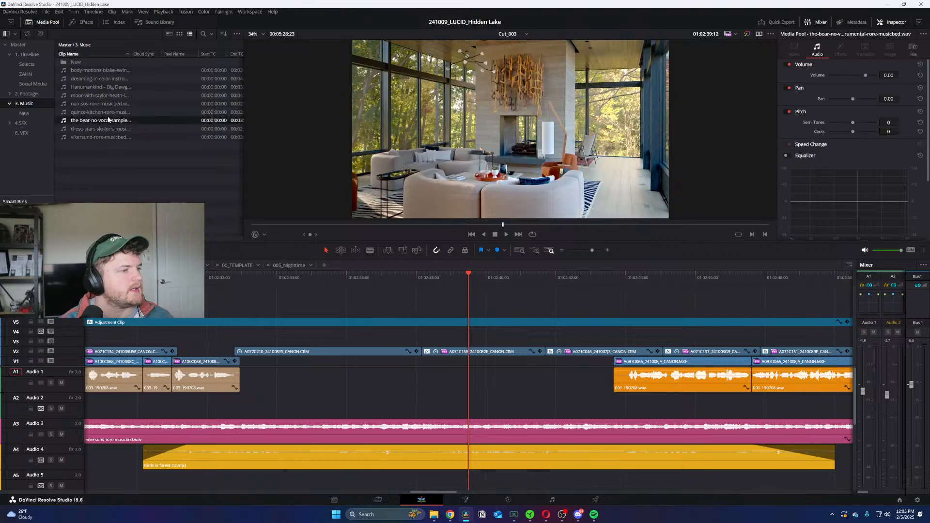
pyautogui.click(107, 112)
pyautogui.keyDown('shift'); pyautogui.click(105, 129); pyautogui.keyUp('shift')
pyautogui.moveTo(89, 118); pyautogui.dragTo(77, 62)
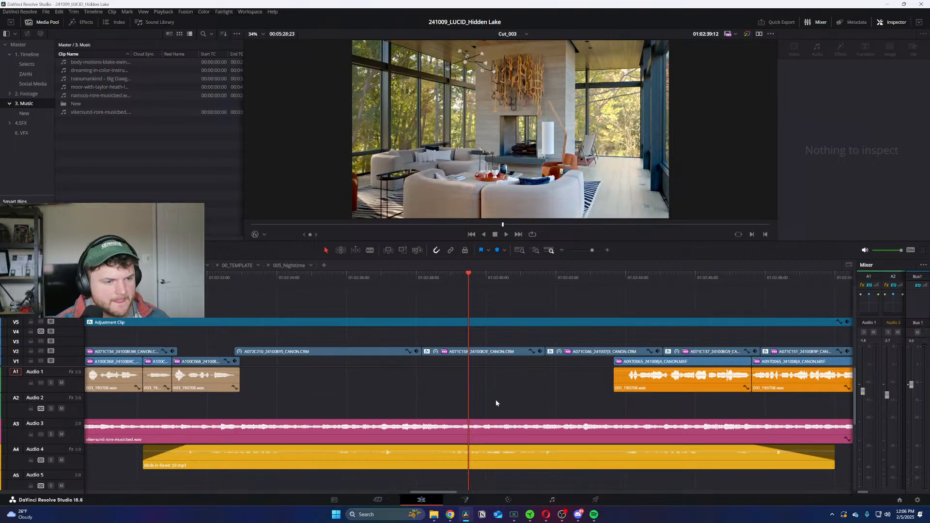
pyautogui.press('Home')
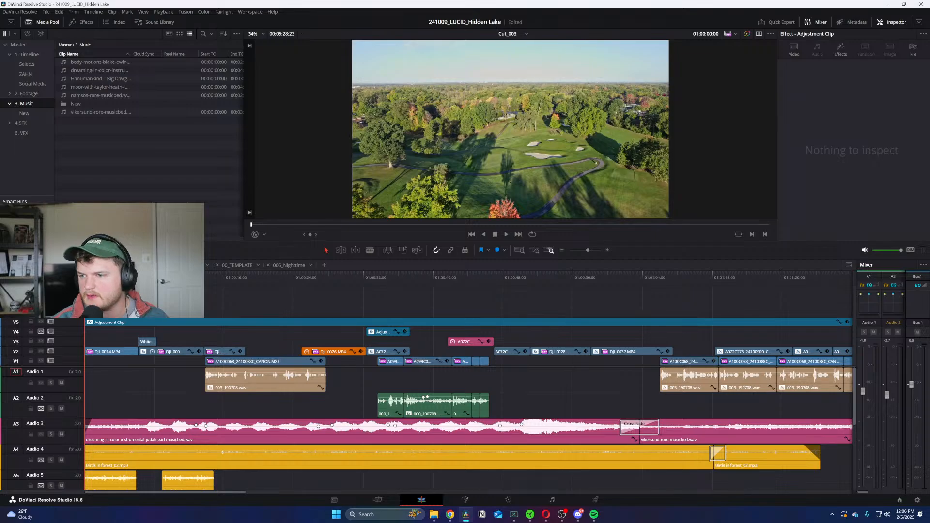
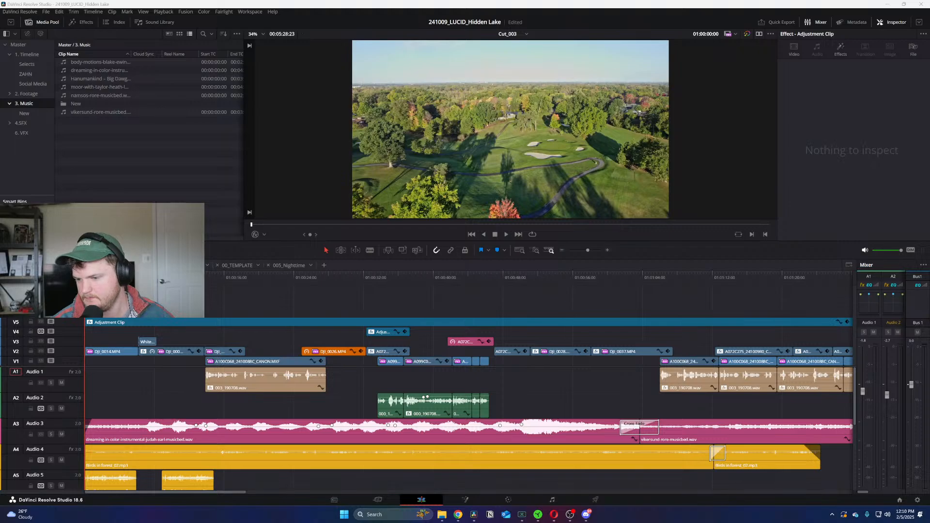
# Step: Play the Cut_003 timeline from its start to review the edit and its music
pyautogui.press('super+d')
pyautogui.press('super+d')
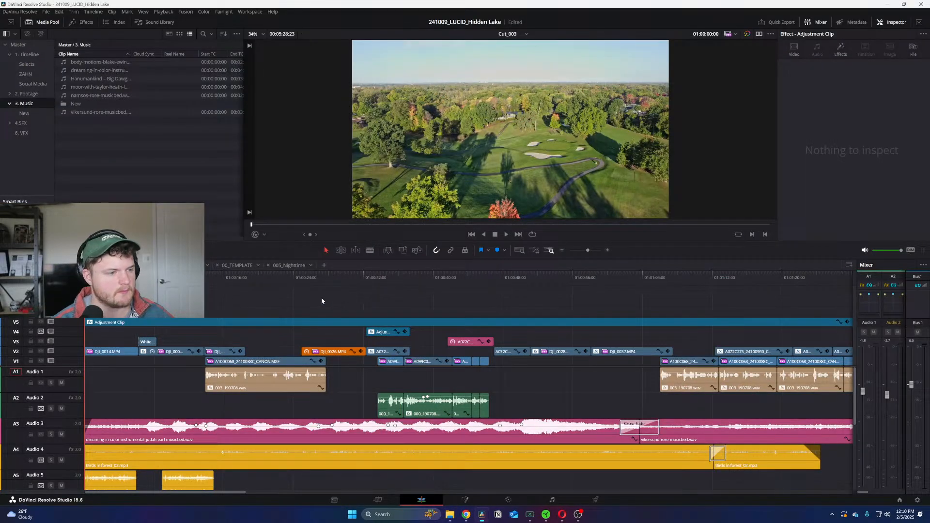
pyautogui.press('space')
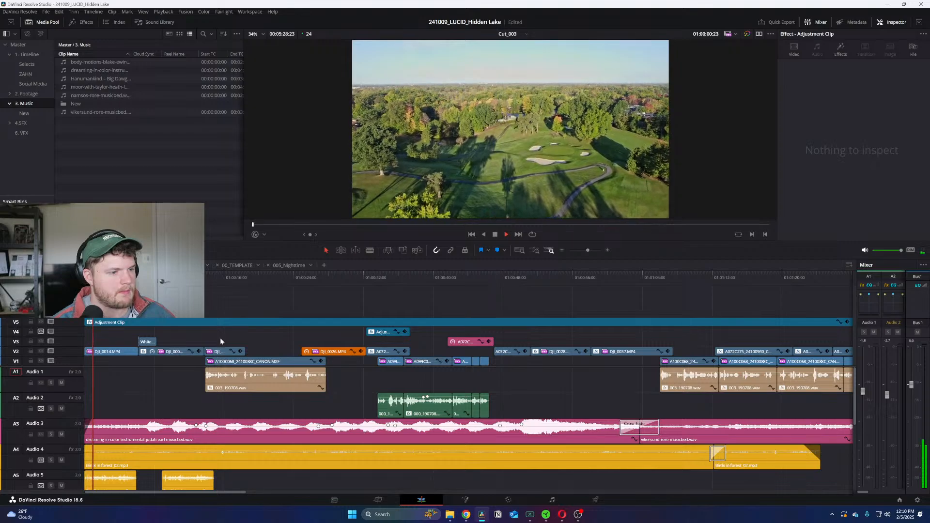
pyautogui.moveTo(466, 515)
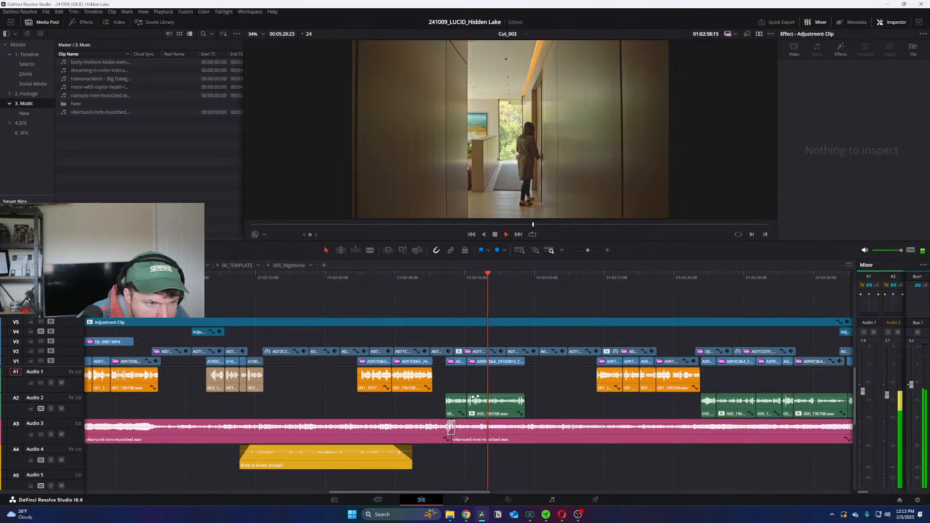
pyautogui.click(527, 280)
pyautogui.click(514, 277)
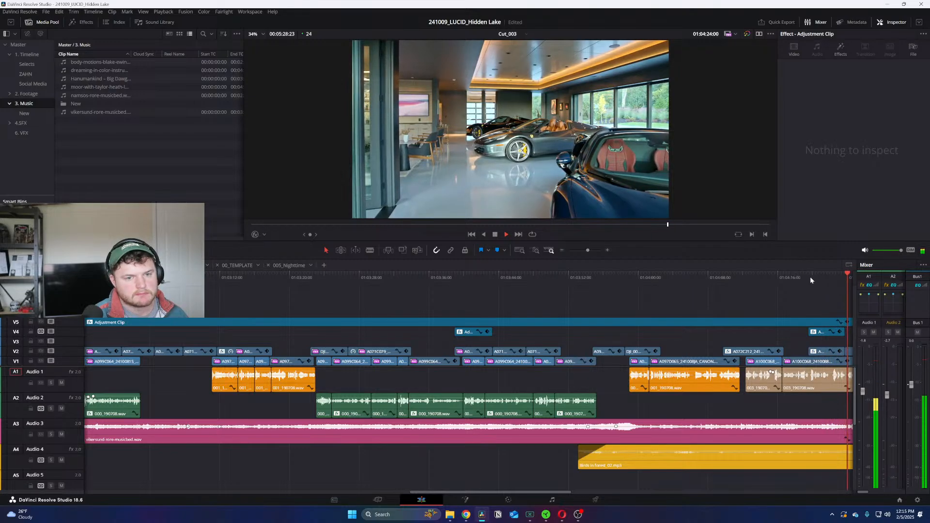
# Step: Replay Cut_003 from the Ferrari garage shot through its end and return the playhead to the start
pyautogui.click(829, 279)
pyautogui.click(802, 277)
pyautogui.press('space')
pyautogui.hotkey('ctrl', '-')
pyautogui.hotkey('ctrl', '-')
pyautogui.hotkey('ctrl', '-')
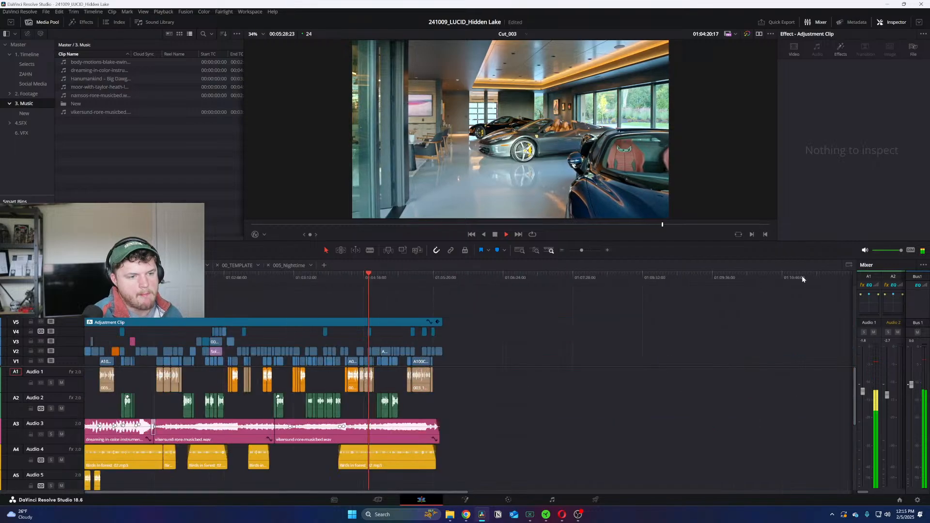
pyautogui.hotkey('ctrl', '=')
pyautogui.hotkey('ctrl', '=')
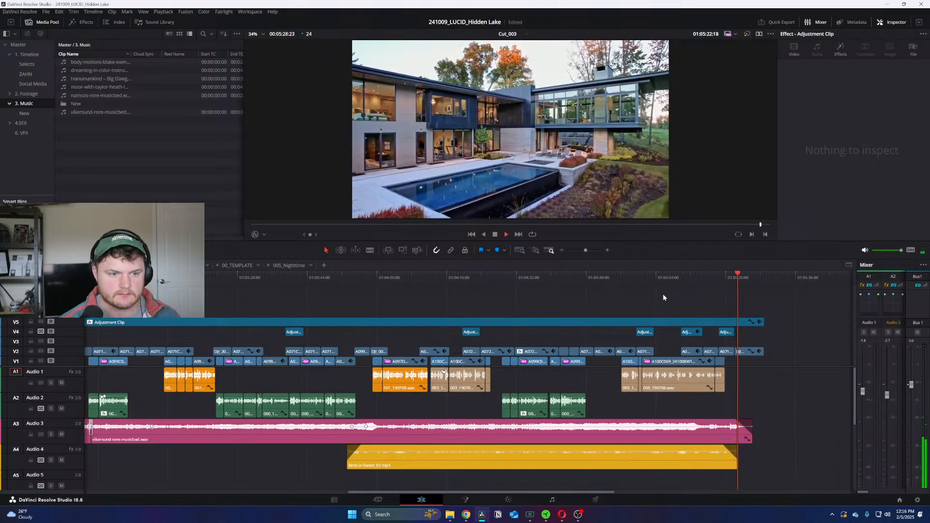
pyautogui.press('space')
pyautogui.press('Home')
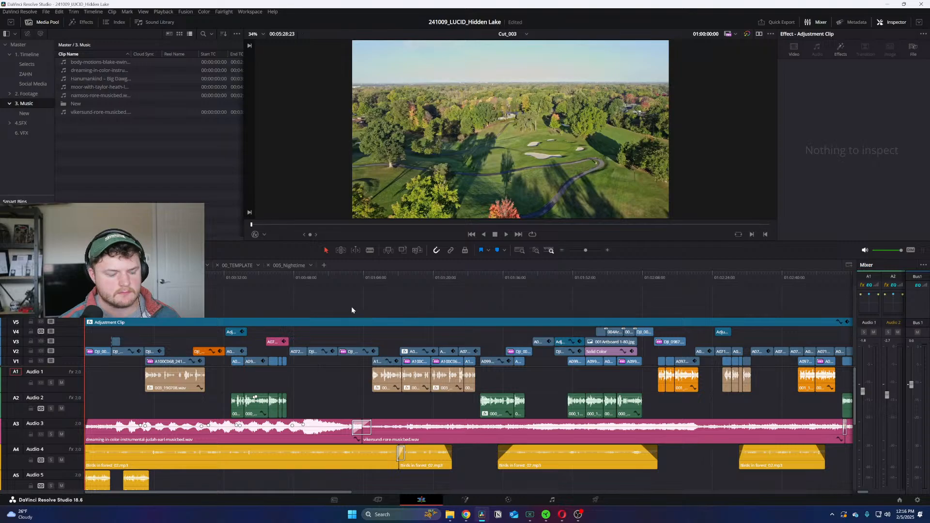
pyautogui.hotkey('shift', 'z')
pyautogui.hotkey('shift', 'z')
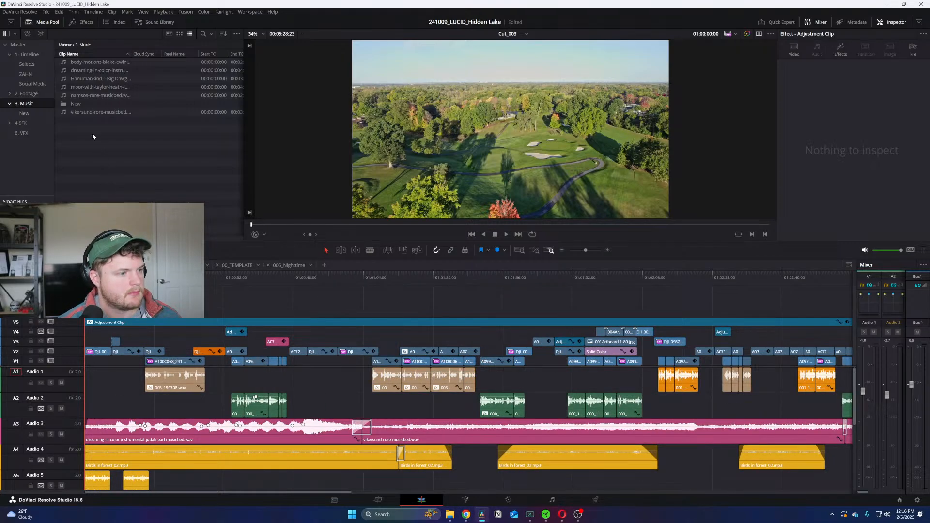
# Step: Open the Social Media bin inside 1. Timeline, select 005_Nighttime and view the 00_TEMPLATE timeline
pyautogui.click(27, 55)
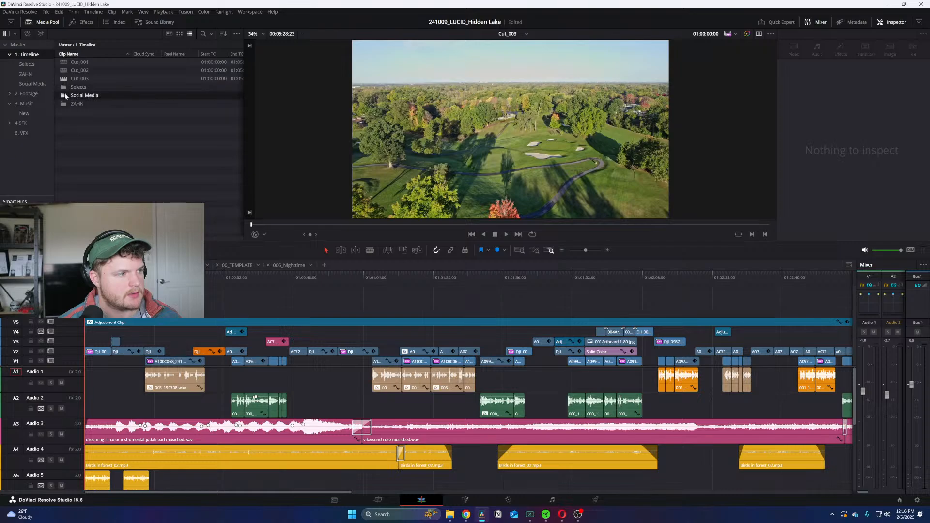
pyautogui.doubleClick(66, 95)
pyautogui.click(59, 105)
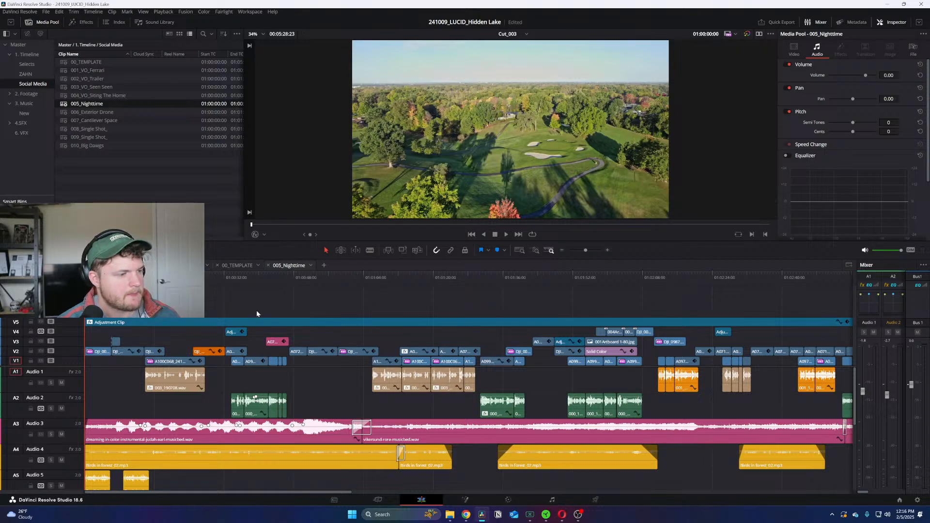
pyautogui.click(238, 265)
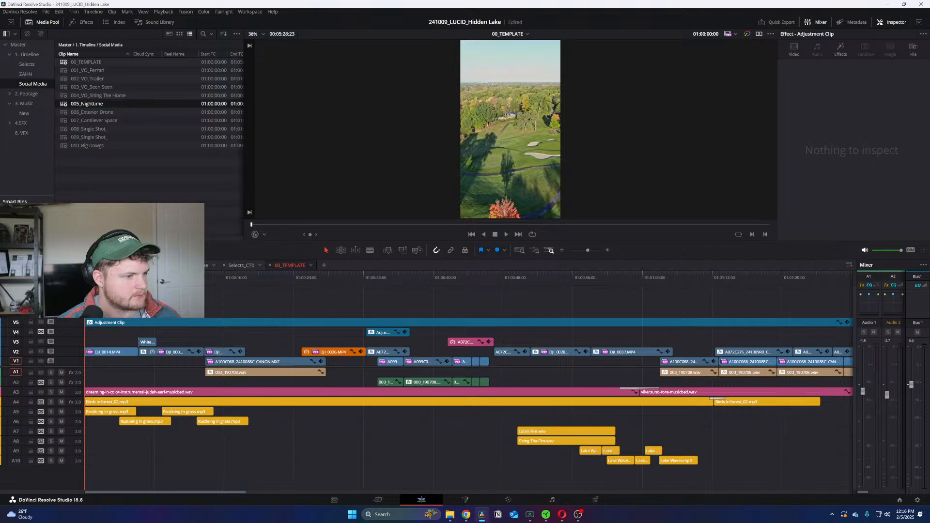
# Step: Switch to the Cut_003 timeline, scrub through its opening section and return the playhead to the start
pyautogui.click(192, 265)
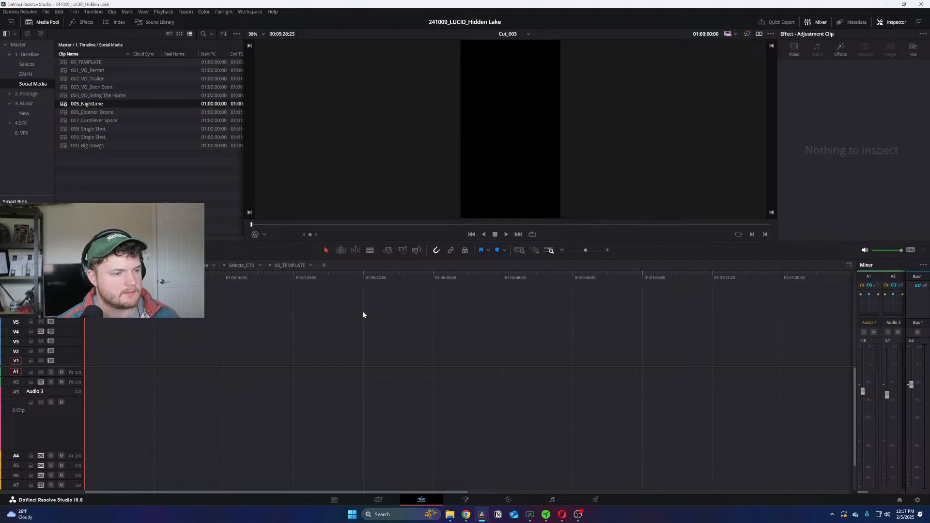
pyautogui.hotkey('ctrl', '-')
pyautogui.click(296, 280)
pyautogui.moveTo(297, 280); pyautogui.dragTo(163, 279)
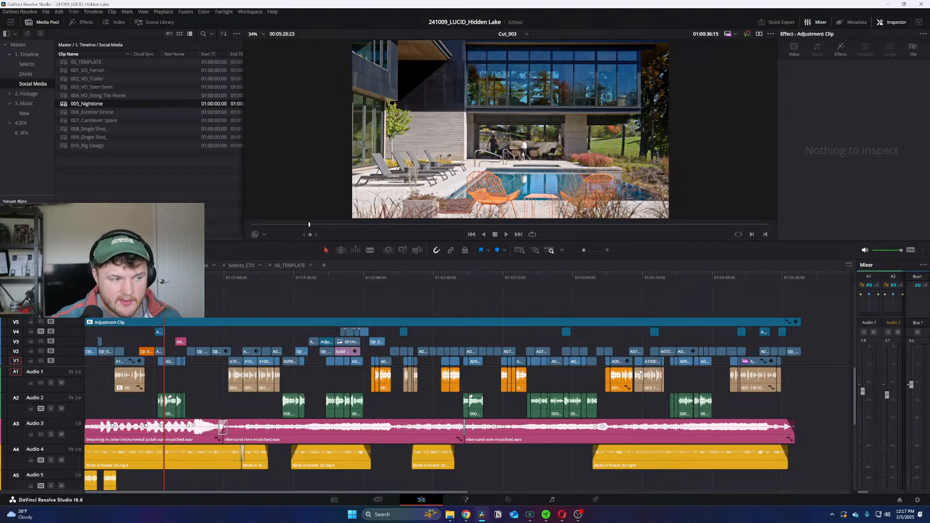
pyautogui.click(192, 277)
pyautogui.moveTo(900, 250)
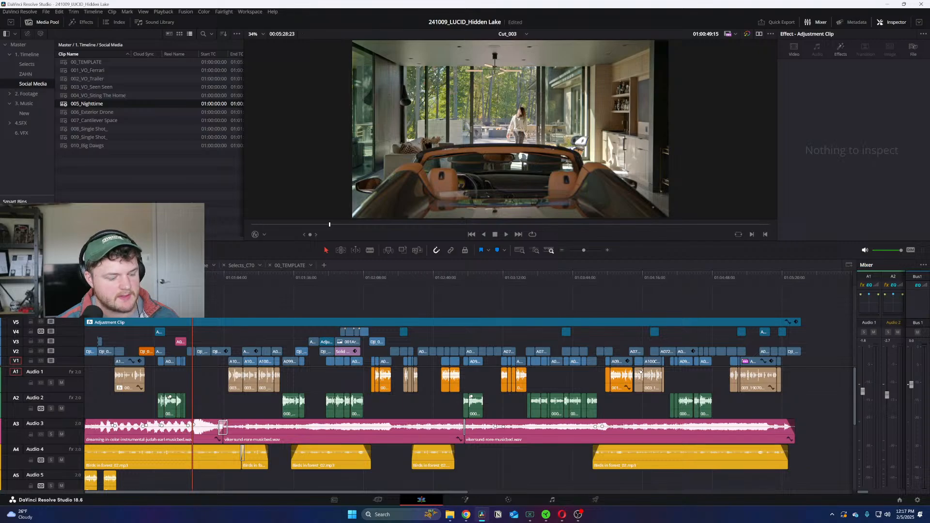
pyautogui.press('Home')
pyautogui.hotkey('ctrl', '=')
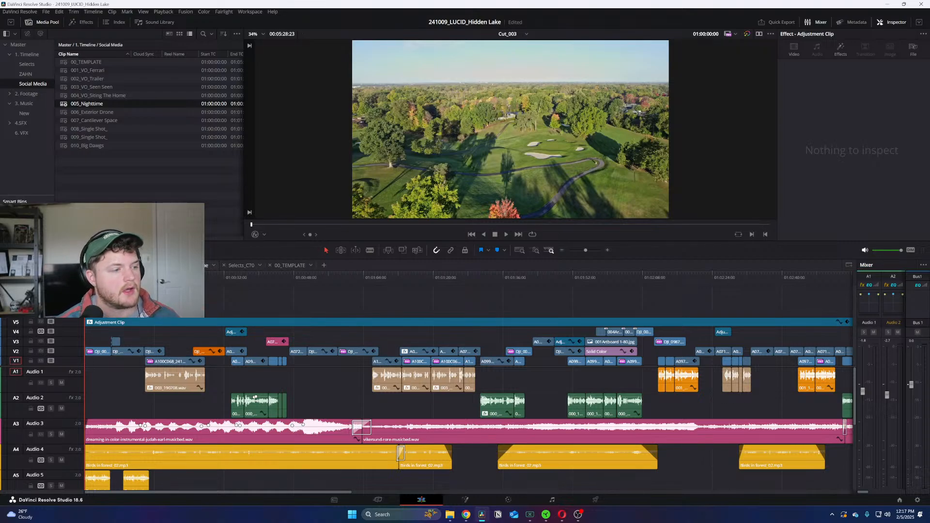
pyautogui.hotkey('ctrl', '-')
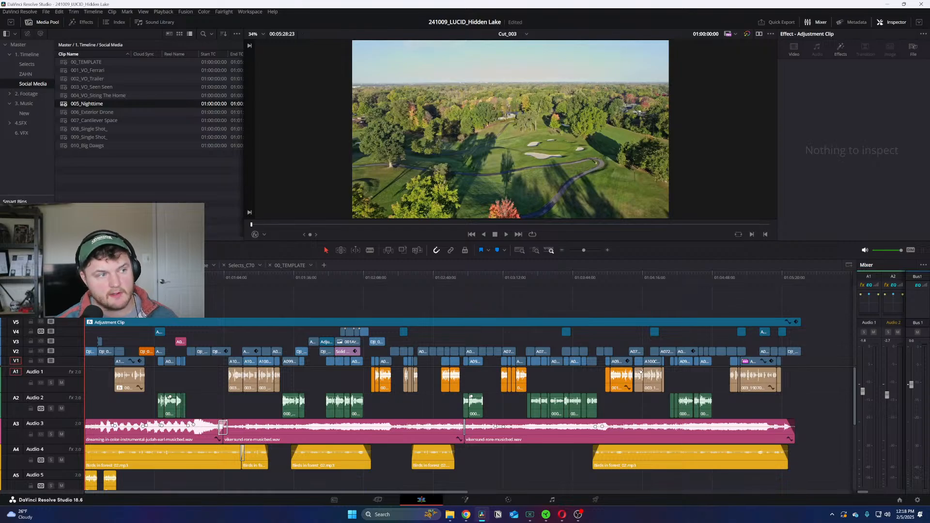
# Step: Open the 001_VO_Ferrari timeline from the Social Media bin and scrub forward to about 01:00:31:00
pyautogui.click(103, 184)
pyautogui.click(81, 95)
pyautogui.click(71, 70)
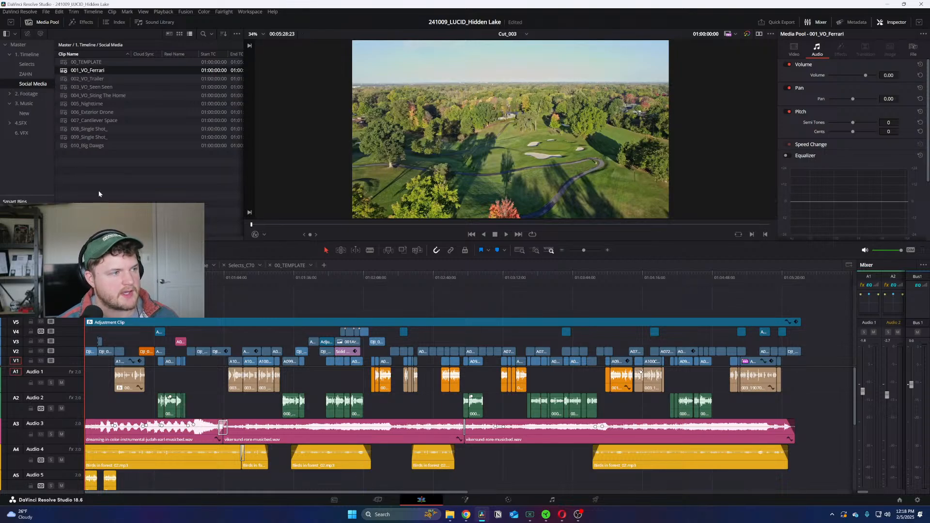
pyautogui.doubleClick(65, 70)
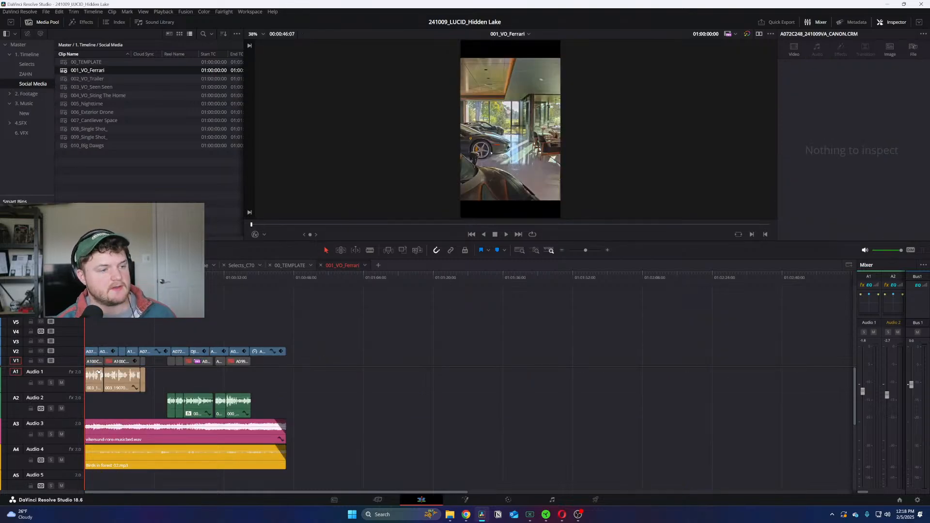
pyautogui.hotkey('ctrl', '=')
pyautogui.moveTo(208, 279); pyautogui.dragTo(355, 288)
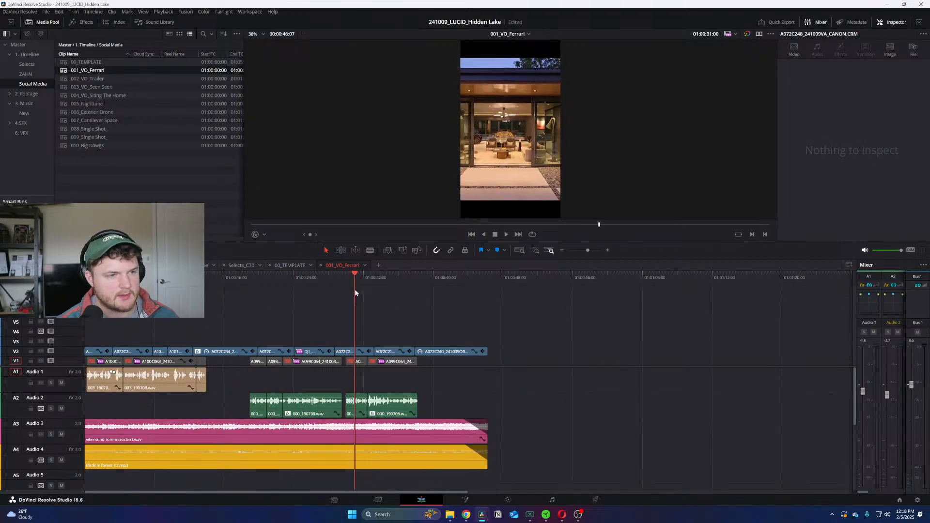
# Step: Scrub back through the 001_VO_Ferrari edit, including the Ferrari badge shot, and return the playhead to the start
pyautogui.click(65, 89)
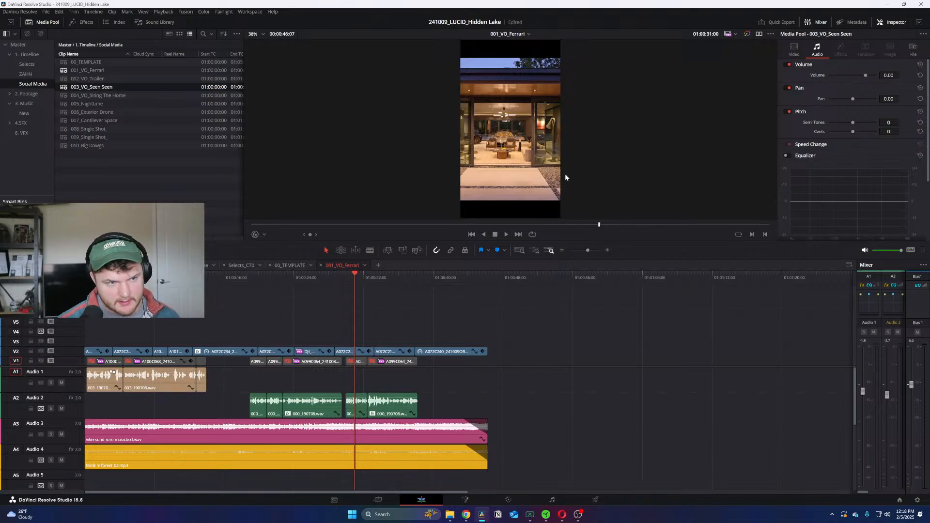
pyautogui.click(402, 278)
pyautogui.moveTo(403, 278); pyautogui.dragTo(176, 279)
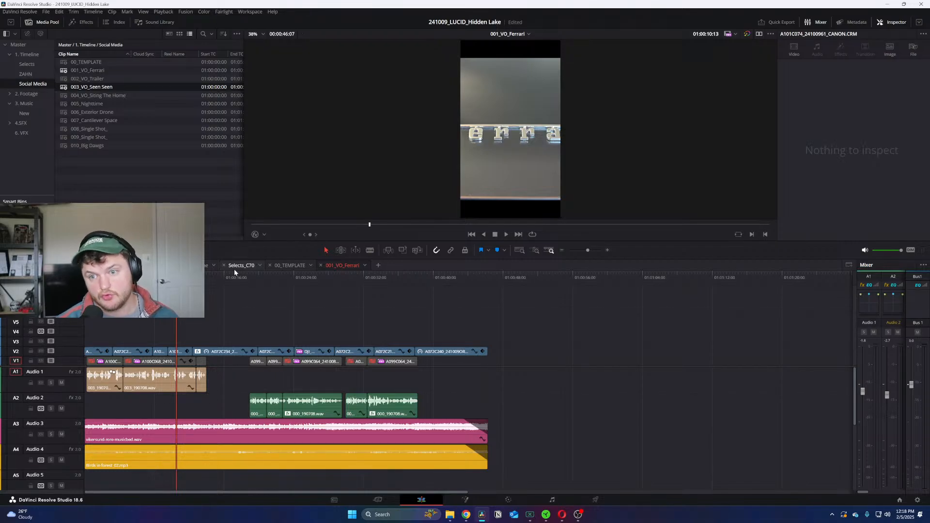
pyautogui.click(491, 281)
pyautogui.moveTo(491, 281); pyautogui.dragTo(85, 281)
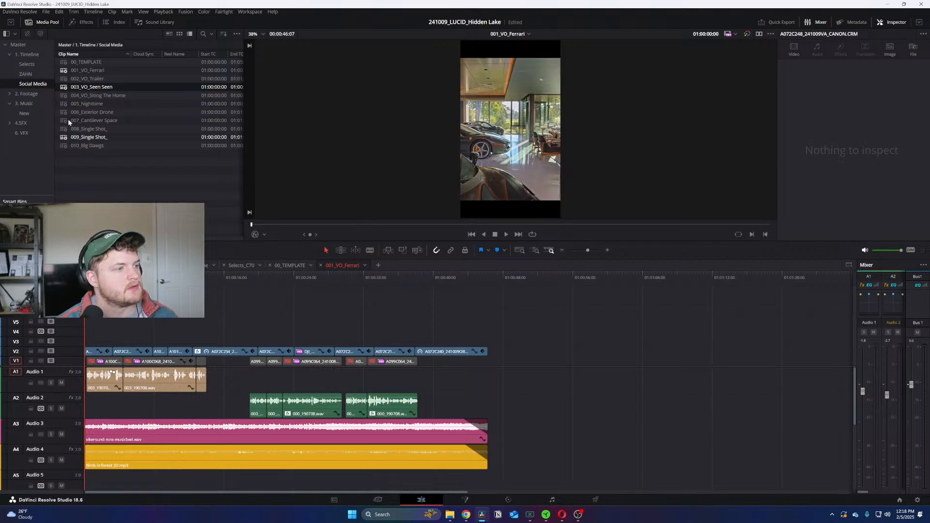
# Step: Open the 005_Nighttime timeline to check its contents and go back to Cut_003
pyautogui.click(64, 105)
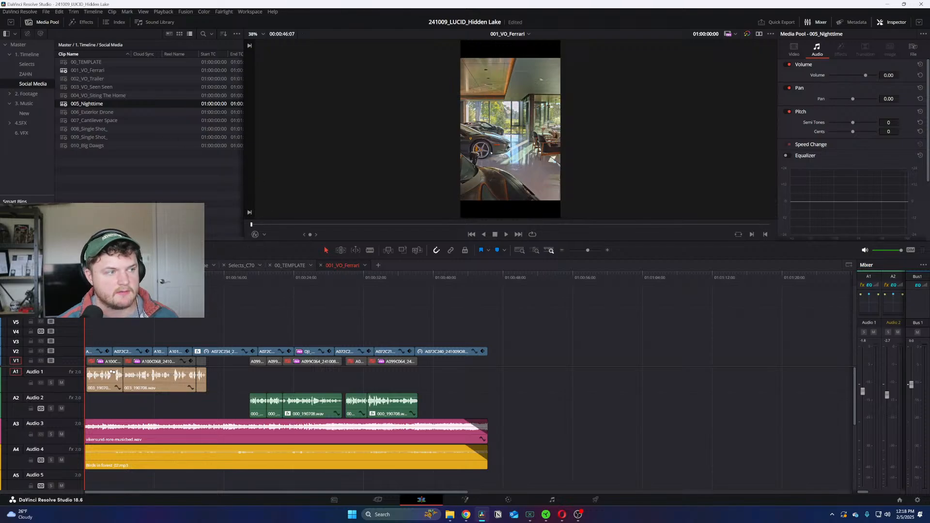
pyautogui.doubleClick(65, 107)
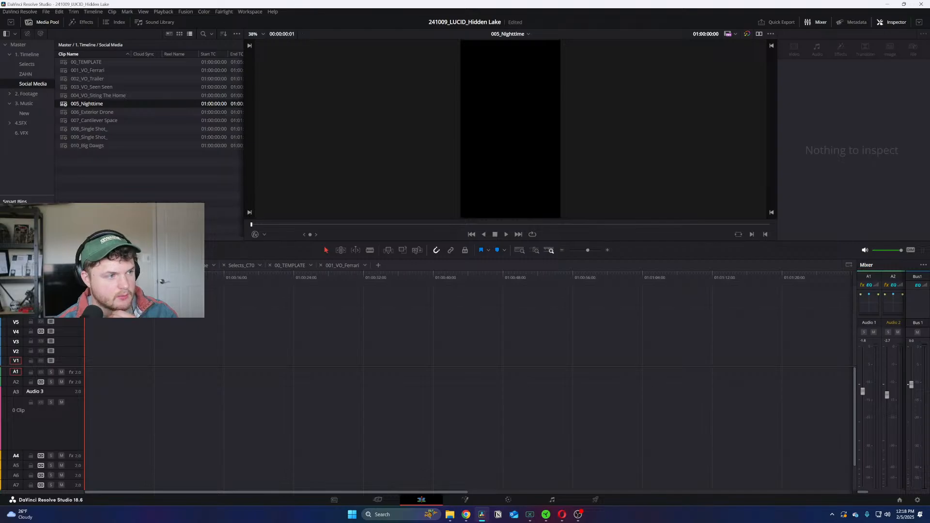
pyautogui.click(192, 265)
pyautogui.scroll(-2, 492, 298)
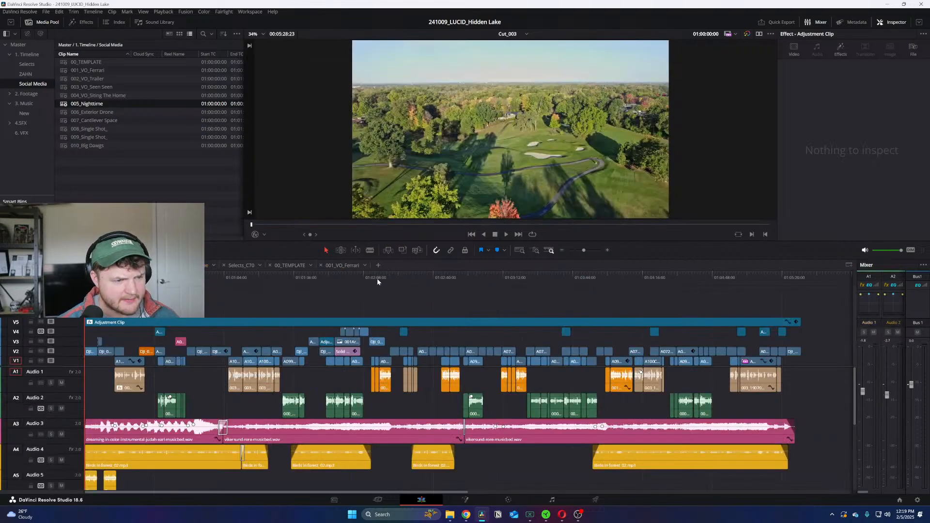
# Step: Scrub through the middle of Cut_003 to the living-room shot near 01:02:33 and play it briefly
pyautogui.moveTo(376, 278); pyautogui.dragTo(322, 281)
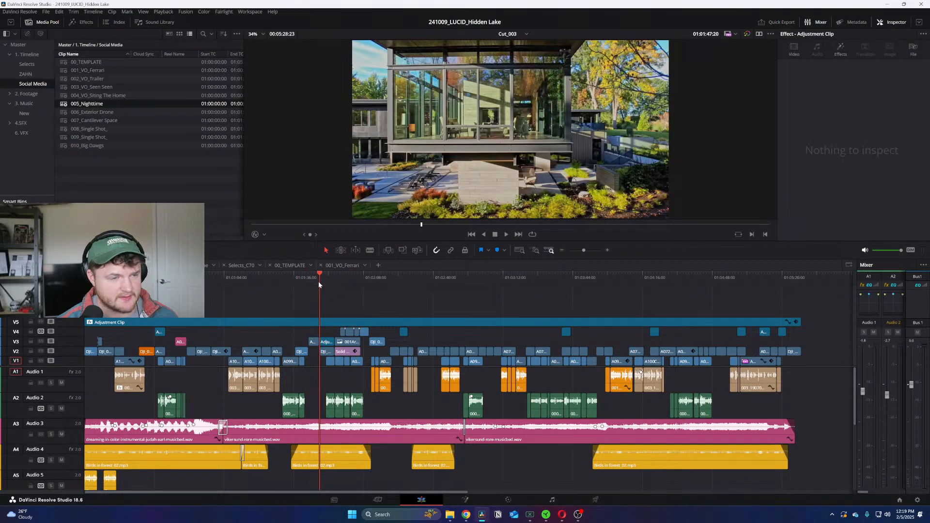
pyautogui.hotkey('ctrl', '=')
pyautogui.click(580, 278)
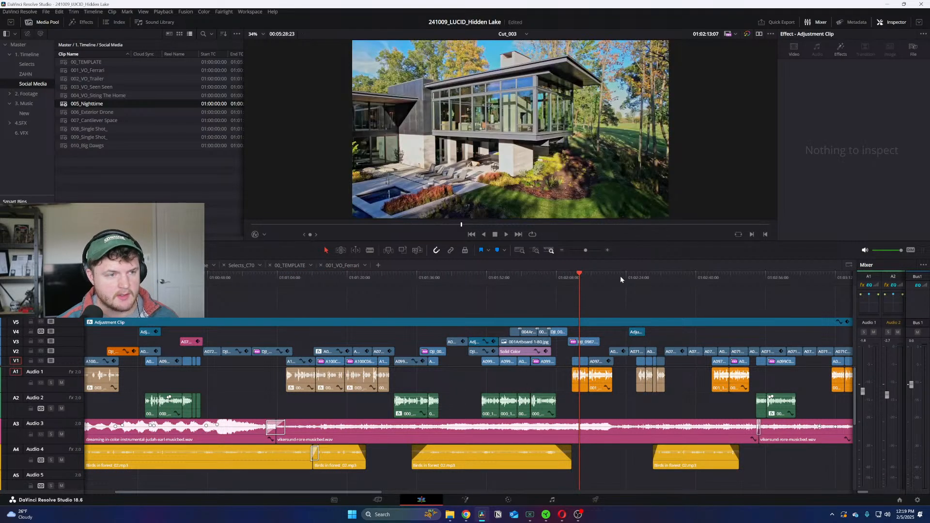
pyautogui.click(620, 275)
pyautogui.click(668, 277)
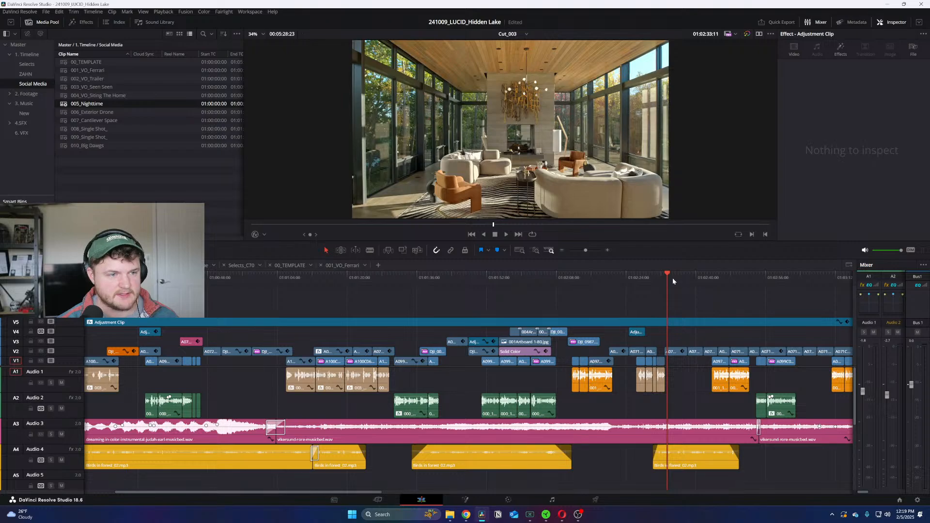
pyautogui.hotkey('ctrl', '=')
pyautogui.press('space')
pyautogui.press('space')
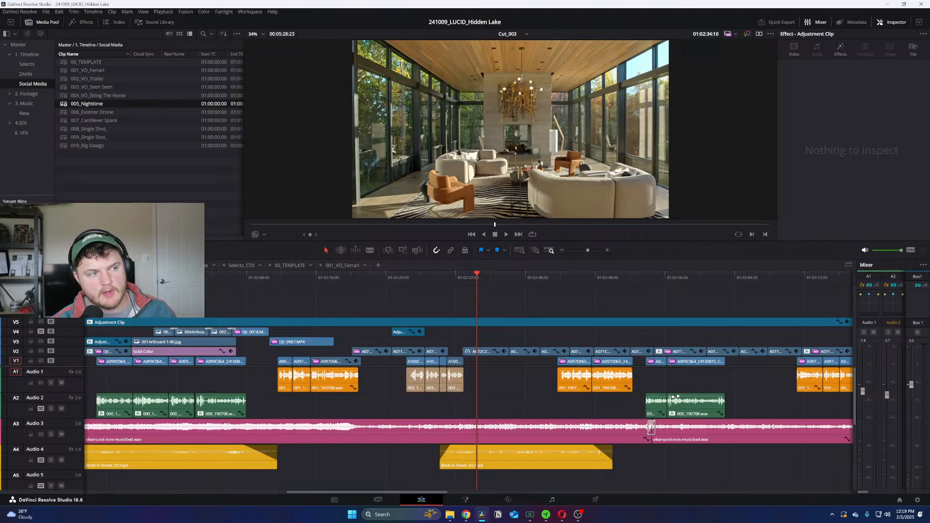
# Step: Open the 010_Big Dawgs timeline, play its opening, rewind to the start and switch back to 001_VO_Ferrari
pyautogui.doubleClick(61, 146)
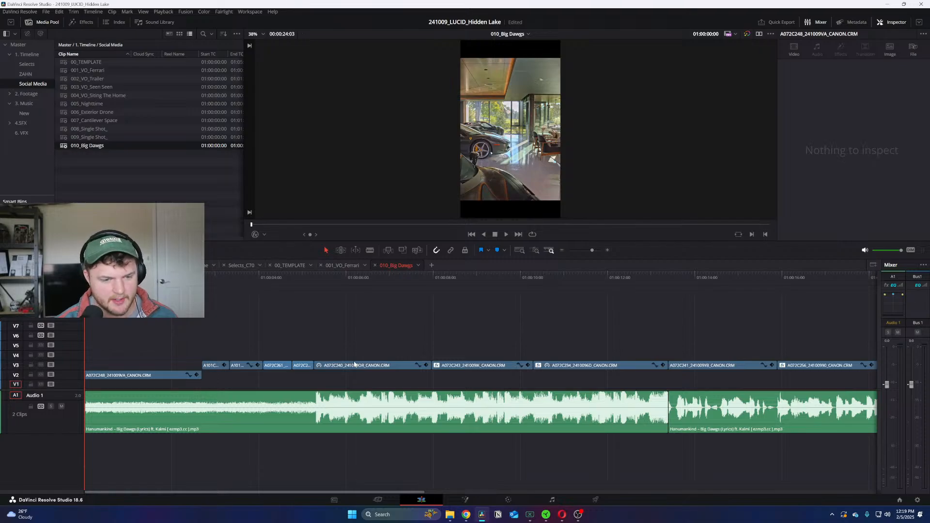
pyautogui.scroll(-2, 354, 365)
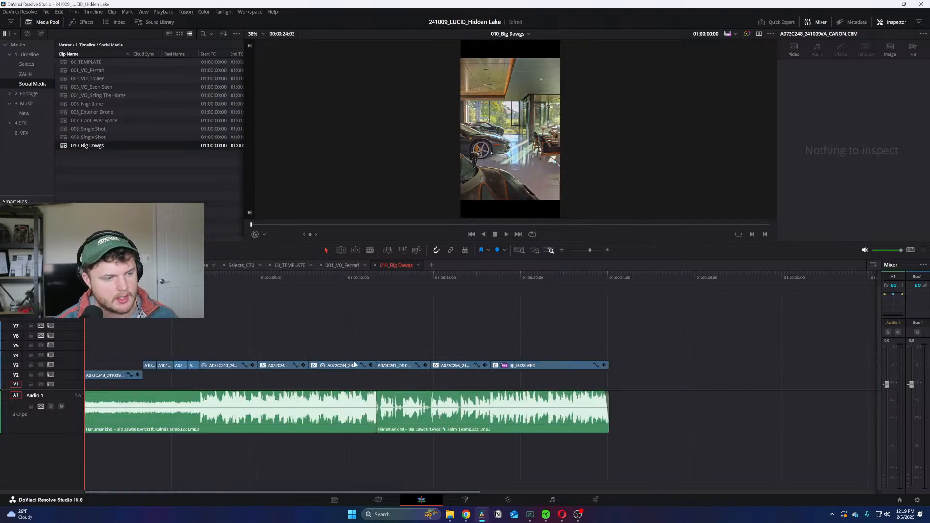
pyautogui.press('space')
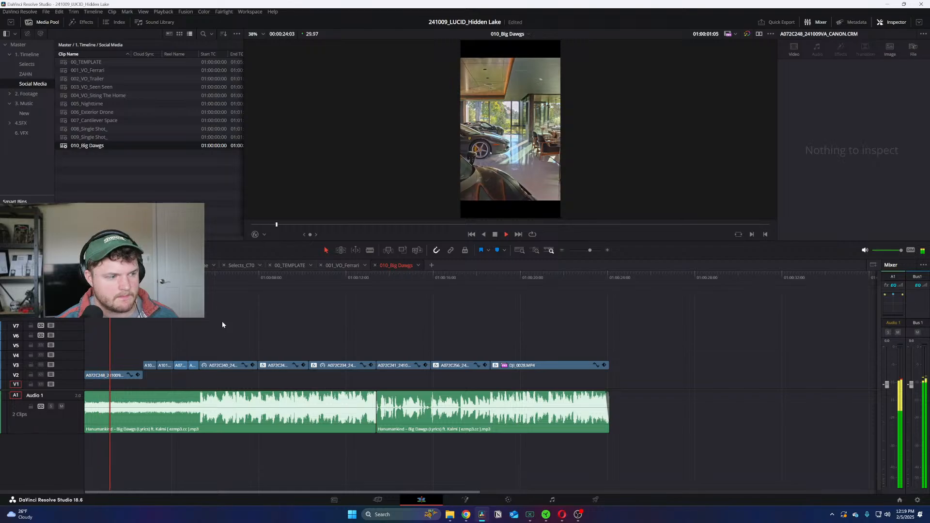
pyautogui.scroll(2, 223, 325)
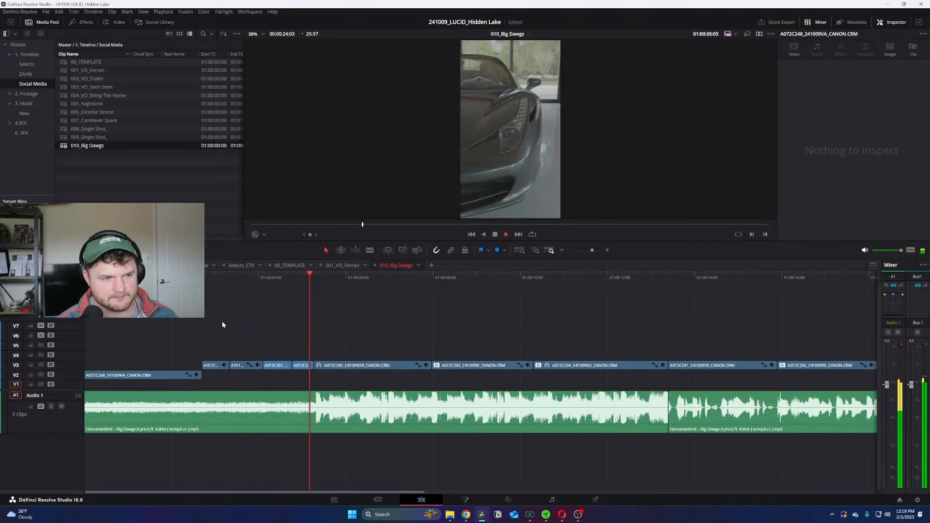
pyautogui.press('space')
pyautogui.press('Home')
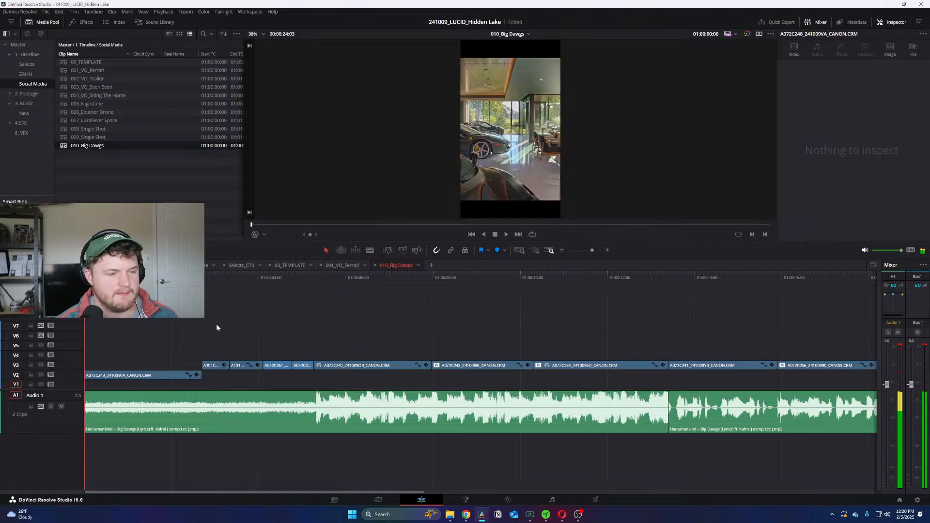
pyautogui.click(340, 266)
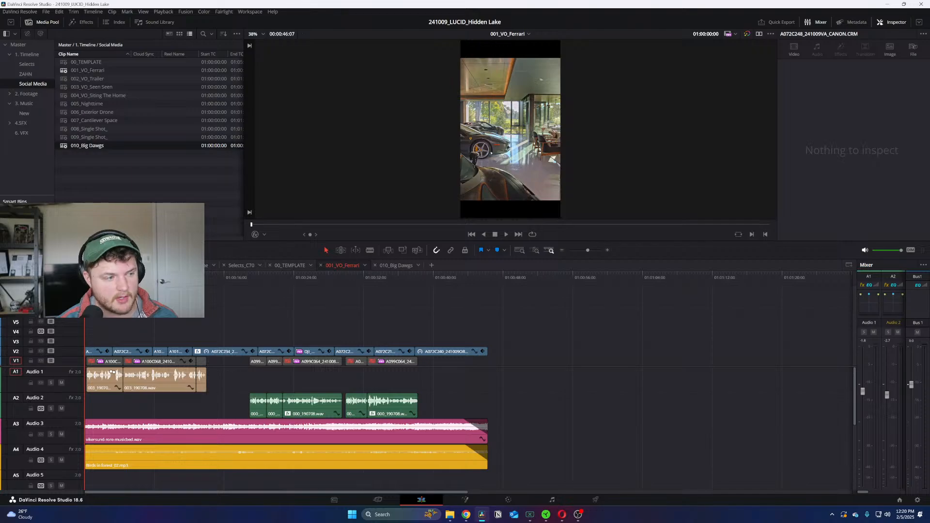
# Step: Return to Cut_003, show the whole edit, and scrub back to the overhead aerial shot near 01:02:06
pyautogui.hotkey('shift', 'z')
pyautogui.hotkey('shift', 'z')
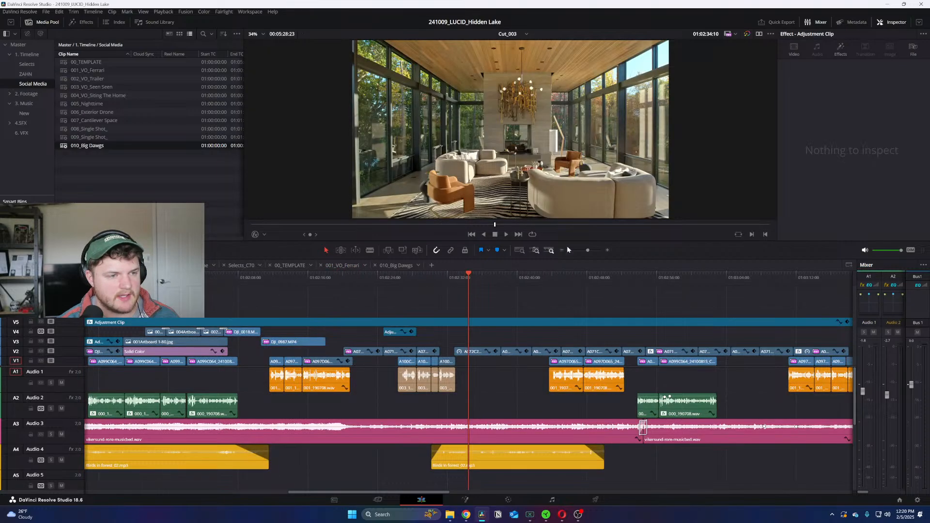
pyautogui.scroll(-4, 405, 298)
pyautogui.moveTo(439, 273); pyautogui.dragTo(362, 283)
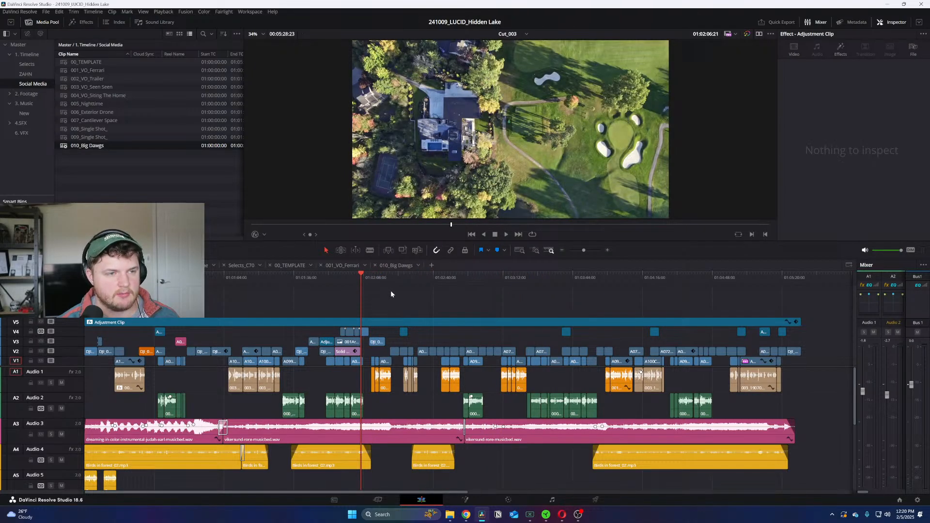
# Step: Clear all clips from the 005_Nighttime timeline and open the New bin inside the 3. Music bin
pyautogui.press('Home')
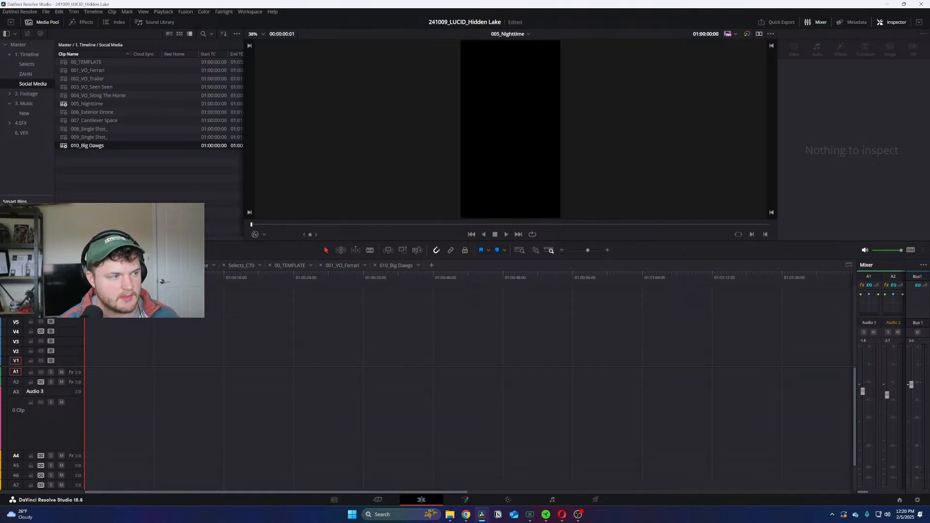
pyautogui.click(30, 55)
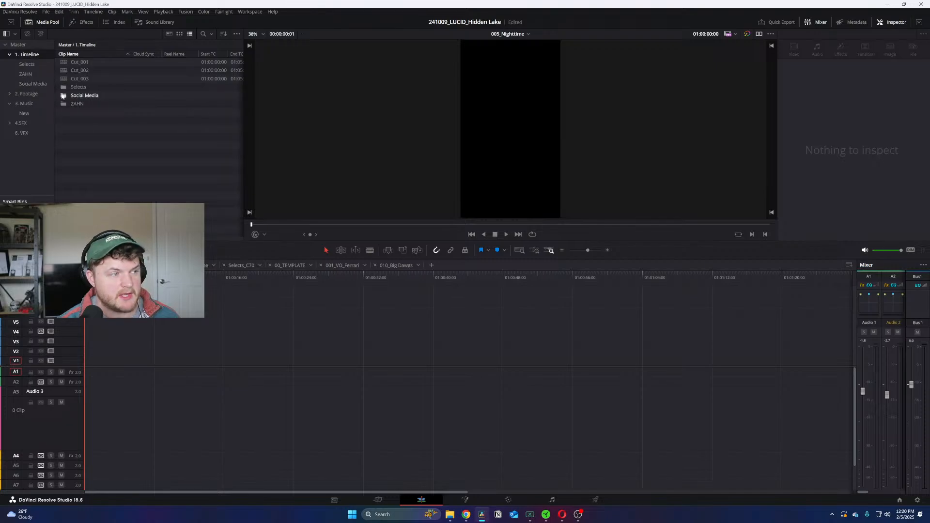
pyautogui.click(29, 104)
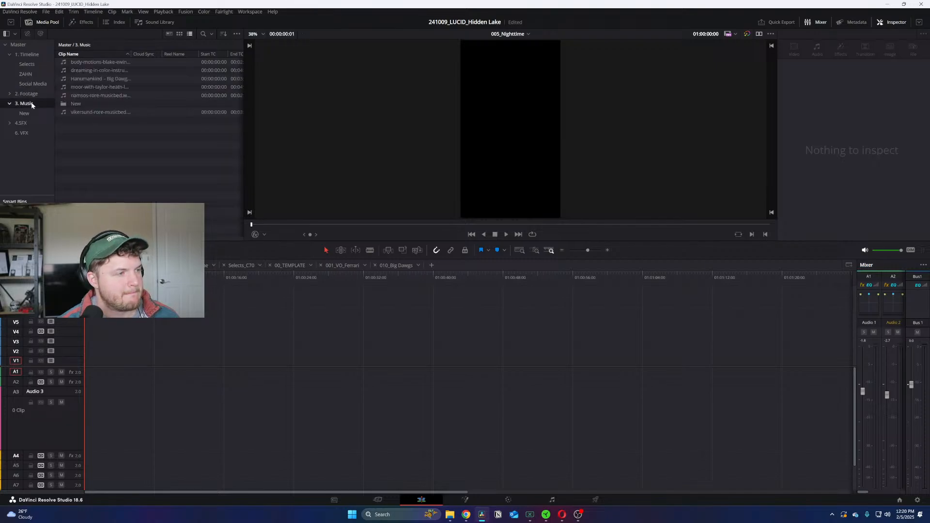
pyautogui.doubleClick(73, 104)
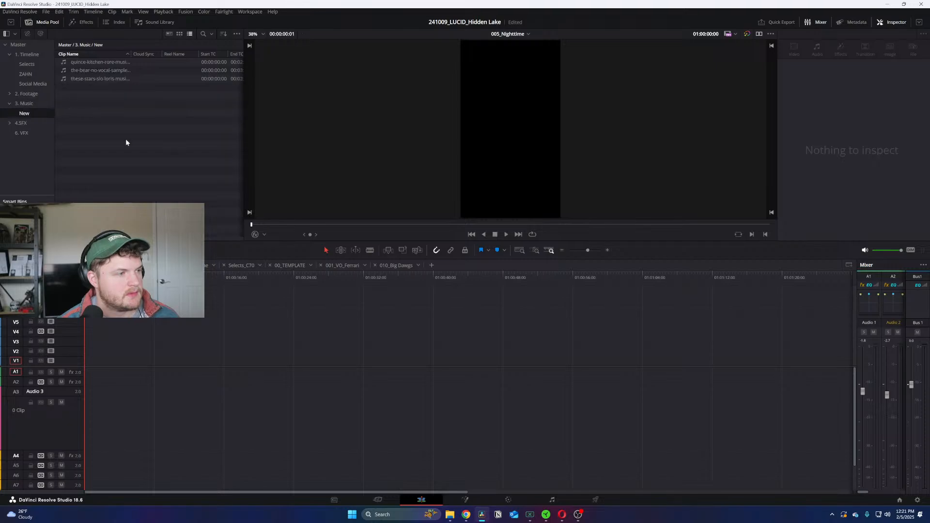
# Step: Preview the quince-kitchen track from its start, at about 11 seconds and at about 50 seconds
pyautogui.click(66, 63)
pyautogui.press('space')
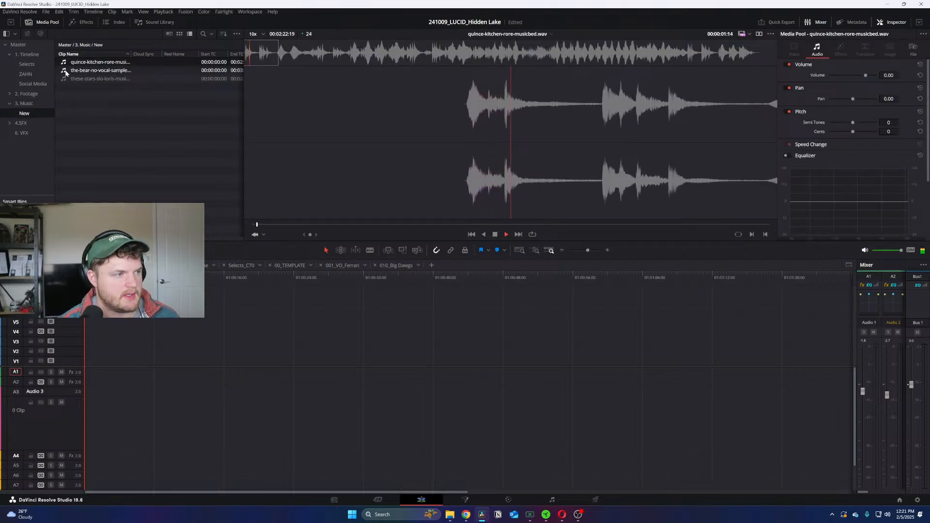
pyautogui.click(295, 57)
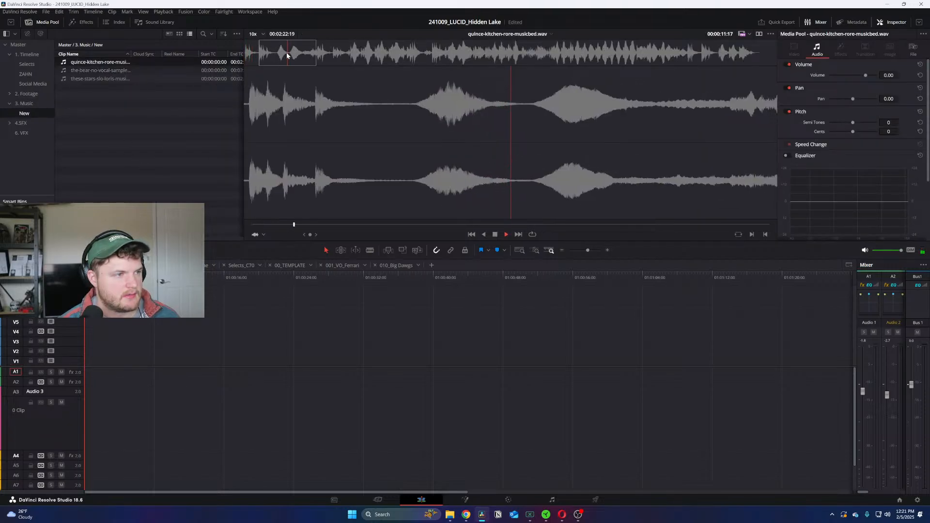
pyautogui.click(432, 57)
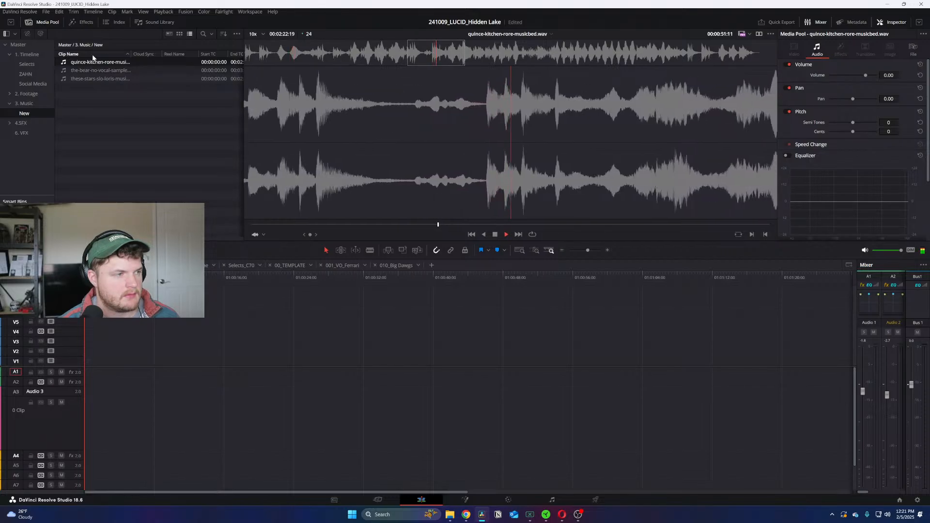
# Step: Preview the middle sections of the-bear-no-vocal-samples and these-stars-slo-loris, and go back to the 3. Music bin
pyautogui.click(64, 72)
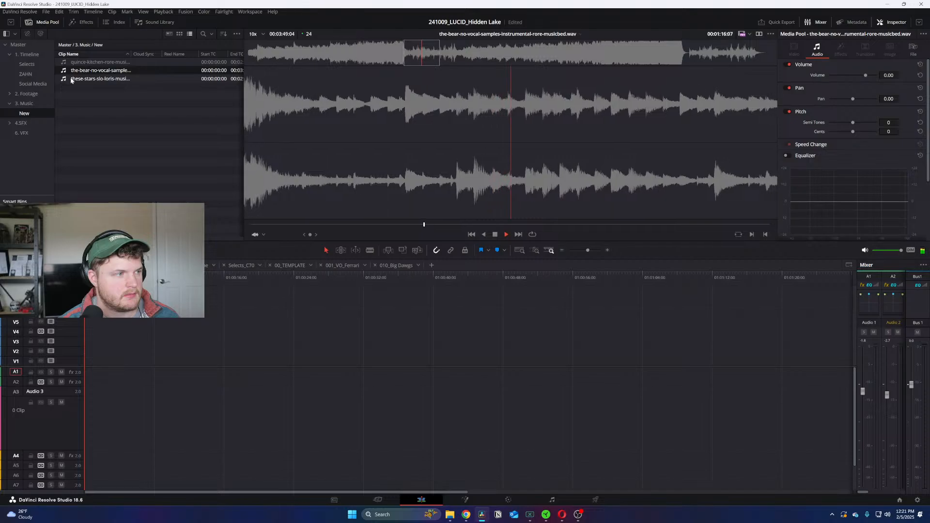
pyautogui.click(467, 52)
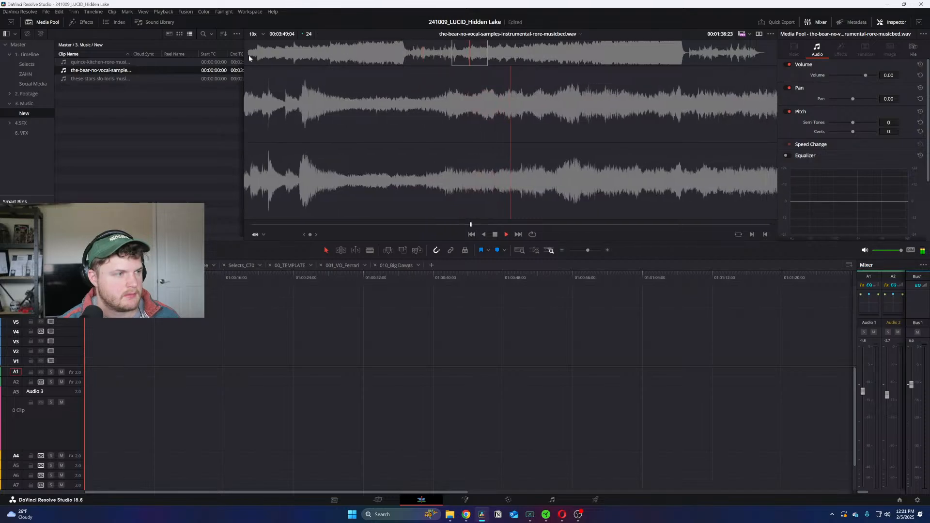
pyautogui.click(77, 79)
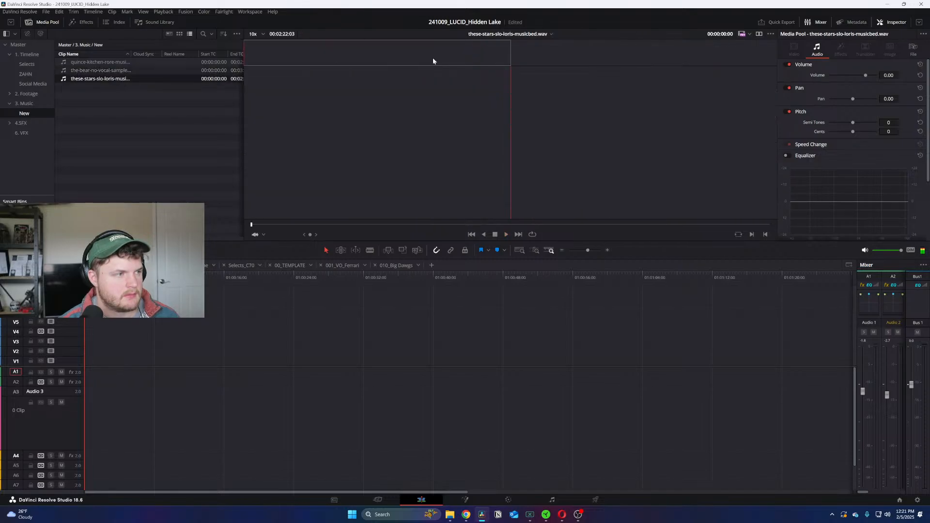
pyautogui.click(462, 45)
pyautogui.press('space')
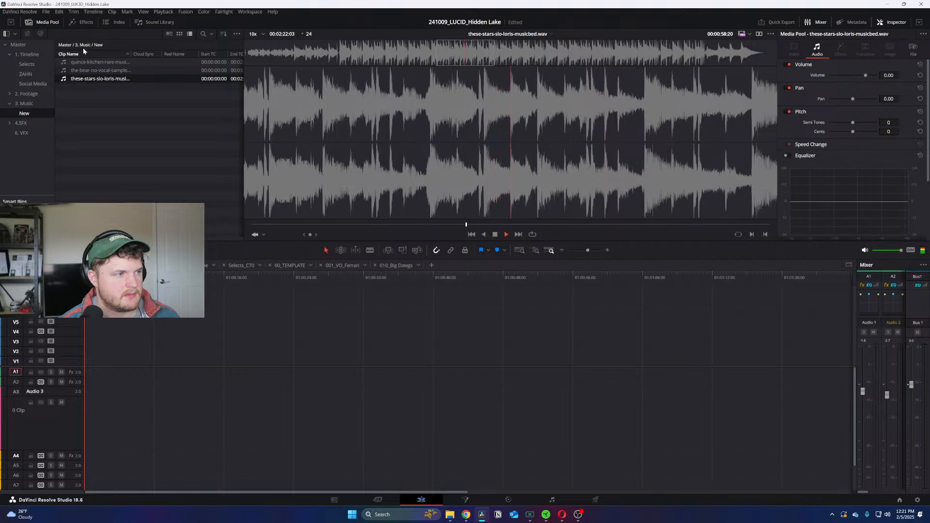
pyautogui.click(80, 45)
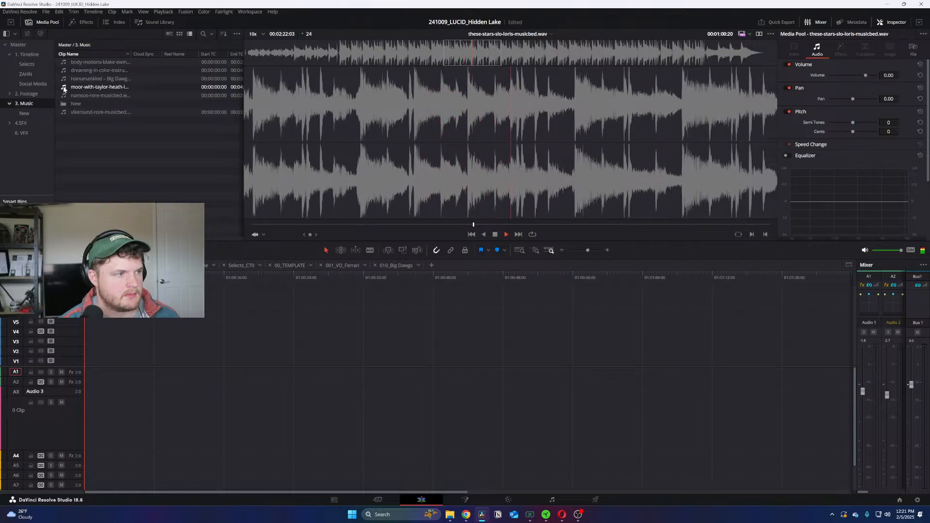
pyautogui.moveTo(450, 515)
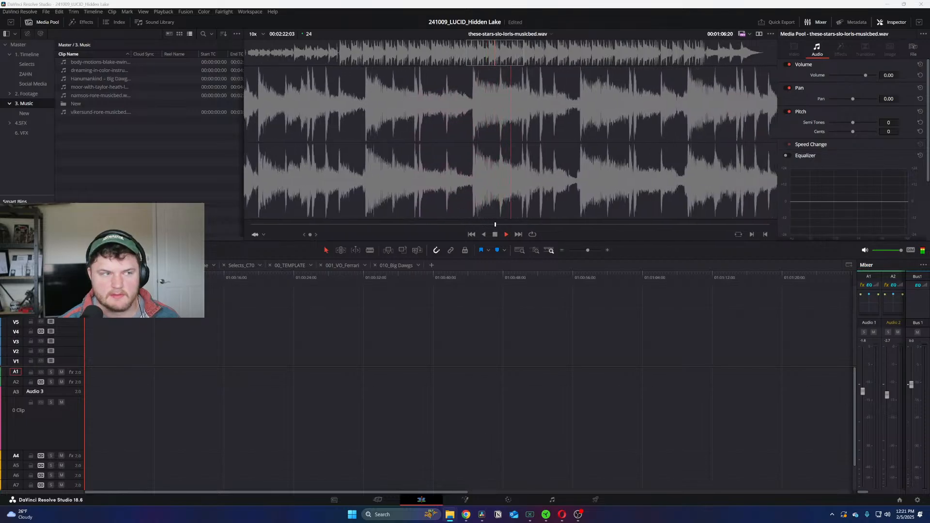
# Step: Place the first 24 seconds of these-stars-slo-loris on Audio 3 at the start of 005_Nighttime and save the project
pyautogui.click(64, 104)
pyautogui.doubleClick(64, 104)
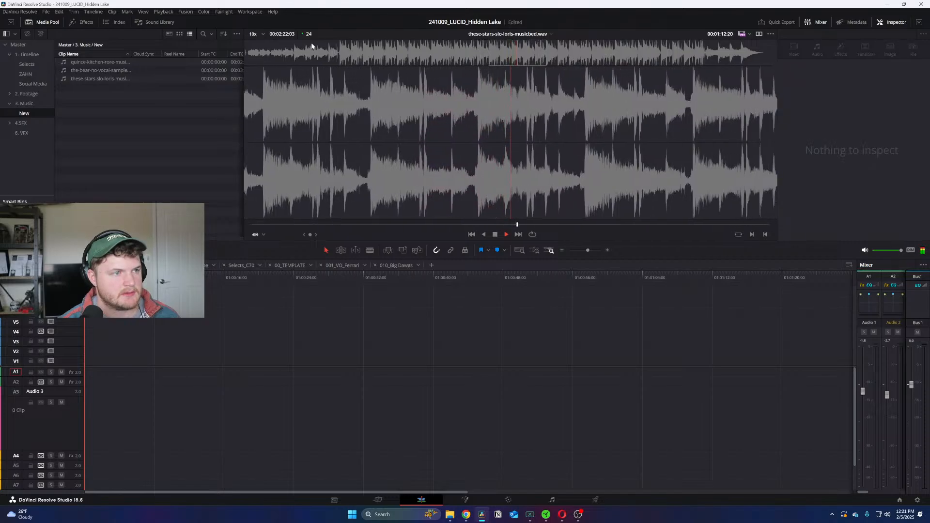
pyautogui.click(285, 55)
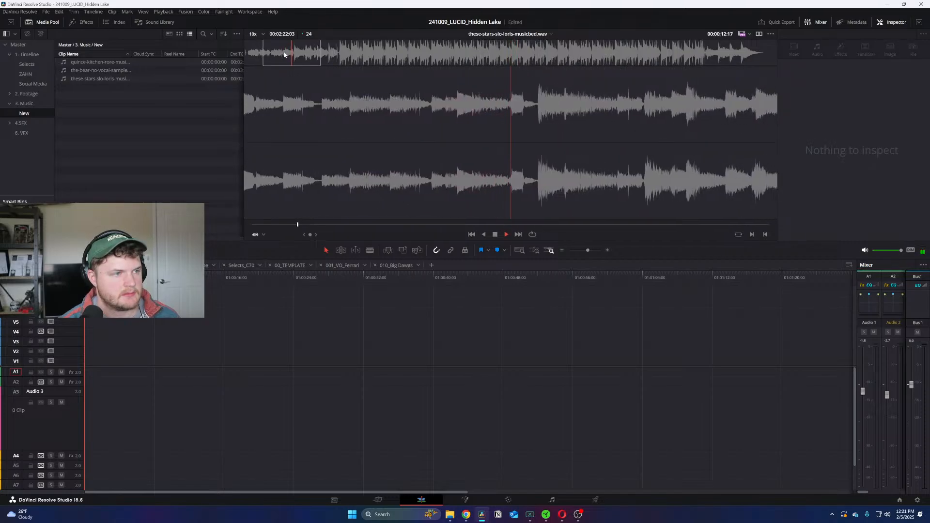
pyautogui.moveTo(286, 55); pyautogui.dragTo(238, 50)
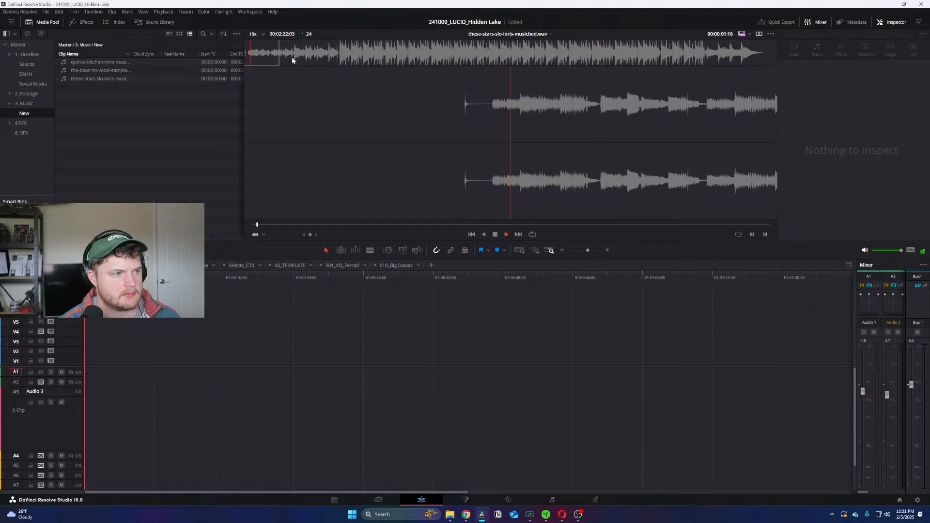
pyautogui.click(334, 55)
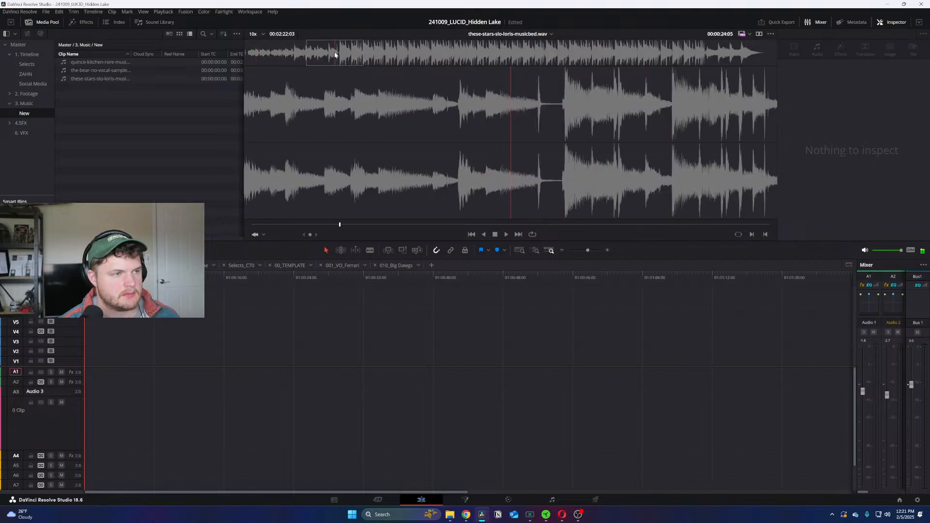
pyautogui.moveTo(423, 140); pyautogui.dragTo(83, 398)
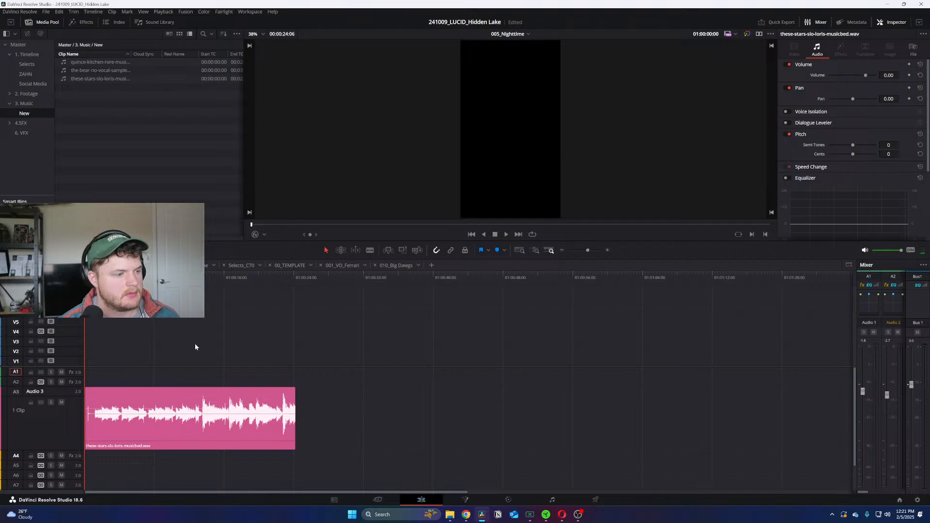
pyautogui.hotkey('ctrl', 's')
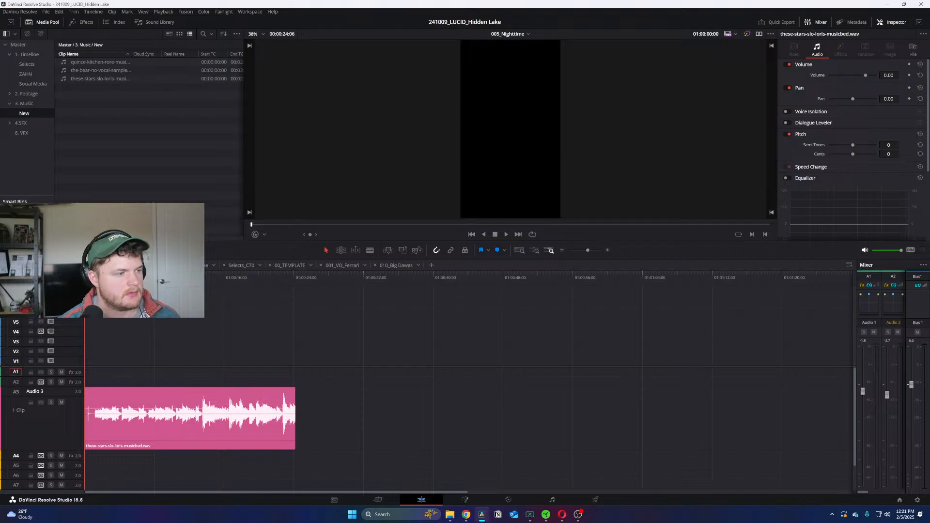
# Step: Open the 006_Exterior Drone timeline from the Social Media bin and delete all of its clips
pyautogui.click(84, 46)
pyautogui.click(26, 56)
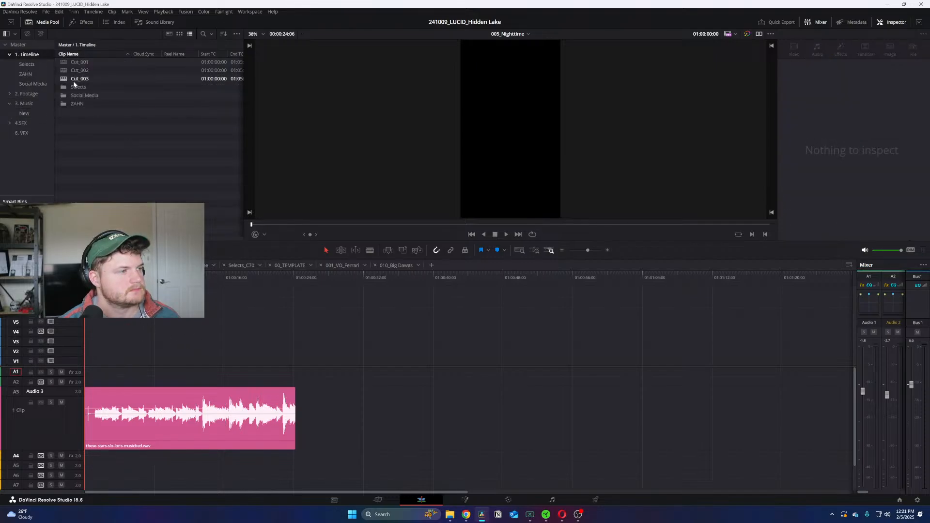
pyautogui.doubleClick(64, 95)
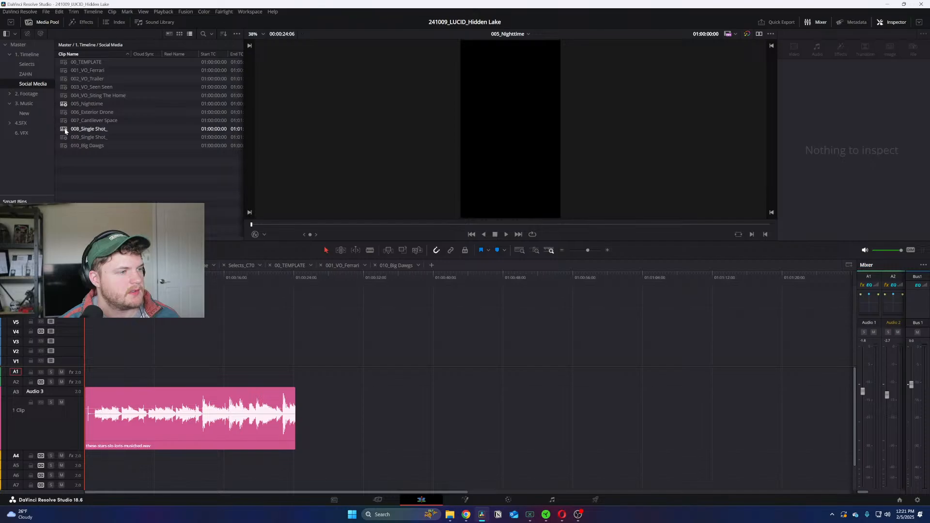
pyautogui.click(64, 114)
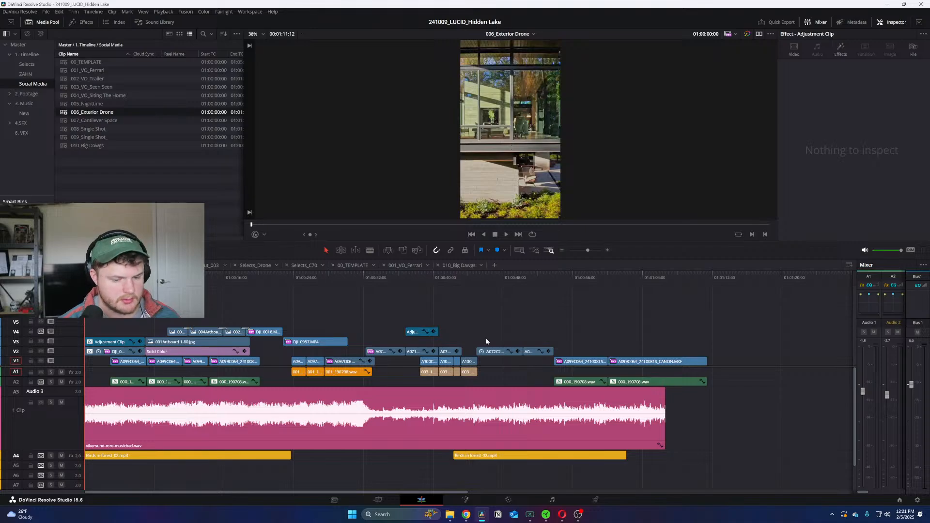
pyautogui.hotkey('ctrl', 'a')
pyautogui.press('Delete')
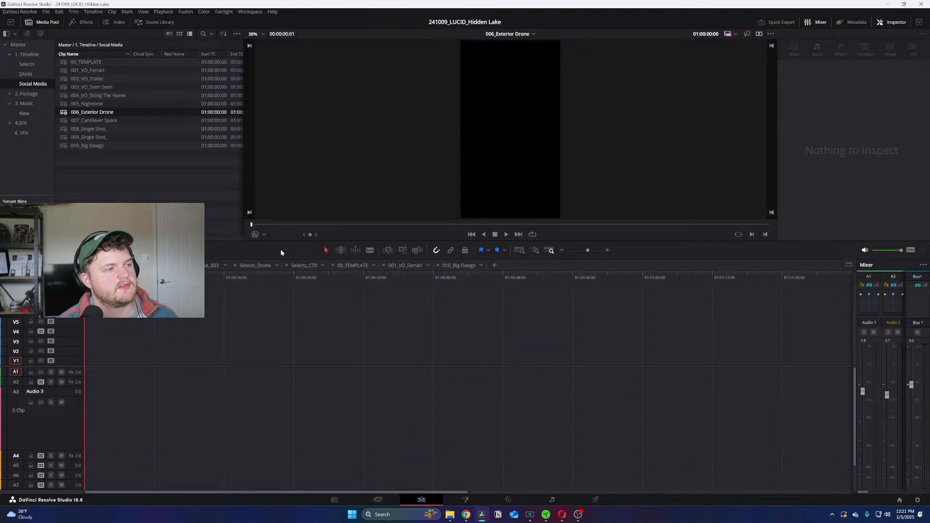
# Step: Go back to the New music bin and preview the-bear-no-vocal-samples at its beginning, middle and near its end
pyautogui.click(80, 45)
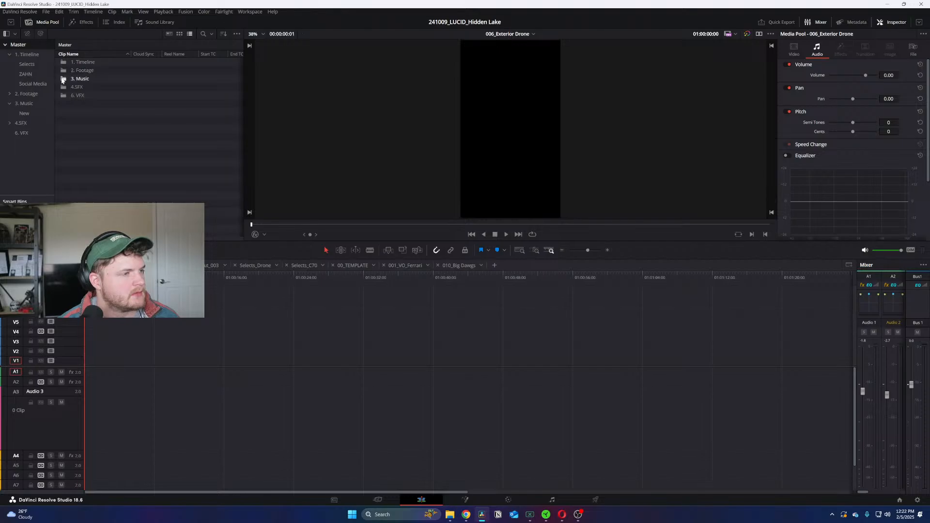
pyautogui.doubleClick(62, 79)
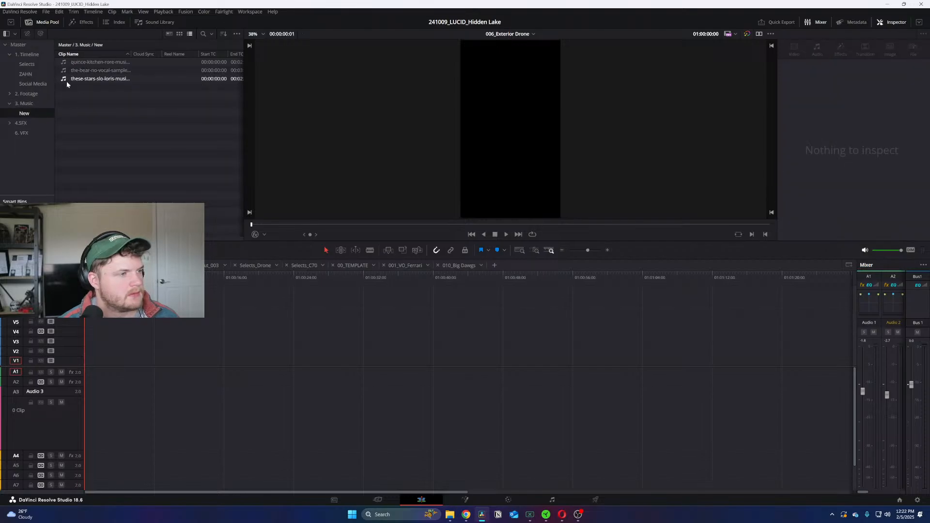
pyautogui.doubleClick(65, 80)
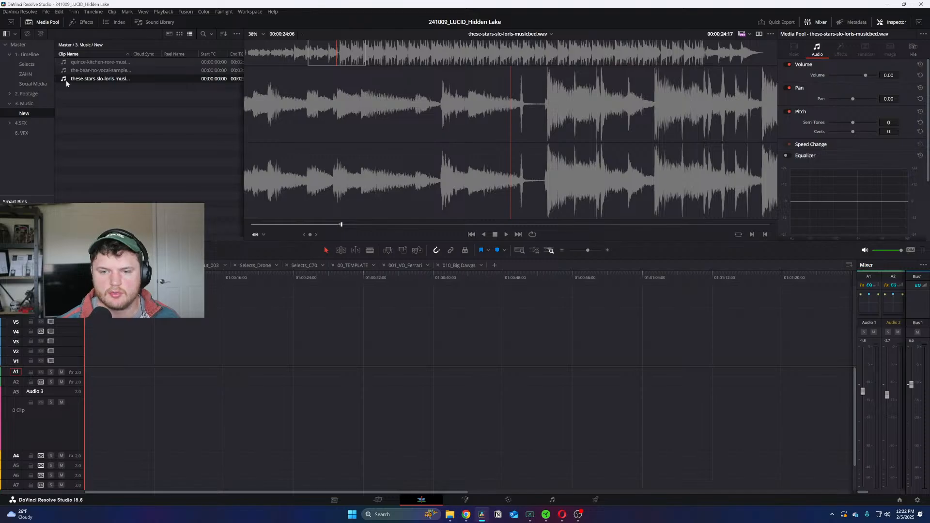
pyautogui.click(68, 70)
pyautogui.press('space')
pyautogui.moveTo(398, 48); pyautogui.dragTo(156, 63)
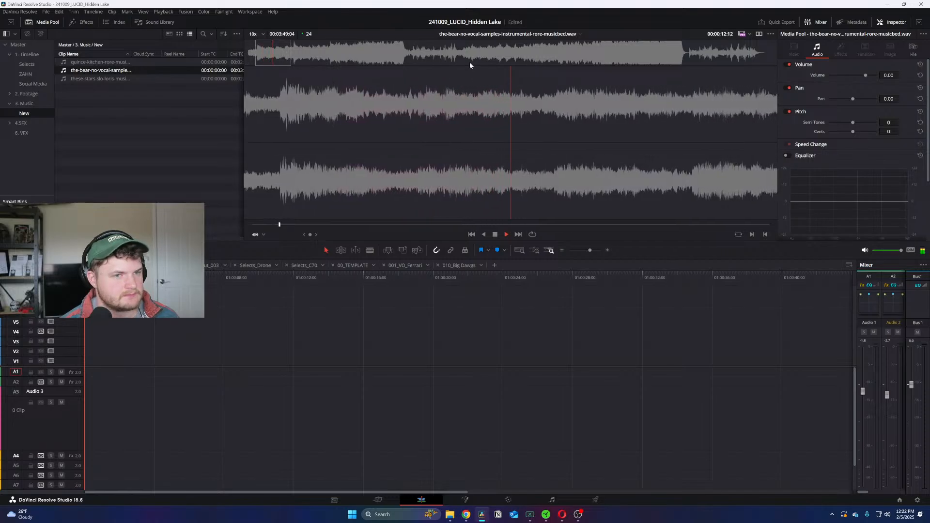
pyautogui.click(451, 55)
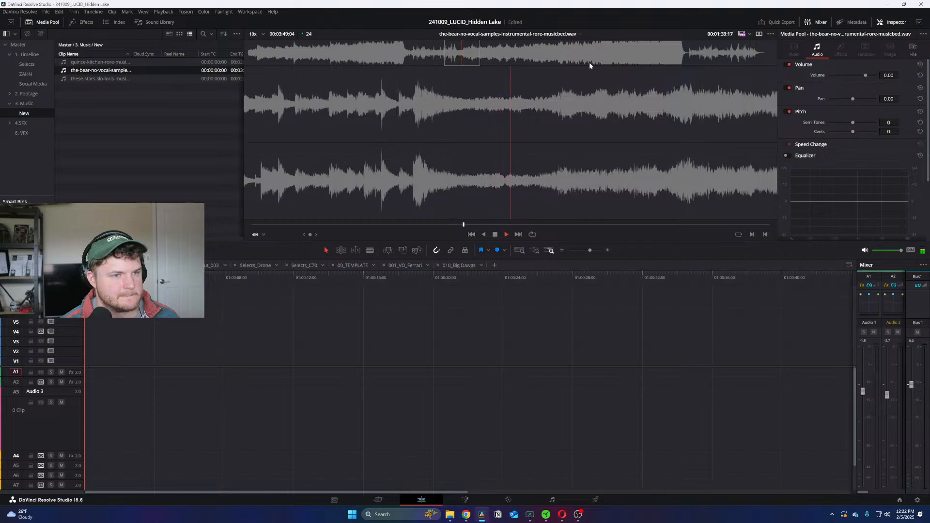
pyautogui.click(691, 56)
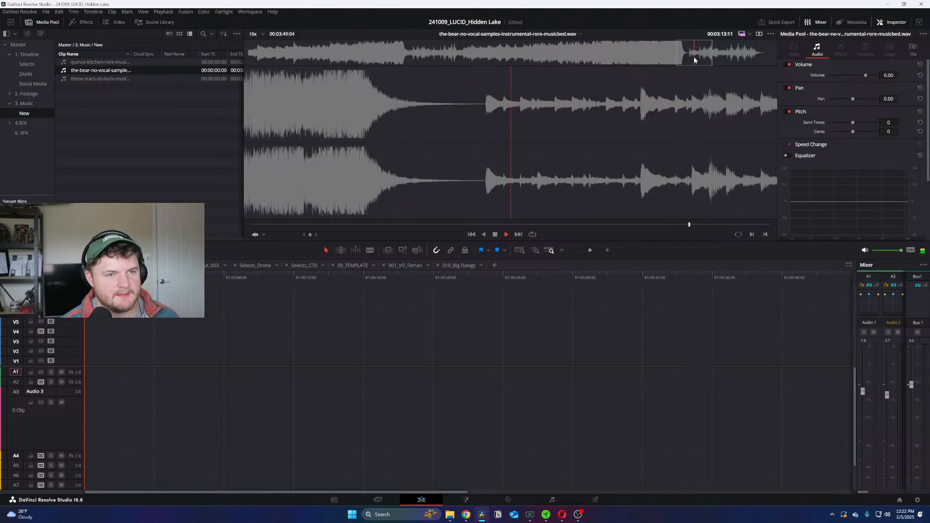
# Step: Replay the quince-kitchen track from its start and sample it around 30 seconds, 50 seconds and further into the song
pyautogui.click(97, 62)
pyautogui.press('Home')
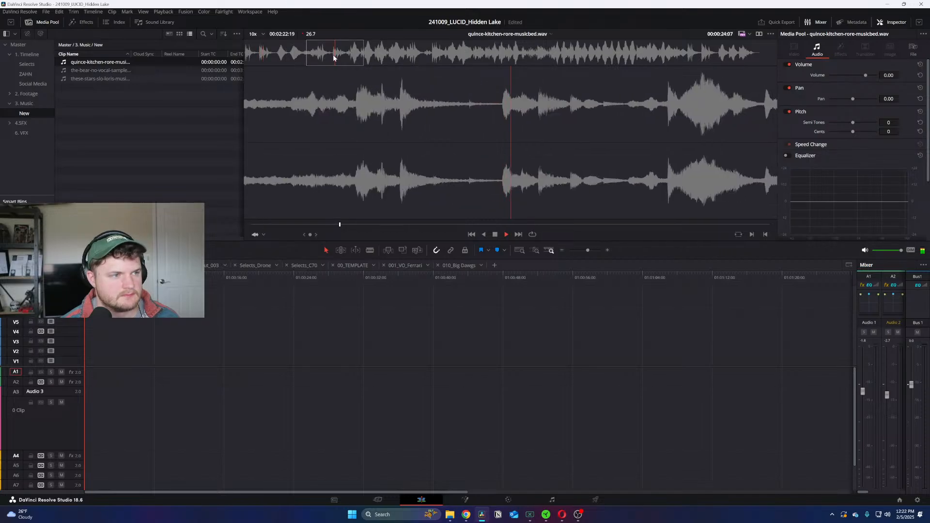
pyautogui.click(350, 57)
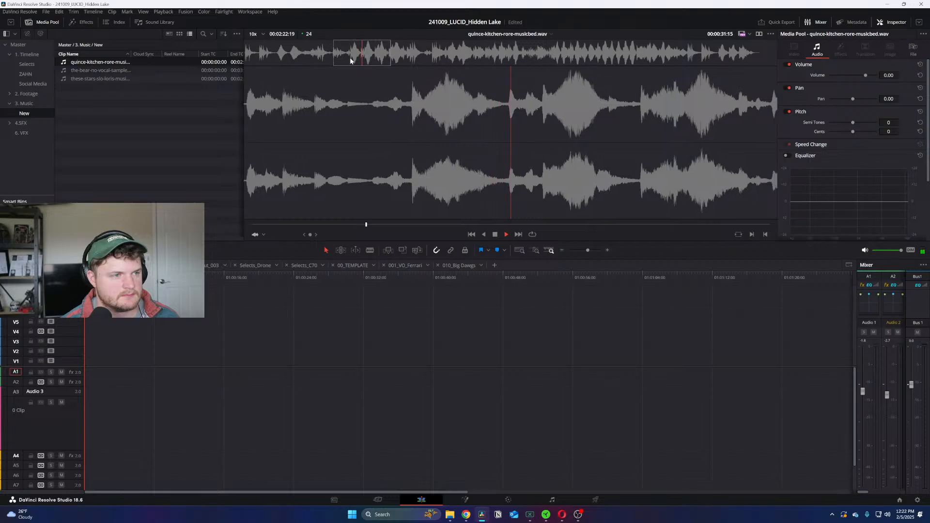
pyautogui.click(431, 58)
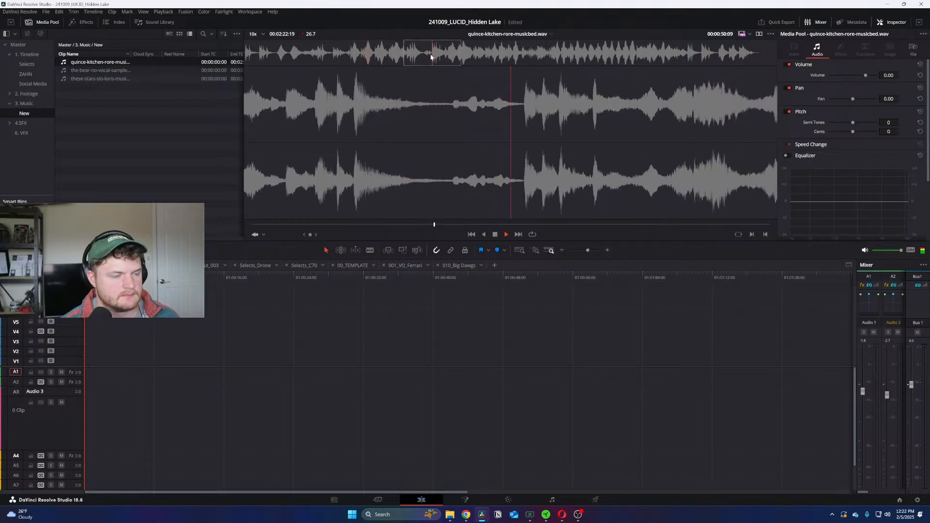
pyautogui.click(585, 57)
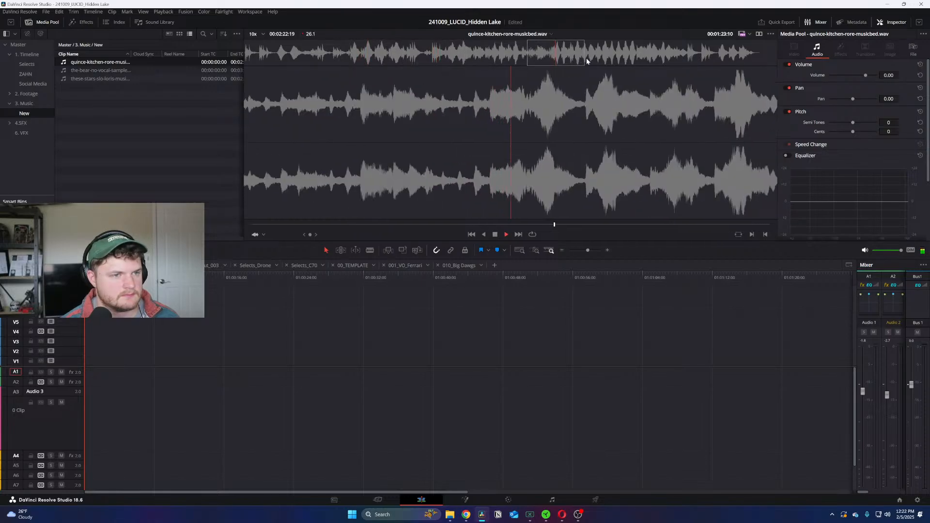
# Step: Sample the quince-kitchen track around 1:44 and 2:00, and replay its opening seconds
pyautogui.click(635, 61)
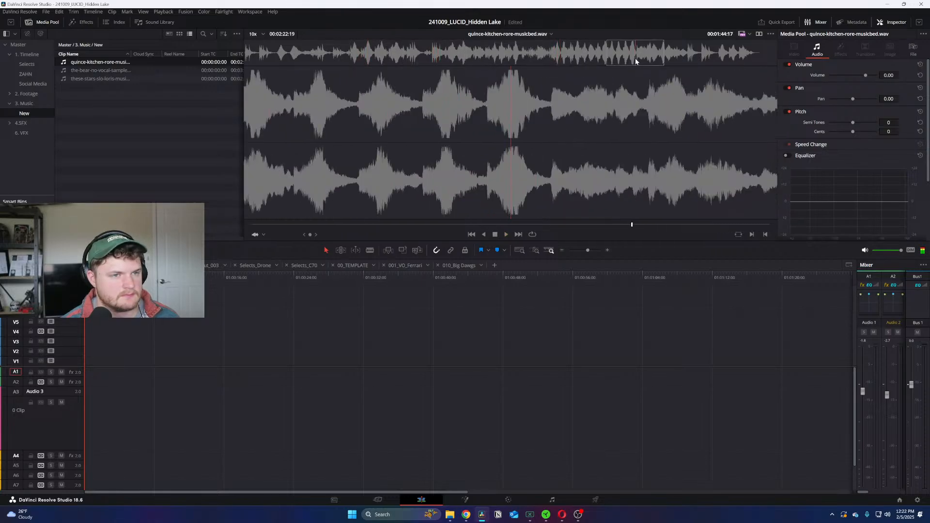
pyautogui.click(692, 57)
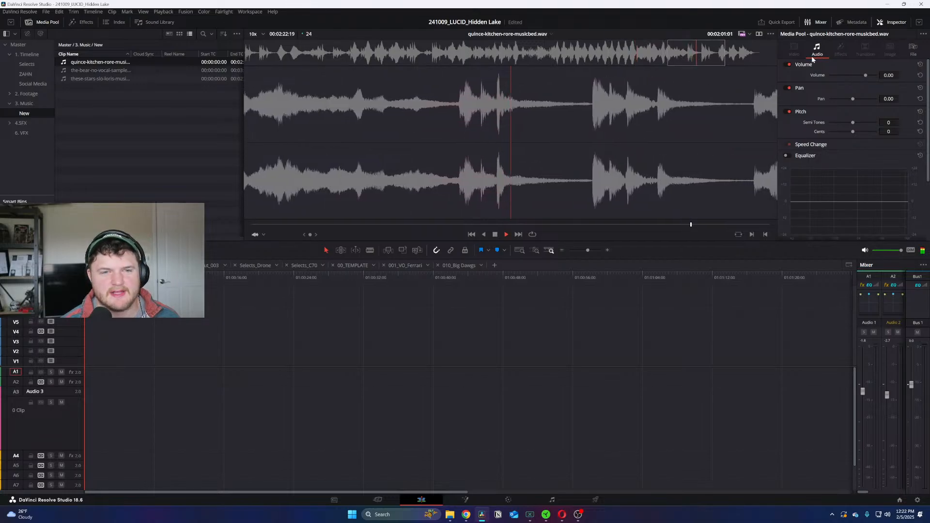
pyautogui.moveTo(678, 57); pyautogui.dragTo(242, 69)
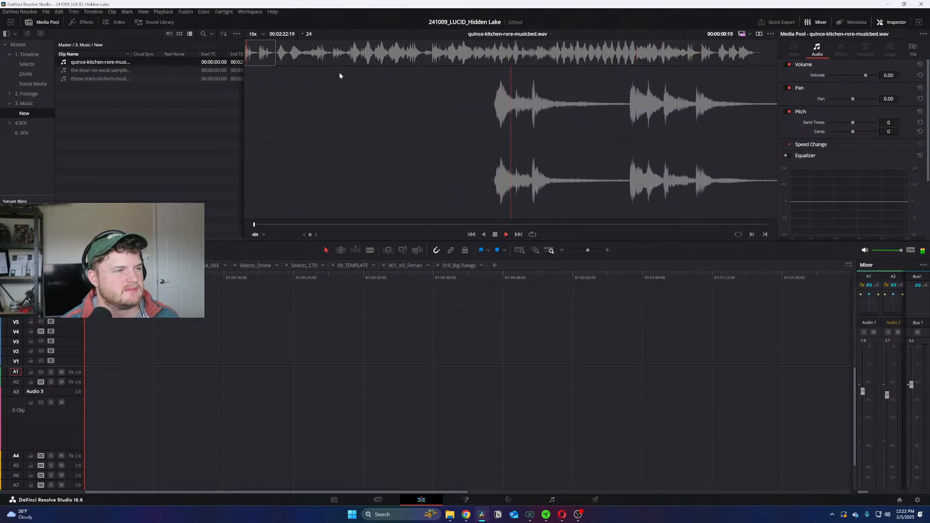
pyautogui.press('space')
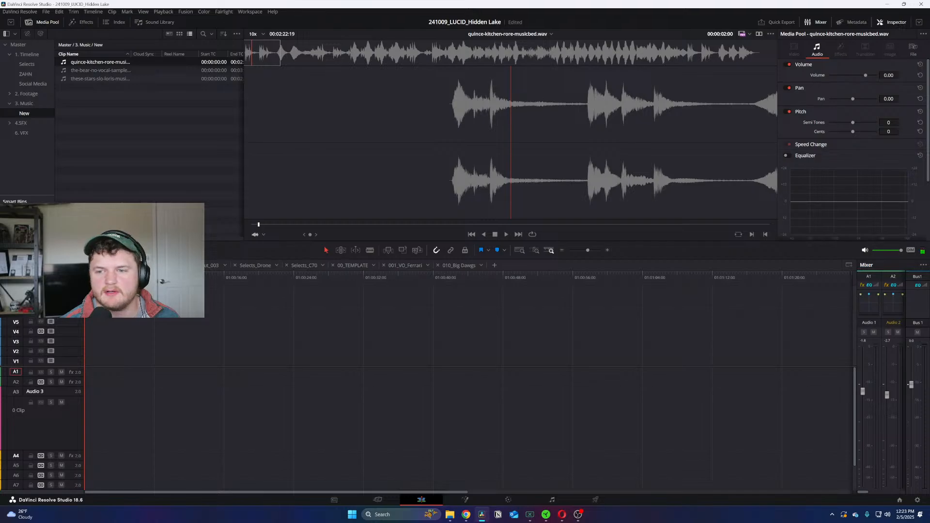
# Step: Preview body-motions-blake-ewing from the 3. Music bin at about 15 seconds and place the song on Audio 3 at the start of 006_Exterior Drone
pyautogui.click(84, 45)
pyautogui.doubleClick(64, 65)
pyautogui.click(292, 56)
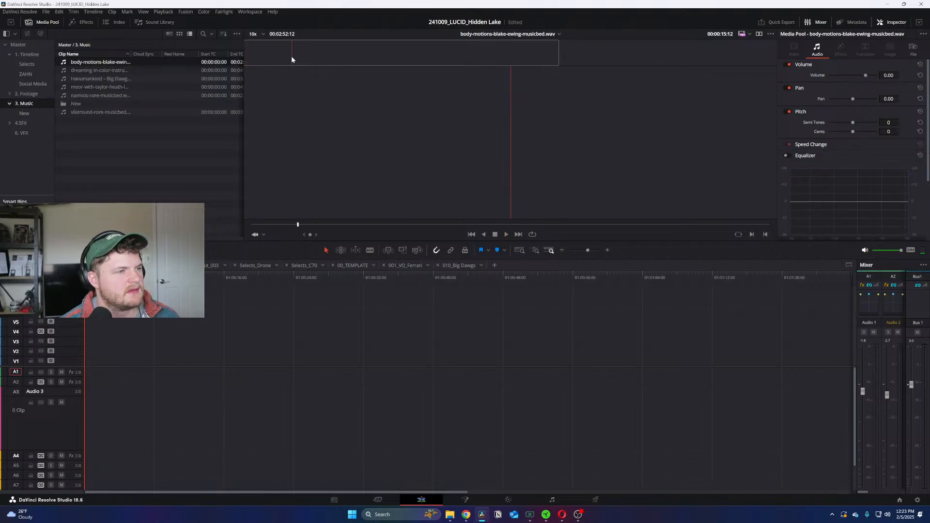
pyautogui.press('space')
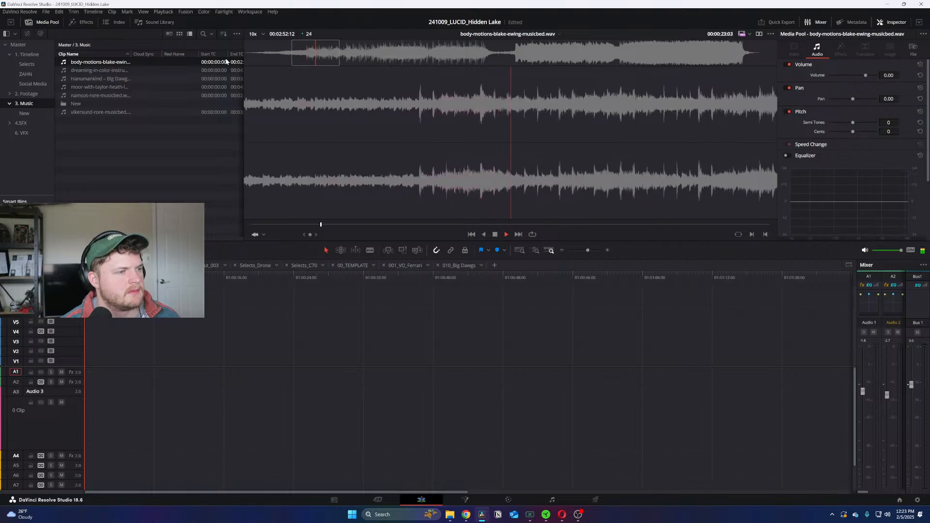
pyautogui.moveTo(346, 87); pyautogui.dragTo(82, 407)
# Step: Open the 007_Cantilever Space timeline from the Social Media bin and delete all of its clips
pyautogui.click(23, 55)
pyautogui.doubleClick(63, 81)
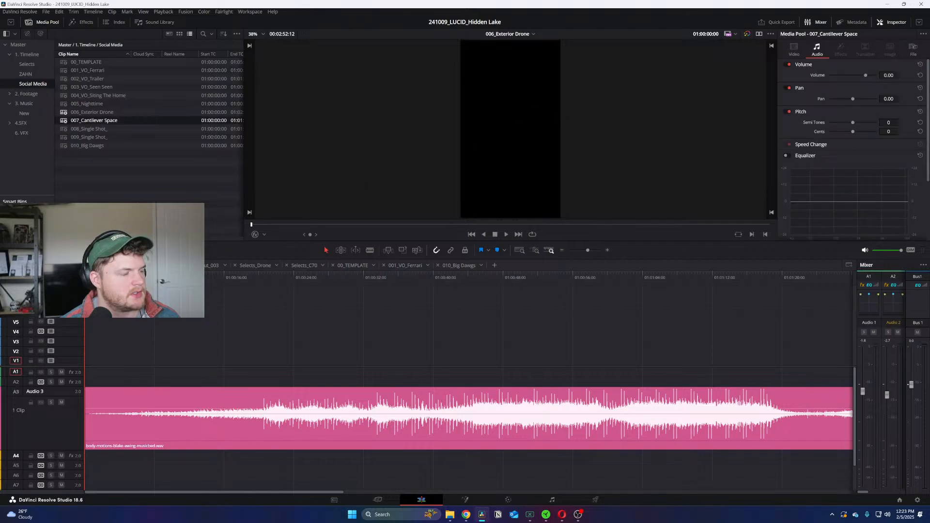
pyautogui.doubleClick(64, 123)
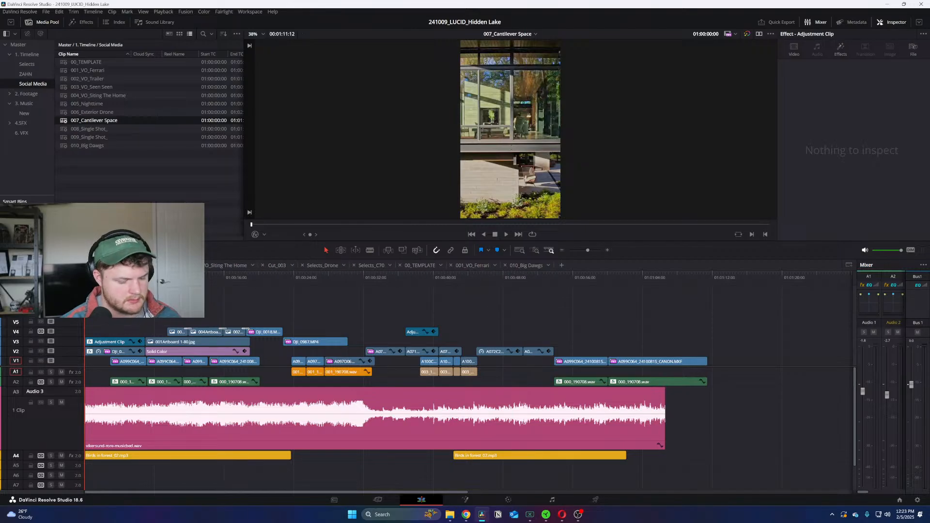
pyautogui.hotkey('ctrl', 'a')
pyautogui.press('Delete')
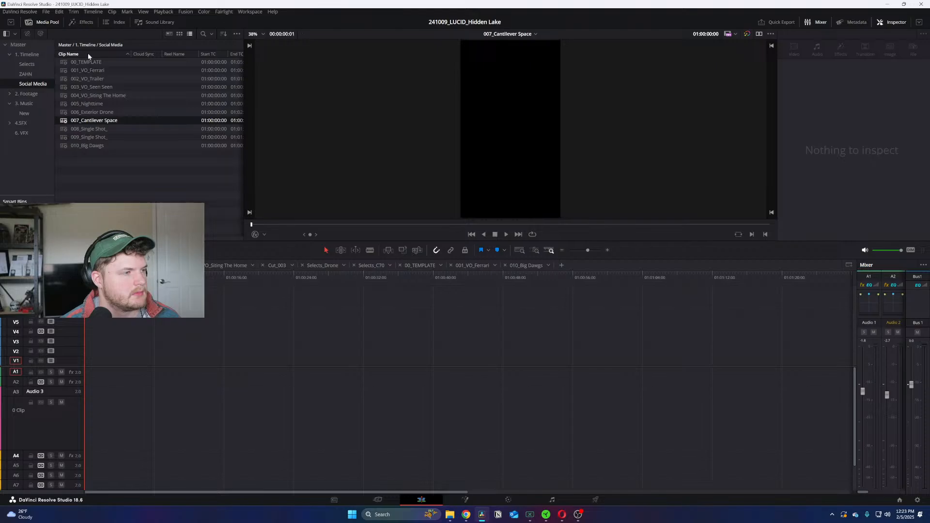
# Step: Check the Hanumankind track in the 3. Music bin and sample moor-with-taylor-heath-lane-king at about 40 seconds and past the one-minute mark
pyautogui.click(26, 103)
pyautogui.doubleClick(66, 78)
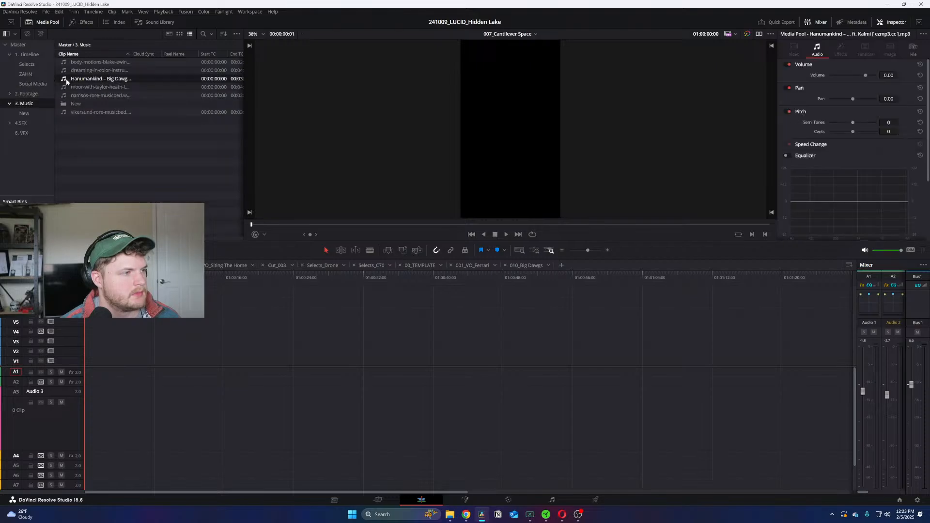
pyautogui.press('space')
pyautogui.doubleClick(66, 86)
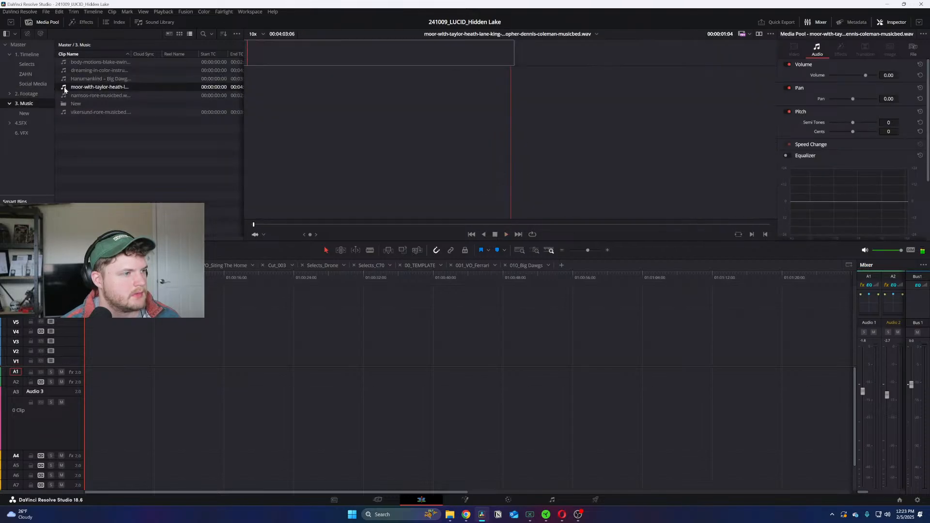
pyautogui.click(328, 52)
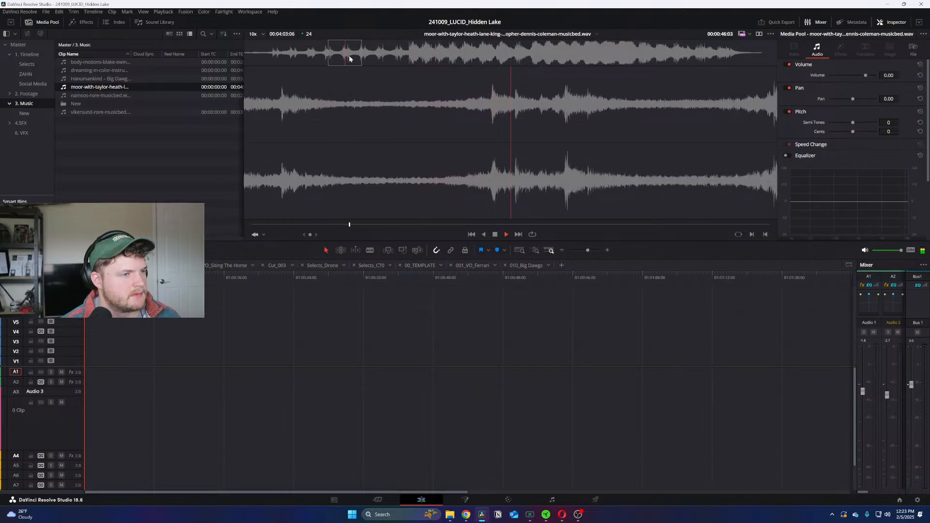
pyautogui.click(403, 57)
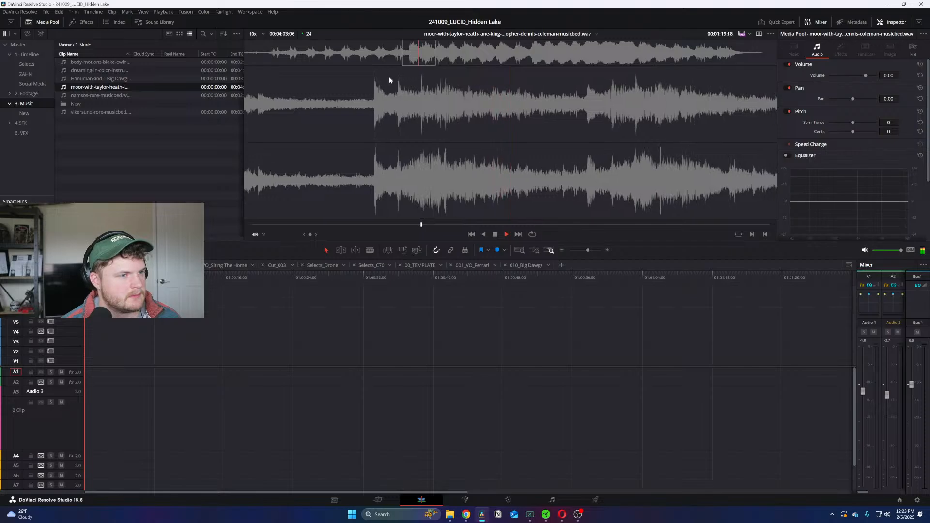
# Step: Place about the first 80 seconds of the moor-with-taylor-heath-lane-king track on Audio 3 at the start of 007_Cantilever Space
pyautogui.moveTo(390, 76); pyautogui.dragTo(88, 411)
pyautogui.hotkey('ctrl', '-')
pyautogui.hotkey('ctrl', '-')
pyautogui.hotkey('ctrl', '=')
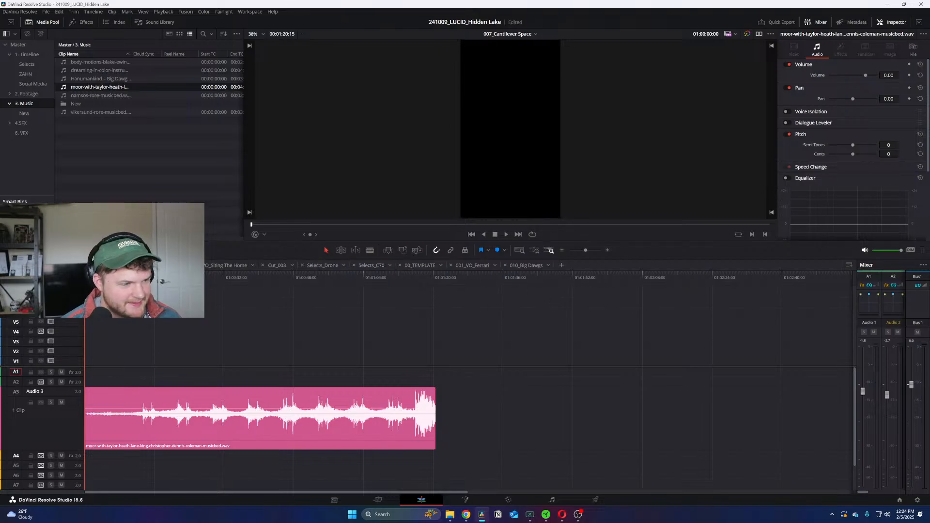
pyautogui.scroll(-1, 224, 313)
pyautogui.scroll(2, 220, 310)
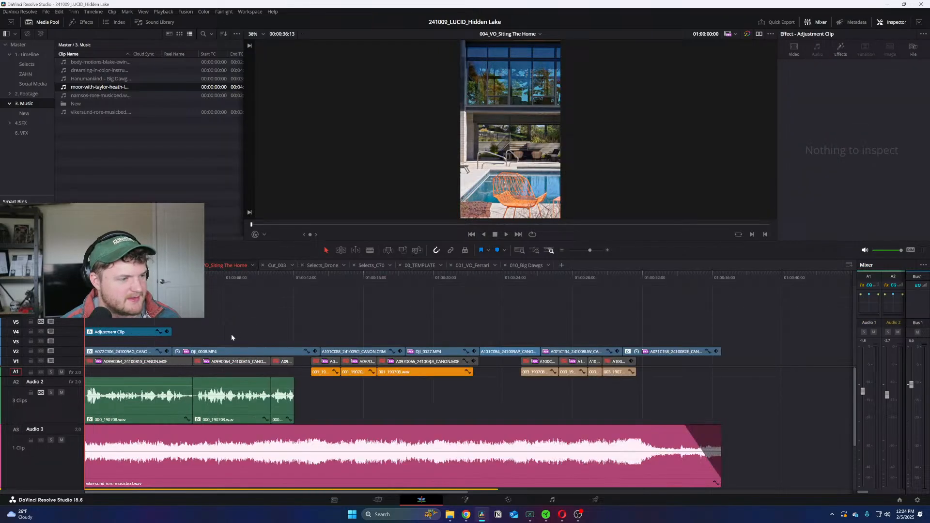
# Step: Cut the first 10 frames off these-stars-slo-loris in 005_Nighttime, close the gap and play back the new opening
pyautogui.press('space')
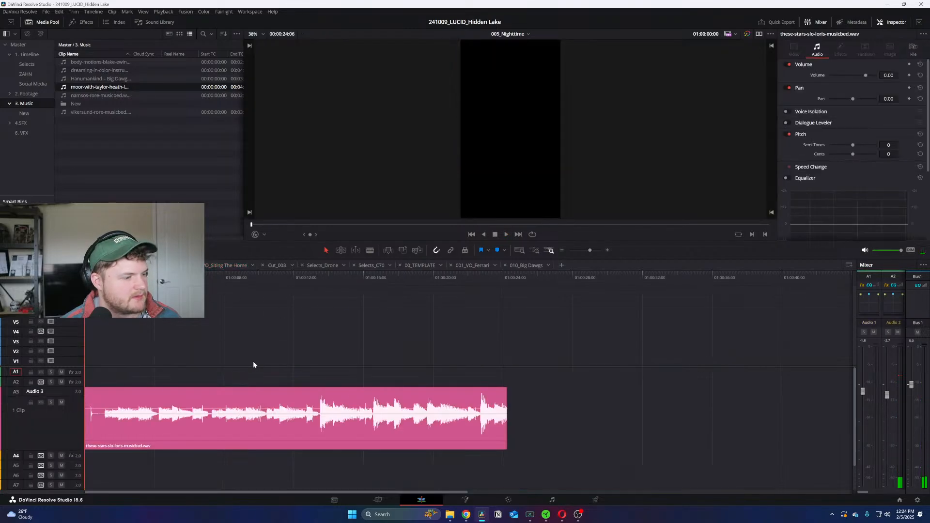
pyautogui.scroll(3, 252, 360)
pyautogui.press('space')
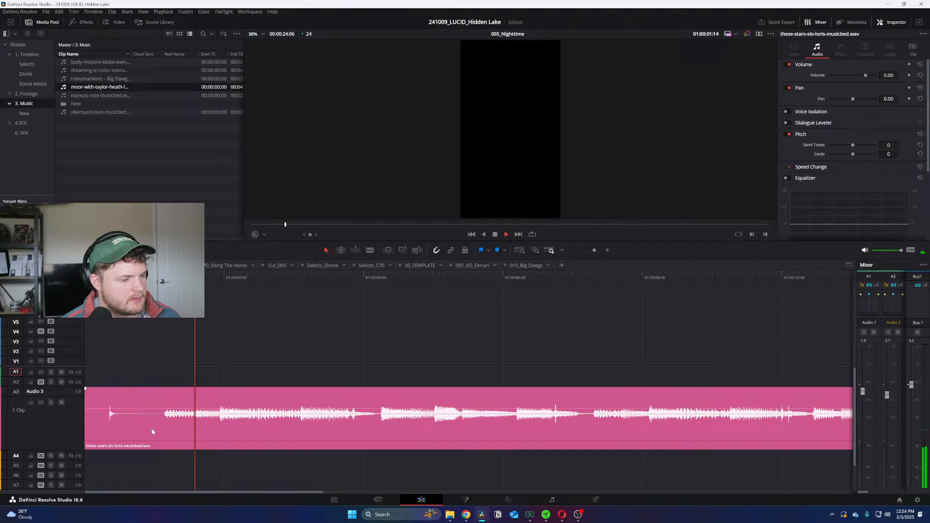
pyautogui.press('space')
pyautogui.press('b')
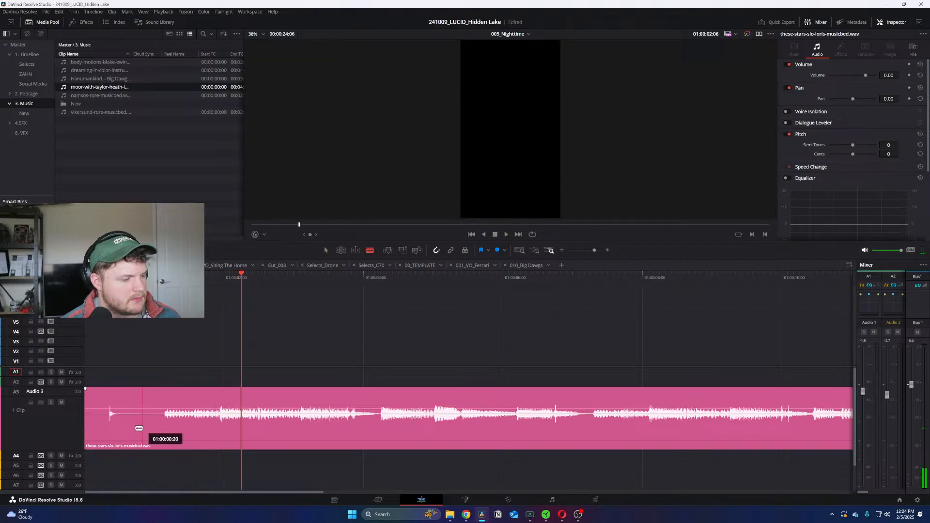
pyautogui.click(116, 428)
pyautogui.press('a')
pyautogui.click(100, 427)
pyautogui.press('Delete')
pyautogui.press('space')
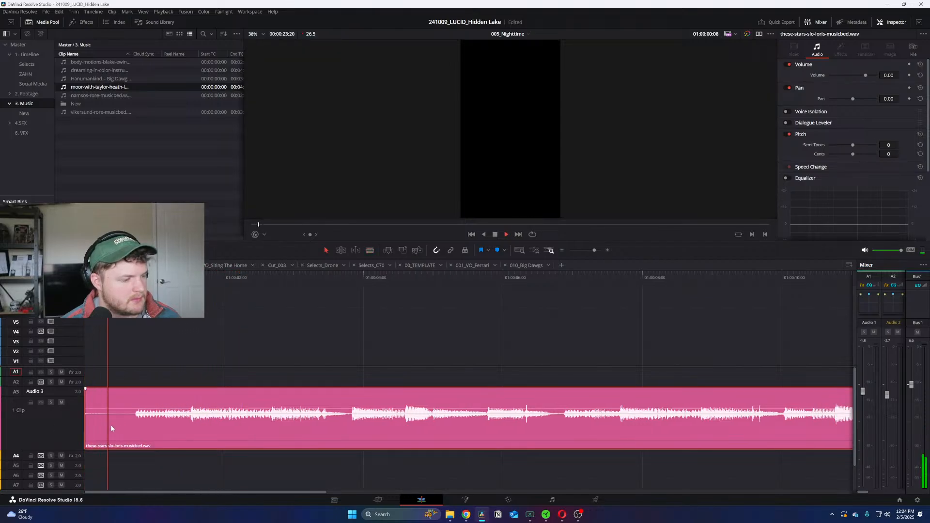
pyautogui.hotkey('ctrl', '-')
pyautogui.press('space')
# Step: Close the open 010_Big Dawgs, 001_VO_Ferrari, 00_TEMPLATE and 004_VO_Siting The Home timelines
pyautogui.click(323, 288)
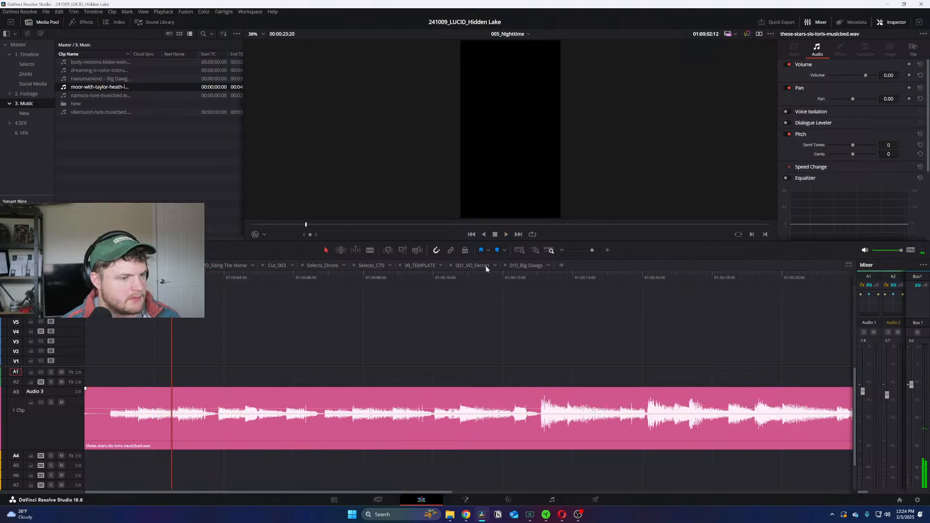
pyautogui.click(451, 264)
pyautogui.click(451, 264)
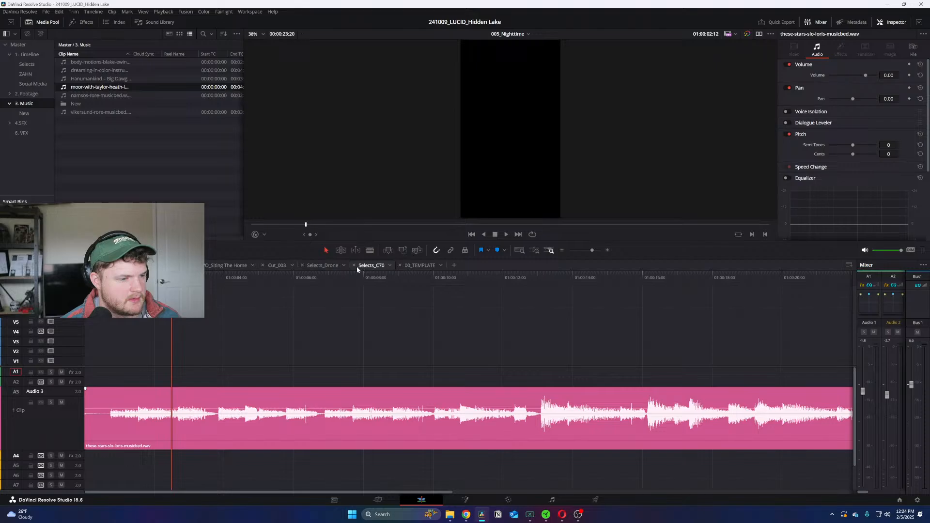
pyautogui.click(399, 265)
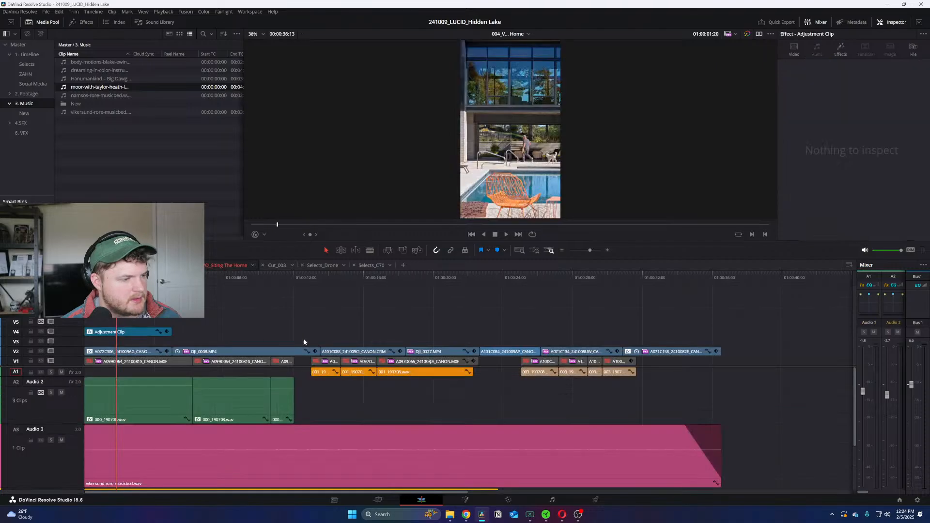
pyautogui.click(187, 265)
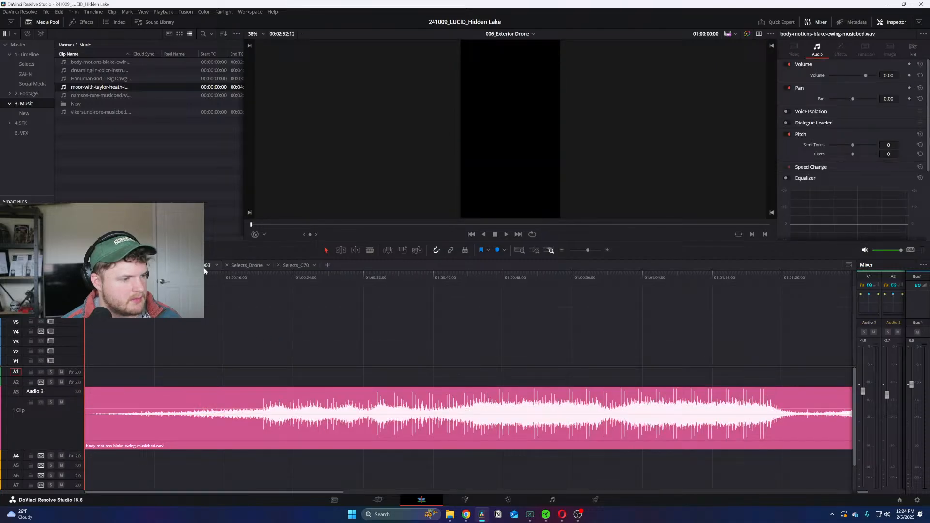
# Step: Copy the dusk pool shot A071C121_24100843_CANON from Cut_003 at about 01:02:21 and paste it on V4 of 005_Nighttime at 01:00:02:12
pyautogui.hotkey('ctrl', '-')
pyautogui.hotkey('ctrl', '-')
pyautogui.hotkey('ctrl', '=')
pyautogui.hotkey('ctrl', '=')
pyautogui.moveTo(247, 281); pyautogui.dragTo(702, 282)
pyautogui.hotkey('ctrl', '-')
pyautogui.hotkey('ctrl', '=')
pyautogui.moveTo(474, 275)
pyautogui.mouseDown()
pyautogui.moveTo(457, 276)
pyautogui.moveTo(472, 278)
pyautogui.mouseUp()
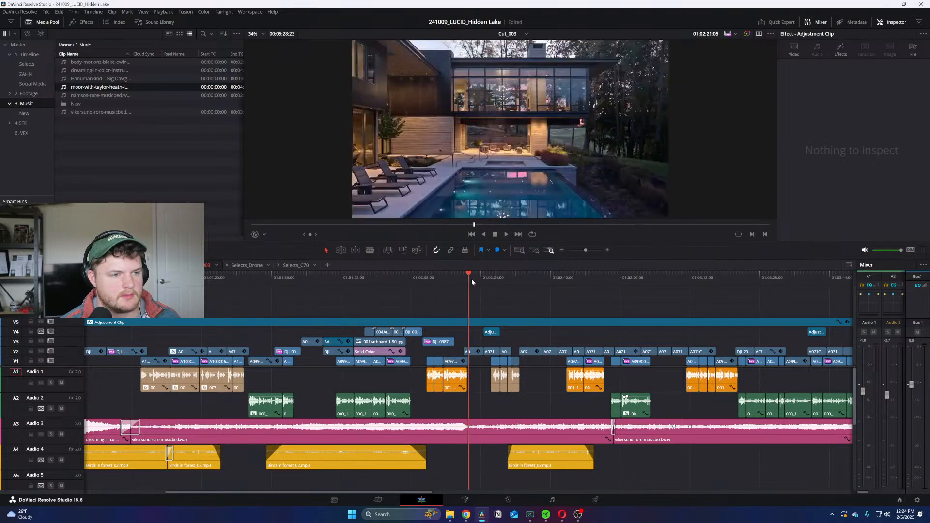
pyautogui.click(470, 352)
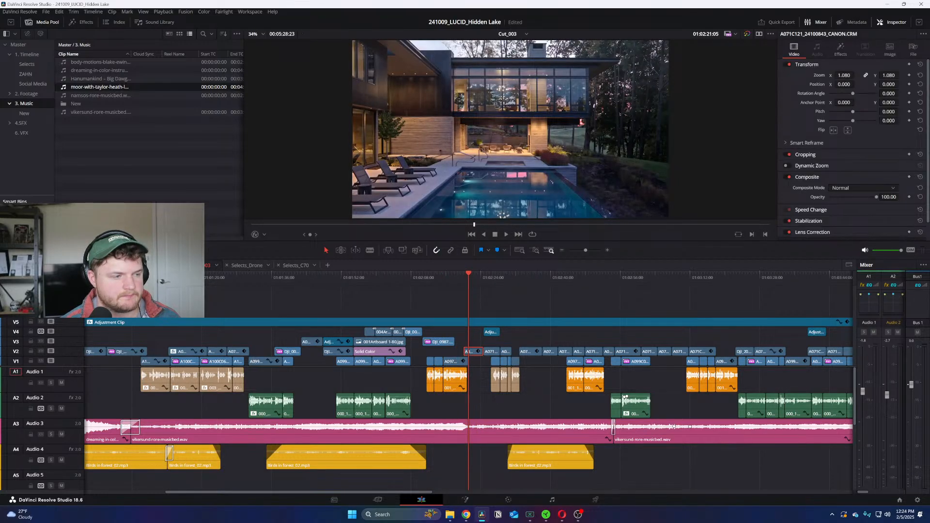
pyautogui.click(151, 265)
pyautogui.hotkey('ctrl', 'v')
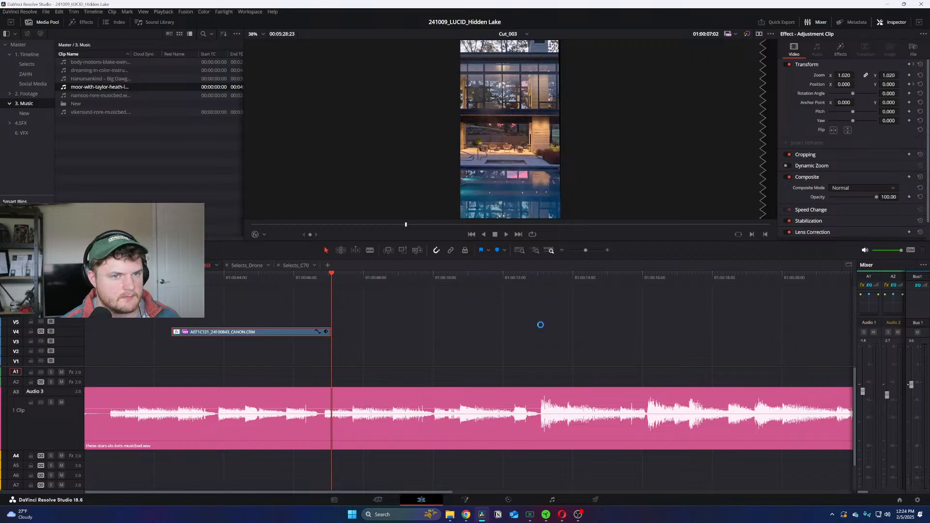
# Step: Bypass the grades and effects, and copy A072C212_2410090F_CANON from Cut_003 at about 01:04:11 onto V4 of 005_Nighttime after the first shot
pyautogui.click(747, 34)
pyautogui.scroll(-1, 543, 308)
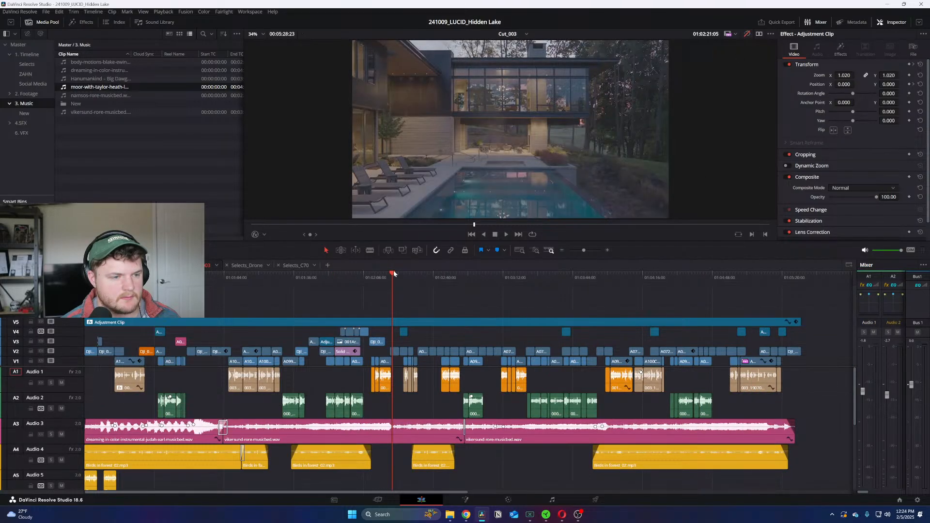
pyautogui.moveTo(403, 273); pyautogui.dragTo(631, 287)
pyautogui.scroll(2, 458, 323)
pyautogui.click(463, 351)
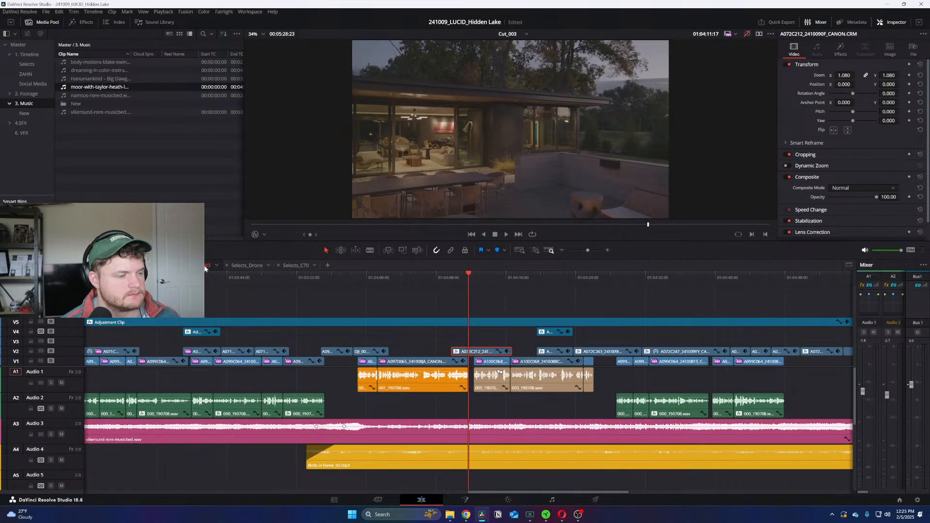
pyautogui.click(160, 266)
pyautogui.hotkey('ctrl', 'v')
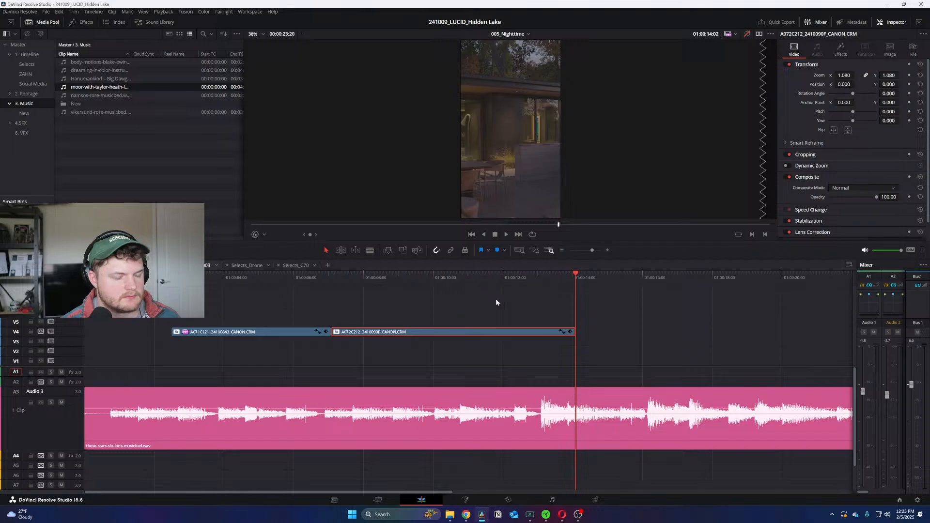
# Step: Copy the night shots A072C216, A072C213, A071C119 and A071C108 with their adjustment clip from Cut_003 to the end of 005_Nighttime
pyautogui.hotkey('ctrl', 'shift', ']')
pyautogui.scroll(-2, 513, 292)
pyautogui.moveTo(510, 280); pyautogui.dragTo(661, 276)
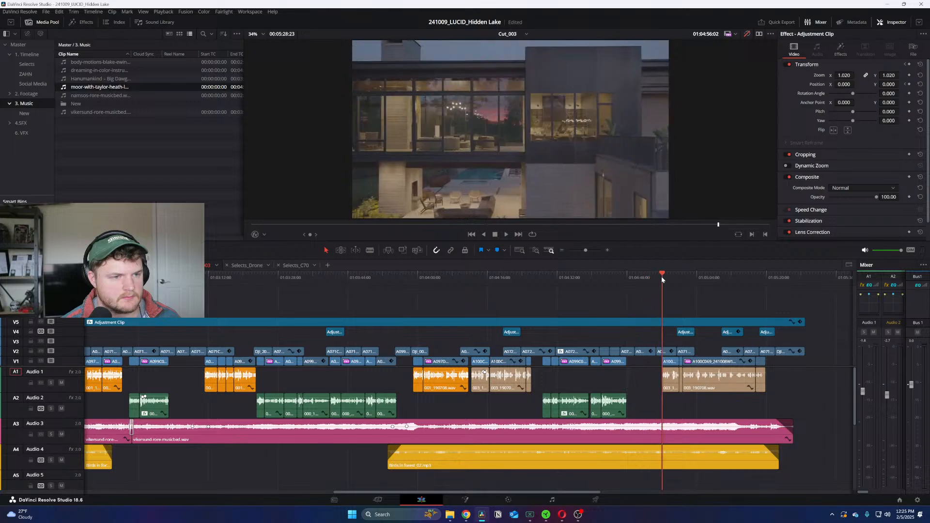
pyautogui.scroll(2, 504, 352)
pyautogui.moveTo(565, 352); pyautogui.dragTo(385, 333)
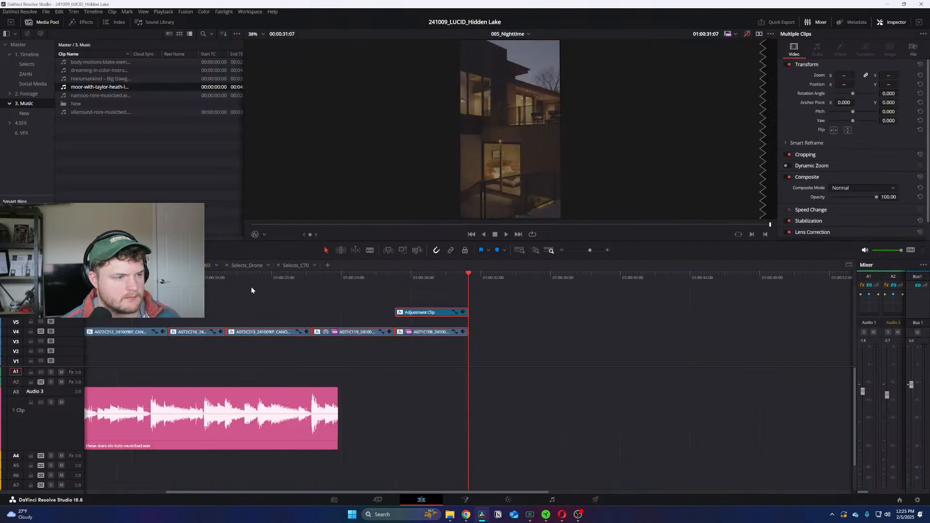
pyautogui.click(251, 290)
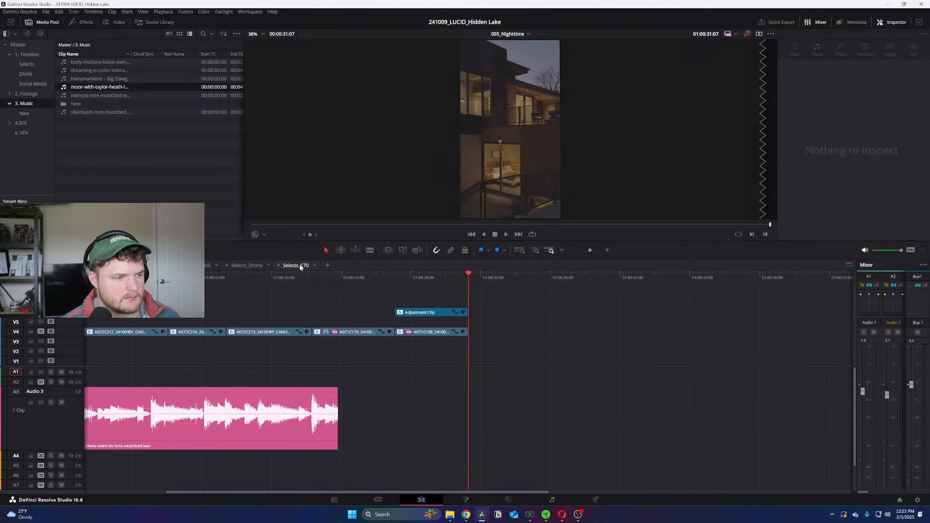
# Step: Copy the closing exterior shots of Cut_003, including A071C104 and DJI_0994.MP4, with their adjustment clips to the end of 005_Nighttime
pyautogui.click(295, 266)
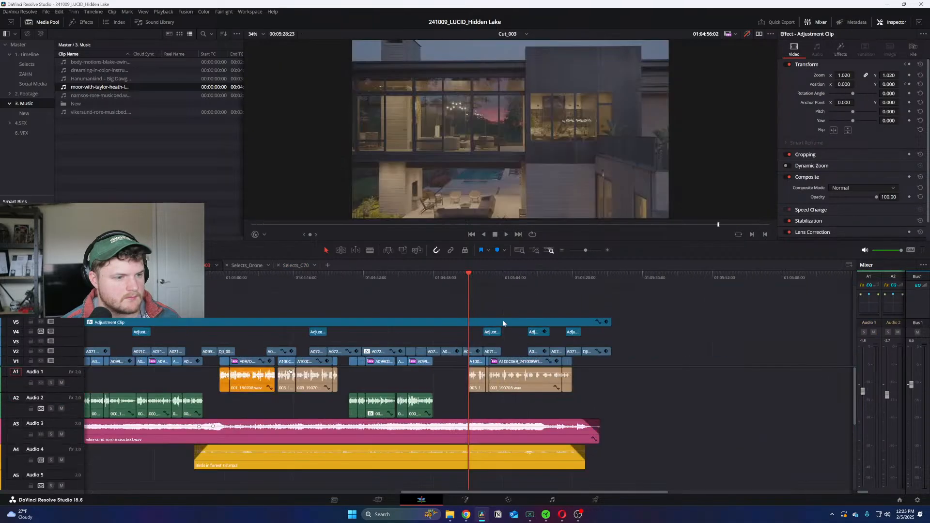
pyautogui.moveTo(490, 278); pyautogui.dragTo(586, 275)
pyautogui.moveTo(650, 355); pyautogui.dragTo(490, 333)
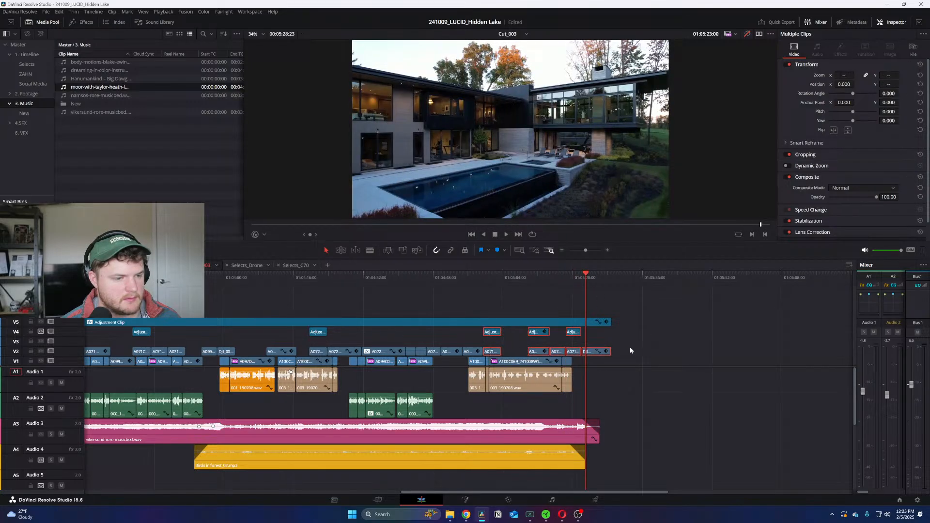
pyautogui.moveTo(622, 356); pyautogui.dragTo(529, 332)
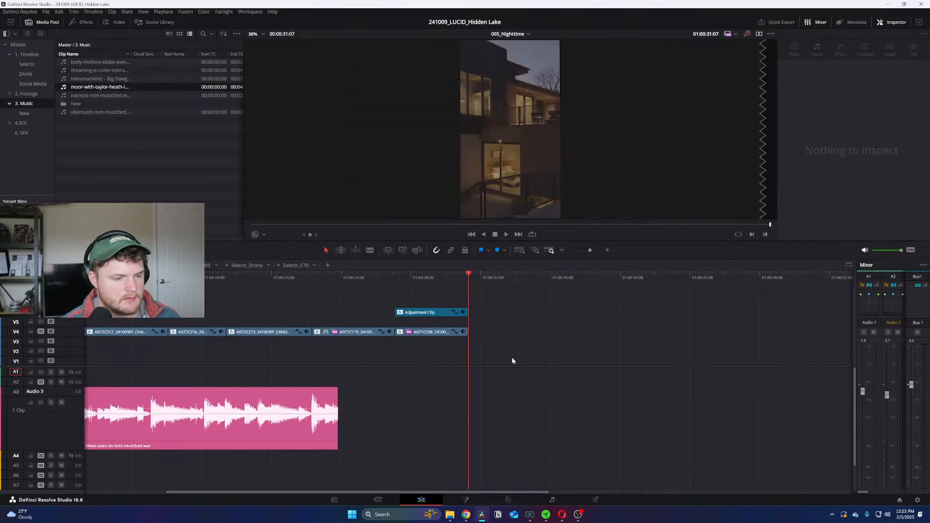
pyautogui.hotkey('ctrl', 'v')
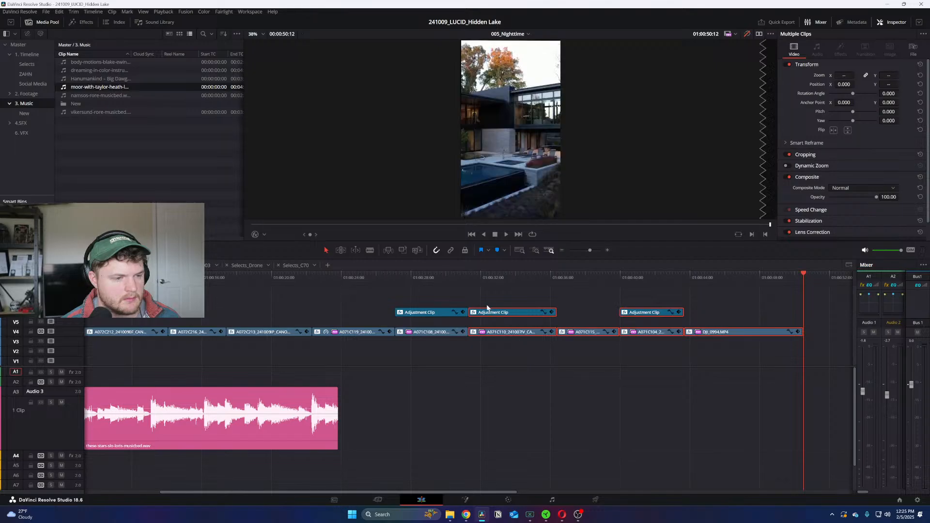
pyautogui.hotkey('ctrl', '-')
pyautogui.moveTo(305, 276); pyautogui.dragTo(473, 289)
pyautogui.click(515, 333)
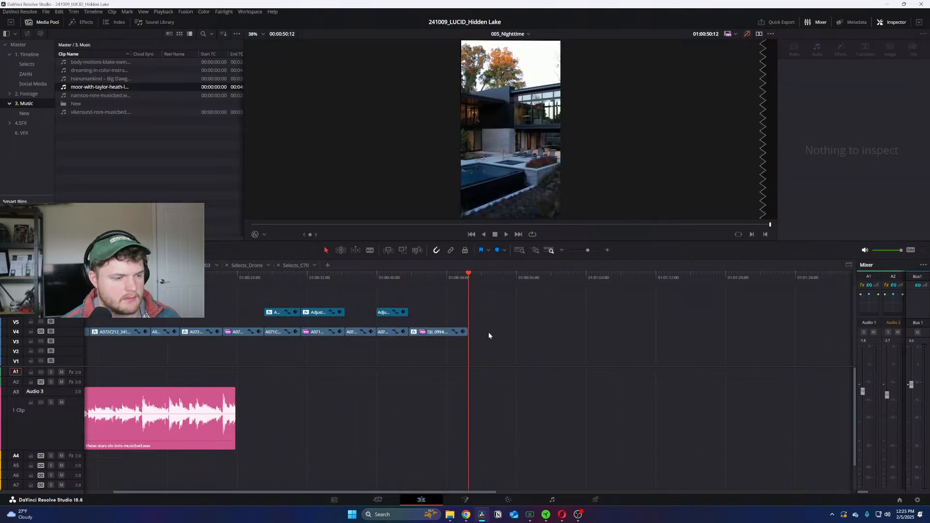
# Step: Move the dusk pool shot A071C121_24100843_CANON down to the very start of V1 and play it with the song
pyautogui.press('Home')
pyautogui.moveTo(118, 278)
pyautogui.mouseDown()
pyautogui.moveTo(175, 277)
pyautogui.moveTo(119, 278)
pyautogui.mouseUp()
pyautogui.hotkey('ctrl', '=')
pyautogui.hotkey('ctrl', '=')
pyautogui.moveTo(221, 332); pyautogui.dragTo(54, 373)
pyautogui.press('Home')
pyautogui.press('space')
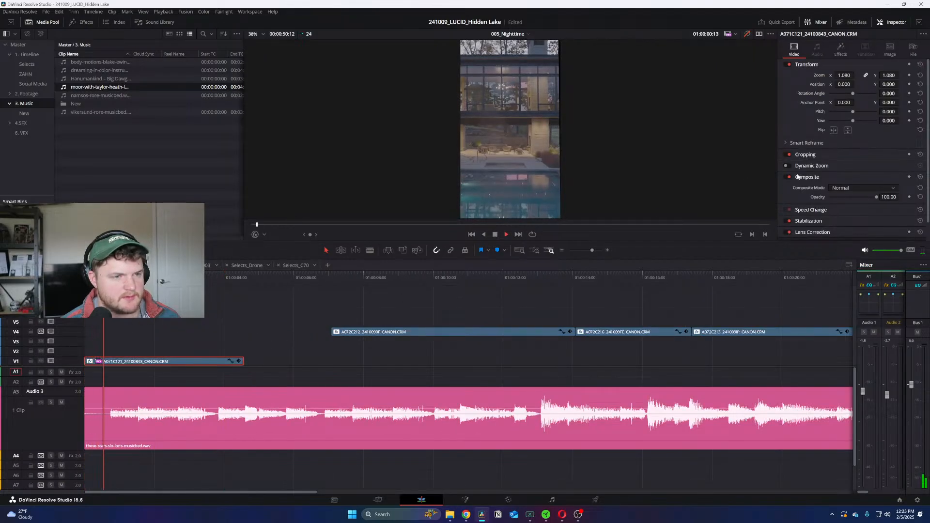
# Step: Keyframe the Position X of A071C121_24100843_CANON from 23 to -186 so the vertical frame pans across the pool
pyautogui.moveTo(844, 84); pyautogui.dragTo(779, 84)
pyautogui.press('space')
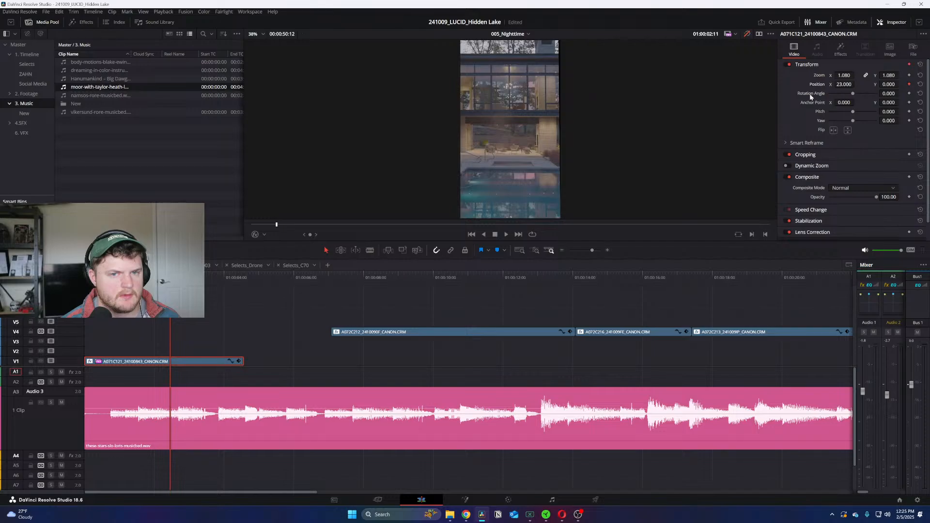
pyautogui.click(213, 277)
pyautogui.moveTo(845, 84); pyautogui.dragTo(747, 84)
pyautogui.hotkey('ctrl', '-')
pyautogui.press('Home')
pyautogui.hotkey('ctrl', '=')
pyautogui.press('space')
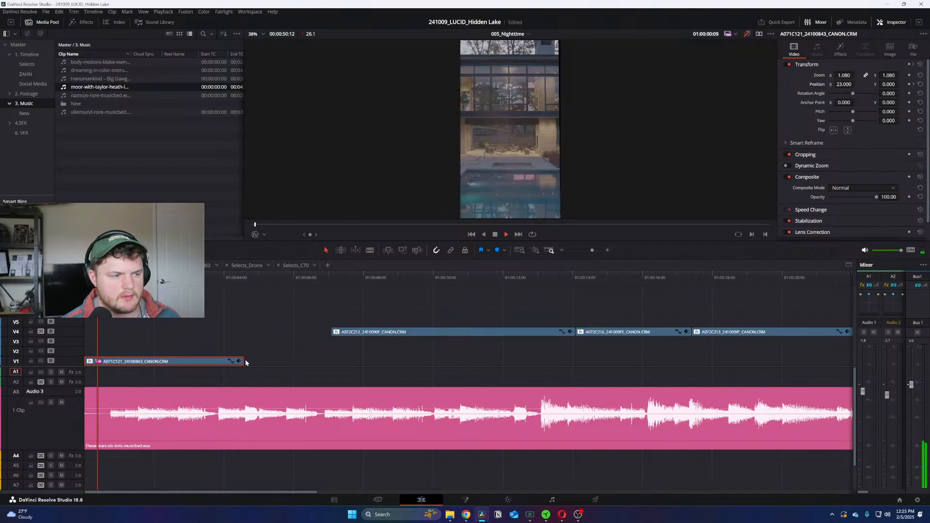
# Step: Extend A071C121 on V1 to about 01:00:08, with its position keyframes moved to the clip's start and near its end
pyautogui.click(239, 361)
pyautogui.press('space')
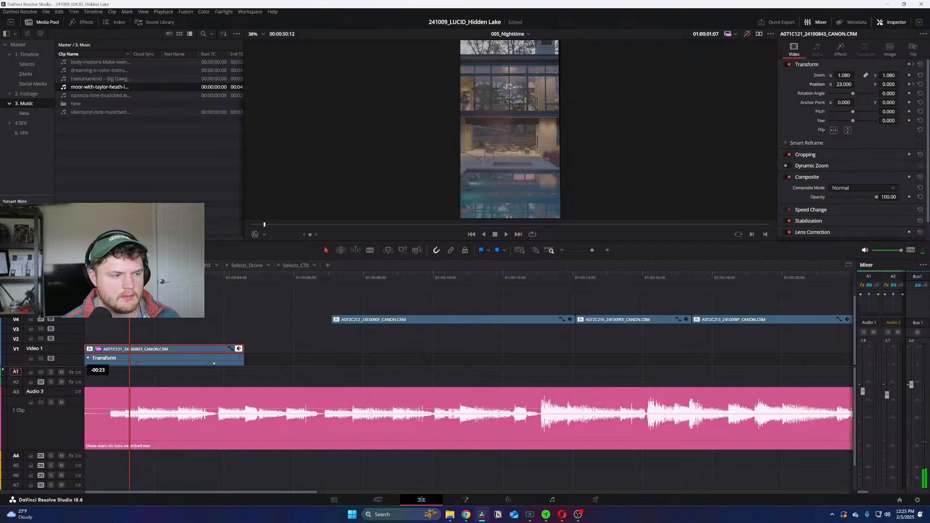
pyautogui.moveTo(148, 363); pyautogui.dragTo(81, 363)
pyautogui.press('space')
pyautogui.moveTo(214, 363); pyautogui.dragTo(294, 362)
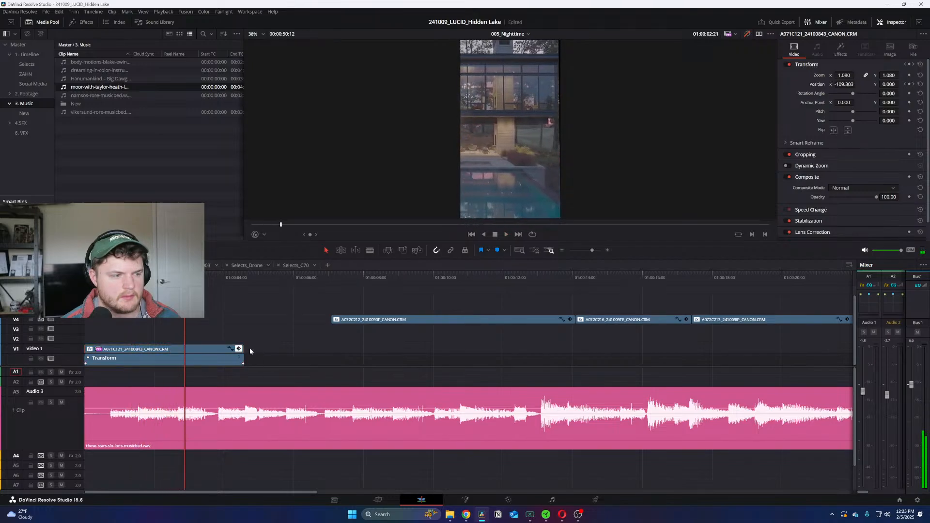
pyautogui.moveTo(243, 349); pyautogui.dragTo(368, 349)
pyautogui.moveTo(244, 363); pyautogui.dragTo(359, 364)
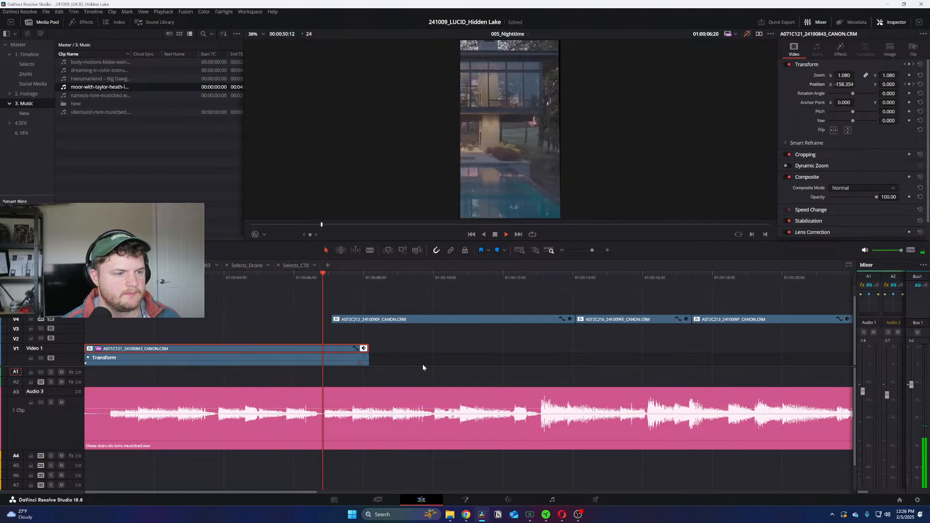
# Step: Place the A071C104 shot with its adjustment clip directly after A071C121, with the shot on V1
pyautogui.moveTo(377, 322)
pyautogui.mouseDown()
pyautogui.moveTo(357, 322)
pyautogui.moveTo(368, 322)
pyautogui.mouseUp()
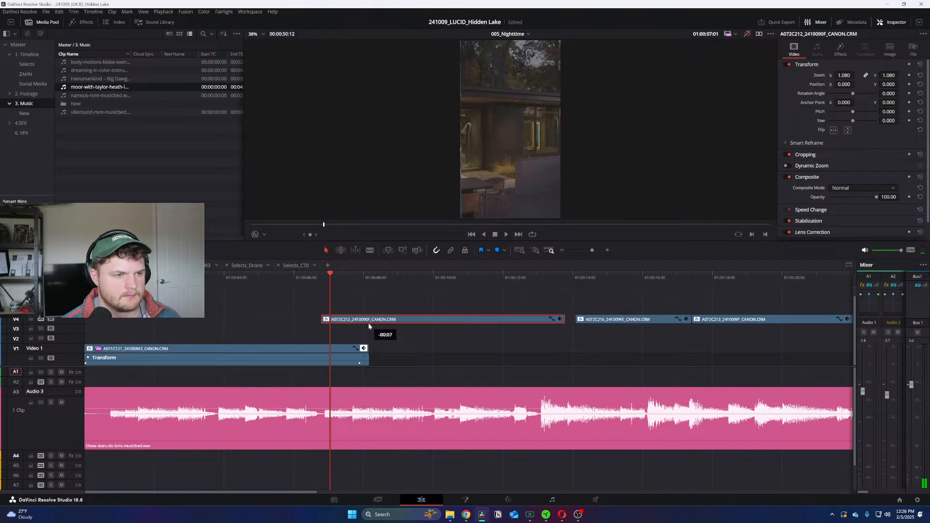
pyautogui.hotkey('ctrl', '-')
pyautogui.press('space')
pyautogui.click(204, 279)
pyautogui.press('space')
pyautogui.hotkey('ctrl', '-')
pyautogui.hotkey('ctrl', '=')
pyautogui.moveTo(220, 278); pyautogui.dragTo(802, 297)
pyautogui.hotkey('ctrl', '-')
pyautogui.moveTo(441, 334); pyautogui.dragTo(169, 355)
# Step: Shift all remaining unplaced shots about 10 seconds later and one track lower, leaving room after A071C104
pyautogui.click(128, 283)
pyautogui.moveTo(165, 298); pyautogui.dragTo(542, 317)
pyautogui.hotkey('ctrl', '=')
pyautogui.hotkey('ctrl', '=')
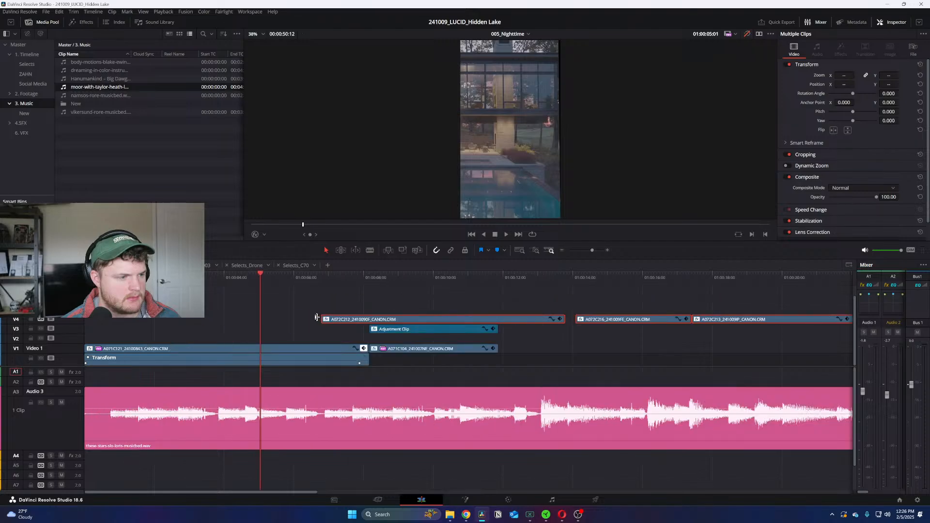
pyautogui.moveTo(372, 323); pyautogui.dragTo(736, 342)
pyautogui.click(585, 313)
# Step: Extend A071C104 and its adjustment clip to the song's strong beat at about 01:00:13
pyautogui.press('space')
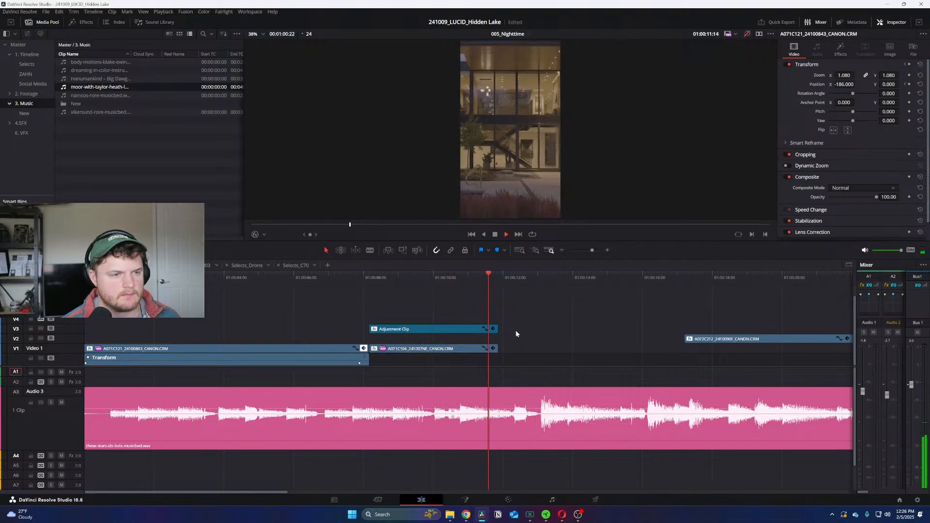
pyautogui.press('space')
pyautogui.moveTo(500, 323); pyautogui.dragTo(538, 348)
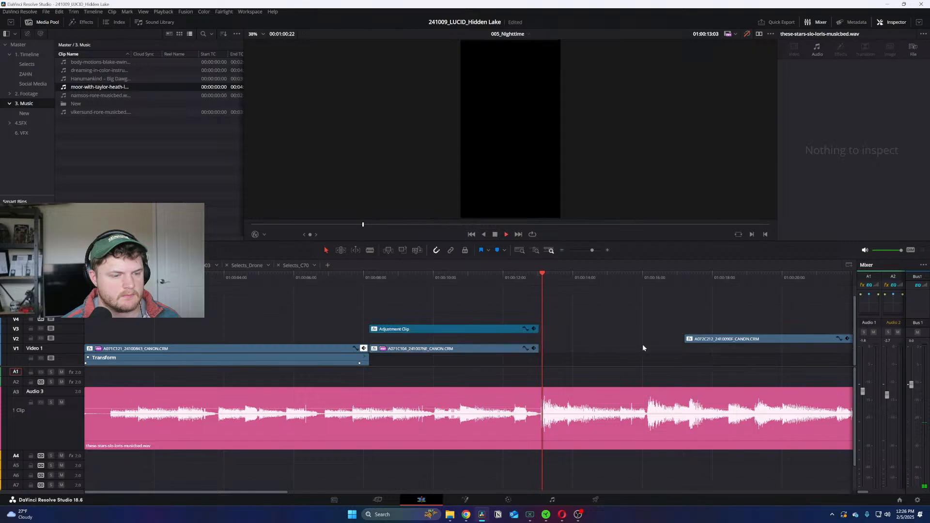
# Step: Try A072C212_2410090F_CANON on V1 after A071C104 with Position X 242, and move it back among the unplaced shots
pyautogui.moveTo(631, 349); pyautogui.dragTo(568, 353)
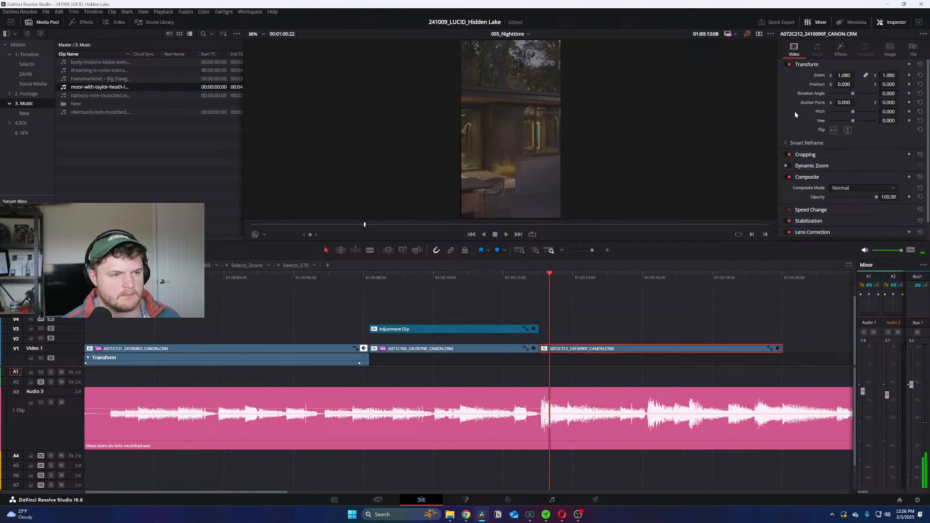
pyautogui.moveTo(843, 84); pyautogui.dragTo(858, 85)
pyautogui.hotkey('ctrl', '-')
pyautogui.hotkey('ctrl', '-')
pyautogui.hotkey('ctrl', '=')
pyautogui.hotkey('ctrl', '=')
pyautogui.hotkey('ctrl', '-')
pyautogui.moveTo(365, 343); pyautogui.dragTo(520, 318)
pyautogui.hotkey('ctrl', '-')
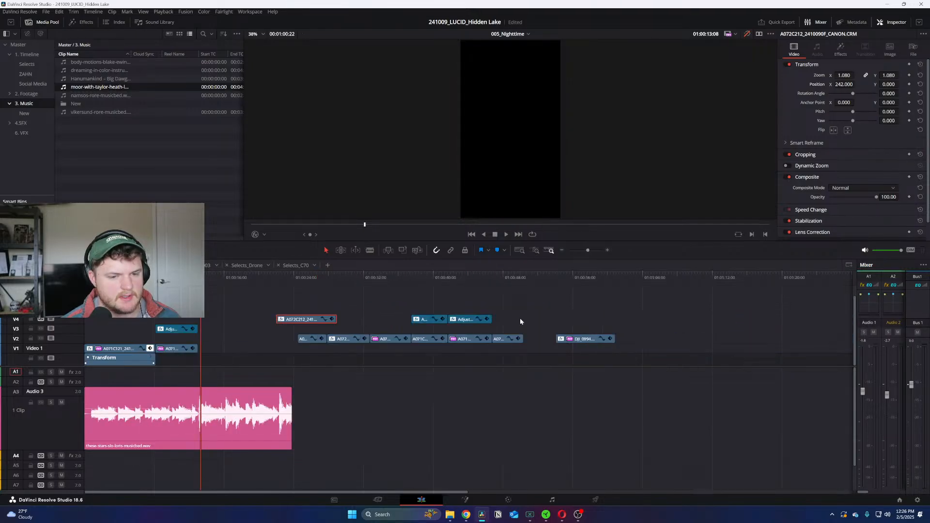
# Step: Review DJI_0994 and scan the Selects_Drone timeline through the Poolside, Car Side and Front Side sections for a nighttime shot
pyautogui.click(557, 278)
pyautogui.moveTo(568, 278); pyautogui.dragTo(198, 307)
pyautogui.hotkey('ctrl', '=')
pyautogui.hotkey('ctrl', '=')
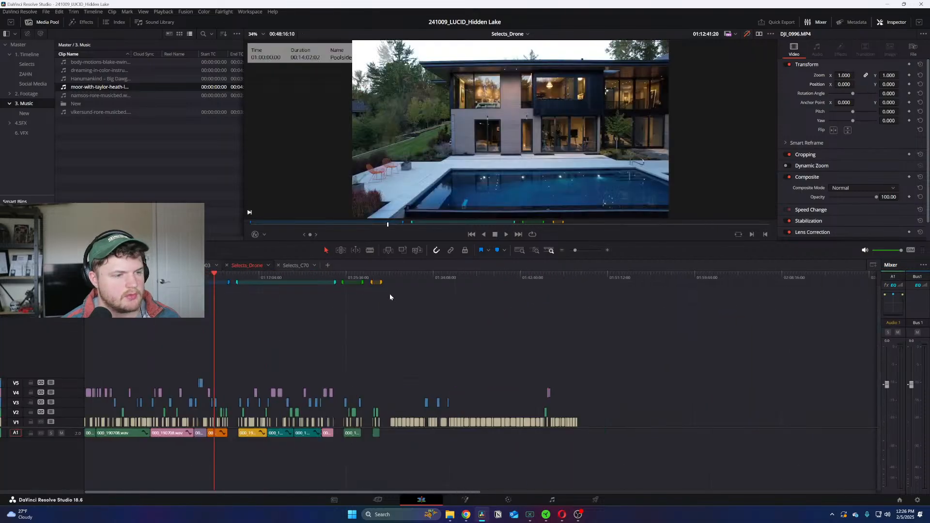
pyautogui.hotkey('ctrl', '=')
pyautogui.hotkey('ctrl', '=')
pyautogui.click(422, 279)
pyautogui.moveTo(422, 280)
pyautogui.mouseDown()
pyautogui.moveTo(406, 281)
pyautogui.moveTo(599, 286)
pyautogui.mouseUp()
pyautogui.hotkey('ctrl', '-')
pyautogui.moveTo(505, 279); pyautogui.dragTo(457, 277)
pyautogui.hotkey('ctrl', '=')
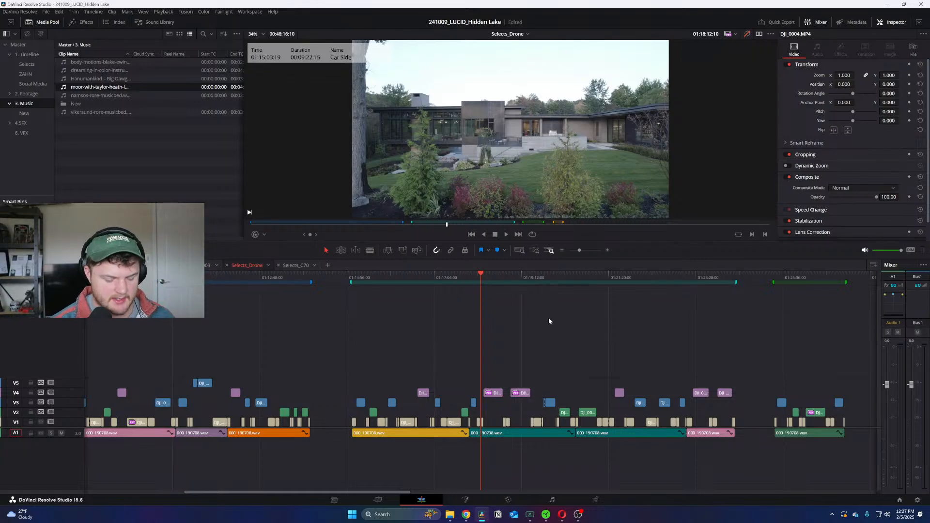
pyautogui.press('Down')
pyautogui.press('Down')
pyautogui.press('Down')
pyautogui.press('Down')
pyautogui.press('Down')
pyautogui.press('Down')
pyautogui.press('Down')
pyautogui.press('Down')
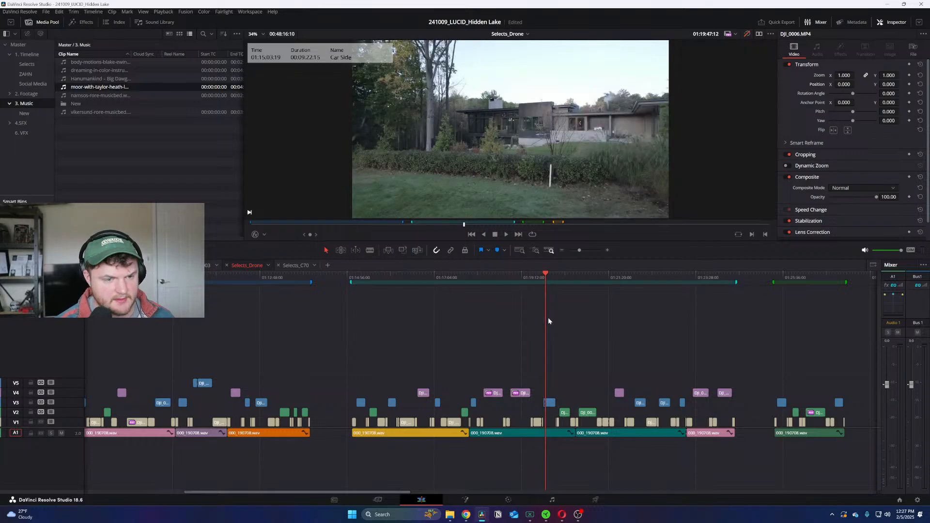
pyautogui.hscroll(3, 590, 327)
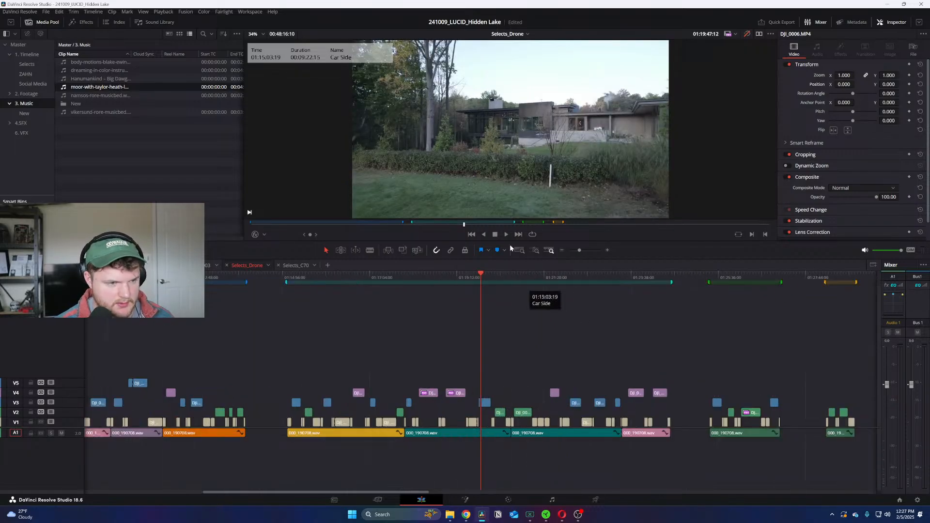
pyautogui.click(573, 278)
pyautogui.moveTo(573, 279); pyautogui.dragTo(841, 295)
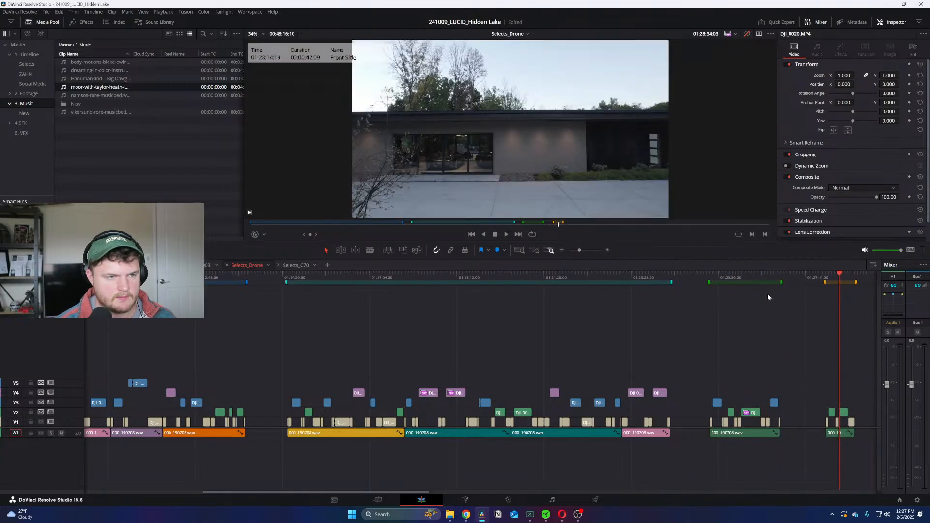
# Step: Examine the dusk drone shots in the Poolside section of Selects_Drone around DJI_0002.MP4
pyautogui.press('Home')
pyautogui.moveTo(440, 272); pyautogui.dragTo(618, 278)
pyautogui.hotkey('ctrl', '=')
pyautogui.moveTo(495, 275); pyautogui.dragTo(574, 274)
pyautogui.moveTo(623, 274); pyautogui.dragTo(260, 295)
pyautogui.hotkey('ctrl', '-')
pyautogui.hotkey('ctrl', '=')
pyautogui.moveTo(455, 279); pyautogui.dragTo(156, 283)
pyautogui.hotkey('ctrl', '-')
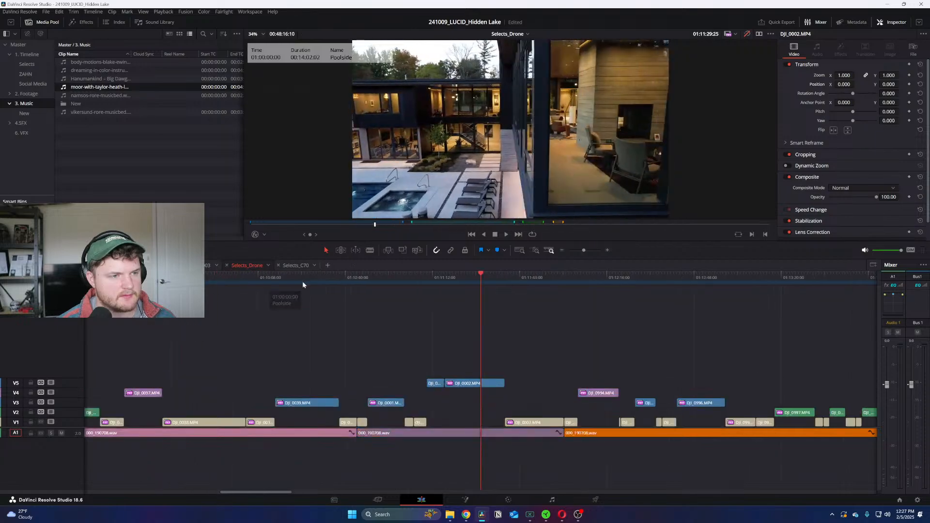
# Step: Isolate about 8 seconds of DJI_0002.MP4 around 01:11:30 in Selects_Drone and copy it into 005_Nighttime after A071C104
pyautogui.hotkey('ctrl', '=')
pyautogui.moveTo(422, 274); pyautogui.dragTo(506, 272)
pyautogui.press('b')
pyautogui.click(530, 384)
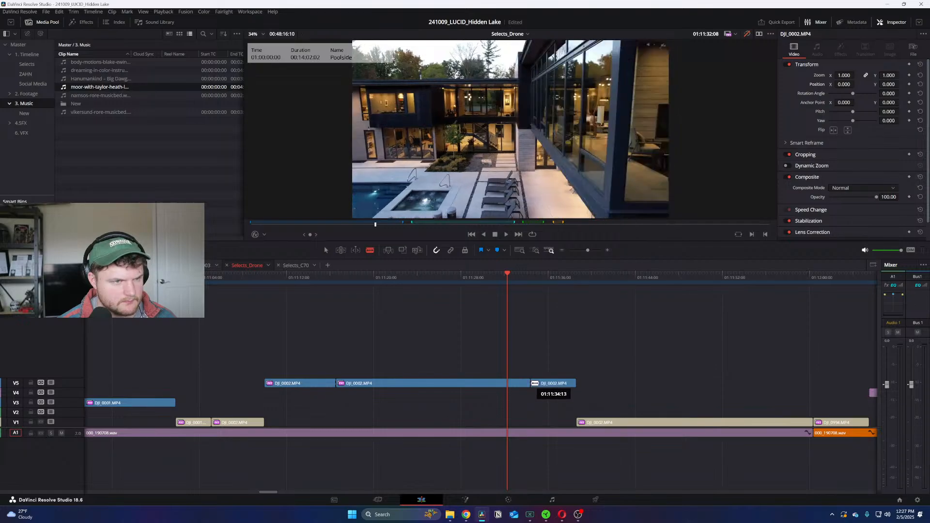
pyautogui.click(438, 384)
pyautogui.press('a')
pyautogui.click(461, 385)
pyautogui.moveTo(461, 386); pyautogui.dragTo(460, 377)
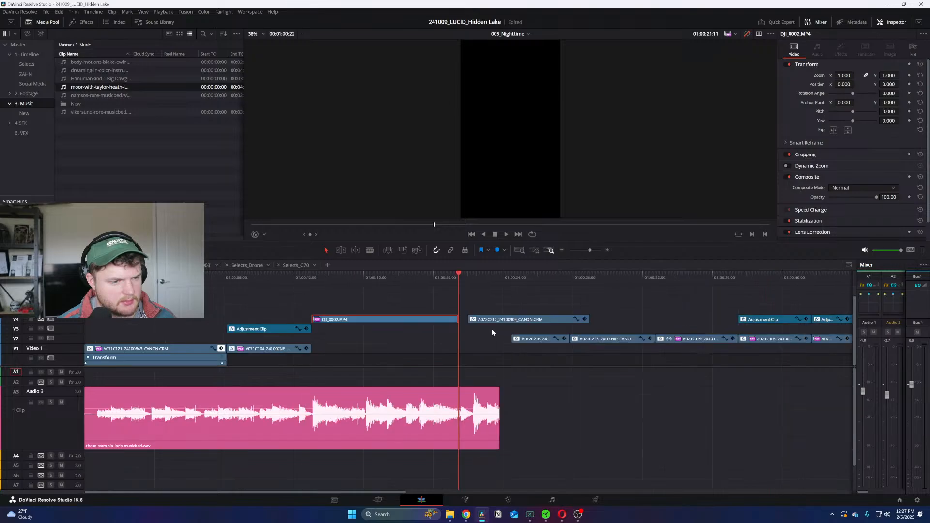
# Step: Move DJI_0002.MP4 down to V1 directly after A071C104 at about 01:00:13 and play the transition
pyautogui.moveTo(414, 321); pyautogui.dragTo(418, 350)
pyautogui.moveTo(301, 277); pyautogui.dragTo(173, 277)
pyautogui.hotkey('ctrl', '=')
pyautogui.press('space')
pyautogui.moveTo(599, 352)
pyautogui.mouseDown()
pyautogui.moveTo(556, 294)
pyautogui.moveTo(426, 314)
pyautogui.moveTo(599, 325)
pyautogui.moveTo(599, 348)
pyautogui.mouseUp()
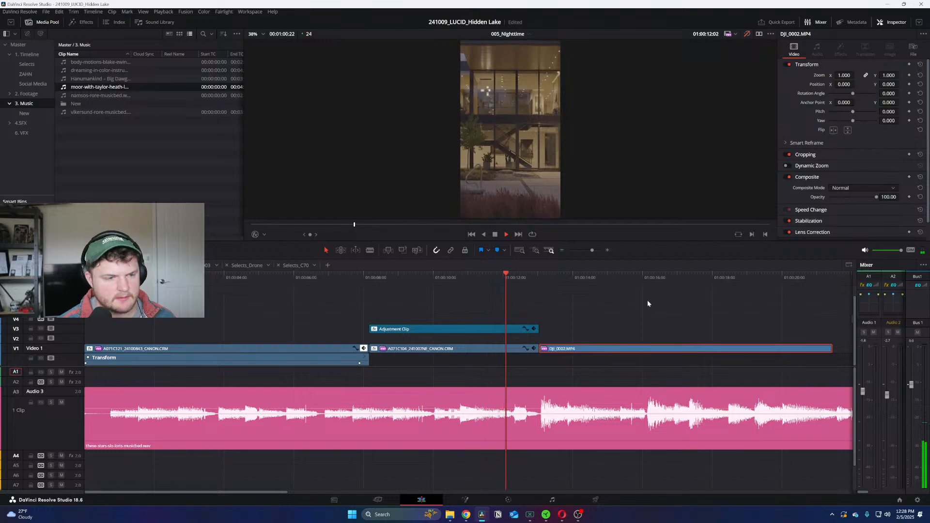
pyautogui.scroll(2, 566, 332)
pyautogui.press('space')
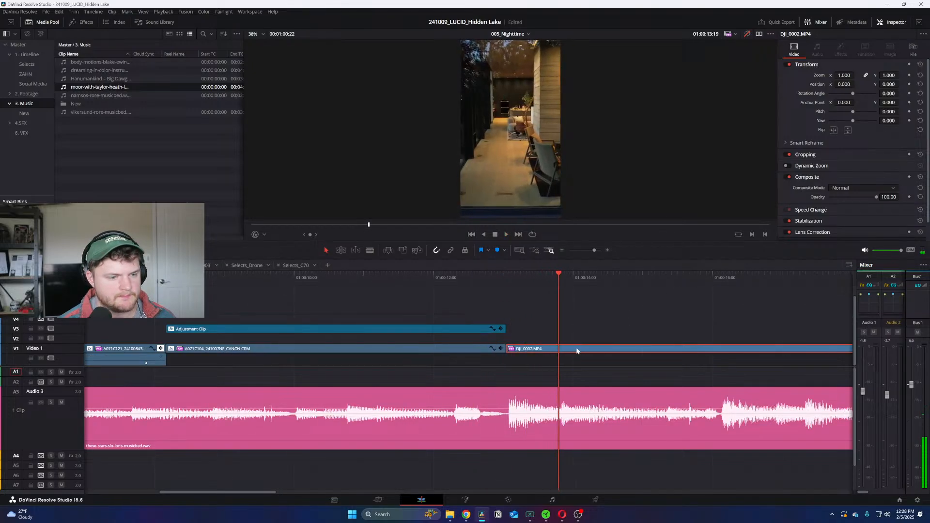
# Step: Reverse the playback speed of DJI_0002.MP4 and play it
pyautogui.rightClick(576, 346)
pyautogui.click(609, 239)
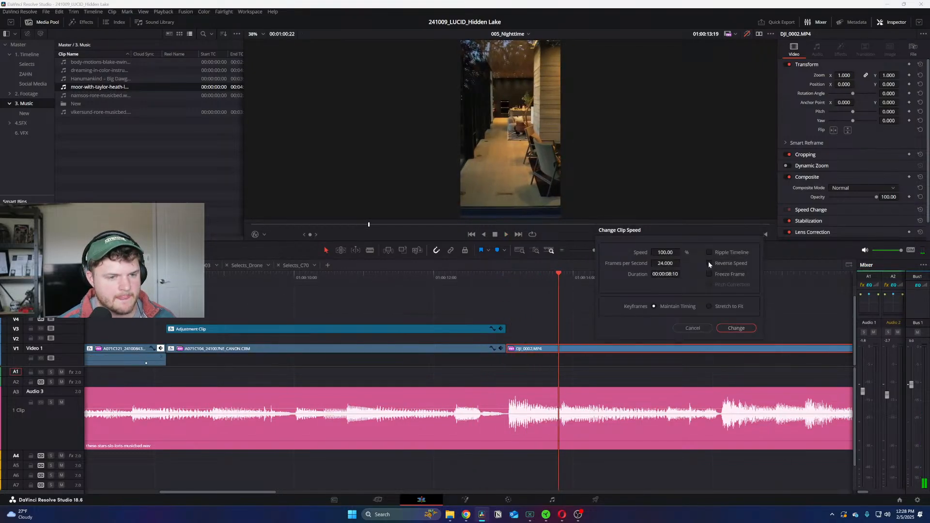
pyautogui.press('Return')
pyautogui.press('space')
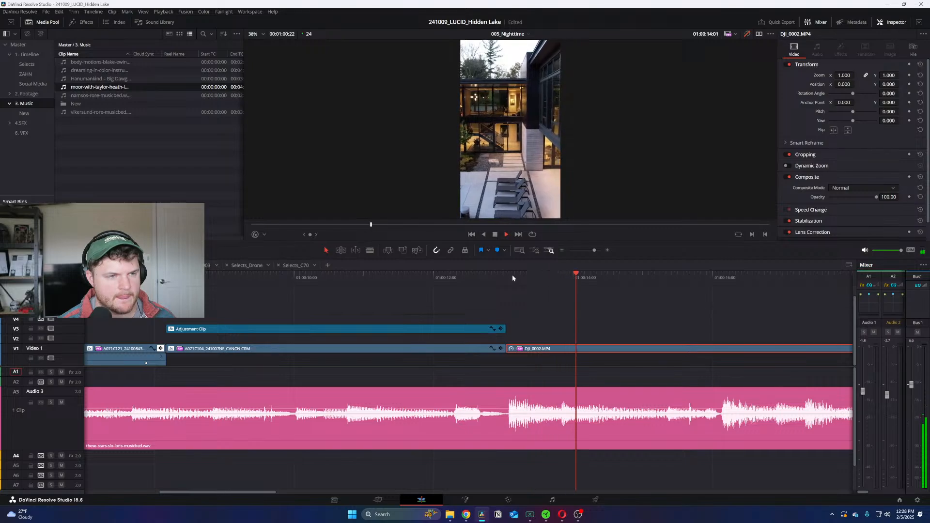
# Step: Cut about 1.6 seconds off the start of the reversed DJI_0002.MP4 and butt the remainder against A071C104
pyautogui.press('b')
pyautogui.click(621, 345)
pyautogui.press('a')
pyautogui.moveTo(665, 347); pyautogui.dragTo(559, 354)
pyautogui.moveTo(495, 346); pyautogui.dragTo(506, 348)
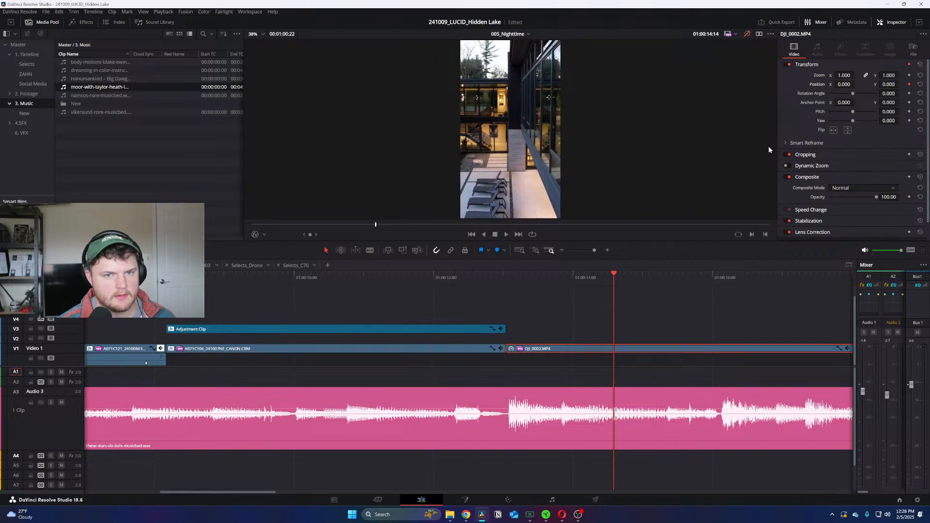
# Step: Keyframe the Position X of DJI_0002.MP4 from 0 into negative values, spread the keyframes from its start to near its end, and play it
pyautogui.moveTo(845, 85); pyautogui.dragTo(814, 84)
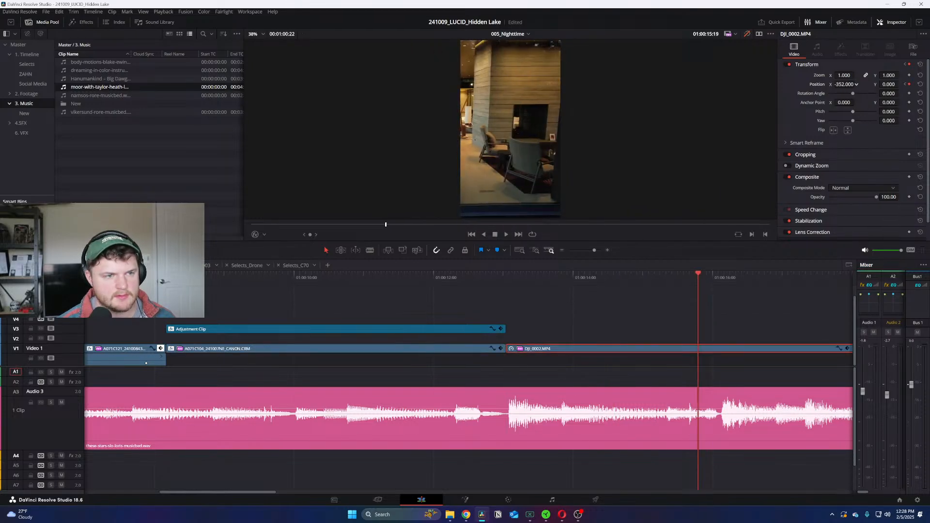
pyautogui.click(541, 279)
pyautogui.hotkey('ctrl', '-')
pyautogui.click(674, 349)
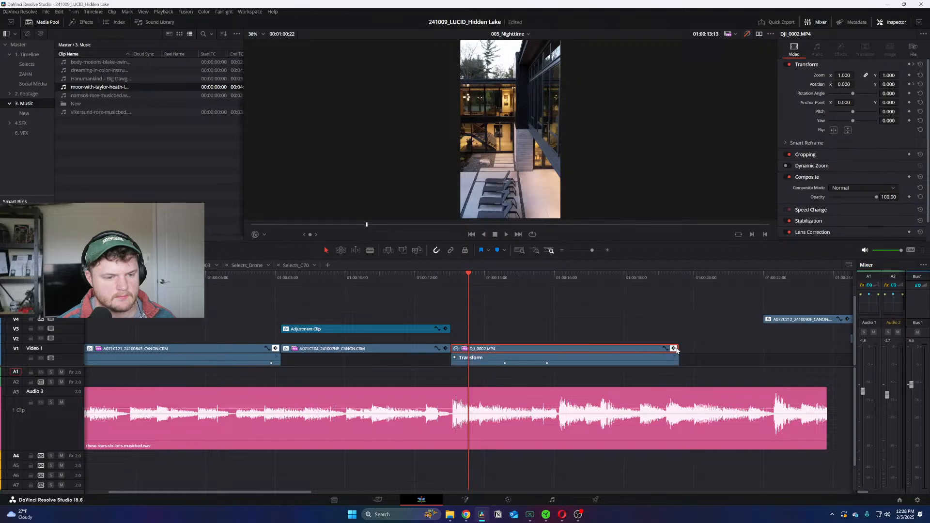
pyautogui.moveTo(503, 363); pyautogui.dragTo(451, 364)
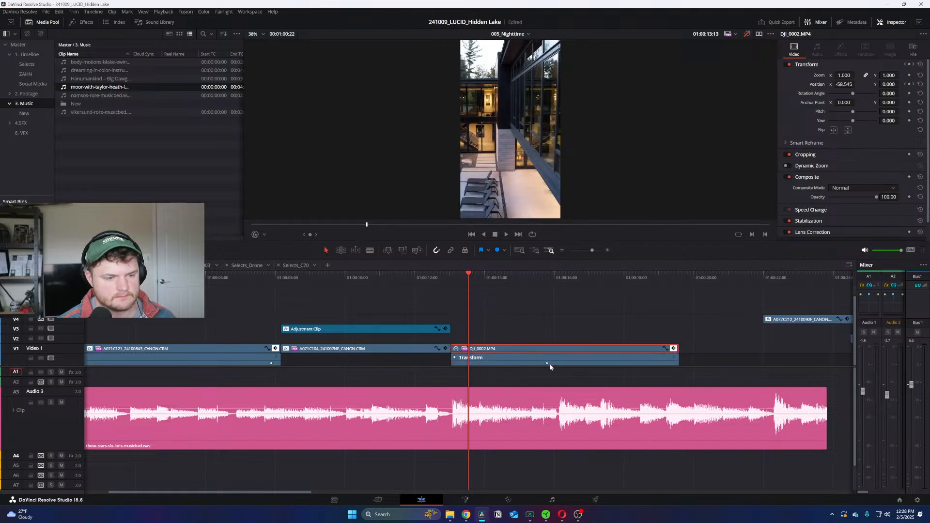
pyautogui.moveTo(548, 364); pyautogui.dragTo(660, 363)
pyautogui.press('space')
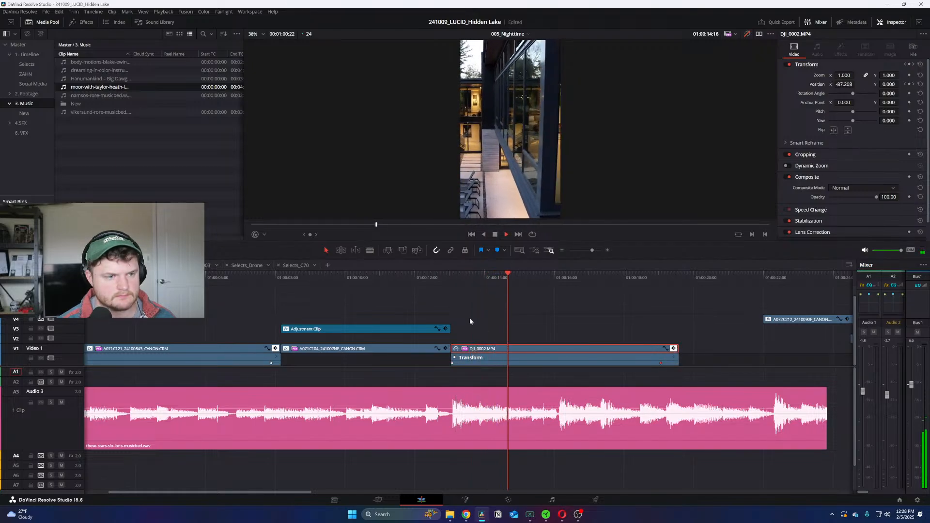
pyautogui.click(429, 277)
pyautogui.press('space')
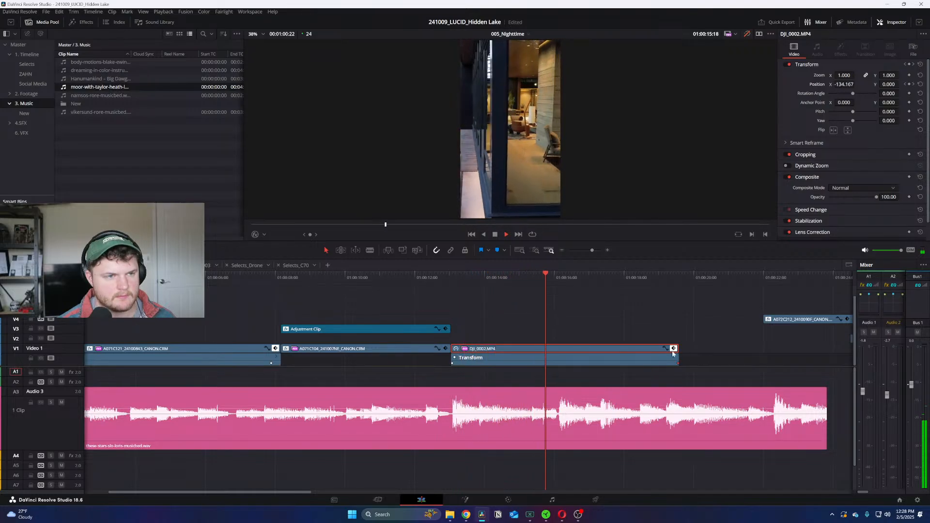
# Step: Keyframe Position X of DJI_0002.MP4 at -38.987, shift that keyframe to 01:00:18:11, and play the pan
pyautogui.scroll(2, 549, 326)
pyautogui.press('space')
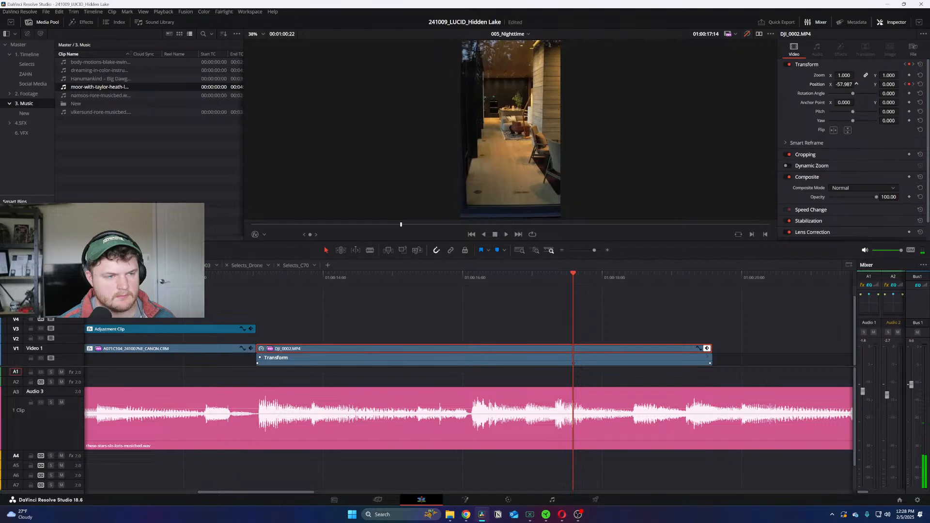
pyautogui.moveTo(353, 287); pyautogui.dragTo(262, 299)
pyautogui.press('space')
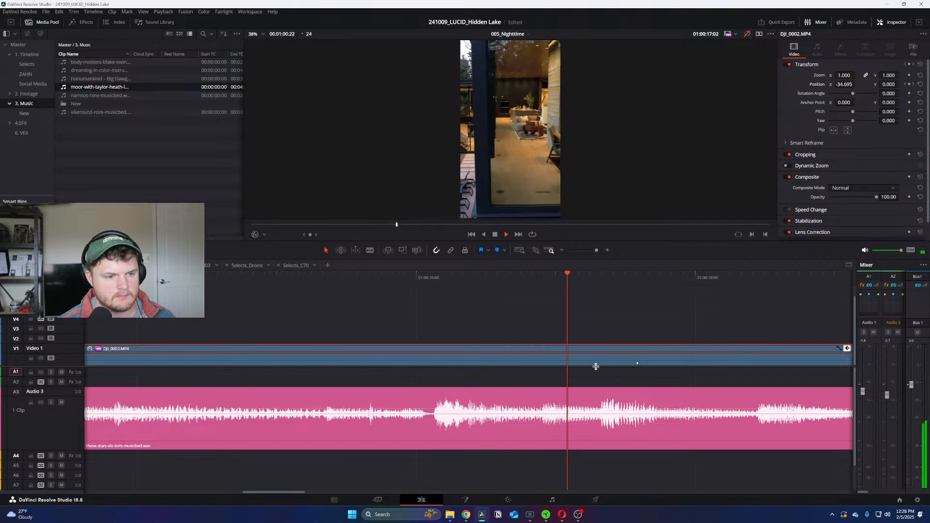
pyautogui.press('space')
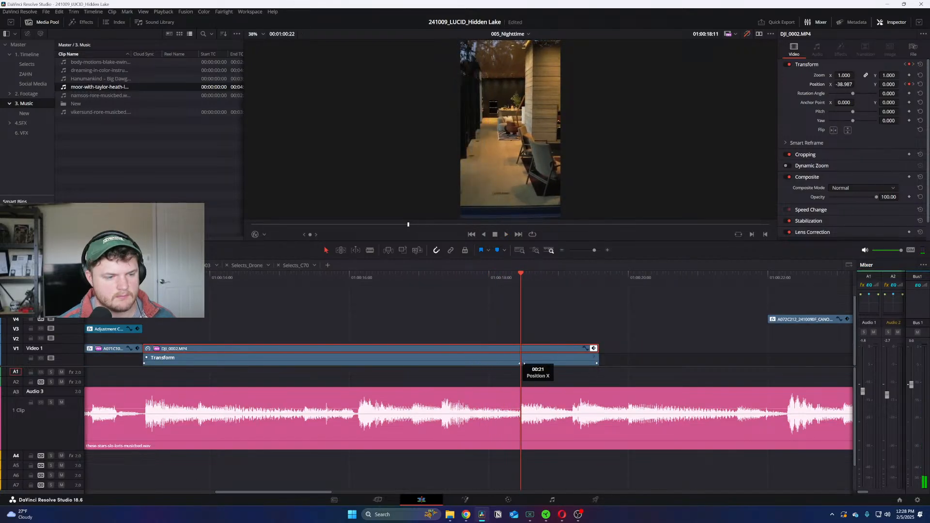
# Step: Cut DJI_0002.MP4 at 01:00:18:11 and delete the remainder
pyautogui.hotkey('ctrl', 'b')
pyautogui.click(542, 349)
pyautogui.press('BackSpace')
pyautogui.scroll(-4, 542, 348)
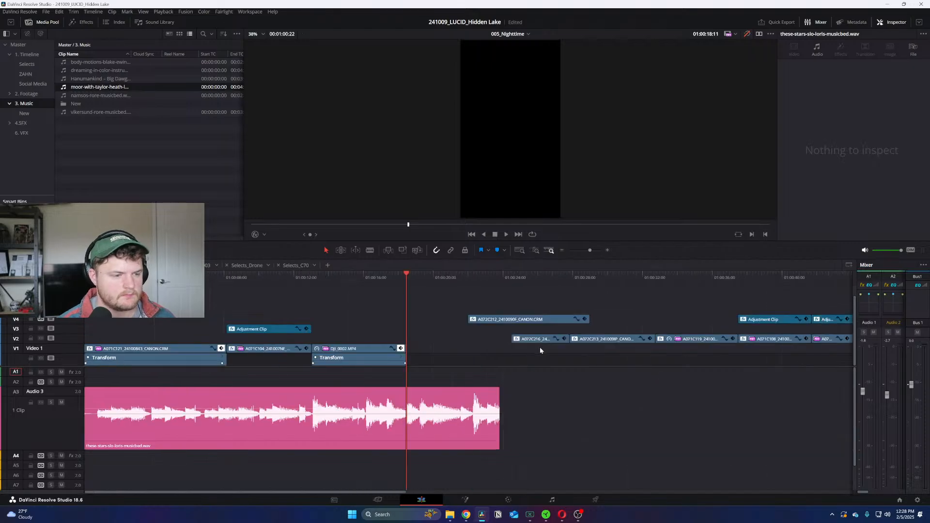
# Step: Scrub through the unused clips stacked on the upper tracks after DJI_0002.MP4 and delete them all
pyautogui.hotkey('ctrl', '=')
pyautogui.click(462, 348)
pyautogui.hotkey('ctrl', '-')
pyautogui.click(513, 279)
pyautogui.moveTo(568, 277); pyautogui.dragTo(705, 274)
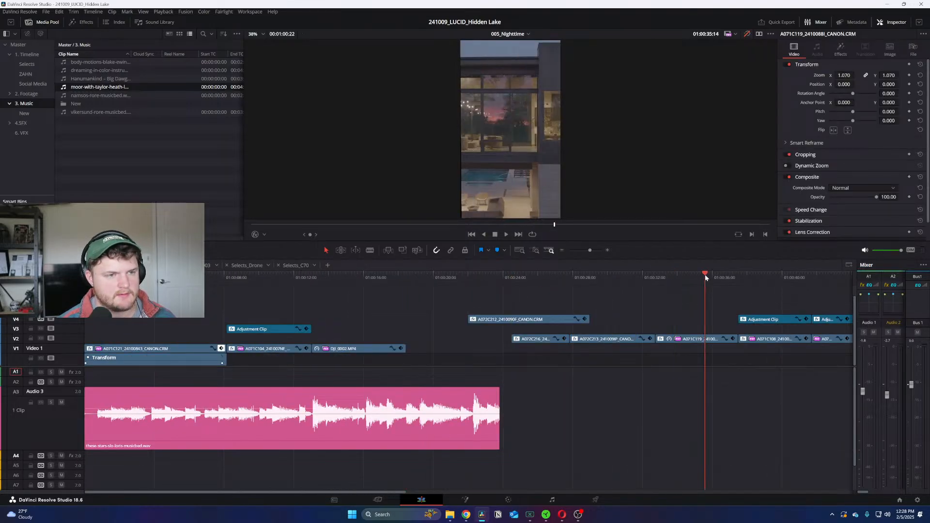
pyautogui.hotkey('ctrl', '-')
pyautogui.moveTo(434, 280); pyautogui.dragTo(571, 274)
pyautogui.moveTo(588, 389); pyautogui.dragTo(312, 306)
pyautogui.press('BackSpace')
# Step: Return to the start of the timeline and collapse the keyframe row of A071C121
pyautogui.press('Home')
pyautogui.hotkey('ctrl', '=')
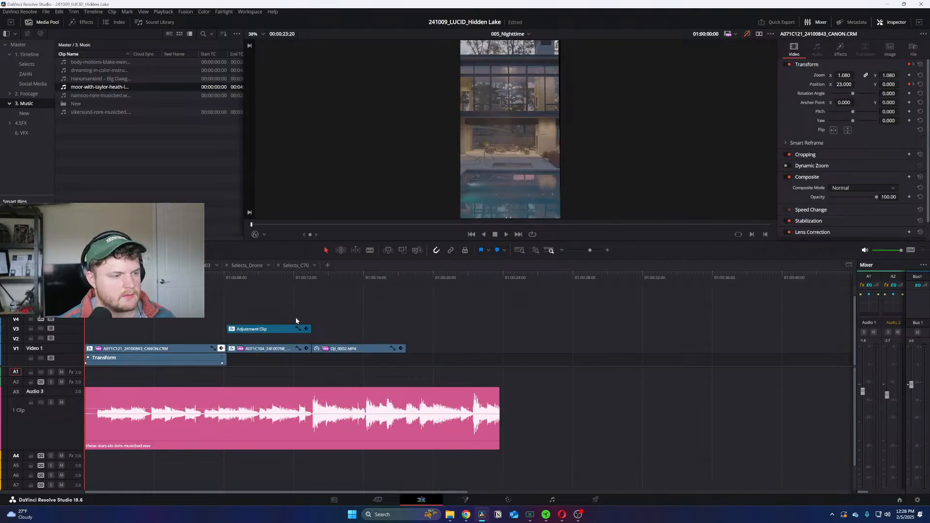
pyautogui.click(221, 349)
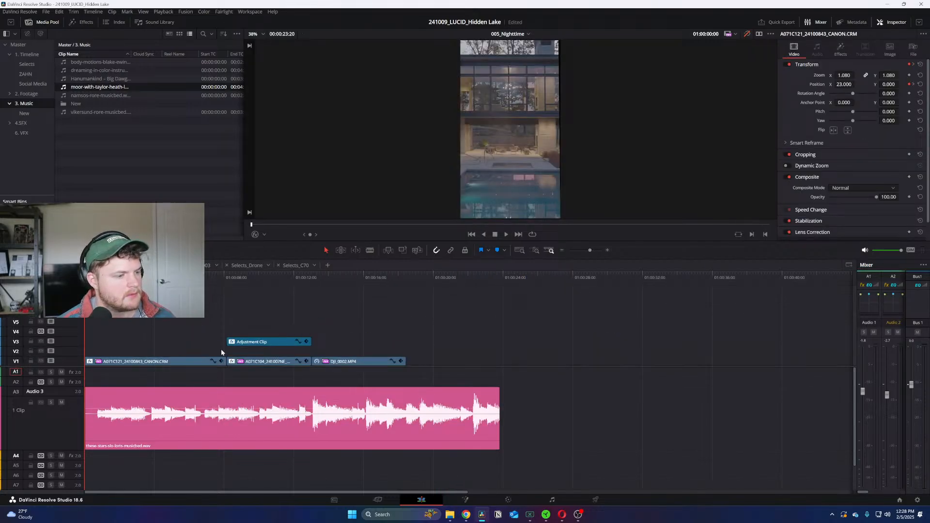
# Step: Look through the Exterior Car Side night shots in the Selects_C70 timeline for further clips
pyautogui.click(300, 266)
pyautogui.moveTo(397, 275); pyautogui.dragTo(476, 280)
pyautogui.hotkey('ctrl', '=')
pyautogui.hotkey('ctrl', '=')
pyautogui.hotkey('ctrl', '-')
pyautogui.hotkey('ctrl', '-')
pyautogui.hotkey('ctrl', '=')
pyautogui.hotkey('ctrl', '=')
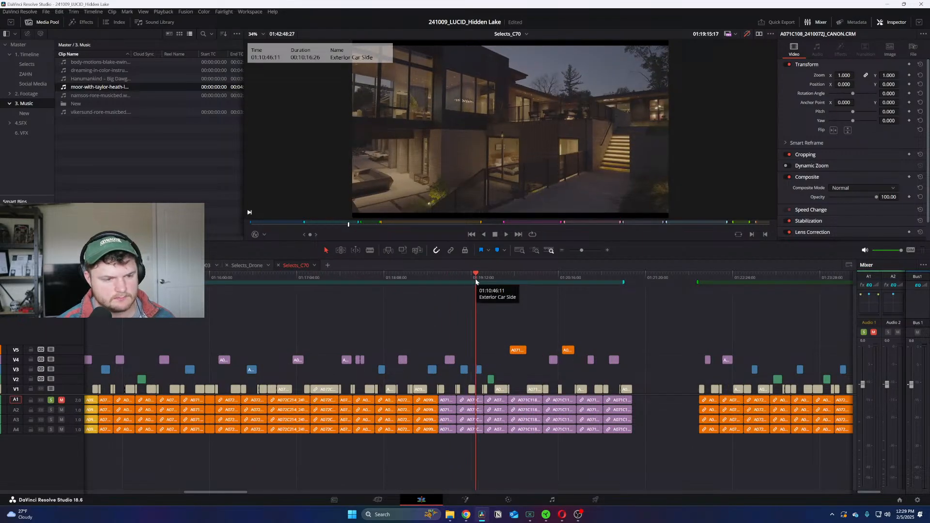
pyautogui.press('Down')
pyautogui.press('space')
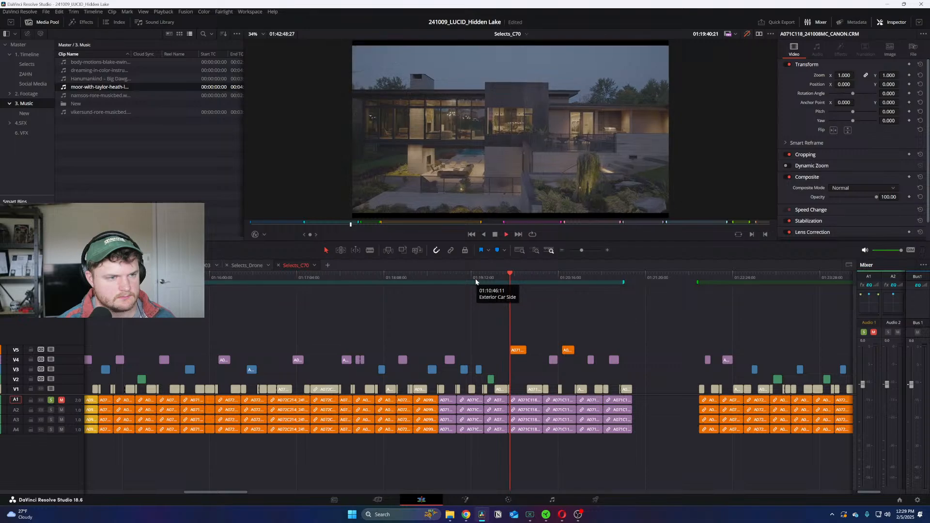
pyautogui.hotkey('ctrl', '=')
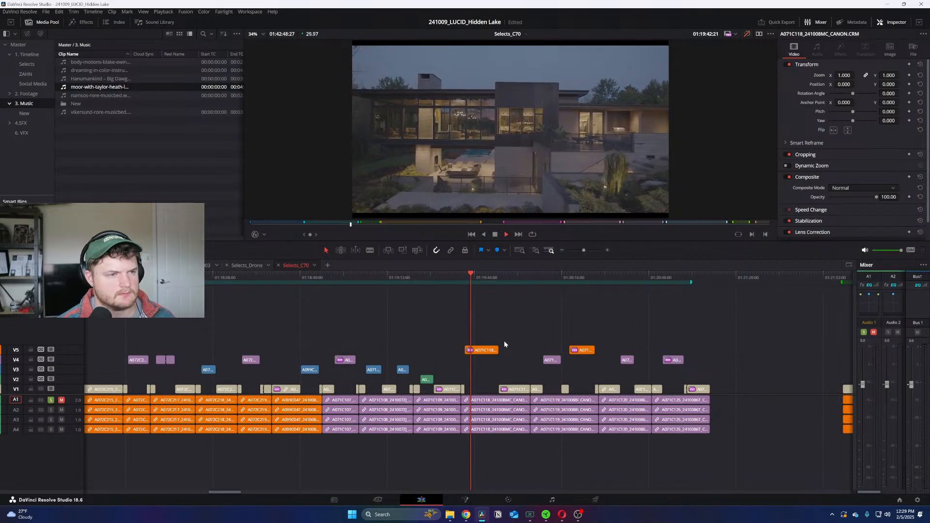
pyautogui.click(542, 277)
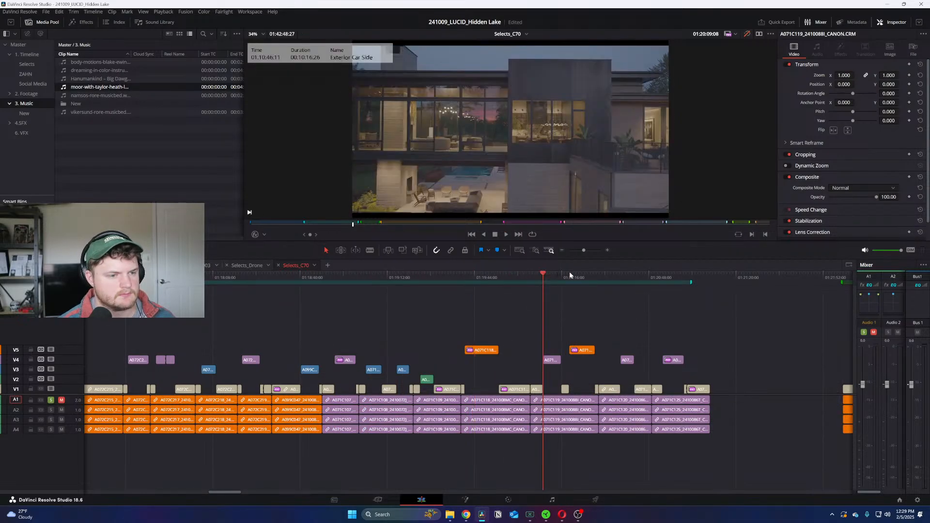
pyautogui.click(569, 276)
pyautogui.click(643, 277)
pyautogui.click(621, 278)
pyautogui.click(631, 278)
pyautogui.hotkey('ctrl', '=')
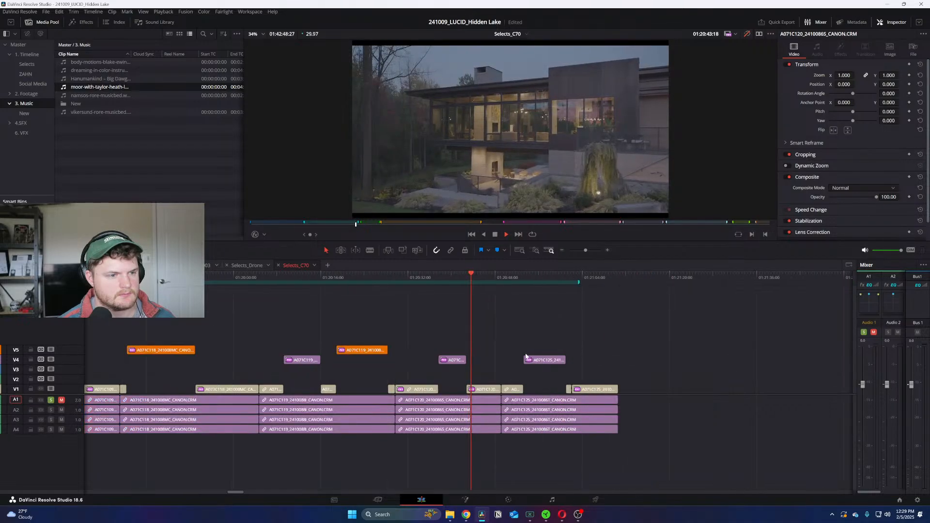
# Step: Copy the upper-track A071C120 select from Selects_C70 and paste it into 005_Nighttime at 01:00:18:11 on V4
pyautogui.click(452, 278)
pyautogui.moveTo(473, 343); pyautogui.dragTo(456, 367)
pyautogui.press('space')
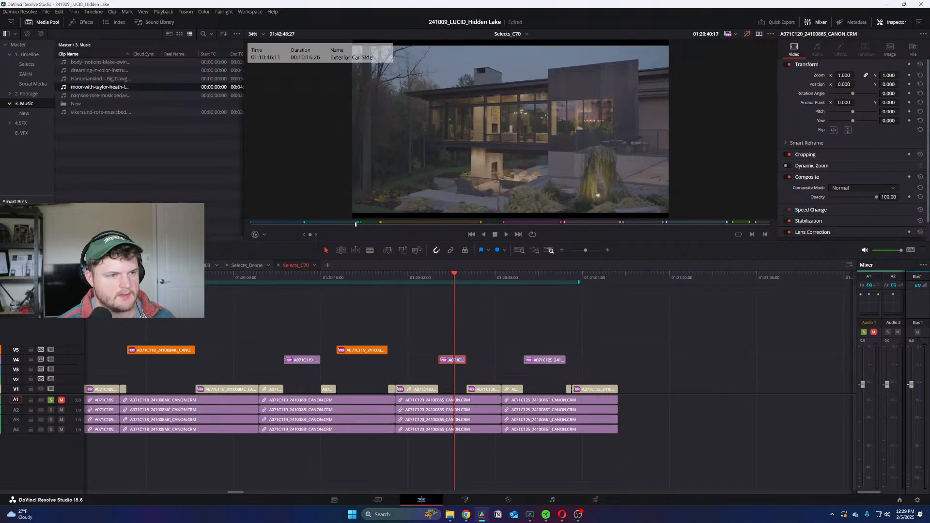
pyautogui.hotkey('ctrl', 'Tab')
pyautogui.click(407, 277)
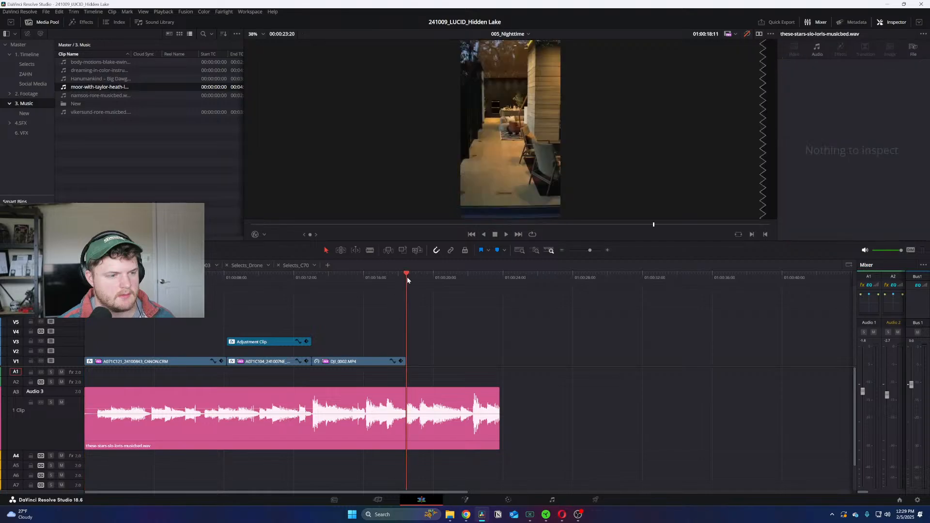
pyautogui.hotkey('ctrl', 'v')
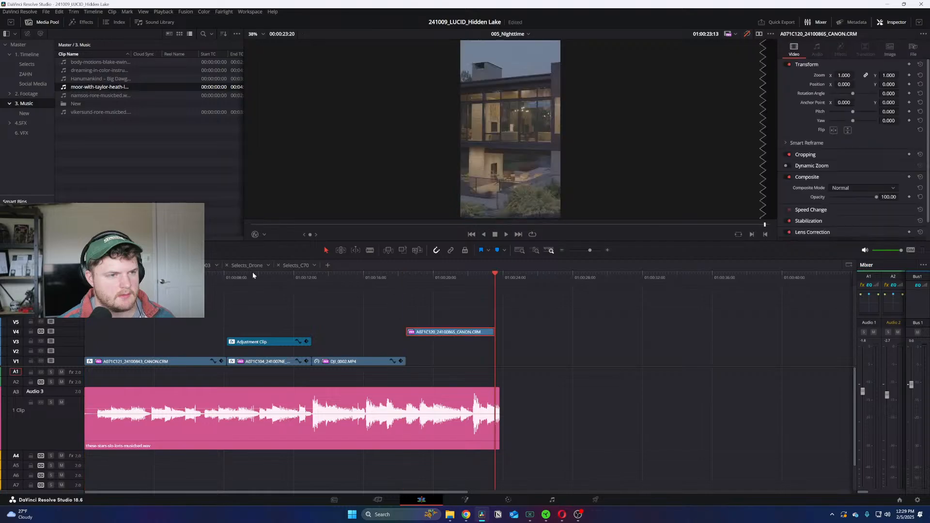
# Step: Copy the A071C125 fire pit shot from Selects_C70 and paste it into 005_Nighttime directly after A071C120
pyautogui.click(307, 265)
pyautogui.click(552, 276)
pyautogui.hotkey('ctrl', '=')
pyautogui.moveTo(530, 329); pyautogui.dragTo(466, 364)
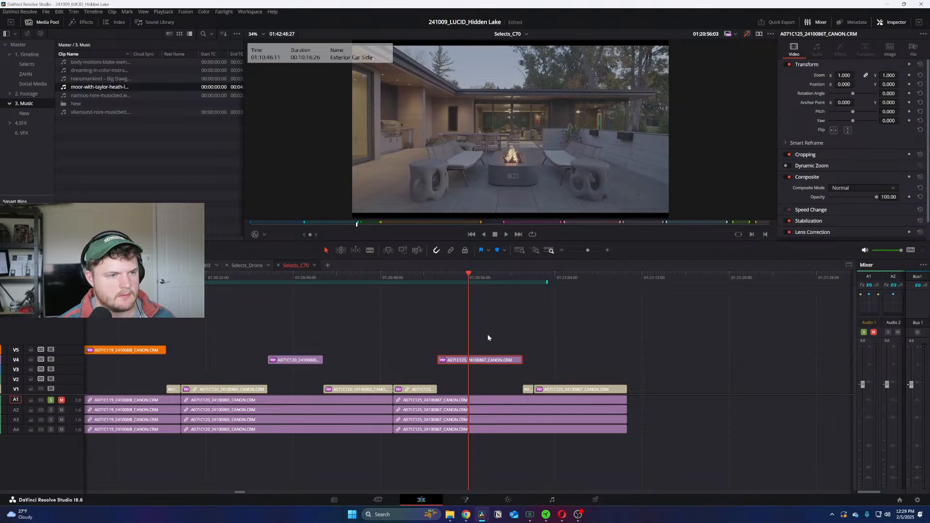
pyautogui.hotkey('ctrl', 'Tab')
pyautogui.hotkey('ctrl', 'v')
# Step: Play the opening, shorten A071C121 to end at about 01:00:04:14, and move A071C104 with its adjustment clip against it
pyautogui.moveTo(400, 278); pyautogui.dragTo(136, 290)
pyautogui.press('space')
pyautogui.hotkey('ctrl', '=')
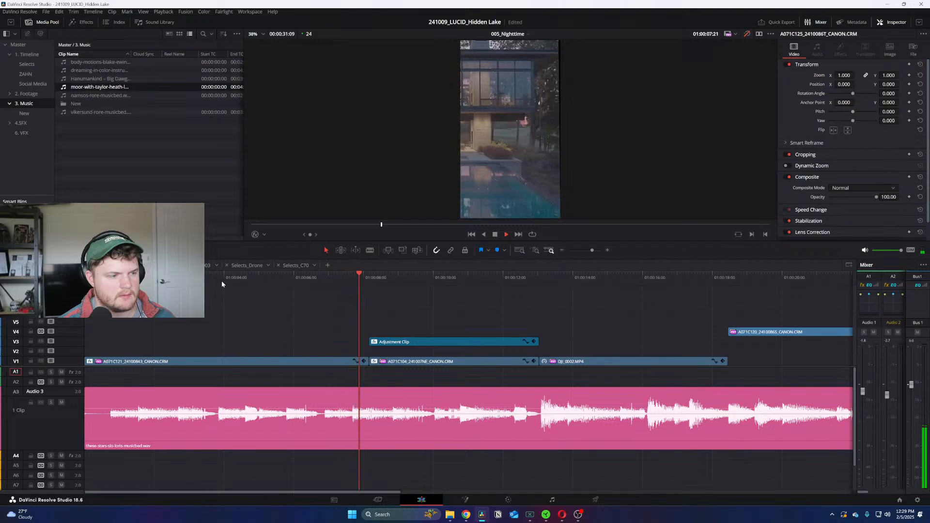
pyautogui.click(156, 280)
pyautogui.hotkey('ctrl', '=')
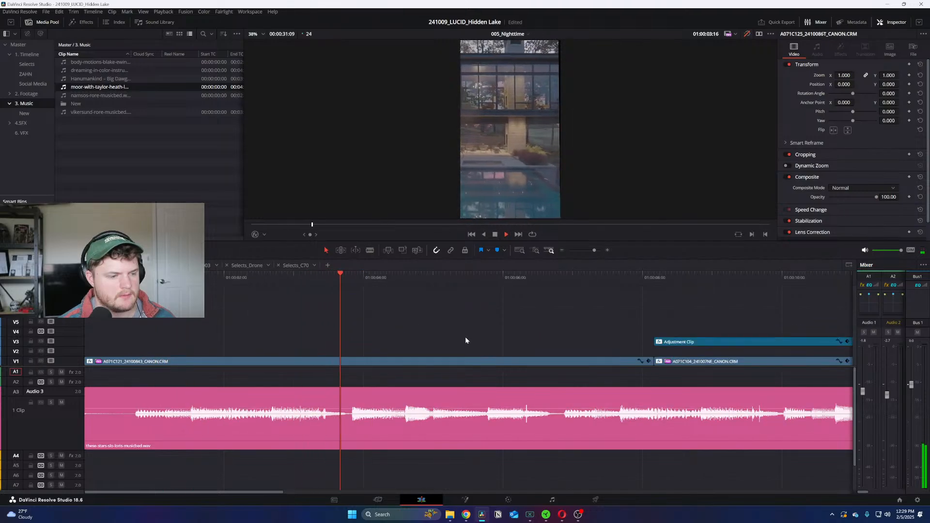
pyautogui.press('i')
pyautogui.press('space')
pyautogui.moveTo(677, 322); pyautogui.dragTo(452, 363)
pyautogui.press('space')
# Step: Play A071C104 against the song and move DJI_0002.MP4 on V1 directly after it
pyautogui.click(527, 295)
pyautogui.hotkey('ctrl', '-')
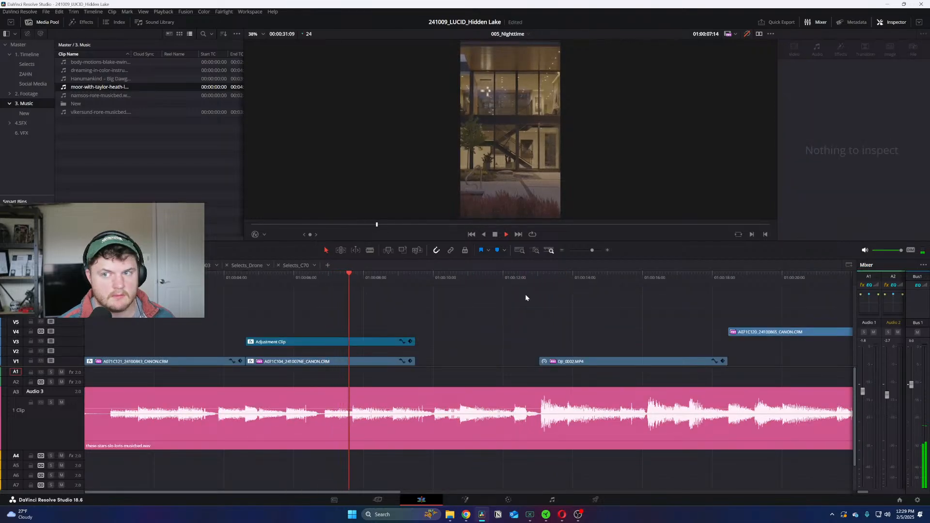
pyautogui.hotkey('ctrl', '=')
pyautogui.press('space')
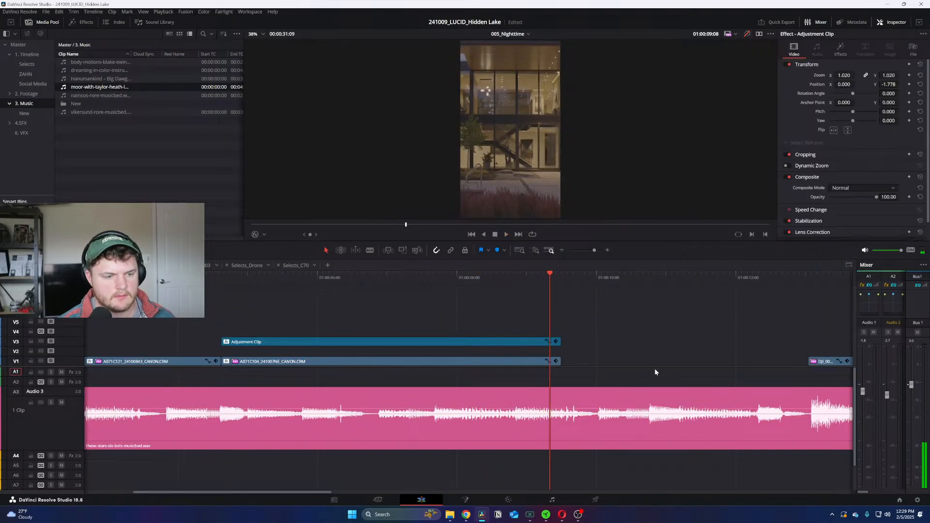
pyautogui.hotkey('ctrl', '-')
pyautogui.press('space')
pyautogui.press('space')
pyautogui.moveTo(611, 368); pyautogui.dragTo(487, 371)
pyautogui.press('space')
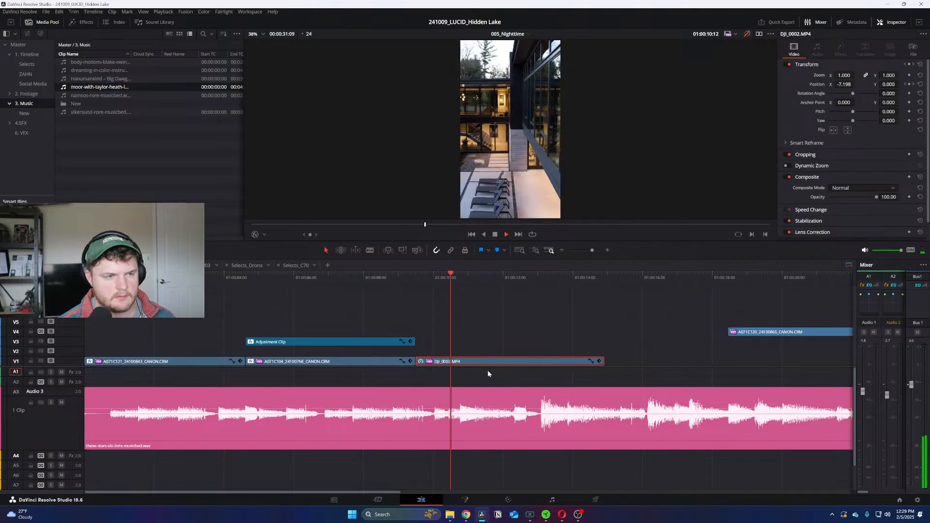
# Step: Place A071C120 and A071C125 on V1 directly after DJI_0002.MP4, with A071C120 shortened by 17 frames on the beat
pyautogui.hotkey('ctrl', '-')
pyautogui.moveTo(469, 312); pyautogui.dragTo(390, 360)
pyautogui.click(388, 336)
pyautogui.hotkey('ctrl', '=')
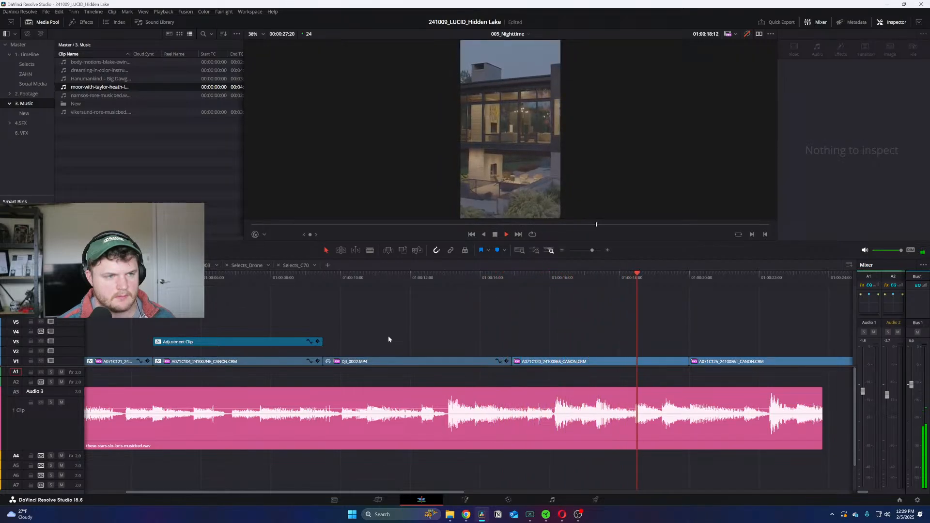
pyautogui.click(703, 364)
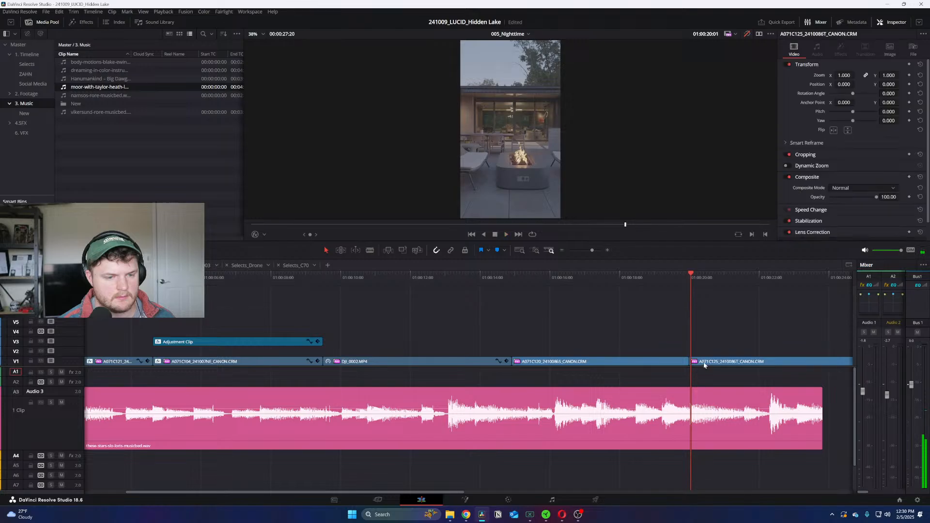
pyautogui.hotkey('ctrl', '-')
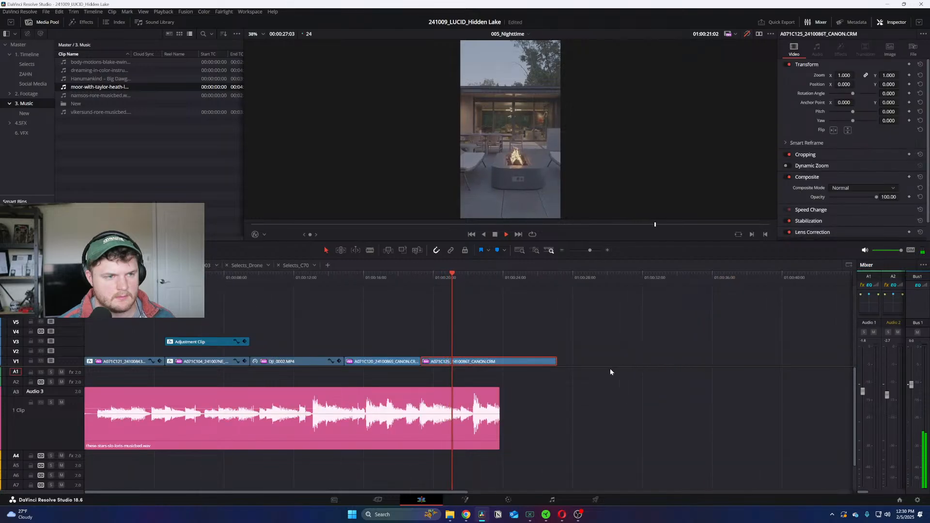
# Step: Fade out the end of the song over about 1.3 seconds and play the edit from the start
pyautogui.moveTo(499, 431); pyautogui.dragTo(476, 386)
pyautogui.press('Home')
pyautogui.hotkey('ctrl', '=')
pyautogui.press('space')
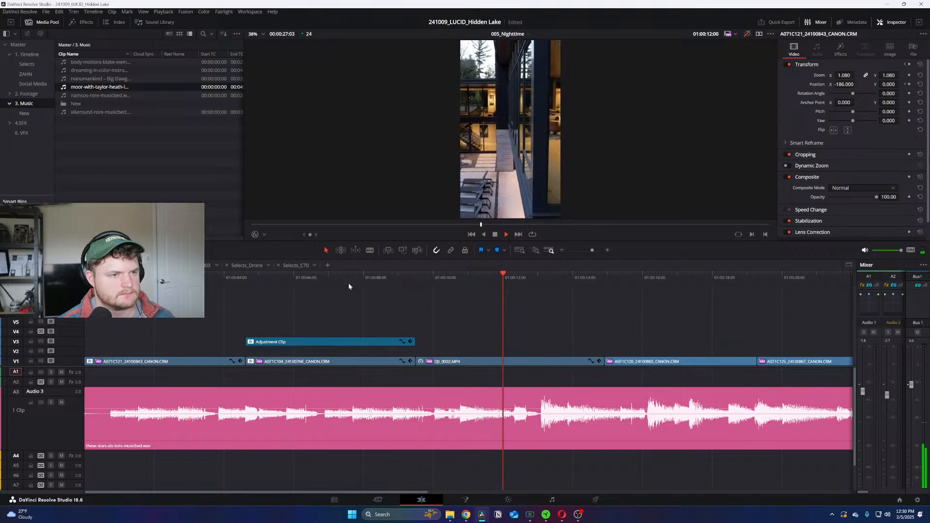
# Step: Lift DJI_0002.MP4 to V4 and place A071C120 at the start of V4, extended to the end of A071C121
pyautogui.press('space')
pyautogui.moveTo(464, 362); pyautogui.dragTo(516, 325)
pyautogui.hotkey('ctrl', '-')
pyautogui.moveTo(387, 276)
pyautogui.mouseDown()
pyautogui.moveTo(482, 281)
pyautogui.moveTo(404, 274)
pyautogui.mouseUp()
pyautogui.moveTo(380, 366); pyautogui.dragTo(87, 335)
pyautogui.press('Home')
pyautogui.press('space')
pyautogui.hotkey('ctrl', '=')
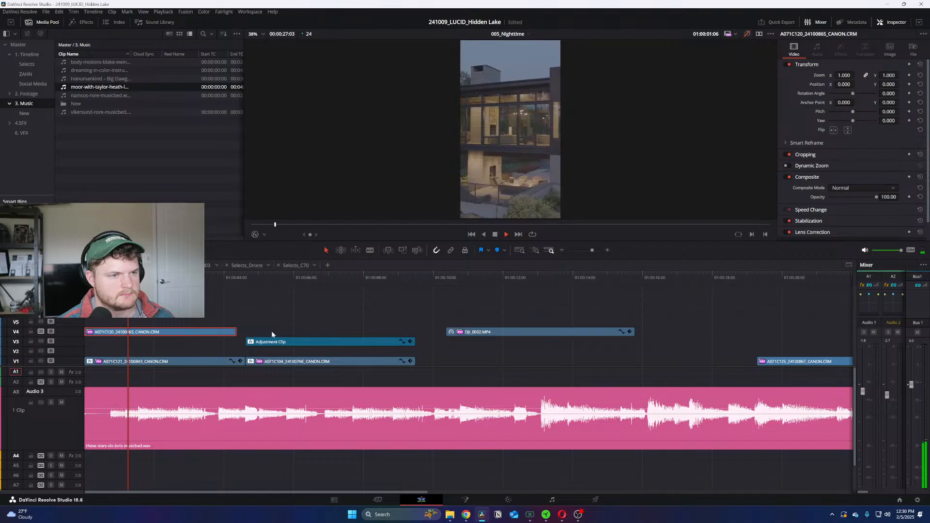
pyautogui.moveTo(240, 332); pyautogui.dragTo(248, 333)
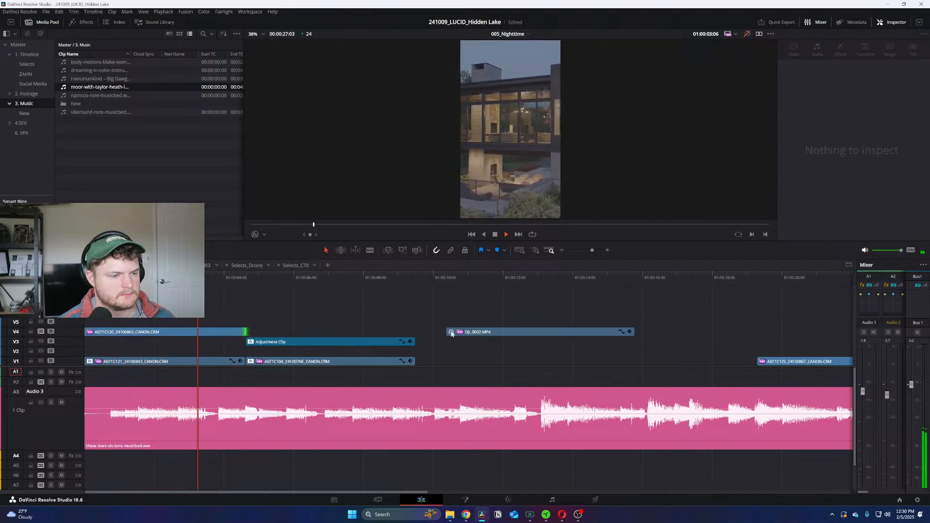
# Step: Move DJI_0002.MP4 on V4 directly after A071C120 and turn off its reverse speed
pyautogui.moveTo(496, 334); pyautogui.dragTo(294, 334)
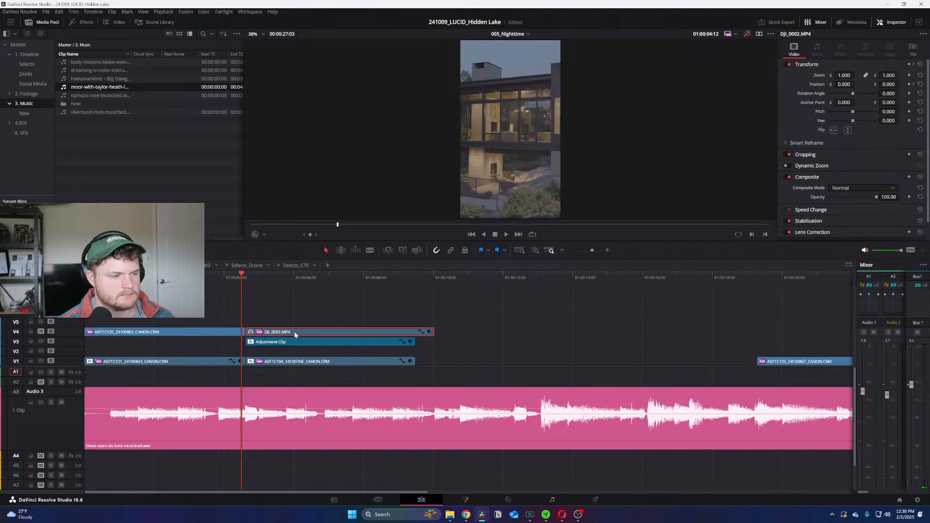
pyautogui.rightClick(295, 331)
pyautogui.click(351, 234)
pyautogui.click(371, 246)
pyautogui.click(372, 247)
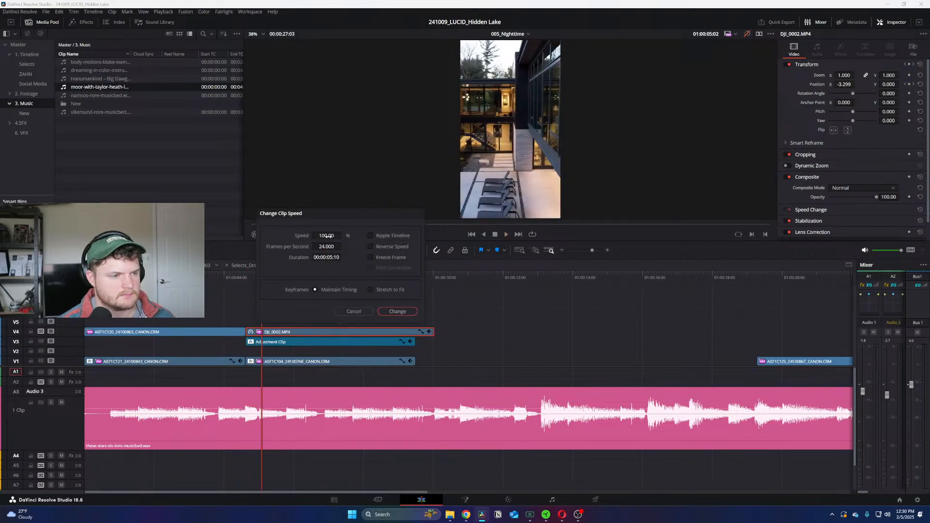
pyautogui.click(398, 312)
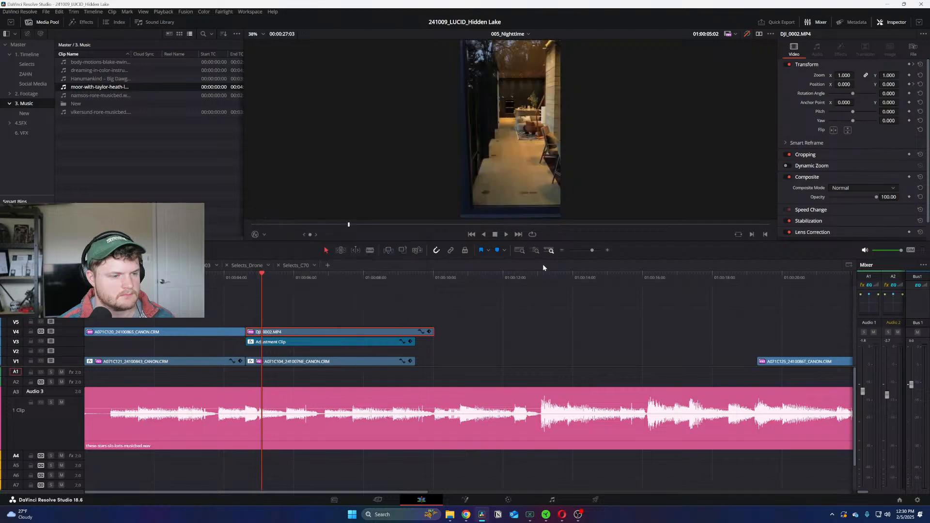
# Step: Redo the Position X keyframes of DJI_0002.MP4, with a value of 25 at 01:00:08:15
pyautogui.click(909, 84)
pyautogui.click(909, 84)
pyautogui.moveTo(843, 84)
pyautogui.mouseDown()
pyautogui.moveTo(831, 84)
pyautogui.moveTo(857, 83)
pyautogui.mouseUp()
pyautogui.hotkey('ctrl', '-')
pyautogui.hotkey('ctrl', '=')
pyautogui.click(385, 278)
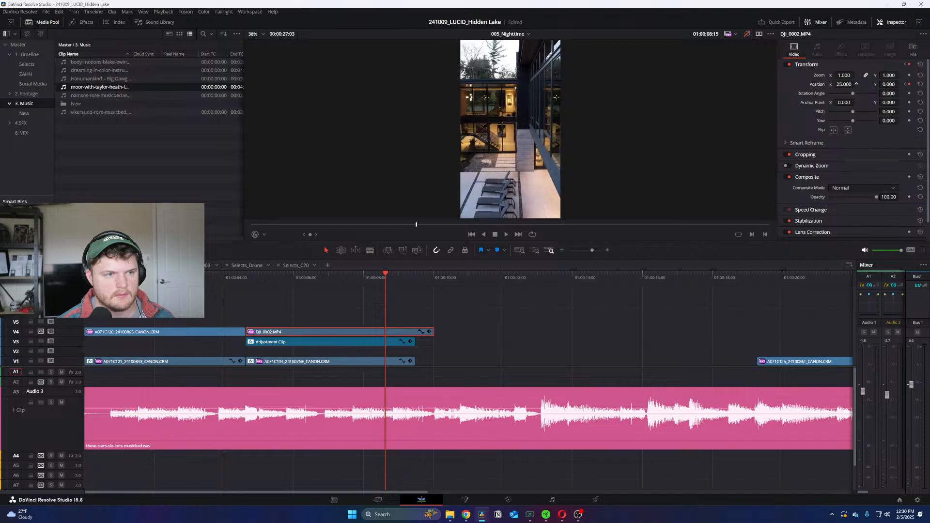
# Step: Spread the Position X keyframes of DJI_0002.MP4 to the clip's start and end, and play the pan
pyautogui.click(430, 332)
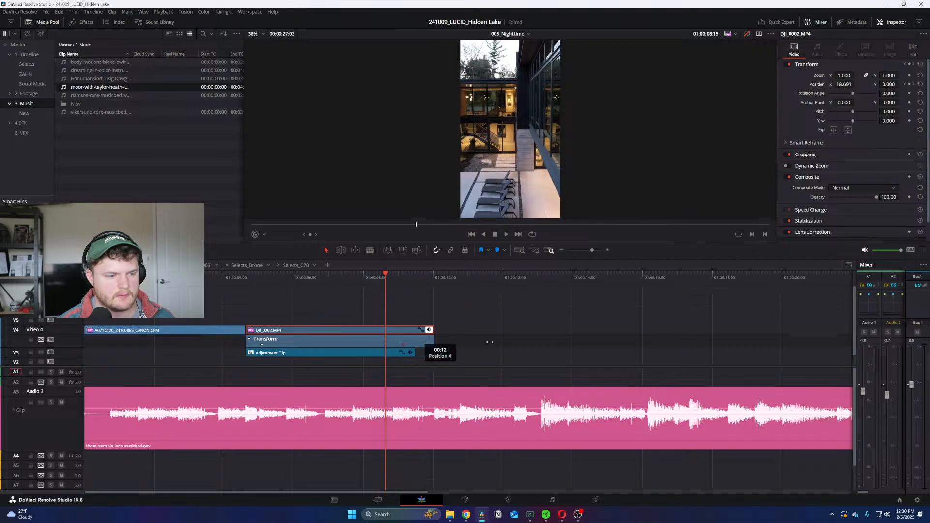
pyautogui.moveTo(463, 344); pyautogui.dragTo(465, 344)
pyautogui.moveTo(262, 345); pyautogui.dragTo(218, 341)
pyautogui.click(247, 279)
pyautogui.hotkey('ctrl', '-')
pyautogui.scroll(-1, 258, 355)
pyautogui.hotkey('ctrl', '-')
pyautogui.hotkey('ctrl', '=')
pyautogui.press('space')
# Step: Move A071C104 and its adjustment clip to the end of DJI_0002.MP4, play the cut, and collapse DJI_0002.MP4's keyframe row
pyautogui.moveTo(311, 363); pyautogui.dragTo(229, 342)
pyautogui.moveTo(226, 342); pyautogui.dragTo(314, 343)
pyautogui.hotkey('ctrl', '=')
pyautogui.click(401, 308)
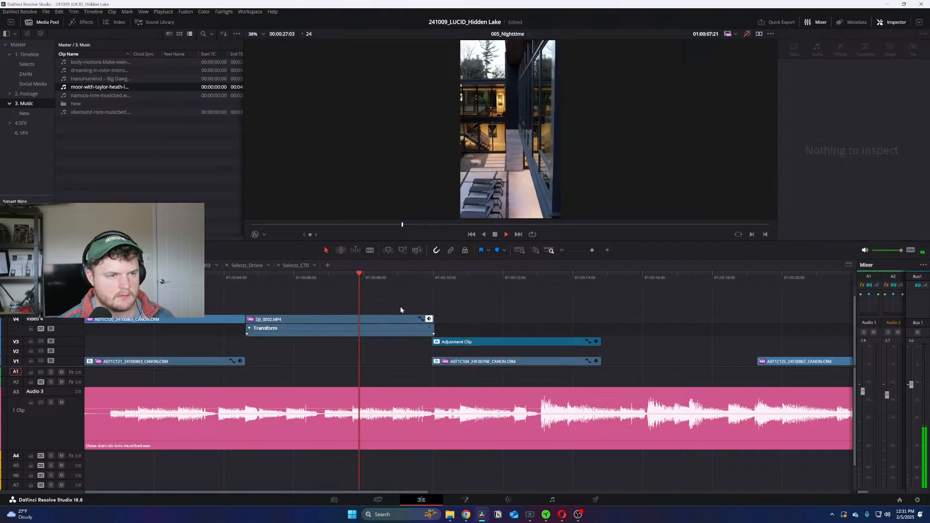
pyautogui.hotkey('ctrl', '=')
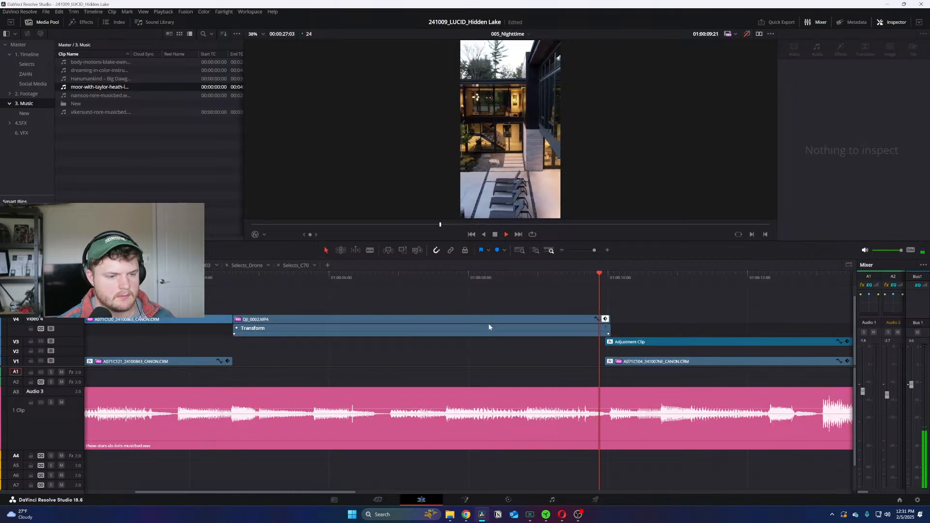
pyautogui.click(605, 319)
pyautogui.hotkey('ctrl', '-')
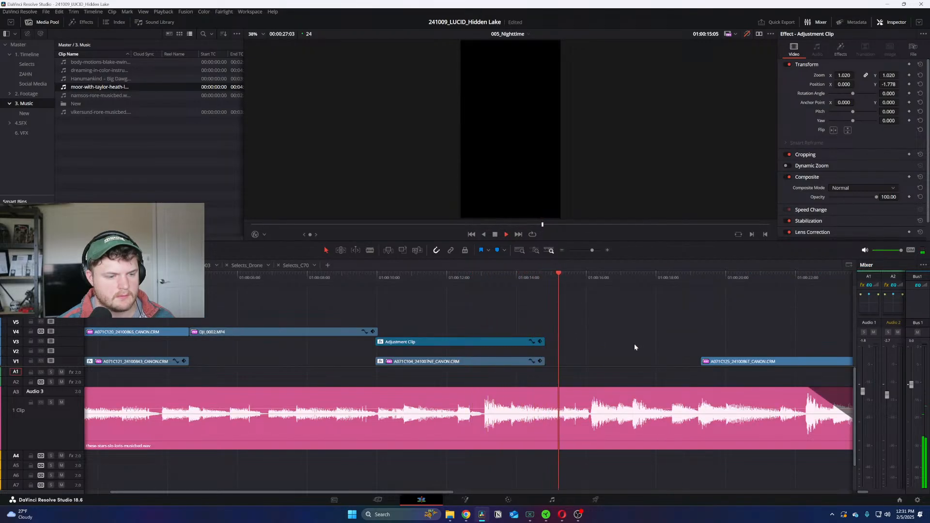
# Step: Try A071C125 and A071C121 in the gap after A071C104, delete both clips from the edit, and save the project
pyautogui.moveTo(737, 361); pyautogui.dragTo(581, 365)
pyautogui.hotkey('ctrl', '-')
pyautogui.press('space')
pyautogui.moveTo(315, 281); pyautogui.dragTo(363, 294)
pyautogui.click(153, 363)
pyautogui.moveTo(153, 362); pyautogui.dragTo(522, 336)
pyautogui.moveTo(416, 357); pyautogui.dragTo(568, 369)
pyautogui.moveTo(476, 303); pyautogui.dragTo(602, 381)
pyautogui.moveTo(705, 384); pyautogui.dragTo(563, 322)
pyautogui.press('Delete')
pyautogui.hotkey('ctrl', 's')
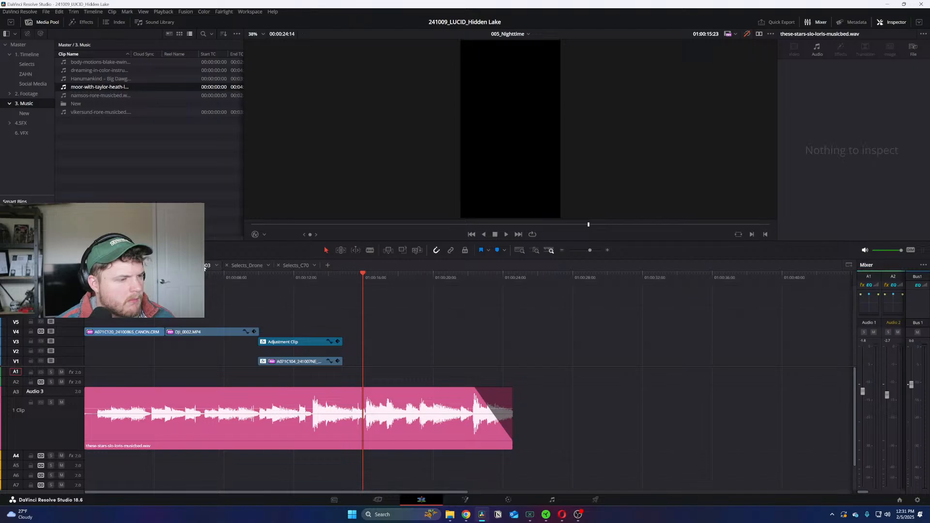
# Step: Open the Selects_C70 timeline, look through the exterior poolside shots, and pick the A071C110 pool clip on V3
pyautogui.click(295, 266)
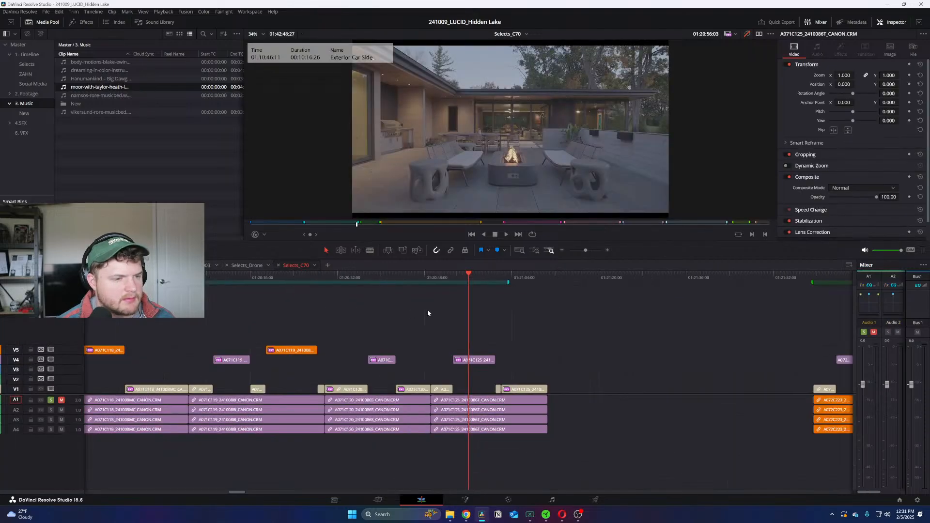
pyautogui.scroll(-5, 452, 296)
pyautogui.click(454, 278)
pyautogui.moveTo(453, 279); pyautogui.dragTo(221, 301)
pyautogui.scroll(-3, 292, 295)
pyautogui.click(388, 275)
pyautogui.scroll(3, 387, 275)
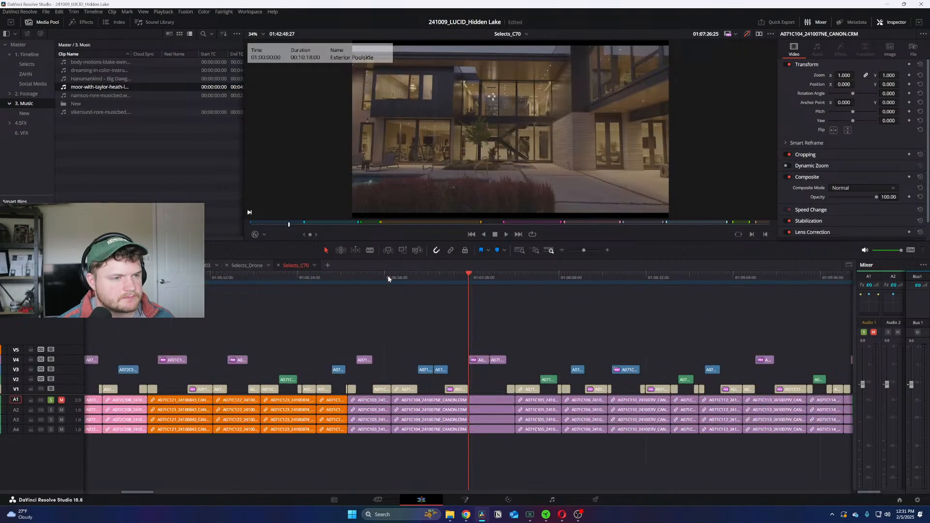
pyautogui.moveTo(402, 274); pyautogui.dragTo(634, 283)
pyautogui.scroll(2, 633, 284)
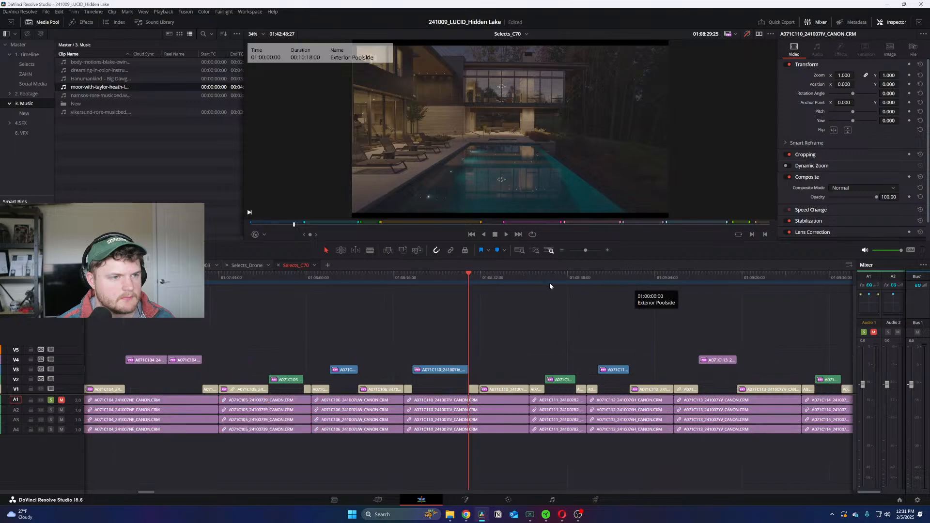
pyautogui.press('space')
pyautogui.moveTo(486, 279); pyautogui.dragTo(429, 286)
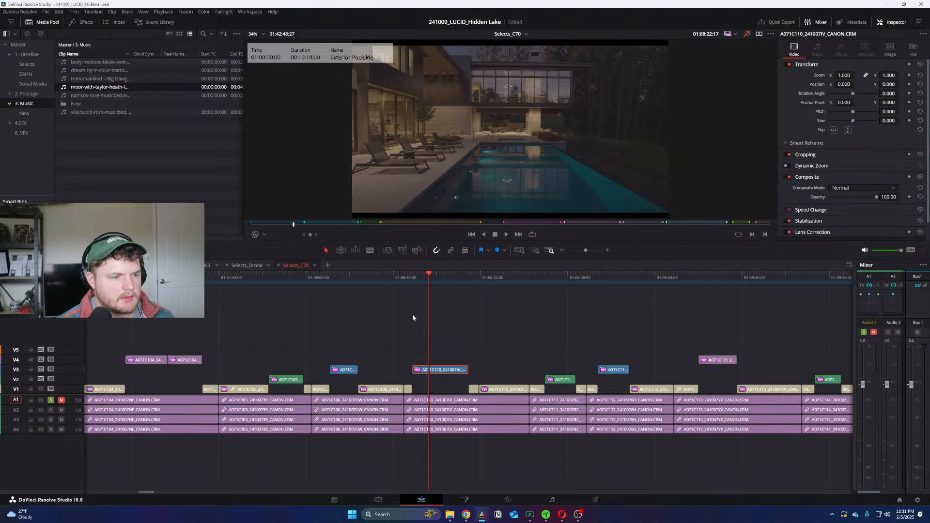
# Step: Paste A071C110 into 005_Nighttime on V1 directly after A071C104, with Zoom 0.540 and Position X -2.000
pyautogui.hotkey('ctrl', 'Tab')
pyautogui.hotkey('ctrl', 'v')
pyautogui.click(350, 280)
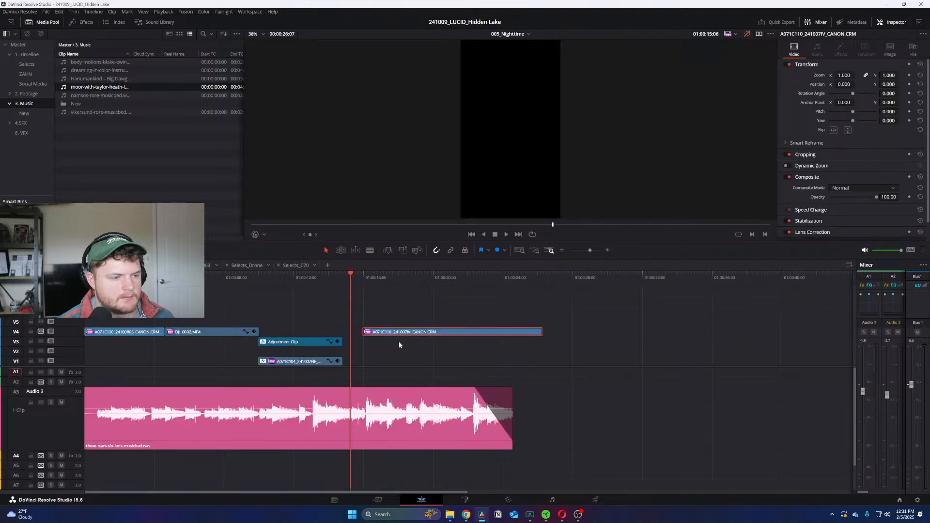
pyautogui.moveTo(397, 343); pyautogui.dragTo(382, 367)
pyautogui.moveTo(856, 84); pyautogui.dragTo(821, 75)
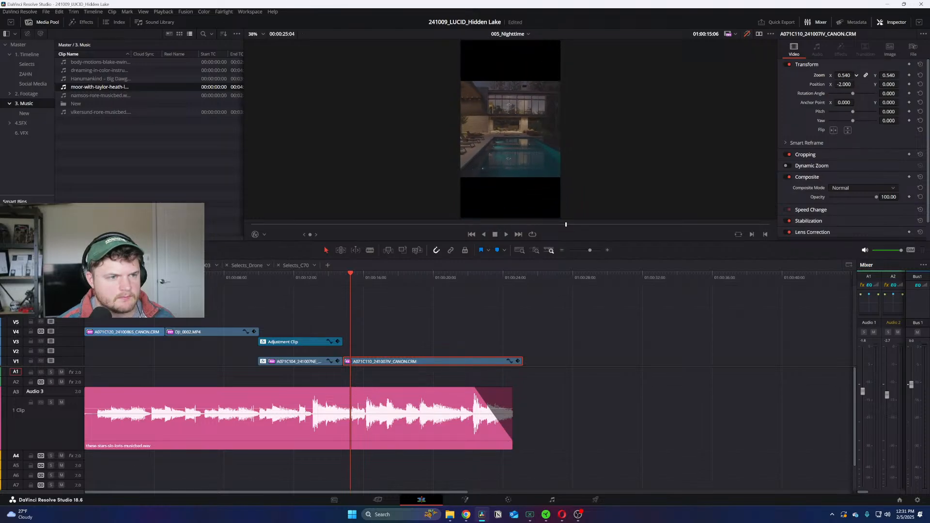
# Step: Play the A071C110 pool shot against the song and trim its end to the end of the music
pyautogui.press('space')
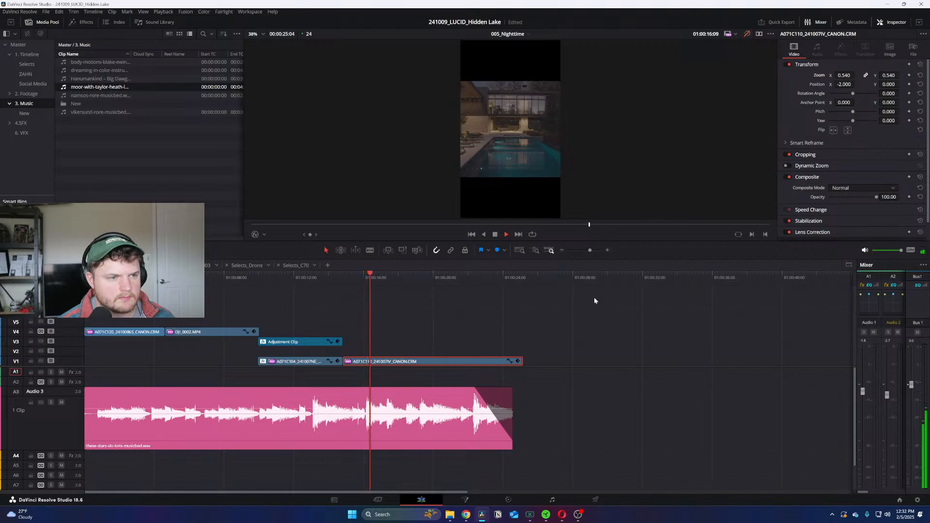
pyautogui.moveTo(522, 362); pyautogui.dragTo(493, 367)
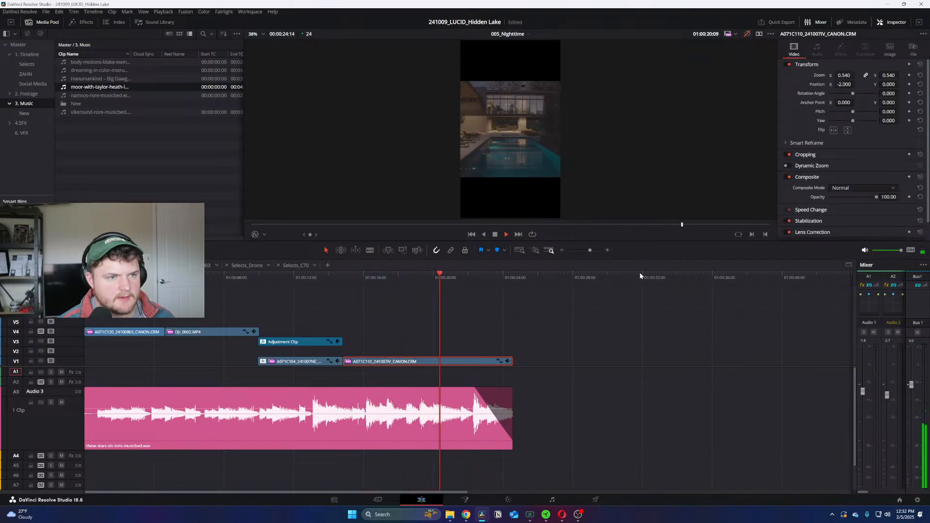
pyautogui.hotkey('ctrl', '=')
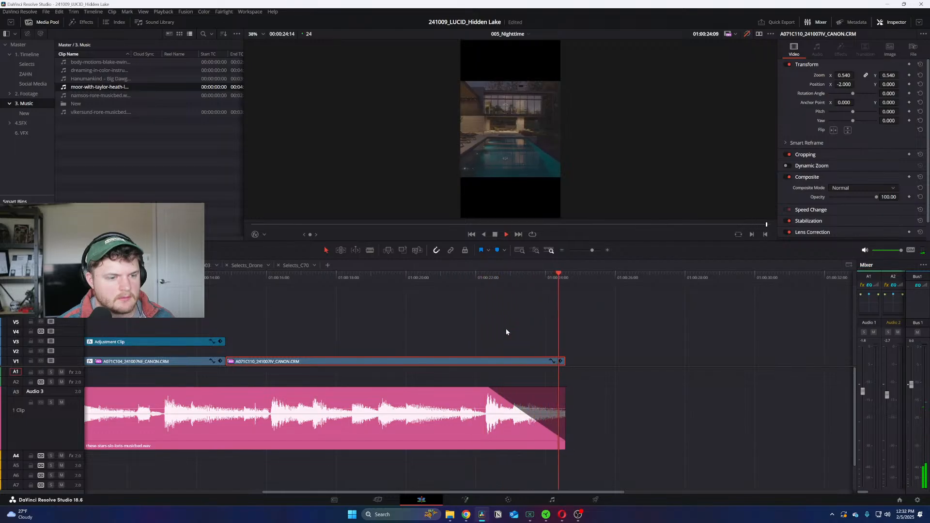
# Step: Move A071C120 and DJI_0002.MP4 from V4 down to V1 in line with the other shots
pyautogui.hotkey('ctrl', '-')
pyautogui.moveTo(175, 321); pyautogui.dragTo(188, 363)
pyautogui.click(224, 313)
pyautogui.hotkey('ctrl', '=')
pyautogui.click(428, 338)
pyautogui.click(600, 342)
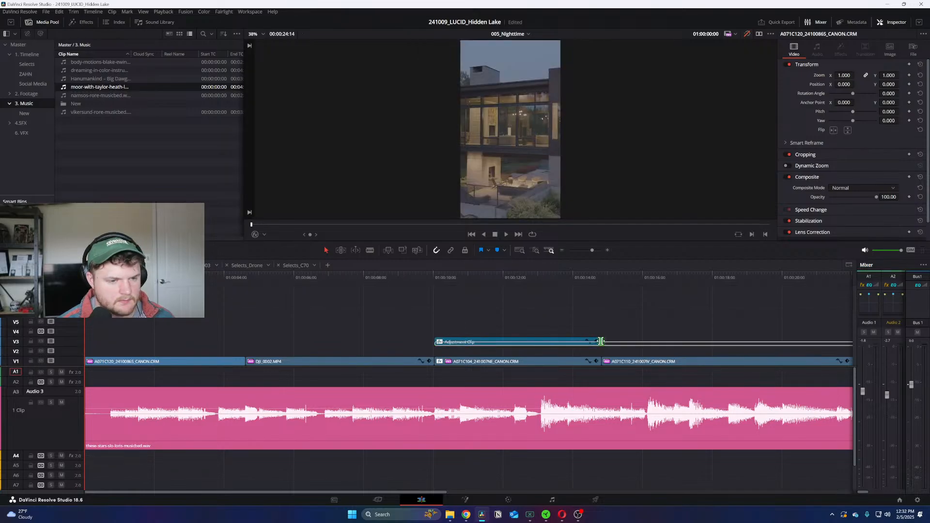
pyautogui.click(574, 317)
pyautogui.hotkey('ctrl', '-')
pyautogui.hotkey('ctrl', '=')
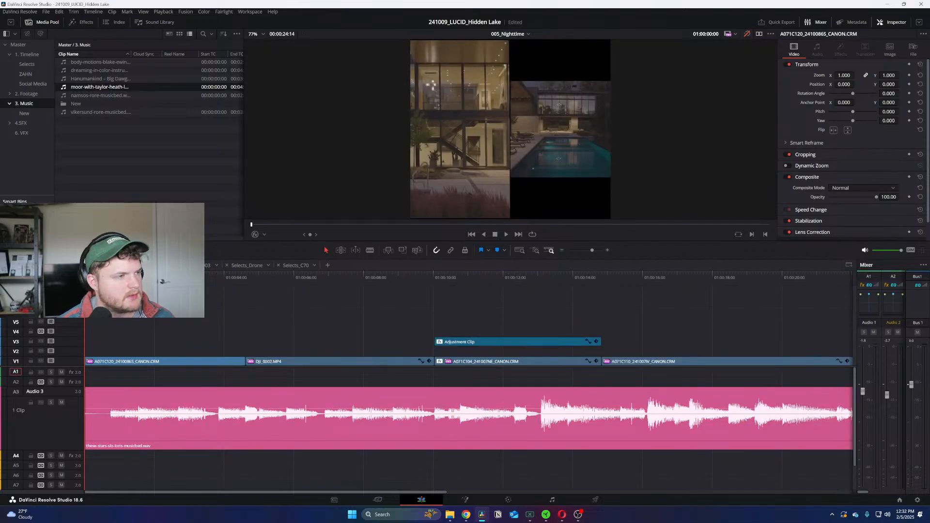
pyautogui.hotkey('ctrl', '-')
pyautogui.hotkey('ctrl', '=')
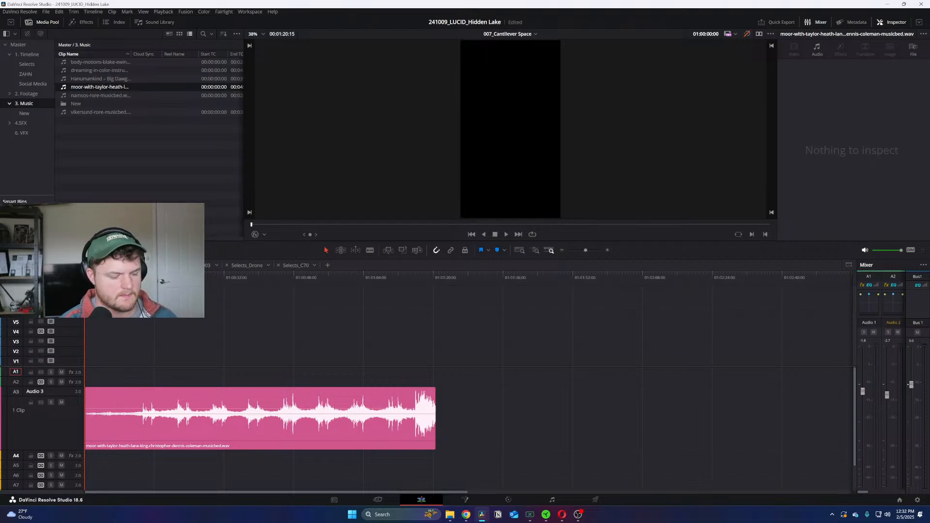
# Step: Play the song in 007_Cantilever Space, widen the mixer to reach Audio 3, and raise that track's level to about +2
pyautogui.hotkey('ctrl', '=')
pyautogui.press('space')
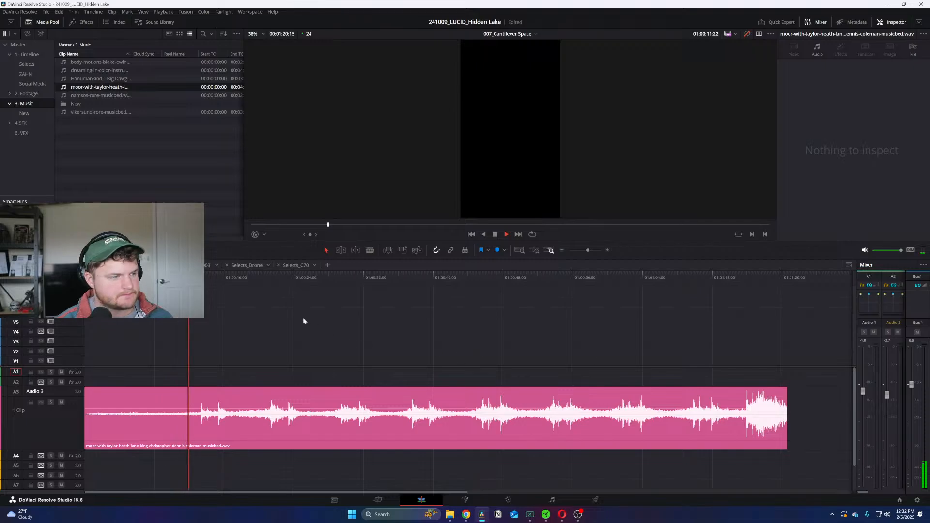
pyautogui.hotkey('ctrl', '=')
pyautogui.click(302, 430)
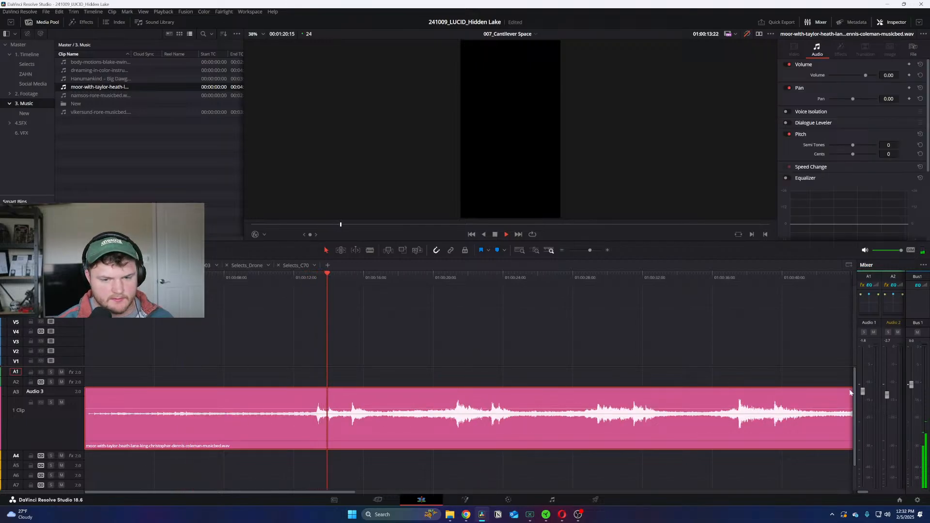
pyautogui.moveTo(856, 355); pyautogui.dragTo(759, 355)
pyautogui.moveTo(814, 429); pyautogui.dragTo(815, 389)
pyautogui.click(529, 338)
pyautogui.press('Home')
pyautogui.press('space')
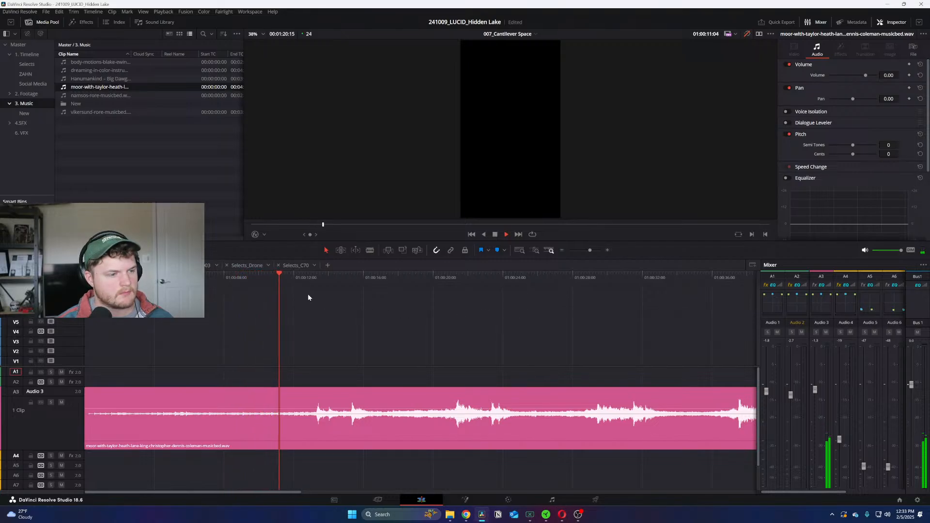
pyautogui.moveTo(814, 390); pyautogui.dragTo(815, 376)
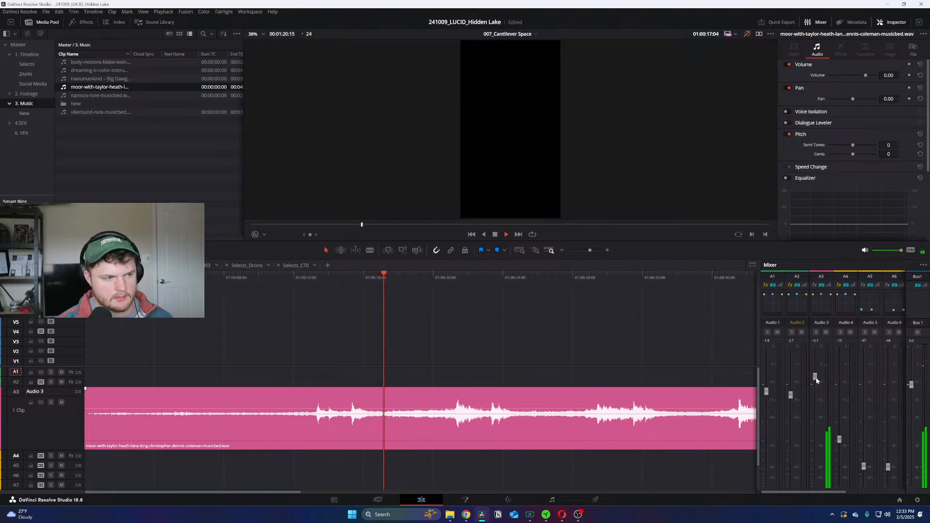
# Step: Trim about five frames off the song's start, move it back to the timeline's beginning, and play it
pyautogui.press('Home')
pyautogui.hotkey('ctrl', '=')
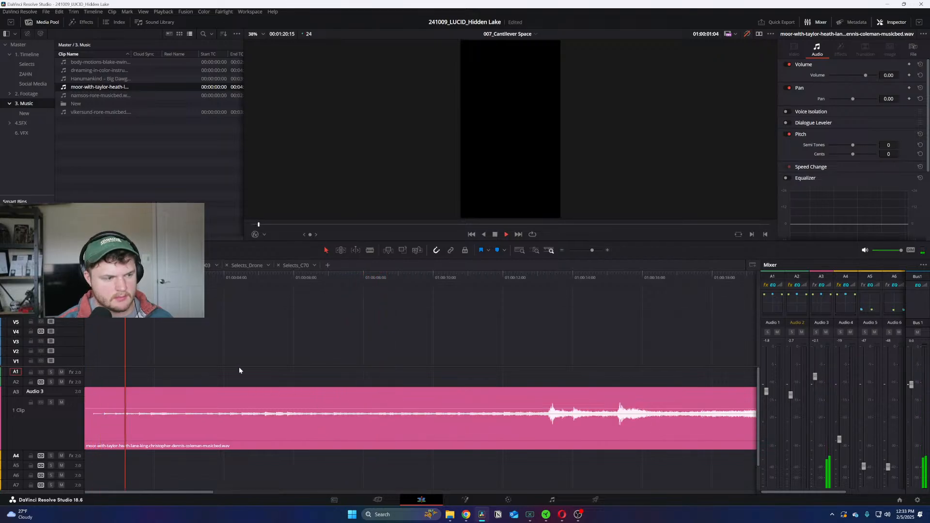
pyautogui.press('b')
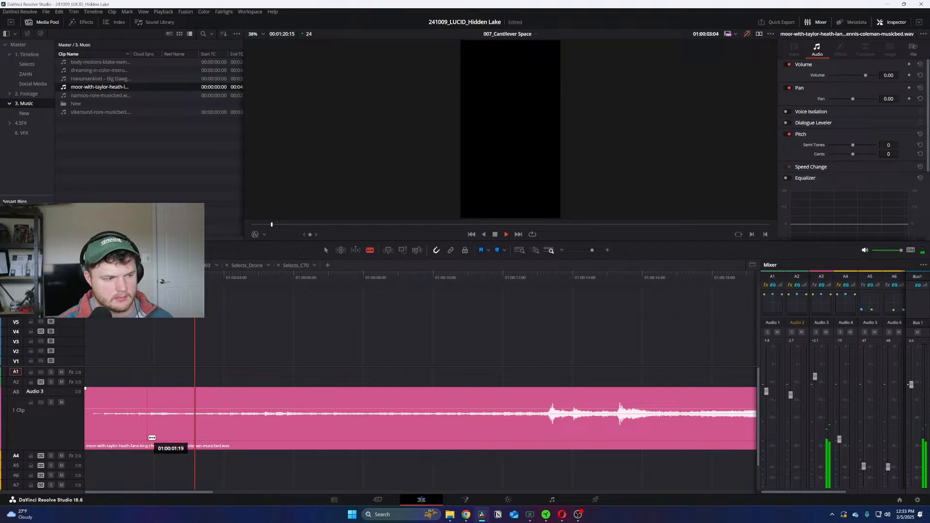
pyautogui.press('Home')
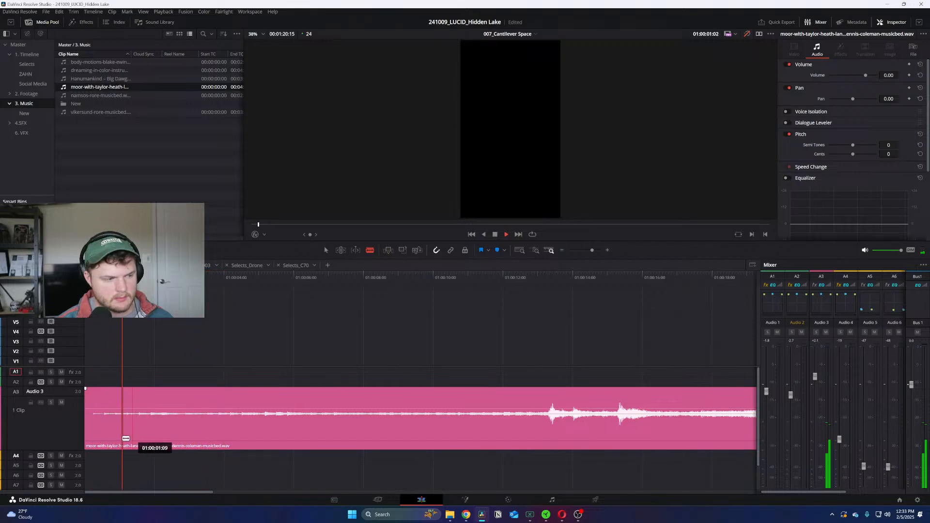
pyautogui.hotkey('ctrl', '=')
pyautogui.hotkey('ctrl', '=')
pyautogui.press('a')
pyautogui.press('space')
pyautogui.moveTo(85, 441); pyautogui.dragTo(115, 438)
pyautogui.moveTo(149, 440); pyautogui.dragTo(121, 438)
pyautogui.press('Home')
pyautogui.press('space')
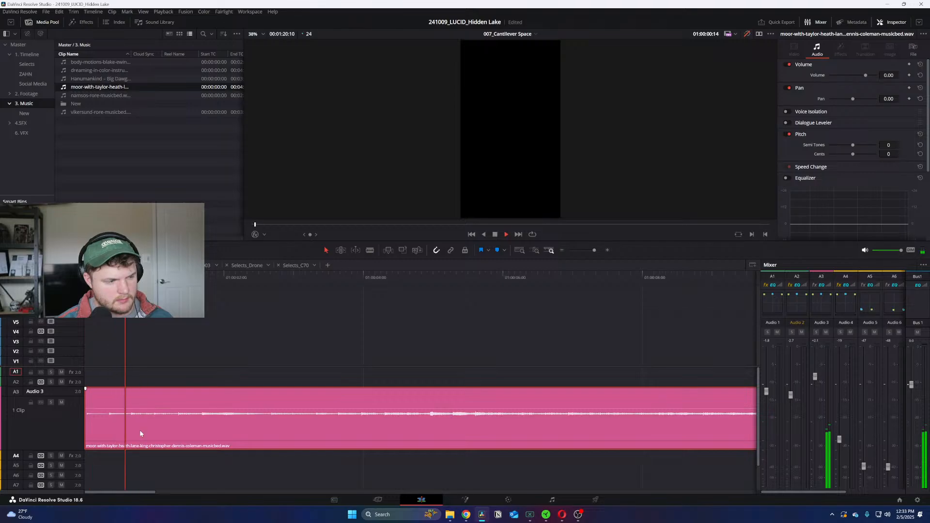
# Step: Cut the song at about 7 seconds, drop the quiet opening, and move the rest to the timeline's start
pyautogui.hotkey('ctrl', '-')
pyautogui.hotkey('ctrl', '-')
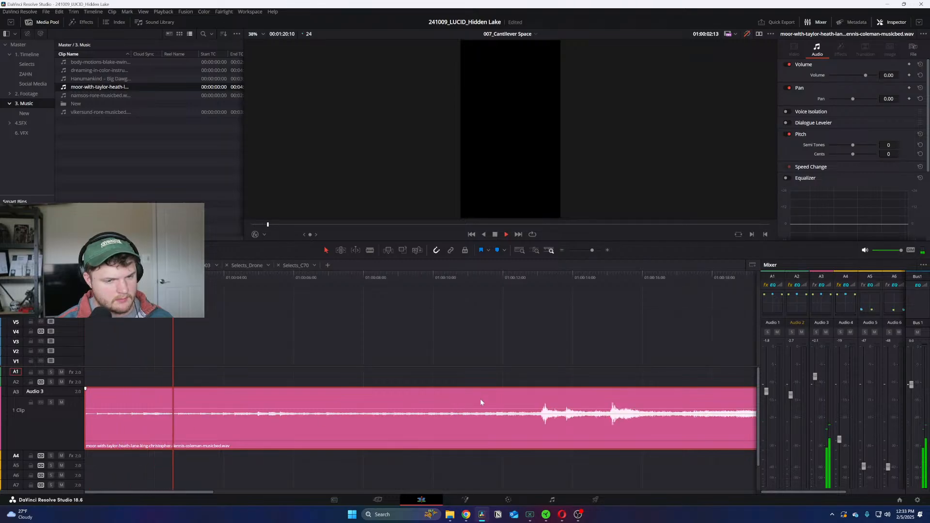
pyautogui.hotkey('ctrl', '-')
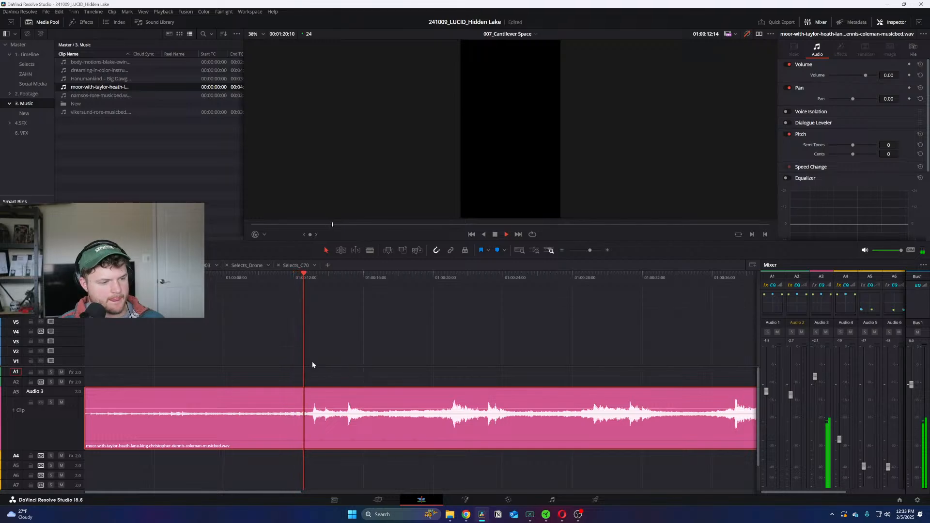
pyautogui.press('b')
pyautogui.click(205, 432)
pyautogui.press('a')
pyautogui.moveTo(213, 433); pyautogui.dragTo(92, 431)
pyautogui.press('Home')
# Step: Cut the song again at about 01:00:01:07 and shift the remainder to the timeline's start
pyautogui.hotkey('ctrl', '=')
pyautogui.press('space')
pyautogui.press('space')
pyautogui.press('b')
pyautogui.click(131, 439)
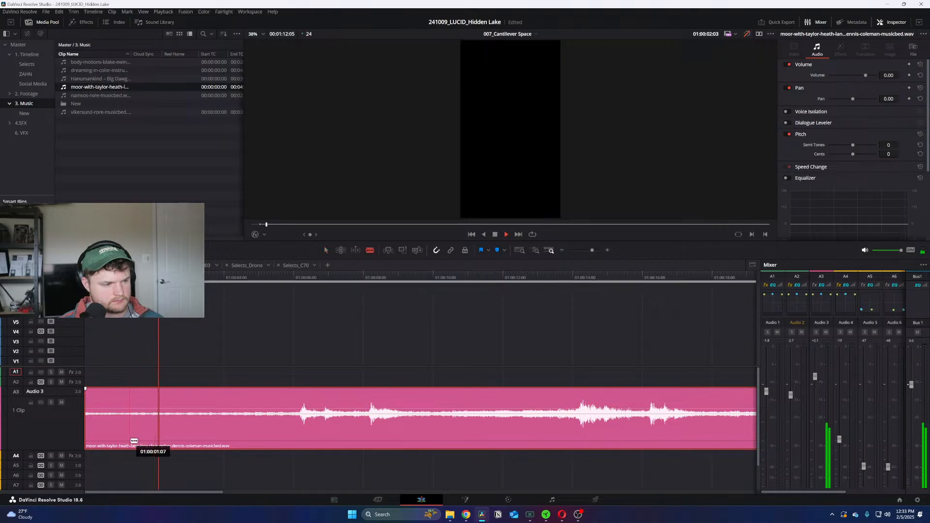
pyautogui.press('a')
pyautogui.moveTo(184, 439); pyautogui.dragTo(64, 439)
pyautogui.press('Home')
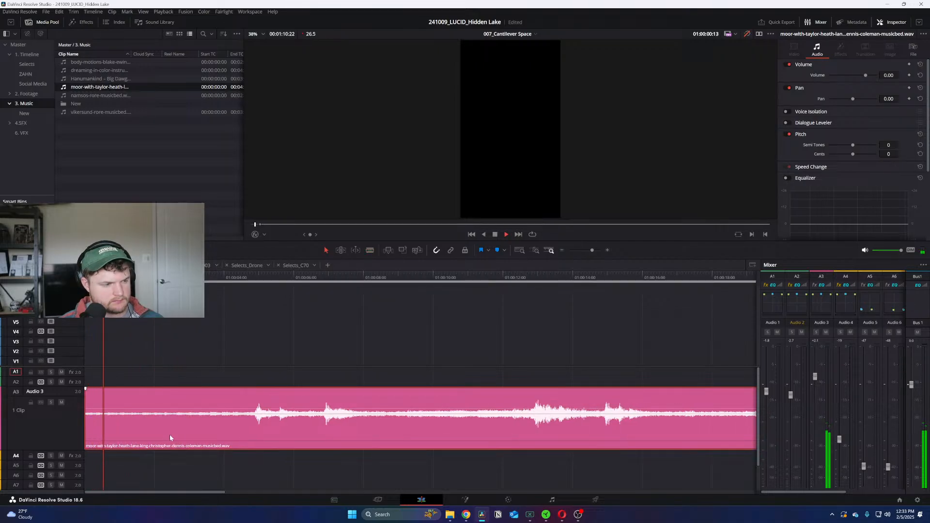
# Step: Play the shortened song from its start and listen to a section in the middle
pyautogui.click(176, 363)
pyautogui.hotkey('ctrl', '-')
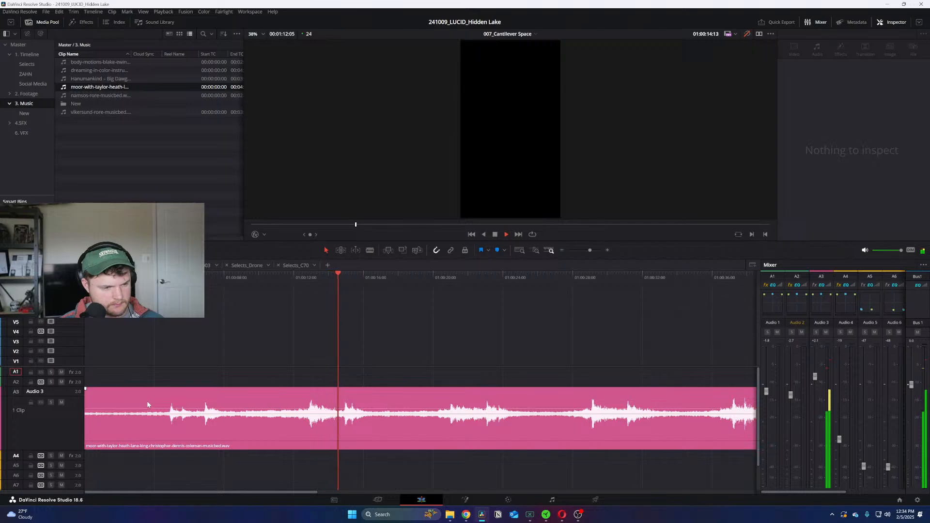
pyautogui.scroll(-1, 147, 402)
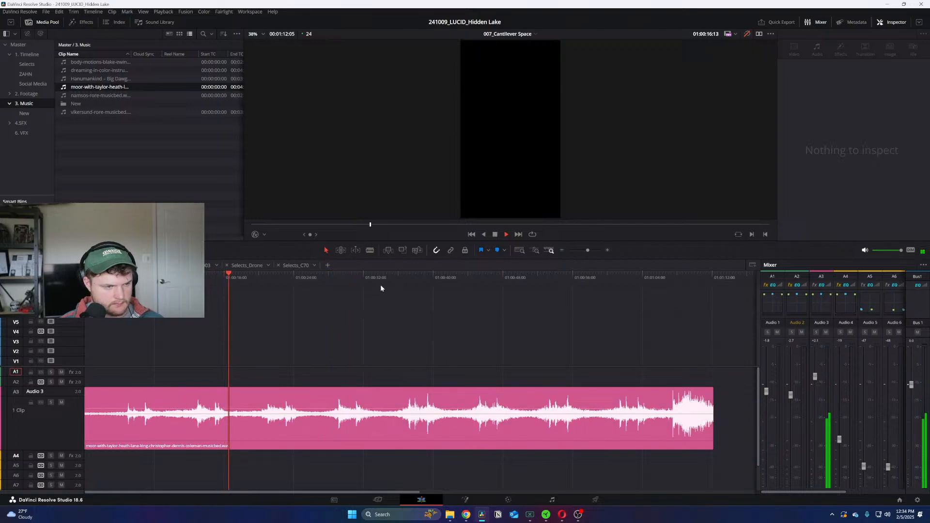
pyautogui.click(399, 278)
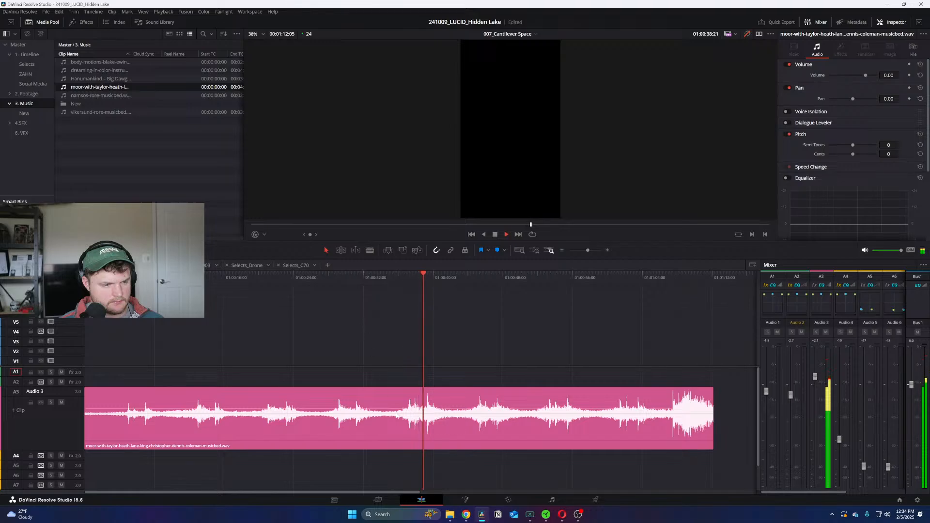
# Step: Try marking an In point at 01:00:33:06 in the song and listen from there for a place to cut
pyautogui.click(362, 280)
pyautogui.scroll(1, 331, 342)
pyautogui.scroll(-1, 323, 397)
pyautogui.press('i')
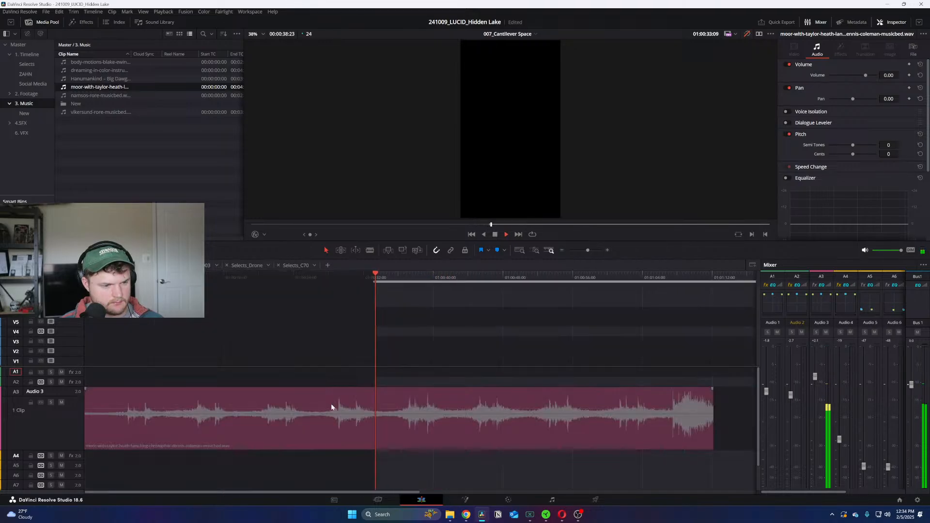
pyautogui.scroll(1, 333, 409)
pyautogui.press('b')
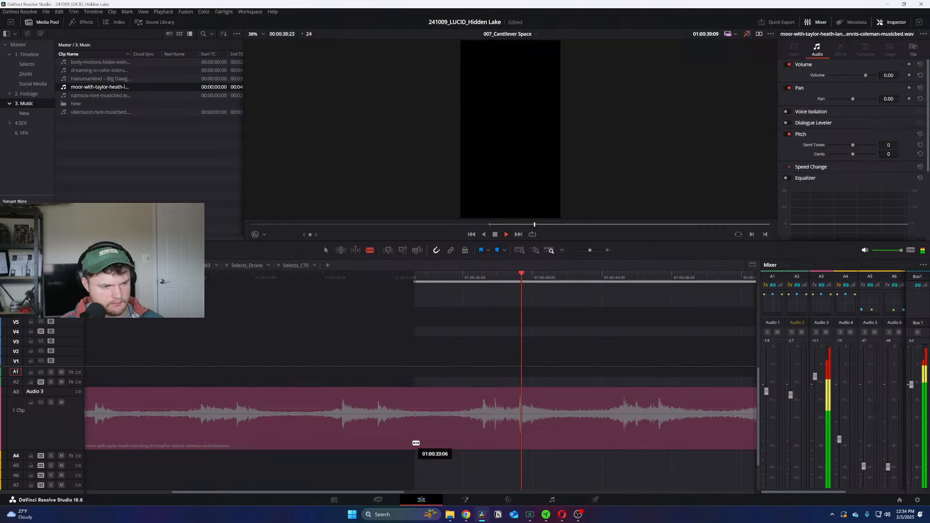
pyautogui.hotkey('ctrl', '-')
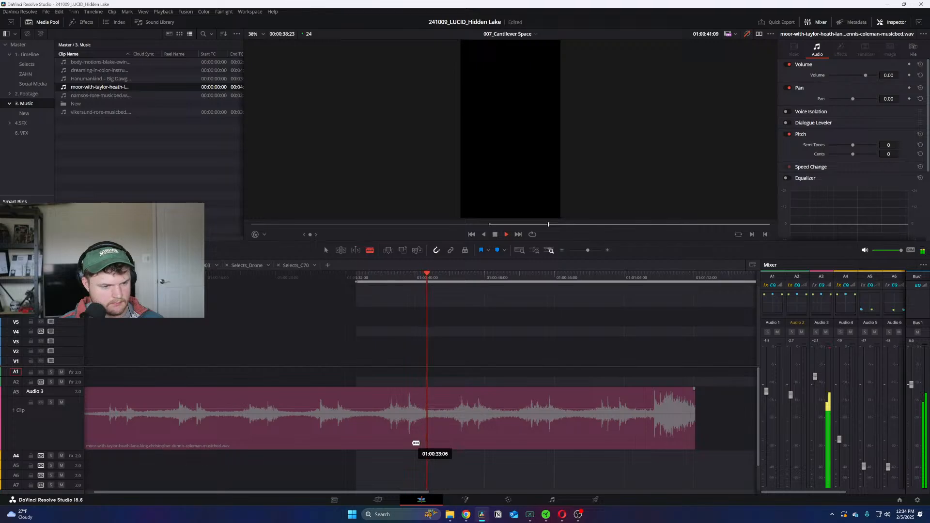
# Step: Extend the song's end on Audio 3 so the 007_Cantilever Space timeline lasts 00:02:21:14
pyautogui.click(608, 424)
pyautogui.hotkey('ctrl', '-')
pyautogui.moveTo(399, 436); pyautogui.dragTo(701, 443)
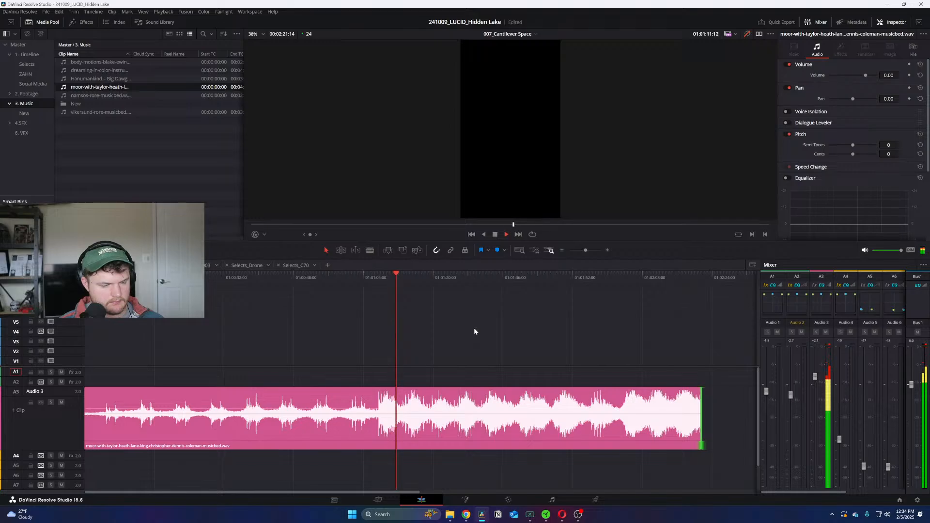
# Step: Play the song from its start, then listen around 01:00:52 for a better place to cut
pyautogui.press('Home')
pyautogui.hotkey('ctrl', '=')
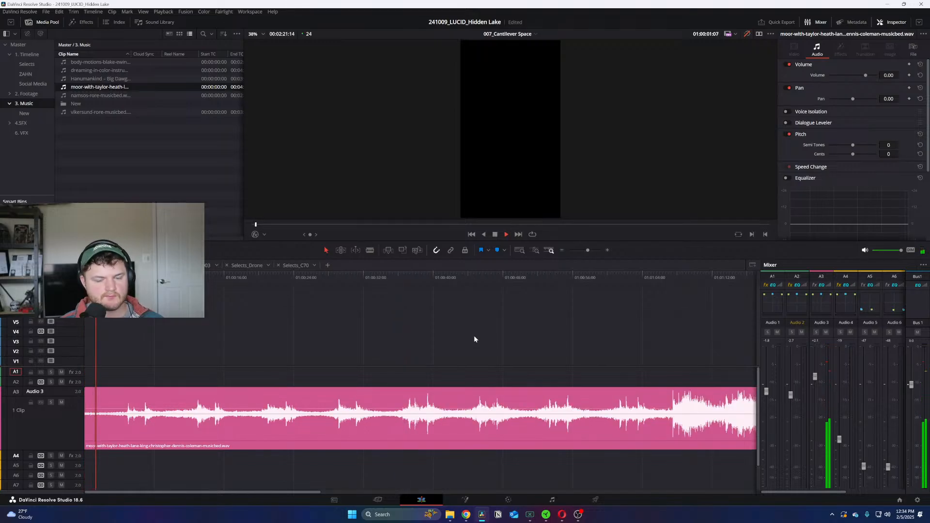
pyautogui.click(545, 276)
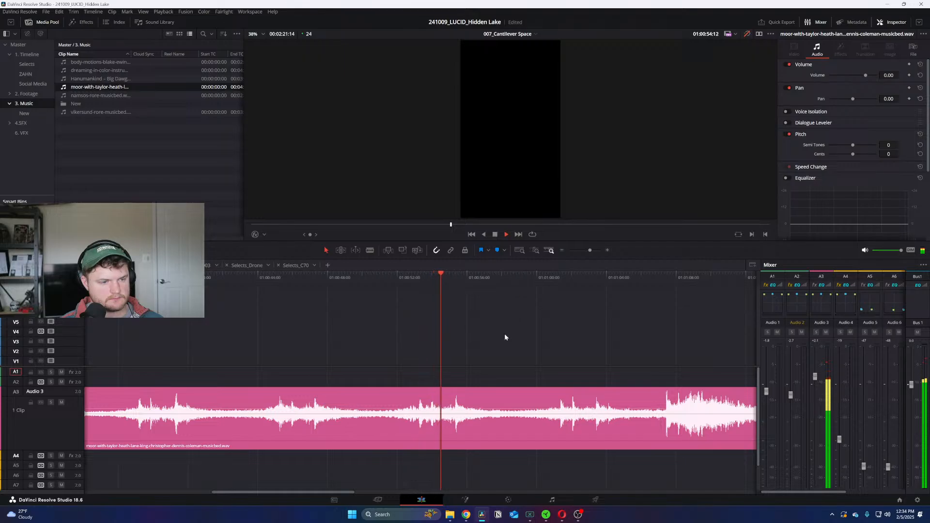
pyautogui.hotkey('ctrl', '=')
pyautogui.click(356, 279)
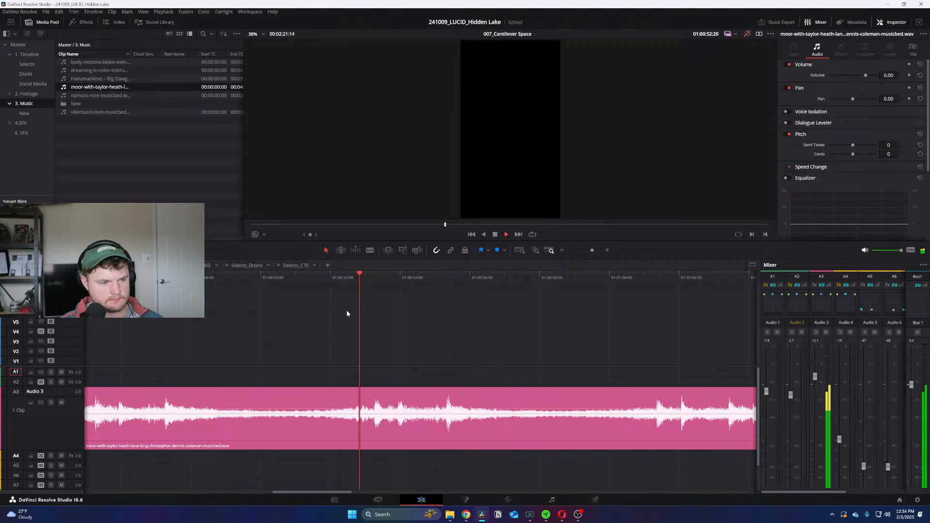
# Step: Mark an In point at 01:00:53:05 on the musical accent and cut the song there
pyautogui.press('i')
pyautogui.moveTo(368, 283); pyautogui.dragTo(371, 286)
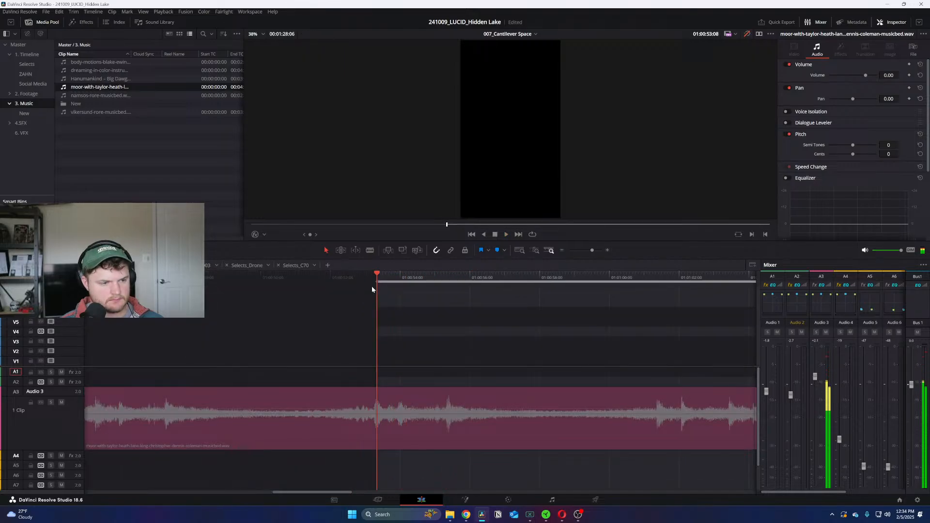
pyautogui.press('Left')
pyautogui.press('Left')
pyautogui.press('Left')
pyautogui.press('i')
pyautogui.press('space')
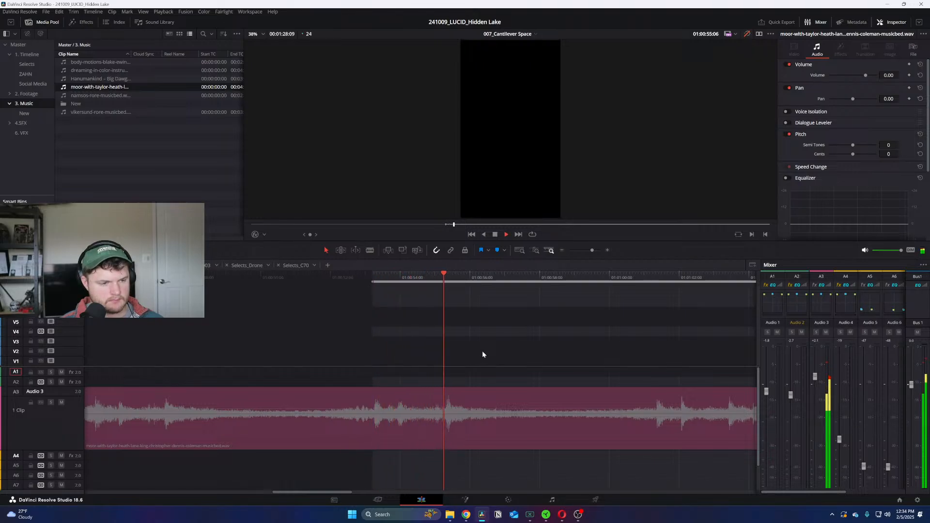
pyautogui.hotkey('ctrl', '-')
pyautogui.press('b')
pyautogui.click(387, 438)
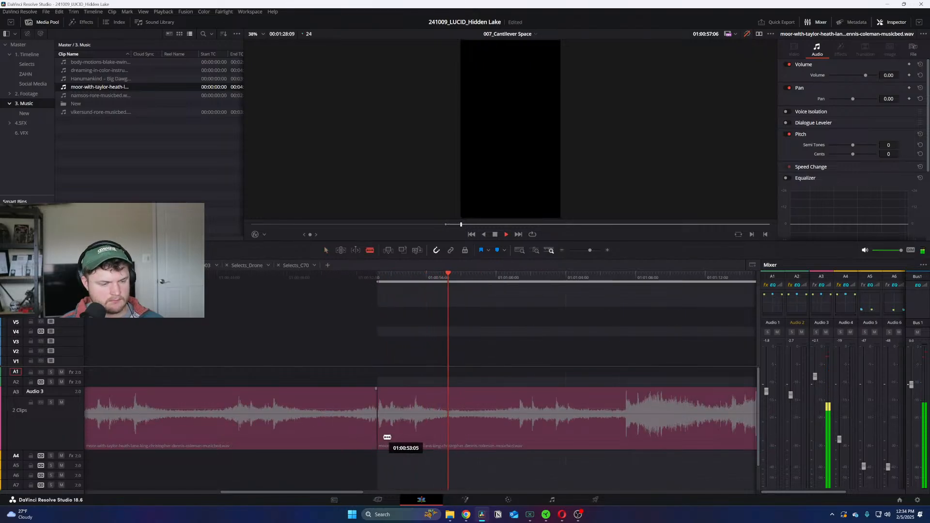
# Step: Cut the song again at about 01:00:57:07 and play on through the build-up to check the cut
pyautogui.press('a')
pyautogui.hotkey('ctrl', '-')
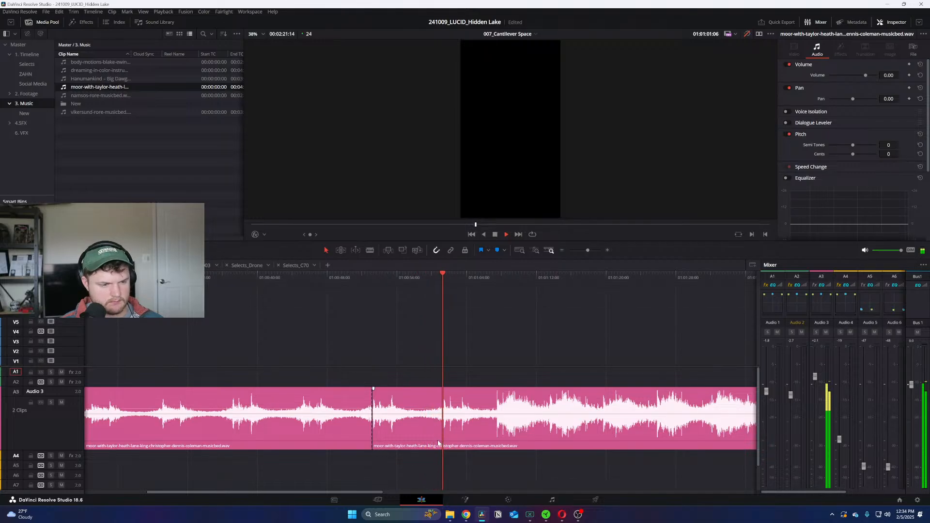
pyautogui.press('b')
pyautogui.click(411, 444)
pyautogui.hotkey('ctrl', '-')
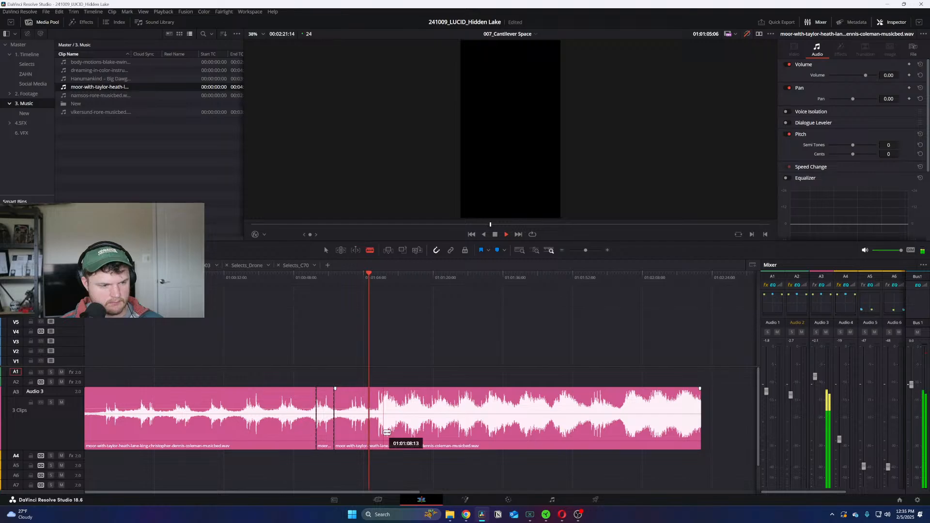
pyautogui.hotkey('ctrl', '=')
pyautogui.press('a')
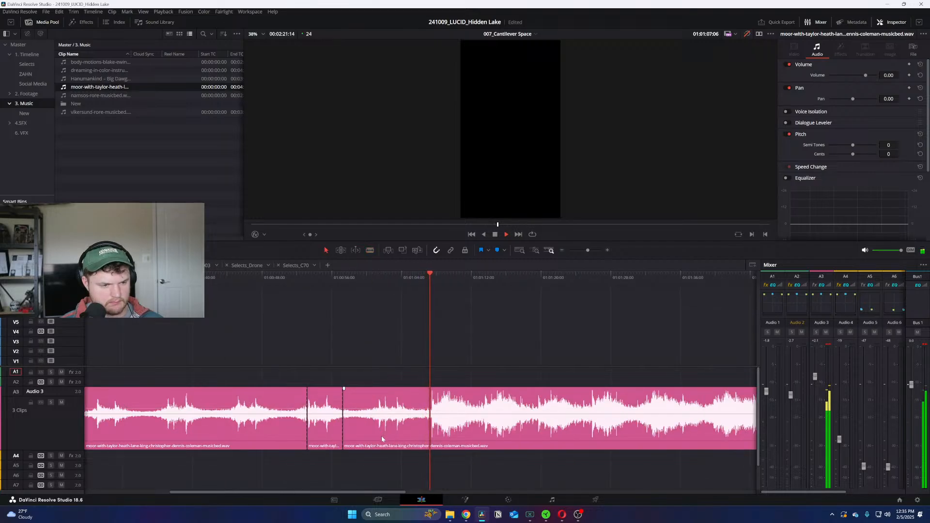
# Step: Shift the song's remainder to the timeline's start in place of the earlier pieces and play it
pyautogui.press('Home')
pyautogui.moveTo(670, 433); pyautogui.dragTo(138, 443)
pyautogui.press('space')
pyautogui.click(190, 335)
pyautogui.press('space')
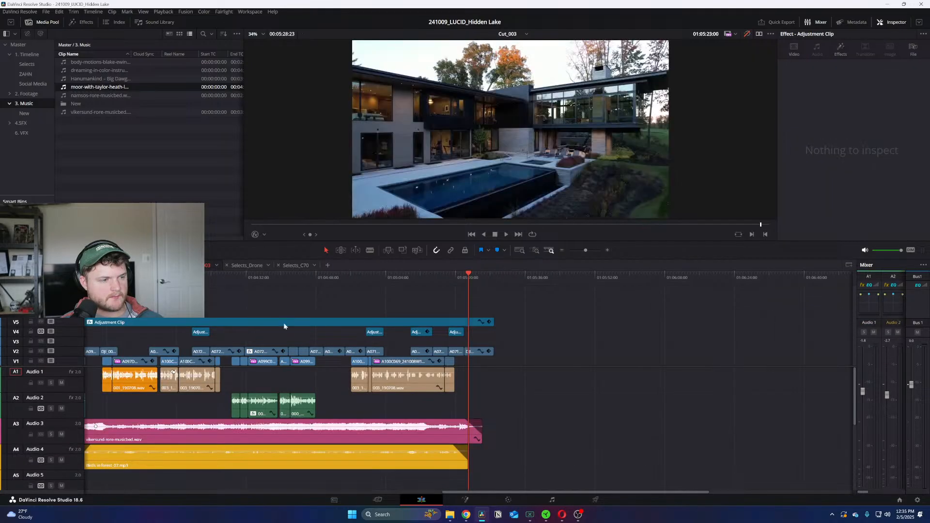
# Step: Copy the A072C209 living-room clip from V3 of Cut_003 and place it on V1 at the start of 007_Cantilever Space
pyautogui.click(423, 281)
pyautogui.moveTo(417, 278); pyautogui.dragTo(134, 313)
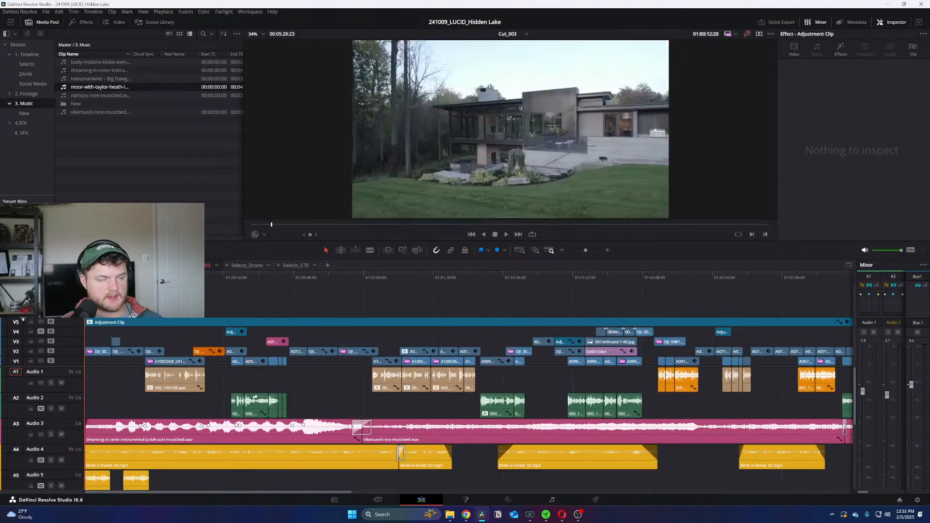
pyautogui.moveTo(328, 283); pyautogui.dragTo(273, 304)
pyautogui.hotkey('ctrl', '=')
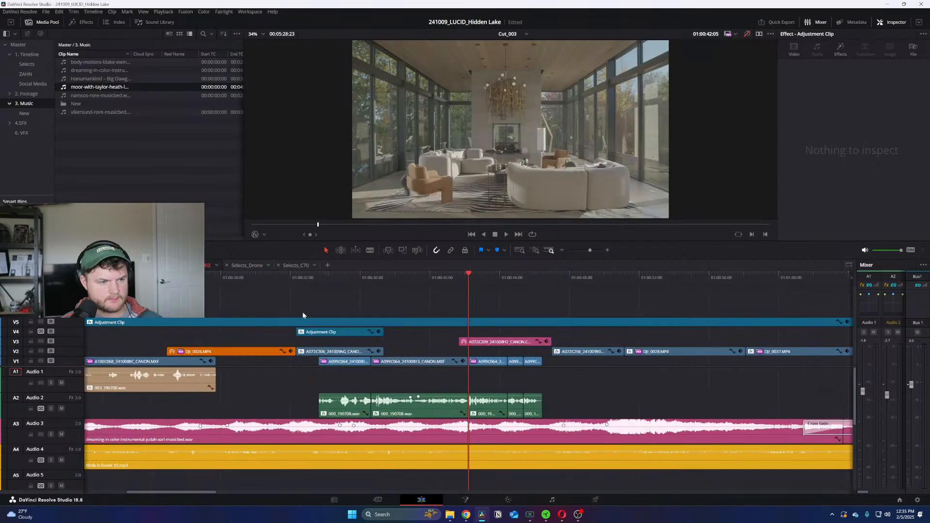
pyautogui.click(483, 342)
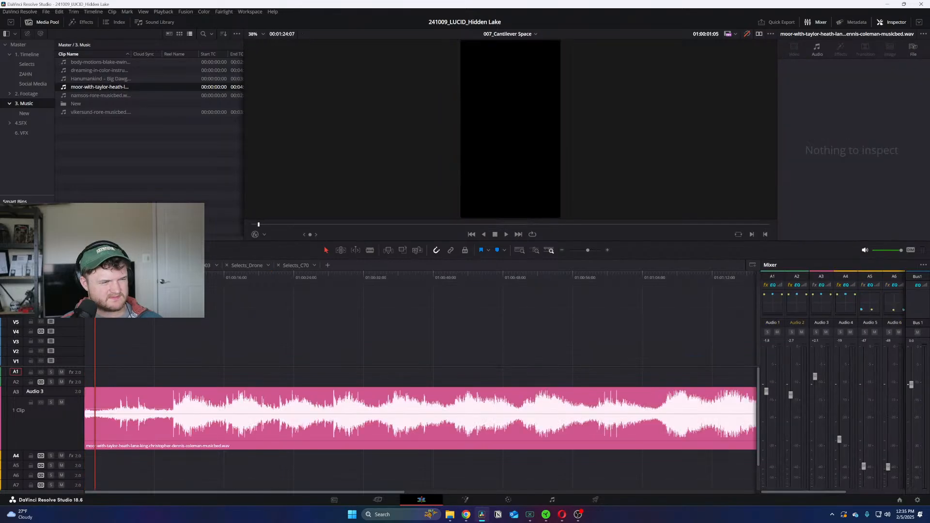
pyautogui.hotkey('ctrl', 'v')
pyautogui.press('Home')
pyautogui.moveTo(118, 334); pyautogui.dragTo(76, 354)
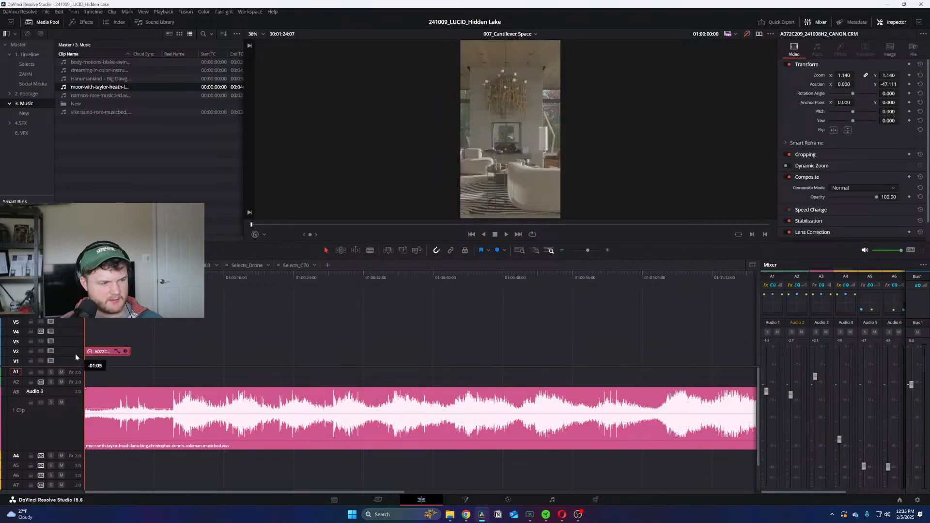
# Step: Set the living-room clip's zoom to 0.420 and trim its end to the music accent at about 01:00:04:18
pyautogui.press('space')
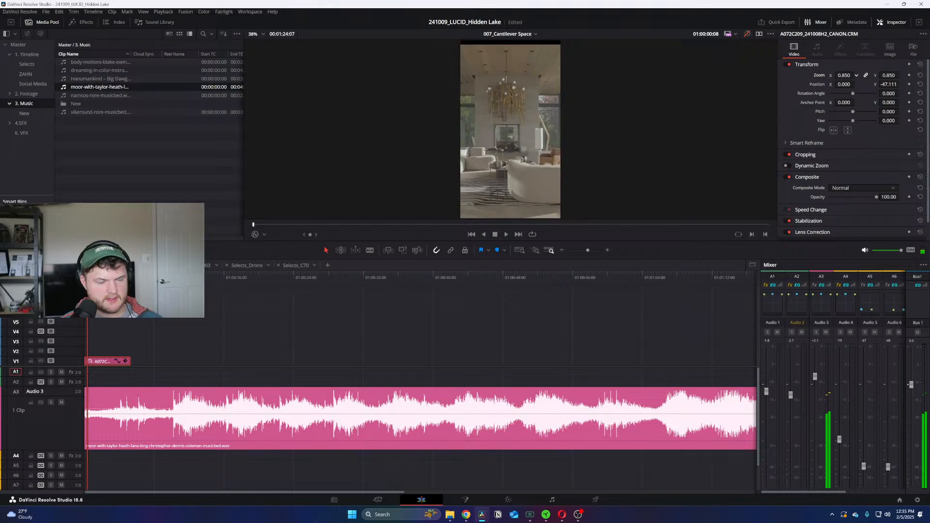
pyautogui.moveTo(844, 75)
pyautogui.mouseDown()
pyautogui.moveTo(864, 75)
pyautogui.moveTo(848, 75)
pyautogui.mouseUp()
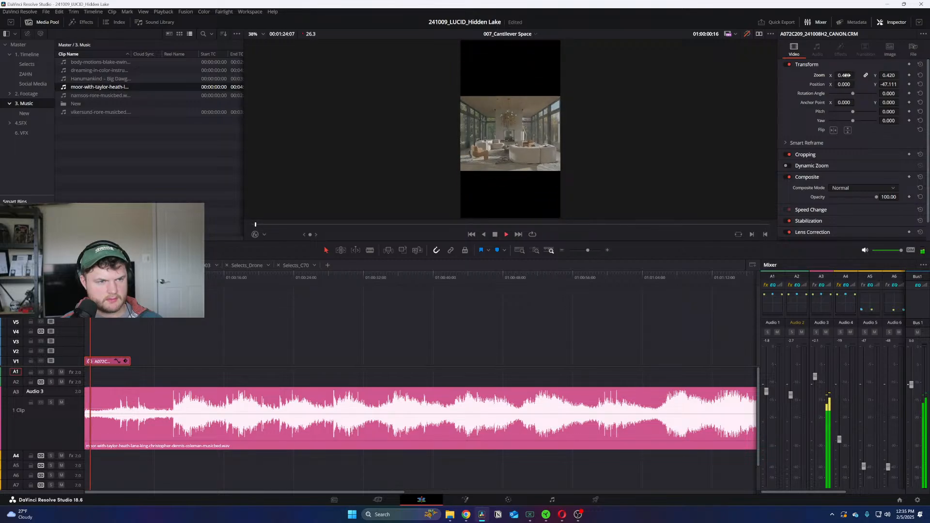
pyautogui.hotkey('ctrl', '=')
pyautogui.hotkey('ctrl', '=')
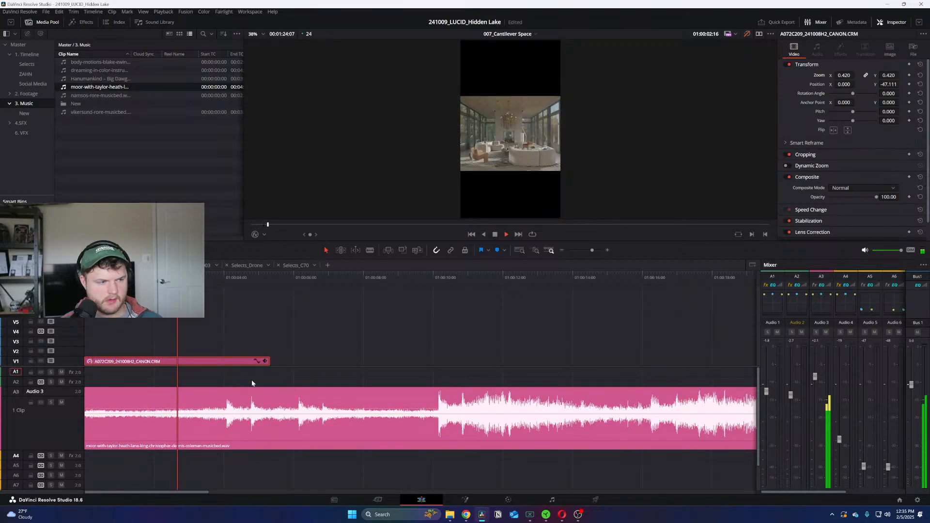
pyautogui.press('space')
pyautogui.moveTo(270, 365); pyautogui.dragTo(251, 359)
pyautogui.hotkey('ctrl', 's')
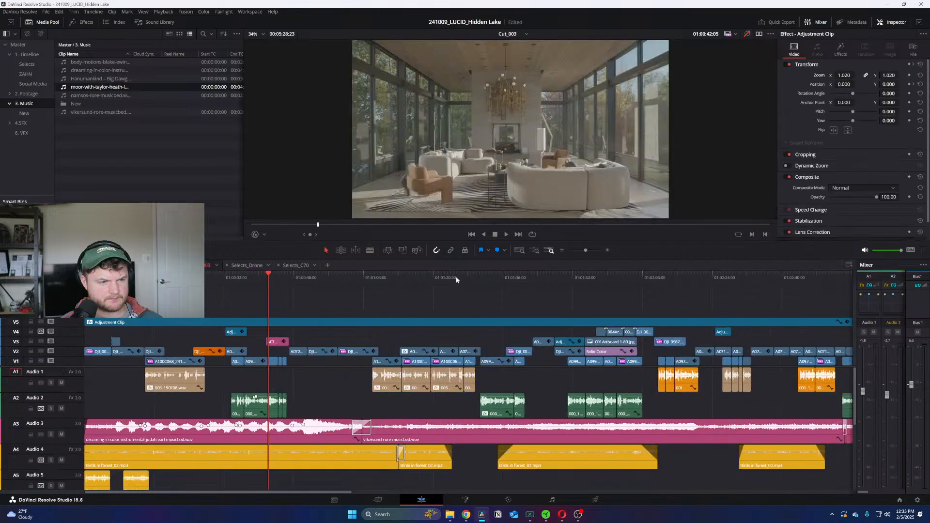
# Step: Copy the A071C137 kitchen clip from Cut_003 and paste it after the living-room clip in 007_Cantilever Space
pyautogui.click(464, 274)
pyautogui.moveTo(469, 274); pyautogui.dragTo(753, 276)
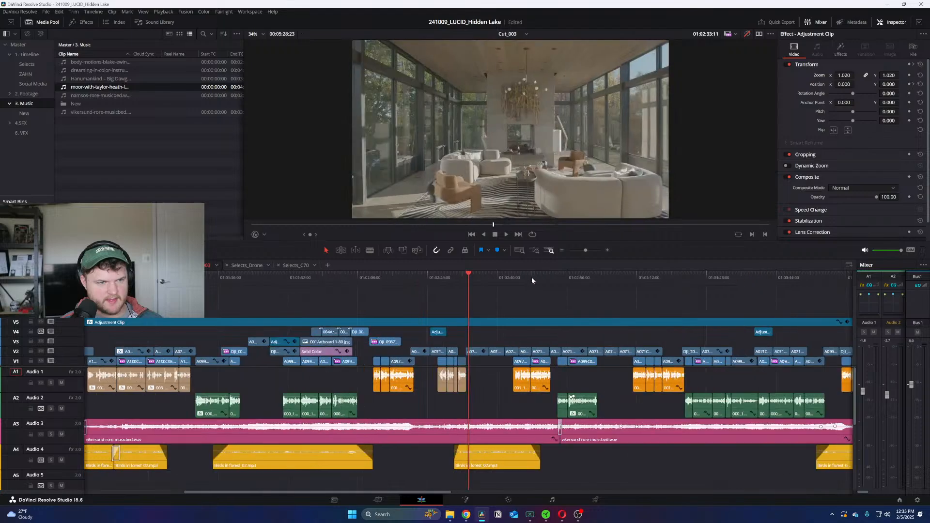
pyautogui.moveTo(503, 275); pyautogui.dragTo(524, 280)
pyautogui.scroll(5, 524, 280)
pyautogui.click(489, 353)
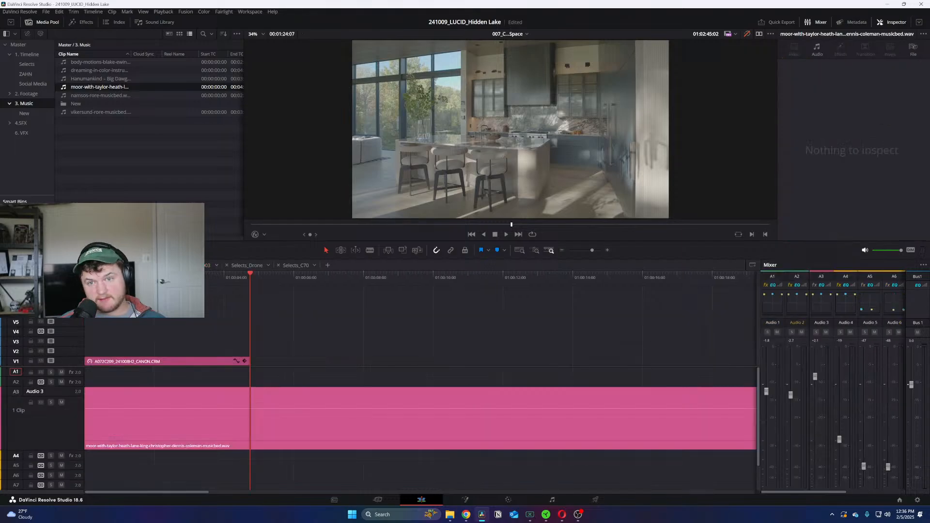
pyautogui.hotkey('ctrl', 'v')
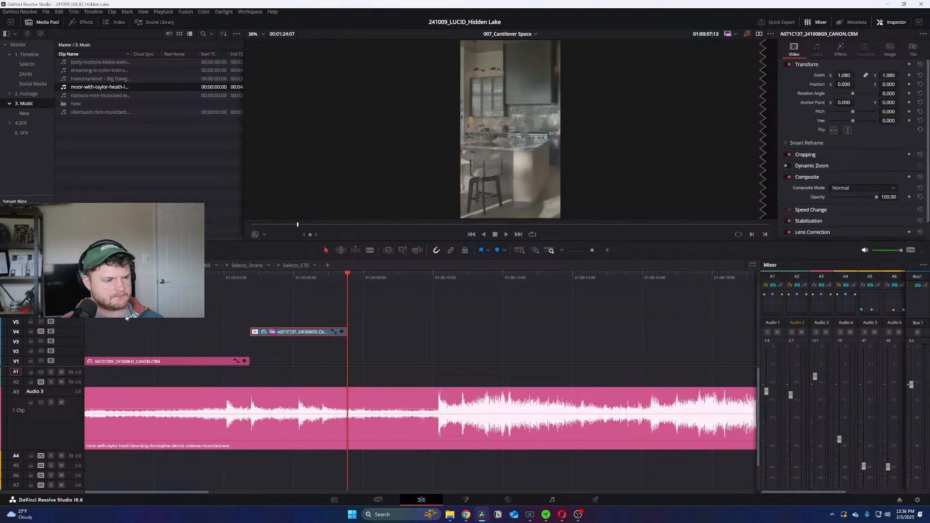
# Step: Extend the kitchen clip's end to about 01:00:08:06 and move it down to V1 directly behind the living-room clip
pyautogui.click(236, 280)
pyautogui.press('space')
pyautogui.hotkey('ctrl', '=')
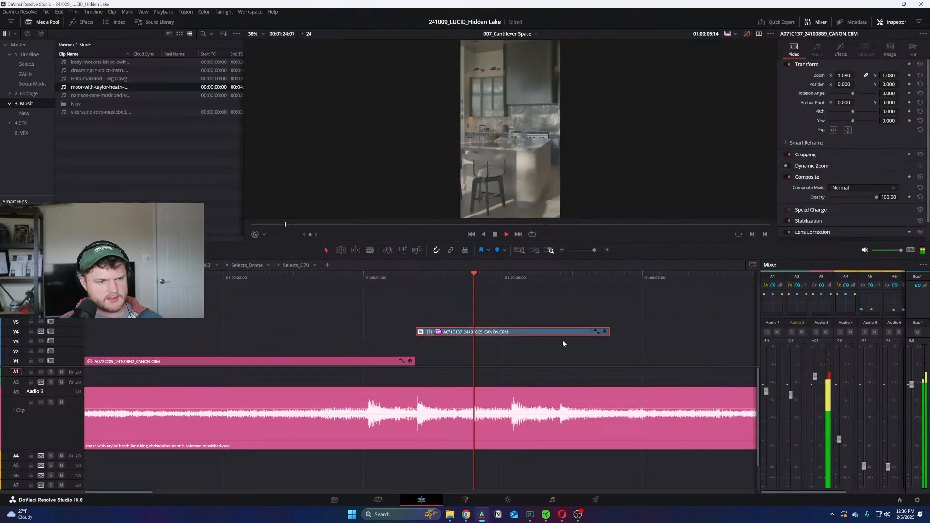
pyautogui.hotkey('ctrl', '-')
pyautogui.moveTo(346, 333); pyautogui.dragTo(372, 333)
pyautogui.press('space')
pyautogui.moveTo(343, 332); pyautogui.dragTo(341, 361)
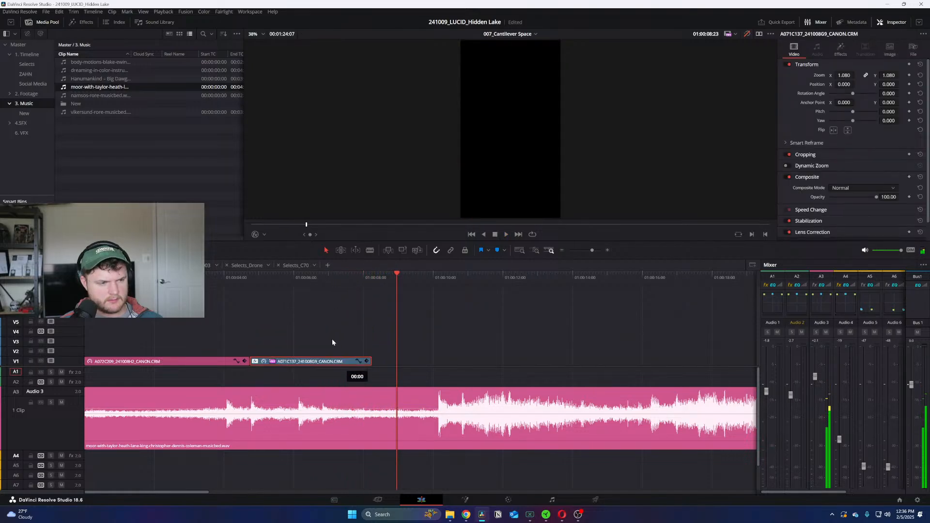
pyautogui.click(334, 345)
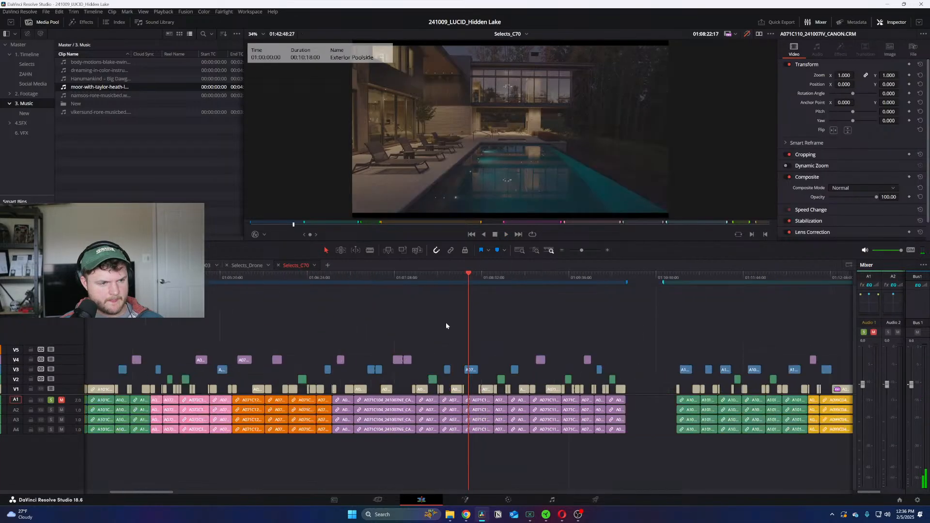
# Step: Look through the Living Room section of the Selects_C70 timeline for the next interior shot
pyautogui.moveTo(460, 277); pyautogui.dragTo(334, 278)
pyautogui.moveTo(277, 290); pyautogui.dragTo(599, 286)
pyautogui.hotkey('ctrl', '-')
pyautogui.hotkey('ctrl', '-')
pyautogui.hotkey('ctrl', '-')
pyautogui.click(251, 276)
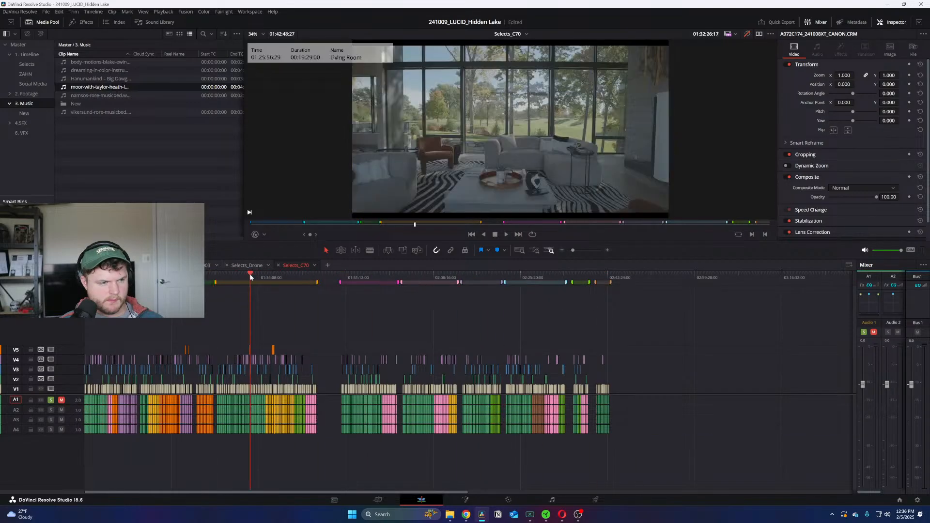
pyautogui.hotkey('ctrl', '=')
pyautogui.hotkey('ctrl', '=')
pyautogui.hotkey('ctrl', '=')
pyautogui.hotkey('ctrl', '=')
pyautogui.hotkey('ctrl', '-')
pyautogui.moveTo(643, 274); pyautogui.dragTo(724, 287)
pyautogui.hotkey('ctrl', '=')
pyautogui.hotkey('ctrl', '=')
pyautogui.hotkey('ctrl', '=')
pyautogui.moveTo(493, 277); pyautogui.dragTo(752, 286)
pyautogui.hotkey('ctrl', '=')
pyautogui.hotkey('ctrl', '=')
pyautogui.hotkey('ctrl', '=')
# Step: Cut the A071C141 clip on V4 at about 01:39:29 and 01:39:31:22, and select the piece between the cuts
pyautogui.press('b')
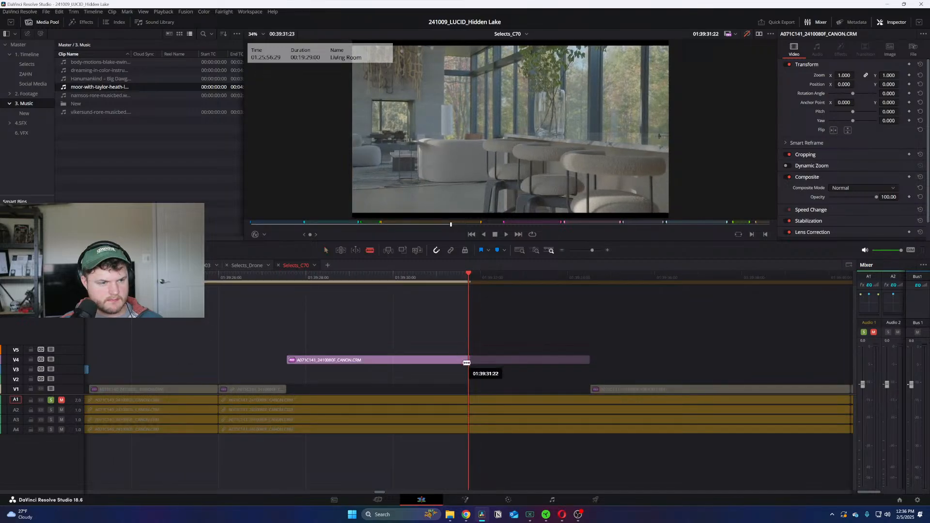
pyautogui.click(348, 360)
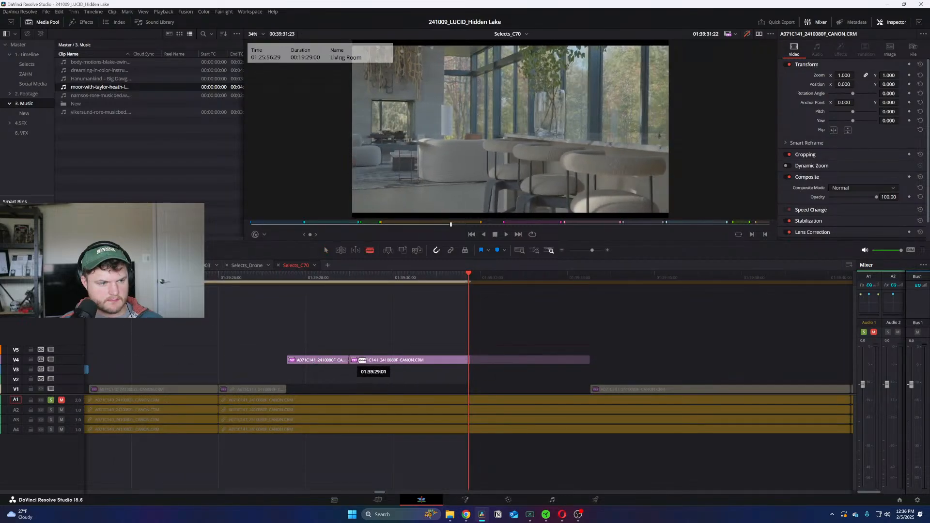
pyautogui.click(469, 359)
pyautogui.press('a')
pyautogui.click(412, 360)
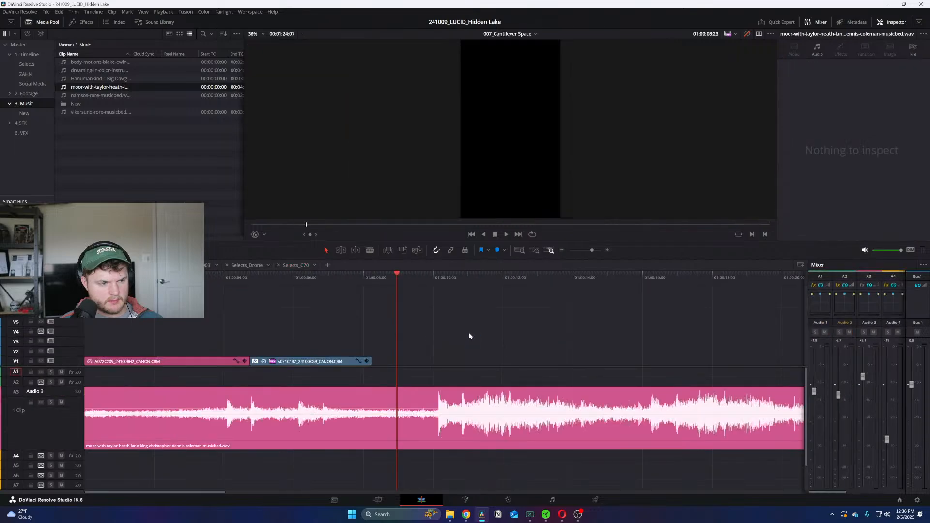
# Step: Paste clip A071C141 into 007_Cantilever Space, place it on V1 directly after A071C137, and set its speed to -100% reversed
pyautogui.hotkey('ctrl', 'v')
pyautogui.moveTo(438, 333); pyautogui.dragTo(410, 367)
pyautogui.rightClick(408, 364)
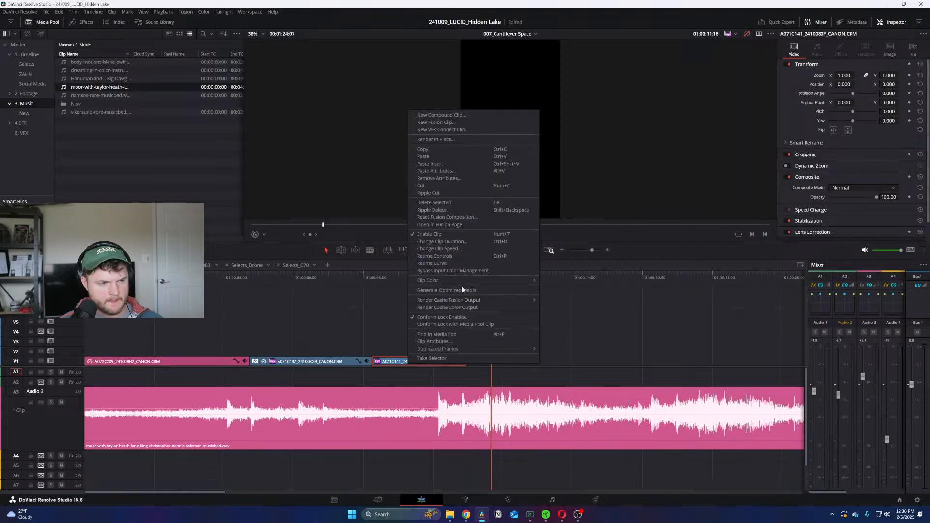
pyautogui.click(460, 249)
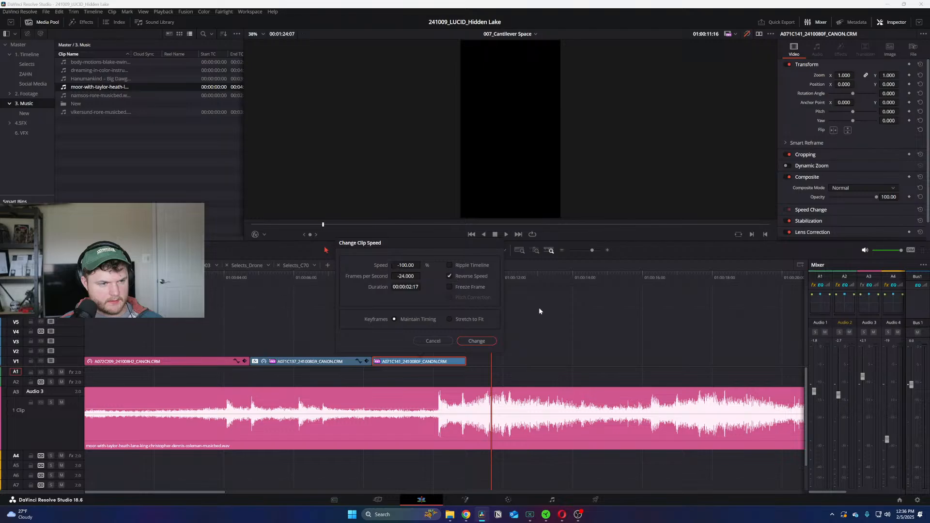
pyautogui.click(477, 339)
pyautogui.click(378, 280)
pyautogui.press('space')
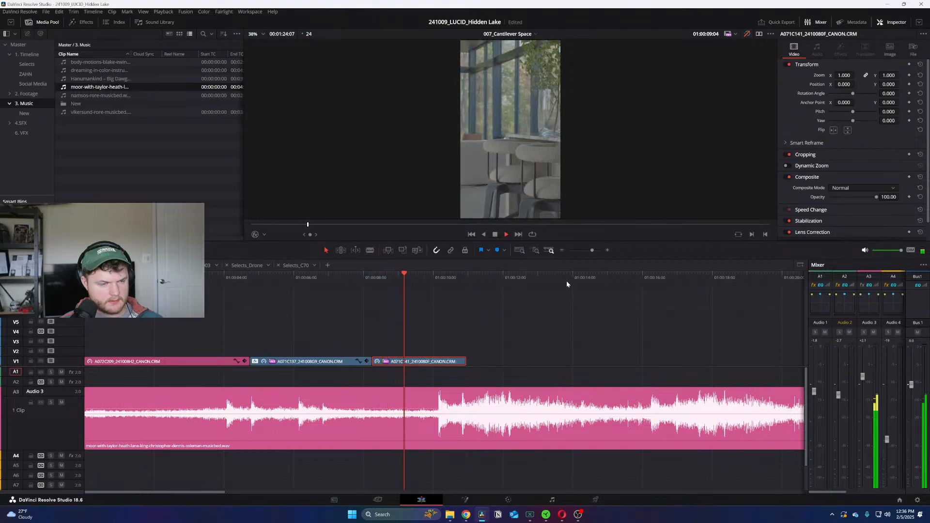
pyautogui.press('space')
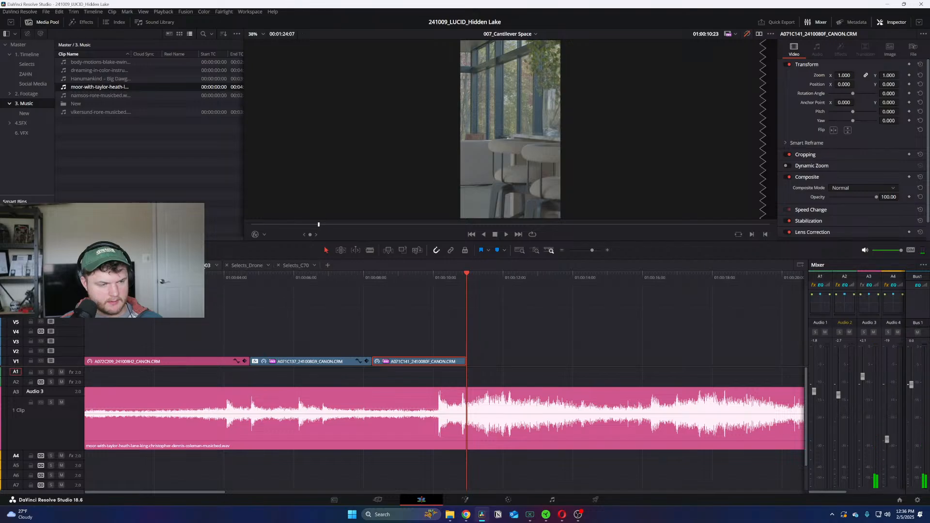
# Step: Copy the living room clip A071C158 from the Cut_003 timeline and paste it into 007_Cantilever Space after the last clip
pyautogui.hotkey('ctrl', 'Tab')
pyautogui.hotkey('ctrl', '-')
pyautogui.hotkey('ctrl', '-')
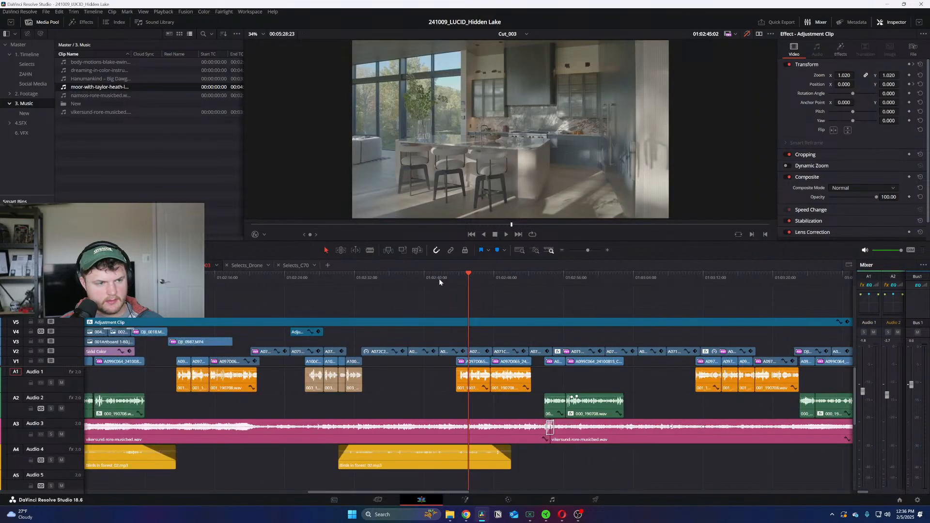
pyautogui.click(440, 278)
pyautogui.moveTo(440, 277); pyautogui.dragTo(417, 284)
pyautogui.hotkey('ctrl', '=')
pyautogui.hotkey('ctrl', '=')
pyautogui.click(482, 351)
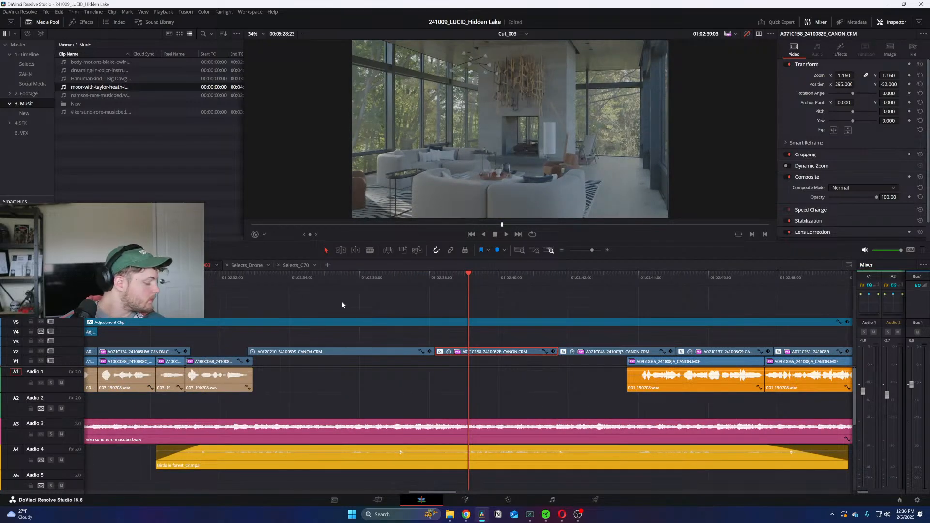
pyautogui.hotkey('ctrl', 'Tab')
pyautogui.click(436, 280)
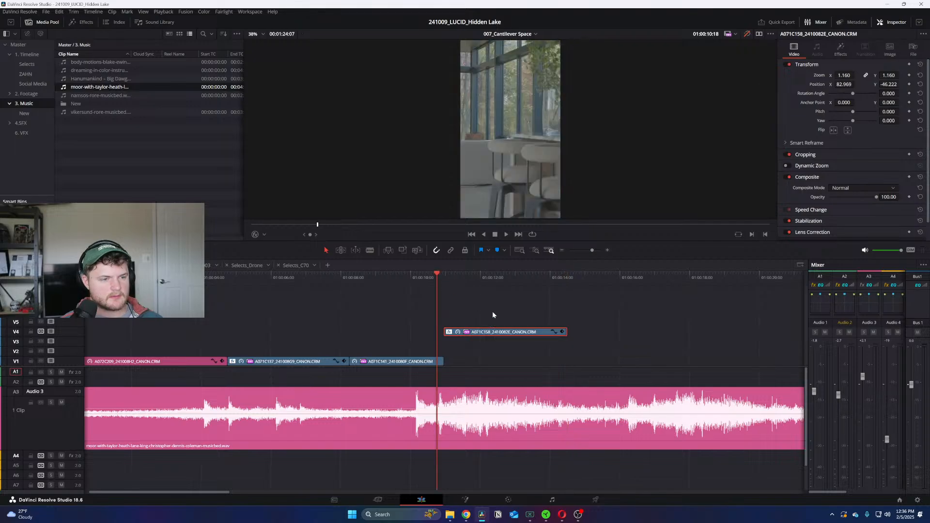
# Step: Set the zoom of clip A071C158 to 0.400 and move it down to V1 directly after A071C141
pyautogui.click(512, 332)
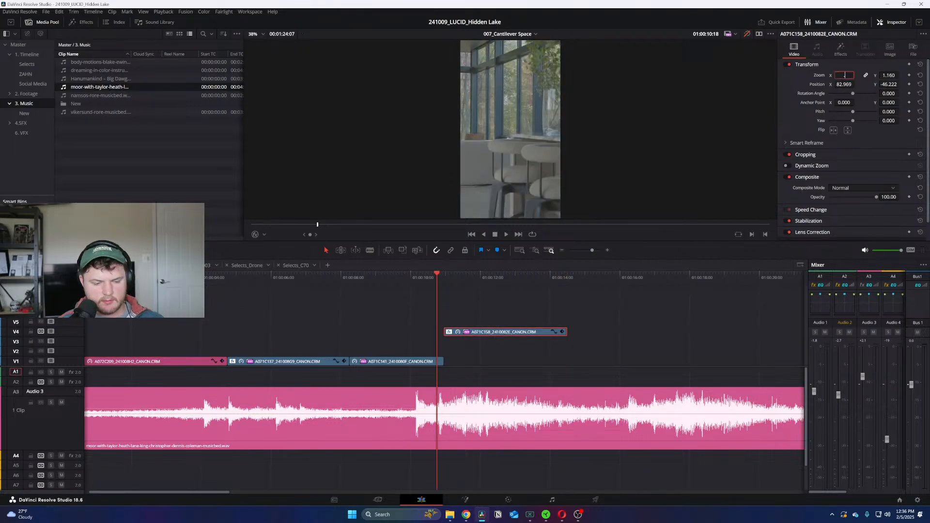
pyautogui.press('Return')
pyautogui.press('space')
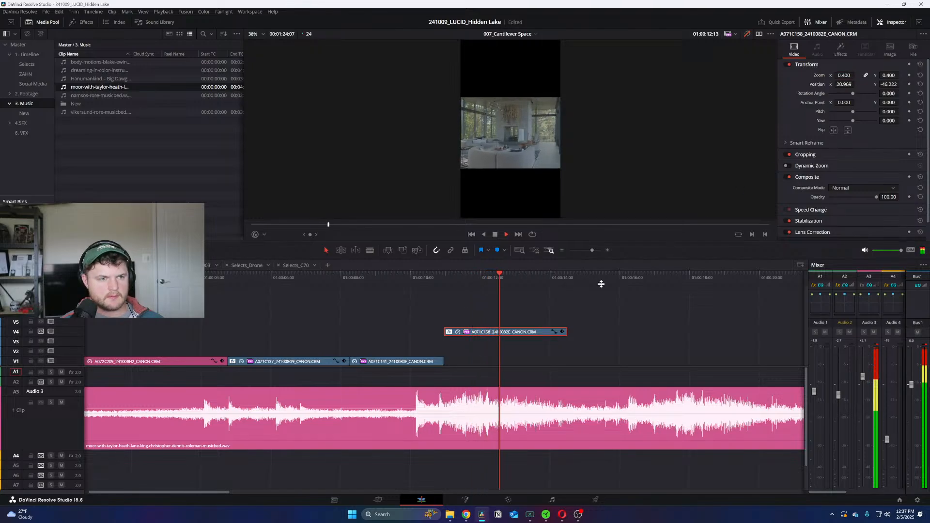
pyautogui.moveTo(512, 330); pyautogui.dragTo(499, 364)
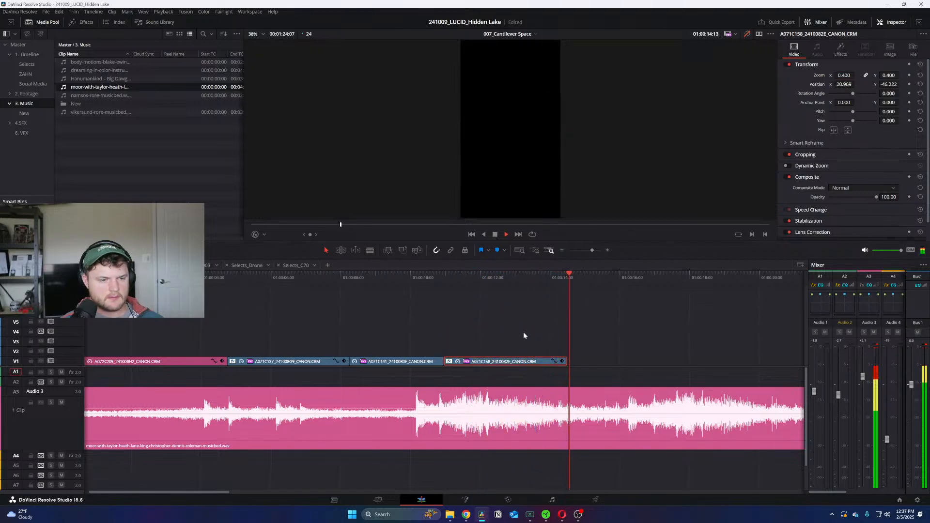
# Step: Extend the end of clip A071C158 to the music beat at about 01:00:16:23
pyautogui.moveTo(567, 361); pyautogui.dragTo(661, 361)
pyautogui.click(510, 278)
pyautogui.press('space')
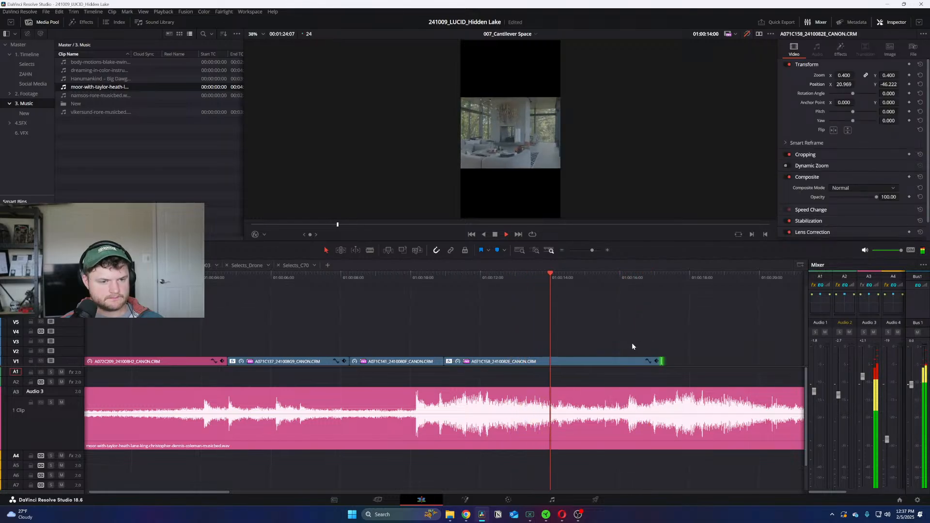
pyautogui.scroll(2, 670, 361)
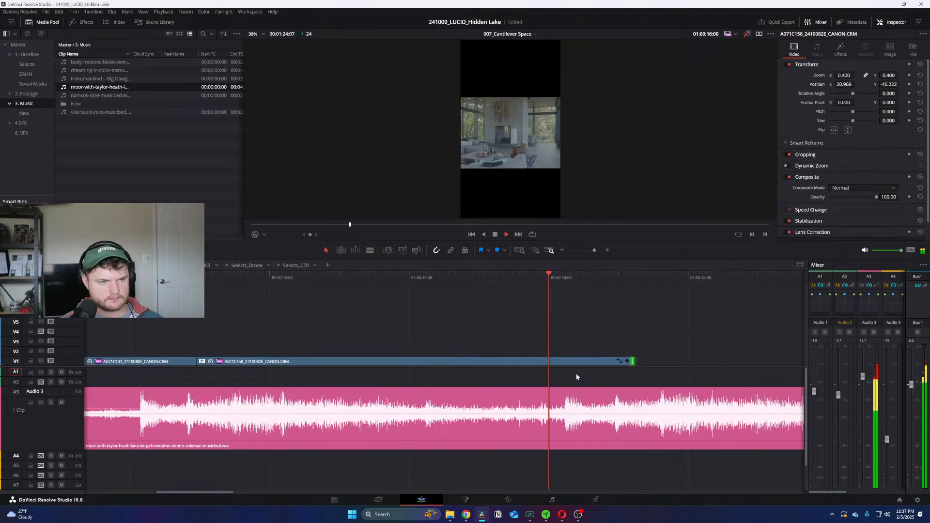
pyautogui.moveTo(633, 361); pyautogui.dragTo(615, 362)
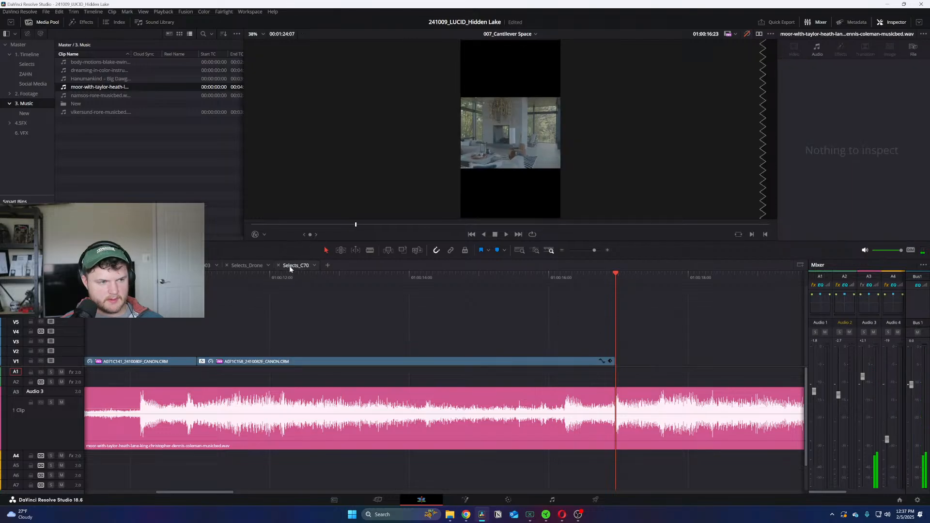
# Step: Scrub through the selects footage to look for another interior shot
pyautogui.hotkey('ctrl', 'Tab')
pyautogui.scroll(-6, 582, 326)
pyautogui.moveTo(505, 278); pyautogui.dragTo(646, 281)
pyautogui.scroll(-2, 640, 280)
pyautogui.scroll(2, 582, 280)
pyautogui.moveTo(514, 274); pyautogui.dragTo(134, 281)
pyautogui.moveTo(98, 319); pyautogui.dragTo(530, 313)
# Step: Copy the dining area clip A071C134 from Cut_003 and paste it into 007_Cantilever Space at the end of A071C158
pyautogui.click(197, 266)
pyautogui.scroll(-4, 286, 283)
pyautogui.moveTo(434, 274); pyautogui.dragTo(387, 284)
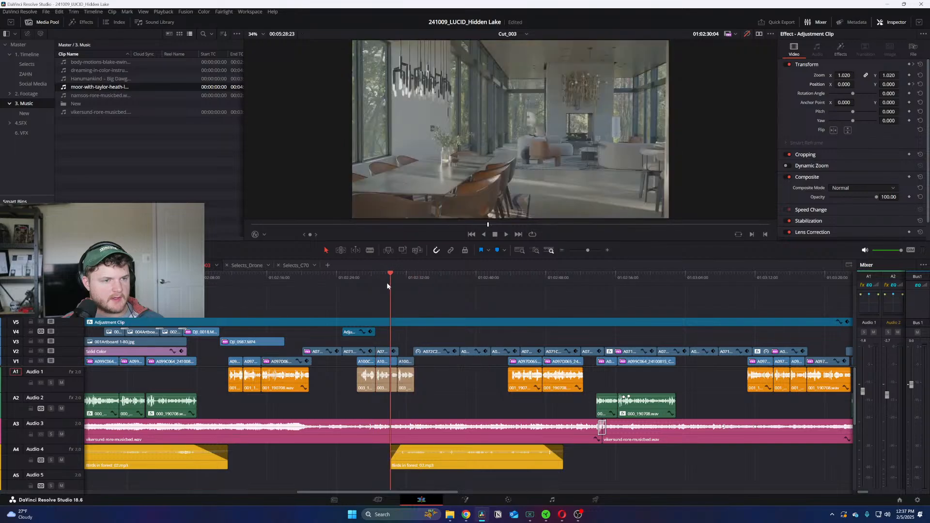
pyautogui.scroll(4, 387, 283)
pyautogui.click(463, 352)
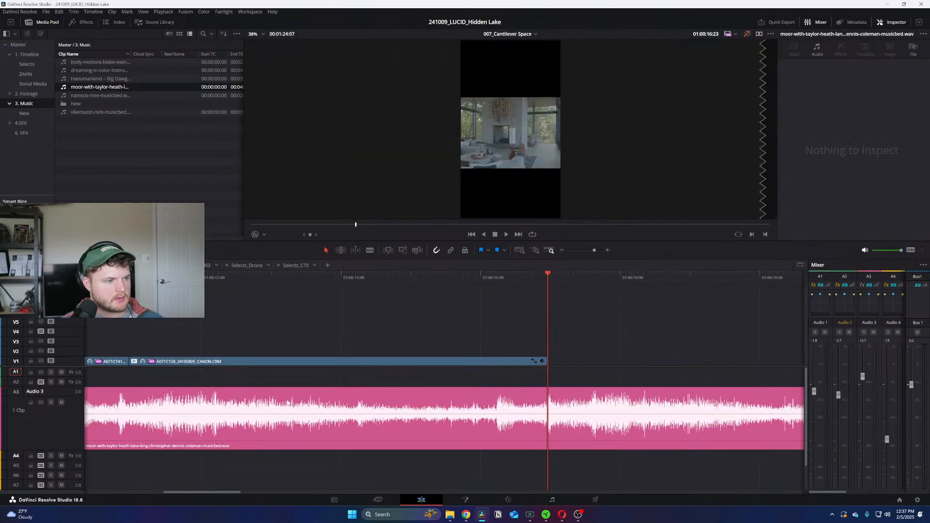
# Step: Move A071C137 to V2 above A071C141 and place A071C134 on V3 directly after A072C209
pyautogui.press('Home')
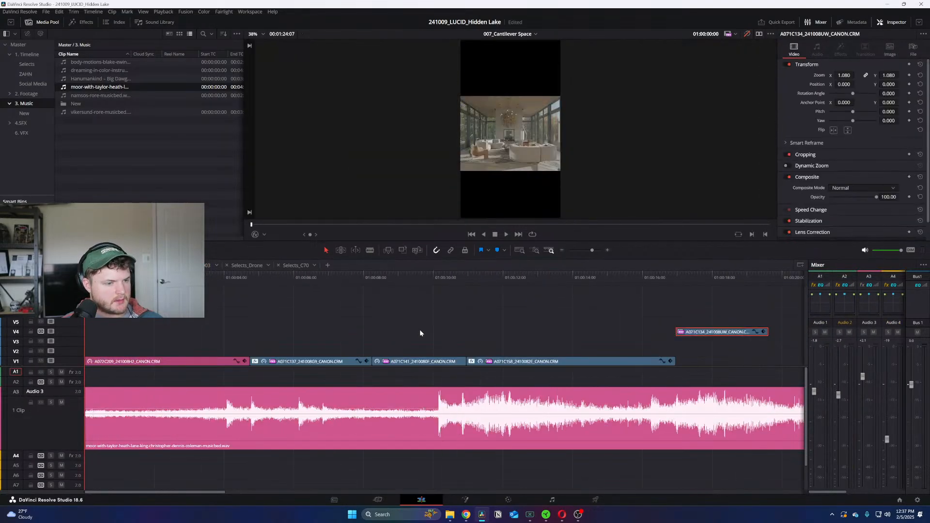
pyautogui.click(303, 280)
pyautogui.click(365, 280)
pyautogui.click(397, 278)
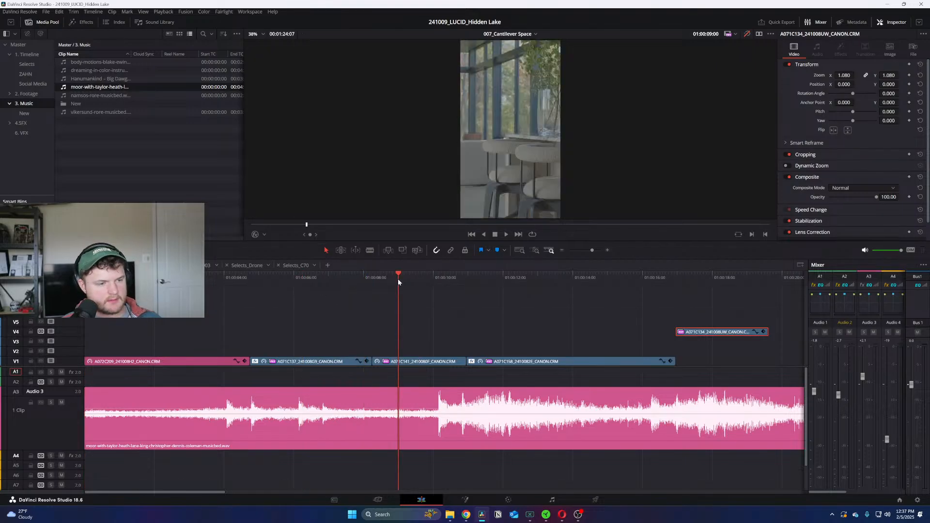
pyautogui.moveTo(307, 361); pyautogui.dragTo(429, 352)
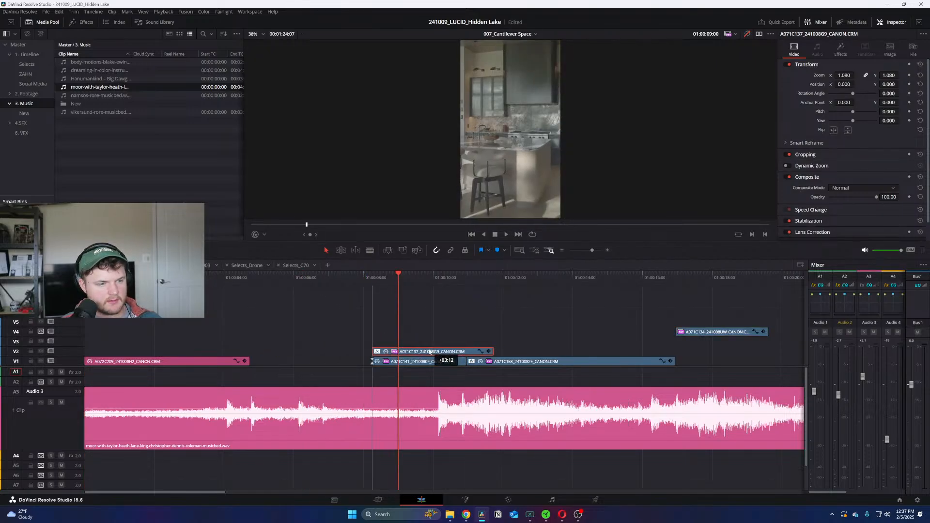
pyautogui.moveTo(693, 333); pyautogui.dragTo(337, 343)
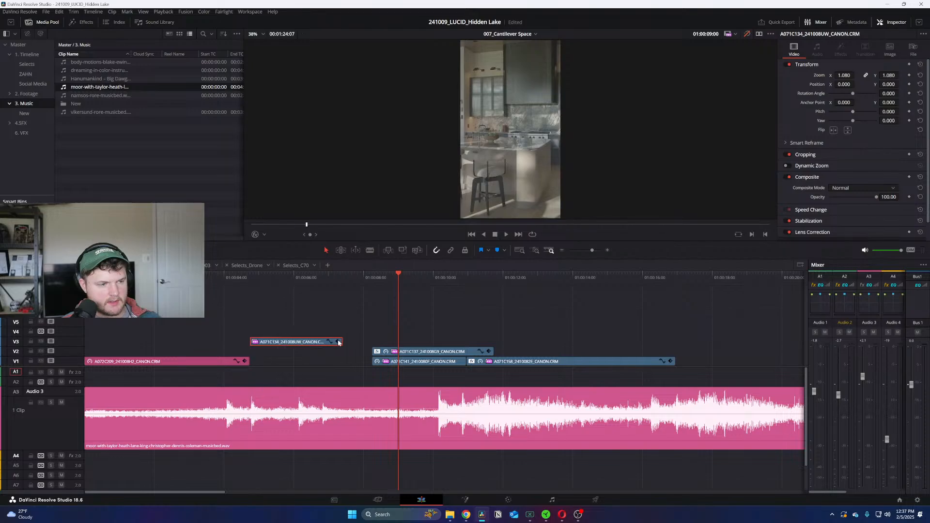
# Step: Shift A071C137 earlier to start at 01:00:07:18 and extend the end of A071C134 to meet it
pyautogui.click(250, 278)
pyautogui.press('space')
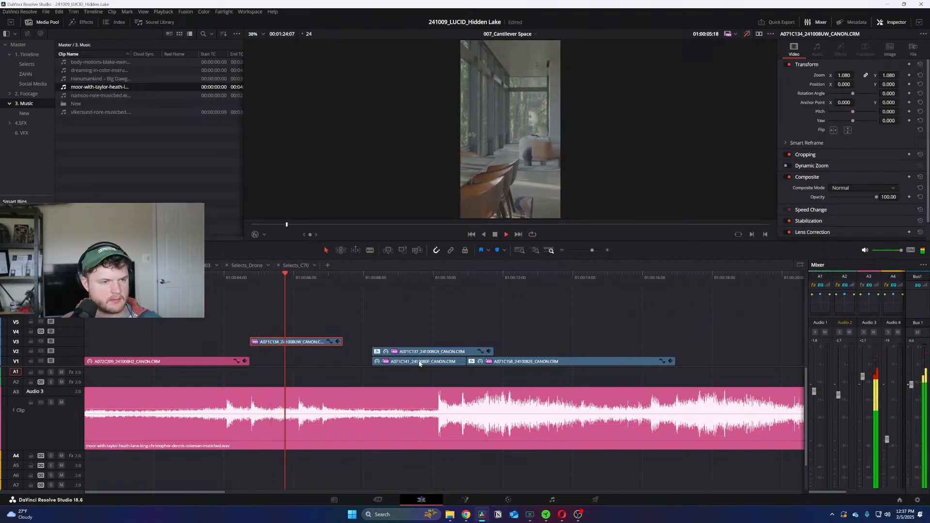
pyautogui.hotkey('ctrl', '=')
pyautogui.press('space')
pyautogui.moveTo(586, 353); pyautogui.dragTo(553, 355)
pyautogui.hotkey('ctrl', '-')
pyautogui.hotkey('ctrl', '=')
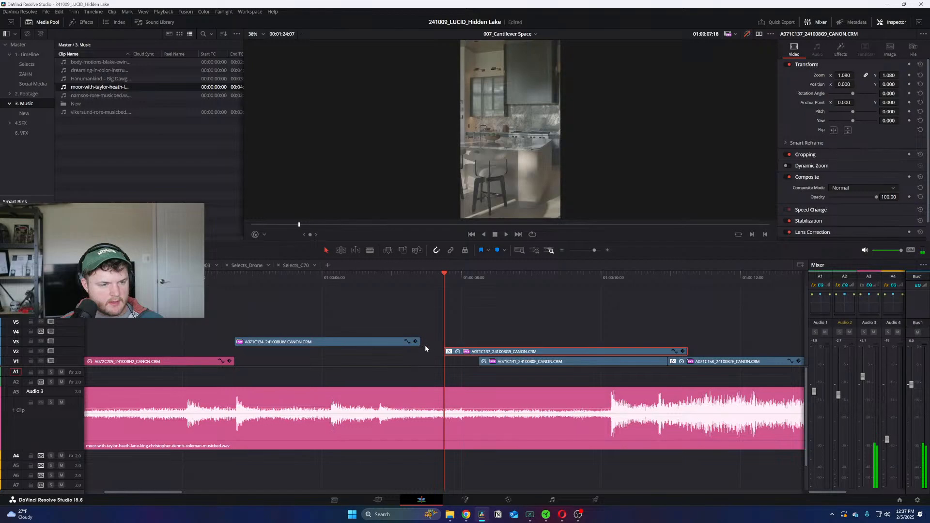
pyautogui.moveTo(419, 341); pyautogui.dragTo(444, 341)
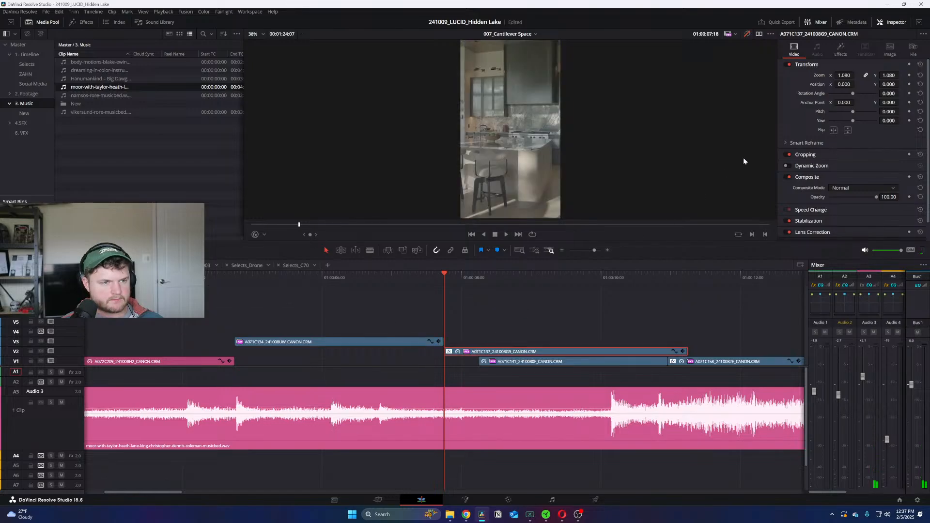
pyautogui.hotkey('ctrl', '-')
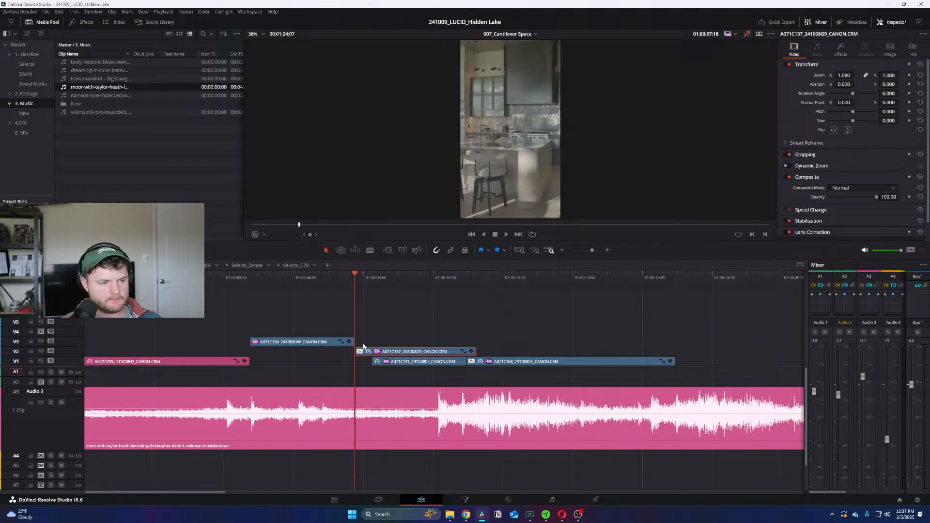
# Step: Set the zoom of clips A071C134, A071C137, A071C158 and A072C209 to 0.600
pyautogui.moveTo(266, 327); pyautogui.dragTo(388, 354)
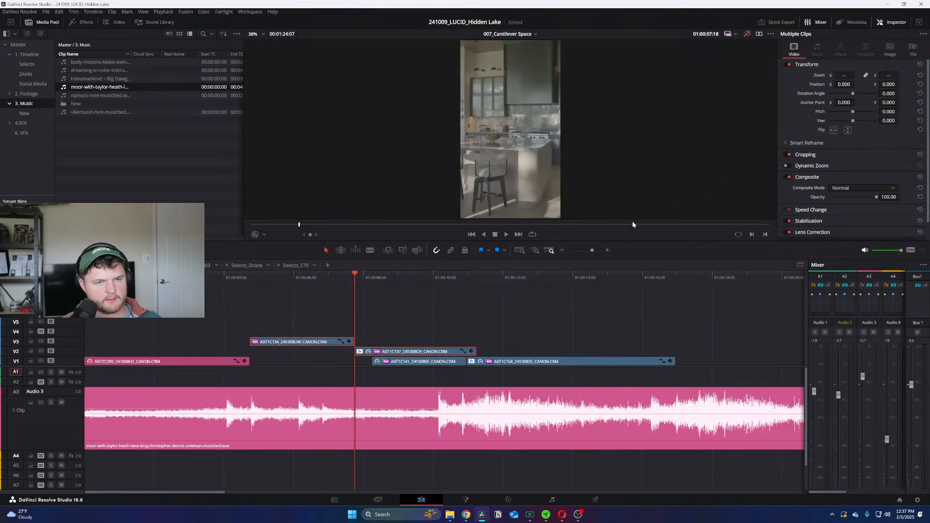
pyautogui.click(844, 75)
pyautogui.write('.6')
pyautogui.press('Return')
pyautogui.moveTo(618, 329); pyautogui.dragTo(580, 366)
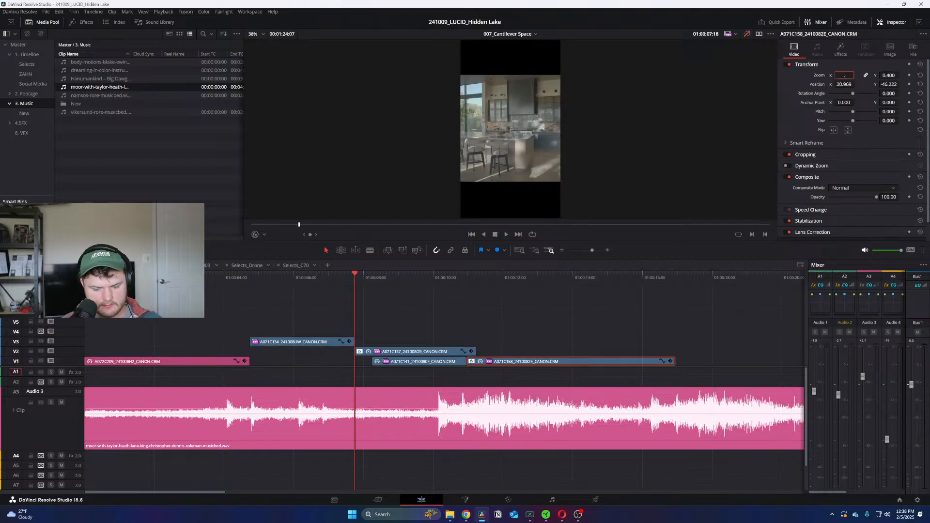
pyautogui.click(217, 360)
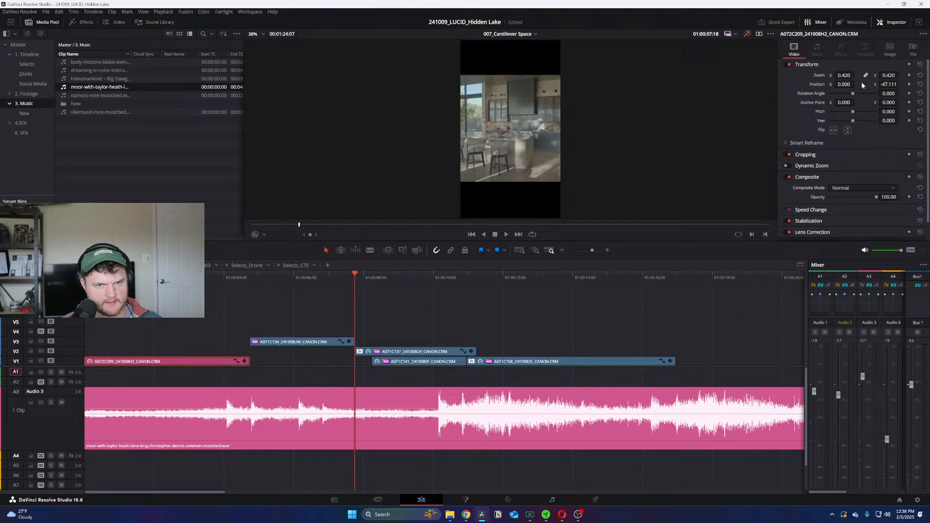
pyautogui.press('Home')
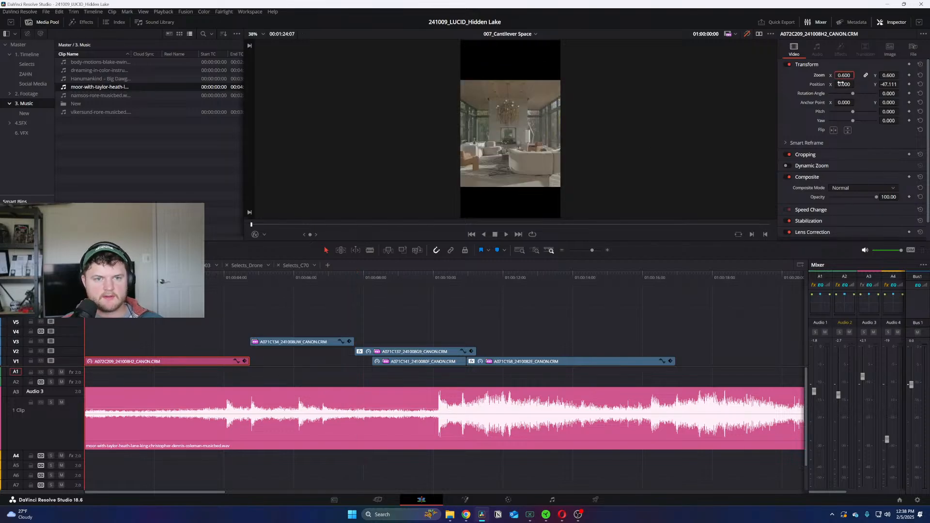
# Step: Play the sequence from its start and move clip A071C141 out to V4 beyond the end of A071C158
pyautogui.hotkey('ctrl', '=')
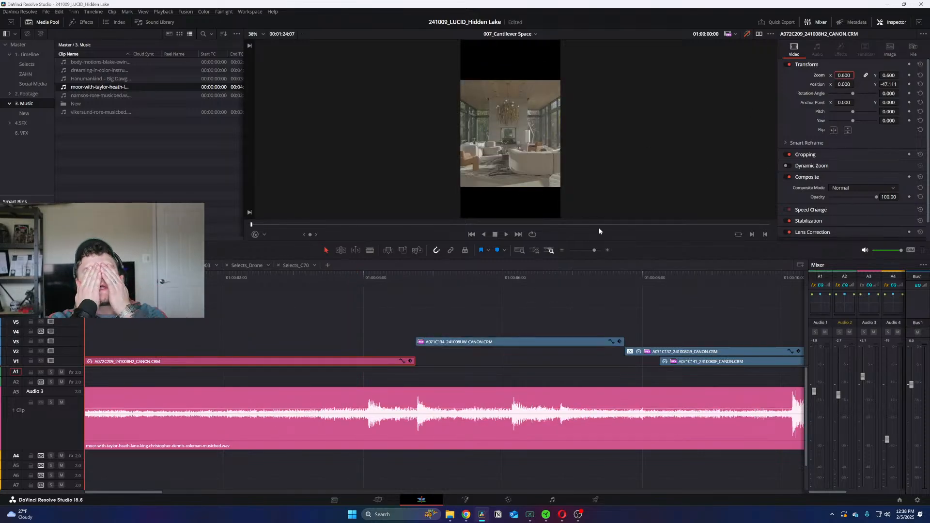
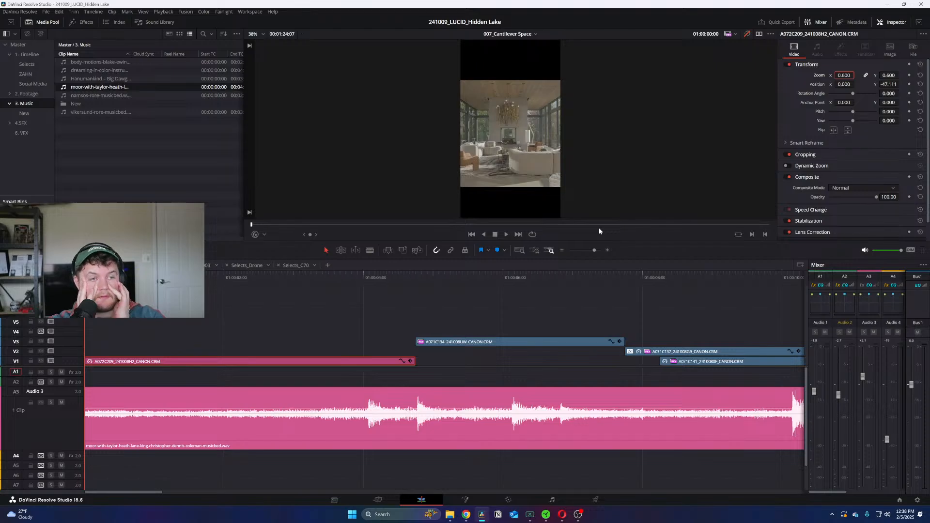
pyautogui.press('space')
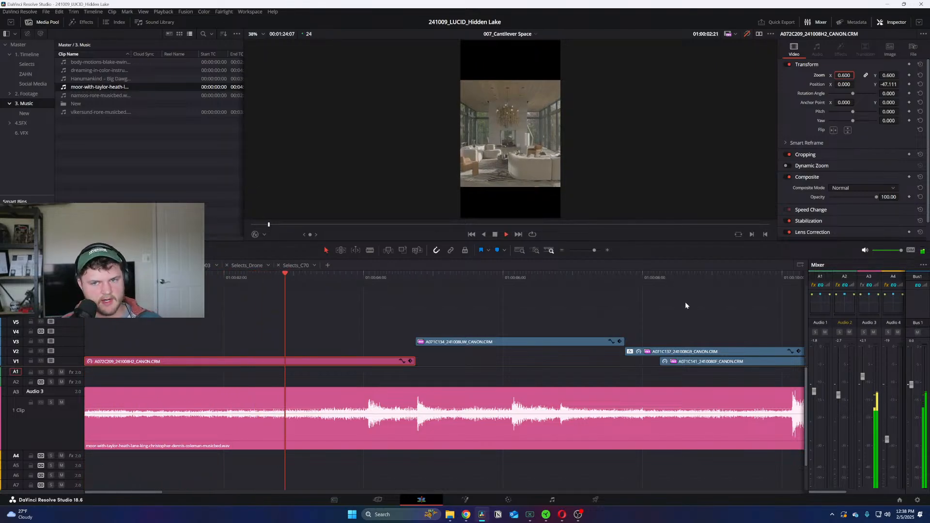
pyautogui.hotkey('ctrl', '-')
pyautogui.moveTo(422, 361); pyautogui.dragTo(745, 332)
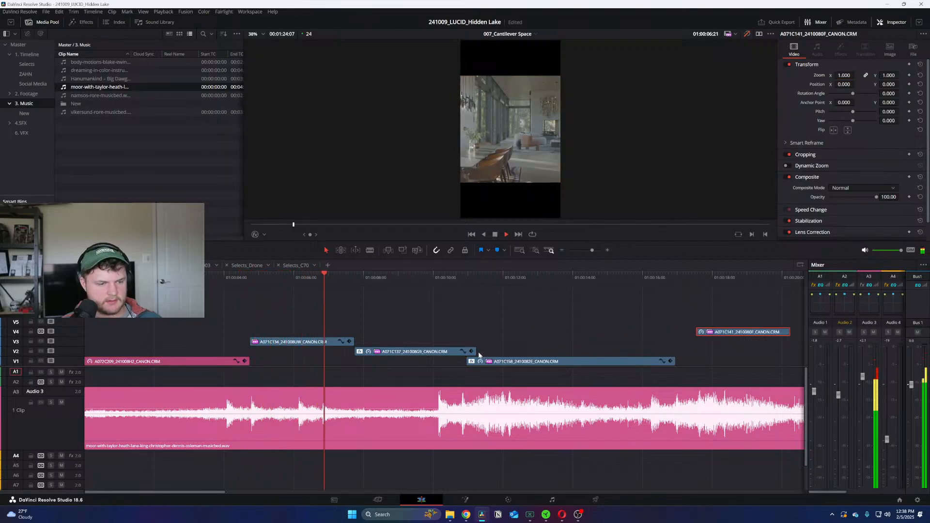
# Step: Extend the end of A071C134 to 01:00:08:03 and move A071C137 to start at that point
pyautogui.click(251, 276)
pyautogui.hotkey('ctrl', '=')
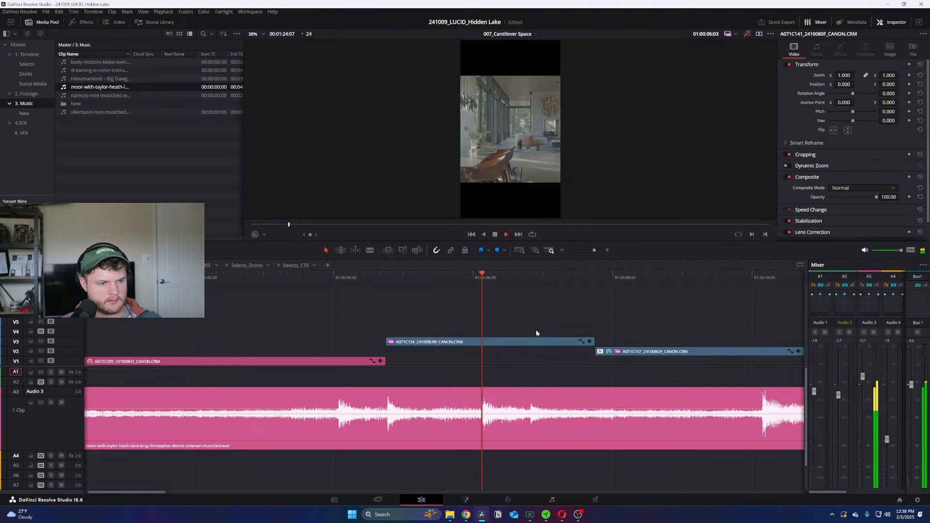
pyautogui.press('space')
pyautogui.moveTo(594, 342); pyautogui.dragTo(623, 342)
pyautogui.hotkey('ctrl', '-')
pyautogui.moveTo(441, 353); pyautogui.dragTo(454, 353)
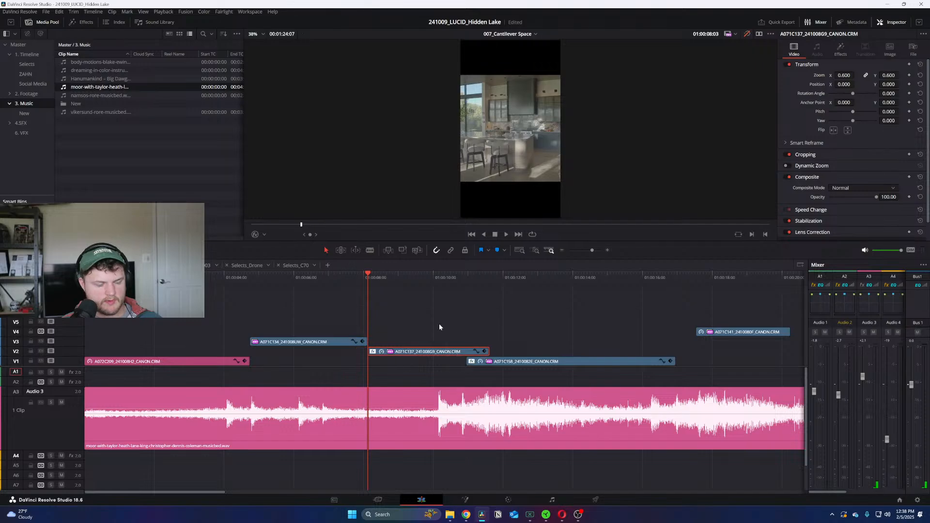
# Step: Trim the end of A071C137 slightly shorter near 01:00:11 and play back the cut to A071C158
pyautogui.press('space')
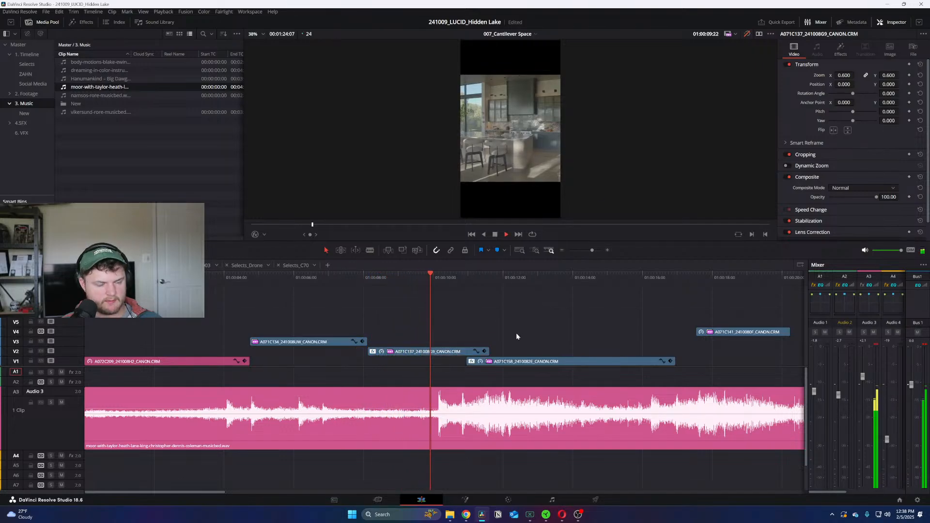
pyautogui.press('space')
pyautogui.moveTo(488, 351); pyautogui.dragTo(475, 351)
pyautogui.click(464, 275)
pyautogui.press('space')
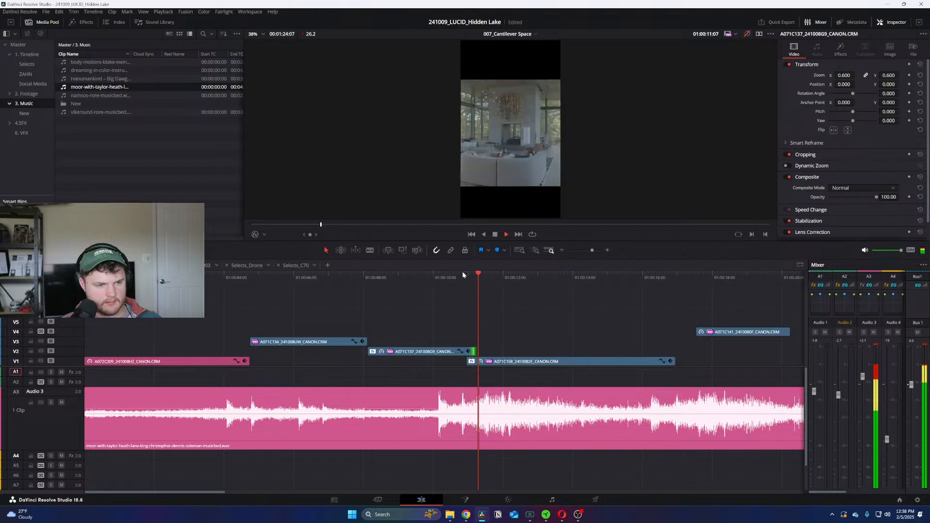
# Step: Move clip A071C158 slightly past 01:00:11 and extend the end of A071C137 to meet its new start
pyautogui.press('space')
pyautogui.click(477, 276)
pyautogui.press('space')
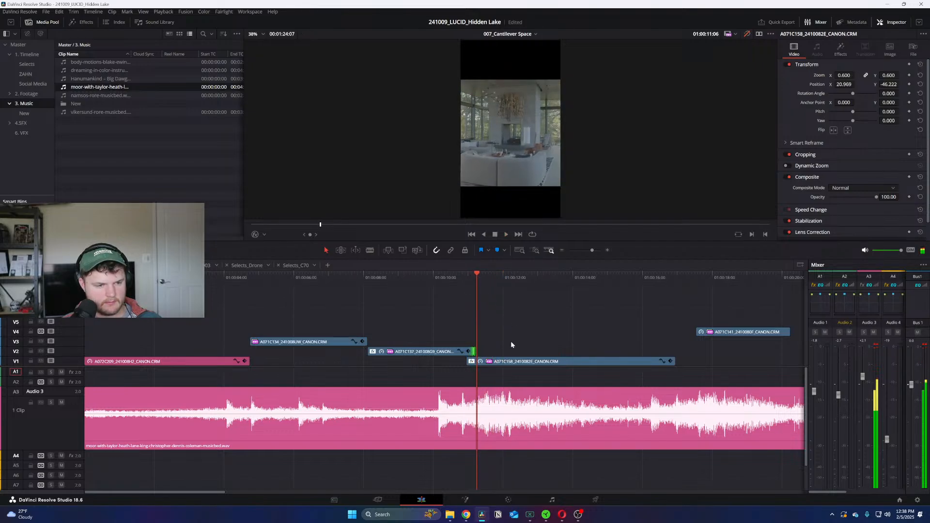
pyautogui.press('space')
pyautogui.click(507, 365)
pyautogui.moveTo(518, 363); pyautogui.dragTo(537, 362)
pyautogui.moveTo(472, 352); pyautogui.dragTo(483, 352)
pyautogui.moveTo(513, 361); pyautogui.dragTo(510, 361)
pyautogui.click(517, 326)
# Step: Play through to about 01:00:17:15 and place clip A071C141 on V1 directly after A071C158
pyautogui.press('space')
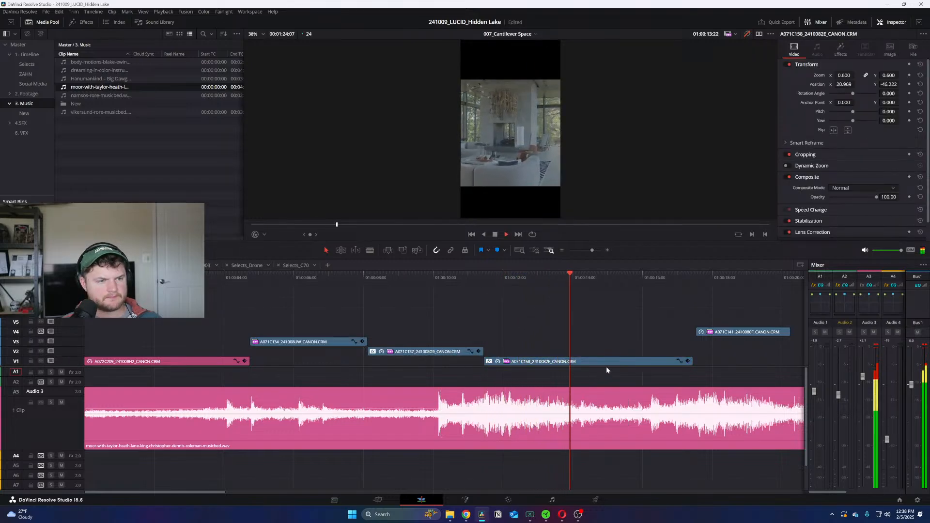
pyautogui.hotkey('ctrl', '-')
pyautogui.hotkey('ctrl', '=')
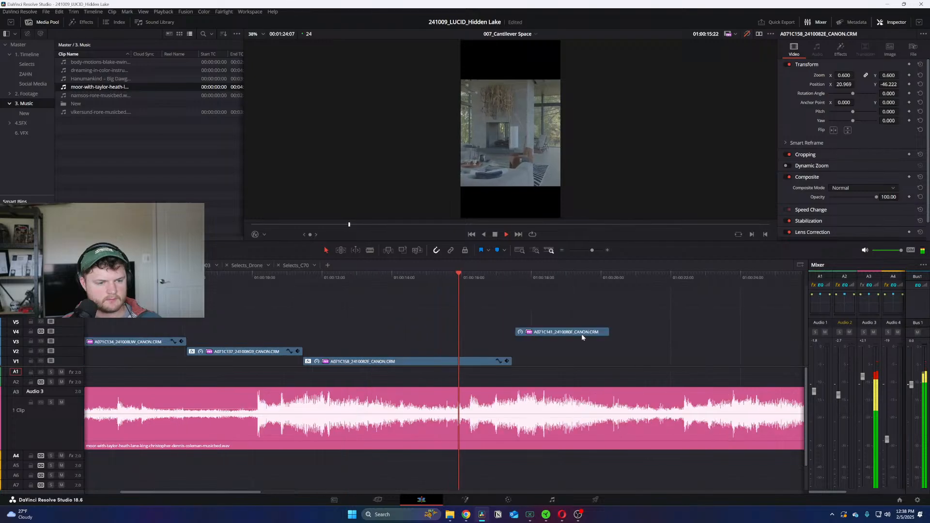
pyautogui.hotkey('ctrl', '=')
pyautogui.press('space')
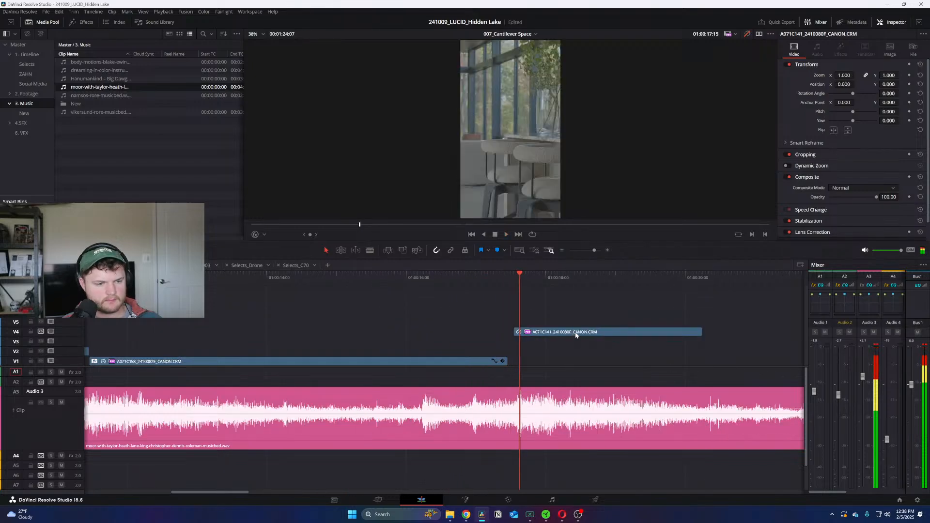
pyautogui.hotkey('ctrl', '=')
pyautogui.hotkey('ctrl', '=')
pyautogui.hotkey('ctrl', '=')
pyautogui.moveTo(554, 333); pyautogui.dragTo(509, 362)
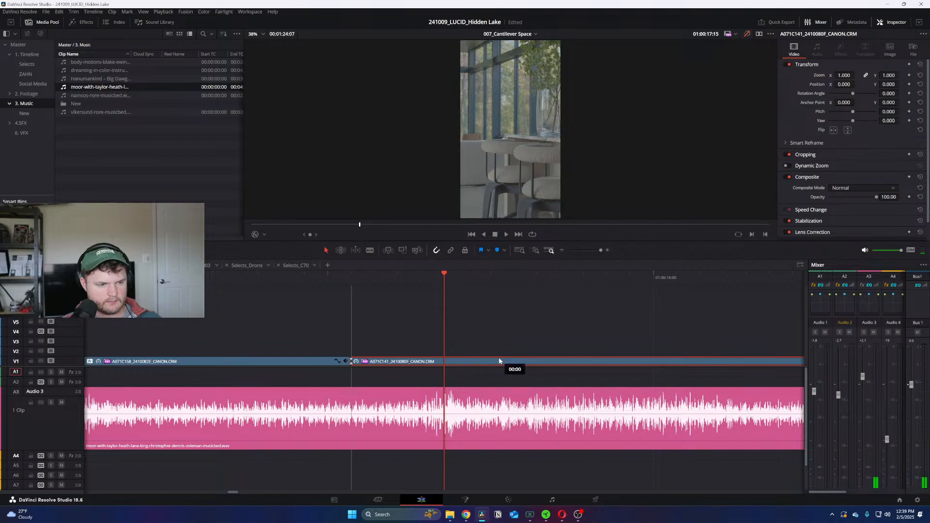
pyautogui.press('Up')
pyautogui.hotkey('ctrl', '-')
pyautogui.hotkey('ctrl', '-')
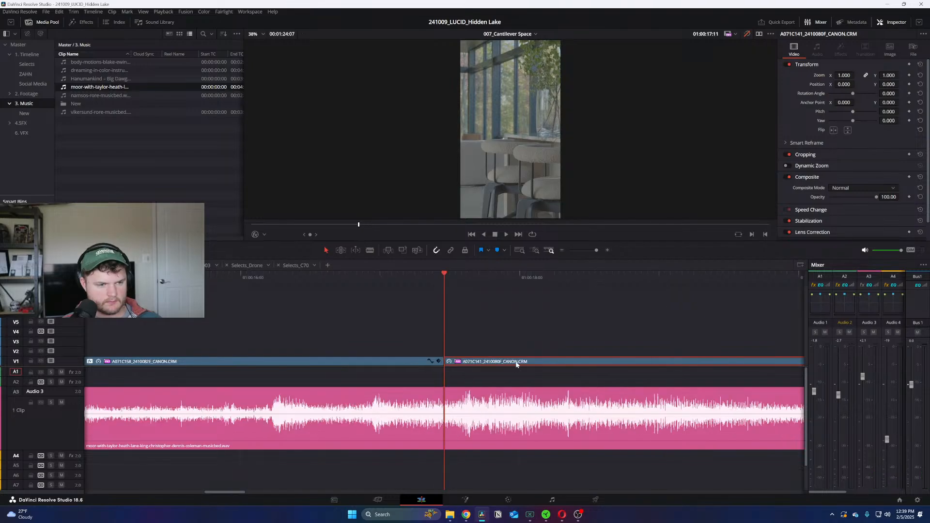
# Step: Delete clip A071C141 from the sequence and scrub back through A071C158
pyautogui.press('Delete')
pyautogui.hotkey('ctrl', '-')
pyautogui.hotkey('ctrl', '-')
pyautogui.moveTo(419, 279); pyautogui.dragTo(268, 281)
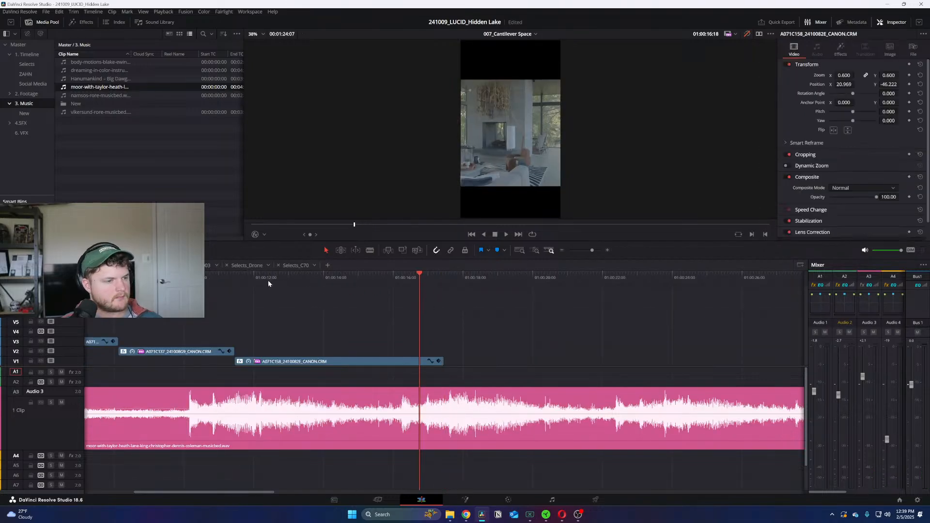
# Step: Search the Selects_Drone timeline for an exterior drone shot of the house's glass-walled cantilever space
pyautogui.click(249, 267)
pyautogui.scroll(-4, 436, 329)
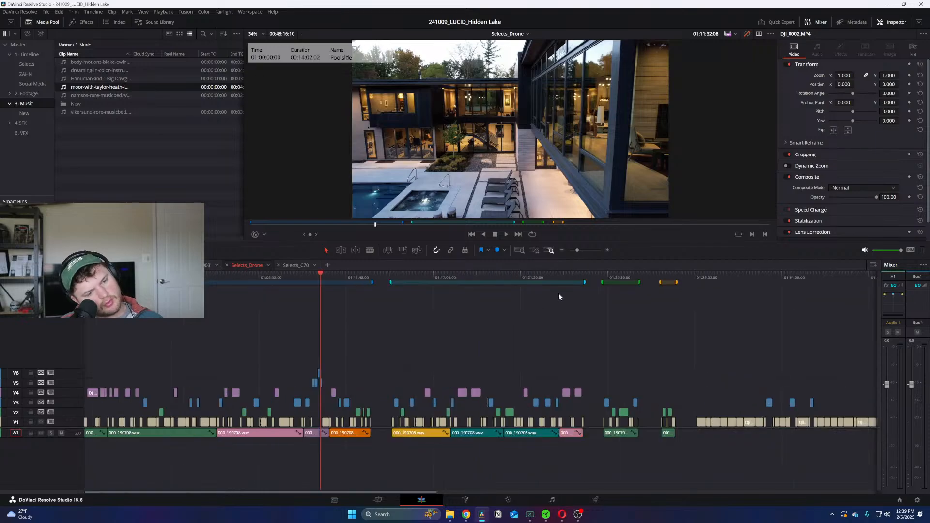
pyautogui.moveTo(785, 277); pyautogui.dragTo(768, 278)
pyautogui.hotkey('ctrl', '=')
pyautogui.hotkey('ctrl', '=')
pyautogui.hotkey('ctrl', '=')
pyautogui.moveTo(506, 274); pyautogui.dragTo(681, 281)
pyautogui.hotkey('ctrl', '-')
pyautogui.moveTo(552, 279); pyautogui.dragTo(559, 276)
pyautogui.hotkey('ctrl', '=')
pyautogui.press('space')
pyautogui.hotkey('ctrl', '=')
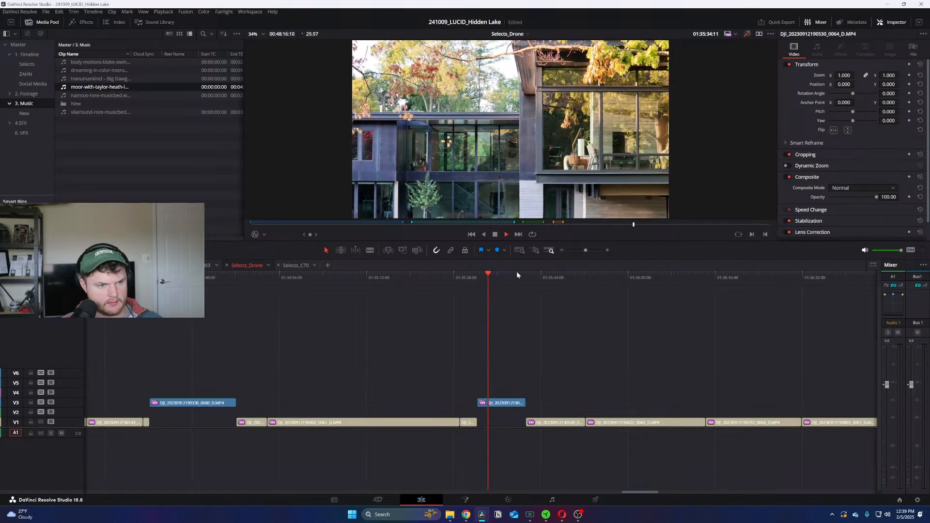
pyautogui.click(517, 275)
pyautogui.moveTo(510, 273); pyautogui.dragTo(490, 289)
pyautogui.click(492, 404)
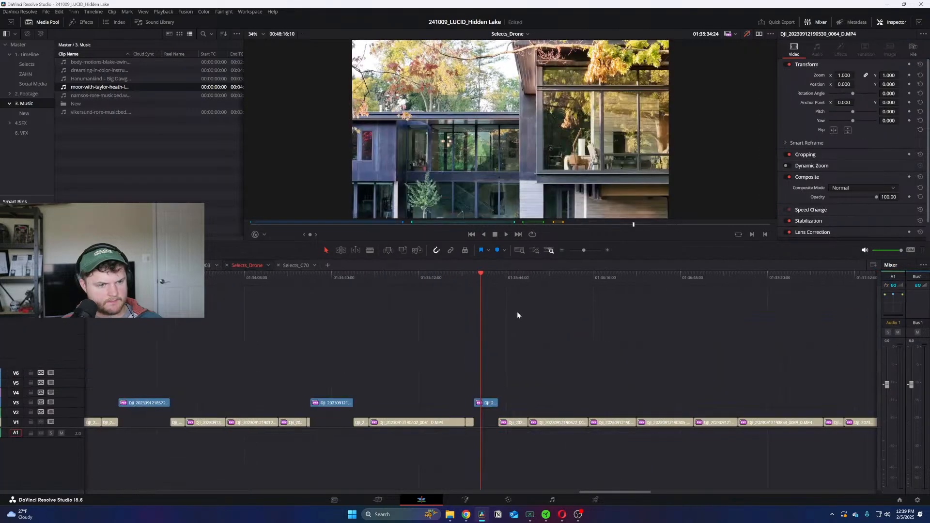
pyautogui.moveTo(503, 275); pyautogui.dragTo(472, 307)
pyautogui.press('n')
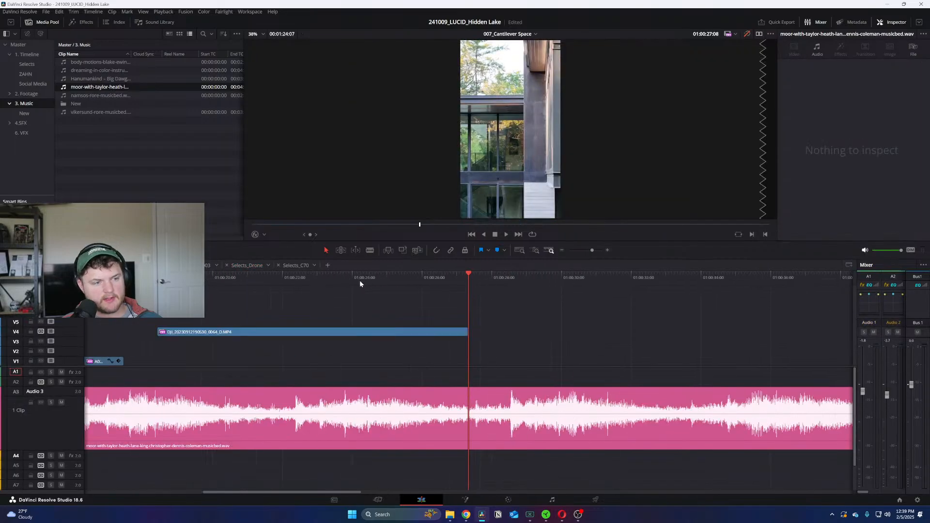
# Step: Move the drone clip down to V1 directly after A071C158 and set its zoom to 0.600
pyautogui.click(194, 278)
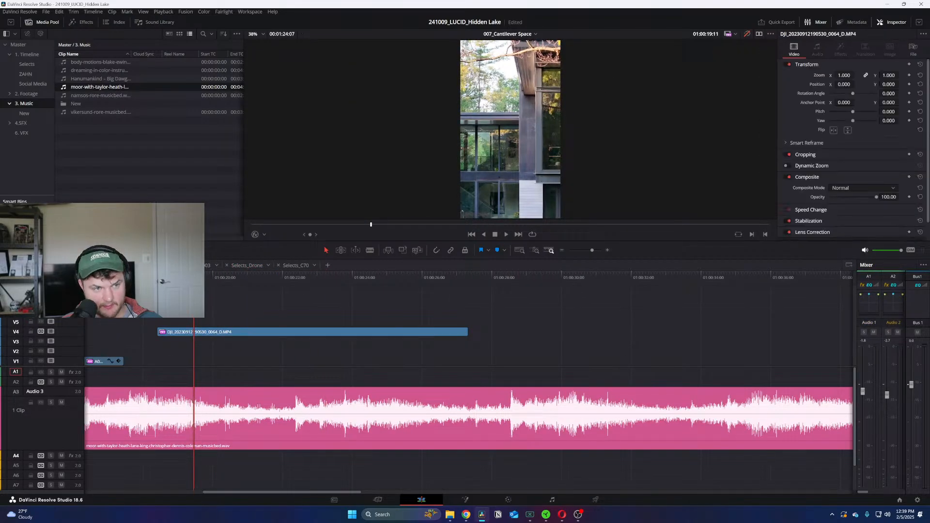
pyautogui.hotkey('ctrl', '=')
pyautogui.click(384, 277)
pyautogui.moveTo(436, 332); pyautogui.dragTo(417, 365)
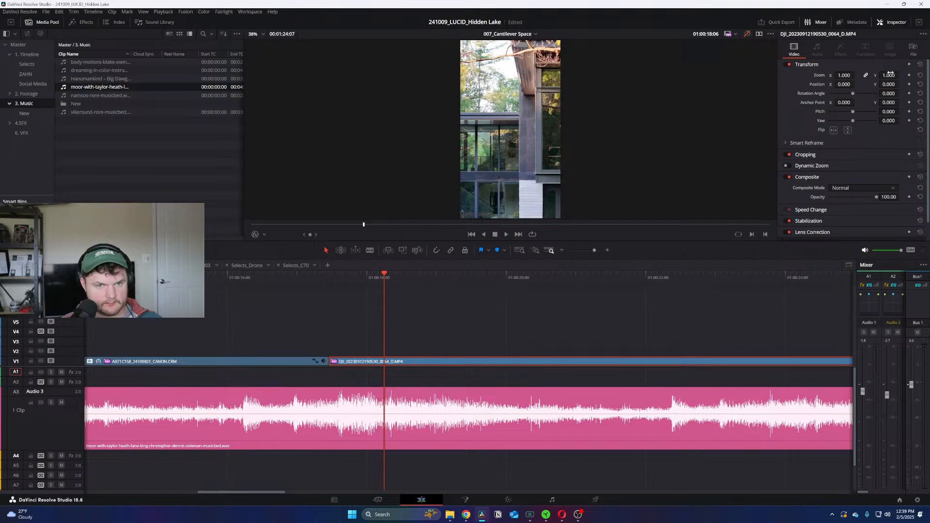
pyautogui.press('Return')
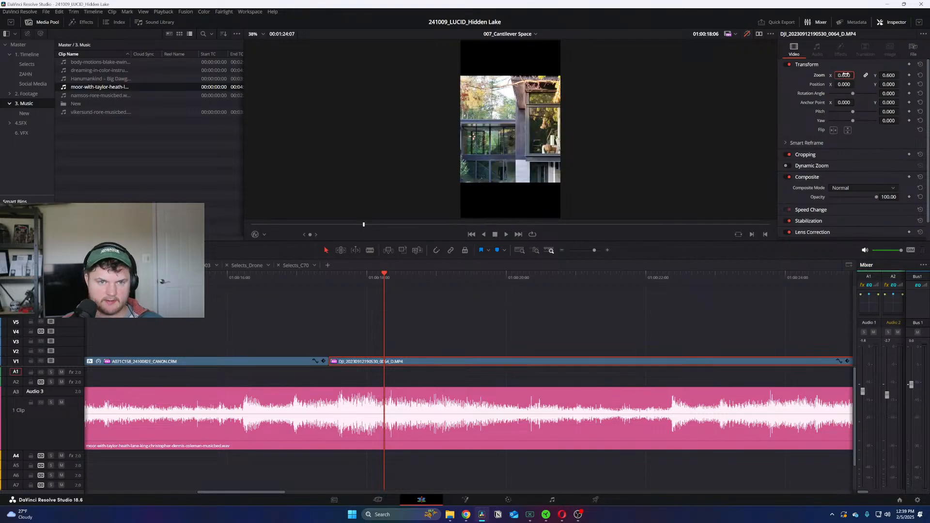
# Step: Turn snapping on, play back the cut from A071C158 to the drone clip, and roll it to 01:00:17:14
pyautogui.click(344, 277)
pyautogui.press('n')
pyautogui.click(316, 275)
pyautogui.press('space')
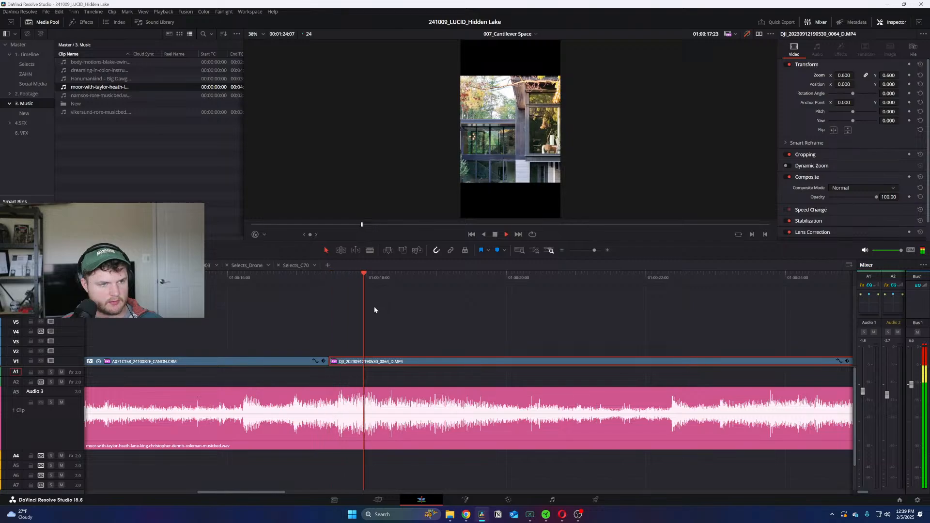
pyautogui.click(212, 279)
pyautogui.hotkey('ctrl', '=')
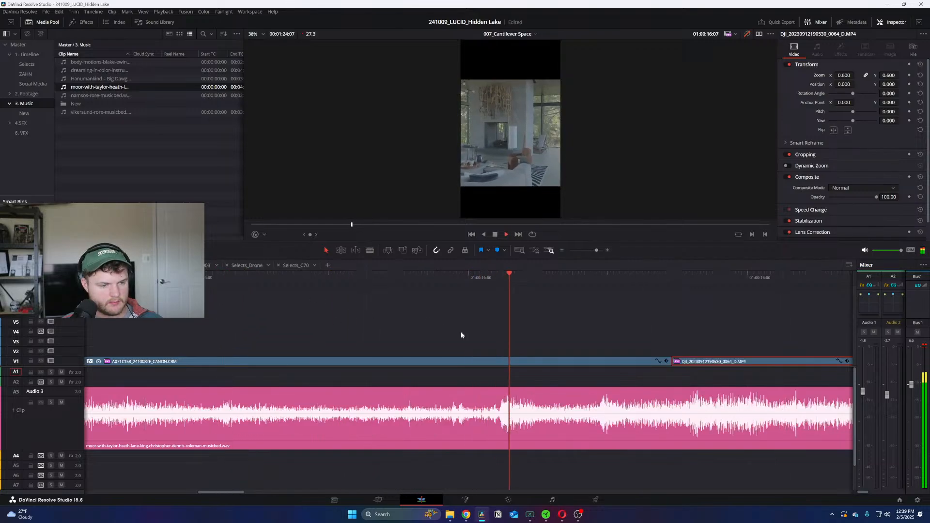
pyautogui.press('space')
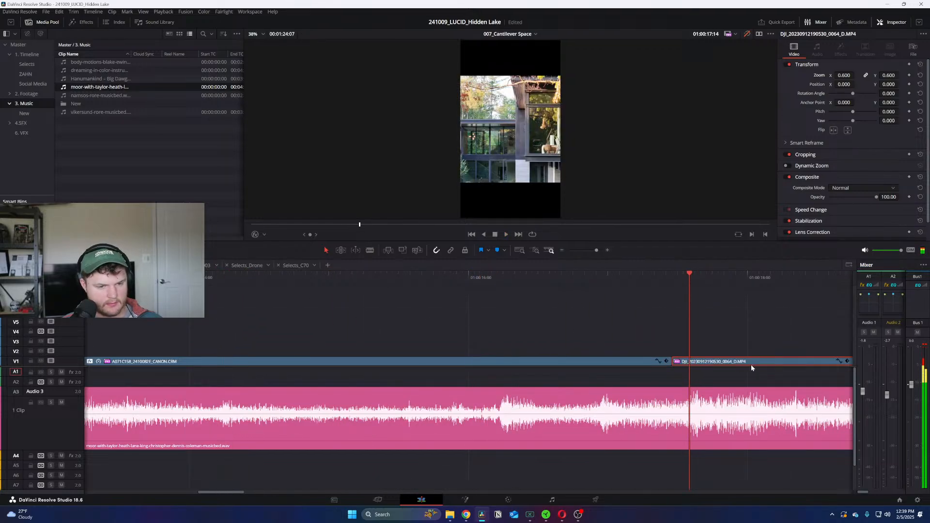
pyautogui.moveTo(704, 363)
pyautogui.mouseDown()
pyautogui.moveTo(722, 367)
pyautogui.moveTo(689, 362)
pyautogui.mouseUp()
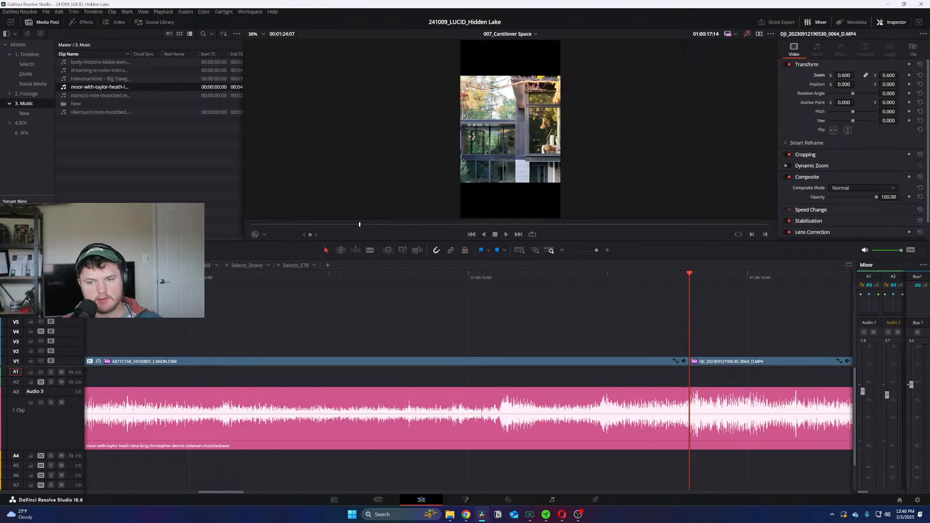
# Step: Cut off the opening part of the drone clip and move the remainder back to start at 01:00:17:14
pyautogui.press('space')
pyautogui.hotkey('ctrl', '-')
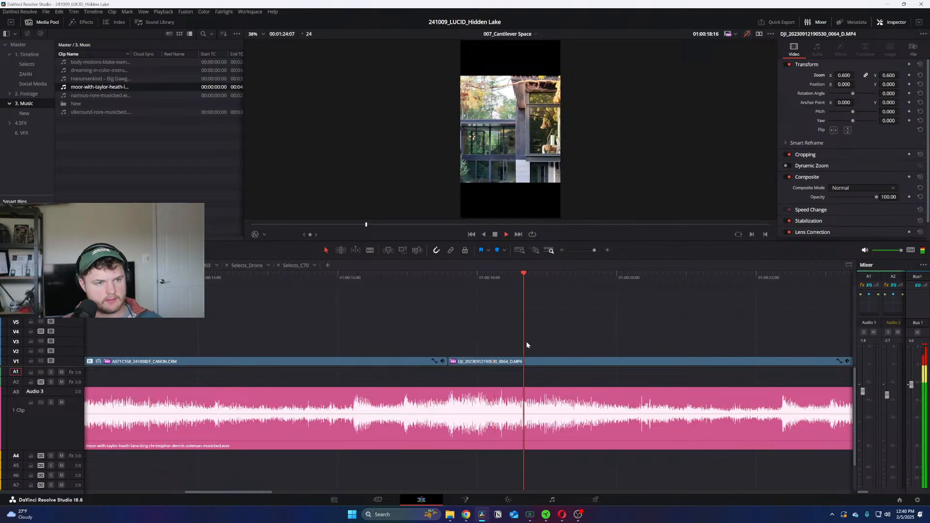
pyautogui.press('i')
pyautogui.press('space')
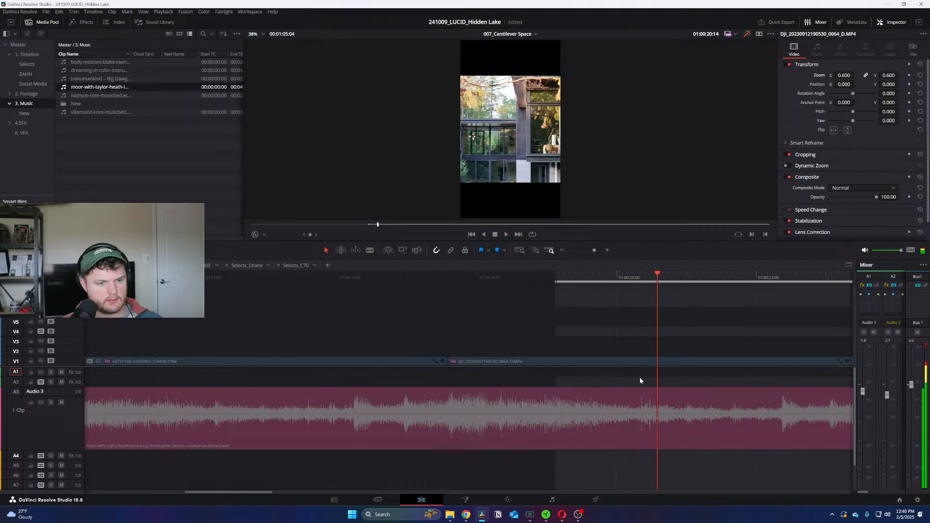
pyautogui.click(695, 361)
pyautogui.click(727, 362)
pyautogui.hotkey('ctrl', 'z')
pyautogui.press('a')
pyautogui.moveTo(754, 362); pyautogui.dragTo(504, 365)
pyautogui.click(452, 281)
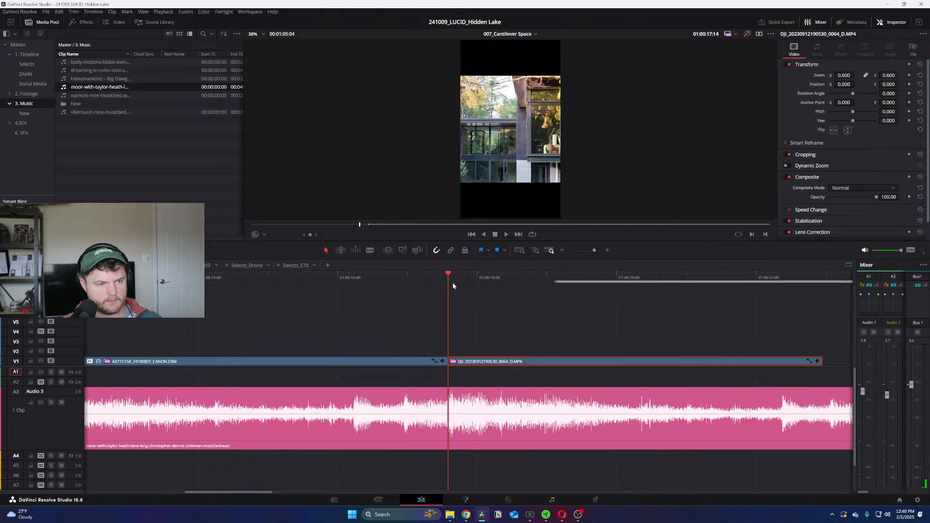
# Step: Set the drone clip's horizontal position to -42.000 and trim its end to the music hit at 01:00:22:09
pyautogui.moveTo(845, 85); pyautogui.dragTo(825, 85)
pyautogui.press('space')
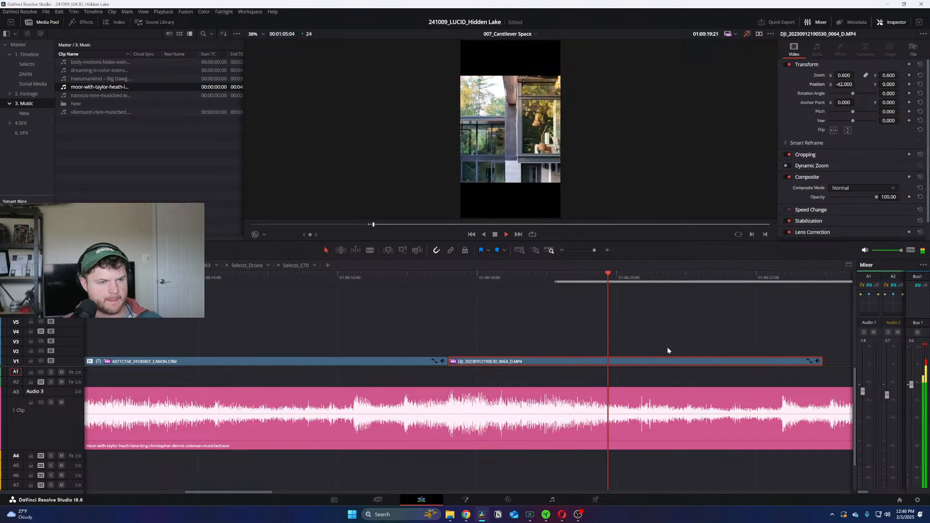
pyautogui.hotkey('ctrl', '-')
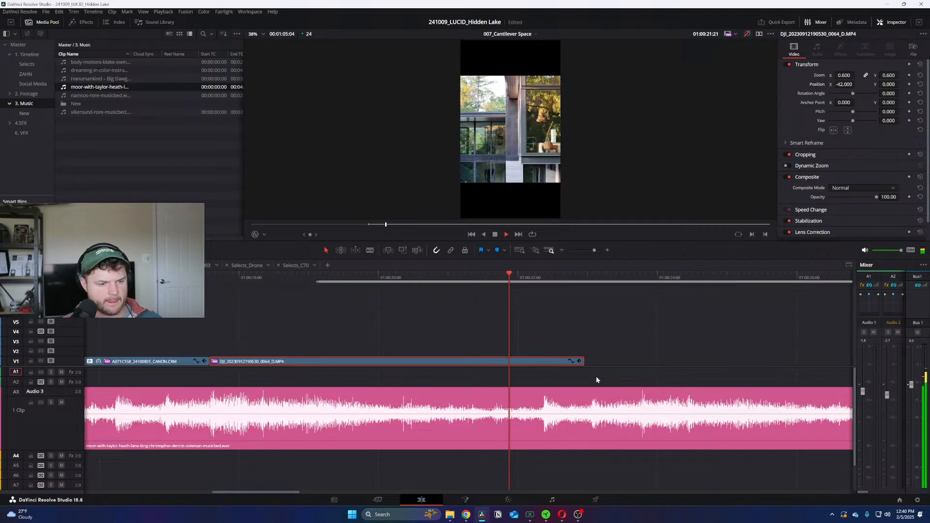
pyautogui.press('space')
pyautogui.press('Left')
pyautogui.press('Left')
pyautogui.moveTo(584, 361); pyautogui.dragTo(546, 362)
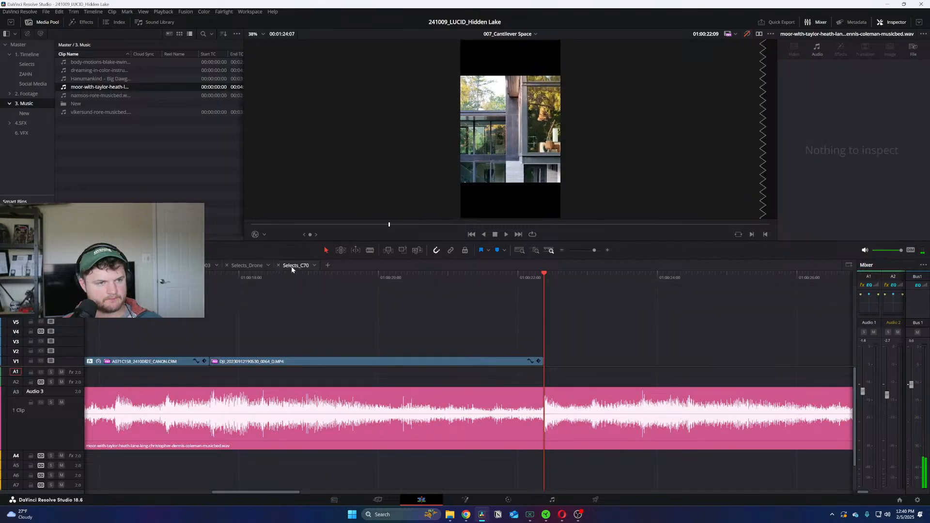
# Step: Look through the Selects_C70 and Selects_Drone timelines for another exterior shot of the house
pyautogui.click(293, 266)
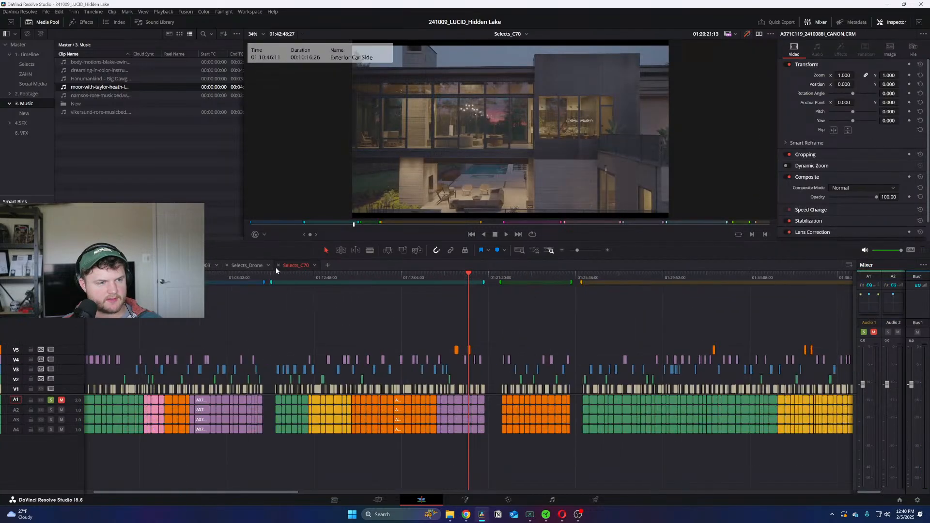
pyautogui.click(257, 265)
pyautogui.moveTo(478, 279); pyautogui.dragTo(205, 323)
pyautogui.press('Home')
pyautogui.hotkey('ctrl', '=')
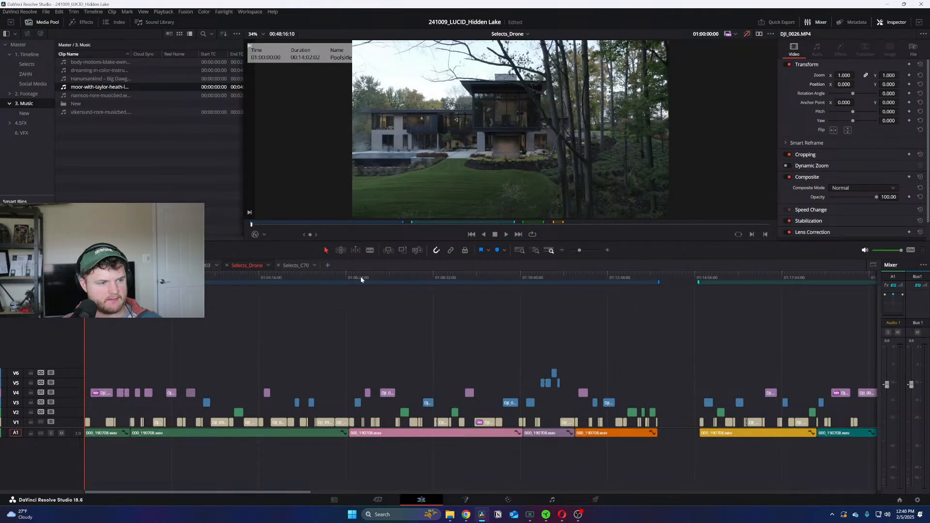
pyautogui.moveTo(359, 277); pyautogui.dragTo(324, 274)
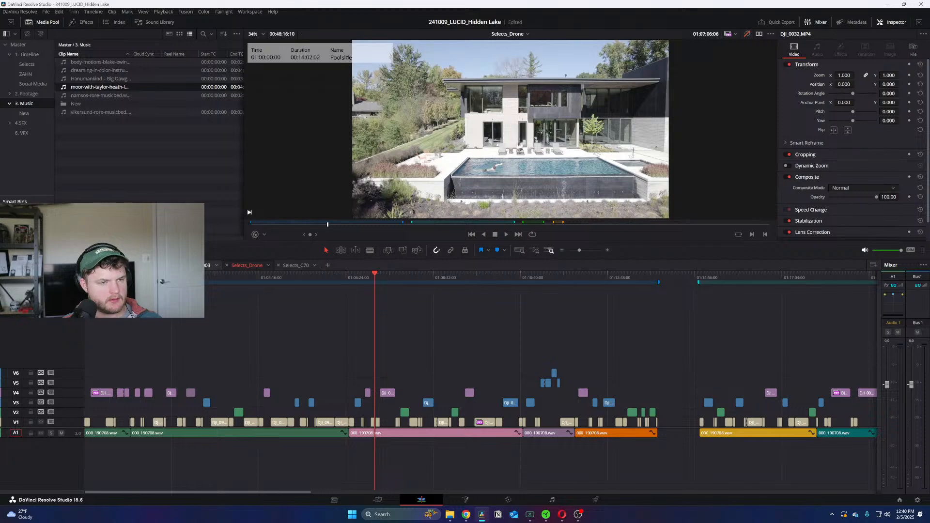
# Step: Open the Cut_003 timeline, scan its exterior shots, and turn on the color grades in the viewer
pyautogui.click(208, 266)
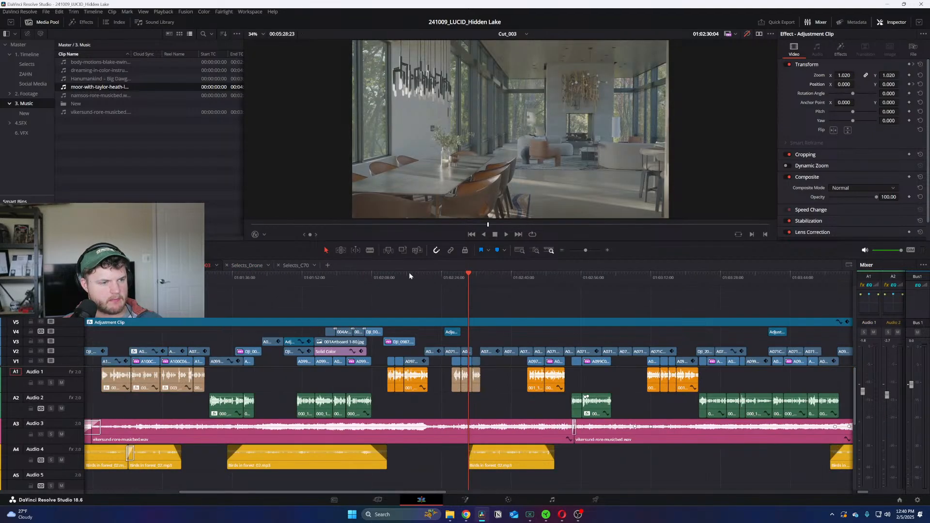
pyautogui.click(402, 275)
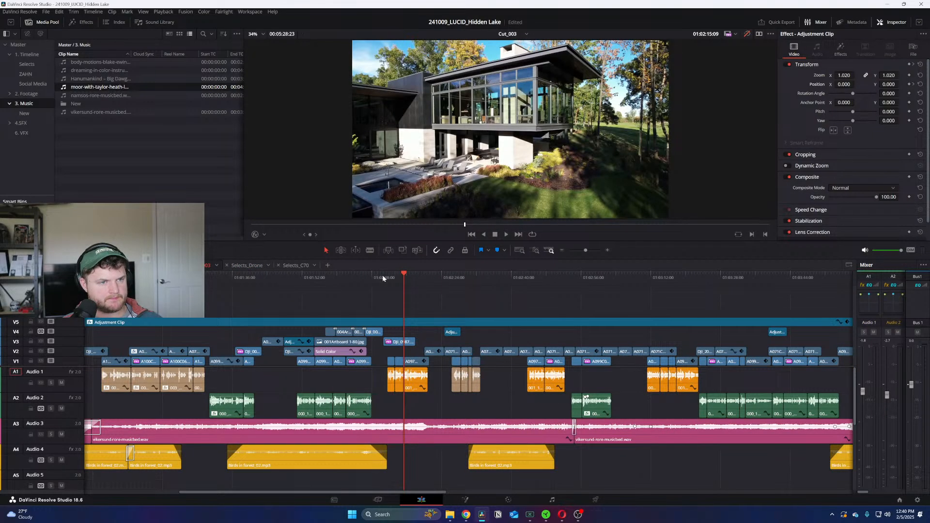
pyautogui.press('space')
pyautogui.moveTo(392, 277); pyautogui.dragTo(280, 280)
pyautogui.click(746, 35)
pyautogui.click(272, 277)
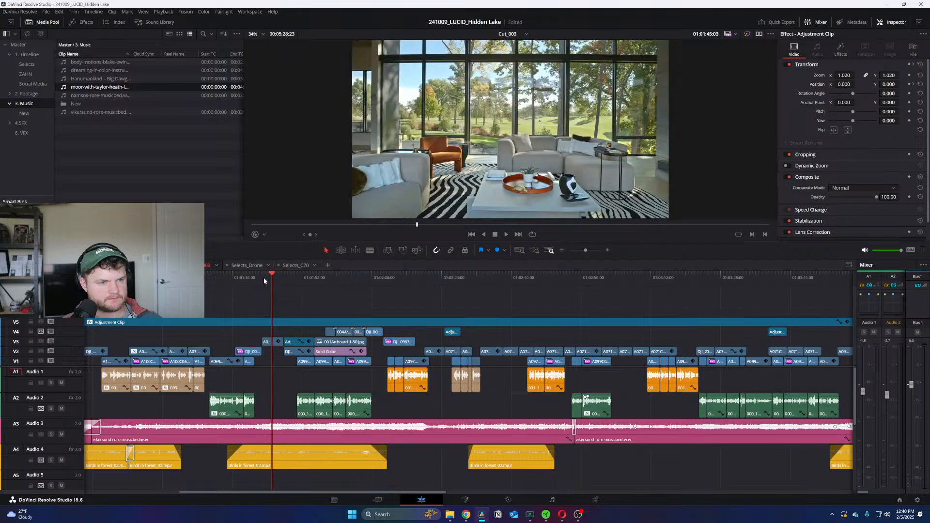
# Step: Examine the exterior shots of Cut_003 between 01:01:50 and 01:02:13, playing the front view of the glass space
pyautogui.click(296, 274)
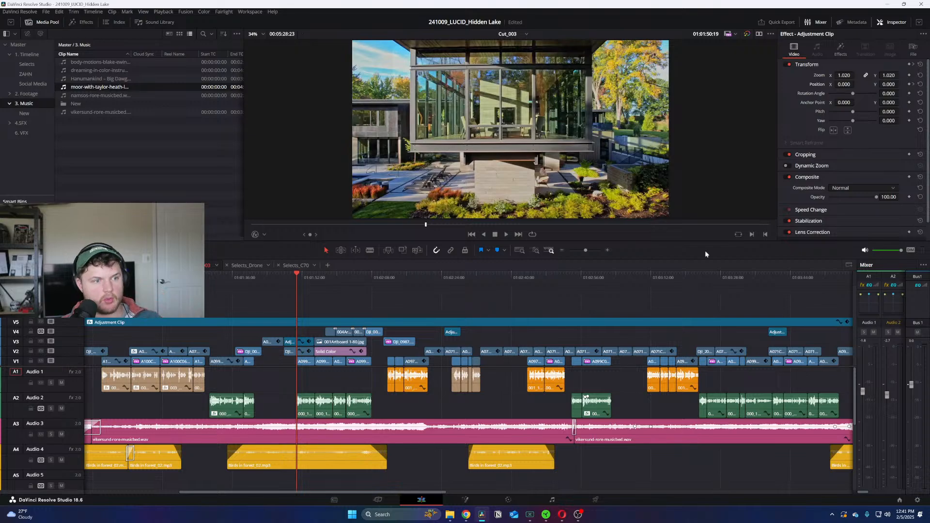
pyautogui.press('space')
pyautogui.hotkey('ctrl', '=')
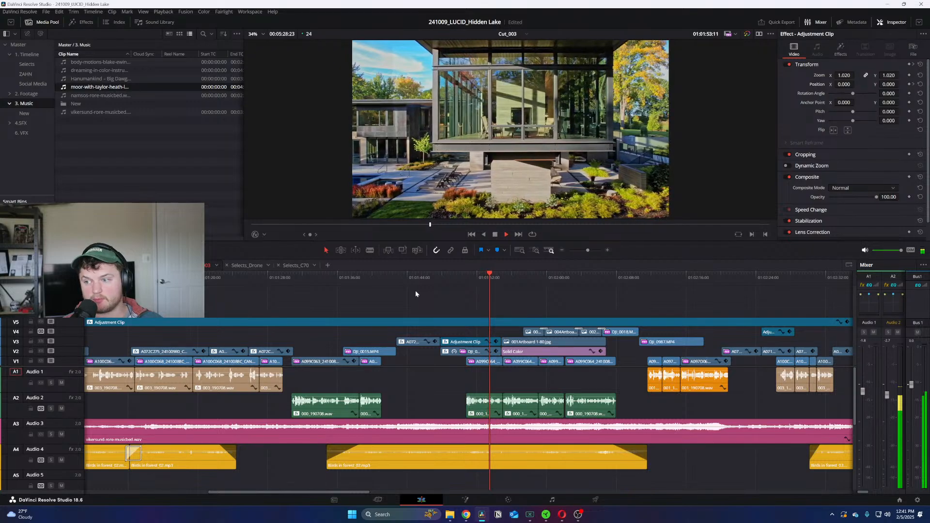
pyautogui.press('space')
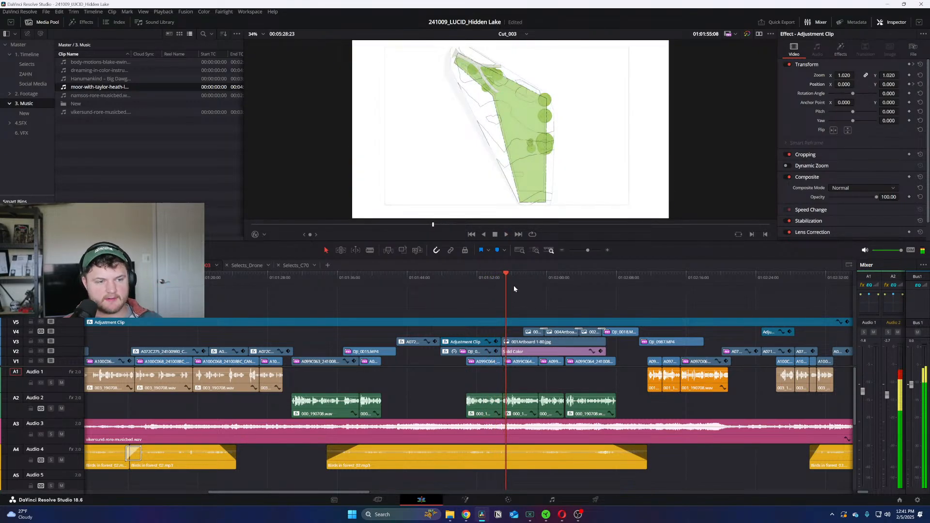
pyautogui.click(406, 278)
pyautogui.moveTo(431, 277); pyautogui.dragTo(668, 286)
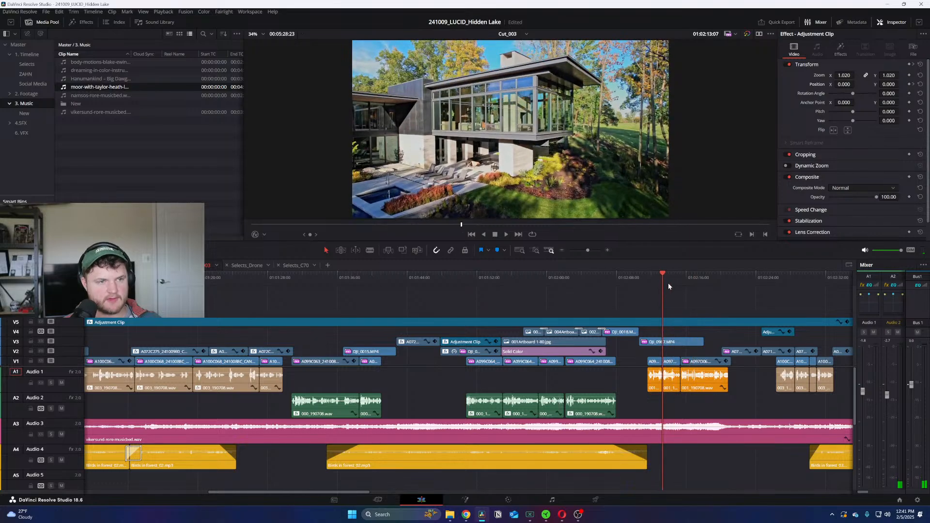
# Step: Find the straight-on pool shot DJI_0037.MP4 near 01:01:01 in the Cut_003 timeline and select it for reuse
pyautogui.hotkey('ctrl', '-')
pyautogui.hotkey('ctrl', '-')
pyautogui.hotkey('ctrl', '=')
pyautogui.moveTo(387, 278); pyautogui.dragTo(135, 284)
pyautogui.hotkey('ctrl', '=')
pyautogui.hotkey('ctrl', '=')
pyautogui.click(389, 283)
pyautogui.click(535, 285)
pyautogui.press('space')
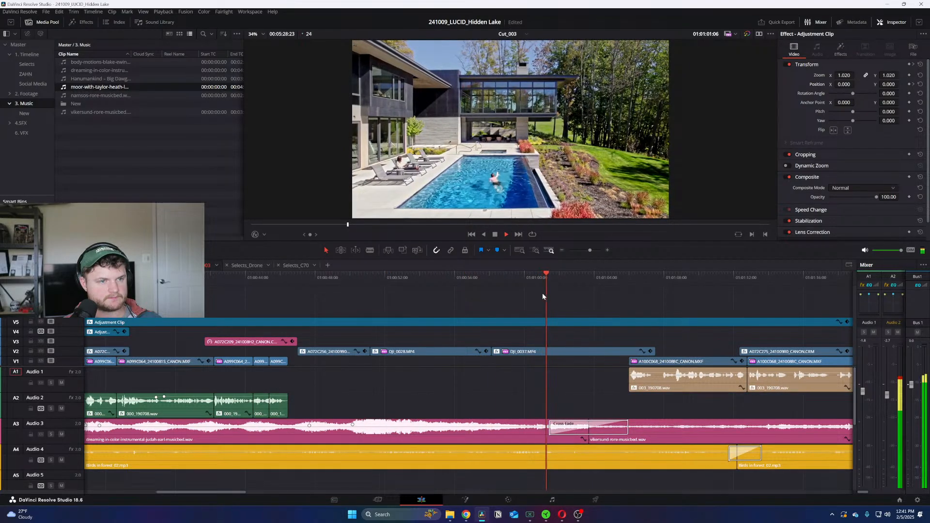
pyautogui.press('space')
pyautogui.click(537, 352)
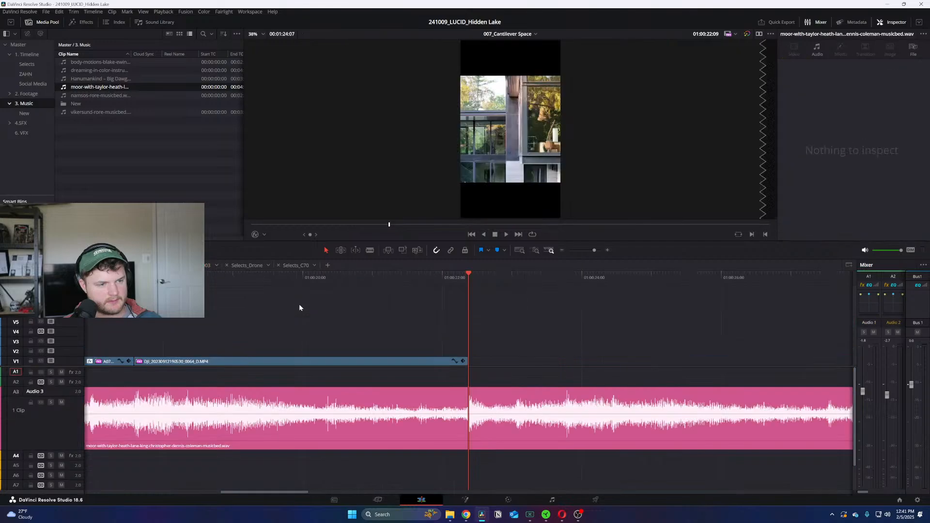
# Step: Place DJI_0037.MP4 in the 007_Cantilever Space timeline on V1, directly after the drone clip at 01:00:22:09
pyautogui.press('Up')
pyautogui.press('space')
pyautogui.press('b')
pyautogui.hotkey('alt', 'Down')
pyautogui.hotkey('alt', 'Down')
pyautogui.hotkey('alt', 'Down')
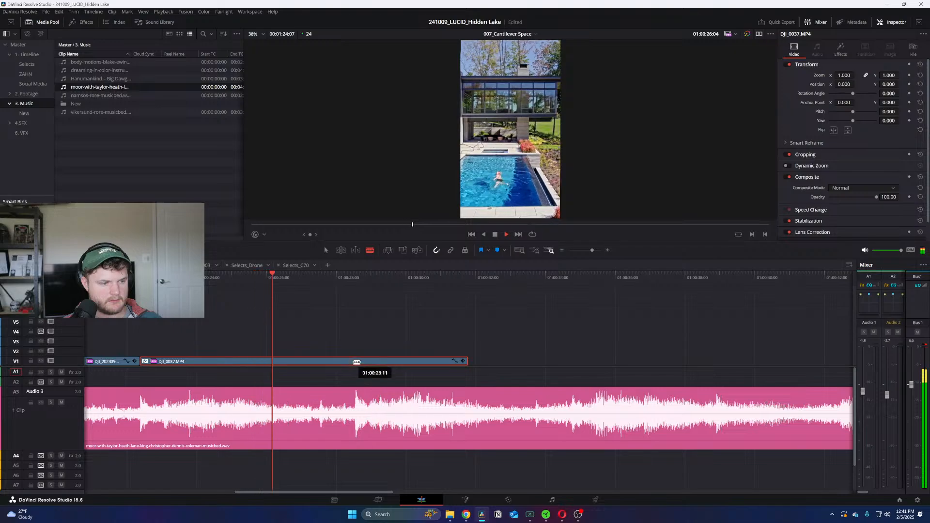
# Step: Cut DJI_0037.MP4 and the music at the hit at 01:00:28:11 and delete everything after it
pyautogui.click(353, 412)
pyautogui.press('a')
pyautogui.press('Delete')
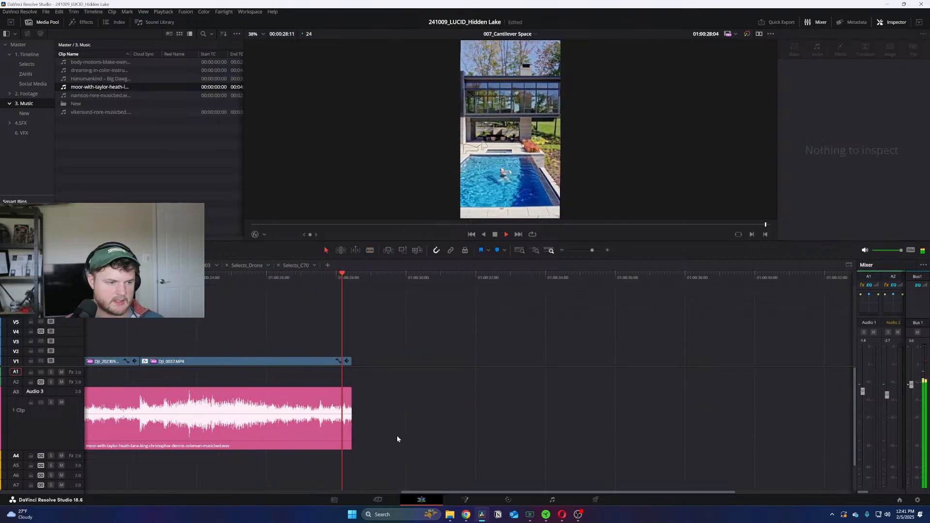
pyautogui.hotkey('shift', 'z')
pyautogui.press('Home')
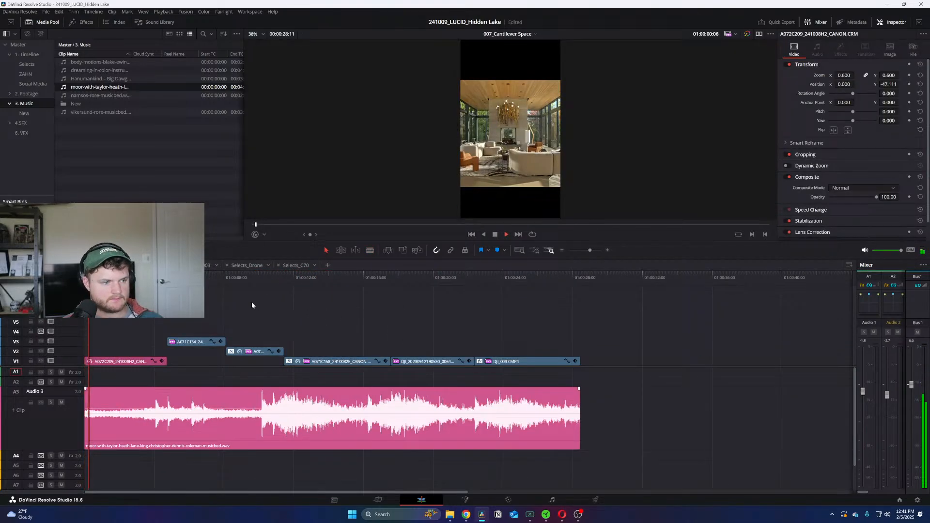
# Step: Set the zoom of the closing pool clip DJI_0037.MP4 to 0.600 and play it back
pyautogui.click(499, 274)
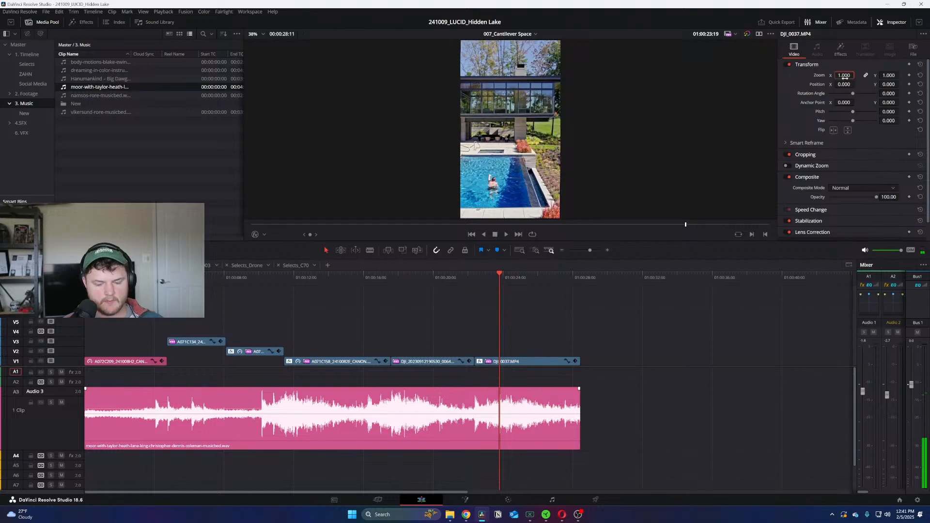
pyautogui.write('0.6')
pyautogui.press('Return')
pyautogui.press('space')
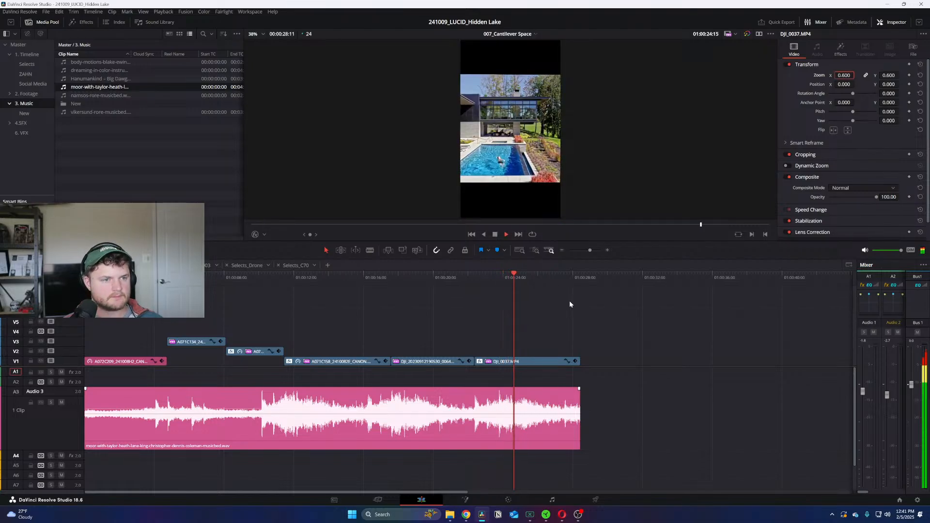
# Step: Add a short fade-out to the end of the music under the last drone clip
pyautogui.press('space')
pyautogui.moveTo(579, 388); pyautogui.dragTo(552, 389)
pyautogui.press('space')
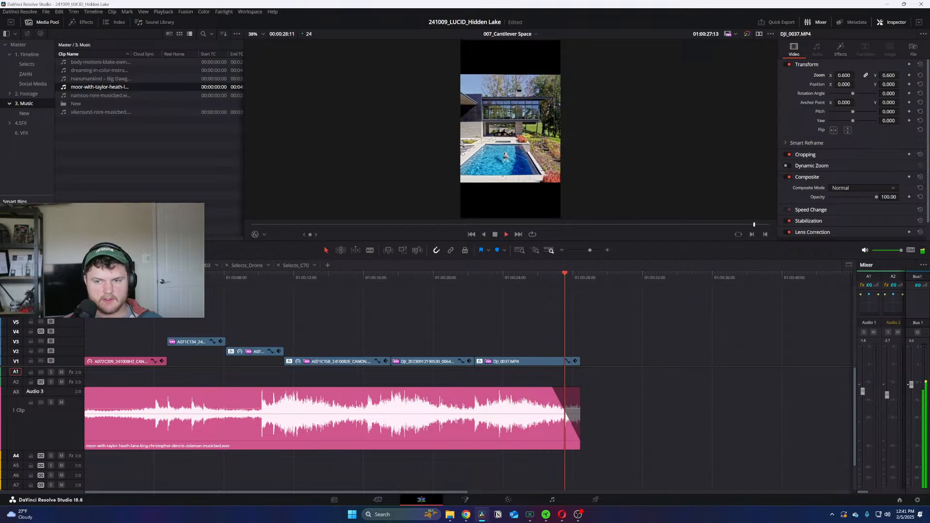
pyautogui.click(566, 414)
# Step: Move the interior clips from V3 and V2 down to V1 and play the edit from the start
pyautogui.press('Home')
pyautogui.moveTo(197, 342); pyautogui.dragTo(240, 362)
pyautogui.press('space')
pyautogui.hotkey('ctrl', '=')
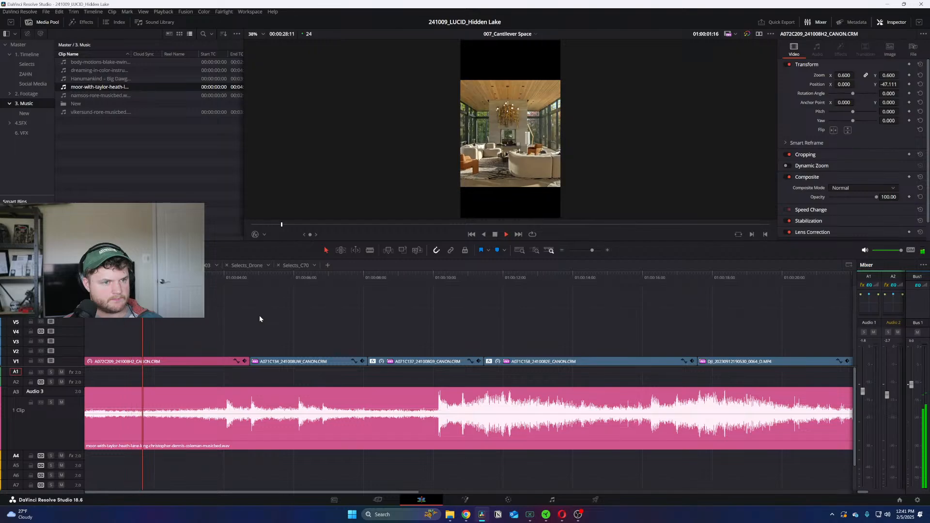
pyautogui.scroll(-1, 645, 152)
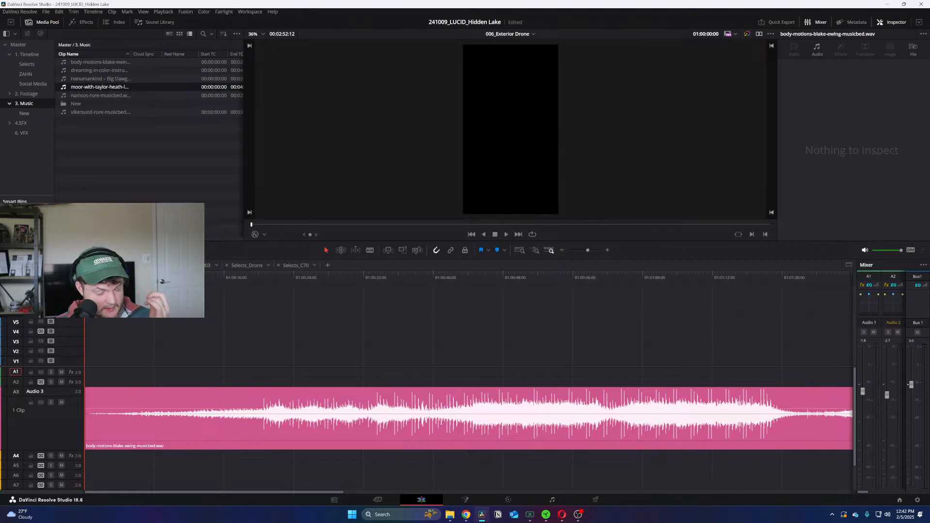
# Step: Review the poolside drone shots in the Selects_Drone timeline between about 01:06:36 and 01:07:29
pyautogui.click(239, 265)
pyautogui.moveTo(391, 275); pyautogui.dragTo(353, 321)
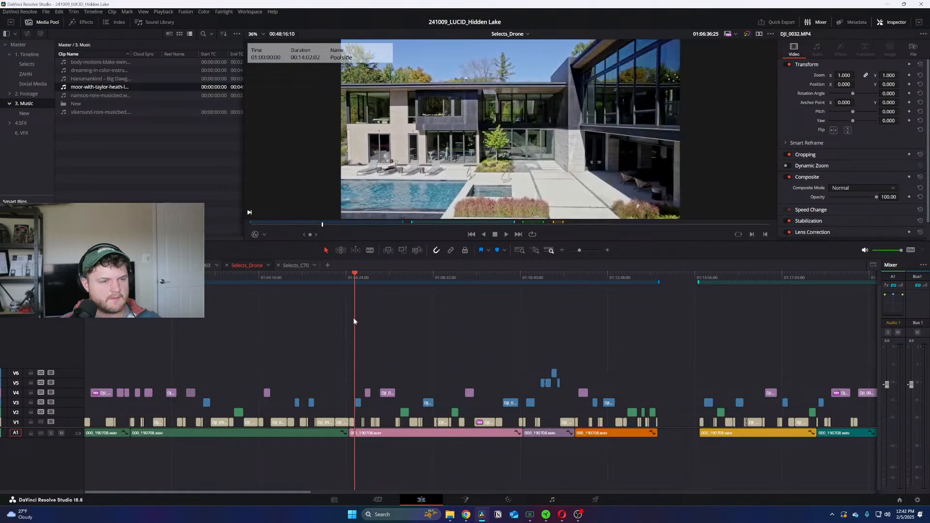
pyautogui.hotkey('ctrl', '=')
pyautogui.press('space')
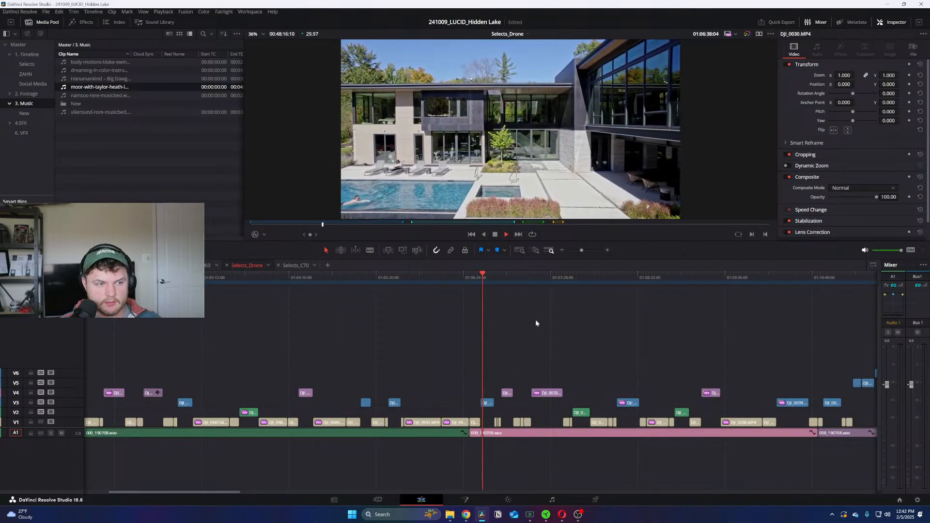
pyautogui.click(510, 273)
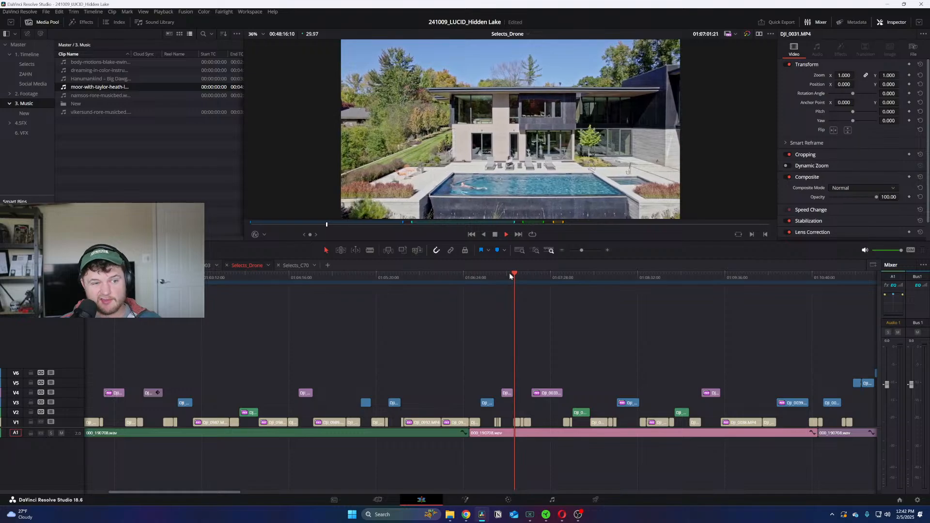
pyautogui.hotkey('ctrl', '=')
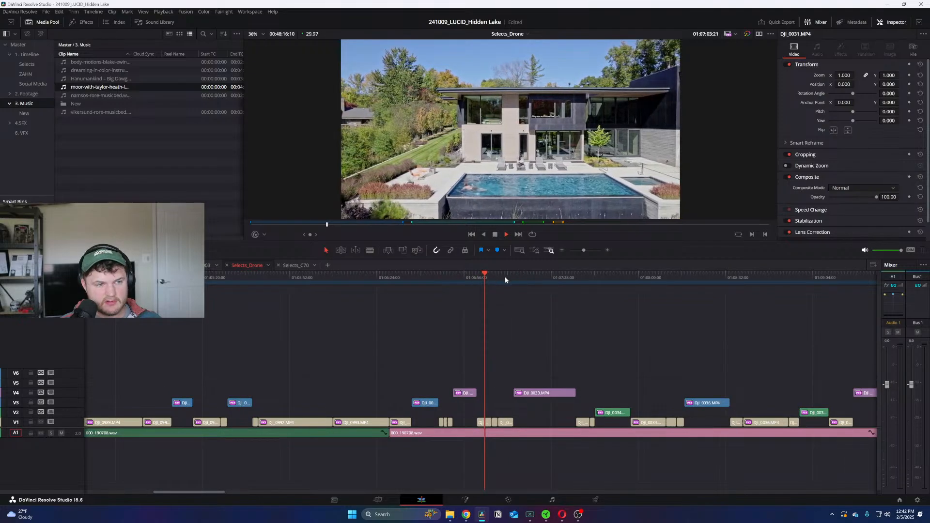
pyautogui.click(513, 275)
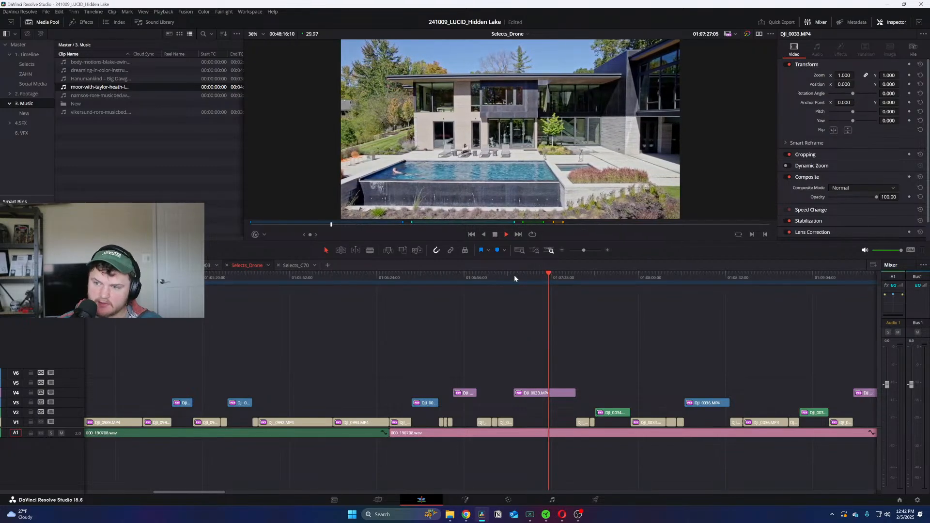
pyautogui.scroll(-2, 581, 305)
pyautogui.press('space')
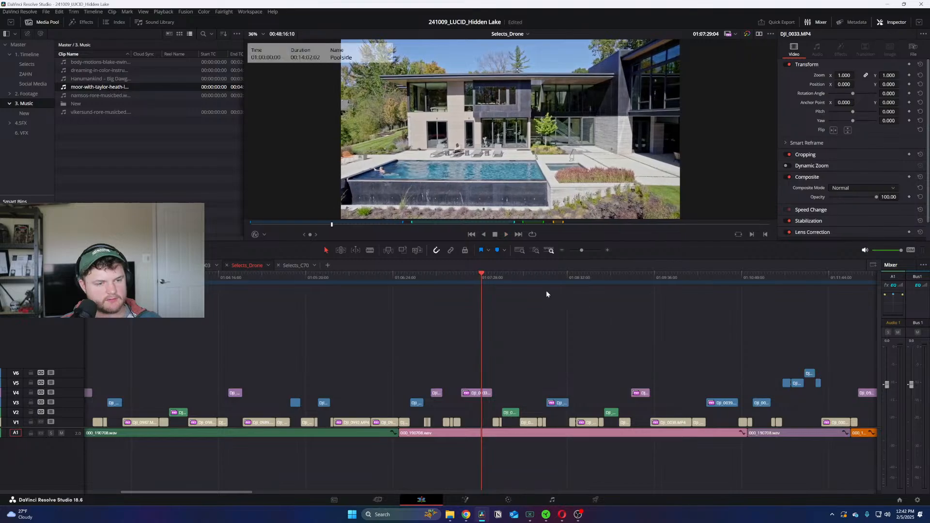
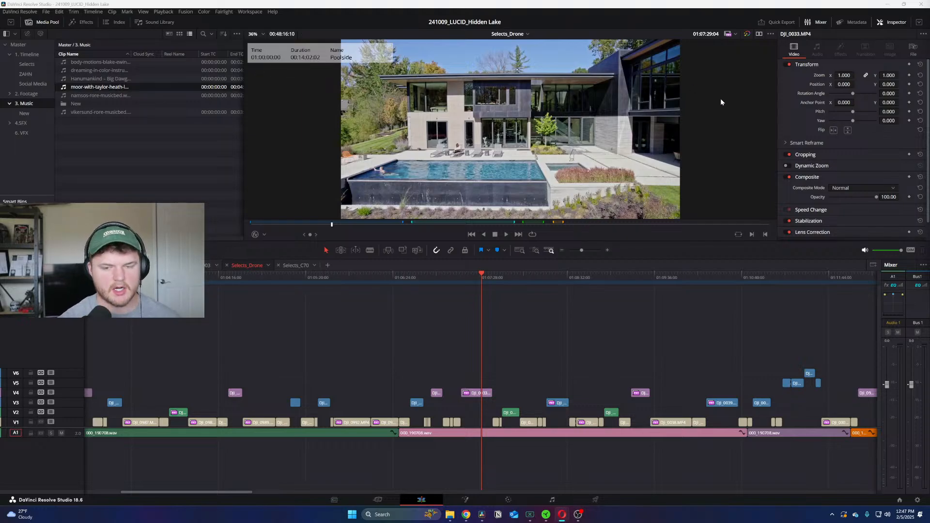
pyautogui.scroll(-2, 524, 349)
pyautogui.scroll(2, 524, 349)
pyautogui.scroll(-2, 539, 287)
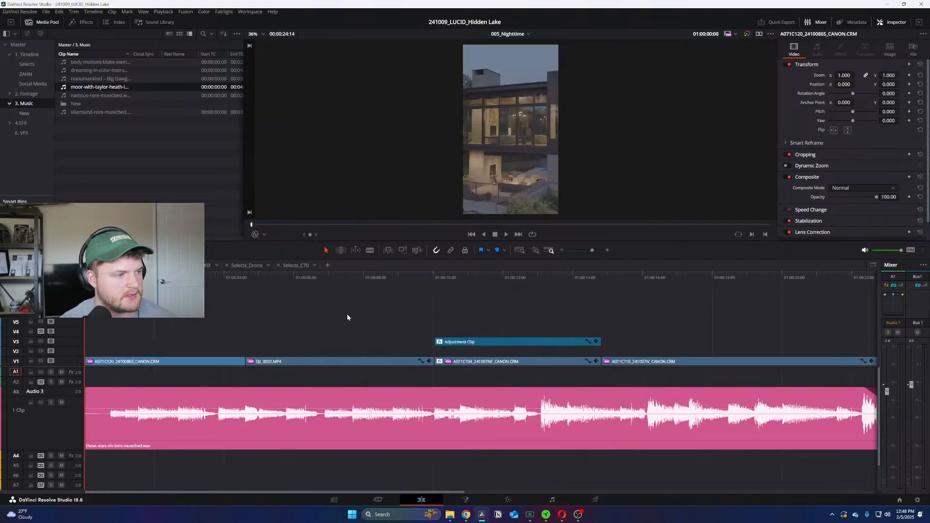
pyautogui.scroll(-1, 347, 313)
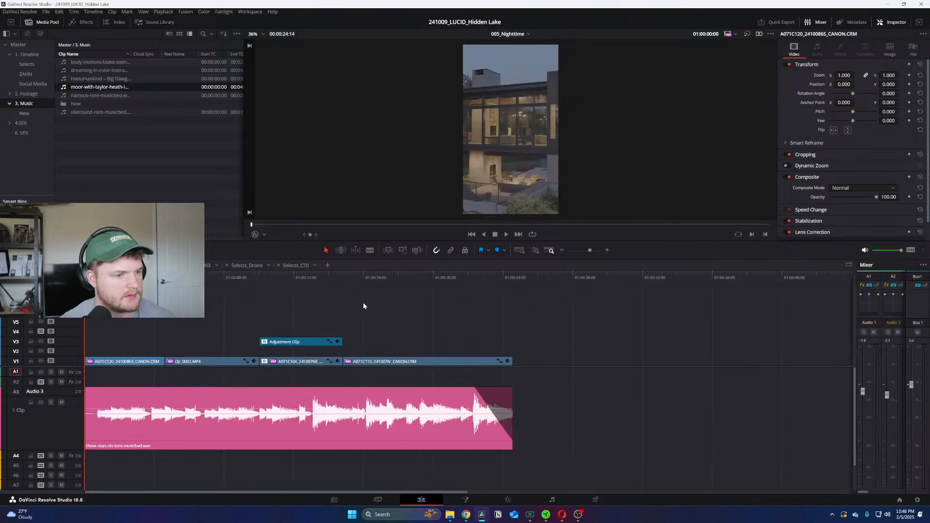
pyautogui.press('Home')
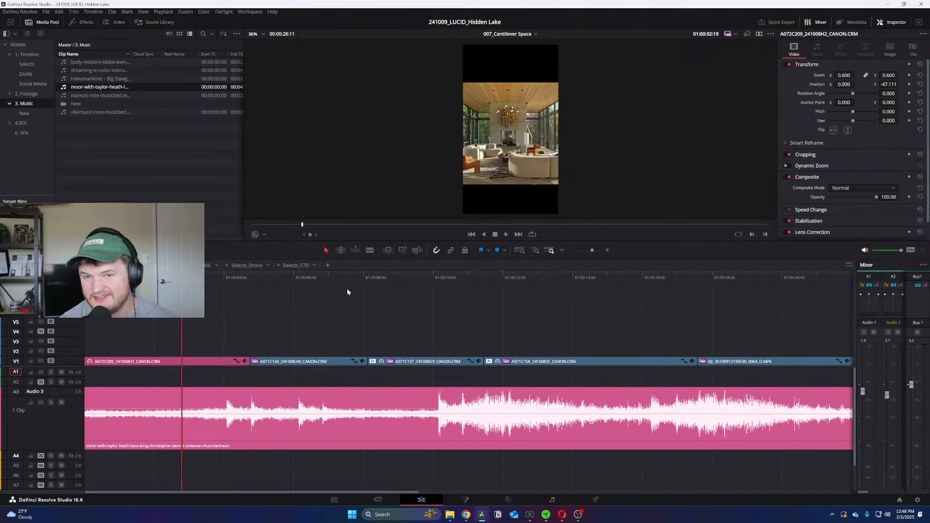
pyautogui.hotkey('ctrl', '=')
pyautogui.press('space')
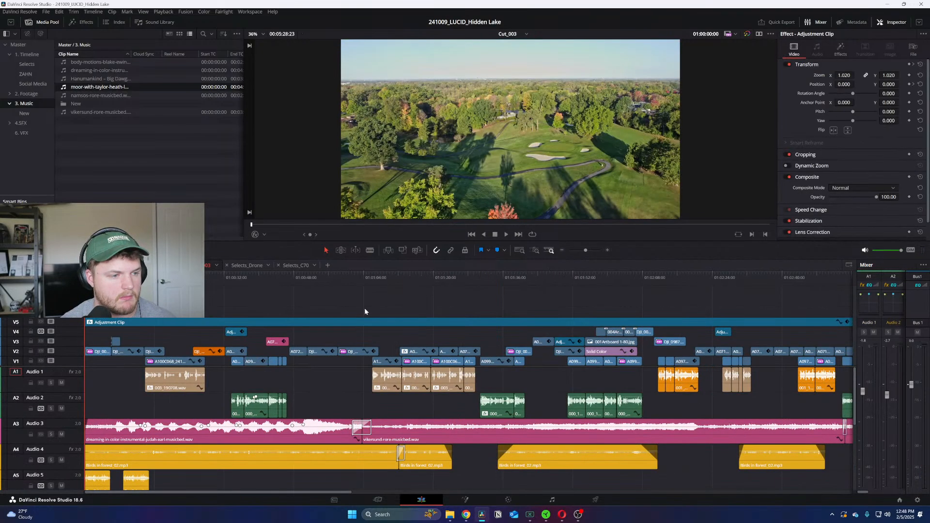
# Step: Scan the Cut_003 timeline from its start to about 01:02:54 for exterior drone shots
pyautogui.hotkey('ctrl', '=')
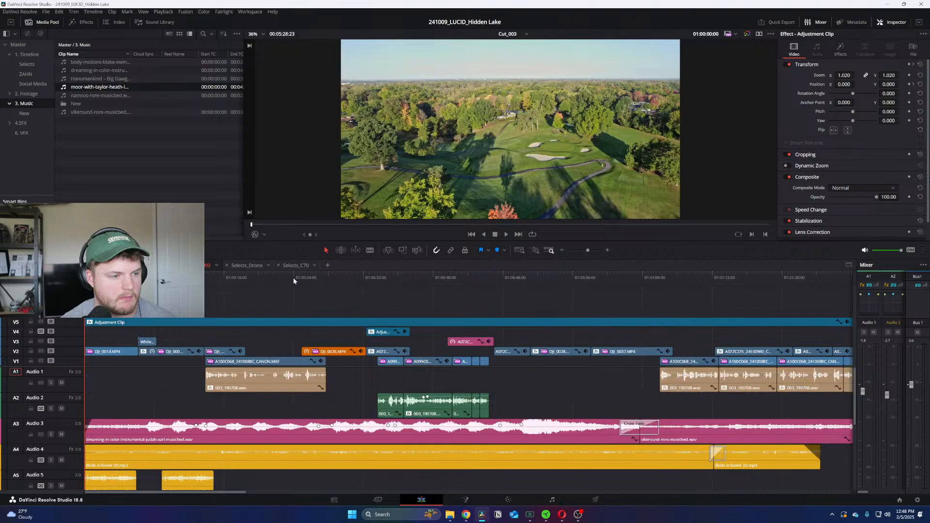
pyautogui.moveTo(150, 282); pyautogui.dragTo(620, 304)
pyautogui.hotkey('ctrl', '-')
pyautogui.hotkey('ctrl', '=')
pyautogui.moveTo(500, 289); pyautogui.dragTo(605, 282)
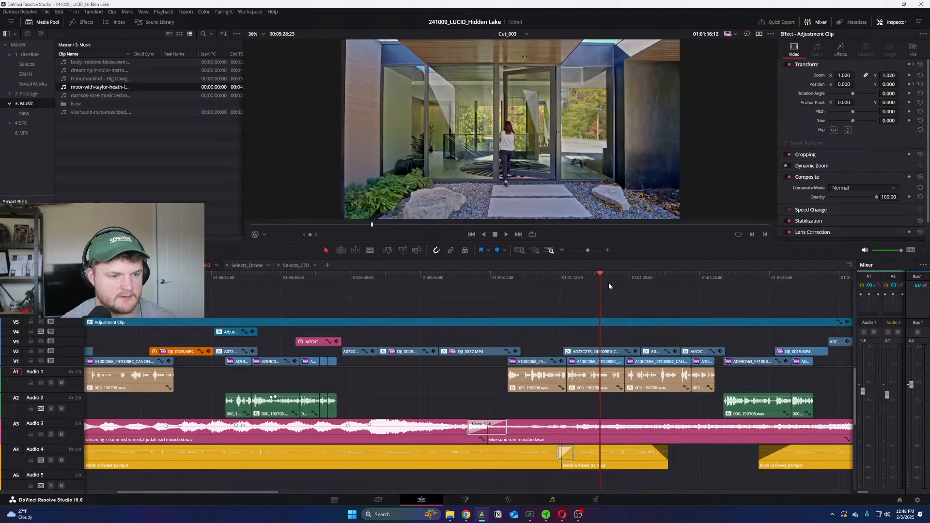
pyautogui.hotkey('ctrl', '-')
pyautogui.click(457, 275)
pyautogui.moveTo(456, 274); pyautogui.dragTo(667, 278)
pyautogui.hotkey('ctrl', '=')
pyautogui.hotkey('ctrl', '=')
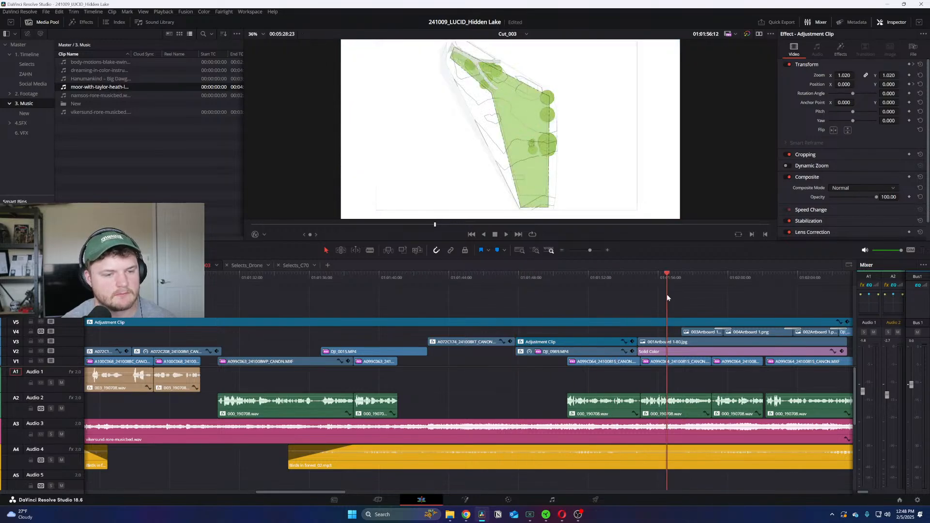
pyautogui.hotkey('ctrl', '-')
pyautogui.moveTo(544, 281); pyautogui.dragTo(754, 281)
pyautogui.hotkey('ctrl', '-')
pyautogui.hotkey('ctrl', '=')
pyautogui.moveTo(479, 278); pyautogui.dragTo(687, 275)
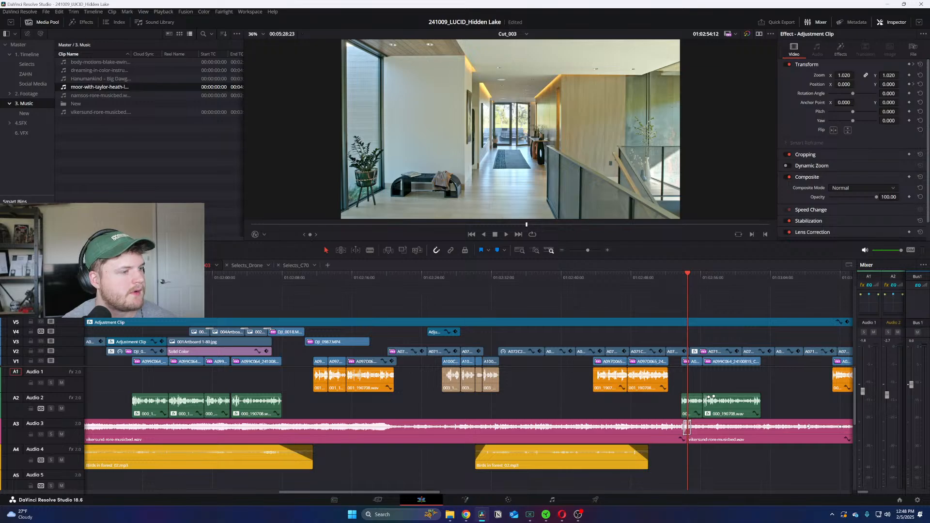
# Step: Find the wide poolside shot DJI_0033.MP4 in the Selects_Drone timeline and select it for reuse
pyautogui.click(242, 266)
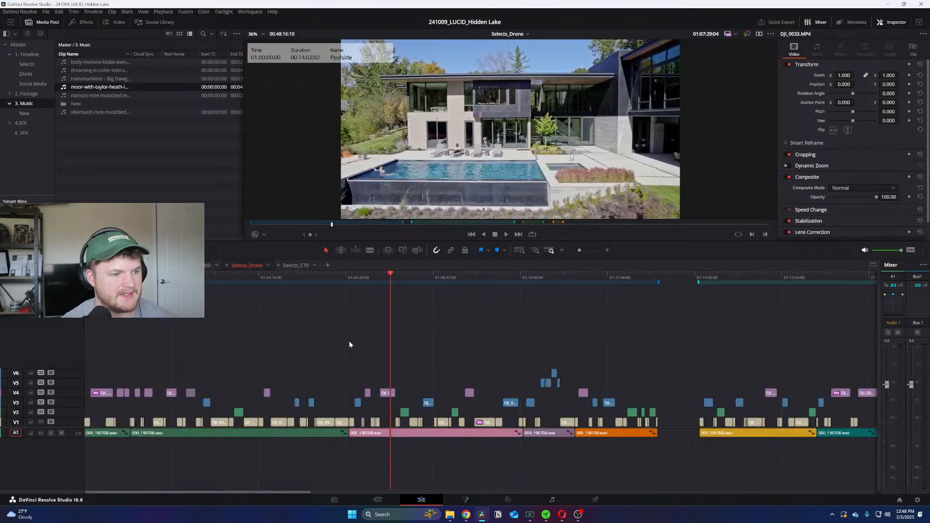
pyautogui.moveTo(424, 281); pyautogui.dragTo(388, 287)
pyautogui.hotkey('ctrl', '=')
pyautogui.hotkey('ctrl', '=')
pyautogui.moveTo(537, 355); pyautogui.dragTo(480, 406)
# Step: Paste DJI_0033.MP4 into the 006_Exterior Drone timeline, place it on V1 at the timeline start, and play it
pyautogui.click(131, 265)
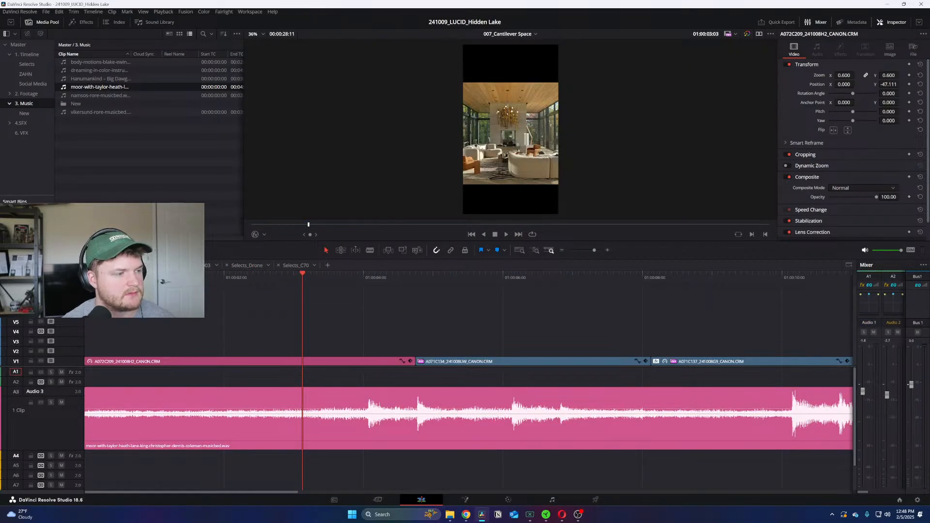
pyautogui.click(82, 265)
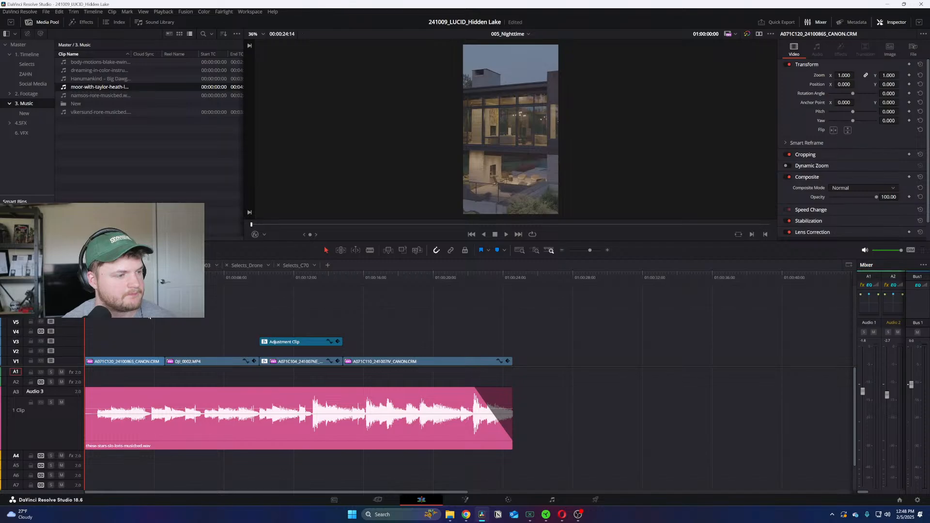
pyautogui.click(107, 265)
pyautogui.hotkey('ctrl', 'v')
pyautogui.press('Up')
pyautogui.moveTo(156, 333); pyautogui.dragTo(147, 364)
pyautogui.press('space')
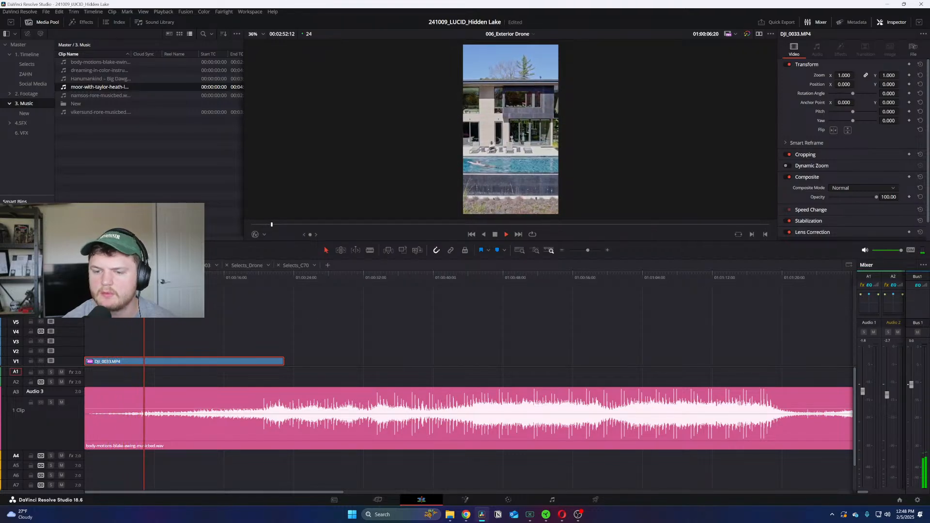
# Step: Trim the end of DJI_0033.MP4 back to the music hit just after 01:00:20
pyautogui.click(362, 319)
pyautogui.hotkey('ctrl', '=')
pyautogui.moveTo(484, 361); pyautogui.dragTo(445, 362)
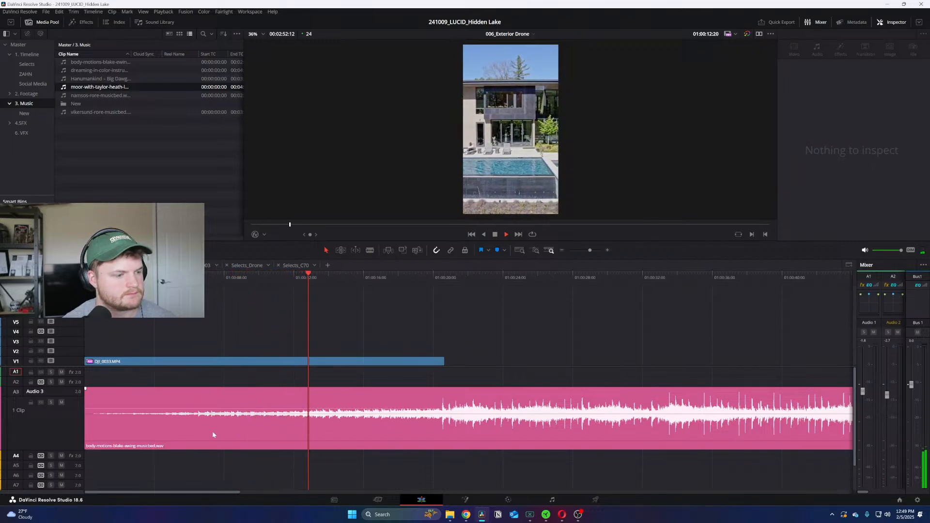
# Step: Cut the music at about 01:00:12, remove the quiet intro before it, and start the rest at the timeline's beginning
pyautogui.press('b')
pyautogui.click(302, 430)
pyautogui.press('space')
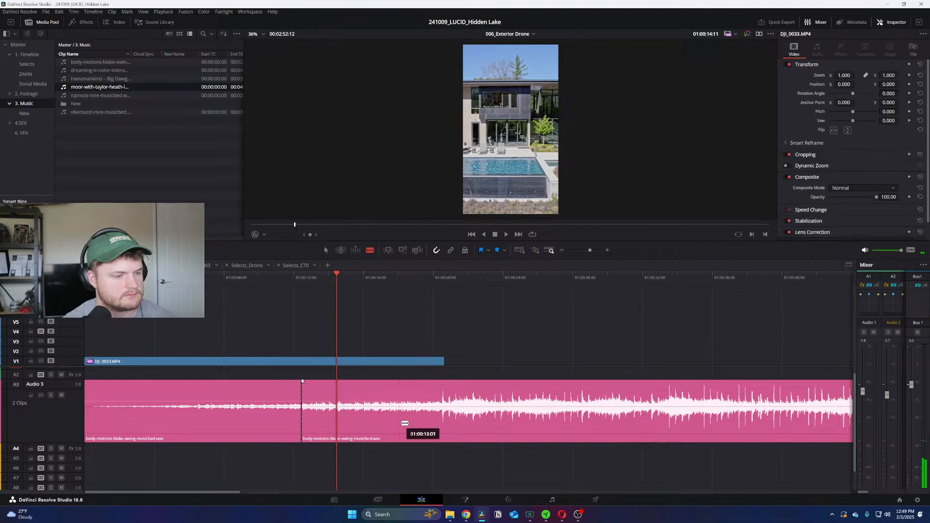
pyautogui.press('a')
pyautogui.press('Home')
pyautogui.moveTo(113, 427); pyautogui.dragTo(113, 427)
pyautogui.press('space')
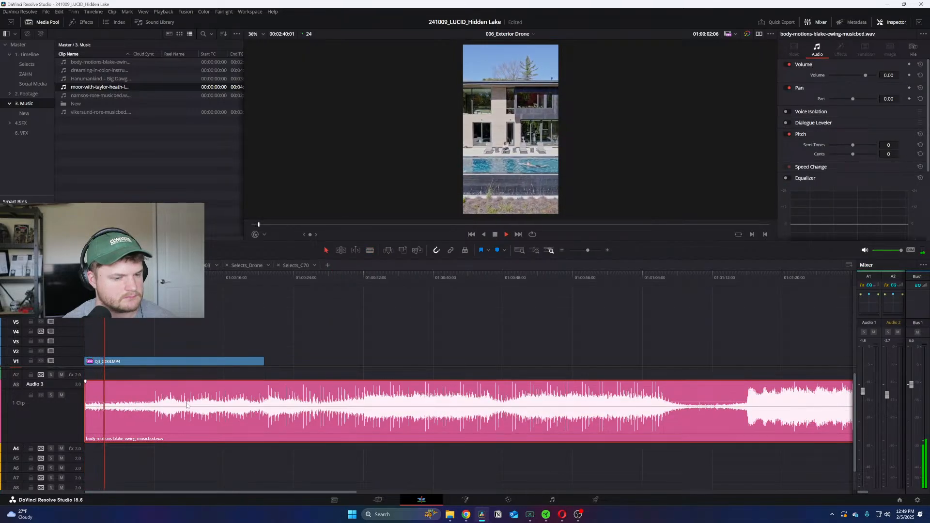
# Step: Cut the music again at about 01:00:05, remove the part before it, and move the remainder to the timeline start
pyautogui.hotkey('ctrl', '=')
pyautogui.press('b')
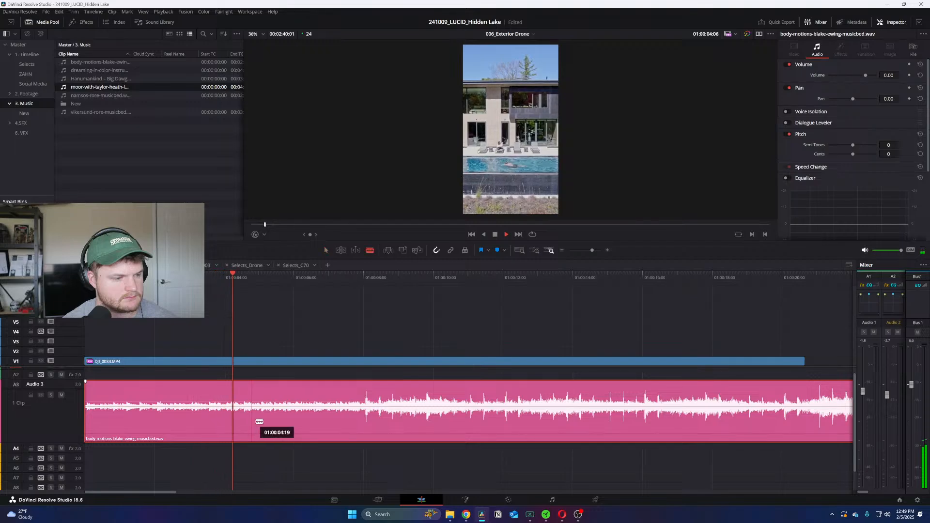
pyautogui.click(262, 426)
pyautogui.moveTo(347, 430); pyautogui.dragTo(99, 414)
pyautogui.moveTo(85, 382); pyautogui.dragTo(87, 382)
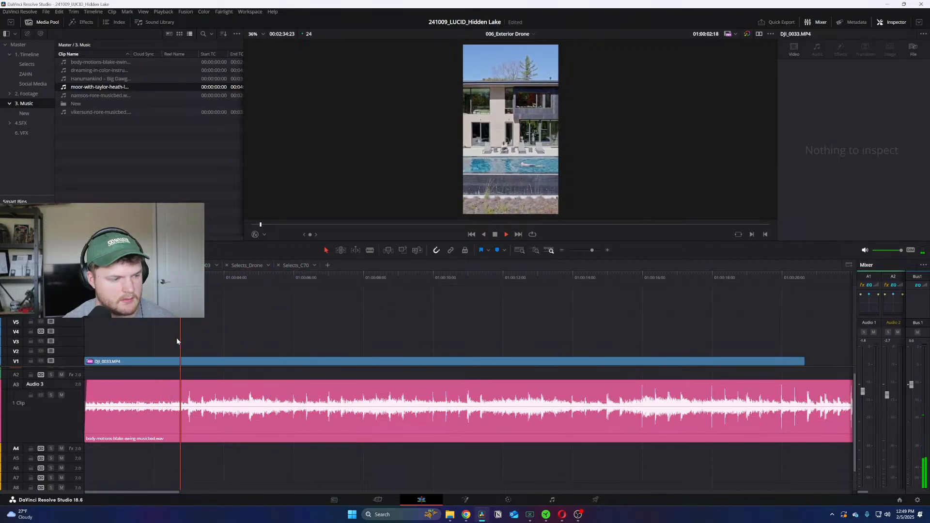
# Step: Cut the music at the hit near 01:00:03, remove the part before it, and shift the rest earlier by 02:23
pyautogui.press('space')
pyautogui.click(192, 423)
pyautogui.press('a')
pyautogui.moveTo(193, 424); pyautogui.dragTo(55, 428)
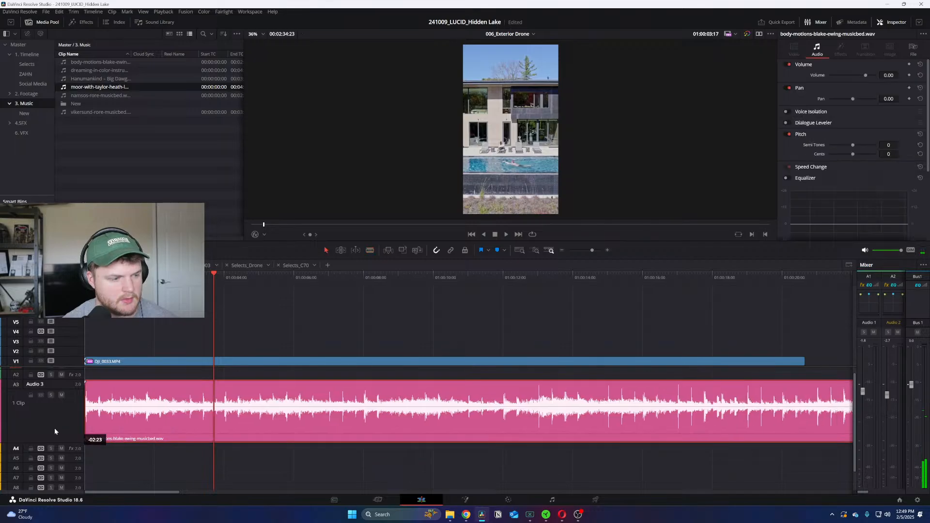
# Step: Play the music from the timeline start and add a short fade-in to the beginning of the music clip
pyautogui.press('Home')
pyautogui.press('space')
pyautogui.press('space')
pyautogui.moveTo(85, 382); pyautogui.dragTo(95, 382)
# Step: Shorten DJI_0033.MP4 so that it ends at about 01:00:07:13
pyautogui.press('Home')
pyautogui.hotkey('ctrl', '-')
pyautogui.moveTo(290, 278); pyautogui.dragTo(197, 300)
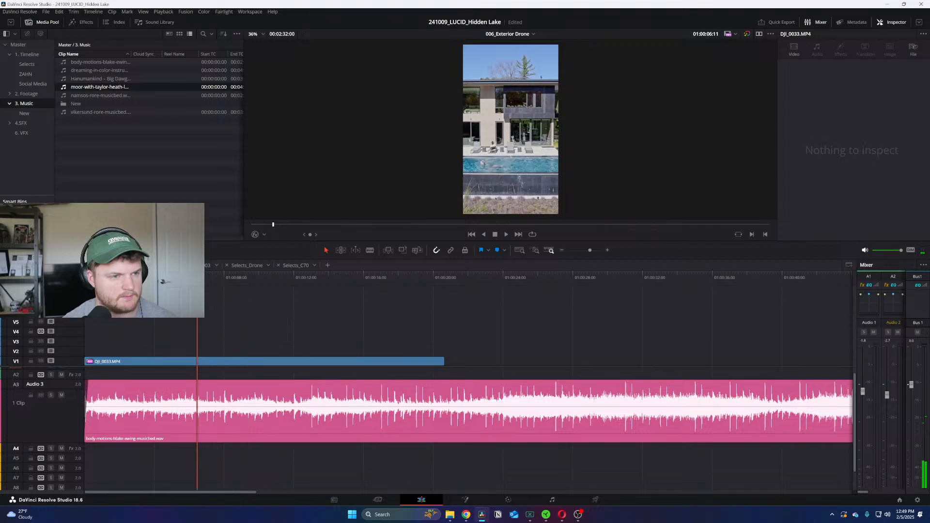
pyautogui.press('space')
pyautogui.moveTo(443, 357); pyautogui.dragTo(232, 356)
pyautogui.hotkey('ctrl', '=')
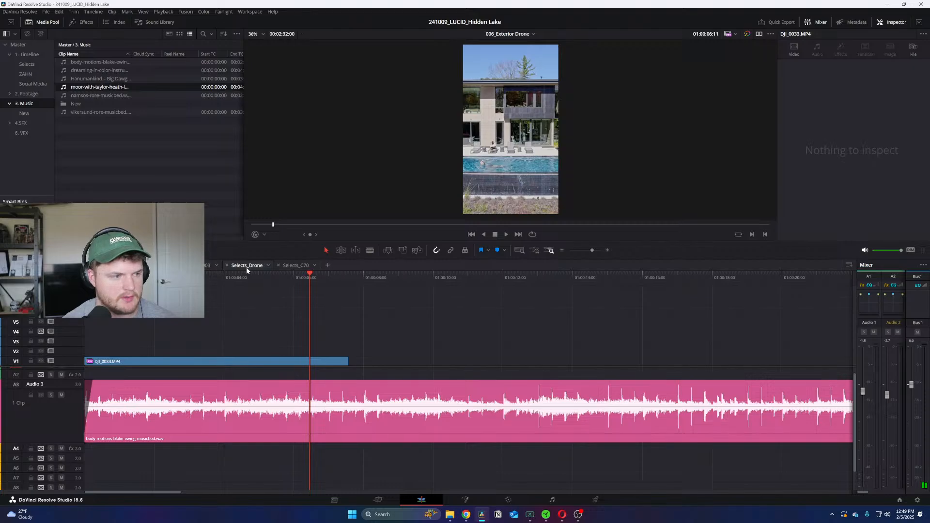
# Step: Open the Selects_Drone timeline and look through the poolside clips between about 01:08:00 and 01:12:15
pyautogui.click(246, 266)
pyautogui.moveTo(519, 273); pyautogui.dragTo(552, 277)
pyautogui.press('space')
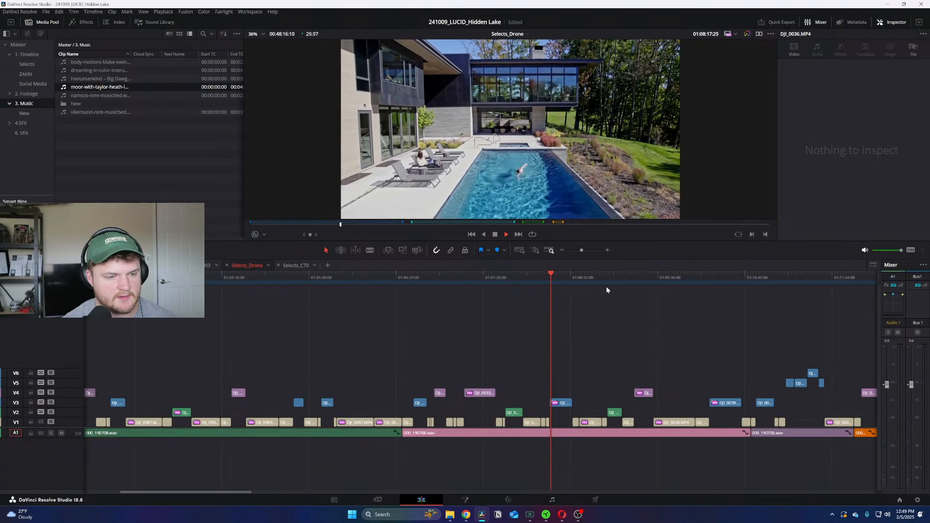
pyautogui.click(587, 276)
pyautogui.click(636, 276)
pyautogui.hscroll(3, 625, 276)
pyautogui.moveTo(565, 275); pyautogui.dragTo(648, 285)
pyautogui.press('space')
pyautogui.hscroll(3, 648, 282)
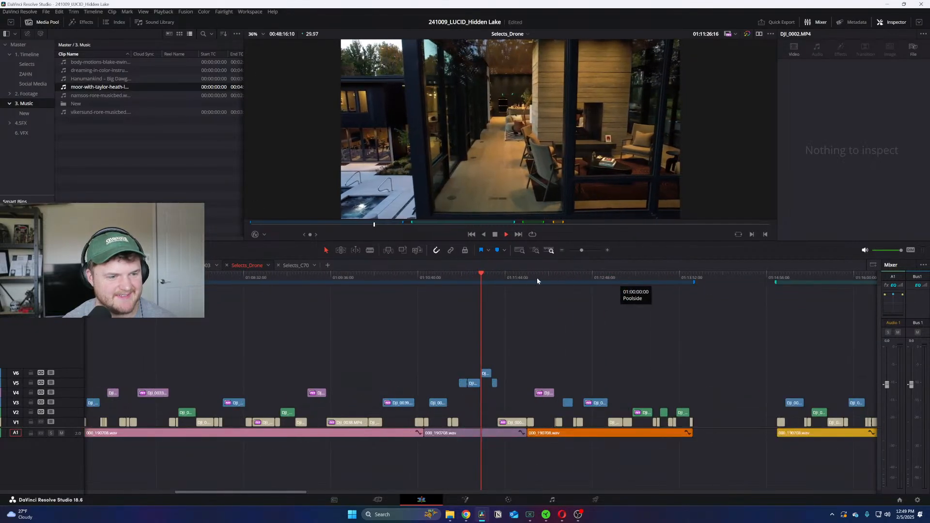
pyautogui.click(510, 276)
pyautogui.moveTo(563, 278); pyautogui.dragTo(543, 278)
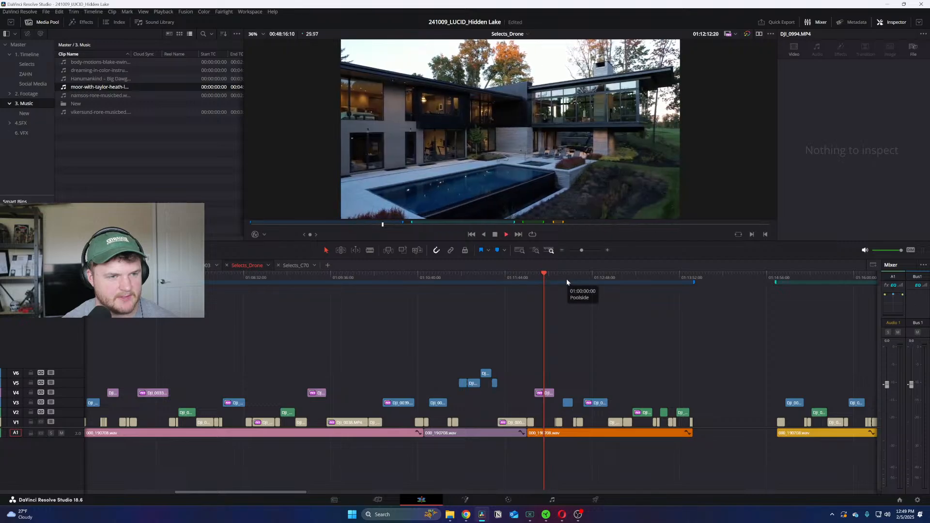
# Step: Examine the evening poolside shots near the end of the Poolside section, from DJI_0996 to DJI_0999
pyautogui.click(562, 278)
pyautogui.hotkey('ctrl', '=')
pyautogui.click(539, 277)
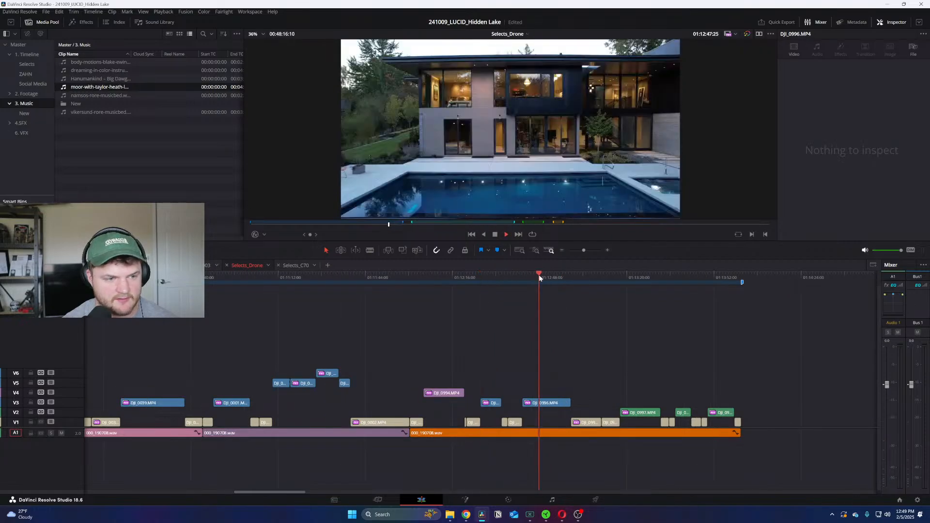
pyautogui.click(633, 278)
pyautogui.hotkey('ctrl', '-')
pyautogui.hotkey('ctrl', '=')
pyautogui.hotkey('ctrl', '=')
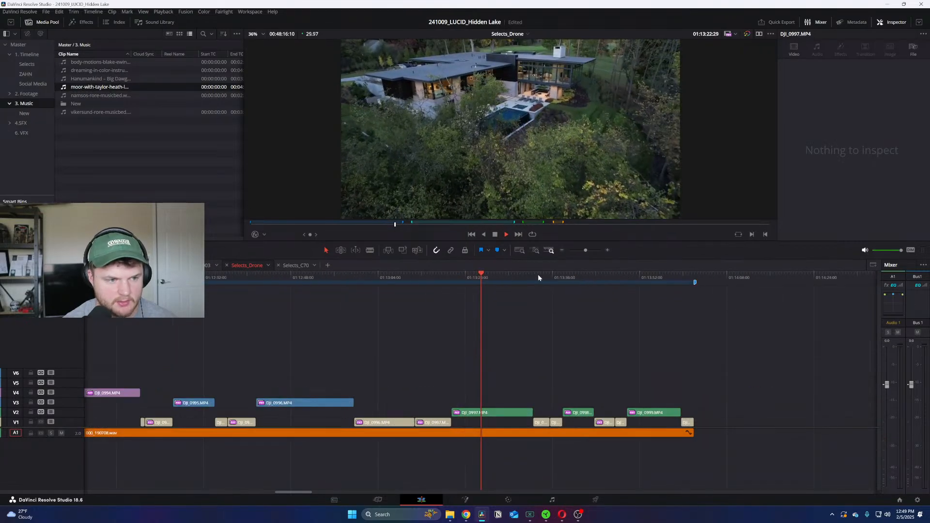
pyautogui.click(570, 274)
pyautogui.hotkey('ctrl', '-')
pyautogui.click(510, 277)
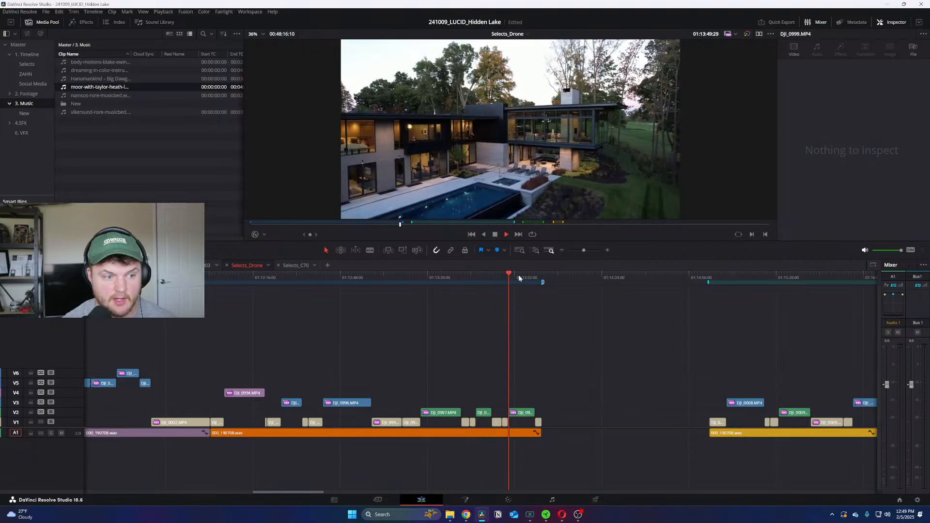
# Step: Look through the Car Side drone clips from DJI_0008 at about 01:15:10 to DJI_0003 at about 01:18:00
pyautogui.hotkey('ctrl', '-')
pyautogui.click(592, 275)
pyautogui.hotkey('ctrl', '=')
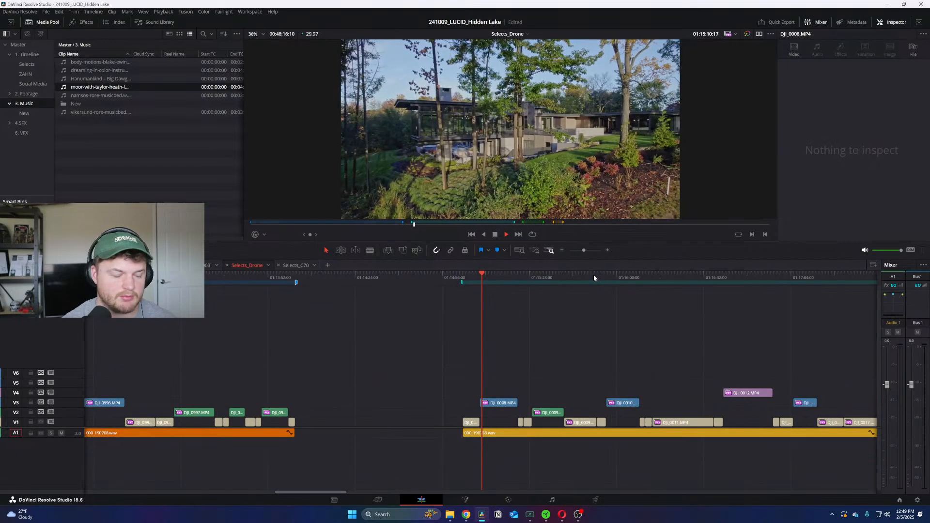
pyautogui.click(606, 278)
pyautogui.click(673, 275)
pyautogui.click(730, 275)
pyautogui.hotkey('ctrl', '-')
pyautogui.hotkey('ctrl', '=')
pyautogui.click(556, 275)
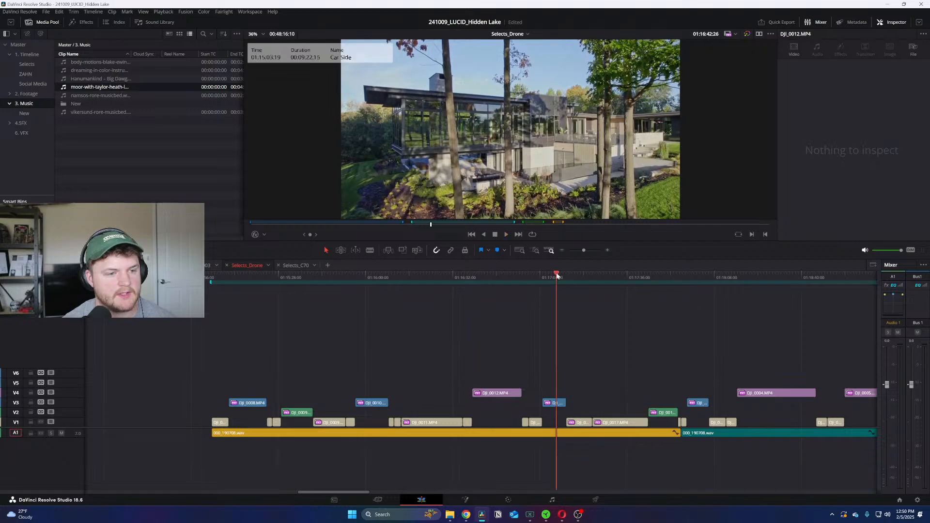
pyautogui.press('space')
pyautogui.click(693, 275)
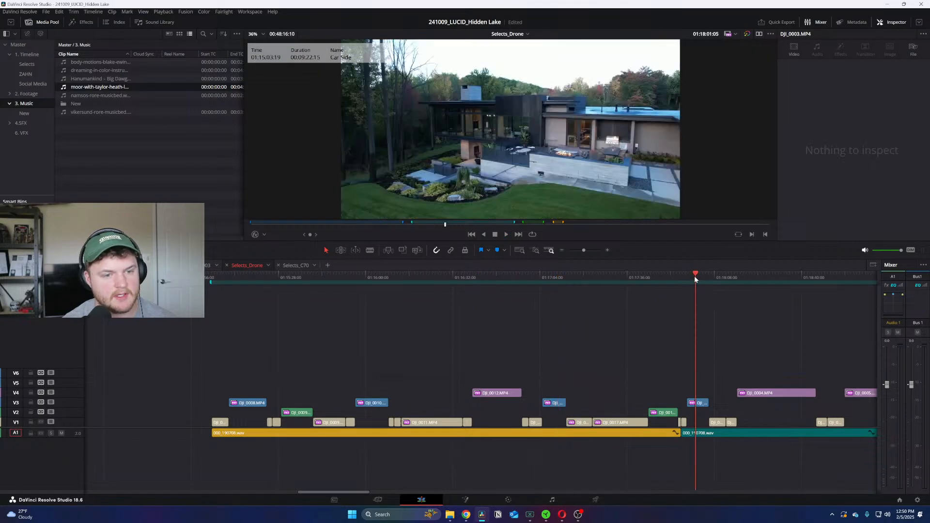
# Step: Compare the Car Side drone shots DJI_0004, DJI_0005 and DJI_0006
pyautogui.hotkey('ctrl', '=')
pyautogui.click(583, 274)
pyautogui.click(628, 272)
pyautogui.click(651, 274)
pyautogui.press('space')
pyautogui.hotkey('ctrl', '=')
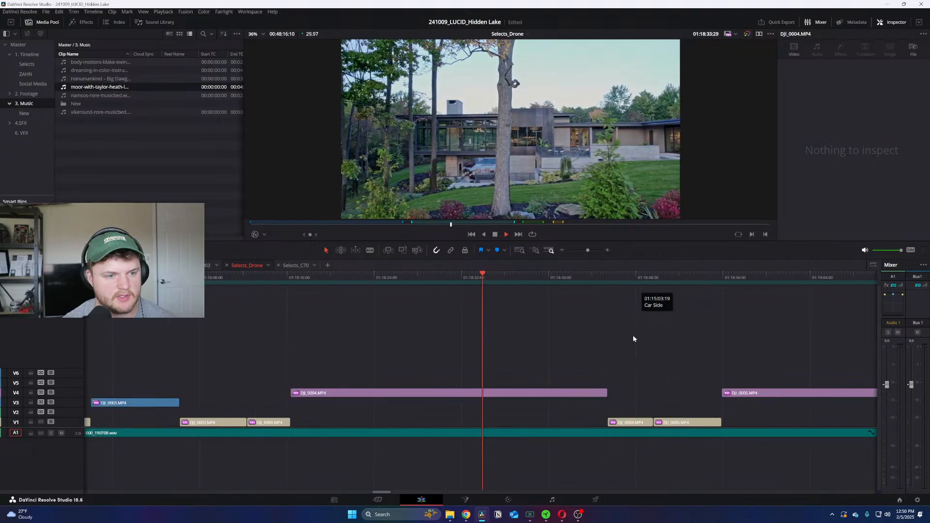
pyautogui.hotkey('ctrl', '-')
pyautogui.click(613, 275)
pyautogui.click(631, 274)
pyautogui.click(663, 272)
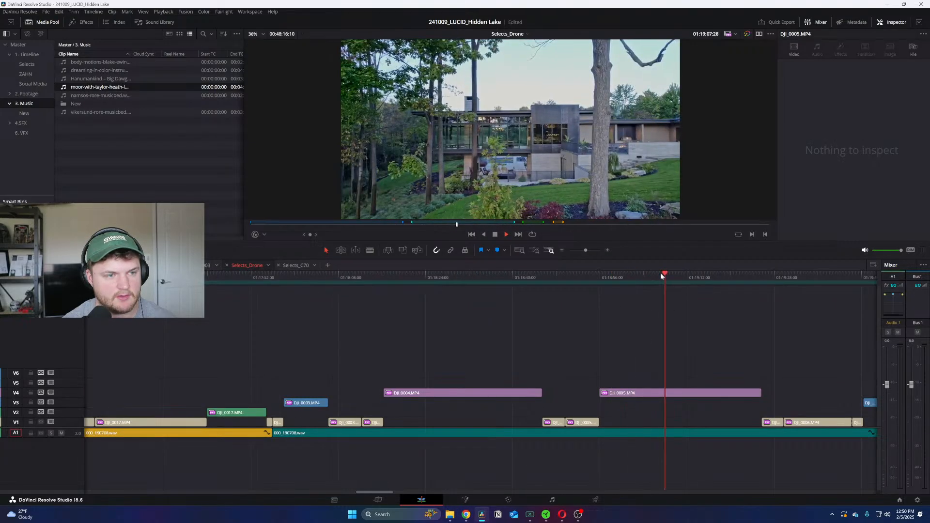
pyautogui.hotkey('ctrl', '-')
pyautogui.click(589, 272)
pyautogui.click(610, 273)
pyautogui.press('space')
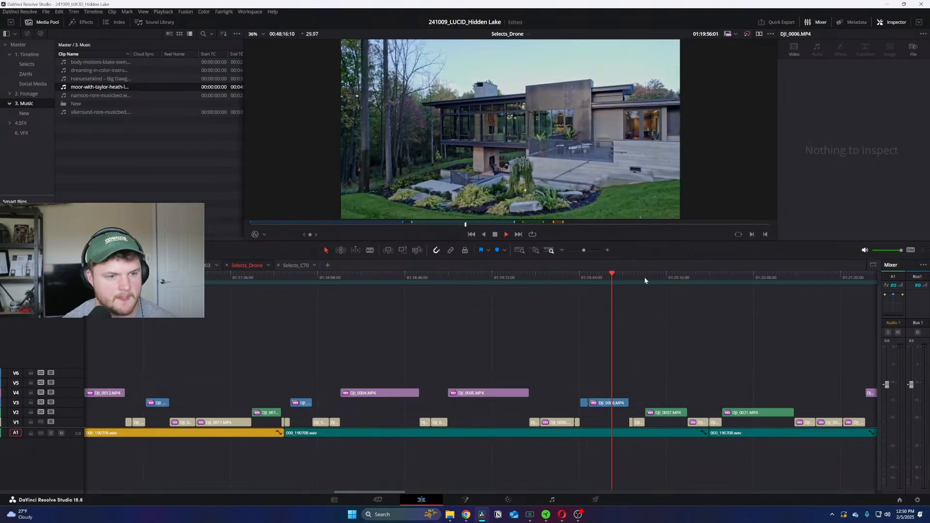
# Step: Examine the remaining Car Side shots, including DJI_0007, DJI_0021, DJI_0022, DJI_0024 and DJI_0028
pyautogui.hscroll(3, 645, 278)
pyautogui.click(555, 276)
pyautogui.click(606, 277)
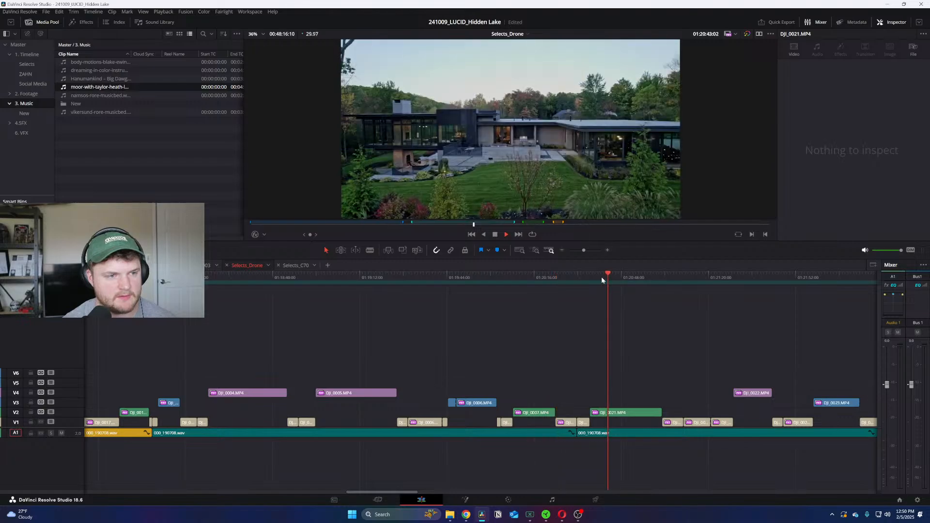
pyautogui.click(518, 275)
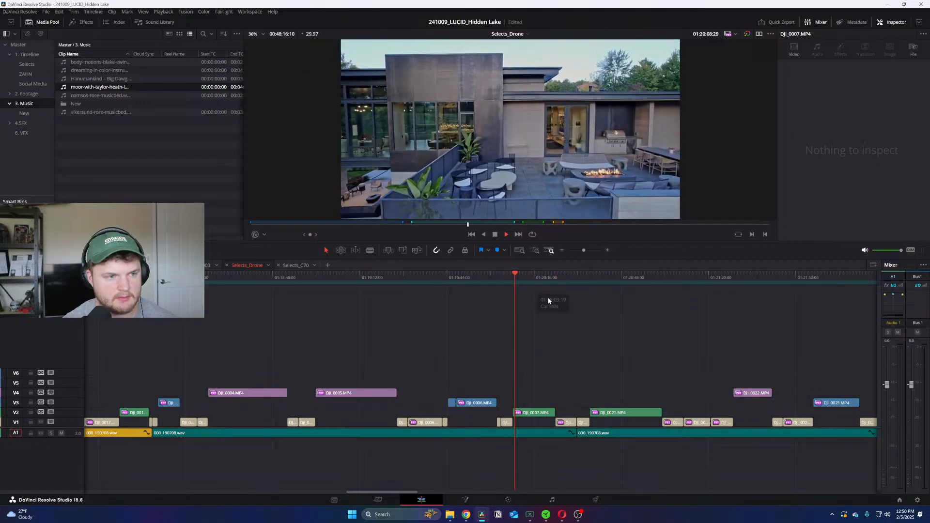
pyautogui.click(603, 275)
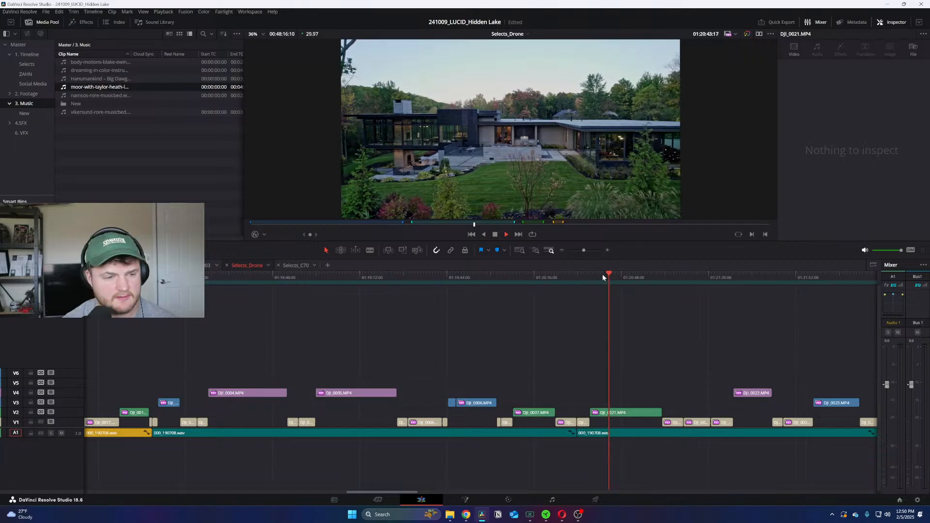
pyautogui.hotkey('ctrl', '-')
pyautogui.click(551, 275)
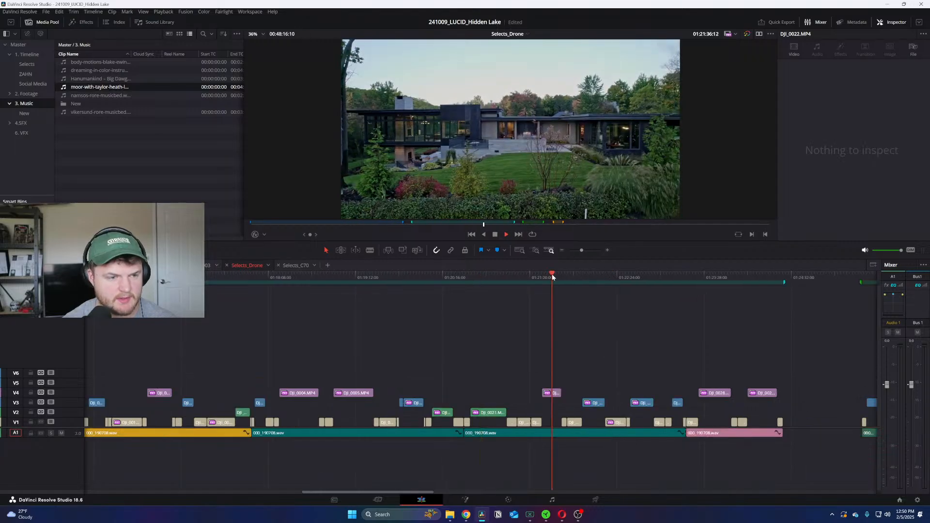
pyautogui.click(583, 277)
pyautogui.click(631, 276)
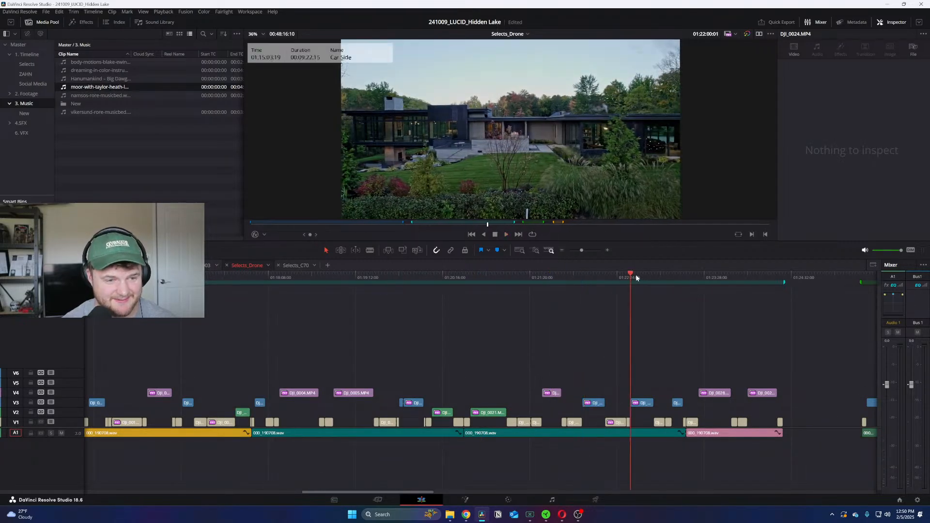
pyautogui.click(698, 277)
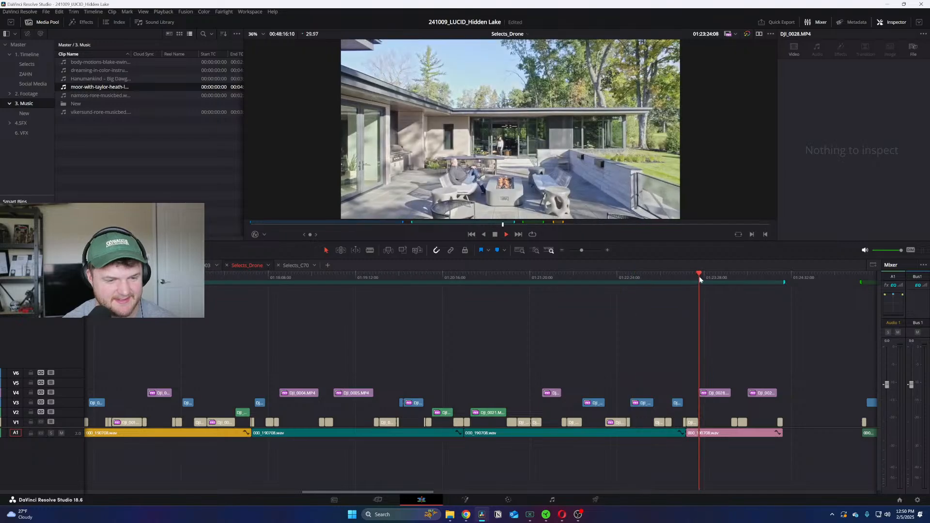
# Step: Look over the patio shot DJI_0029 and the golf course aerials, including DJI_0016 and DJI_0018
pyautogui.hotkey('ctrl', '-')
pyautogui.hotkey('ctrl', '=')
pyautogui.click(546, 277)
pyautogui.hotkey('ctrl', '-')
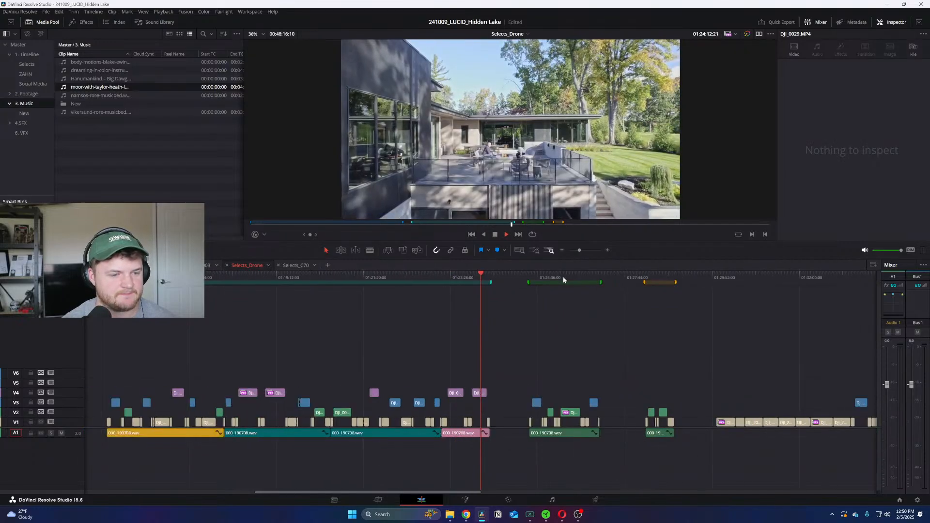
pyautogui.click(536, 277)
pyautogui.hotkey('ctrl', '=')
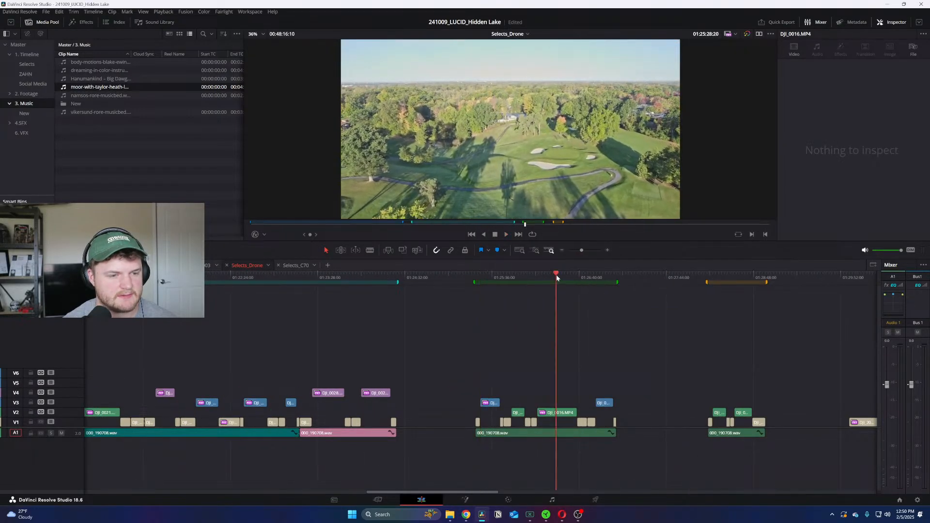
pyautogui.click(556, 275)
pyautogui.click(595, 276)
pyautogui.hotkey('ctrl', '-')
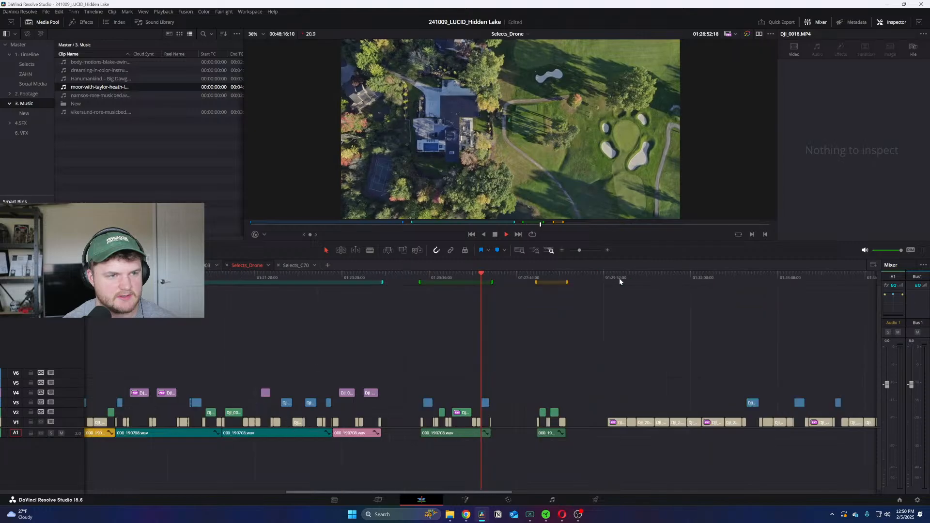
pyautogui.click(550, 276)
pyautogui.click(627, 277)
# Step: Return to the start of Selects_Drone and examine the house shots DJI_0026, DJI_0027 and DJI_0983
pyautogui.press('Home')
pyautogui.hotkey('ctrl', '=')
pyautogui.hotkey('ctrl', '=')
pyautogui.hotkey('ctrl', '=')
pyautogui.click(147, 276)
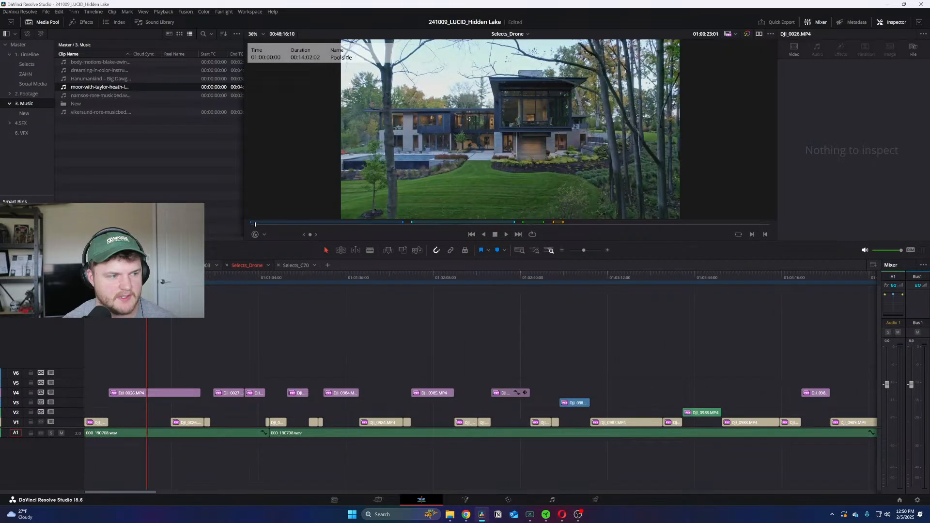
pyautogui.click(234, 277)
pyautogui.press('space')
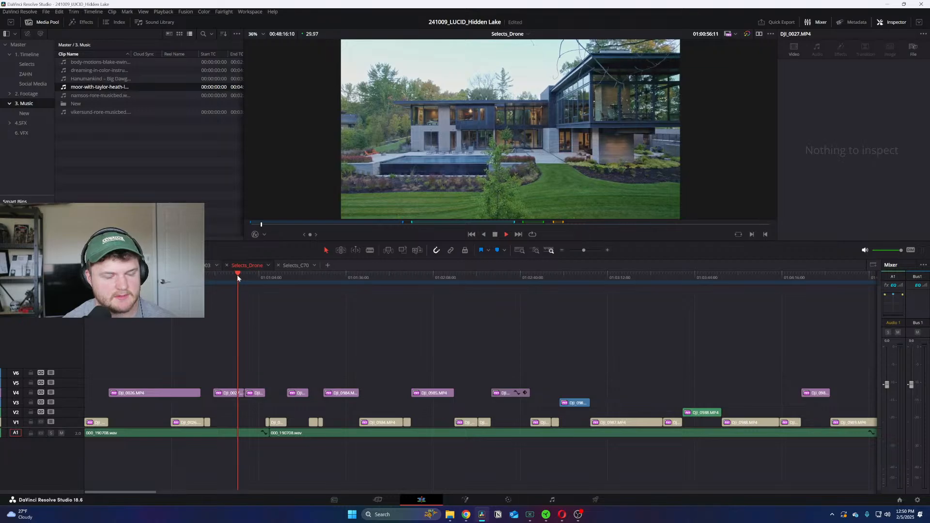
pyautogui.hotkey('ctrl', '=')
pyautogui.hotkey('ctrl', '=')
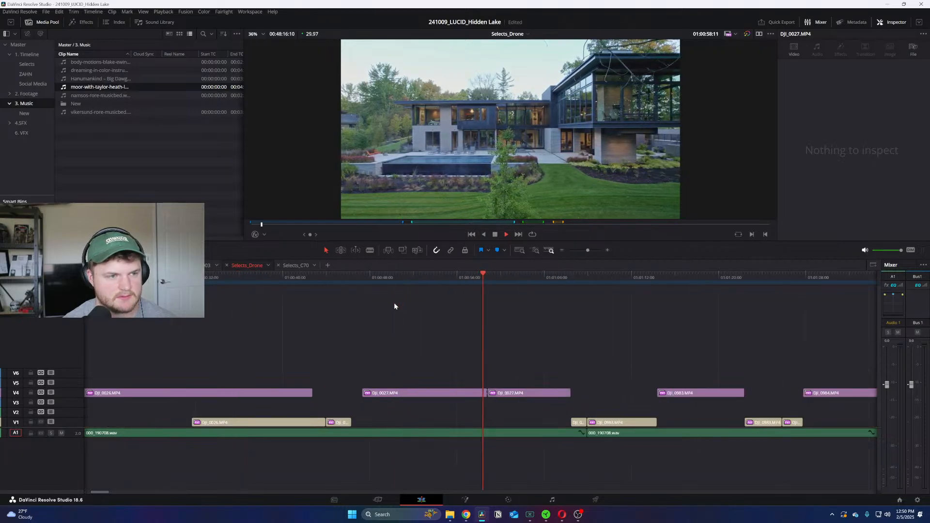
pyautogui.hotkey('ctrl', '-')
pyautogui.hotkey('ctrl', '-')
pyautogui.click(299, 275)
pyautogui.hotkey('ctrl', '=')
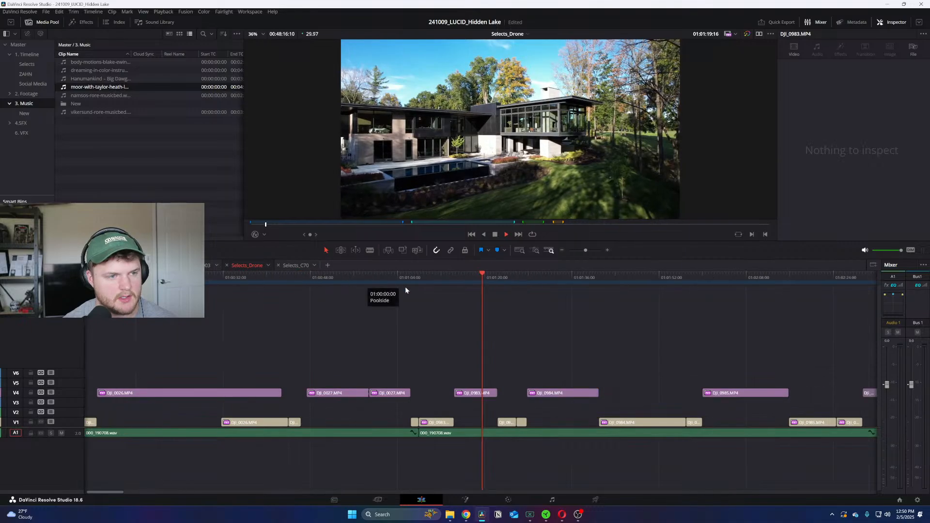
# Step: Copy DJI_0983.MP4 from Selects_Drone into the 006_Exterior Drone timeline at about 01:00:06:11 on V4
pyautogui.press('space')
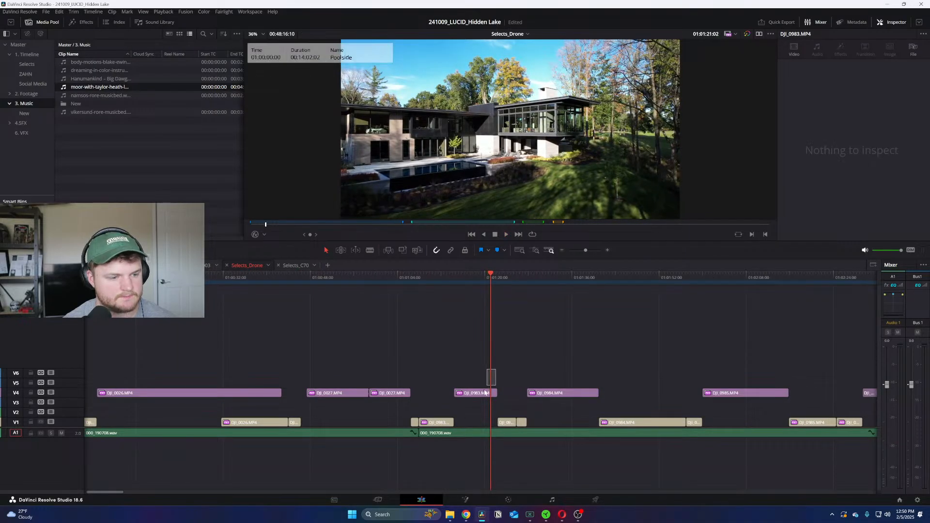
pyautogui.click(482, 392)
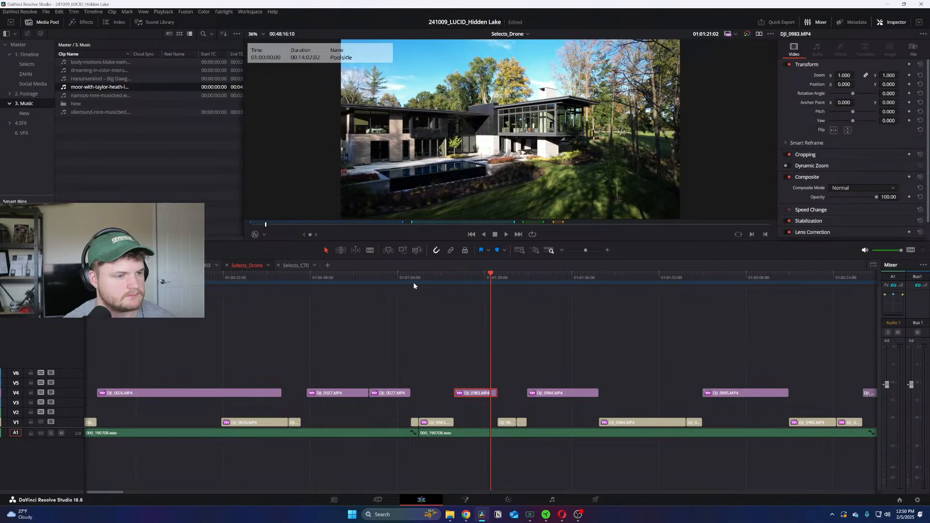
pyautogui.hotkey('ctrl', 'shift', '[')
pyautogui.hotkey('ctrl', 'v')
pyautogui.click(321, 296)
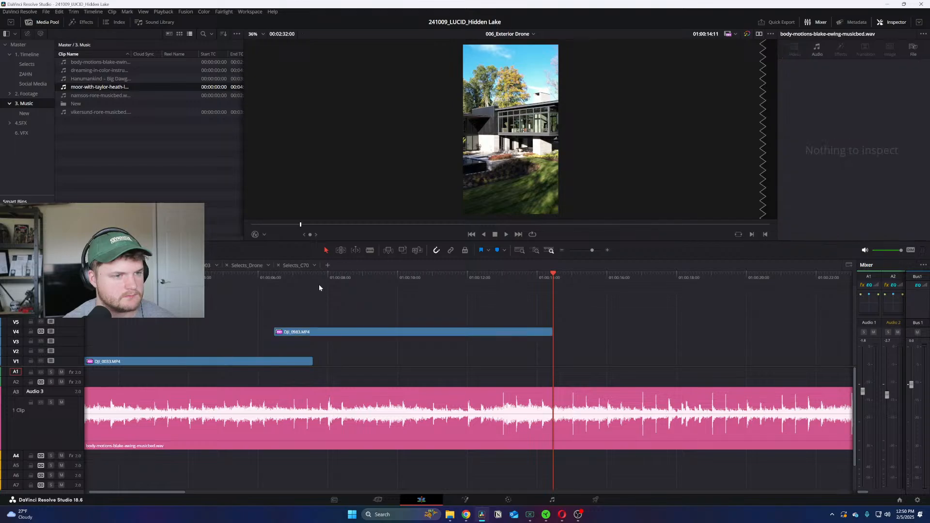
# Step: Set the zoom of DJI_0033.MP4 to 0.6
pyautogui.click(296, 280)
pyautogui.click(230, 361)
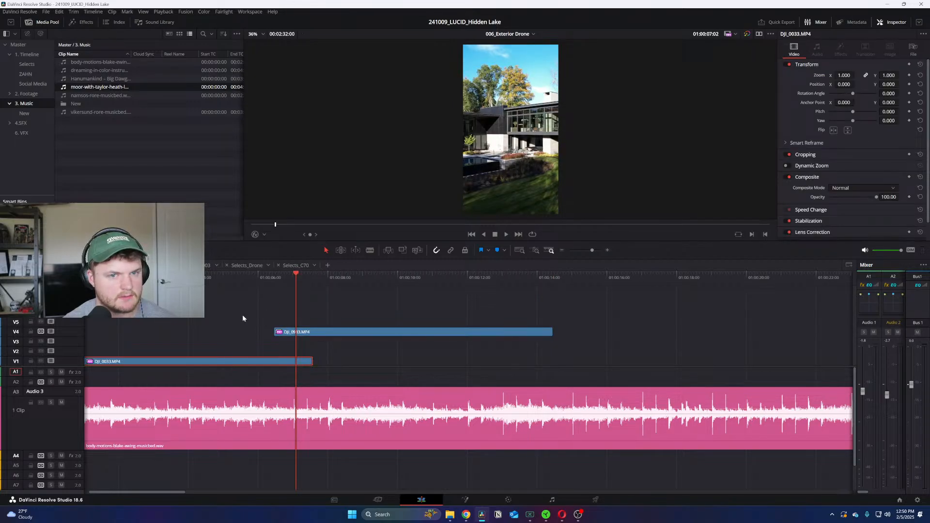
pyautogui.doubleClick(845, 75)
pyautogui.write('0.6')
pyautogui.press('Return')
# Step: Scale DJI_0983.MP4 to a zoom of 0.6
pyautogui.click(374, 277)
pyautogui.click(417, 333)
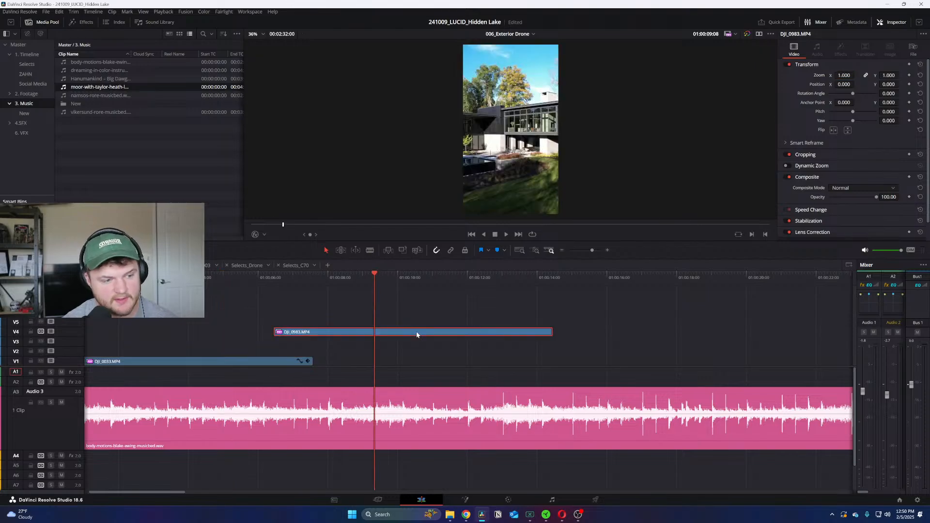
pyautogui.doubleClick(844, 75)
pyautogui.write('0.6')
pyautogui.press('Return')
# Step: Move DJI_0983.MP4 to the timeline start on V2 and play the edit from the beginning
pyautogui.press('space')
pyautogui.moveTo(339, 332); pyautogui.dragTo(133, 352)
pyautogui.press('Home')
pyautogui.press('space')
# Step: Move DJI_0033.MP4 up to V2 so it cuts in on the music hit at 01:00:04:00, directly after DJI_0983.MP4
pyautogui.moveTo(214, 361); pyautogui.dragTo(333, 353)
pyautogui.scroll(3, 296, 365)
pyautogui.click(301, 279)
pyautogui.scroll(-3, 357, 326)
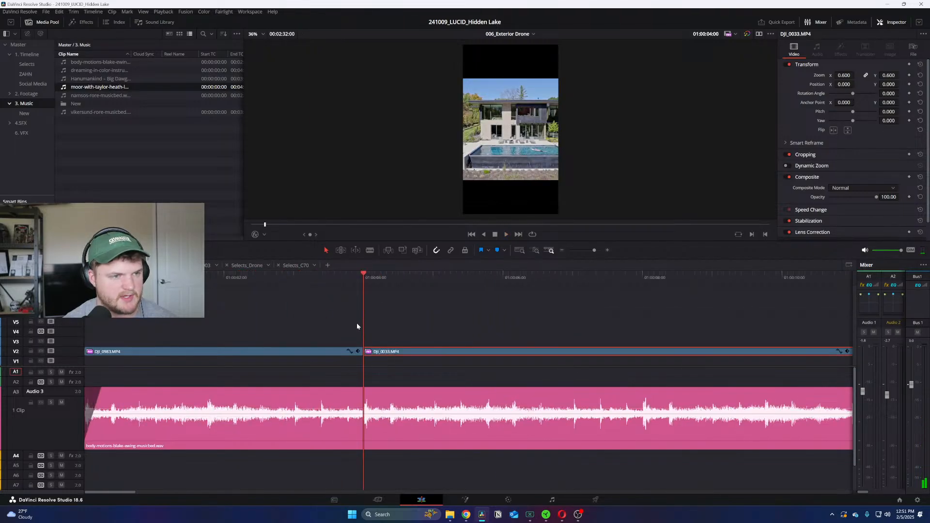
# Step: Play on from the cut and trim the end of DJI_0033.MP4 back to about 01:00:09:17
pyautogui.scroll(-2, 388, 324)
pyautogui.press('space')
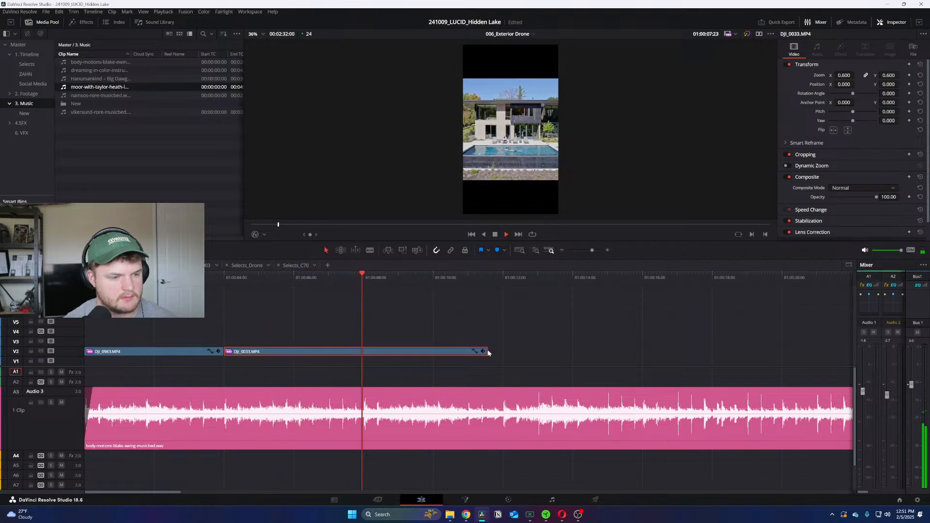
pyautogui.moveTo(490, 351); pyautogui.dragTo(423, 353)
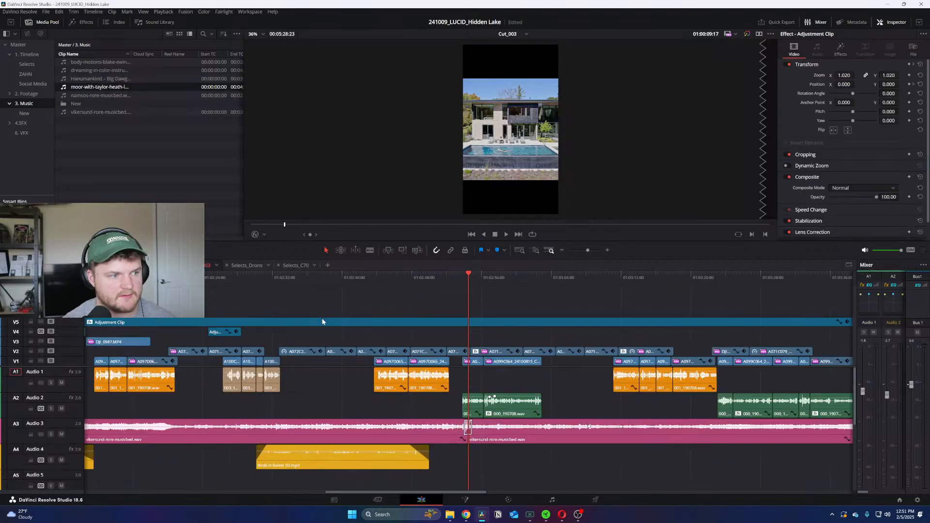
# Step: Skim the Cut_003 timeline through to its end for exterior shots and return to its start
pyautogui.scroll(-1, 293, 317)
pyautogui.scroll(1, 387, 307)
pyautogui.moveTo(493, 279); pyautogui.dragTo(655, 275)
pyautogui.hotkey('ctrl', '-')
pyautogui.hotkey('ctrl', '=')
pyautogui.hotkey('ctrl', '-')
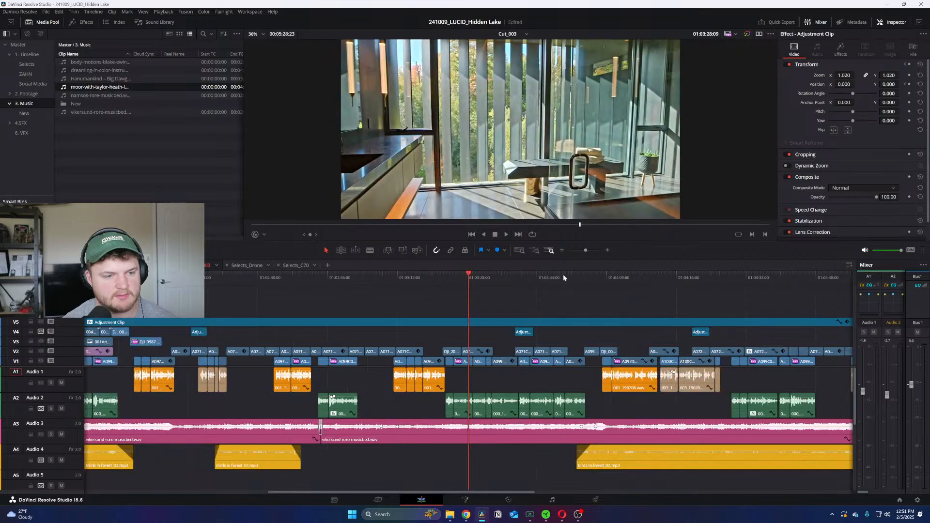
pyautogui.moveTo(529, 275); pyautogui.dragTo(734, 279)
pyautogui.hotkey('ctrl', '=')
pyautogui.moveTo(586, 275); pyautogui.dragTo(749, 272)
pyautogui.hotkey('ctrl', '-')
pyautogui.moveTo(521, 276); pyautogui.dragTo(564, 274)
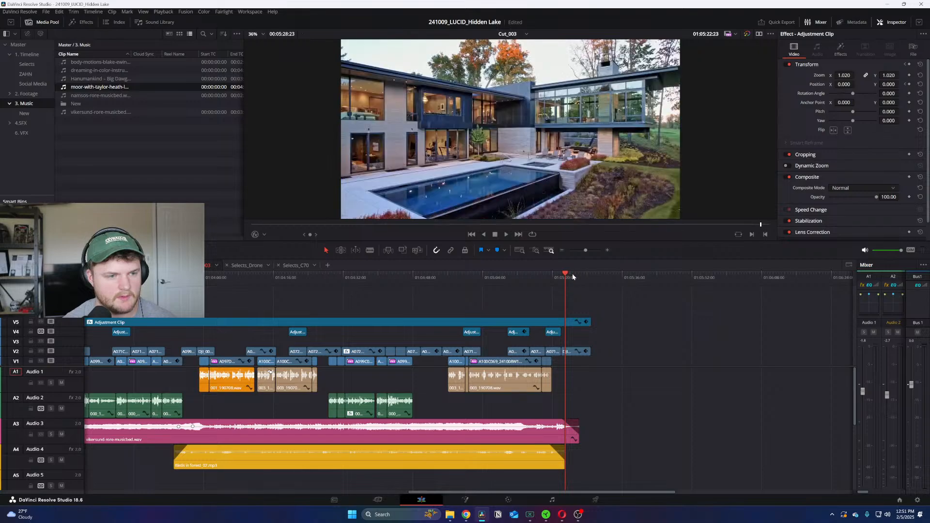
pyautogui.press('Home')
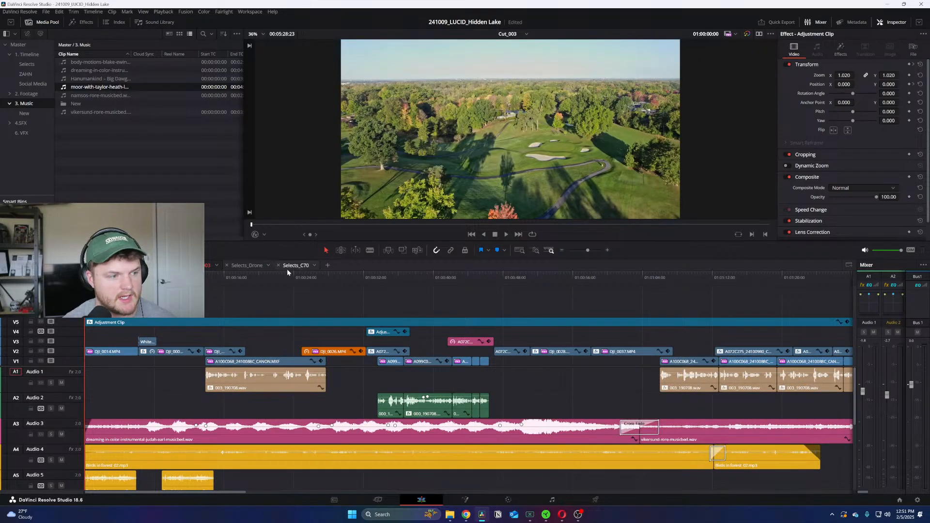
# Step: Close the Selects_C70 timeline and preview the poolside drone clips in Selects_Drone, from DJI_0984.MP4 through DJI_0986.MP4
pyautogui.click(296, 265)
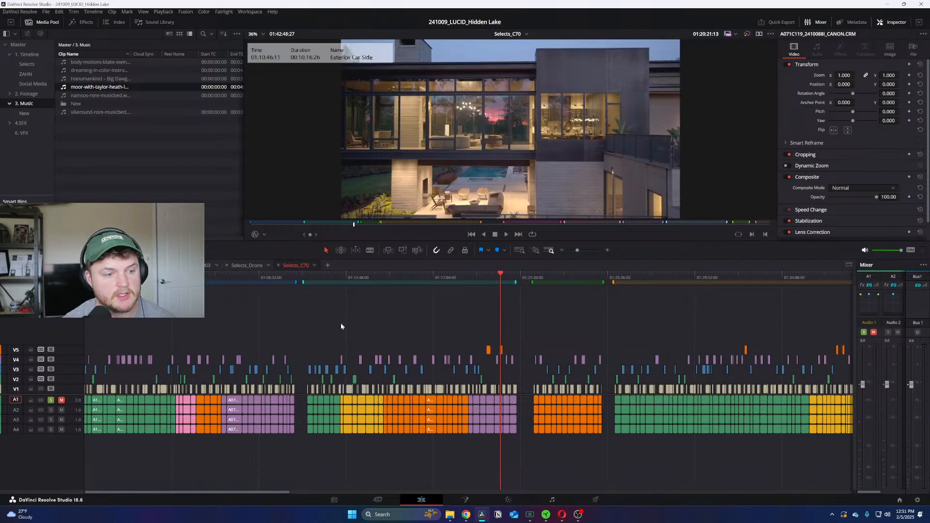
pyautogui.click(248, 266)
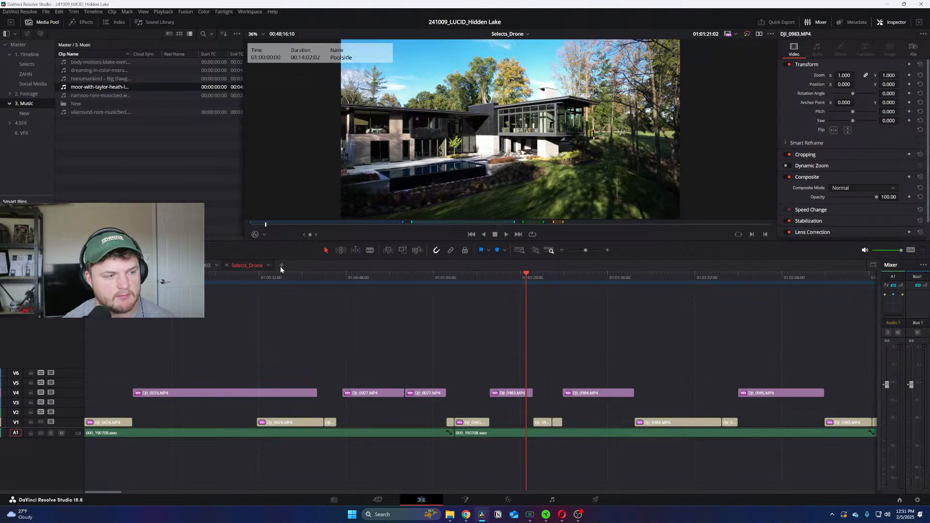
pyautogui.click(278, 265)
pyautogui.click(532, 273)
pyautogui.press('space')
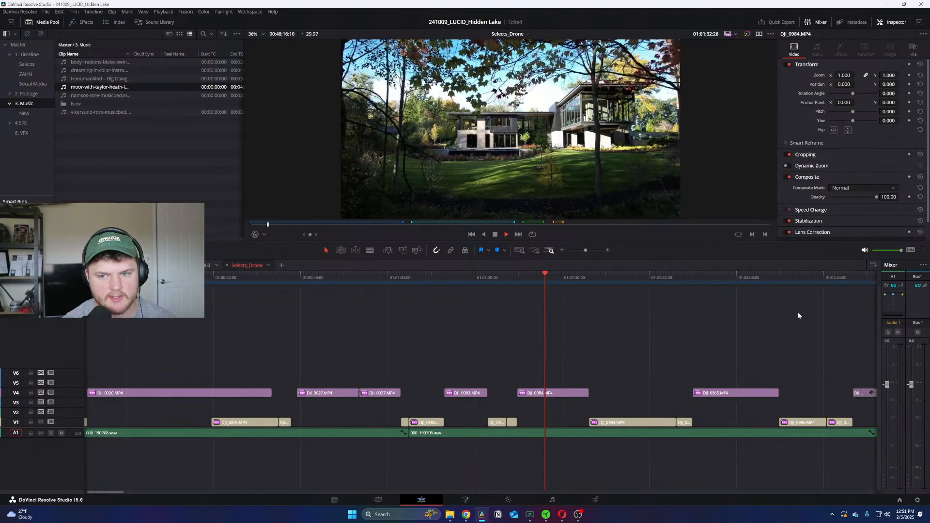
pyautogui.moveTo(627, 365); pyautogui.dragTo(543, 394)
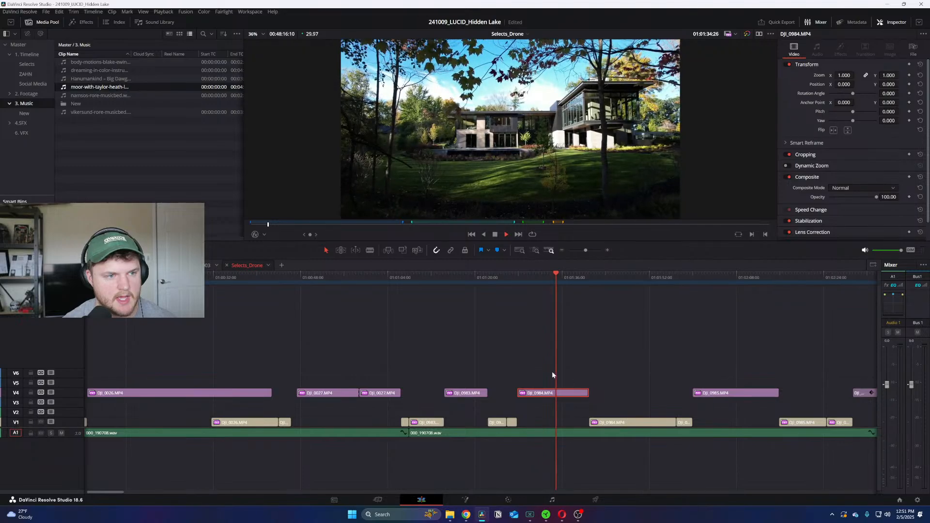
pyautogui.hotkey('ctrl', '-')
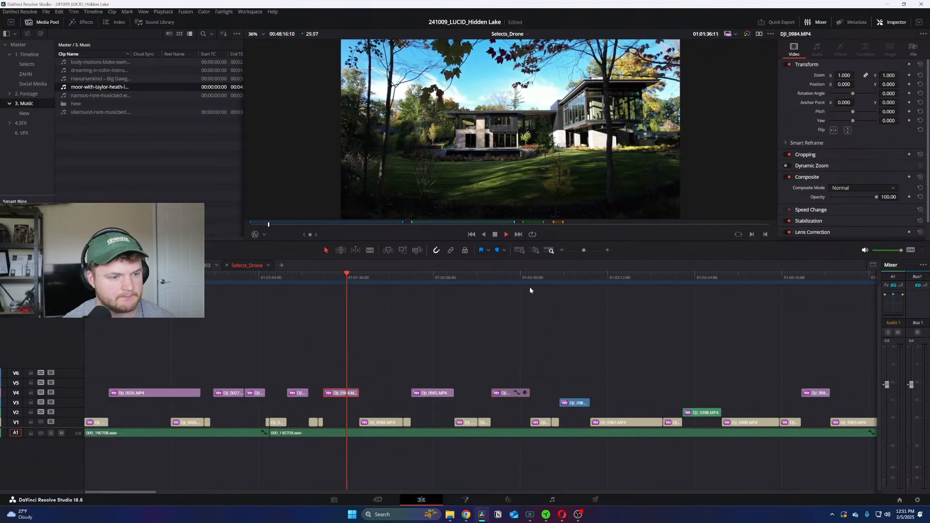
pyautogui.click(434, 275)
pyautogui.press('space')
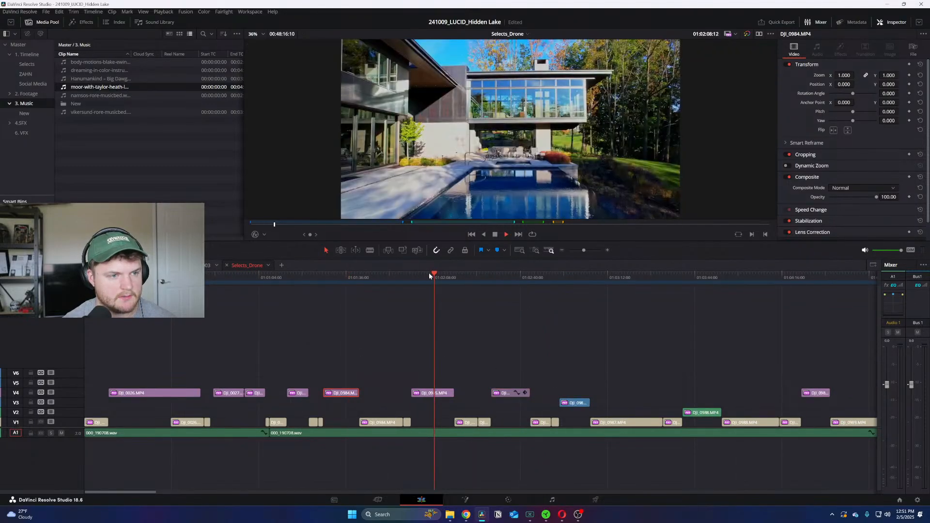
pyautogui.click(498, 276)
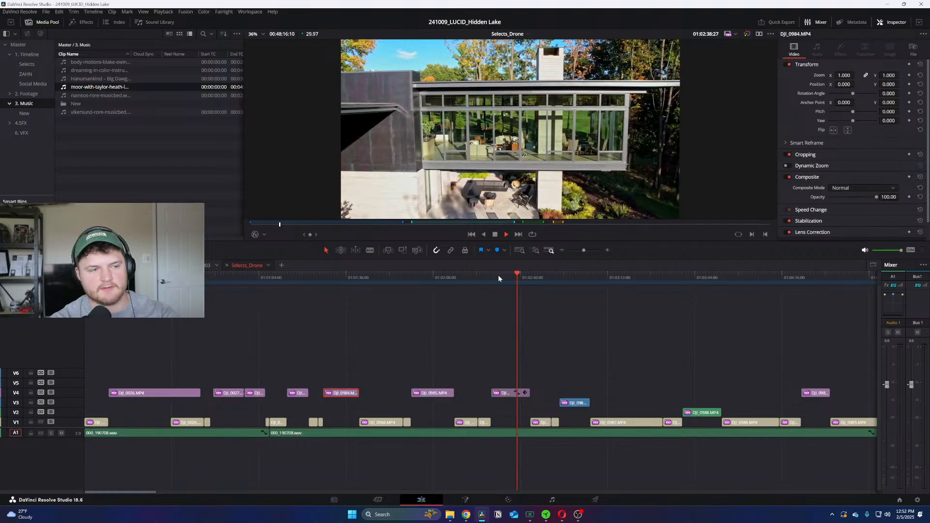
pyautogui.press('space')
# Step: Copy DJI_0986.MP4 from Selects_Drone and paste it into 006_Exterior Drone directly after DJI_0033.MP4
pyautogui.moveTo(552, 366); pyautogui.dragTo(502, 402)
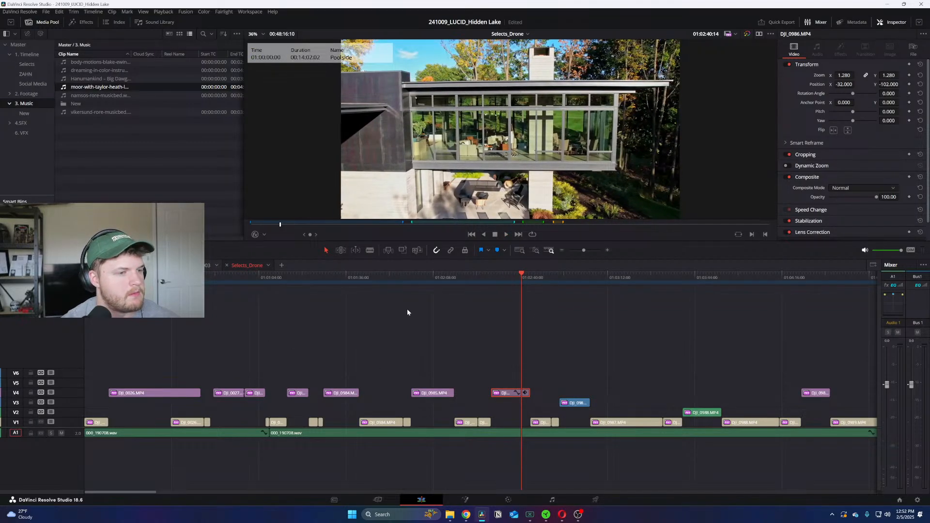
pyautogui.hotkey('ctrl', 'c')
pyautogui.hotkey('ctrl', 'shift', '[')
pyautogui.hotkey('ctrl', 'v')
pyautogui.hotkey('ctrl', '-')
pyautogui.moveTo(306, 289)
pyautogui.mouseDown()
pyautogui.moveTo(228, 287)
pyautogui.moveTo(315, 288)
pyautogui.mouseUp()
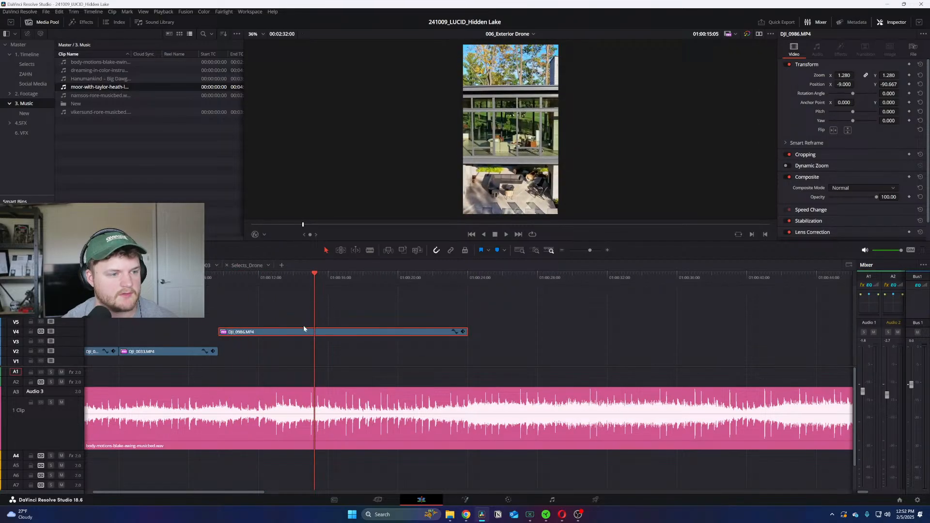
# Step: Cut away the start of DJI_0986.MP4 up to 01:00:15:18 and place the remainder on V3 directly after DJI_0033.MP4
pyautogui.press('space')
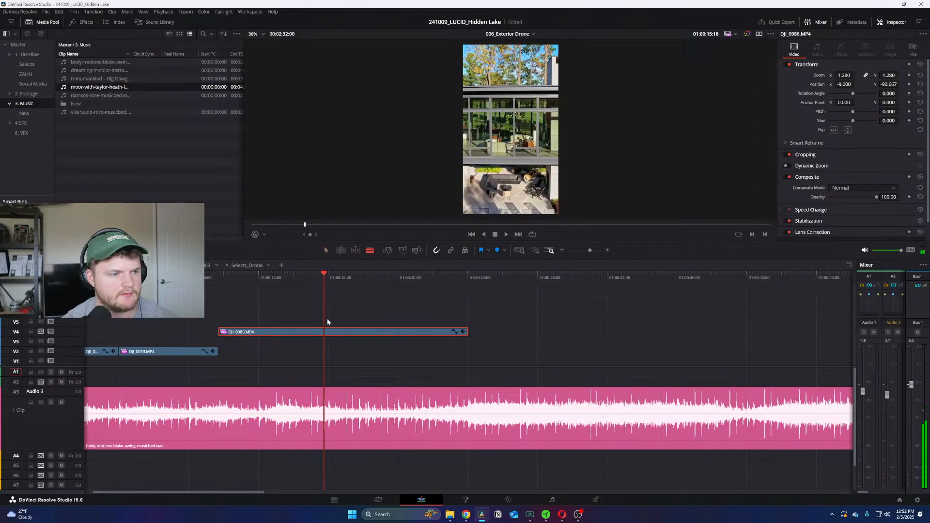
pyautogui.moveTo(328, 330); pyautogui.dragTo(223, 332)
pyautogui.click(222, 277)
pyautogui.moveTo(286, 335); pyautogui.dragTo(289, 344)
pyautogui.click(304, 313)
pyautogui.press('space')
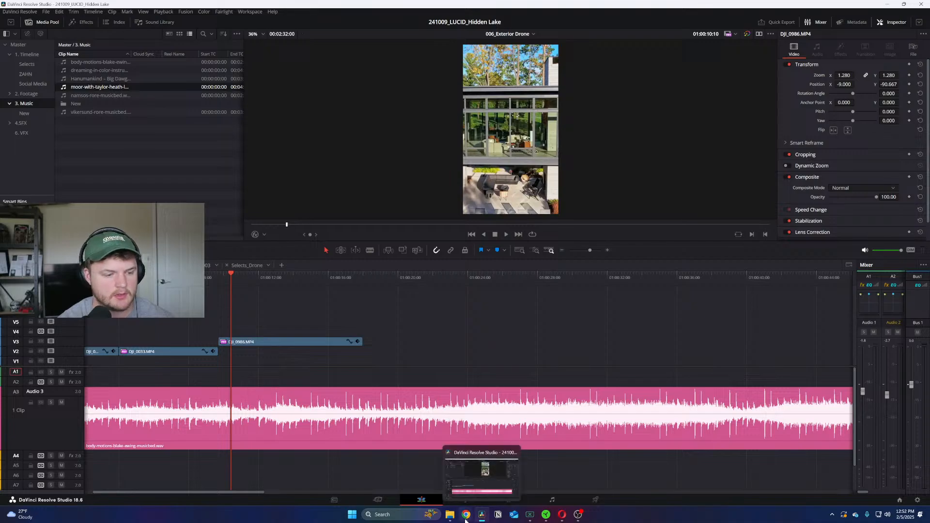
# Step: Switch to Chrome, search Google for architecture school studio, view the Architizer studio image, and return to DaVinci Resolve
pyautogui.moveTo(467, 514)
pyautogui.click(493, 480)
pyautogui.hotkey('ctrl', 't')
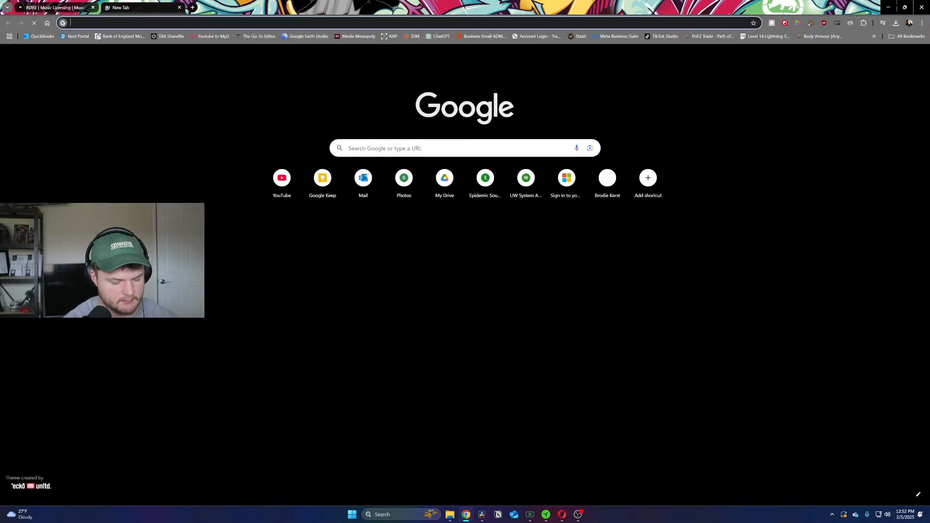
pyautogui.write('architect')
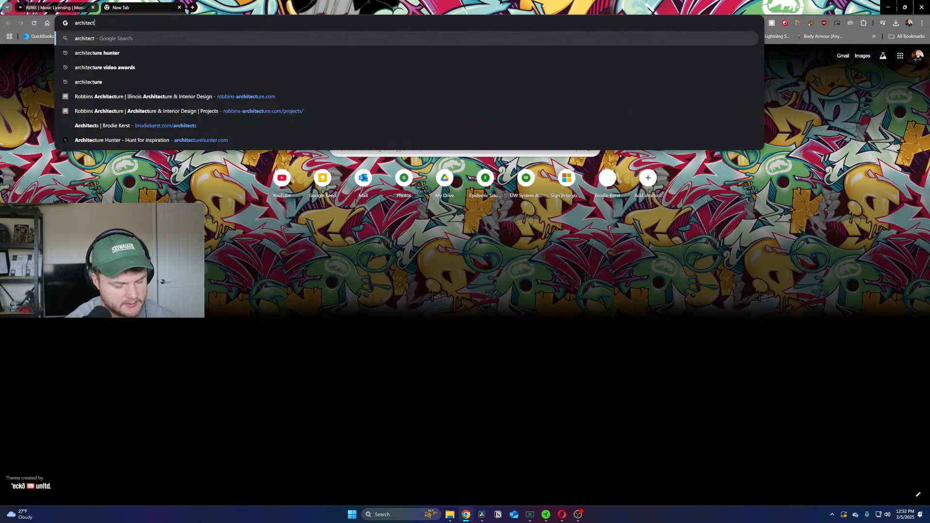
pyautogui.write('ure school studiuo')
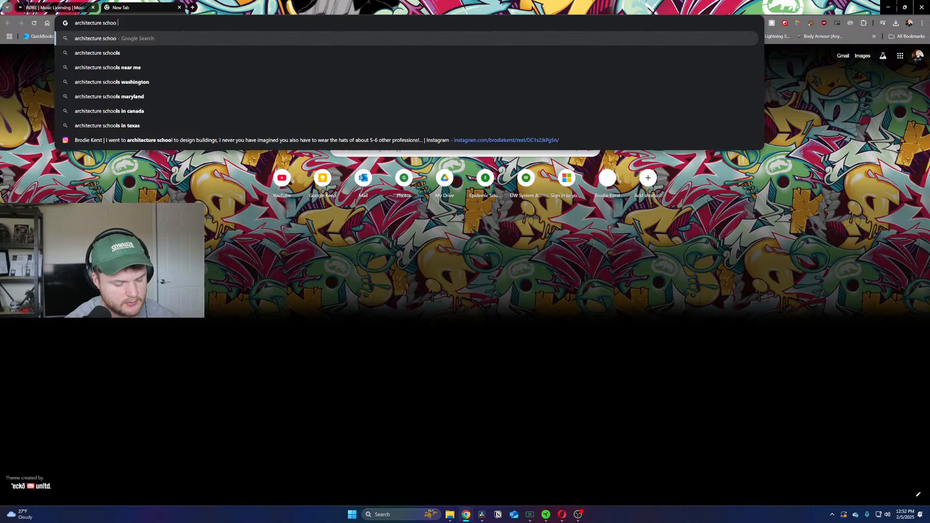
pyautogui.press('Return')
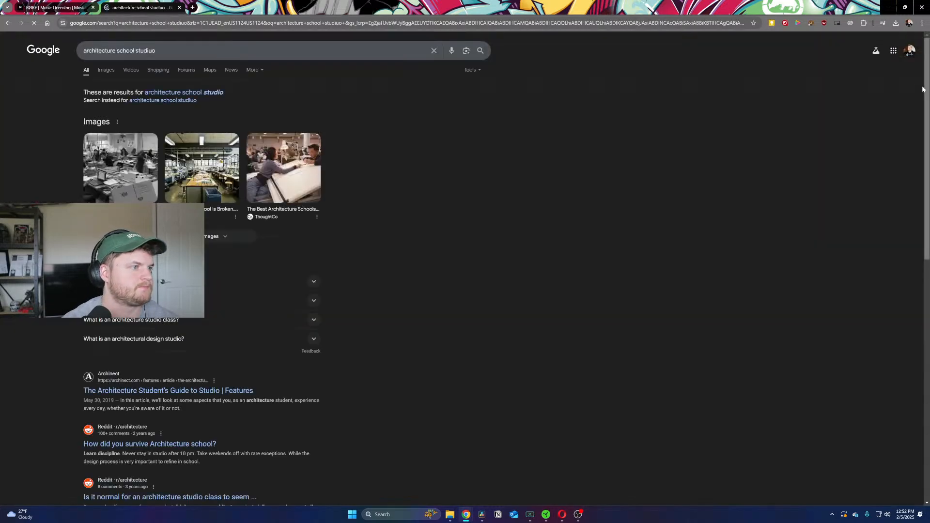
pyautogui.click(213, 173)
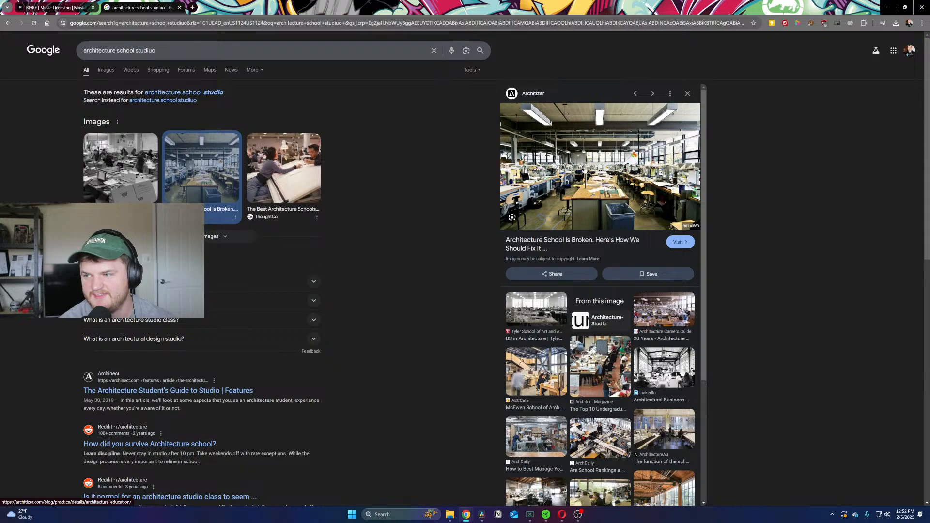
pyautogui.moveTo(668, 7); pyautogui.dragTo(369, 63)
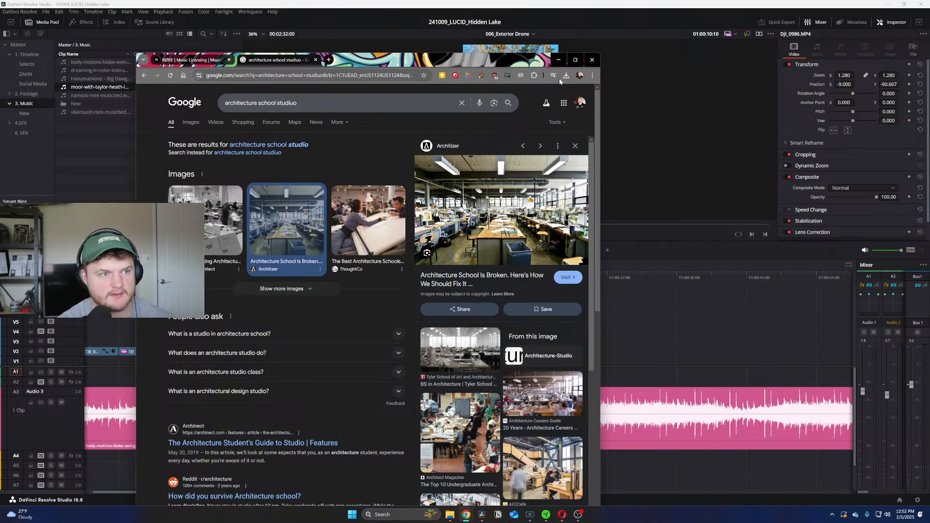
pyautogui.click(557, 60)
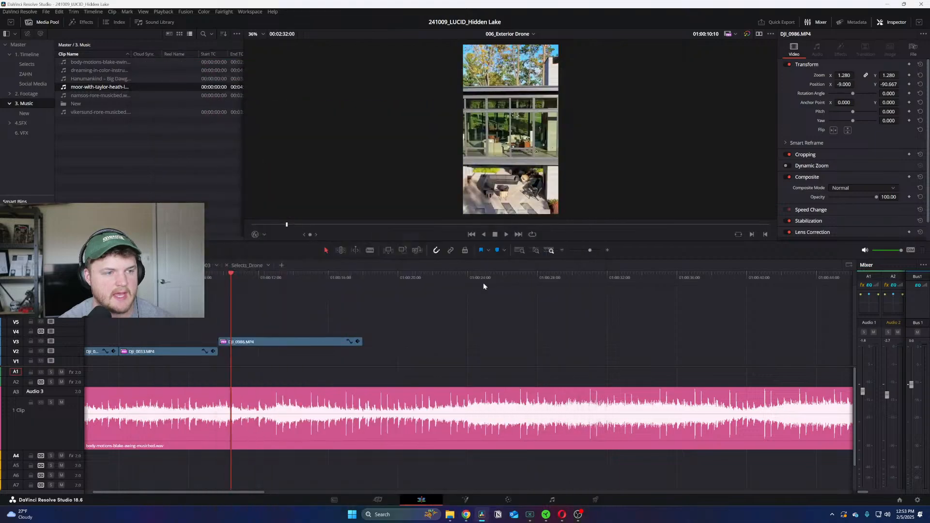
# Step: Trim the end of DJI_0986.MP4 back to the music hit at 01:00:13:00 and move the clip to V2 after DJI_0033.MP4
pyautogui.press('space')
pyautogui.hotkey('ctrl', '=')
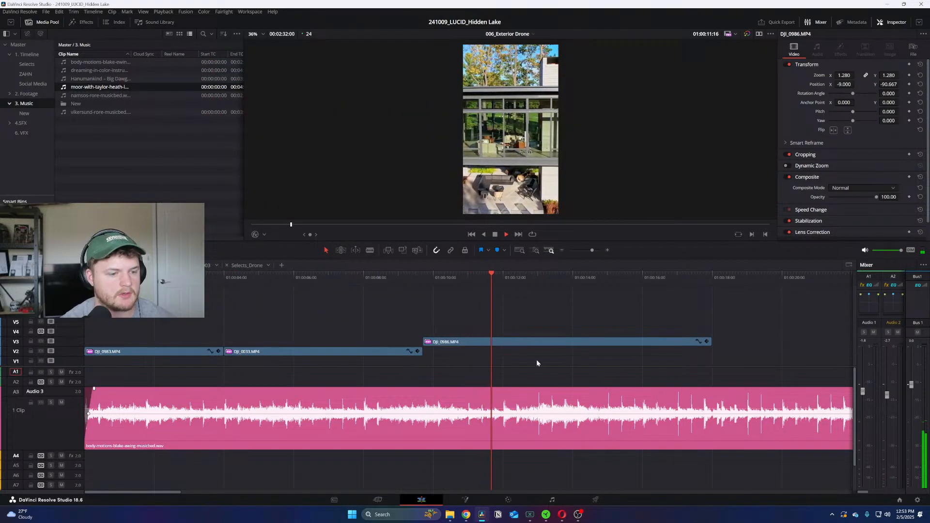
pyautogui.press('space')
pyautogui.moveTo(712, 341); pyautogui.dragTo(462, 354)
pyautogui.hotkey('ctrl', '=')
pyautogui.click(501, 277)
pyautogui.click(454, 312)
pyautogui.hotkey('ctrl', '-')
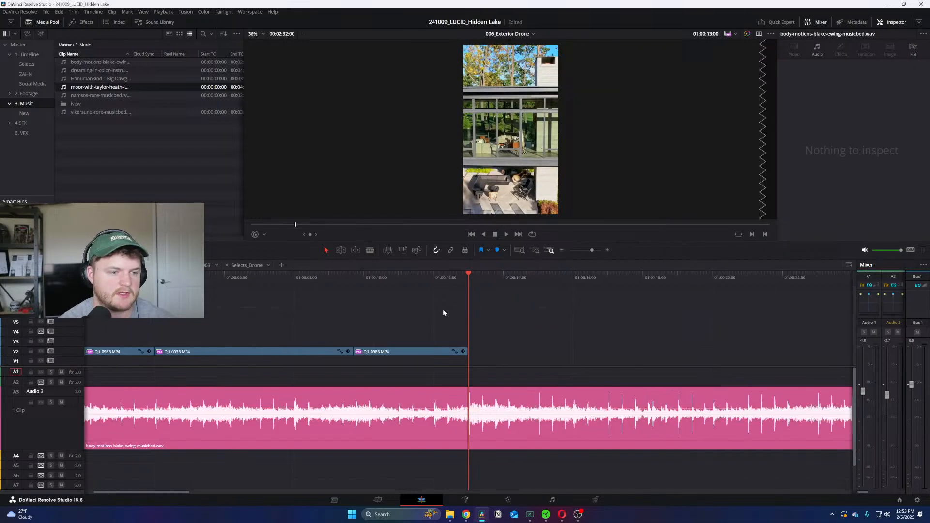
# Step: Browse Selects_Drone for the next shot and copy DJI_0990.MP4 into 006_Exterior Drone after DJI_0986.MP4
pyautogui.click(248, 267)
pyautogui.click(535, 275)
pyautogui.press('space')
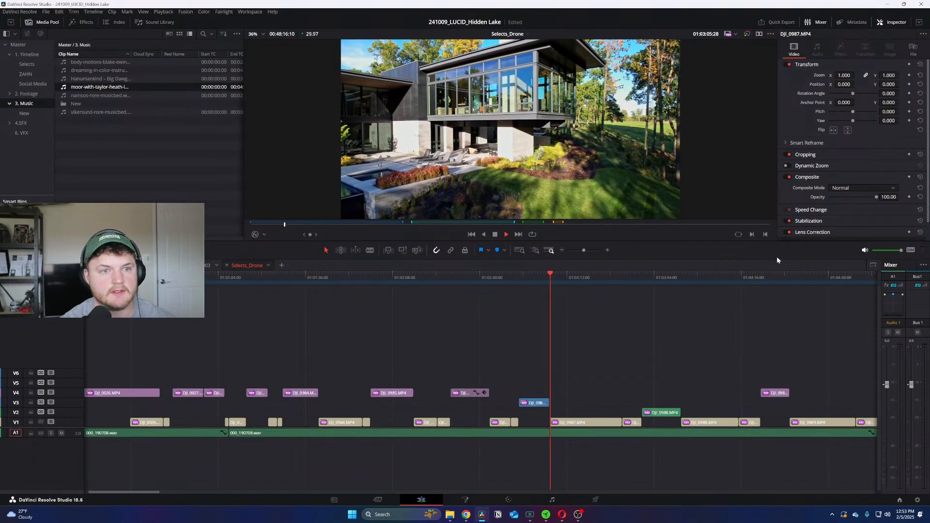
pyautogui.press('space')
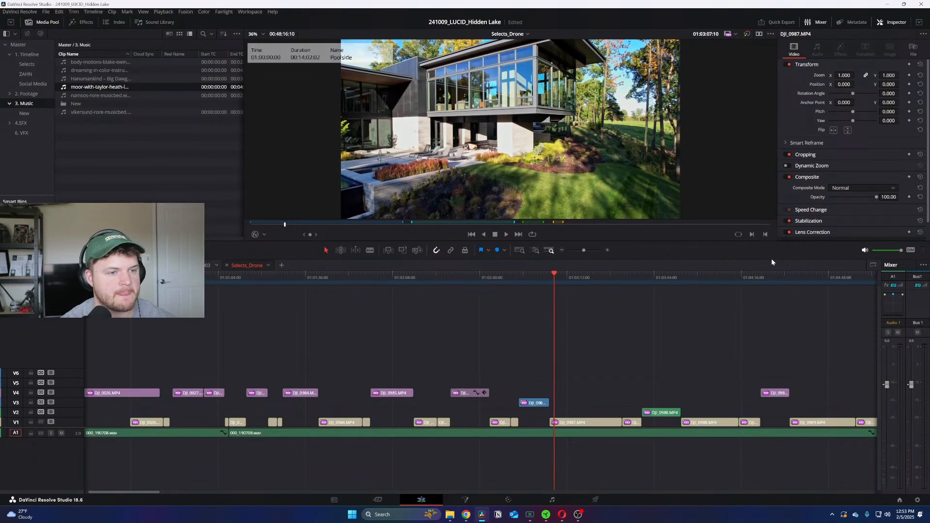
pyautogui.click(752, 278)
pyautogui.hotkey('ctrl', '-')
pyautogui.hotkey('ctrl', '=')
pyautogui.click(501, 276)
pyautogui.press('space')
pyautogui.click(608, 276)
pyautogui.hotkey('ctrl', '=')
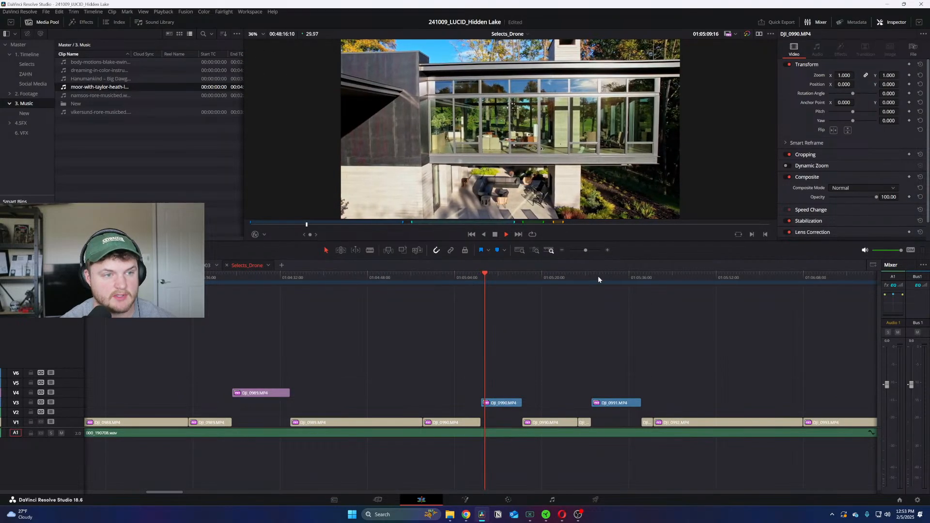
pyautogui.hotkey('ctrl', '=')
pyautogui.hotkey('ctrl', '=')
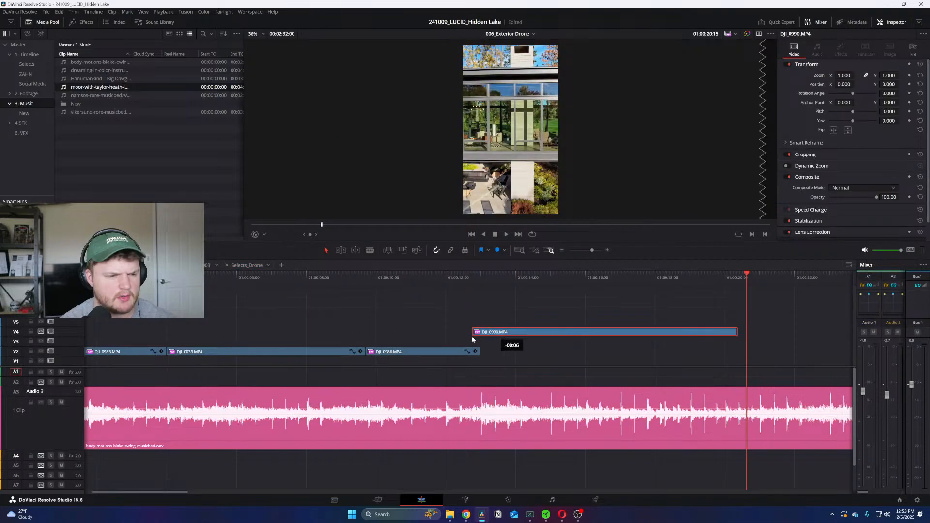
# Step: Move DJI_0990.MP4 to V3 so it starts together with DJI_0986.MP4, and play it against the music
pyautogui.moveTo(484, 337); pyautogui.dragTo(414, 346)
pyautogui.click(380, 280)
pyautogui.press('space')
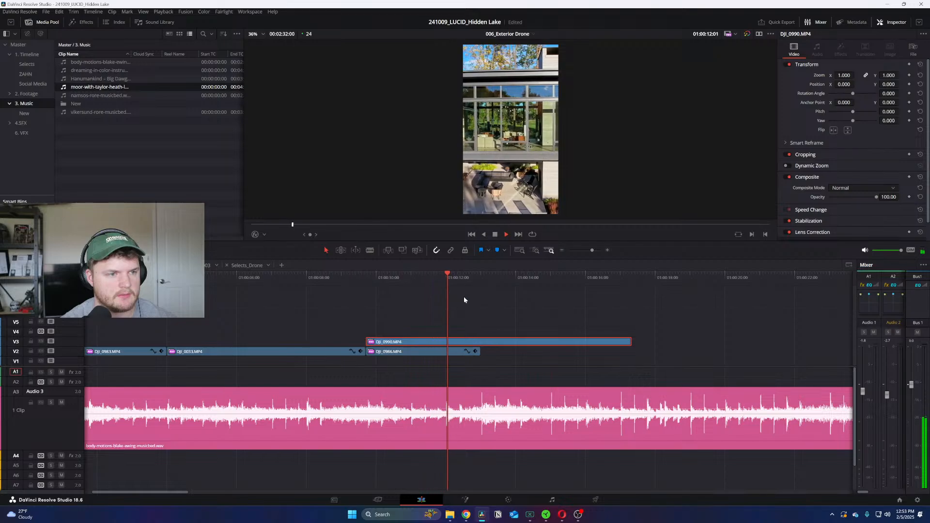
pyautogui.click(408, 277)
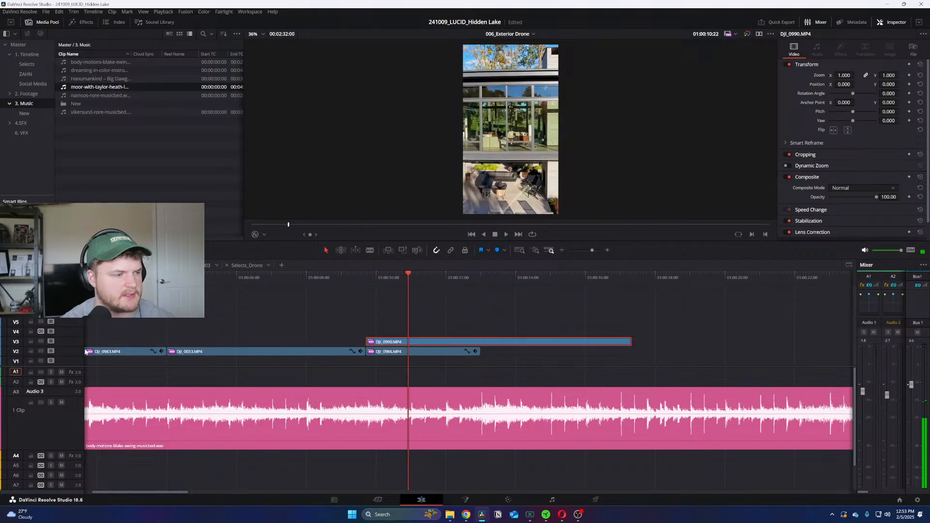
# Step: Compare DJI_0990.MP4 with DJI_0986.MP4 by switching V3 off and on, and delete DJI_0990.MP4
pyautogui.click(51, 342)
pyautogui.click(52, 342)
pyautogui.click(52, 341)
pyautogui.click(51, 342)
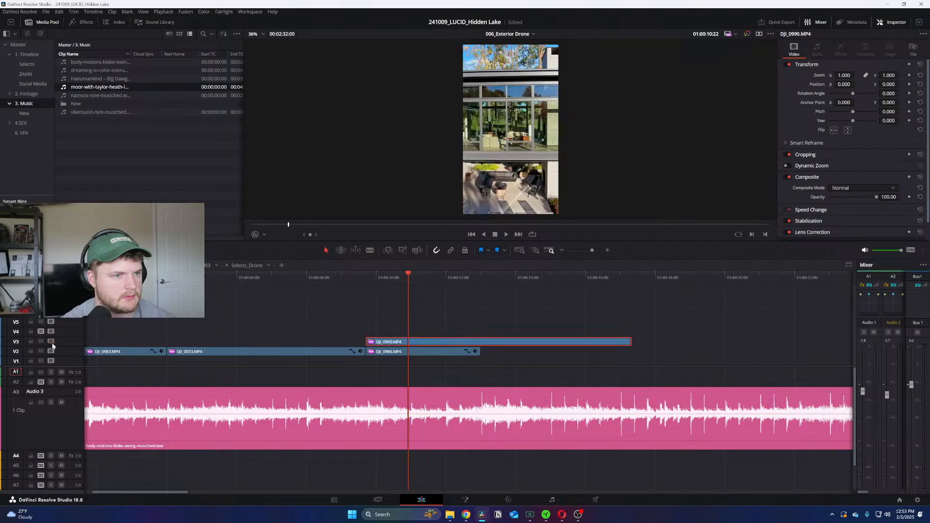
pyautogui.click(52, 342)
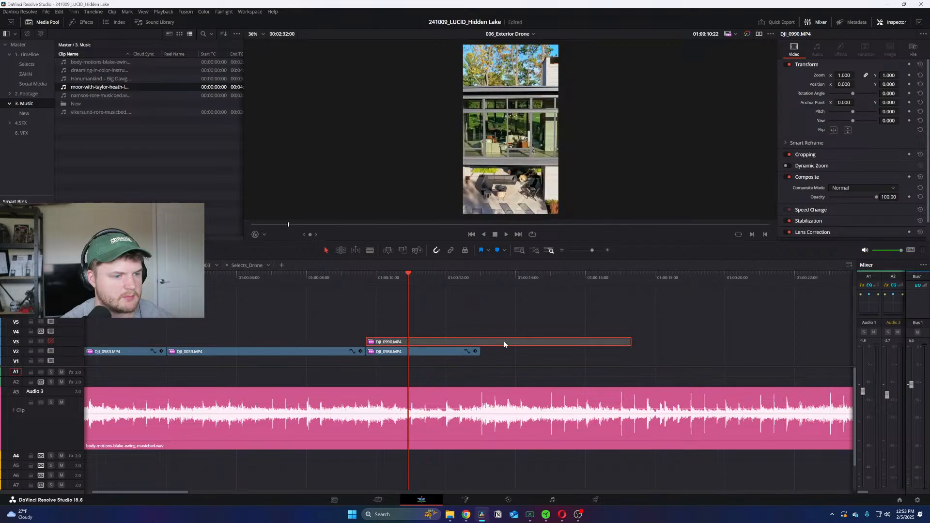
pyautogui.press('Delete')
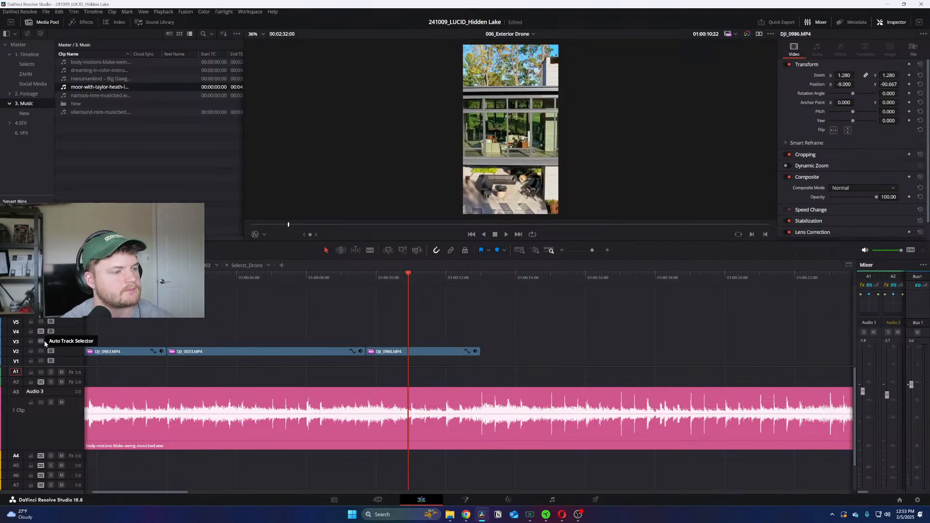
# Step: Browse Selects_Drone for an alternative shot of the house and copy DJI_0991.MP4 into 006_Exterior Drone
pyautogui.click(246, 265)
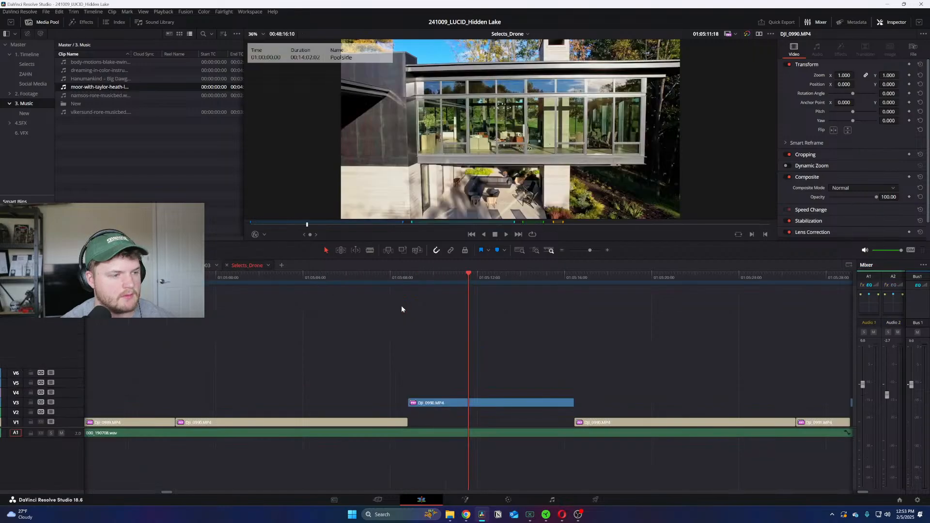
pyautogui.hotkey('ctrl', '-')
pyautogui.hotkey('ctrl', '-')
pyautogui.moveTo(584, 275); pyautogui.dragTo(606, 276)
pyautogui.hotkey('ctrl', '-')
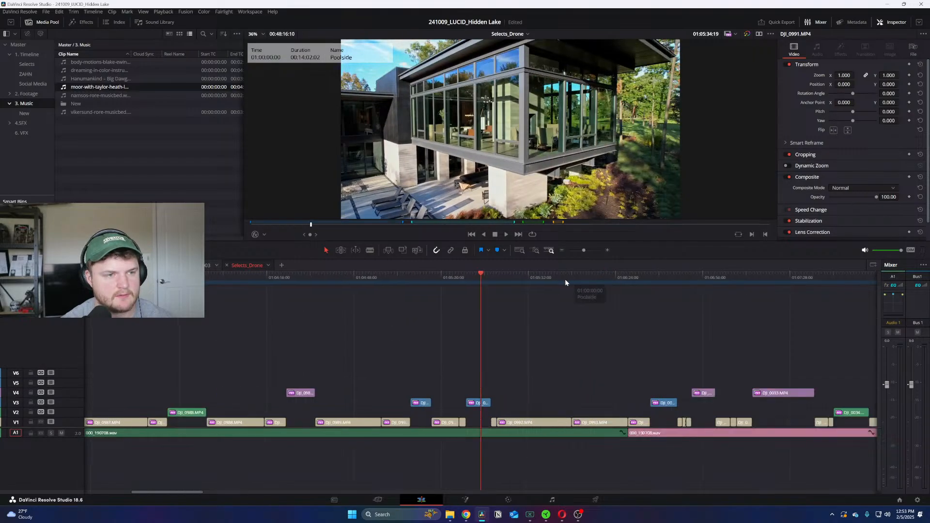
pyautogui.press('space')
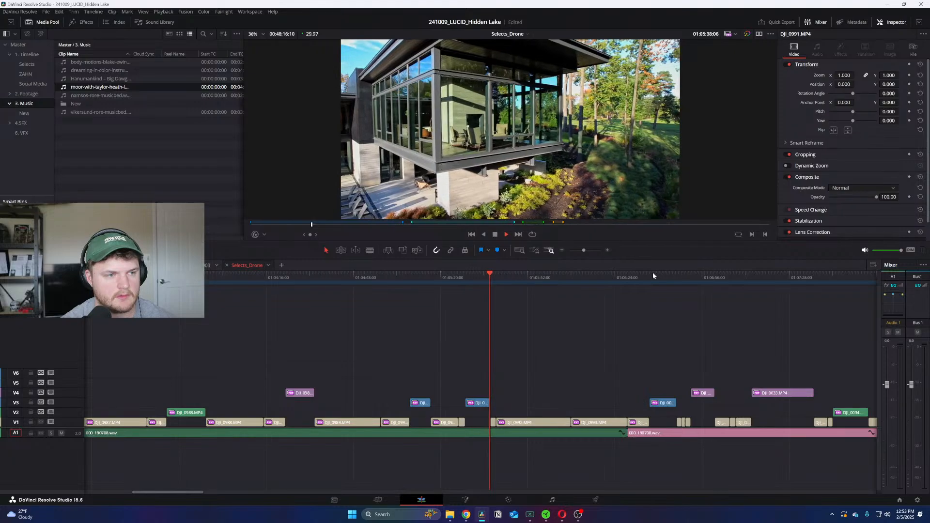
pyautogui.hotkey('ctrl', '=')
pyautogui.click(424, 277)
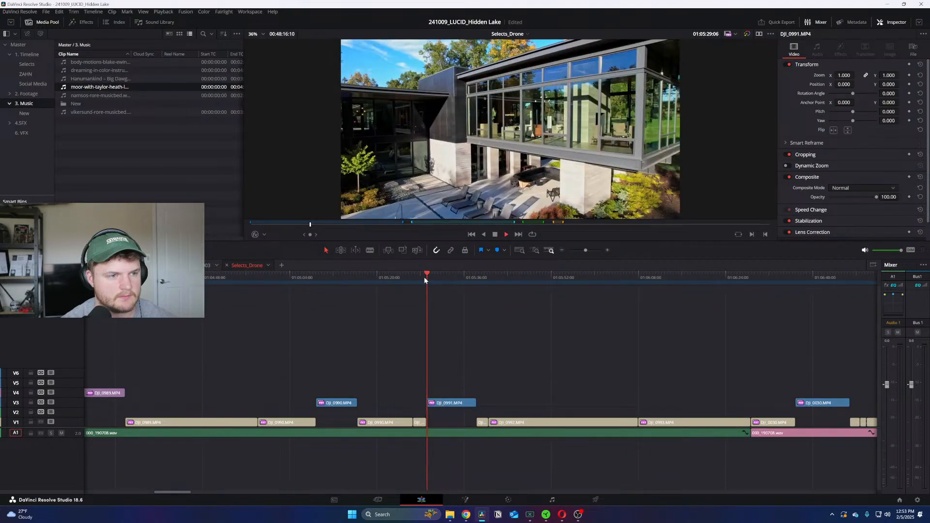
pyautogui.hotkey('ctrl', '=')
pyautogui.moveTo(569, 357); pyautogui.dragTo(499, 407)
pyautogui.press('space')
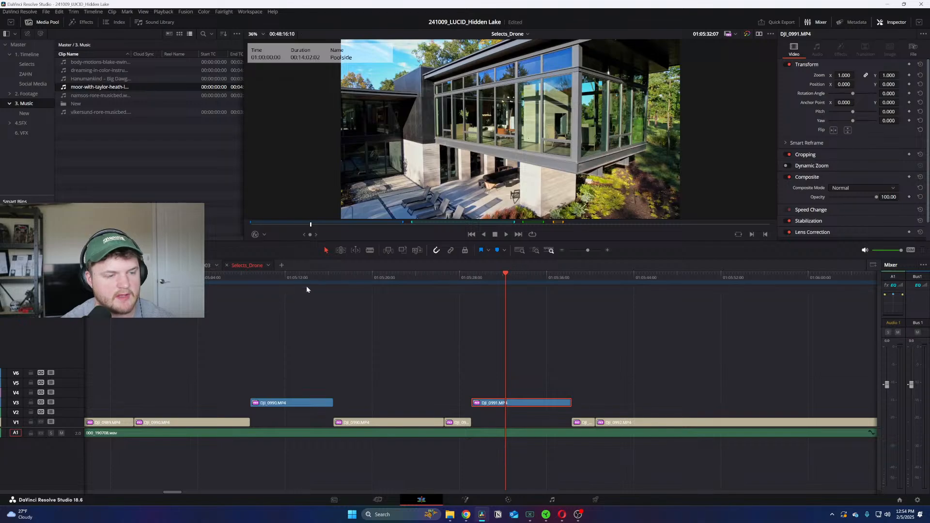
pyautogui.click(145, 265)
pyautogui.hotkey('ctrl', 'v')
# Step: Move DJI_0991.MP4 to V3 so it starts together with DJI_0986.MP4, and play it against the music
pyautogui.moveTo(432, 277); pyautogui.dragTo(423, 278)
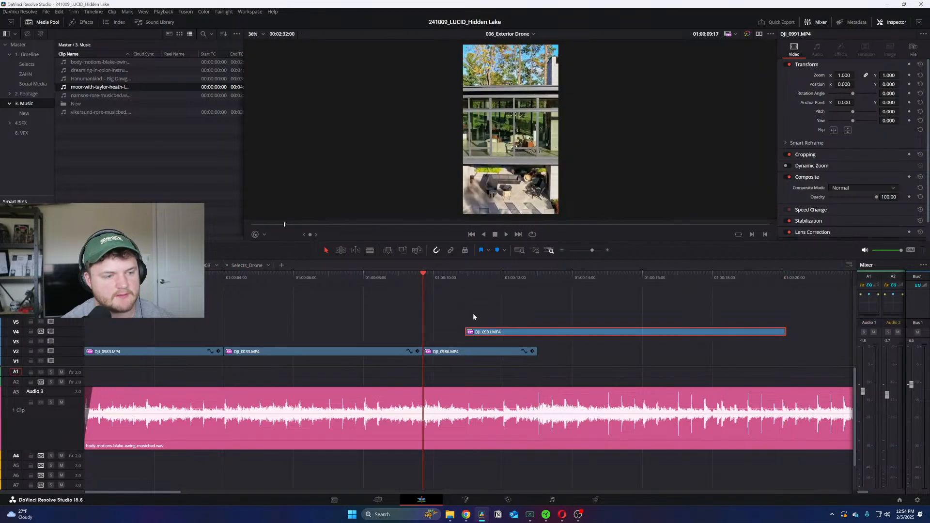
pyautogui.moveTo(501, 333); pyautogui.dragTo(457, 345)
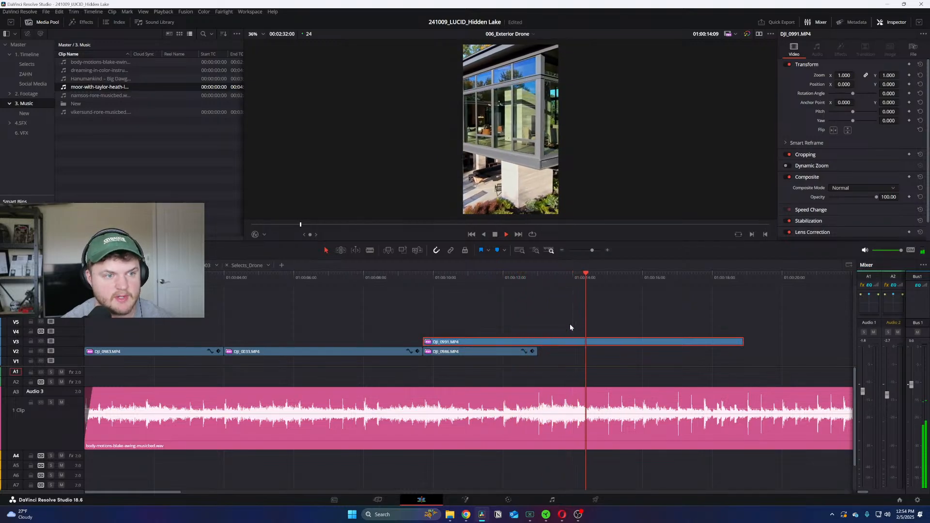
pyautogui.press('space')
pyautogui.press('space')
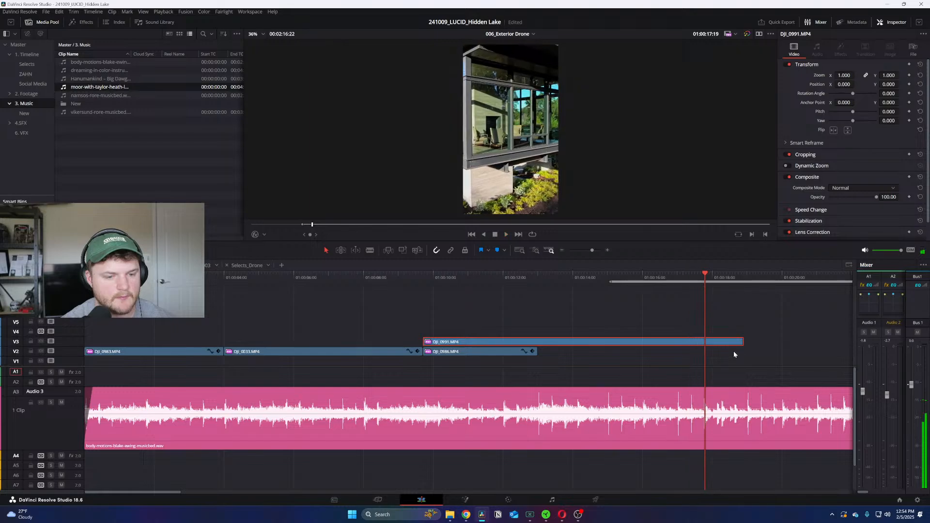
# Step: Trim the end of DJI_0991.MP4 back to the music hit at 01:00:17:18 and move it to V2 in place of DJI_0986.MP4
pyautogui.moveTo(743, 342); pyautogui.dragTo(703, 343)
pyautogui.moveTo(625, 340); pyautogui.dragTo(625, 351)
pyautogui.click(625, 325)
pyautogui.hotkey('alt', 'x')
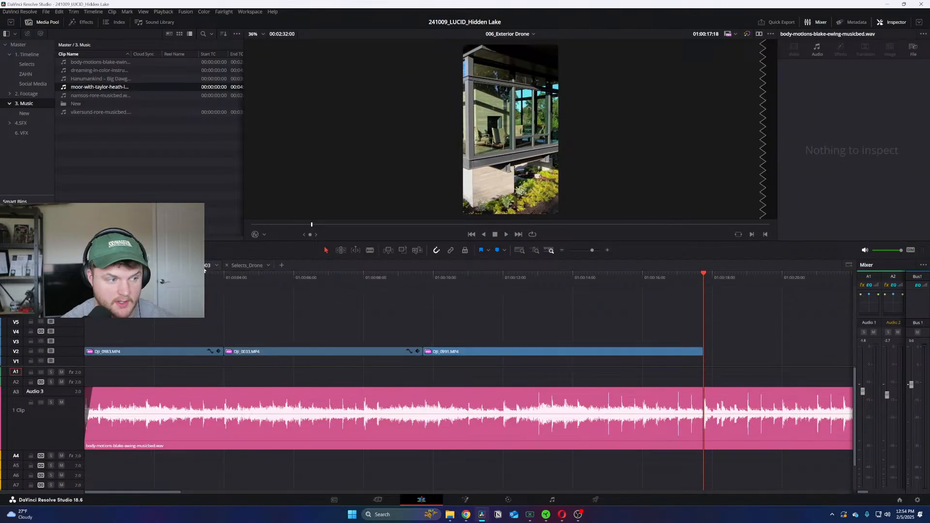
# Step: Return to Selects_Drone and examine the daytime Poolside shots from DJI_0030.MP4 to DJI_0037.MP4 for the next clip
pyautogui.hotkey('ctrl', 'Tab')
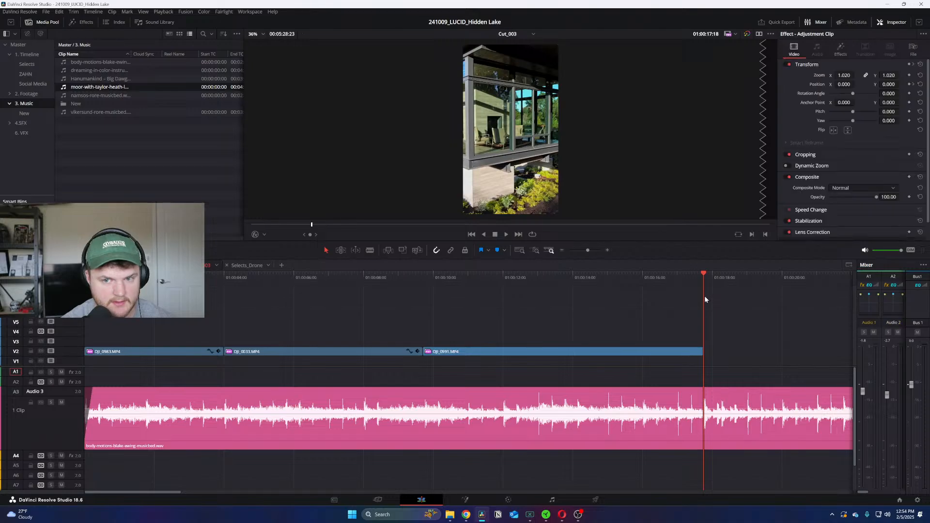
pyautogui.hotkey('ctrl', '-')
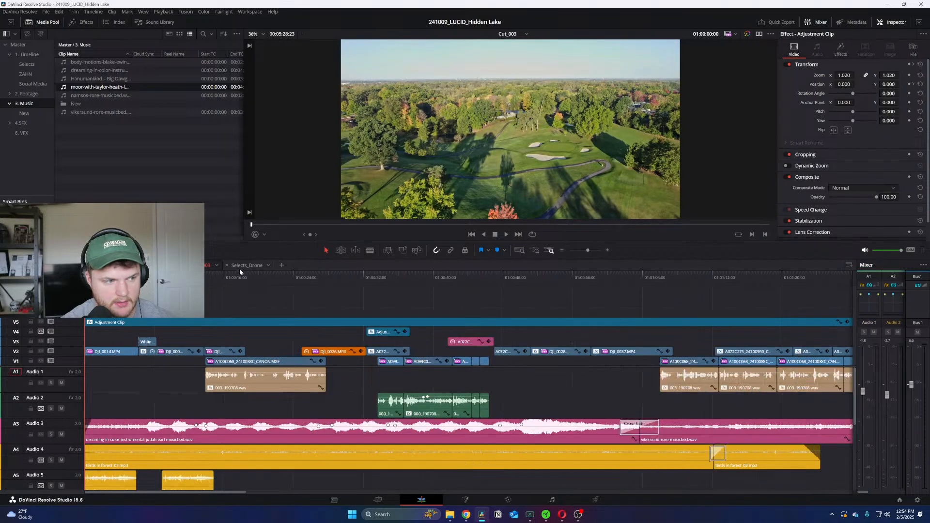
pyautogui.click(240, 269)
pyautogui.hotkey('ctrl', '-')
pyautogui.moveTo(524, 274); pyautogui.dragTo(608, 289)
pyautogui.click(659, 274)
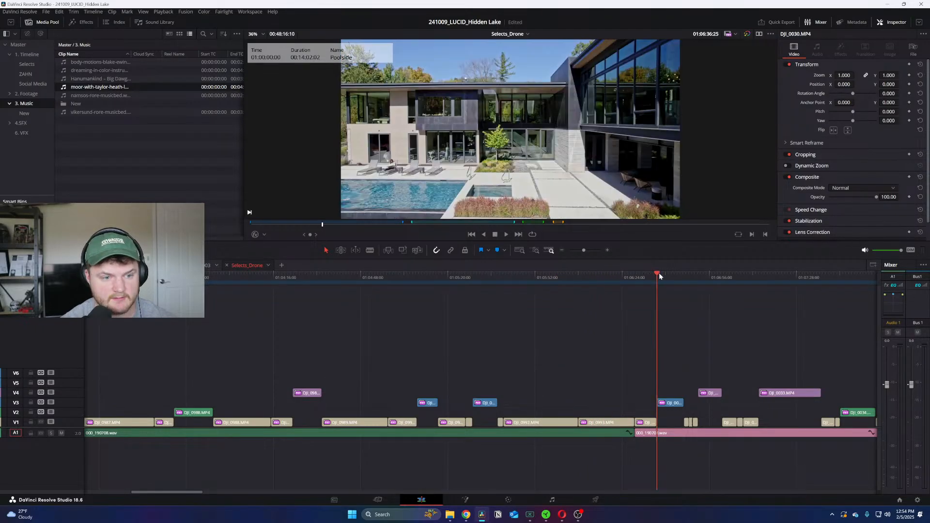
pyautogui.hotkey('ctrl', '-')
pyautogui.hotkey('ctrl', '=')
pyautogui.click(535, 278)
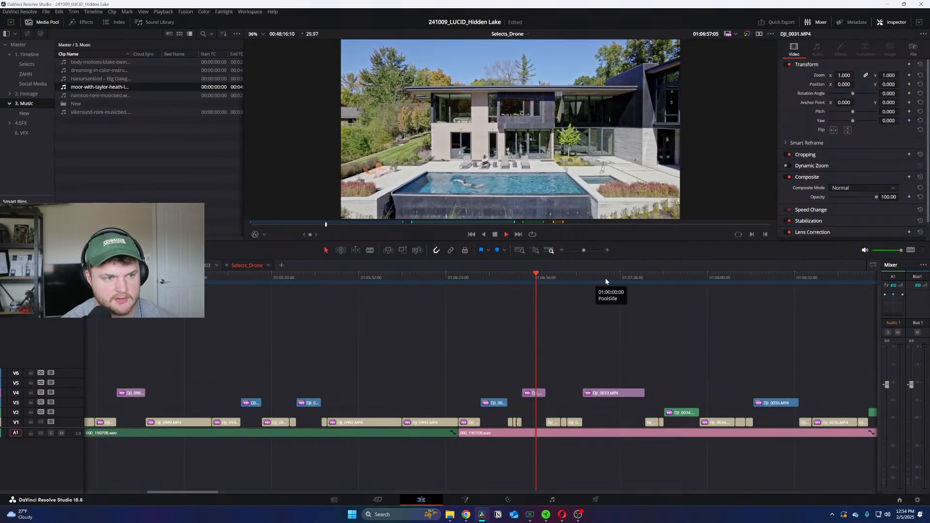
pyautogui.click(605, 278)
pyautogui.hotkey('ctrl', '-')
pyautogui.click(566, 275)
pyautogui.click(638, 275)
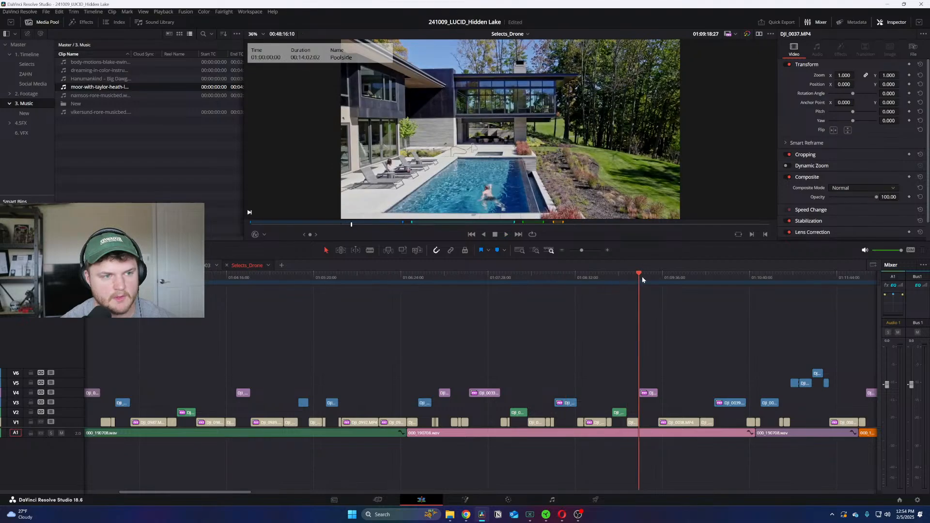
# Step: Examine the overhead pool shot DJI_0039.MP4 and the evening shots DJI_0001.MP4, DJI_0002.MP4 and DJI_0994.MP4 as candidates
pyautogui.click(656, 277)
pyautogui.hotkey('ctrl', '=')
pyautogui.click(601, 275)
pyautogui.click(647, 274)
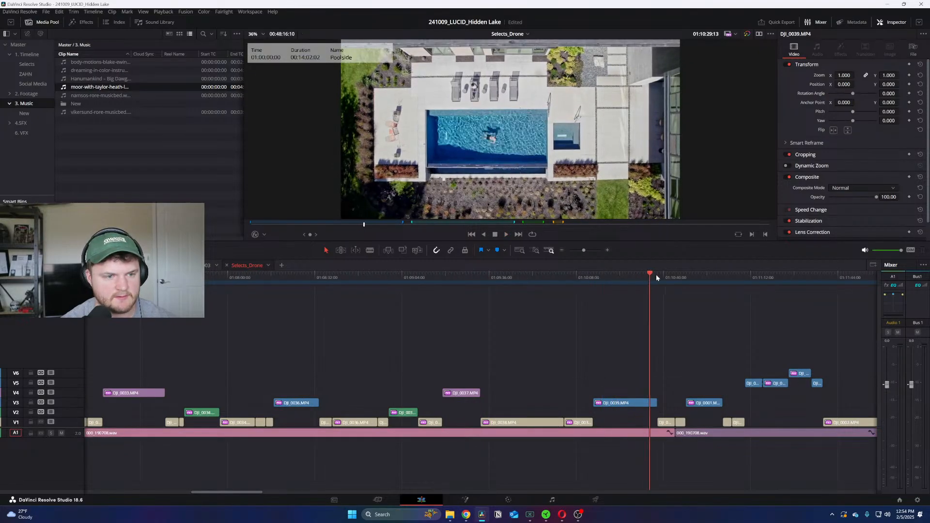
pyautogui.click(684, 276)
pyautogui.hotkey('ctrl', '-')
pyautogui.hotkey('ctrl', '=')
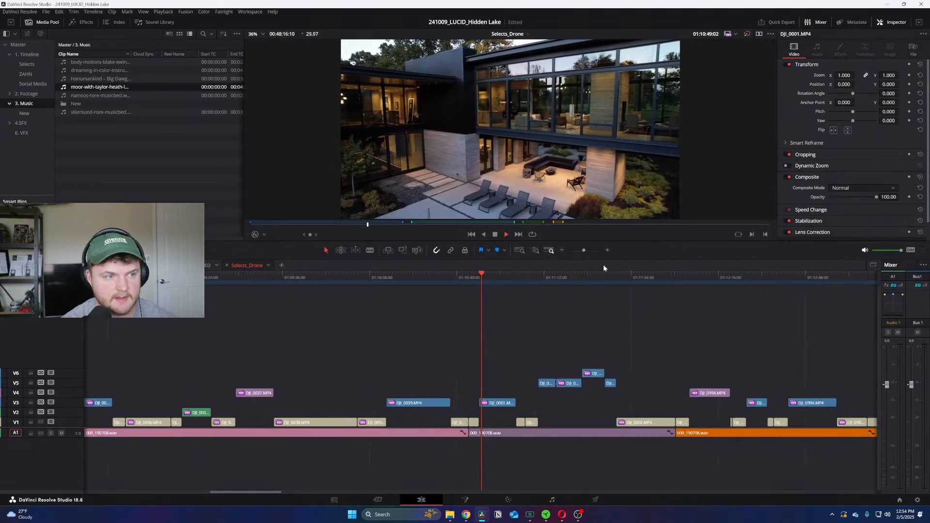
pyautogui.click(556, 275)
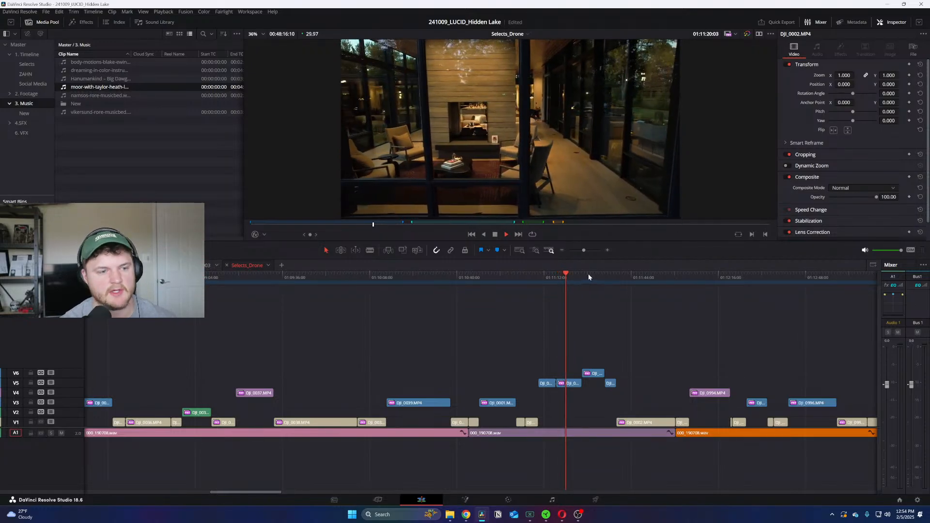
pyautogui.click(584, 273)
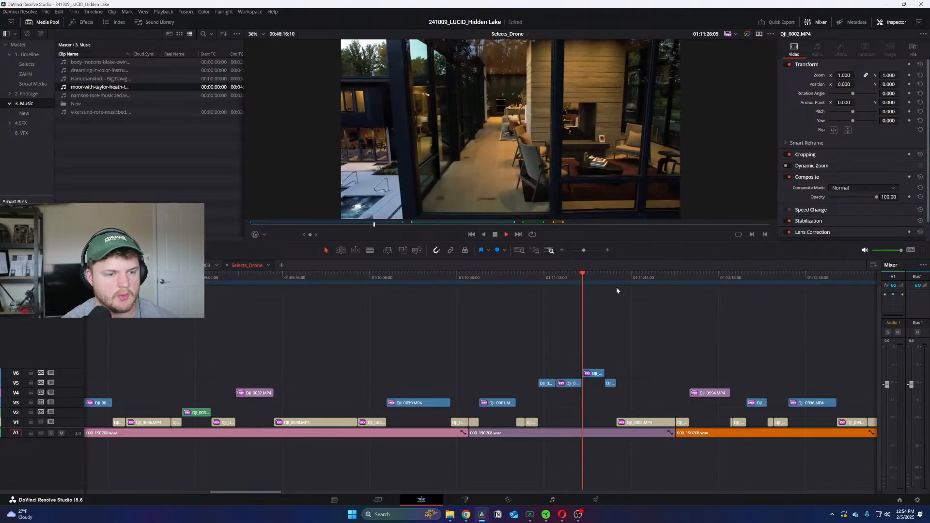
pyautogui.click(679, 274)
pyautogui.click(691, 274)
pyautogui.hotkey('ctrl', '-')
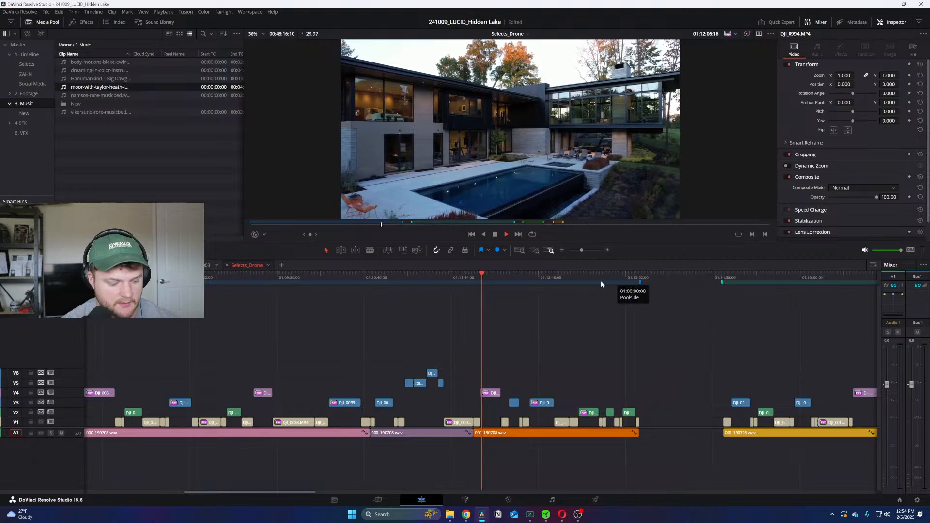
# Step: Examine the dusk pool shots from DJI_0996.MP4 to DJI_0999.MP4 at the end of the Poolside section
pyautogui.click(539, 277)
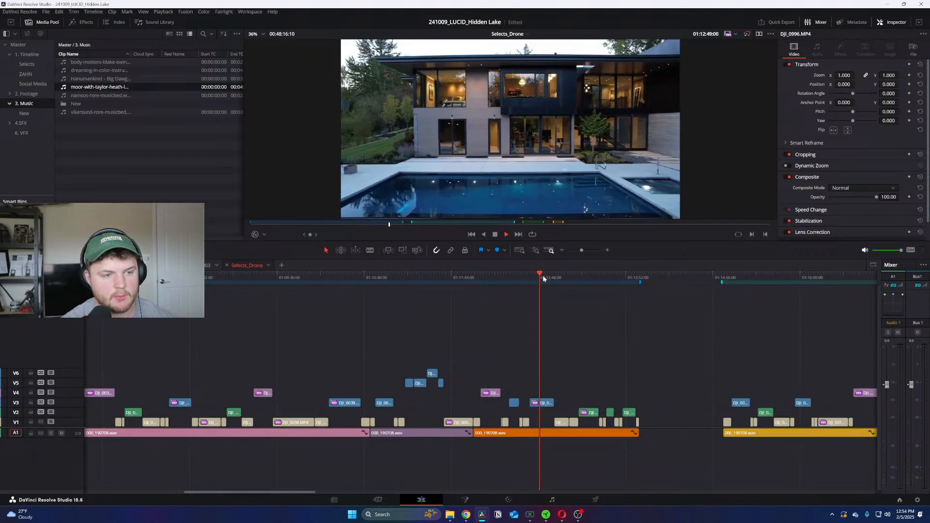
pyautogui.press('space')
pyautogui.hotkey('ctrl', '=')
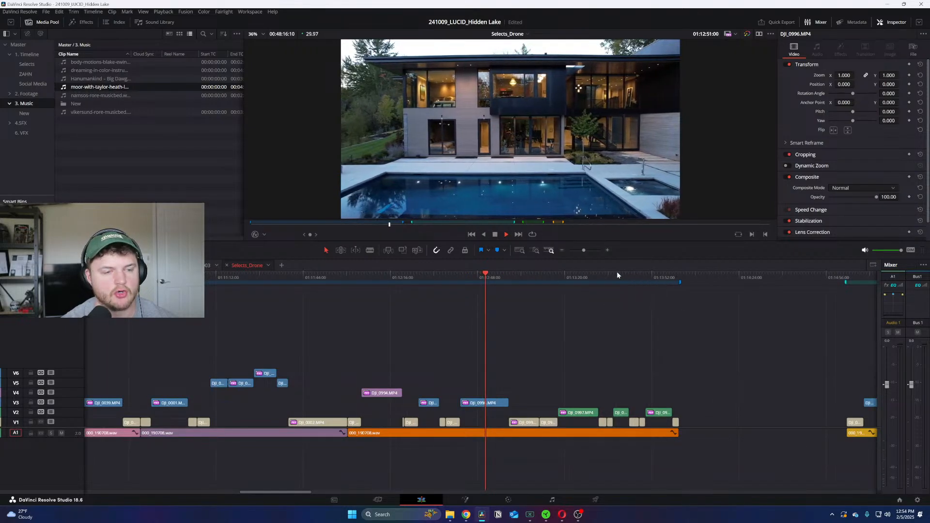
pyautogui.hotkey('ctrl', '=')
pyautogui.hotkey('ctrl', '-')
pyautogui.click(550, 275)
pyautogui.click(583, 275)
pyautogui.click(619, 275)
pyautogui.click(638, 275)
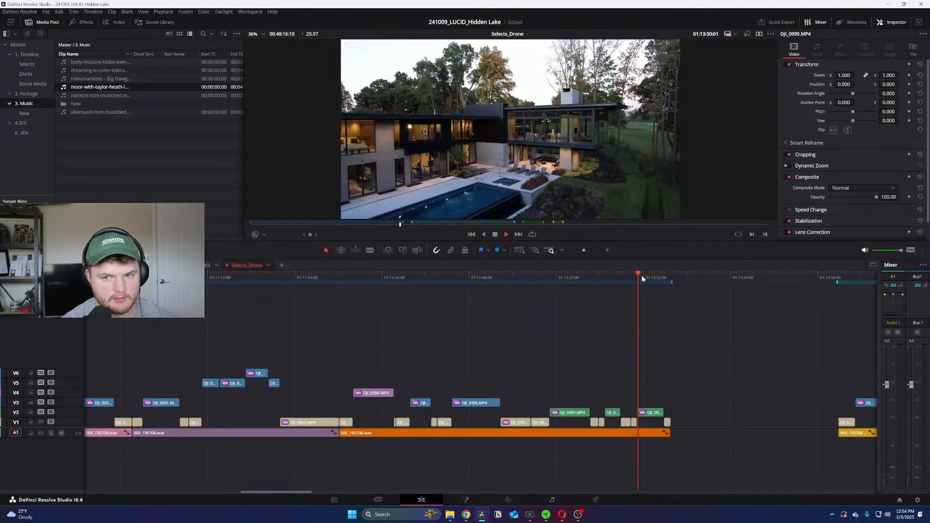
# Step: Examine the Car Side shots from DJI_0008.MP4 to DJI_0013.MP4, playing through DJI_0010.MP4 and DJI_0012.MP4
pyautogui.hotkey('ctrl', '-')
pyautogui.click(597, 275)
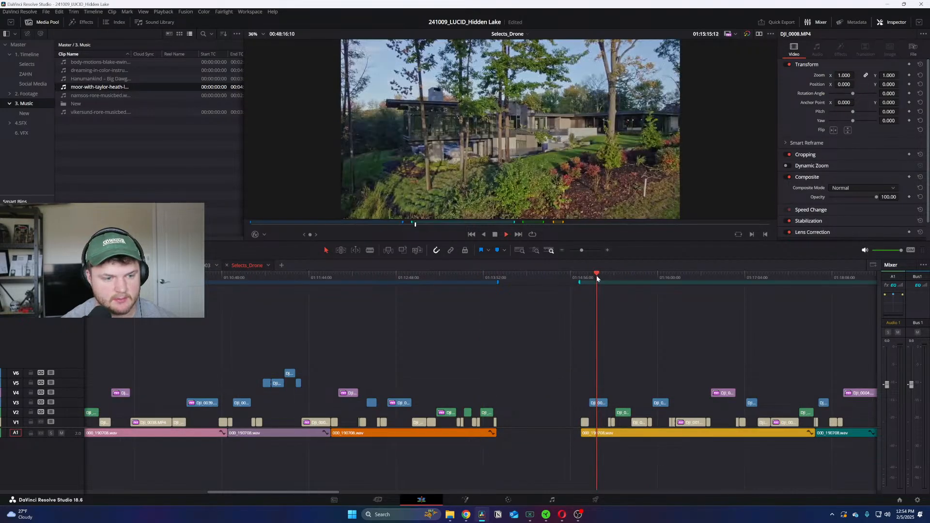
pyautogui.hotkey('ctrl', '=')
pyautogui.click(549, 275)
pyautogui.click(607, 275)
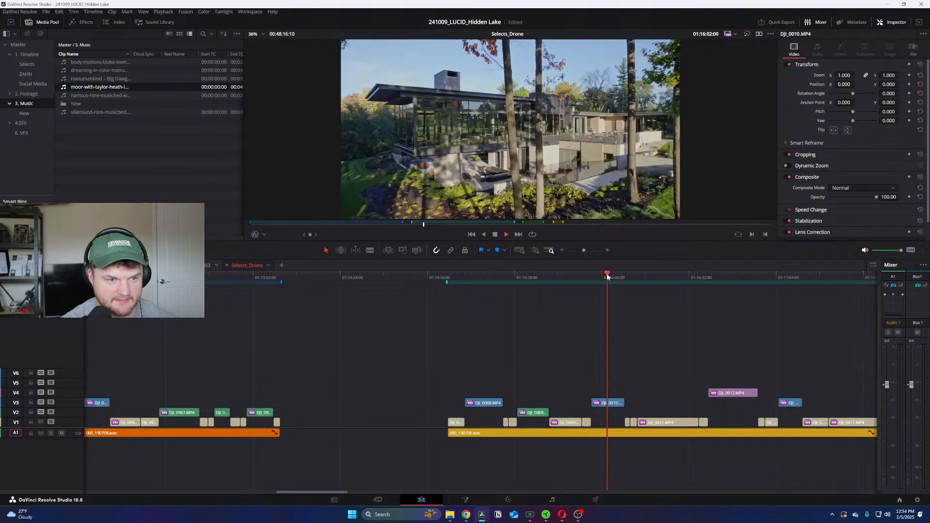
pyautogui.hotkey('ctrl', '=')
pyautogui.hotkey('ctrl', '-')
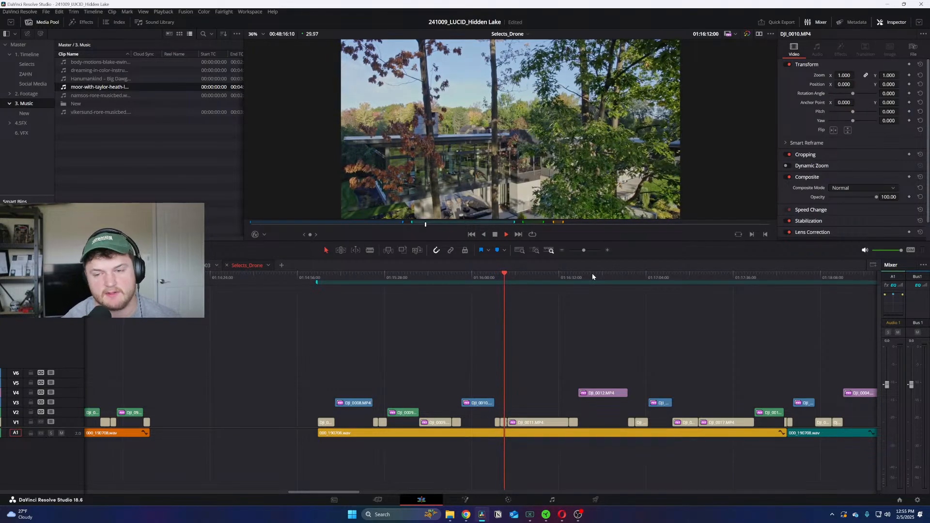
pyautogui.click(591, 273)
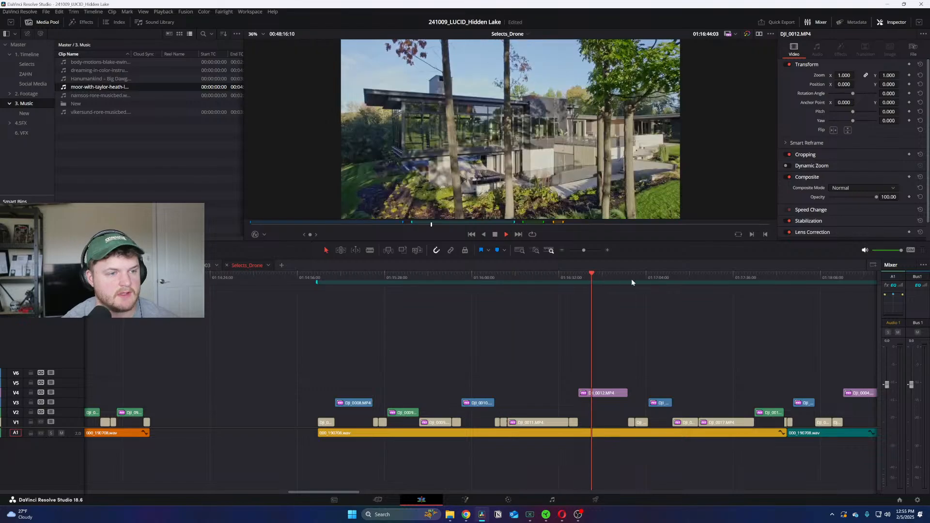
pyautogui.click(608, 275)
pyautogui.hotkey('ctrl', '-')
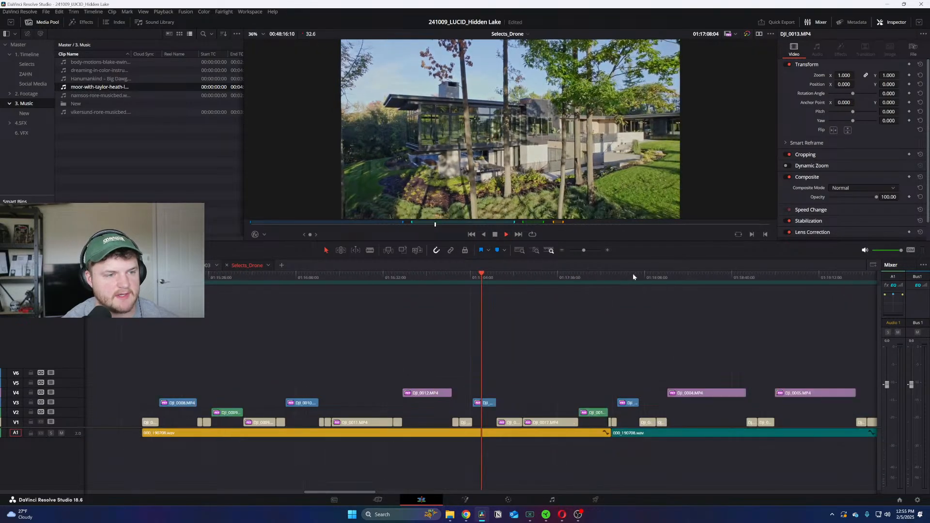
# Step: Play the Car Side shots DJI_0004.MP4 and DJI_0005.MP4 to judge them as the next clip
pyautogui.moveTo(392, 282); pyautogui.dragTo(435, 277)
pyautogui.click(678, 279)
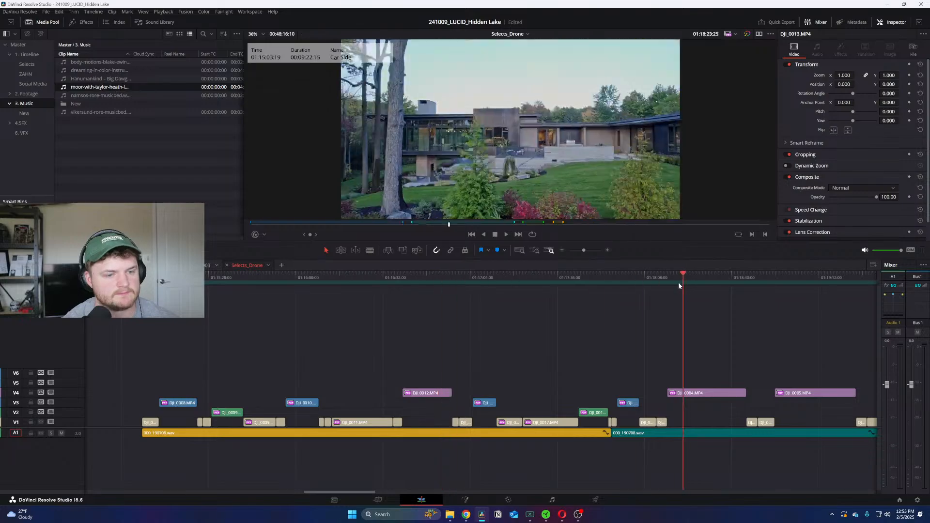
pyautogui.hotkey('ctrl', '-')
pyautogui.press('space')
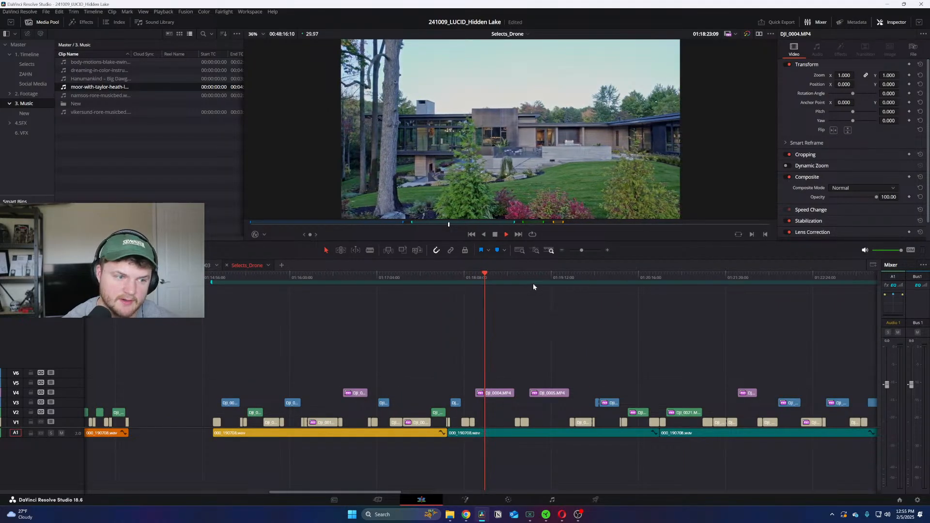
pyautogui.hotkey('ctrl', '=')
pyautogui.click(571, 274)
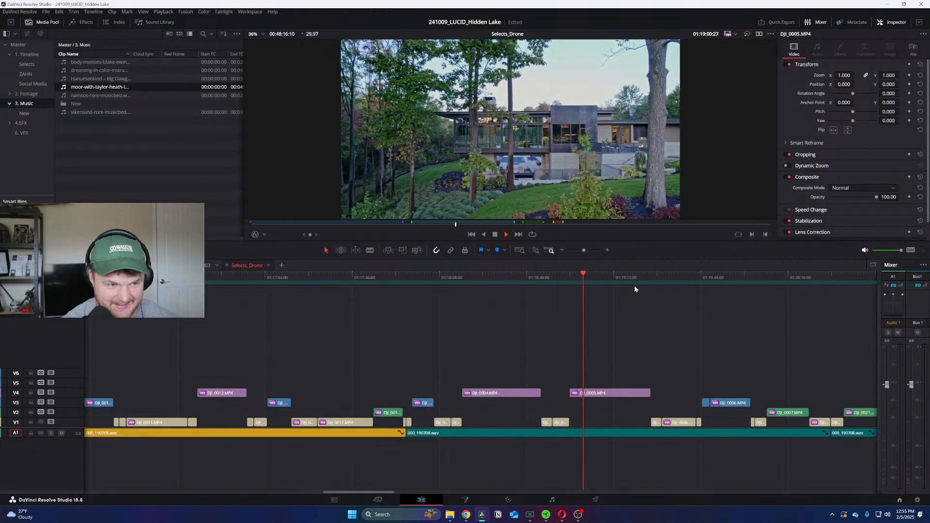
pyautogui.hotkey('ctrl', '=')
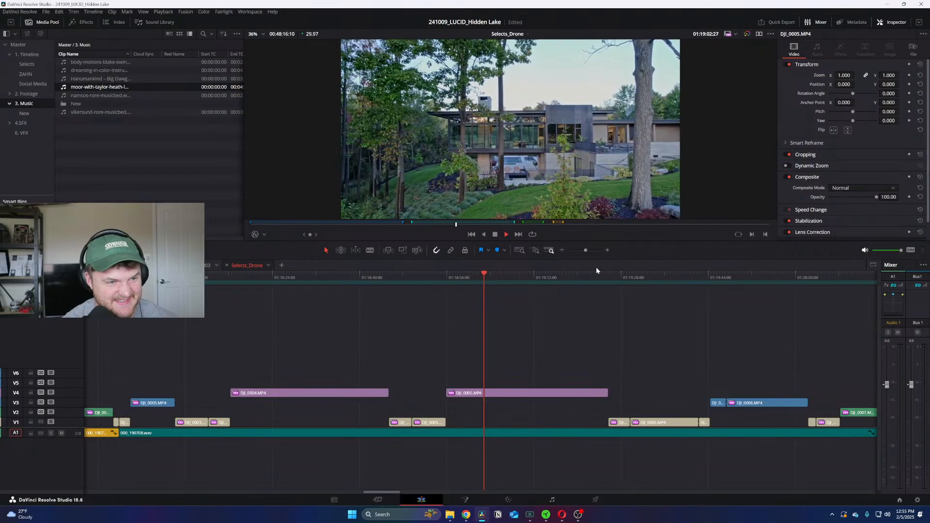
pyautogui.hotkey('ctrl', '-')
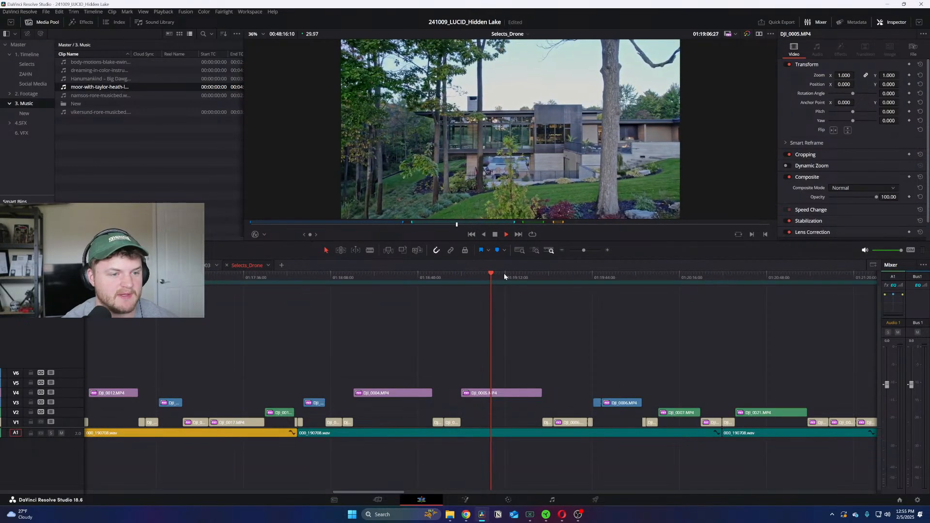
pyautogui.hotkey('ctrl', '-')
pyautogui.hotkey('ctrl', '=')
pyautogui.hotkey('ctrl', '-')
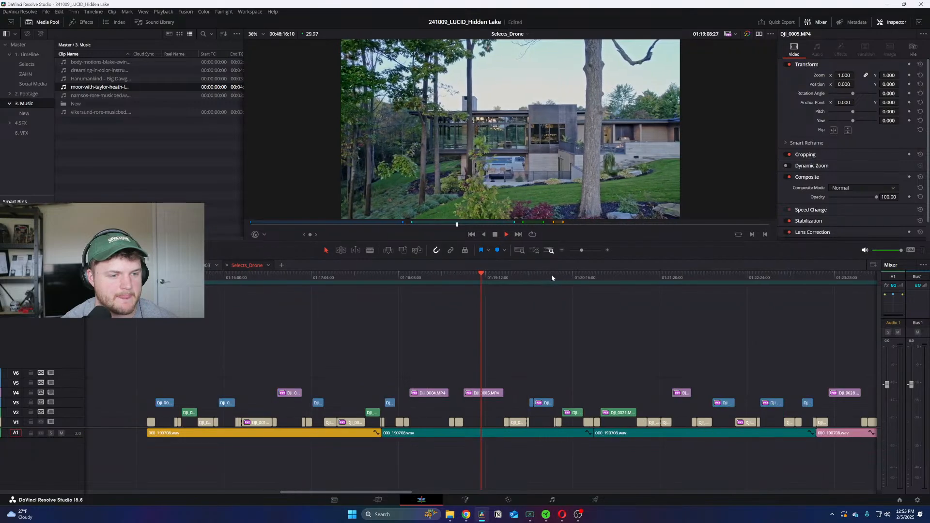
# Step: Play DJI_0006.MP4 in the Car Side selects and add it after DJI_0991.MP4 in 006_Exterior Drone
pyautogui.click(547, 274)
pyautogui.hotkey('ctrl', '=')
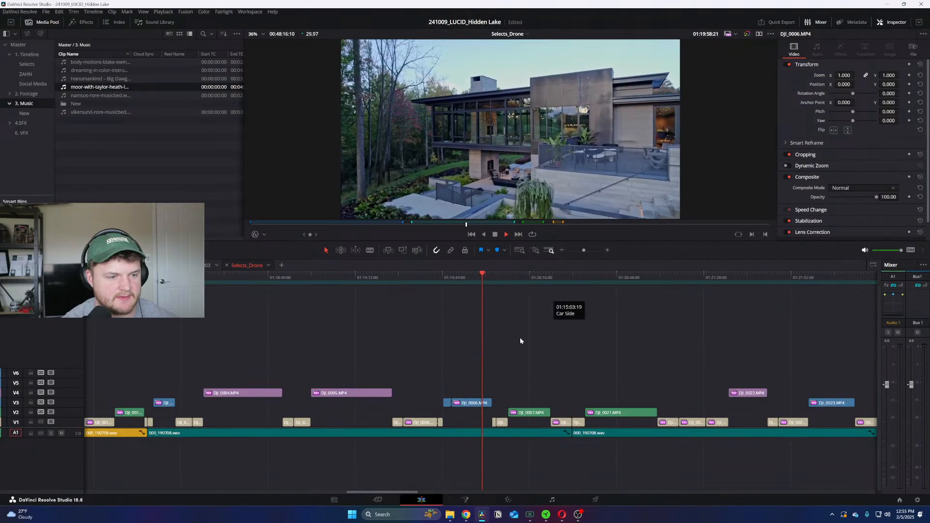
pyautogui.press('space')
pyautogui.click(446, 274)
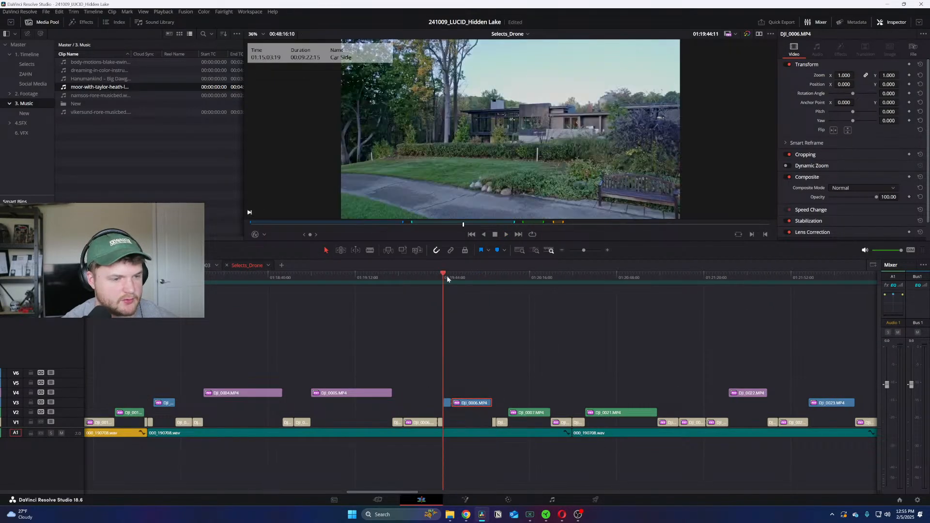
pyautogui.hotkey('ctrl', '=')
pyautogui.click(516, 274)
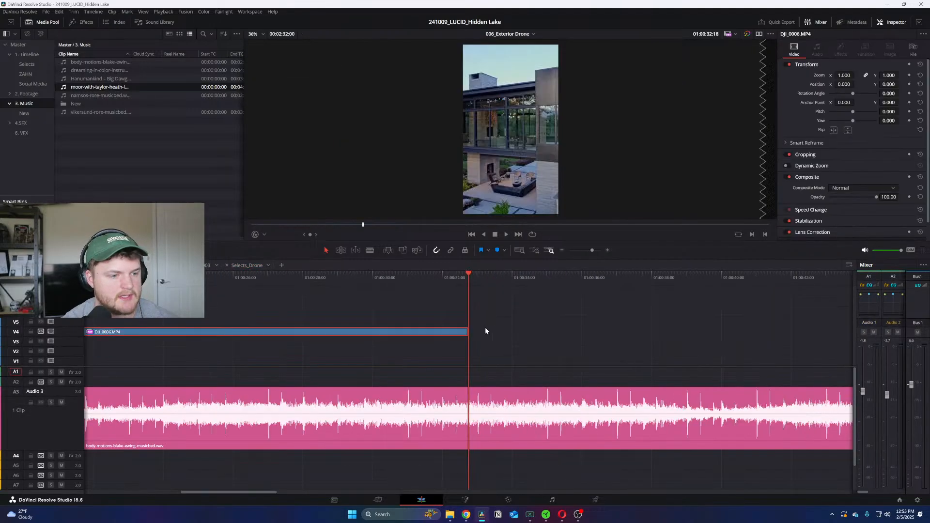
# Step: Reverse the speed of DJI_0006.MP4, play it back and set its horizontal position to -56
pyautogui.rightClick(423, 333)
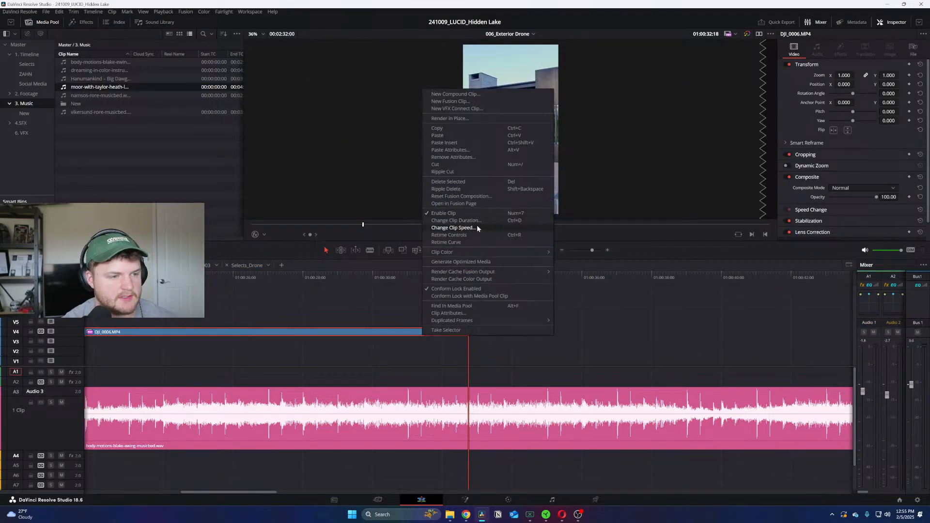
pyautogui.click(453, 228)
pyautogui.click(306, 247)
pyautogui.press('Return')
pyautogui.hotkey('ctrl', '-')
pyautogui.moveTo(222, 275); pyautogui.dragTo(208, 275)
pyautogui.press('space')
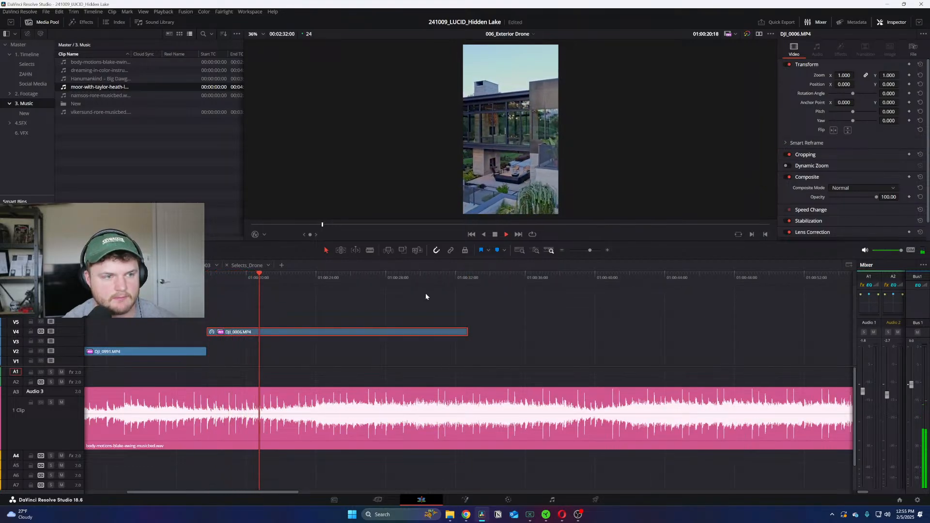
pyautogui.moveTo(838, 84)
pyautogui.mouseDown()
pyautogui.moveTo(882, 85)
pyautogui.moveTo(841, 84)
pyautogui.mouseUp()
# Step: Set the zoom of DJI_0006.MP4 and DJI_0991.MP4 in 006_Exterior Drone to 0.6
pyautogui.press('Home')
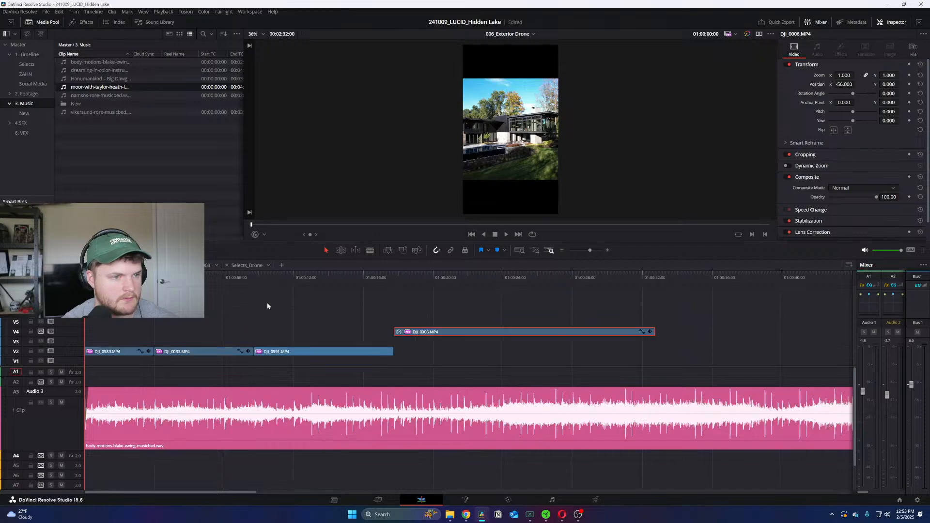
pyautogui.click(124, 353)
pyautogui.moveTo(234, 312); pyautogui.dragTo(467, 357)
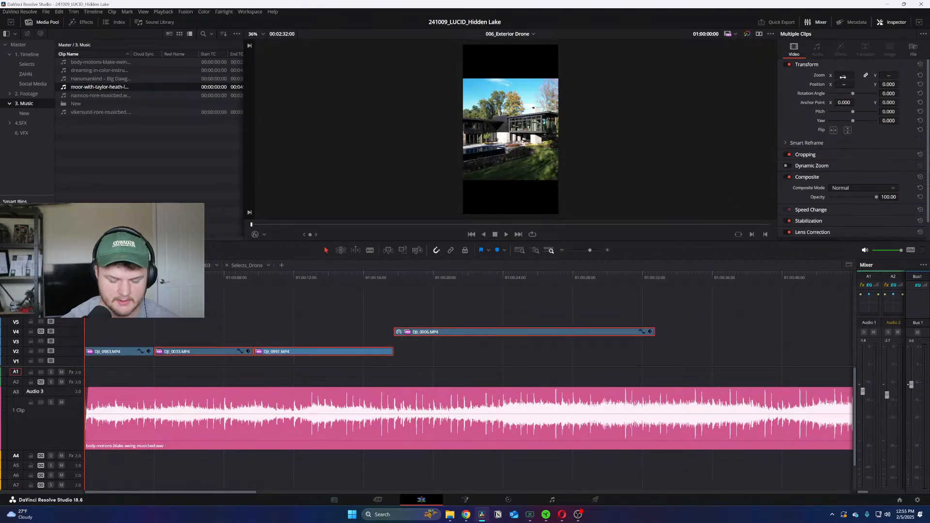
pyautogui.click(435, 277)
pyautogui.click(446, 347)
pyautogui.click(845, 75)
pyautogui.write('0.6')
pyautogui.press('Return')
pyautogui.click(325, 353)
pyautogui.write('0.6')
pyautogui.press('Return')
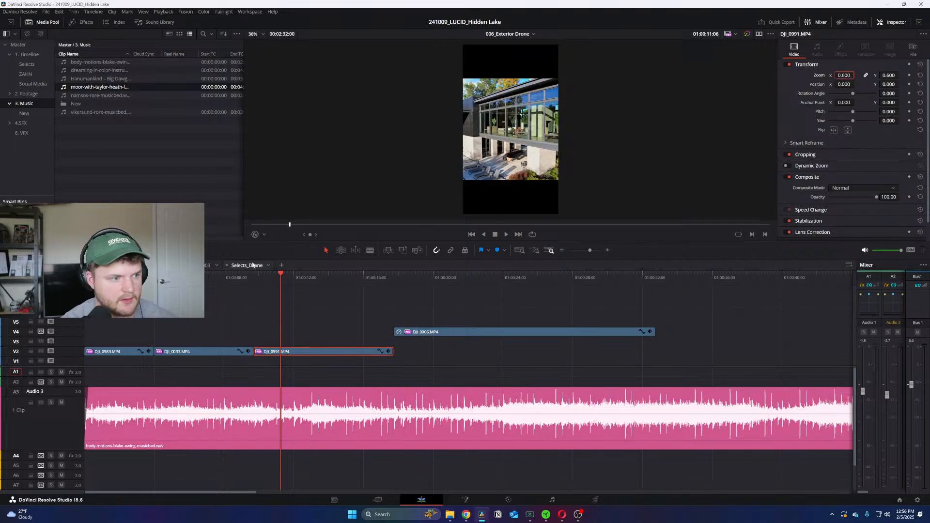
# Step: Play DJI_0991.MP4, shorten its end to the music and butt DJI_0006.MP4 onto it on V2, with Position X at 41
pyautogui.click(225, 350)
pyautogui.press('space')
pyautogui.click(283, 315)
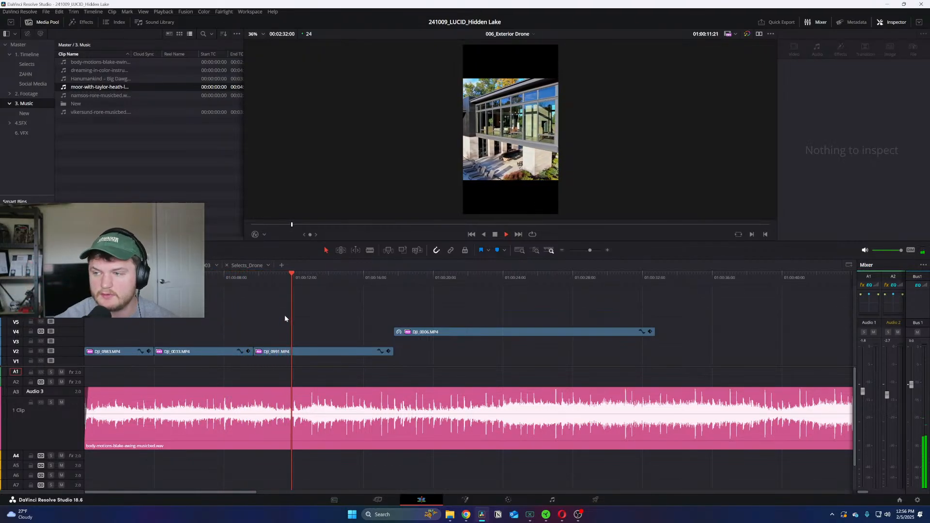
pyautogui.hotkey('ctrl', '=')
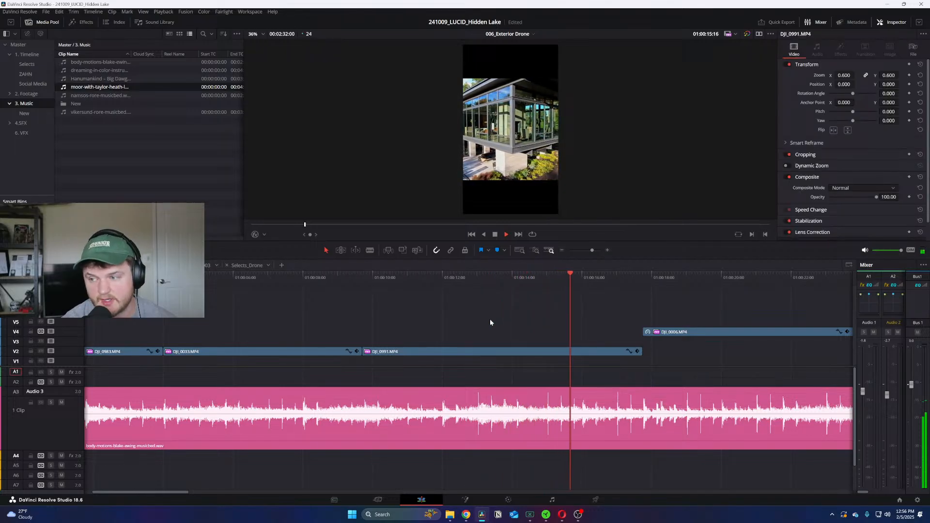
pyautogui.moveTo(684, 333); pyautogui.dragTo(665, 352)
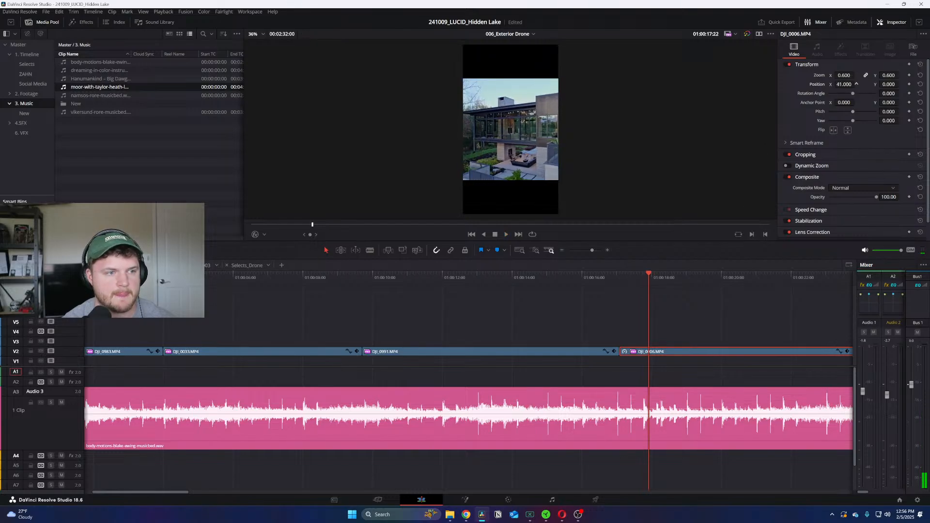
# Step: Examine the Front Side shots DJI_0019.MP4 and DJI_0020.MP4 in Selects_Drone as candidates for the next clip
pyautogui.scroll(-2, 524, 329)
pyautogui.press('Home')
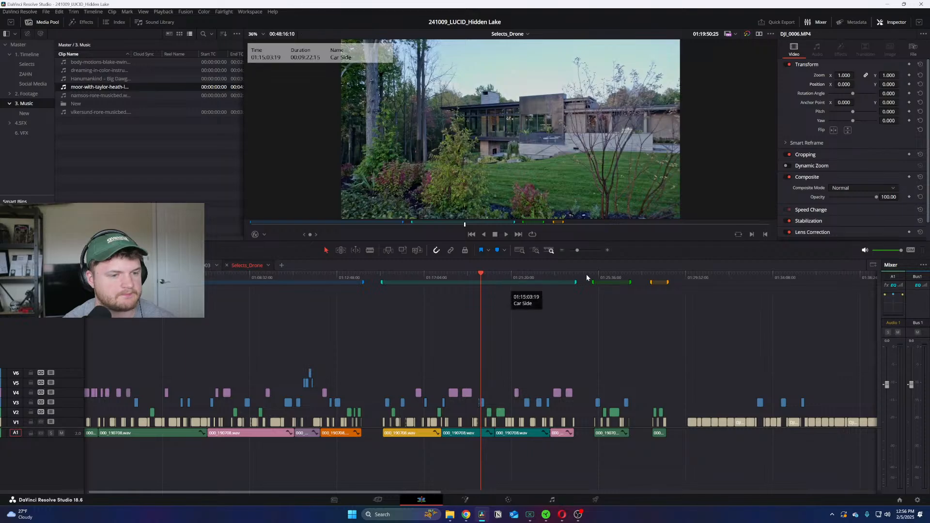
pyautogui.click(604, 277)
pyautogui.moveTo(603, 280); pyautogui.dragTo(653, 283)
pyautogui.hotkey('ctrl', '=')
pyautogui.hotkey('ctrl', '=')
pyautogui.press('space')
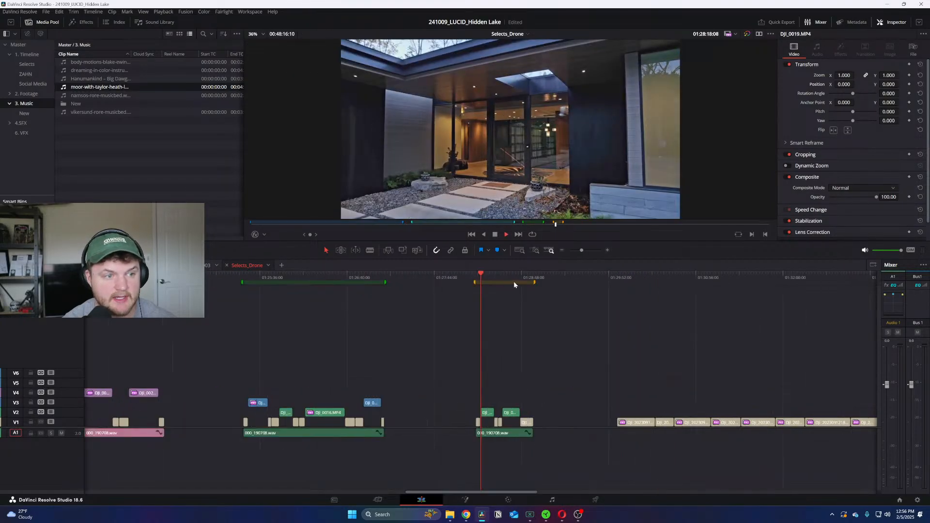
pyautogui.hotkey('ctrl', '=')
pyautogui.hotkey('ctrl', '=')
pyautogui.moveTo(515, 278); pyautogui.dragTo(596, 279)
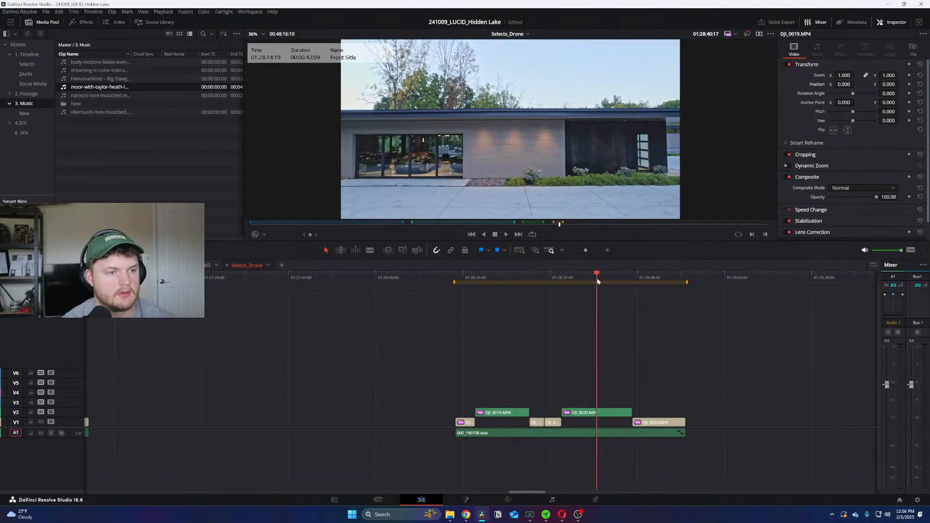
pyautogui.hotkey('ctrl', '-')
pyautogui.hotkey('ctrl', '-')
pyautogui.click(623, 281)
pyautogui.press('space')
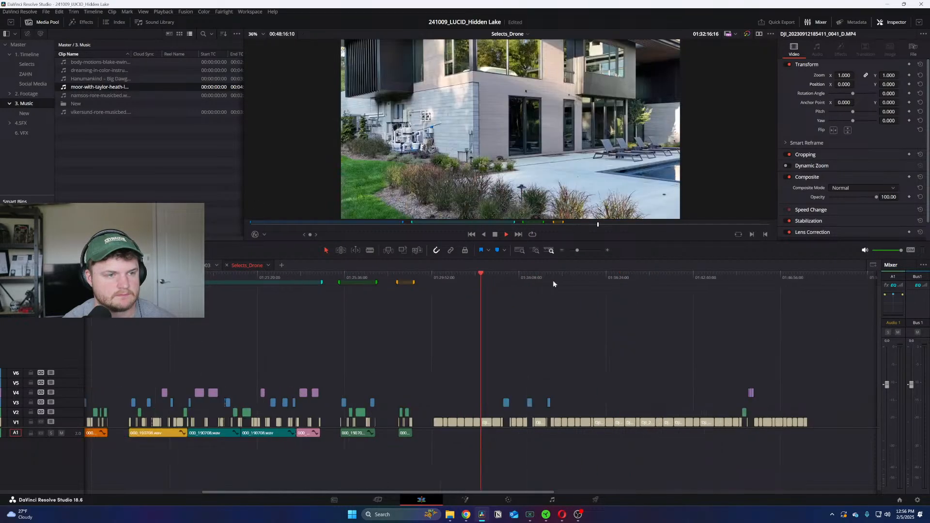
pyautogui.moveTo(511, 276); pyautogui.dragTo(653, 276)
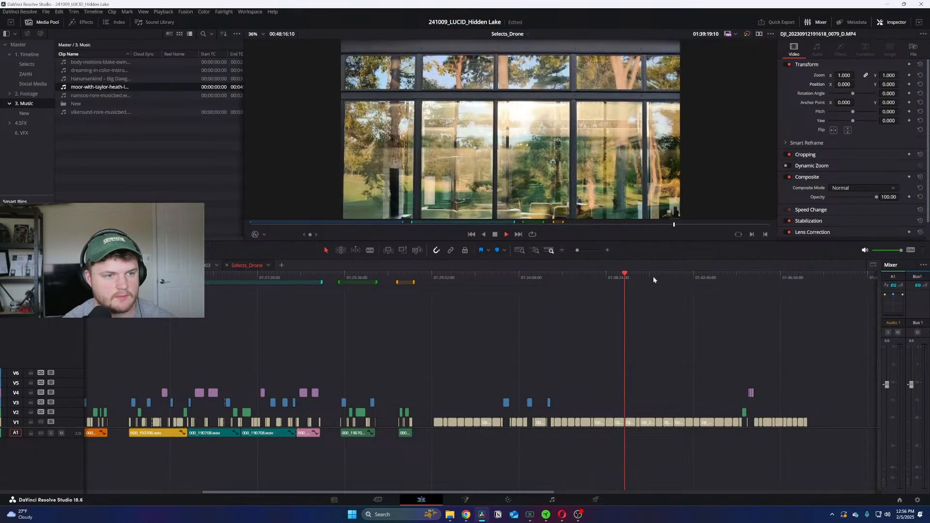
pyautogui.click(652, 276)
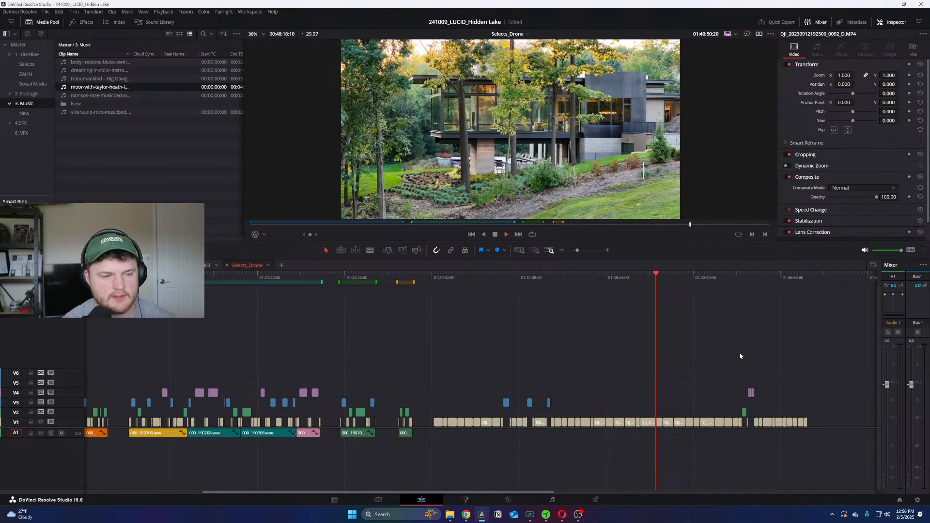
pyautogui.hotkey('ctrl', '=')
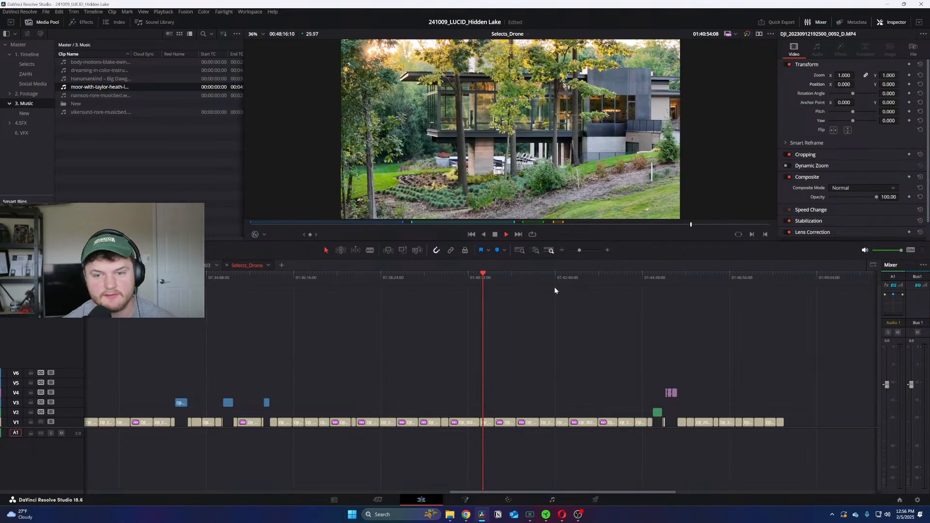
pyautogui.moveTo(486, 278); pyautogui.dragTo(594, 286)
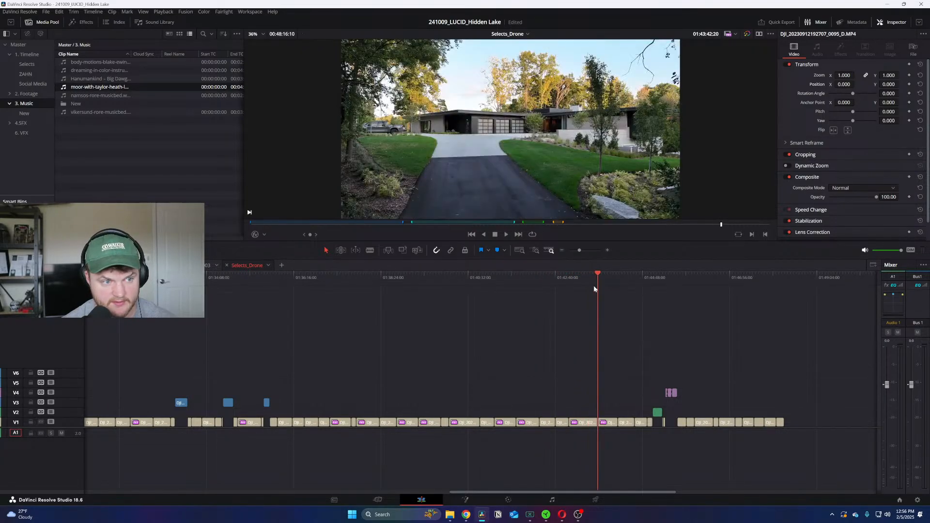
pyautogui.press('space')
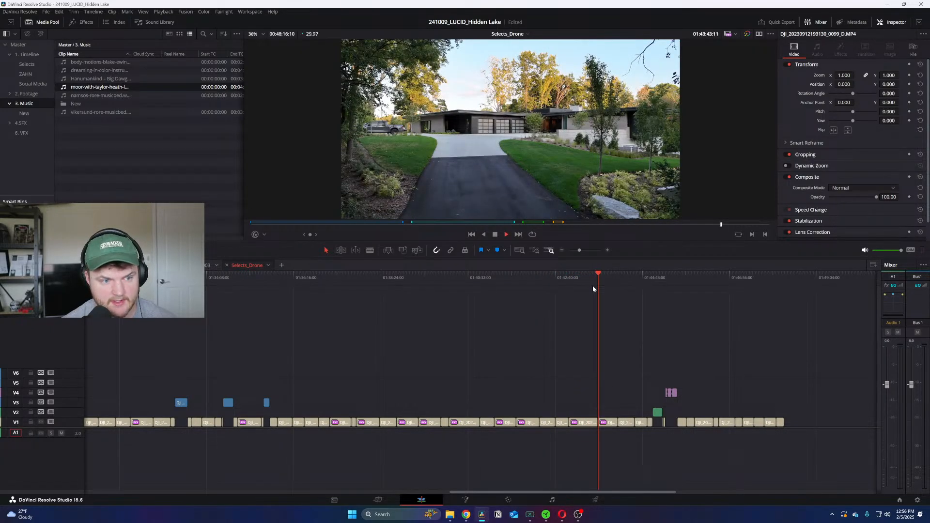
pyautogui.click(611, 277)
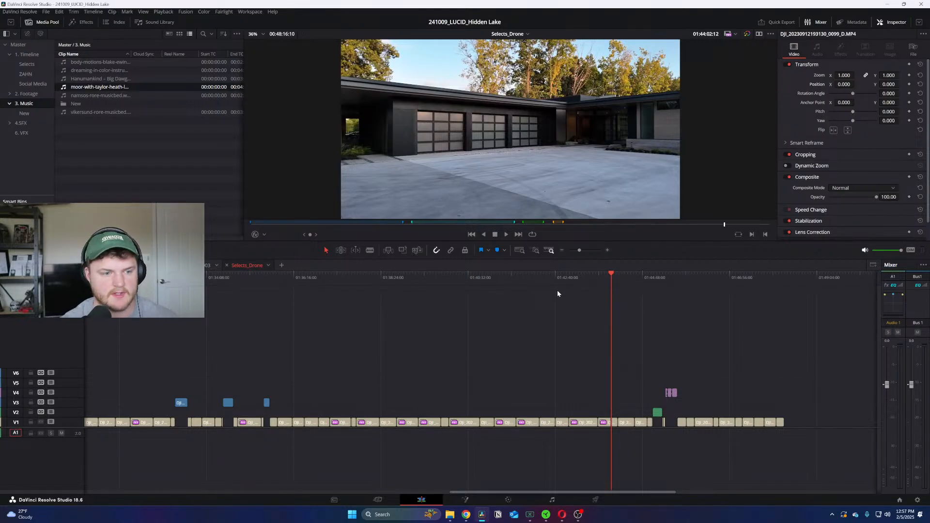
pyautogui.moveTo(628, 273); pyautogui.dragTo(697, 289)
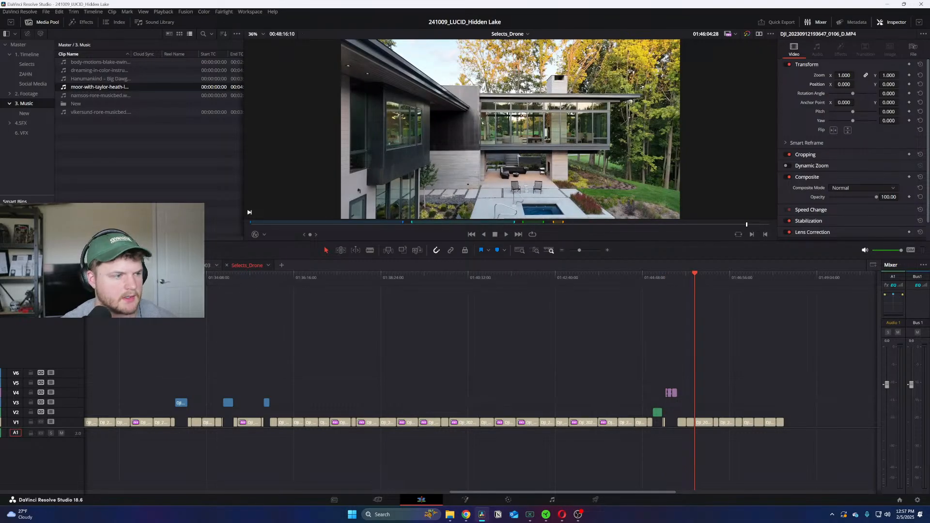
# Step: Return to the start of the Poolside section and examine the daytime shots DJI_0984.MP4 and DJI_0985.MP4
pyautogui.press('Home')
pyautogui.scroll(-1, 252, 303)
pyautogui.scroll(1, 242, 302)
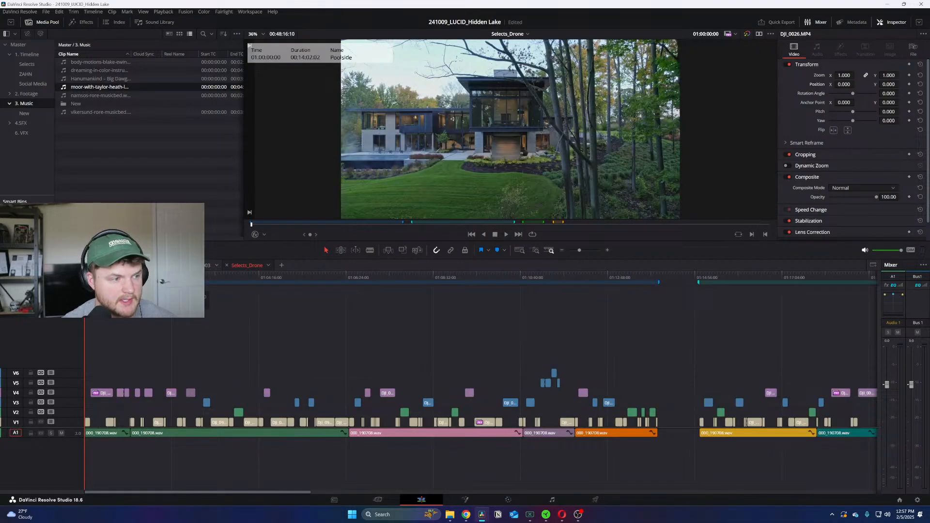
pyautogui.click(143, 279)
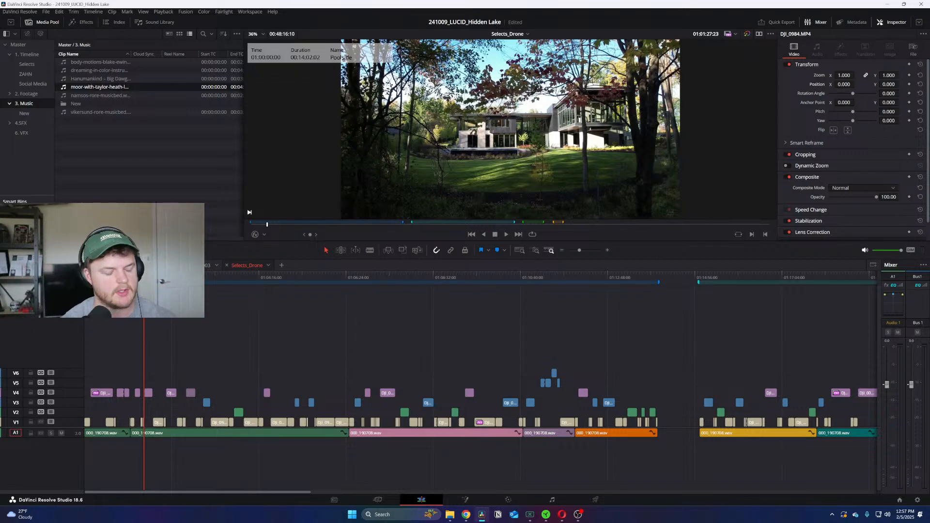
pyautogui.click(176, 278)
pyautogui.hotkey('ctrl', '=')
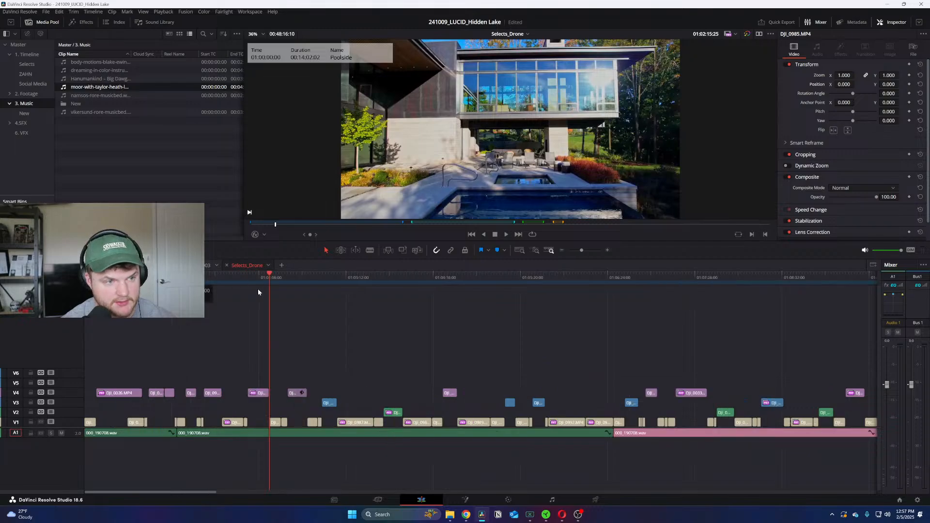
# Step: Play the Poolside shots DJI_0989.MP4, DJI_0990.MP4 and DJI_0991.MP4 to compare them as candidates
pyautogui.moveTo(303, 278); pyautogui.dragTo(443, 292)
pyautogui.hotkey('ctrl', '=')
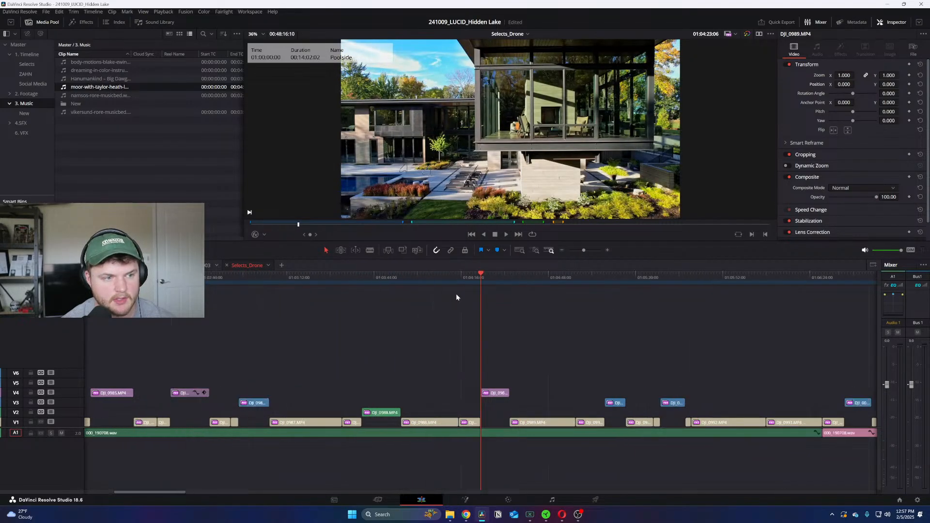
pyautogui.press('space')
pyautogui.click(606, 275)
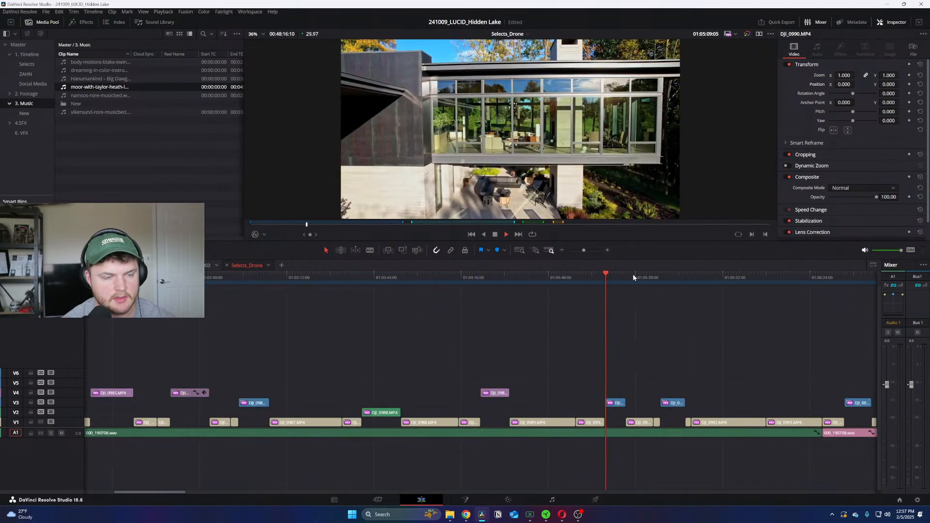
pyautogui.click(661, 274)
pyautogui.hotkey('ctrl', '=')
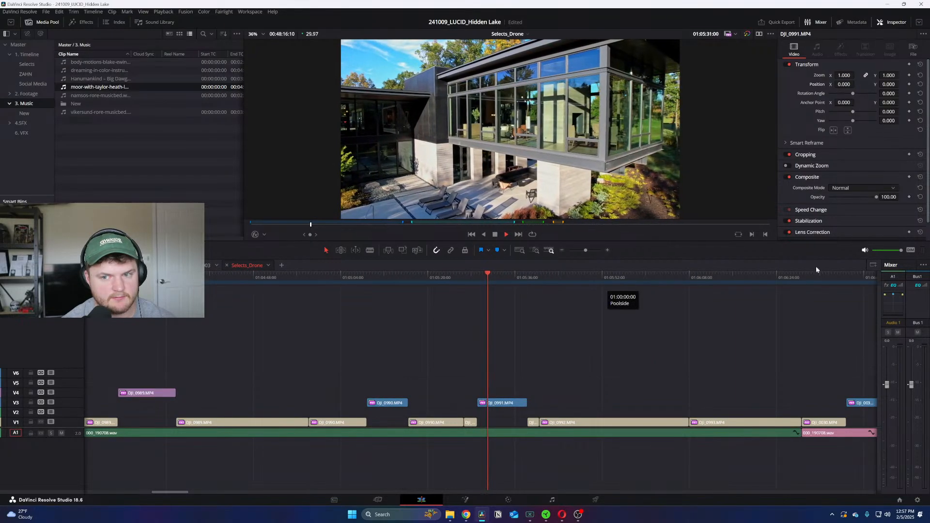
pyautogui.hotkey('ctrl', '-')
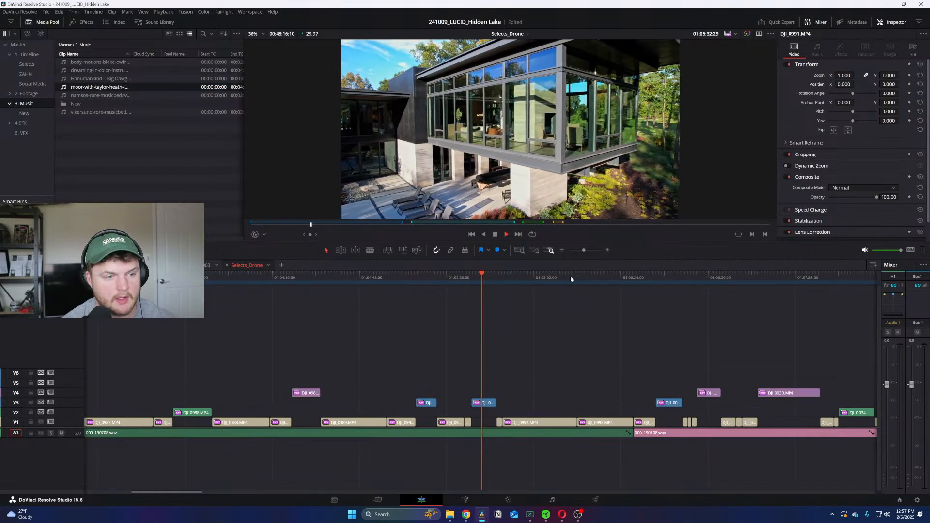
# Step: Play the daytime Poolside shots DJI_0030.MP4, DJI_0031.MP4 and DJI_0033.MP4 to compare their framing and movement
pyautogui.click(664, 277)
pyautogui.hotkey('ctrl', '=')
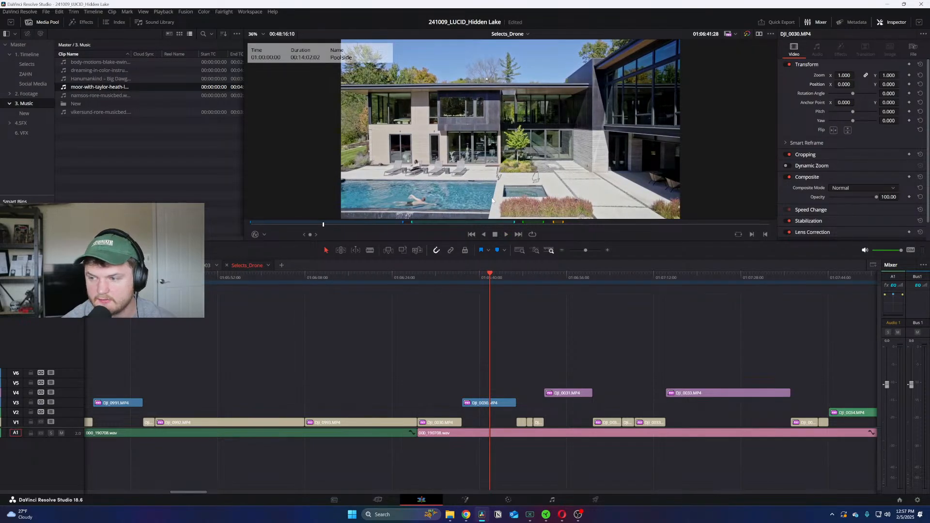
pyautogui.click(562, 276)
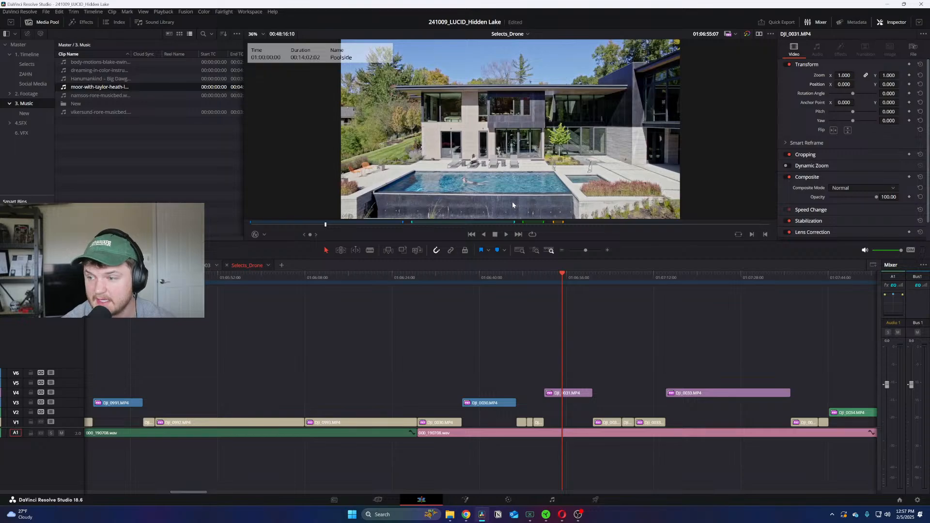
pyautogui.click(667, 275)
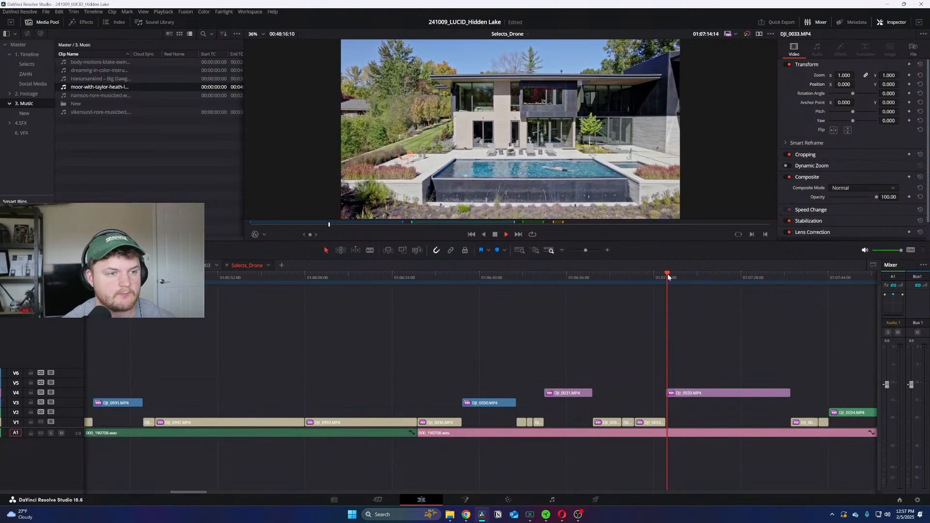
pyautogui.hotkey('ctrl', '-')
pyautogui.hotkey('ctrl', '=')
pyautogui.hotkey('ctrl', '-')
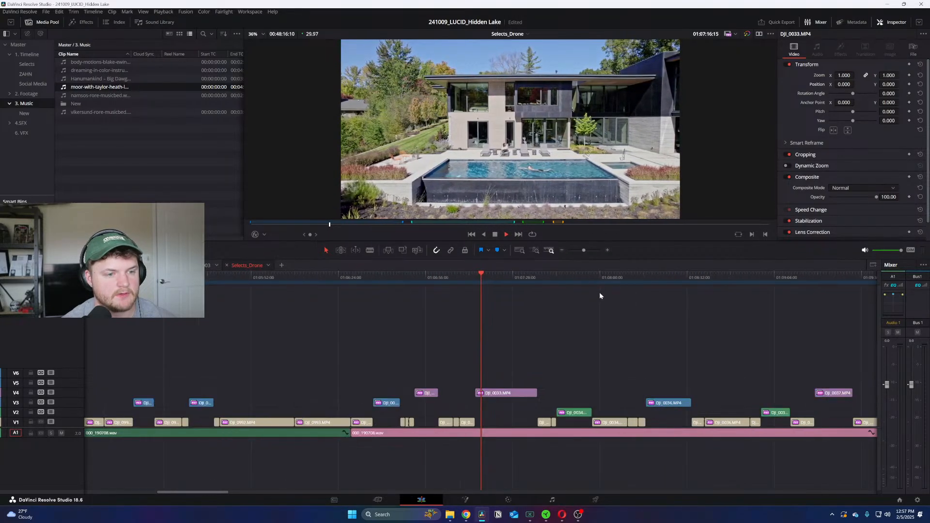
# Step: Examine the Poolside shots DJI_0034.MP4, DJI_0036.MP4 and DJI_0037.MP4, continuing to the dusk shot DJI_0002.MP4
pyautogui.click(560, 272)
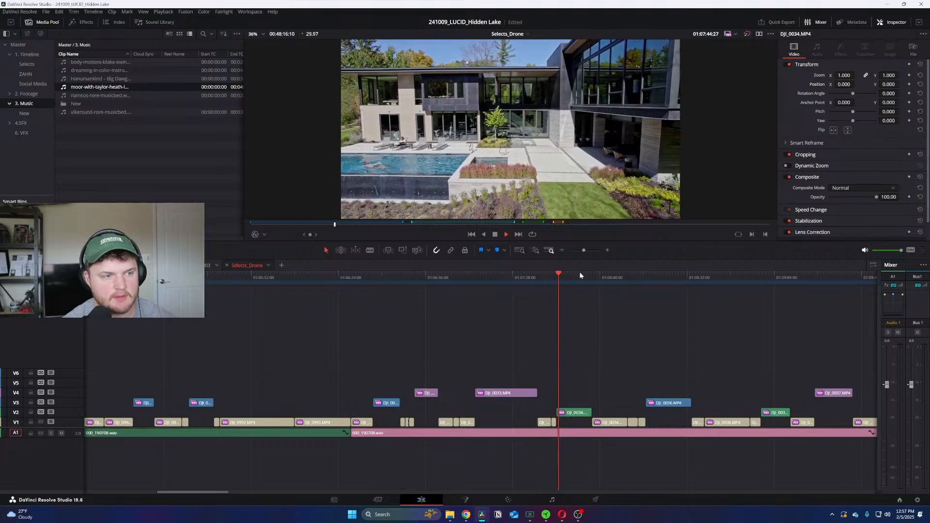
pyautogui.click(656, 276)
pyautogui.hotkey('ctrl', '=')
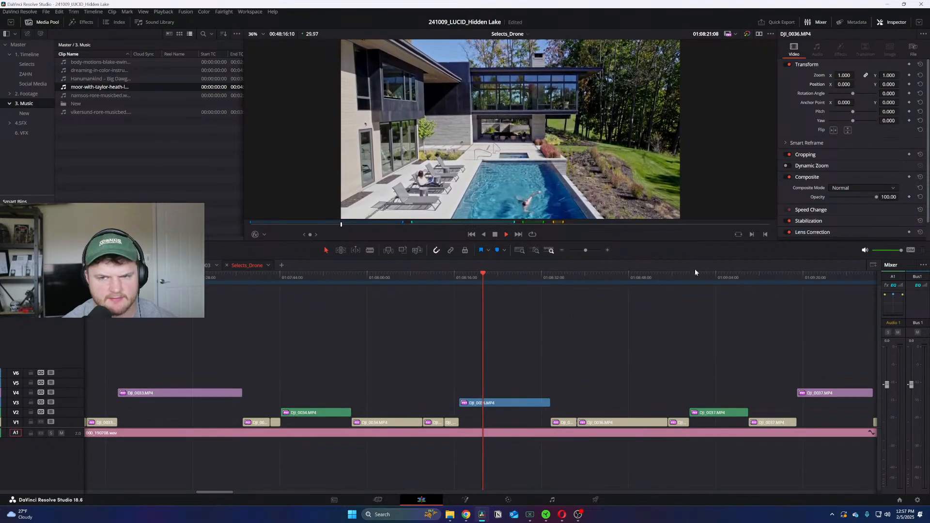
pyautogui.hotkey('ctrl', '-')
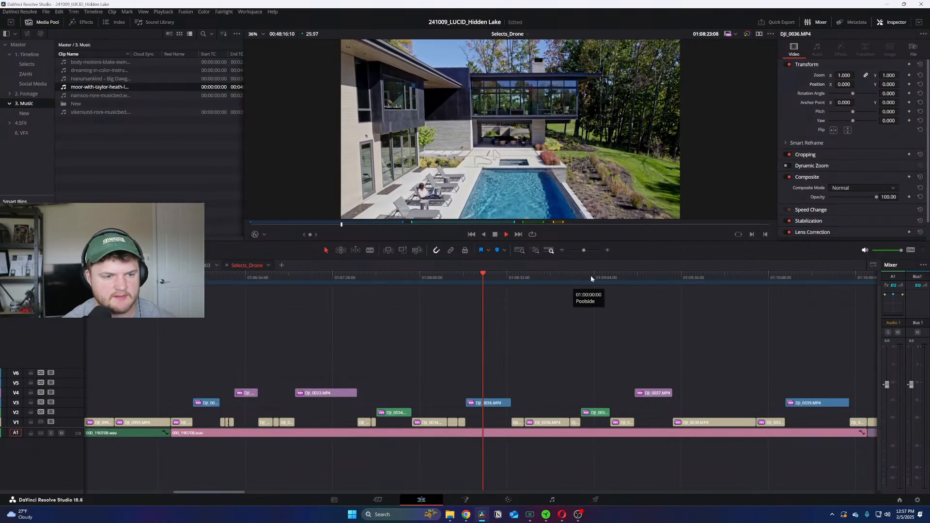
pyautogui.click(647, 275)
pyautogui.hotkey('ctrl', '-')
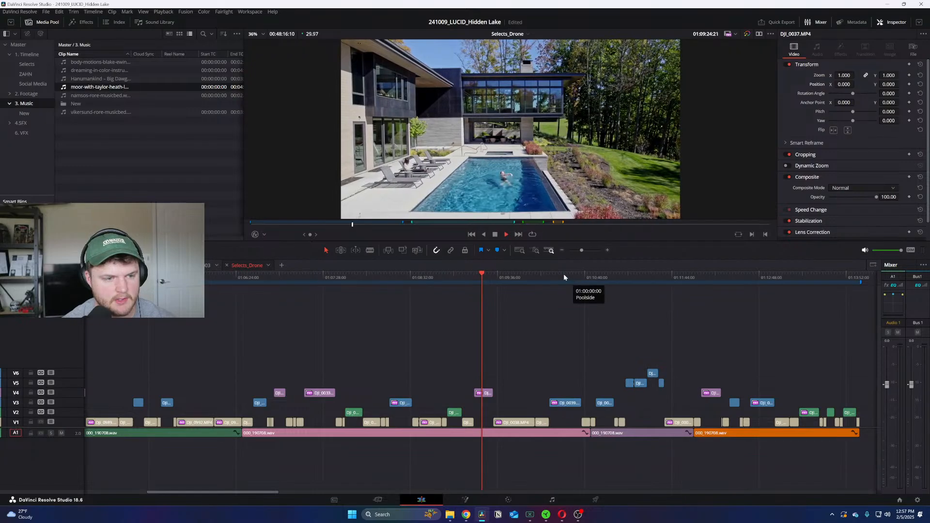
pyautogui.click(563, 275)
pyautogui.moveTo(603, 274); pyautogui.dragTo(644, 278)
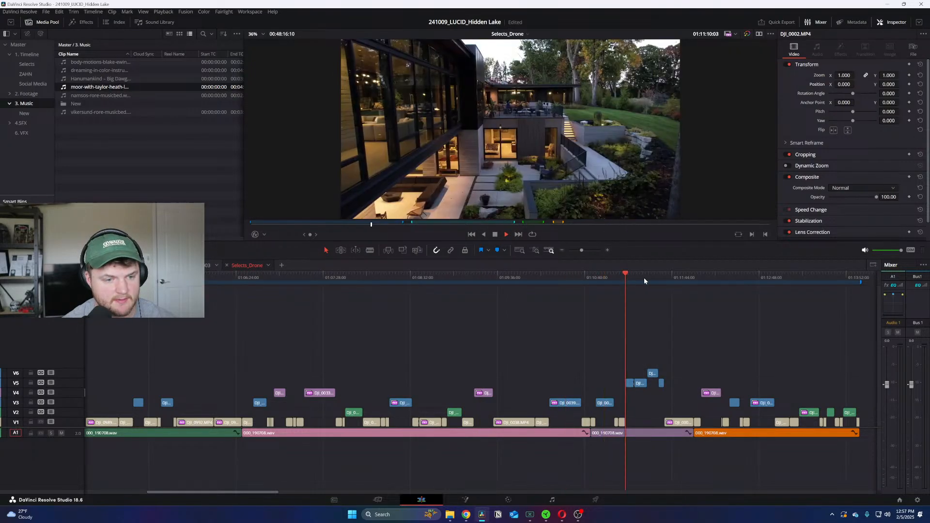
pyautogui.press('space')
# Step: Return to the 006_Exterior Drone timeline and play the edit from the start through DJI_0006.MP4 against the music
pyautogui.click(150, 266)
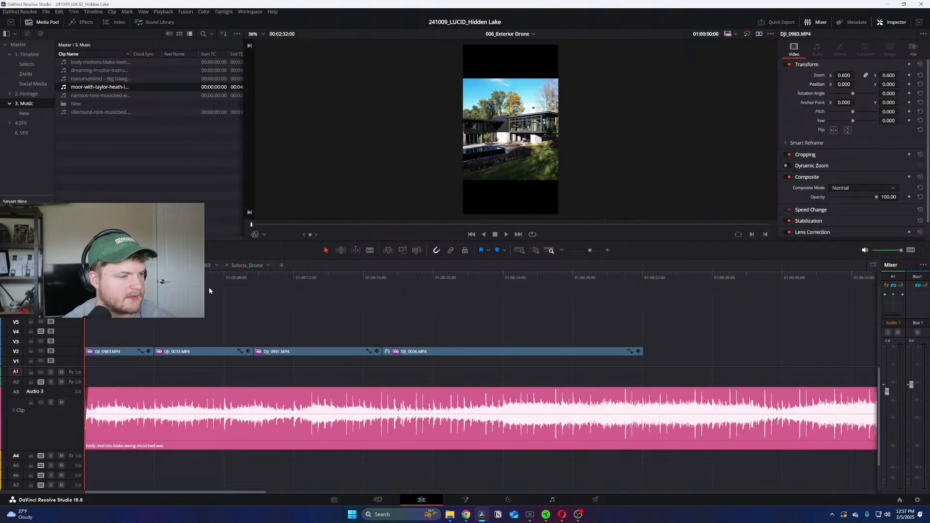
pyautogui.press('space')
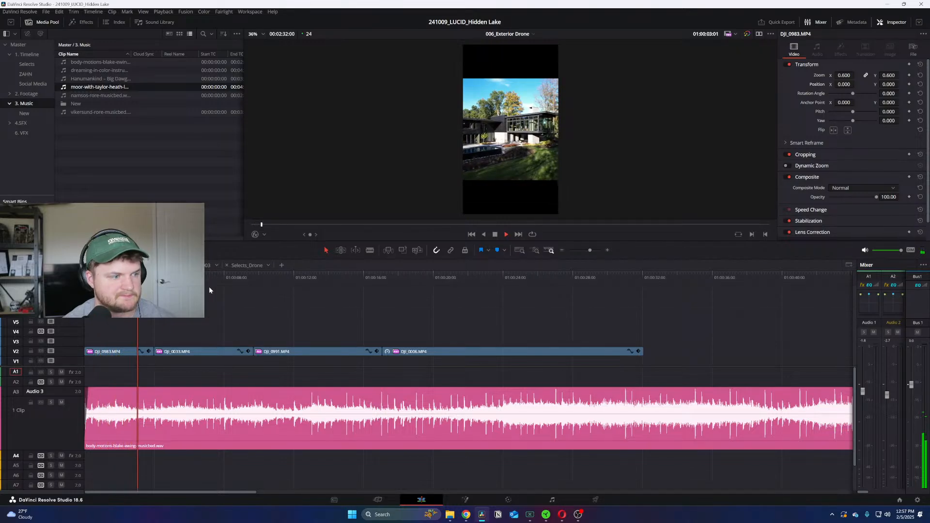
pyautogui.press('space')
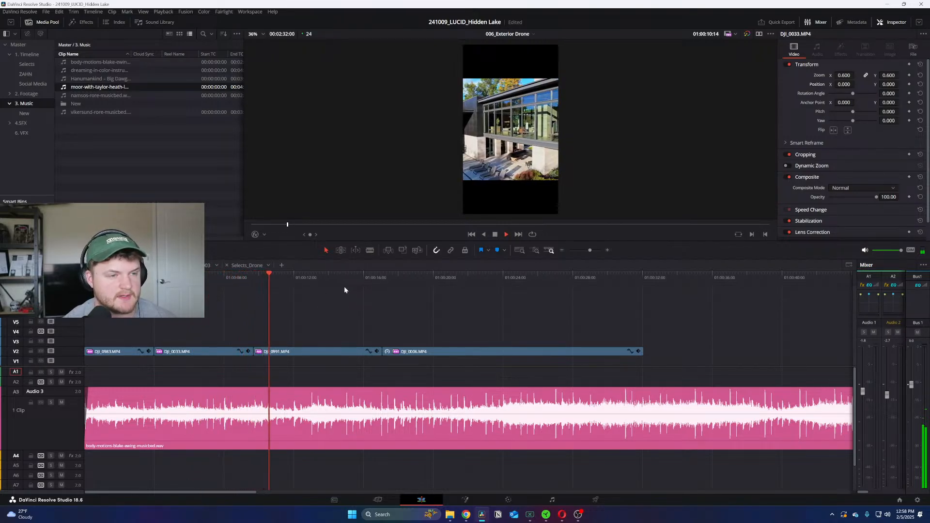
pyautogui.hotkey('ctrl', '=')
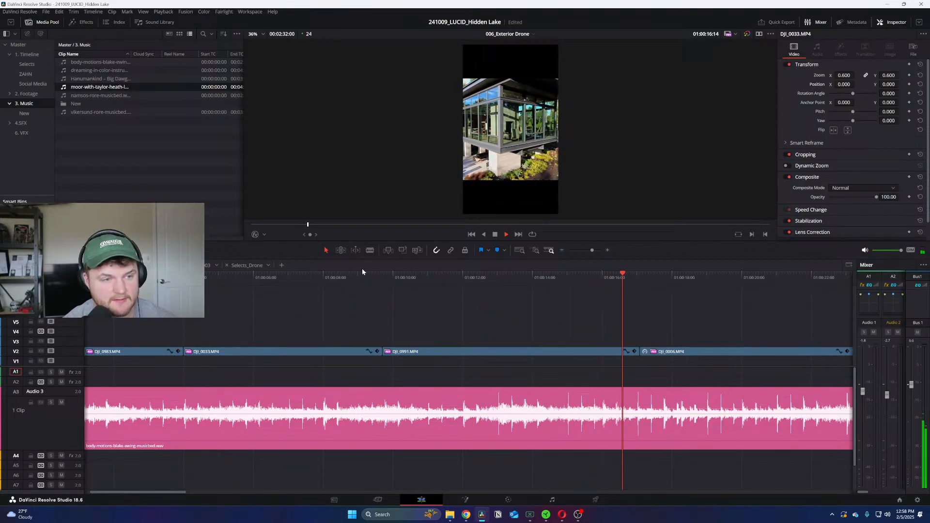
pyautogui.hotkey('ctrl', '-')
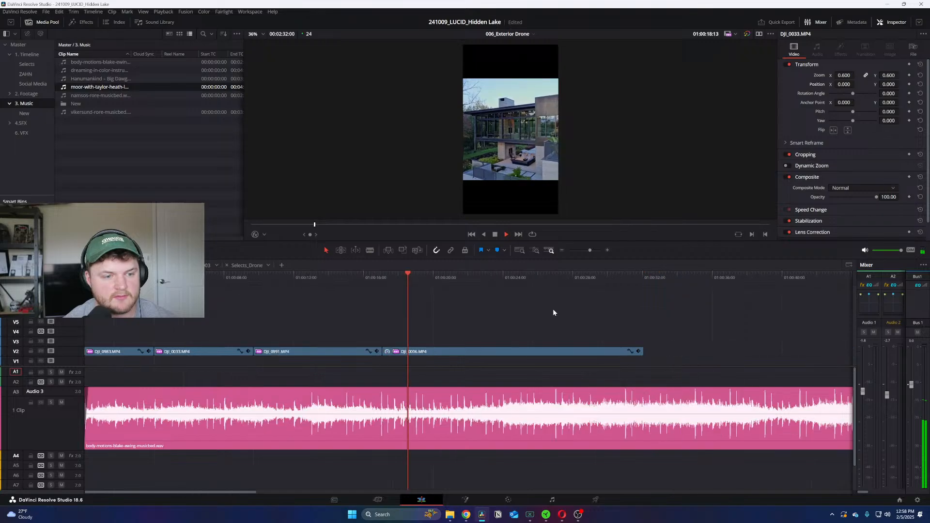
# Step: Shorten the end of DJI_0006.MP4, move it to V1 starting at the music change near 01:00:24:00, and replay the music leading up to it
pyautogui.moveTo(642, 353); pyautogui.dragTo(545, 358)
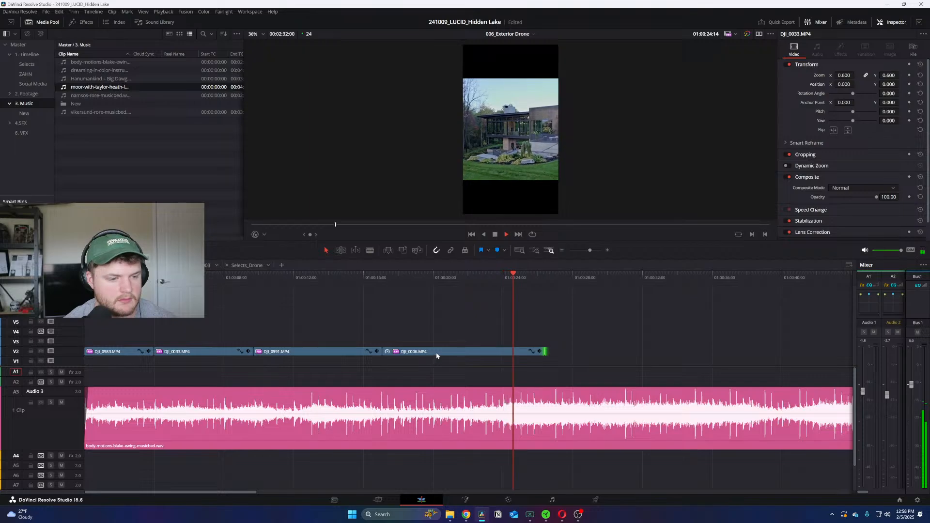
pyautogui.moveTo(437, 351); pyautogui.dragTo(570, 362)
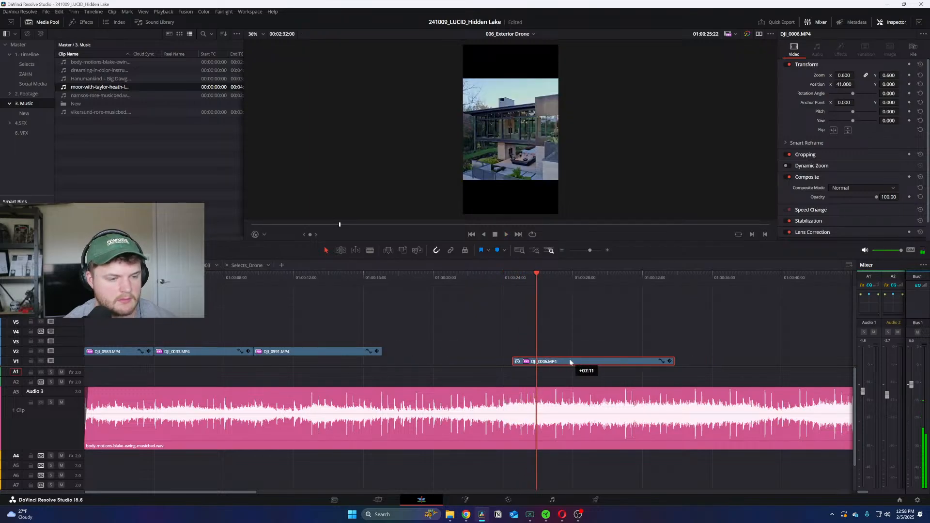
pyautogui.click(496, 274)
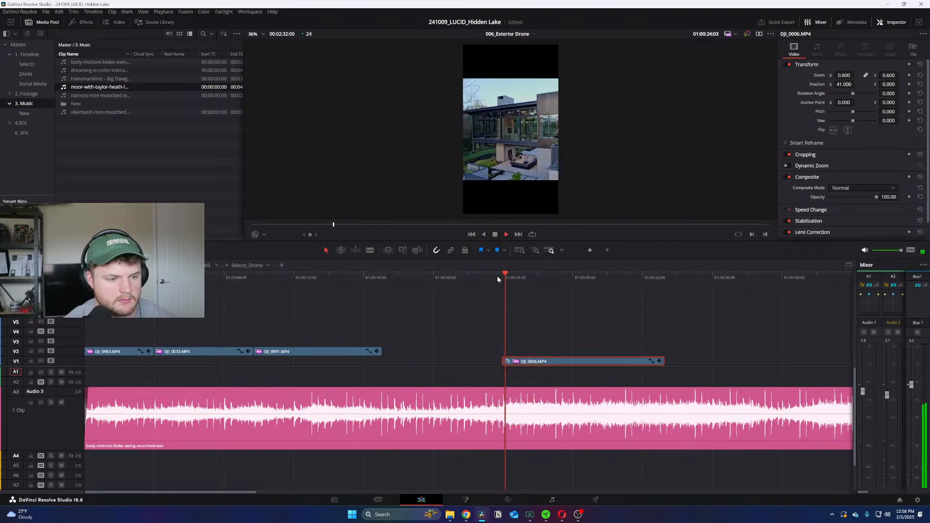
pyautogui.click(383, 285)
pyautogui.click(343, 283)
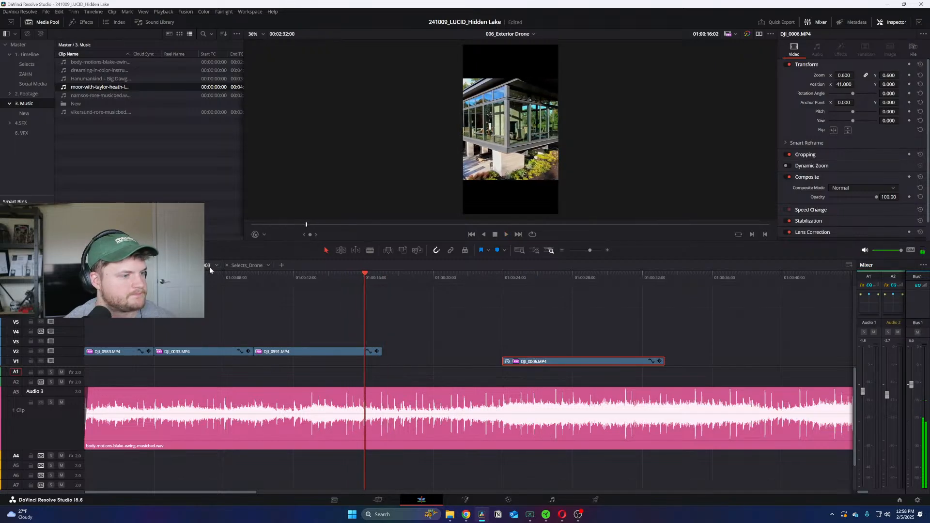
# Step: Switch to the Selects_Drone timeline and examine the Car Side shots DJI_0004.MP4 and DJI_0005.MP4
pyautogui.click(242, 266)
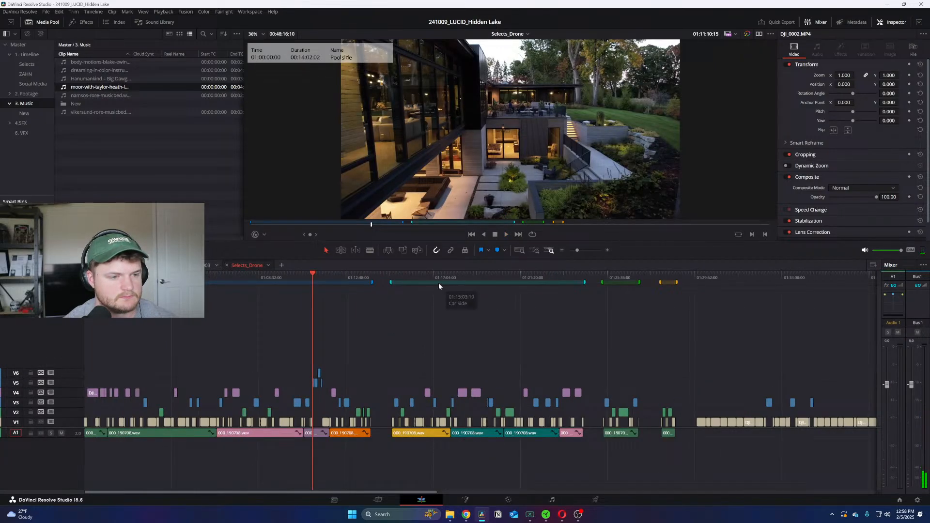
pyautogui.click(439, 284)
pyautogui.scroll(4, 446, 281)
pyautogui.click(580, 282)
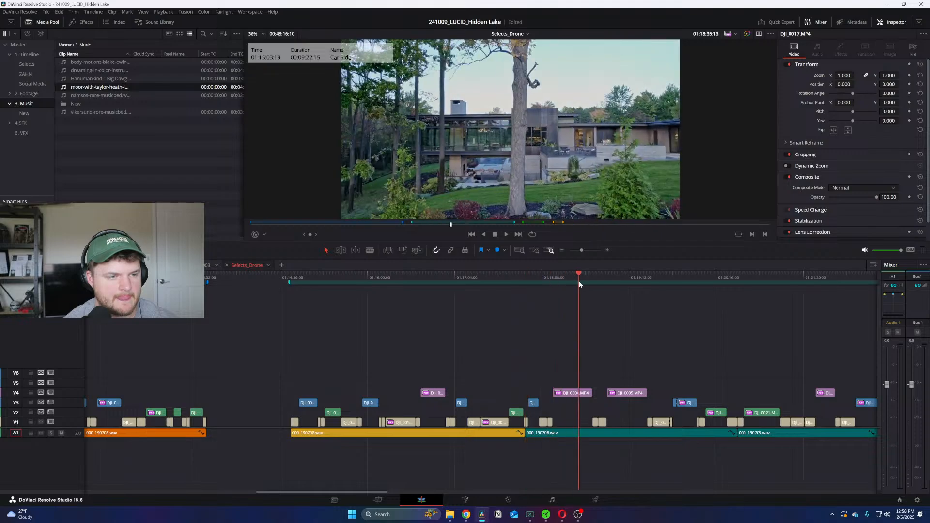
pyautogui.press('space')
pyautogui.hotkey('ctrl', '=')
pyautogui.click(557, 279)
pyautogui.press('space')
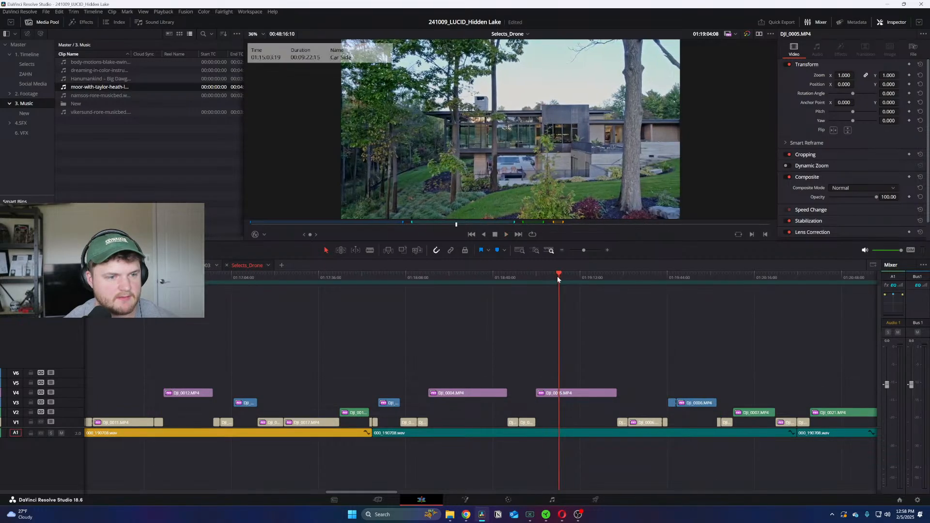
# Step: Skim forward through the Car Side section and play the balcony and fireplace shot DJI_0025.MP4
pyautogui.hotkey('ctrl', '-')
pyautogui.click(550, 278)
pyautogui.moveTo(550, 279); pyautogui.dragTo(679, 283)
pyautogui.hscroll(3, 675, 283)
pyautogui.moveTo(555, 280)
pyautogui.mouseDown()
pyautogui.moveTo(542, 275)
pyautogui.moveTo(609, 281)
pyautogui.mouseUp()
pyautogui.hotkey('ctrl', '=')
pyautogui.press('space')
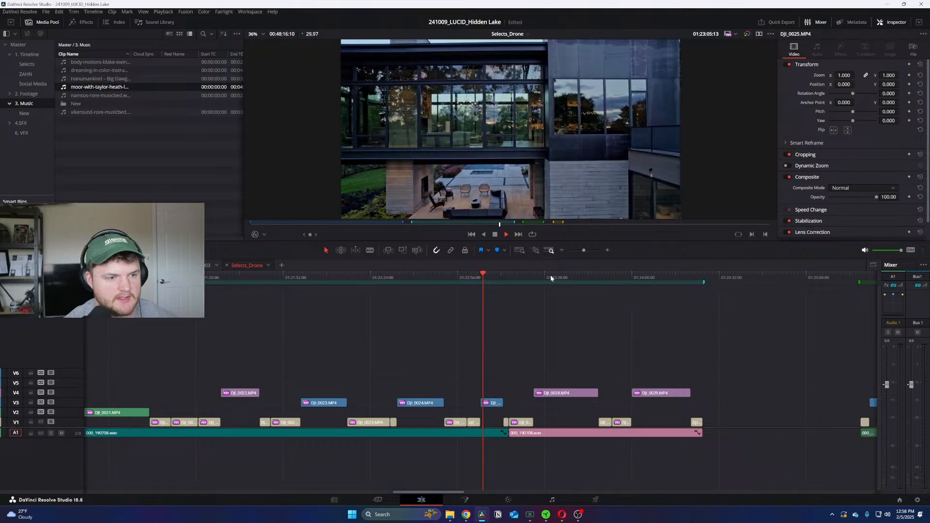
# Step: Play the daytime terrace shots DJI_0028.MP4 and DJI_0029.MP4 to compare them
pyautogui.click(550, 274)
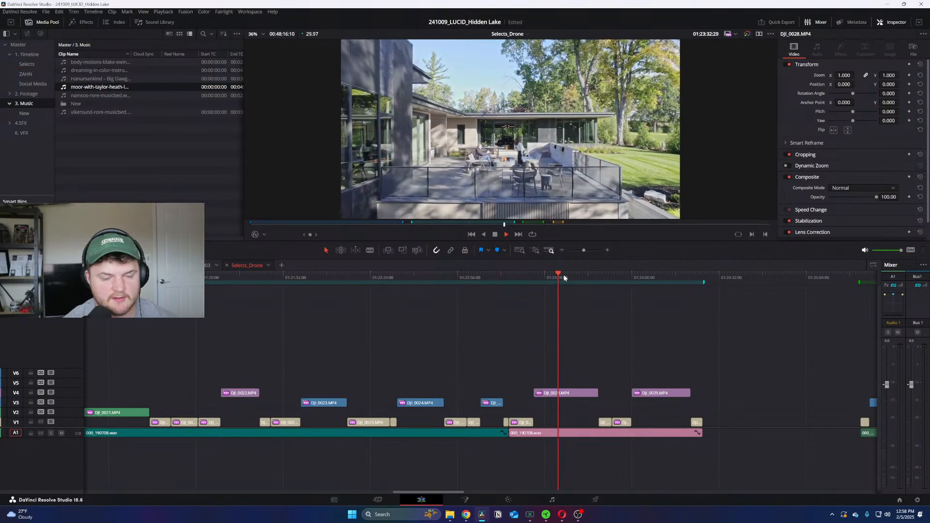
pyautogui.click(633, 275)
pyautogui.press('space')
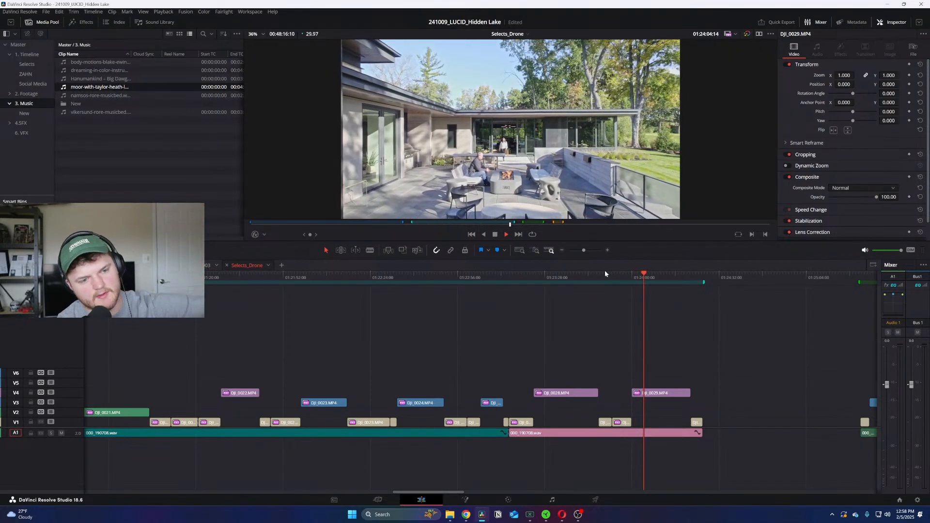
pyautogui.click(552, 276)
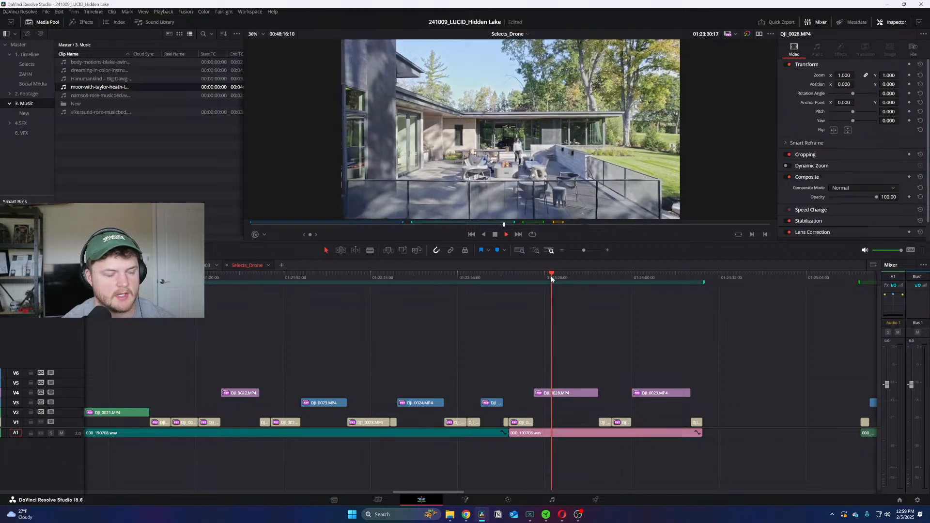
# Step: Review the Car Side shots backwards from DJI_0025.MP4 through DJI_0024.MP4 and DJI_0023.MP4 to DJI_0022.MP4
pyautogui.click(481, 277)
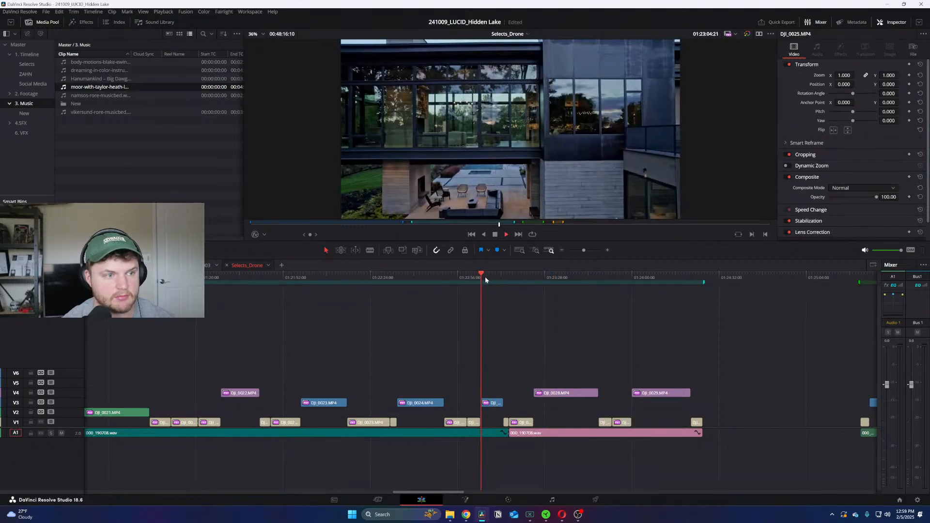
pyautogui.click(407, 275)
pyautogui.press('space')
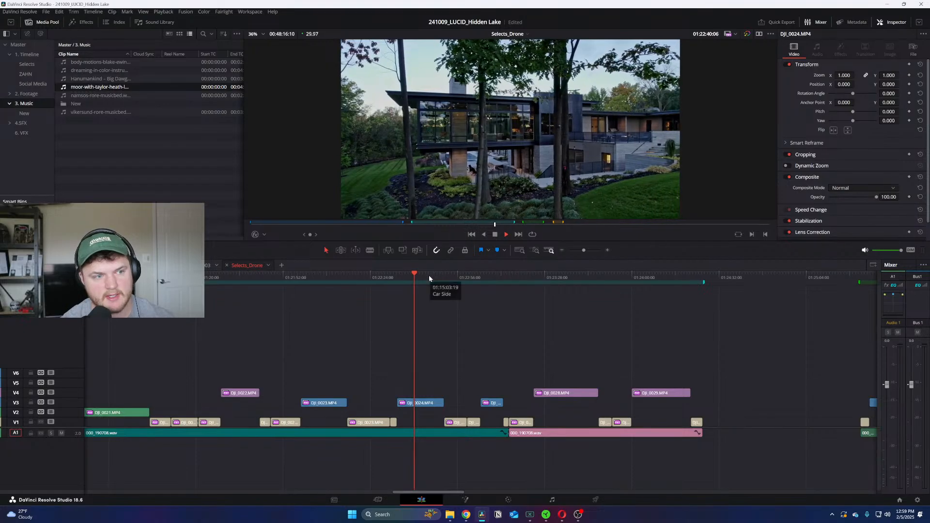
pyautogui.hotkey('ctrl', '-')
pyautogui.press('space')
pyautogui.moveTo(423, 278); pyautogui.dragTo(431, 281)
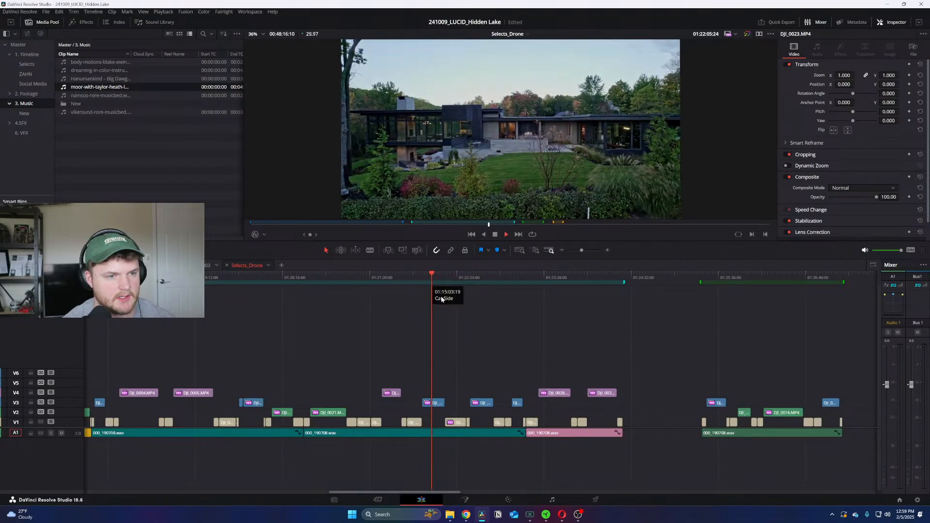
pyautogui.click(386, 275)
pyautogui.press('space')
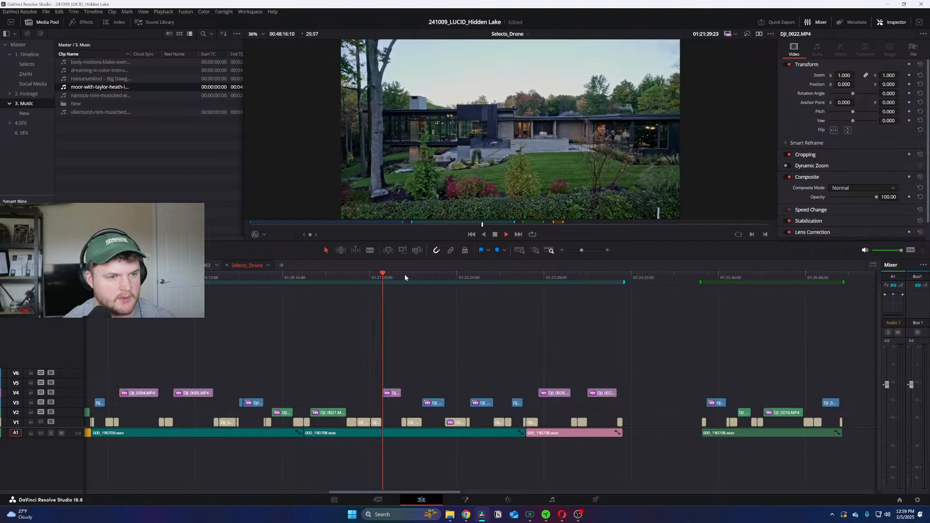
pyautogui.hotkey('ctrl', '-')
pyautogui.hotkey('ctrl', '=')
pyautogui.hotkey('ctrl', '=')
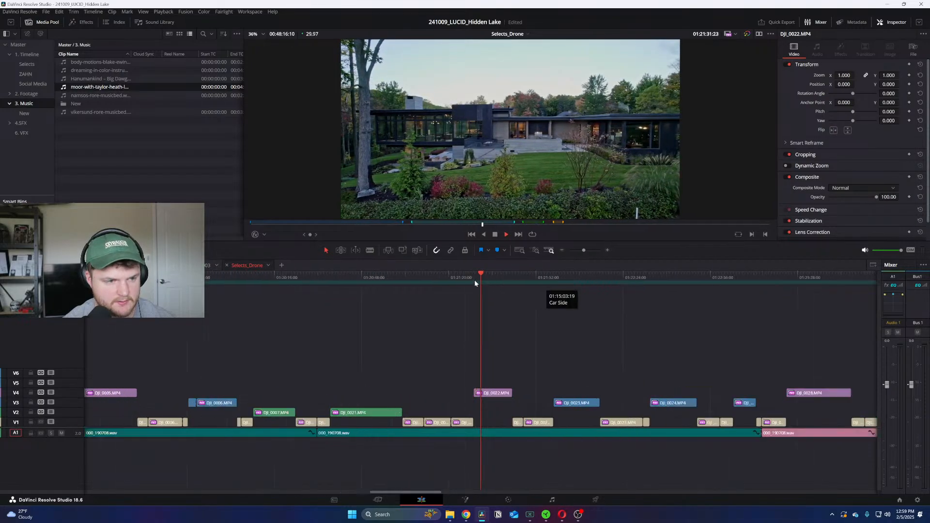
# Step: Examine the wide lawn shot DJI_0021.MP4 and play the fire pit shot DJI_0007.MP4
pyautogui.moveTo(464, 275); pyautogui.dragTo(361, 298)
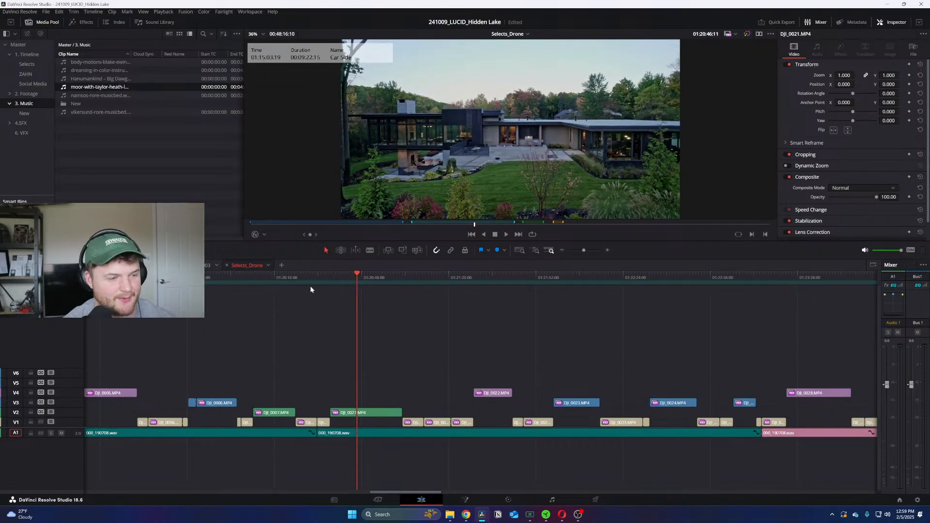
pyautogui.click(269, 277)
pyautogui.press('space')
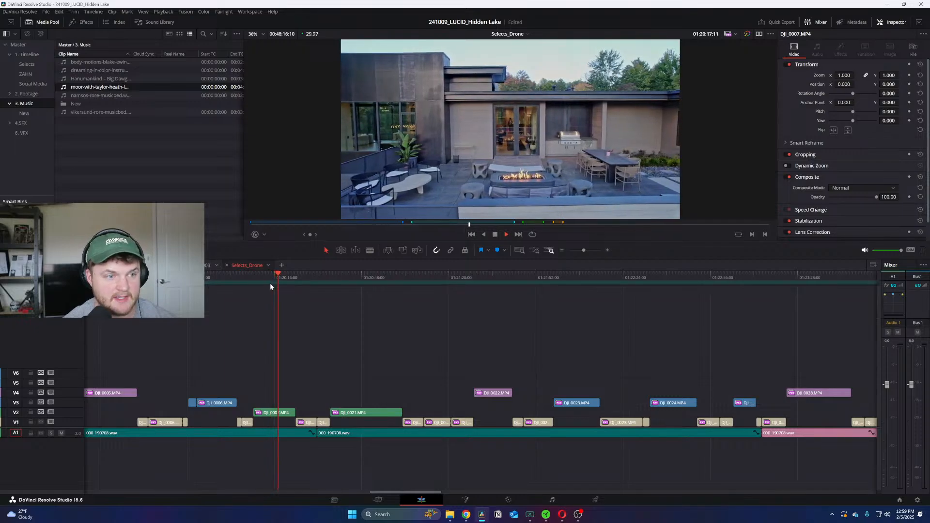
pyautogui.press('space')
# Step: Skim back through DJI_0005.MP4 and DJI_0004.MP4 to the lawn shot near 01:17:58:00 in the Car Side section
pyautogui.hotkey('ctrl', '-')
pyautogui.click(439, 277)
pyautogui.moveTo(443, 277); pyautogui.dragTo(383, 284)
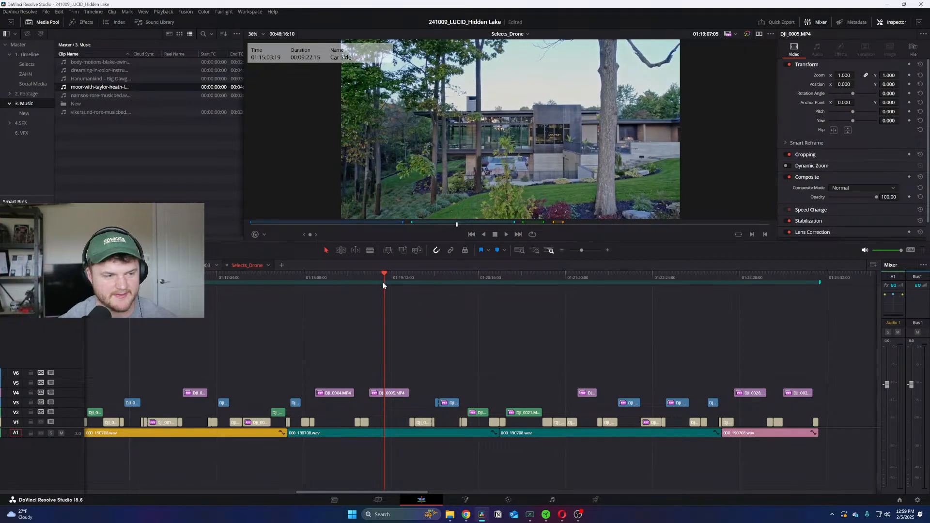
pyautogui.hotkey('ctrl', '=')
pyautogui.moveTo(393, 277); pyautogui.dragTo(363, 285)
pyautogui.hotkey('ctrl', '-')
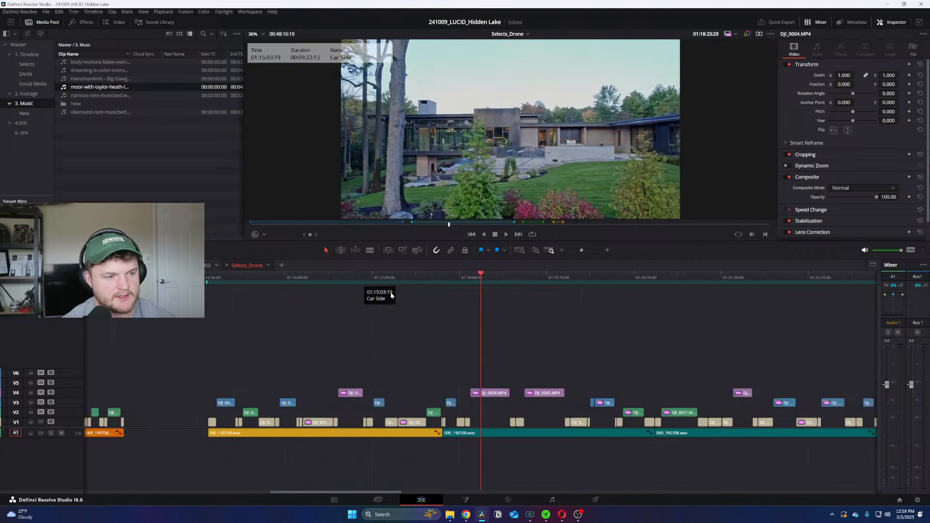
pyautogui.click(451, 276)
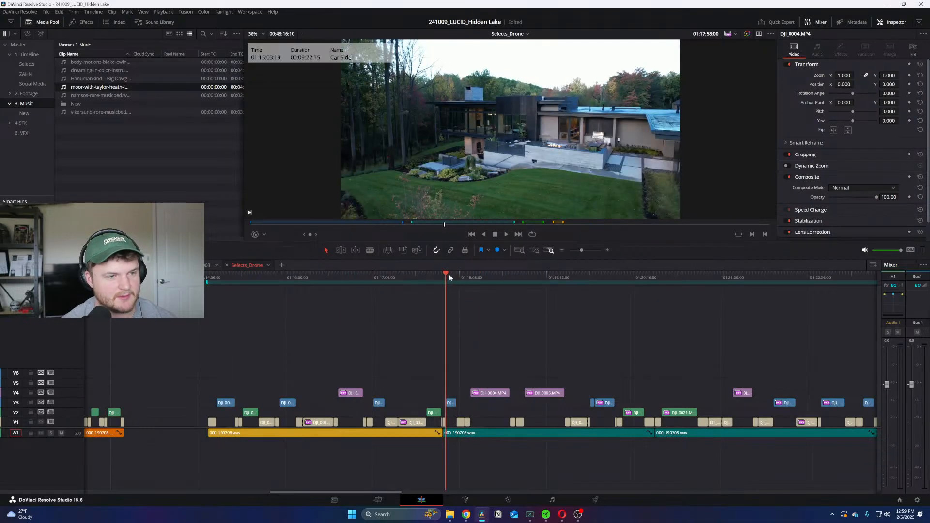
# Step: Play the lawn shot DJI_0003.MP4 and skim forward through DJI_0004.MP4 and DJI_0005.MP4 to DJI_0021.MP4
pyautogui.press('space')
pyautogui.hotkey('ctrl', '=')
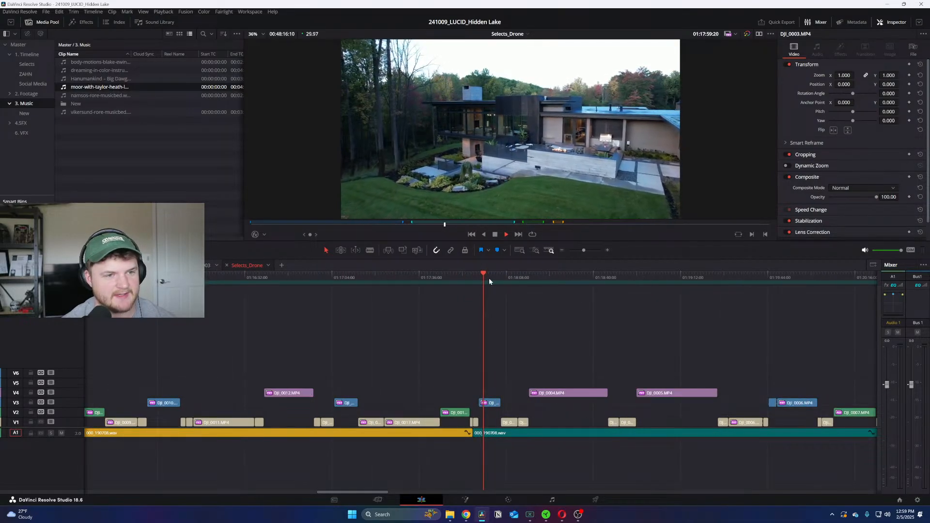
pyautogui.press('space')
pyautogui.hotkey('ctrl', '-')
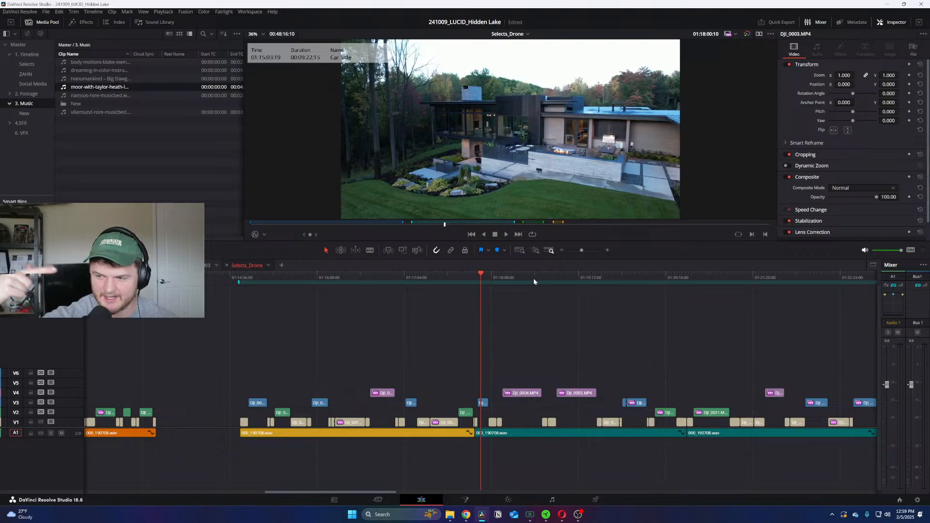
pyautogui.click(505, 278)
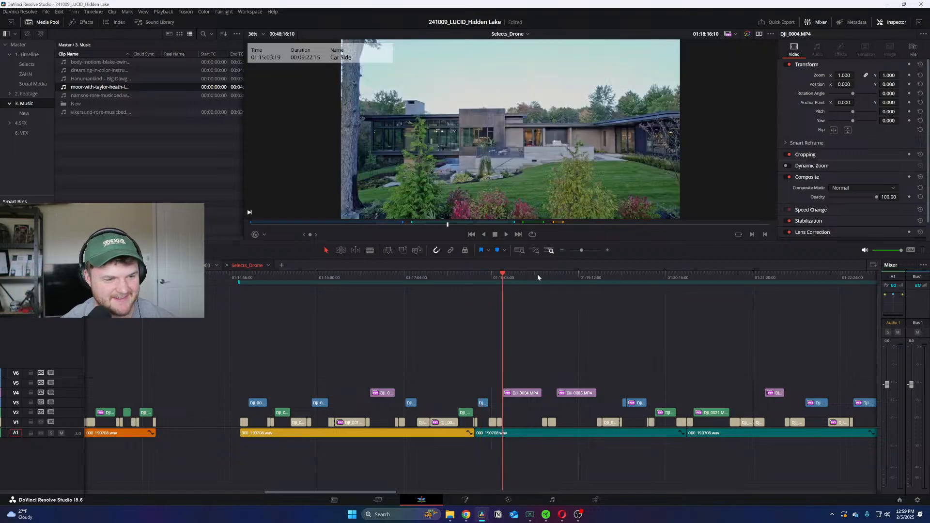
pyautogui.click(570, 276)
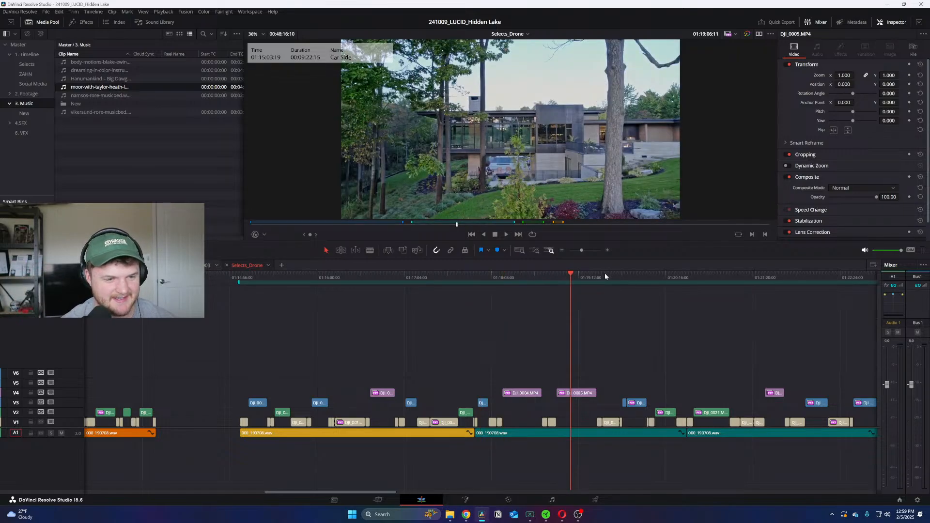
pyautogui.click(634, 277)
pyautogui.click(668, 274)
pyautogui.click(699, 277)
pyautogui.click(719, 277)
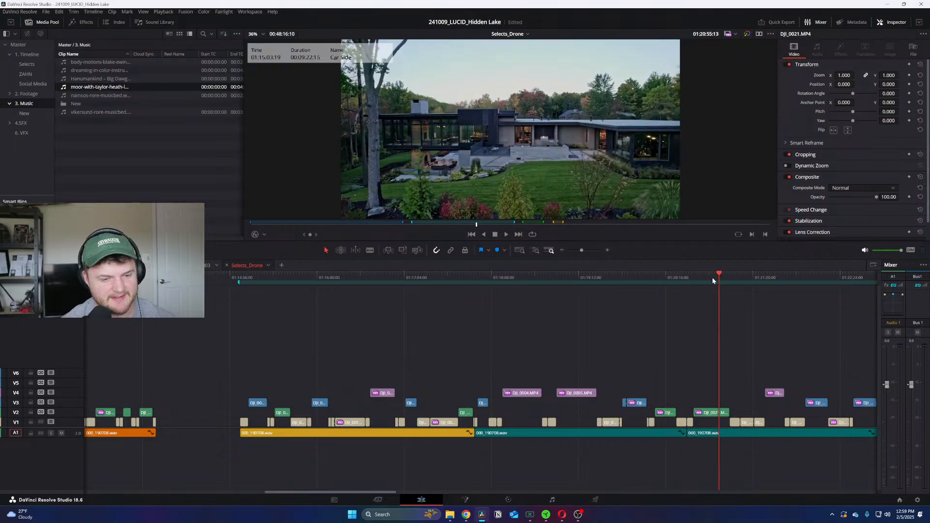
# Step: Play the dusk shots DJI_0024.MP4 and DJI_0025.MP4 and compare them with the terrace shots DJI_0028.MP4 and DJI_0029.MP4
pyautogui.hscroll(5, 716, 278)
pyautogui.click(579, 274)
pyautogui.click(615, 275)
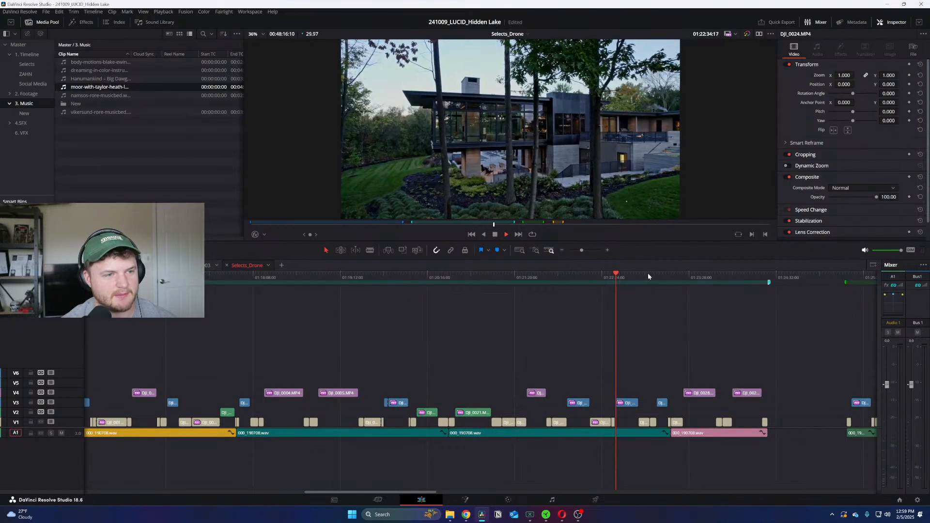
pyautogui.click(650, 272)
pyautogui.click(657, 274)
pyautogui.press('space')
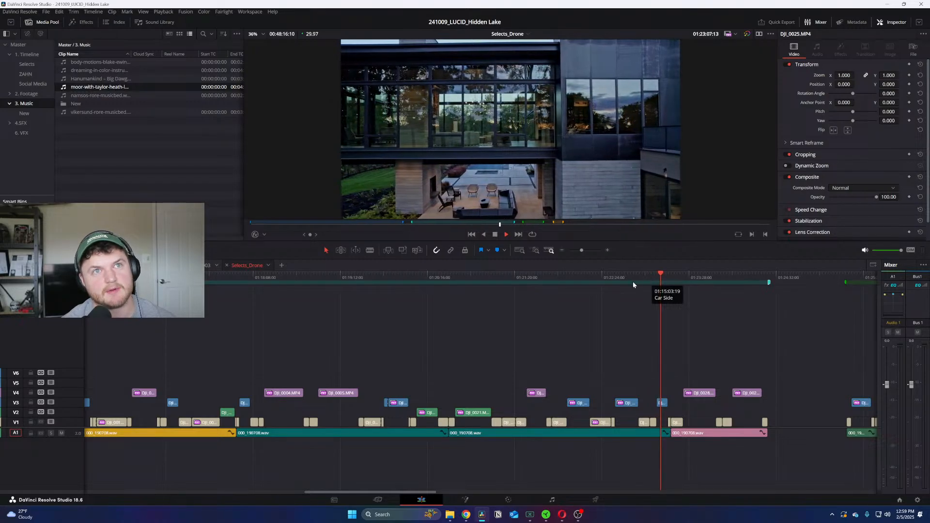
pyautogui.hotkey('ctrl', '=')
pyautogui.click(536, 276)
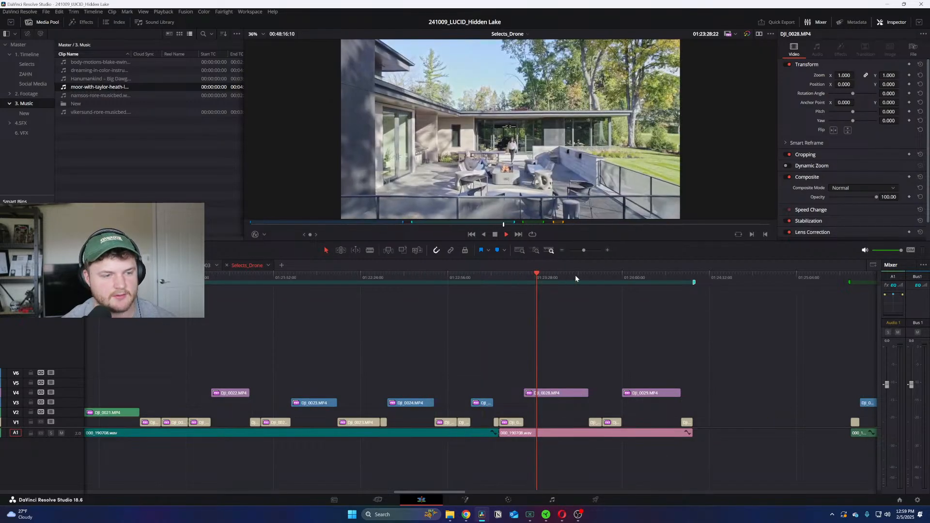
pyautogui.click(632, 278)
pyautogui.click(534, 277)
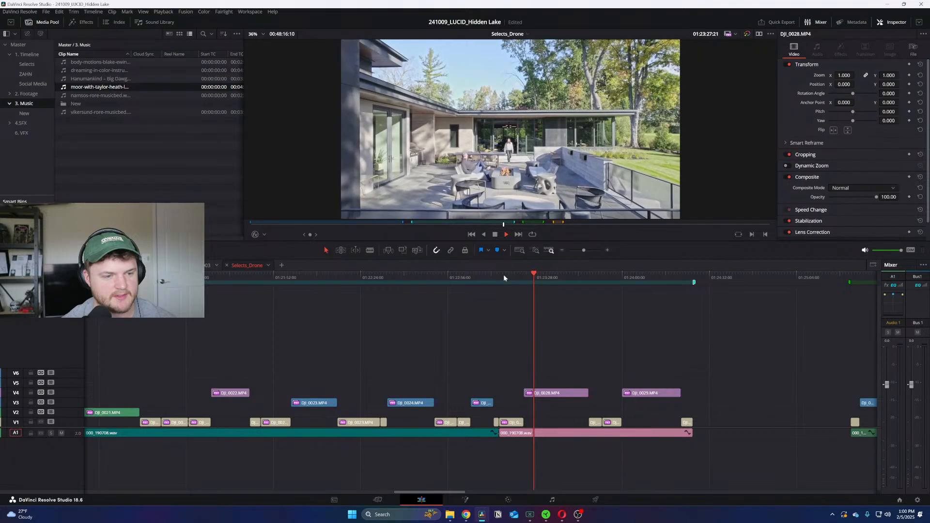
pyautogui.click(479, 278)
# Step: Skim the Car Side section backwards through DJI_0006.MP4 and DJI_0004.MP4 and replay DJI_0003.MP4
pyautogui.hotkey('ctrl', '-')
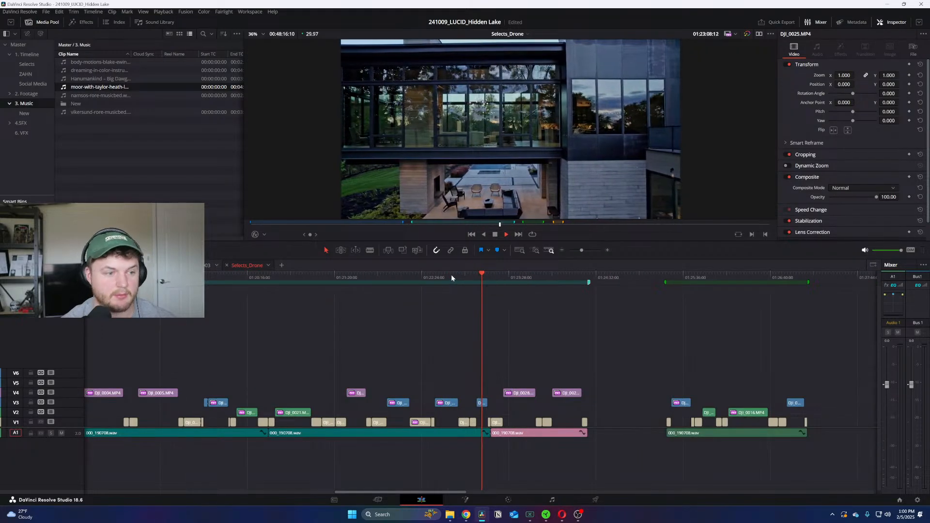
pyautogui.click(438, 276)
pyautogui.moveTo(437, 276); pyautogui.dragTo(206, 292)
pyautogui.hotkey('ctrl', '-')
pyautogui.hotkey('ctrl', '=')
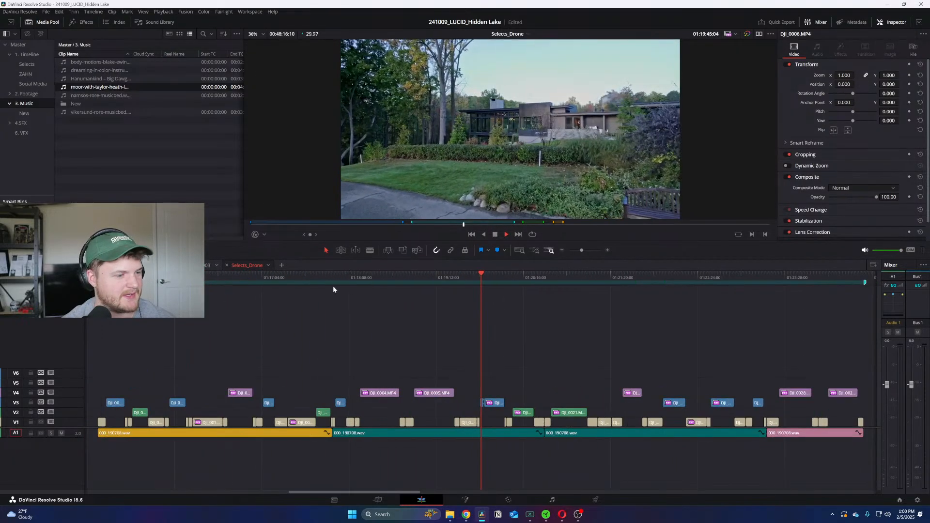
pyautogui.click(432, 278)
pyautogui.click(373, 276)
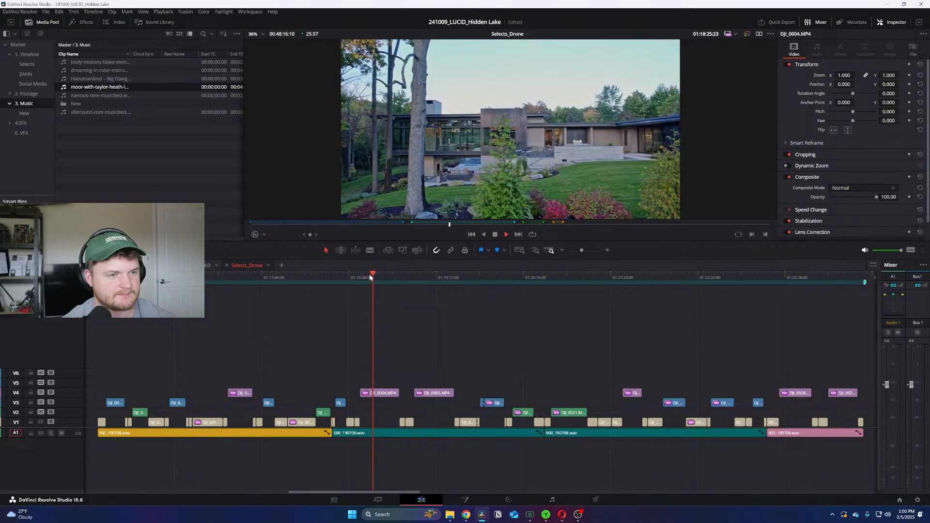
pyautogui.hotkey('ctrl', '=')
pyautogui.click(408, 275)
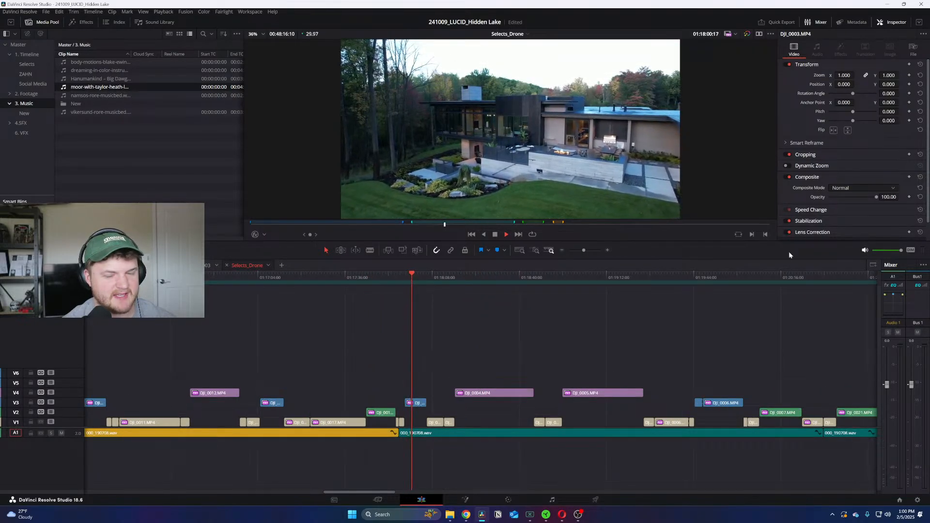
pyautogui.hotkey('ctrl', '-')
pyautogui.hotkey('ctrl', '-')
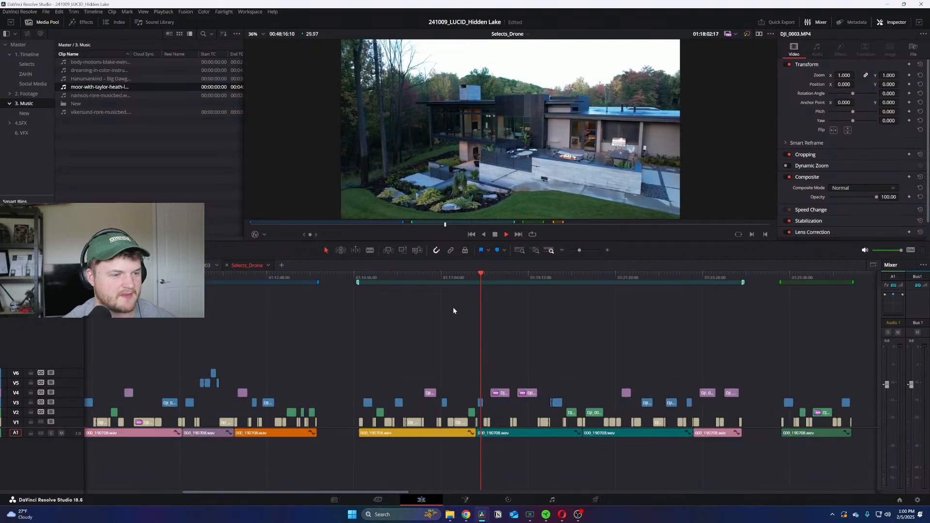
# Step: Recheck the dusk shot near 01:23:04 and skim back to the start of the Car Side section near 01:15:09
pyautogui.moveTo(694, 275)
pyautogui.mouseDown()
pyautogui.moveTo(702, 275)
pyautogui.moveTo(690, 276)
pyautogui.mouseUp()
pyautogui.press('space')
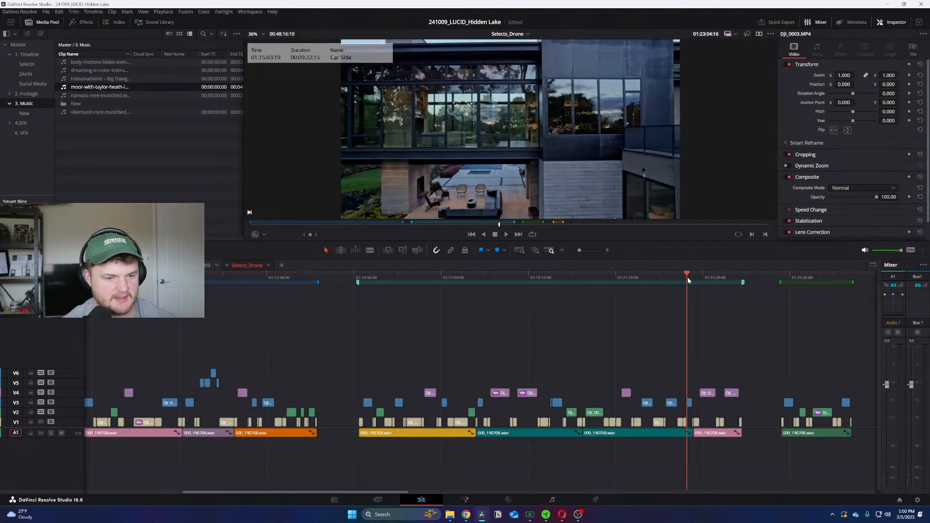
pyautogui.hotkey('ctrl', '=')
pyautogui.click(444, 275)
pyautogui.click(455, 276)
pyautogui.click(393, 278)
pyautogui.moveTo(393, 277); pyautogui.dragTo(204, 294)
pyautogui.hscroll(-3, 356, 279)
pyautogui.click(419, 277)
pyautogui.hscroll(-6, 358, 285)
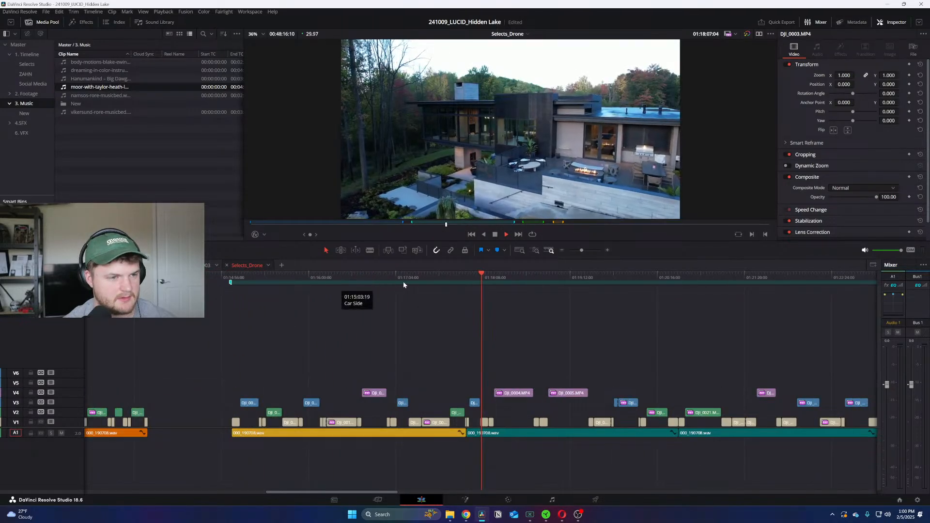
pyautogui.moveTo(403, 279); pyautogui.dragTo(242, 297)
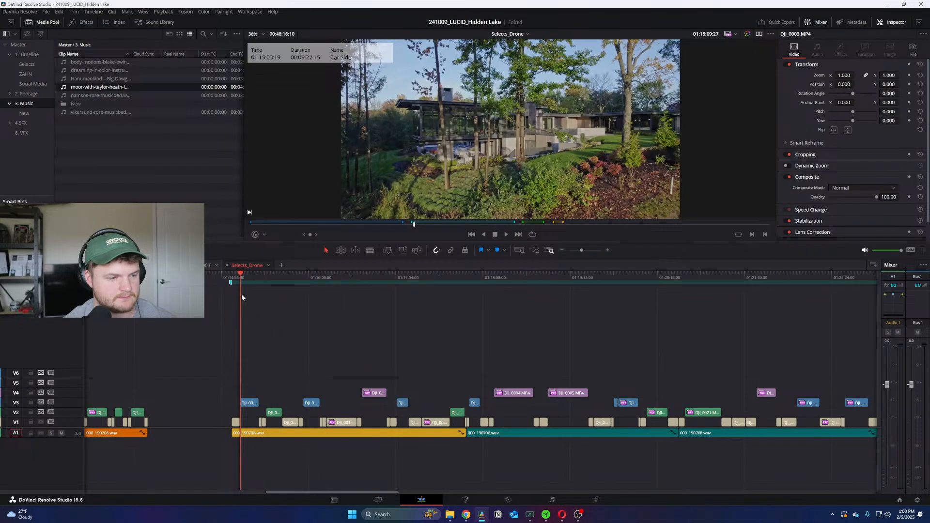
# Step: Examine the Poolside shots DJI_0995.MP4, DJI_0996.MP4 and DJI_0998.MP4
pyautogui.hotkey('ctrl', '-')
pyautogui.moveTo(392, 278); pyautogui.dragTo(369, 279)
pyautogui.hotkey('ctrl', '-')
pyautogui.hotkey('ctrl', '-')
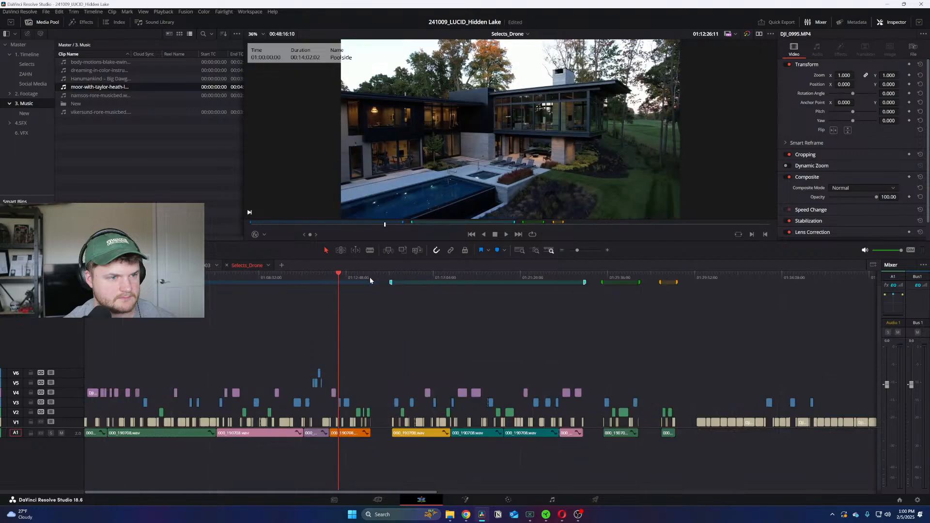
pyautogui.hotkey('ctrl', '=')
pyautogui.hotkey('ctrl', '=')
pyautogui.hotkey('ctrl', '=')
pyautogui.moveTo(473, 278); pyautogui.dragTo(509, 281)
pyautogui.click(567, 275)
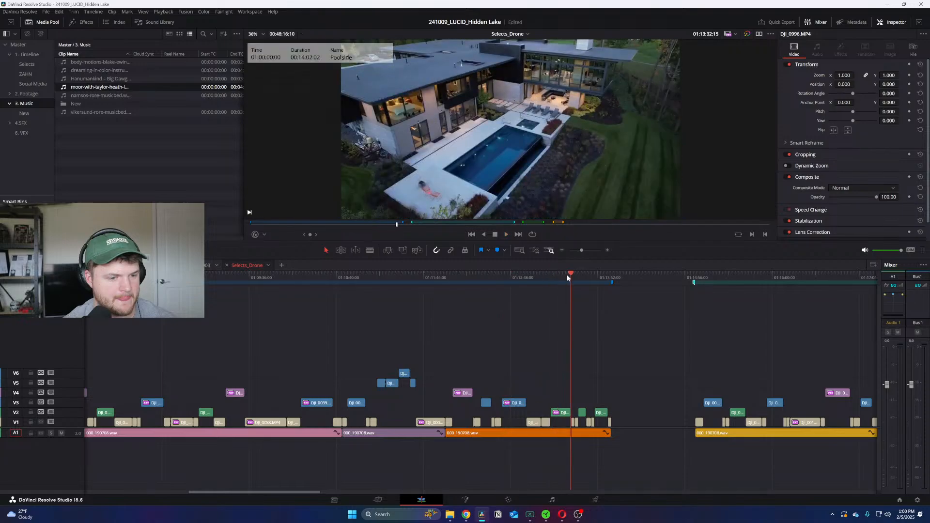
pyautogui.click(579, 276)
pyautogui.hotkey('ctrl', '=')
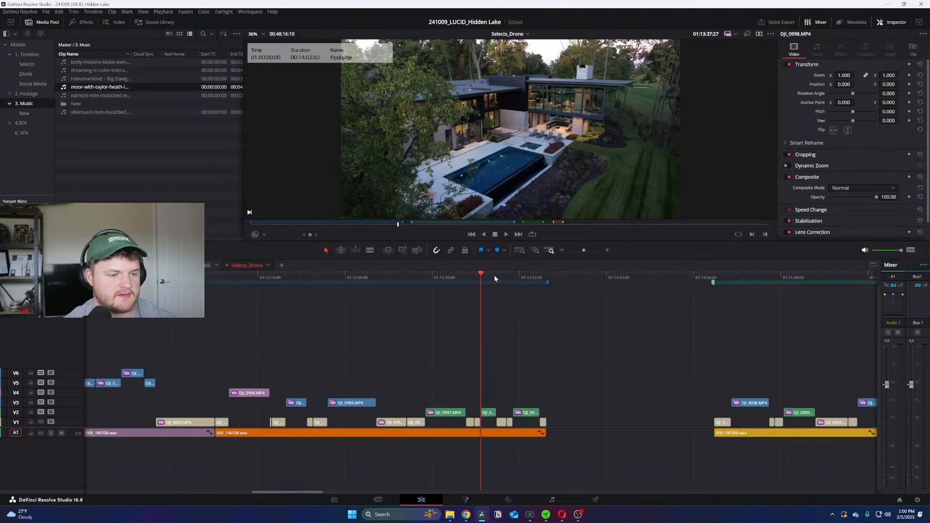
# Step: Search the unmarked drone clips around 01:39:52 backwards for a usable shot
pyautogui.hotkey('ctrl', '-')
pyautogui.hotkey('ctrl', '-')
pyautogui.click(577, 275)
pyautogui.hotkey('ctrl', '-')
pyautogui.hotkey('ctrl', '-')
pyautogui.click(493, 277)
pyautogui.hotkey('ctrl', '=')
pyautogui.hotkey('ctrl', '=')
pyautogui.hotkey('ctrl', '=')
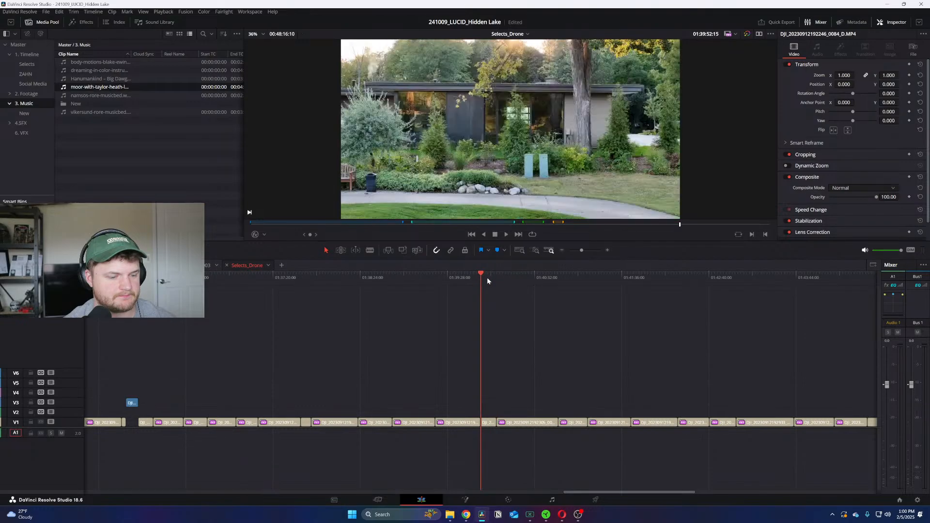
pyautogui.moveTo(471, 279); pyautogui.dragTo(103, 280)
pyautogui.hotkey('ctrl', '-')
pyautogui.moveTo(480, 275); pyautogui.dragTo(262, 290)
pyautogui.moveTo(324, 282); pyautogui.dragTo(115, 291)
pyautogui.scroll(-1, 415, 286)
pyautogui.scroll(2, 460, 283)
pyautogui.scroll(-2, 458, 280)
# Step: Play the golf course shot DJI_0016.MP4 near 01:26:09
pyautogui.moveTo(412, 276)
pyautogui.mouseDown()
pyautogui.moveTo(326, 279)
pyautogui.moveTo(353, 274)
pyautogui.moveTo(339, 275)
pyautogui.mouseUp()
pyautogui.press('space')
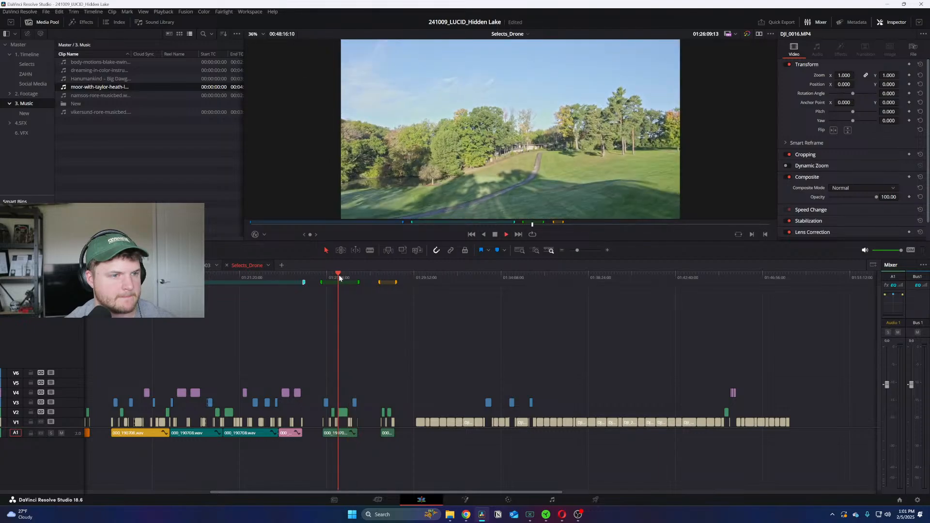
pyautogui.hotkey('ctrl', '=')
pyautogui.hotkey('ctrl', '=')
pyautogui.hotkey('ctrl', '=')
# Step: Return to the terrace shots and play DJI_0029.MP4 from the start of its raised select near 01:24:00
pyautogui.moveTo(476, 274); pyautogui.dragTo(355, 275)
pyautogui.hotkey('ctrl', '-')
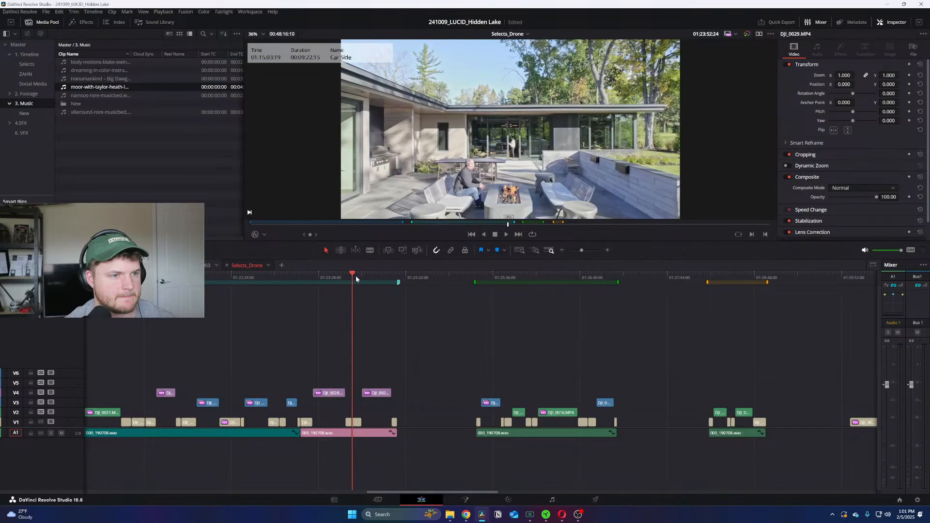
pyautogui.hotkey('ctrl', '=')
pyautogui.hotkey('ctrl', '=')
pyautogui.press('space')
pyautogui.hotkey('ctrl', '=')
pyautogui.press('Down')
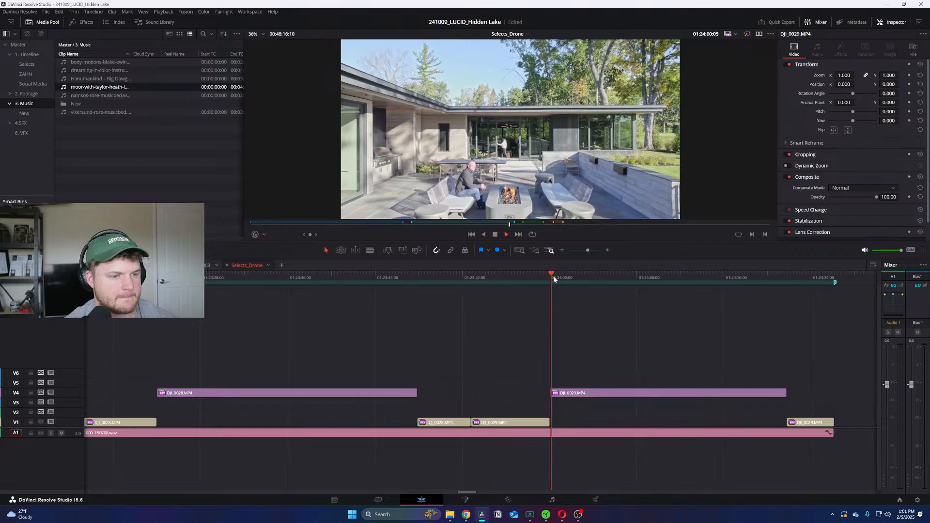
pyautogui.click(586, 393)
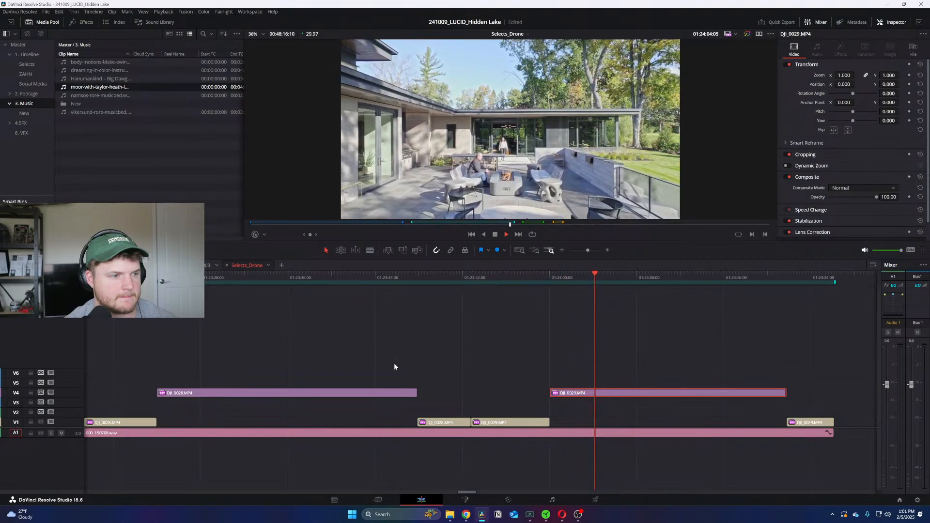
pyautogui.press('space')
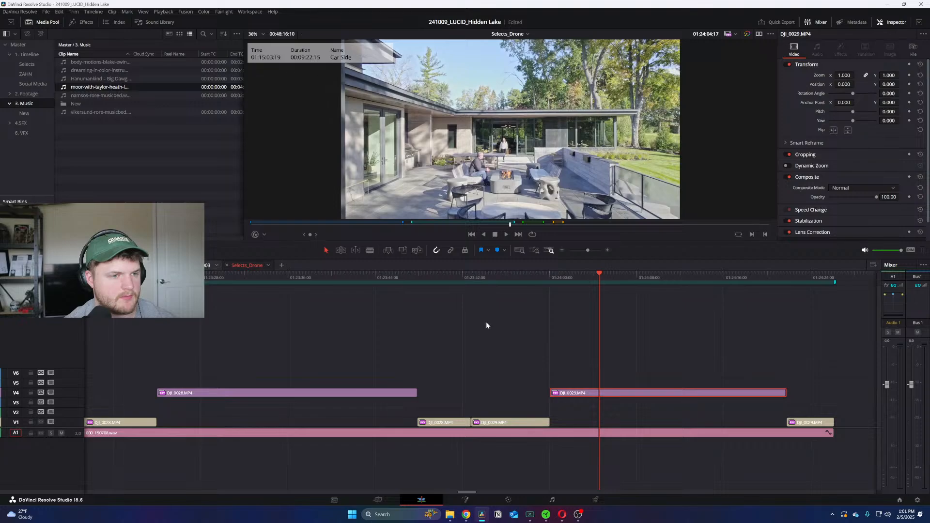
# Step: Paste DJI_0028.MP4 into the 006_Exterior Drone timeline and place it on V2 directly after DJI_0991.MP4
pyautogui.hotkey('ctrl', 'shift', 'Tab')
pyautogui.hotkey('ctrl', '-')
pyautogui.hotkey('ctrl', '-')
pyautogui.moveTo(394, 277); pyautogui.dragTo(363, 295)
pyautogui.moveTo(296, 301); pyautogui.dragTo(185, 301)
pyautogui.scroll(2, 299, 302)
pyautogui.moveTo(402, 289); pyautogui.dragTo(551, 308)
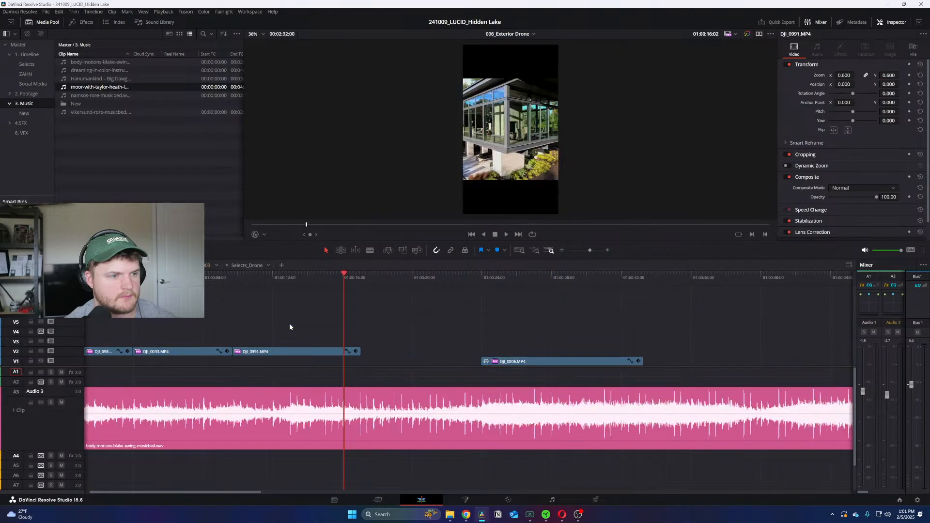
pyautogui.moveTo(387, 281); pyautogui.dragTo(423, 282)
pyautogui.hotkey('ctrl', 'v')
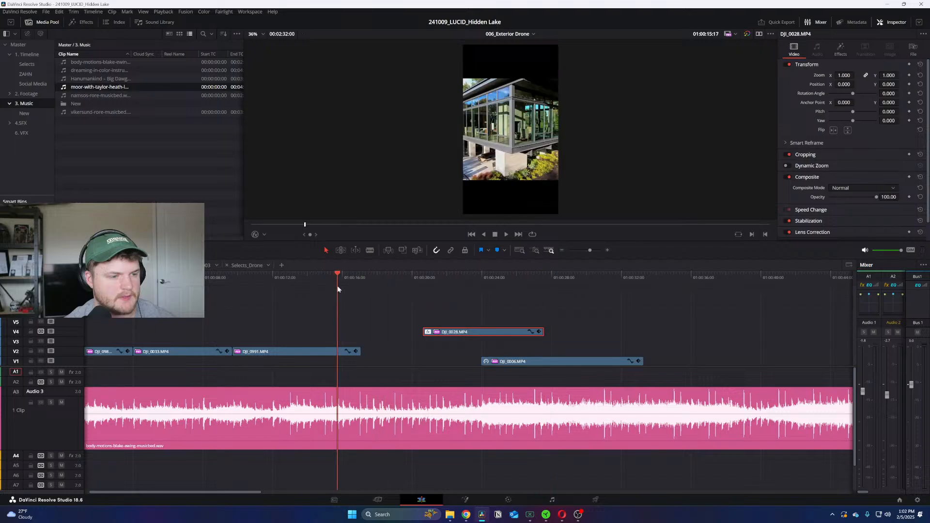
pyautogui.moveTo(472, 333); pyautogui.dragTo(435, 346)
# Step: Play the added terrace shot, trim the end of DJI_0028.MP4 to about 01:00:23, and clear the in and out points
pyautogui.press('space')
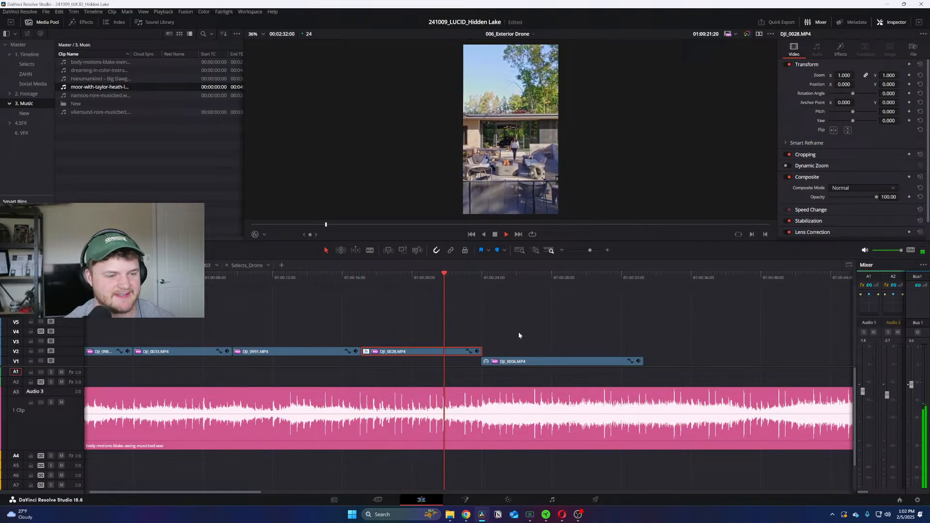
pyautogui.click(513, 276)
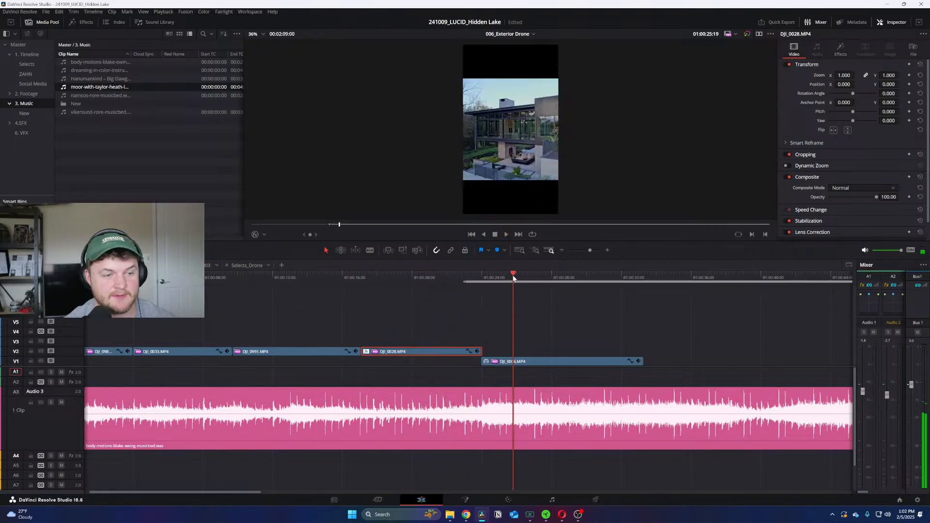
pyautogui.moveTo(480, 351); pyautogui.dragTo(463, 352)
pyautogui.click(525, 337)
pyautogui.hotkey('alt', 'x')
pyautogui.hotkey('ctrl', '-')
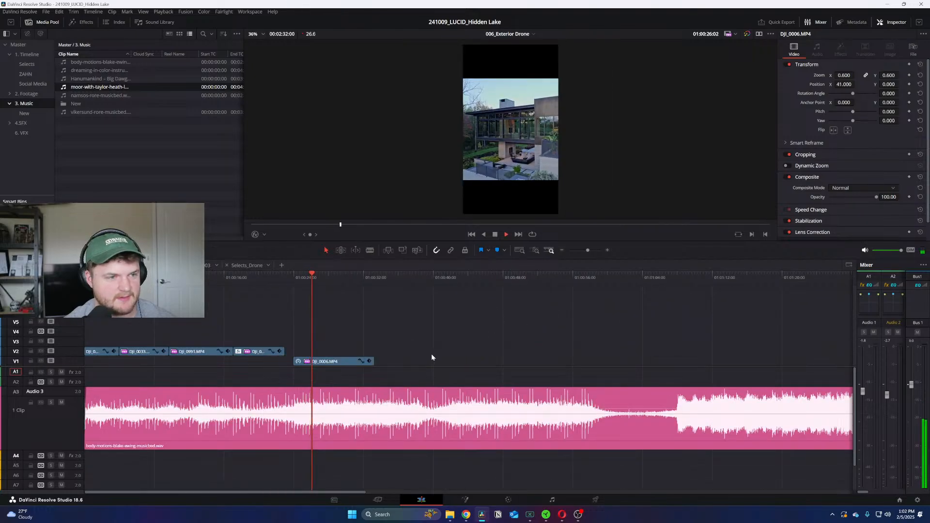
# Step: Move DJI_0006.MP4 to V4 so it starts where DJI_0028.MP4 ends, and extend it to about 20 seconds
pyautogui.moveTo(334, 361); pyautogui.dragTo(543, 332)
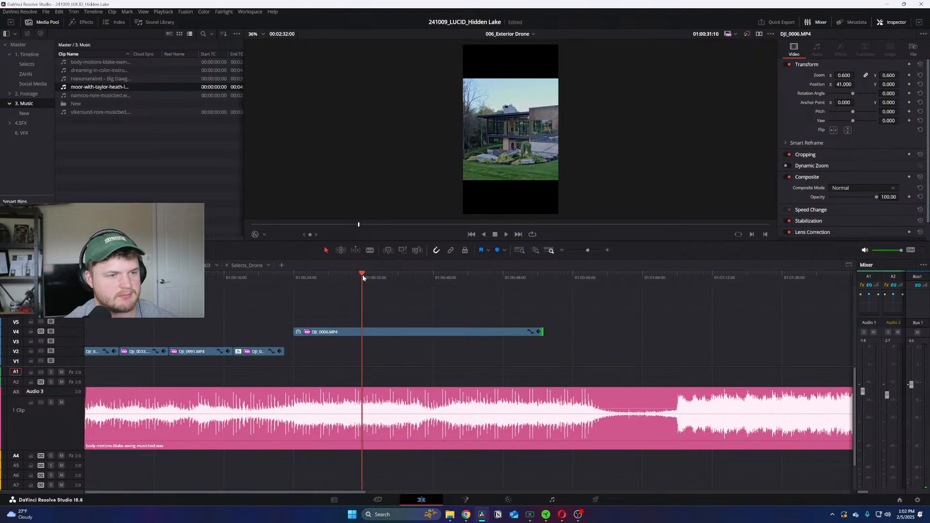
pyautogui.moveTo(419, 332); pyautogui.dragTo(337, 333)
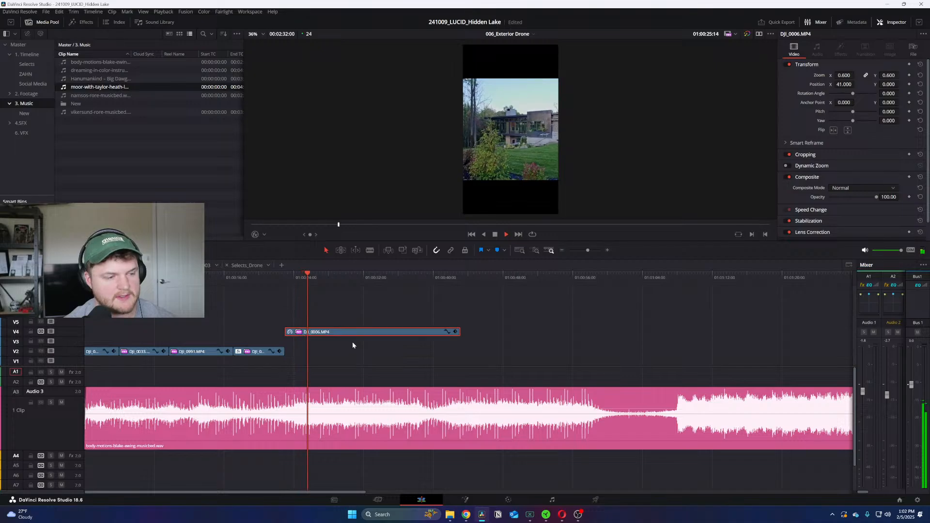
pyautogui.hotkey('ctrl', '=')
pyautogui.hotkey('ctrl', '=')
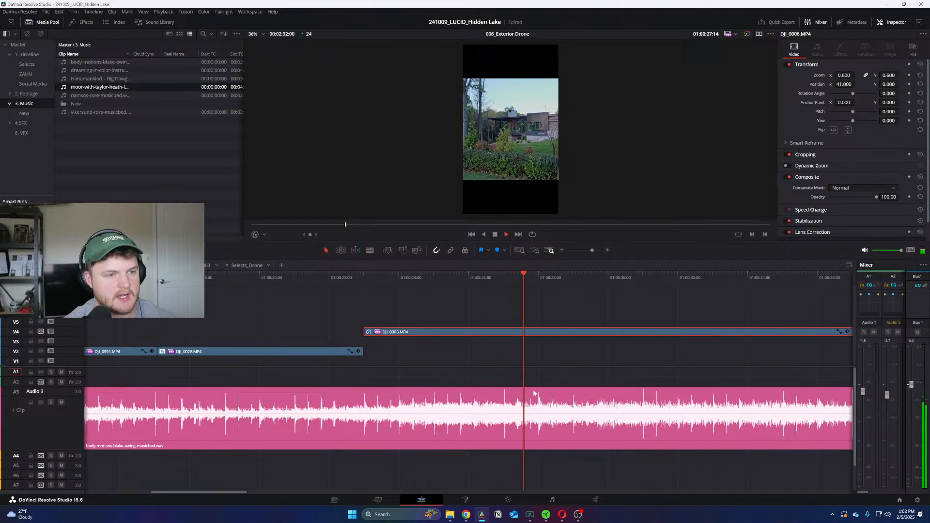
# Step: Cut the body-motions music track on Audio 3 at about 01:00:31 and delete the remainder
pyautogui.press('space')
pyautogui.press('b')
pyautogui.click(640, 423)
pyautogui.press('a')
pyautogui.click(692, 424)
pyautogui.press('Delete')
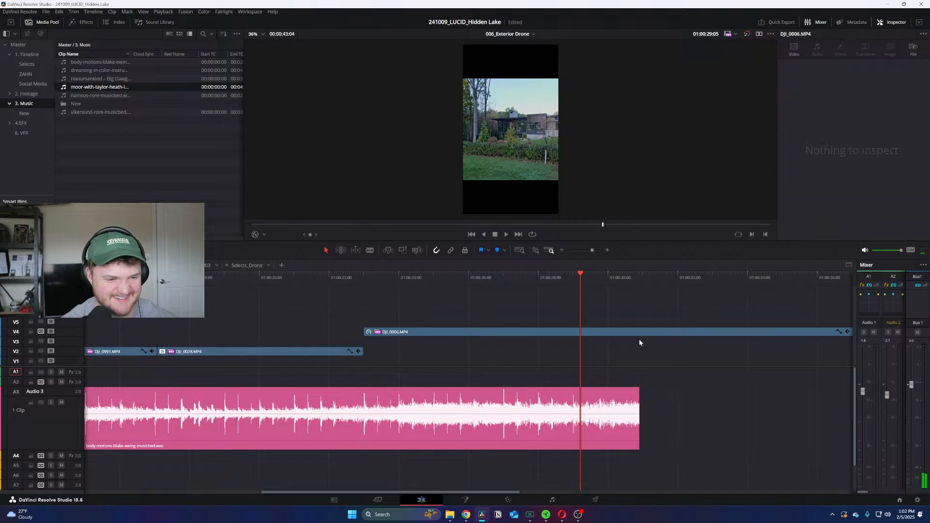
# Step: Cut DJI_0006.MP4 on V4 where the music track ends and delete the remainder
pyautogui.press('b')
pyautogui.click(640, 332)
pyautogui.press('a')
pyautogui.click(679, 332)
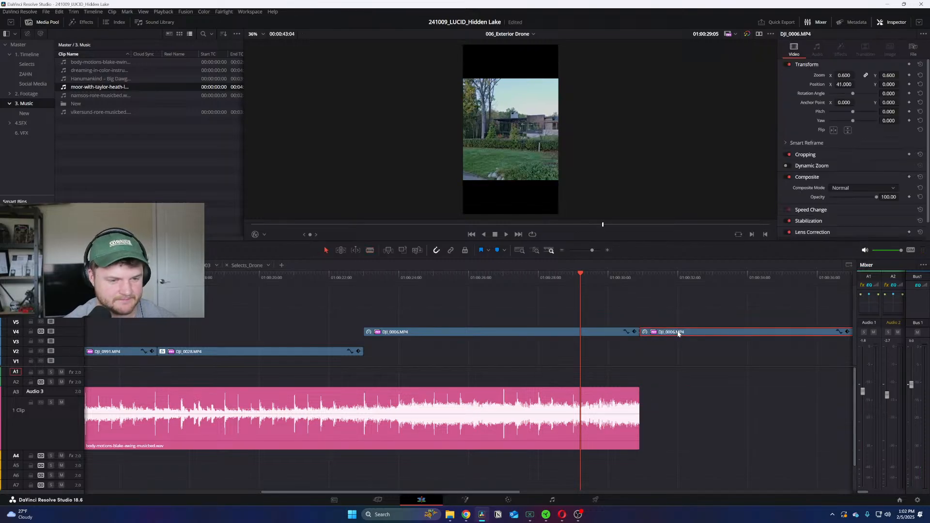
pyautogui.press('Delete')
# Step: Shift DJI_0006.MP4 about two seconds later, extend its start back to the end of DJI_0028.MP4, and play the result
pyautogui.moveTo(443, 279); pyautogui.dragTo(439, 285)
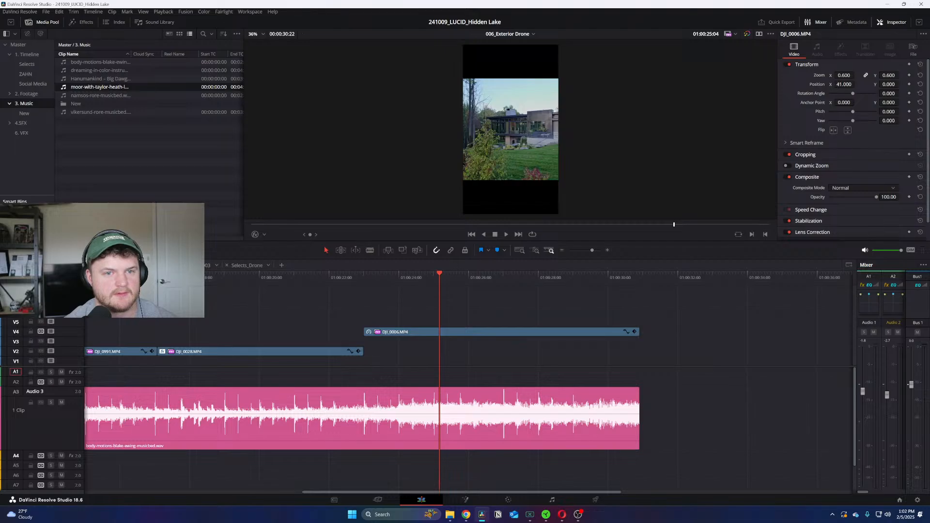
pyautogui.press('space')
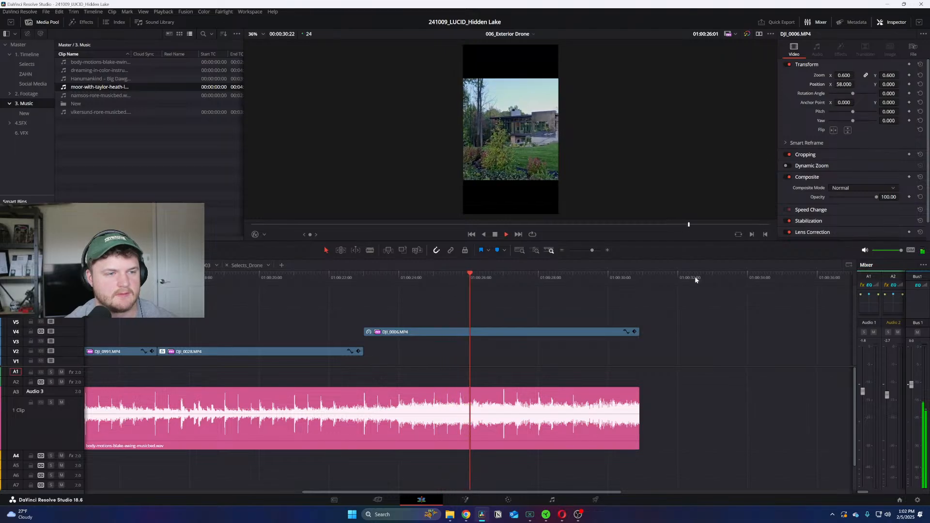
pyautogui.hotkey('ctrl', '=')
pyautogui.click(531, 333)
pyautogui.moveTo(530, 334); pyautogui.dragTo(609, 337)
pyautogui.moveTo(334, 335); pyautogui.dragTo(254, 333)
pyautogui.click(254, 282)
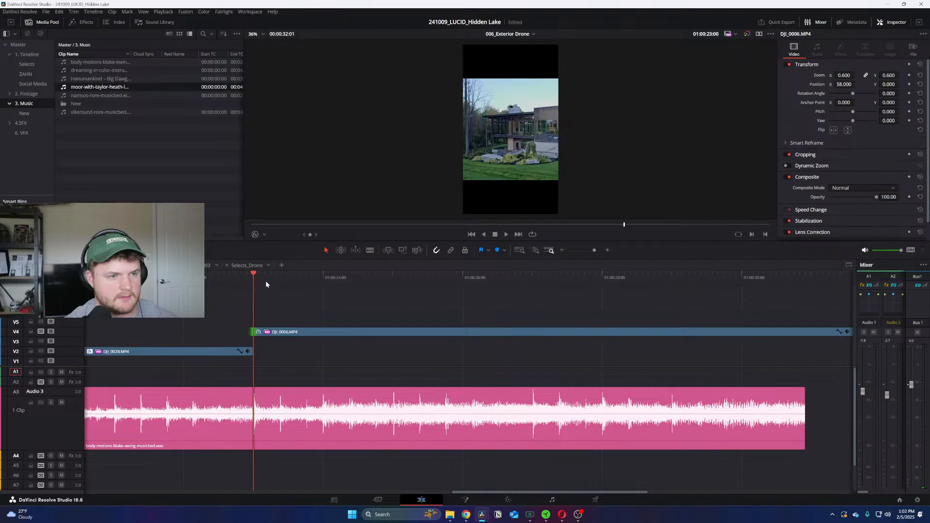
pyautogui.moveTo(278, 334); pyautogui.dragTo(254, 333)
pyautogui.press('space')
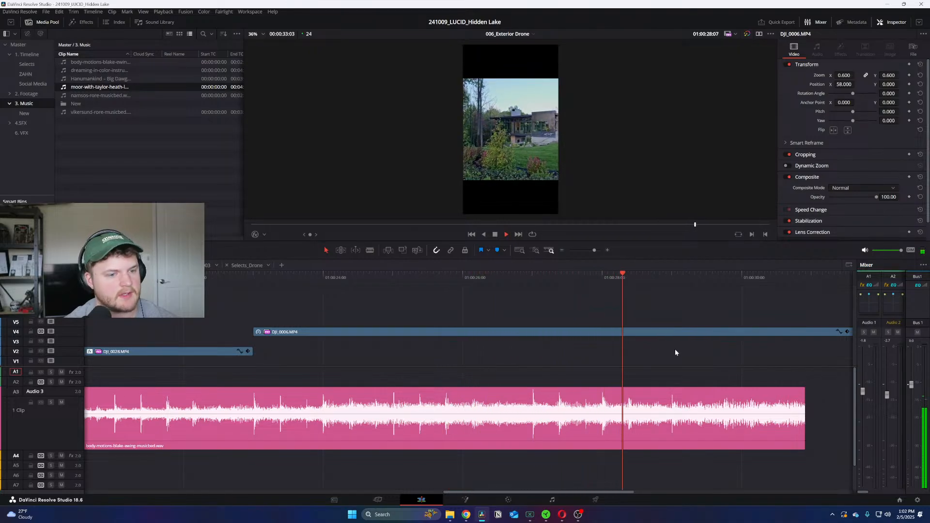
# Step: Cut DJI_0006.MP4 and the music at 01:00:29:20, delete the remainders, and fade out the end of the music
pyautogui.press('space')
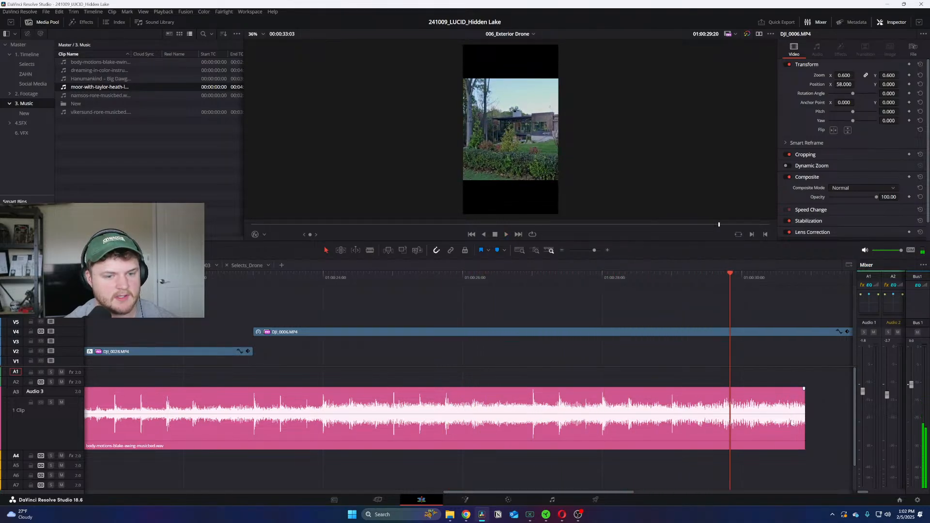
pyautogui.moveTo(805, 435); pyautogui.dragTo(642, 392)
pyautogui.hotkey('ctrl', 'b')
pyautogui.click(763, 332)
pyautogui.press('Delete')
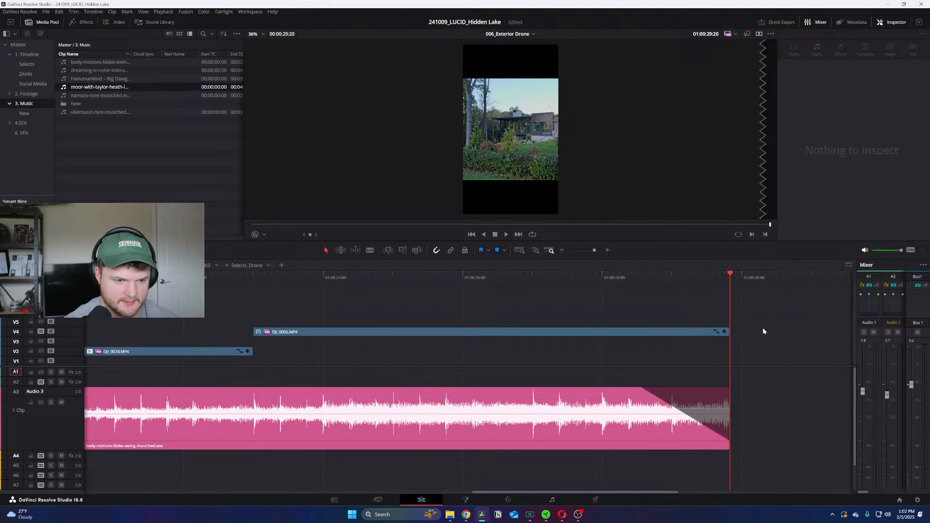
pyautogui.hotkey('ctrl', '-')
pyautogui.moveTo(423, 389); pyautogui.dragTo(436, 389)
# Step: Move DJI_0006.MP4 from V4 down to V2, directly after DJI_0028.MP4
pyautogui.press('Home')
pyautogui.hotkey('ctrl', '-')
pyautogui.hotkey('ctrl', '-')
pyautogui.hotkey('ctrl', '=')
pyautogui.moveTo(521, 332); pyautogui.dragTo(519, 352)
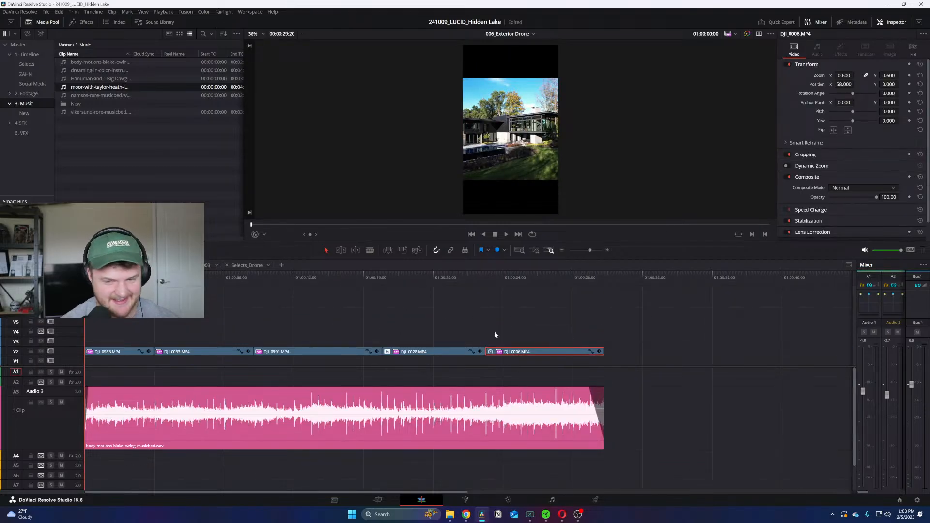
# Step: Play the 006_Exterior Drone edit from the start to review its pacing, and glance at the Cut_003 timeline
pyautogui.press('space')
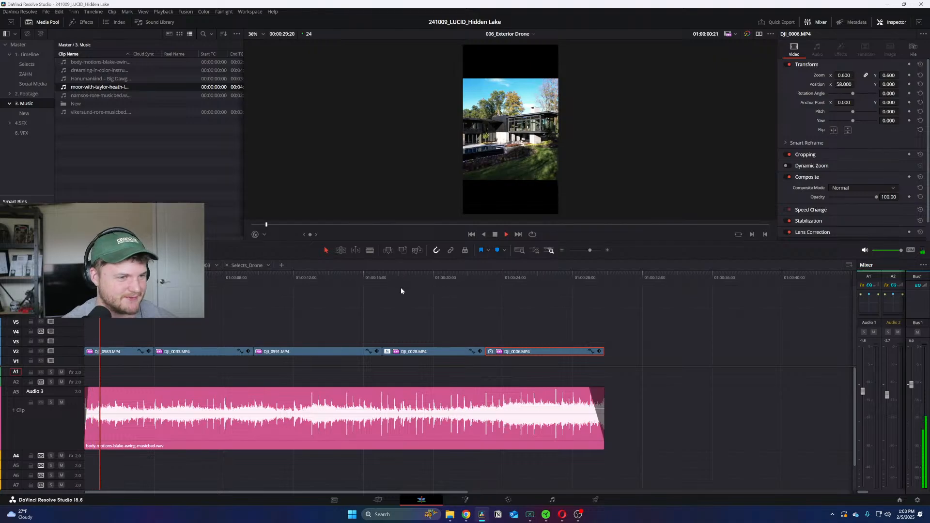
pyautogui.click(374, 299)
pyautogui.hotkey('ctrl', '=')
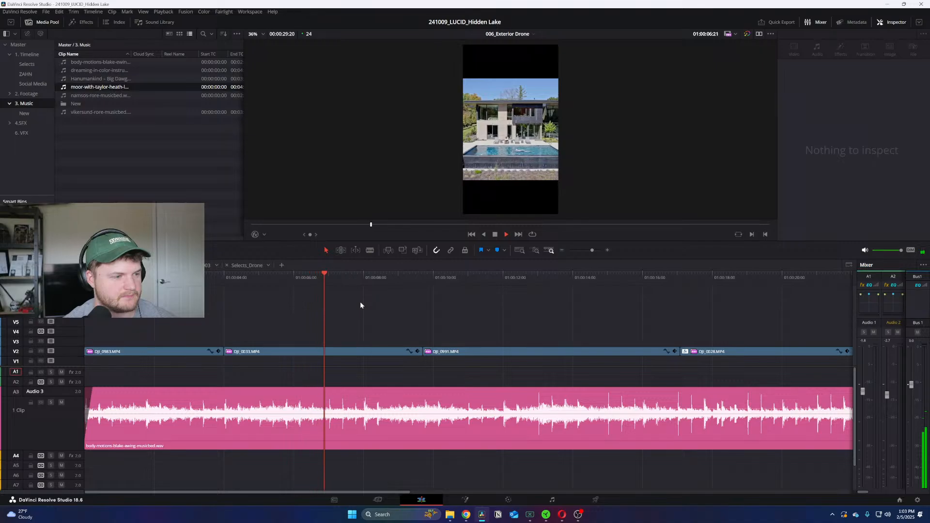
pyautogui.hotkey('ctrl', '-')
pyautogui.press('space')
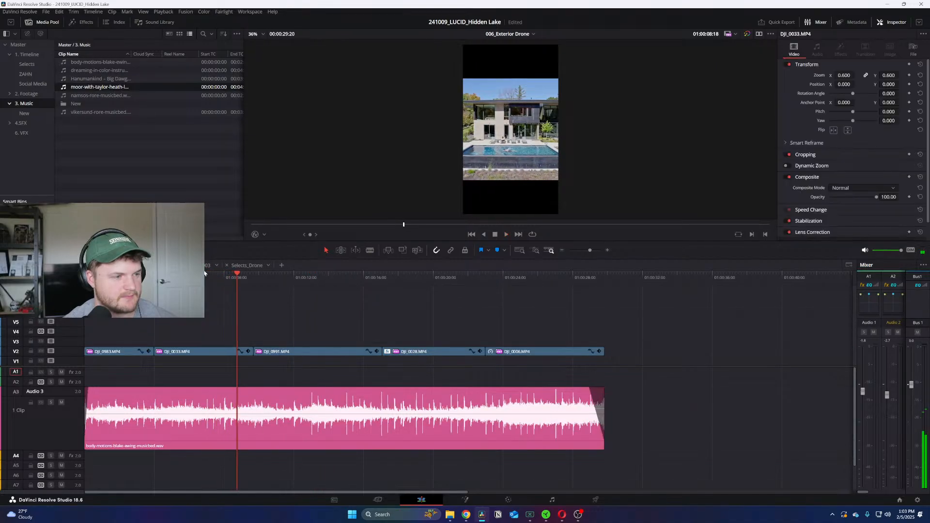
pyautogui.hotkey('ctrl', '=')
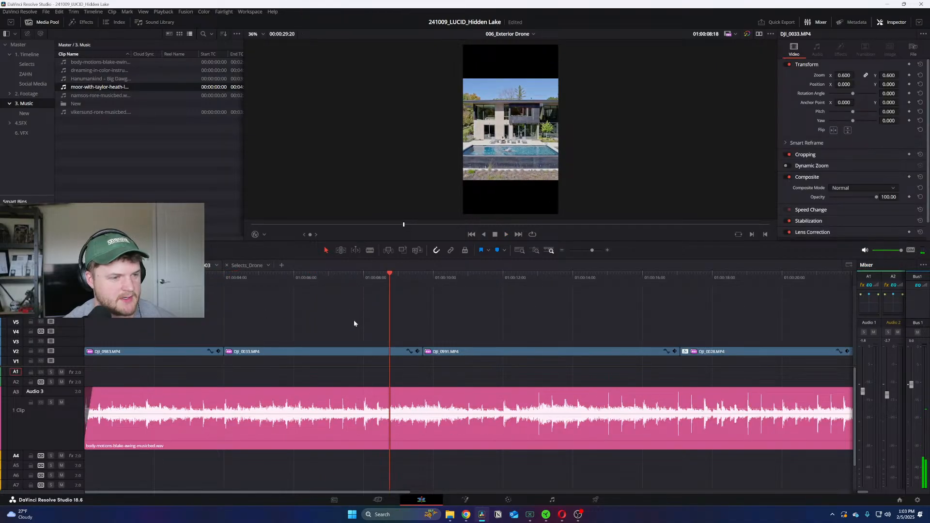
pyautogui.hotkey('ctrl', 'Tab')
pyautogui.hotkey('ctrl', '-')
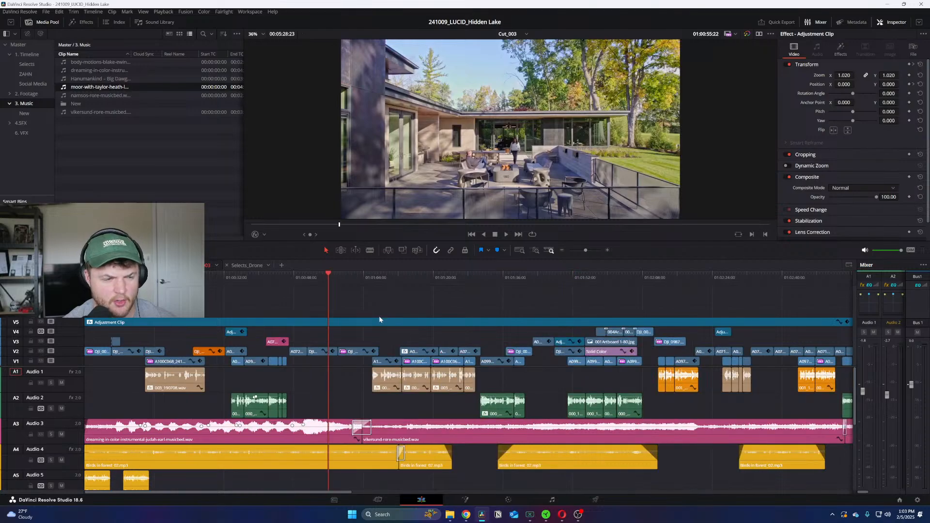
pyautogui.hotkey('ctrl', '-')
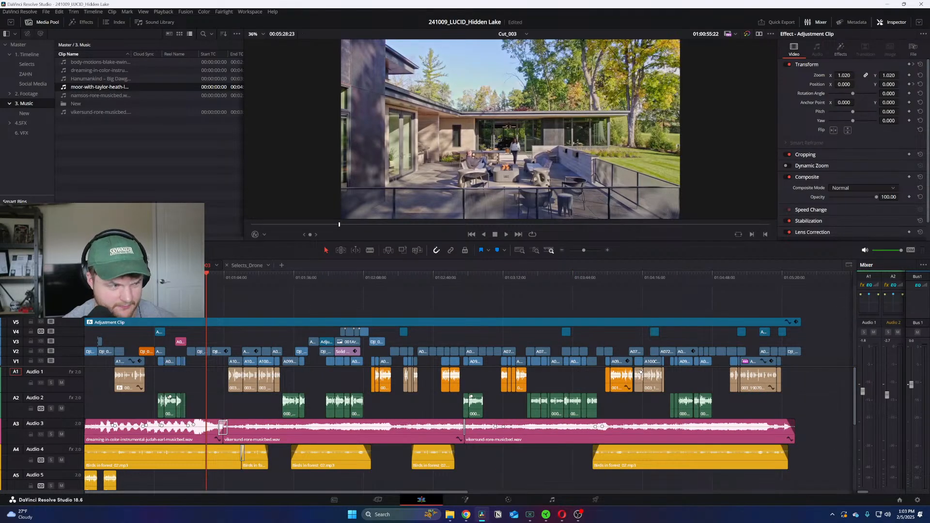
pyautogui.hotkey('ctrl', 'Tab')
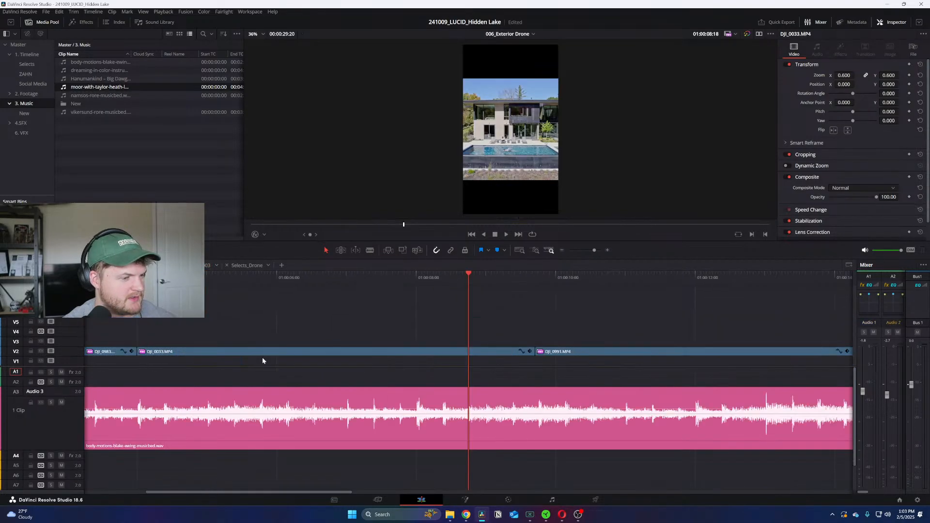
pyautogui.press('space')
# Step: Hide the still gallery on the Color page and return to the start of the timeline on the Edit page
pyautogui.click(507, 500)
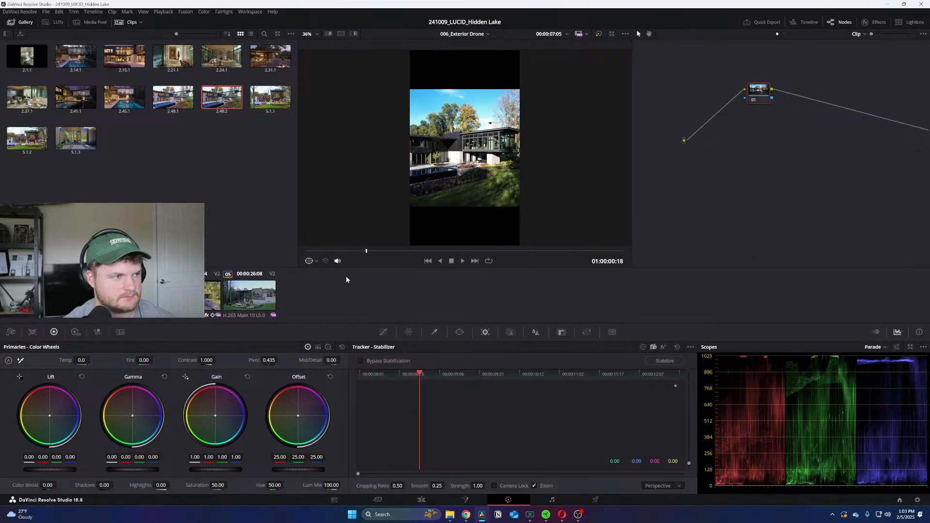
pyautogui.click(25, 22)
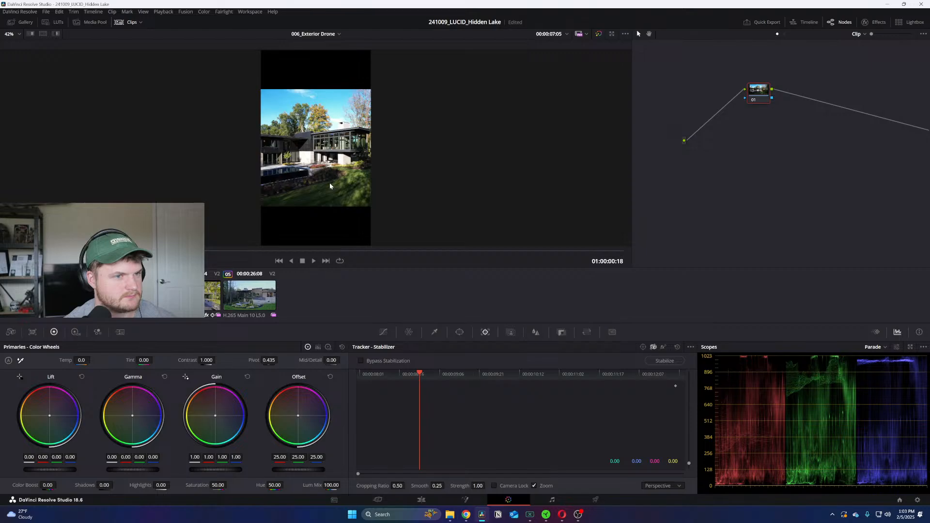
pyautogui.click(421, 502)
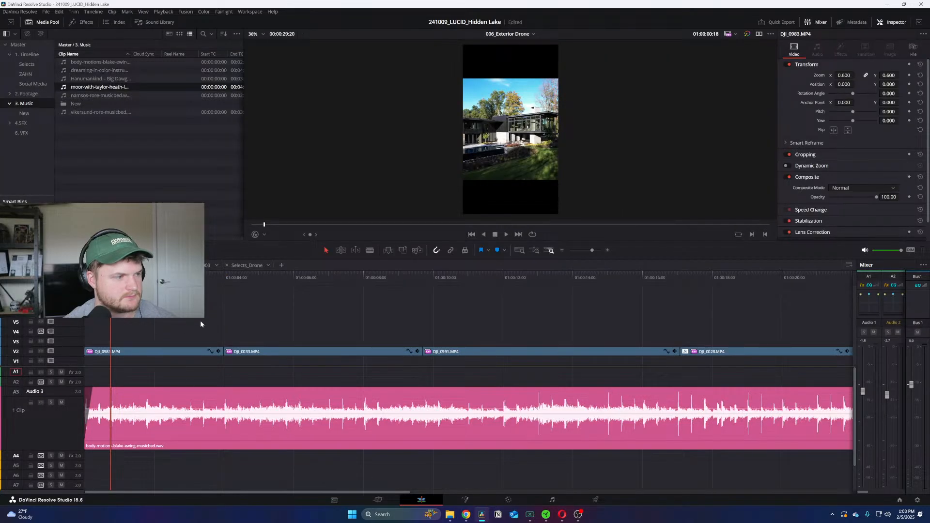
pyautogui.hotkey('ctrl', '-')
pyautogui.moveTo(280, 277); pyautogui.dragTo(84, 292)
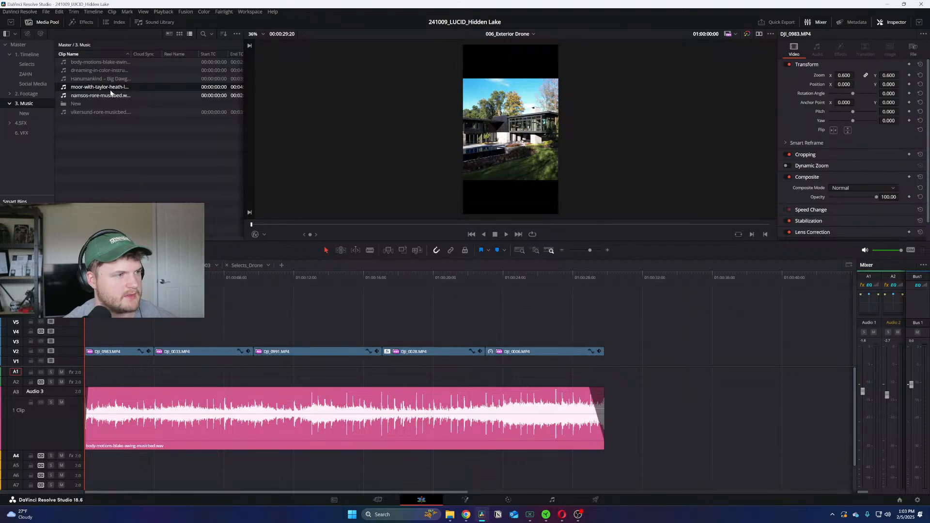
# Step: Open the 009_Single Shot_ and 008_Single Shot_ timelines from the Social Media bin
pyautogui.click(25, 55)
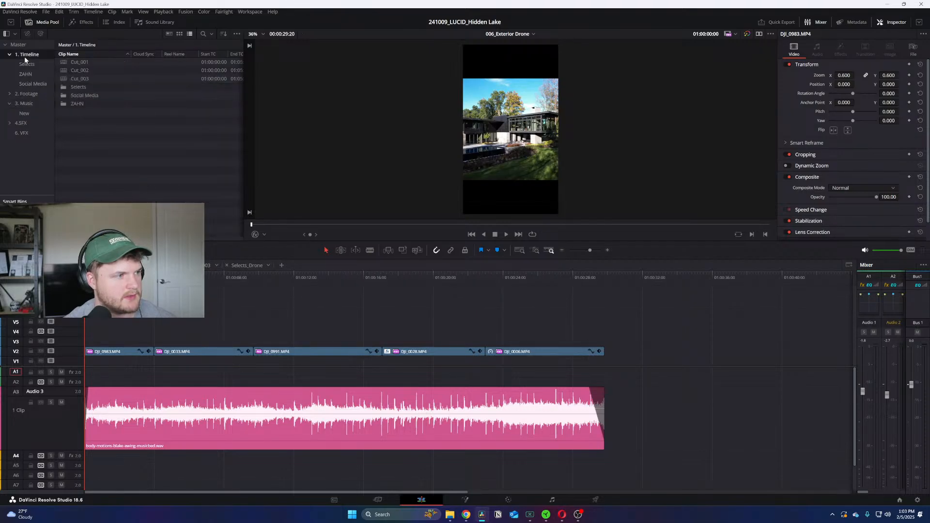
pyautogui.doubleClick(73, 95)
pyautogui.click(68, 129)
pyautogui.keyDown('shift'); pyautogui.click(65, 138); pyautogui.keyUp('shift')
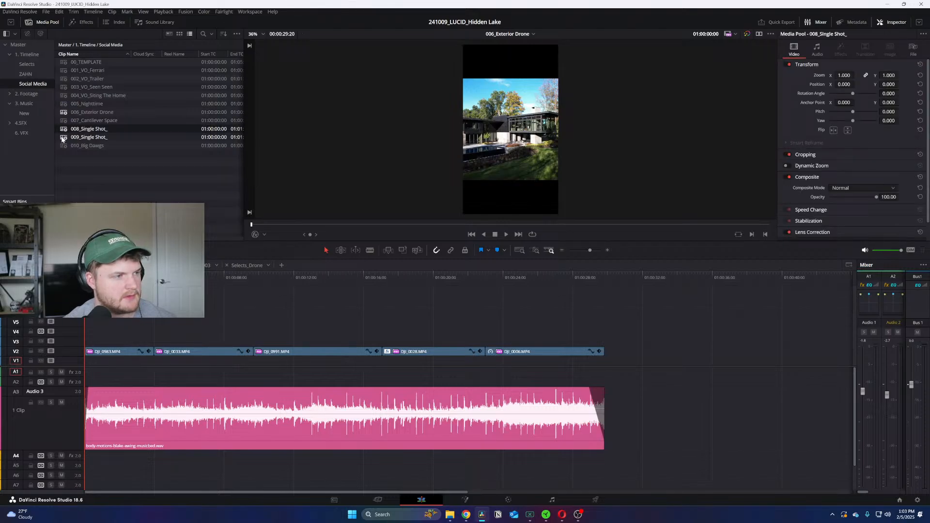
pyautogui.click(62, 139)
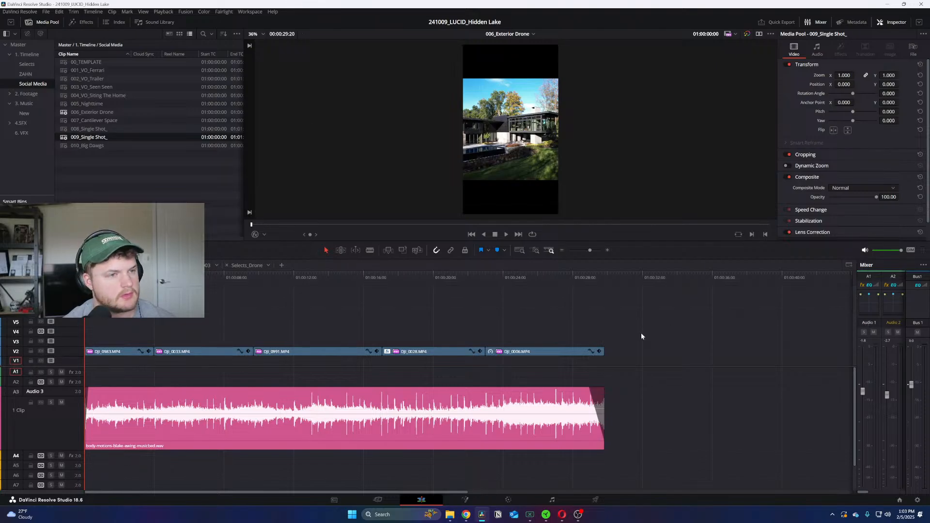
pyautogui.click(68, 129)
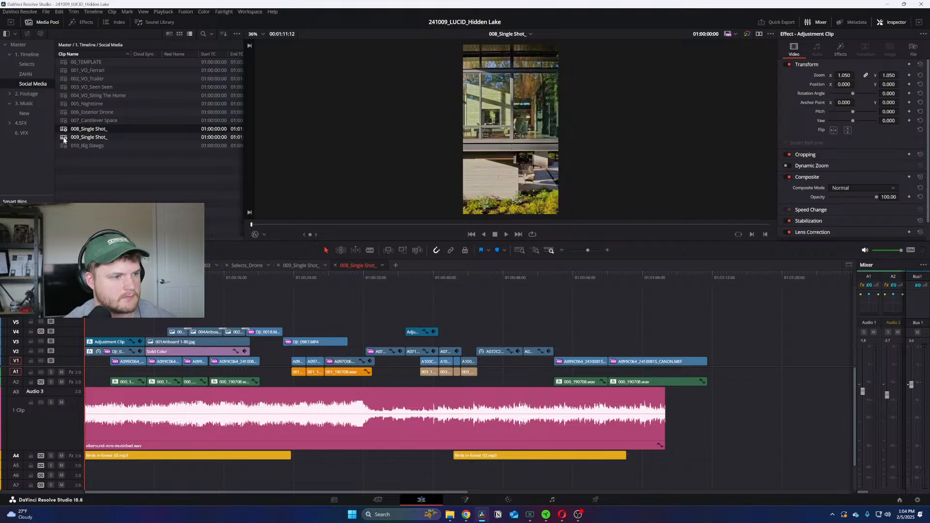
# Step: Delete all clips from the 008_Single Shot_ and 009_Single Shot_ timelines
pyautogui.hotkey('ctrl', 'a')
pyautogui.press('Delete')
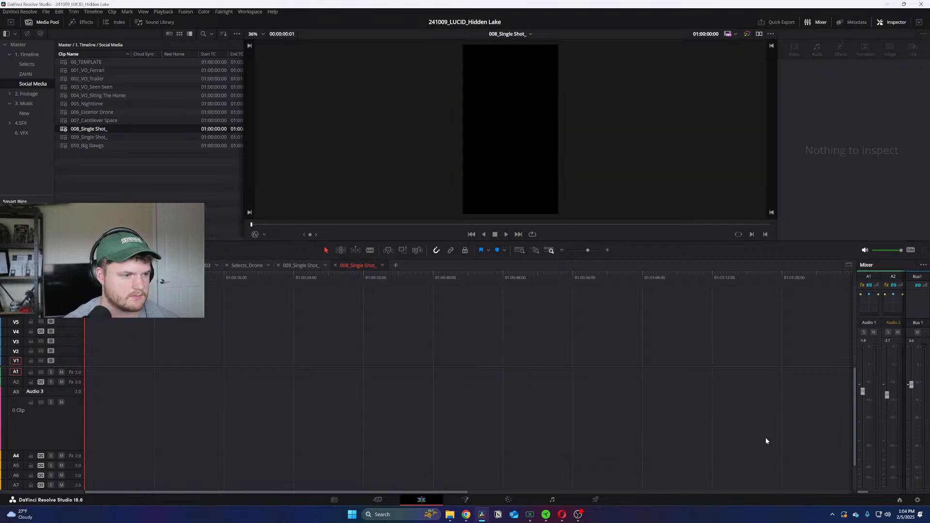
pyautogui.click(298, 266)
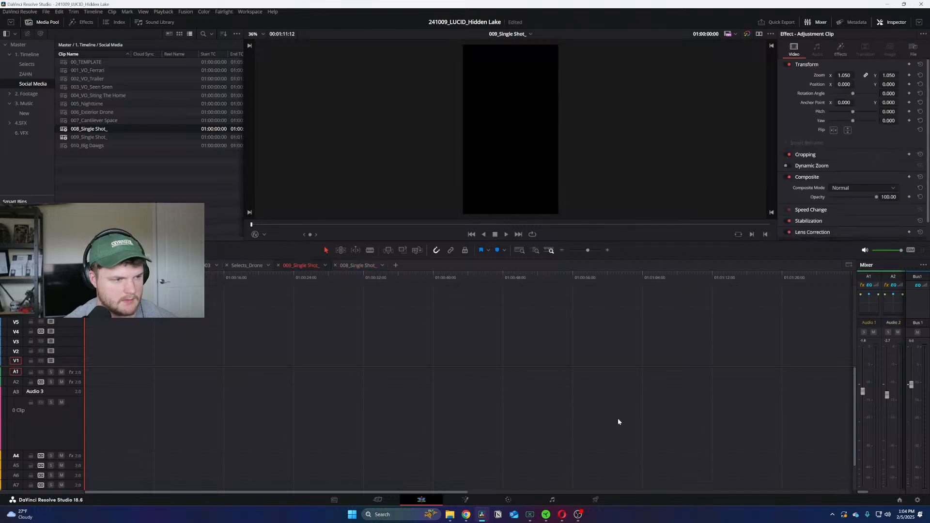
pyautogui.hotkey('ctrl', 'a')
pyautogui.press('Delete')
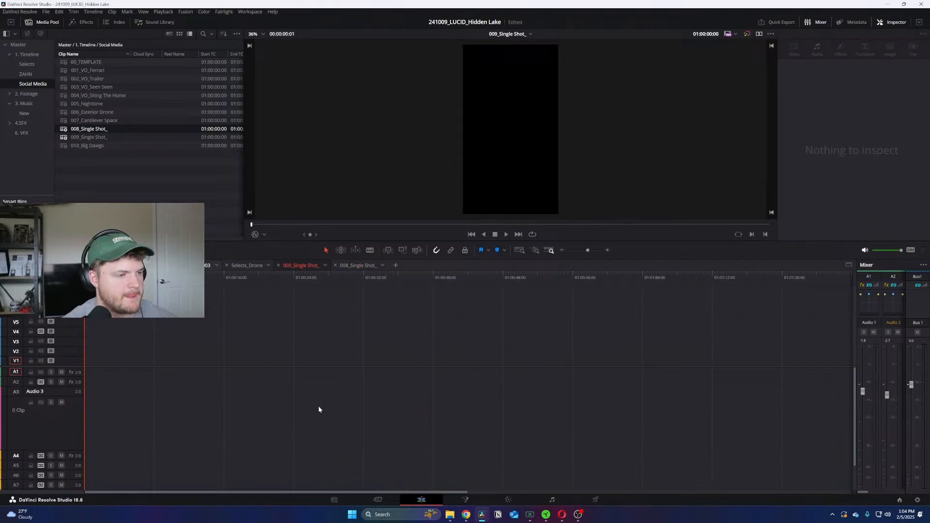
# Step: Look through the Cut_003 and Selects_Drone timelines for footage suited to the single-shot edits
pyautogui.click(206, 266)
pyautogui.scroll(-1, 383, 324)
pyautogui.scroll(1, 383, 324)
pyautogui.moveTo(364, 279); pyautogui.dragTo(492, 274)
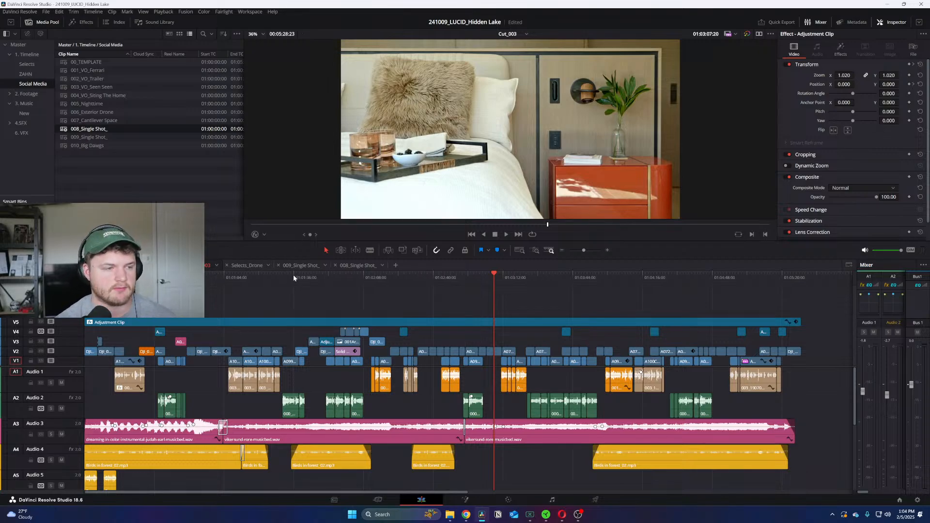
pyautogui.click(247, 266)
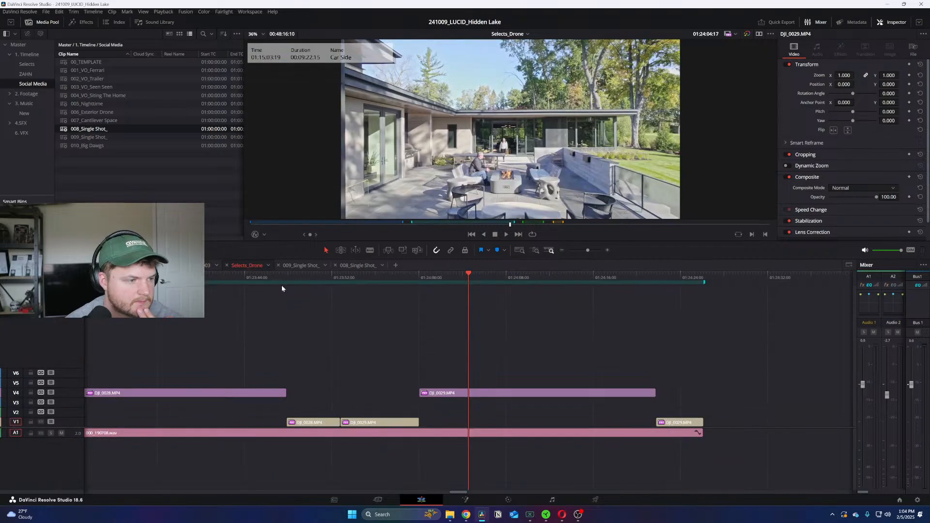
pyautogui.hotkey('ctrl', '-')
pyautogui.hotkey('ctrl', '-')
pyautogui.hotkey('ctrl', '-')
pyautogui.hotkey('ctrl', '-')
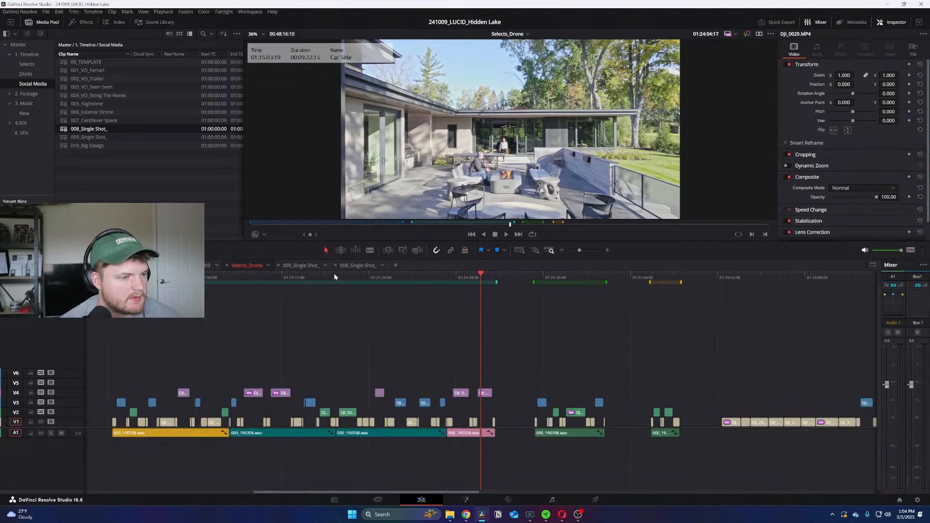
pyautogui.hotkey('ctrl', '=')
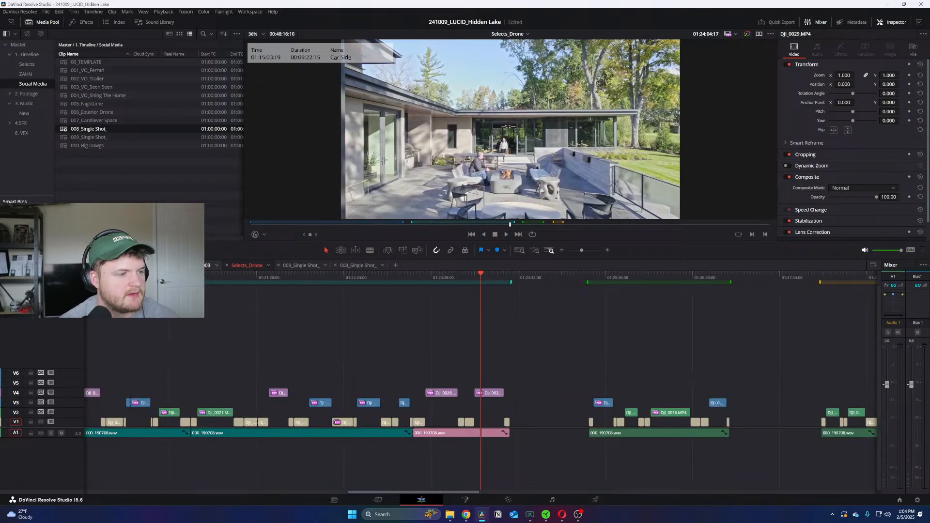
# Step: Look through the second half of the Cut_003 timeline for drone footage suited to the single-shot edits
pyautogui.click(208, 265)
pyautogui.moveTo(487, 287); pyautogui.dragTo(577, 292)
pyautogui.scroll(2, 574, 292)
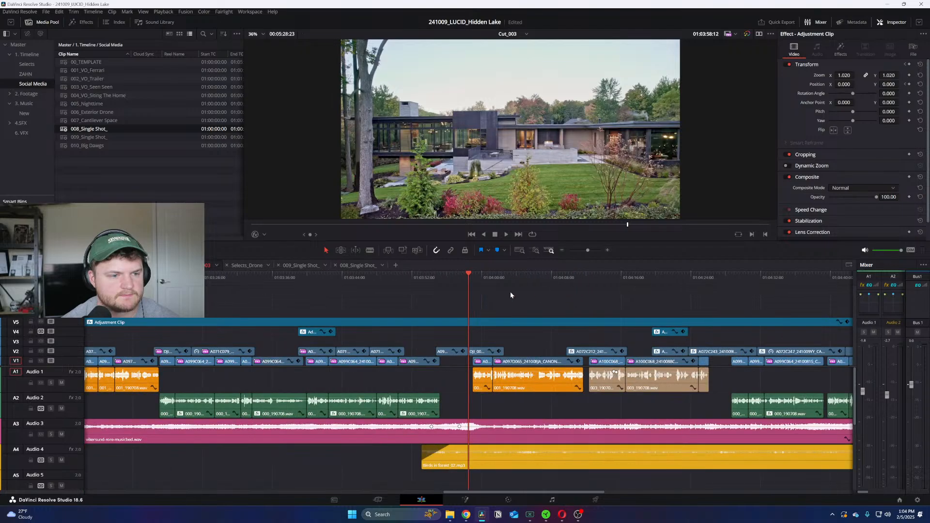
pyautogui.press('space')
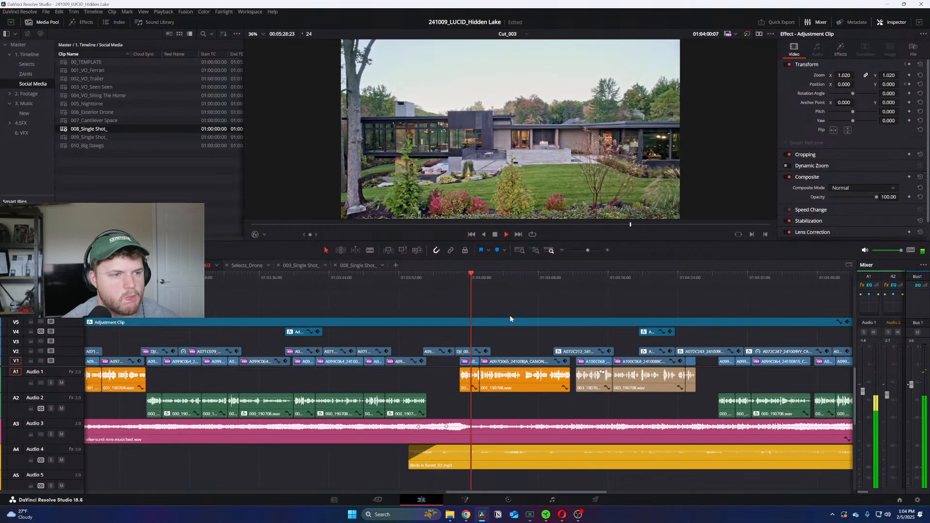
pyautogui.moveTo(562, 279); pyautogui.dragTo(751, 278)
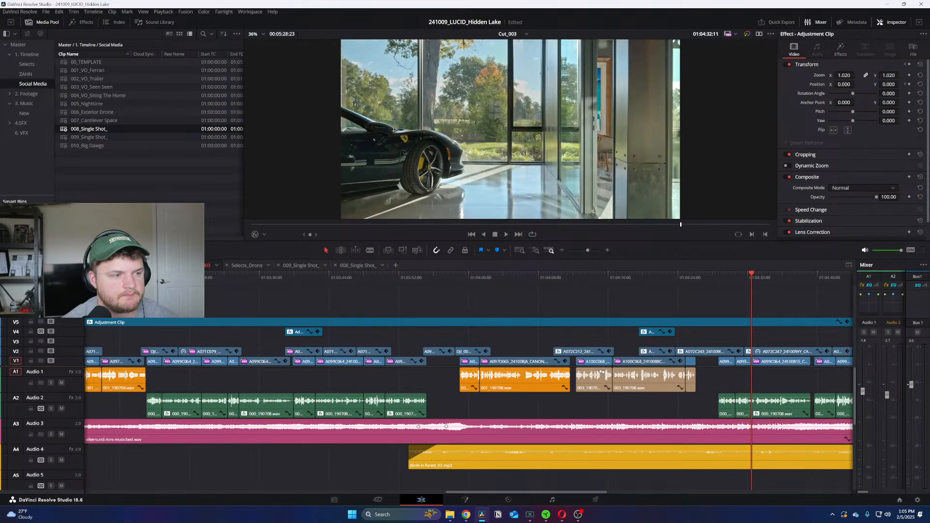
pyautogui.hscroll(6, 637, 318)
pyautogui.click(532, 277)
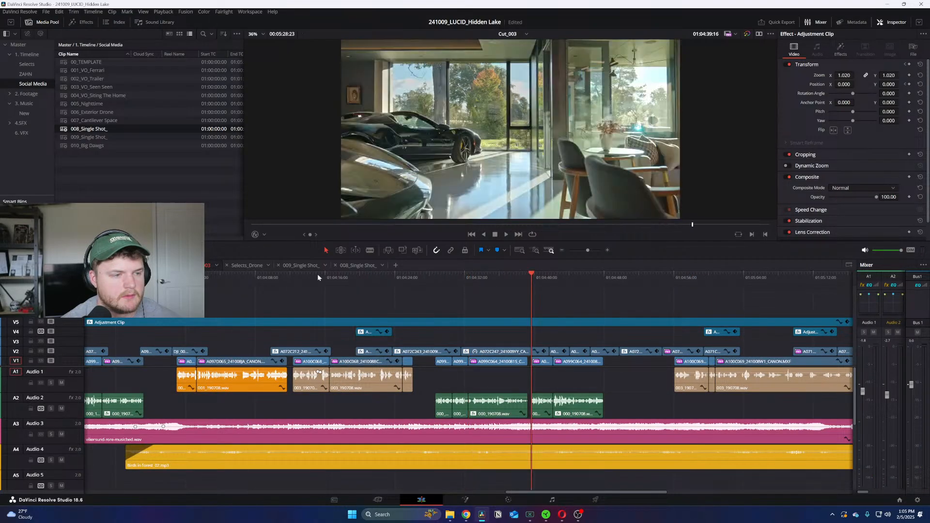
pyautogui.moveTo(370, 277); pyautogui.dragTo(289, 284)
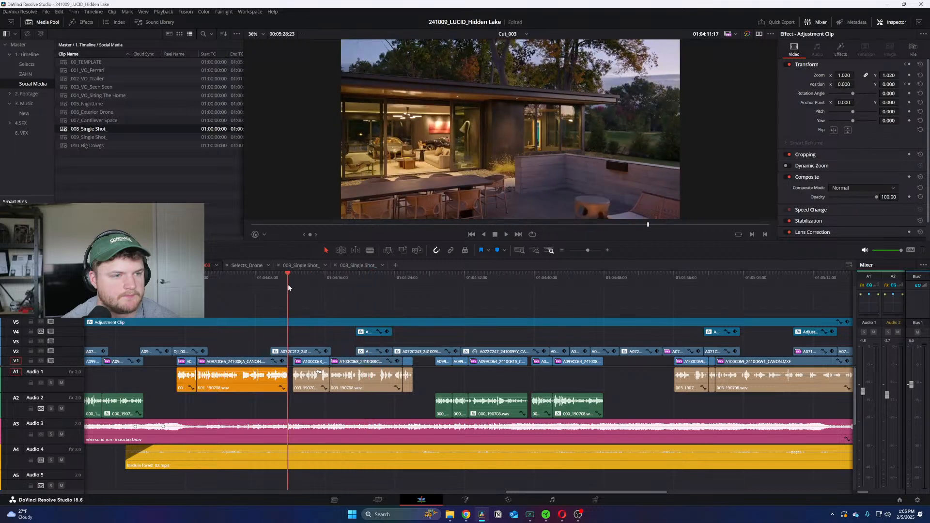
pyautogui.hotkey('ctrl', '=')
pyautogui.hotkey('ctrl', '-')
pyautogui.click(388, 279)
pyautogui.moveTo(387, 282); pyautogui.dragTo(352, 288)
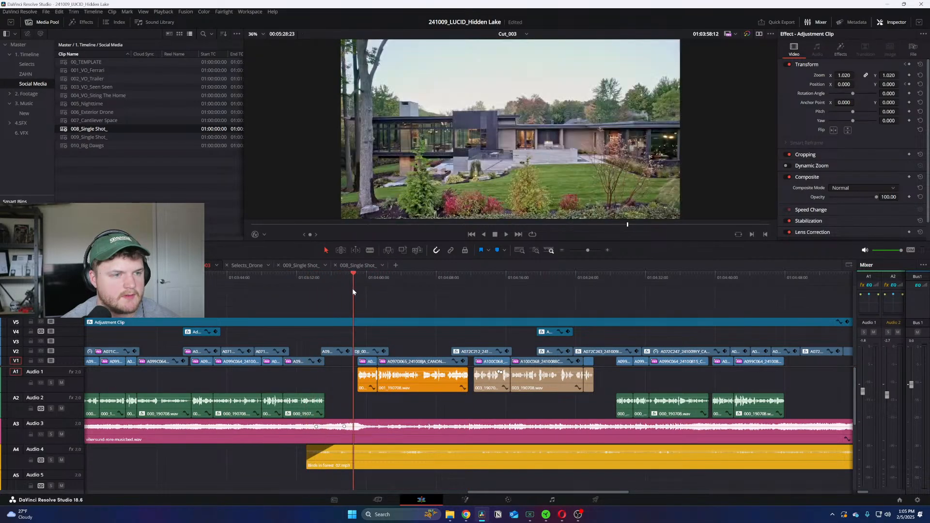
pyautogui.hotkey('ctrl', '=')
pyautogui.press('space')
pyautogui.press('space')
# Step: Try the DJI_0022.MP4 clip from Cut_003 as the shot in an emptied 009_Single Shot_ timeline
pyautogui.click(492, 354)
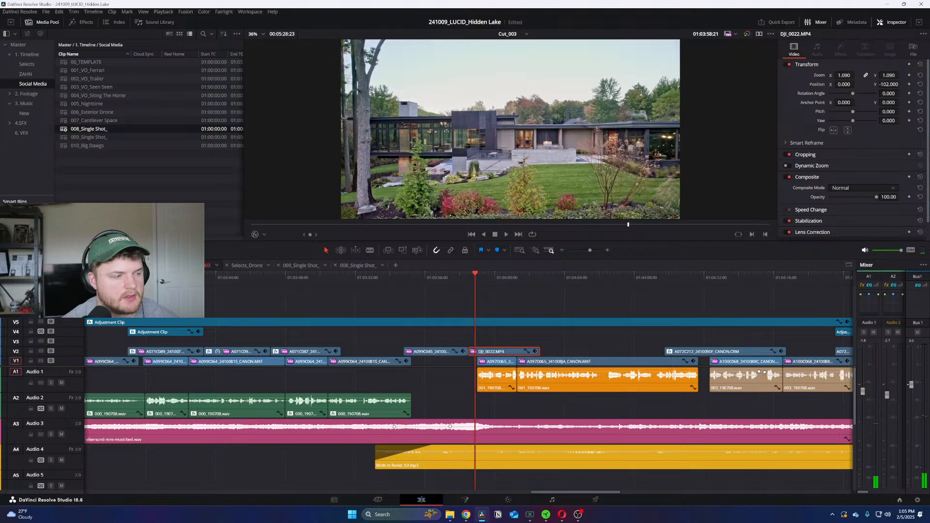
pyautogui.click(298, 266)
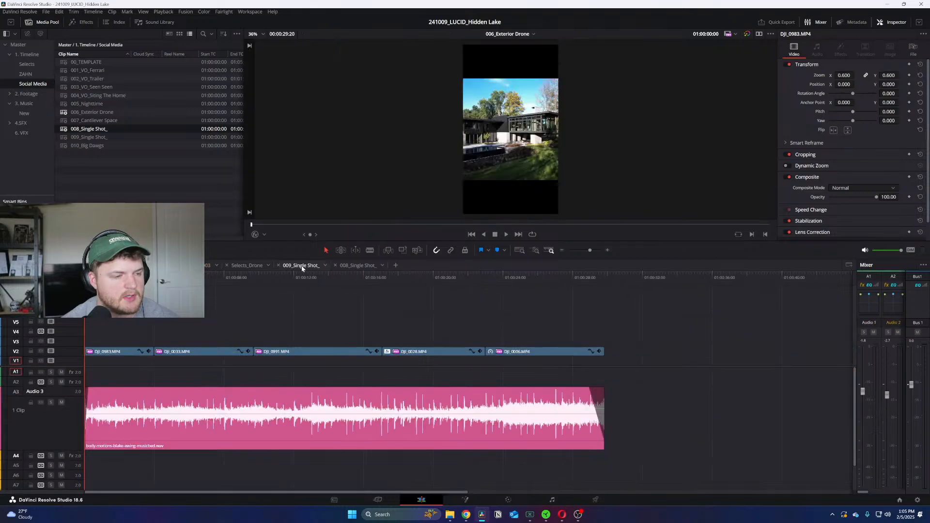
pyautogui.hotkey('ctrl', 'a')
pyautogui.press('Delete')
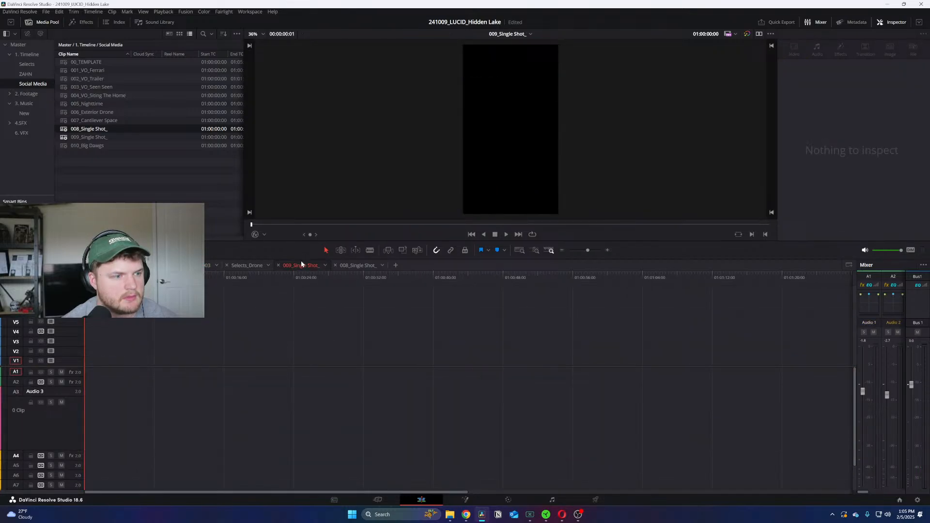
pyautogui.moveTo(300, 266); pyautogui.dragTo(167, 267)
pyautogui.hotkey('ctrl', 'v')
pyautogui.hotkey('ctrl', '=')
pyautogui.hotkey('ctrl', '=')
pyautogui.moveTo(119, 334); pyautogui.dragTo(97, 365)
# Step: Place DJI_0022.MP4 at the start of track V2 and extend it to a length of 00:00:24:17
pyautogui.press('space')
pyautogui.press('space')
pyautogui.moveTo(210, 370); pyautogui.dragTo(317, 338)
pyautogui.moveTo(175, 364); pyautogui.dragTo(310, 354)
pyautogui.moveTo(233, 350); pyautogui.dragTo(42, 361)
pyautogui.hotkey('ctrl', '-')
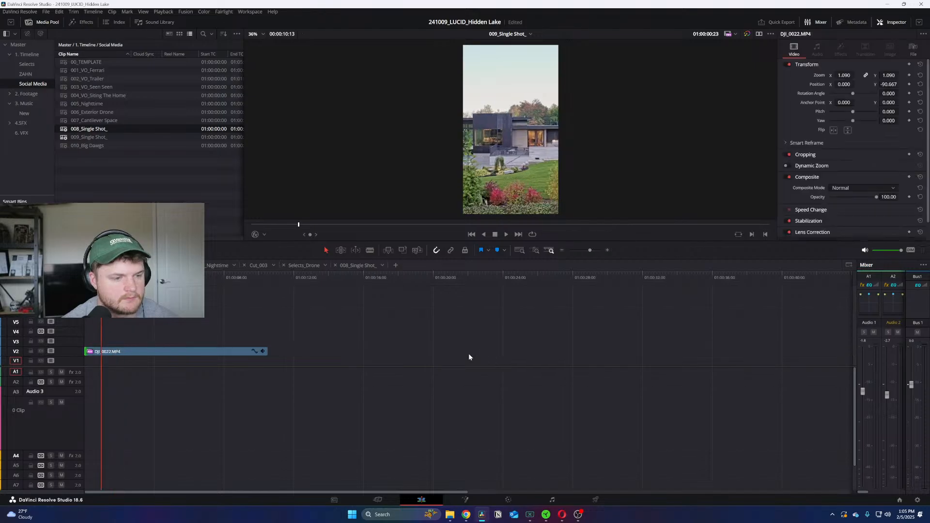
pyautogui.moveTo(269, 351); pyautogui.dragTo(515, 351)
# Step: Try DJI_0022.MP4 at a Zoom of 0.6 in playback, and delete the clip from the timeline
pyautogui.press('space')
pyautogui.click(844, 75)
pyautogui.write('0.6')
pyautogui.press('Return')
pyautogui.press('space')
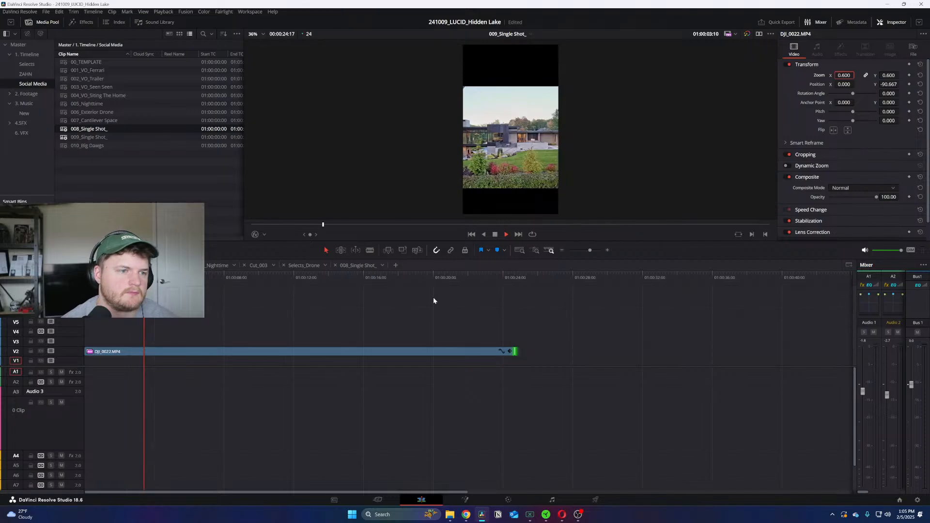
pyautogui.click(432, 351)
pyautogui.press('space')
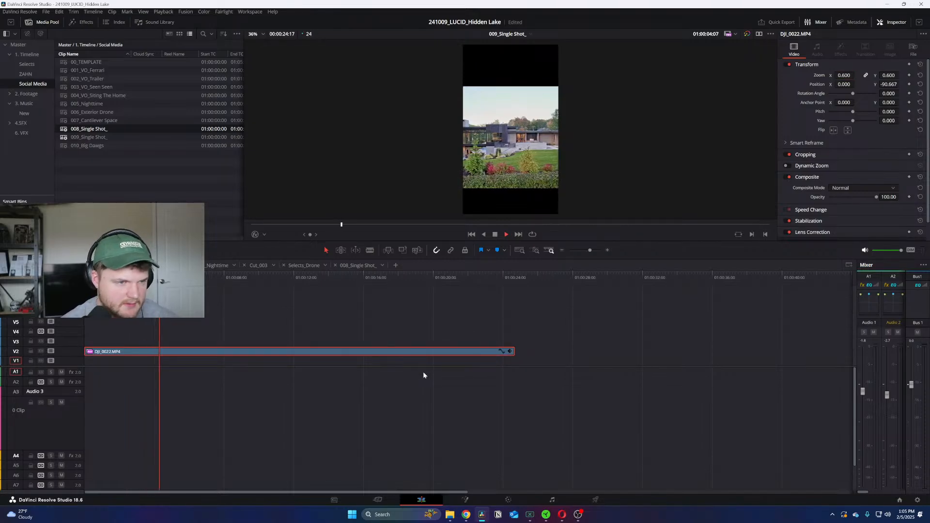
pyautogui.press('Delete')
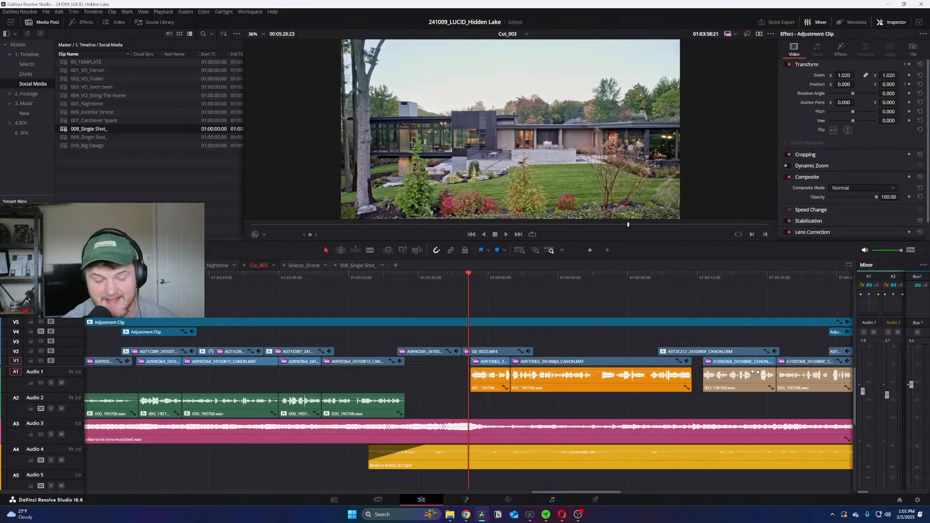
# Step: Bring DJI_0027.MP4 into 009_Single Shot_ on track V1, with Zoom set to 0.6 and Position X to -105
pyautogui.hotkey('ctrl', '-')
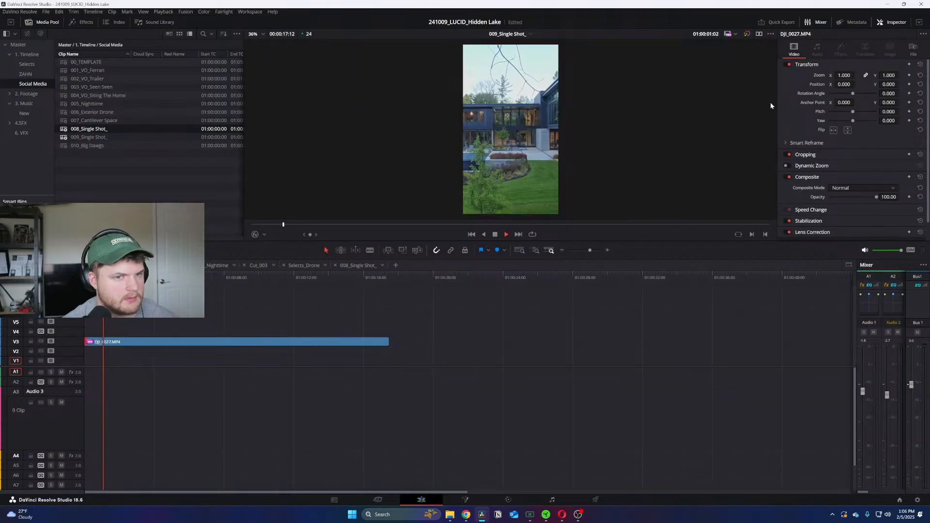
pyautogui.press('space')
pyautogui.click(843, 75)
pyautogui.write('0.6')
pyautogui.press('Return')
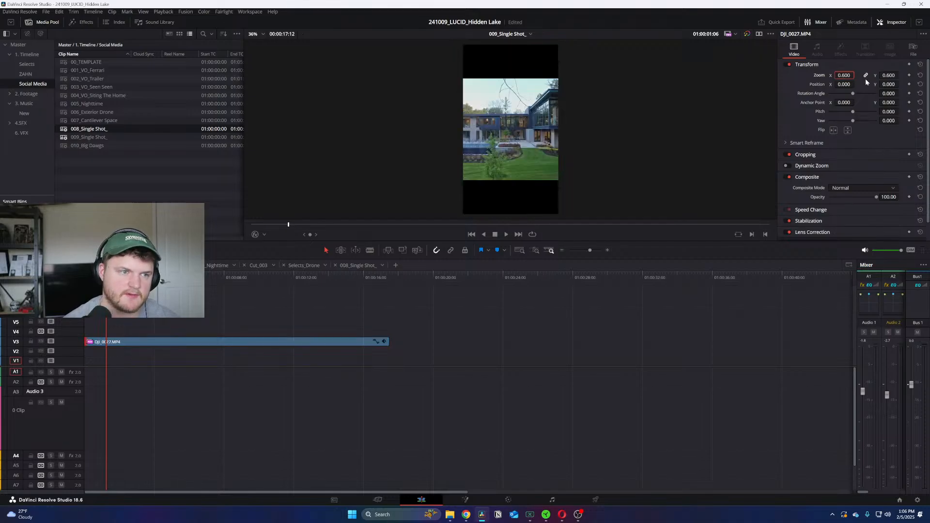
pyautogui.moveTo(844, 84); pyautogui.dragTo(793, 84)
pyautogui.moveTo(185, 342); pyautogui.dragTo(179, 361)
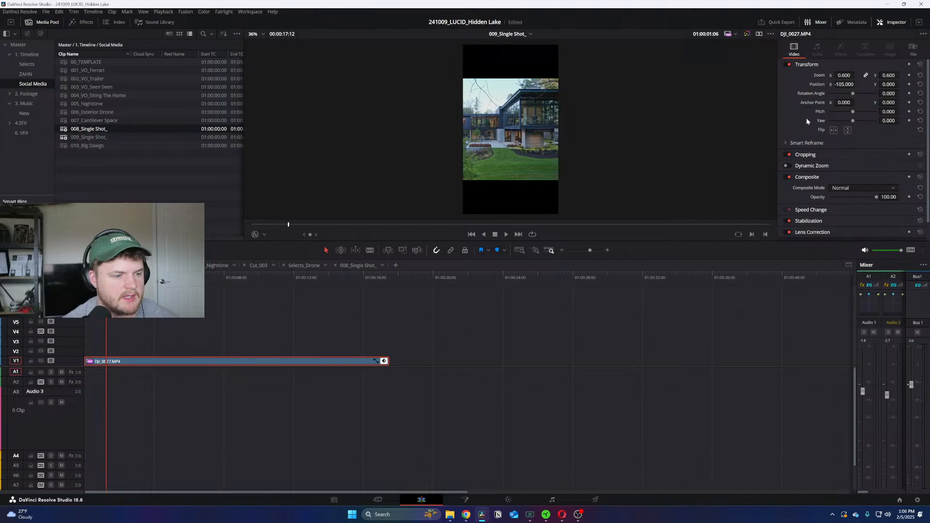
# Step: Keyframe the clip's Position X from -105 at its start to 31 at its end, and save the project
pyautogui.hotkey('ctrl', 's')
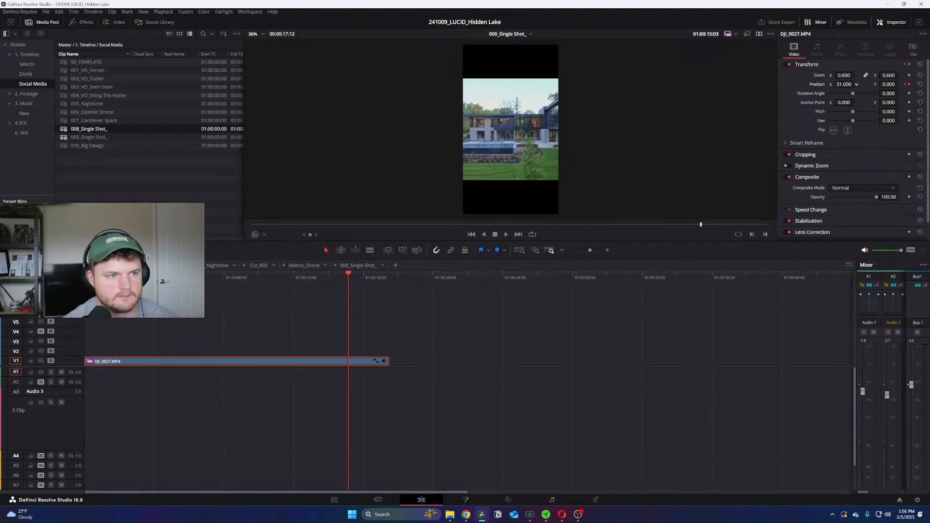
pyautogui.click(384, 361)
pyautogui.press('Home')
pyautogui.hotkey('ctrl', '=')
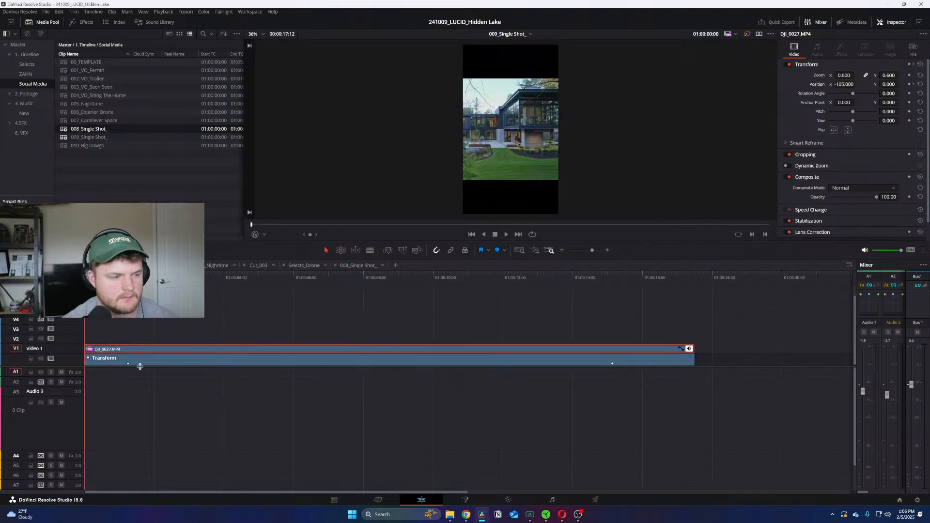
pyautogui.press('space')
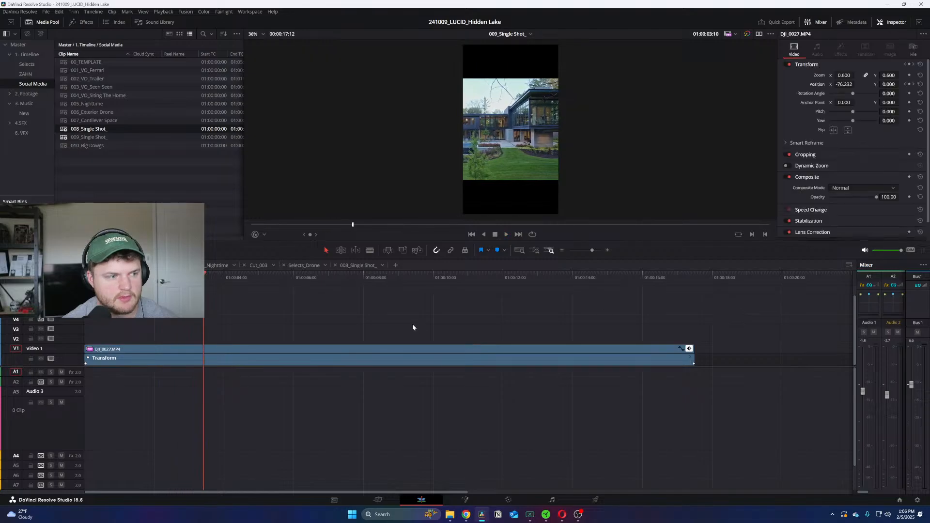
# Step: Play back the DJI_0027.MP4 reframing and extend the clip's end to a total length of 00:00:18:17
pyautogui.press('space')
pyautogui.press('Home')
pyautogui.press('space')
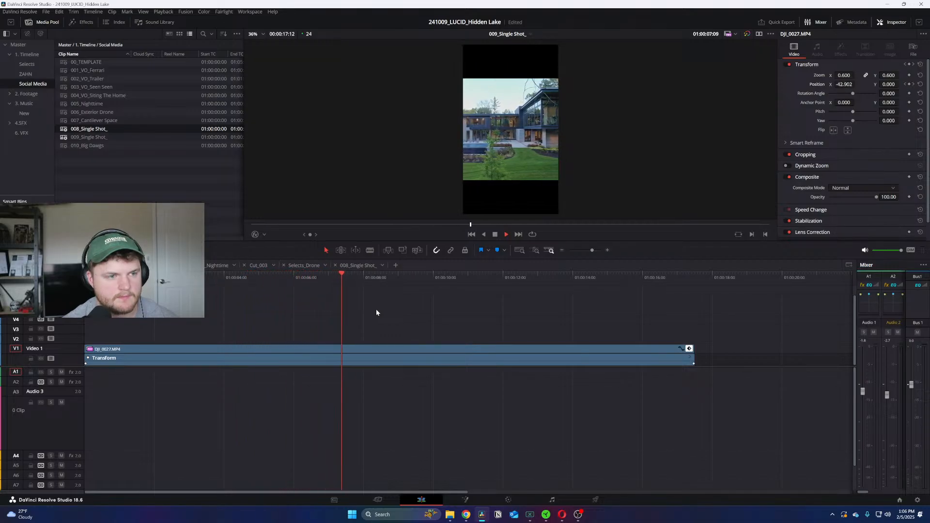
pyautogui.press('space')
pyautogui.press('space')
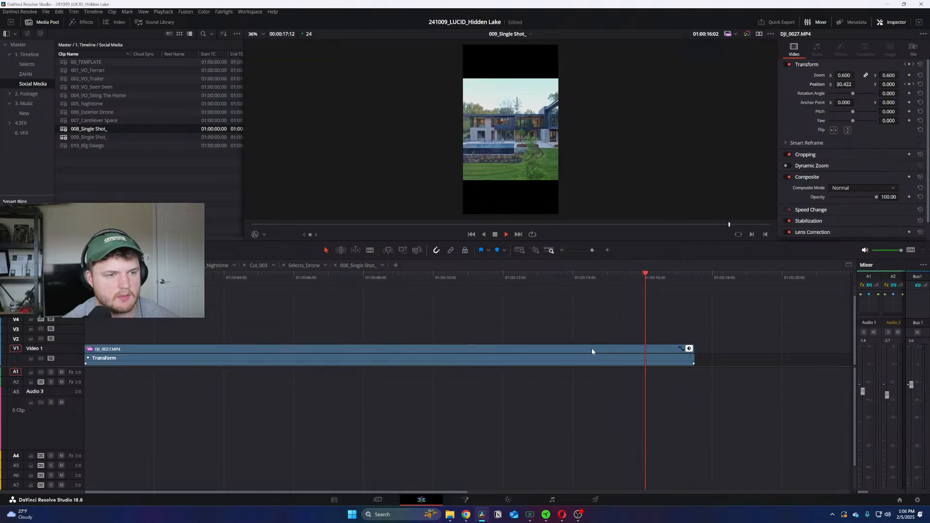
pyautogui.press('space')
pyautogui.moveTo(693, 349); pyautogui.dragTo(735, 349)
pyautogui.press('space')
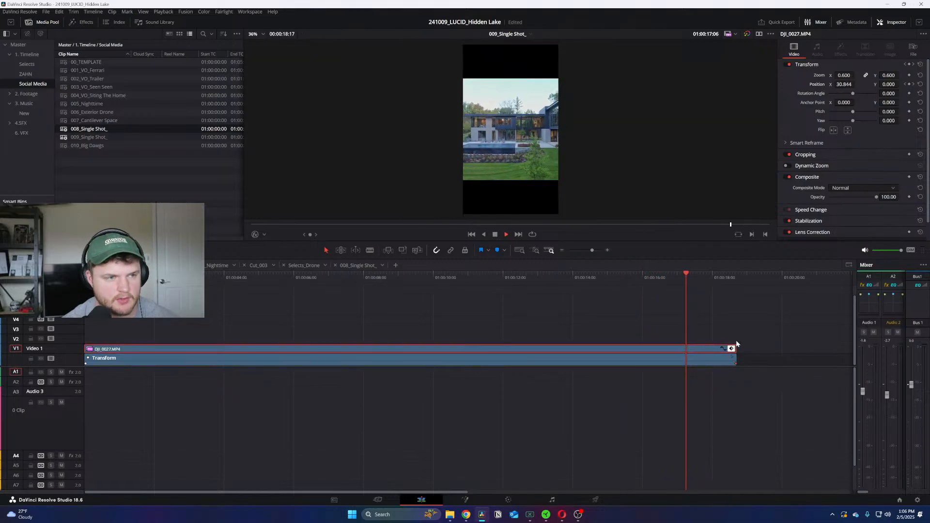
pyautogui.press('Home')
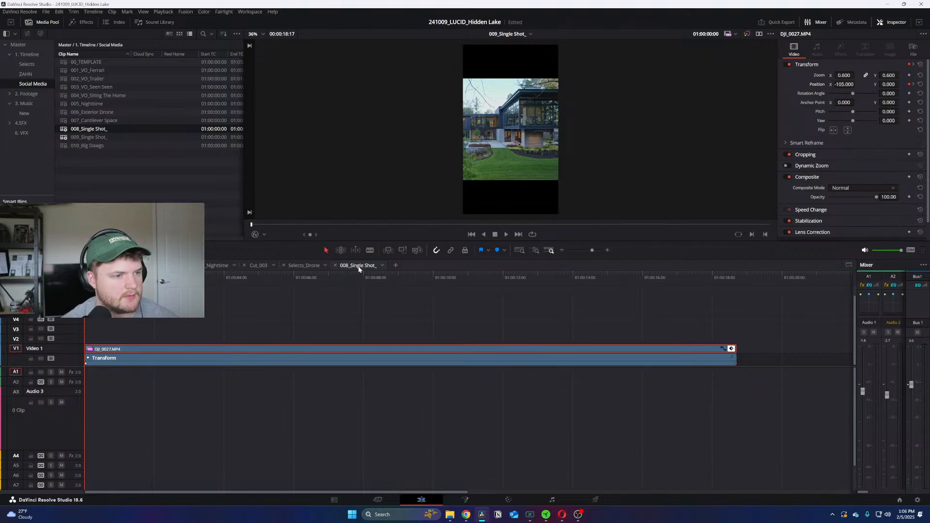
# Step: Check the empty 008_Single Shot_ timeline and skim Selects_Drone from the Poolside section onward for a second shot
pyautogui.moveTo(357, 266); pyautogui.dragTo(179, 269)
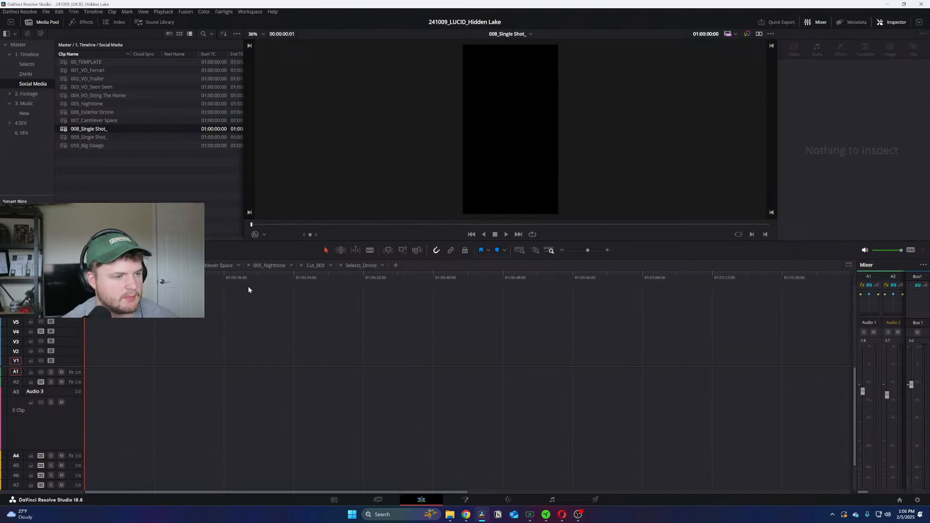
pyautogui.click(361, 266)
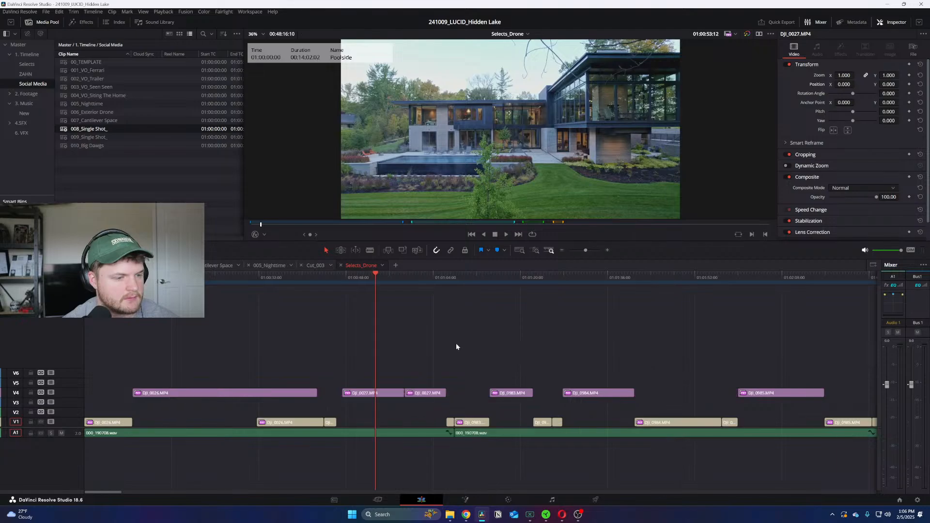
pyautogui.click(336, 277)
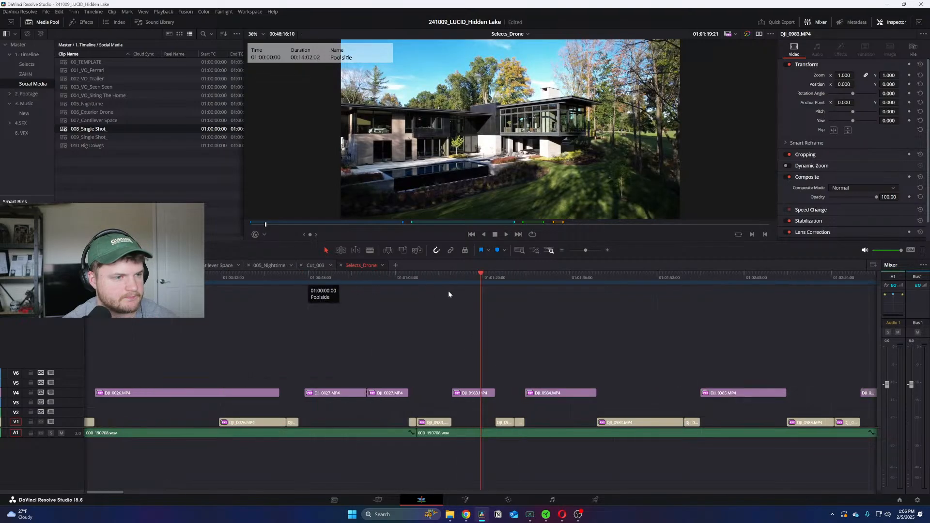
pyautogui.moveTo(491, 277); pyautogui.dragTo(580, 277)
pyautogui.hotkey('ctrl', '-')
pyautogui.click(483, 277)
pyautogui.moveTo(483, 278); pyautogui.dragTo(656, 278)
pyautogui.hotkey('ctrl', '-')
pyautogui.hotkey('ctrl', '-')
pyautogui.moveTo(468, 277)
pyautogui.mouseDown()
pyautogui.moveTo(284, 295)
pyautogui.moveTo(517, 293)
pyautogui.moveTo(453, 294)
pyautogui.moveTo(521, 274)
pyautogui.mouseUp()
pyautogui.hotkey('ctrl', '=')
pyautogui.press('space')
pyautogui.hotkey('ctrl', '=')
pyautogui.hotkey('ctrl', '-')
pyautogui.press('Down')
pyautogui.press('space')
pyautogui.hotkey('ctrl', '=')
pyautogui.moveTo(410, 279)
pyautogui.mouseDown()
pyautogui.moveTo(376, 277)
pyautogui.moveTo(744, 295)
pyautogui.mouseUp()
pyautogui.press('space')
# Step: Examine the later Selects_Drone clips between about 01:19 and 01:24 as candidates for 008_Single Shot_
pyautogui.hotkey('ctrl', '-')
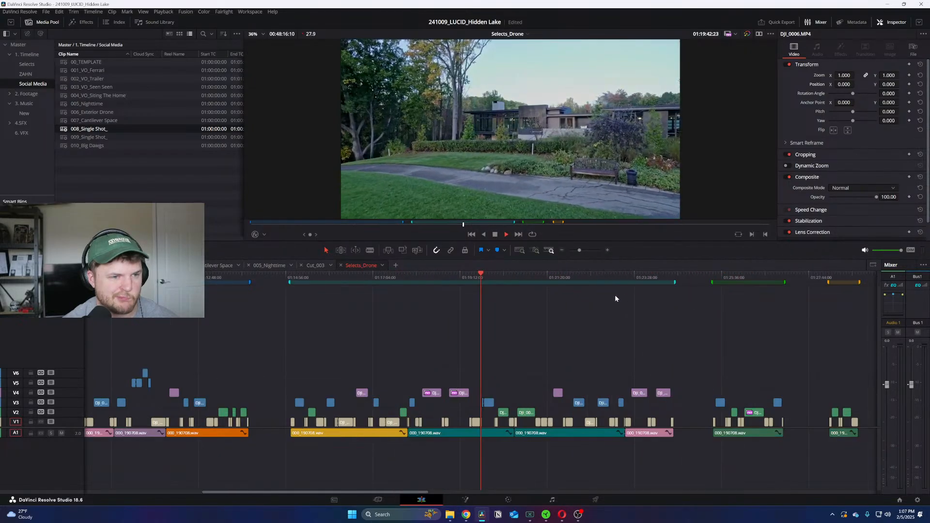
pyautogui.hotkey('ctrl', '=')
pyautogui.hotkey('ctrl', '=')
pyautogui.moveTo(474, 279); pyautogui.dragTo(632, 287)
pyautogui.press('space')
pyautogui.hotkey('ctrl', '-')
pyautogui.moveTo(528, 277); pyautogui.dragTo(653, 274)
pyautogui.press('space')
pyautogui.click(587, 276)
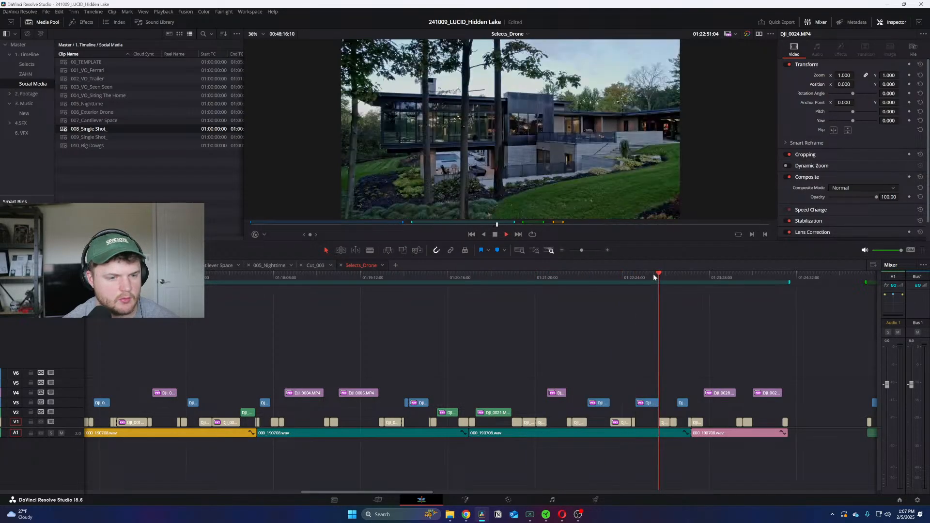
pyautogui.click(687, 273)
pyautogui.click(711, 273)
pyautogui.click(753, 275)
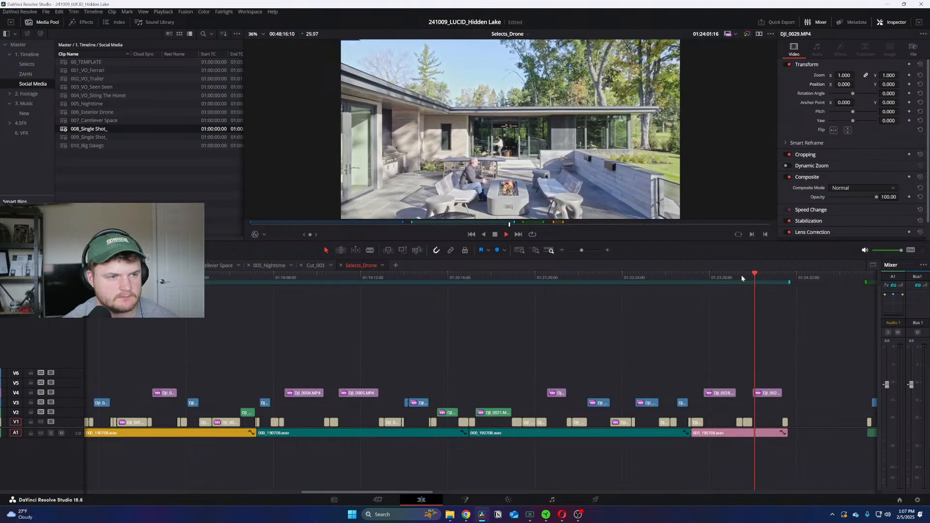
pyautogui.hotkey('ctrl', '=')
pyautogui.moveTo(533, 273); pyautogui.dragTo(542, 359)
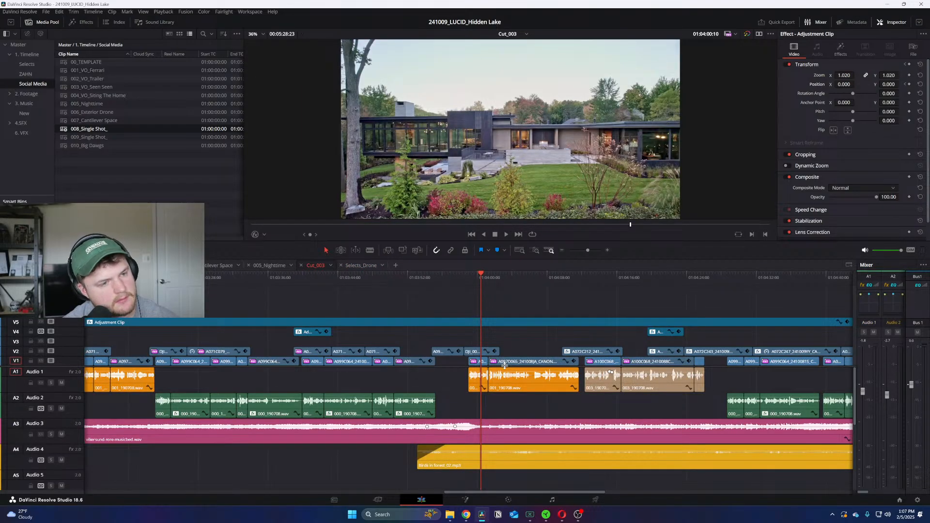
# Step: Find the DJI_0028.MP4 drone shot of the pool in the opening minute of Cut_003 and select it for copying
pyautogui.hotkey('ctrl', '-')
pyautogui.hotkey('ctrl', '-')
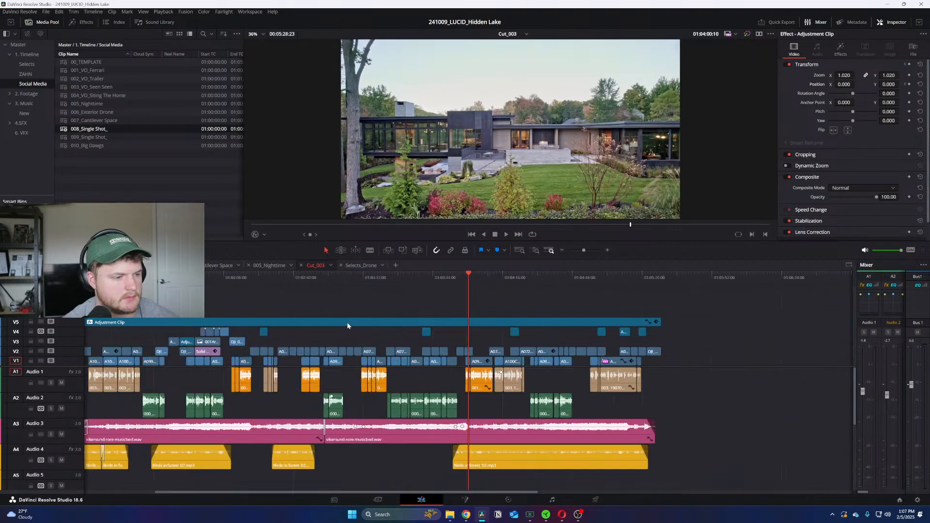
pyautogui.press('Home')
pyautogui.hotkey('ctrl', '=')
pyautogui.hotkey('ctrl', '=')
pyautogui.moveTo(544, 278); pyautogui.dragTo(610, 289)
pyautogui.click(565, 354)
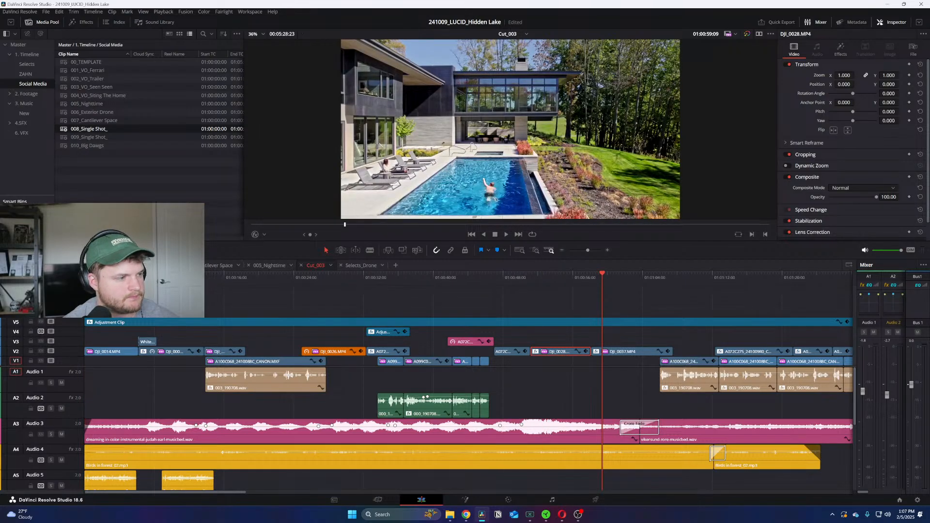
# Step: Paste DJI_0028.MP4 into 008_Single Shot_, place it on track V1, and set its Zoom to 0.6
pyautogui.doubleClick(89, 129)
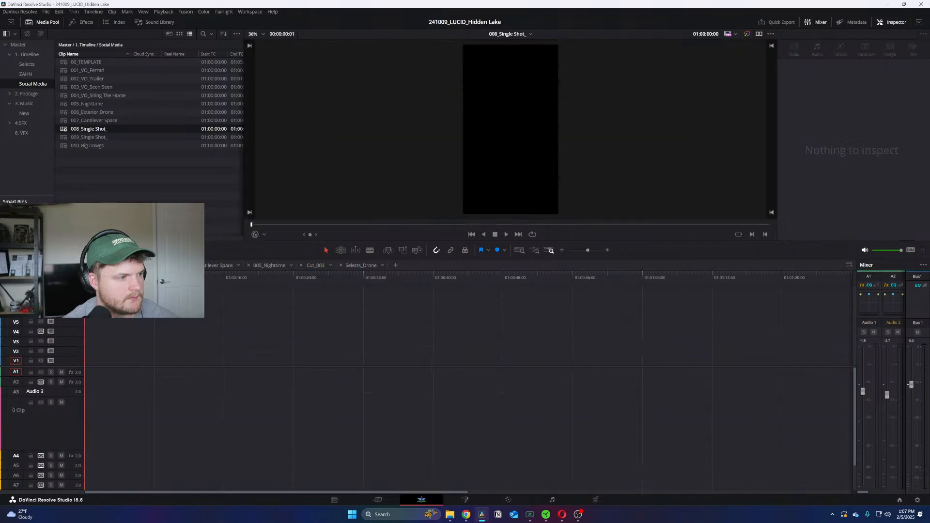
pyautogui.hotkey('ctrl', 'v')
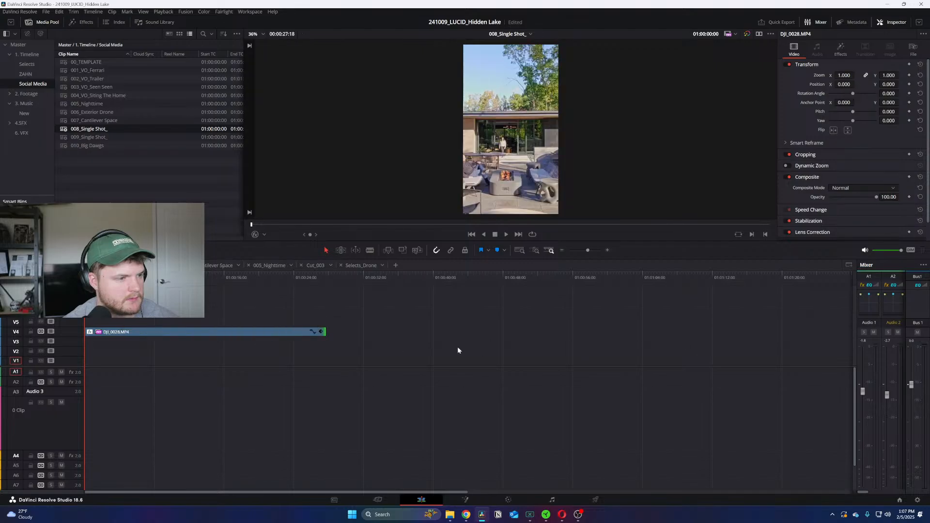
pyautogui.moveTo(167, 342); pyautogui.dragTo(170, 363)
pyautogui.click(844, 75)
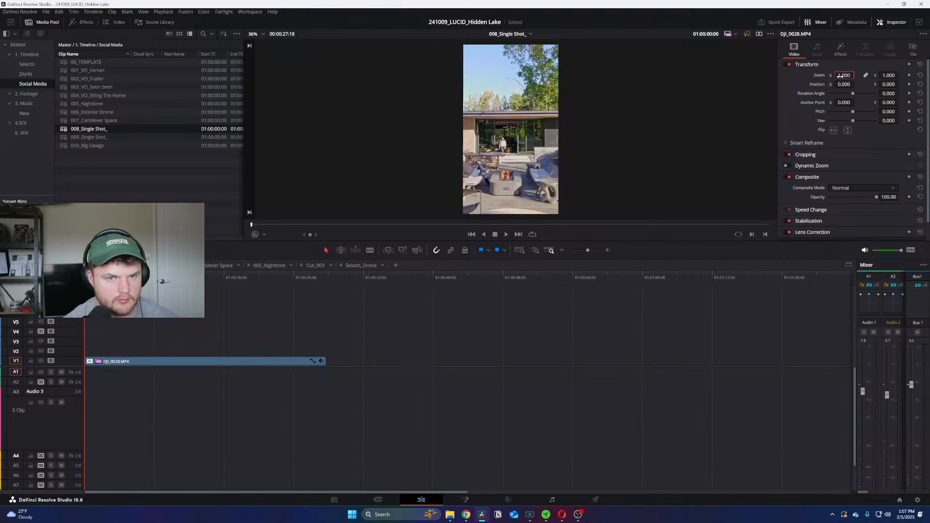
pyautogui.write('0.6')
pyautogui.press('Return')
pyautogui.press('space')
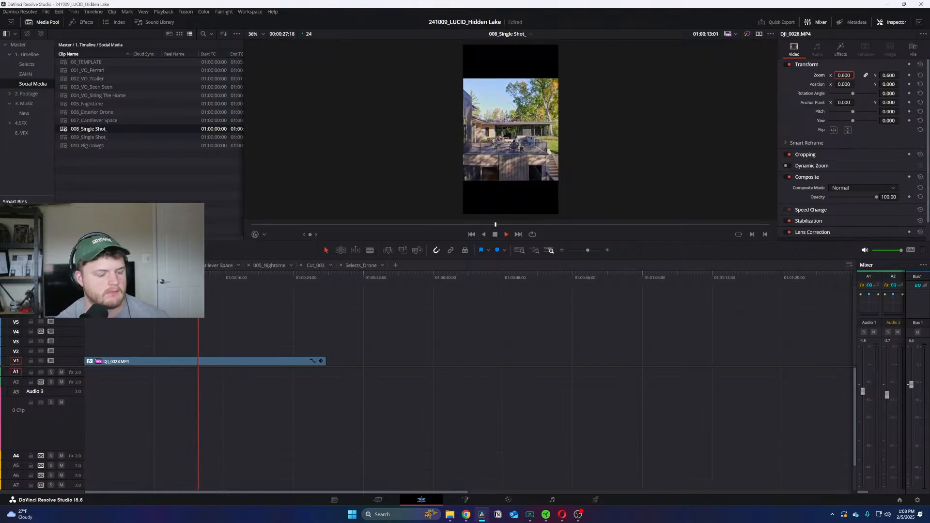
# Step: Review the DJI_0028.MP4 shot and trim its end to a total length of 00:00:23:23
pyautogui.hotkey('ctrl', '=')
pyautogui.hotkey('ctrl', '=')
pyautogui.click(614, 330)
pyautogui.hotkey('ctrl', '-')
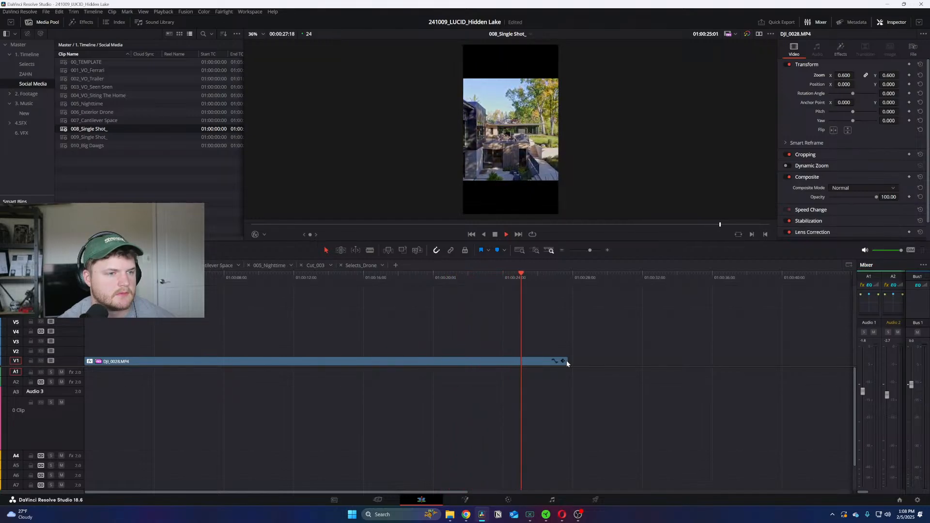
pyautogui.moveTo(510, 280); pyautogui.dragTo(502, 280)
pyautogui.moveTo(569, 361); pyautogui.dragTo(502, 361)
pyautogui.press('Home')
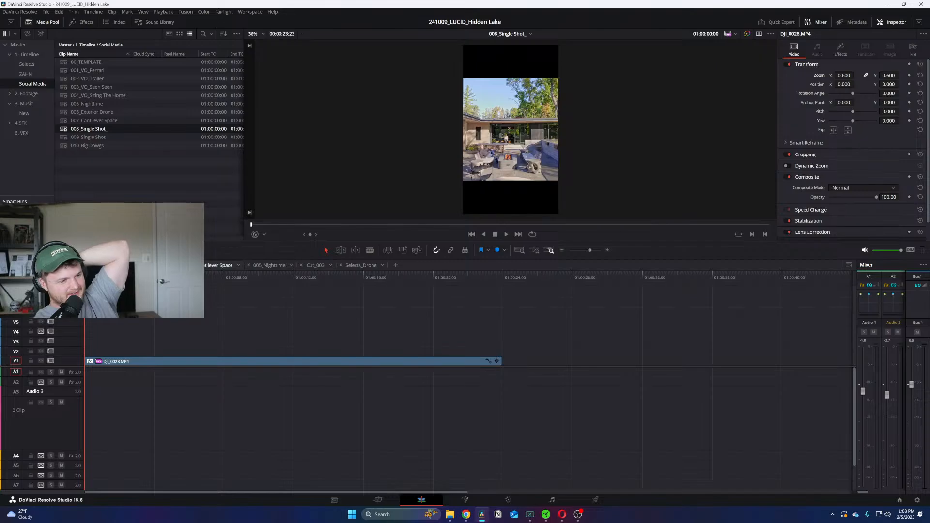
# Step: Return to the Cut_003 timeline
pyautogui.click(309, 265)
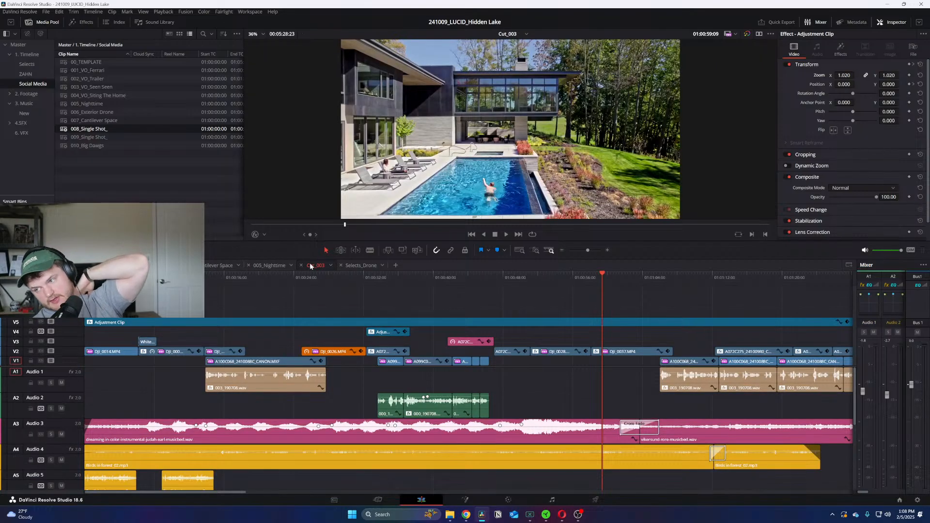